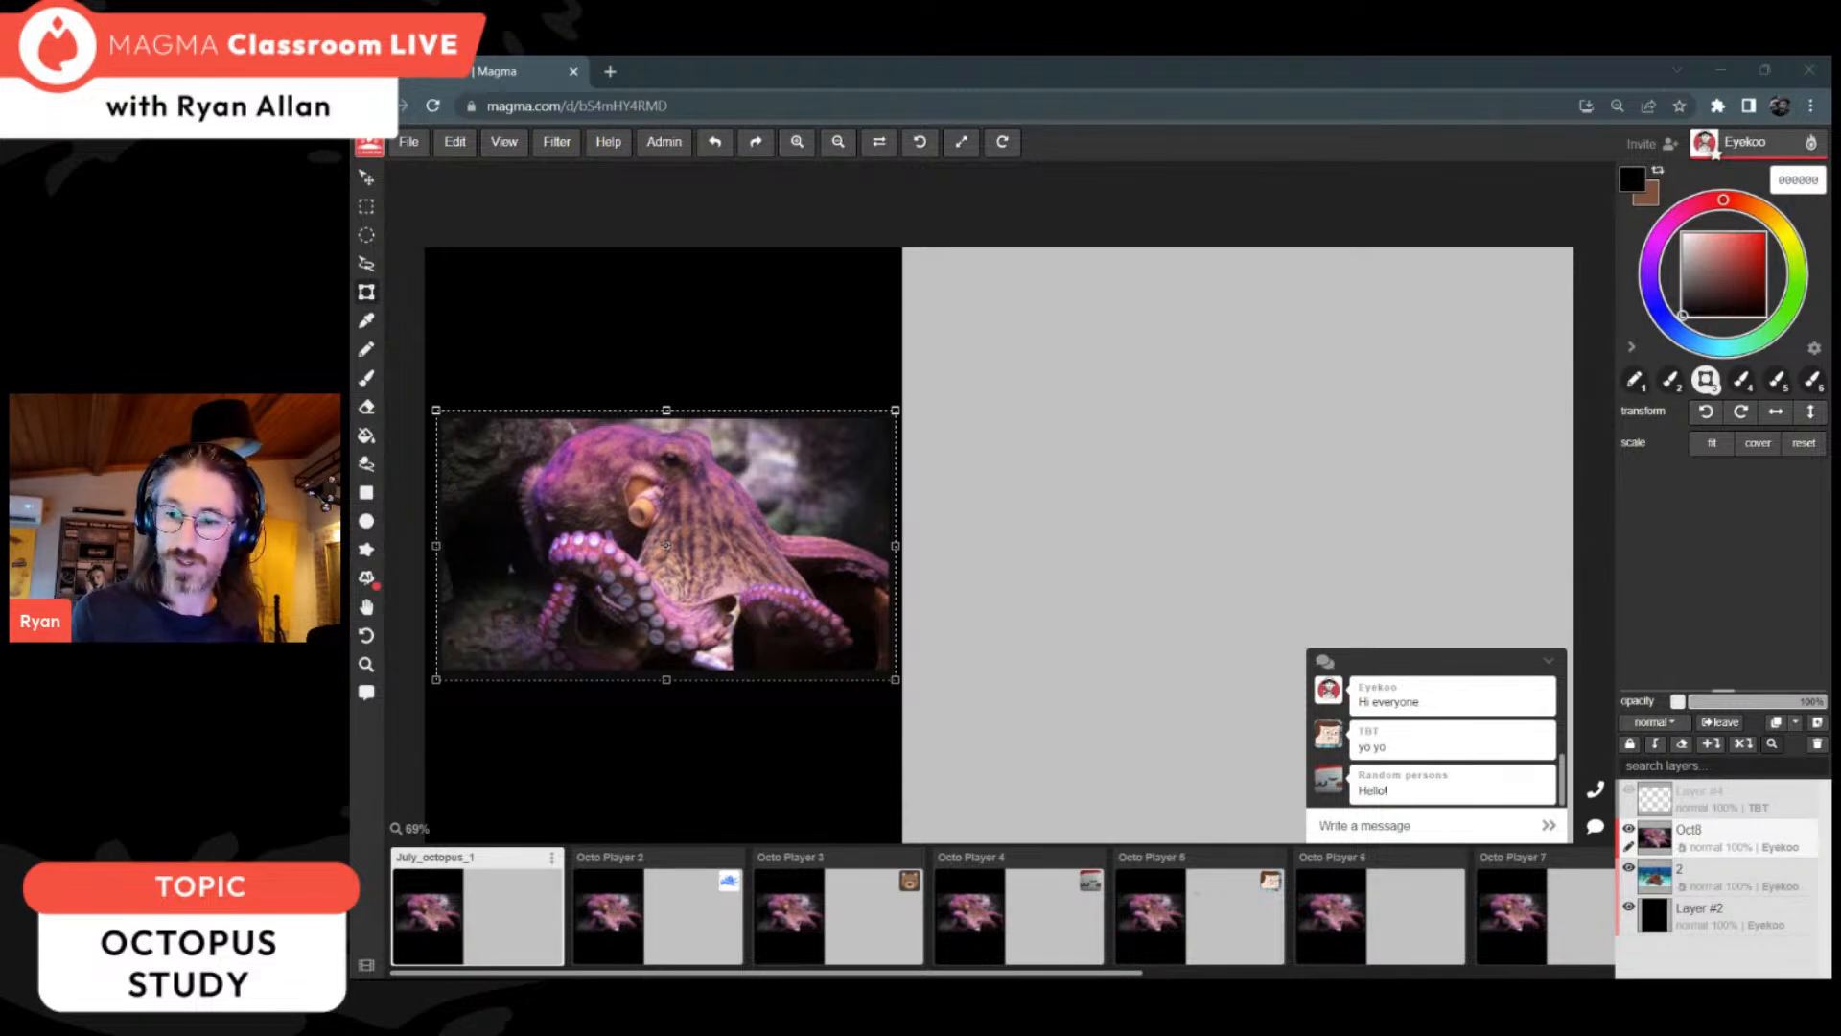
Step: Activate the Brush tool and add a new empty layer above the Oct8 photo layer
click(1606, 97)
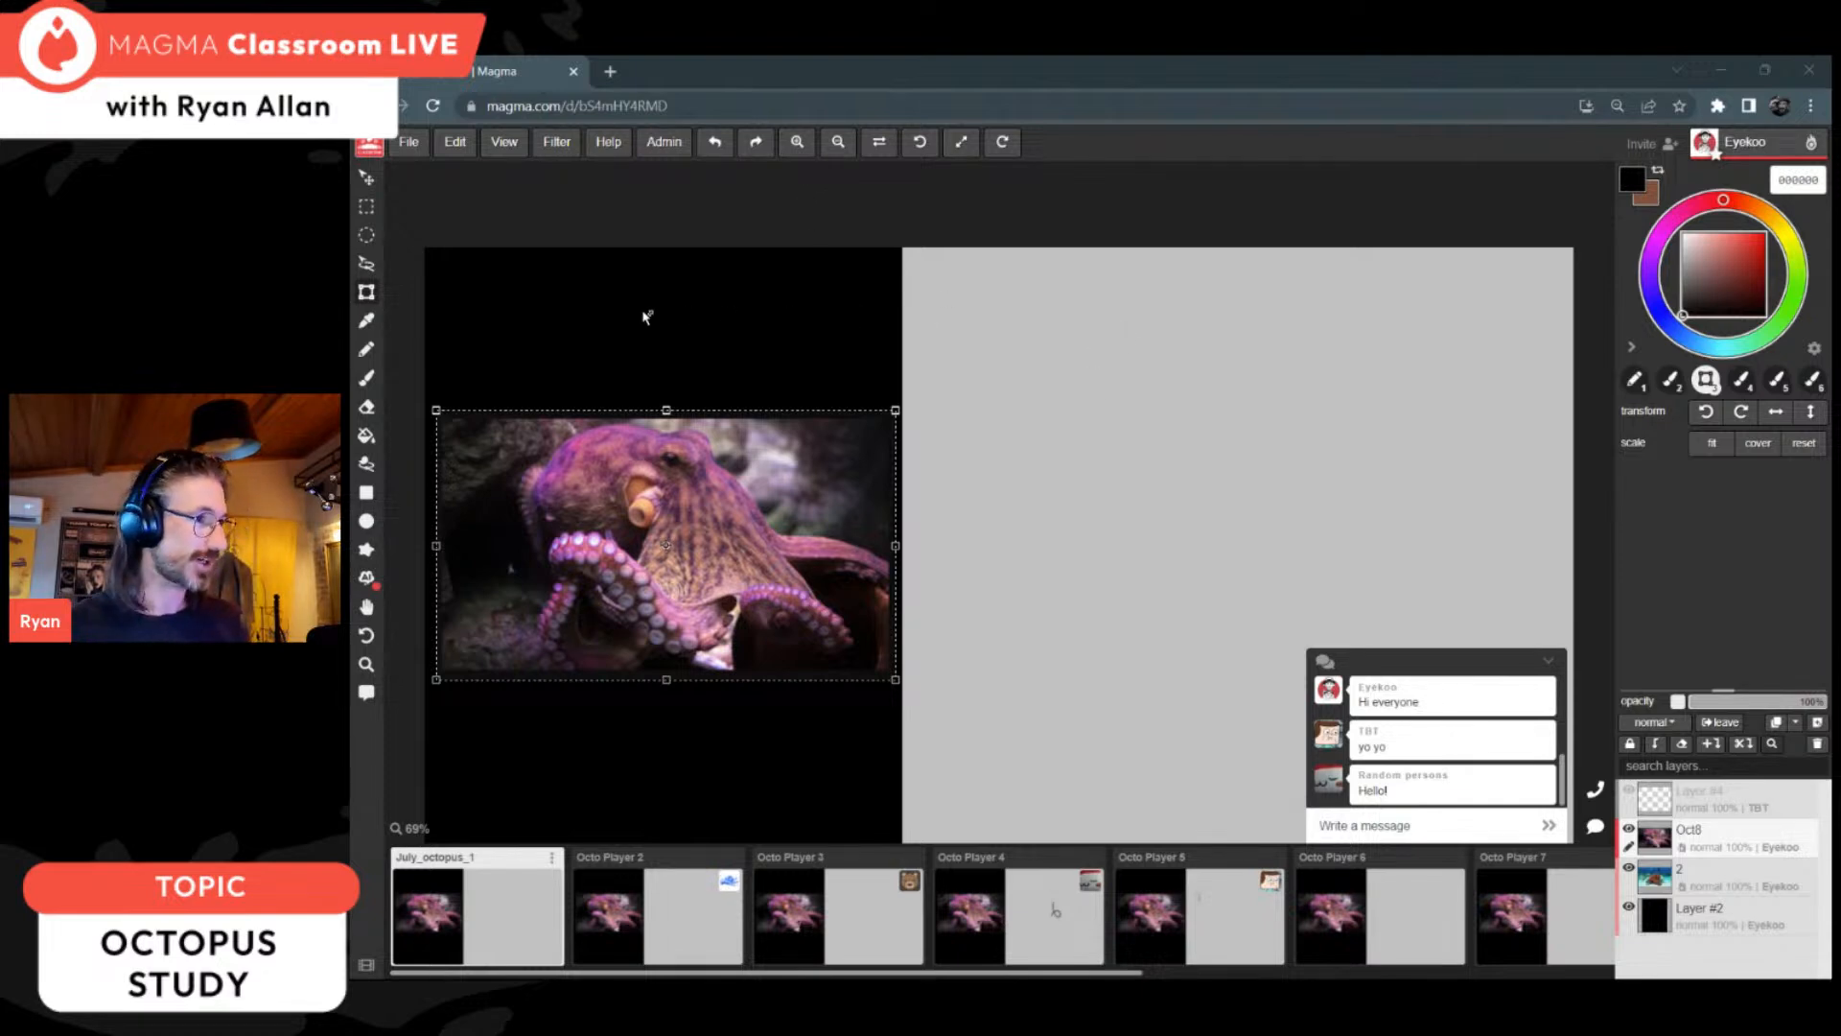
click(374, 382)
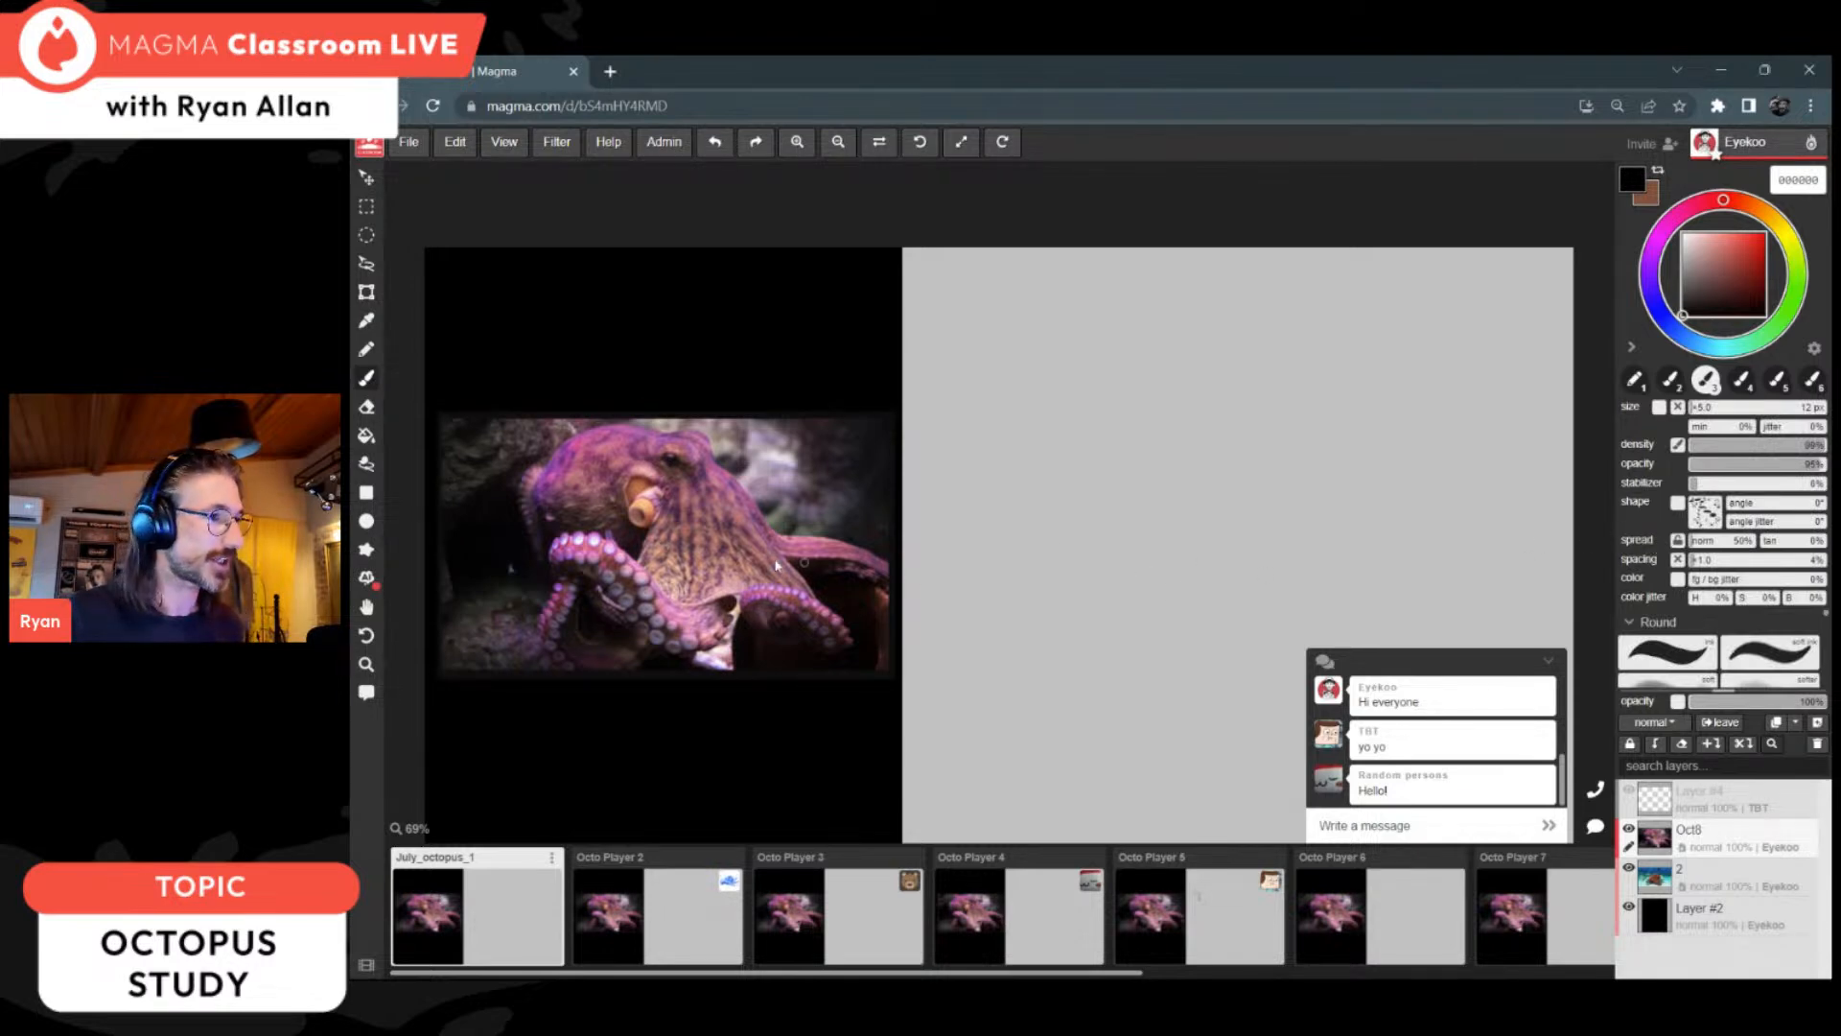
scroll(677, 559, up, 2)
scroll(681, 554, down, 1)
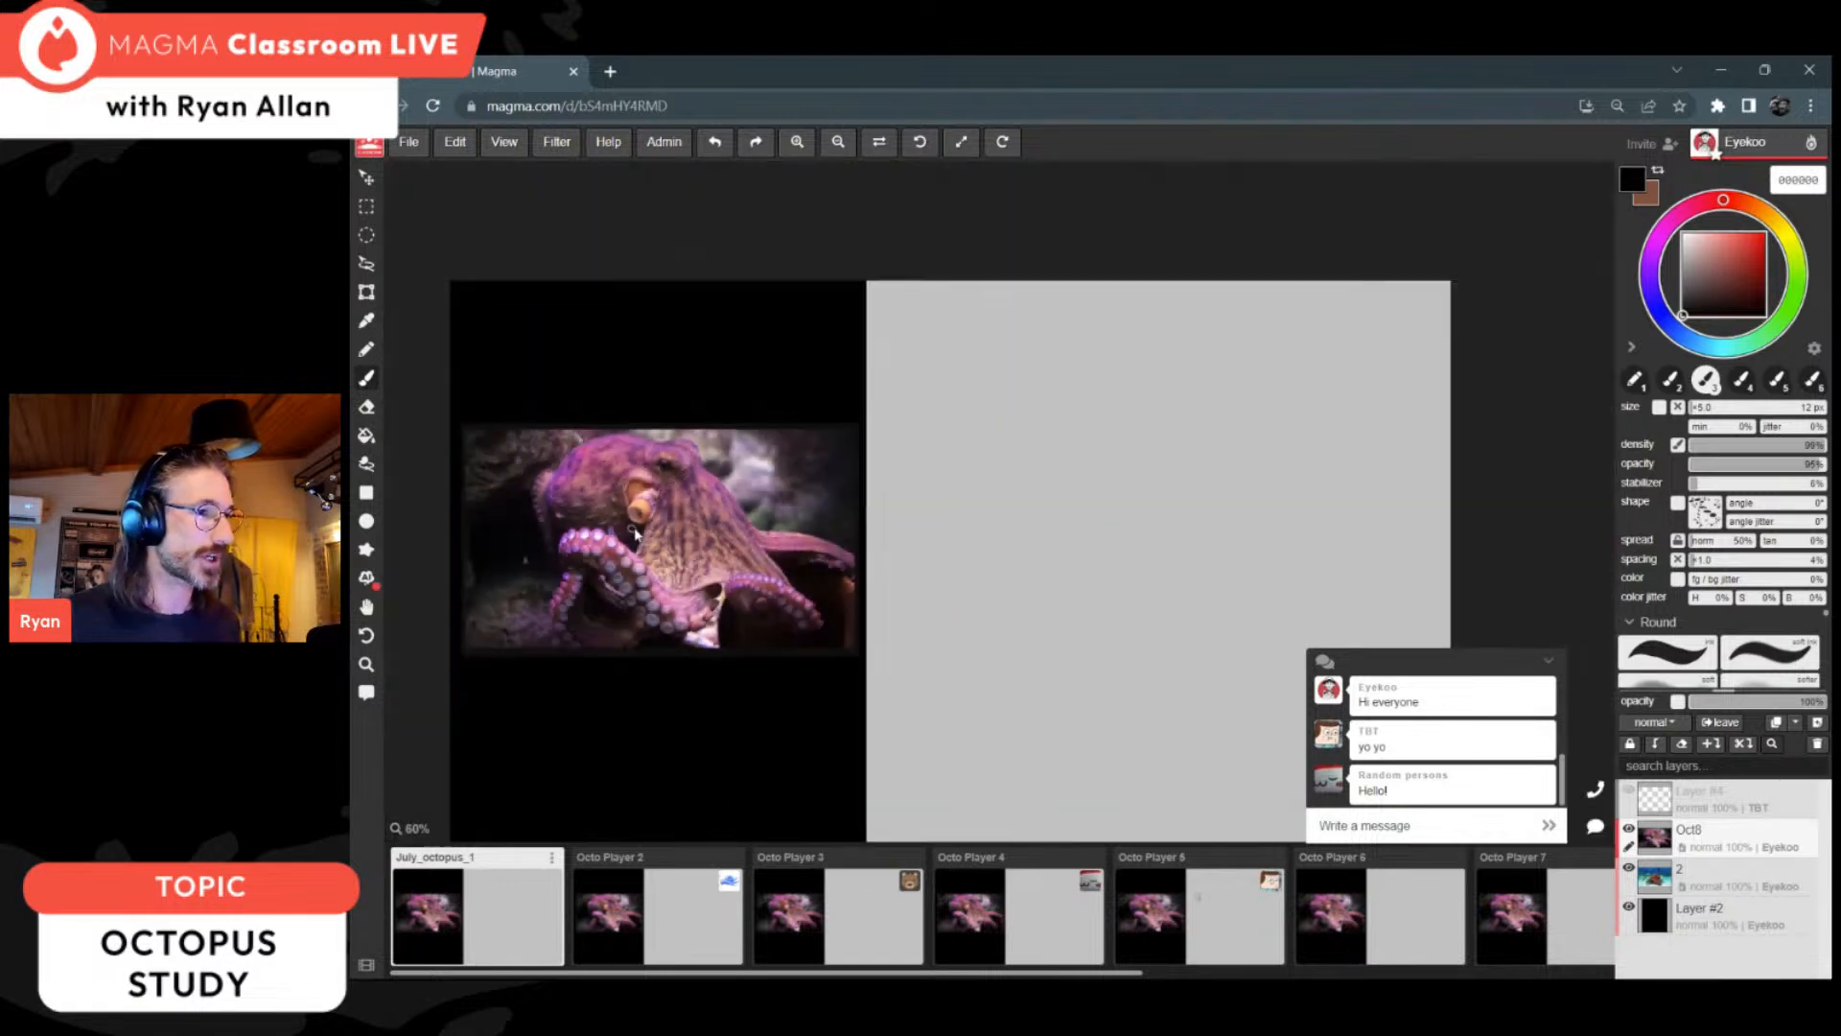
scroll(688, 548, up, 1)
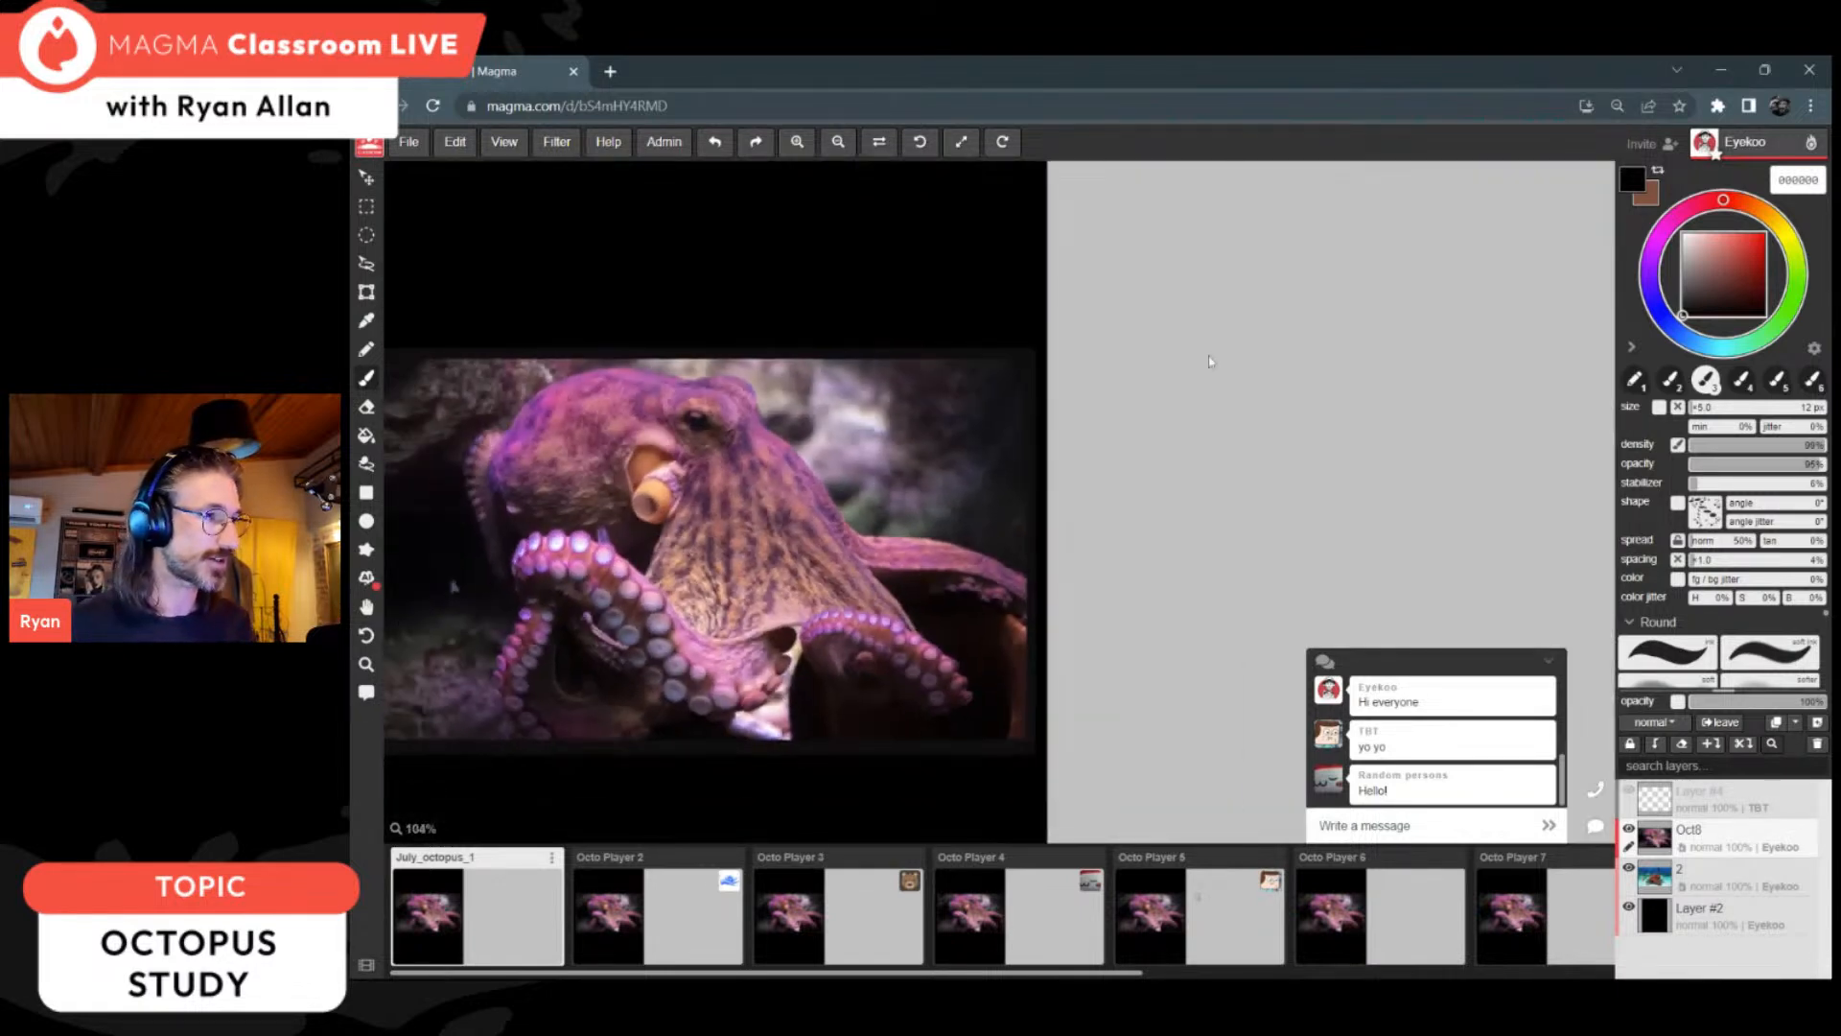
key(h)
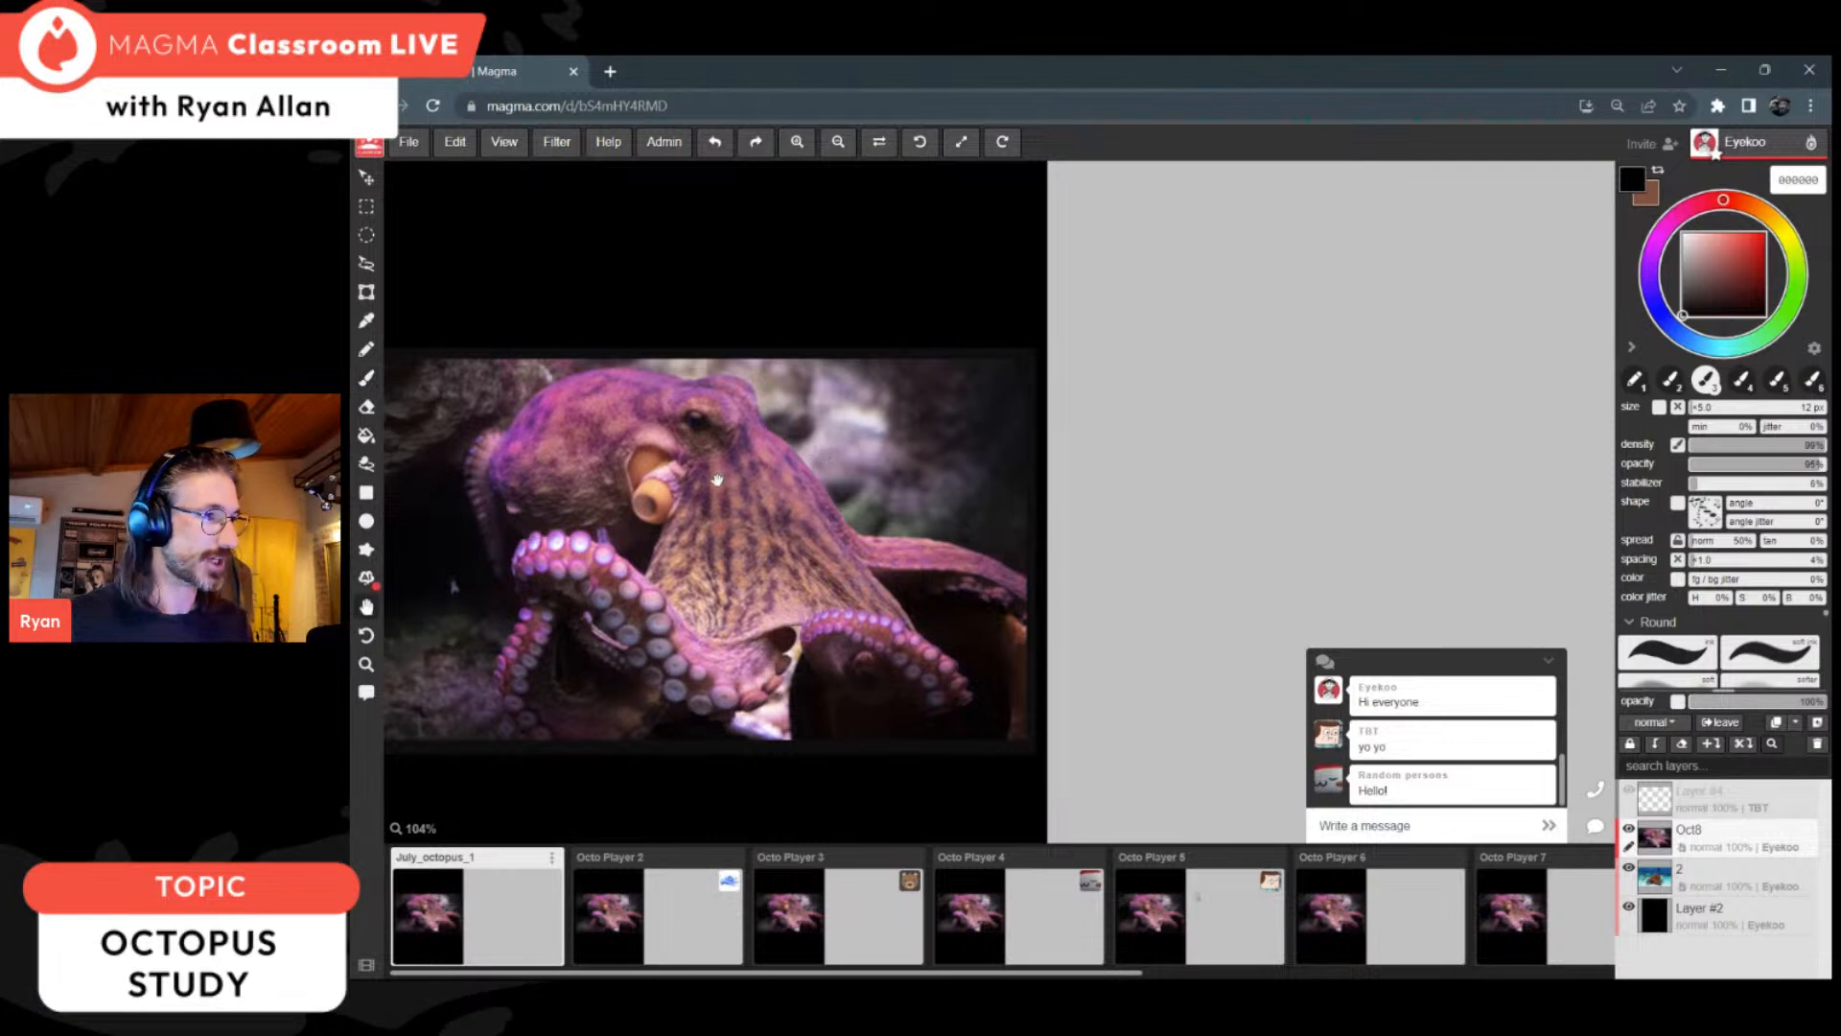
drag(721, 476, 783, 477)
key(b)
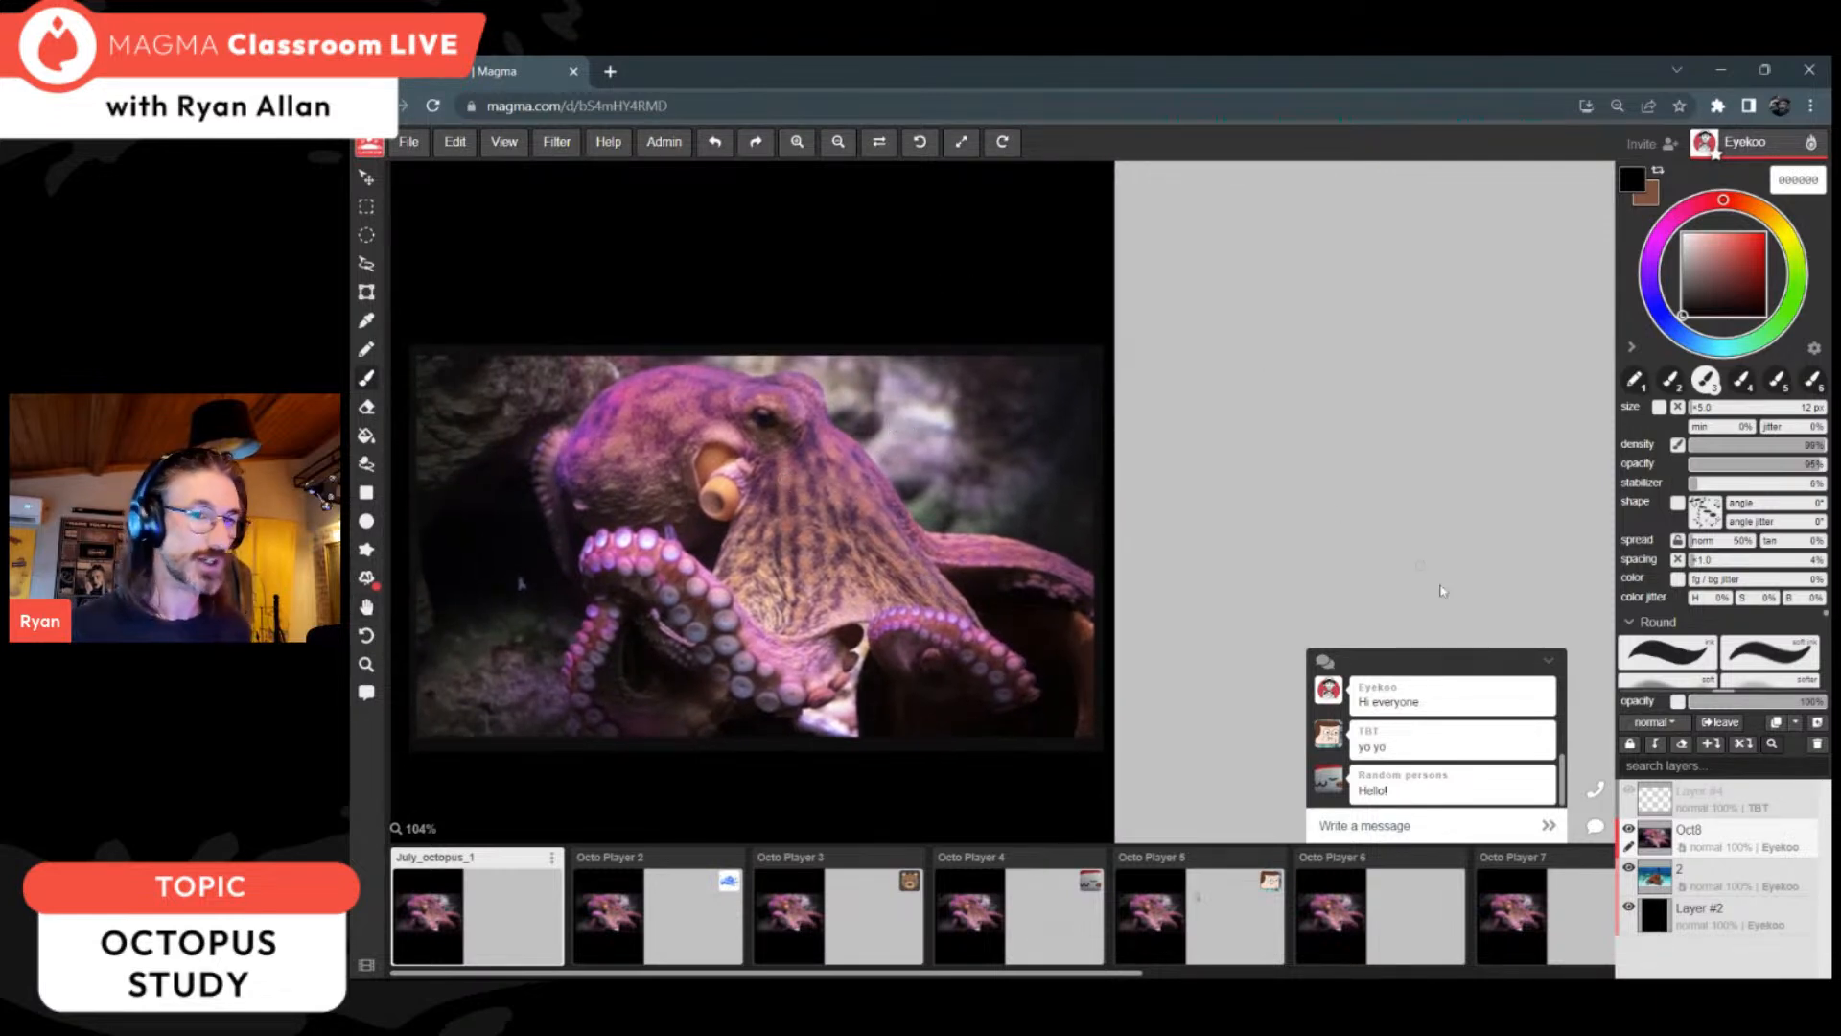
click(1816, 725)
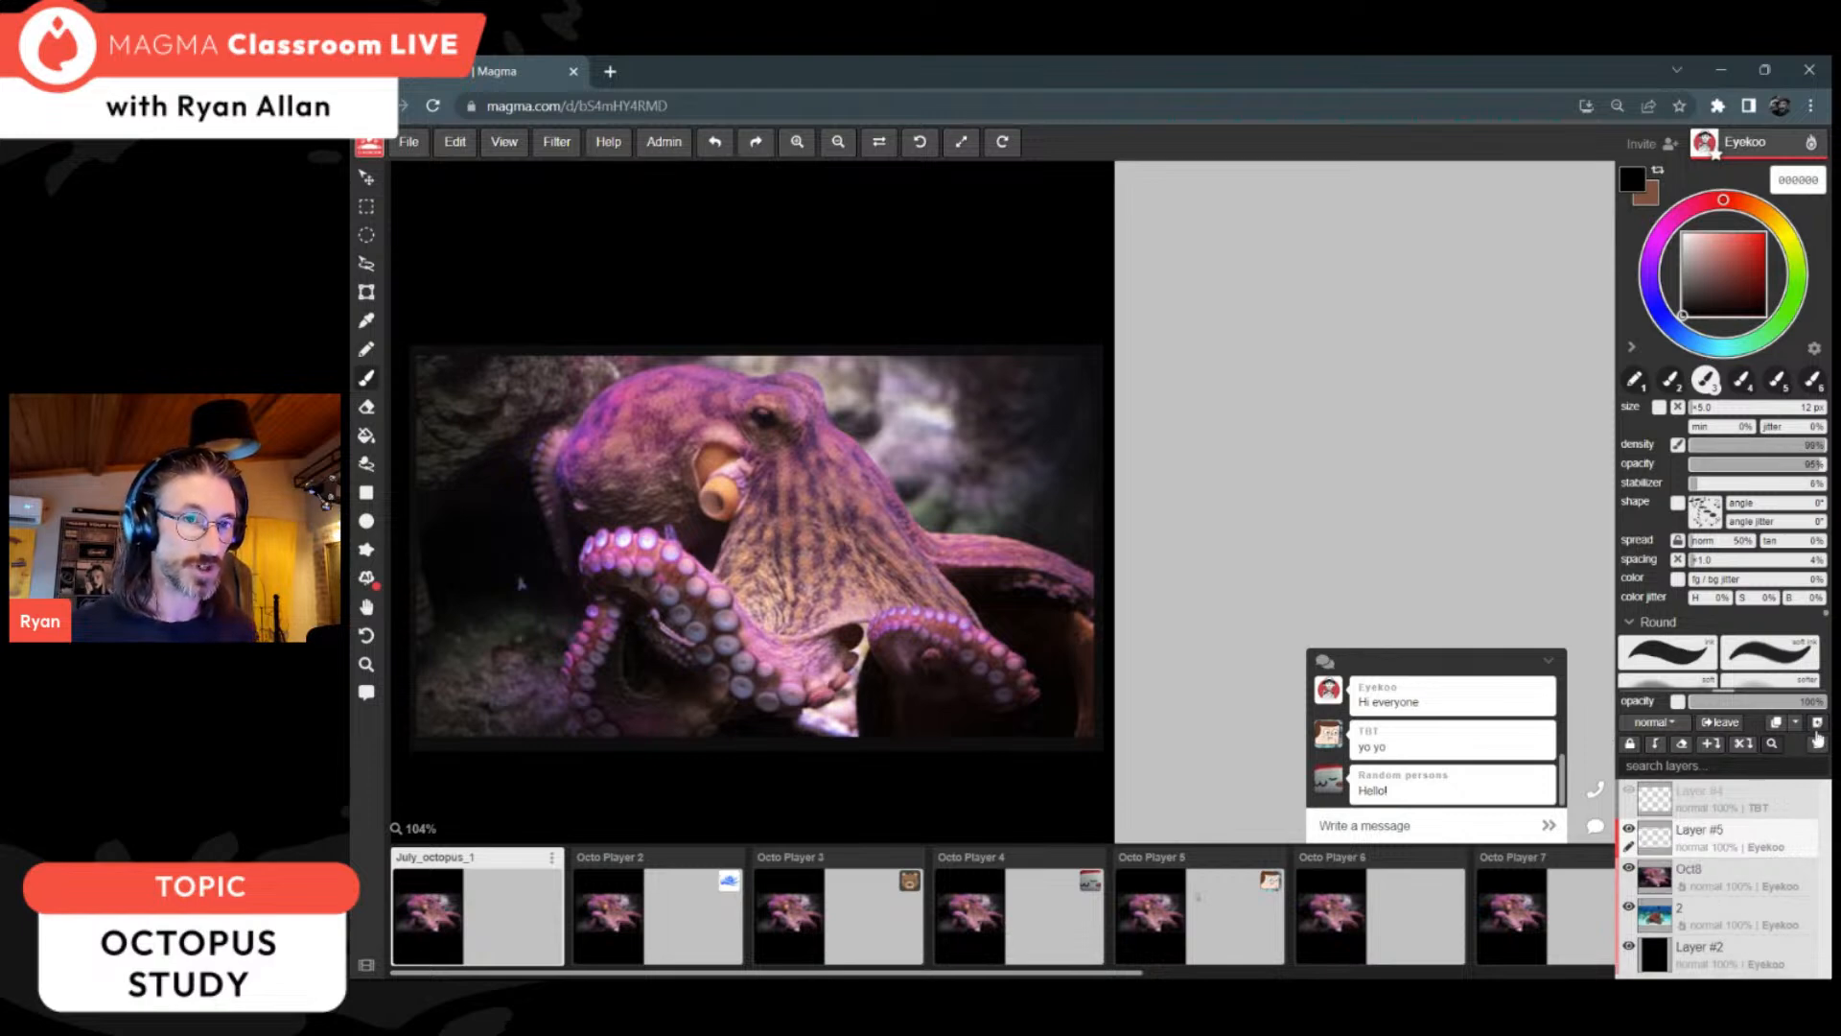
Step: Collapse the chat window so it no longer covers the canvas
click(1549, 660)
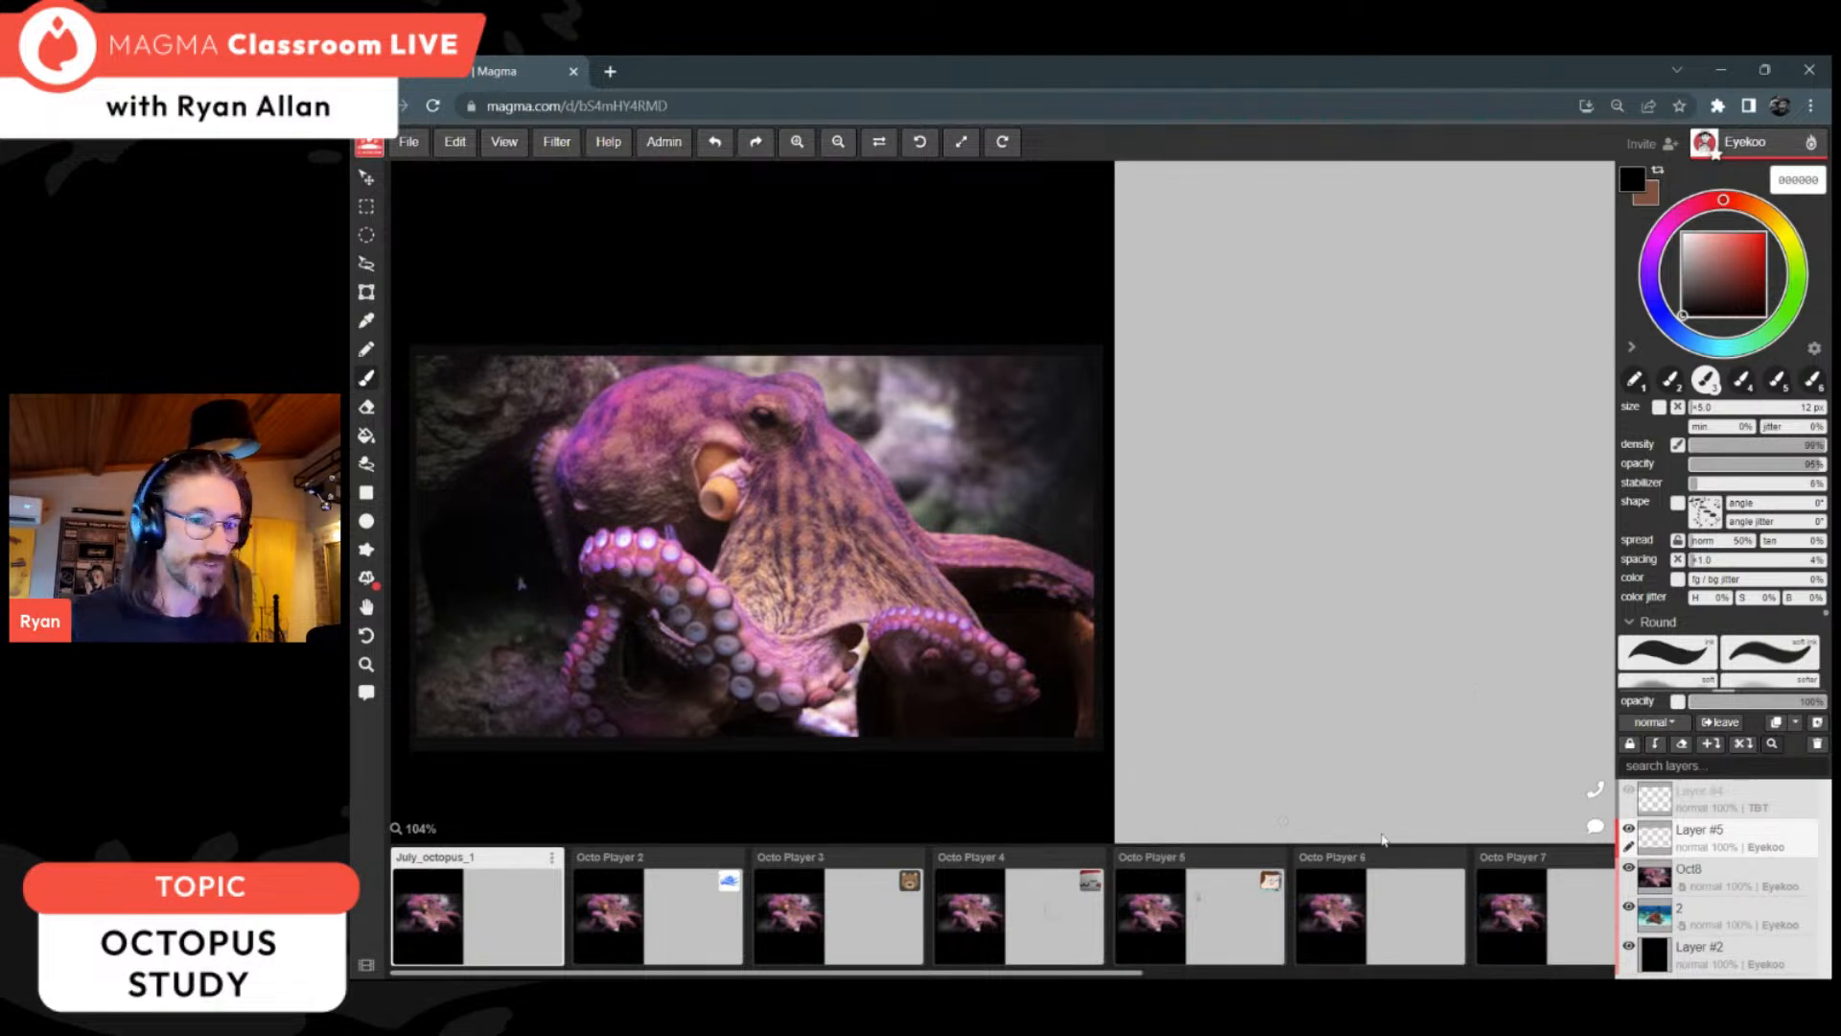
click(1596, 833)
click(1552, 661)
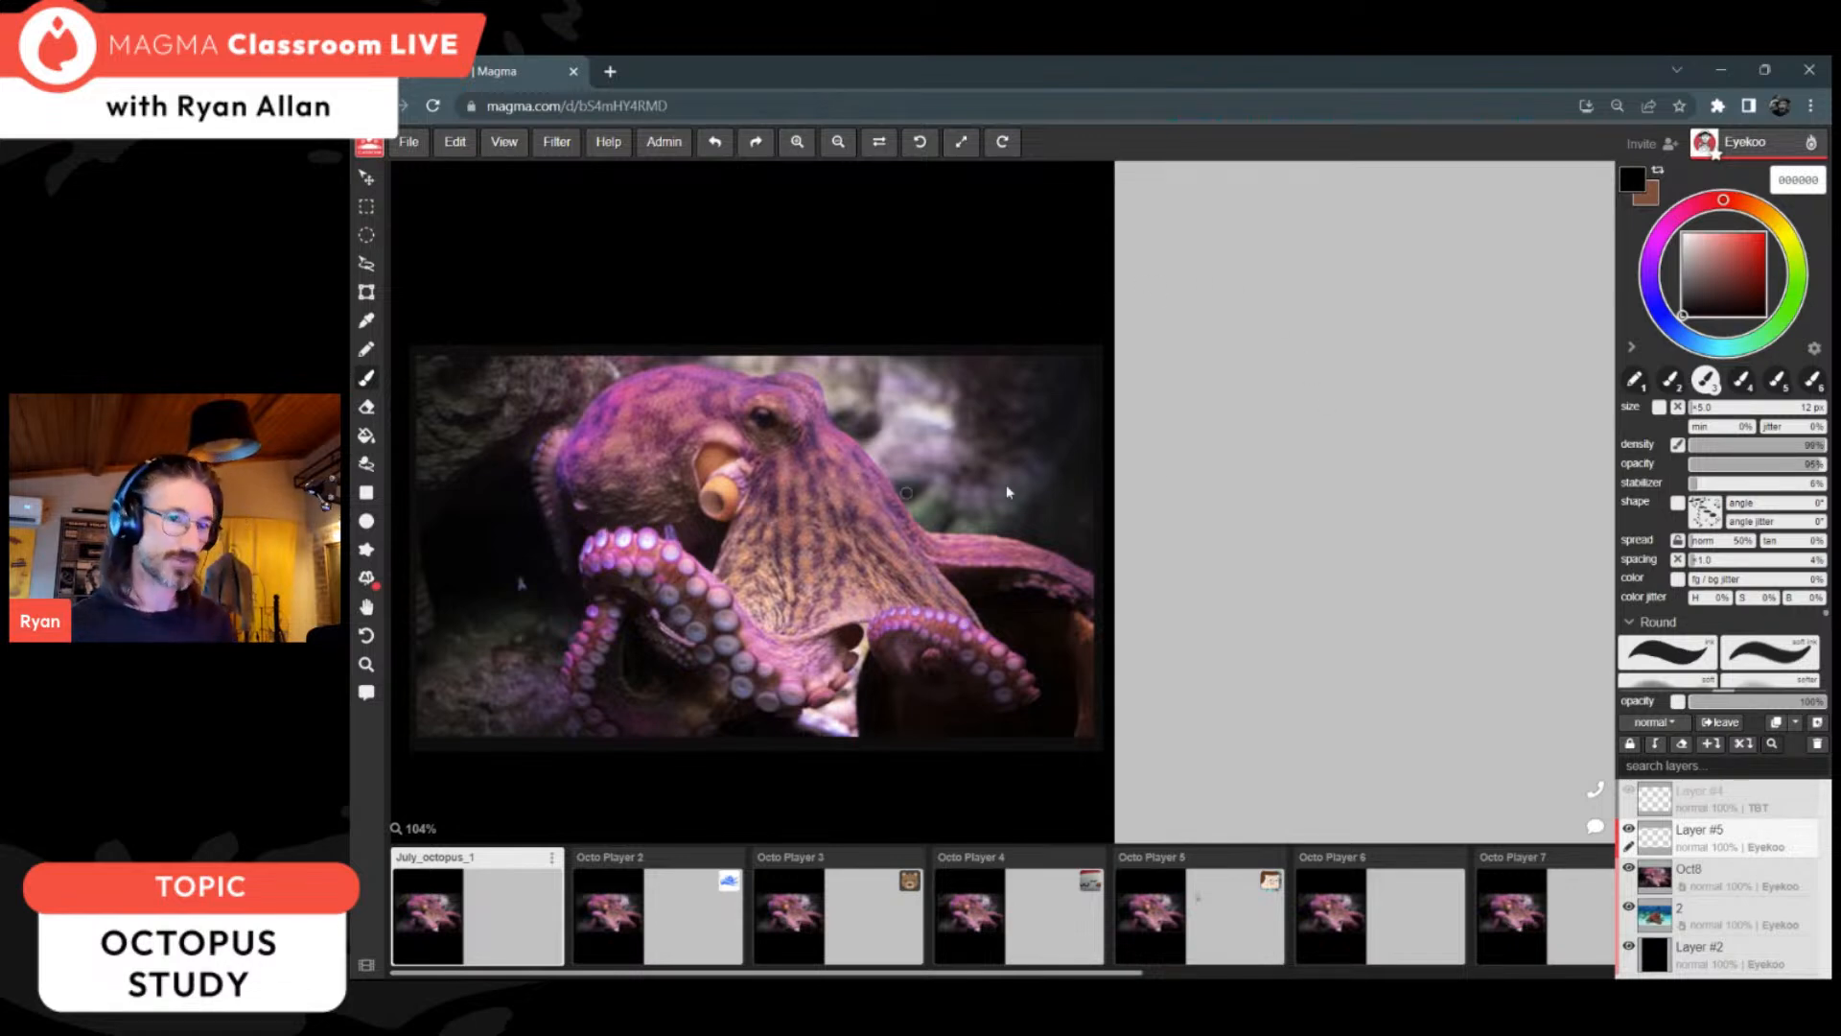
Step: Set up the first brush slot as a hard round brush at 25 px in light blue 2fcadf
drag(1688, 332, 1714, 347)
click(1752, 244)
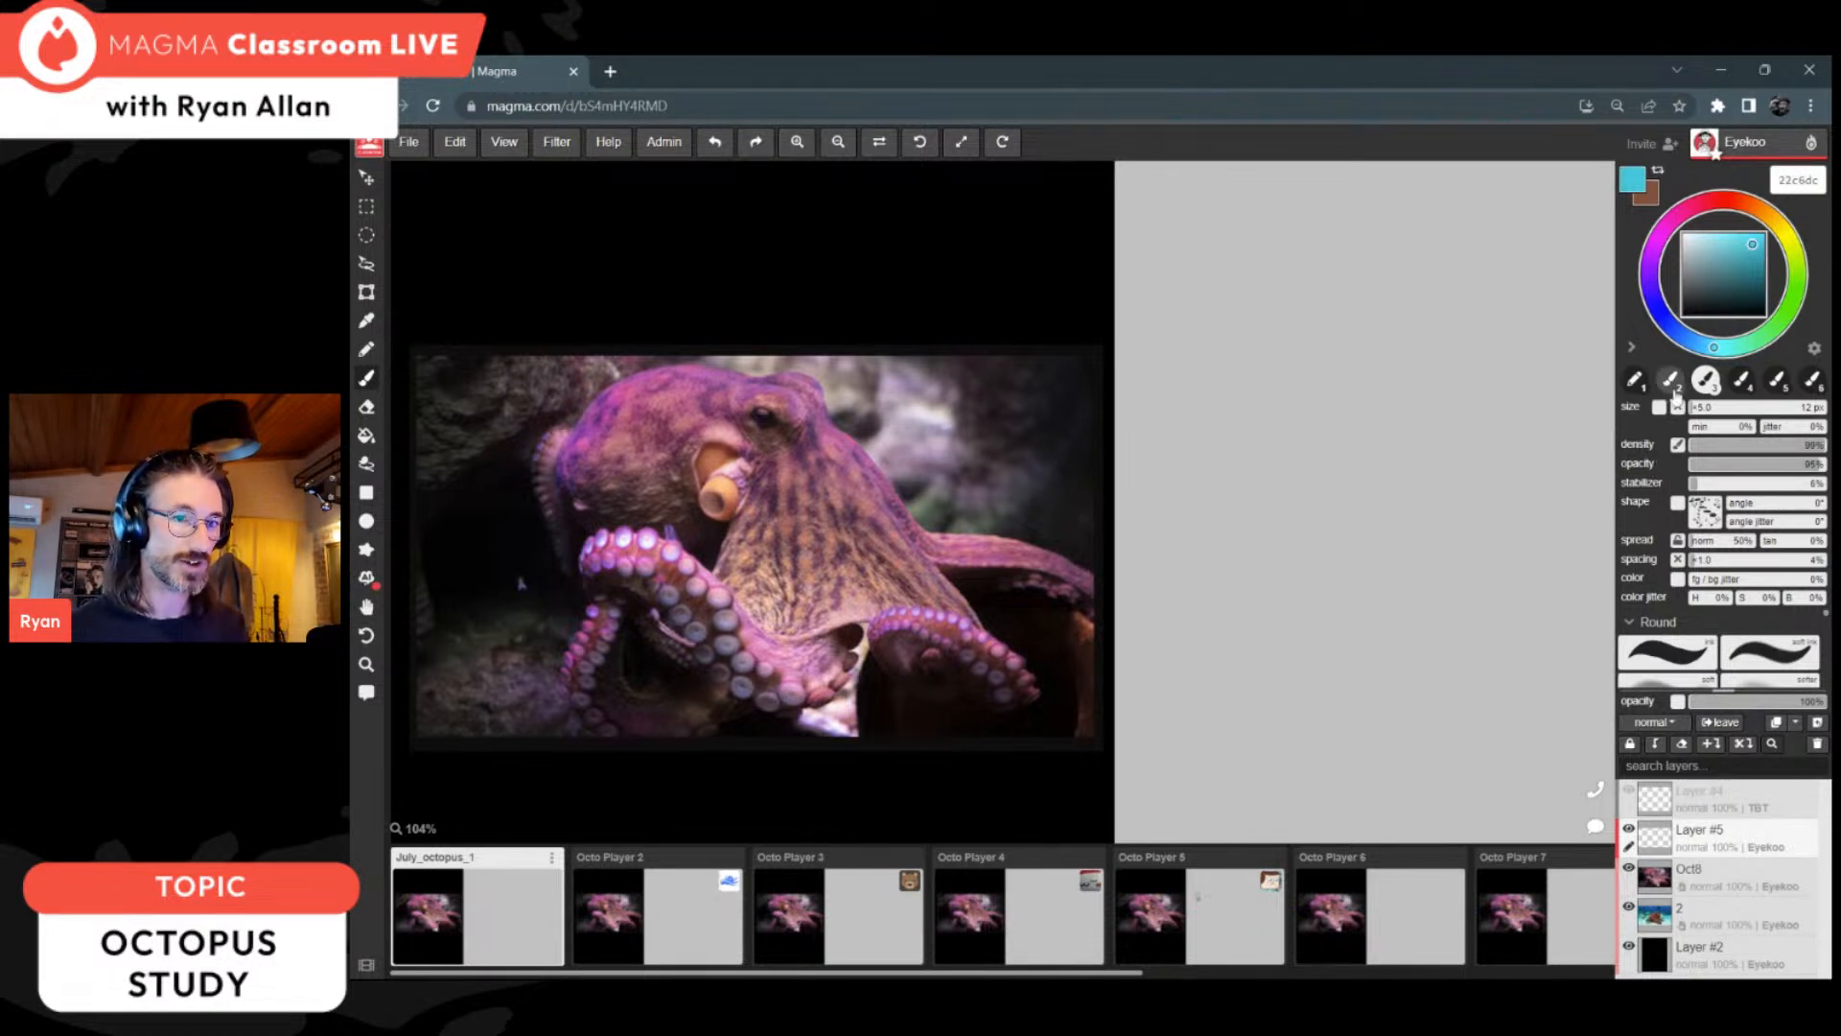
click(1634, 381)
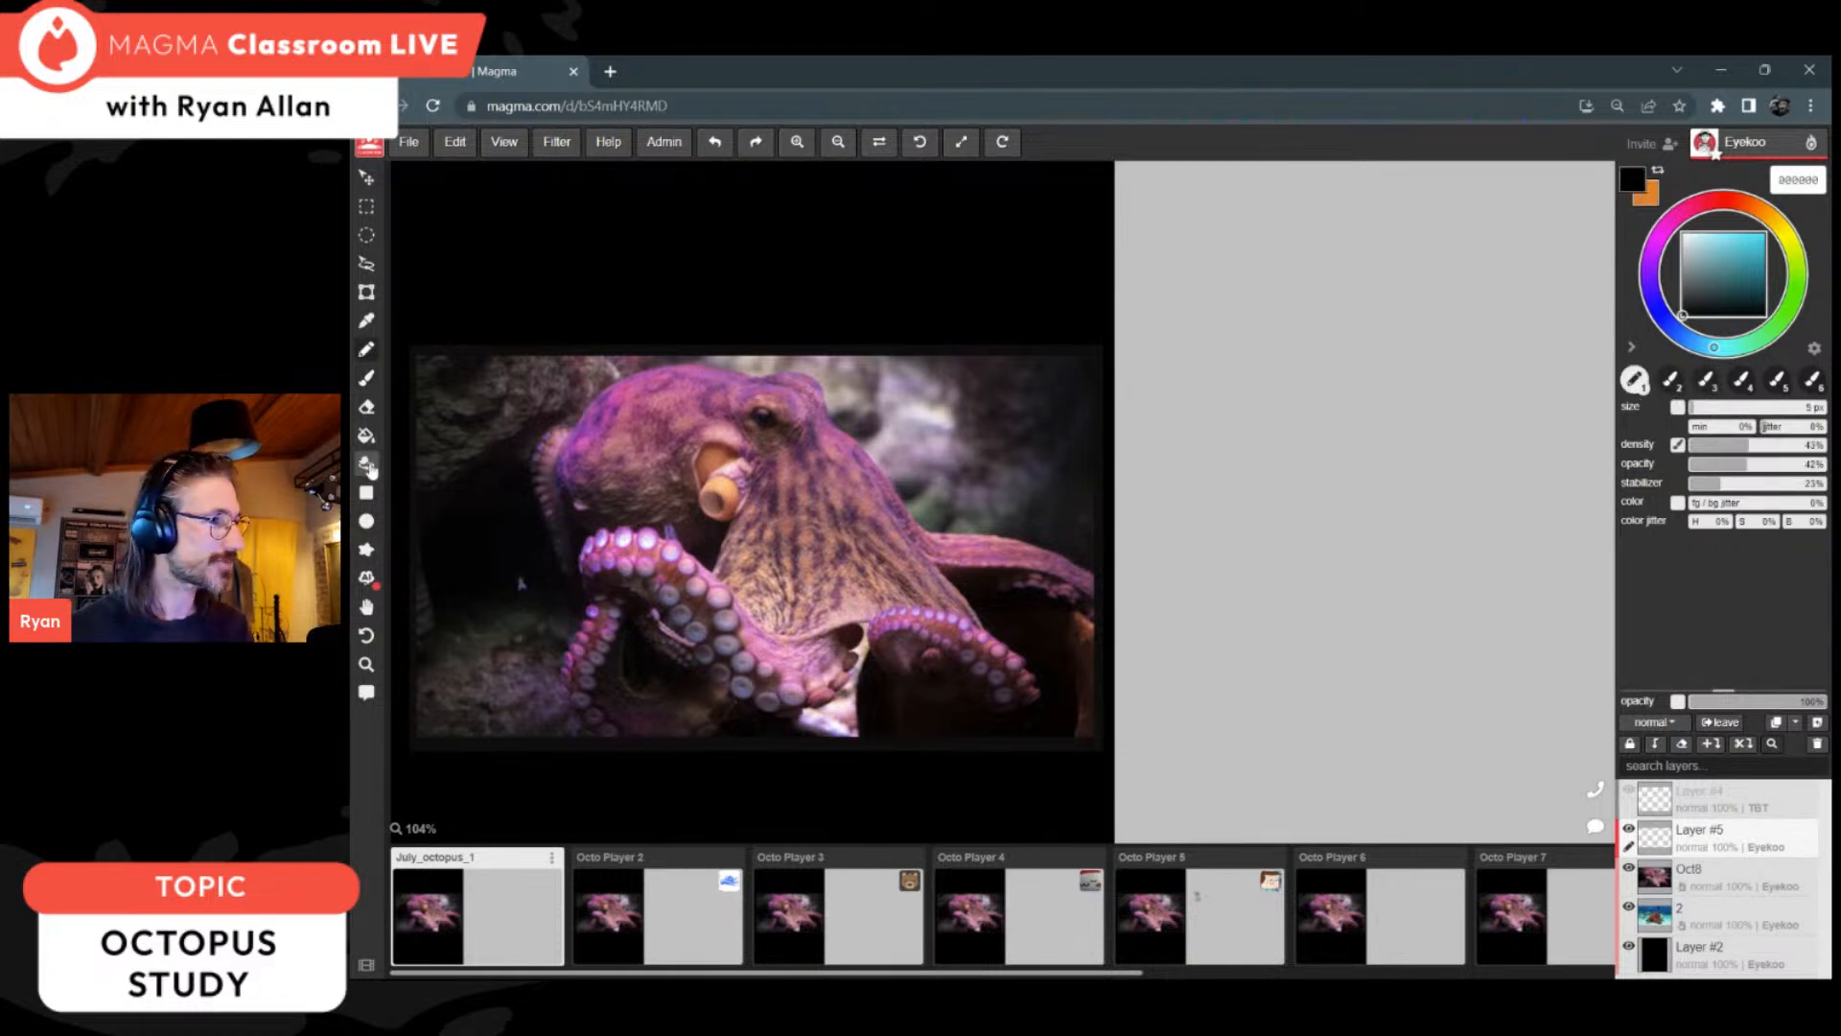
click(366, 378)
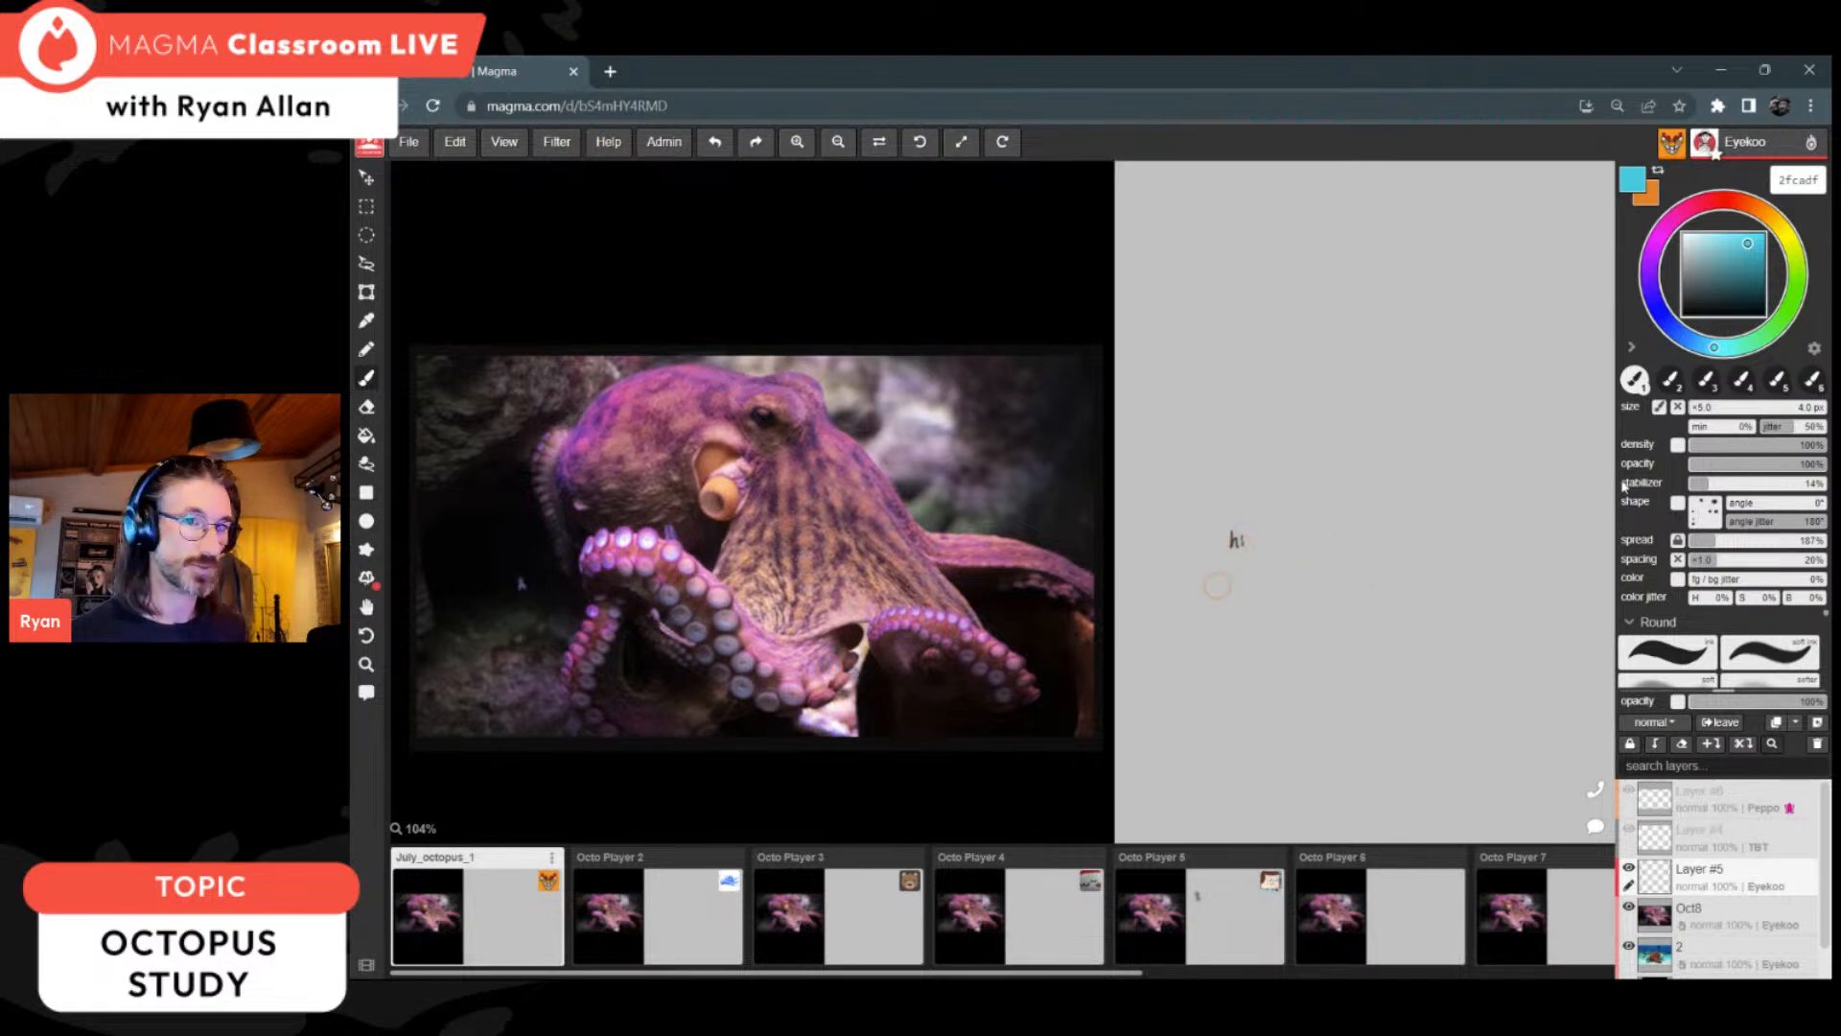
click(1700, 411)
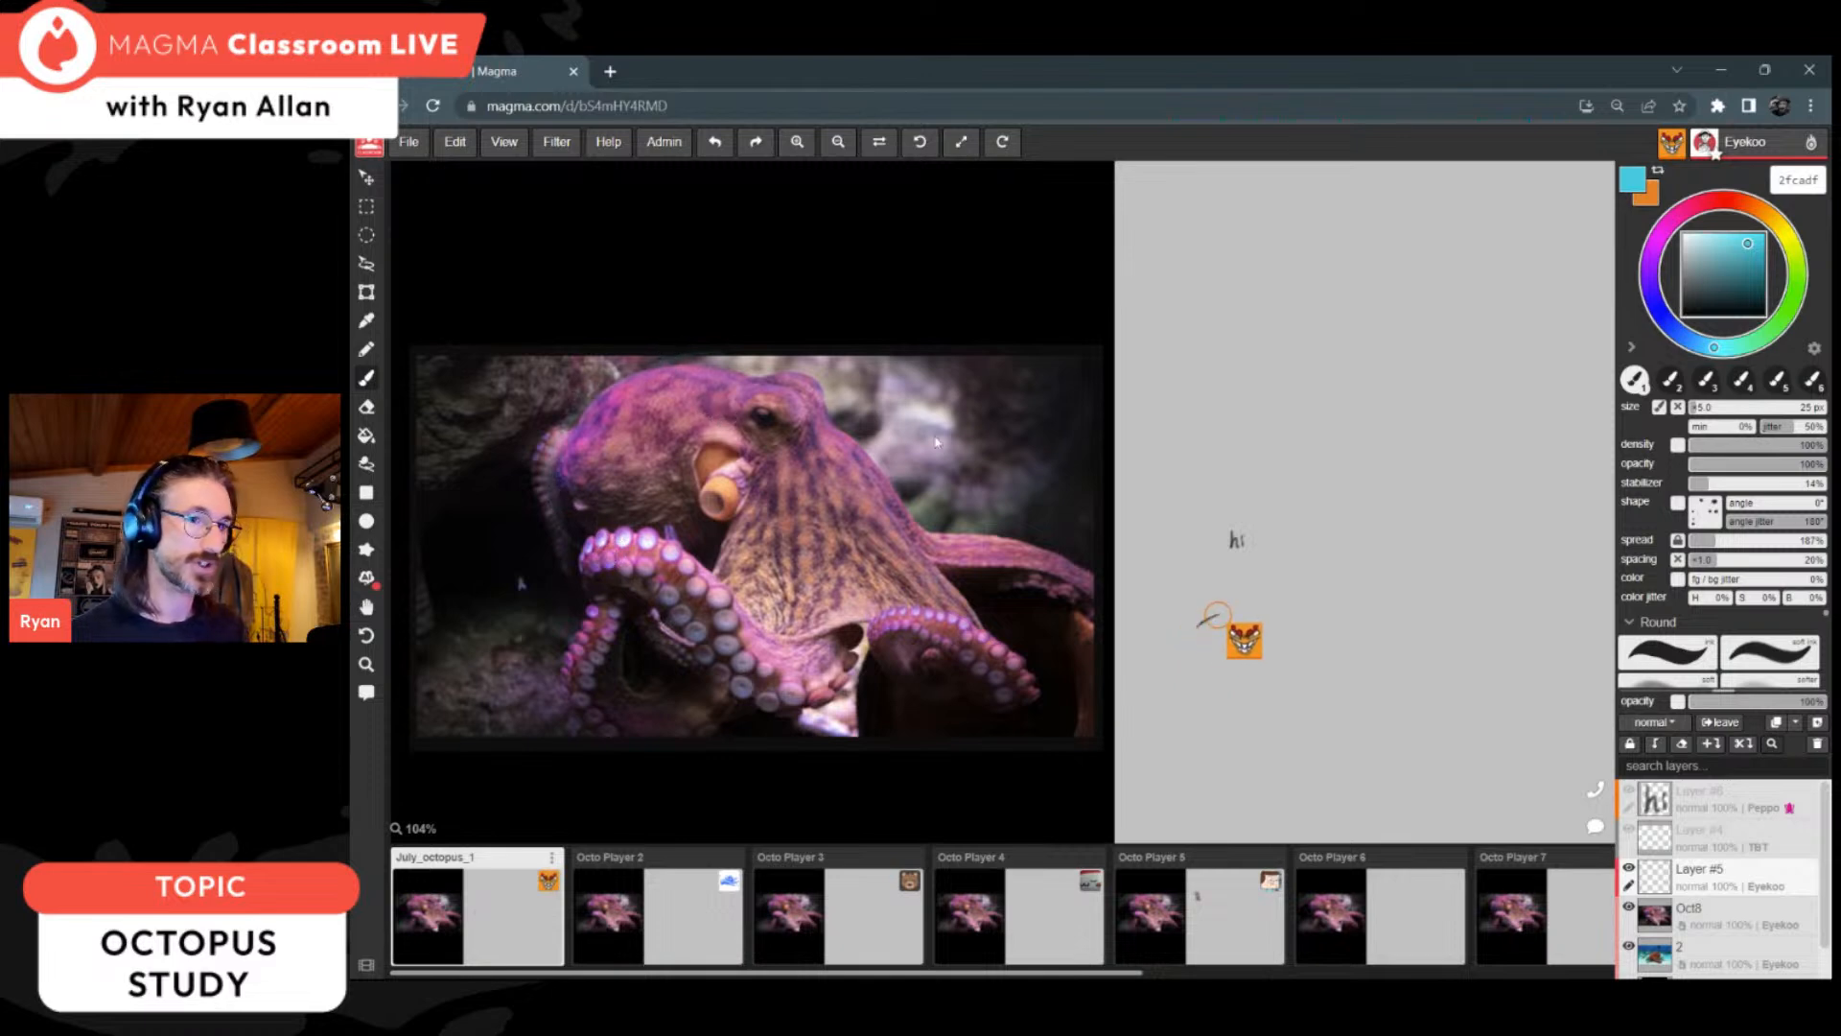
click(1669, 654)
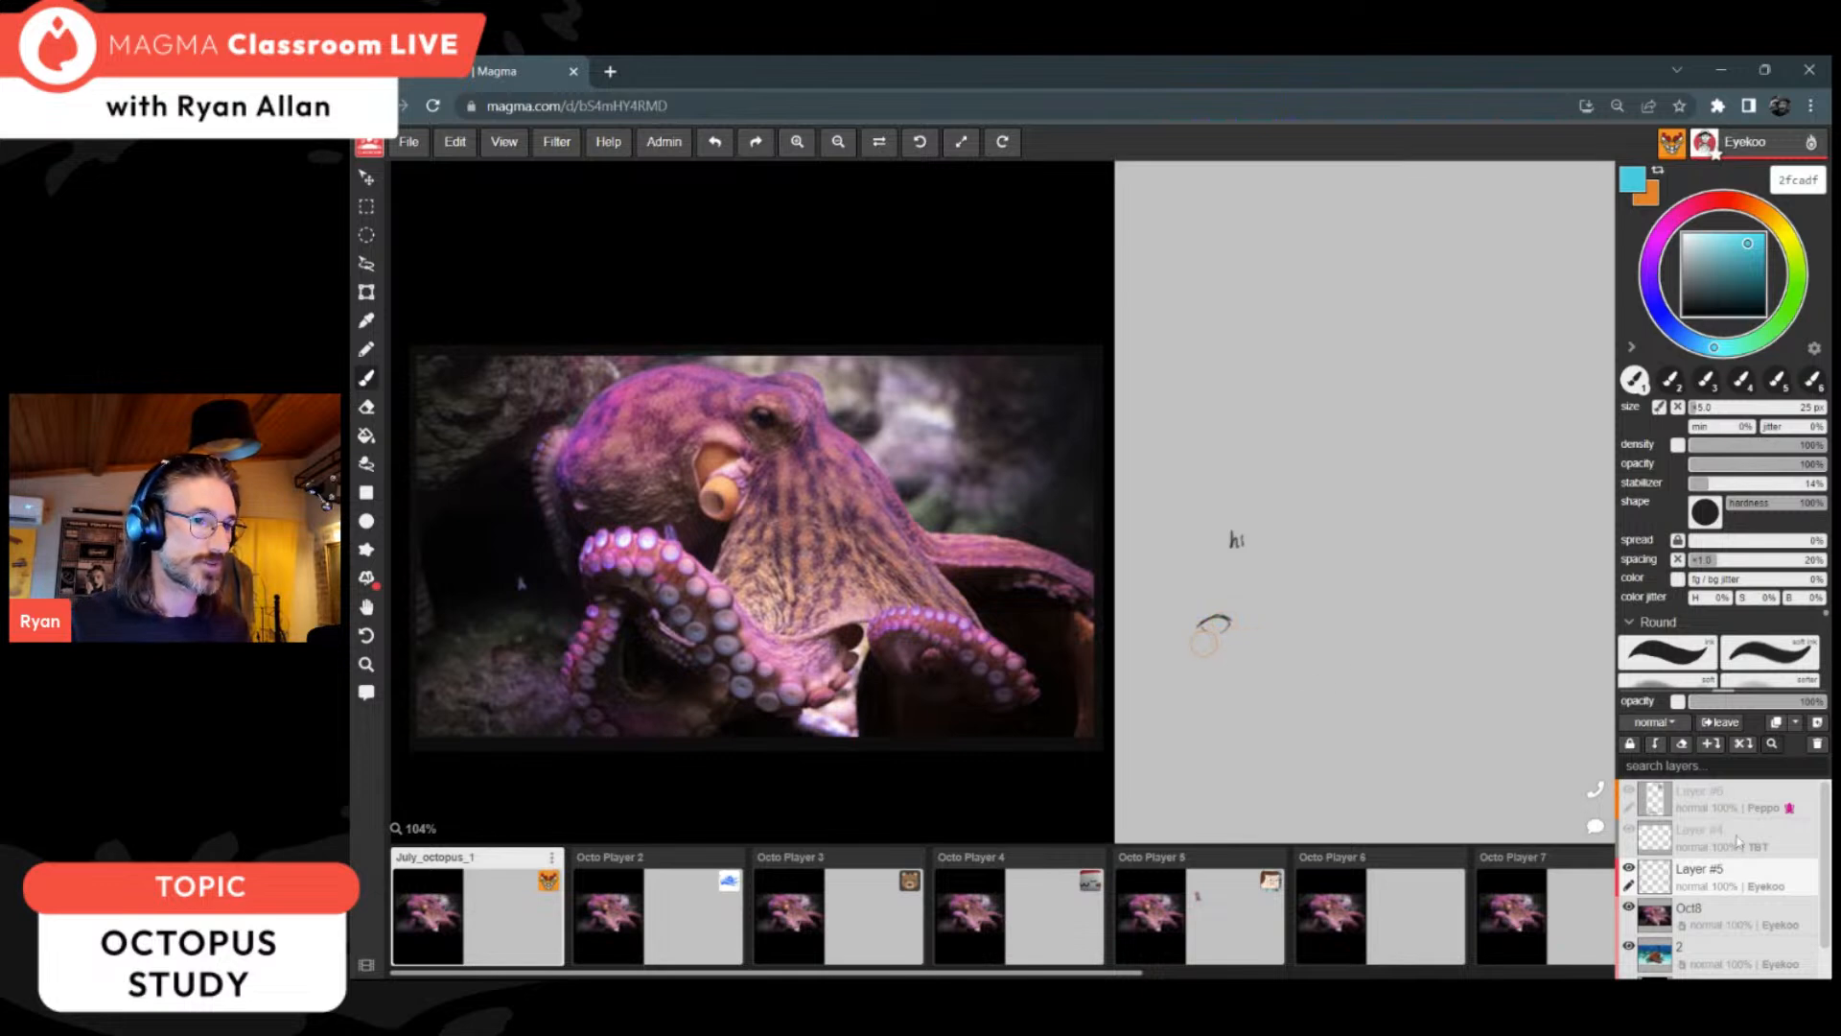
Step: Send the chat message "Hi... we are live on youtube... grab a canvas below for the study"
click(1594, 827)
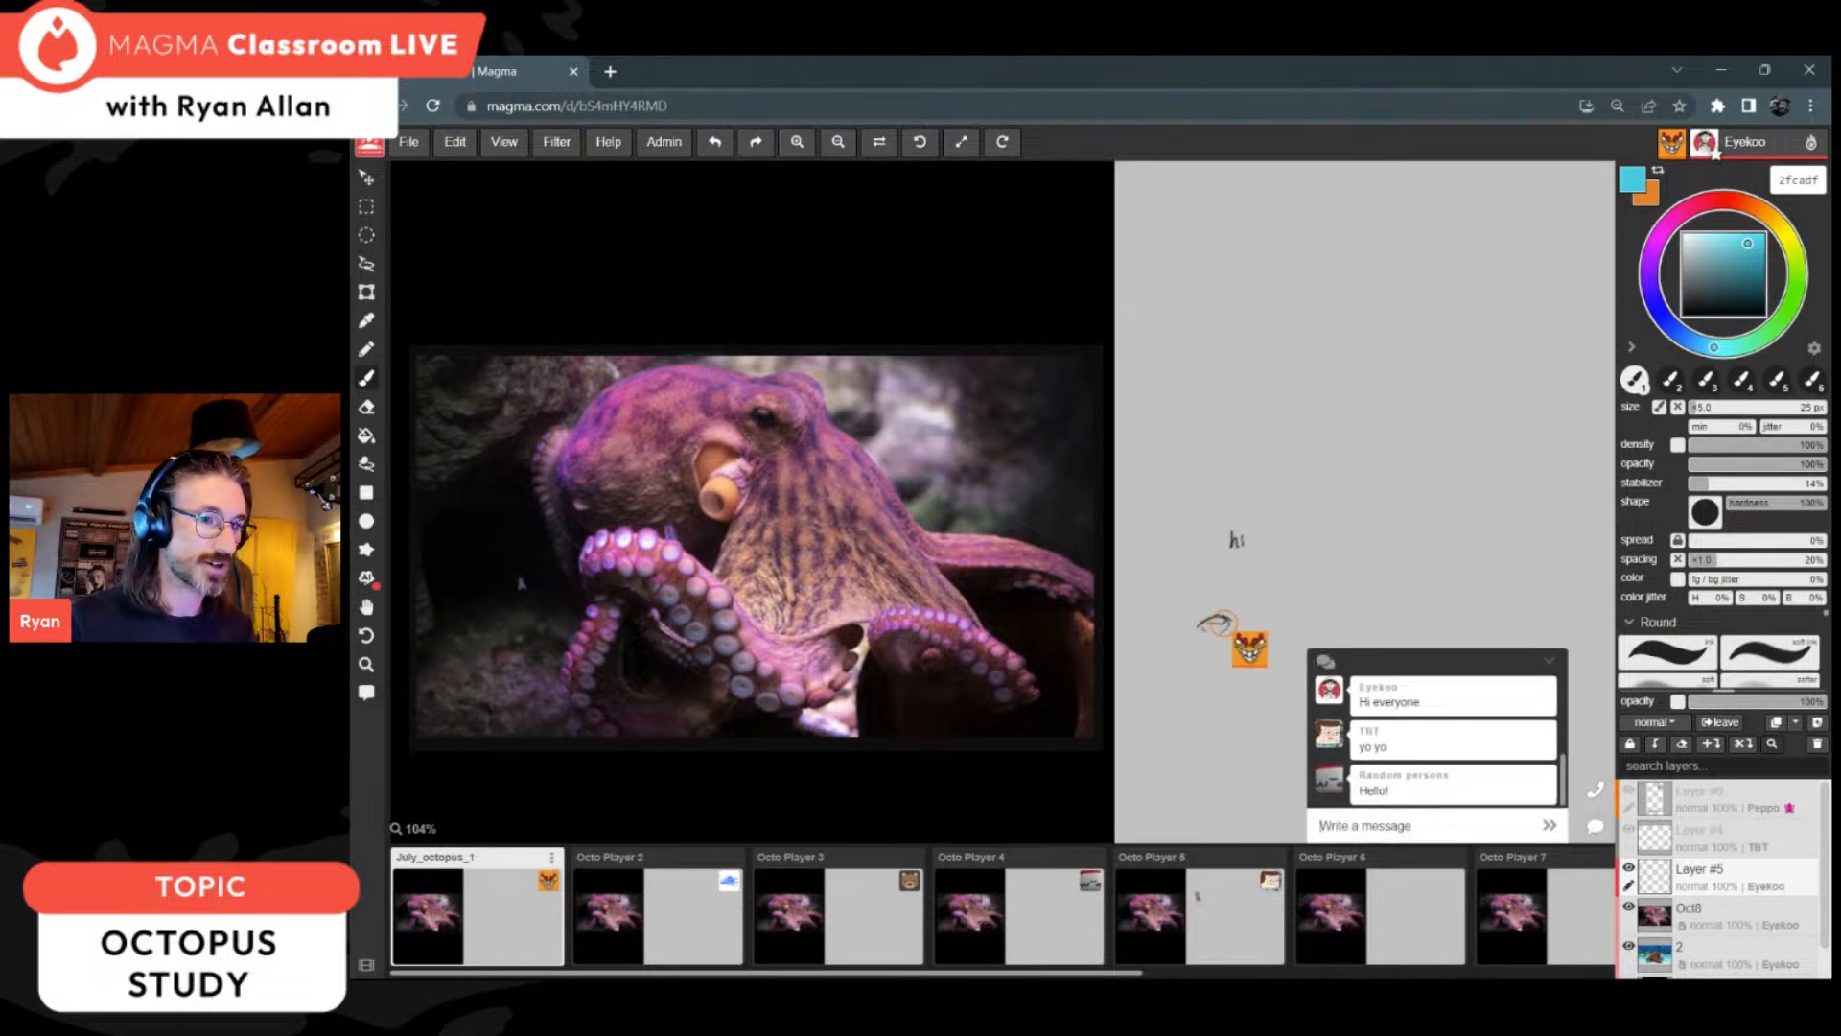
text(Hi... we are live)
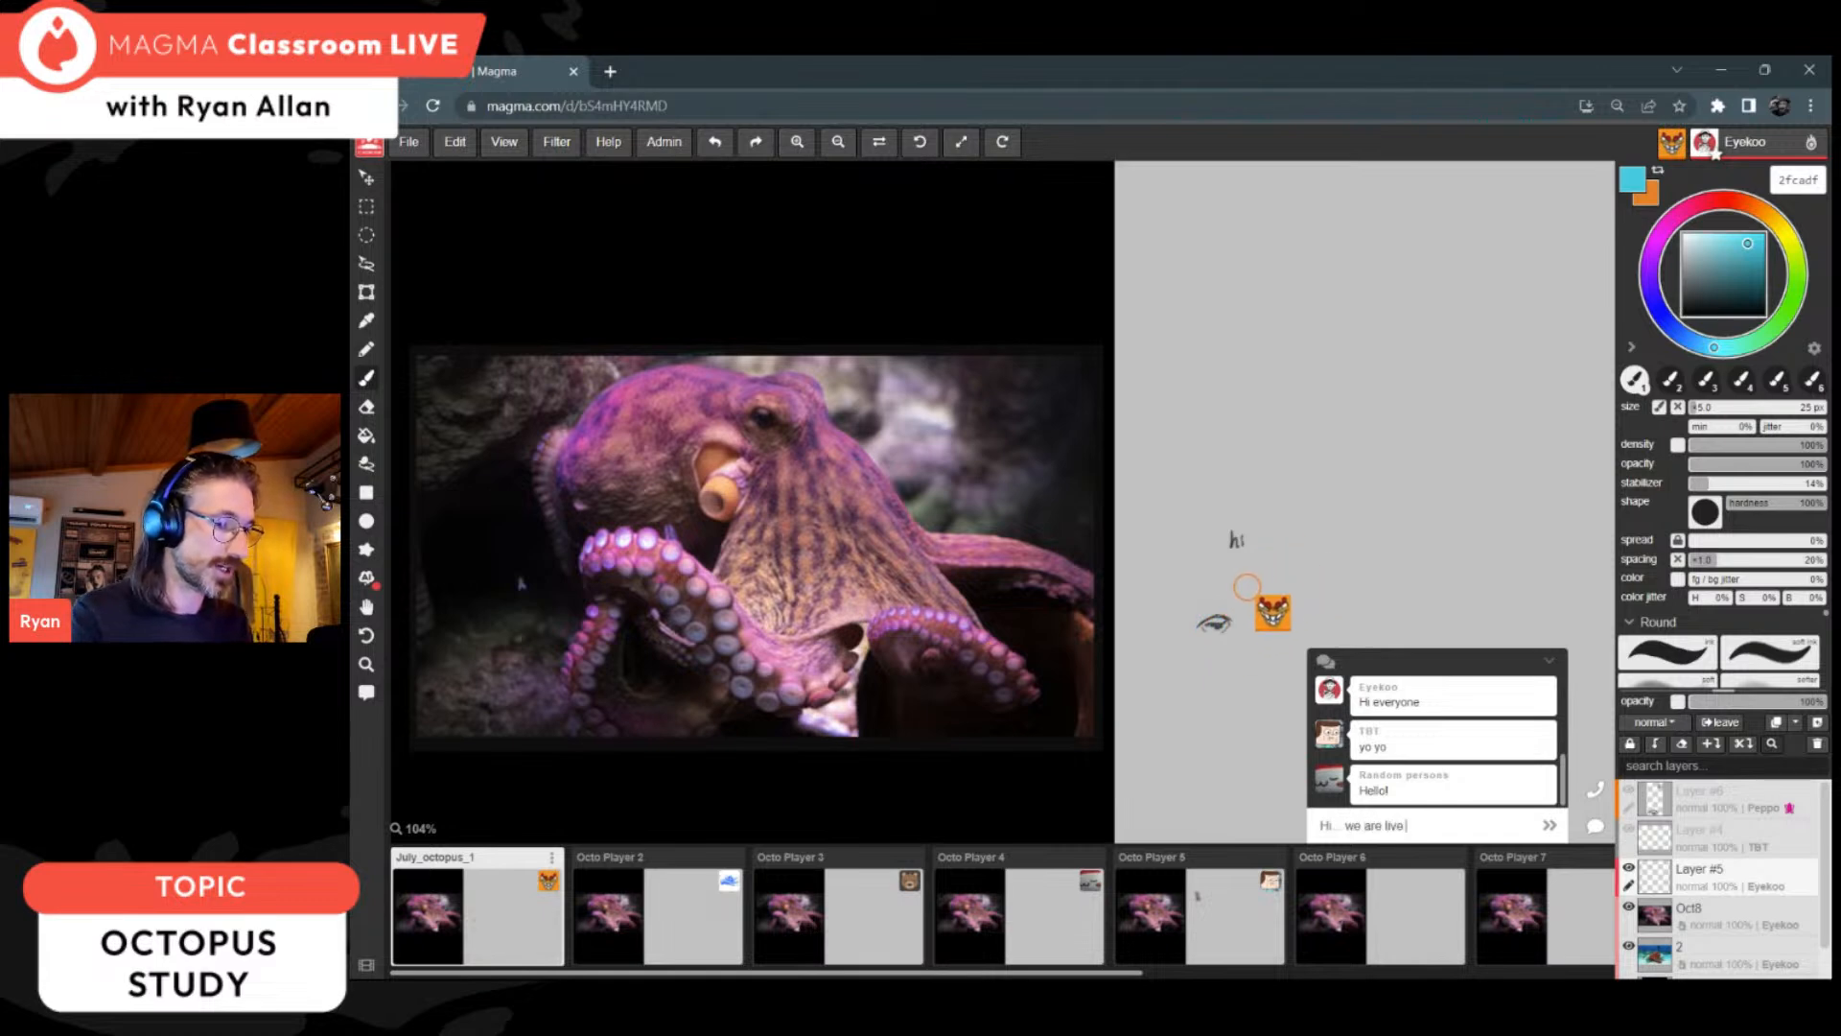
text( on youtube :rab a canvas be)
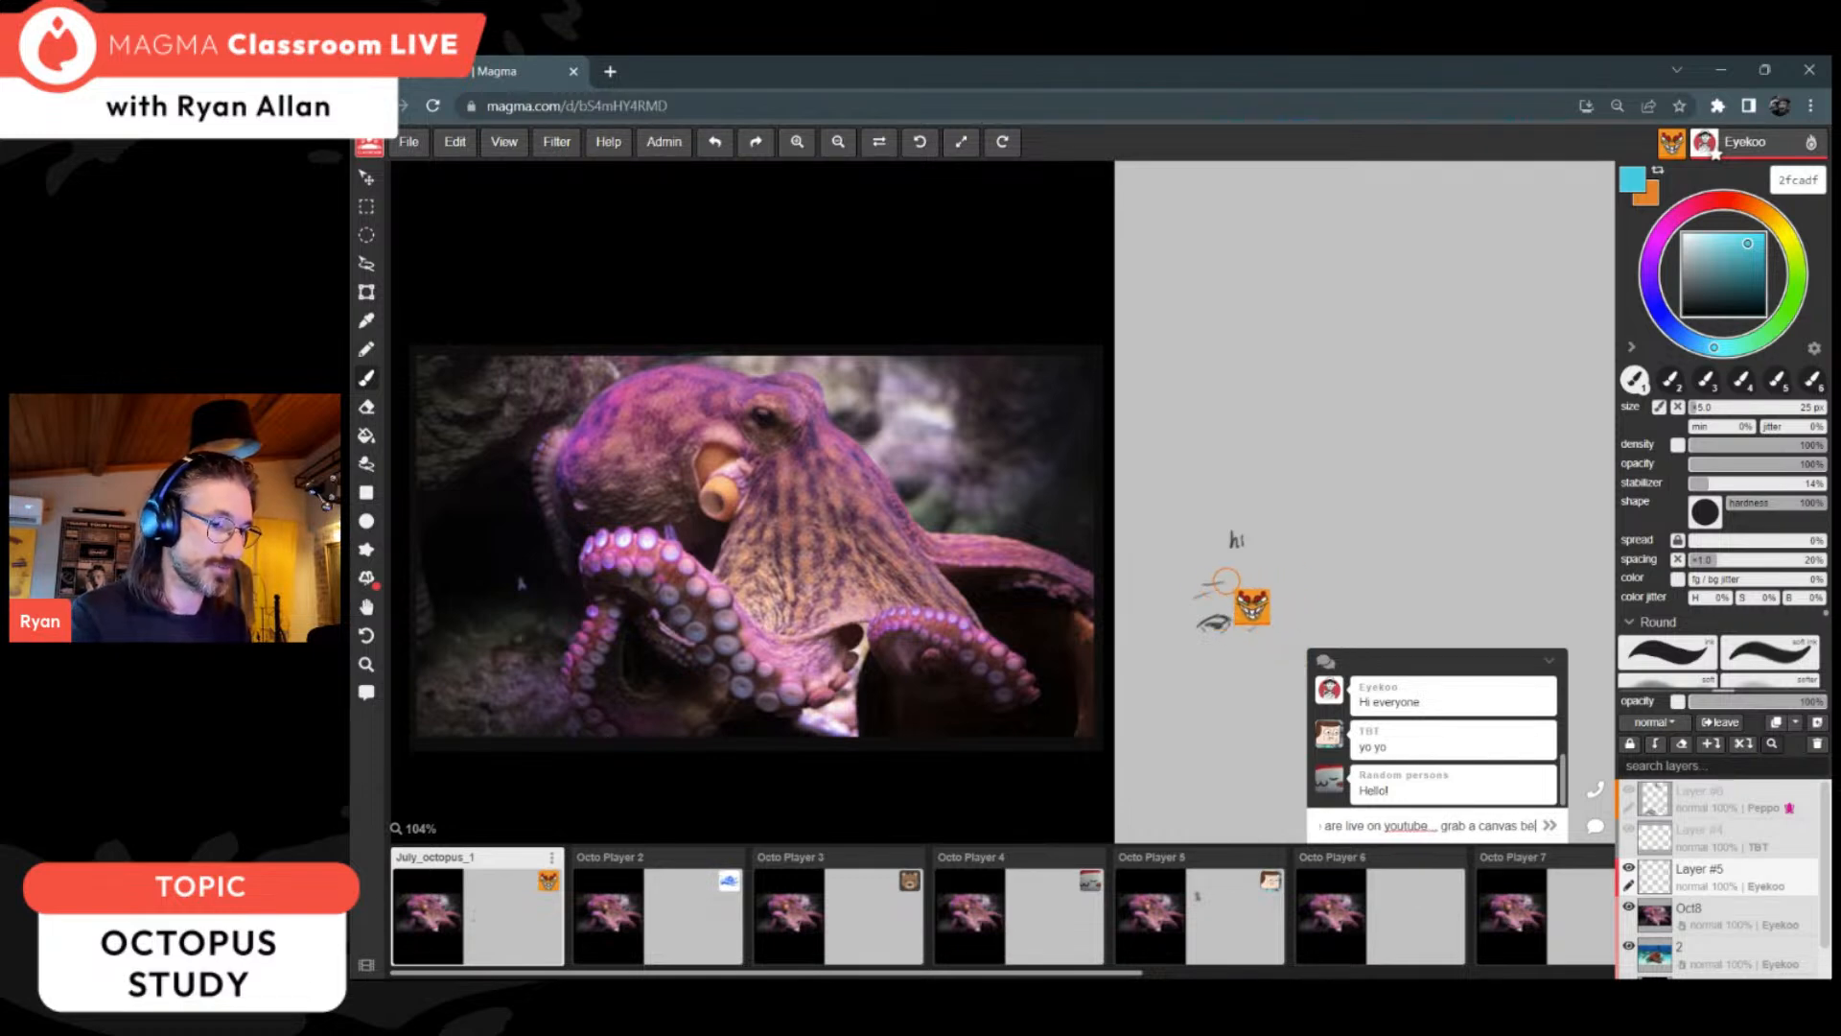
text(low for the)
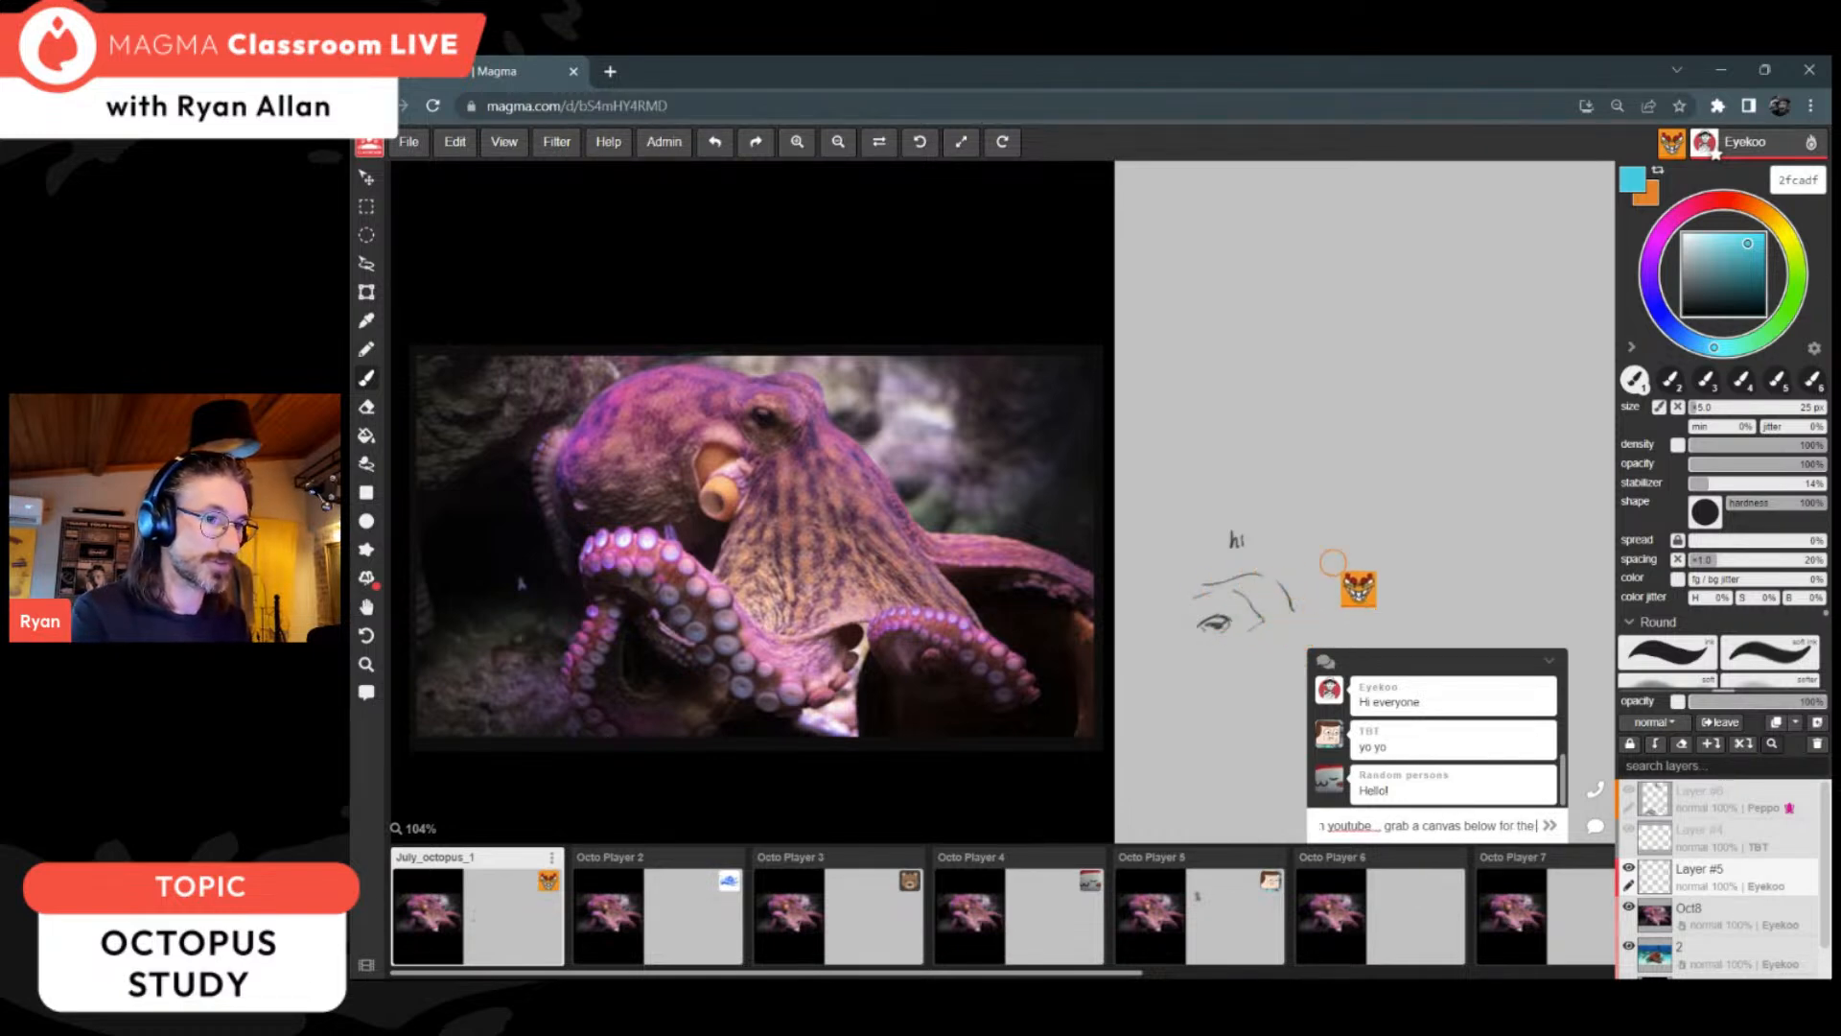
text( study)
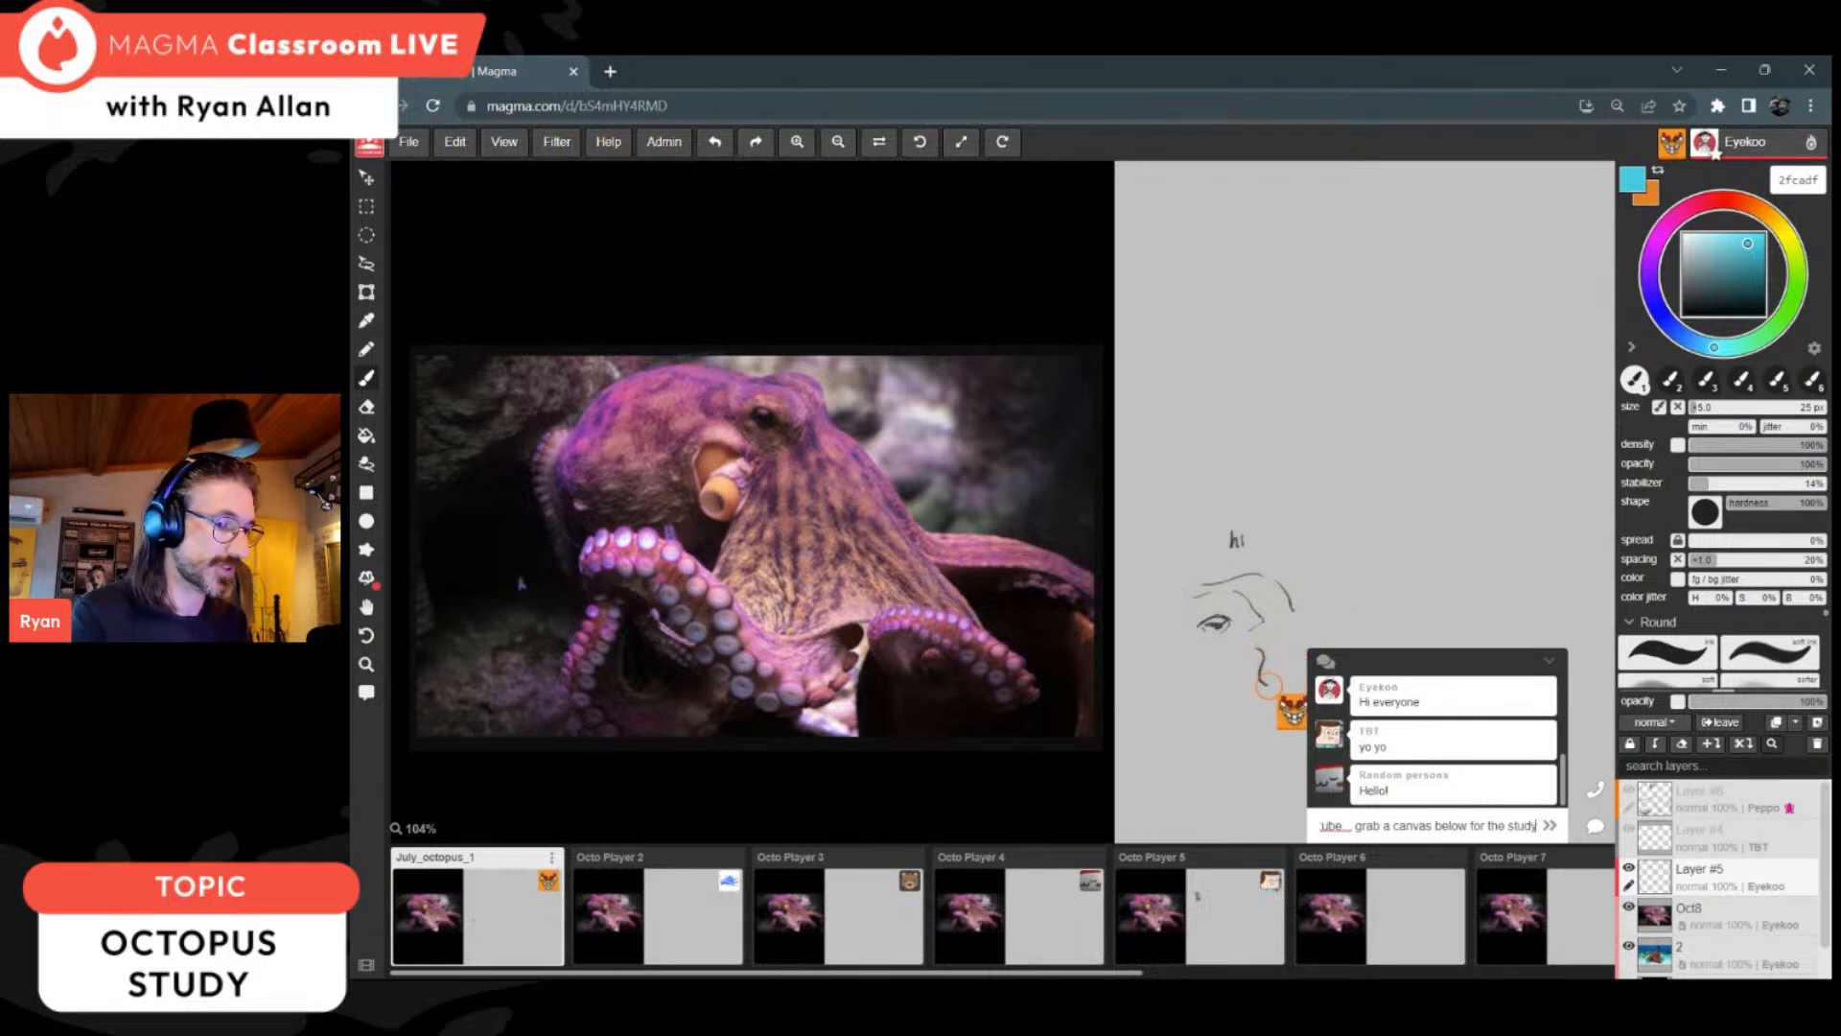
key(Return)
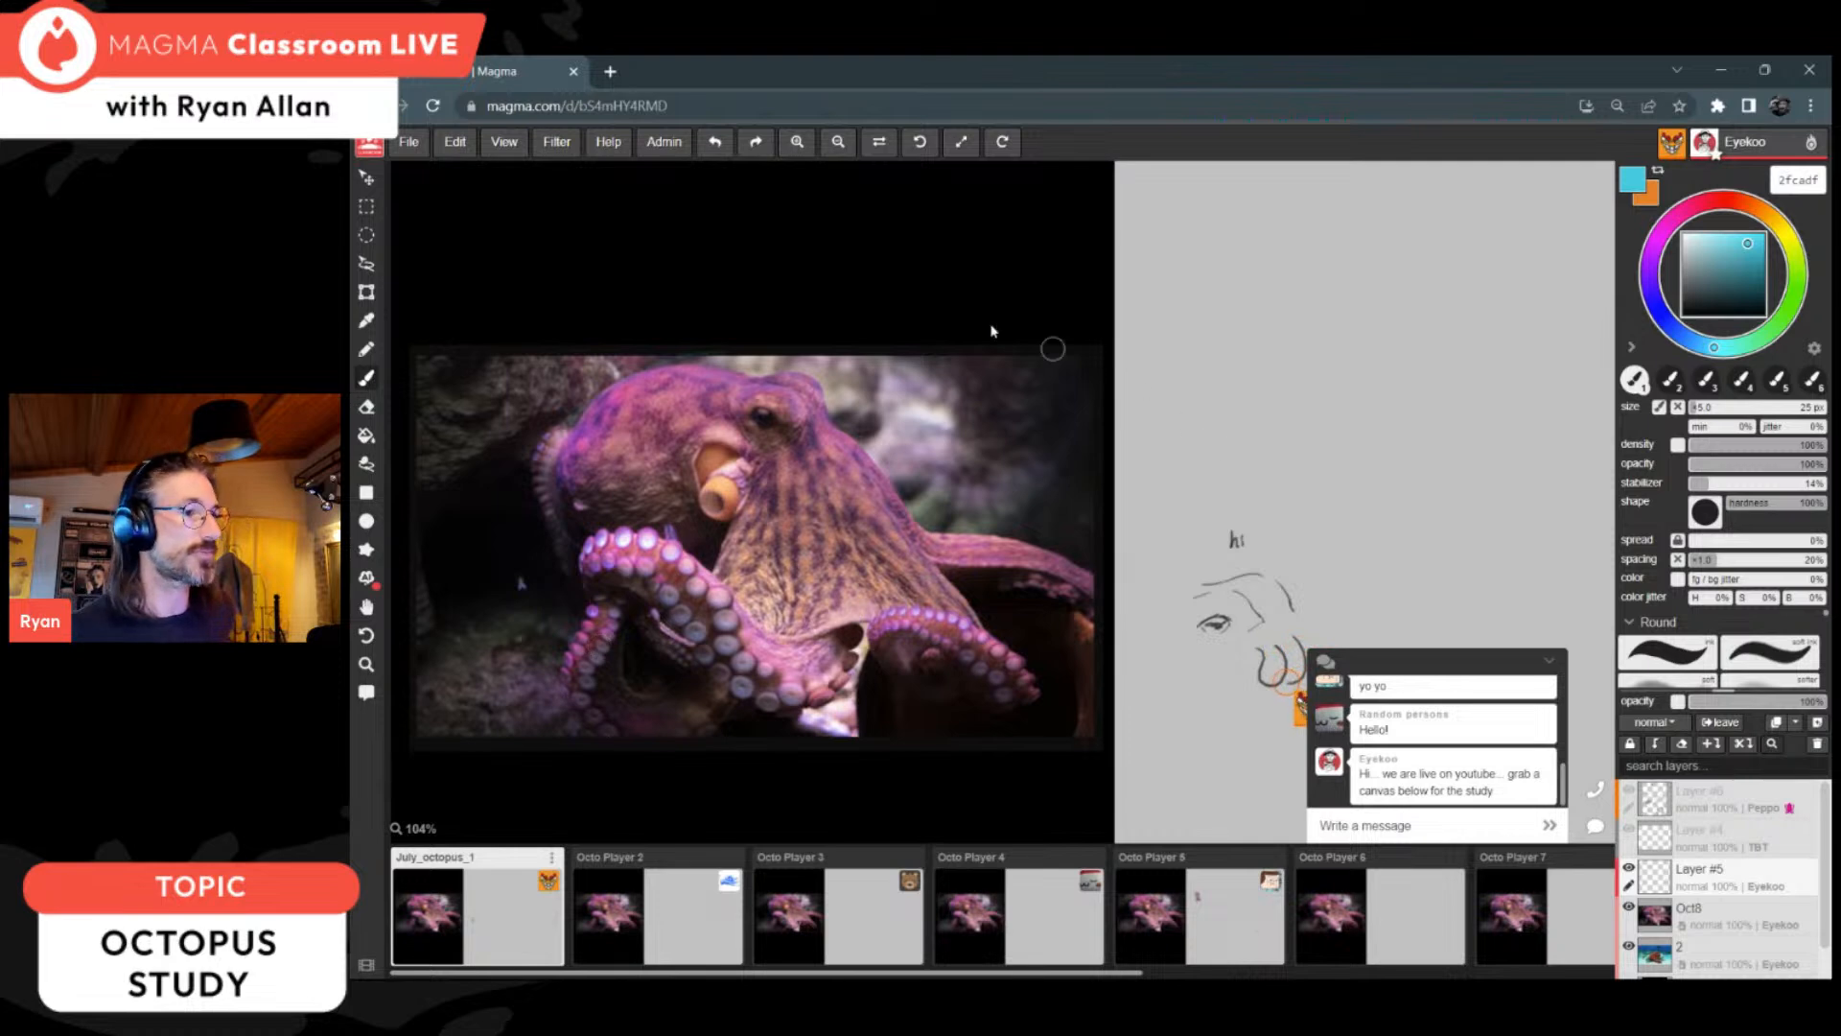
Step: Block in the octopus's round head and triangular body over the photo with 15 px blue strokes, and lower the sketch layer's opacity to 33%
drag(707, 563, 556, 455)
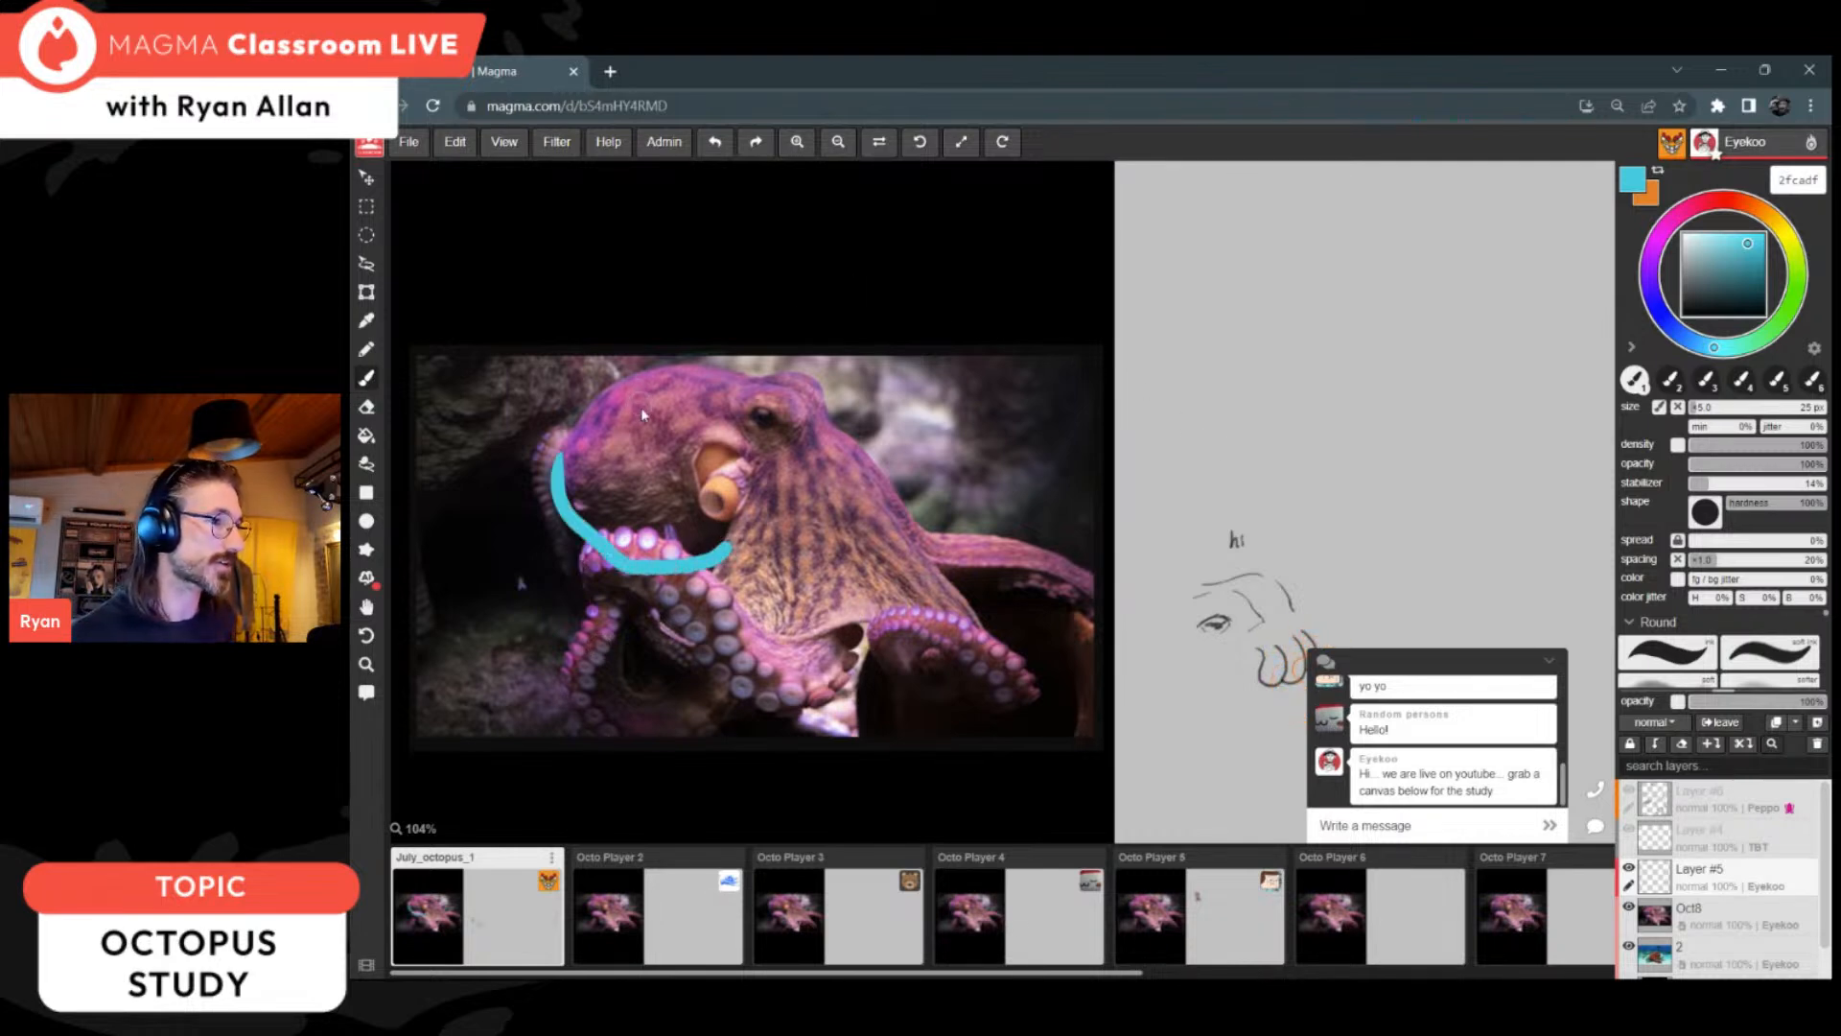
key(ctrl+z)
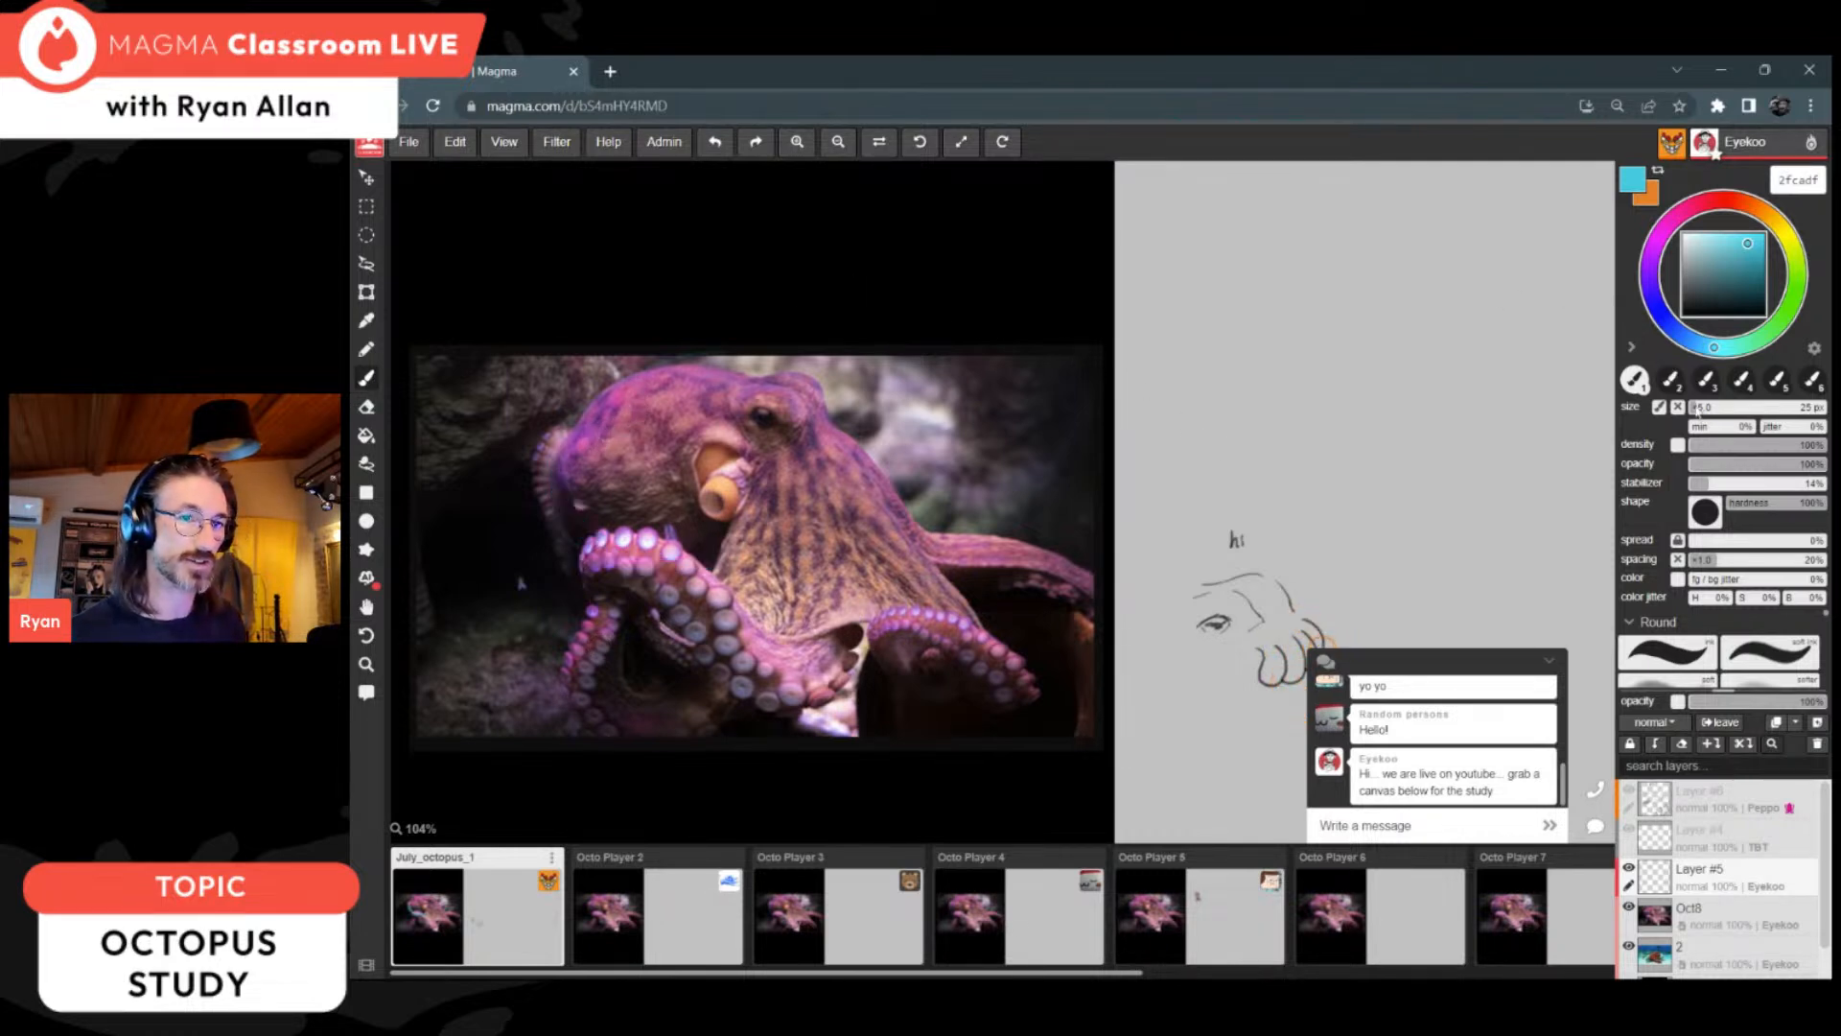
mouse_move(698, 571)
mouse_down()
mouse_move(556, 504)
mouse_move(572, 418)
mouse_move(671, 365)
mouse_move(781, 357)
mouse_up()
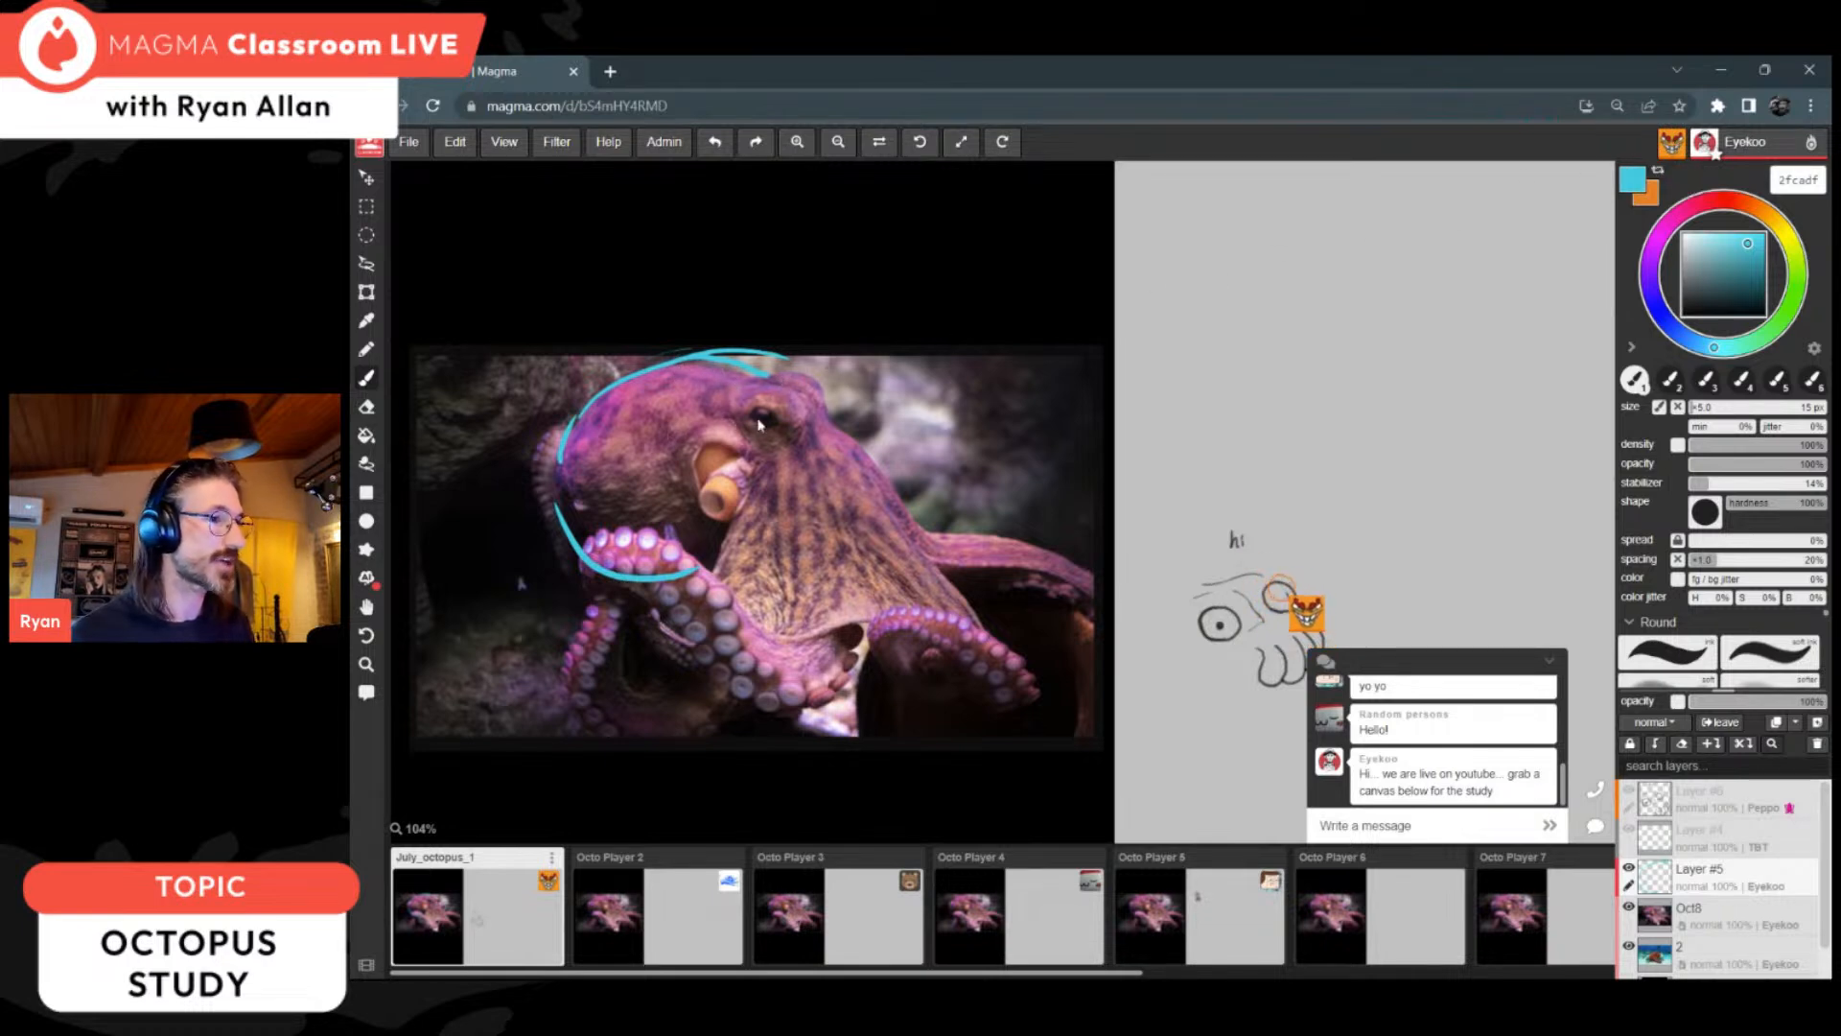
mouse_move(610, 547)
mouse_down()
mouse_move(812, 463)
mouse_move(767, 355)
mouse_up()
drag(739, 523, 725, 582)
drag(753, 425, 715, 589)
drag(831, 428, 1033, 625)
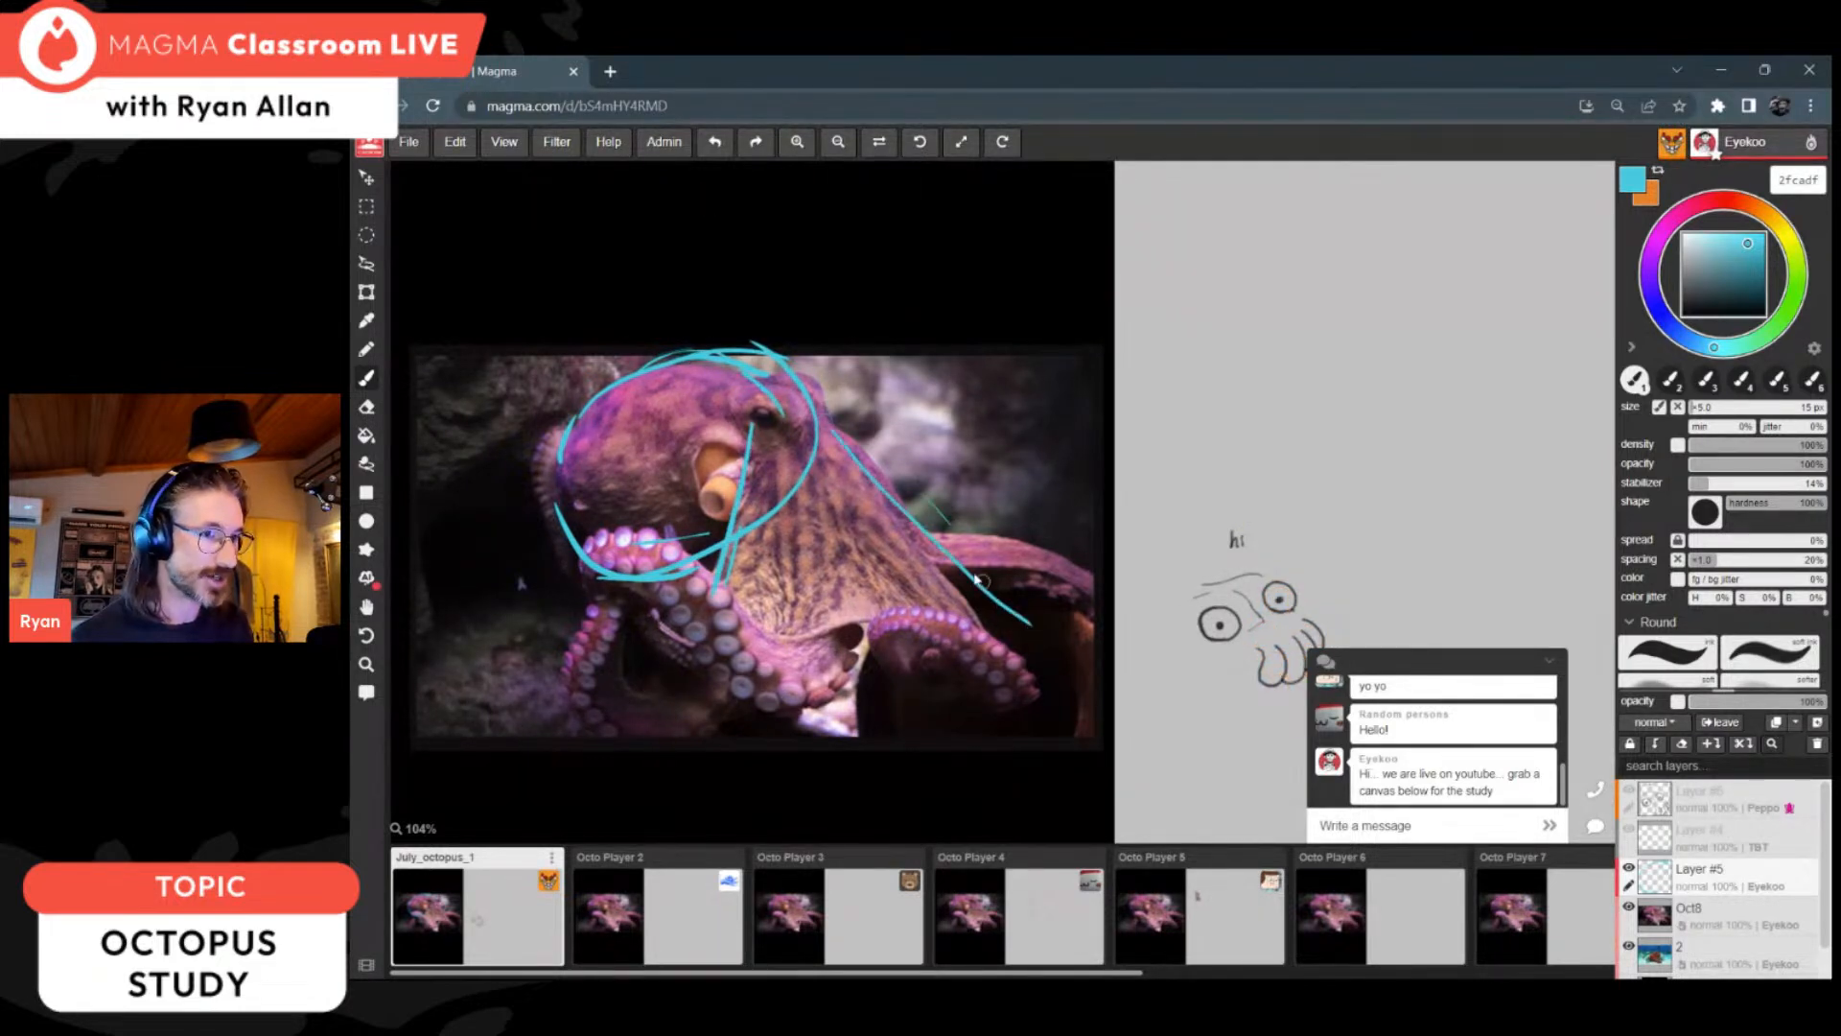
drag(843, 656, 1048, 660)
drag(607, 614, 641, 679)
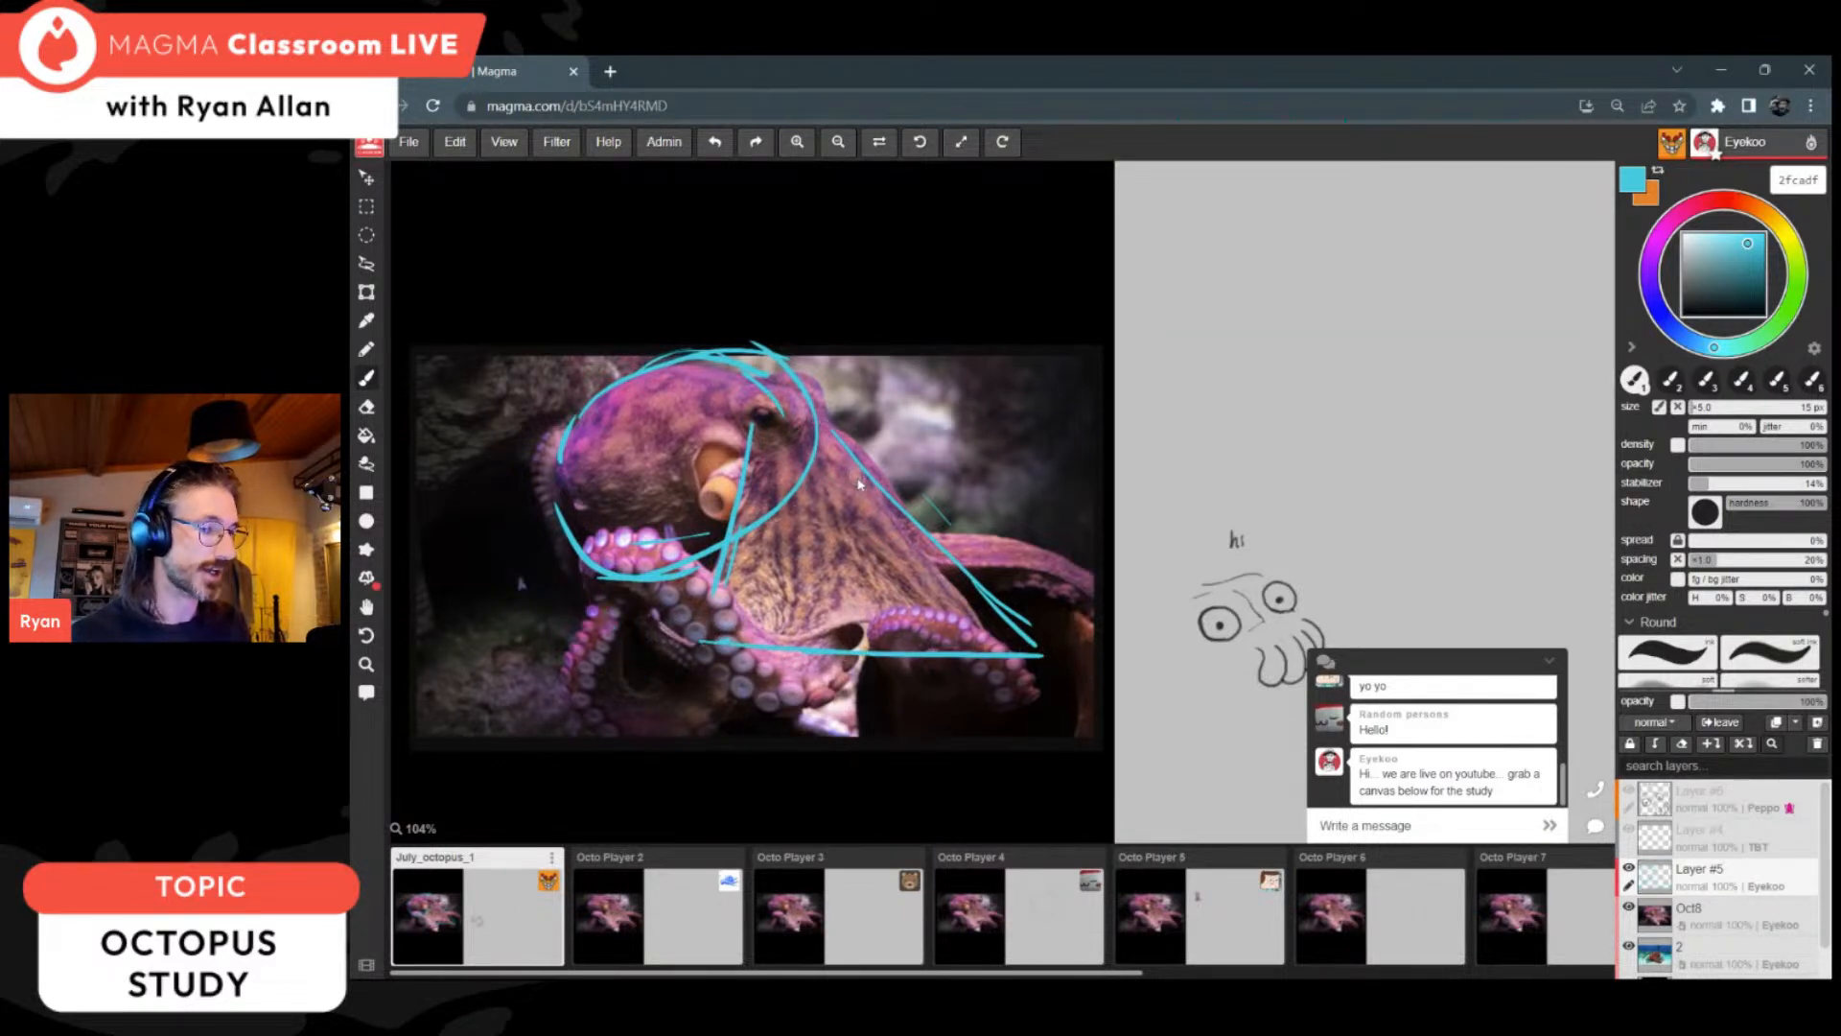
drag(1769, 708, 1722, 707)
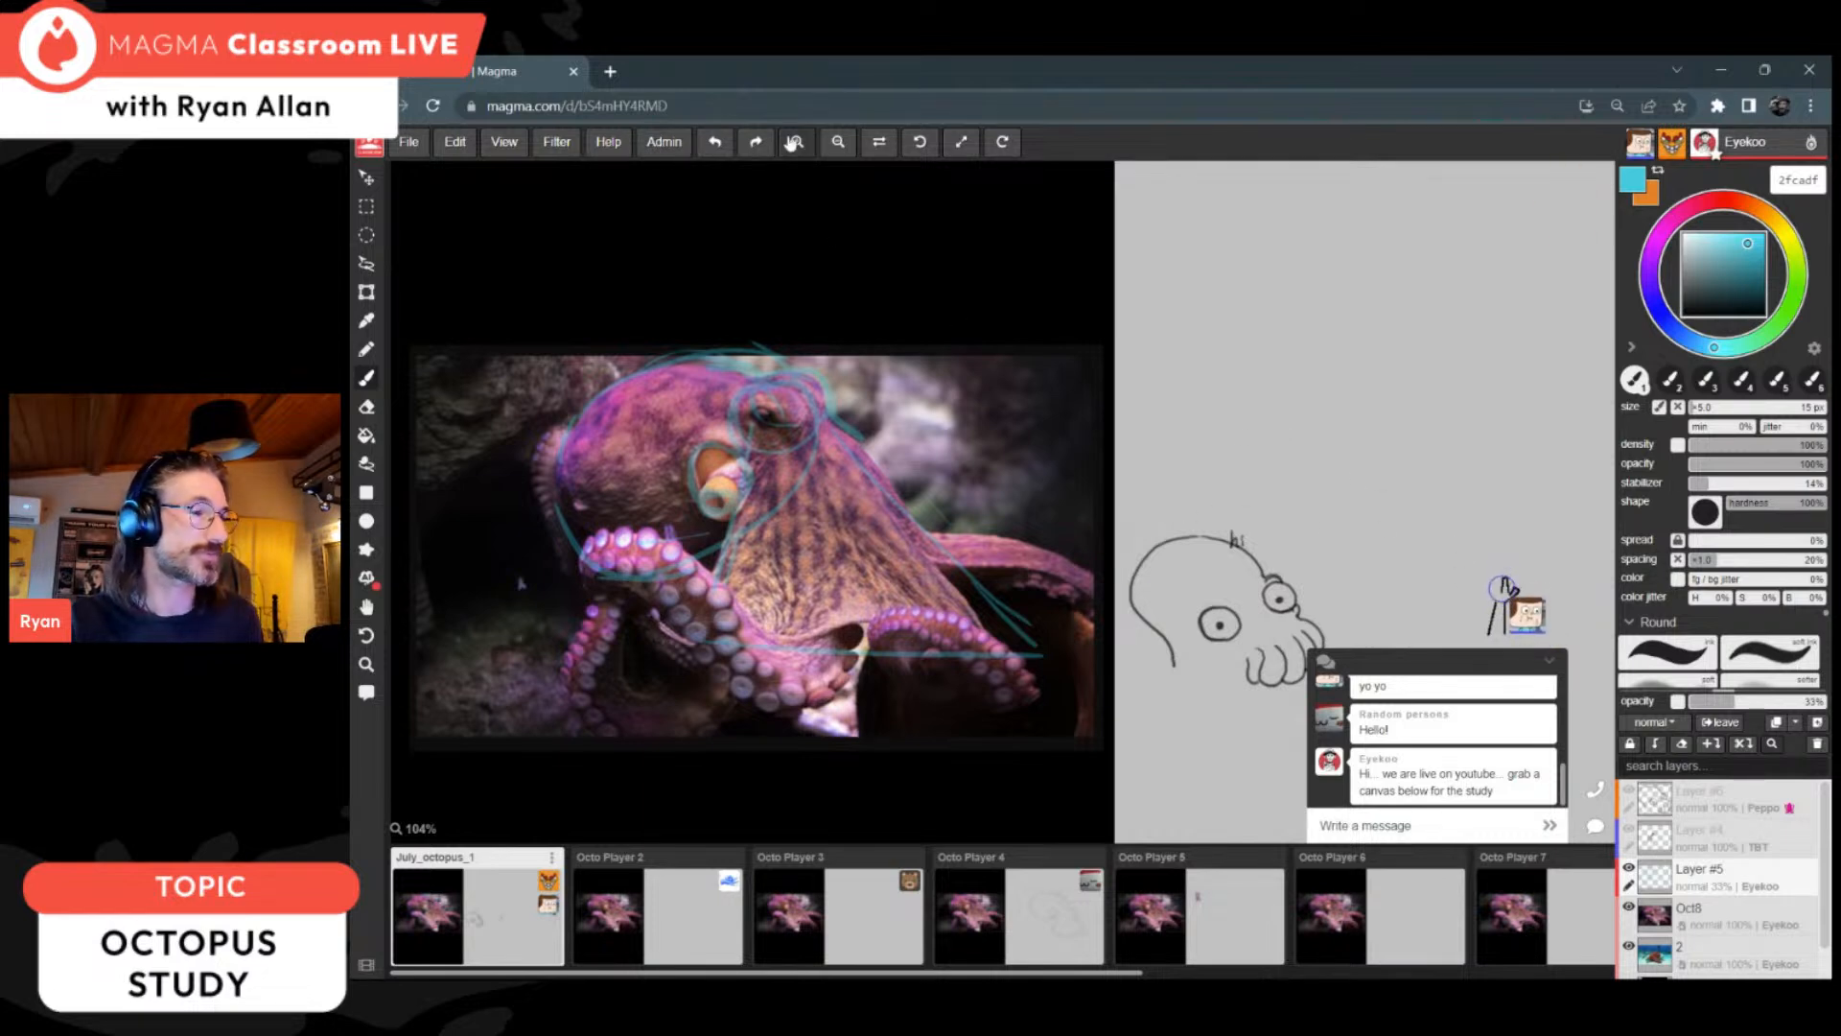
Step: Restrict the Own layers, Add/remove layers and Drawing settings permissions to Admins, and collapse the chat again
click(665, 143)
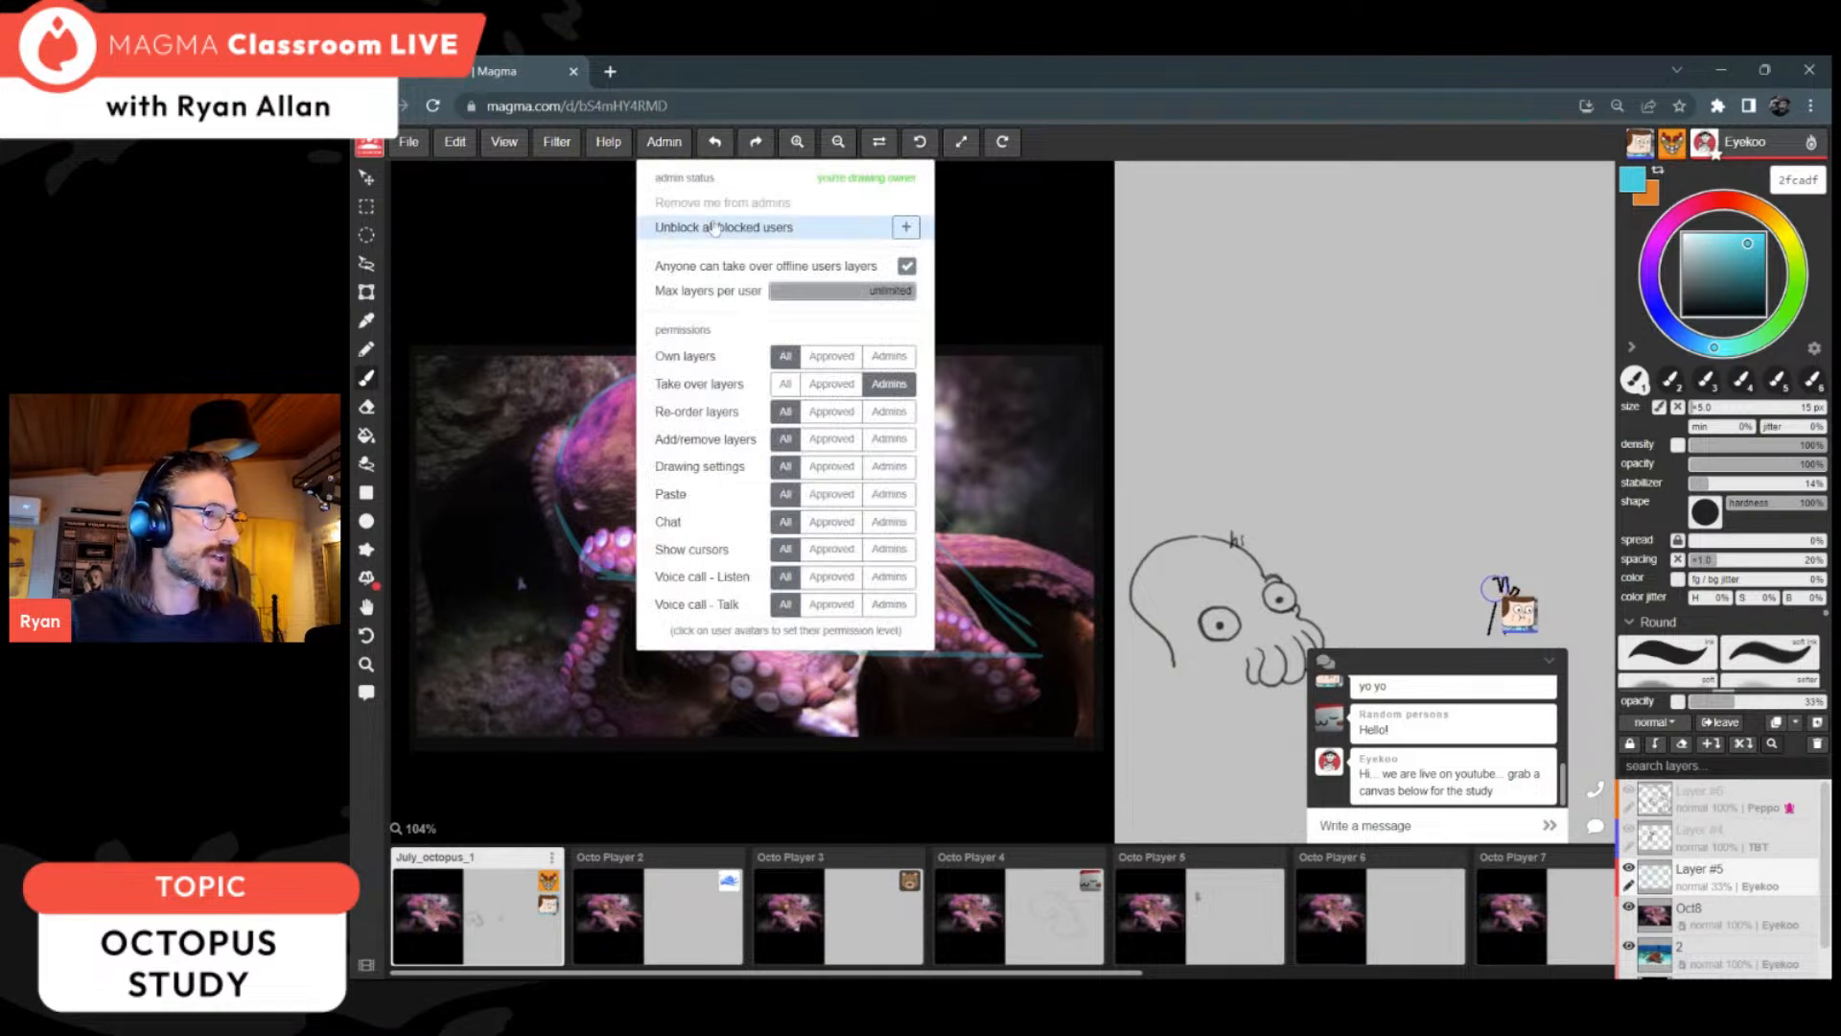
click(887, 357)
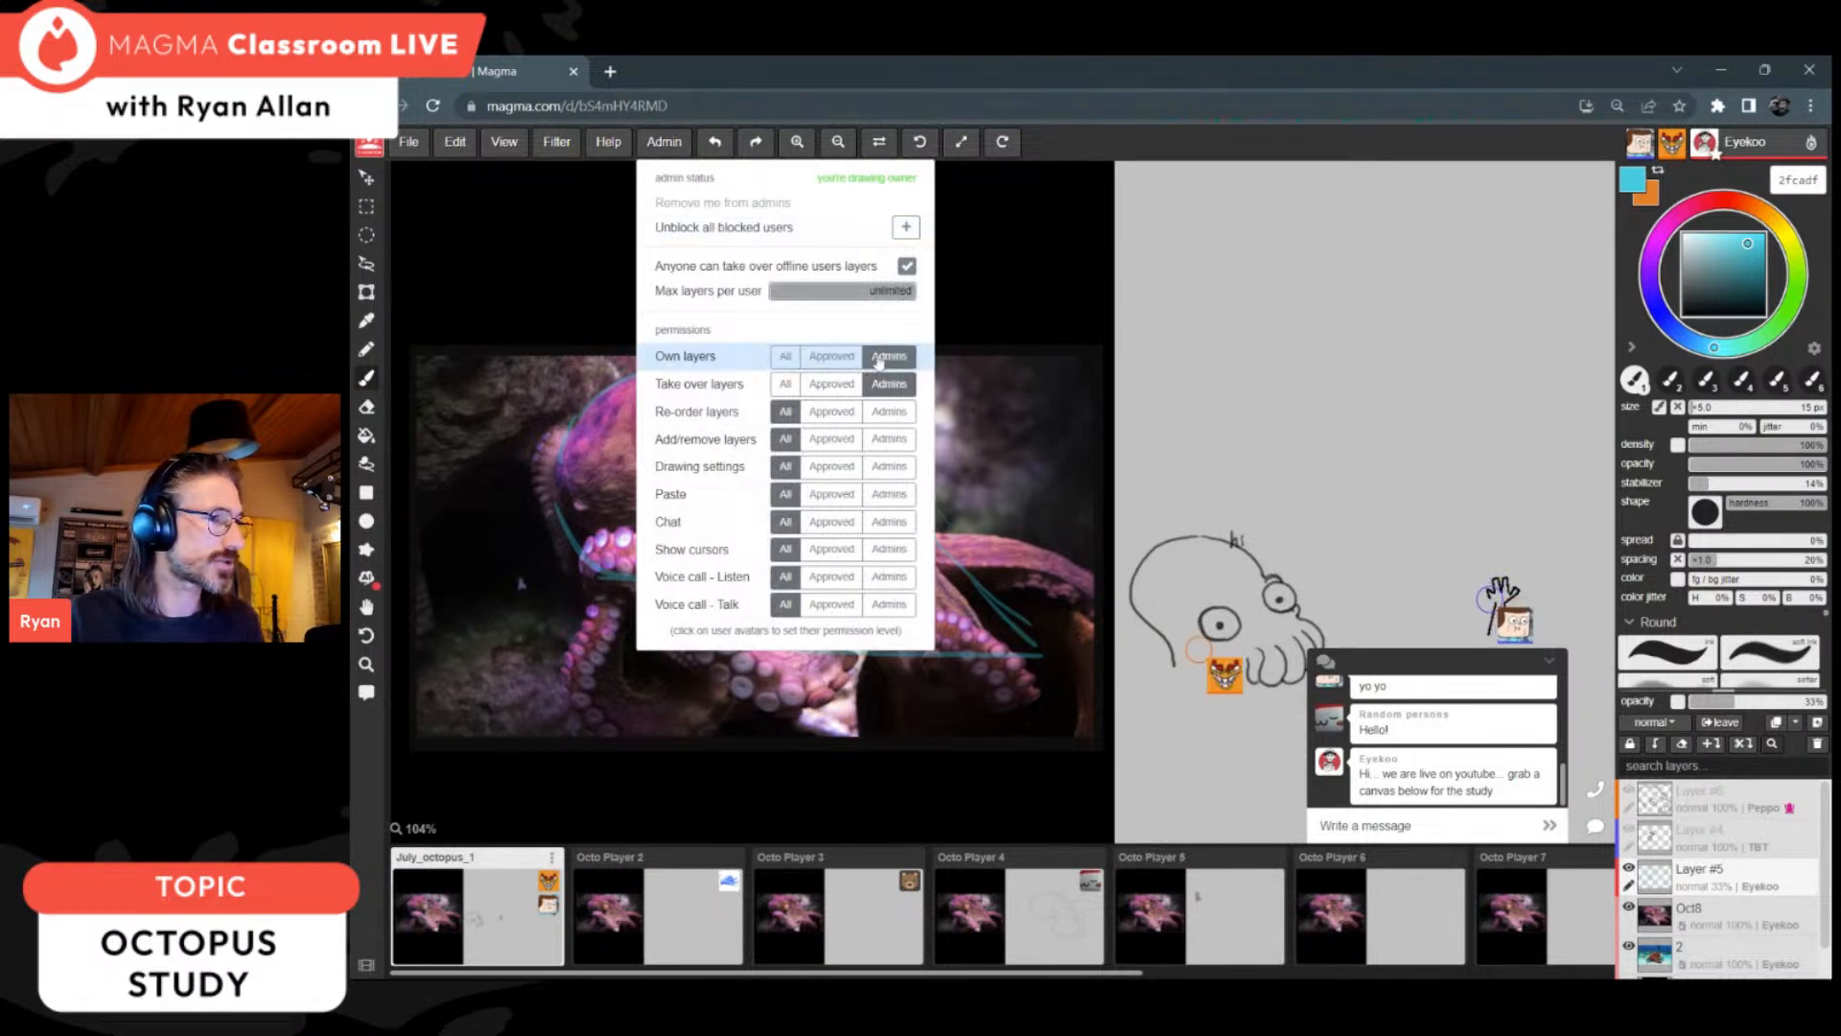
click(889, 438)
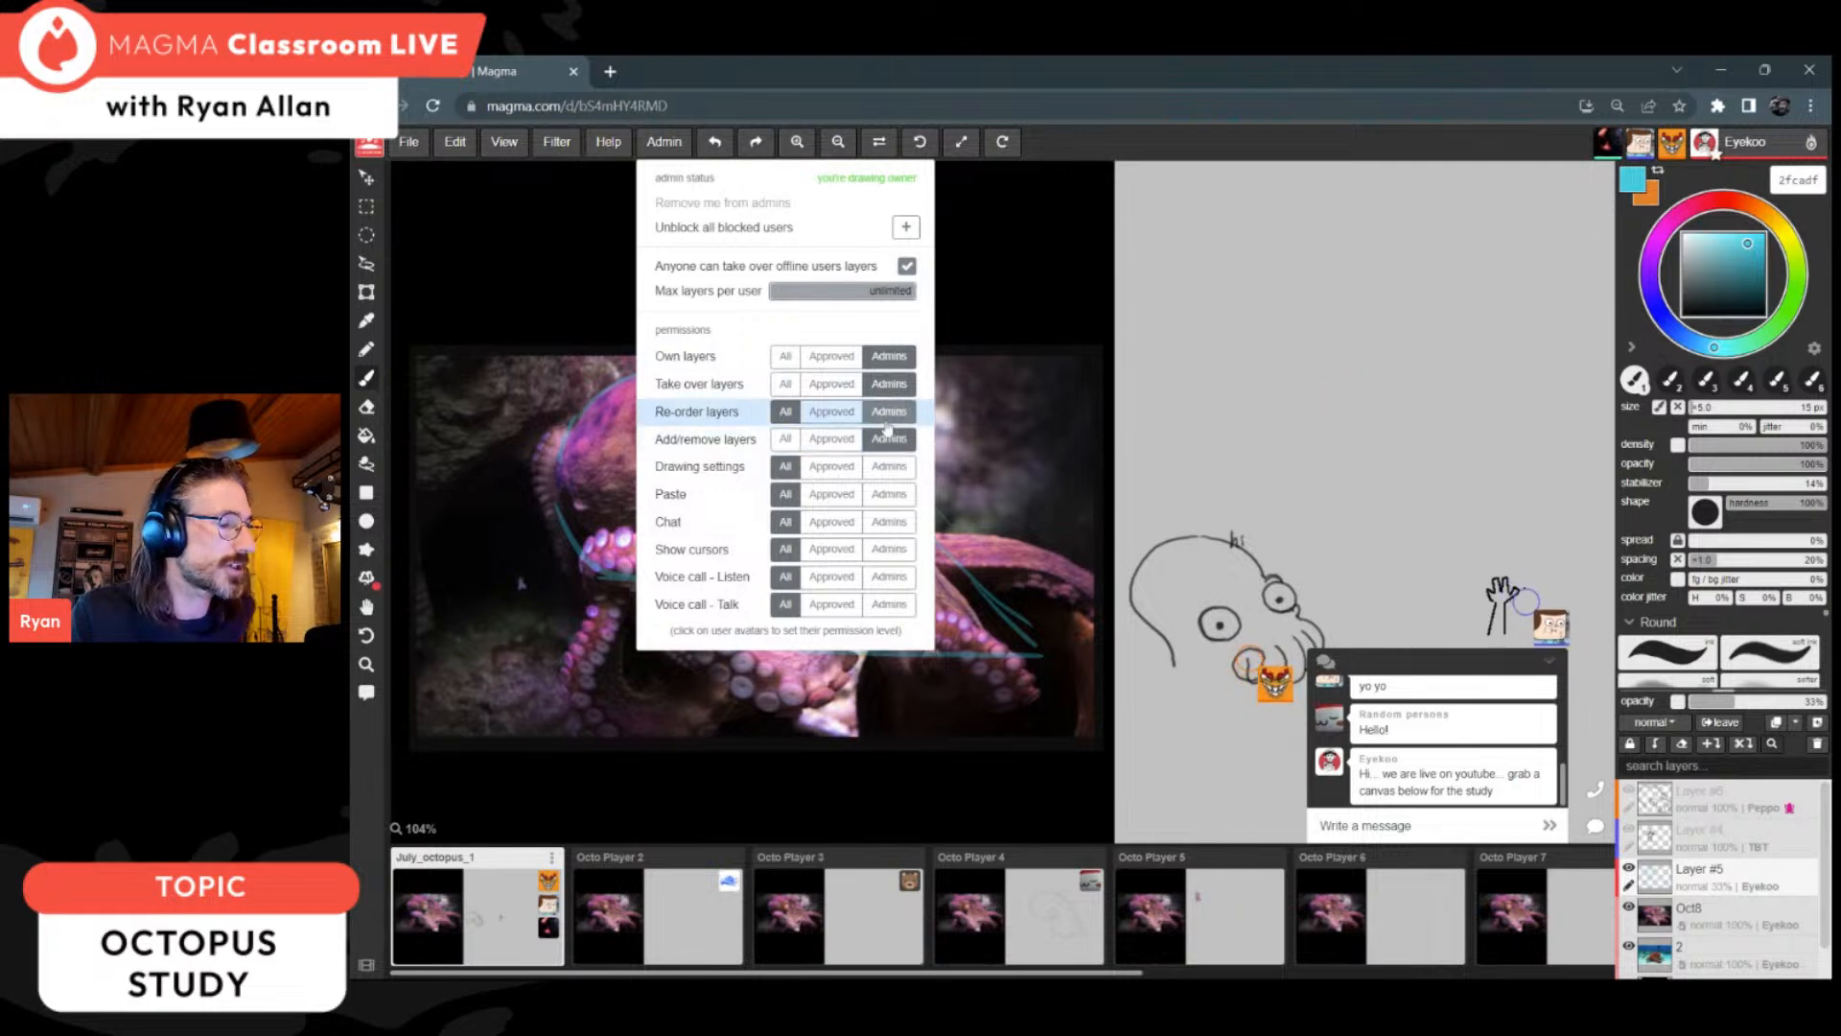
click(889, 466)
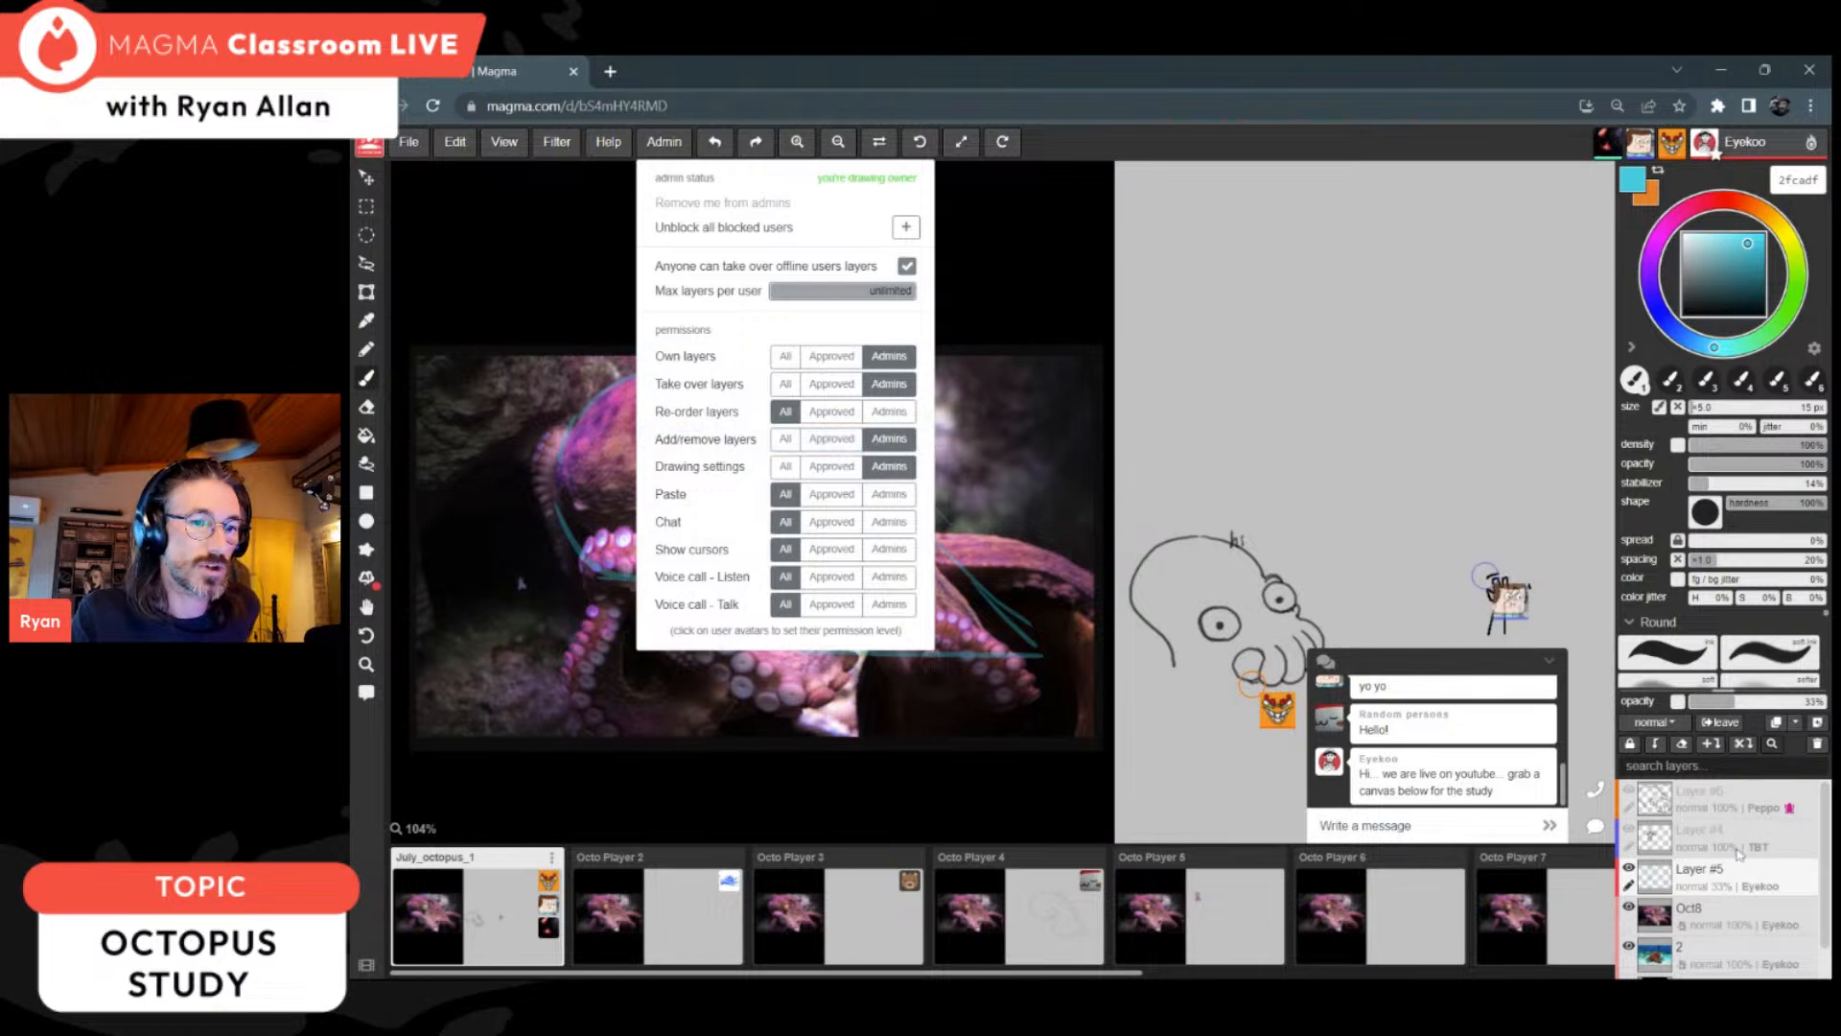
right_click(1721, 798)
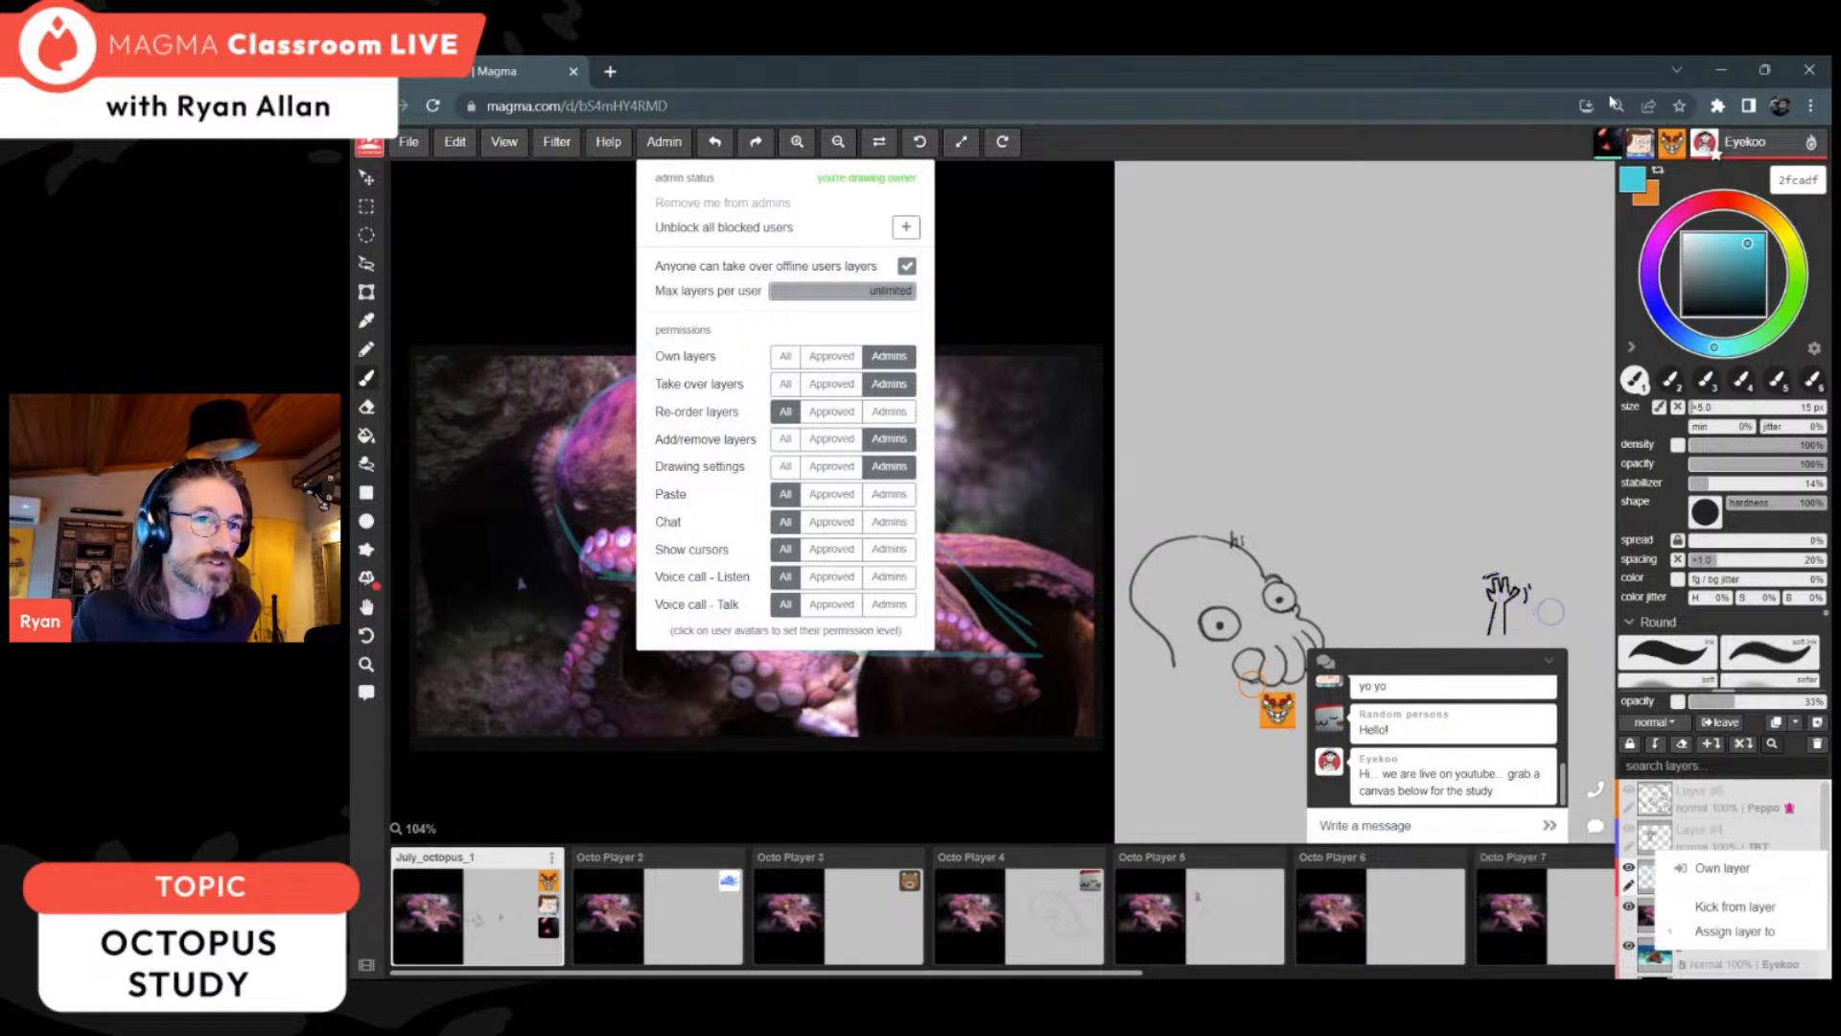
click(1541, 663)
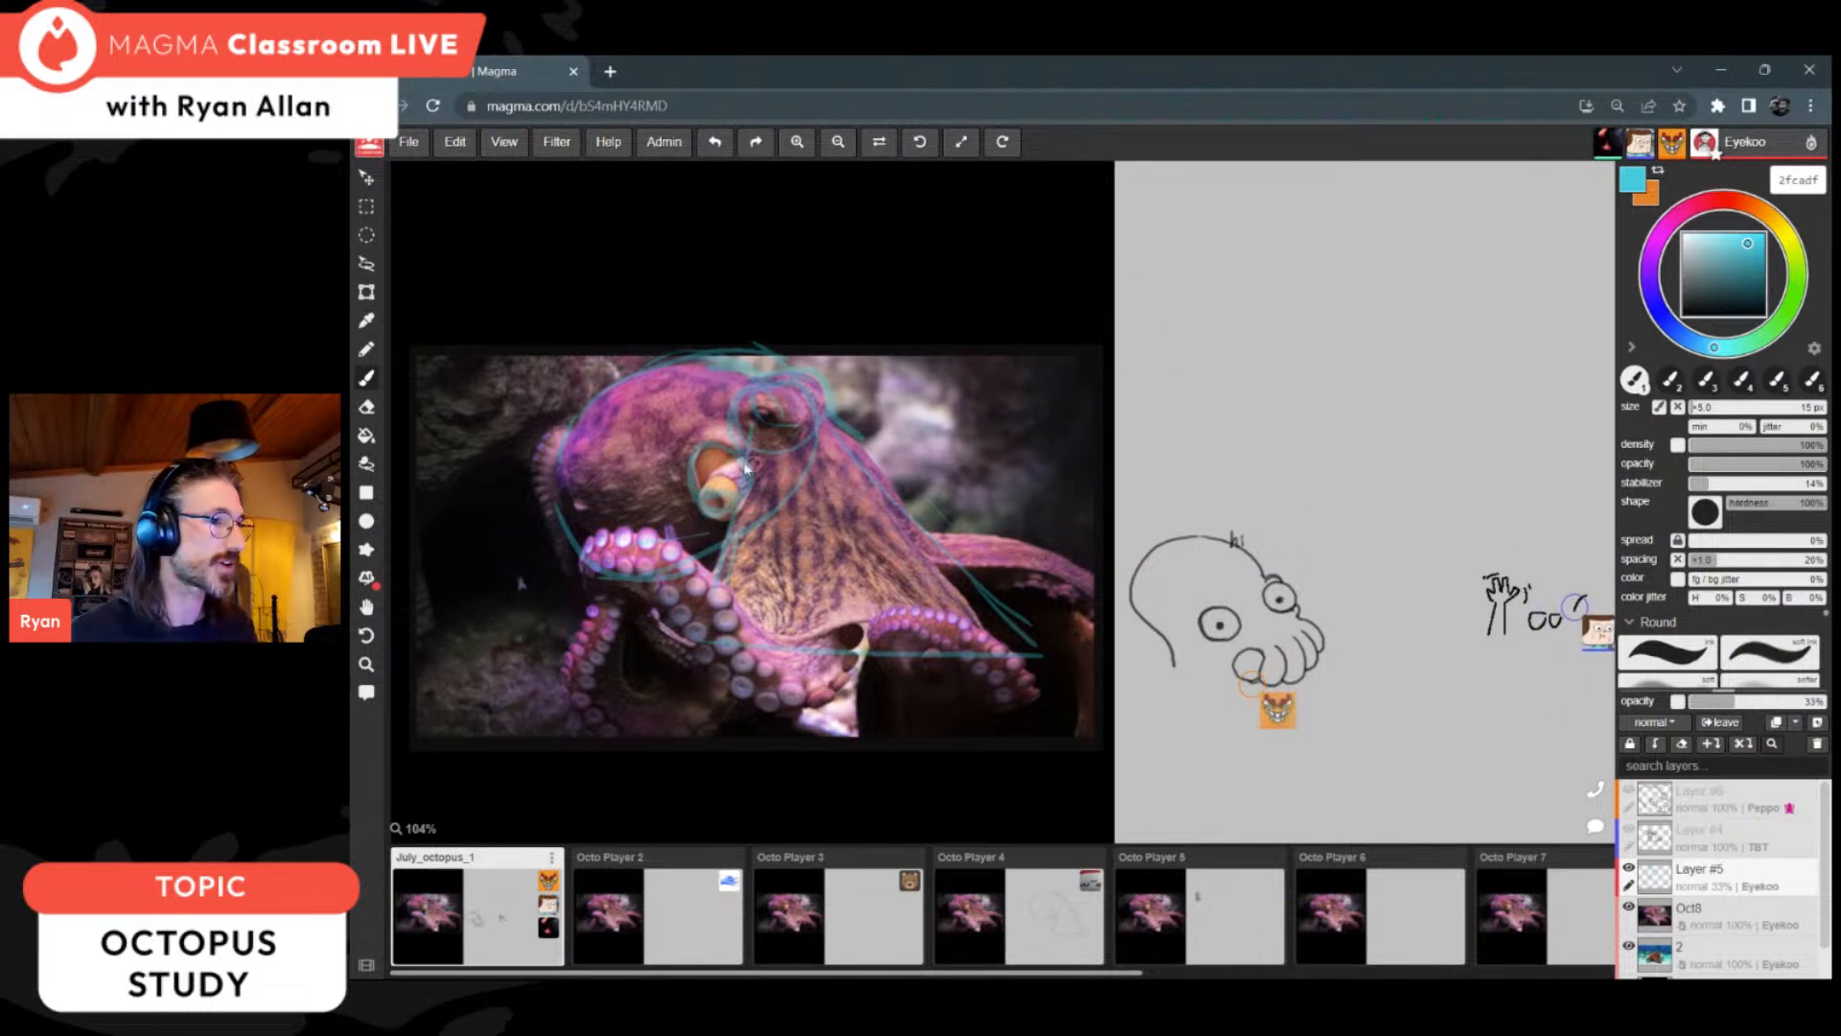
Step: Erase all the blue guide strokes over the octopus with a 70 px eraser, and switch back to the brush at 7 px
key(e)
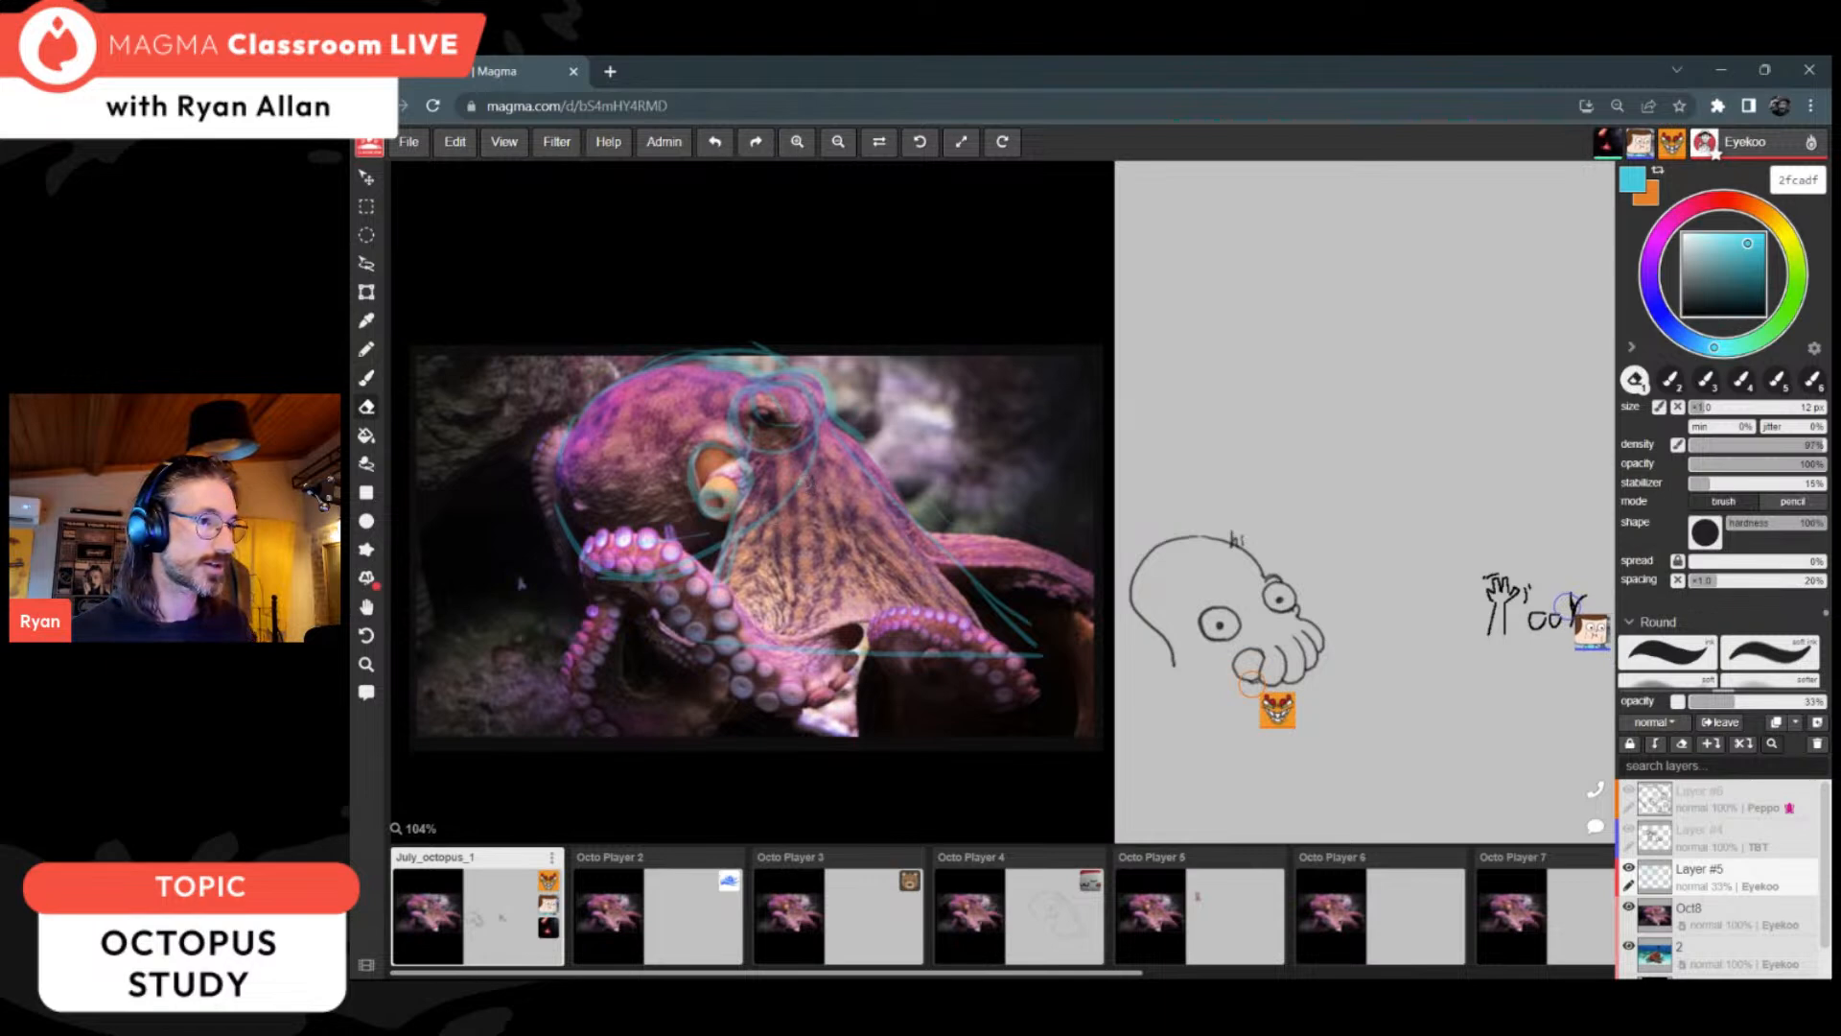
key(])
key(])
key(])
key(])
key(])
key(])
mouse_move(792, 431)
mouse_down()
mouse_move(527, 501)
mouse_move(781, 369)
mouse_up()
mouse_move(833, 431)
mouse_down()
mouse_move(1031, 585)
mouse_move(1004, 611)
mouse_move(724, 595)
mouse_move(702, 624)
mouse_up()
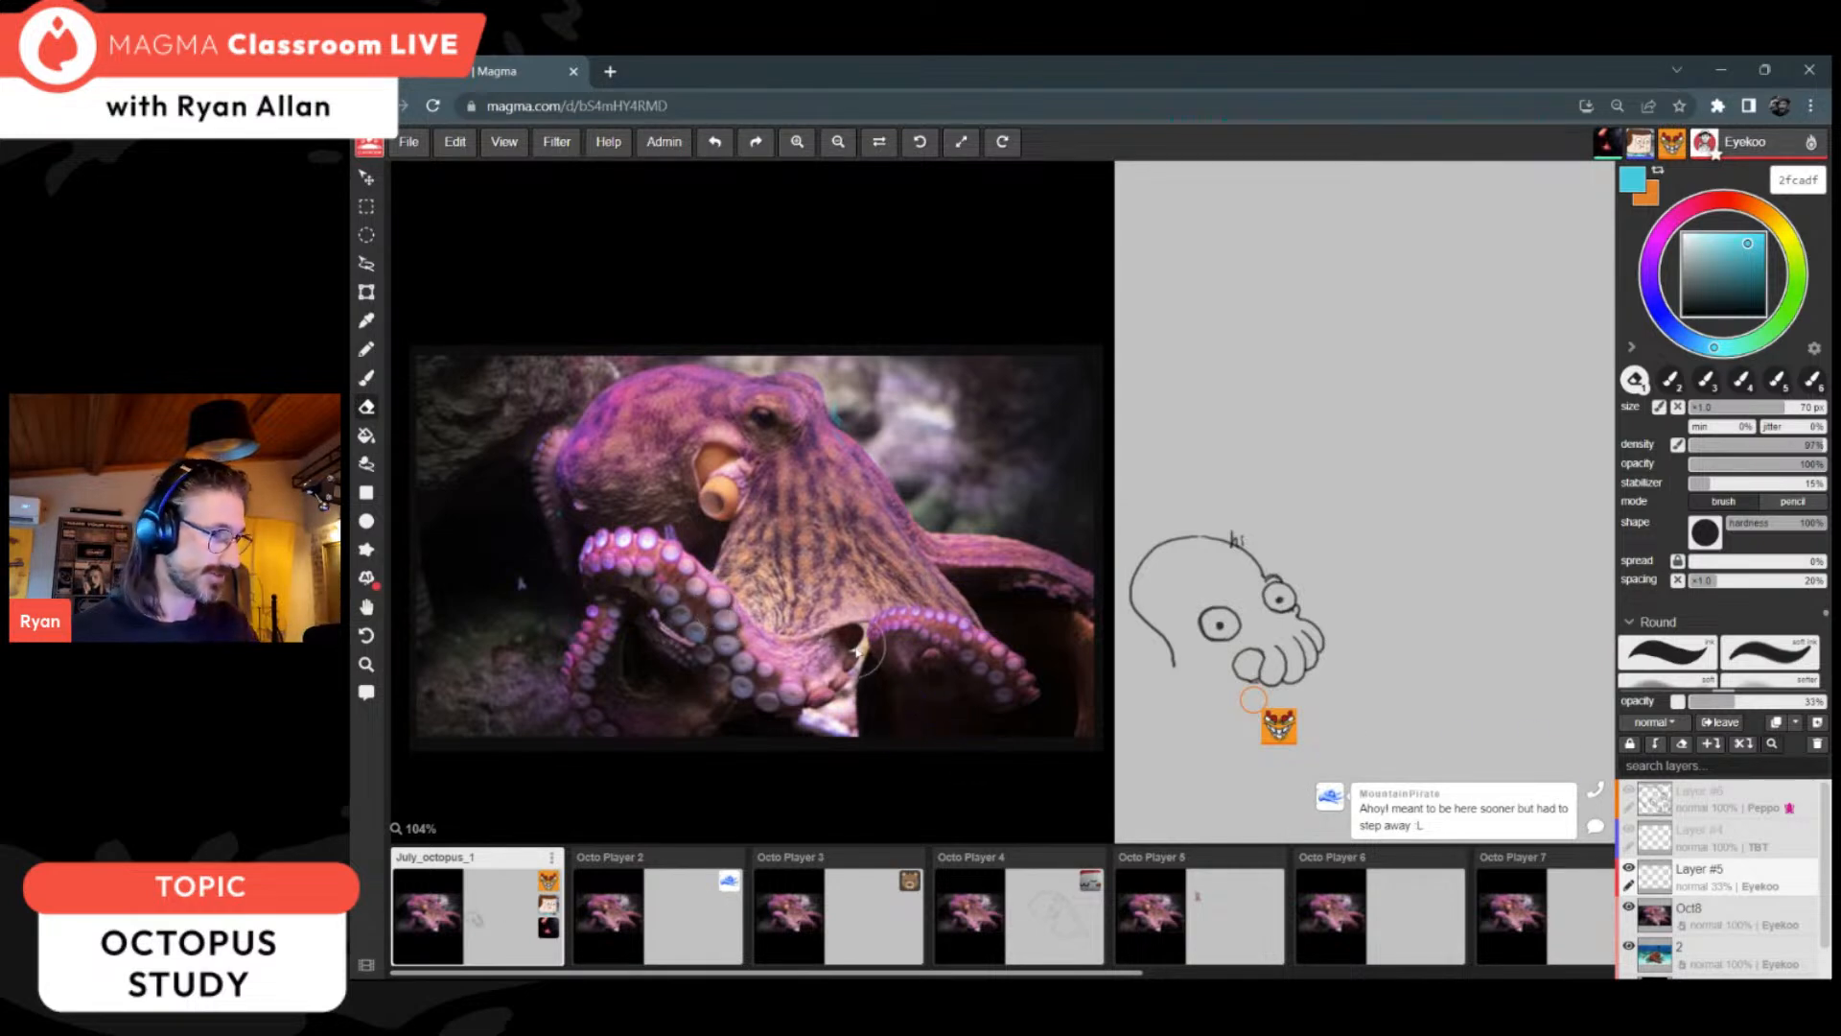
key(b)
key([)
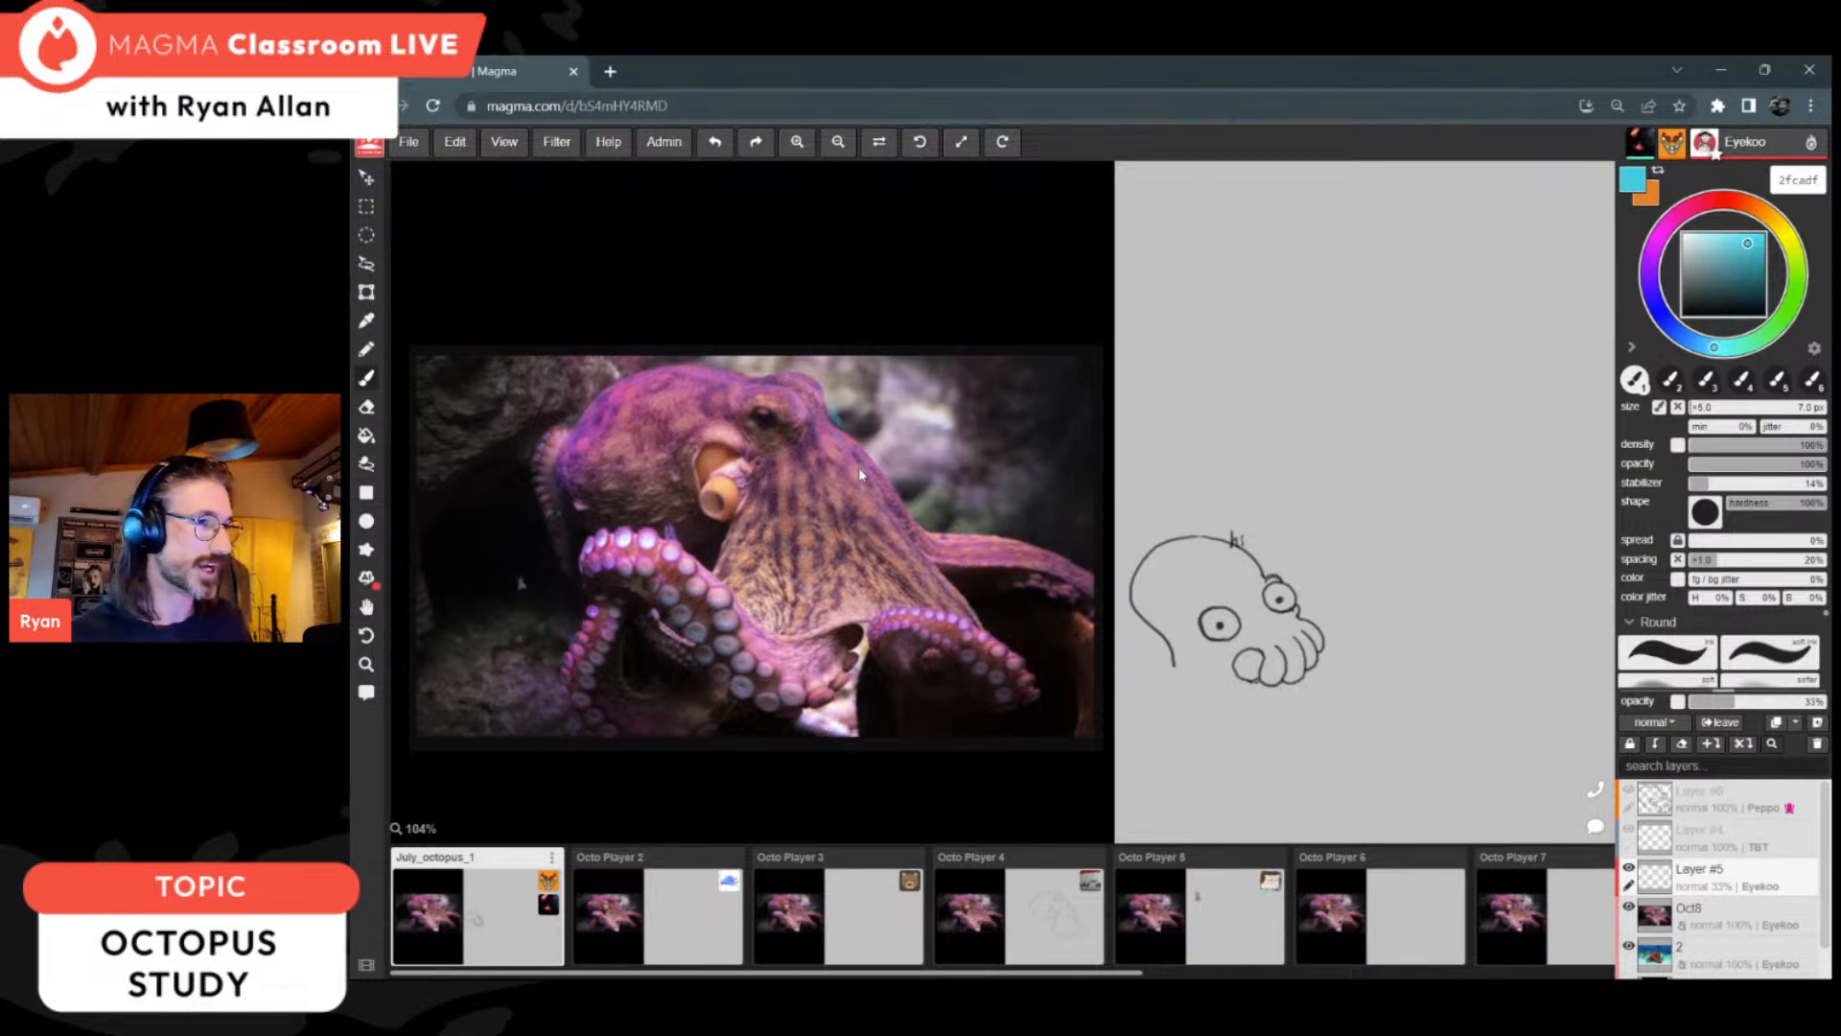
Step: Switch the canvas view to grayscale and outline the dark background areas on both sides of the octopus photo with 7 px brush strokes
key(e)
key(b)
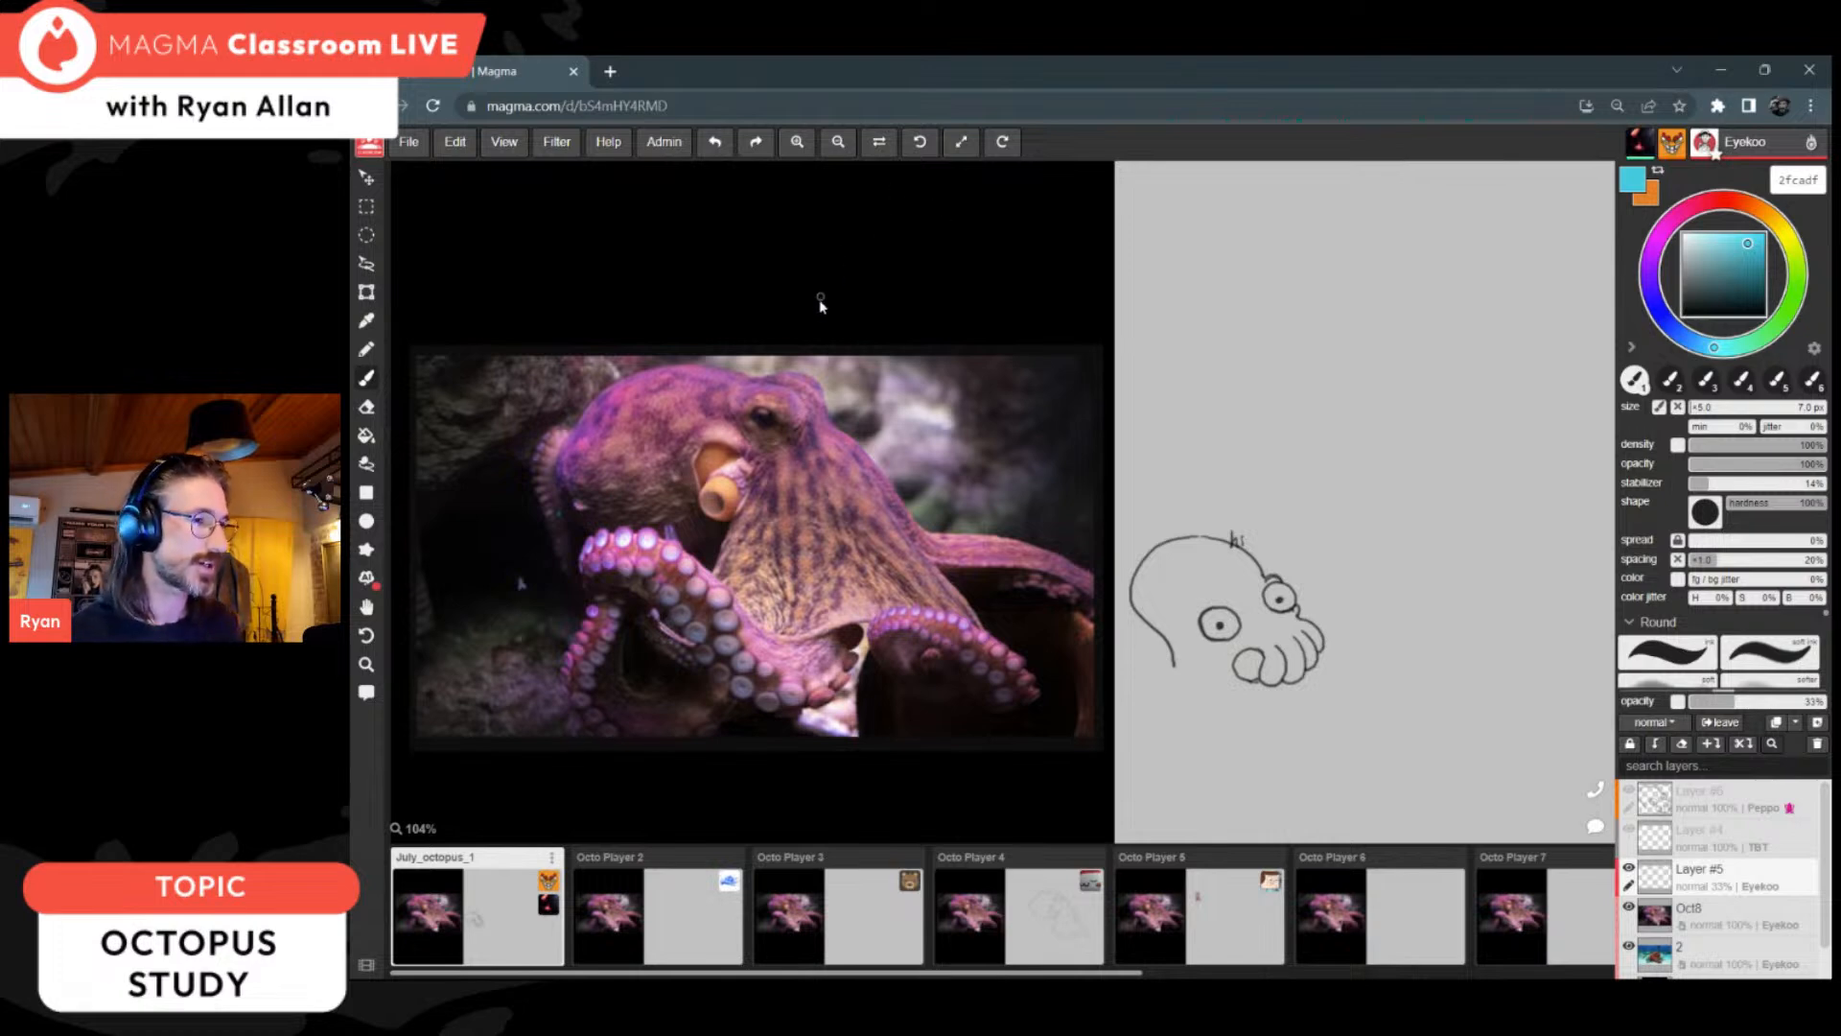
key(ctrl+shift+g)
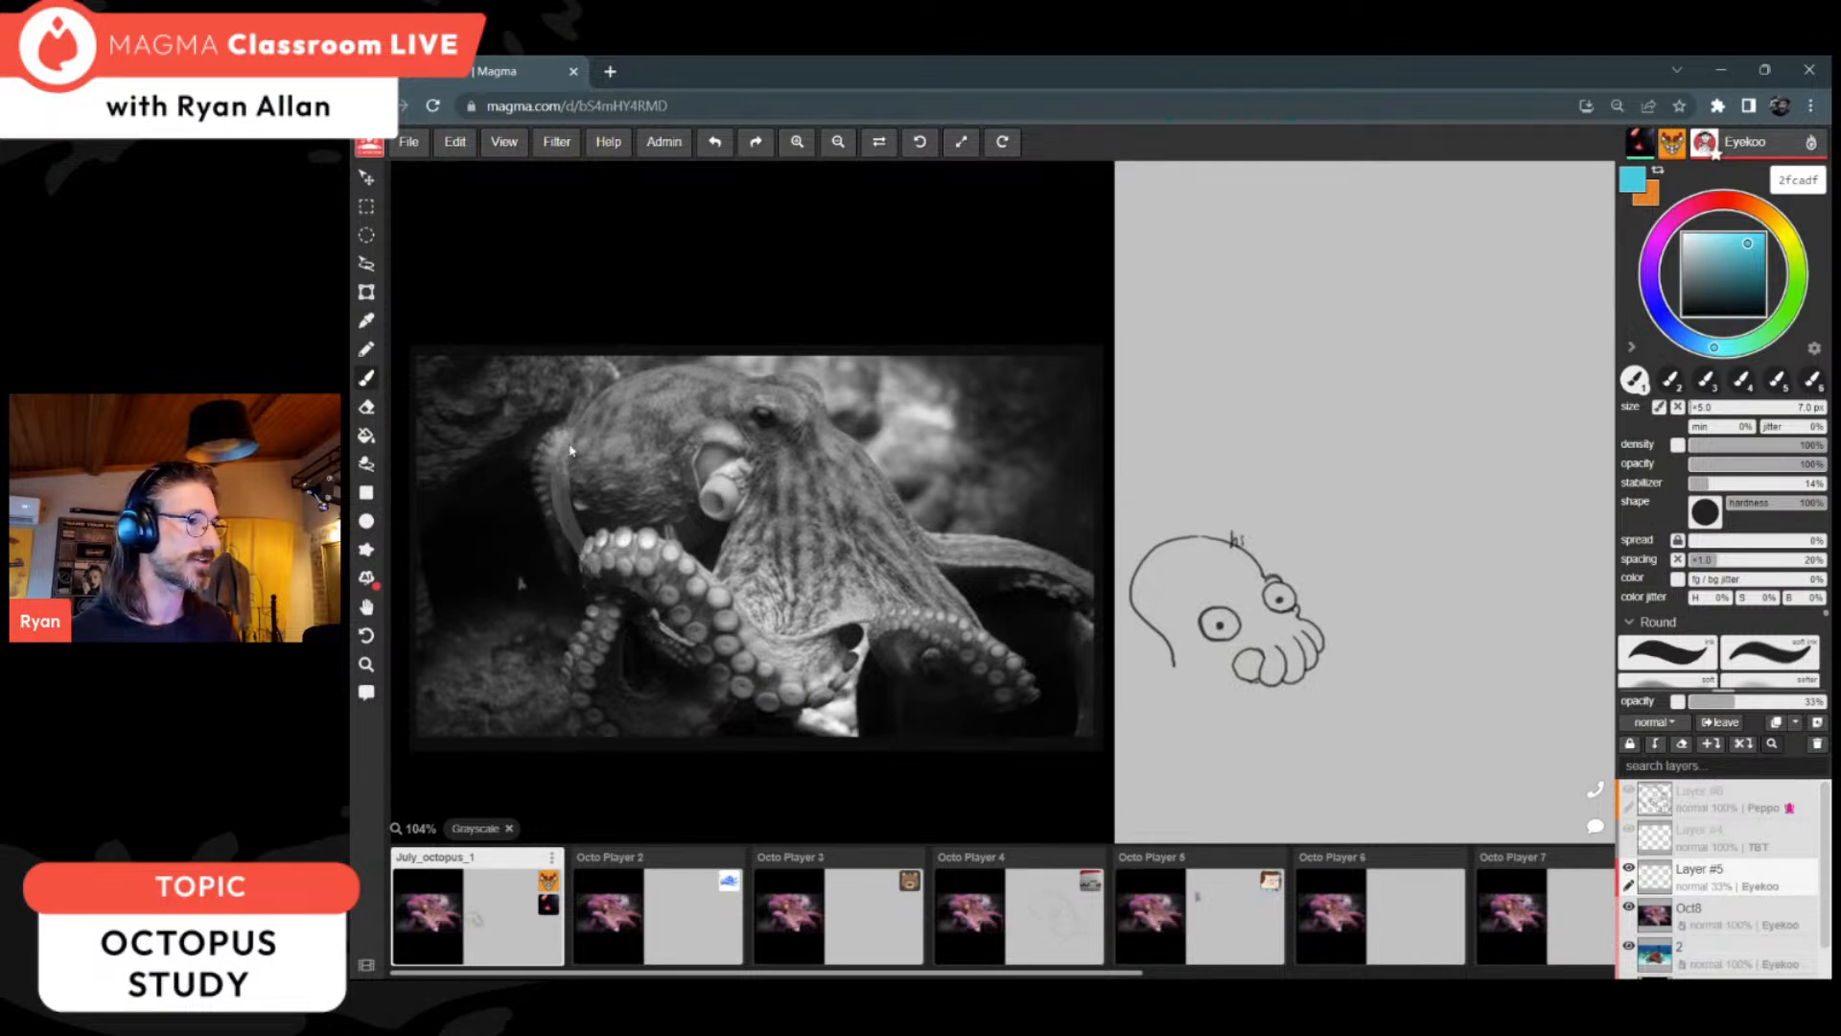
drag(534, 436, 428, 499)
drag(523, 583, 529, 581)
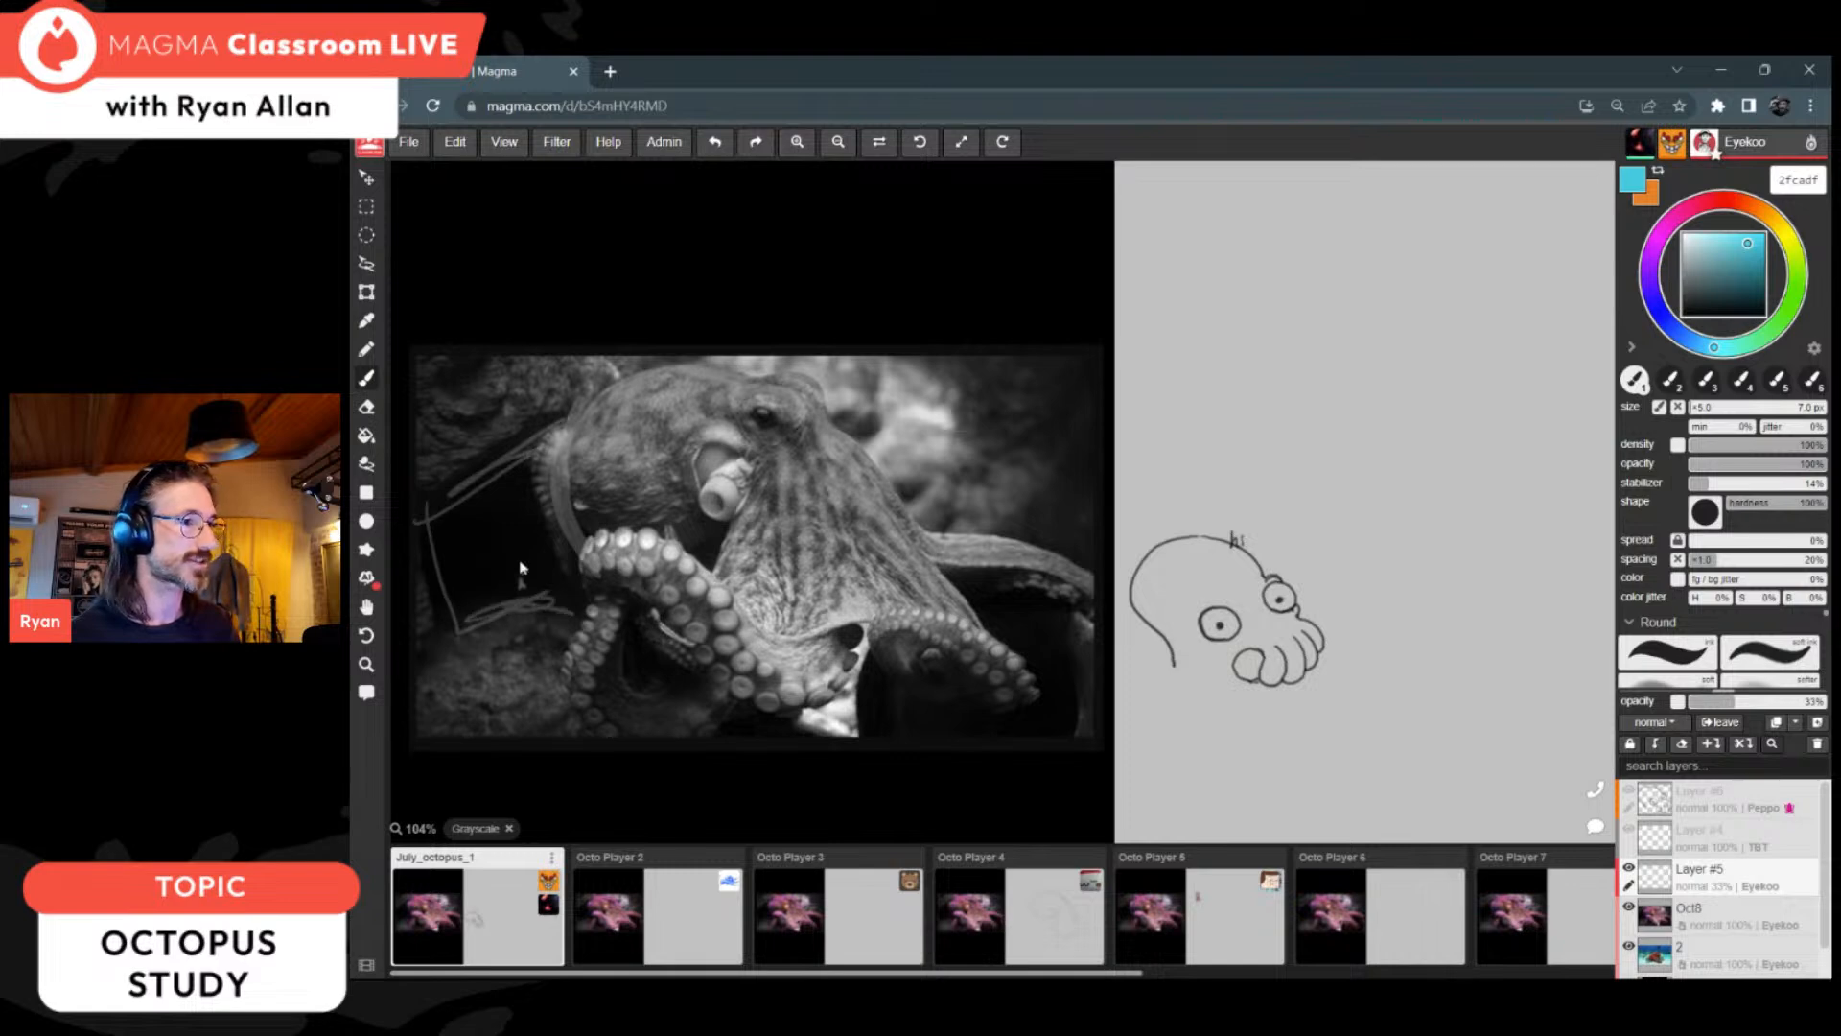
drag(869, 641, 852, 746)
drag(959, 588, 1069, 624)
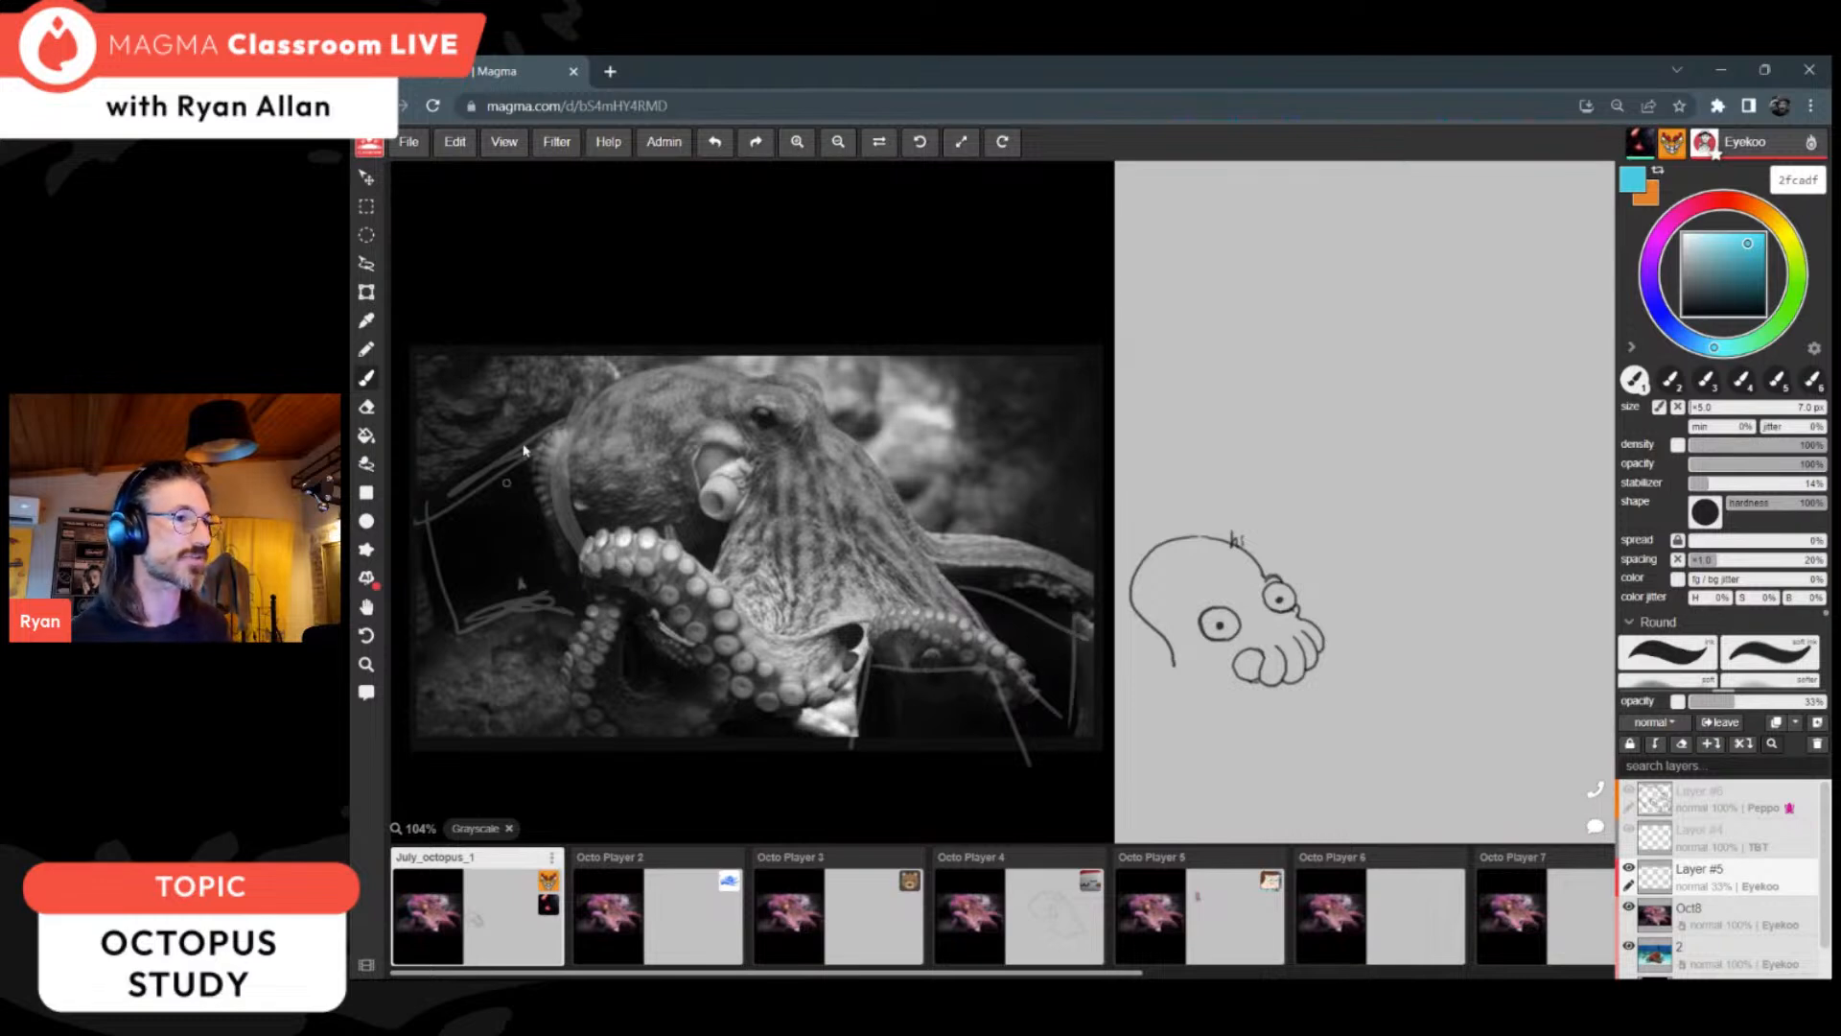
Step: Erase the outlines around the octopus with the 70 px eraser, and restore the colour view with the brush active
key(e)
mouse_move(537, 508)
mouse_down()
mouse_move(480, 460)
mouse_move(539, 694)
mouse_up()
mouse_move(874, 664)
mouse_down()
mouse_move(961, 663)
mouse_move(1081, 728)
mouse_move(823, 713)
mouse_up()
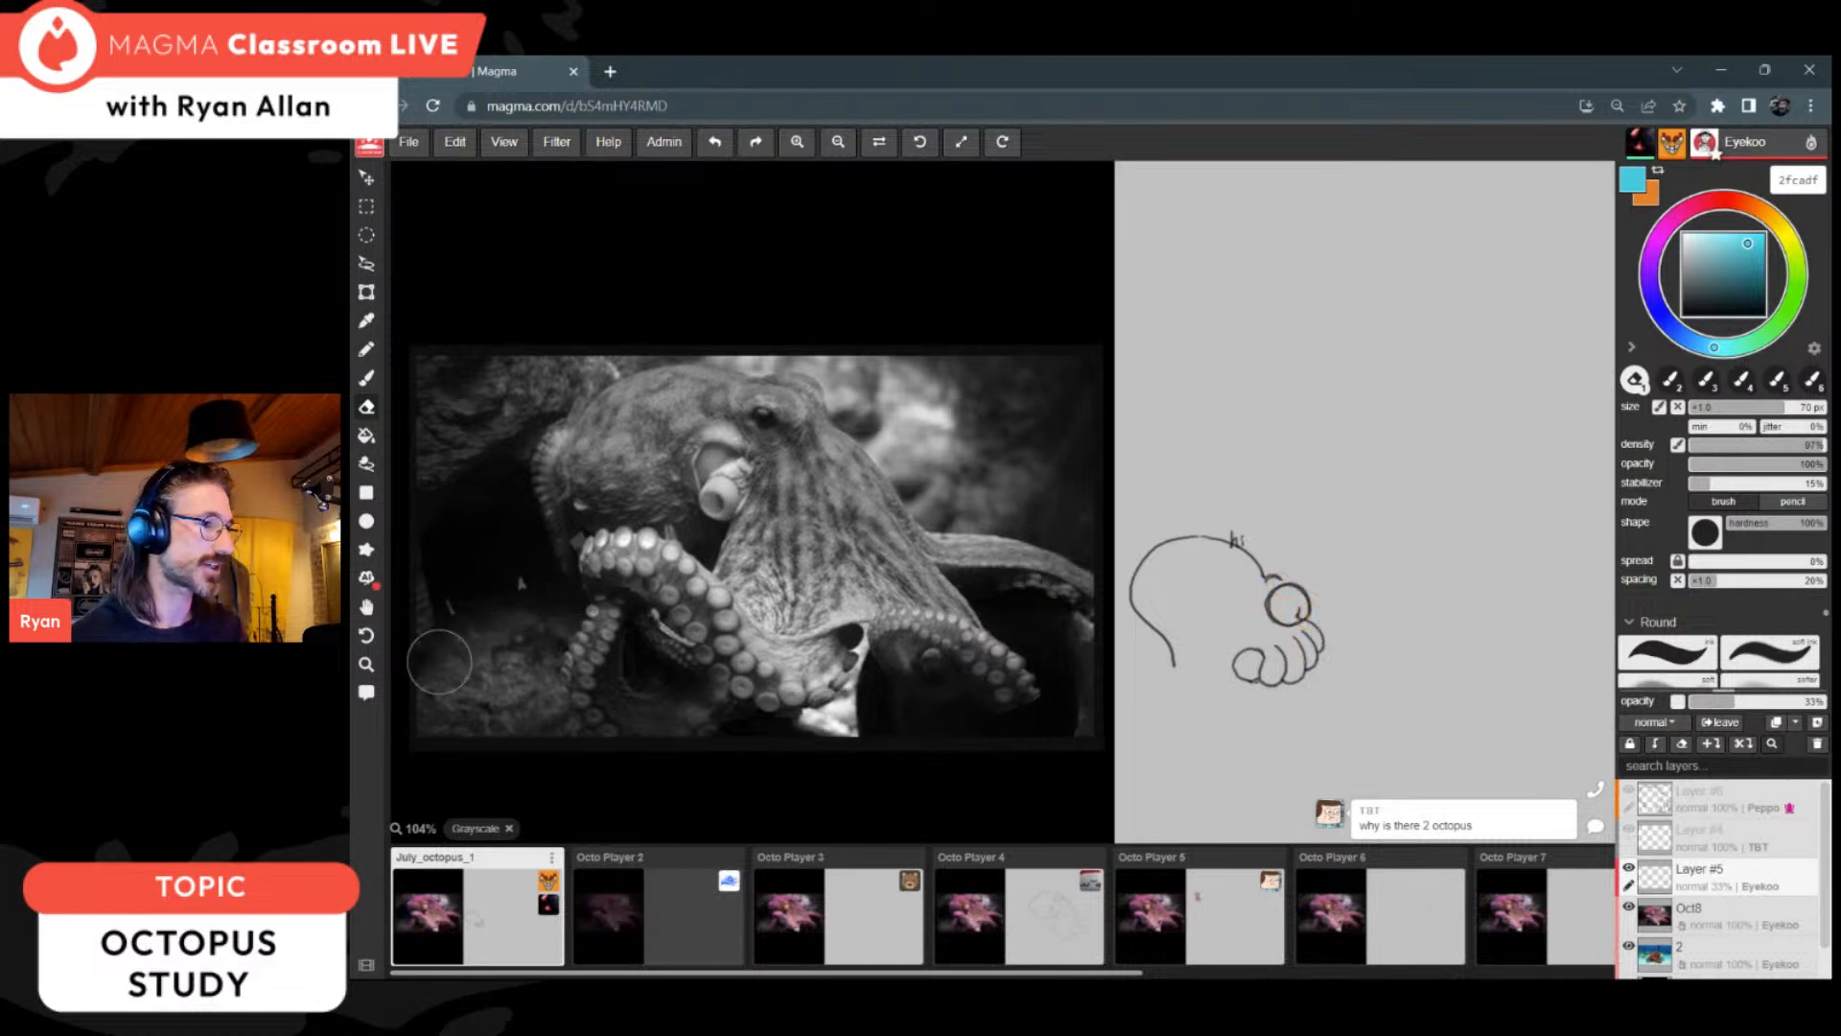
key(shift+g)
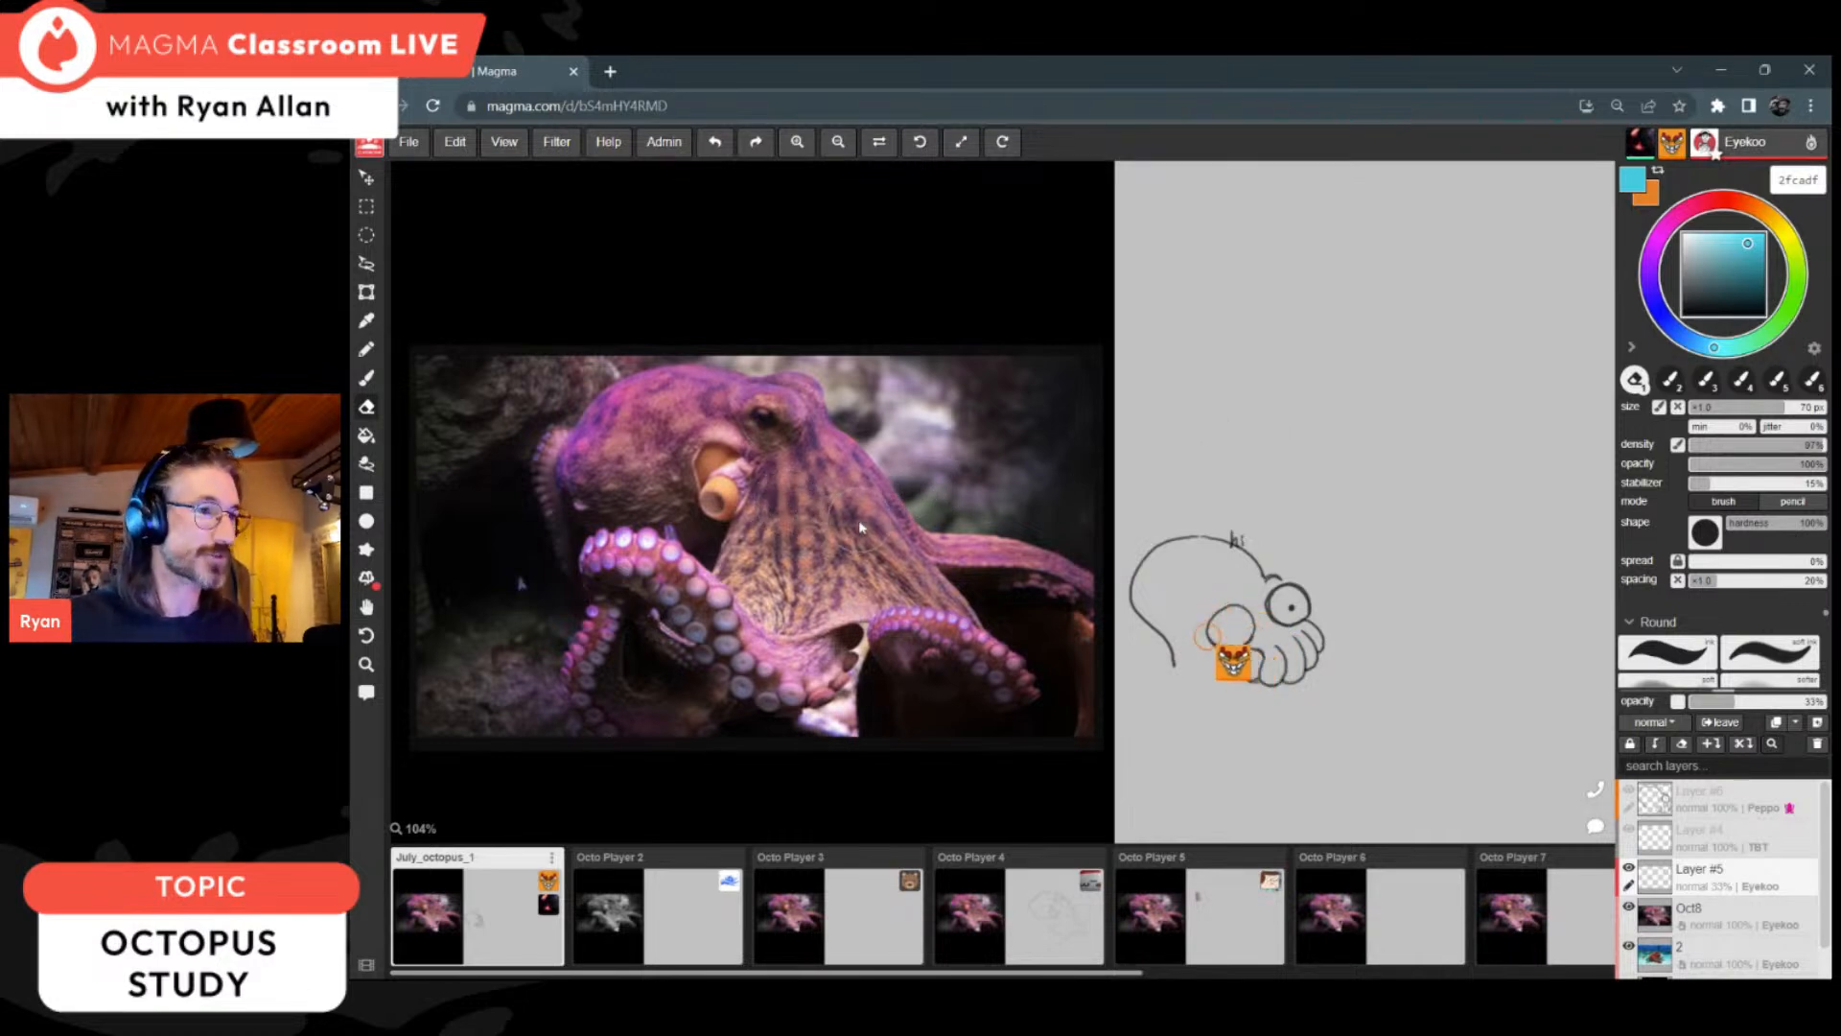
key(b)
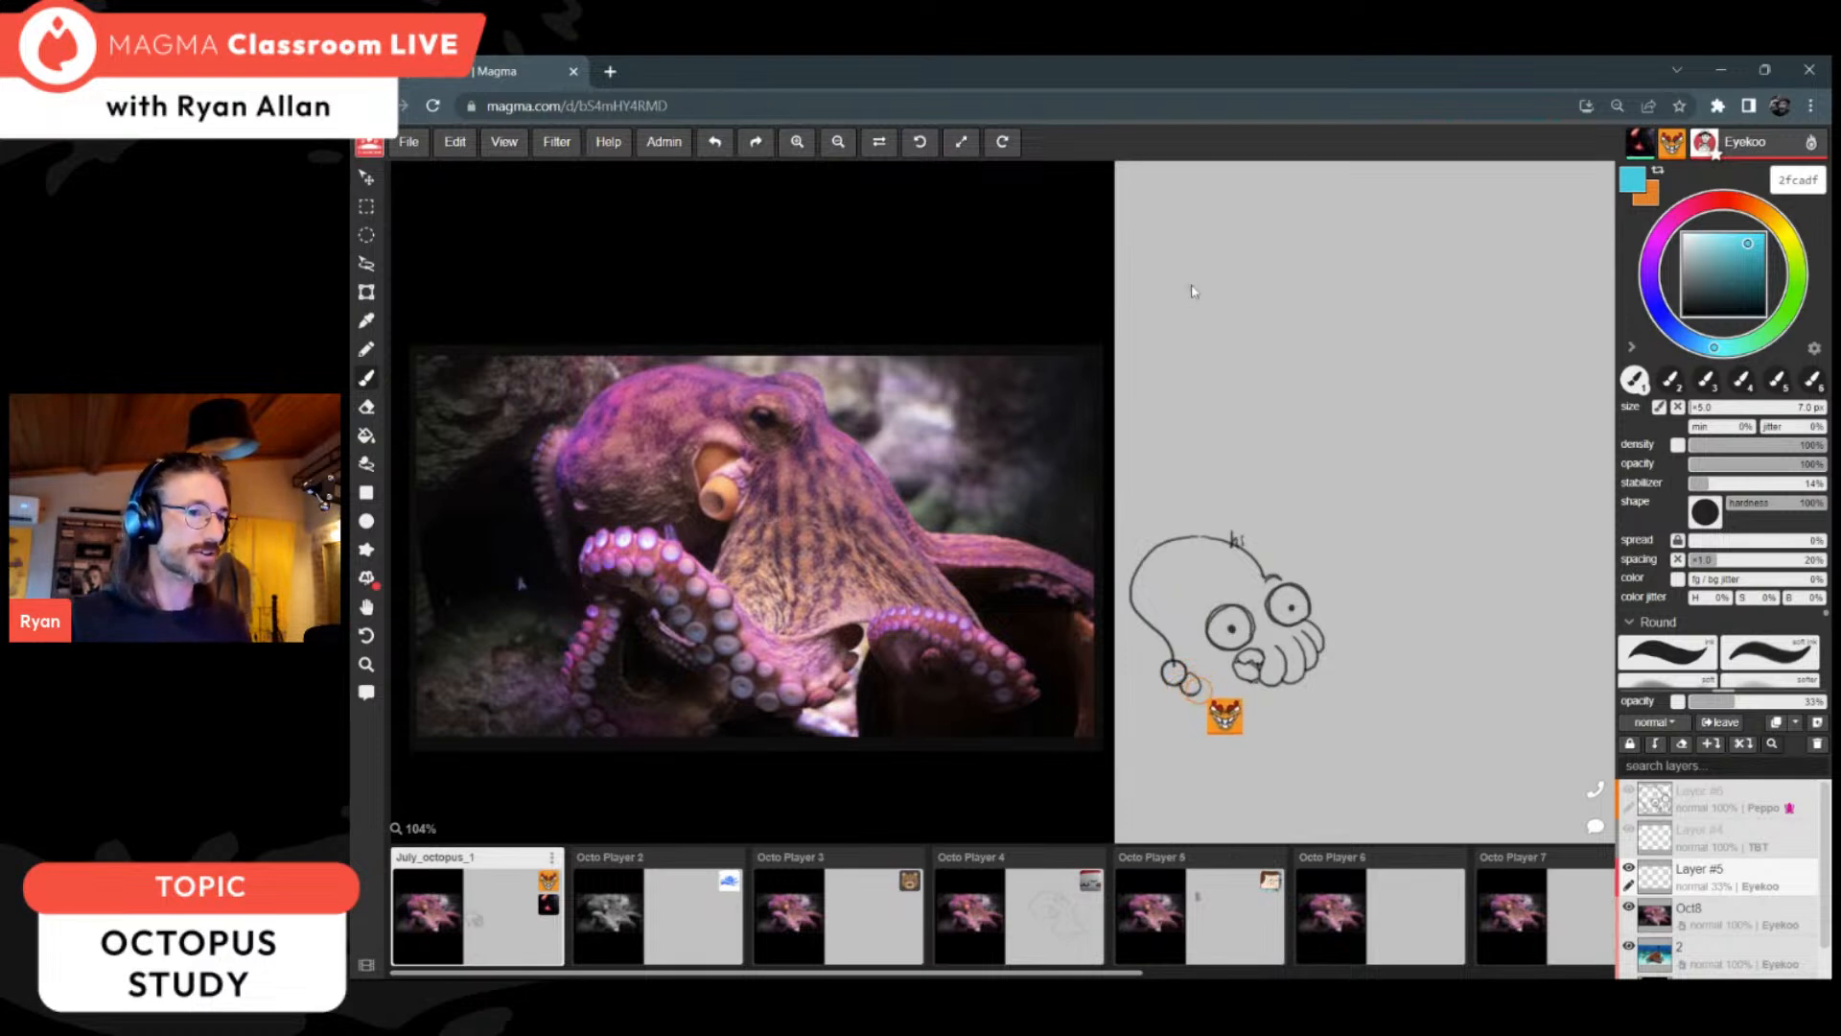
Step: Send a participant the chat message "can you please take one of the canvases in the sequence if you want to do the study with us"
scroll(1056, 562, down, 5)
key(space)
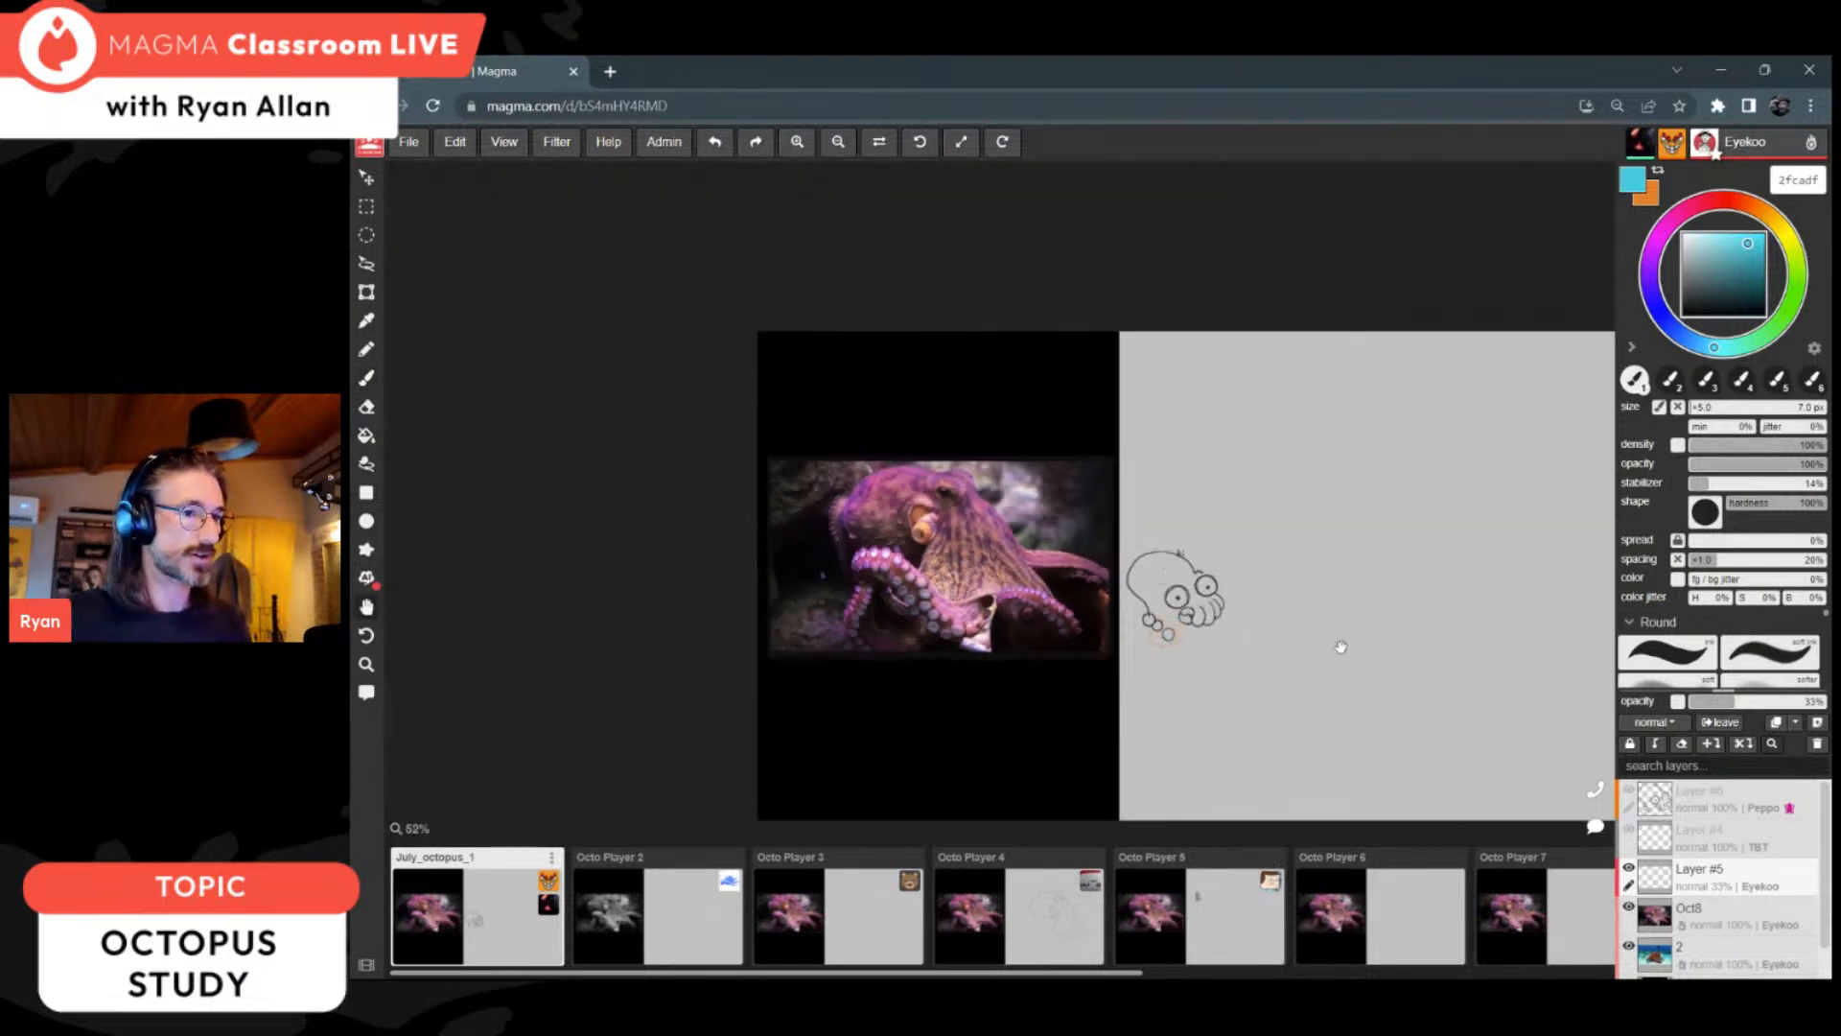
drag(1349, 643, 1142, 588)
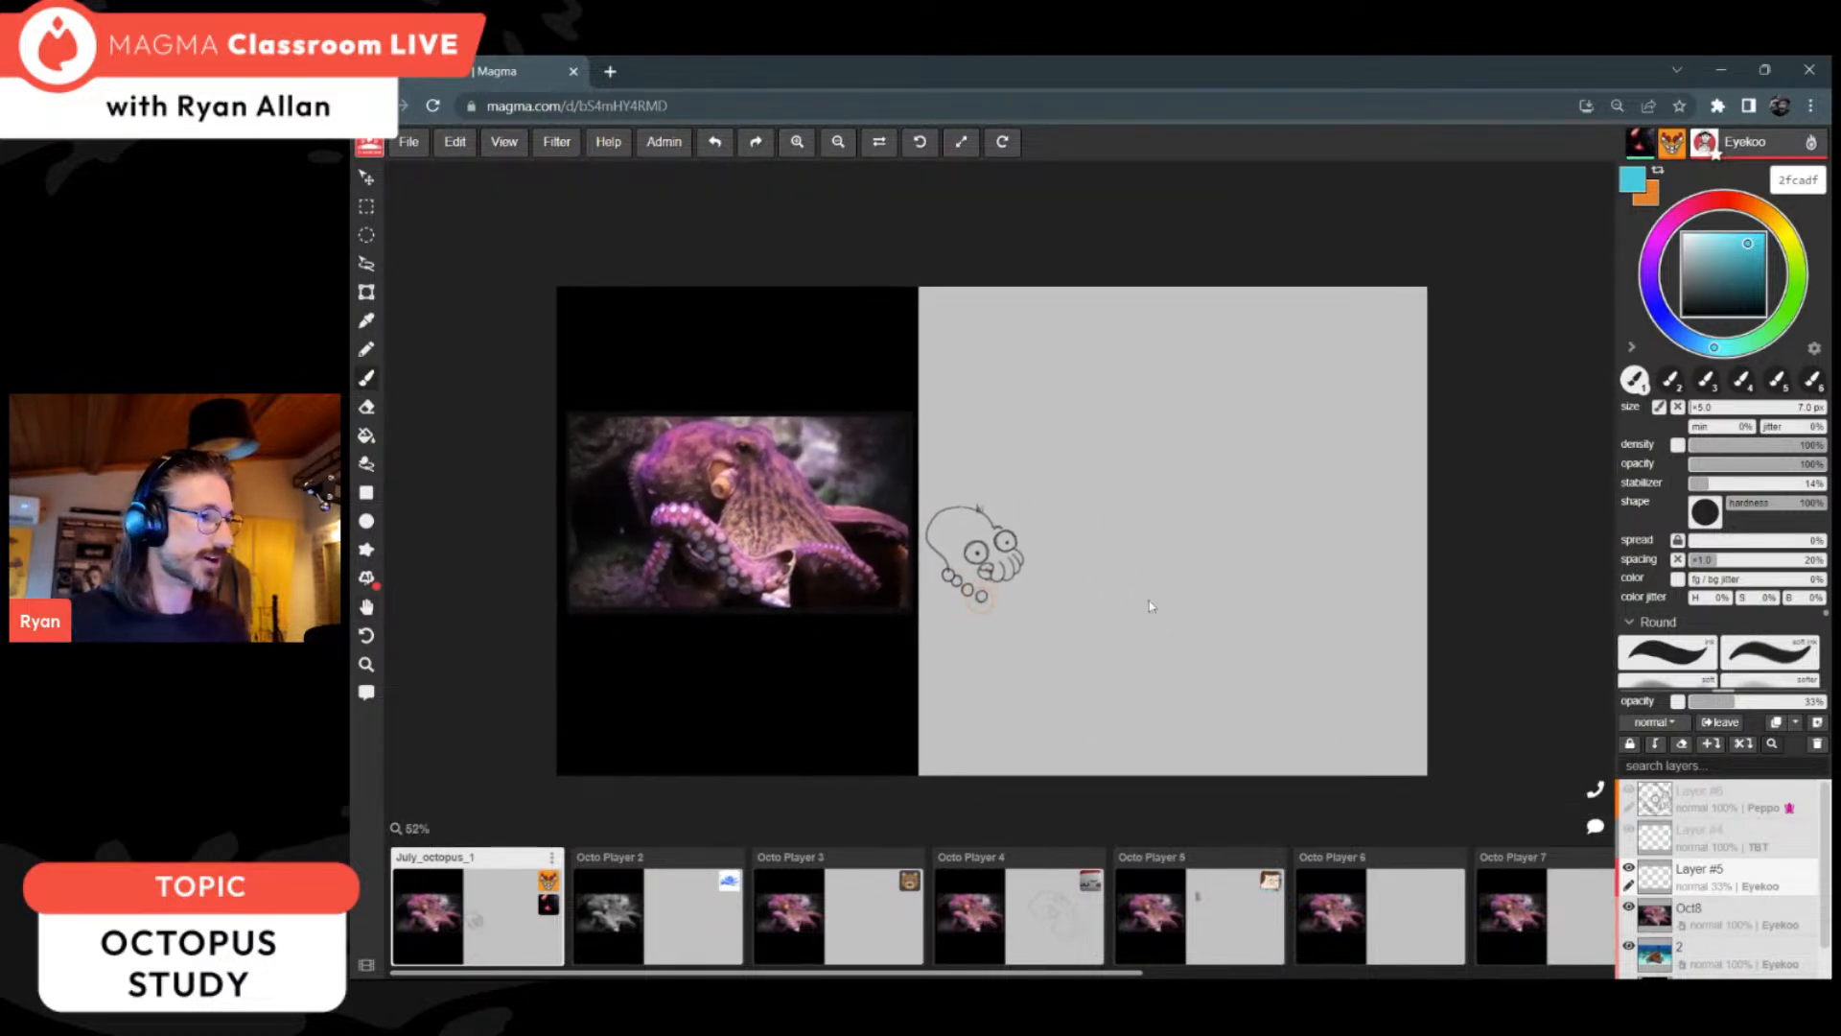
scroll(1100, 608, up, 1)
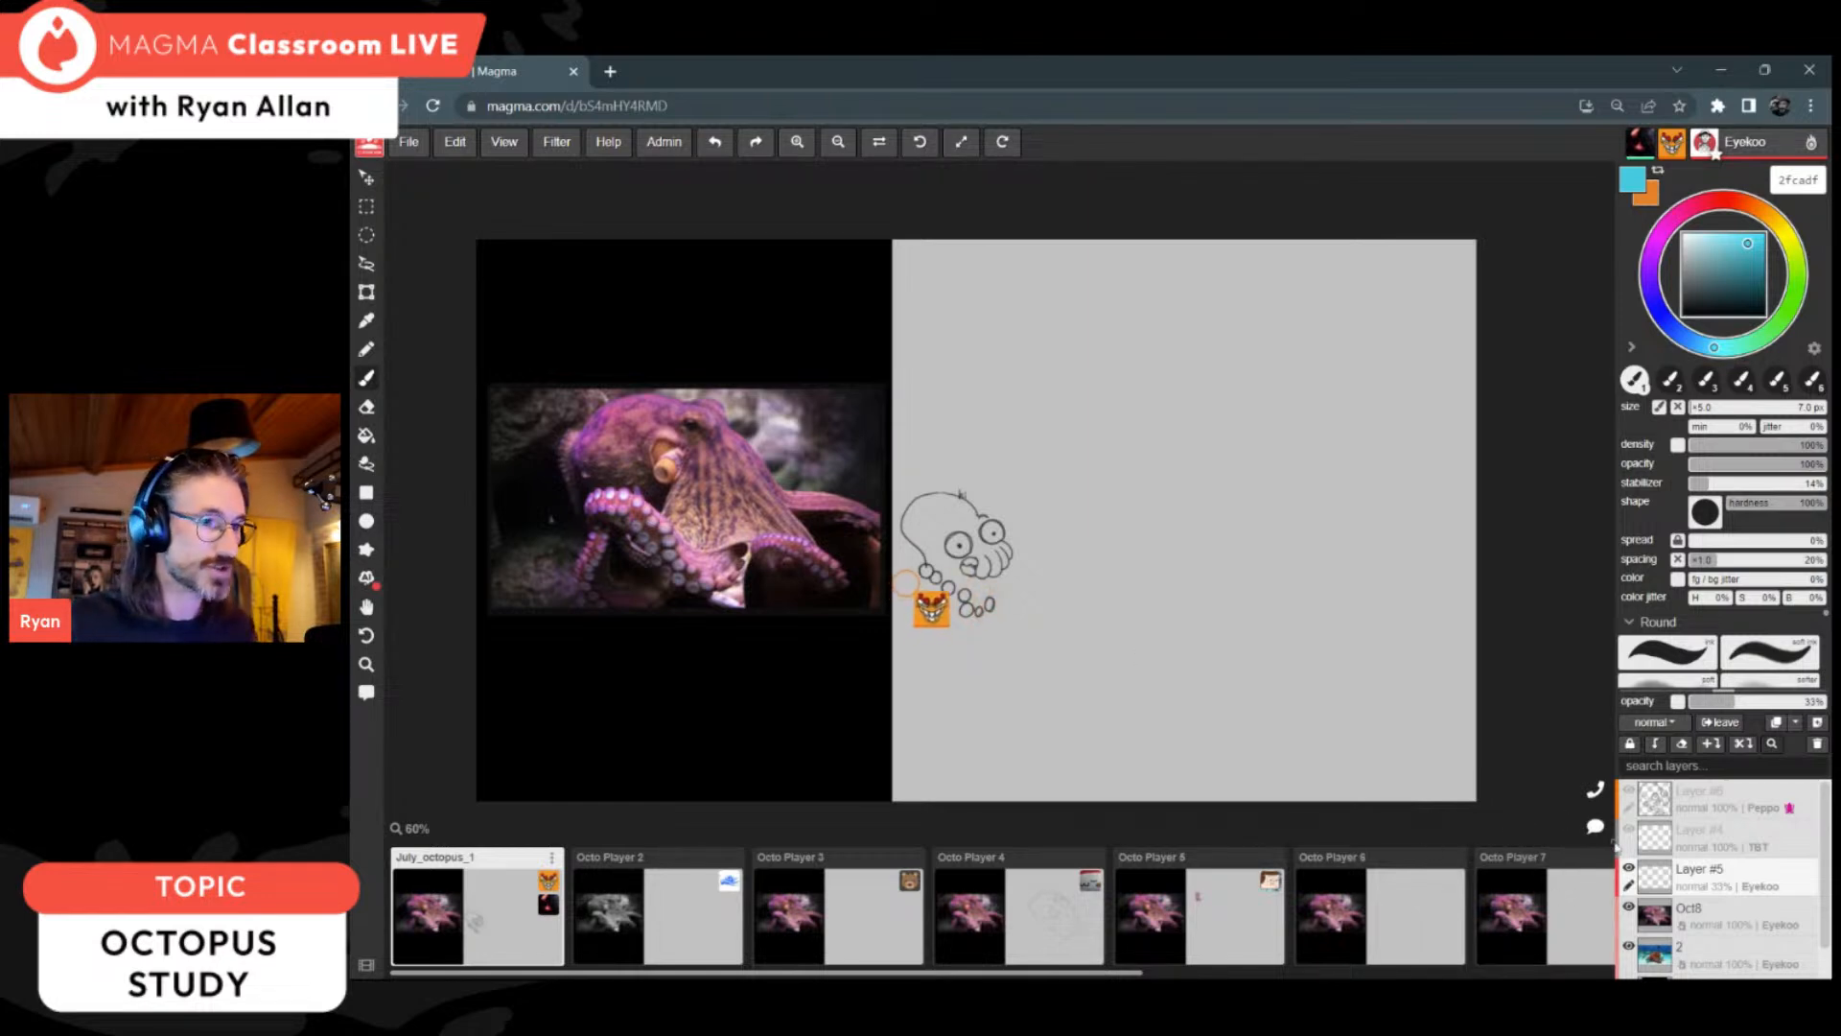
click(1598, 830)
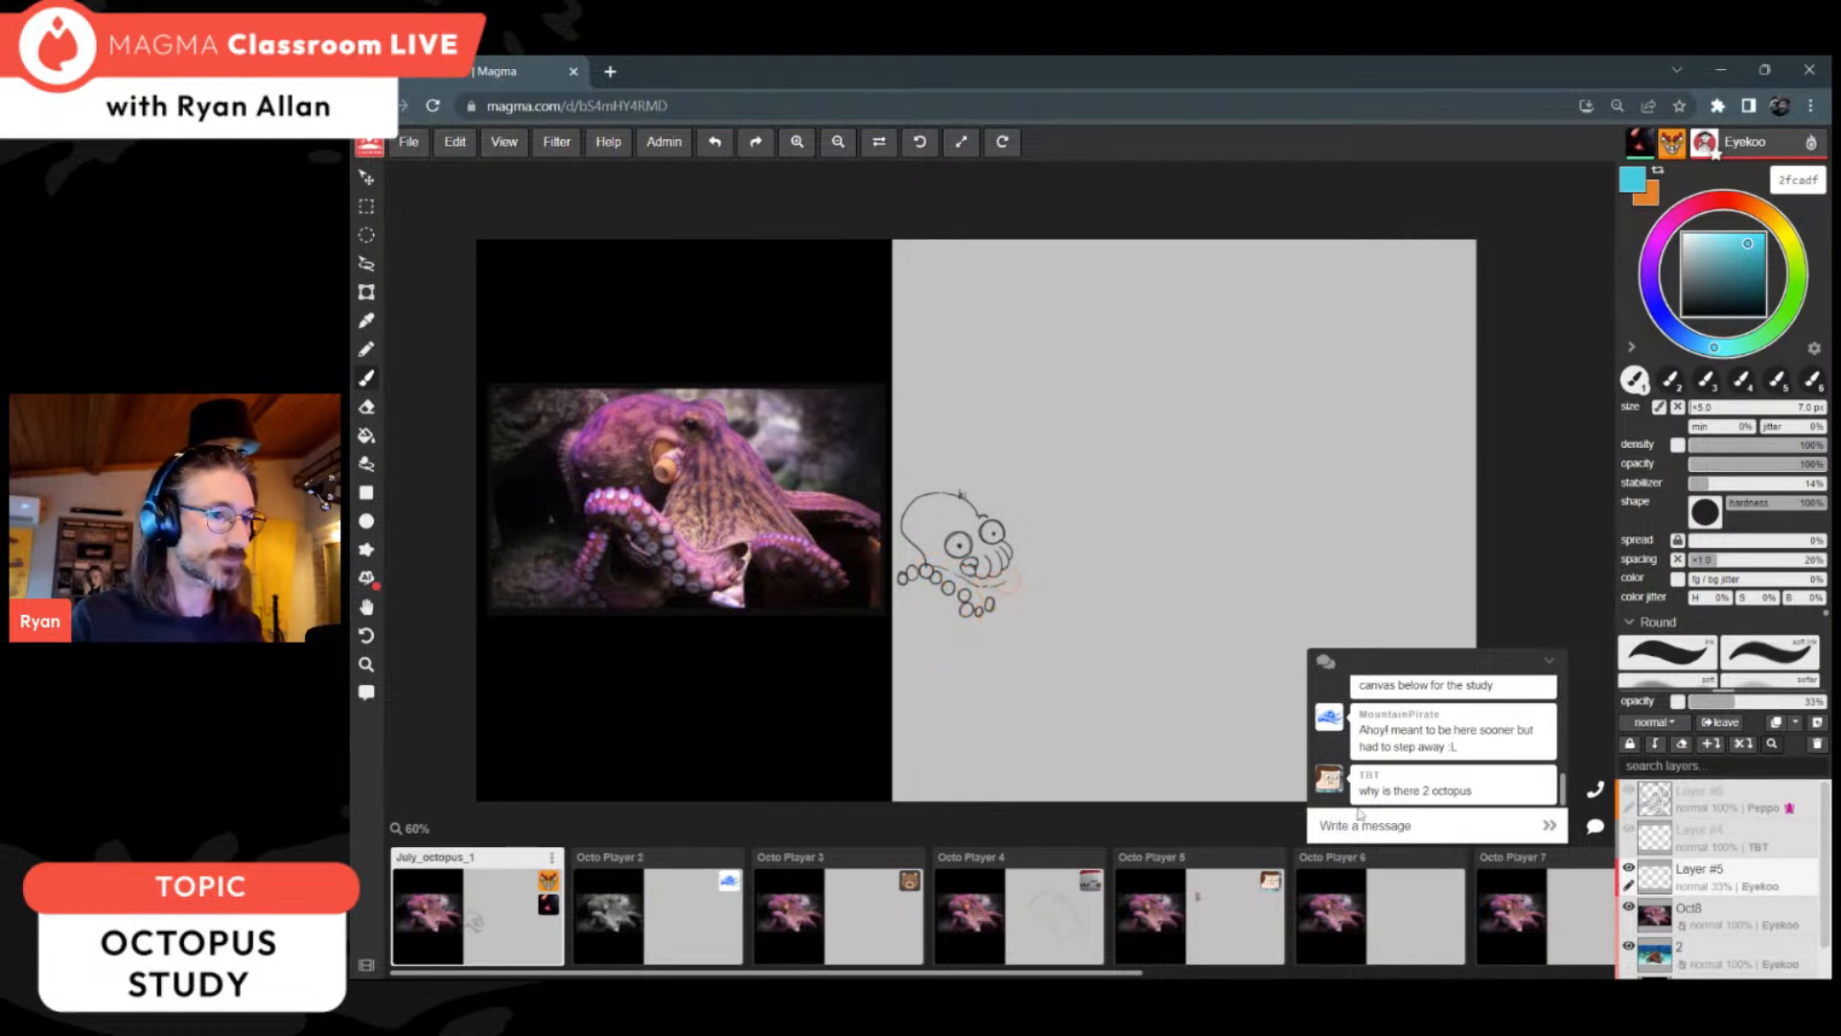
text(Hey)
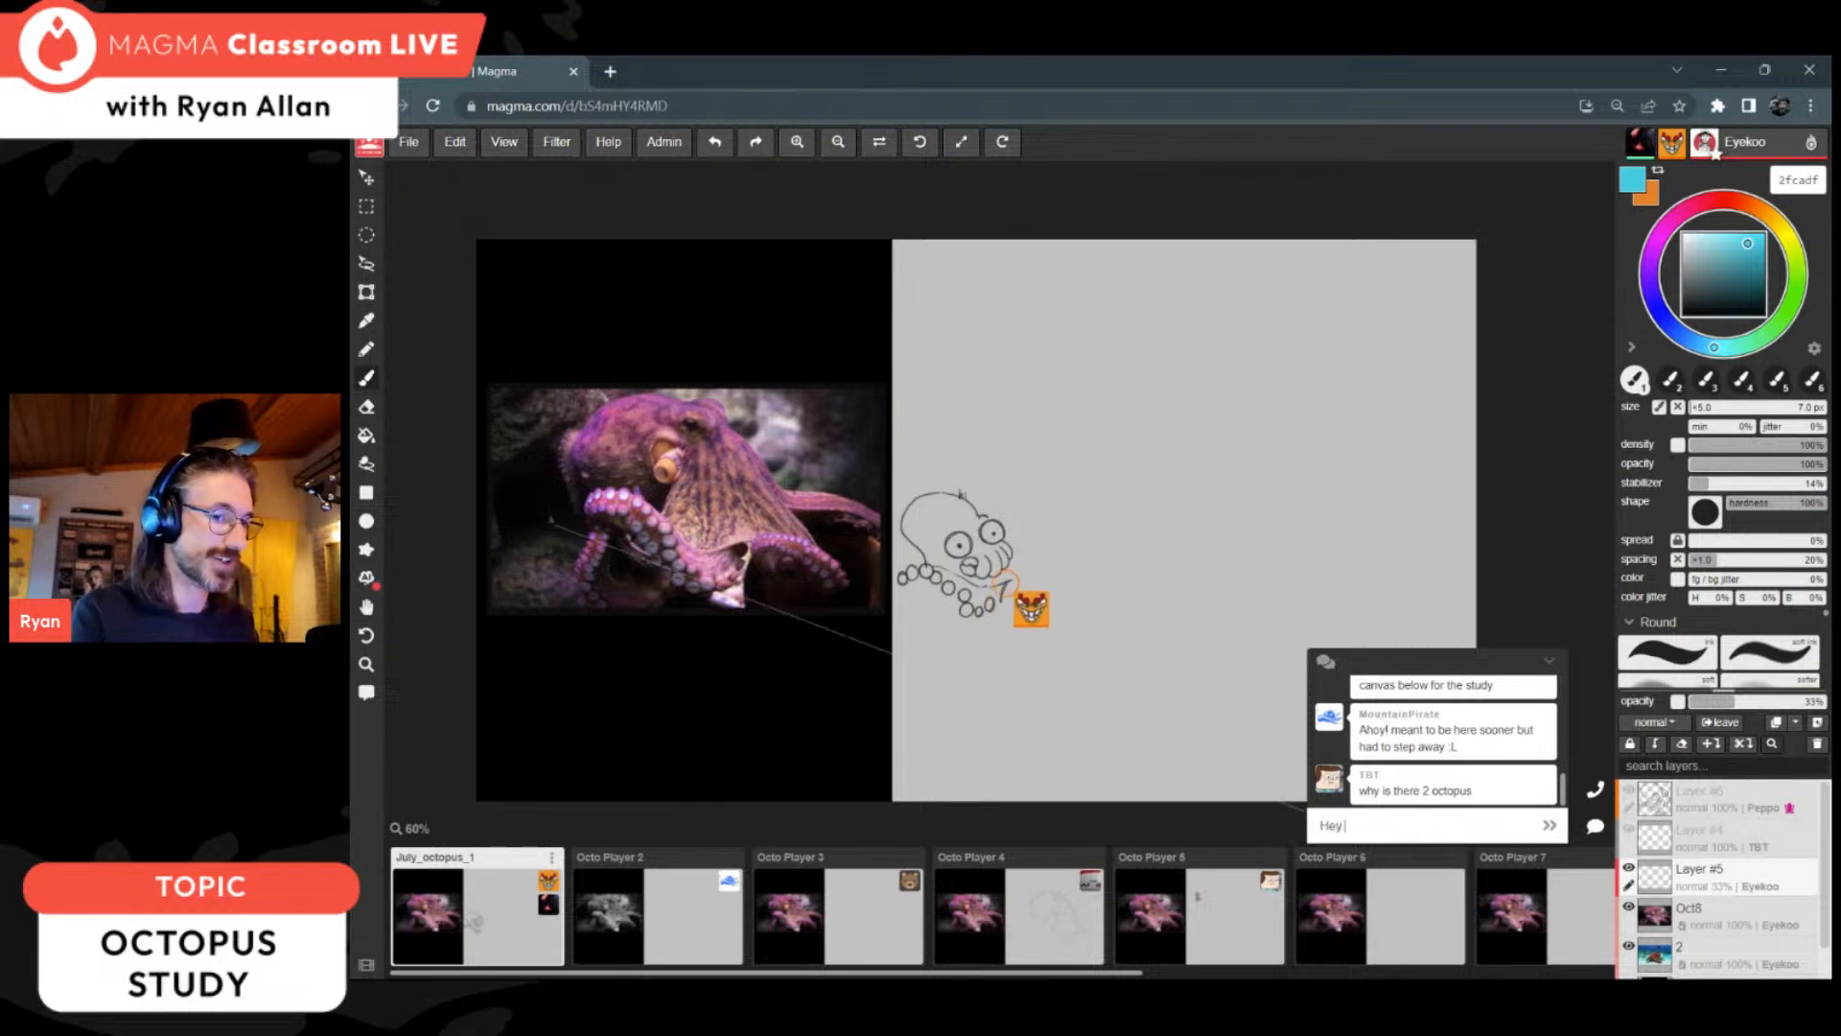
text( Pe)
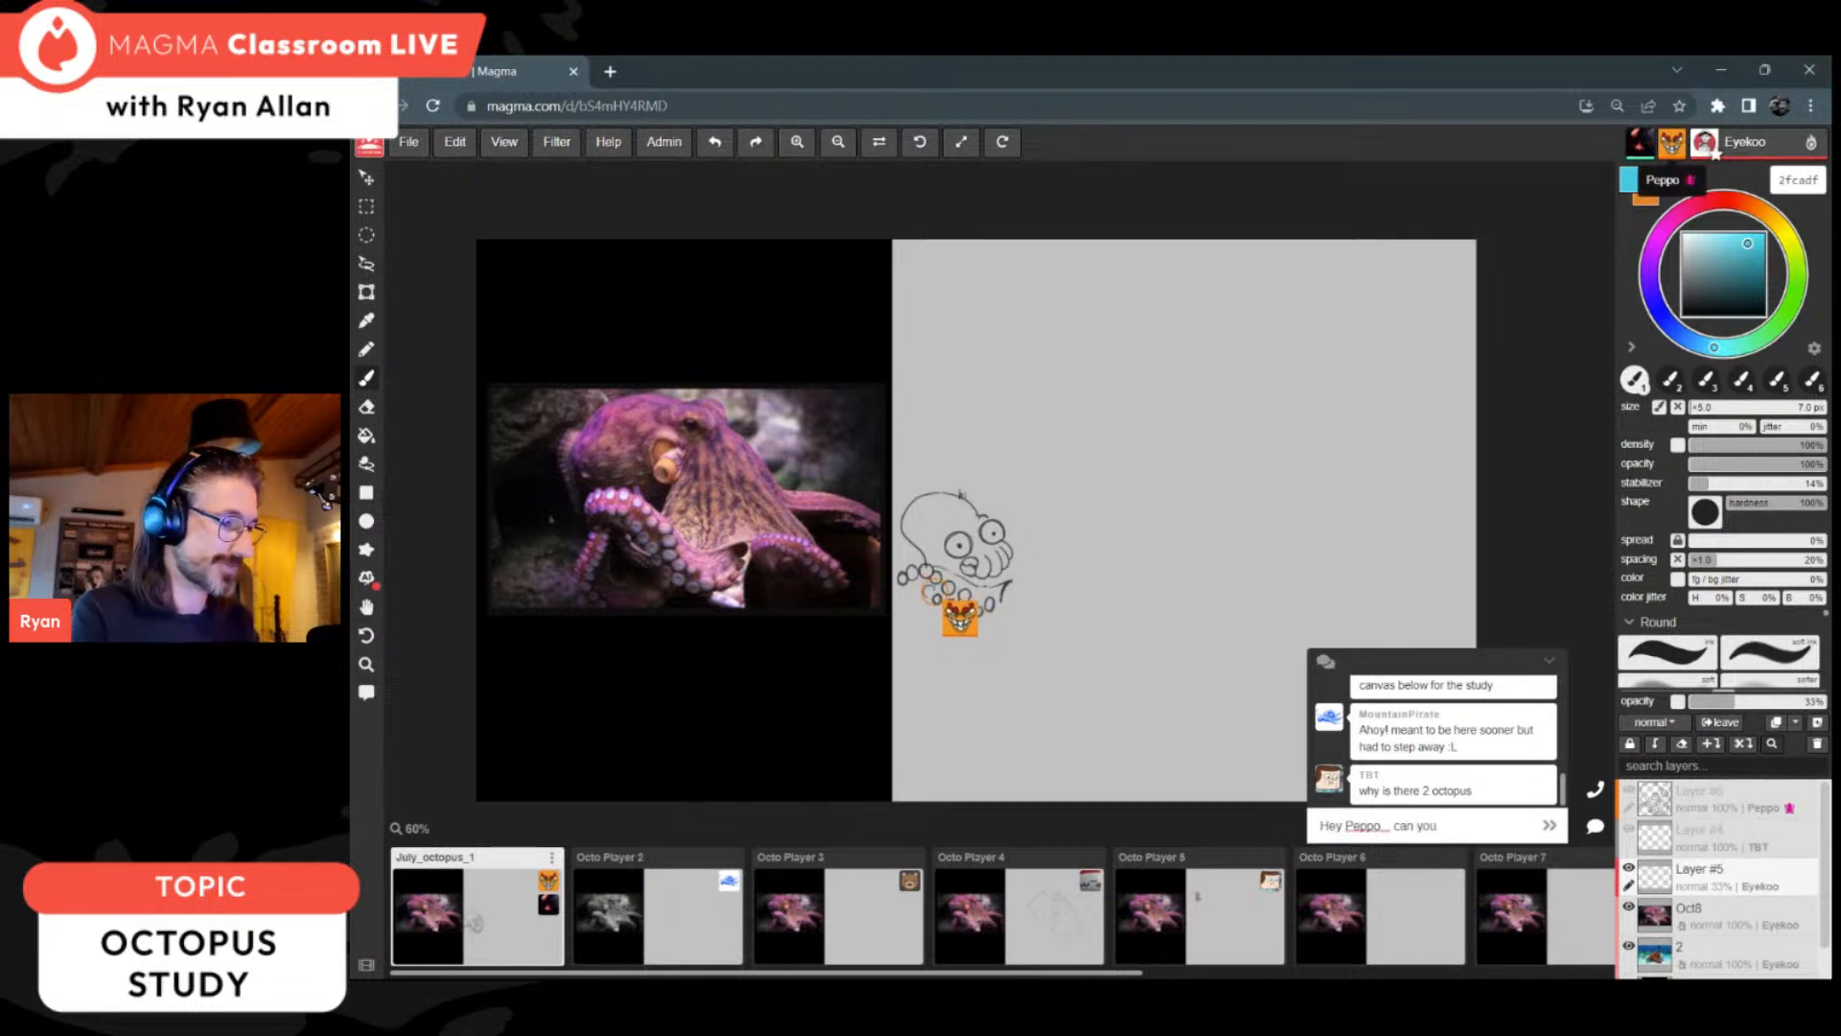
text(ppo can you tak)
key(BackSpace)
key(BackSpace)
key(BackSpace)
text(please take o)
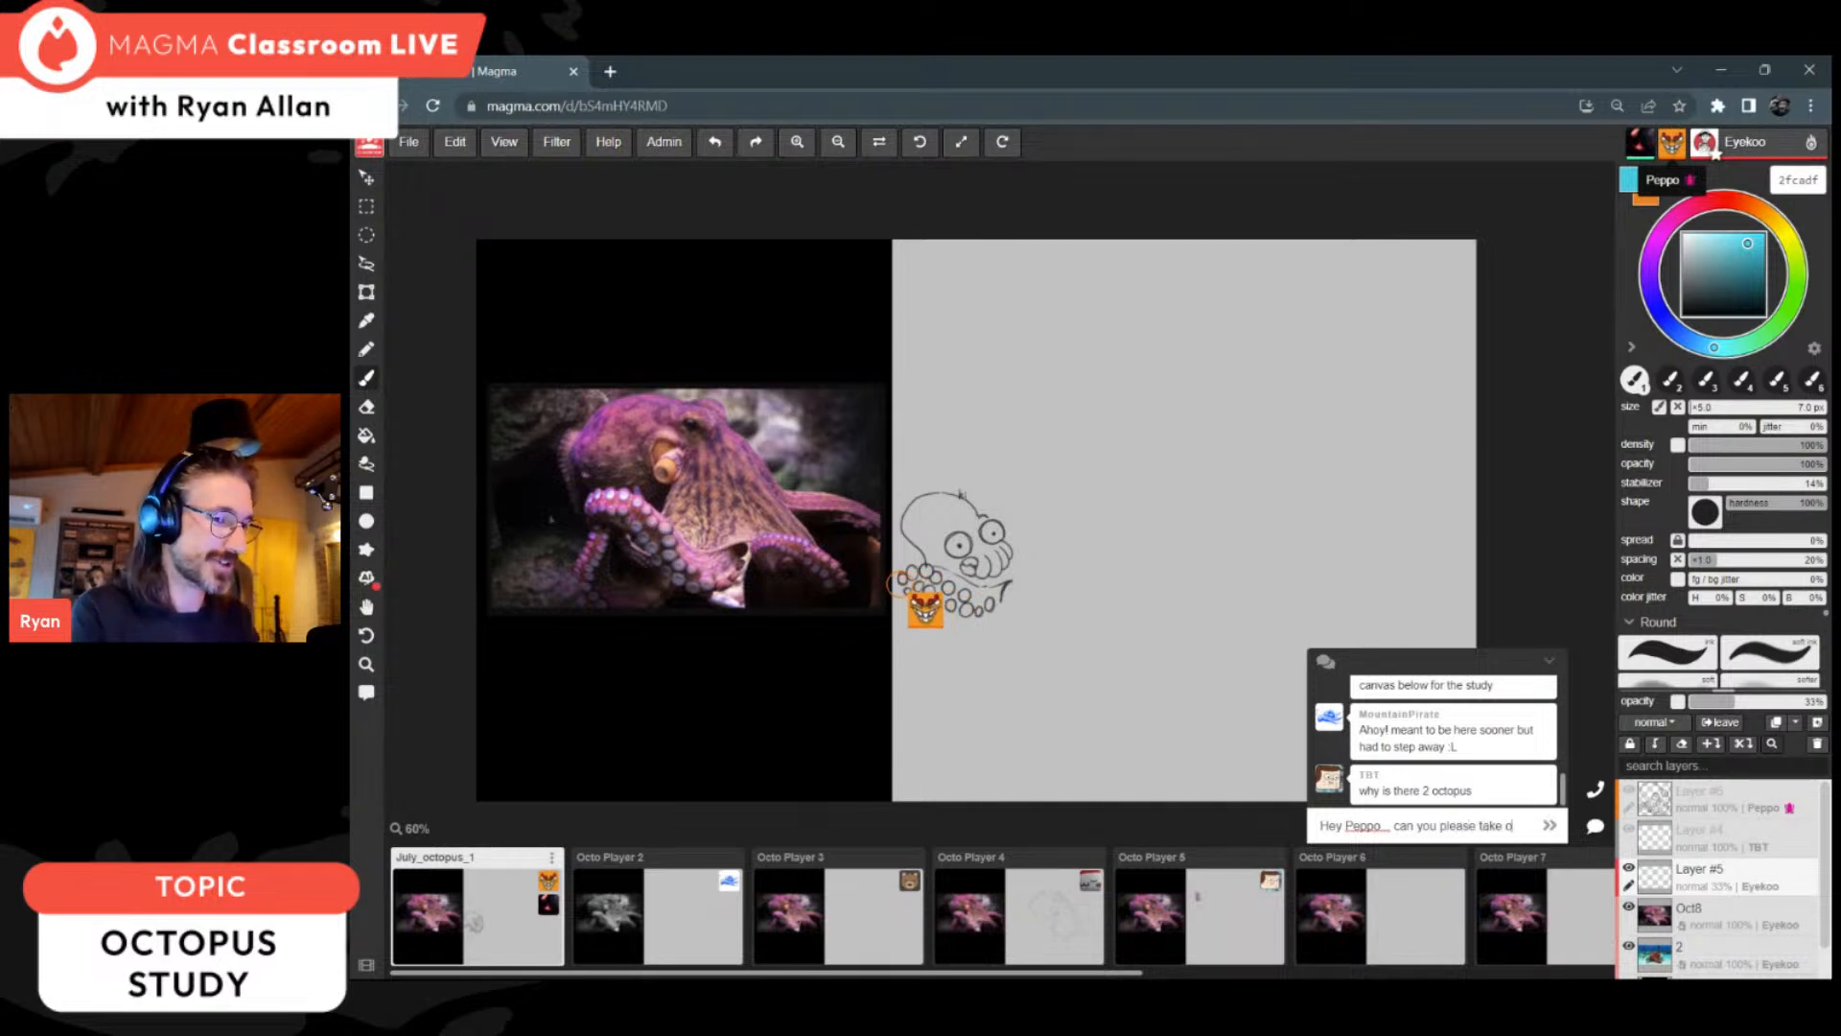
text(ne of the canvas)
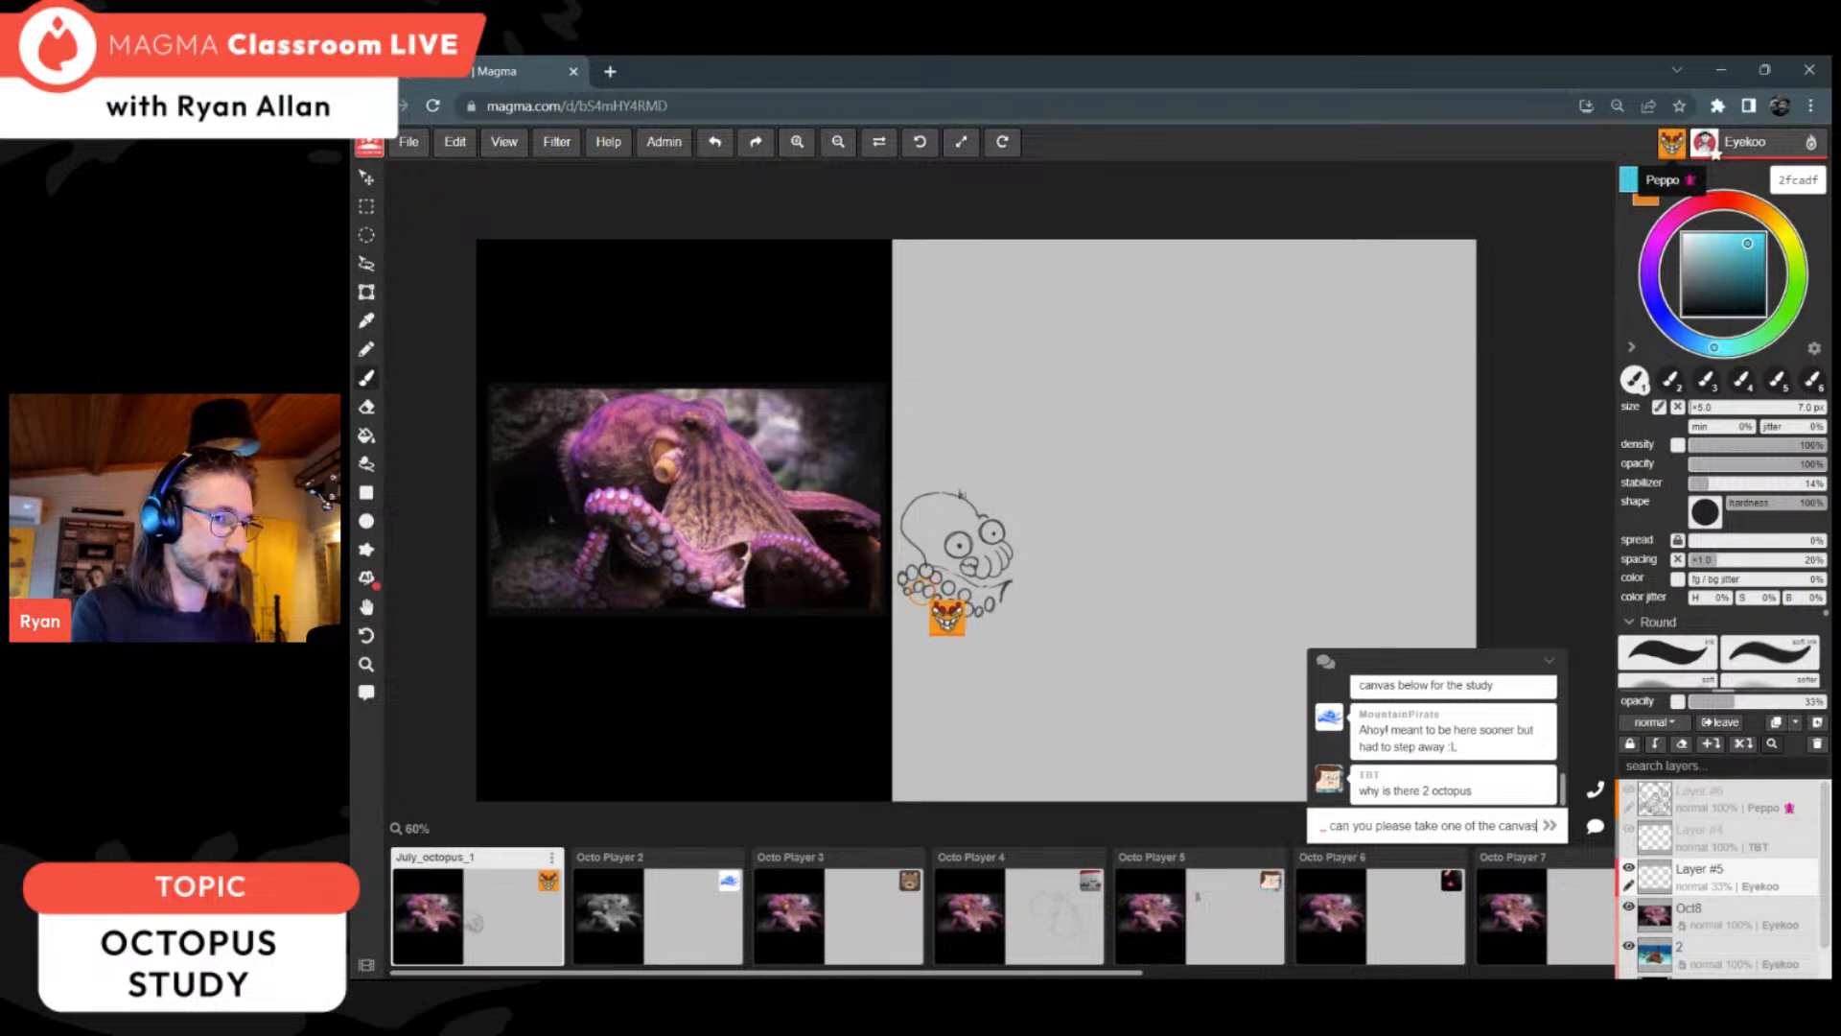
text(es in the seq)
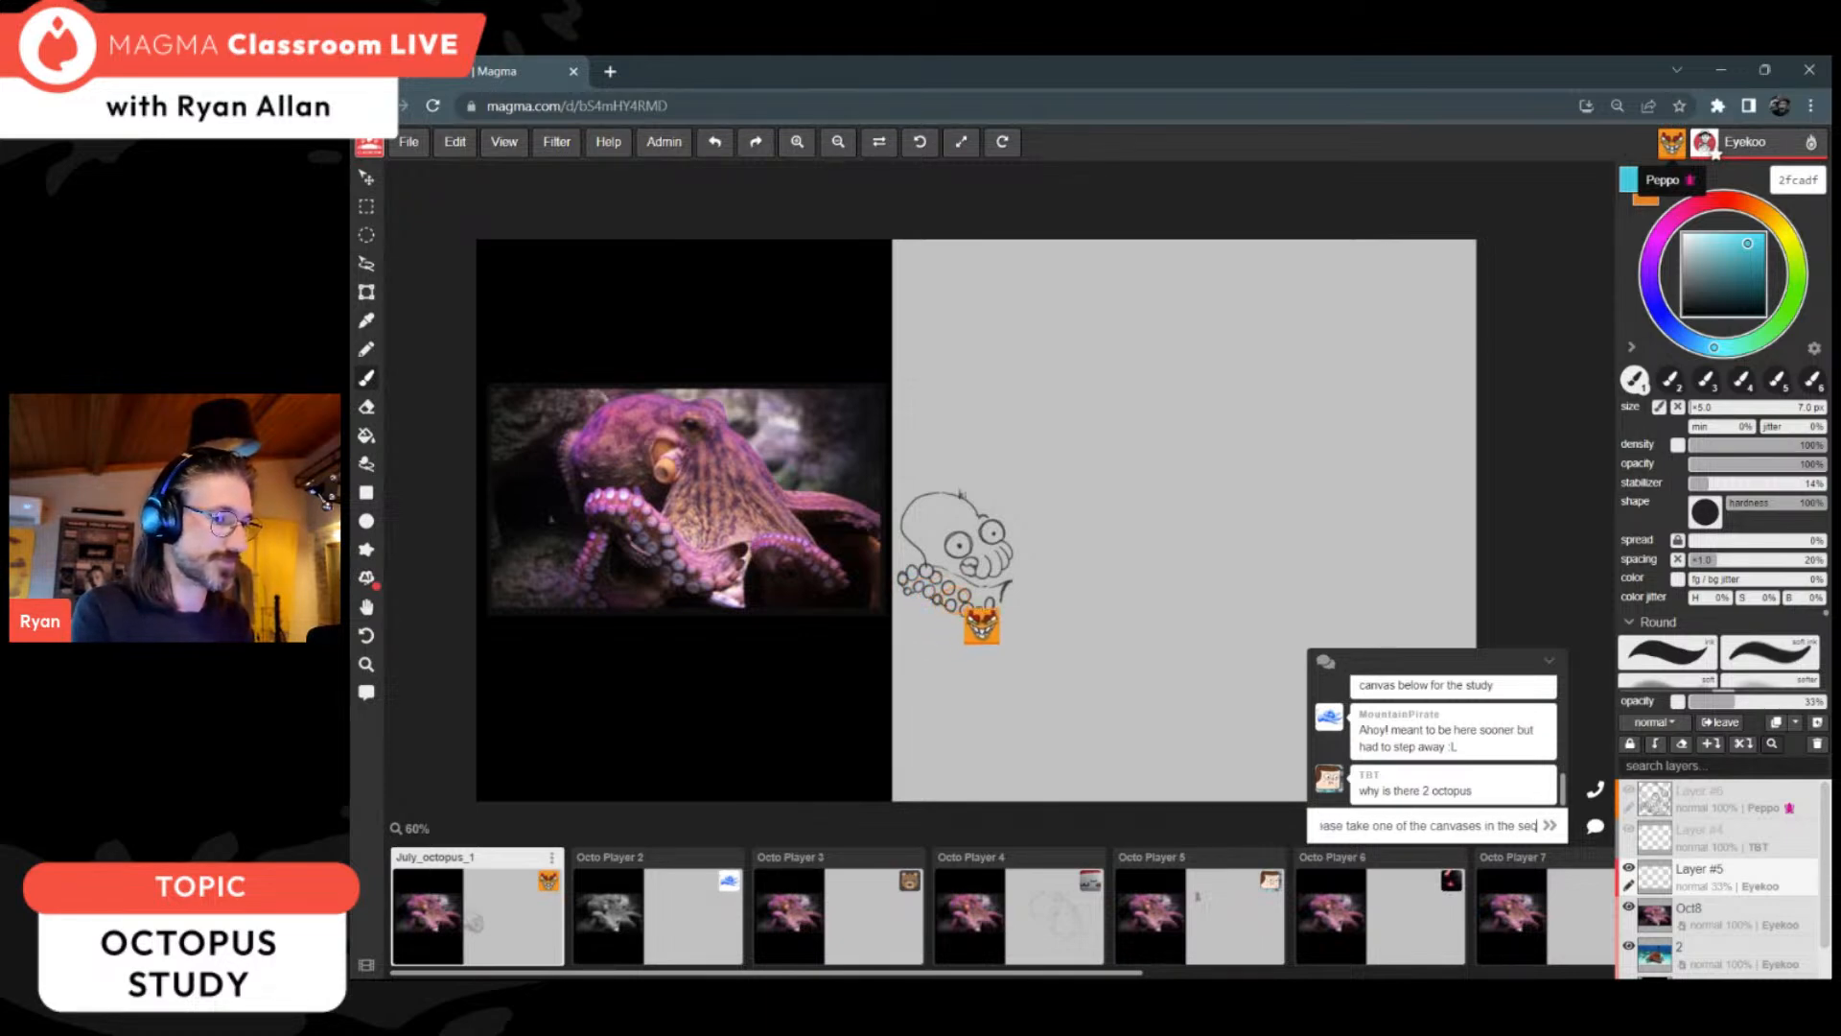
text(uence if you want)
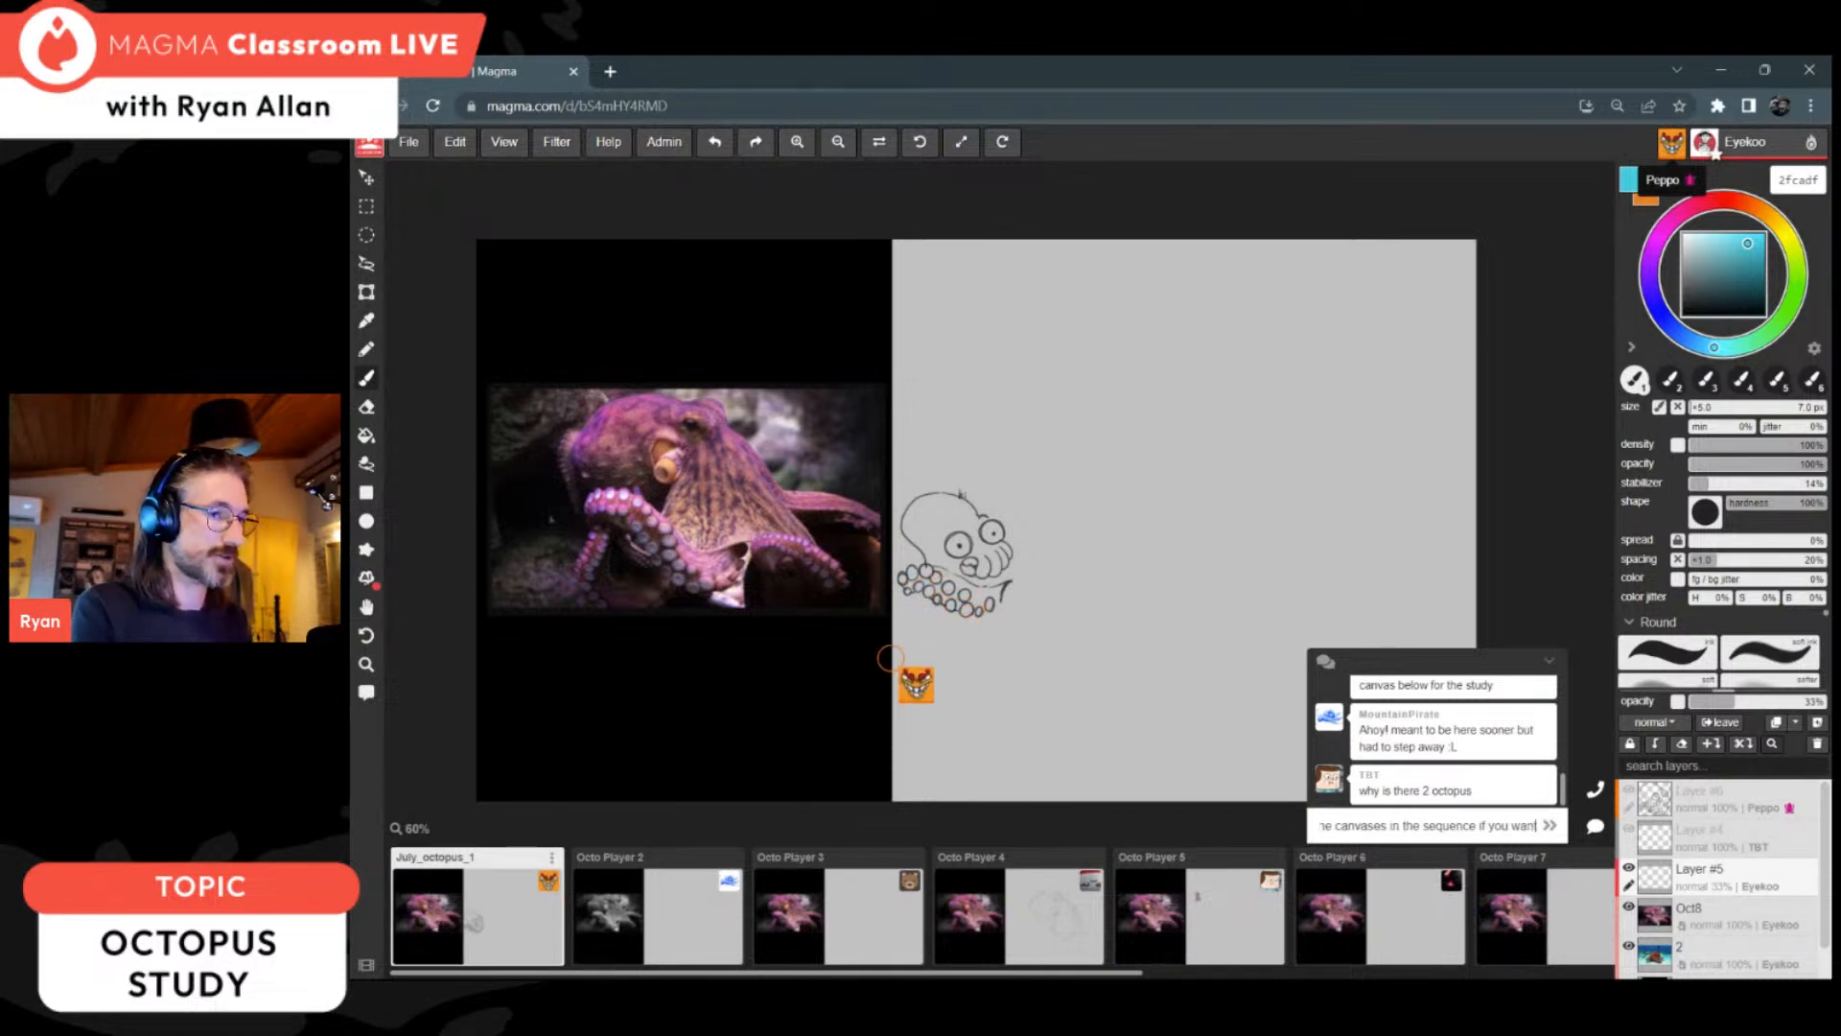
text( to do the stu)
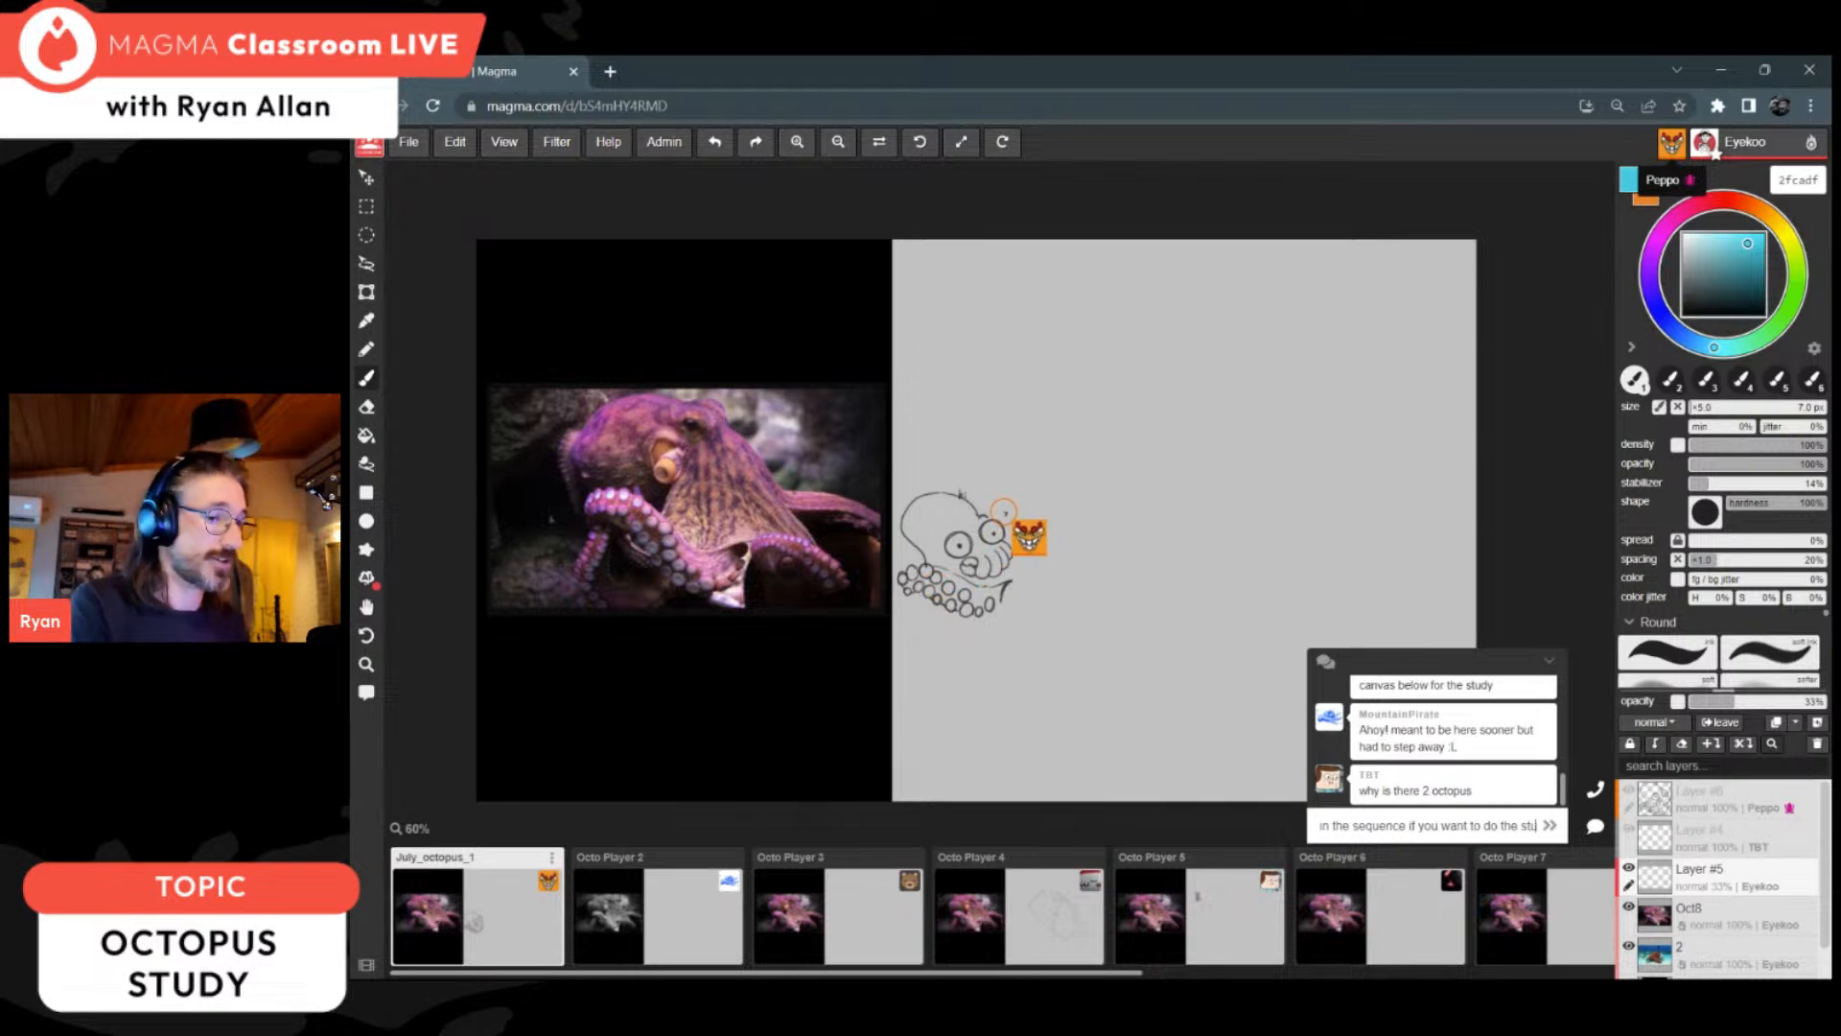
text(dy with us)
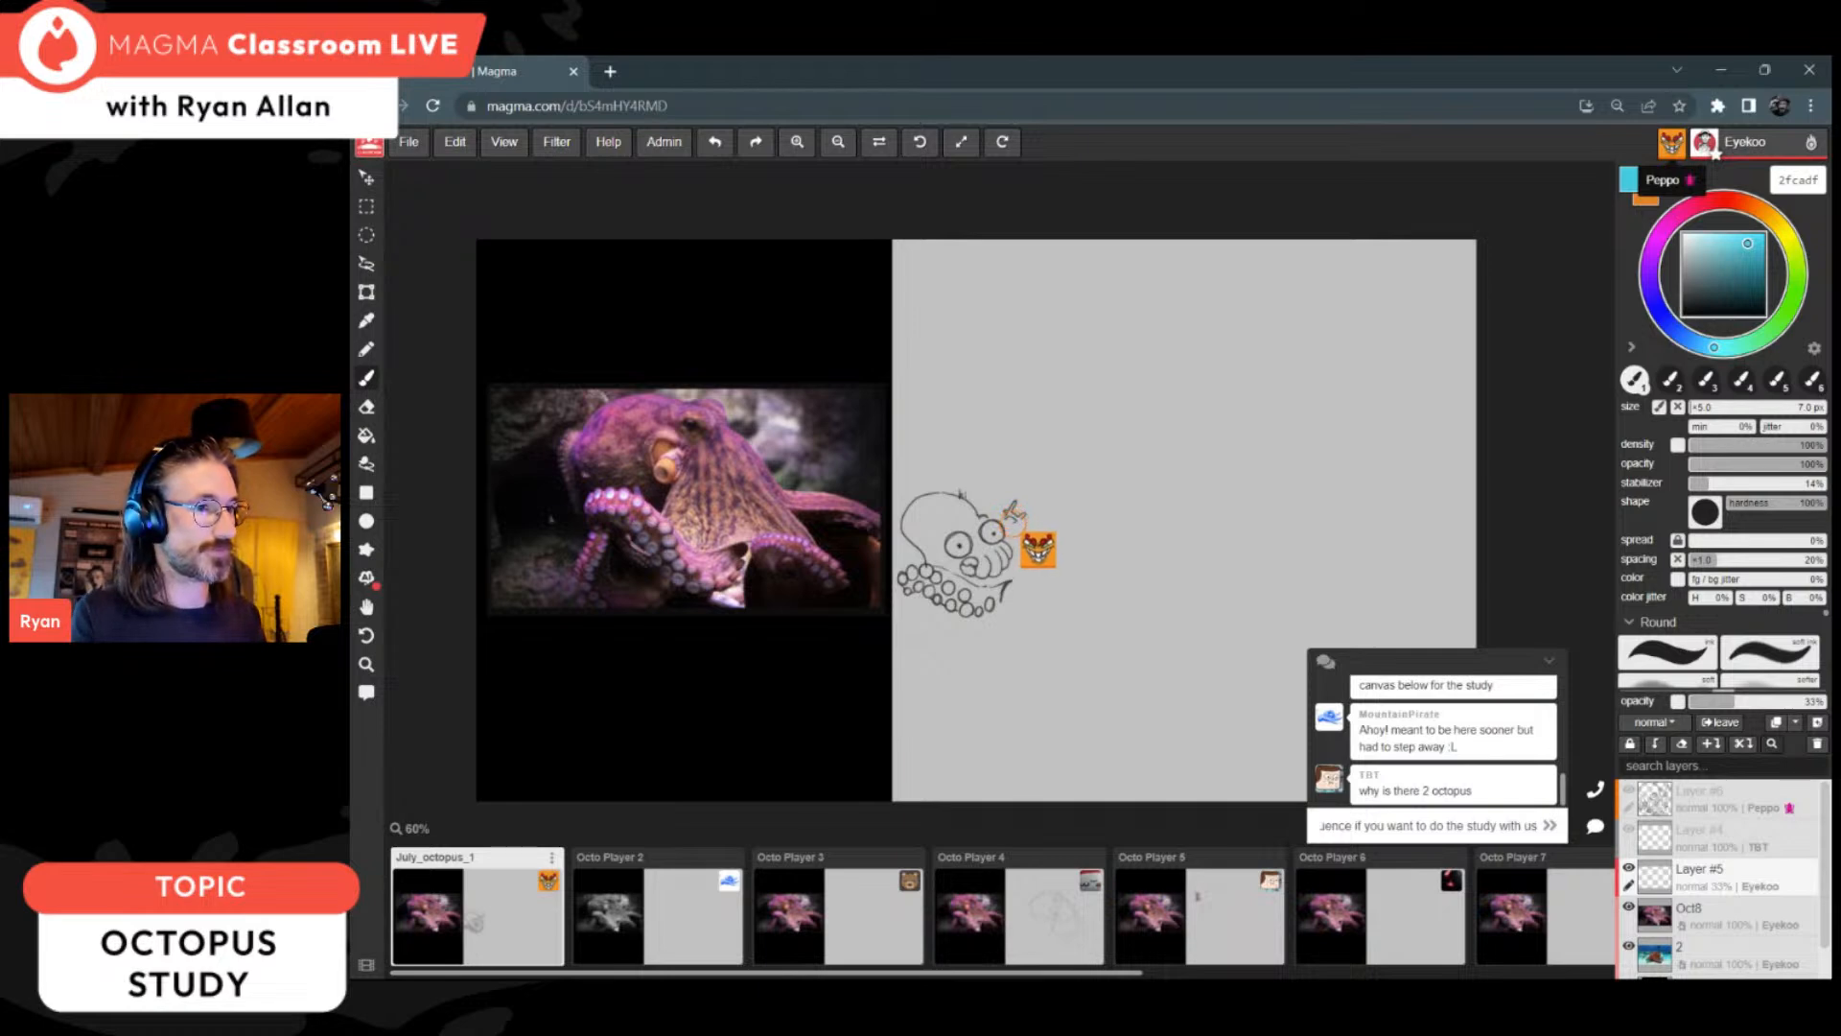
key(Return)
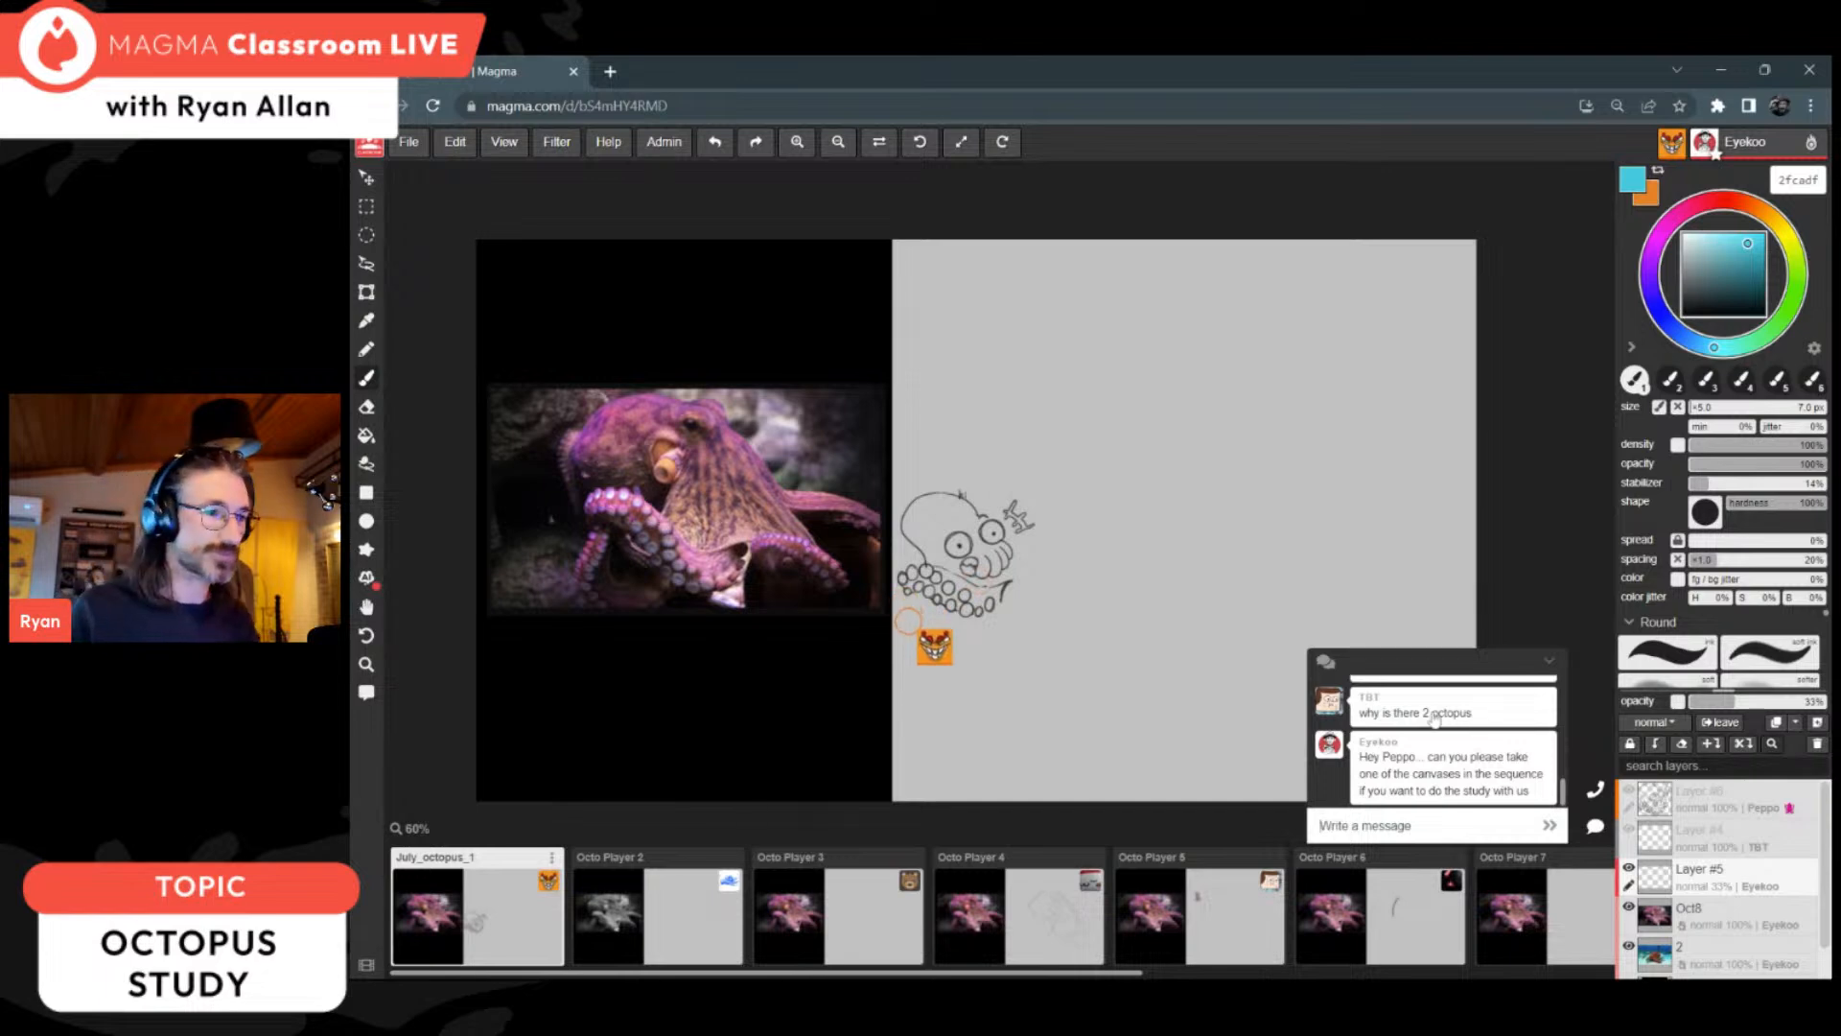
click(1548, 660)
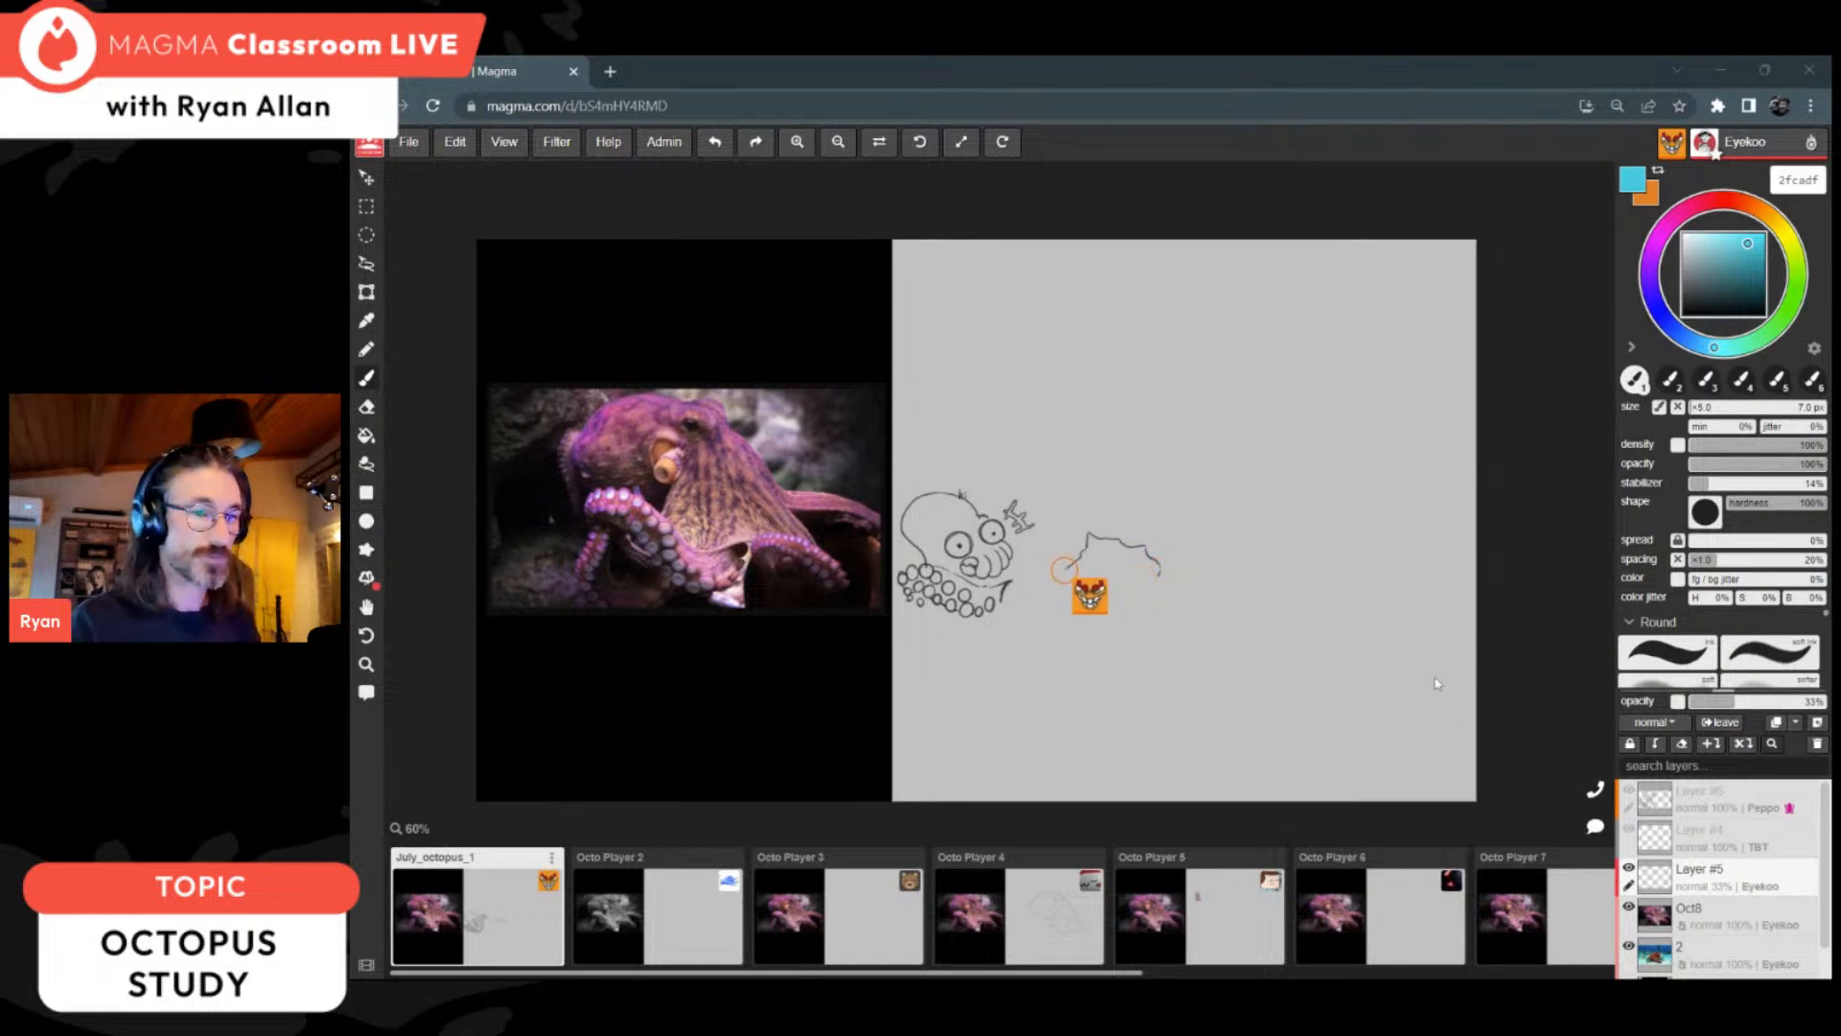
Step: Hide the other participant's doodle layer, Layer #6, at the top of the layer stack
scroll(1761, 841, down, 1)
scroll(1765, 839, up, 1)
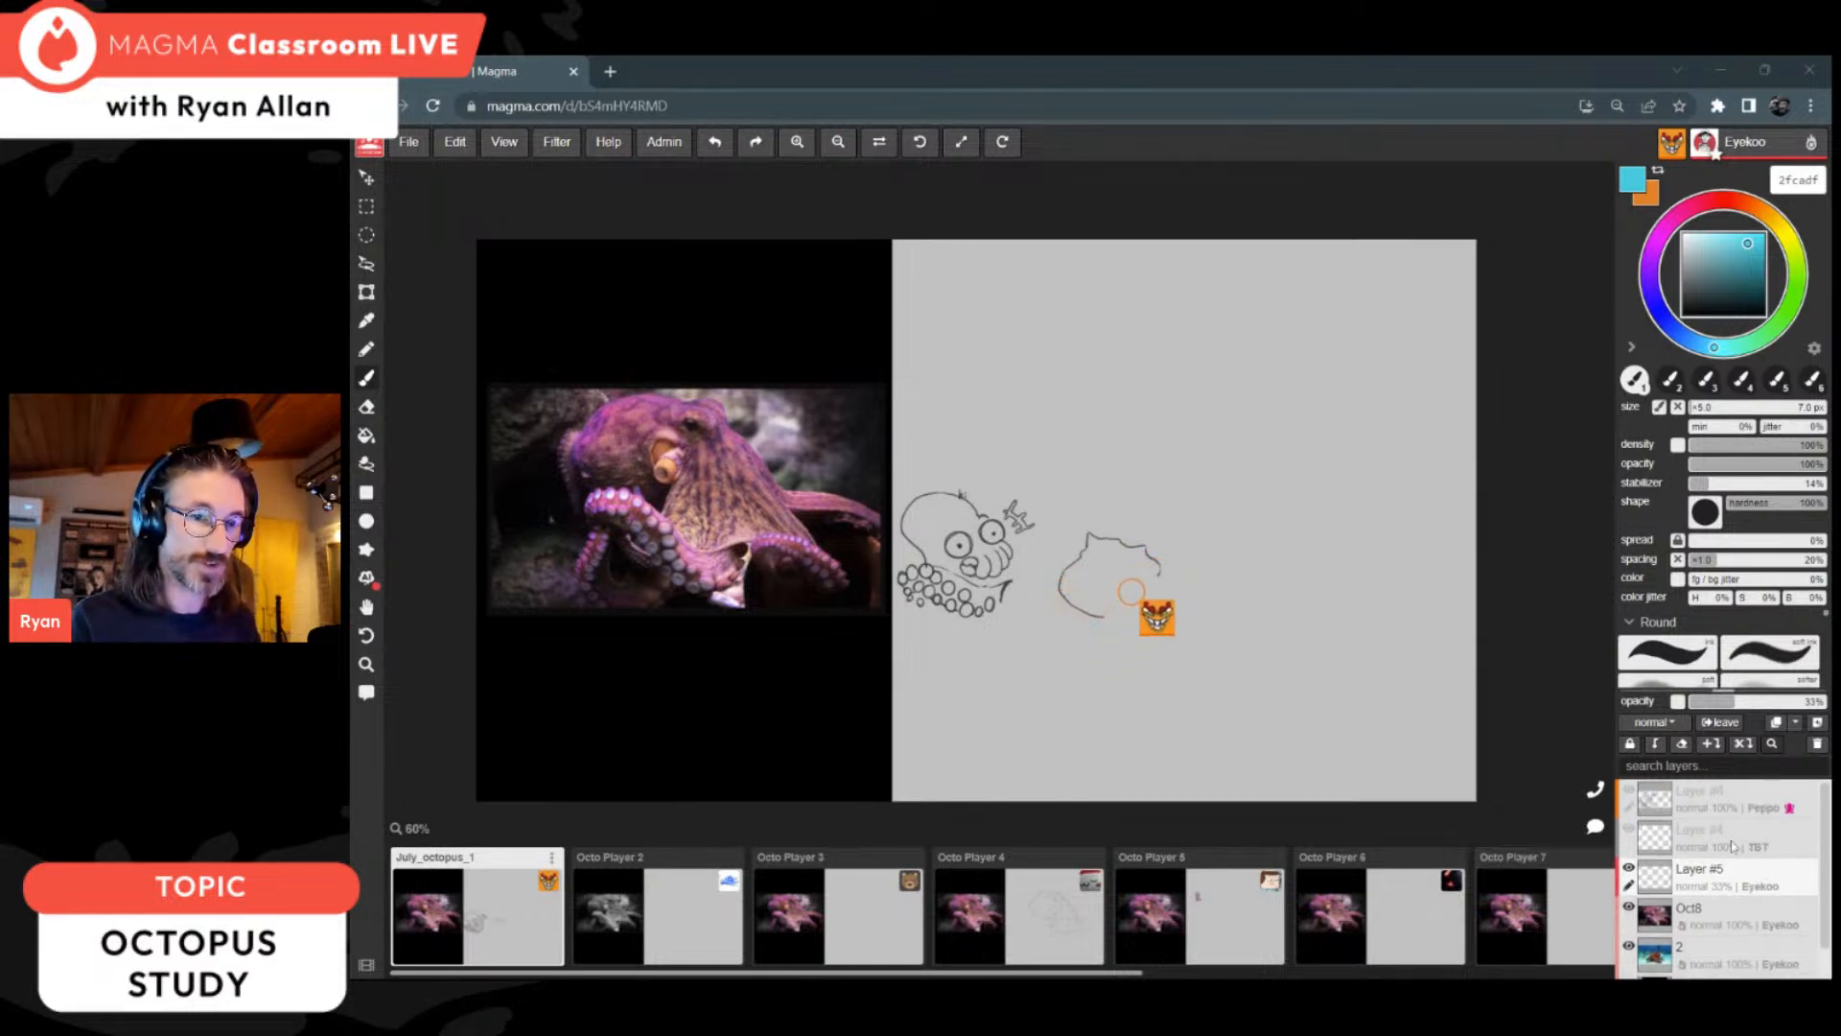
click(1629, 794)
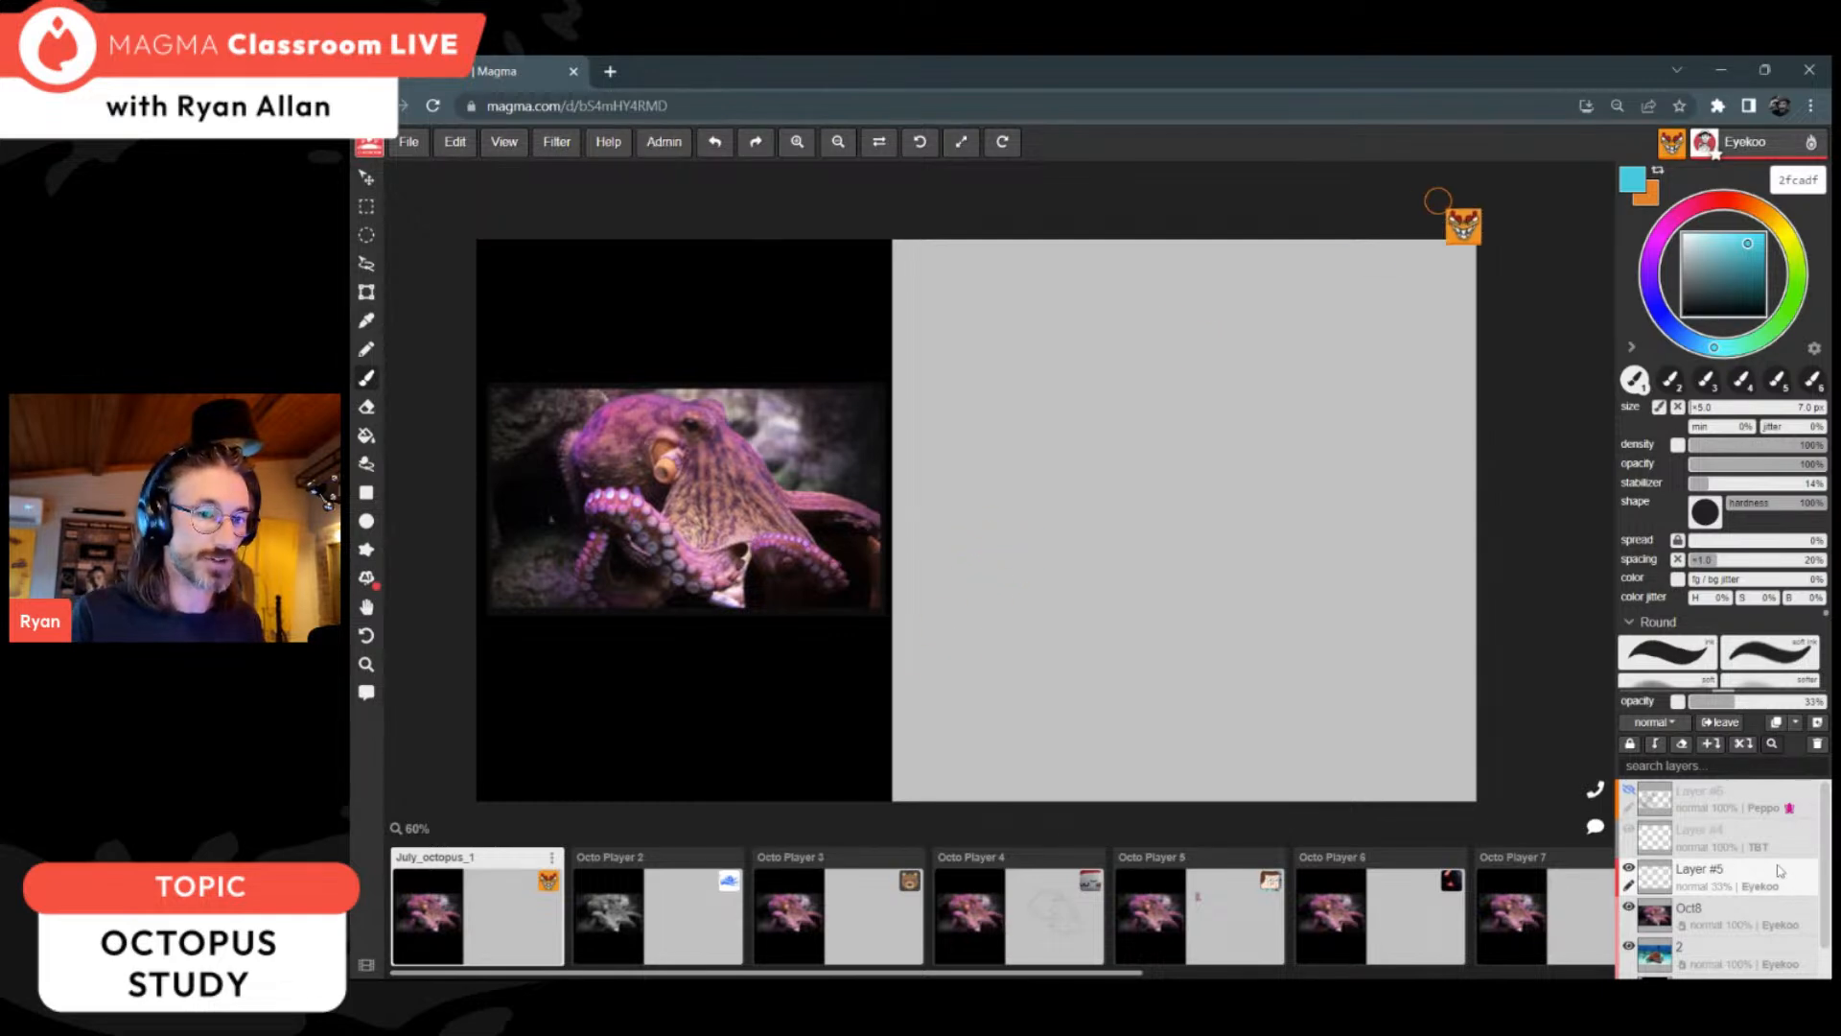
Step: Set other users' cursors to "don't show" in the application settings and save the change
click(653, 144)
click(667, 149)
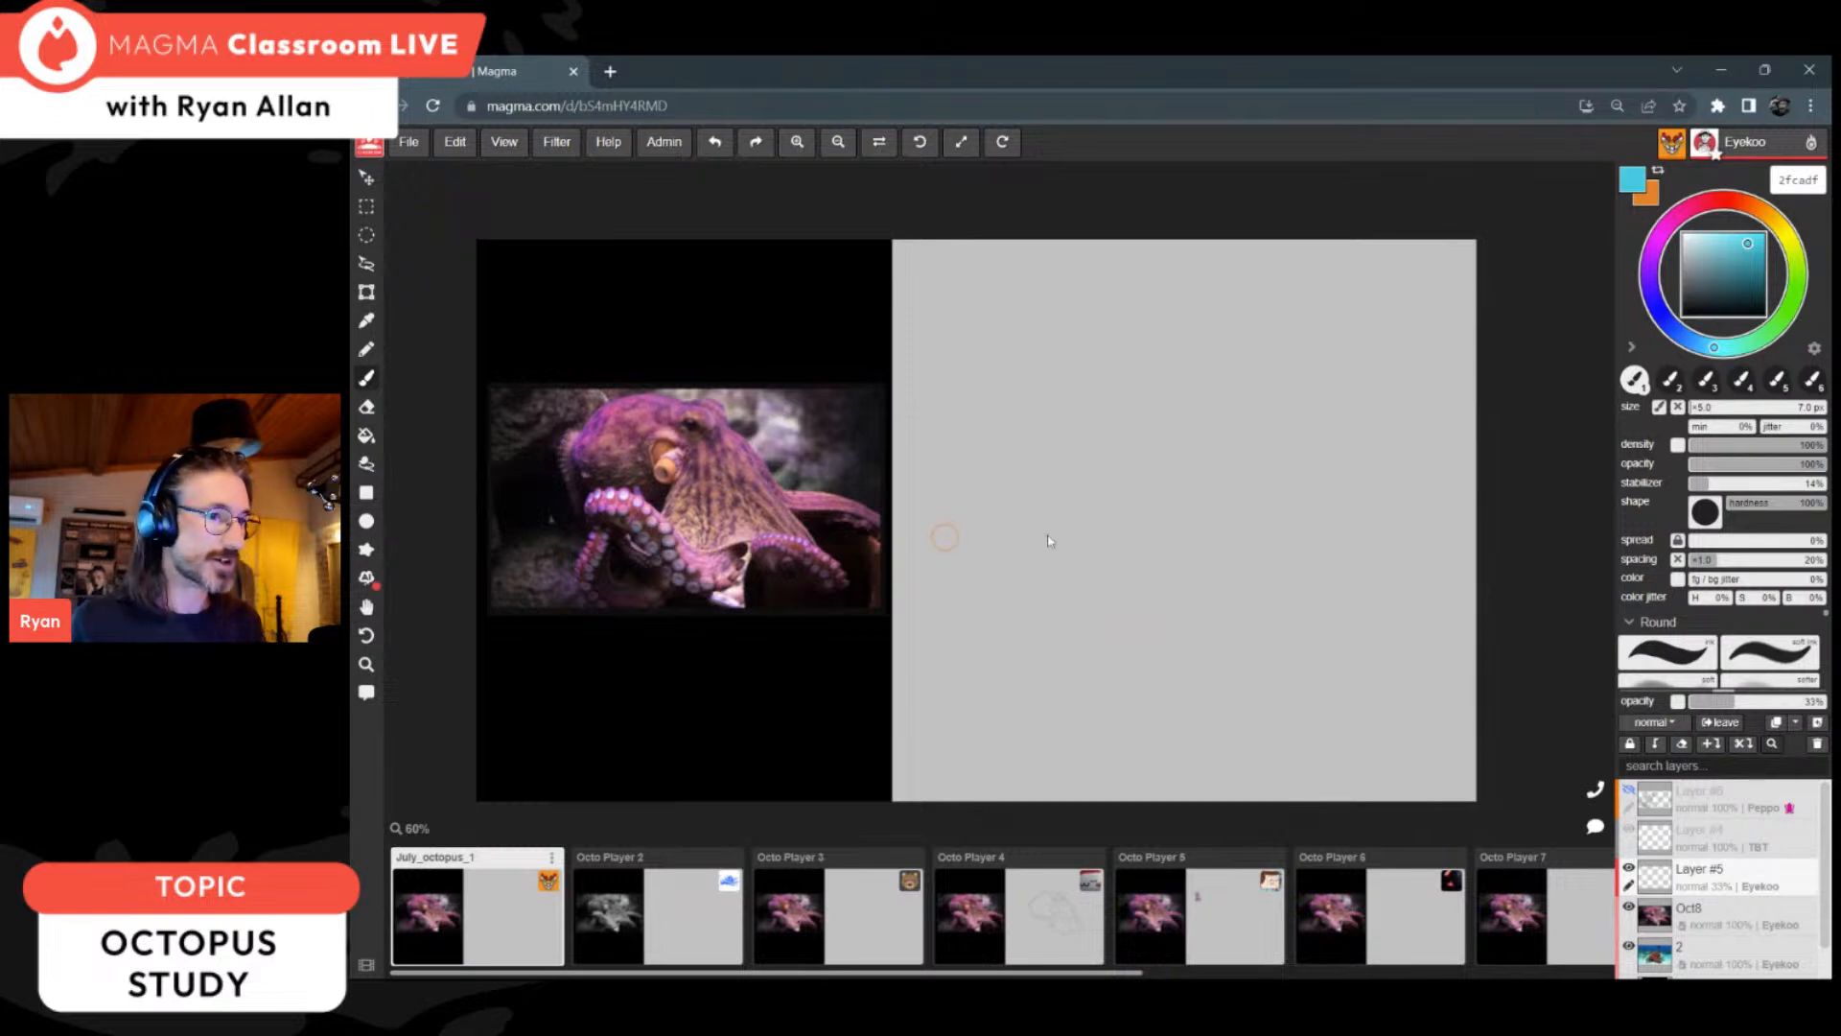
click(663, 142)
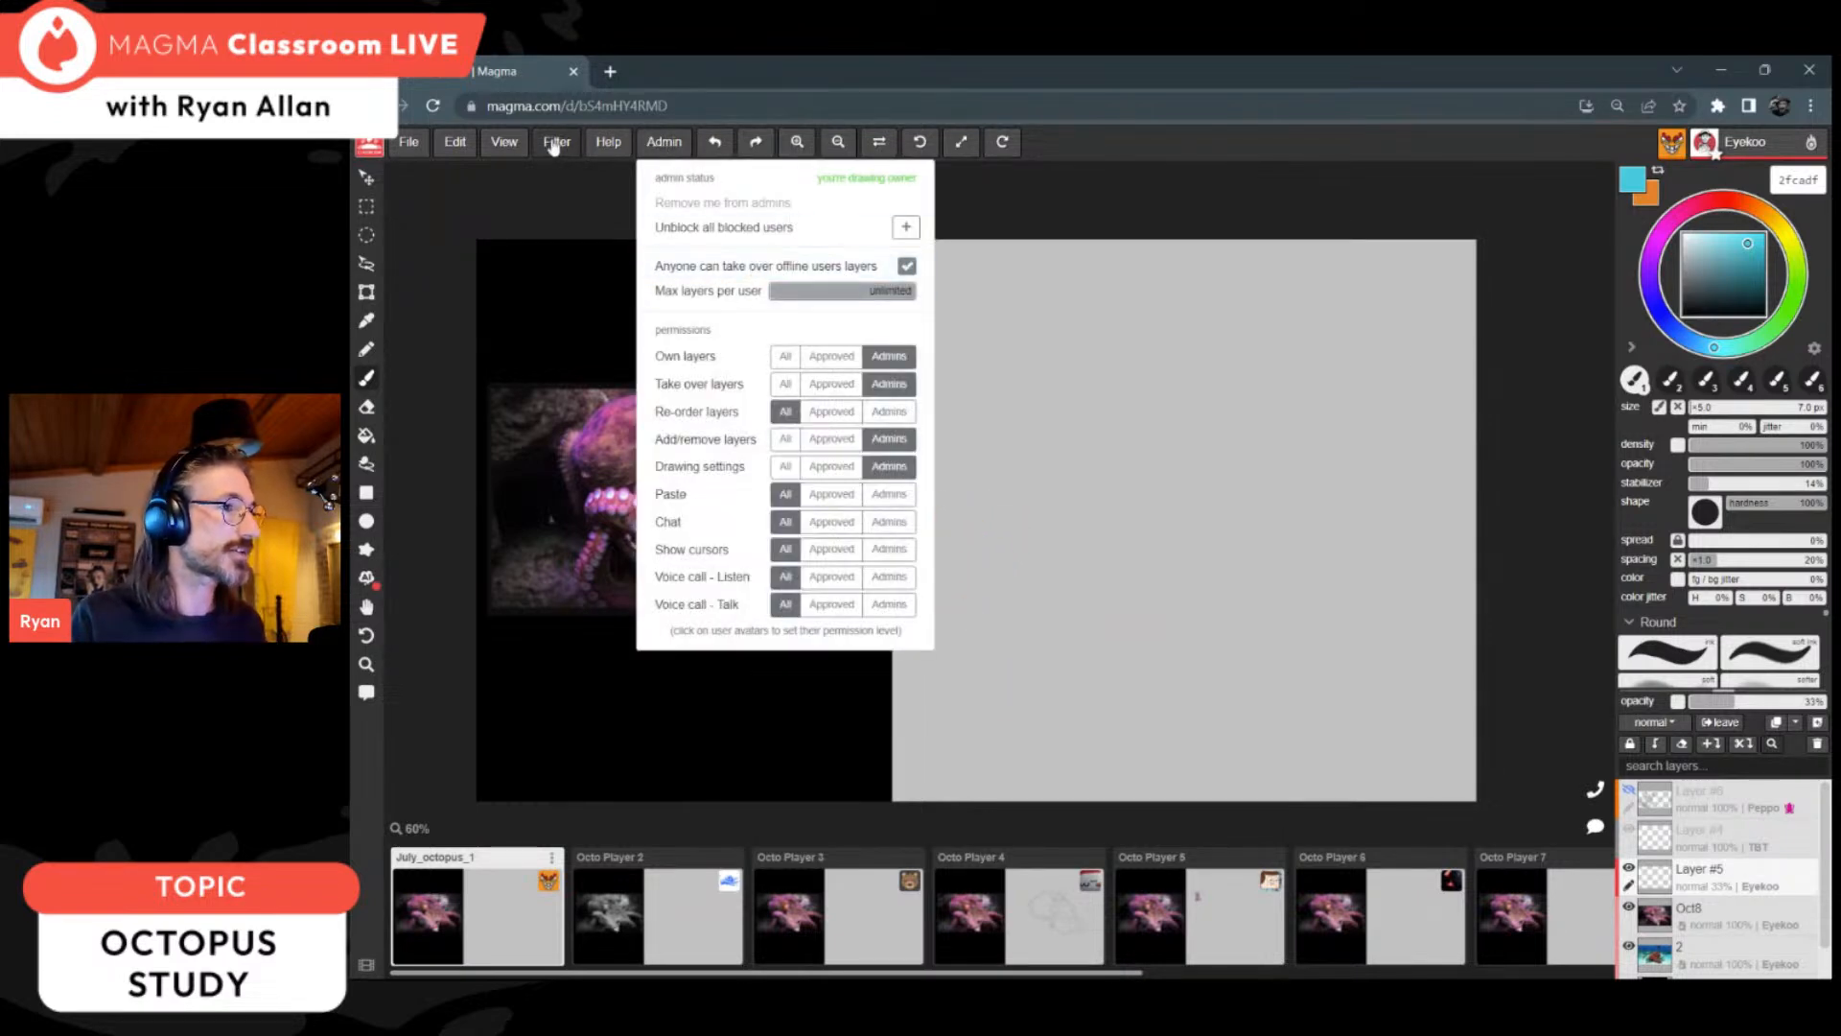
click(472, 143)
click(566, 510)
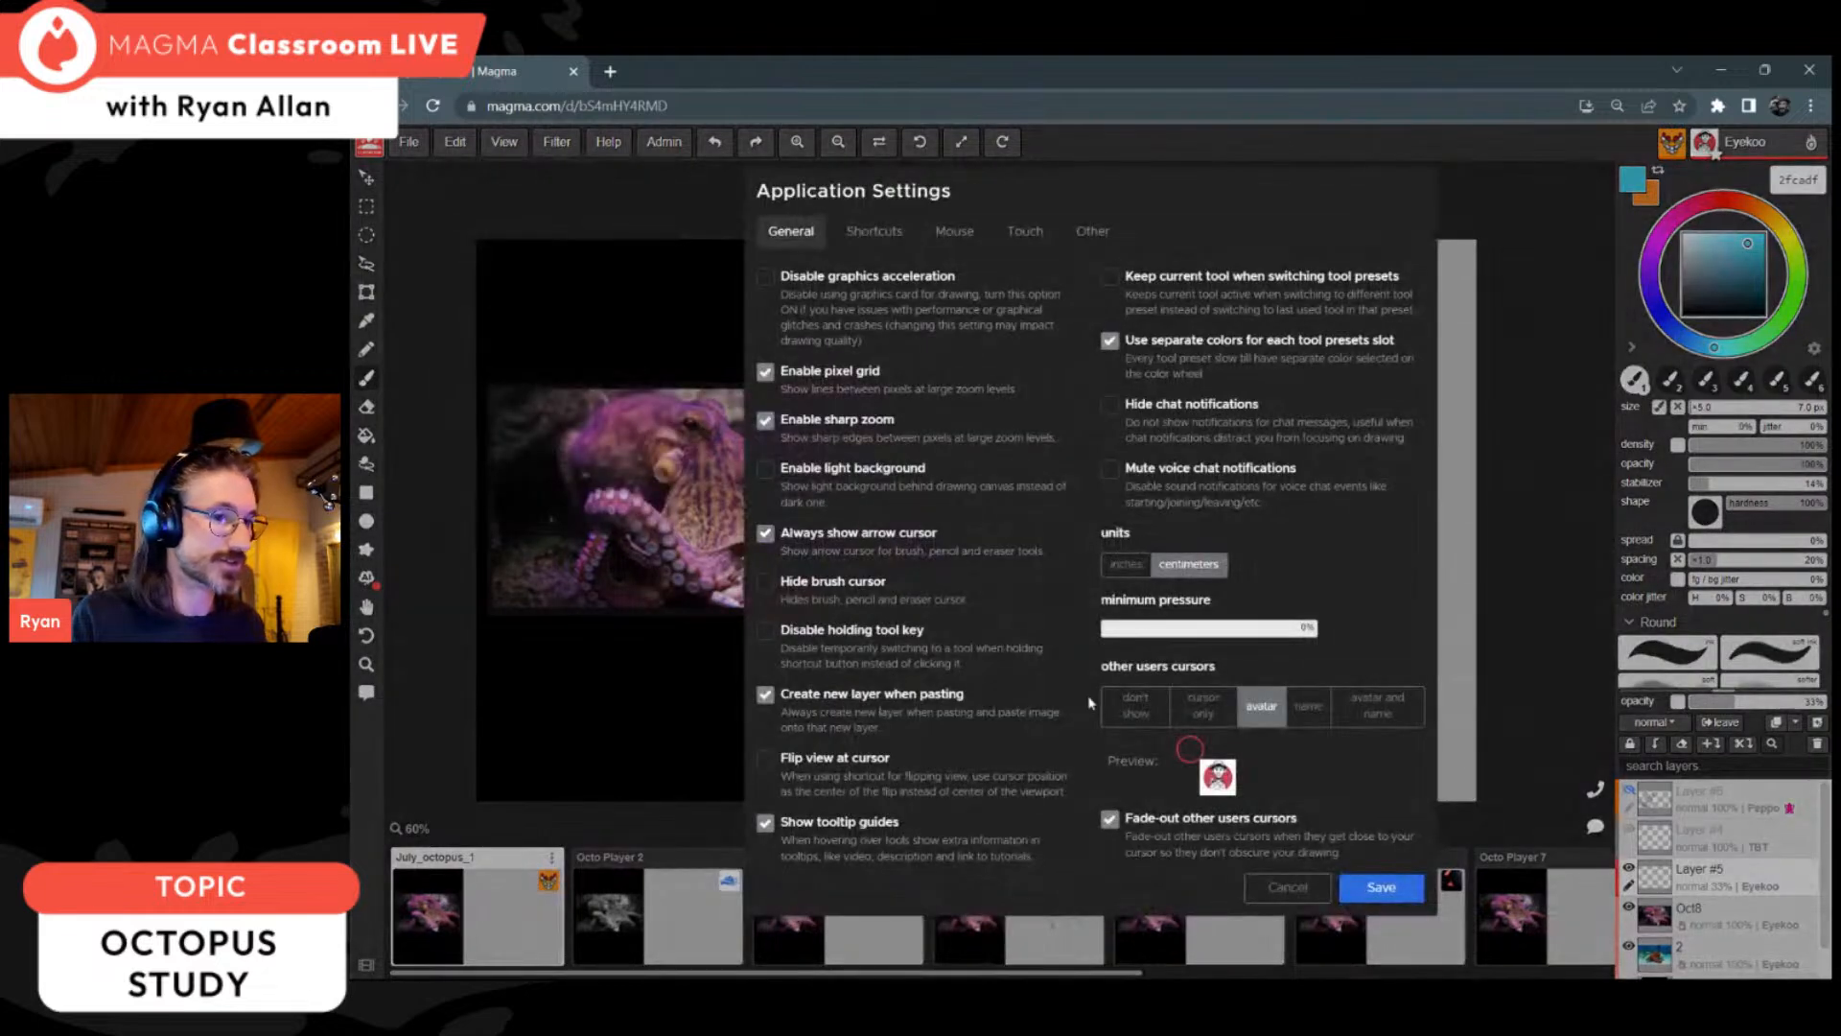
click(1150, 714)
click(1362, 890)
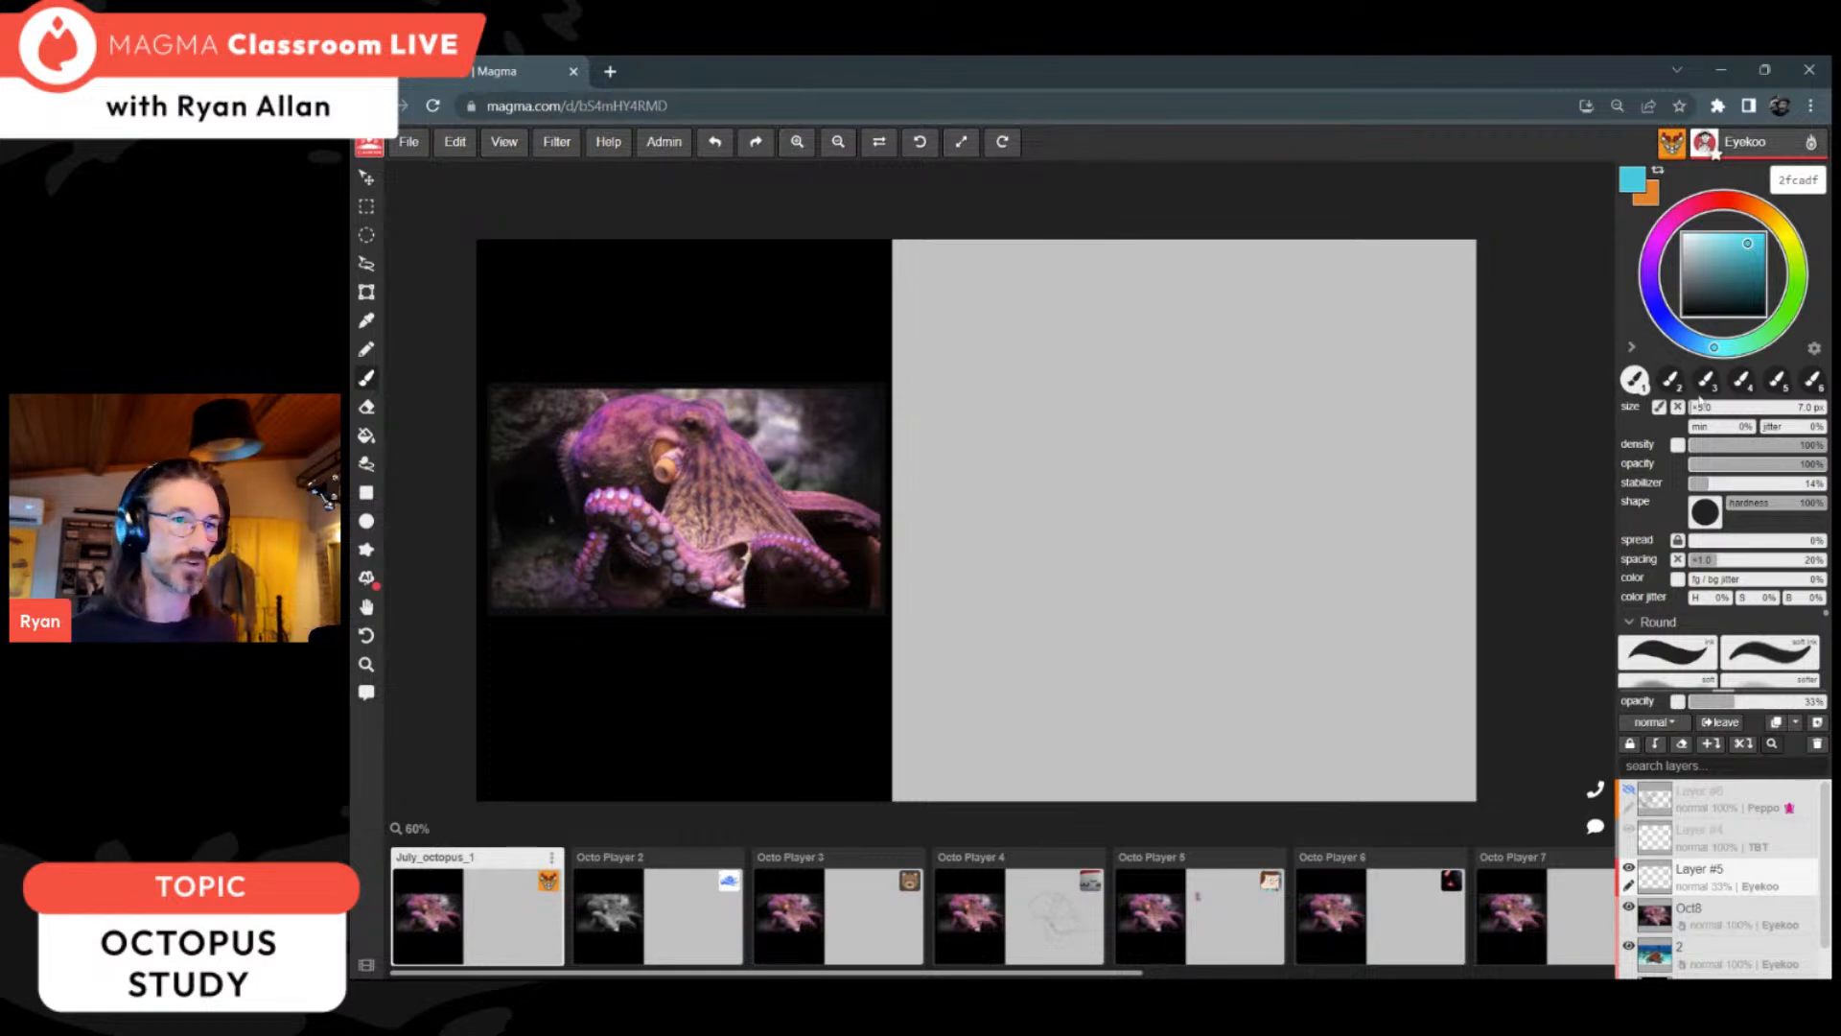
Step: Set up the Pencil tool with the muted purple-grey colour 746778 and a 70 px size
key(p)
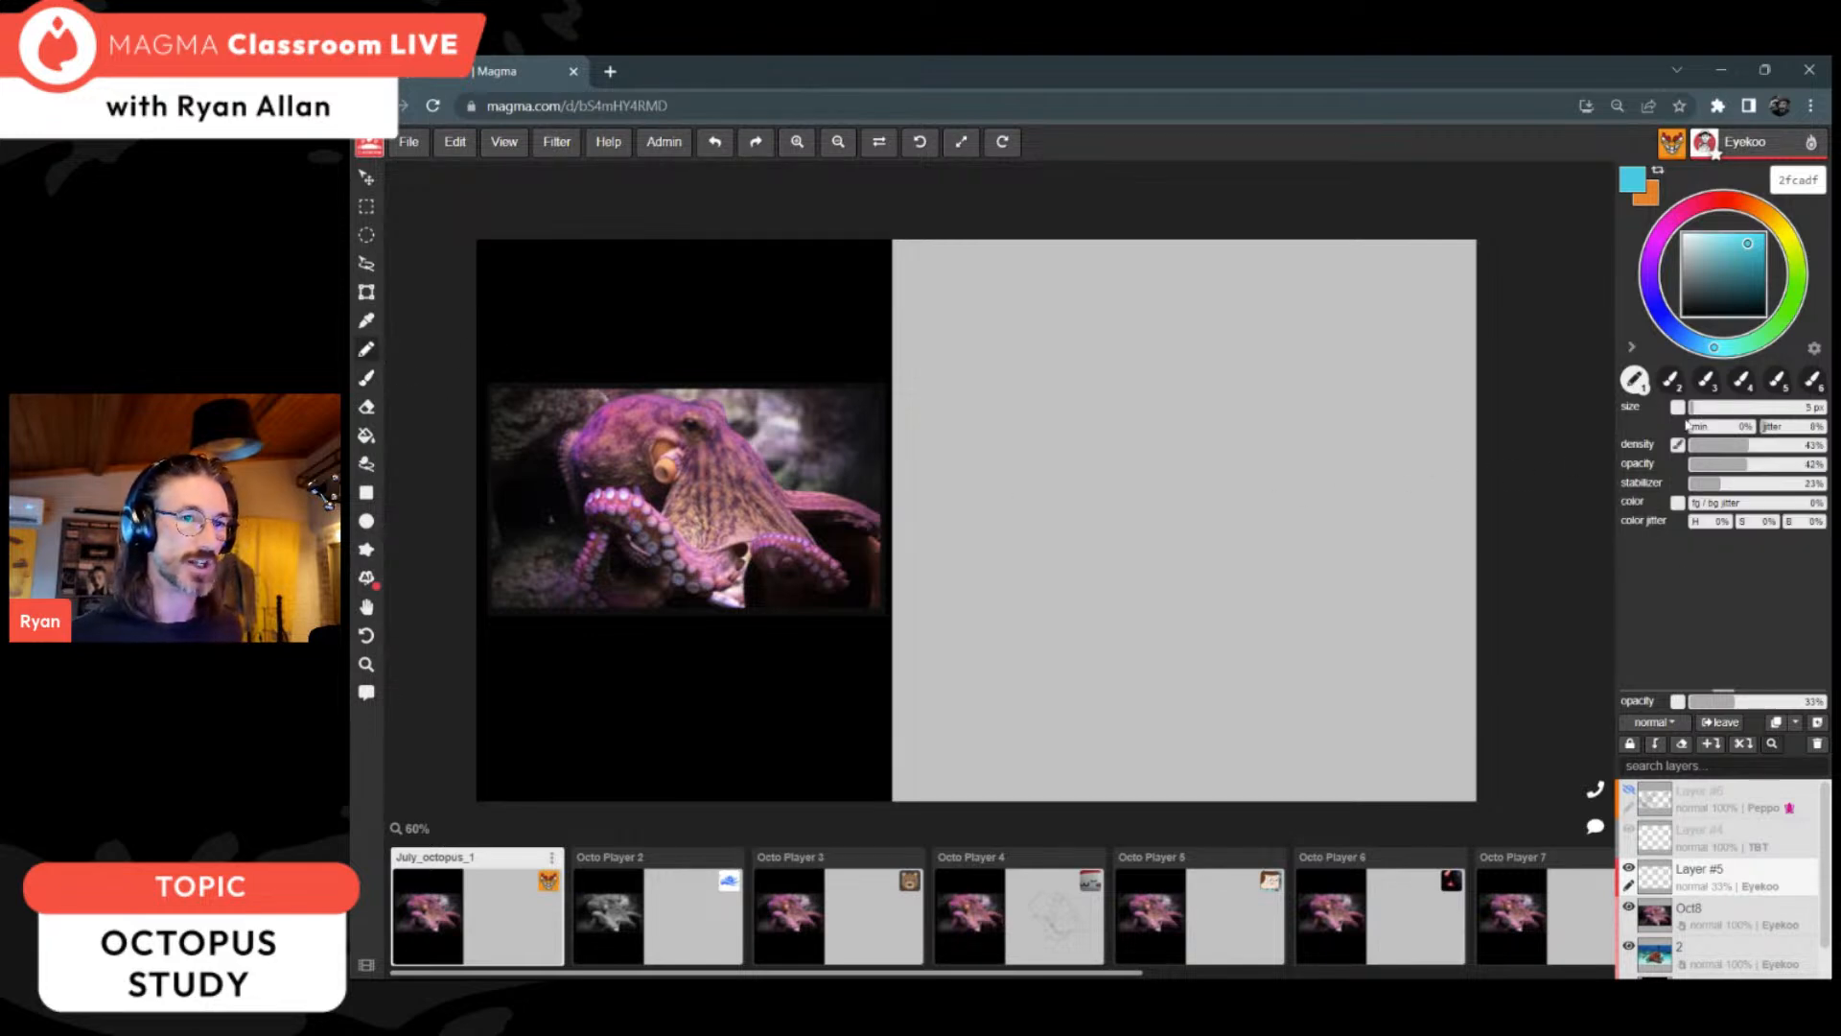
click(1722, 407)
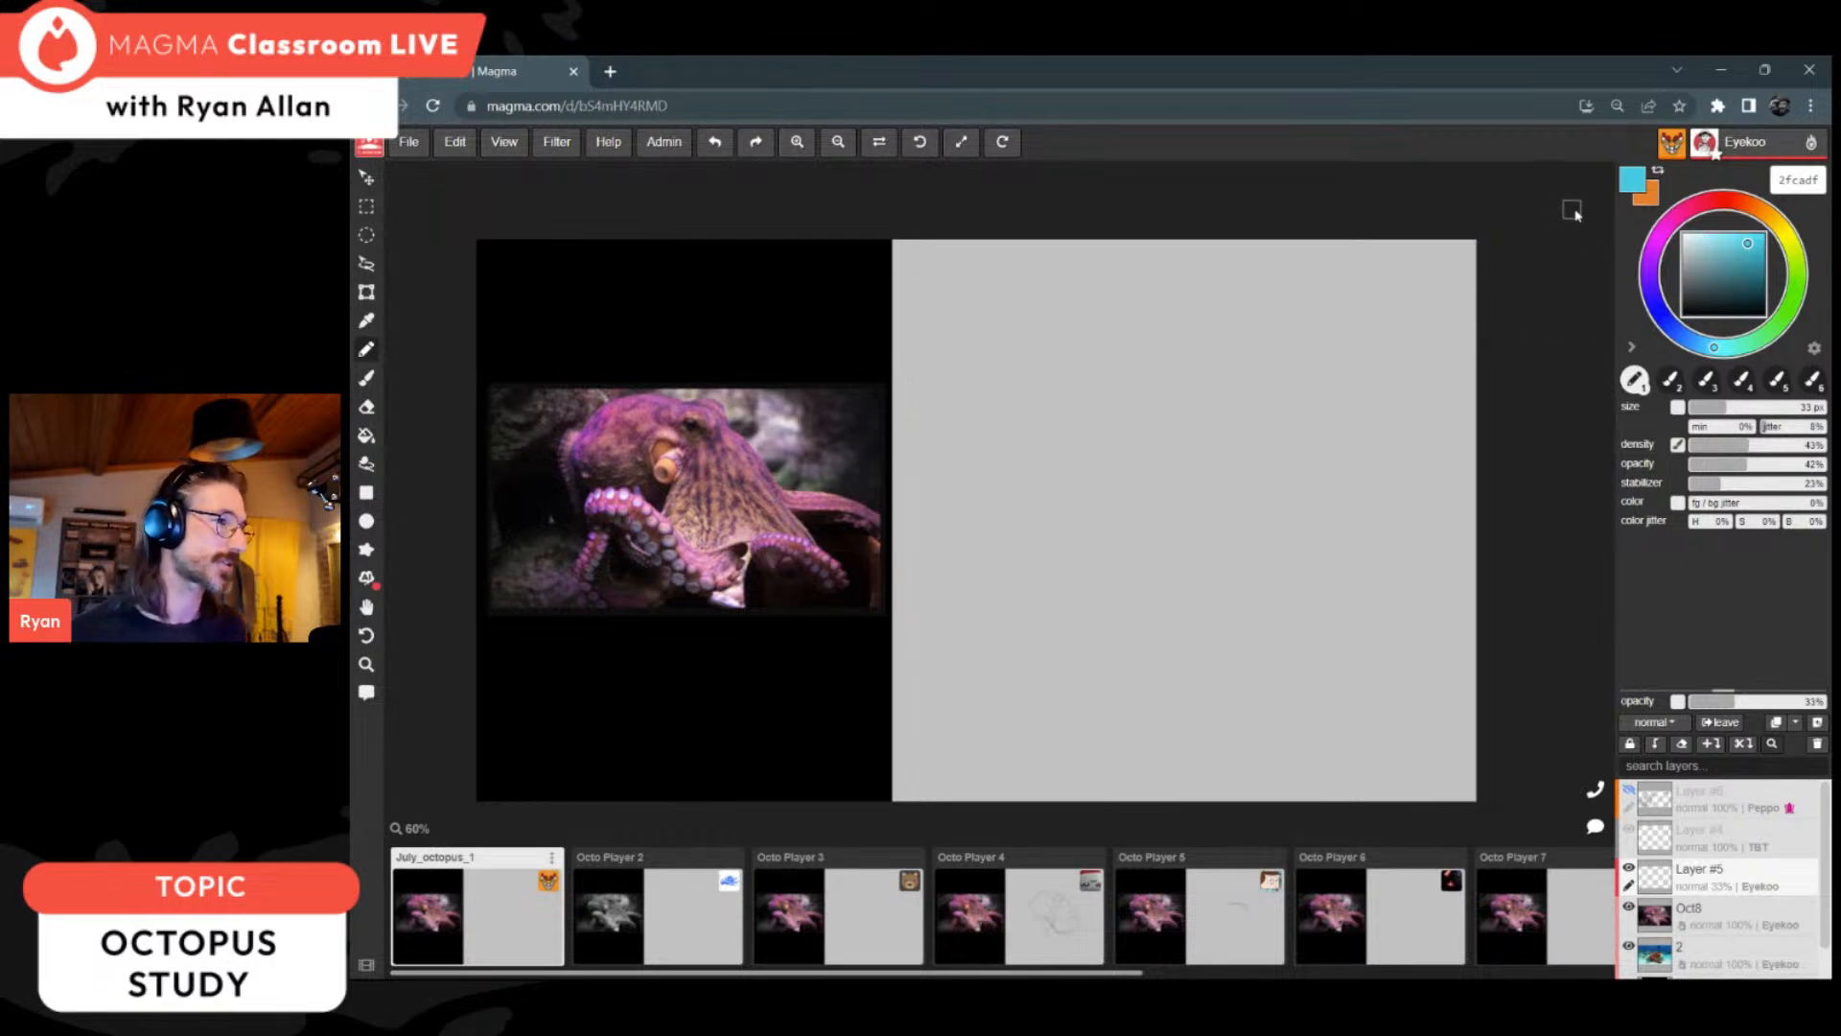
mouse_move(1725, 299)
mouse_down()
mouse_move(1652, 251)
mouse_move(1692, 279)
mouse_up()
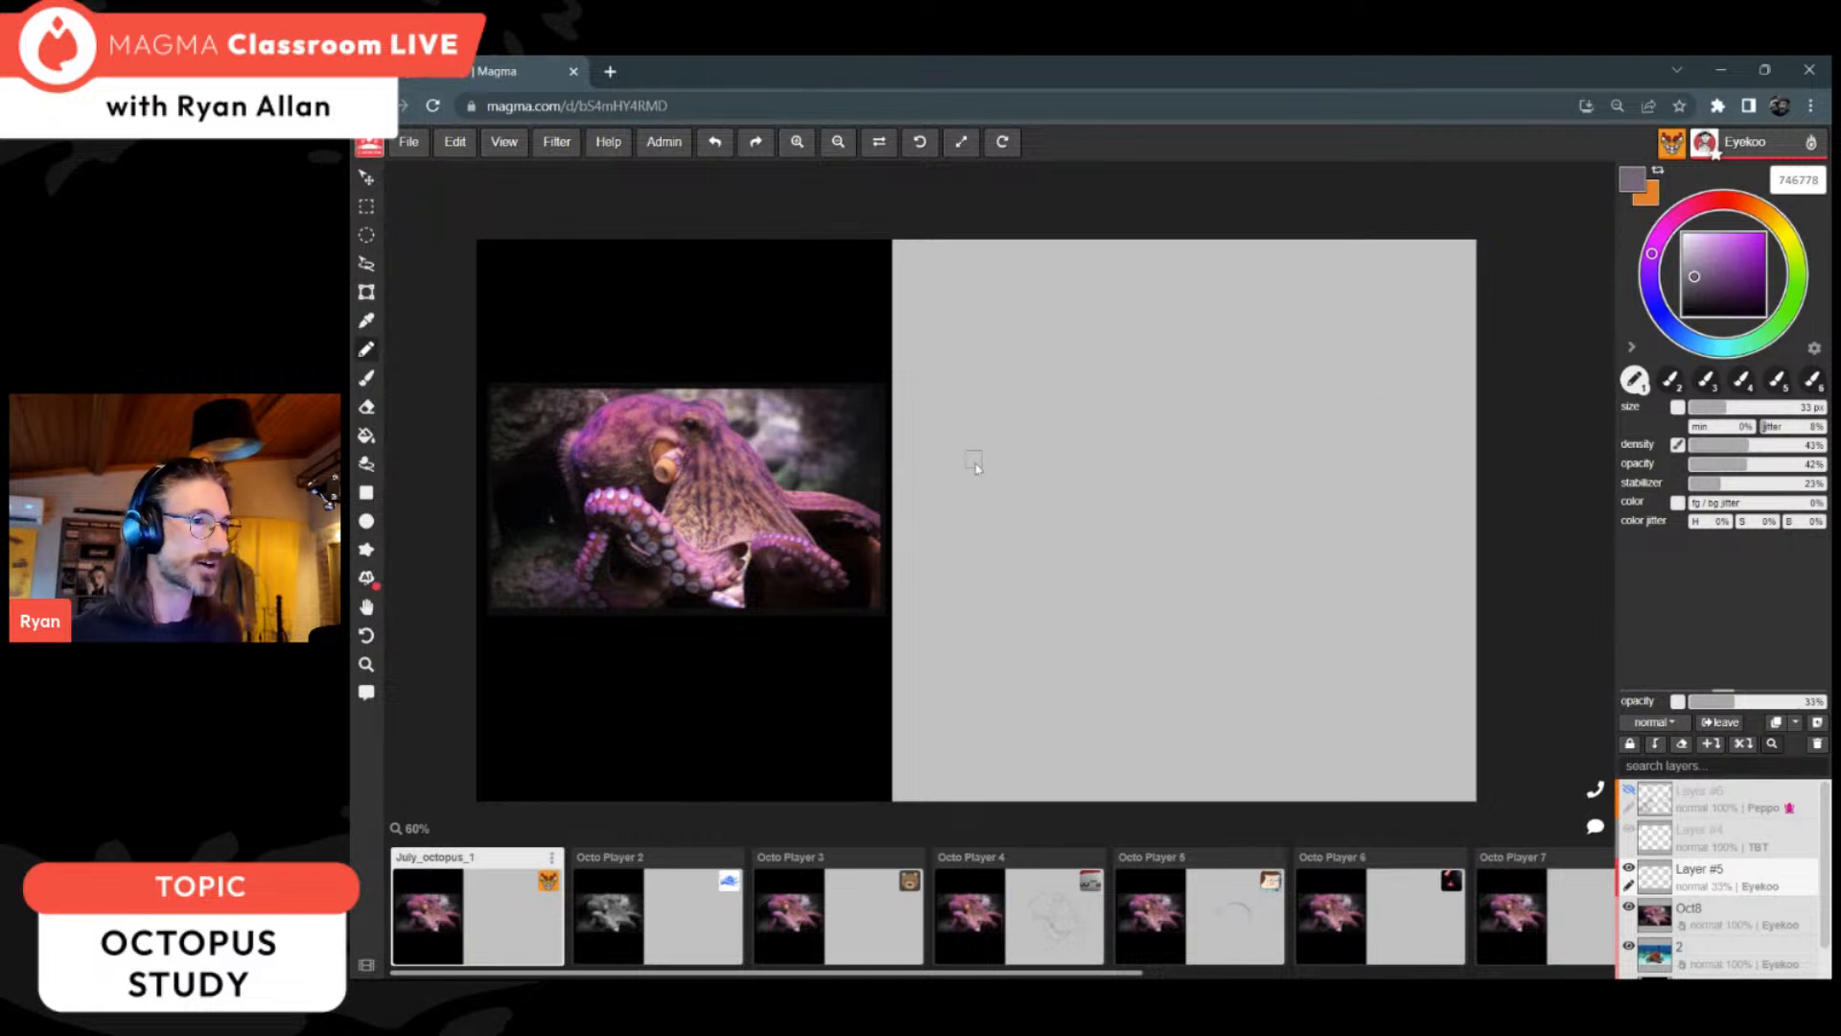
key(])
key(])
key(])
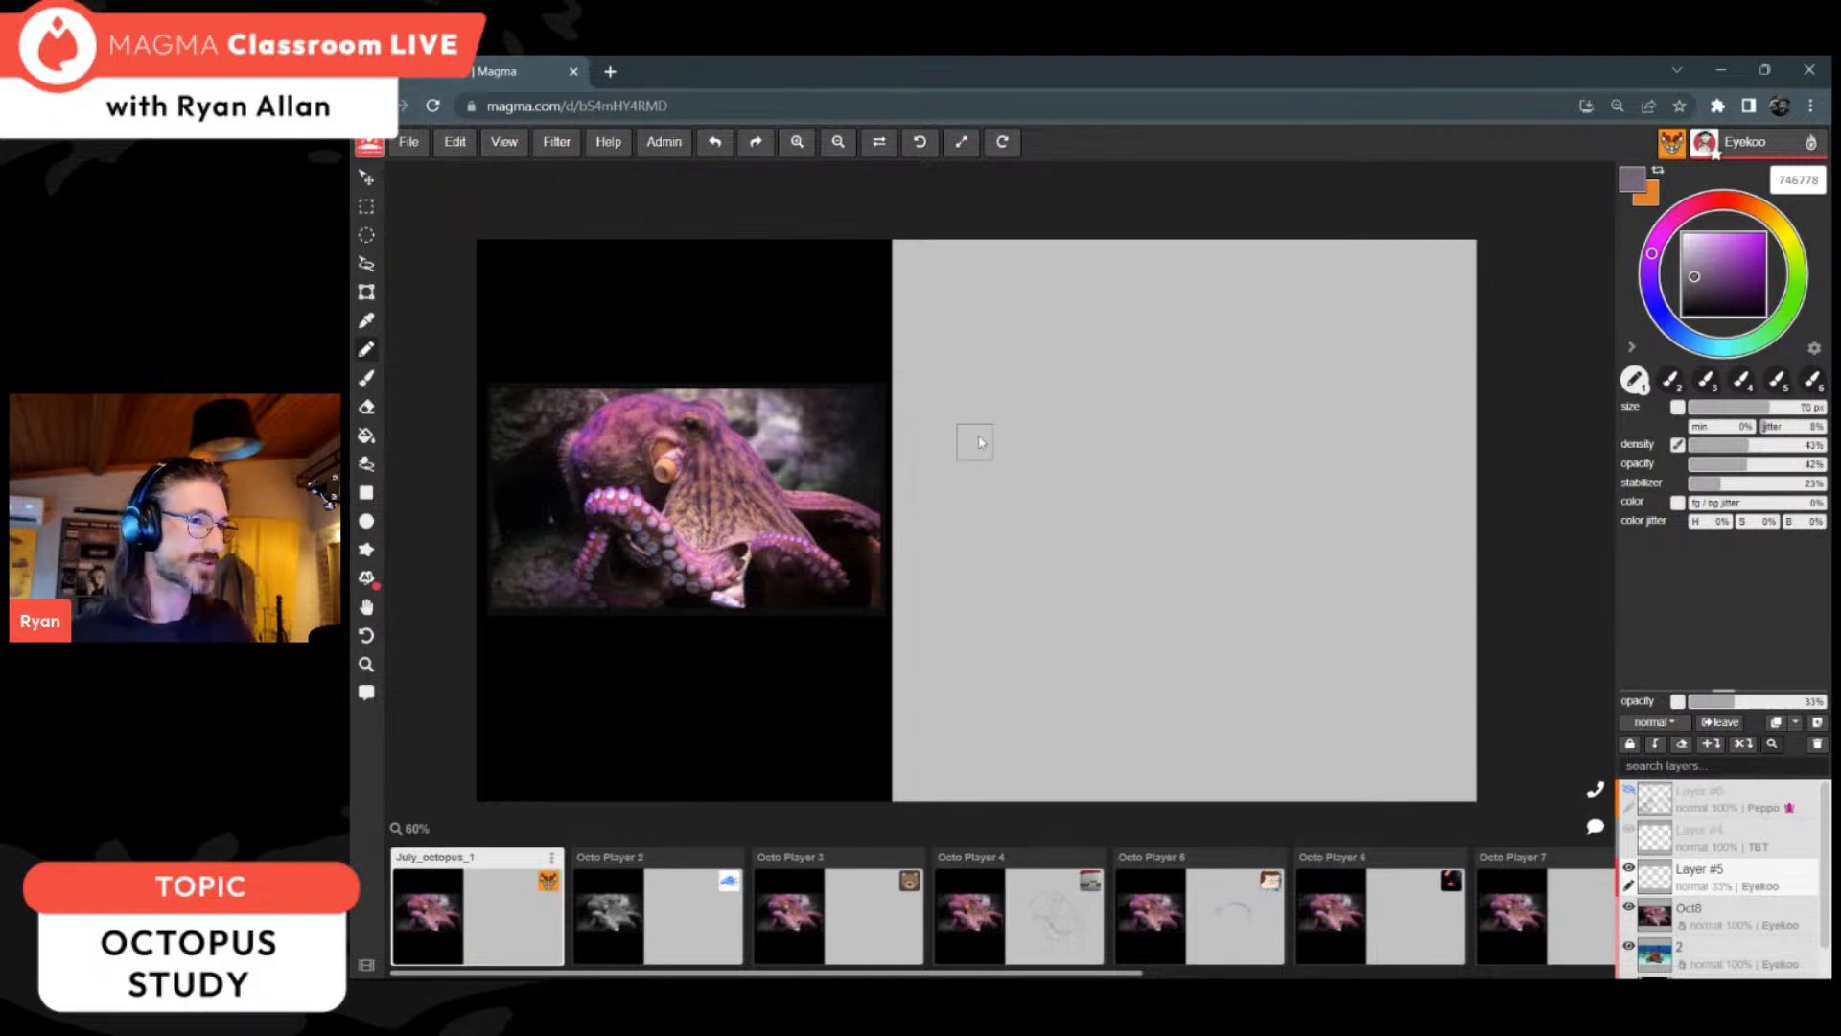
Step: Raise the pencil's density to 100% with a higher opacity, and block in a broad purple-grey rectangle on the blank grey half of the canvas
mouse_move(979, 452)
mouse_down()
mouse_move(978, 547)
mouse_move(995, 471)
mouse_up()
drag(1780, 446, 1825, 464)
mouse_move(976, 395)
mouse_down()
mouse_move(978, 551)
mouse_move(1112, 413)
mouse_move(1325, 421)
mouse_move(1045, 422)
mouse_move(973, 379)
mouse_move(1385, 374)
mouse_move(1162, 349)
mouse_move(1386, 460)
mouse_move(1343, 576)
mouse_move(1179, 556)
mouse_move(1065, 480)
mouse_up()
mouse_move(973, 522)
mouse_down()
mouse_move(978, 653)
mouse_move(1287, 634)
mouse_up()
mouse_move(1034, 606)
mouse_down()
mouse_move(1275, 589)
mouse_move(1225, 572)
mouse_move(1381, 614)
mouse_move(1406, 377)
mouse_move(1391, 652)
mouse_move(995, 644)
mouse_move(1421, 654)
mouse_up()
mouse_move(968, 377)
mouse_down()
mouse_move(967, 446)
mouse_move(965, 390)
mouse_move(1007, 340)
mouse_move(1247, 347)
mouse_move(1433, 384)
mouse_move(1434, 604)
mouse_up()
drag(1428, 480, 1418, 622)
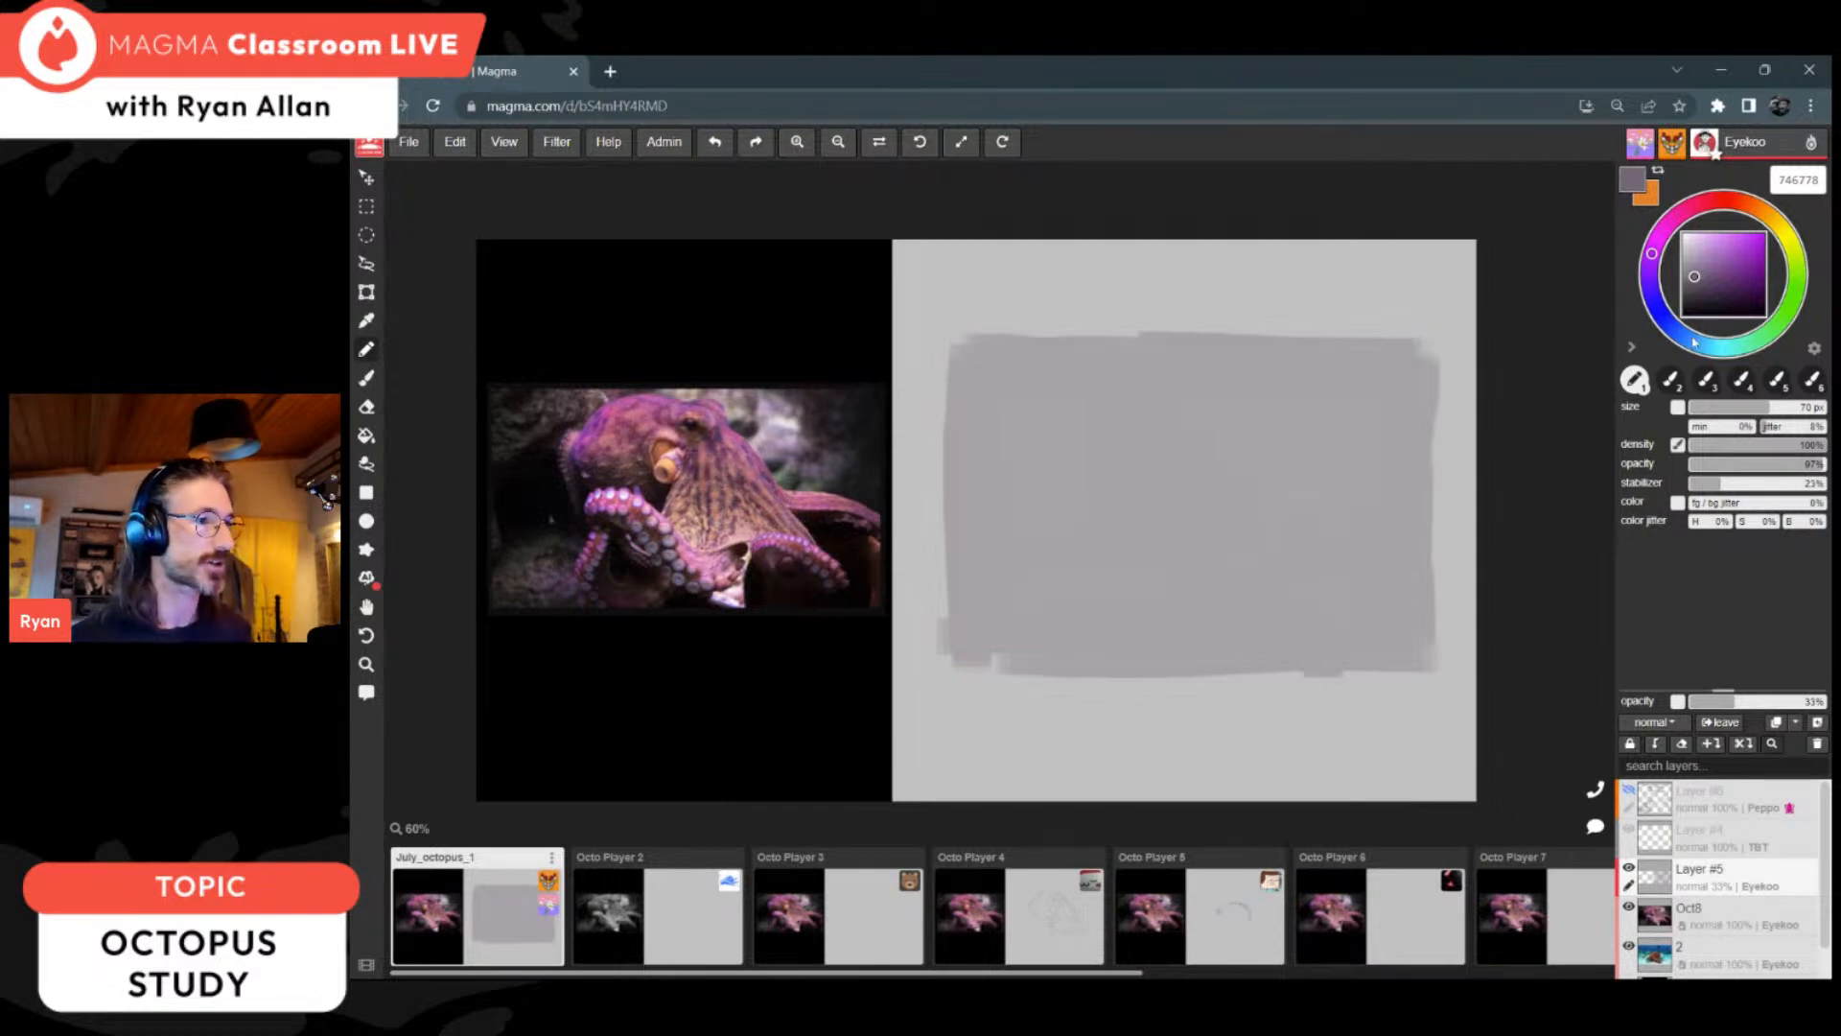
Step: Paint a dark wedge in the rectangle's lower-left corner with colour 504852, and move Layer #5 to the top of the layer stack
click(1692, 288)
mouse_move(986, 606)
mouse_down()
mouse_move(1004, 585)
mouse_move(1026, 614)
mouse_up()
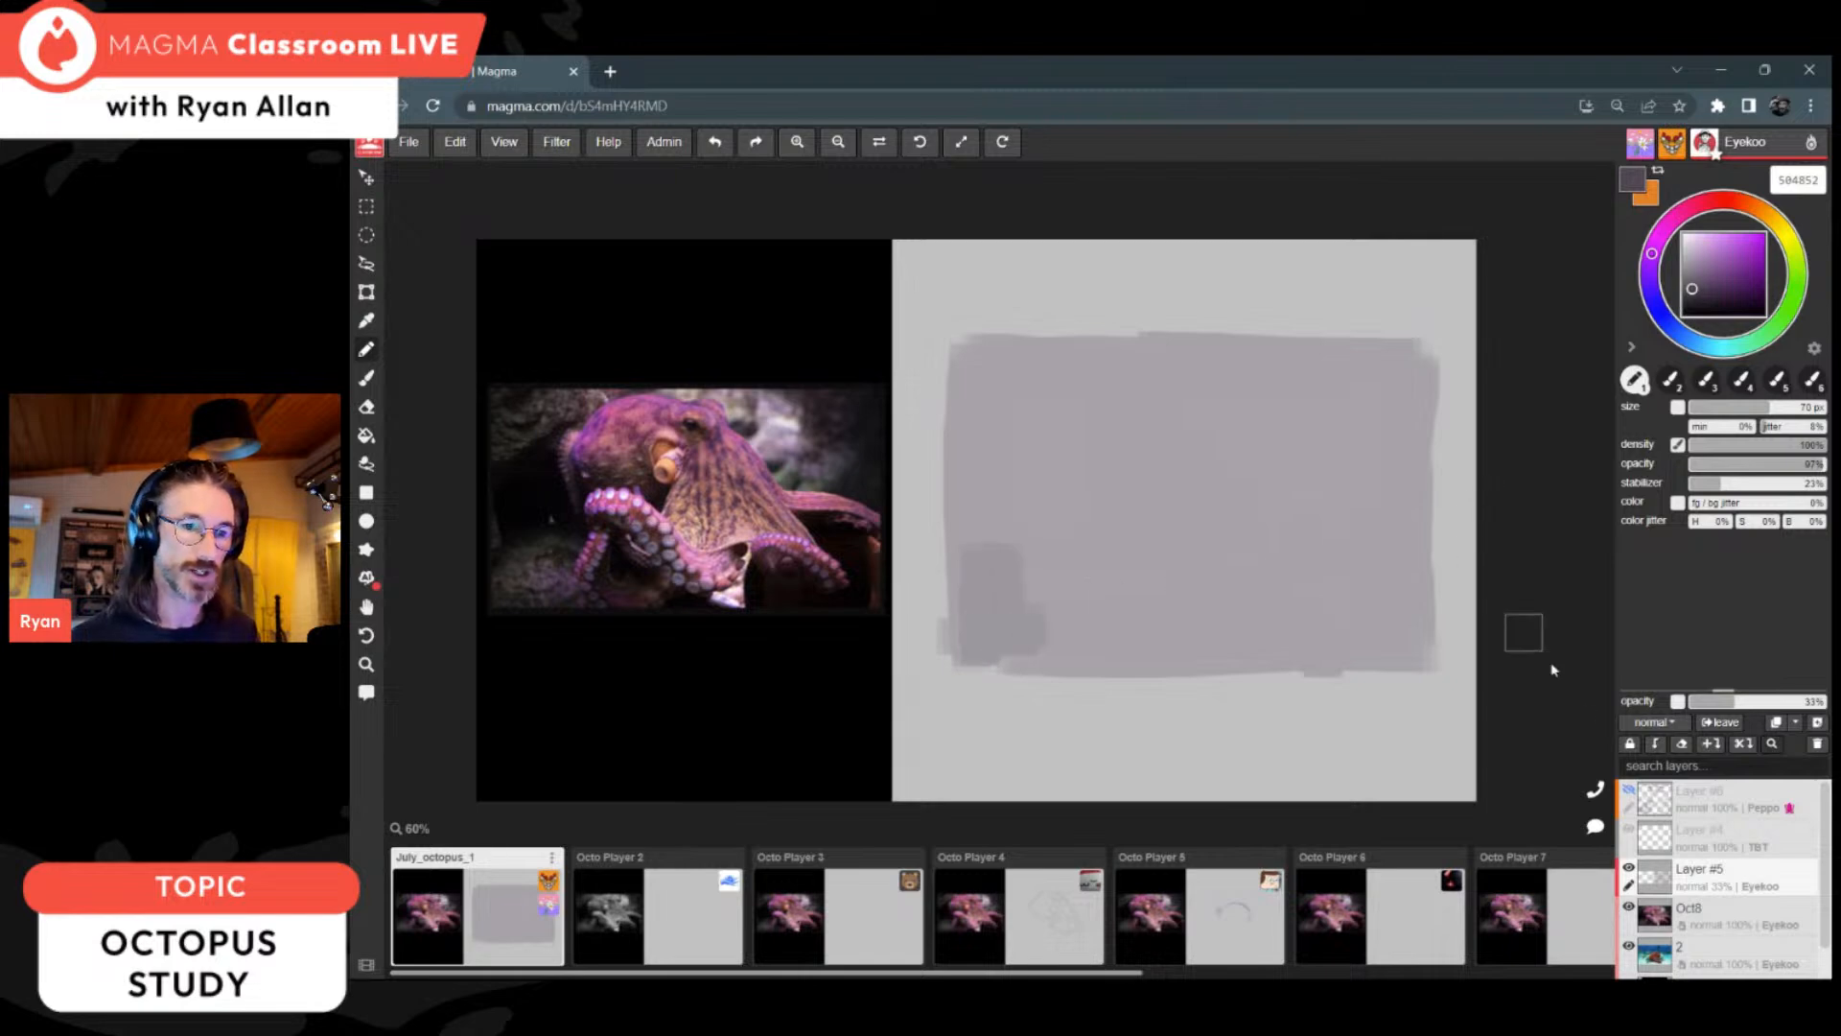
drag(1801, 884, 1803, 809)
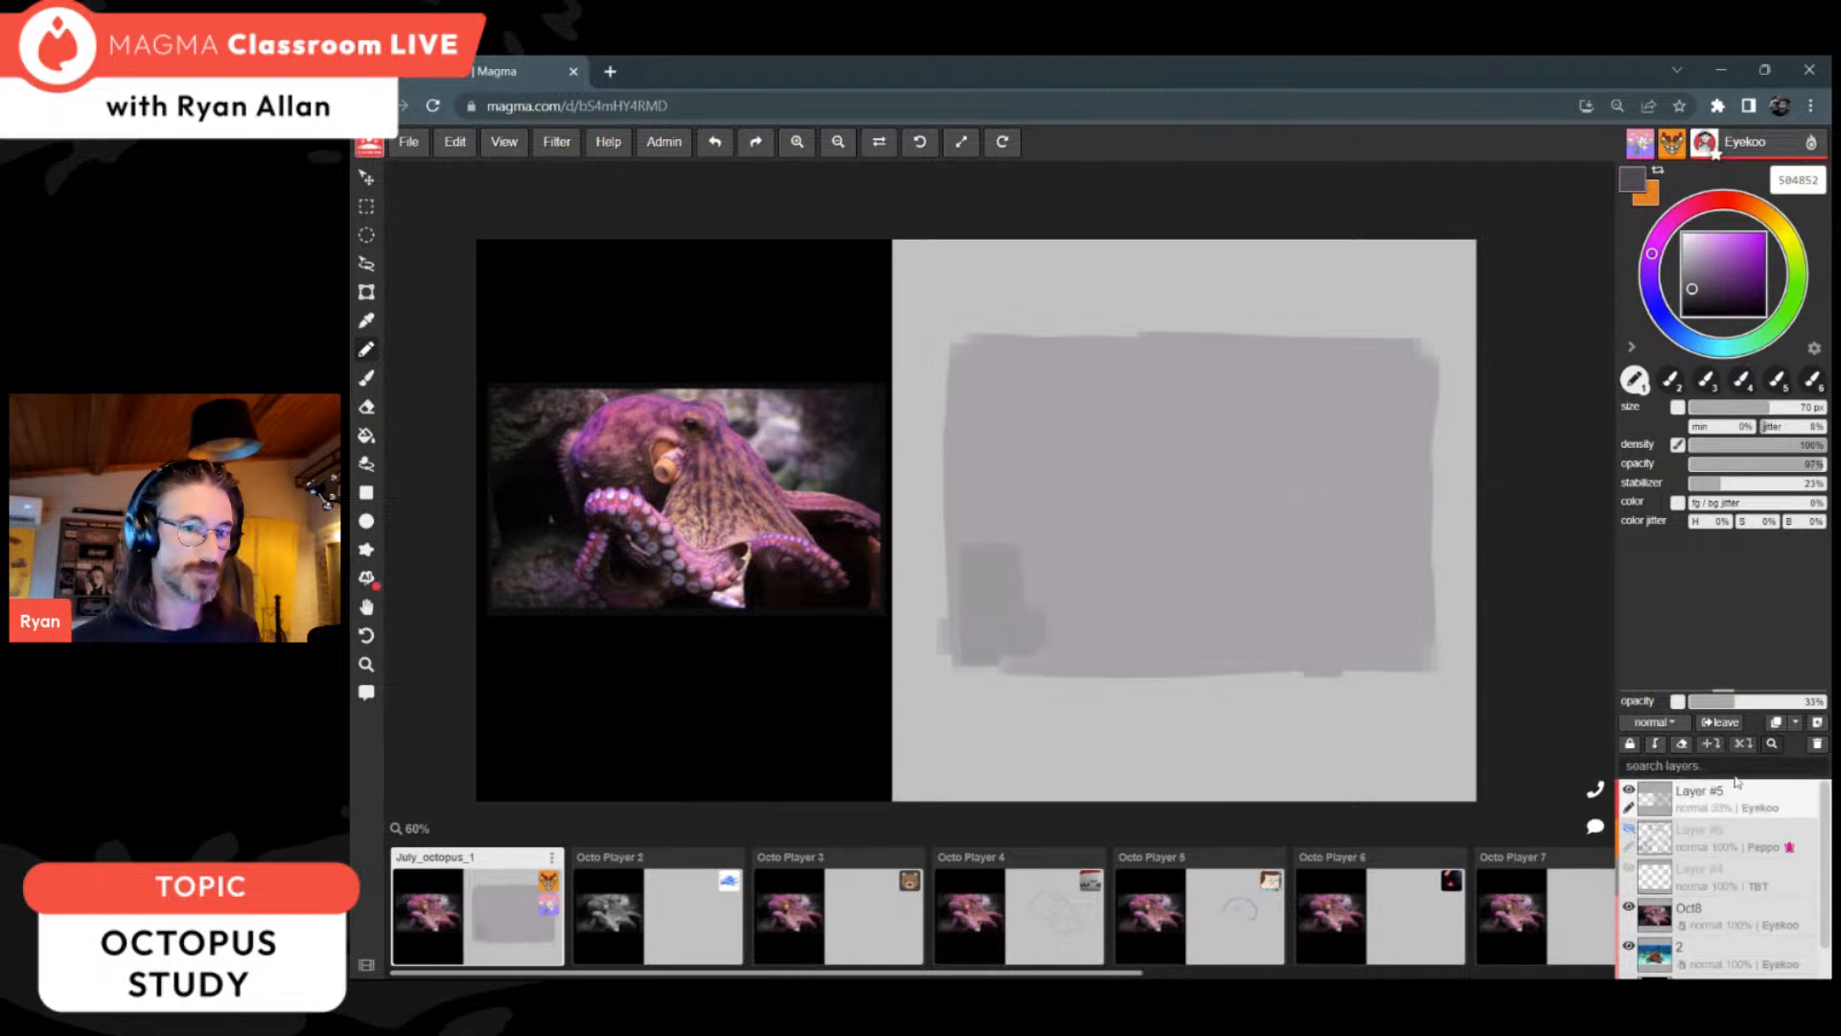
mouse_move(1038, 585)
mouse_down()
mouse_move(979, 653)
mouse_move(1078, 661)
mouse_up()
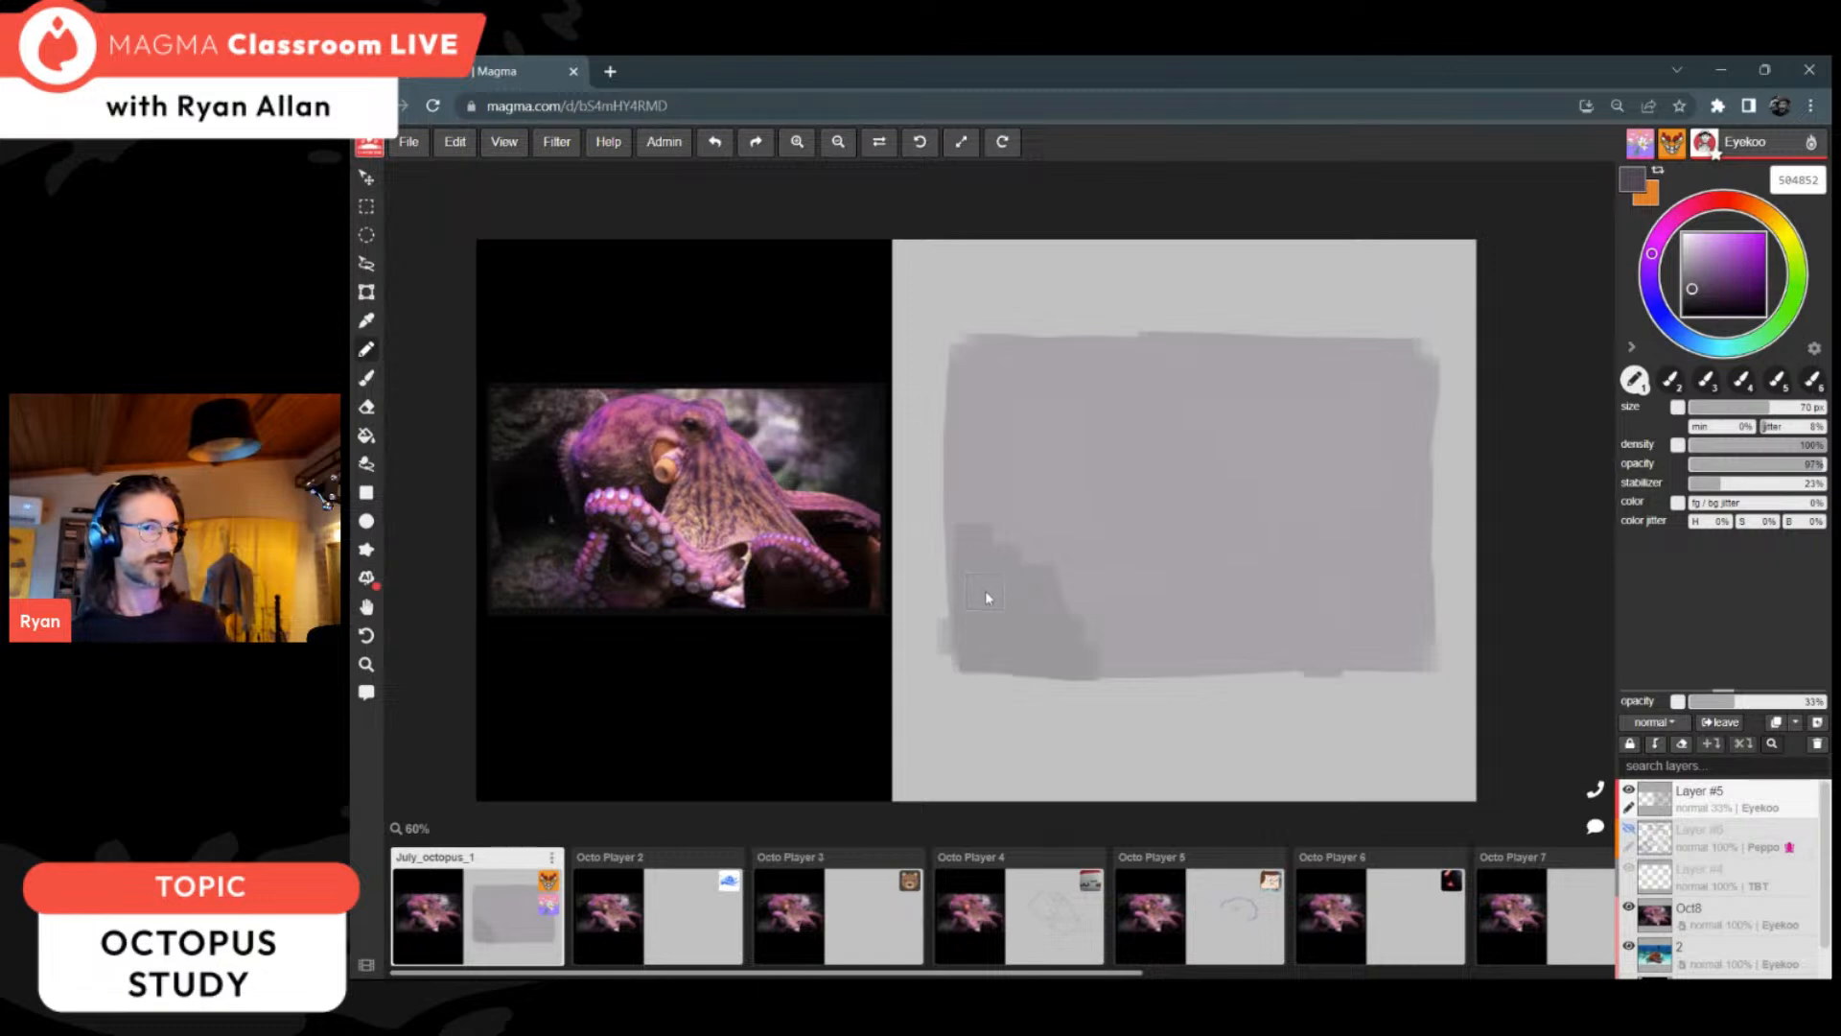
Step: Raise Layer #5's opacity to 95% and move the layer directly above the Oct8 layer
drag(1735, 702, 1819, 702)
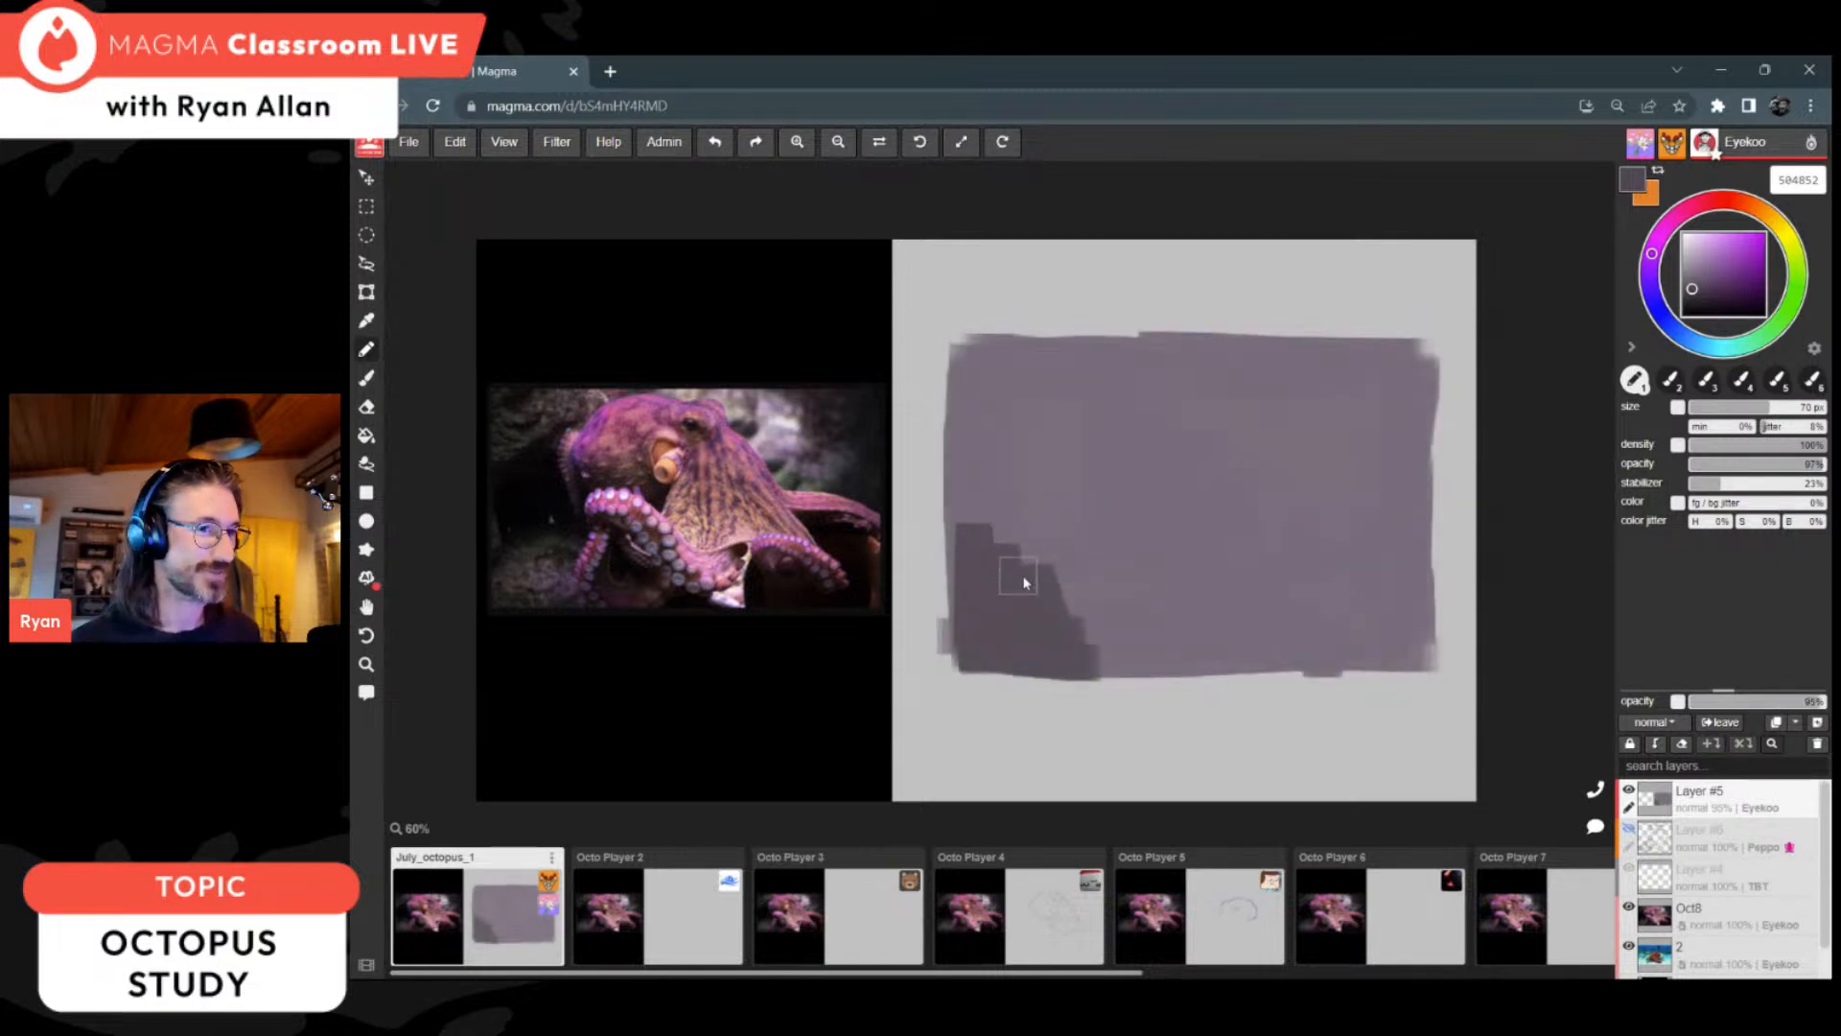
drag(1777, 815, 1775, 885)
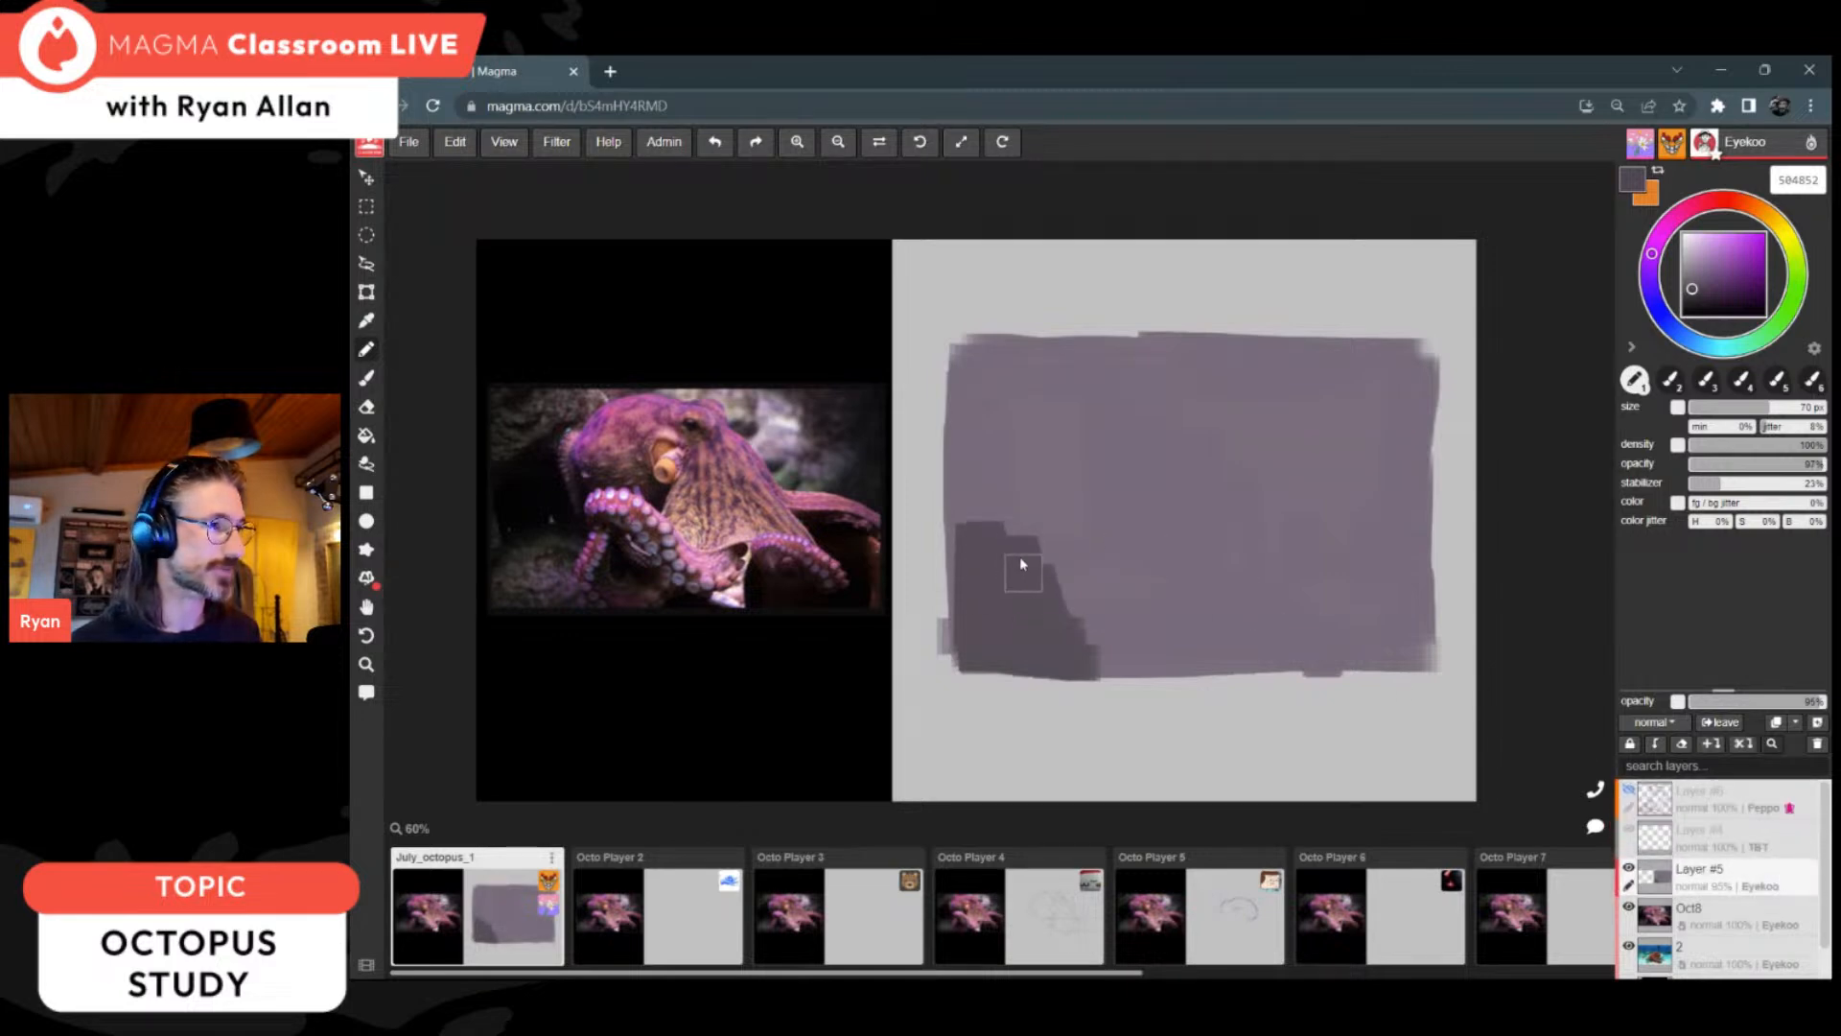
Step: Extend the dark wedge in the rectangle's lower-left corner upward and to the right with colour 574e59
alt+click(993, 551)
mouse_move(997, 529)
mouse_down()
mouse_move(1105, 637)
mouse_move(1110, 619)
mouse_up()
drag(967, 608, 961, 514)
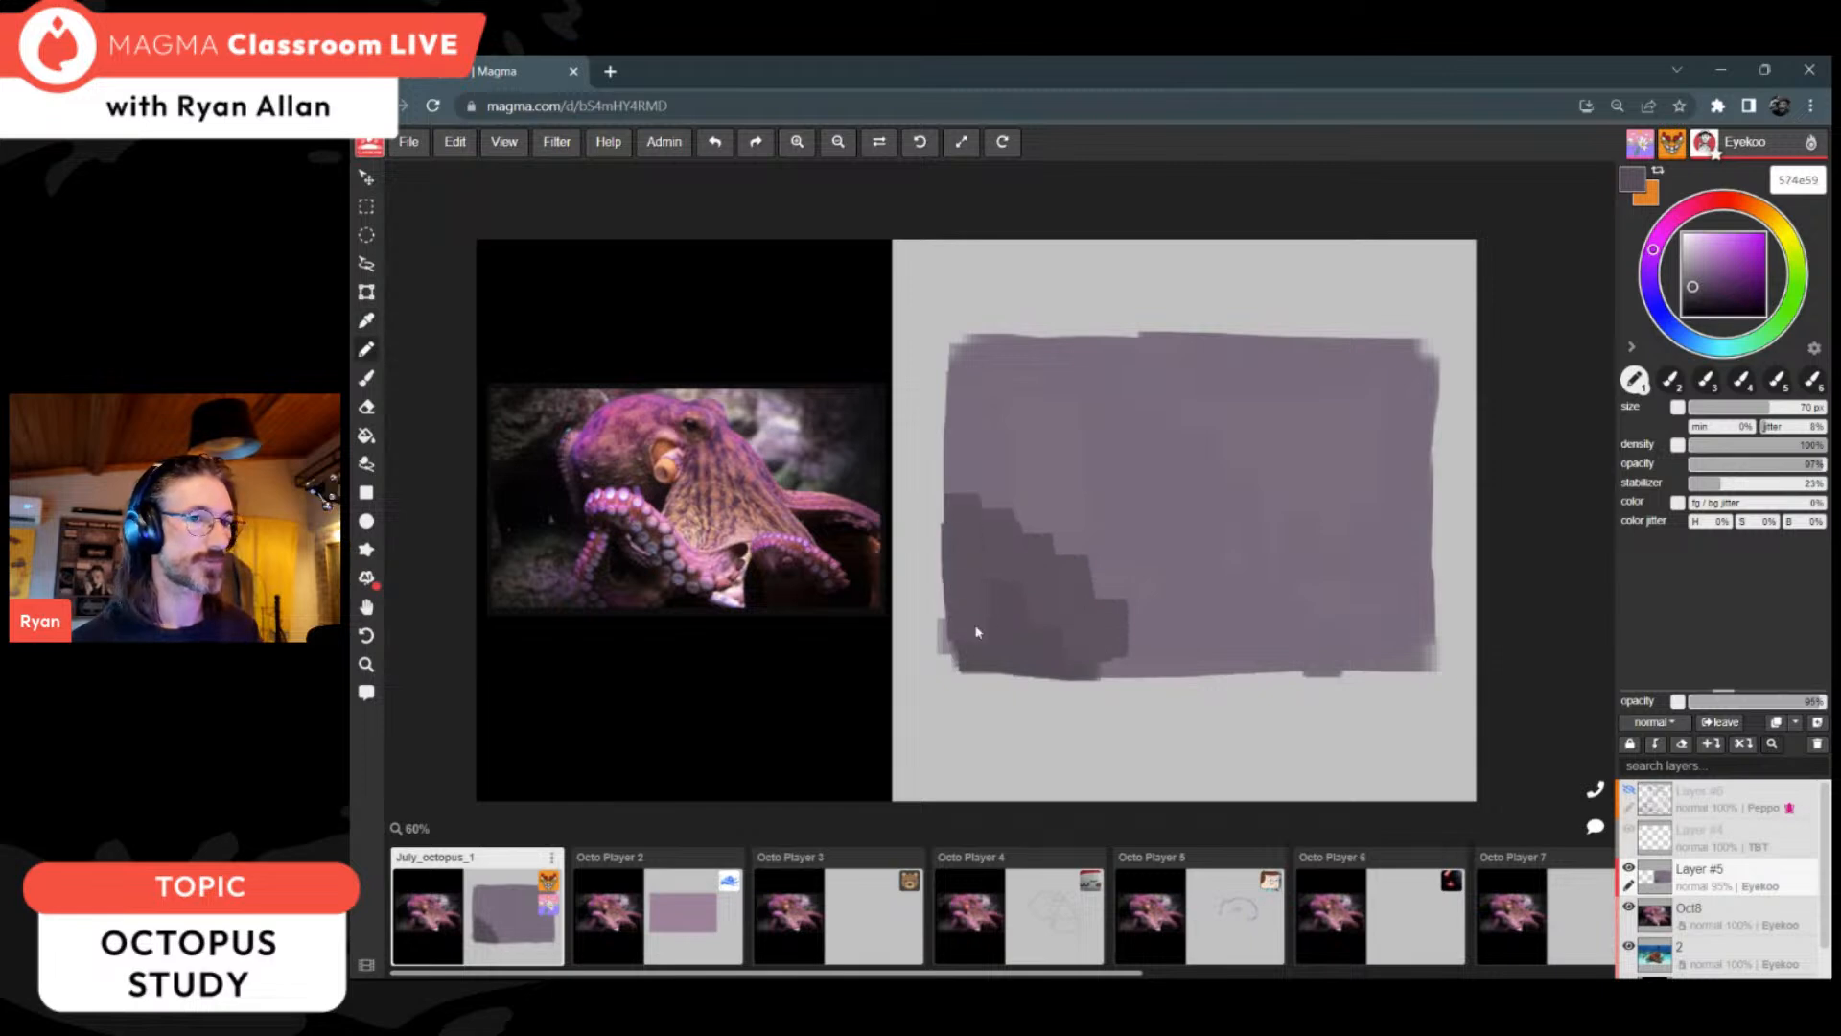
Step: Enable pressure control for the pencil's density and block in darker purple patches in the rectangle's lower-right and upper-left corners
click(1677, 444)
alt+click(1057, 604)
drag(1285, 618, 1429, 638)
mouse_move(1401, 562)
mouse_down()
mouse_move(1395, 642)
mouse_move(1266, 633)
mouse_move(1402, 542)
mouse_move(1304, 604)
mouse_up()
mouse_move(998, 402)
mouse_down()
mouse_move(1064, 364)
mouse_move(957, 413)
mouse_move(1100, 385)
mouse_up()
Step: Block in a pale lavender highlight shape across the rectangle's upper-right area
alt+click(1205, 398)
click(1690, 256)
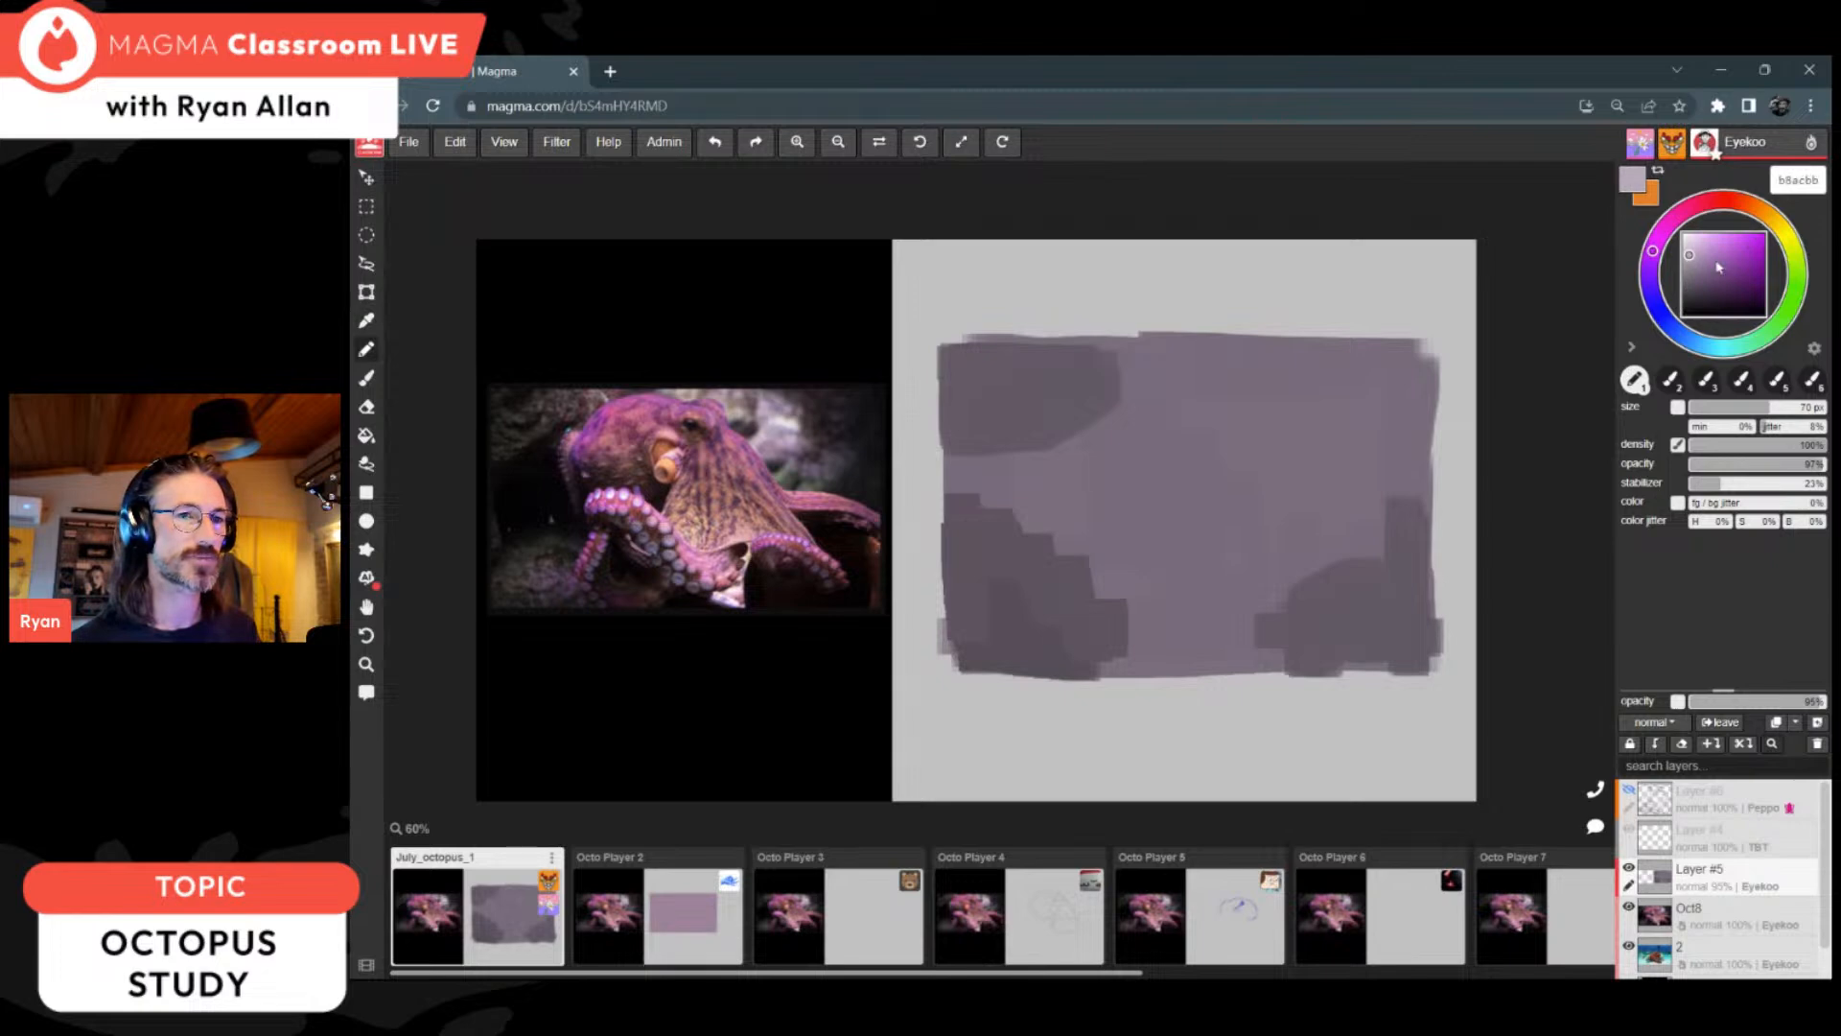
click(1650, 276)
mouse_move(1308, 422)
mouse_down()
mouse_move(1279, 393)
mouse_move(1333, 408)
mouse_move(1196, 366)
mouse_move(1344, 358)
mouse_move(1371, 376)
mouse_move(1326, 401)
mouse_move(1381, 396)
mouse_move(1333, 427)
mouse_up()
Step: Add muted grey patches over and beside the dark wedge in the rectangle's lower-left area
alt+click(1008, 581)
mouse_move(982, 519)
mouse_down()
mouse_move(1074, 580)
mouse_move(1091, 656)
mouse_move(1165, 643)
mouse_up()
alt+click(975, 509)
Step: Paint the deepest shadows with colour 362e38 at the rectangle's left side, upper-left corner and lower-right corner
click(1693, 296)
click(1697, 297)
mouse_move(959, 575)
mouse_down()
mouse_move(987, 594)
mouse_move(1028, 526)
mouse_move(988, 591)
mouse_move(1046, 571)
mouse_move(1042, 516)
mouse_move(1007, 593)
mouse_up()
drag(995, 372, 1011, 364)
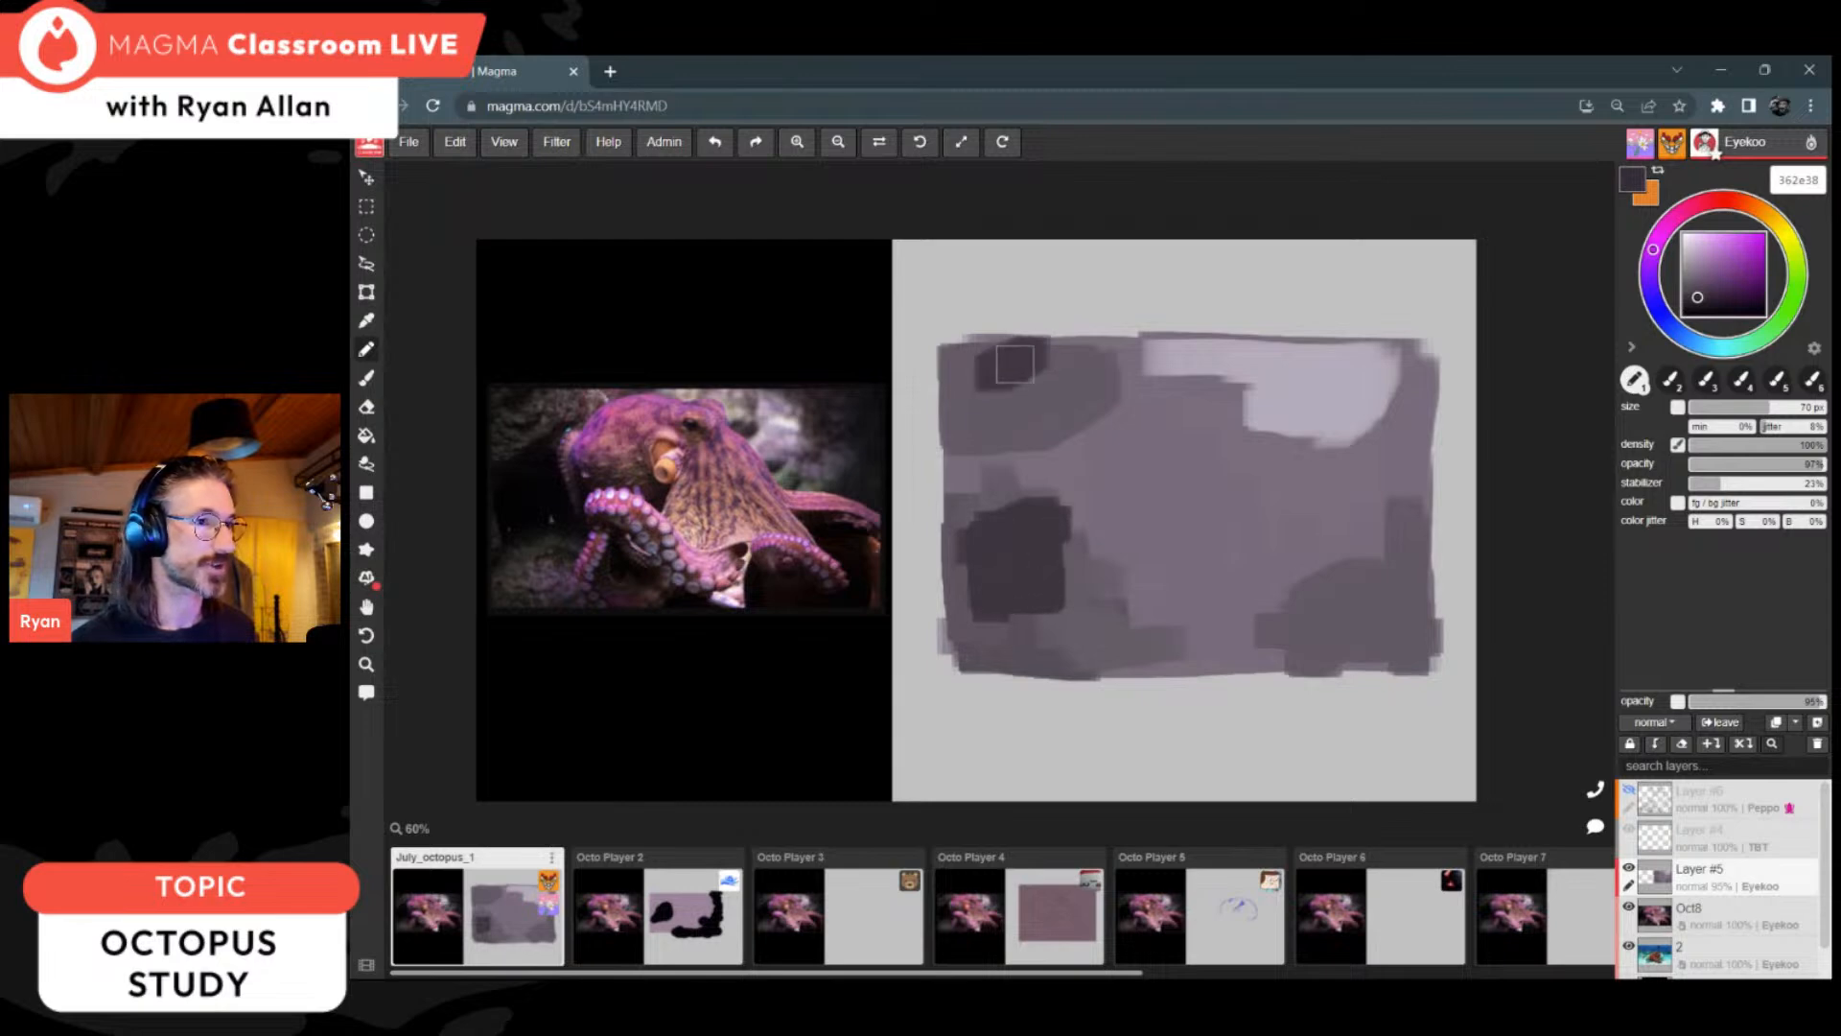
mouse_move(1347, 618)
mouse_down()
mouse_move(1323, 637)
mouse_move(1401, 645)
mouse_move(1414, 580)
mouse_move(1376, 619)
mouse_up()
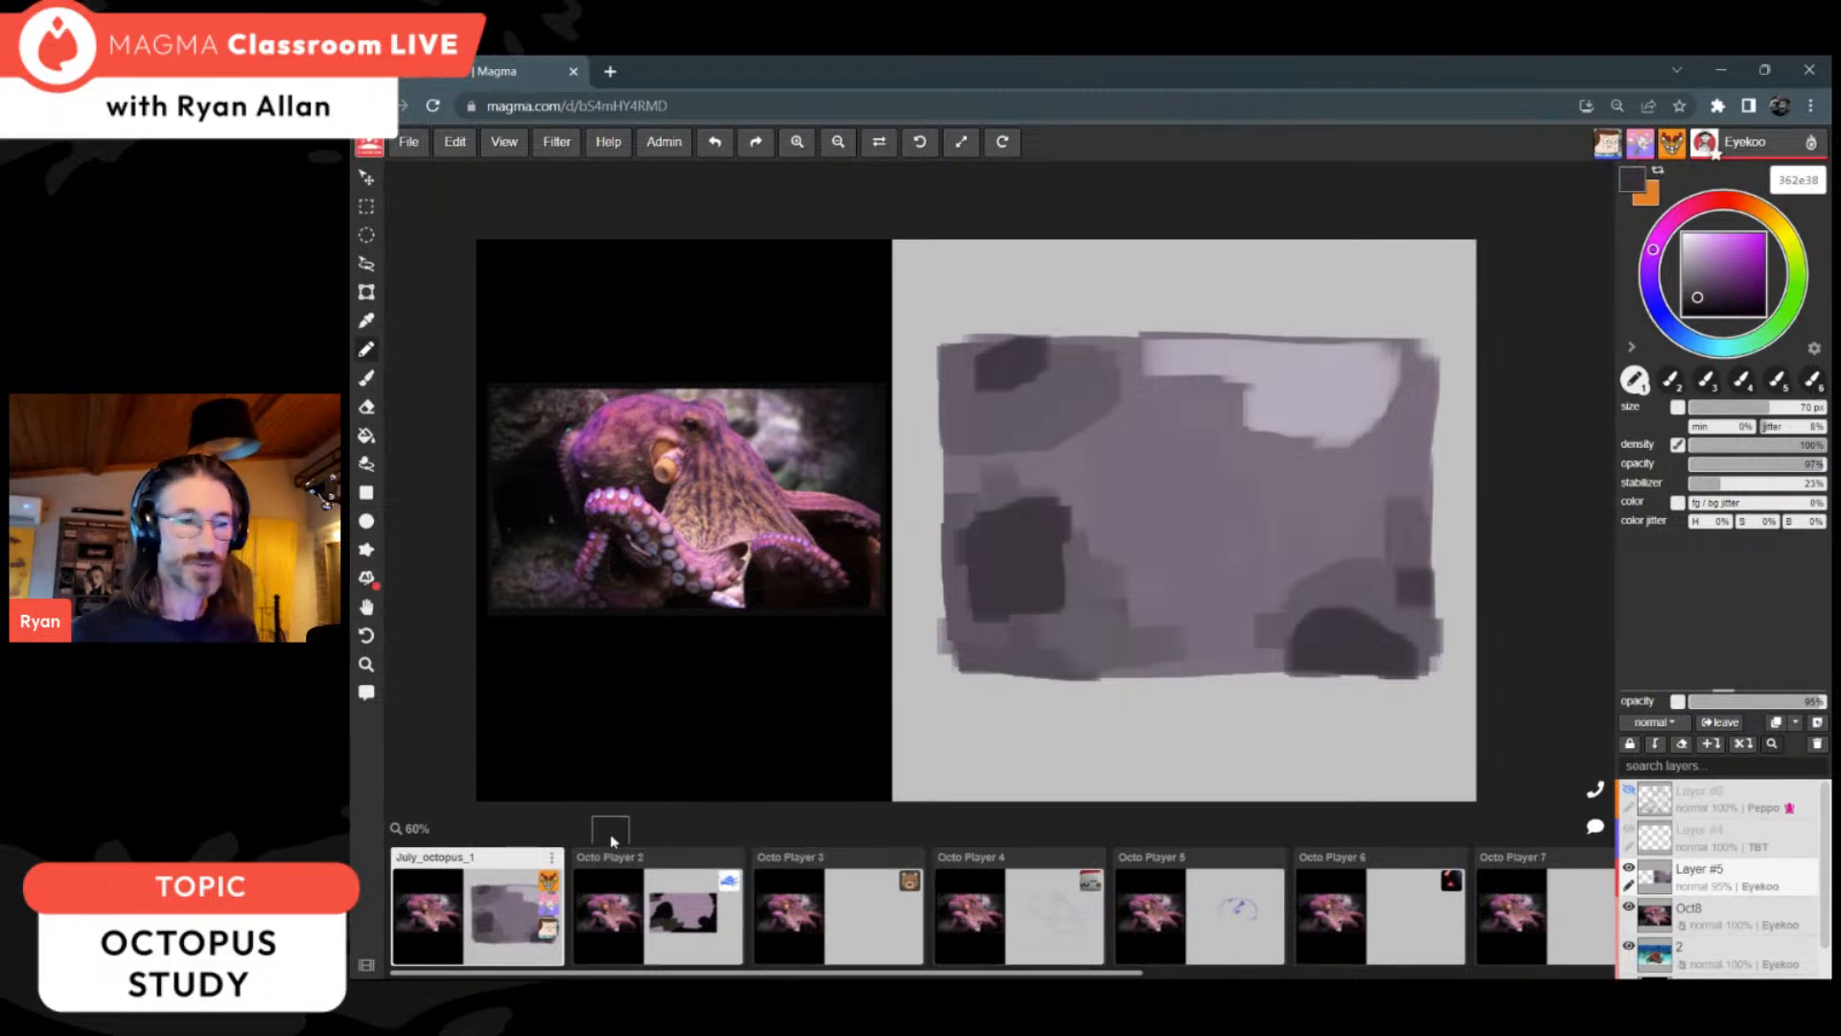
Step: Hide the strip of canvas thumbnails and switch to the Brush tool with dark grey 2c2c2c
click(366, 966)
click(367, 966)
click(366, 966)
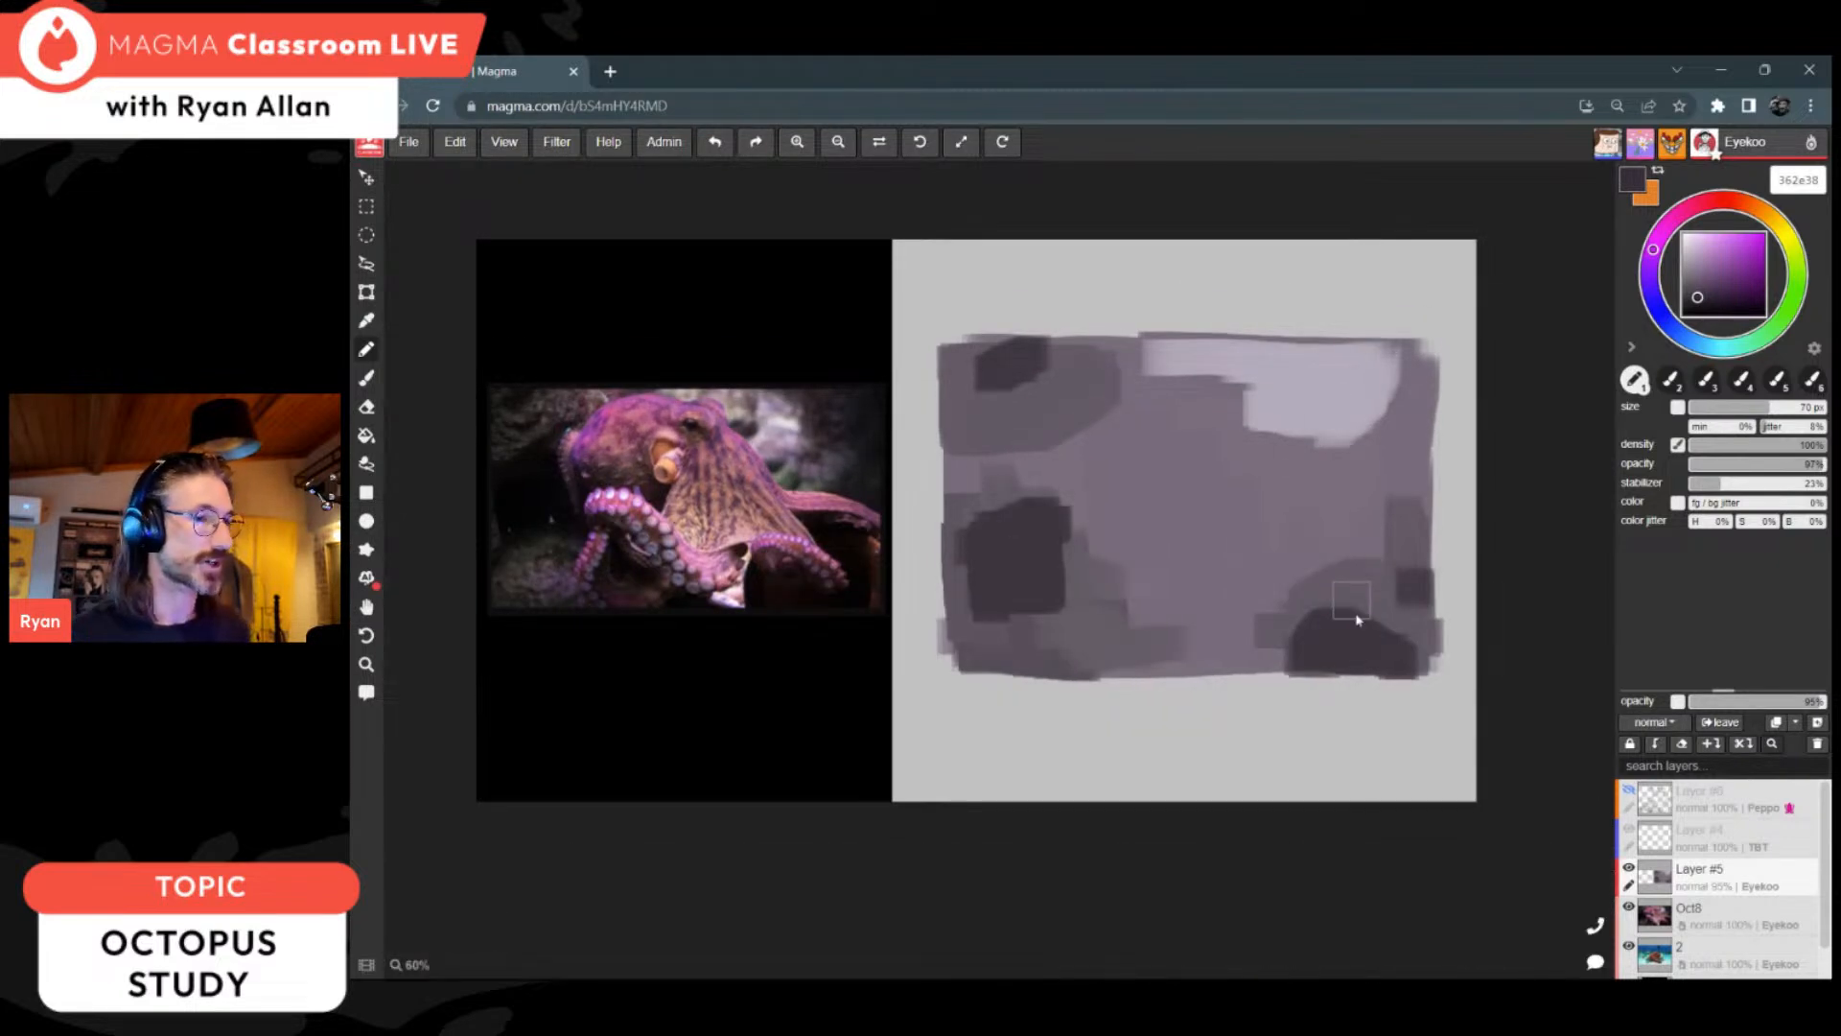
key(b)
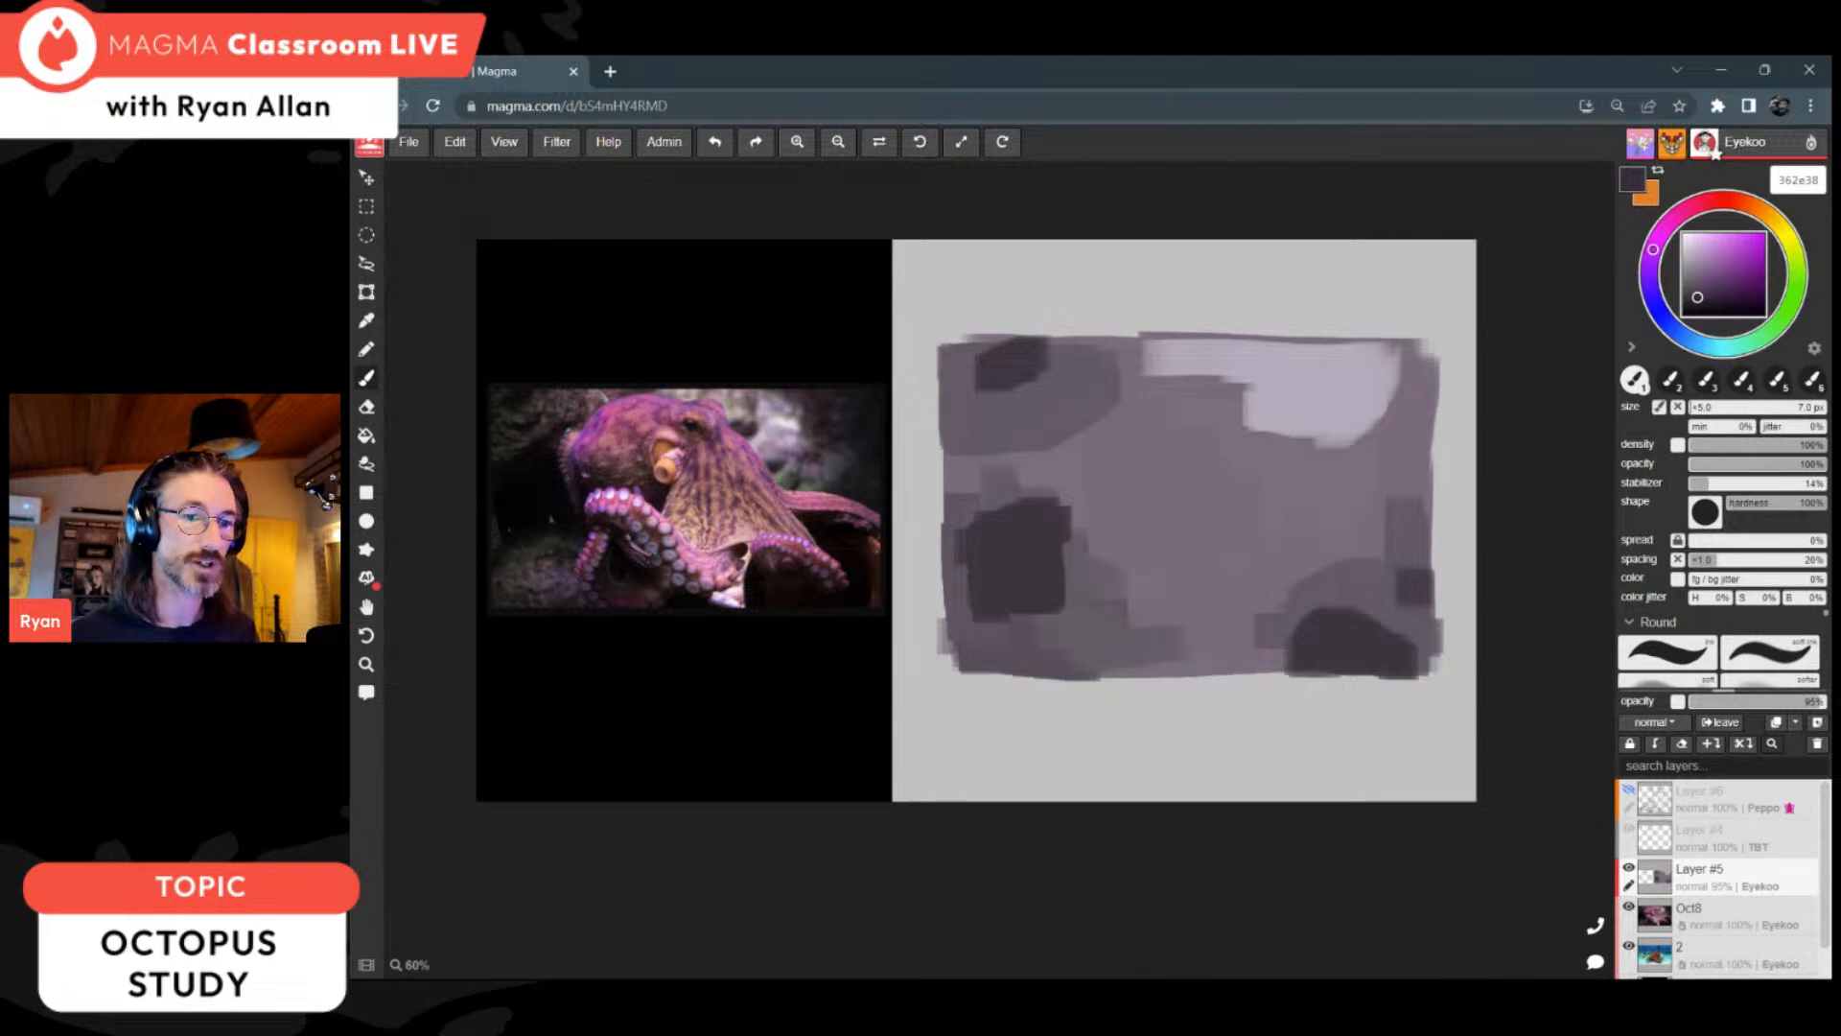
click(1709, 347)
click(1683, 247)
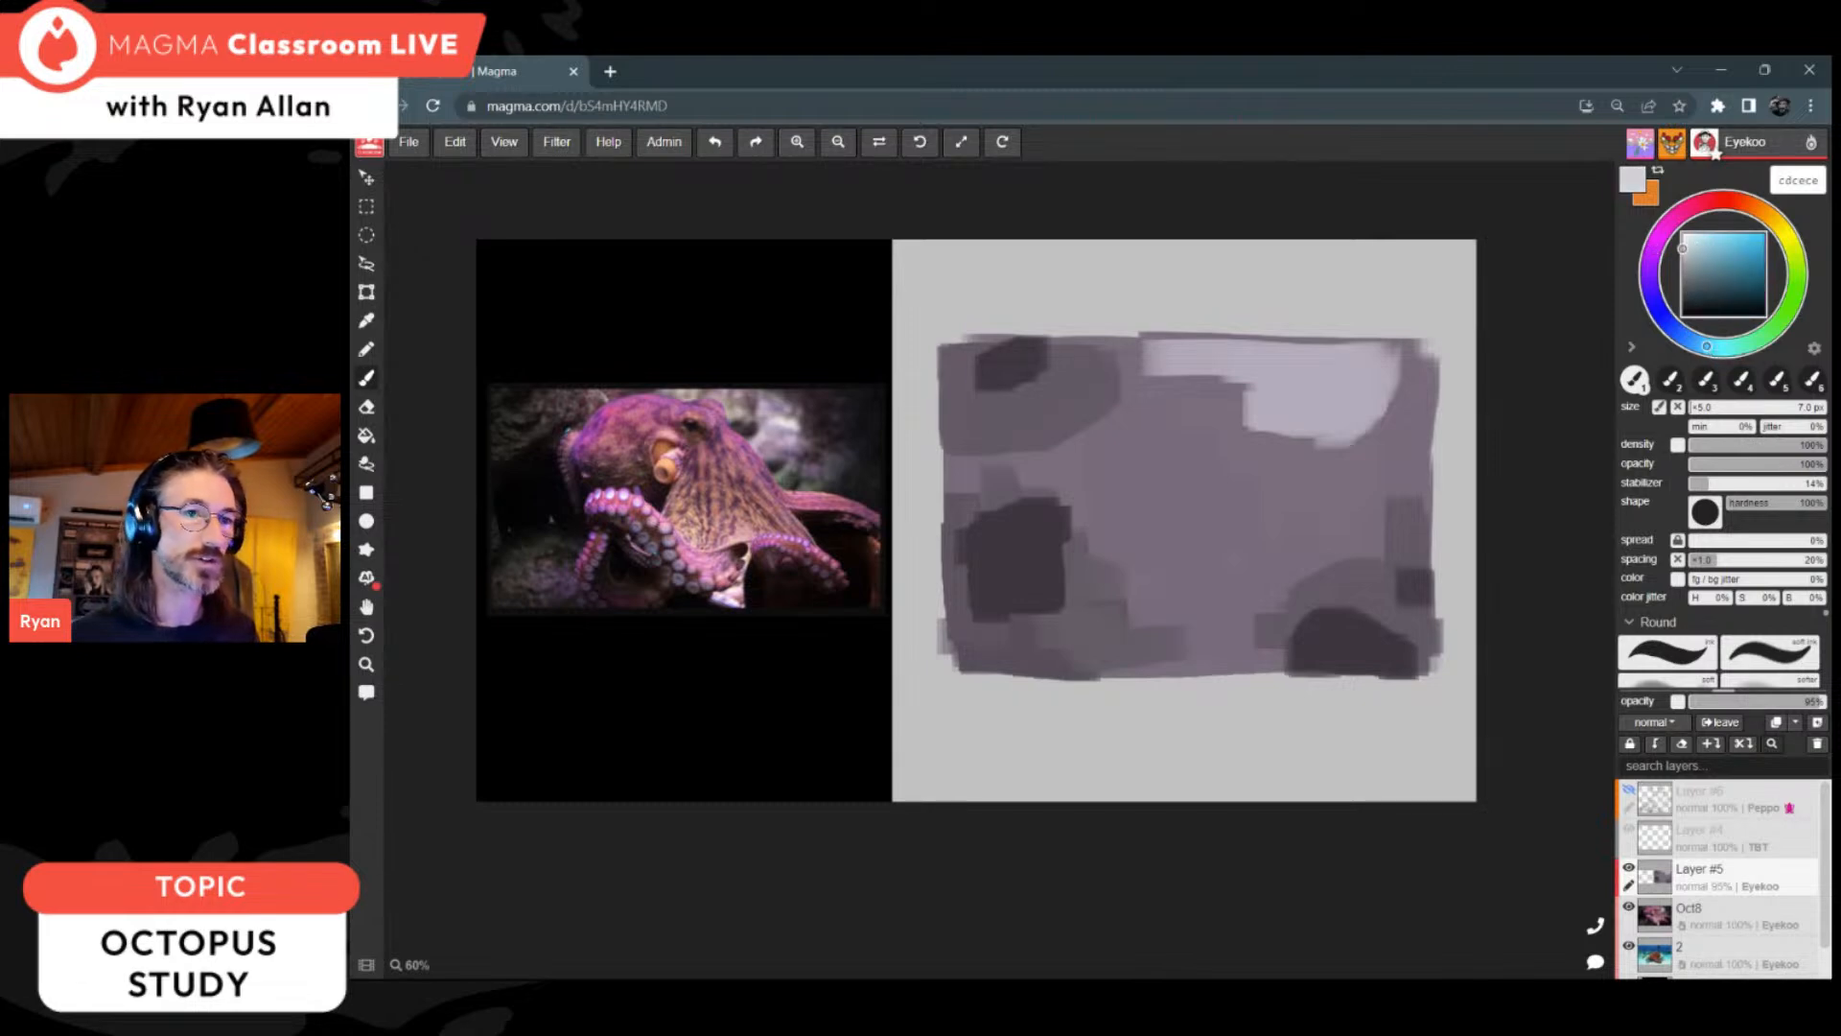
drag(1685, 248, 1682, 301)
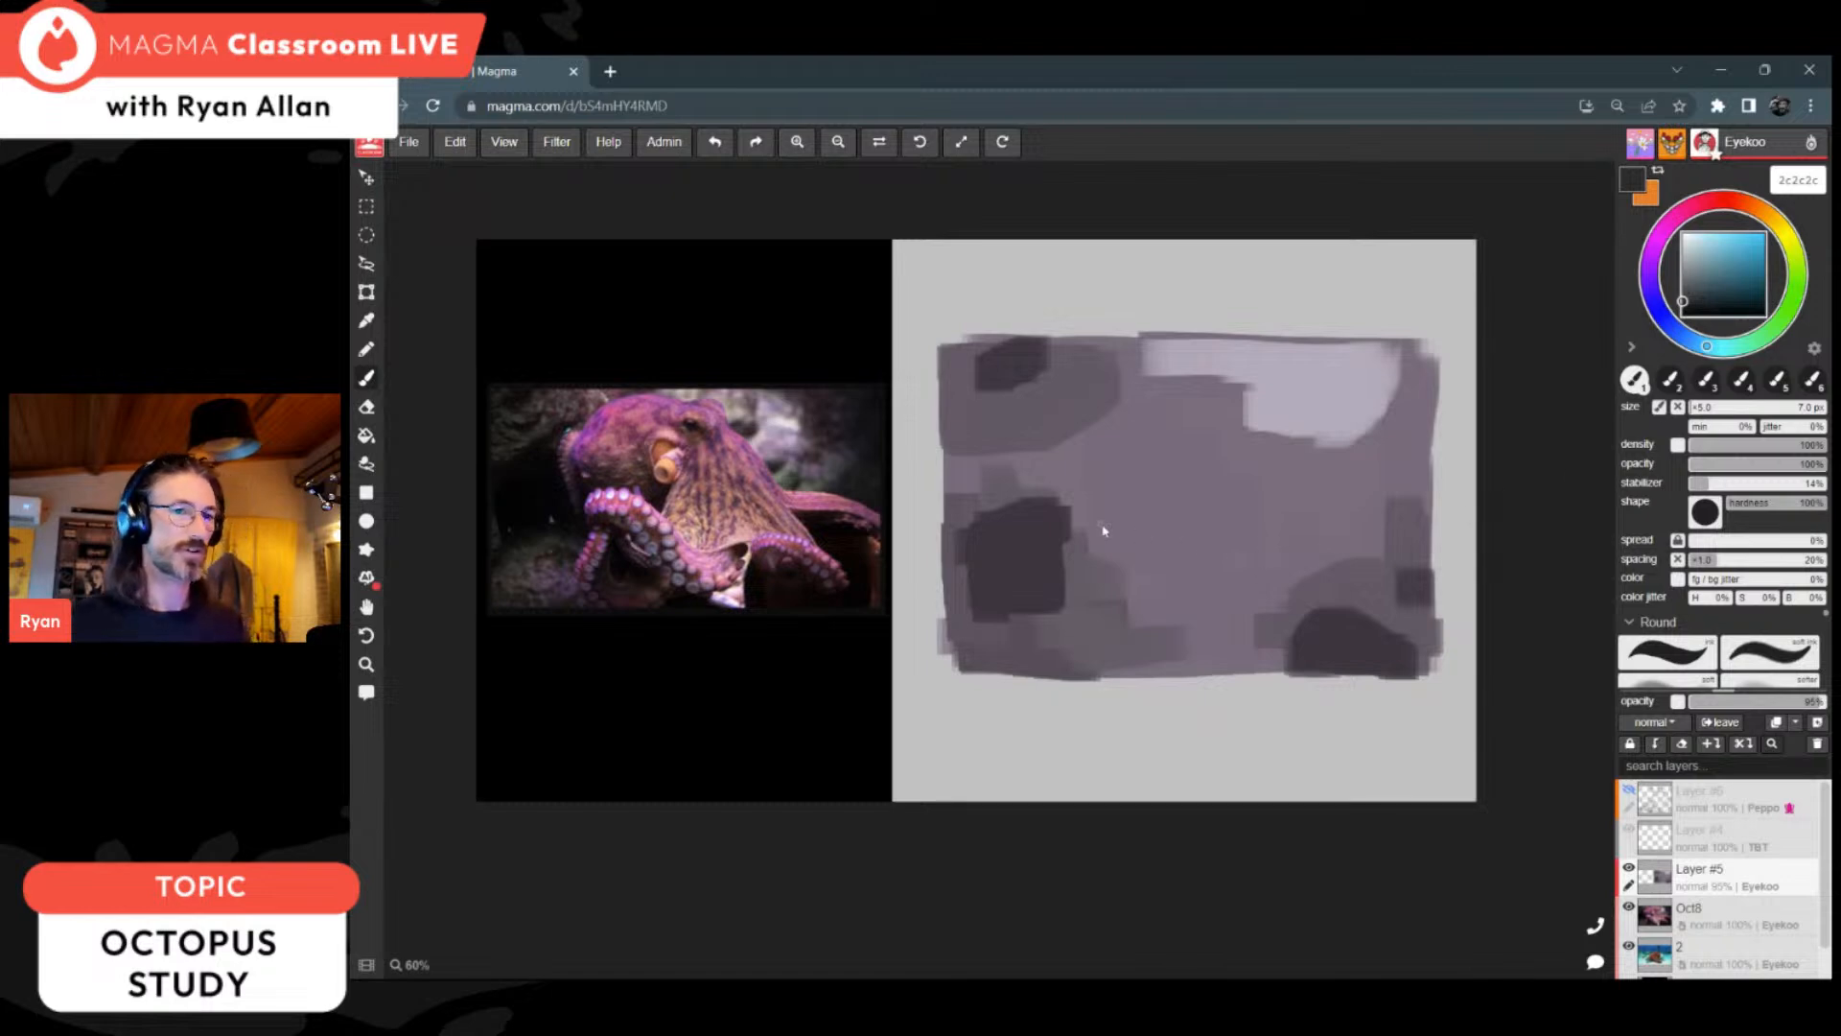
Step: Sketch the octopus's large rounded head over the block-in, with a brow ridge and an eye circle at its upper-right edge
scroll(1102, 531, up, 2)
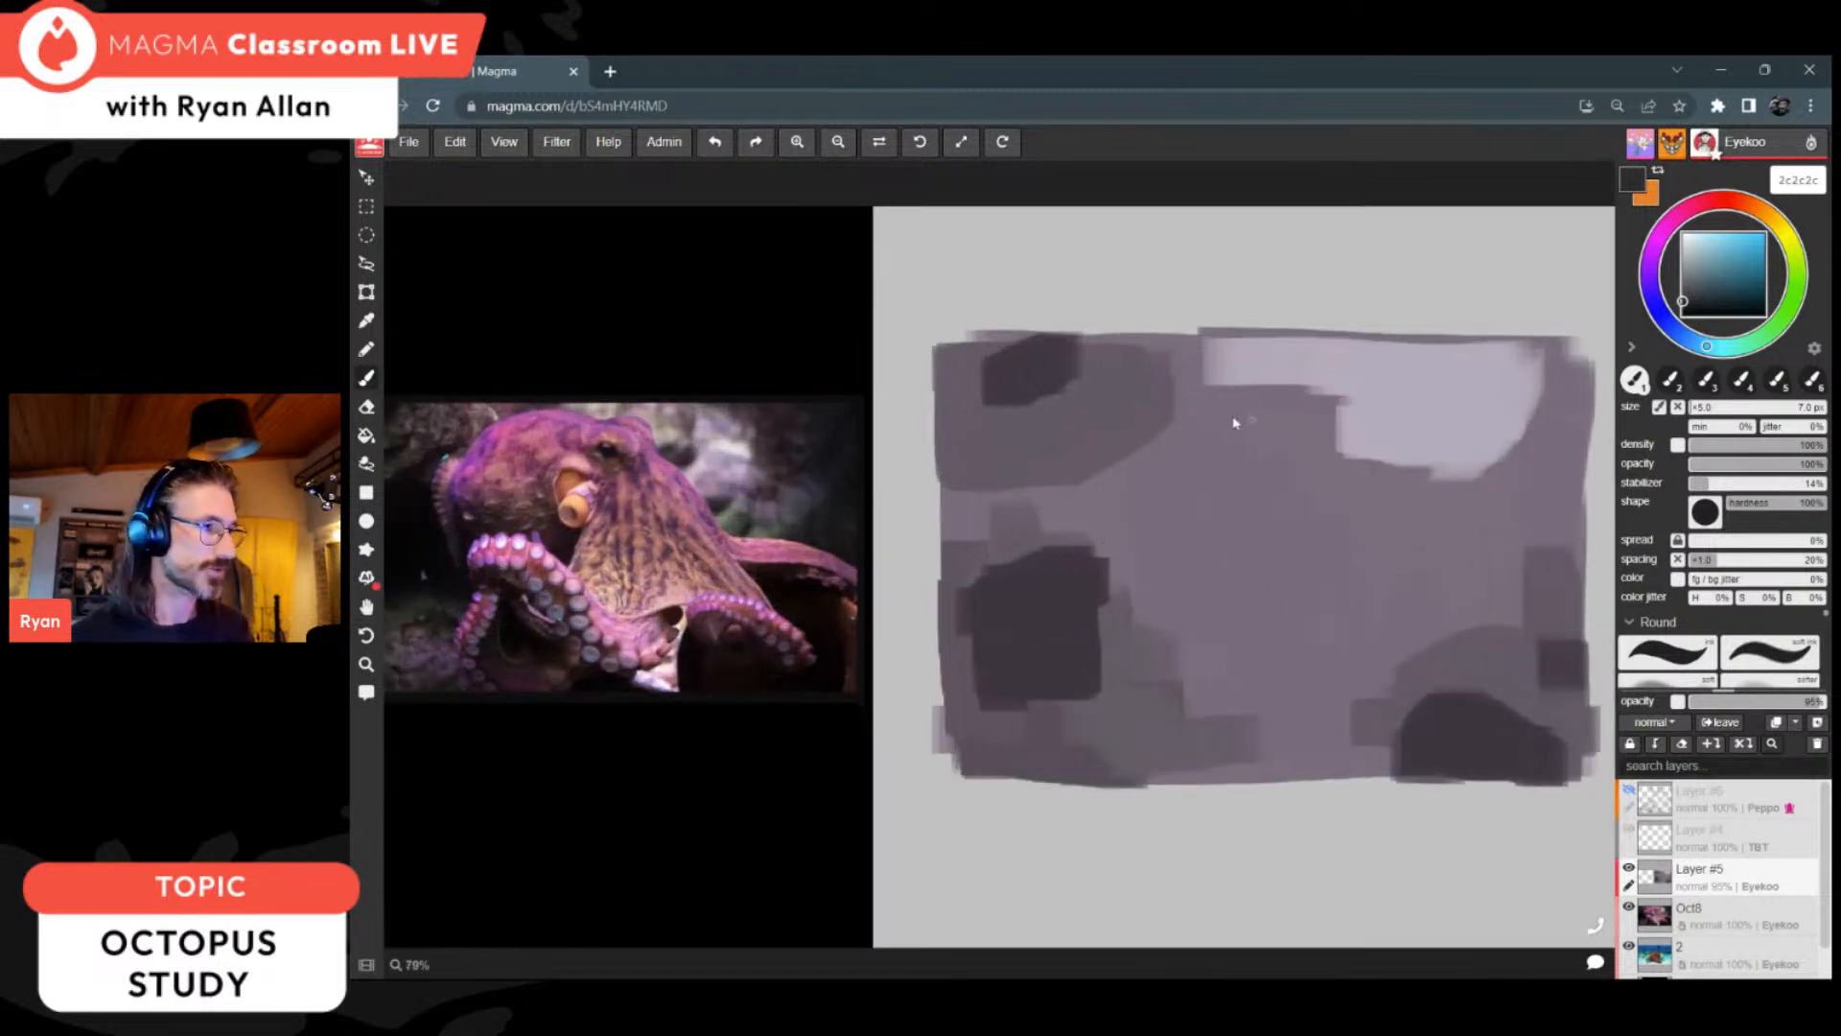
mouse_move(1110, 437)
mouse_down()
mouse_move(1262, 376)
mouse_move(1276, 390)
mouse_up()
mouse_move(1147, 378)
mouse_down()
mouse_move(1089, 453)
mouse_move(1090, 512)
mouse_move(1164, 618)
mouse_up()
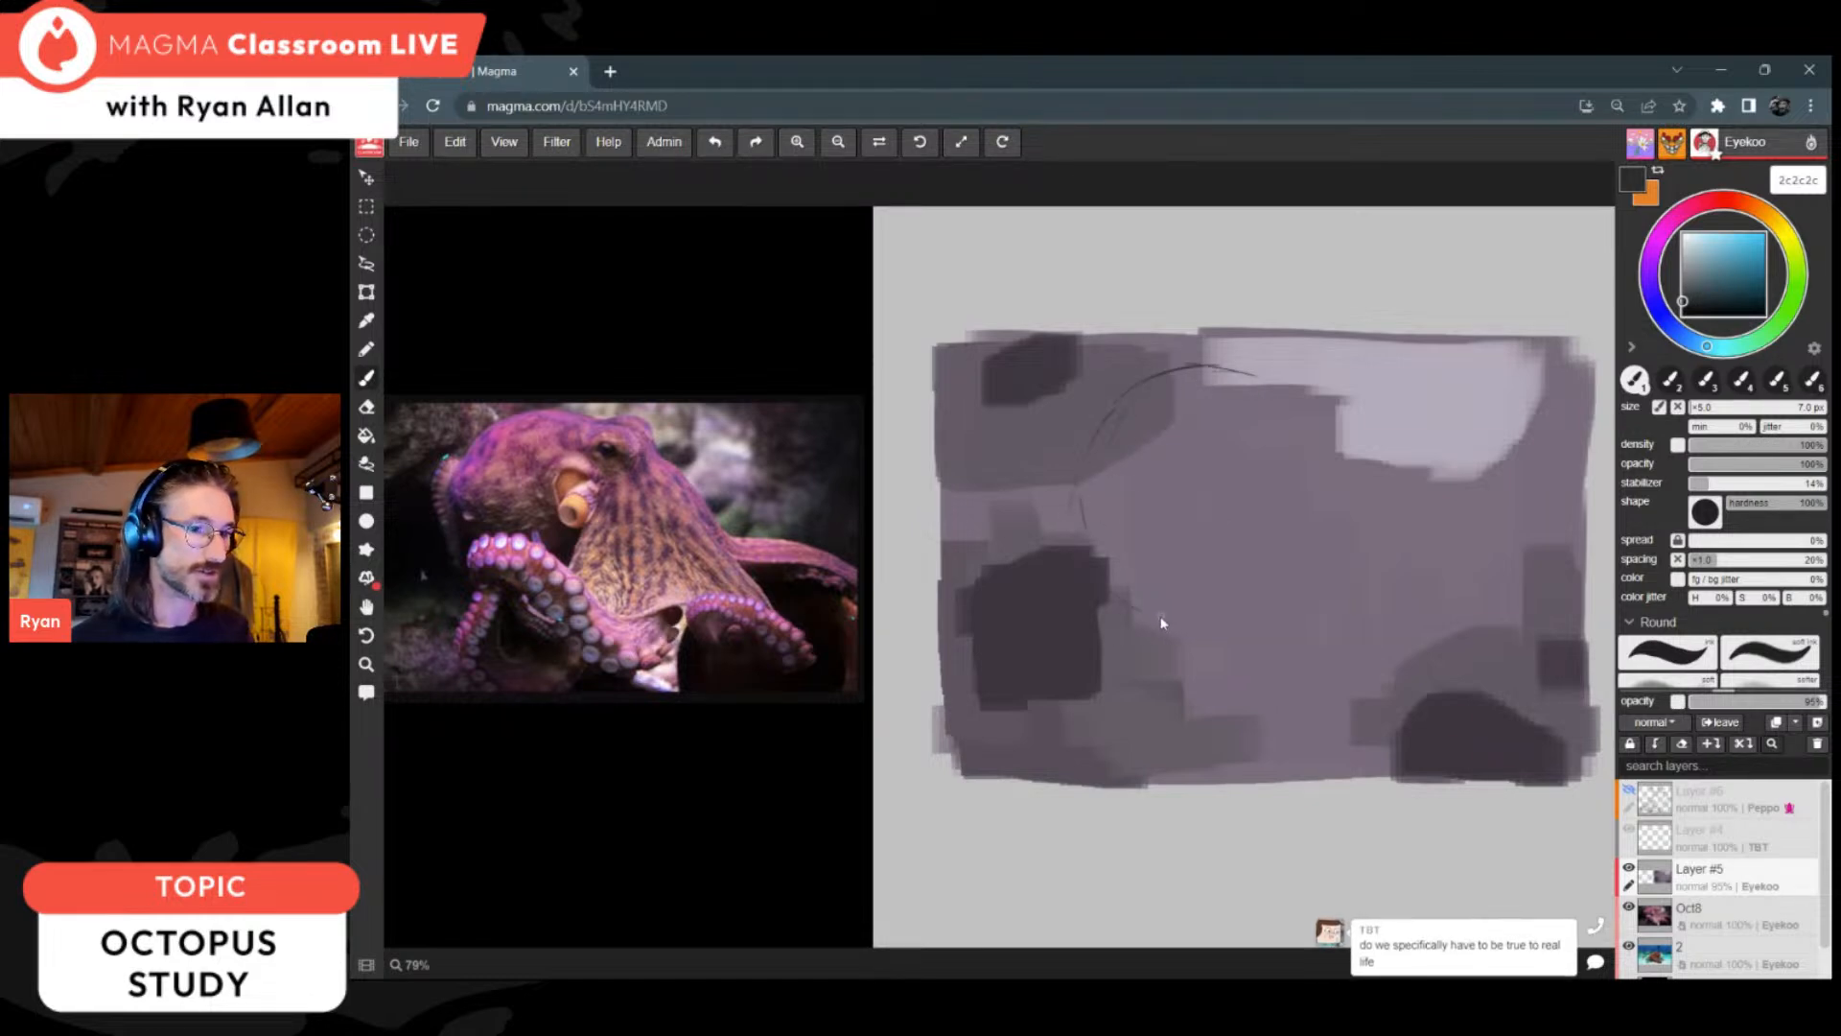
mouse_move(1077, 533)
mouse_down()
mouse_move(1143, 626)
mouse_move(1181, 637)
mouse_up()
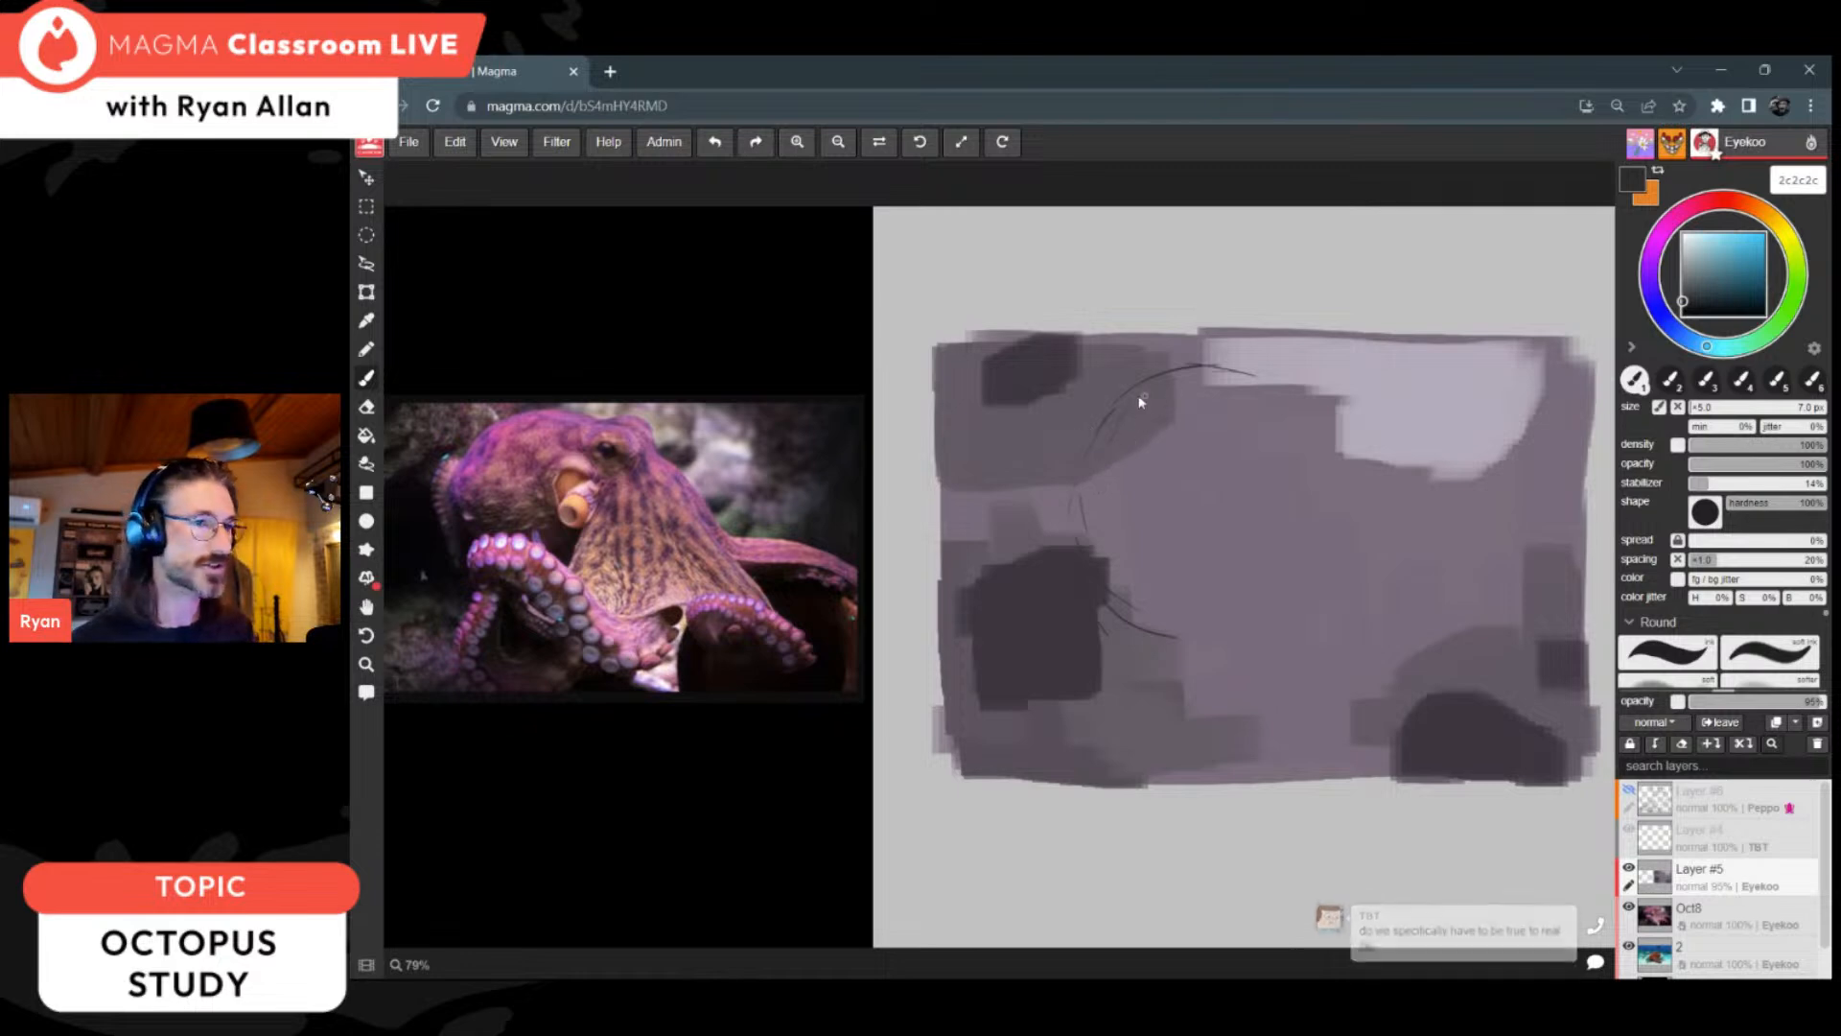
drag(1187, 380, 1273, 395)
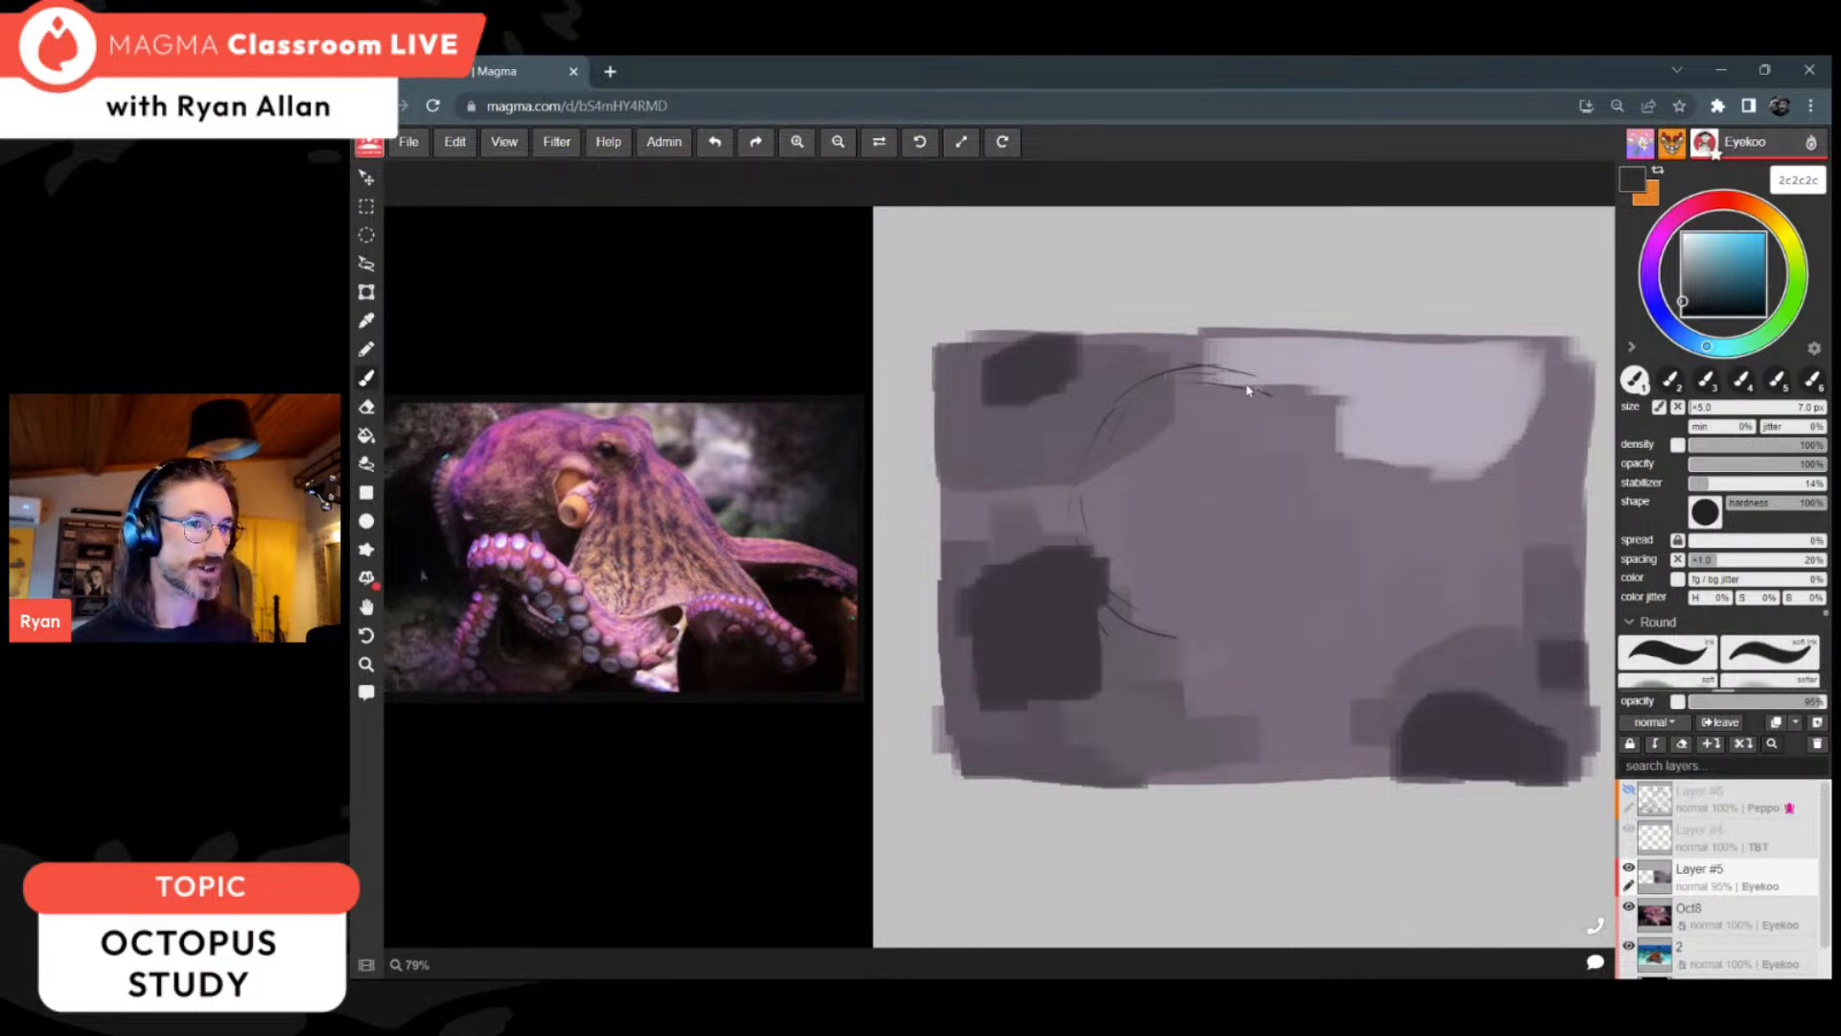
drag(1107, 430, 1067, 546)
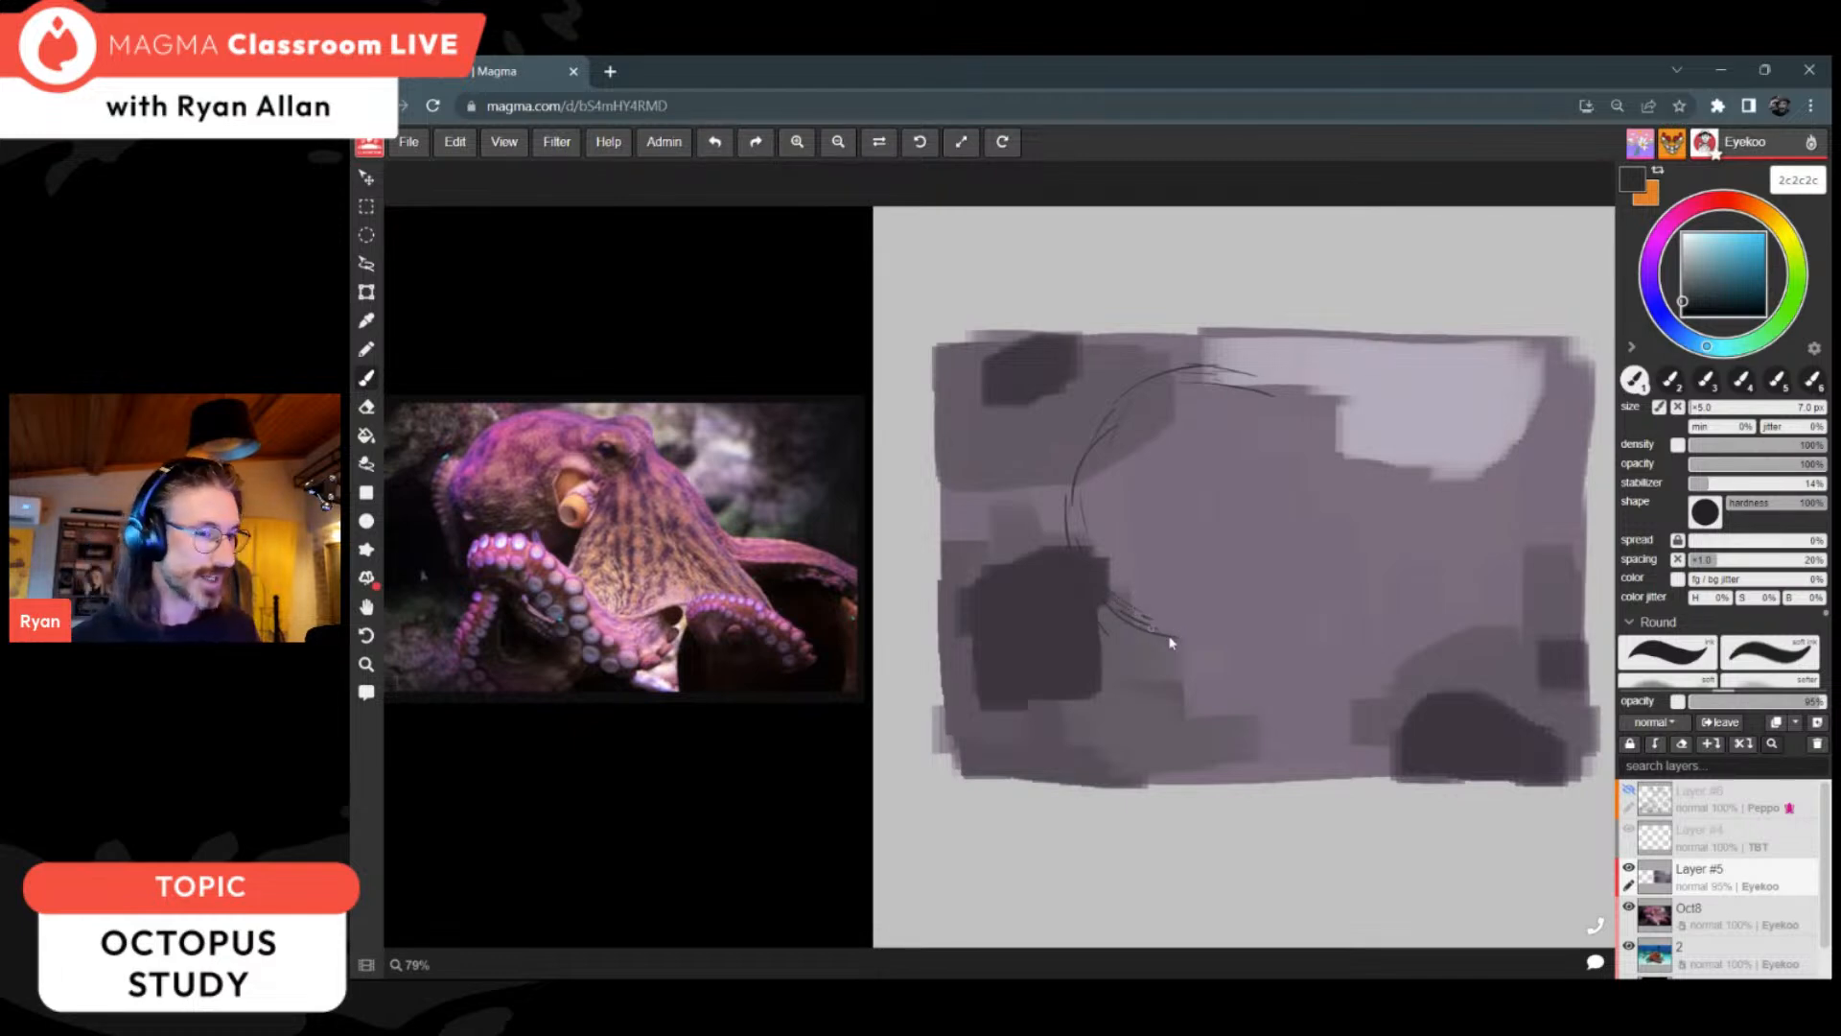
mouse_move(1204, 636)
mouse_down()
mouse_move(1247, 629)
mouse_move(1236, 671)
mouse_up()
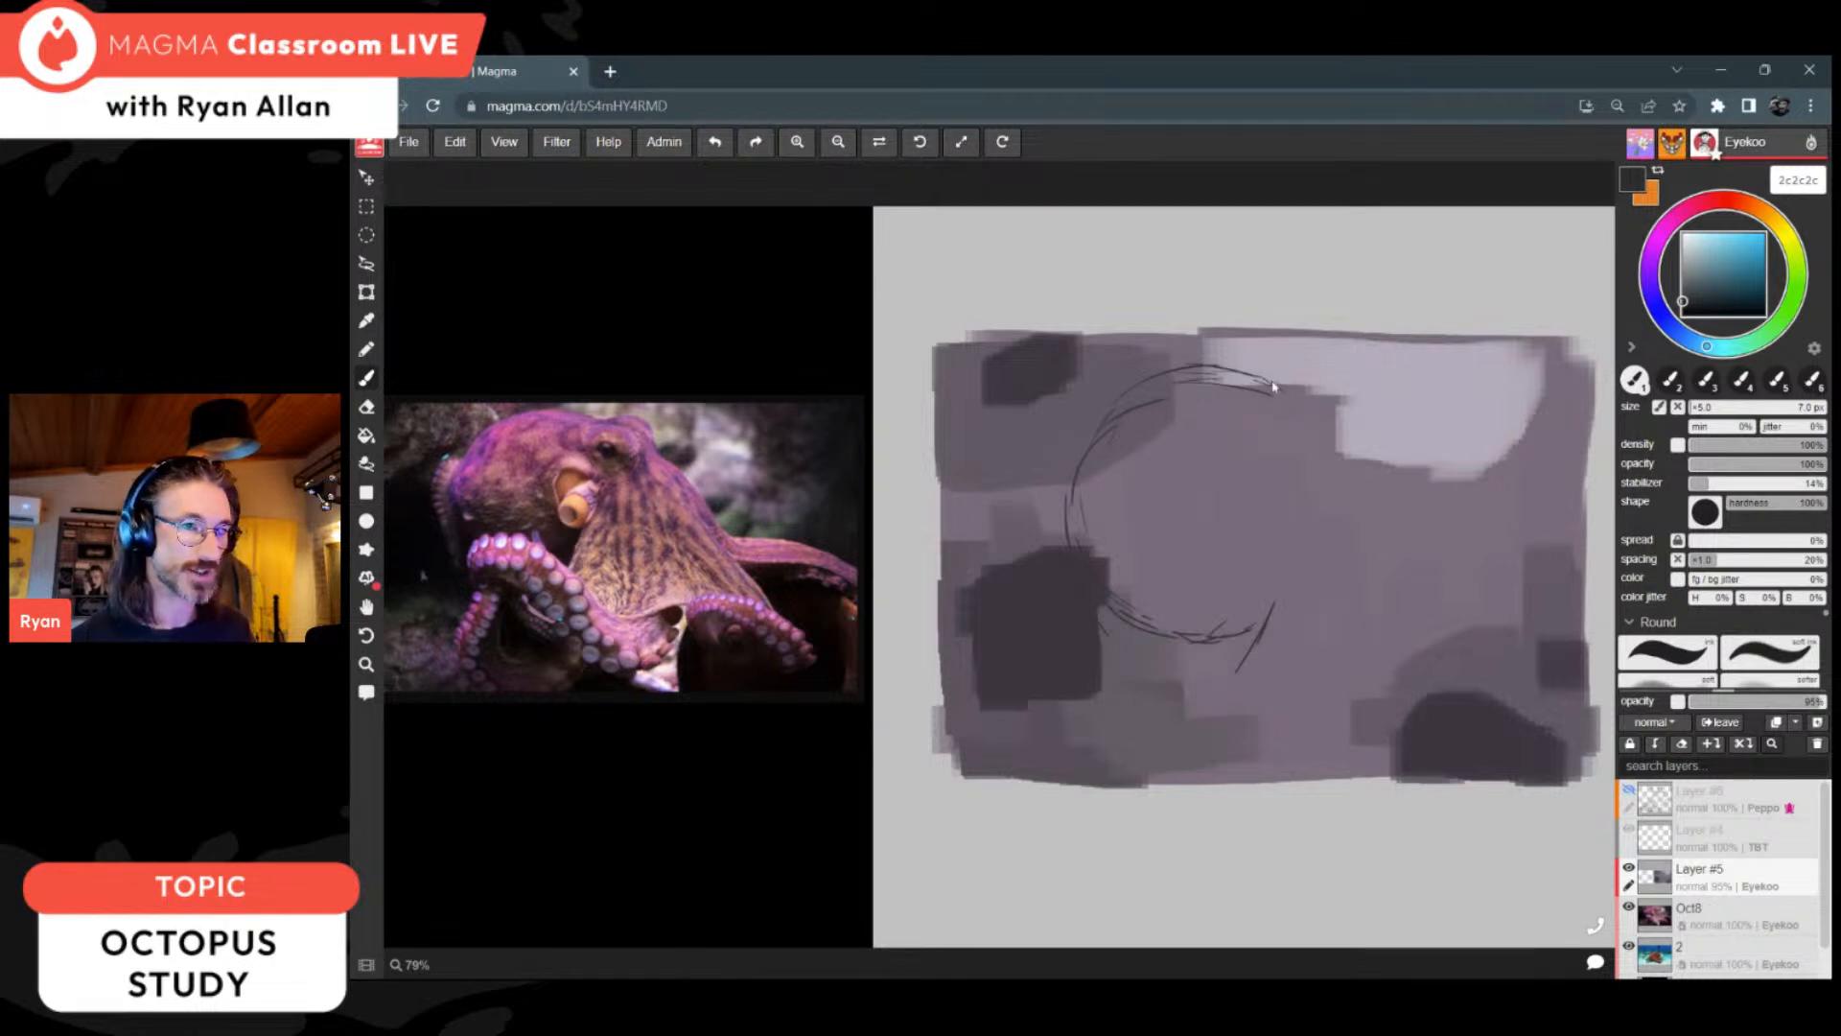
mouse_move(1306, 394)
mouse_down()
mouse_move(1371, 407)
mouse_move(1392, 437)
mouse_move(1310, 420)
mouse_move(1298, 468)
mouse_up()
mouse_move(1323, 426)
mouse_down()
mouse_move(1354, 427)
mouse_move(1343, 481)
mouse_move(1369, 455)
mouse_up()
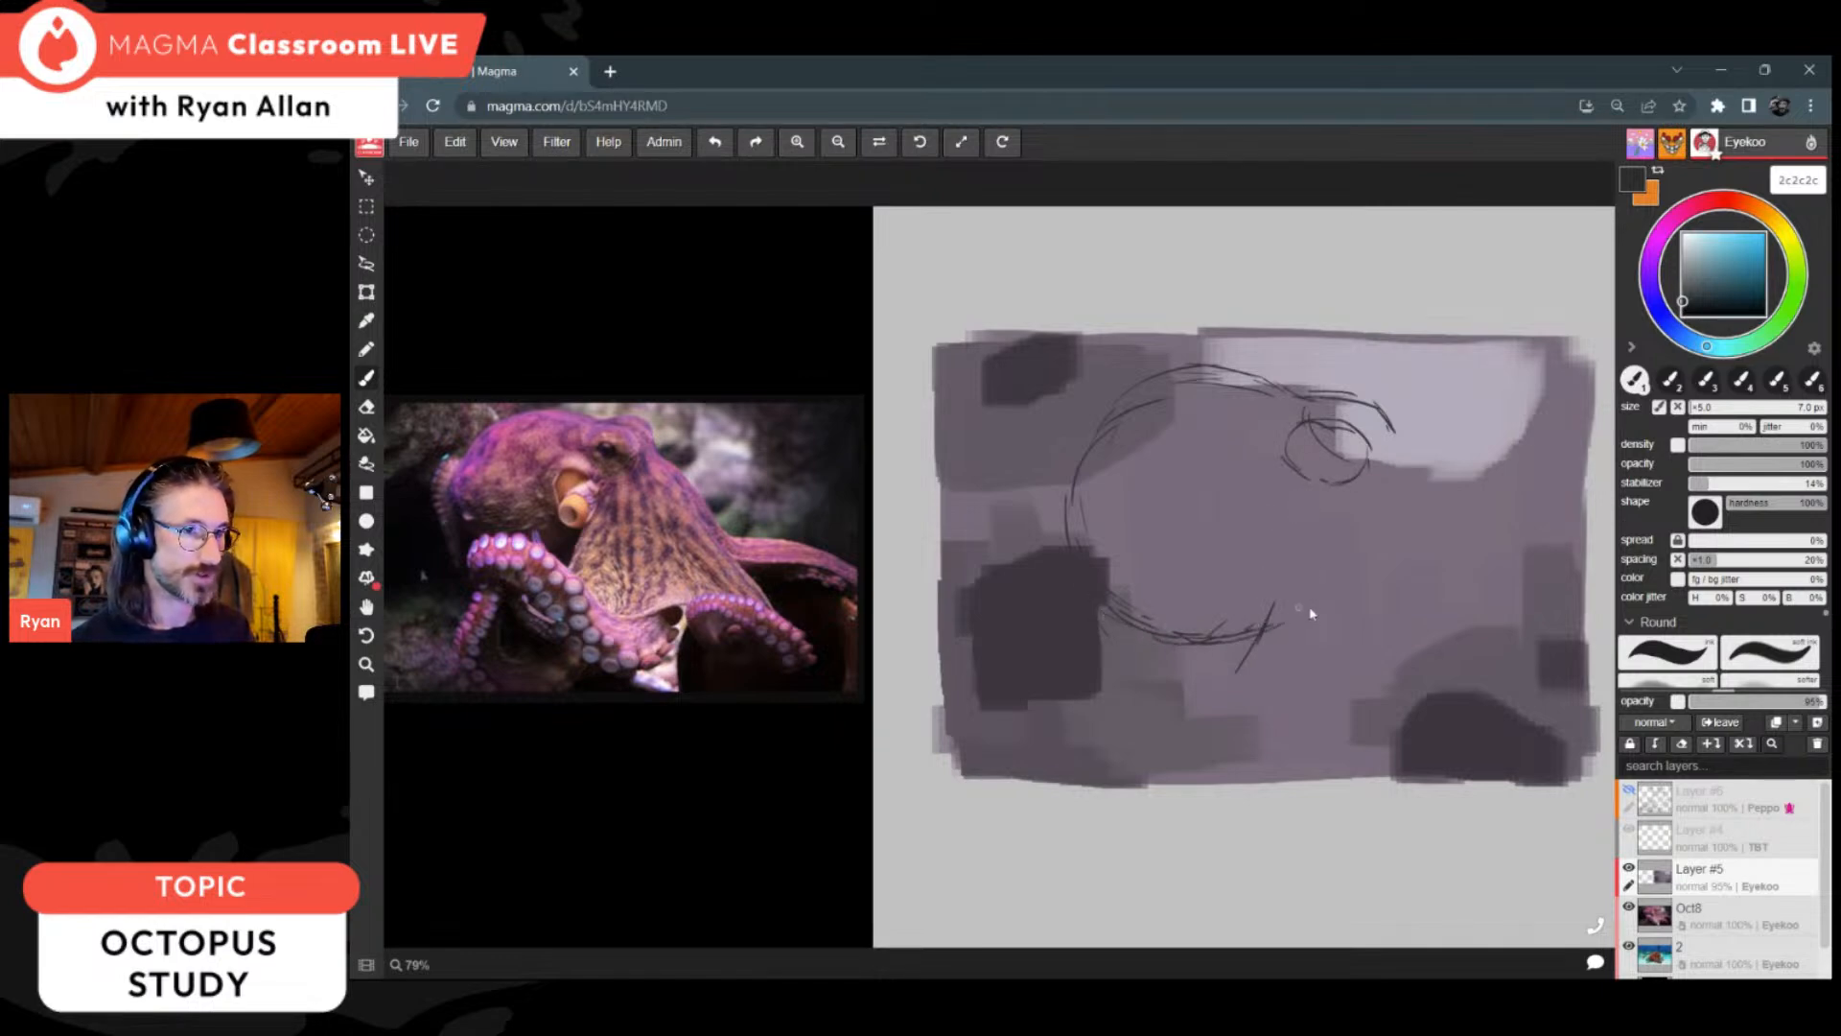
Step: Close the head's lower-right curve and sketch the webbed body as lines sloping from the eye and head to a slanted base
key(space)
mouse_move(1368, 600)
mouse_down()
mouse_move(1213, 593)
mouse_move(1277, 536)
mouse_up()
key(space)
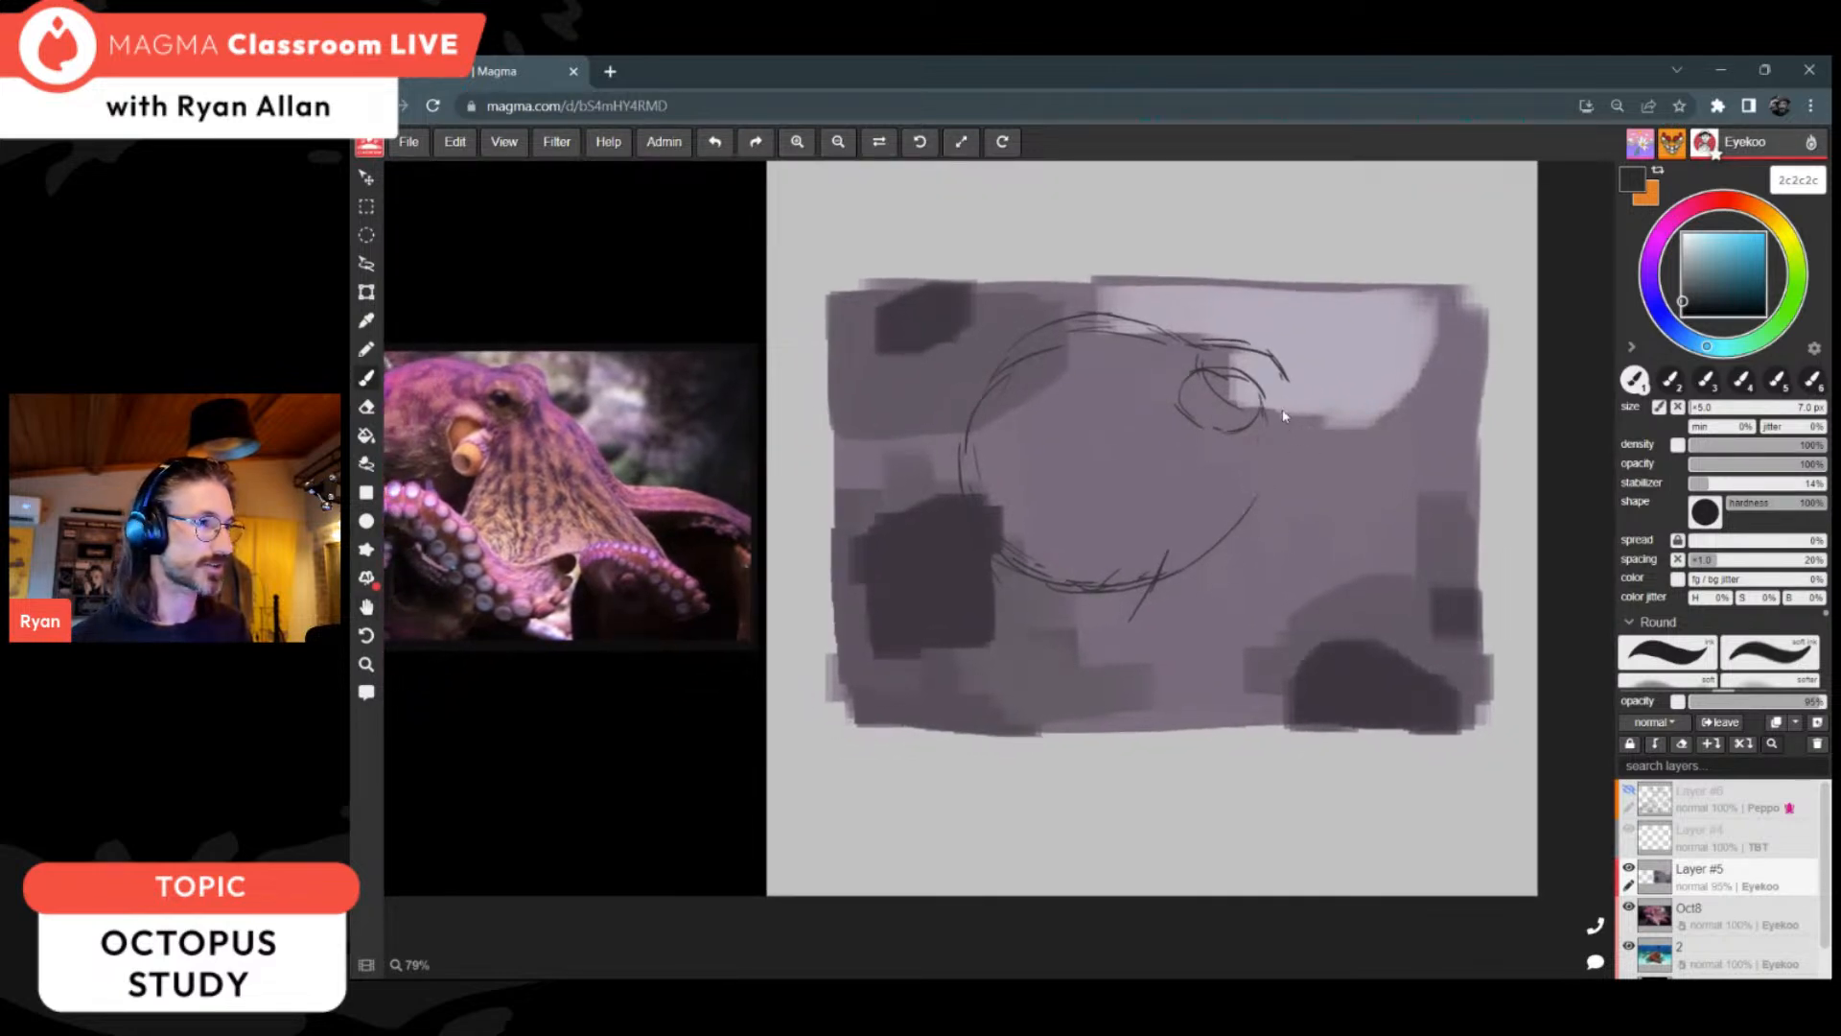
drag(1285, 391, 1433, 545)
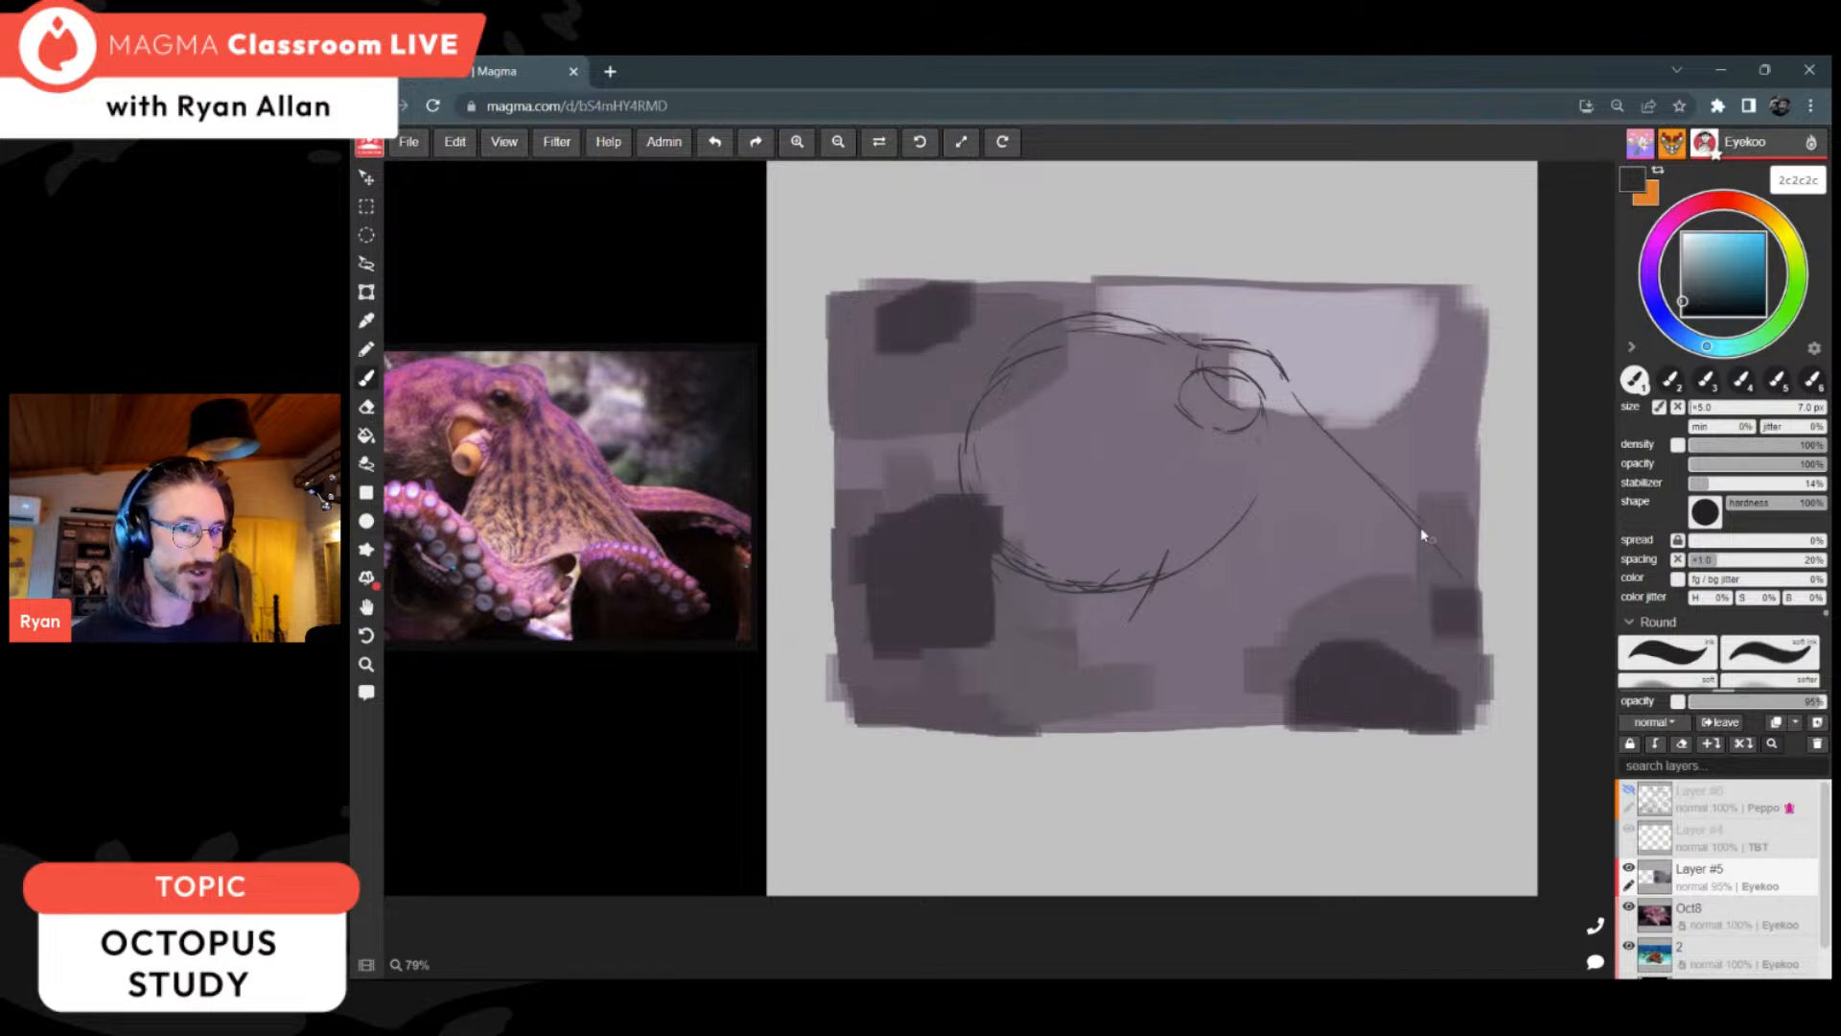
drag(1312, 438, 1372, 492)
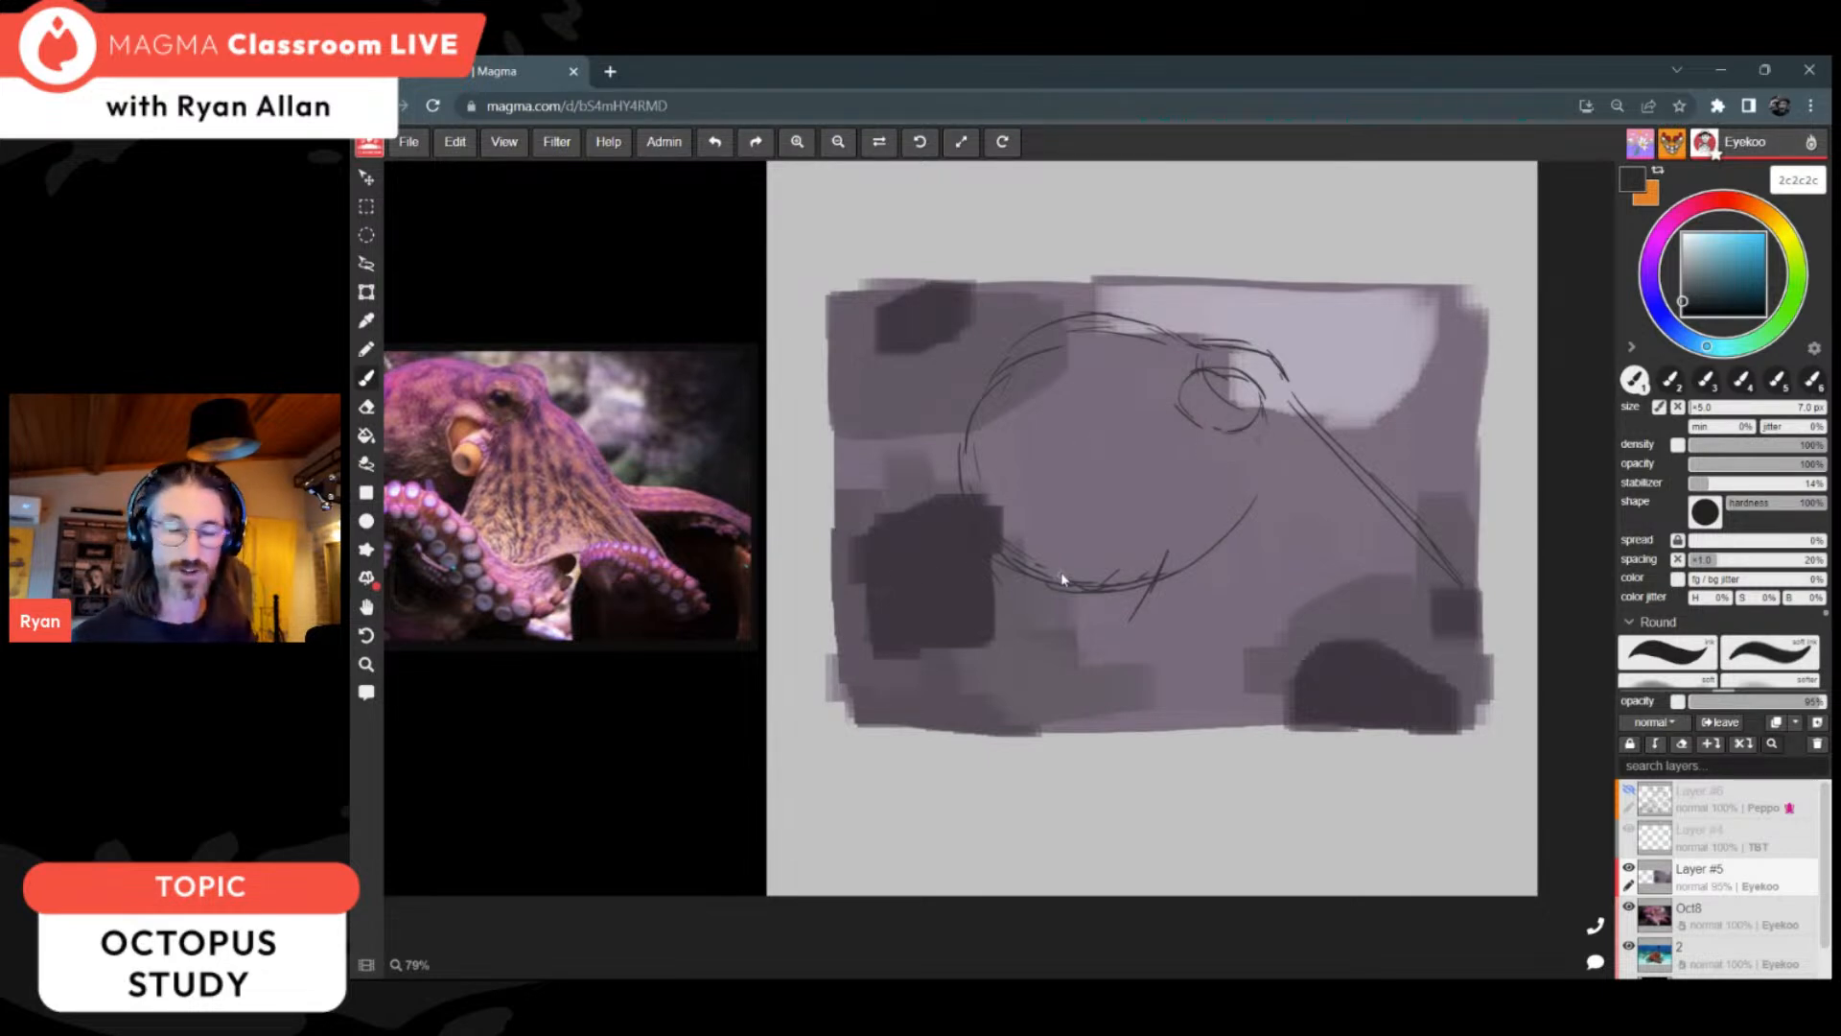
mouse_move(1214, 451)
mouse_down()
mouse_move(1133, 689)
mouse_move(1297, 655)
mouse_move(1433, 599)
mouse_up()
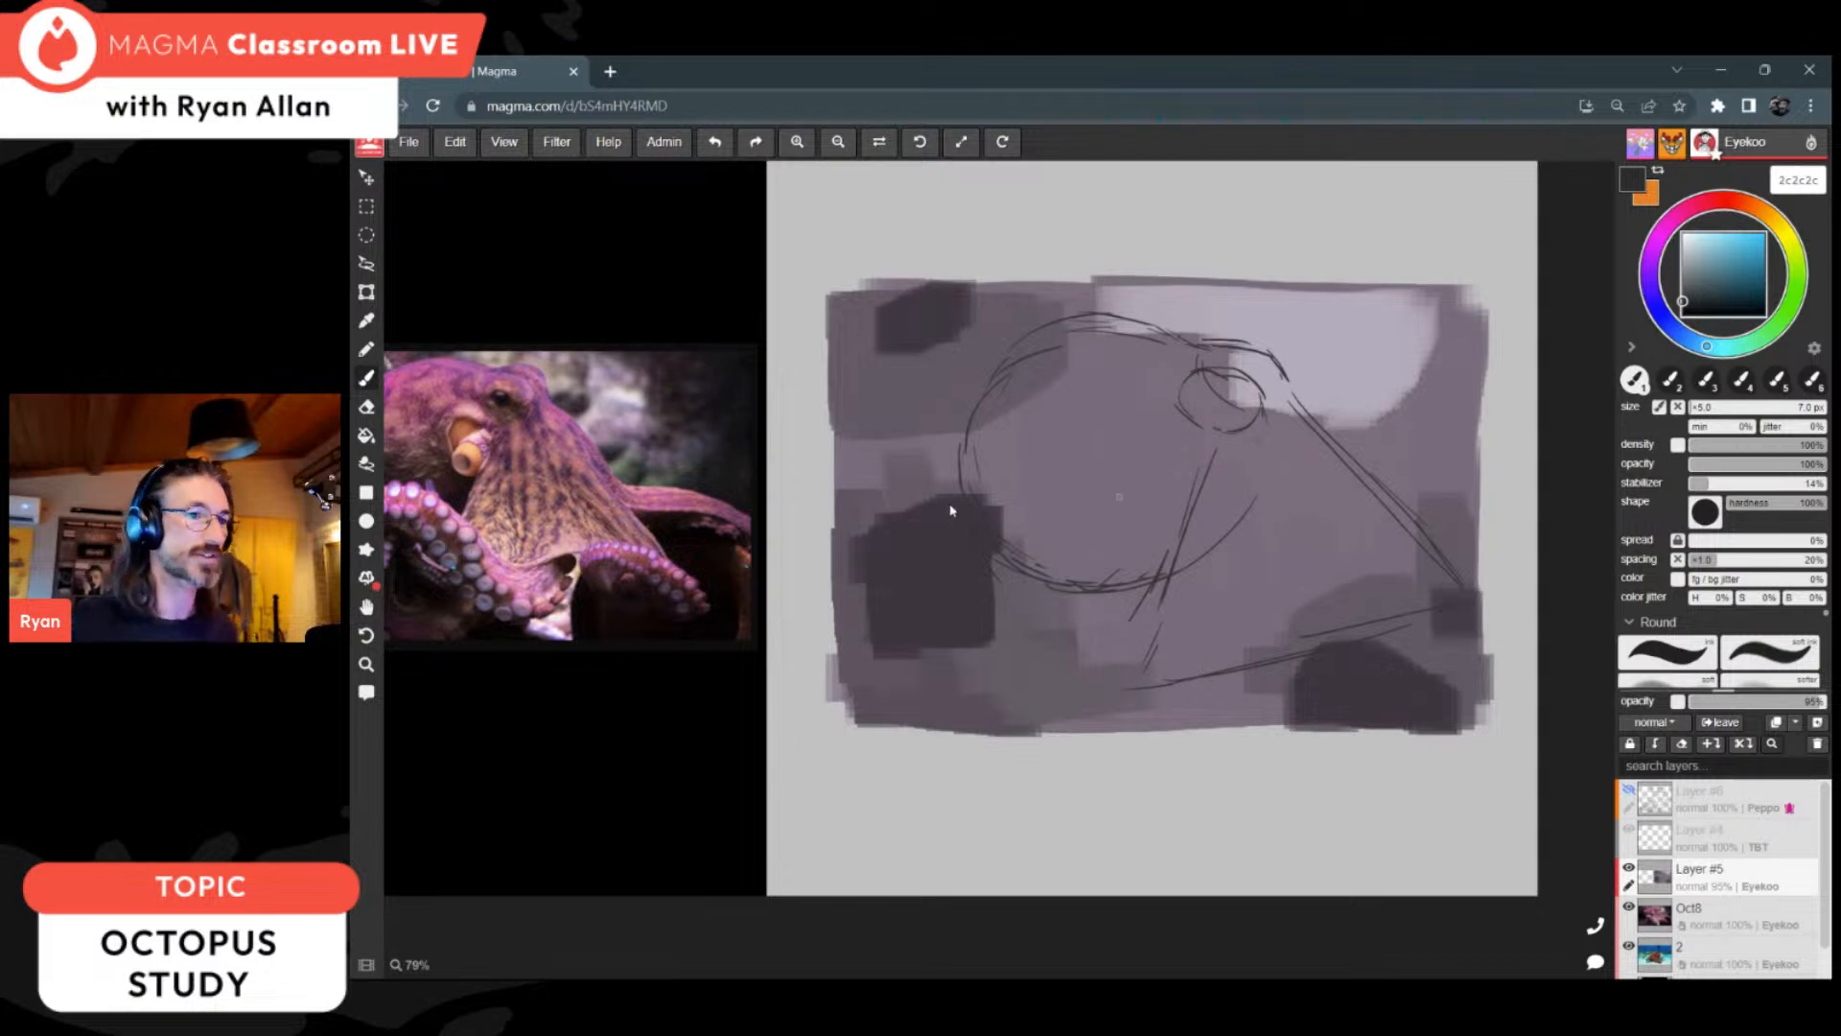
Step: Sketch the front arm curving beneath the head and the two arms extending past the rectangle's right edge
scroll(1003, 486, down, 2)
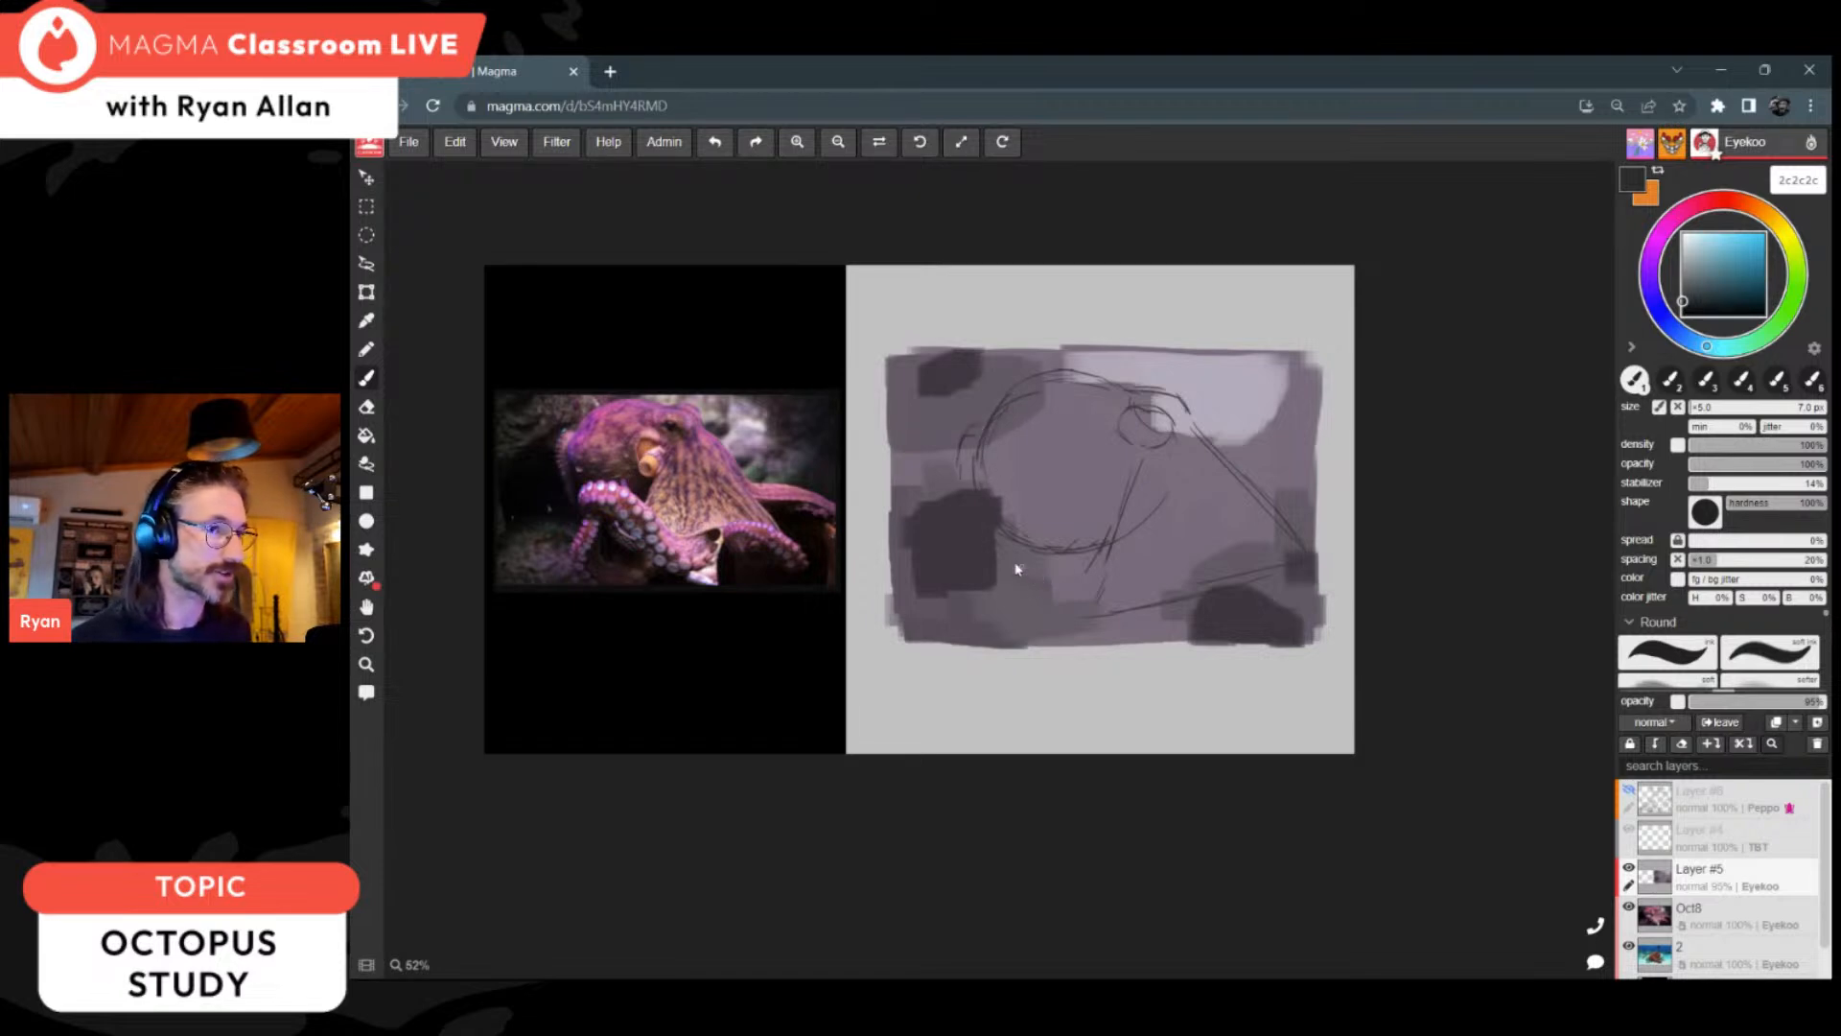
drag(978, 531, 1149, 575)
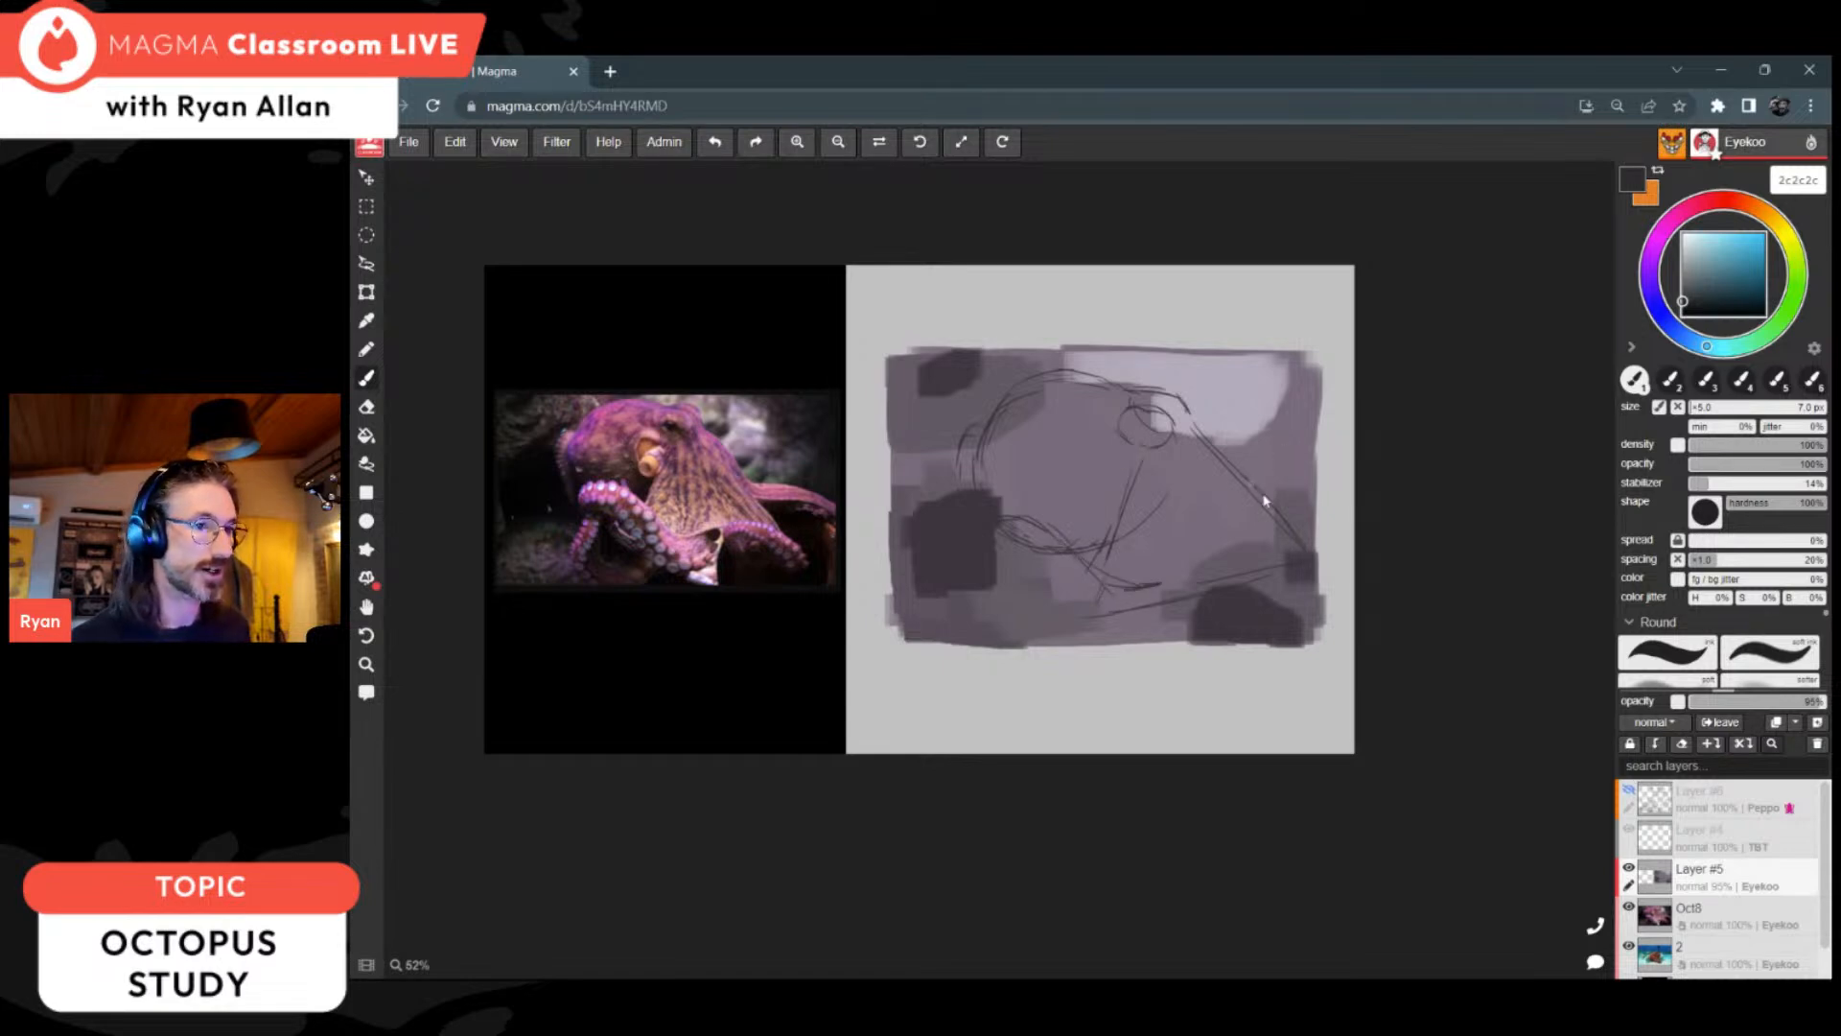
mouse_move(1247, 480)
mouse_down()
mouse_move(1328, 486)
mouse_move(1333, 517)
mouse_up()
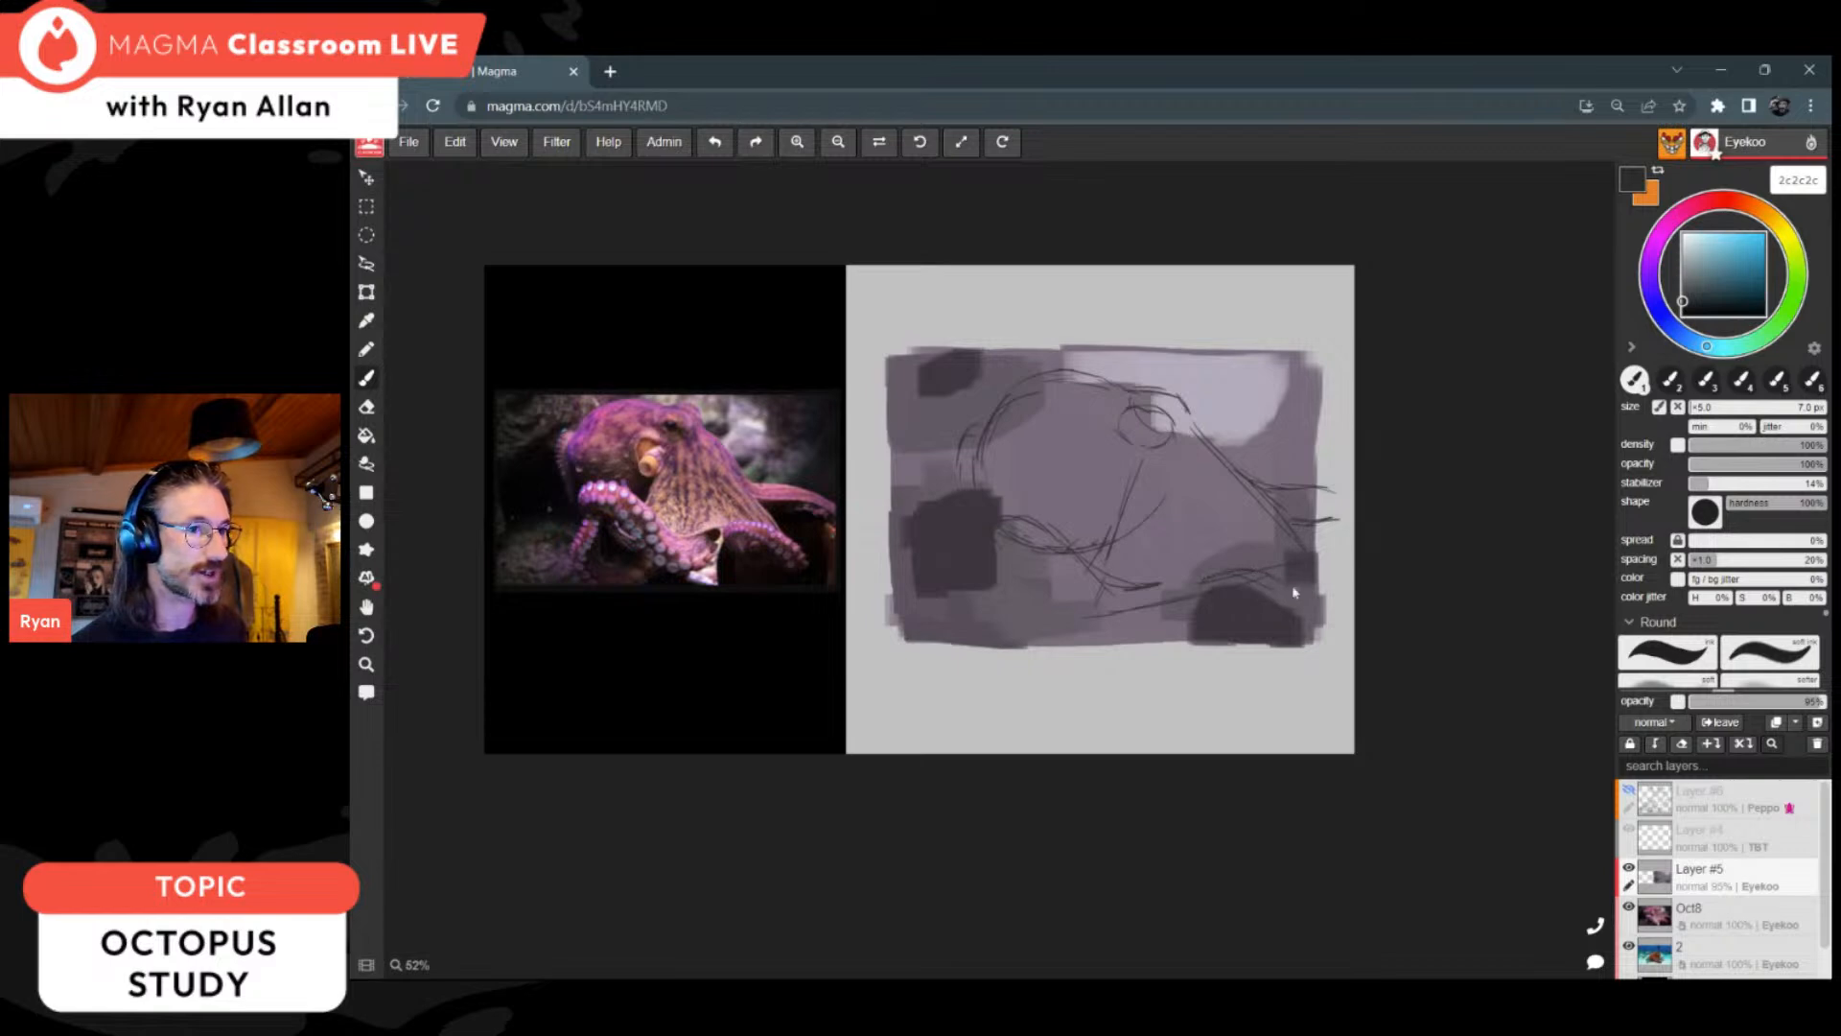
mouse_move(1254, 575)
mouse_down()
mouse_move(1212, 583)
mouse_move(1335, 587)
mouse_up()
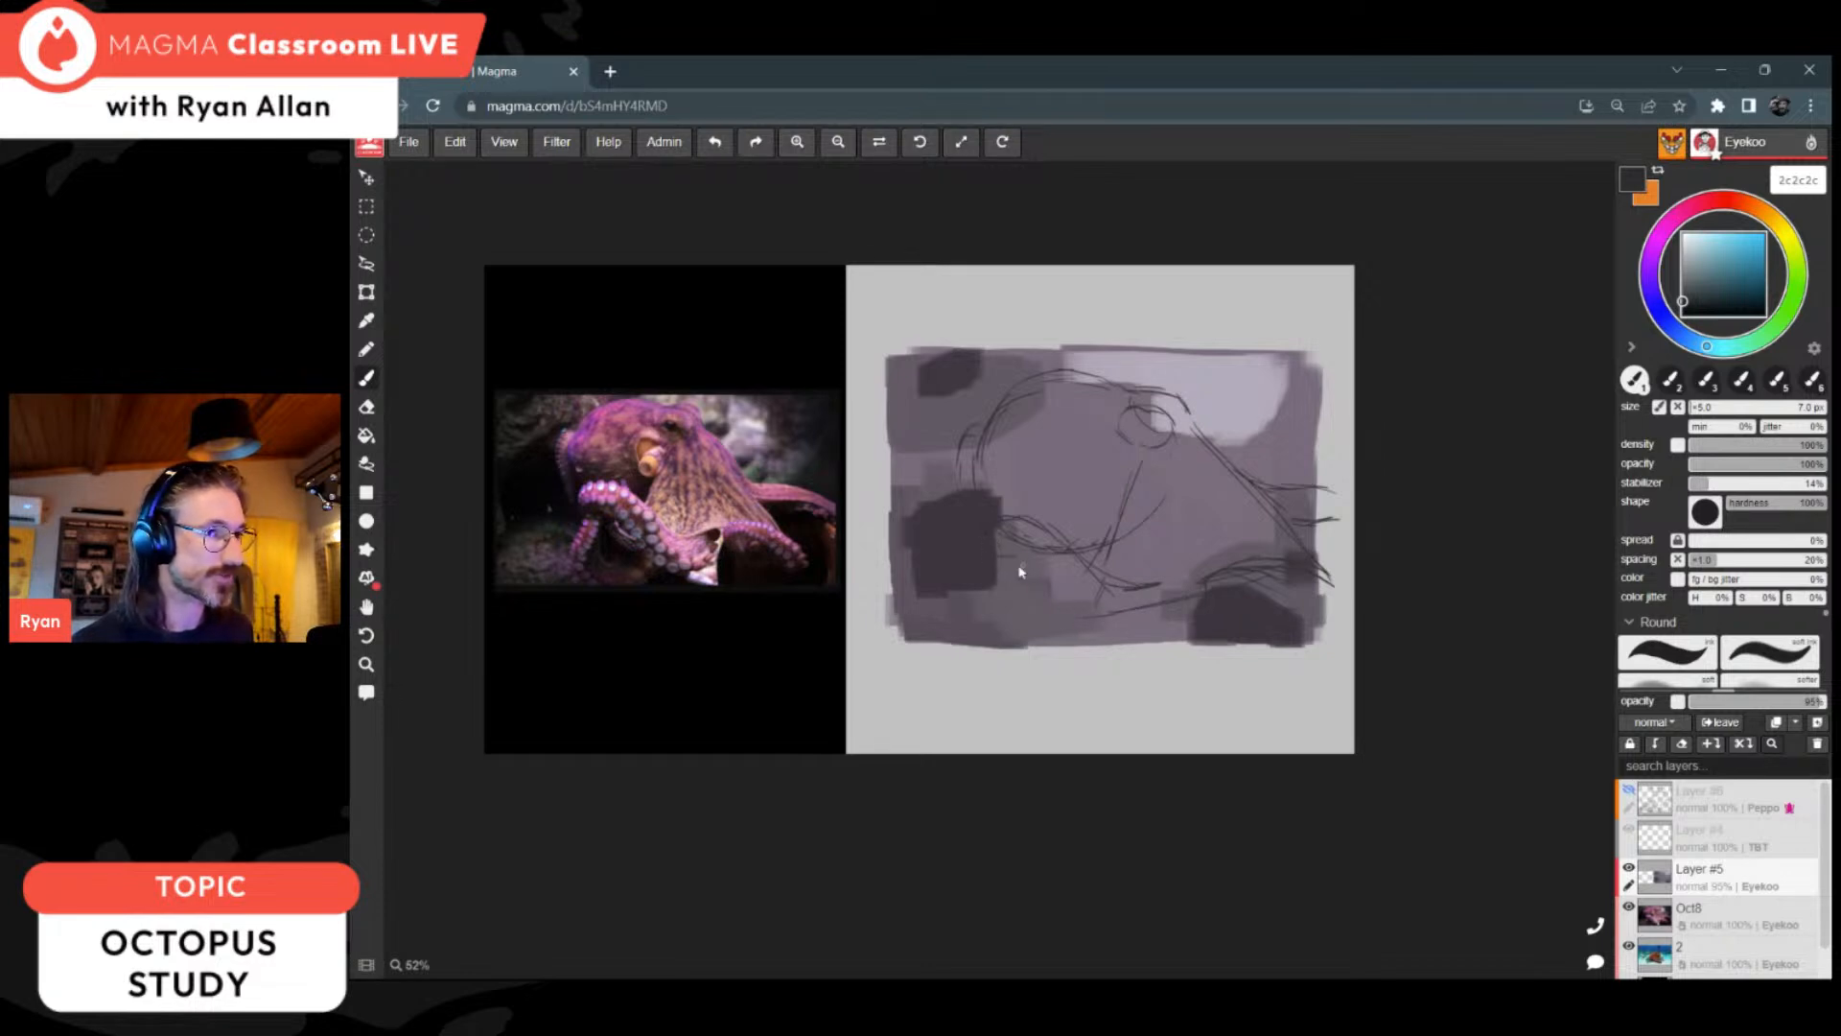
Step: Sketch the curled arms along the rectangle's lower edge and the arm reaching from the head to its left edge
mouse_move(1076, 625)
mouse_down()
mouse_move(1165, 662)
mouse_move(1143, 646)
mouse_up()
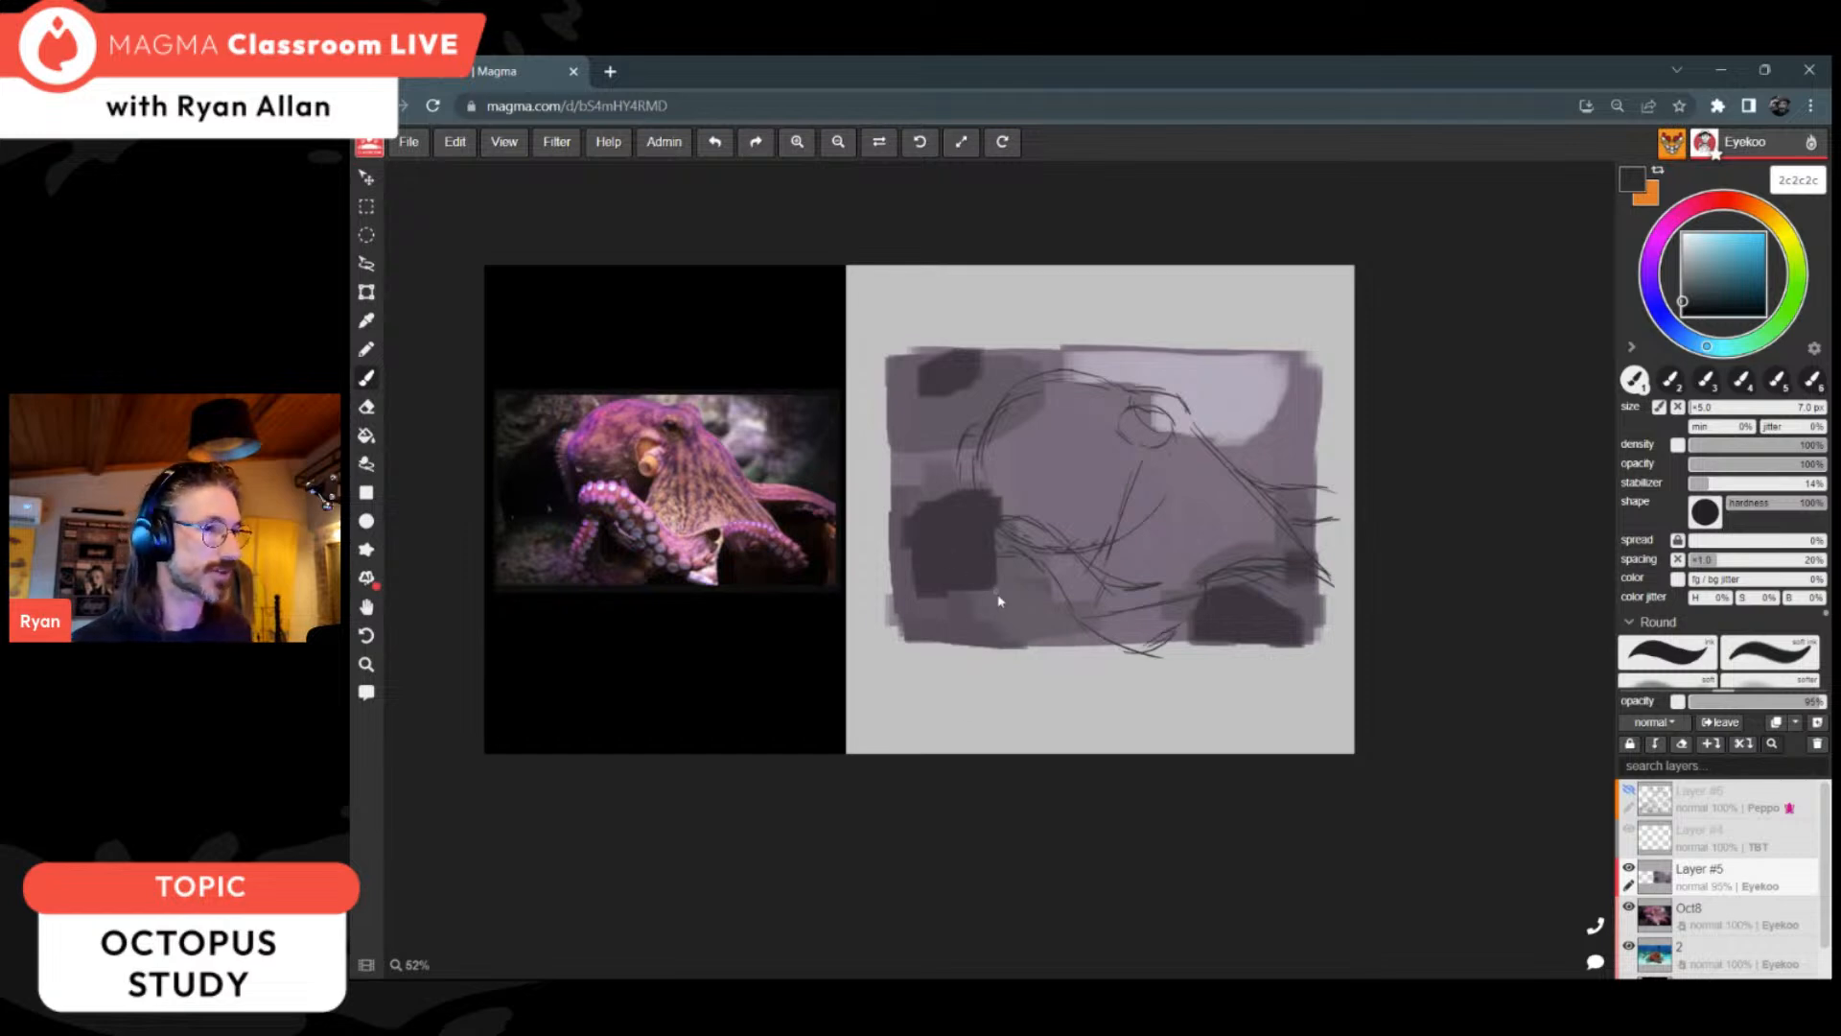
mouse_move(1044, 573)
mouse_down()
mouse_move(1022, 621)
mouse_move(1004, 578)
mouse_move(1010, 626)
mouse_up()
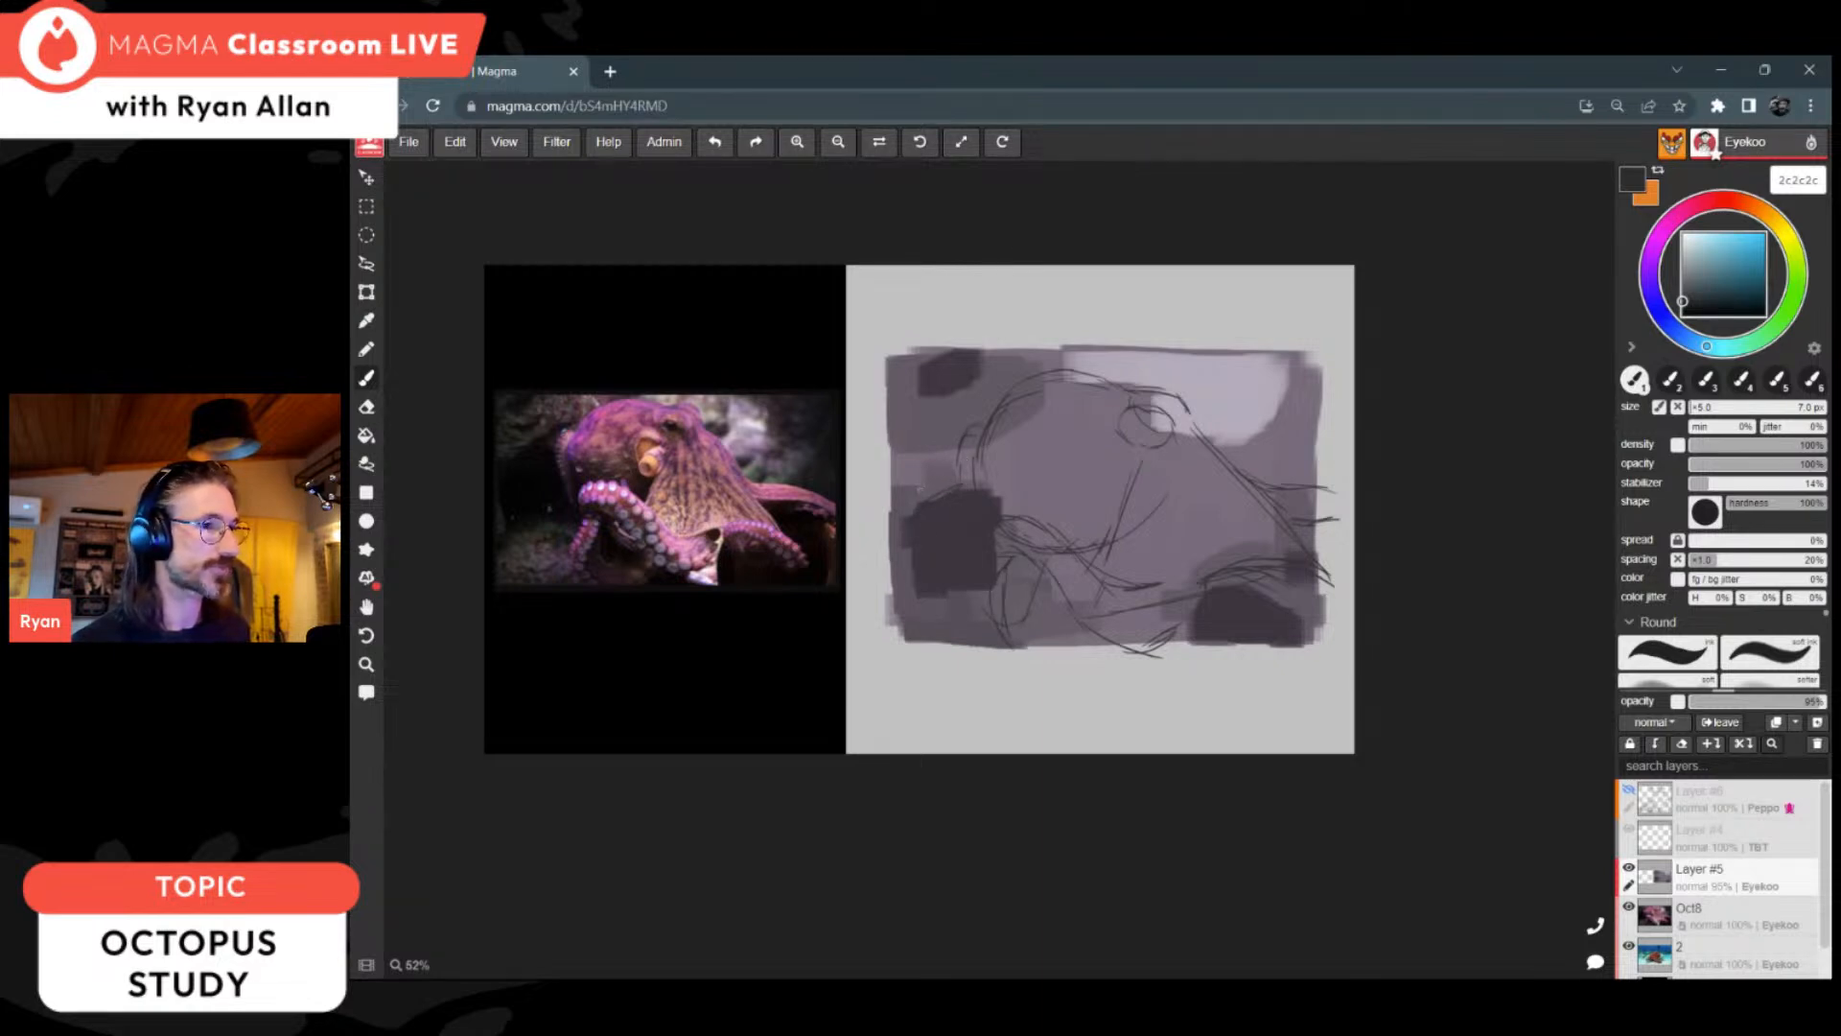
drag(975, 428, 881, 485)
mouse_move(946, 454)
mouse_down()
mouse_move(888, 482)
mouse_move(889, 515)
mouse_up()
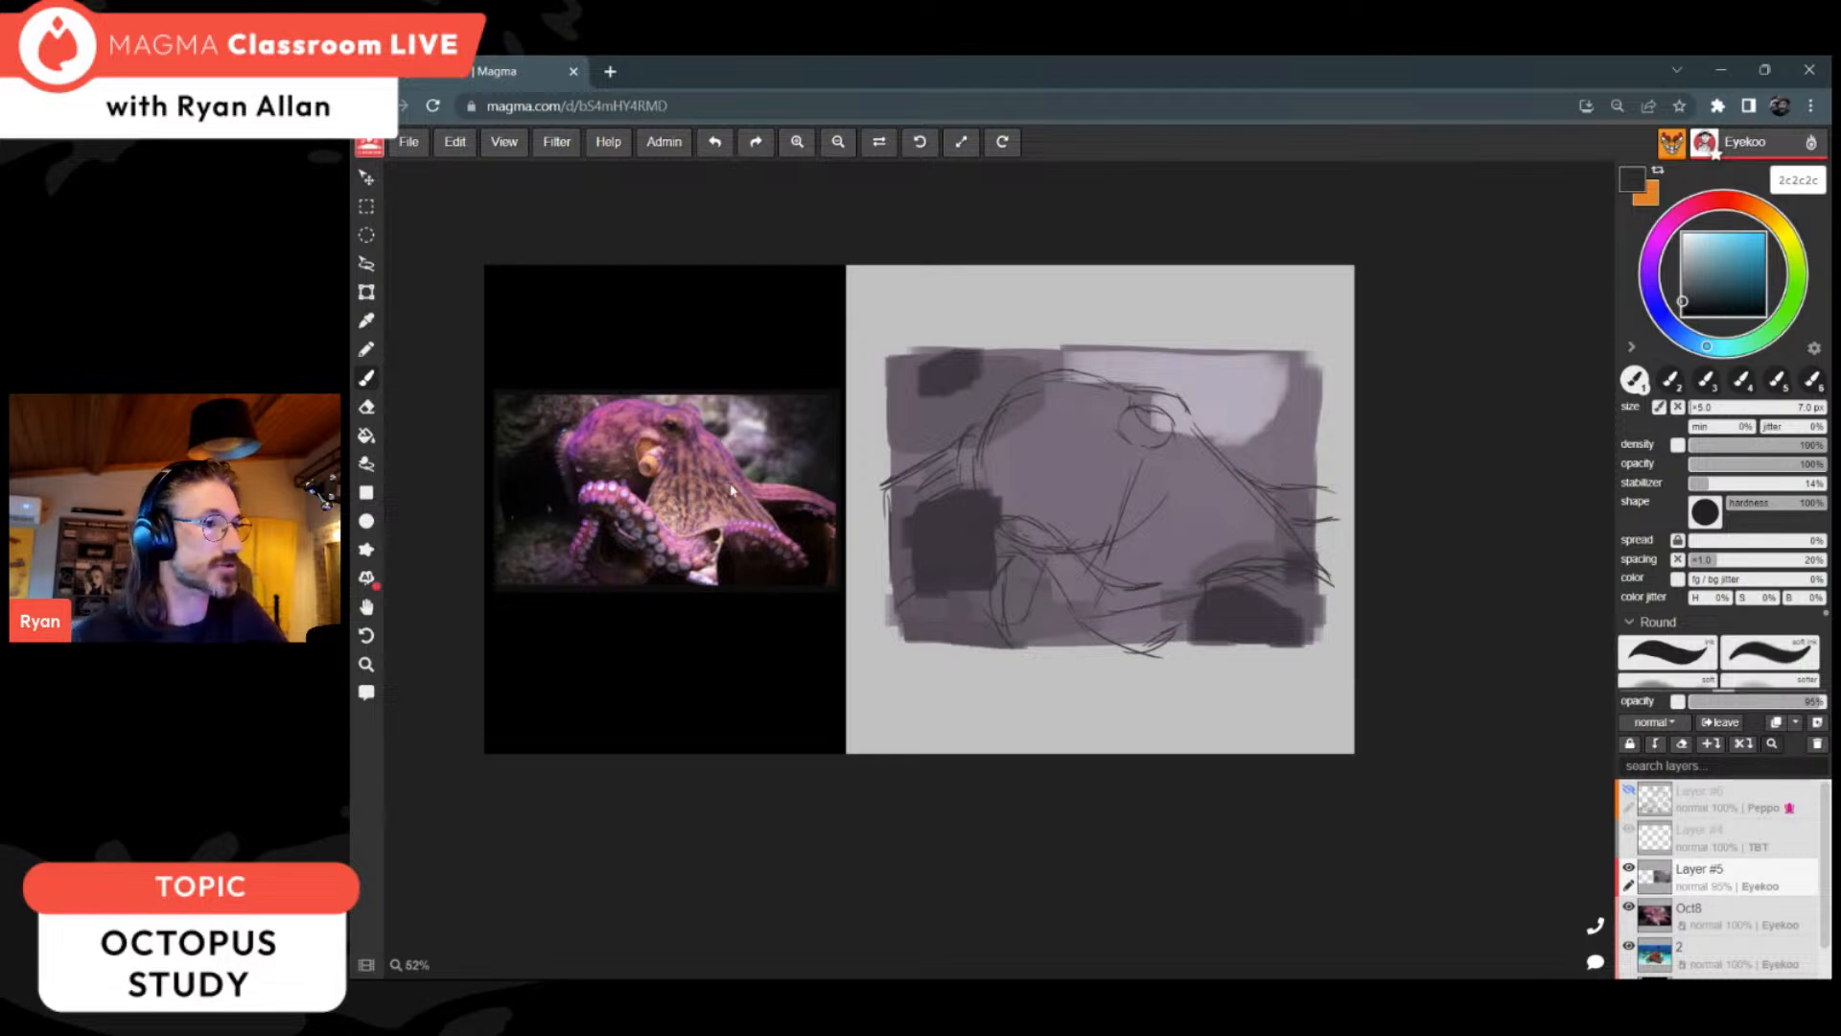
Step: Draw the siphon as a small circle with a curved opening below the eye, and add fold lines down the webbed body
mouse_move(1120, 496)
mouse_down()
mouse_move(1103, 491)
mouse_move(1118, 499)
mouse_up()
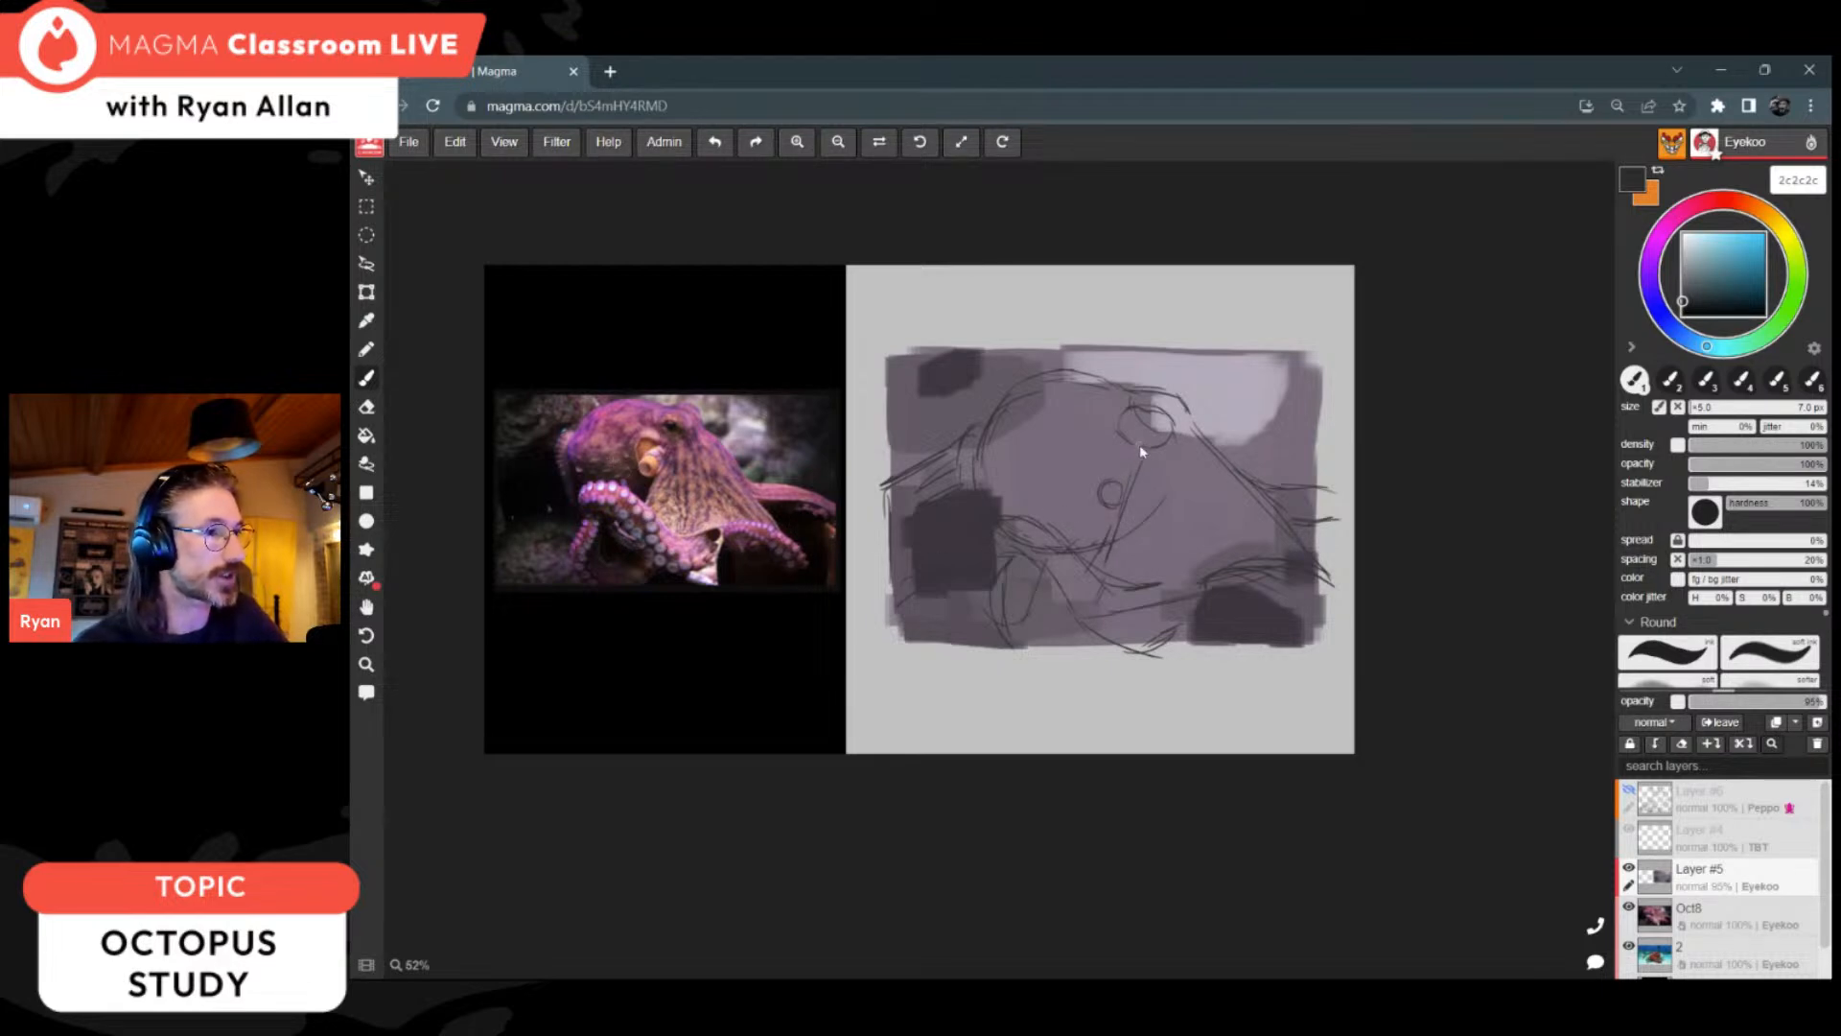
scroll(762, 453, up, 3)
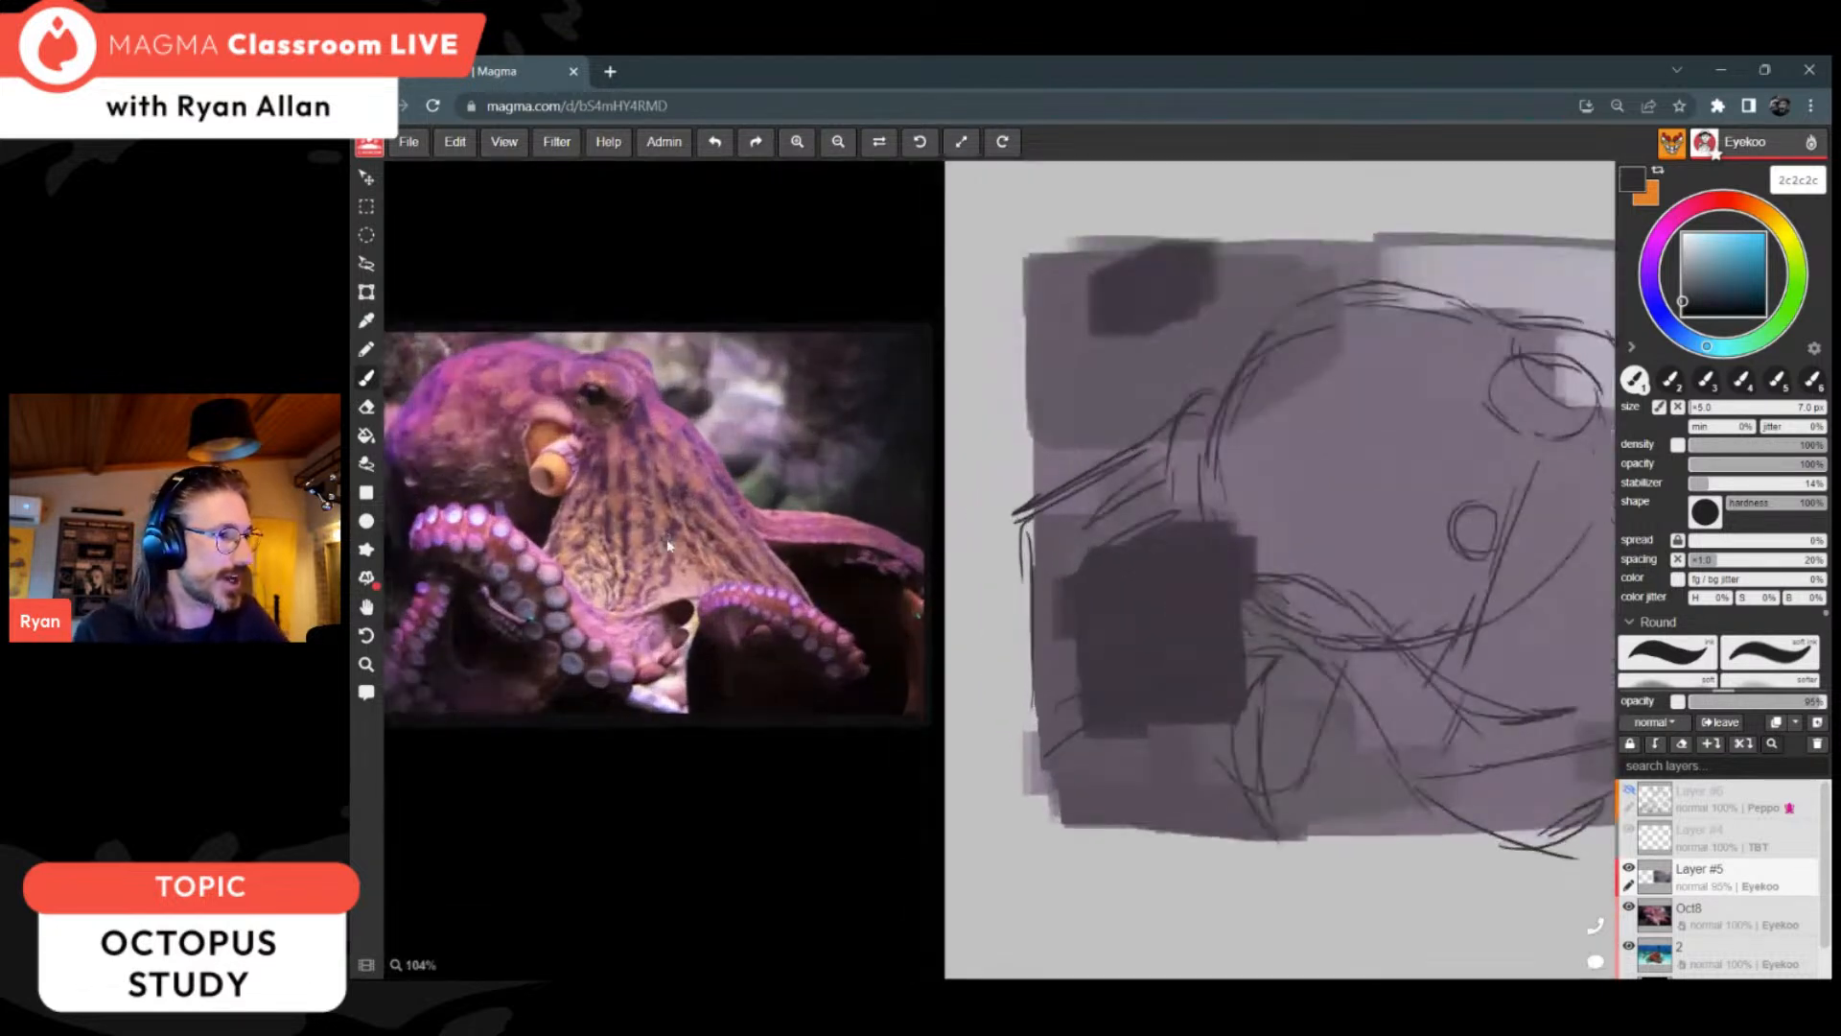
scroll(668, 545, up, 1)
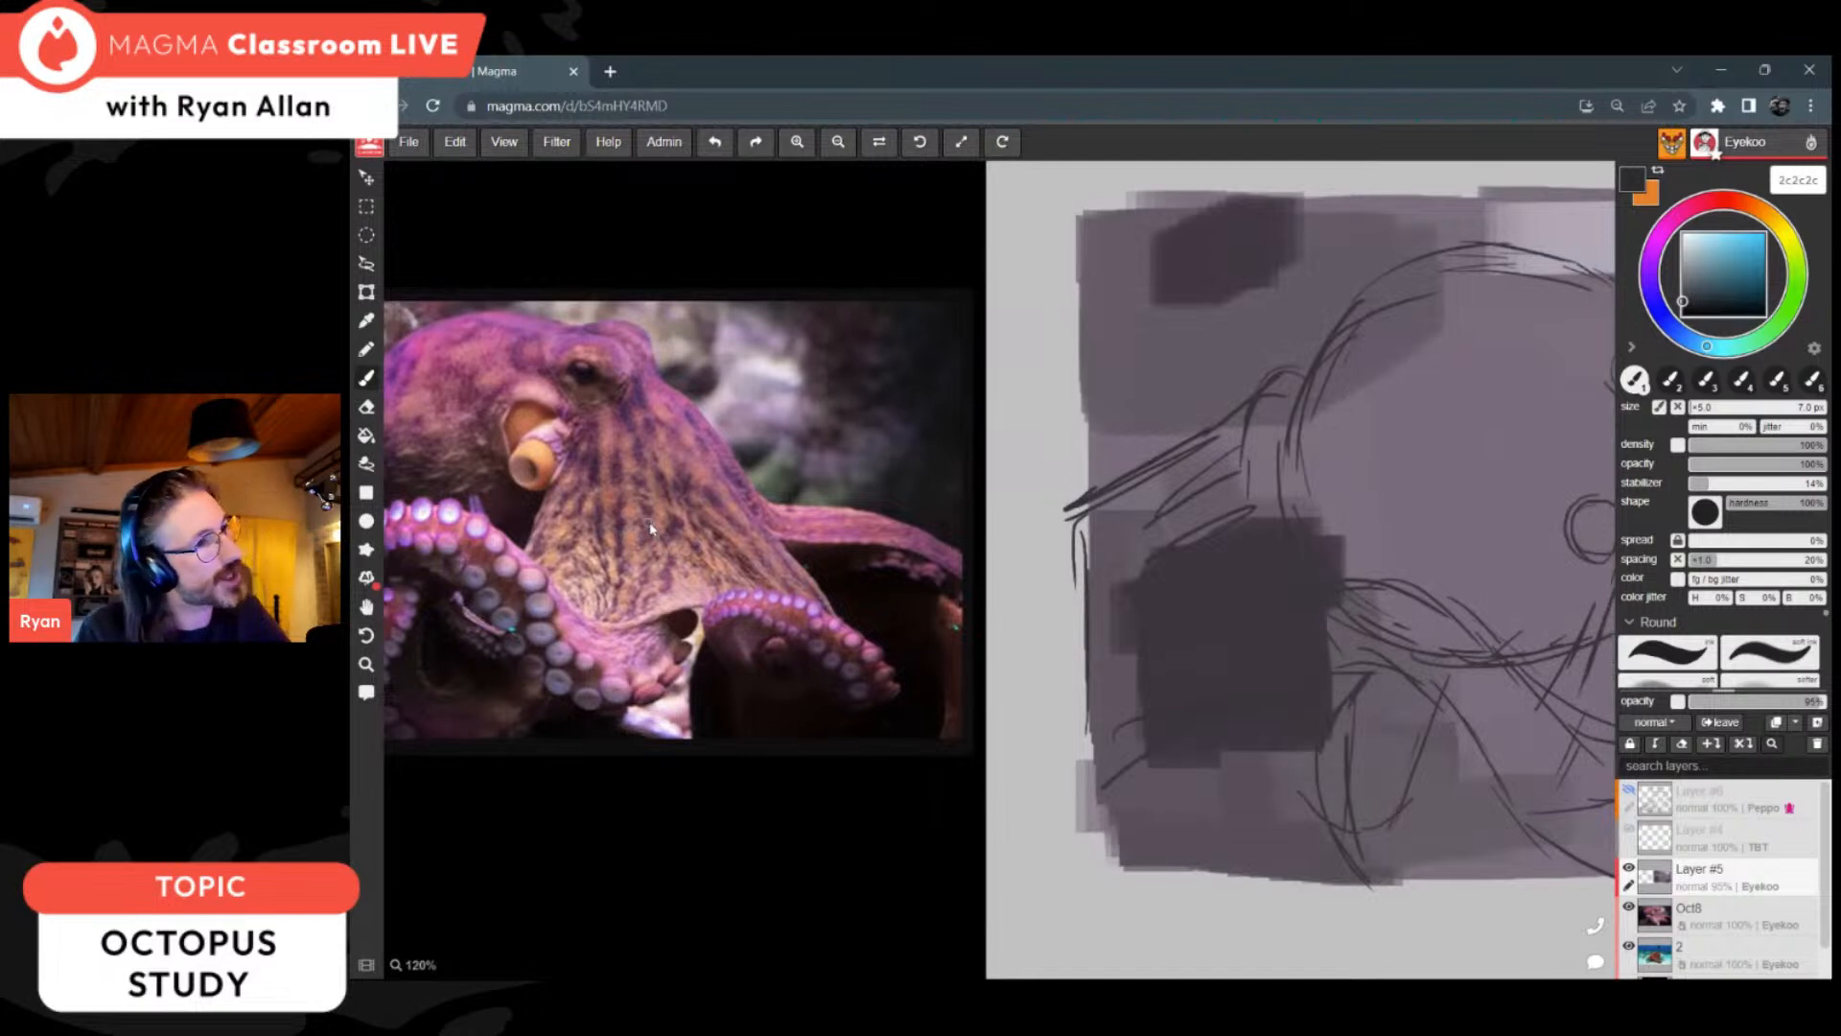
scroll(648, 522, down, 4)
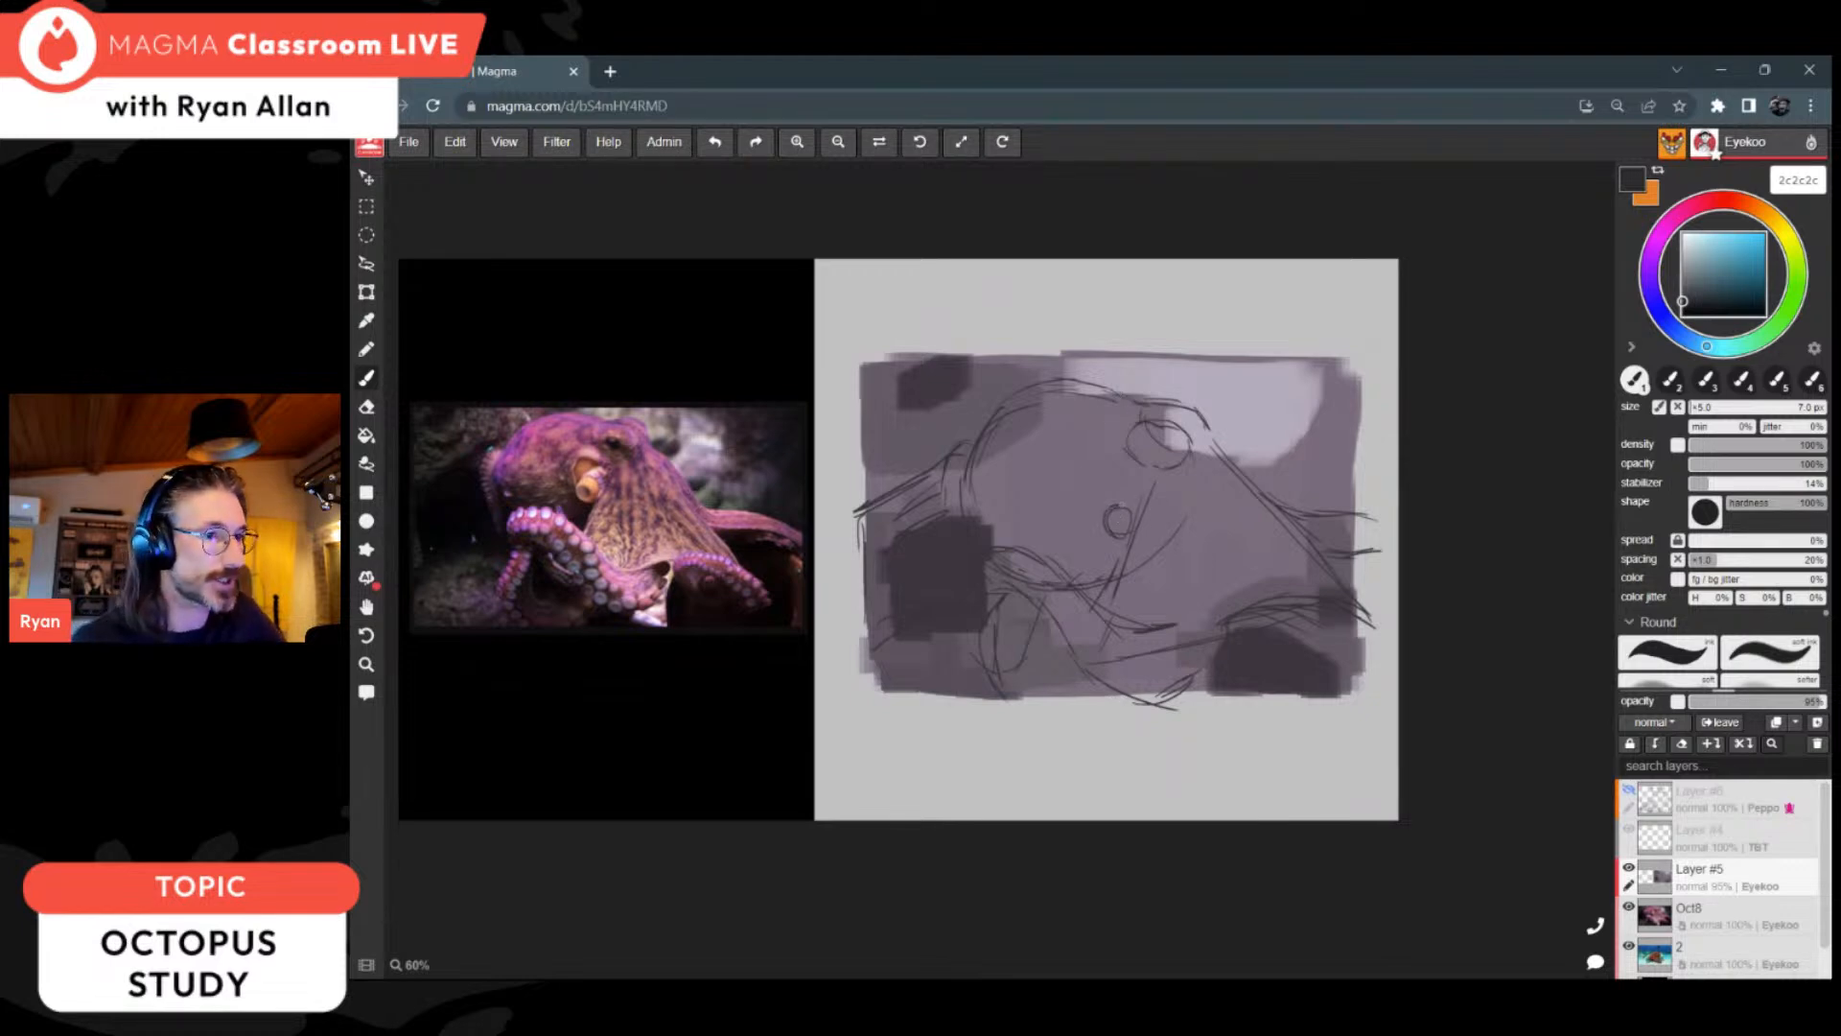
drag(1126, 495, 1108, 505)
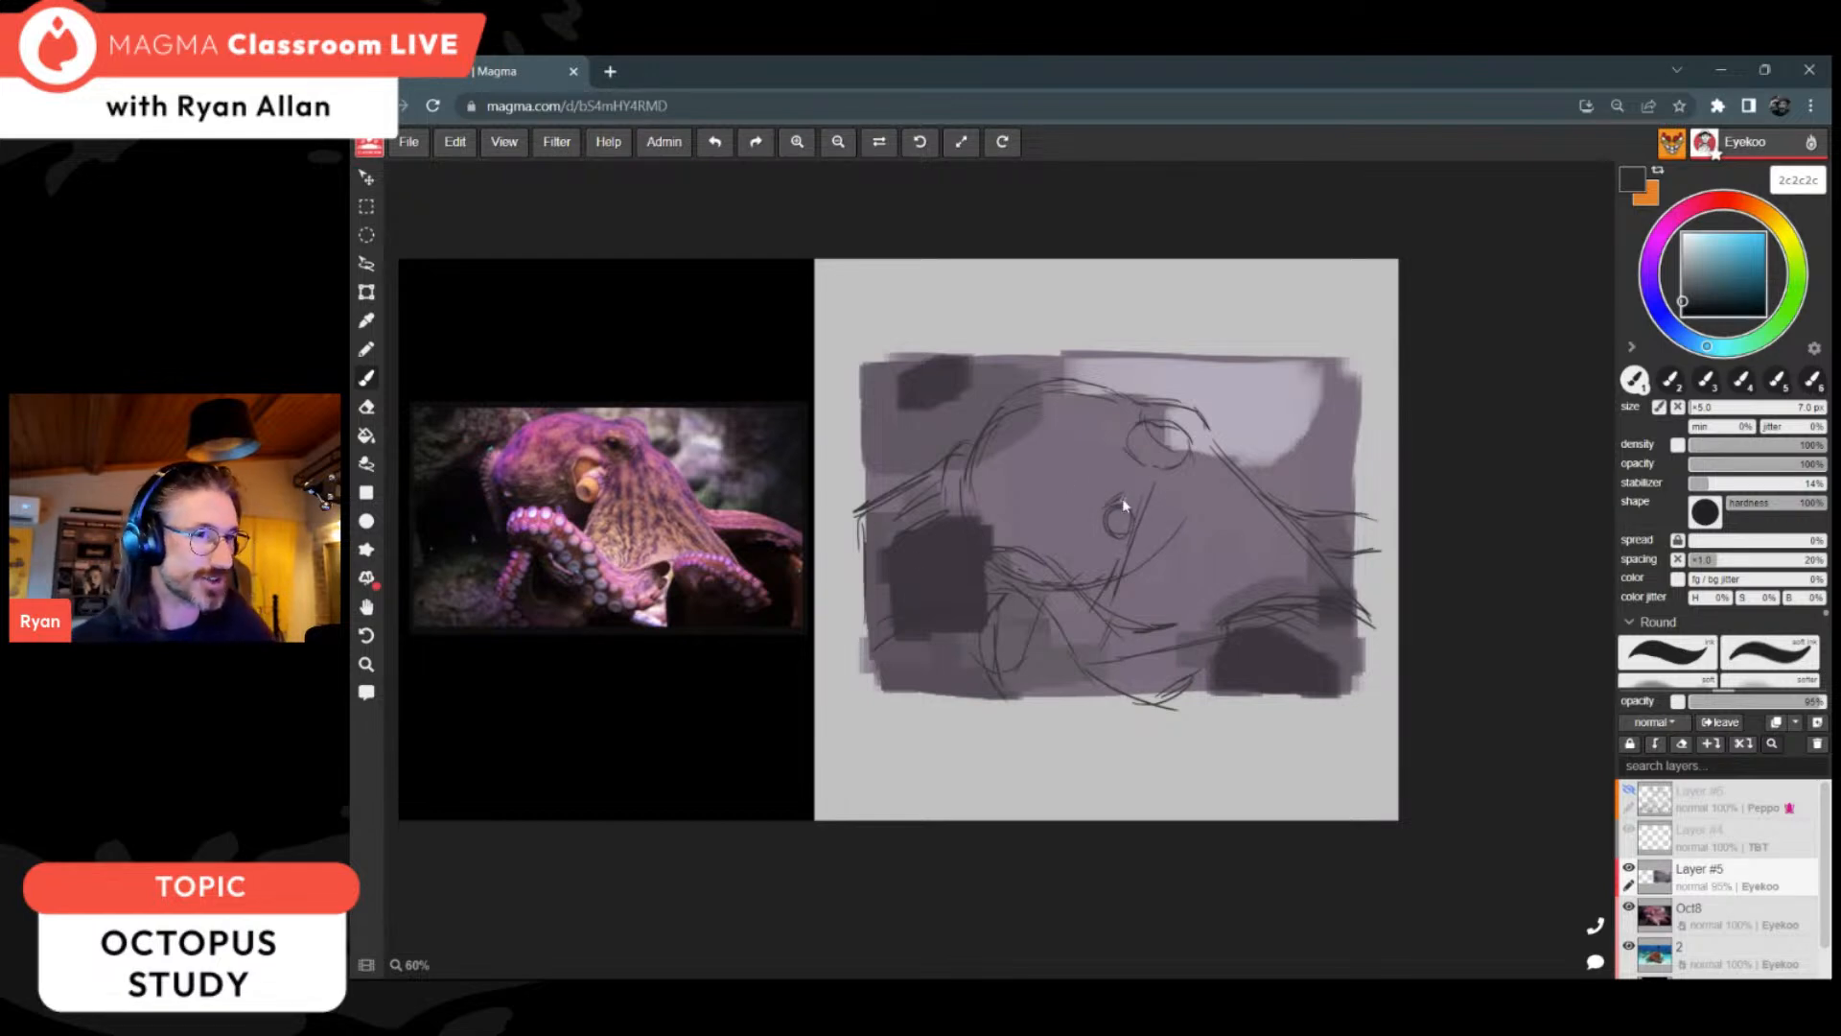
drag(1125, 493, 1141, 481)
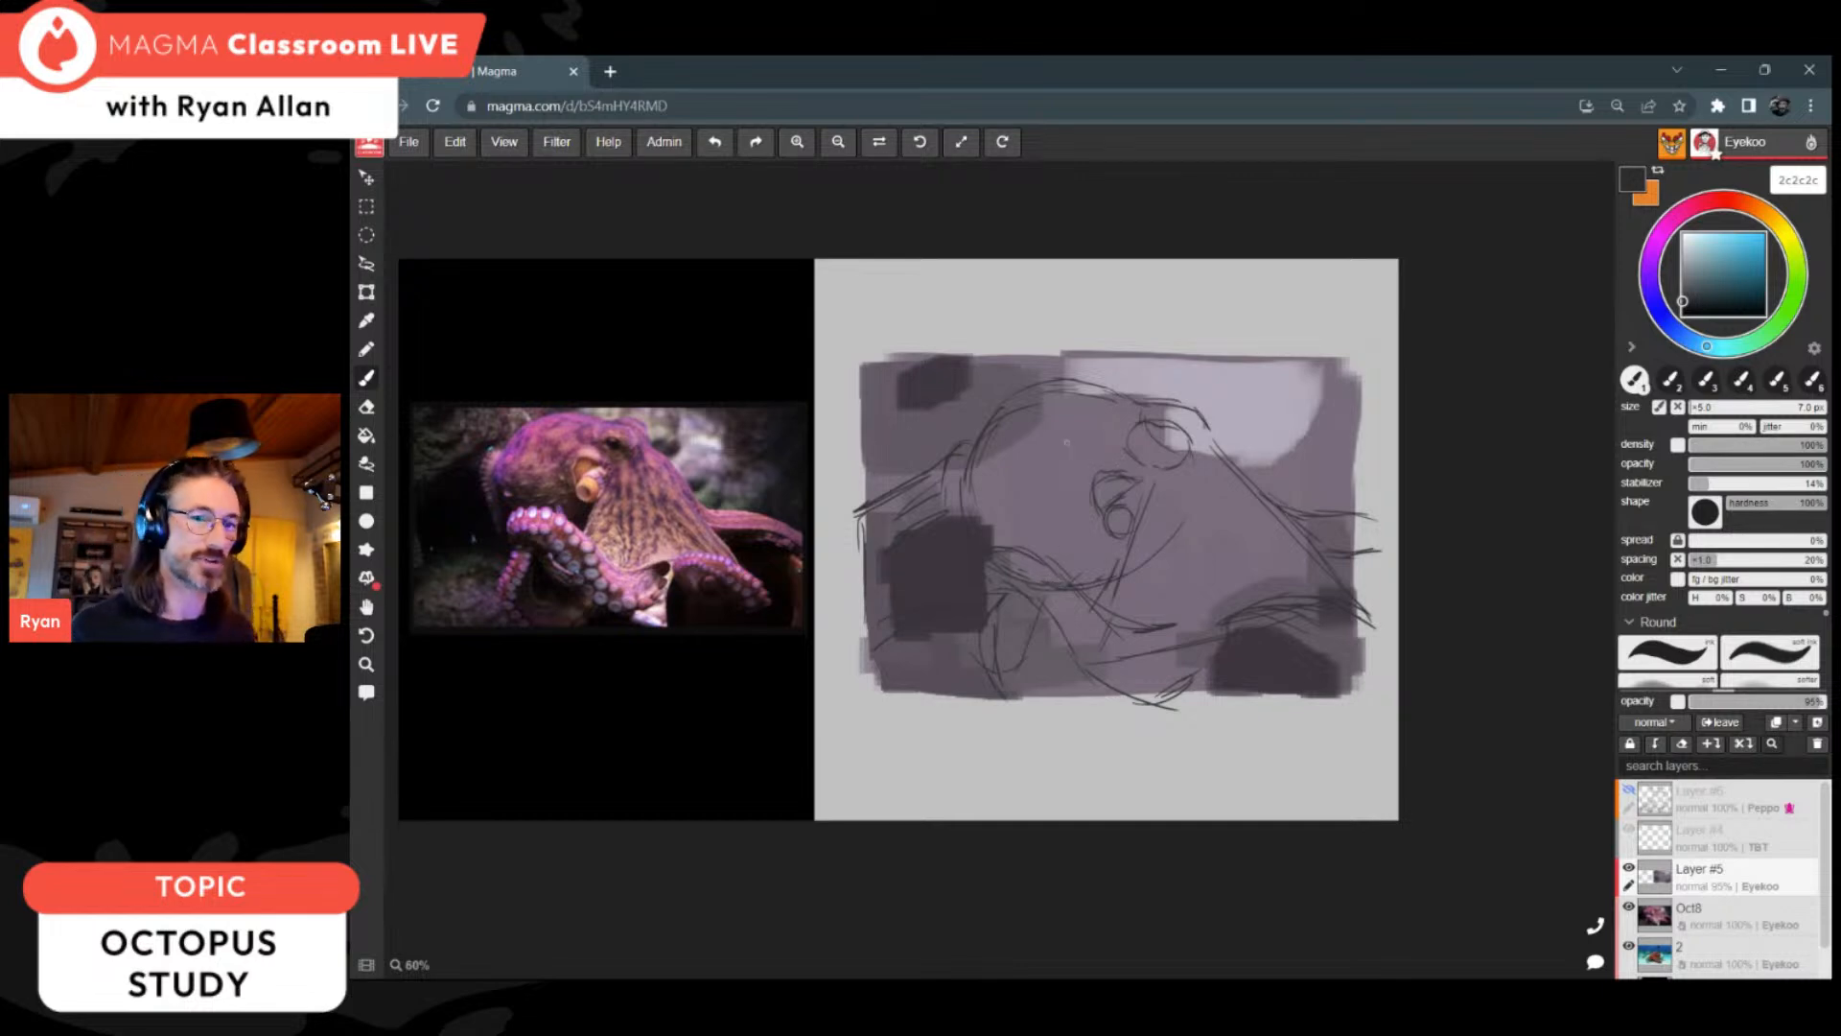
mouse_move(1210, 499)
mouse_down()
mouse_move(1231, 546)
mouse_move(1175, 575)
mouse_move(1176, 611)
mouse_up()
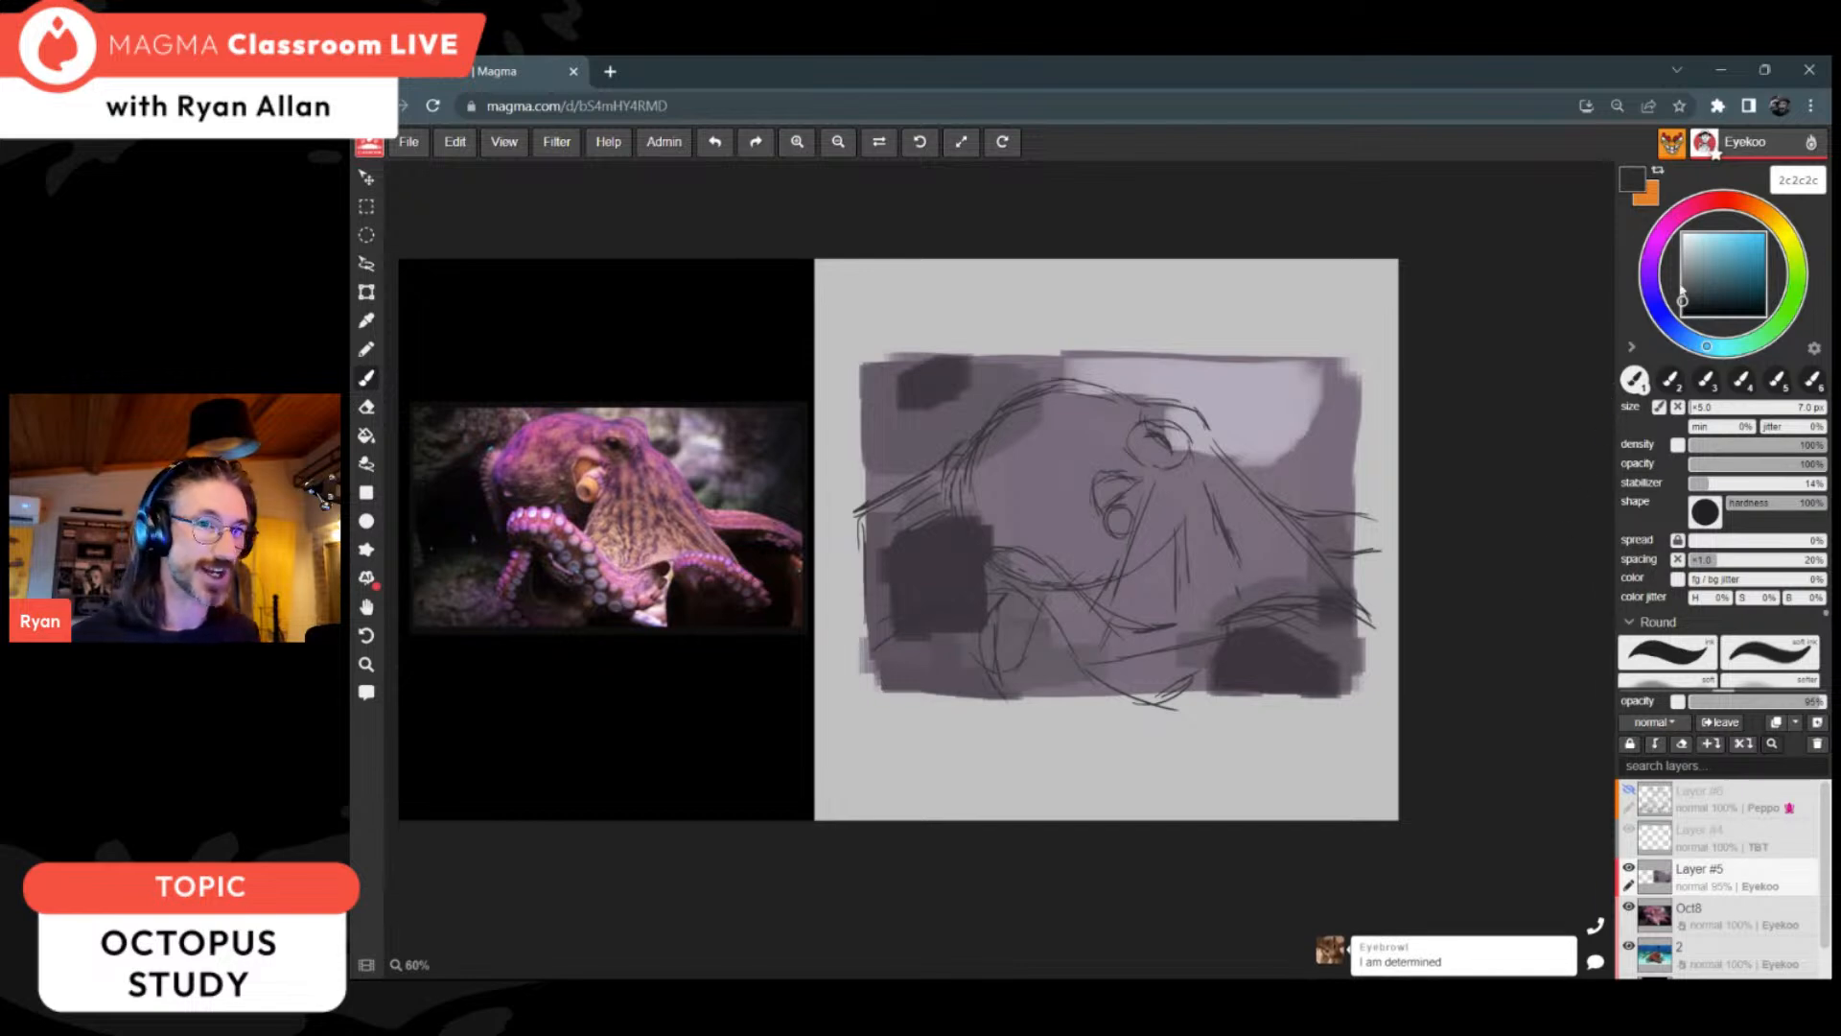
click(1764, 212)
click(1720, 257)
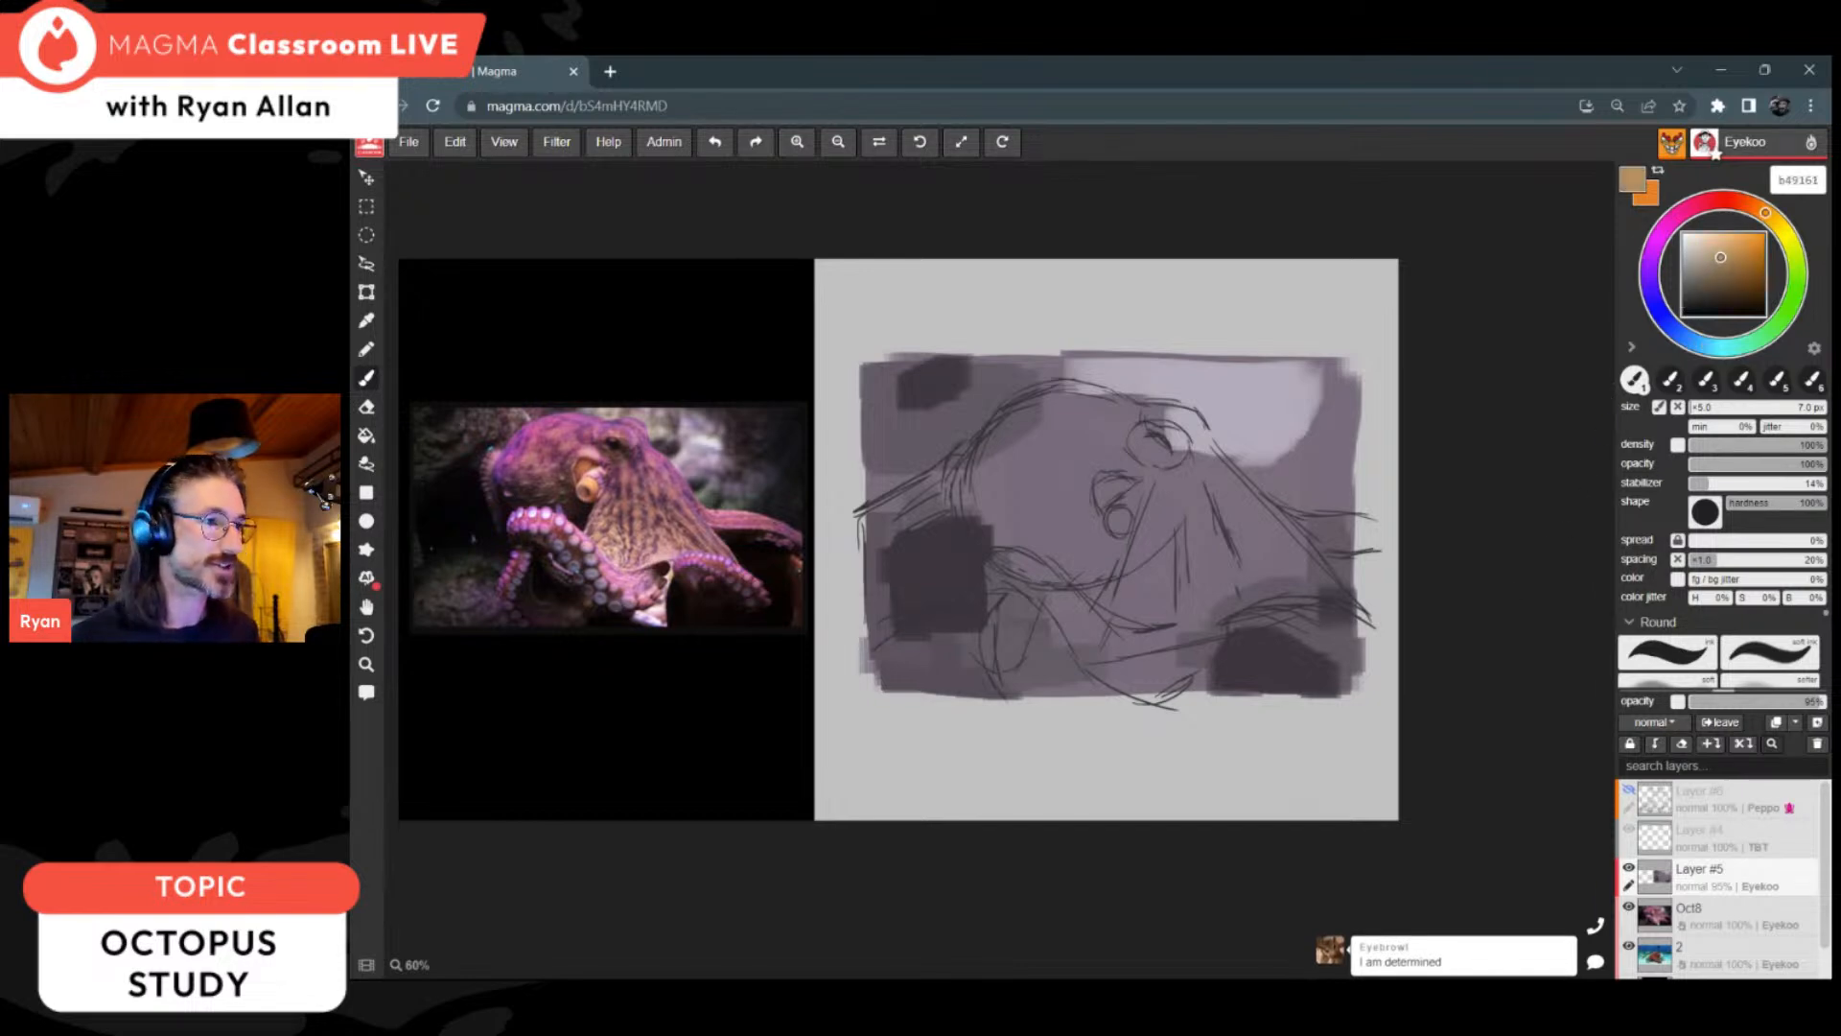
drag(1721, 254, 1722, 255)
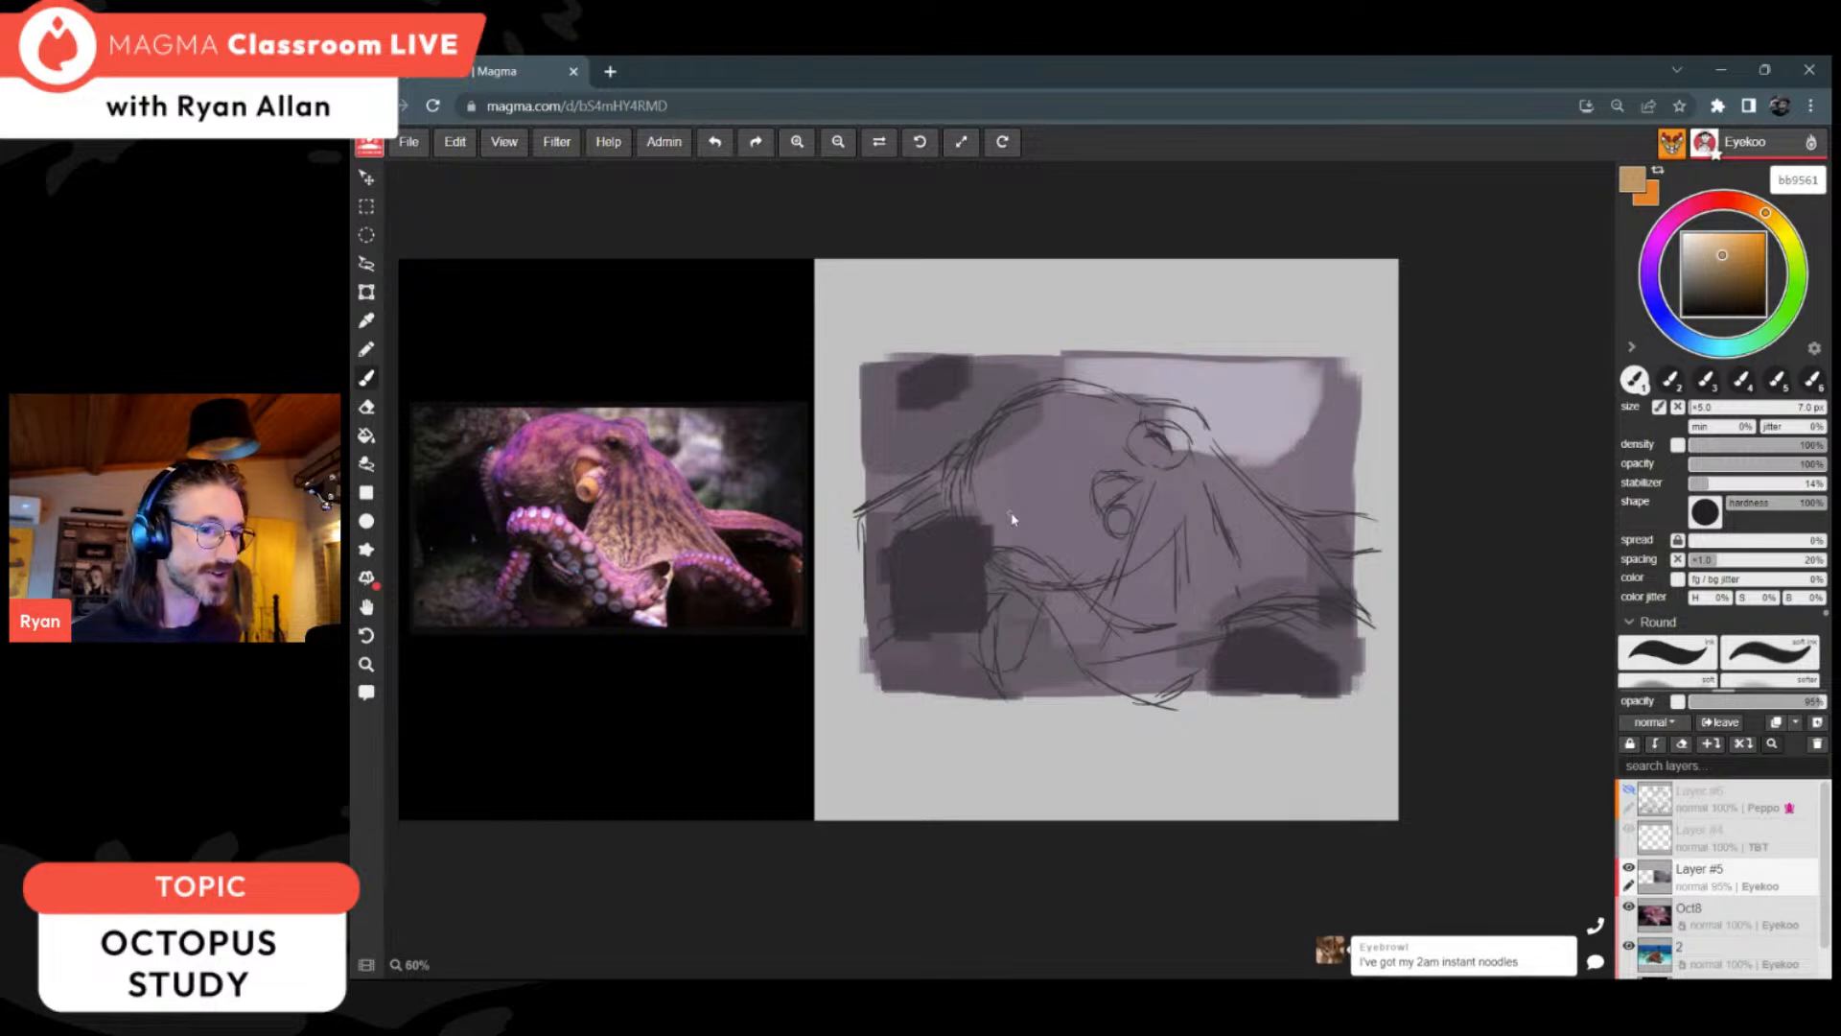
Step: Block in the octopus's head up to the eye with the third brush preset at 40 px, using ochres cc9a51 and b18e5a
key(3)
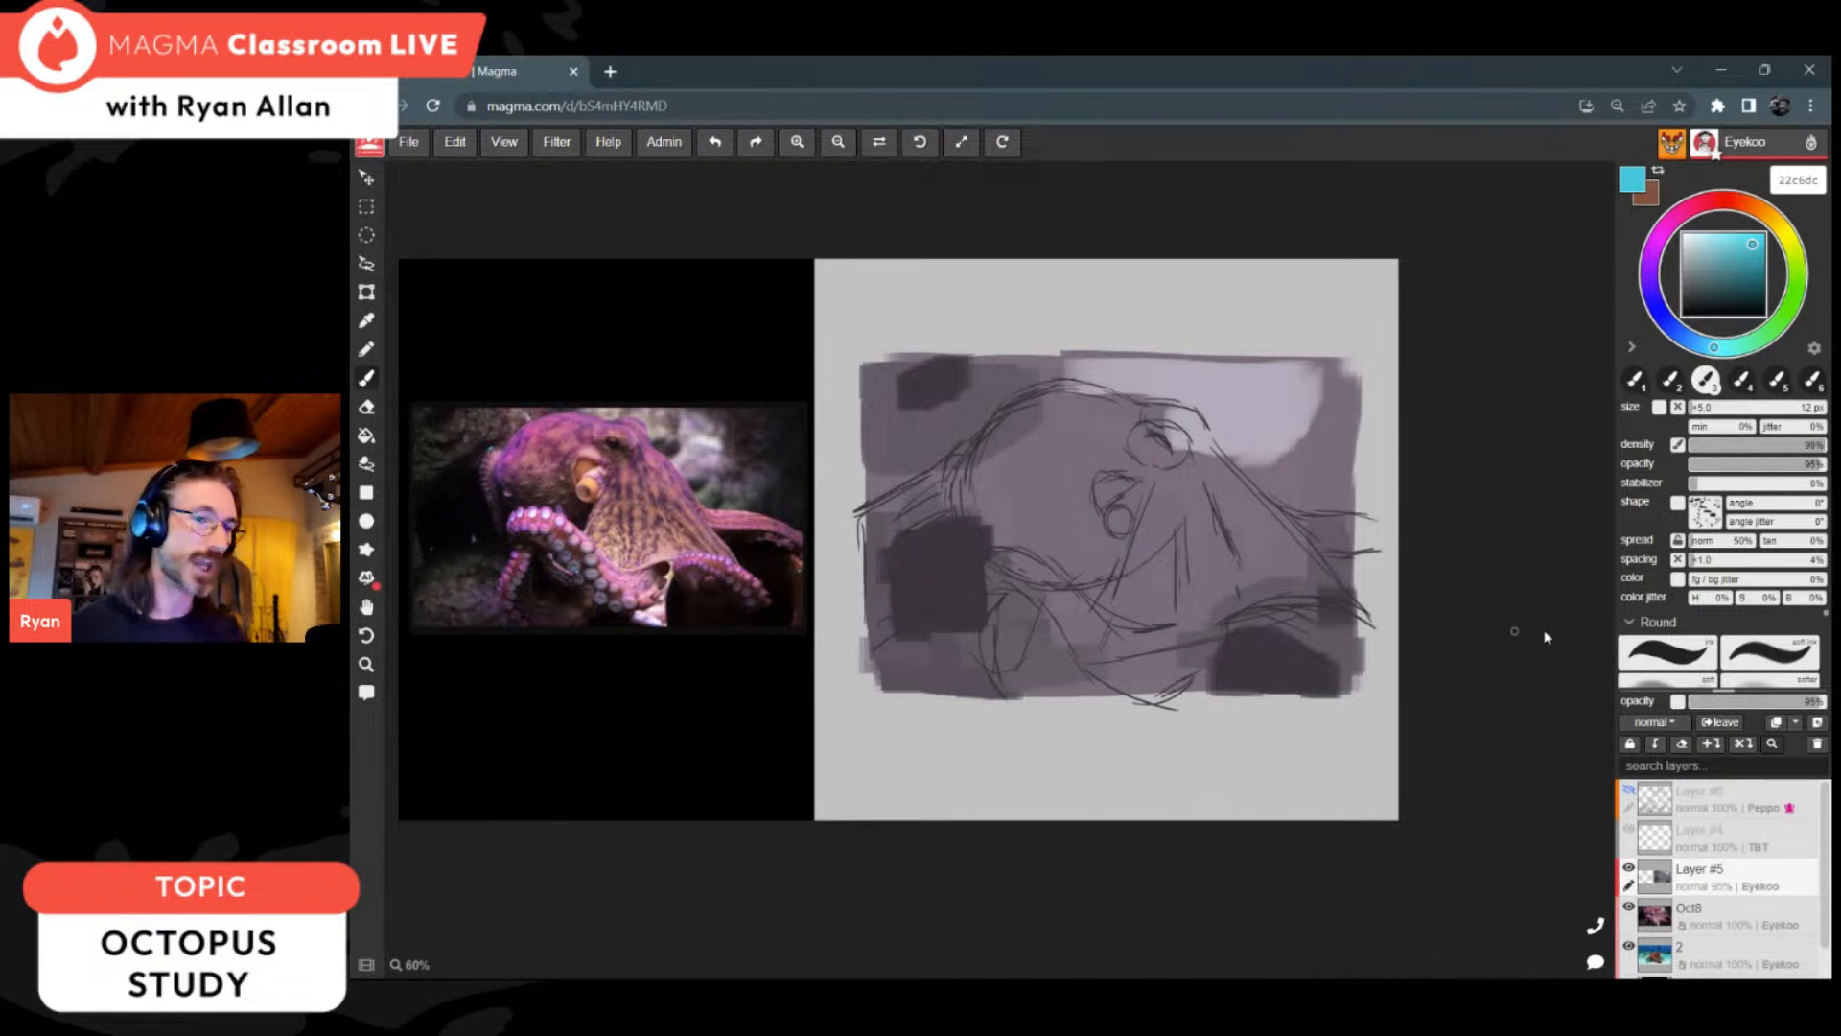
scroll(1719, 649, down, 5)
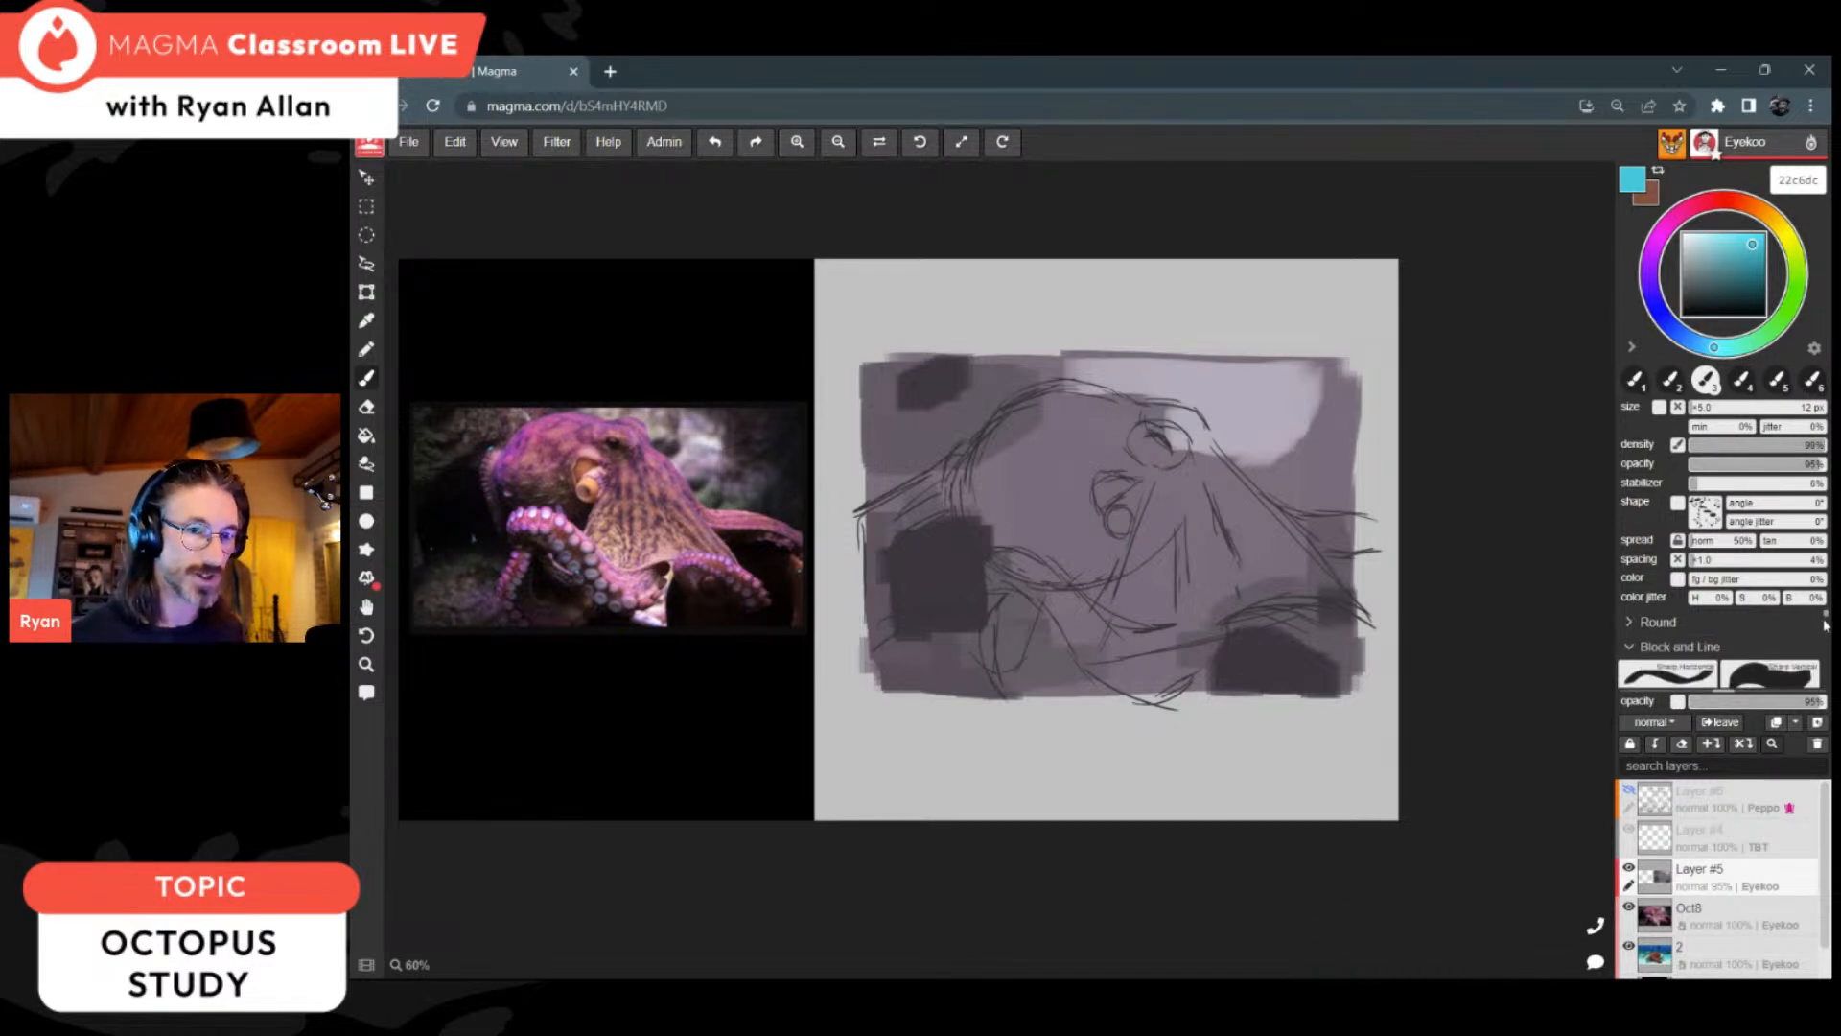
scroll(1719, 649, down, 3)
scroll(1719, 649, up, 8)
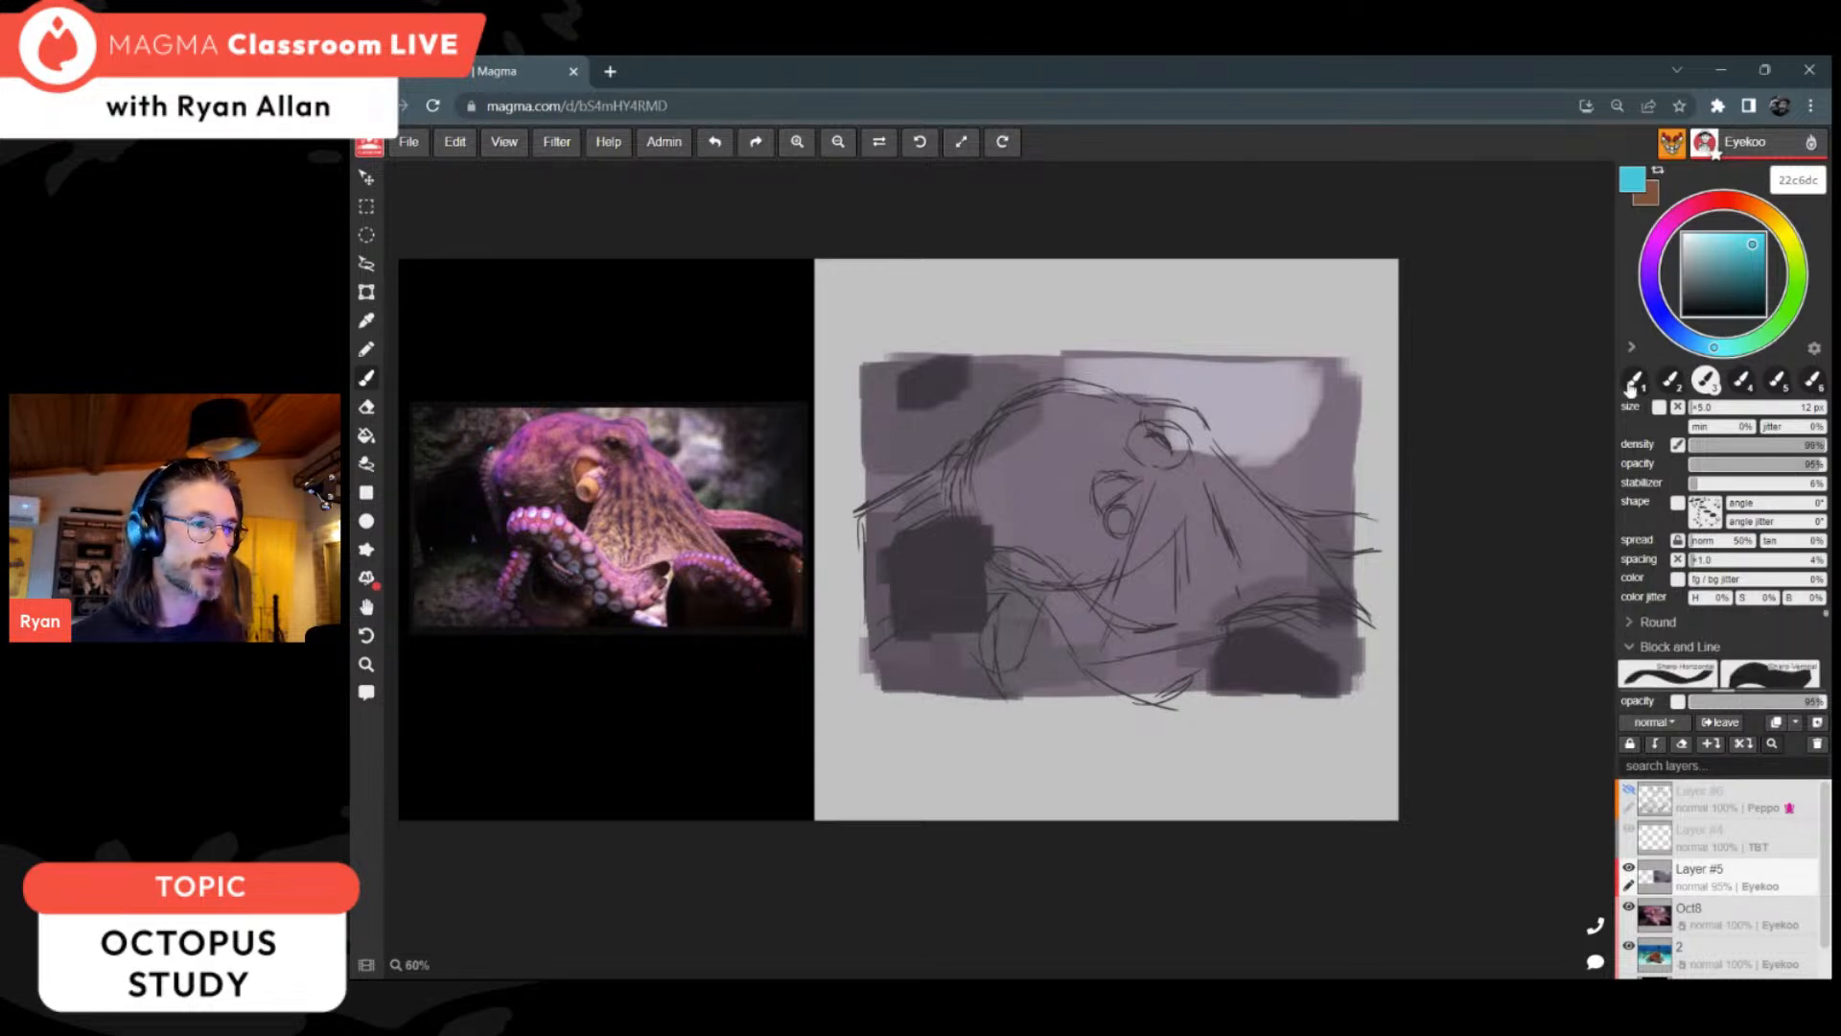
click(1764, 214)
click(1733, 251)
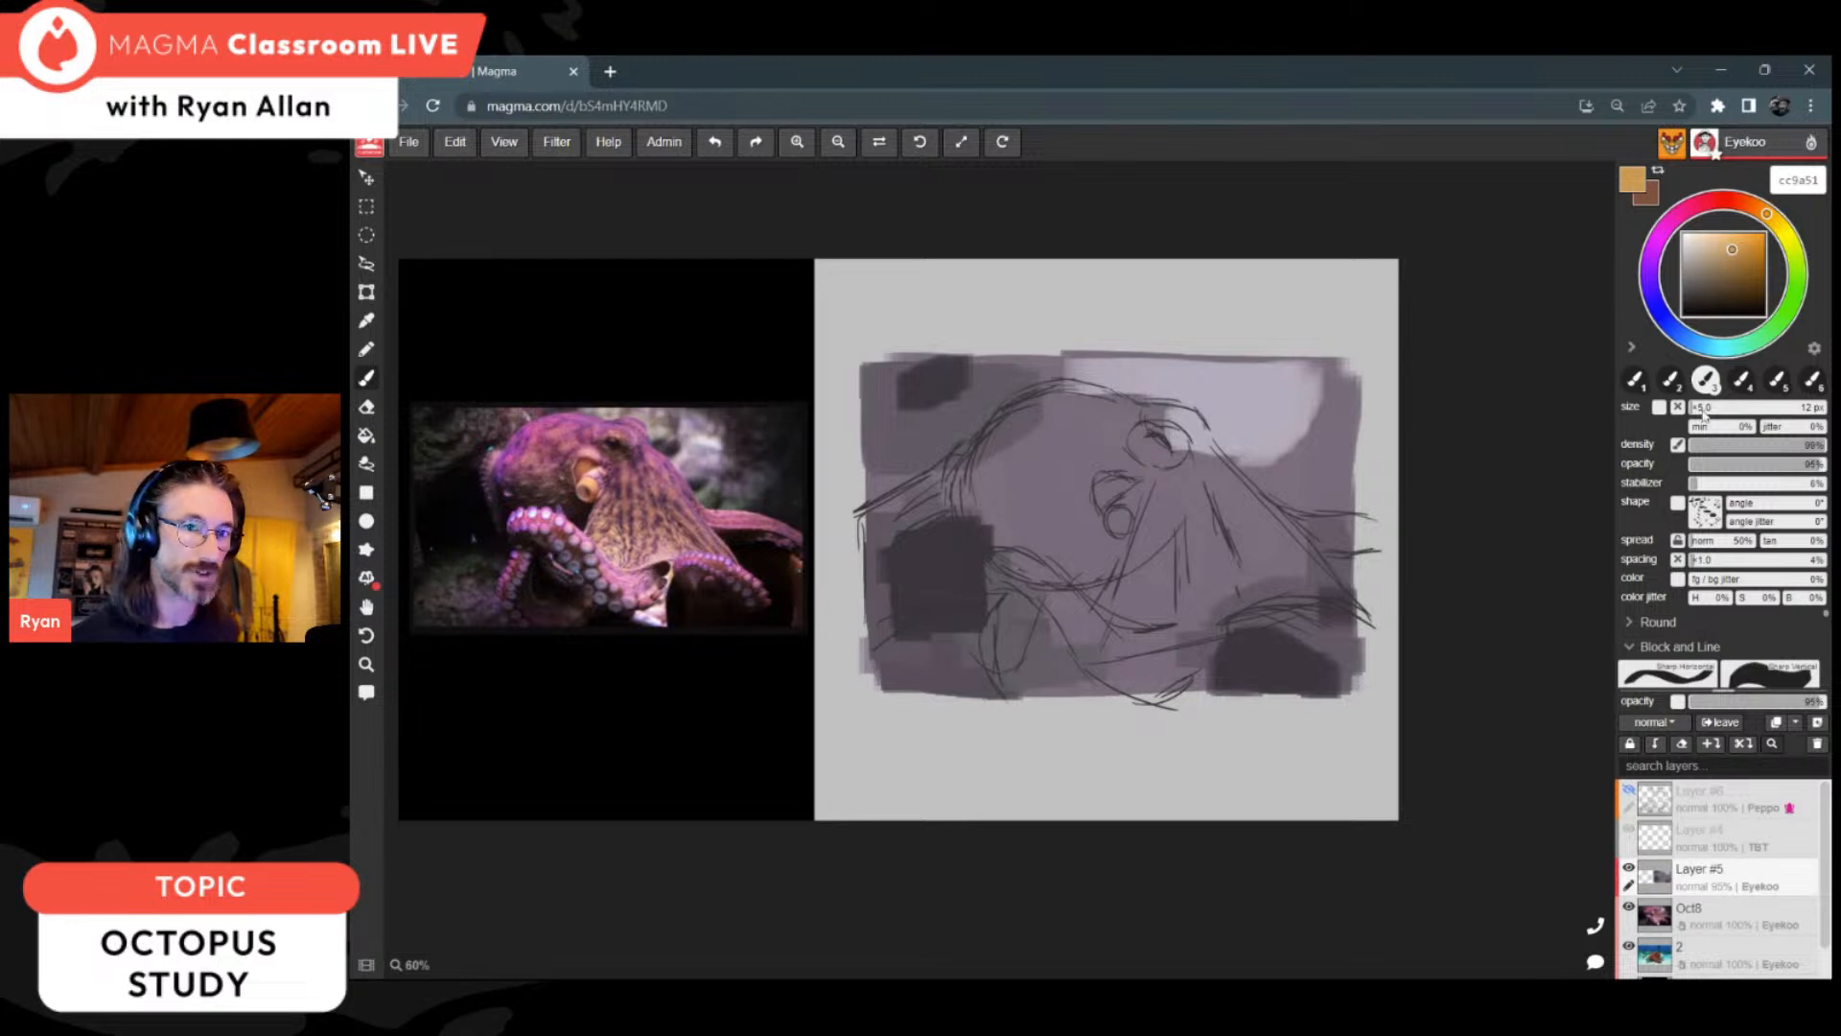
mouse_move(1019, 453)
mouse_down()
mouse_move(992, 494)
mouse_move(1026, 437)
mouse_move(1016, 489)
mouse_move(973, 474)
mouse_move(993, 484)
mouse_up()
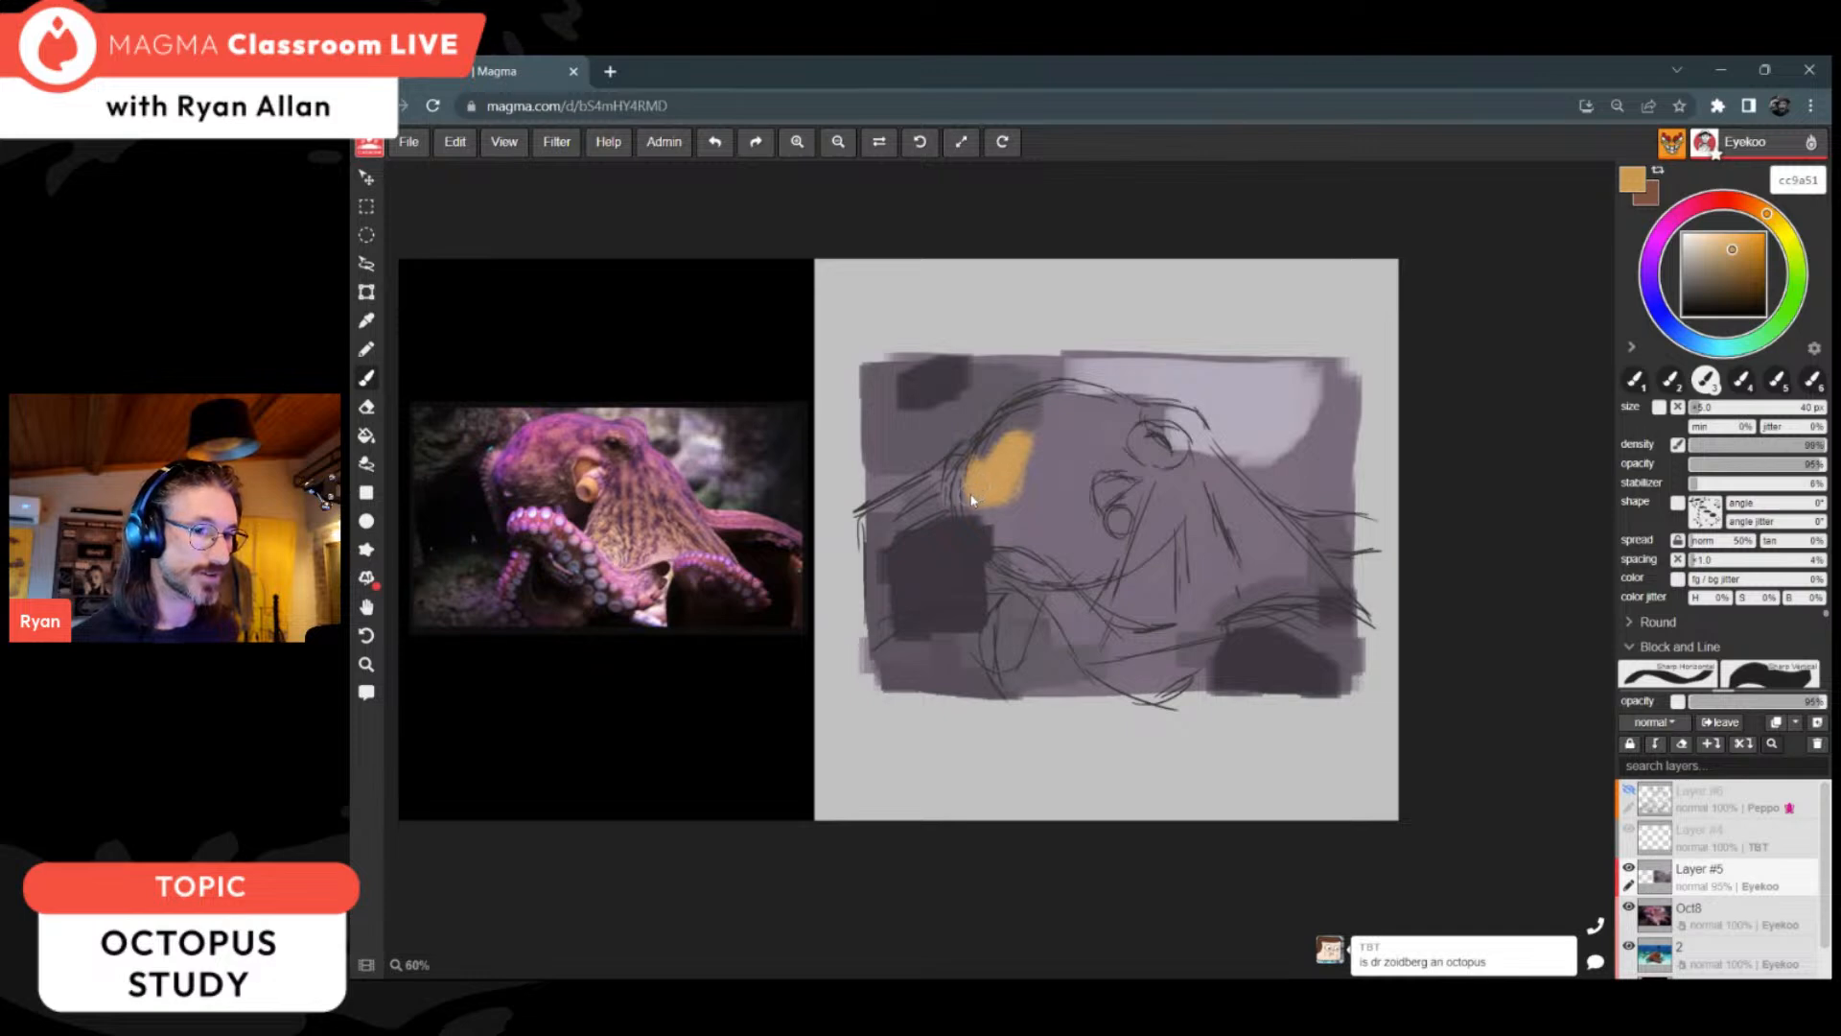
mouse_move(998, 458)
mouse_down()
mouse_move(1019, 426)
mouse_move(1034, 485)
mouse_move(978, 537)
mouse_move(973, 518)
mouse_move(1026, 532)
mouse_move(1007, 535)
mouse_move(1079, 499)
mouse_move(1093, 566)
mouse_move(1074, 552)
mouse_up()
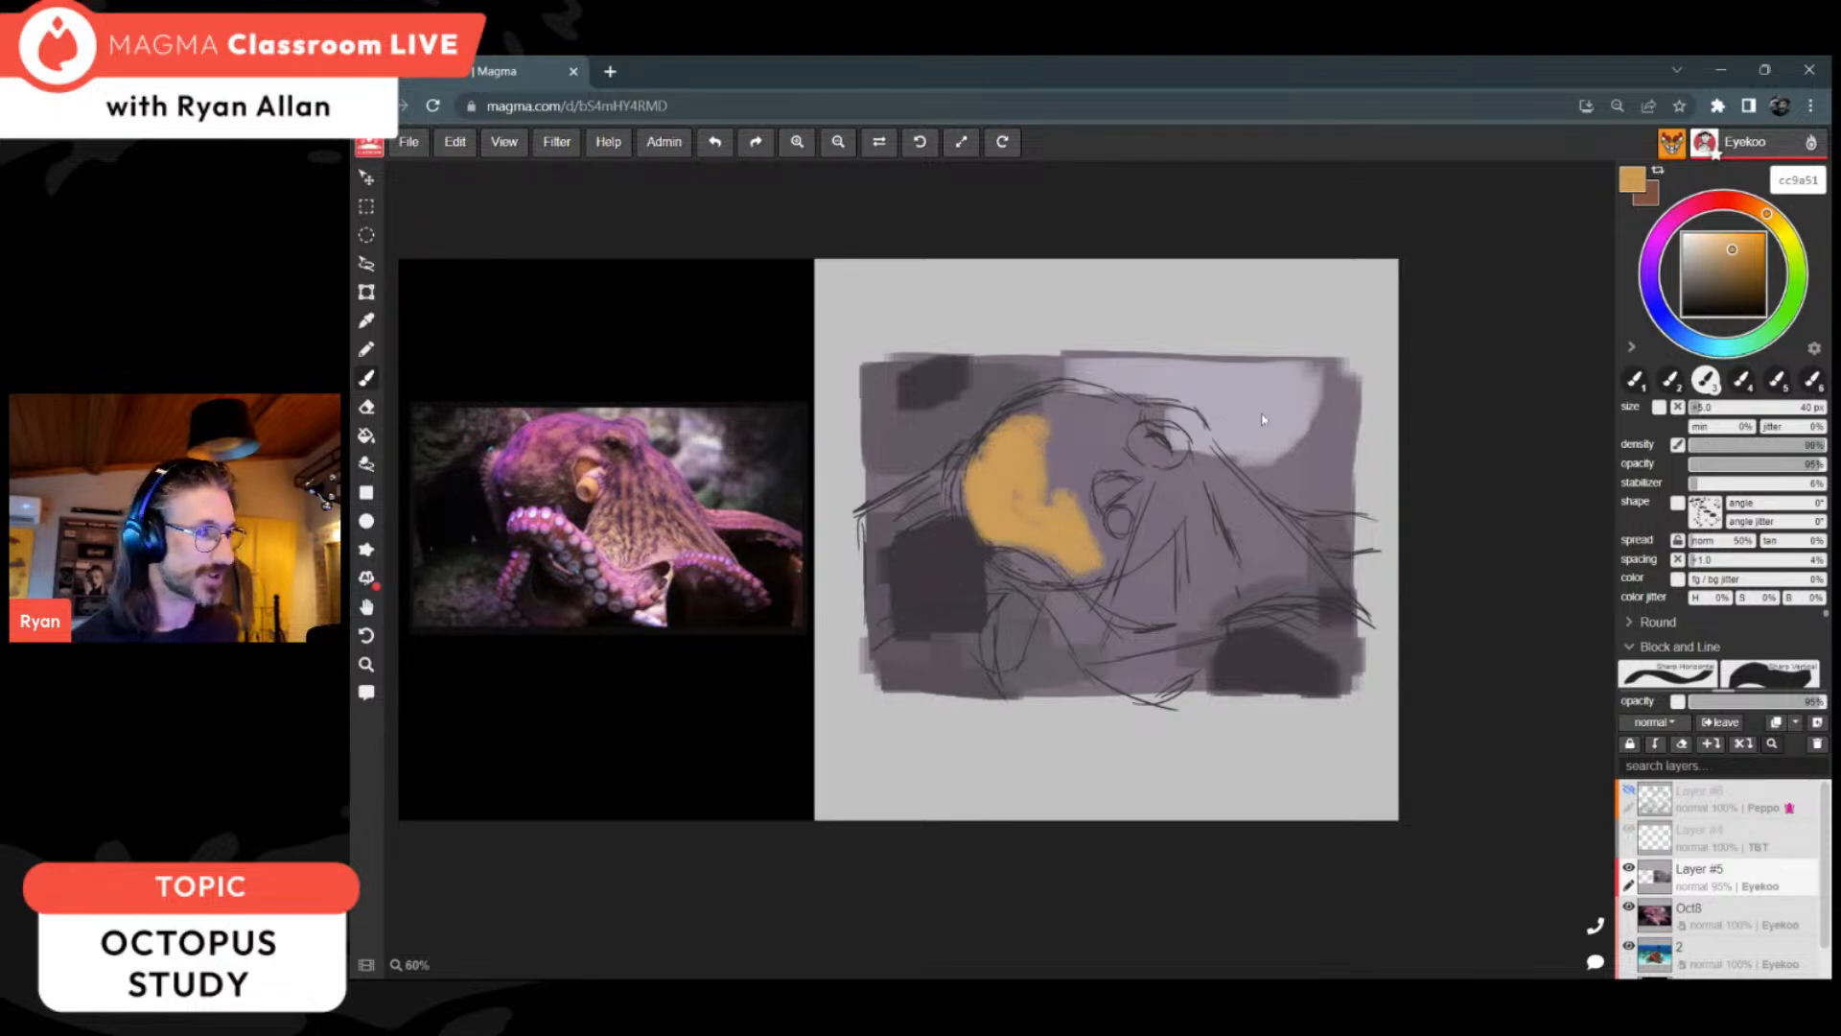
click(1723, 258)
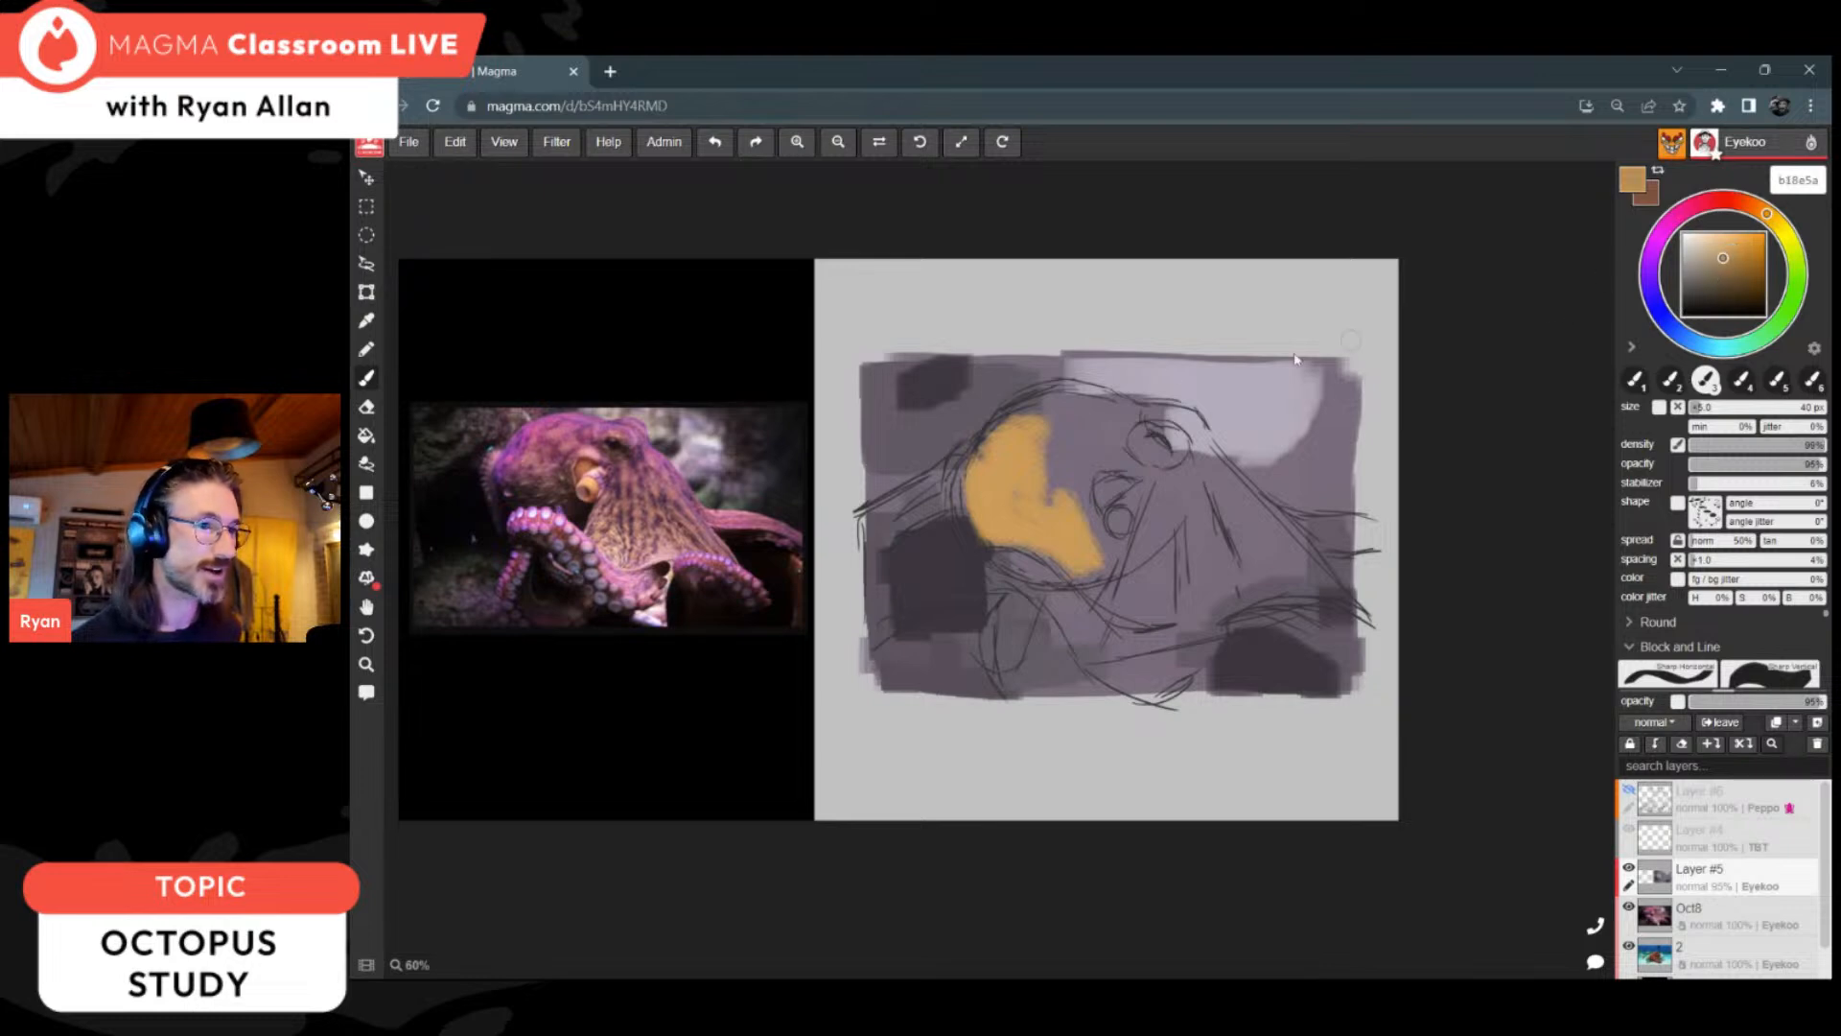
mouse_move(1016, 475)
mouse_down()
mouse_move(1015, 446)
mouse_move(1103, 407)
mouse_move(1110, 451)
mouse_up()
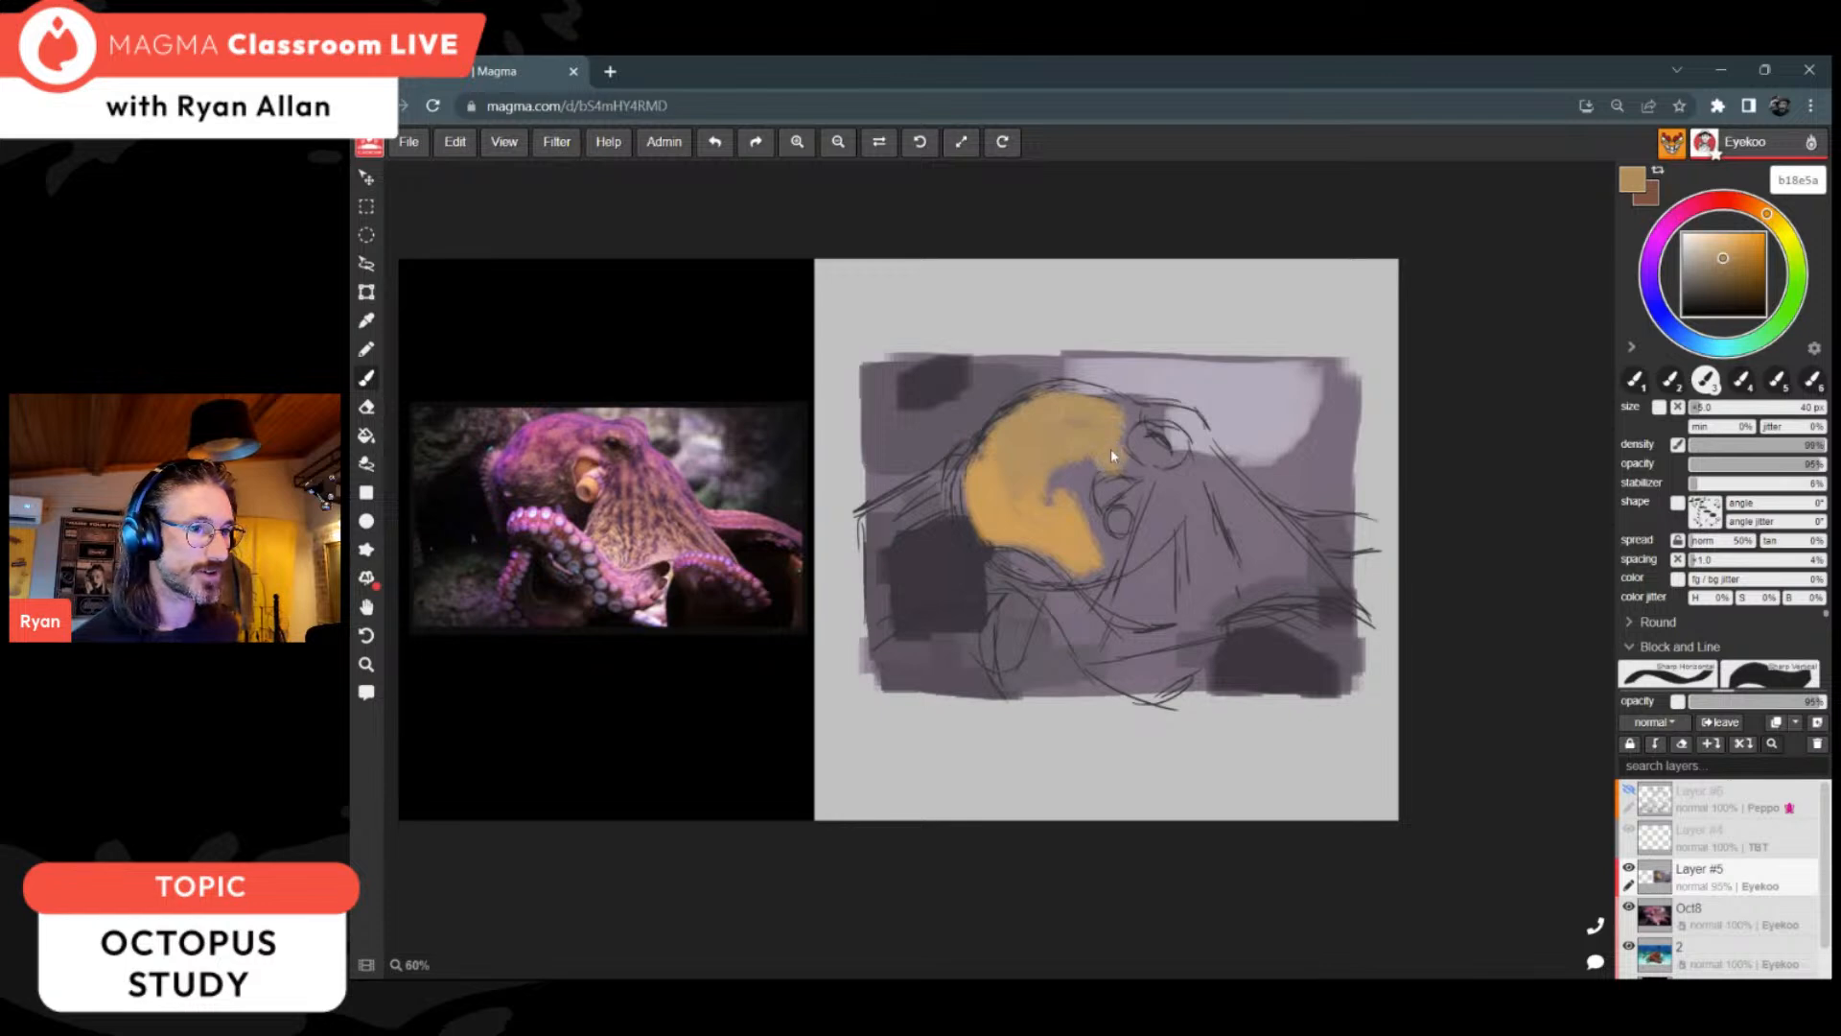
Step: Lower the brush density to 66% and fill the webbed body and lower head with ochre b18e5a strokes, leaving the siphon open
click(1769, 446)
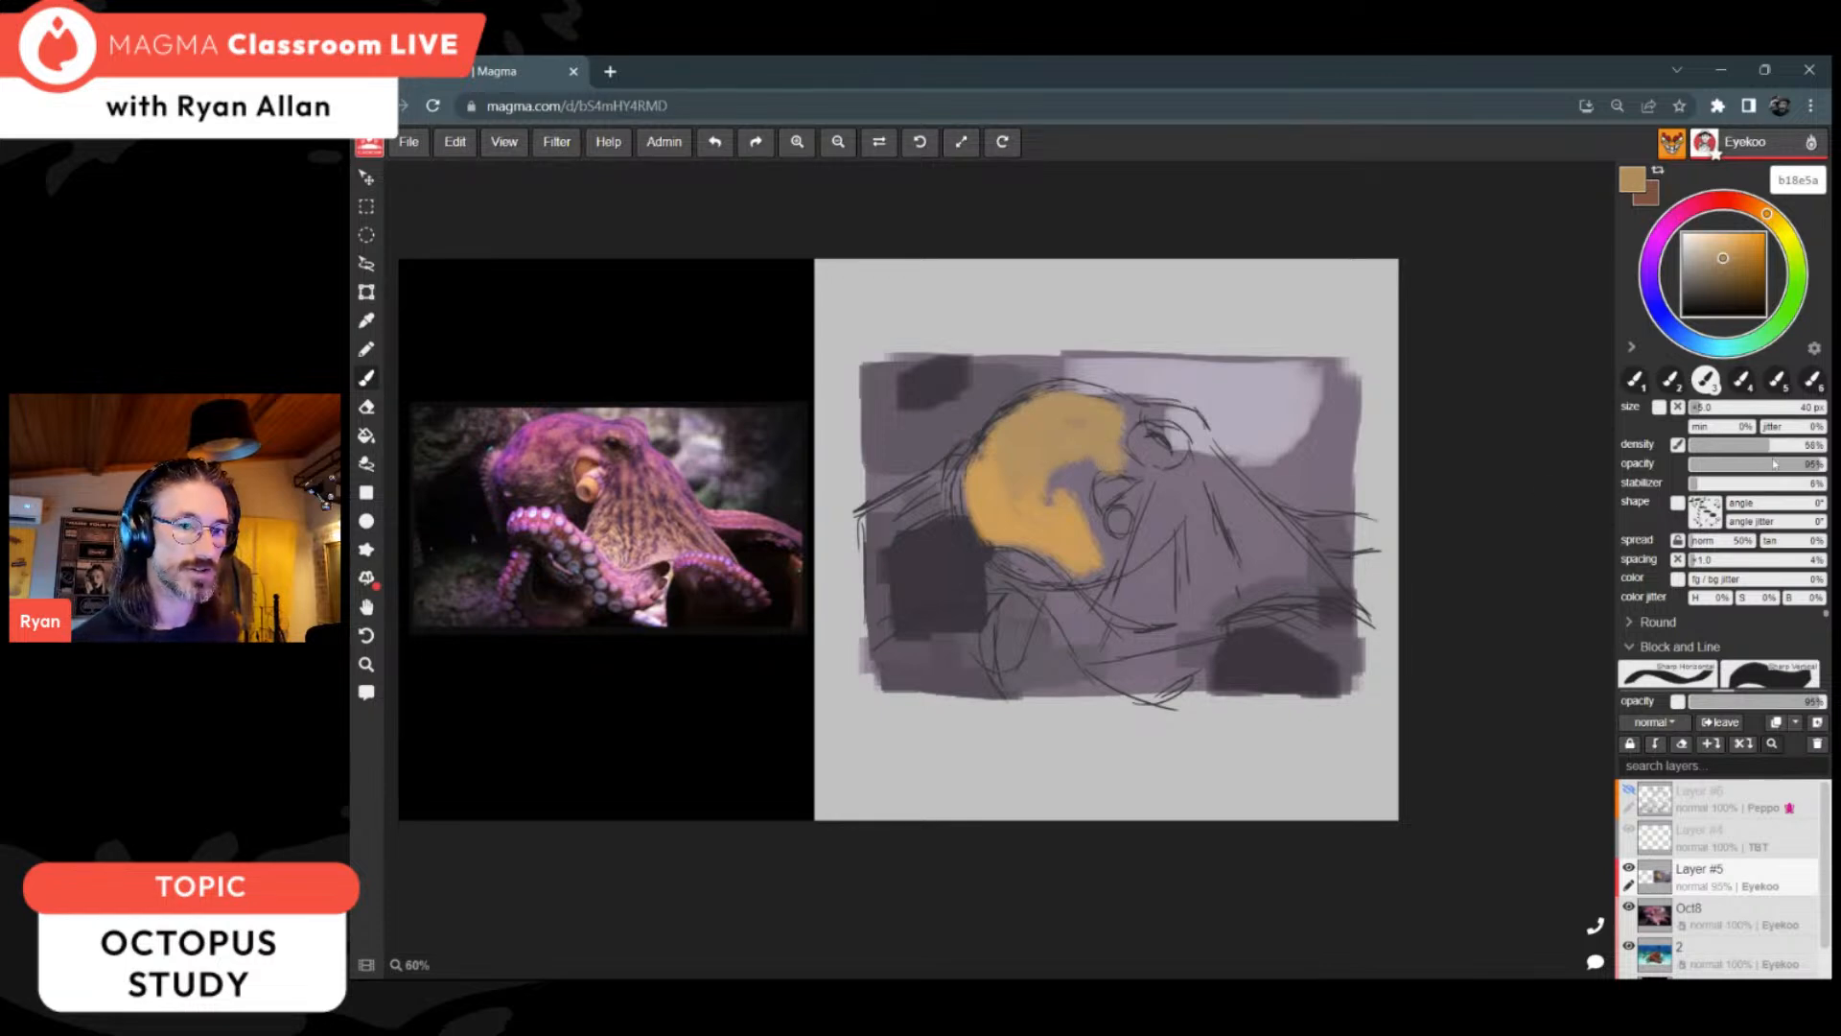
click(1793, 447)
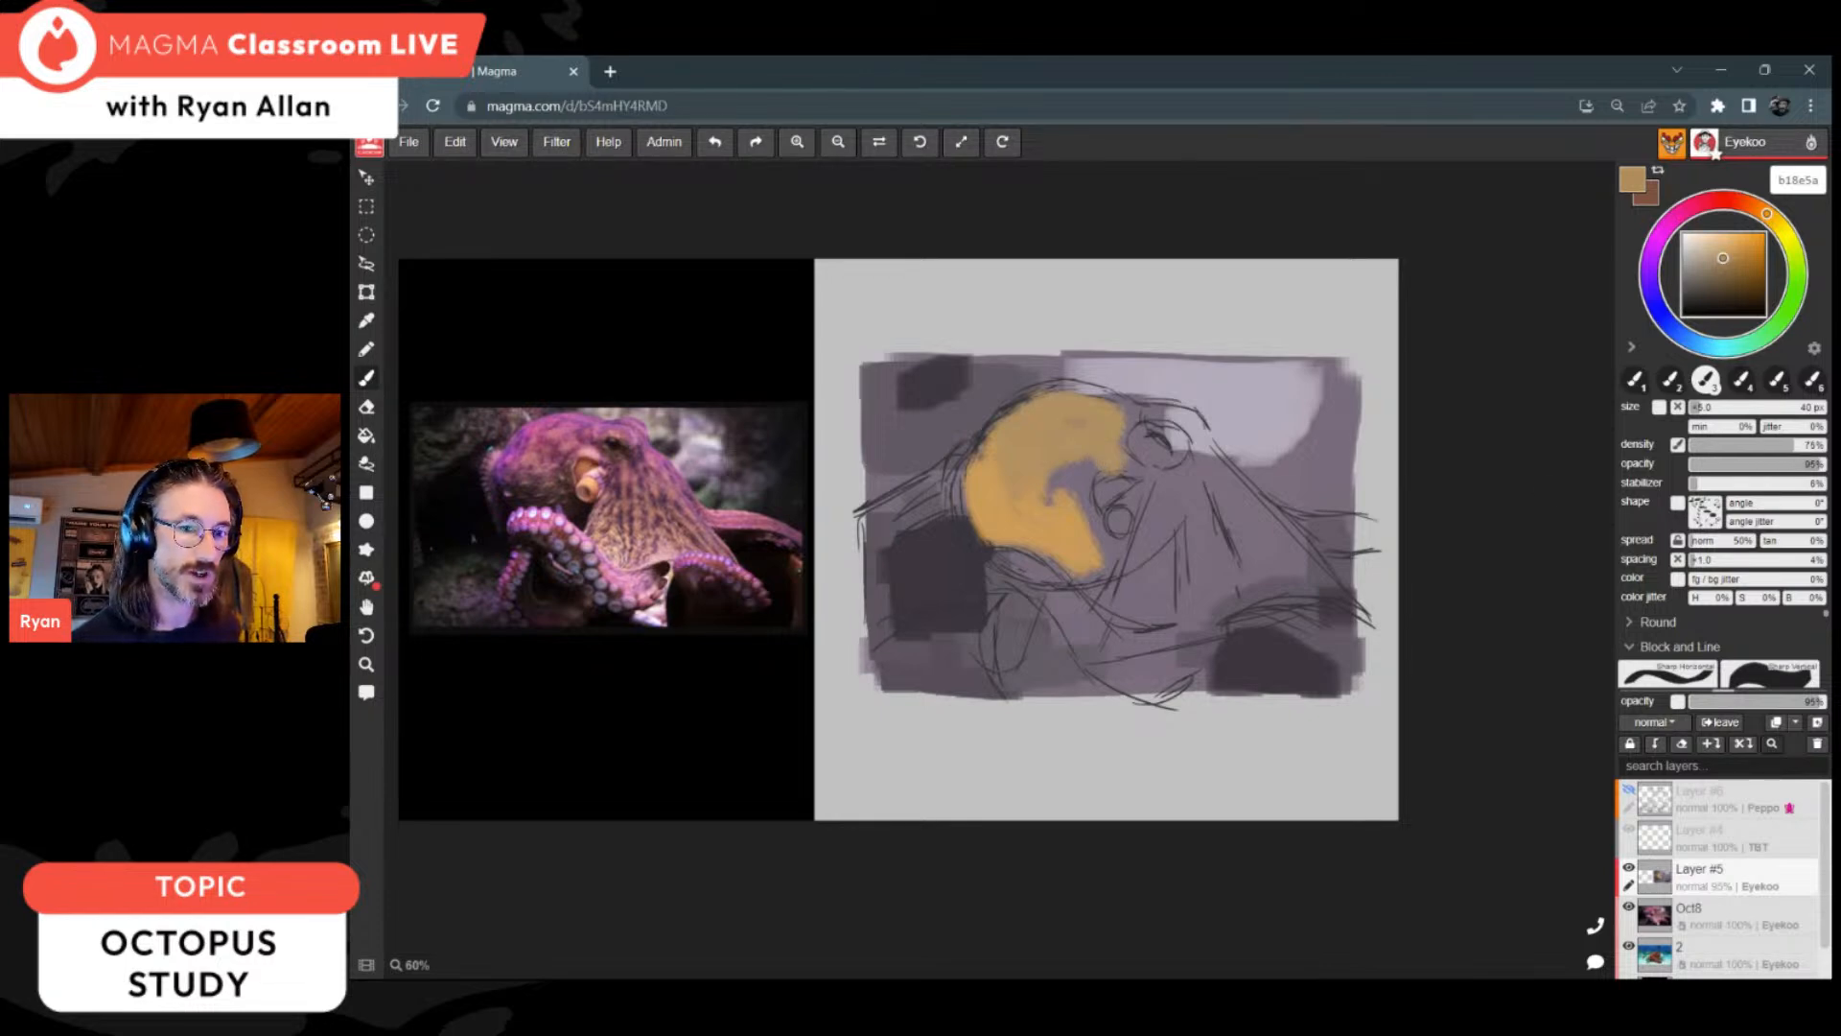
click(1781, 446)
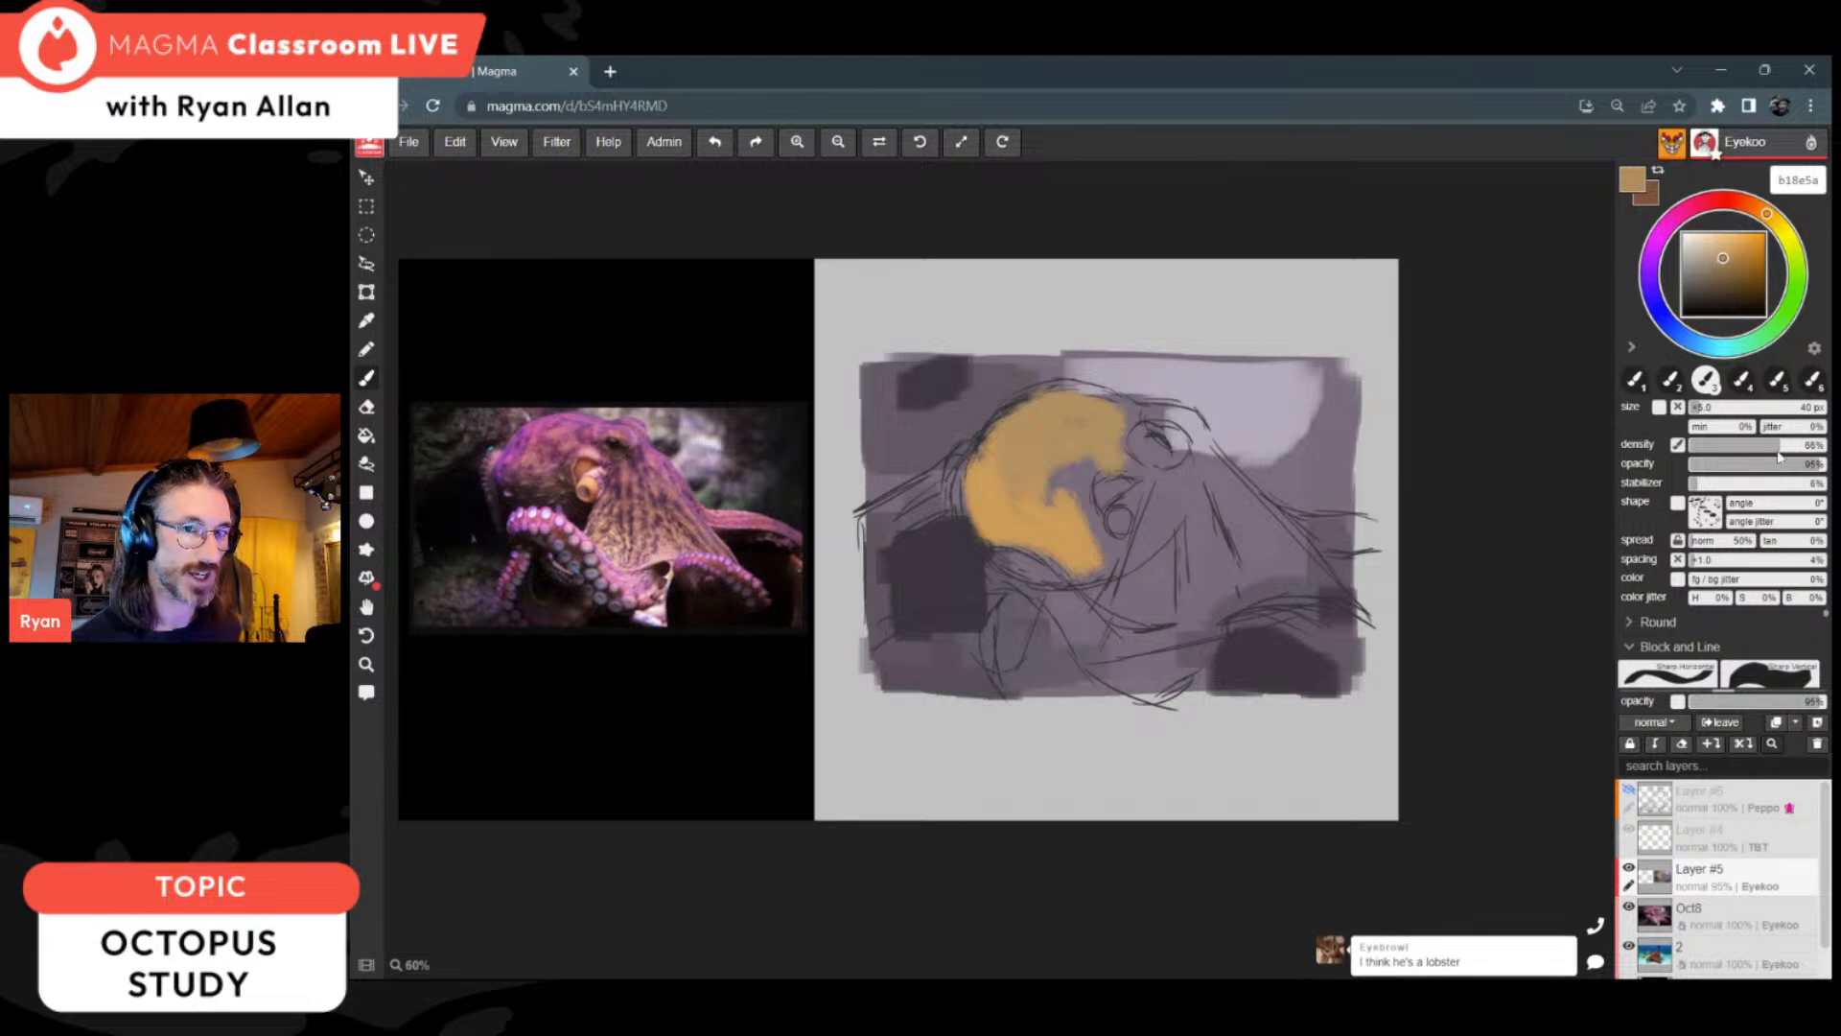
mouse_move(1165, 513)
mouse_down()
mouse_move(1131, 599)
mouse_move(1155, 609)
mouse_move(1172, 518)
mouse_move(1172, 581)
mouse_up()
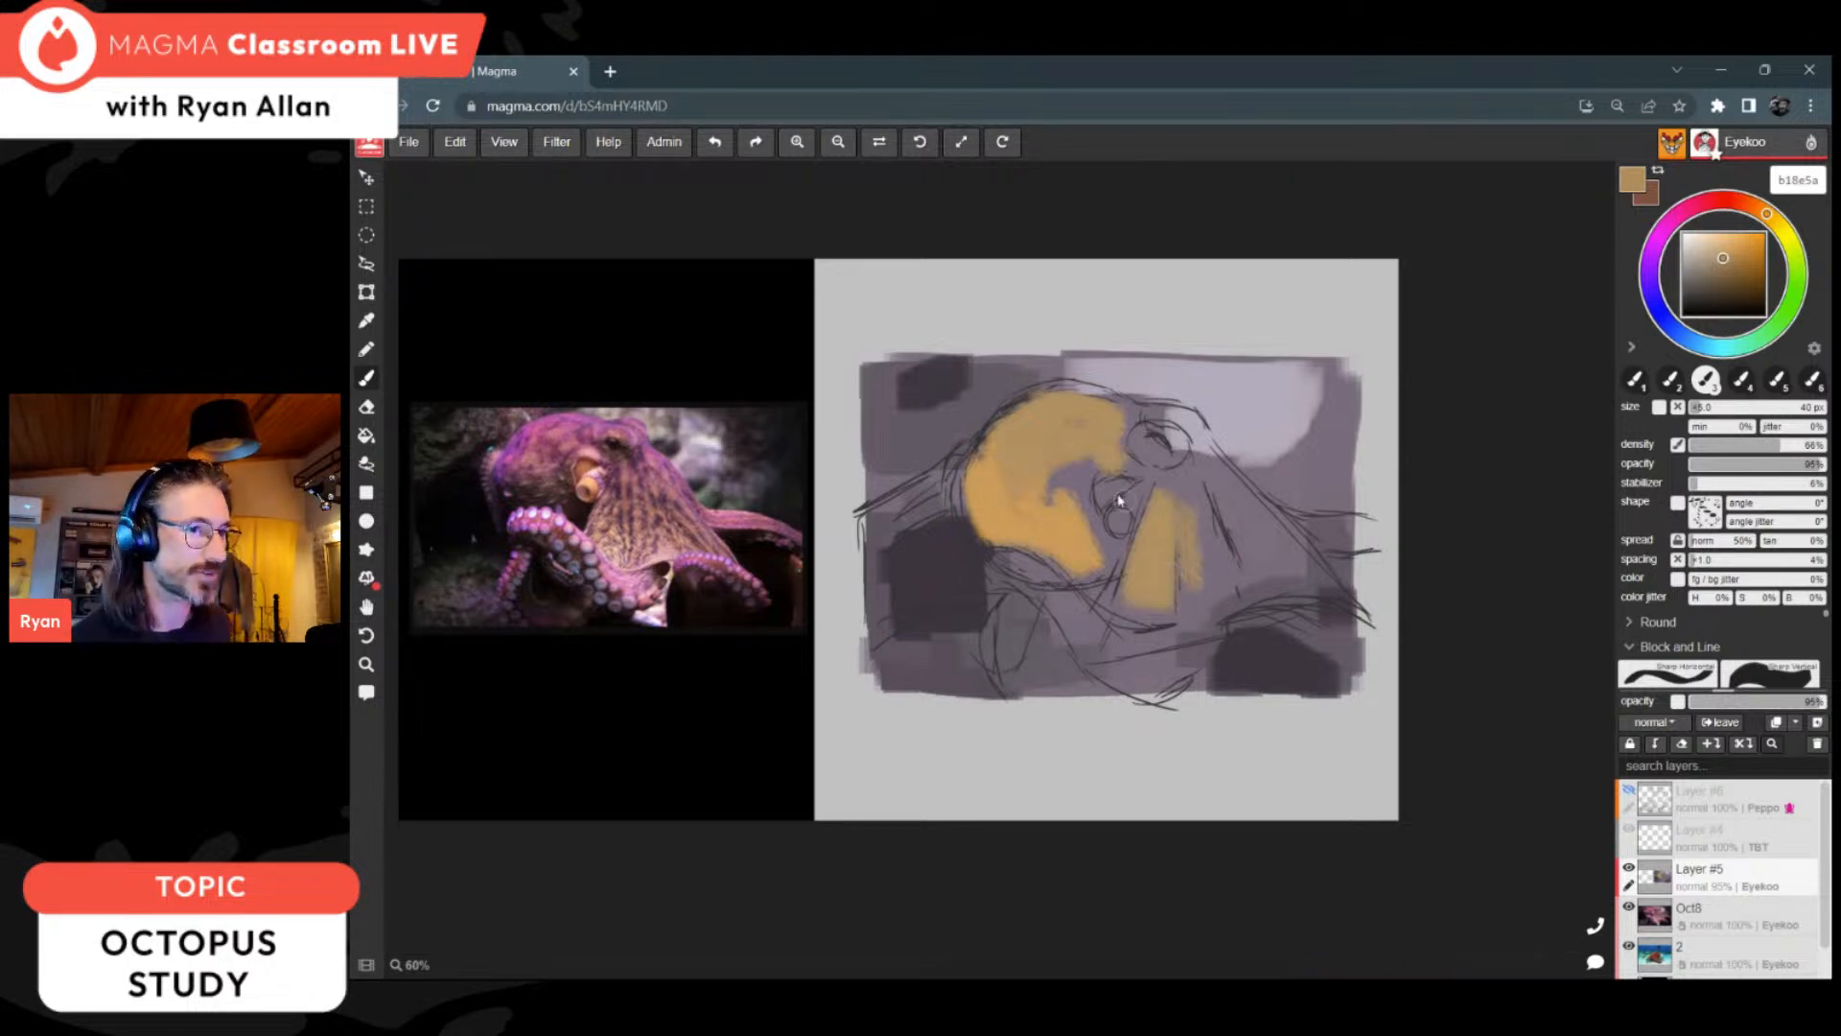
drag(1198, 540, 1218, 573)
mouse_move(1222, 483)
mouse_down()
mouse_move(1314, 594)
mouse_move(1288, 568)
mouse_up()
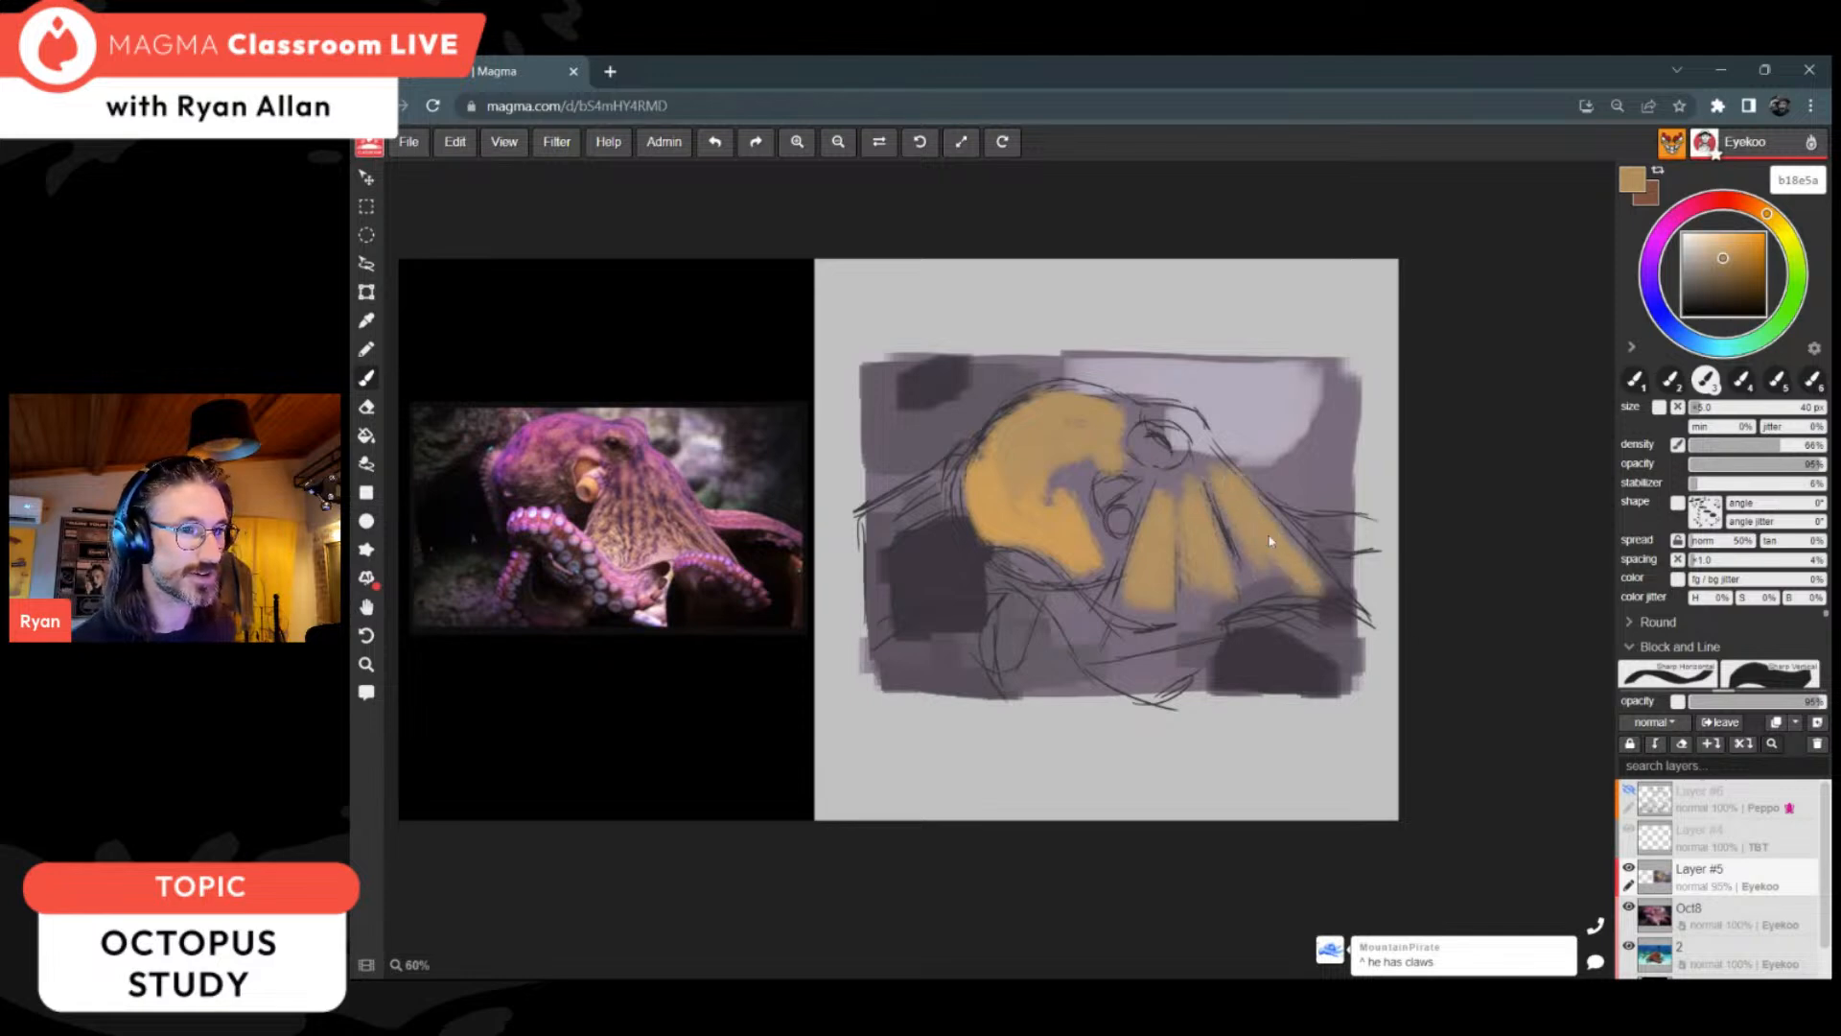
mouse_move(1200, 472)
mouse_down()
mouse_move(1054, 495)
mouse_move(1111, 563)
mouse_move(1137, 554)
mouse_up()
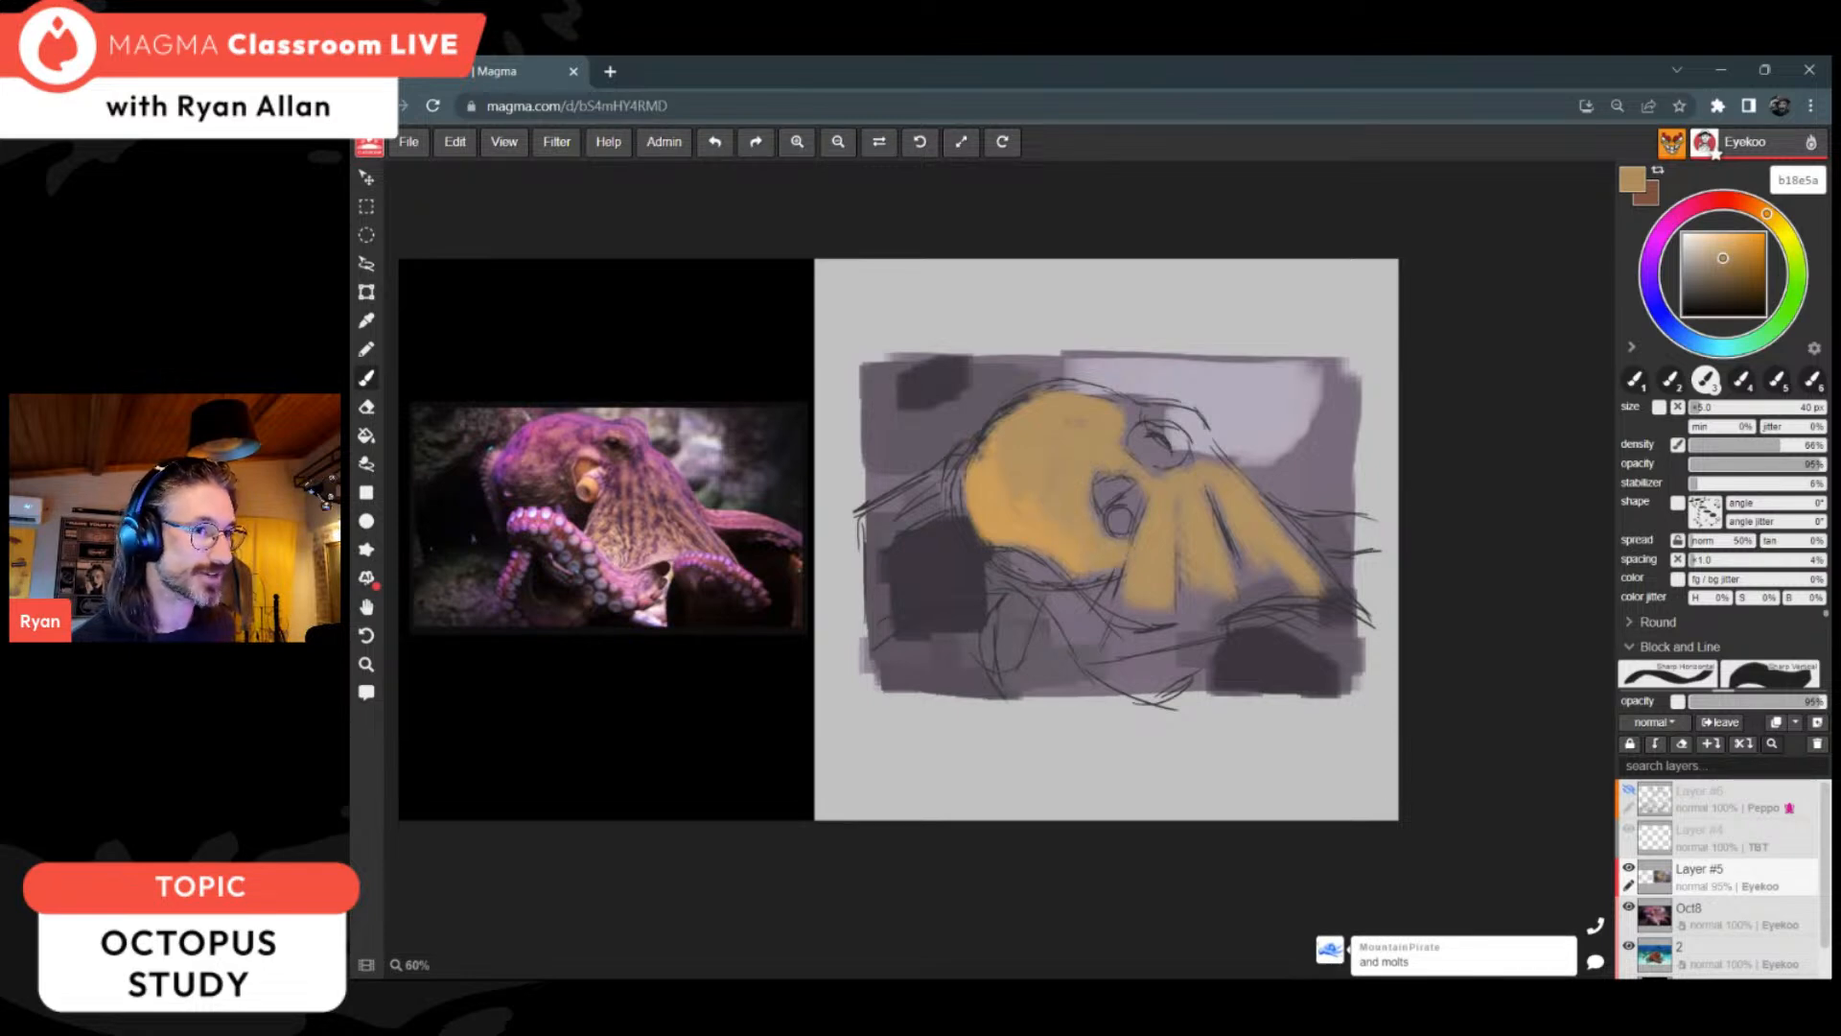
Step: Even out the head's upper-left edge and crown with ochre tones sampled from the painted head
alt+click(985, 463)
drag(976, 464, 988, 431)
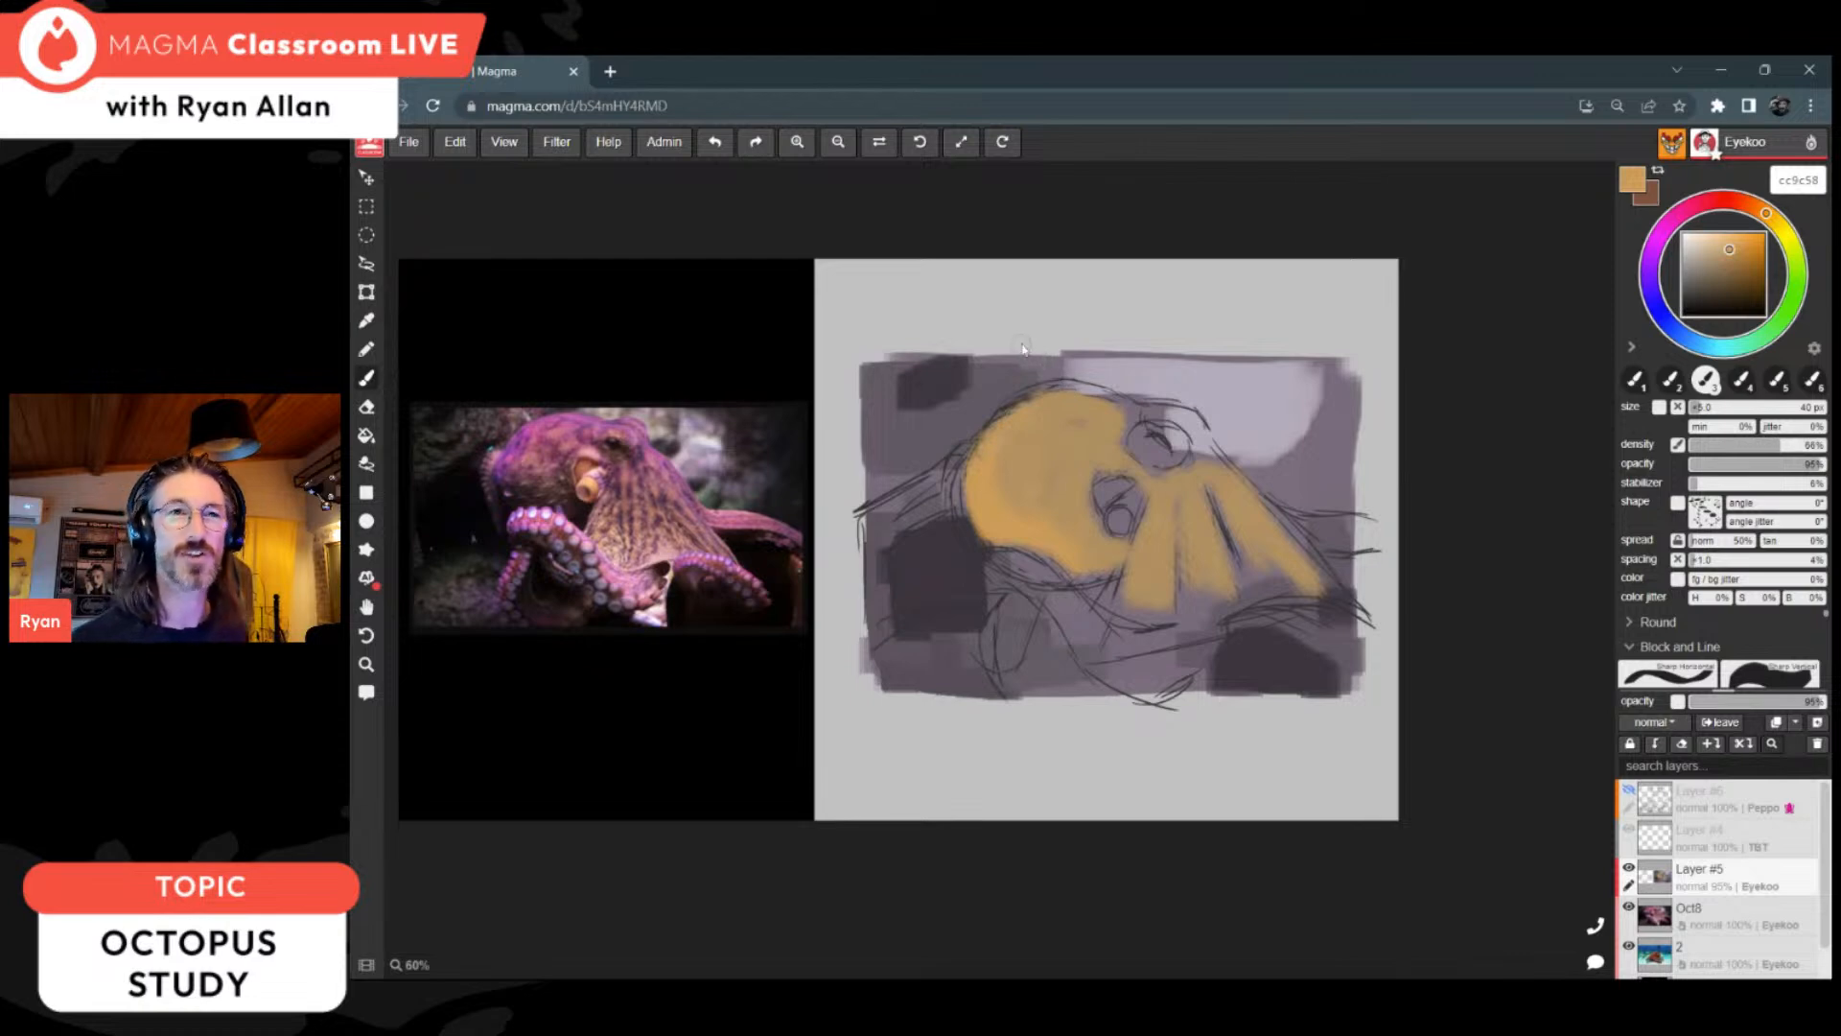
alt+click(1047, 412)
drag(1046, 412, 1103, 399)
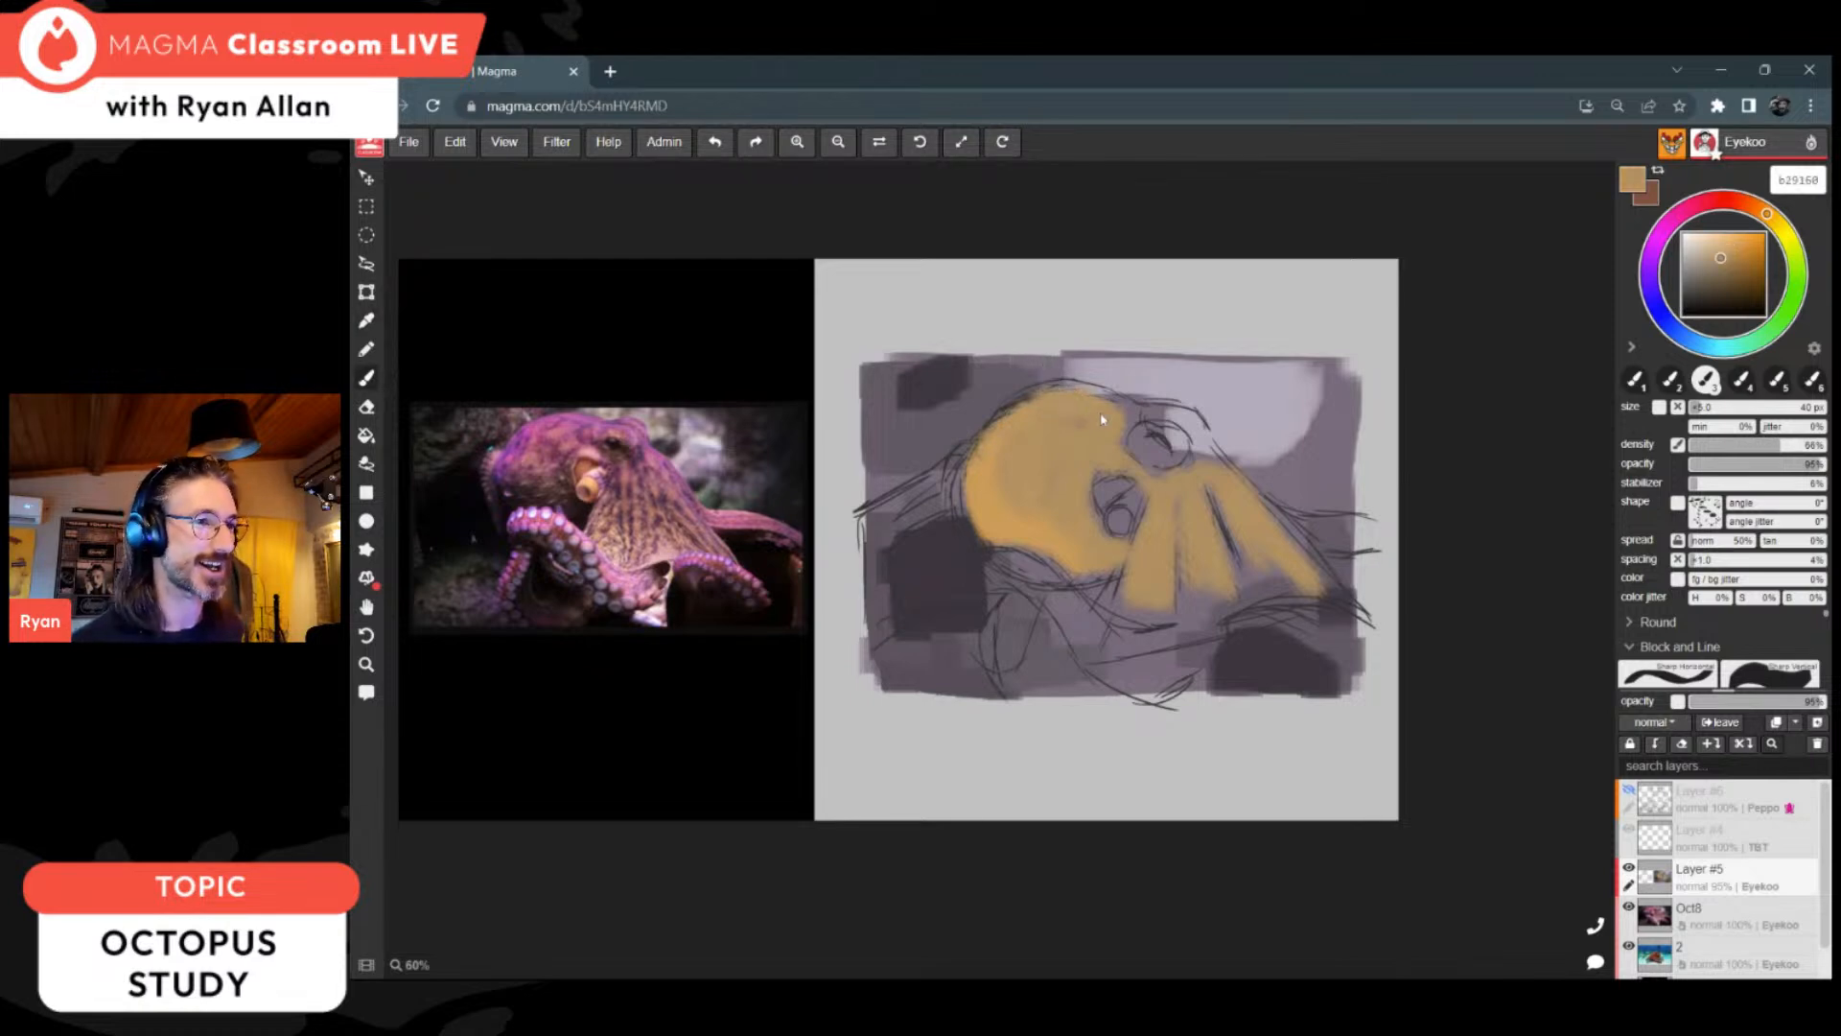
Step: Reduce the brush to 25 px and paint ochre around the top of the eye
key(bracketleft)
key(bracketleft)
key(bracketleft)
mouse_move(1157, 419)
mouse_down()
mouse_move(1202, 462)
mouse_move(1133, 431)
mouse_move(1164, 418)
mouse_move(1183, 447)
mouse_move(1139, 416)
mouse_up()
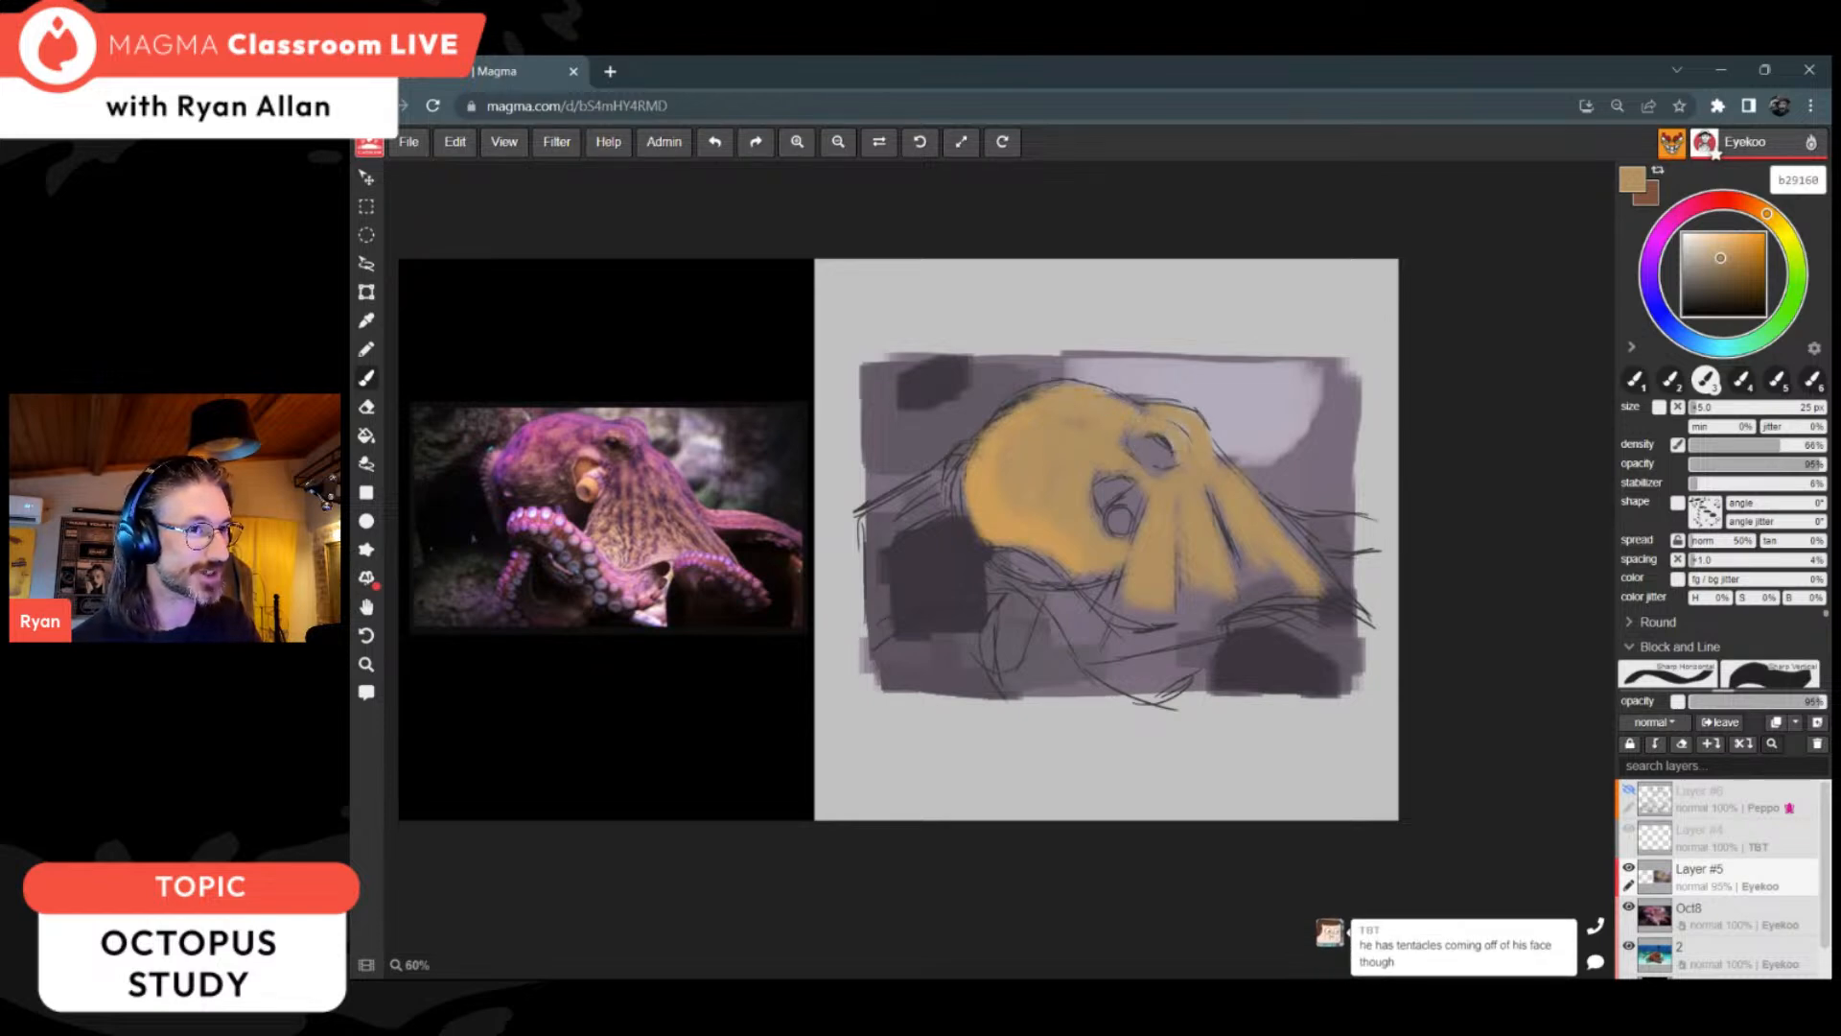
Step: Extend the back of the head outward to its sketched outline with ochre sampled from the head
alt+click(978, 489)
drag(967, 439, 978, 498)
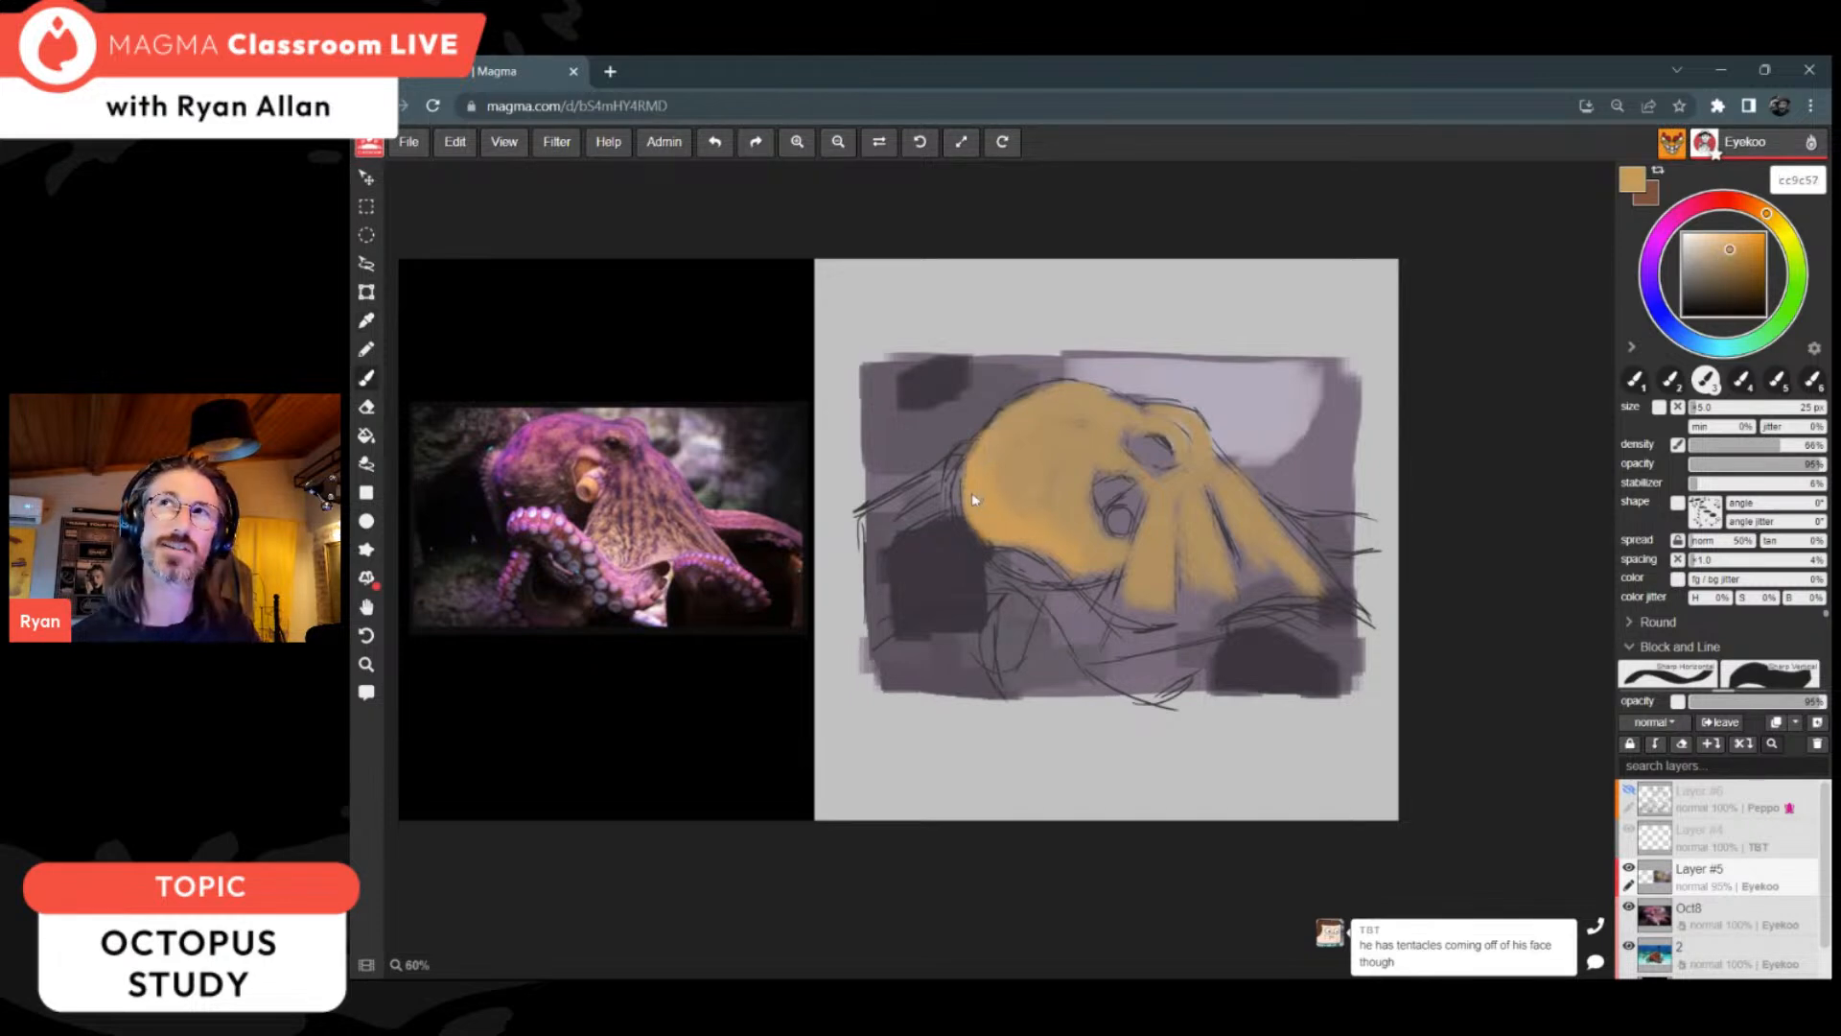
alt+click(978, 487)
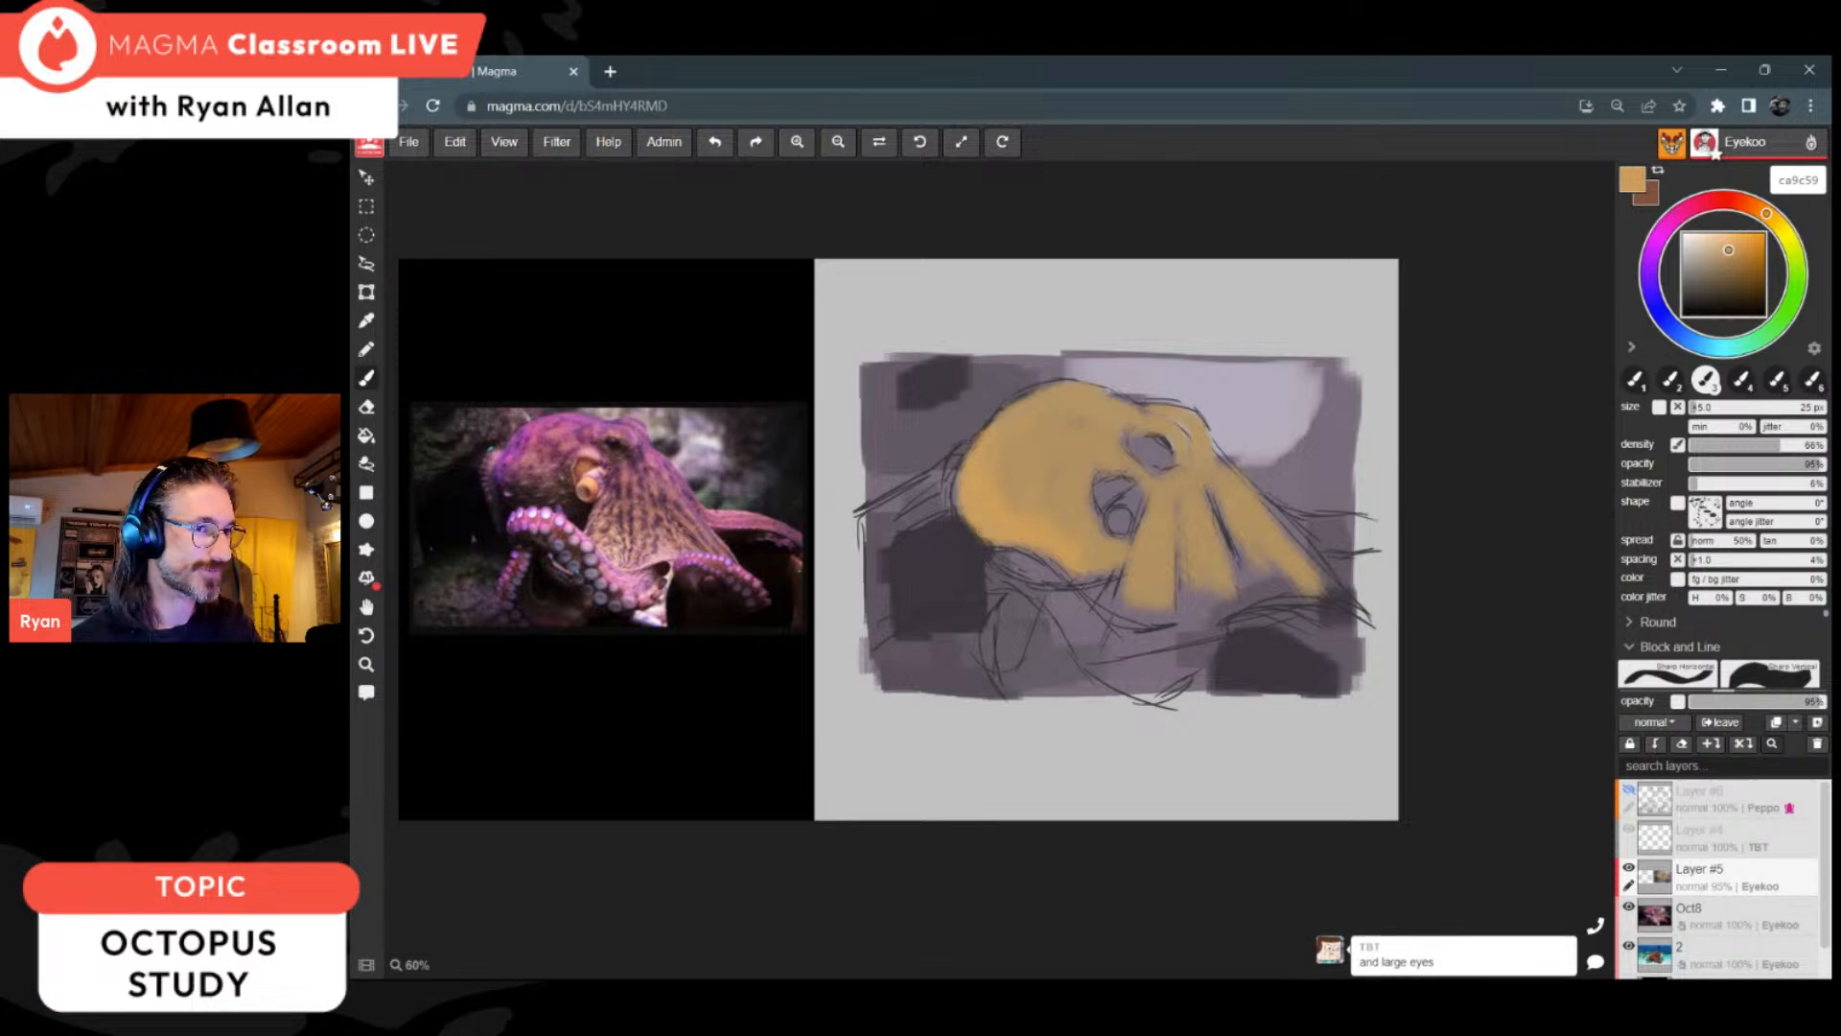
Step: Fill the webbed body down to its slanted base with ochre ca9c59, and cover the gaps around the eye and siphon
mouse_move(1081, 574)
mouse_down()
mouse_move(1160, 635)
mouse_move(1228, 629)
mouse_move(1181, 599)
mouse_move(1189, 578)
mouse_move(1230, 621)
mouse_up()
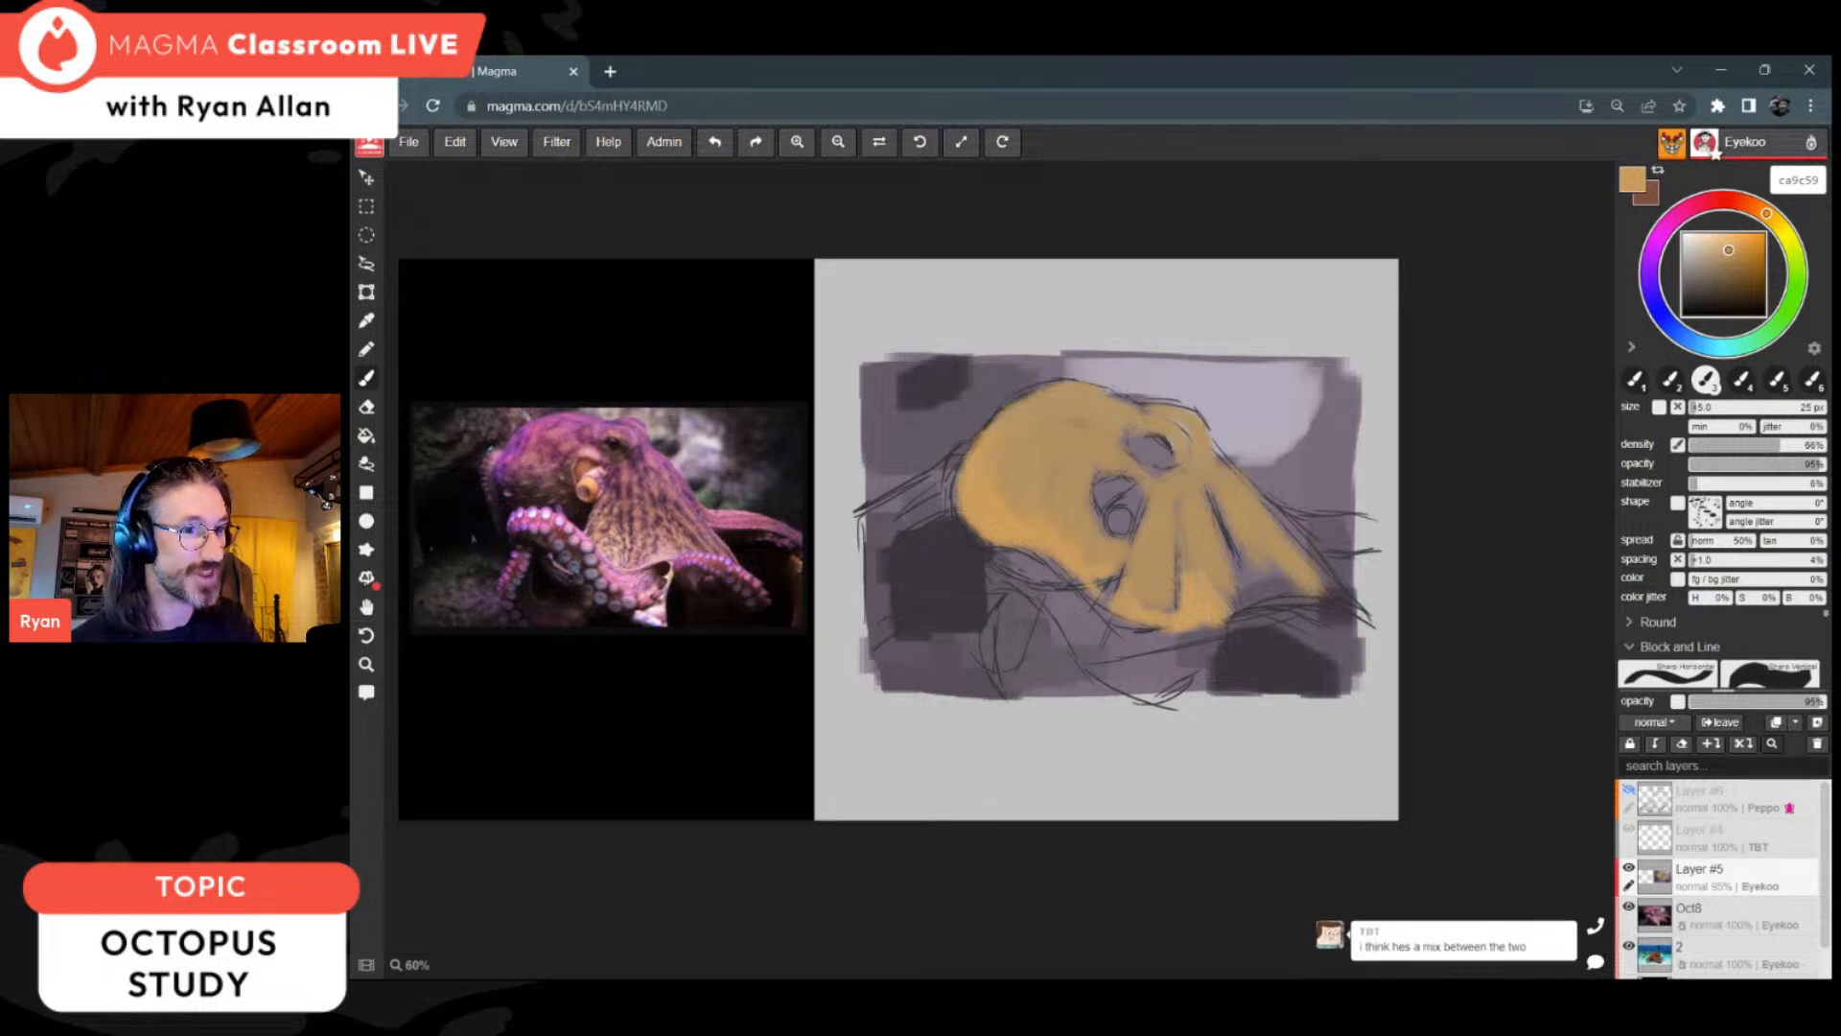
mouse_move(1231, 610)
mouse_down()
mouse_move(1237, 570)
mouse_move(1254, 598)
mouse_move(1258, 577)
mouse_move(1294, 576)
mouse_up()
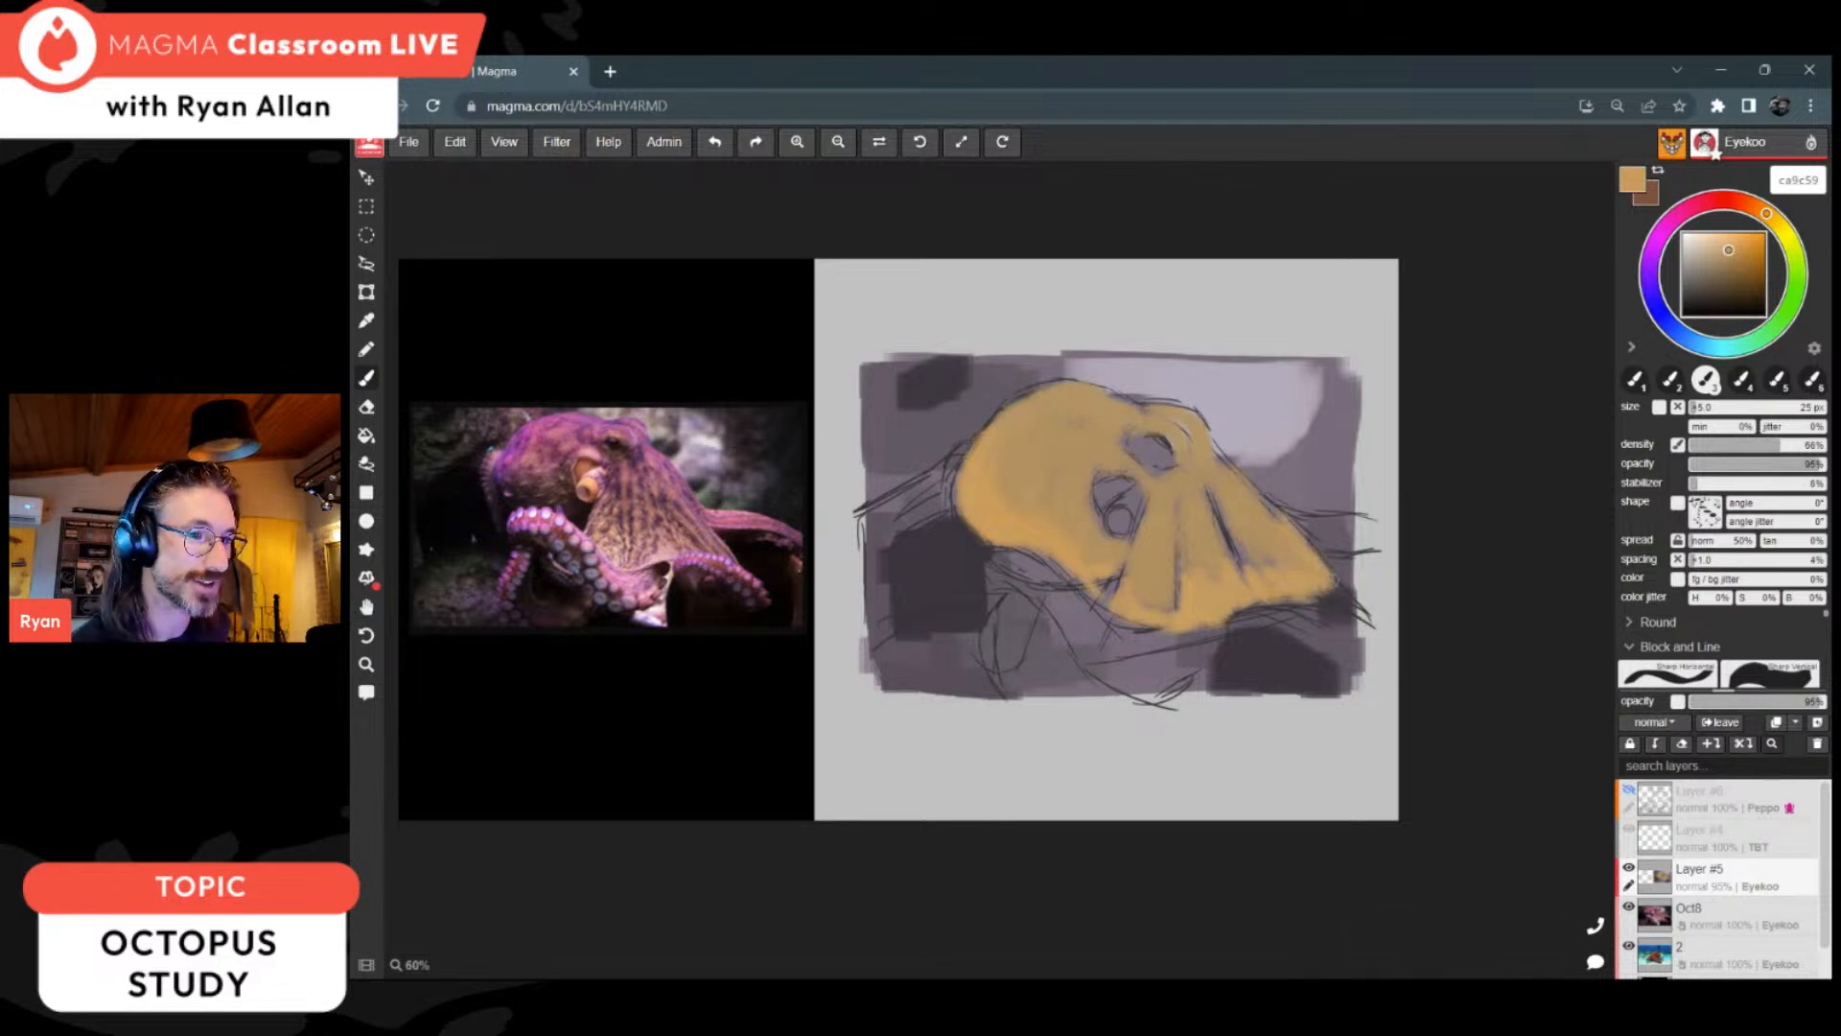
mouse_move(1159, 443)
mouse_down()
mouse_move(1105, 520)
mouse_move(1120, 529)
mouse_move(1138, 491)
mouse_up()
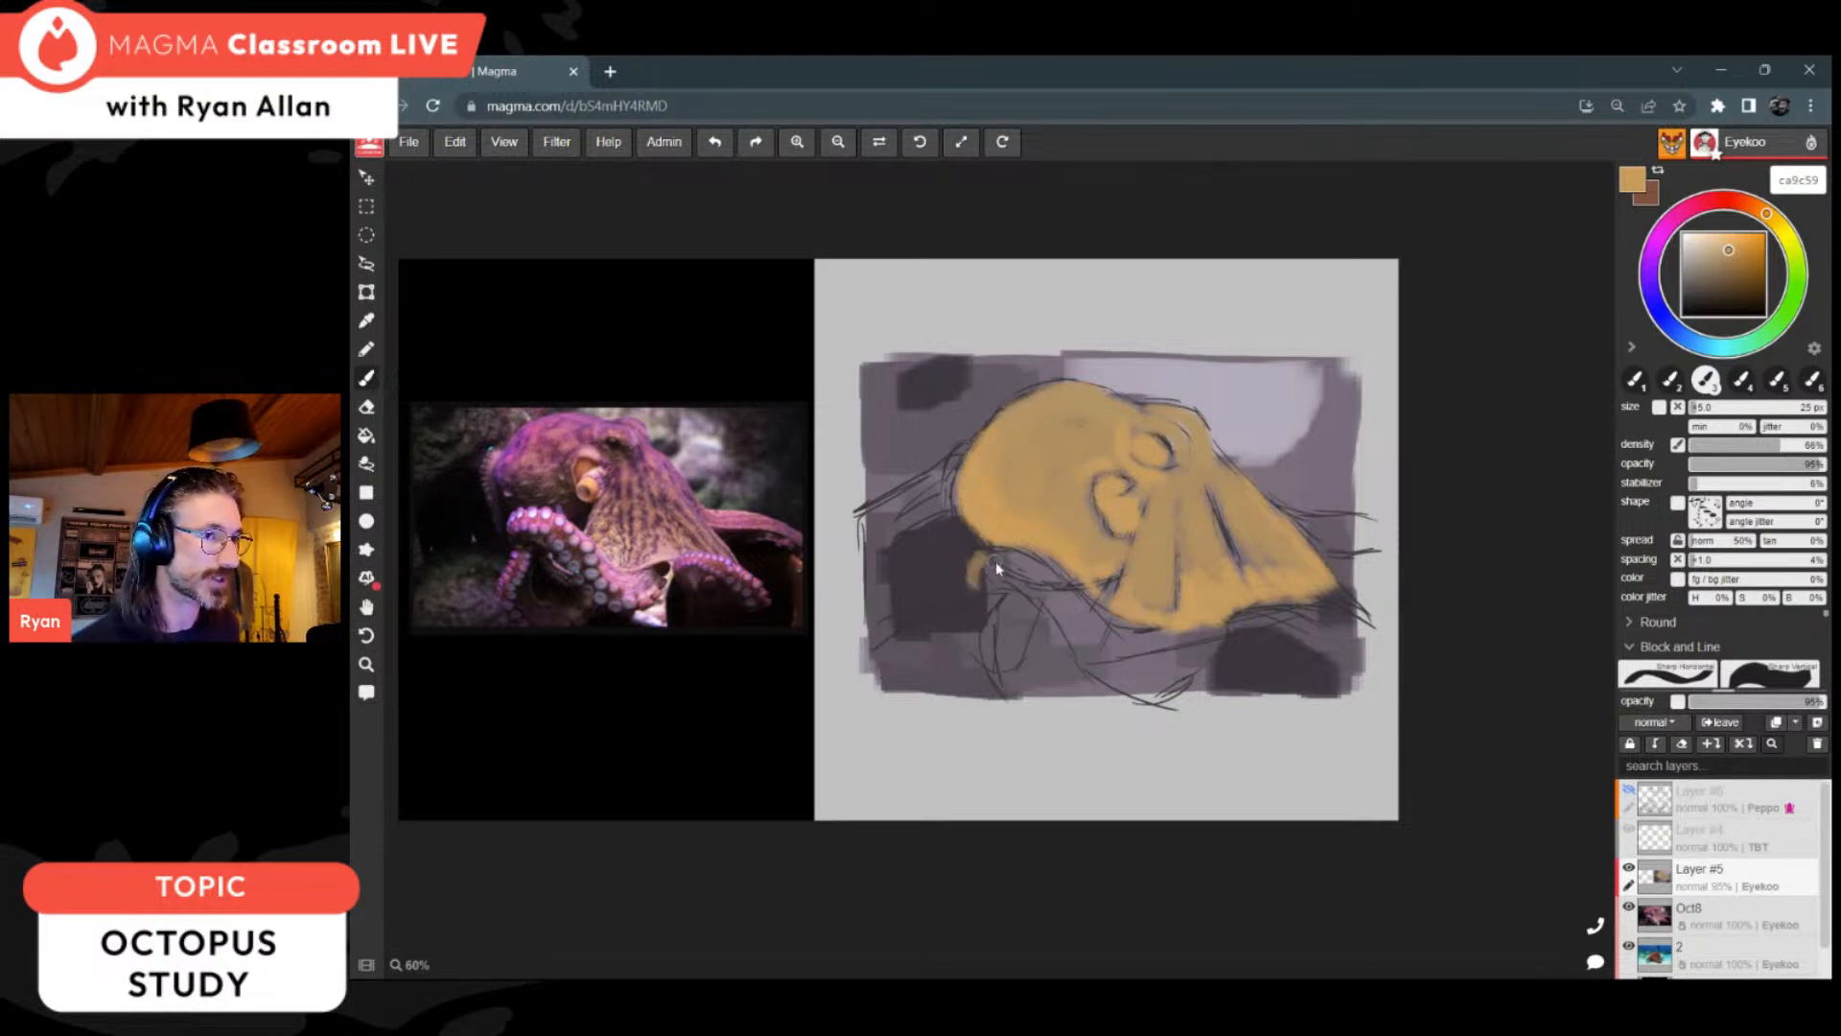
Step: Fill the front arm curving beneath the head and the two arms extending past the rectangle's right edge with ochre
drag(973, 585, 1012, 572)
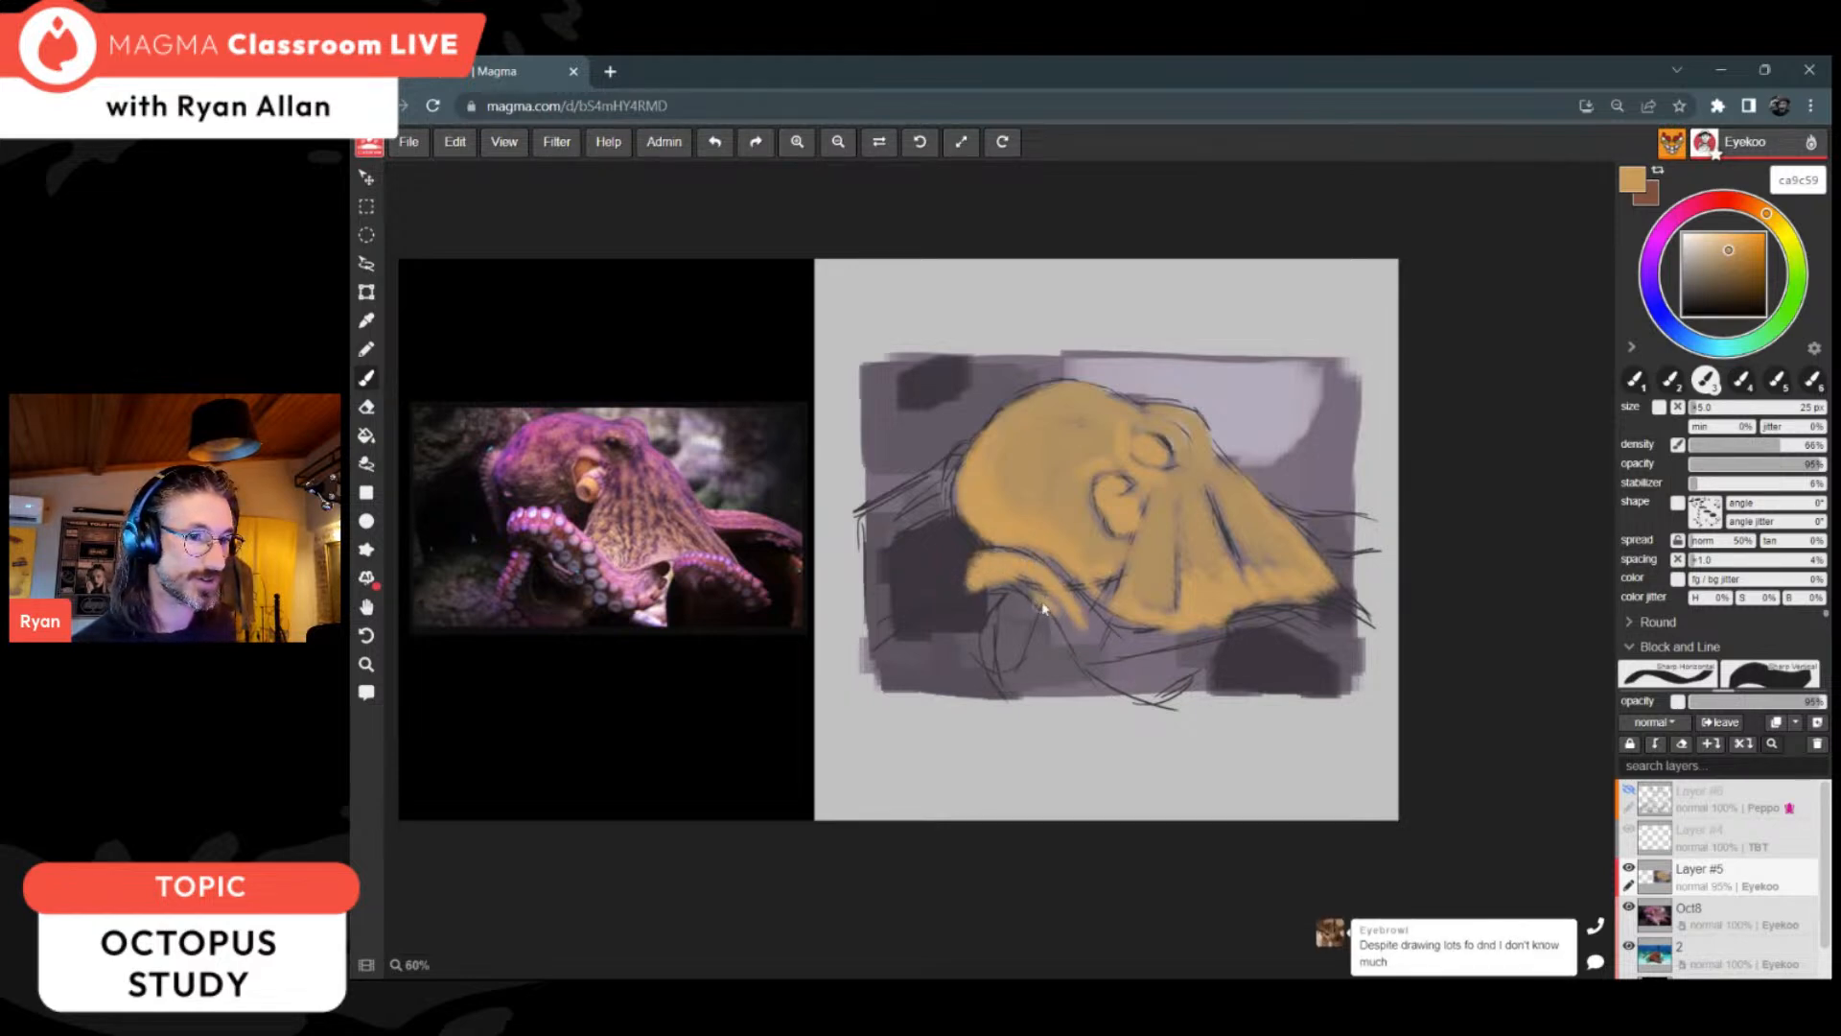
mouse_move(1018, 576)
mouse_down()
mouse_move(1098, 629)
mouse_move(1083, 617)
mouse_move(1163, 639)
mouse_move(1105, 663)
mouse_move(1140, 681)
mouse_move(1197, 666)
mouse_move(1098, 651)
mouse_move(1200, 635)
mouse_move(1210, 671)
mouse_move(1304, 610)
mouse_move(1352, 642)
mouse_move(1266, 608)
mouse_move(1376, 657)
mouse_move(1362, 667)
mouse_up()
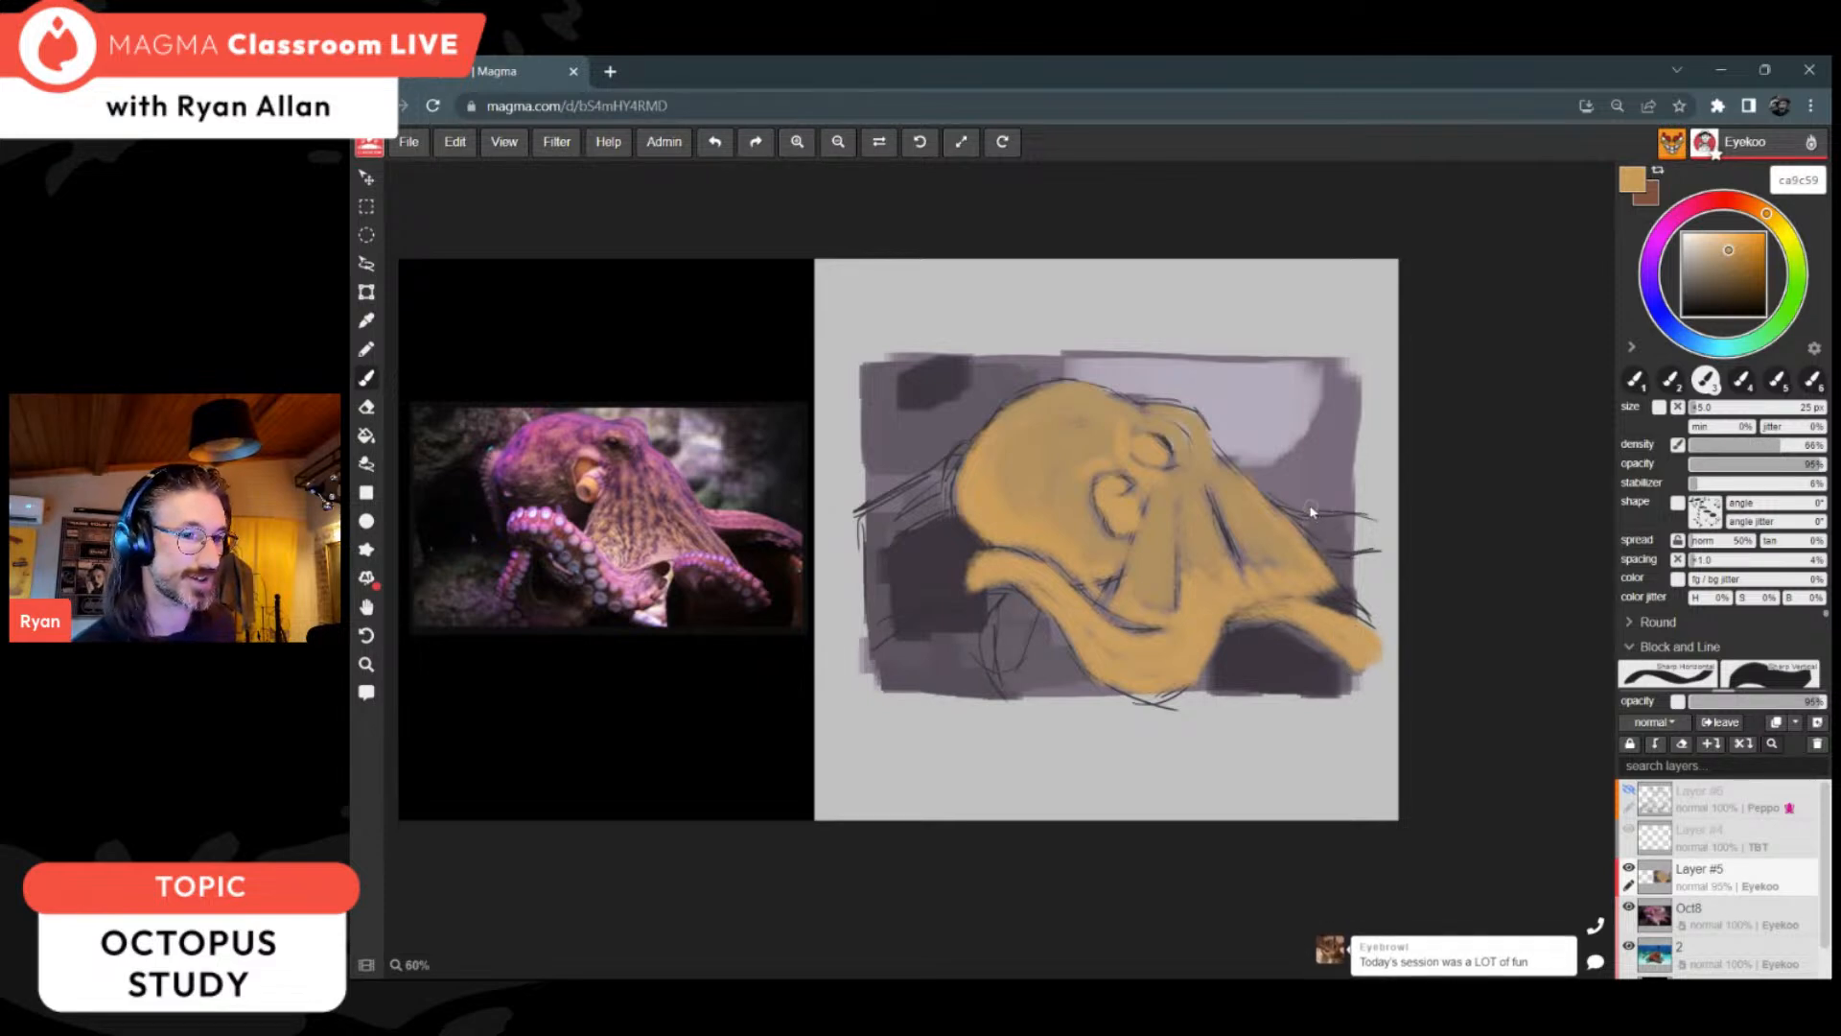
mouse_move(1314, 547)
mouse_down()
mouse_move(1304, 518)
mouse_move(1382, 540)
mouse_move(1267, 499)
mouse_up()
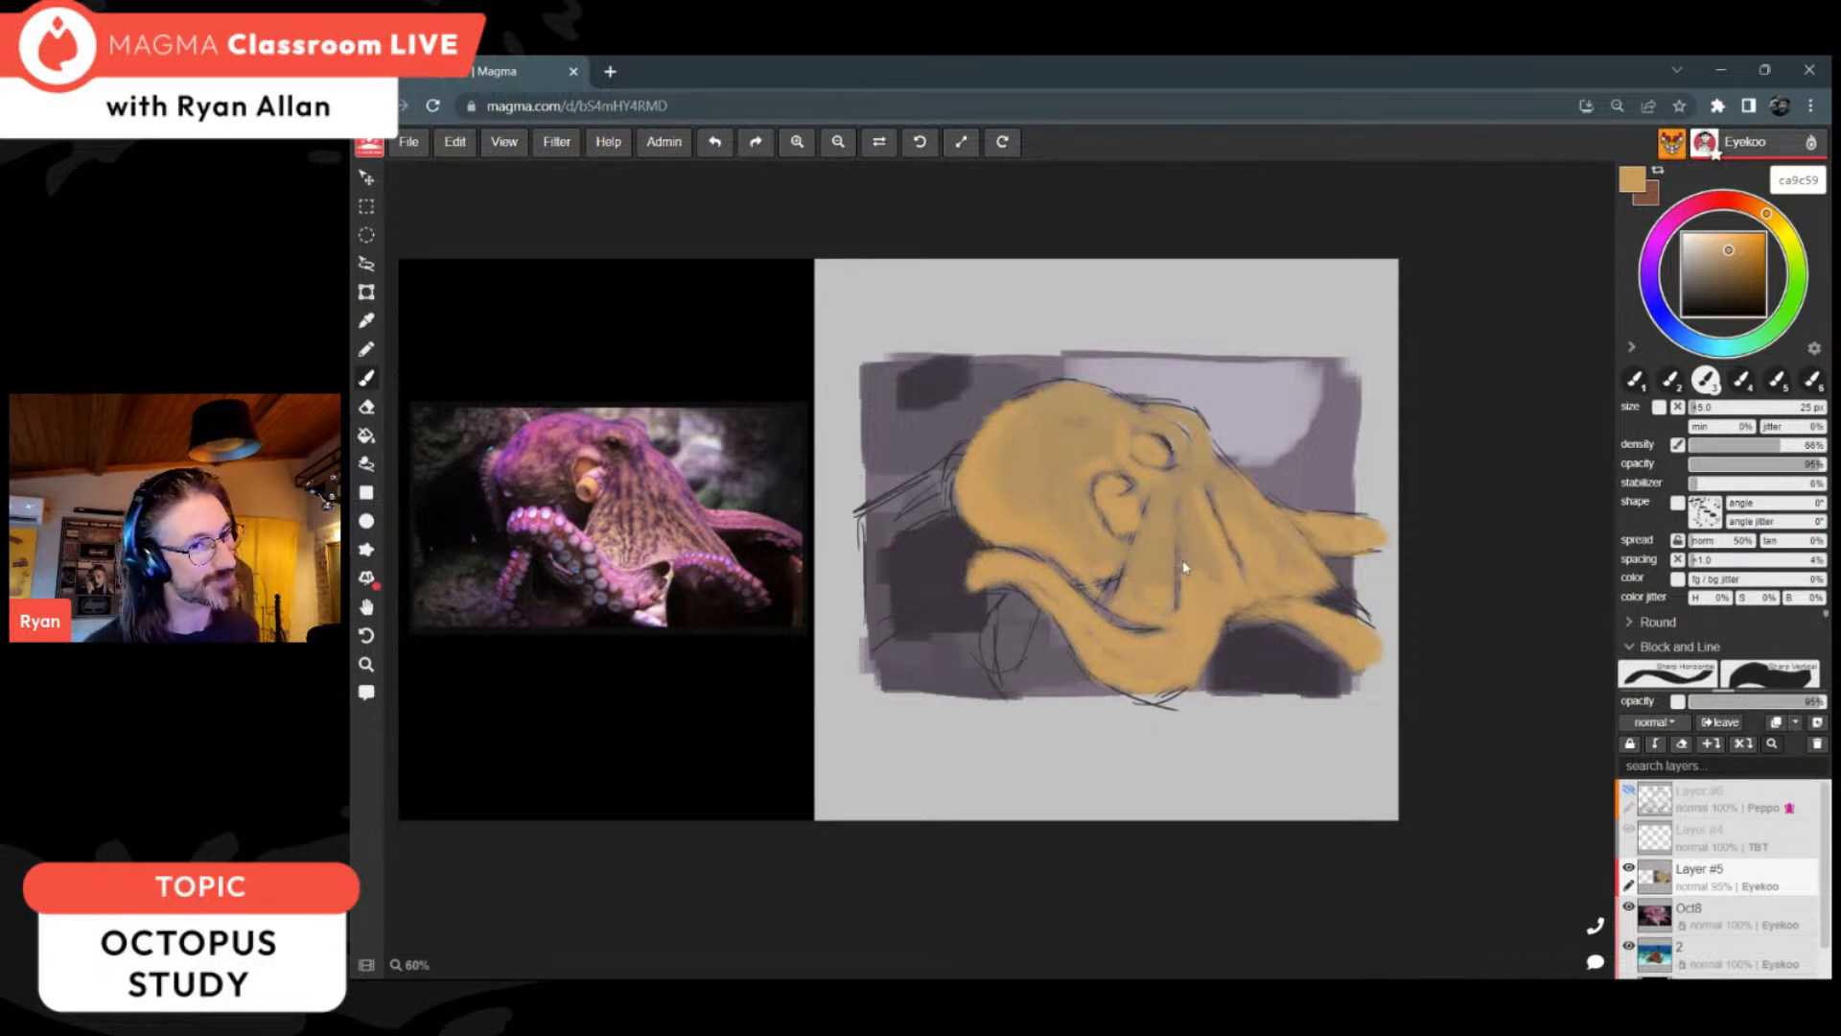
Step: Sample a head ochre and paint the bulge behind the head's left edge
alt+click(975, 464)
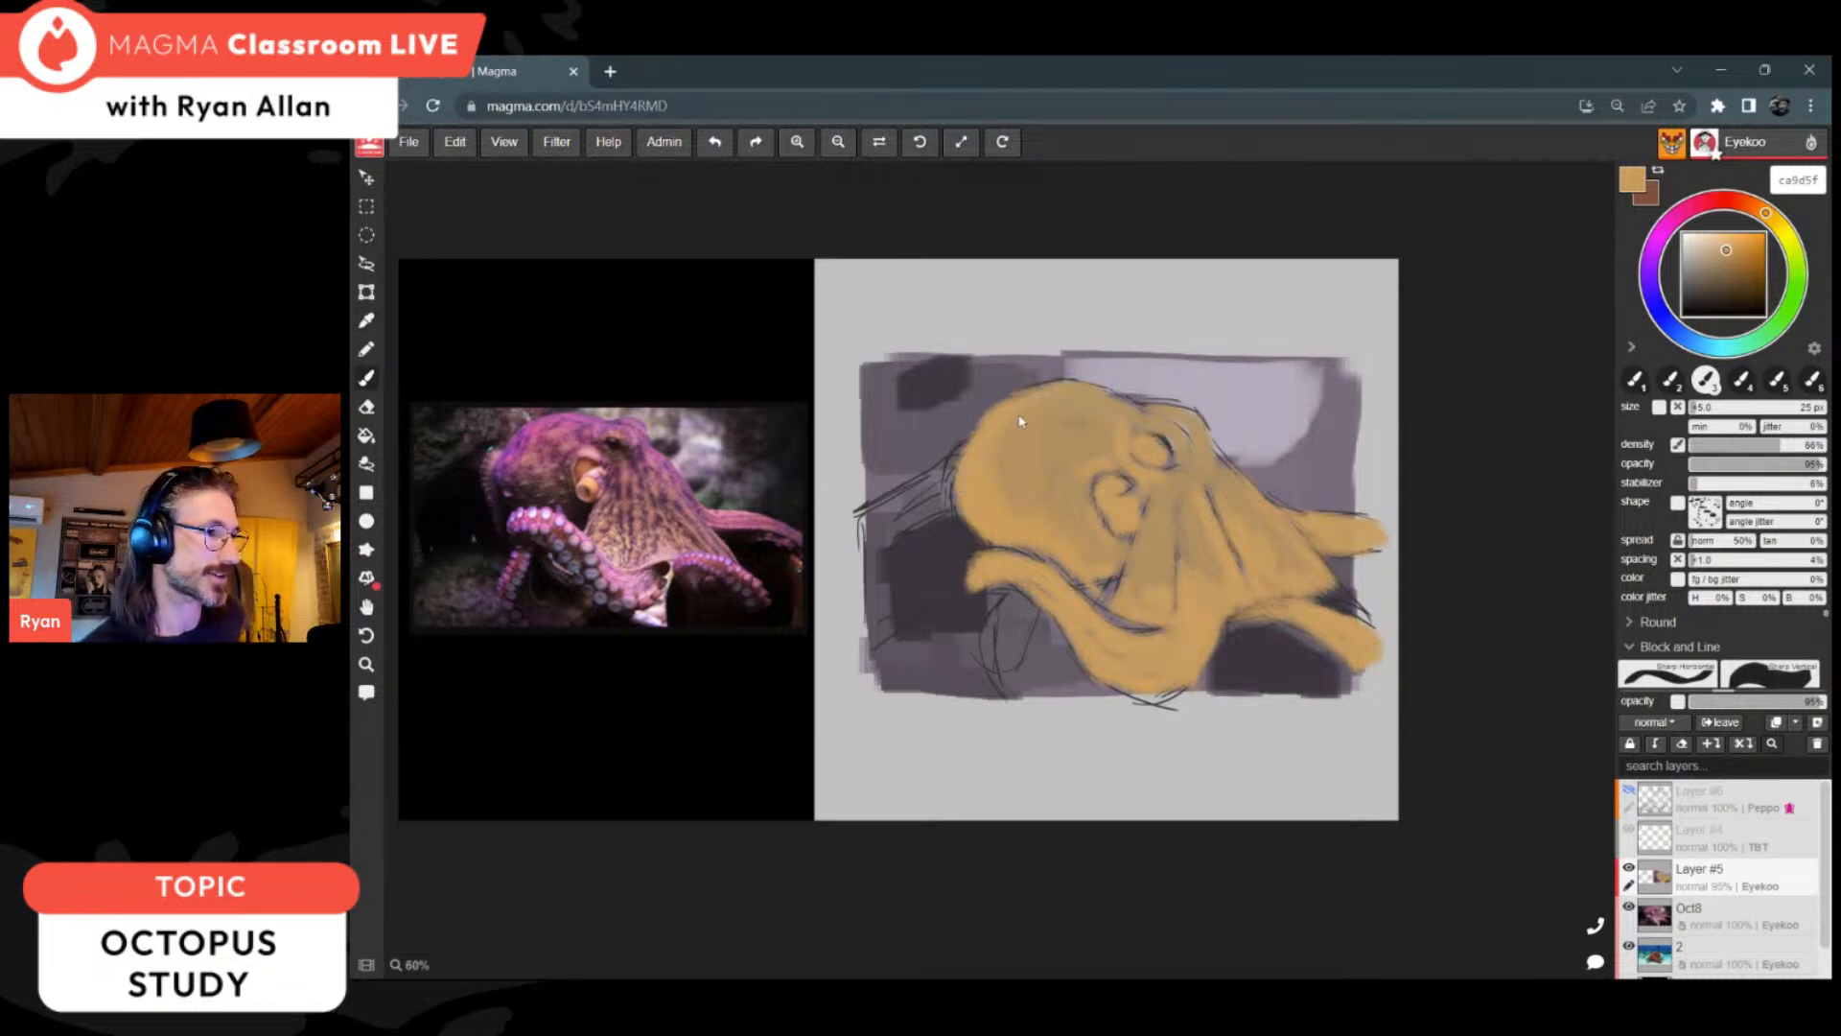
drag(952, 476, 970, 546)
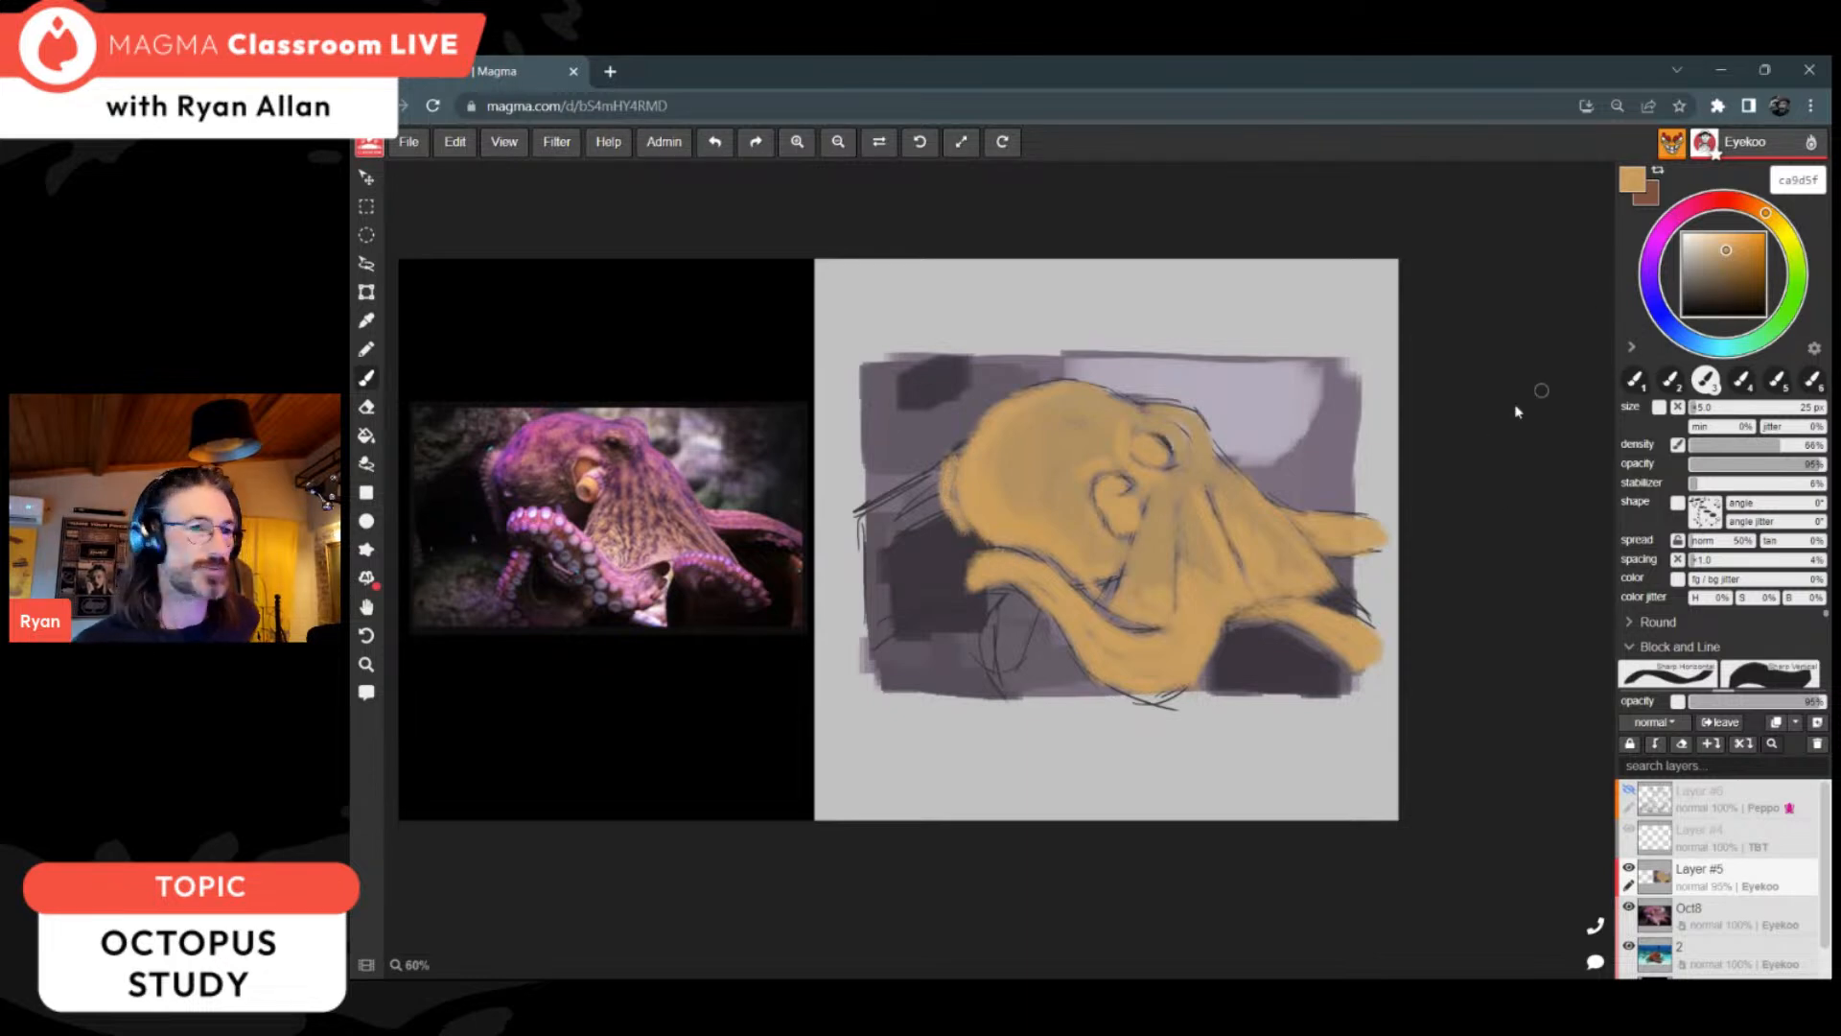
key(i)
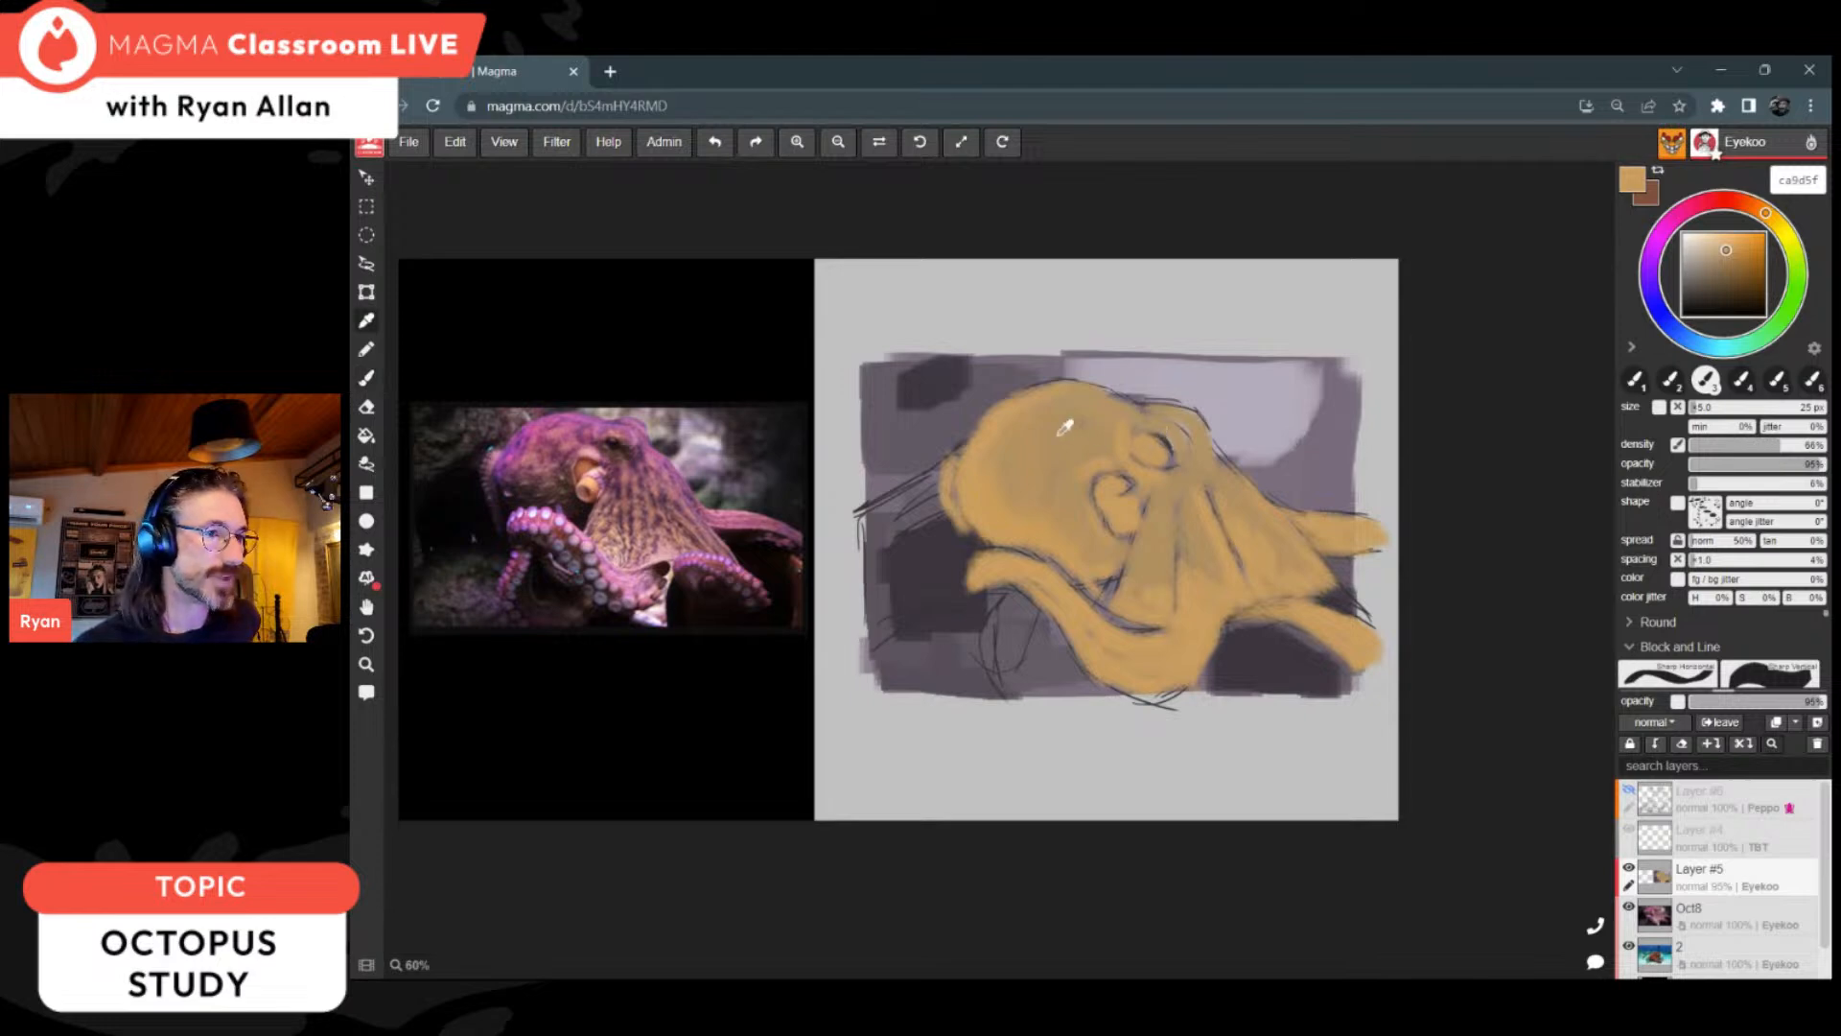
key(b)
Step: Switch to purple 9a4ca1 with raised density and paint a purple rim along the head's left edge and crown, darkening the colour partway
click(1657, 246)
drag(1775, 445, 1826, 456)
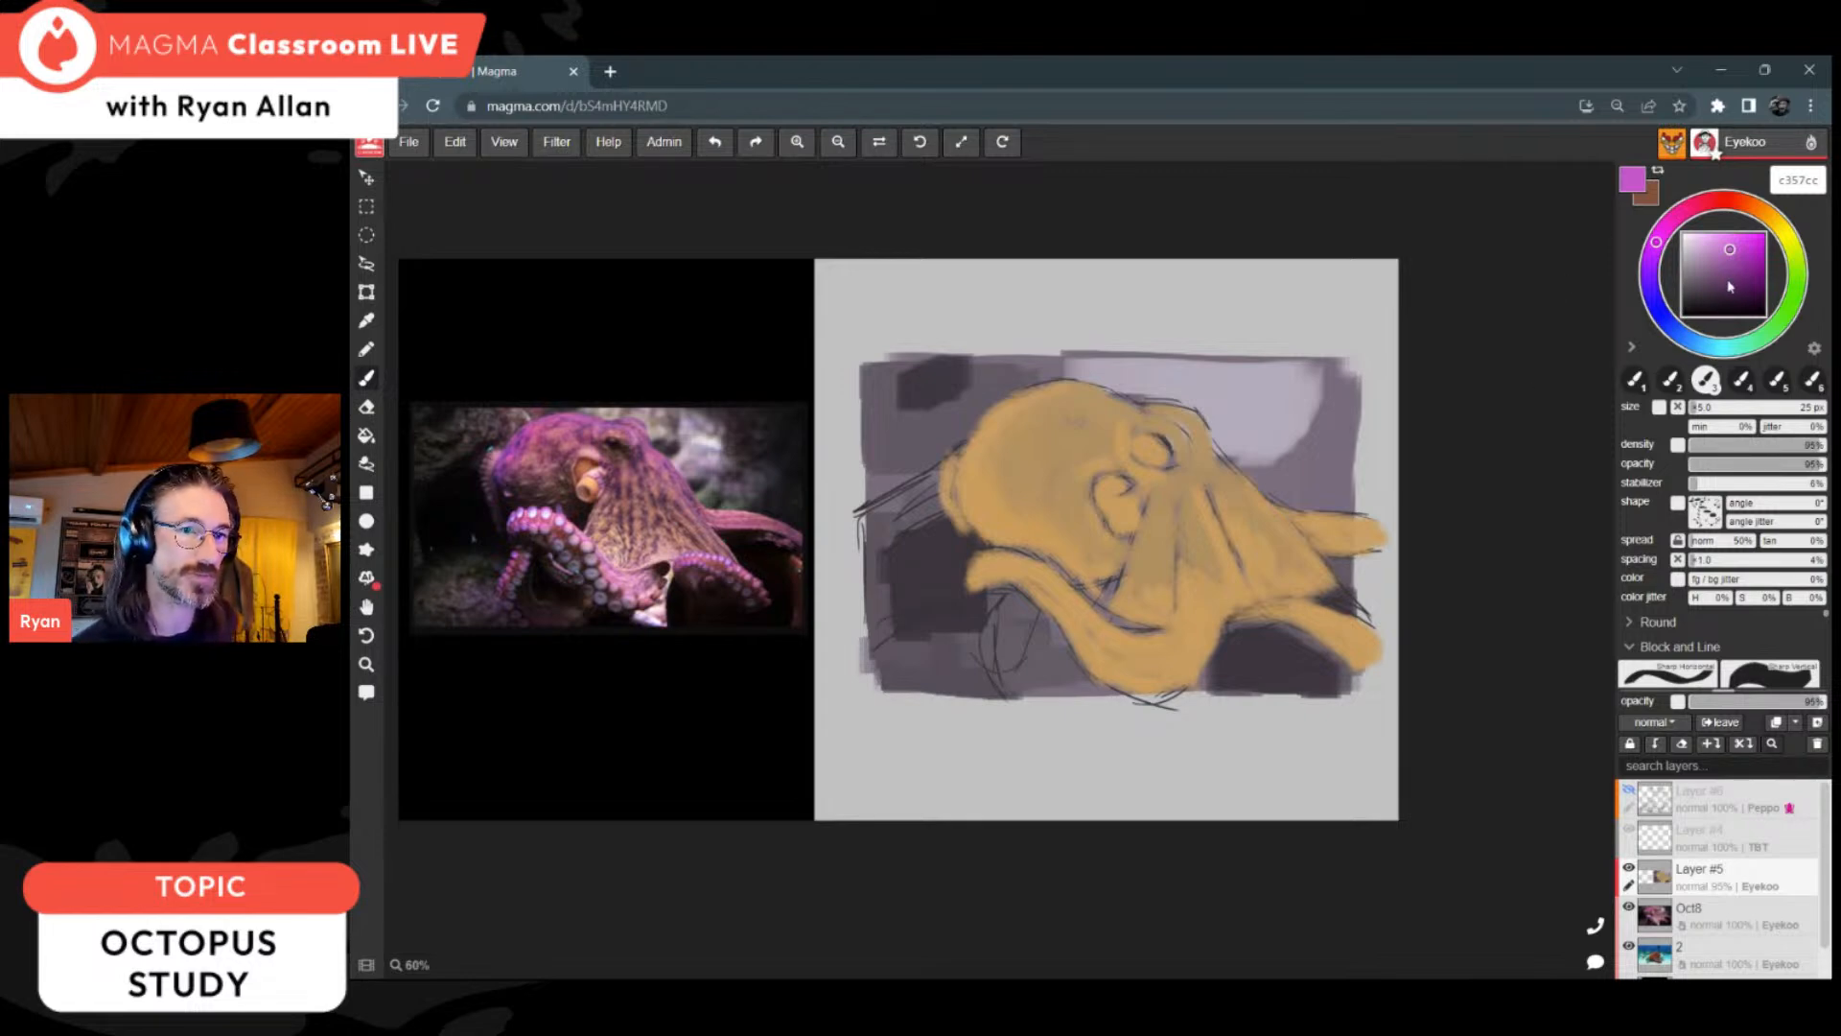
drag(1731, 281, 1727, 263)
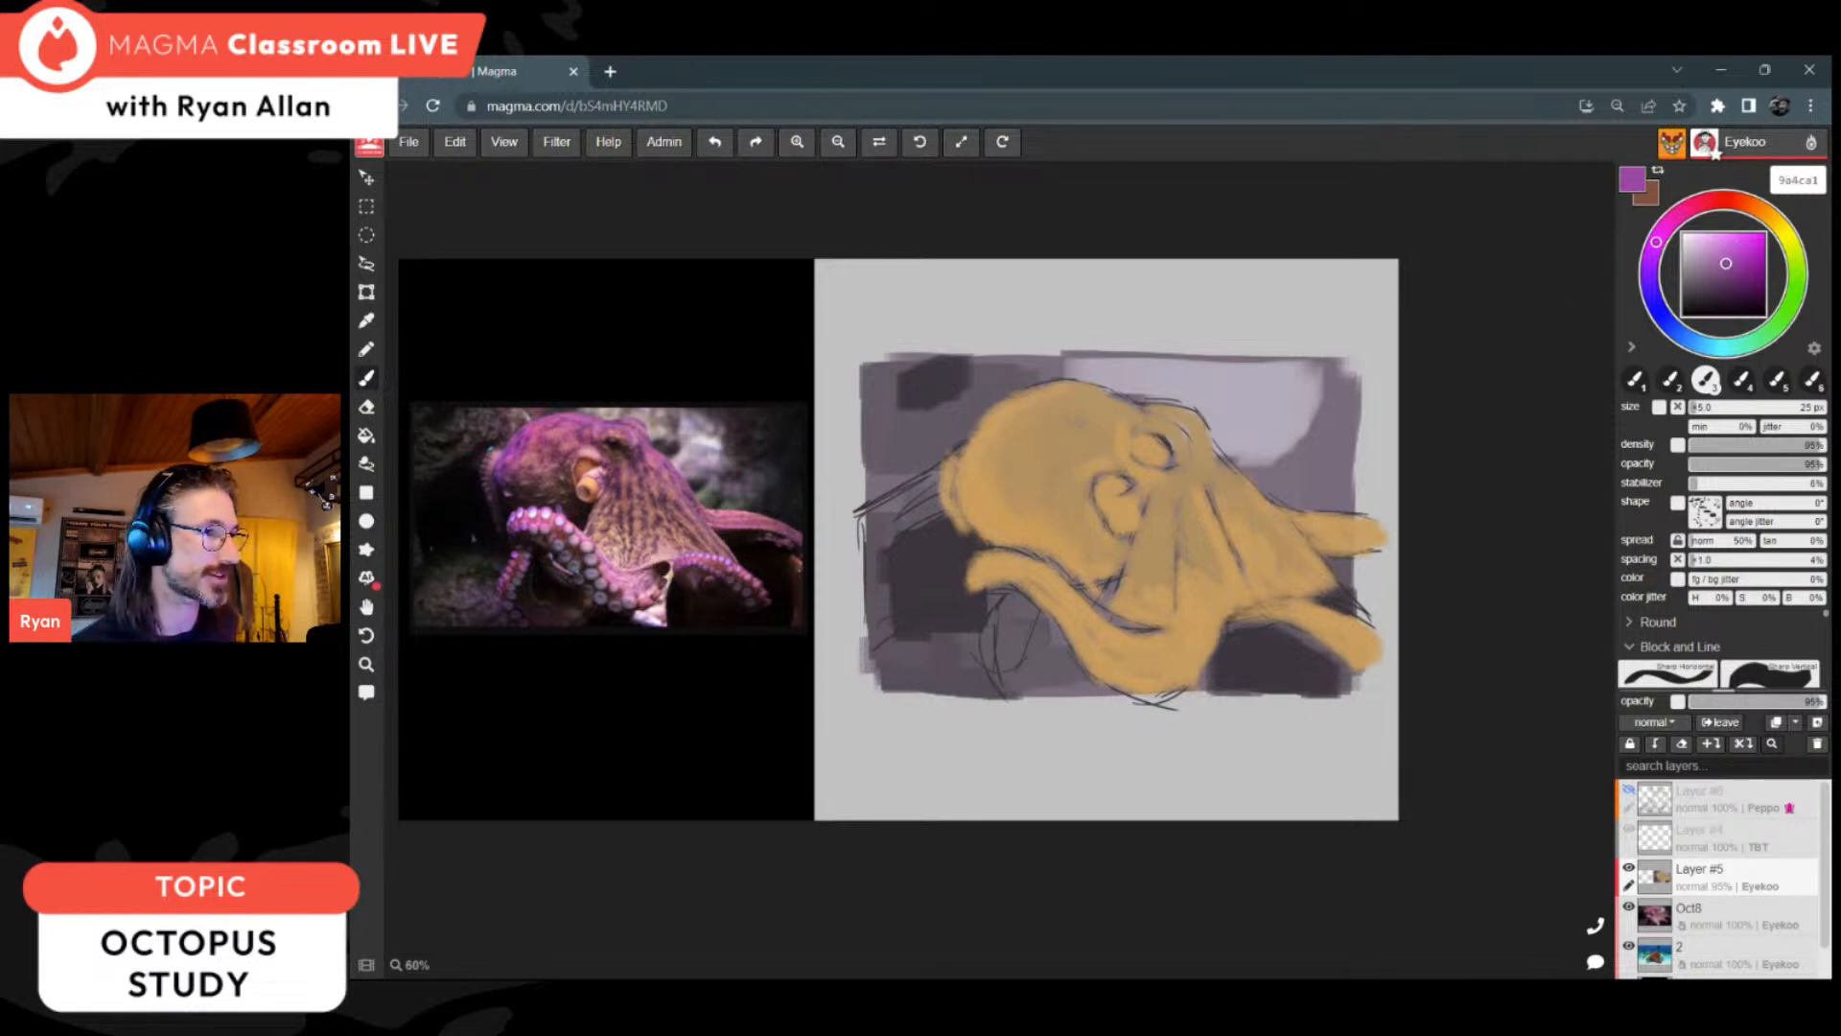
mouse_move(978, 441)
mouse_down()
mouse_move(965, 489)
mouse_move(975, 469)
mouse_up()
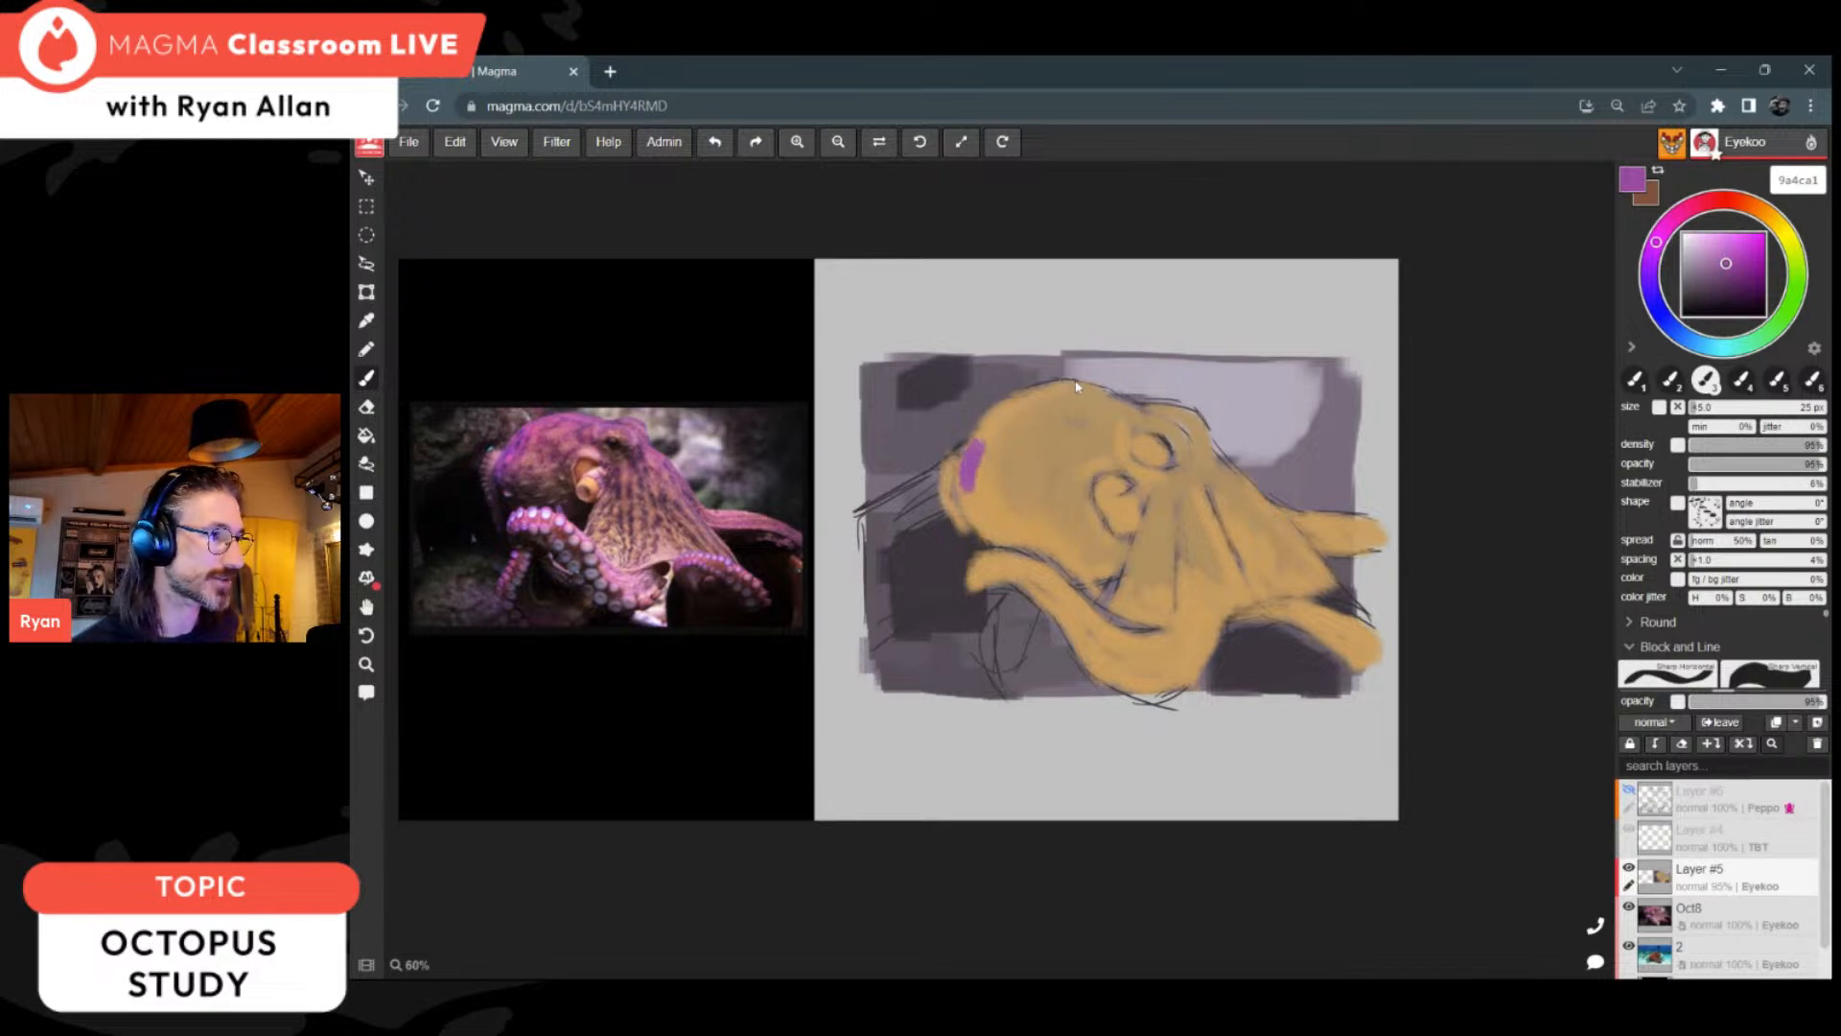
click(1723, 275)
mouse_move(969, 453)
mouse_down()
mouse_move(978, 432)
mouse_move(976, 528)
mouse_move(1002, 412)
mouse_move(1085, 388)
mouse_up()
Step: Paint a purple rim from beside the eye down the webbed body's right edge, lightening the colour to 9d55a3
mouse_move(1191, 419)
mouse_down()
mouse_move(1214, 461)
mouse_move(1200, 451)
mouse_up()
drag(1726, 275, 1722, 262)
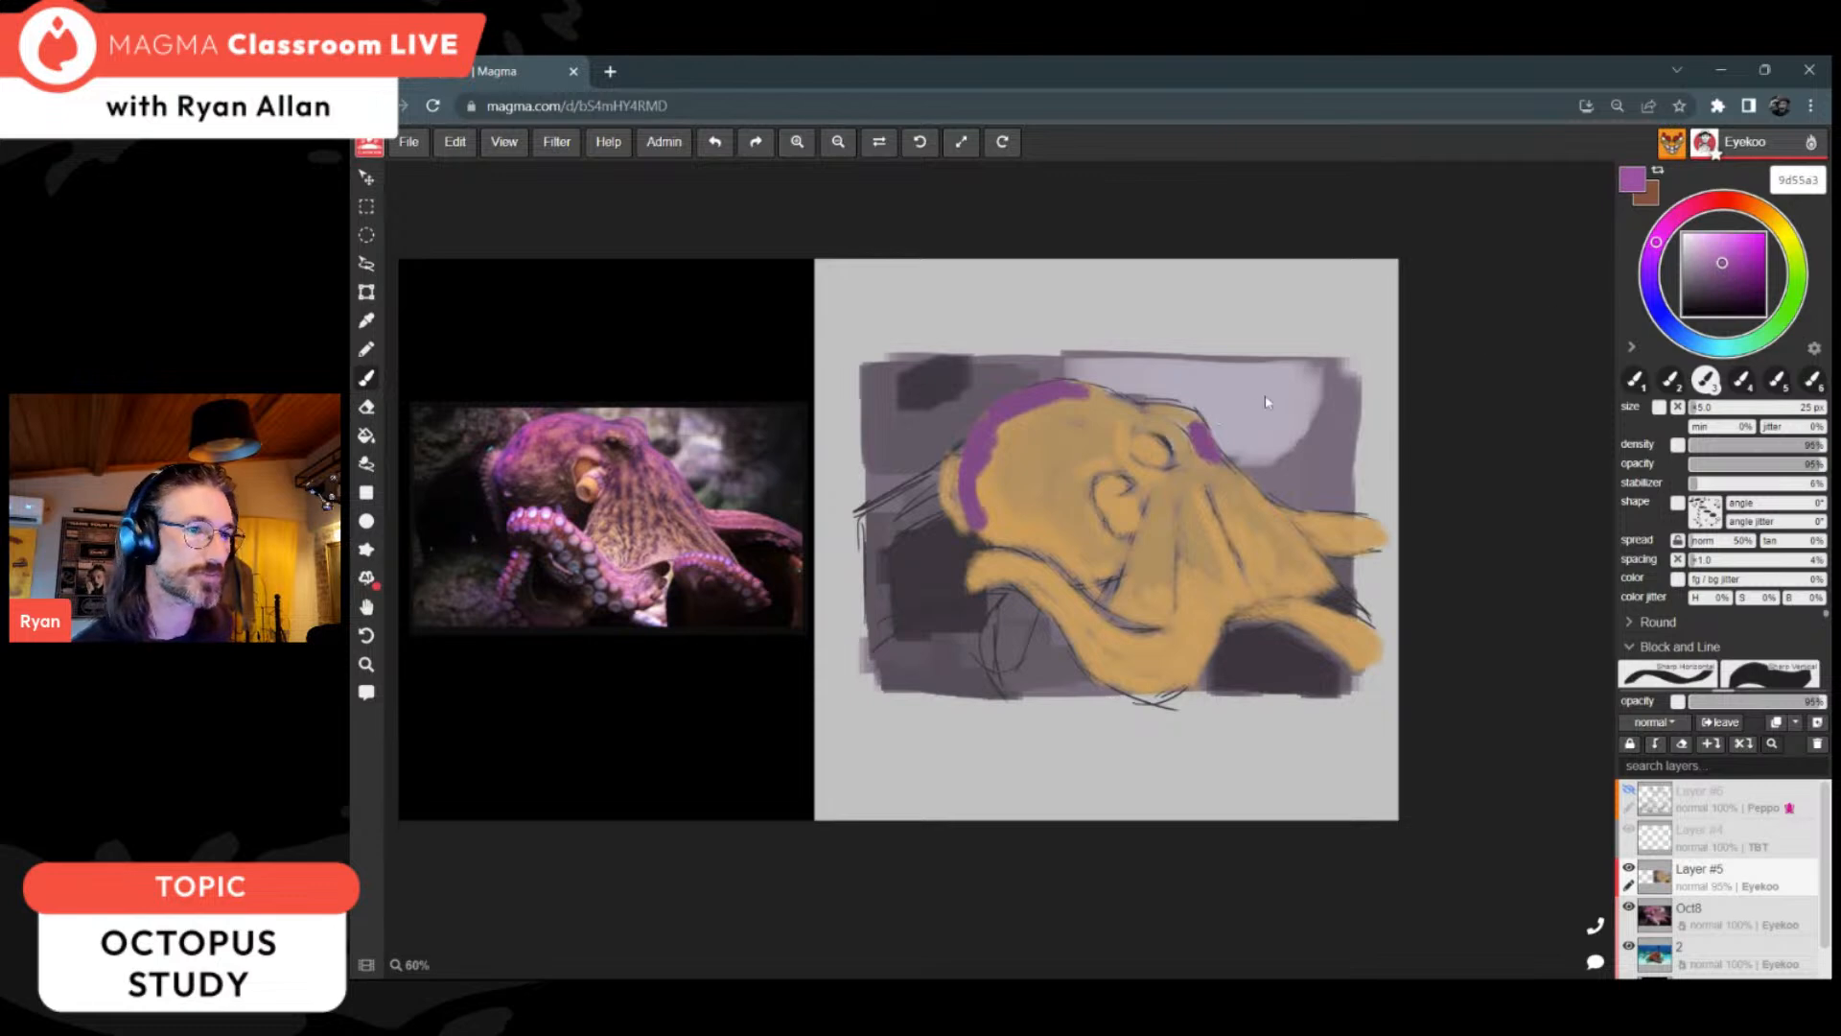
mouse_move(1198, 432)
mouse_down()
mouse_move(1232, 477)
mouse_move(1220, 467)
mouse_up()
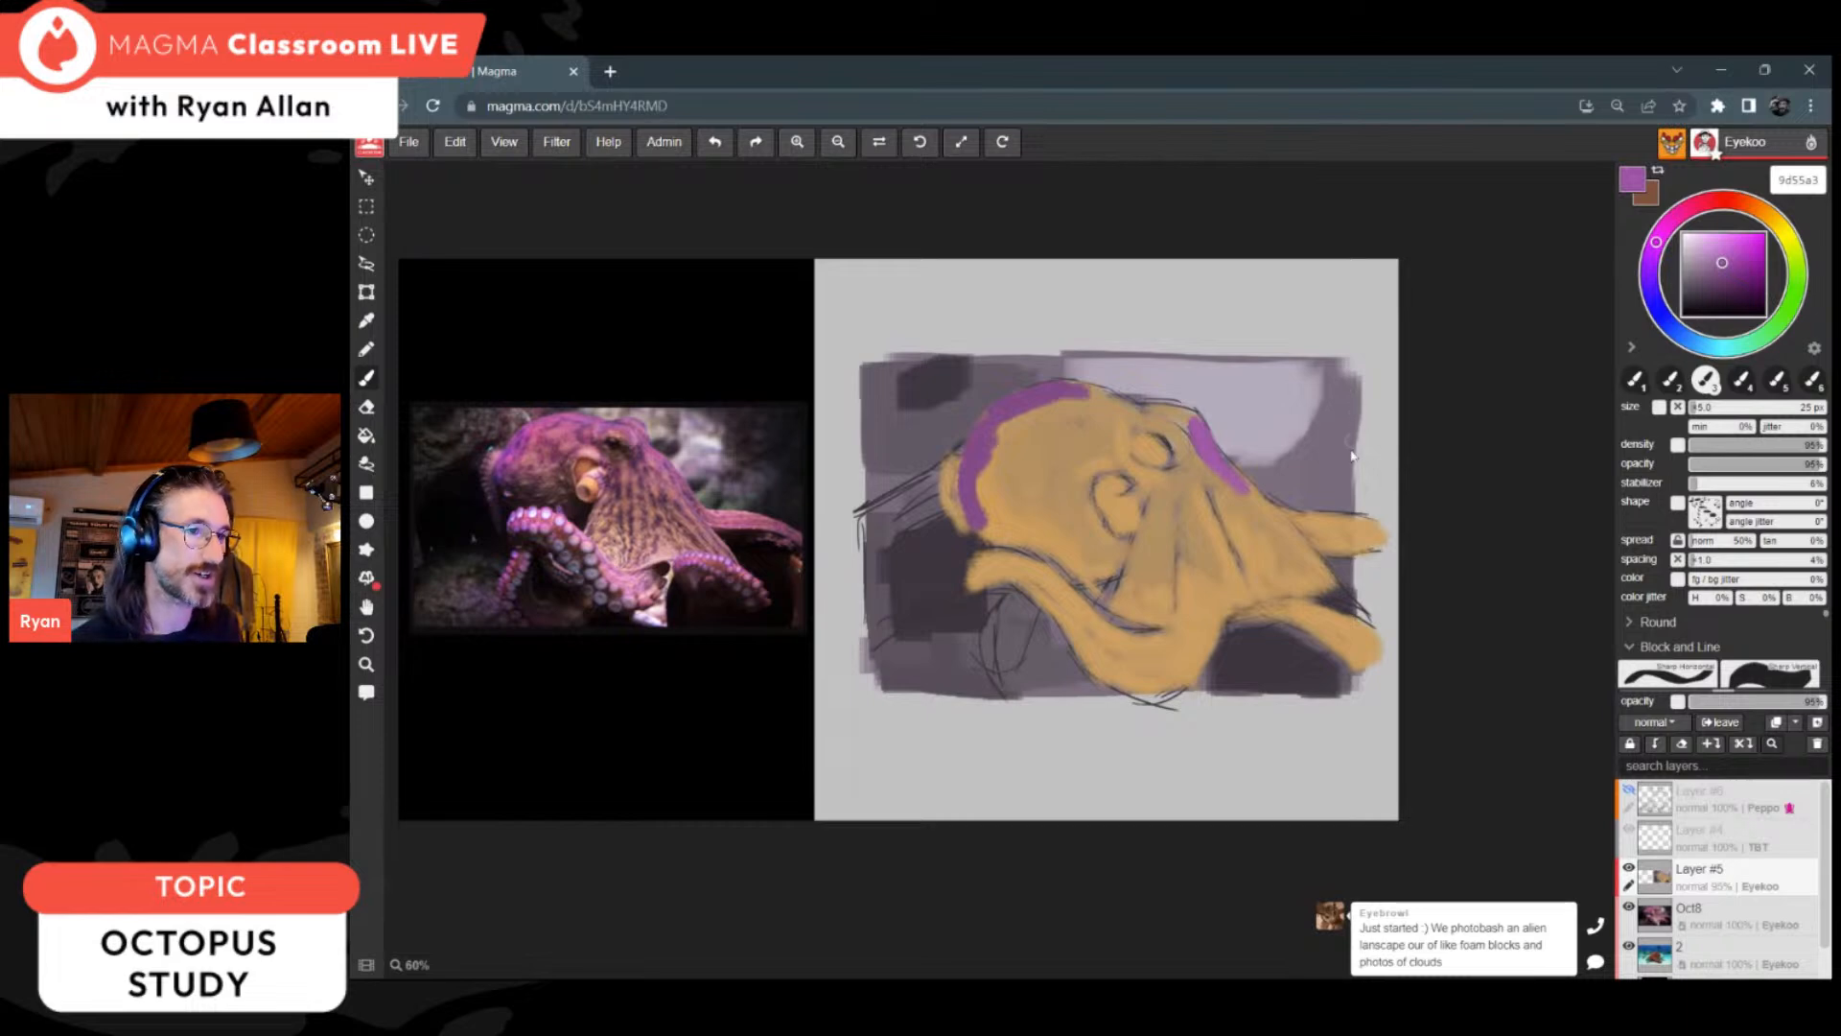
Step: Paint purple over the ends of the two arms extending right and widen the rim along the head's left edge
mouse_move(1384, 541)
mouse_down()
mouse_move(1362, 551)
mouse_move(1386, 535)
mouse_move(1352, 528)
mouse_move(1366, 522)
mouse_up()
mouse_move(1286, 617)
mouse_down()
mouse_move(1371, 644)
mouse_move(1356, 656)
mouse_up()
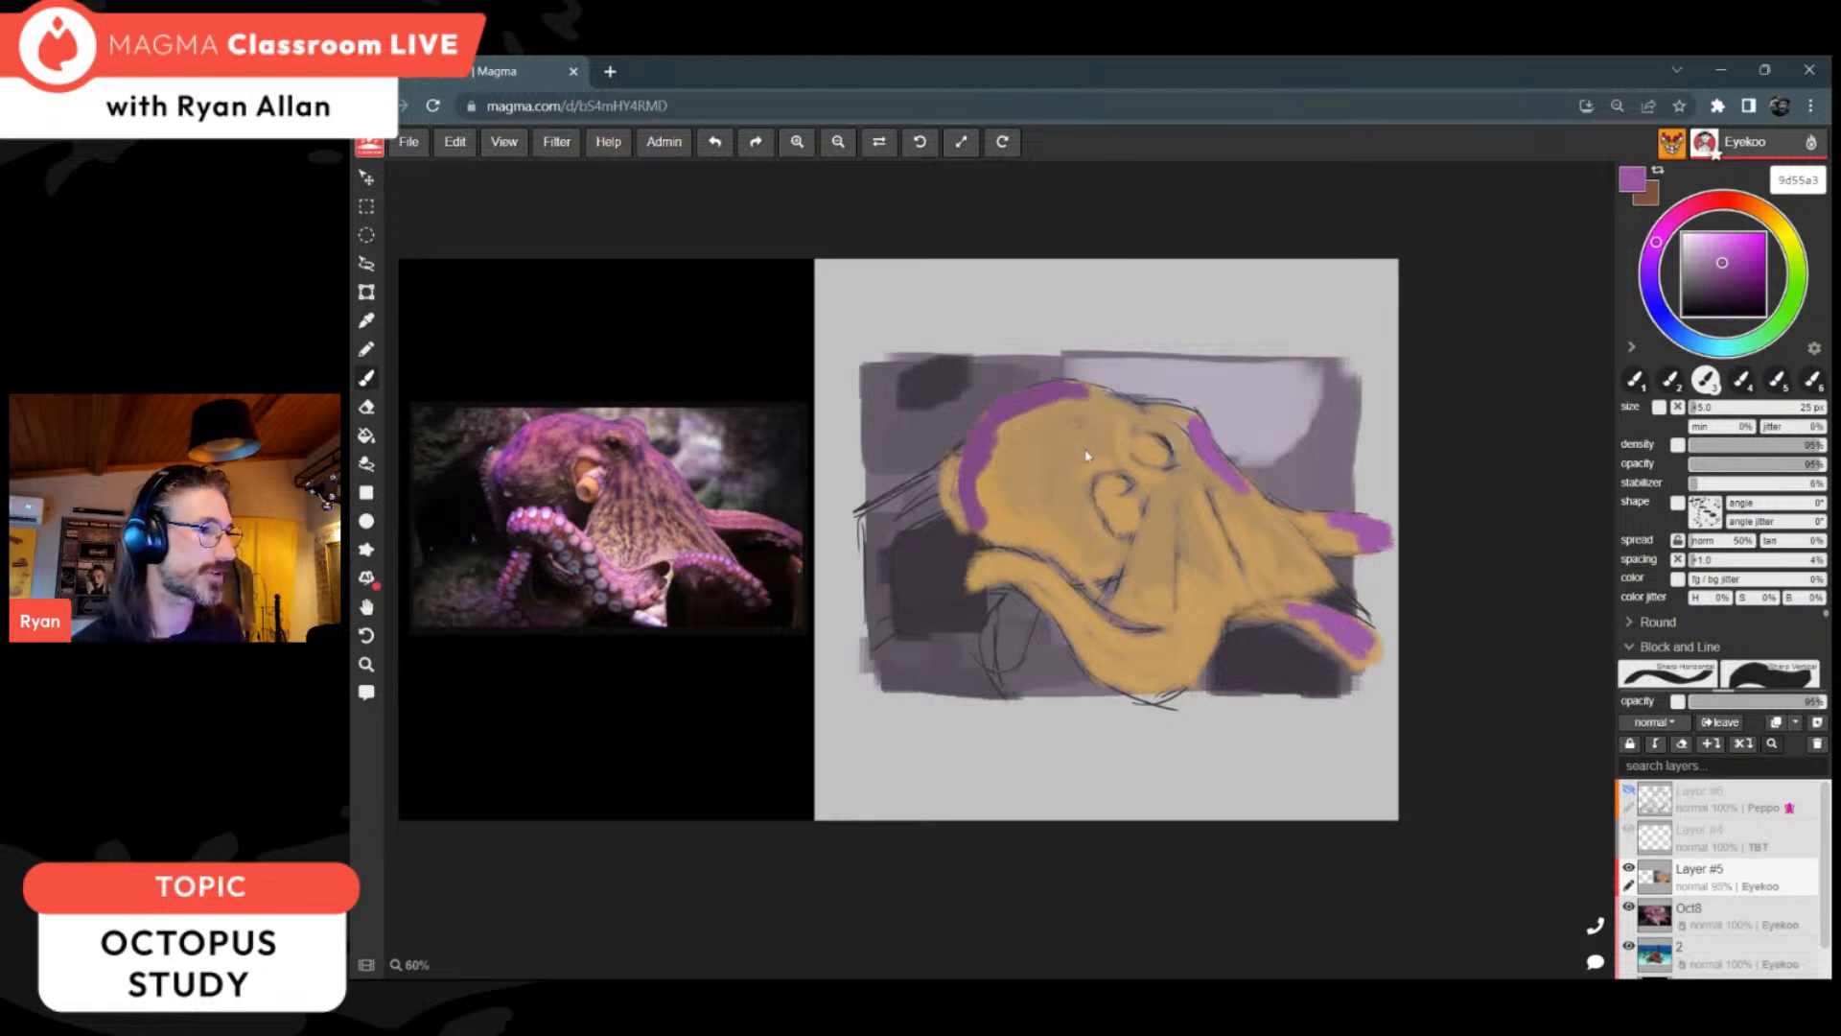
drag(980, 470, 979, 505)
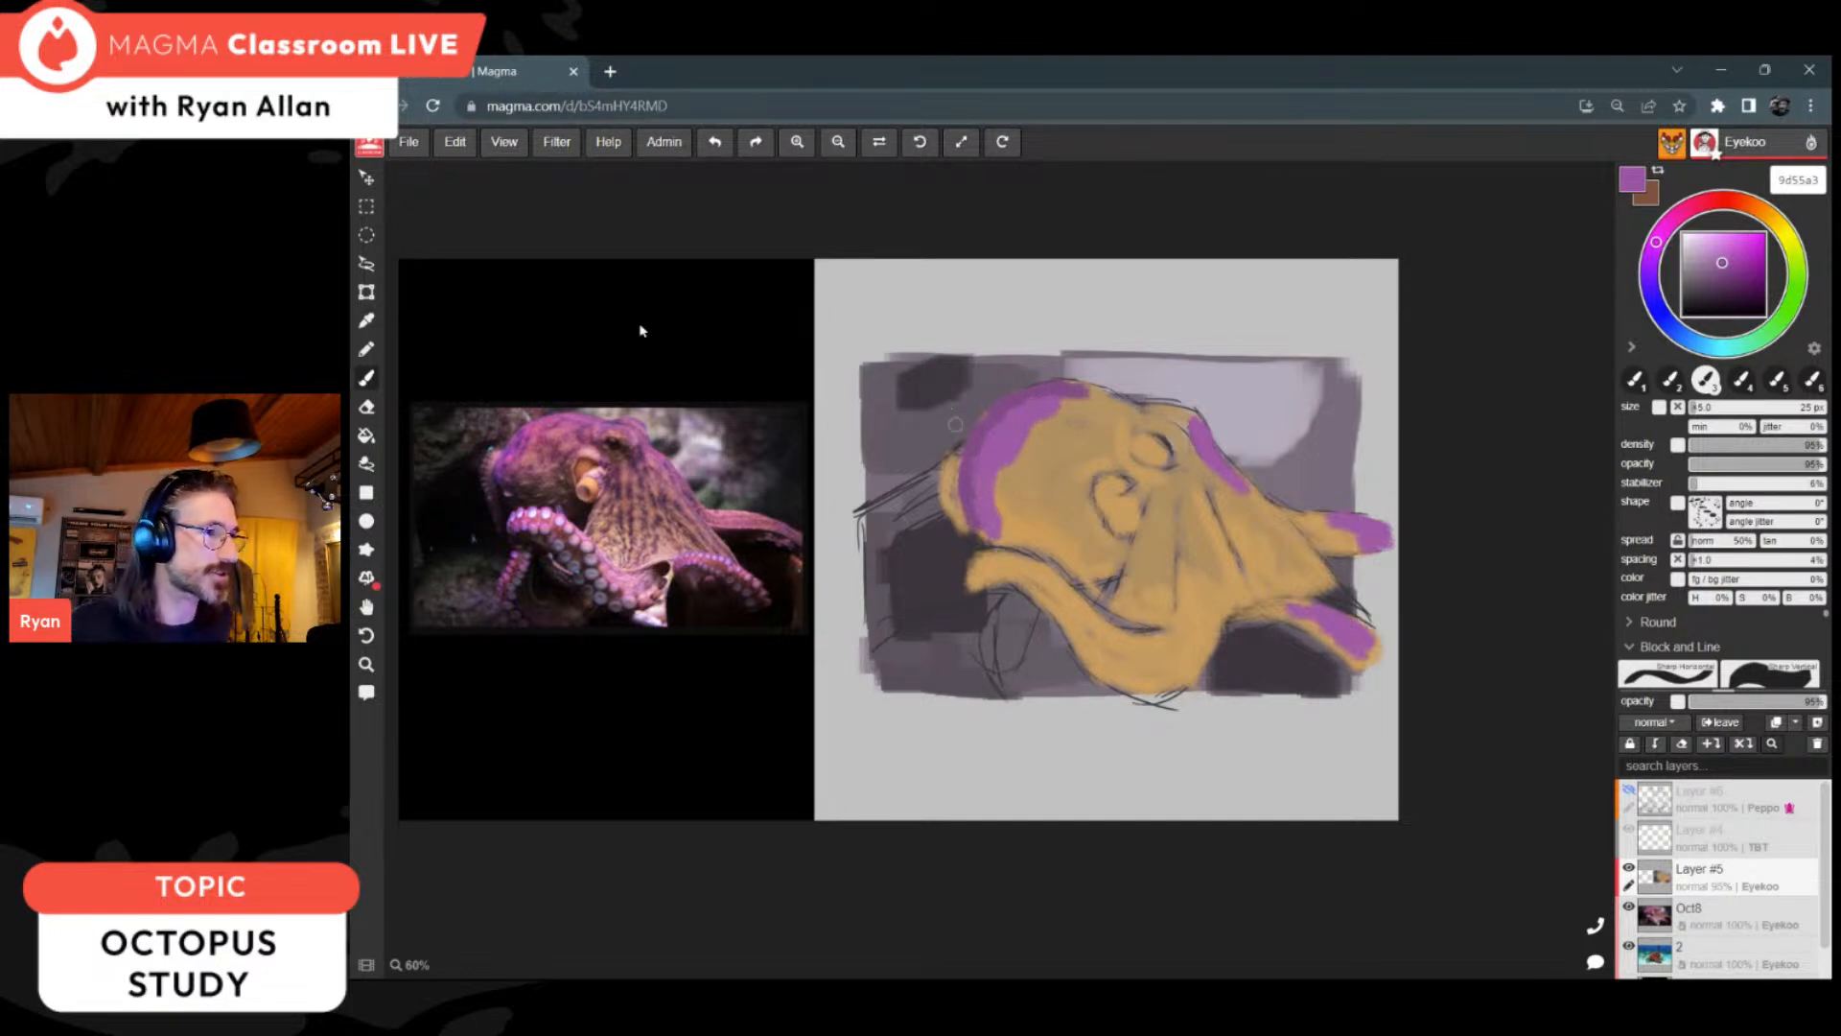
Step: Check the reference octopus up close and paint purple across the crown, over the eye's brow and farther down the webbed body's right edge
scroll(532, 479, up, 5)
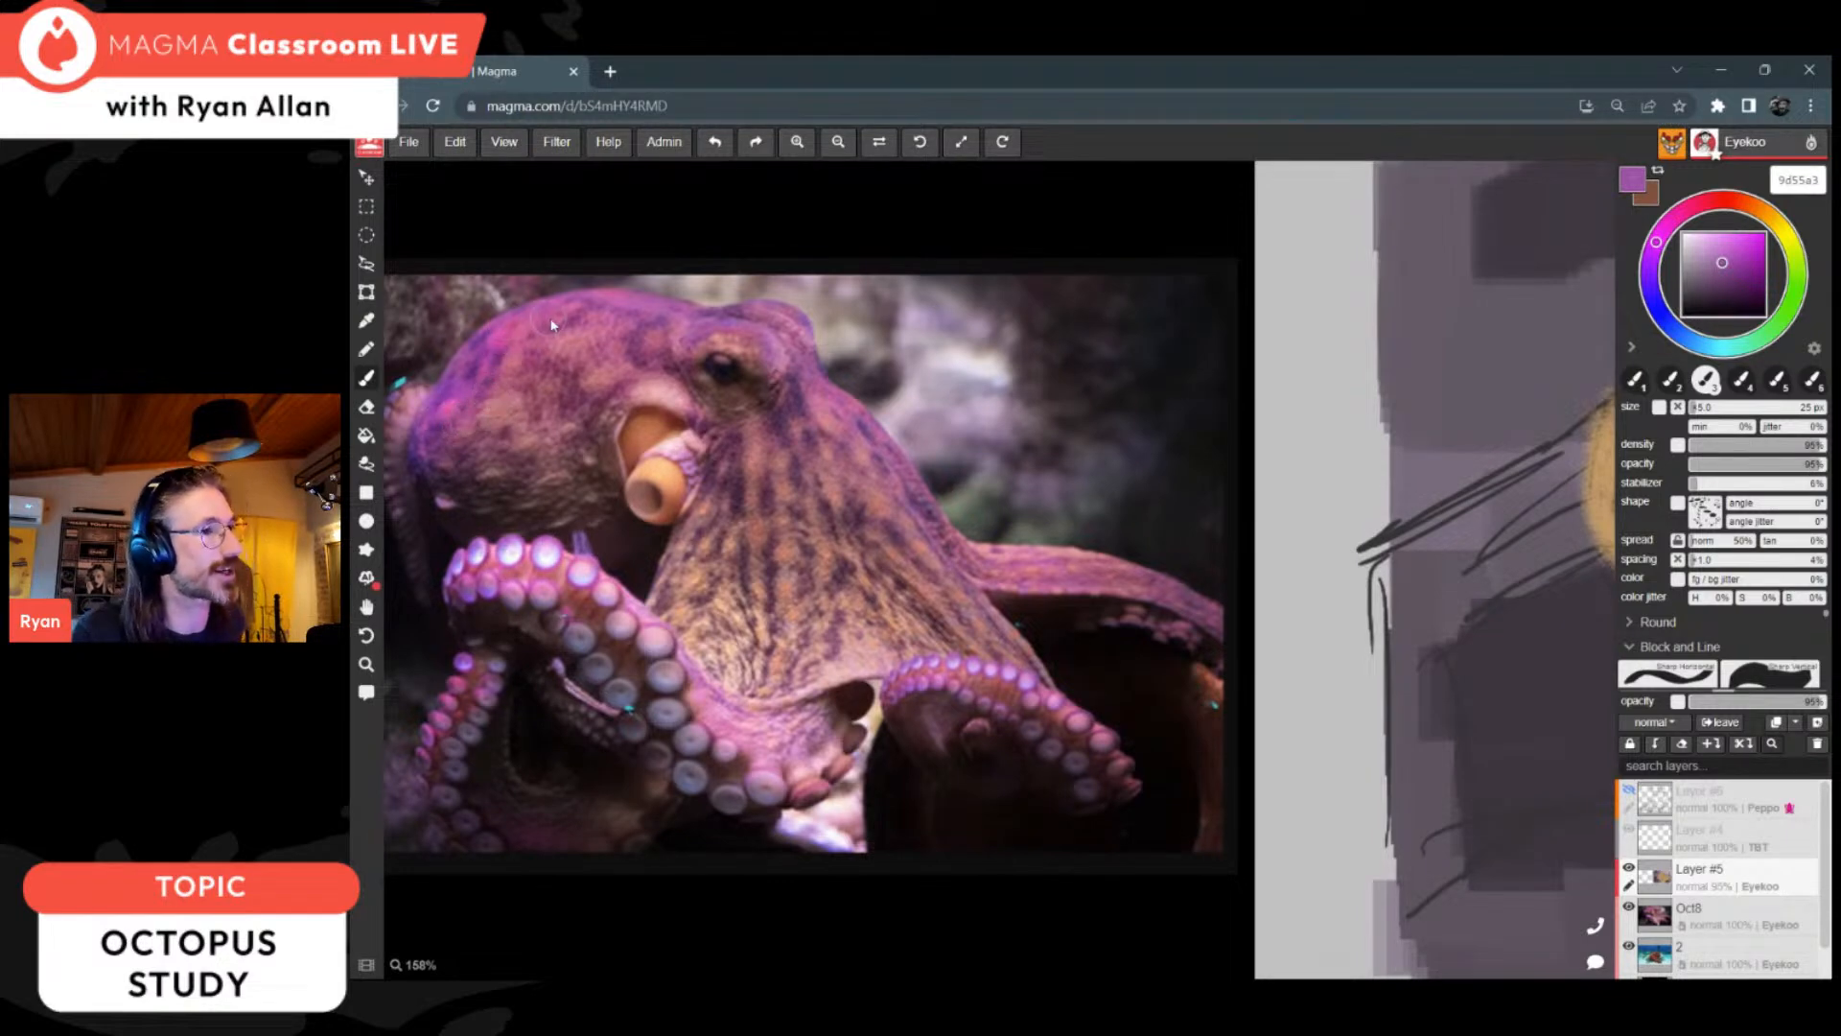
scroll(573, 496, down, 5)
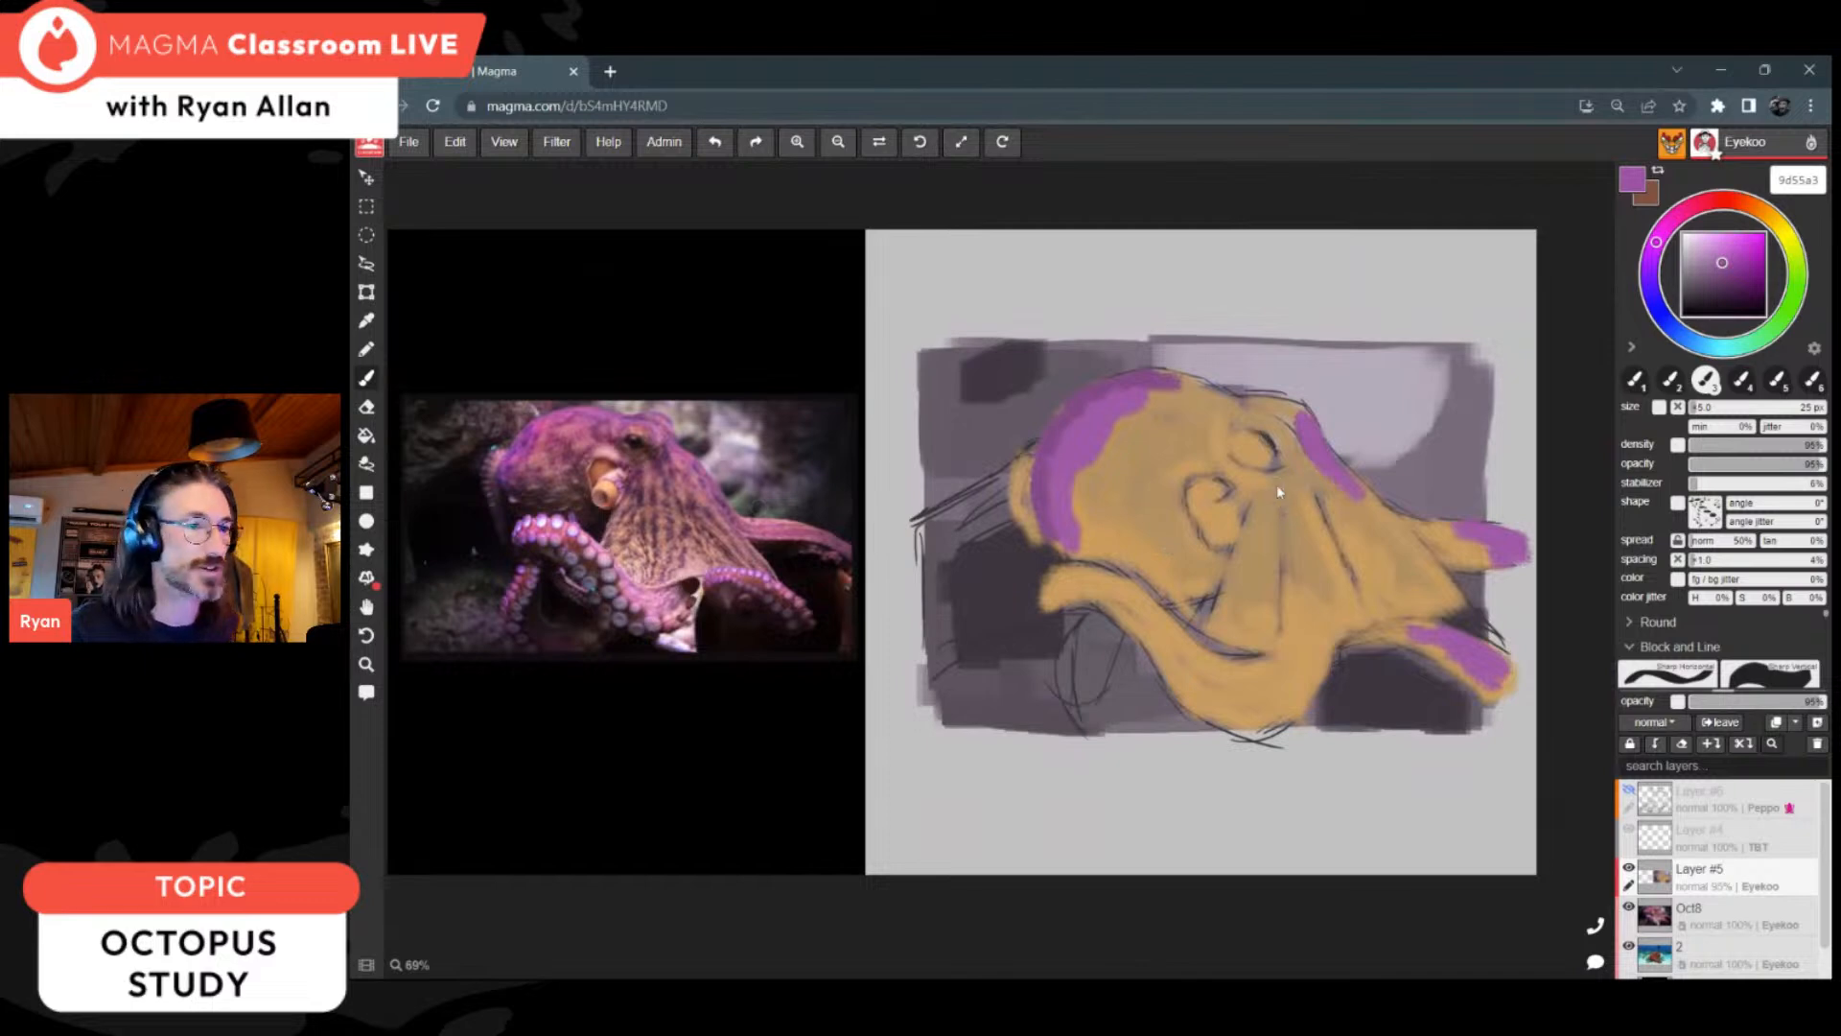
drag(1220, 404, 1293, 422)
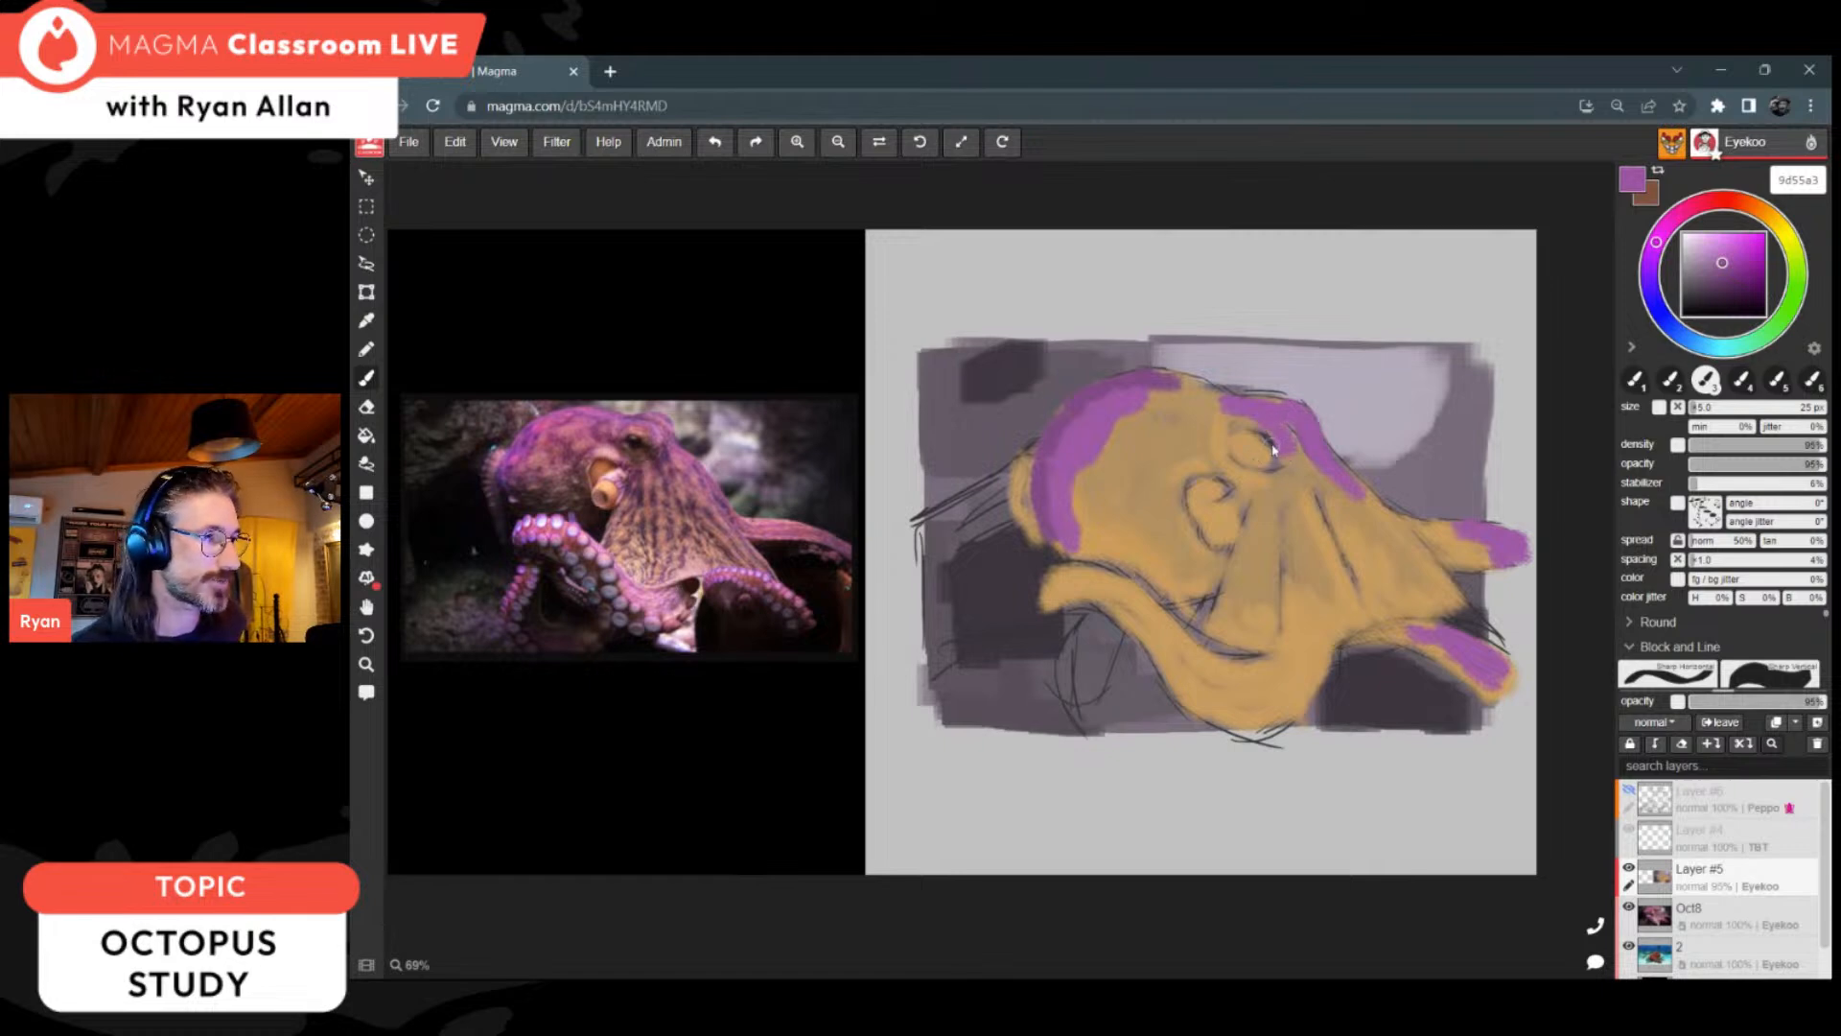
mouse_move(1326, 485)
mouse_down()
mouse_move(1348, 523)
mouse_move(1381, 508)
mouse_move(1400, 537)
mouse_up()
drag(1147, 400, 1217, 409)
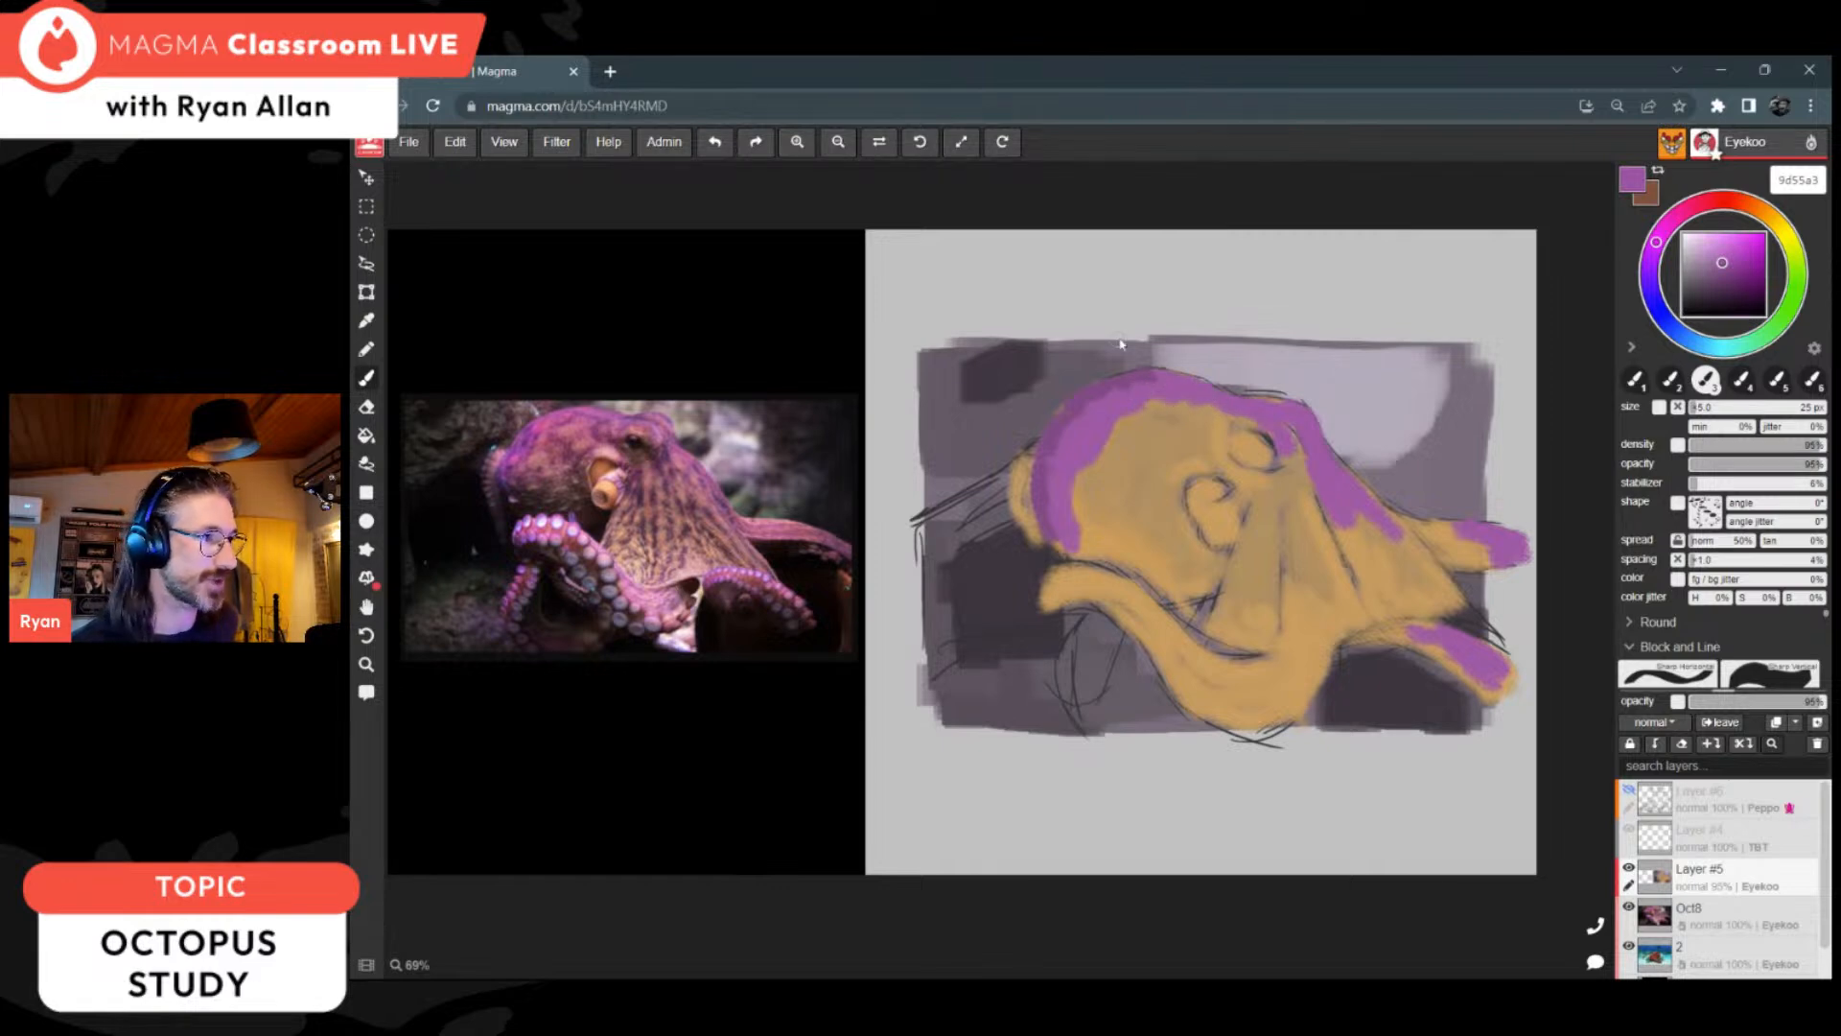
Step: Darken the background patches in the rectangle's upper-left corner and behind the head's left edge with near-black purple
alt+click(1040, 355)
drag(966, 372, 998, 350)
alt+click(964, 549)
mouse_move(965, 550)
mouse_down()
mouse_move(1002, 490)
mouse_move(1011, 527)
mouse_move(1001, 490)
mouse_move(955, 484)
mouse_move(1032, 445)
mouse_move(957, 490)
mouse_move(954, 537)
mouse_move(988, 508)
mouse_move(993, 470)
mouse_move(999, 516)
mouse_up()
click(1696, 302)
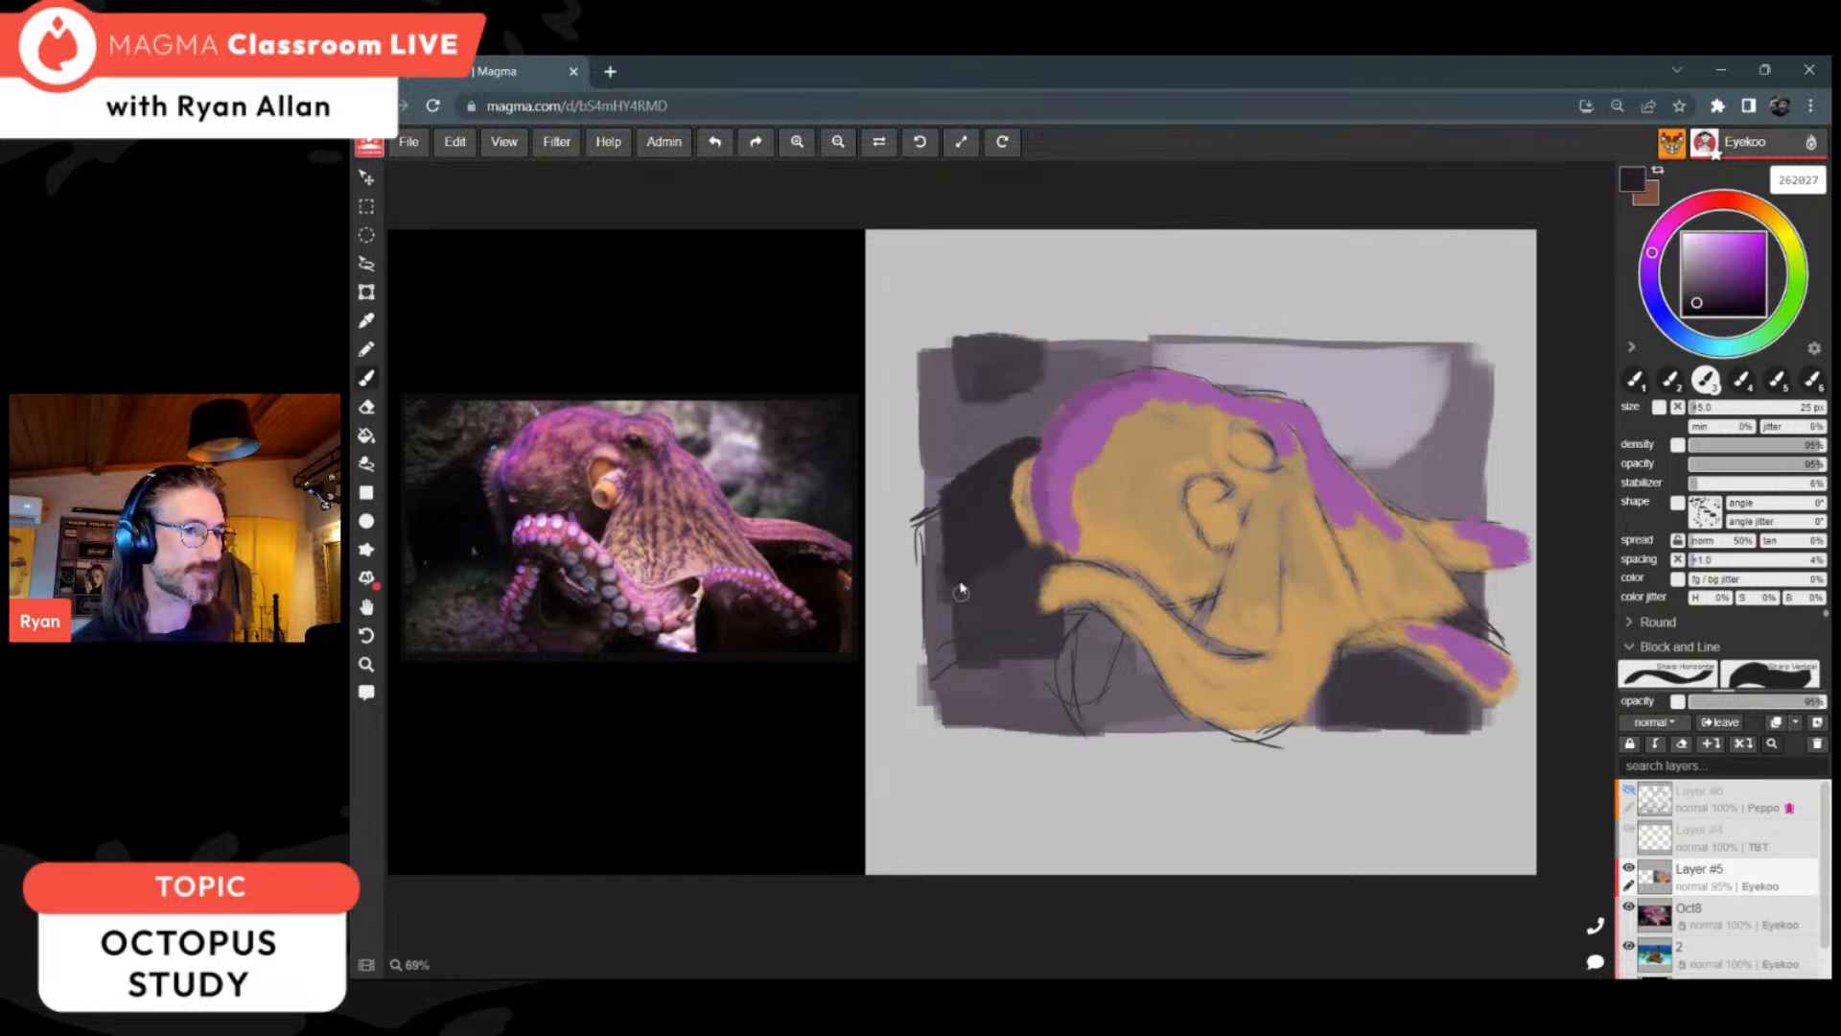
Step: Extend the near-black area below the head's left side, darken the hollow under the lower right arm and add a patch below the front arm
mouse_move(959, 630)
mouse_down()
mouse_move(997, 510)
mouse_move(966, 649)
mouse_move(1066, 631)
mouse_up()
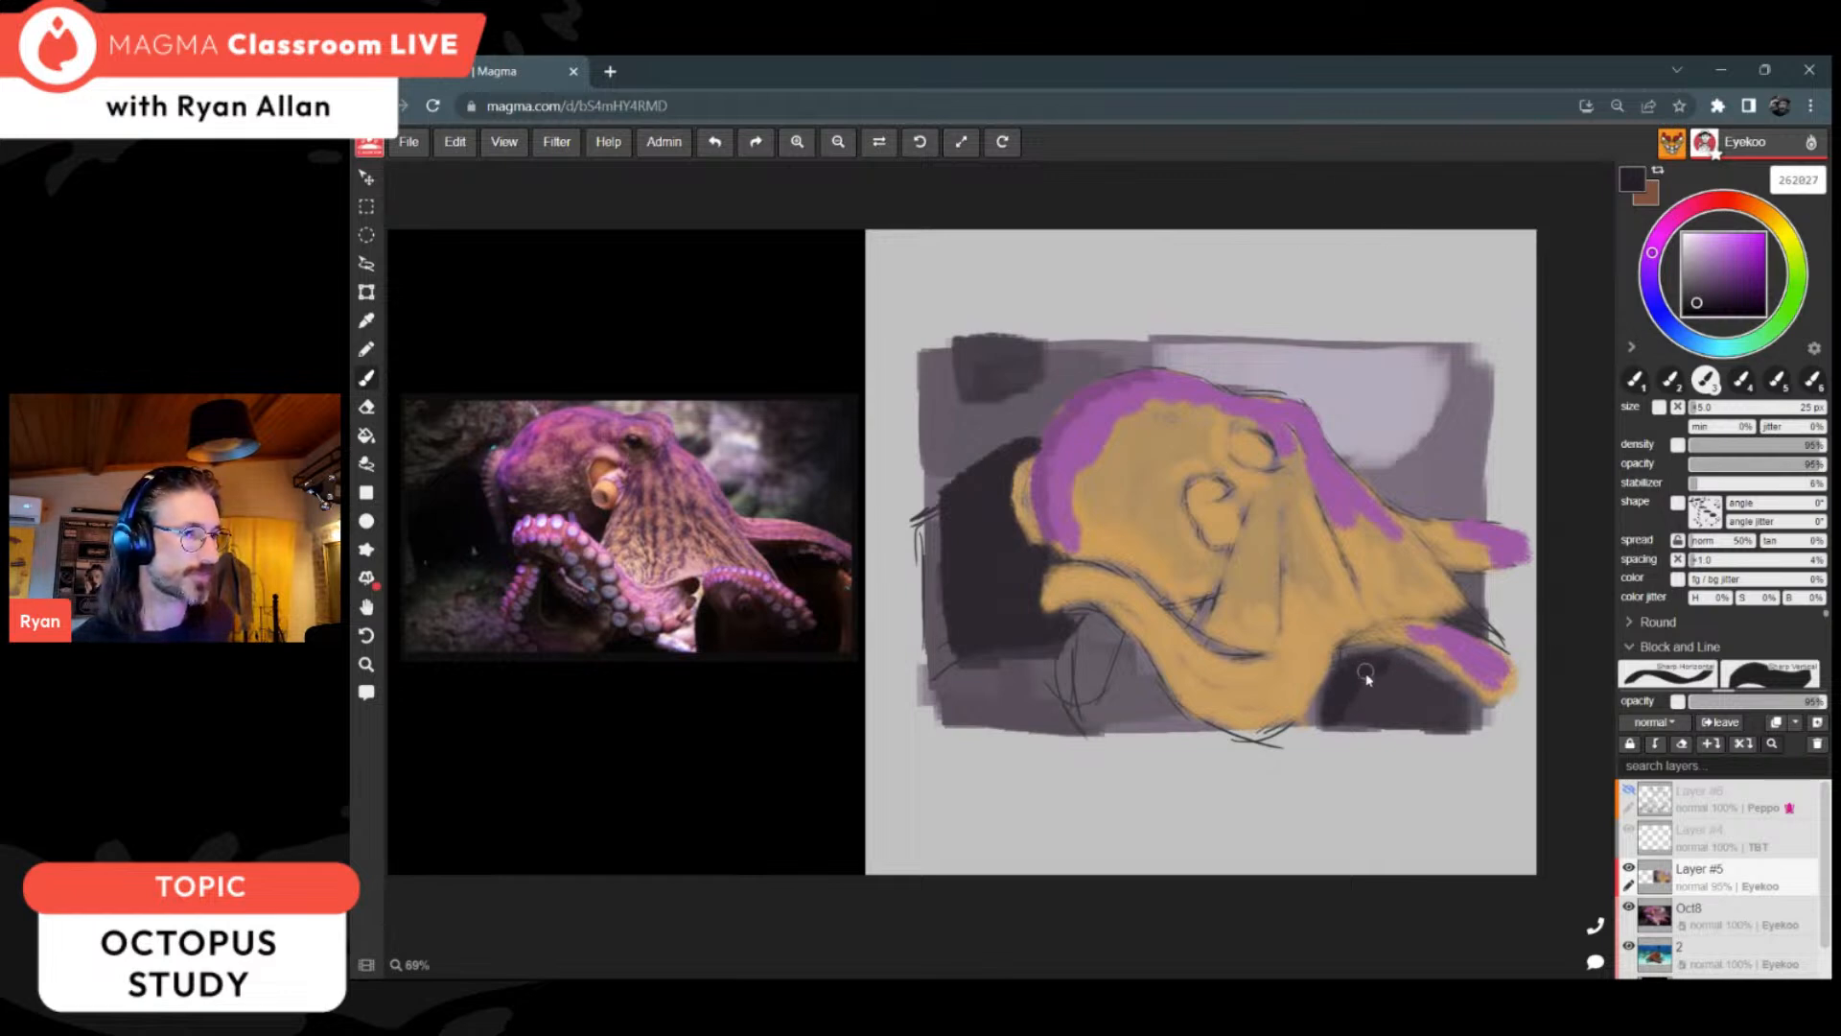
mouse_move(1369, 670)
mouse_down()
mouse_move(1453, 700)
mouse_move(1365, 715)
mouse_move(1397, 674)
mouse_move(1381, 671)
mouse_up()
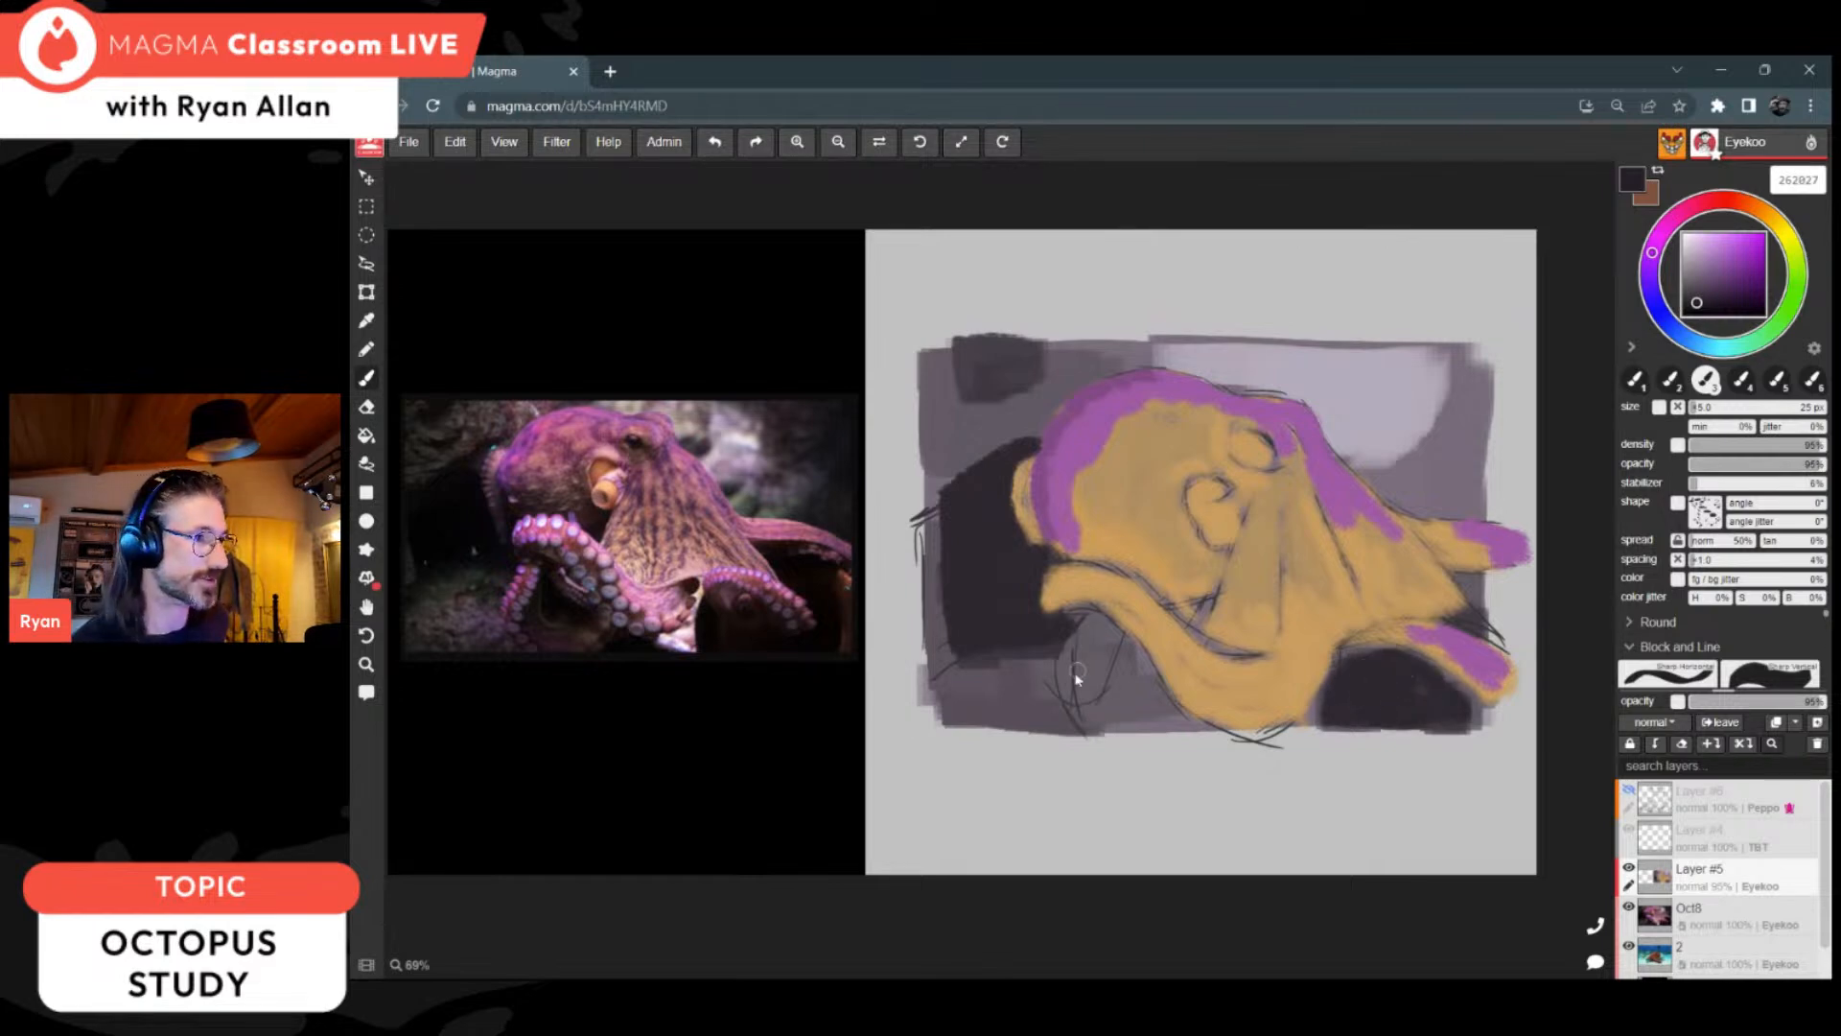
mouse_move(1123, 681)
mouse_down()
mouse_move(1141, 706)
mouse_move(1145, 683)
mouse_move(1155, 715)
mouse_move(1151, 689)
mouse_up()
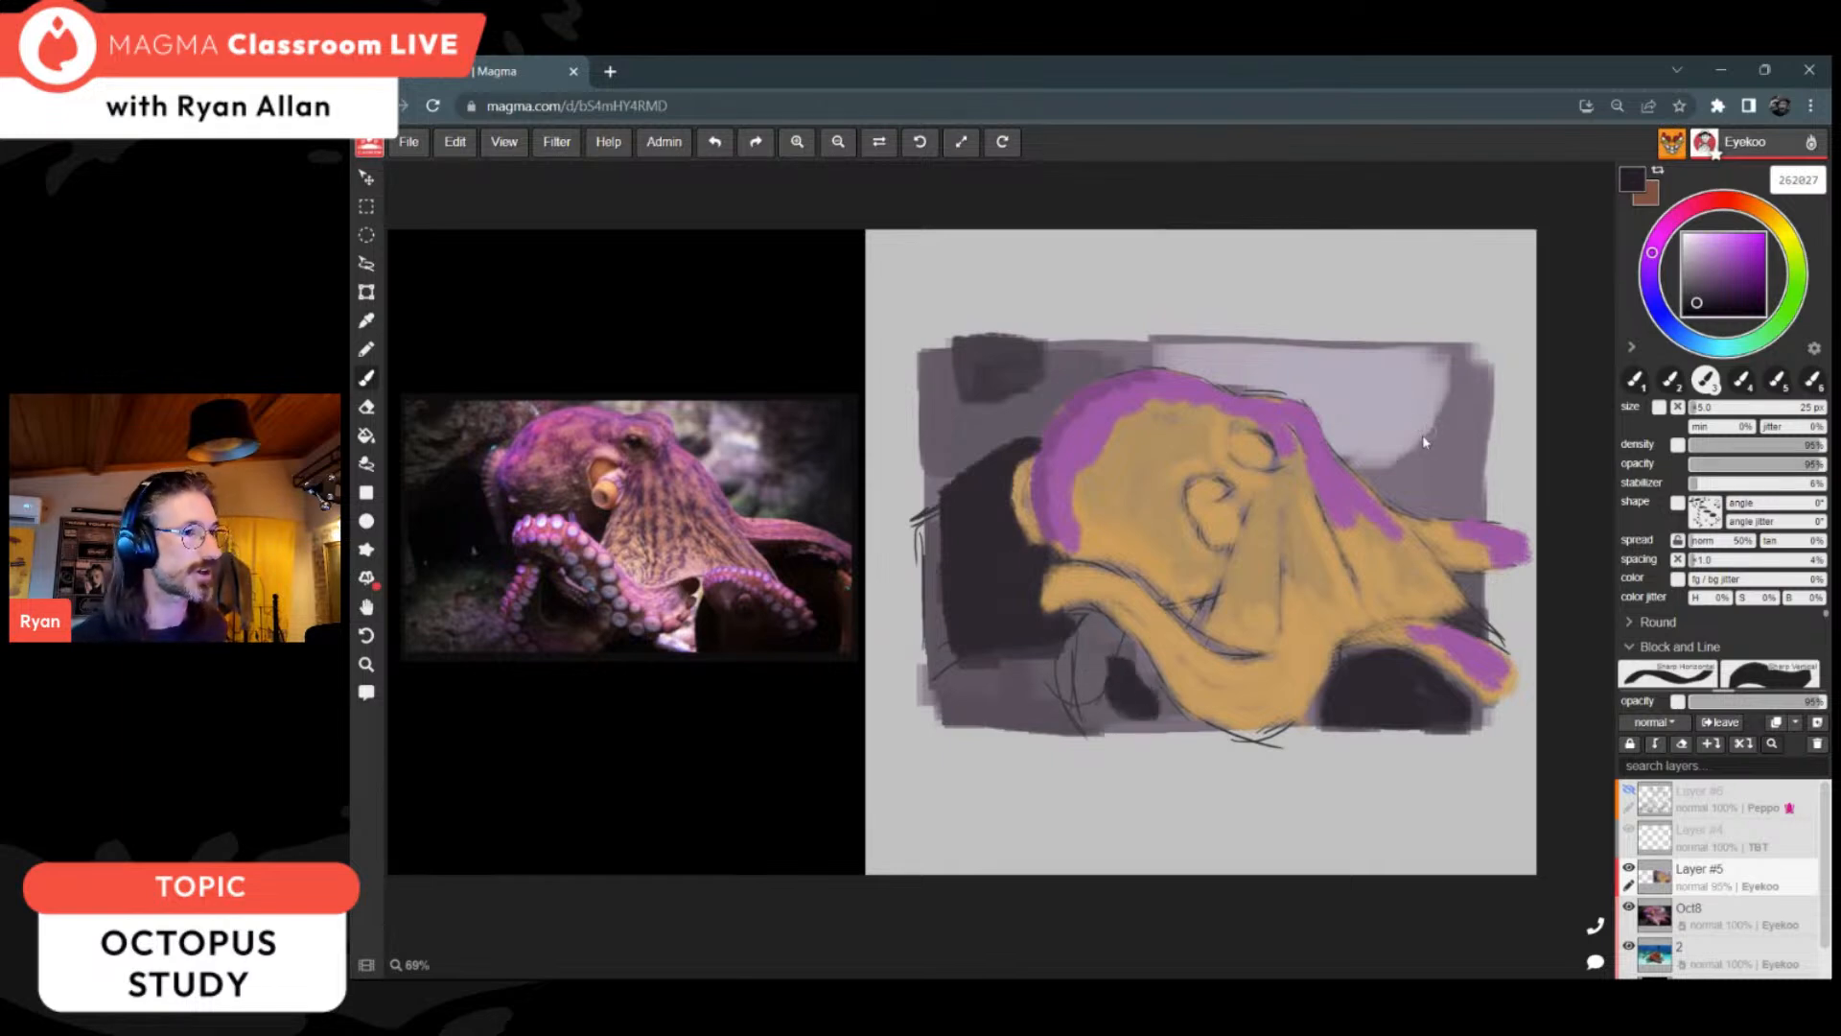
Step: Paint near-black purple down the background's right edge, above and between the two arms extending right
mouse_move(1464, 577)
mouse_down()
mouse_move(1493, 578)
mouse_move(1486, 613)
mouse_move(1492, 583)
mouse_up()
mouse_move(1452, 503)
mouse_down()
mouse_move(1434, 484)
mouse_move(1496, 521)
mouse_move(1496, 374)
mouse_up()
alt+click(1458, 486)
alt+click(1472, 484)
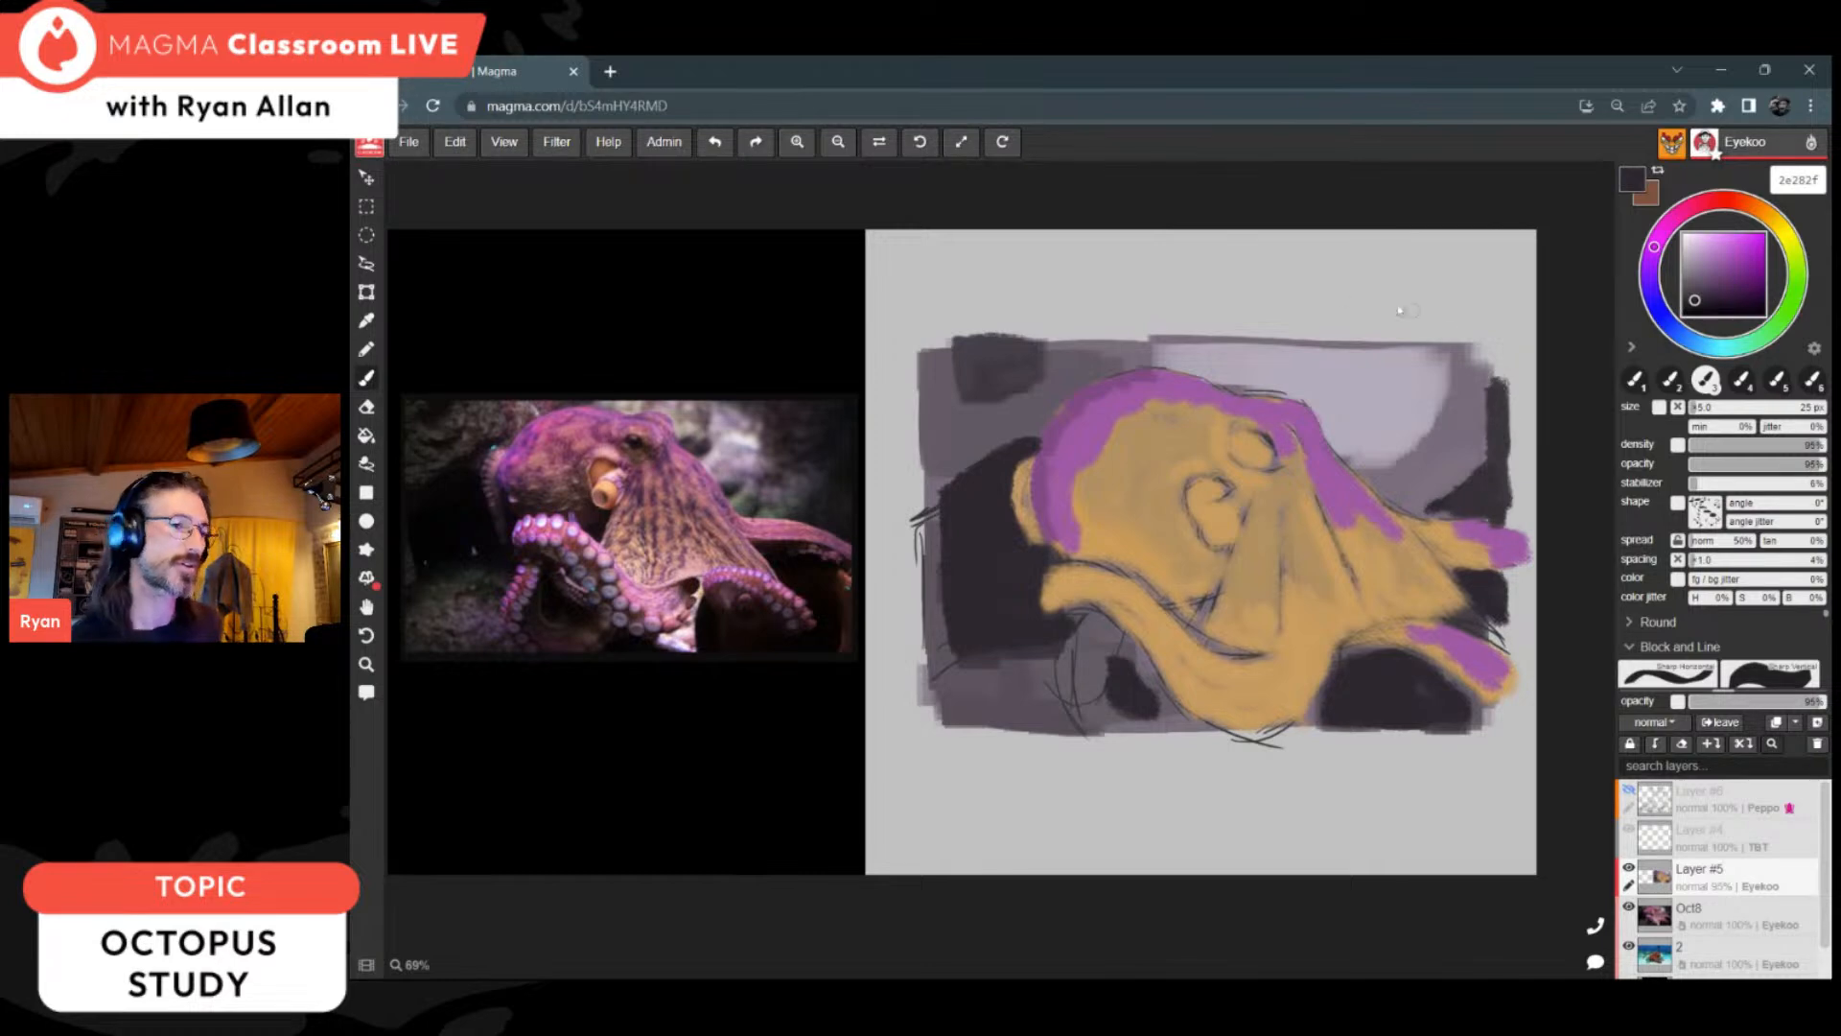
Step: Sample the background grey 625a64 and trim the purple rim at the head's upper-left edge
alt+click(1331, 499)
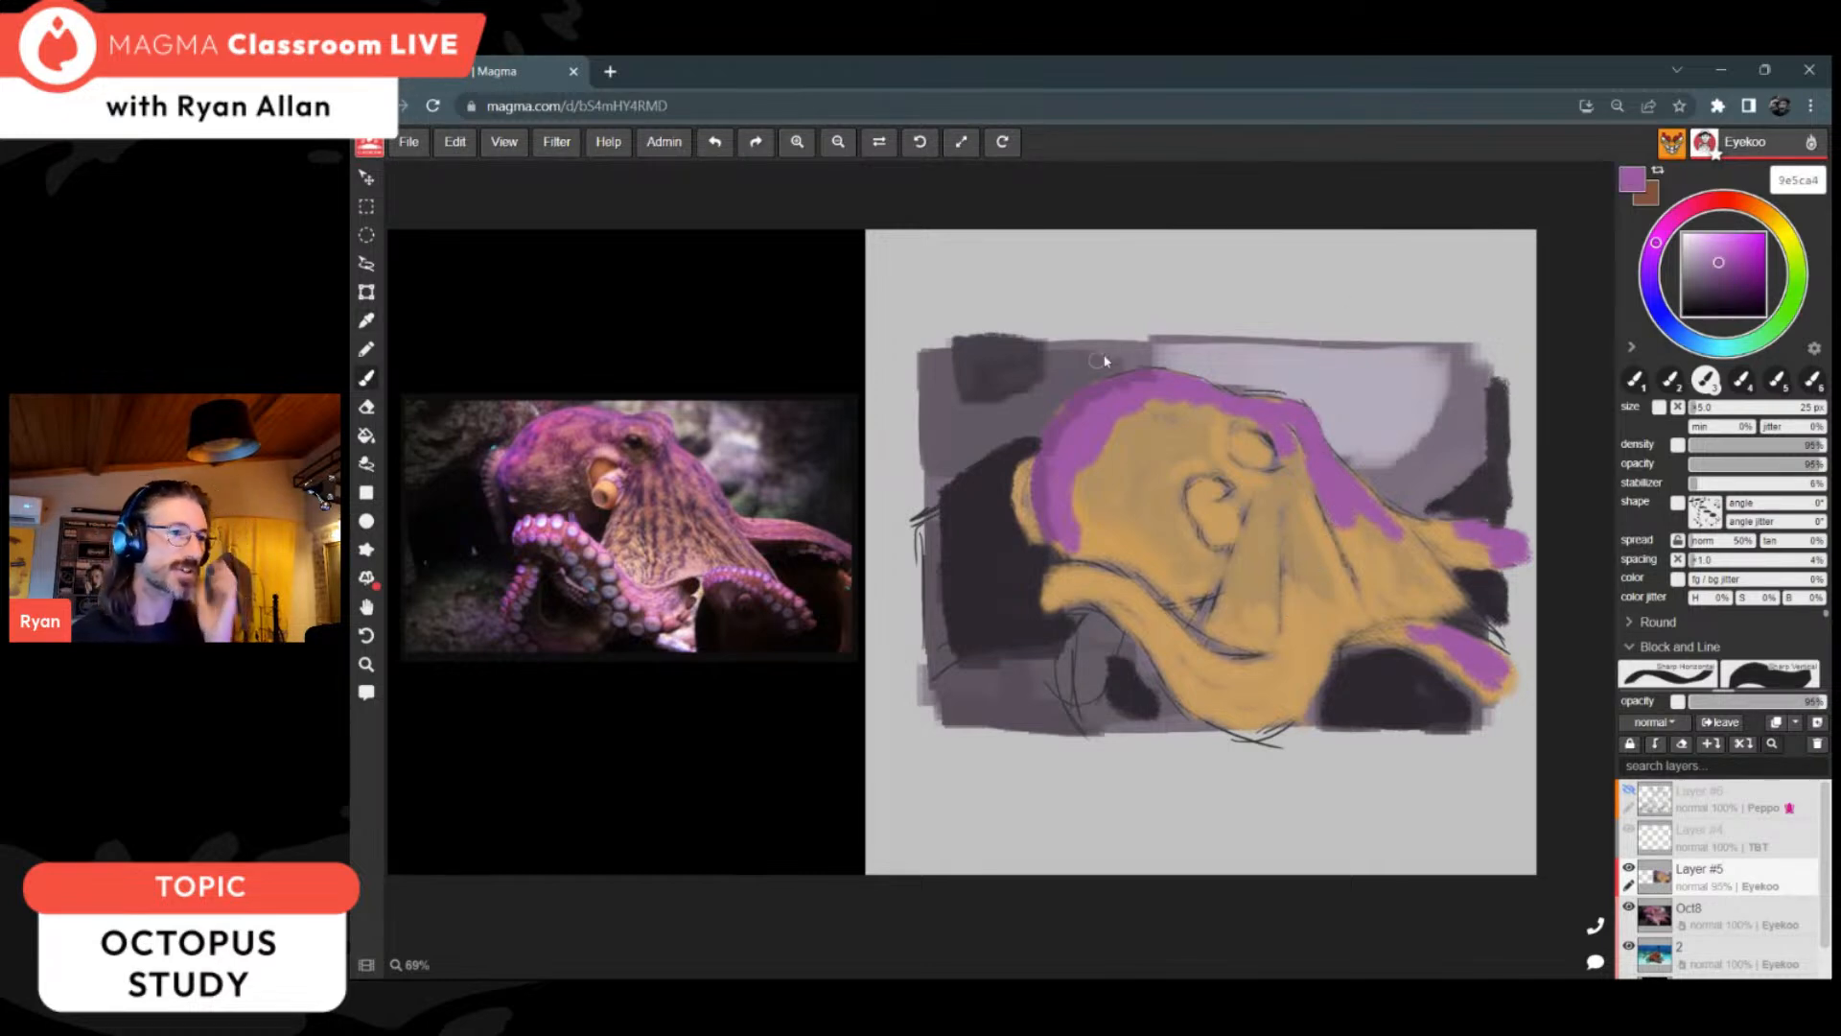
alt+click(1055, 449)
alt+click(1047, 415)
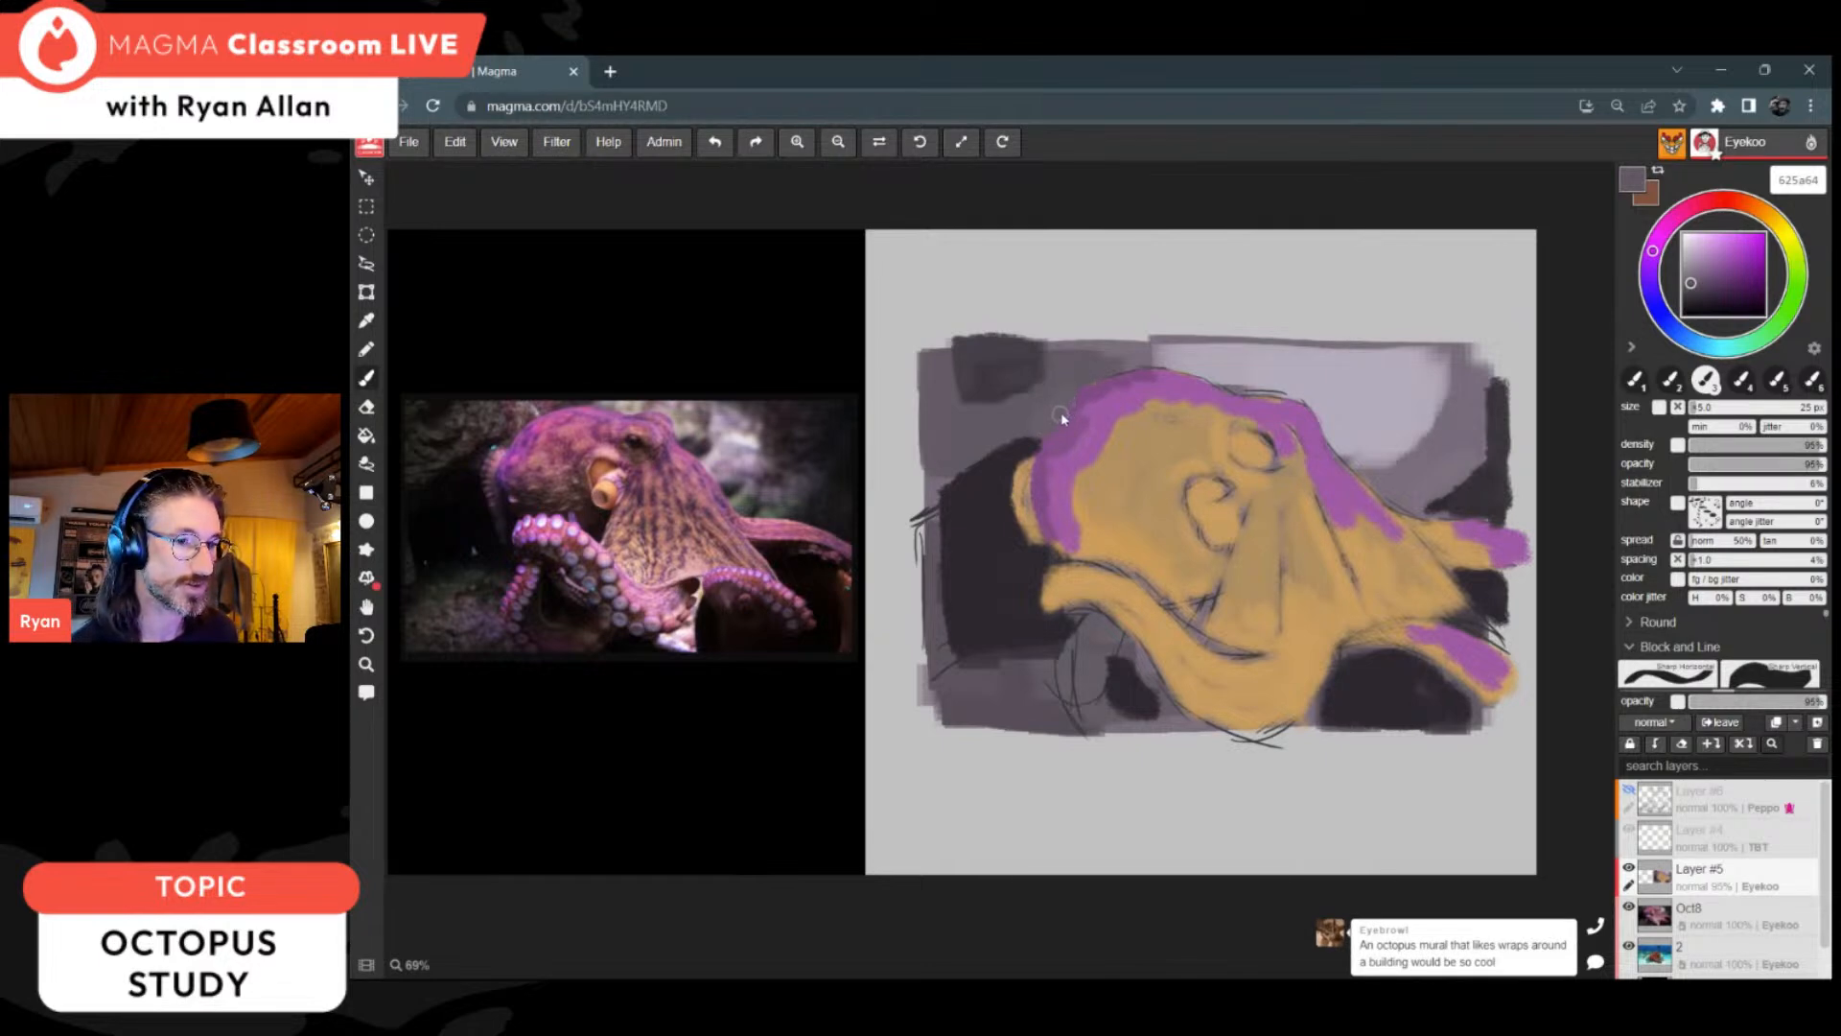
Step: Sample purple 814c86 and paint the front arm's tip, its lower edge and the curled arm beneath it
alt+click(1053, 459)
mouse_move(1052, 488)
mouse_down()
mouse_move(1055, 600)
mouse_move(1112, 599)
mouse_move(1130, 627)
mouse_up()
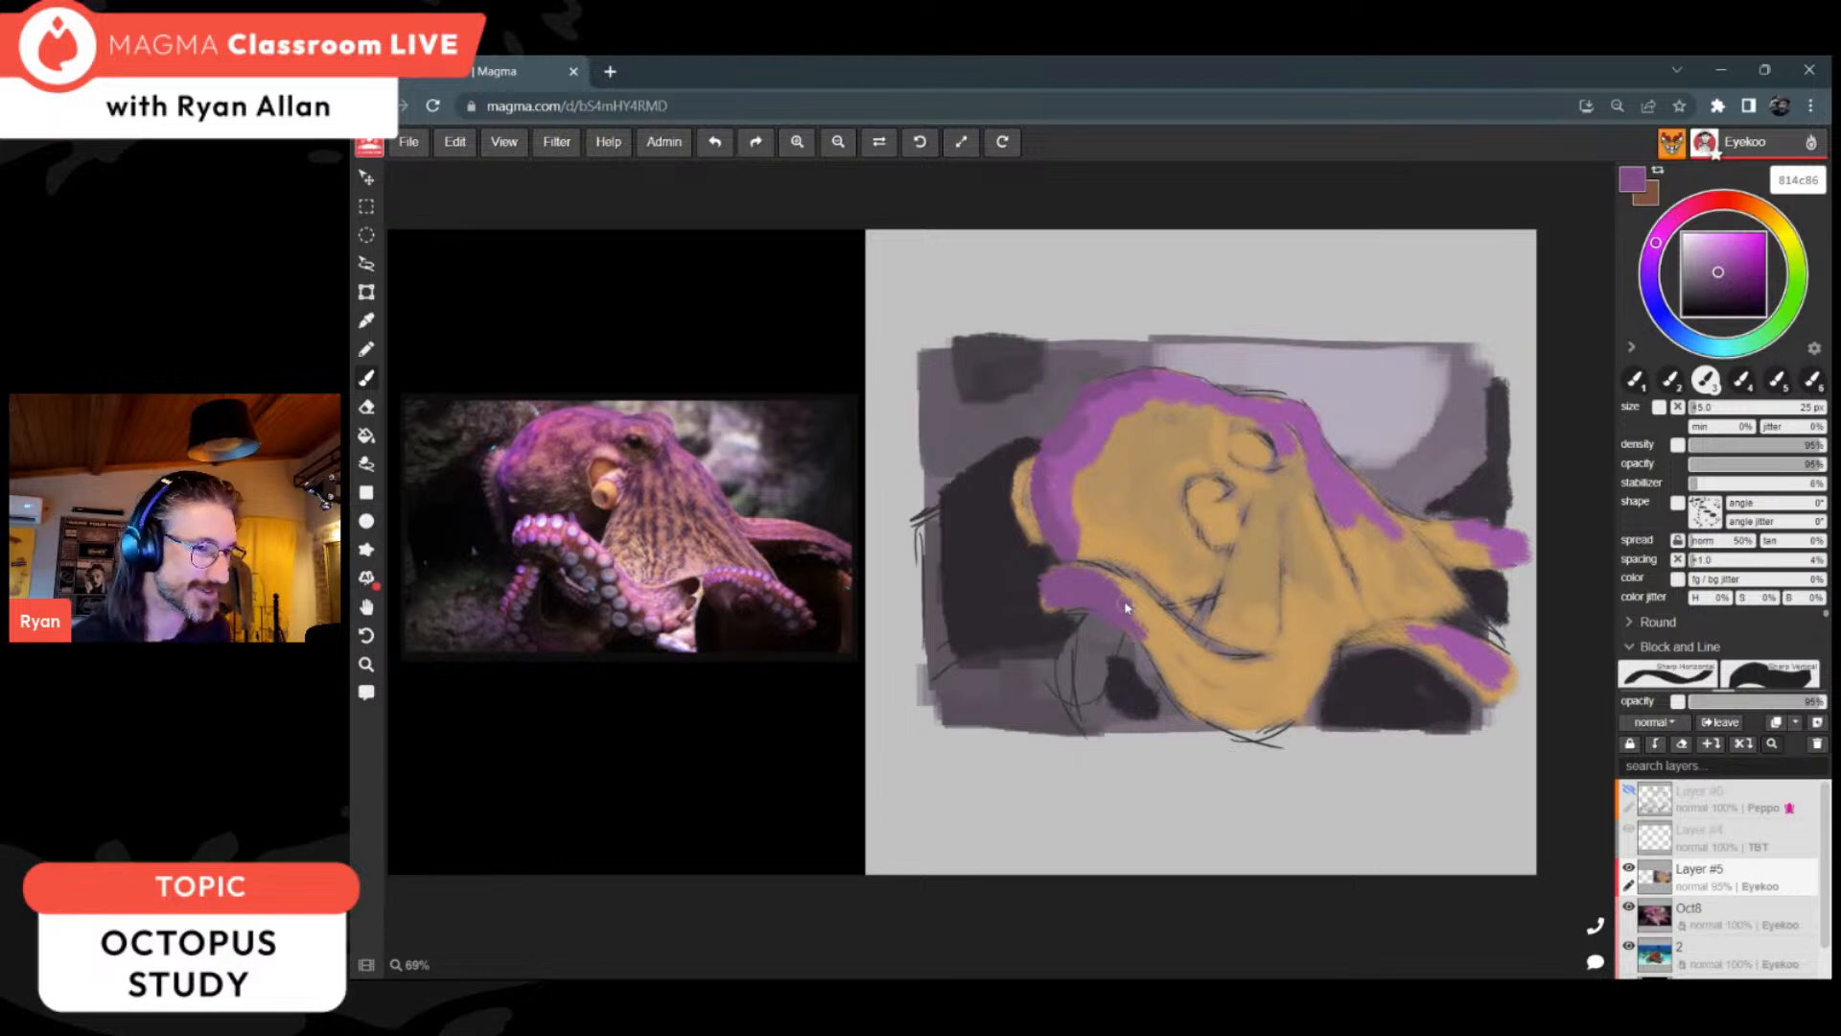
drag(1171, 673, 1235, 729)
drag(1071, 529, 1075, 703)
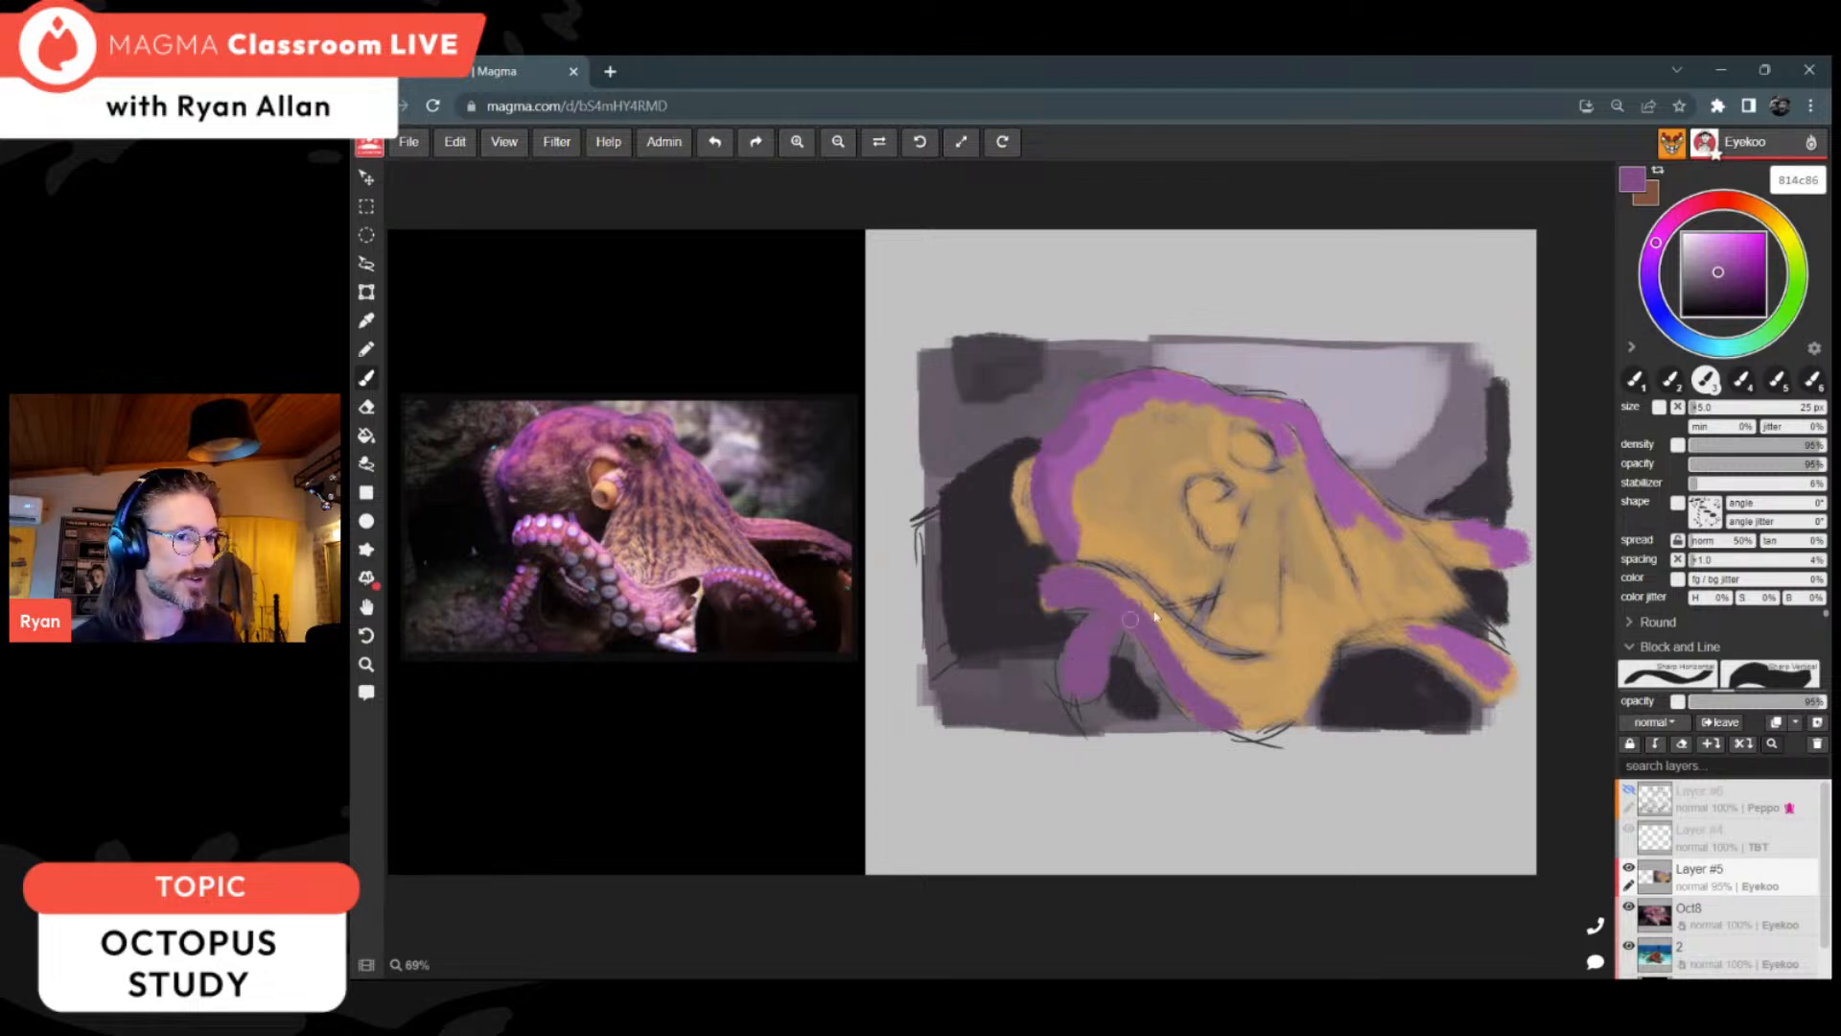
Step: Extend the purple through the front arm's lower bend, sampling the lighter purple 9f5ba4 from the head
mouse_move(1175, 653)
mouse_down()
mouse_move(1227, 702)
mouse_move(1256, 682)
mouse_up()
alt+click(1074, 438)
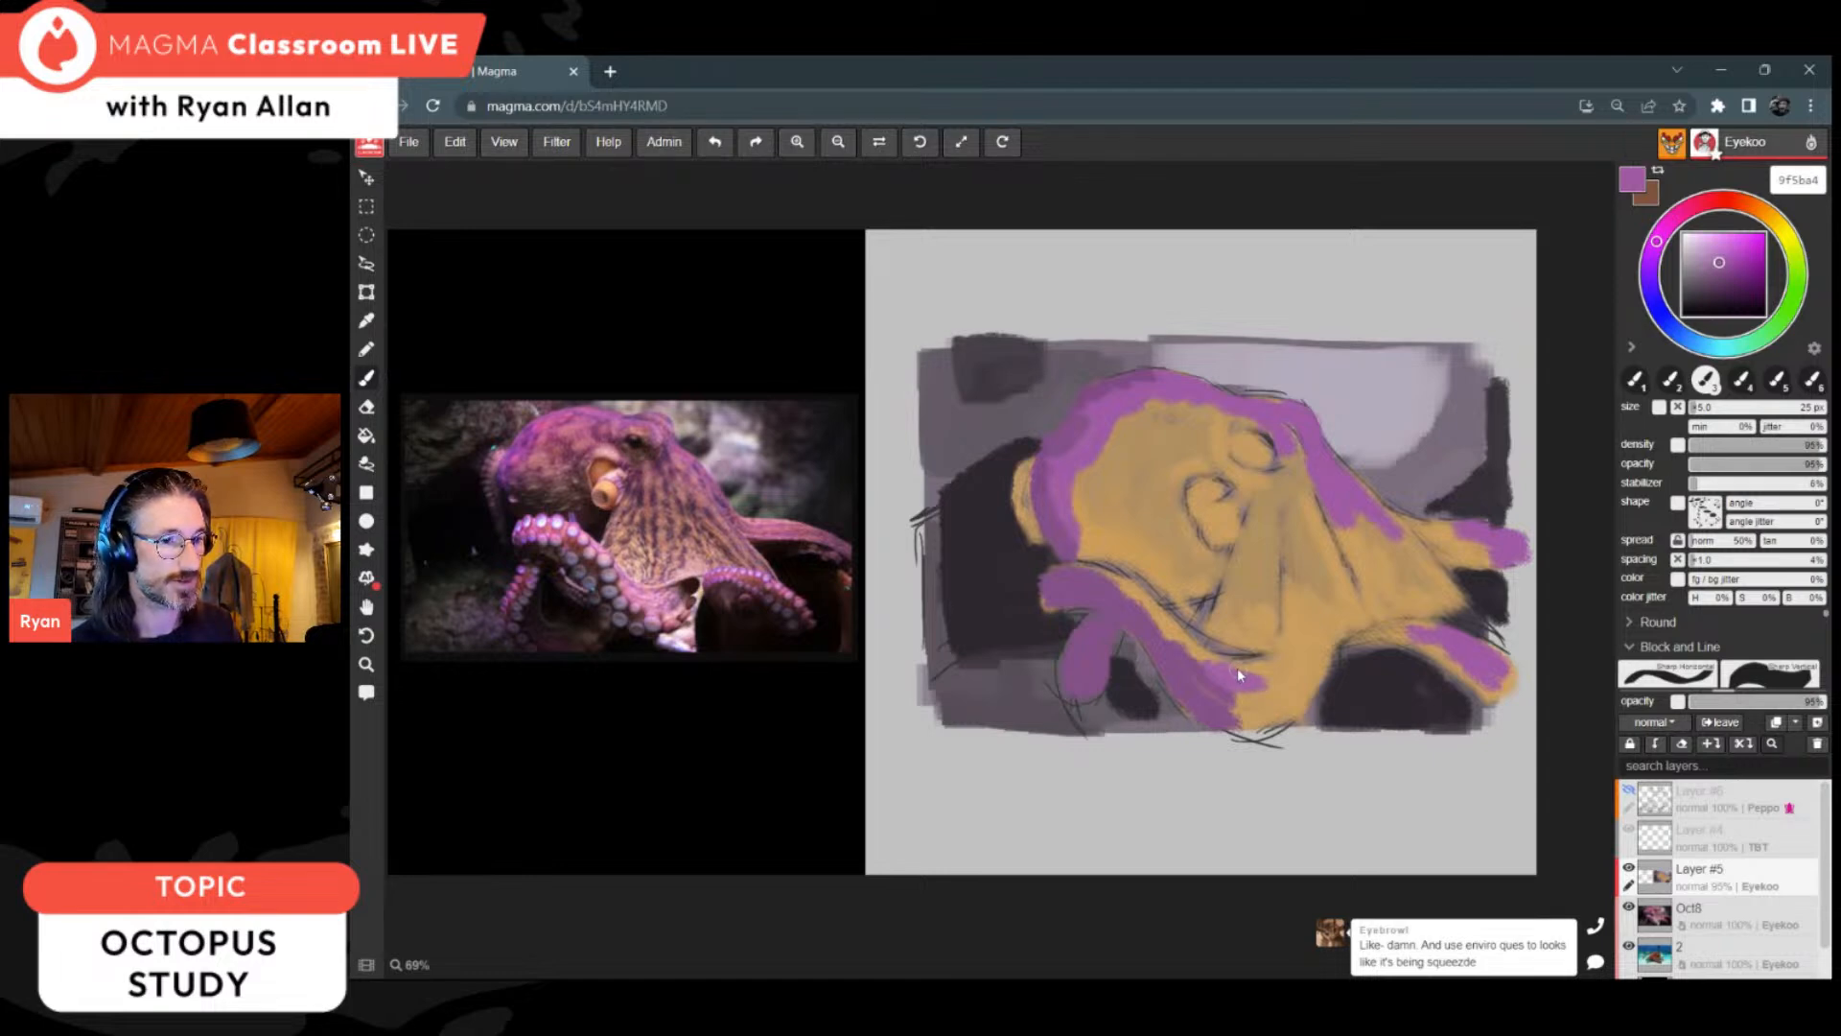
mouse_move(1237, 669)
mouse_down()
mouse_move(1297, 671)
mouse_move(1299, 647)
mouse_up()
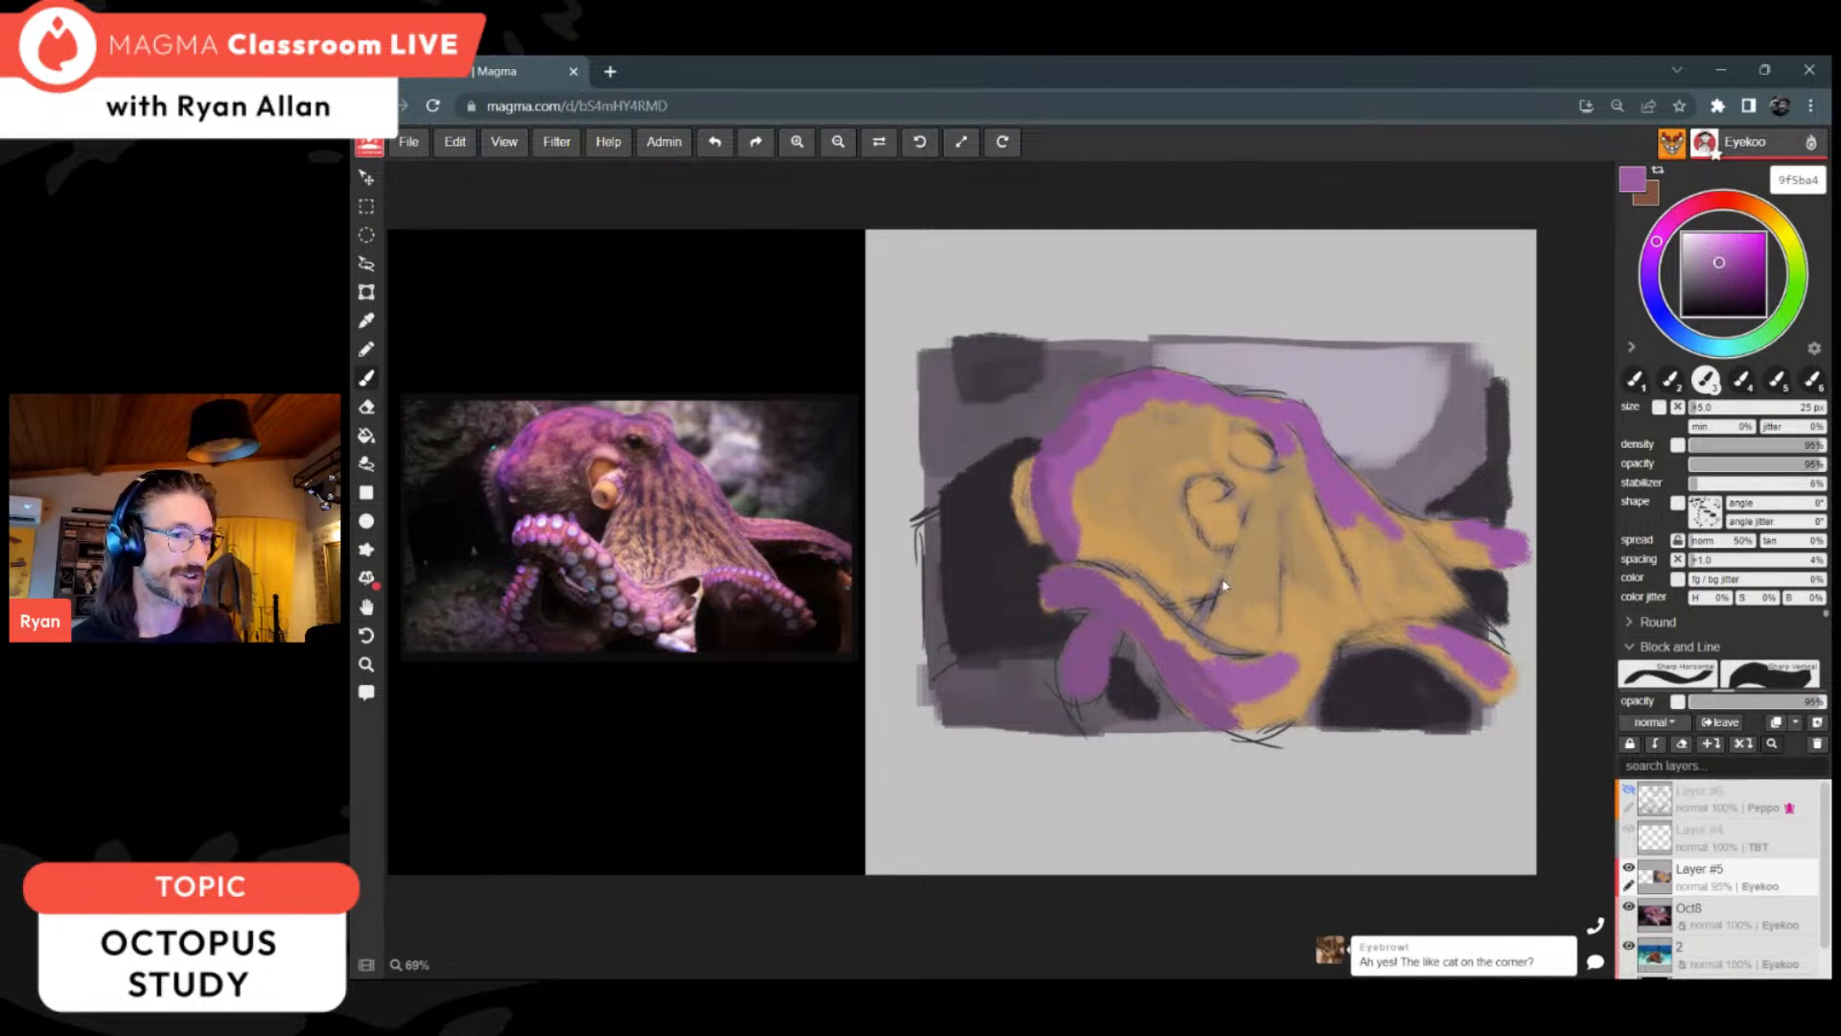
Step: Sample ochre to clean up the front arm's upper edge, and widen its bend and the lower right arm's base with sampled purple
alt+click(1200, 651)
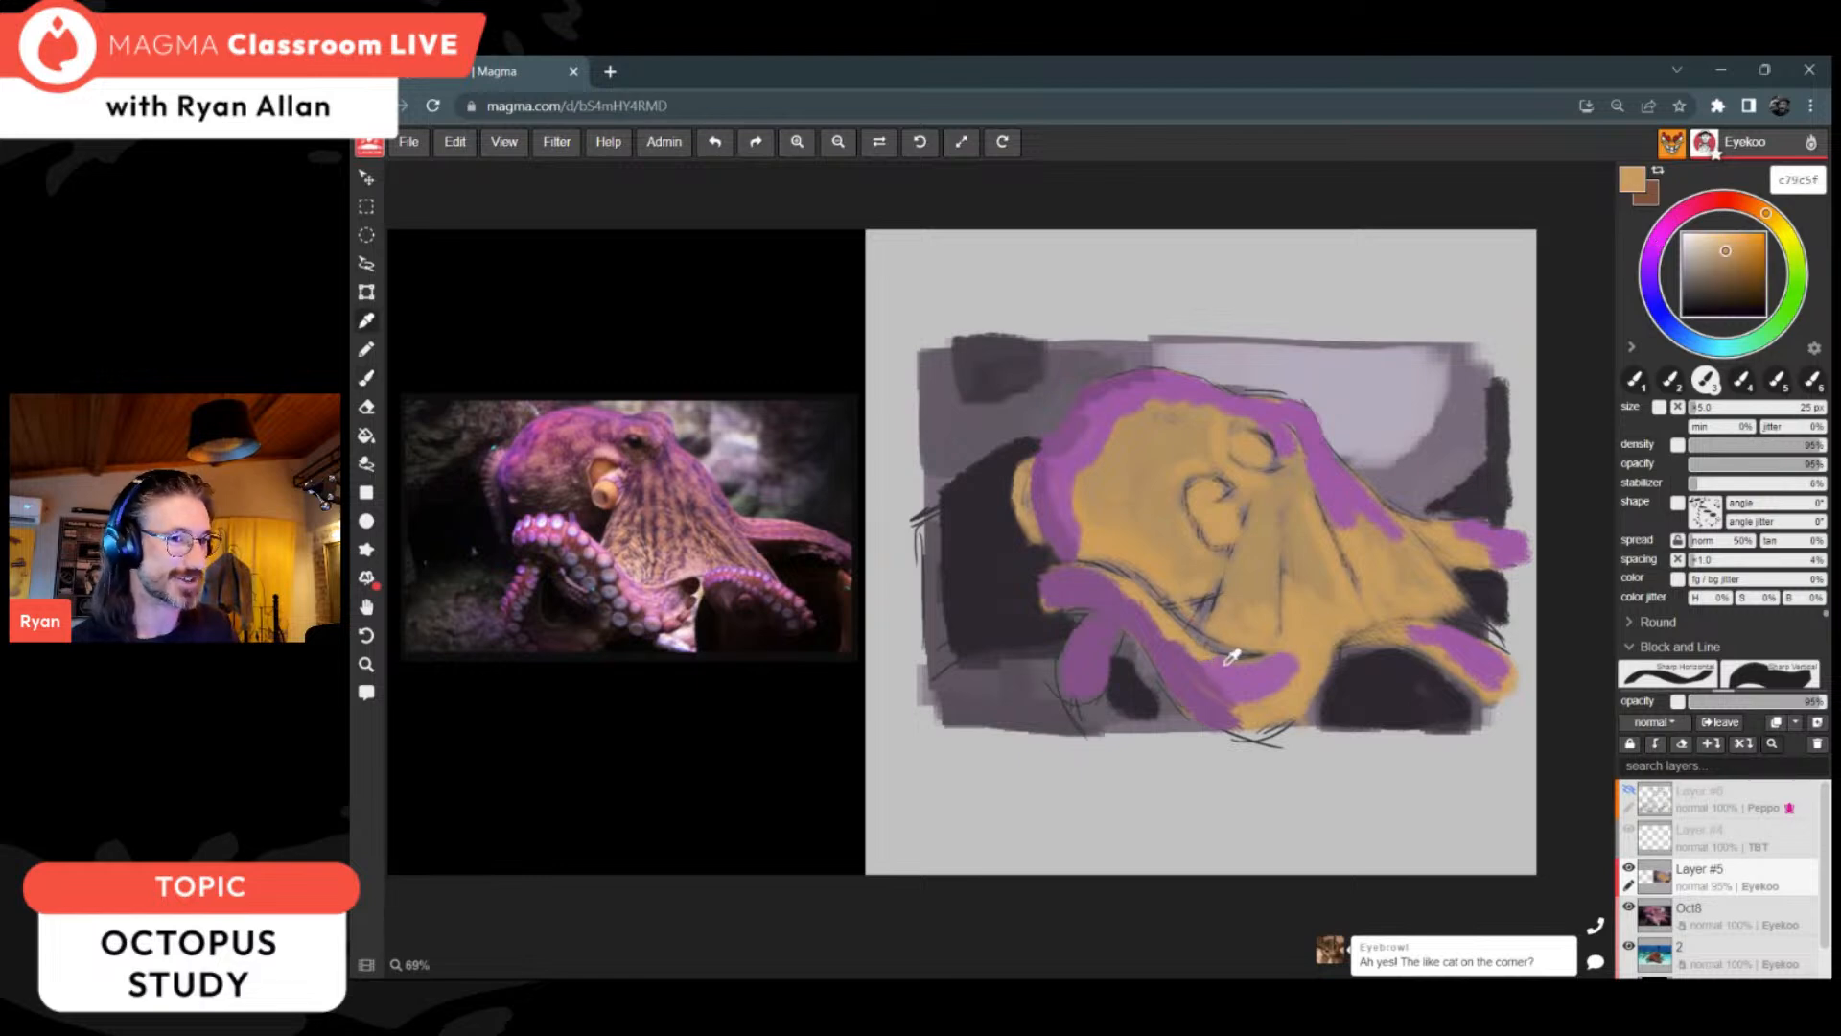
alt+click(1230, 658)
alt+click(1164, 595)
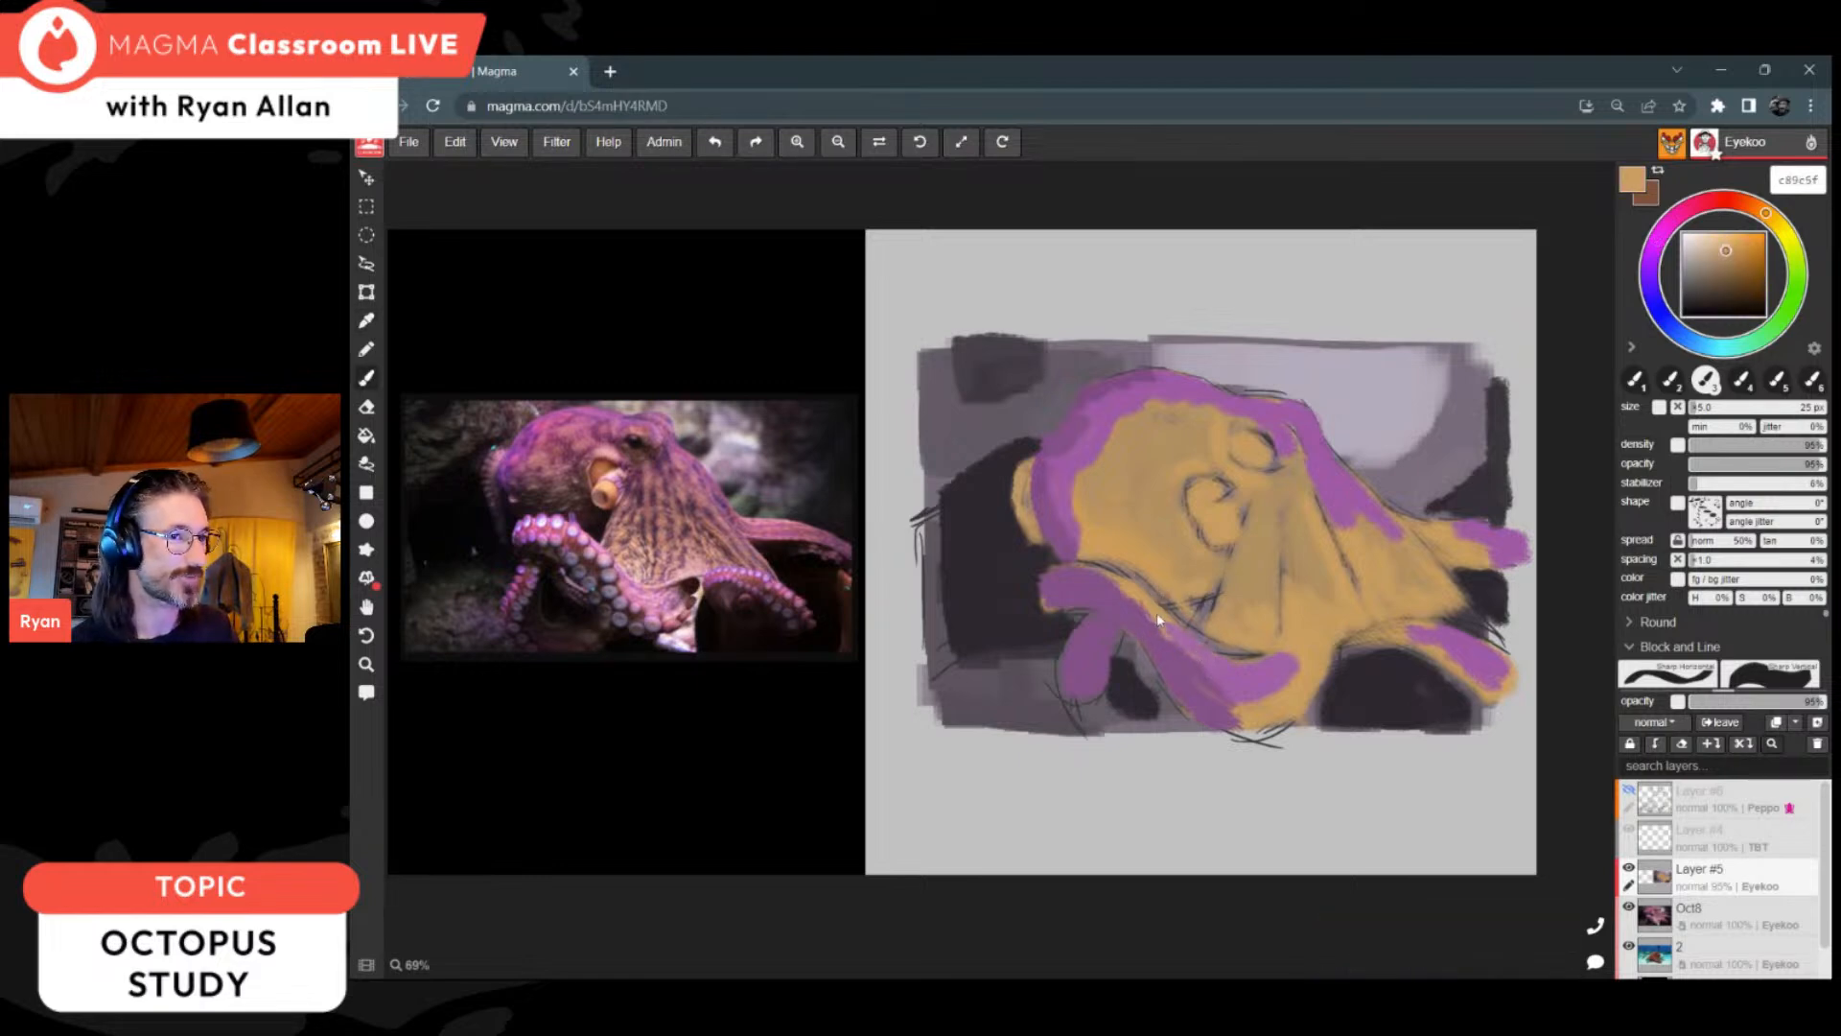
alt+click(1245, 681)
mouse_move(1242, 692)
mouse_down()
mouse_move(1289, 692)
mouse_move(1295, 671)
mouse_up()
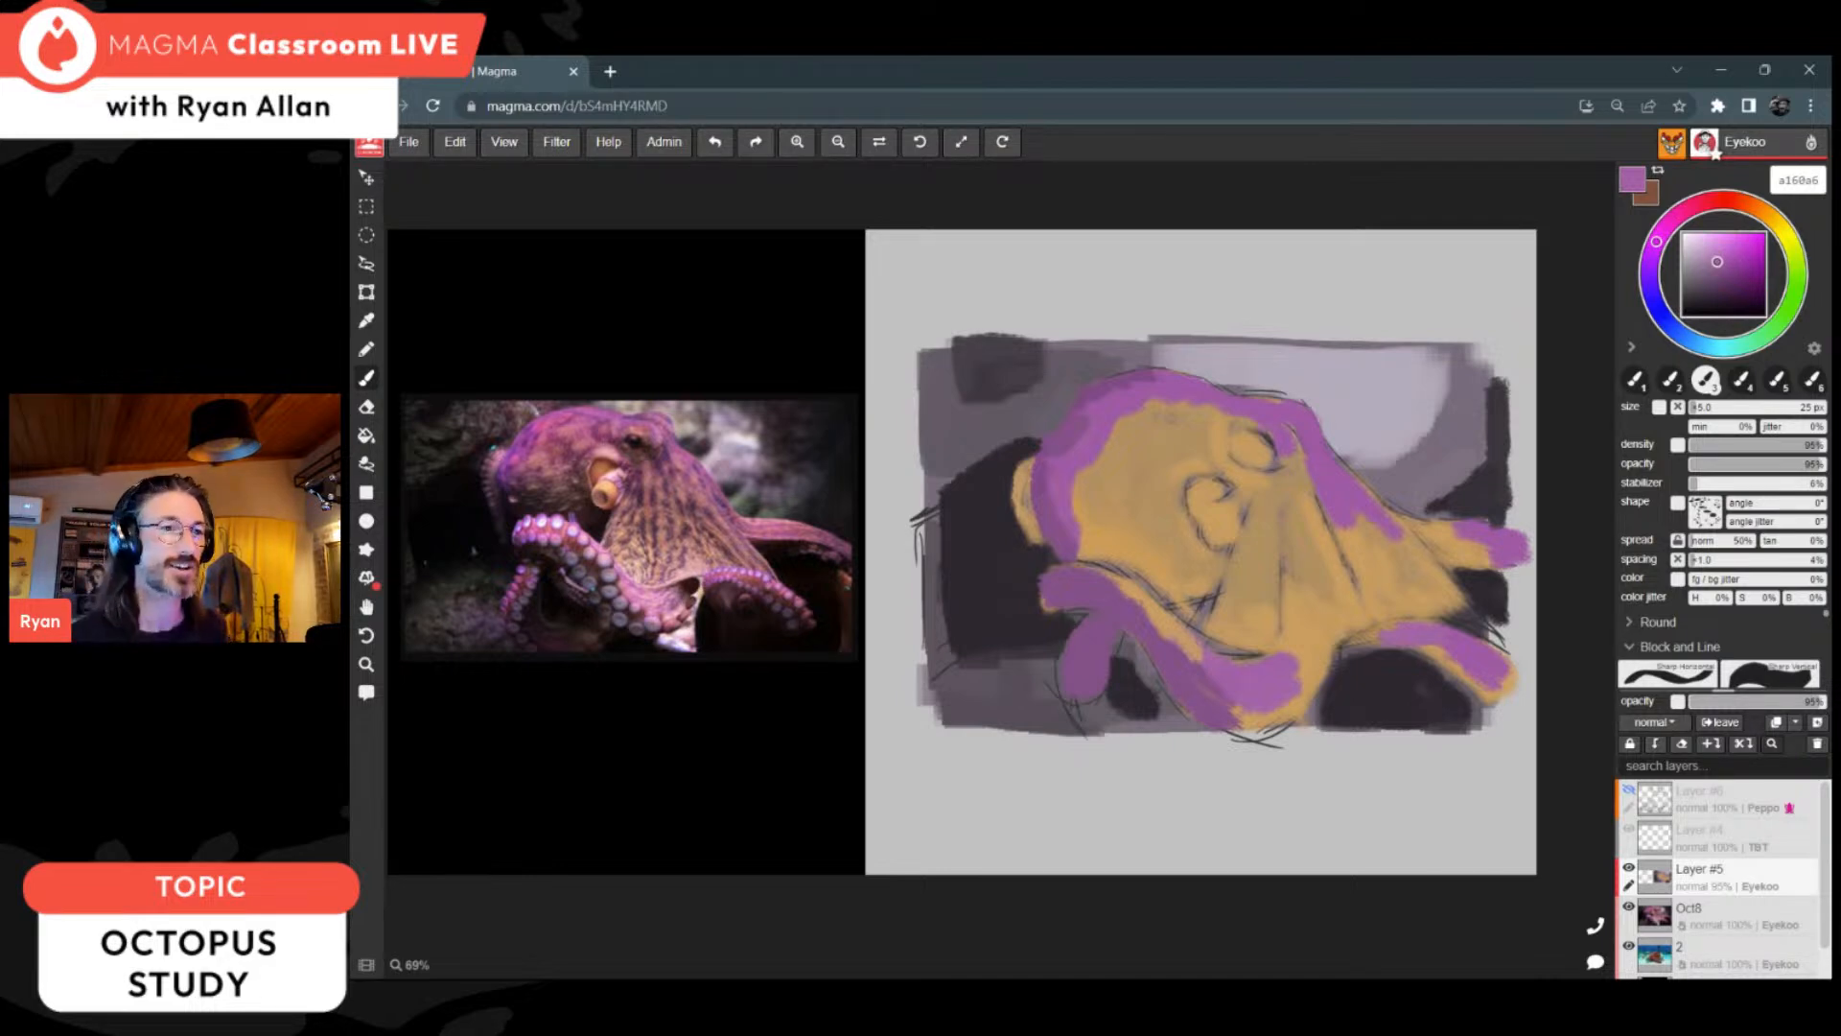
Step: Sample the rim purple and paint streaks from the eye down the webbed body, widening the purple along the crown's inner edge
alt+click(1335, 485)
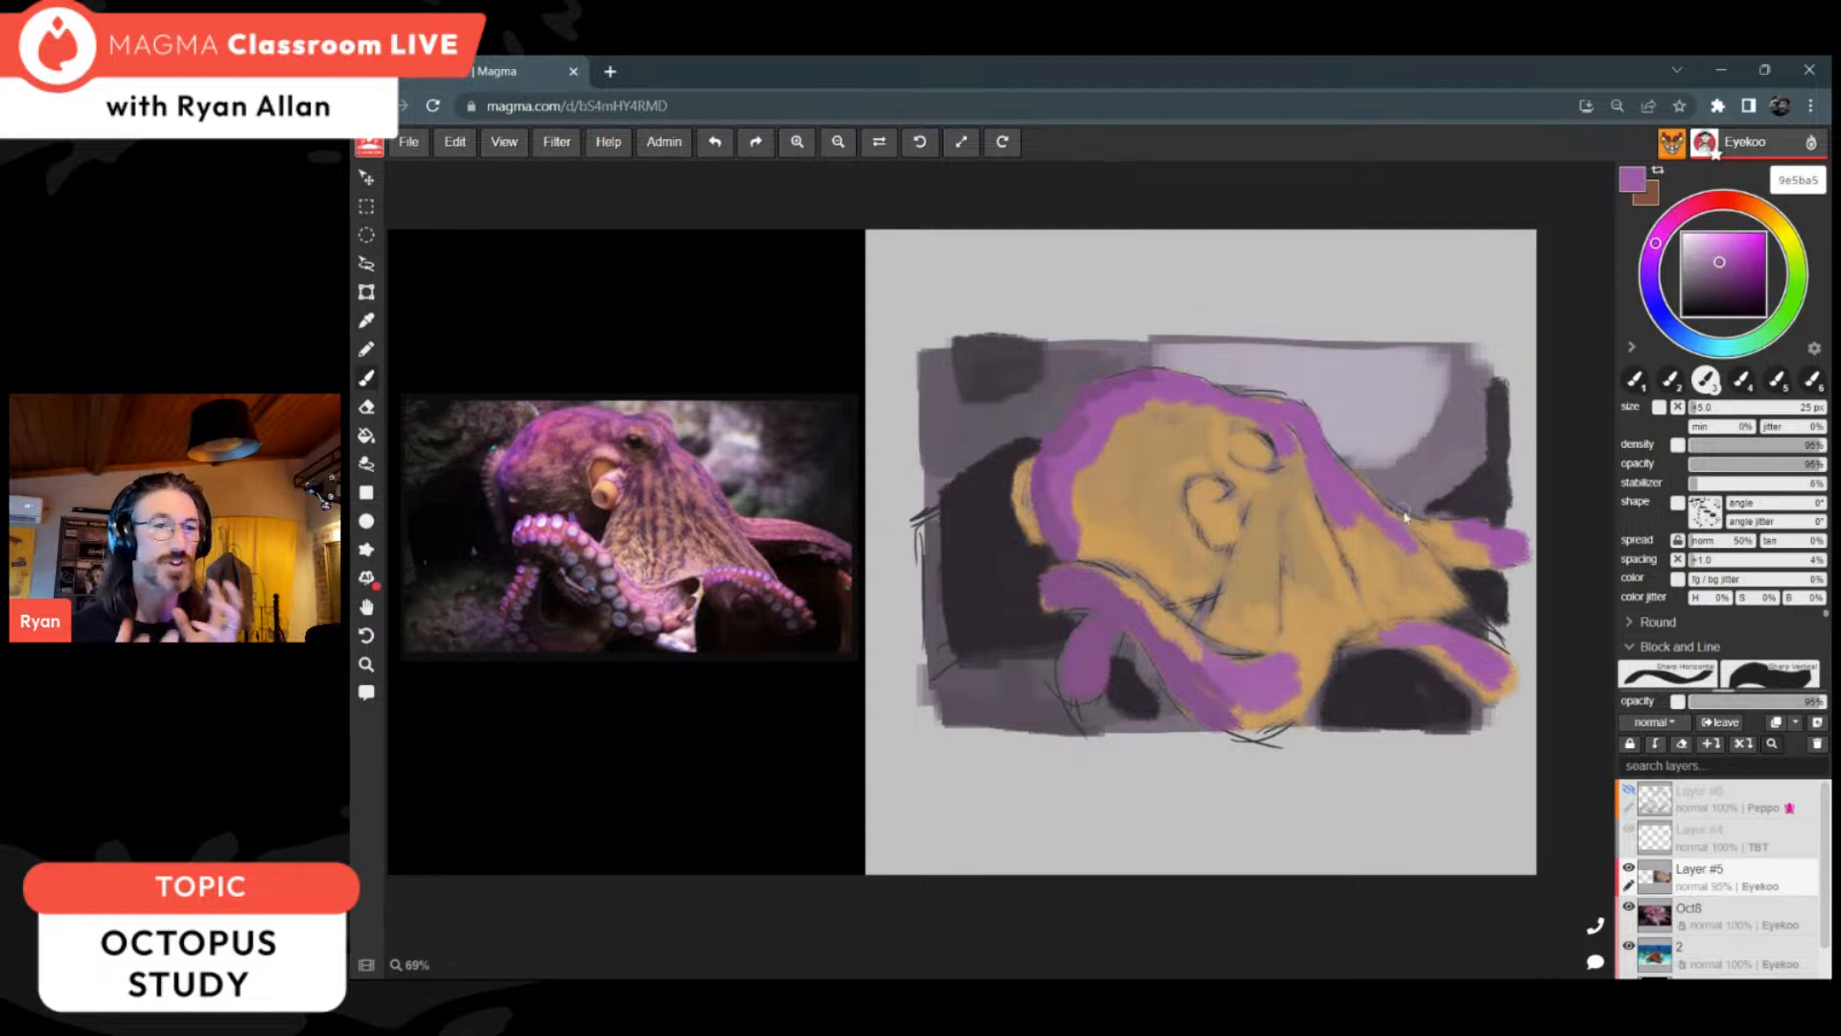
alt+click(1333, 475)
drag(1295, 465, 1291, 527)
alt+click(1291, 490)
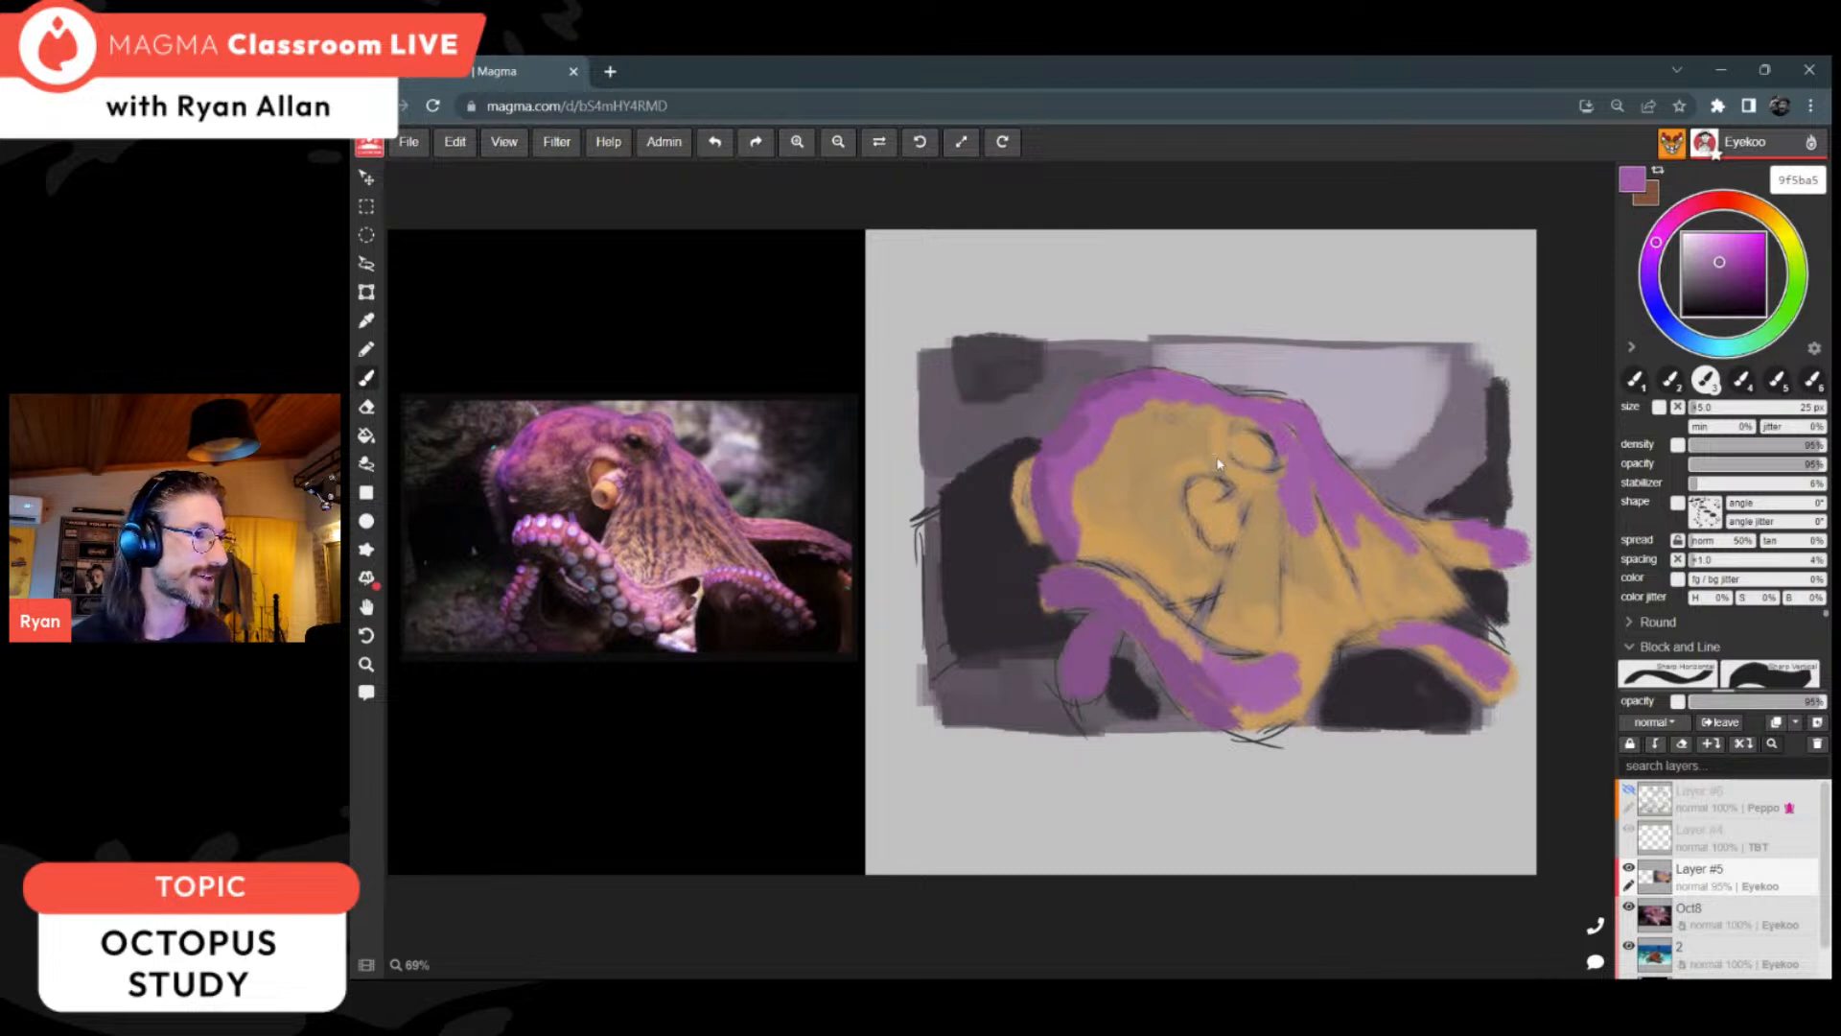
drag(1115, 412, 1174, 409)
Step: Mix a muted pinkish red and paint a patch on the head's crown inside the purple rim
click(1746, 203)
click(1722, 252)
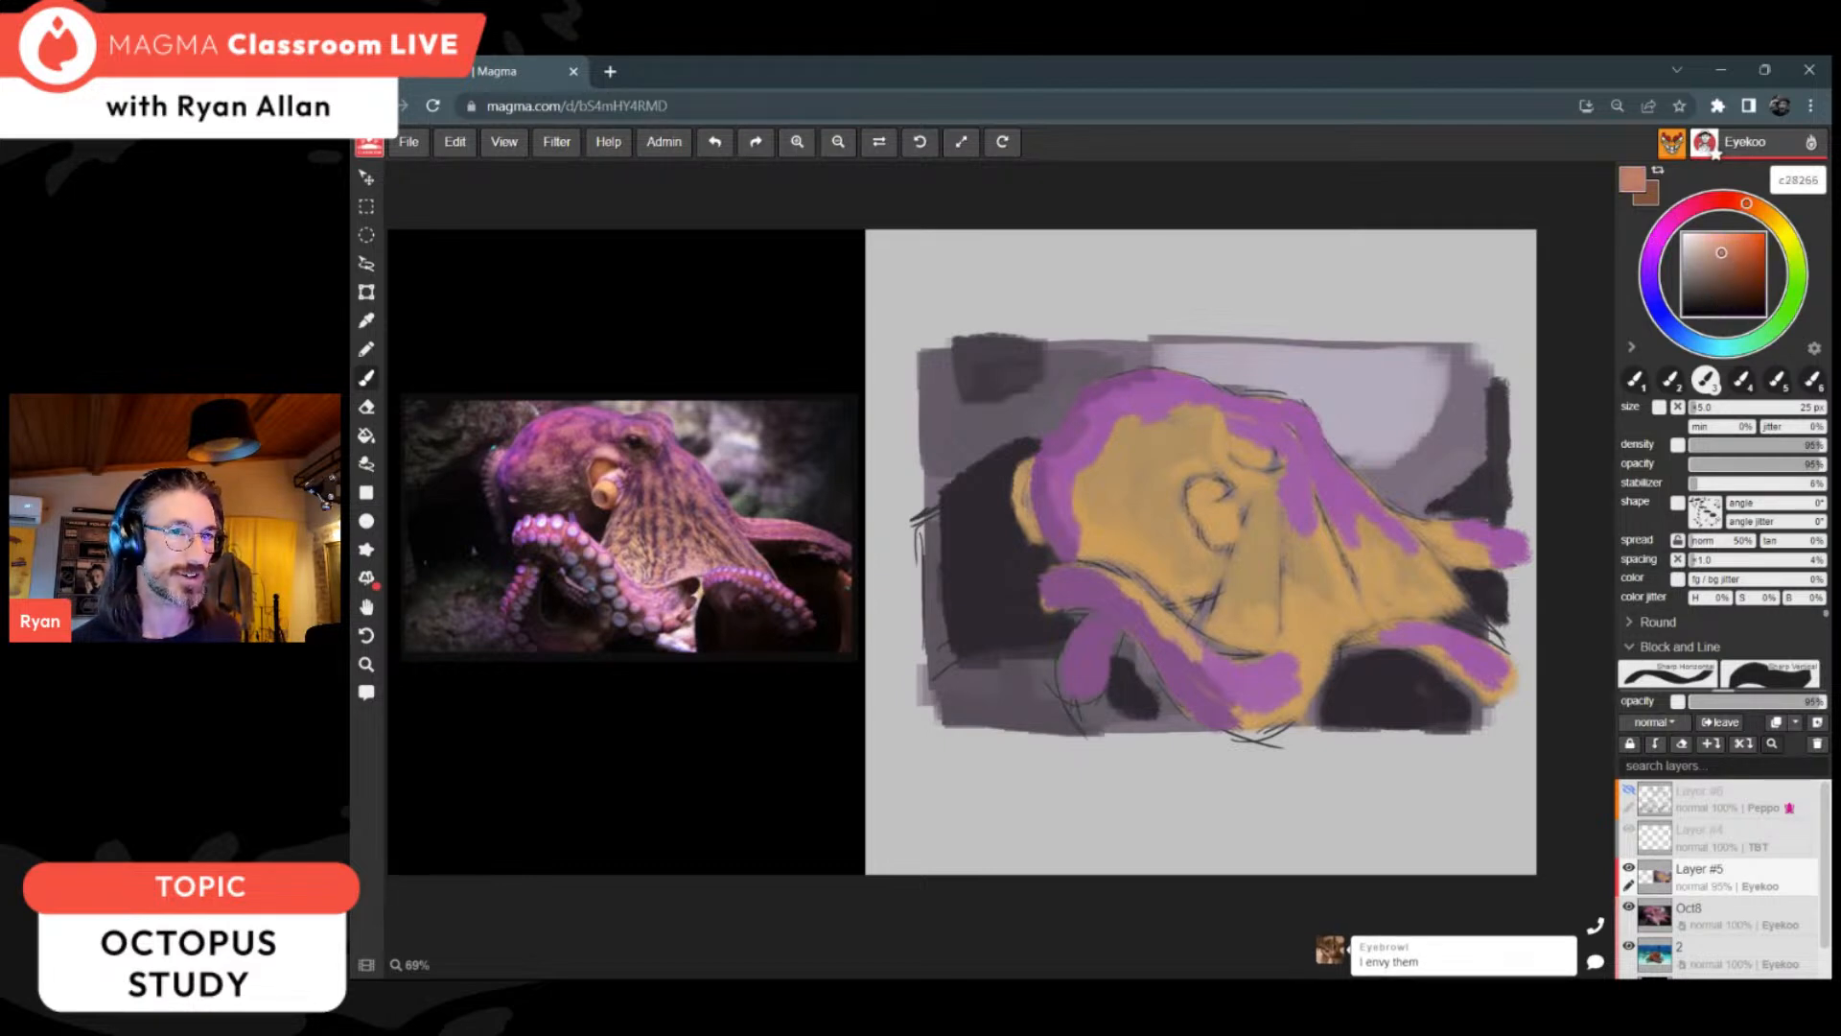
drag(1742, 210, 1710, 200)
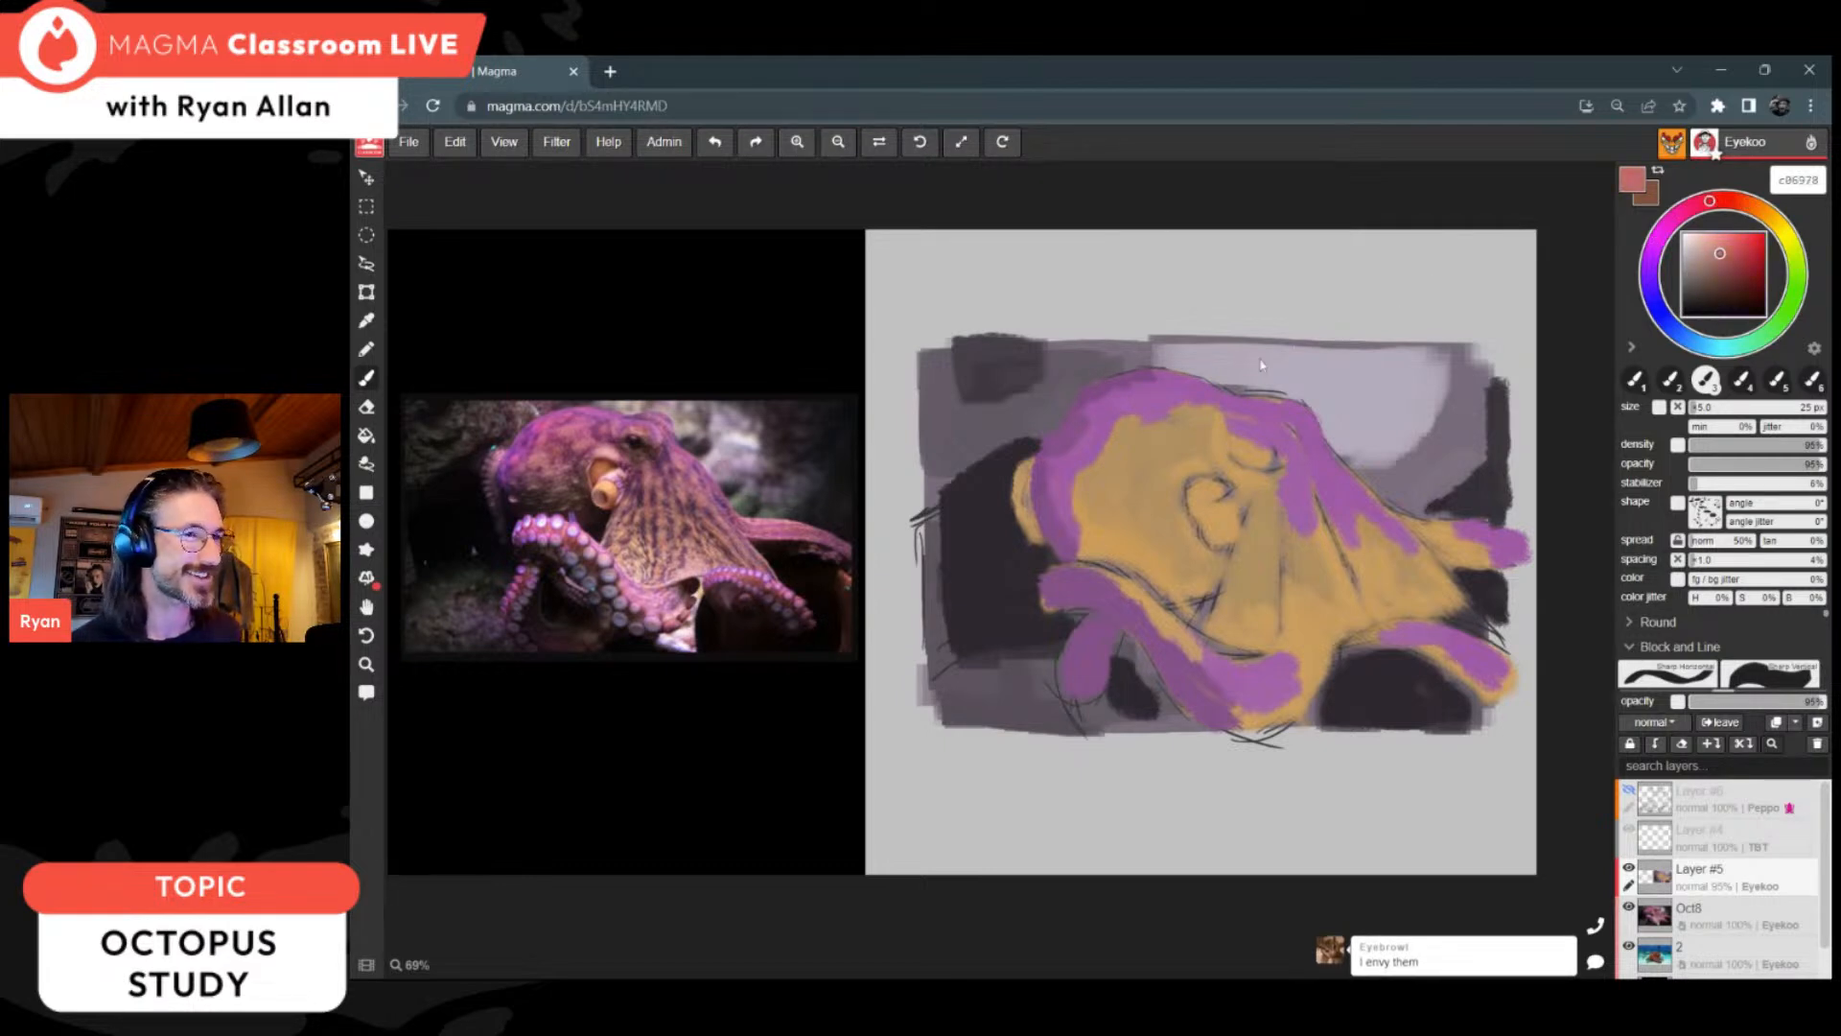
mouse_move(1109, 401)
mouse_down()
mouse_move(1100, 416)
mouse_move(1127, 415)
mouse_move(1156, 386)
mouse_up()
Step: Sample the rim purple, darken it to 543357 and paint shadows on the head's lower-left edge and below the spiral siphon
key(i)
click(1084, 431)
key(b)
click(1050, 449)
key(b)
click(1717, 286)
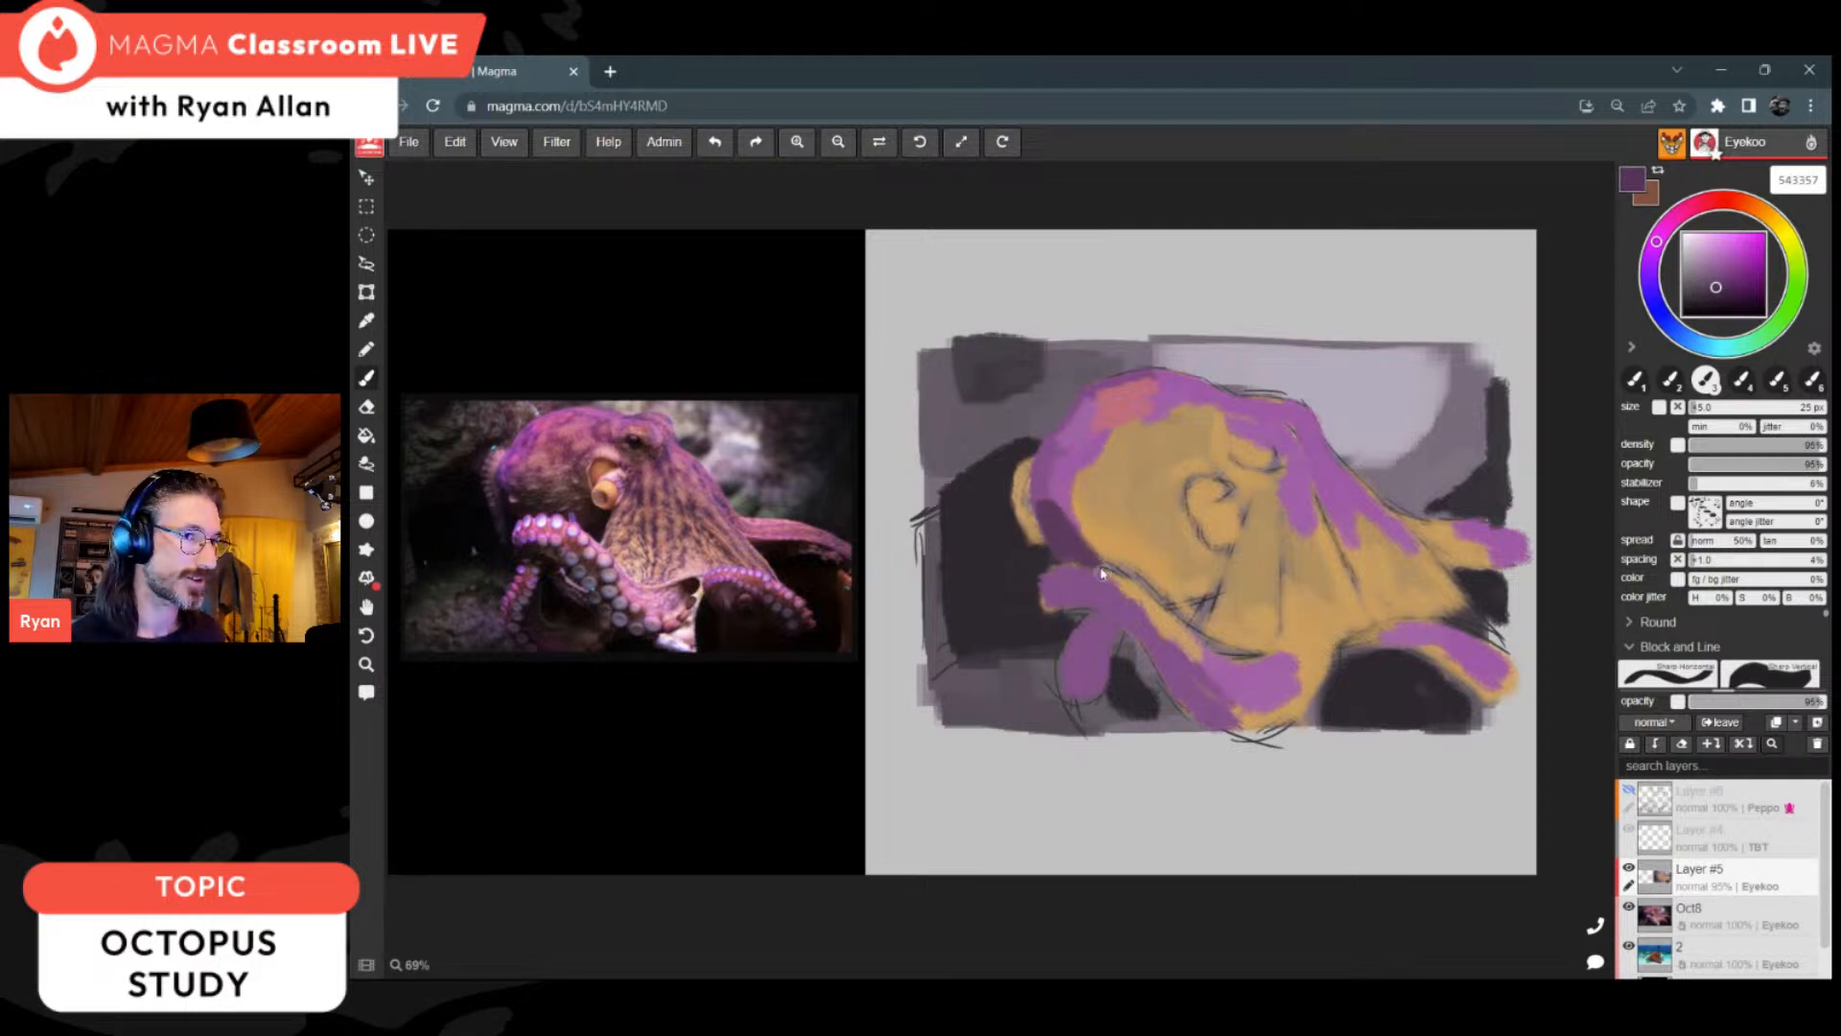
drag(1179, 584, 1210, 581)
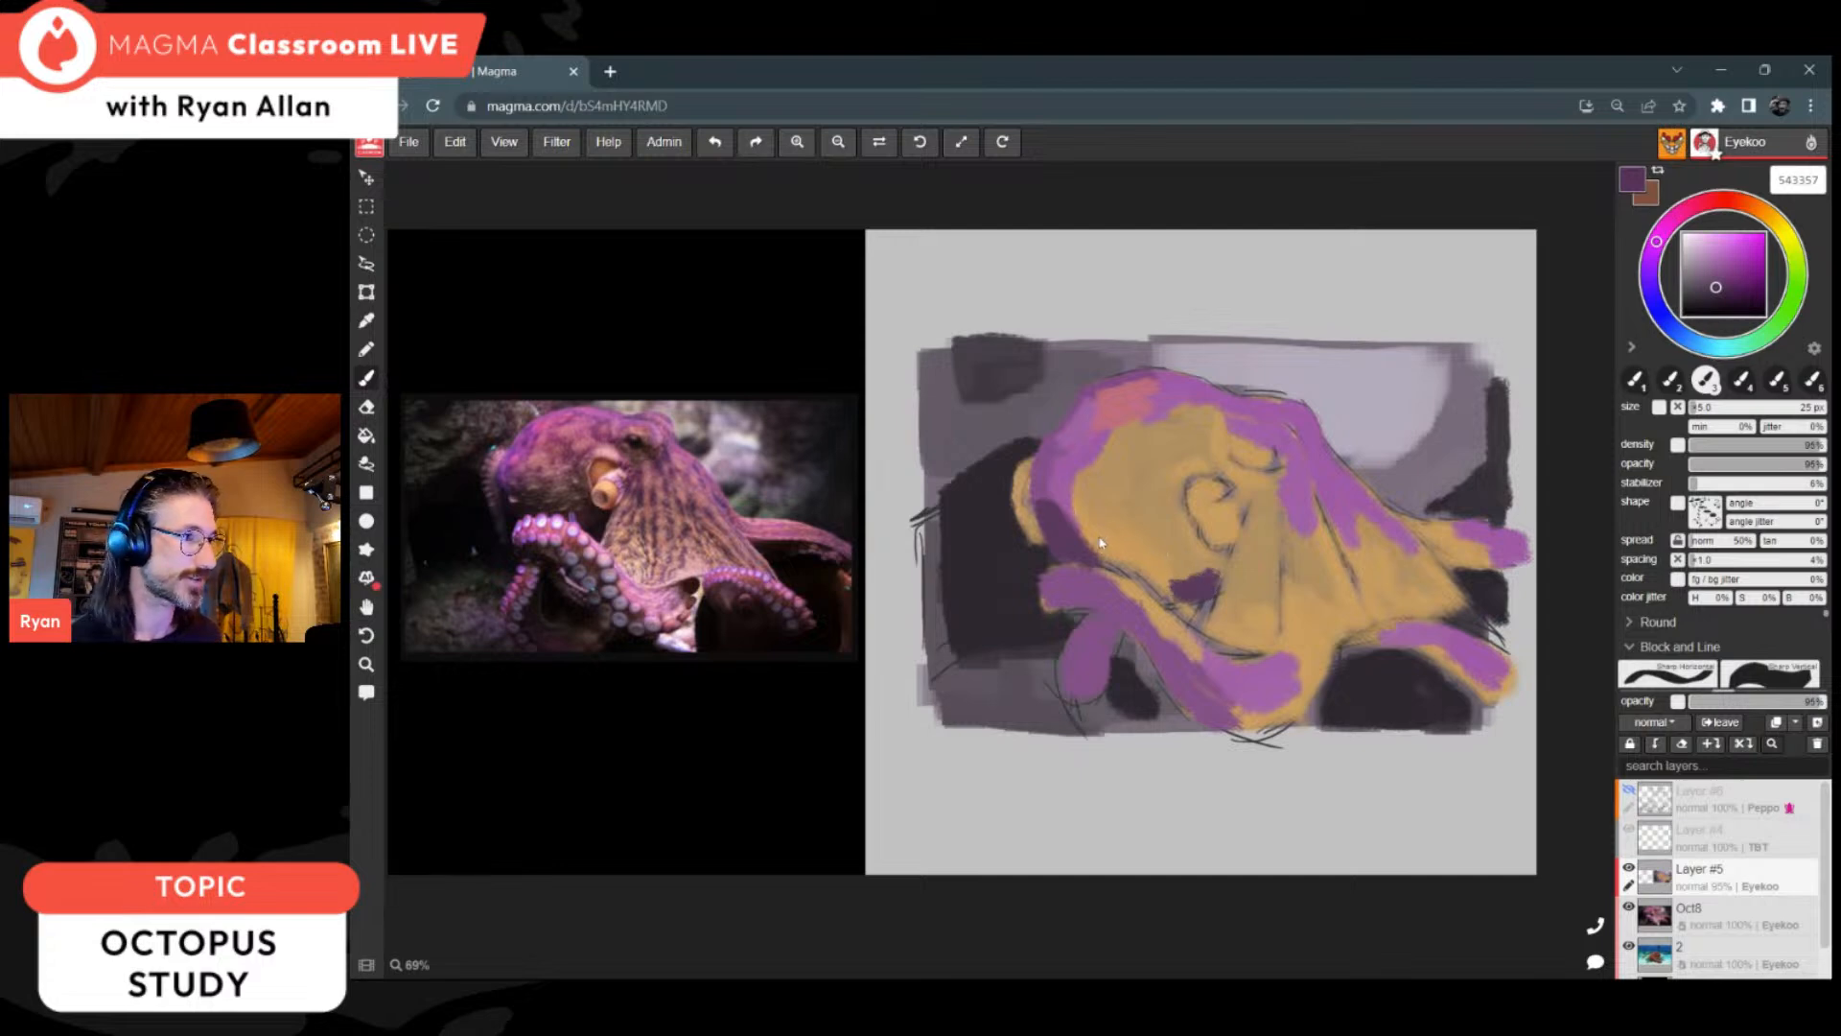
Step: Sample a greyed purple, shift its hue toward pink and paint a band along the head's underside joining the two dark shadows
alt+click(1084, 526)
alt+click(1096, 541)
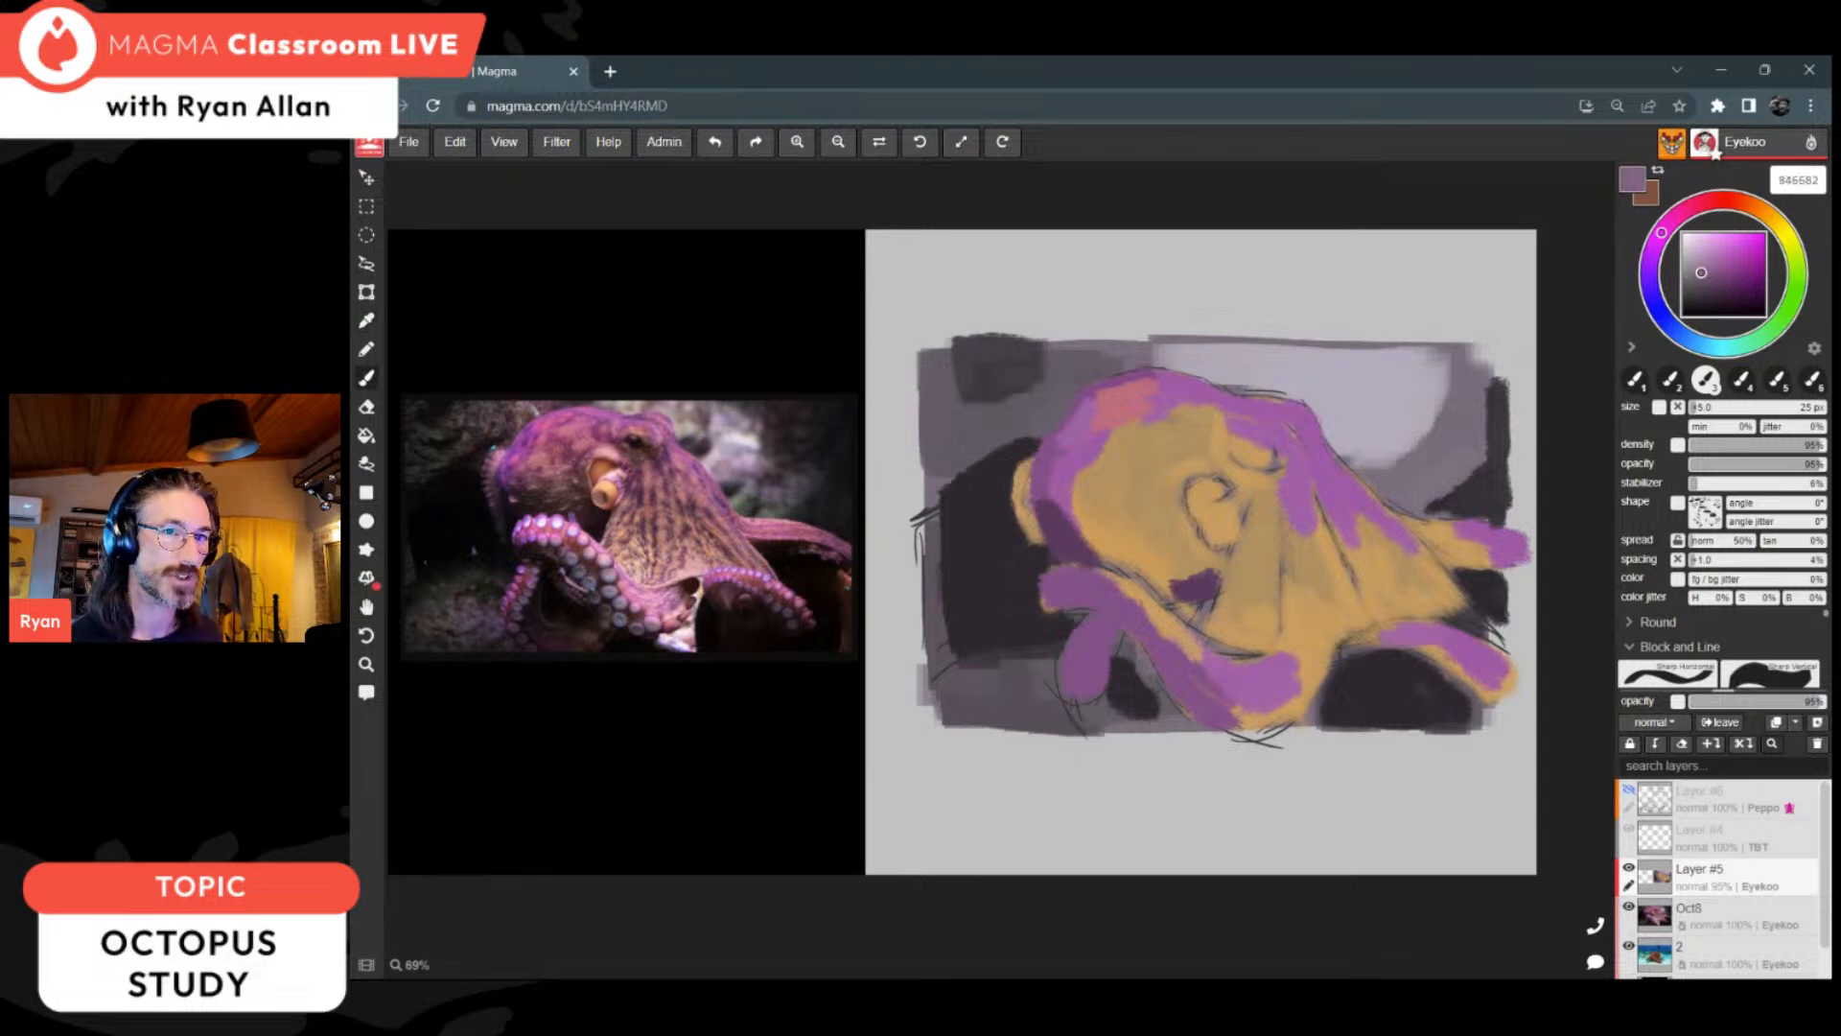
drag(1676, 227, 1691, 207)
drag(1089, 547, 1178, 590)
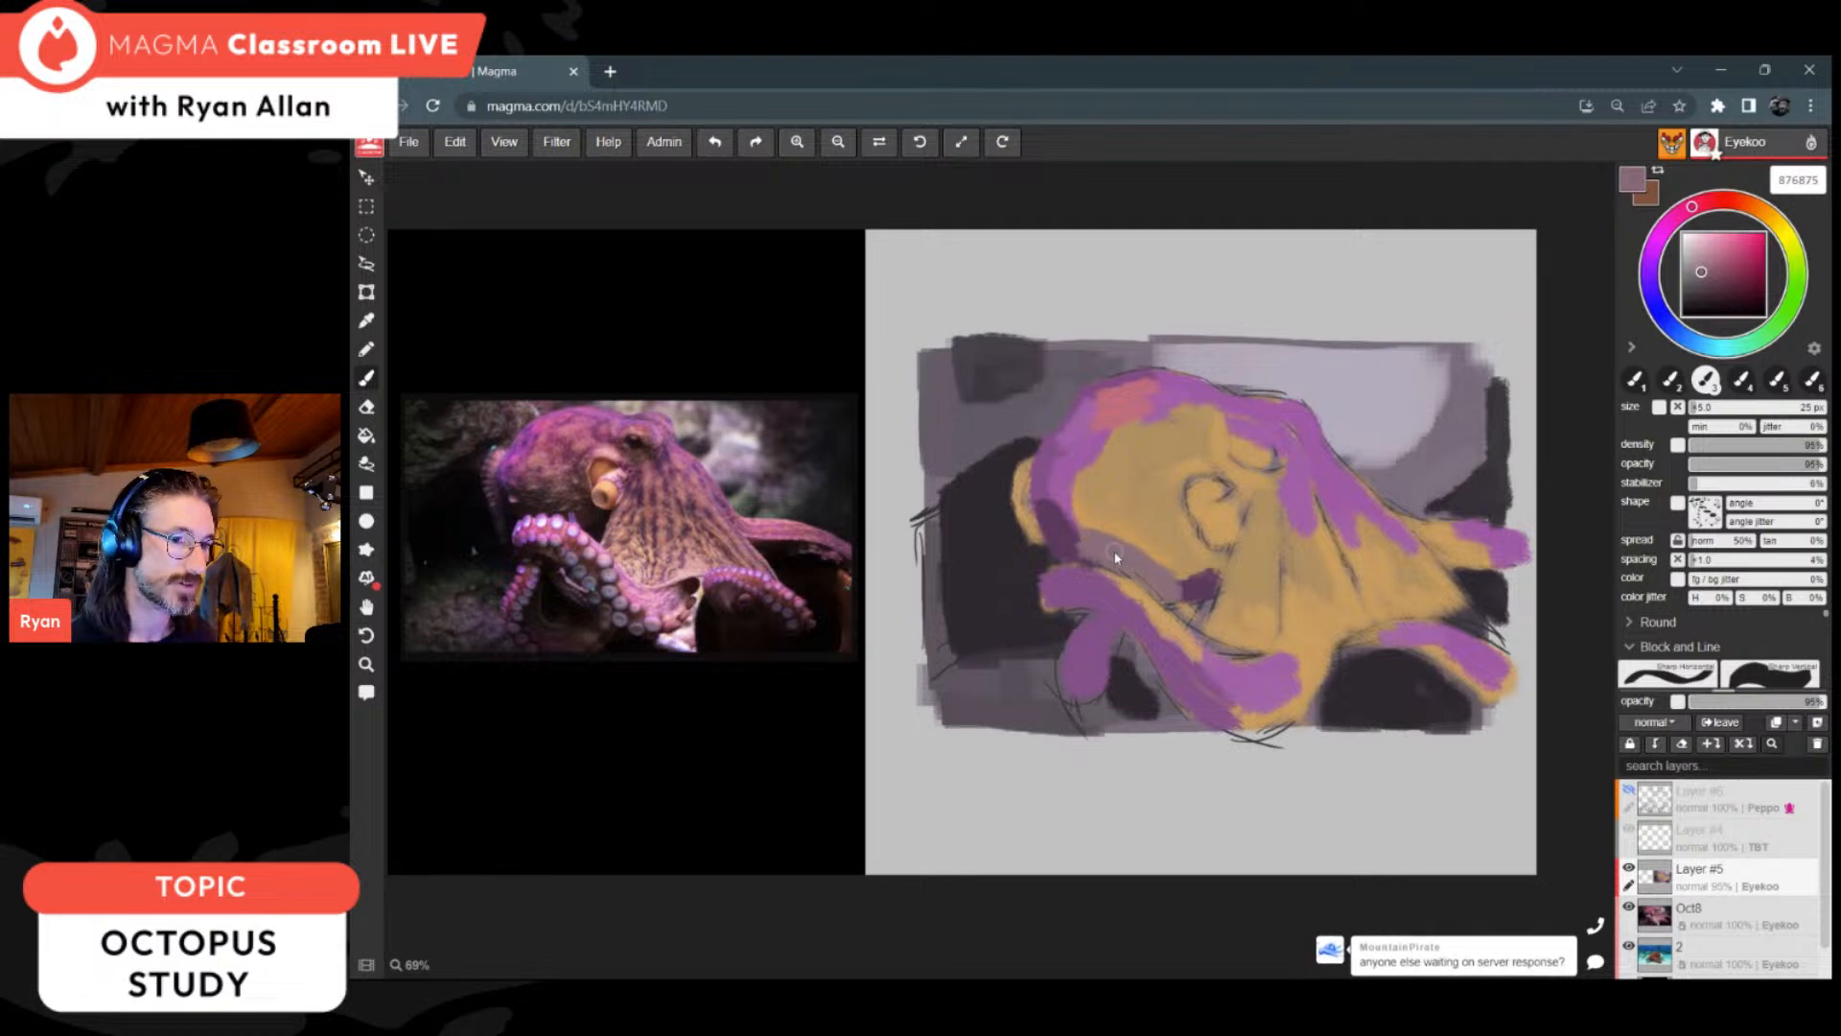
Step: Blend the band under the head with sampled purples and extend the dark shadow below the siphon
alt+click(1066, 542)
drag(1067, 543, 1128, 576)
alt+click(1133, 571)
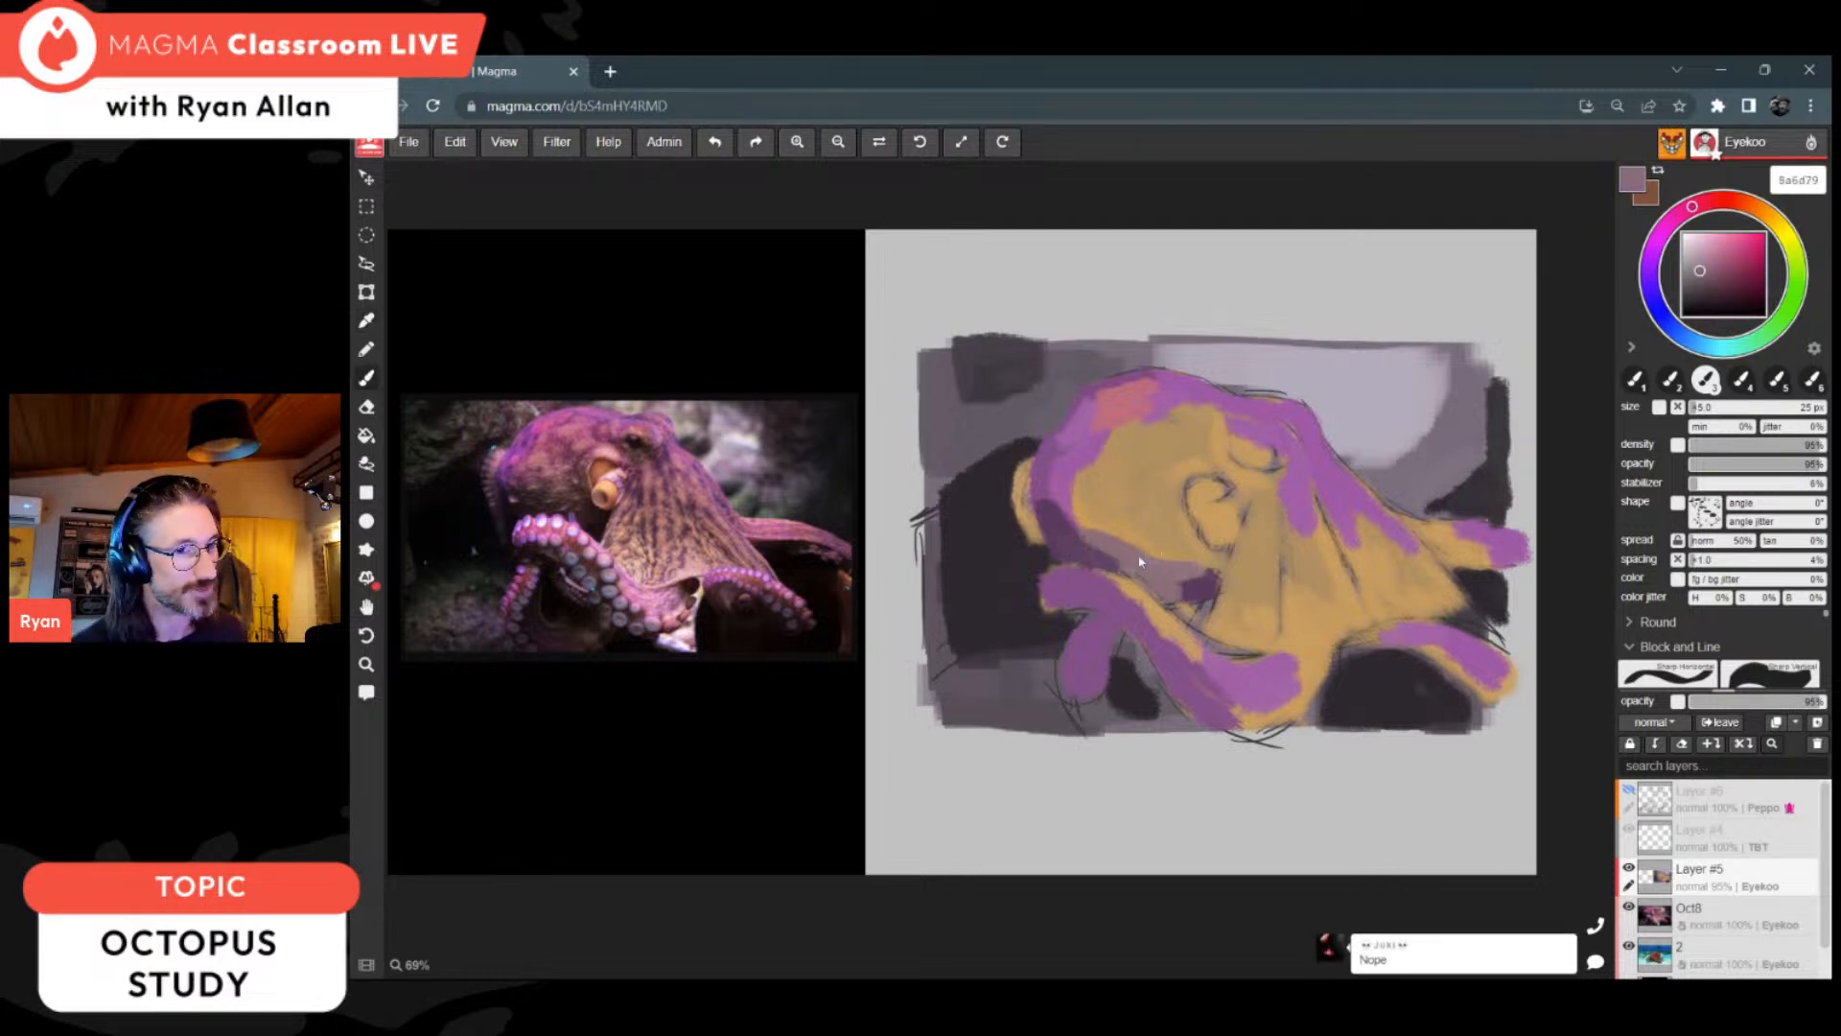
alt+click(1165, 599)
drag(1165, 599, 1222, 568)
Step: Sample a dark purple and paint a short stroke beside the siphon's left edge and a spot between the siphon and brow
alt+click(1149, 561)
alt+click(1188, 577)
drag(1167, 512, 1180, 547)
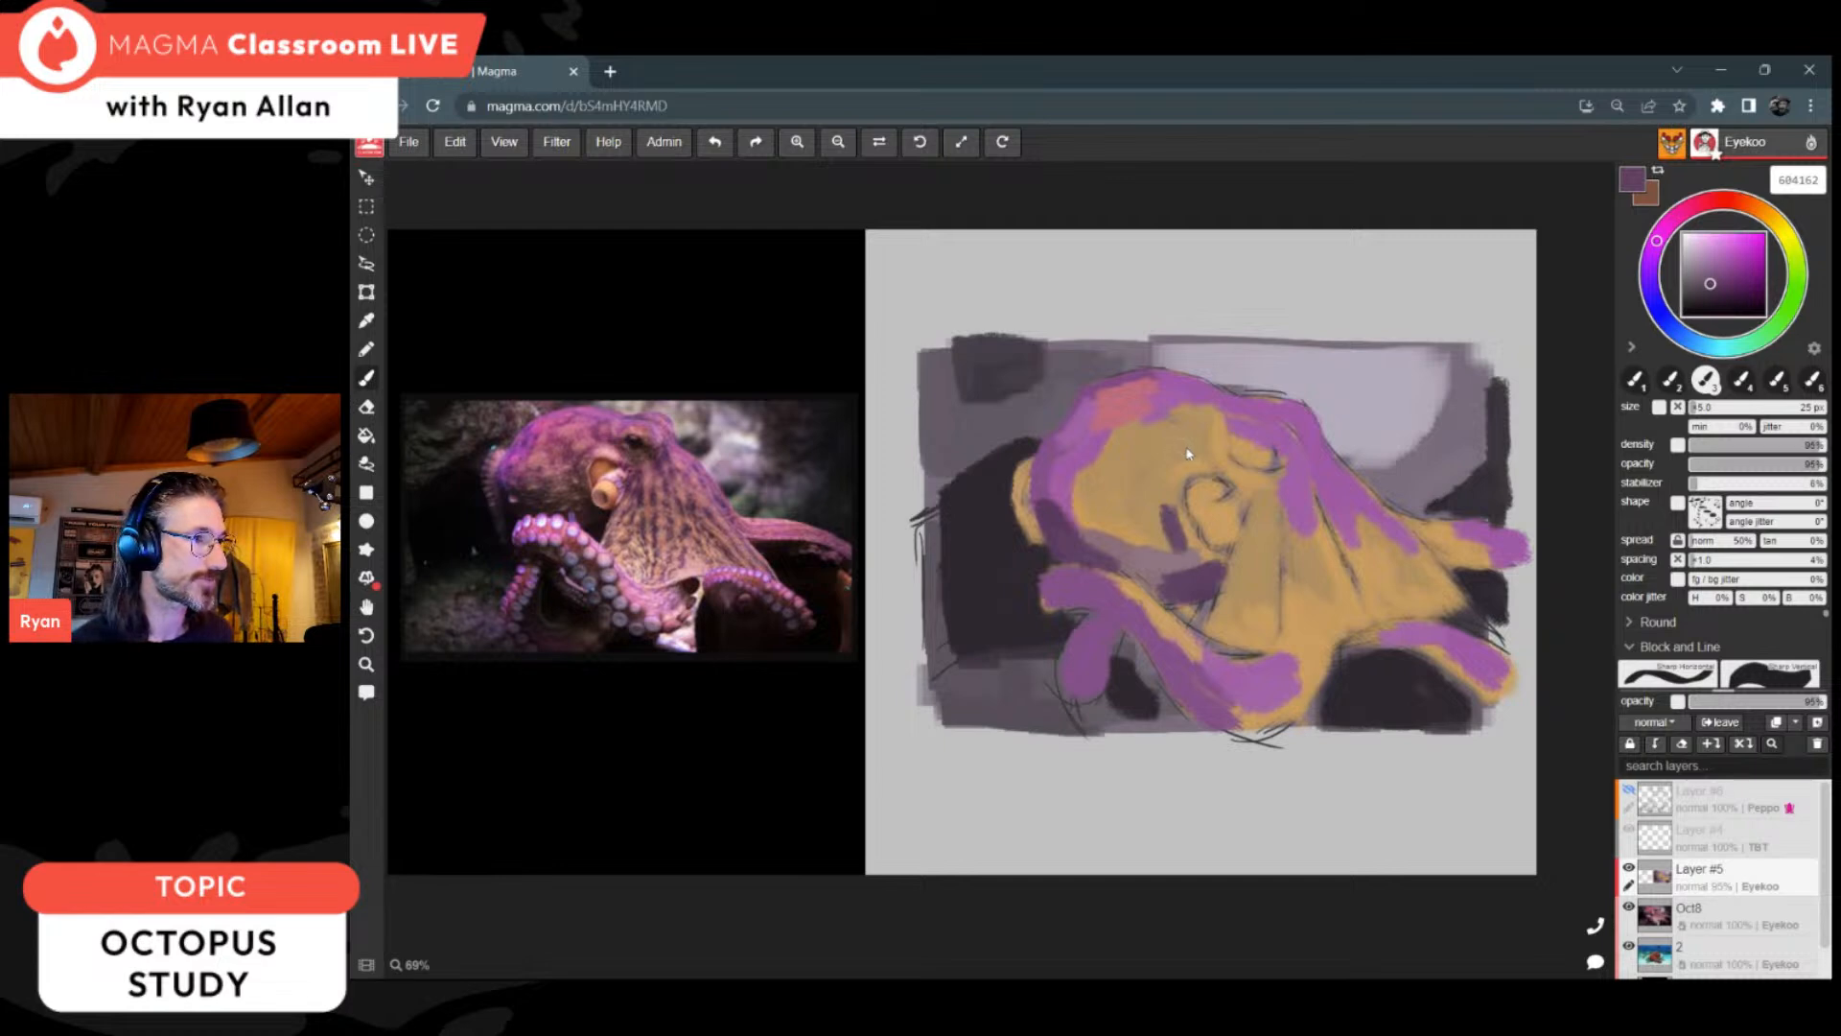
drag(1207, 439, 1222, 443)
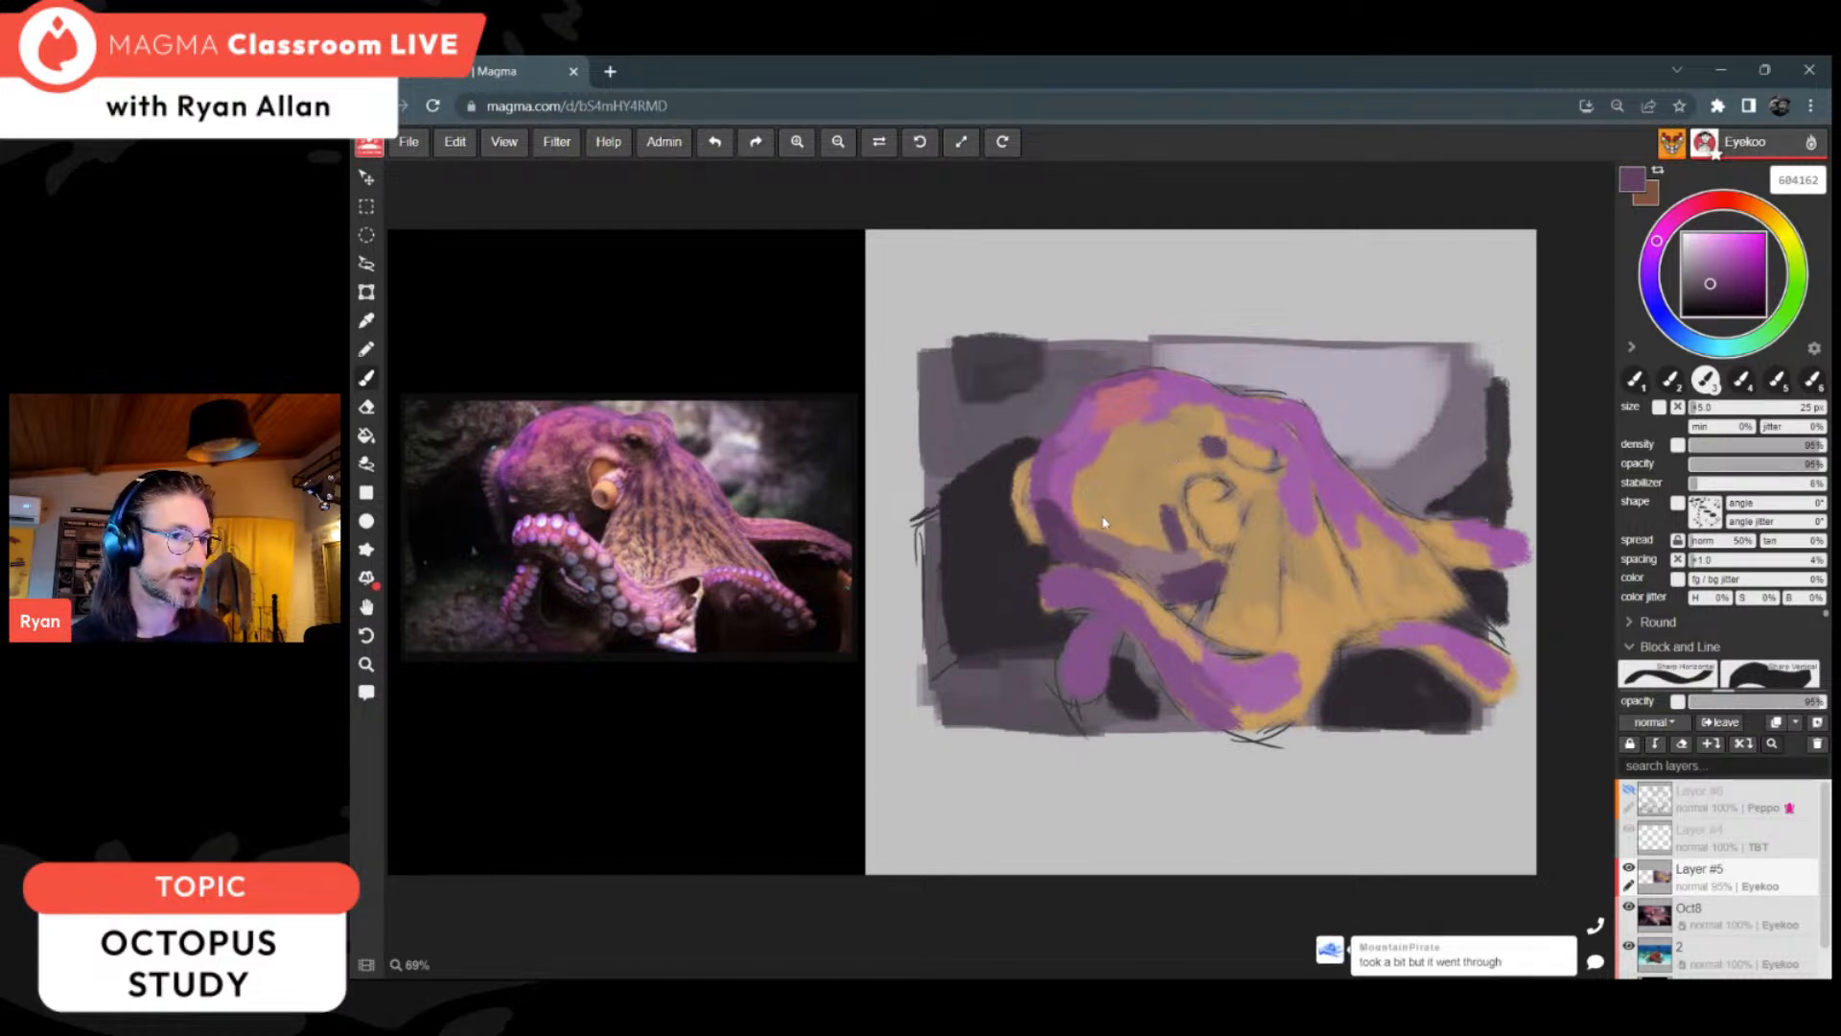
Step: Darken the head's underside with purple 5f4162, and deepen the gap above the front arm with 302930 and a smaller brush
alt+click(1075, 534)
drag(1101, 545, 1161, 587)
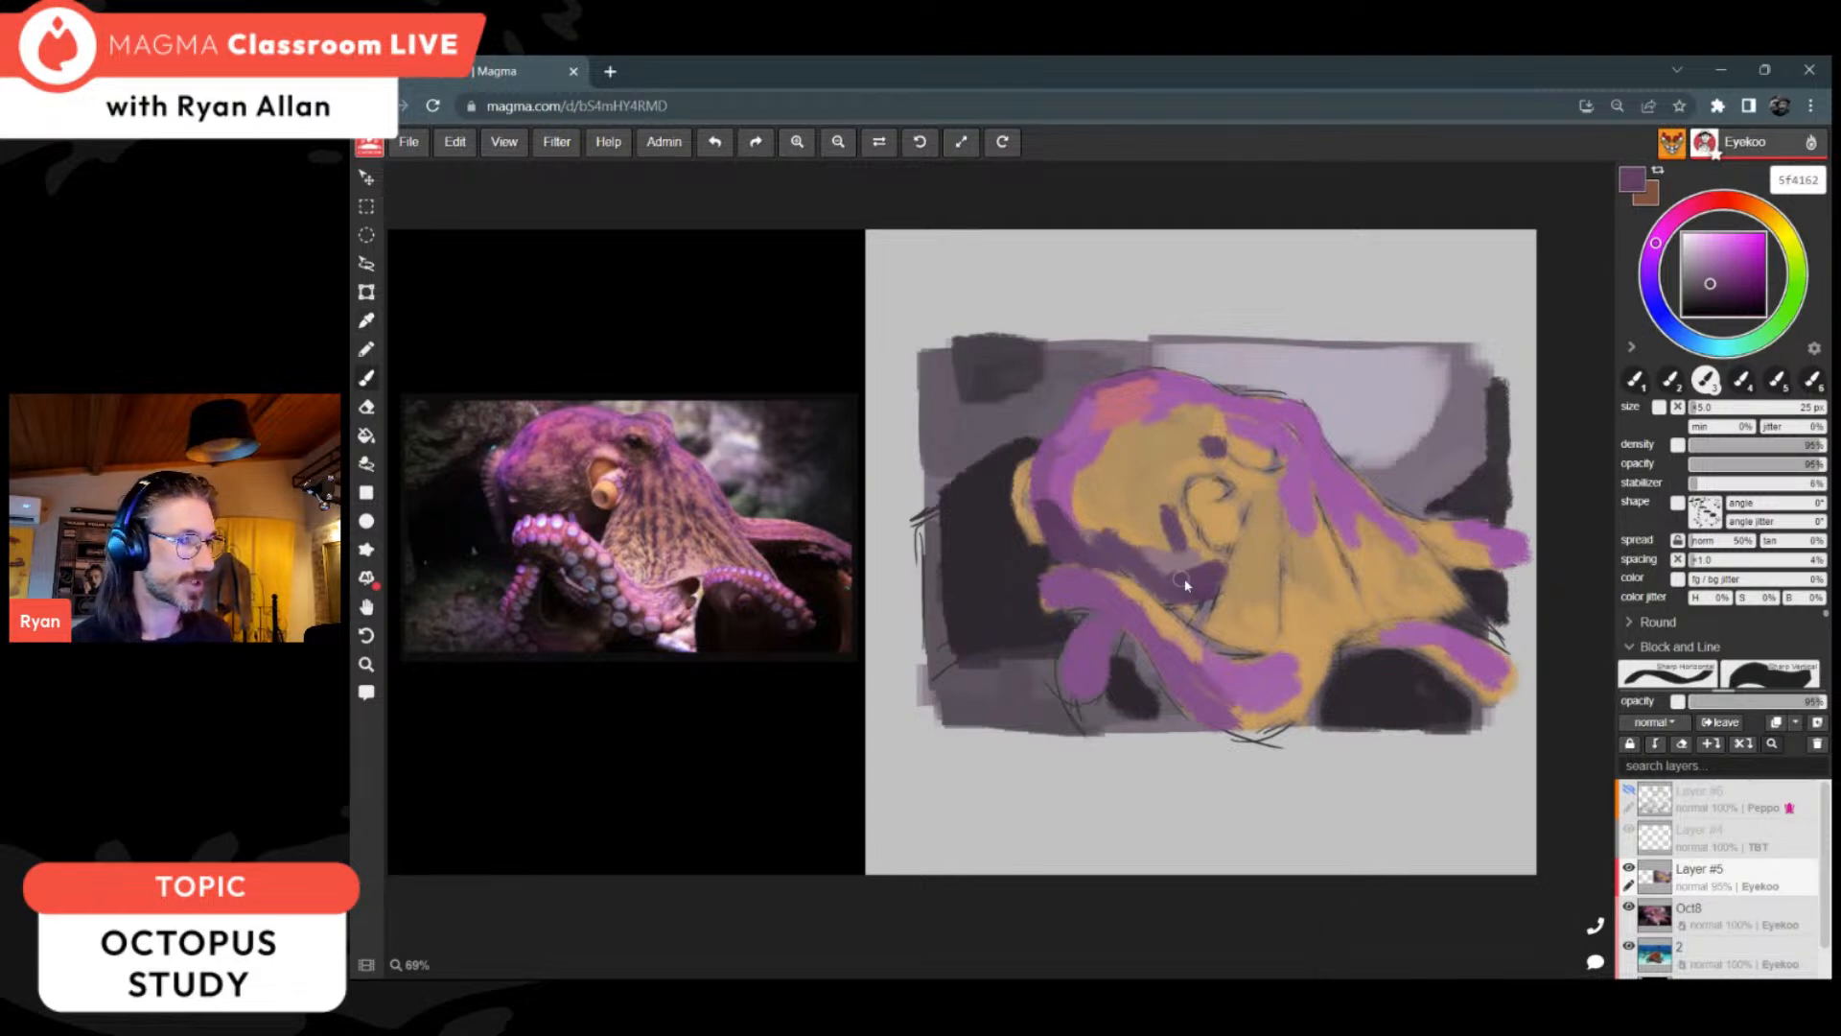
alt+click(1012, 526)
key(bracketleft)
key(bracketleft)
key(bracketleft)
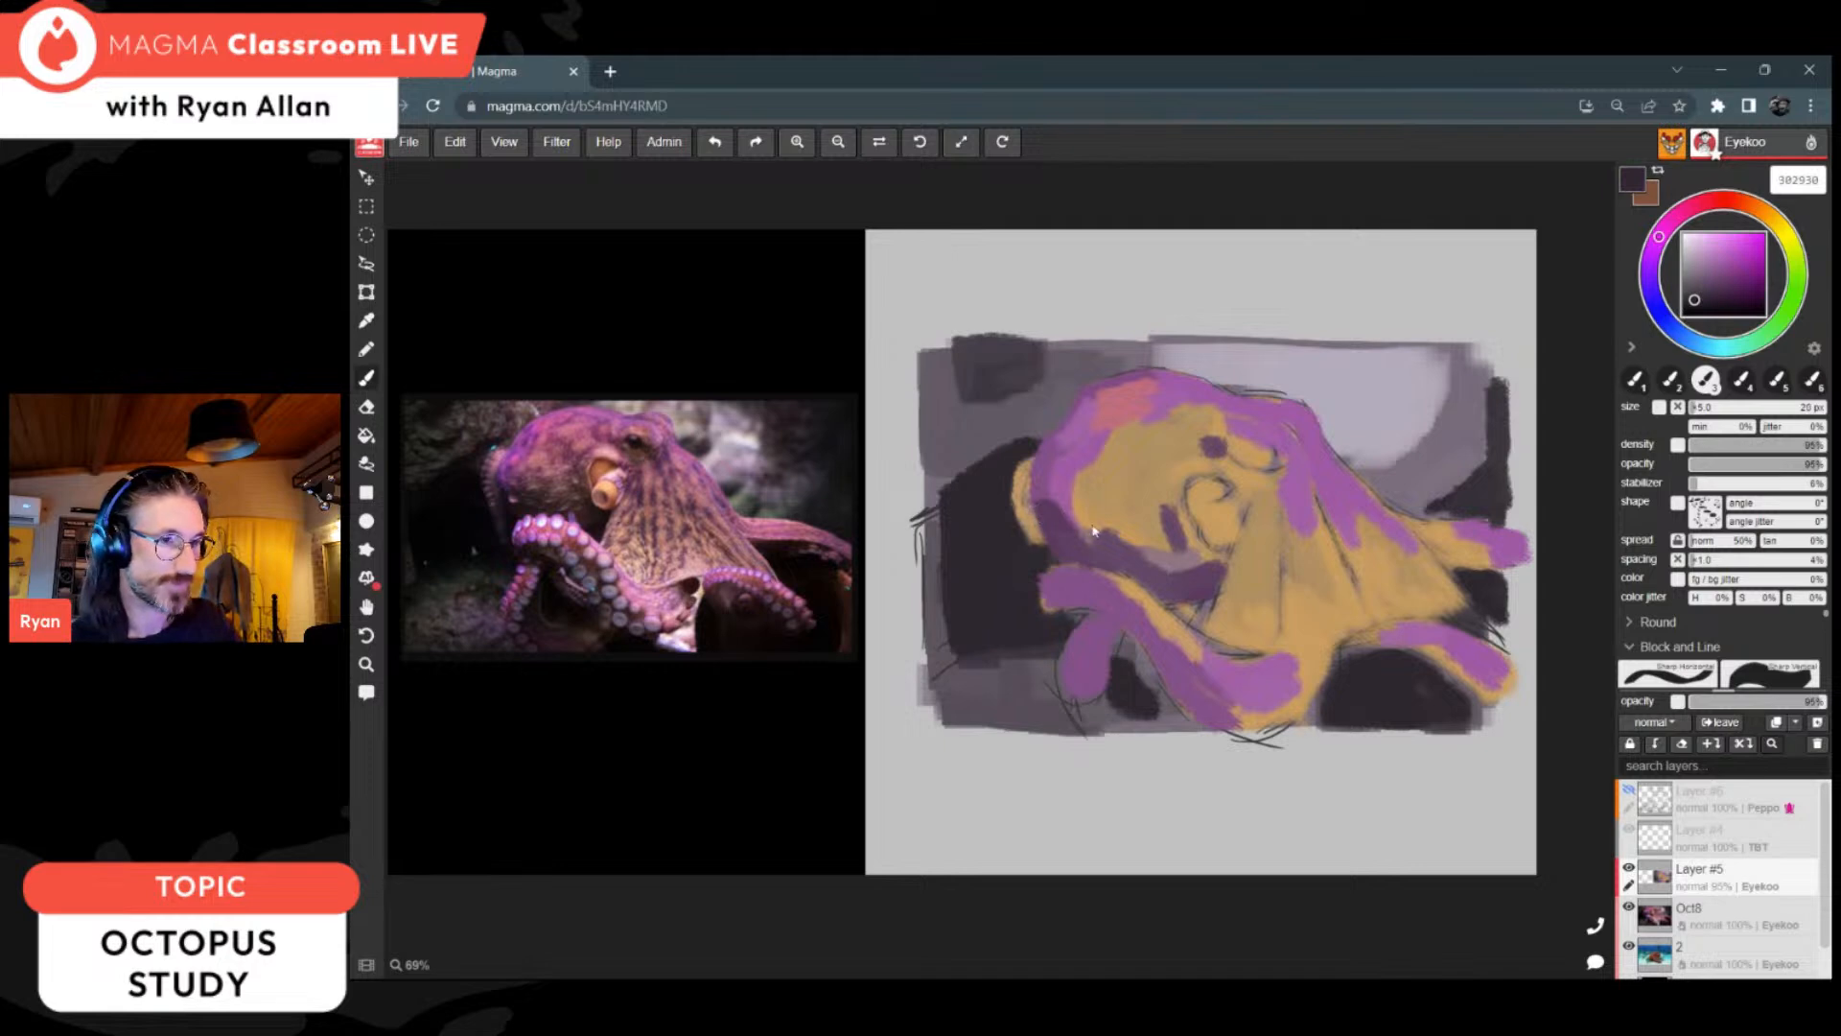
mouse_move(1181, 605)
mouse_down()
mouse_move(1198, 619)
mouse_move(1171, 602)
mouse_move(1203, 603)
mouse_up()
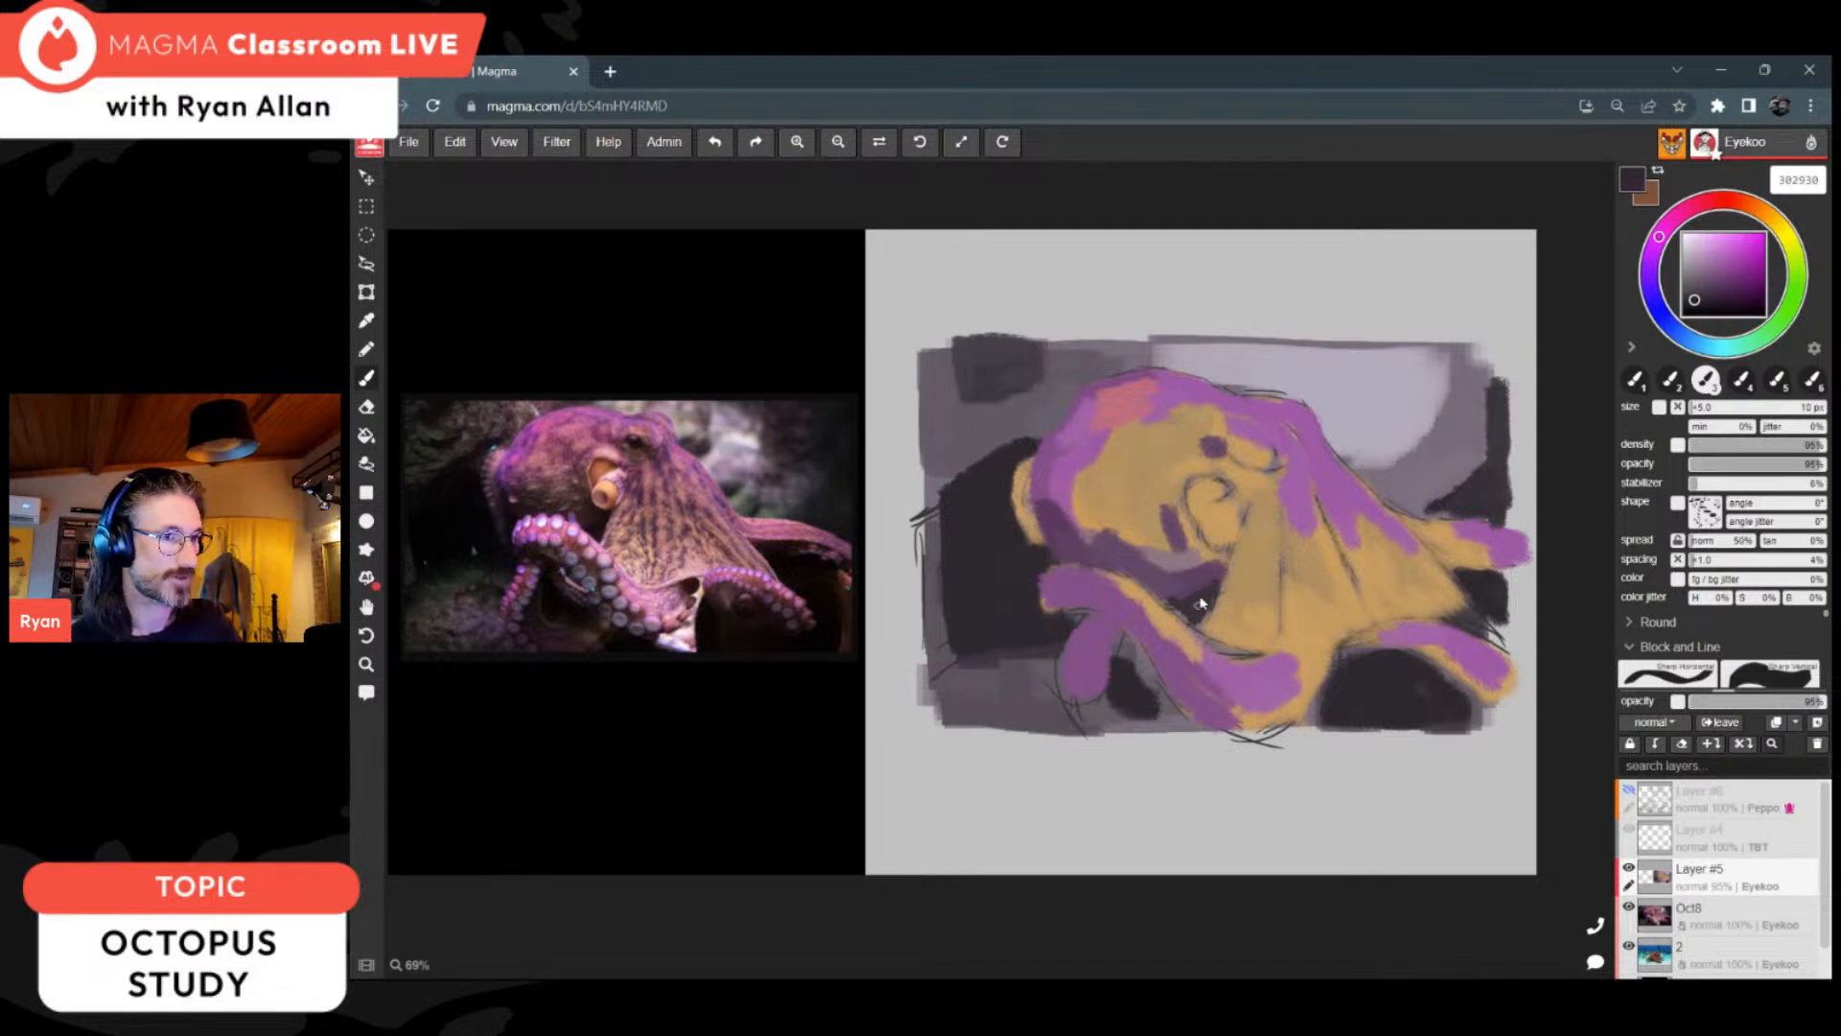
Step: Sample pink bf6e7d from the top of the head and paint it over the two upper folds of the web
alt+click(1154, 382)
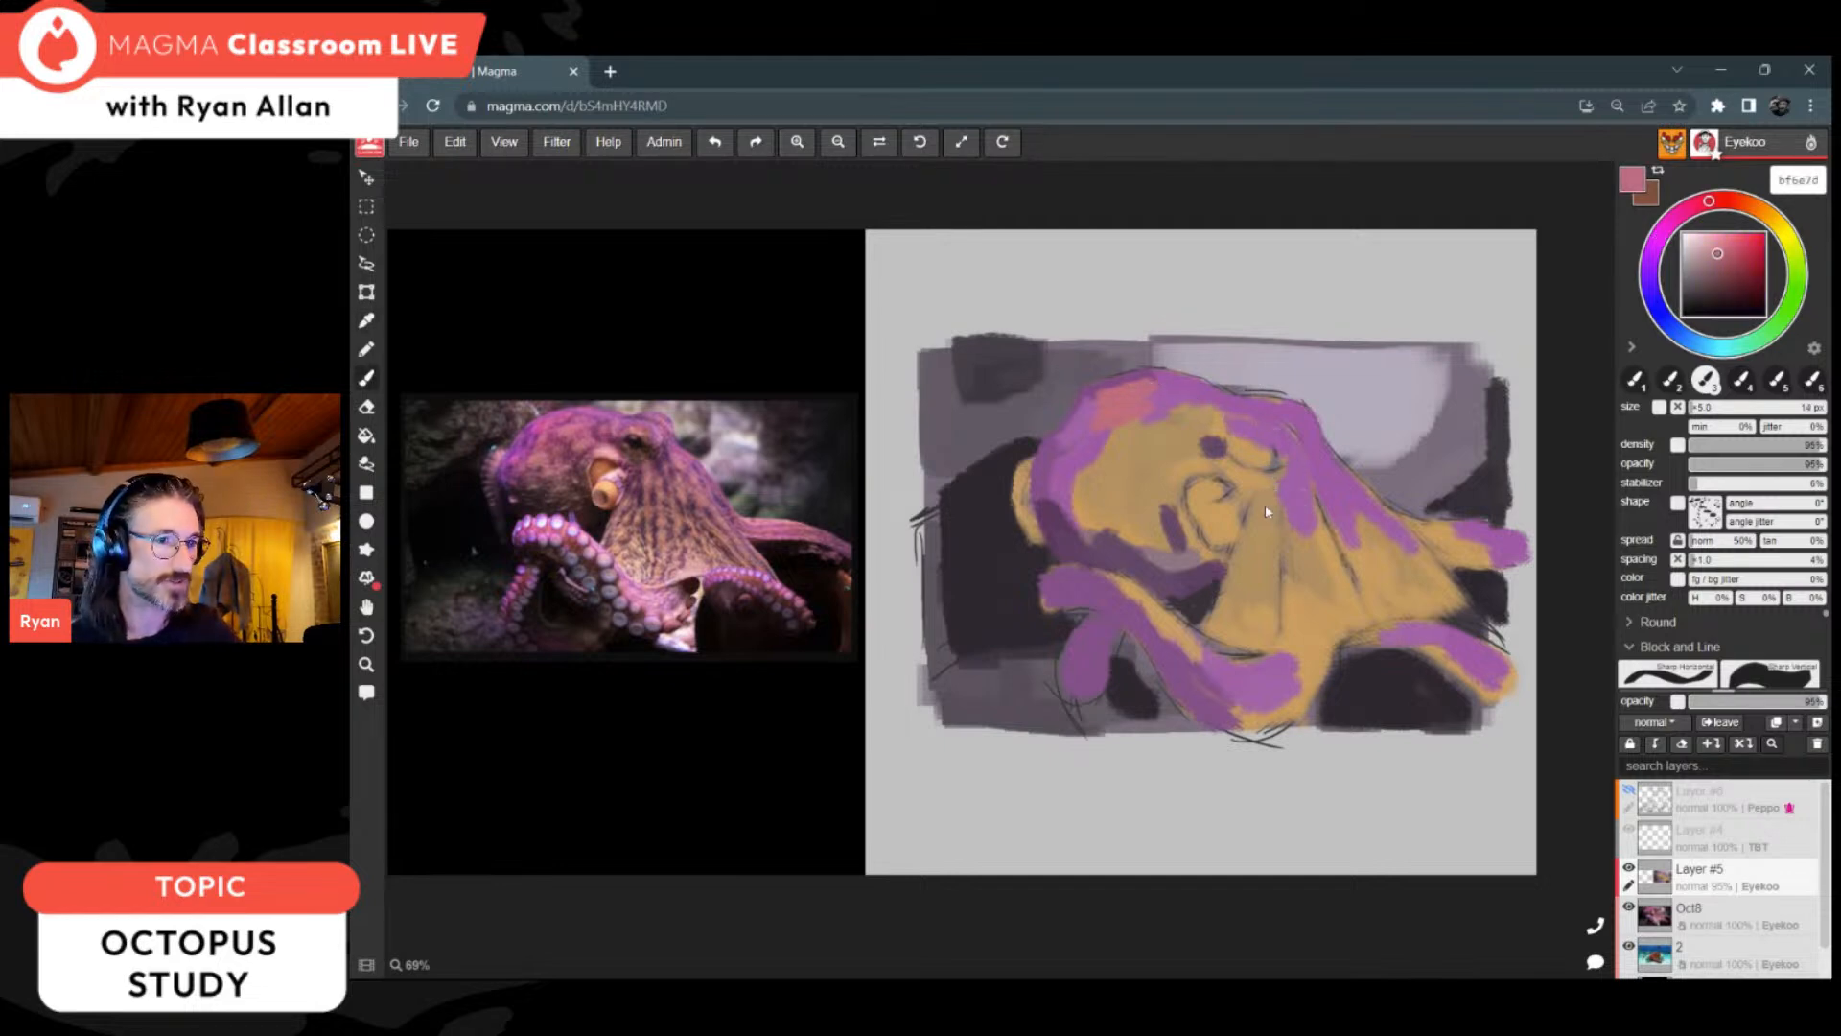
mouse_move(1285, 484)
mouse_down()
mouse_move(1296, 556)
mouse_move(1258, 557)
mouse_up()
drag(1342, 511, 1420, 575)
Step: Sample the web's ochre, lighten it to ceae88 and paint pale highlights over the lower middle of the web
alt+click(1271, 578)
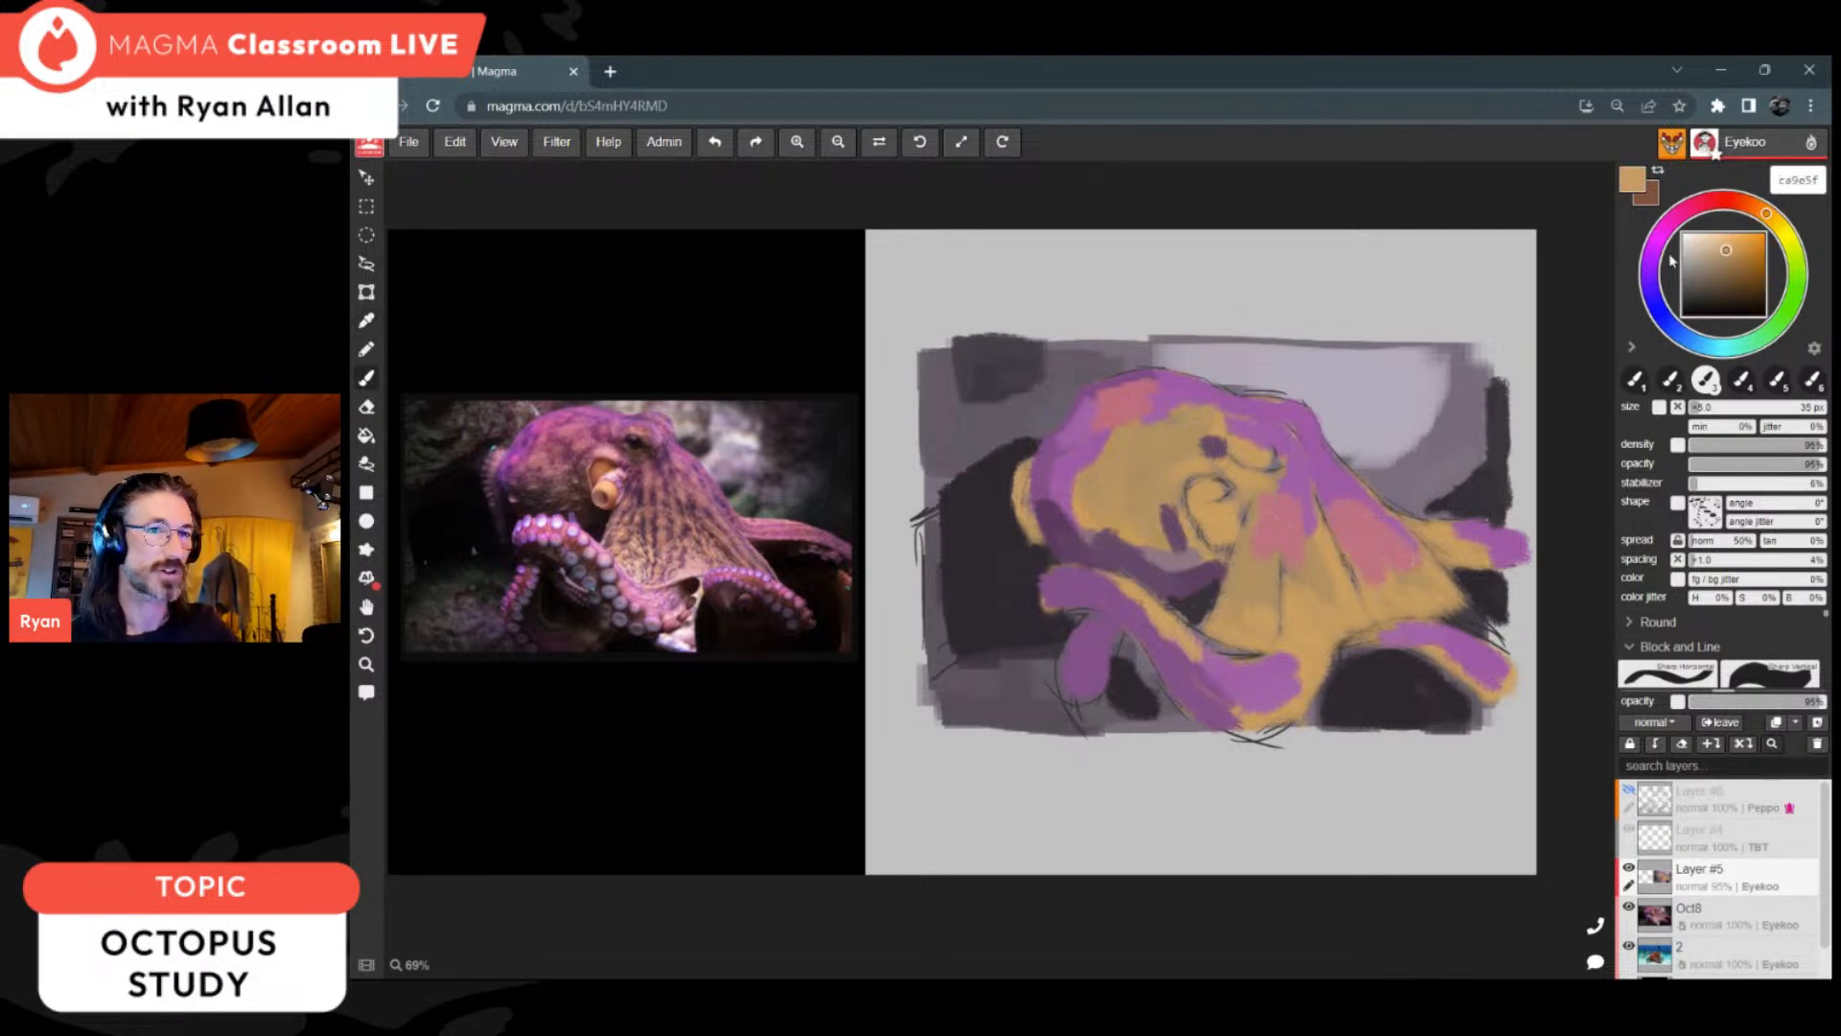
drag(1719, 255, 1715, 249)
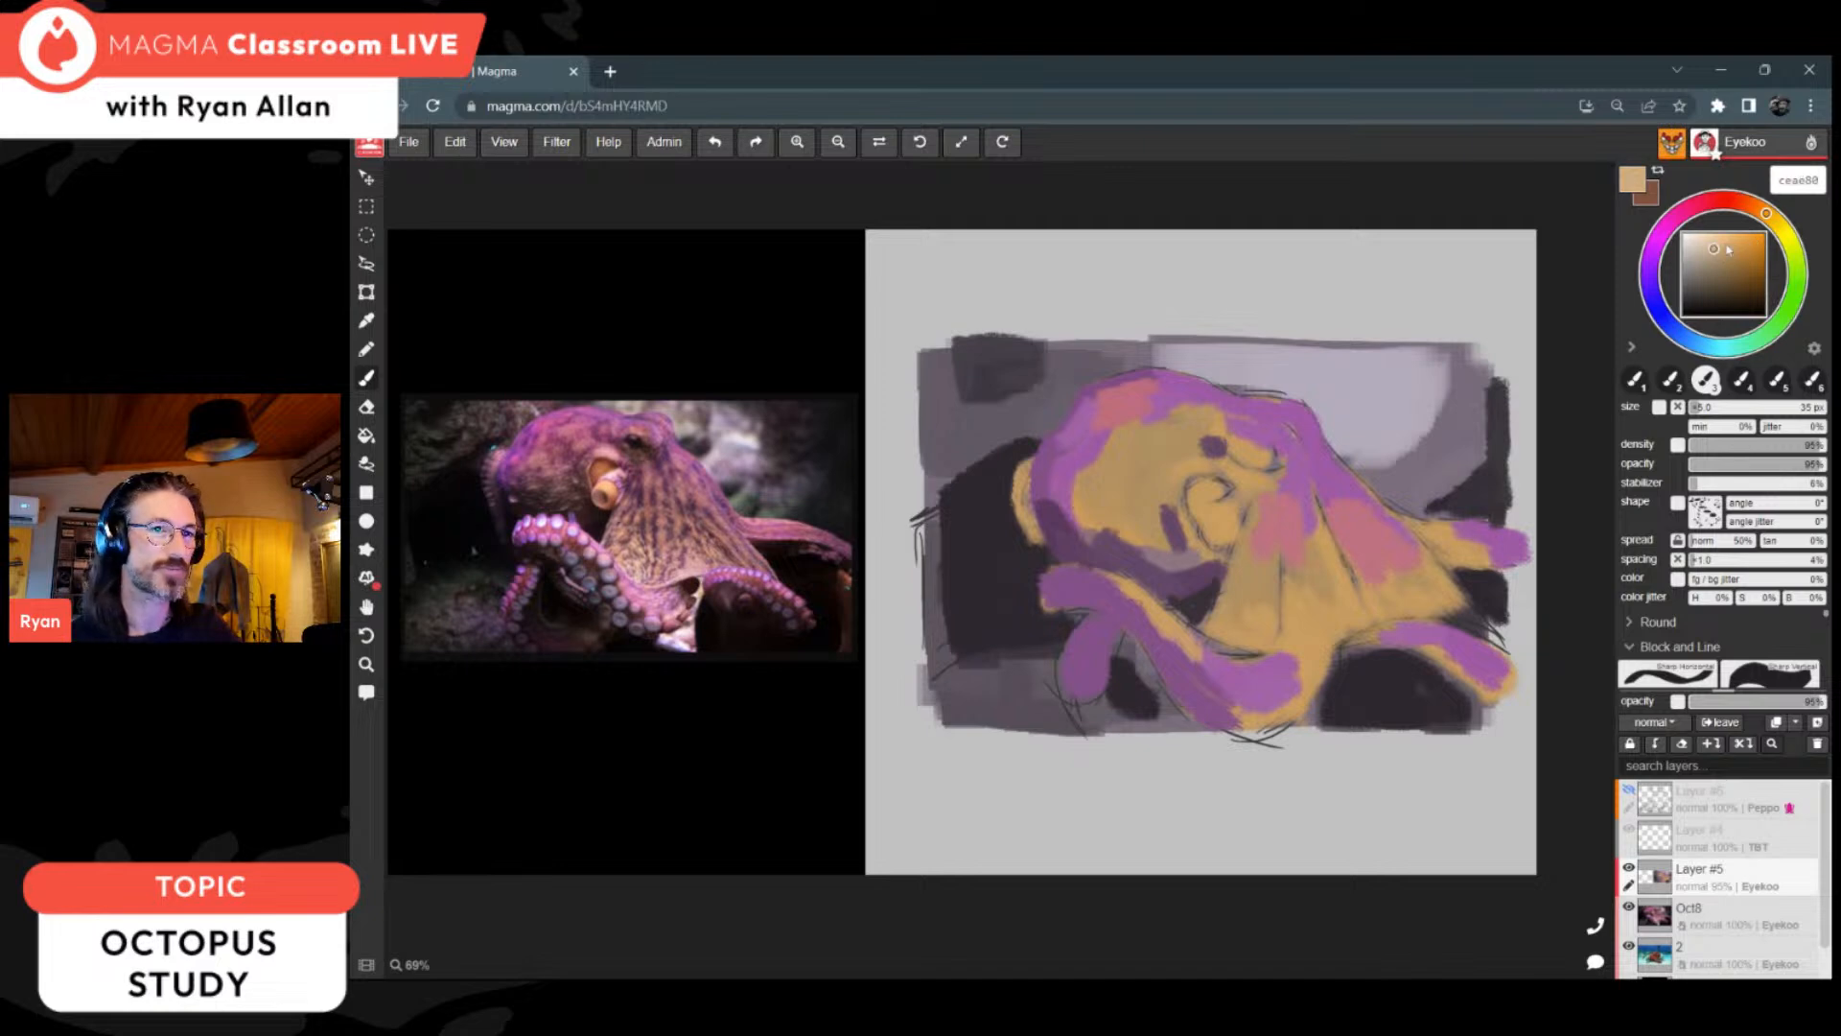
mouse_move(1331, 615)
mouse_down()
mouse_move(1318, 558)
mouse_move(1344, 621)
mouse_move(1264, 630)
mouse_move(1246, 571)
mouse_move(1271, 623)
mouse_move(1304, 589)
mouse_up()
Step: Blend the lower edge of the web's rear fold using sampled pink be7381 and ochre be975f
key(i)
click(1407, 582)
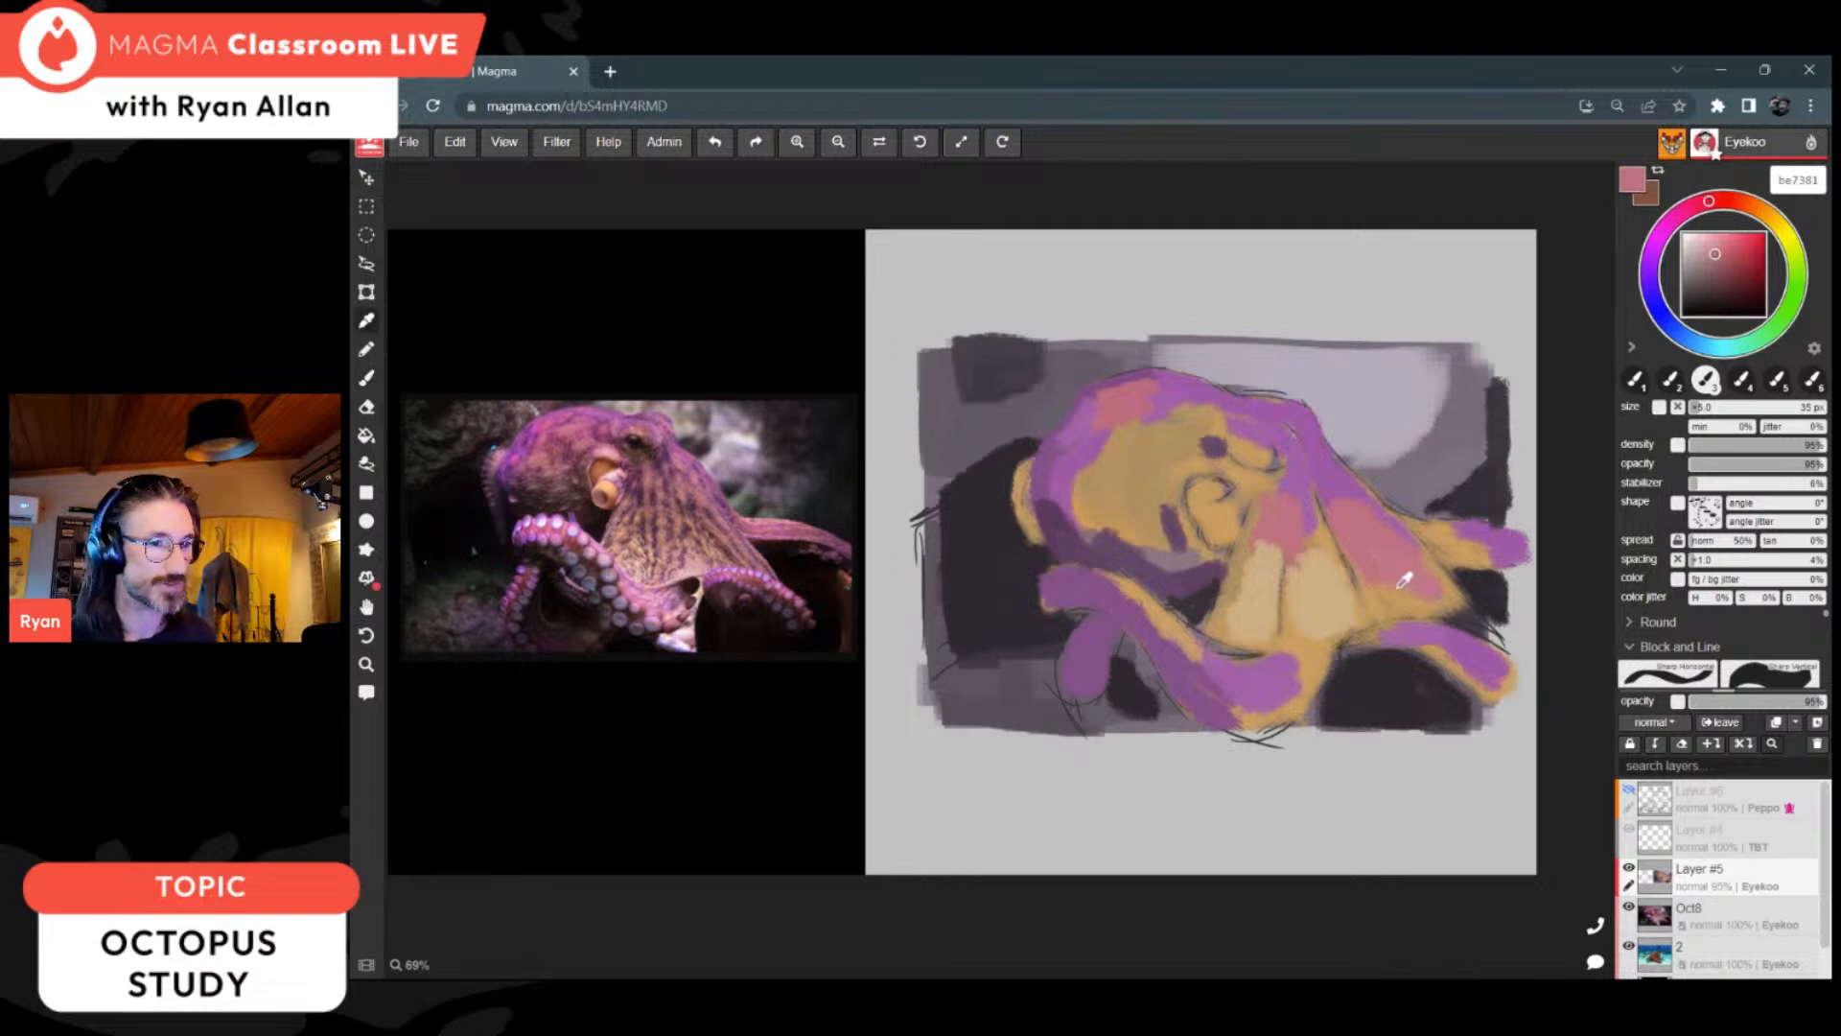
click(1413, 575)
key(b)
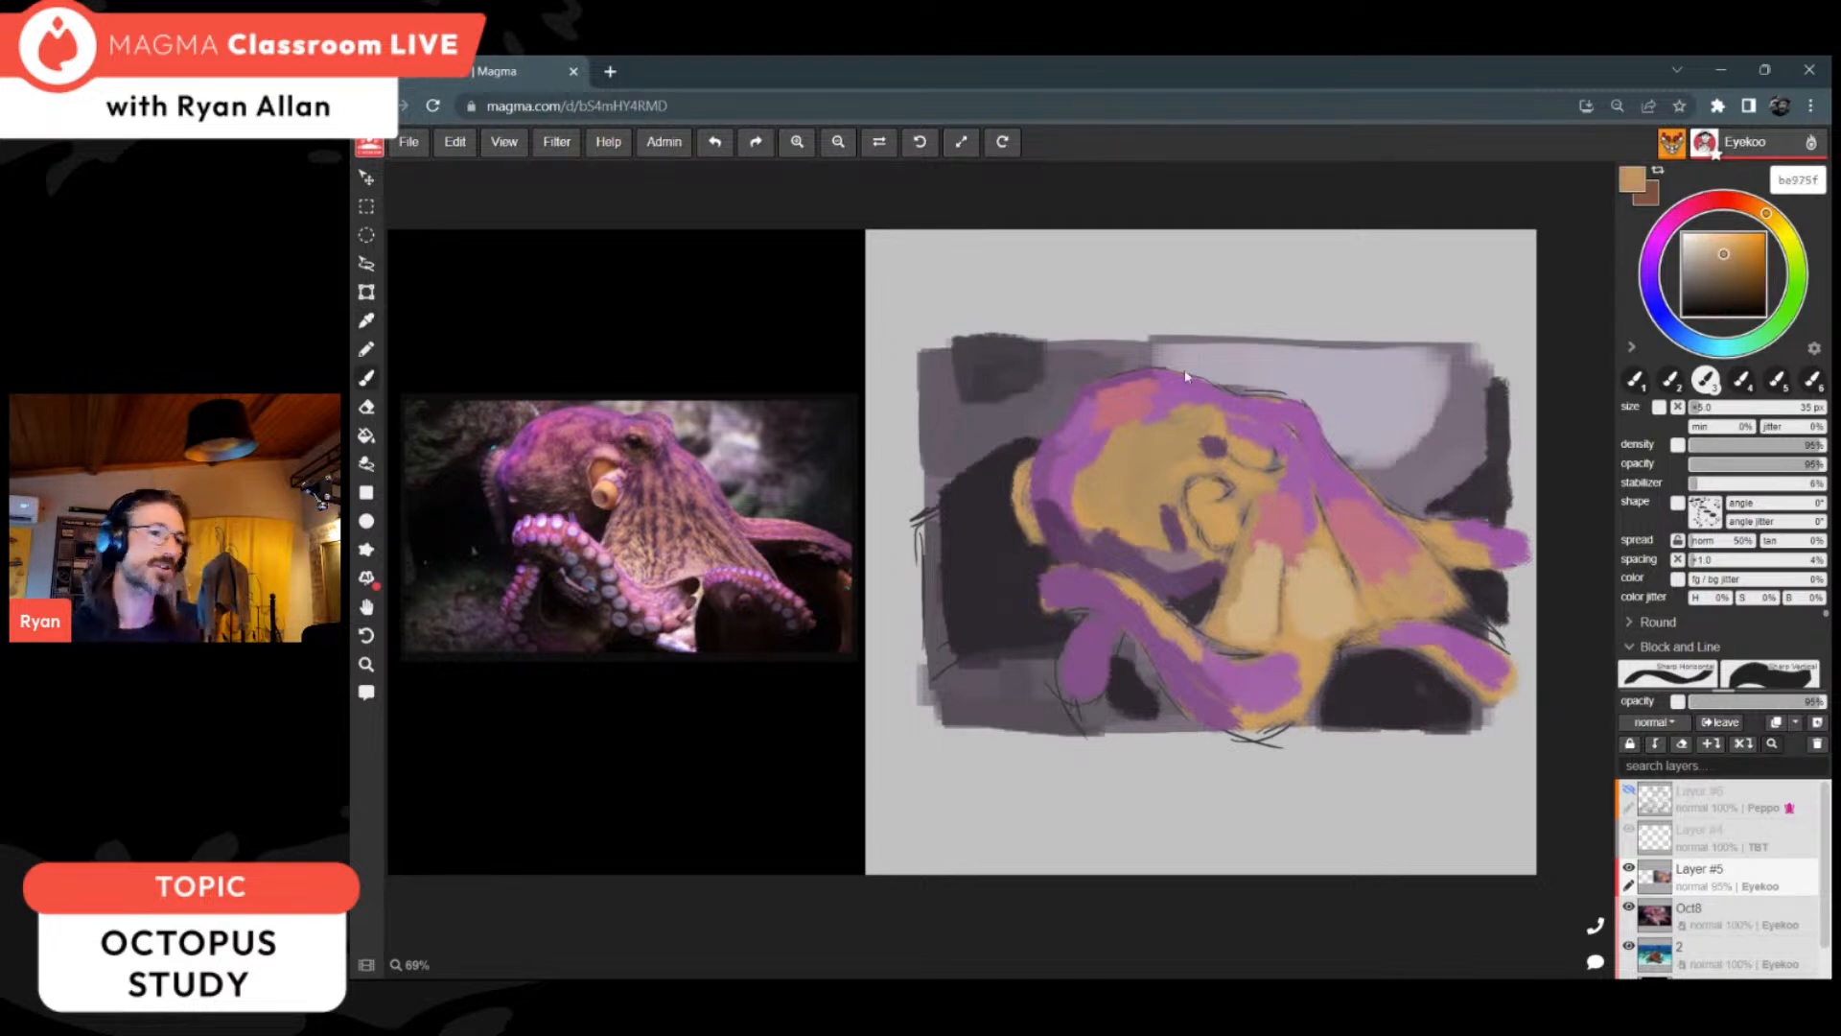
Step: Sample pink from the rear web fold and paint it along the upper side of the far arm
key(i)
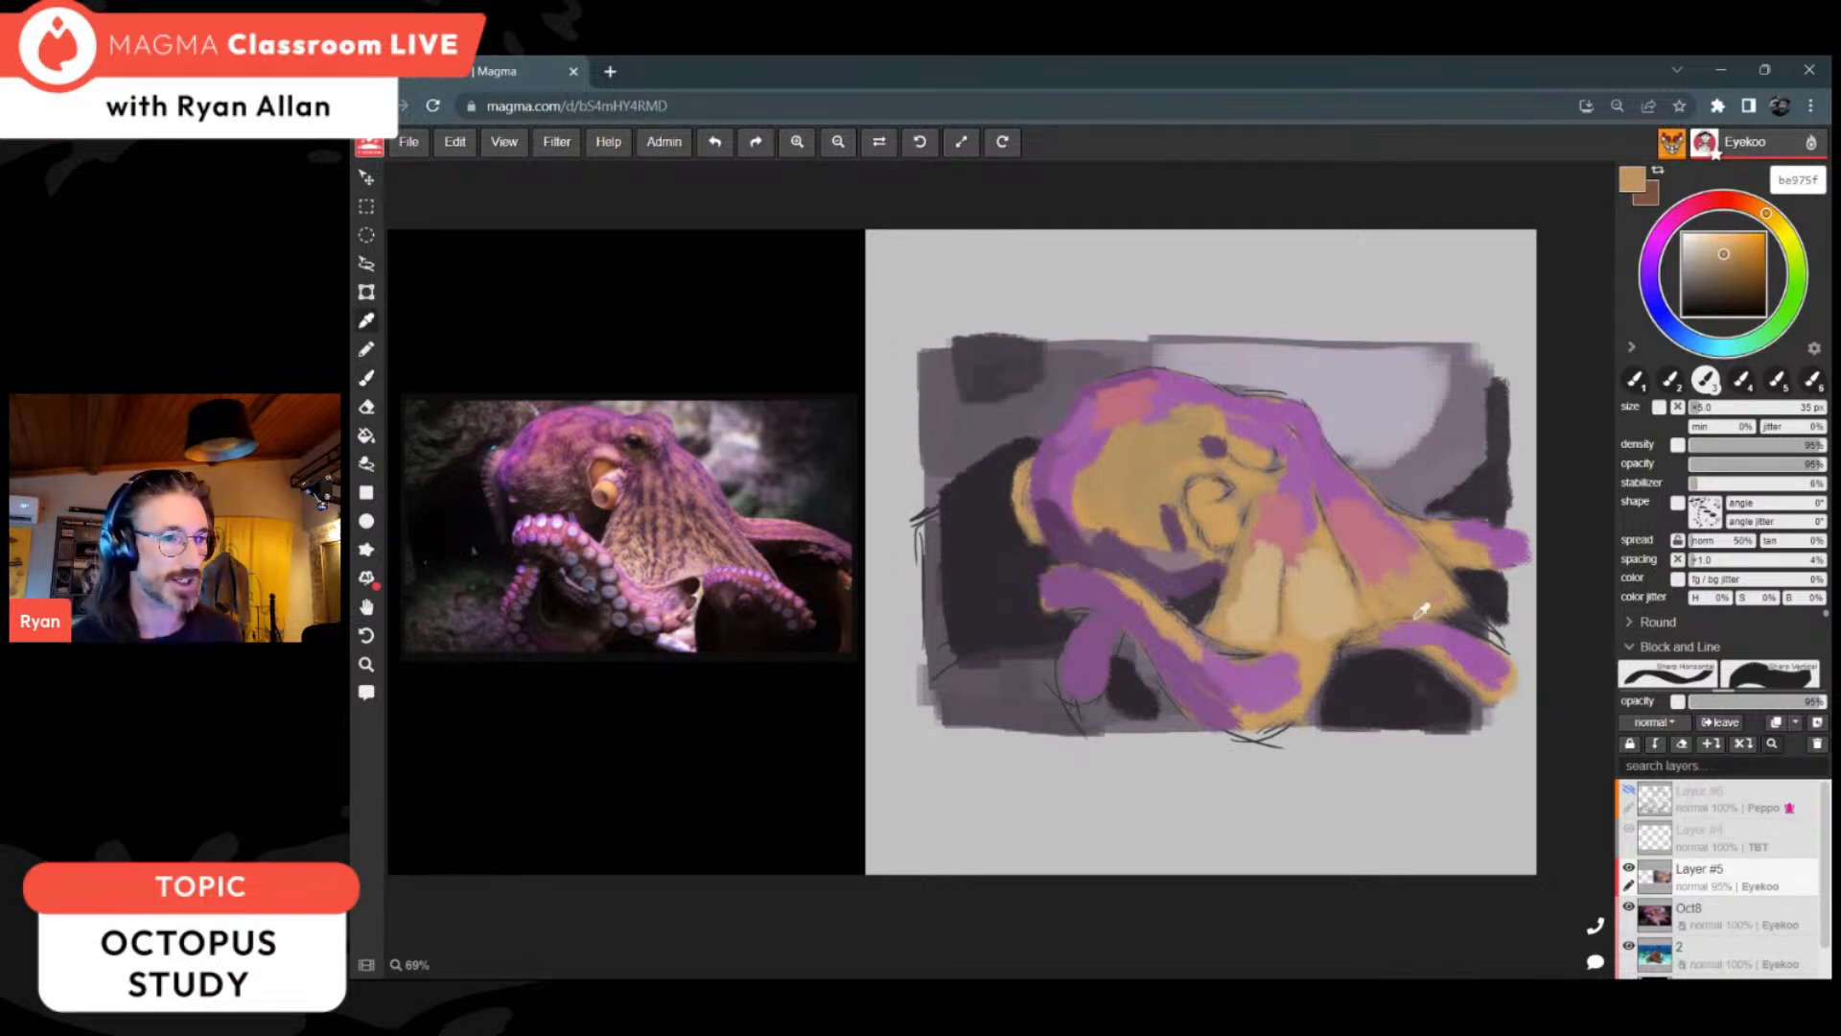
click(1379, 540)
key(b)
mouse_move(1428, 537)
mouse_down()
mouse_move(1486, 546)
mouse_move(1494, 579)
mouse_up()
alt+click(1492, 587)
alt+click(1469, 534)
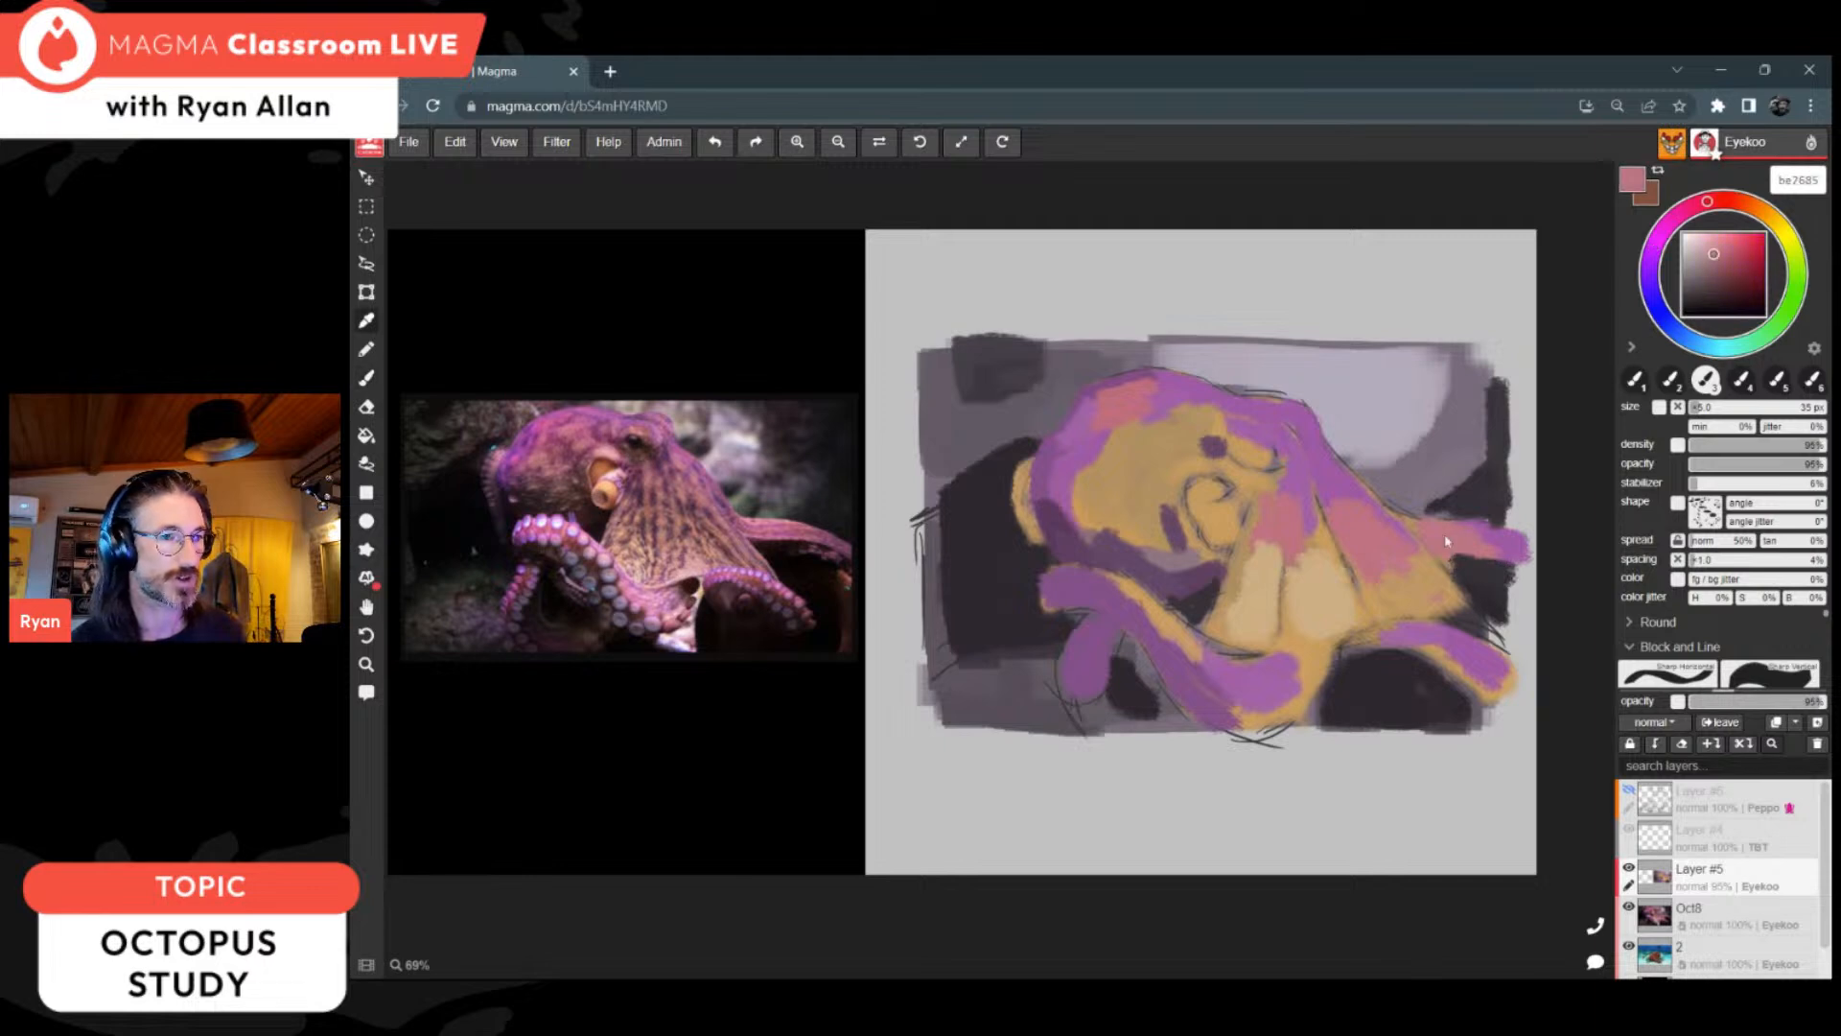
Step: Paint pink be7685 along the tops of the lower rear arm and the long front arm, out to its curled end
mouse_move(1455, 644)
mouse_down()
mouse_move(1493, 665)
mouse_move(1458, 644)
mouse_move(1358, 646)
mouse_up()
drag(1210, 666, 1268, 666)
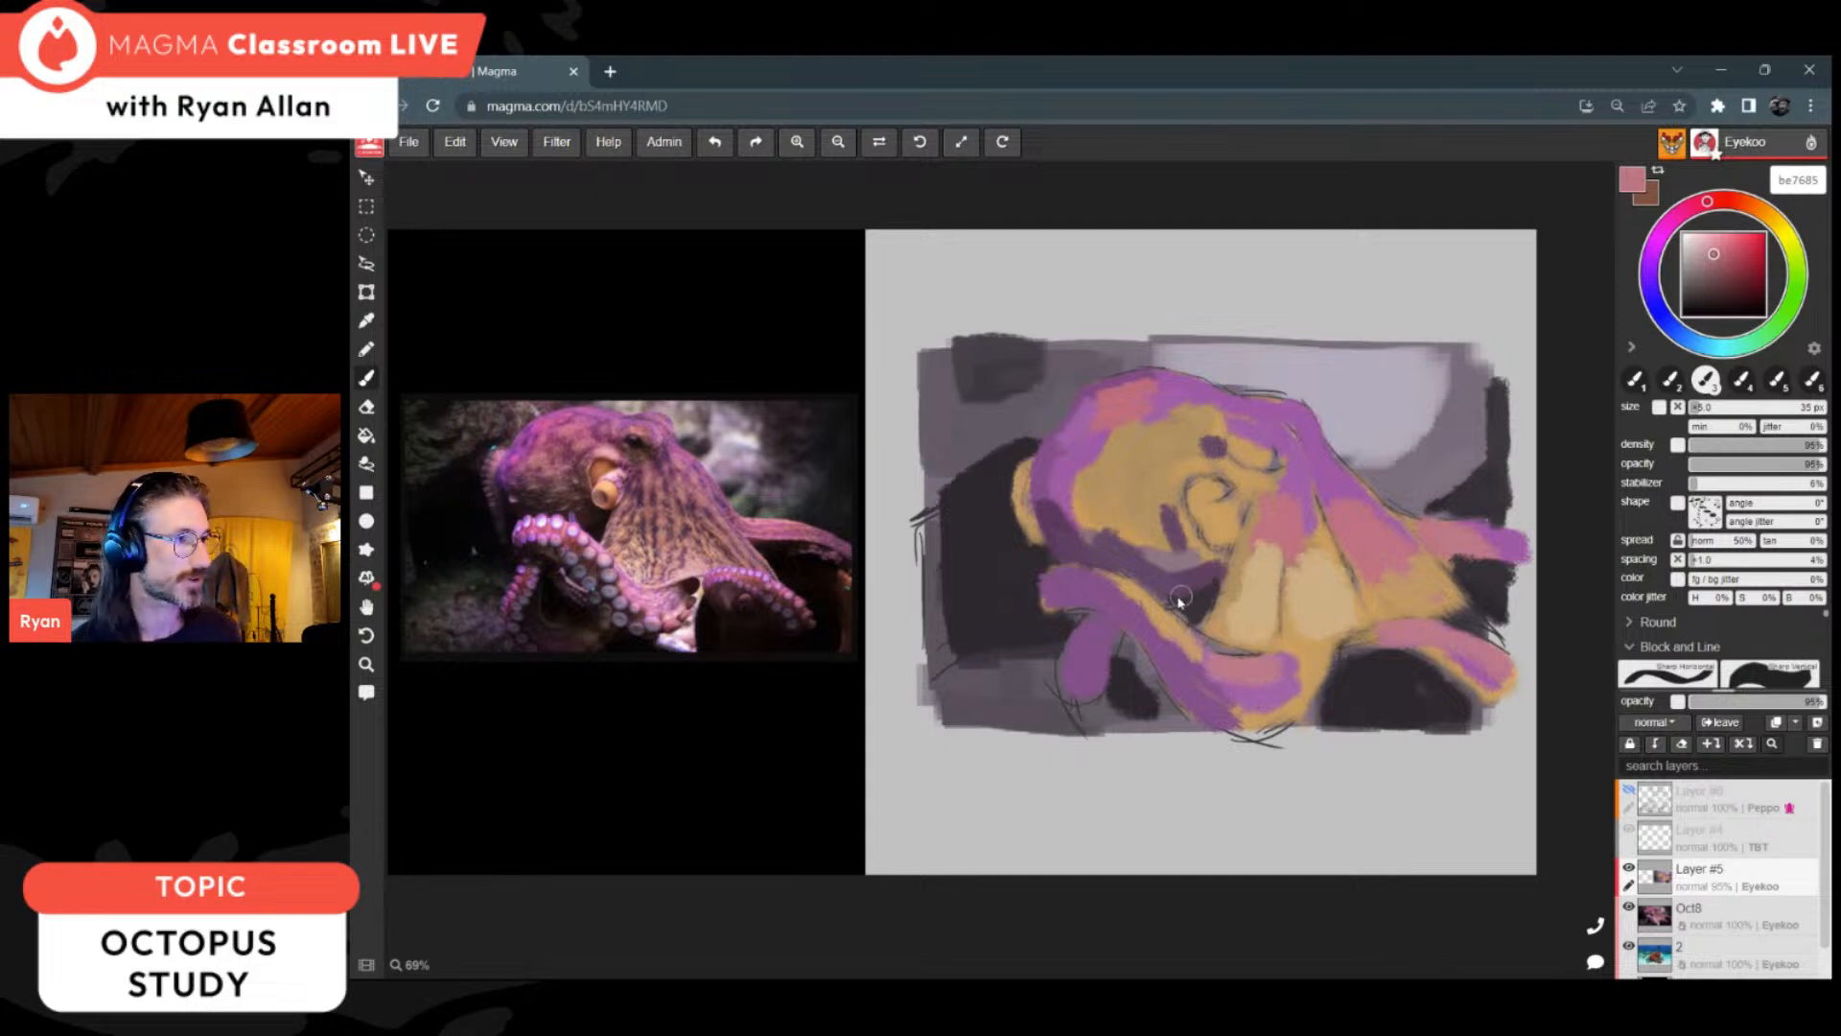
drag(1113, 590, 1191, 665)
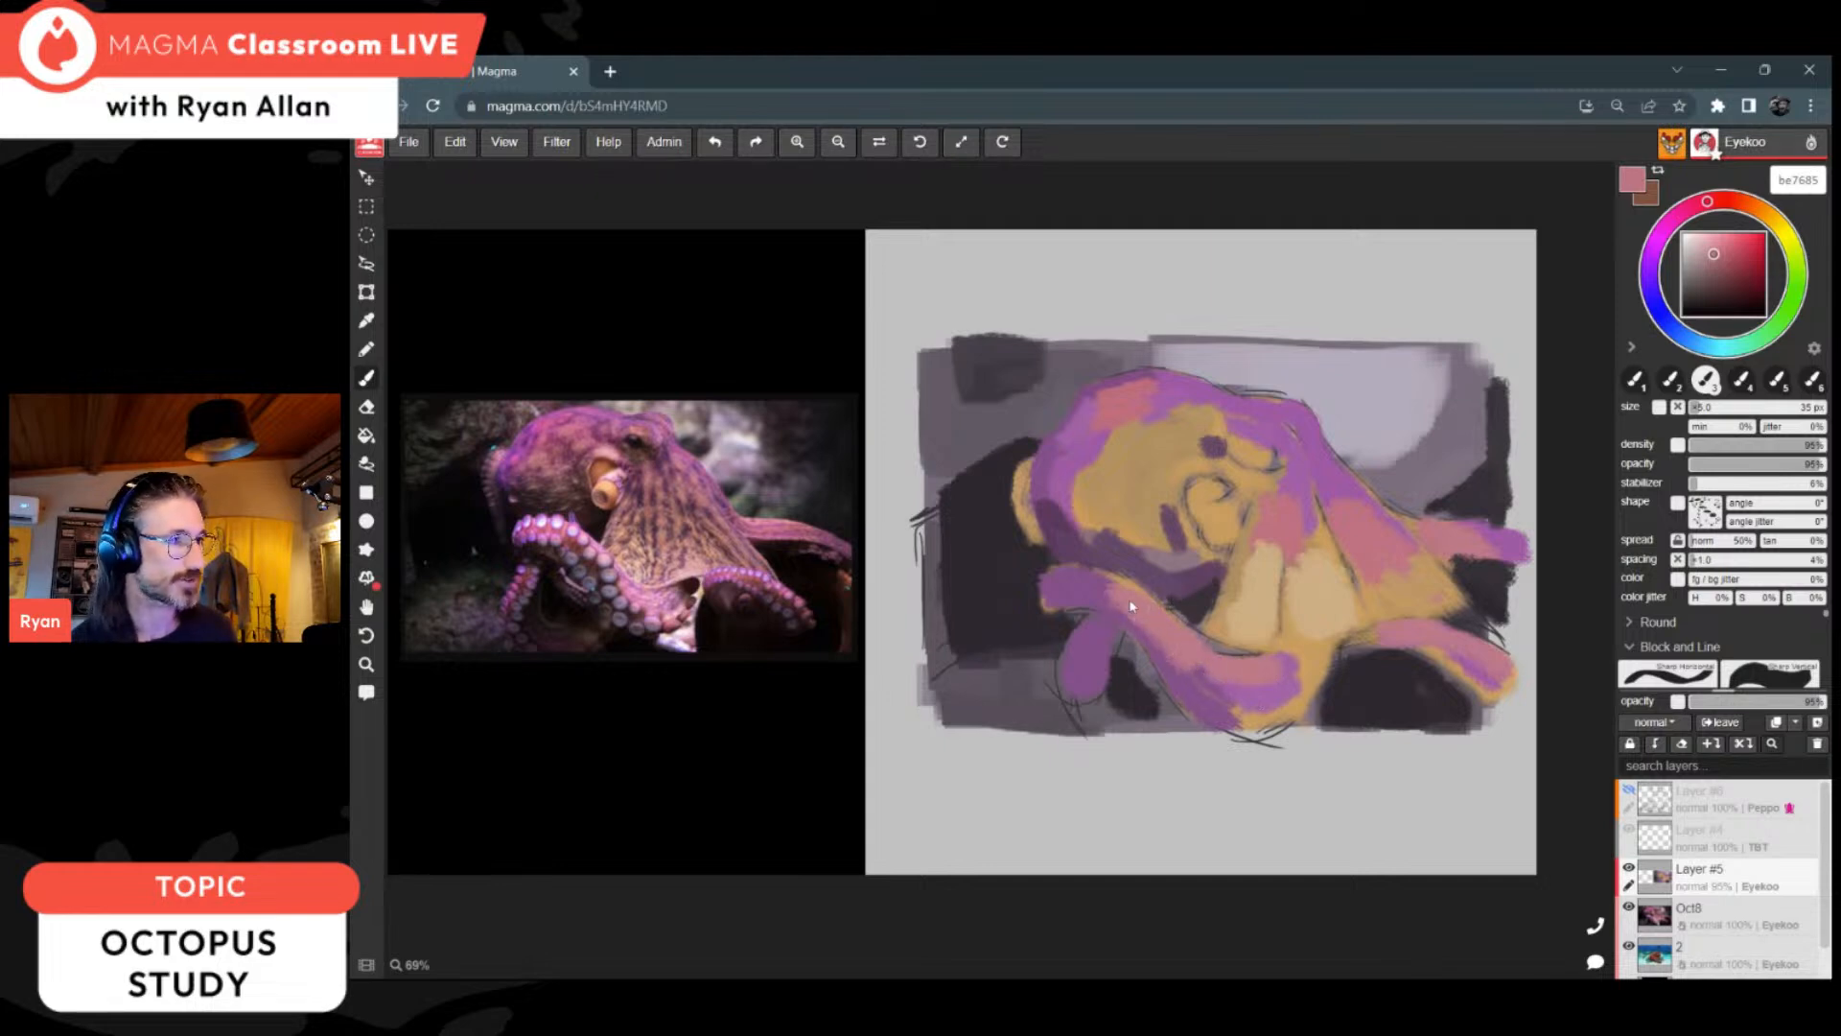
drag(1087, 582, 1113, 592)
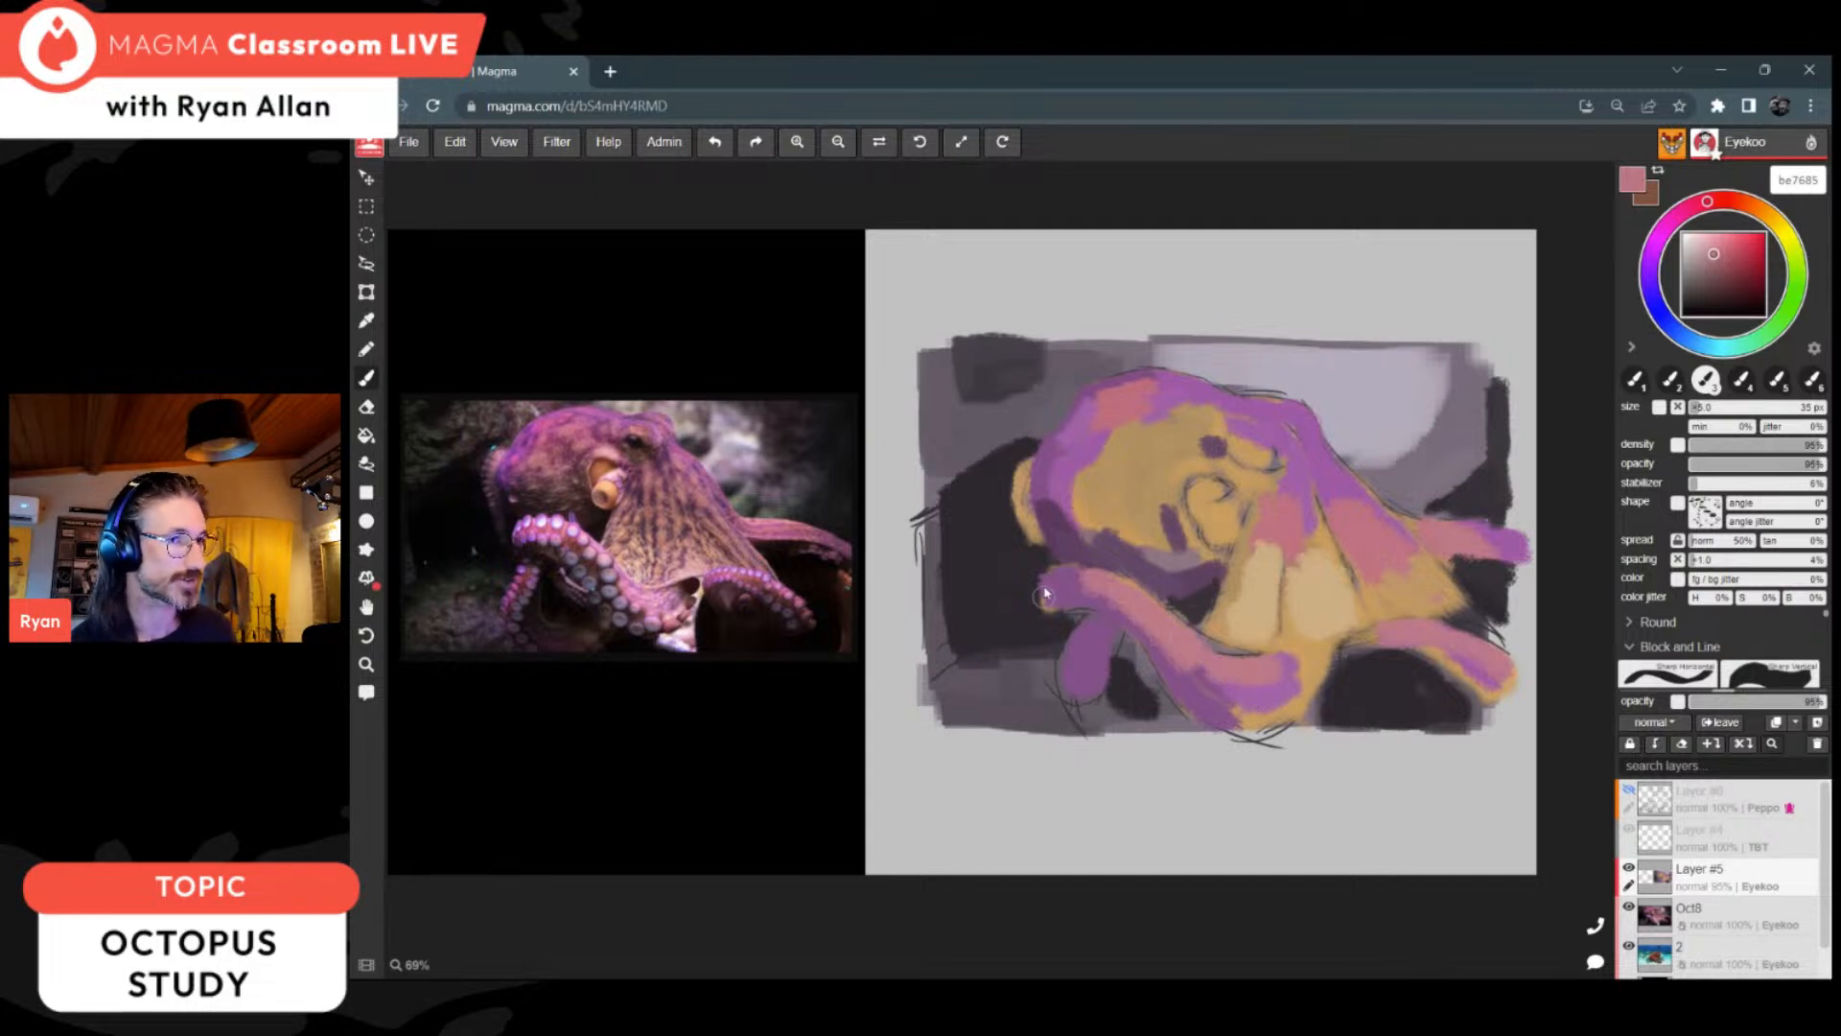
Step: Extend pink bf6d7f across the forehead down to the brow, and cover the ochre cheek with a greyed mauve
alt+click(1147, 420)
mouse_move(1148, 419)
mouse_down()
mouse_move(1220, 423)
mouse_move(1216, 444)
mouse_up()
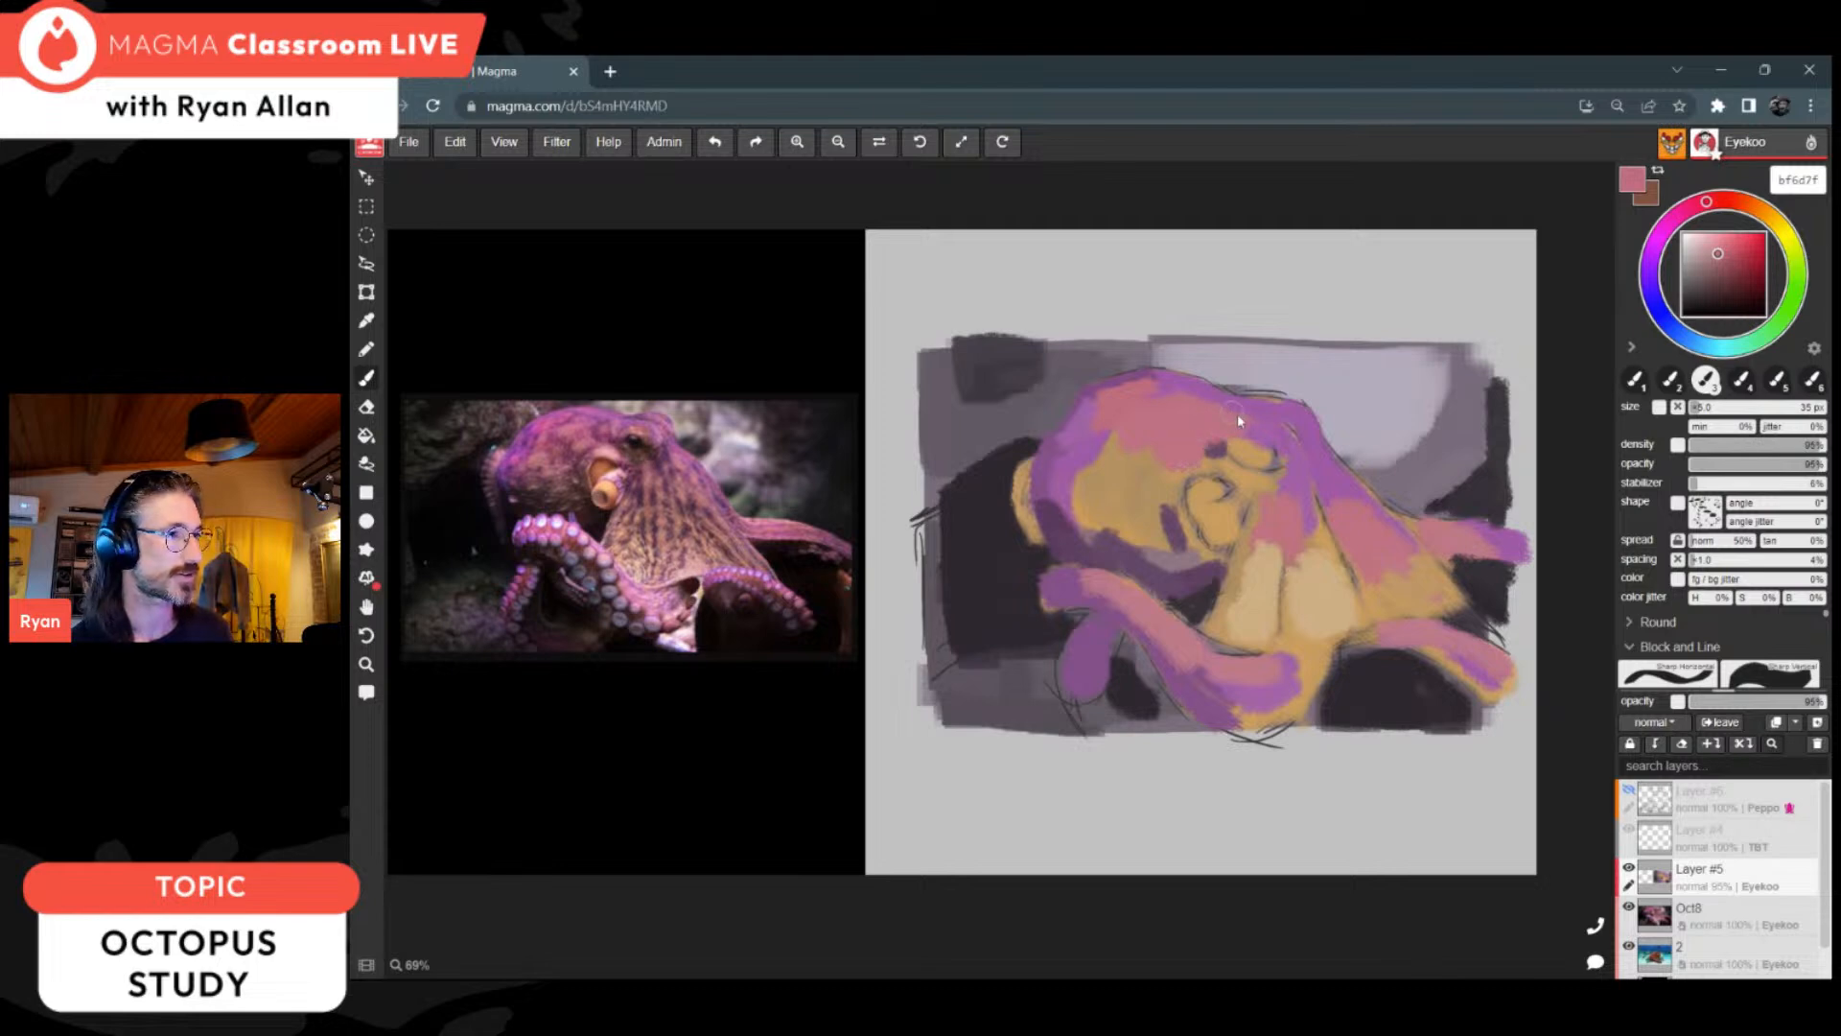
mouse_move(1128, 480)
mouse_down()
mouse_move(1131, 441)
mouse_move(1196, 454)
mouse_up()
alt+click(1162, 551)
drag(1074, 500, 1159, 539)
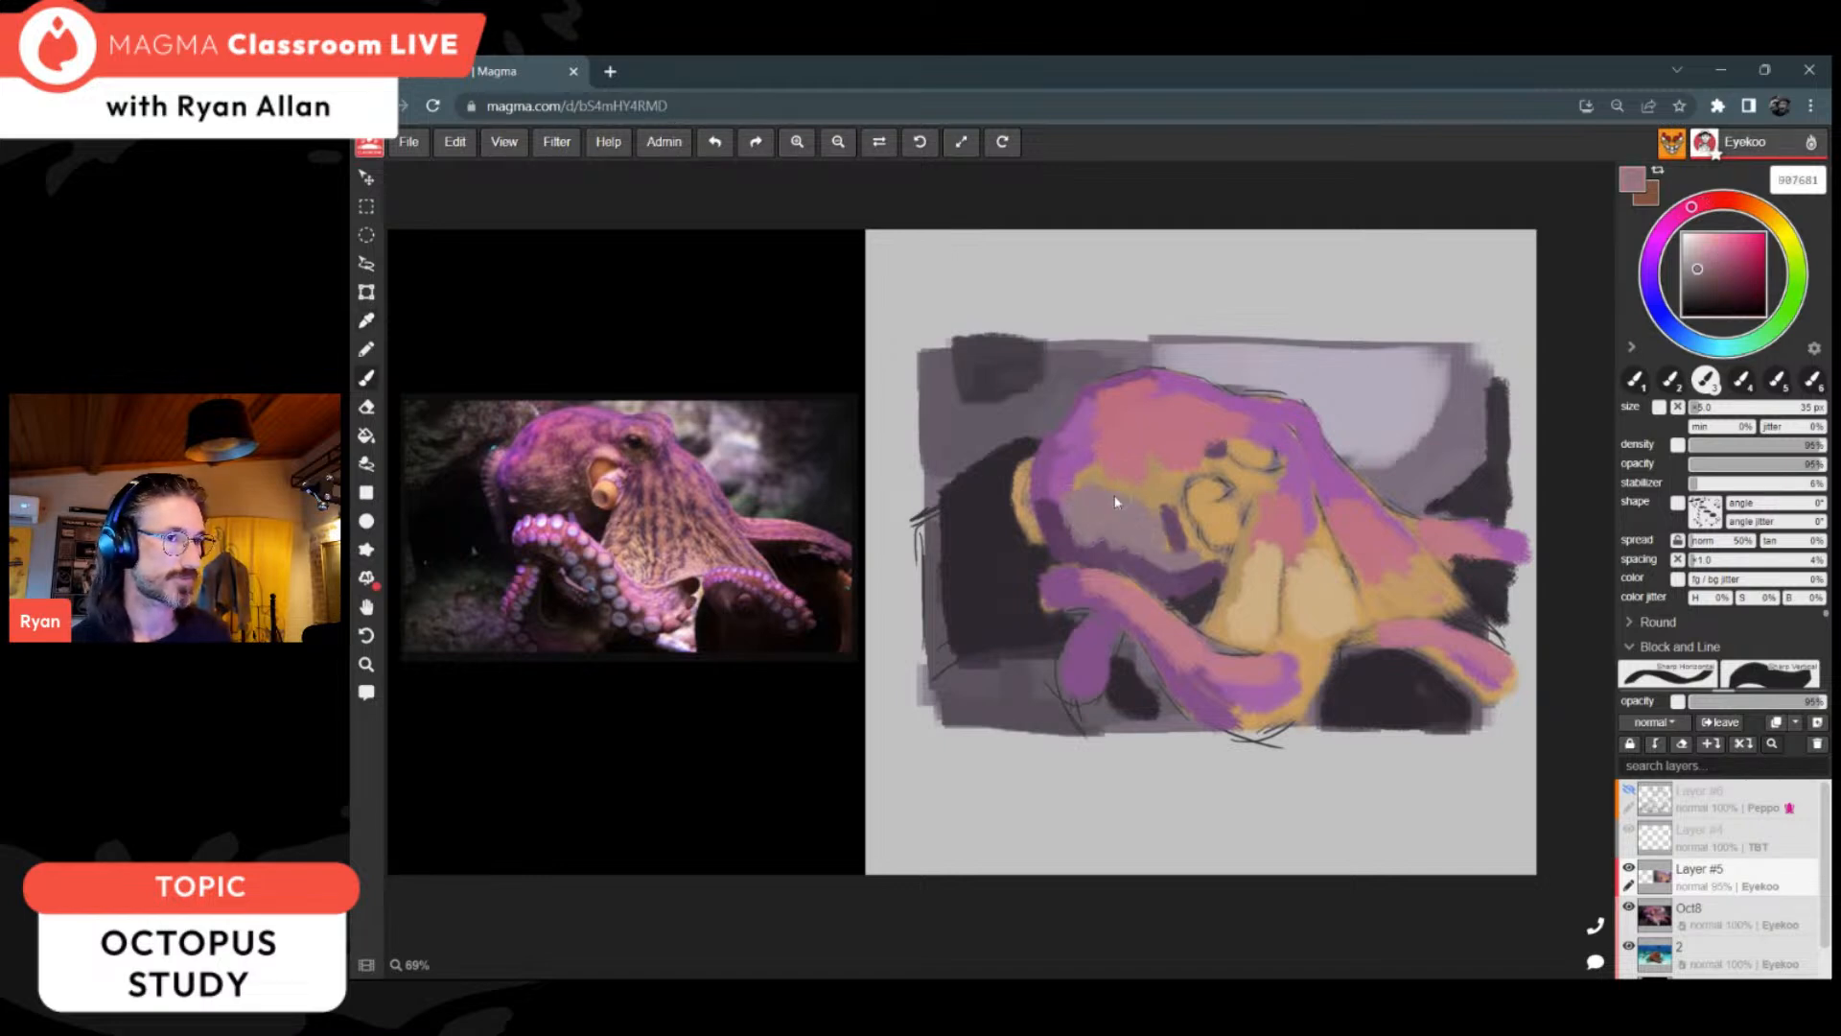
Step: Enable pressure control for brush density and soften the transition from purple to pink along the back of the head
alt+click(1110, 451)
click(1677, 444)
alt+click(1116, 423)
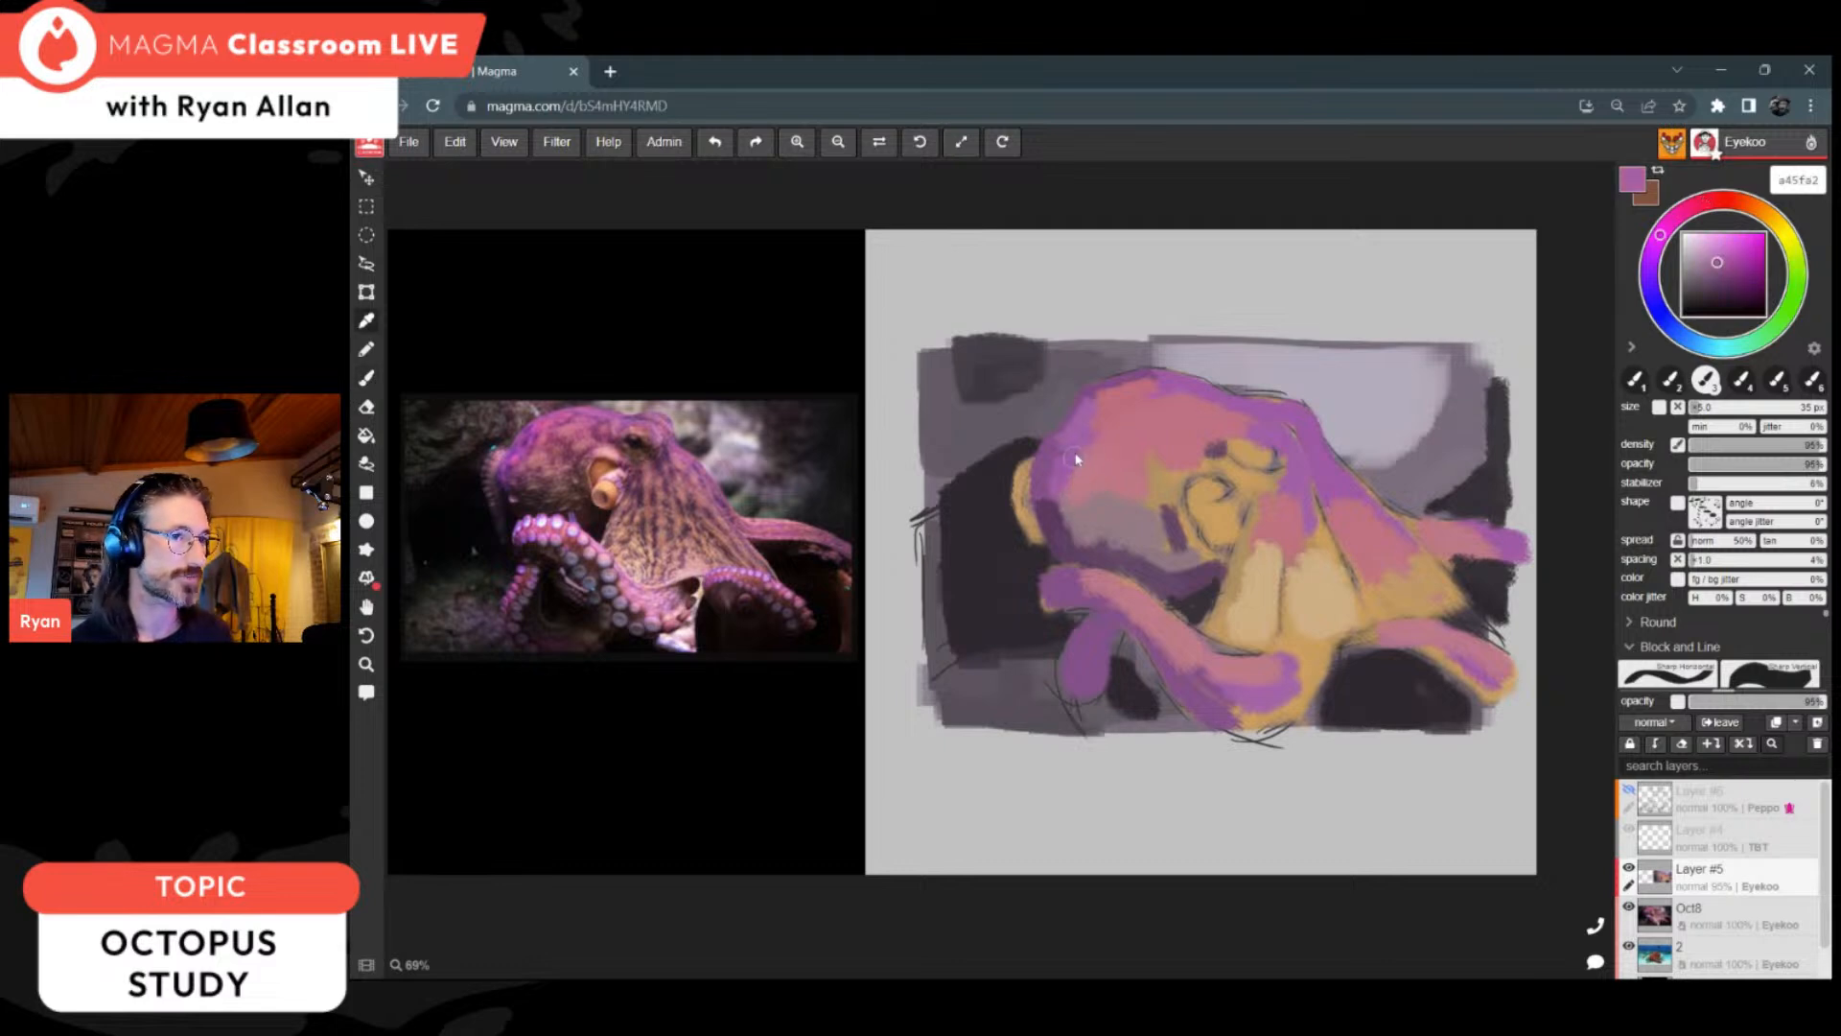
alt+click(1086, 468)
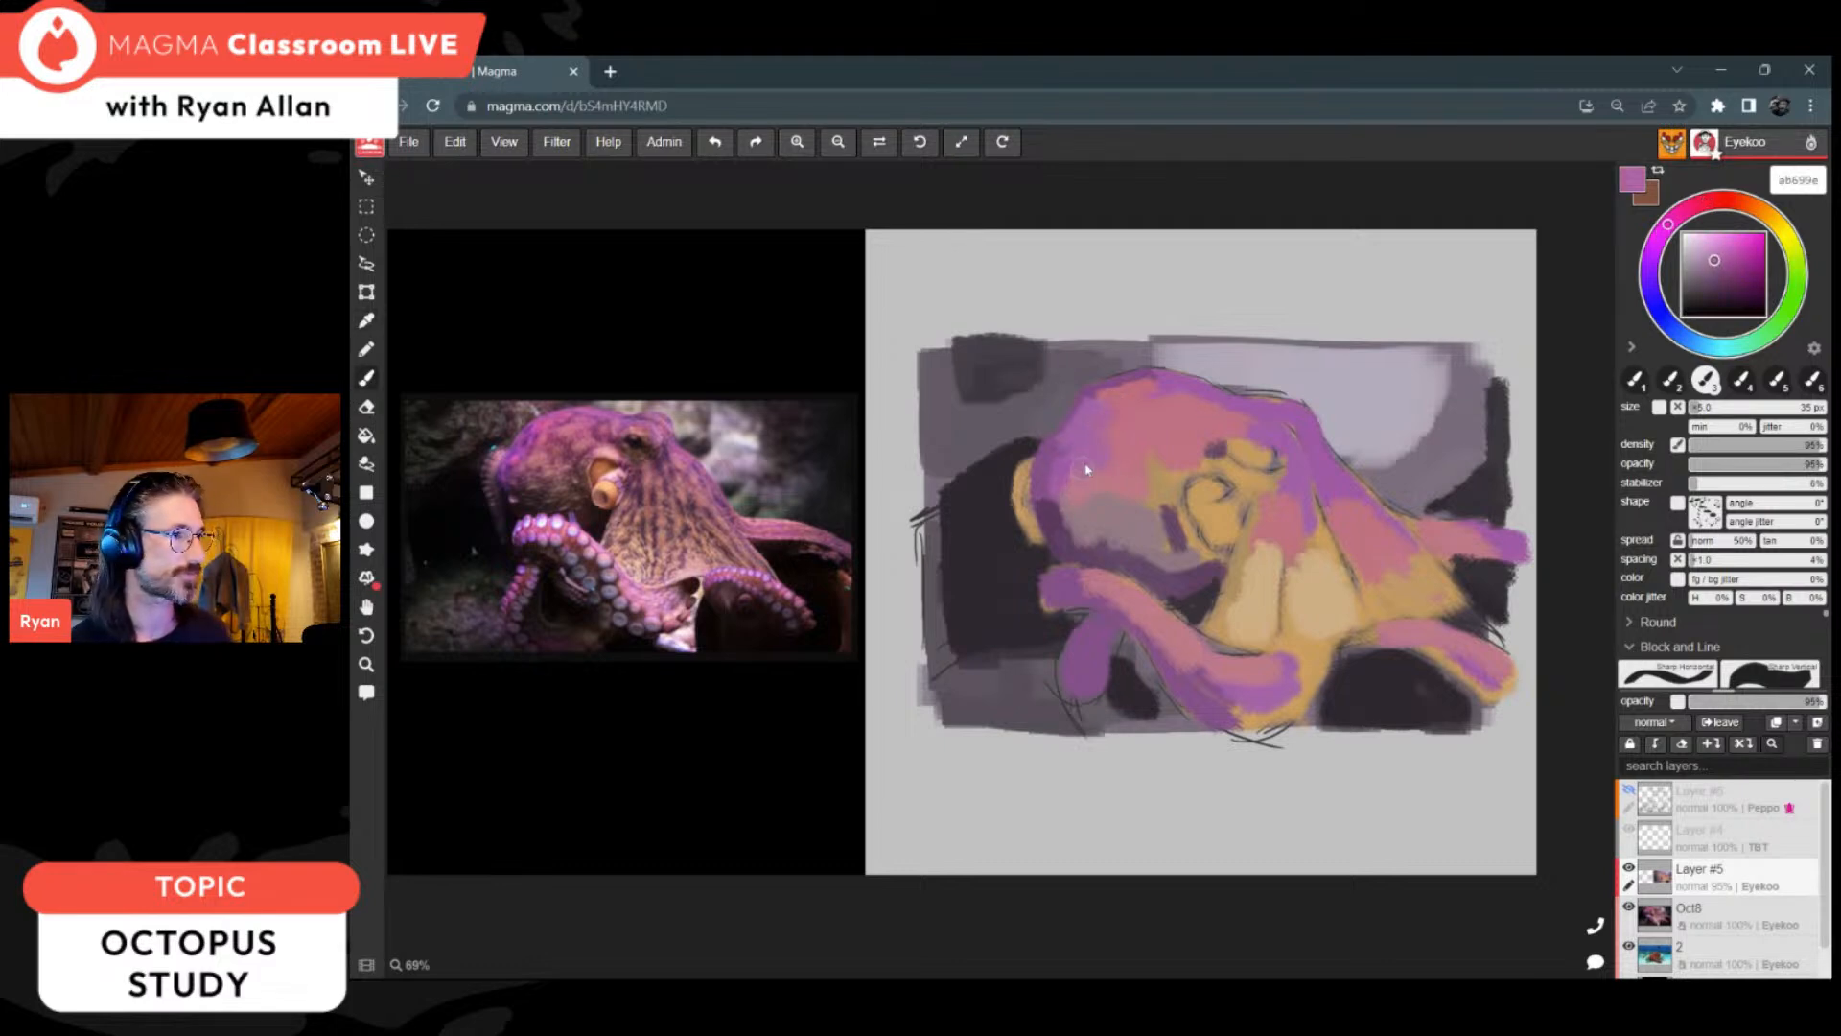
Step: Shade the head's underside with sampled purple 5f4162, darkened to 3f2841 and shifted in hue to 362841
alt+click(1066, 516)
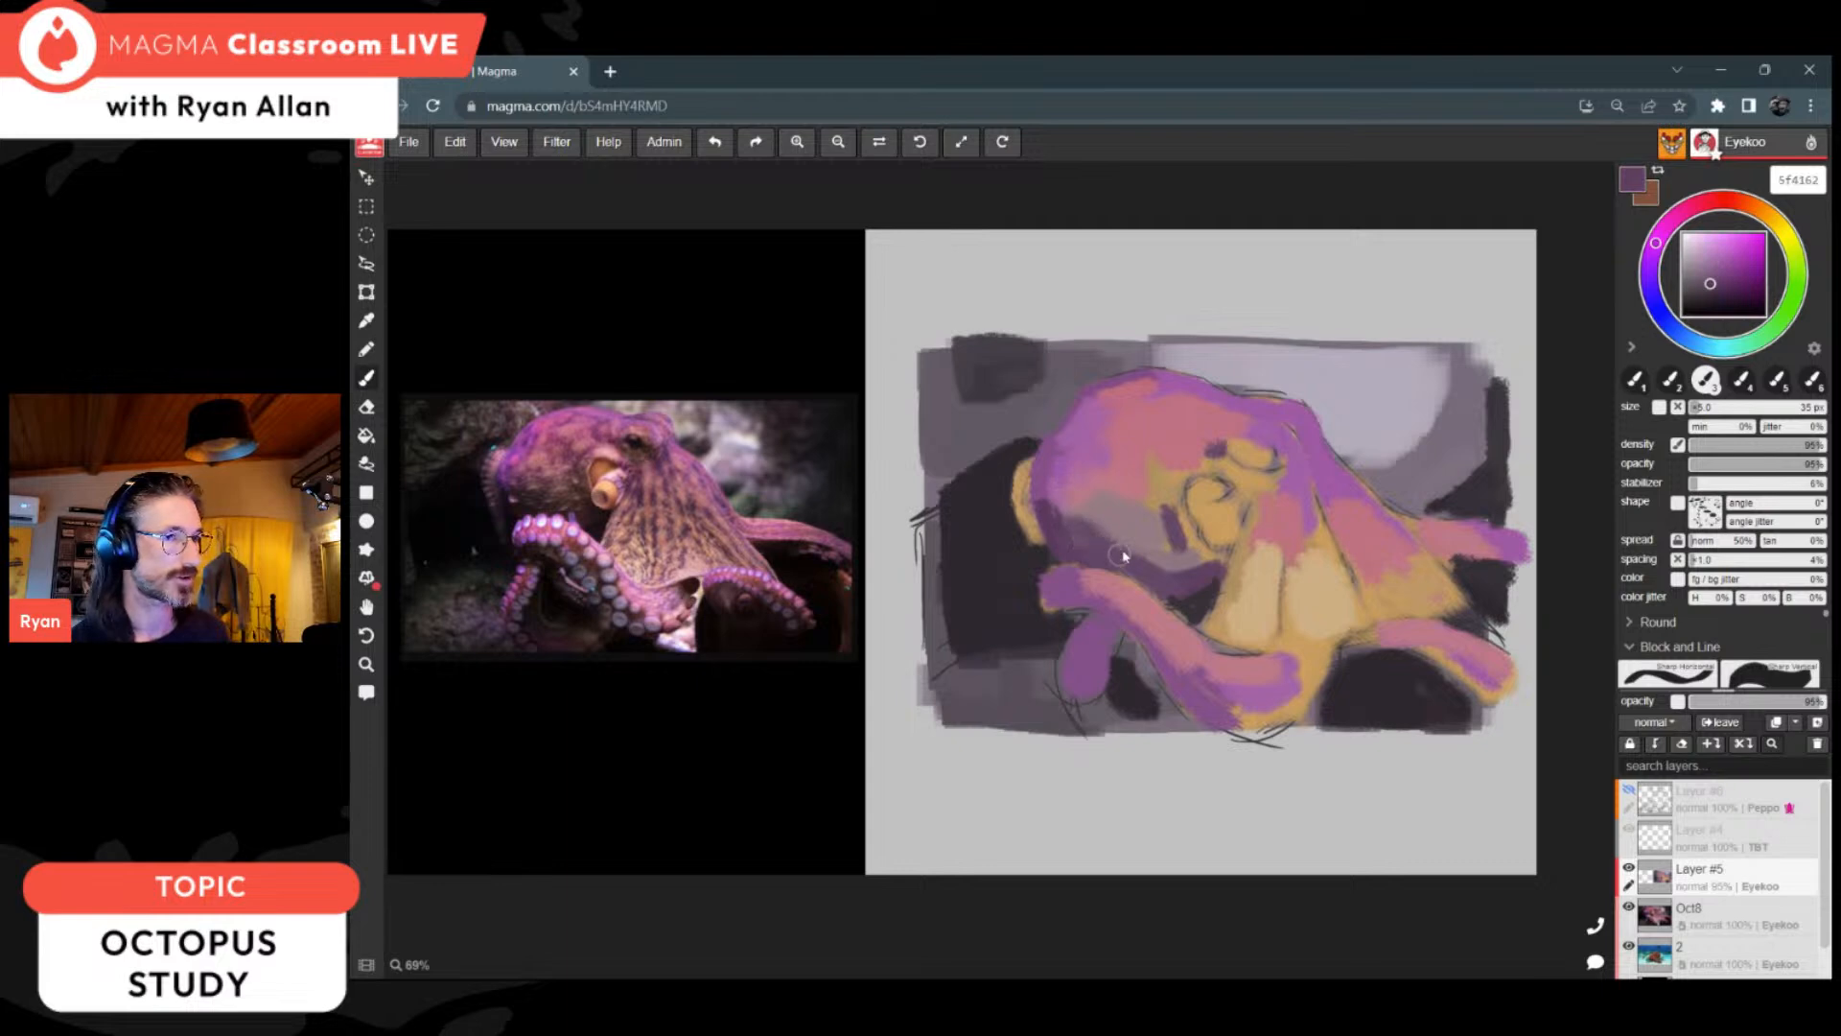
click(1714, 293)
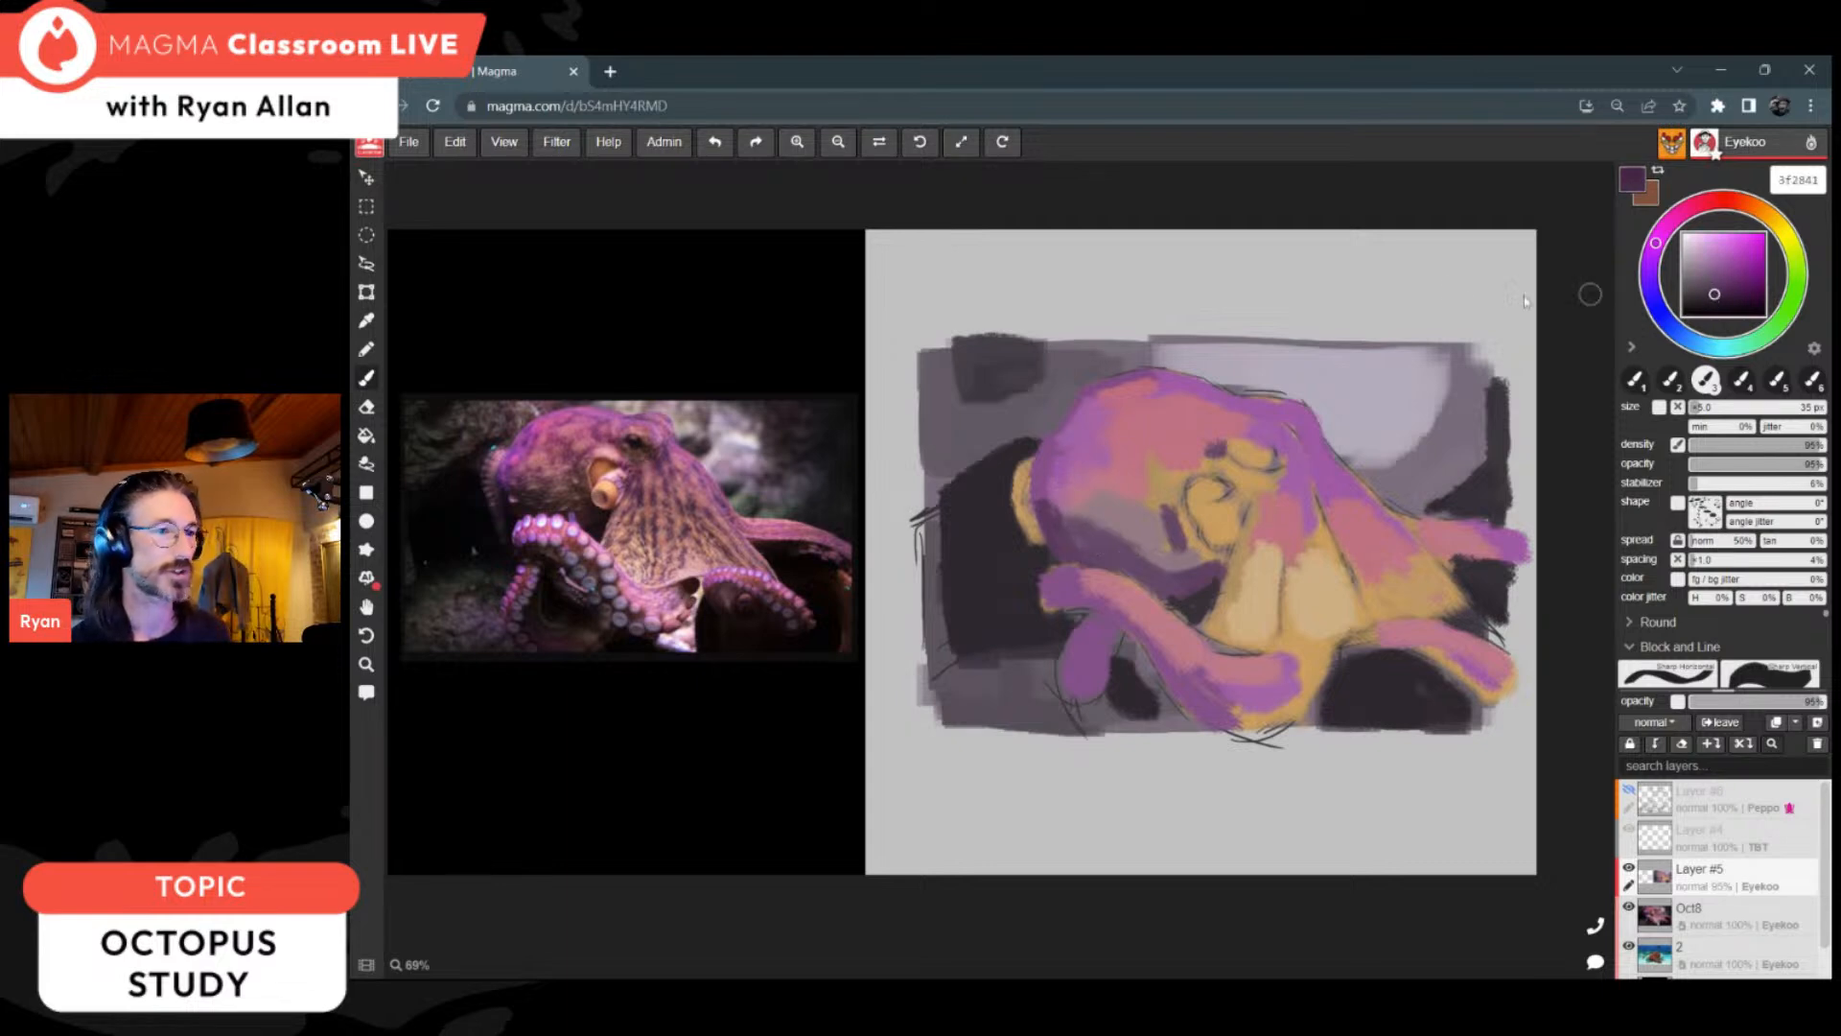
mouse_move(1055, 541)
mouse_down()
mouse_move(1083, 547)
mouse_move(1074, 535)
mouse_up()
click(1650, 269)
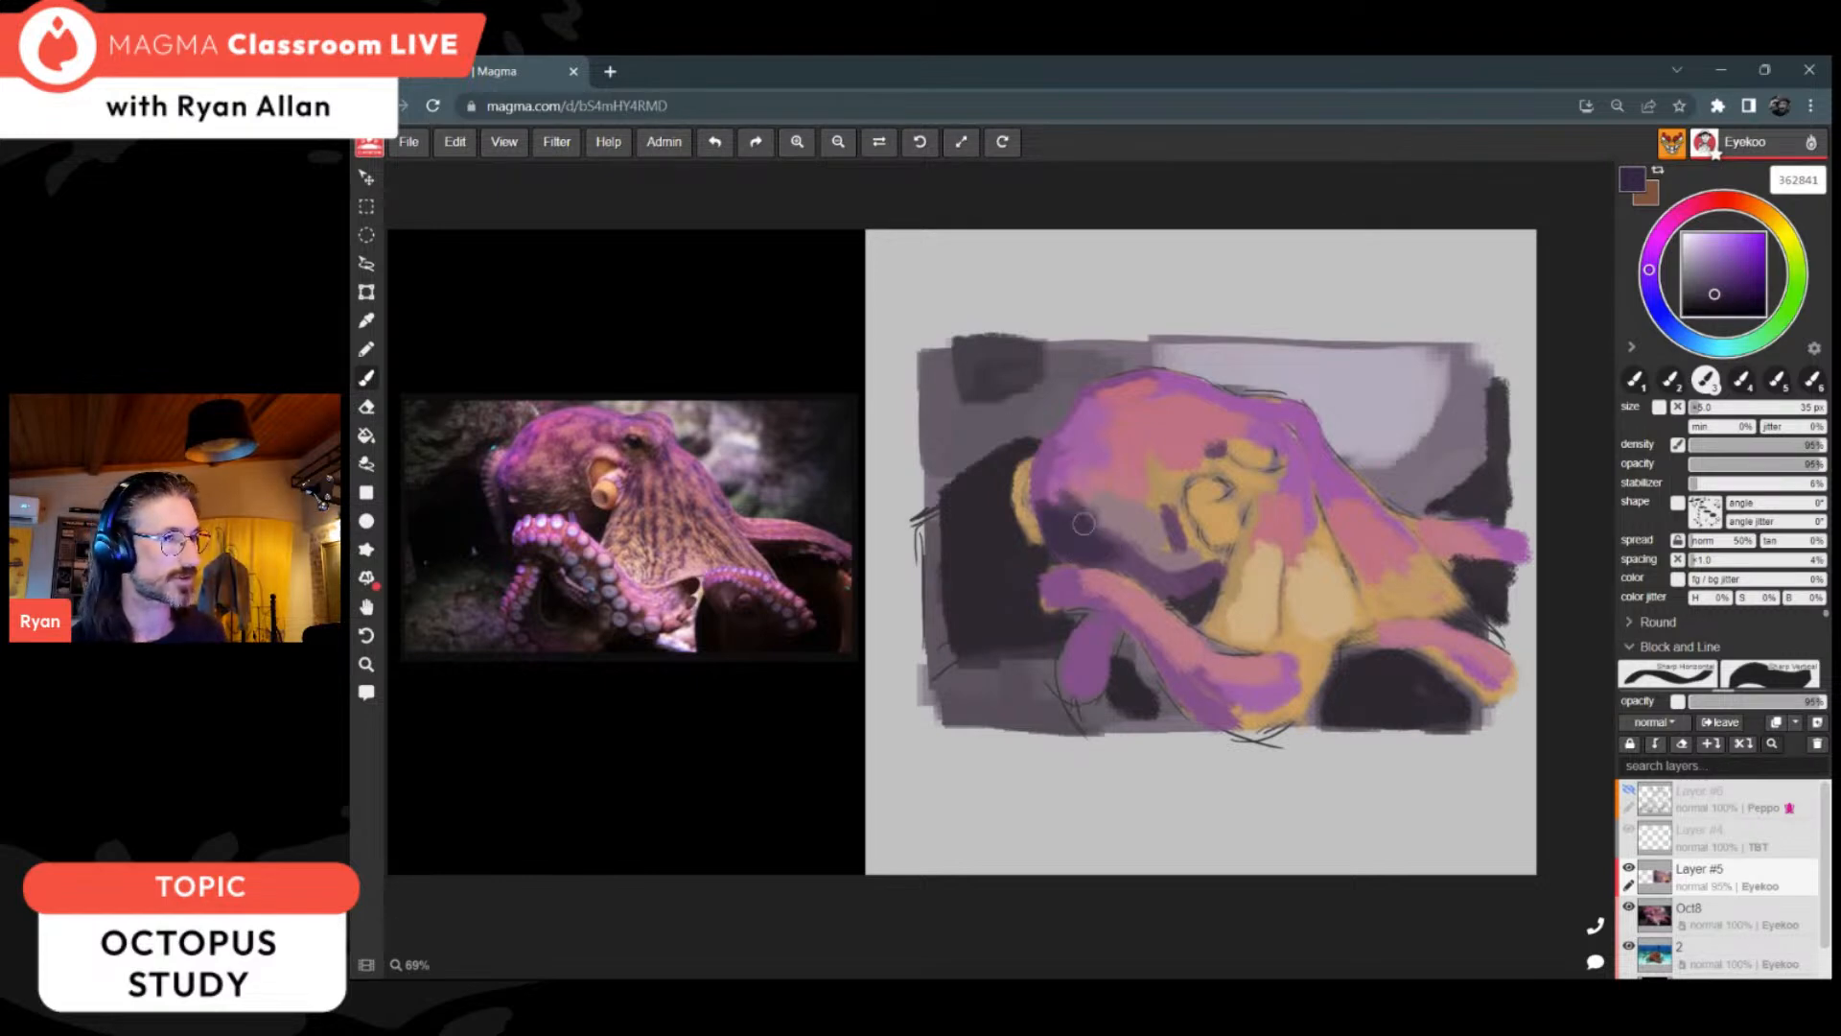
Step: Deepen the background behind the head with near-black 0f0d0f, and shade the base of the ochre bump with purple 3e3149
alt+click(974, 567)
mouse_move(987, 506)
mouse_down()
mouse_move(986, 491)
mouse_move(1001, 539)
mouse_move(985, 499)
mouse_move(960, 519)
mouse_move(987, 485)
mouse_move(947, 495)
mouse_move(985, 497)
mouse_up()
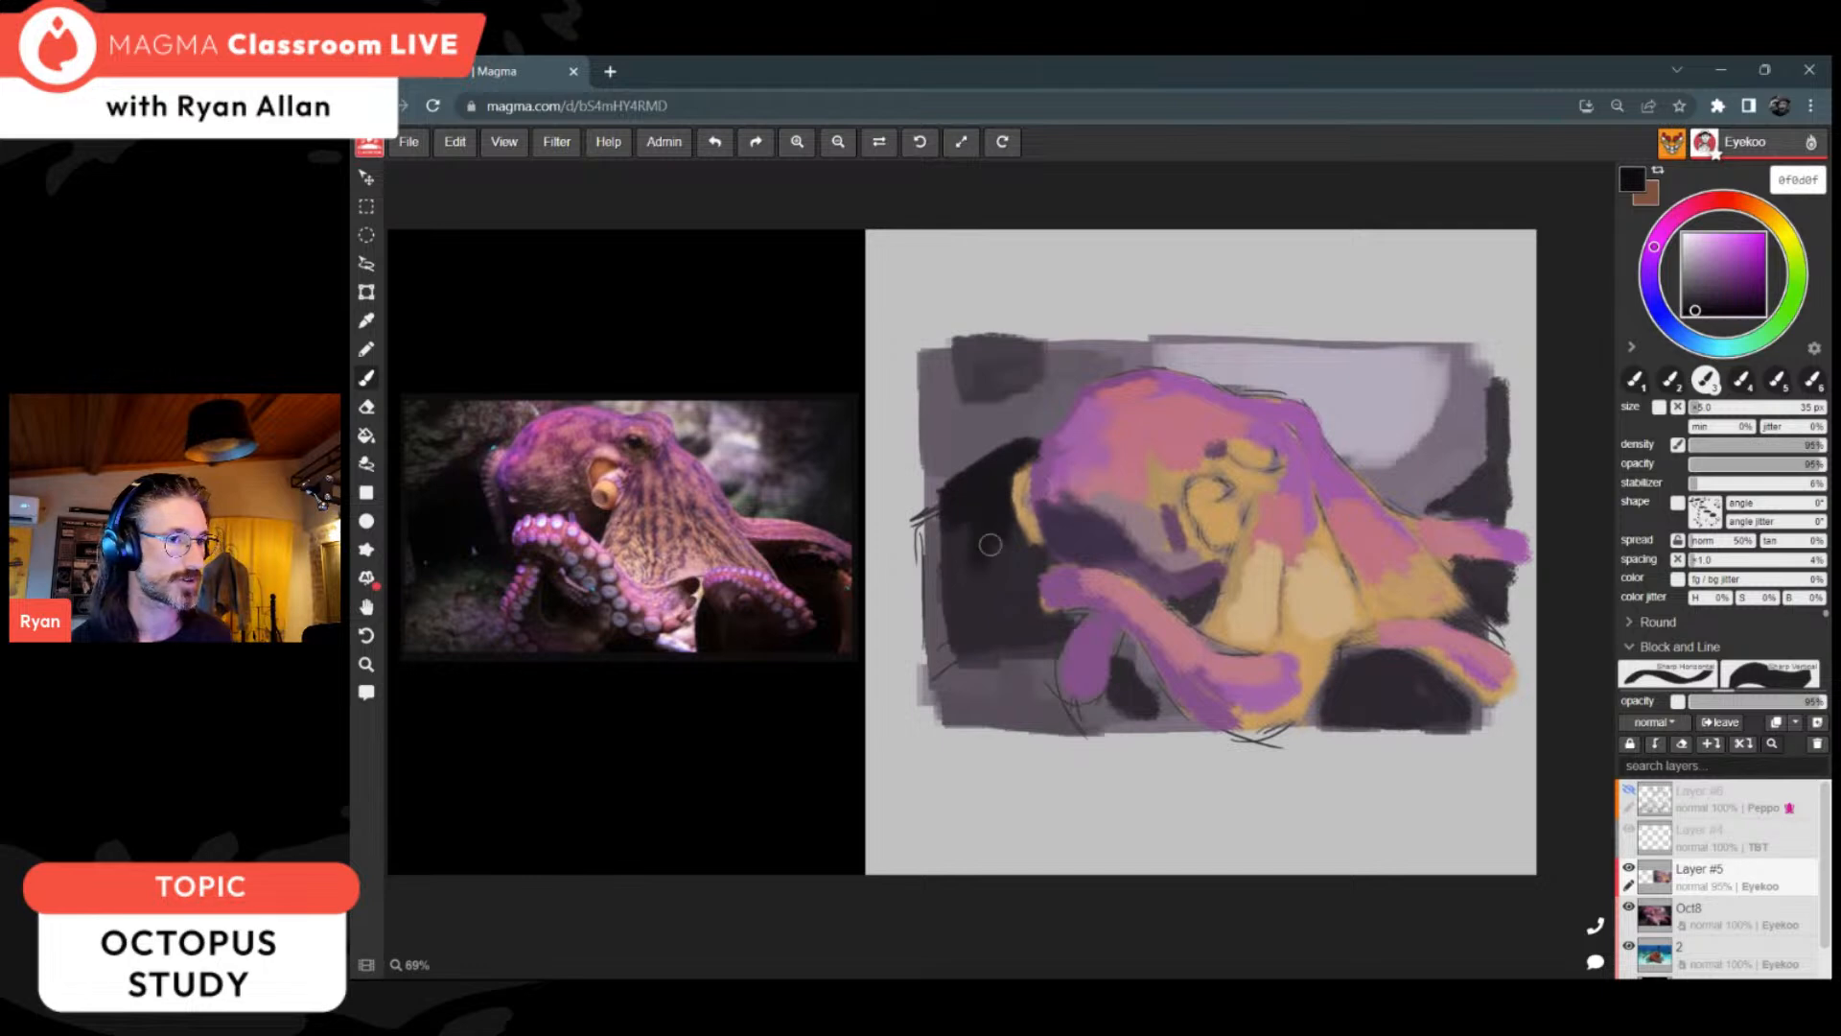
alt+click(1043, 505)
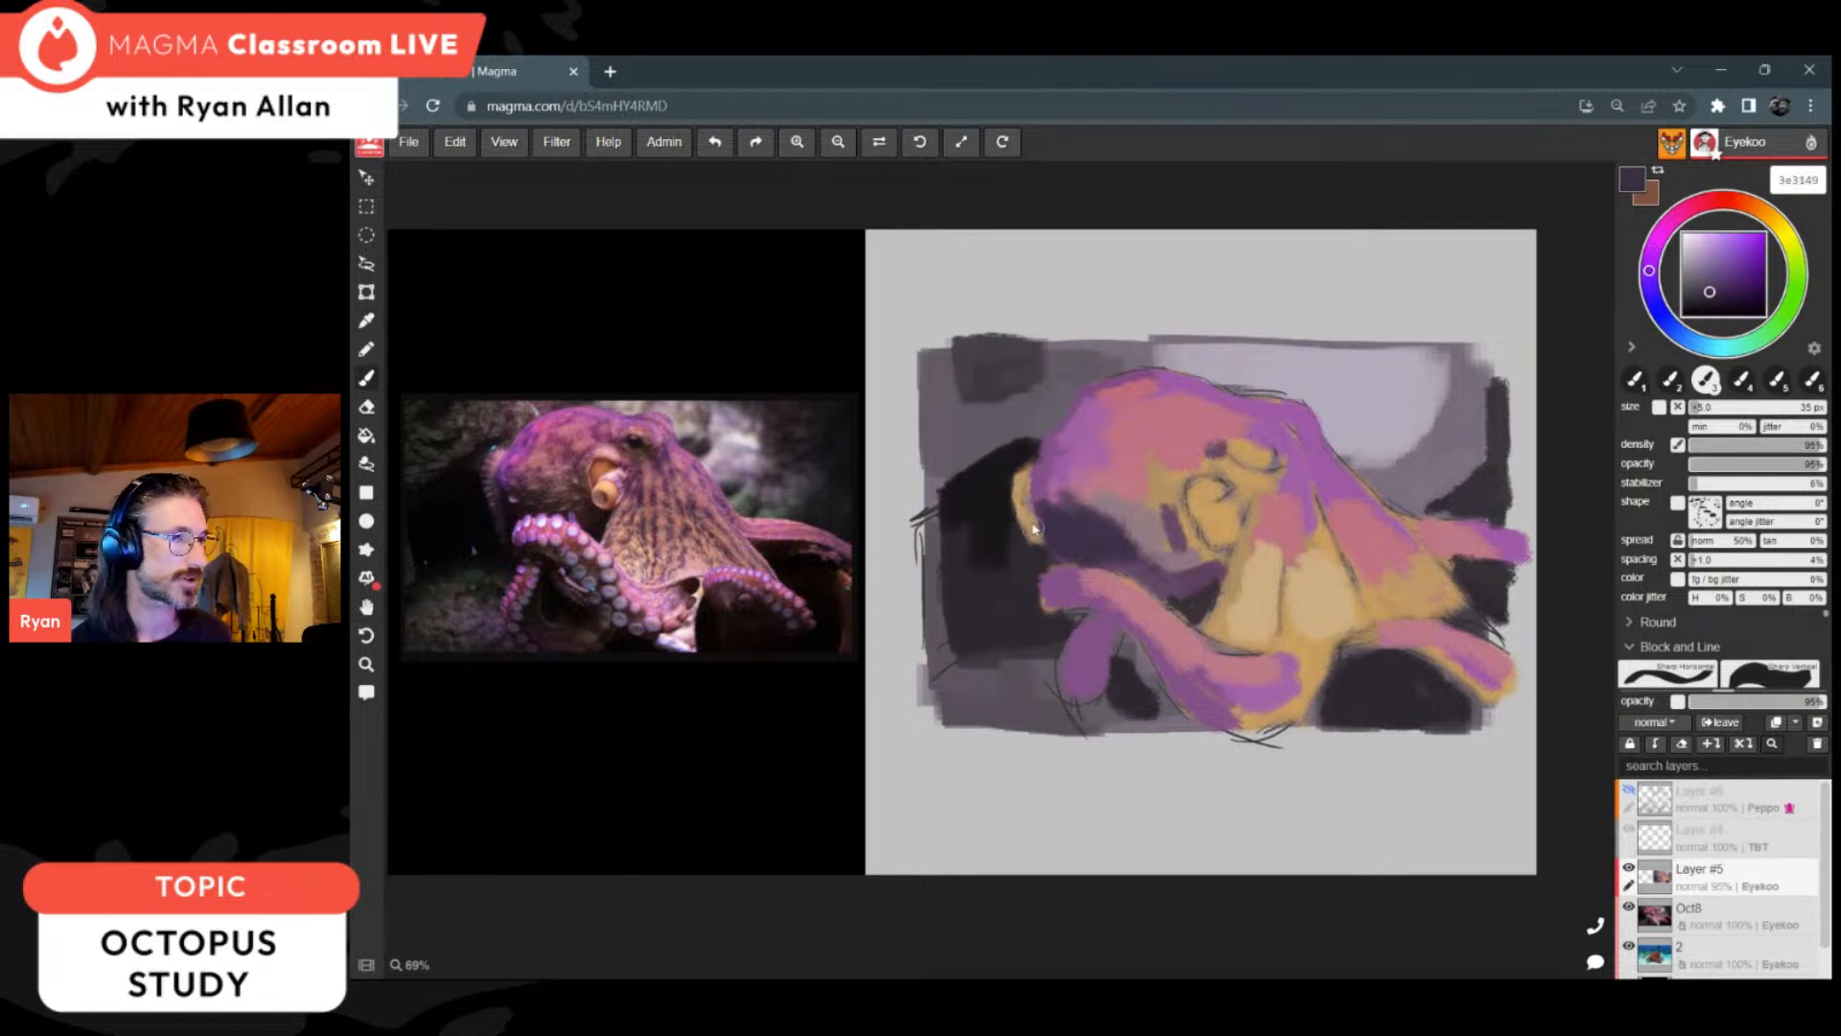
Step: Sample pink be7685, reduce the brush to 20 px and paint over the ochre bump behind the head
key(i)
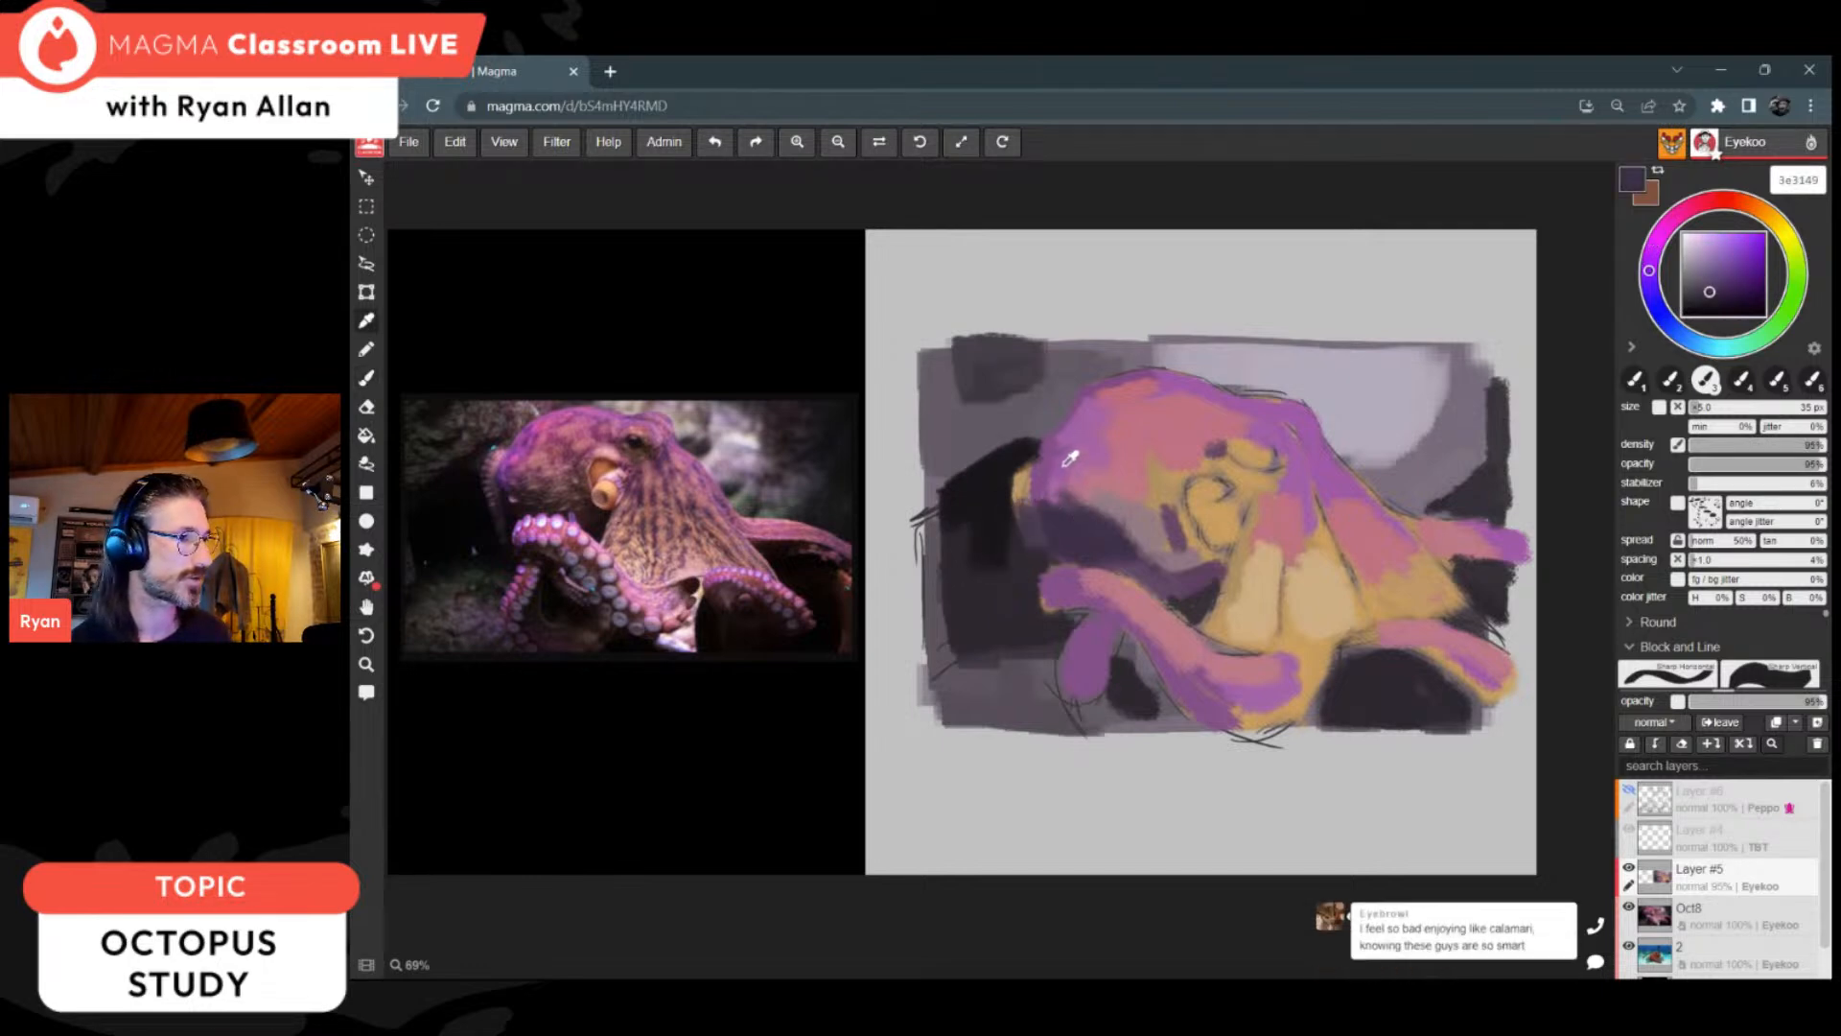
click(1068, 463)
key(b)
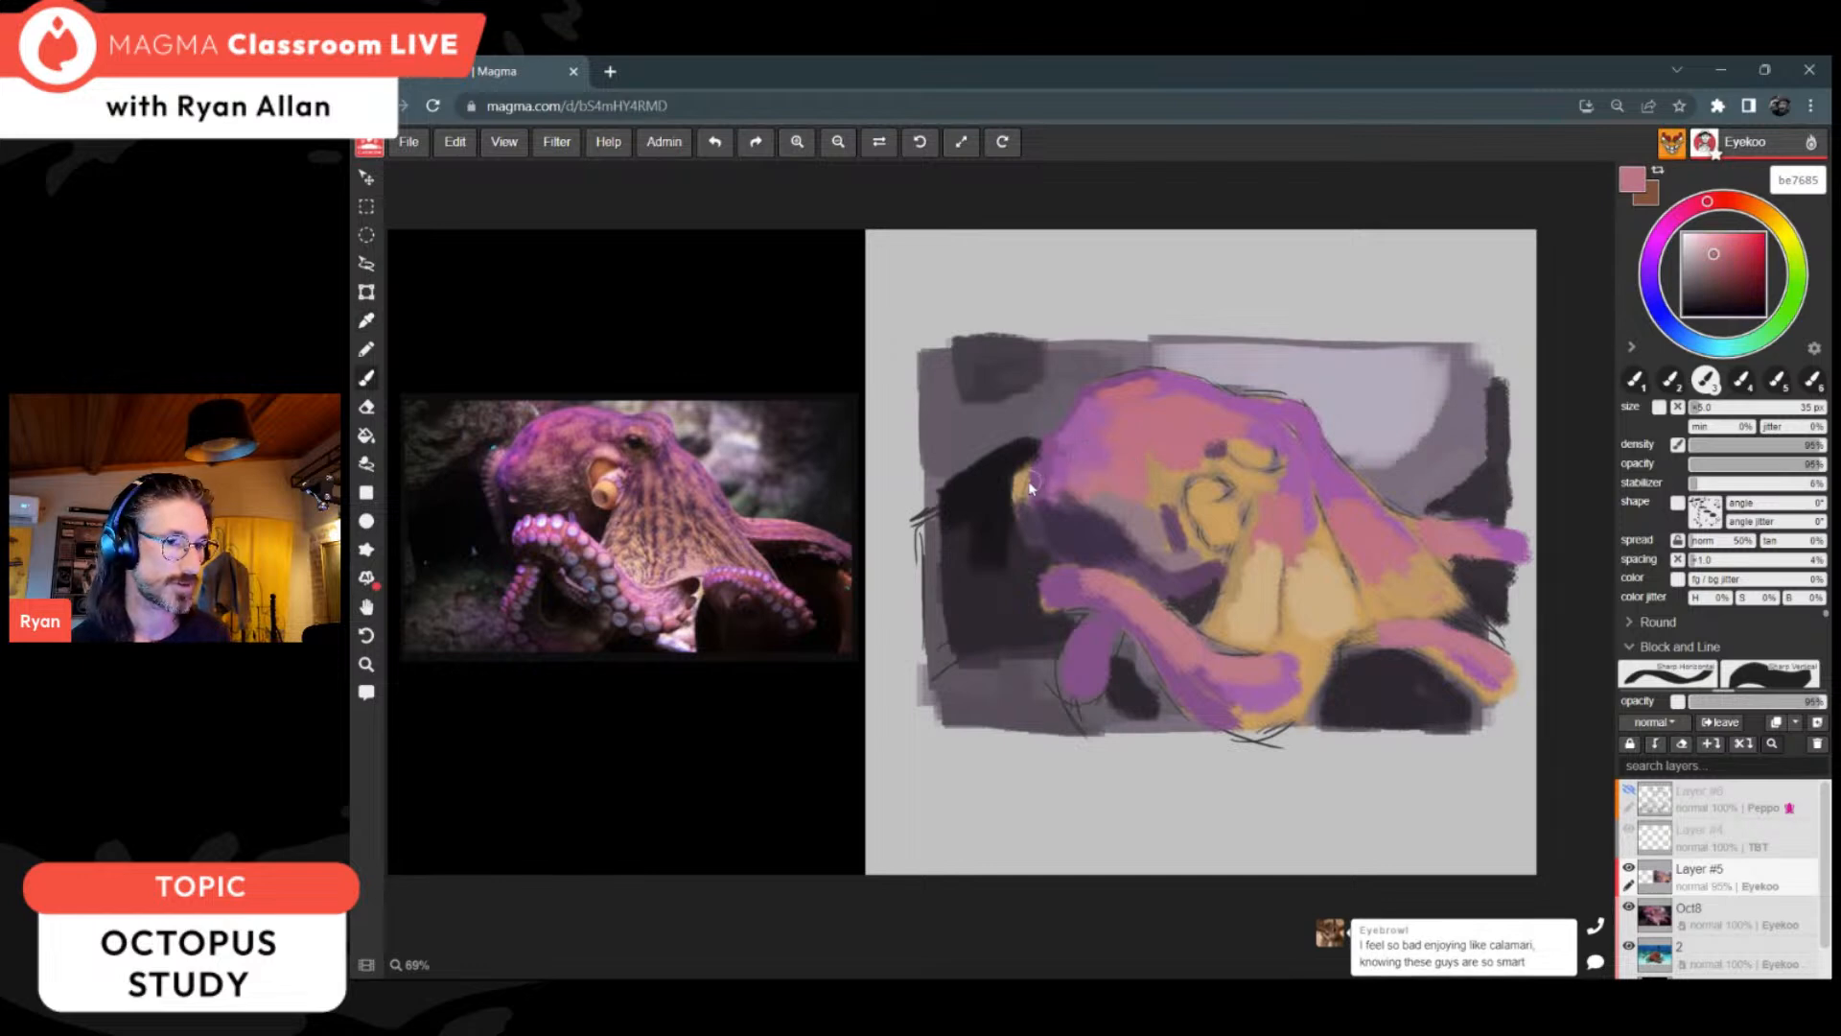
key(bracketleft)
key(bracketleft)
key(bracketleft)
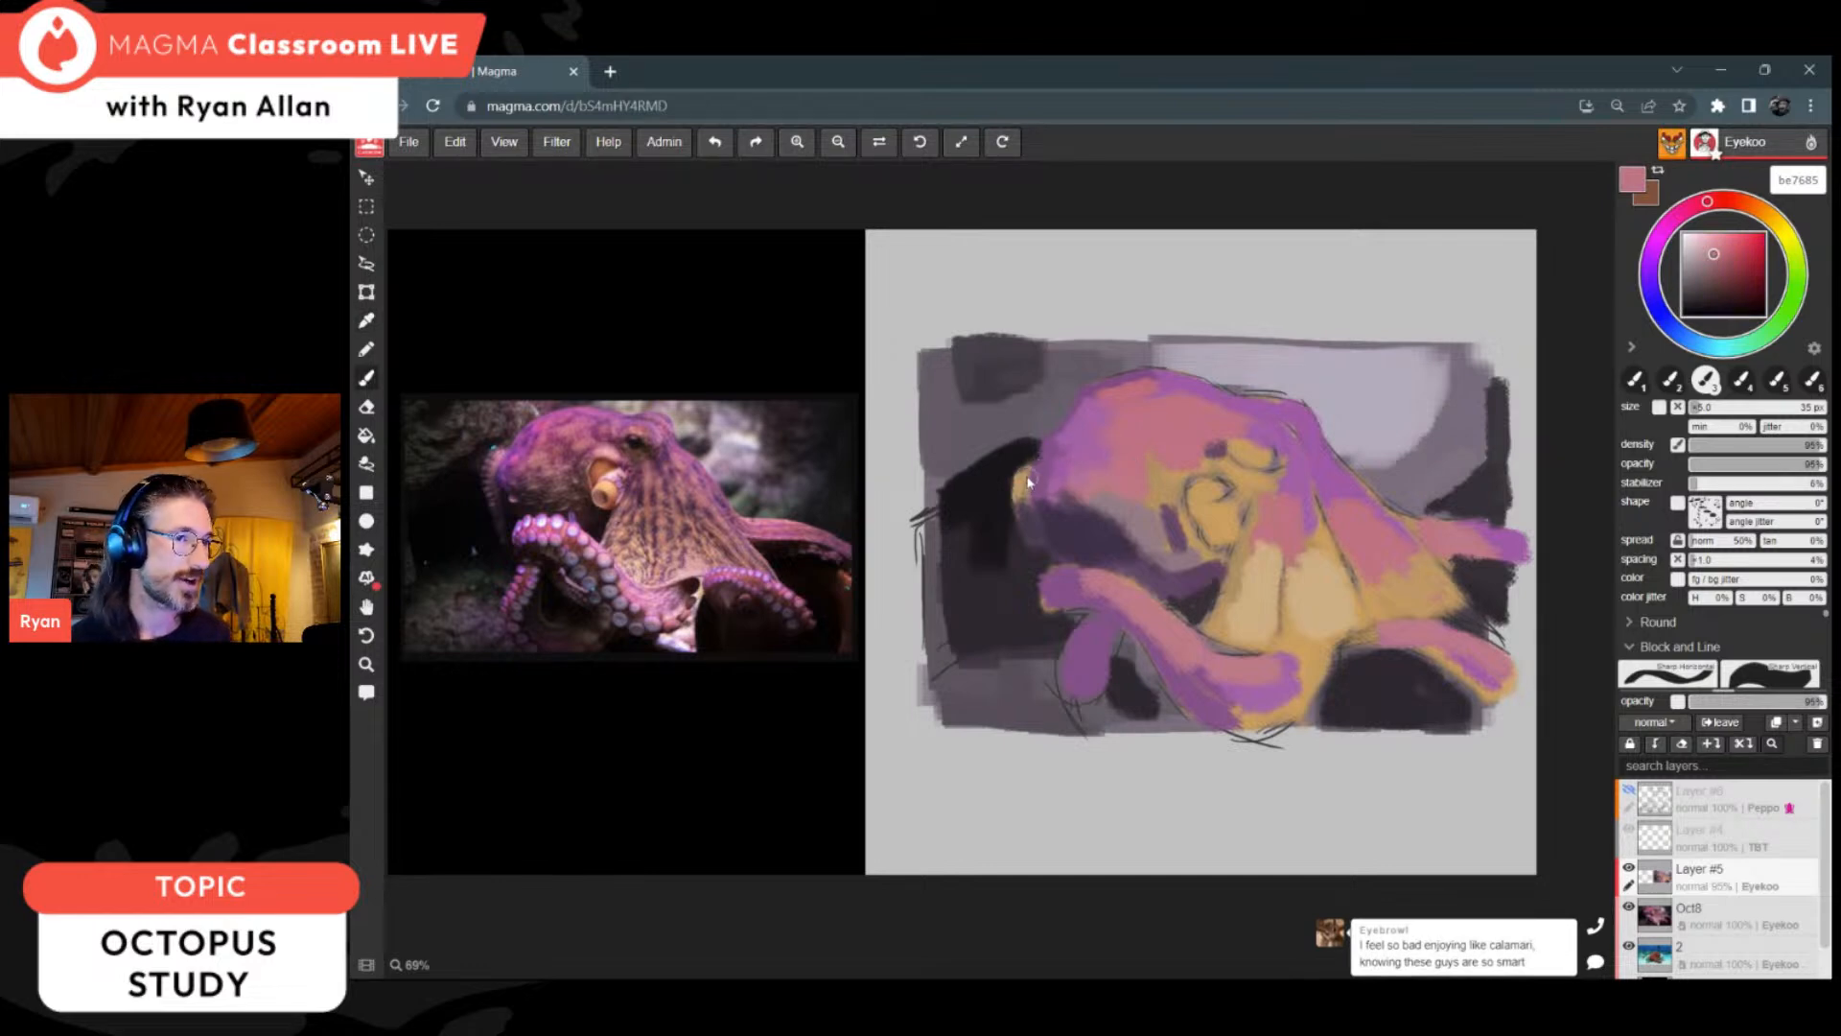
drag(1019, 470, 1024, 489)
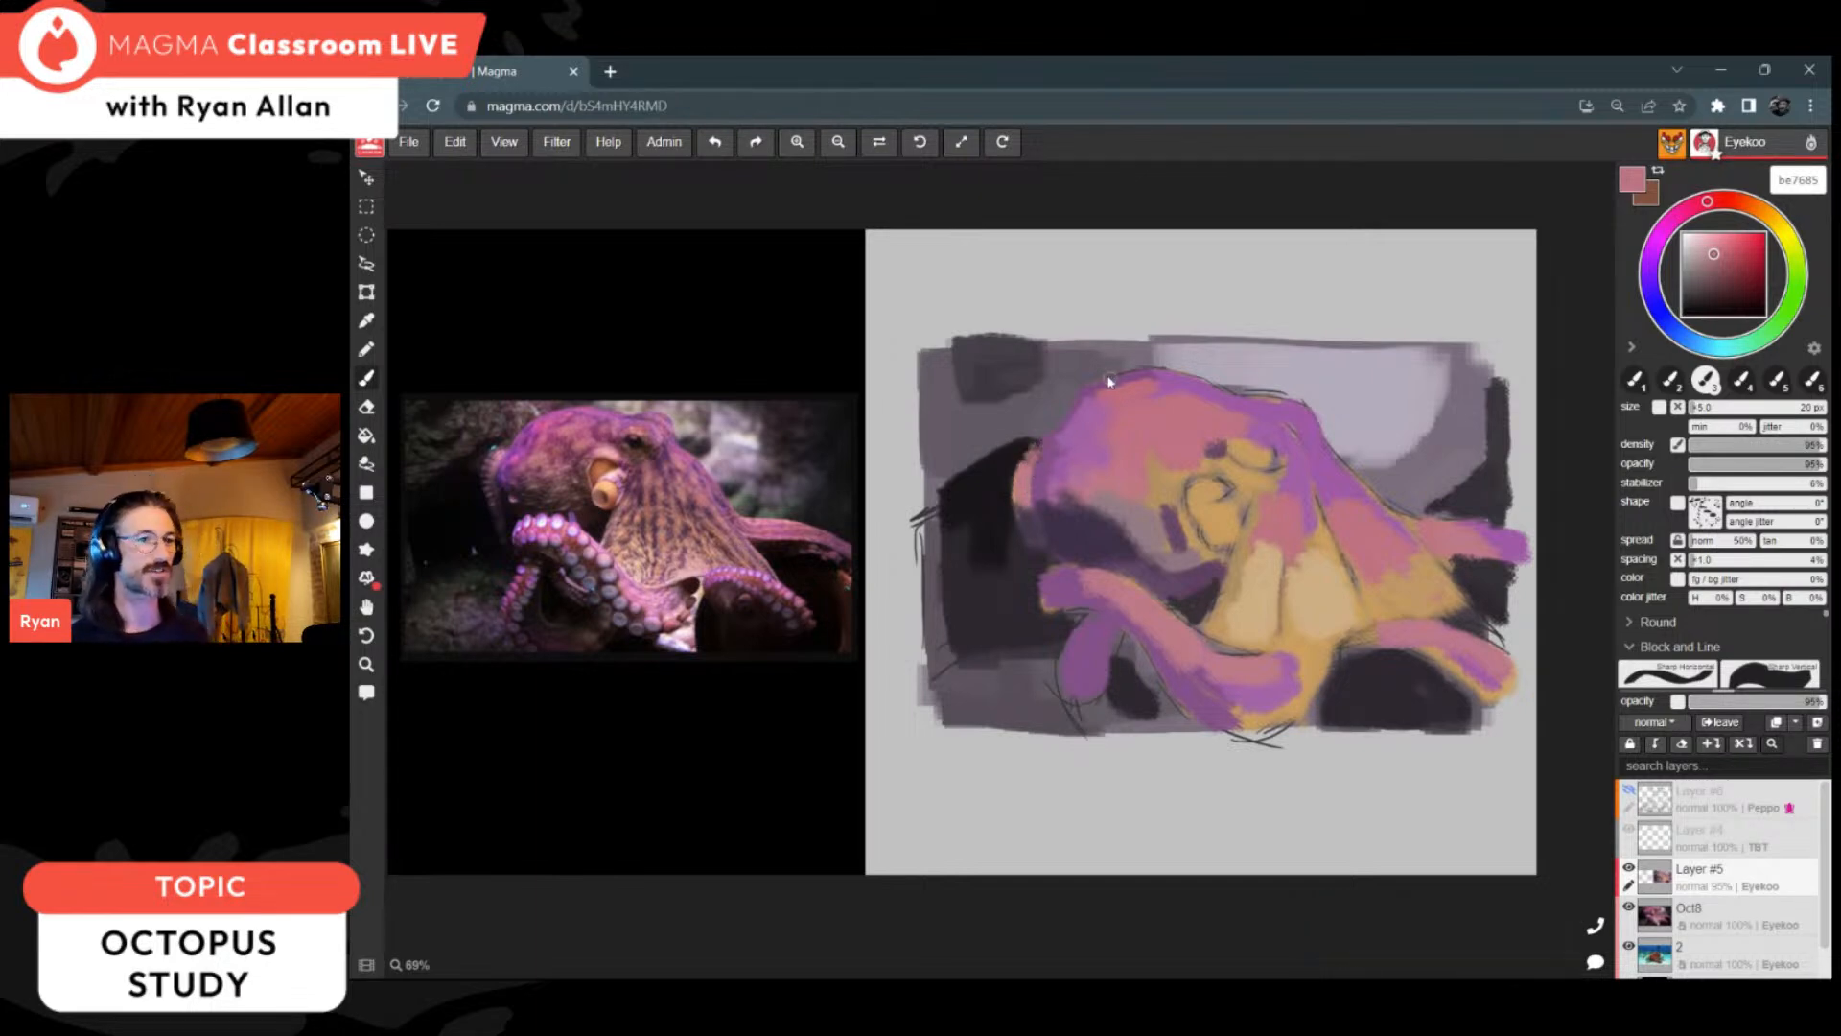
Step: Darken the gaps around the front arm with 2e282f and 181718, and add dark rock strokes above and behind the head
alt+click(1387, 674)
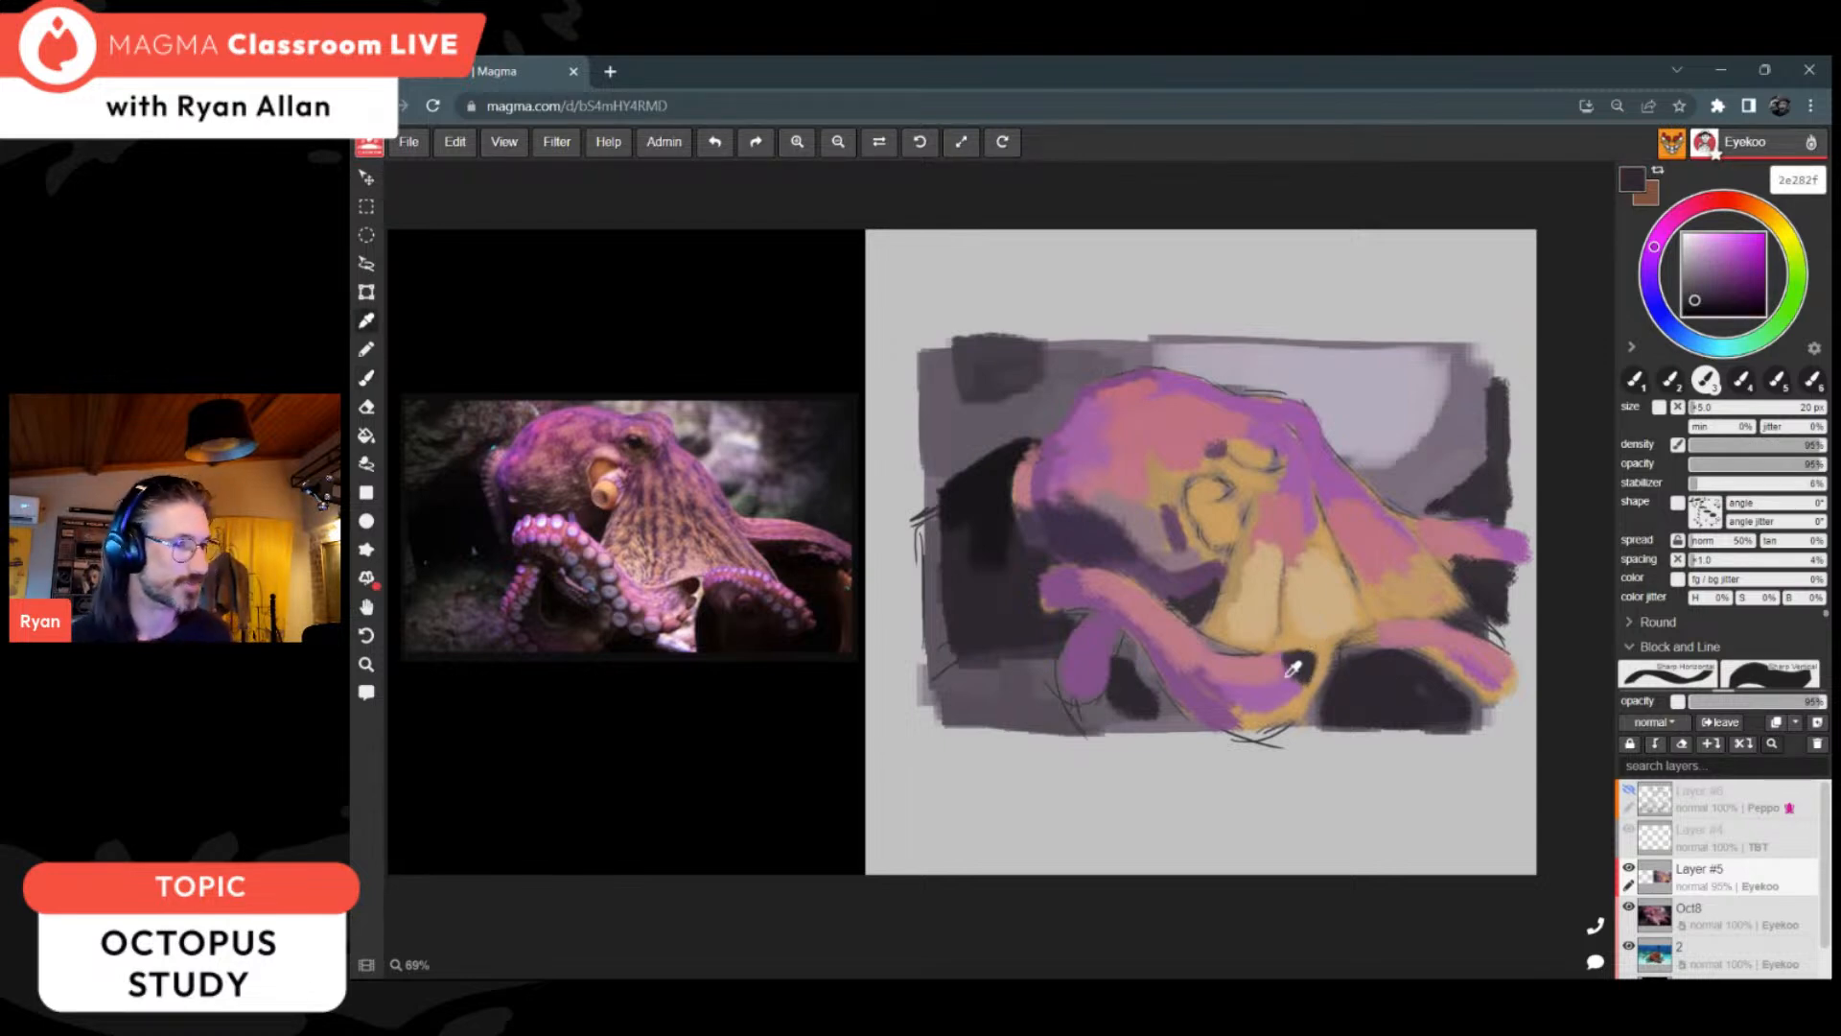
alt+click(999, 506)
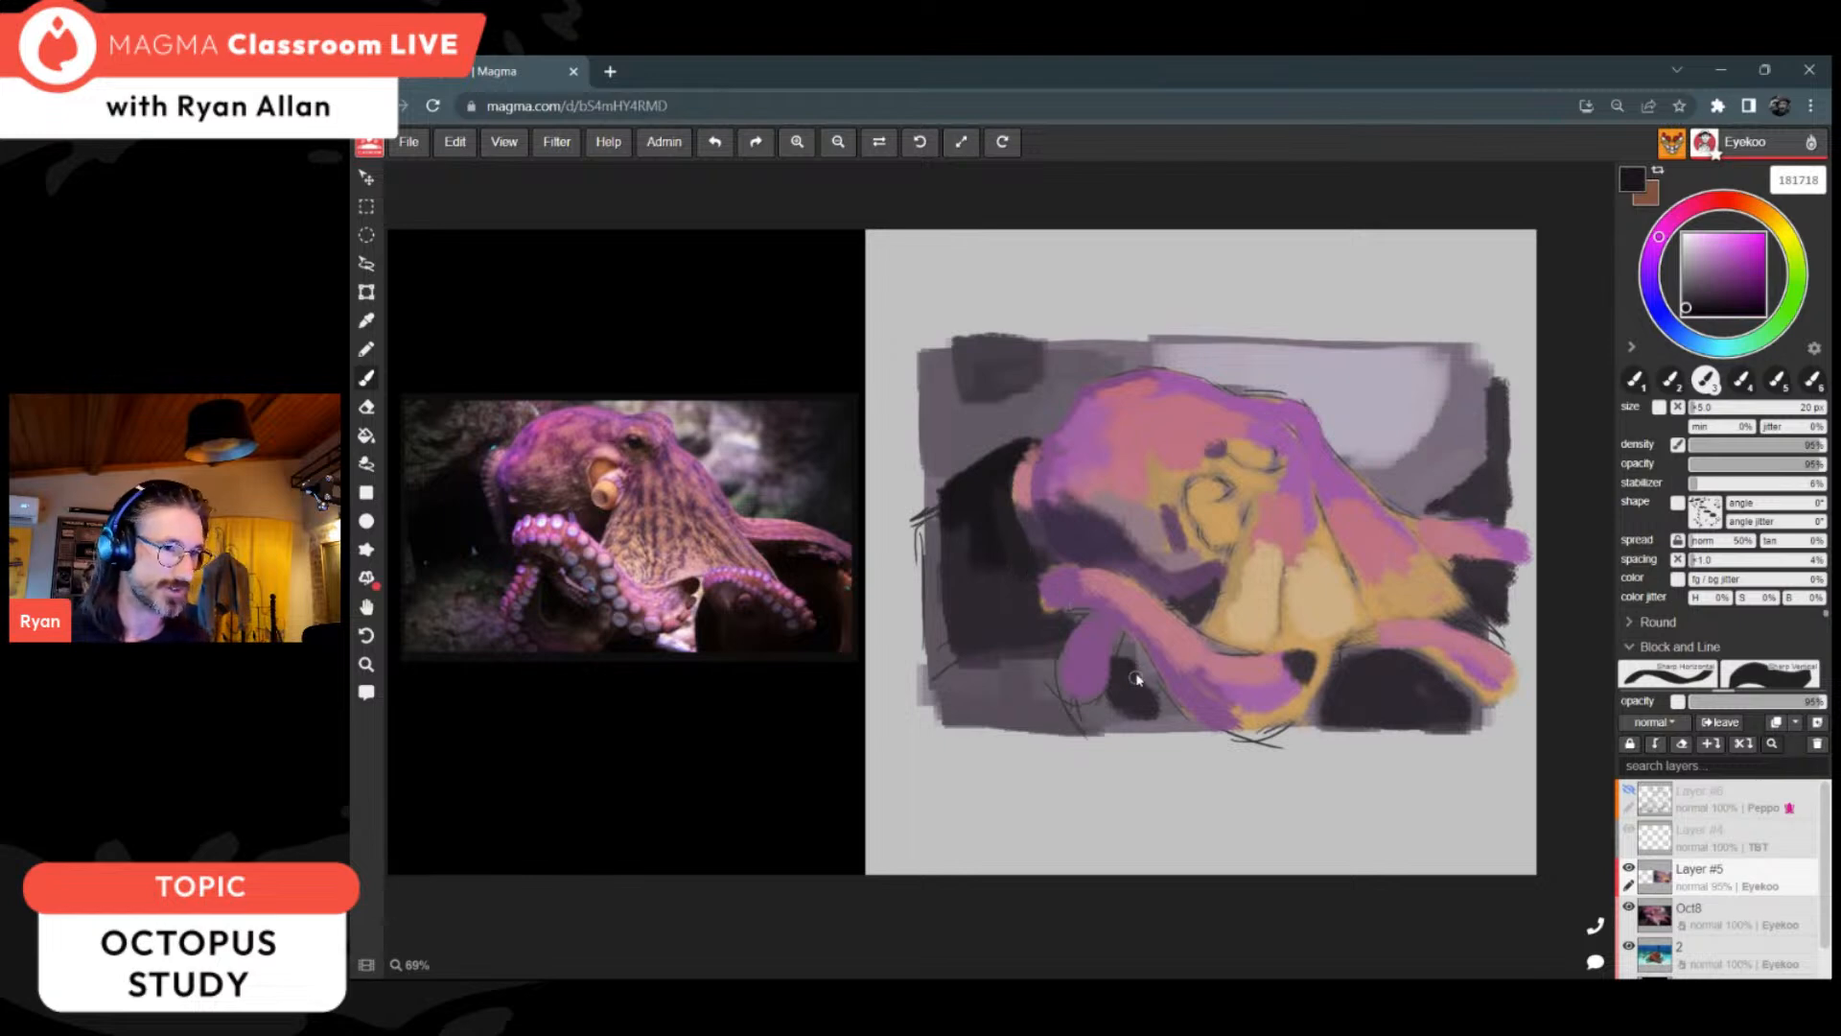
drag(1139, 682, 1162, 701)
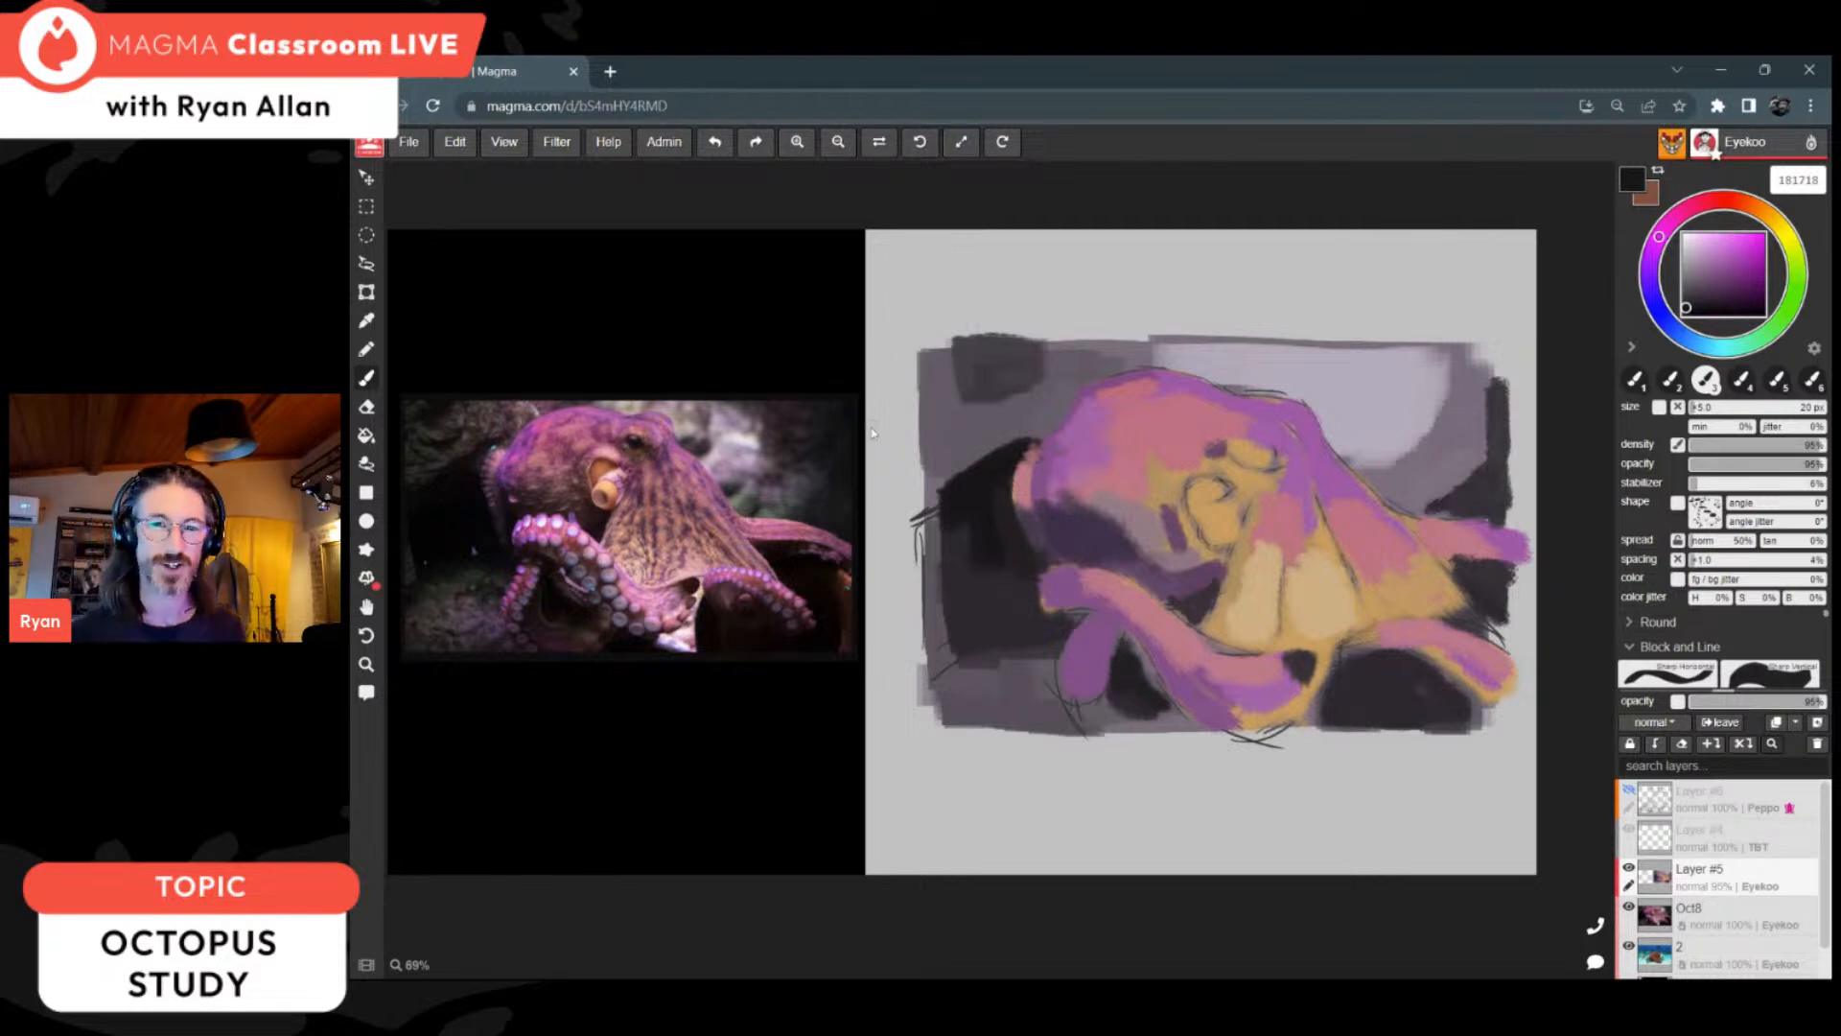
alt+click(999, 485)
mouse_move(956, 435)
mouse_down()
mouse_move(1014, 413)
mouse_move(964, 376)
mouse_move(997, 365)
mouse_move(958, 363)
mouse_move(1036, 356)
mouse_move(946, 363)
mouse_move(993, 359)
mouse_up()
Step: Cover the brow and upper body edge with sampled purple, and paint a light pink ca939d highlight below the eye
alt+click(1331, 472)
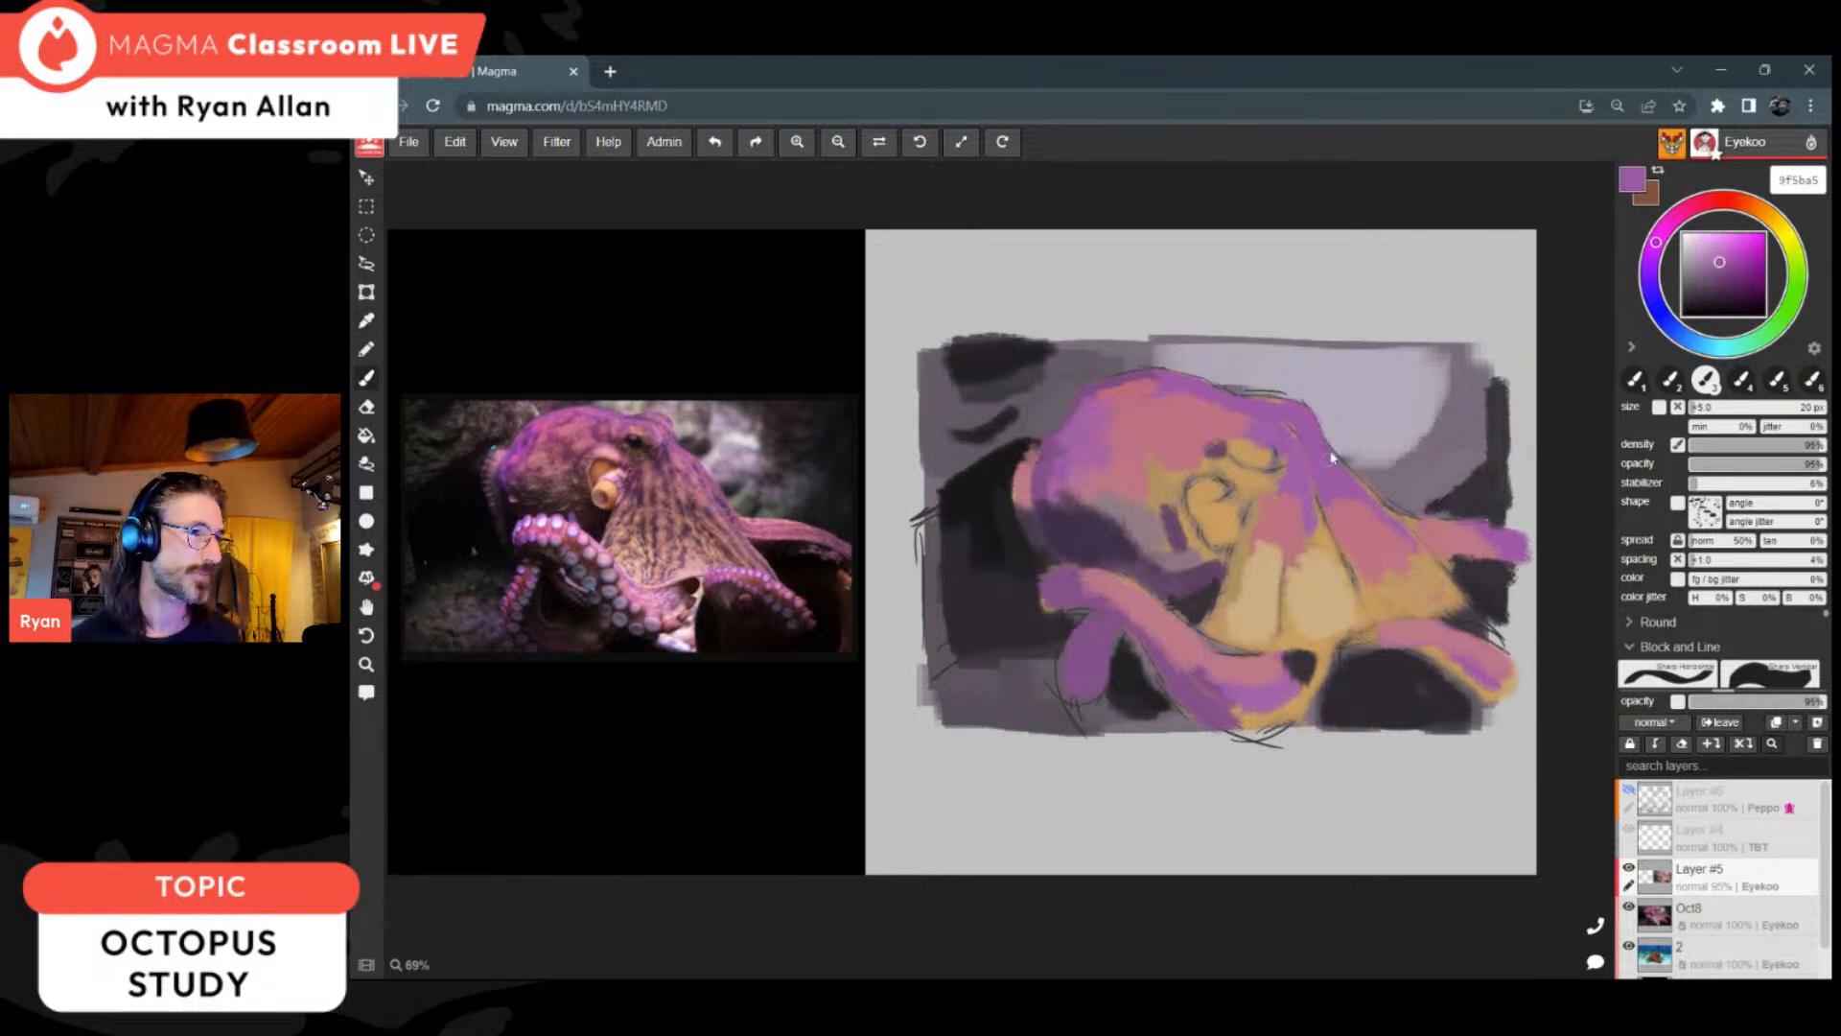
alt+click(1283, 426)
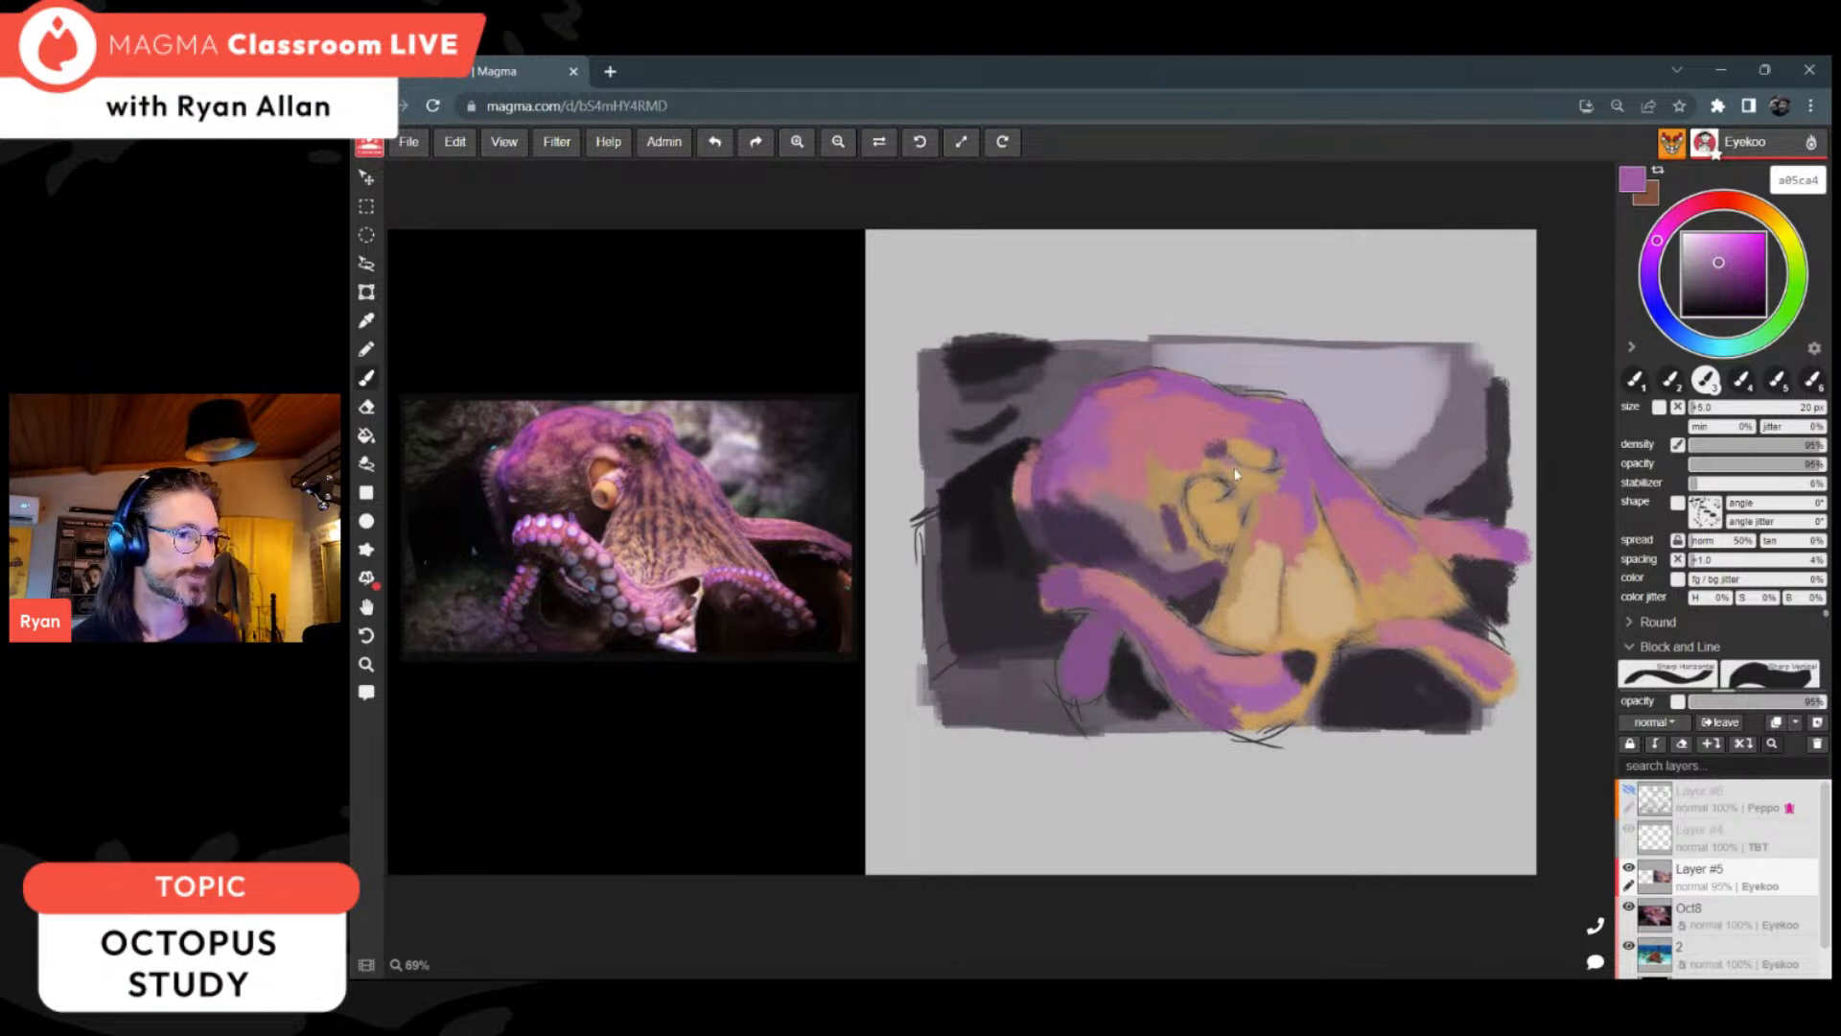
key(alt)
alt+click(1272, 517)
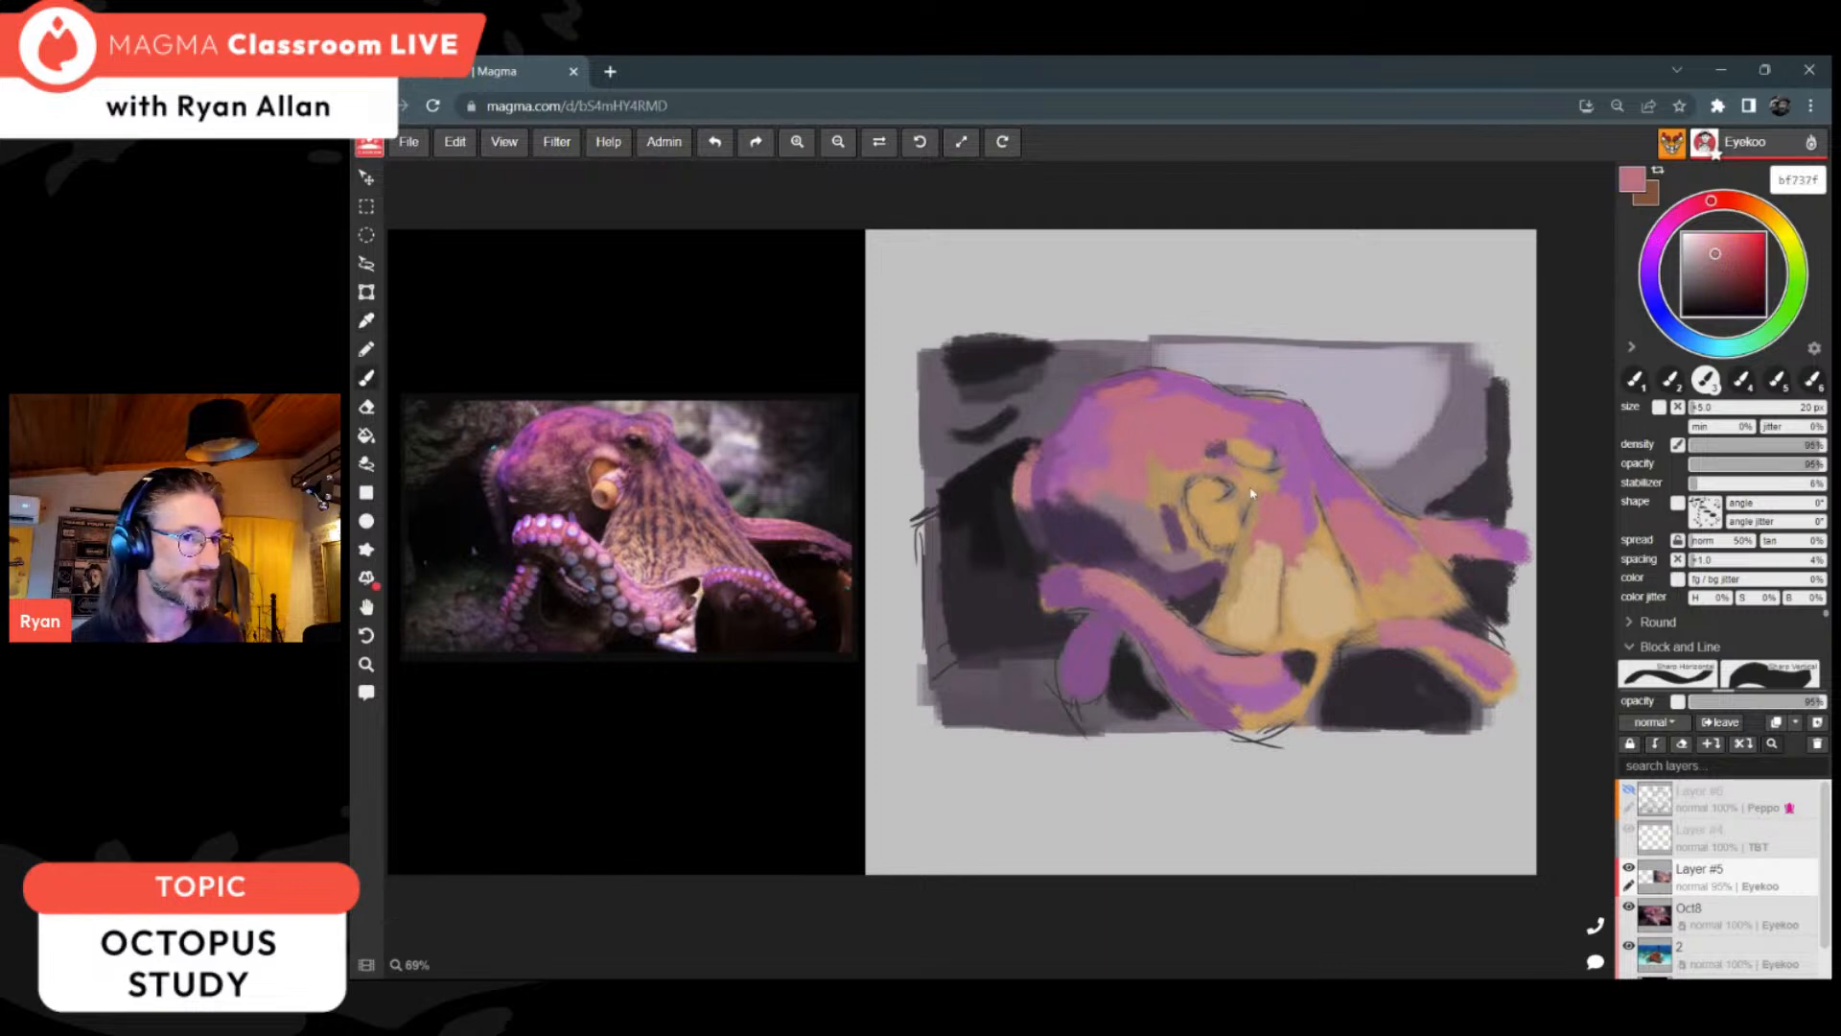
drag(1716, 254, 1706, 248)
drag(1218, 478, 1244, 476)
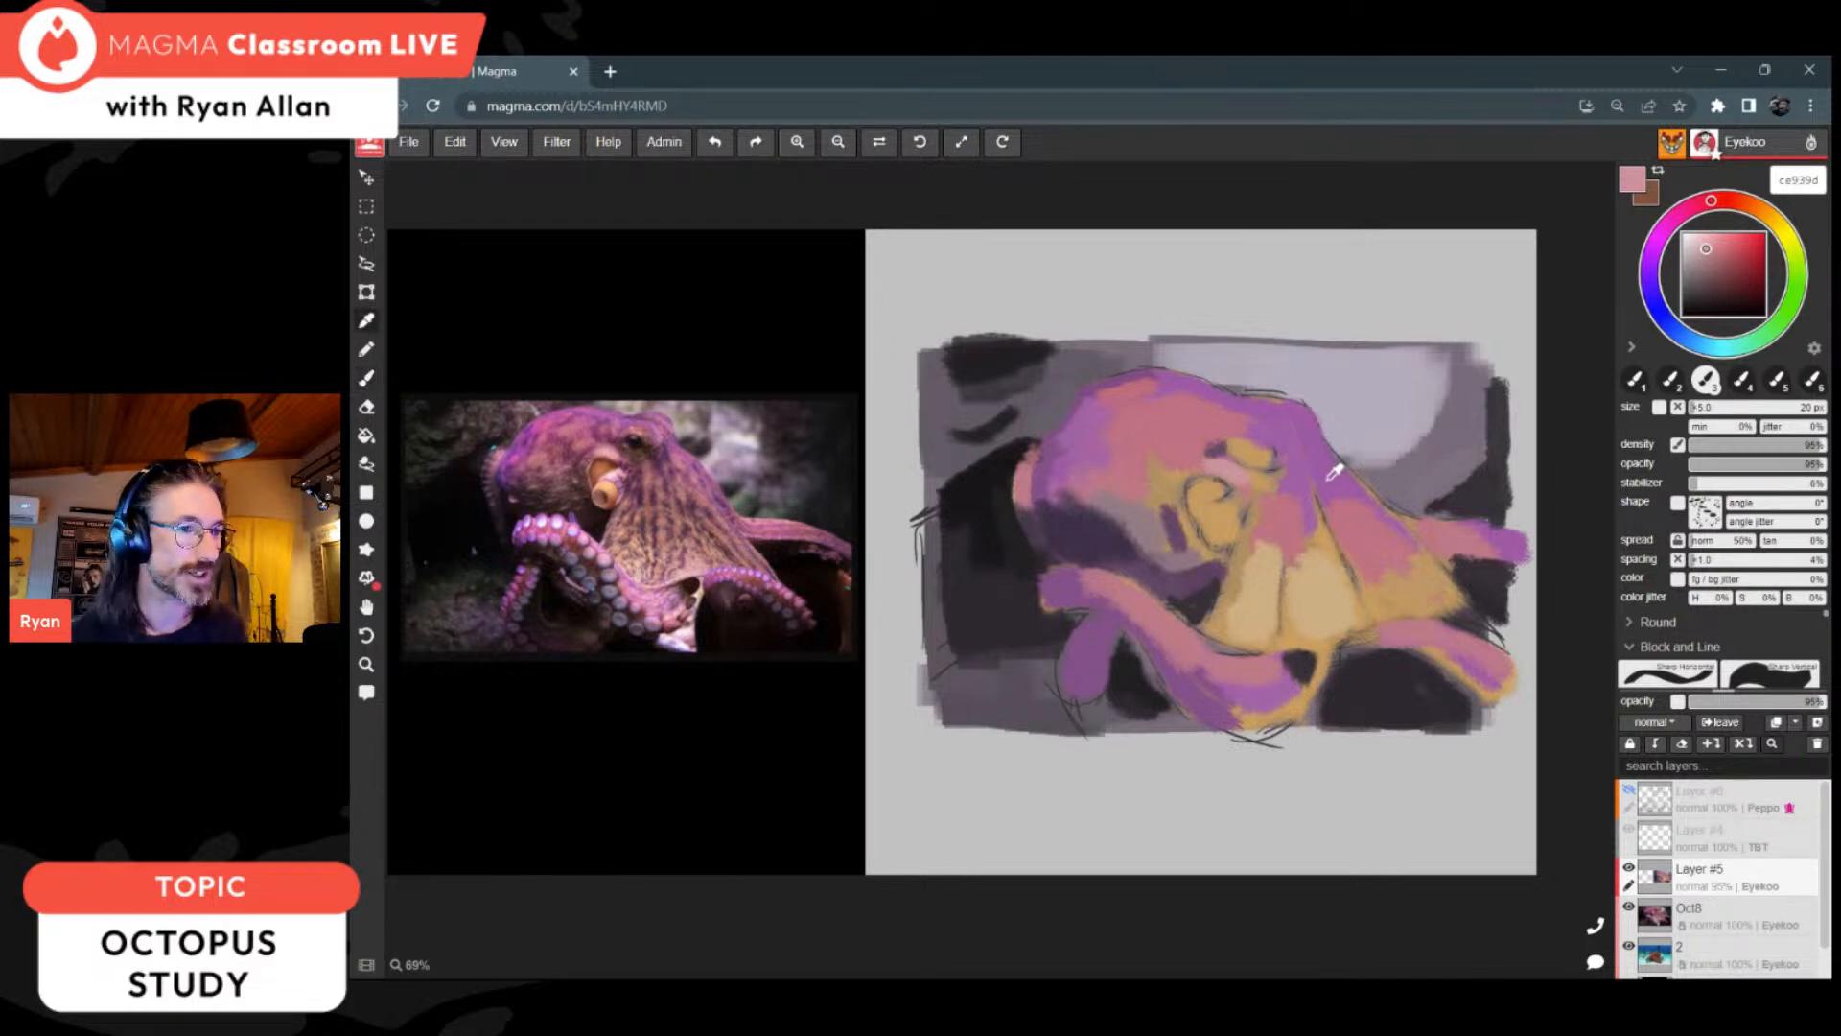
Step: Blend the top of the web and its folds using sampled pink bf7281, pale tan cfaf85 and purple a260a7
alt+click(1290, 483)
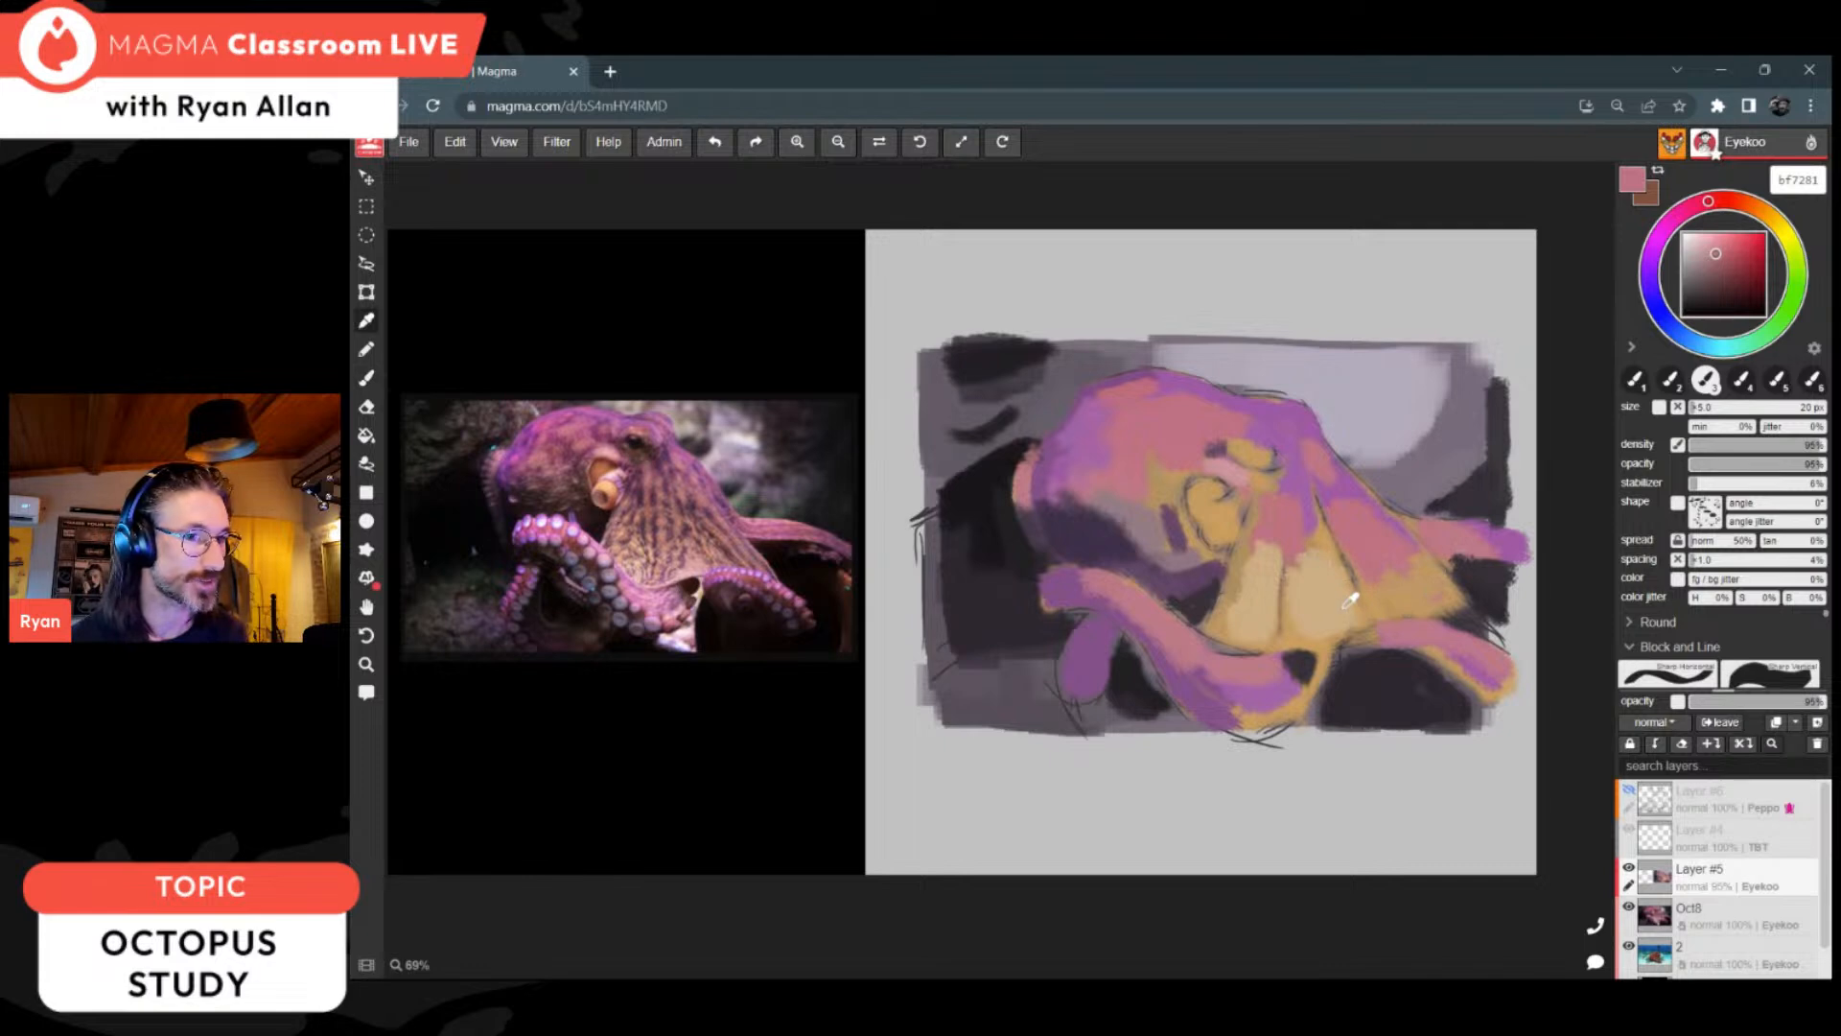
alt+click(1390, 587)
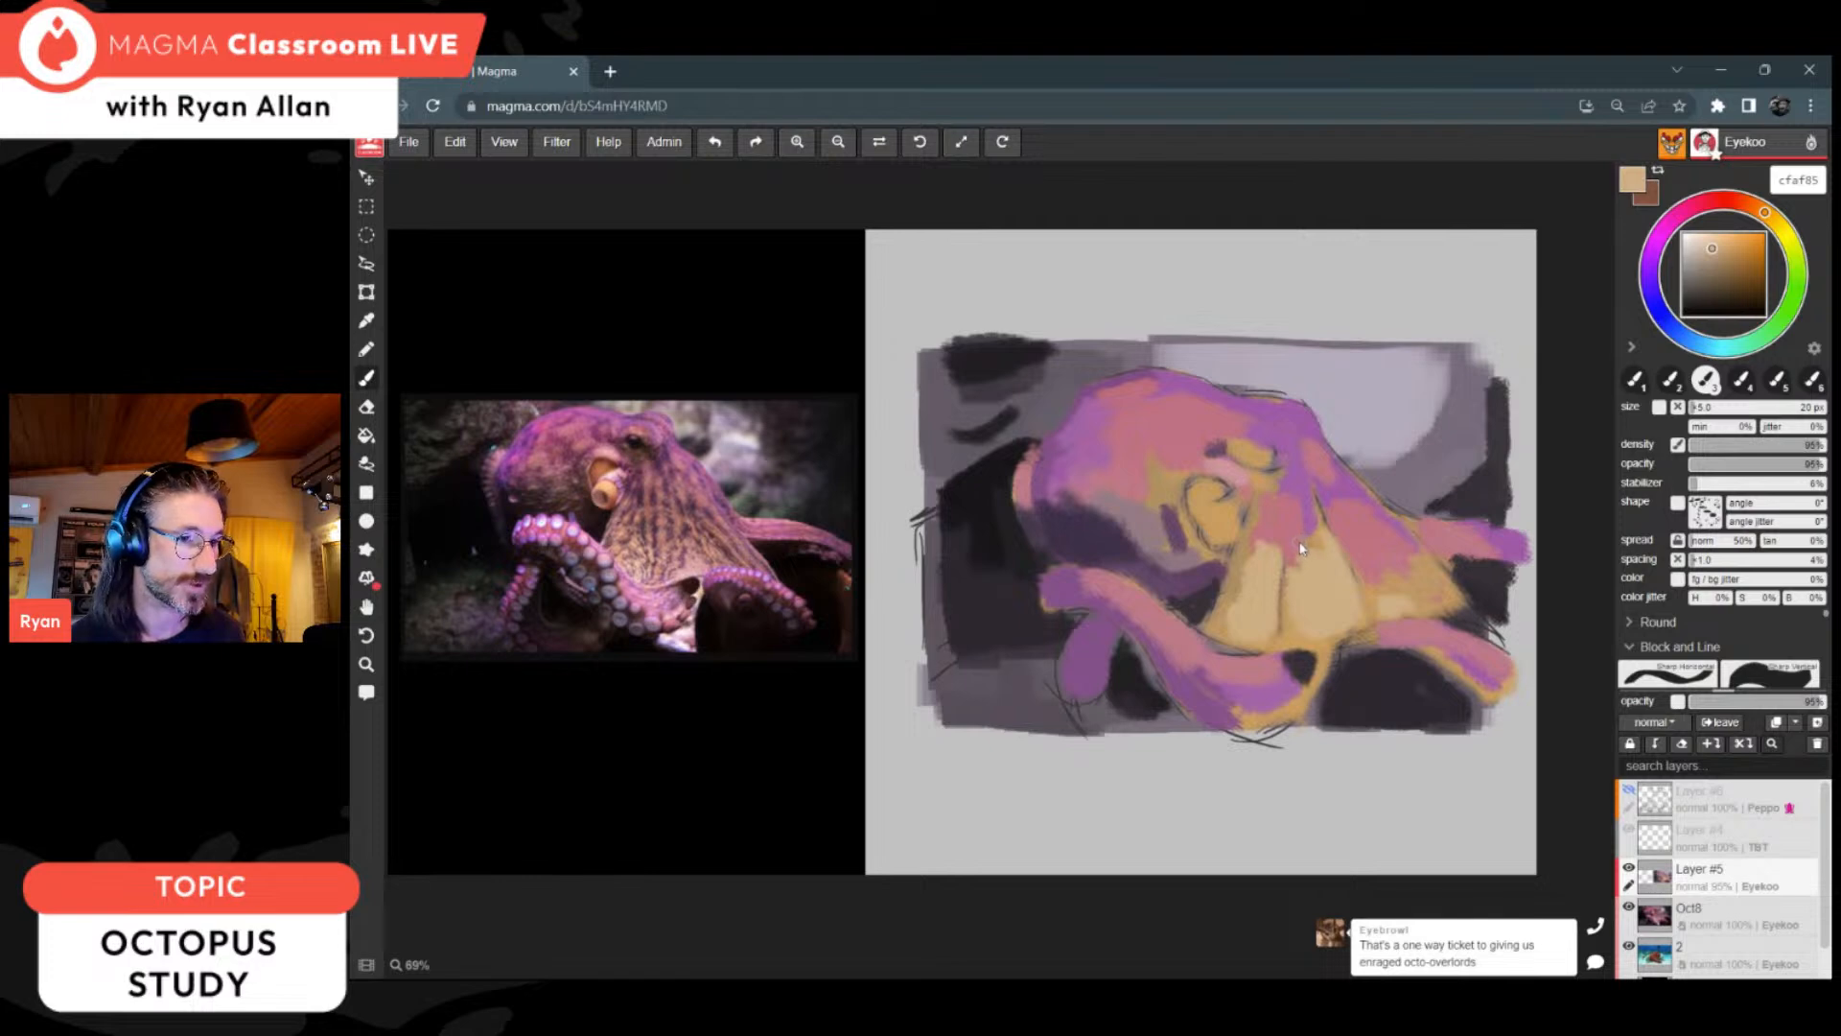
alt+click(1309, 484)
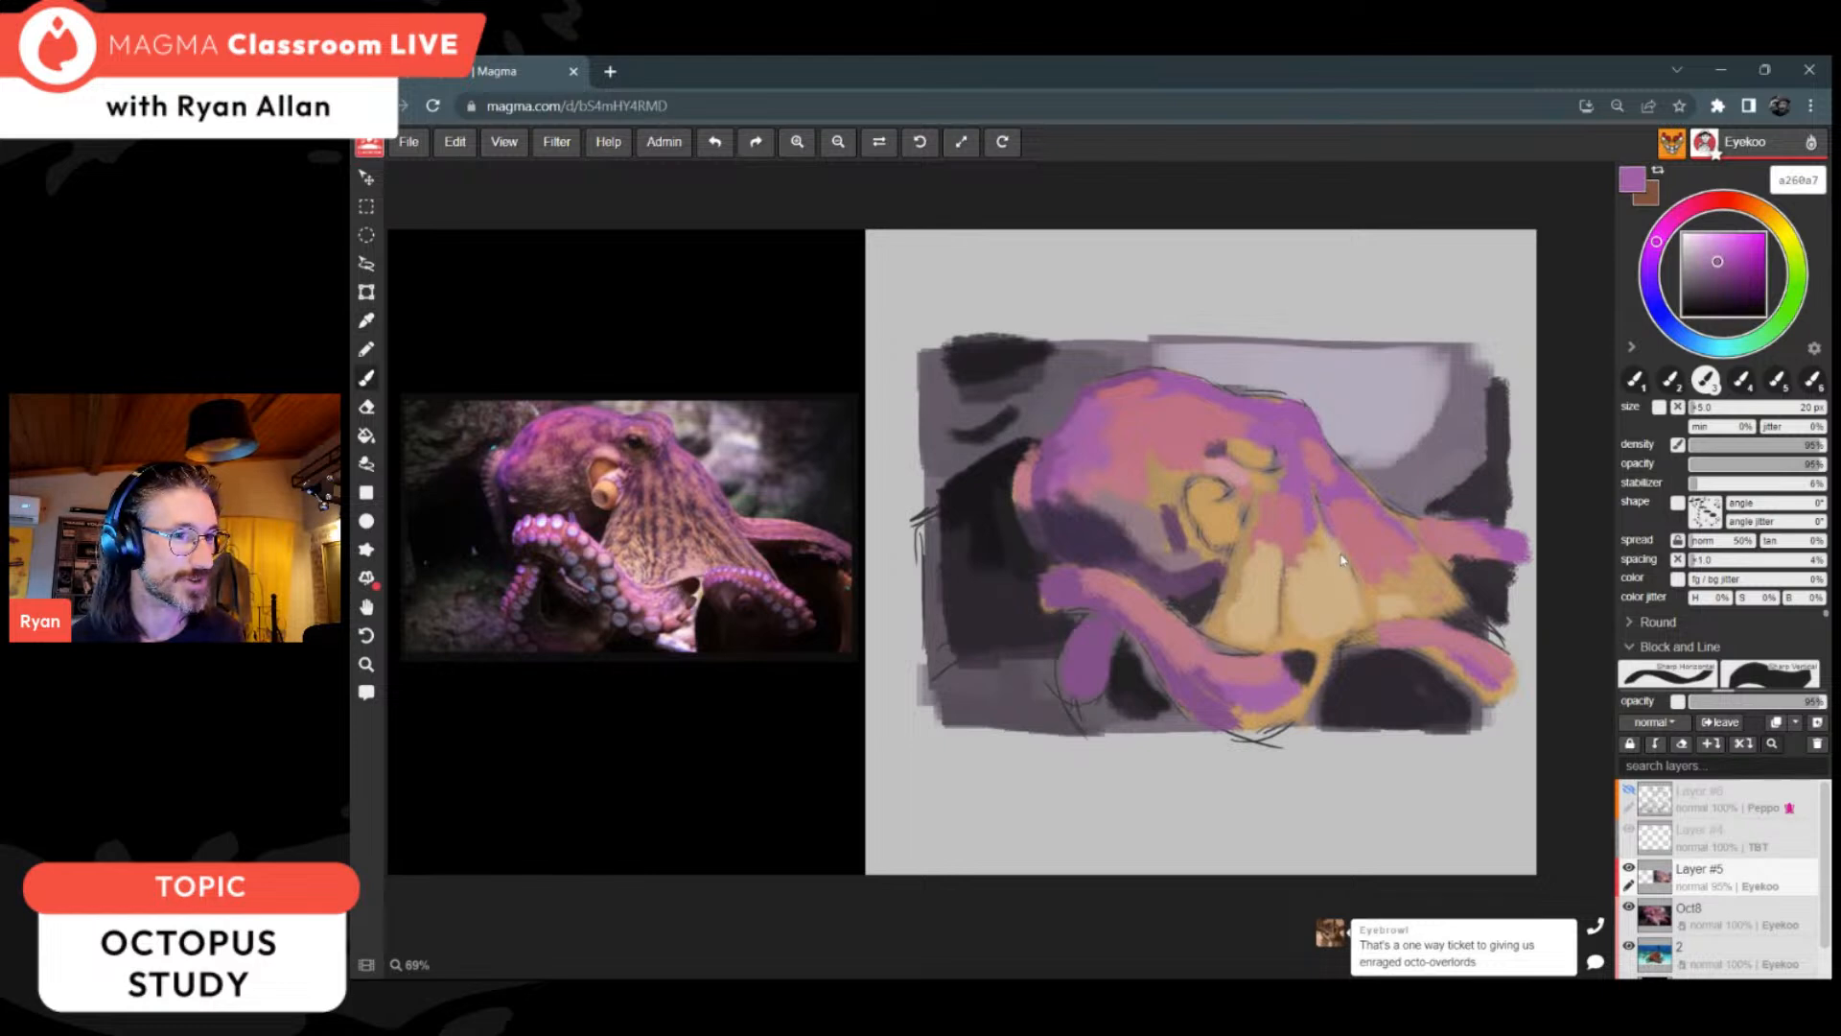
Step: Sample the pink and tan around the eye and siphon, and paint the siphon opening with orange ad782f
alt+click(1258, 494)
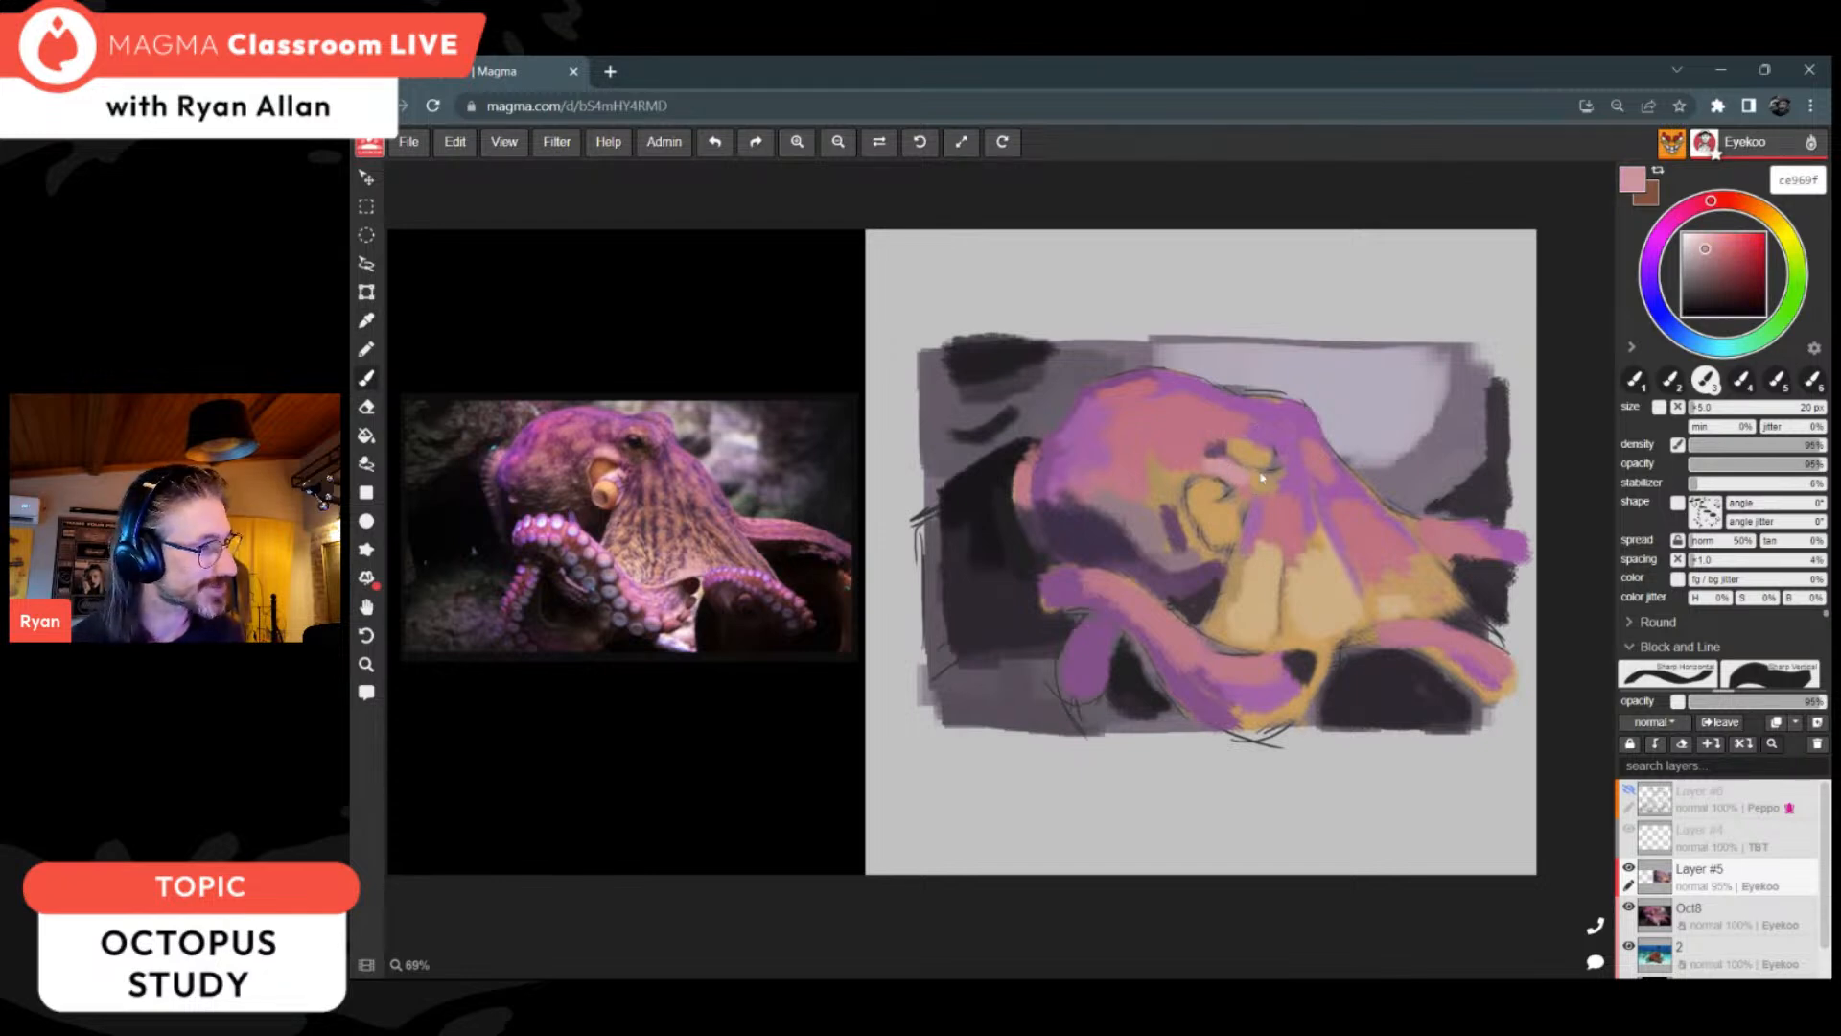
alt+click(1235, 485)
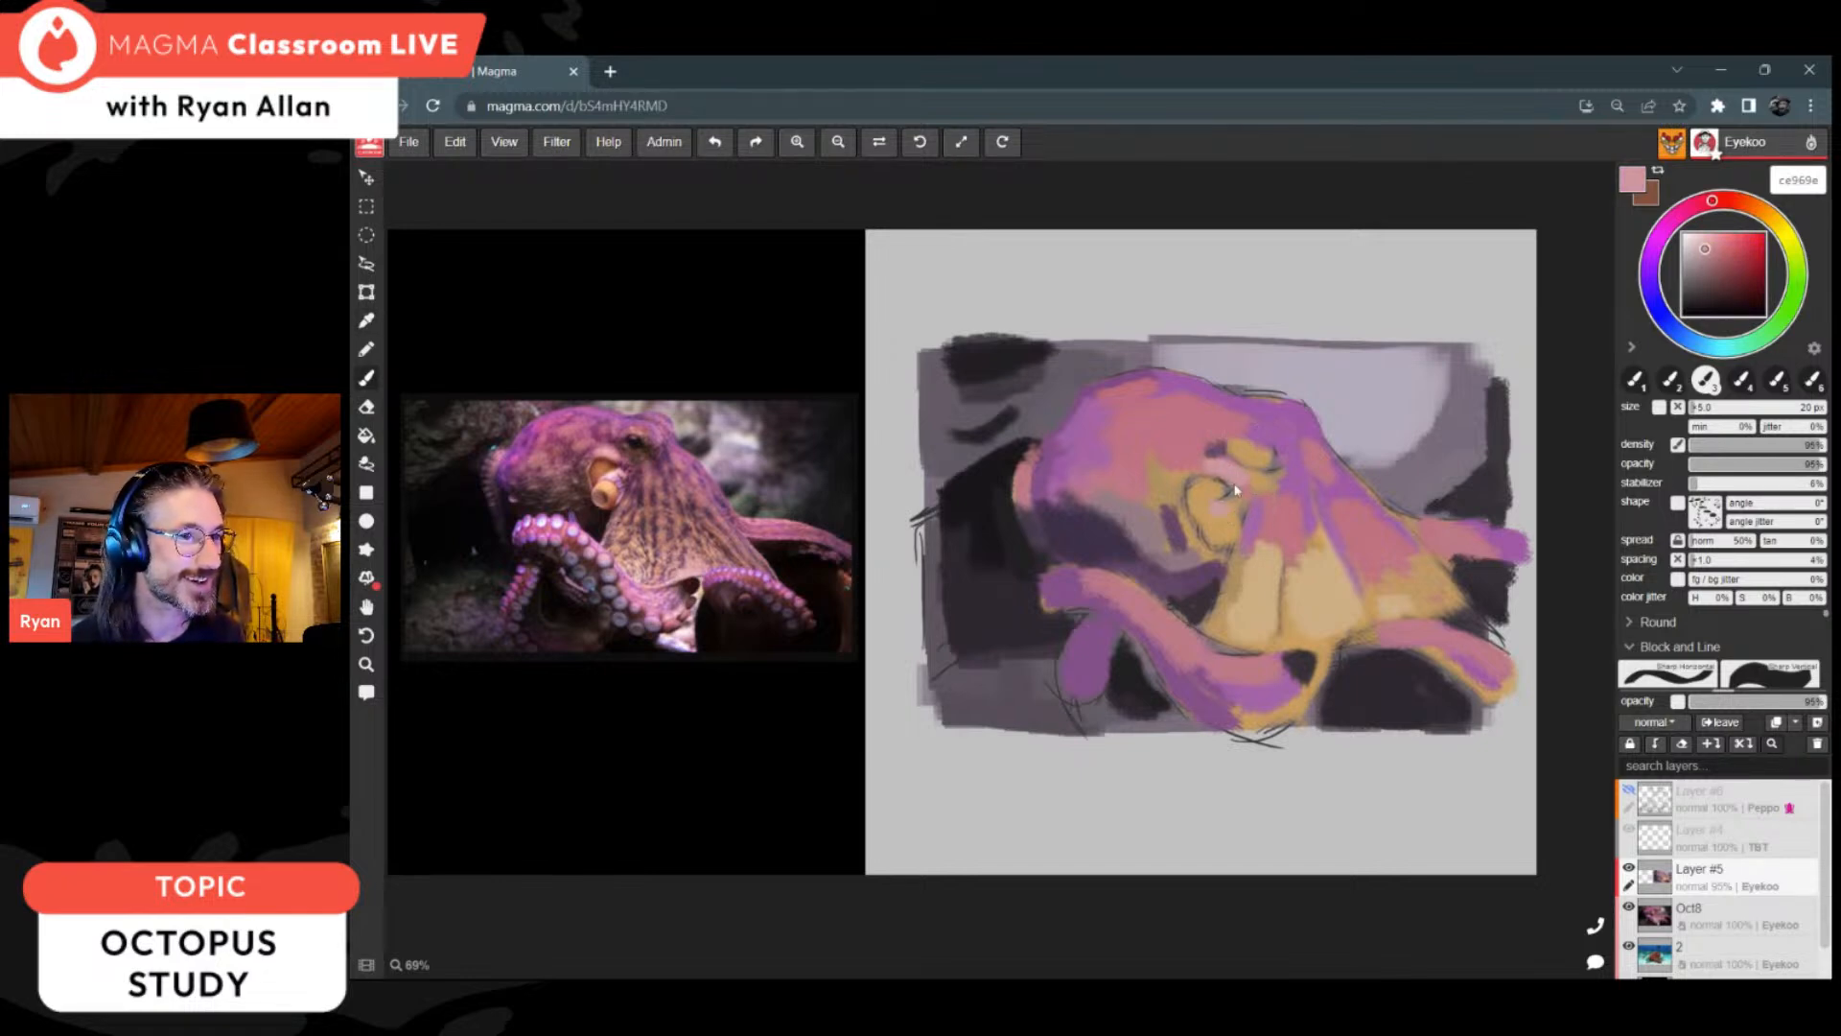
alt+click(1243, 516)
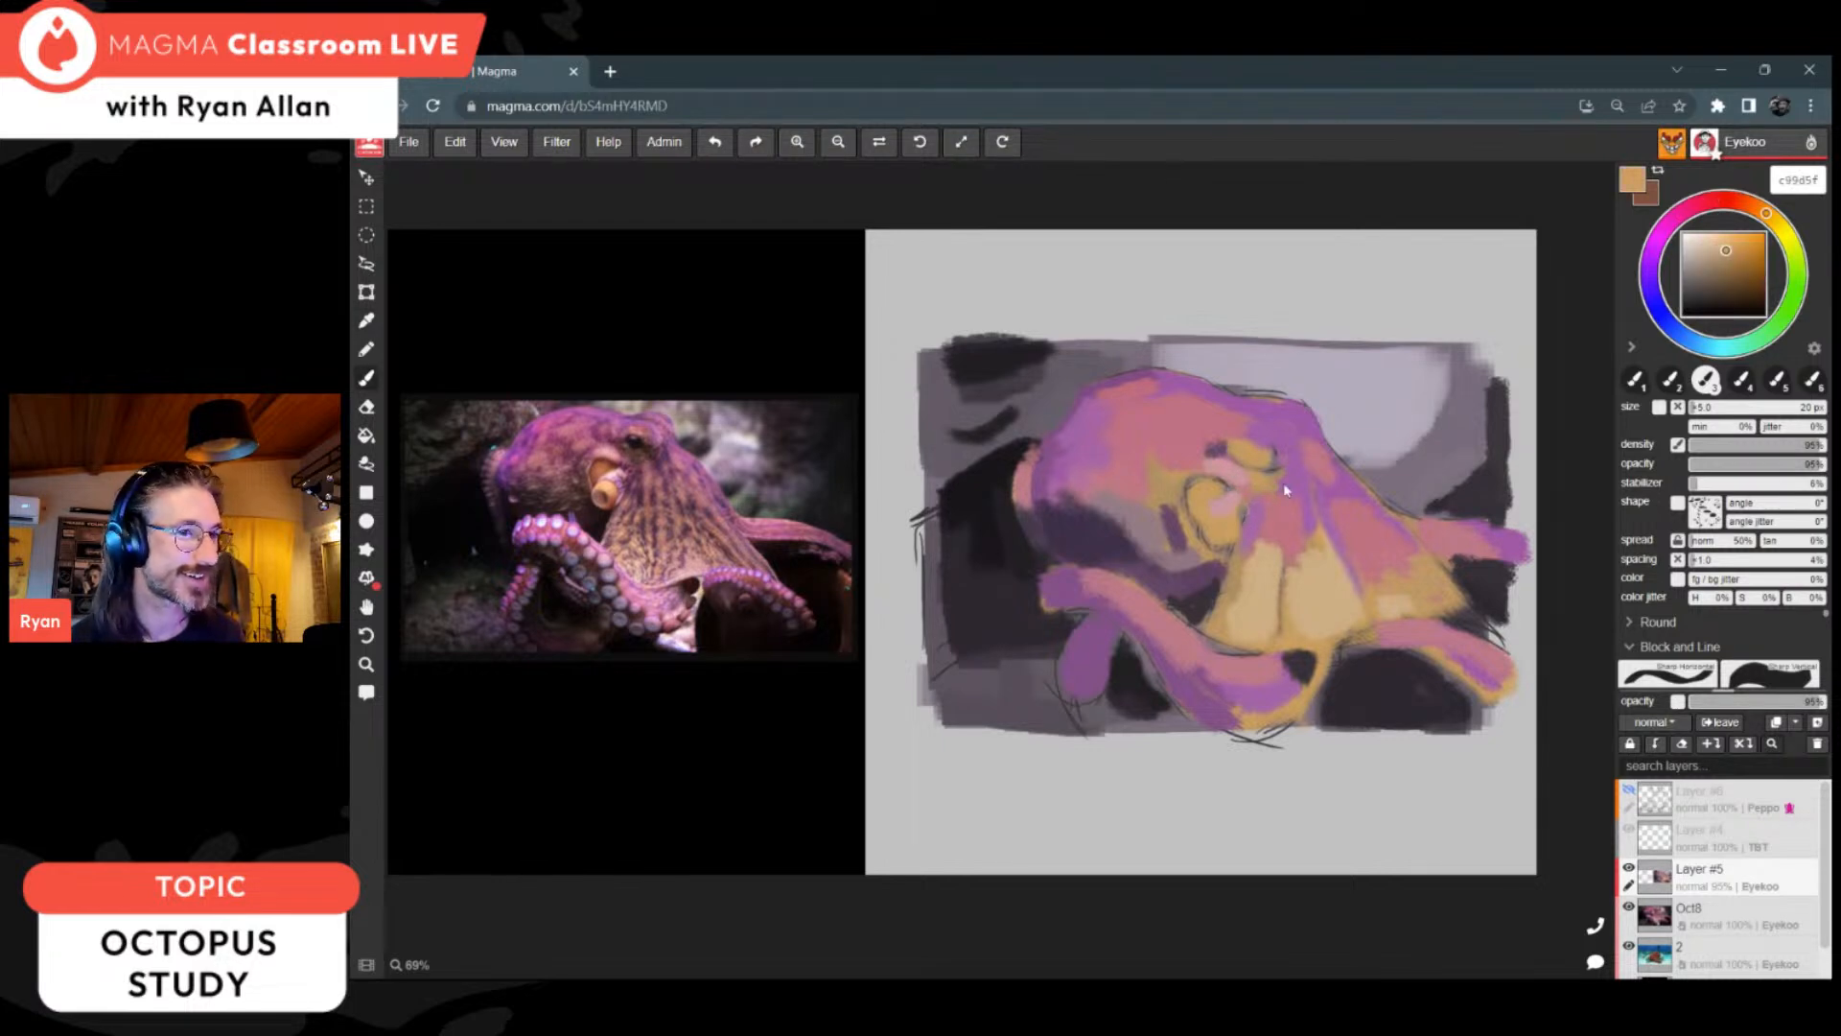
click(1742, 261)
drag(1764, 216, 1758, 217)
drag(1235, 553, 1228, 532)
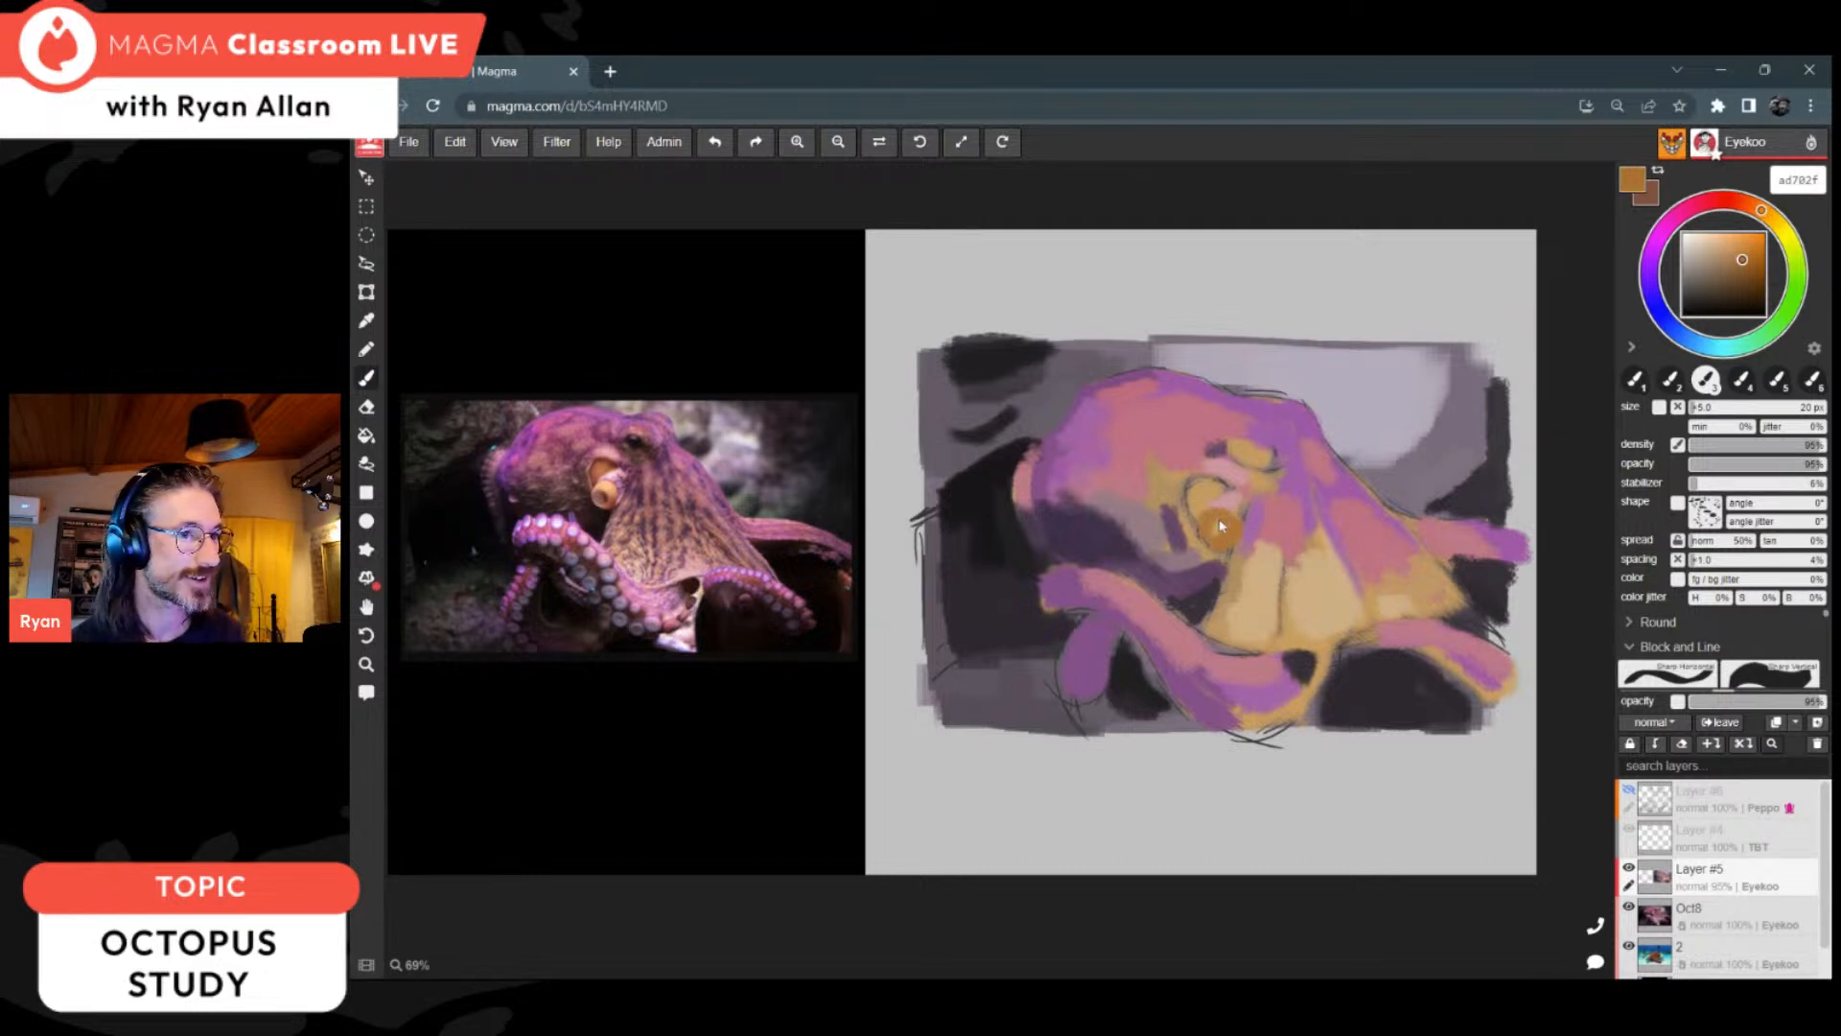
Step: Set the colour to dark brown 544735 and the brush to 9 px, and paint the dark hollow inside the siphon
alt+click(1233, 537)
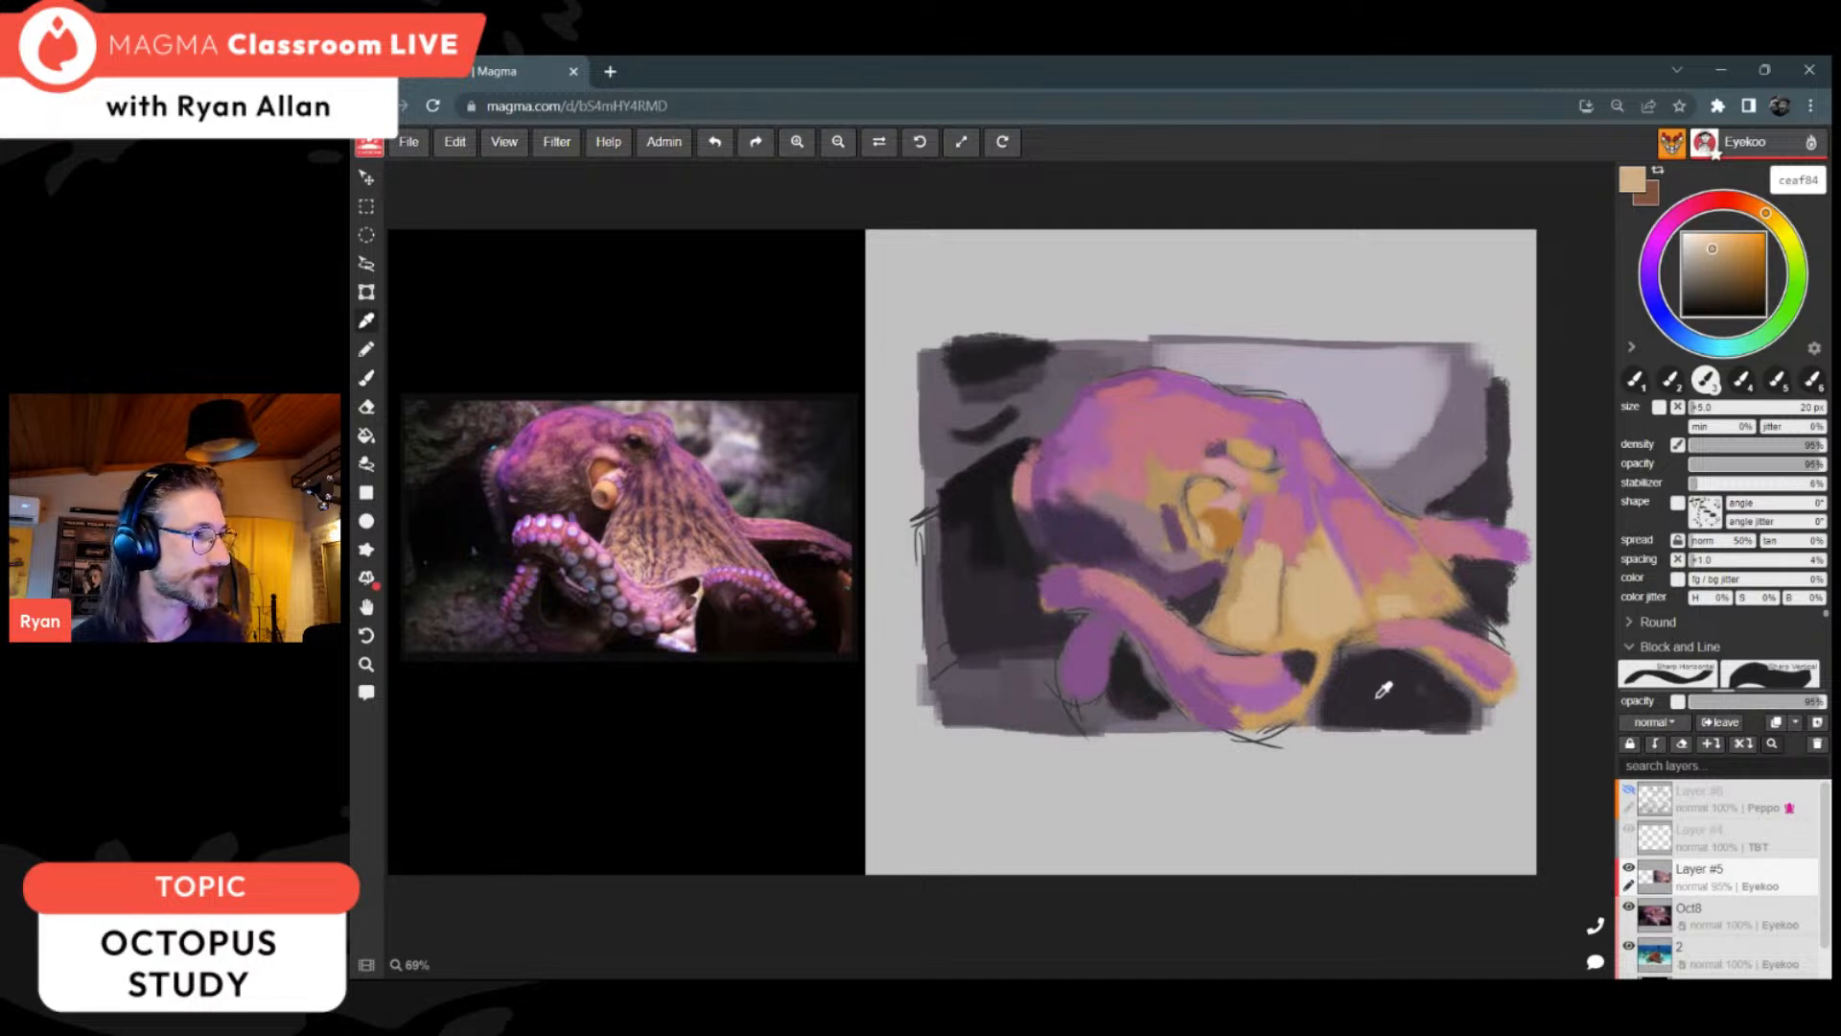
drag(1710, 252, 1713, 288)
key(bracketleft)
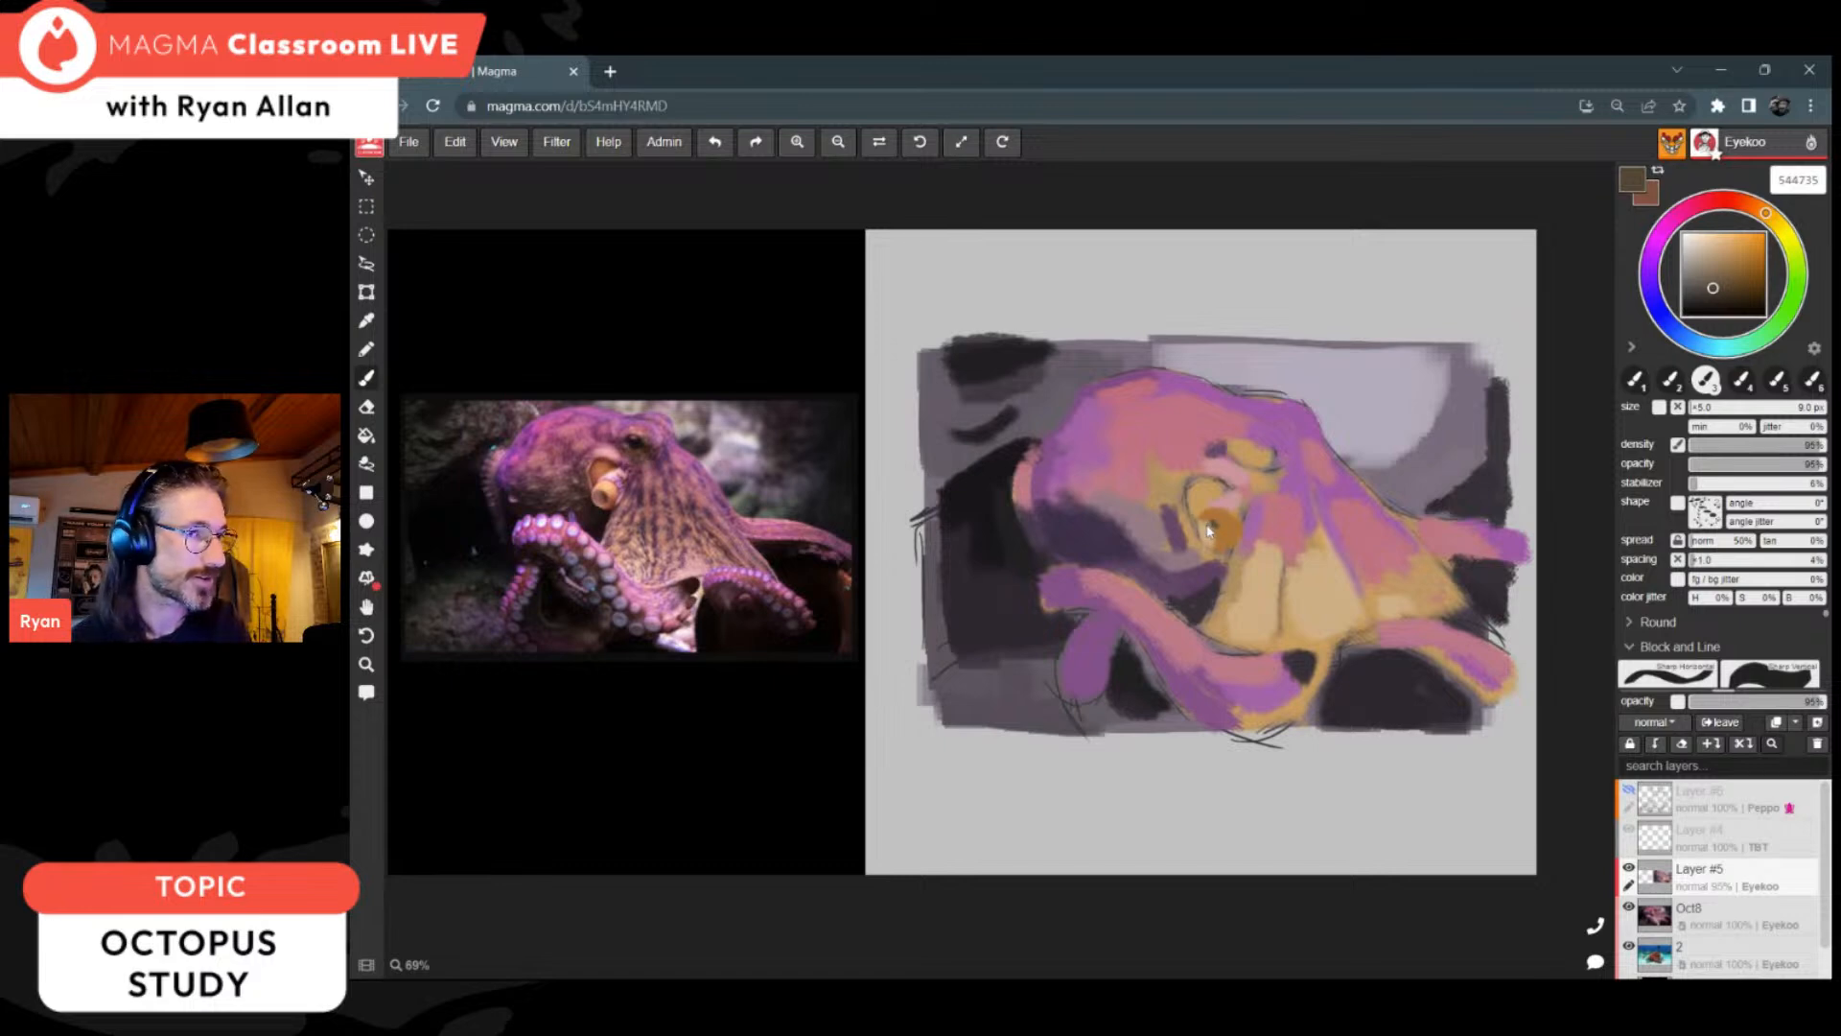
drag(1211, 530, 1216, 538)
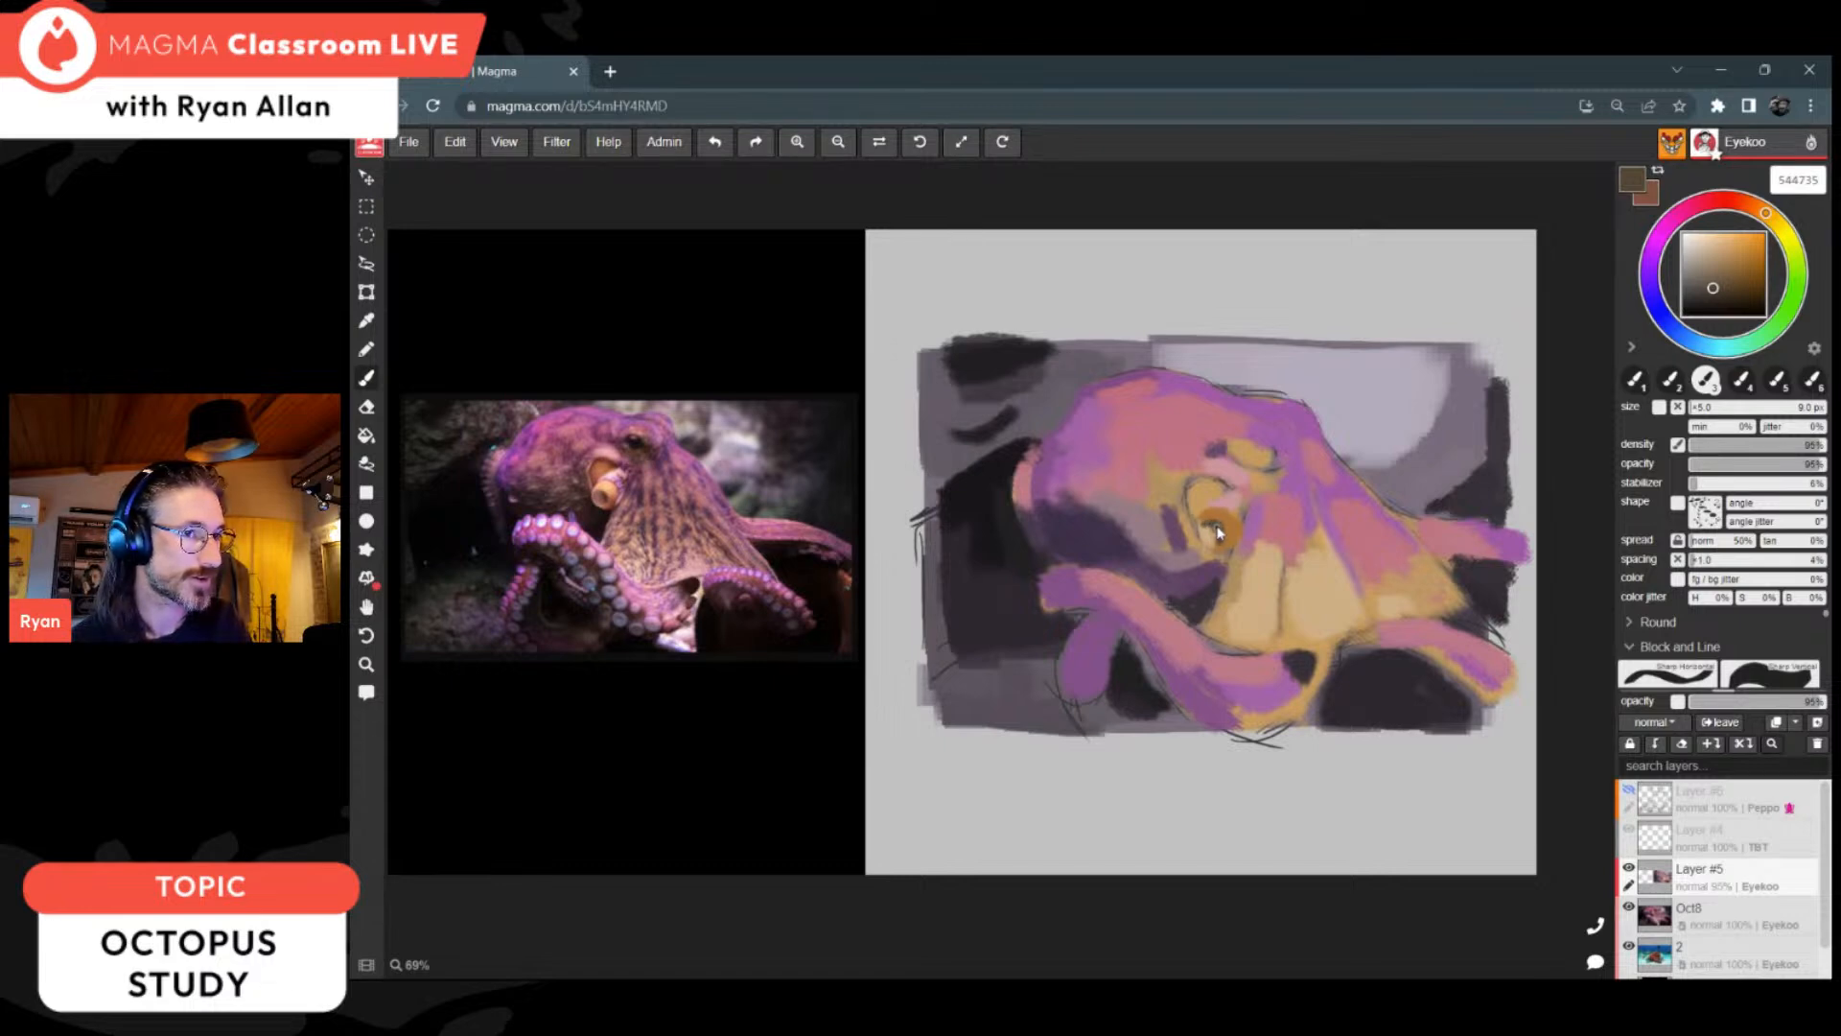
Step: Sample the siphon's orange, lighten it to d39d63 and add a highlight around the siphon's dark hollow
key(i)
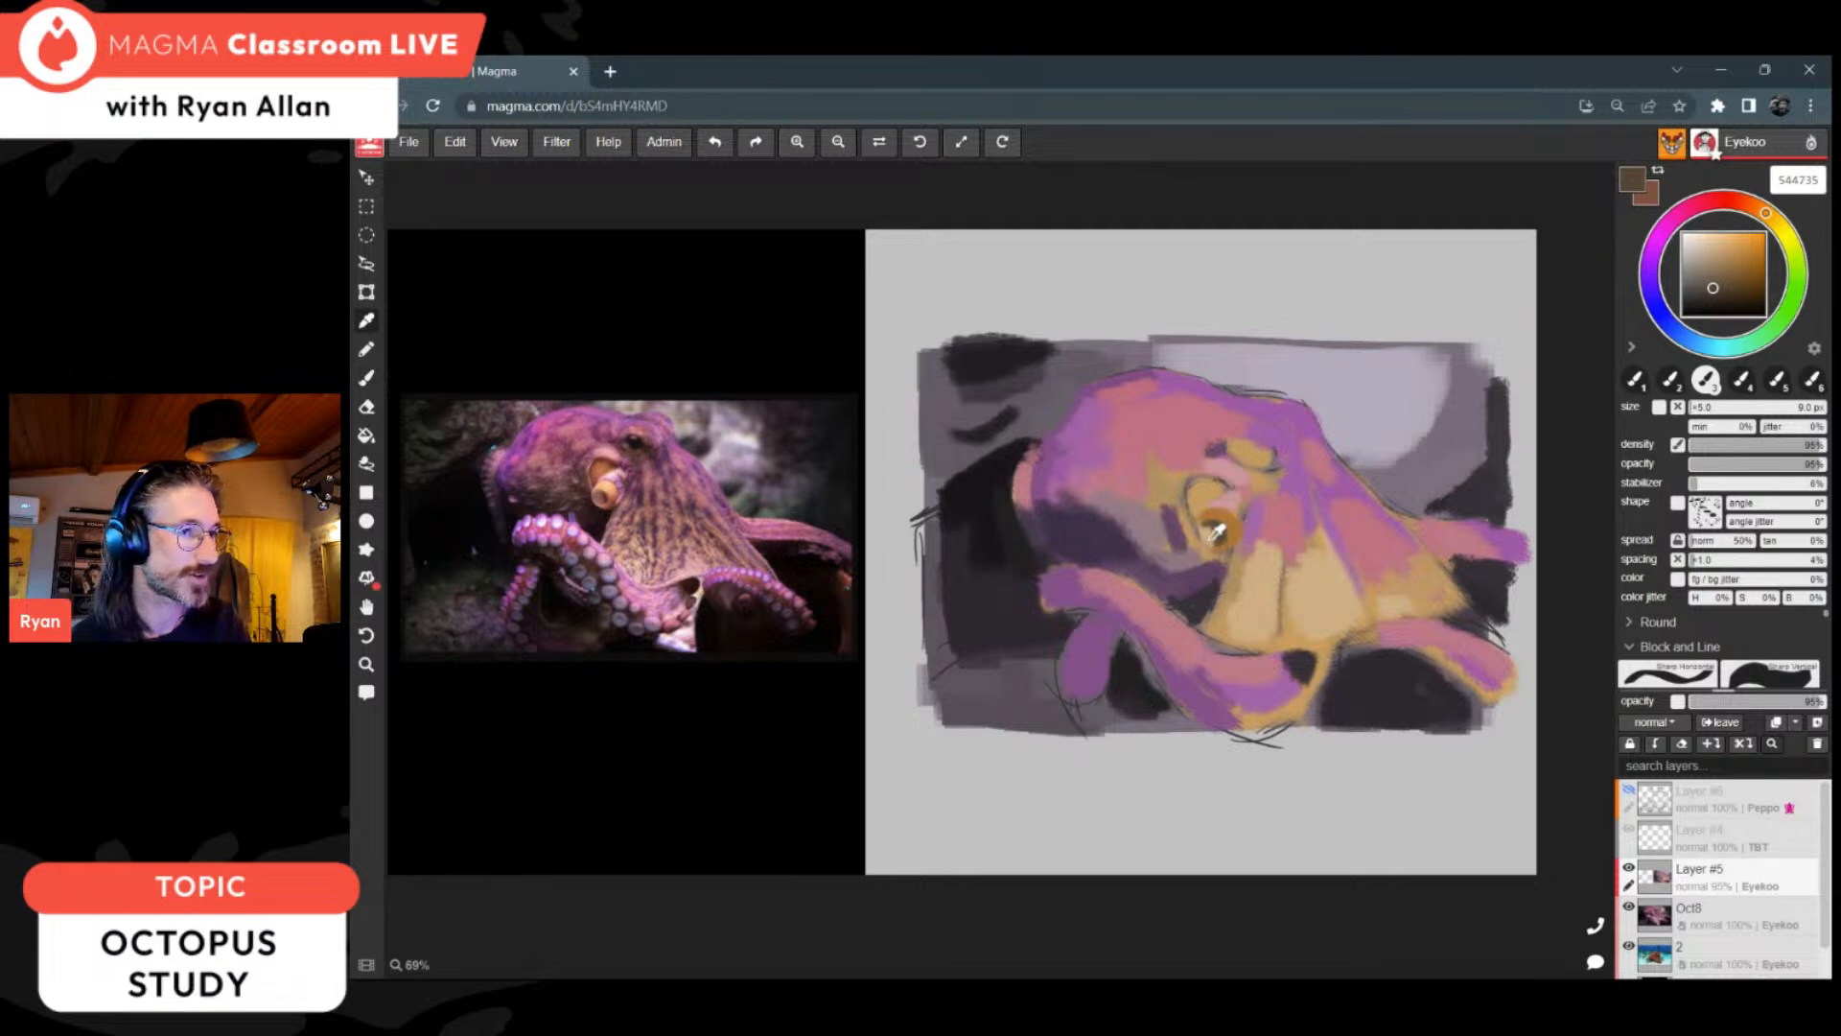
alt+click(1220, 531)
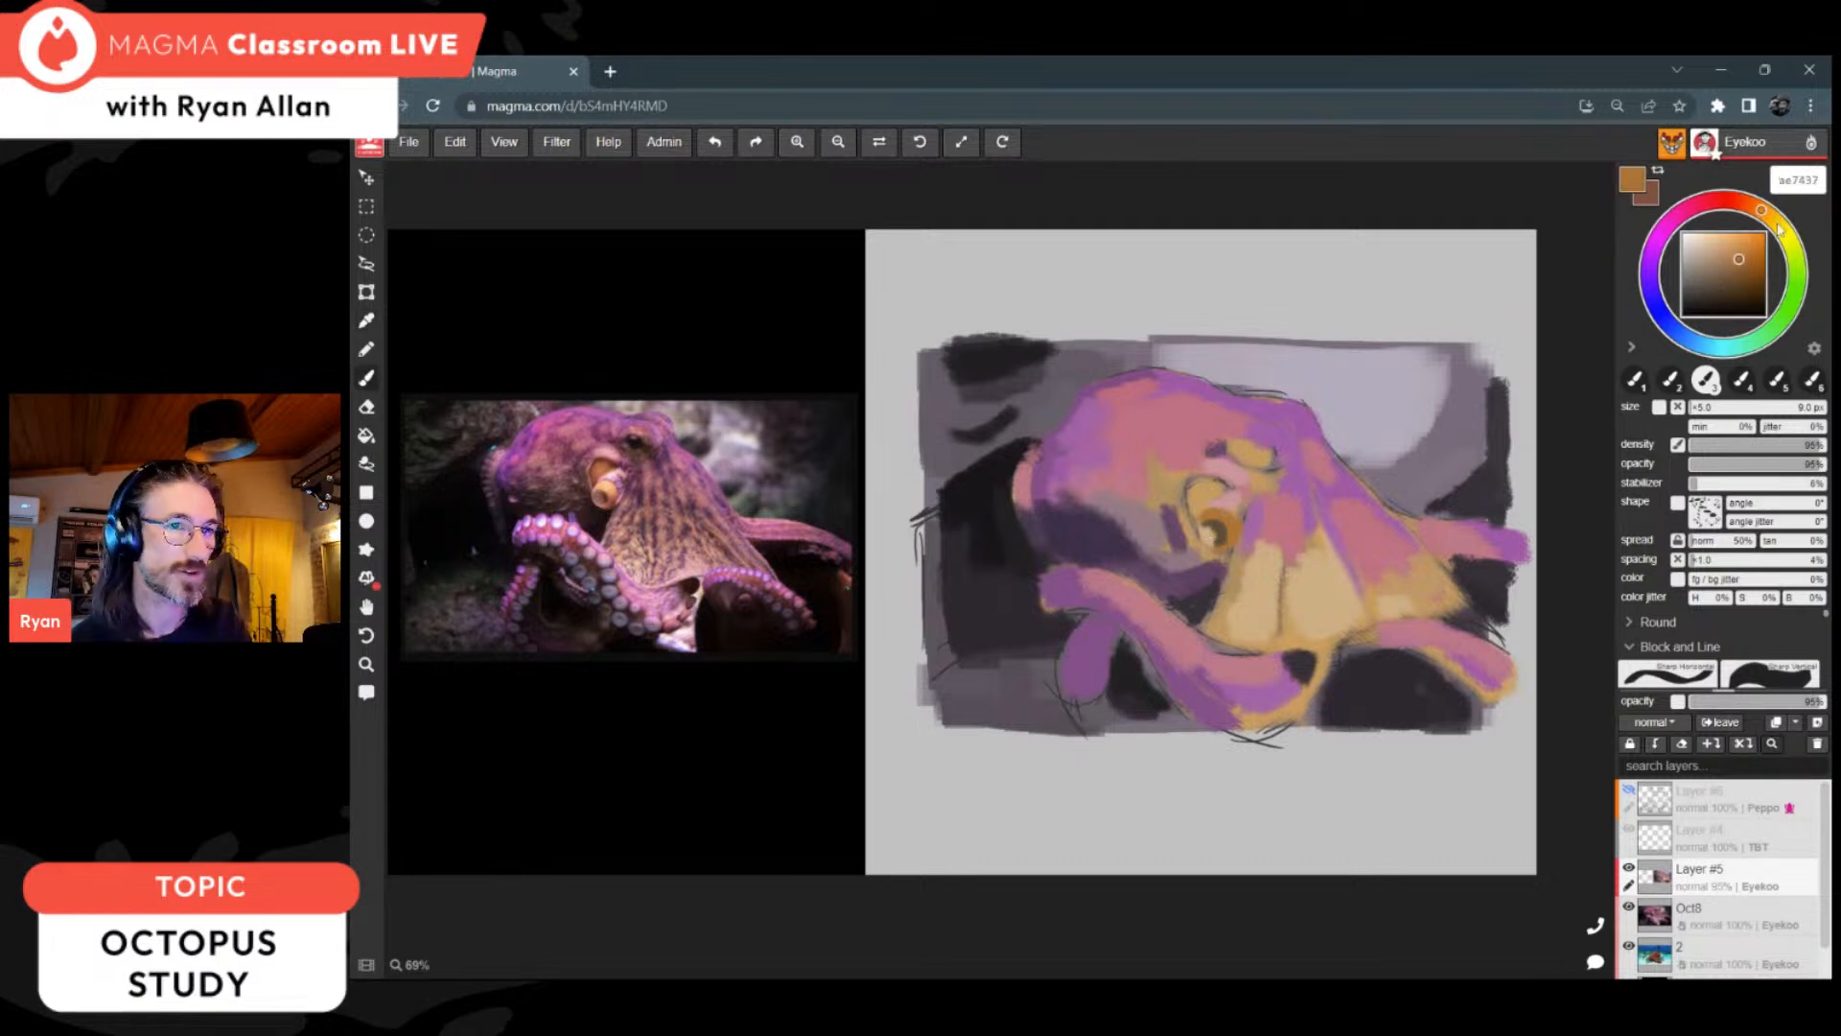
drag(1730, 252, 1726, 249)
drag(1216, 523, 1224, 526)
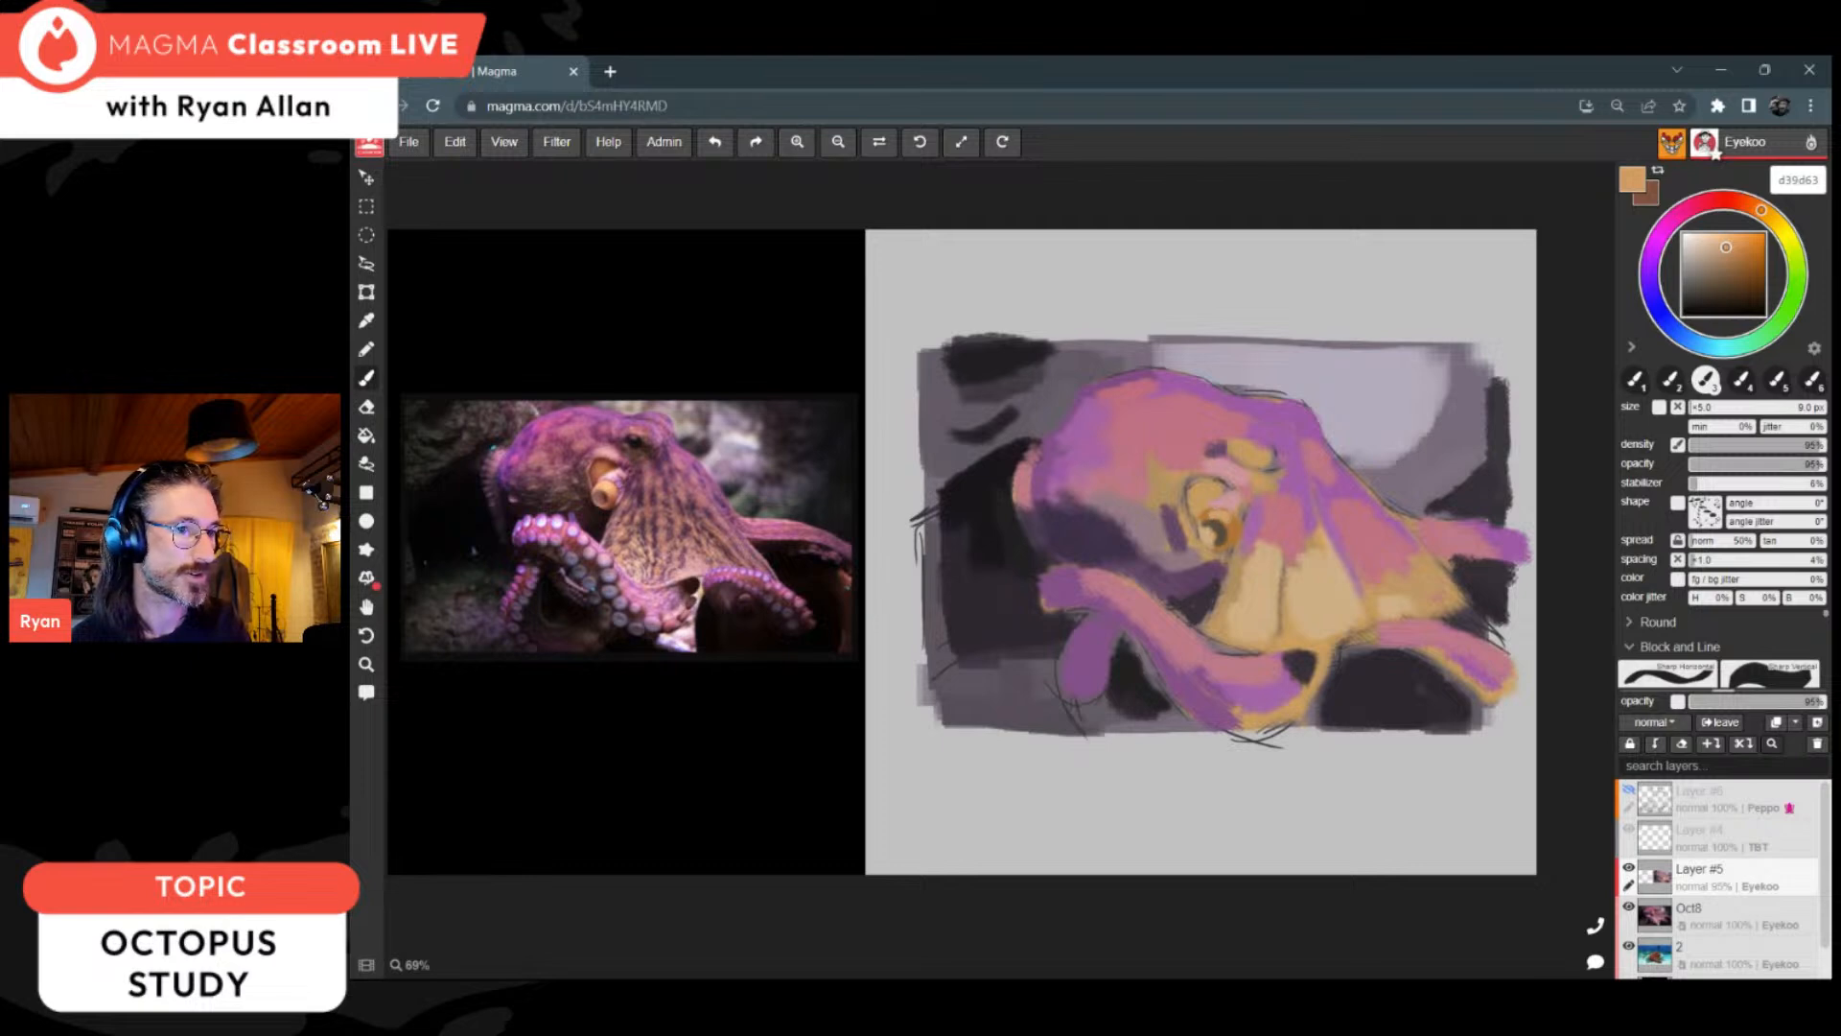
alt+click(1231, 534)
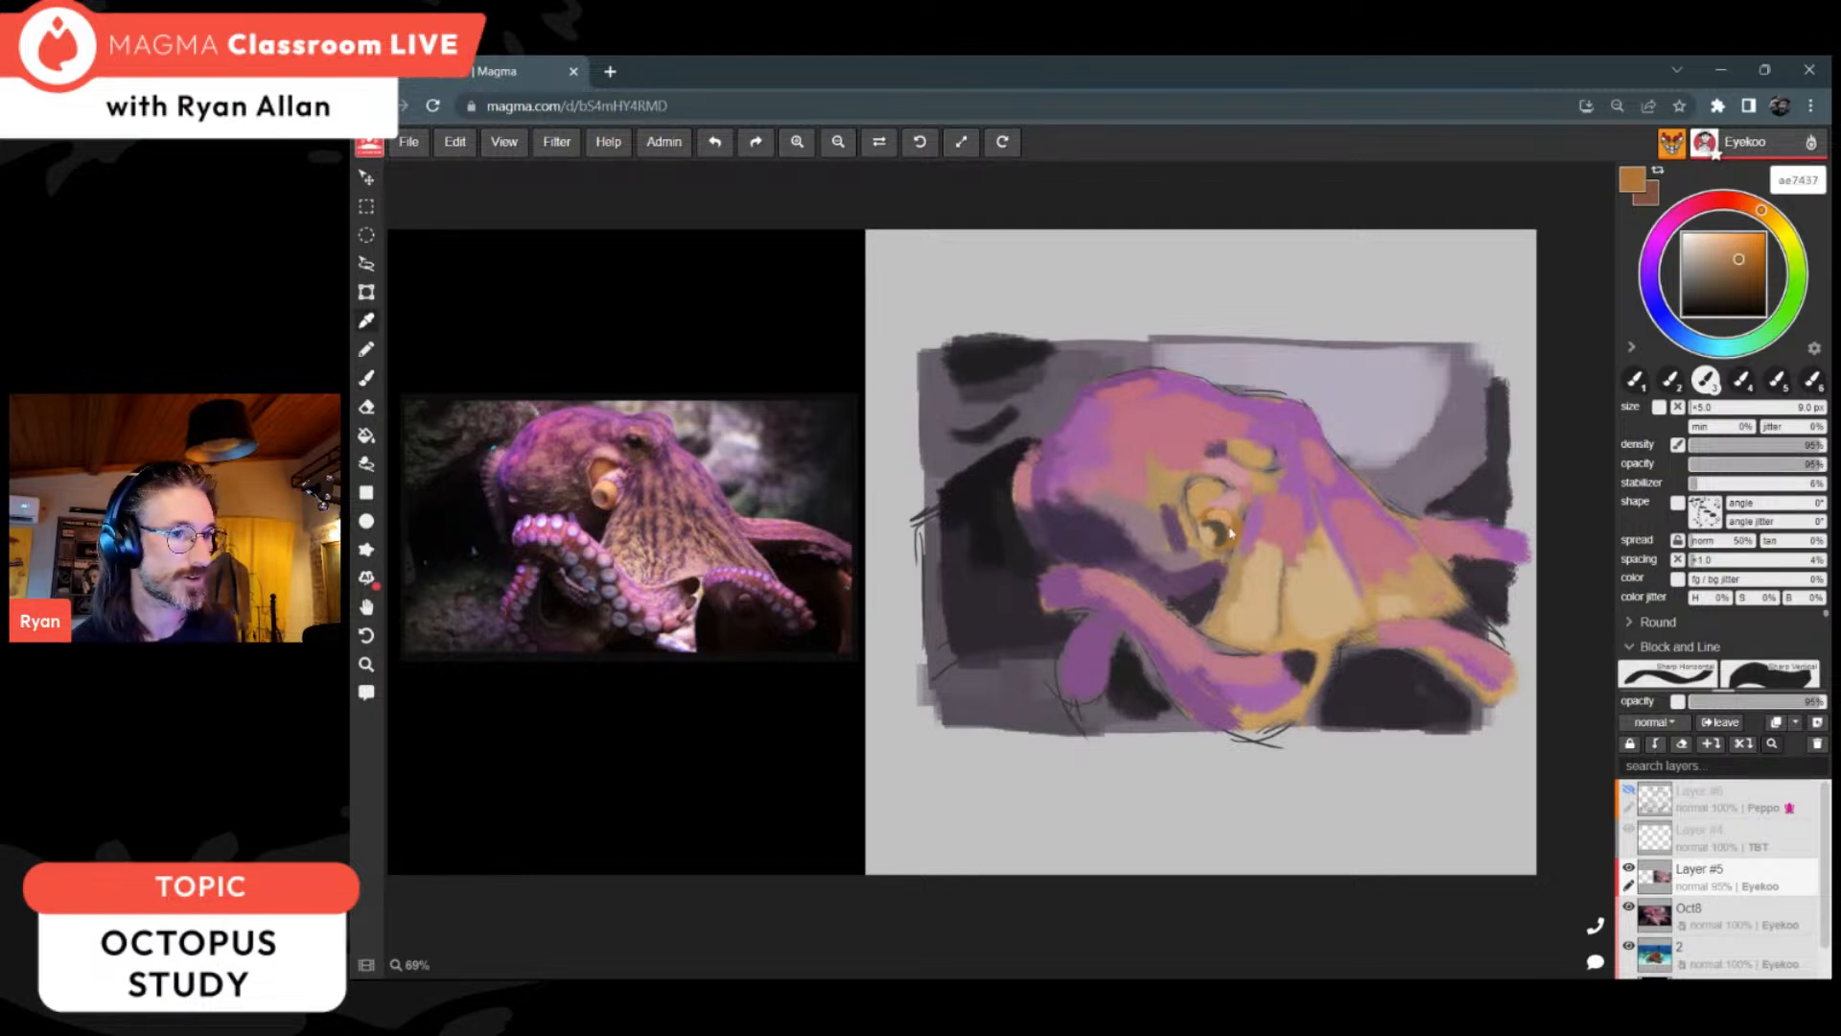
alt+click(1230, 528)
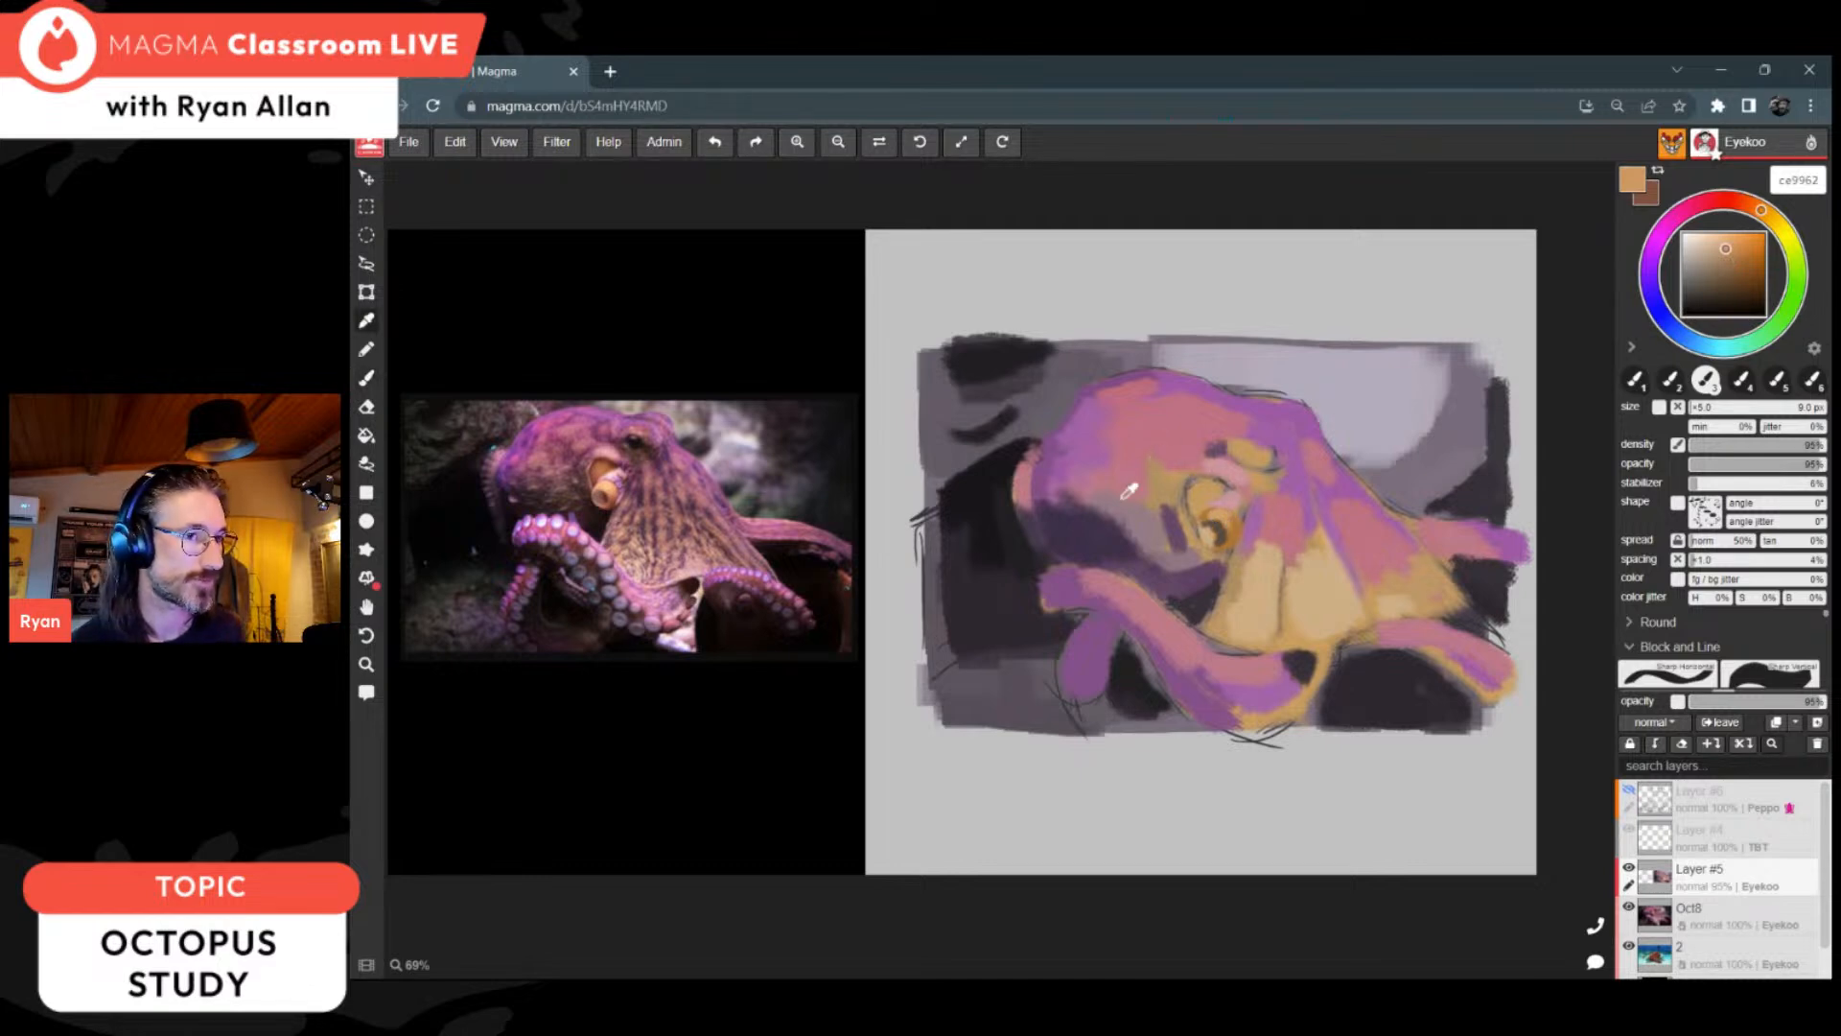
Step: Extend the dark rock along the background's upper edge toward the head with sampled 211f21
alt+click(1101, 528)
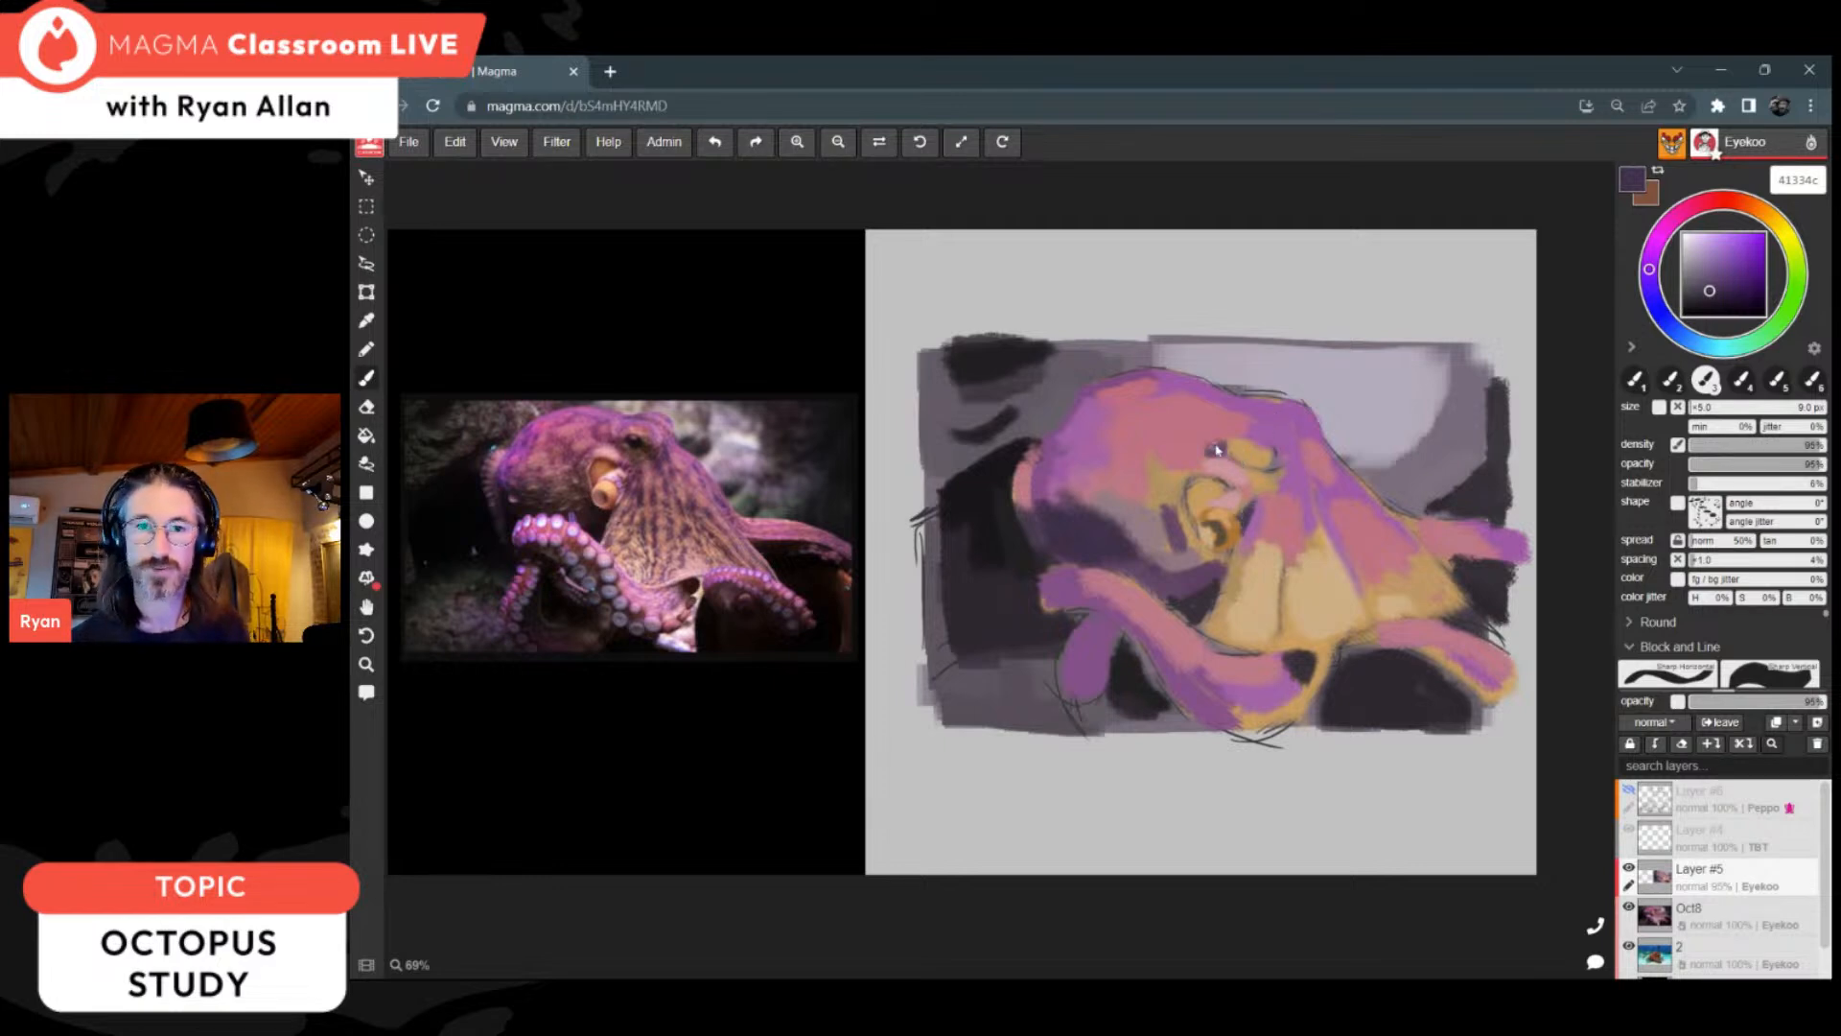
alt+click(981, 361)
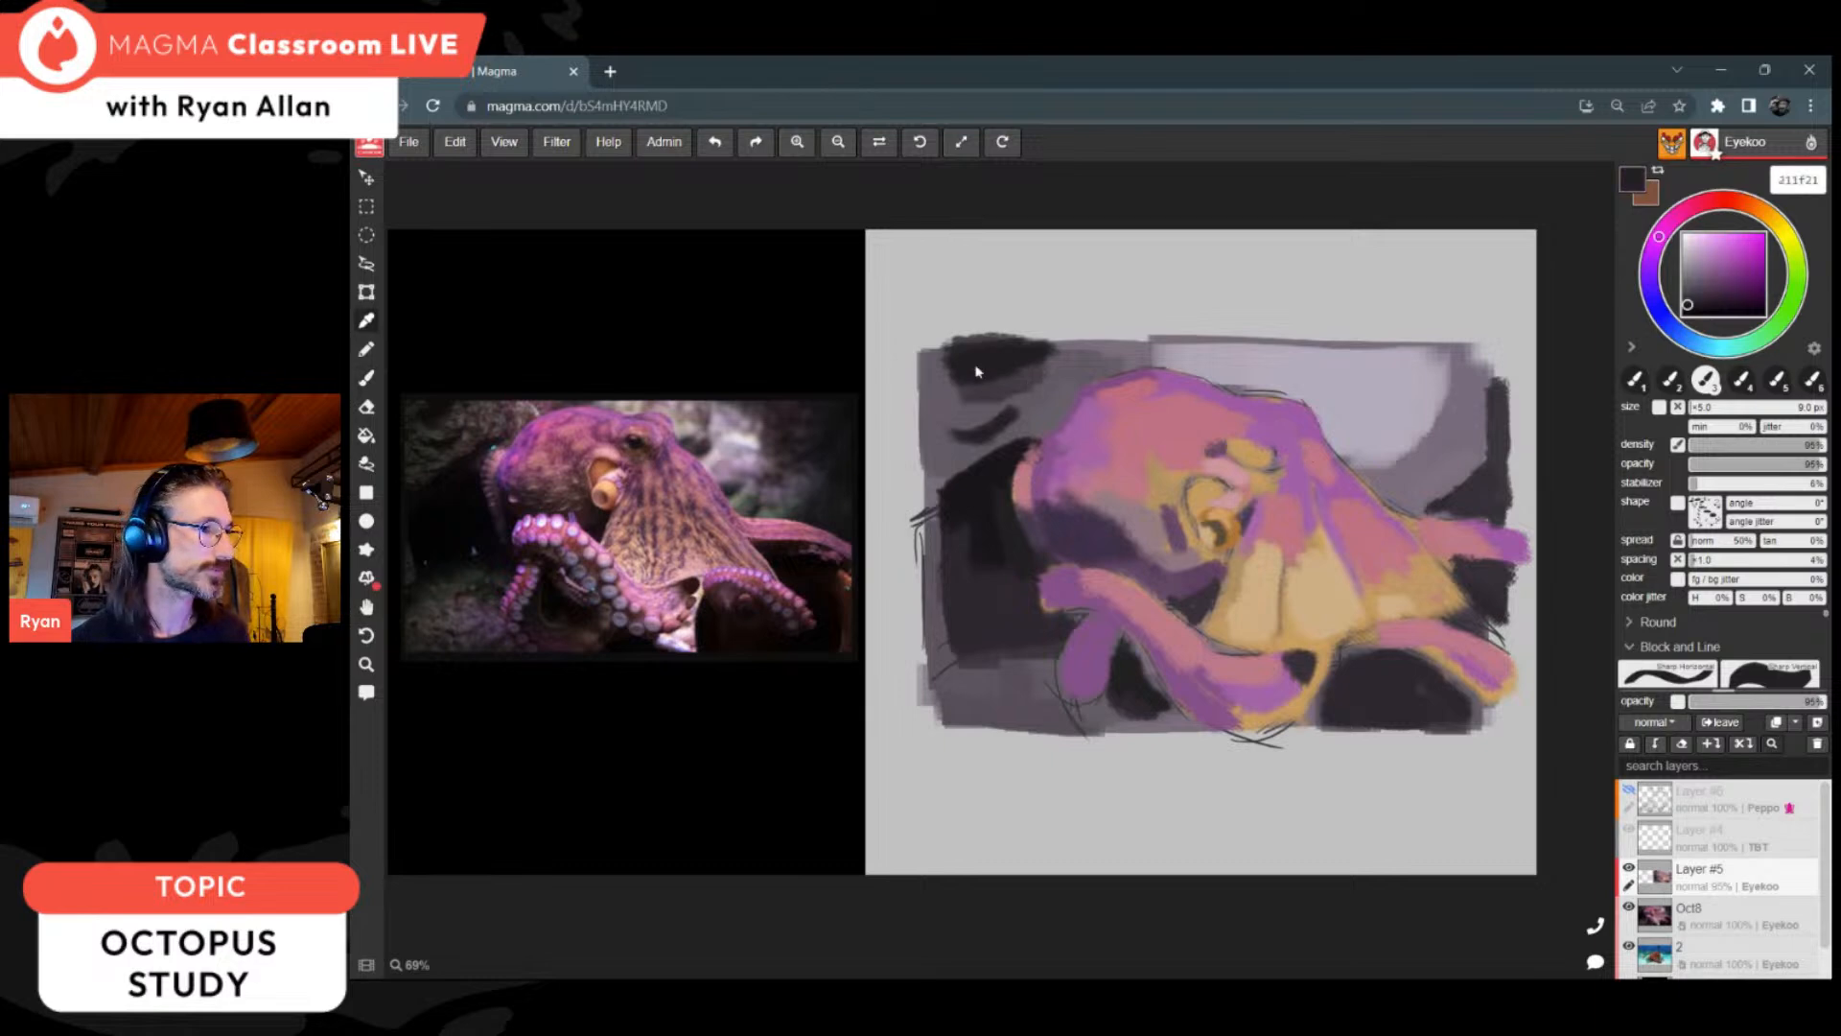
drag(954, 349, 1112, 341)
Step: Sample dark purple 3d3048 from the head's shadow and paint shadow strokes on the curled arm tip and front arm
key(alt)
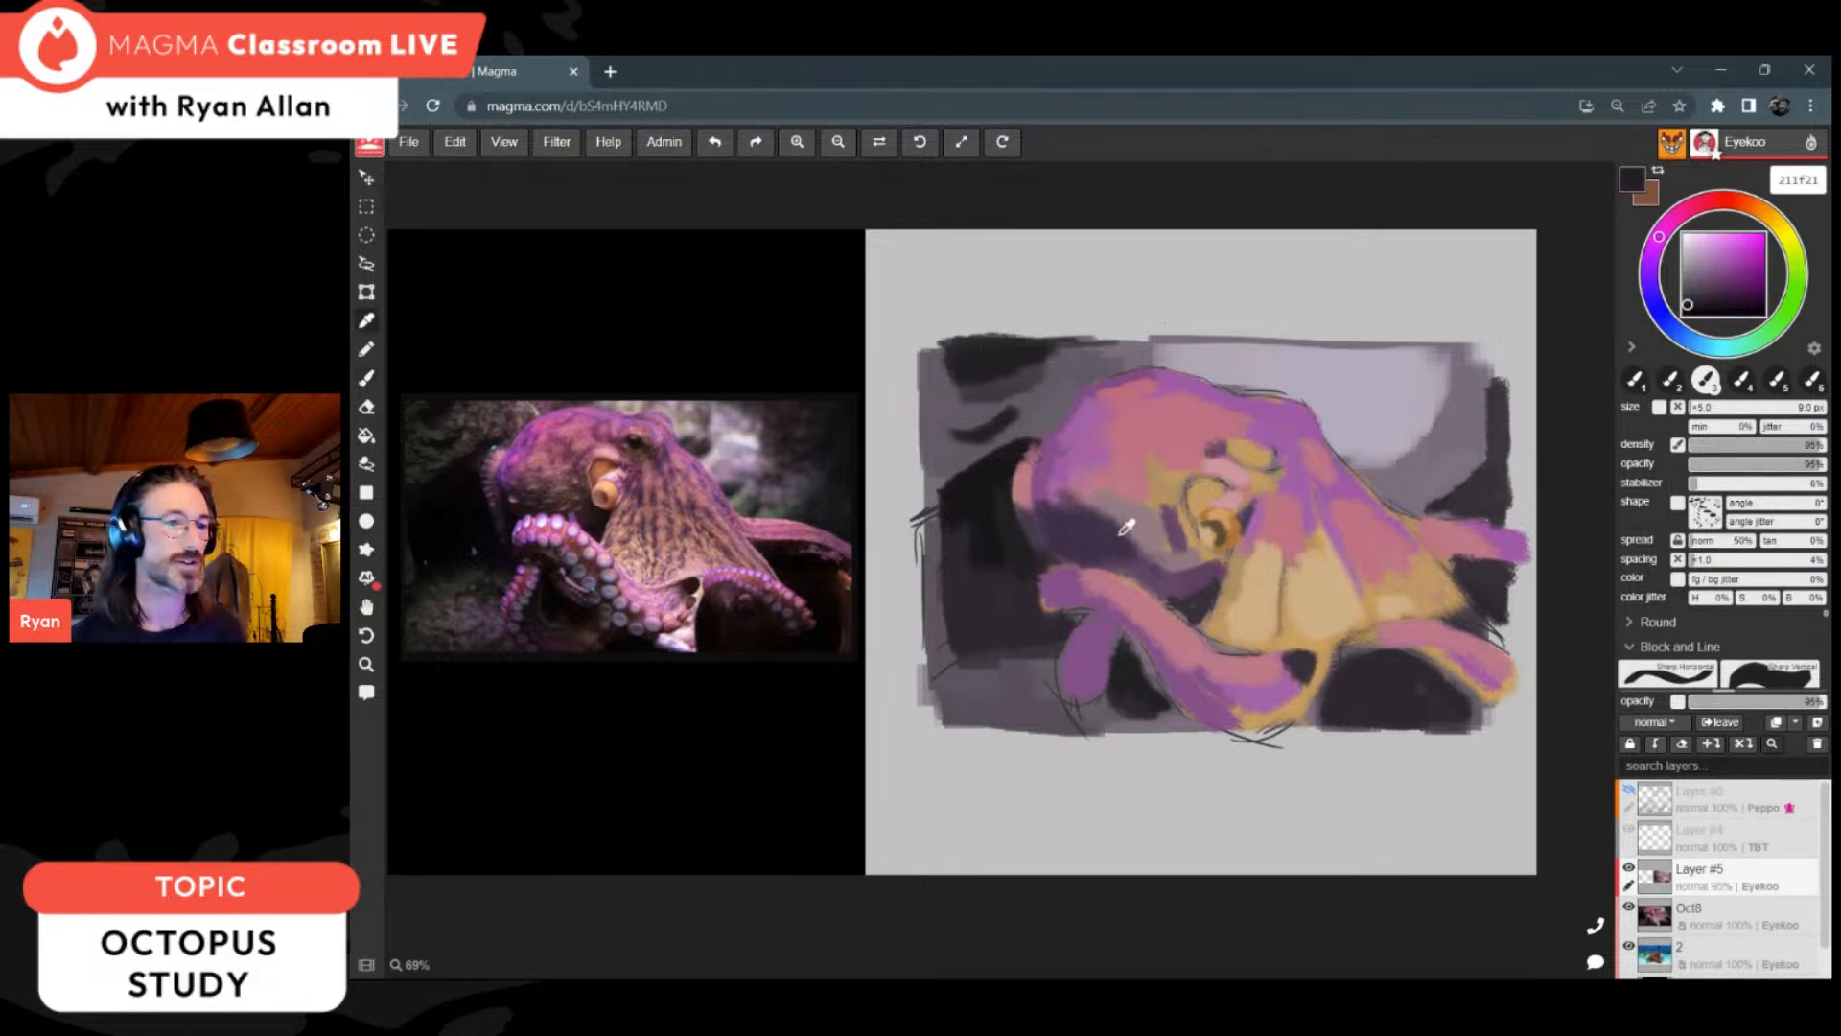
alt+click(996, 496)
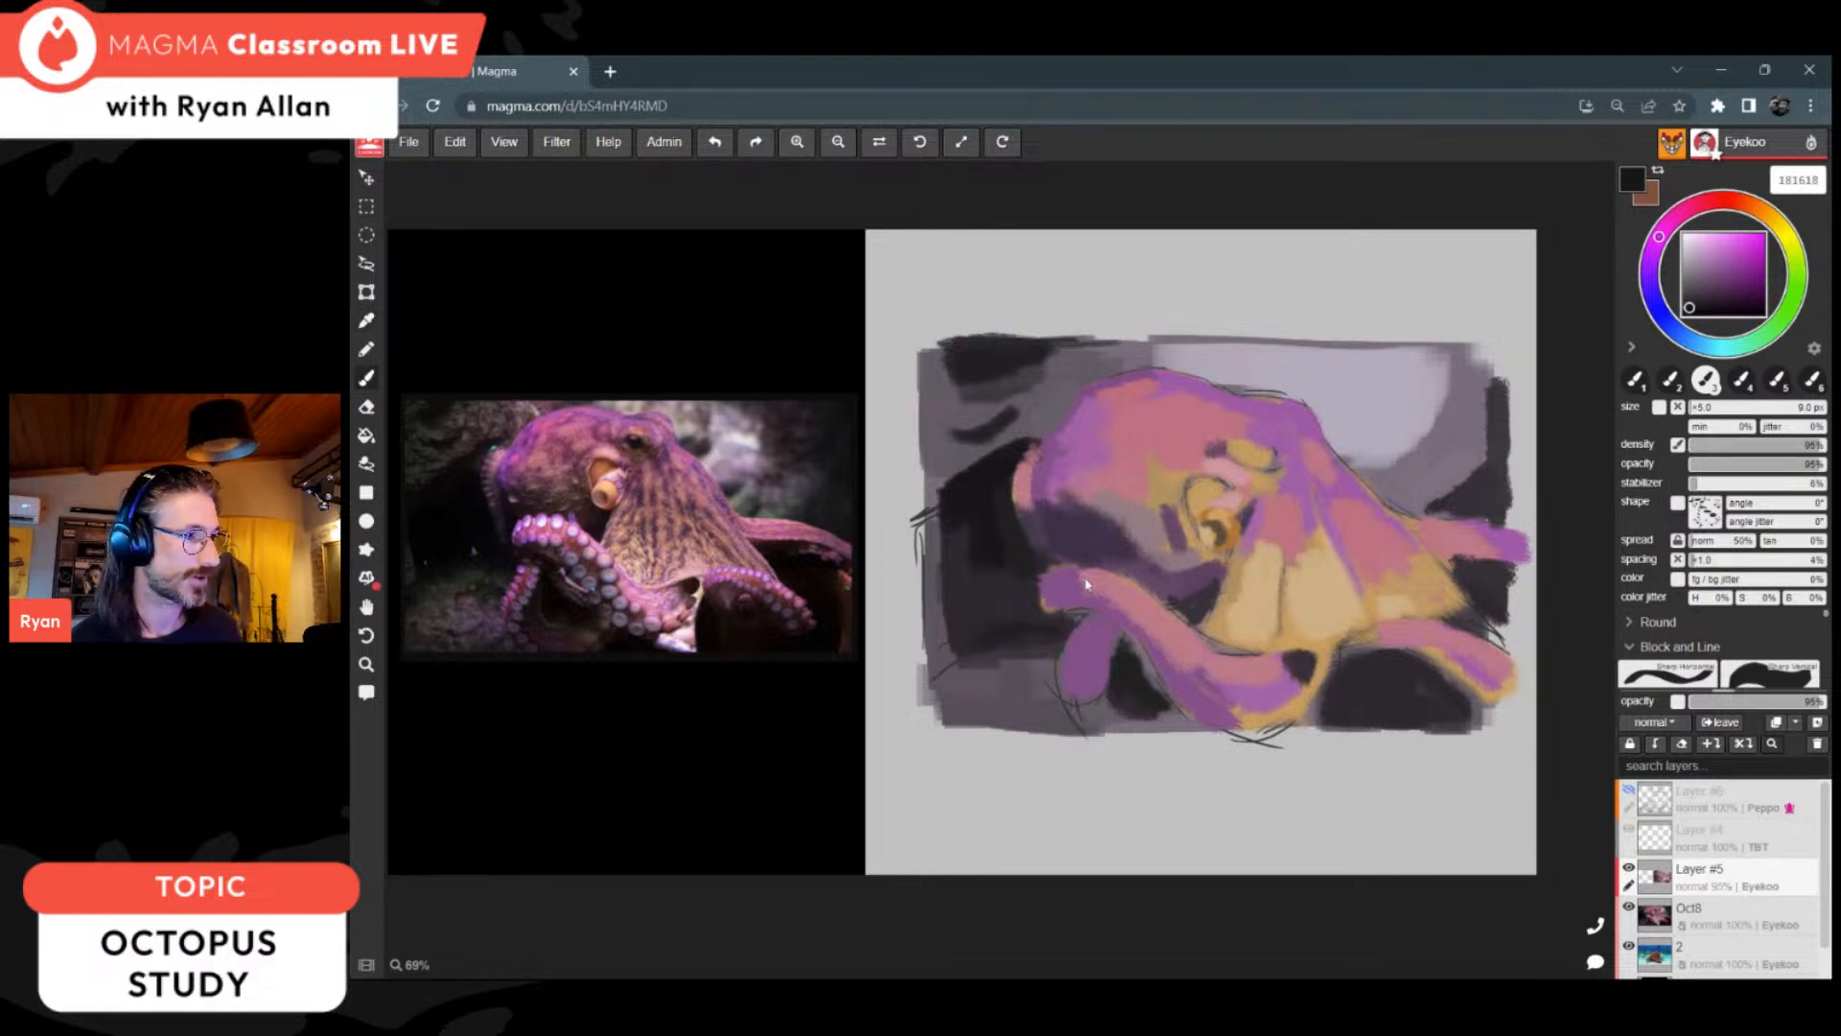
alt+click(1073, 526)
mouse_move(1083, 689)
mouse_down()
mouse_move(1070, 695)
mouse_move(1084, 668)
mouse_up()
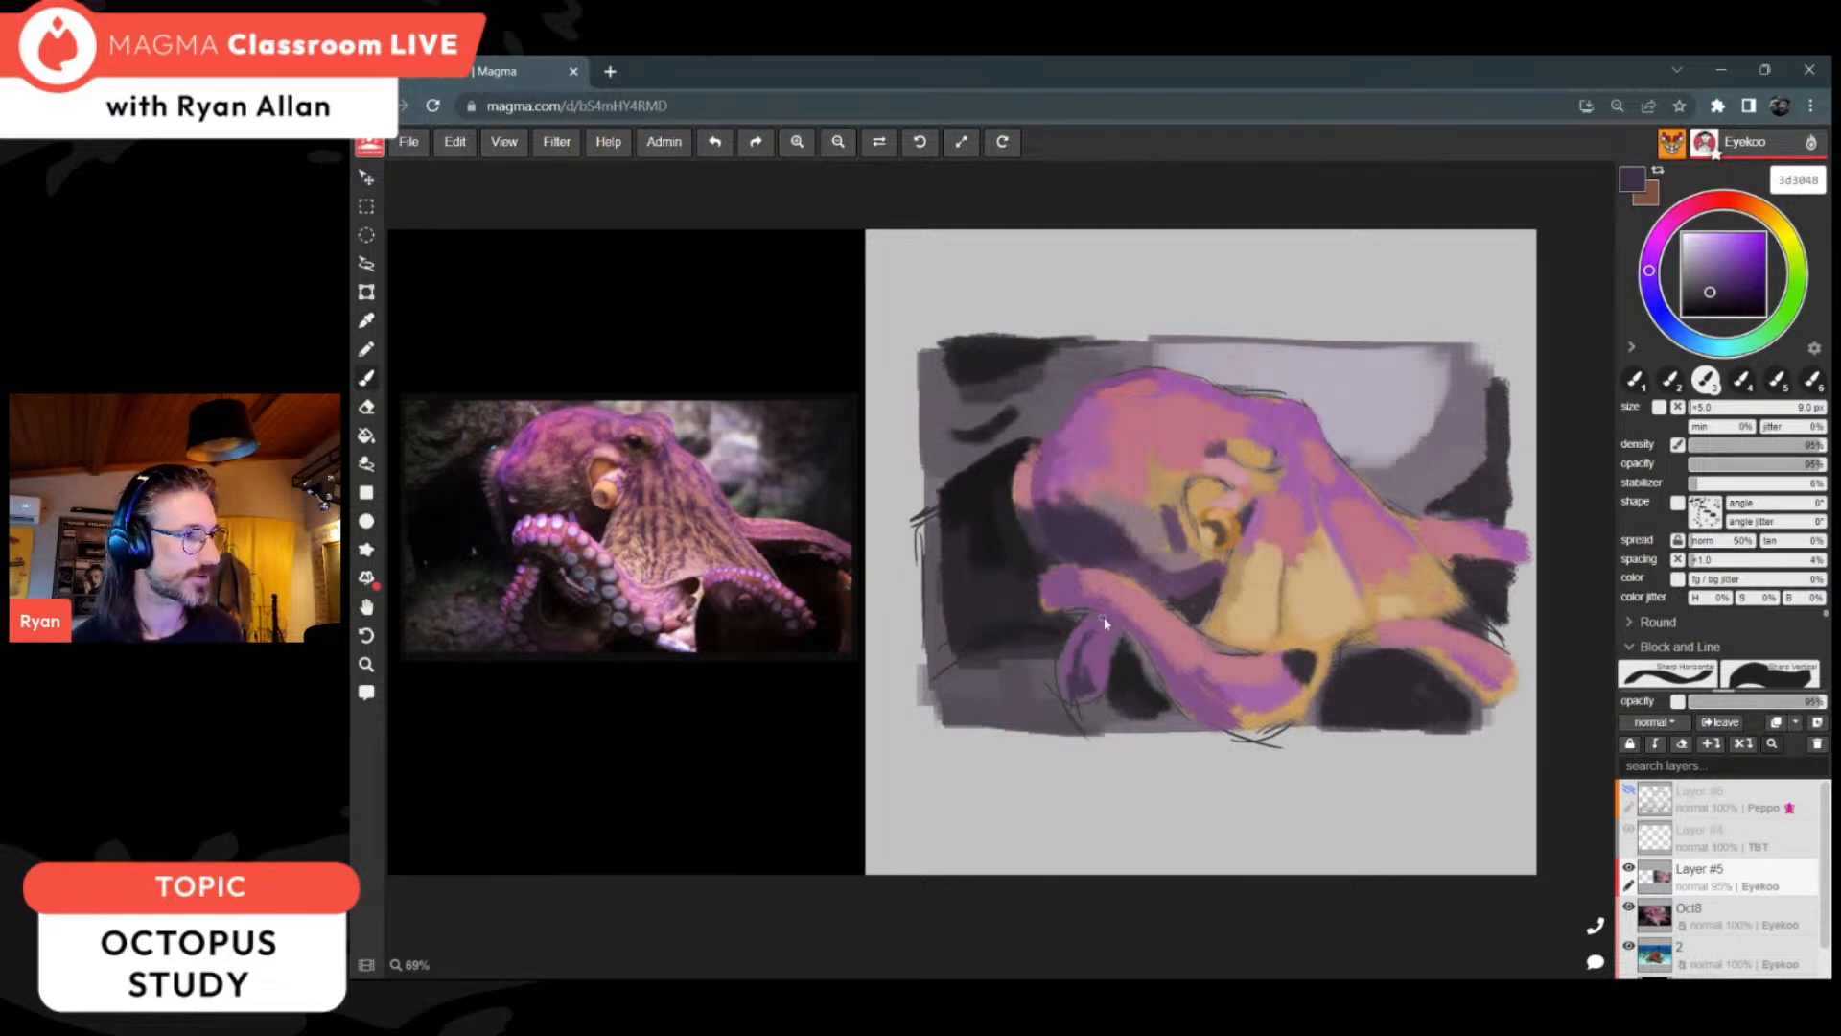
drag(1139, 619, 1185, 665)
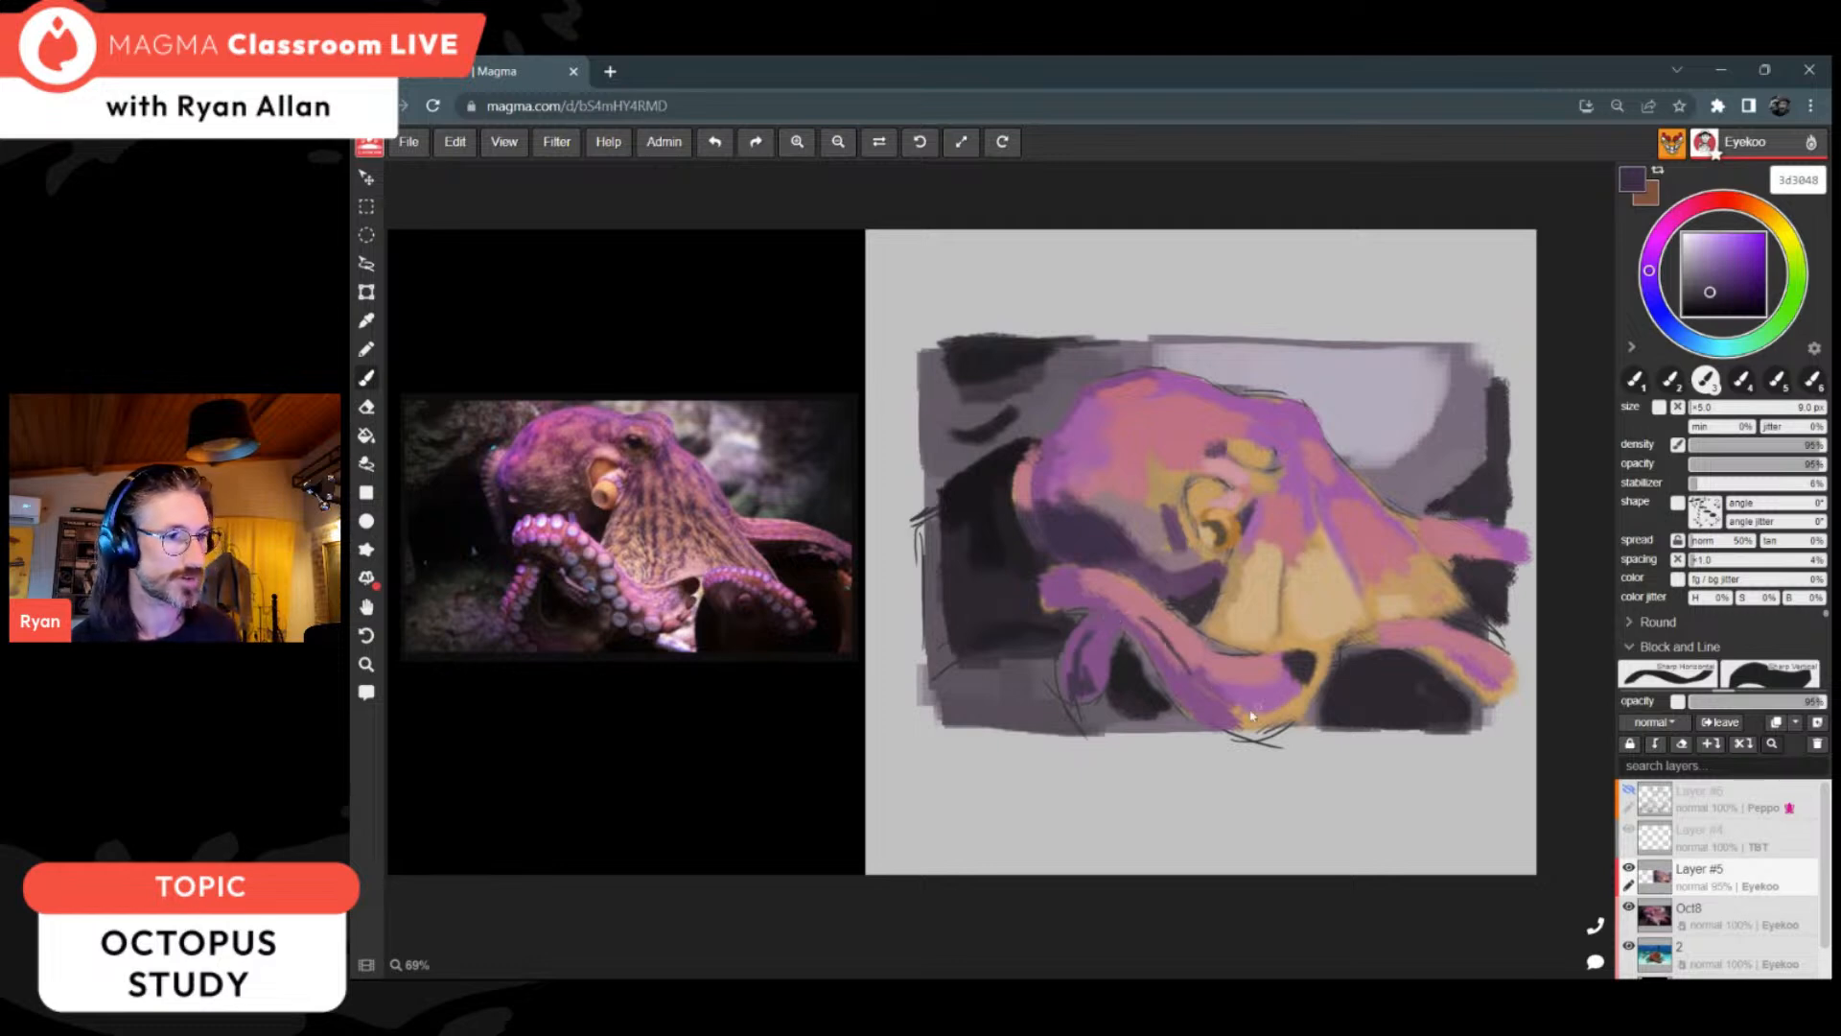
Step: Paint the web's front edge with purple a668a3 at 14 px, and darken its fold and the area behind the eye with 654967
alt+click(1259, 546)
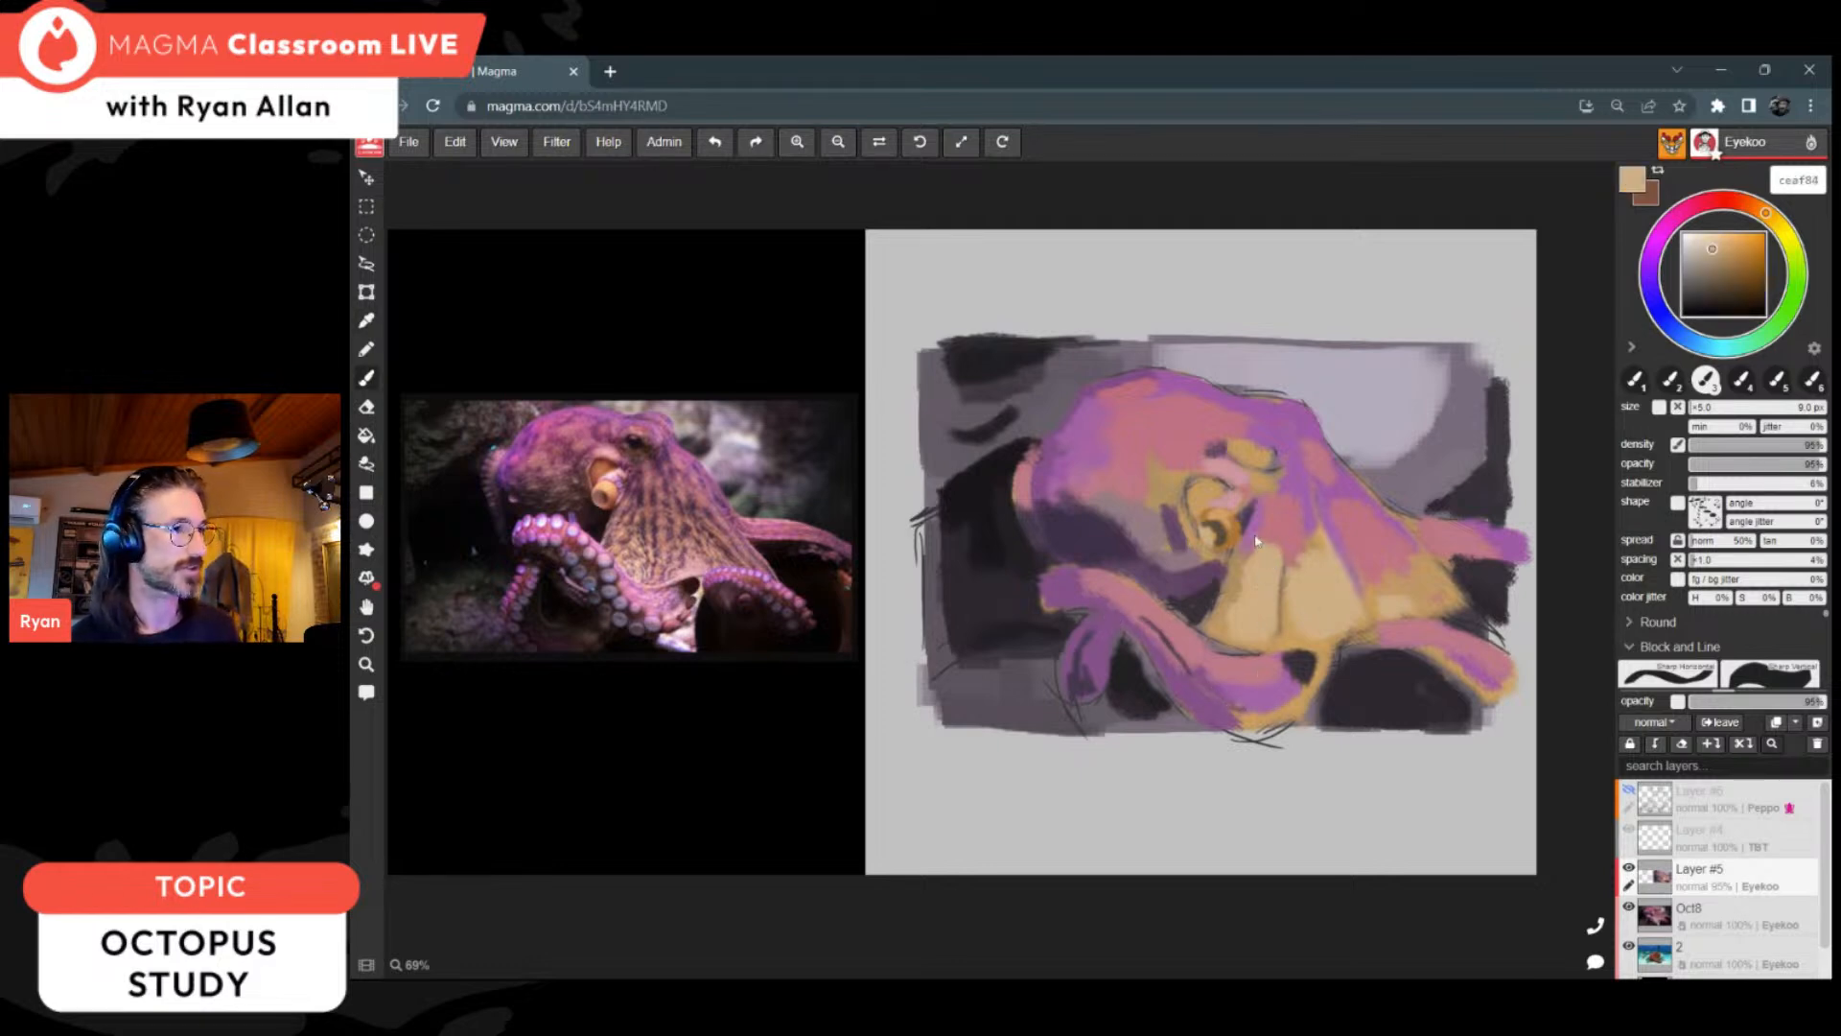
alt+click(1246, 540)
drag(1249, 544, 1227, 628)
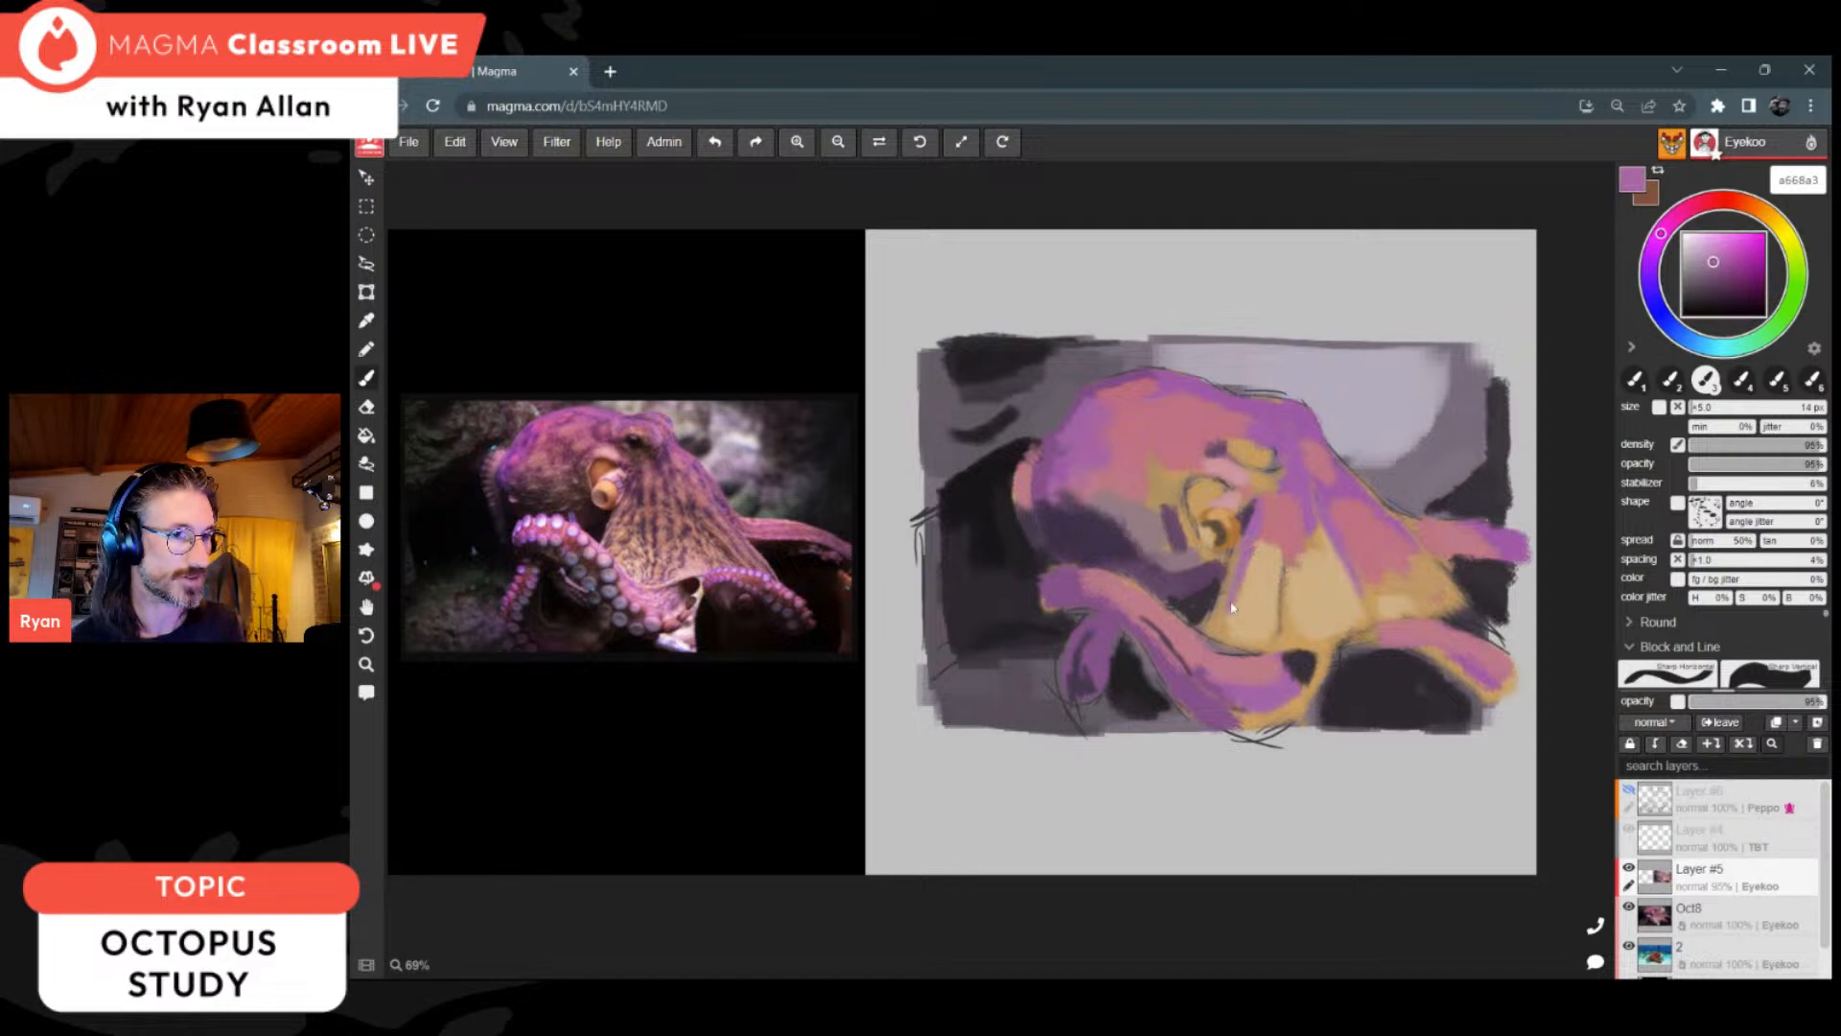
alt+click(1183, 525)
drag(1247, 560, 1262, 520)
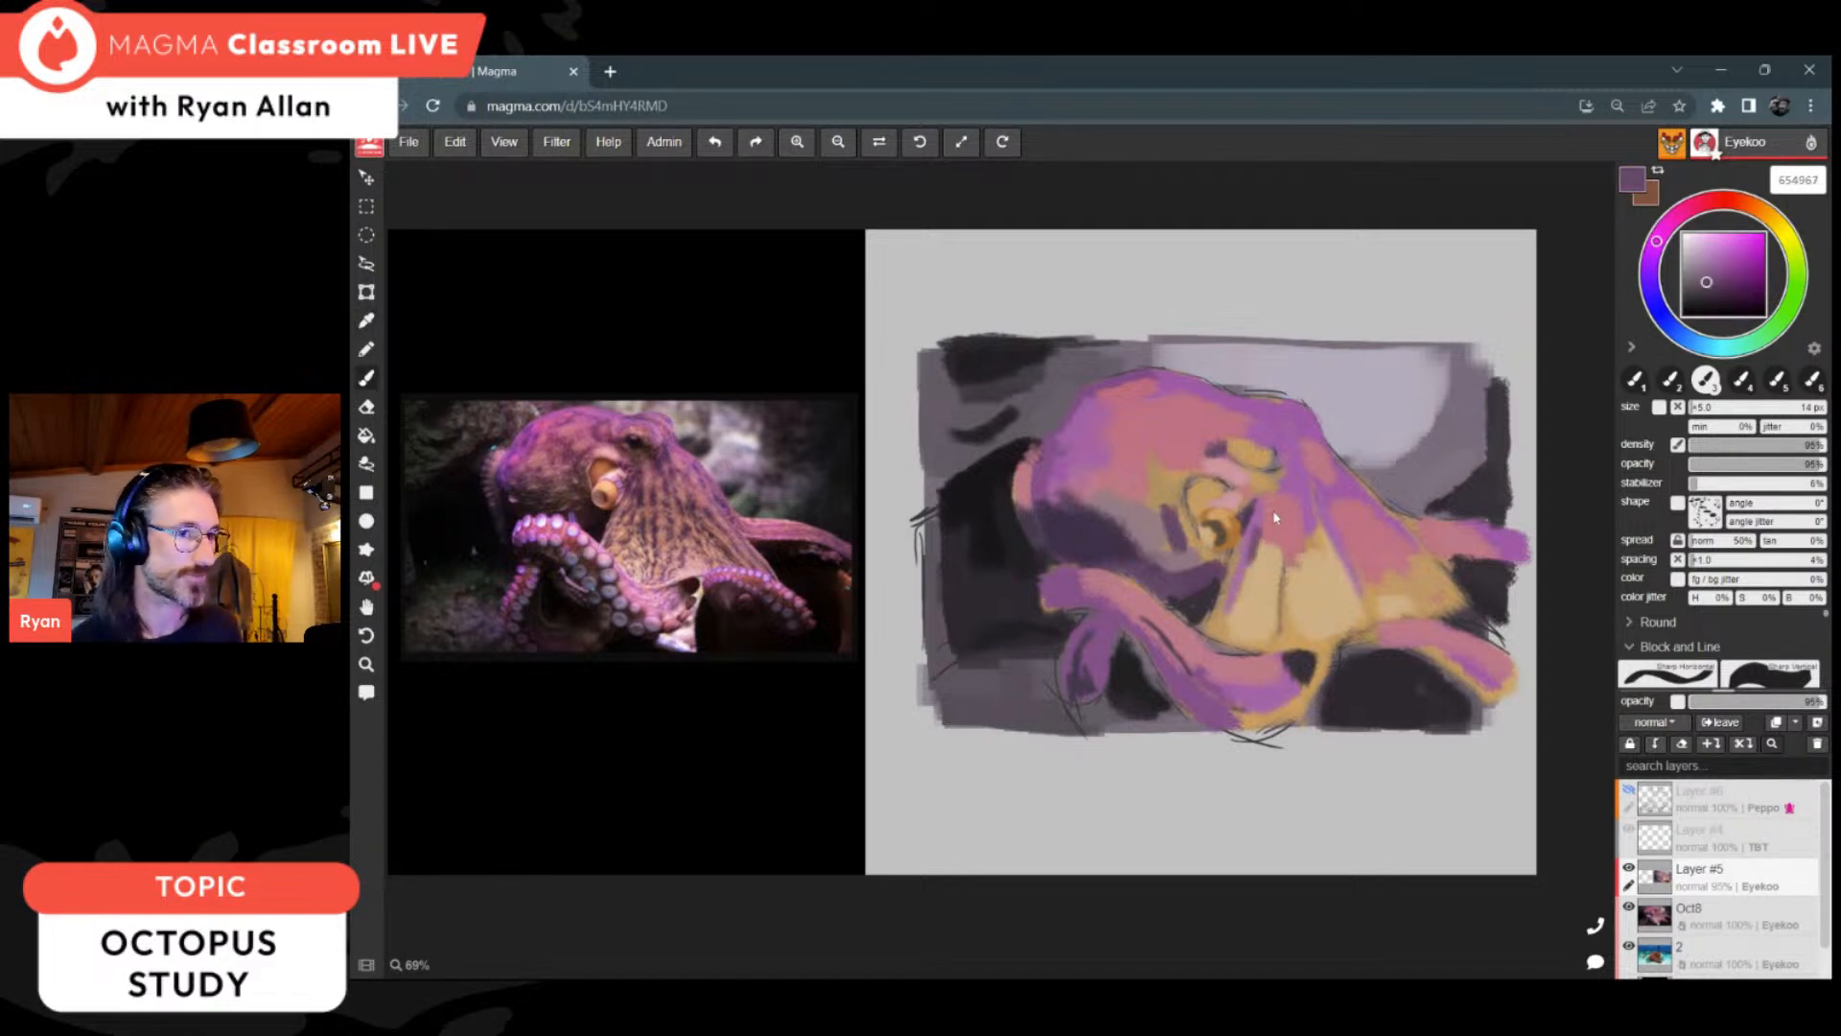
mouse_move(1280, 468)
mouse_down()
mouse_move(1267, 475)
mouse_move(1318, 524)
mouse_move(1294, 458)
mouse_up()
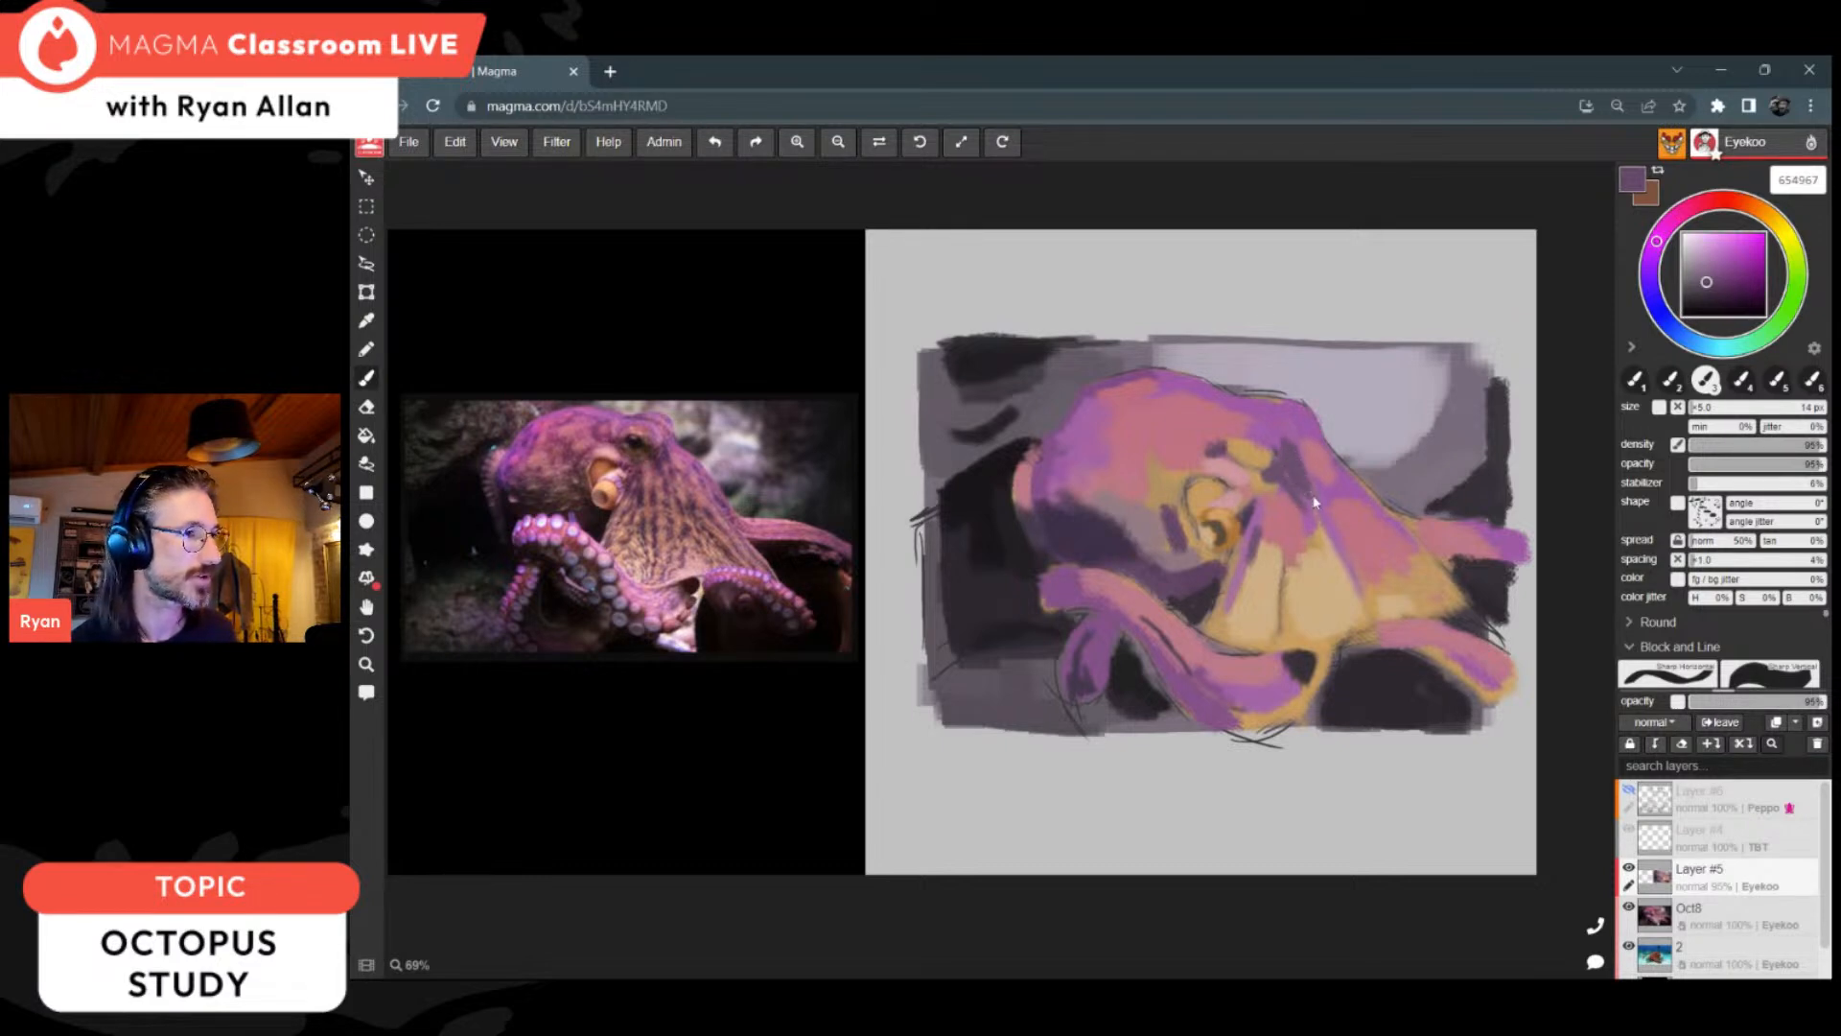
Step: Paint the eye's dark pupil using dark purple from the head's shadow, and sample pink bf7283 for the brow
alt+click(1276, 423)
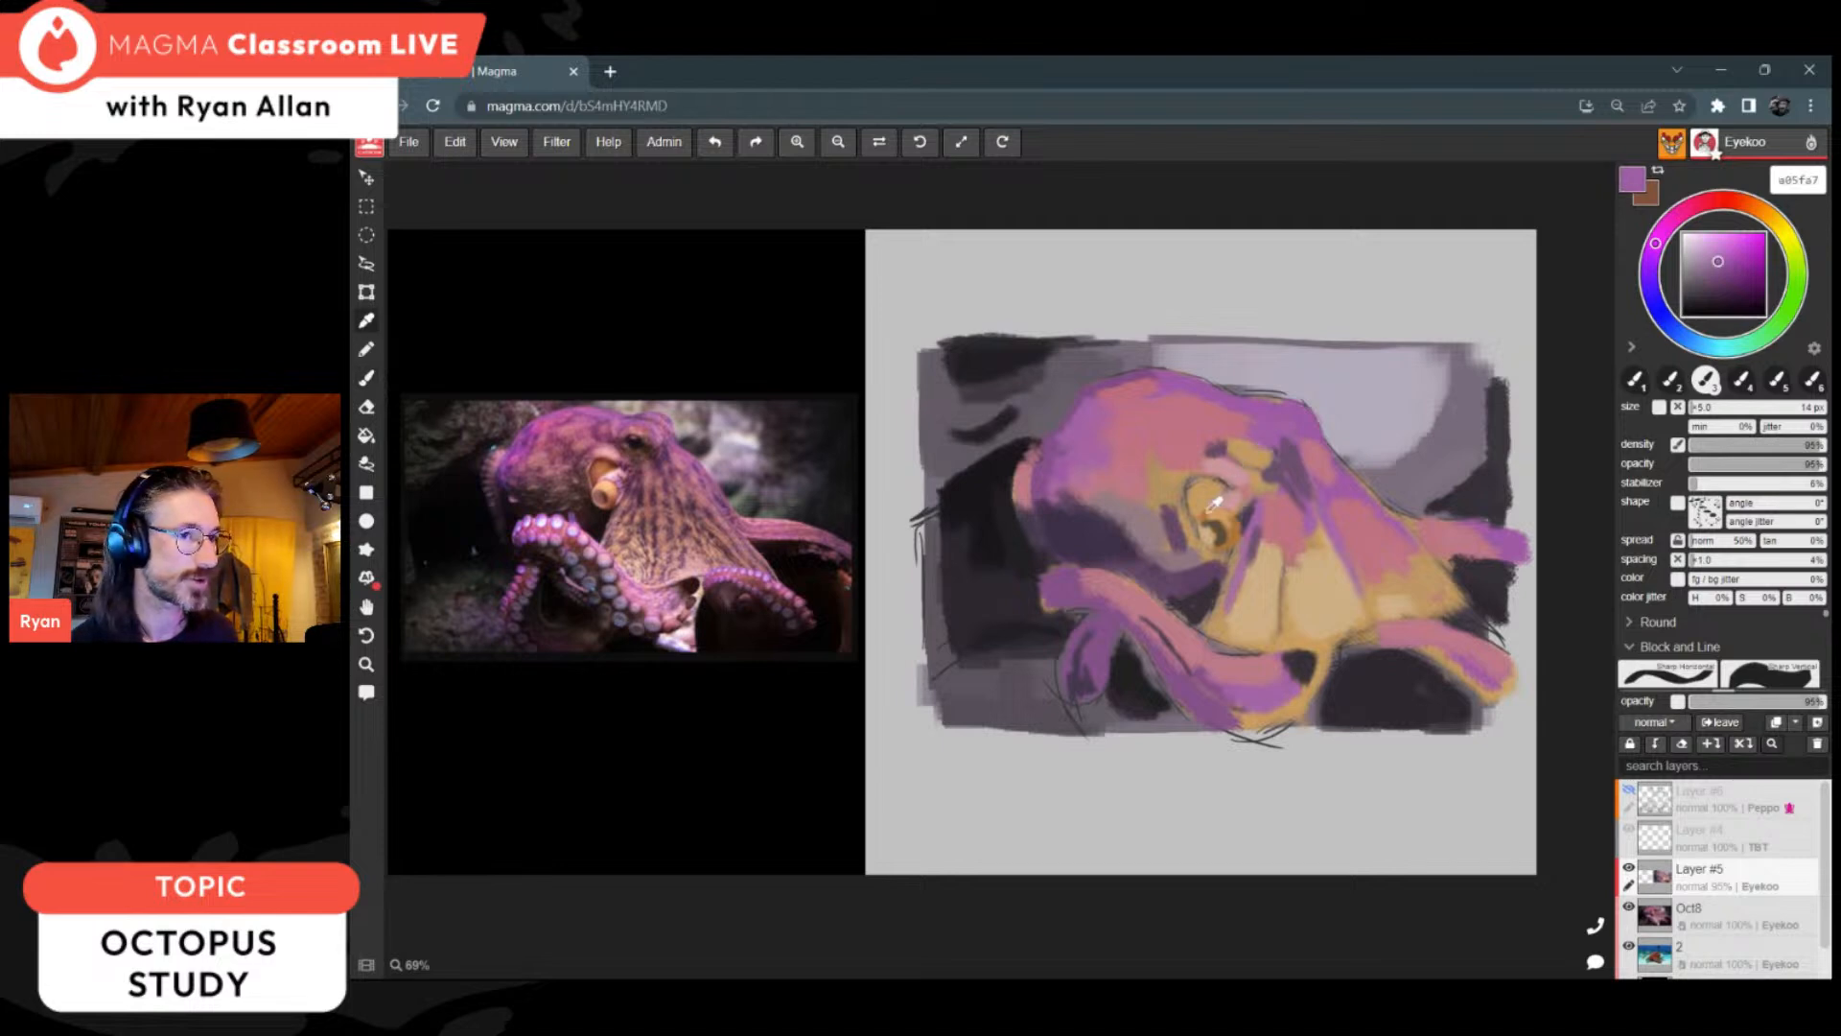
alt+click(1107, 535)
drag(1251, 453, 1251, 443)
alt+click(1243, 428)
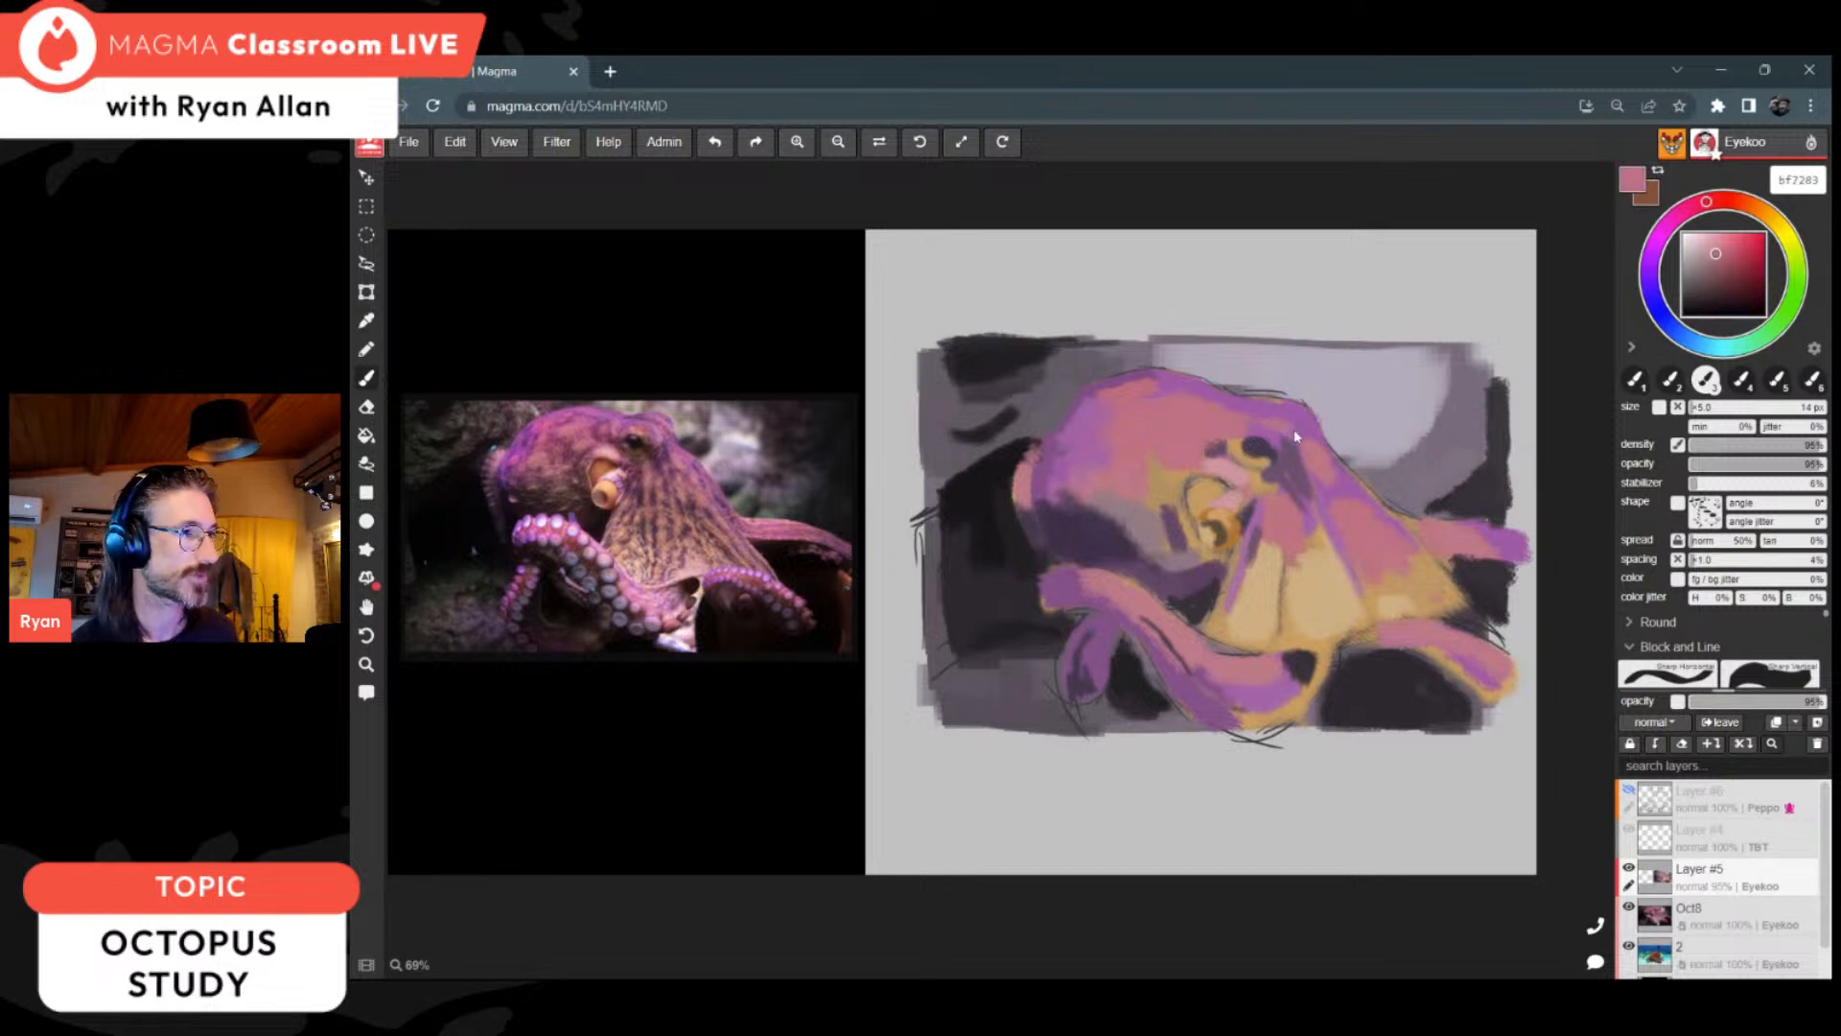
Step: Refine the head's upper contour using background grey b1aab8 and deeper purple 855189 from the crown to the brow
alt+click(1243, 394)
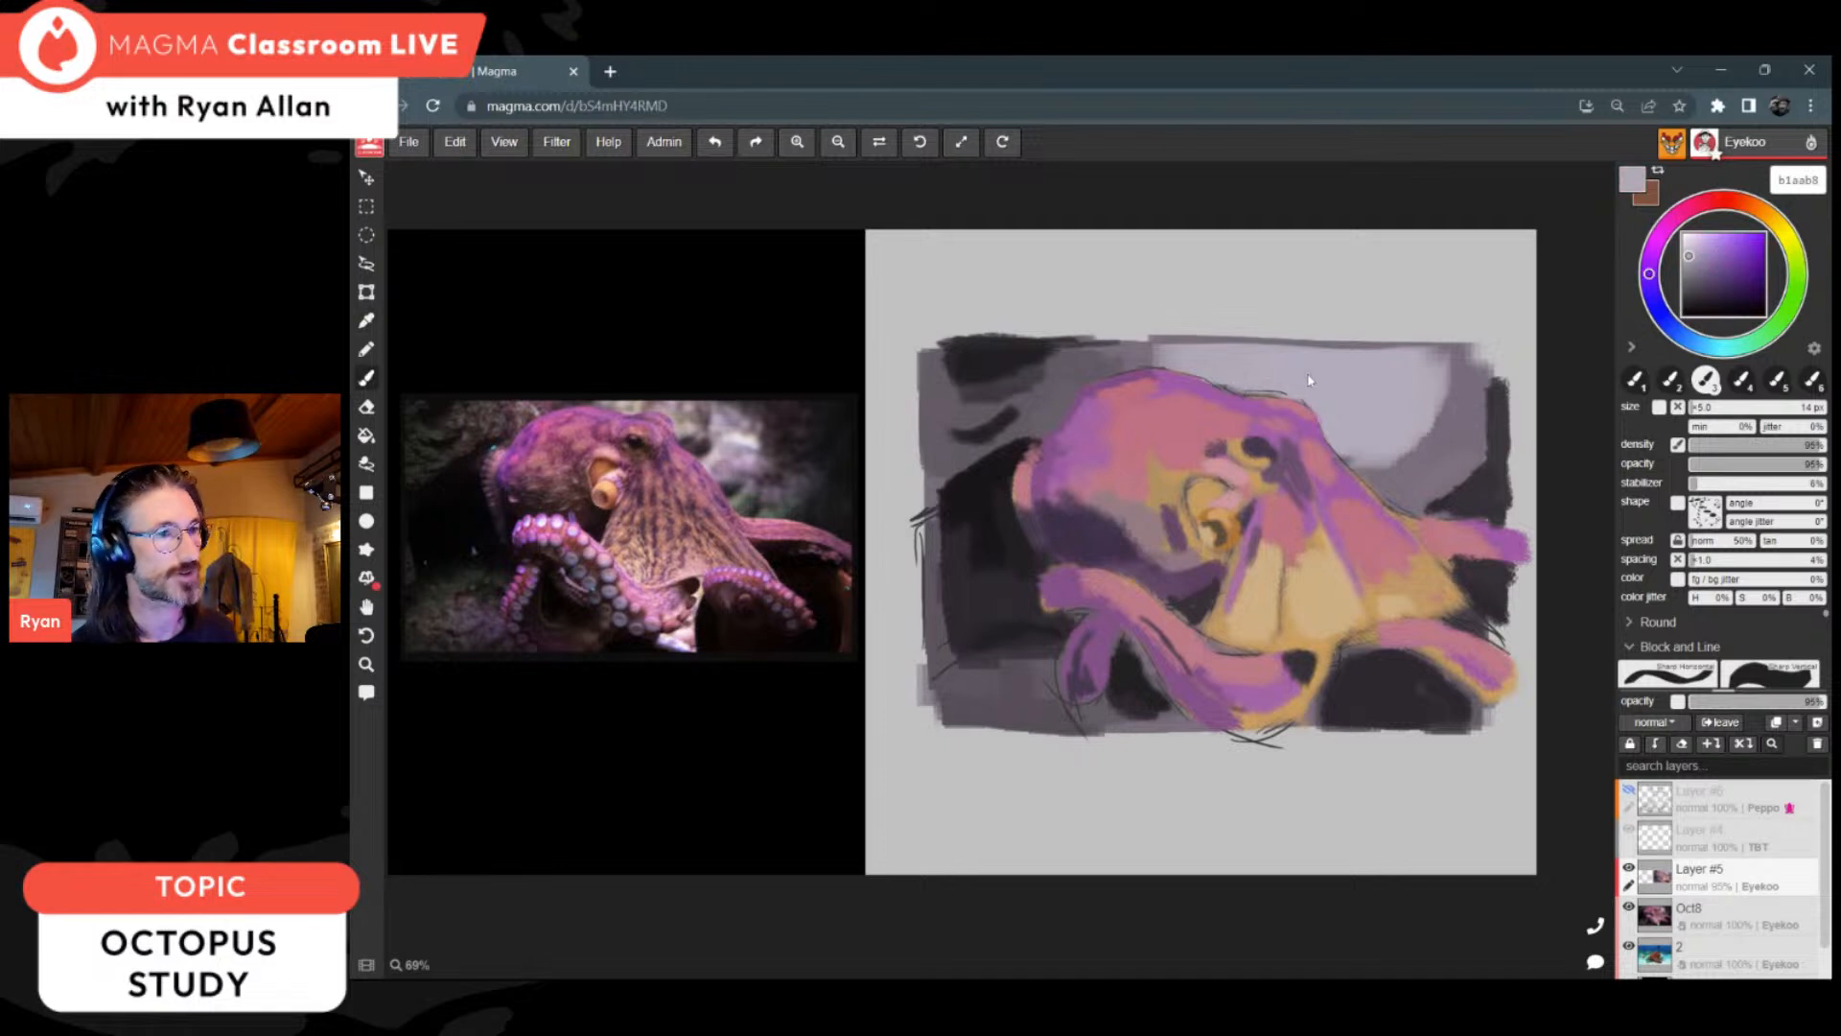
alt+click(1067, 451)
alt+click(1067, 451)
alt+click(1141, 380)
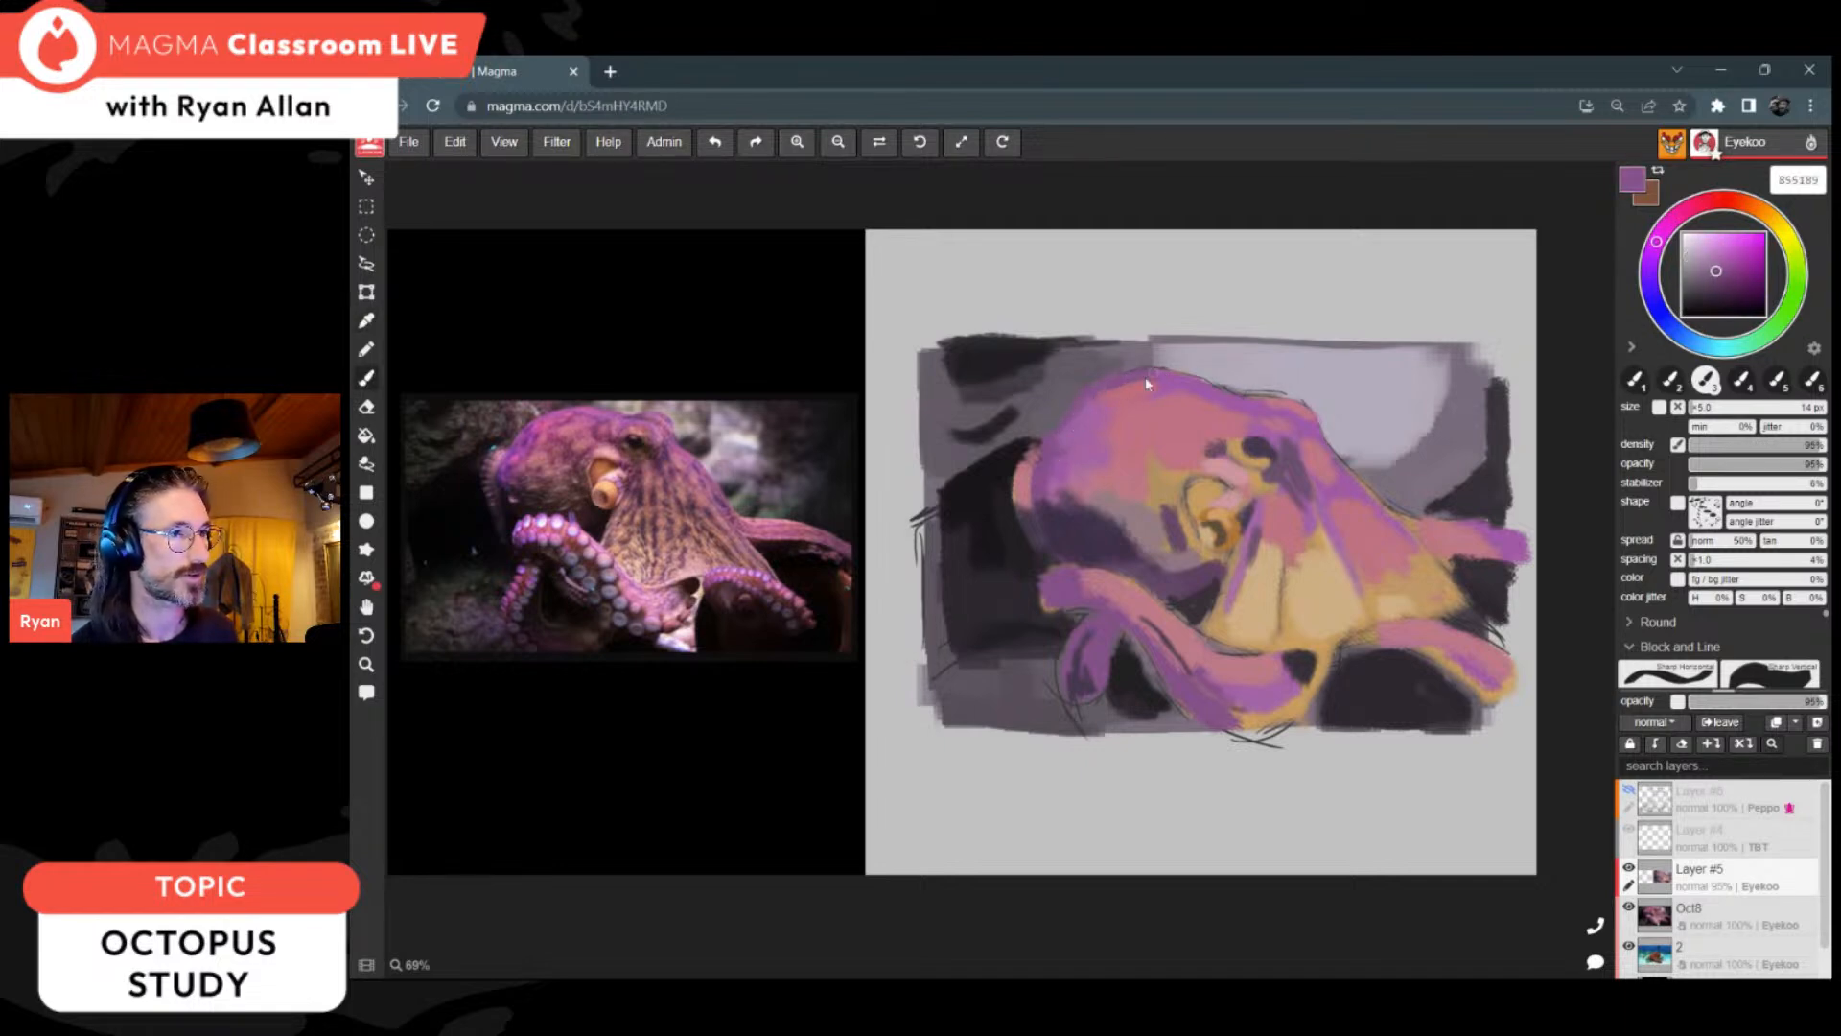
drag(1138, 381, 1282, 403)
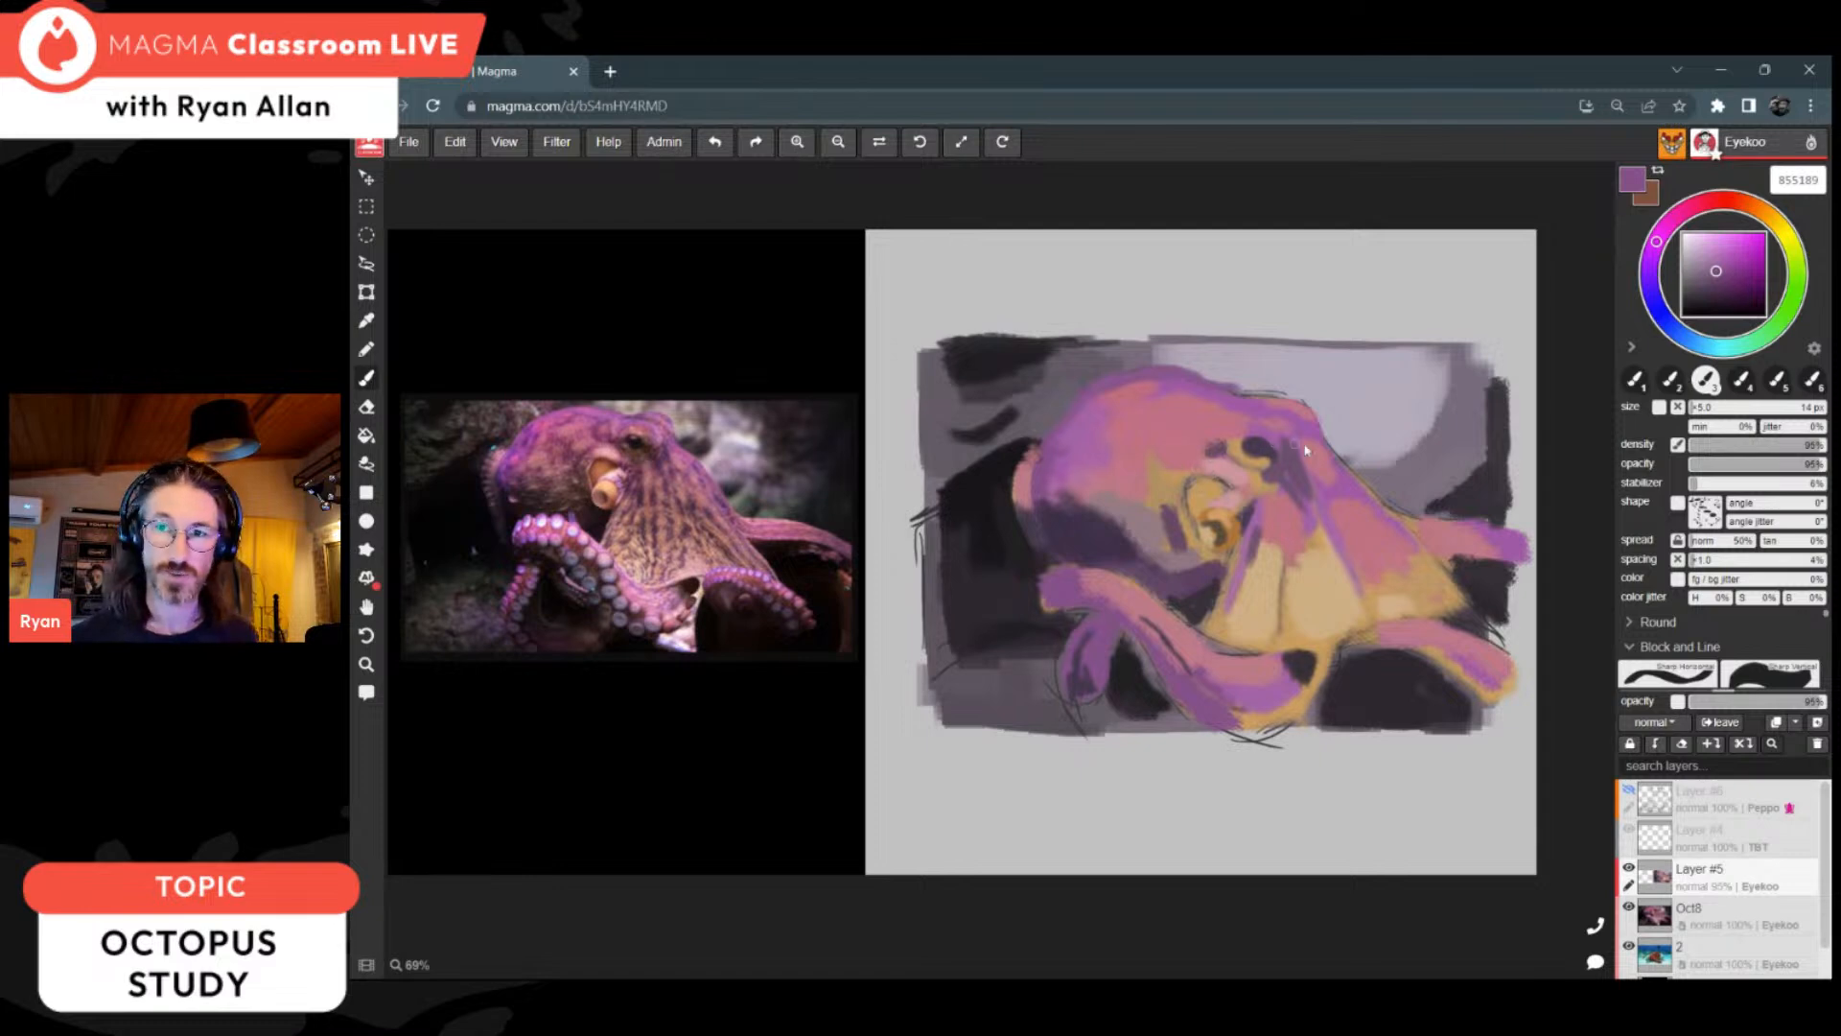
alt+click(1089, 560)
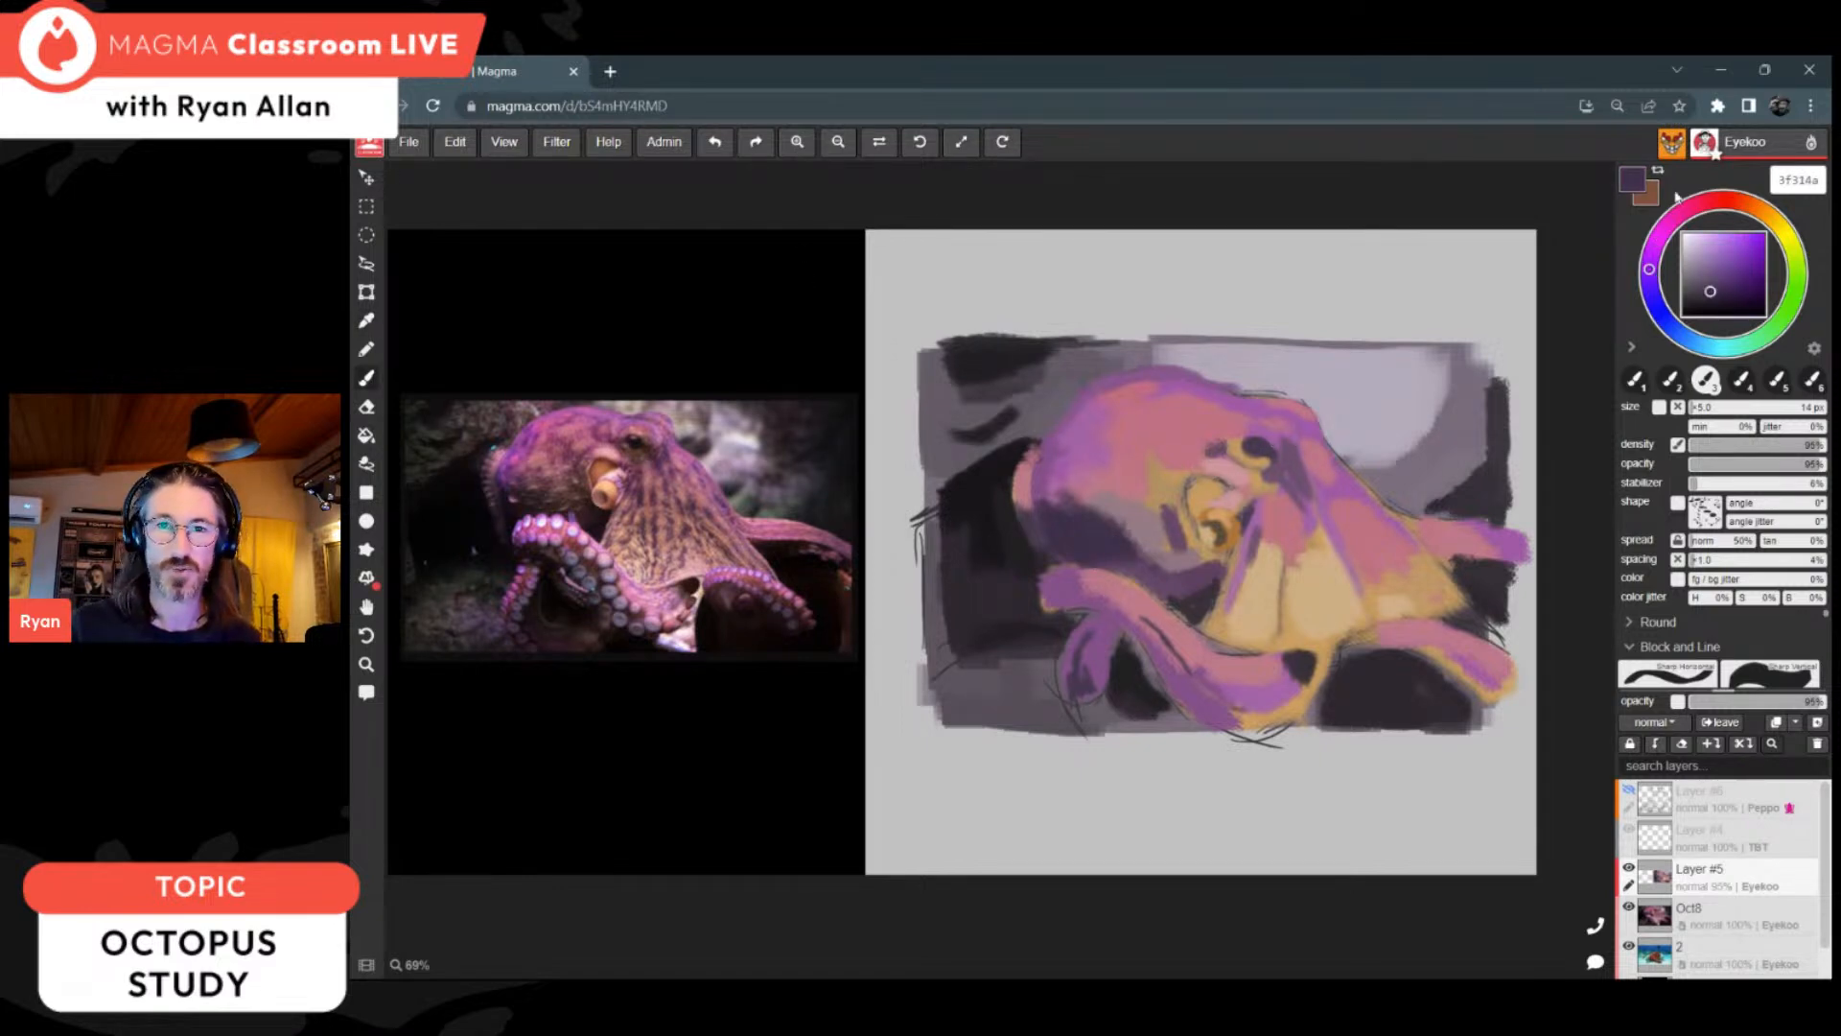
Step: Open the list of canvases and look through the other participants' octopus studies
click(366, 965)
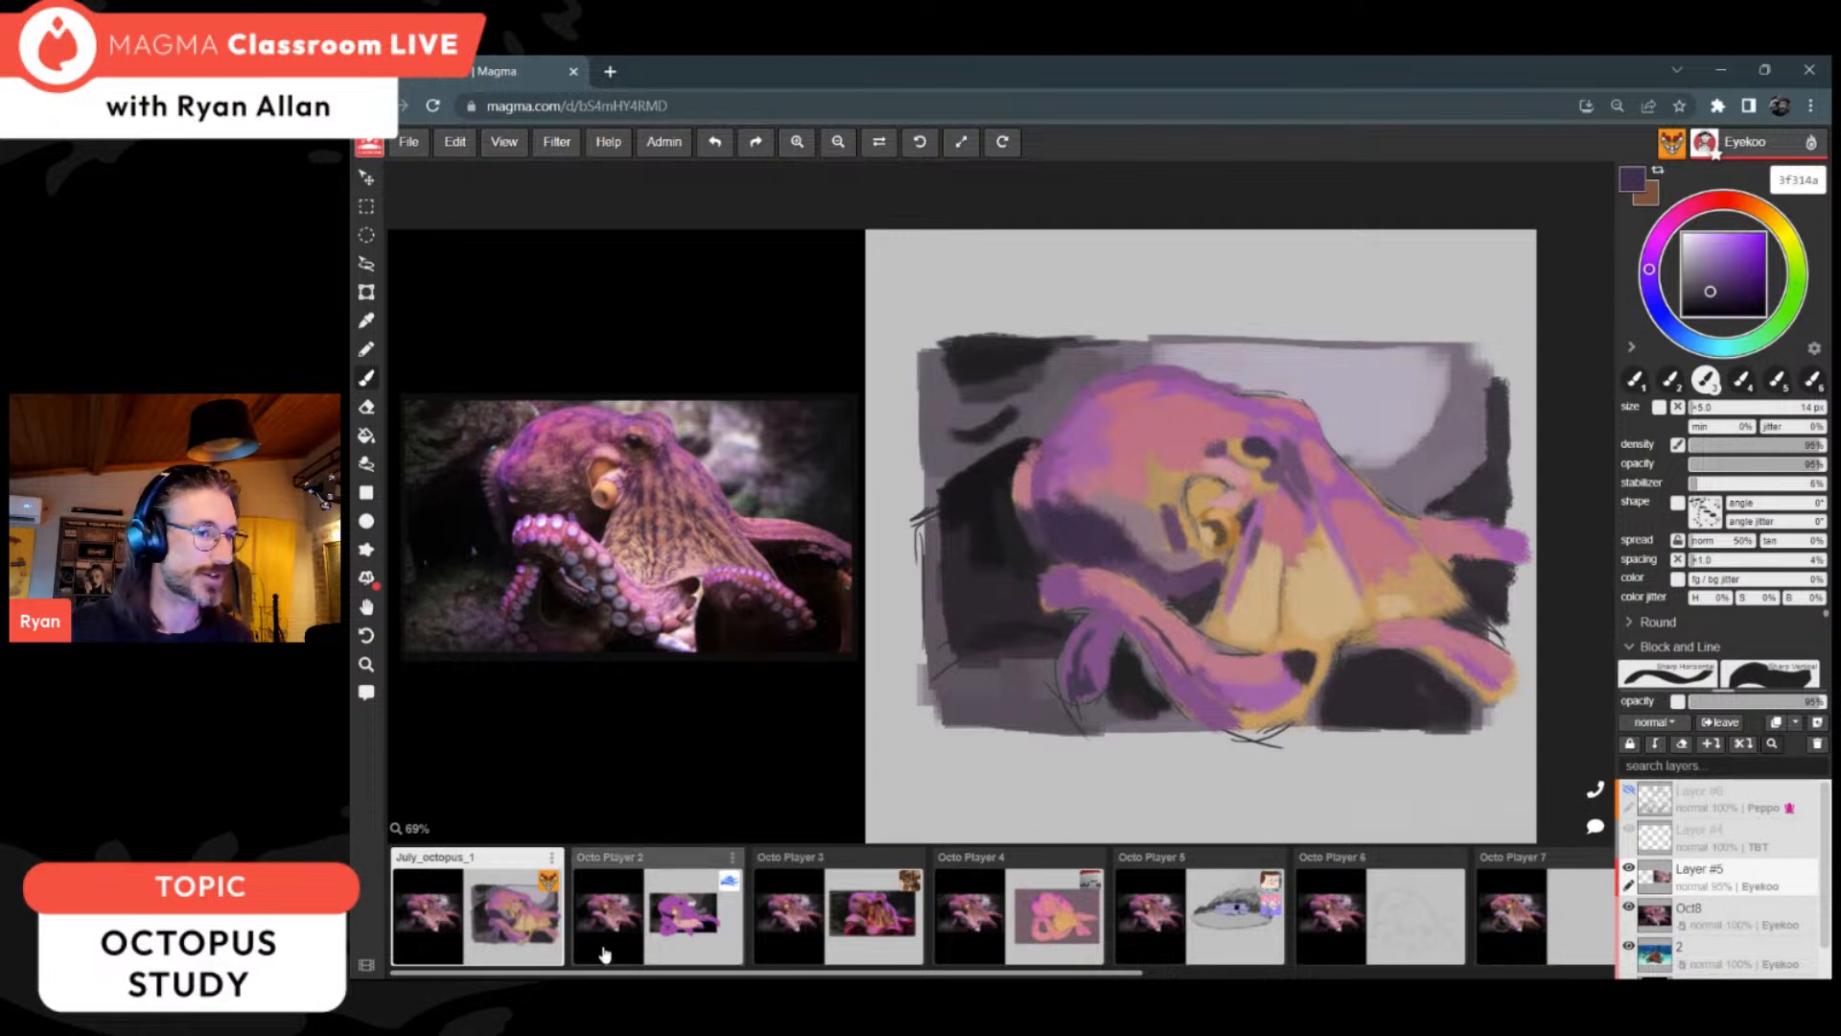
scroll(1189, 935, down, 6)
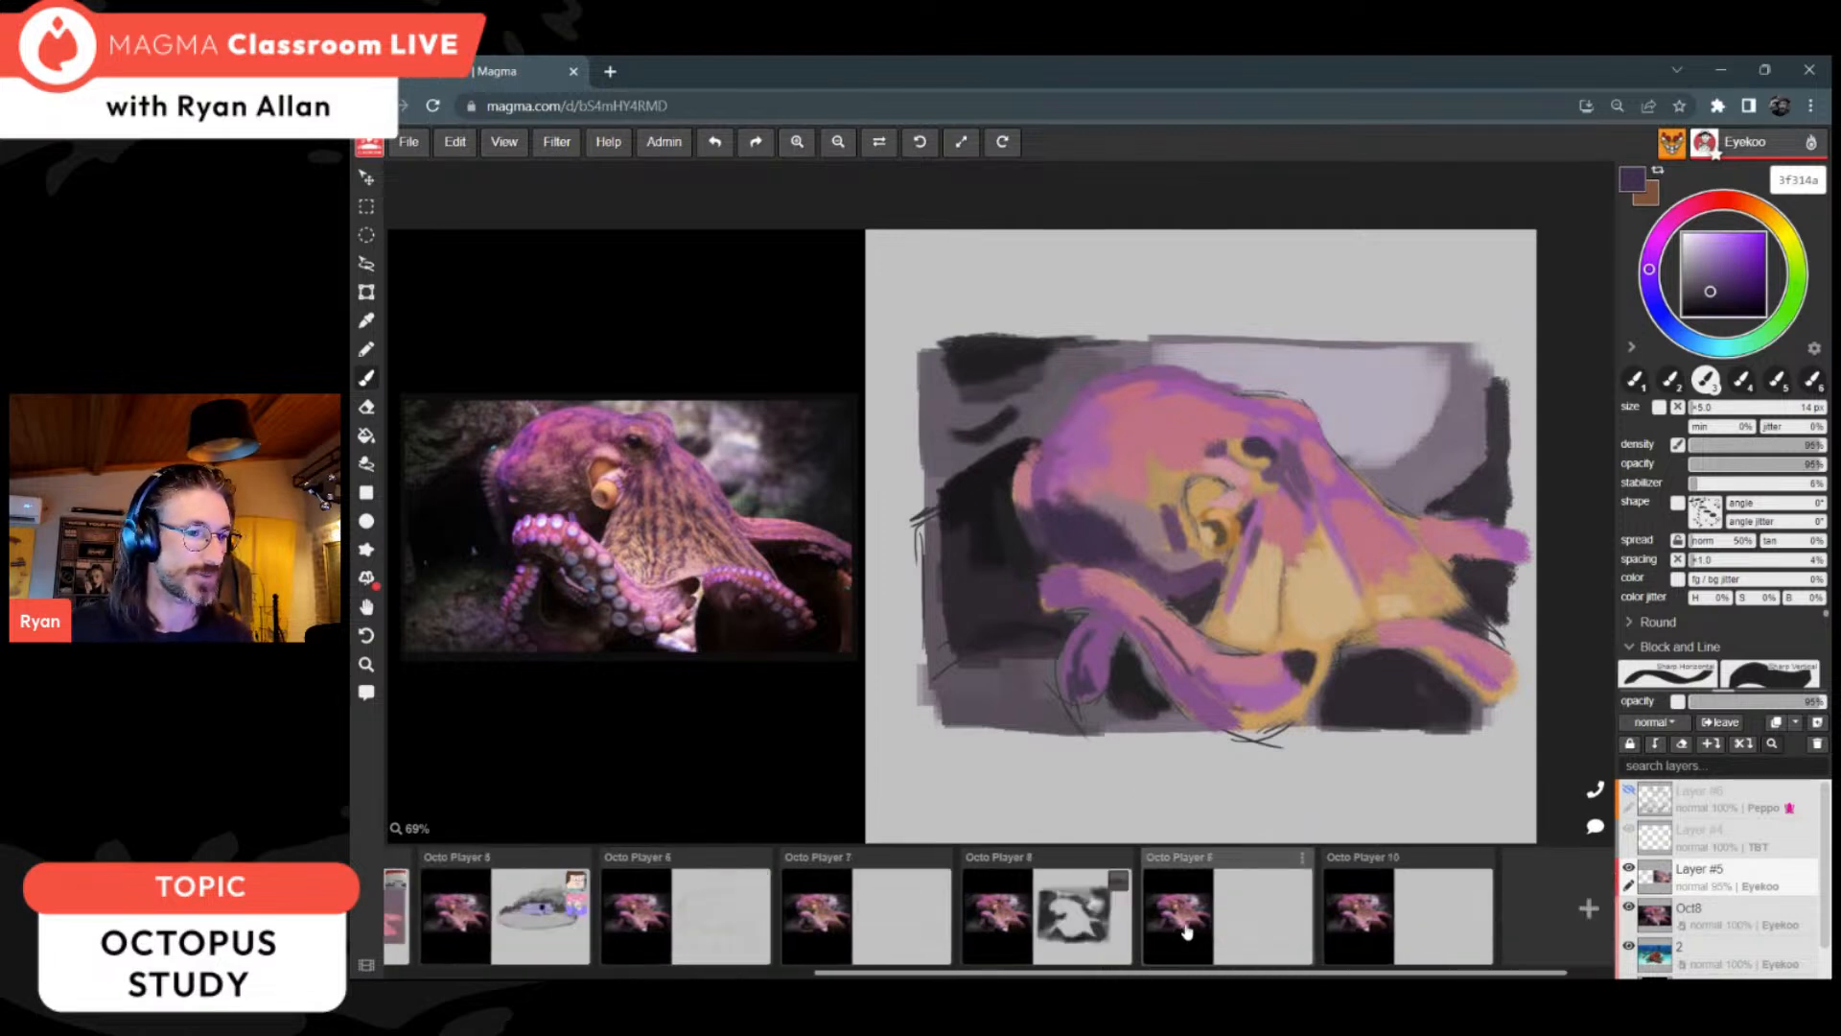
scroll(1201, 929, up, 6)
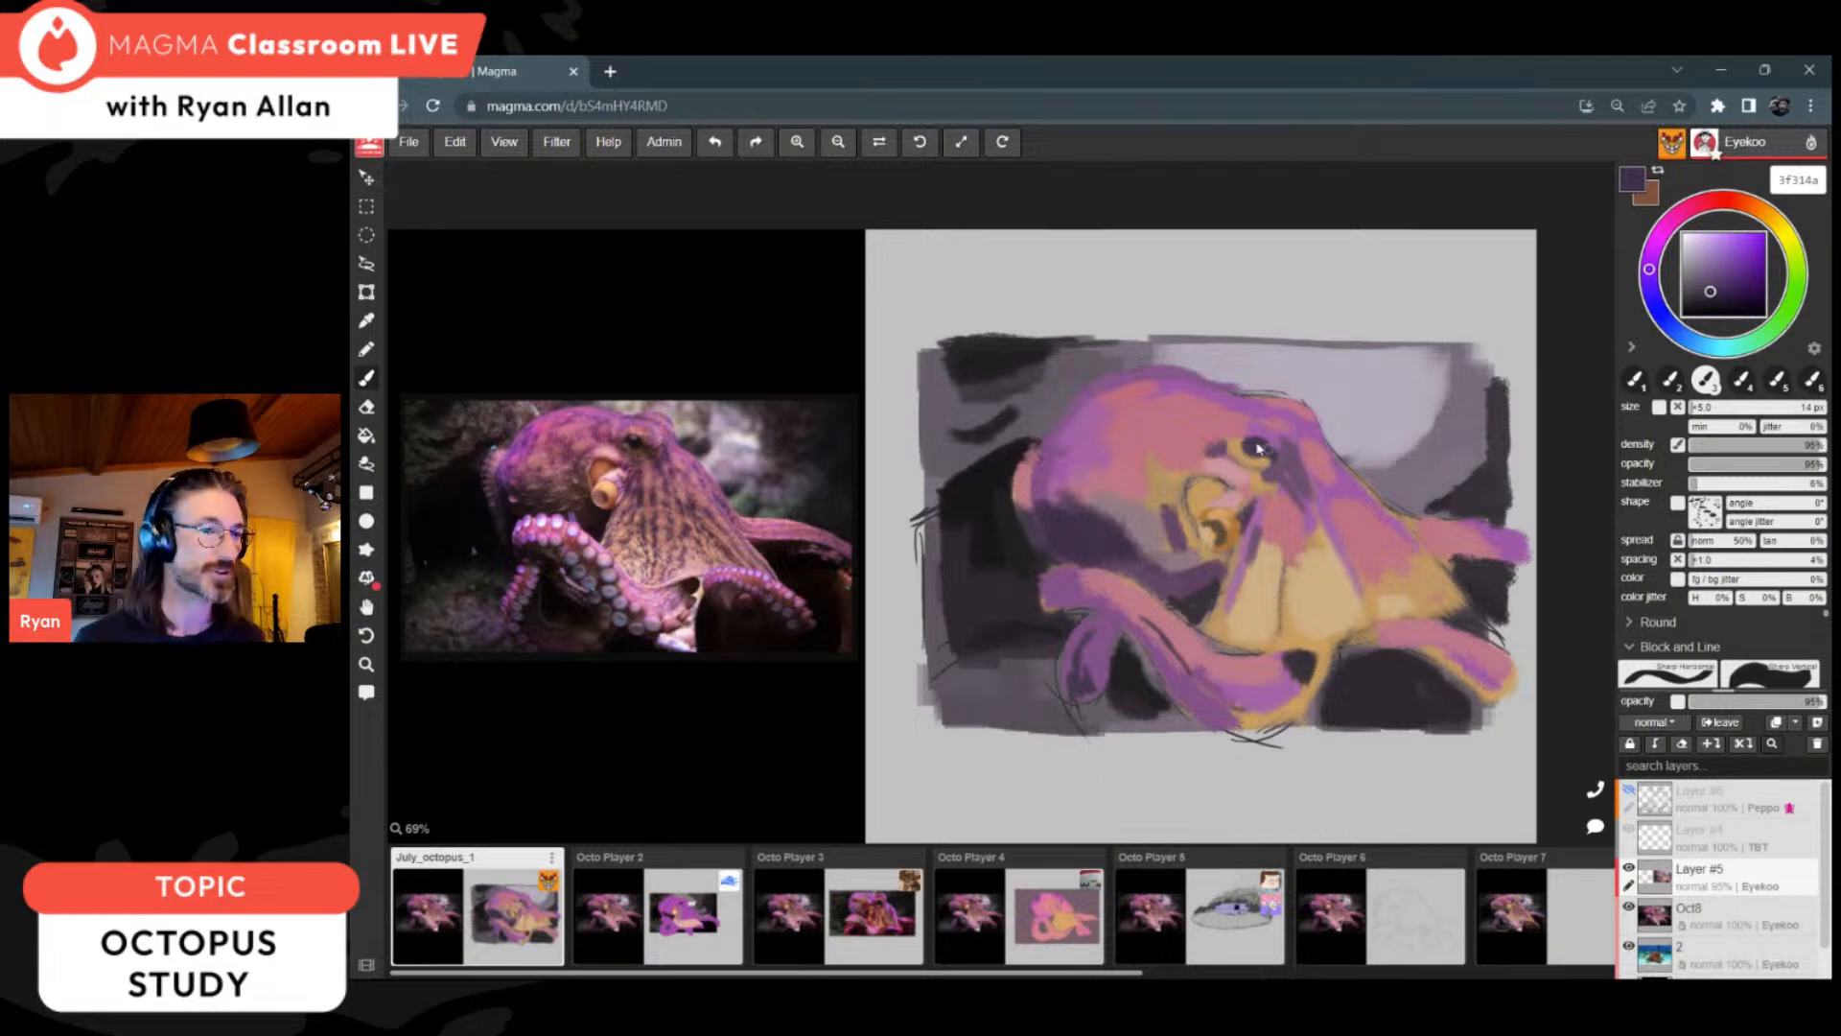
Step: Deepen the shadow between the head and front arm using dark purple sampled from the head's underside
alt+click(1095, 535)
mouse_move(1194, 572)
mouse_down()
mouse_move(1164, 586)
mouse_move(1223, 556)
mouse_move(1131, 573)
mouse_up()
alt+click(1130, 563)
alt+click(1087, 568)
Step: Blend sampled pink bc7888 along the front arm and down the web's folds, and sample purple 9f5da2 from the web's upper edge
alt+click(1098, 581)
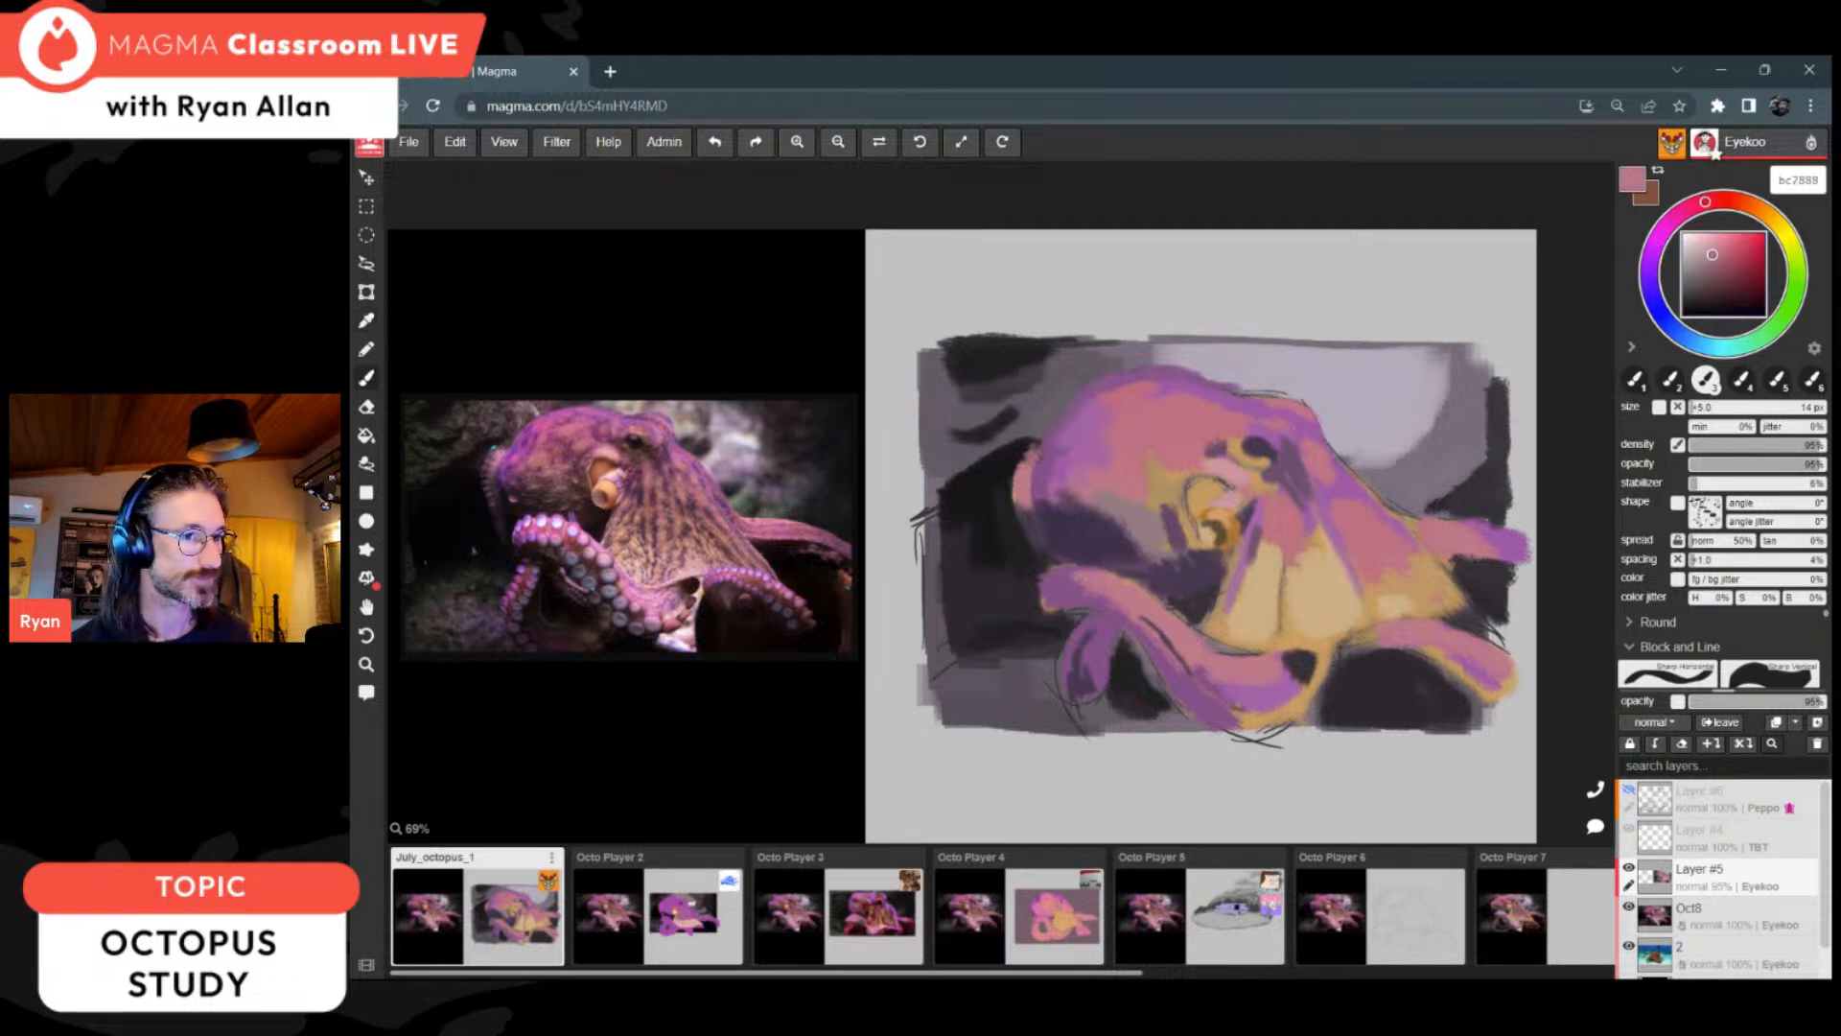
drag(1148, 603, 1233, 663)
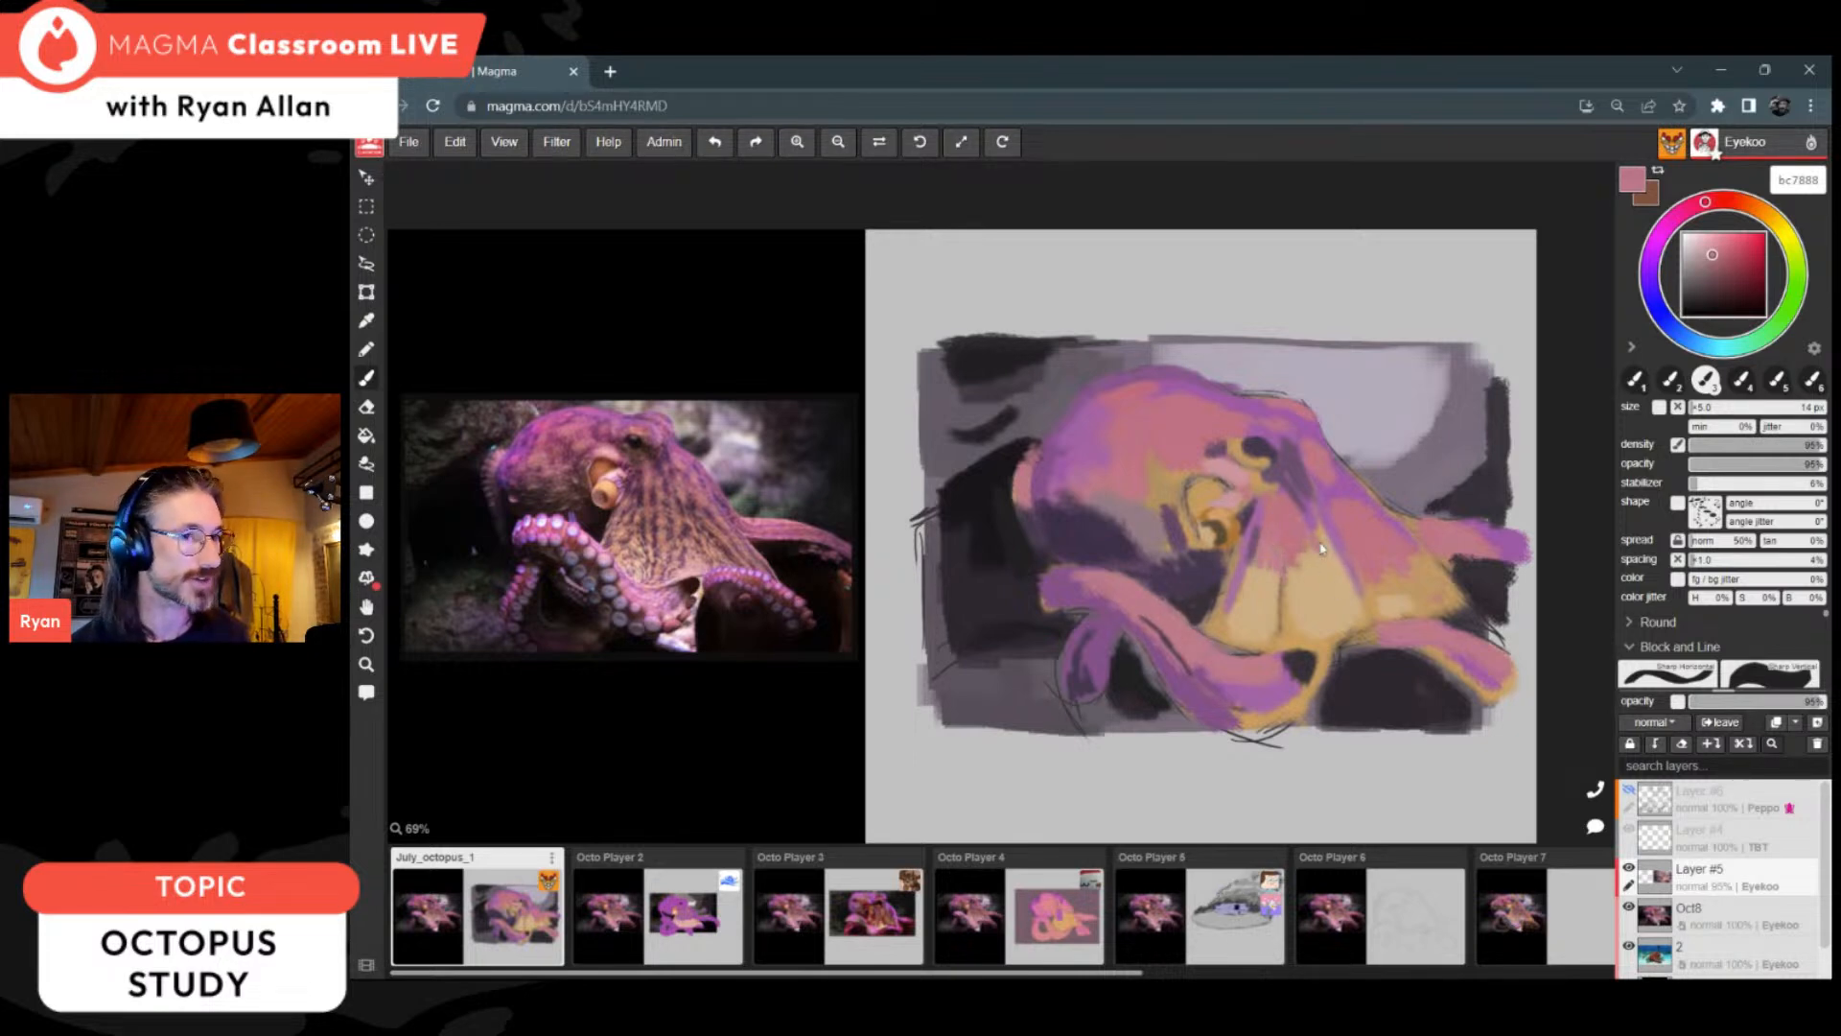
mouse_move(1323, 528)
mouse_down()
mouse_move(1331, 560)
mouse_move(1303, 580)
mouse_move(1331, 606)
mouse_move(1335, 583)
mouse_up()
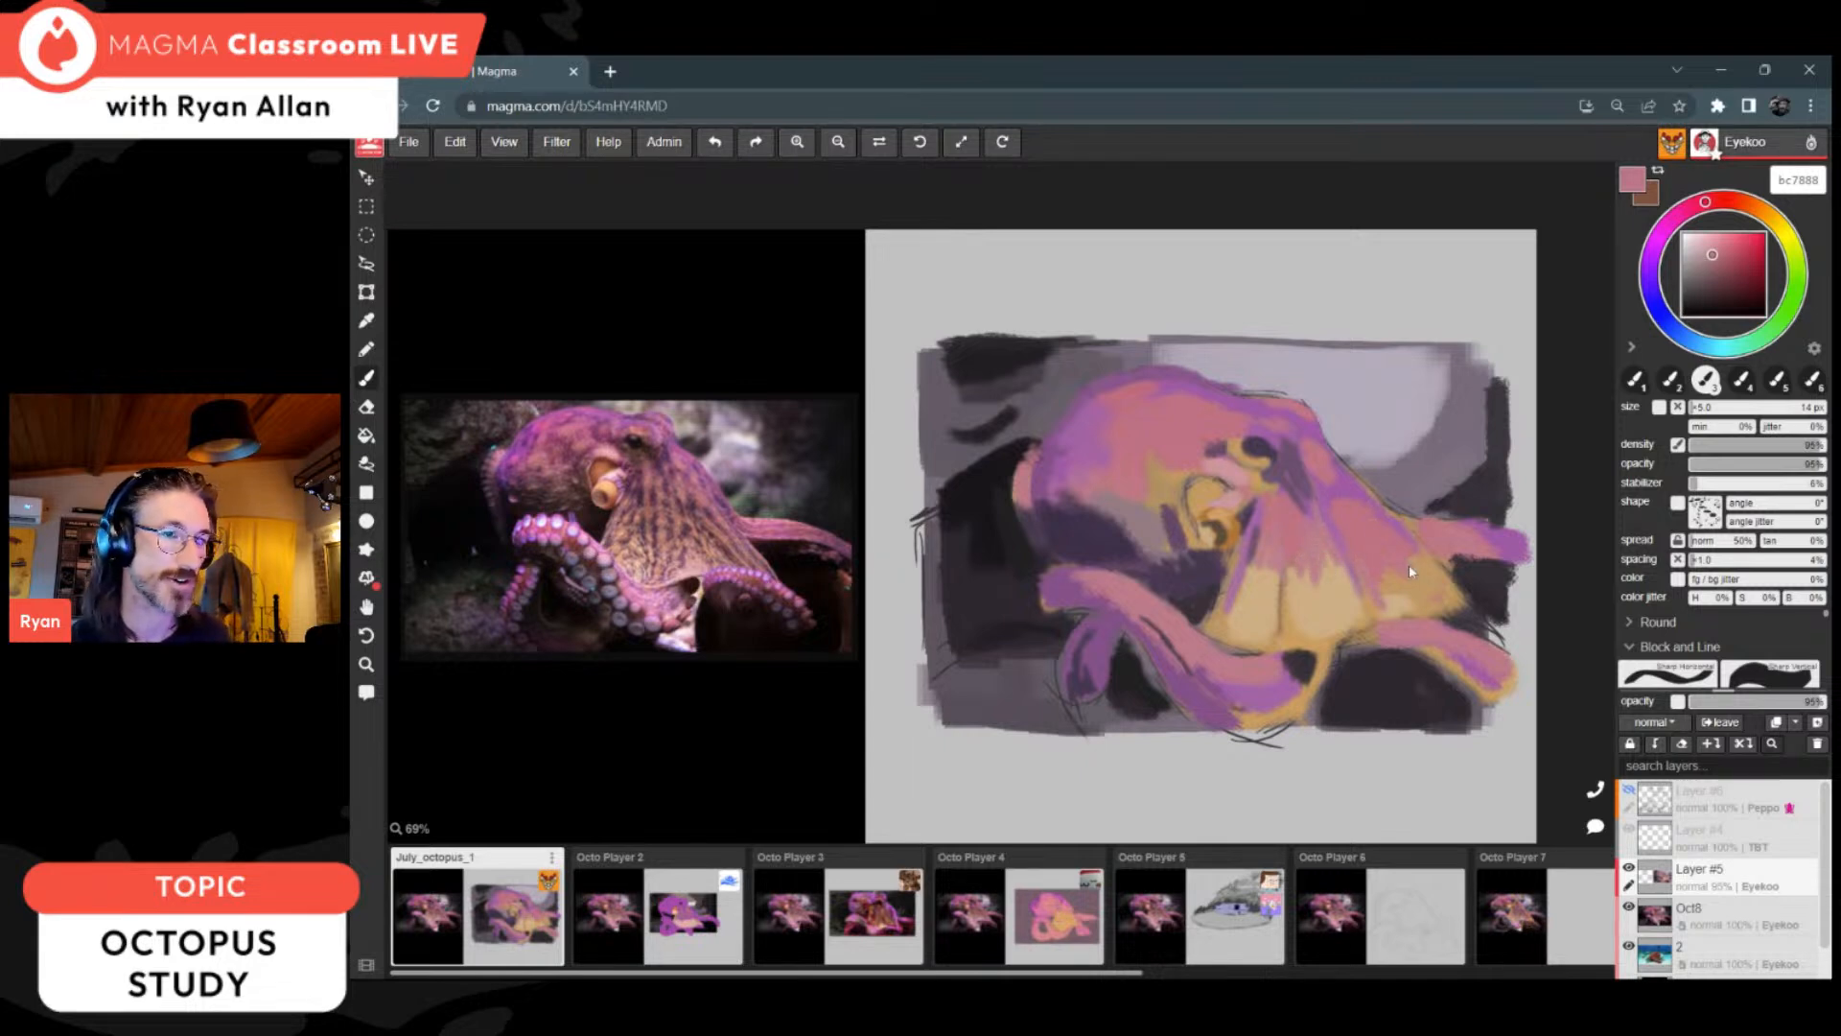
alt+click(1384, 523)
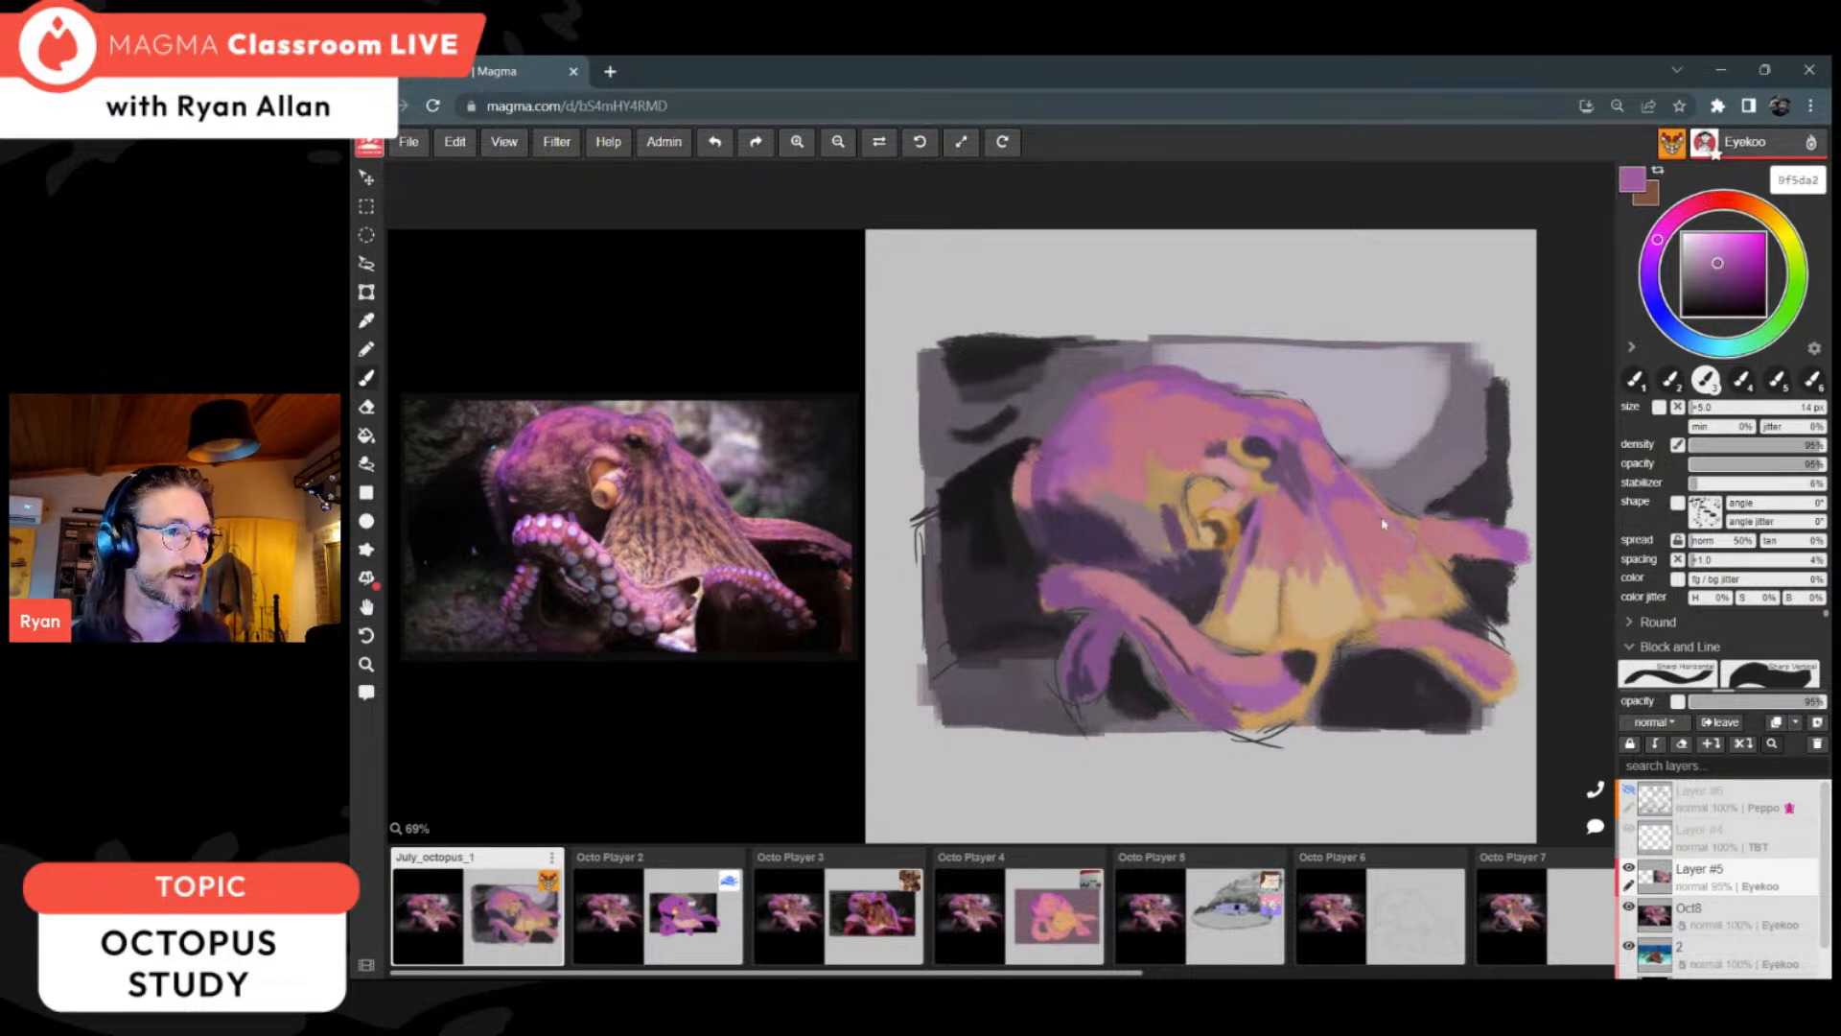
Step: Refine the web's outer edge below the eye with background greys b4acbc, 7a6e7d and b3adbc
alt+click(1330, 419)
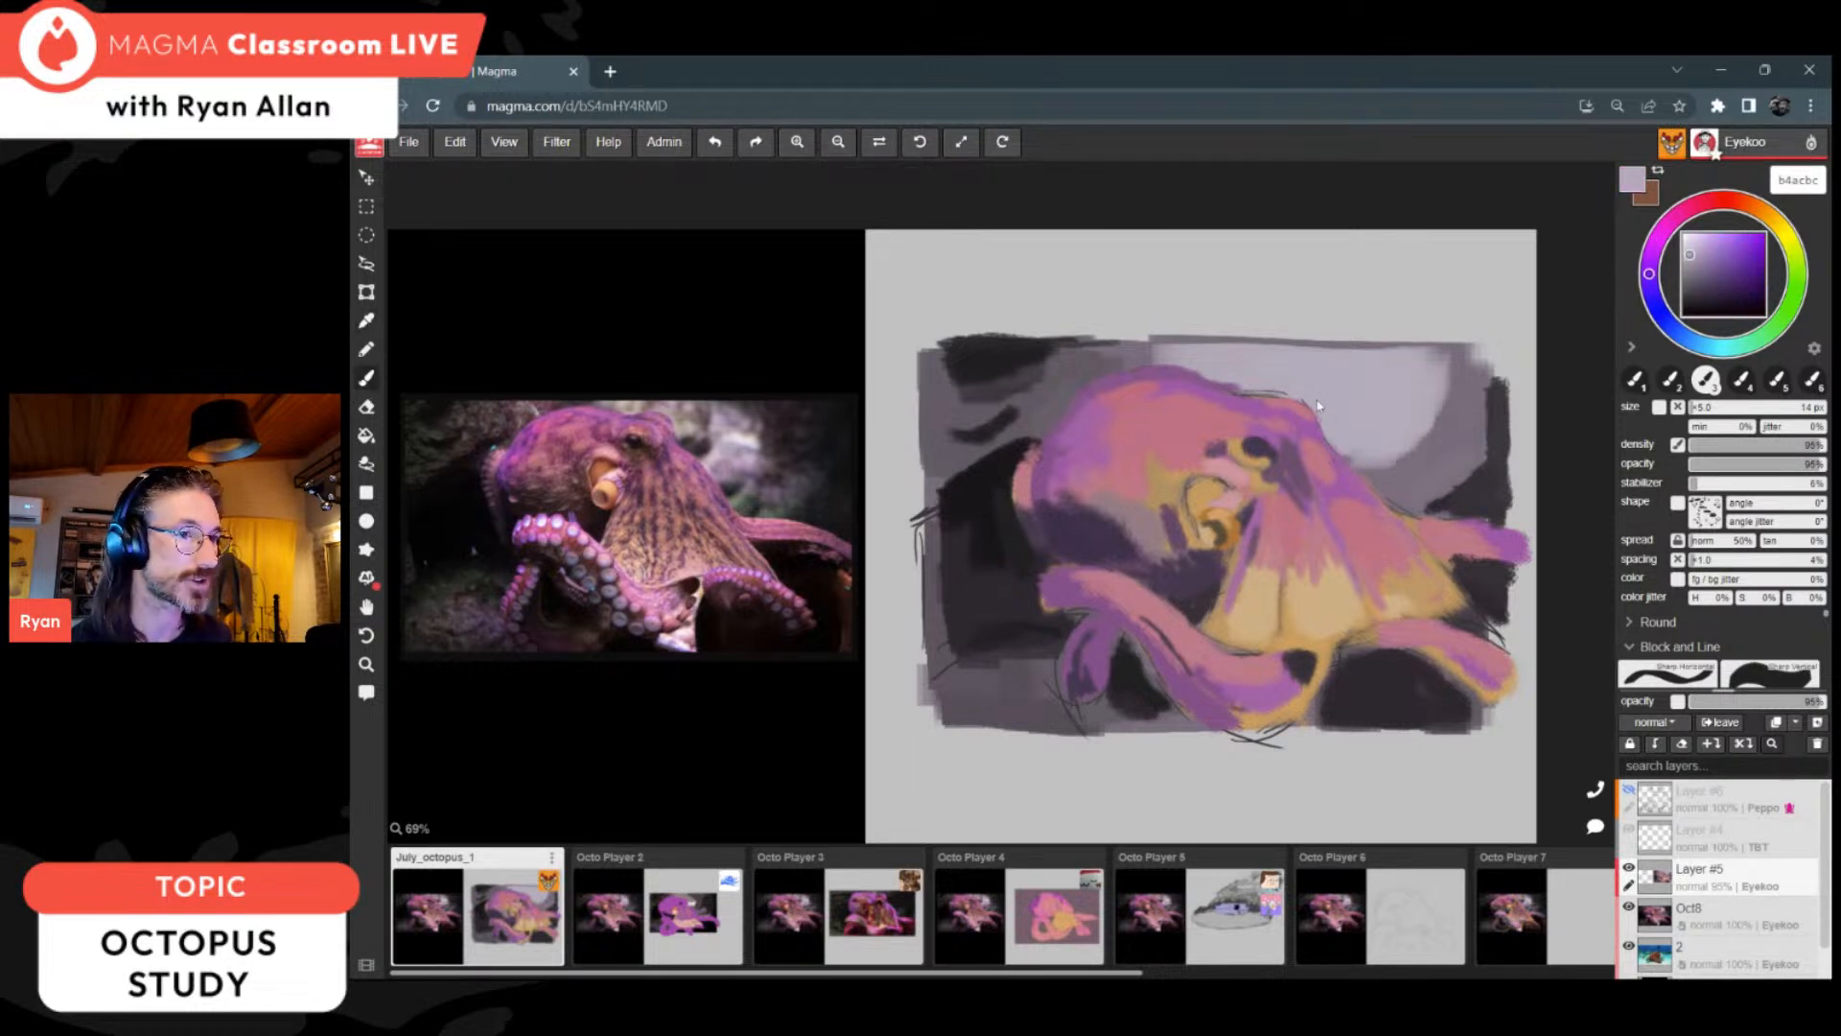
alt+click(1377, 478)
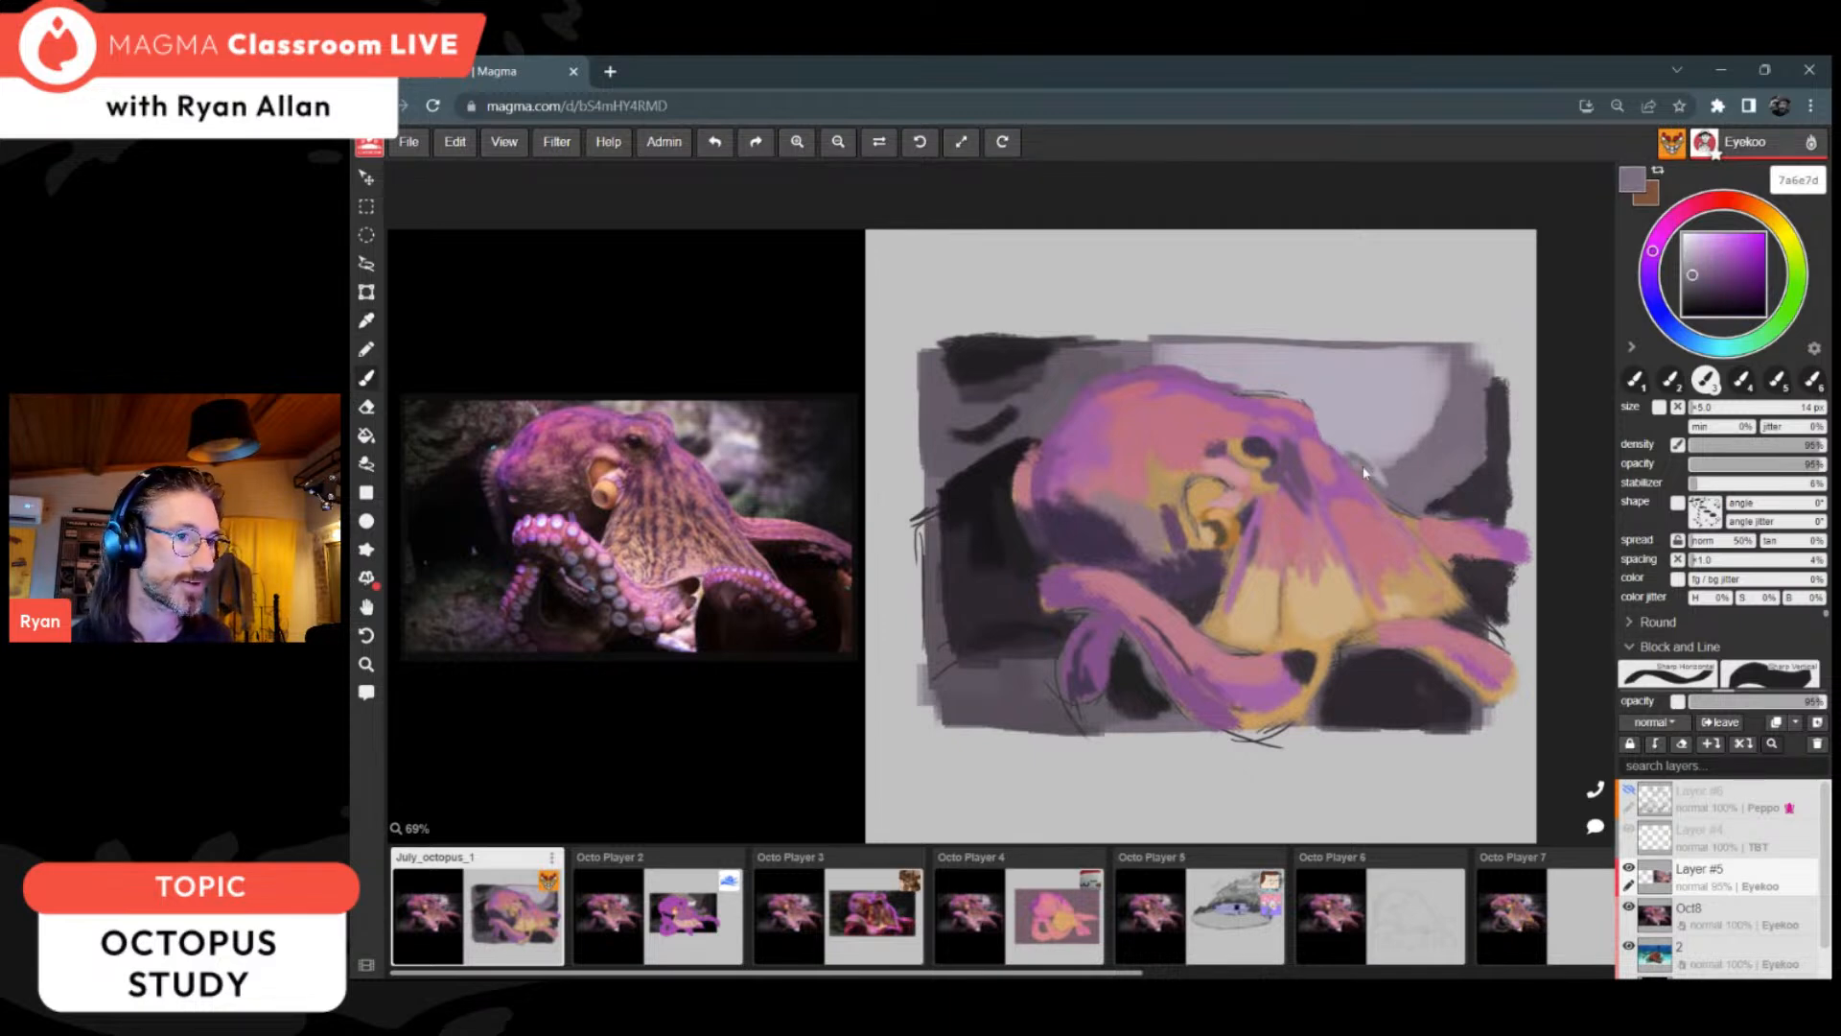
alt+click(1374, 472)
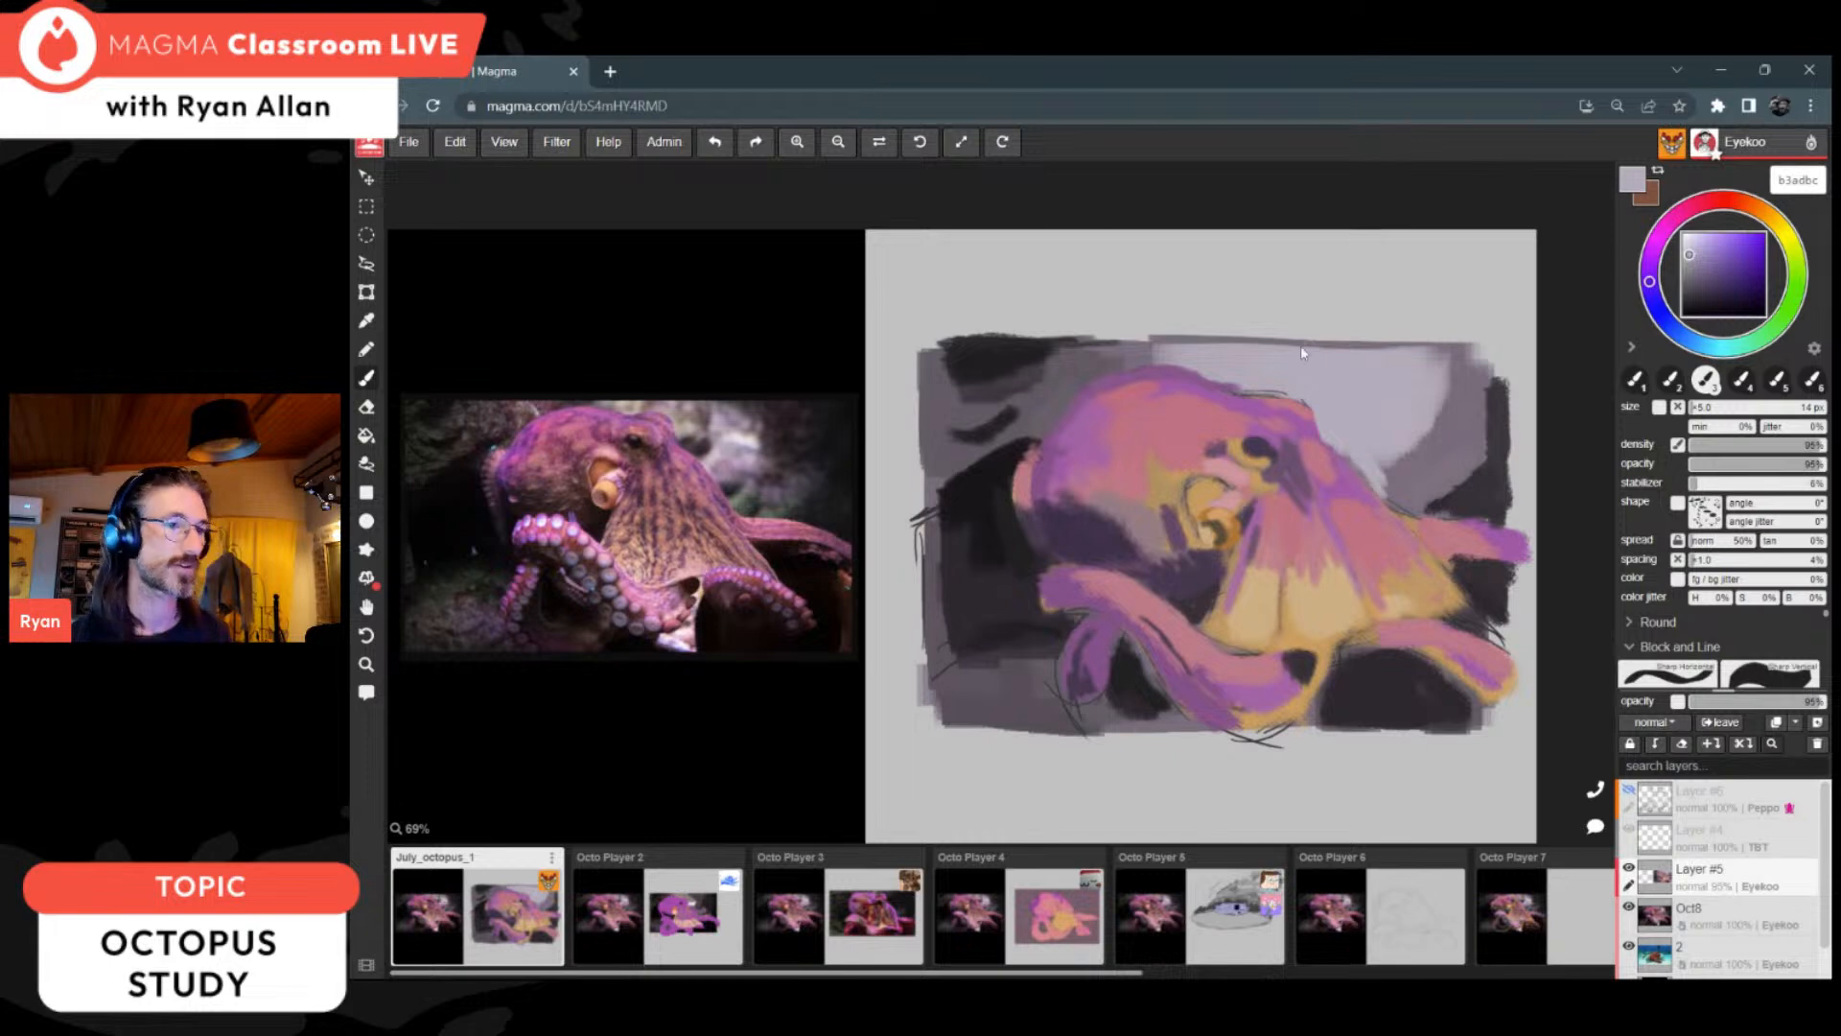
Step: Paint warm browns 655754 and 483c39 into the rocks behind the head and in the painting's lower-left corner
alt+click(1033, 412)
click(1738, 200)
click(1696, 285)
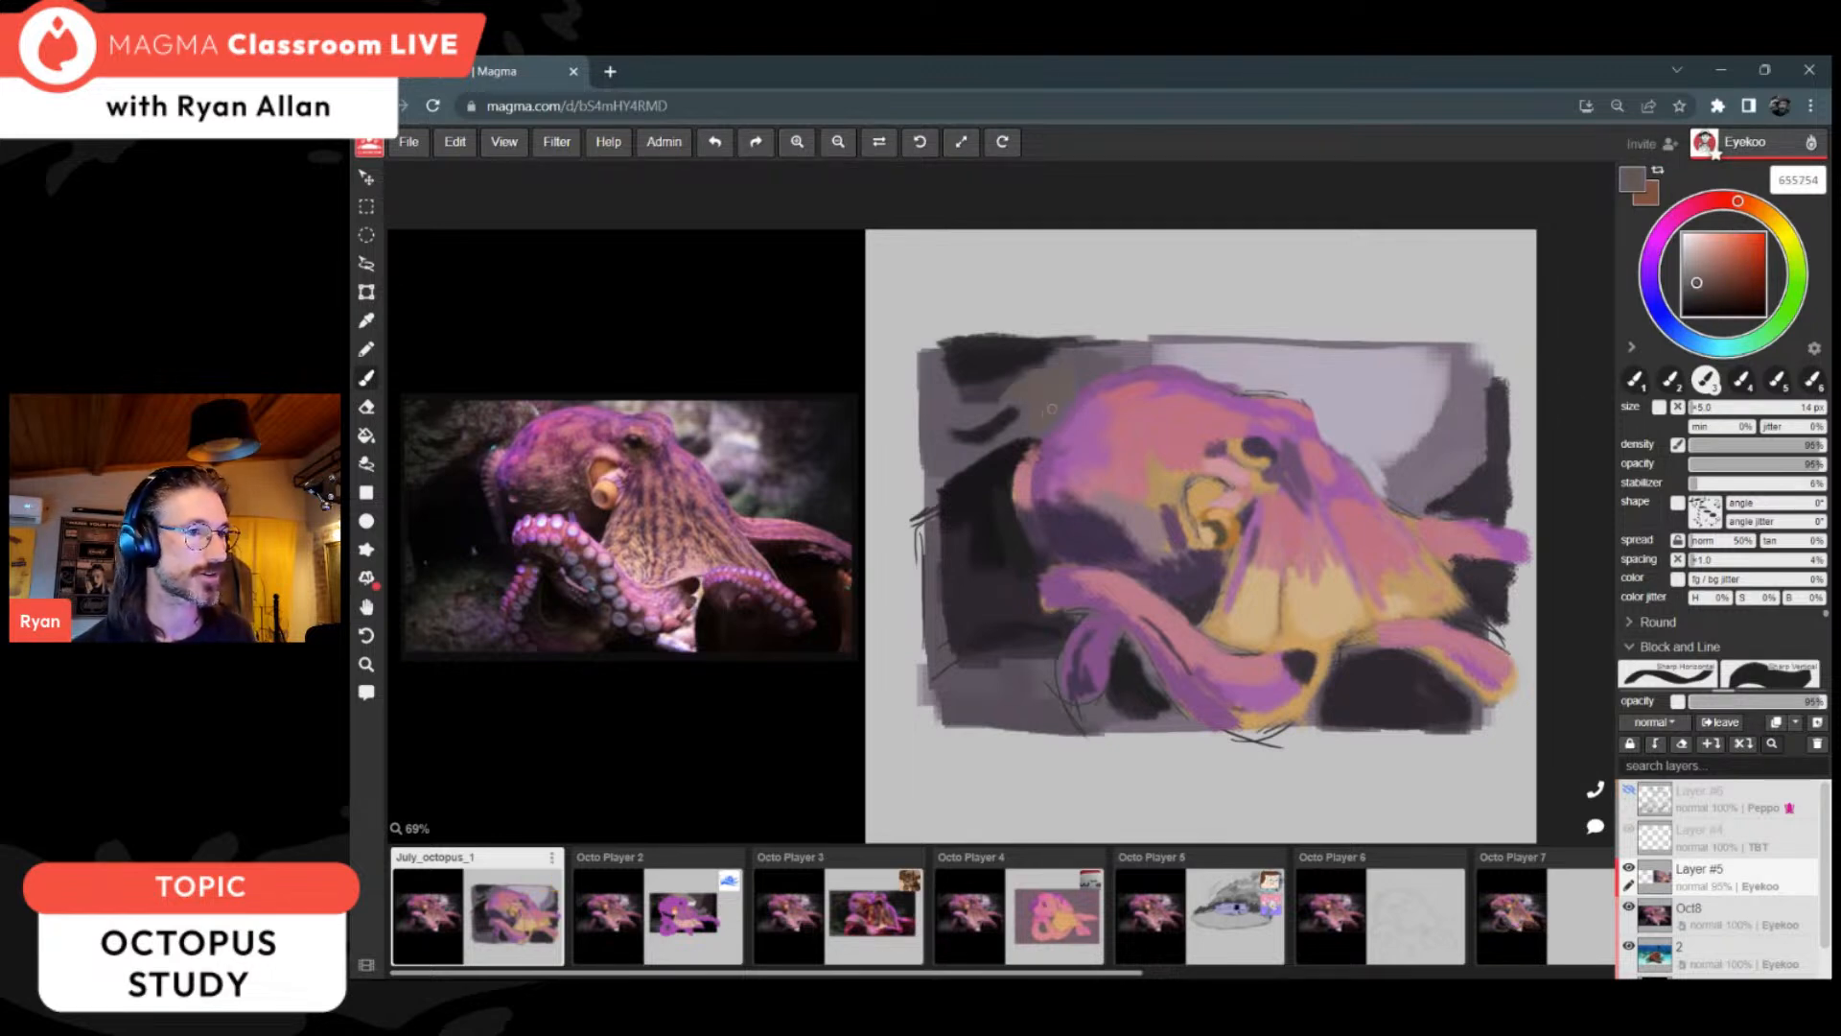
click(1700, 292)
mouse_move(1061, 396)
mouse_down()
mouse_move(1016, 393)
mouse_move(1016, 437)
mouse_move(942, 455)
mouse_move(929, 387)
mouse_move(965, 426)
mouse_move(940, 386)
mouse_up()
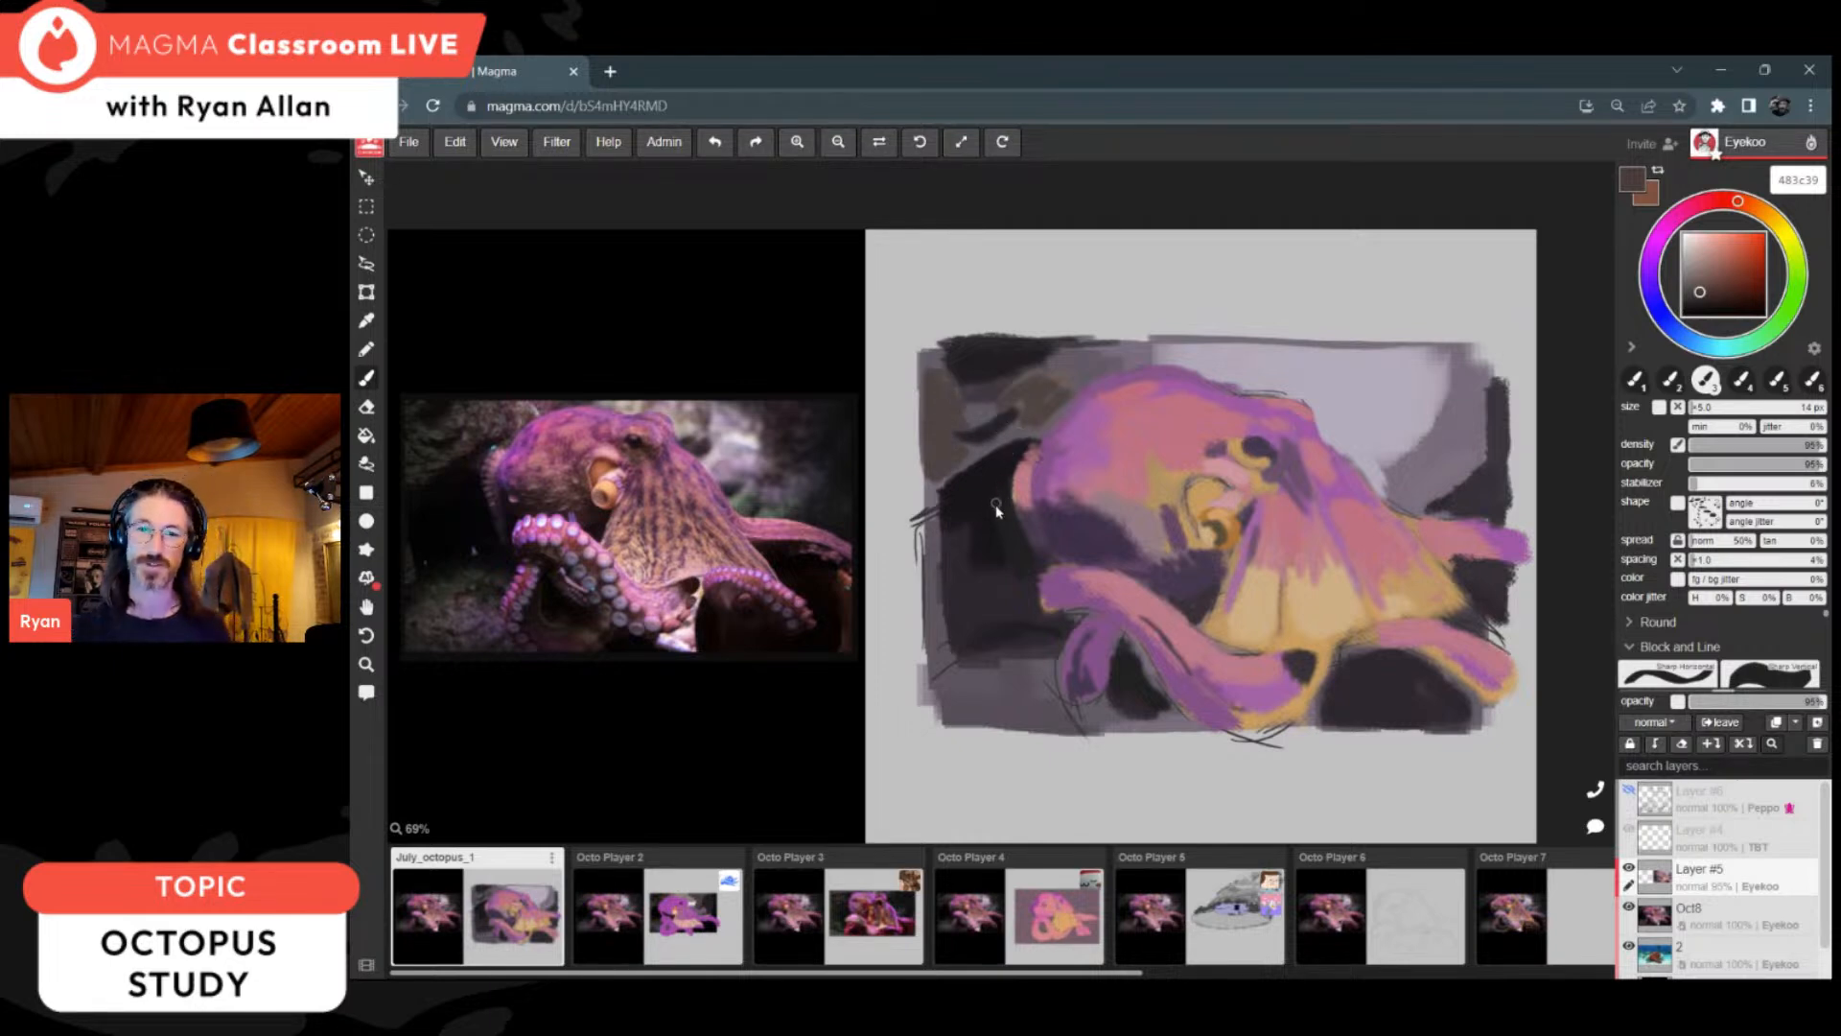
drag(941, 703, 1030, 712)
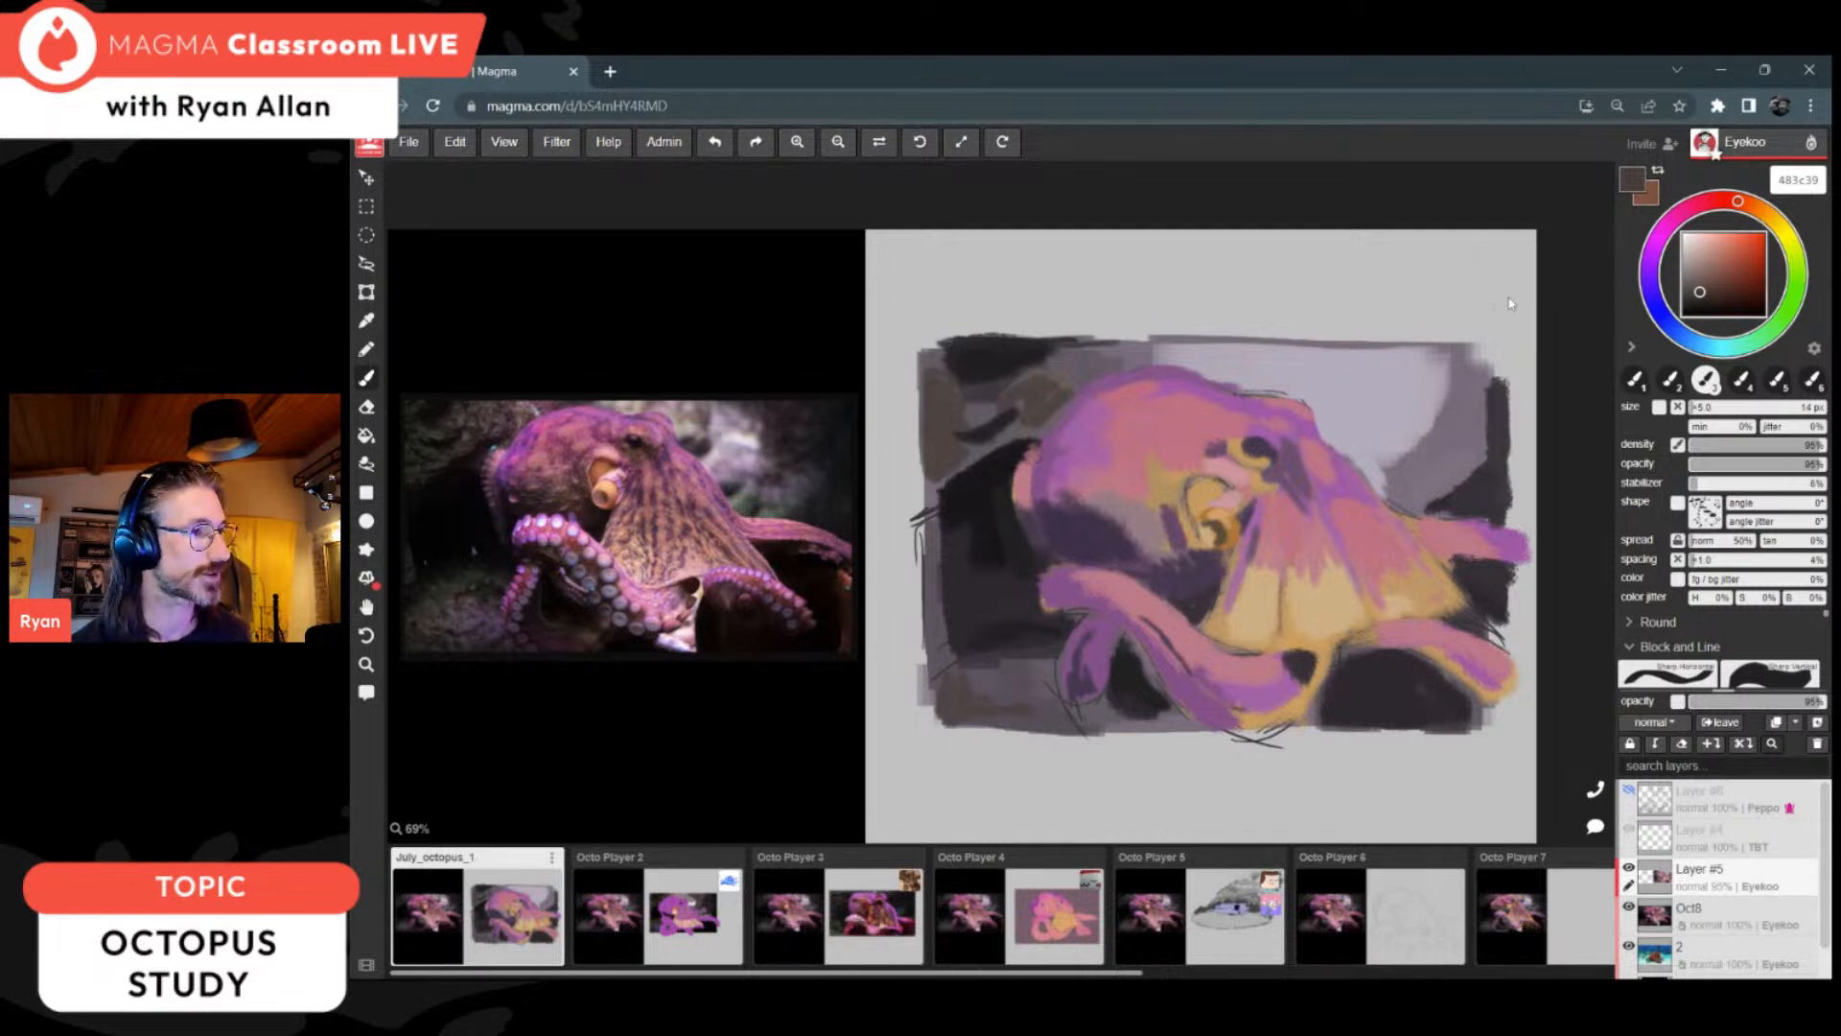
Step: Add muted green 4f574b to the rocks behind the head and blend it with sampled brown and green
click(1796, 287)
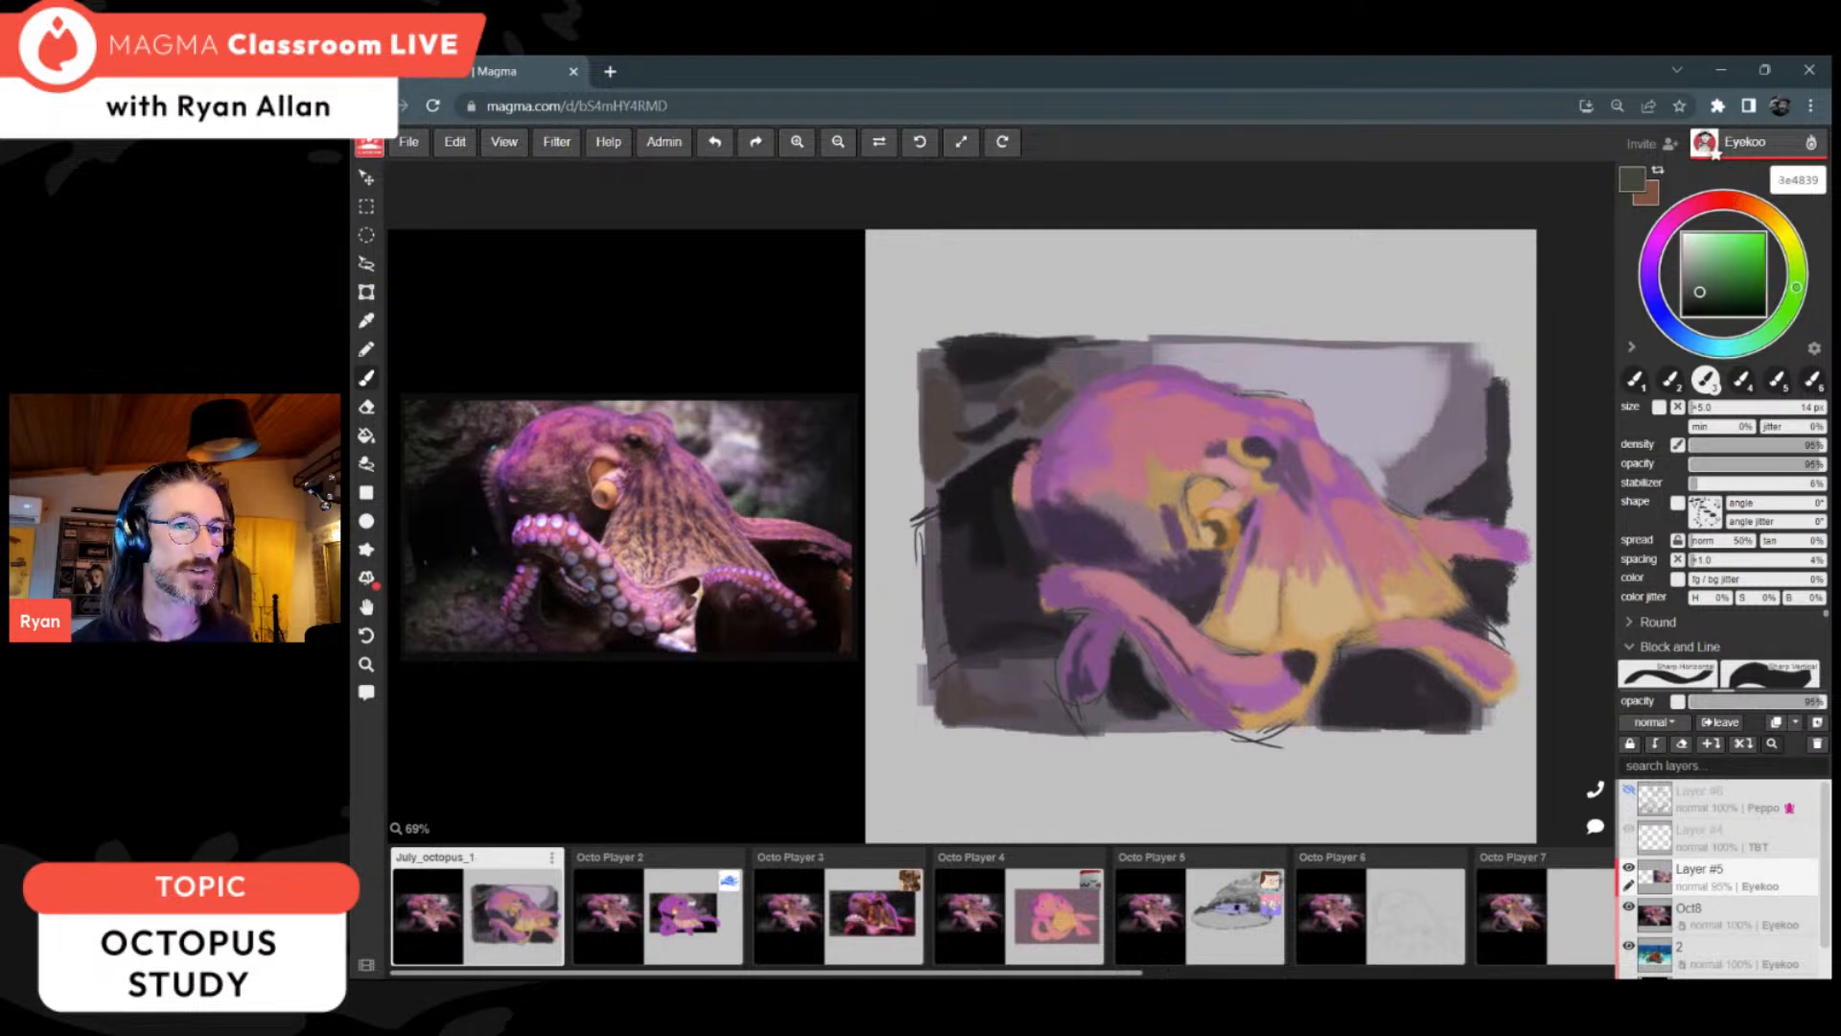
click(1693, 288)
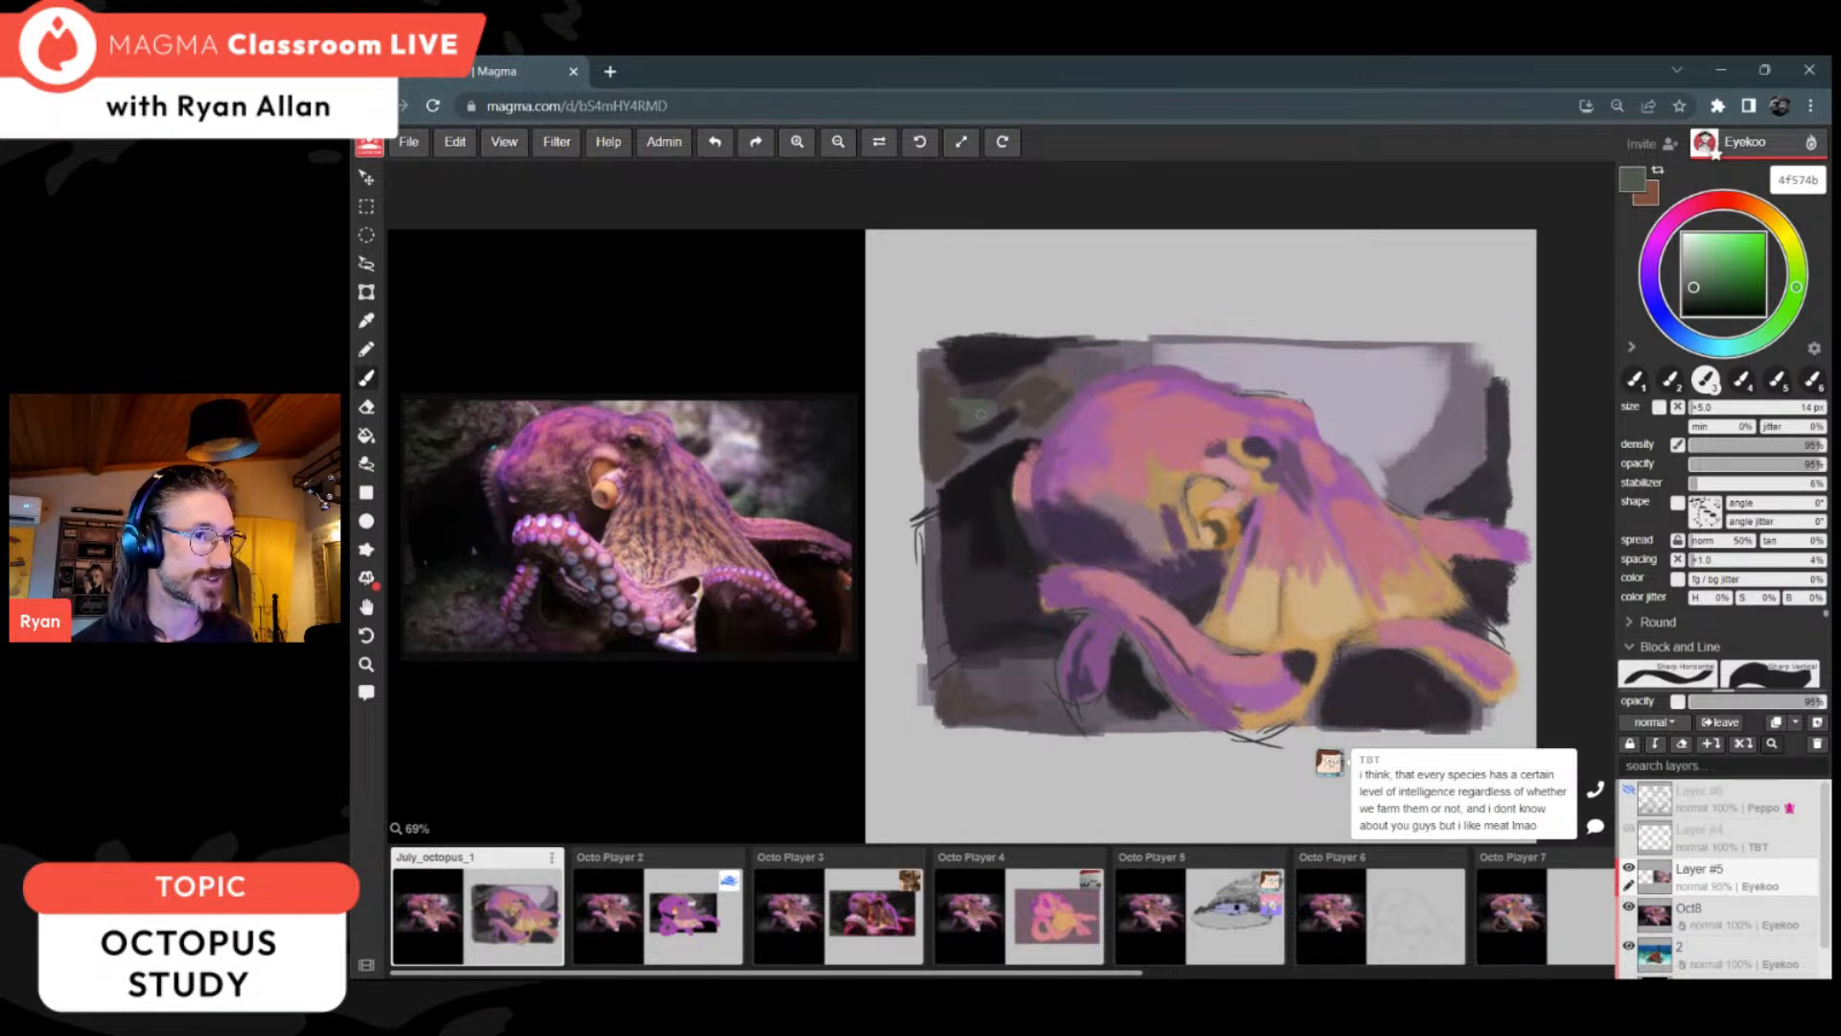
alt+click(954, 420)
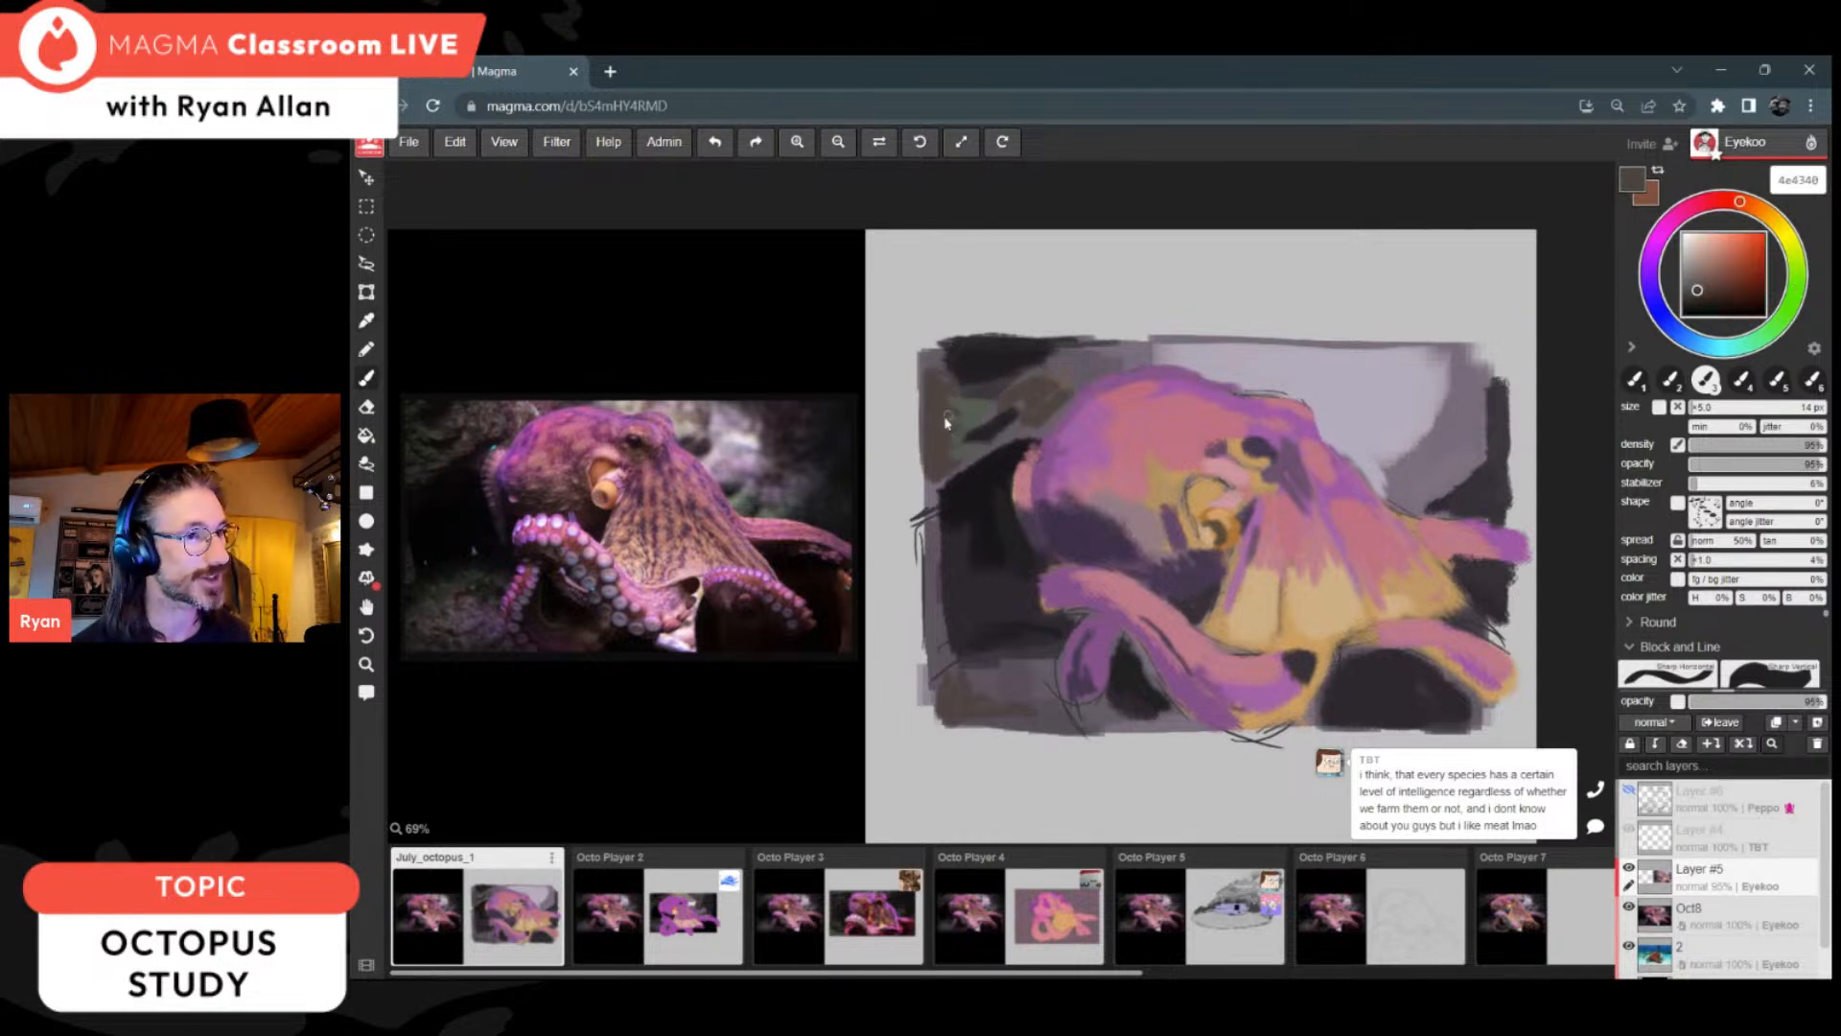
alt+click(979, 430)
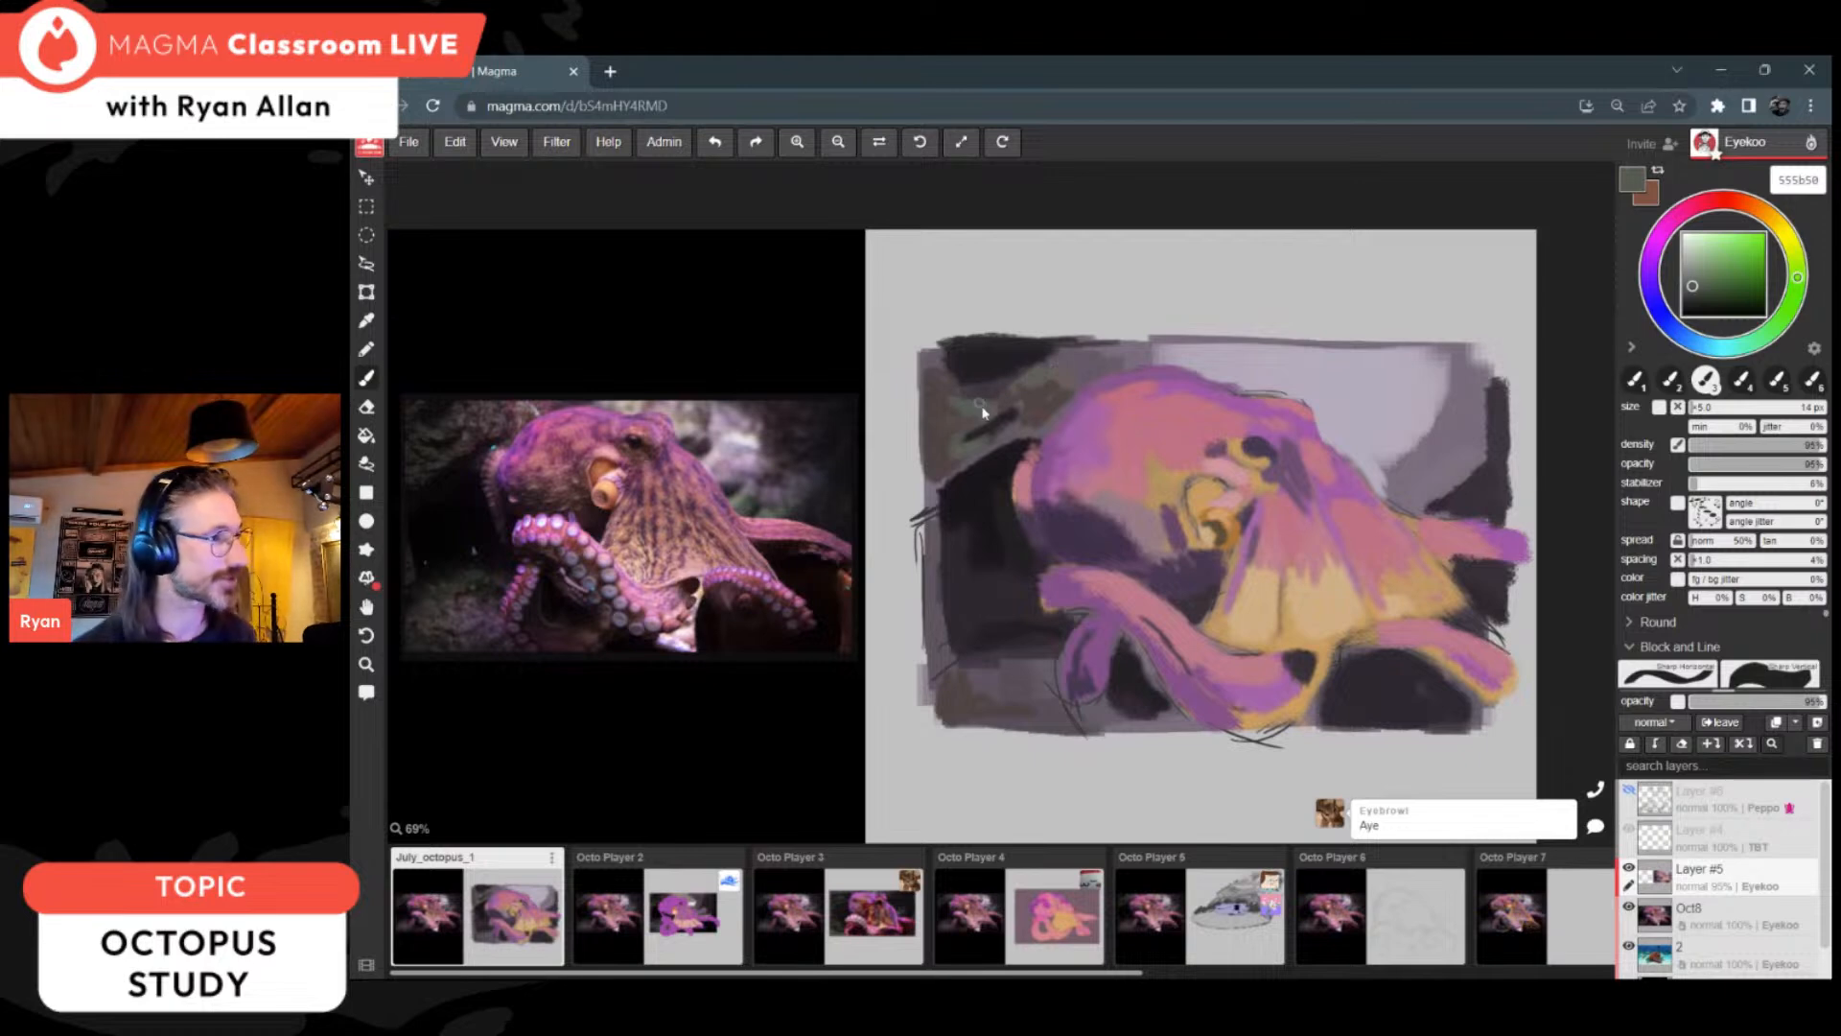
Step: Blend muted browns and dark green 43483f into the rock beneath the dark area beside the curled front arm
alt+click(978, 672)
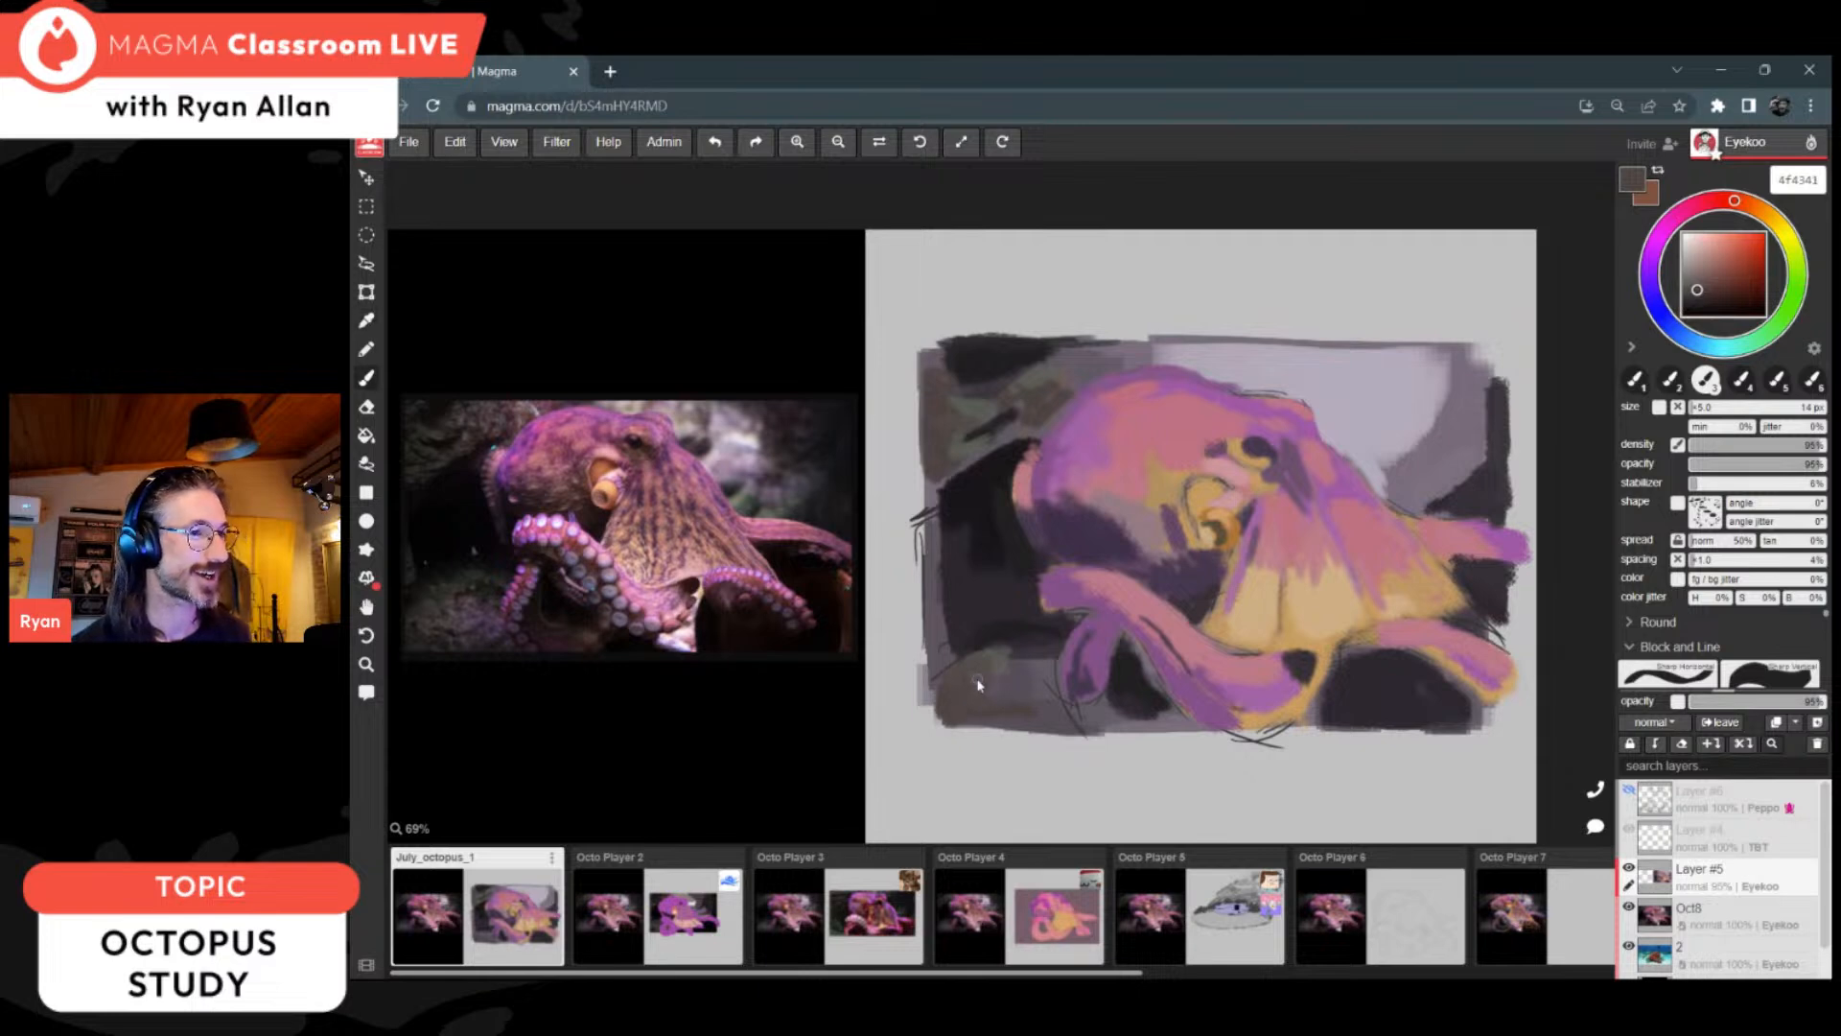
alt+click(1019, 650)
alt+click(1043, 386)
click(1693, 293)
mouse_move(1004, 649)
mouse_down()
mouse_move(973, 661)
mouse_move(1034, 637)
mouse_up()
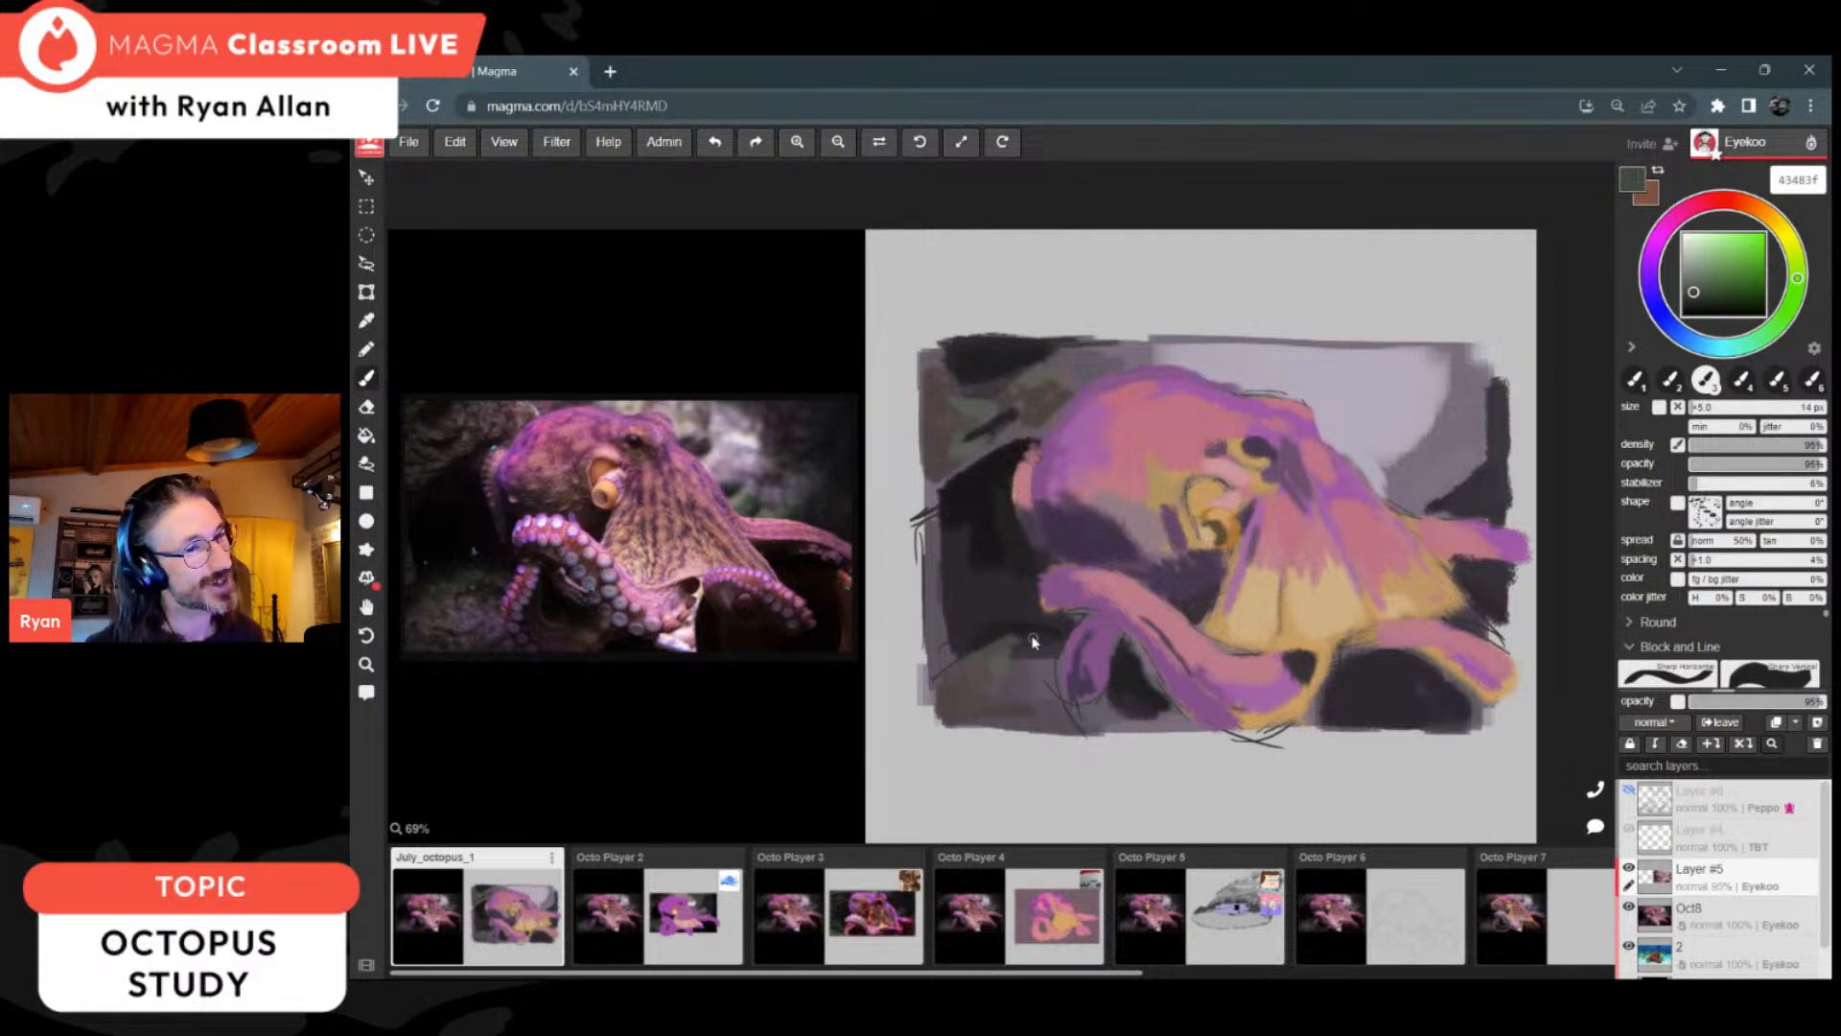
Step: Vary the rocks above and behind the head using sampled green-grey 5a5f55, near-black and brown 534c48
alt+click(991, 391)
alt+click(990, 393)
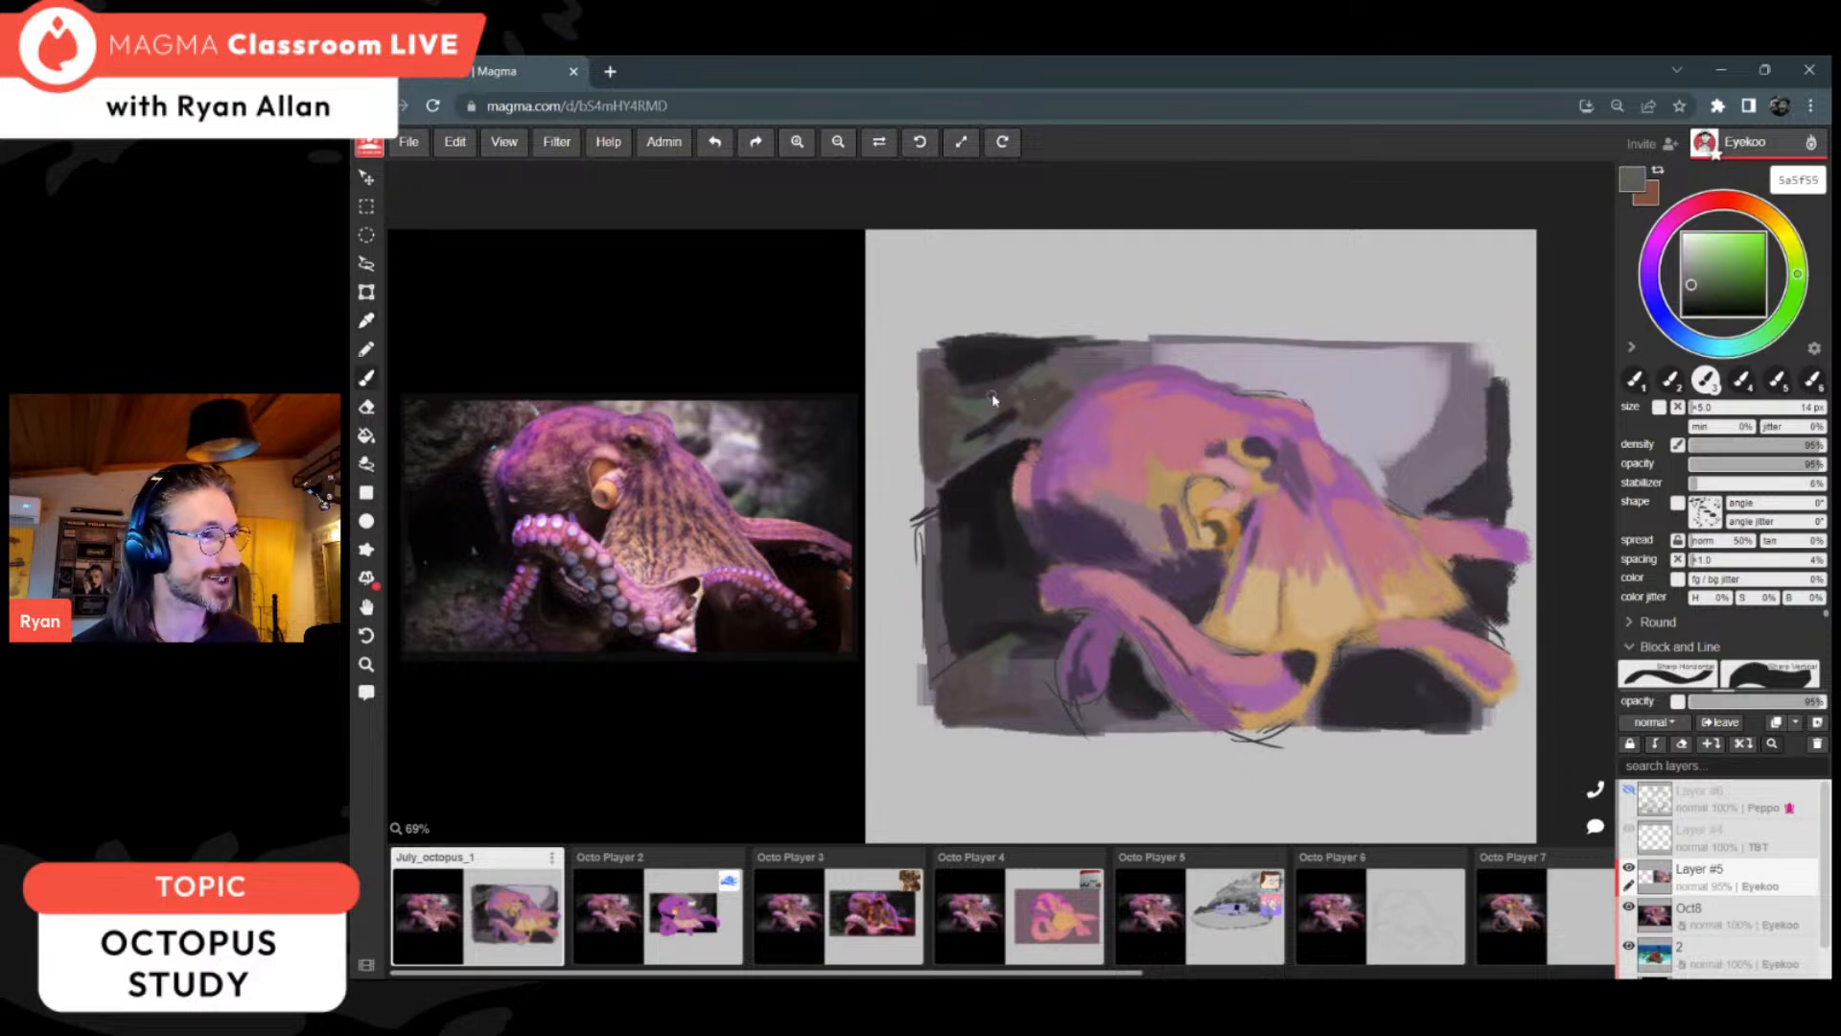
alt+click(988, 377)
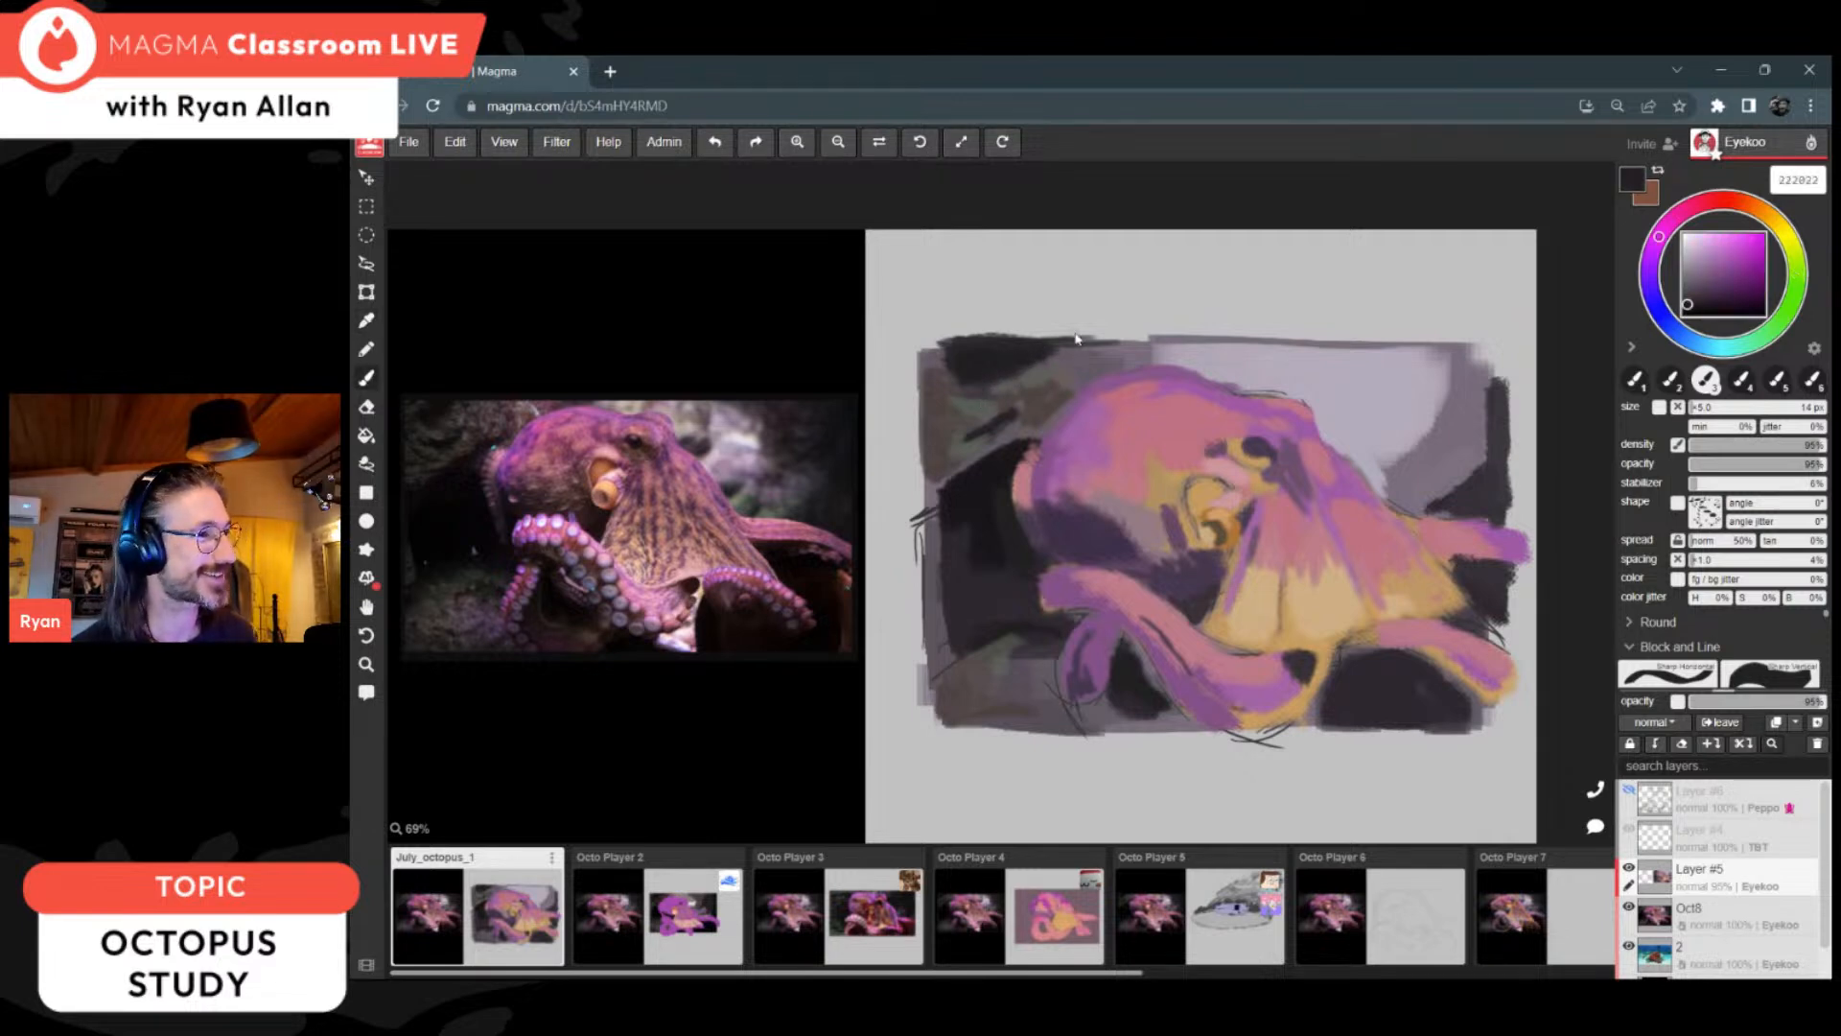
alt+click(1069, 341)
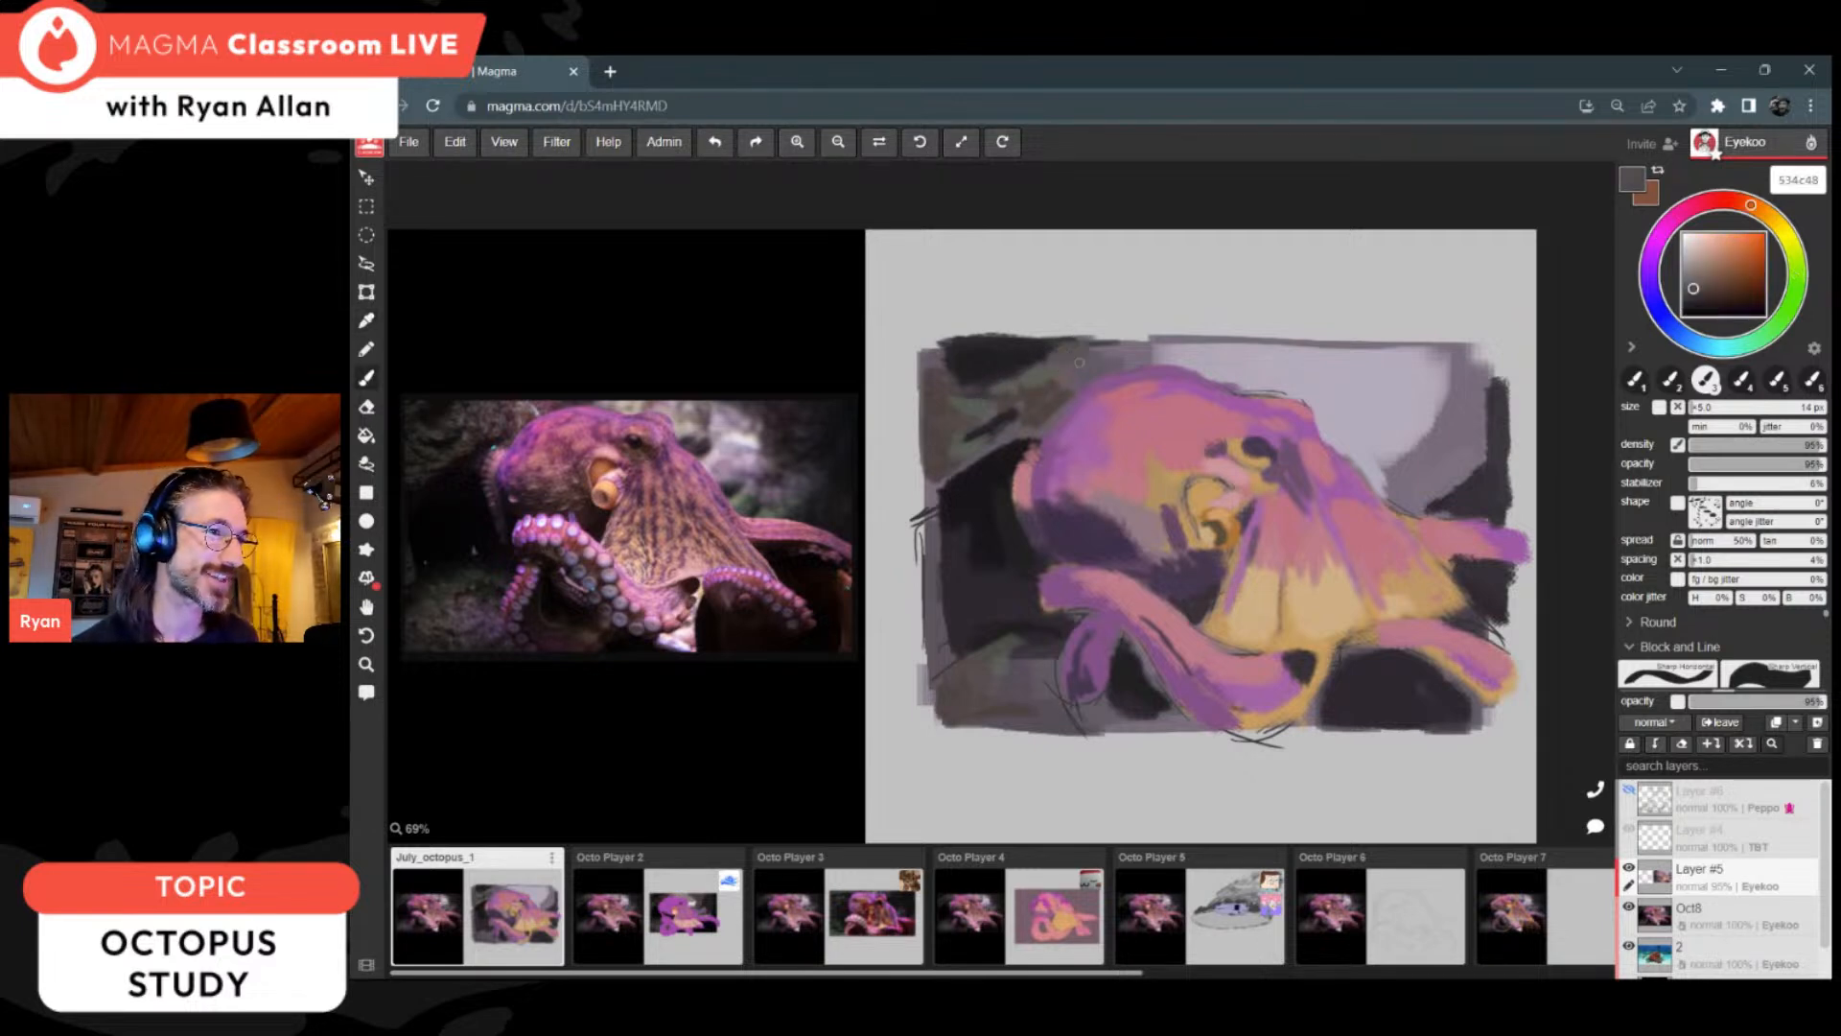
key(alt)
alt+click(1063, 397)
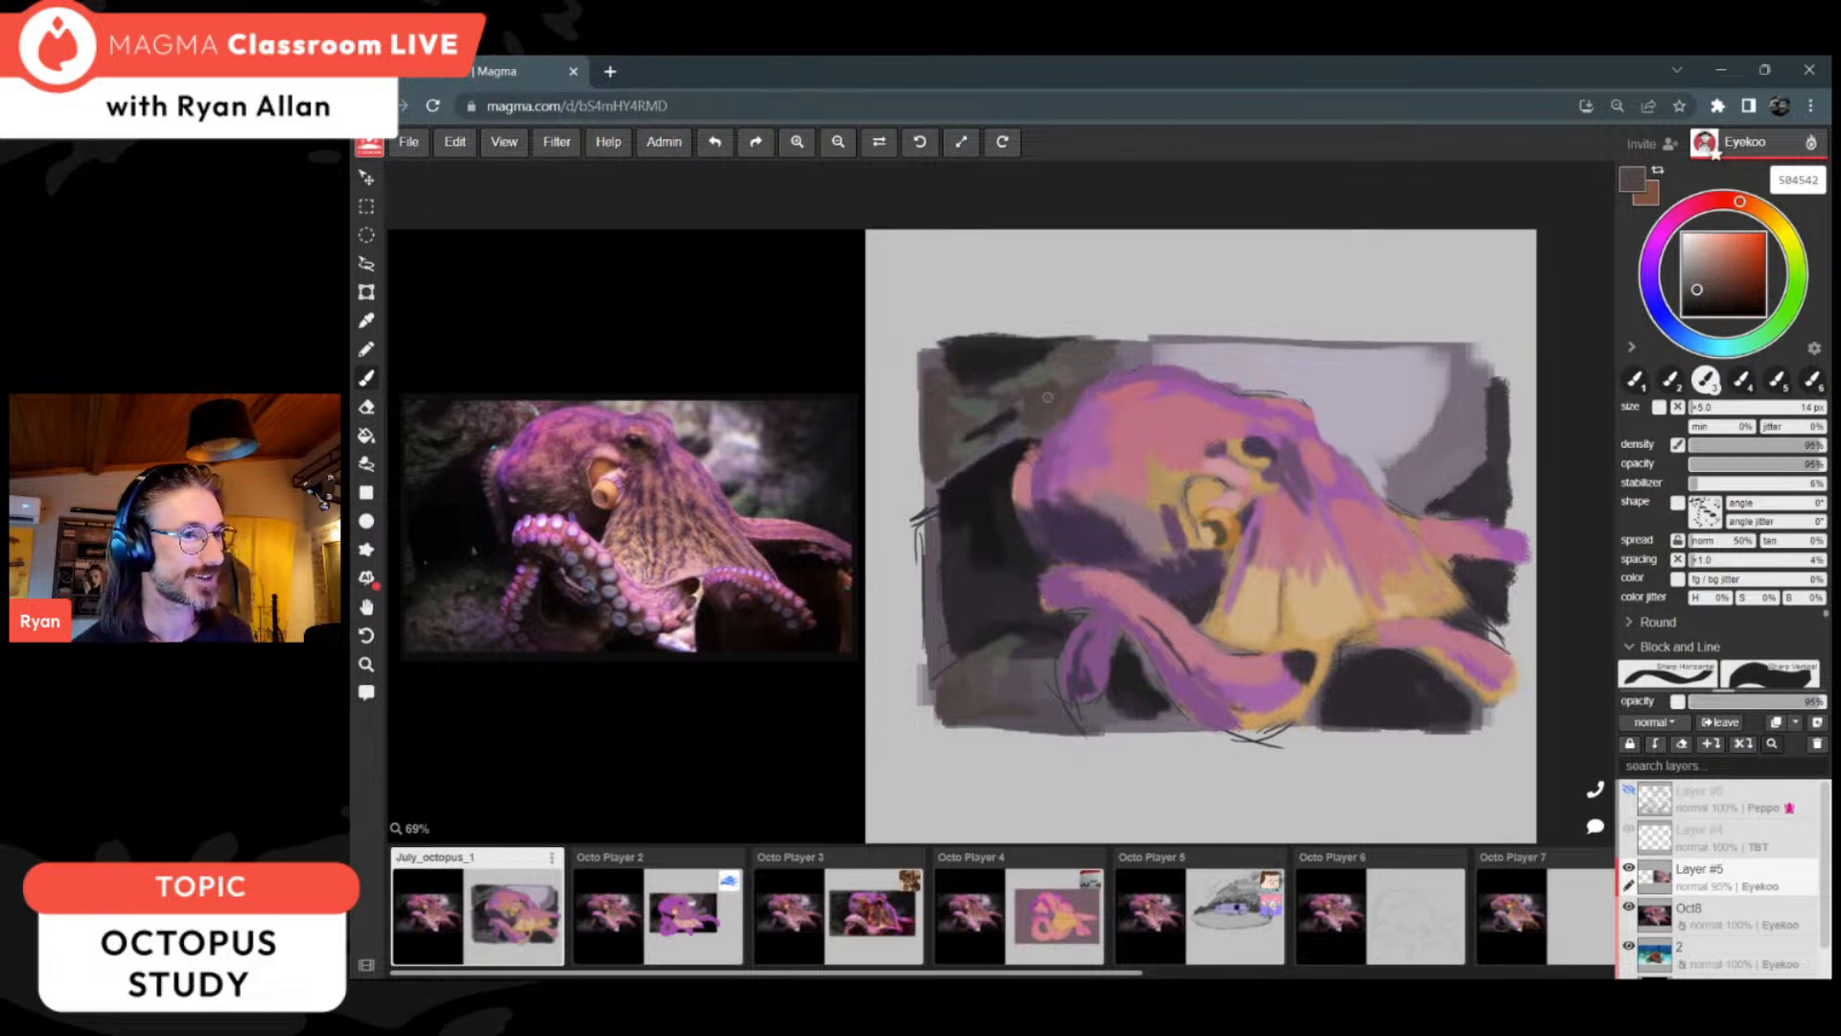
Step: Carry the sampled dark brown into the background beside the pale area and above the back arm
mouse_move(1485, 389)
mouse_down()
mouse_move(1490, 418)
mouse_move(1495, 372)
mouse_move(1478, 433)
mouse_move(1461, 364)
mouse_move(1477, 350)
mouse_move(1503, 388)
mouse_up()
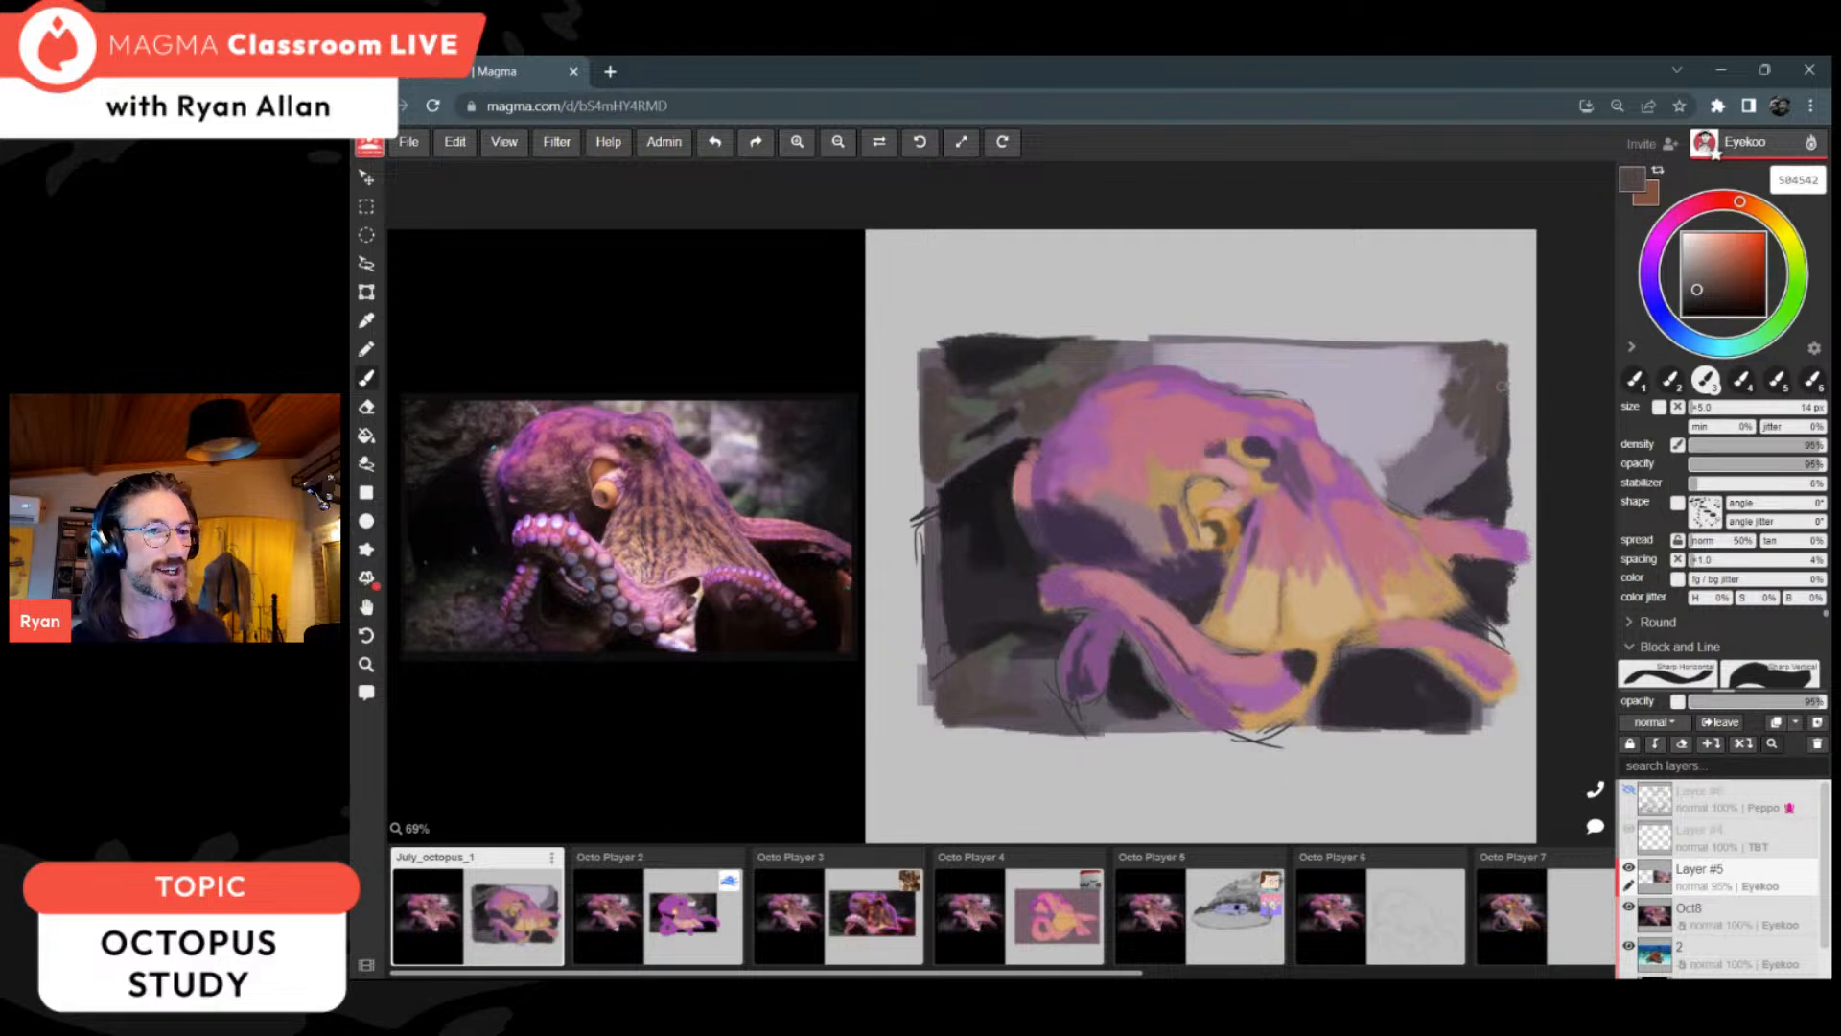
alt+click(1438, 399)
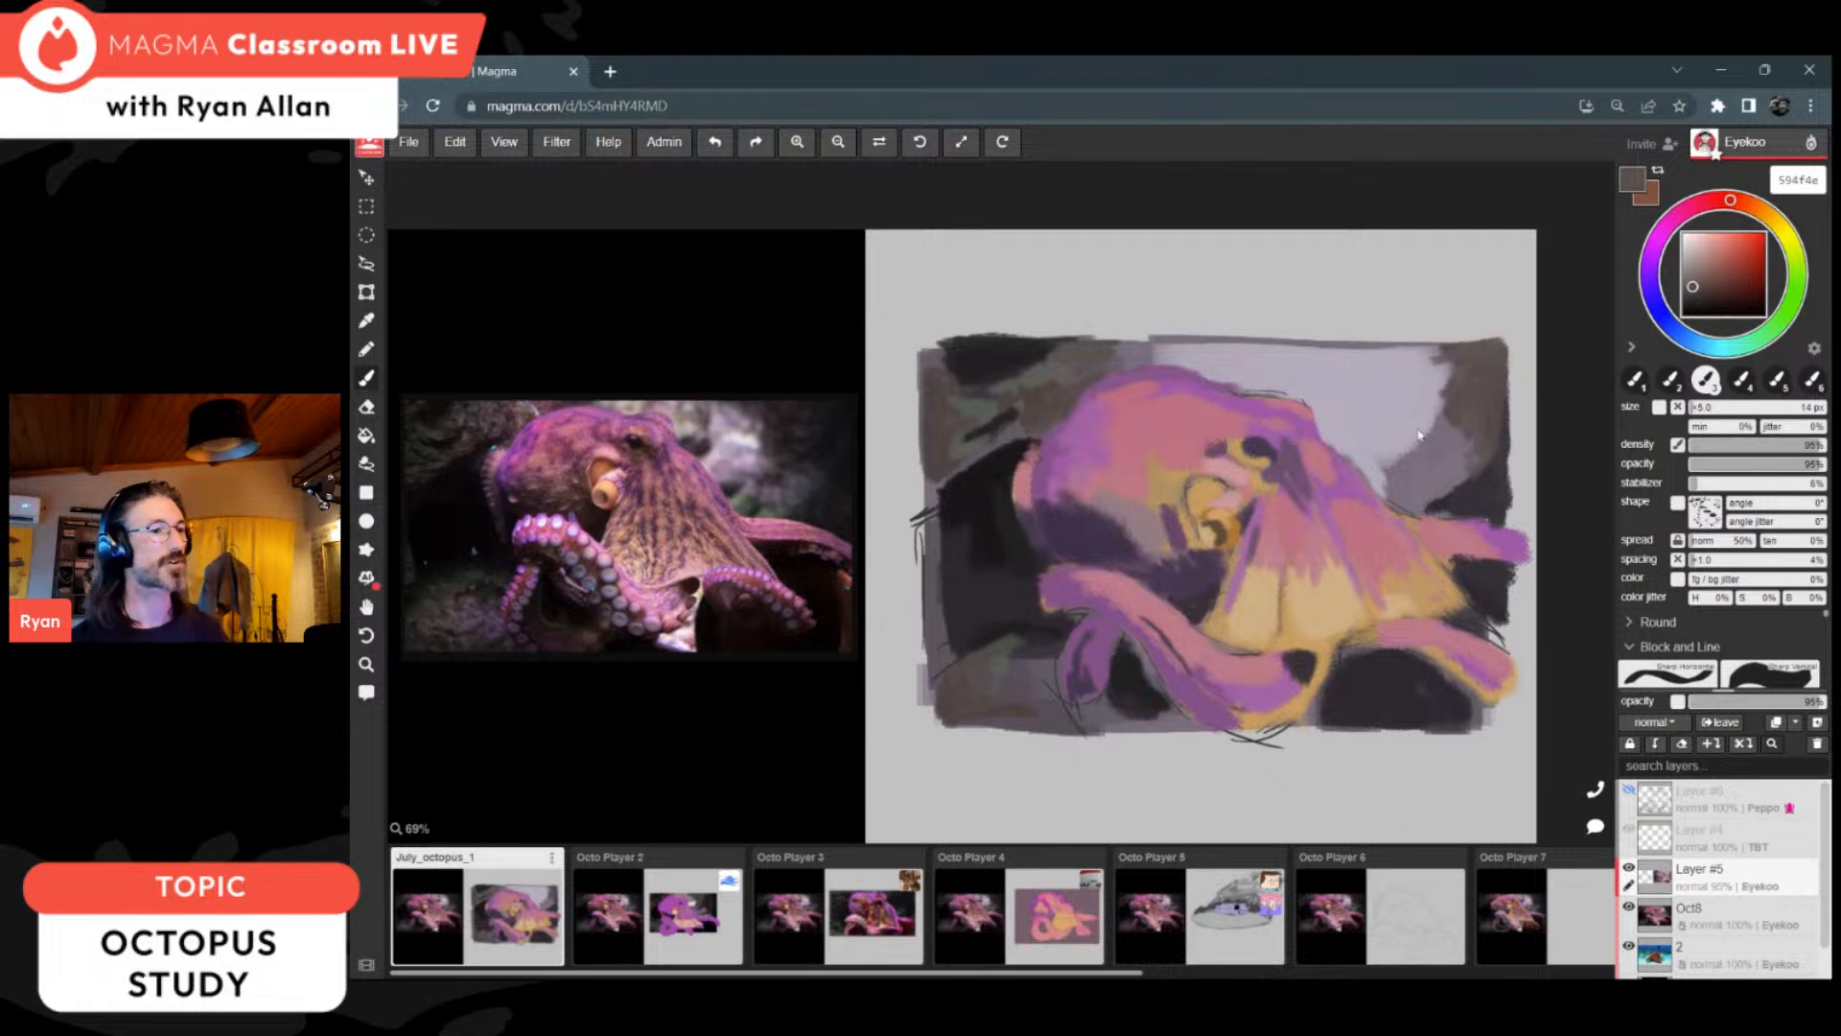
alt+click(1488, 571)
Step: Refine the front arm's tip with pink be7685 and purple 855388, and trim its end with dark background tones
alt+click(1438, 547)
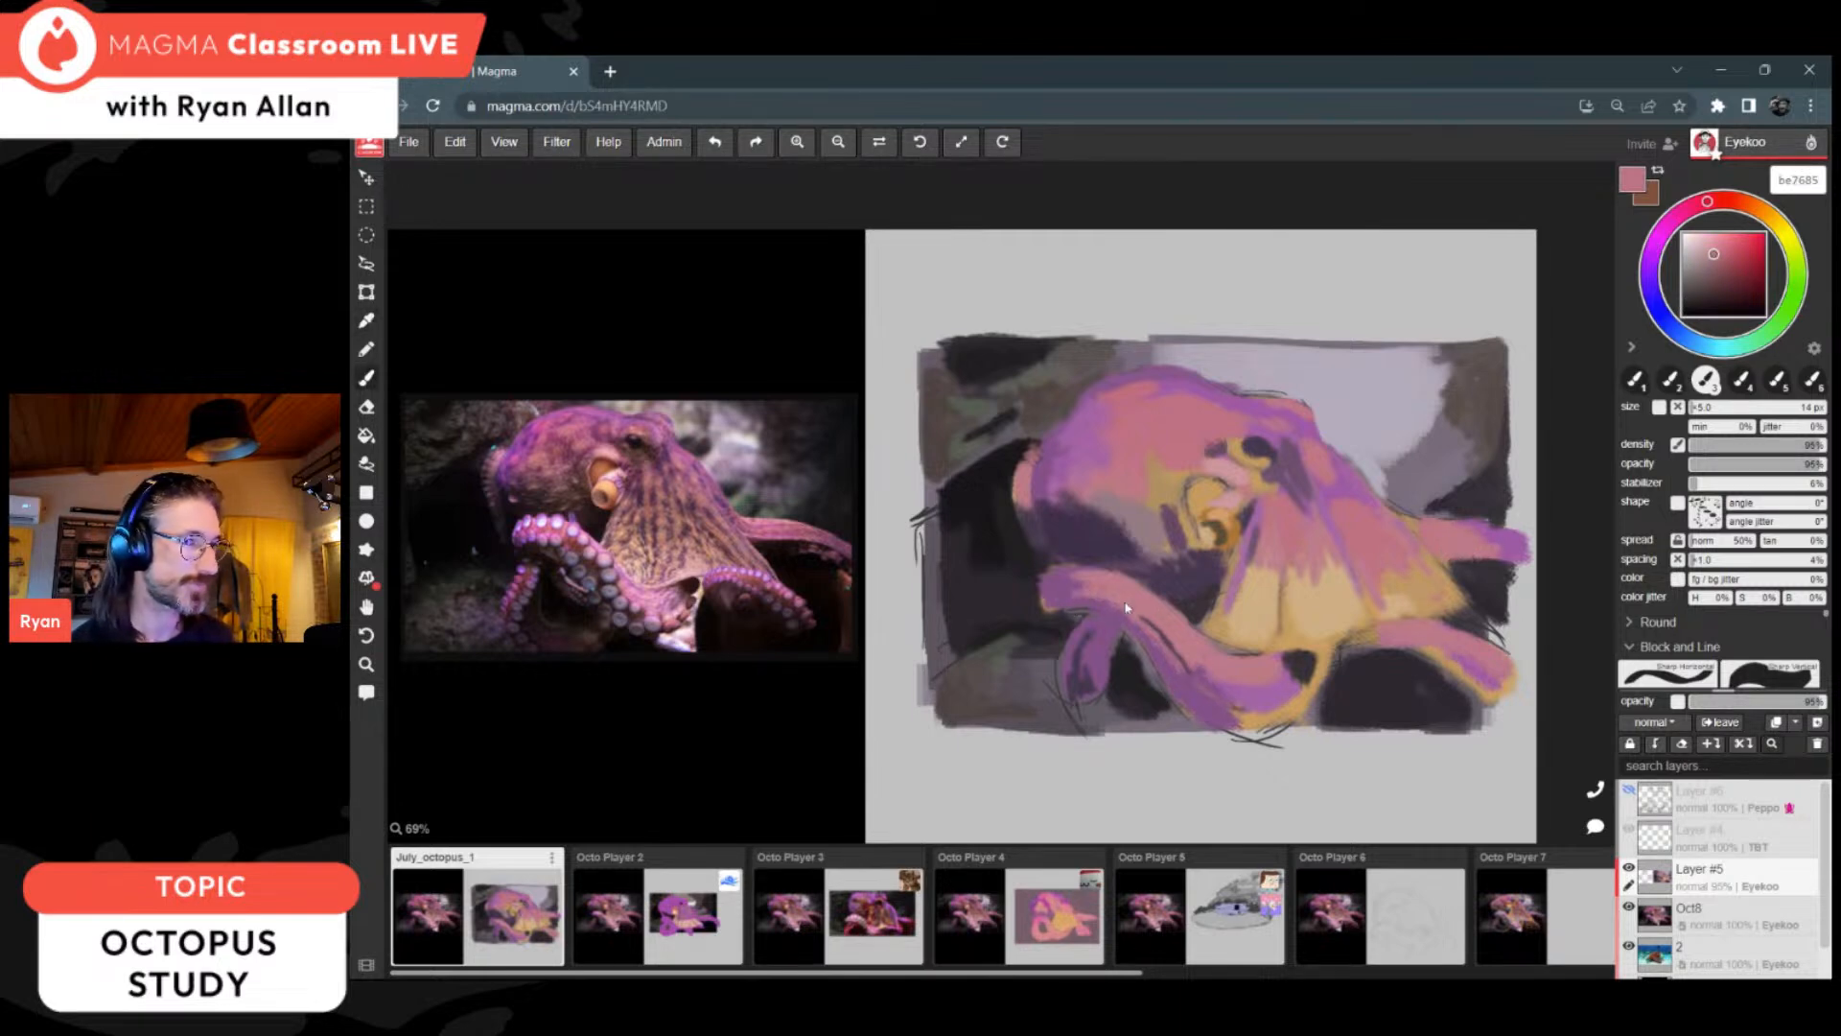
alt+click(1093, 599)
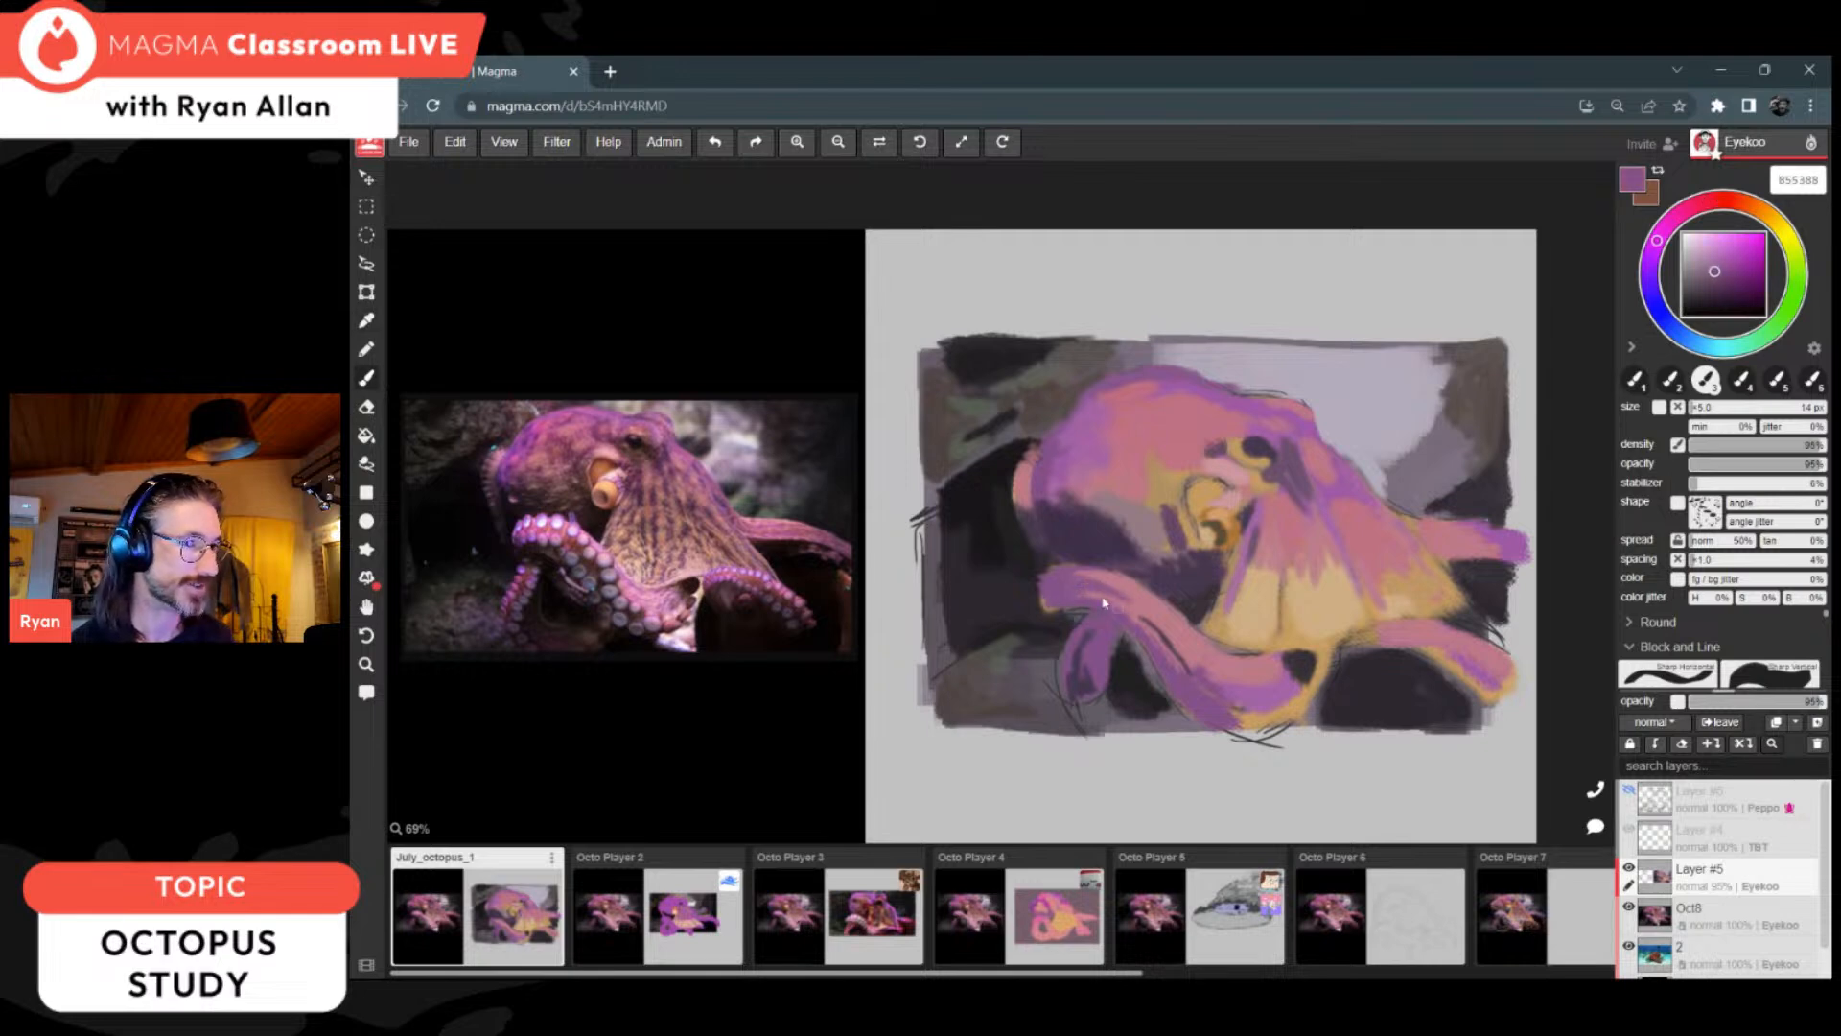
alt+click(1045, 571)
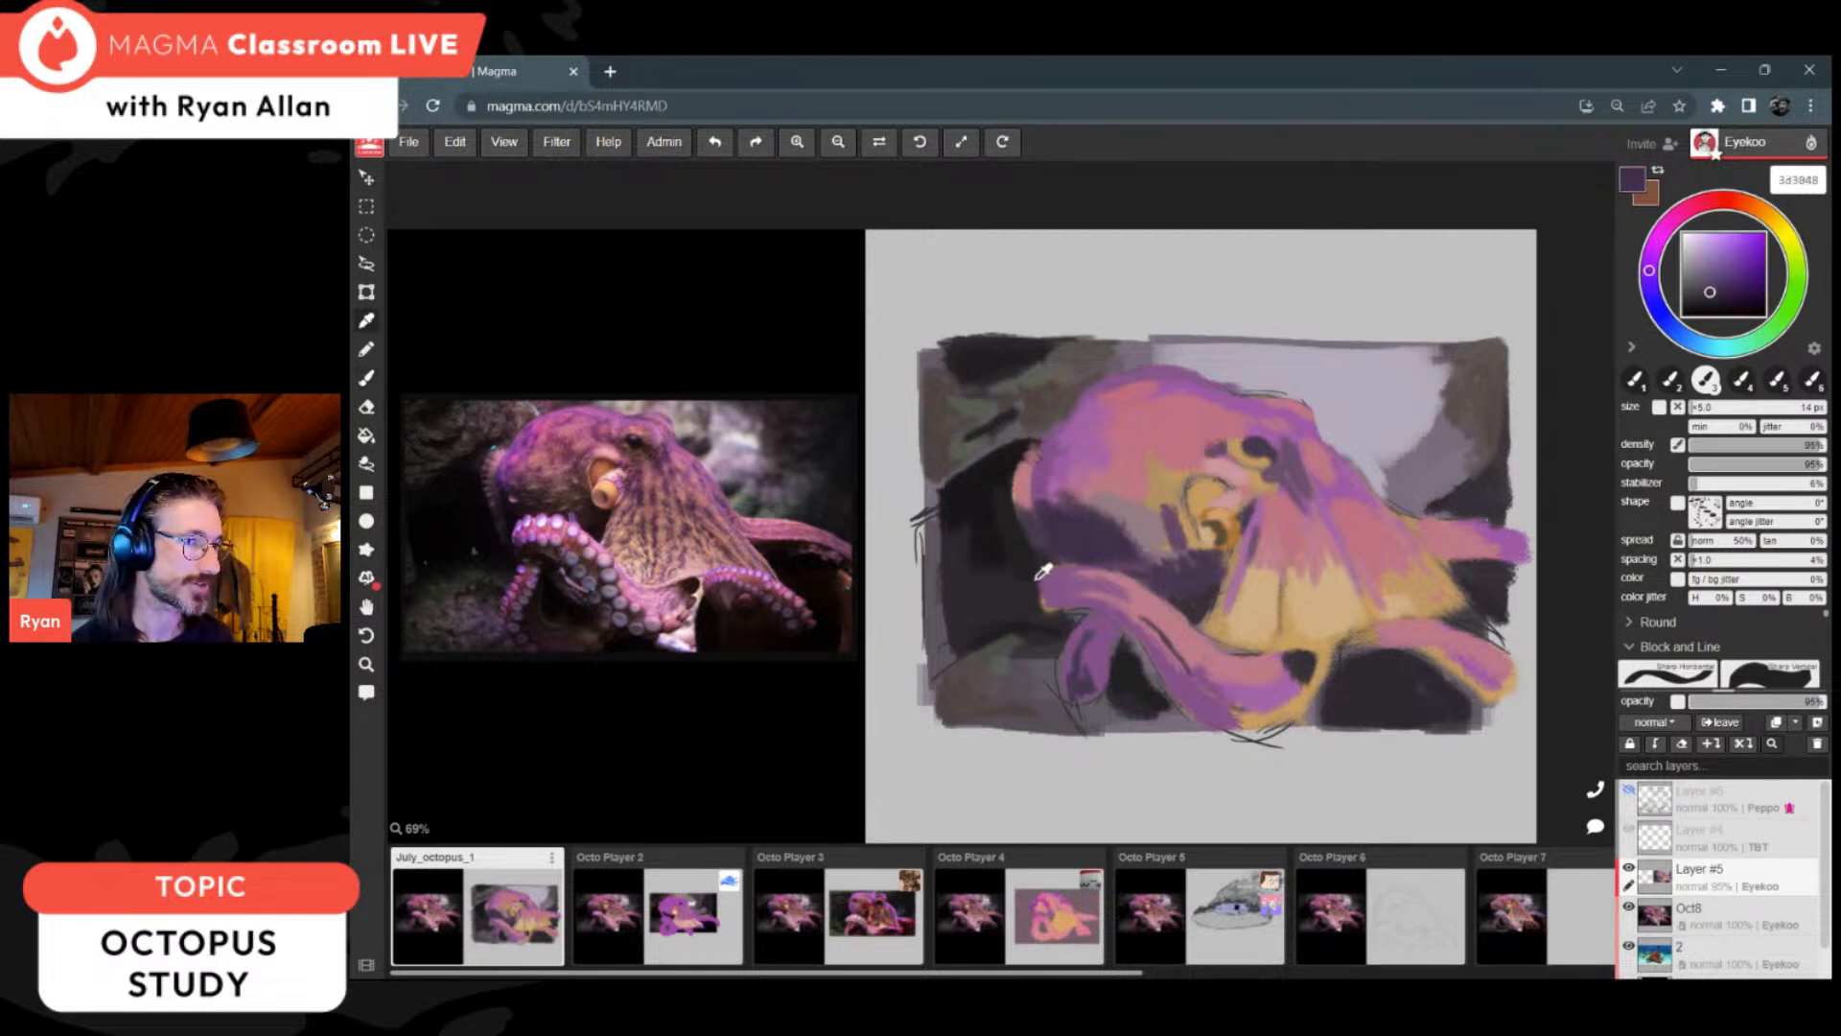
alt+click(1040, 574)
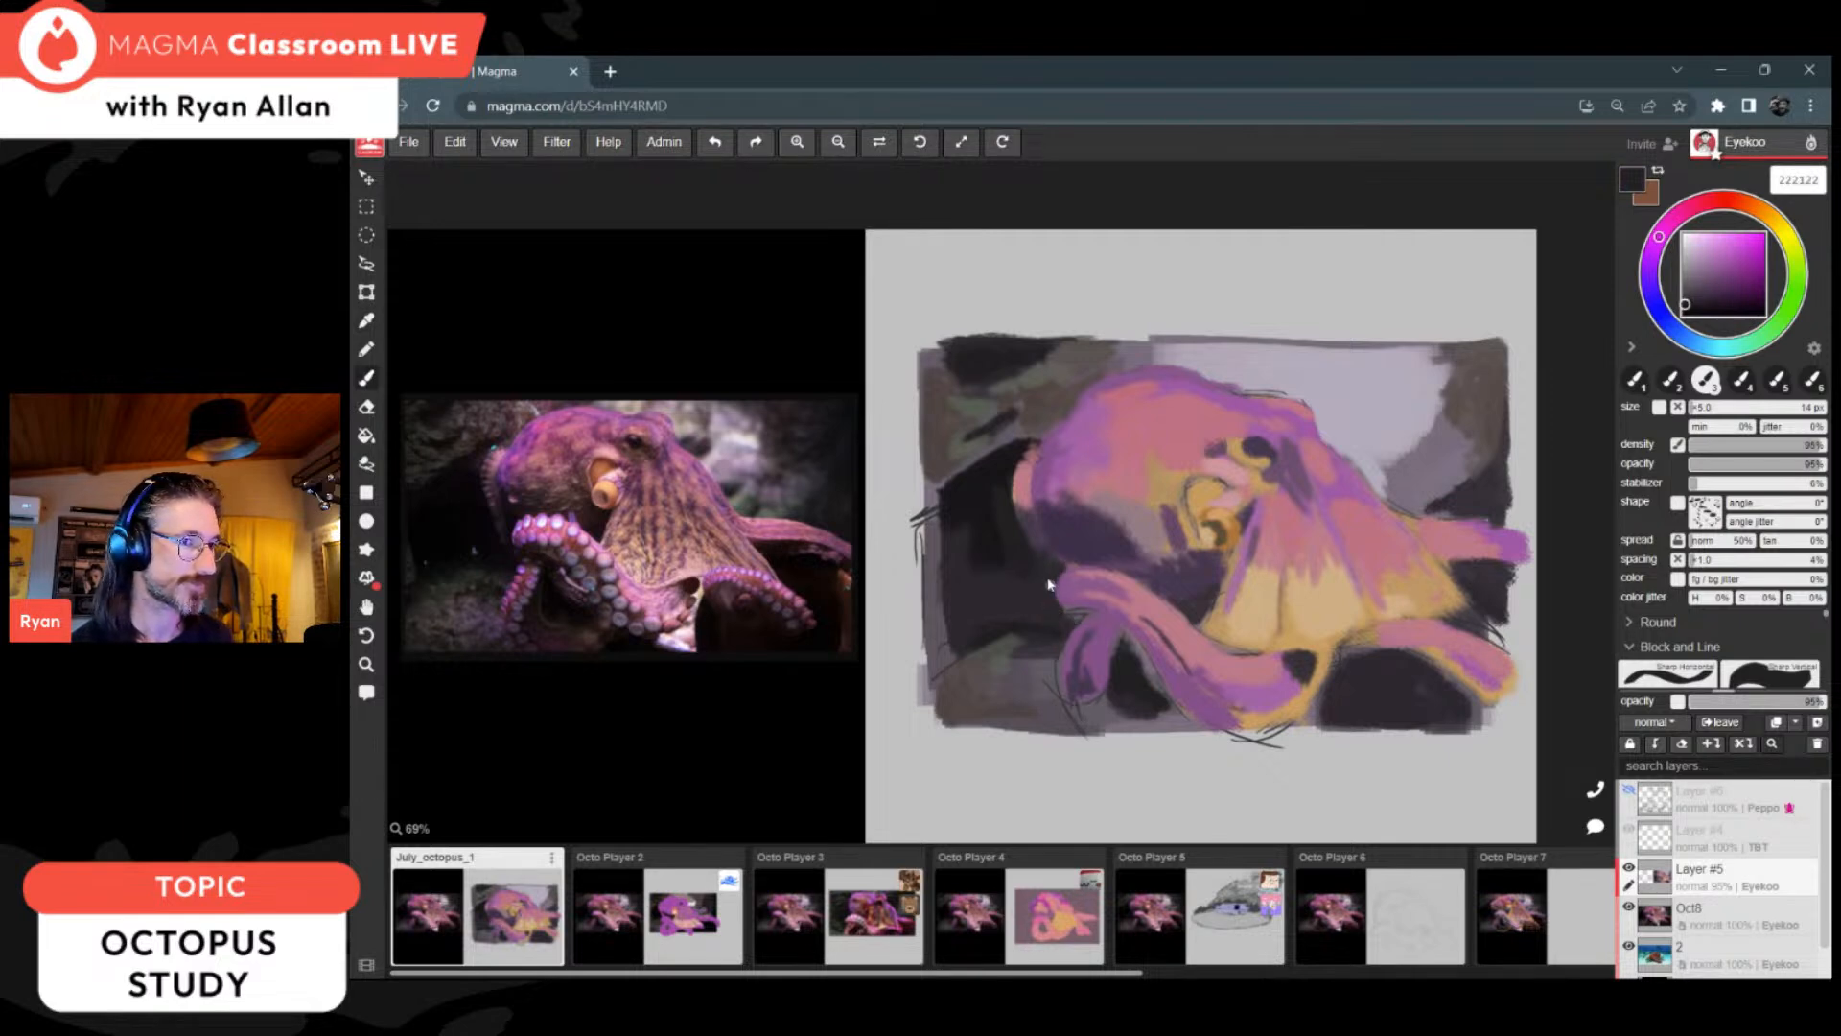
Step: Blend dark purples 45394f and 3d3048 into the shadow beneath the head, and choose darker purple 251c2c
alt+click(1040, 537)
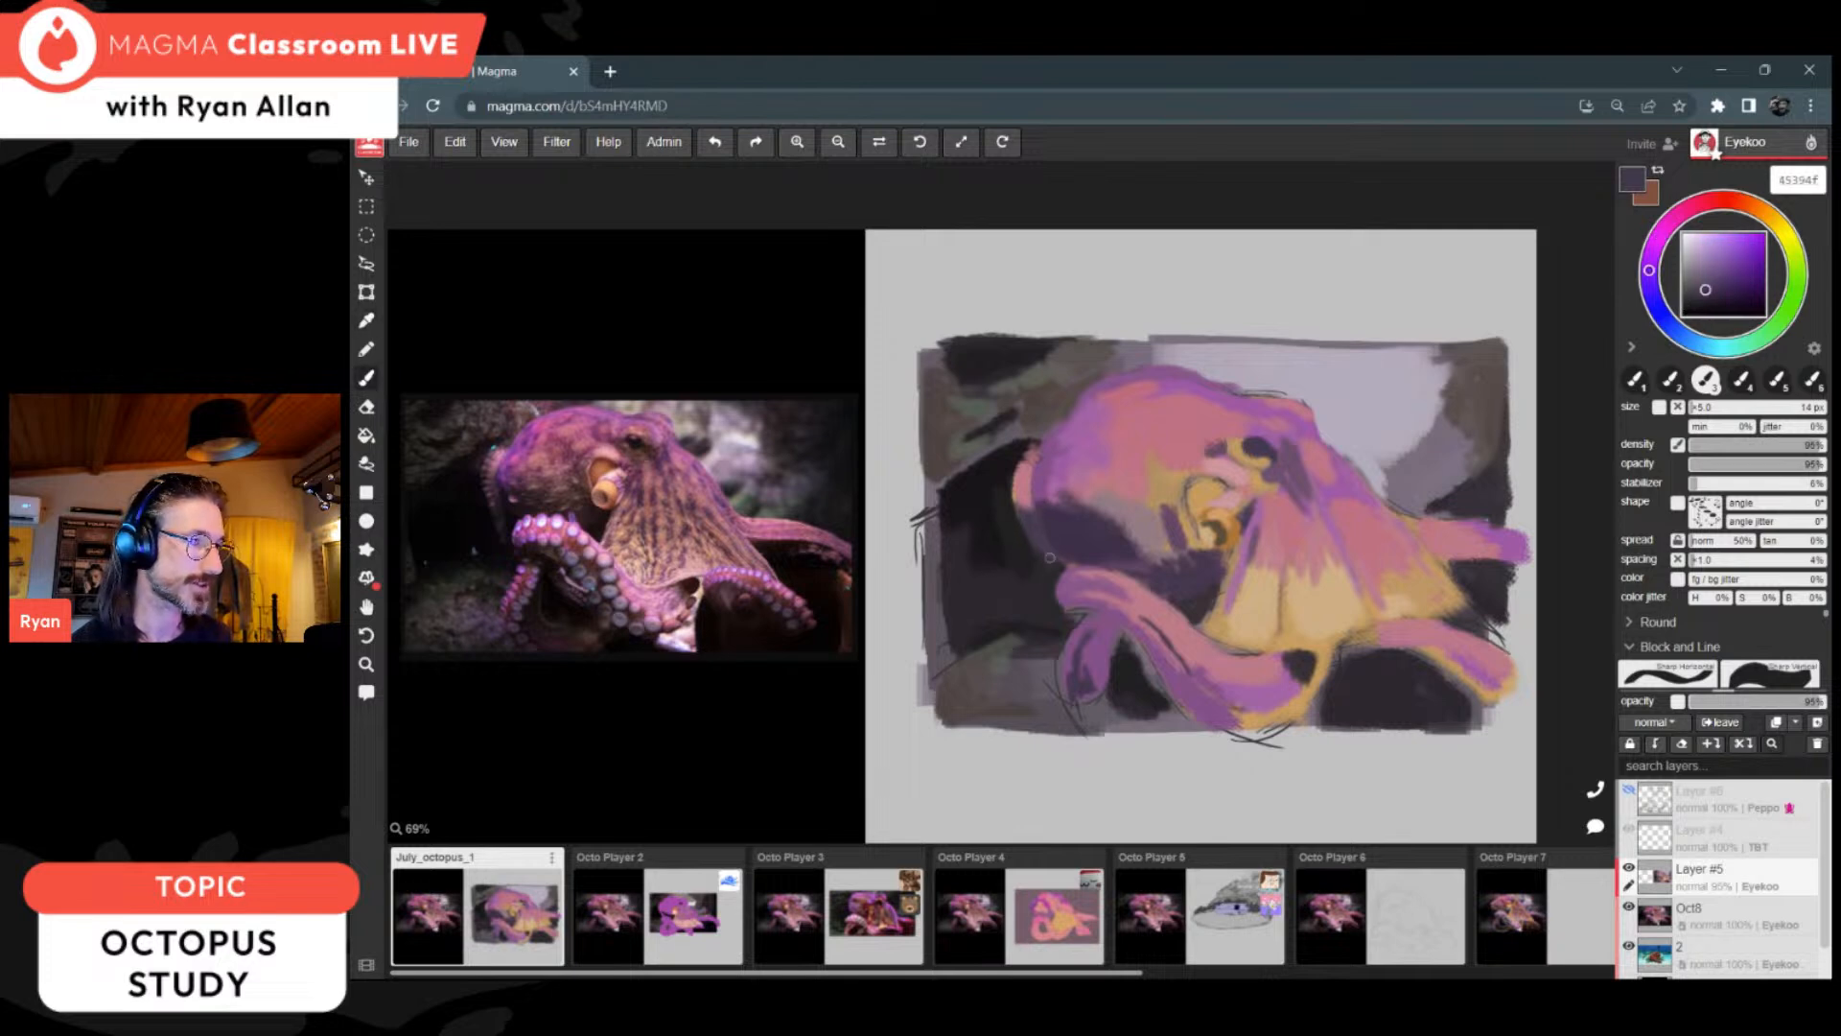
alt+click(1078, 525)
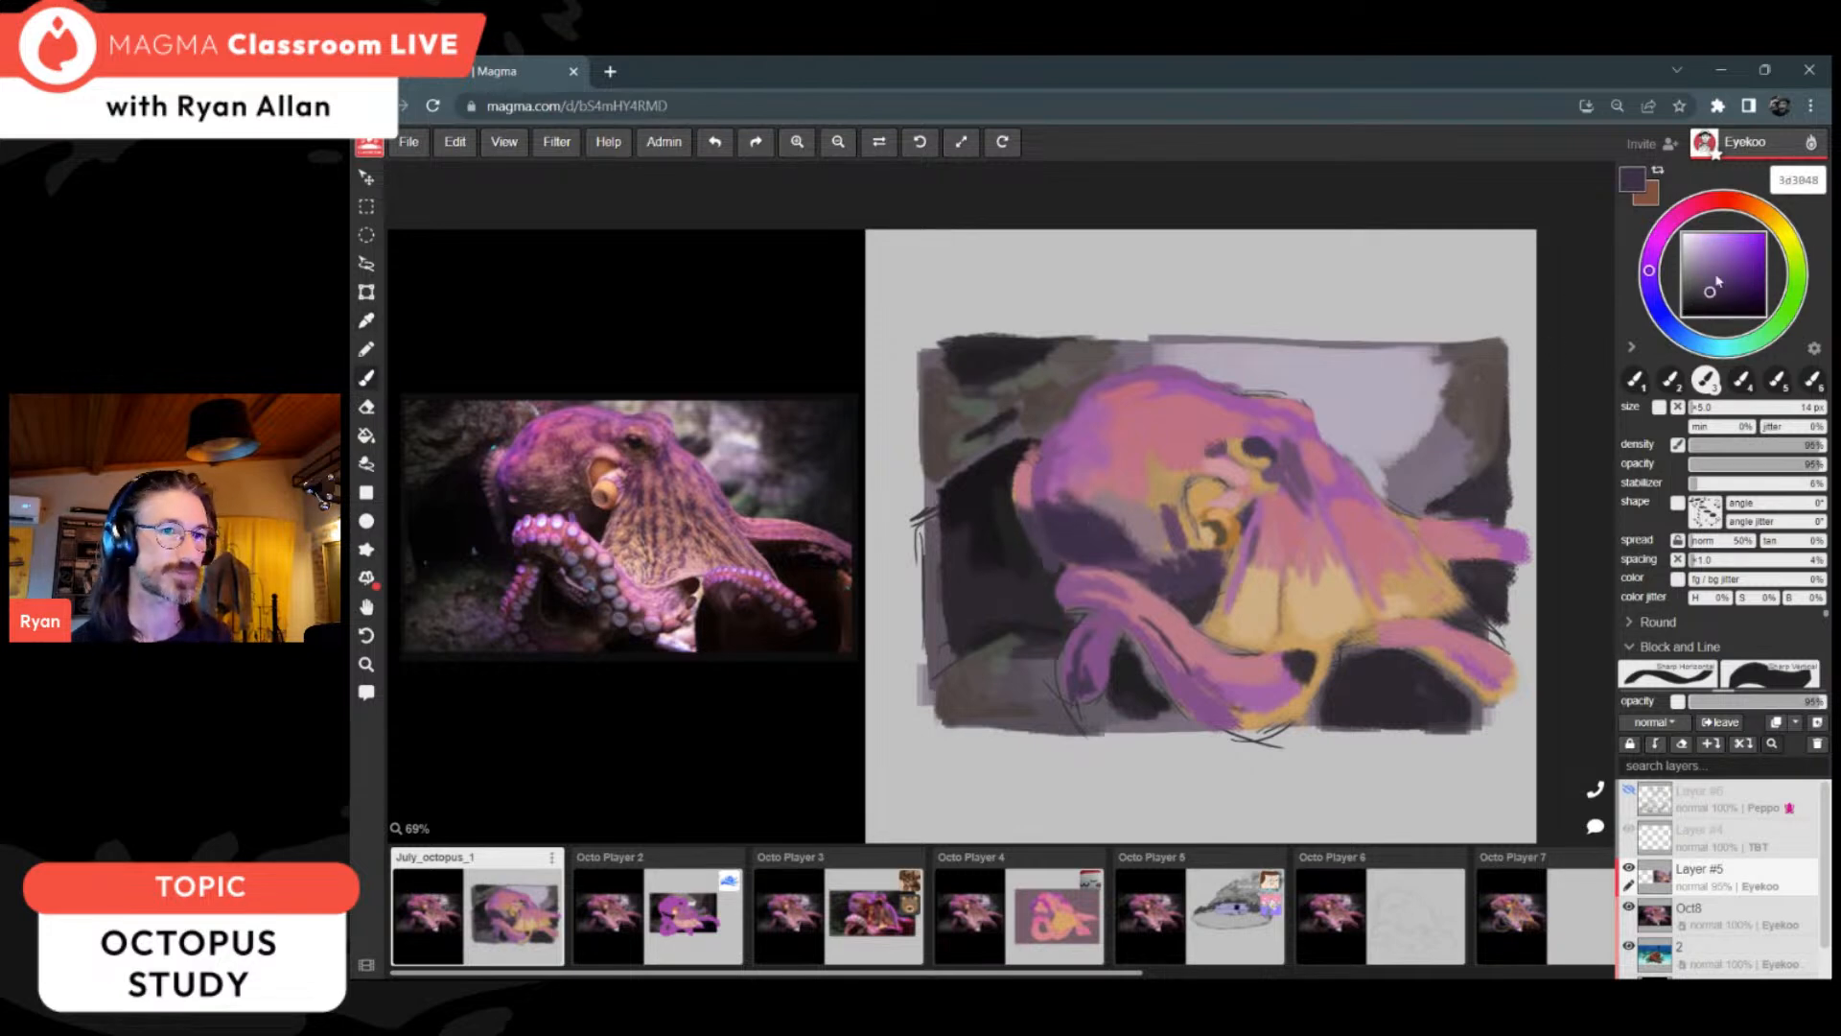
click(1710, 301)
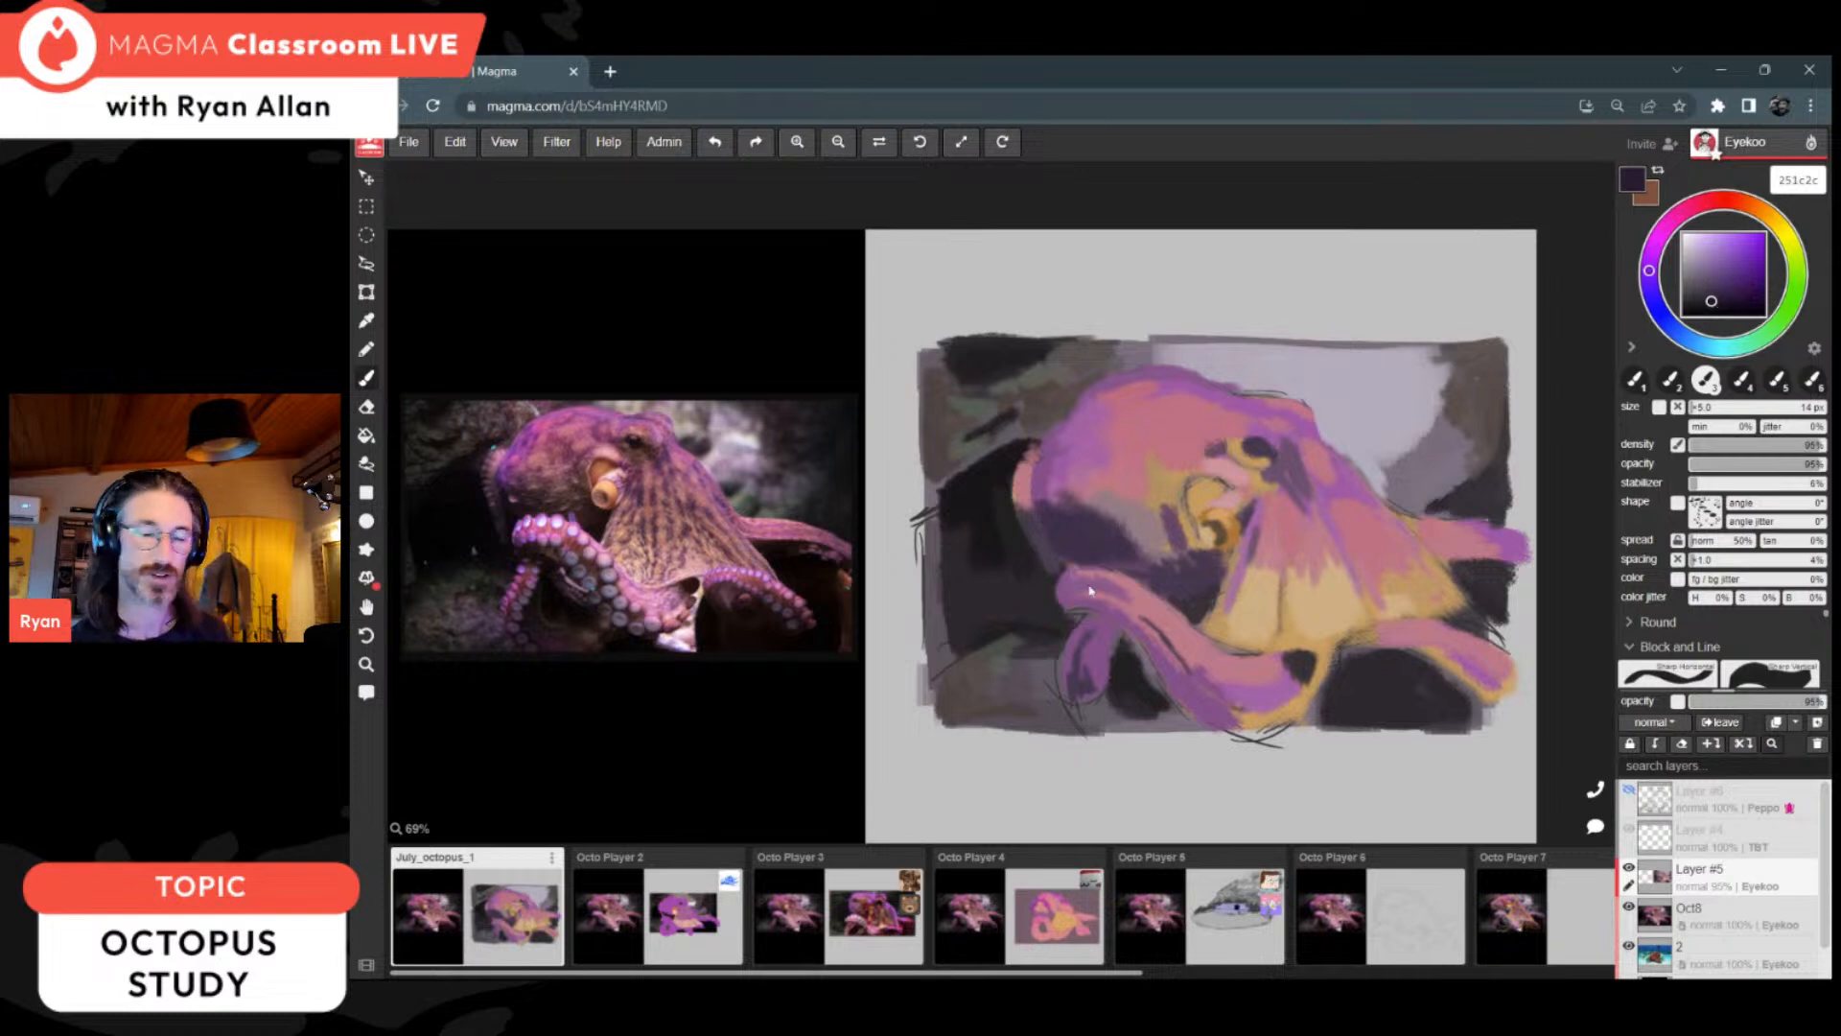
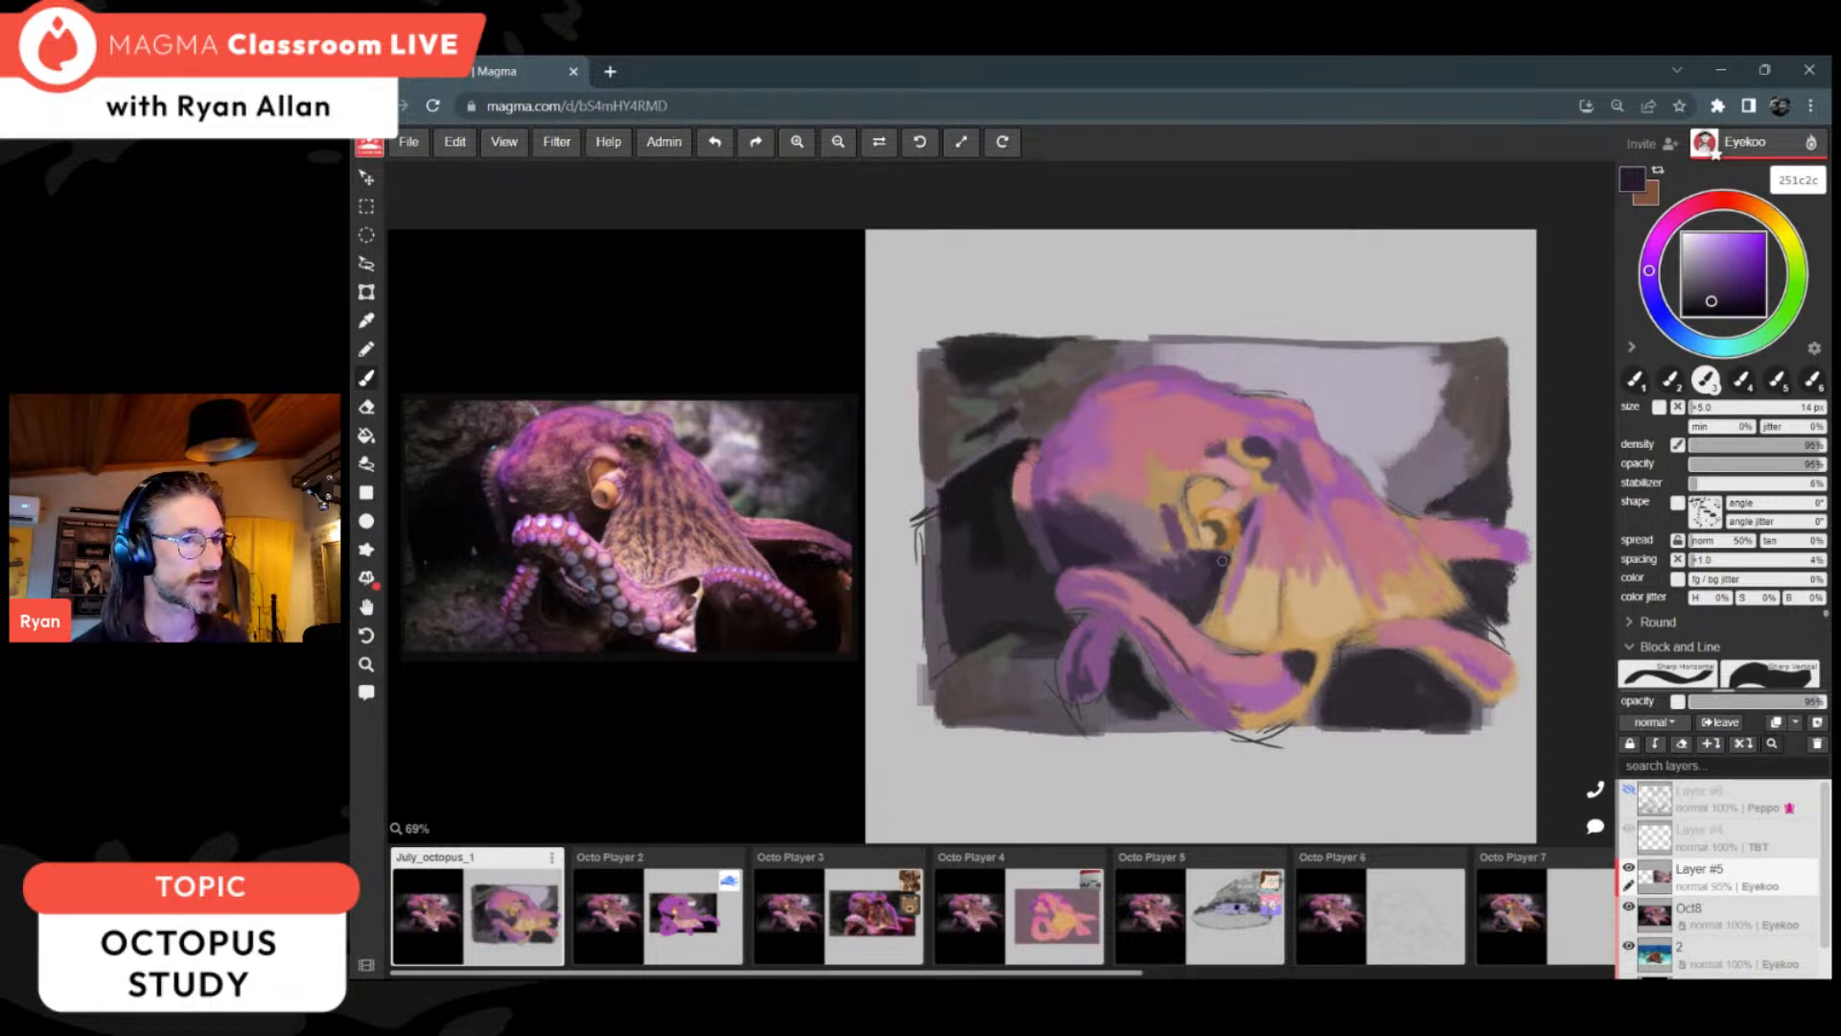
Step: Fill the siphon opening with orange-browns 9c5b26 and af6c35, and highlight its rim with sampled beige cfaf85
alt+click(1216, 524)
alt+click(1212, 483)
click(1745, 266)
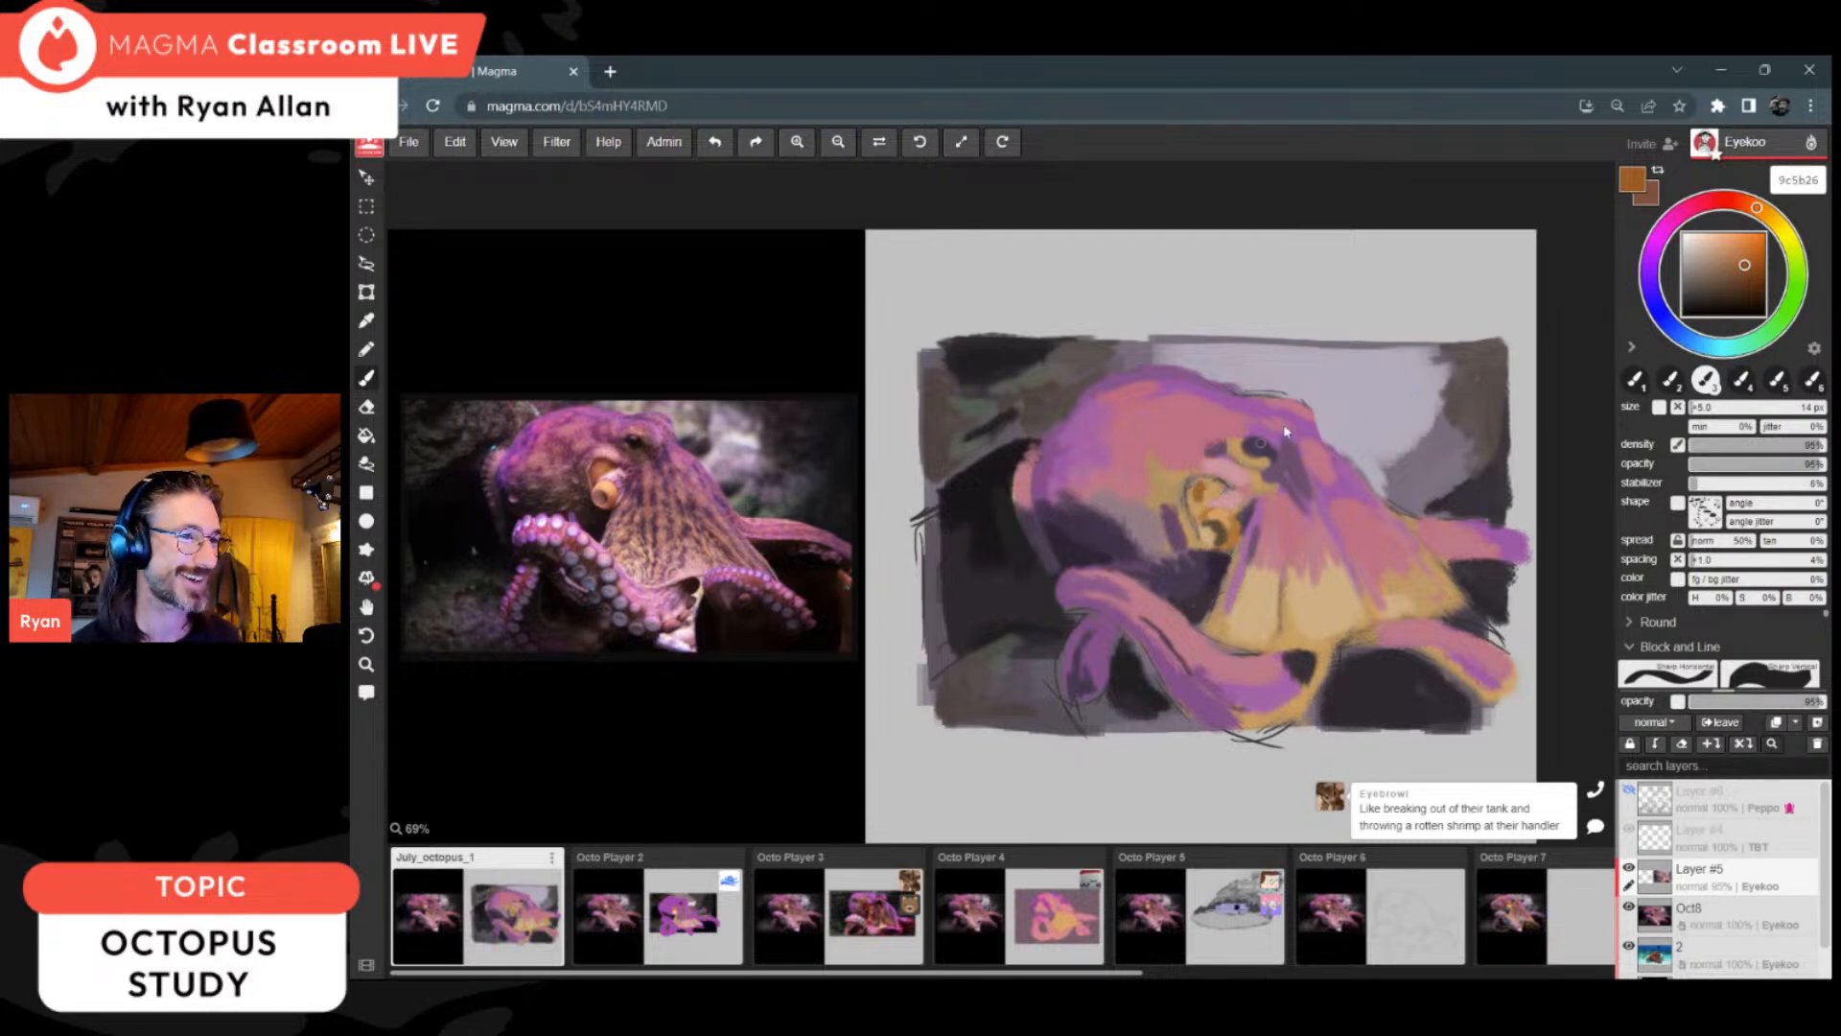
click(1741, 260)
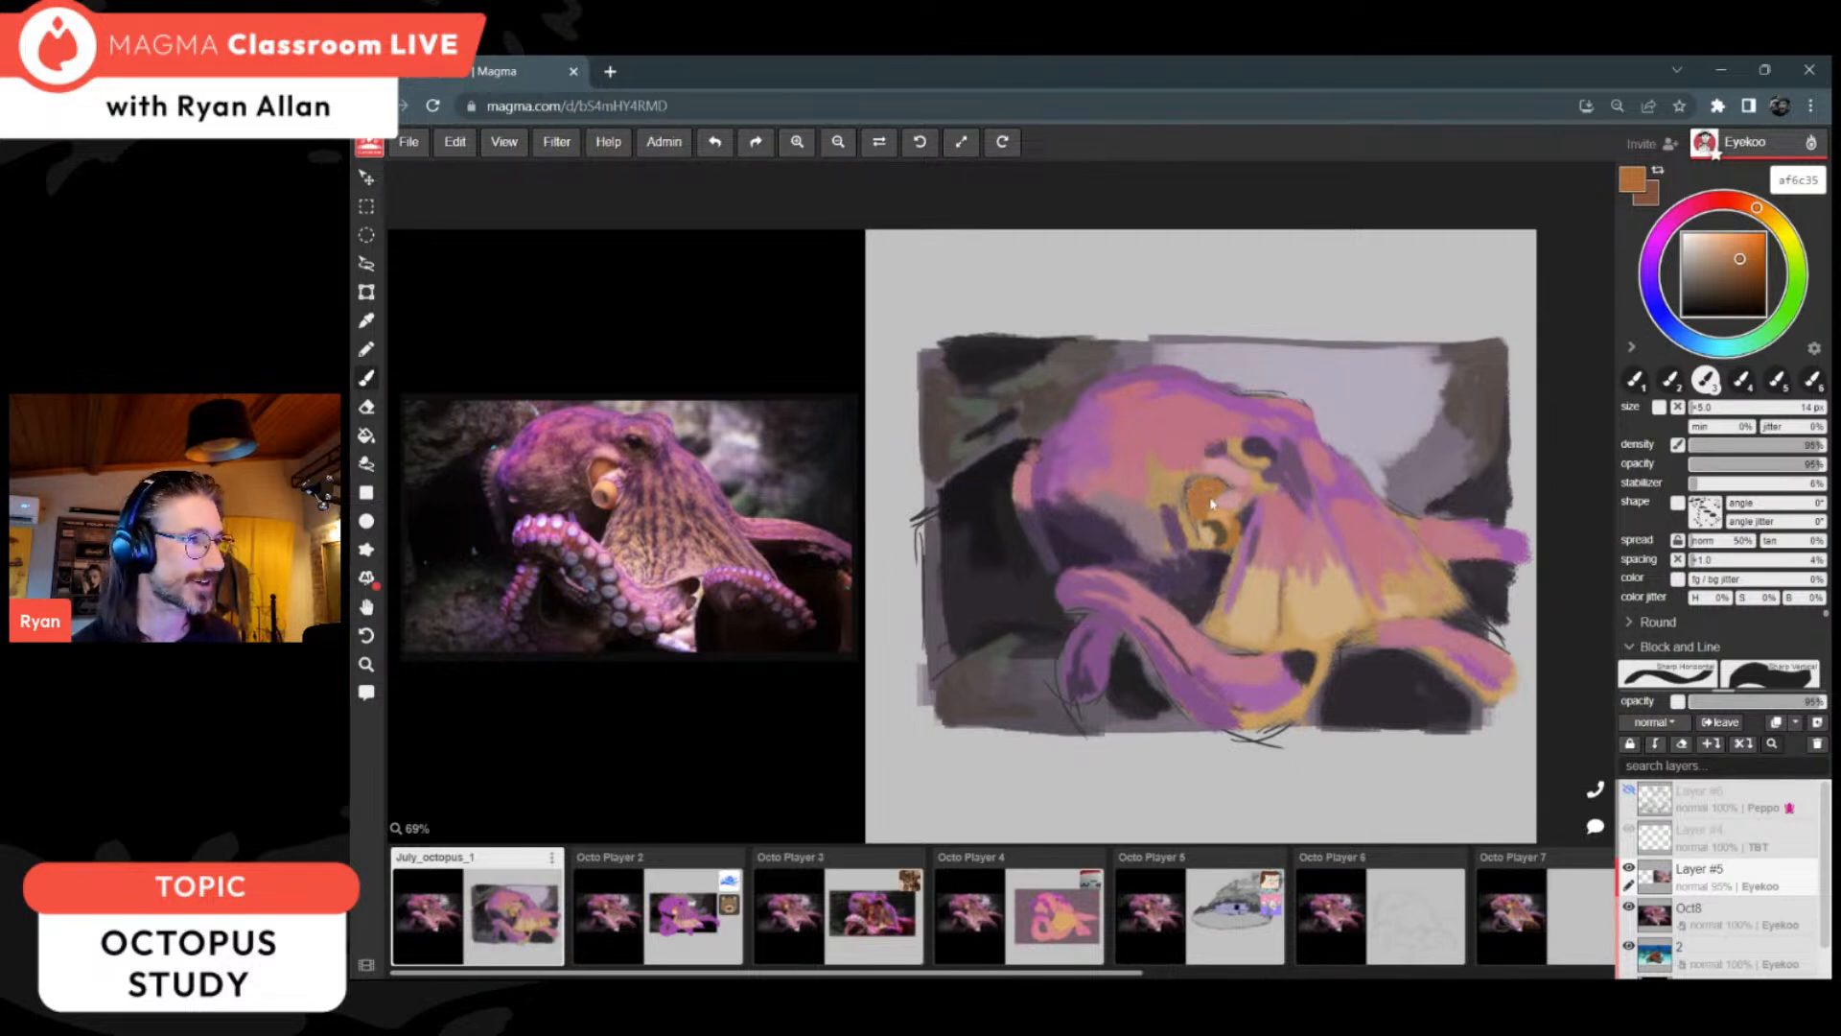
alt+click(1254, 558)
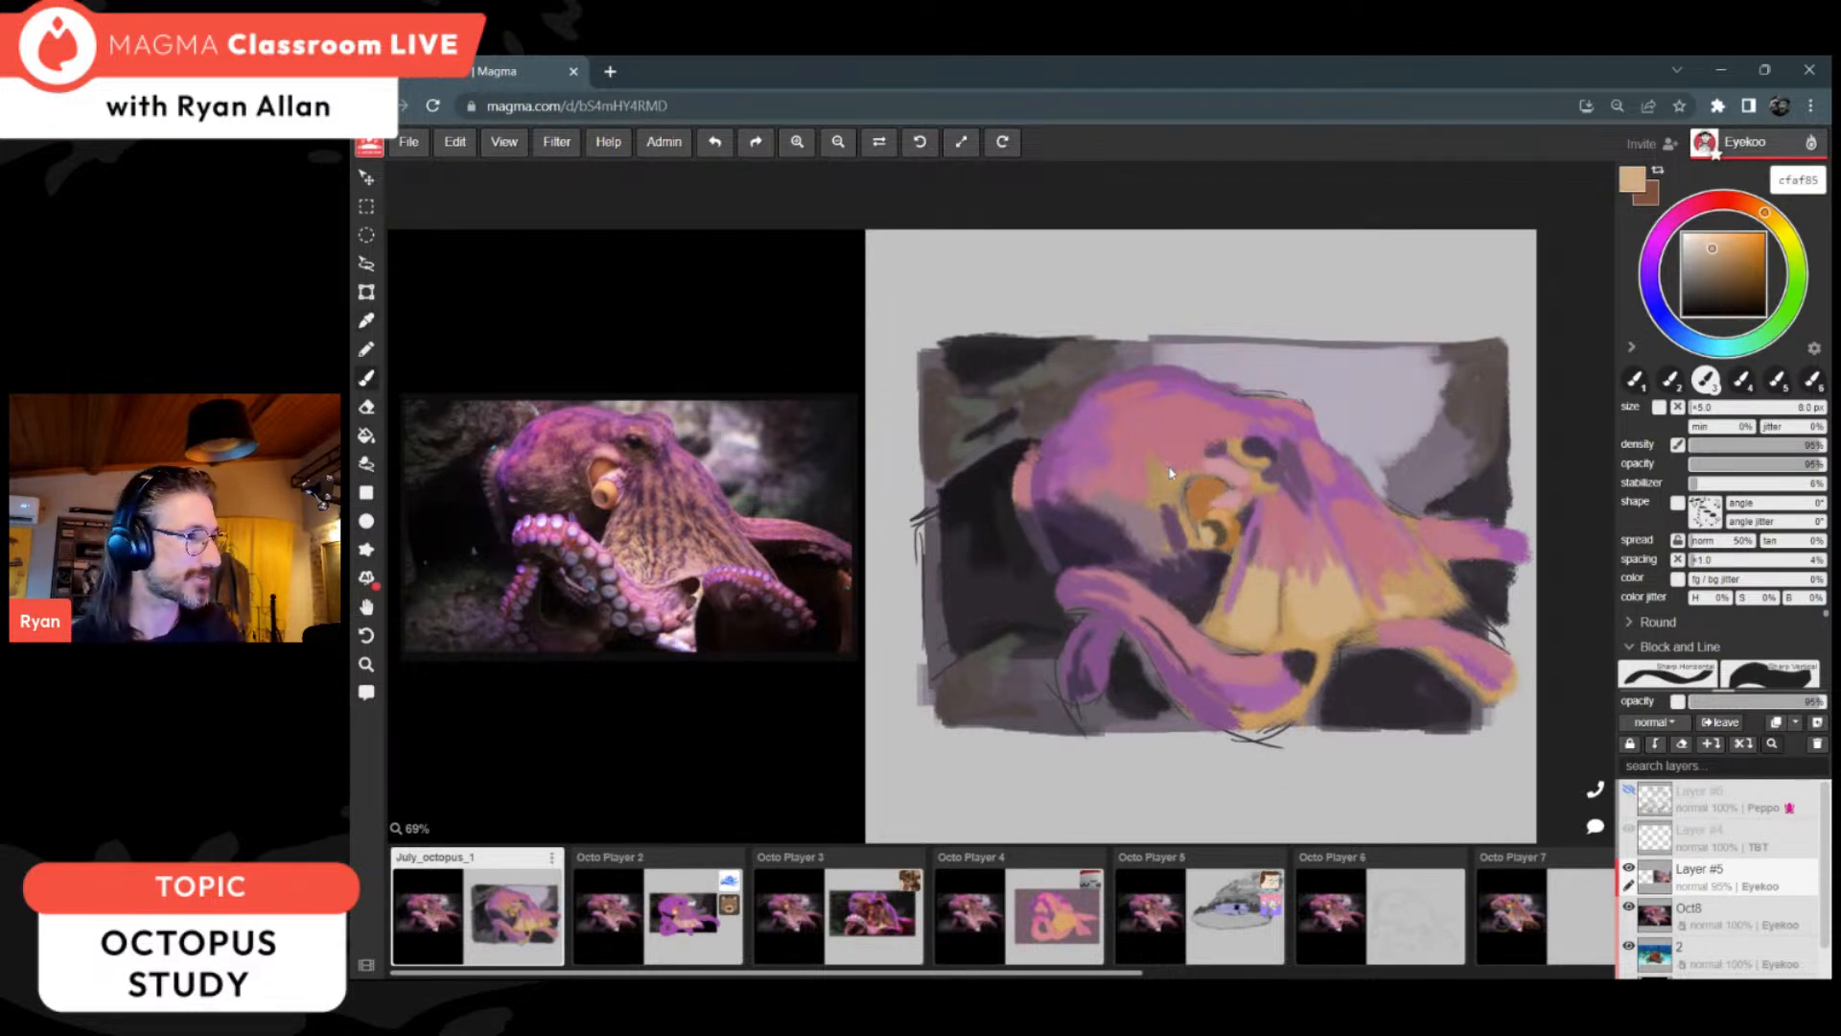
Step: Add thin muted-purple strokes across the octopus's forehead using sampled 725174 and 785879
key(alt)
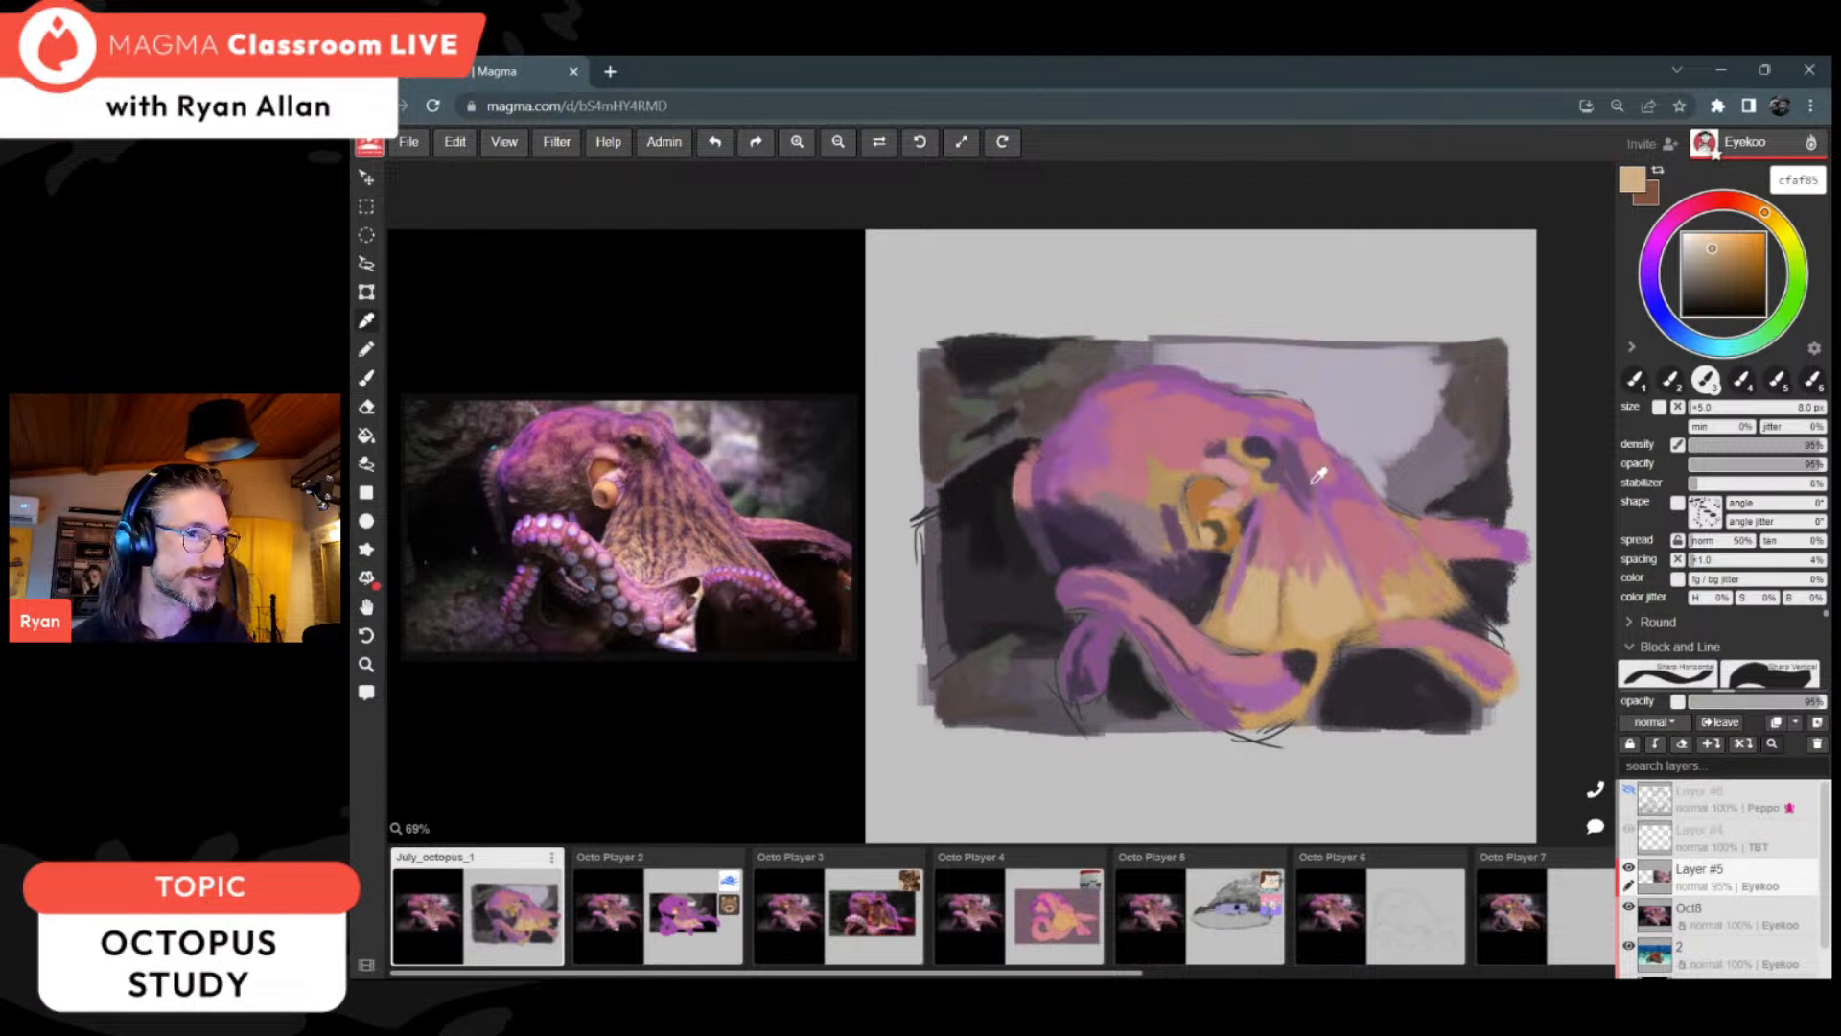
alt+click(1276, 466)
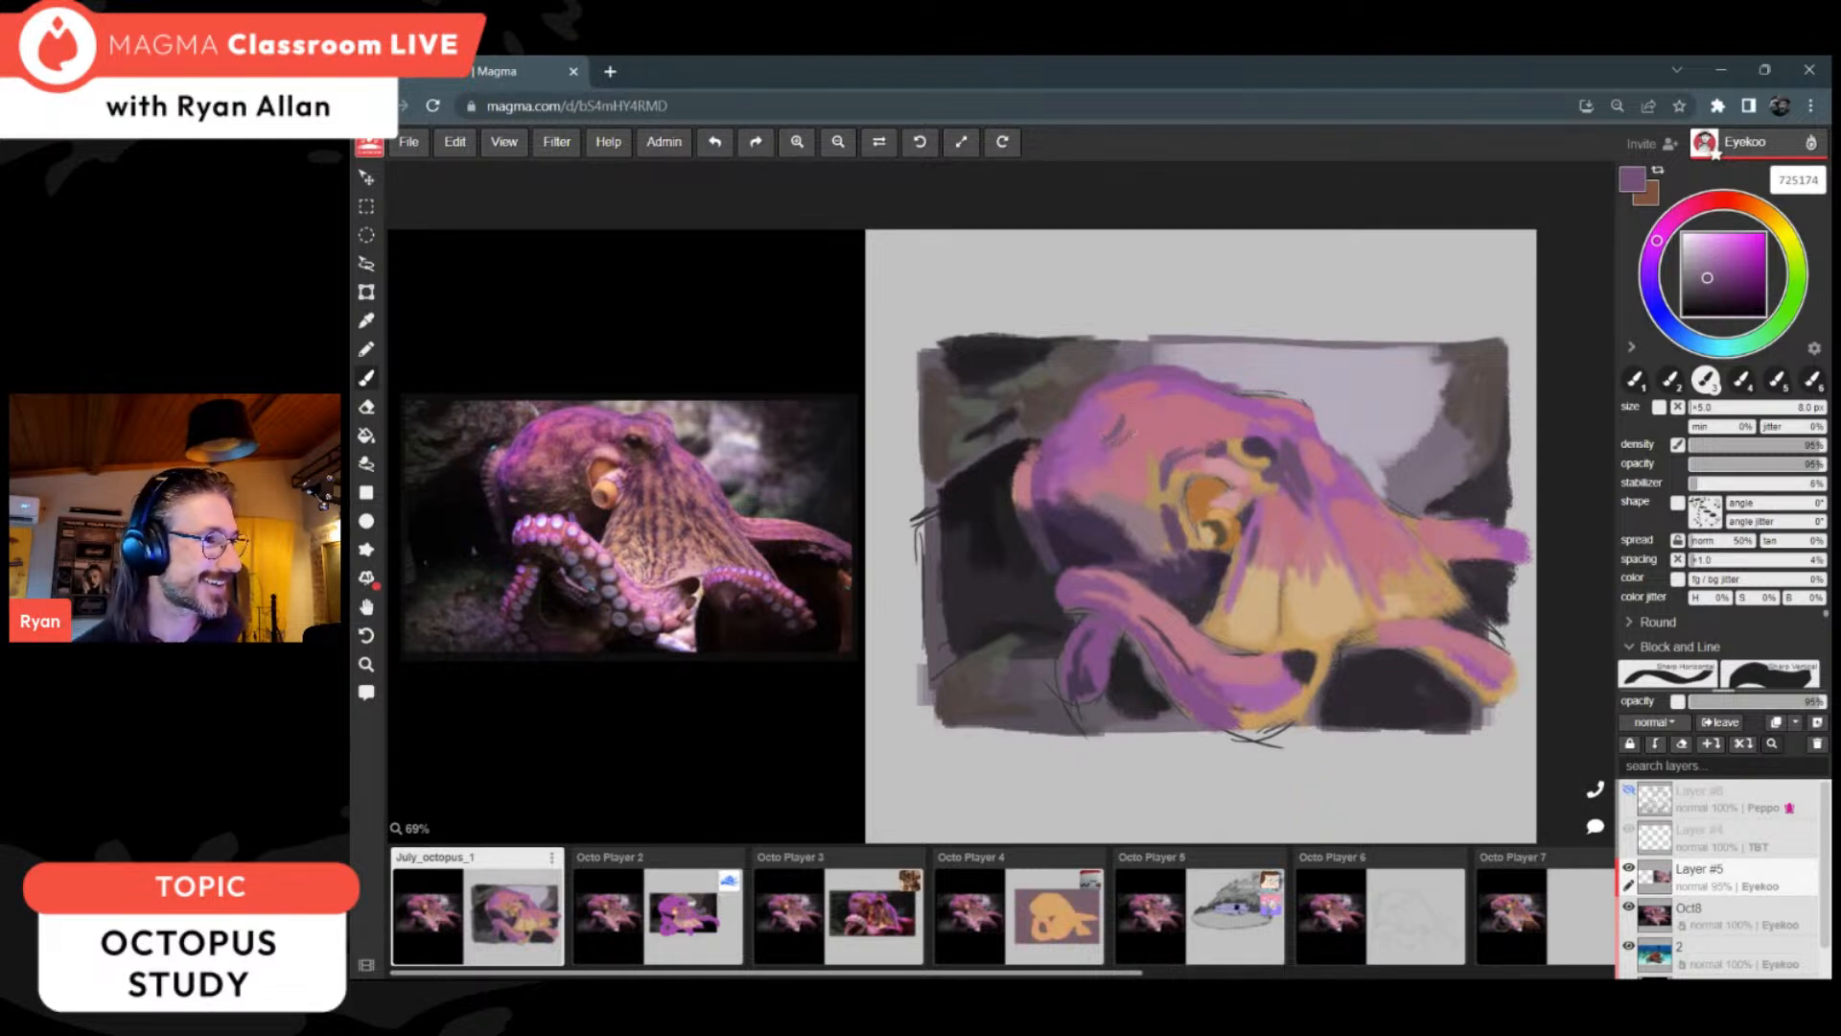
alt+click(1263, 524)
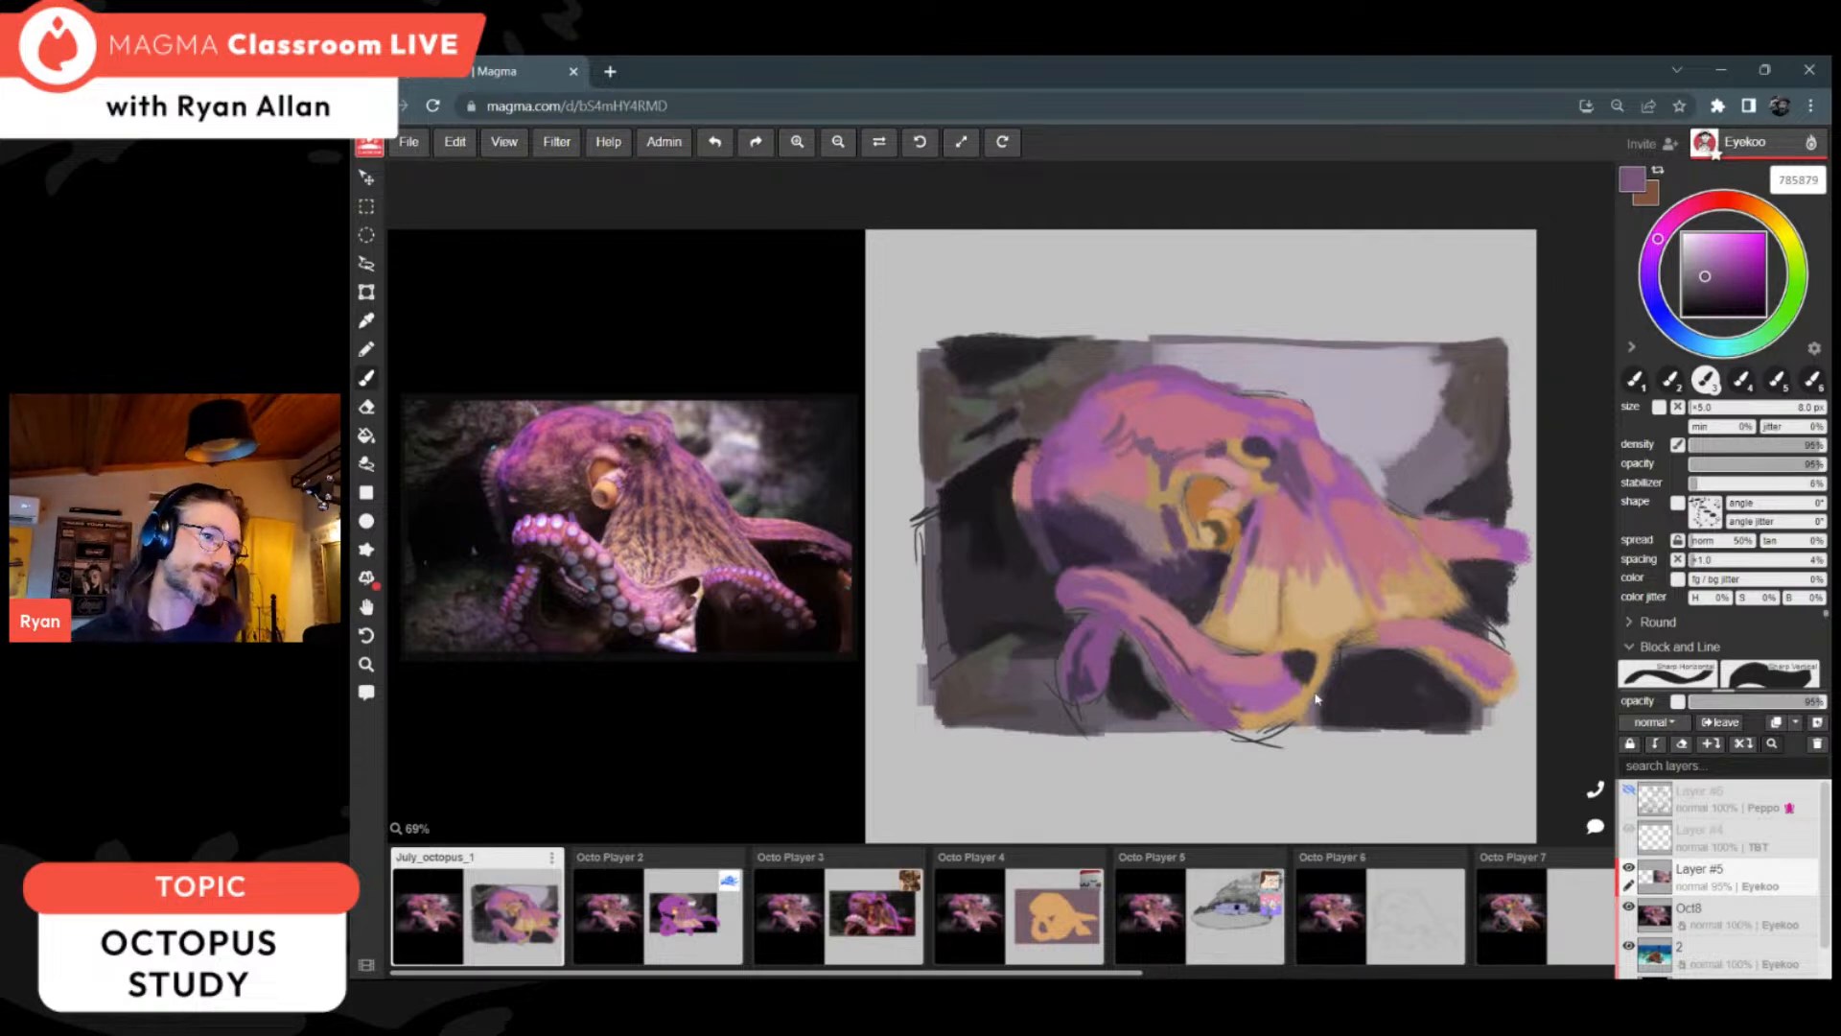
Step: Rework the joint between the web and the lower back arm with sampled beige cfaf85 and pink bd807e, using a larger 40 px brush
alt+click(1268, 602)
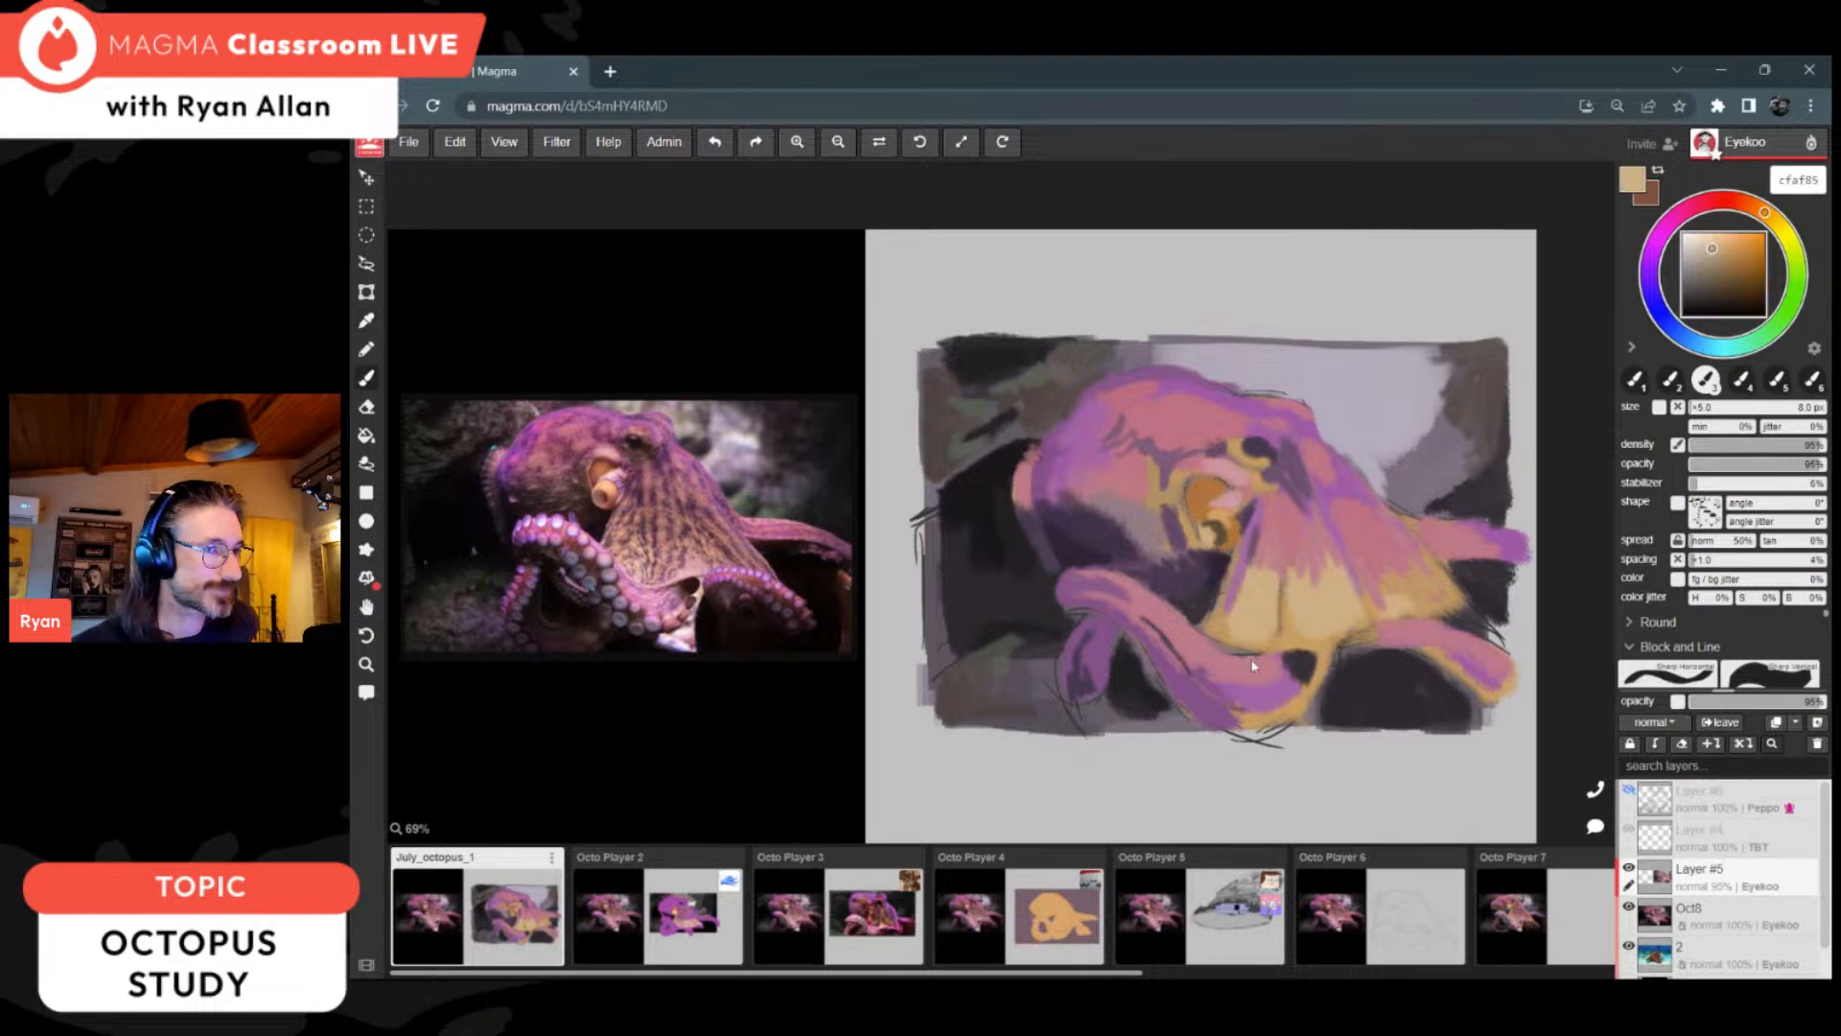
alt+click(1344, 674)
alt+click(1345, 662)
click(1716, 409)
drag(1351, 651, 1363, 647)
key(alt)
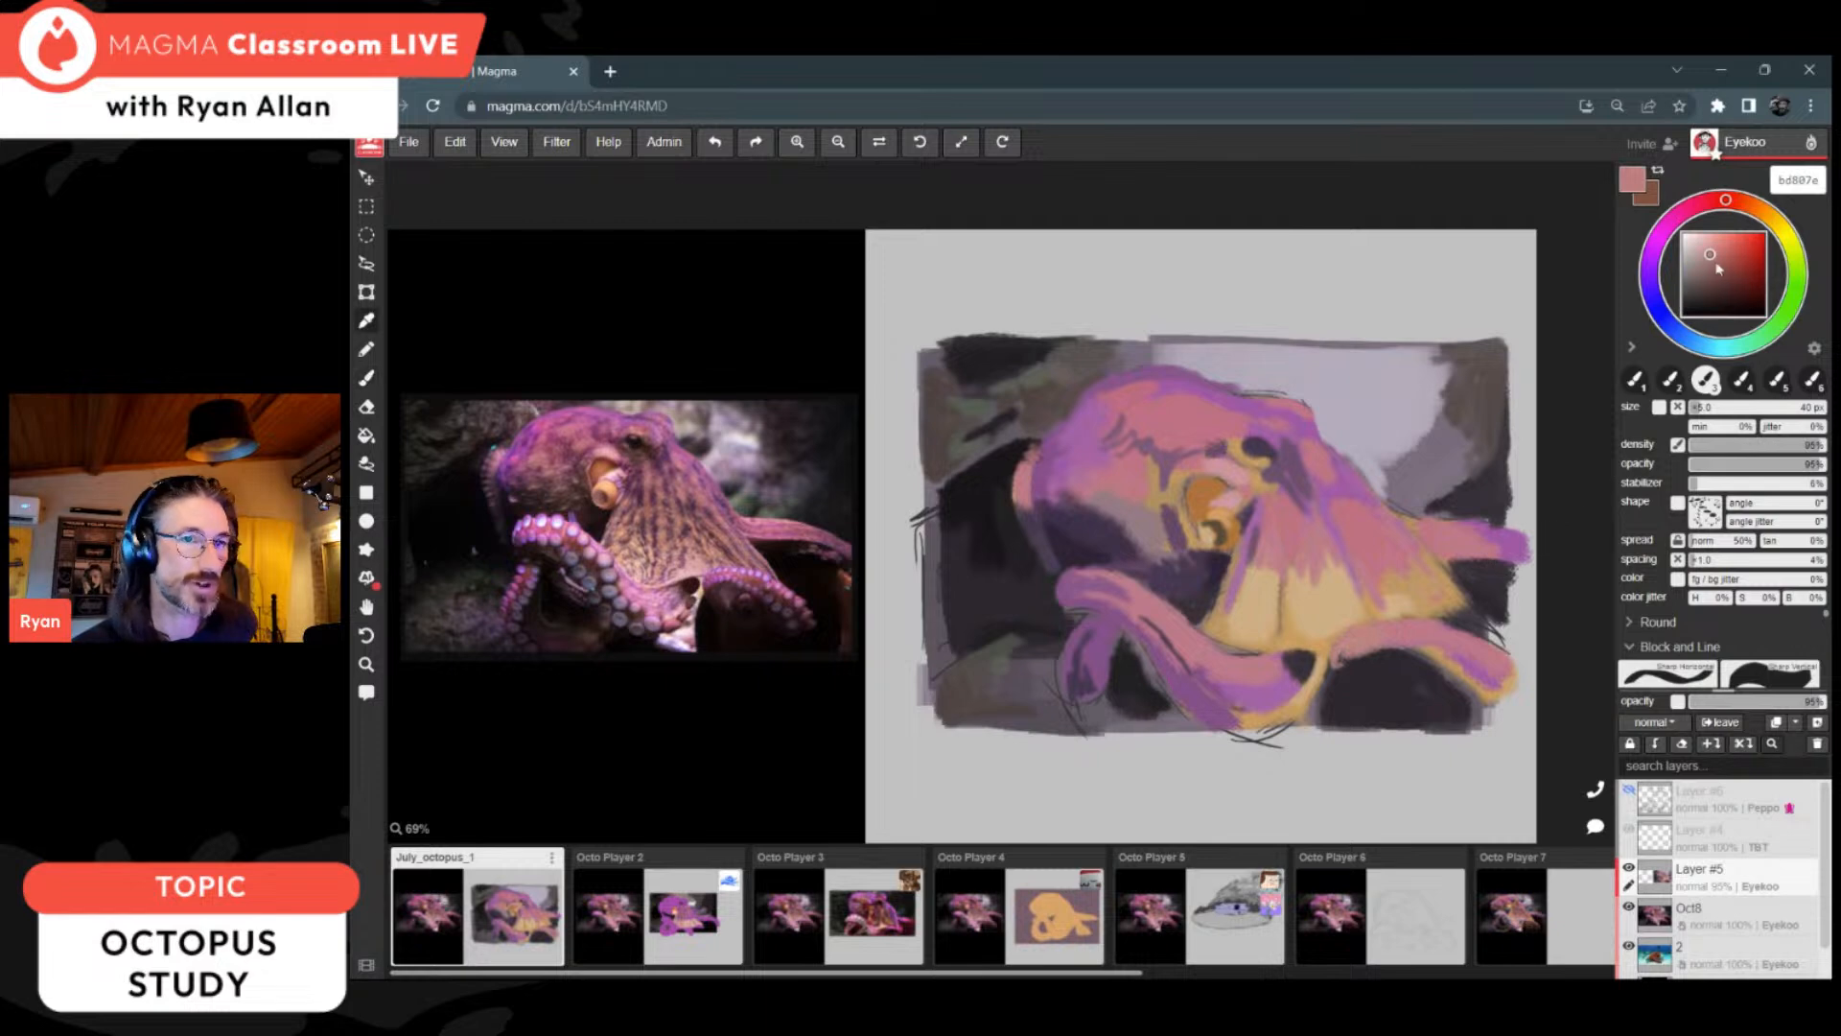
click(1700, 249)
drag(1698, 251, 1696, 253)
Step: Paint over the curled front arm's dark sketch lines with sampled purple 855289 and pink be7a89
alt+click(1230, 655)
alt+click(1201, 665)
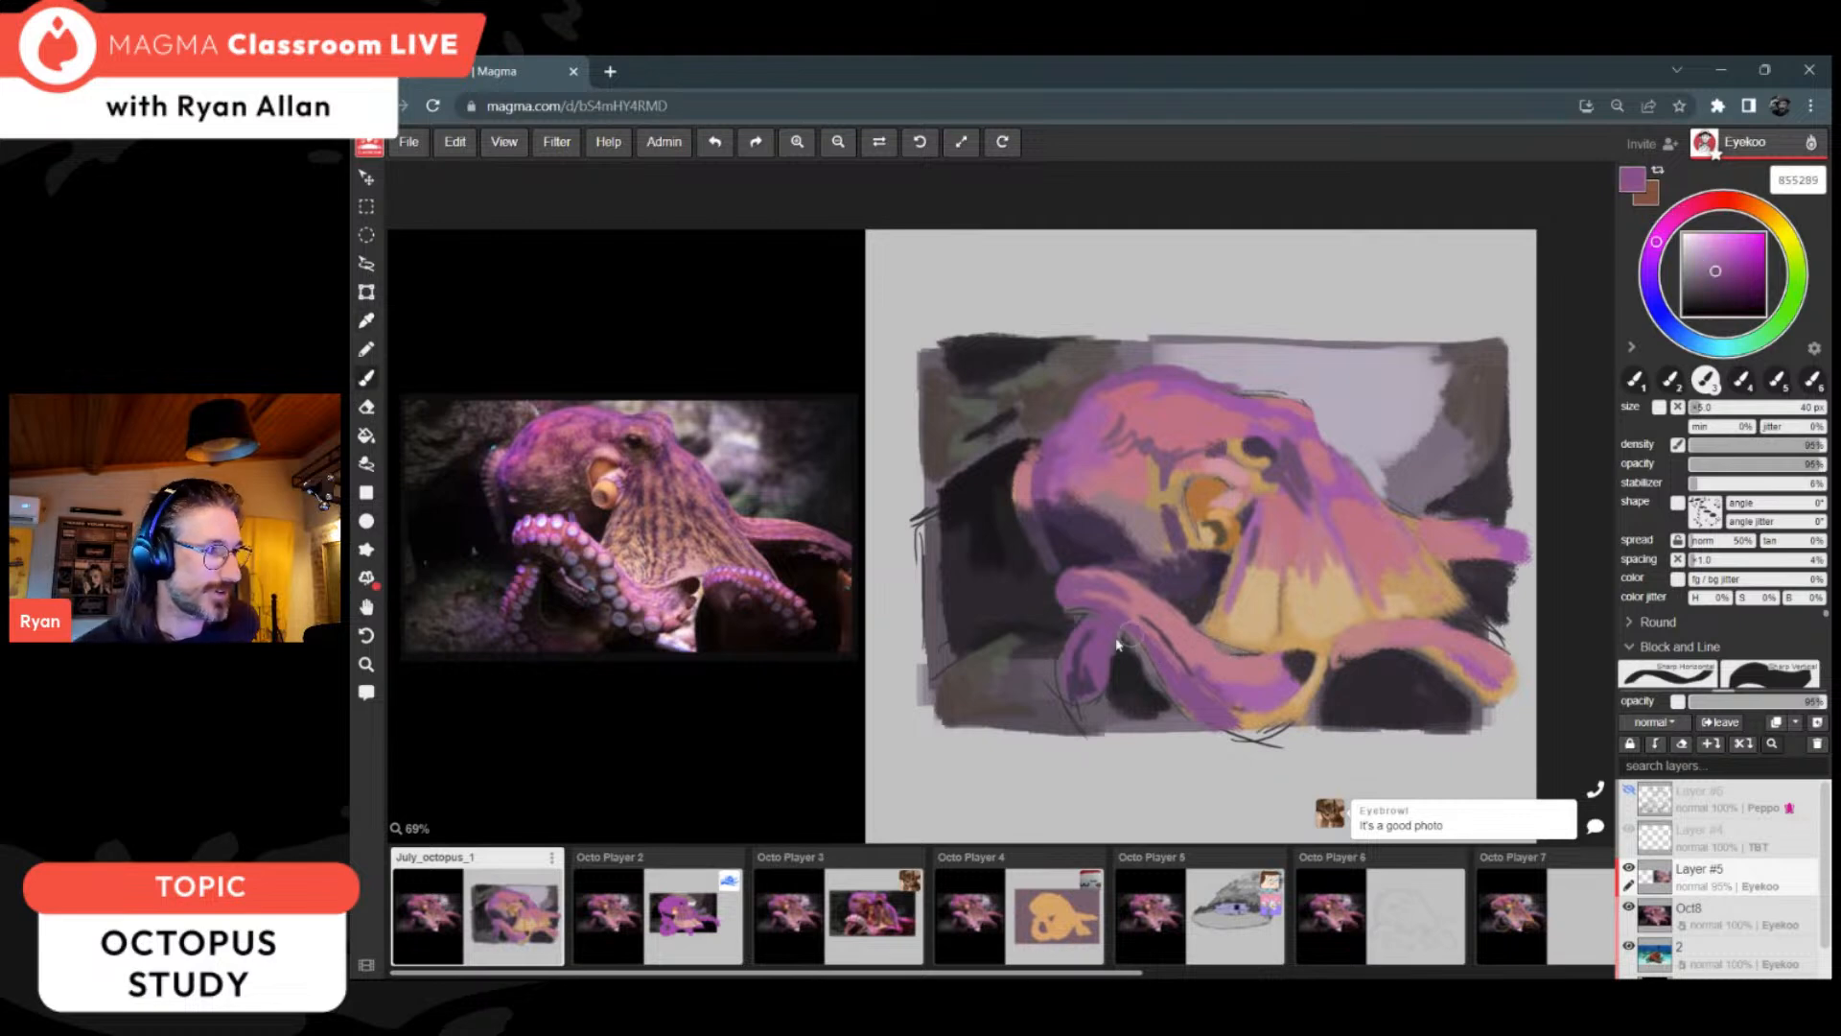
drag(1114, 606, 1194, 681)
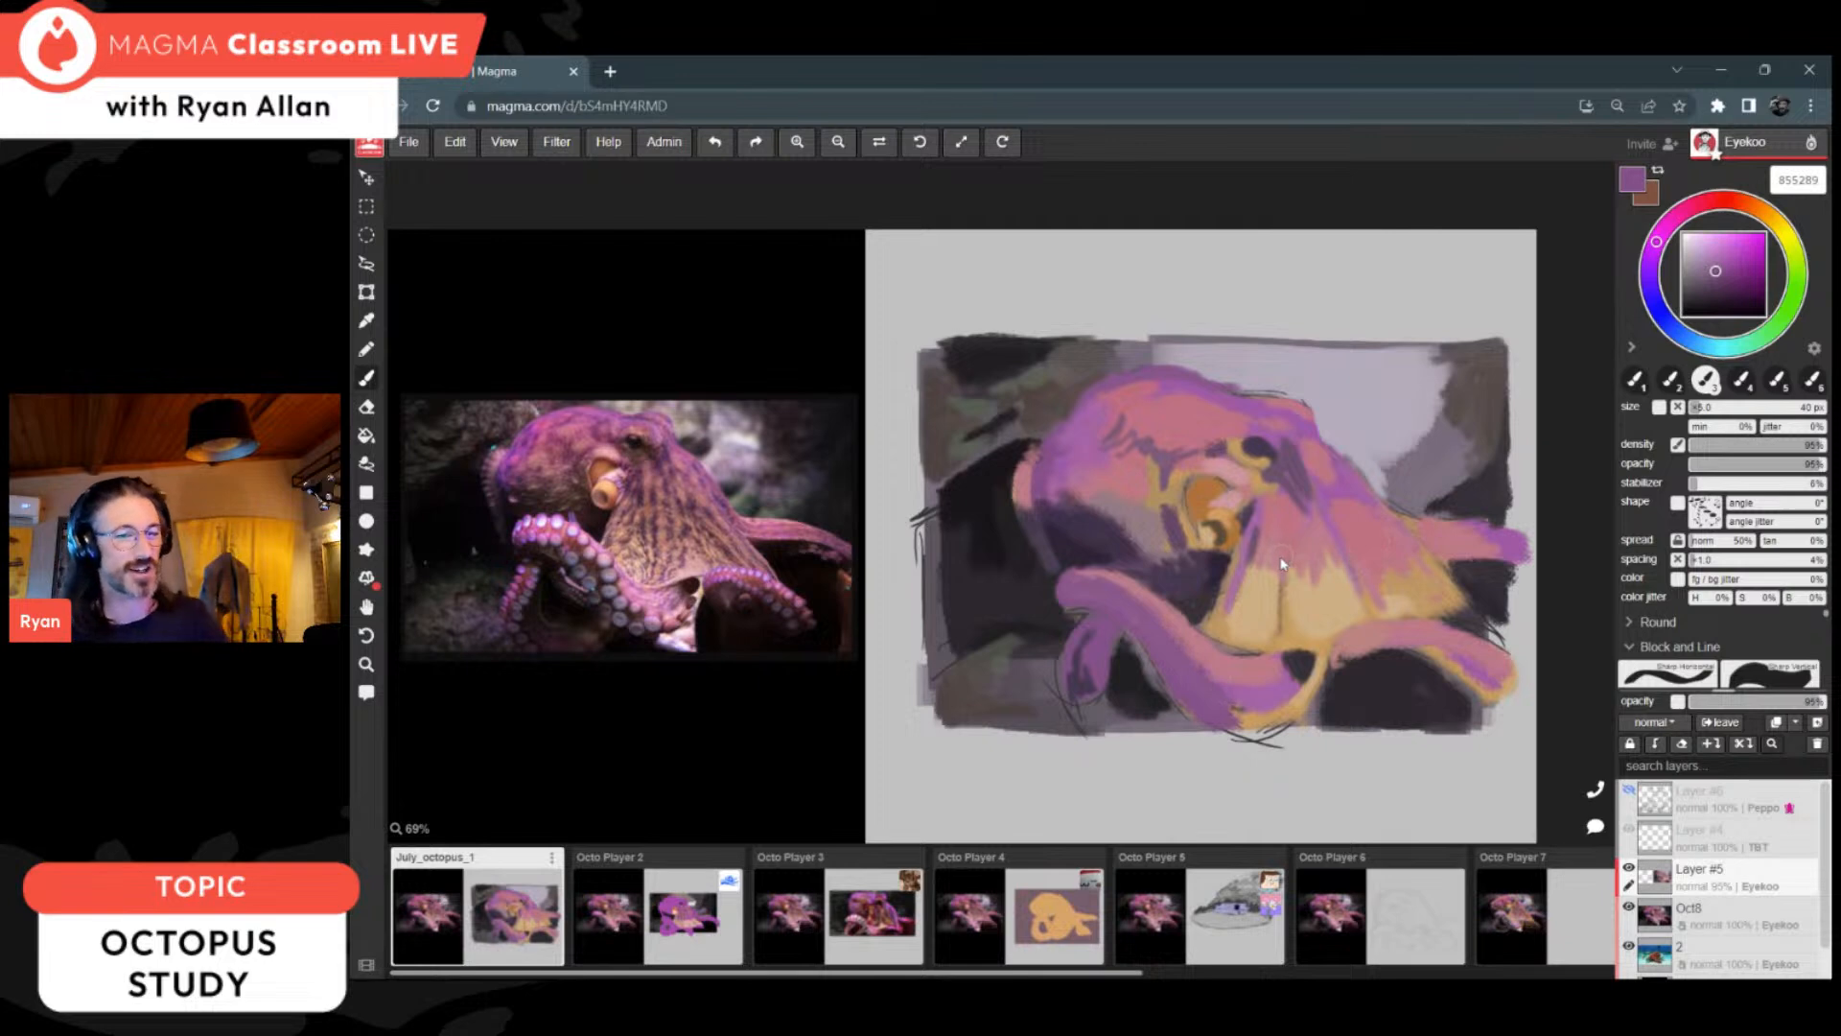
alt+click(1203, 629)
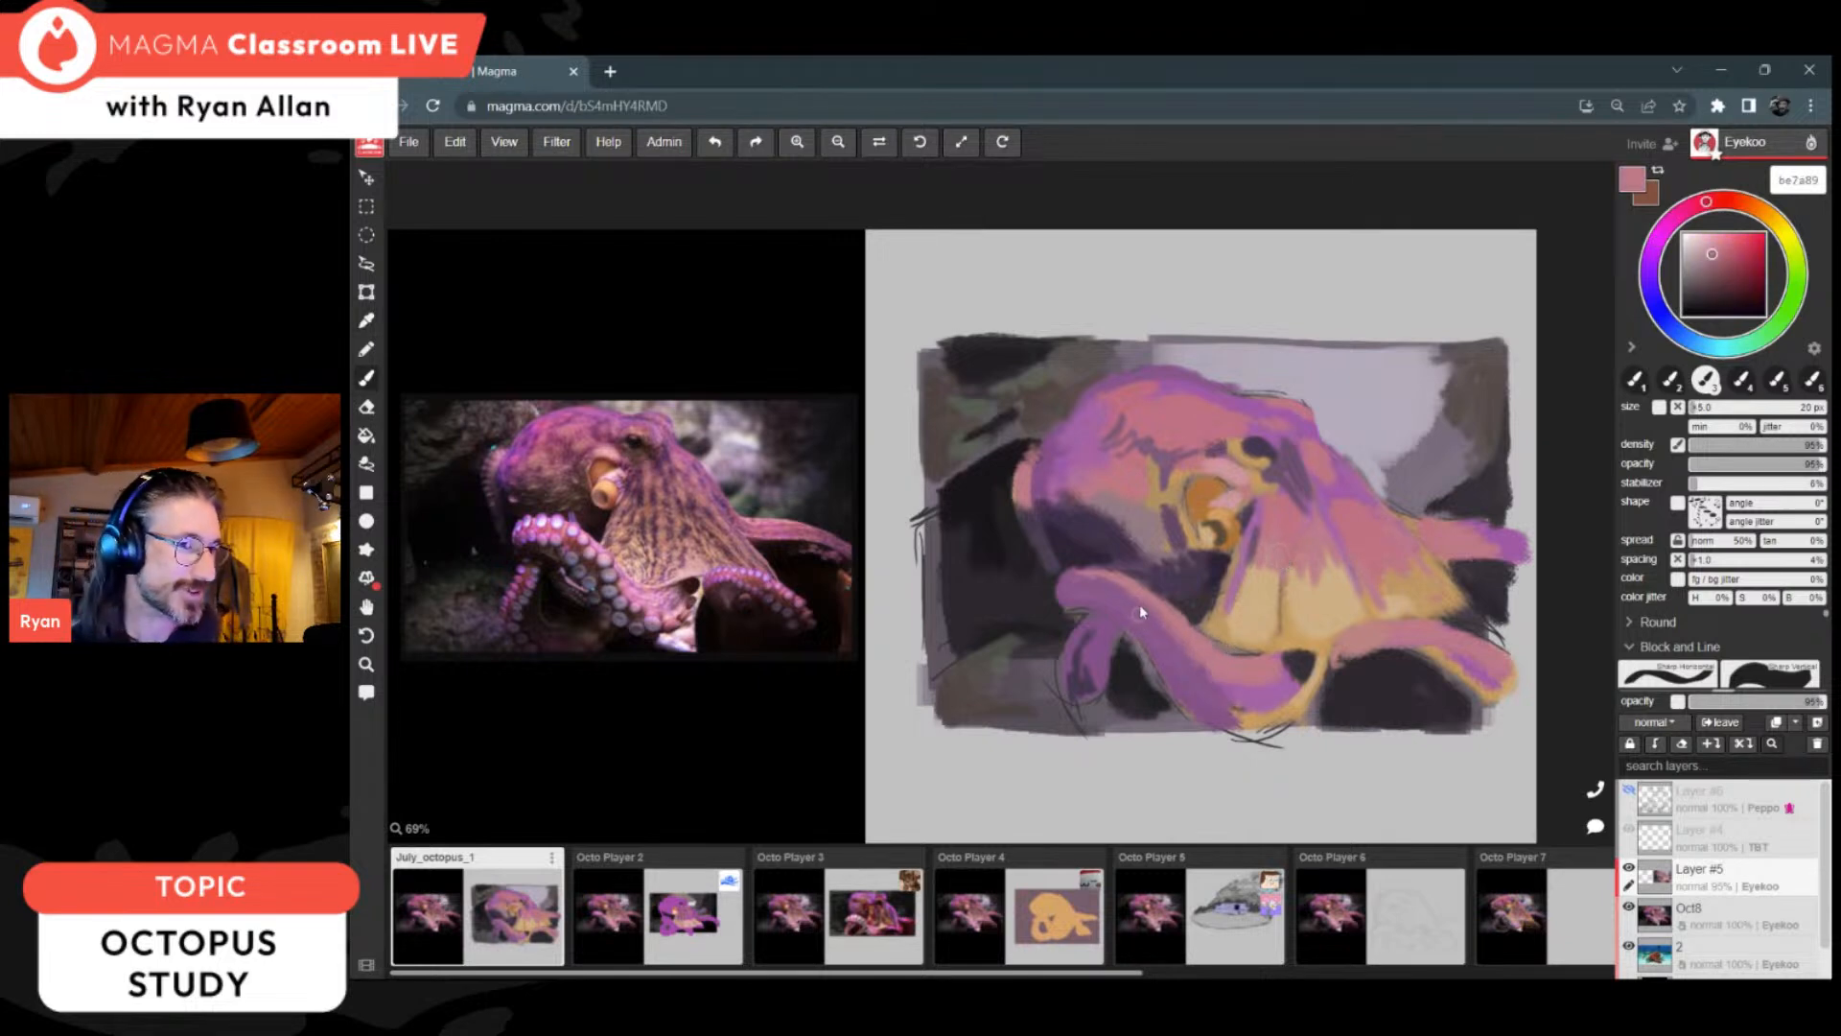
alt+click(1112, 604)
Step: Dab the first suckers on the curled front arm's raised end with blue-greys 9fafb6 and abb3b6 at 20 px
click(1699, 344)
click(1698, 261)
drag(1694, 263, 1694, 255)
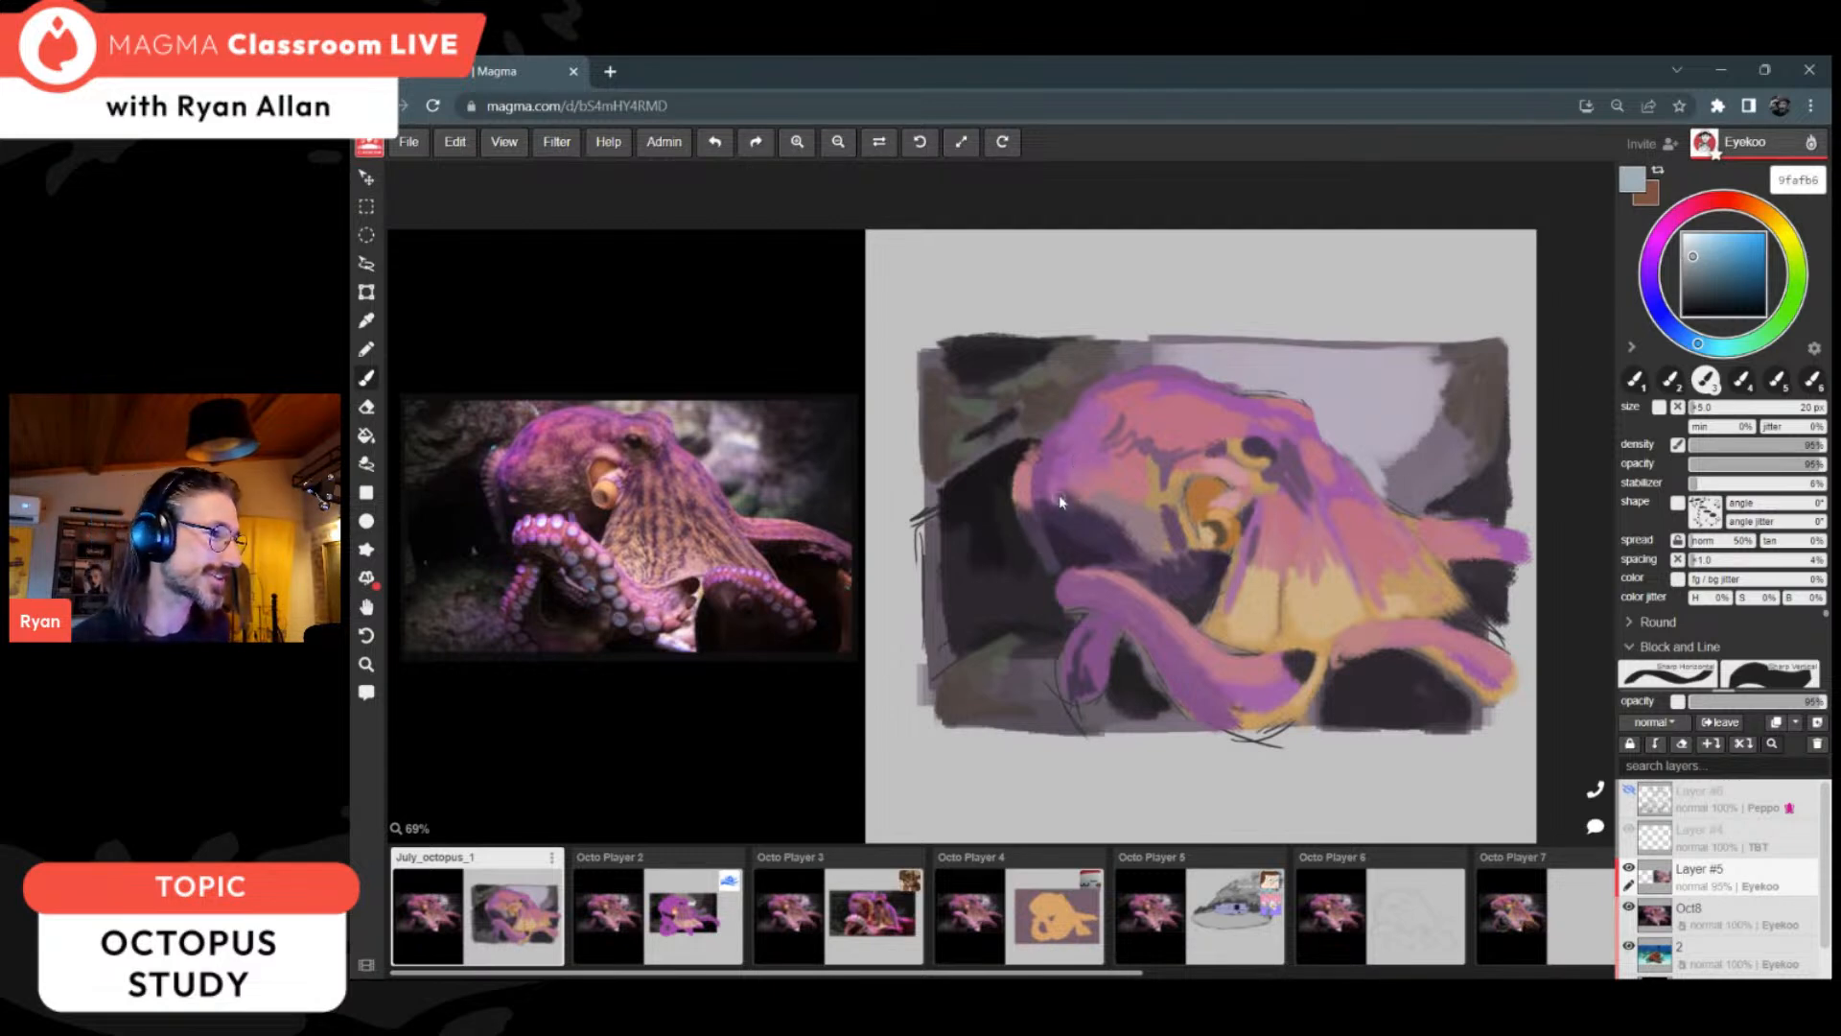
drag(1073, 574, 1079, 577)
click(1103, 577)
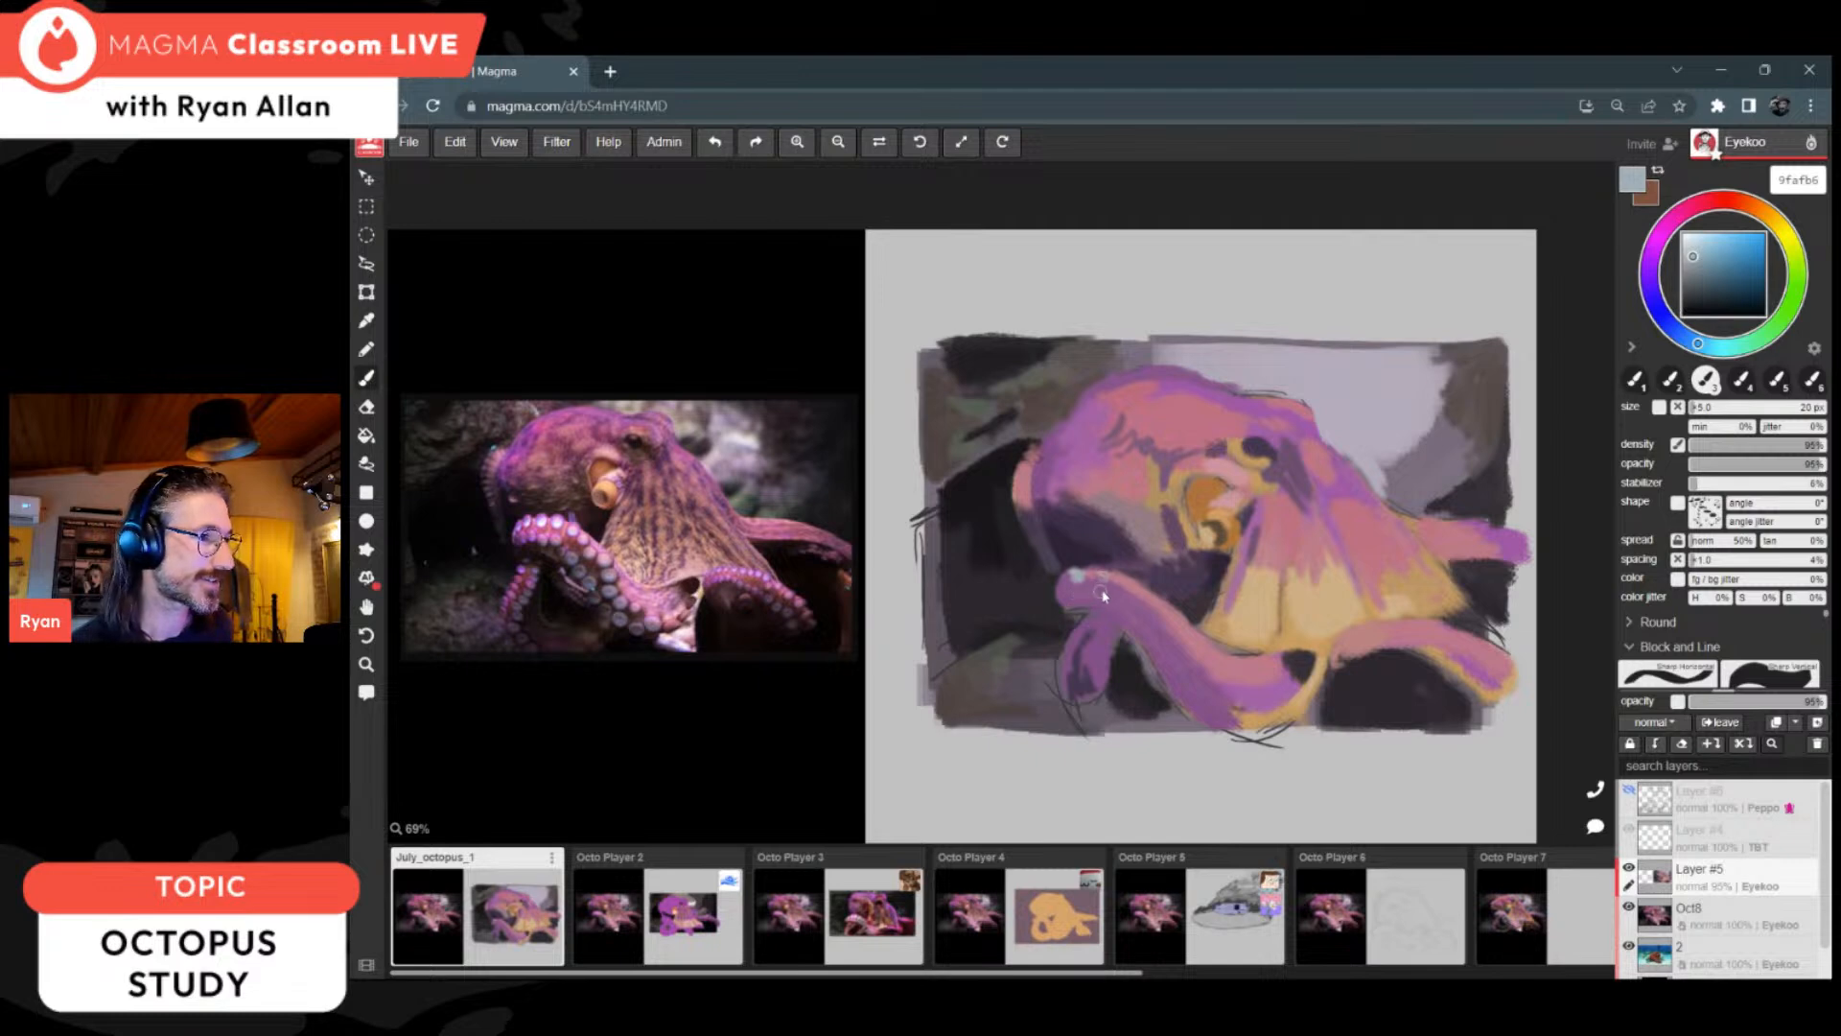
click(1688, 256)
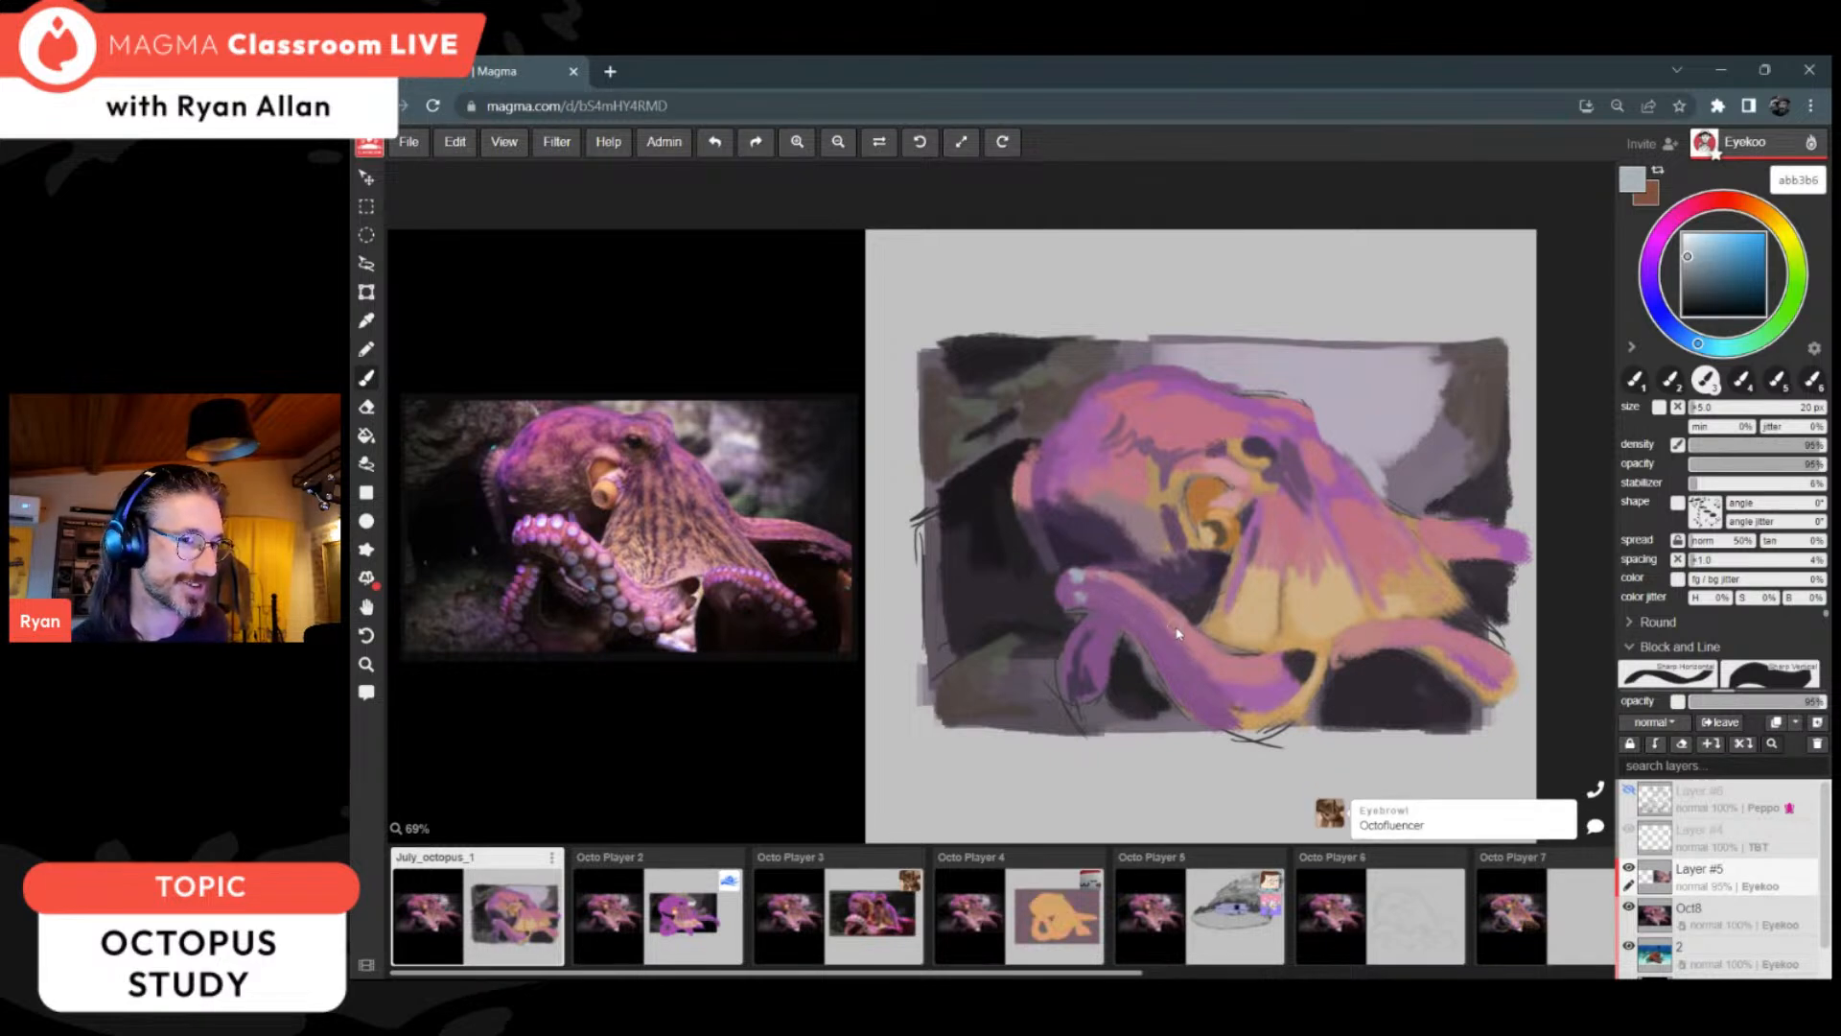
Step: Paint rows of pale grey abb3b6 suckers along the middle of the curled front arm and the lower back arm's upper edge
drag(1176, 631, 1193, 655)
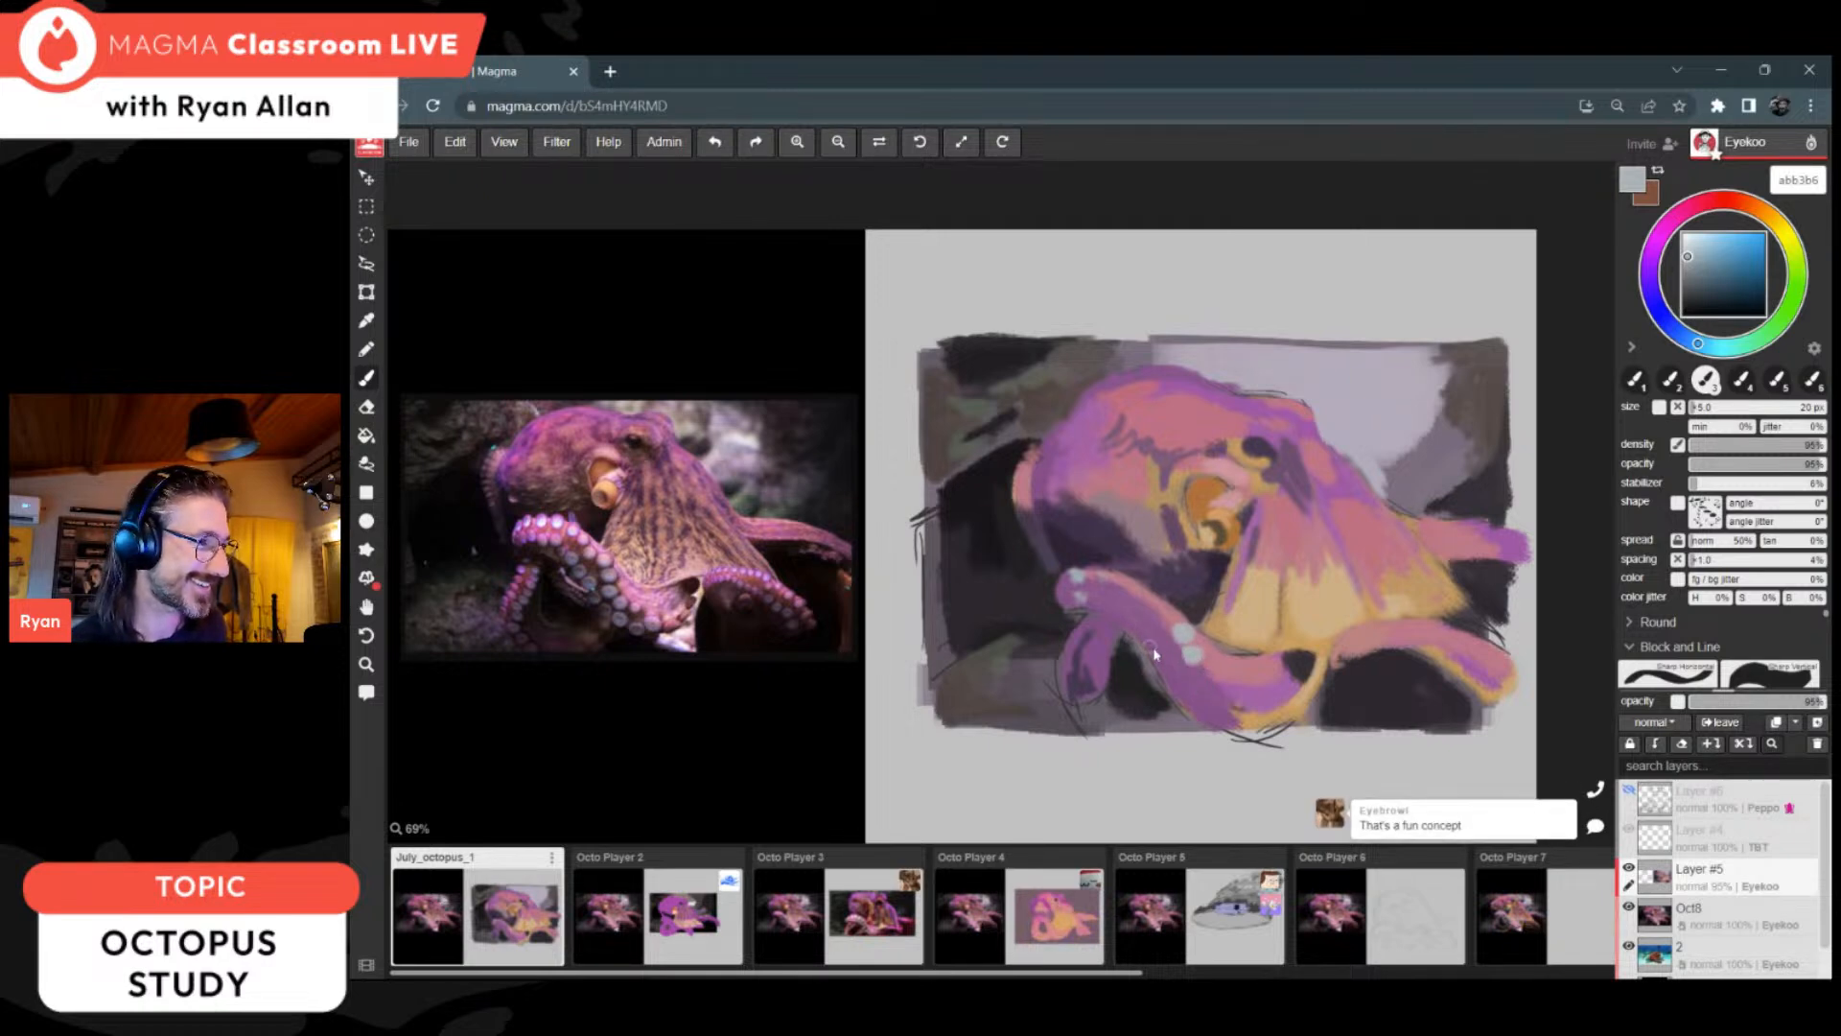
drag(1162, 662, 1165, 658)
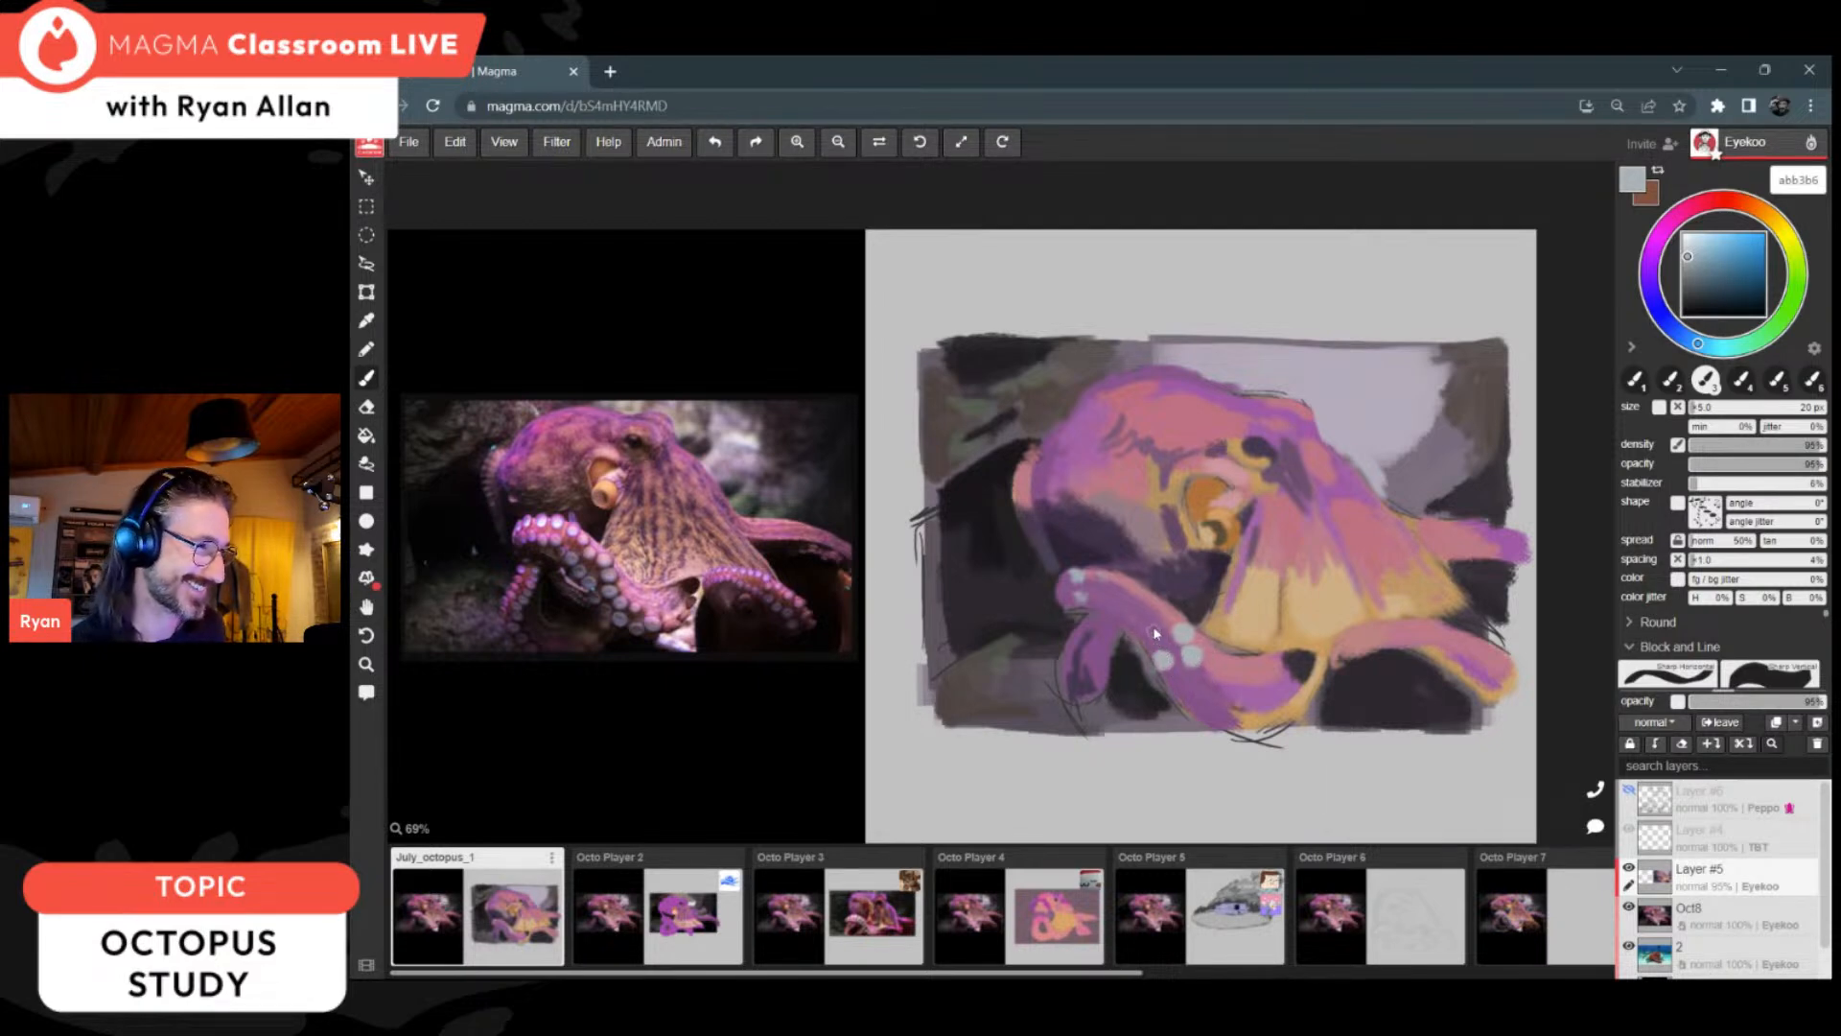
drag(1149, 633, 1153, 635)
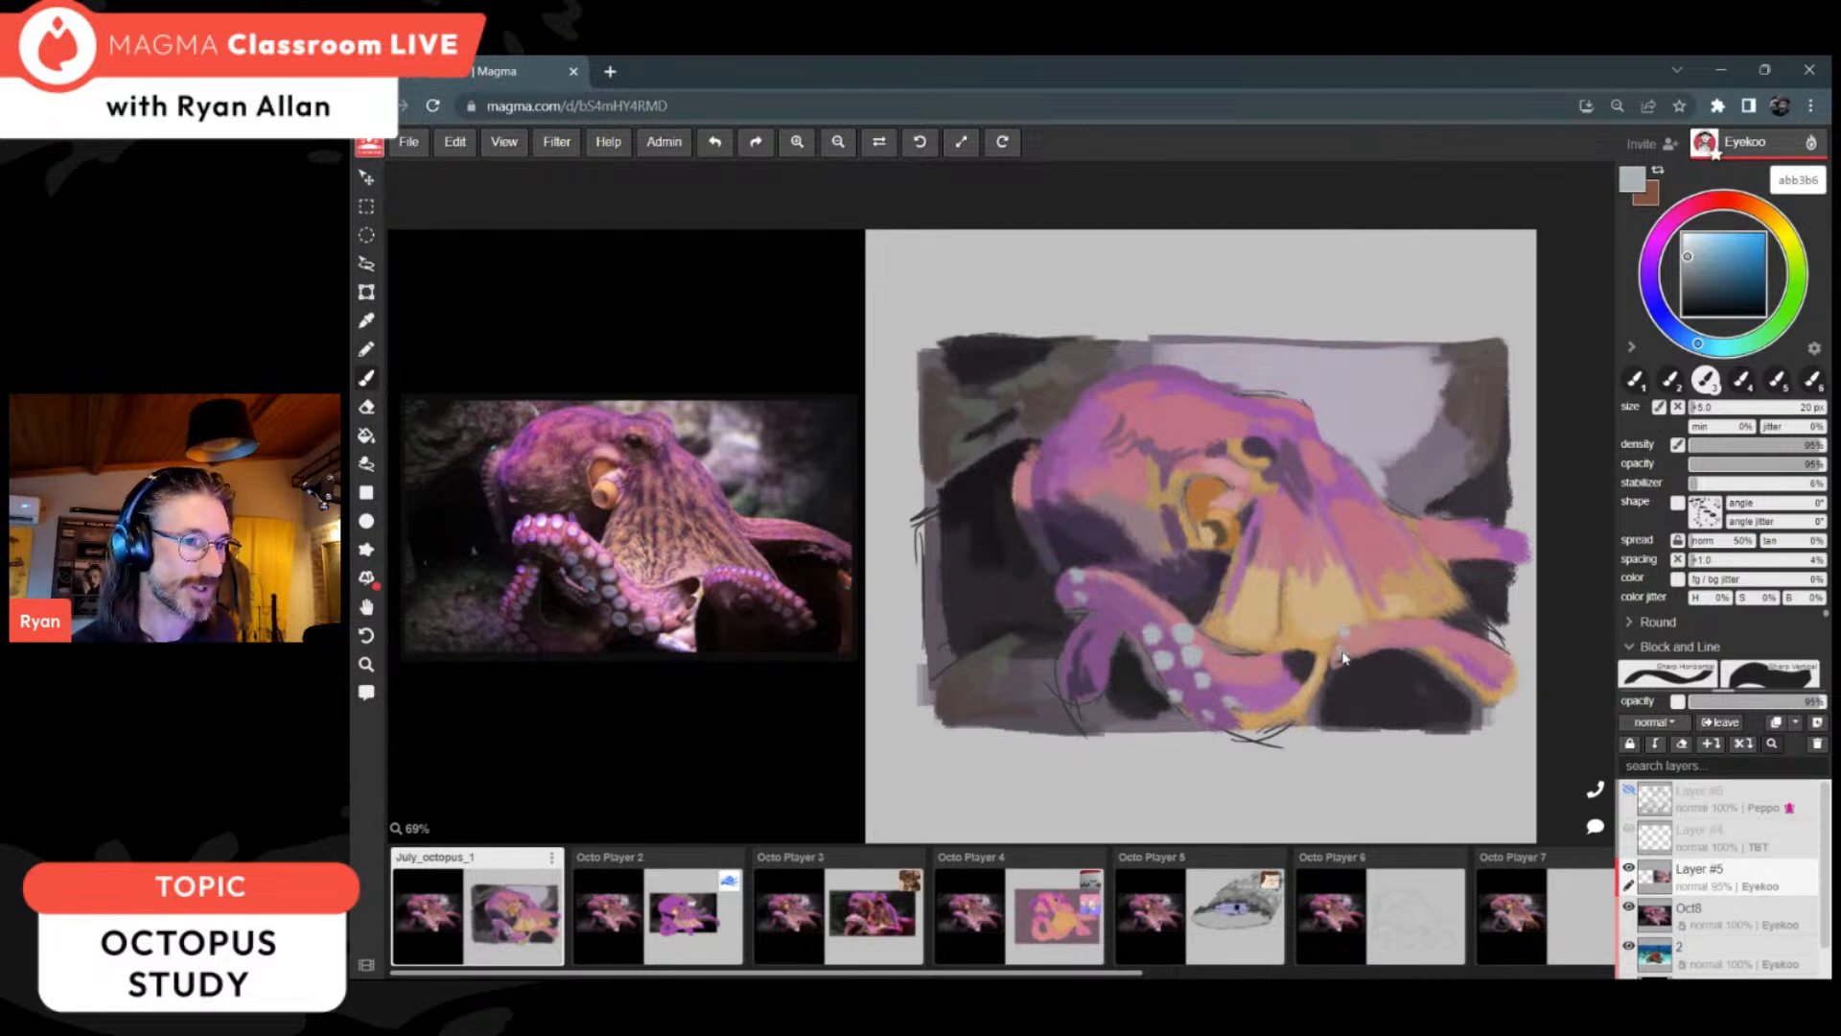
click(1360, 629)
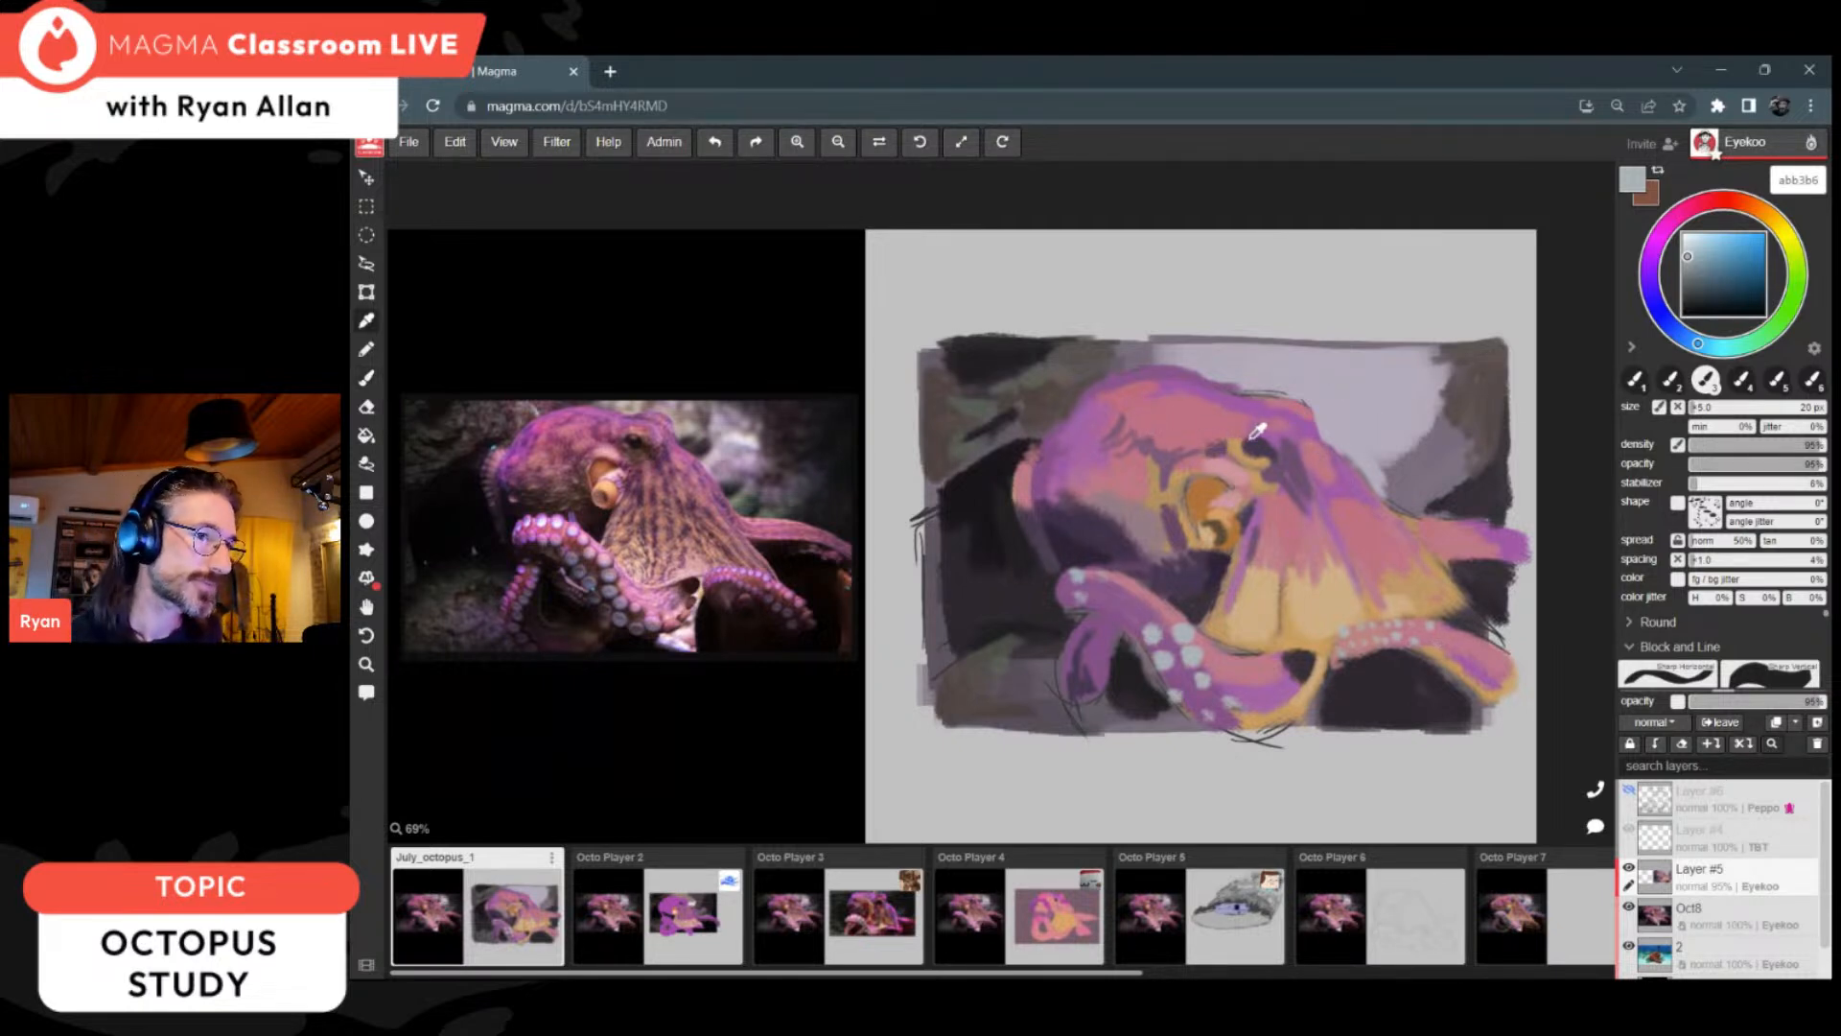
Step: Repaint the eye and its yellow surround with sampled dark purple and near-black
alt+click(1202, 521)
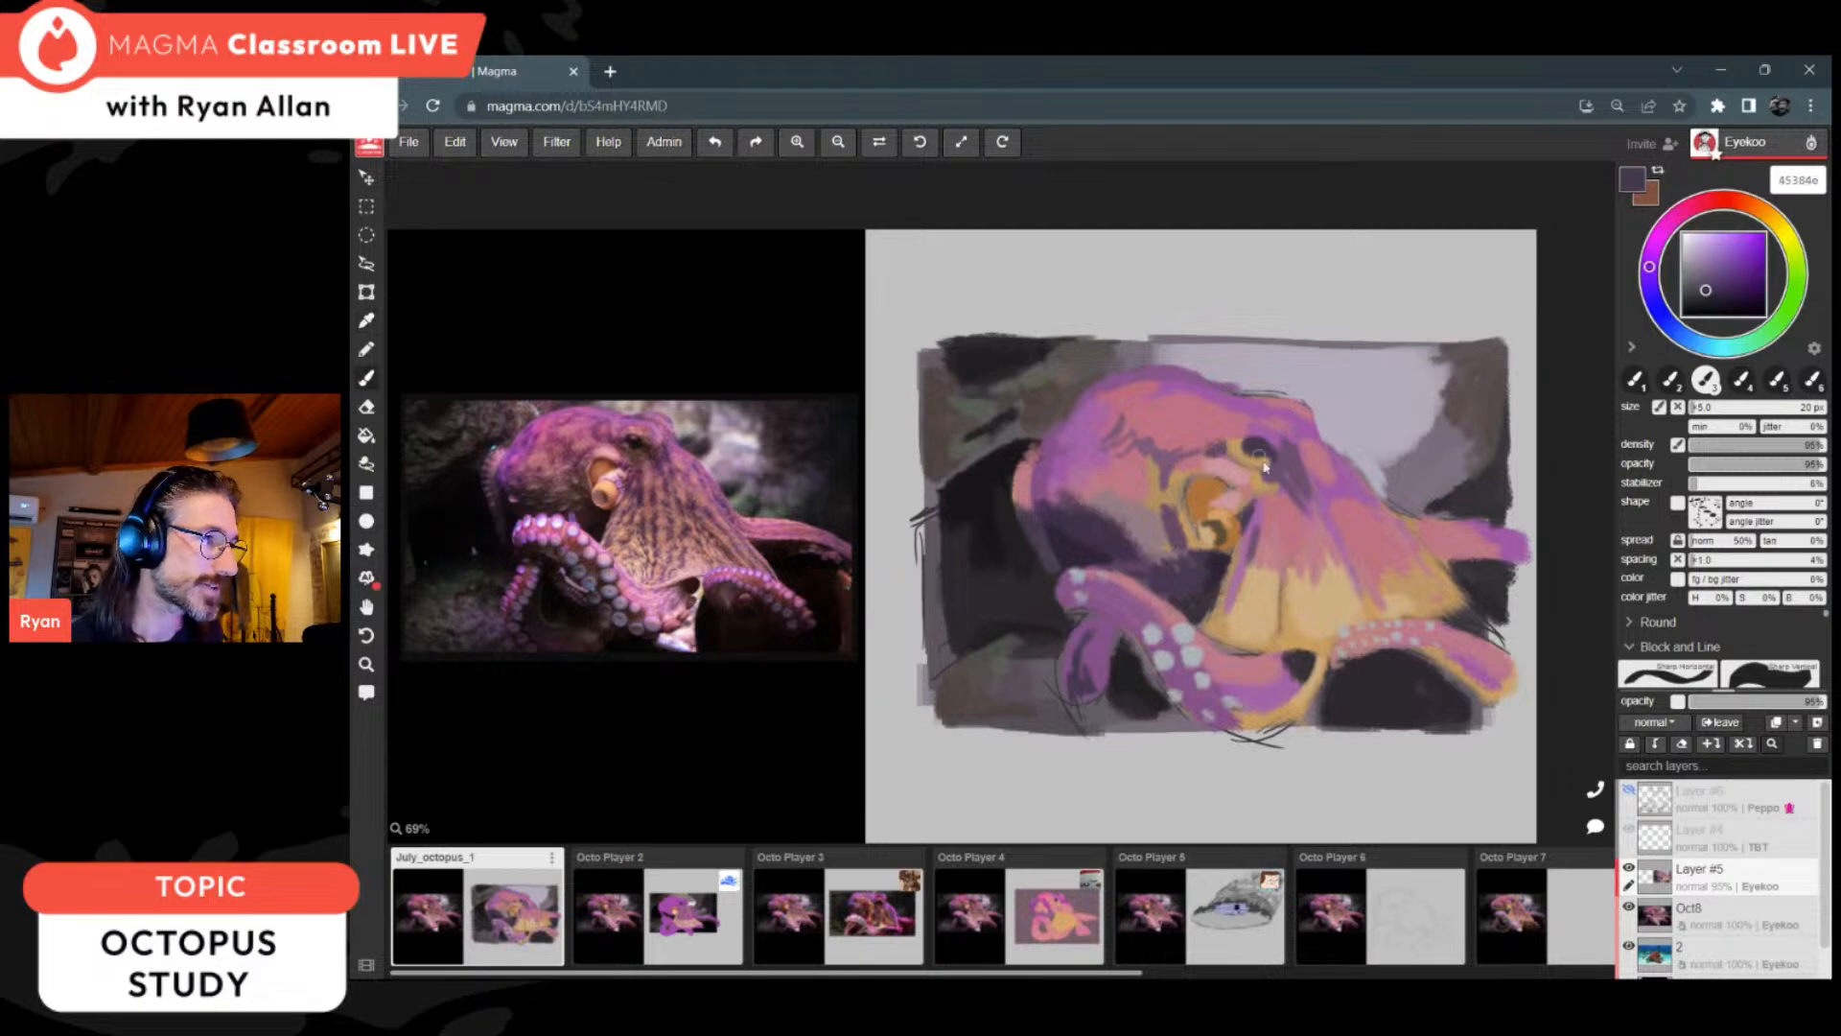
mouse_move(1236, 450)
mouse_down()
mouse_move(1259, 464)
mouse_move(1257, 446)
mouse_up()
alt+click(1014, 542)
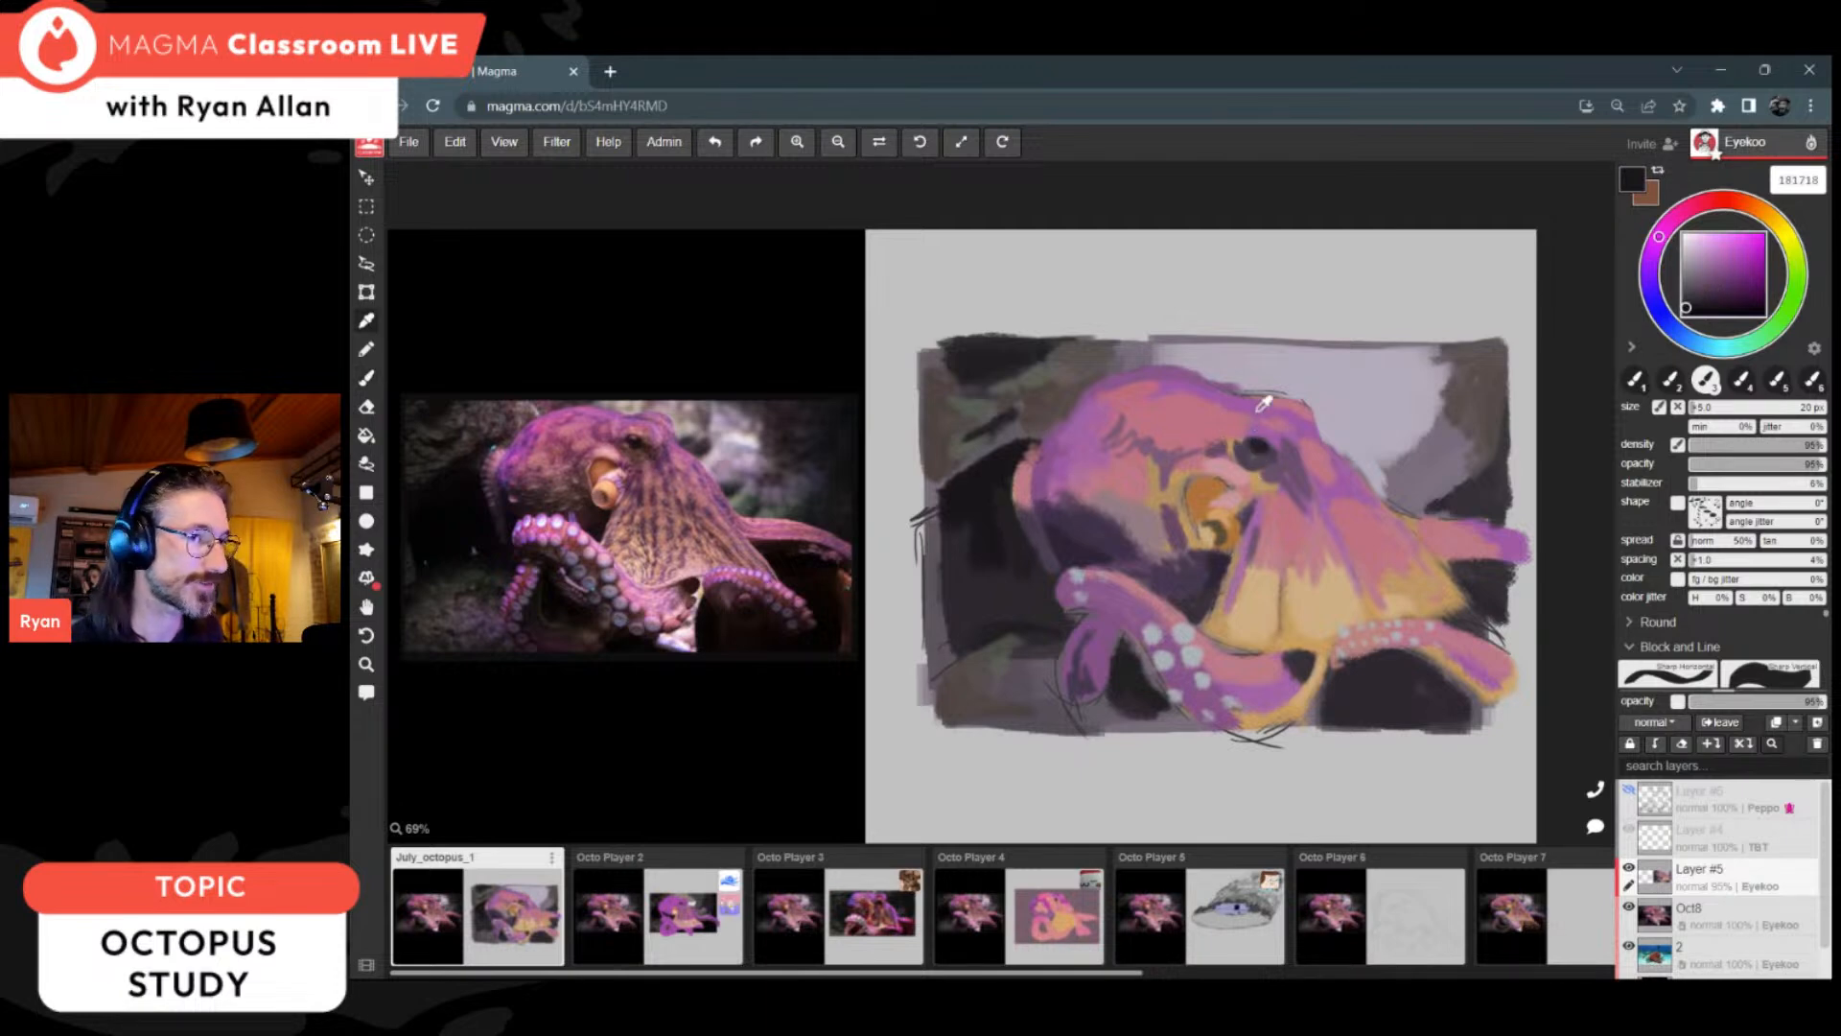
Step: Work pinks c07283 and d09593 around the eye, and sample a muted pink from the upper web
alt+click(1244, 426)
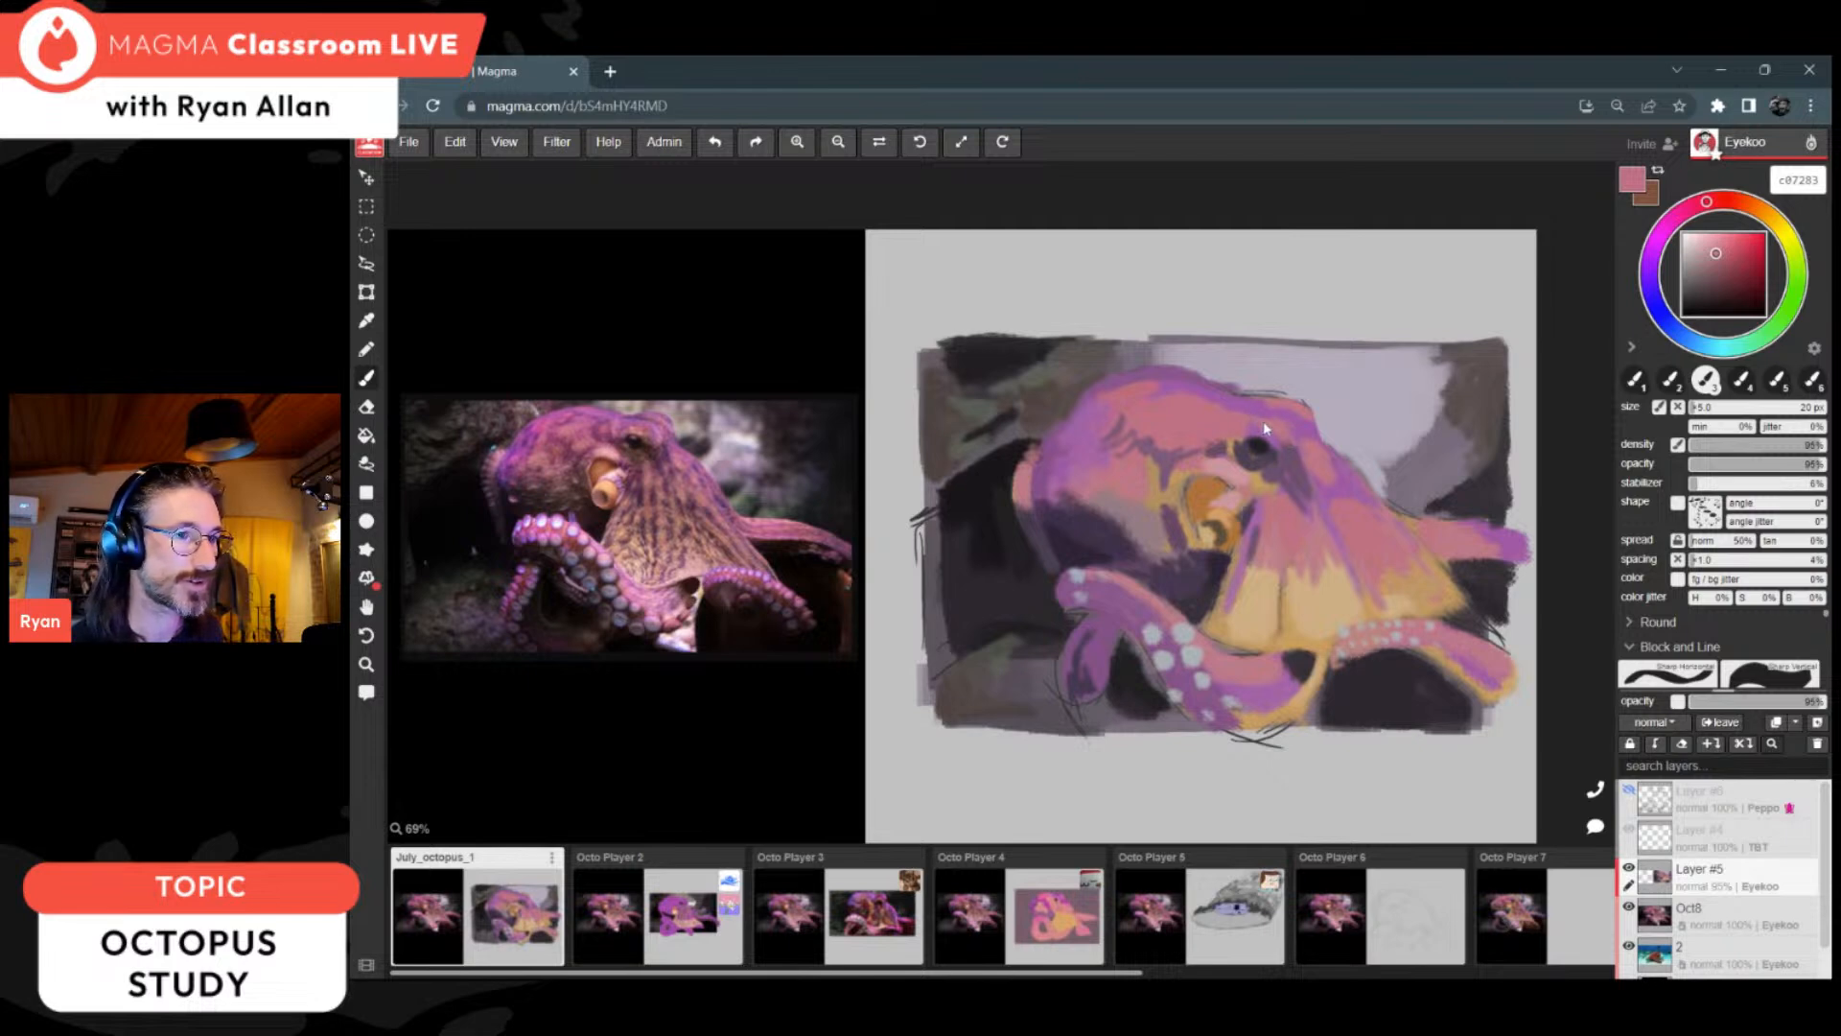
drag(1716, 254, 1725, 199)
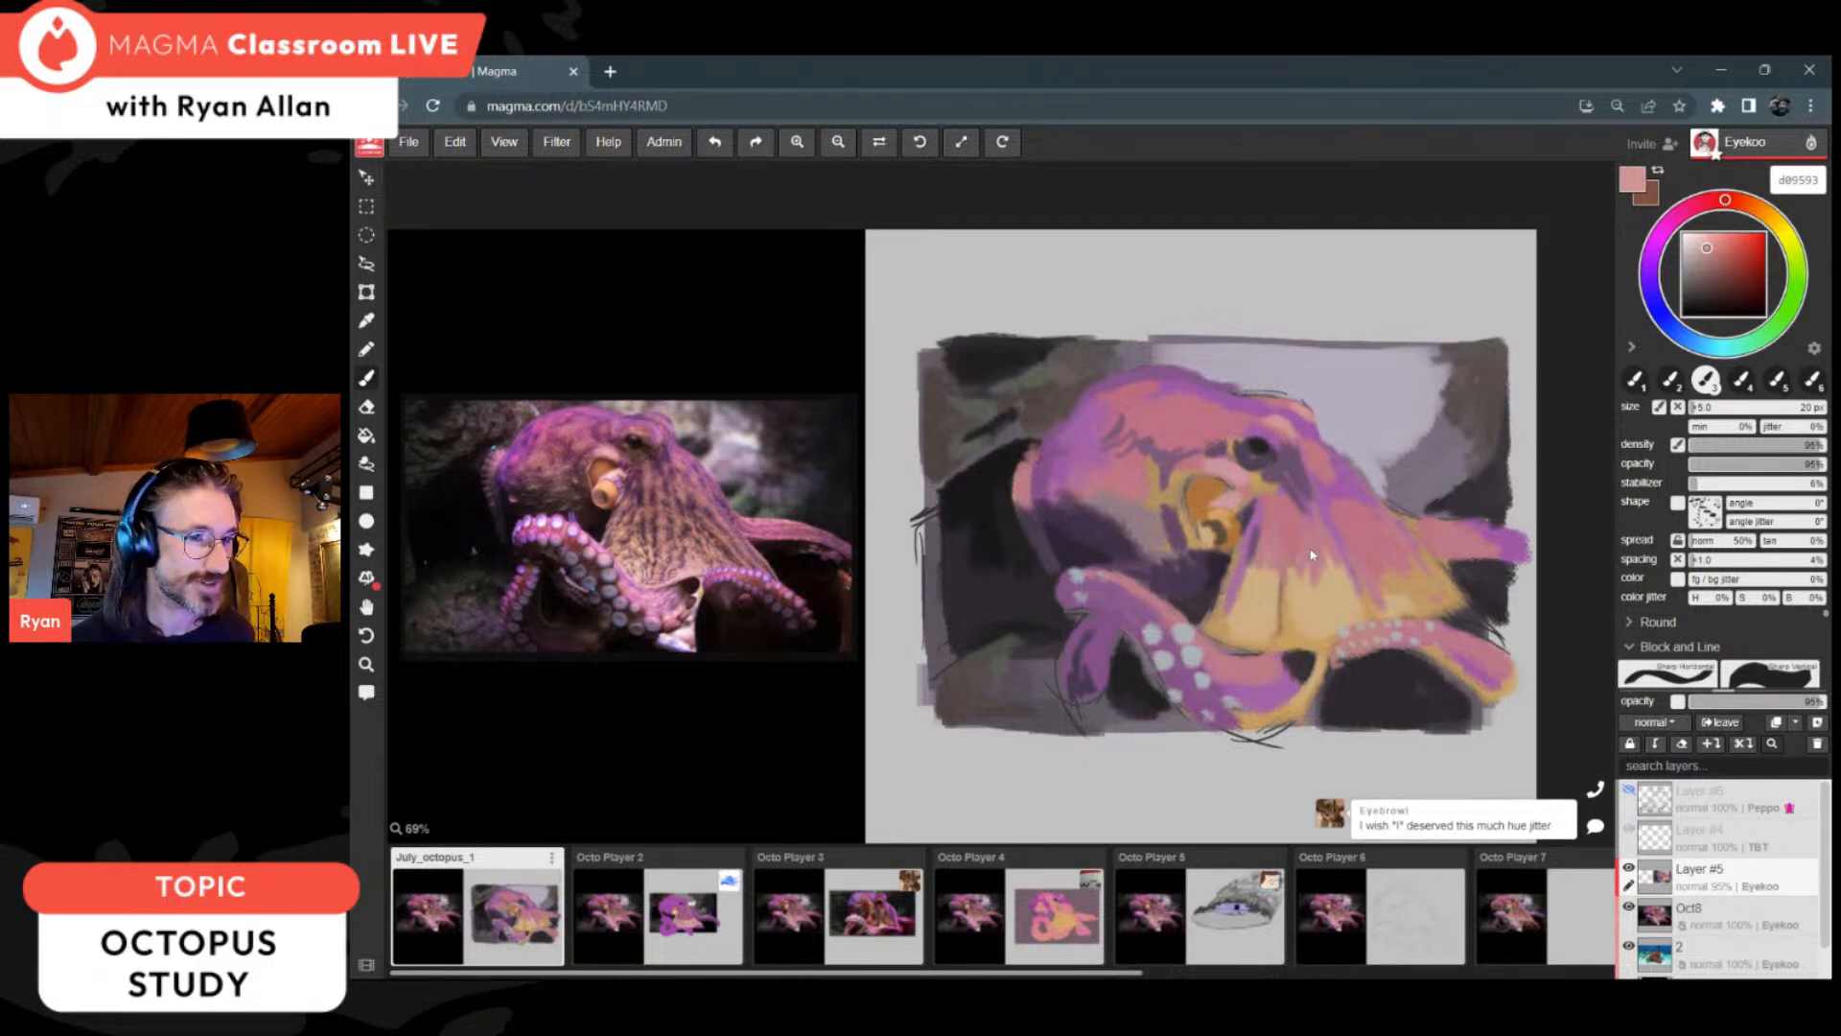
alt+click(1279, 543)
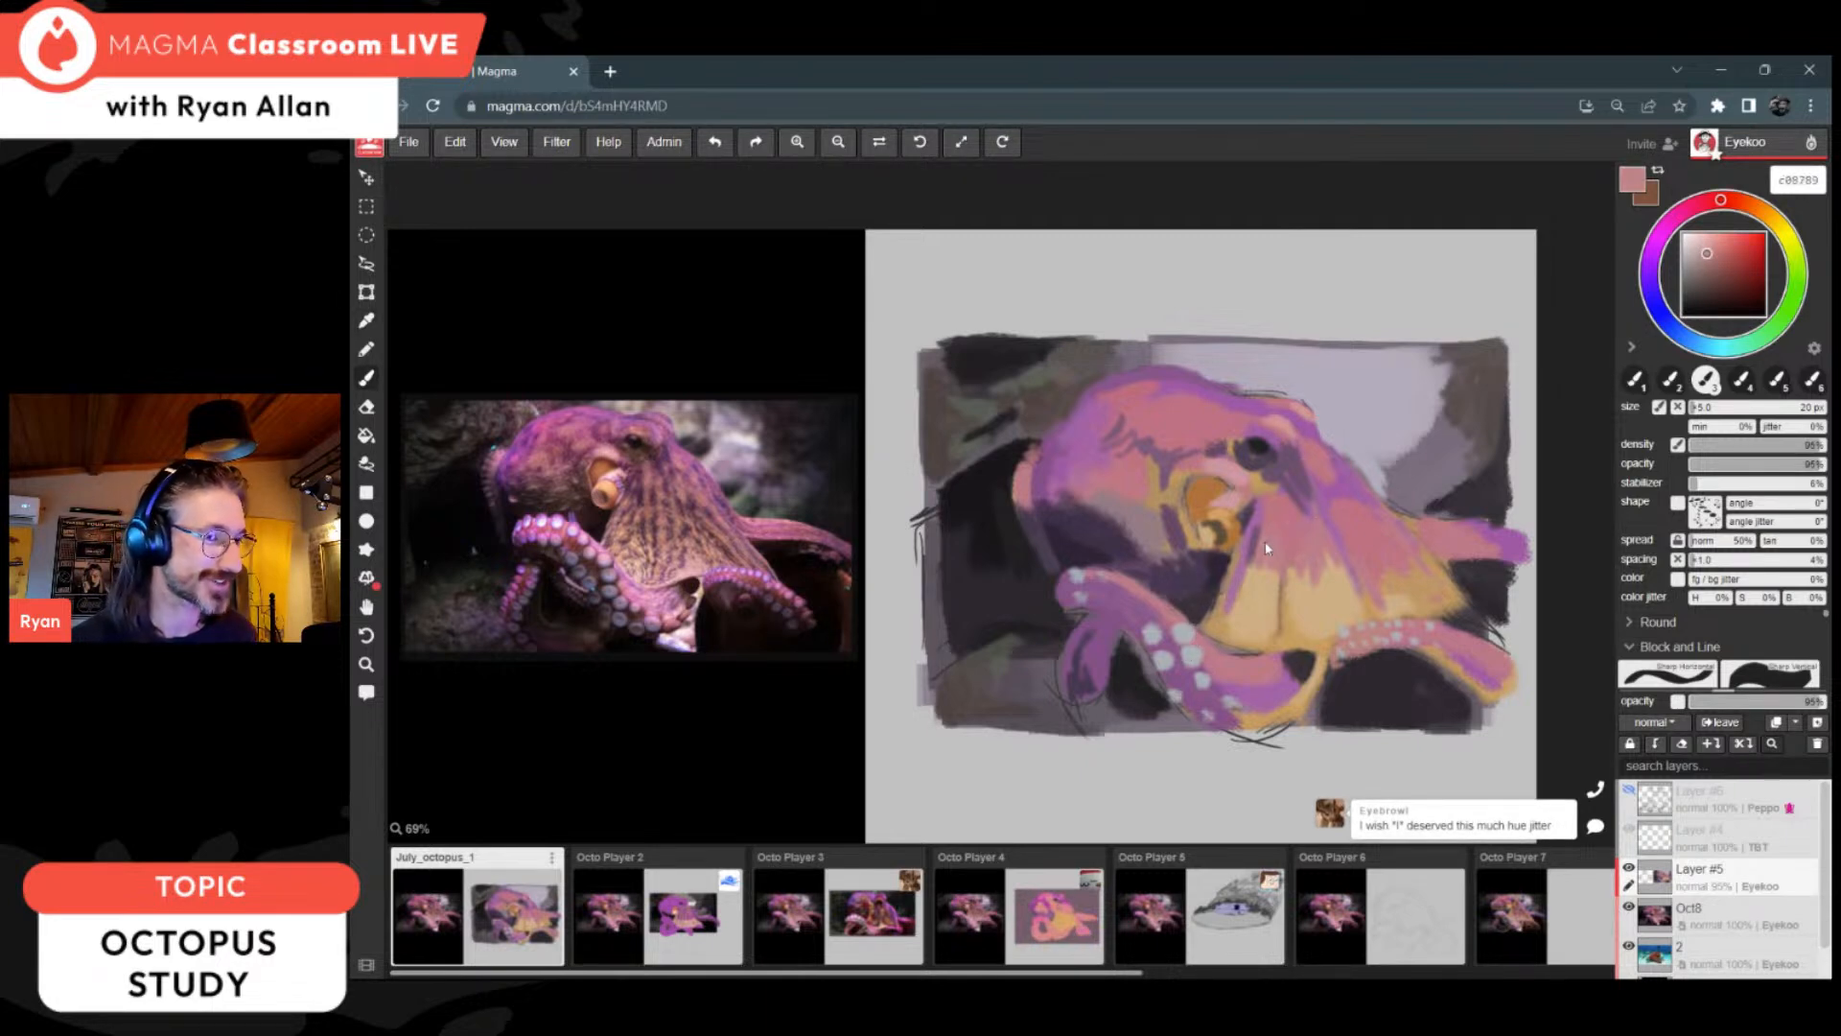
Step: Touch up the back of the head with sampled dark purple 2d2534 and mid purple 8c5691
alt+click(1063, 525)
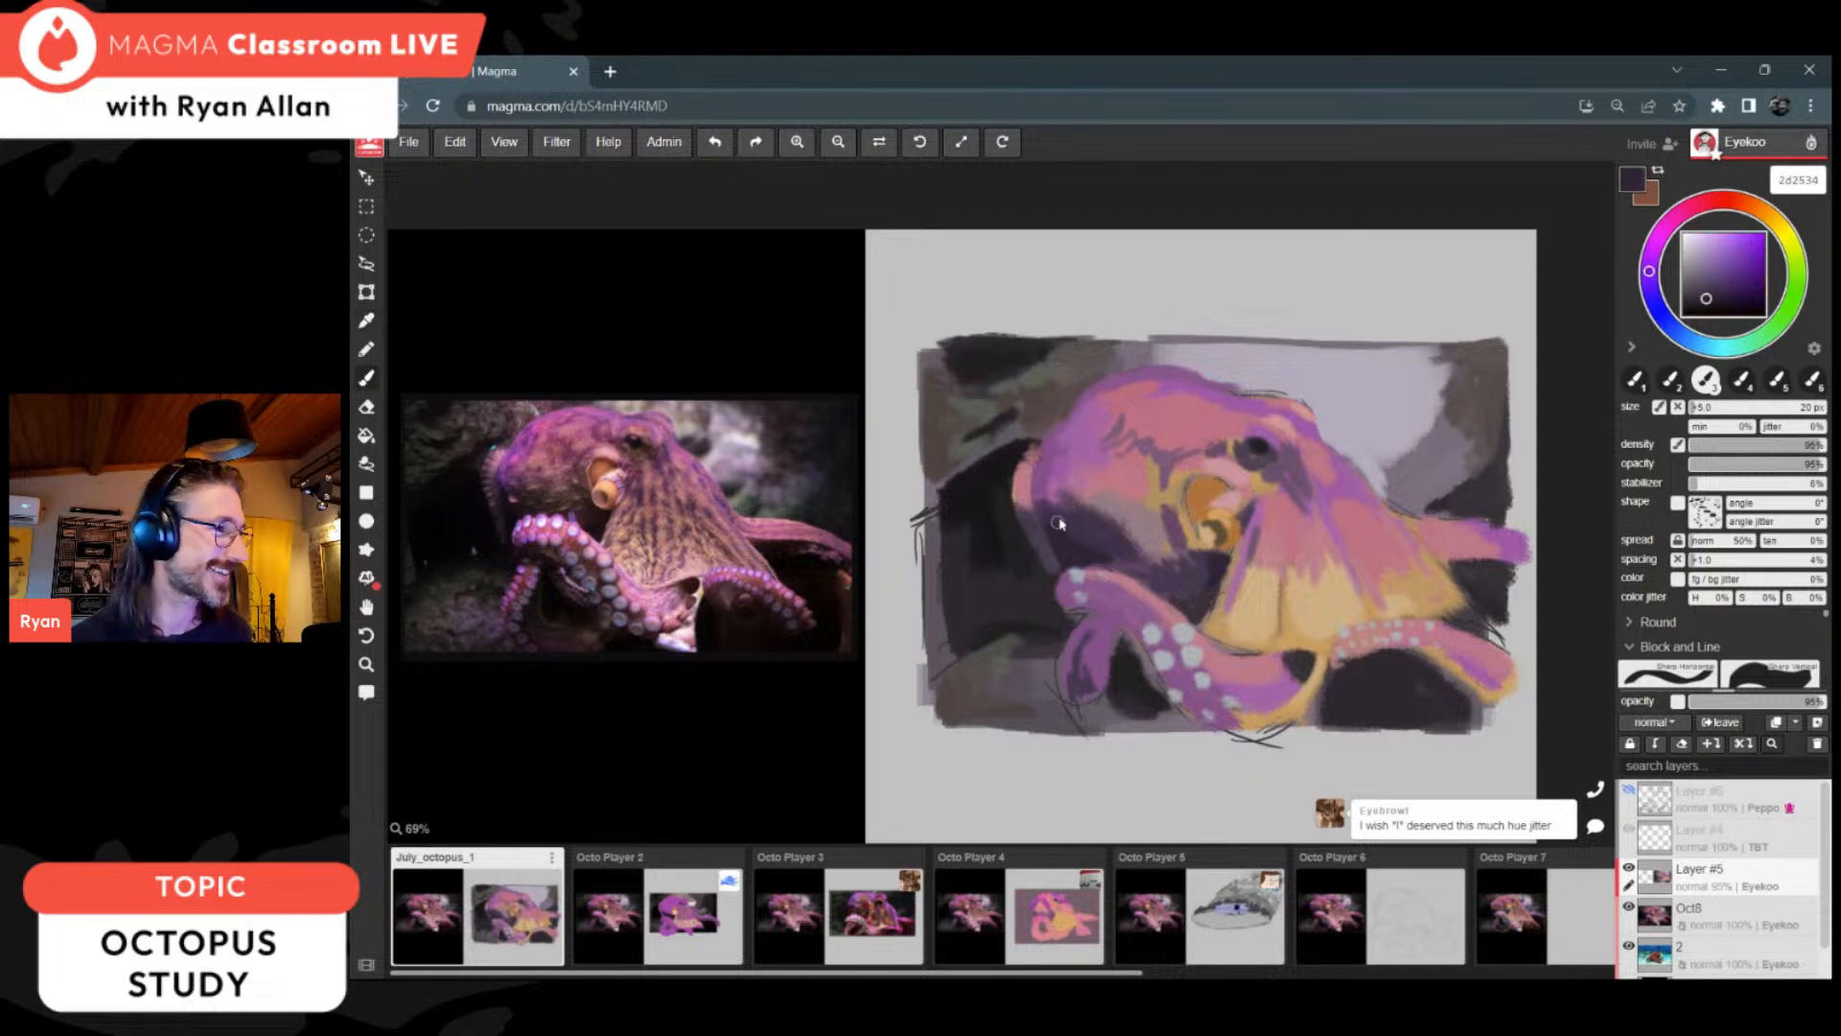
alt+click(1053, 462)
key(alt)
alt+click(1064, 455)
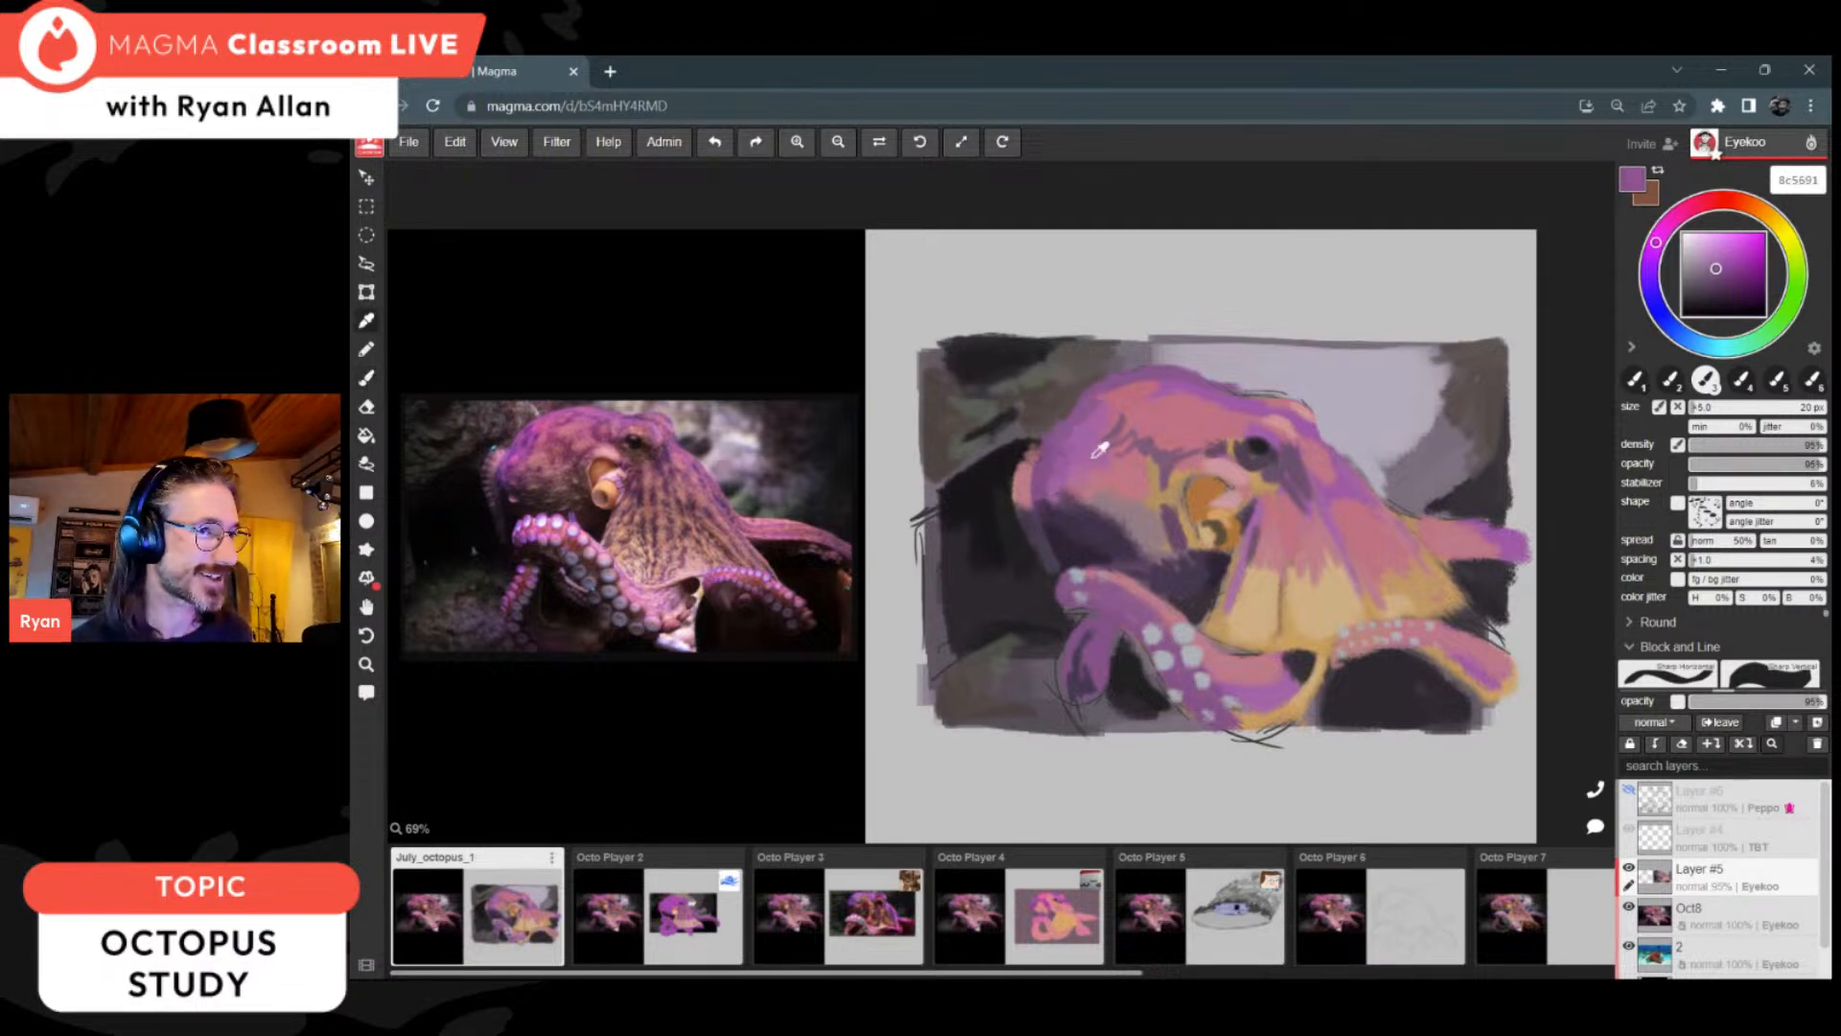
Step: Dab bright highlights onto the upper back of the head with magenta cc66c4 and pink cc66a8
click(1723, 249)
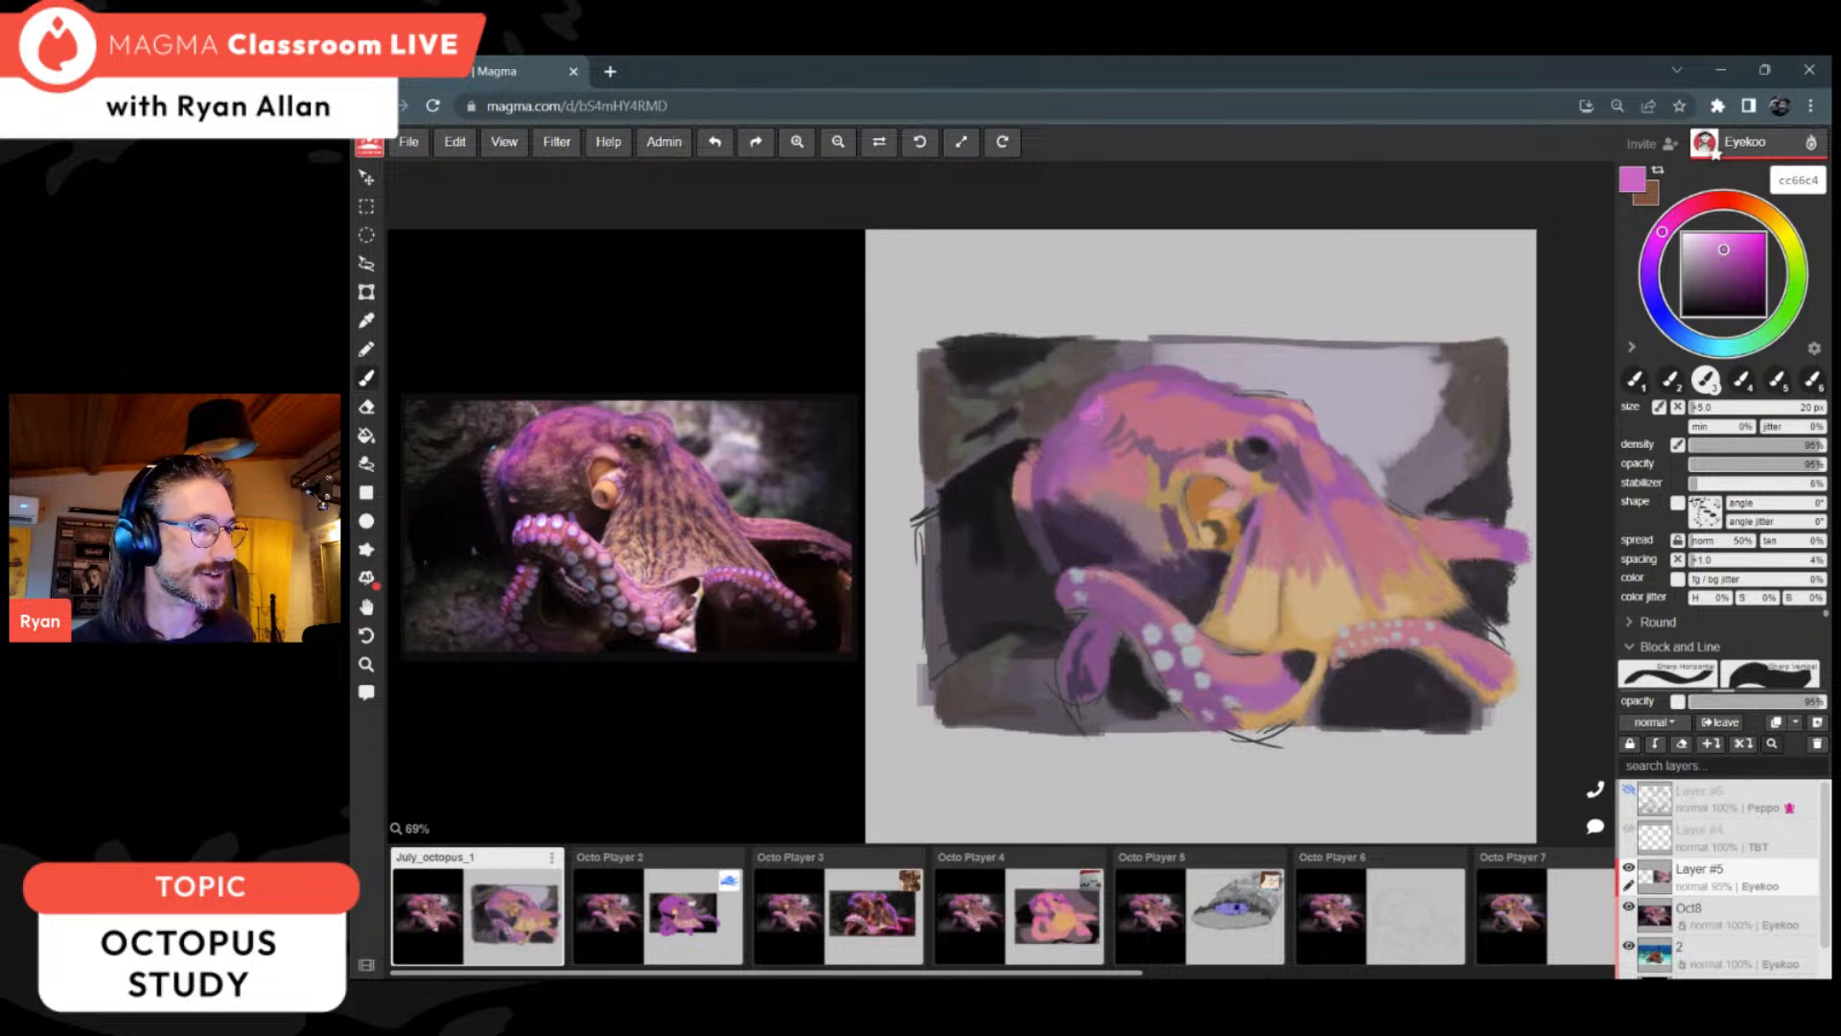
drag(1662, 231, 1681, 212)
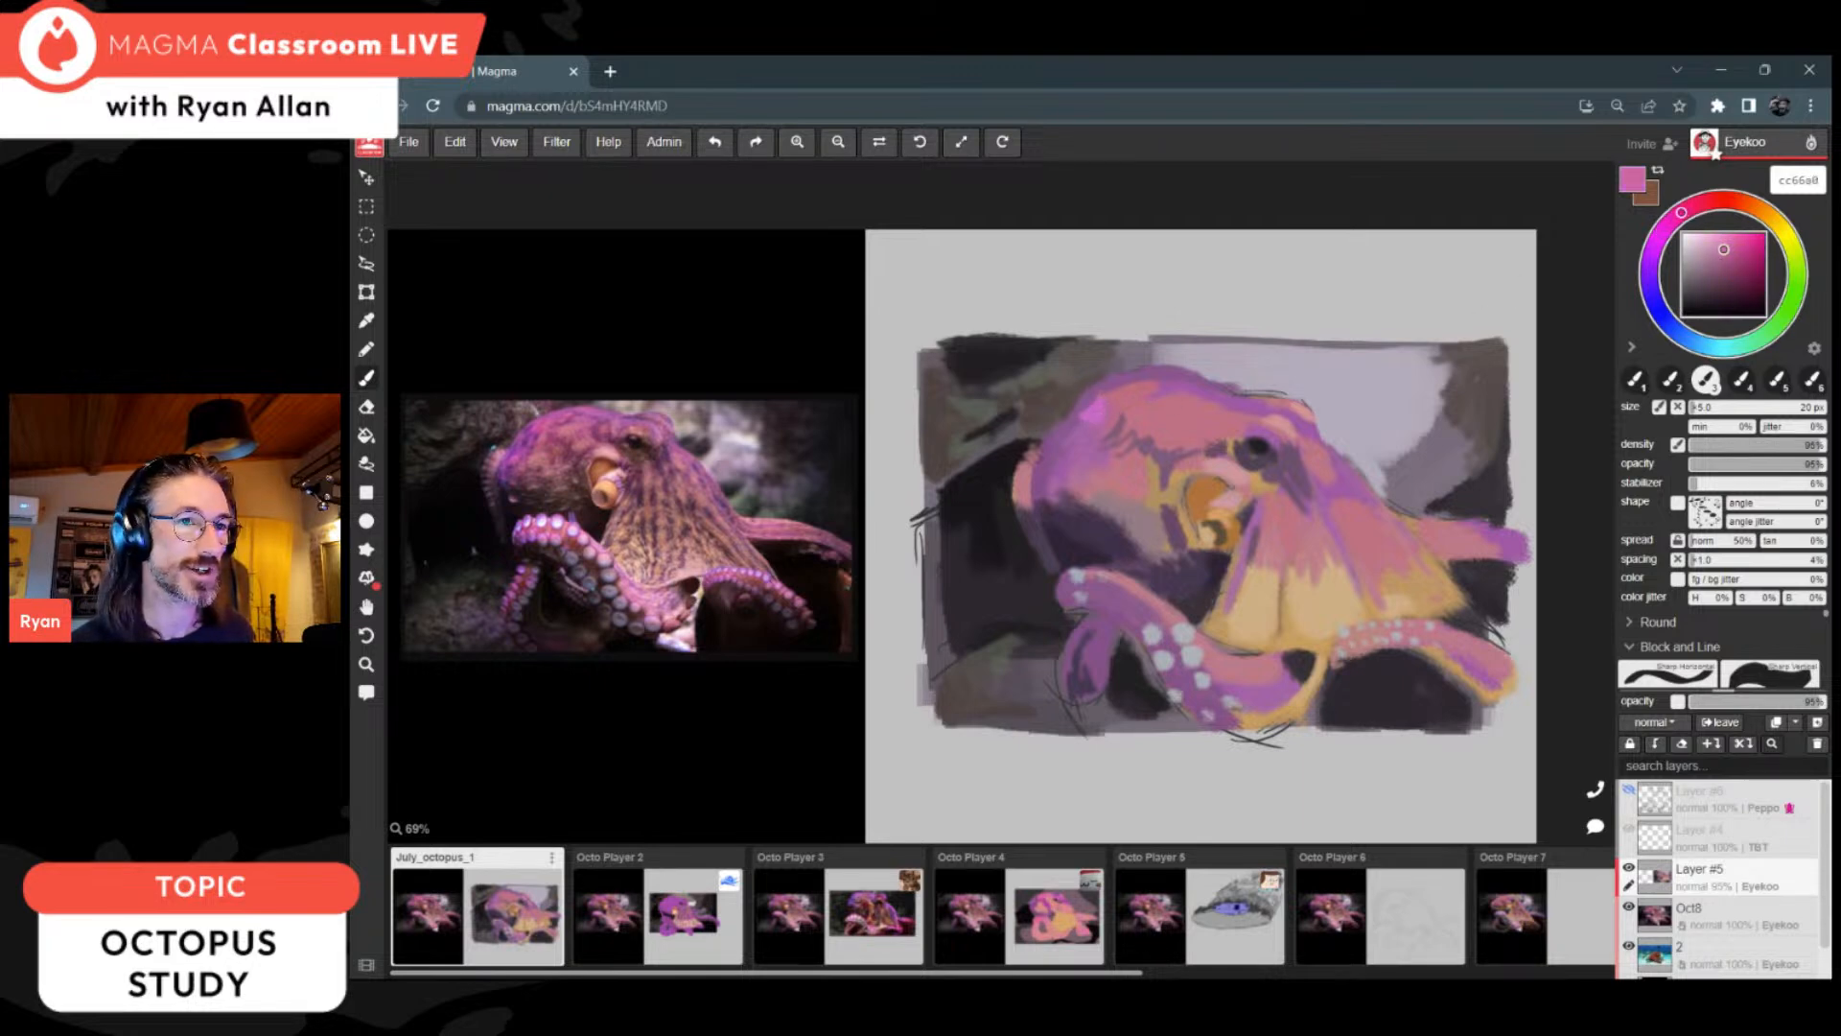
drag(1092, 414, 1098, 401)
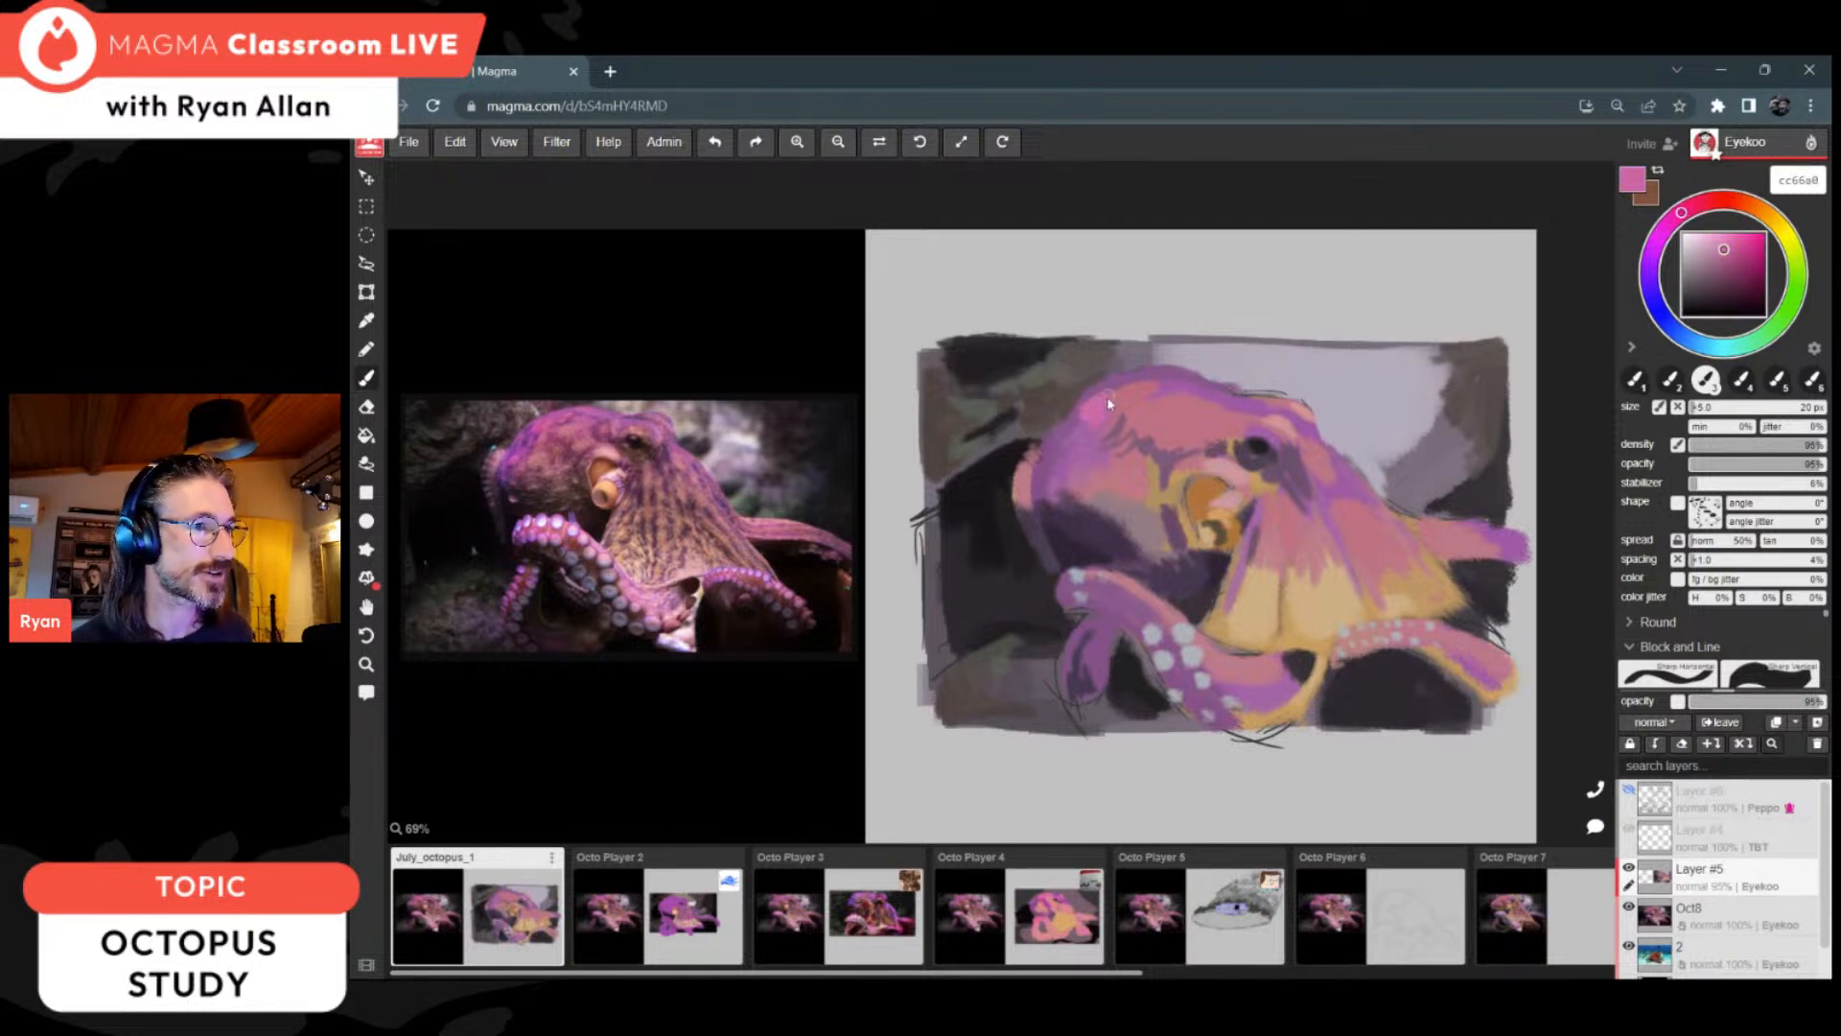
drag(1063, 446, 1056, 463)
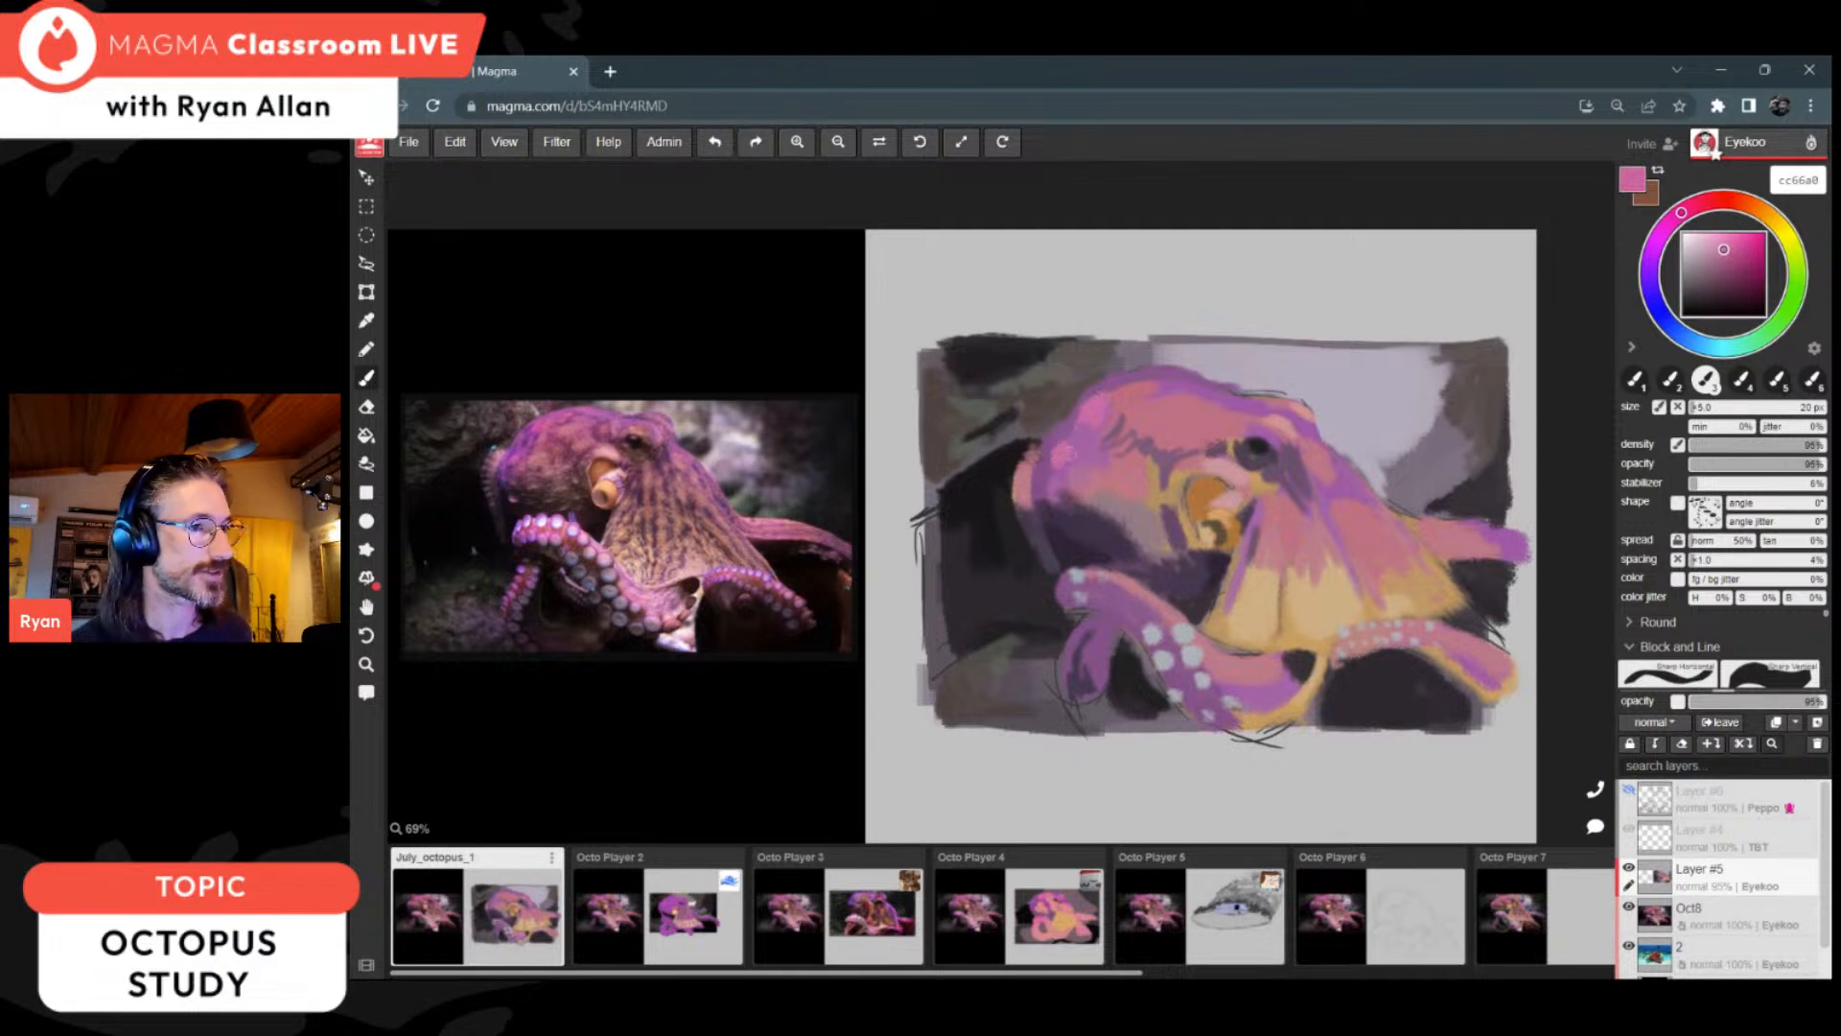
Step: Add orange strokes beside the siphon and down the adjoining web edge with b8713d and c77e42
key(alt)
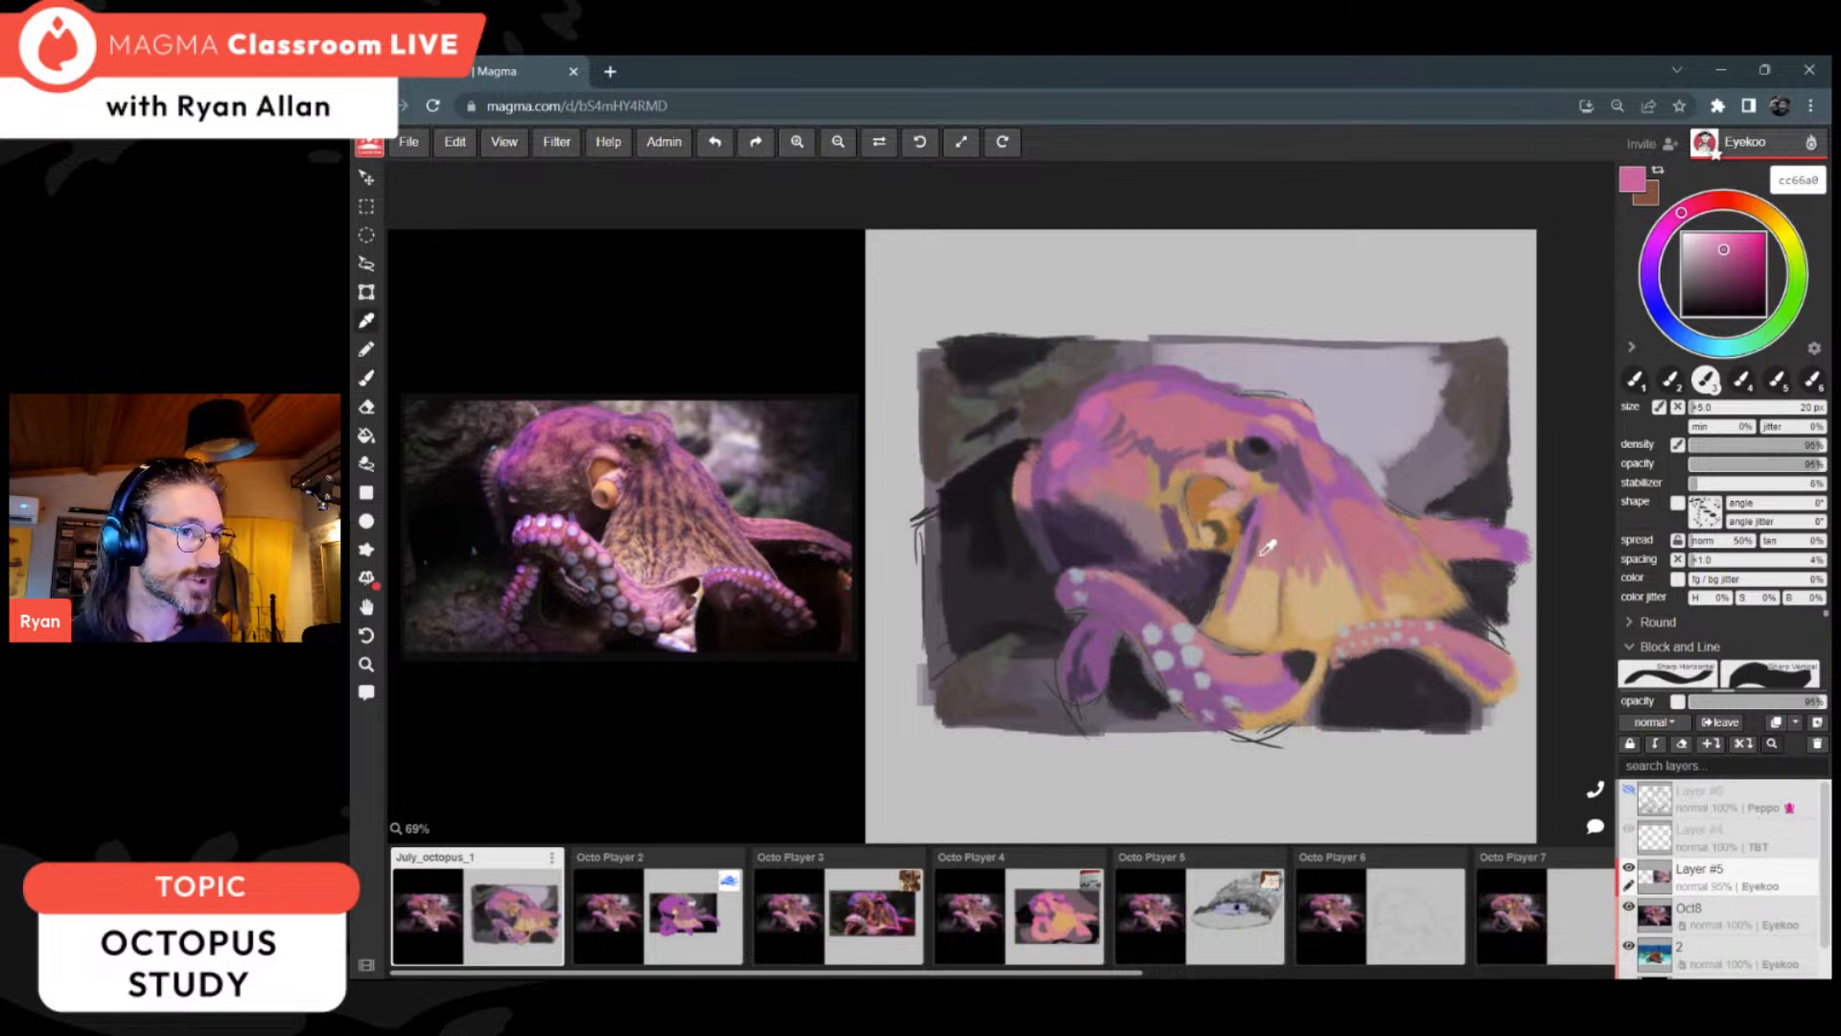
alt+click(1221, 490)
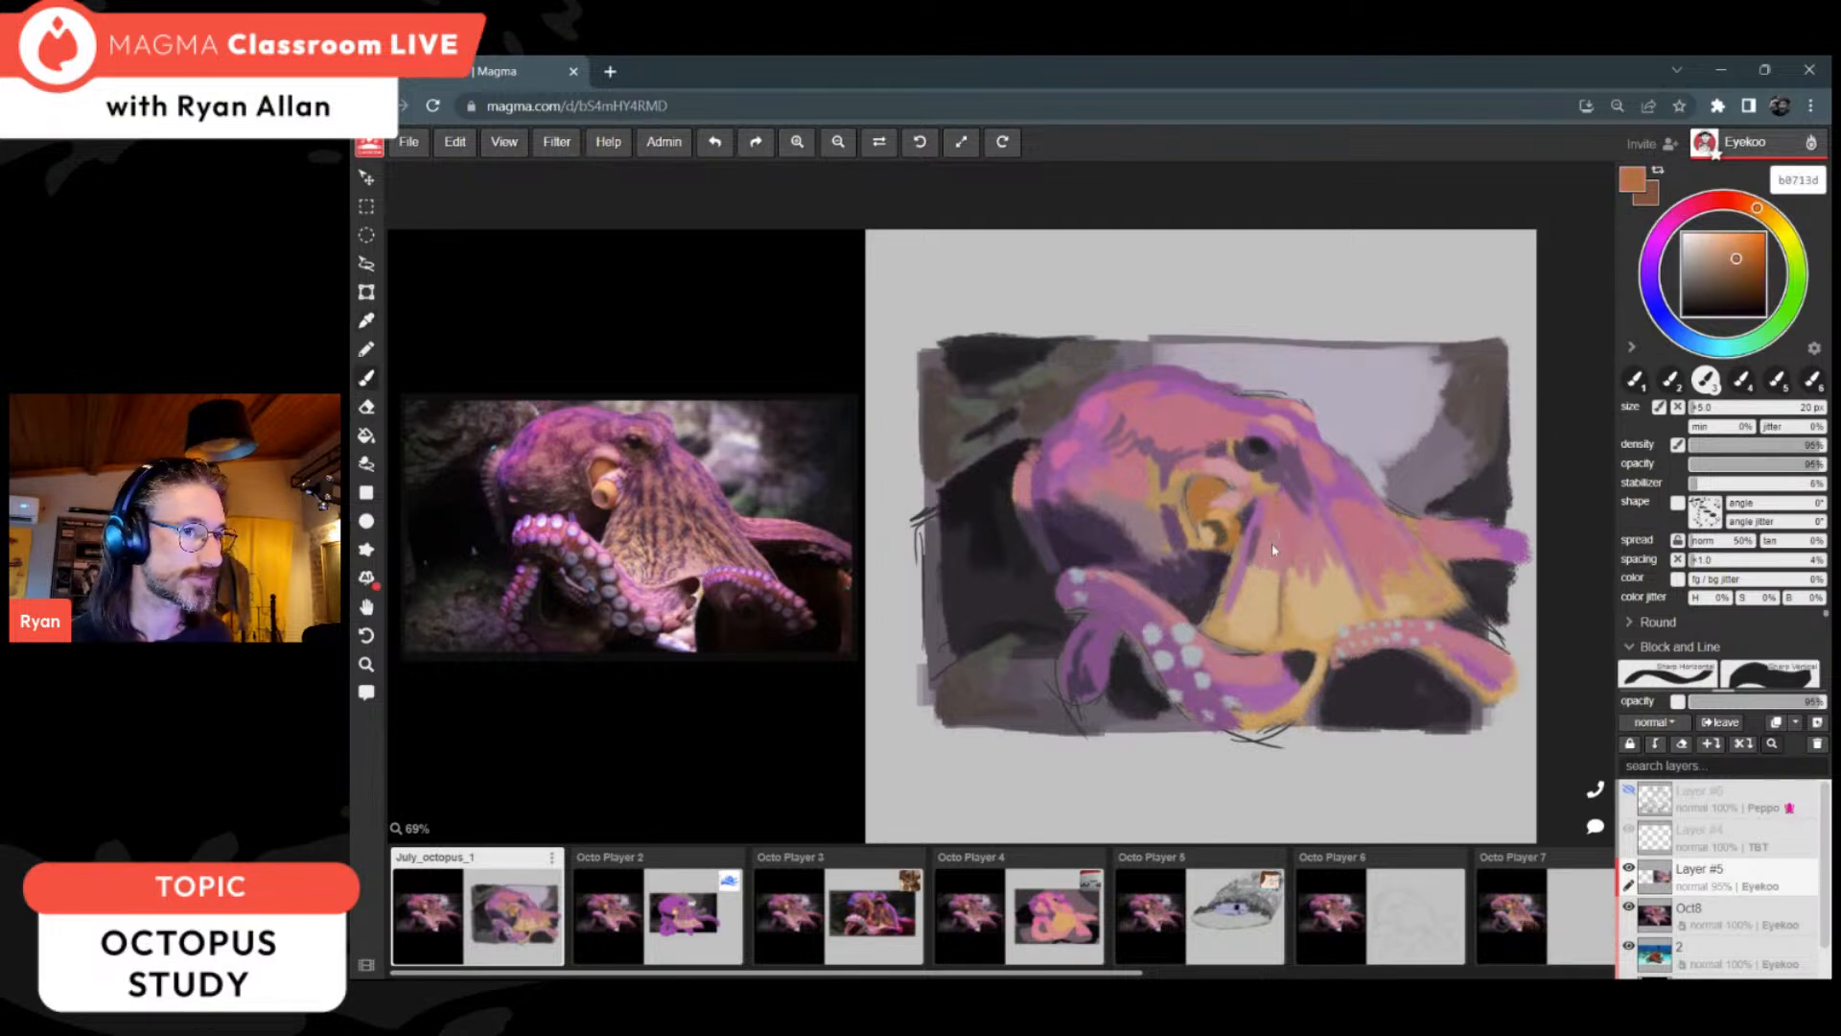
click(1736, 251)
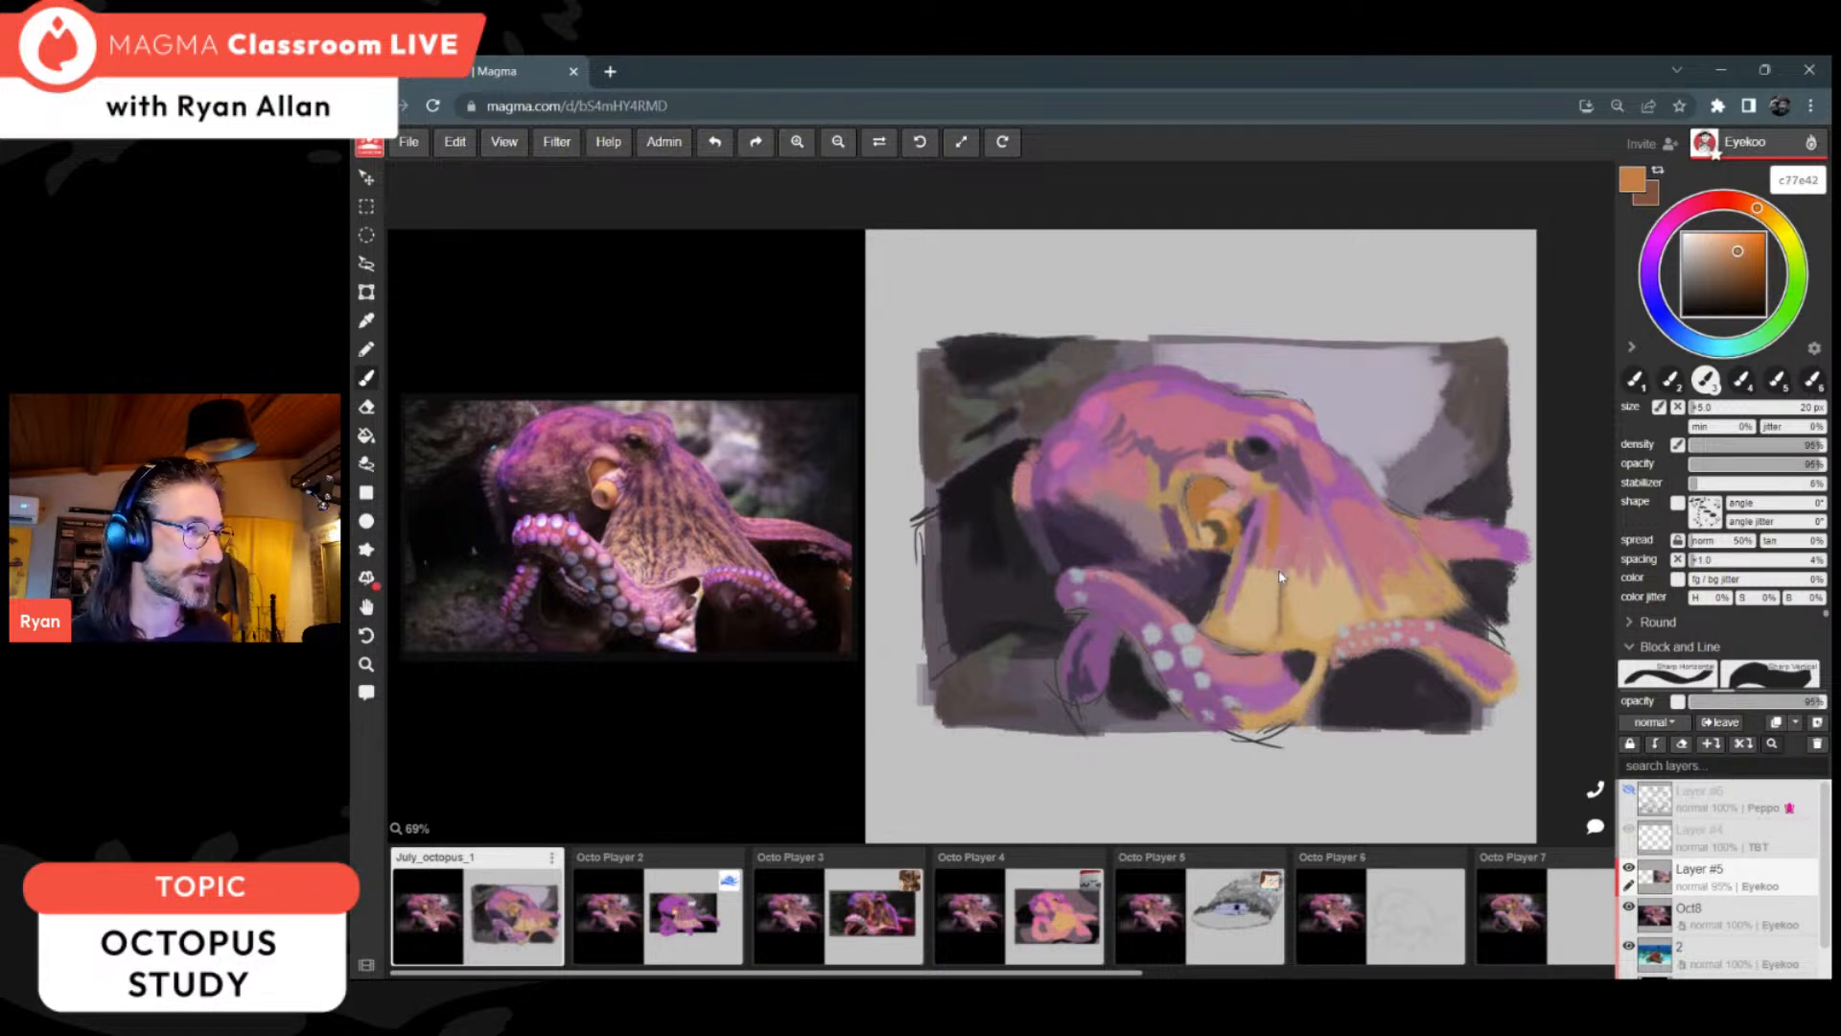
Step: Refine the head and web around the eye with sampled purples 6a5071 and 9f5ca5
alt+click(1296, 471)
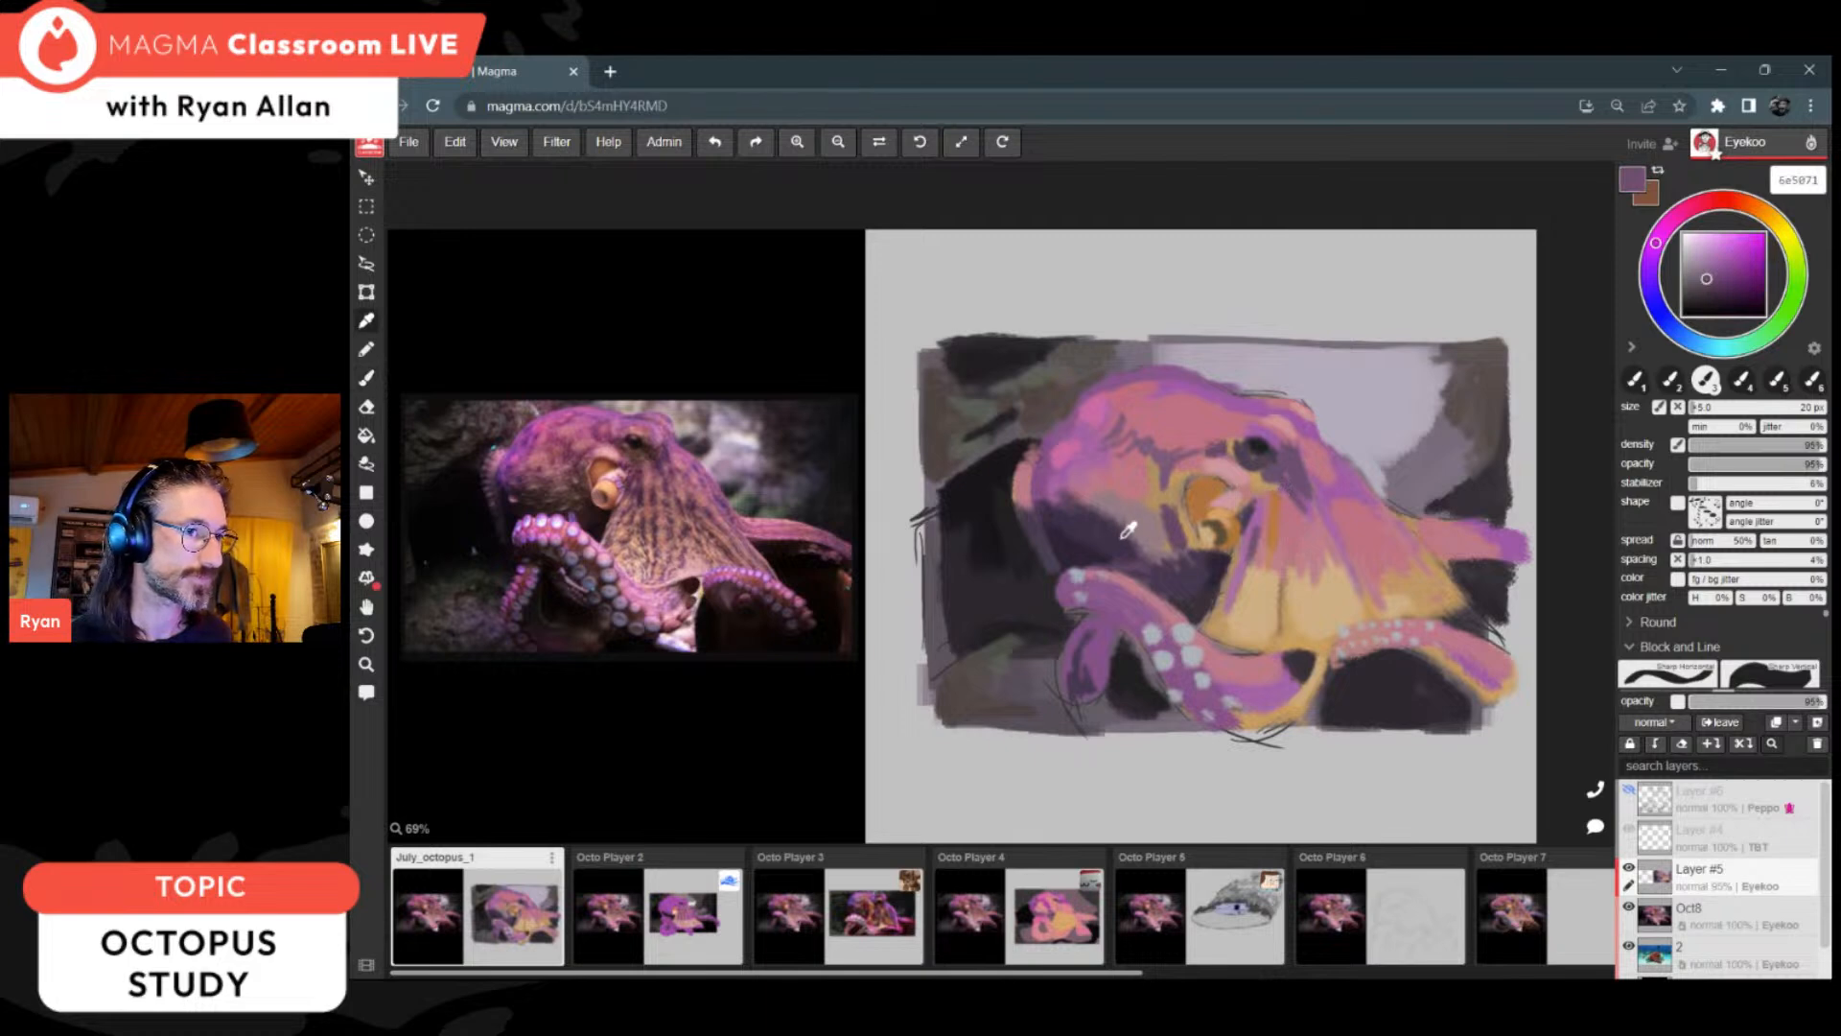
key(b)
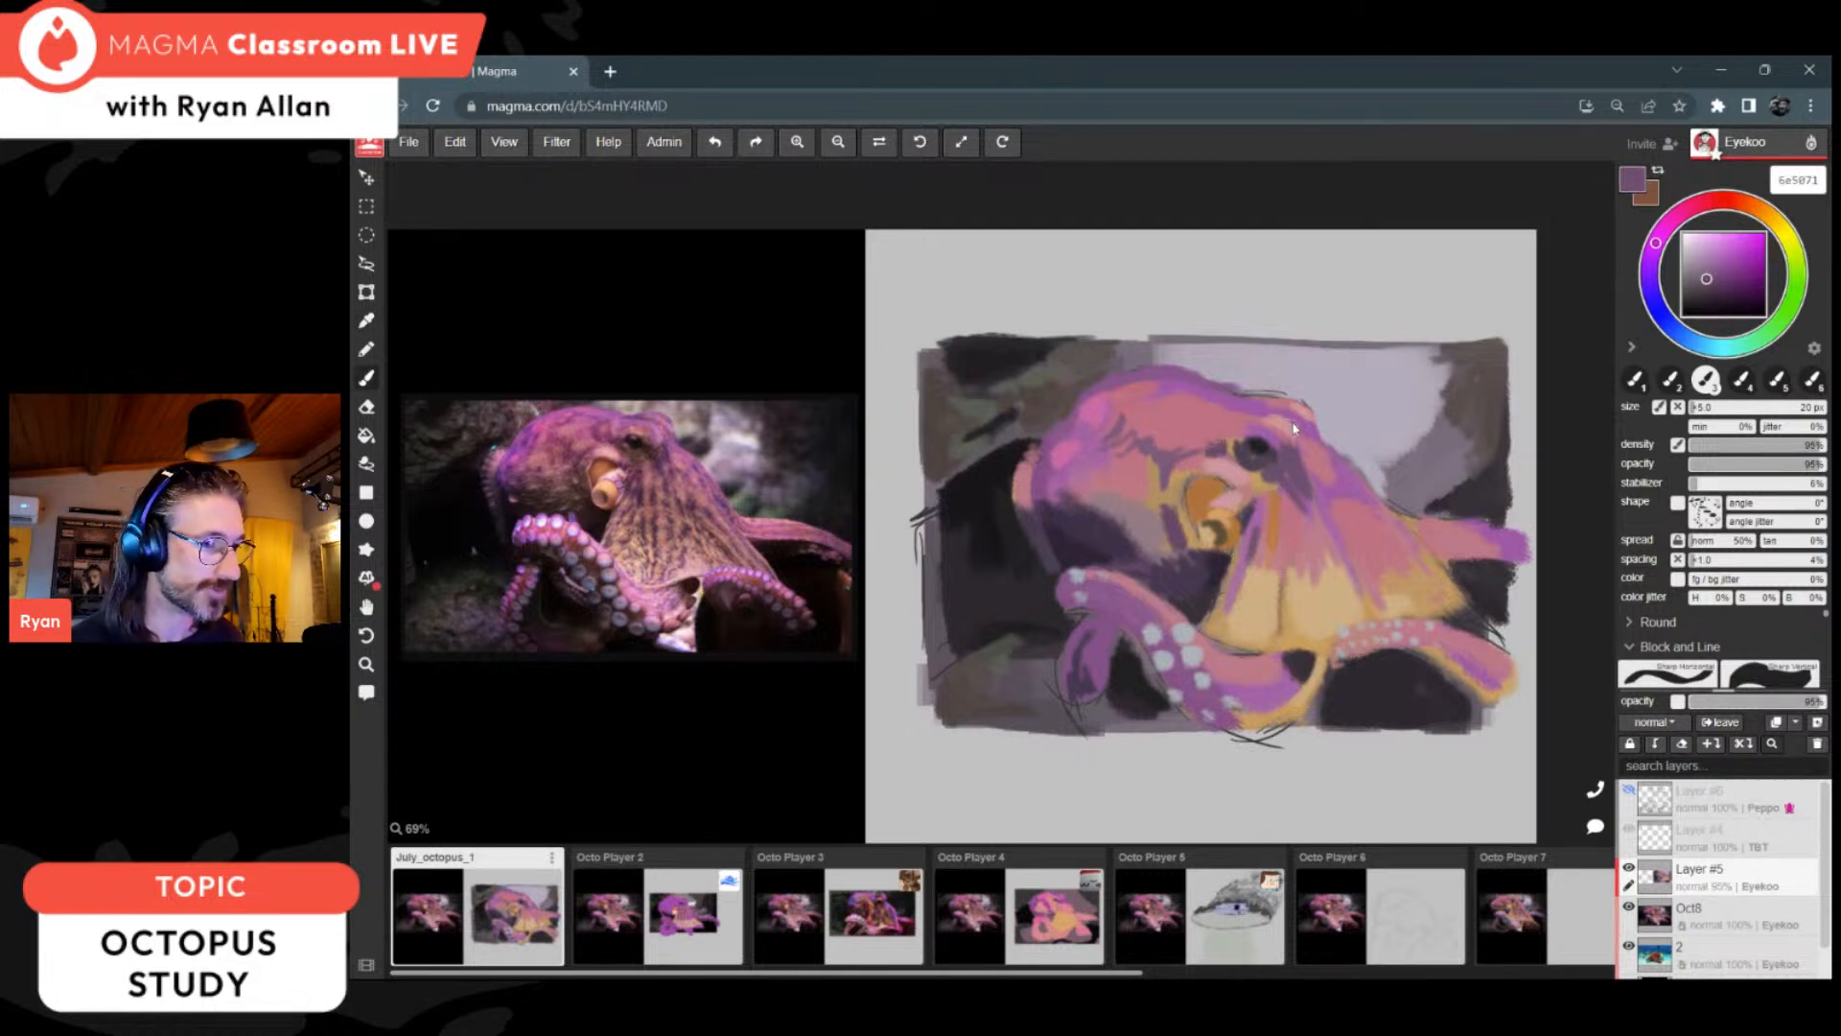
alt+click(1352, 464)
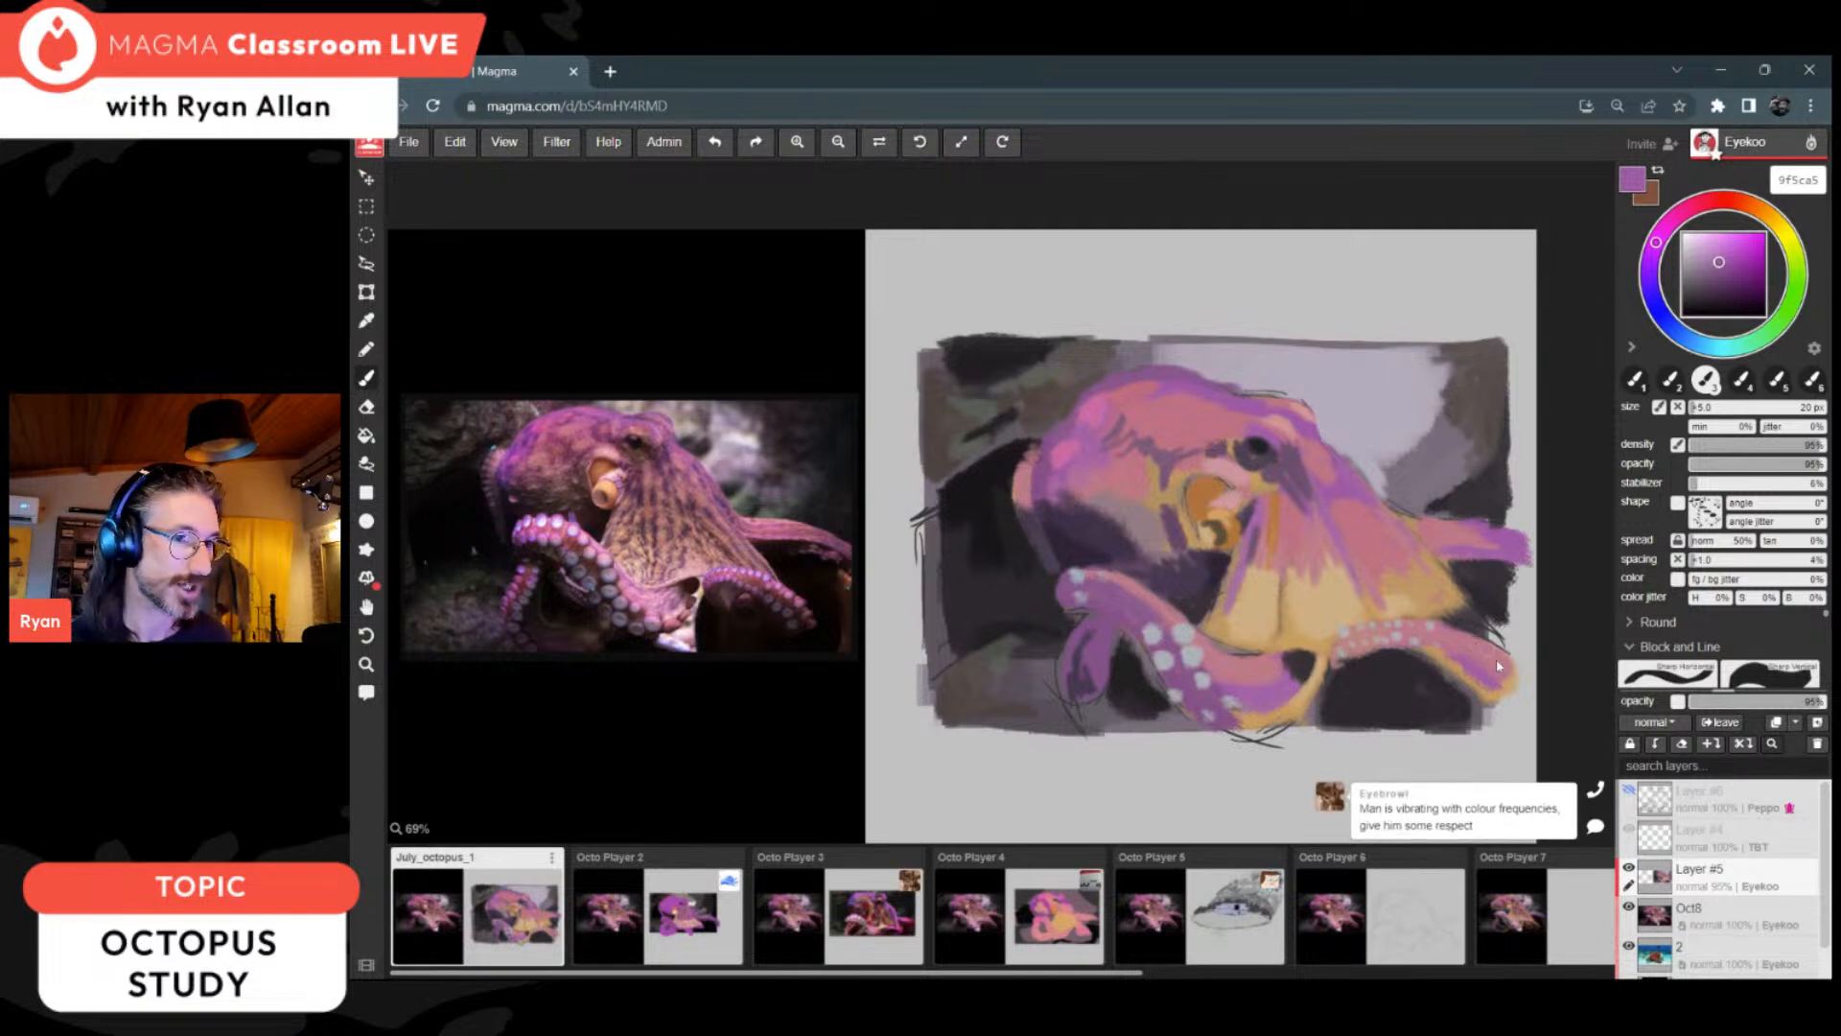
Step: Darken the tip of the right-hand arm with a stroke of muted purple 724376
click(1721, 267)
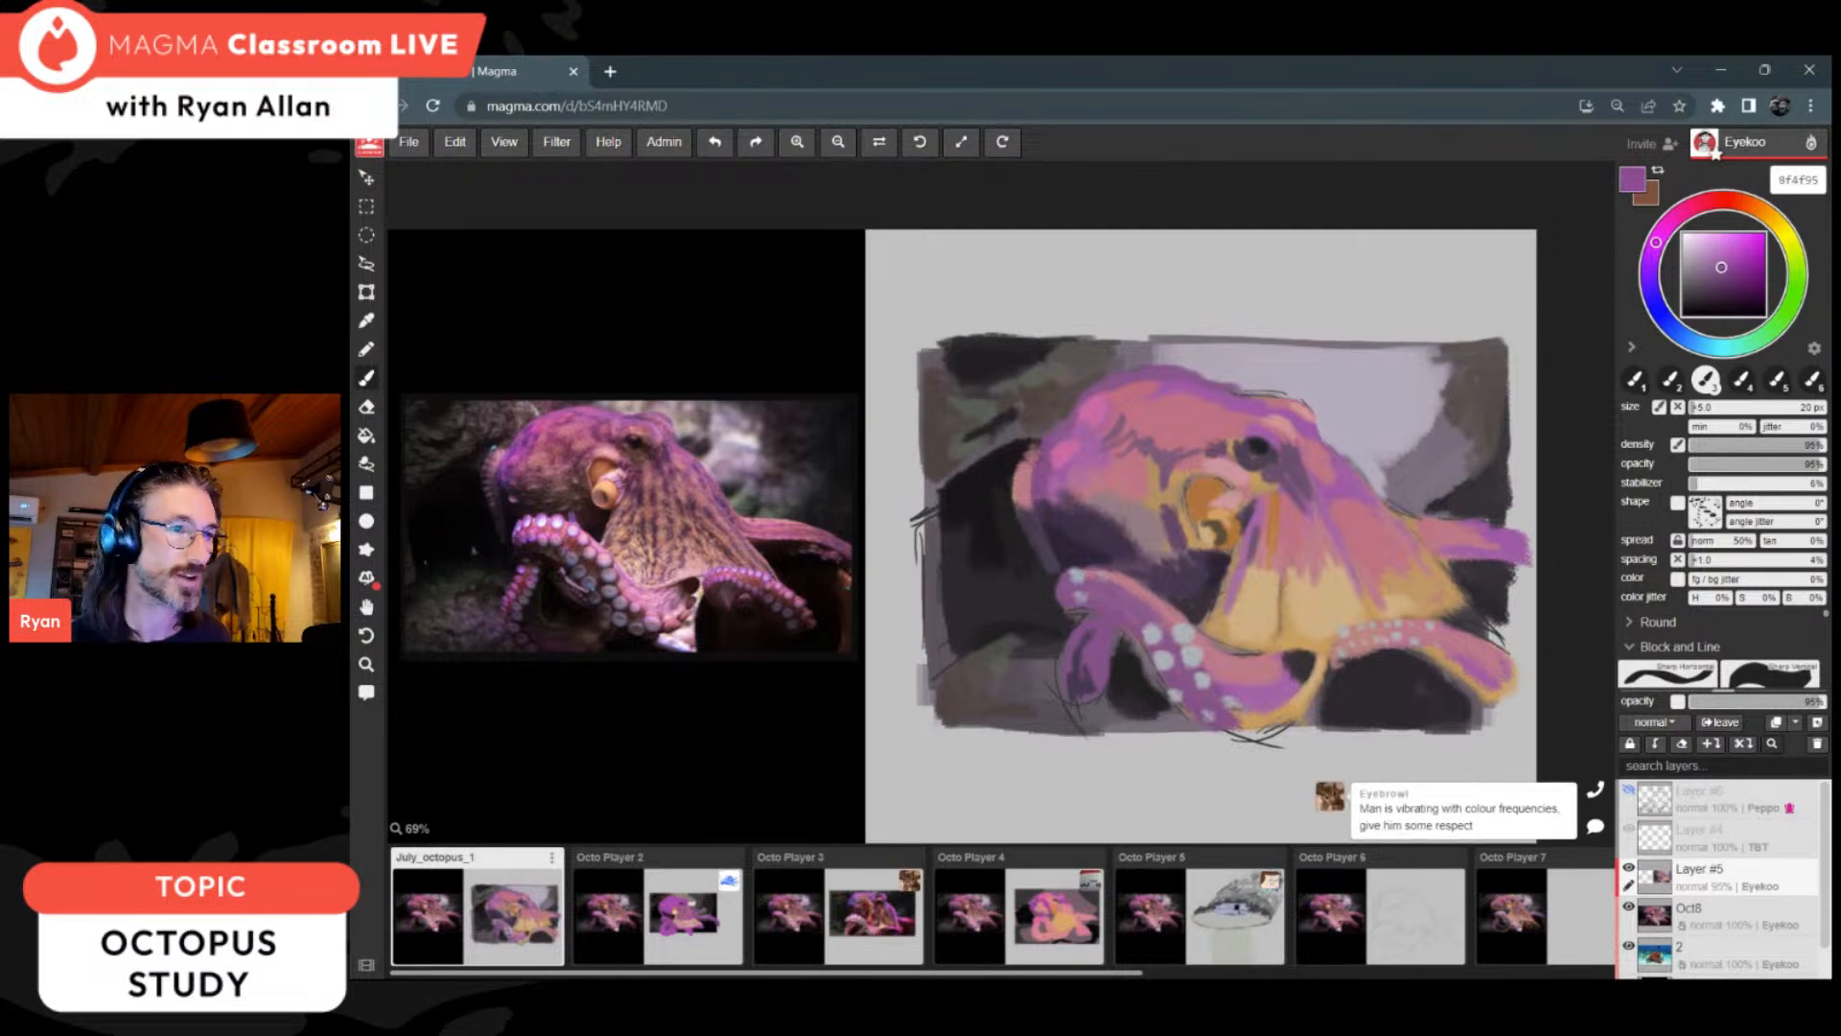
click(1721, 266)
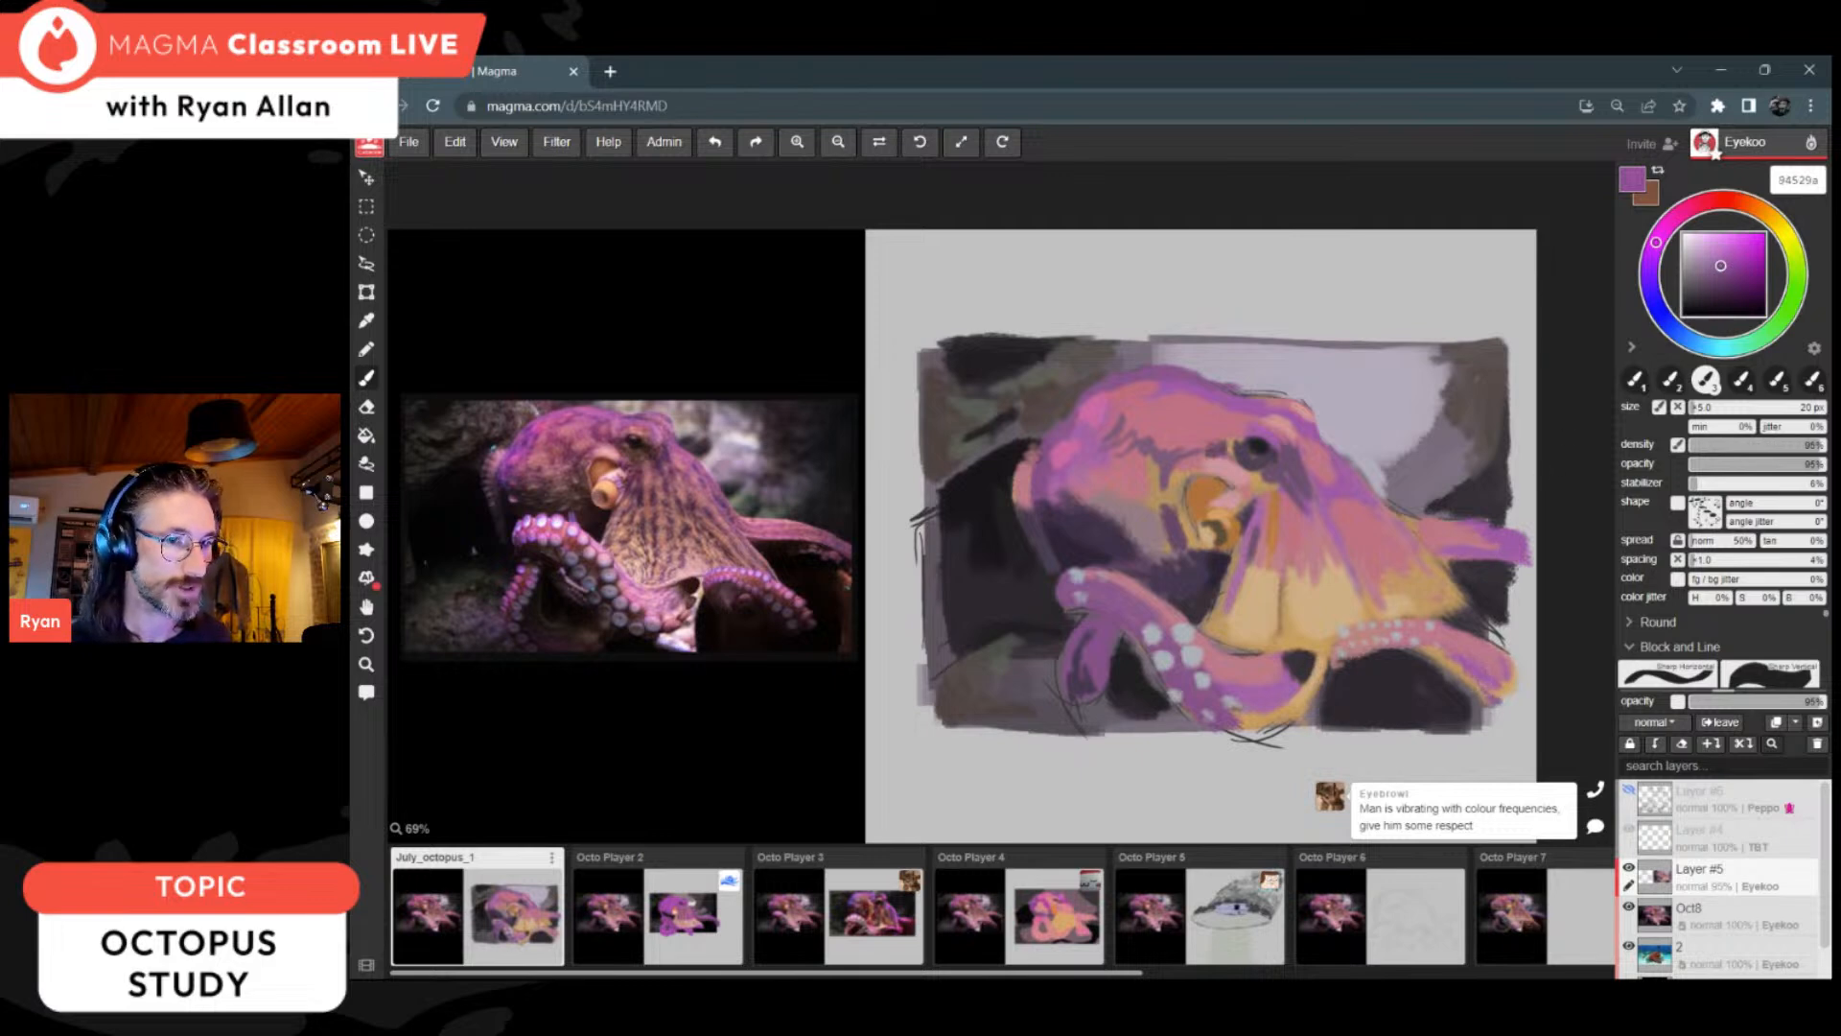
click(1724, 274)
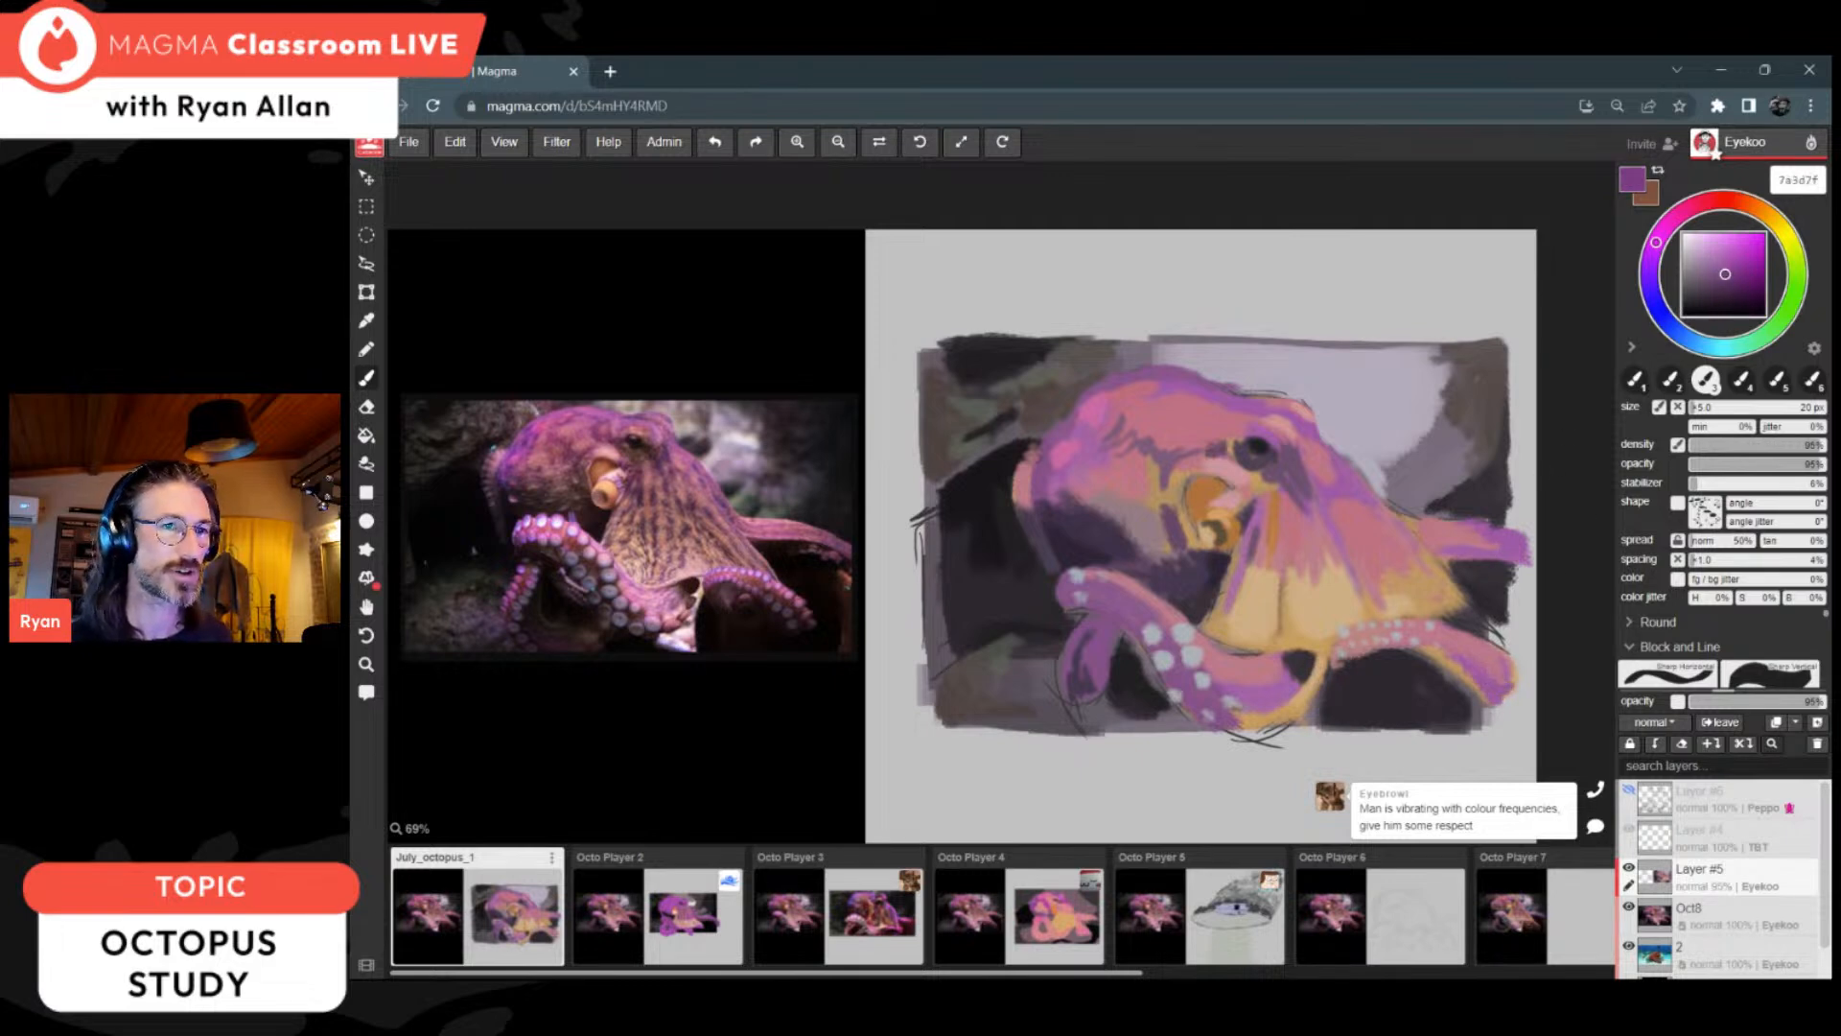
drag(1725, 273, 1718, 278)
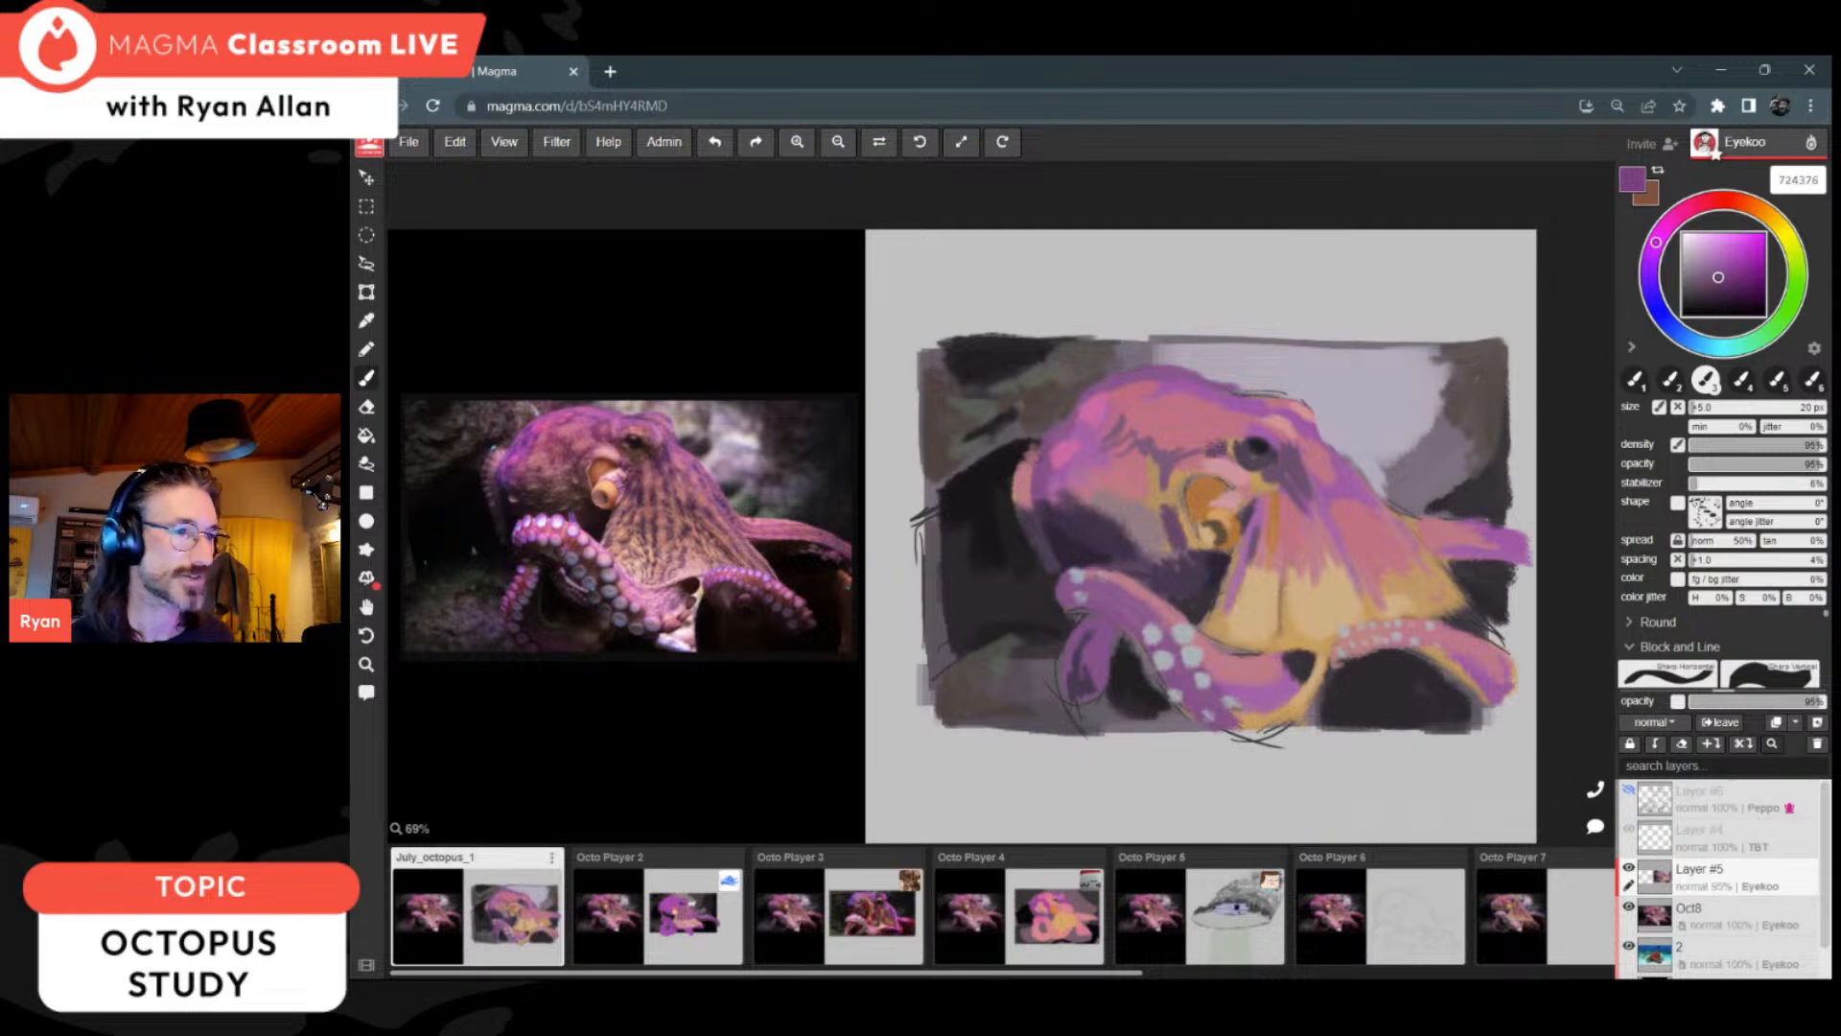
mouse_move(1462, 662)
mouse_down()
mouse_move(1506, 711)
mouse_move(1514, 689)
mouse_up()
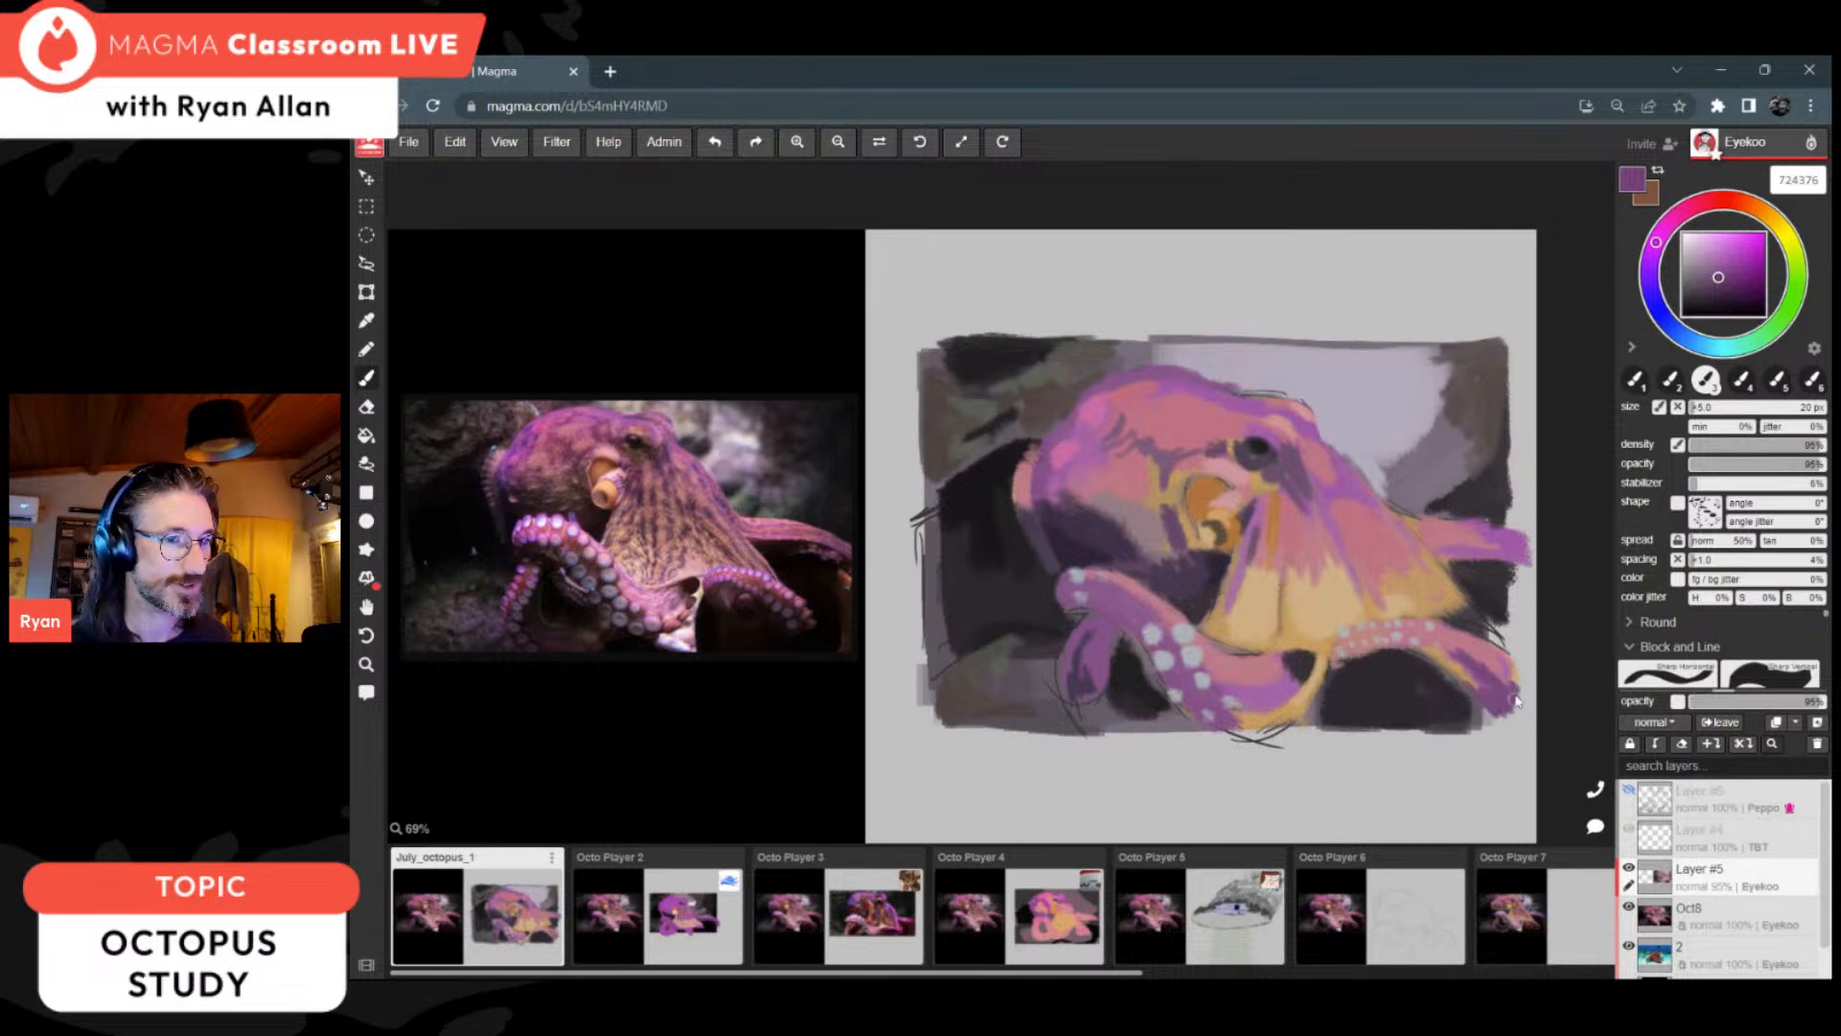
Step: Refine the web's right edge and folds with ochre c79c5f, muted tan 927b5b and dusty peach bf8e7d
key(alt)
alt+click(1455, 589)
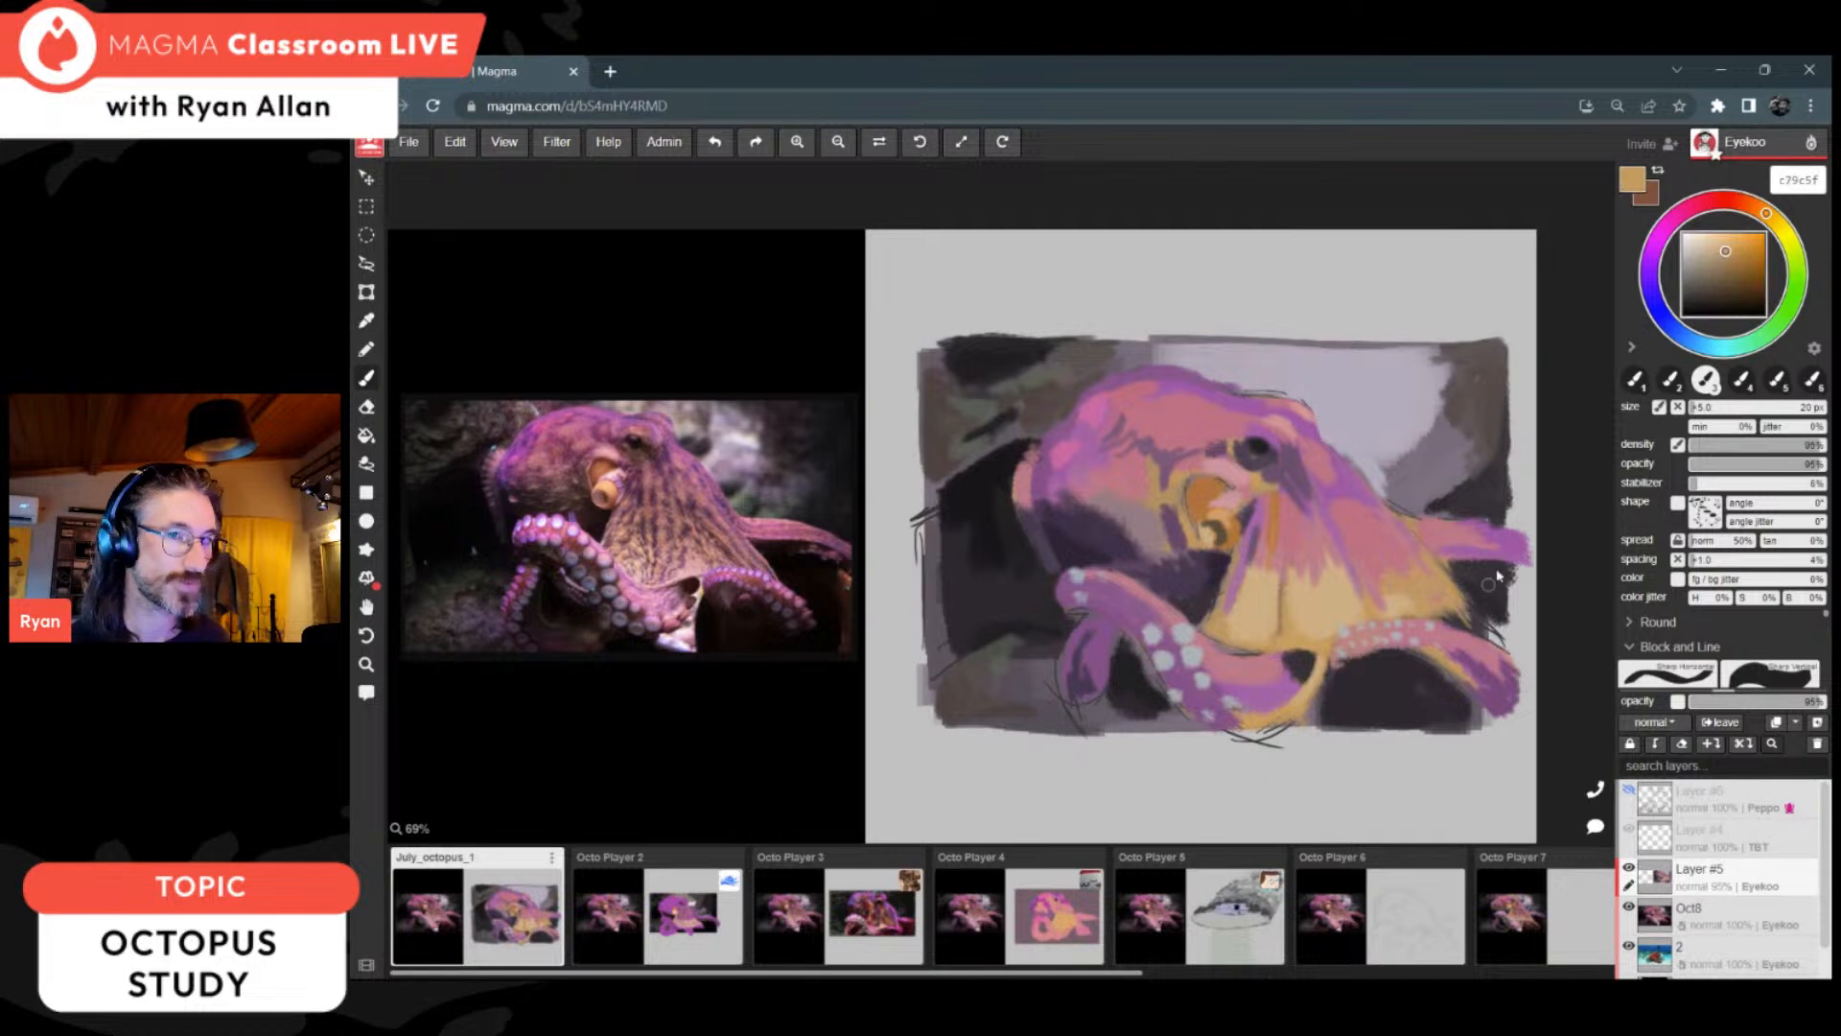
drag(1716, 278, 1704, 279)
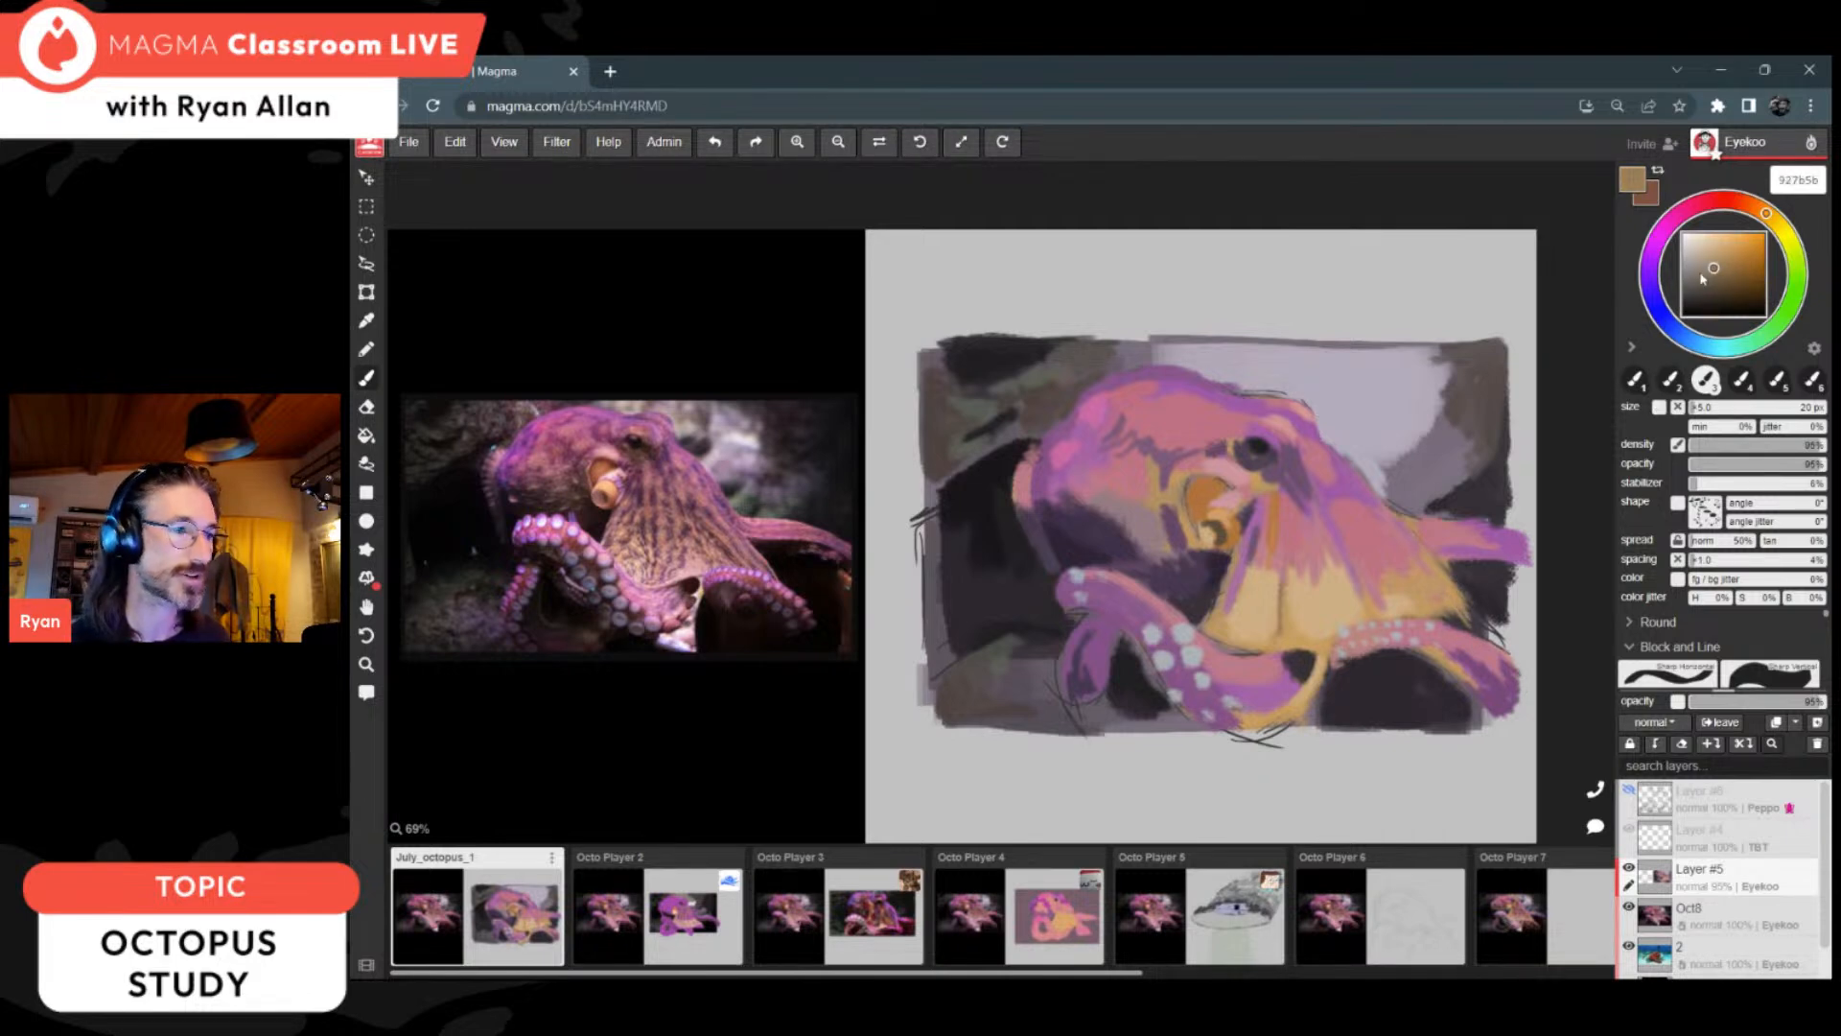
alt+click(1434, 589)
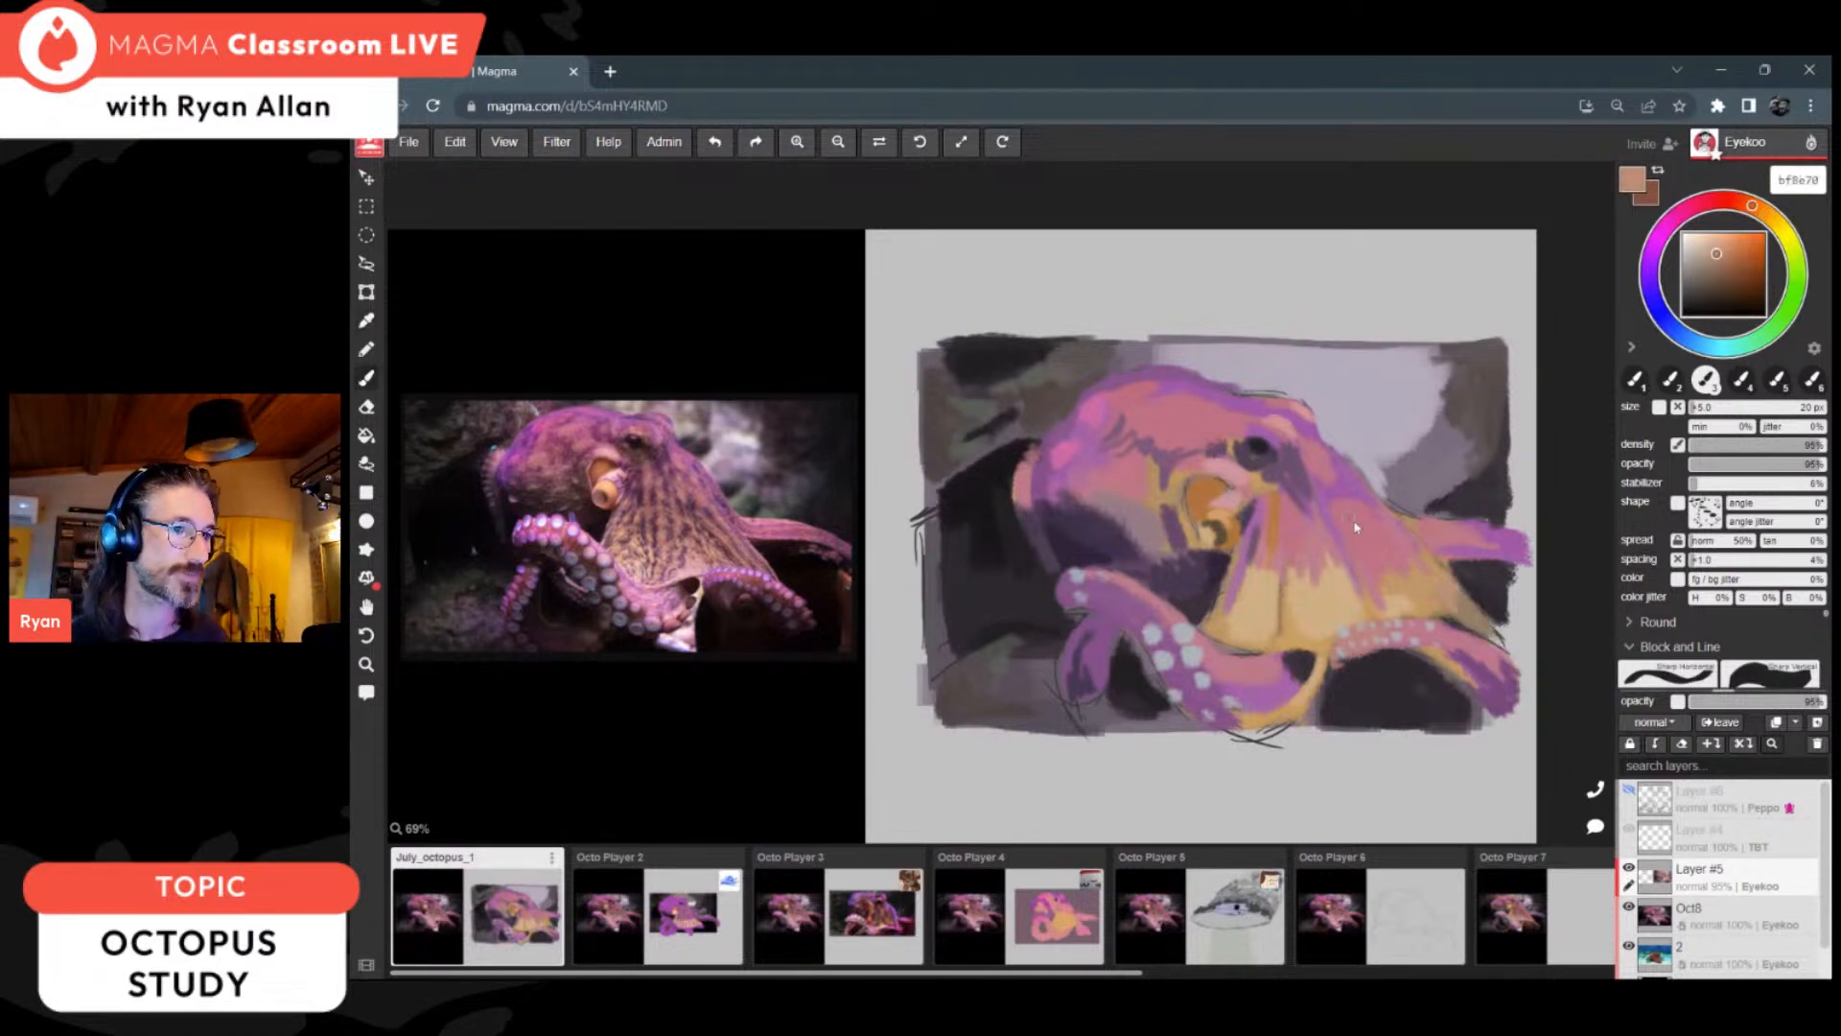
alt+click(1306, 501)
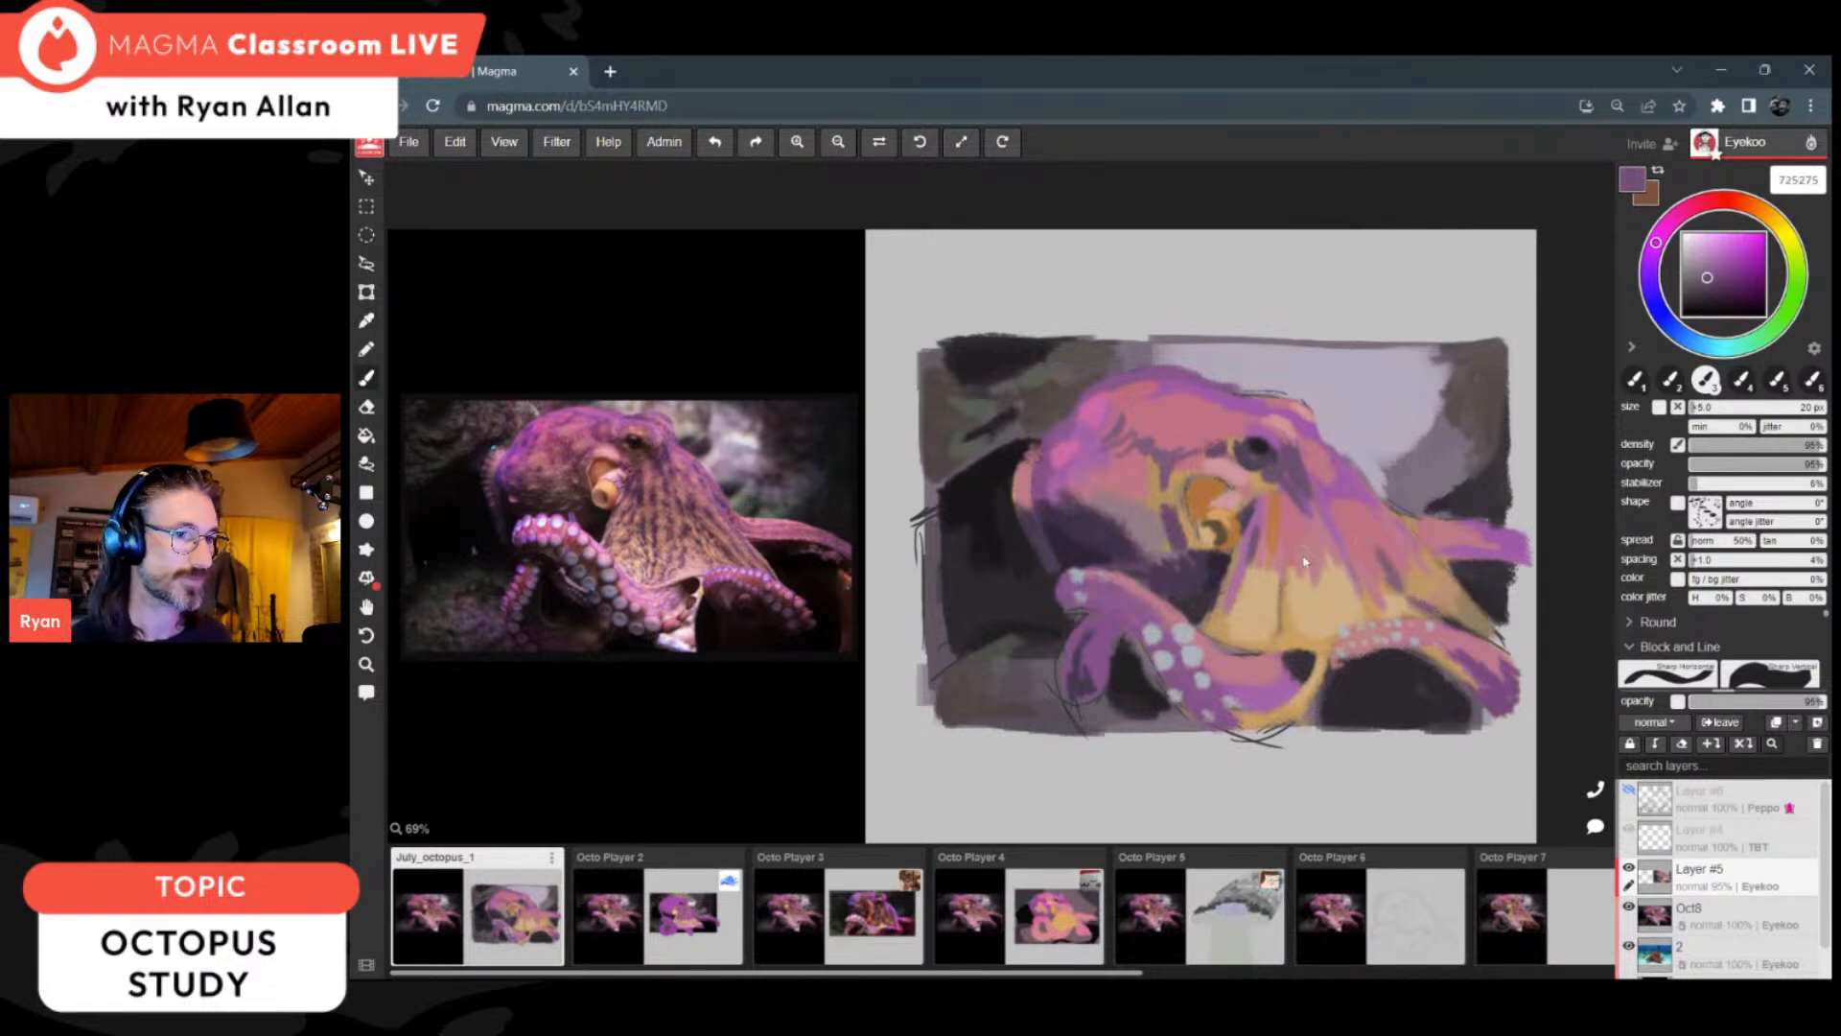
Step: Paint the shadow gap between the front arm and the web with sampled dark purples 392e44, 42344b and 624664
key(alt)
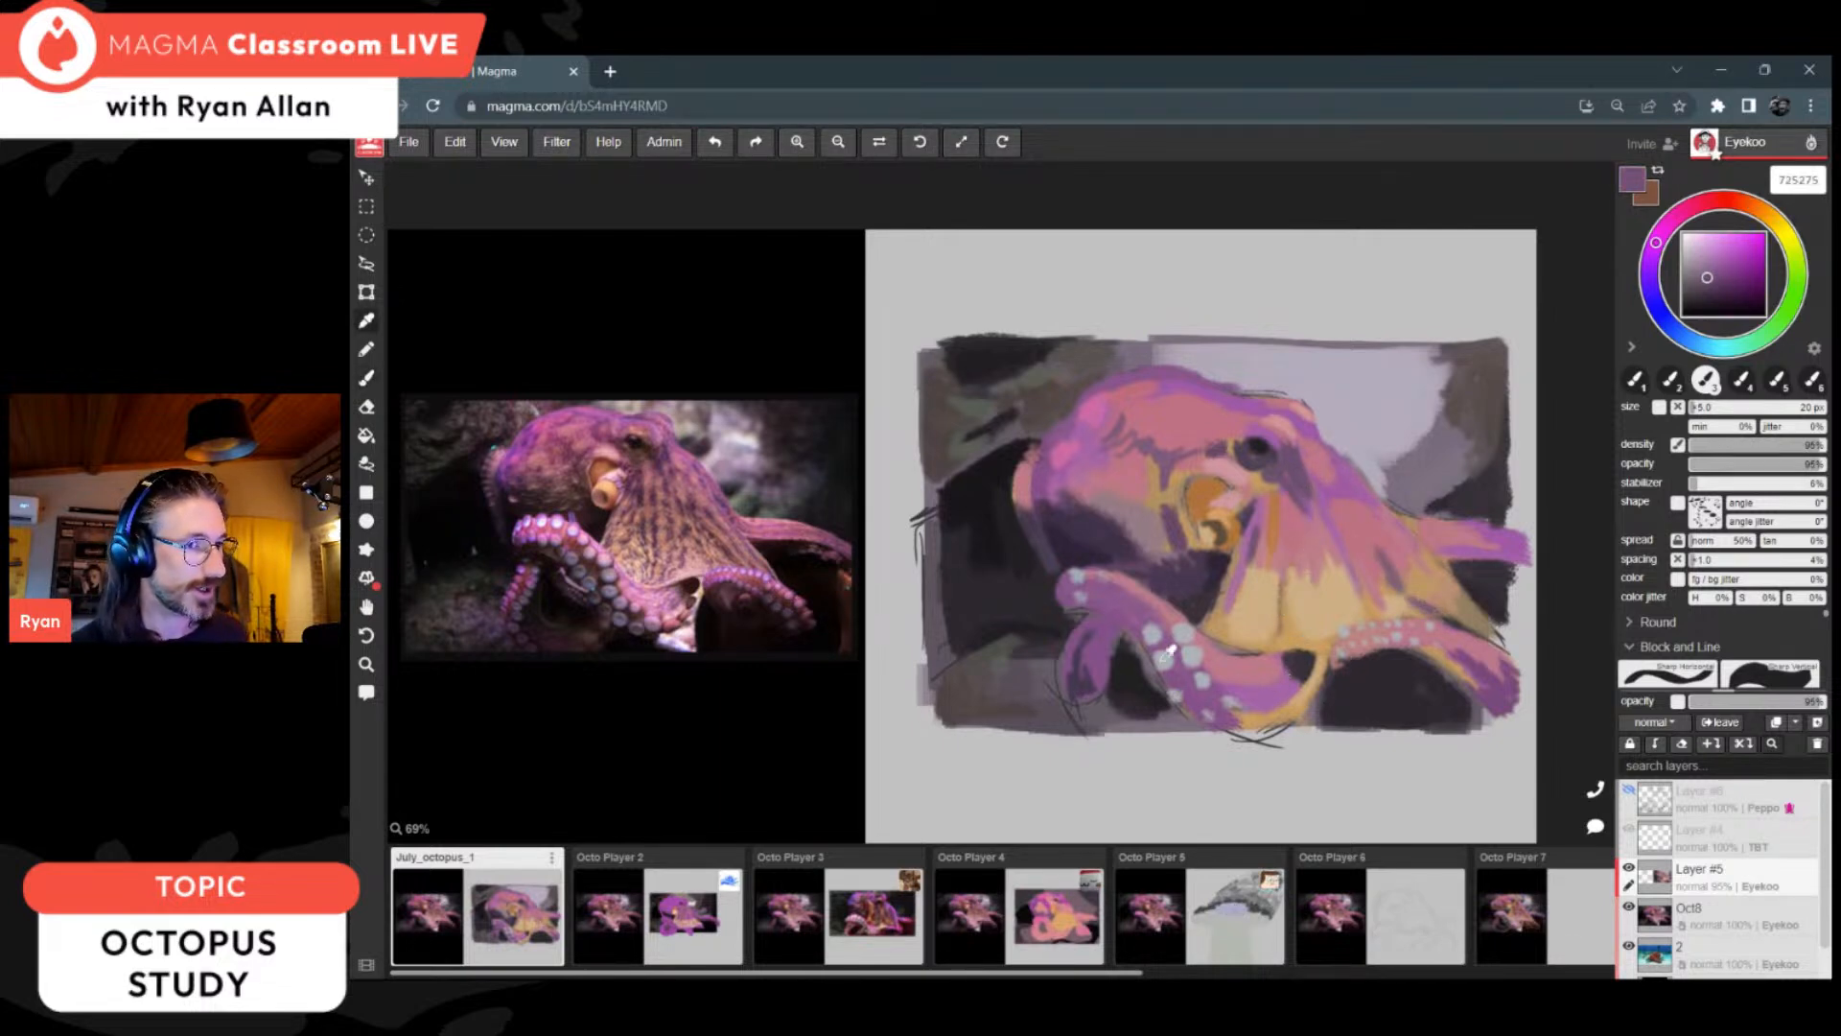
alt+click(1103, 528)
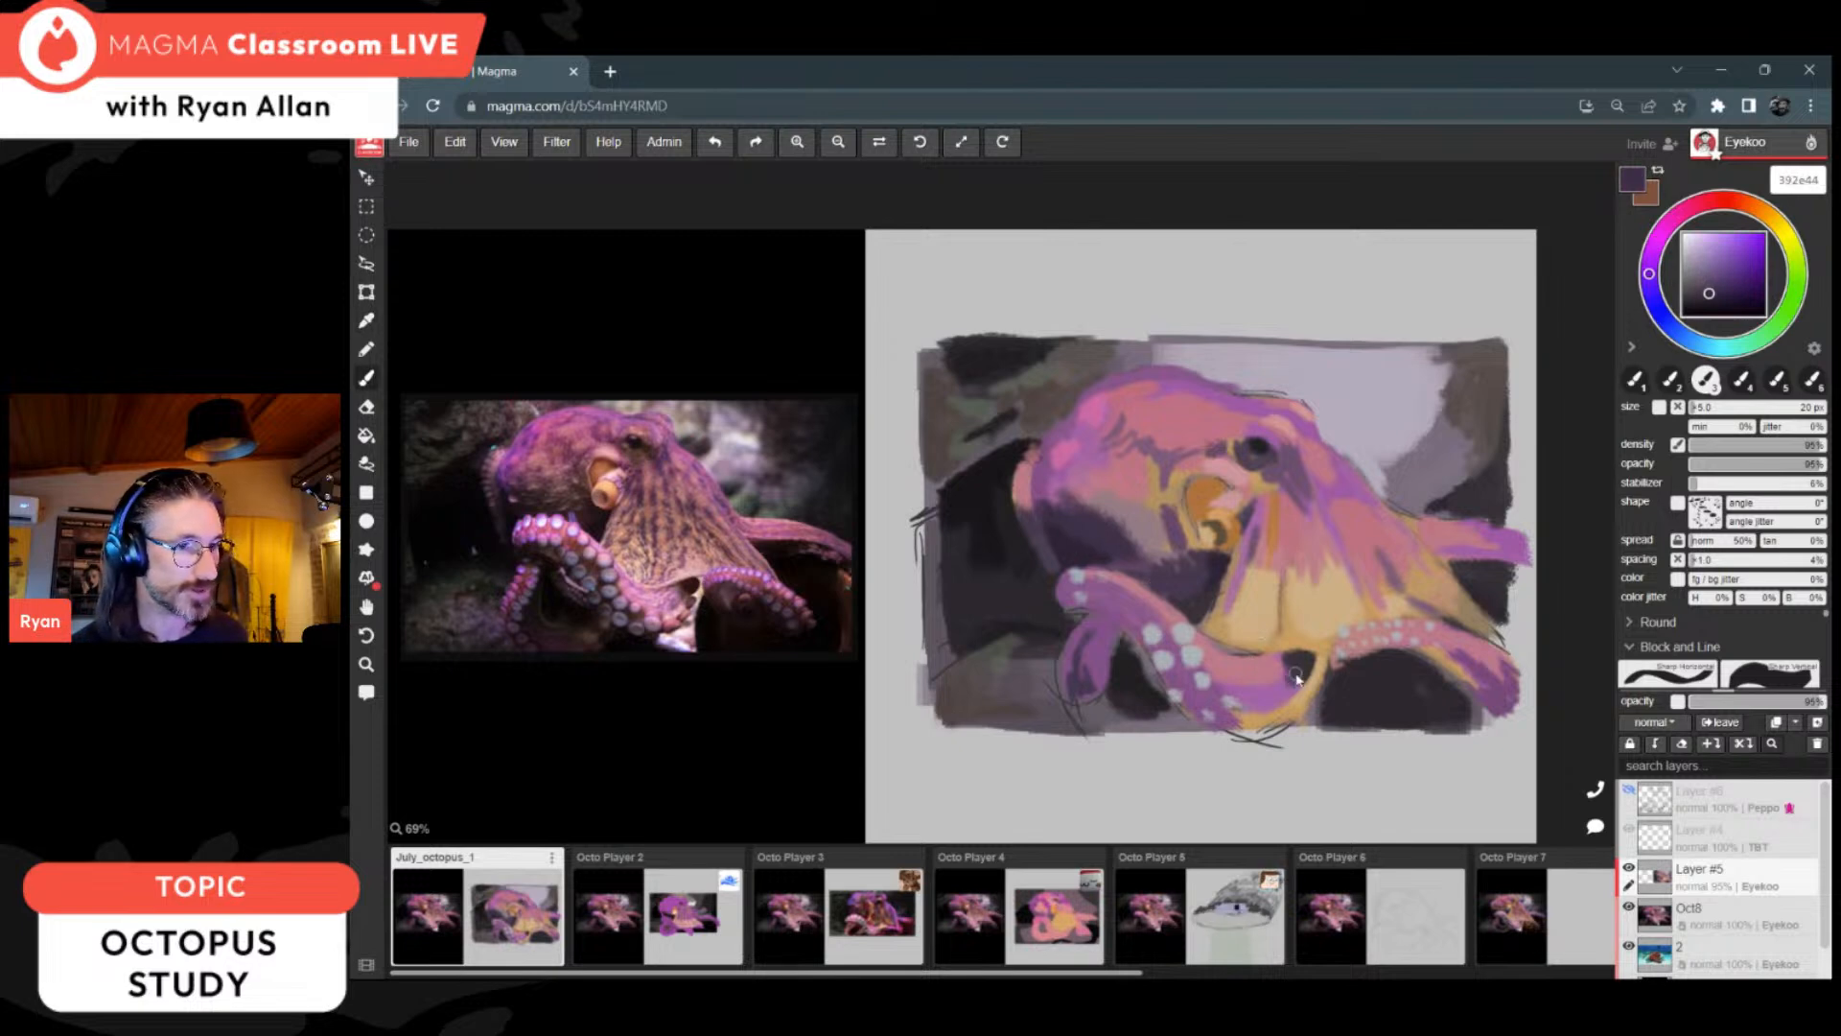
key(alt)
alt+click(1113, 520)
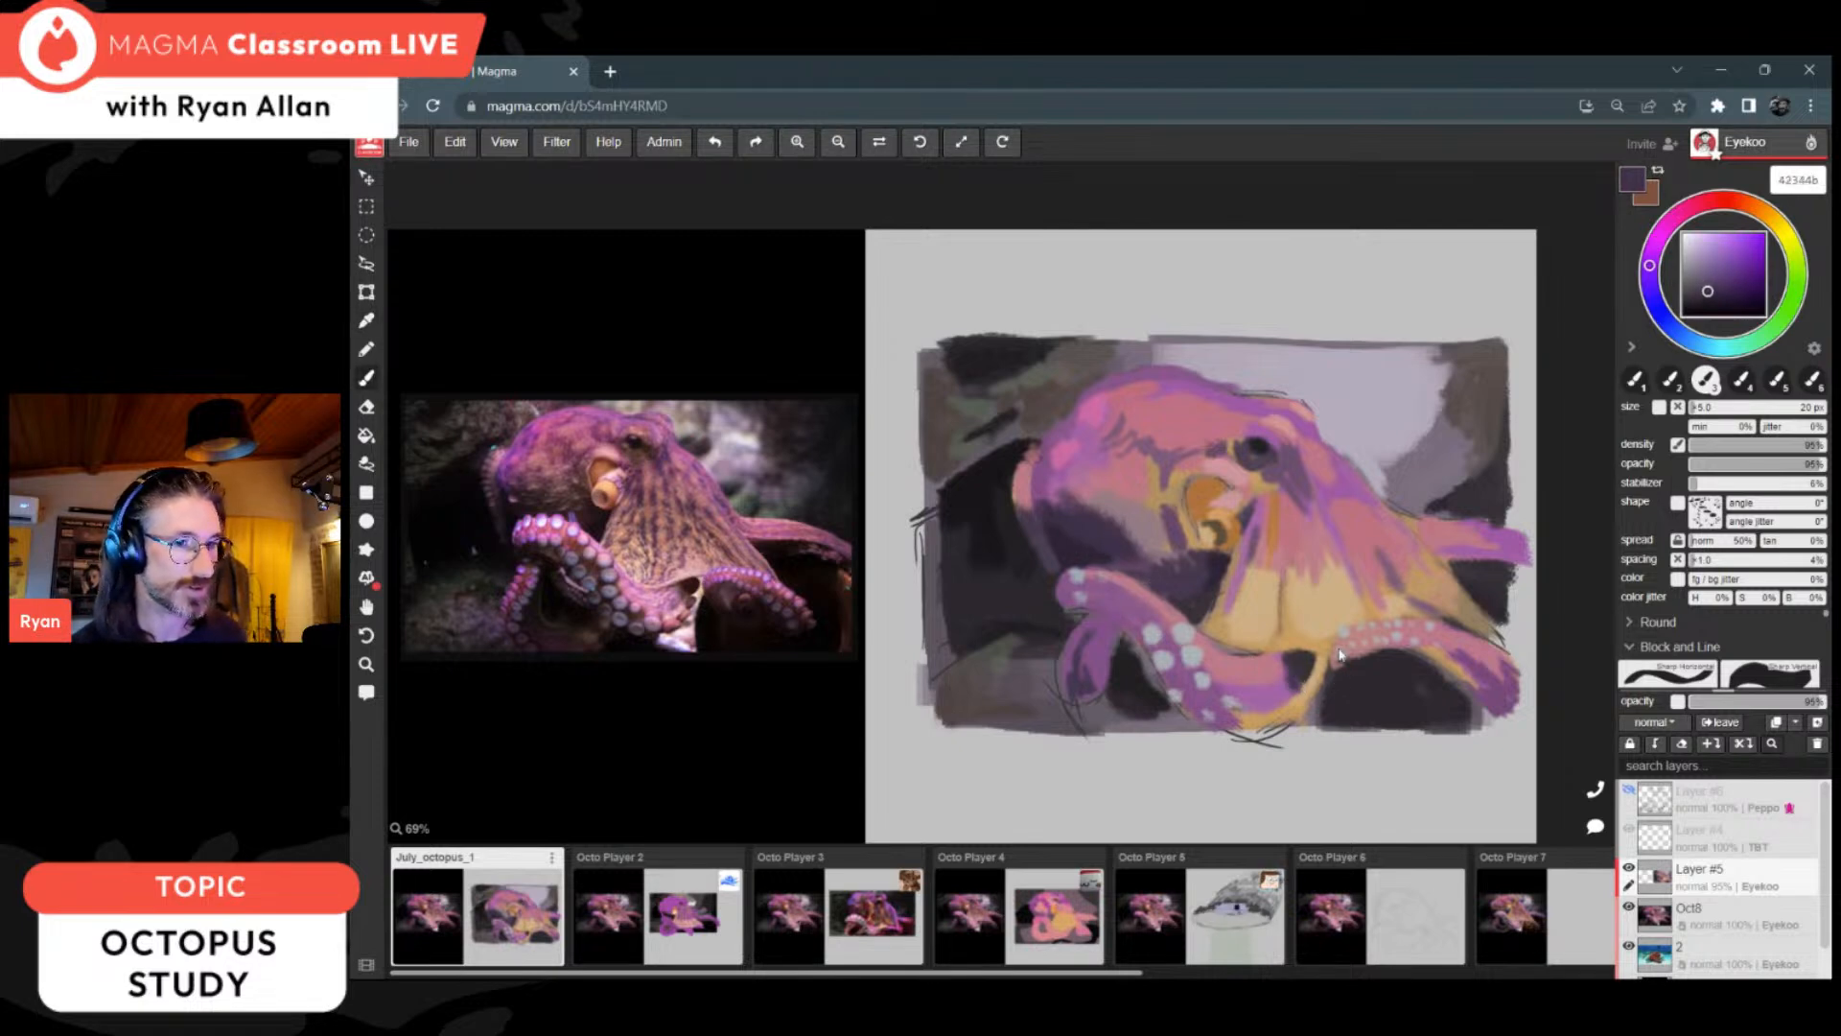
alt+click(1137, 564)
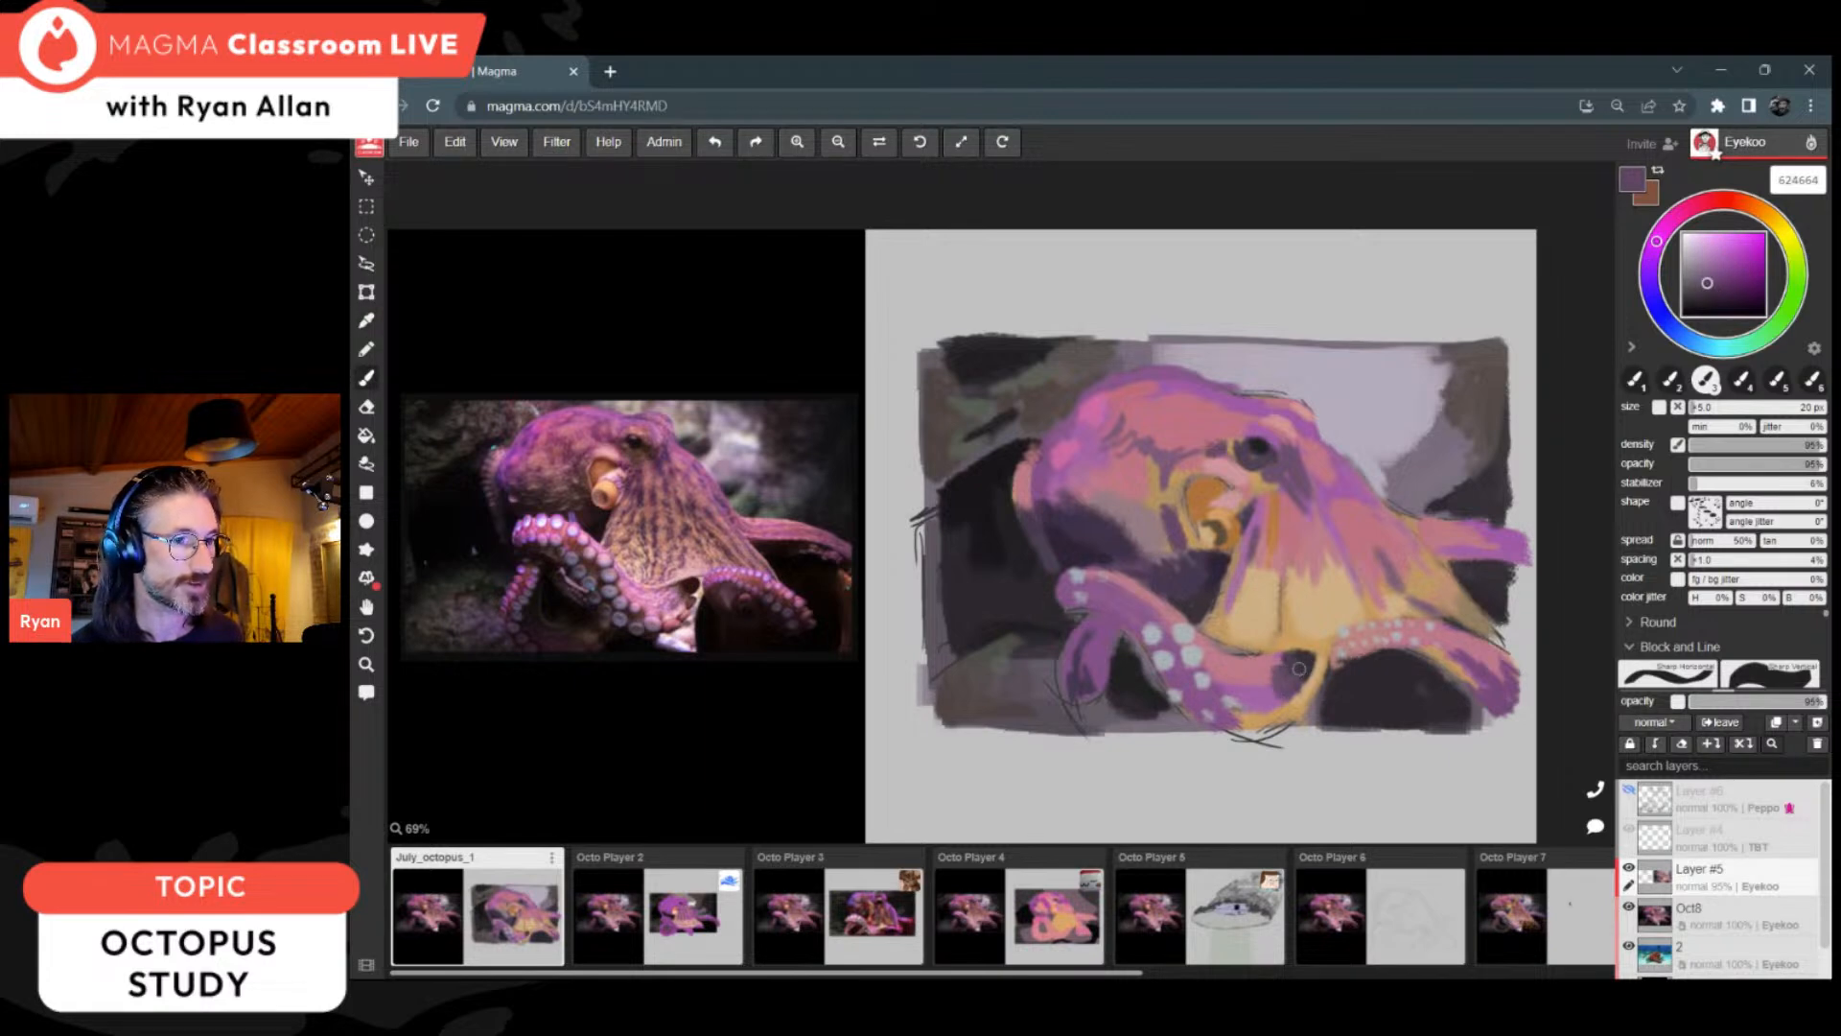
Step: Reshape the lower curve of the front arm with sampled pink be7a88 and add pale grey a8a4b8 suckers along its underside
key(alt)
alt+click(1264, 678)
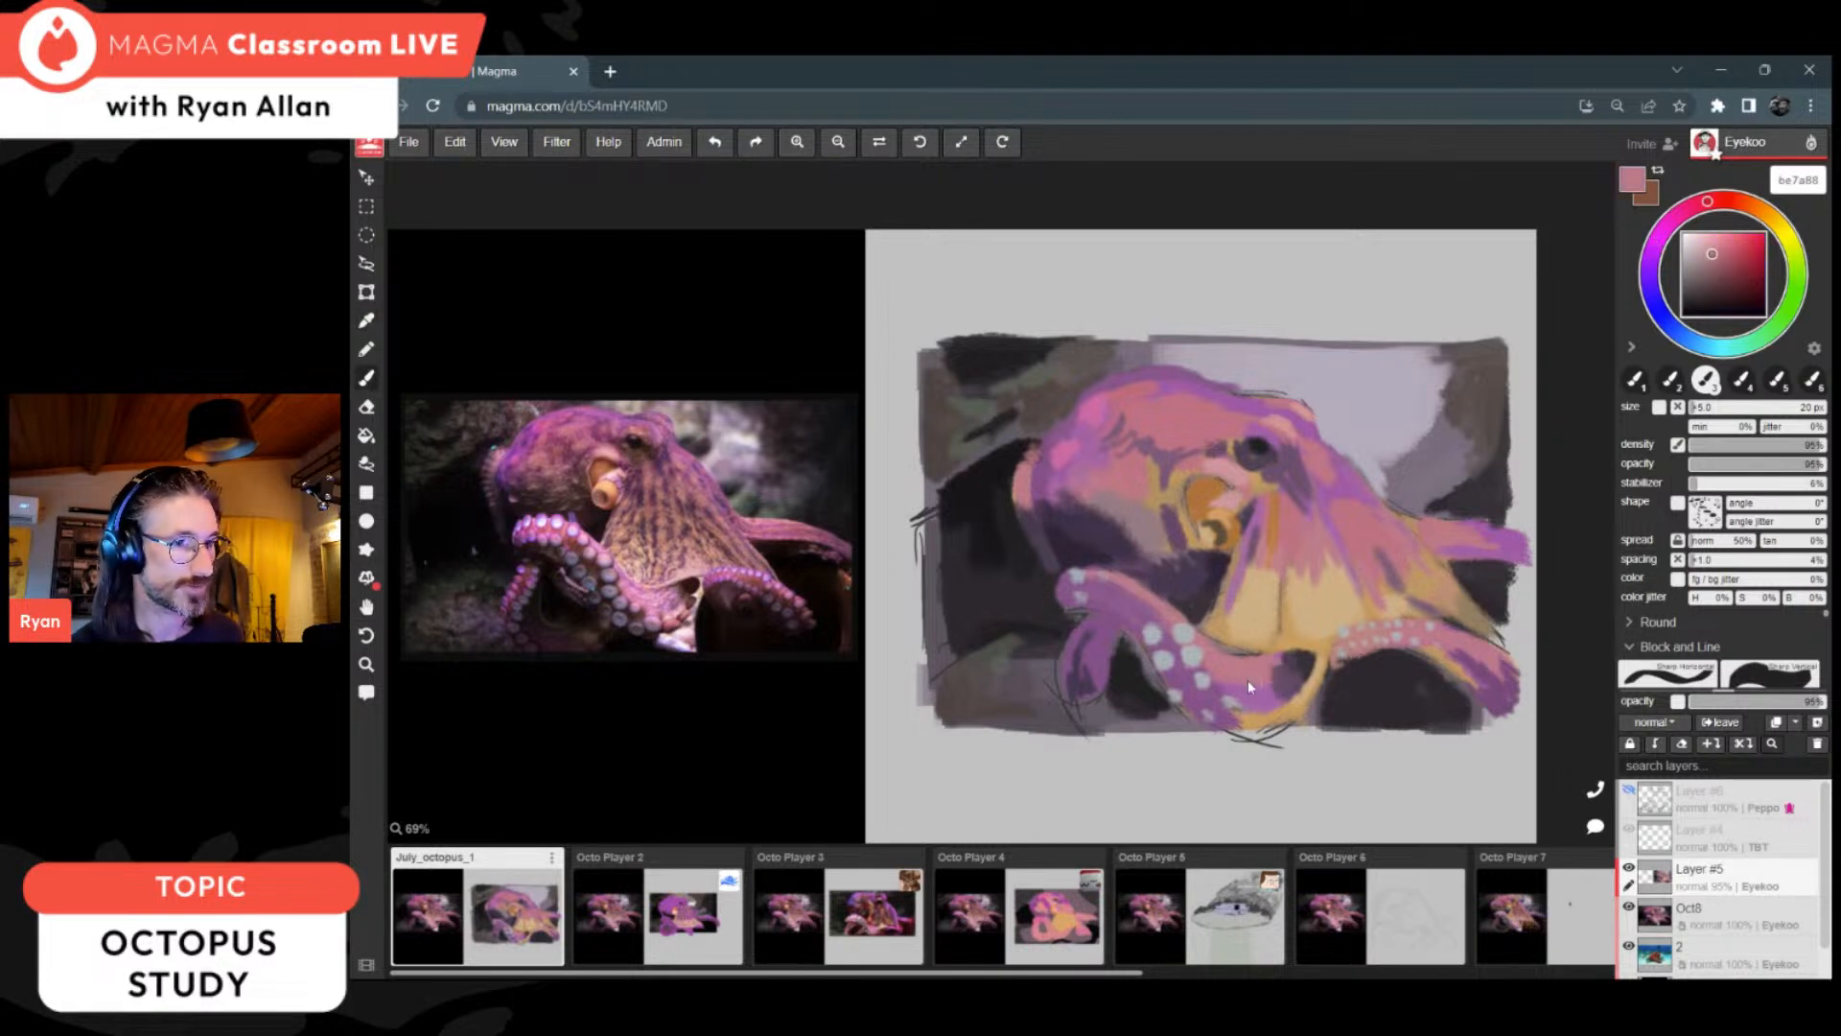
alt+click(1241, 691)
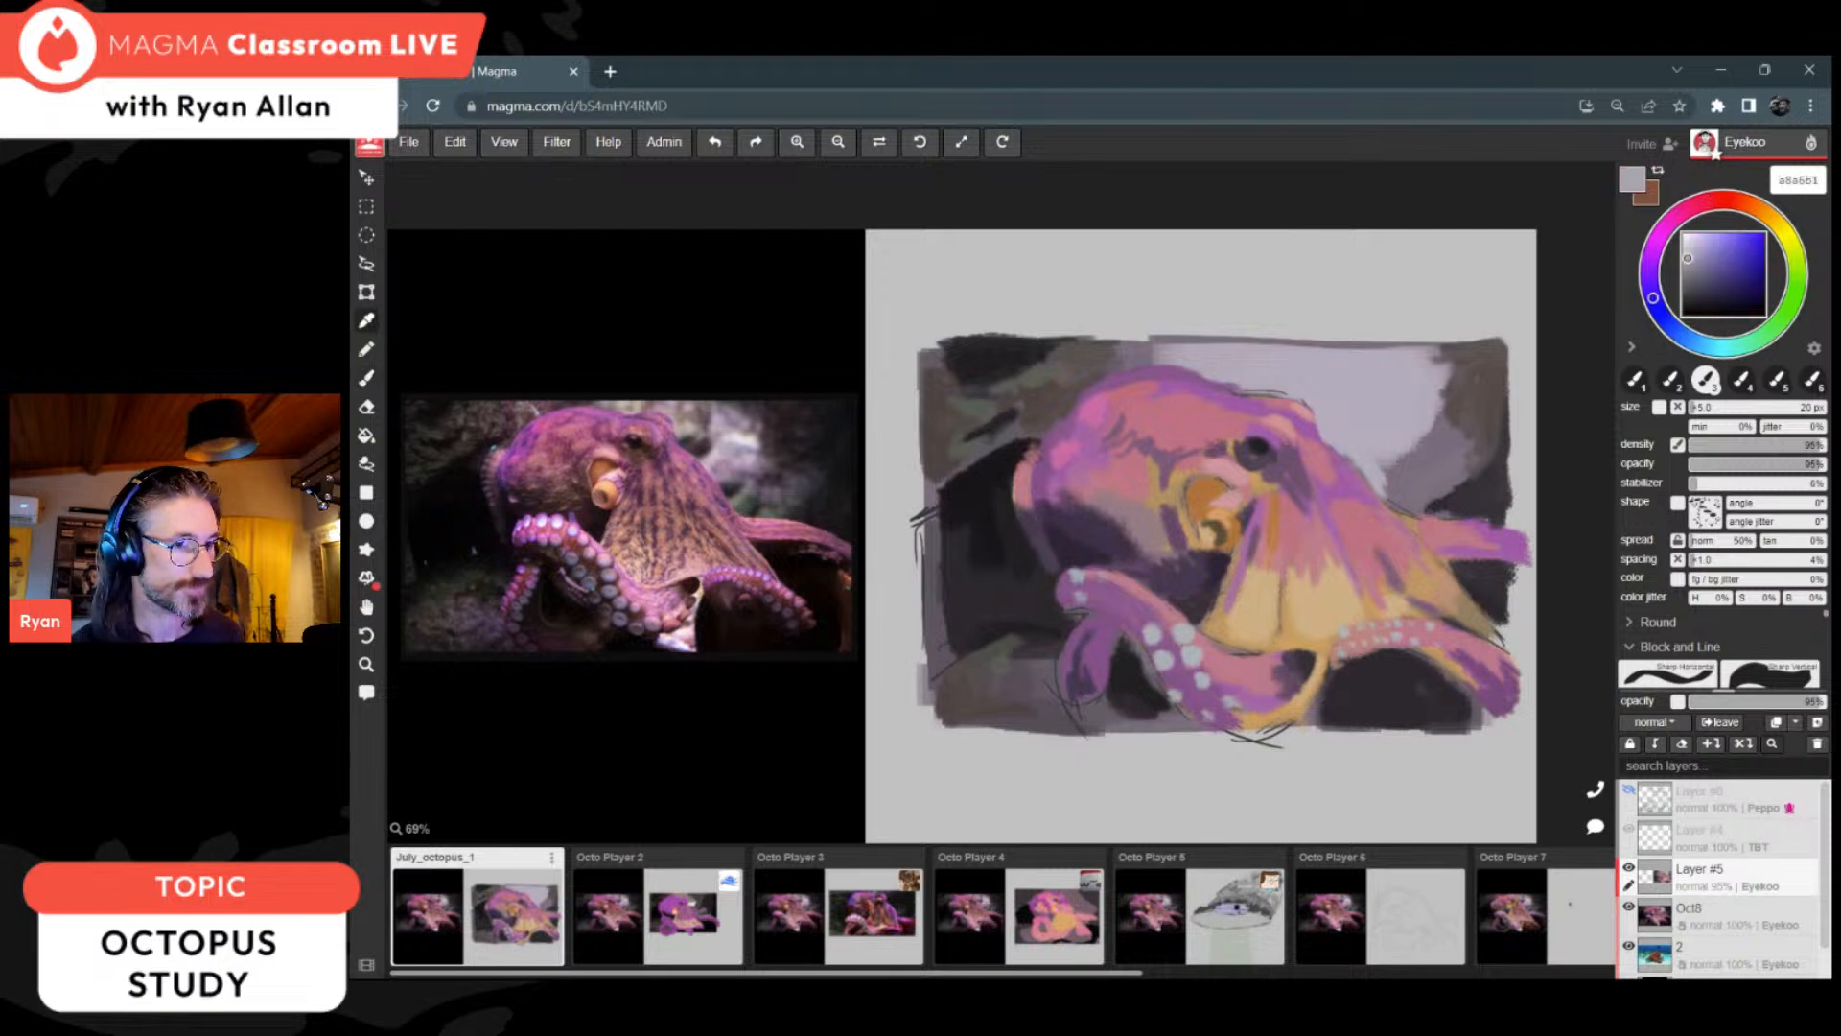
click(1237, 731)
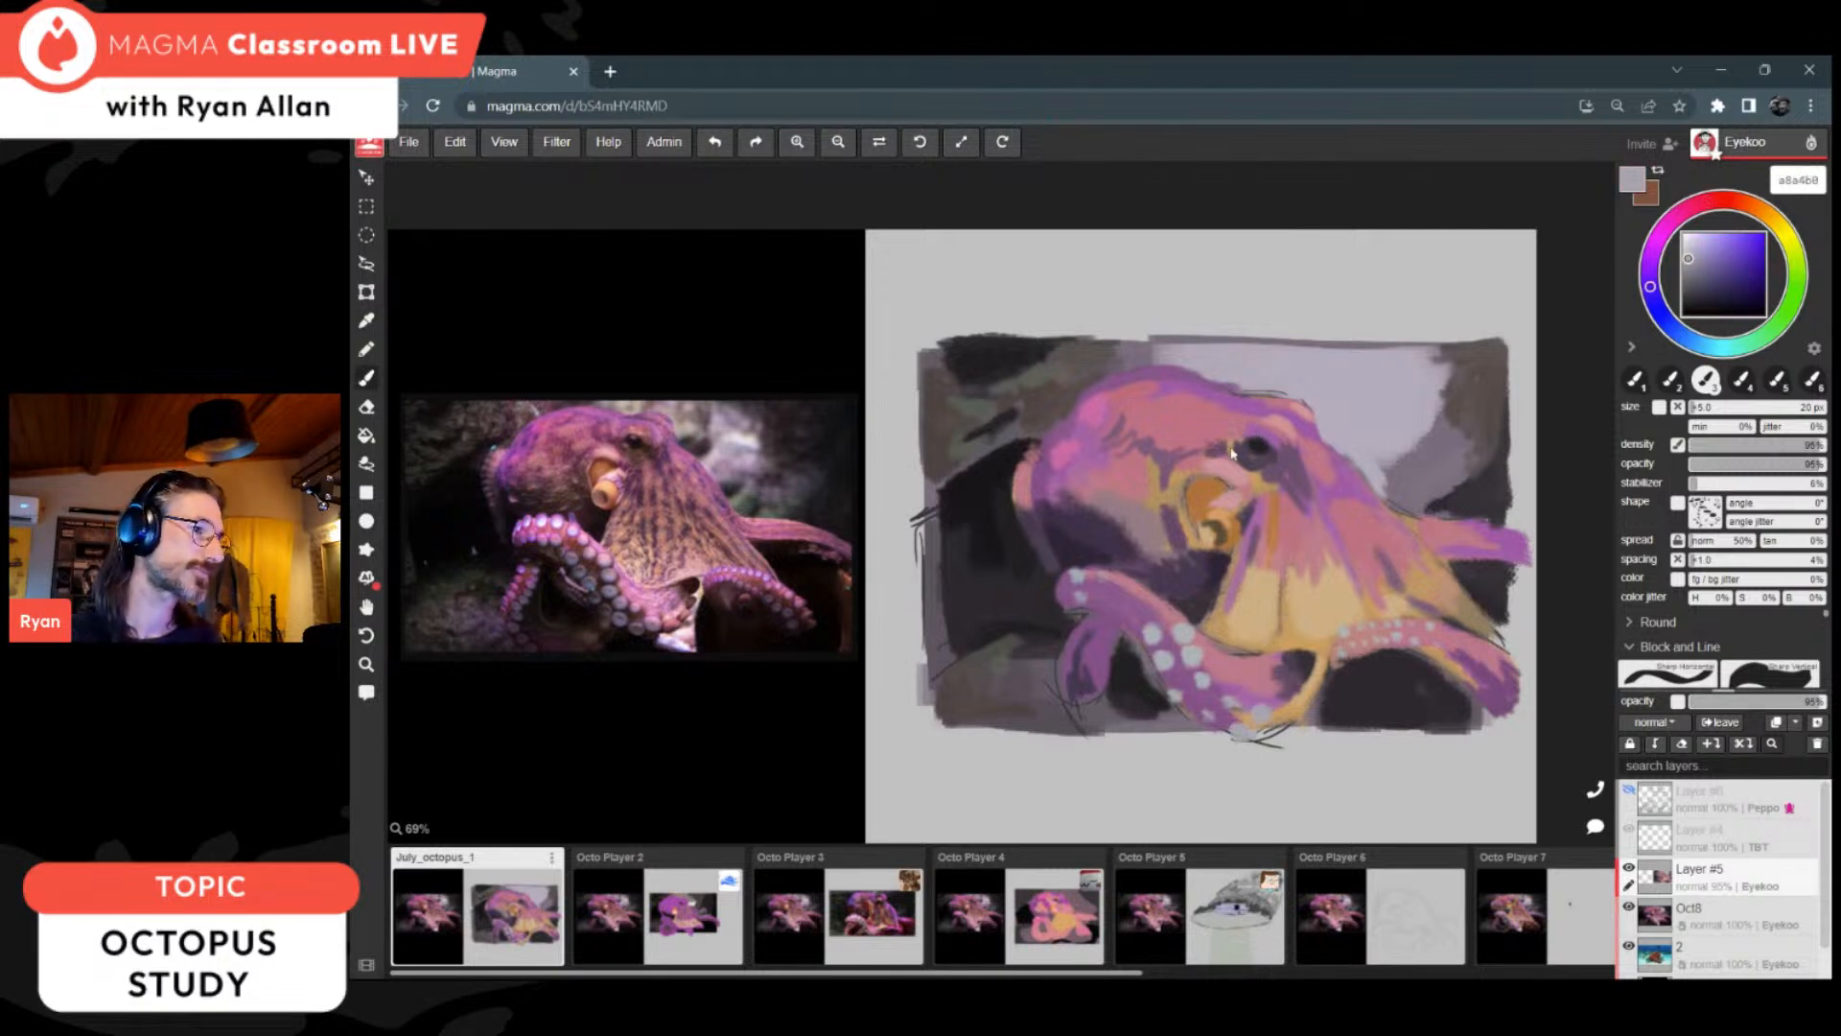
Step: Paint small highlights on the siphon with a 9 px brush in light tan, ending at e4b77e
alt+click(1223, 524)
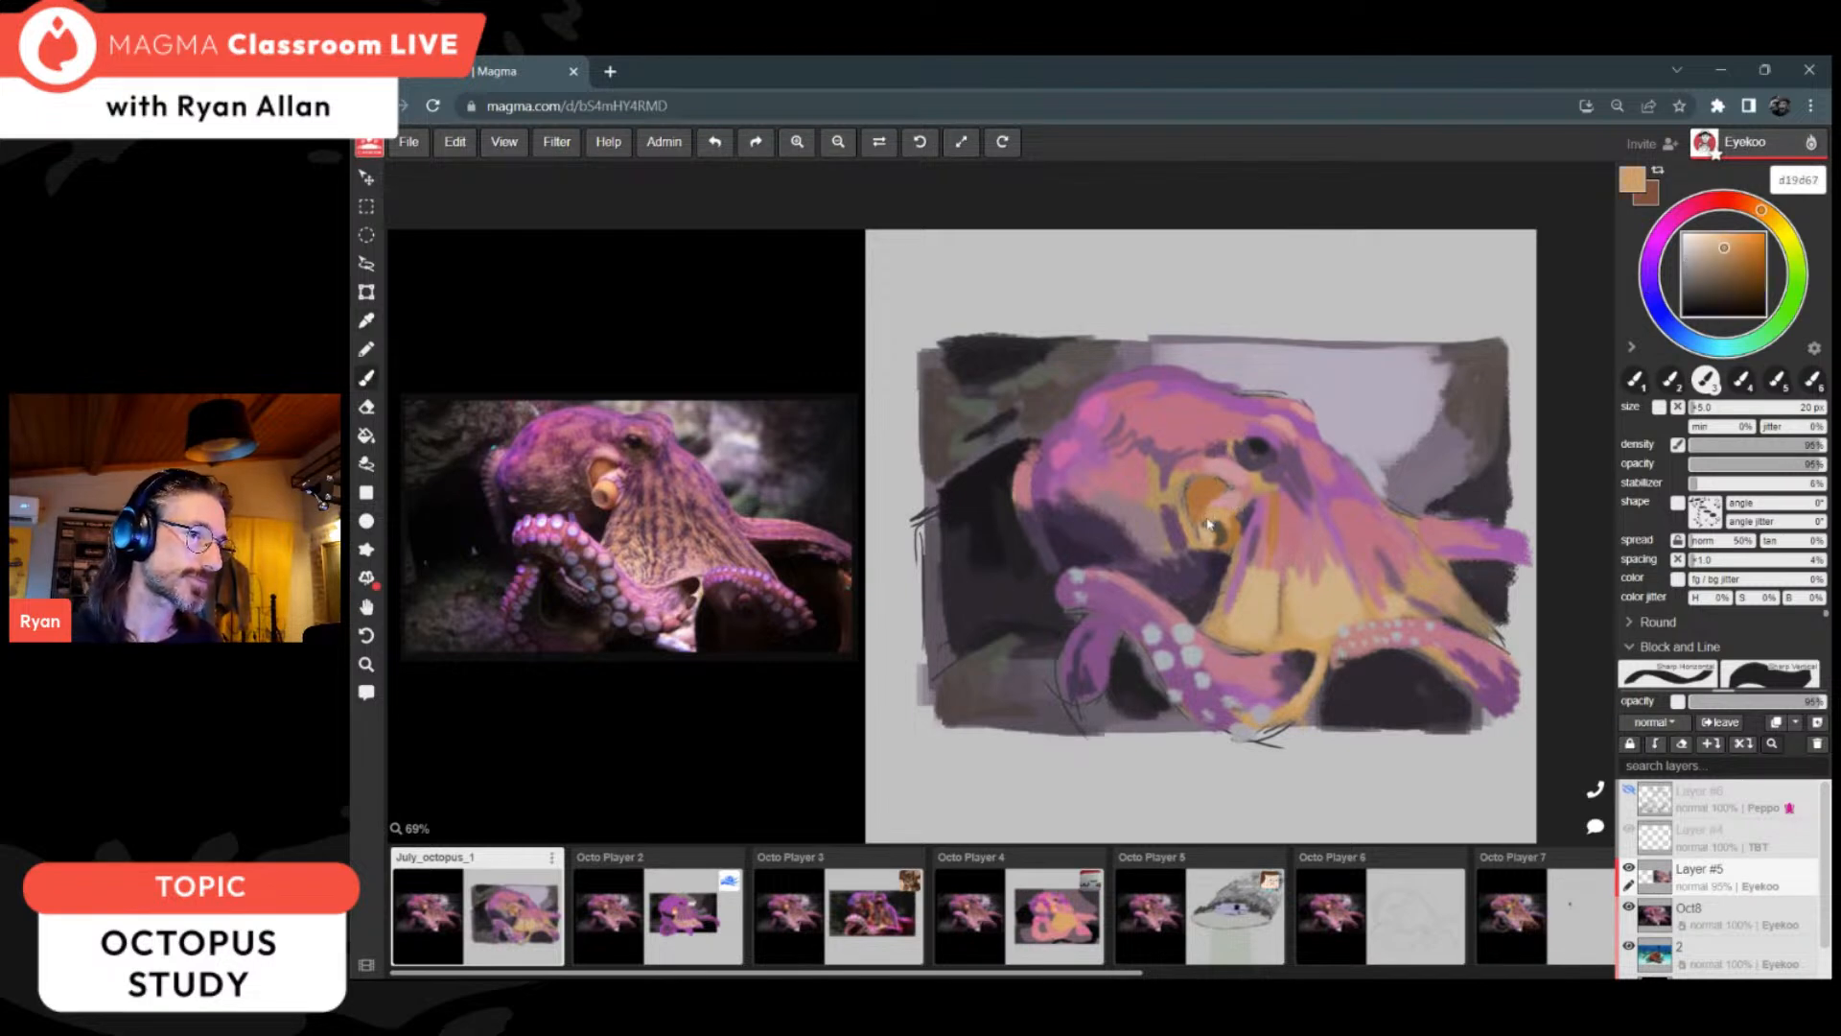
click(1720, 242)
drag(1719, 244, 1762, 218)
key(bracketleft)
key(bracketleft)
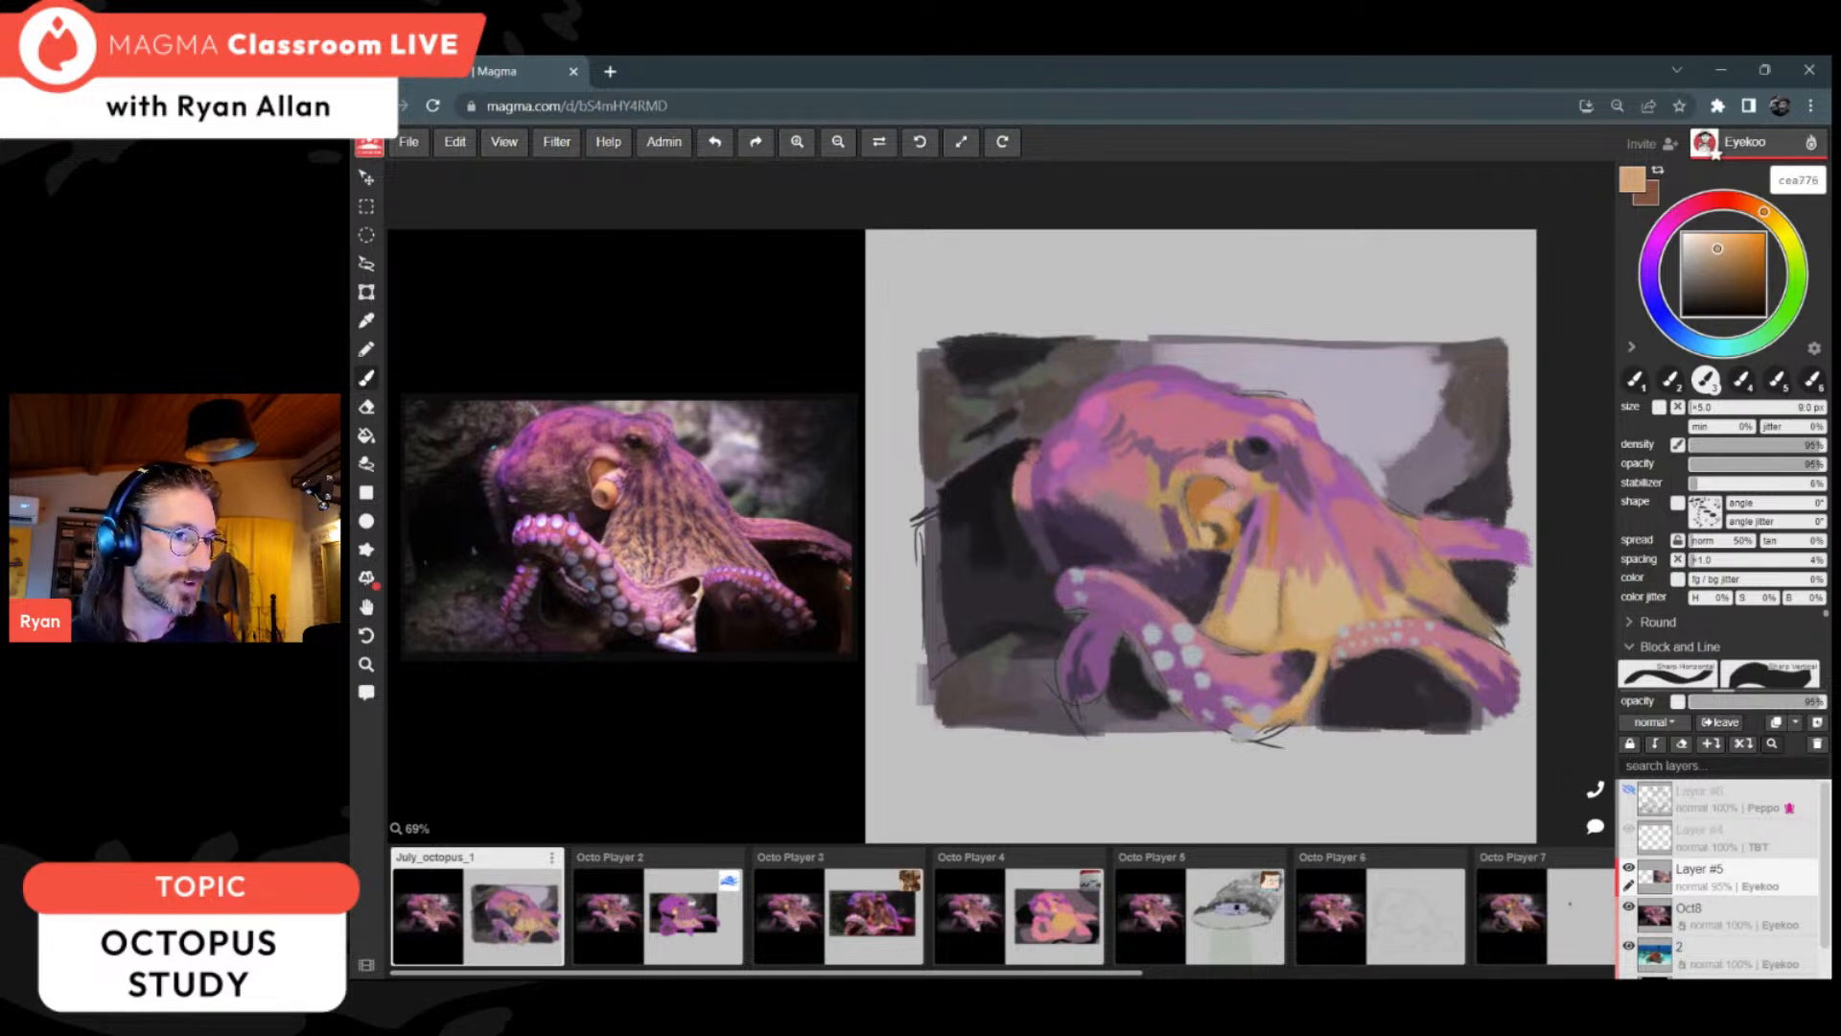
drag(1724, 248, 1719, 241)
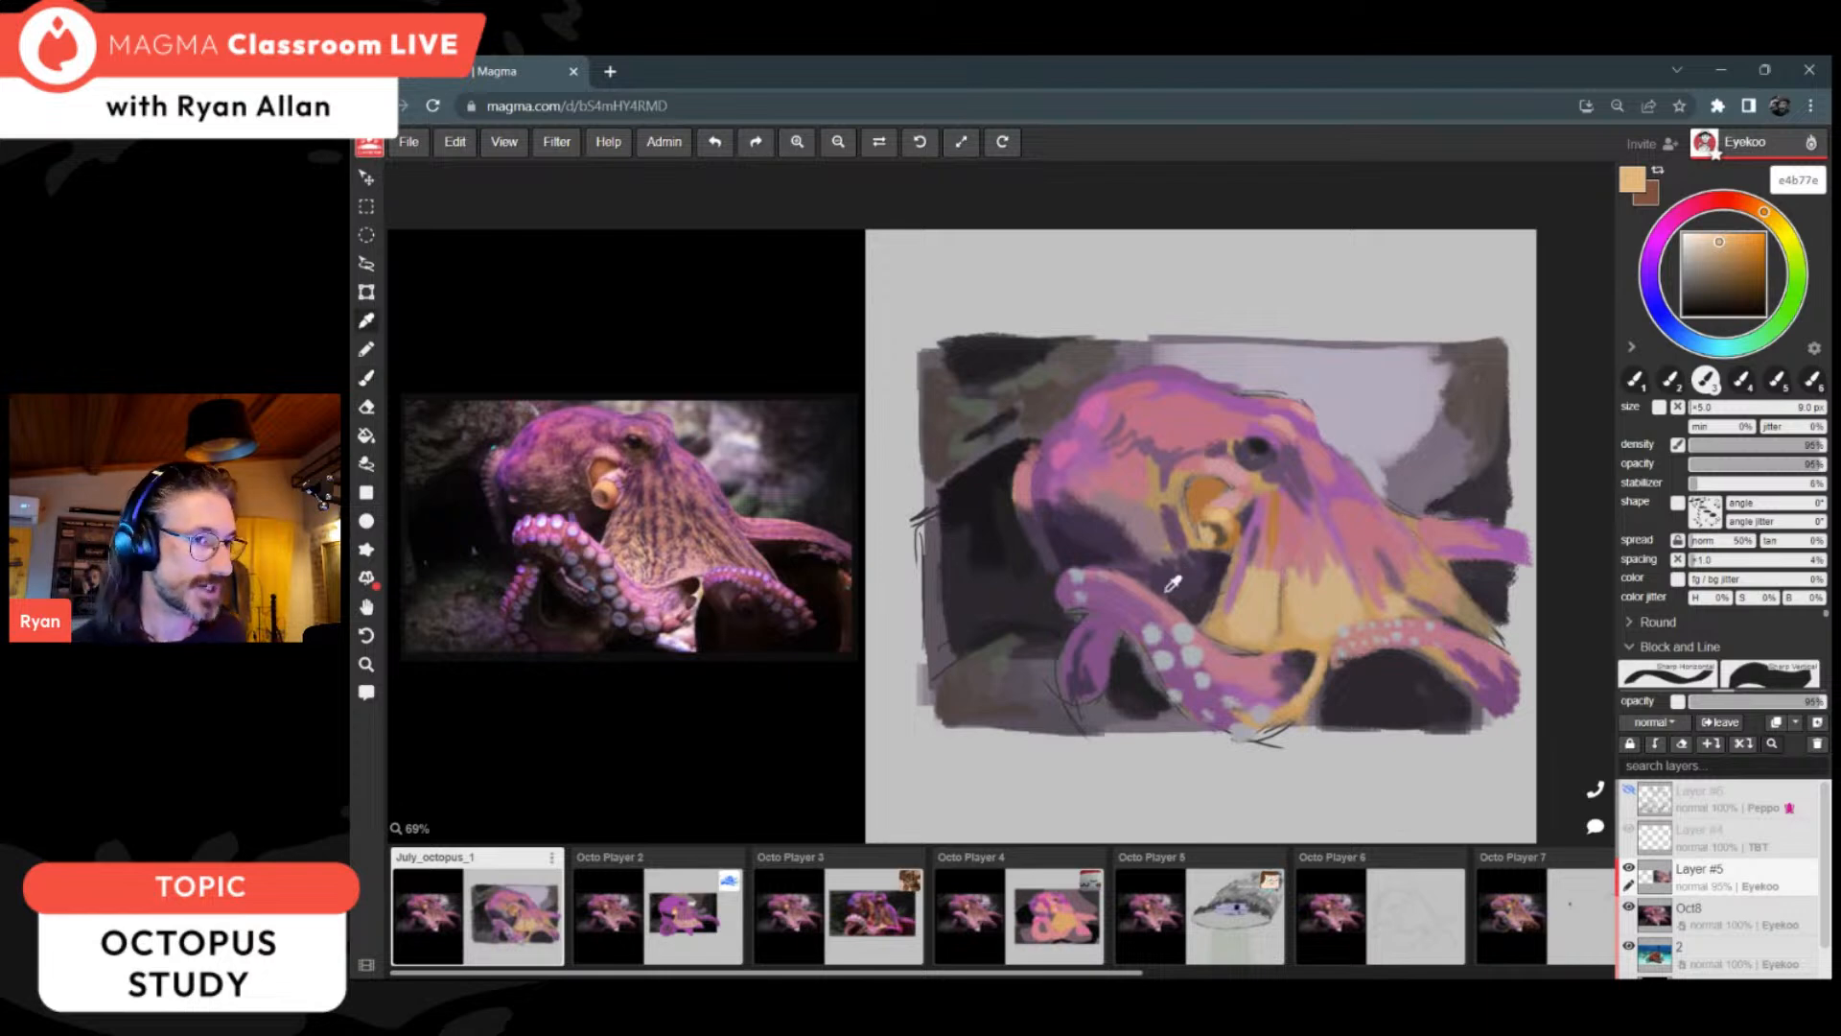
Step: Touch up the front arm with sampled pink bd7c8a and dab grey abafb5 suckers along it and the curled arm
alt+click(1115, 569)
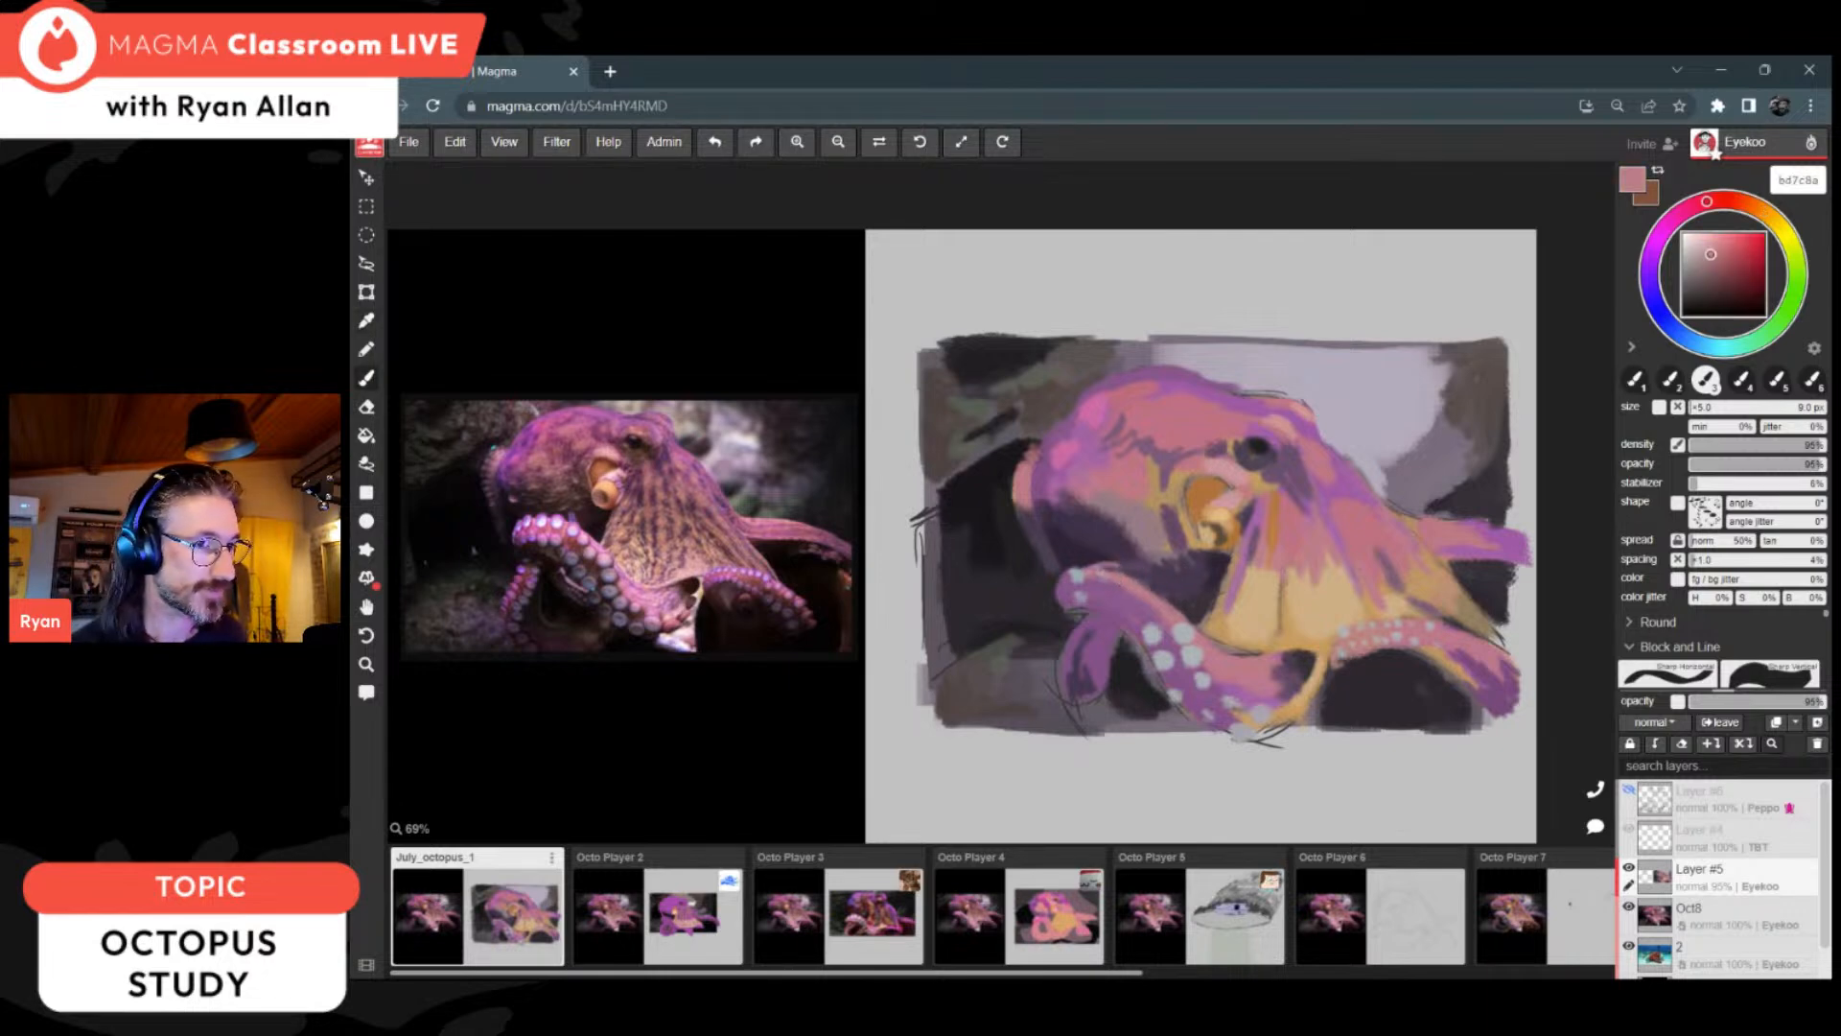
alt+click(1174, 649)
drag(1141, 584, 1132, 571)
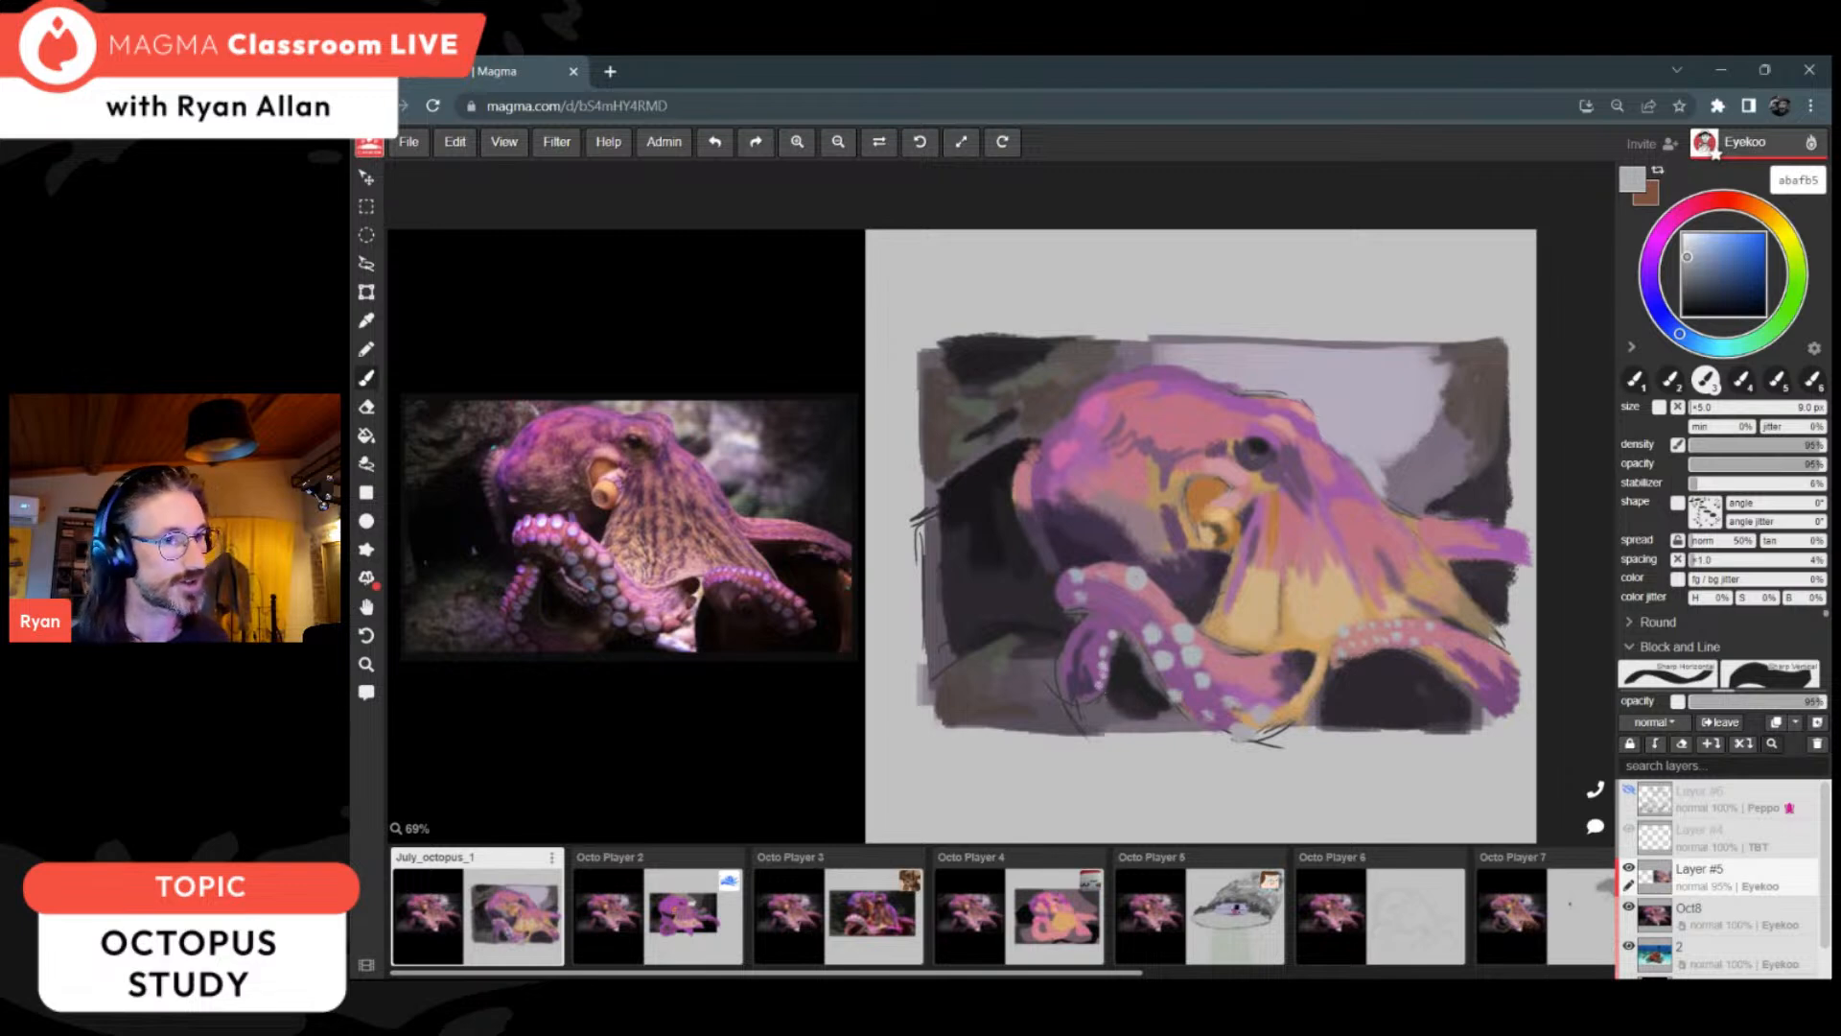
Step: Add pinkish grey b69eac suckers to the curled arm and paint its inner side with pink b66395
click(1680, 214)
click(1693, 259)
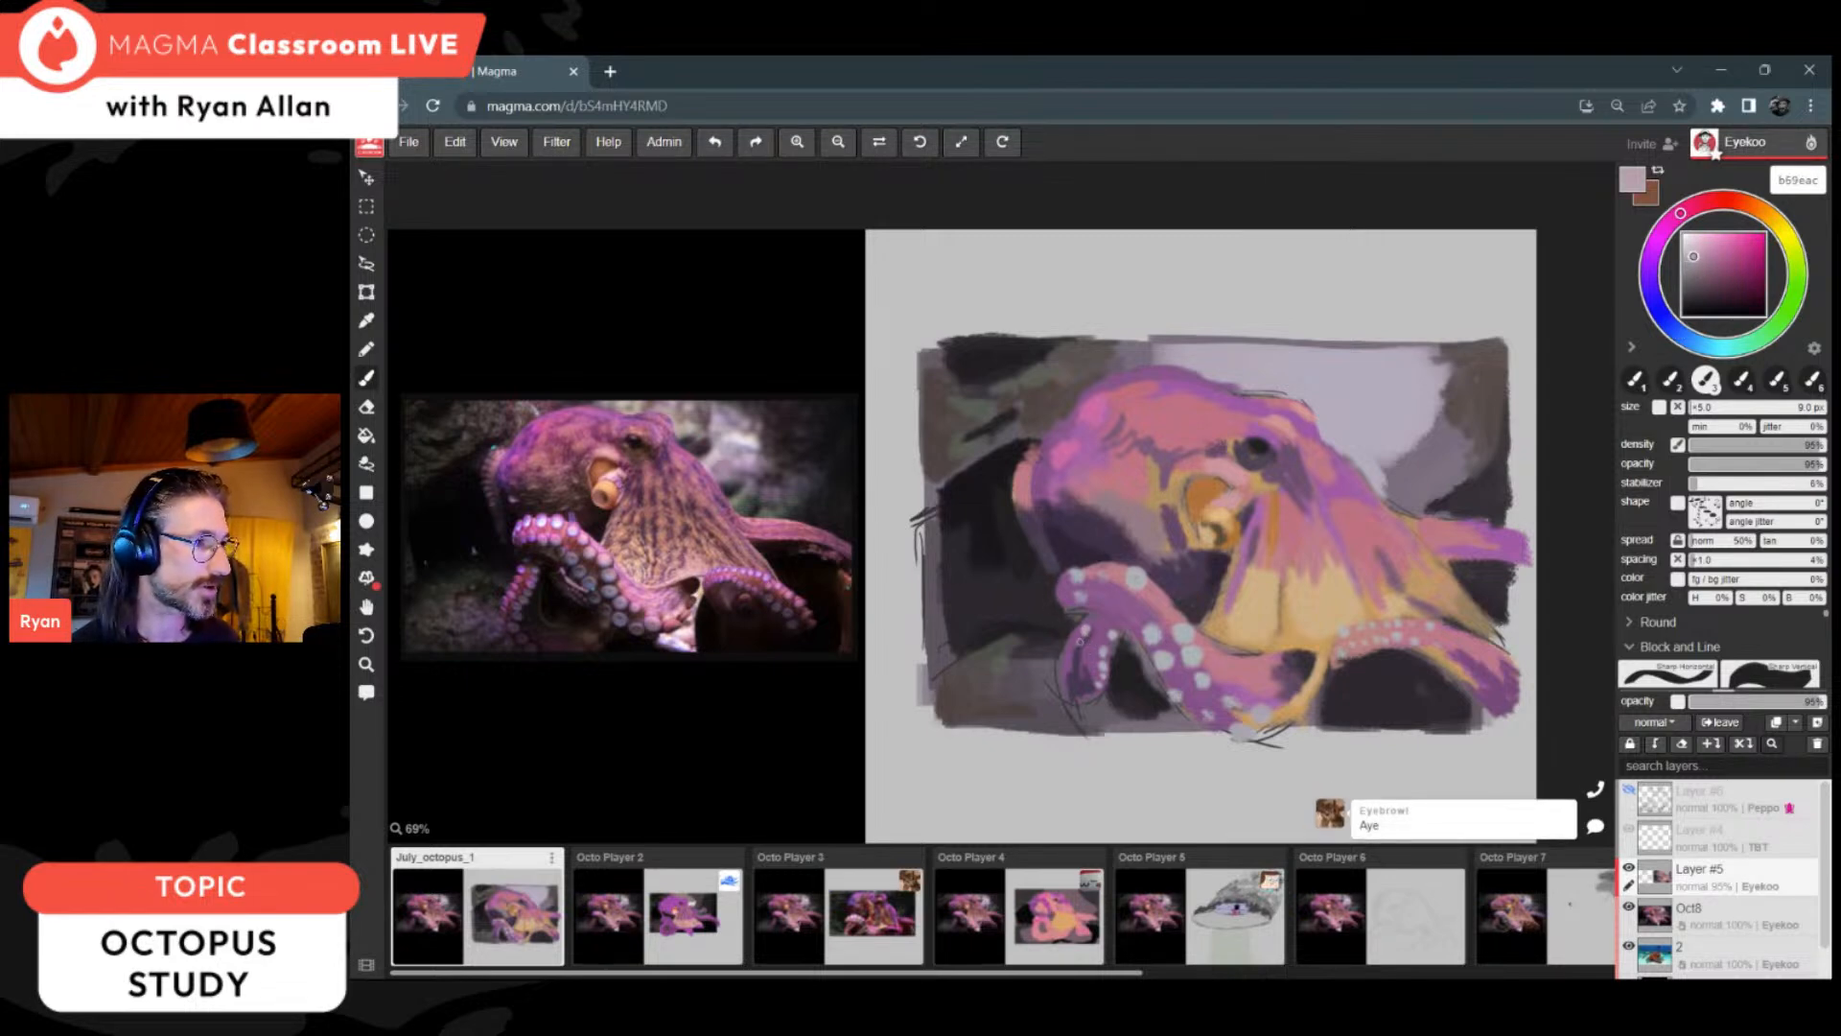
click(1719, 257)
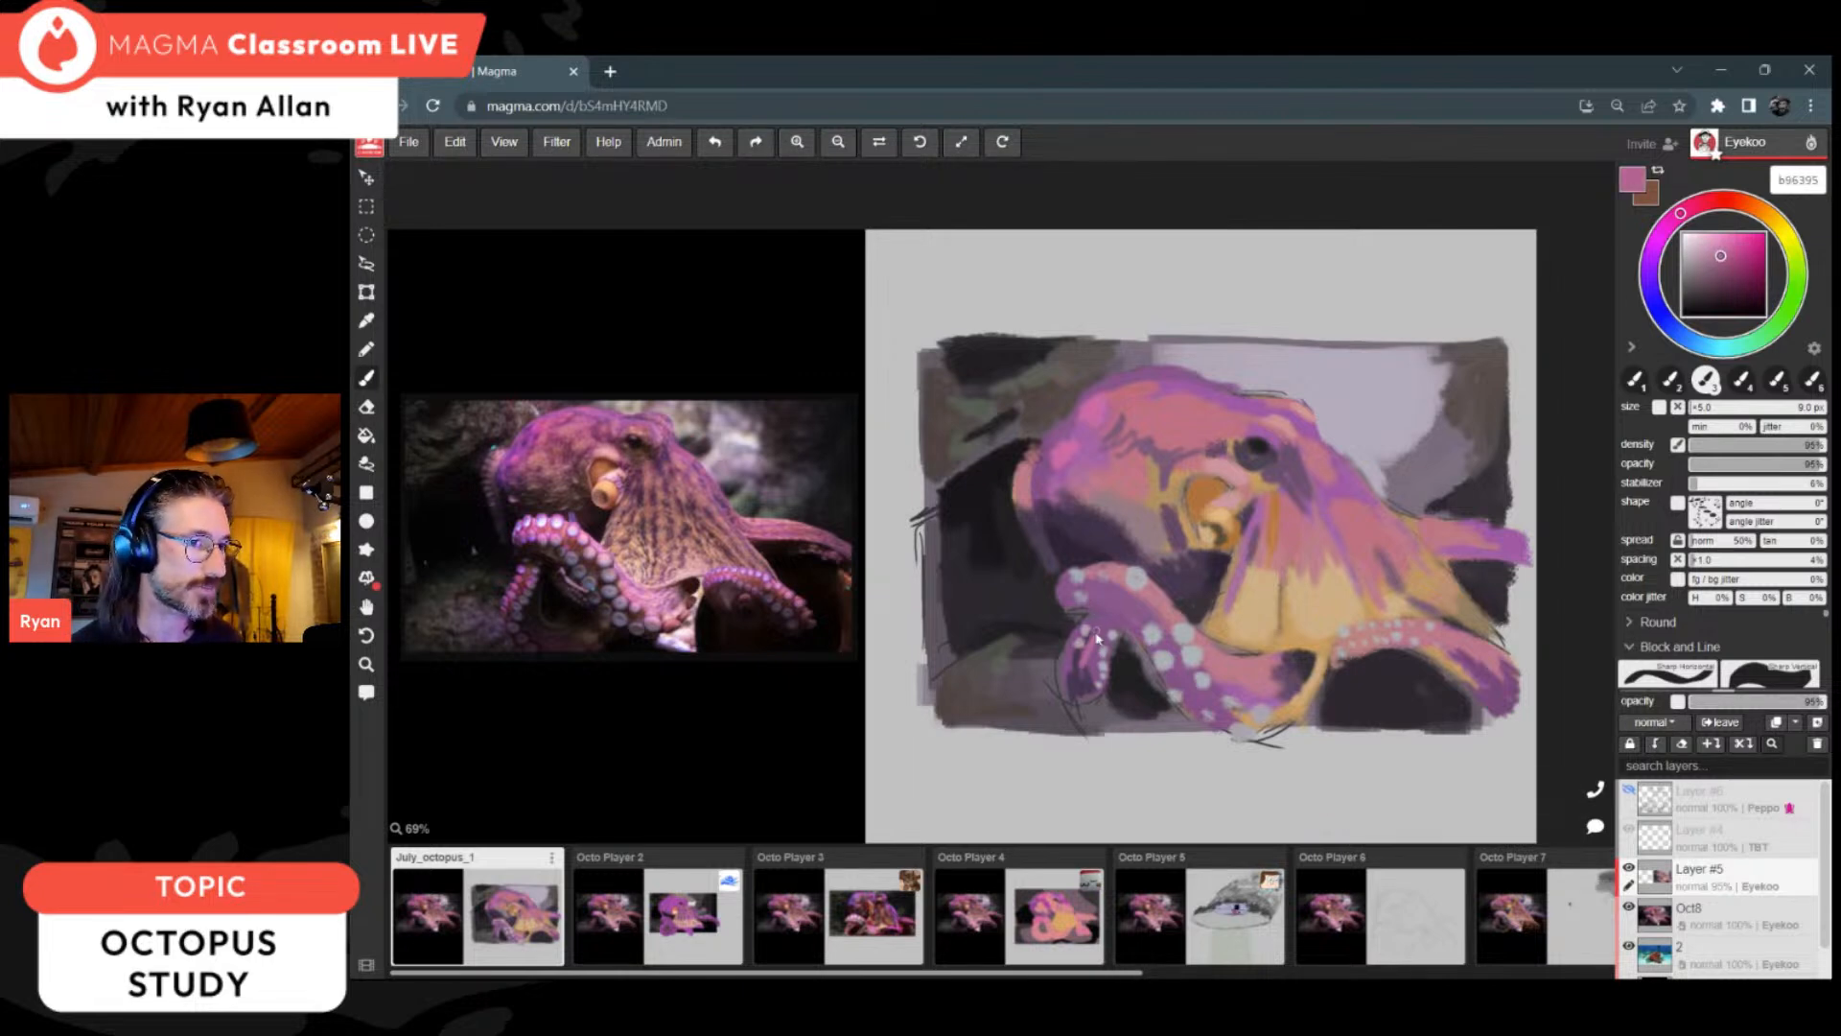
drag(1089, 656, 1085, 687)
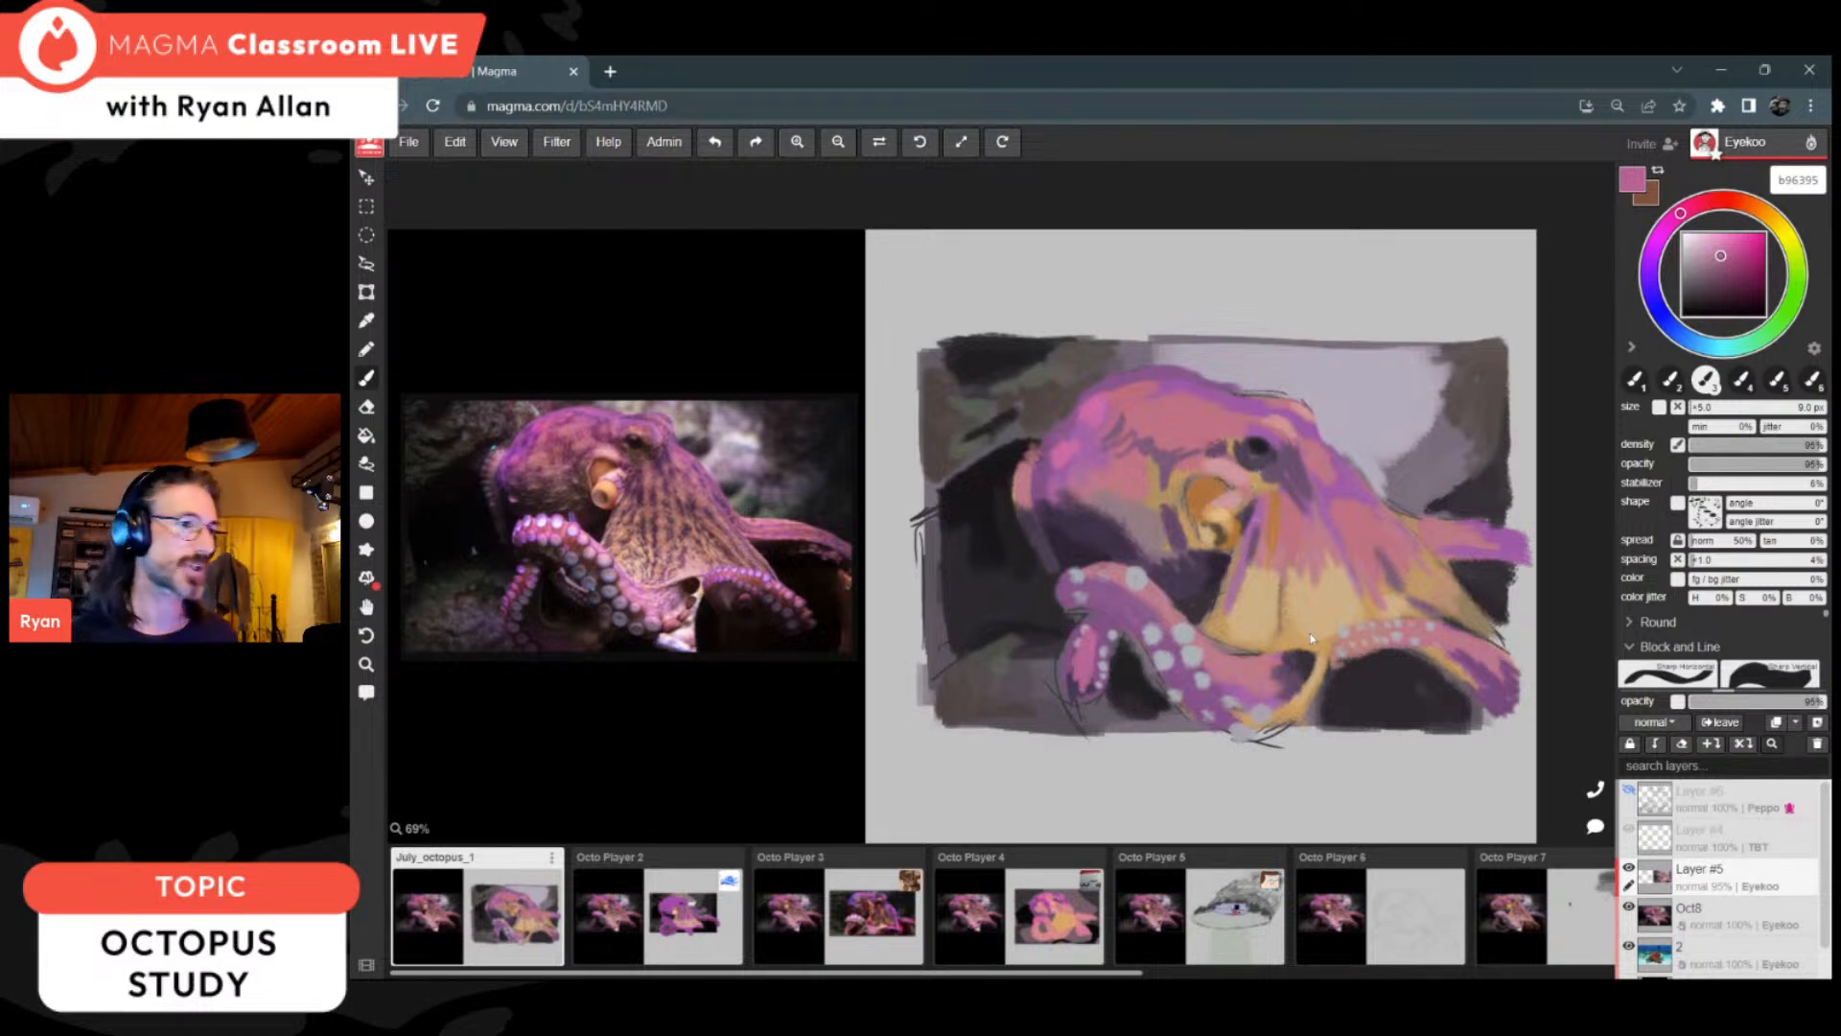
Step: Rework the dark rocks in the right background with a 35 px brush, using sampled tones including 363037
click(1697, 409)
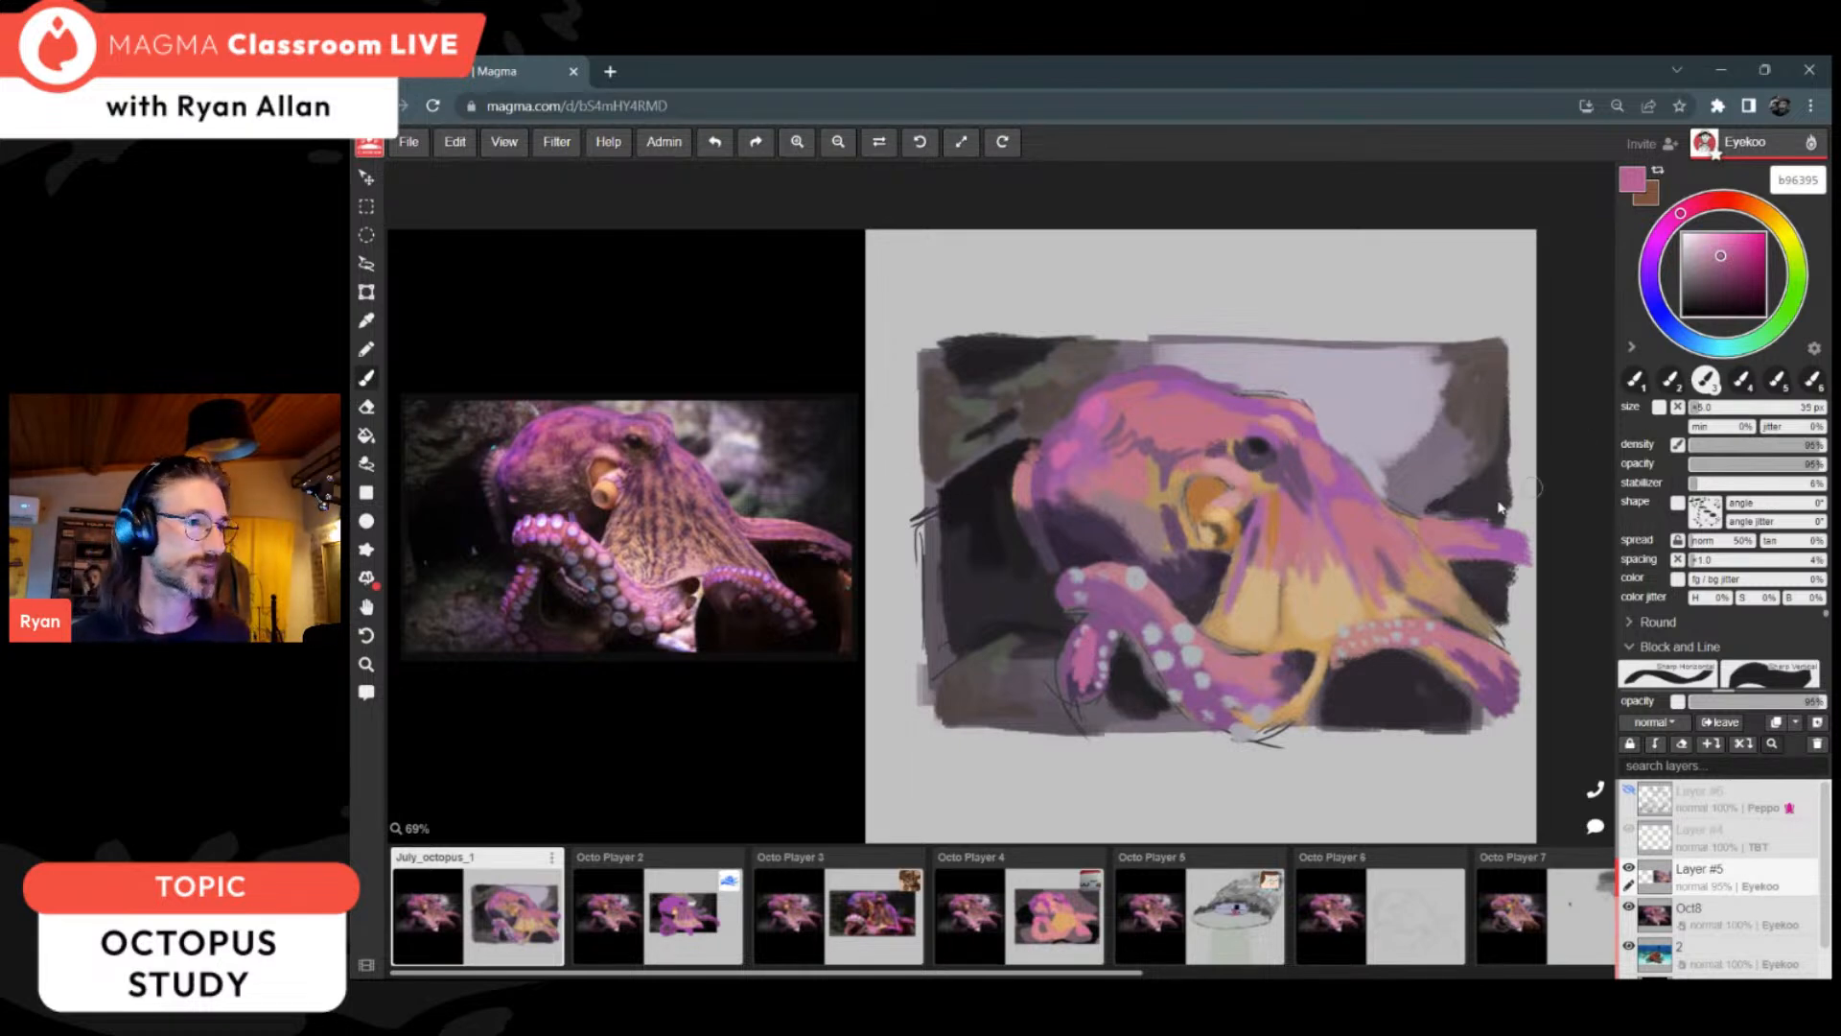
alt+click(1482, 478)
mouse_move(1467, 488)
mouse_down()
mouse_move(1423, 501)
mouse_move(1487, 496)
mouse_move(1431, 502)
mouse_move(1471, 477)
mouse_up()
mouse_move(1477, 389)
mouse_down()
mouse_move(1421, 439)
mouse_move(1431, 395)
mouse_up()
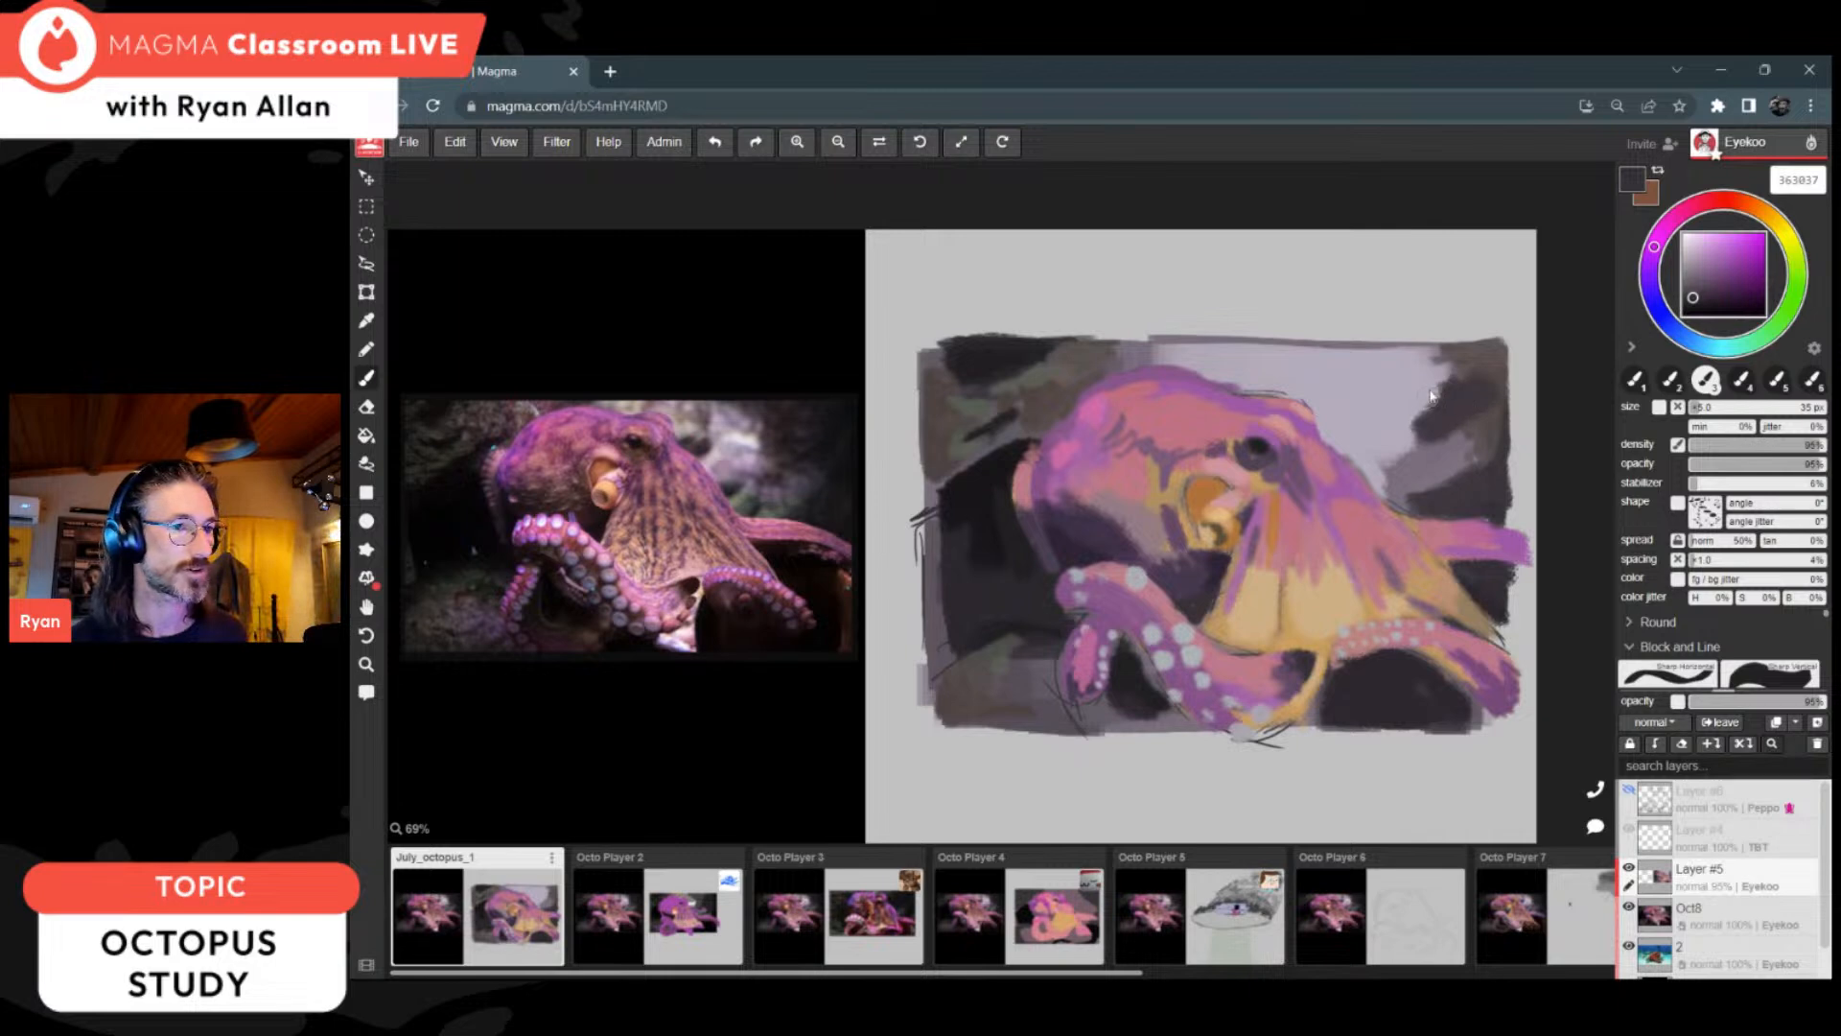
Step: Extend the brown-grey 554b48 background above the head and brighten the head's upper edge with pink c96aa1
key(alt)
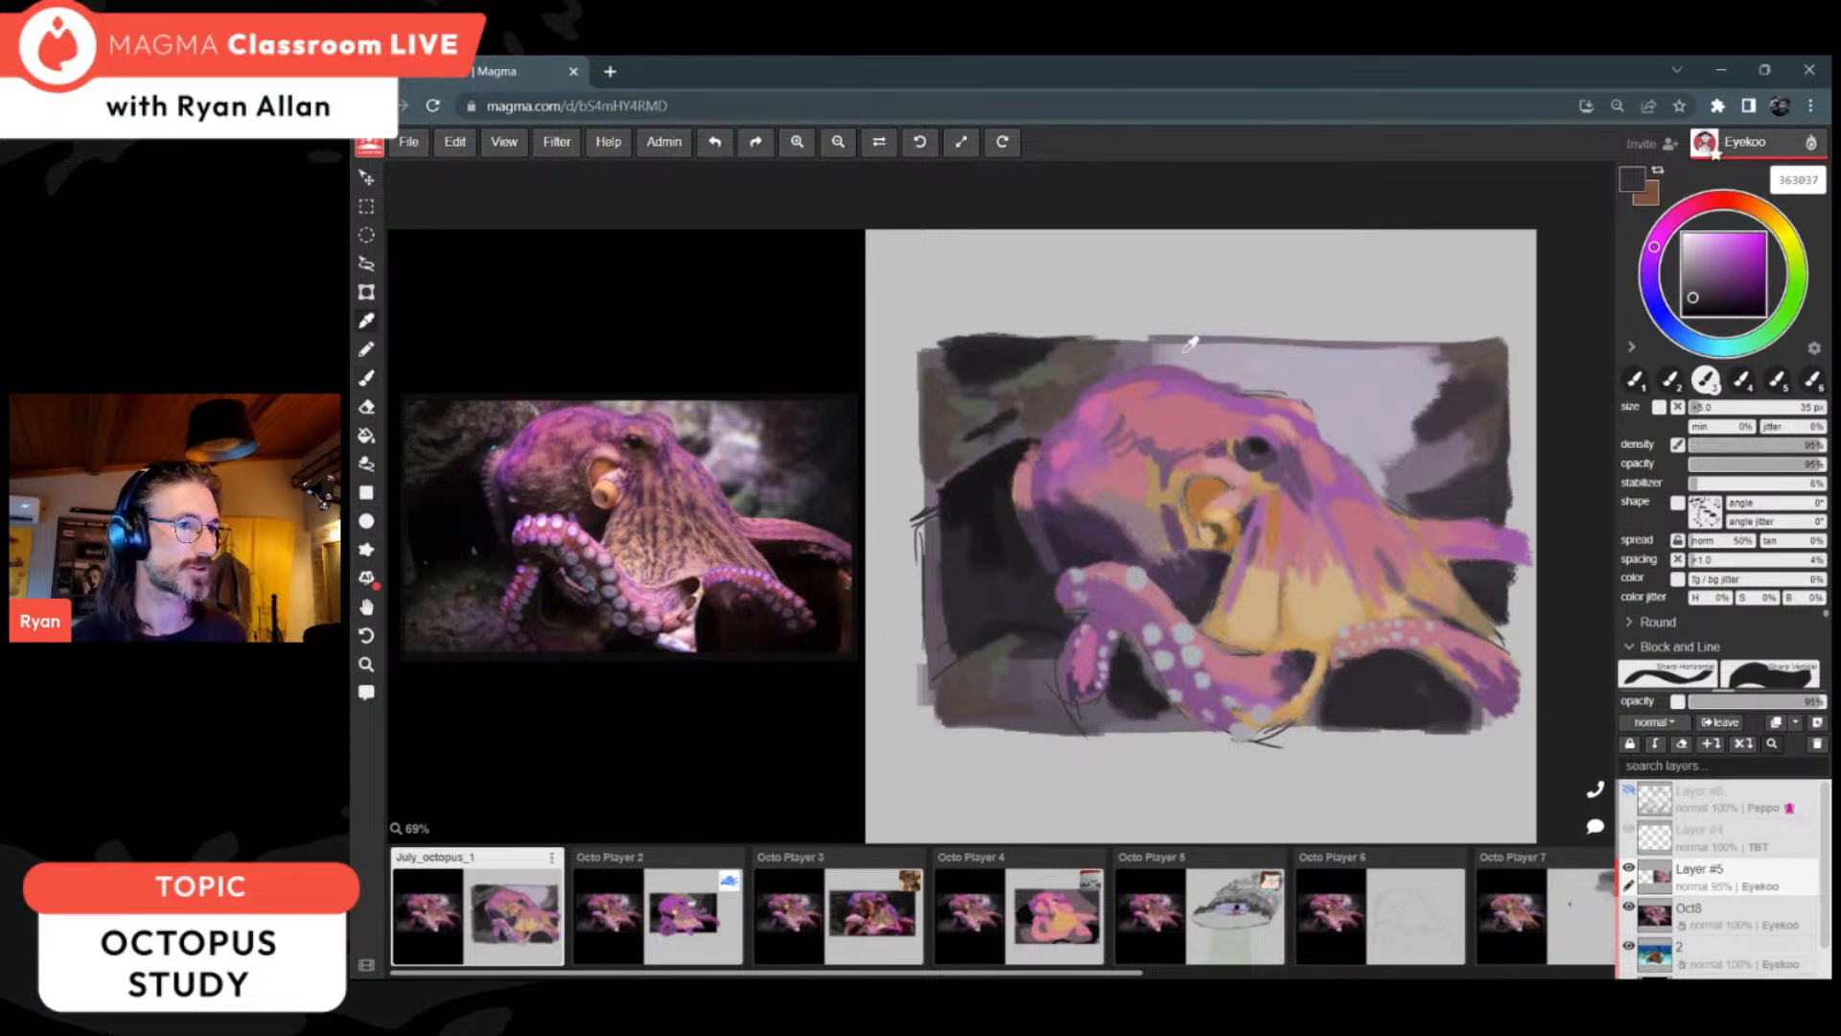
alt+click(1077, 376)
drag(1084, 369, 1213, 356)
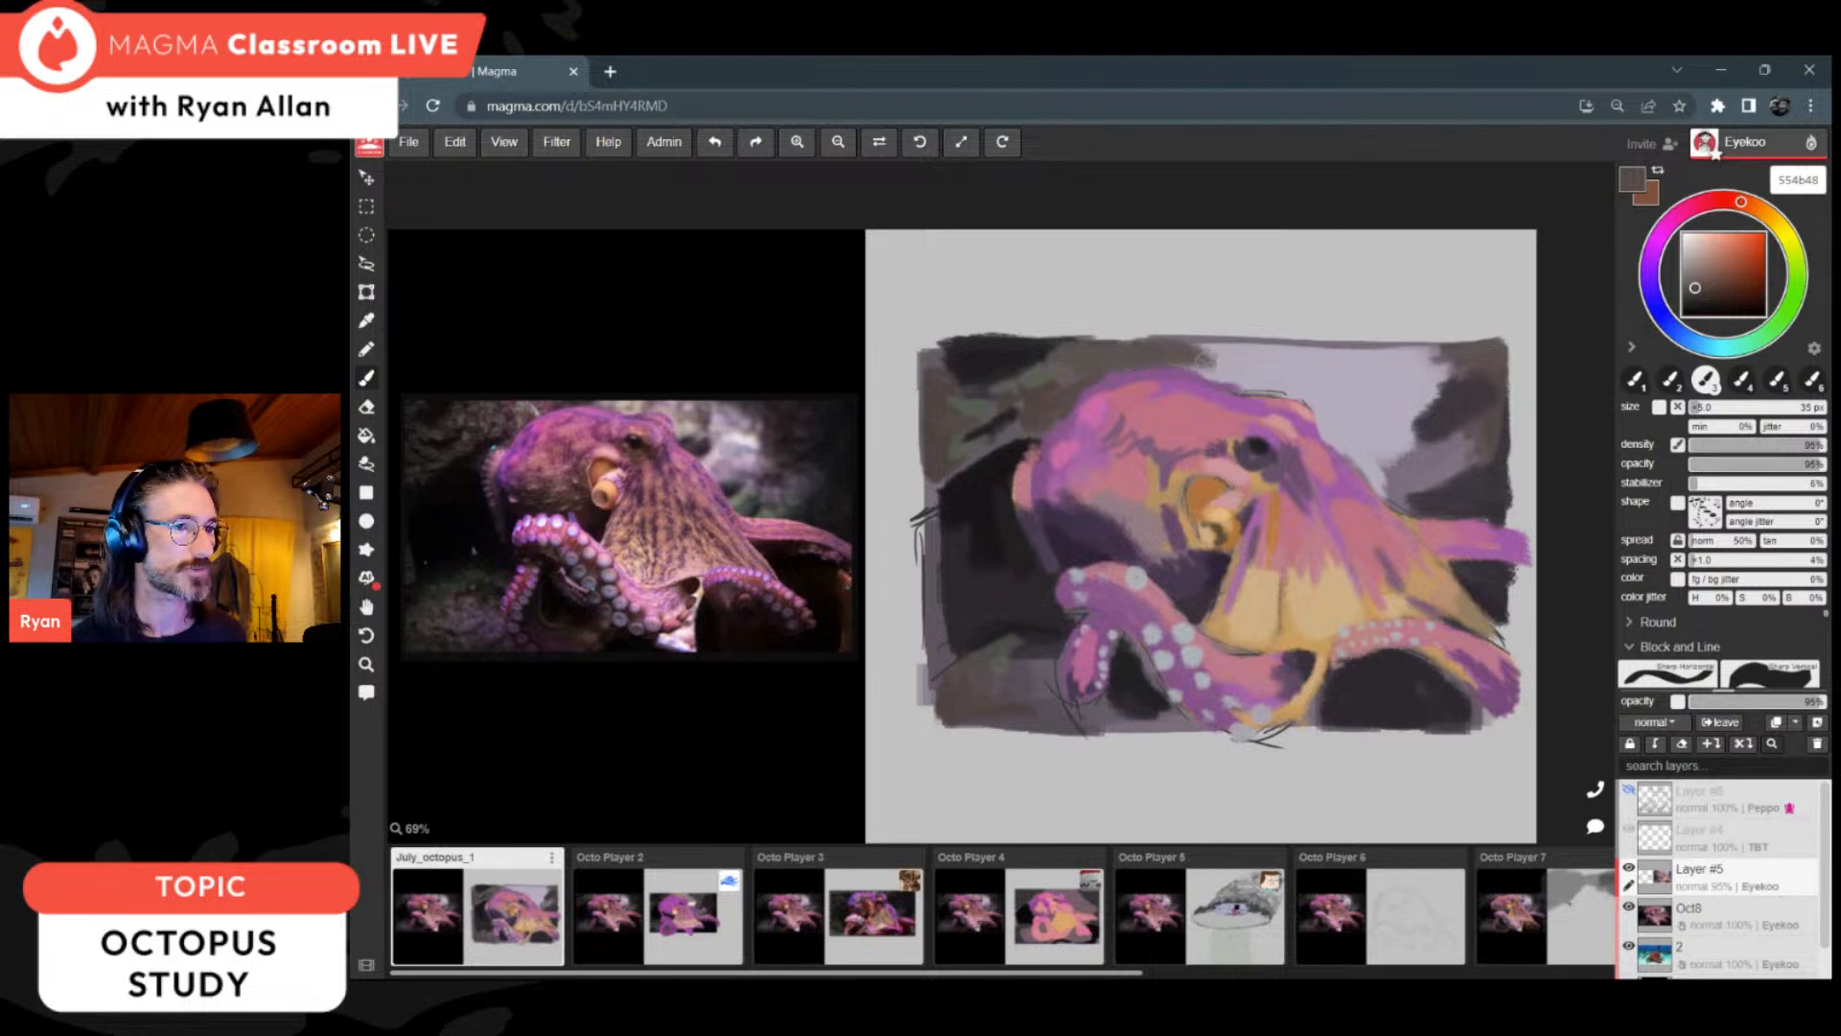
alt+click(1120, 393)
mouse_move(1120, 392)
mouse_down()
mouse_move(1180, 383)
mouse_move(1159, 390)
mouse_up()
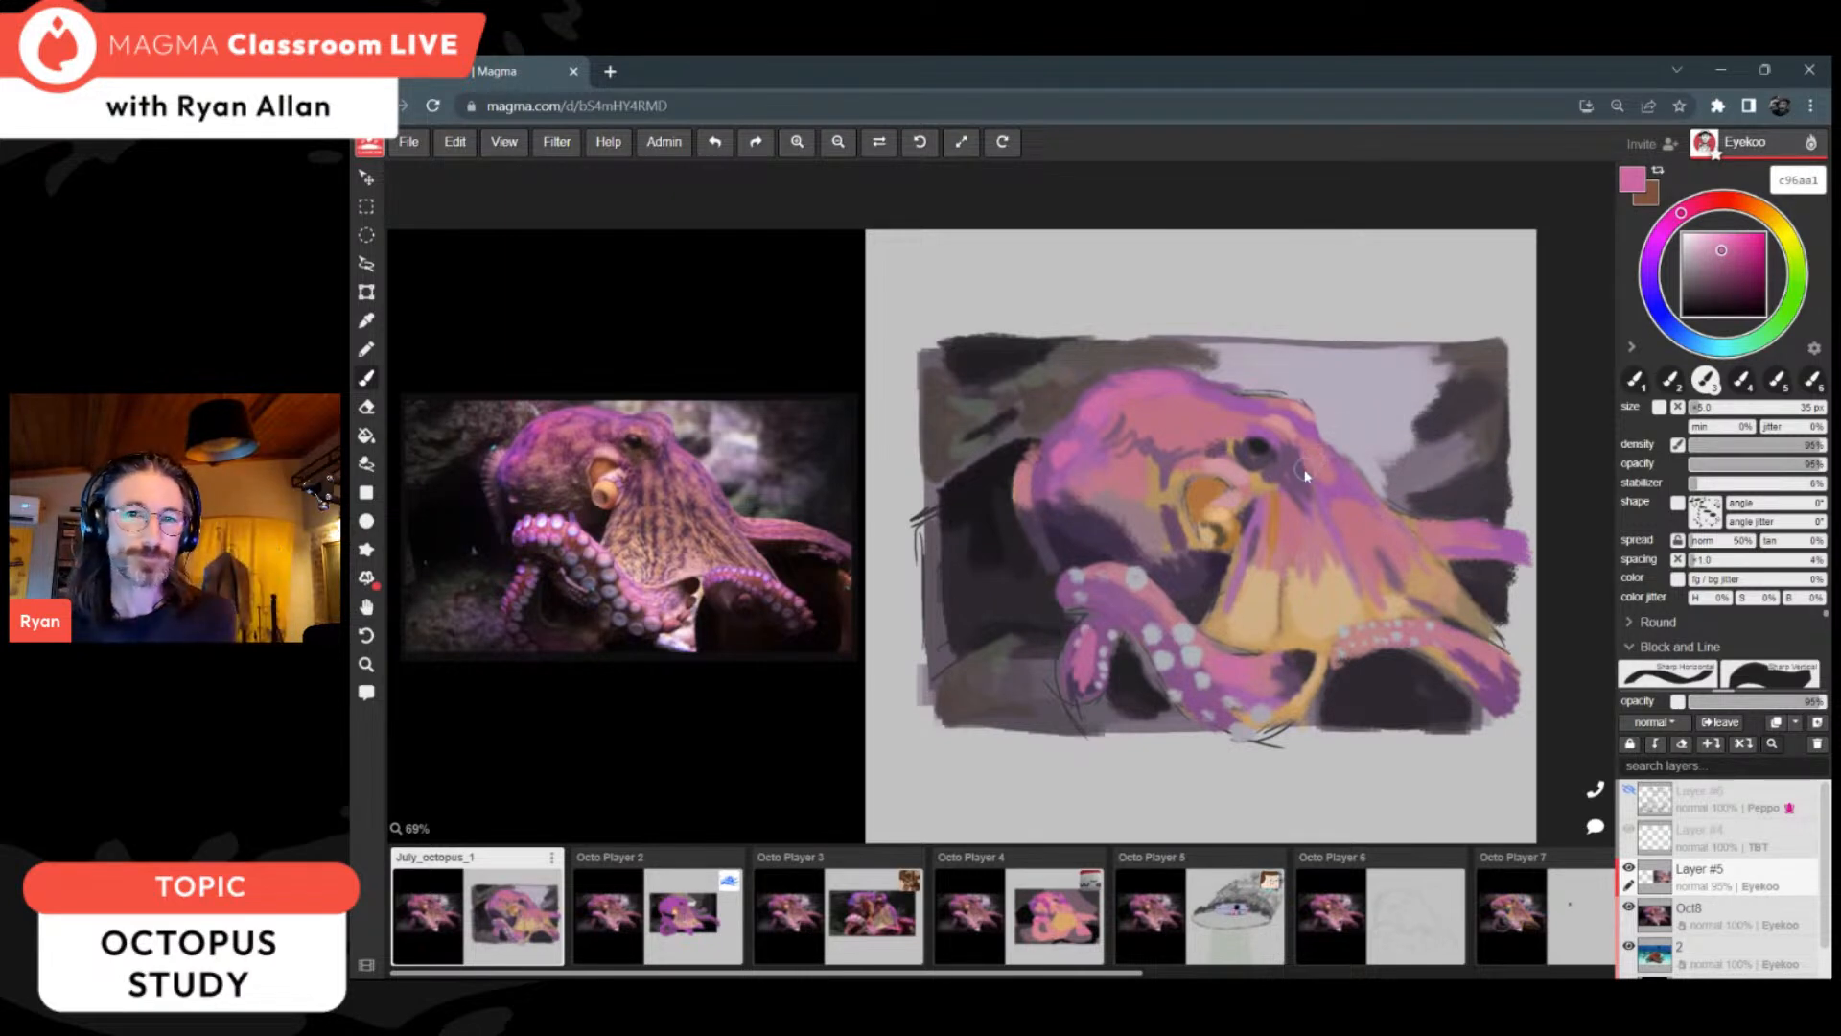
Step: Refine the siphon's edges and shading with a 12 px brush in sampled brown 9c6326, tan cfa372 and orange b17645
key(i)
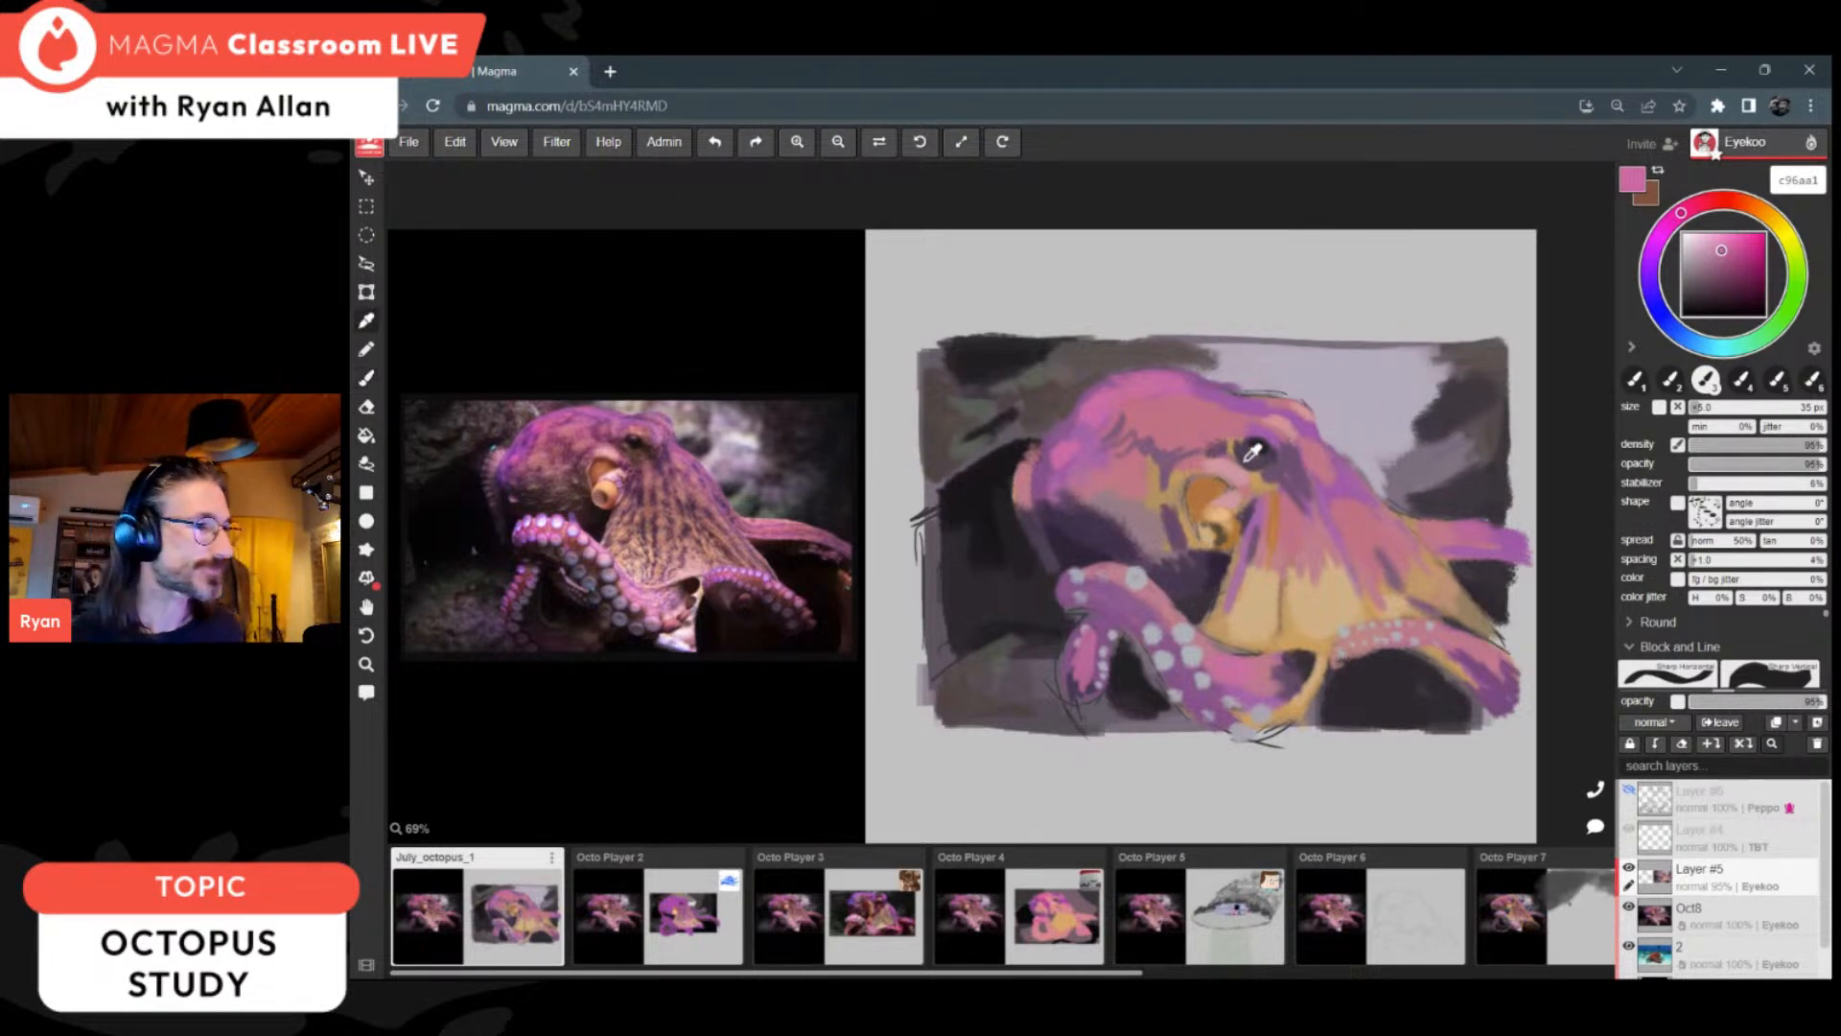
click(1244, 523)
key(b)
key([)
key([)
key([)
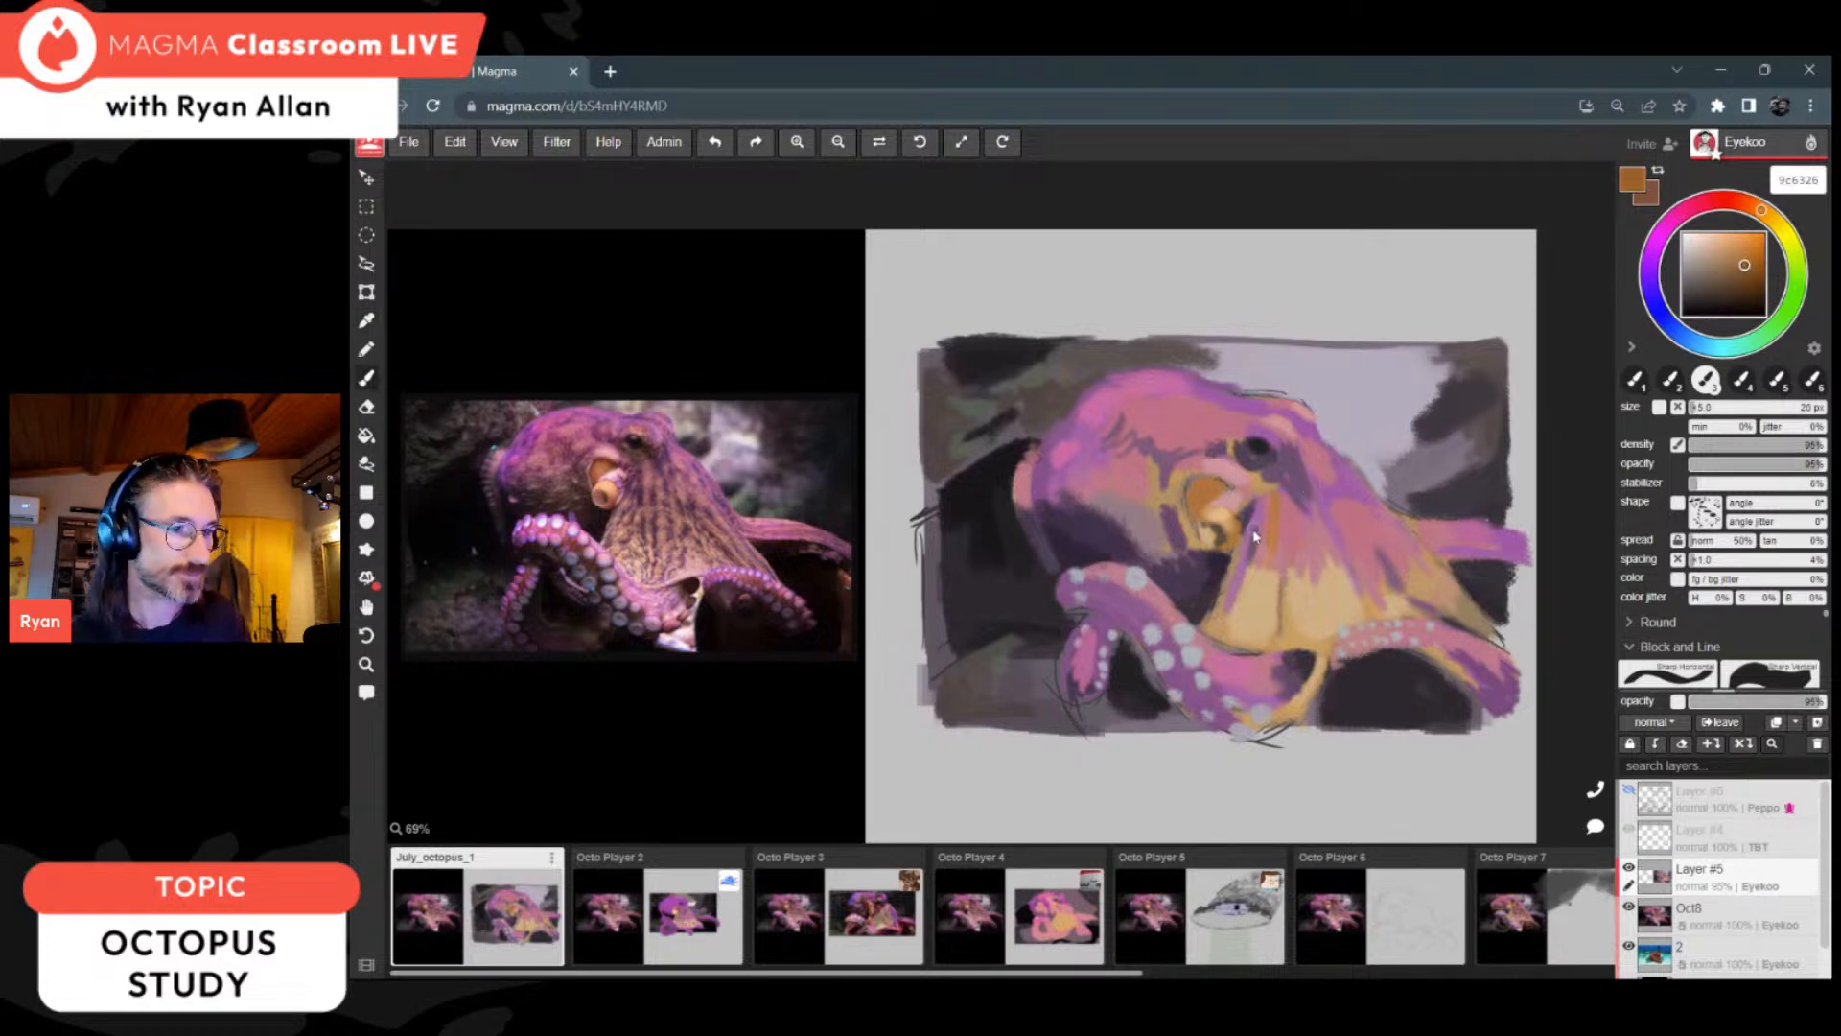
key([)
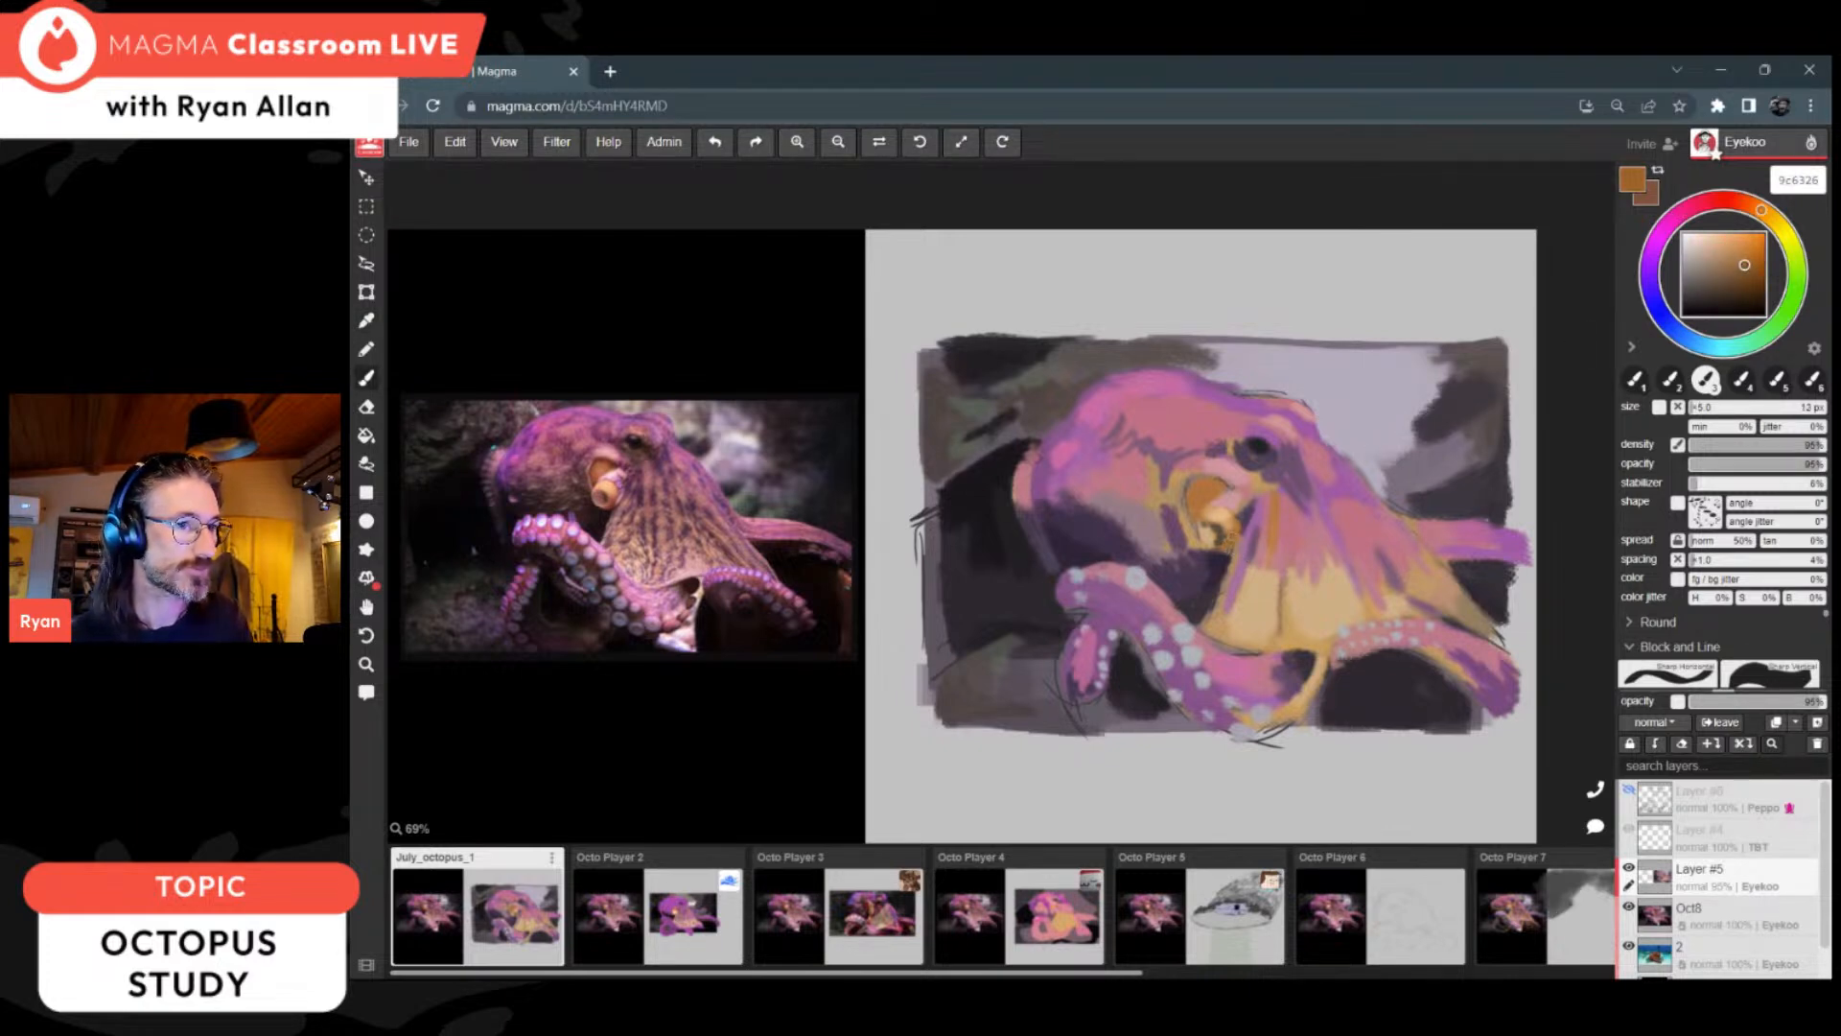
alt+click(1192, 493)
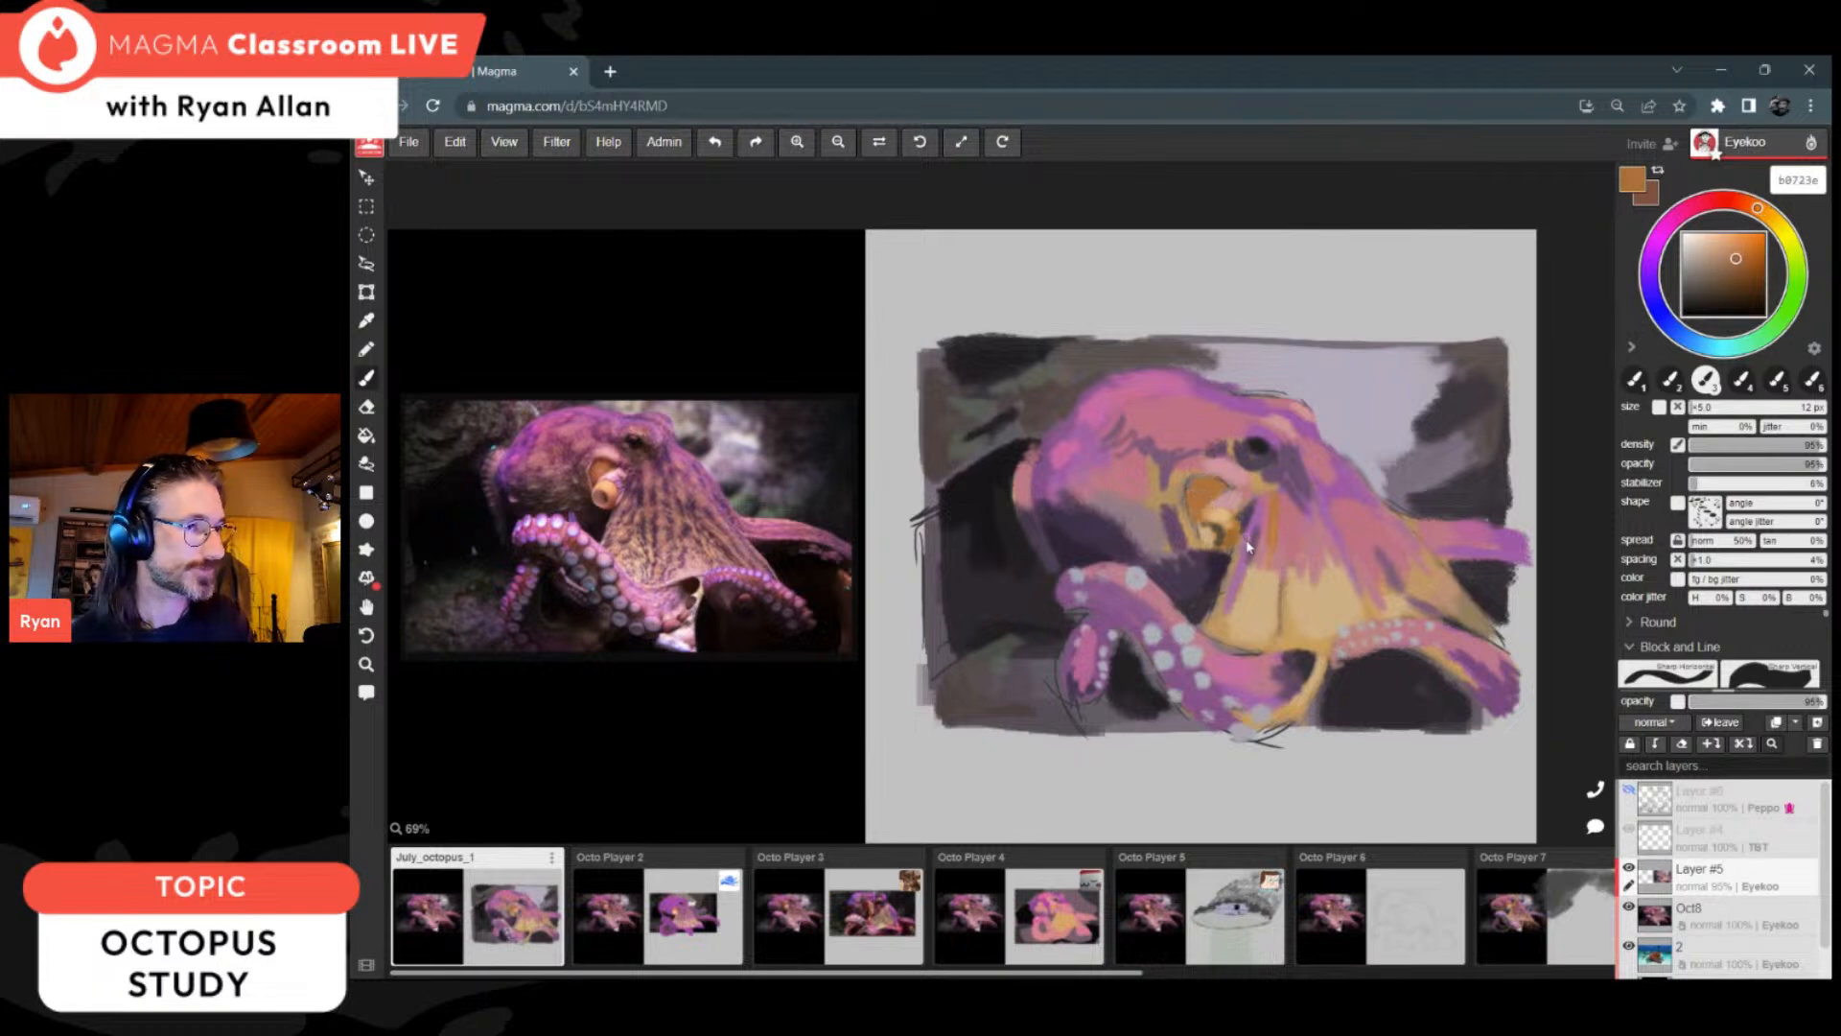
alt+click(1225, 526)
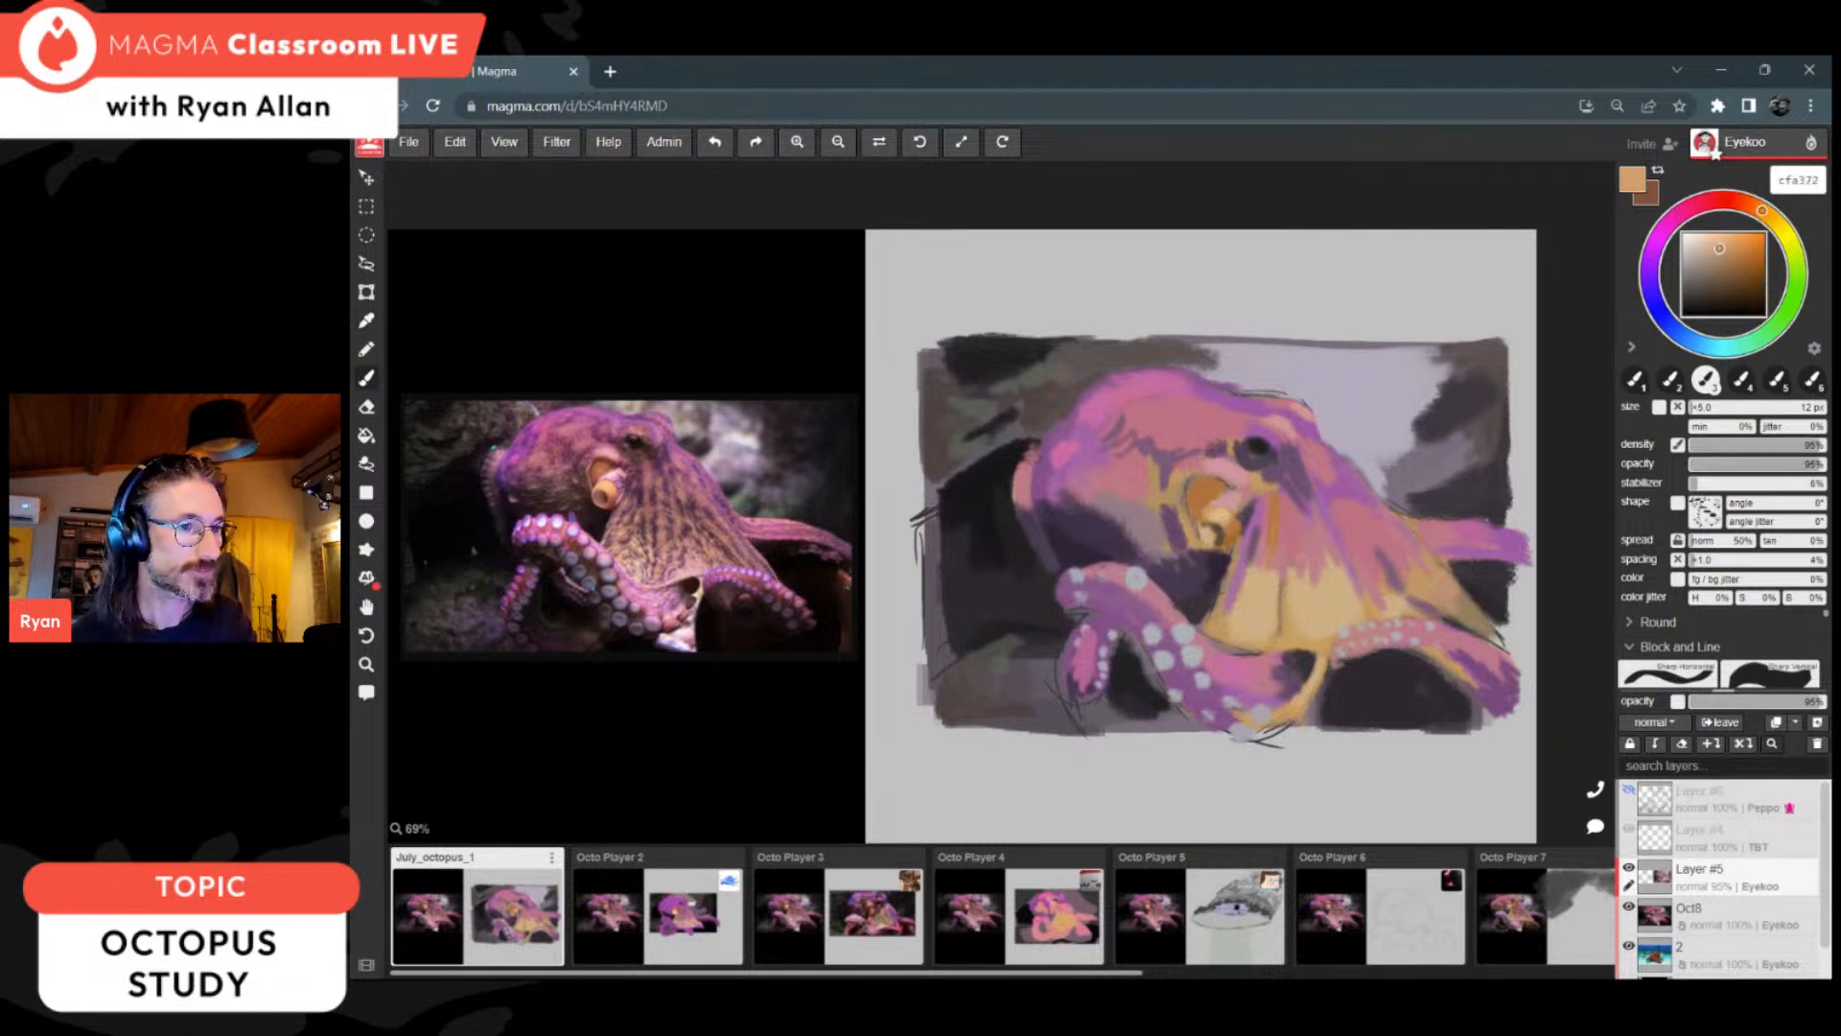
alt+click(1235, 532)
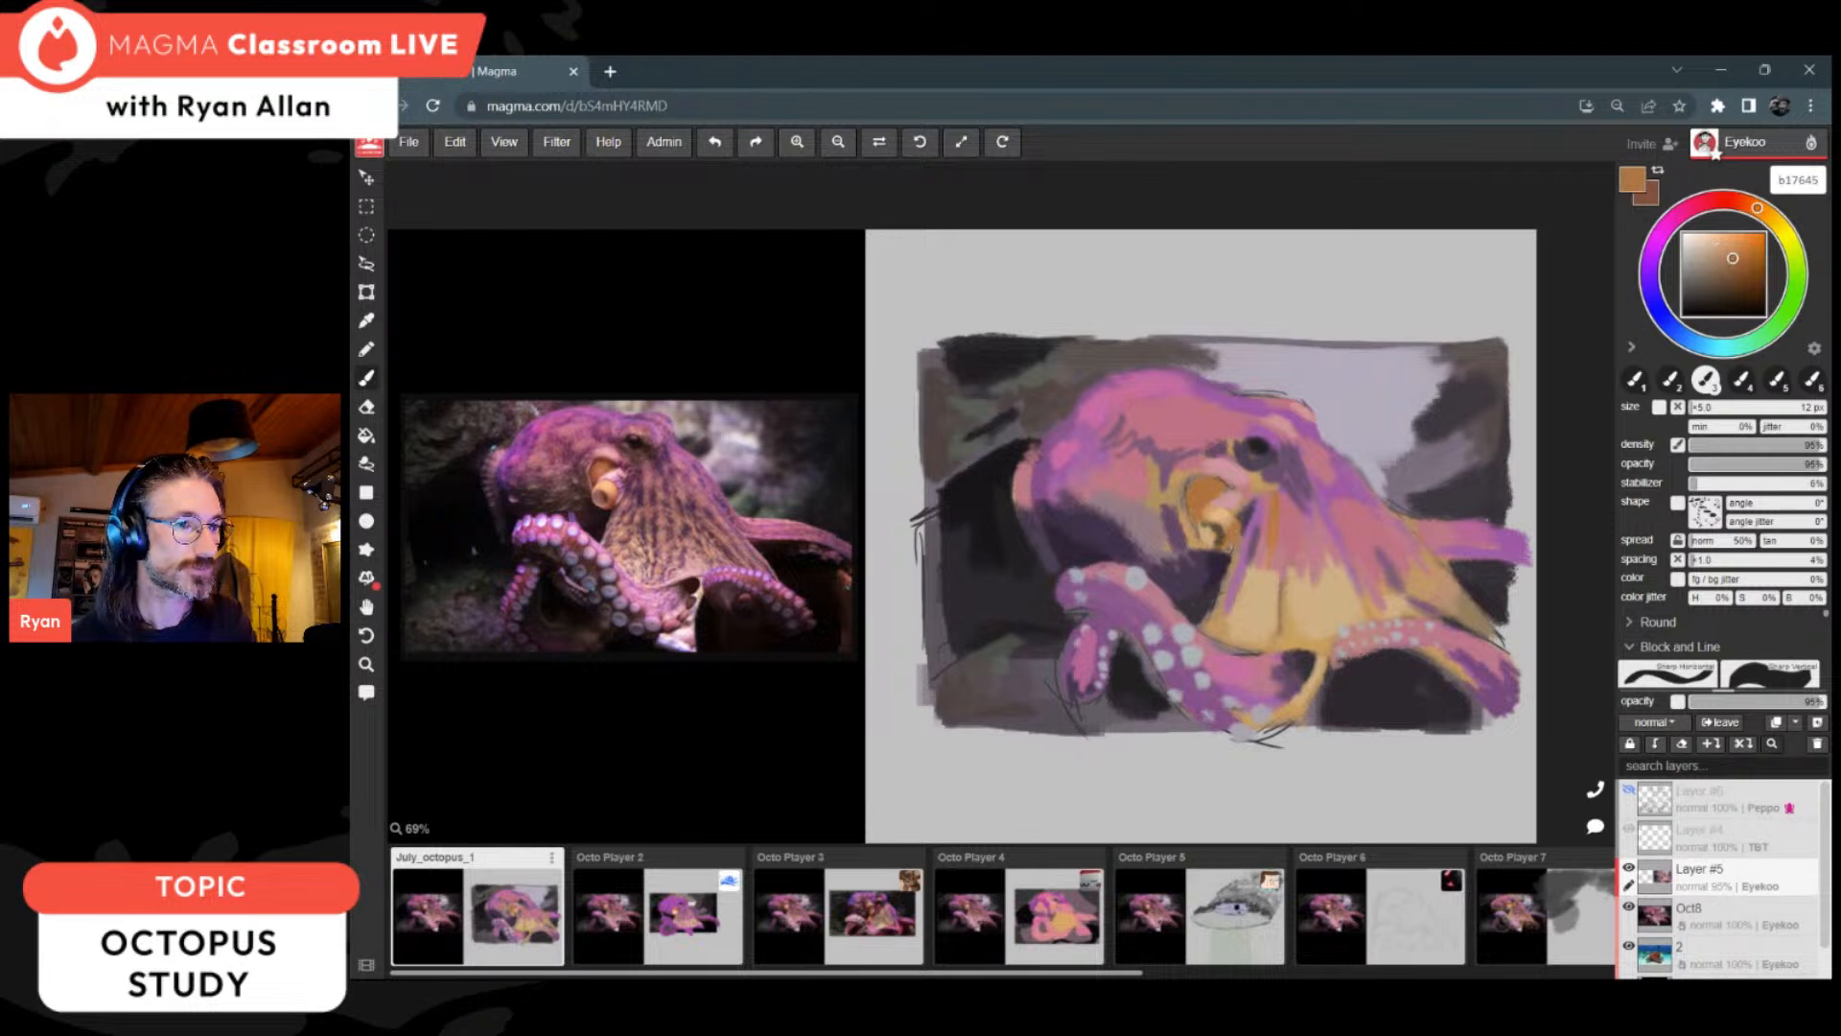
Step: Shade the dark area beneath and beside the siphon with sampled dark purple 362a3c and muted purple 654967
alt+click(1201, 552)
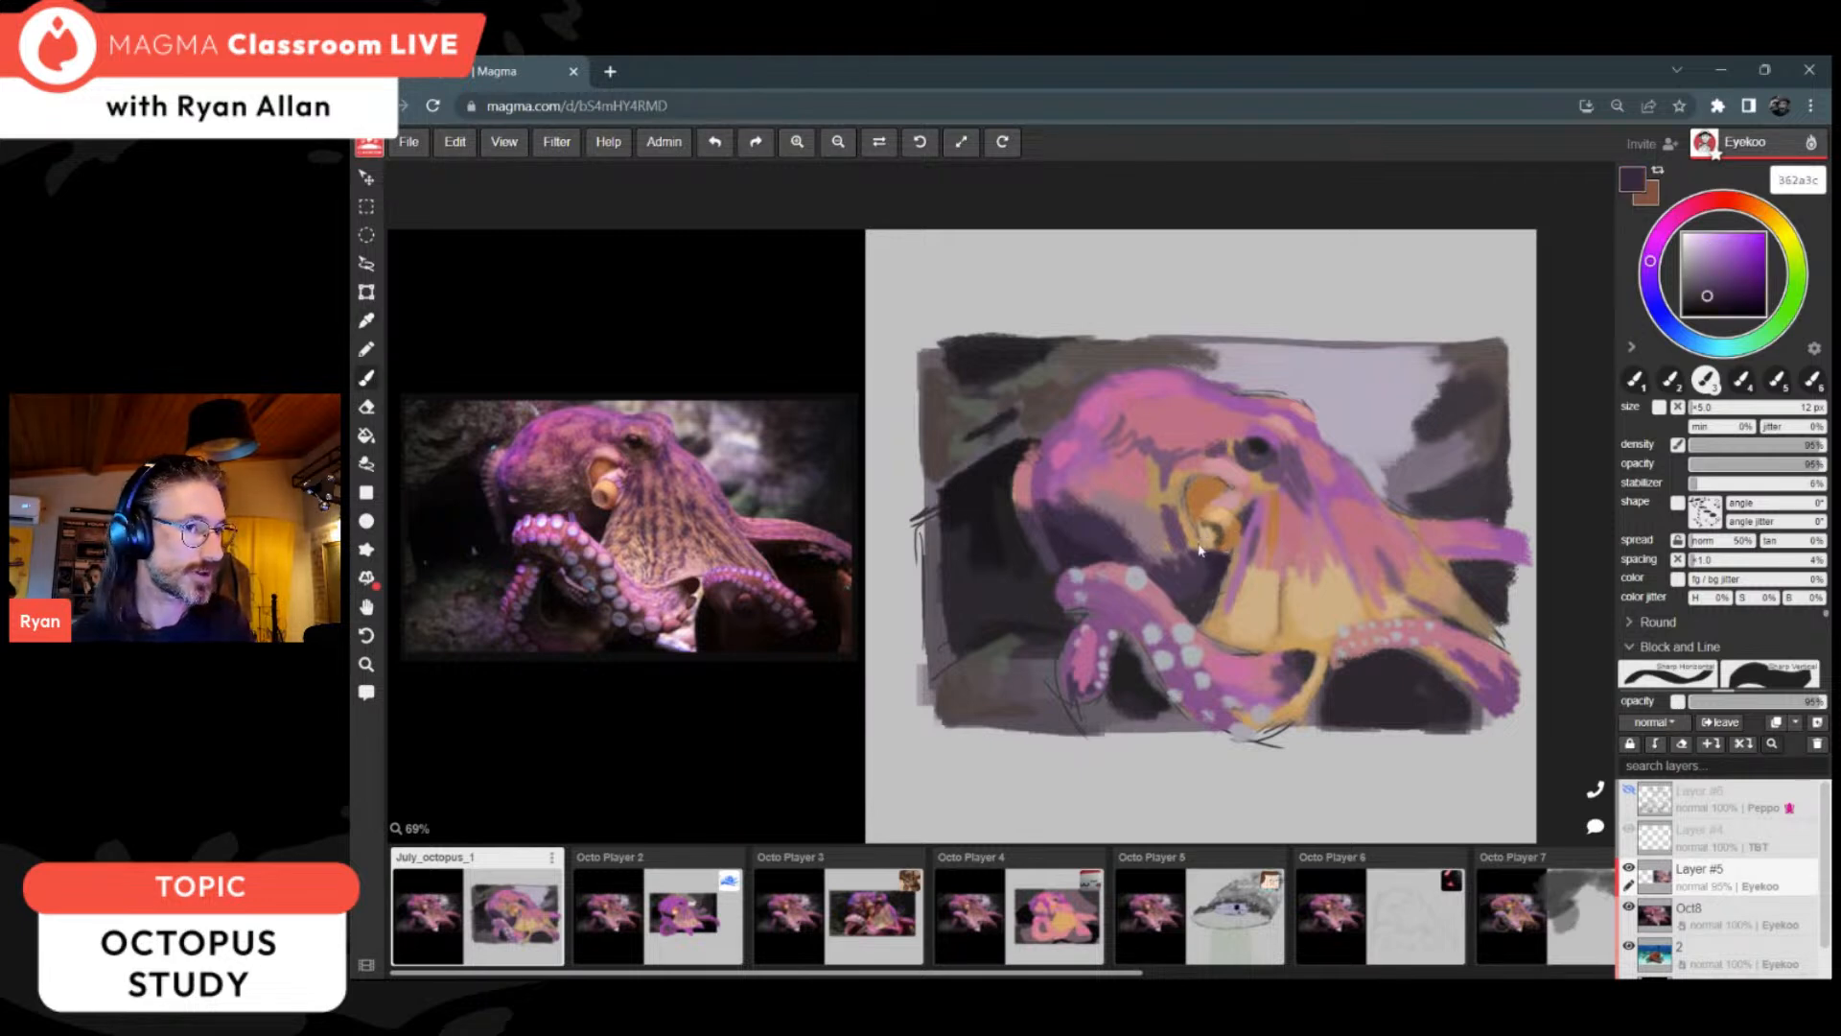
drag(1202, 547, 1219, 568)
key(alt)
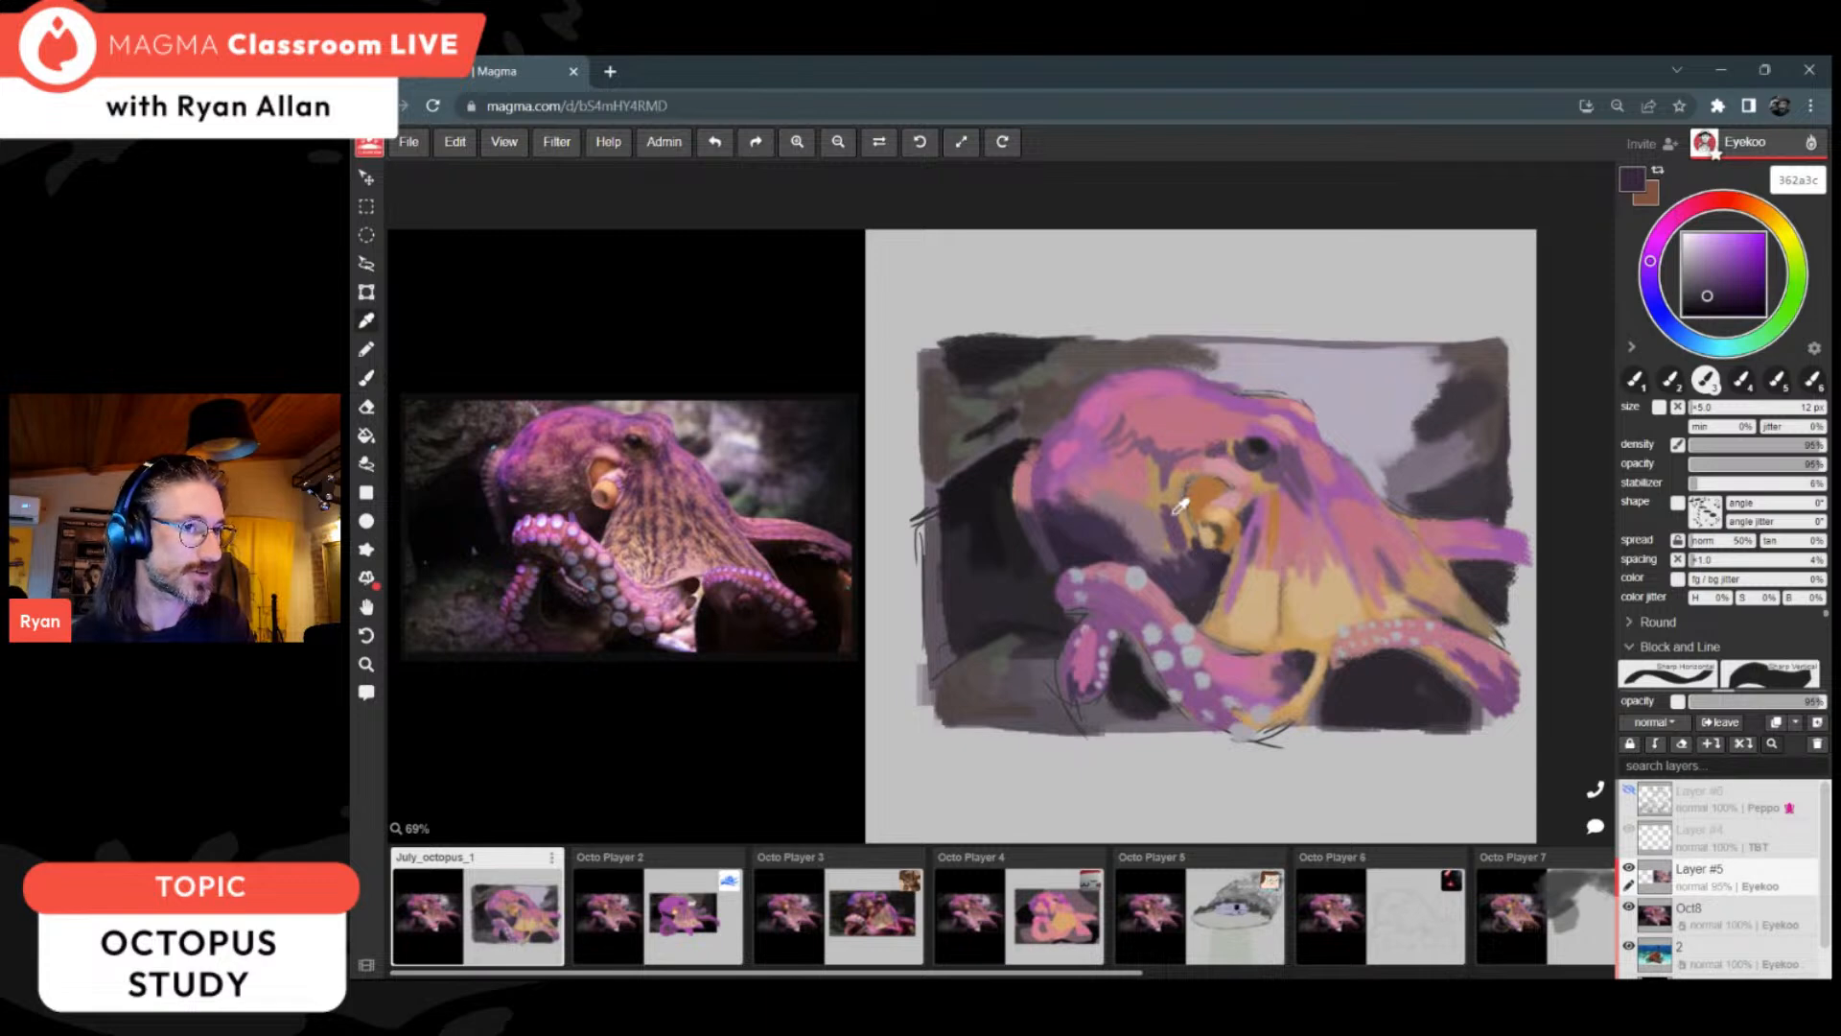
alt+click(1177, 502)
drag(1195, 548, 1172, 522)
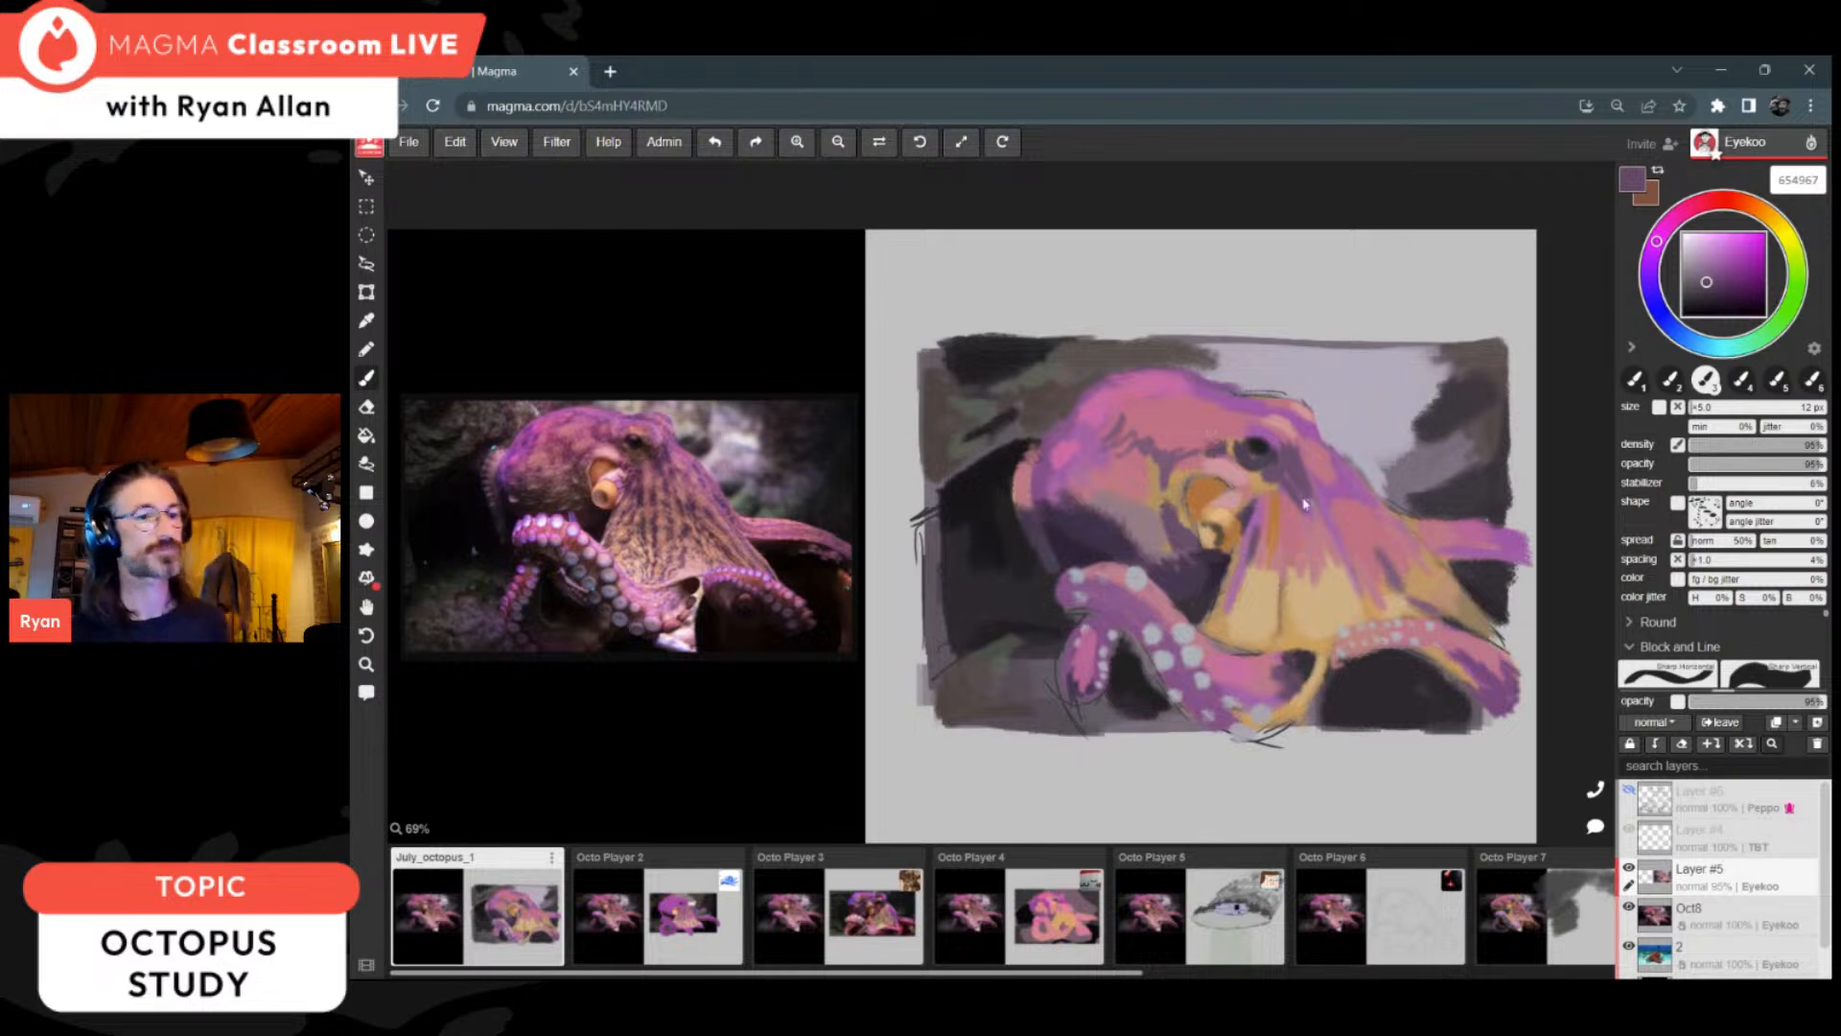
Step: Darken the strip between the curled arm's sucker rows with dusky pink 8e4765
alt+click(1189, 666)
click(1691, 207)
drag(1716, 272, 1723, 267)
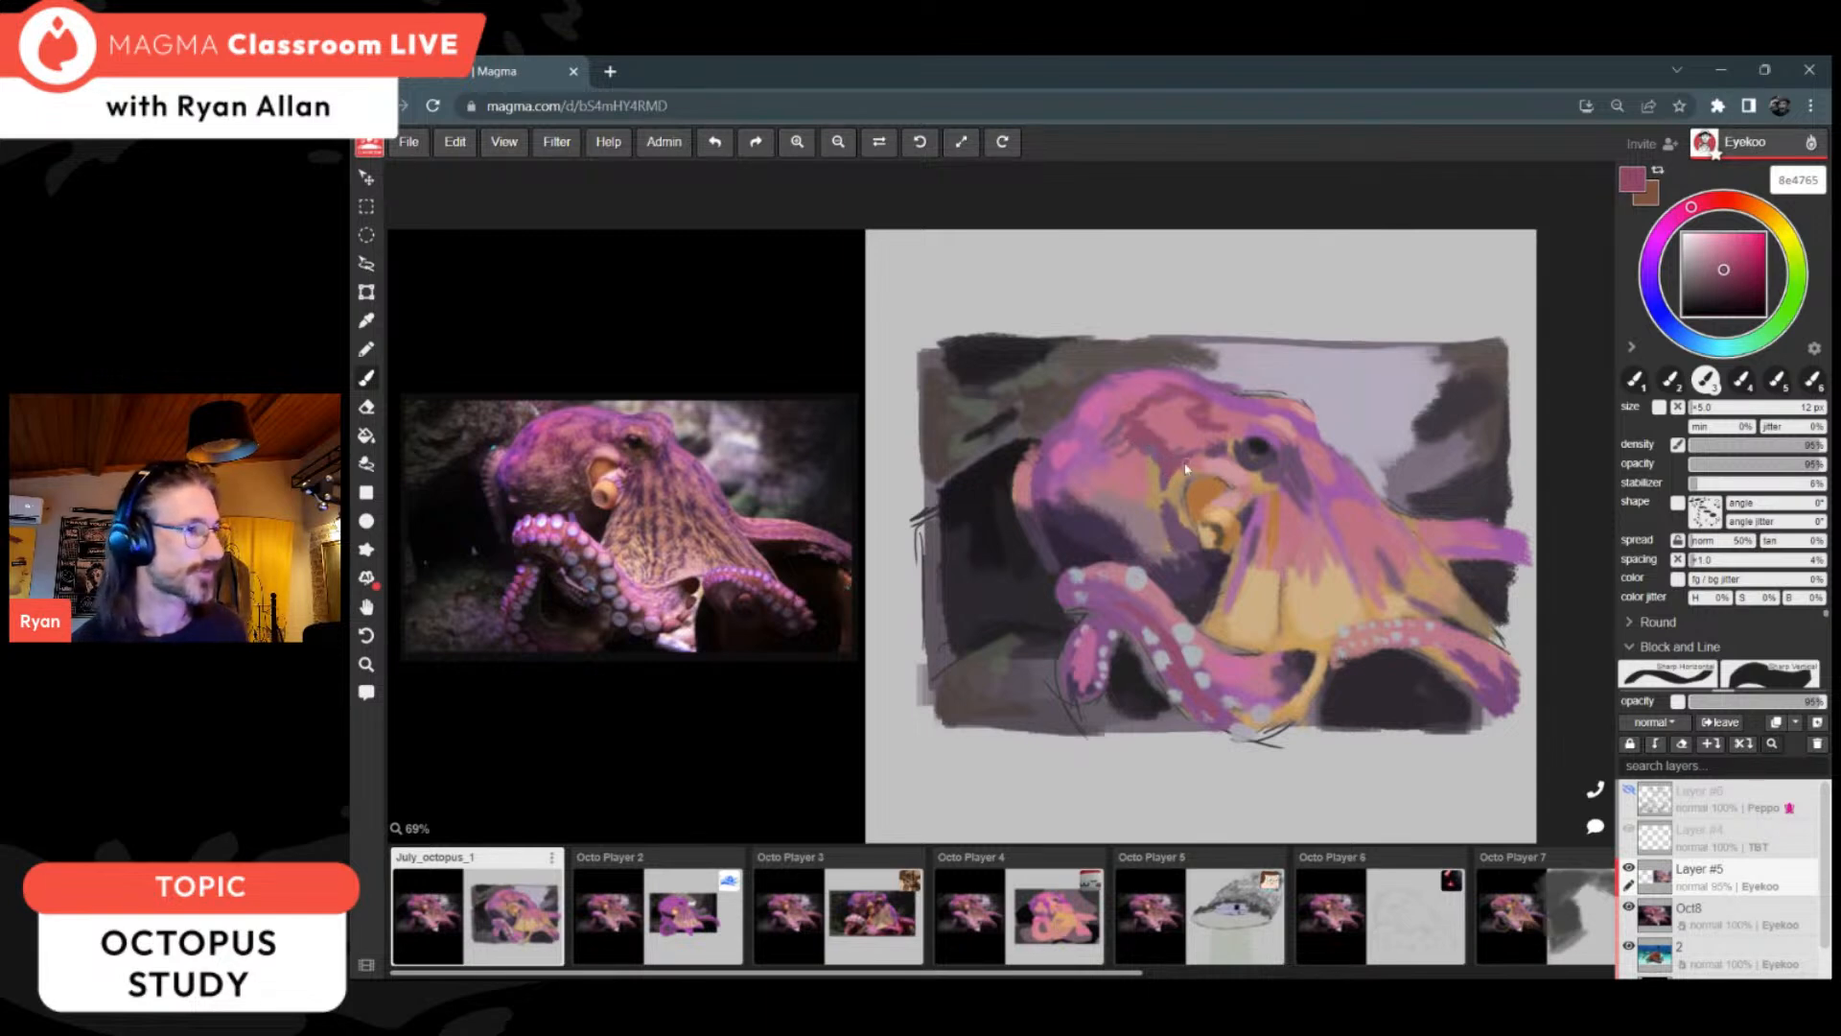
Step: Work sampled pinks ac6b9d and 8f4d6a and purple 734676 into the head beside the siphon and along its rear side
alt+click(1089, 459)
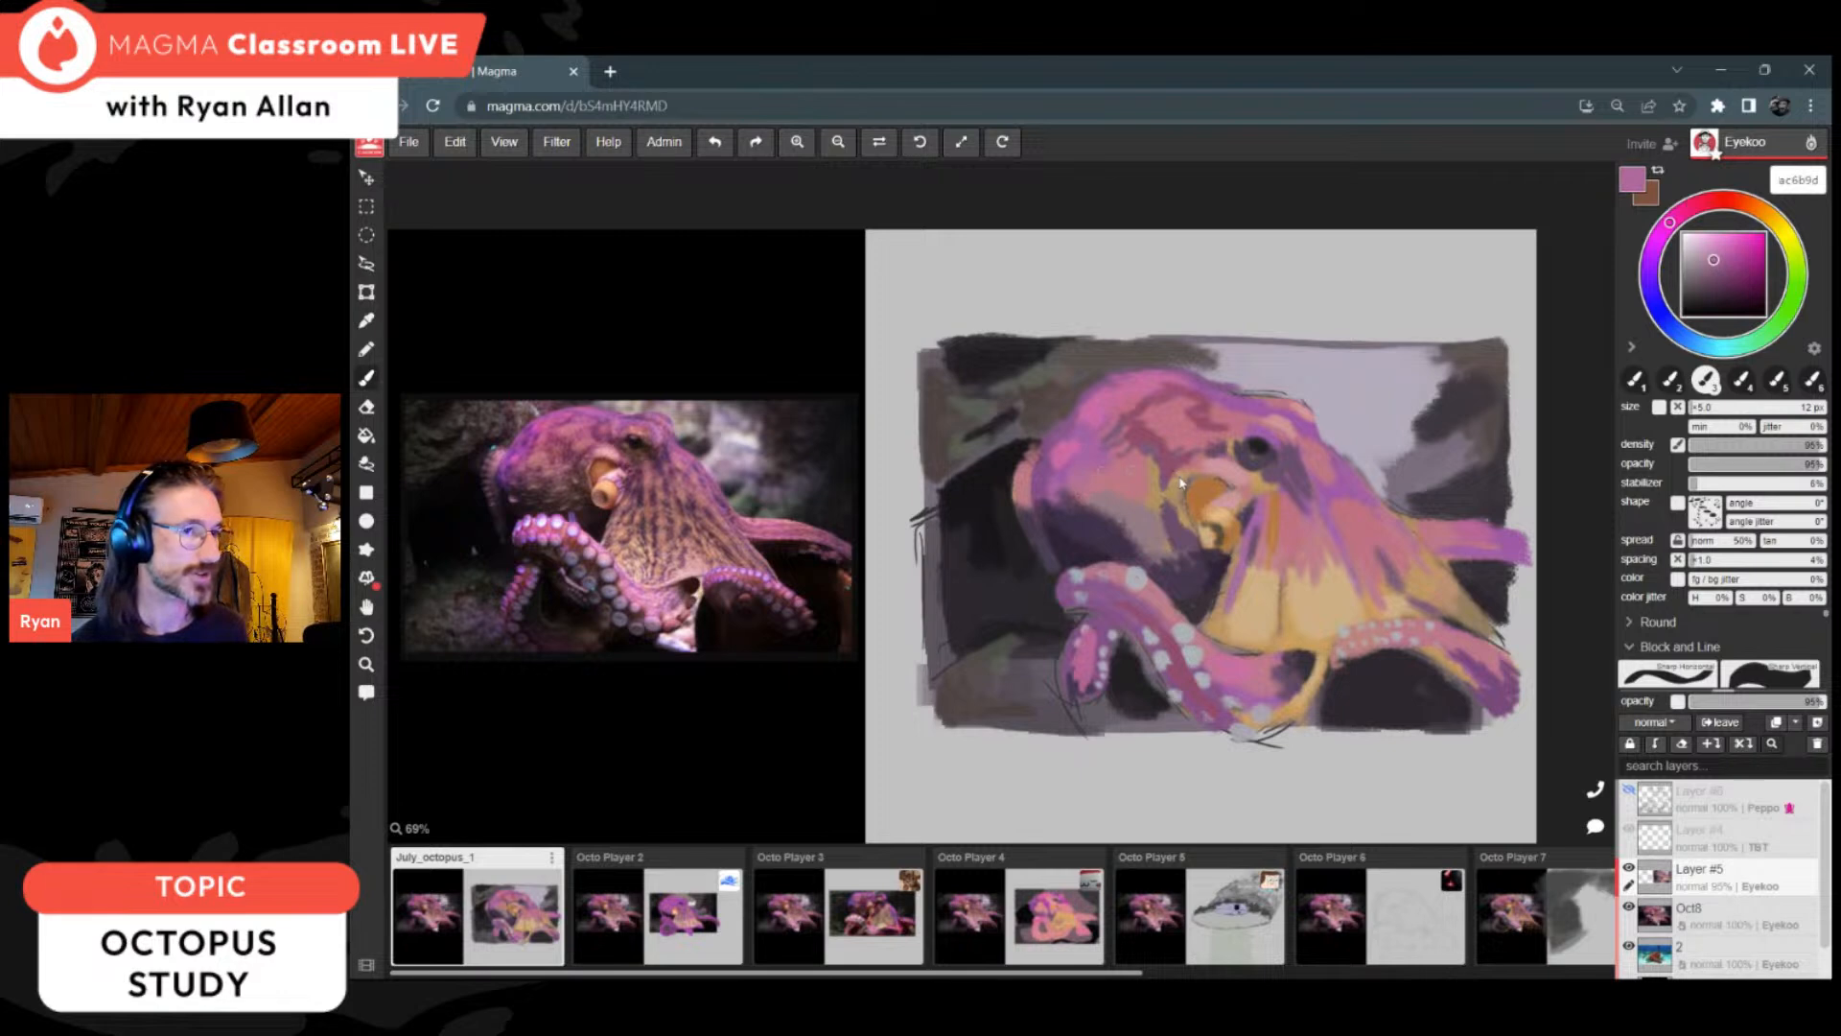
alt+click(1171, 491)
key(alt)
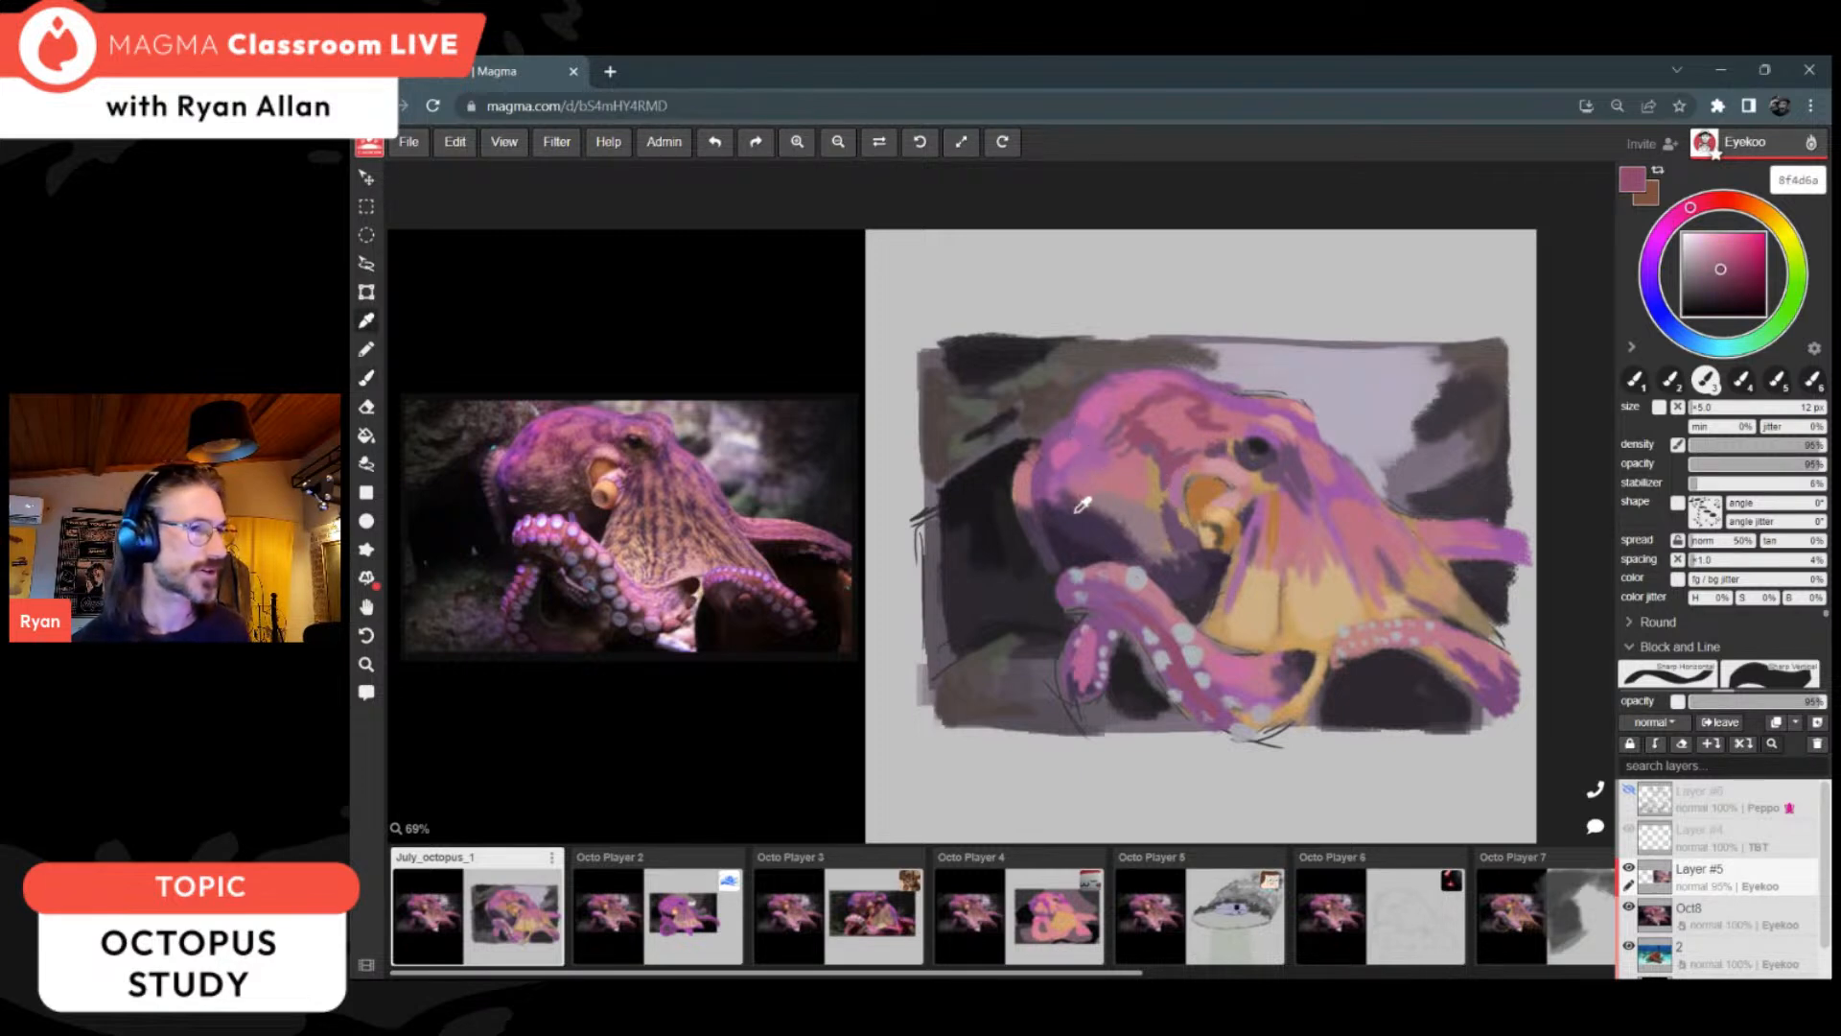
alt+click(1052, 467)
click(1715, 277)
mouse_move(1107, 416)
mouse_down()
mouse_move(1093, 442)
mouse_move(1110, 414)
mouse_up()
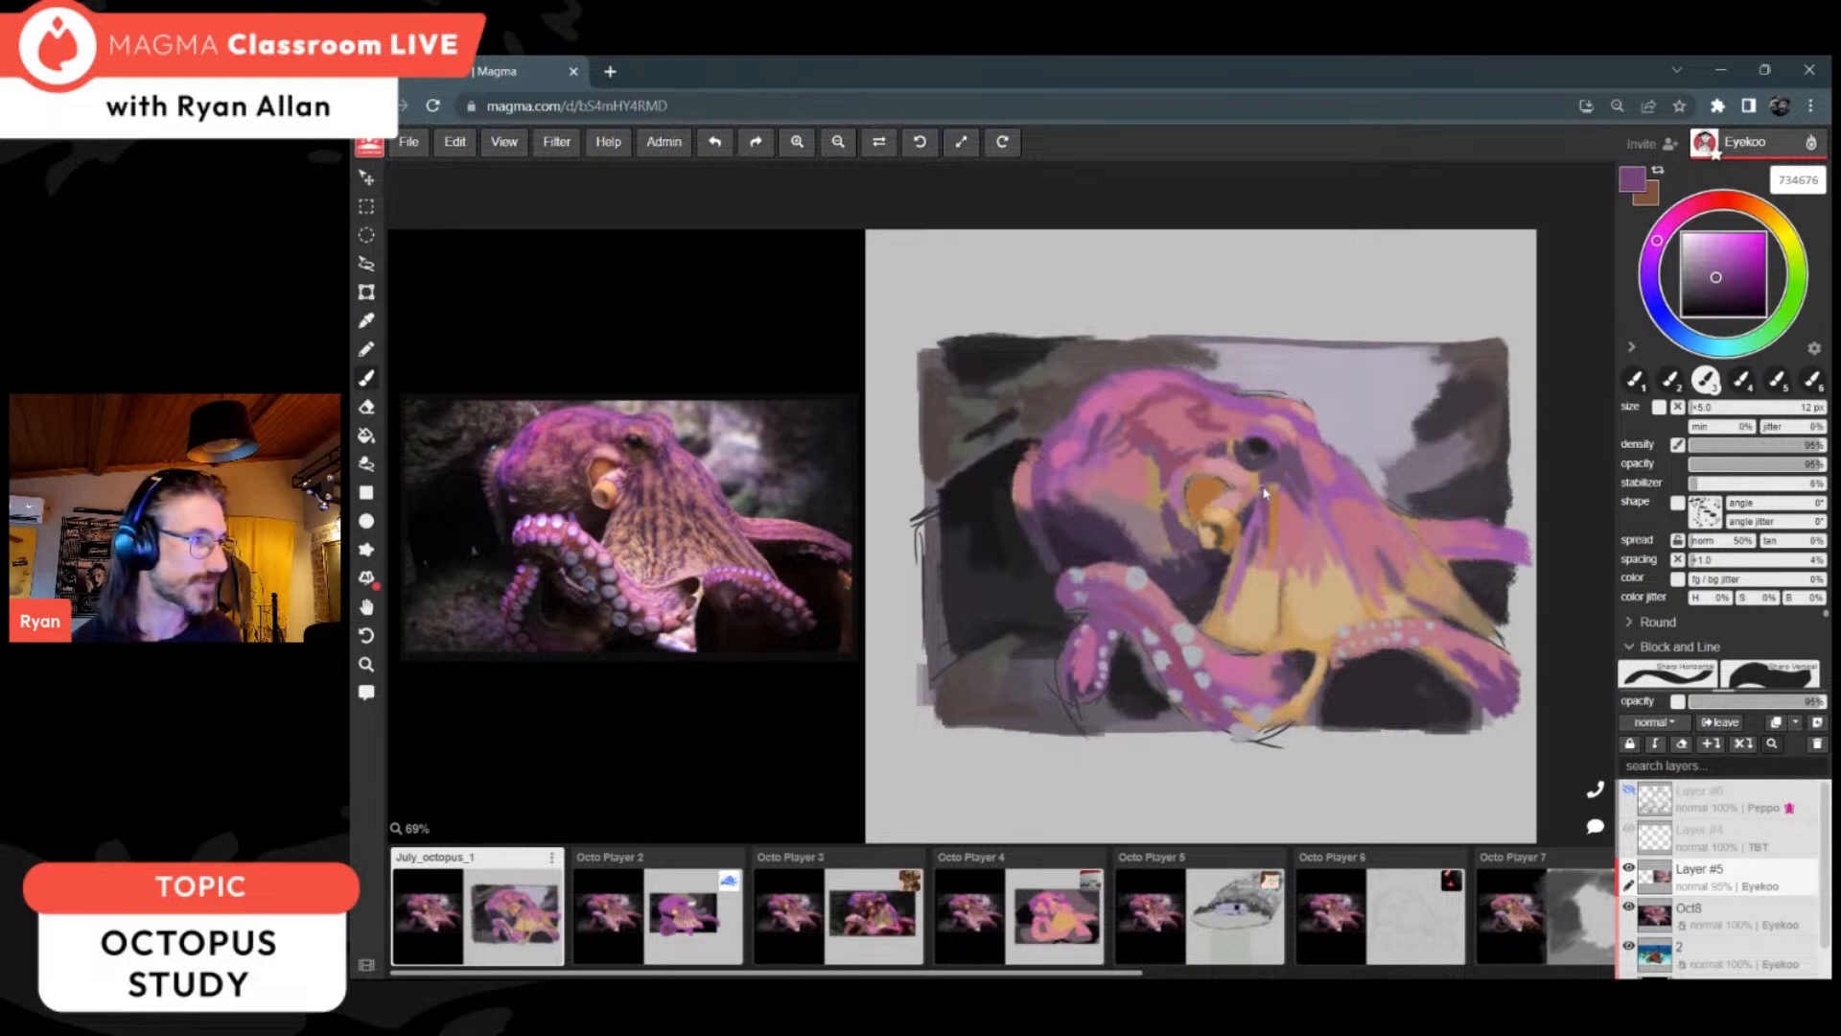
Step: Paint purple 734676 streaks down the web and deepen the shadow under the head with dark purple 3f3149
drag(1268, 564, 1275, 631)
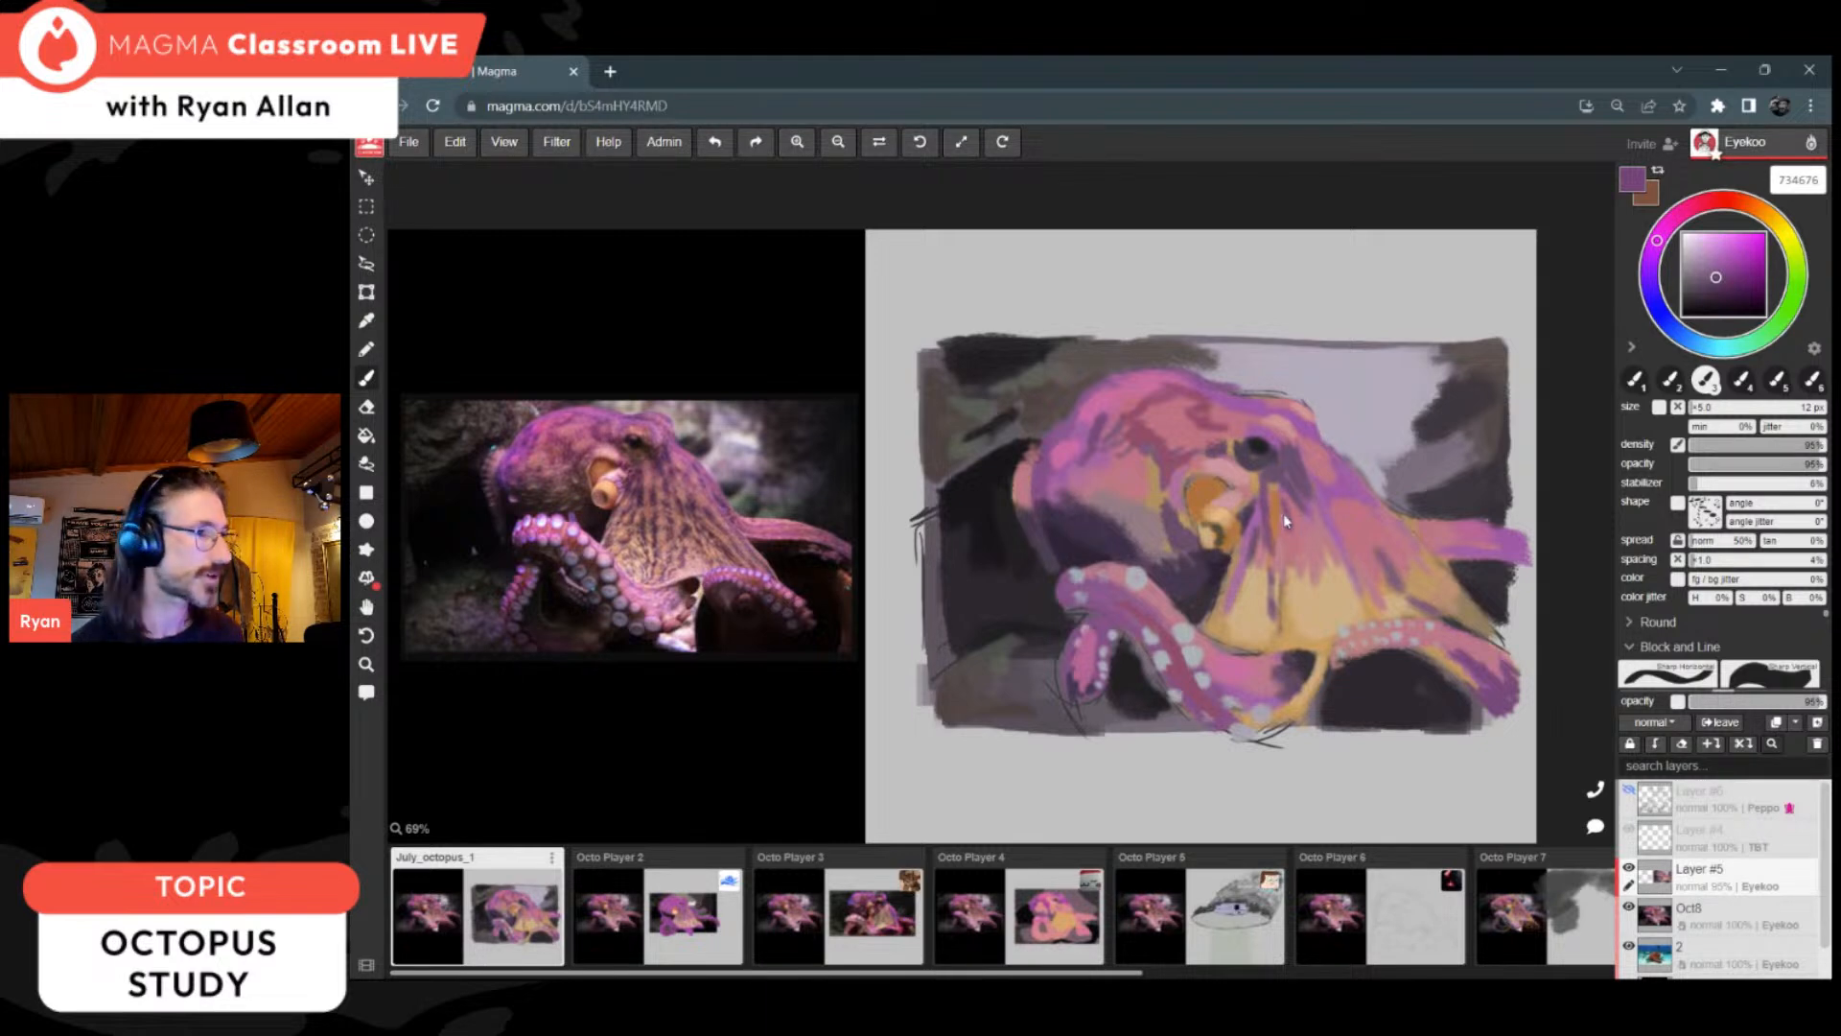
drag(1289, 529, 1298, 620)
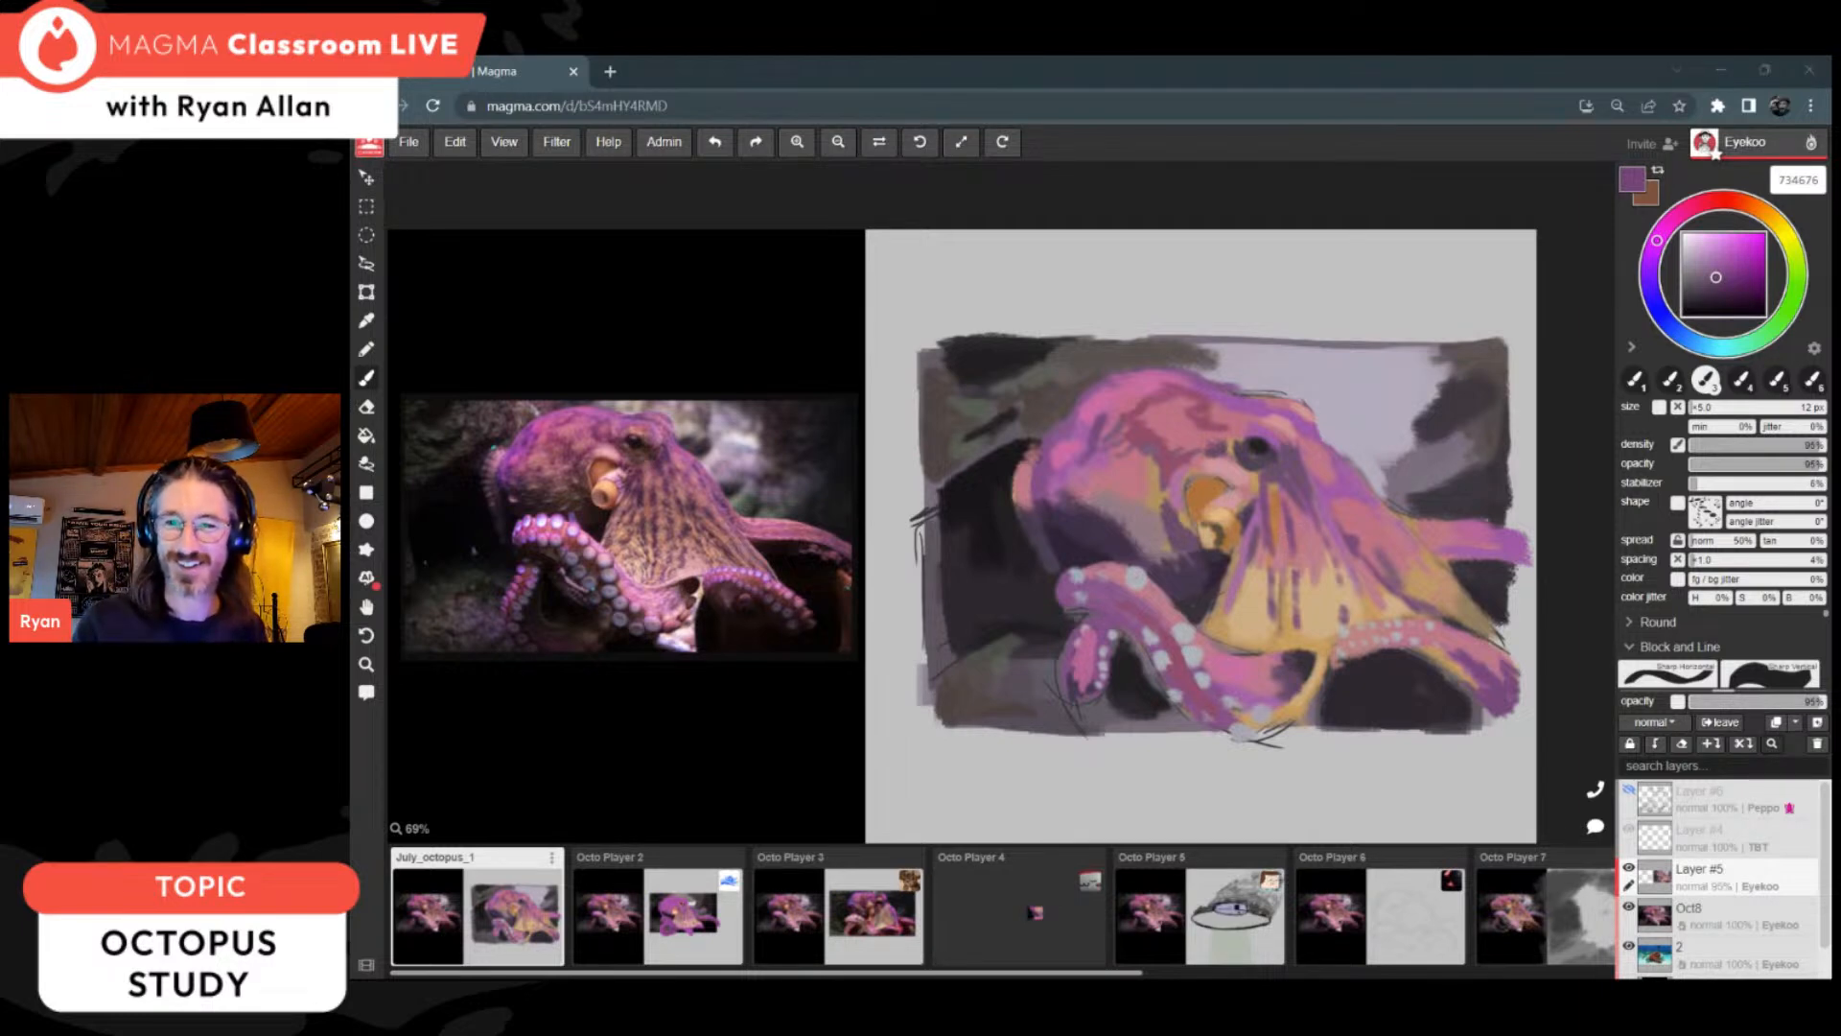
alt+click(1148, 439)
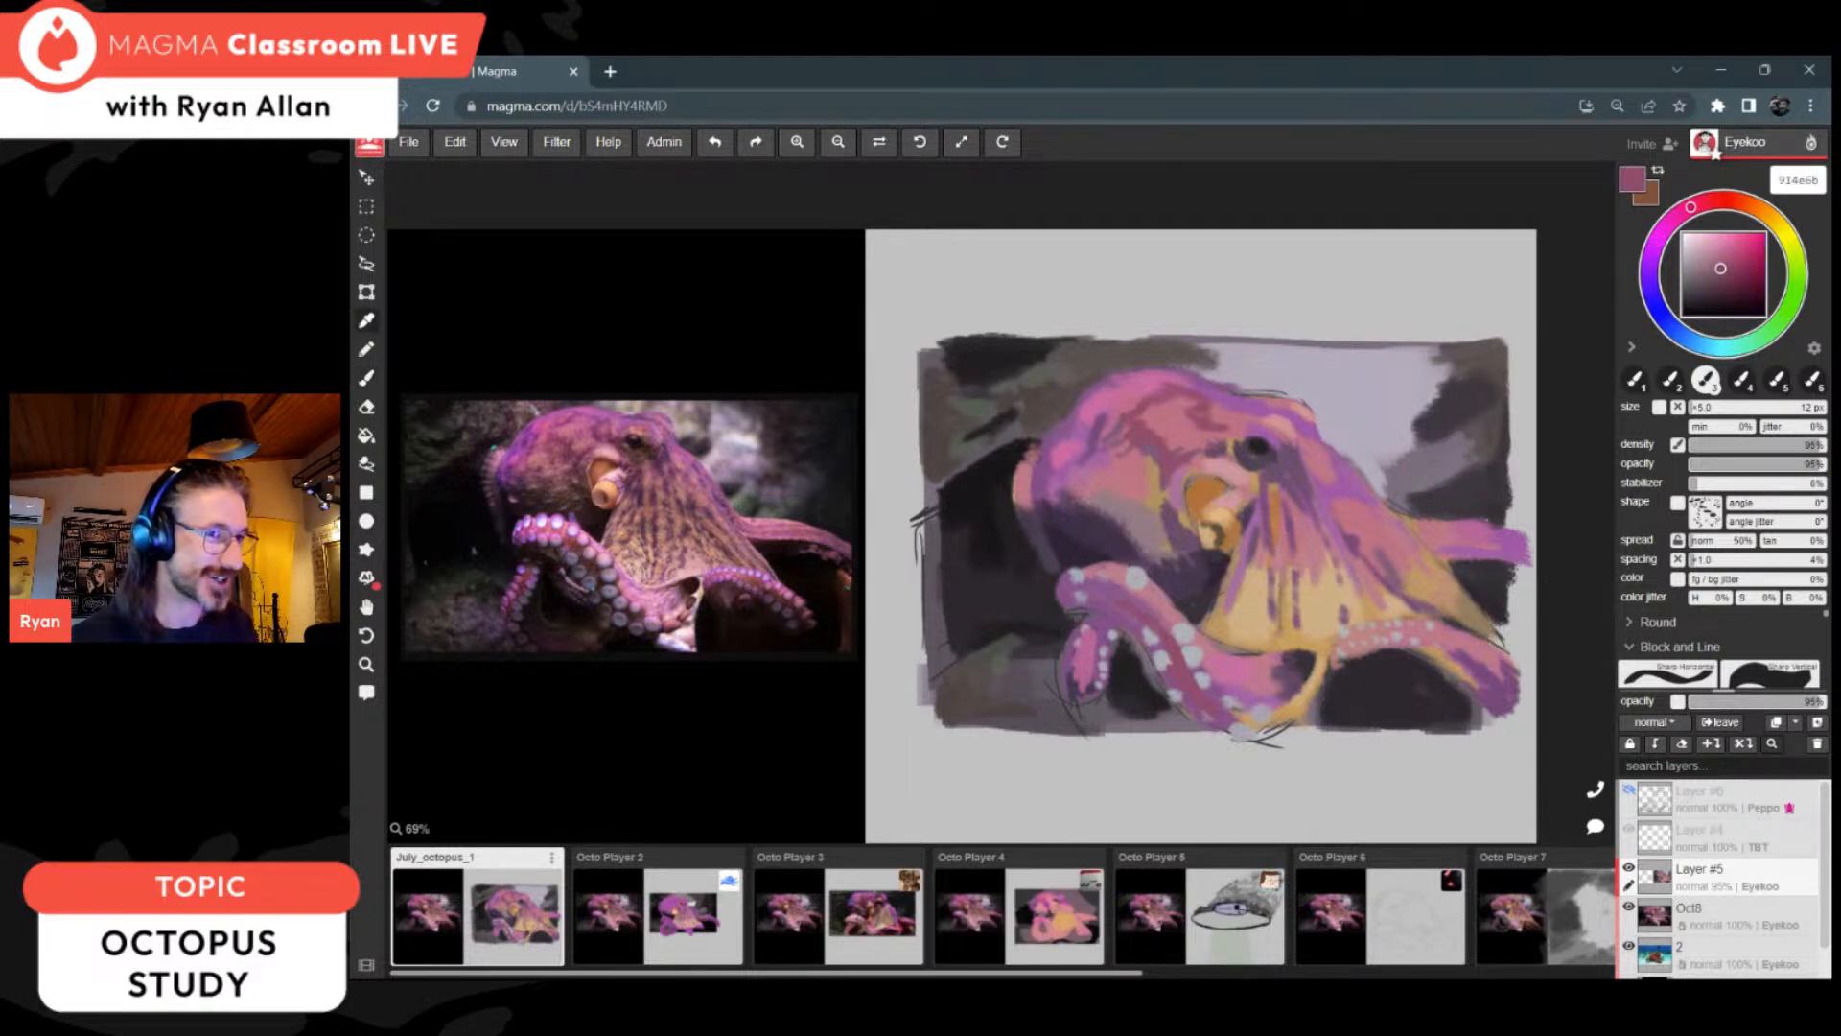
alt+click(1137, 537)
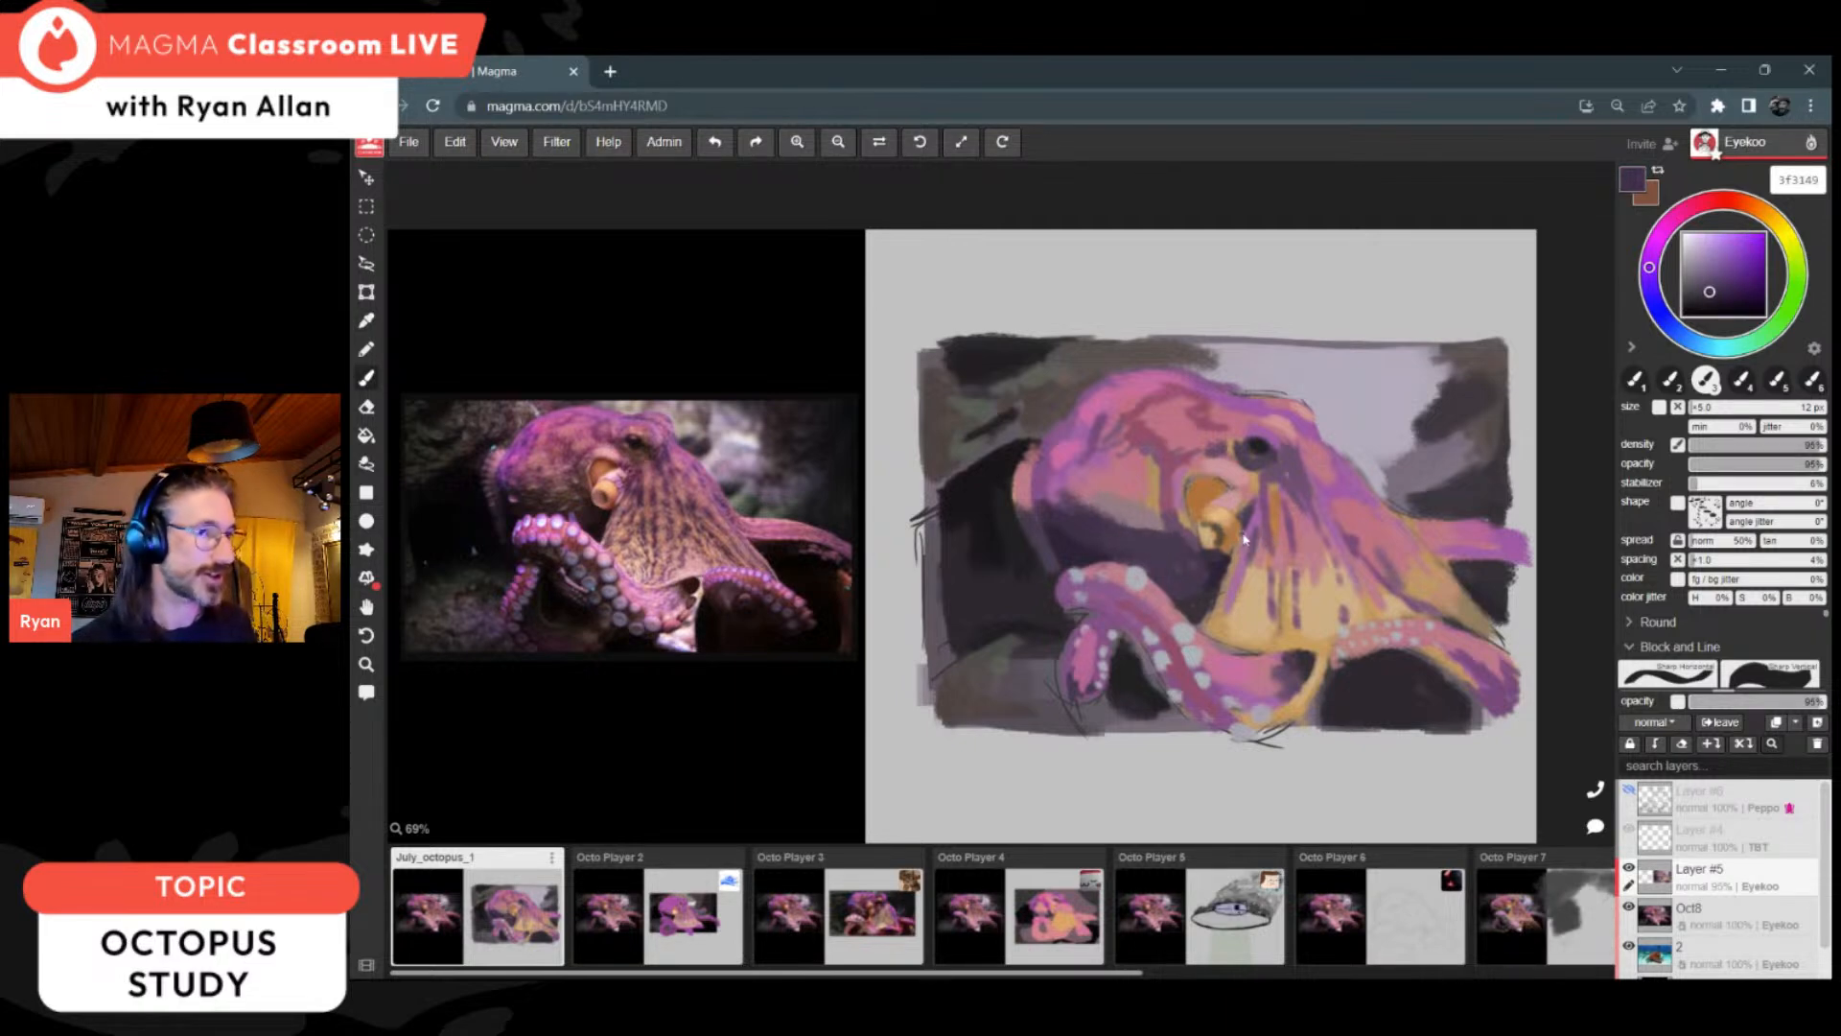
Step: Add more vertical streaks to the web below the eye in sampled purple 7a4e7a
alt+click(1270, 487)
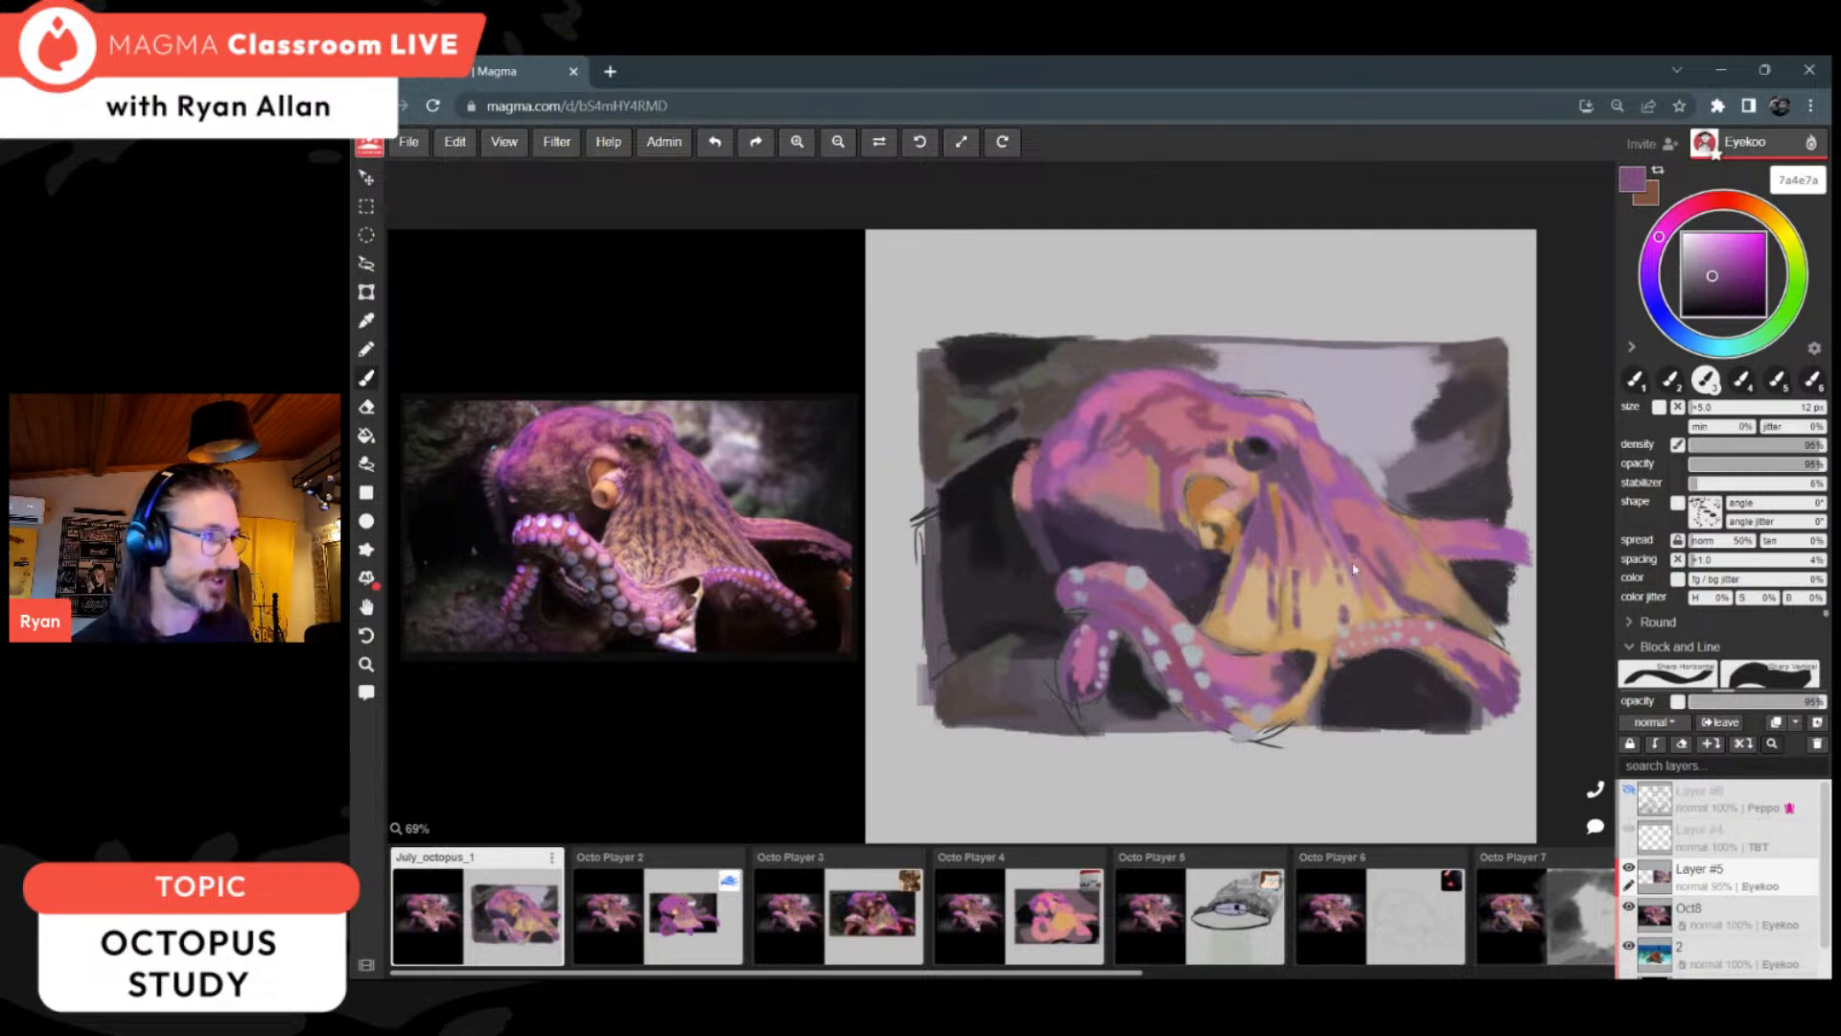
drag(1345, 585, 1358, 619)
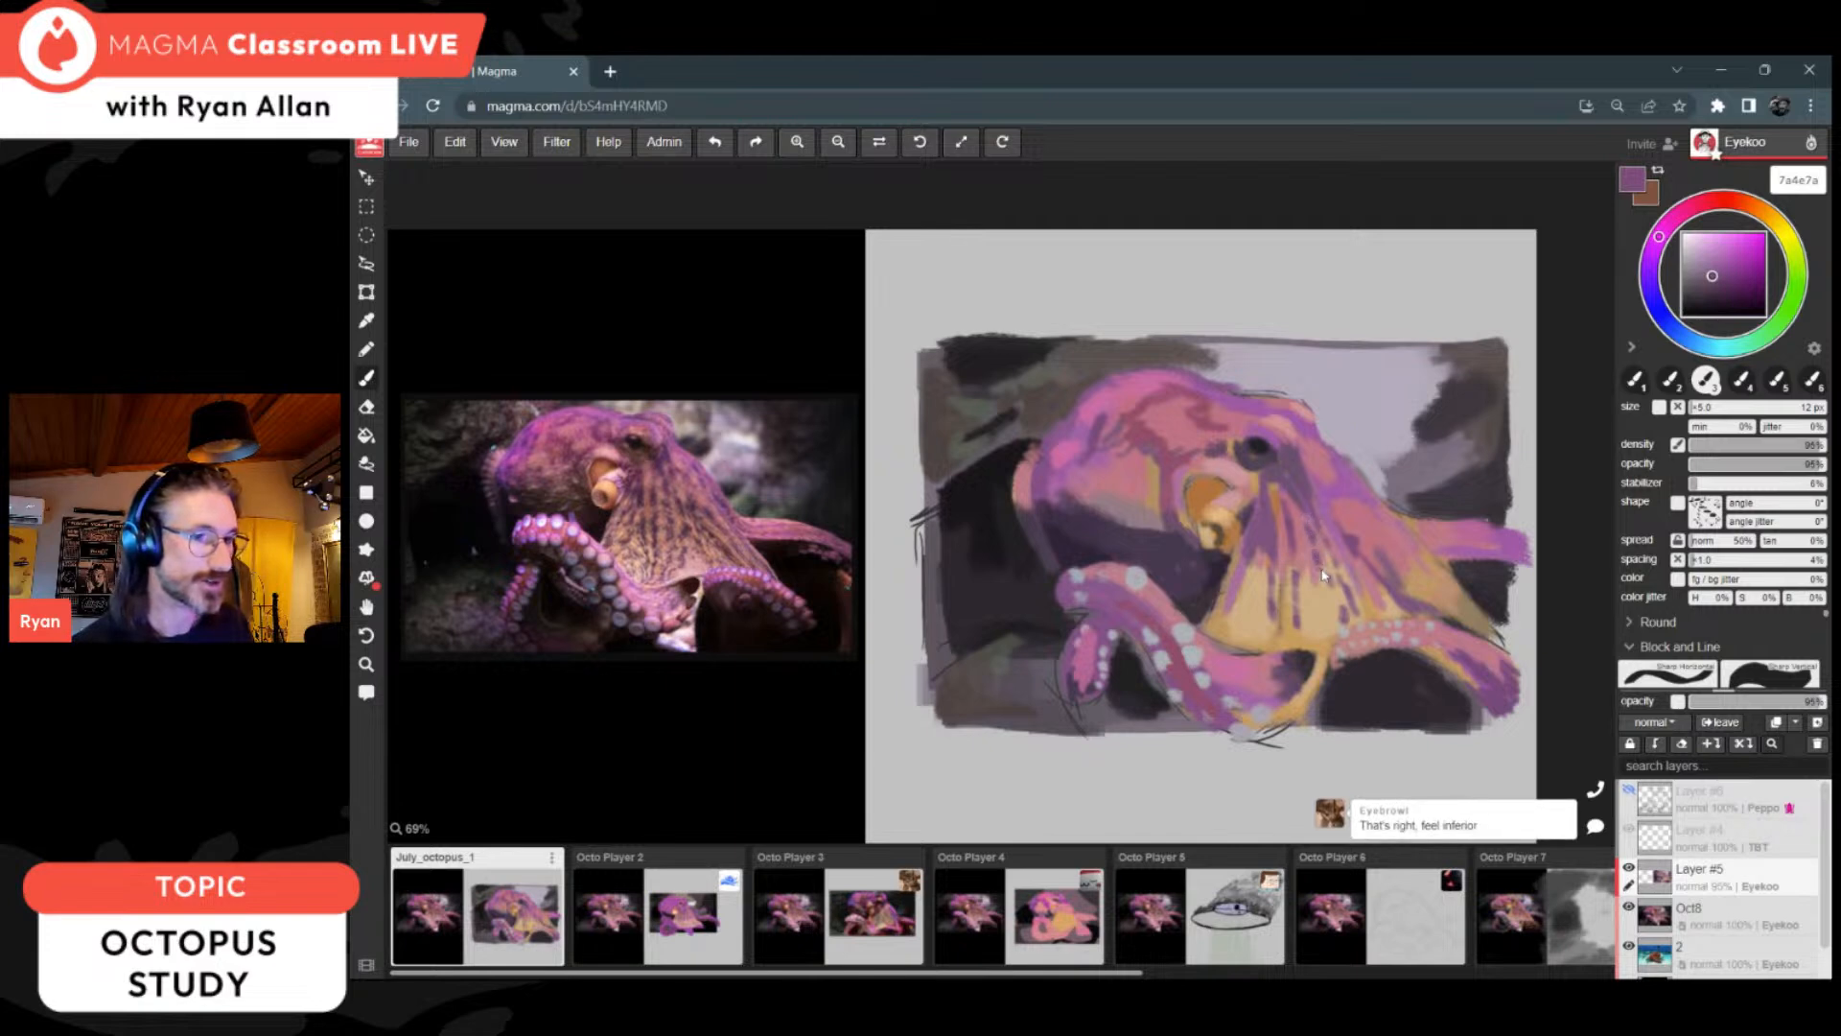
drag(1328, 597, 1332, 631)
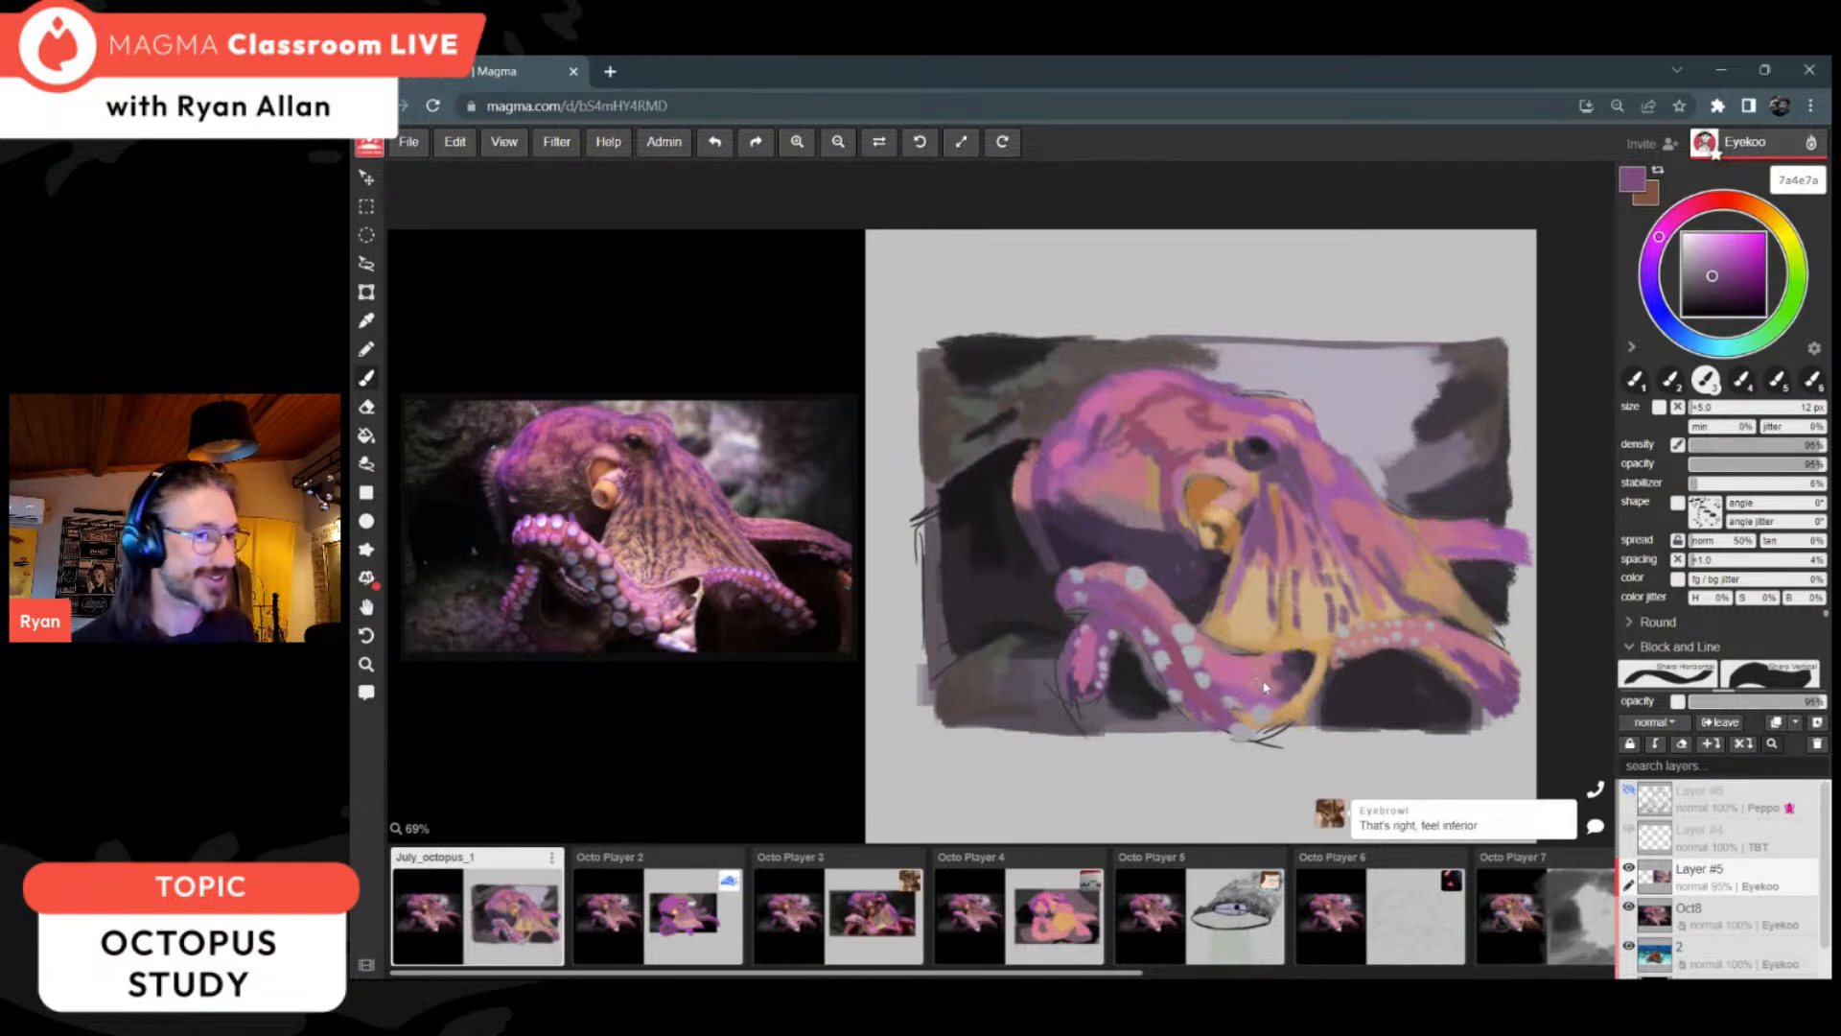
Step: Touch up the curled arm's midline with its sampled colour and pick dark purple 2e2534 for the shadow above it
key(i)
alt+click(1162, 617)
drag(1148, 616, 1172, 644)
key(alt)
alt+click(1086, 527)
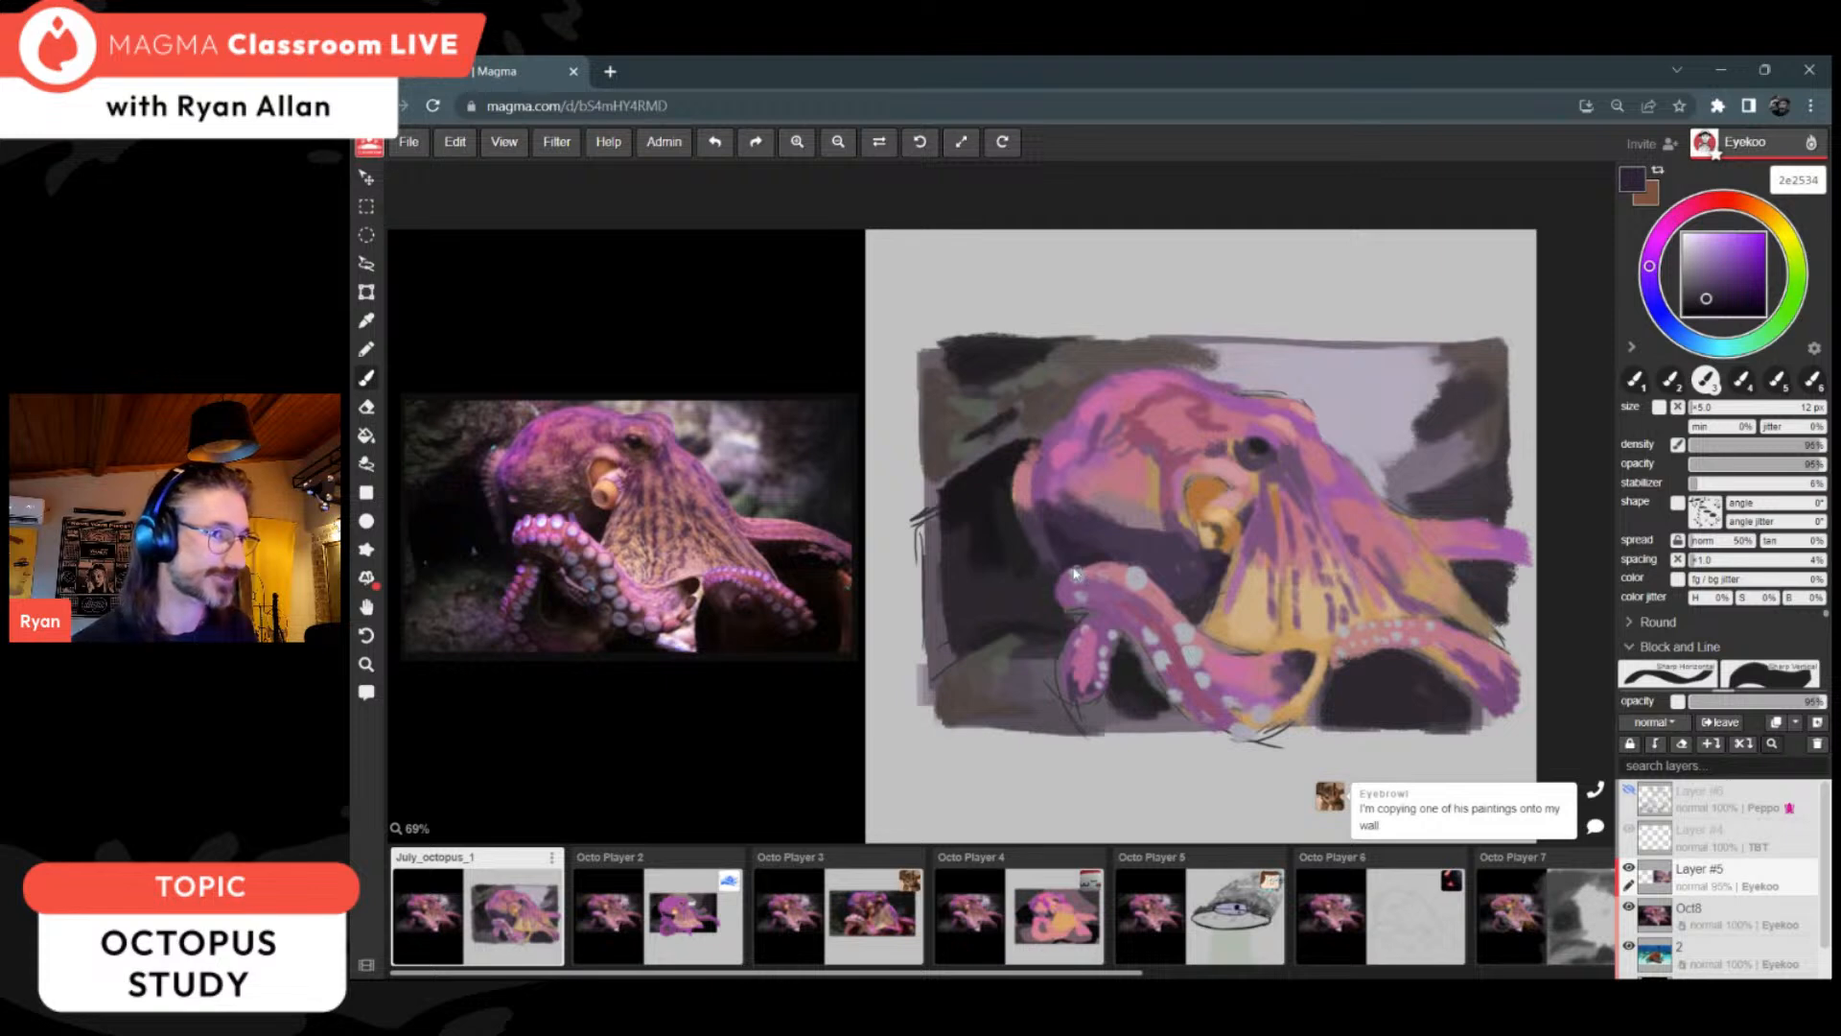
Step: Refine the head's lower shadow and rear edge with sampled purples 2d2534, 46394f and 714d6c
key(alt)
alt+click(1065, 544)
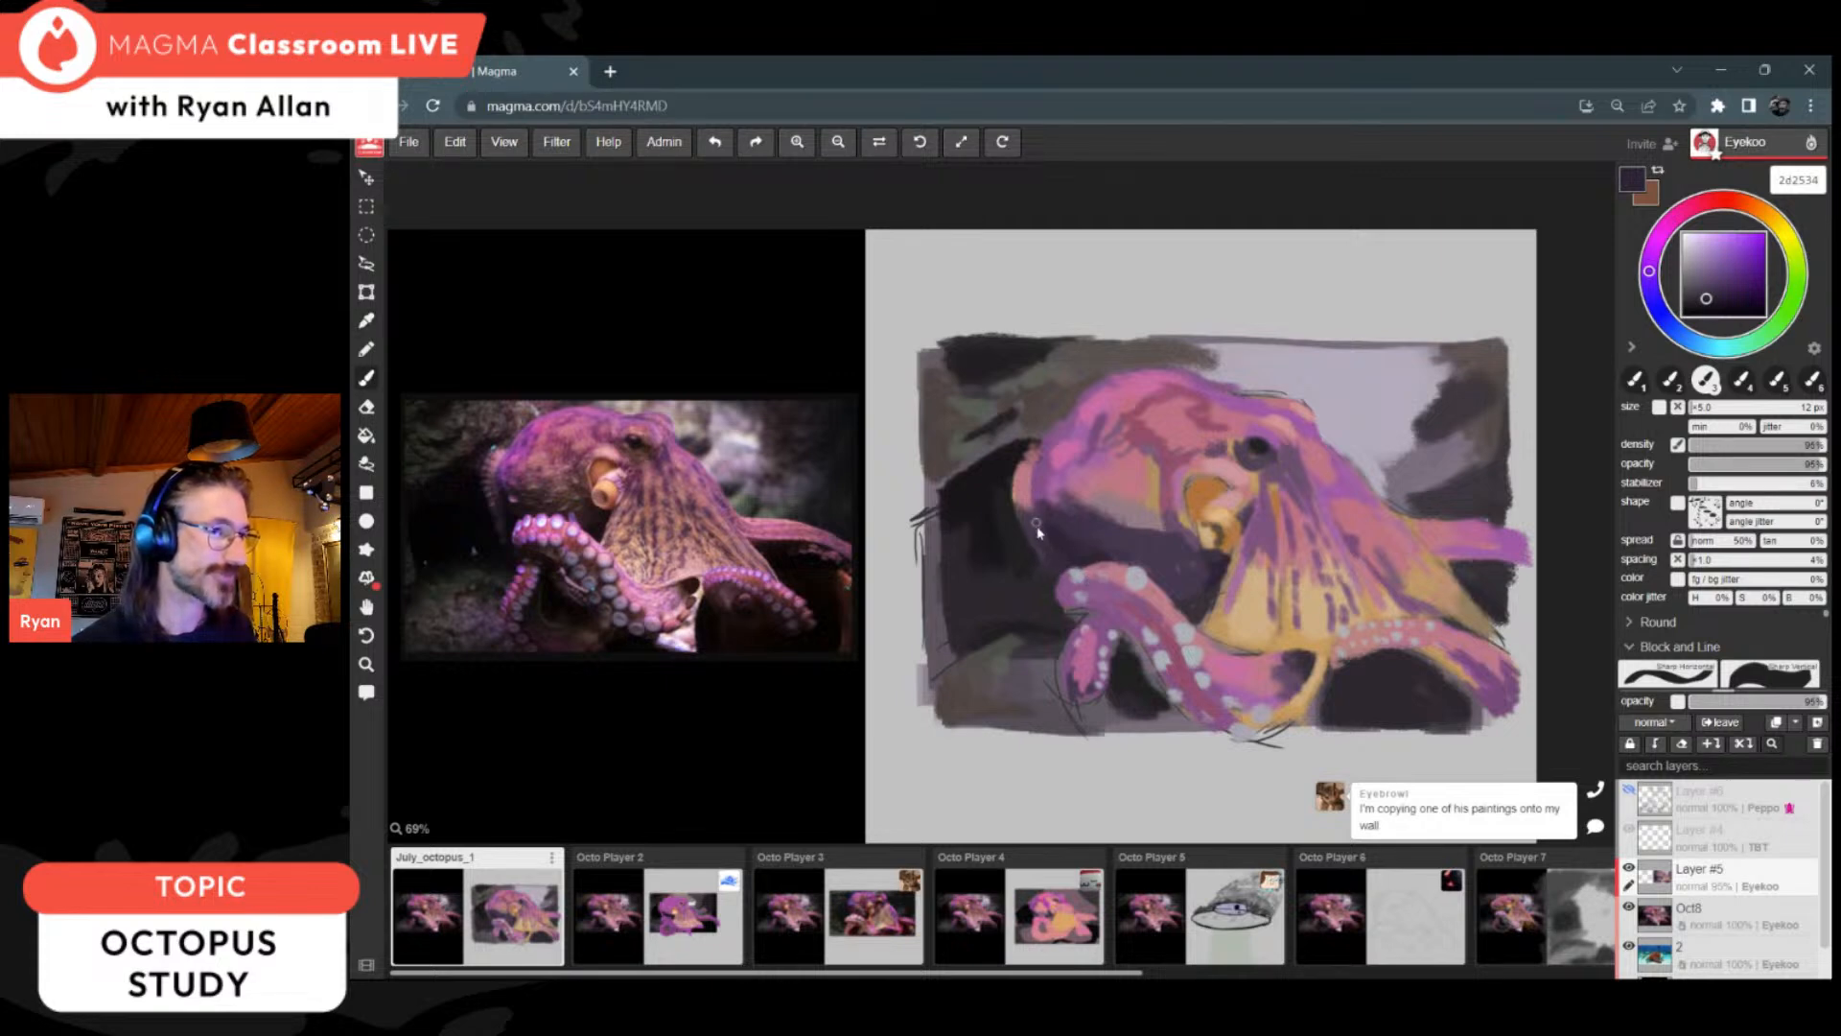
alt+click(1037, 505)
key(alt)
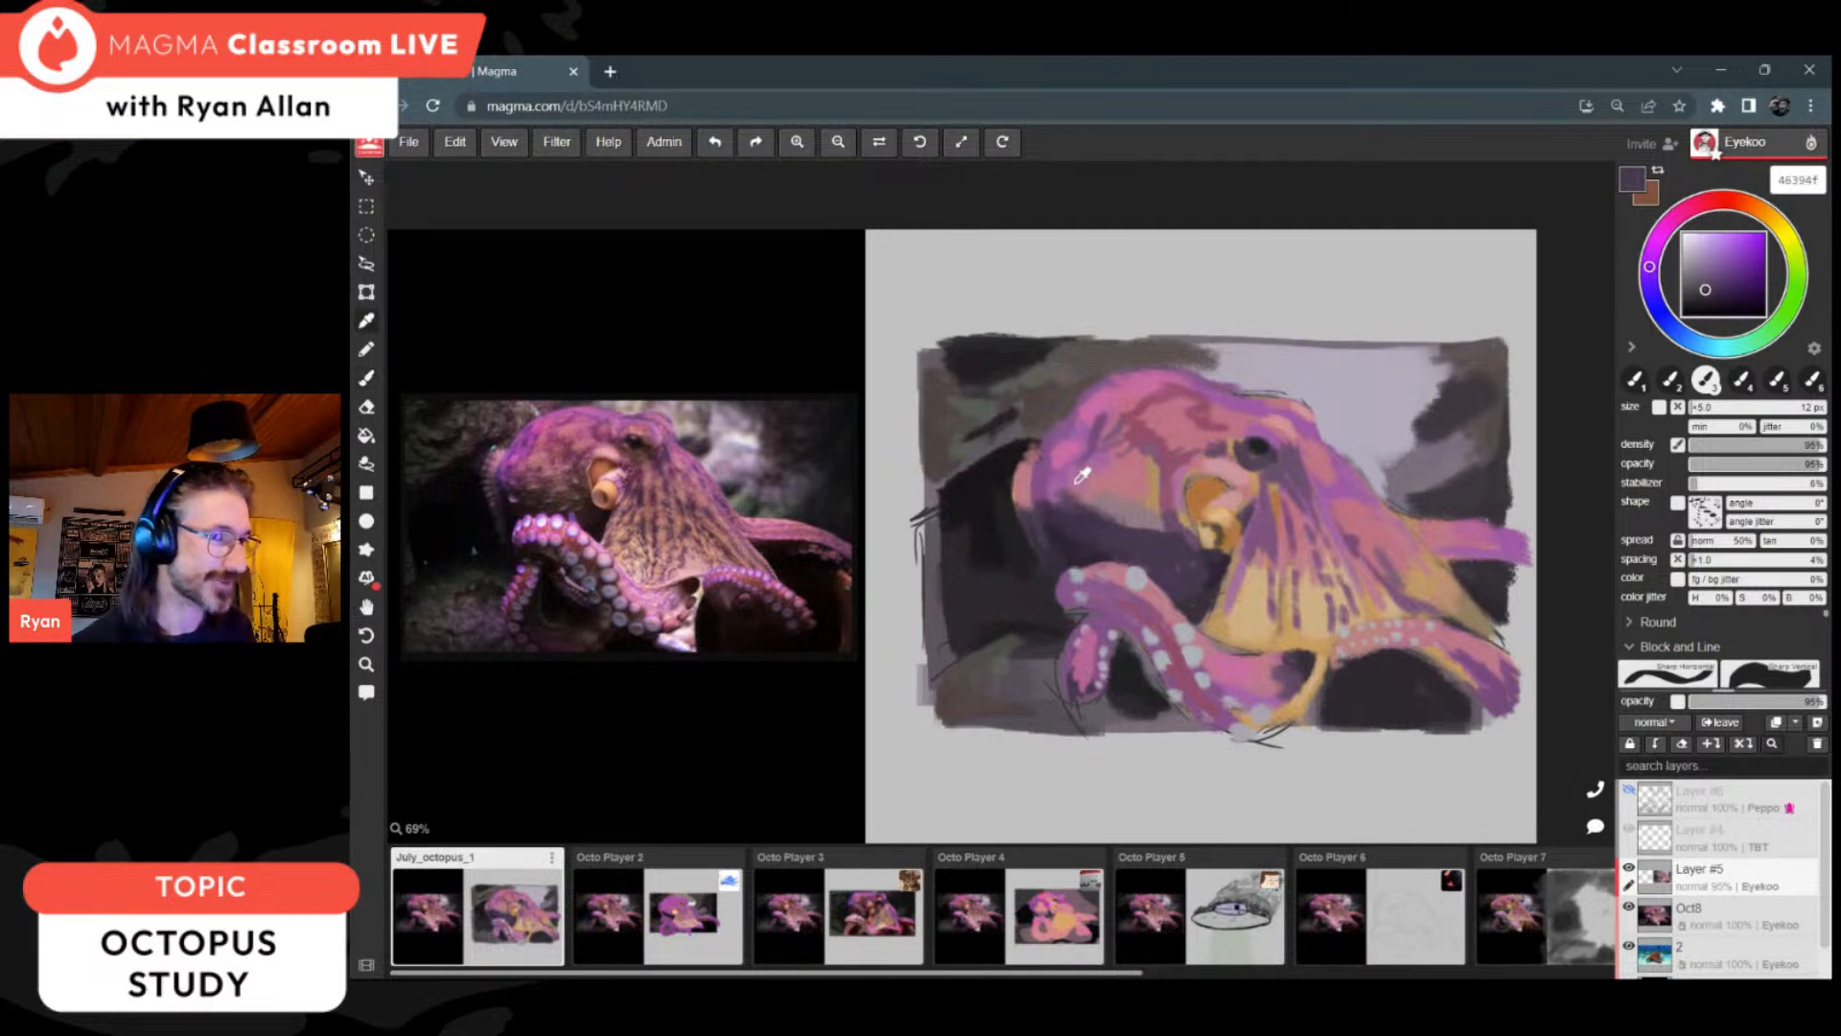
alt+click(1072, 480)
drag(1030, 512, 1025, 473)
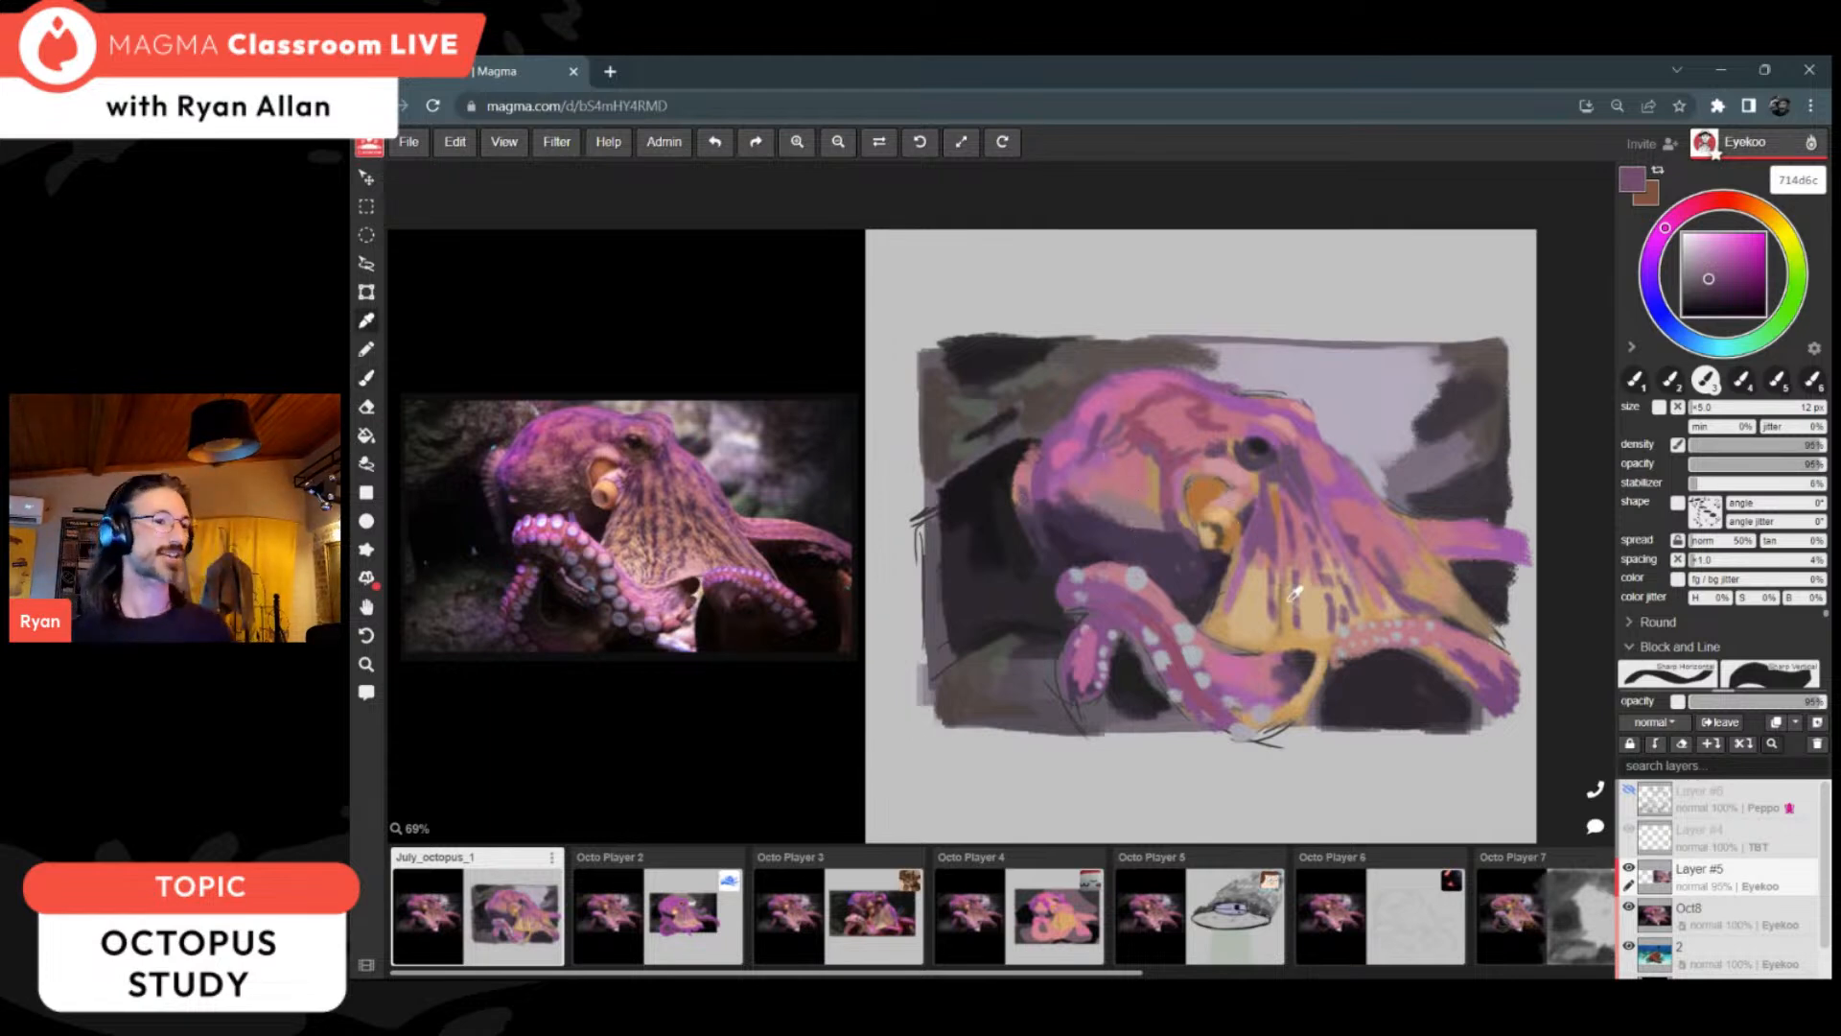
Step: Paint a pink 914d6c stripe along the rear arm, tidy its edge with 3d393e, and sample purple 77537b below the eye
alt+click(1195, 664)
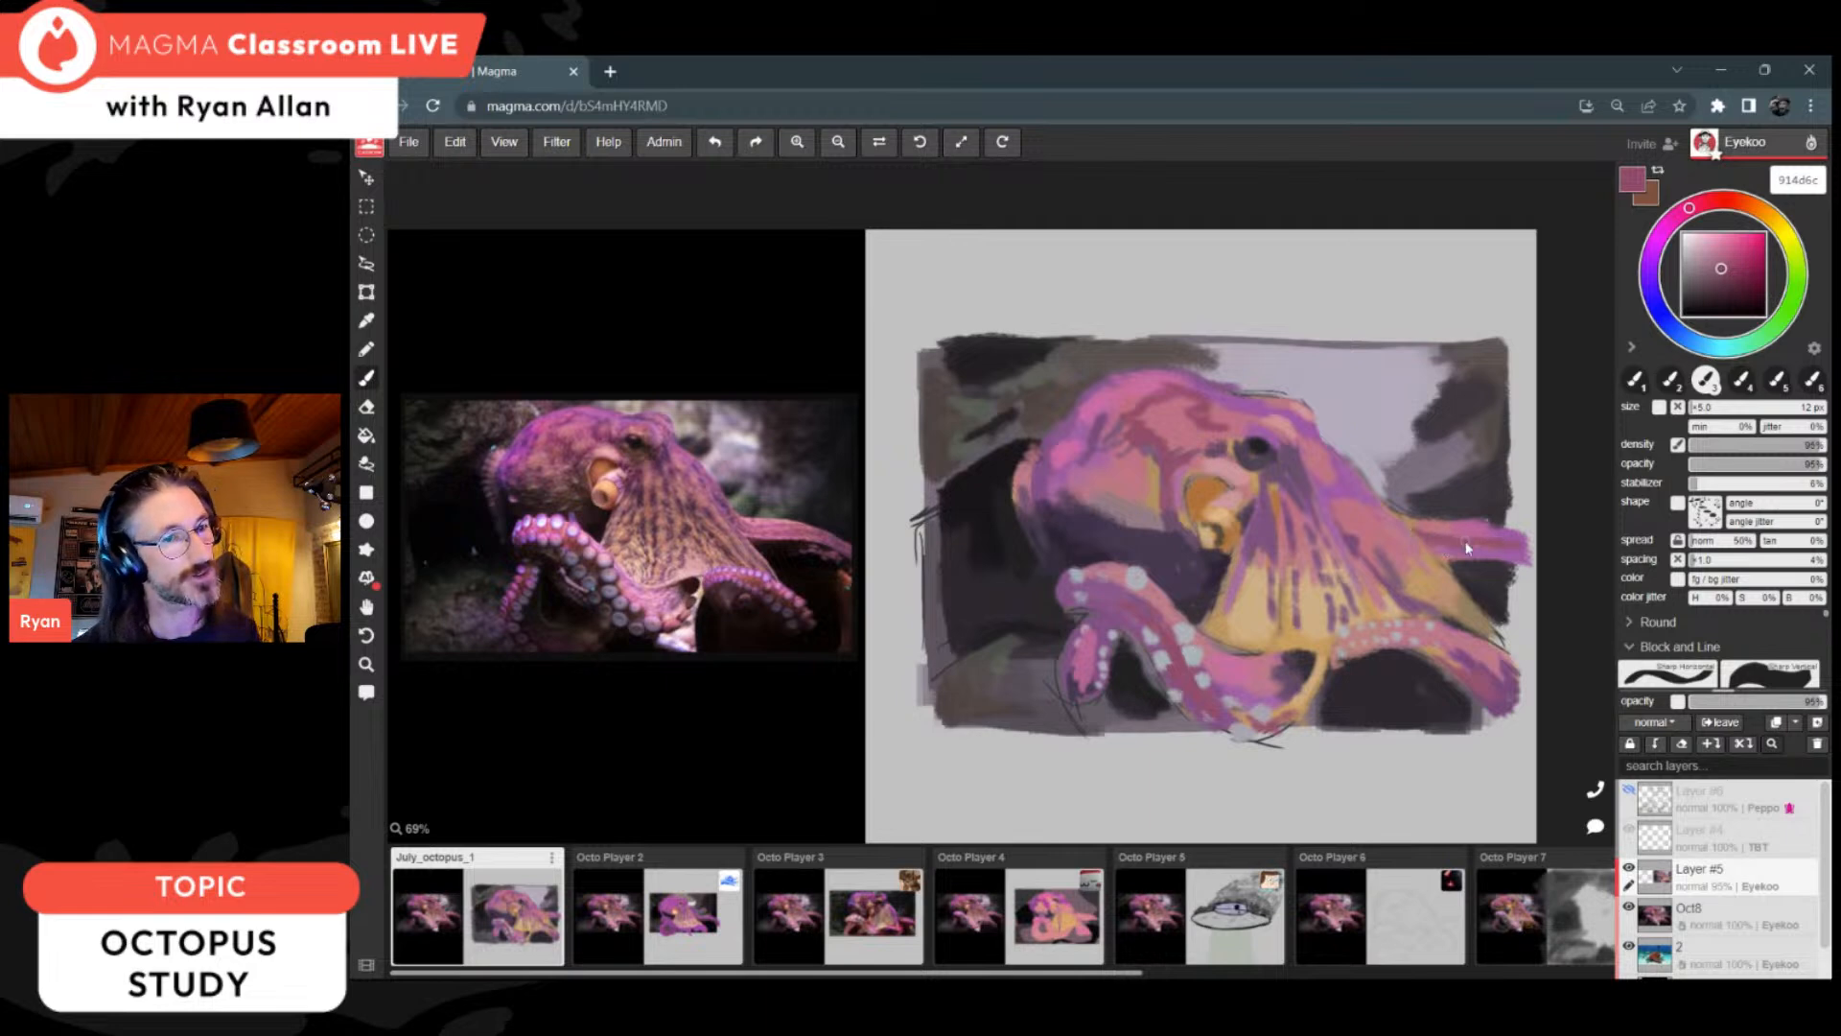
alt+click(1448, 496)
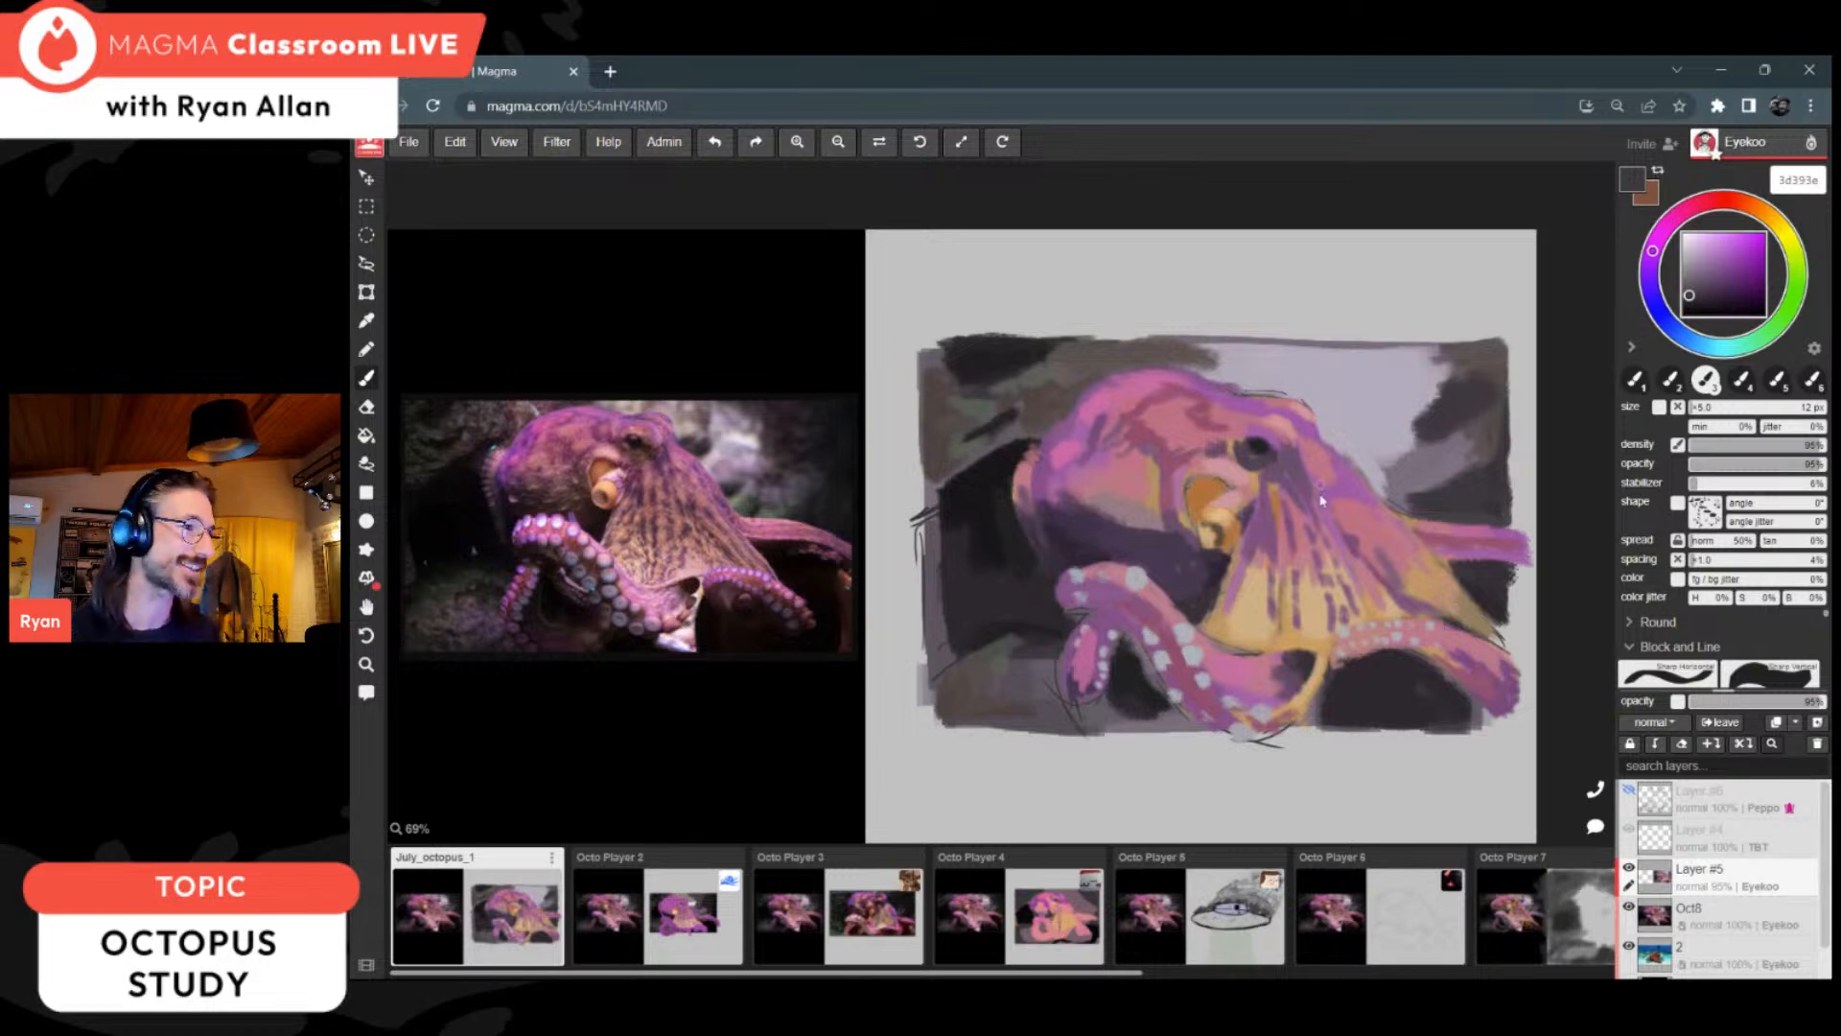
alt+click(1289, 483)
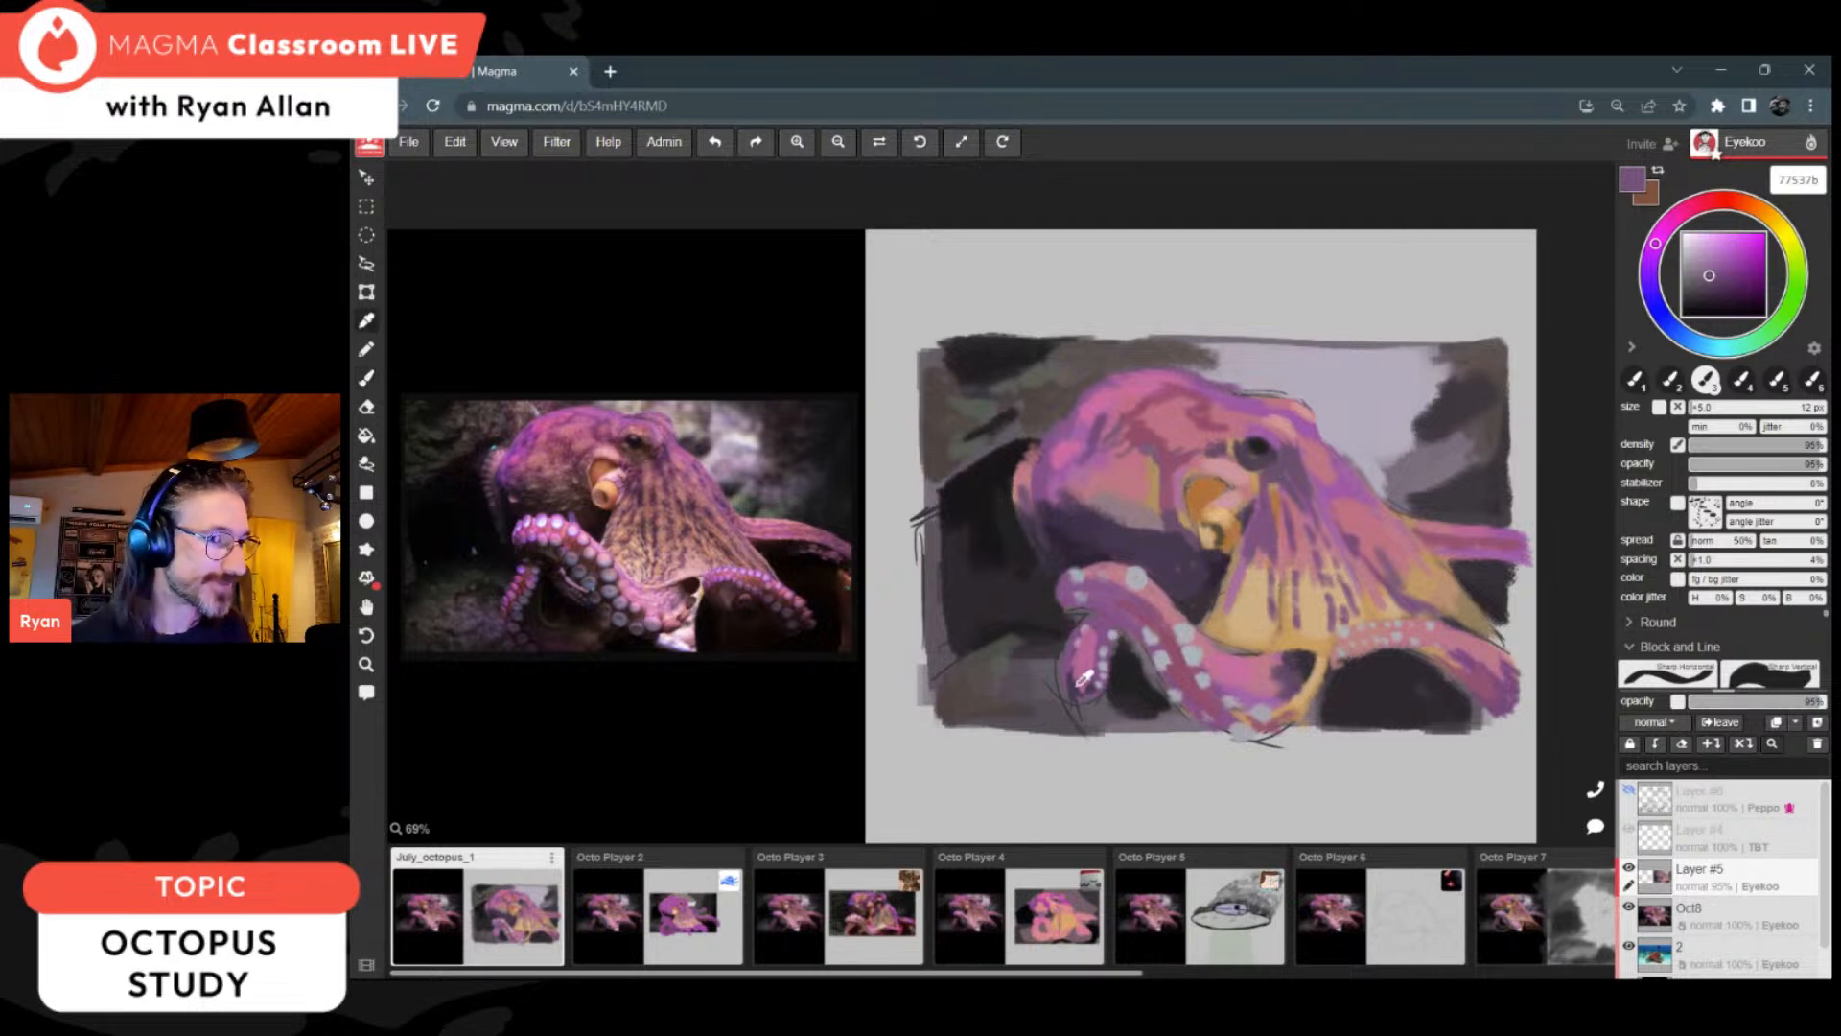
Step: Darken the gap inside the curled arm and the shadow between arm and web with near-blacks 222122 and 181618
alt+click(1136, 691)
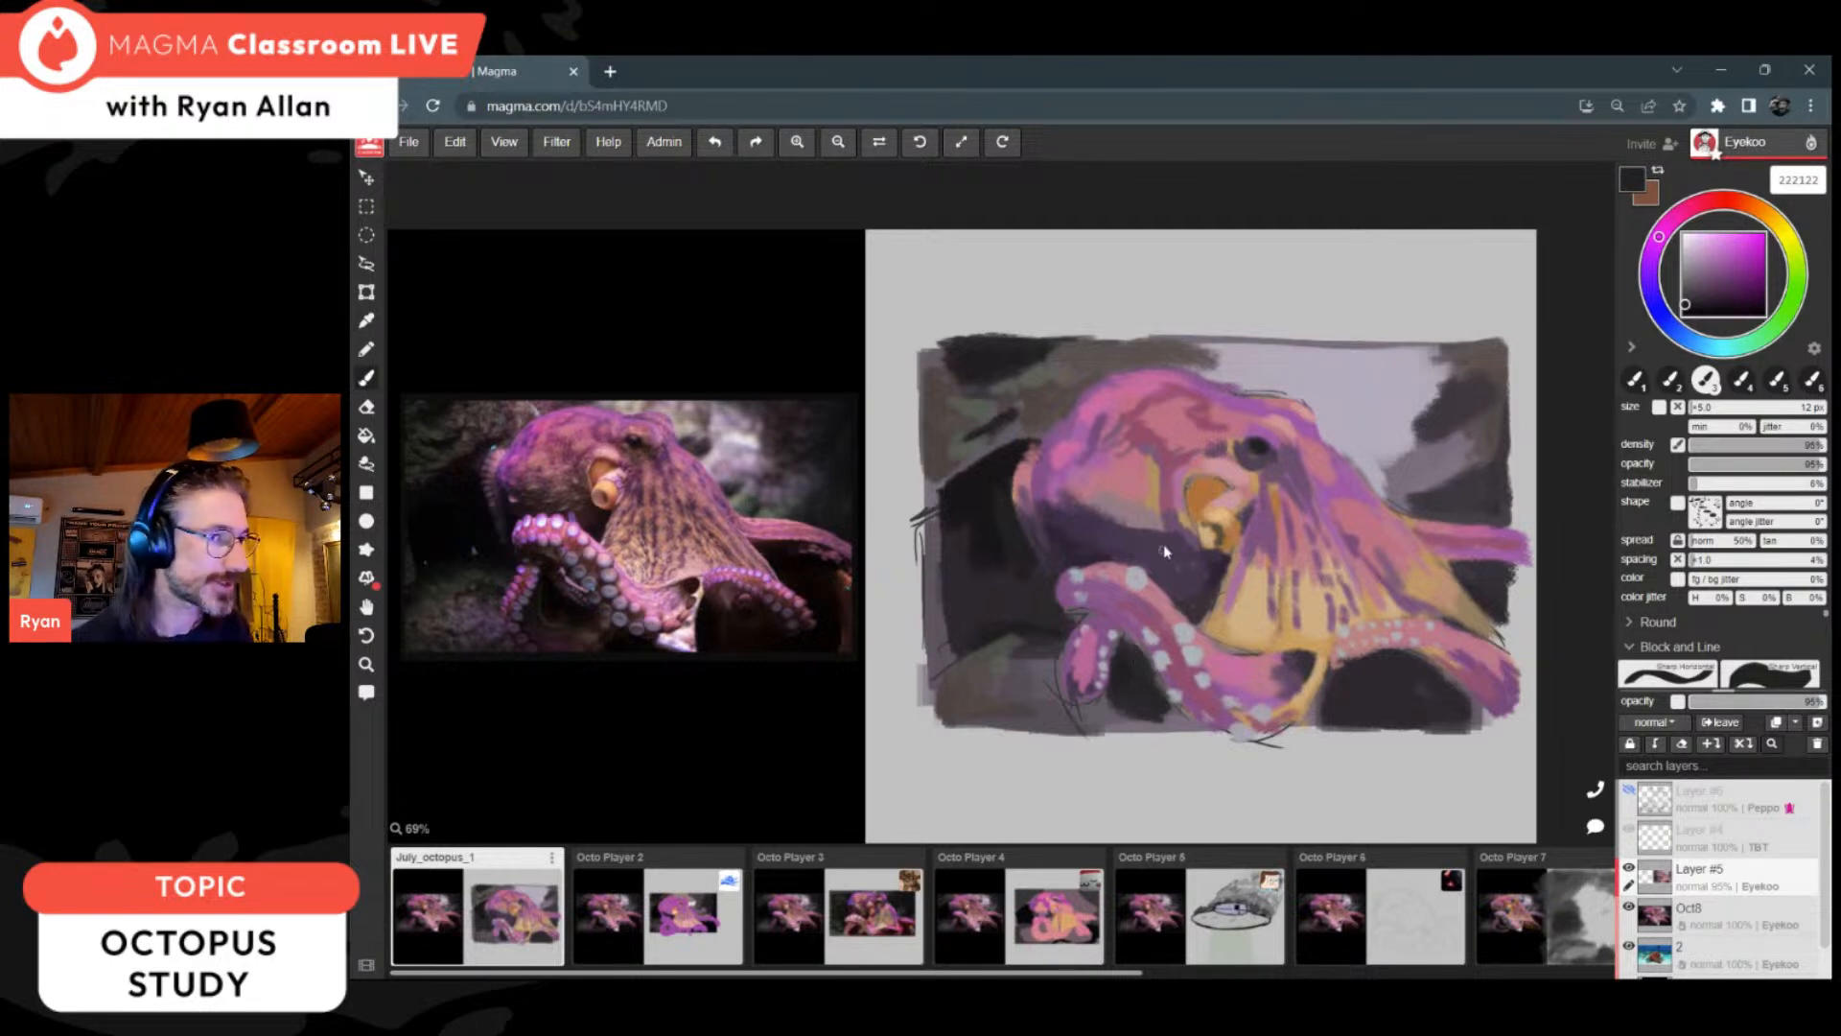
alt+click(1091, 548)
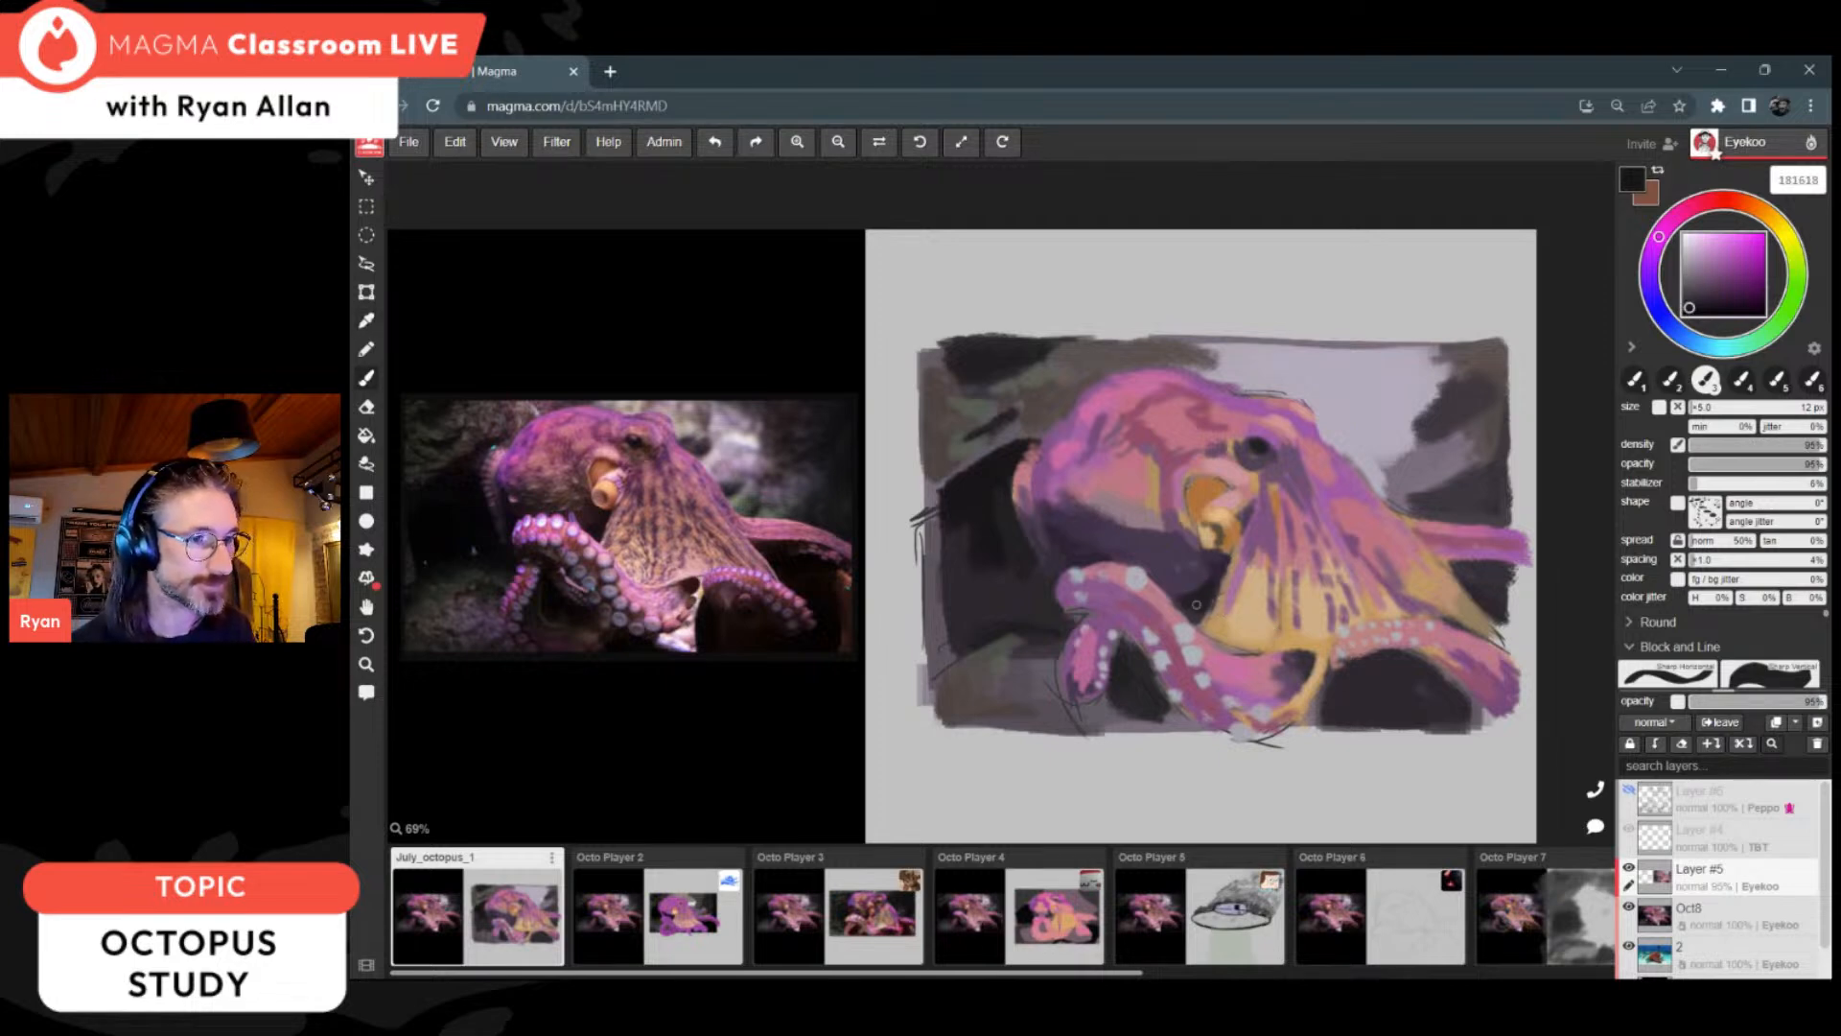
alt+click(1228, 587)
Step: Refine the web's lower area and edge with tans c8a87c, bc9564 and ceaf85, brown a3735e and dark 393239
alt+click(1230, 576)
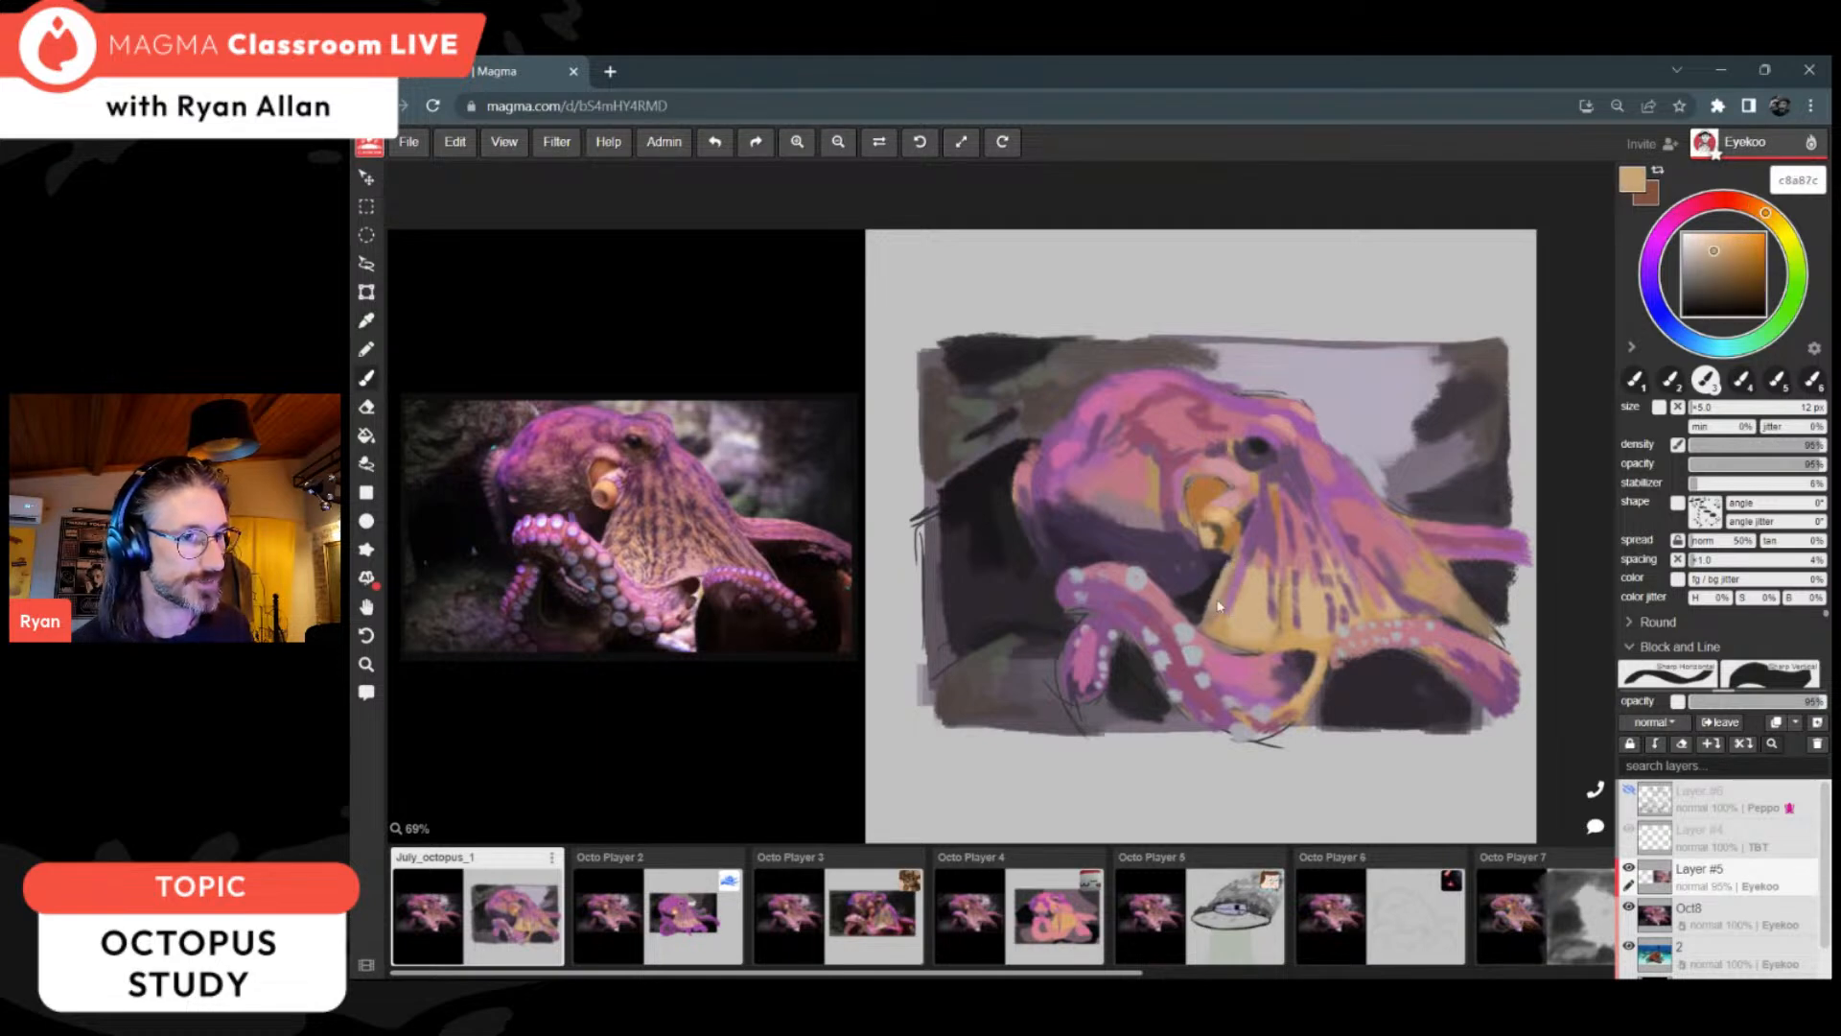
click(1717, 263)
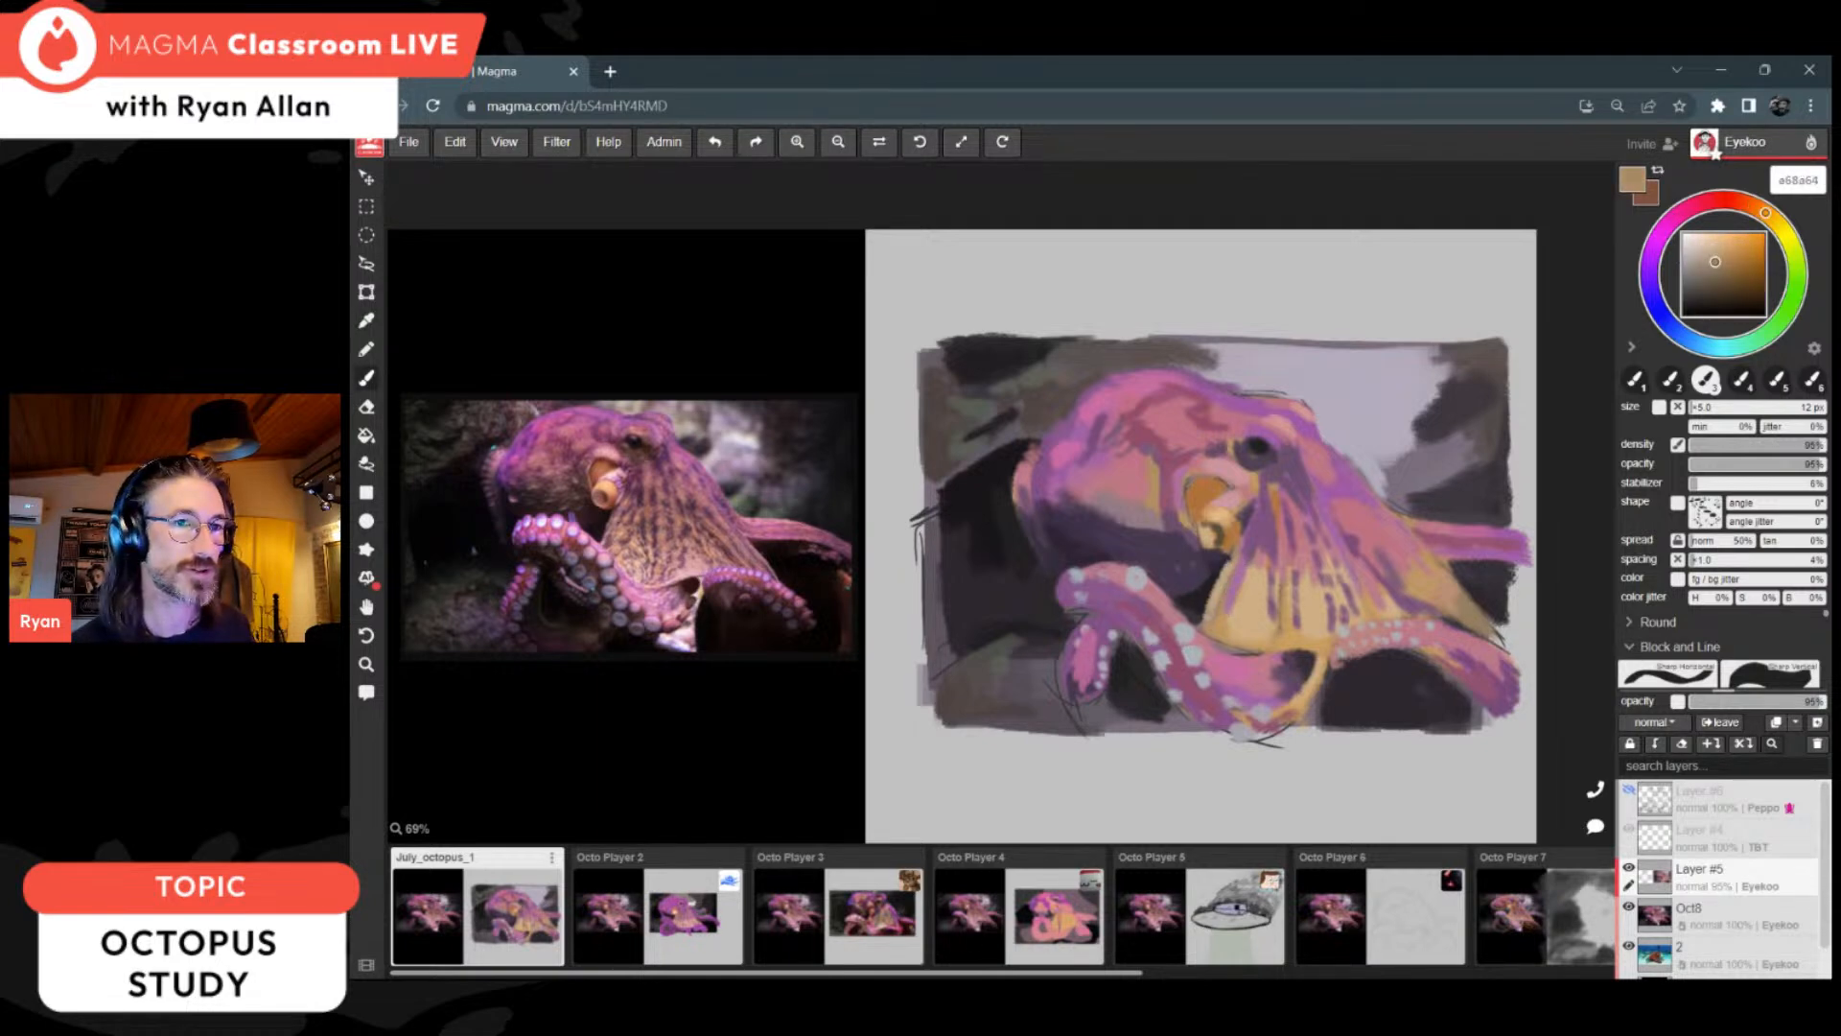
click(1746, 204)
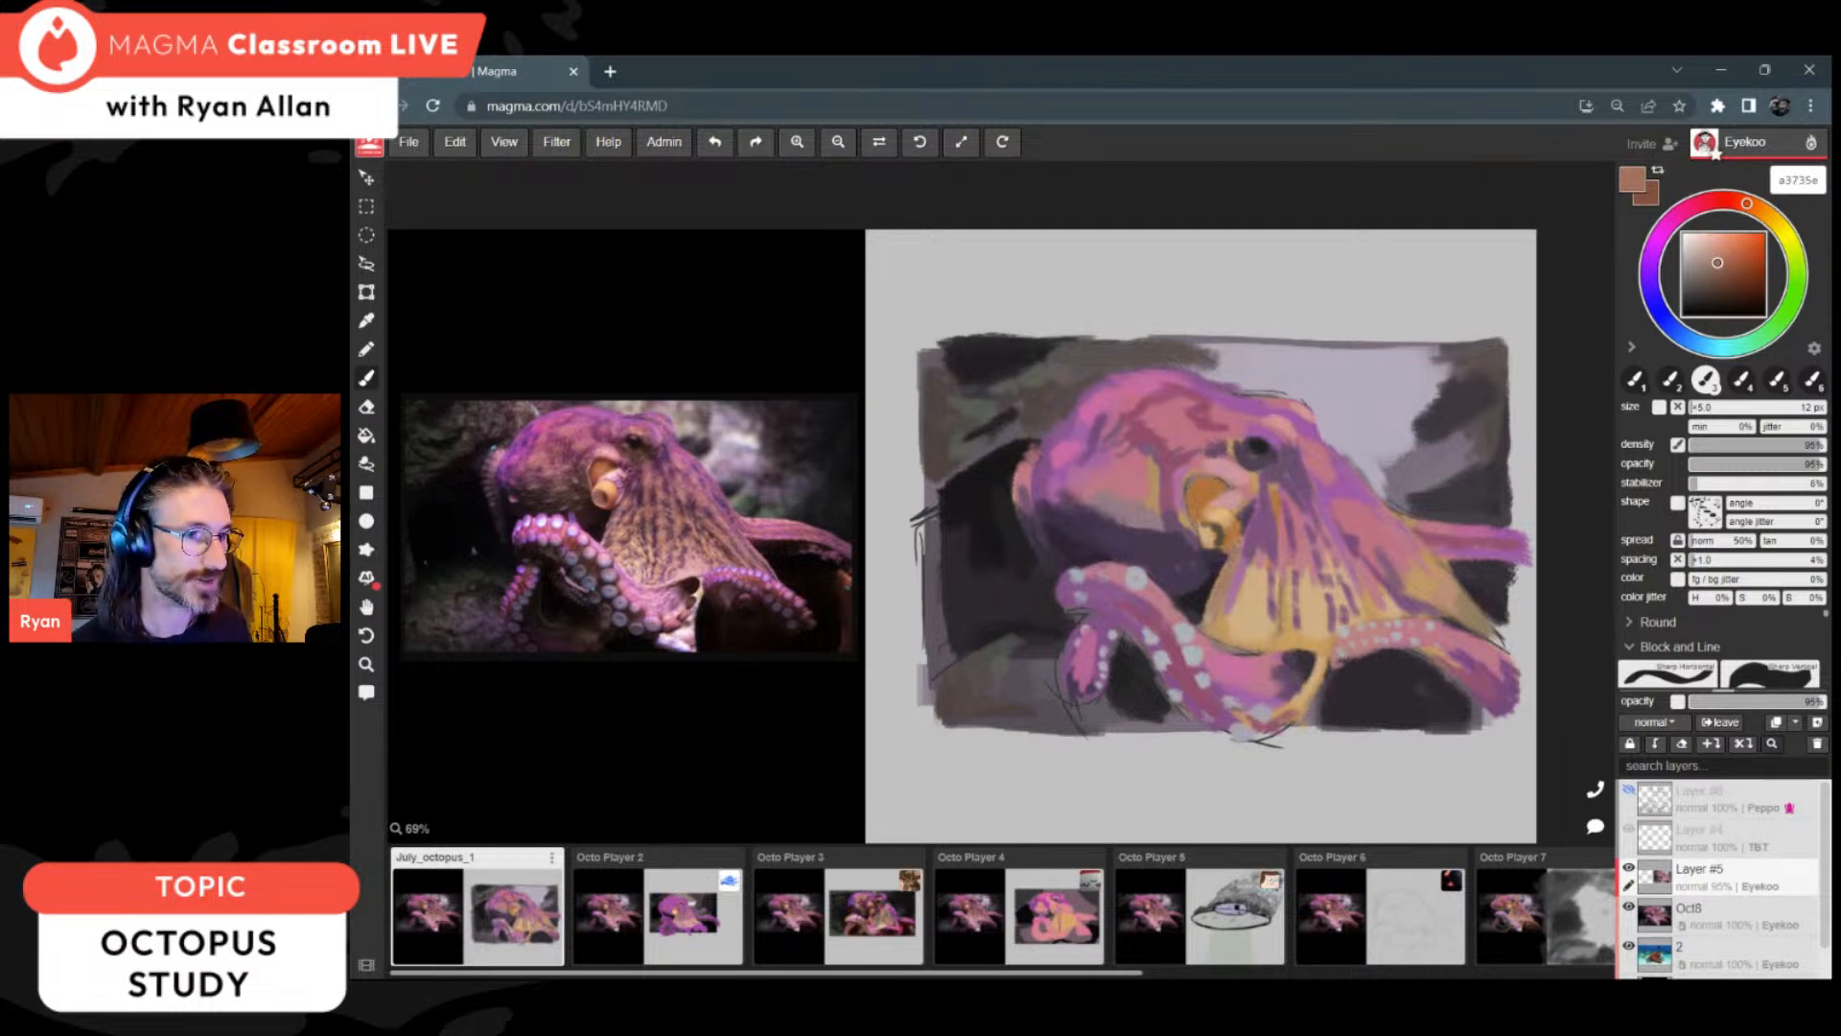
alt+click(1264, 542)
alt+click(1272, 624)
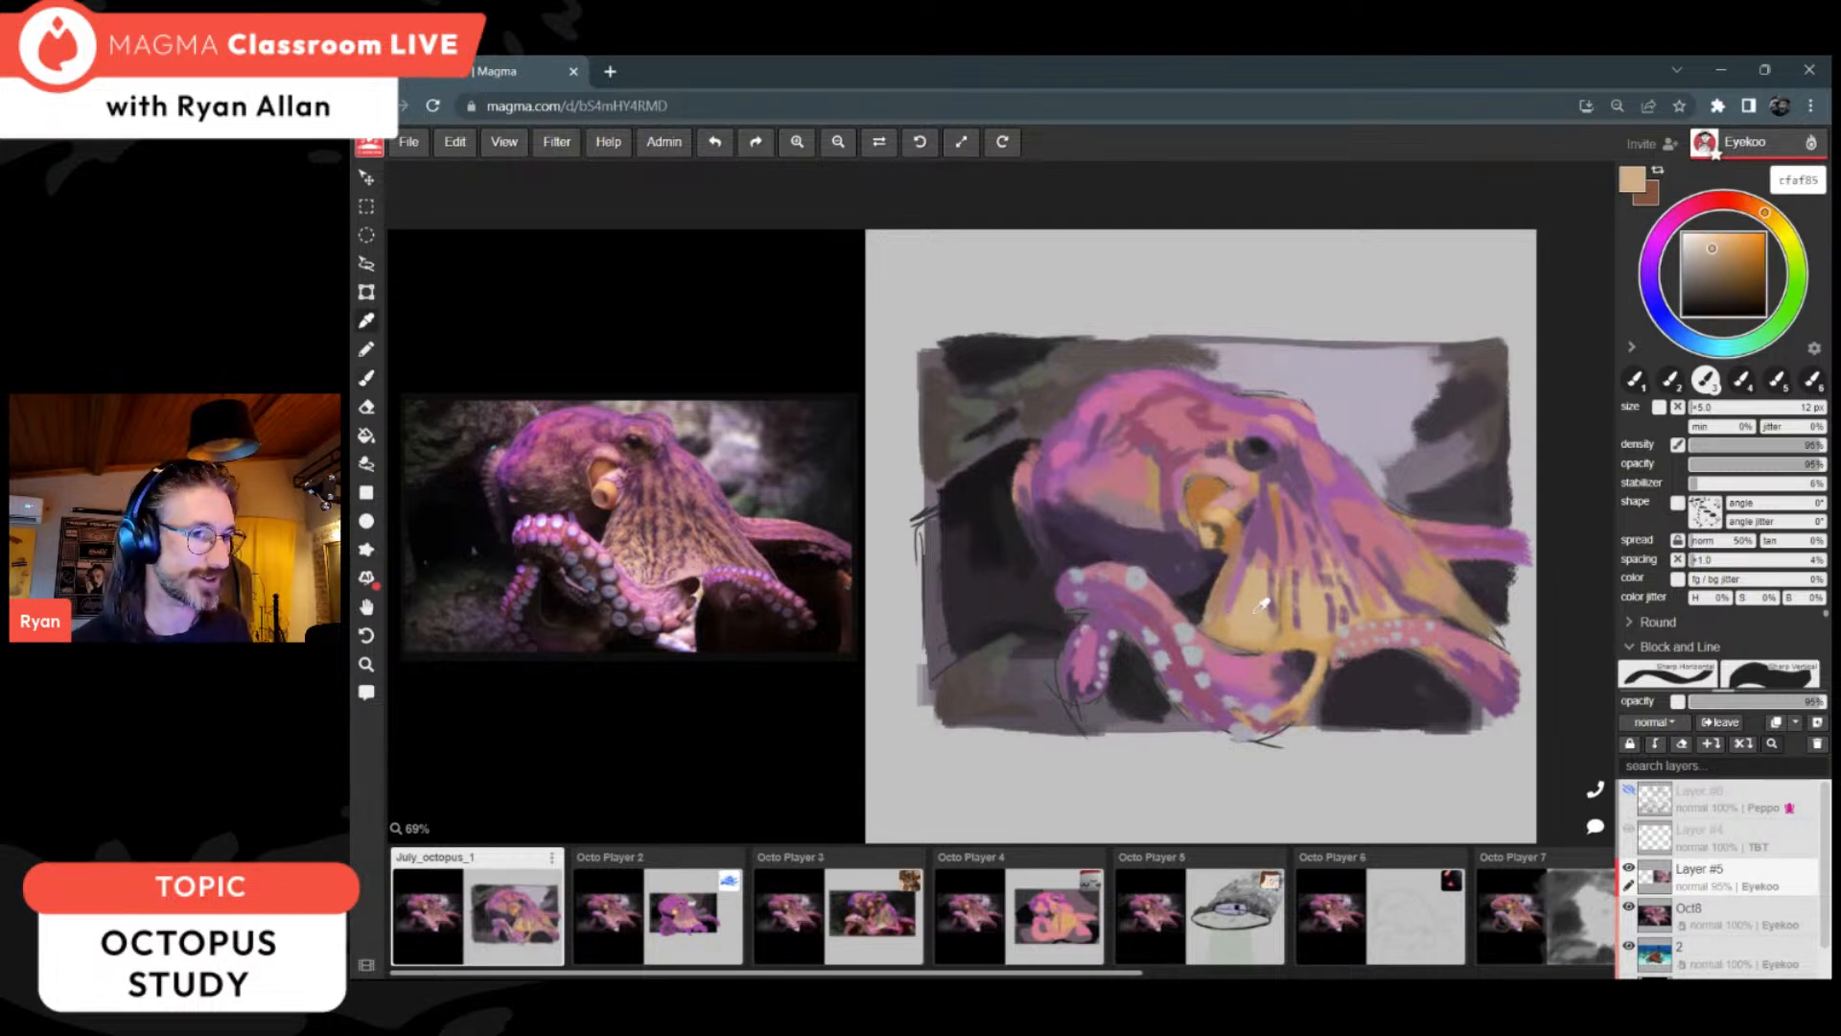
alt+click(1238, 654)
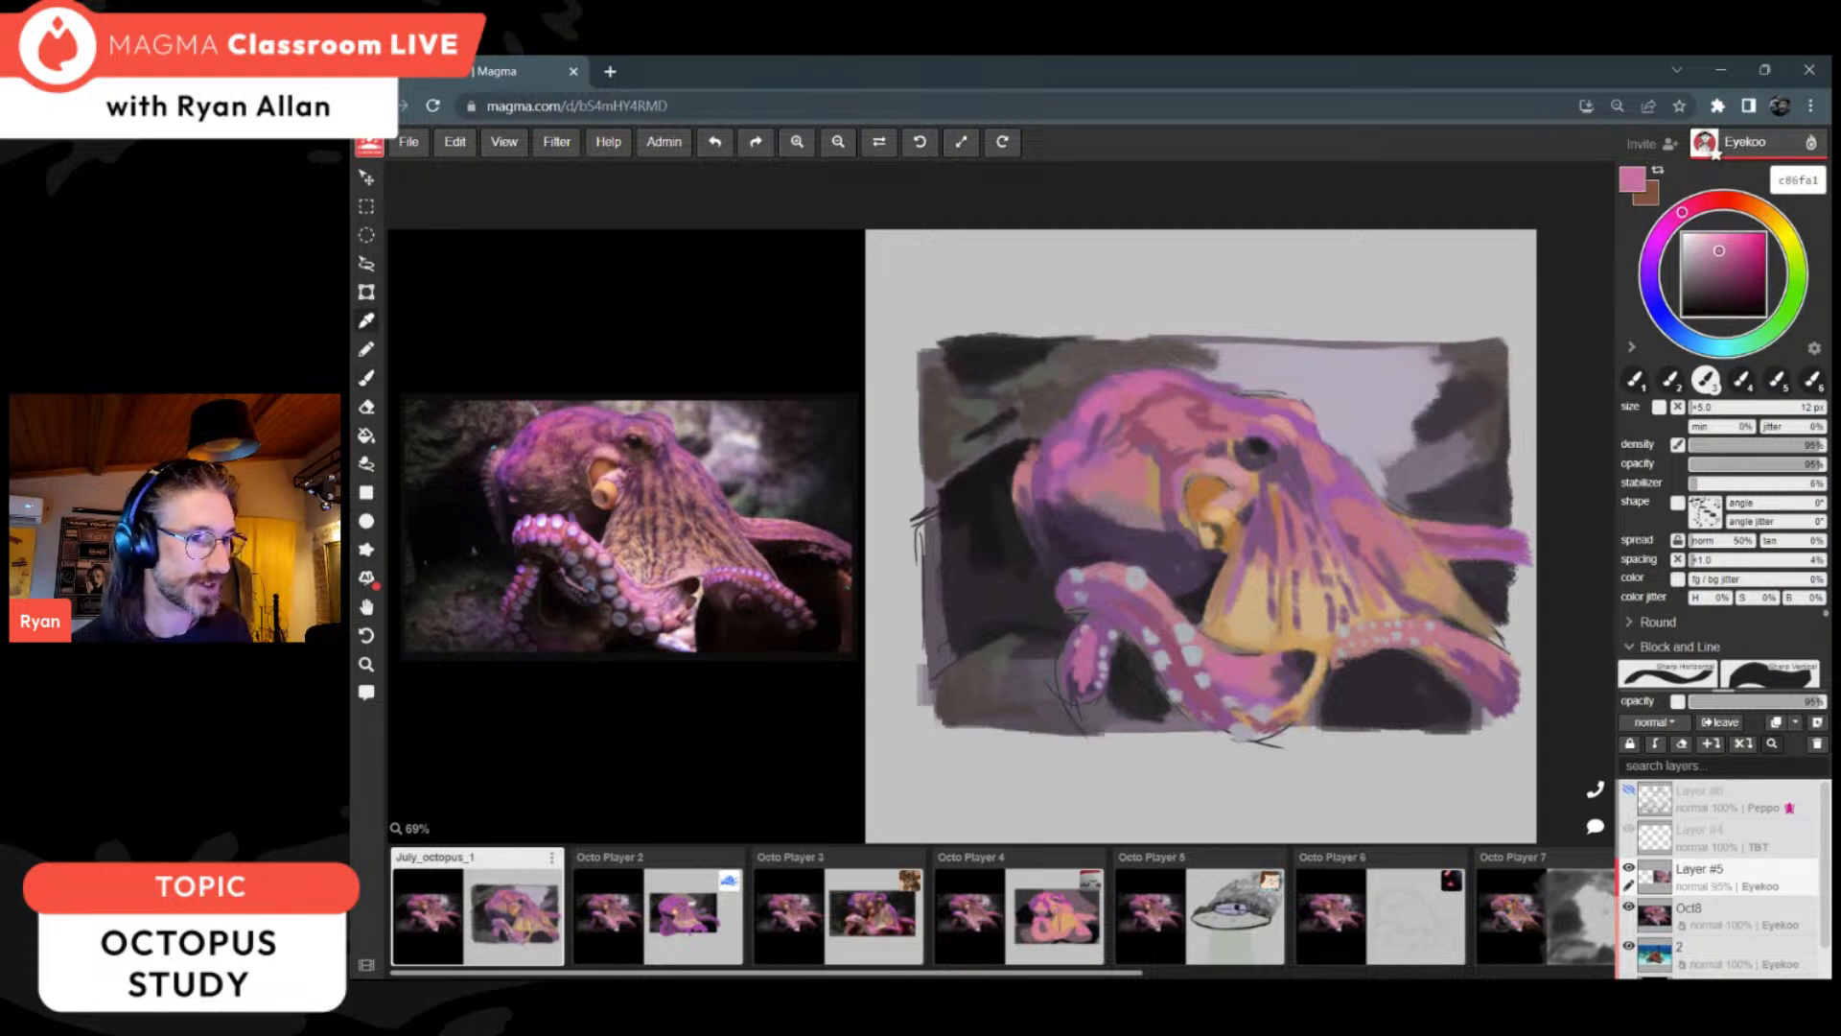
alt+click(1217, 639)
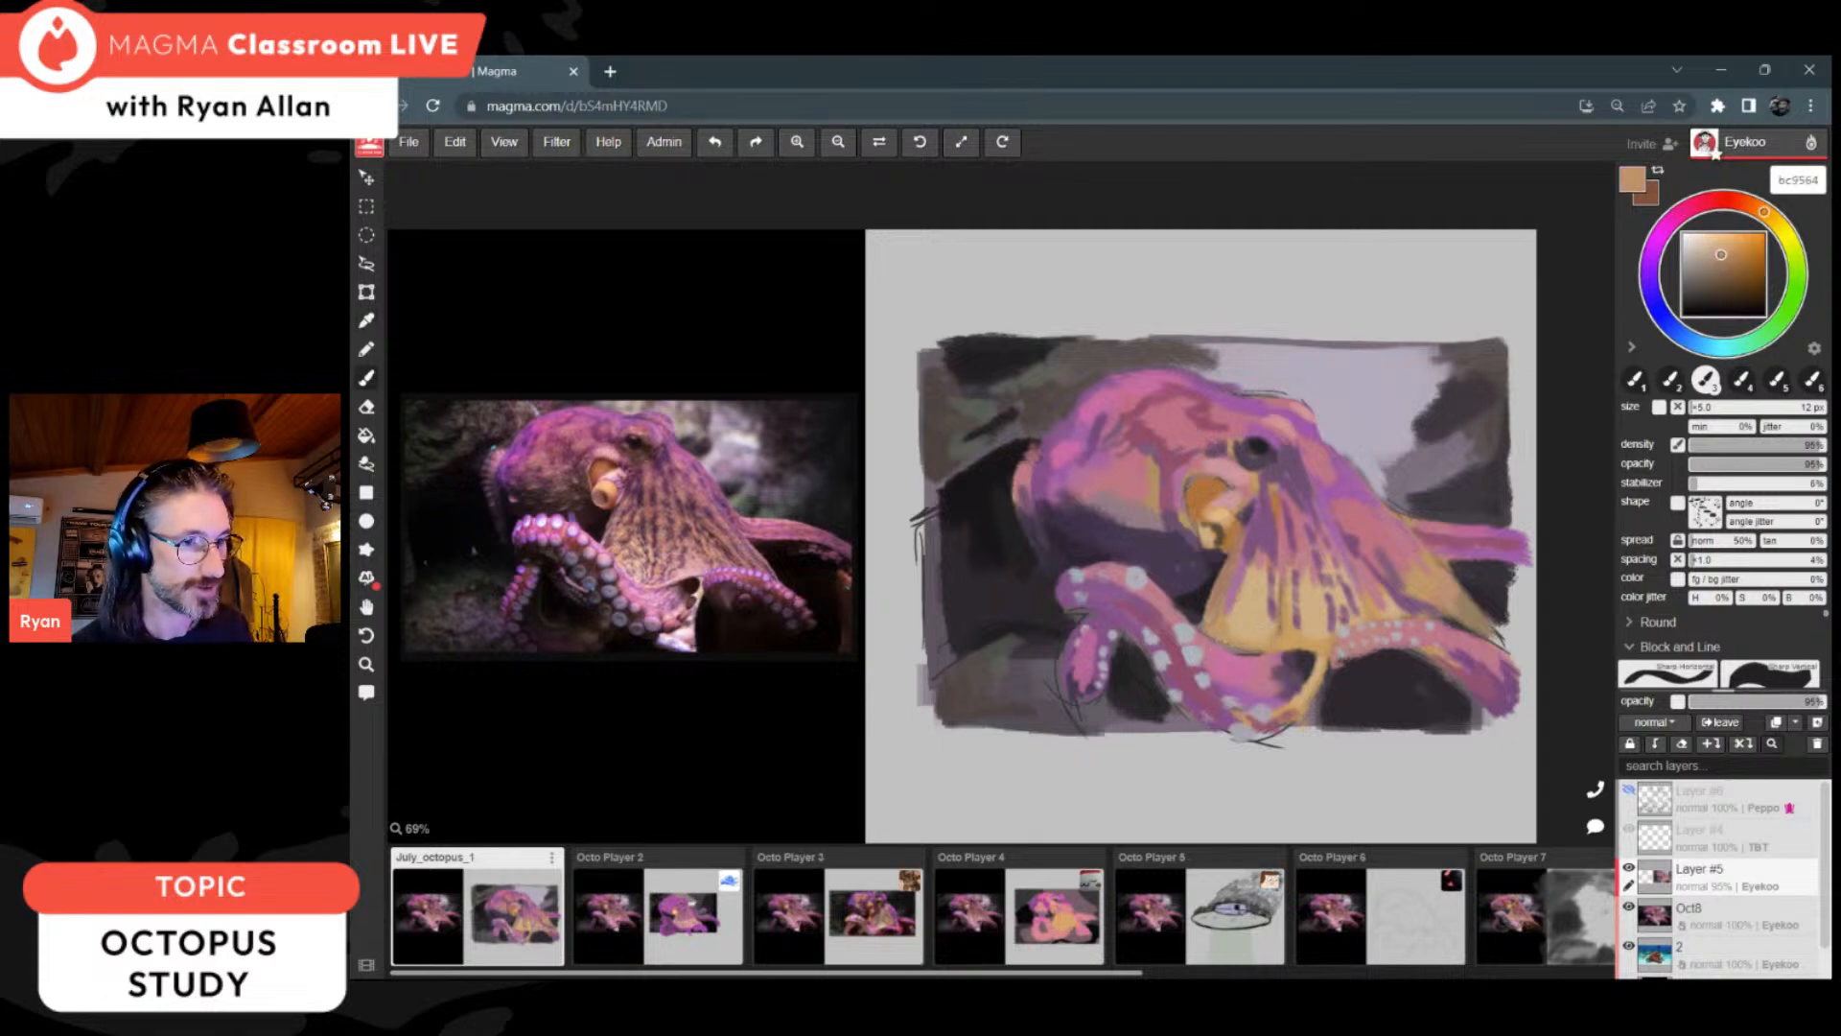
alt+click(1263, 635)
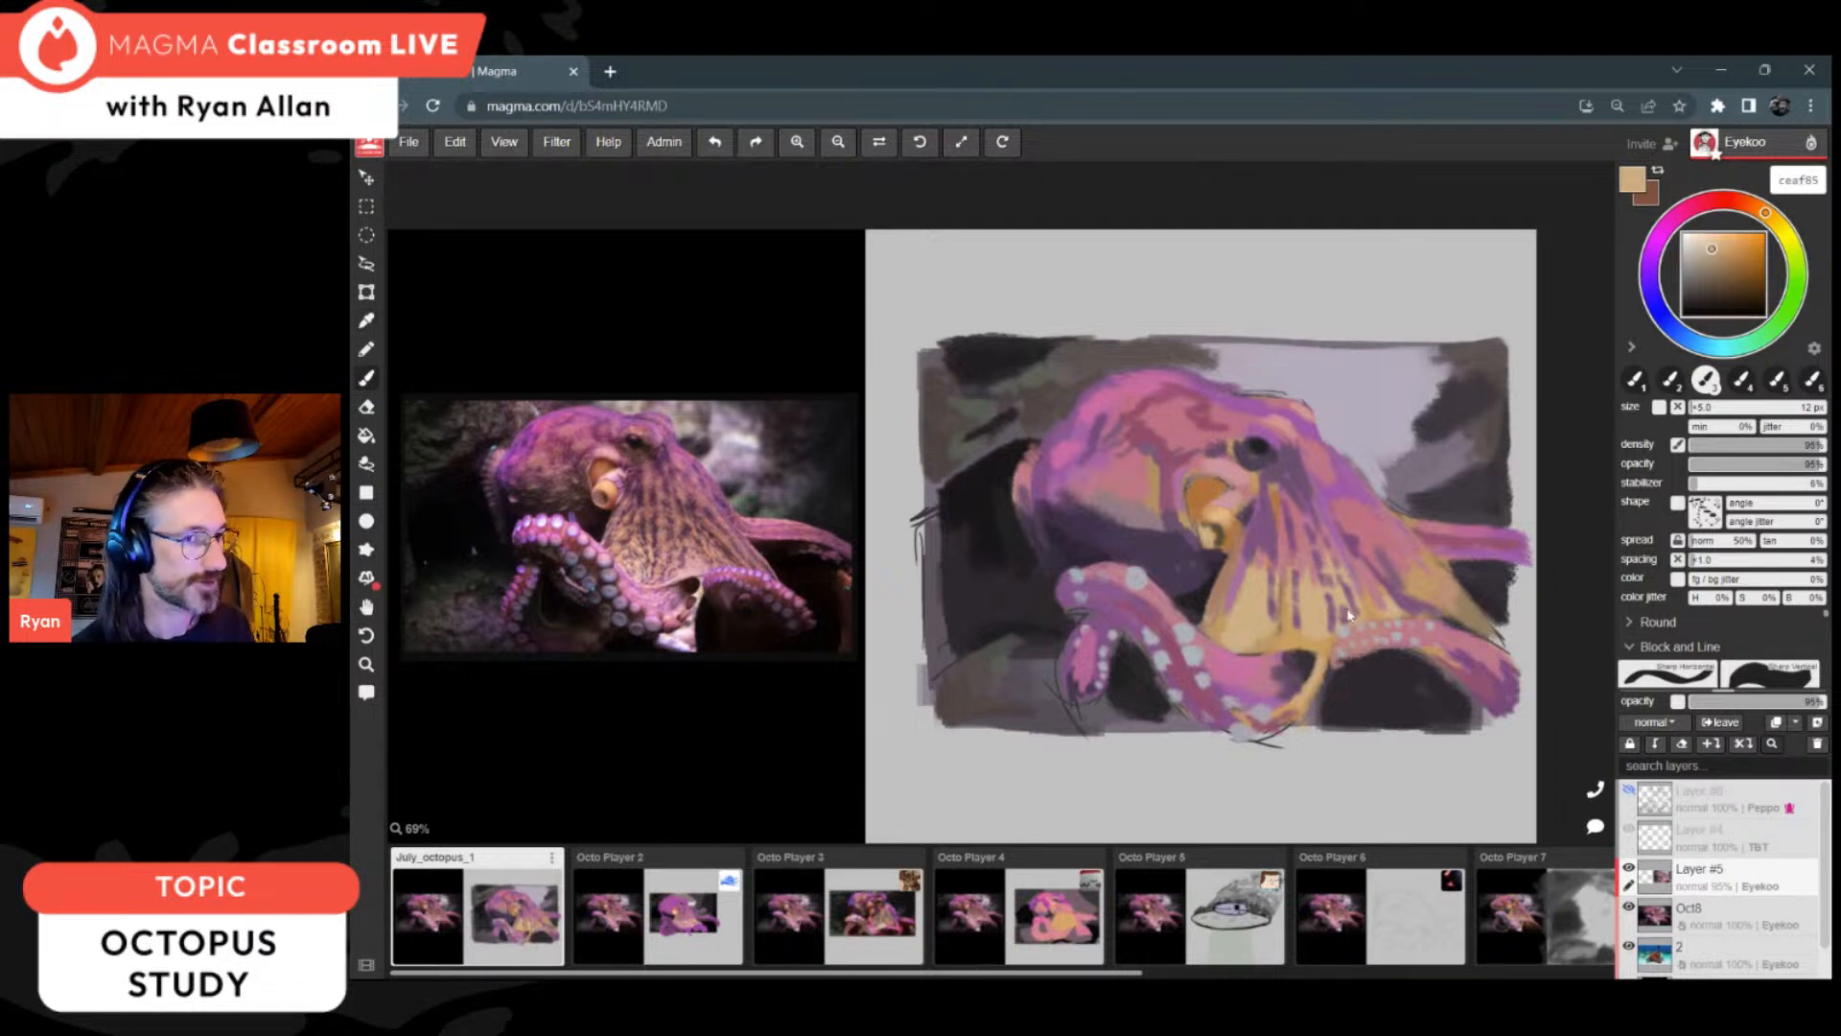
alt+click(1300, 665)
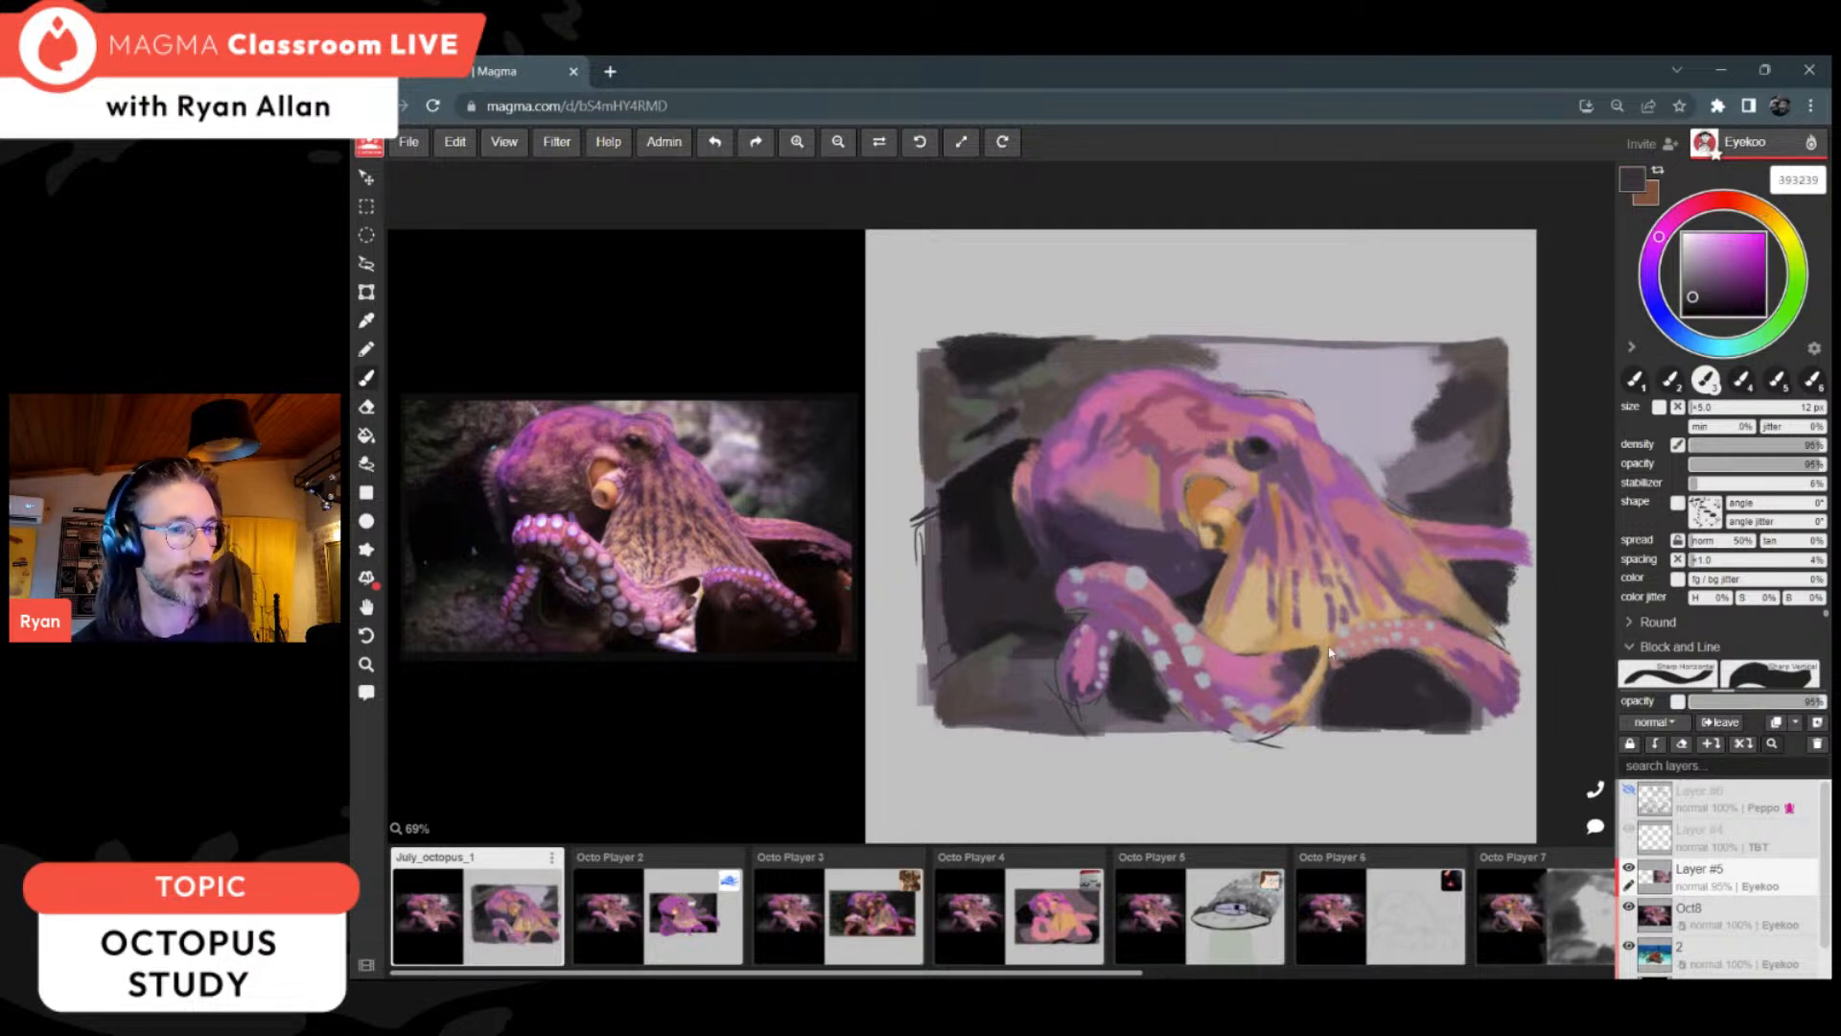
Step: Rework the head's rear edge with sampled tones, including purple 855288
key(alt)
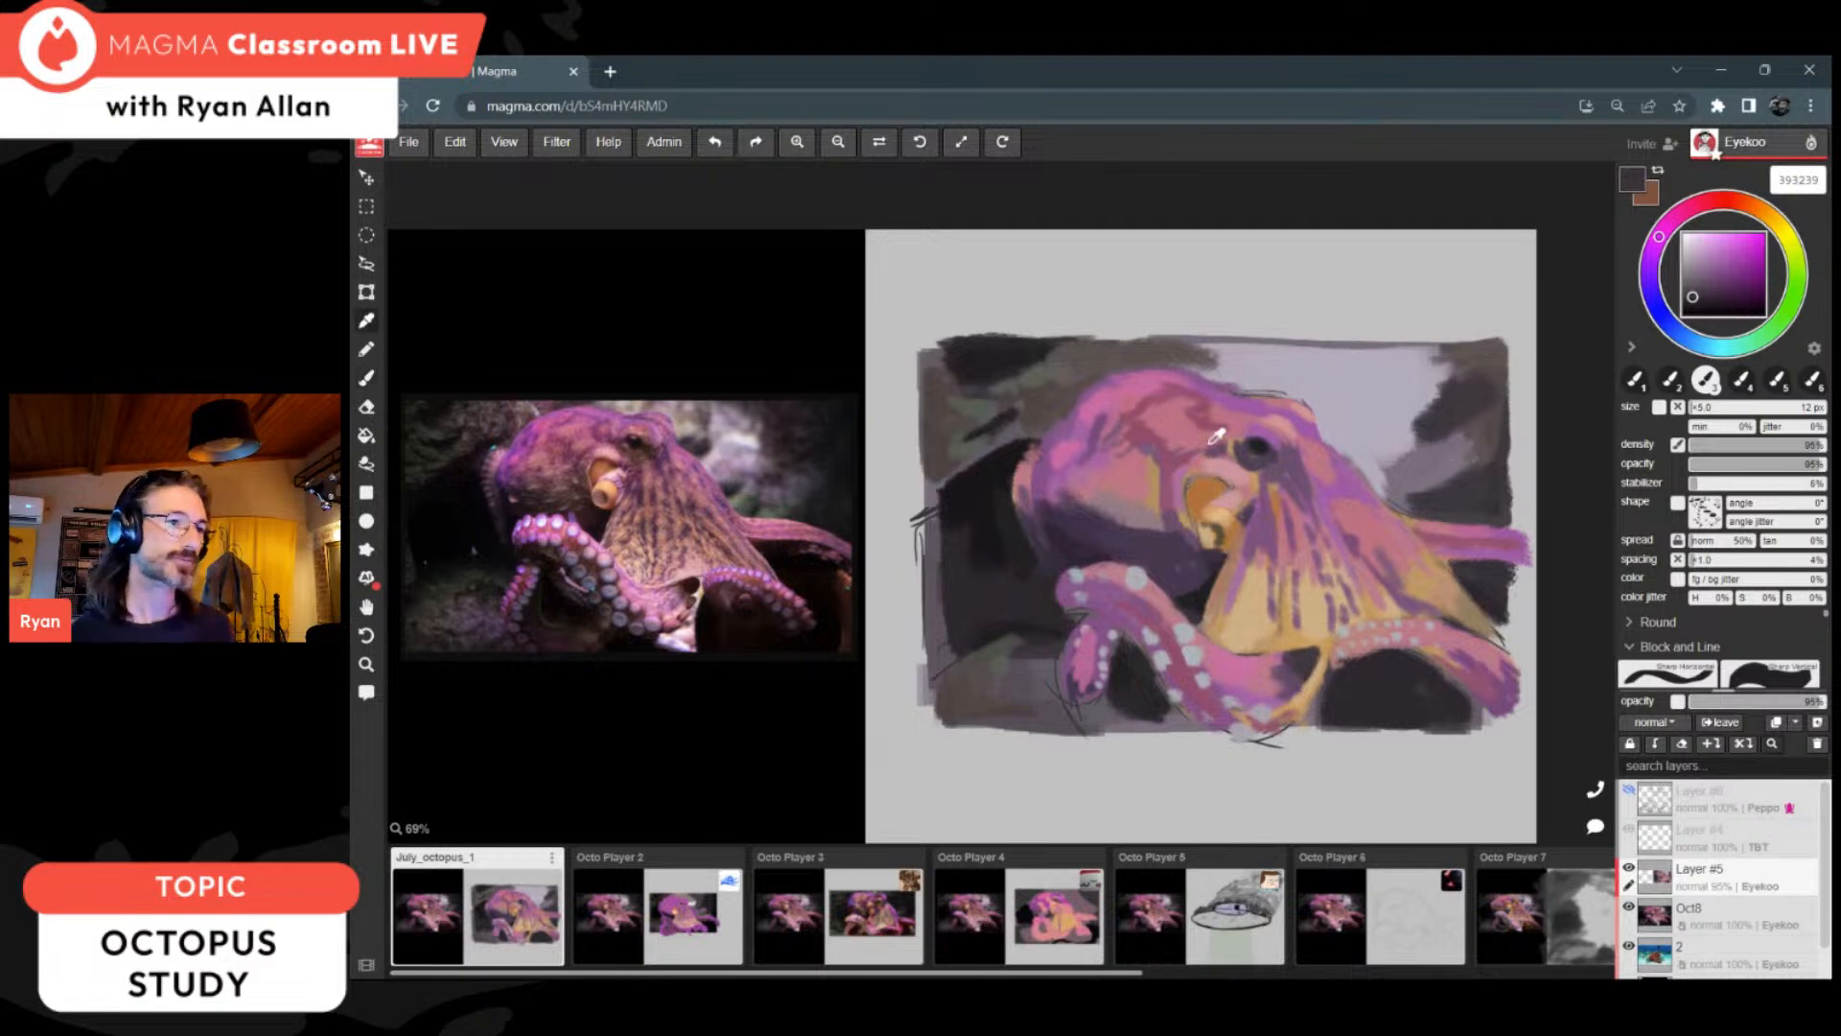
alt+click(1043, 482)
mouse_move(1020, 495)
mouse_down()
mouse_move(1016, 471)
mouse_move(1037, 508)
mouse_up()
alt+click(1043, 464)
alt+click(1048, 459)
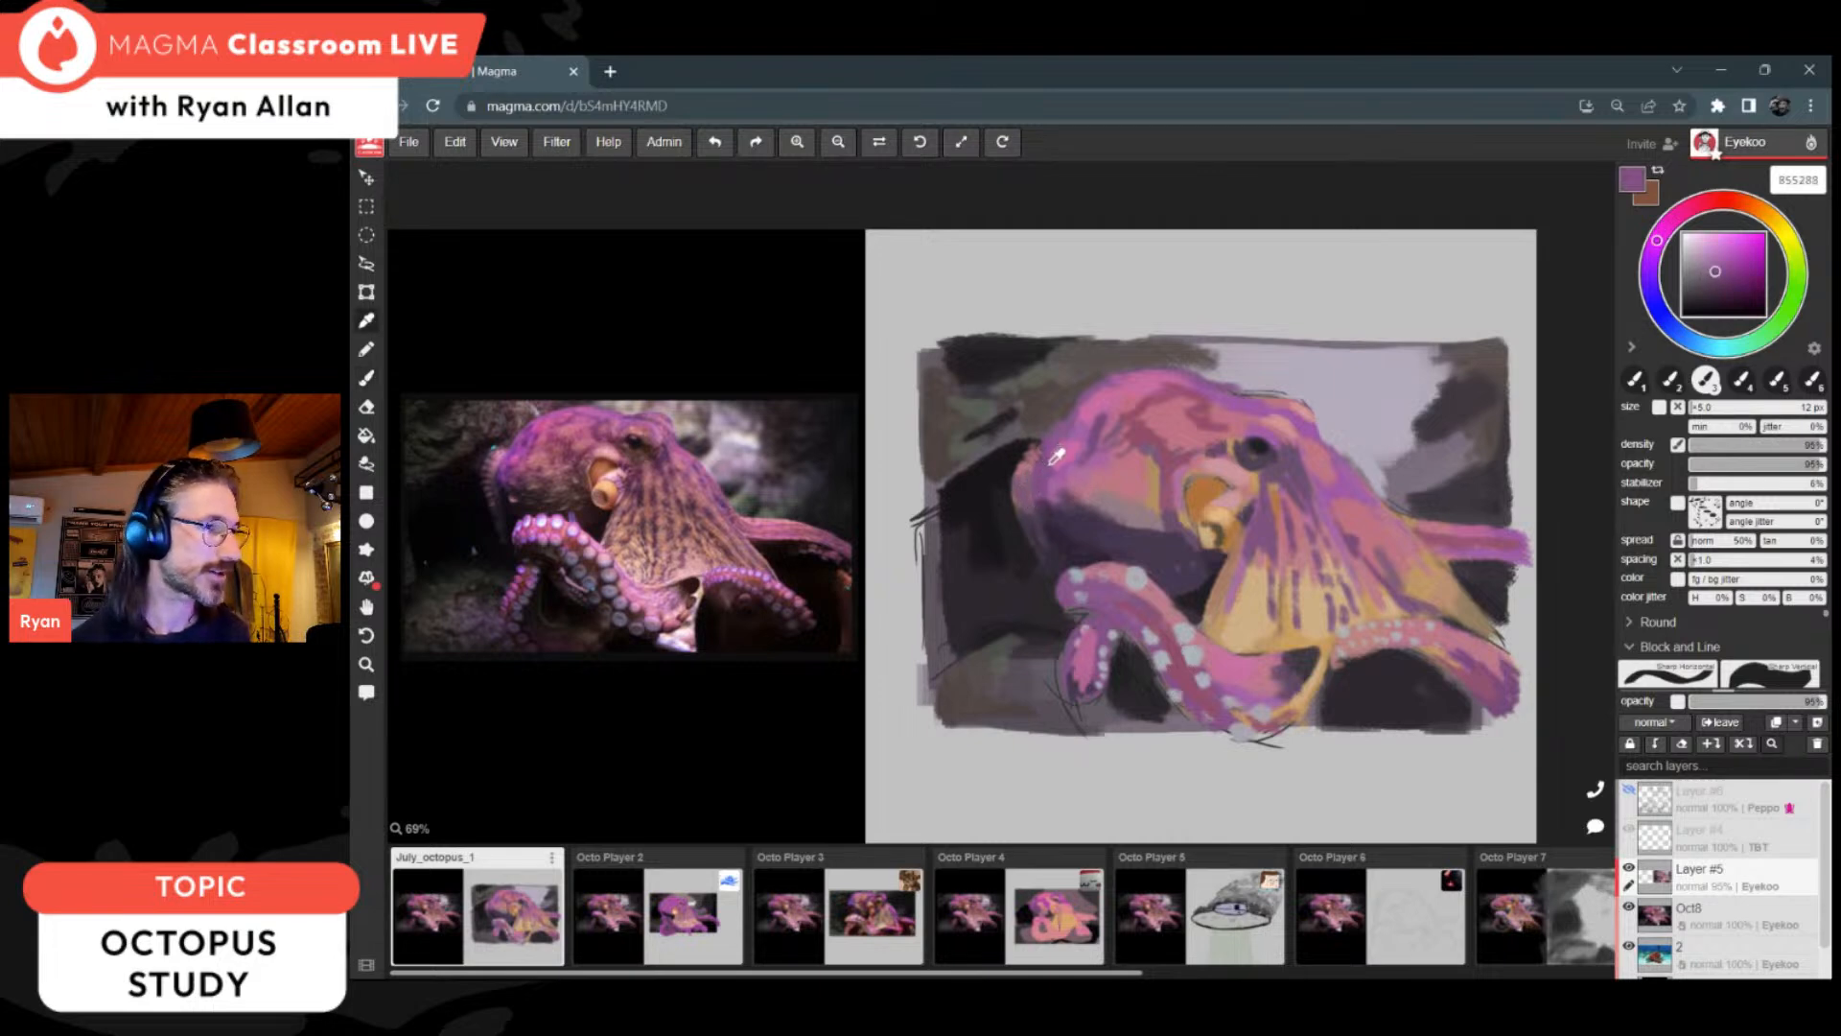
Step: Brighten the head's upper contour with purple ac4eb4 and touch up the background above it with grey 797073
drag(1732, 251, 1728, 258)
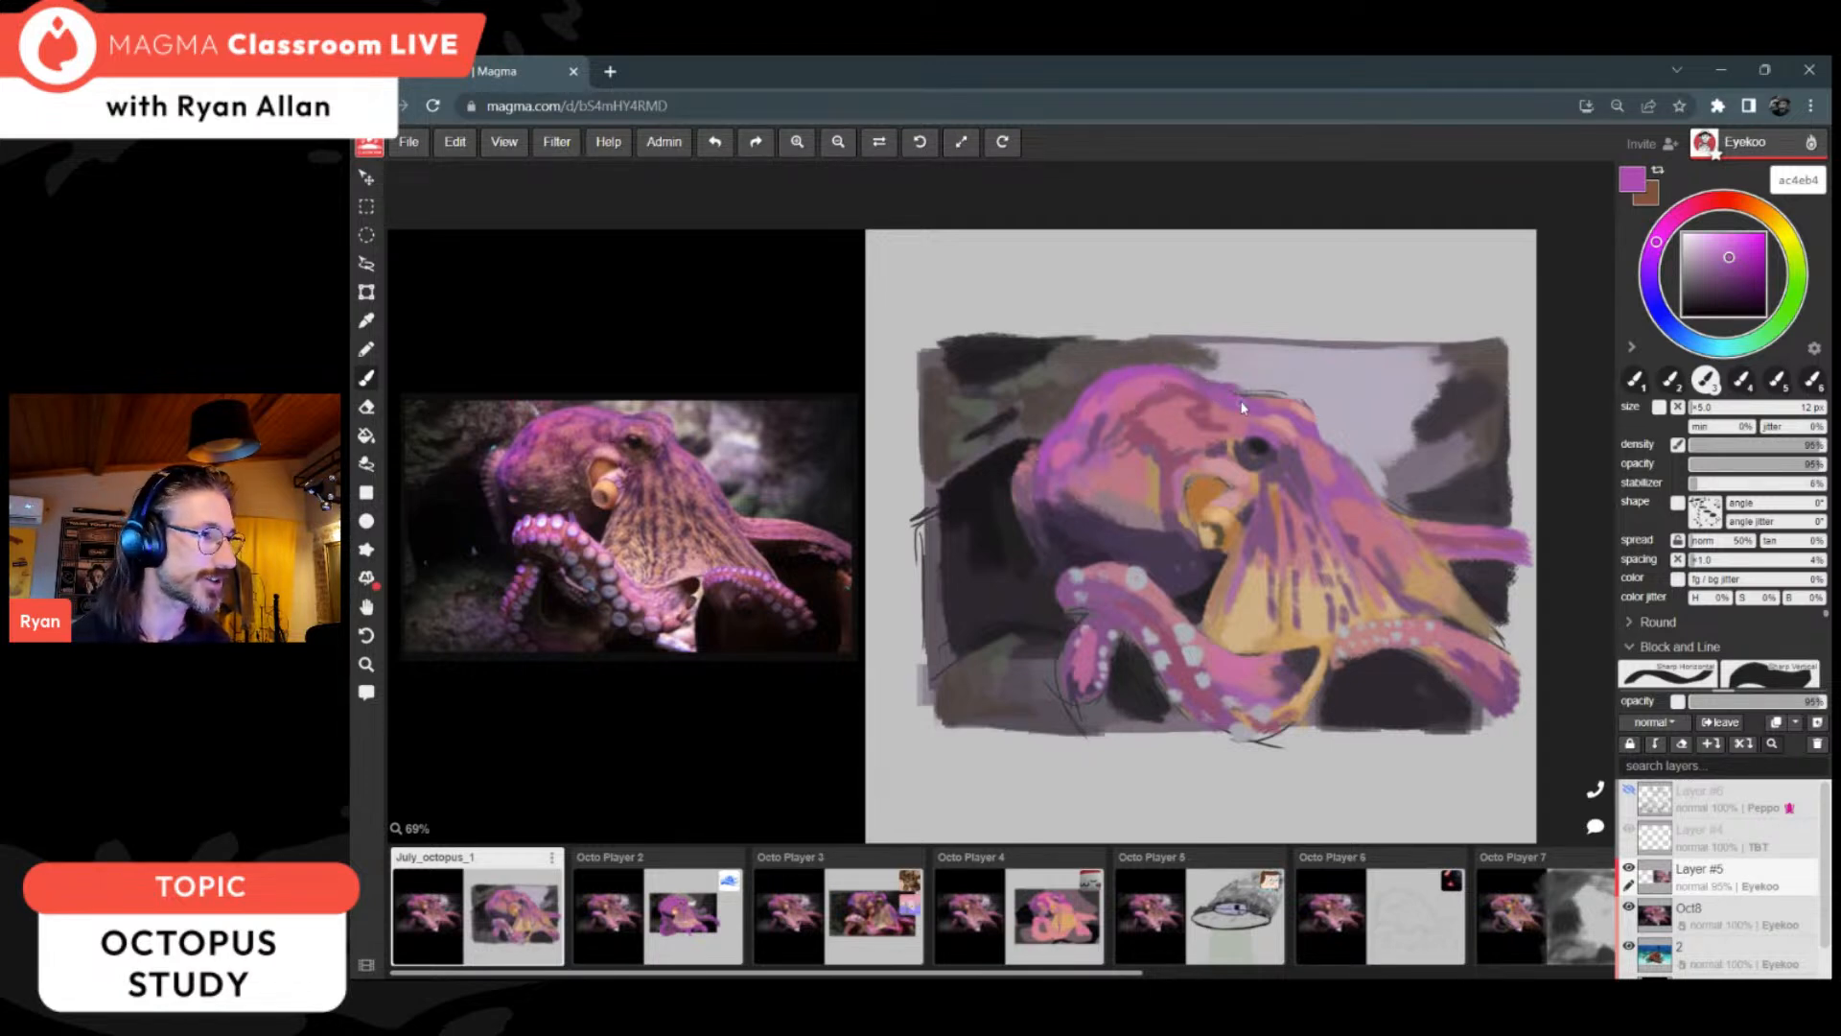
alt+click(1217, 369)
alt+click(1198, 346)
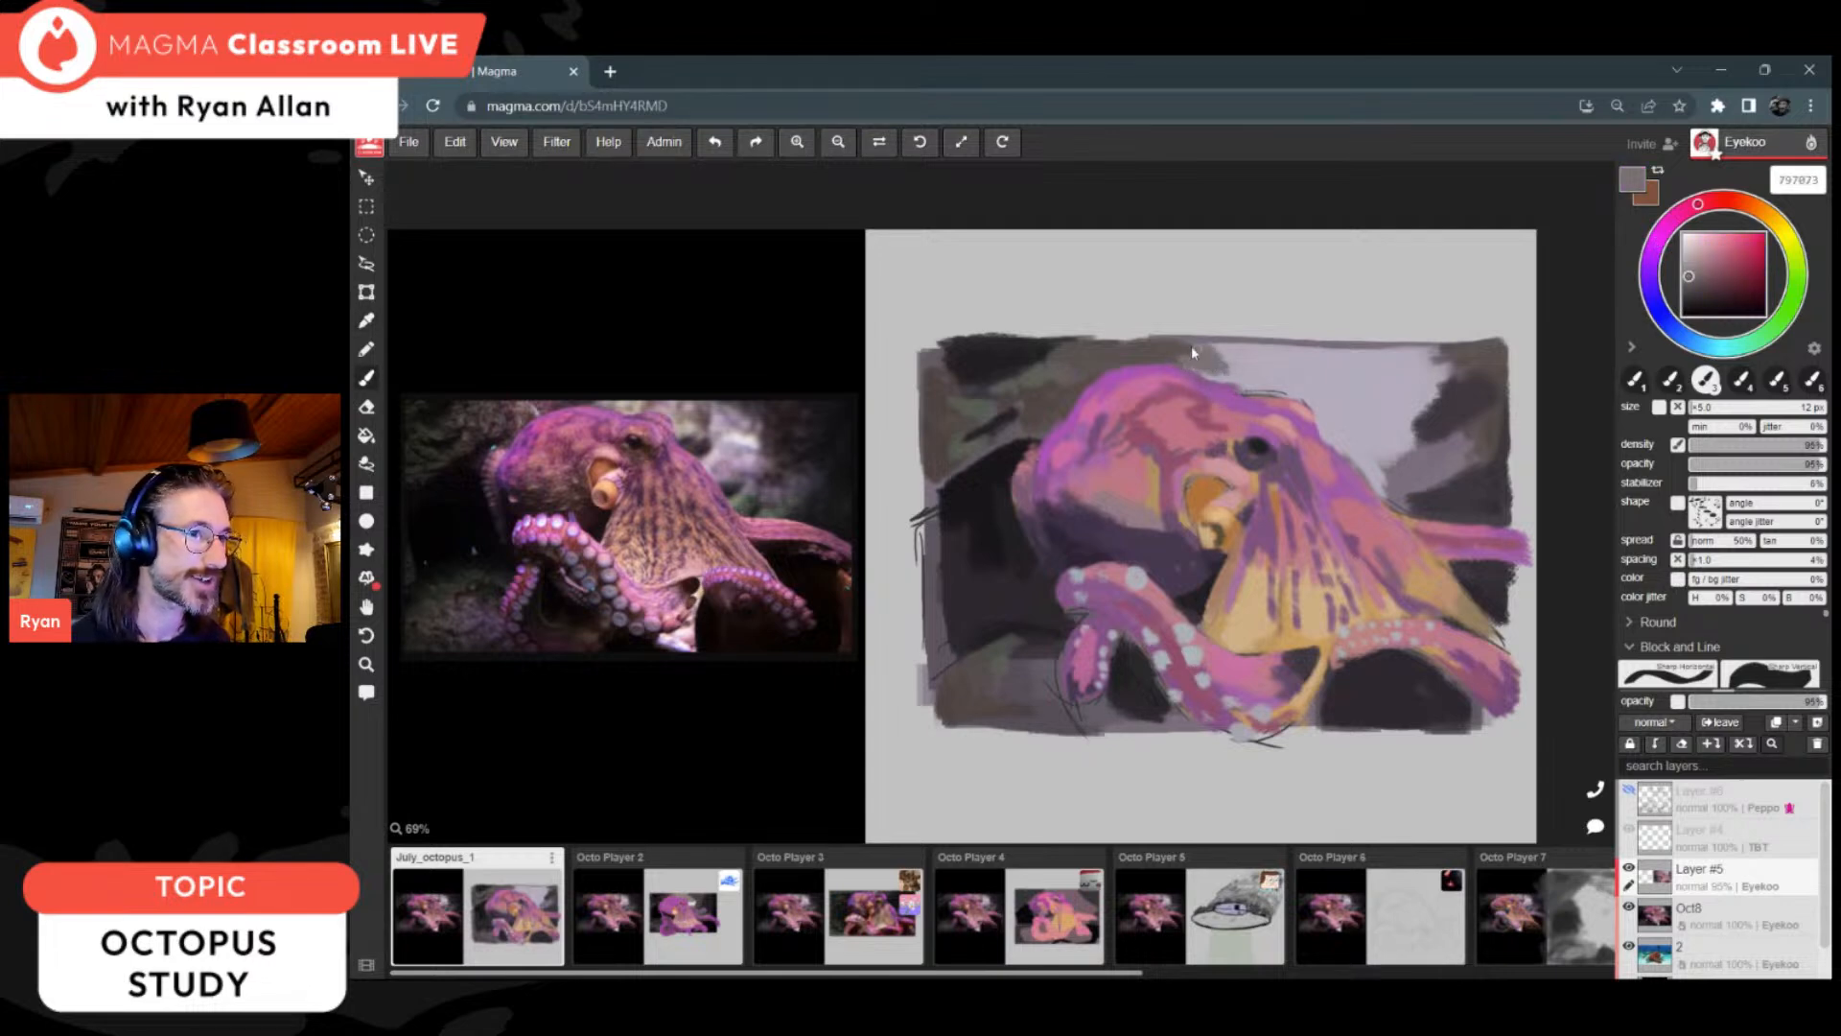
Step: Dab grey 797073 onto the pale background above the web and brighten the light patch with lavenders c5bcd5 and d4c9e4
drag(1212, 371, 1306, 371)
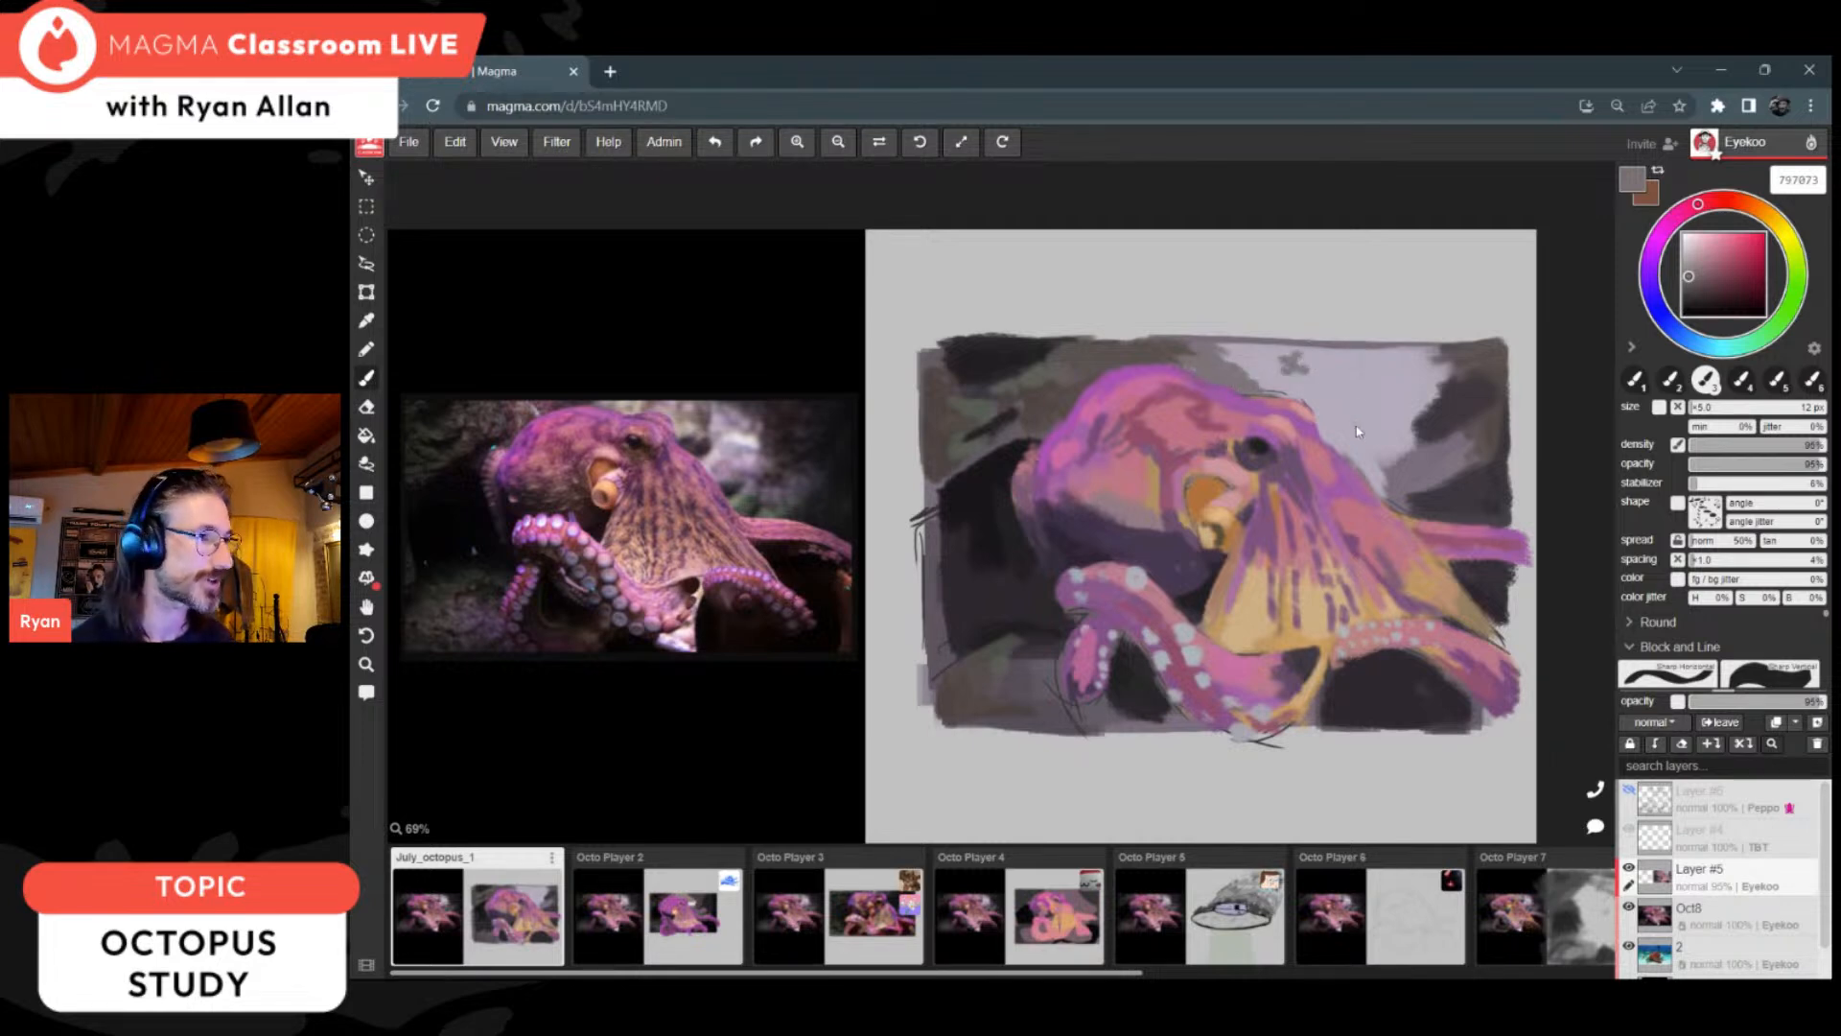
alt+click(1424, 489)
mouse_move(1387, 479)
mouse_down()
mouse_move(1362, 470)
mouse_move(1376, 489)
mouse_move(1385, 472)
mouse_move(1378, 497)
mouse_up()
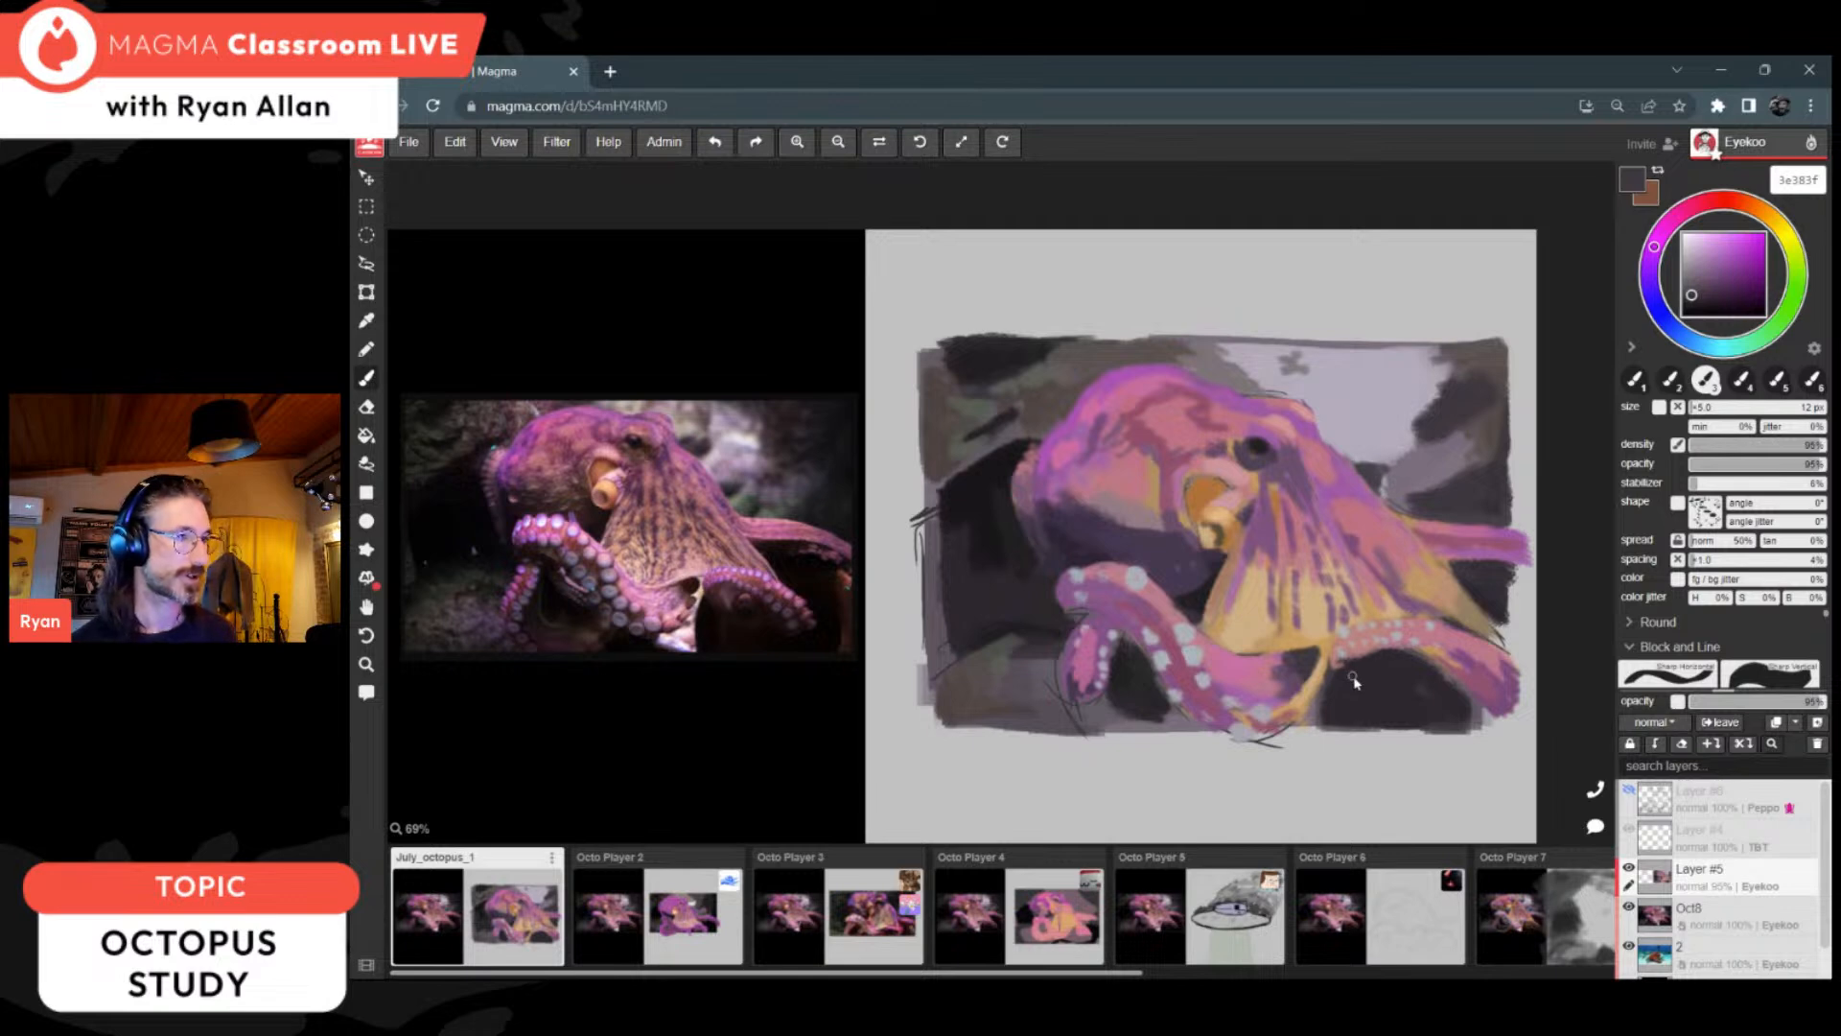
key(alt)
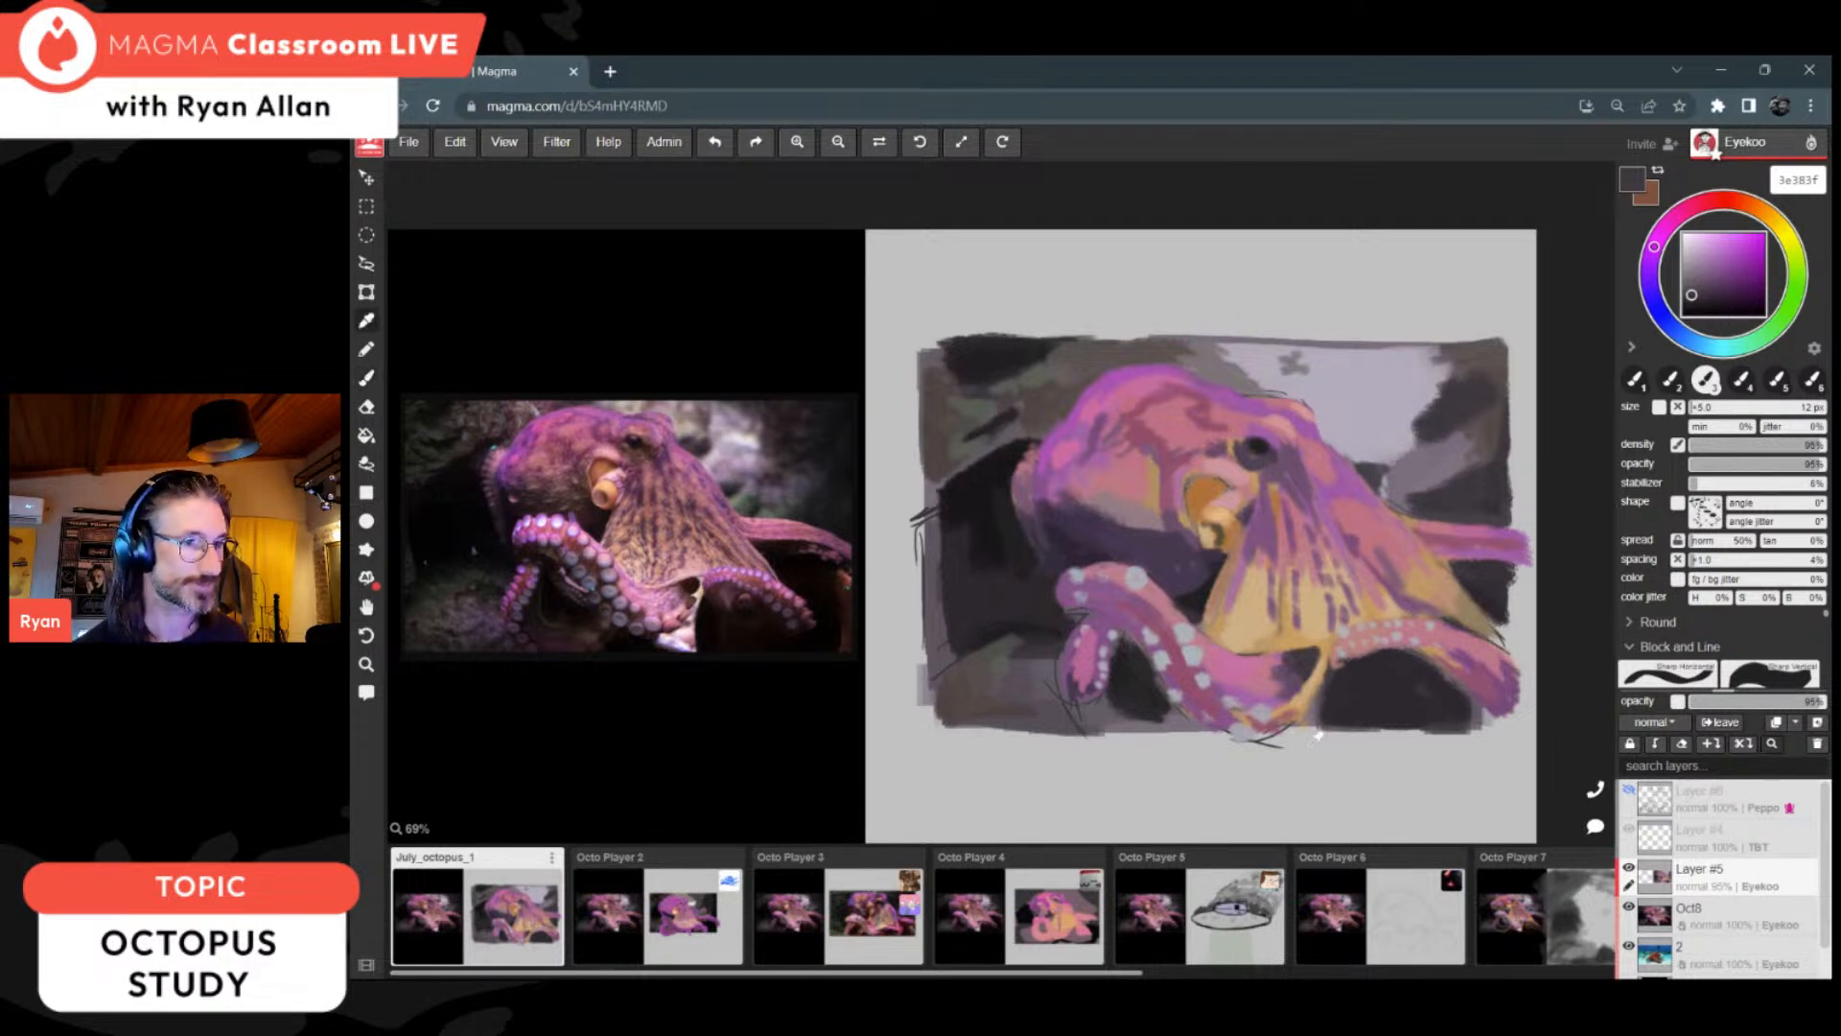
alt+click(1362, 426)
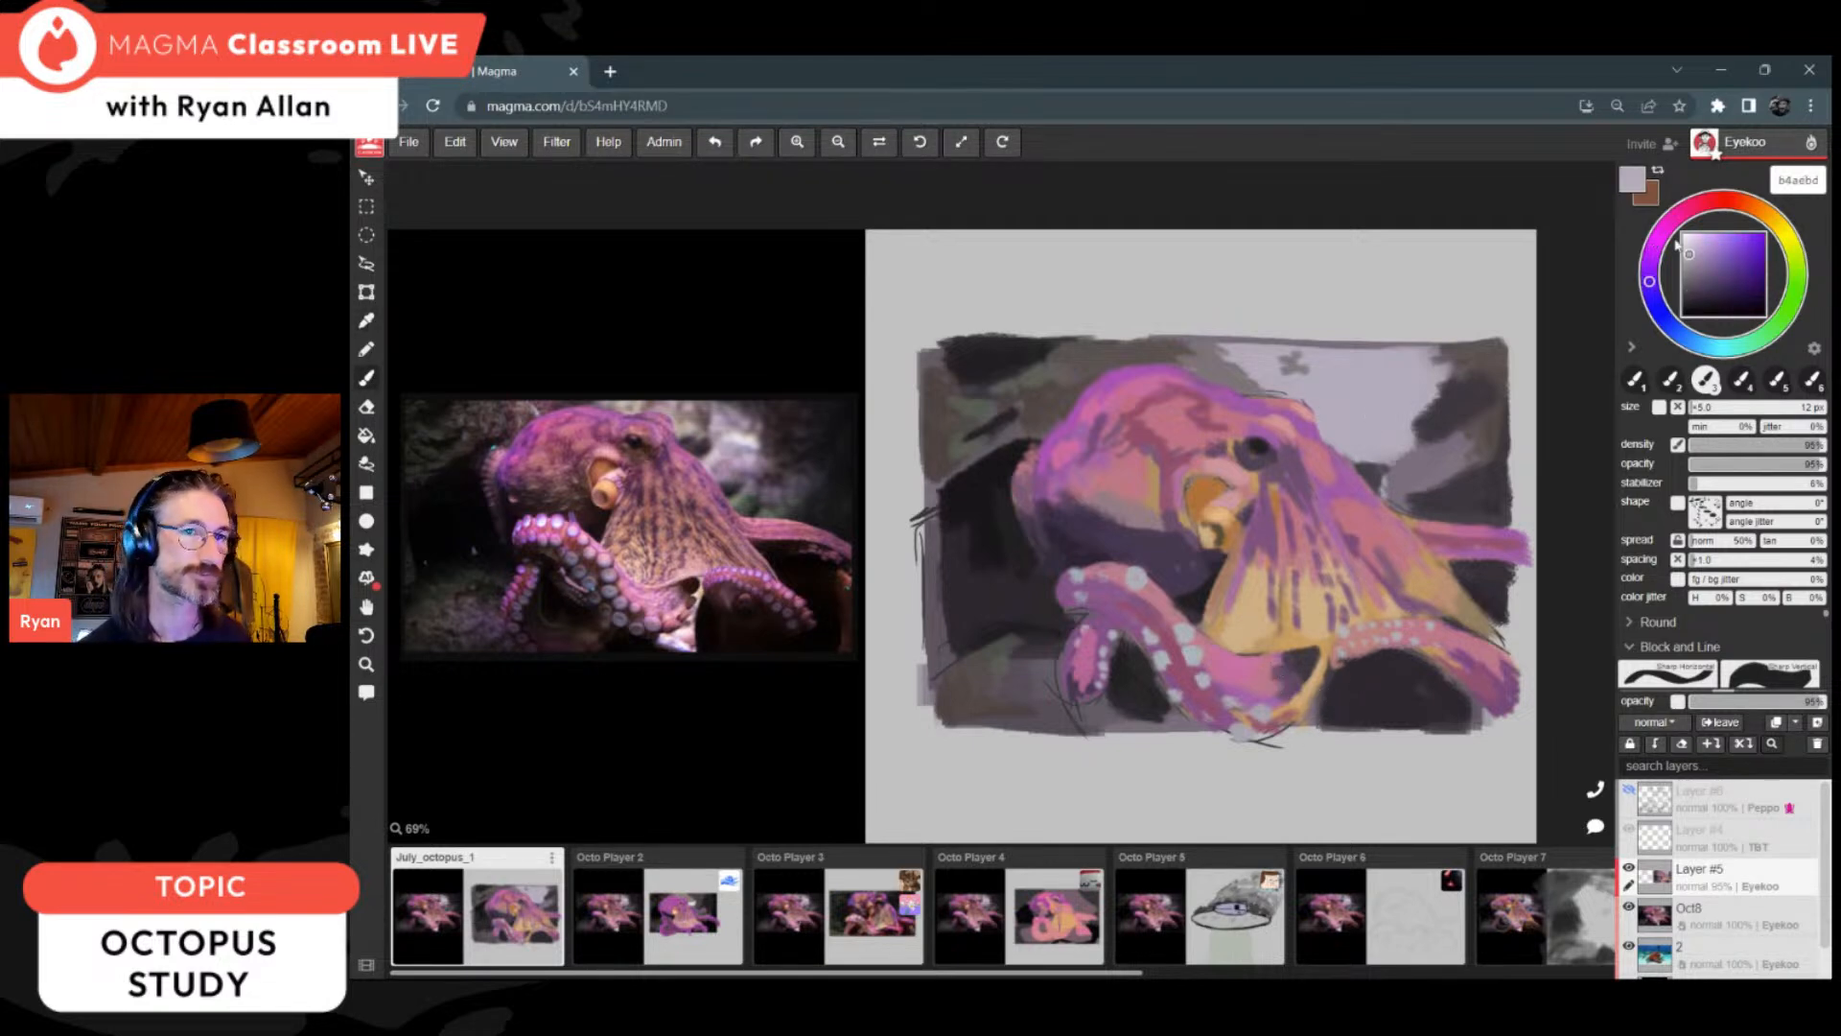
drag(1358, 410, 1390, 409)
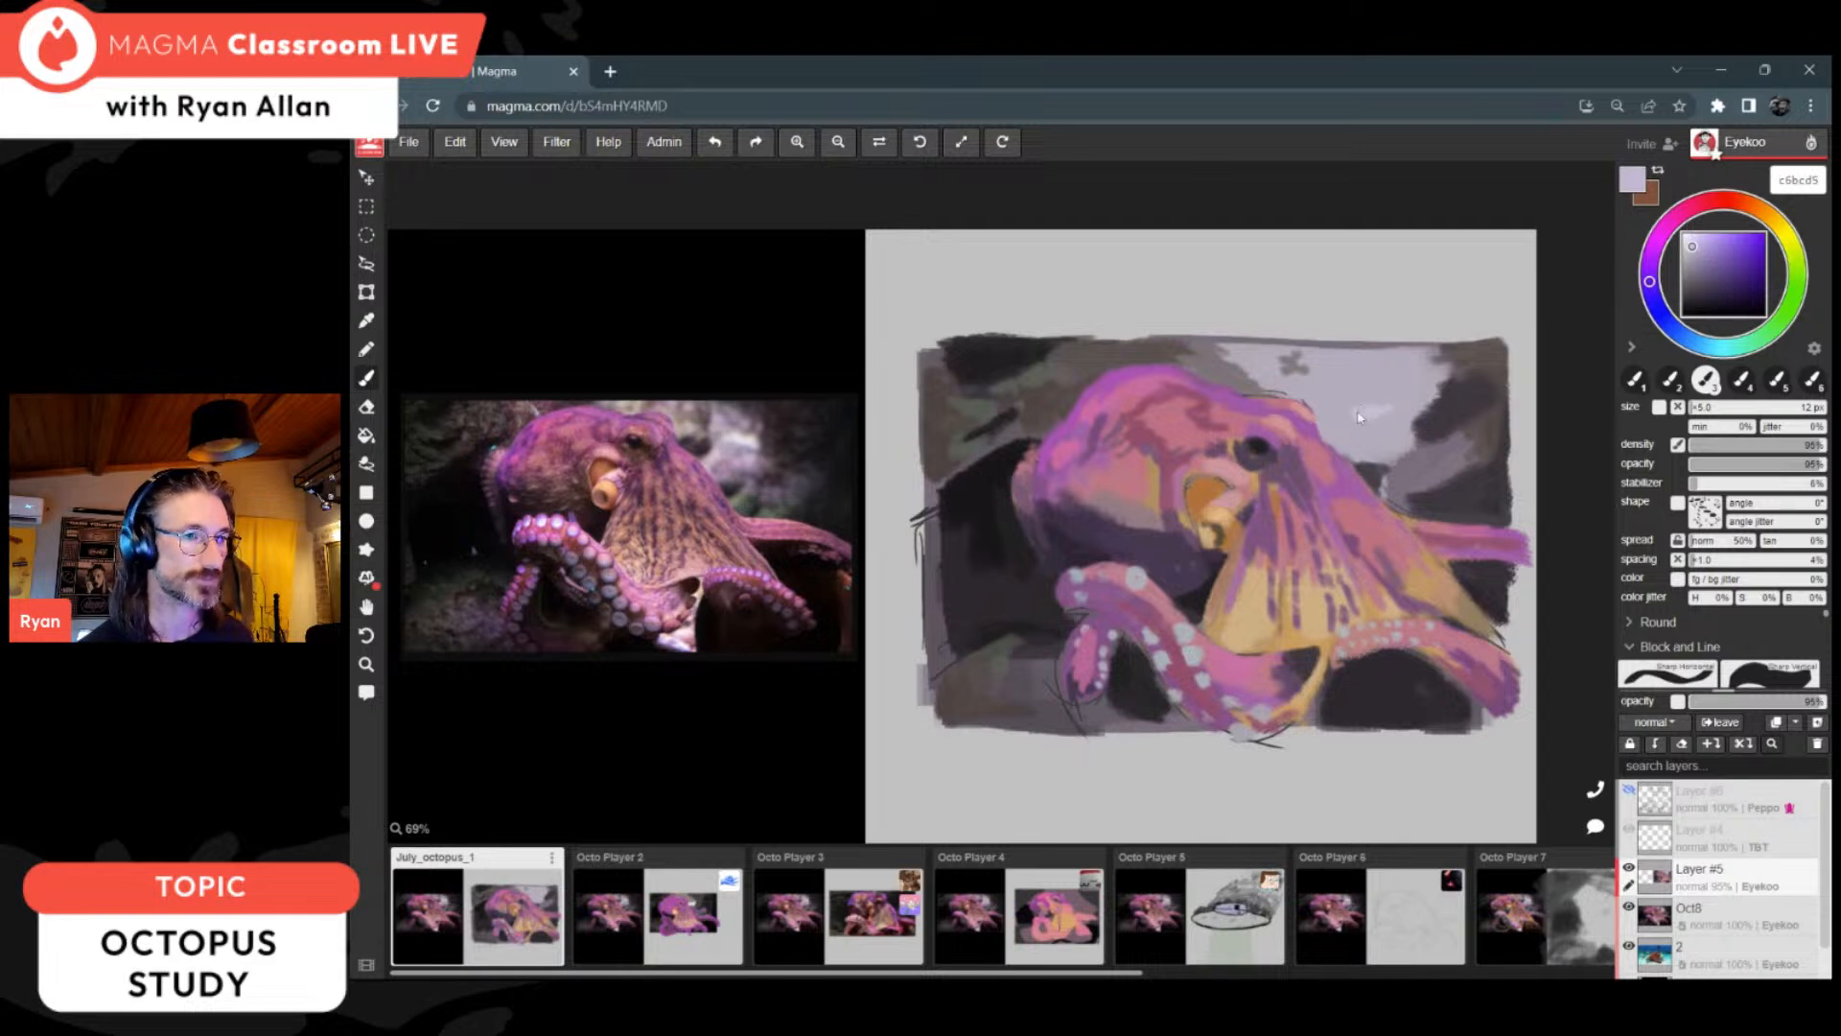
click(1695, 241)
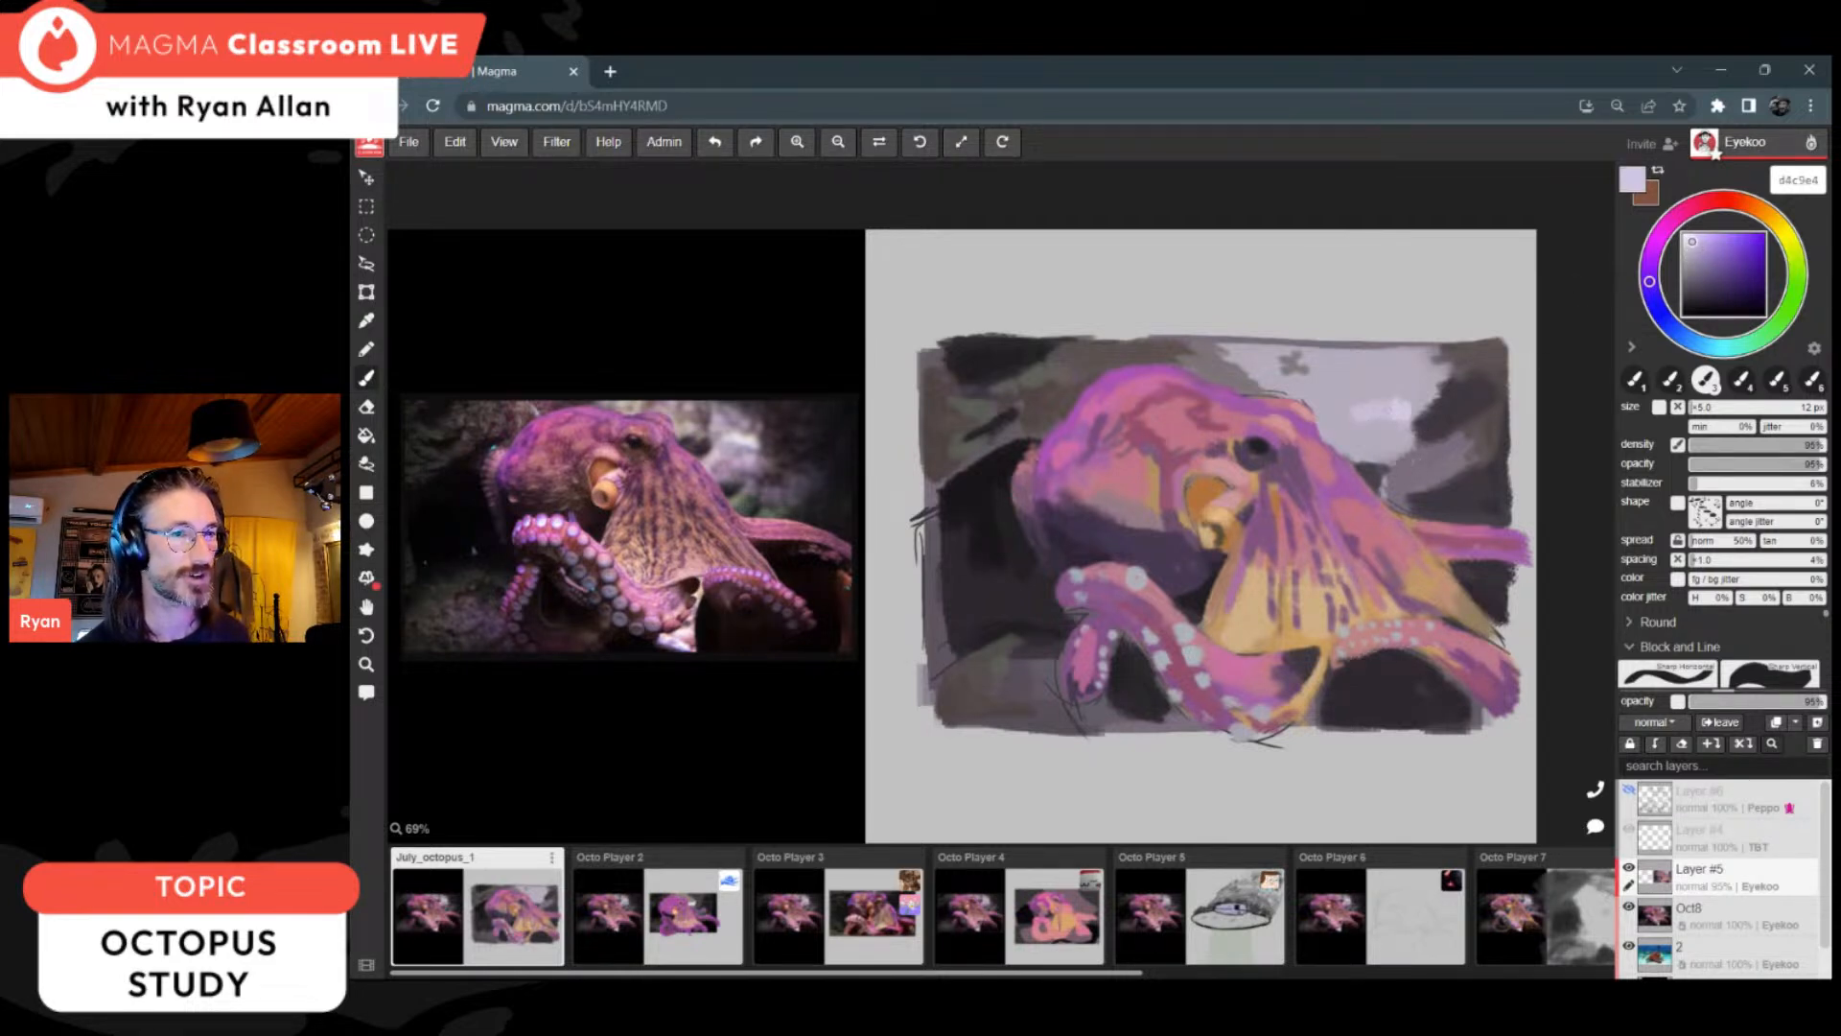
Step: Refine the web's rear edge with pink be7685 and purple 81567e, and extend the front arm's far end with pink be7a88
key(i)
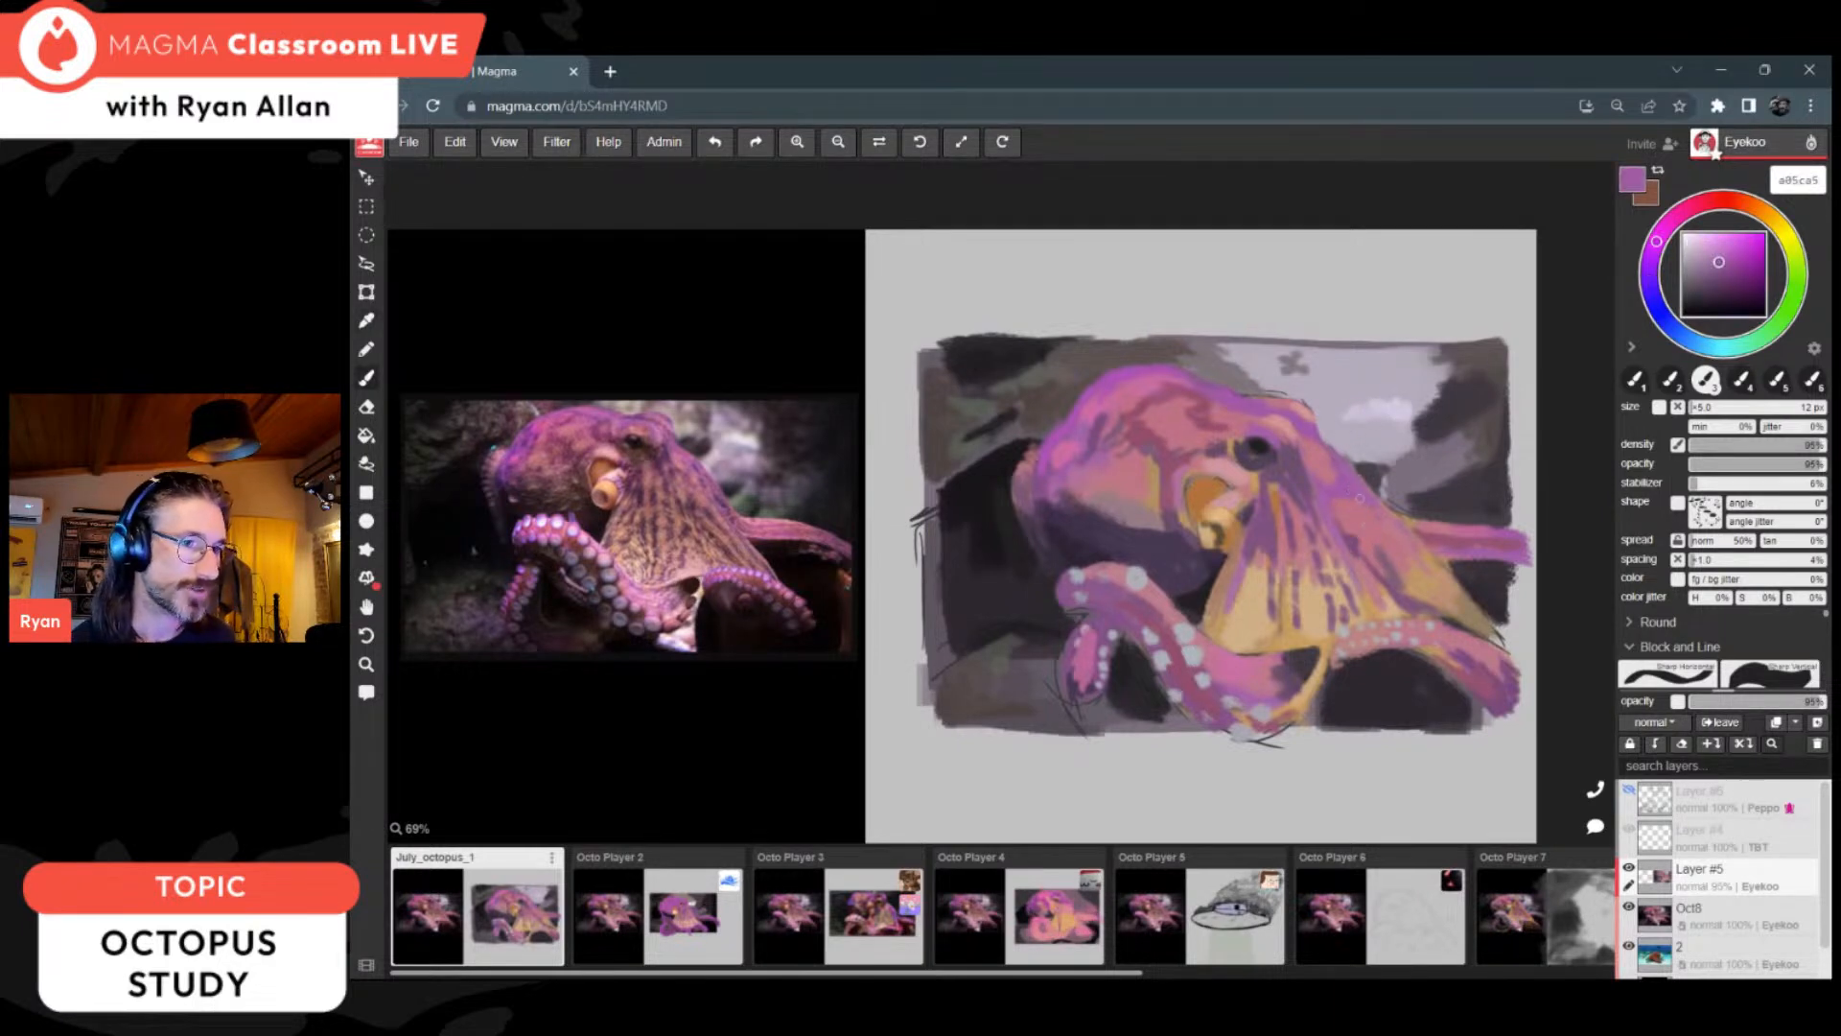
alt+click(1413, 527)
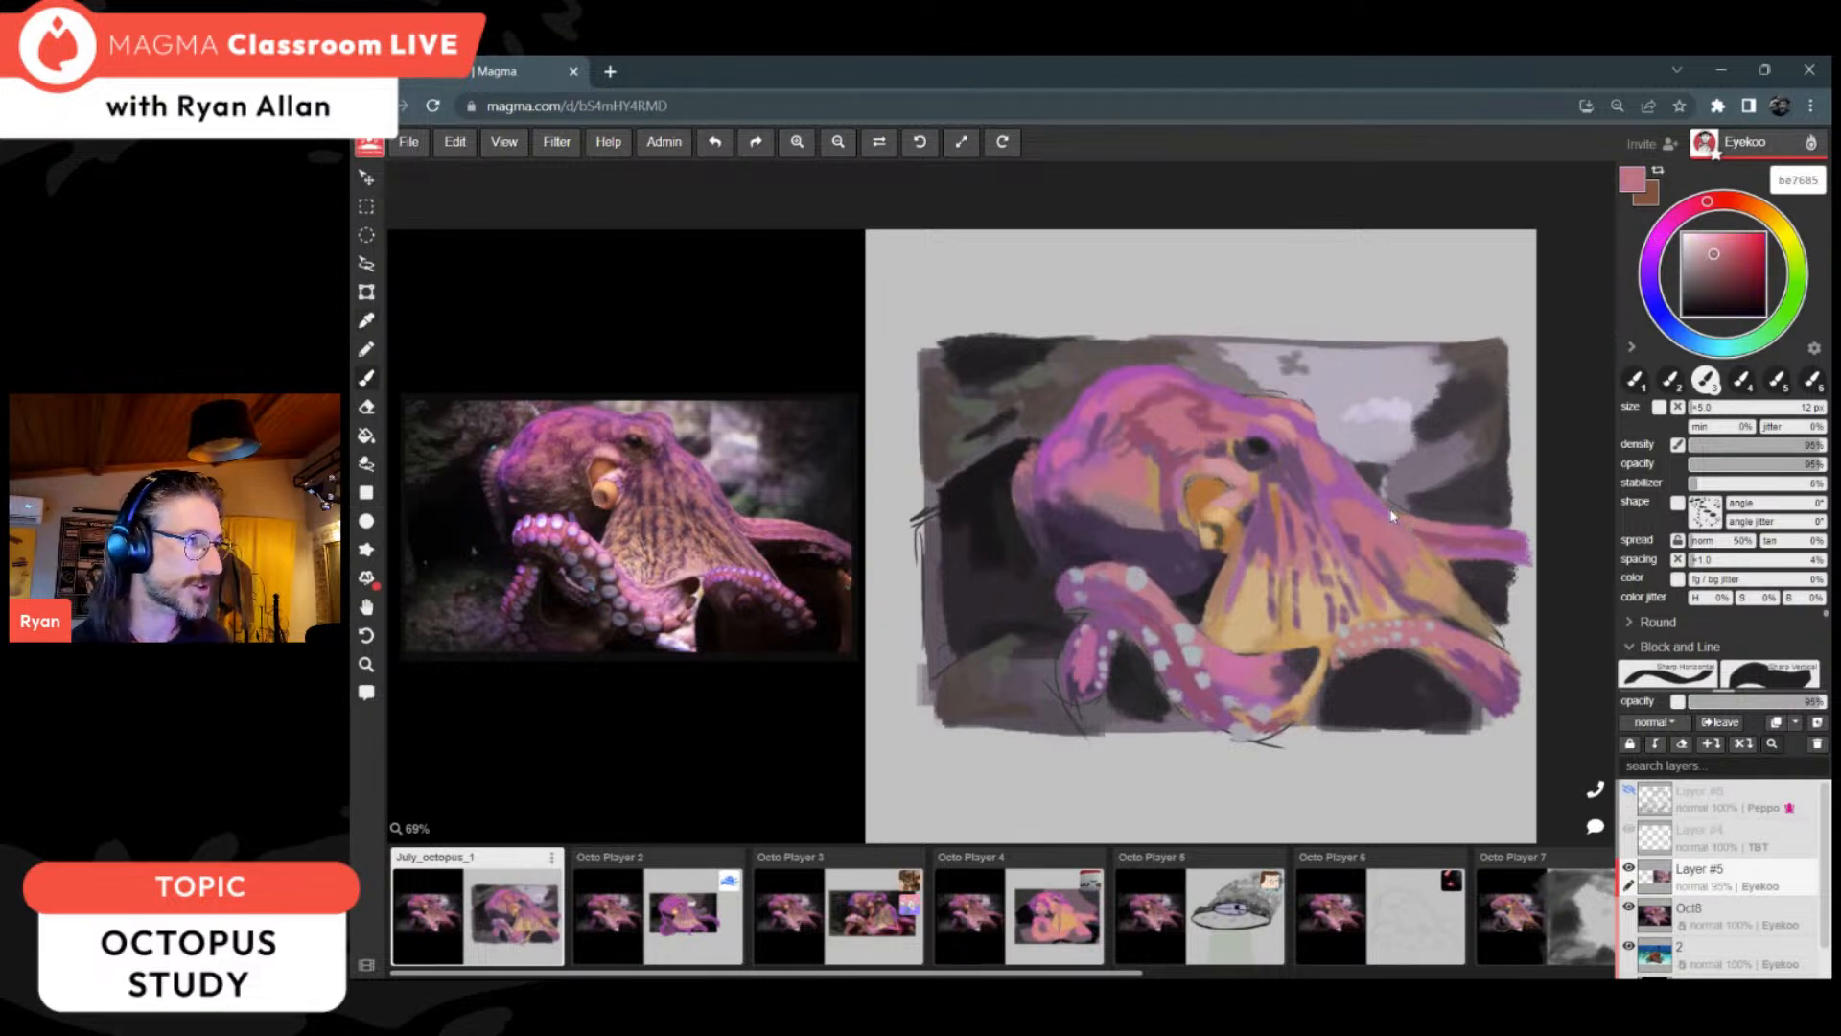
alt+click(1413, 531)
alt+click(1326, 530)
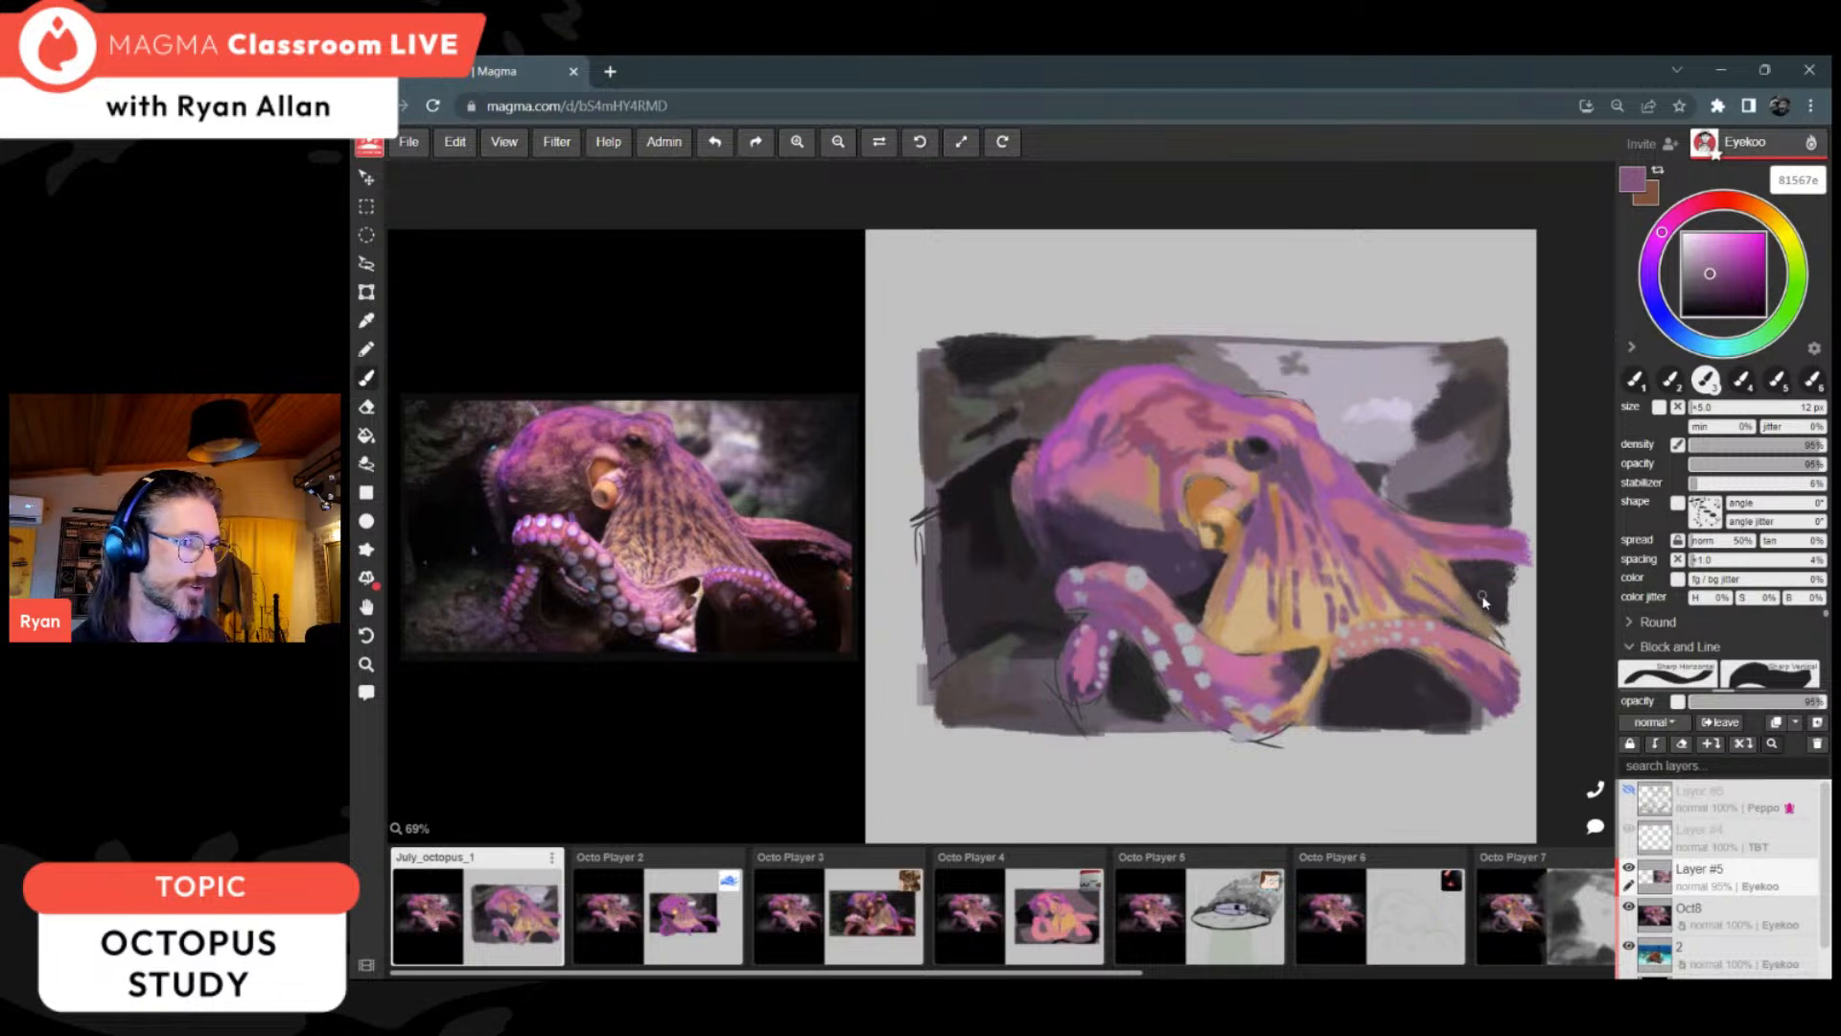
key(alt)
alt+click(1526, 651)
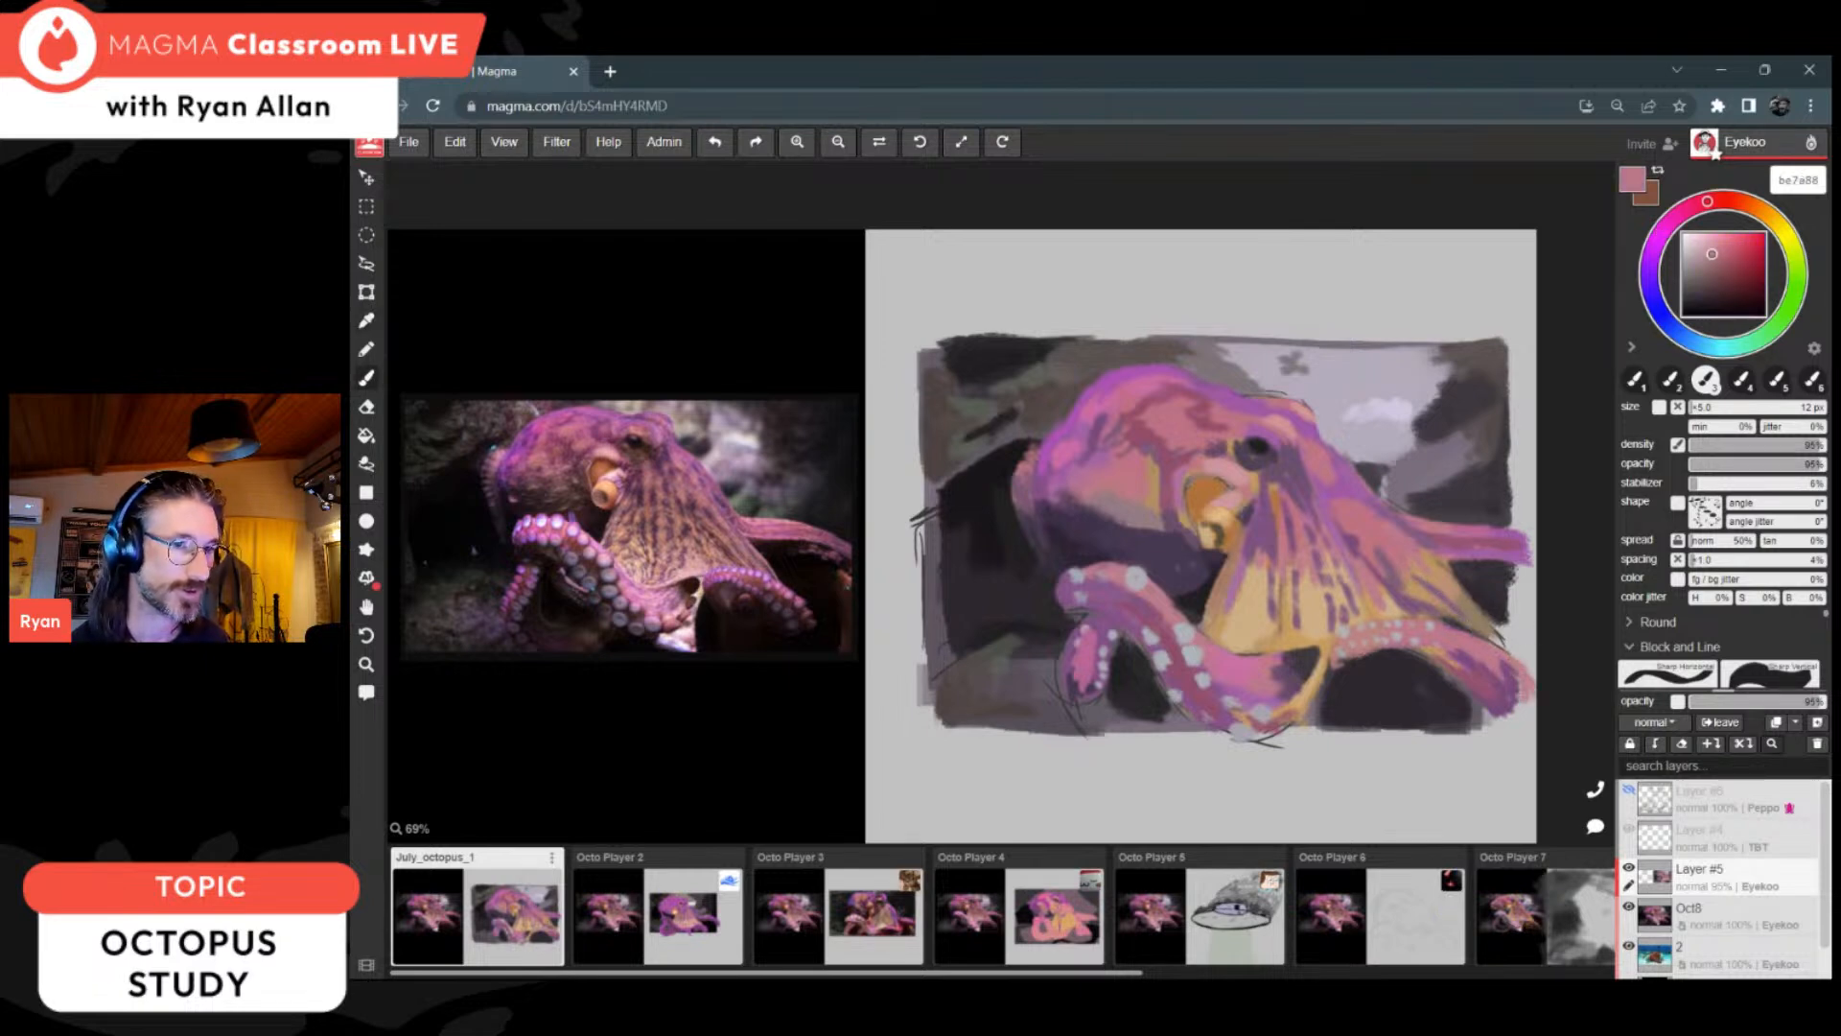
Step: Touch up the head's upper contour and the background beside it with sampled tones, including grey-brown 5a514f
alt+click(1143, 437)
alt+click(1074, 444)
alt+click(1104, 381)
alt+click(1096, 367)
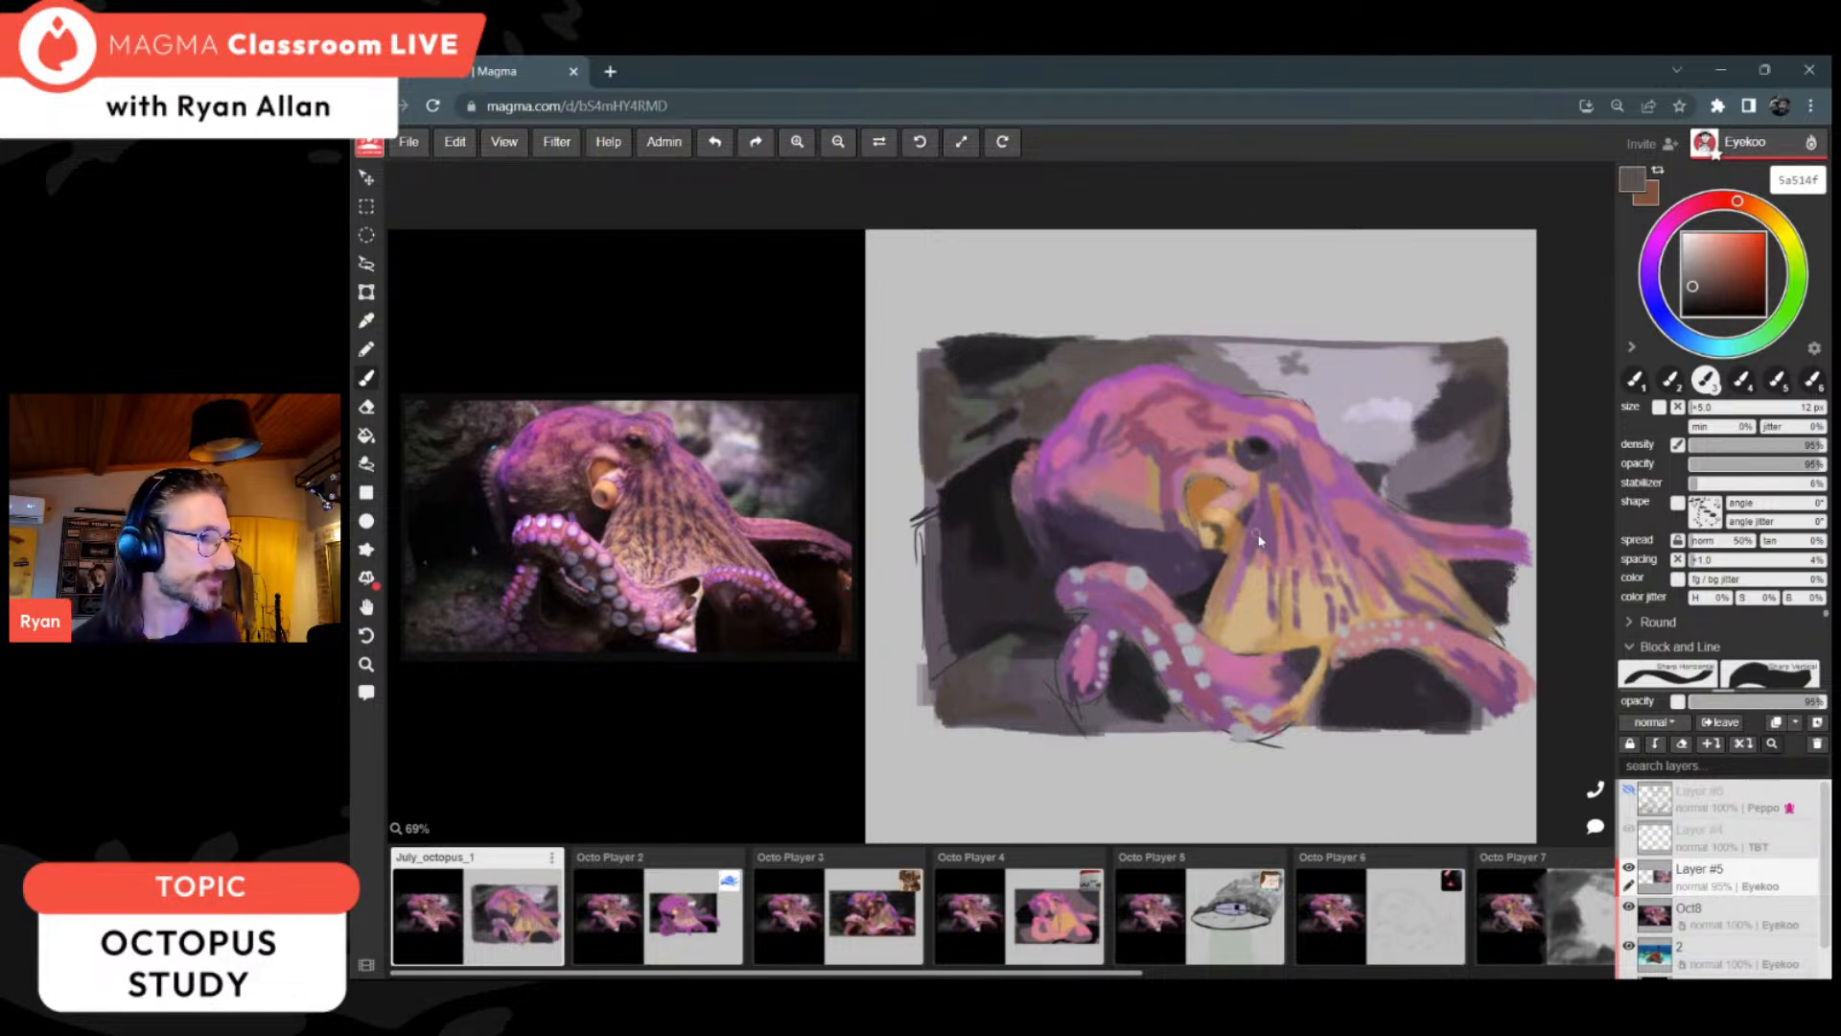
Step: Dot the head's shaded underside with muted pink 957b83 using a smaller 8 px brush, and deepen the shadow with dark purple 312737
alt+click(1093, 508)
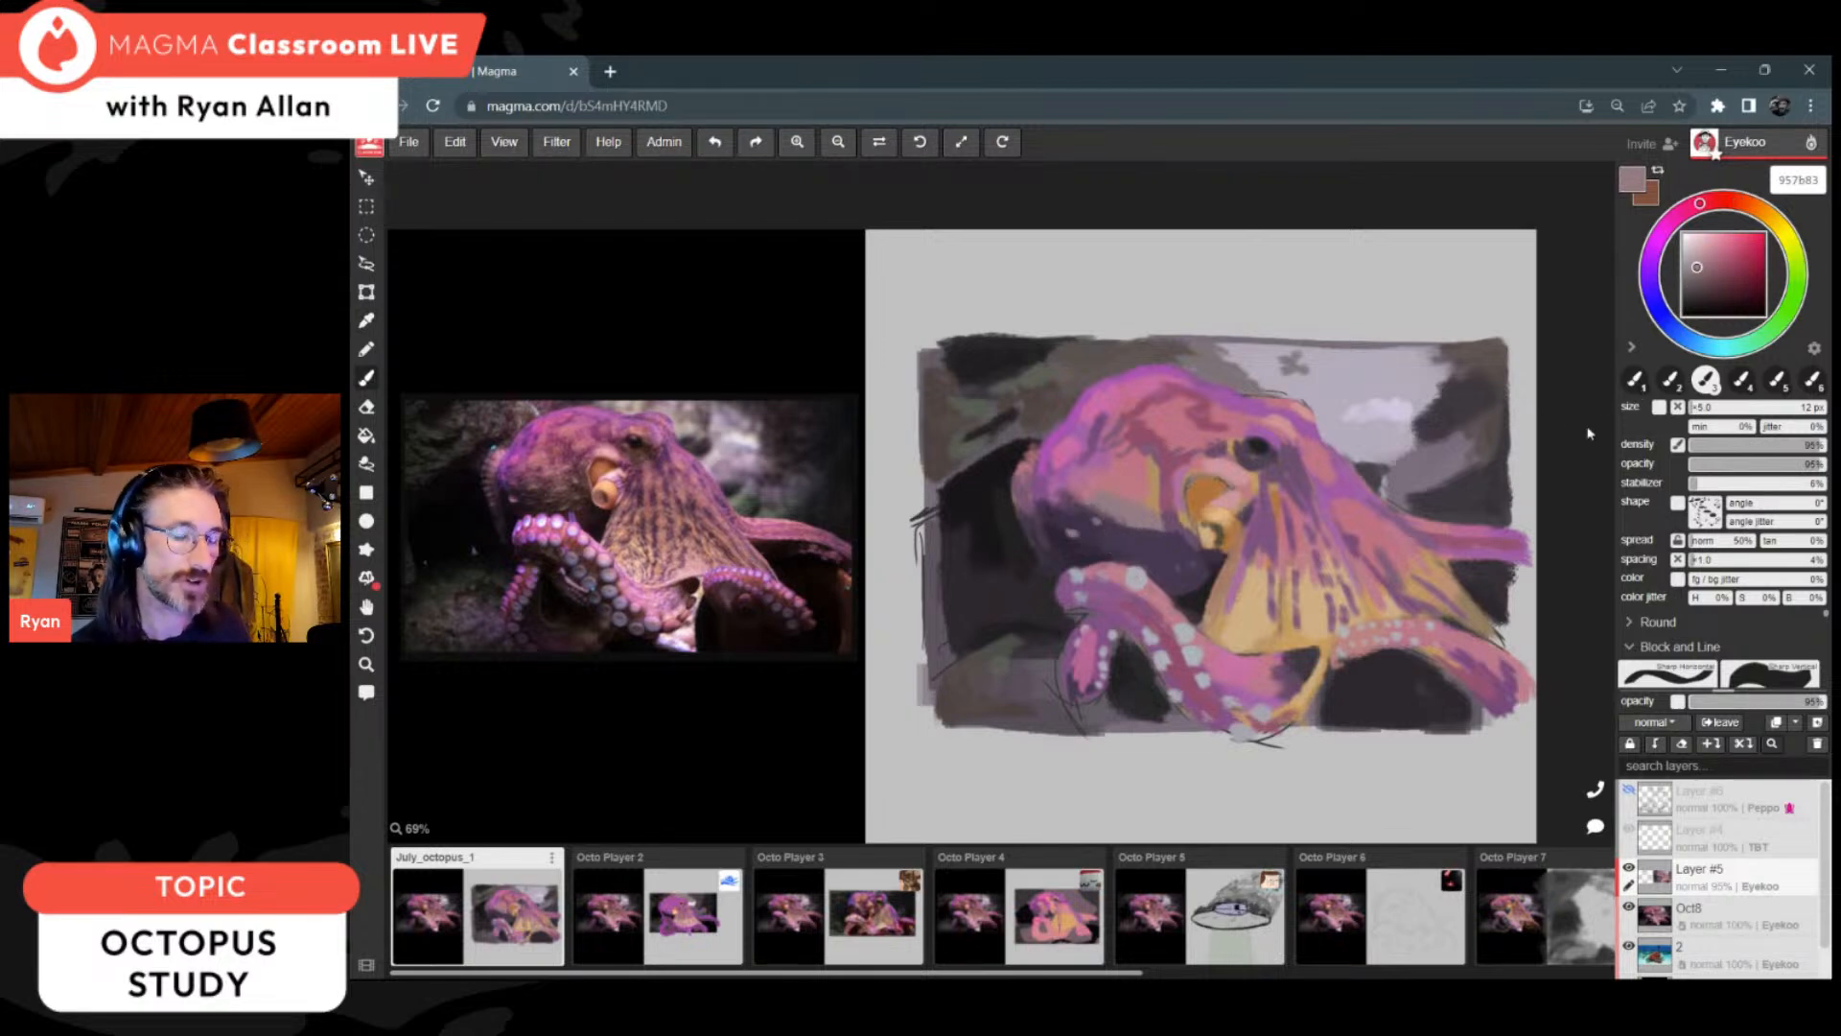
key(bracketleft)
key(bracketleft)
click(1093, 538)
click(1119, 533)
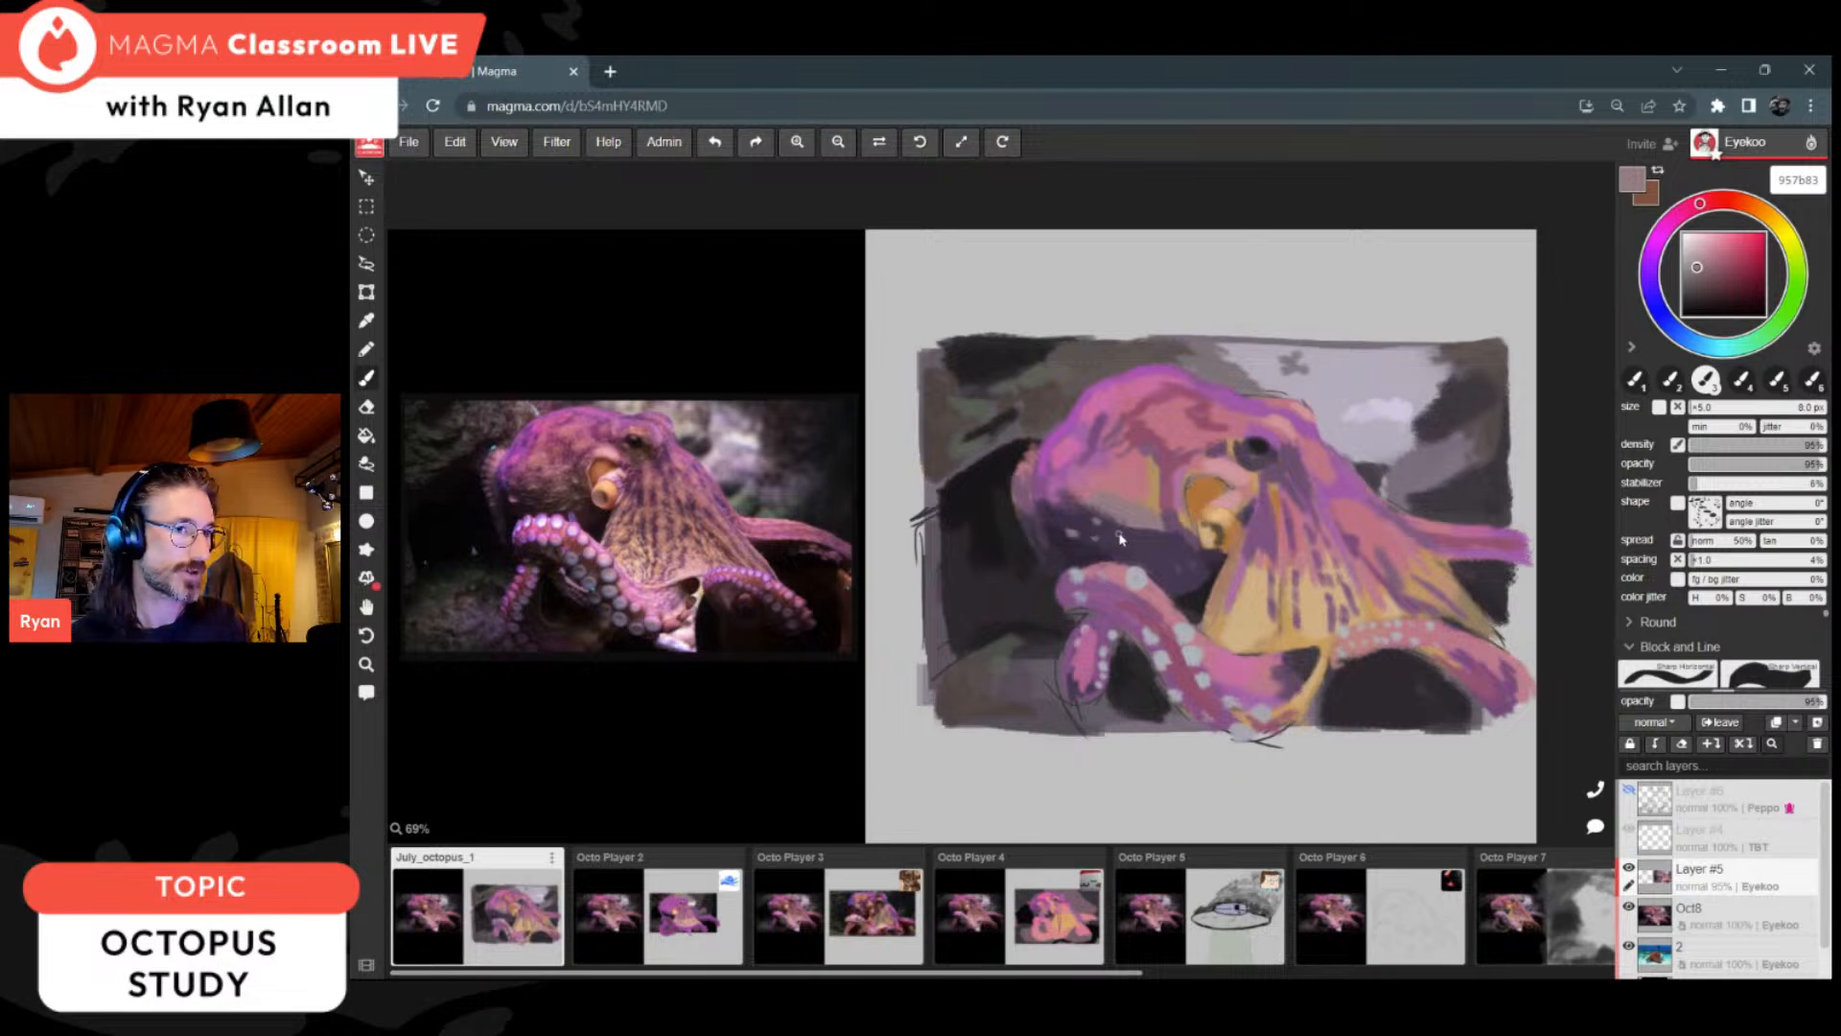
key(i)
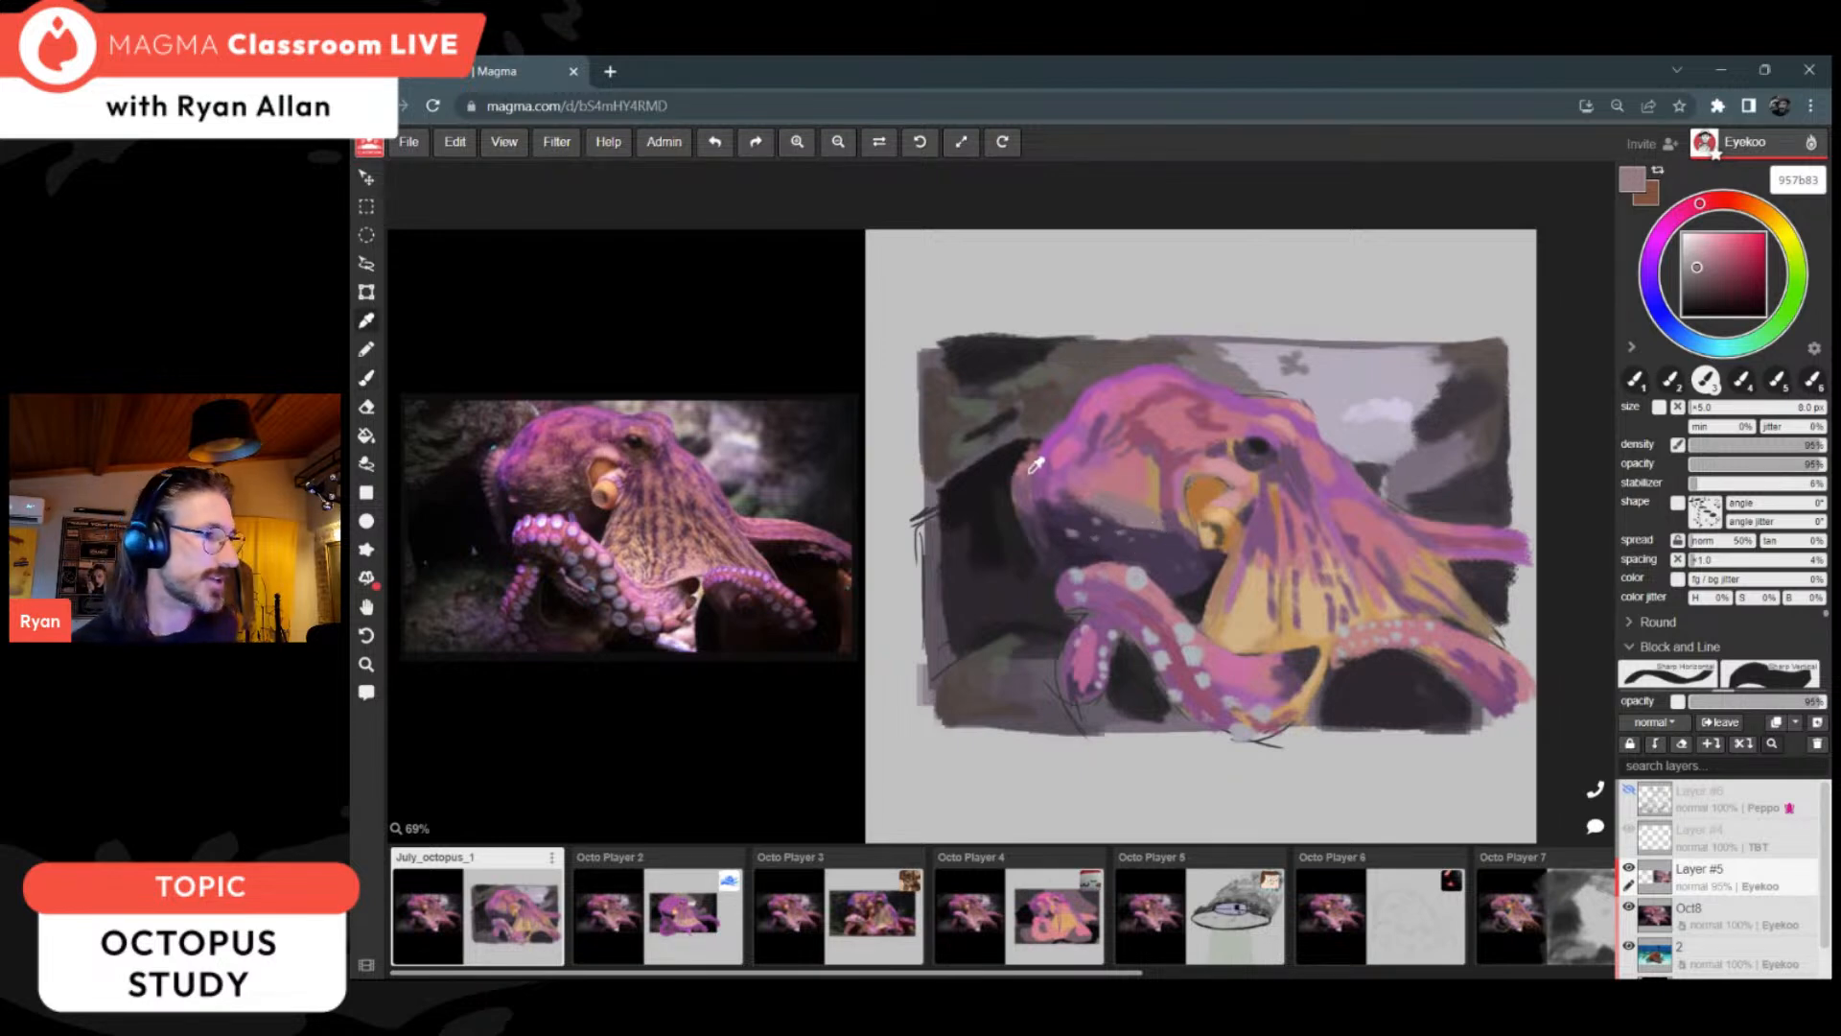
click(1058, 547)
key(b)
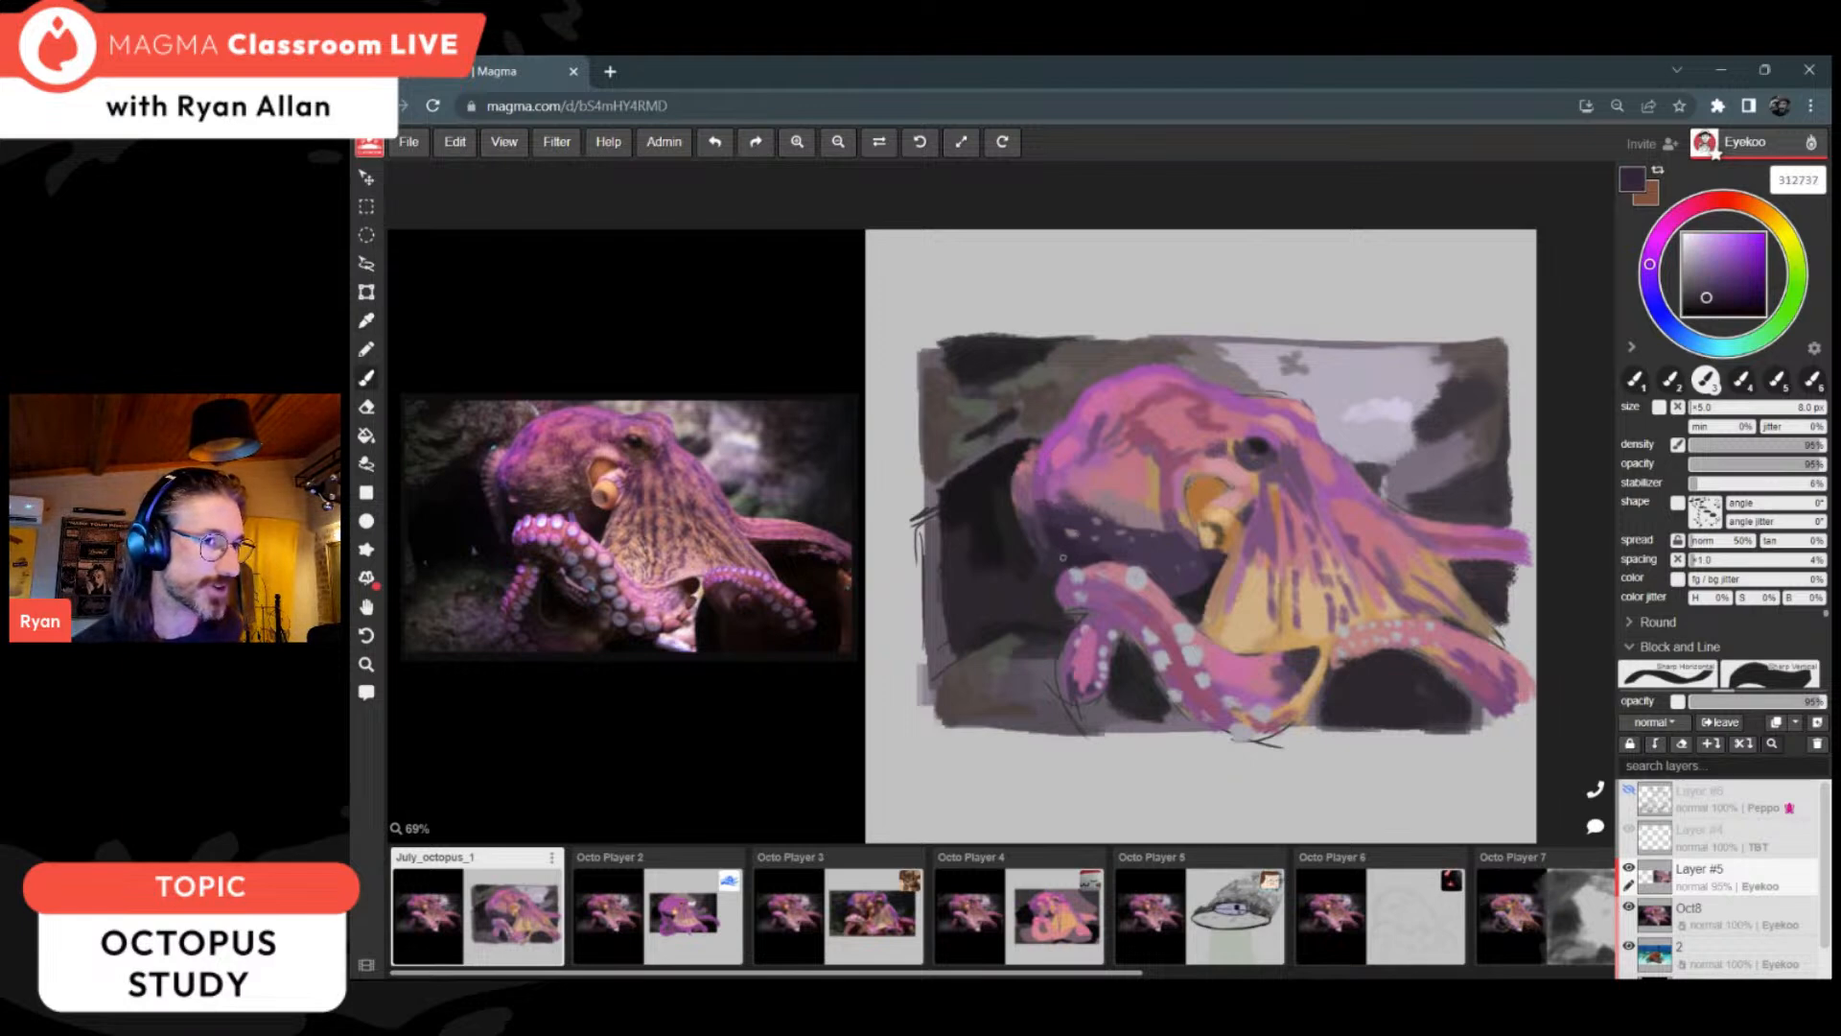
Step: Darken the gap inside the curled arm with near-black 181618 and define the arm's inner edge with pinks bd7d8a and 904d6c
alt+click(1158, 677)
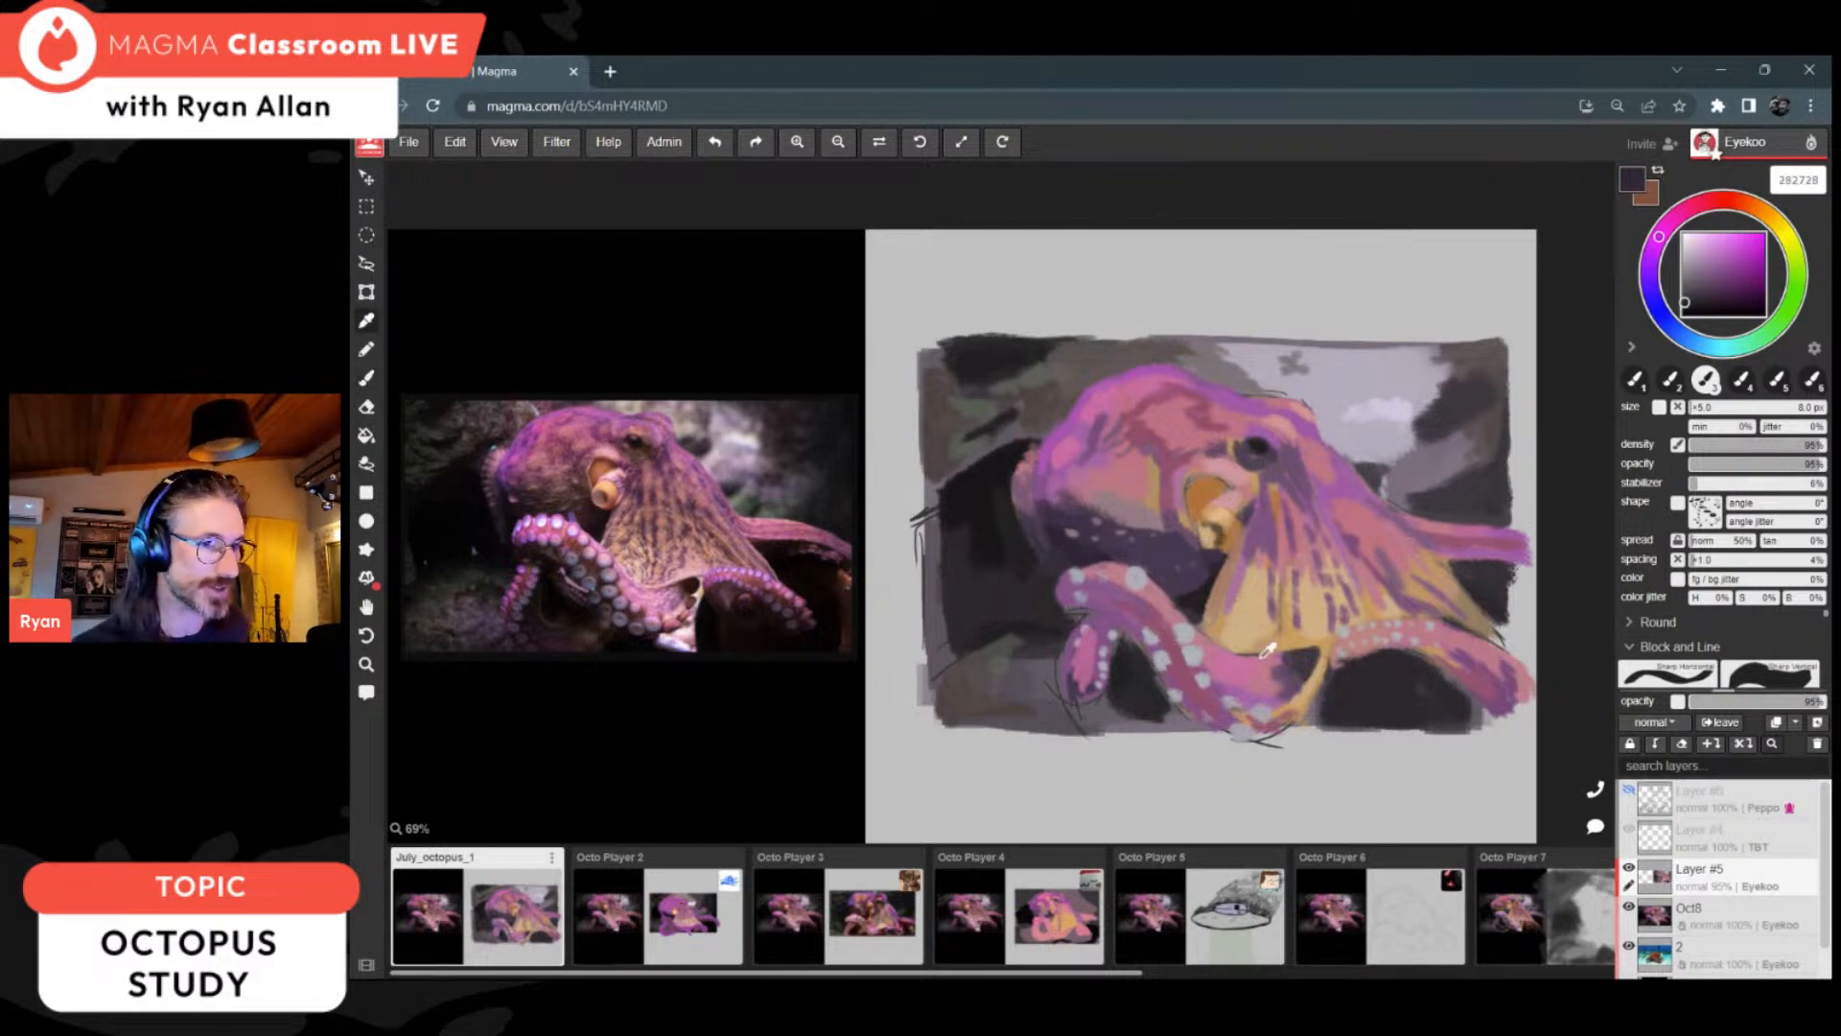
alt+click(988, 493)
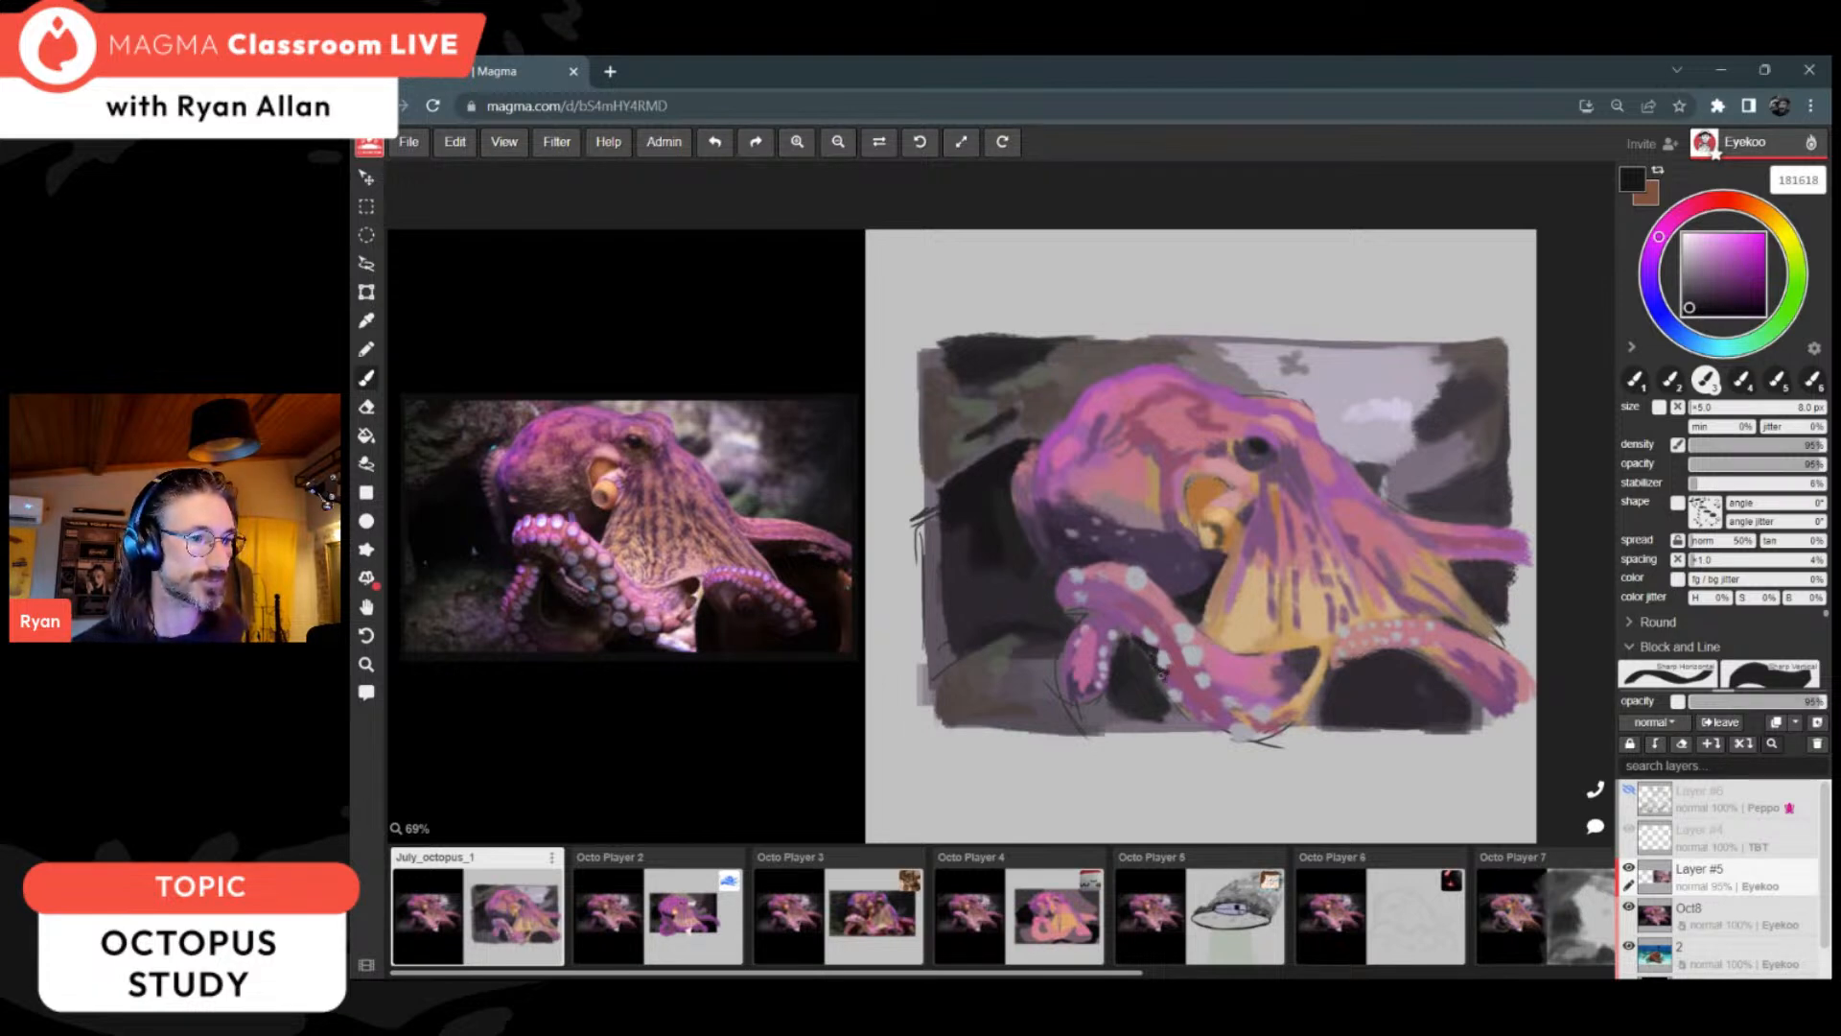
key(i)
click(1173, 615)
key(b)
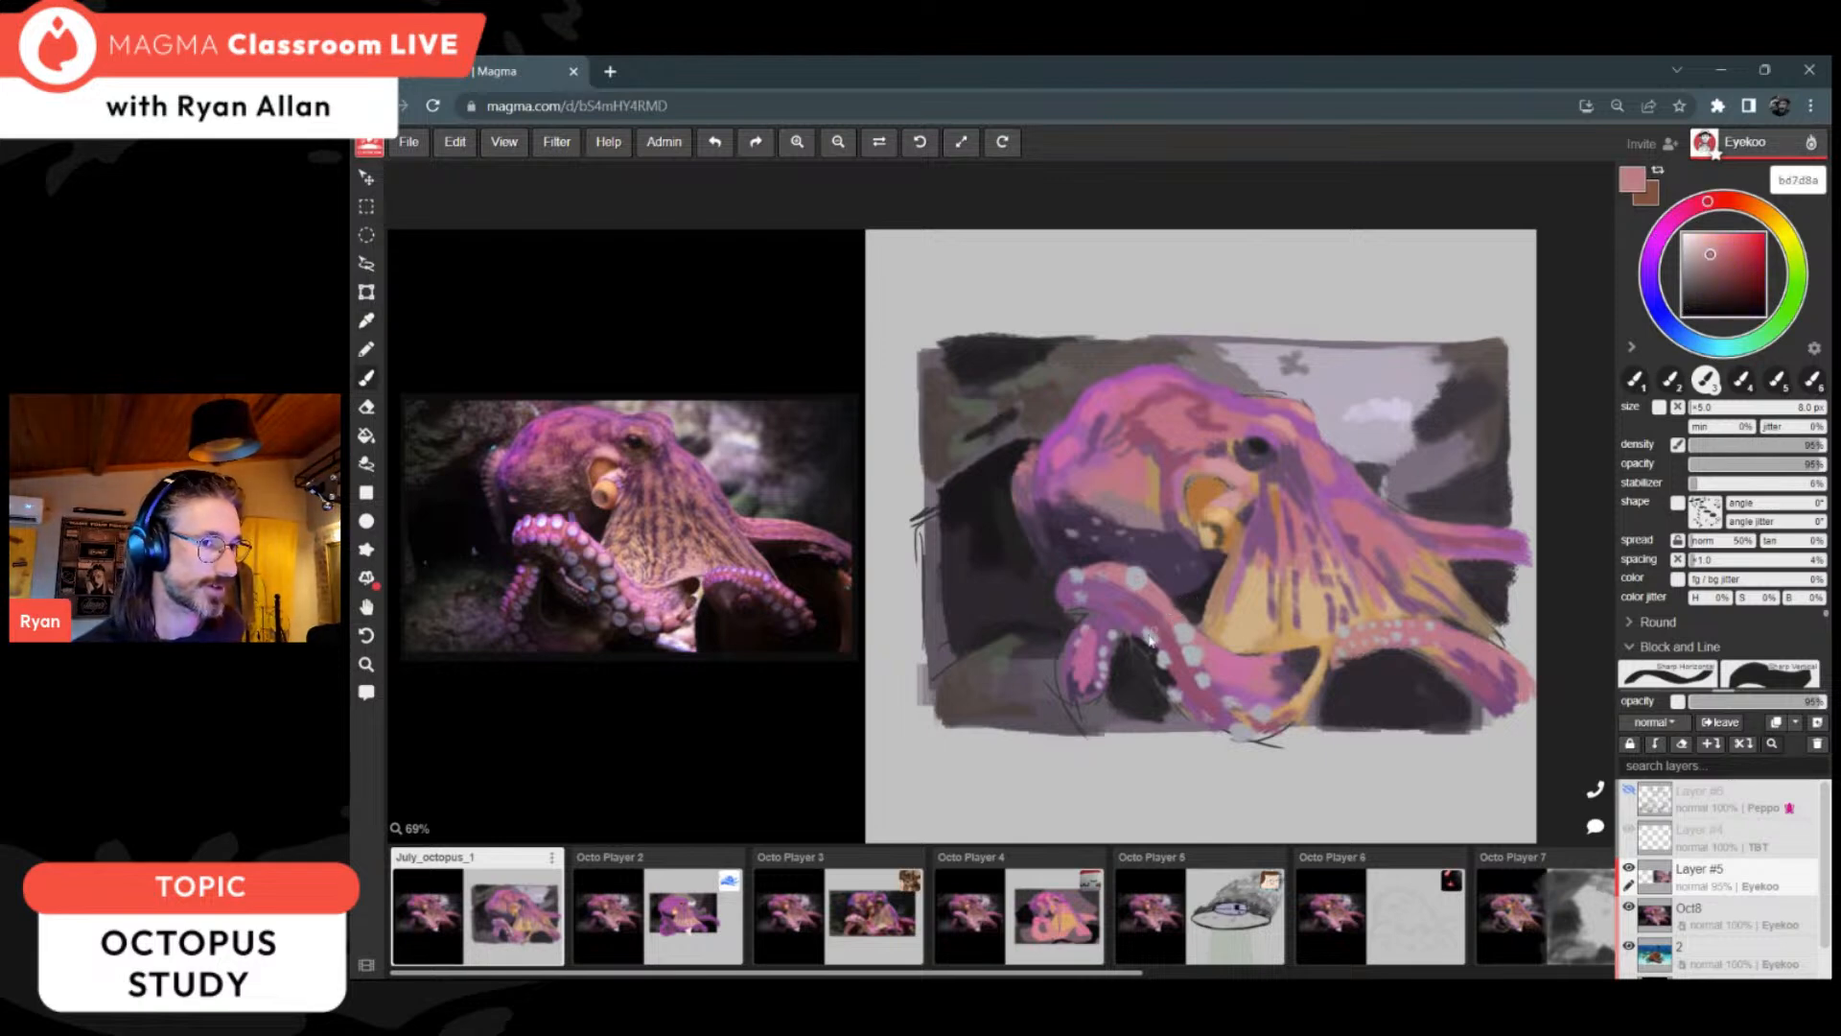
alt+click(1180, 686)
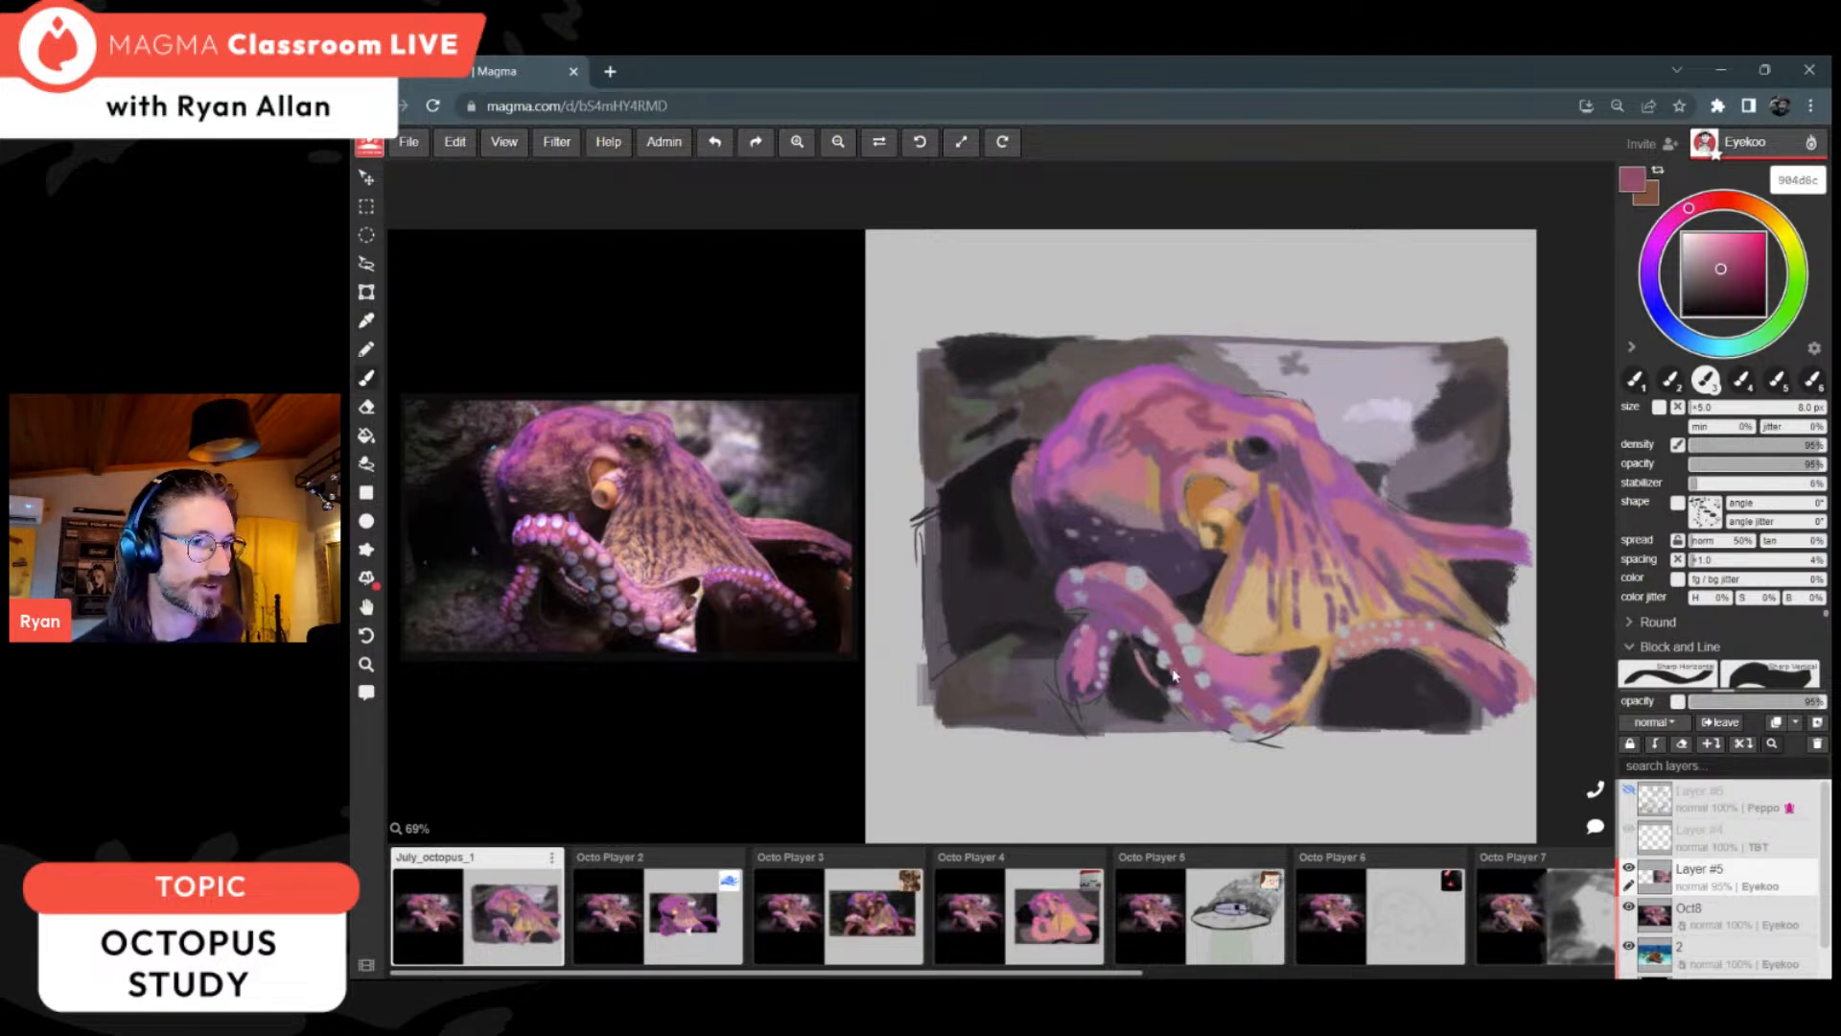
alt+click(1165, 664)
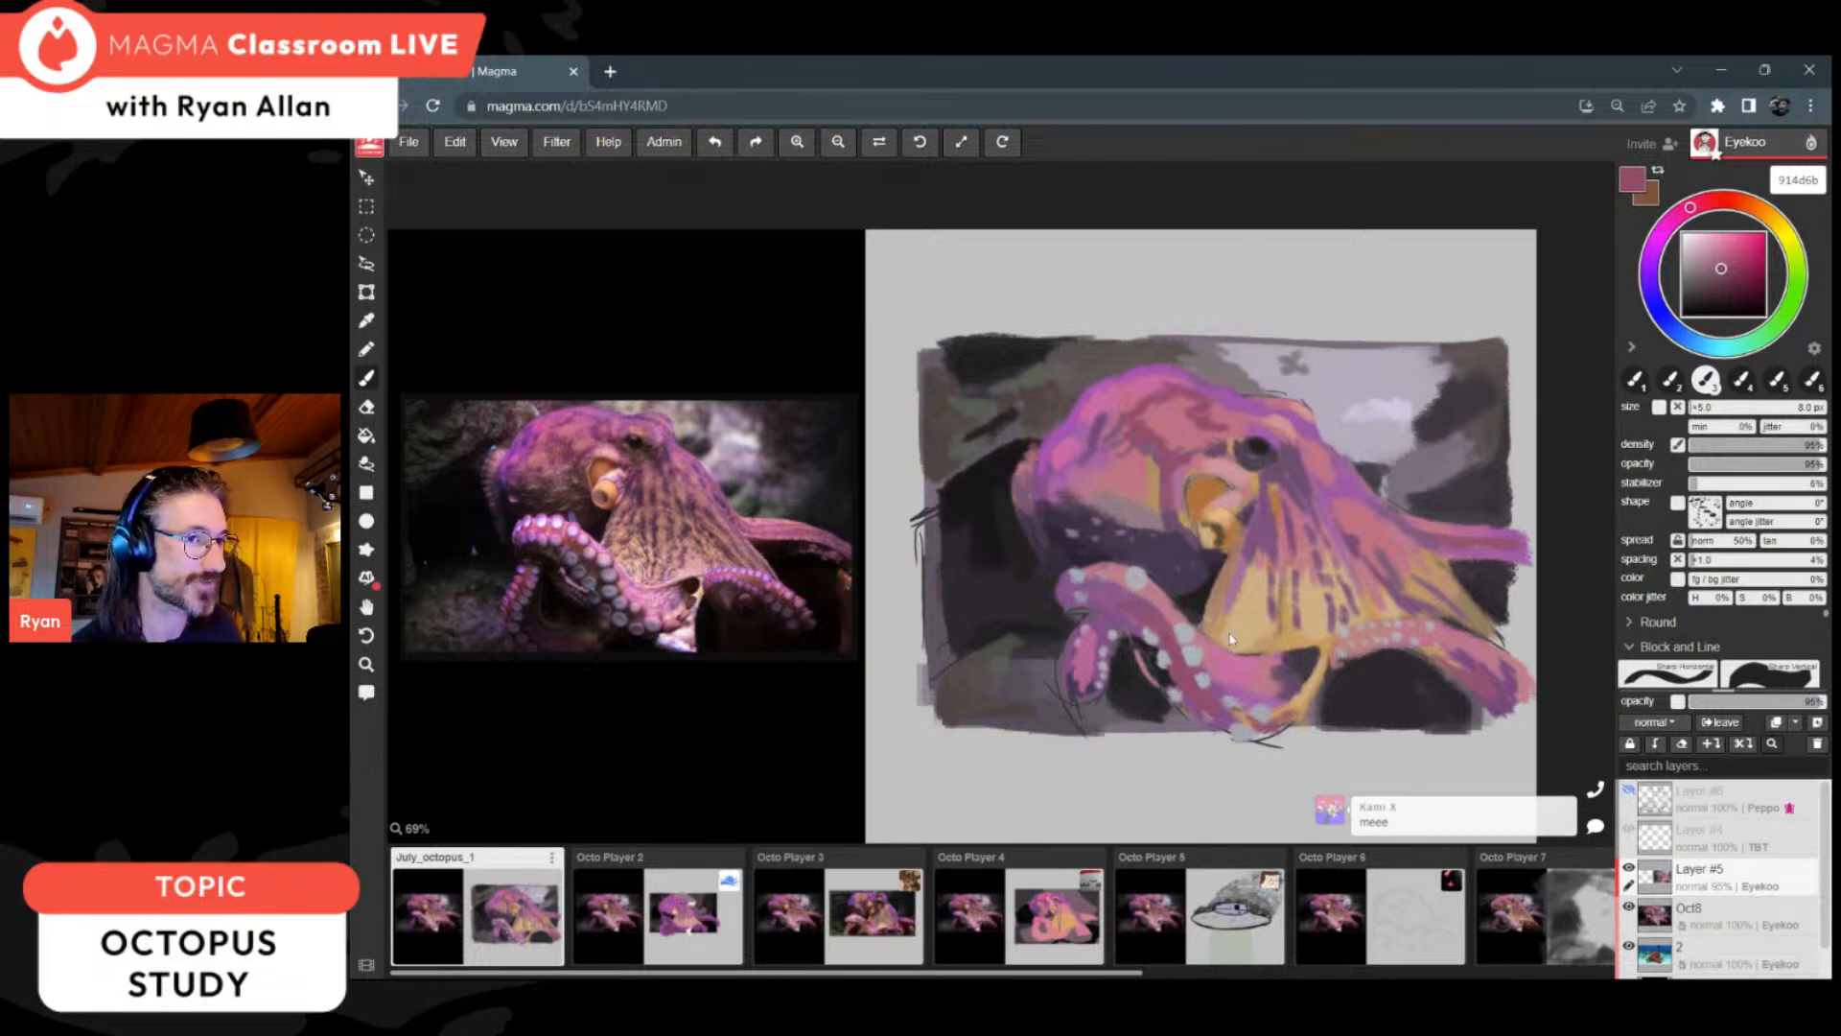
Step: Enlarge the brush to 12 px and highlight the curled arm below the web with pinks cc88ae and dc95b5
alt+click(1238, 655)
click(1714, 247)
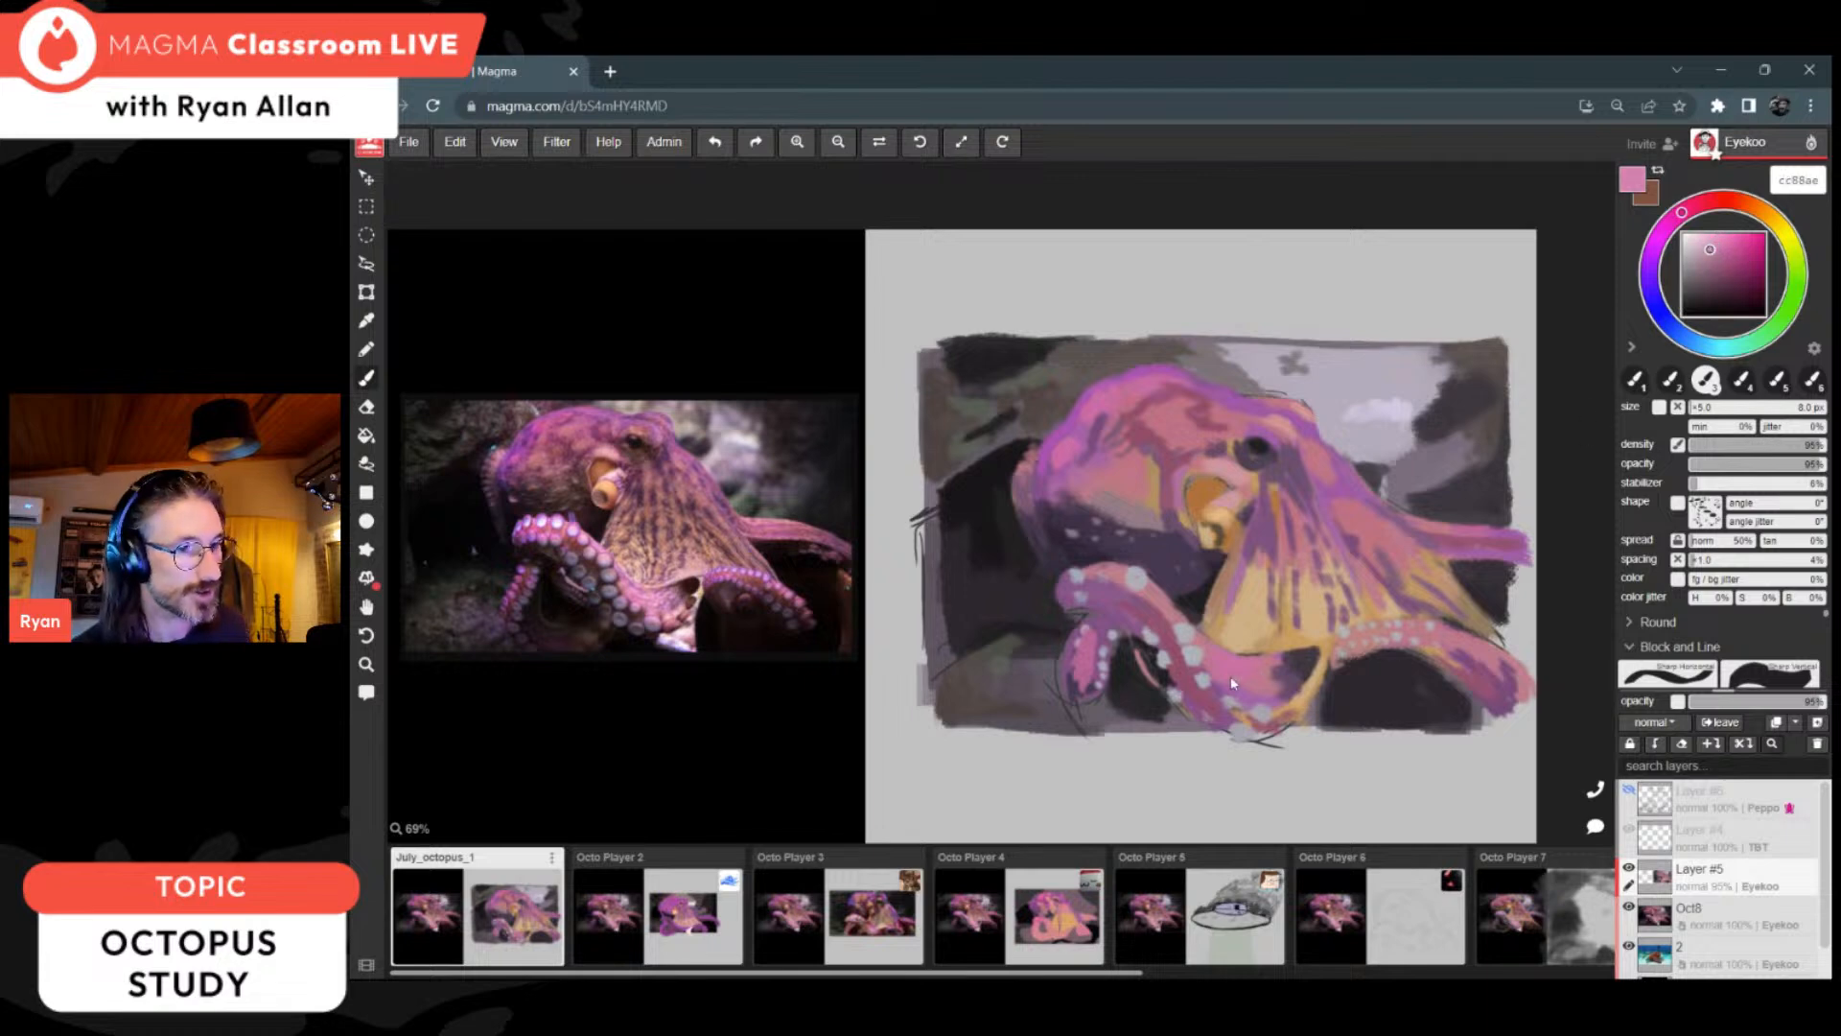
key(bracketright)
key(bracketright)
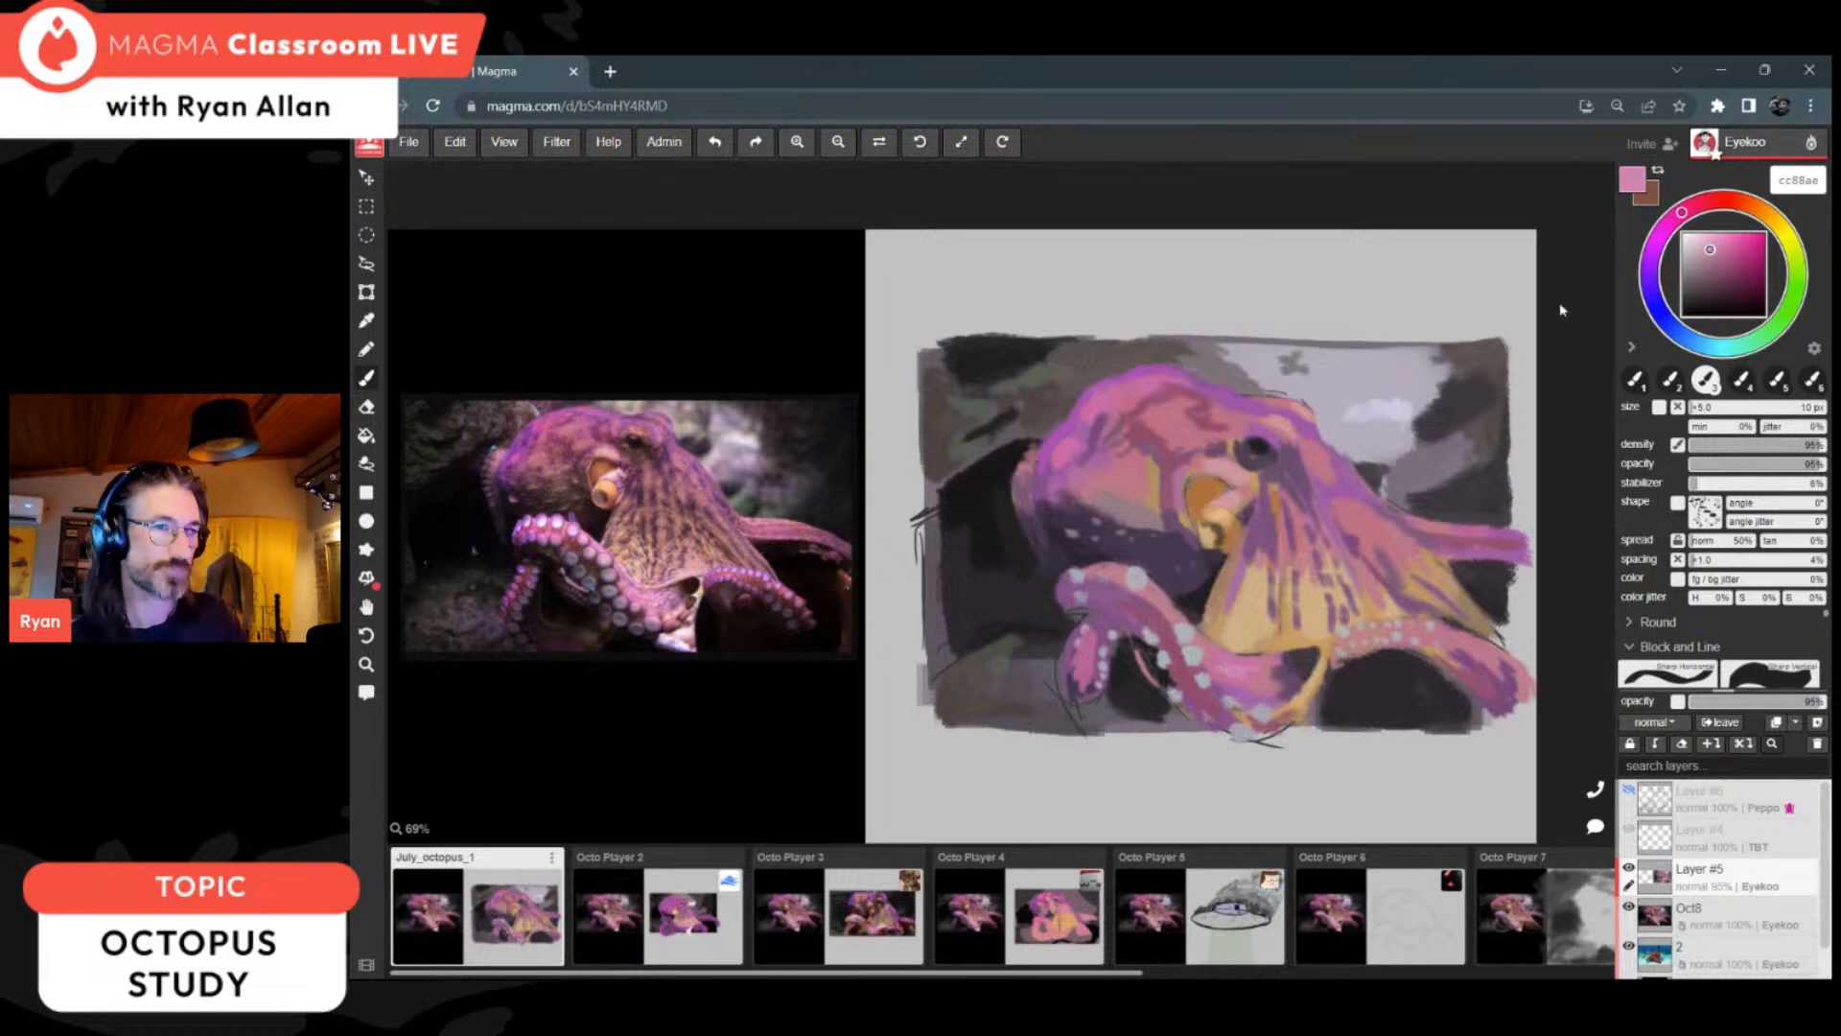
drag(1686, 219, 1689, 206)
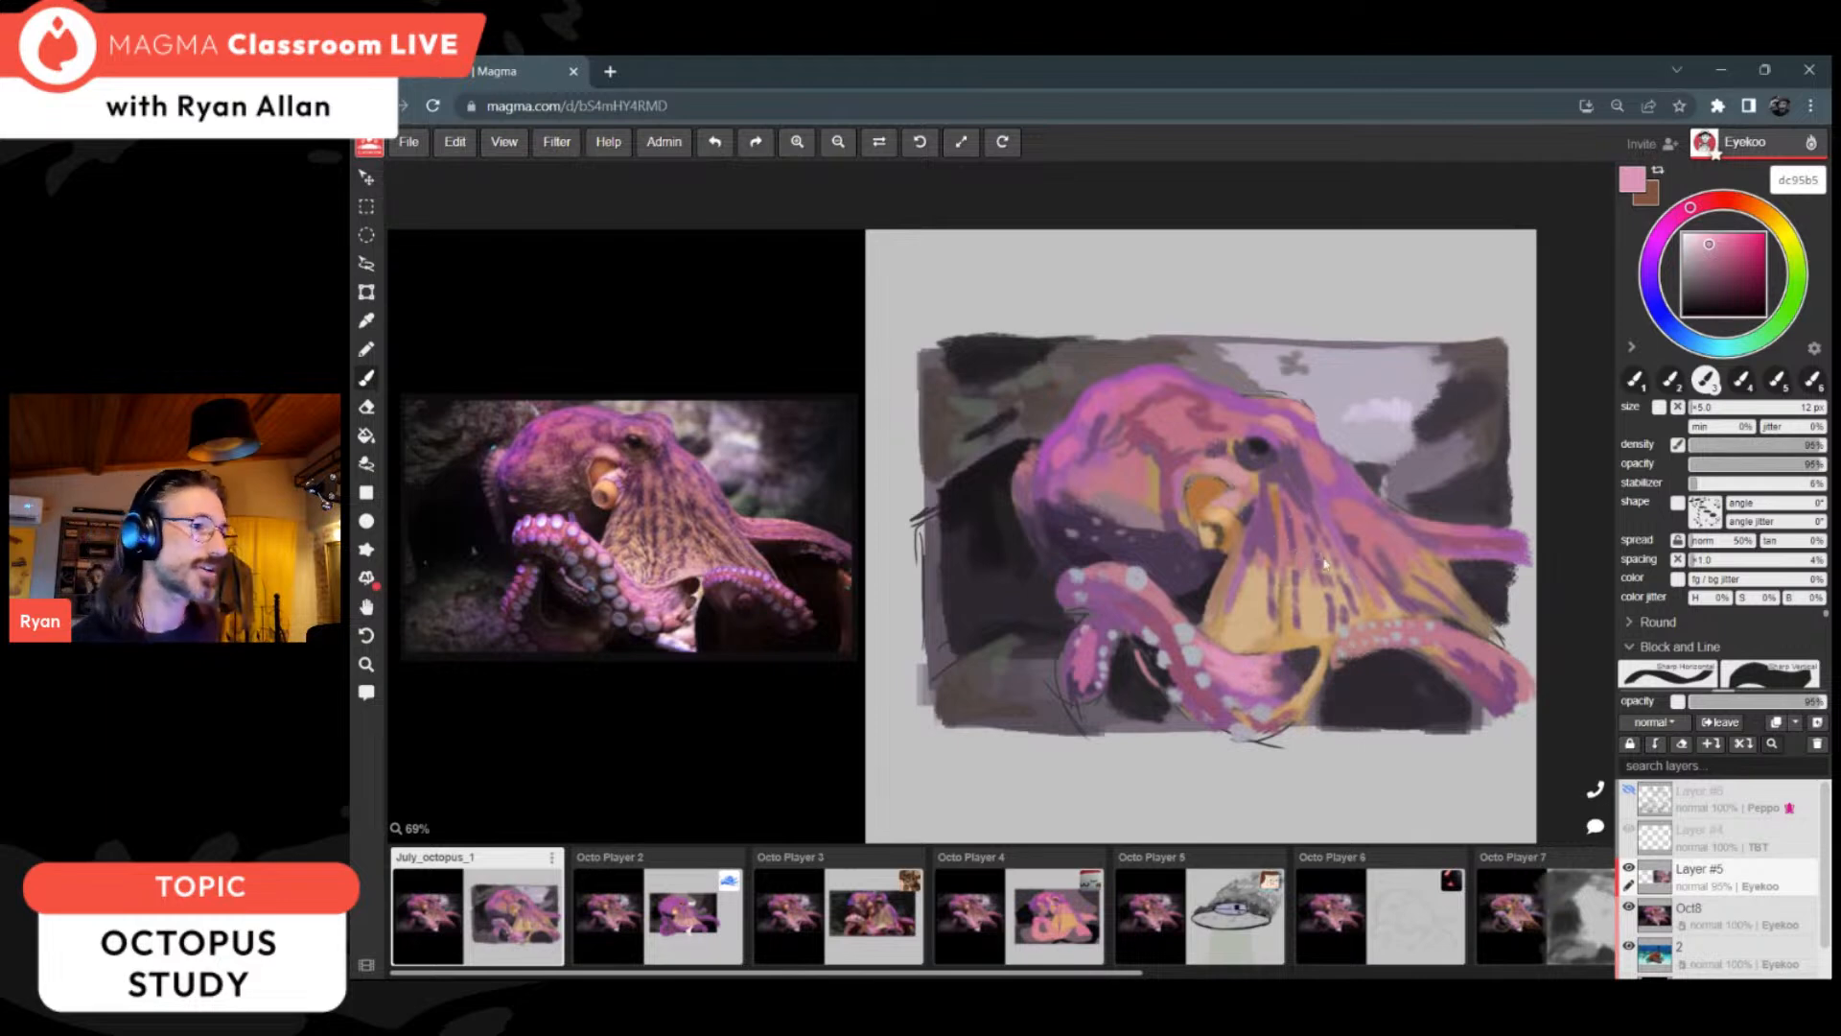
Step: Rework the rear arm where it emerges from behind the web with sampled tones, including pink c27f99
alt+click(1462, 544)
drag(1435, 540, 1470, 539)
alt+click(1438, 523)
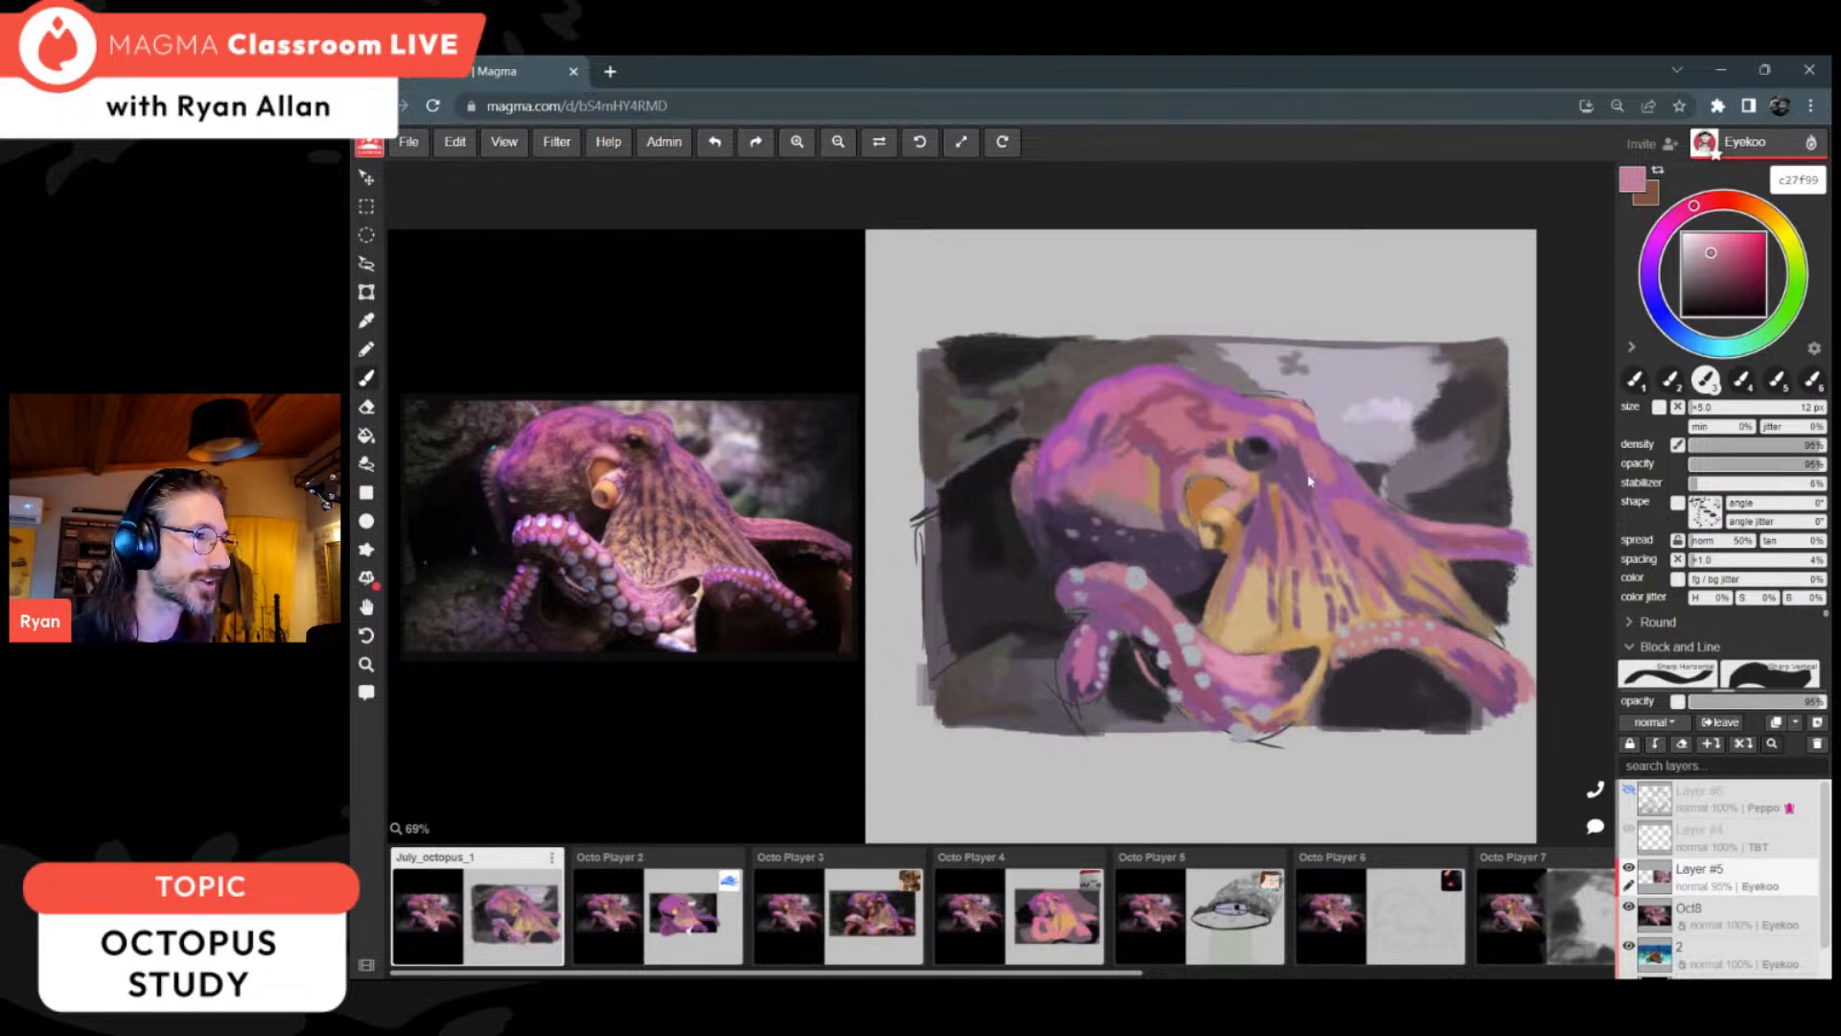
Step: Refine the web between the siphon and the eye with sampled purples 7e537d, 9f5ca5 and 7f547f
key(alt)
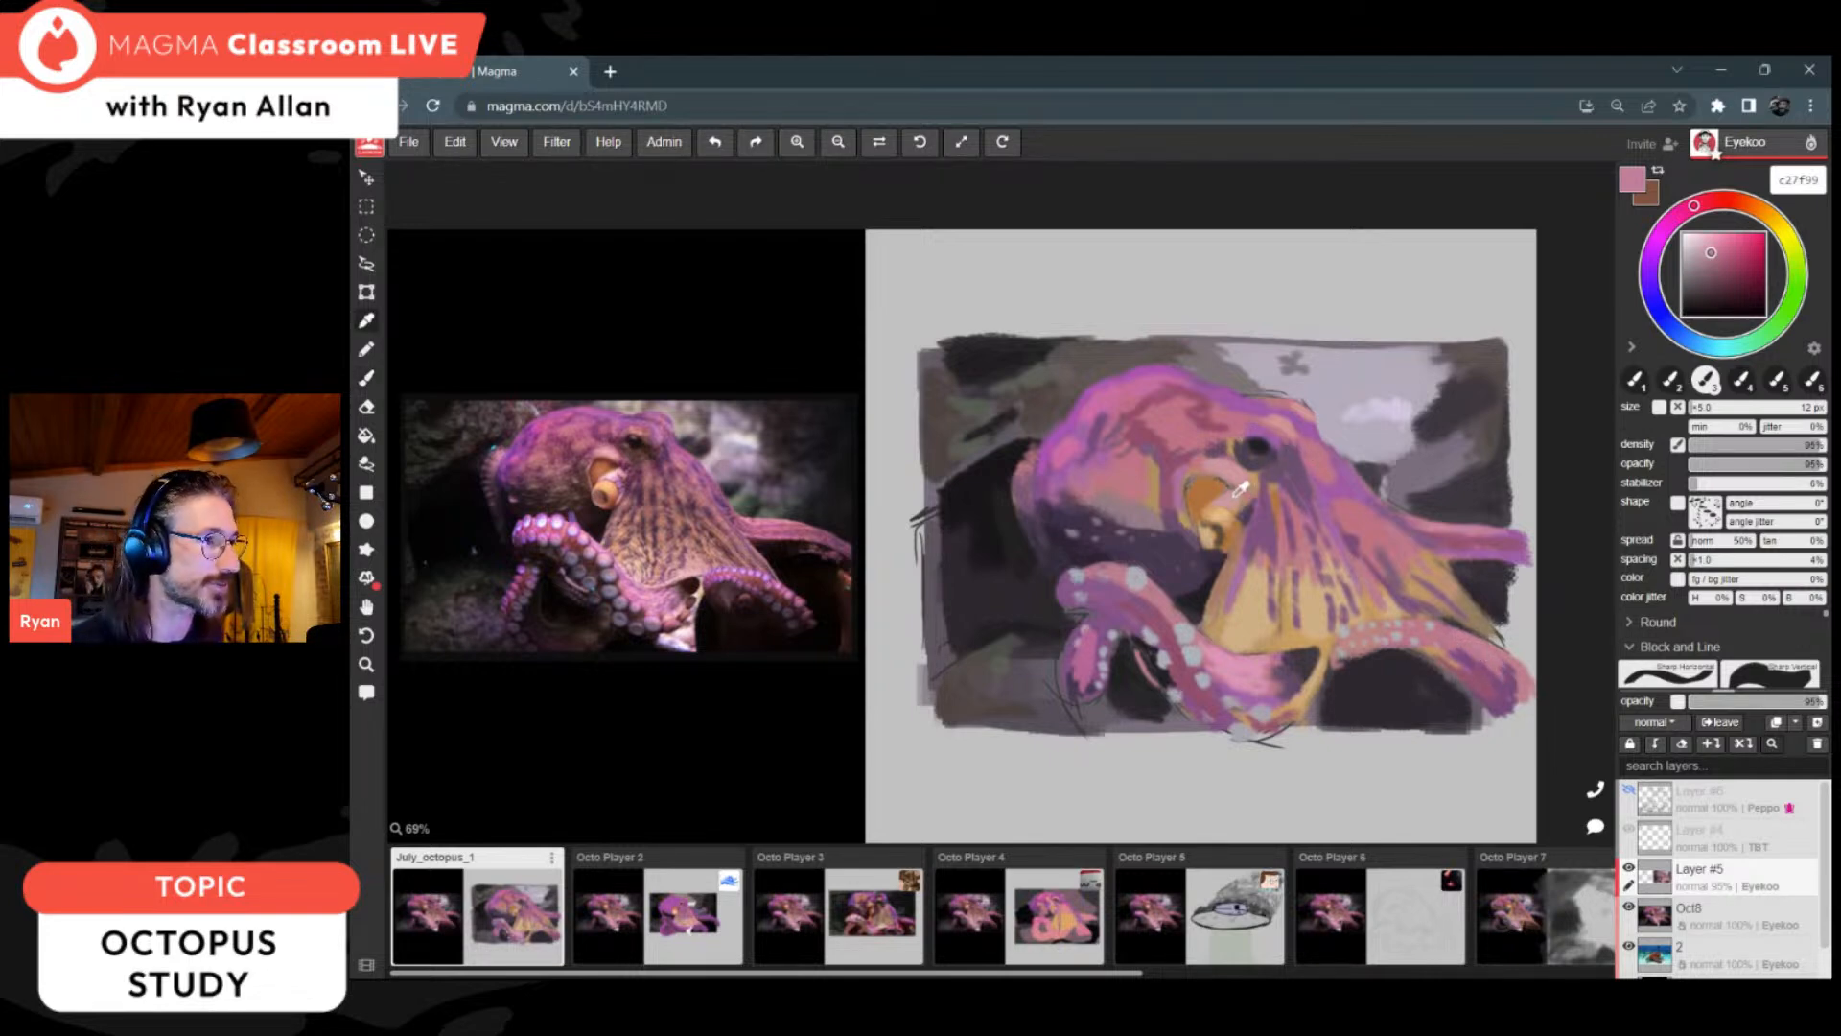
alt+click(1262, 510)
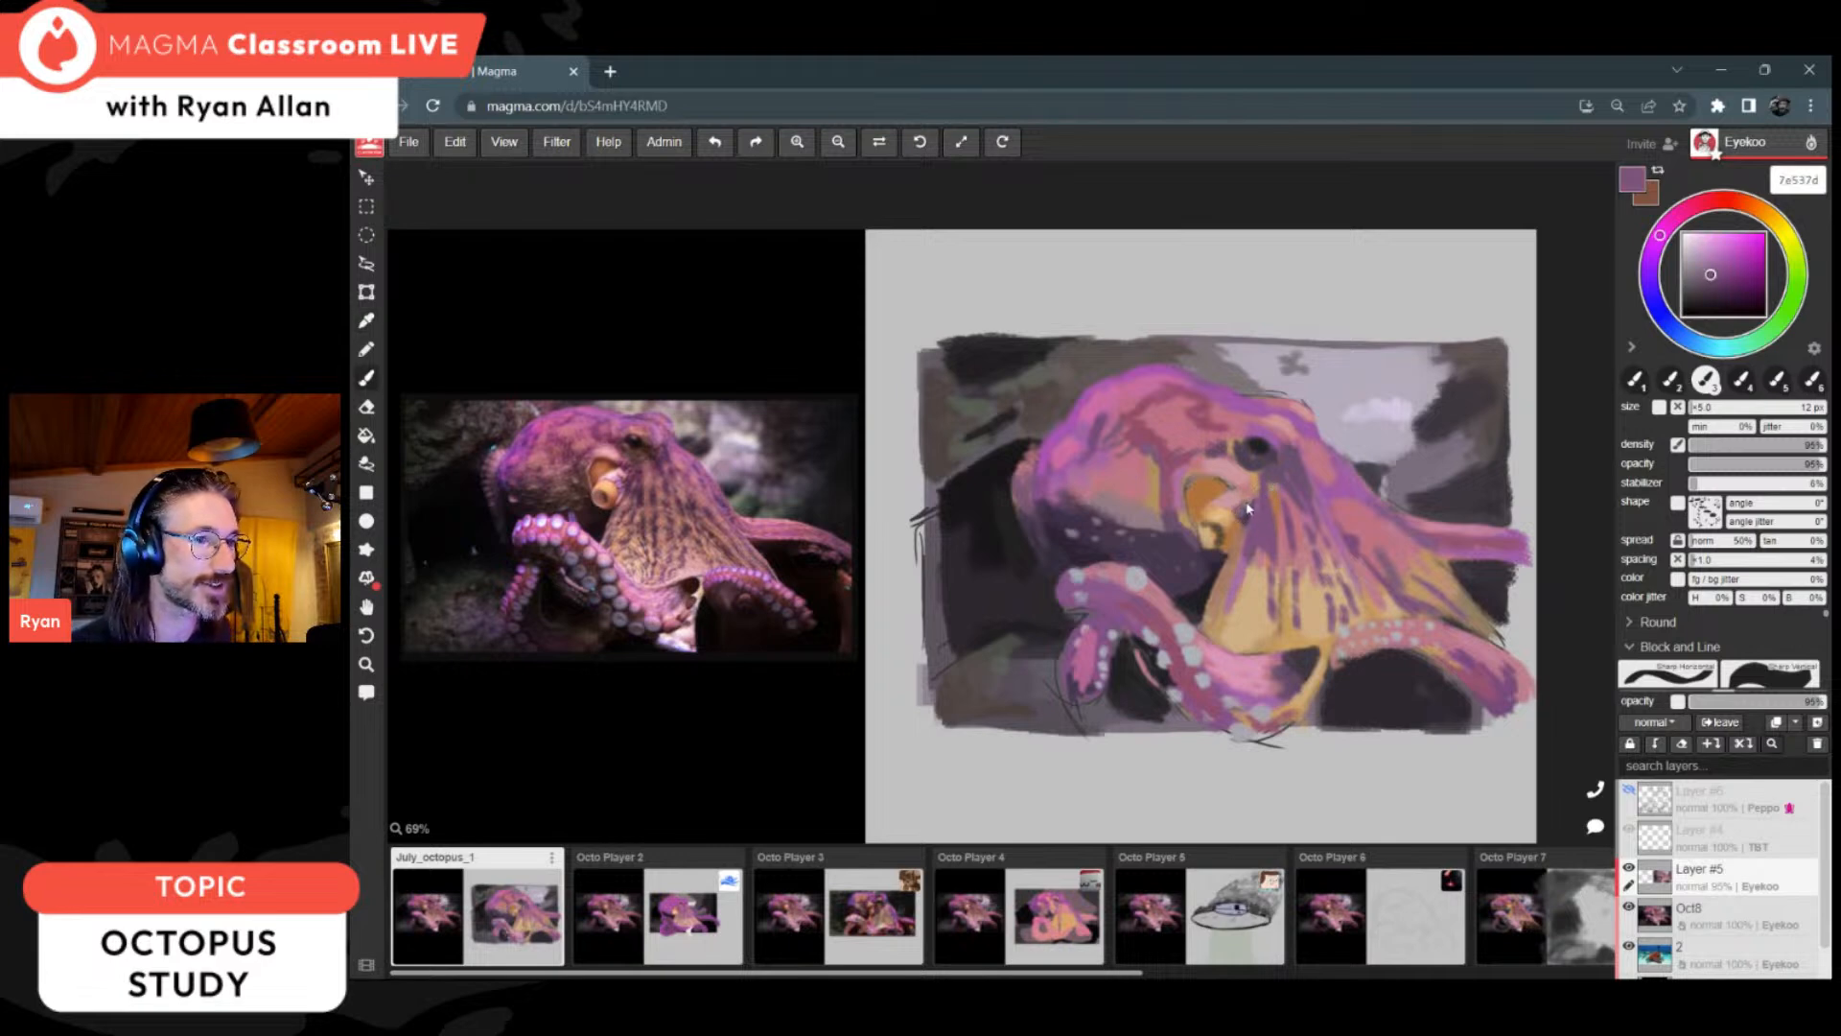
alt+click(1353, 488)
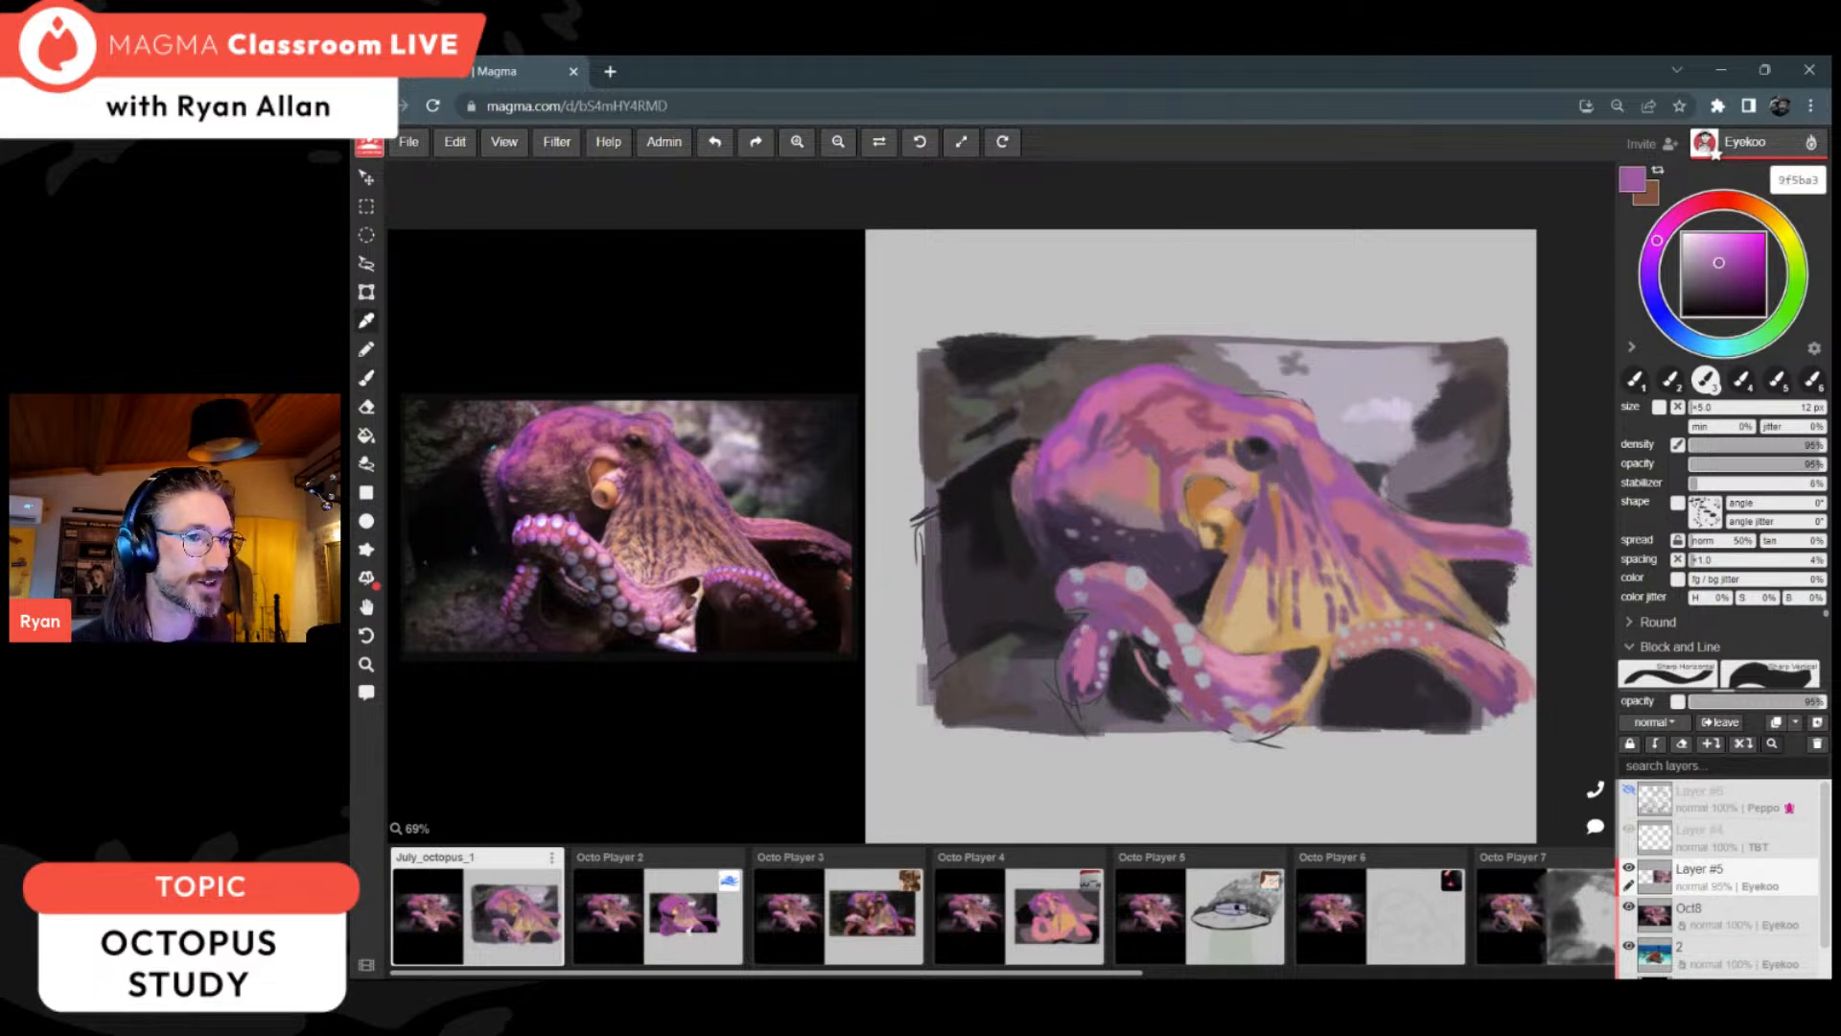
alt+click(1251, 532)
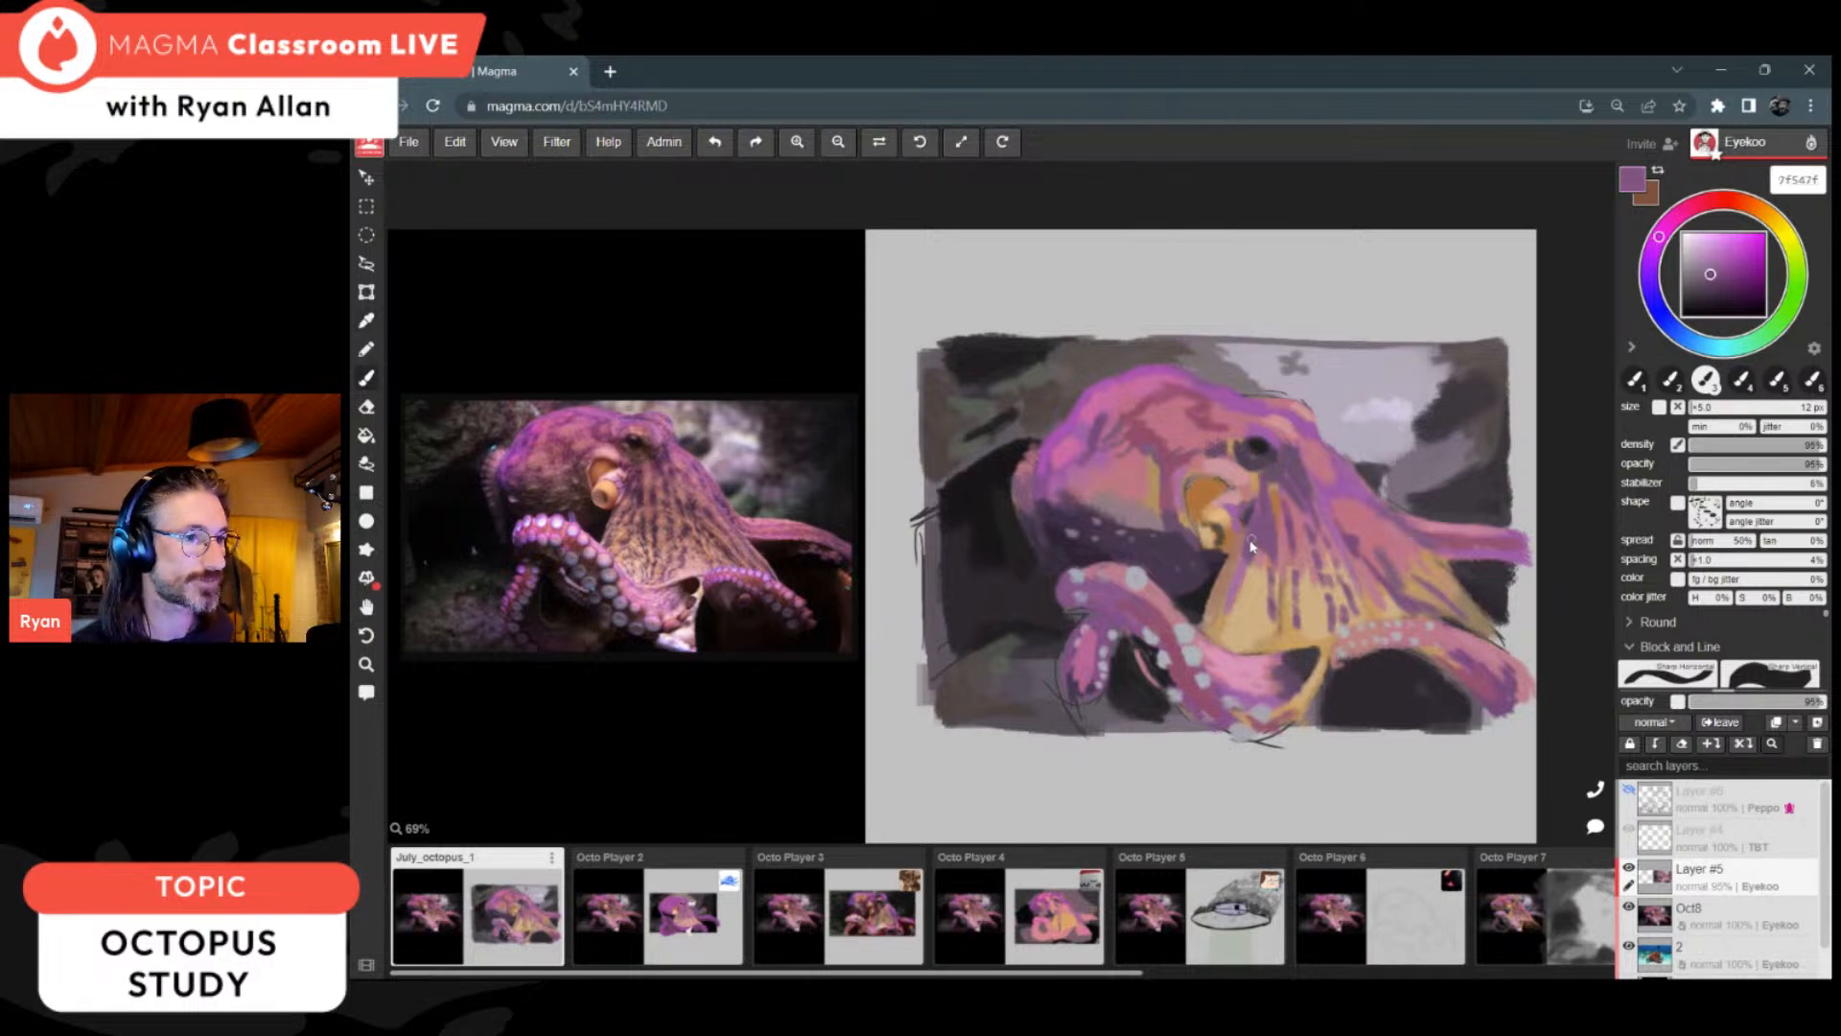
Step: Define the siphon with a finer brush, using dark 2d2535, orange-brown af7443 and deep brown 5b4e3d
alt+click(1216, 568)
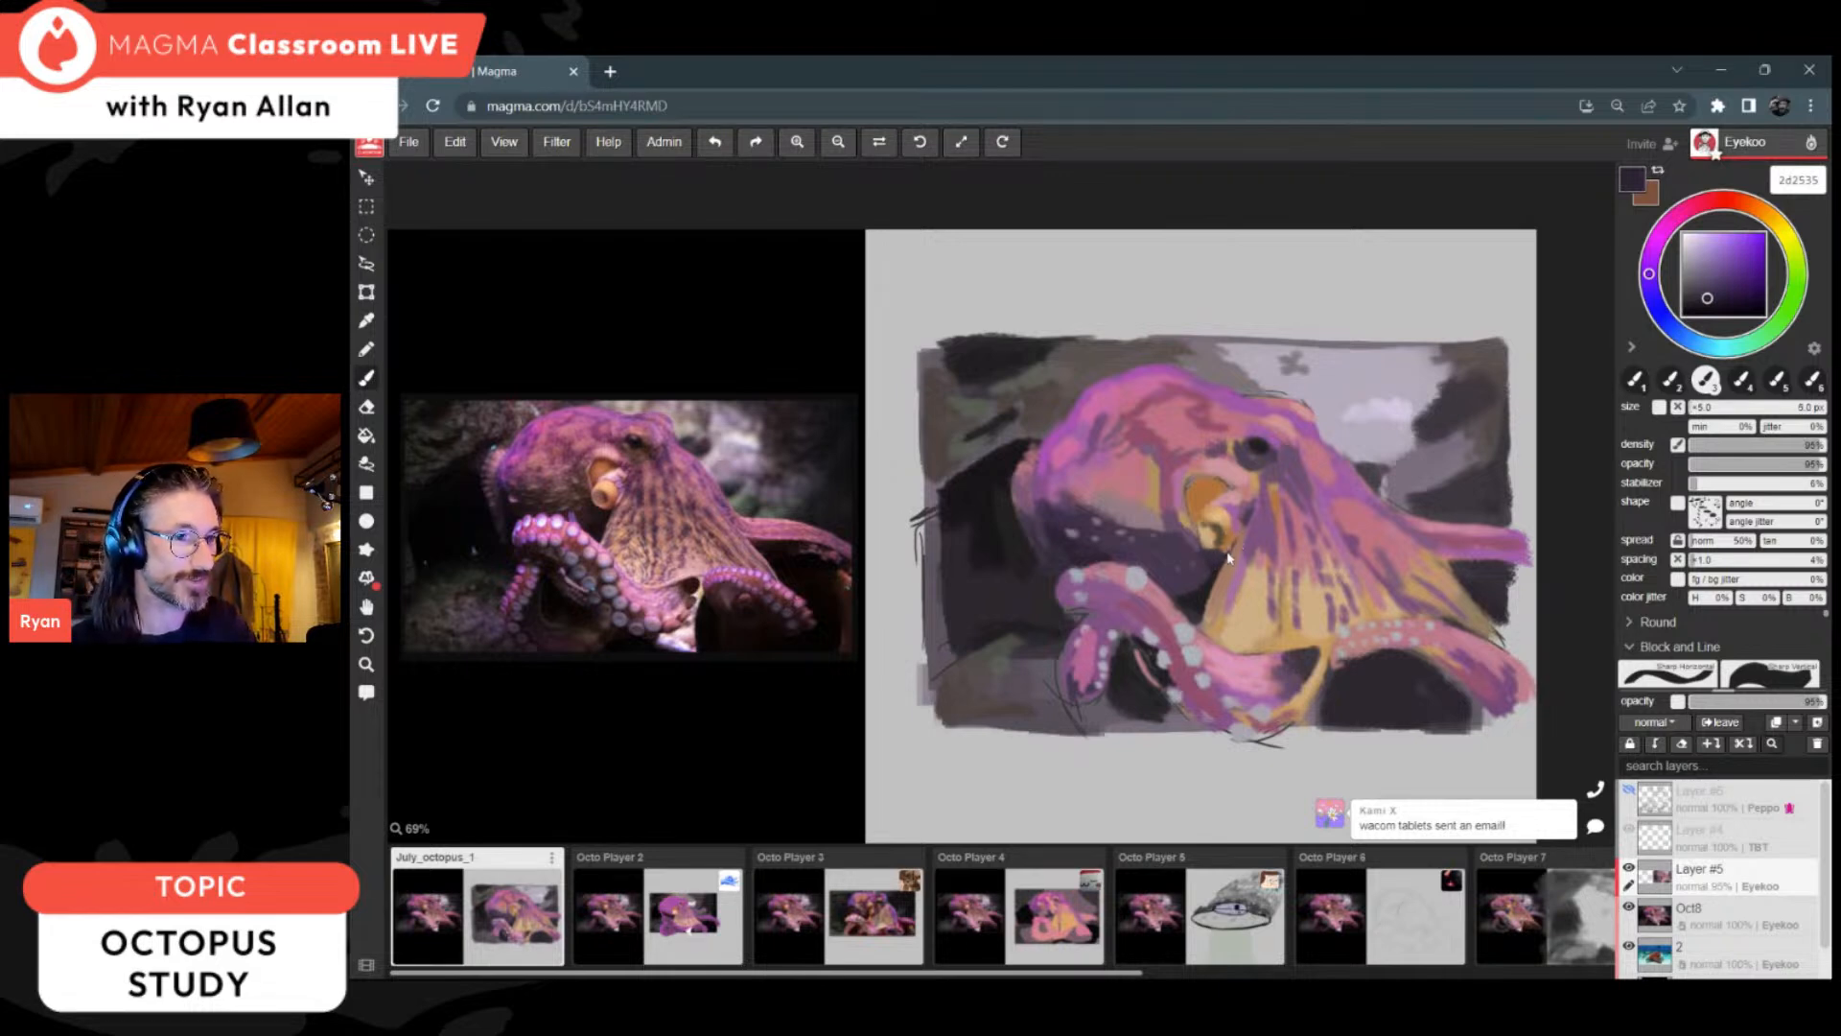
key(alt)
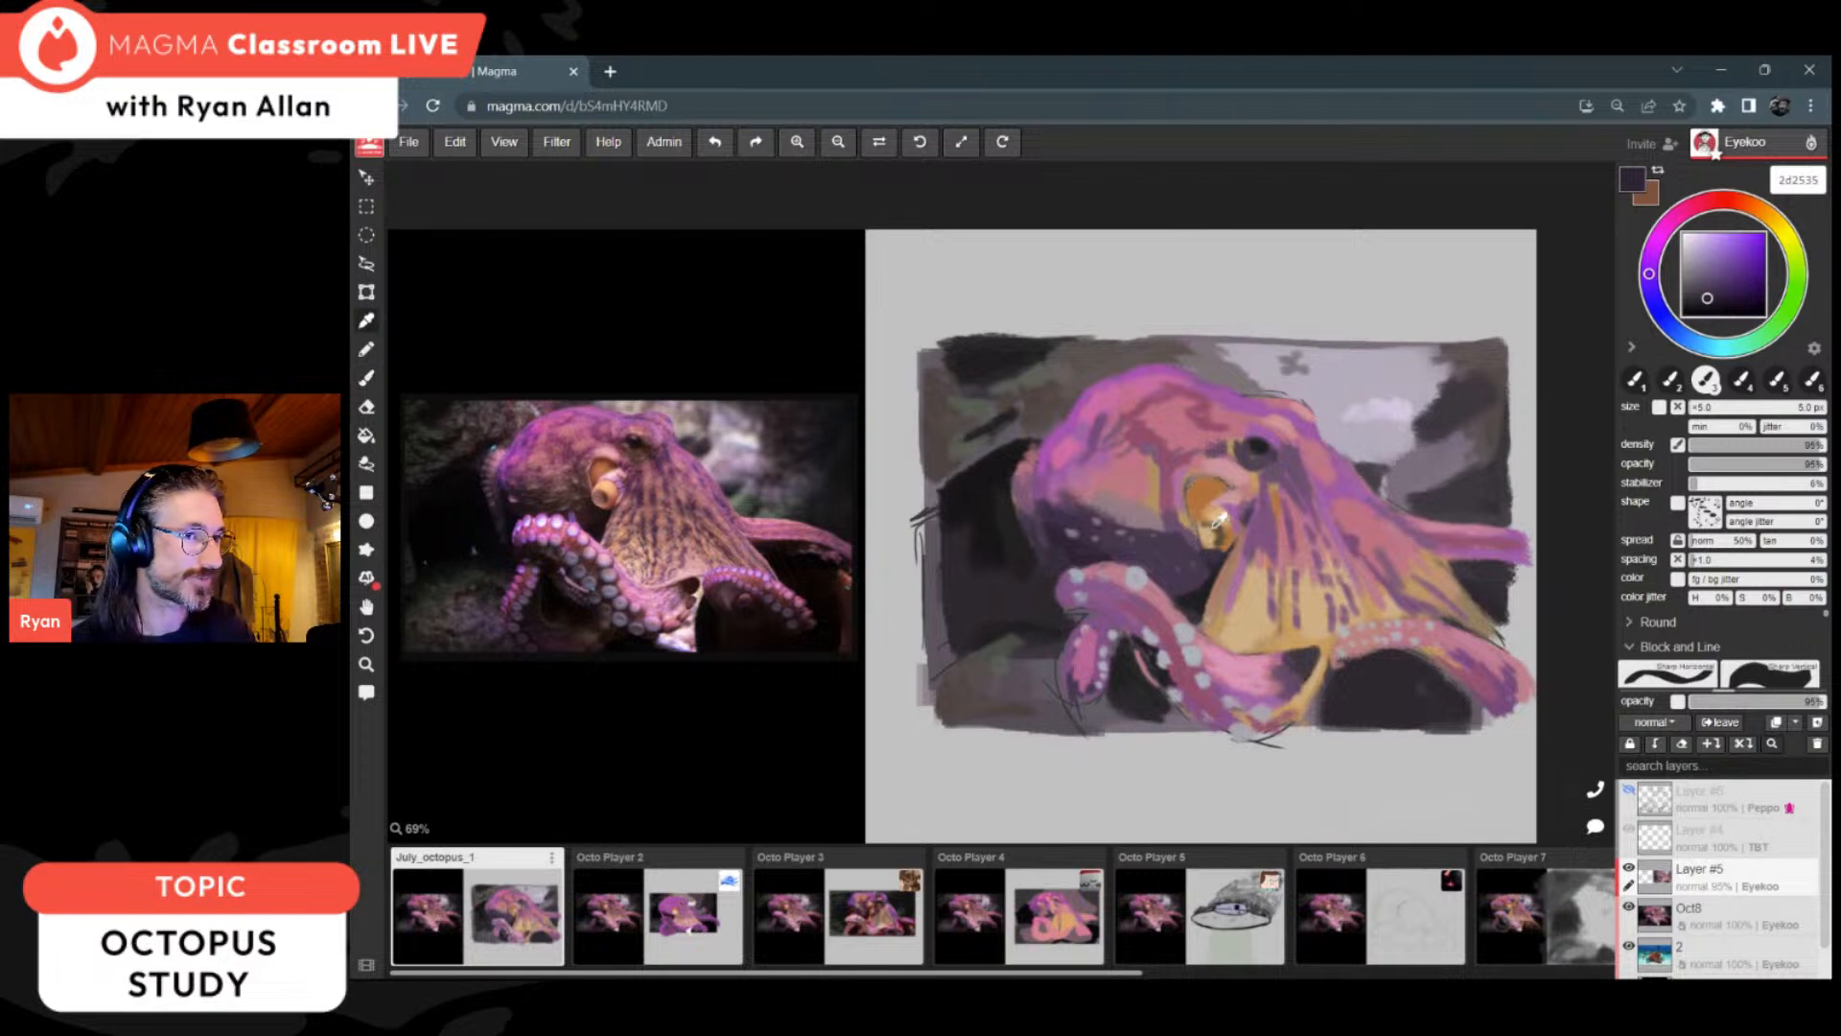
alt+click(1235, 523)
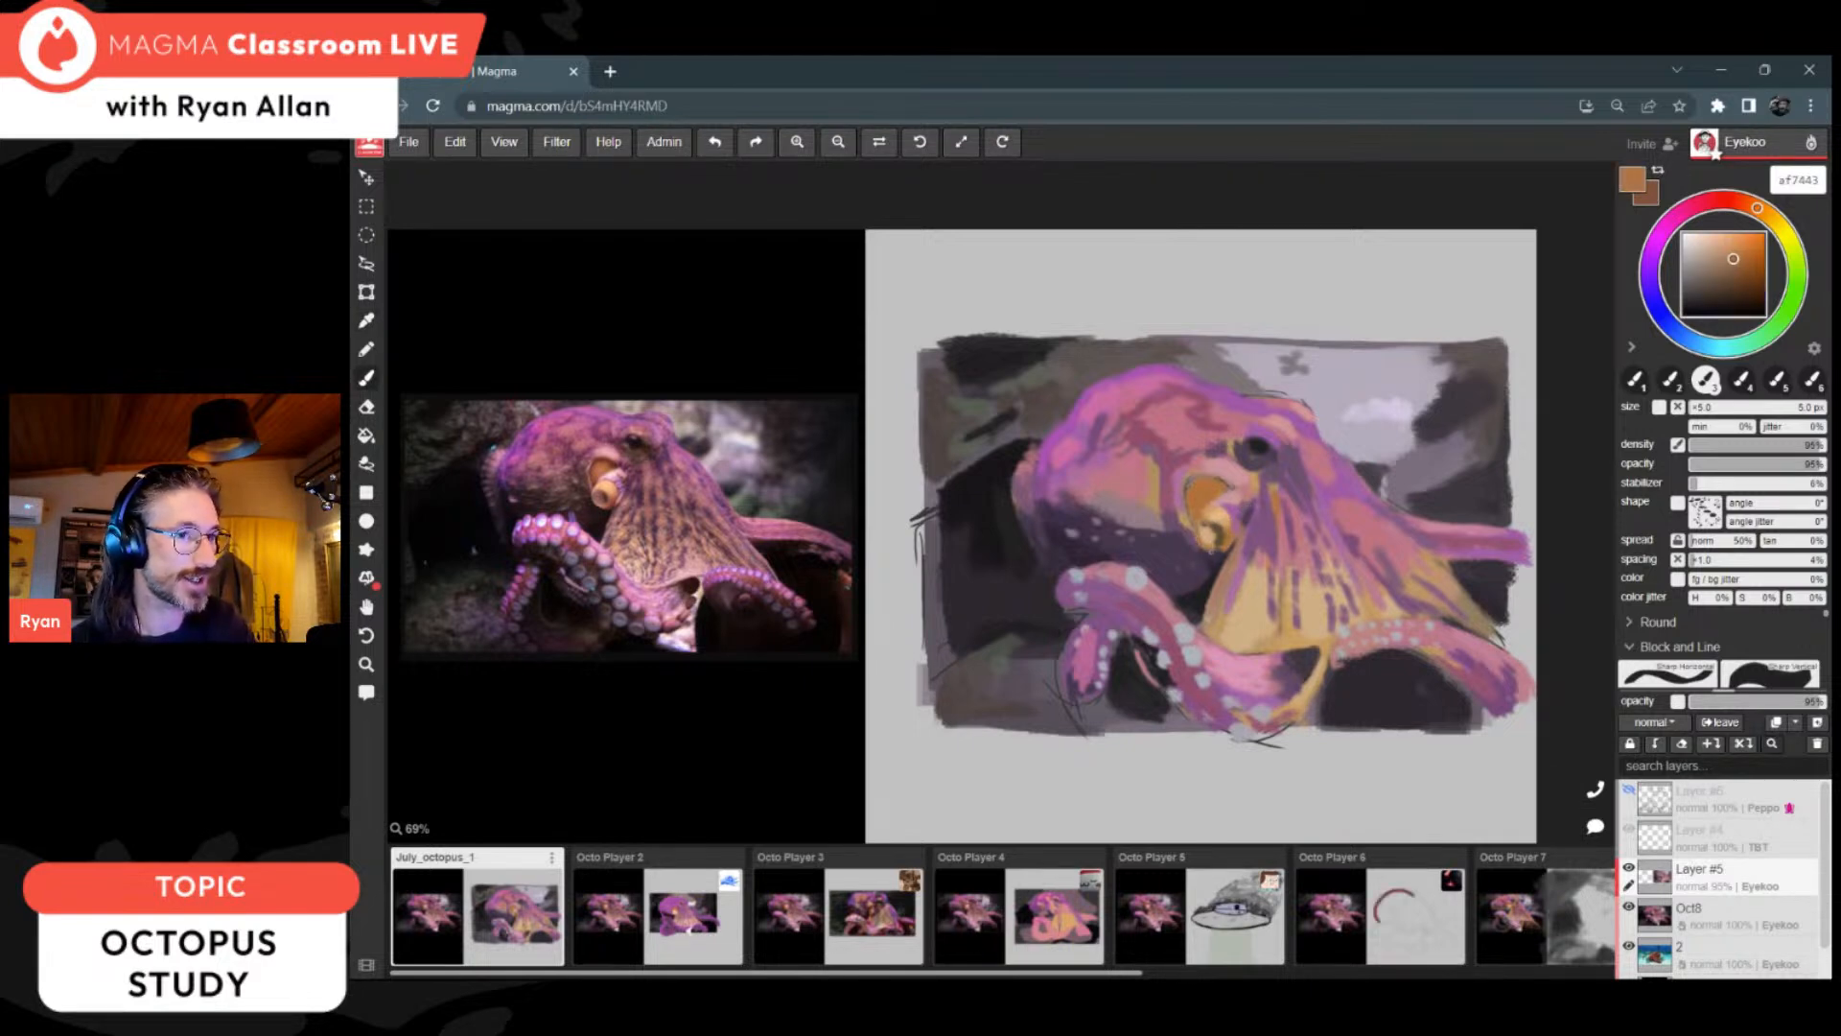
alt+click(1217, 541)
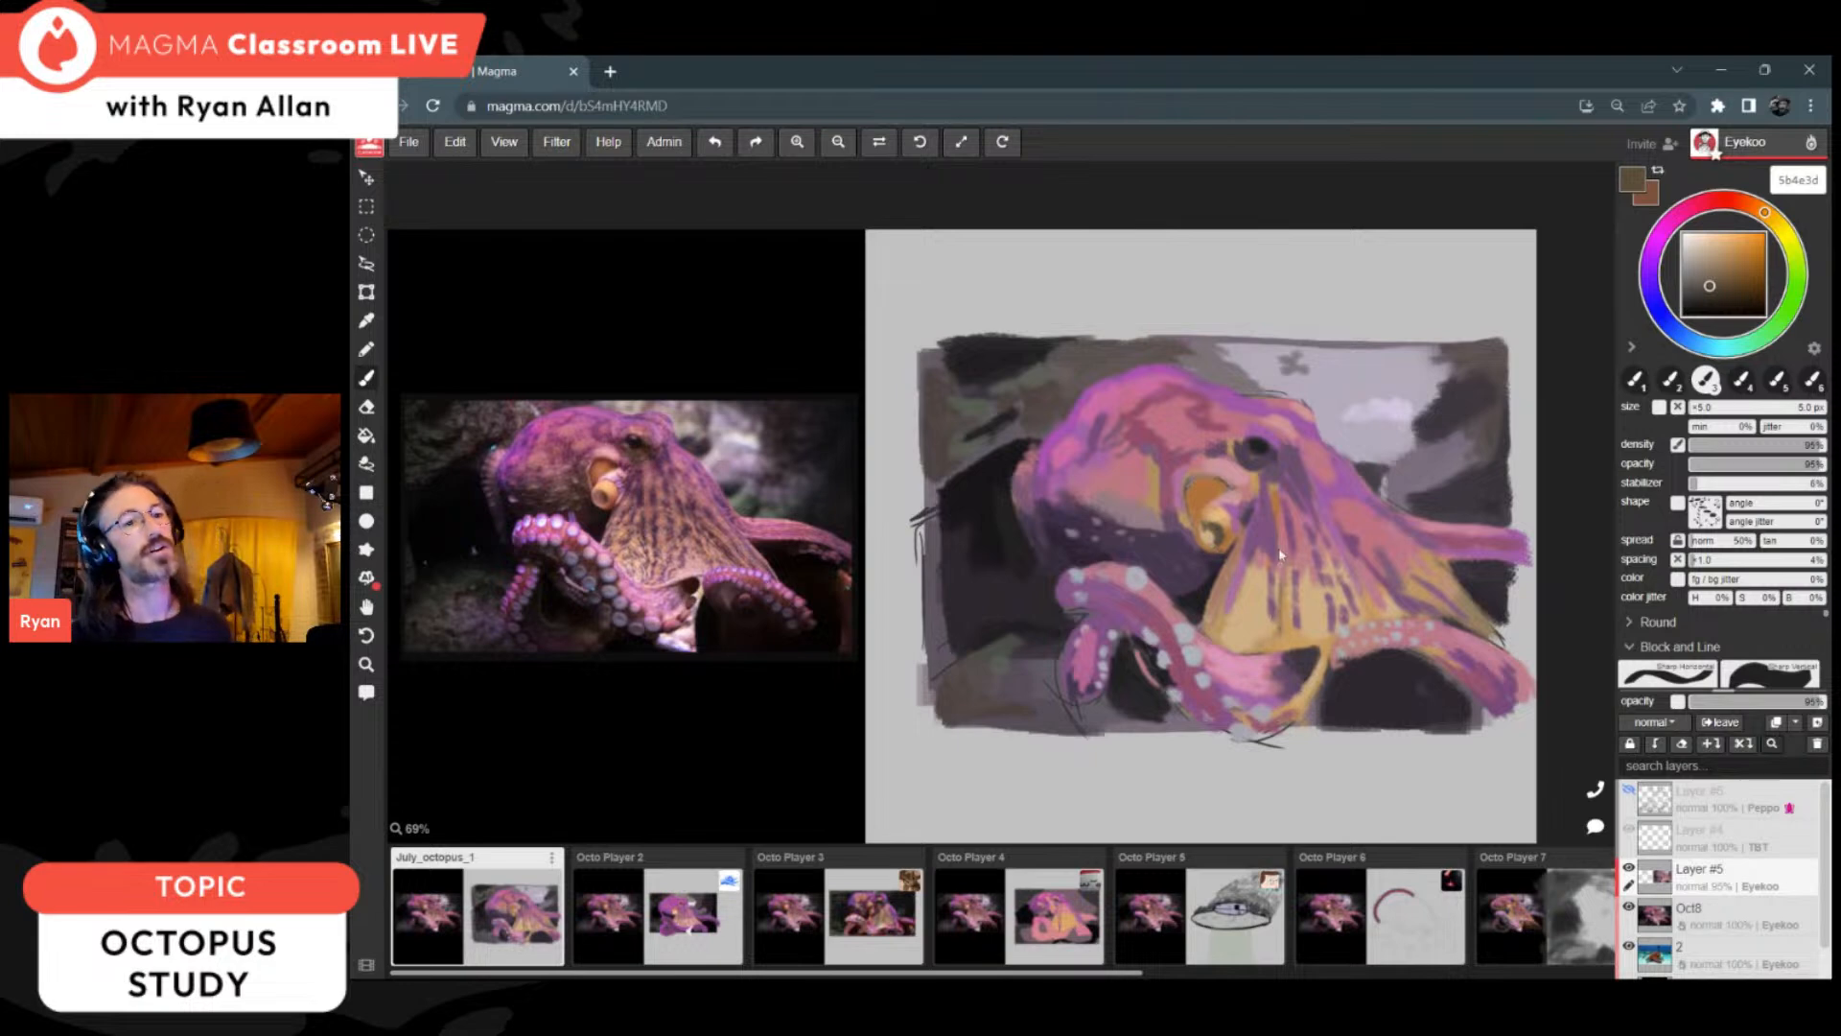
Step: Add more spots in 967c83 to the head's shaded underside and shade its rear with pink c96aa1 and purple 855287
alt+click(1172, 500)
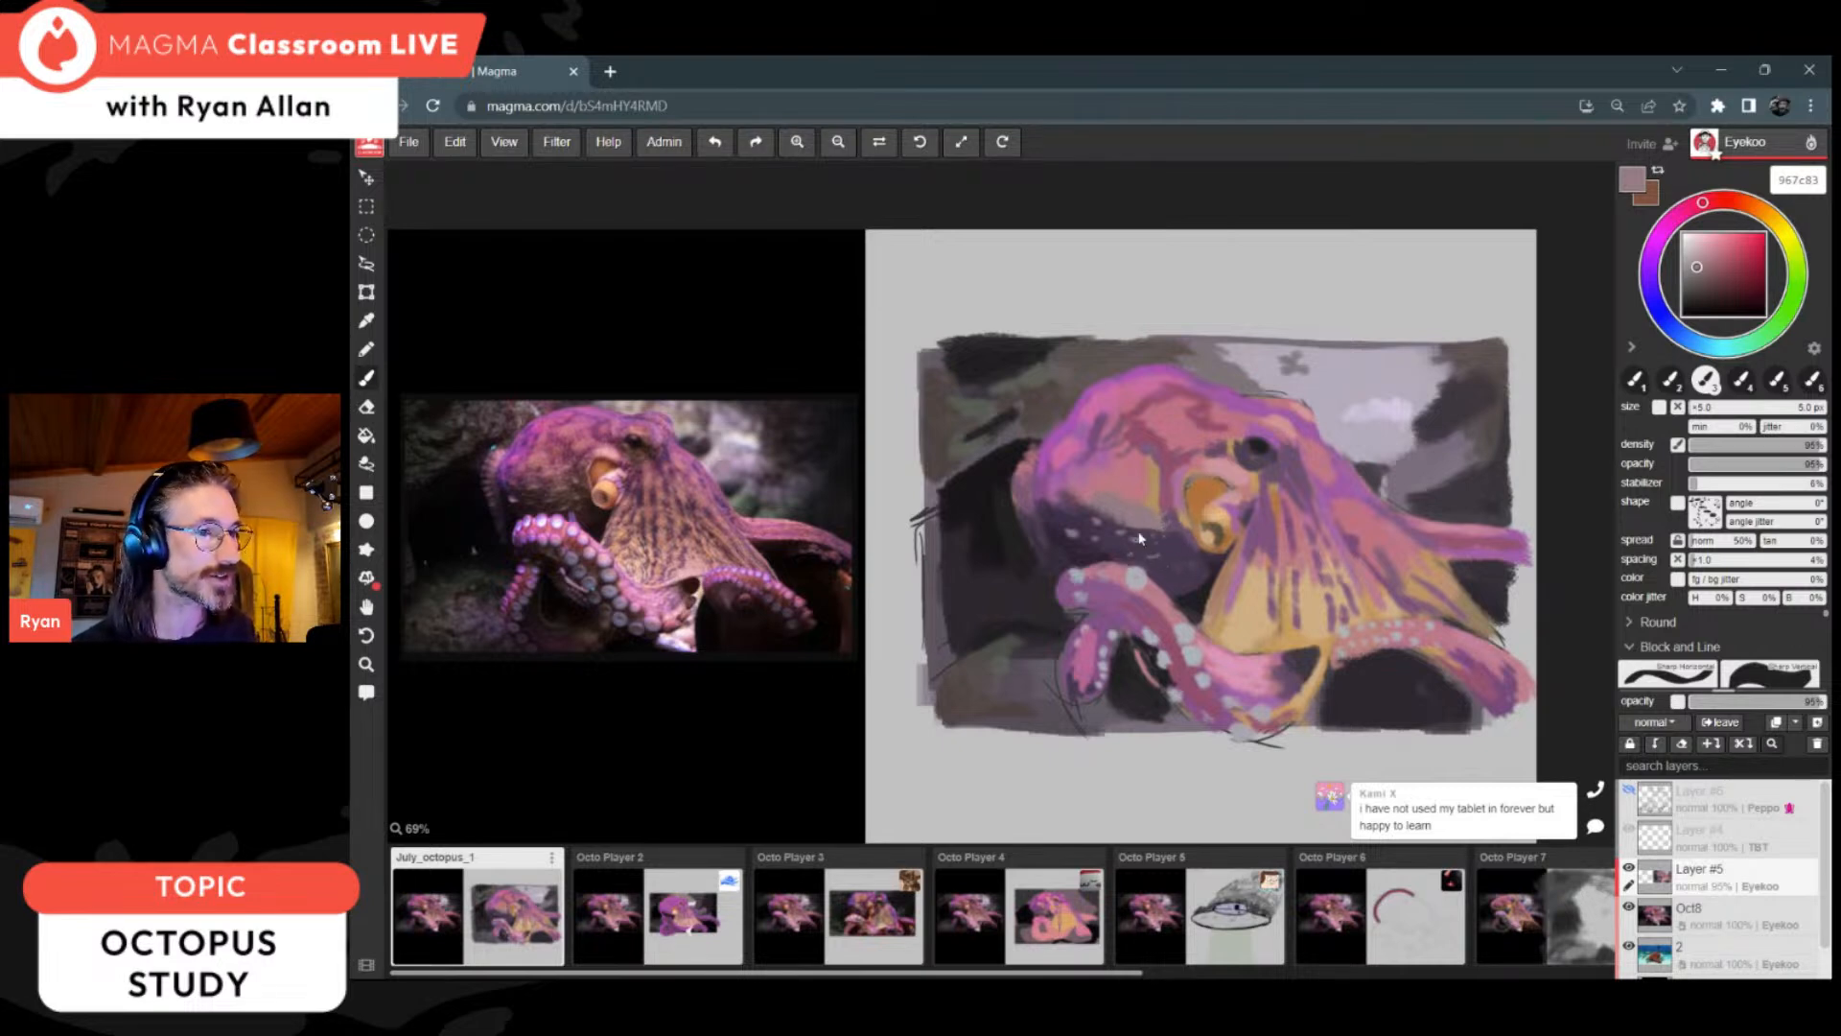
alt+click(1090, 437)
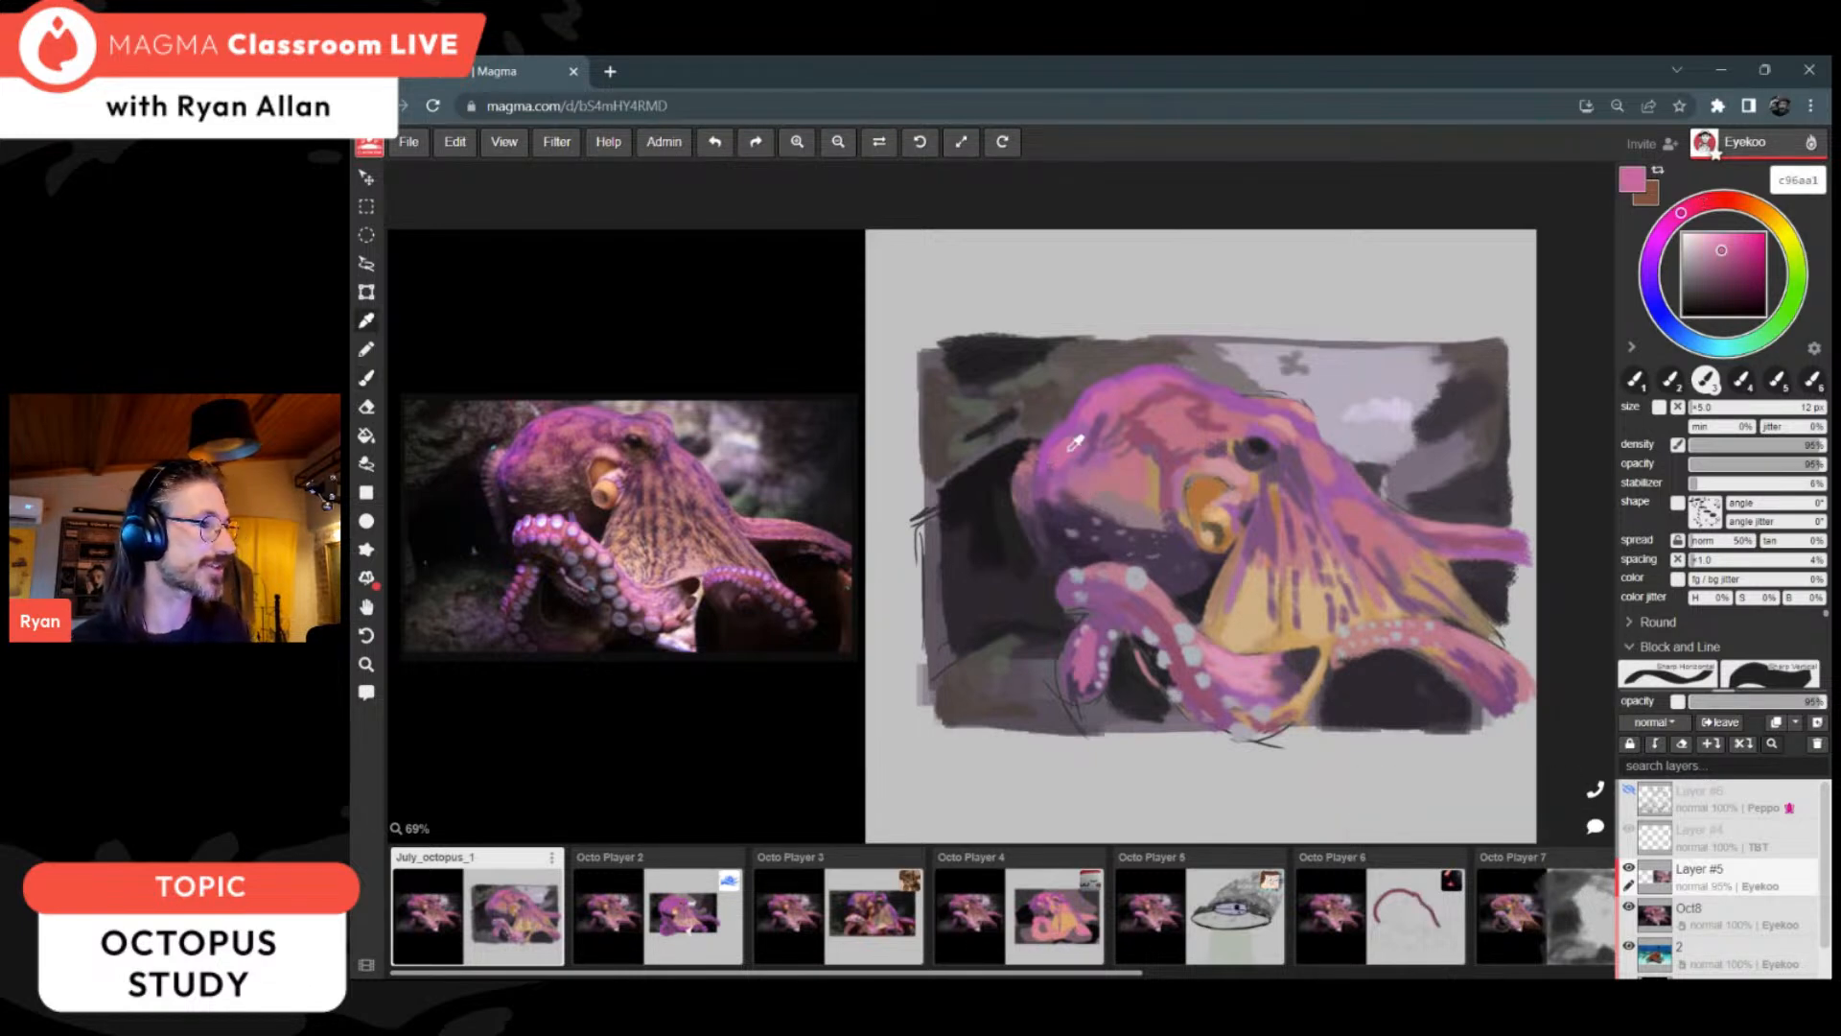
alt+click(1043, 485)
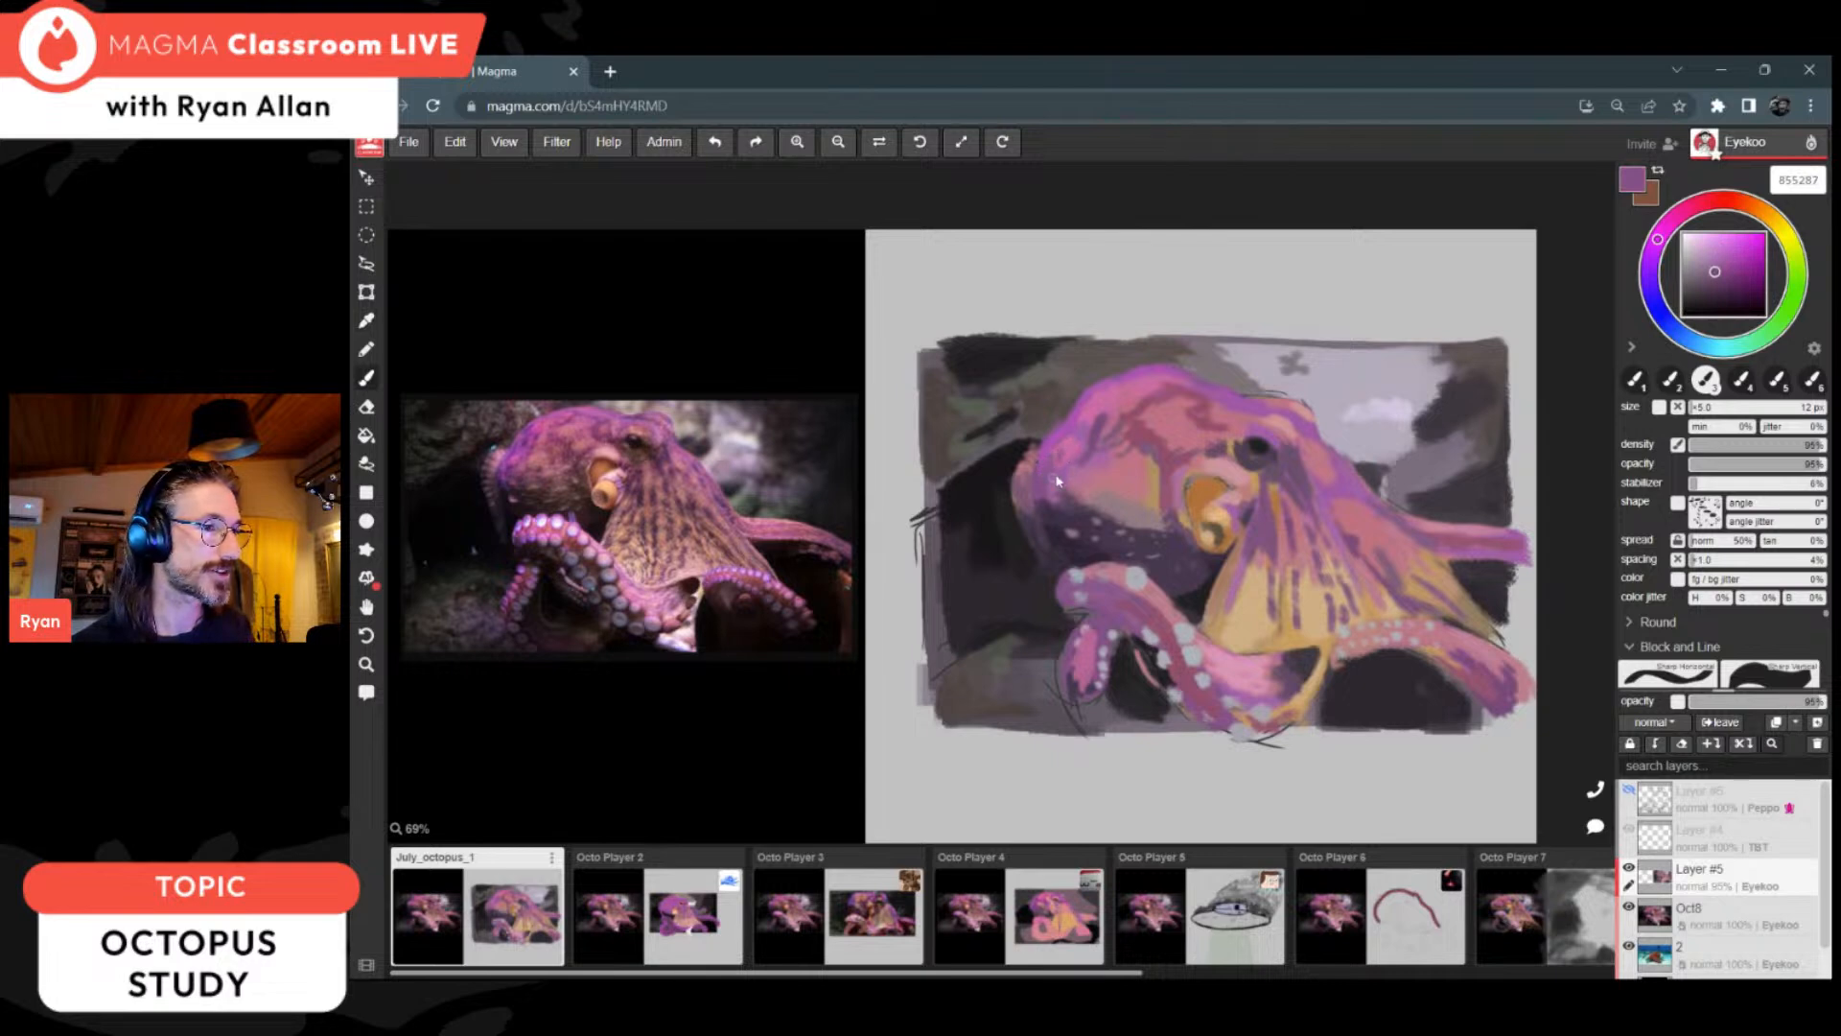
Step: Touch up the head's rear shading with 533f54 and 924f6b, and refine the lower arms with pink d995b4 and purple 91546e
alt+click(1044, 496)
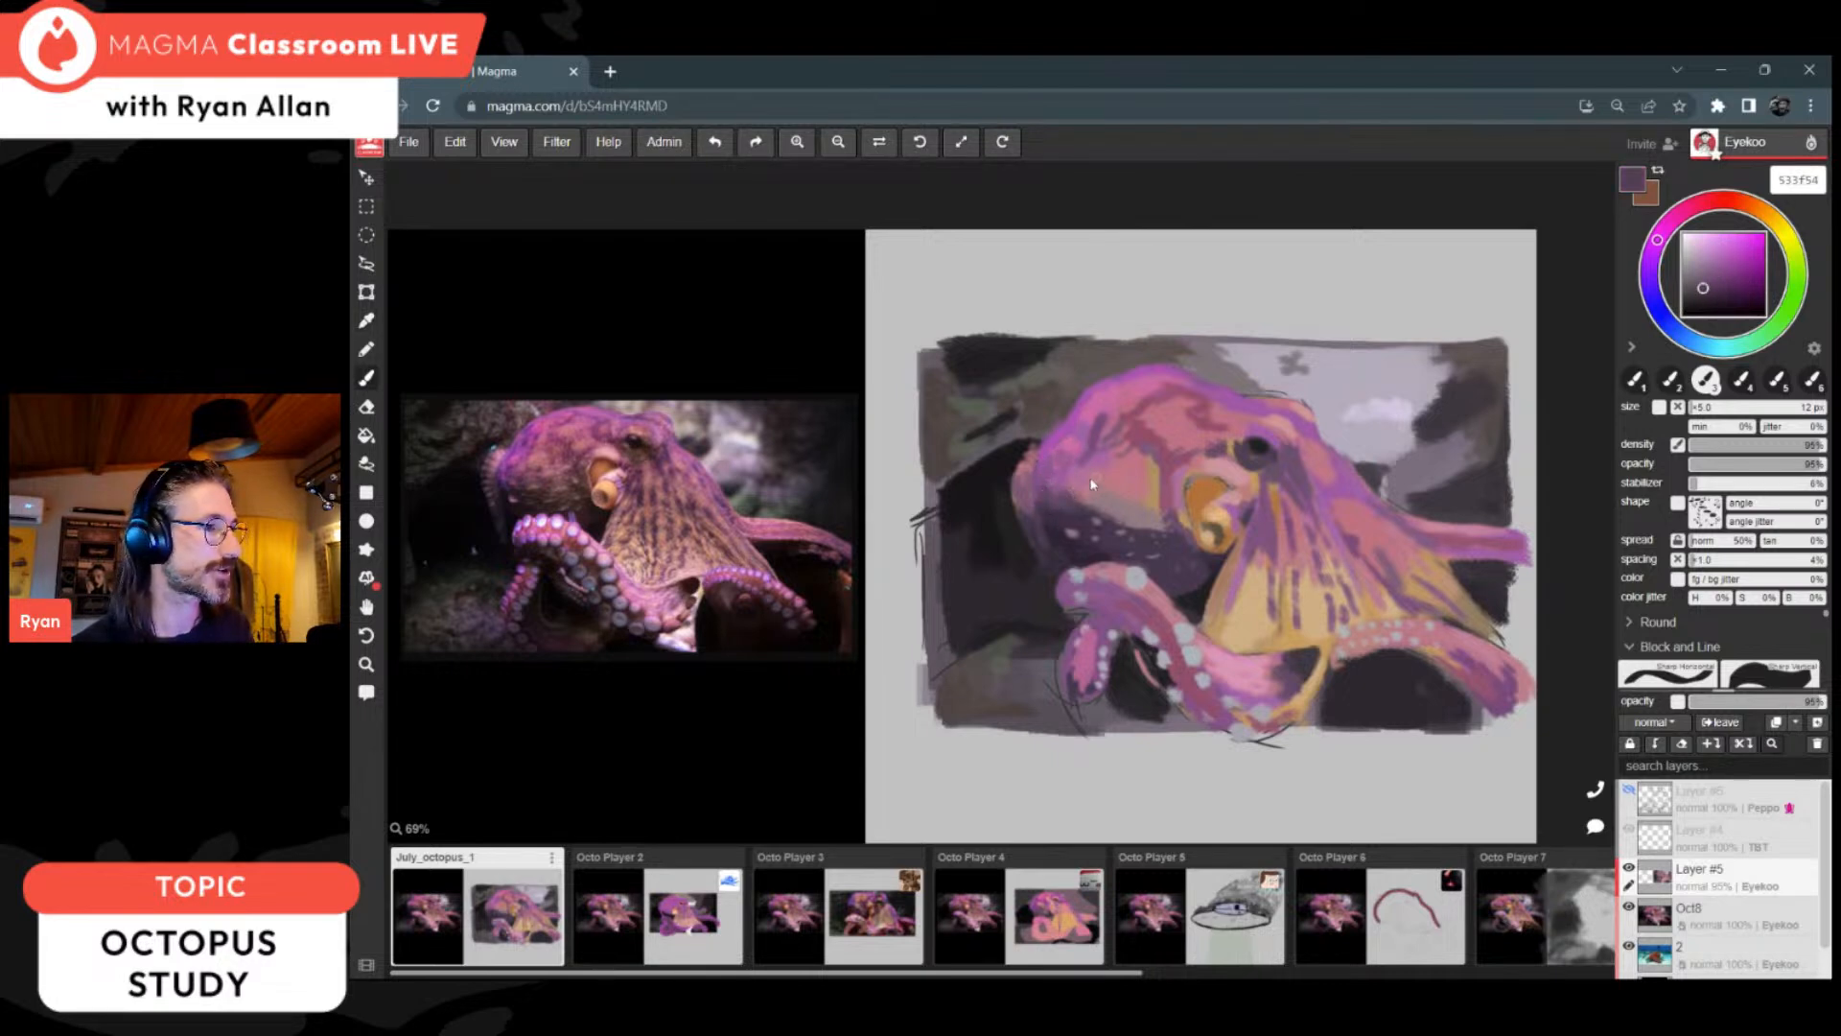
alt+click(1147, 444)
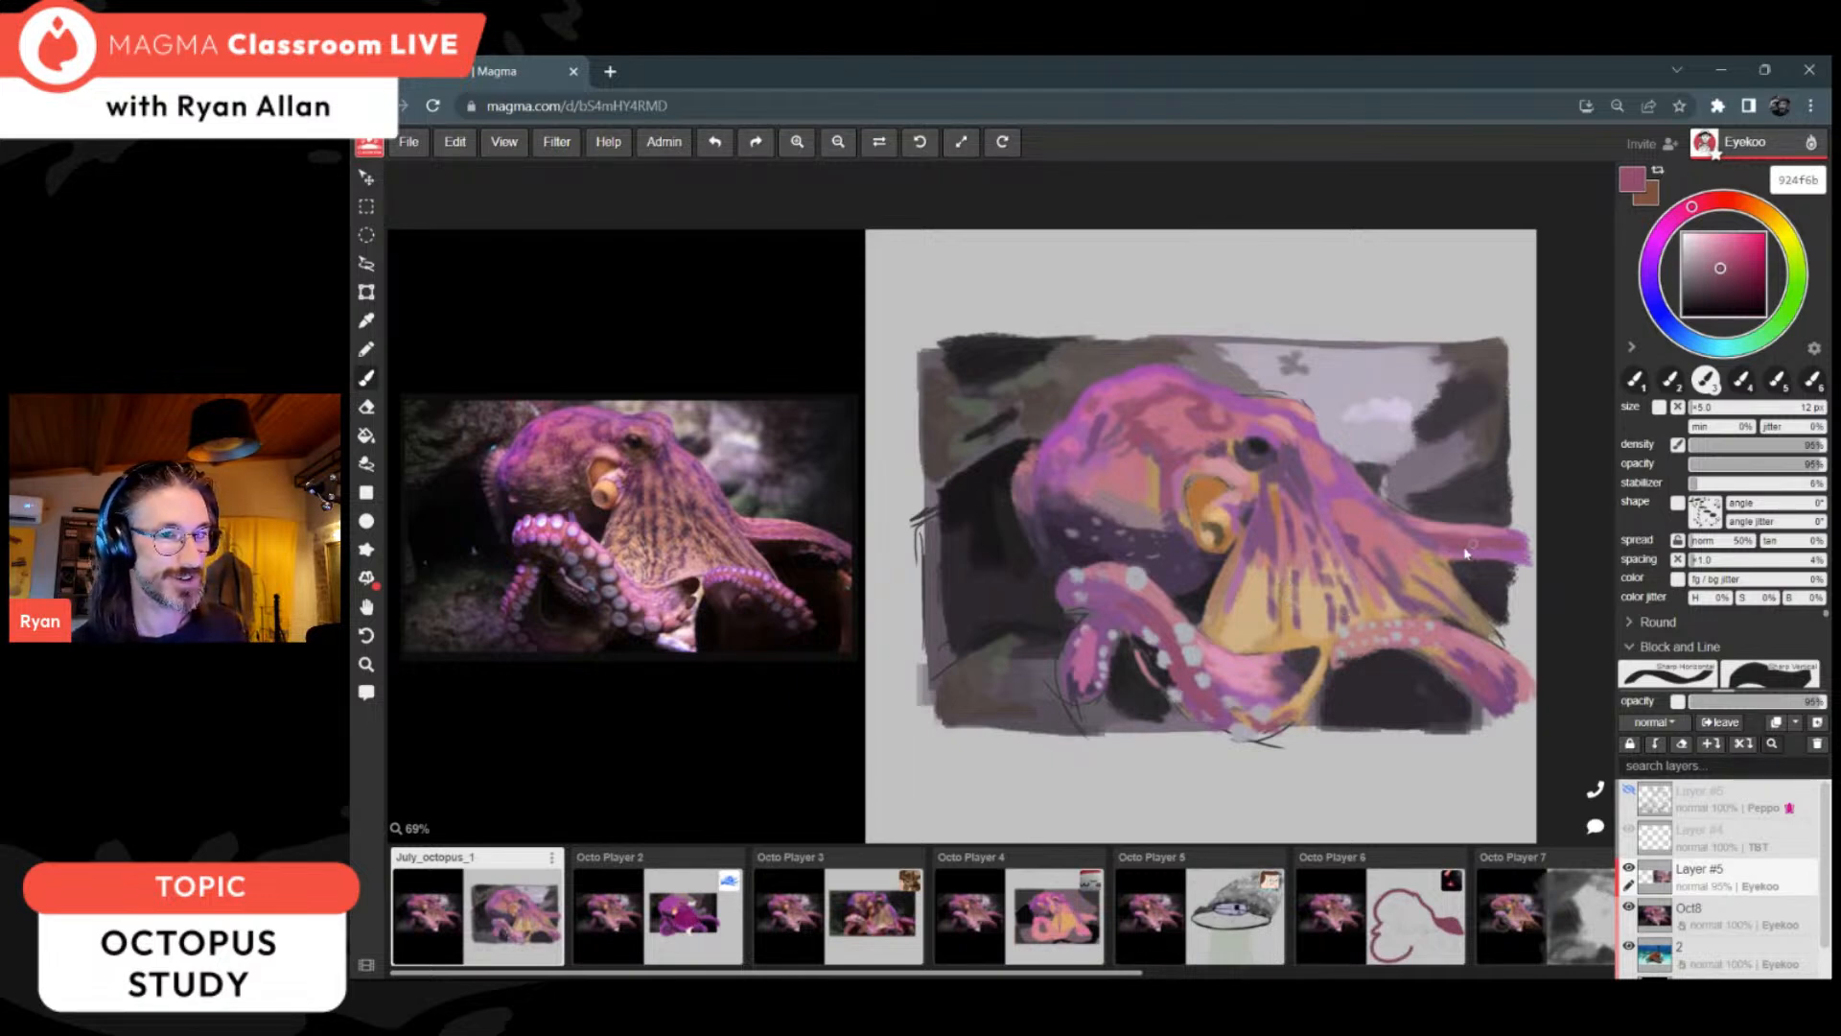
alt+click(1251, 680)
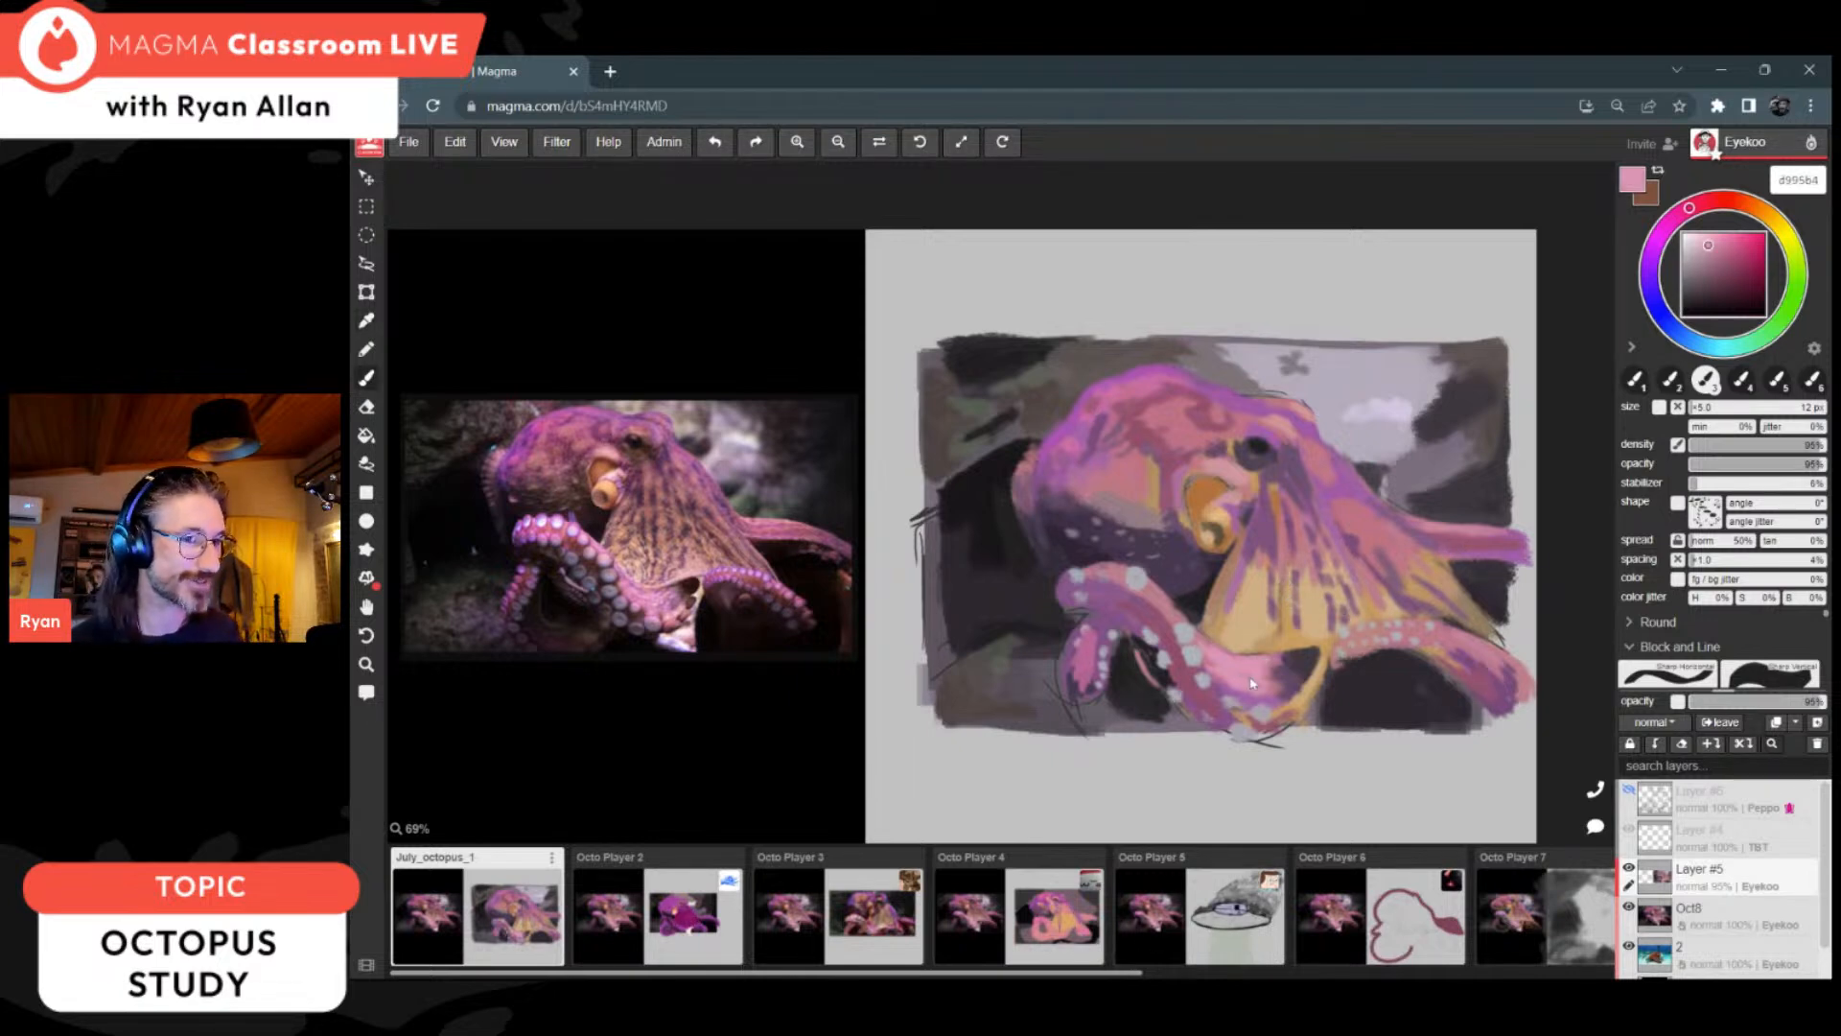
alt+click(1283, 719)
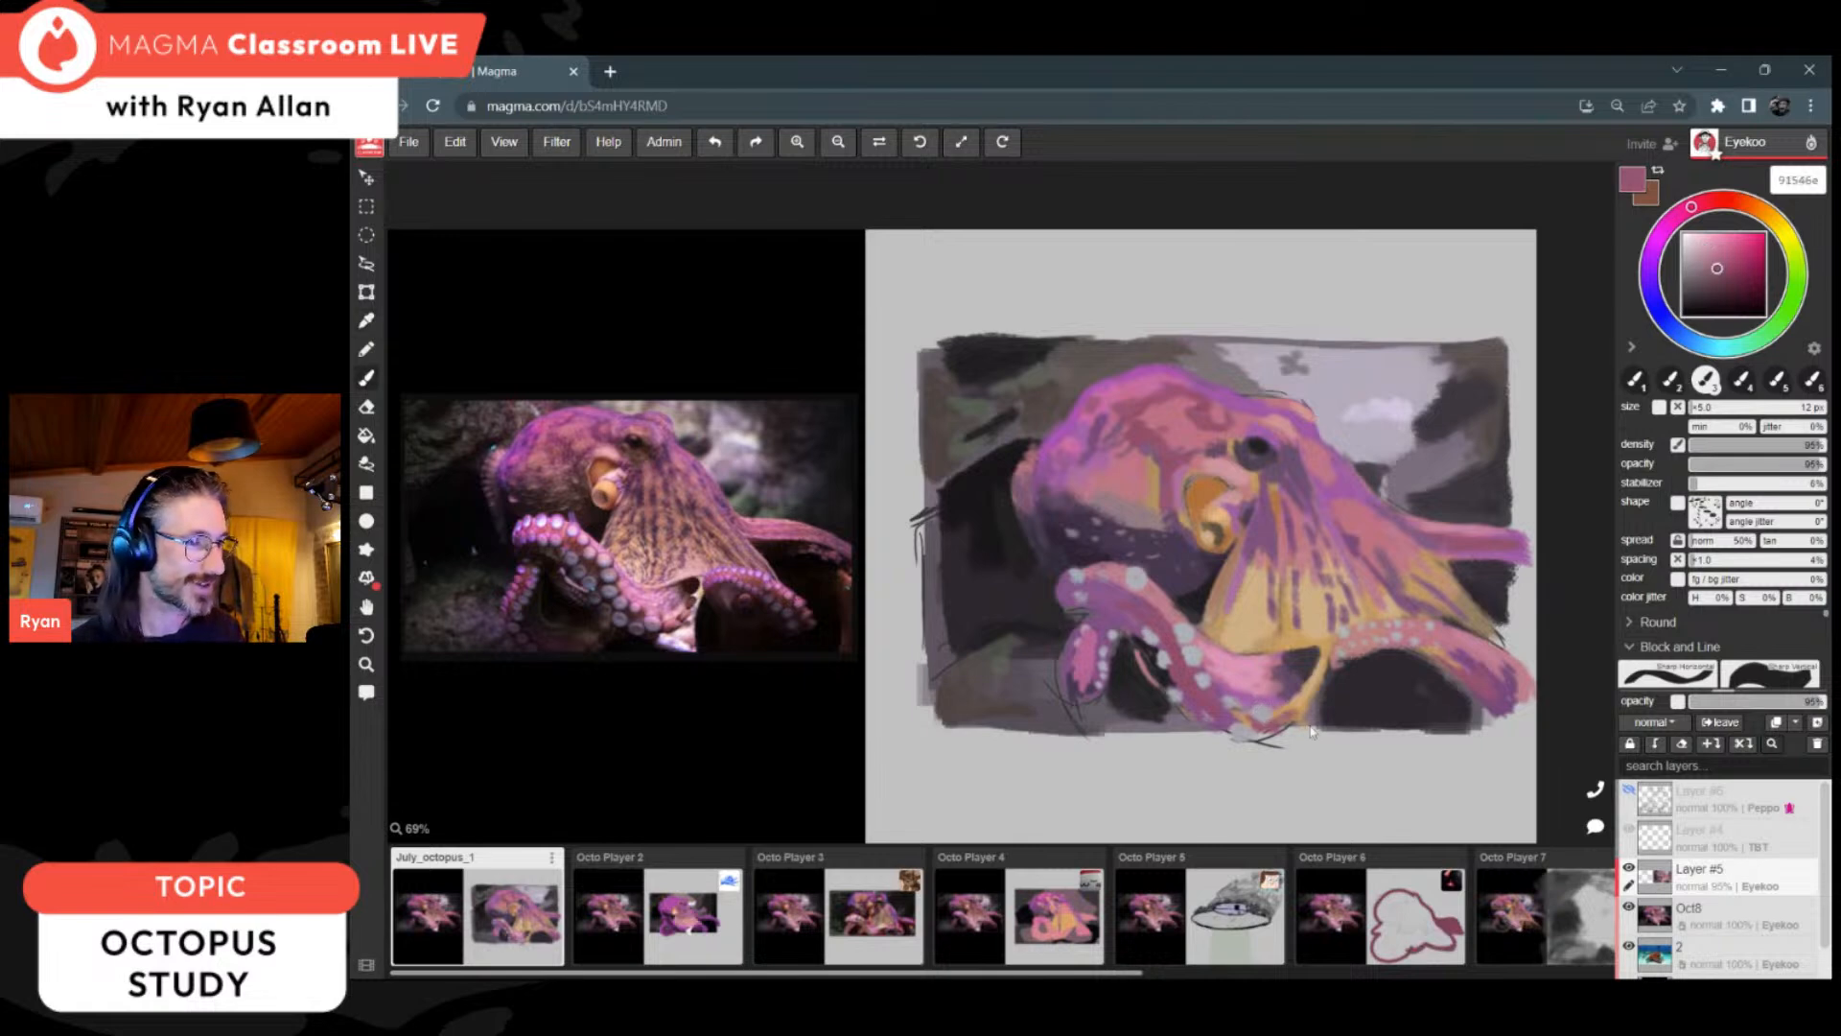
alt+click(1496, 678)
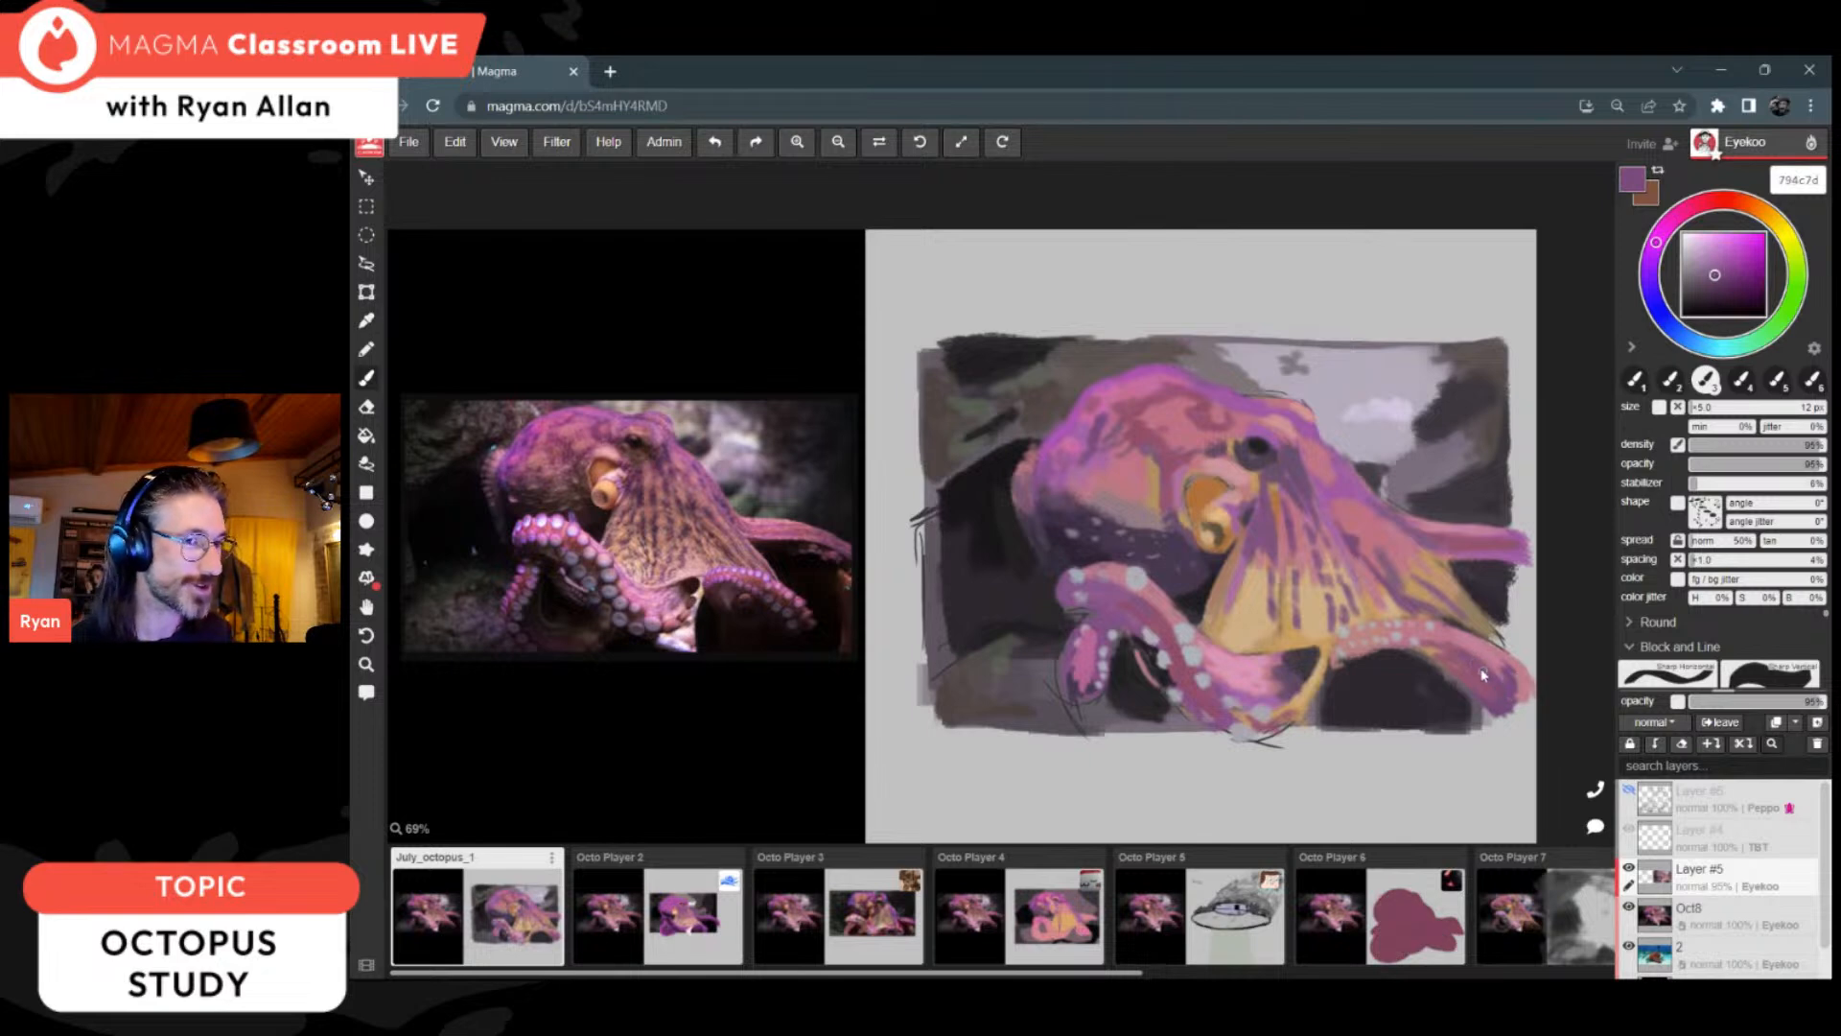
alt+click(1256, 464)
mouse_move(1488, 684)
mouse_down()
mouse_move(1496, 717)
mouse_move(1516, 692)
mouse_move(1505, 718)
mouse_up()
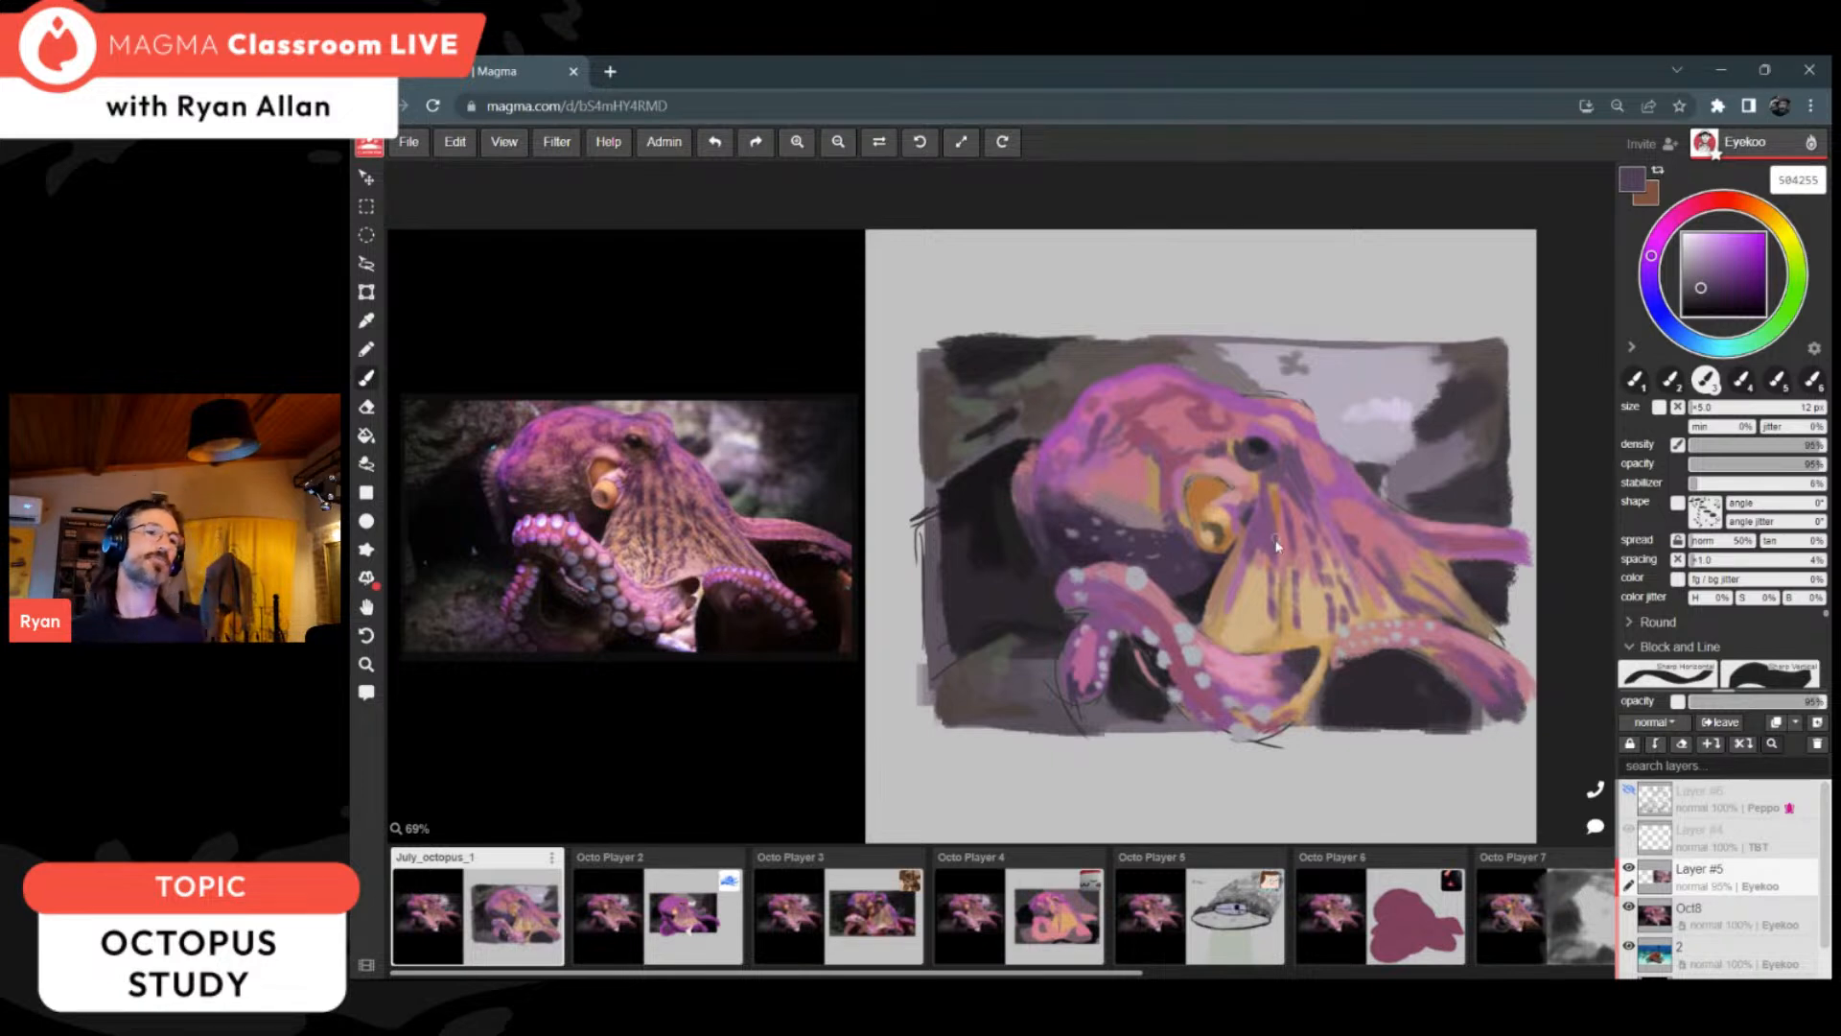
Step: Repaint the front arm's curled tip and its small suckers with pink ba6a99, purple 87547e and 914d6b
alt+click(1083, 658)
alt+click(1067, 662)
drag(1068, 648, 1071, 667)
alt+click(1081, 661)
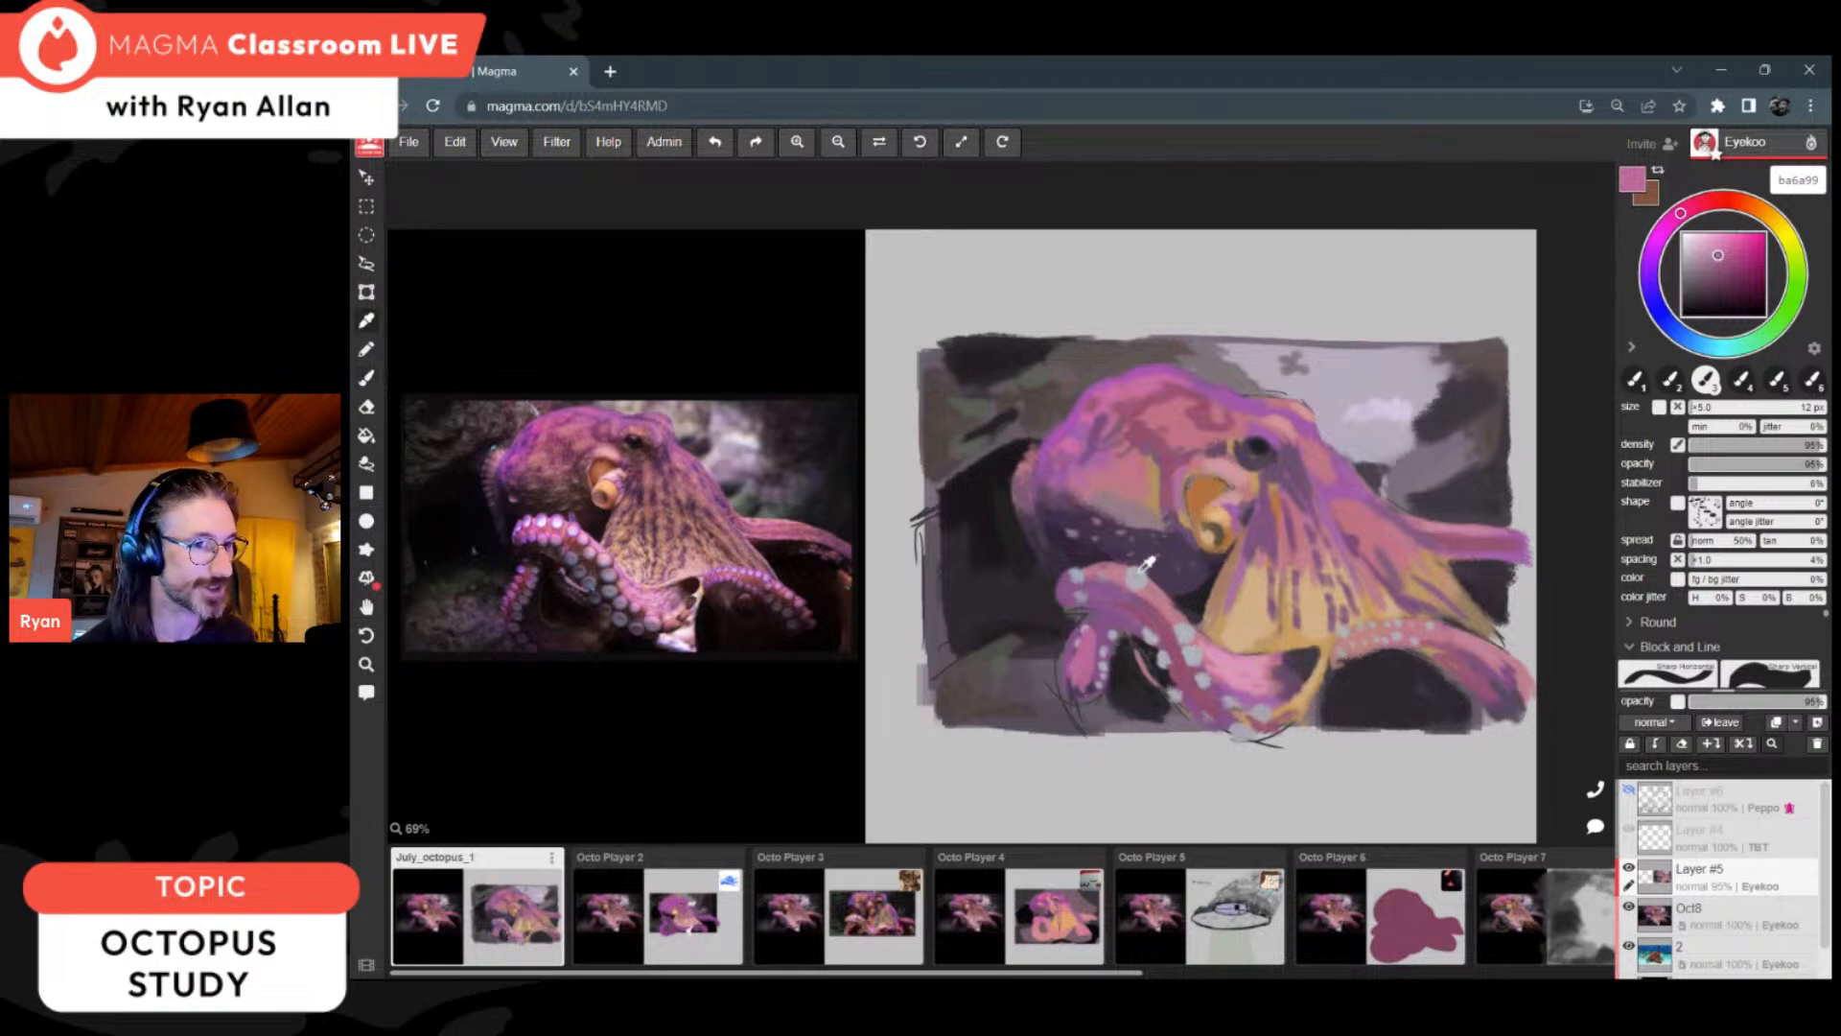
alt+click(1134, 612)
drag(1085, 675, 1074, 658)
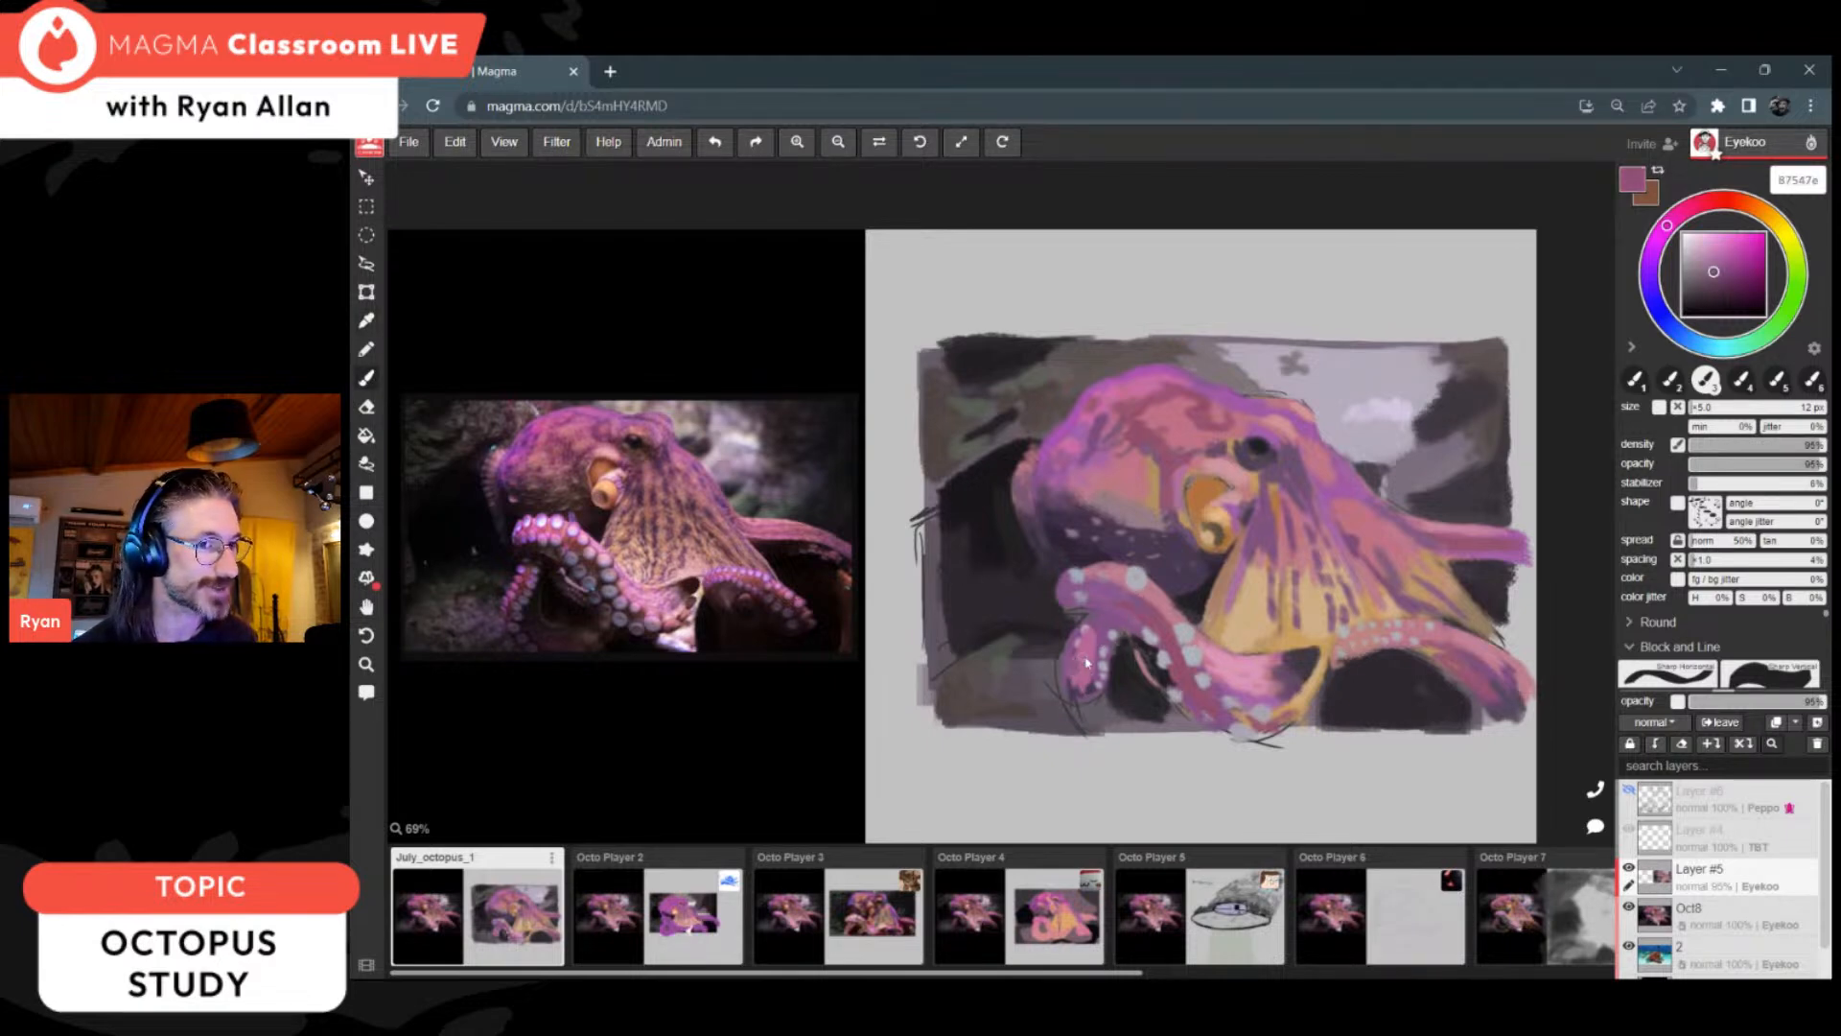
alt+click(1166, 638)
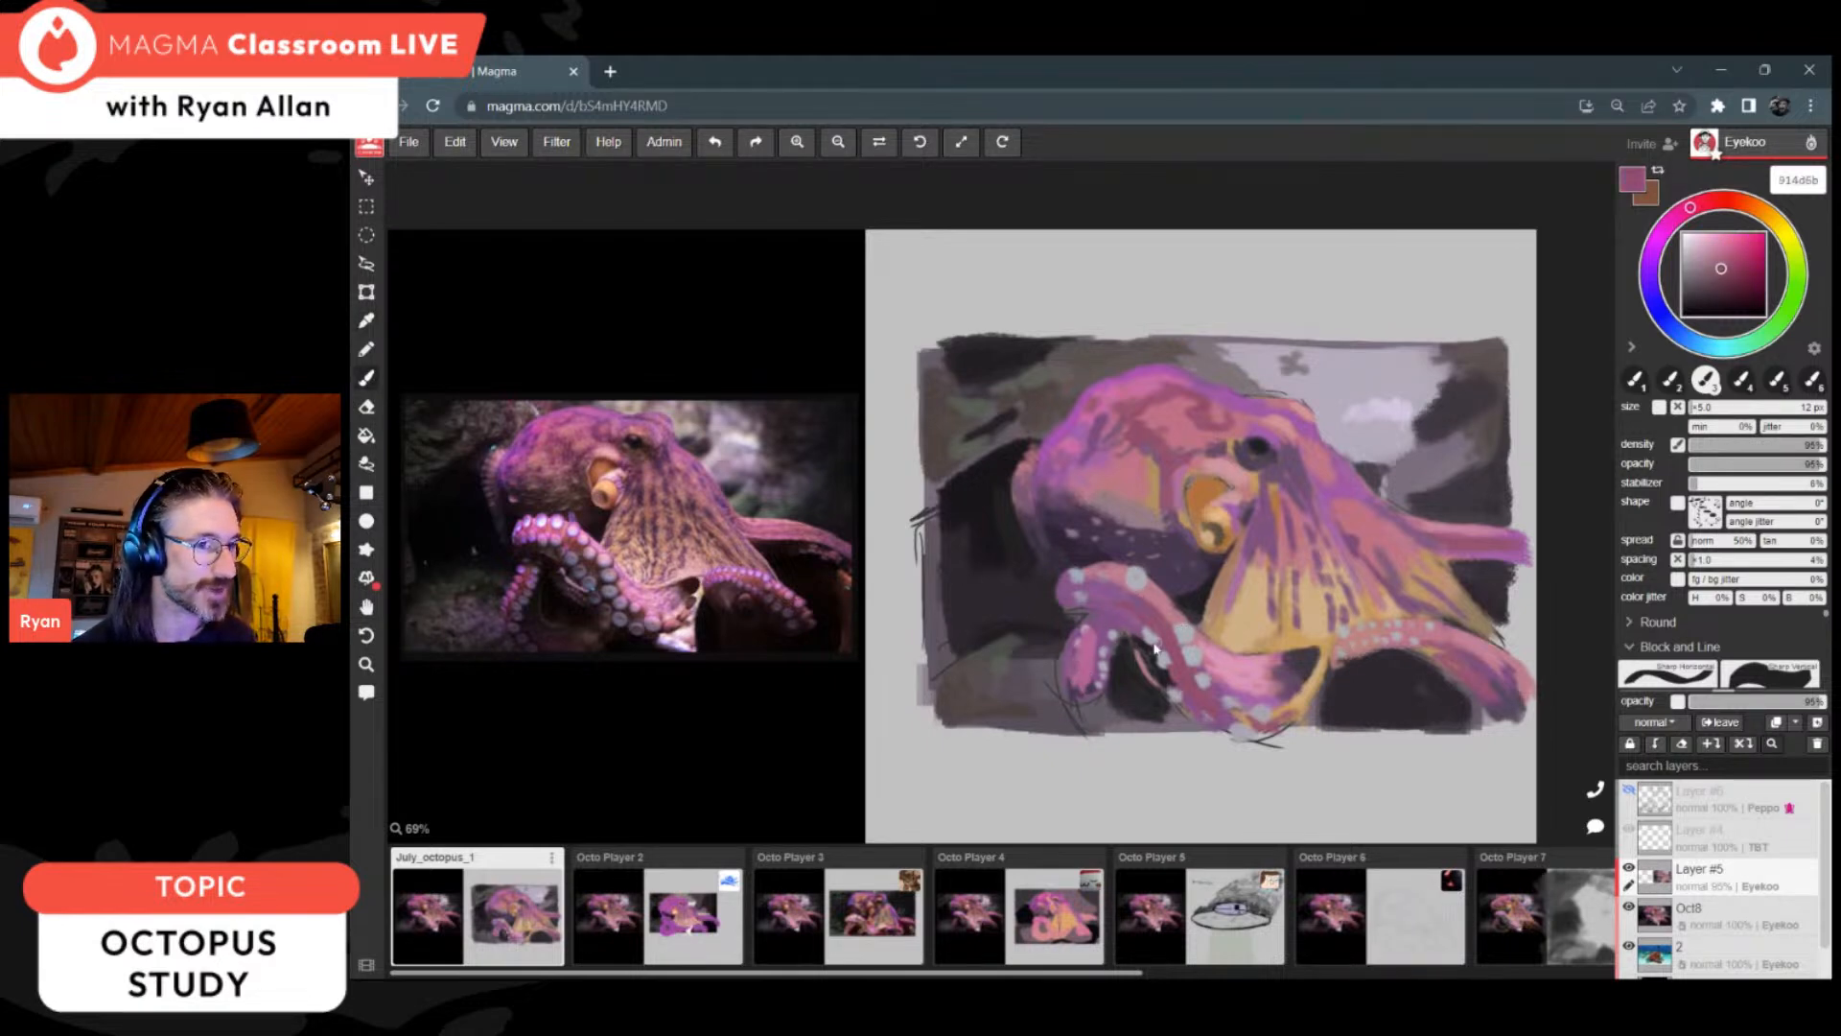
alt+click(1105, 677)
alt+click(1095, 691)
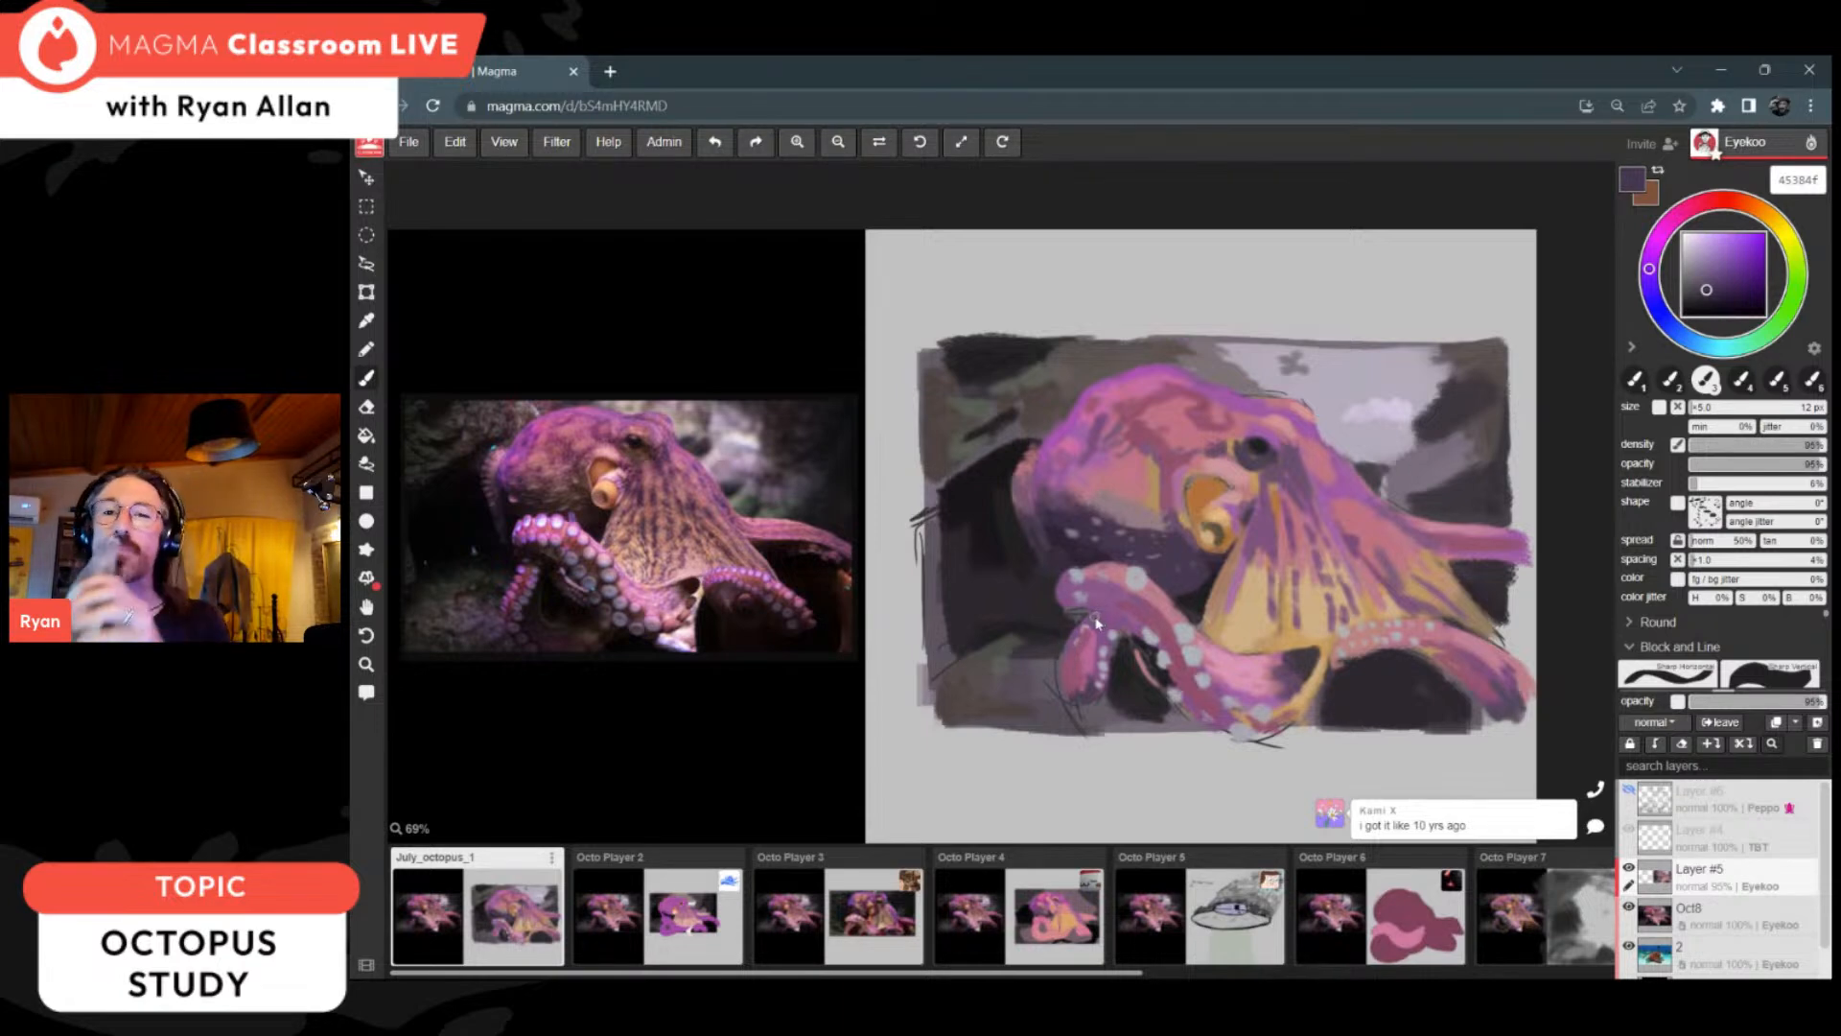
Step: Deepen the shadows beside the eye and under the head with sampled tones, including 6b506d, 312737 and 2a2636
alt+click(1304, 451)
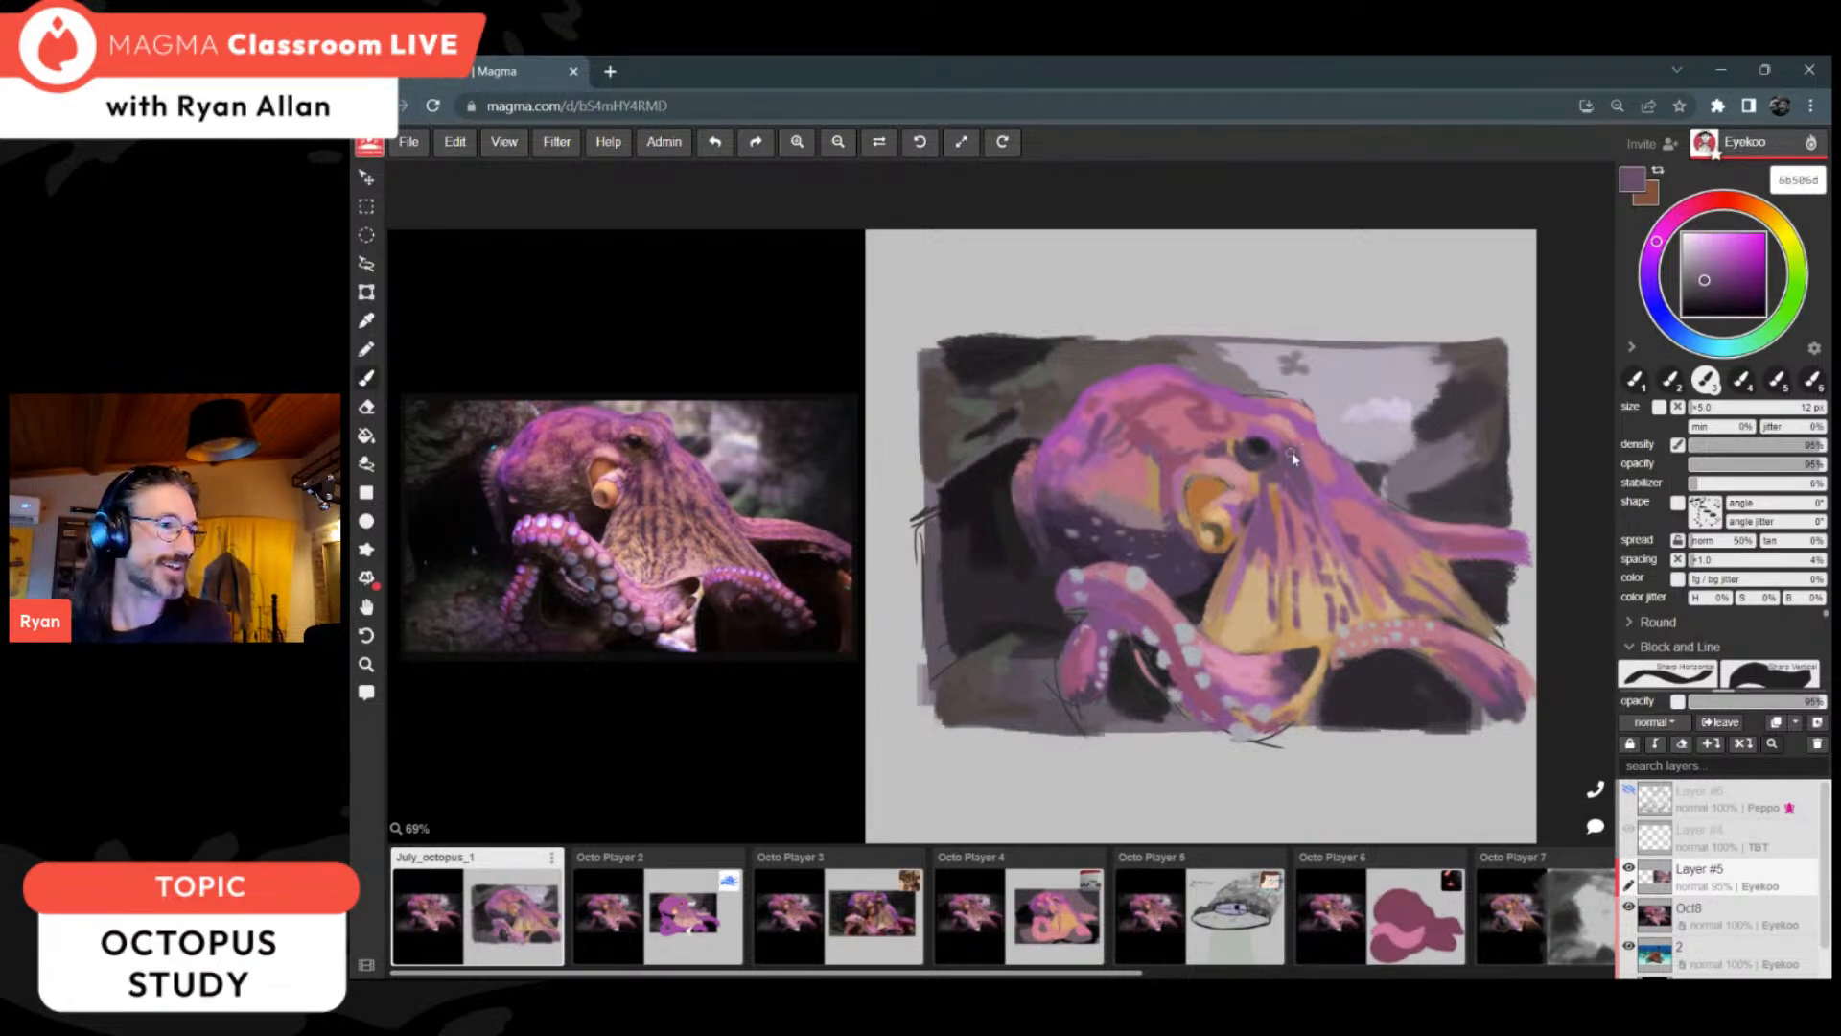
alt+click(1162, 607)
alt+click(1059, 549)
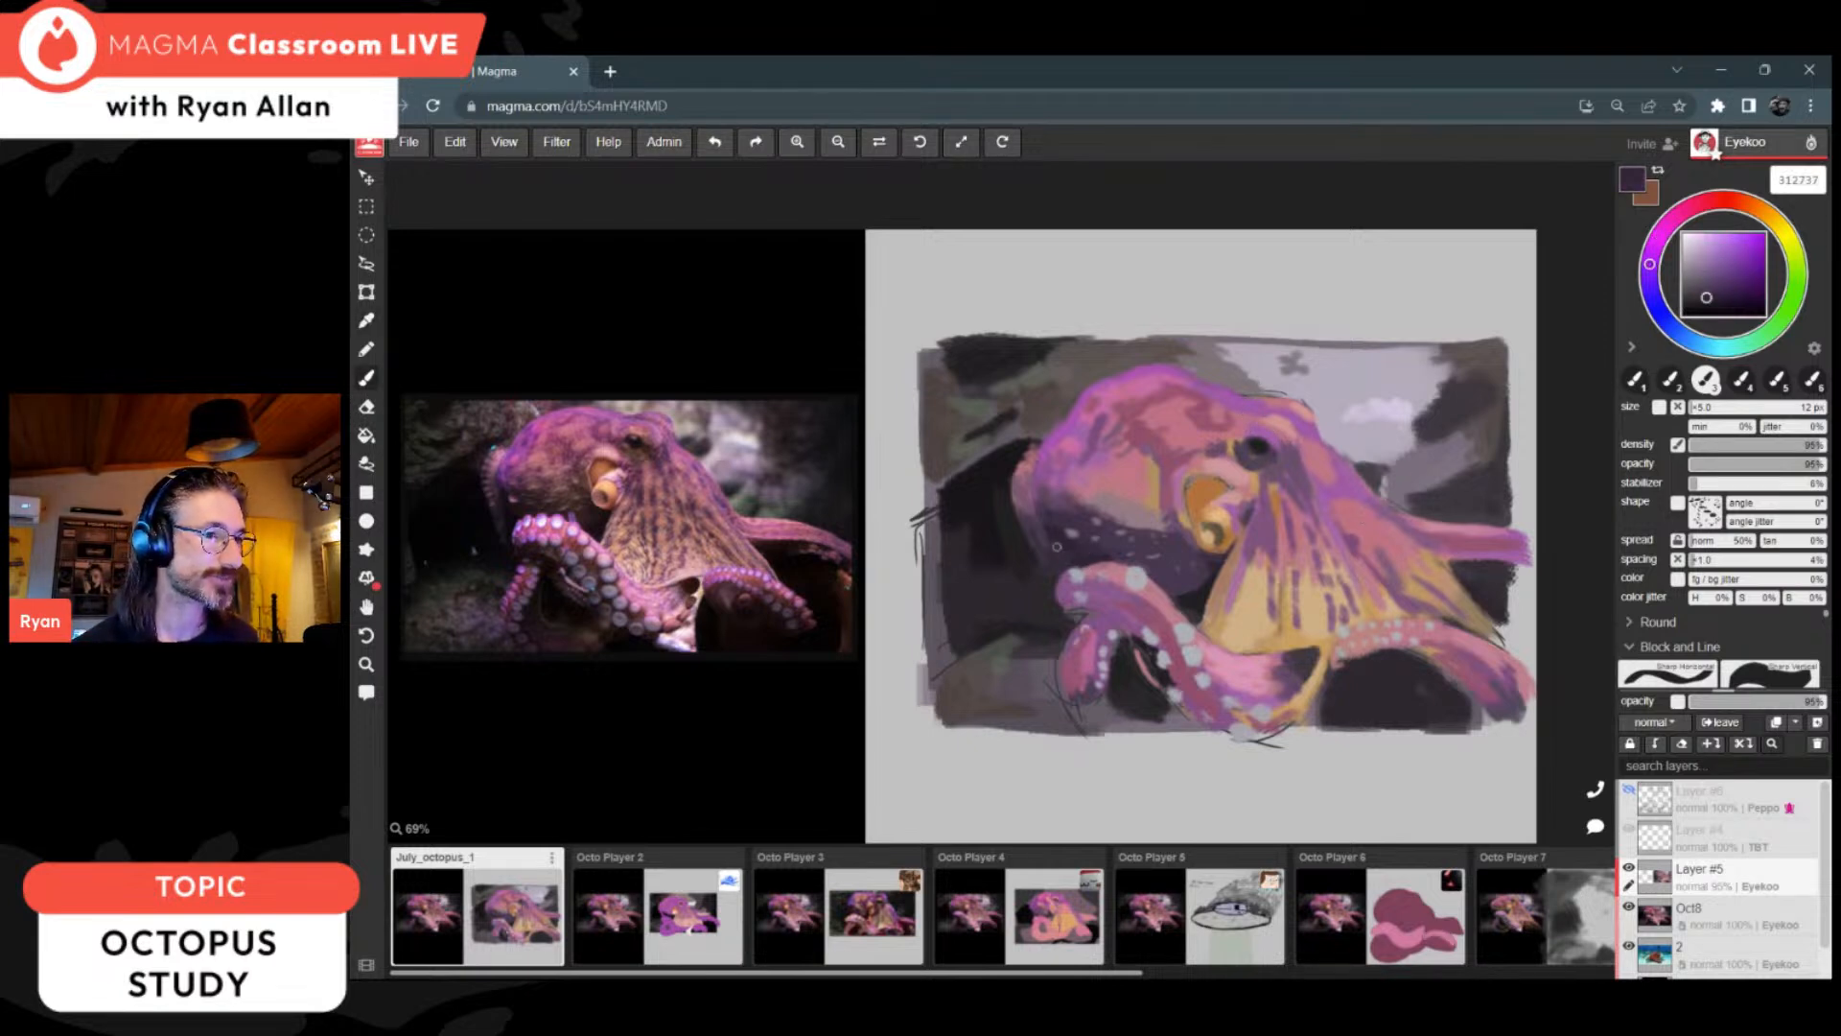
alt+click(1054, 539)
key(alt)
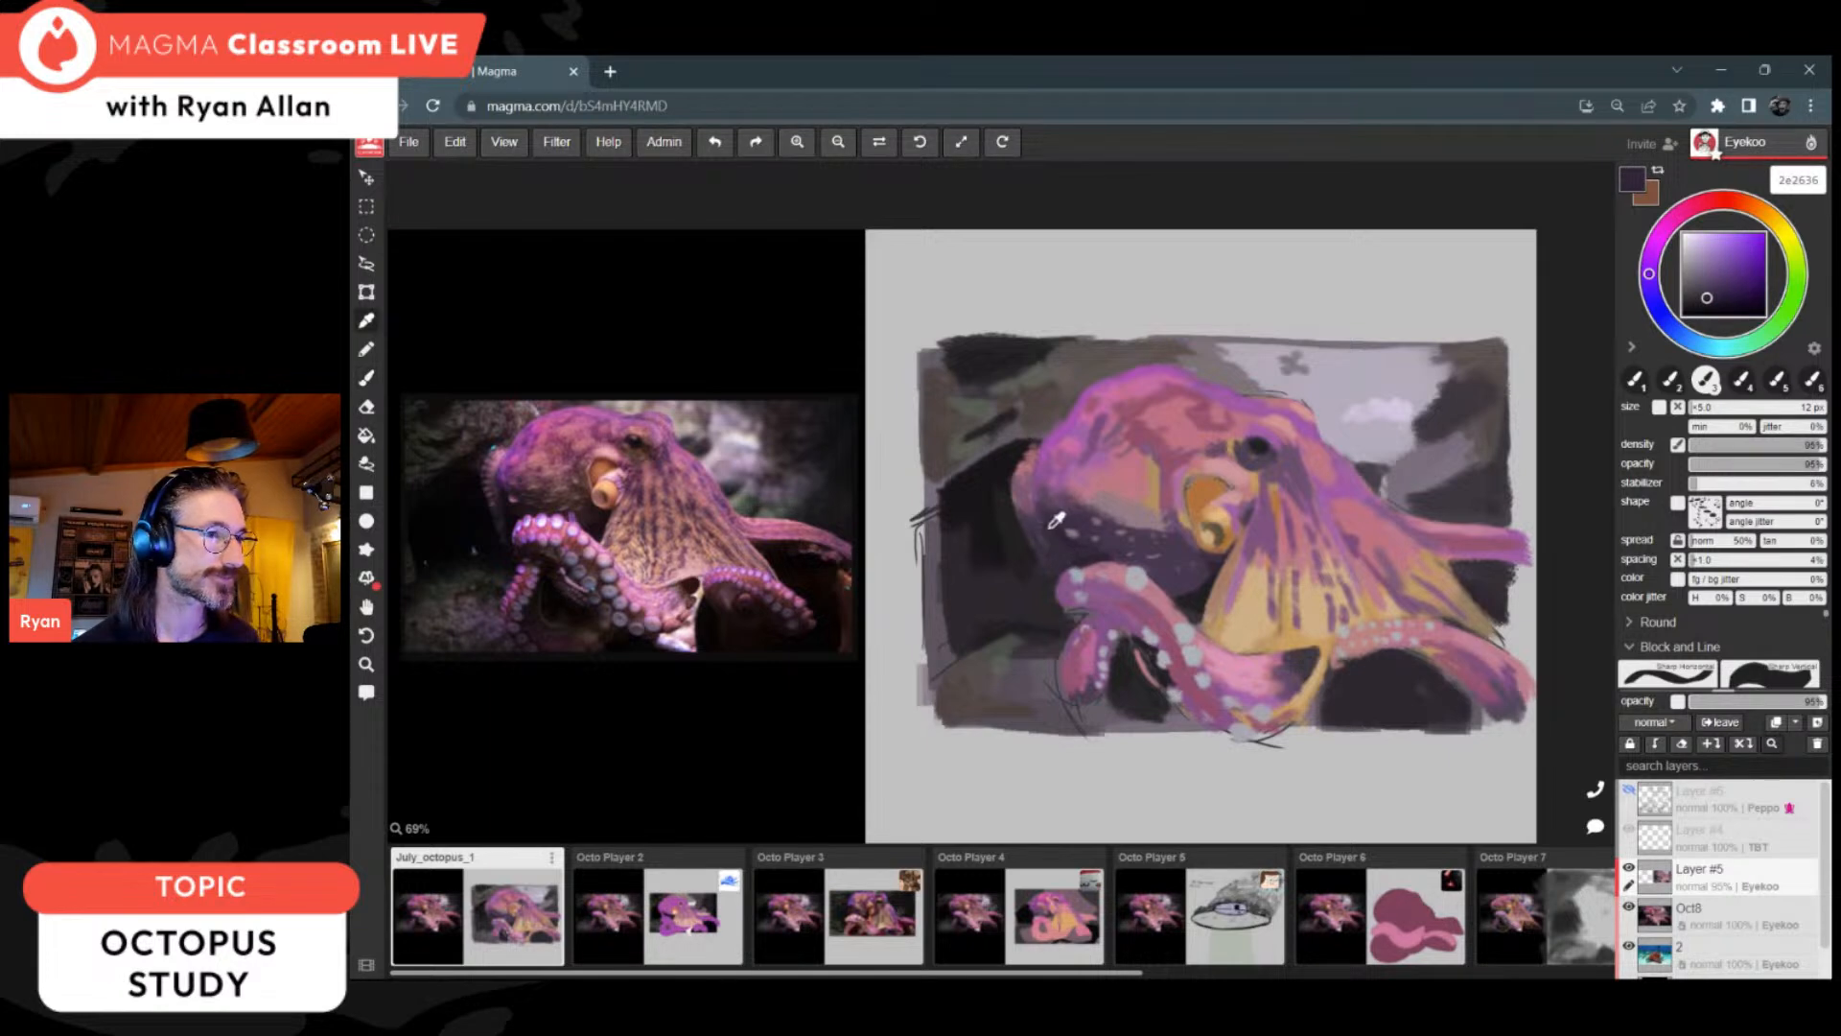
alt+click(1192, 579)
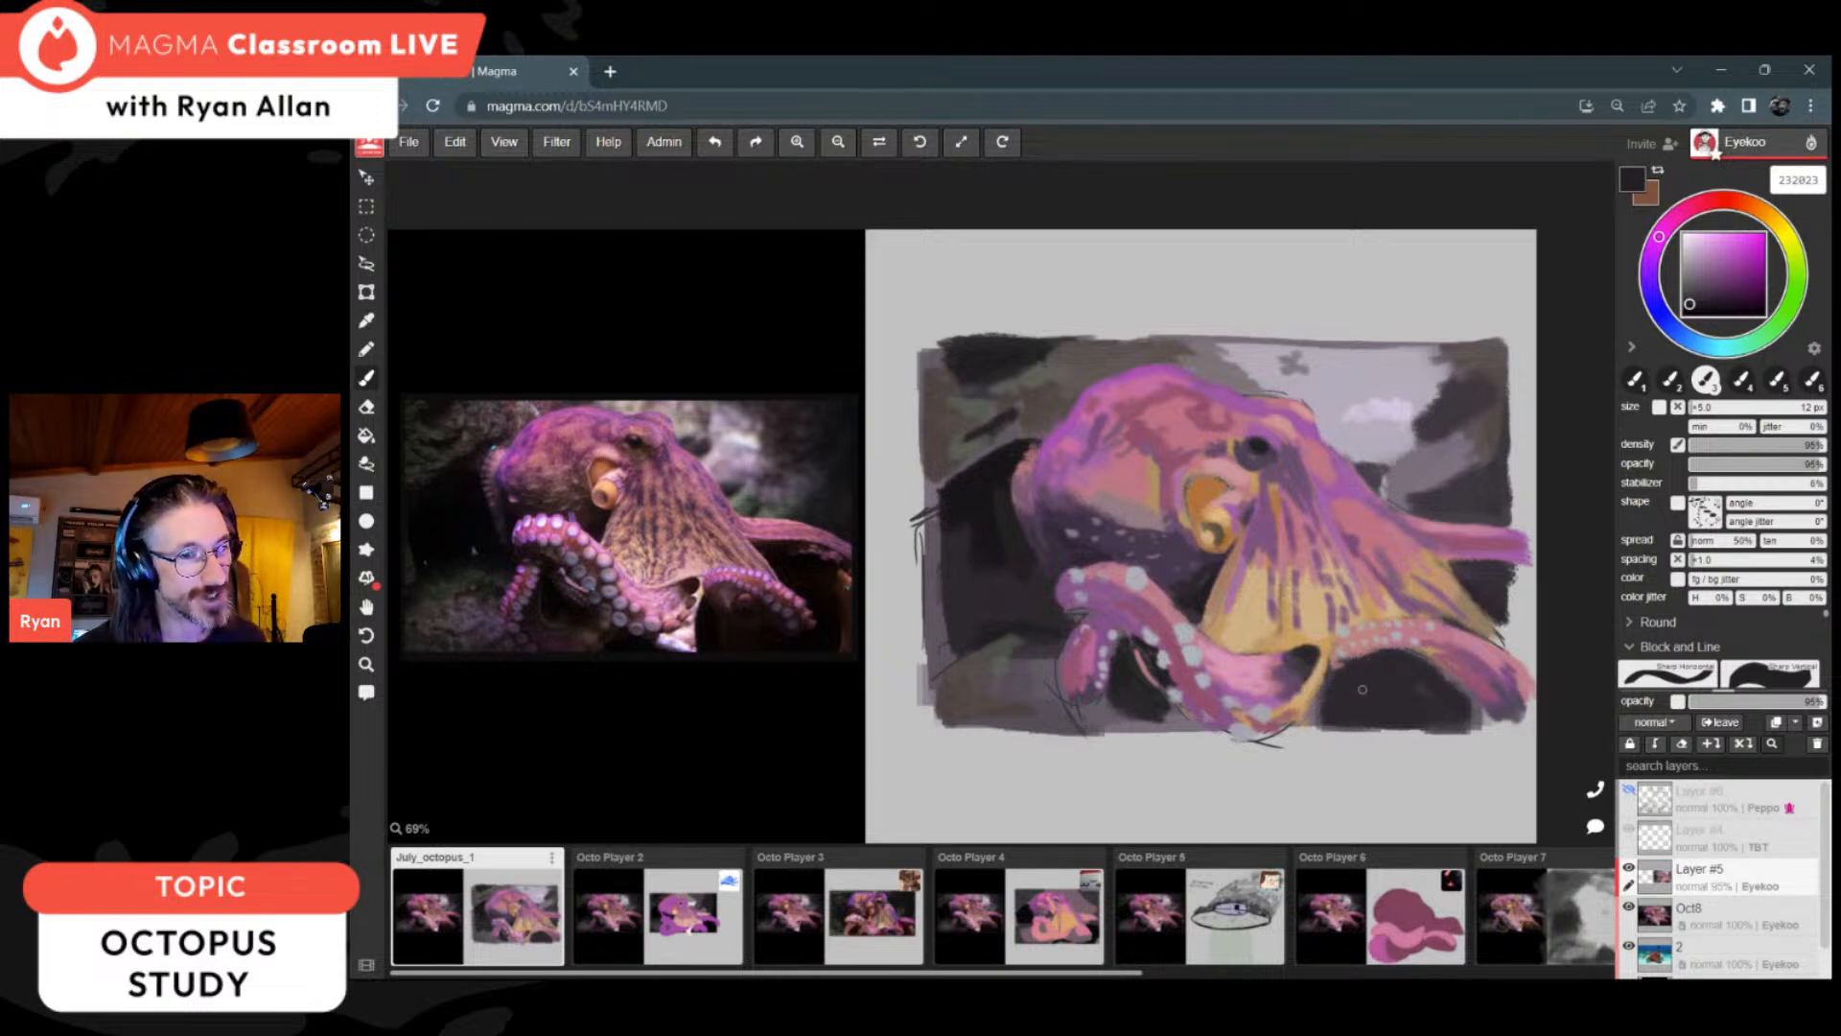
Step: Darken the gap beneath the web-side arm and the background above the rear arm with near-blacks 191519 and 231e23
click(1695, 307)
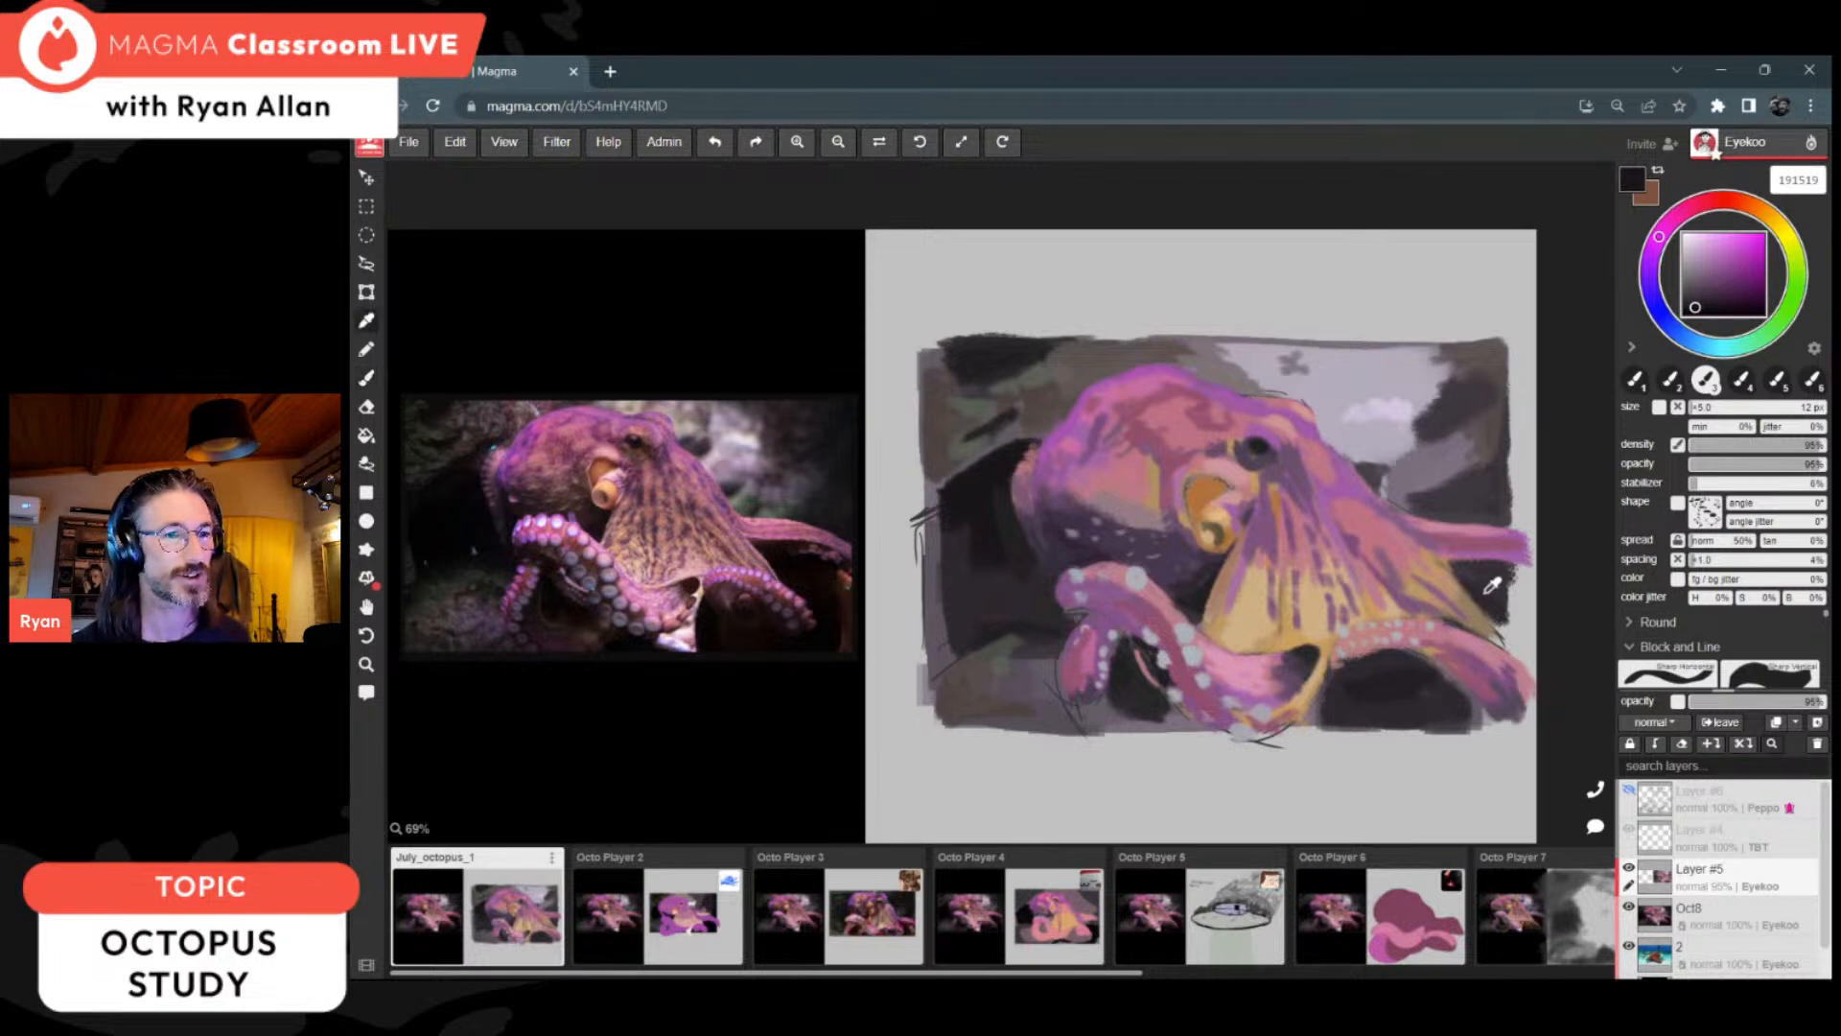
alt+click(1448, 472)
alt+click(1457, 501)
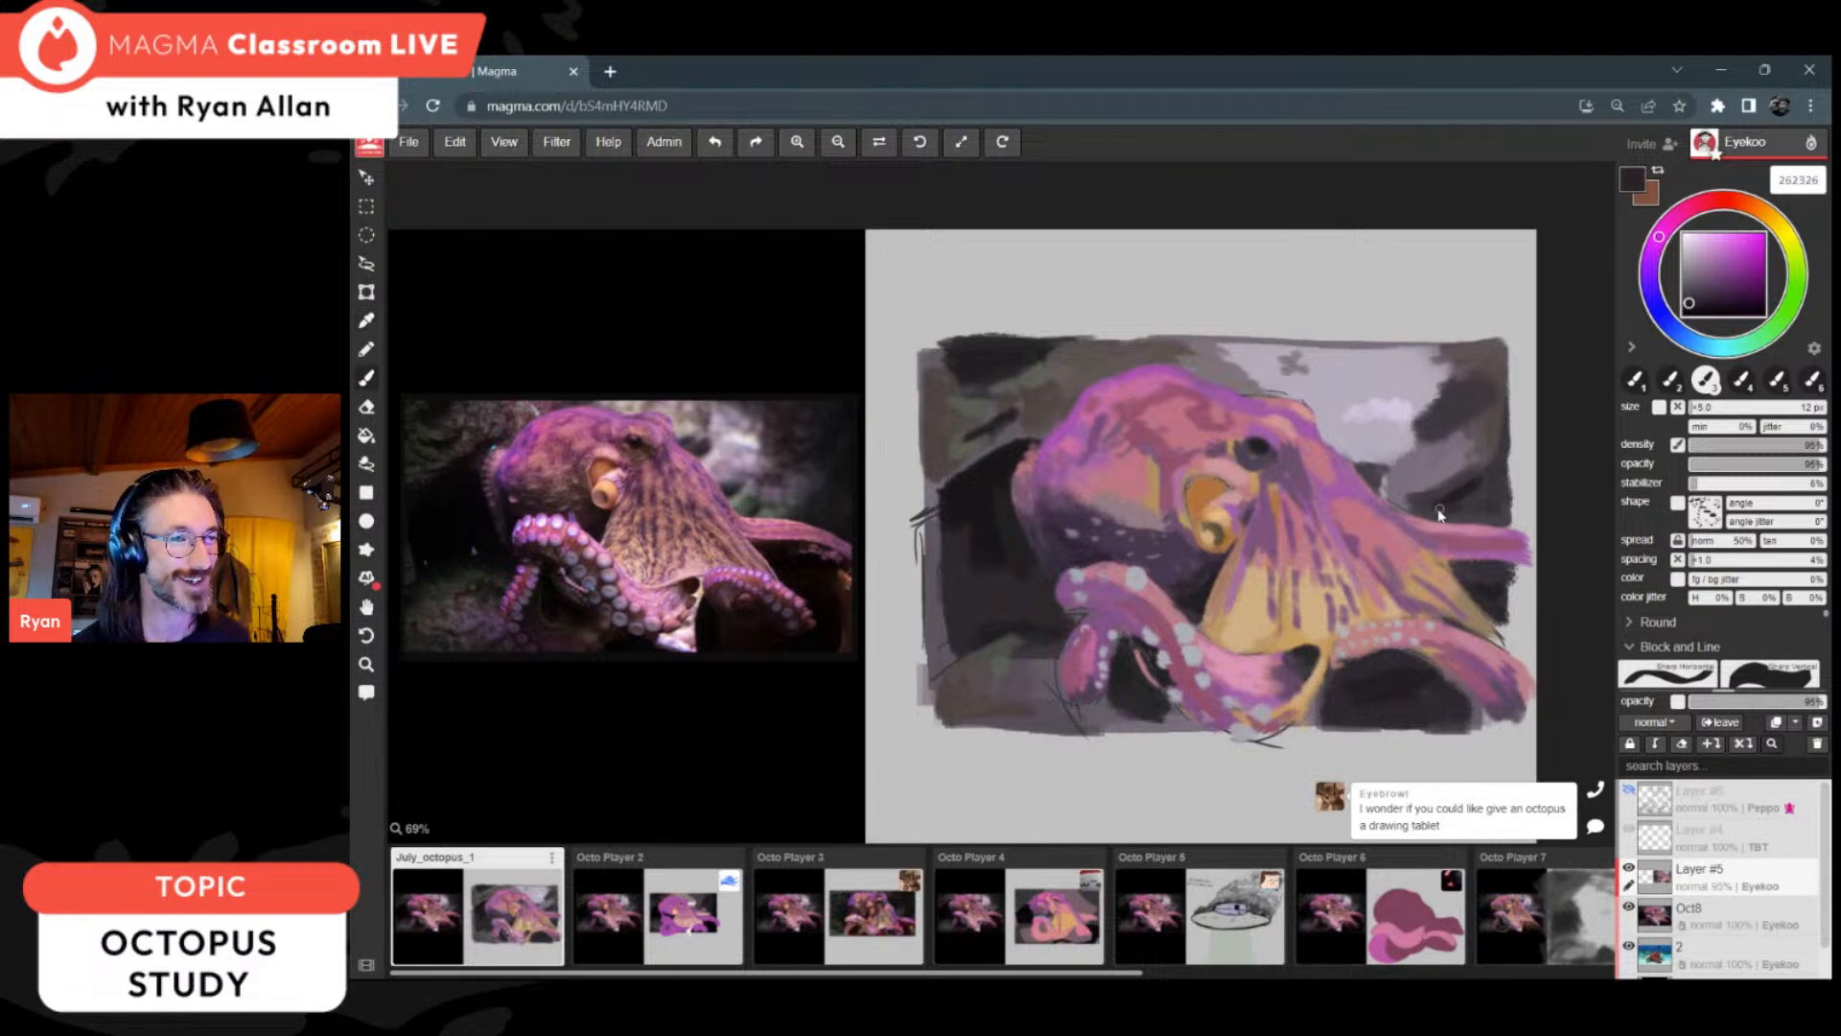
alt+click(1467, 492)
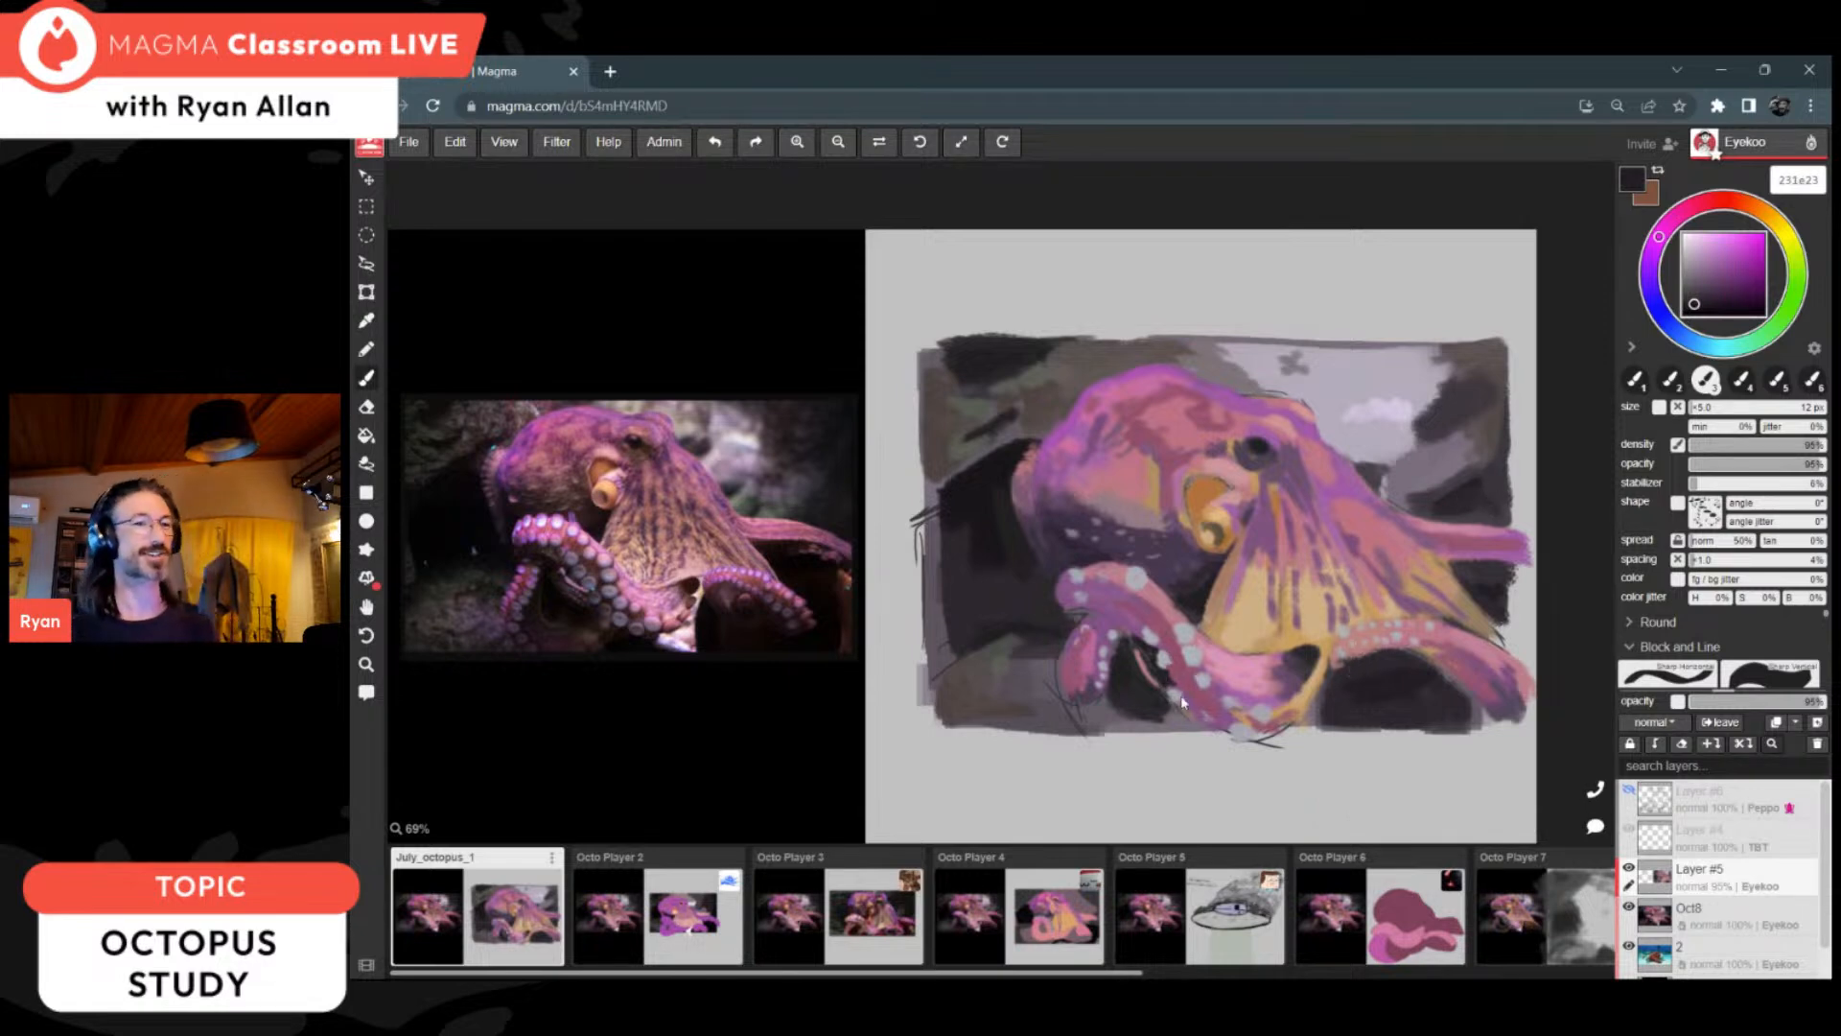
Step: Paint finer stripes and spots down the web with a smaller brush in sampled purple 7e547e
alt+click(1228, 624)
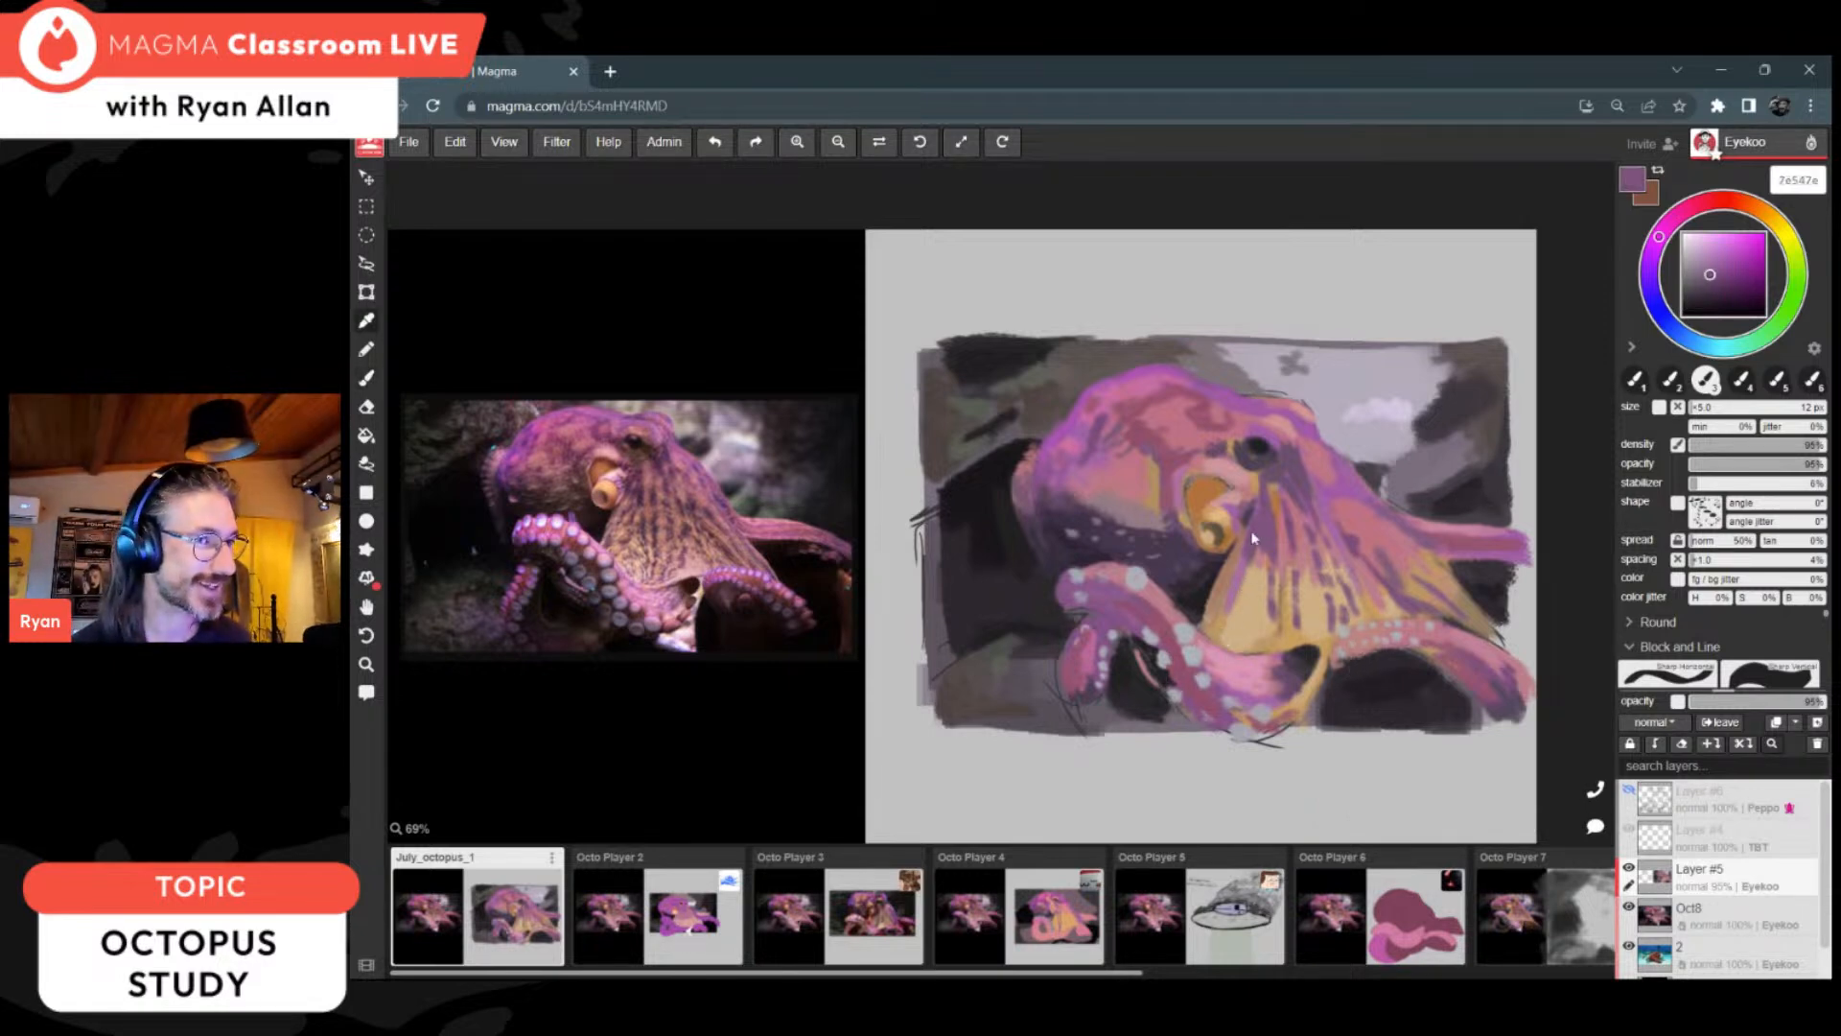
key([)
key([)
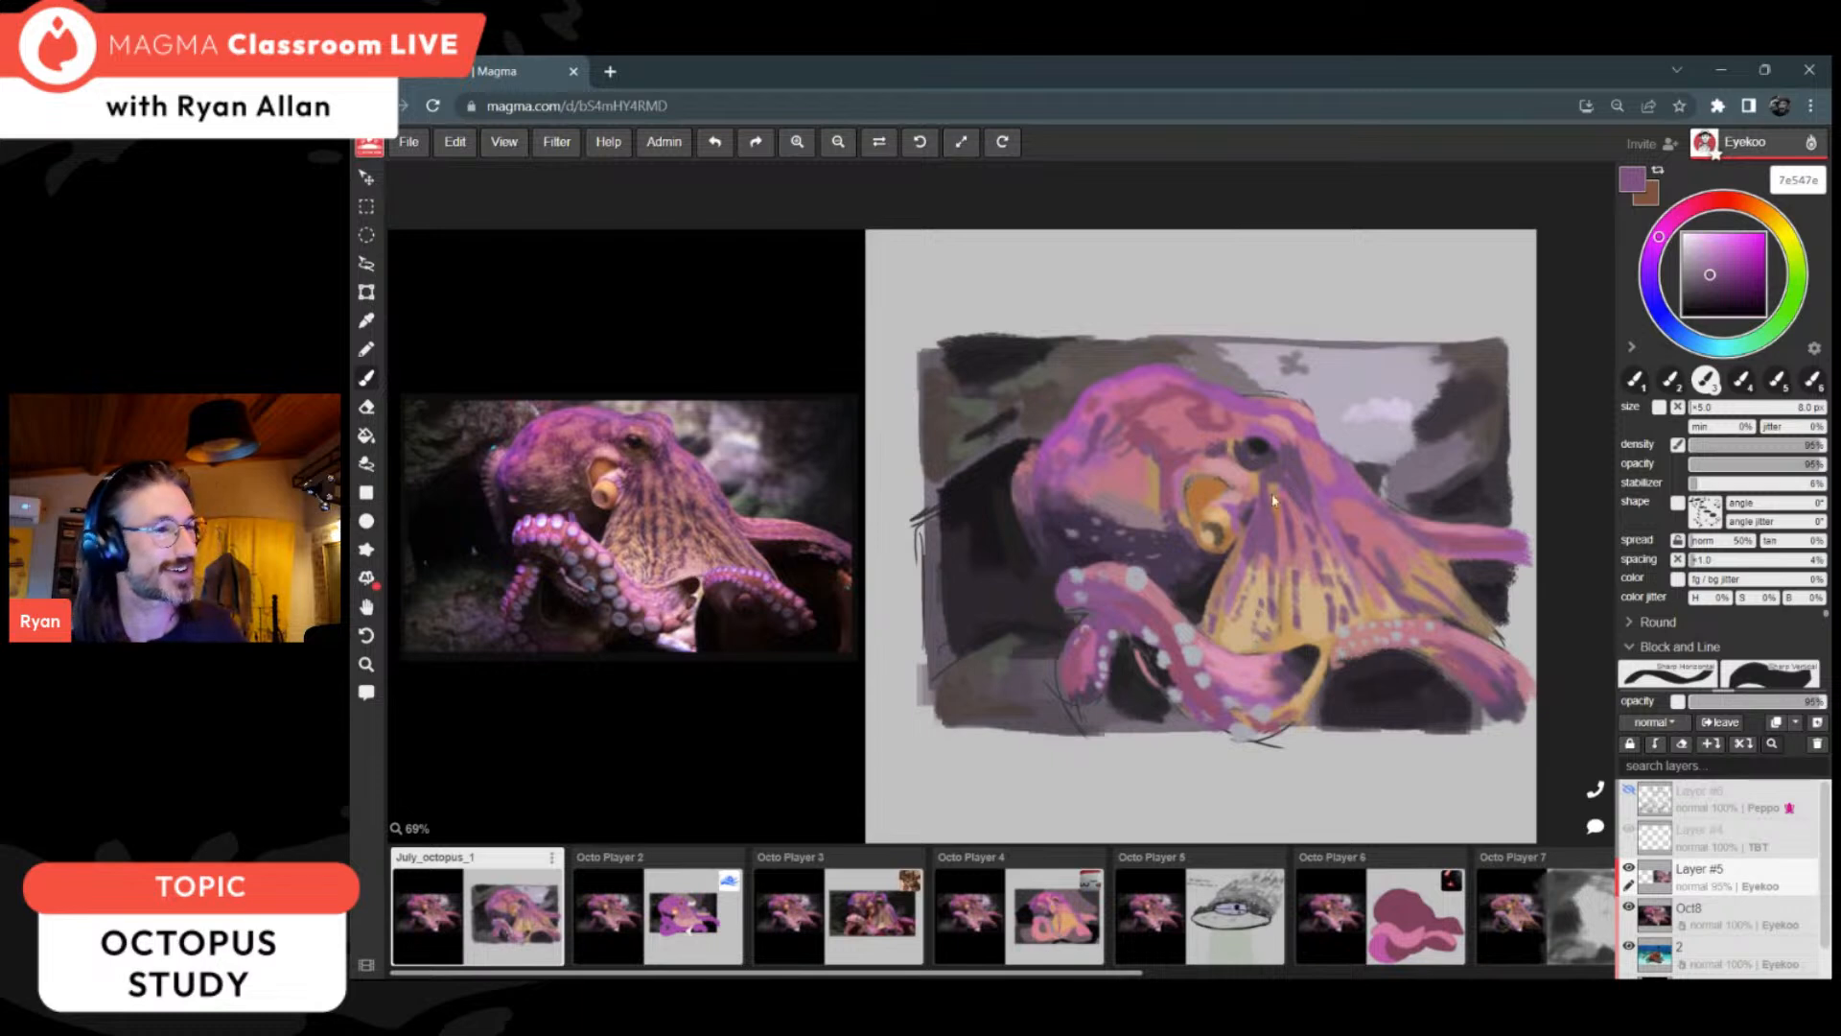
Step: Highlight the siphon's upper rim with light pink ebb3ba
key(i)
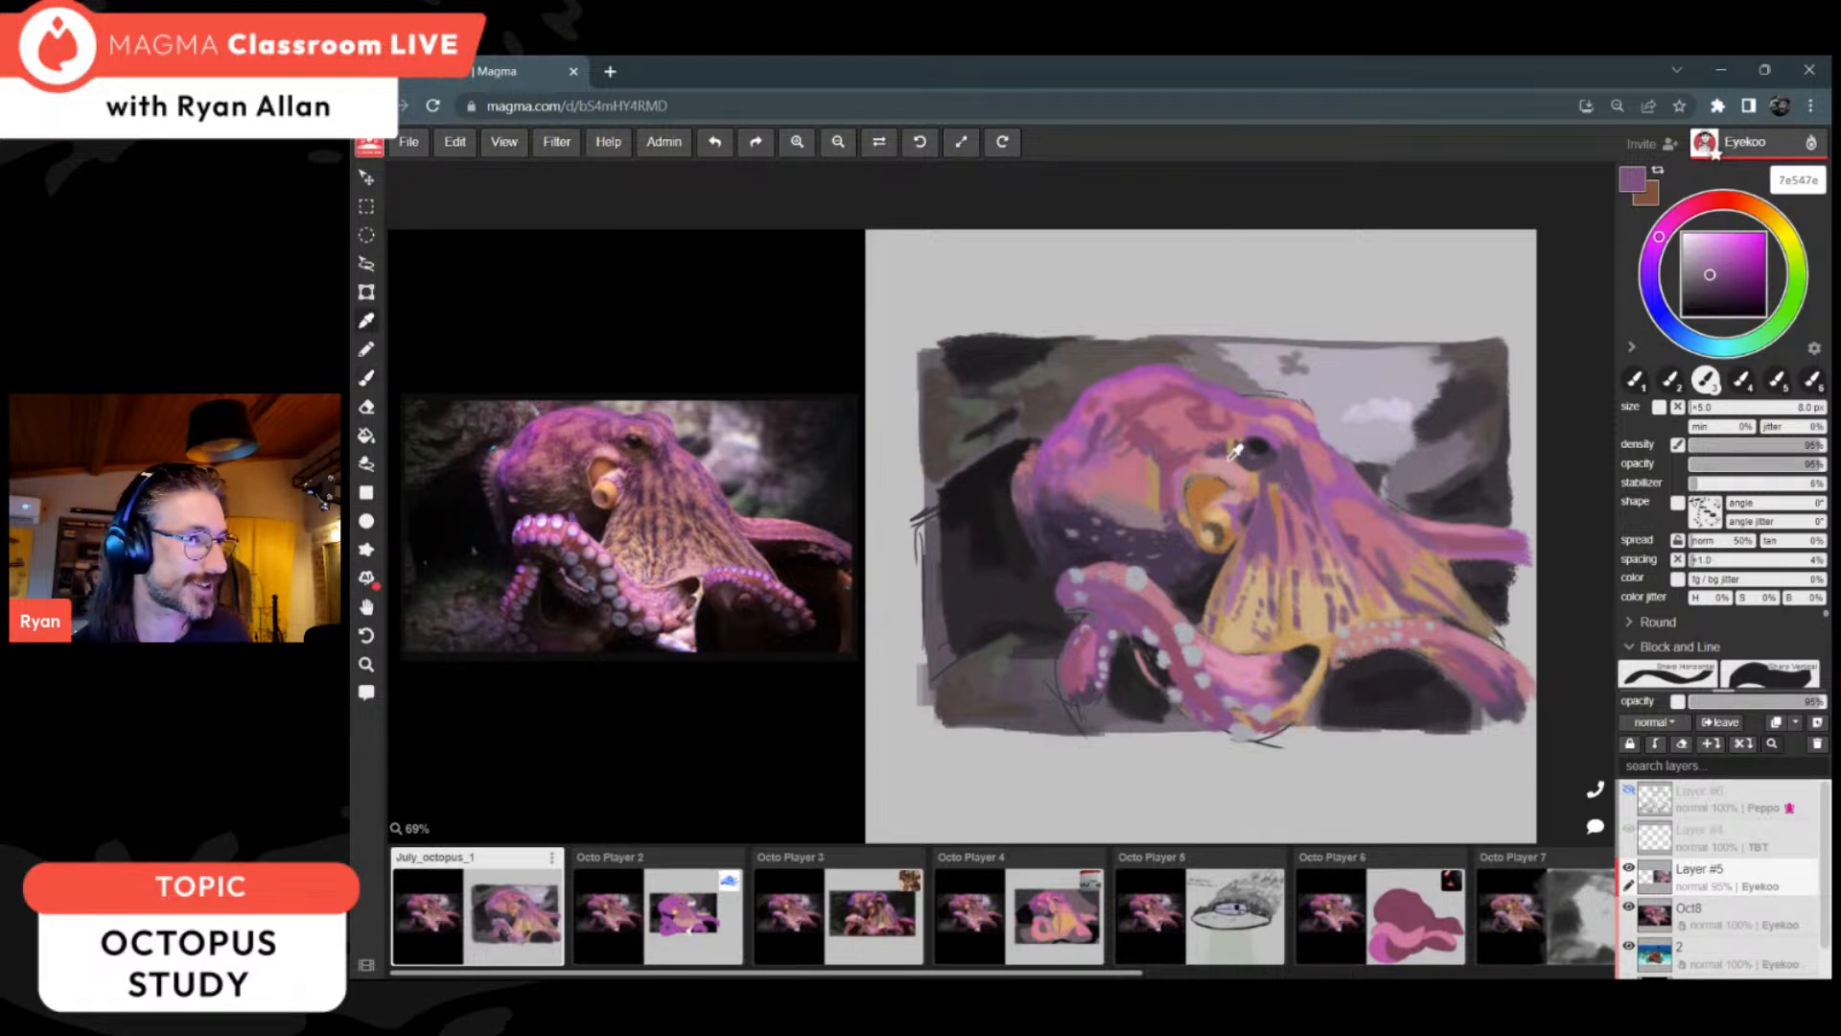
alt+click(1234, 464)
click(1702, 239)
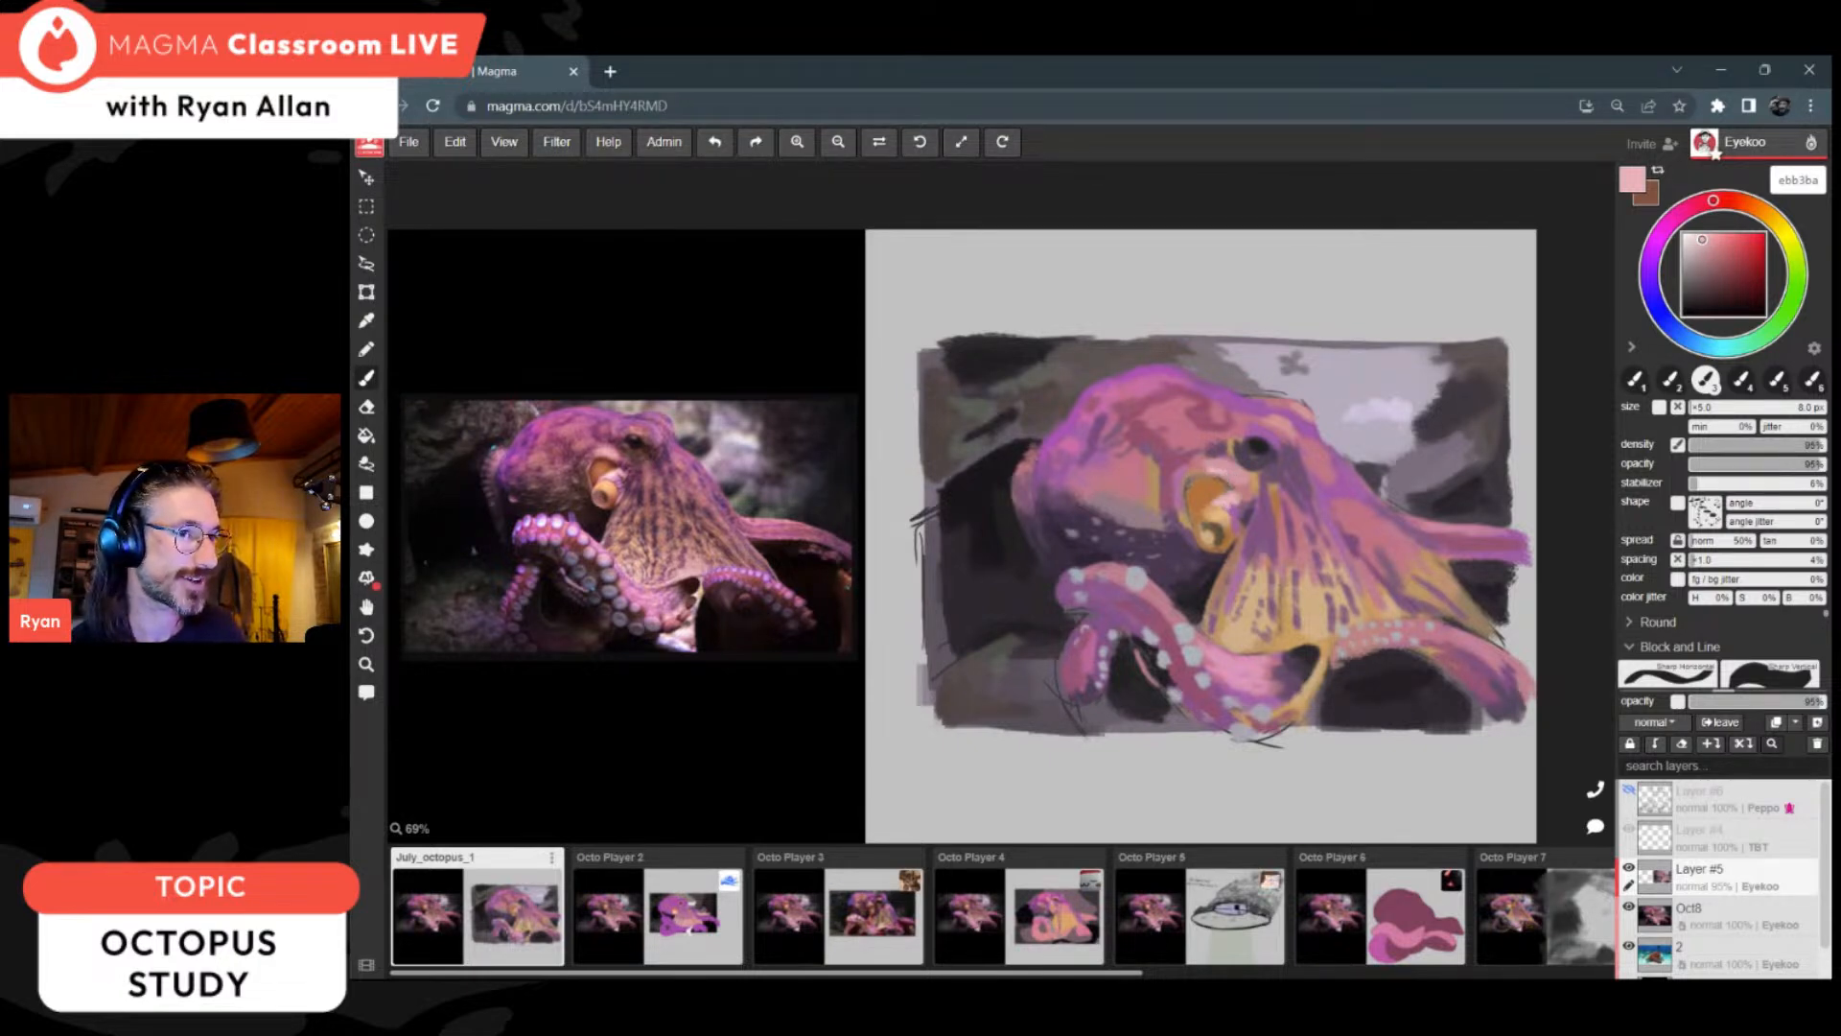
alt+click(1206, 483)
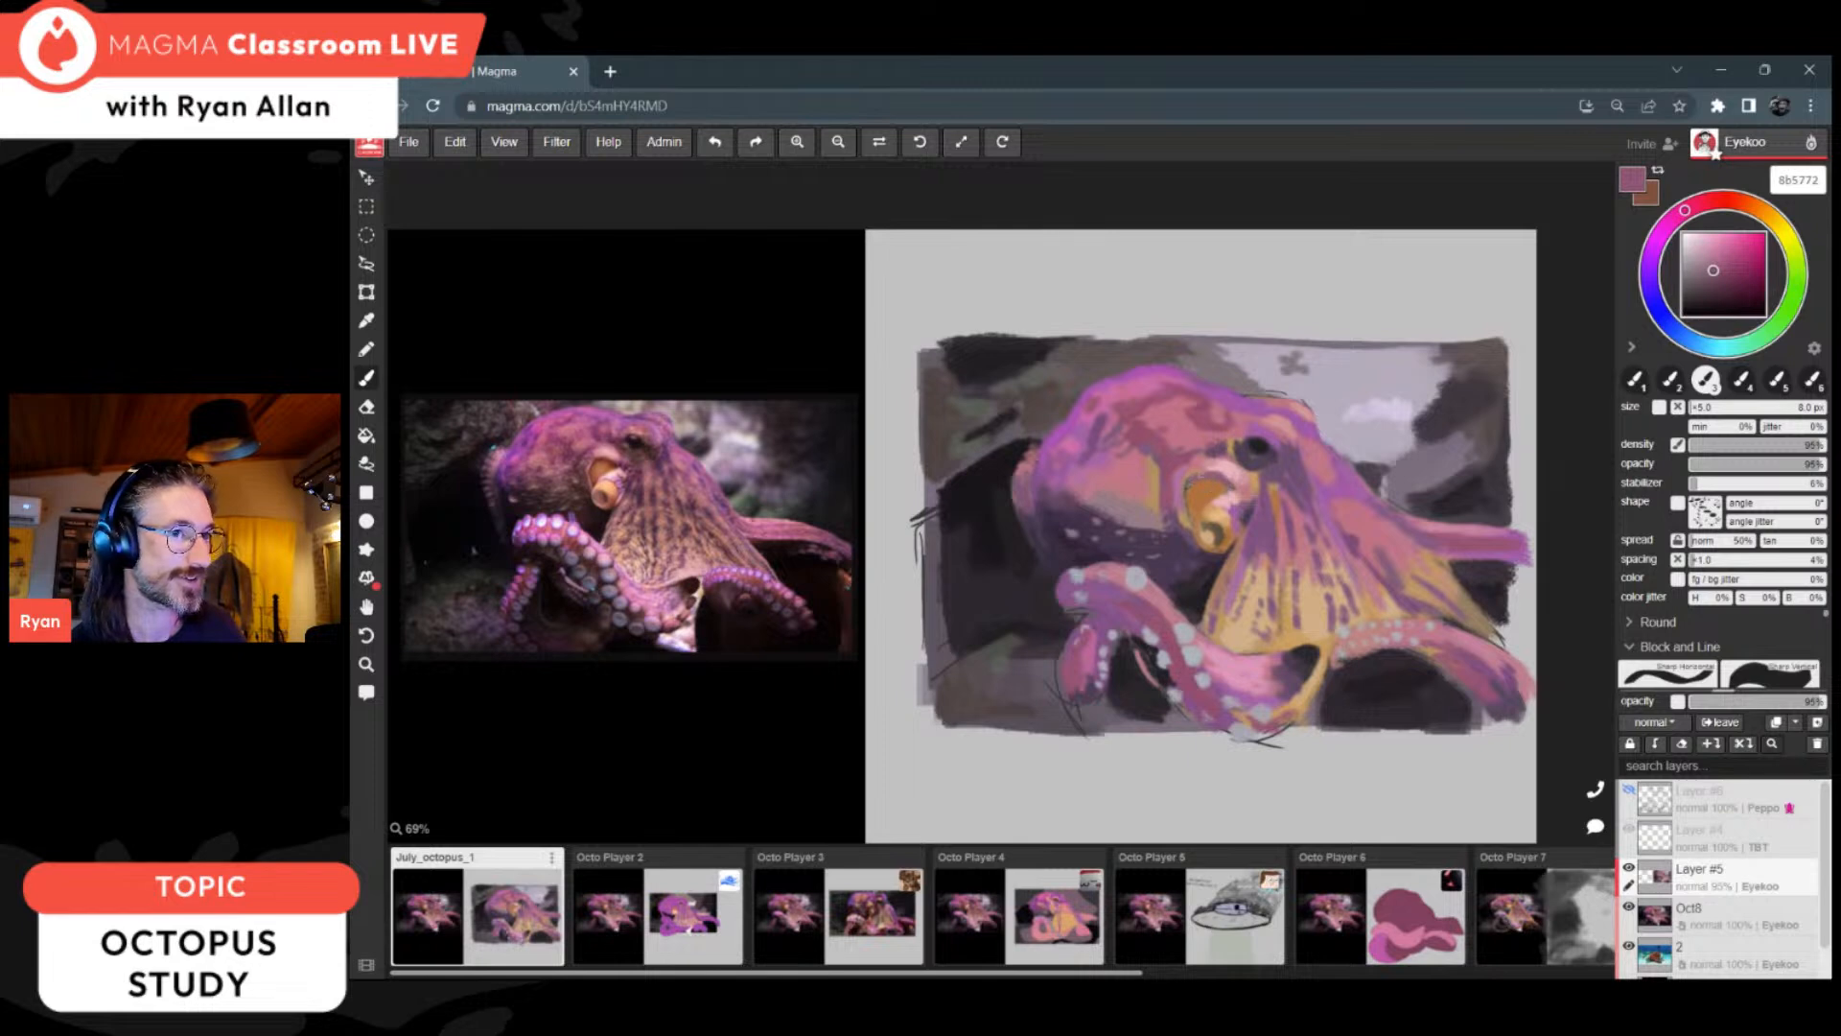
Step: Refine the front arm's lower bend and suckers with purple a365a8, pink 914d6c and grey acb4b7
key(alt)
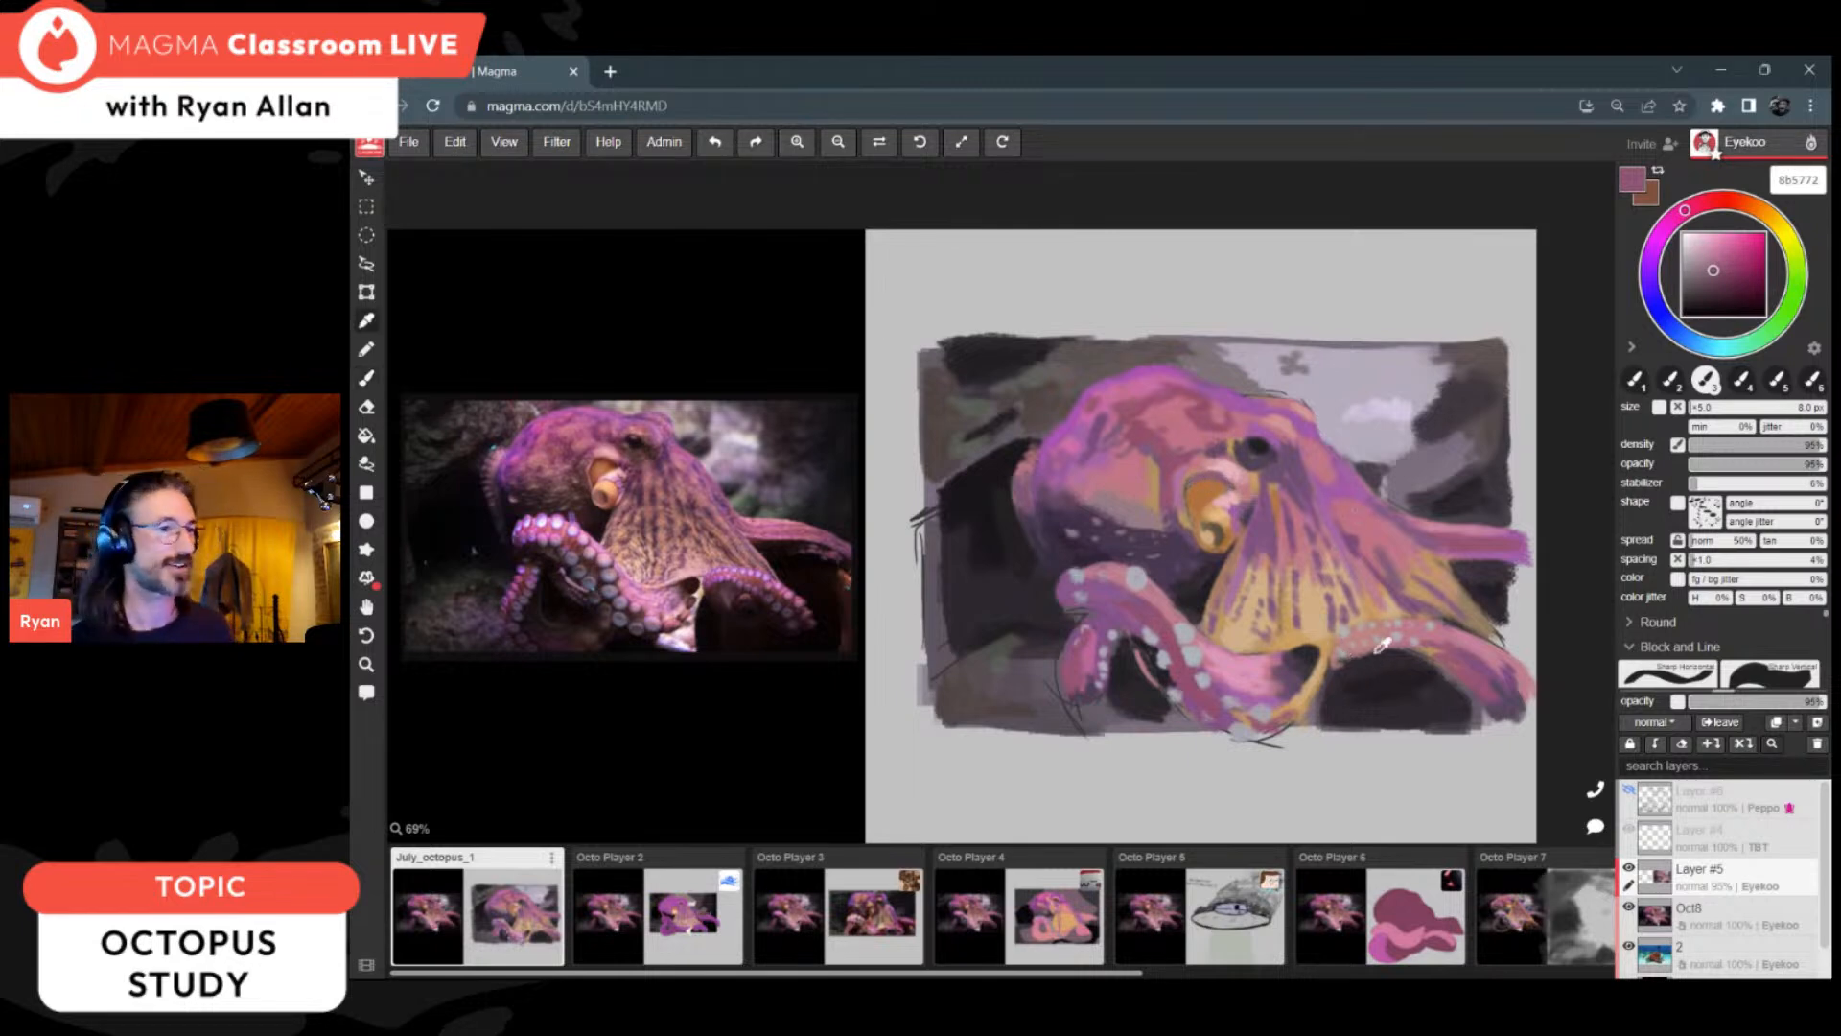
alt+click(1268, 692)
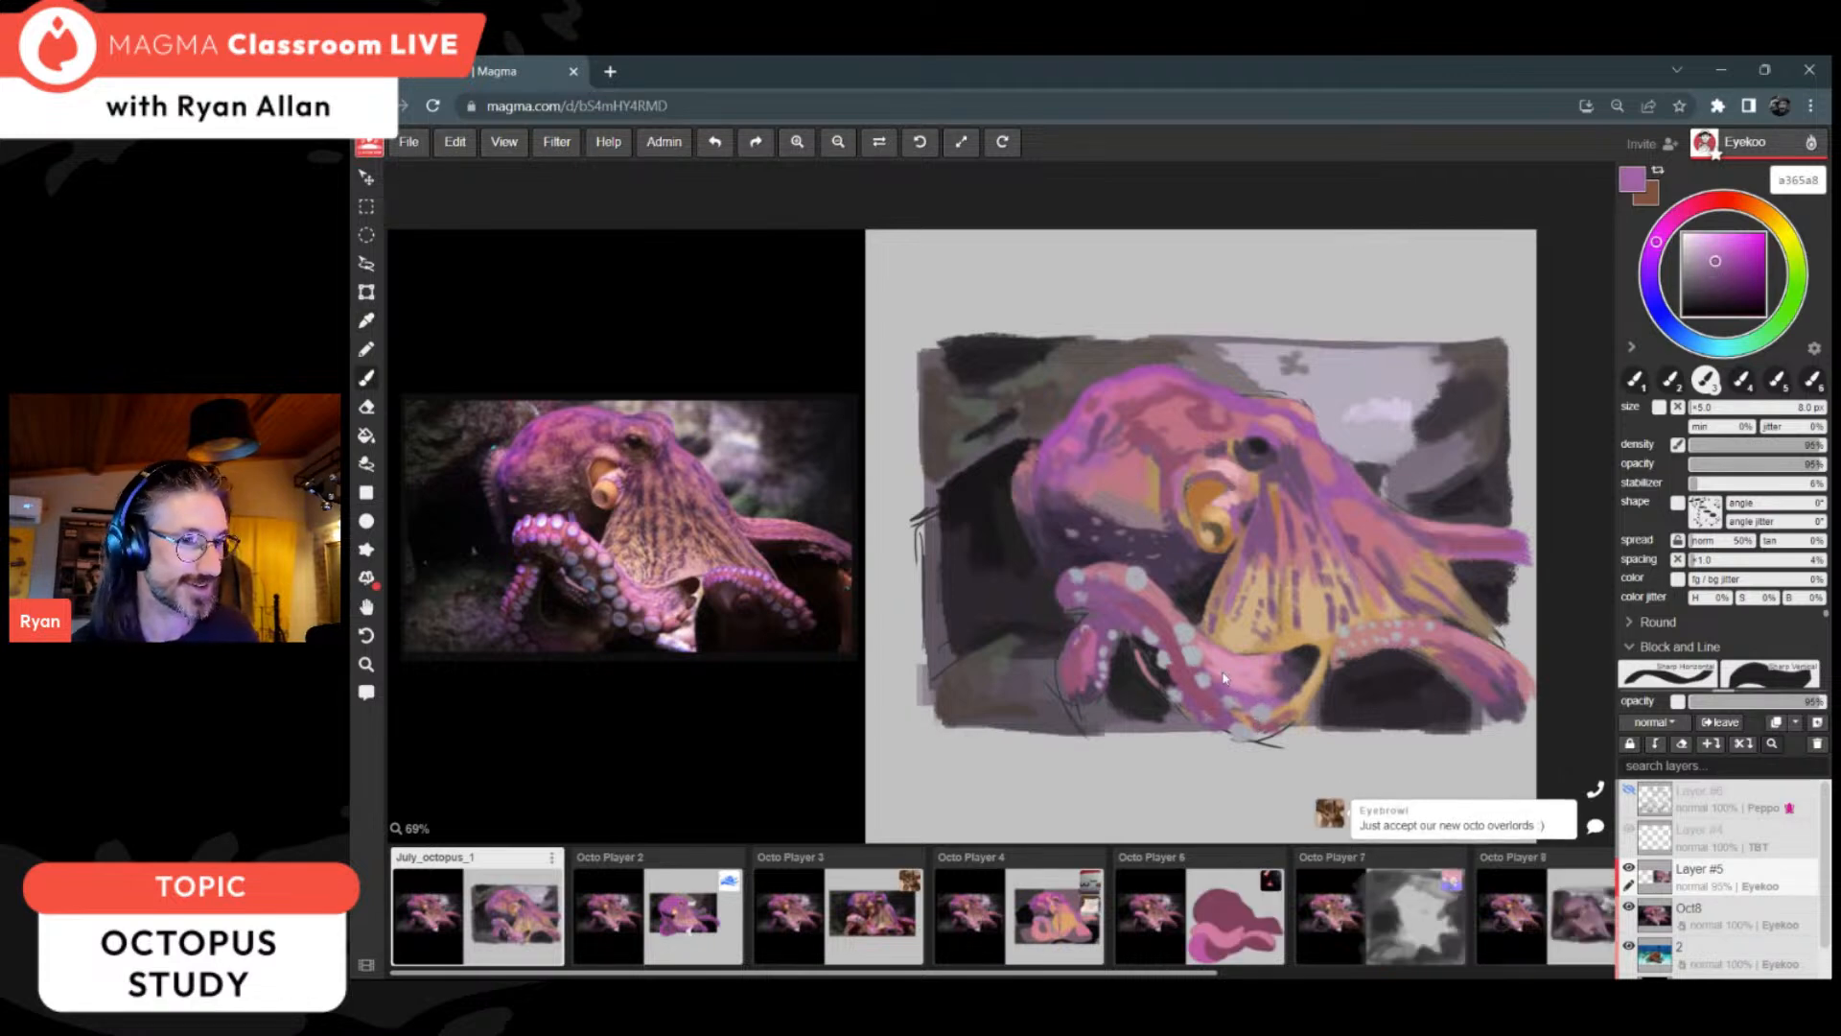
alt+click(1220, 710)
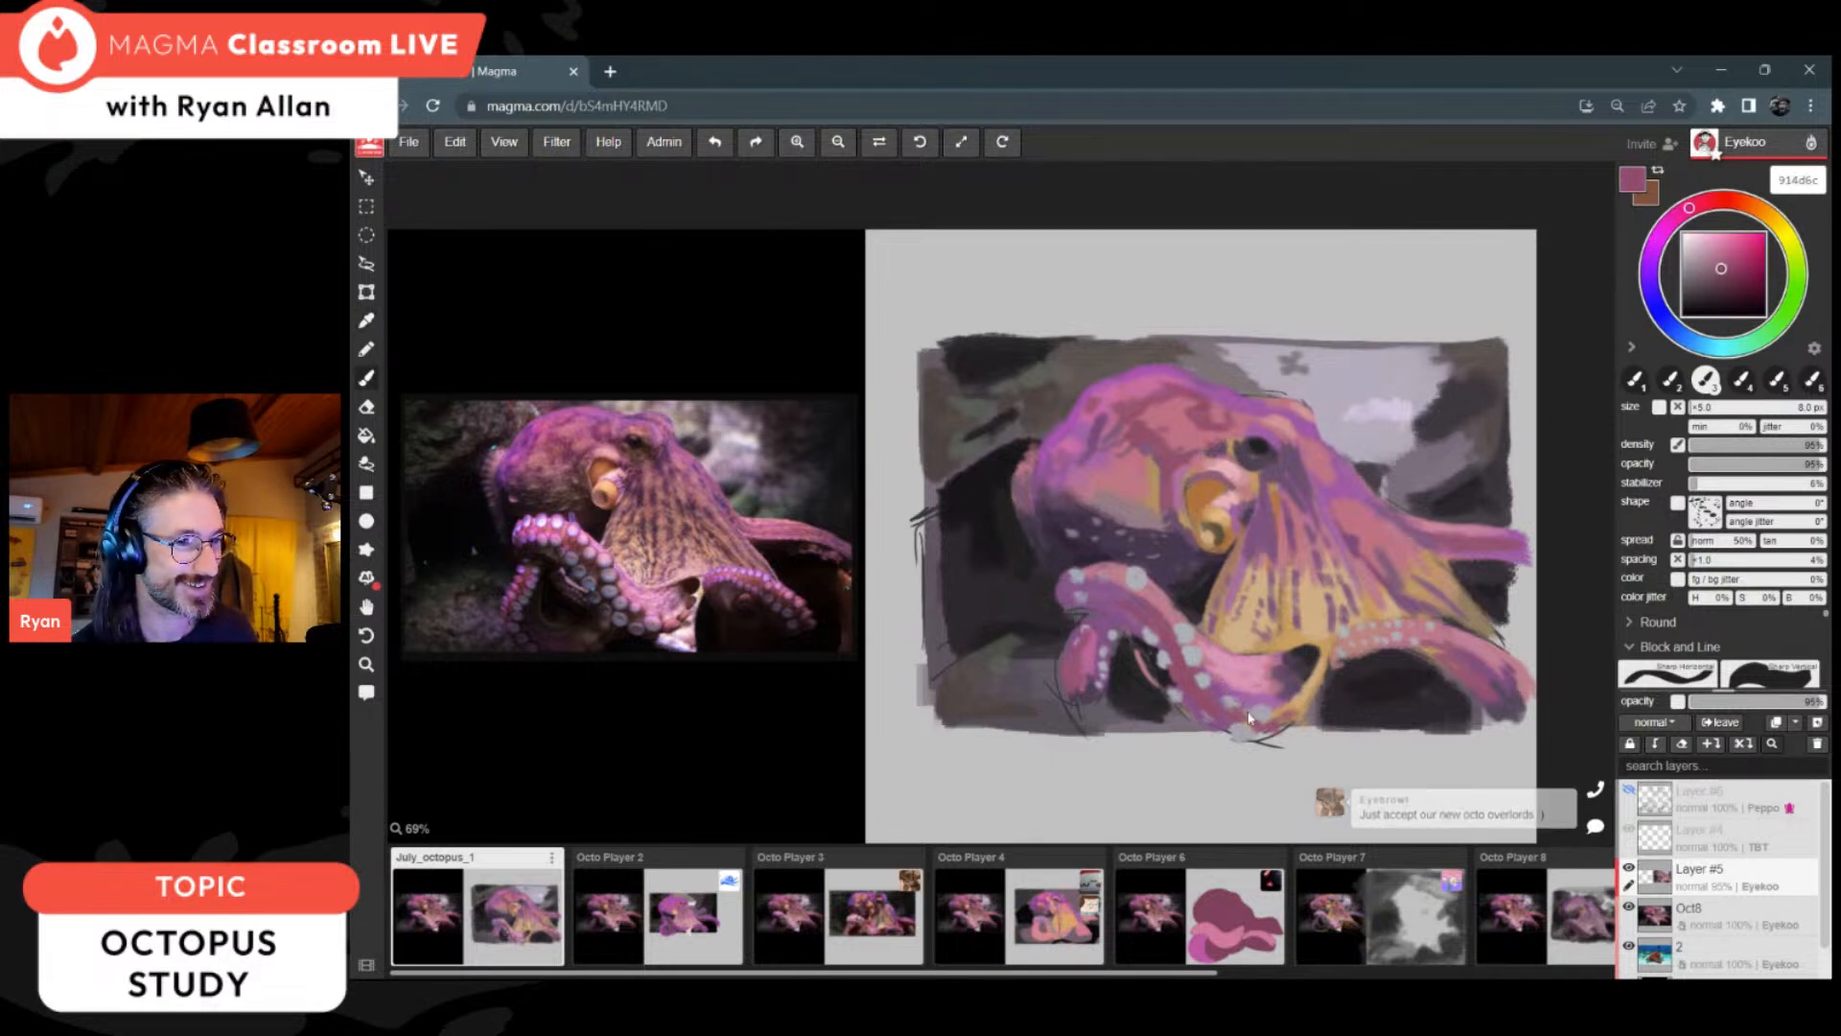
alt+click(1198, 649)
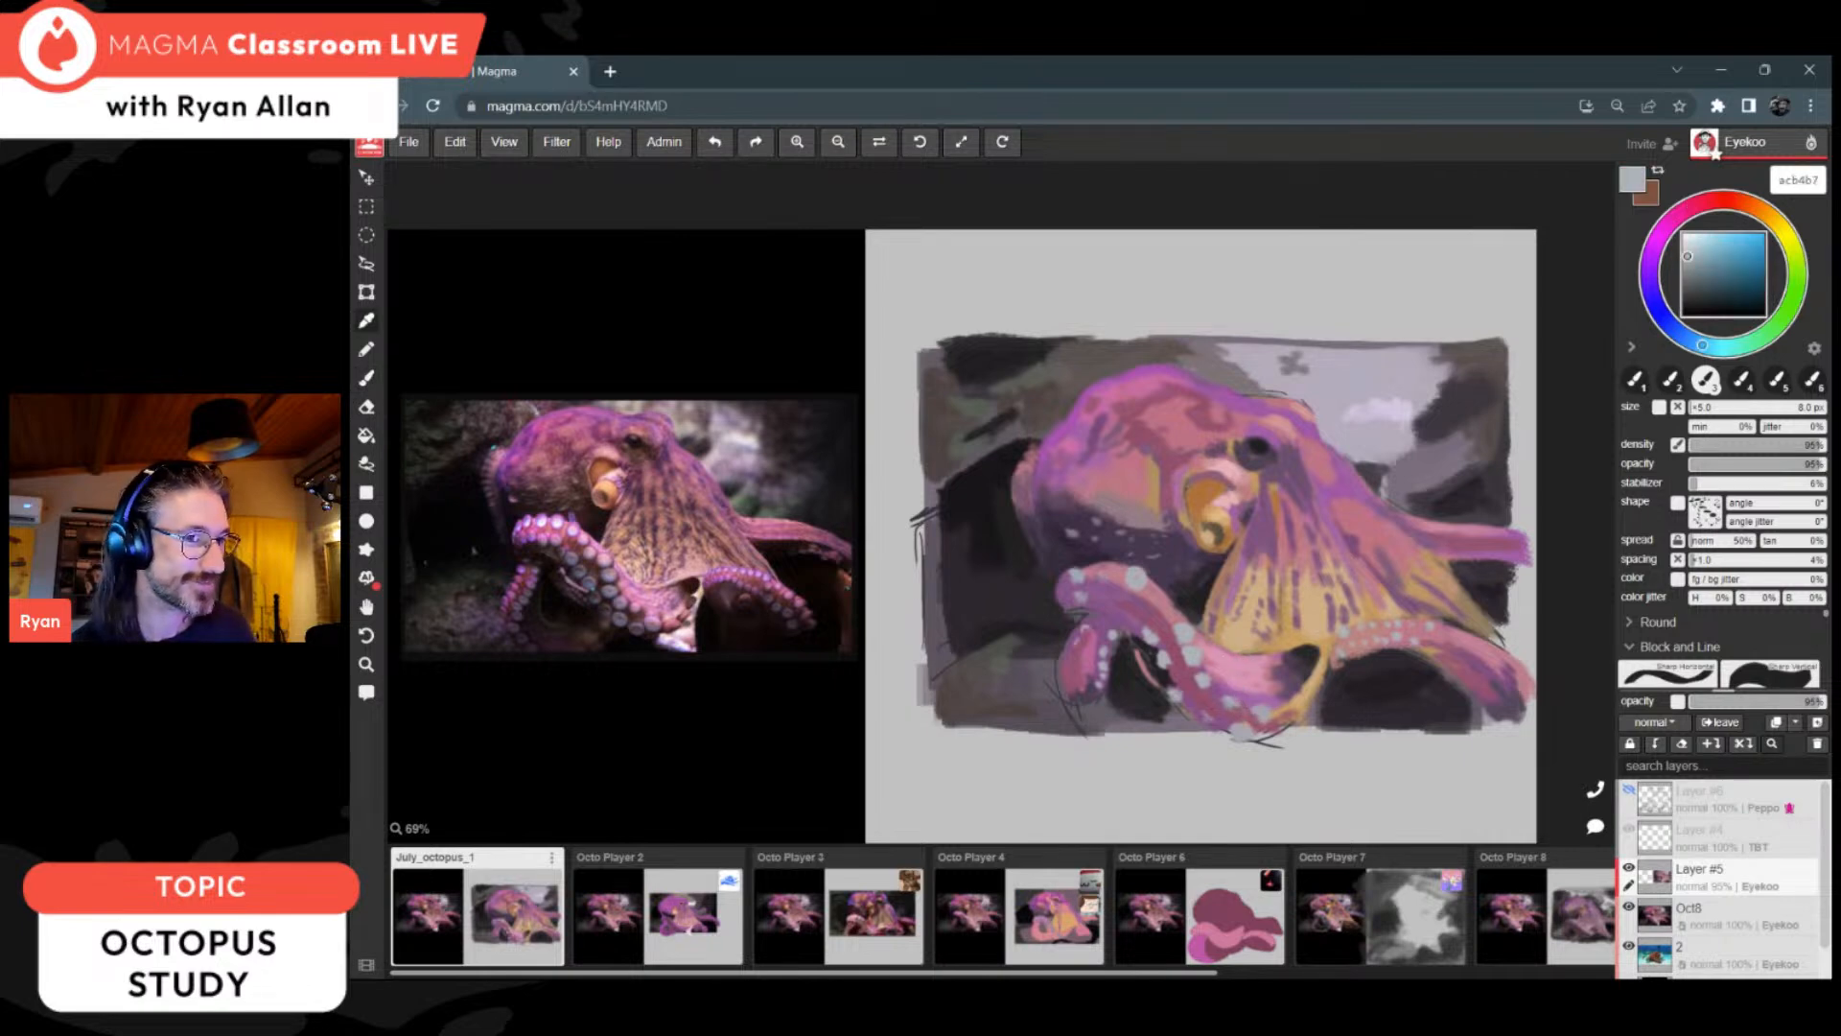
Step: Define the skin between the eye and the siphon with light pink e9b3bb, rose be7685 and dark purple 4d3f54
alt+click(1244, 464)
drag(1222, 464, 1242, 460)
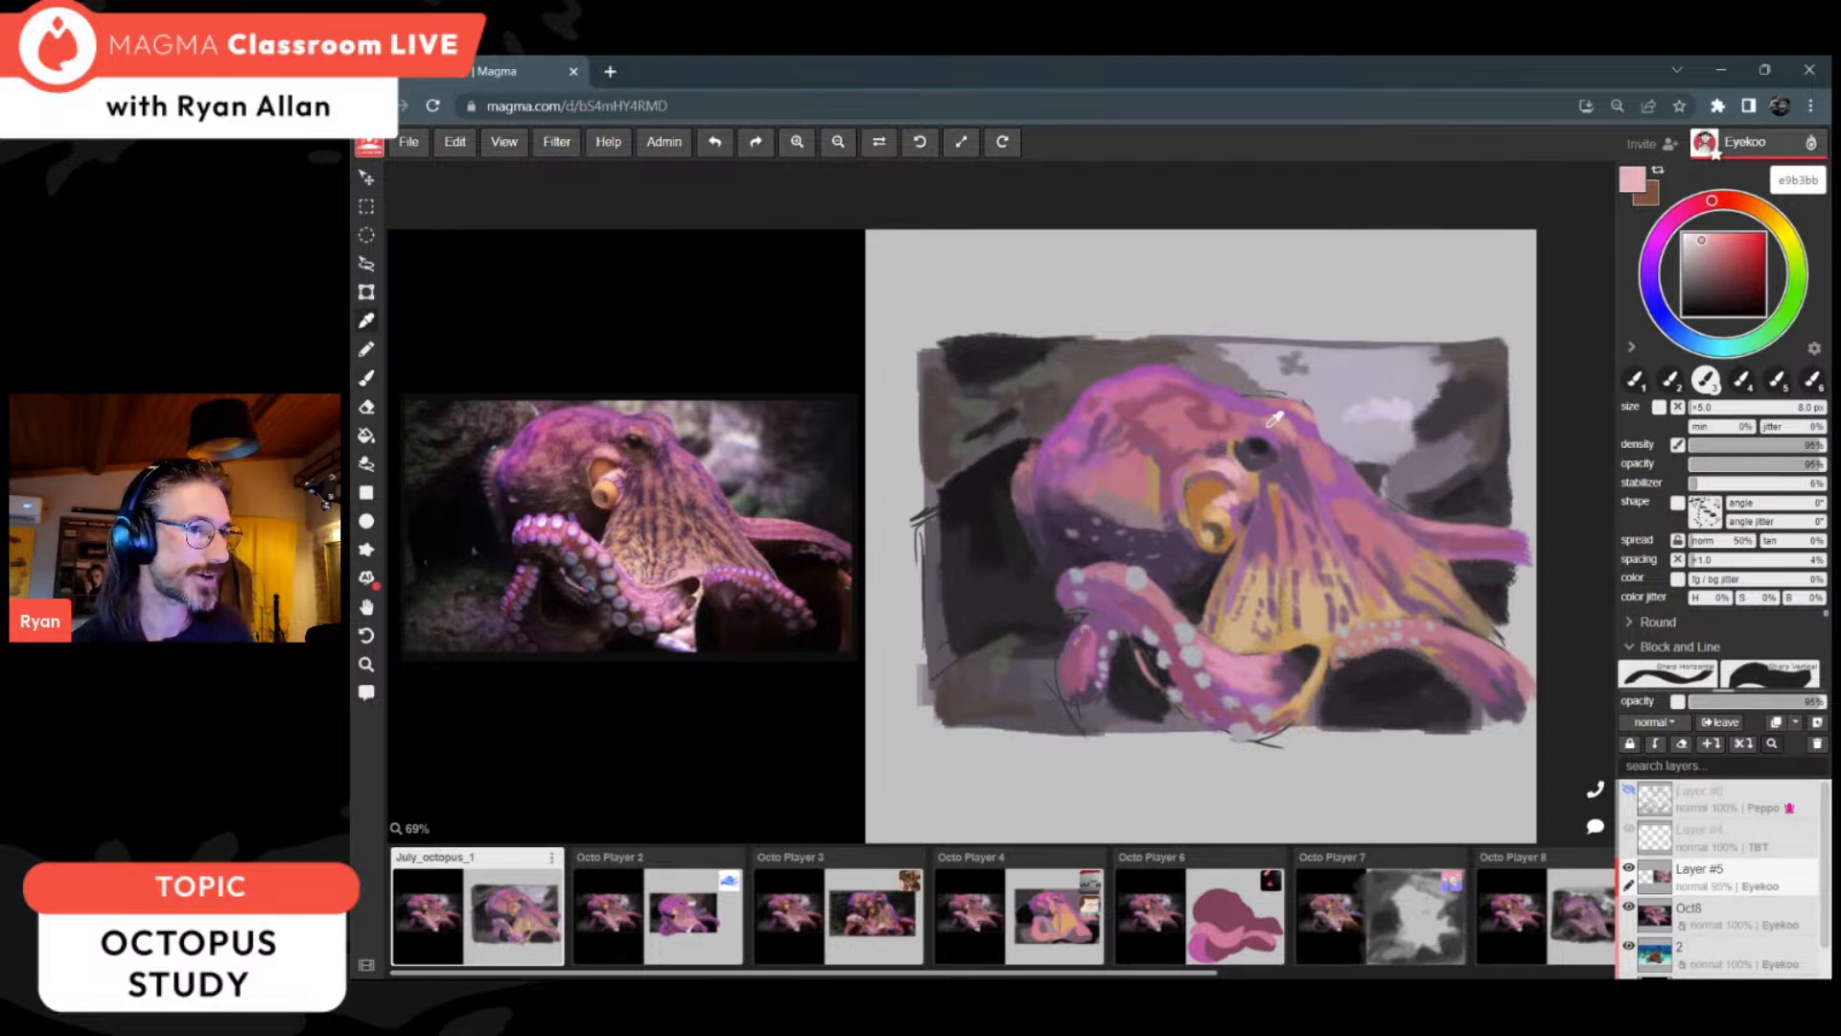
alt+click(1219, 467)
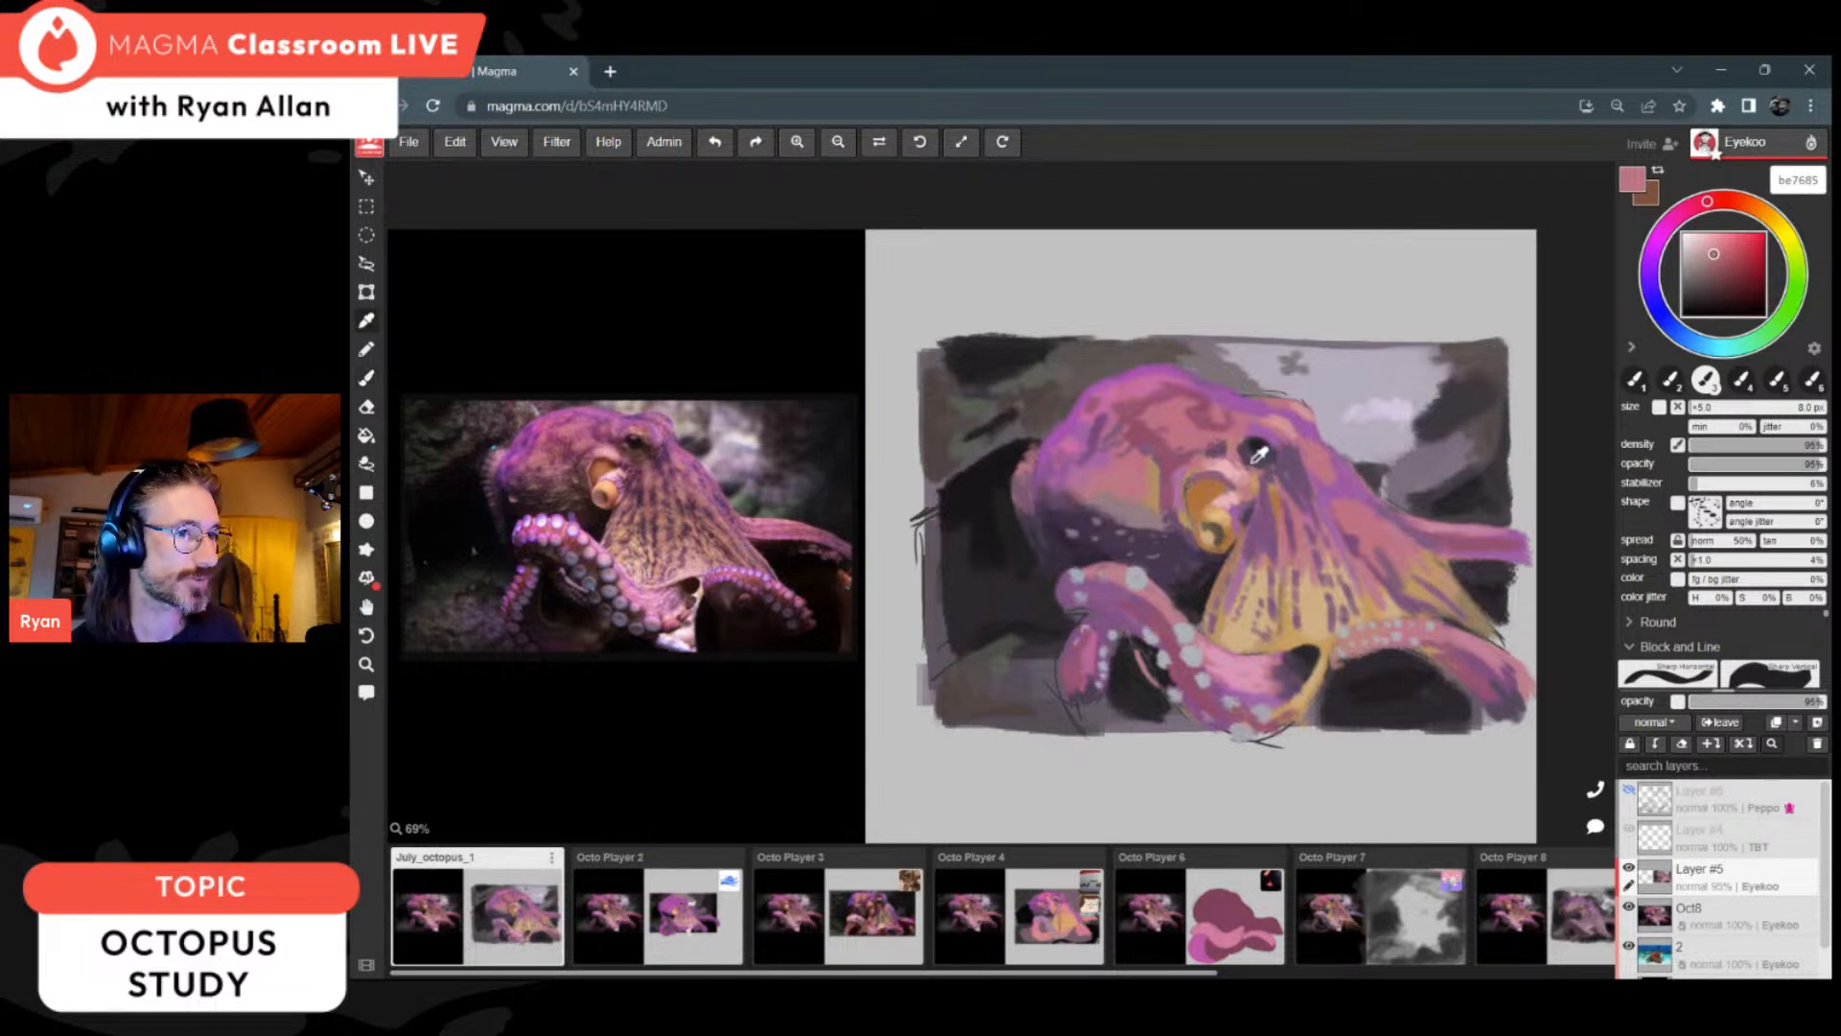
alt+click(1178, 566)
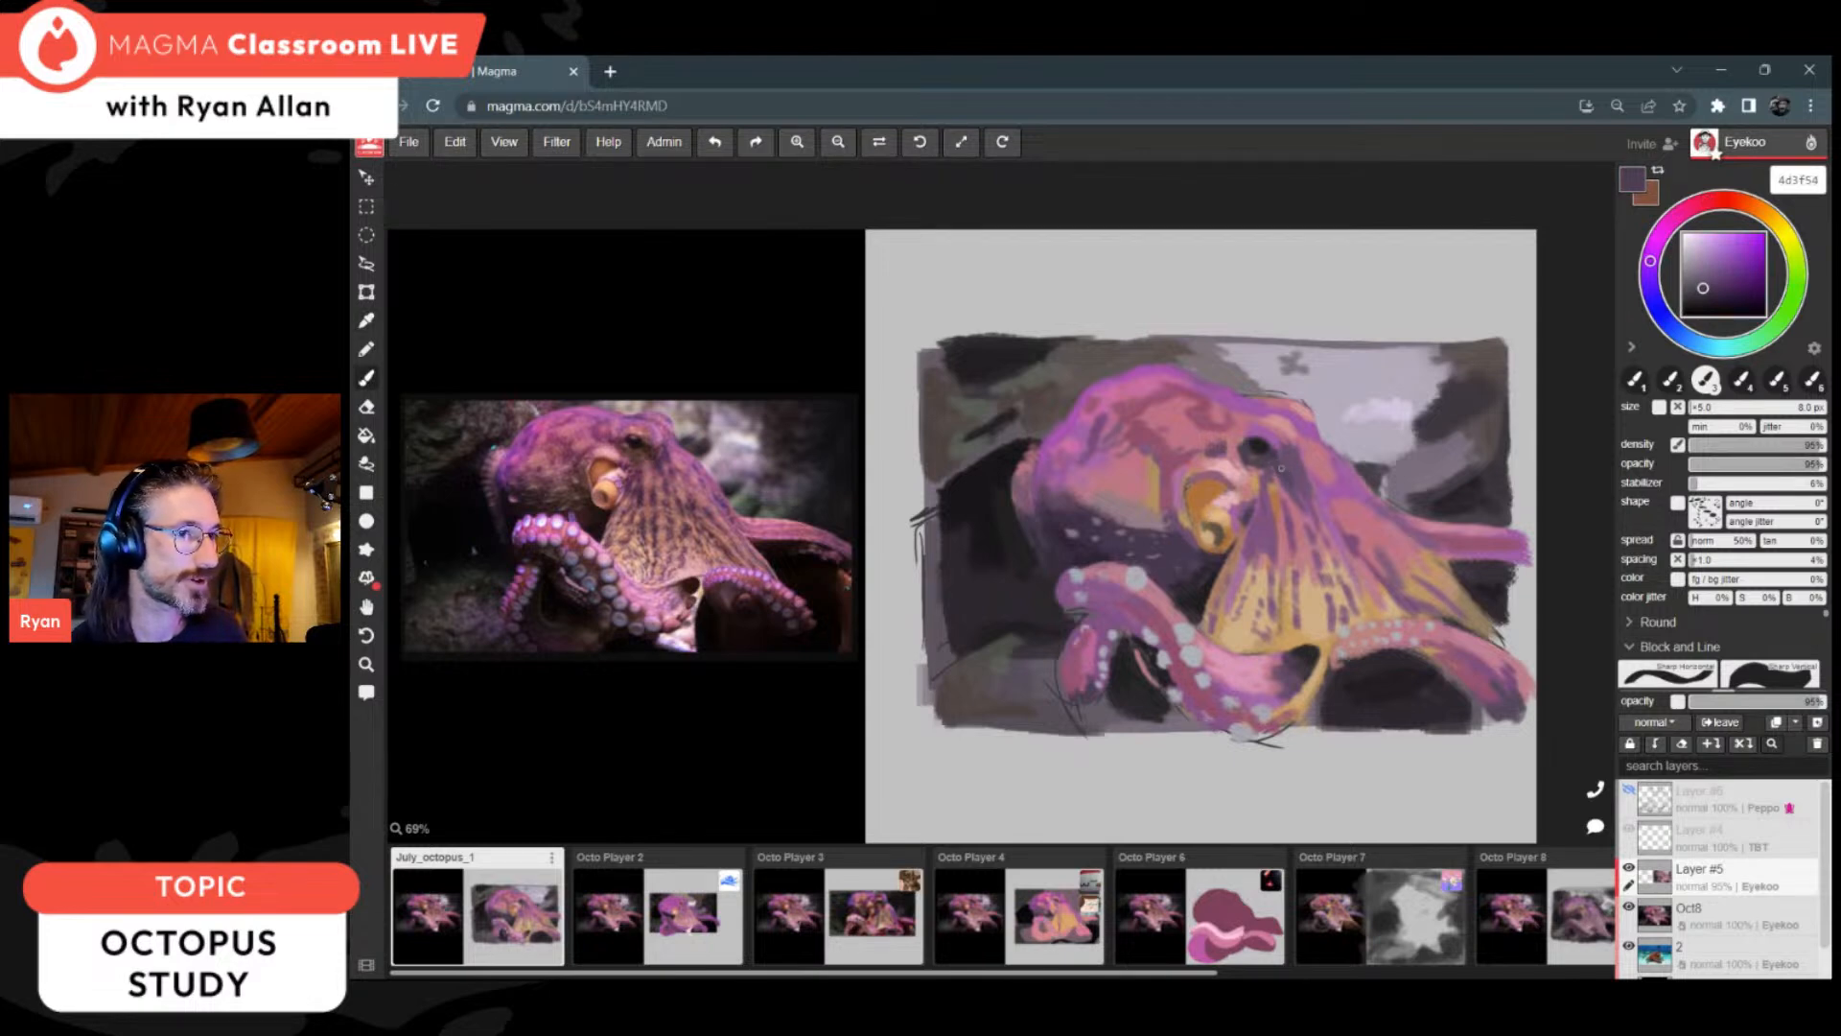
alt+click(1211, 491)
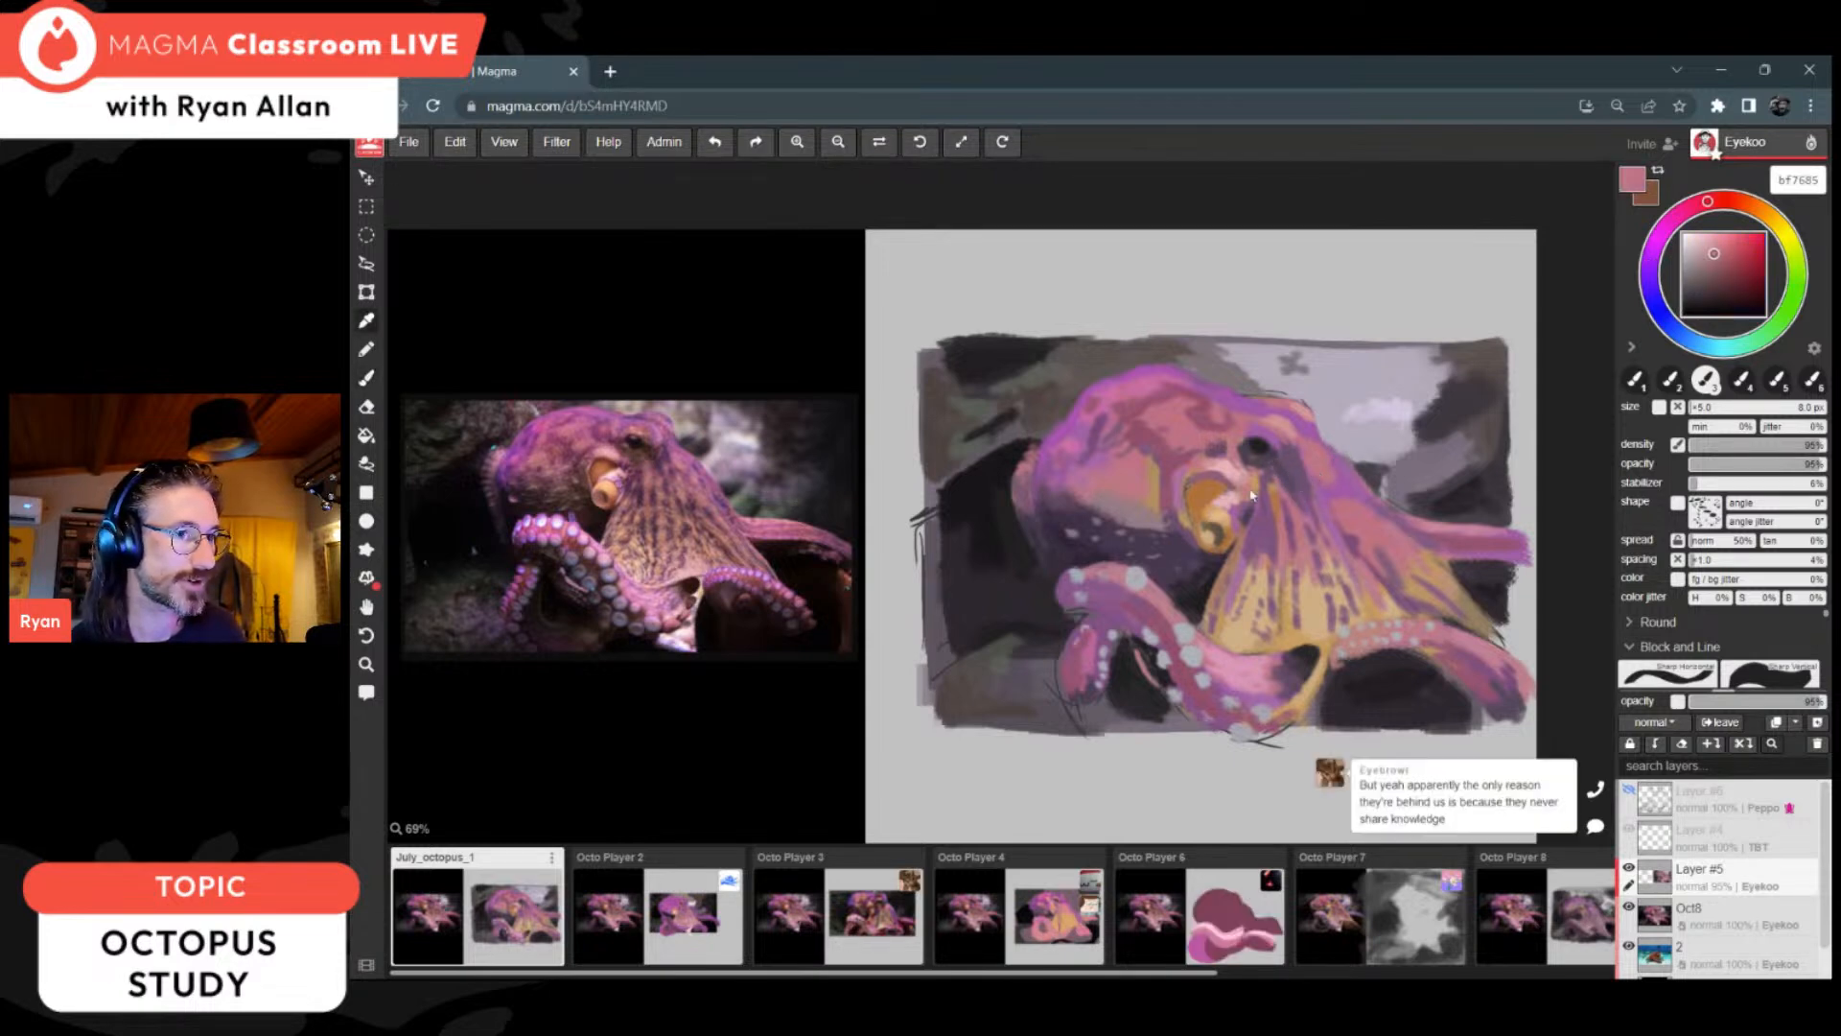
Step: Refine the siphon with orange-brown b0713c and tan dcb07b, and clean up the dark gap above the front arm with 2c292c
alt+click(1211, 502)
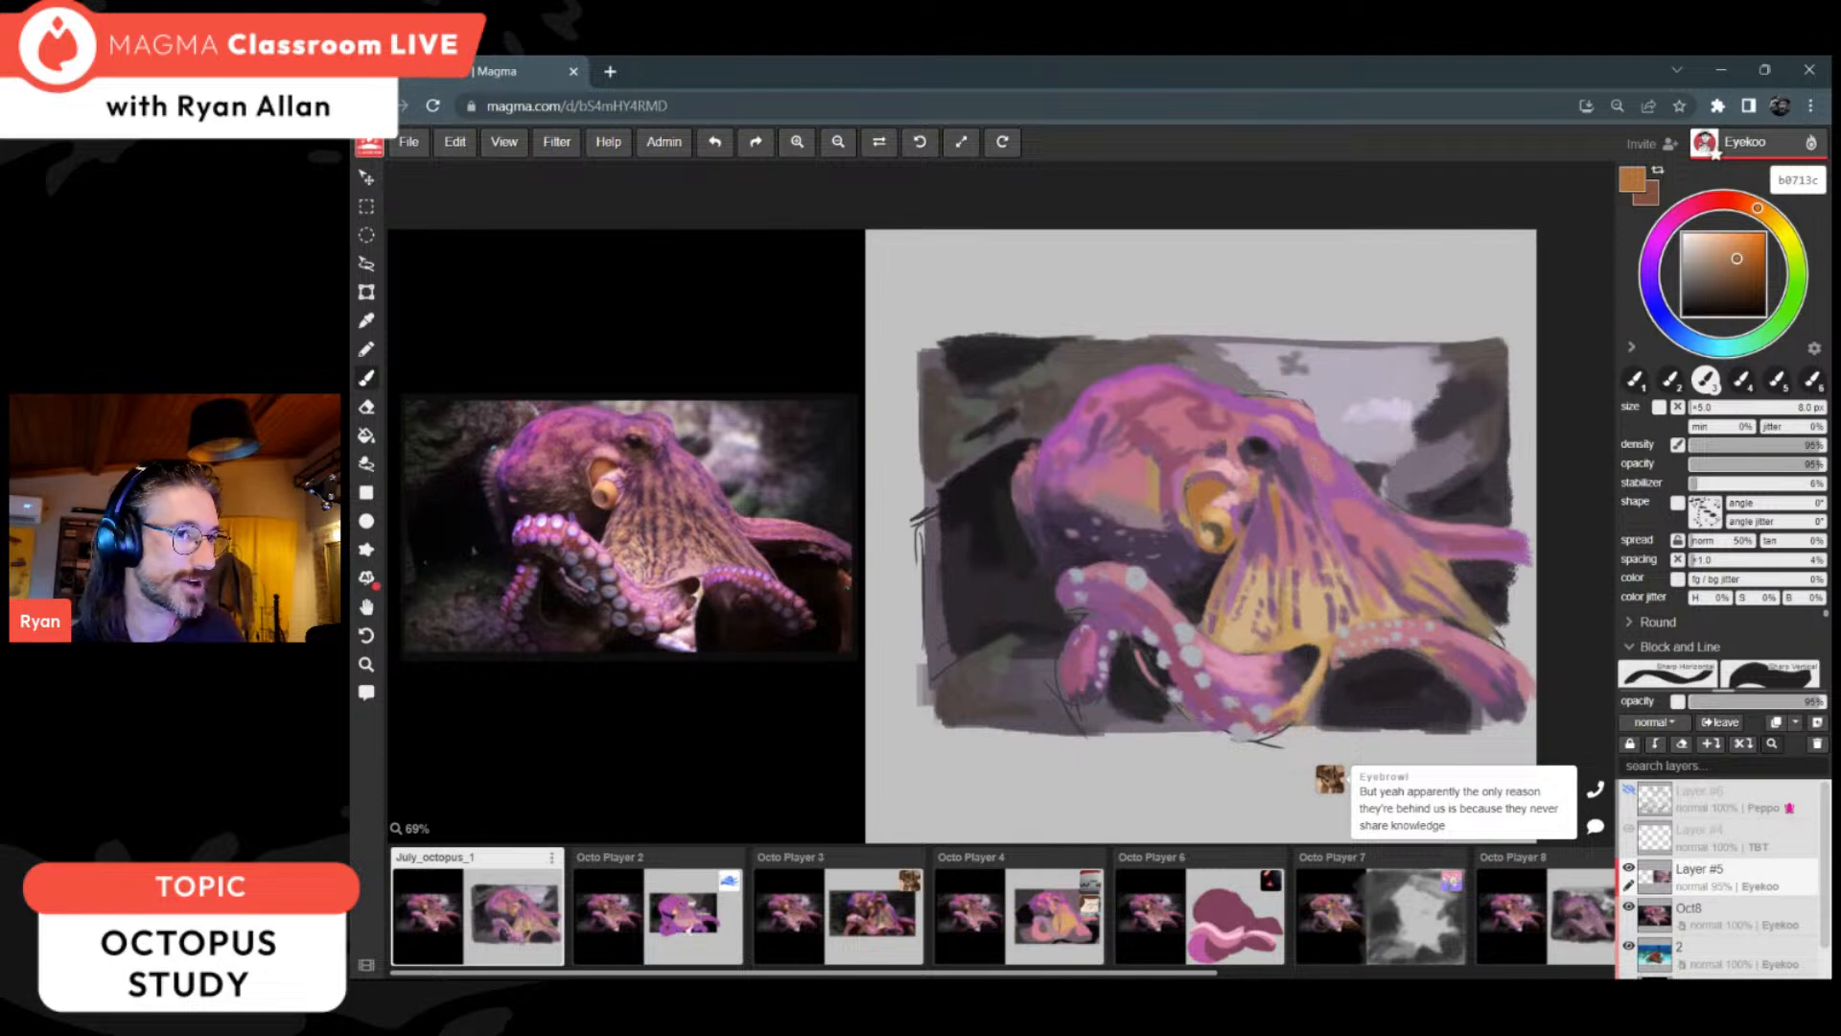
key(alt)
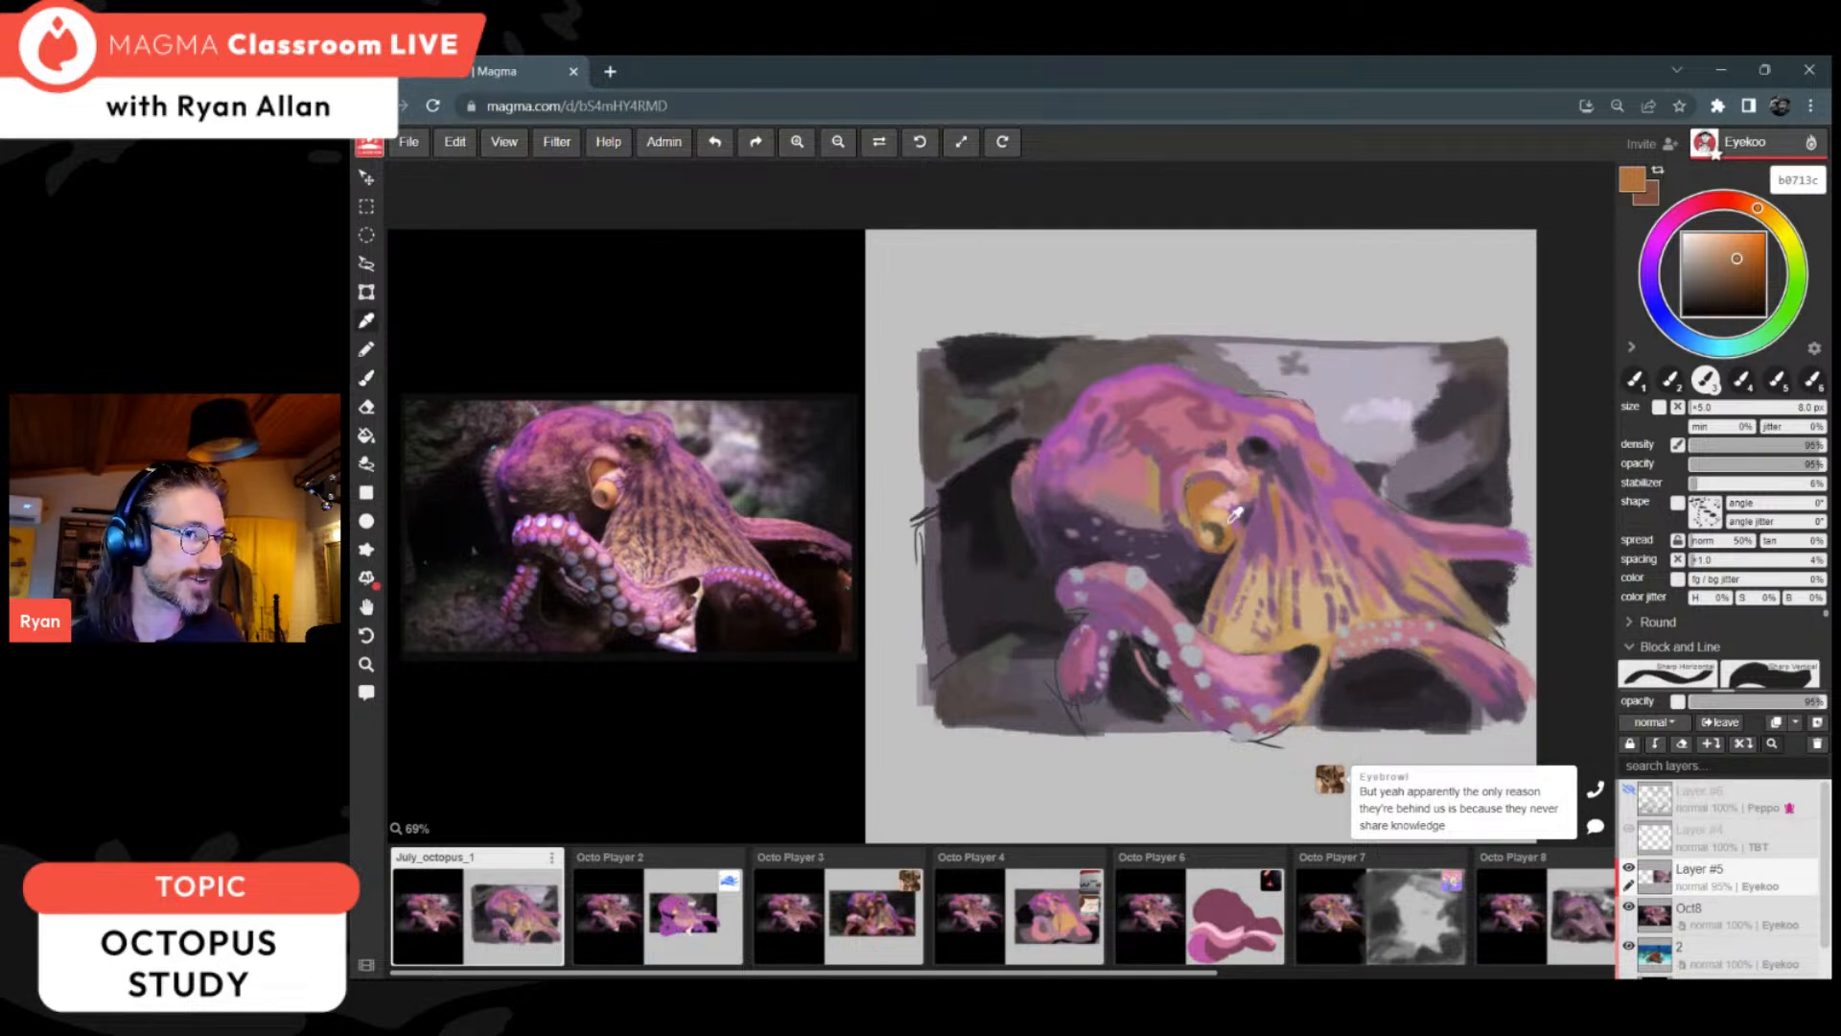
alt+click(1220, 486)
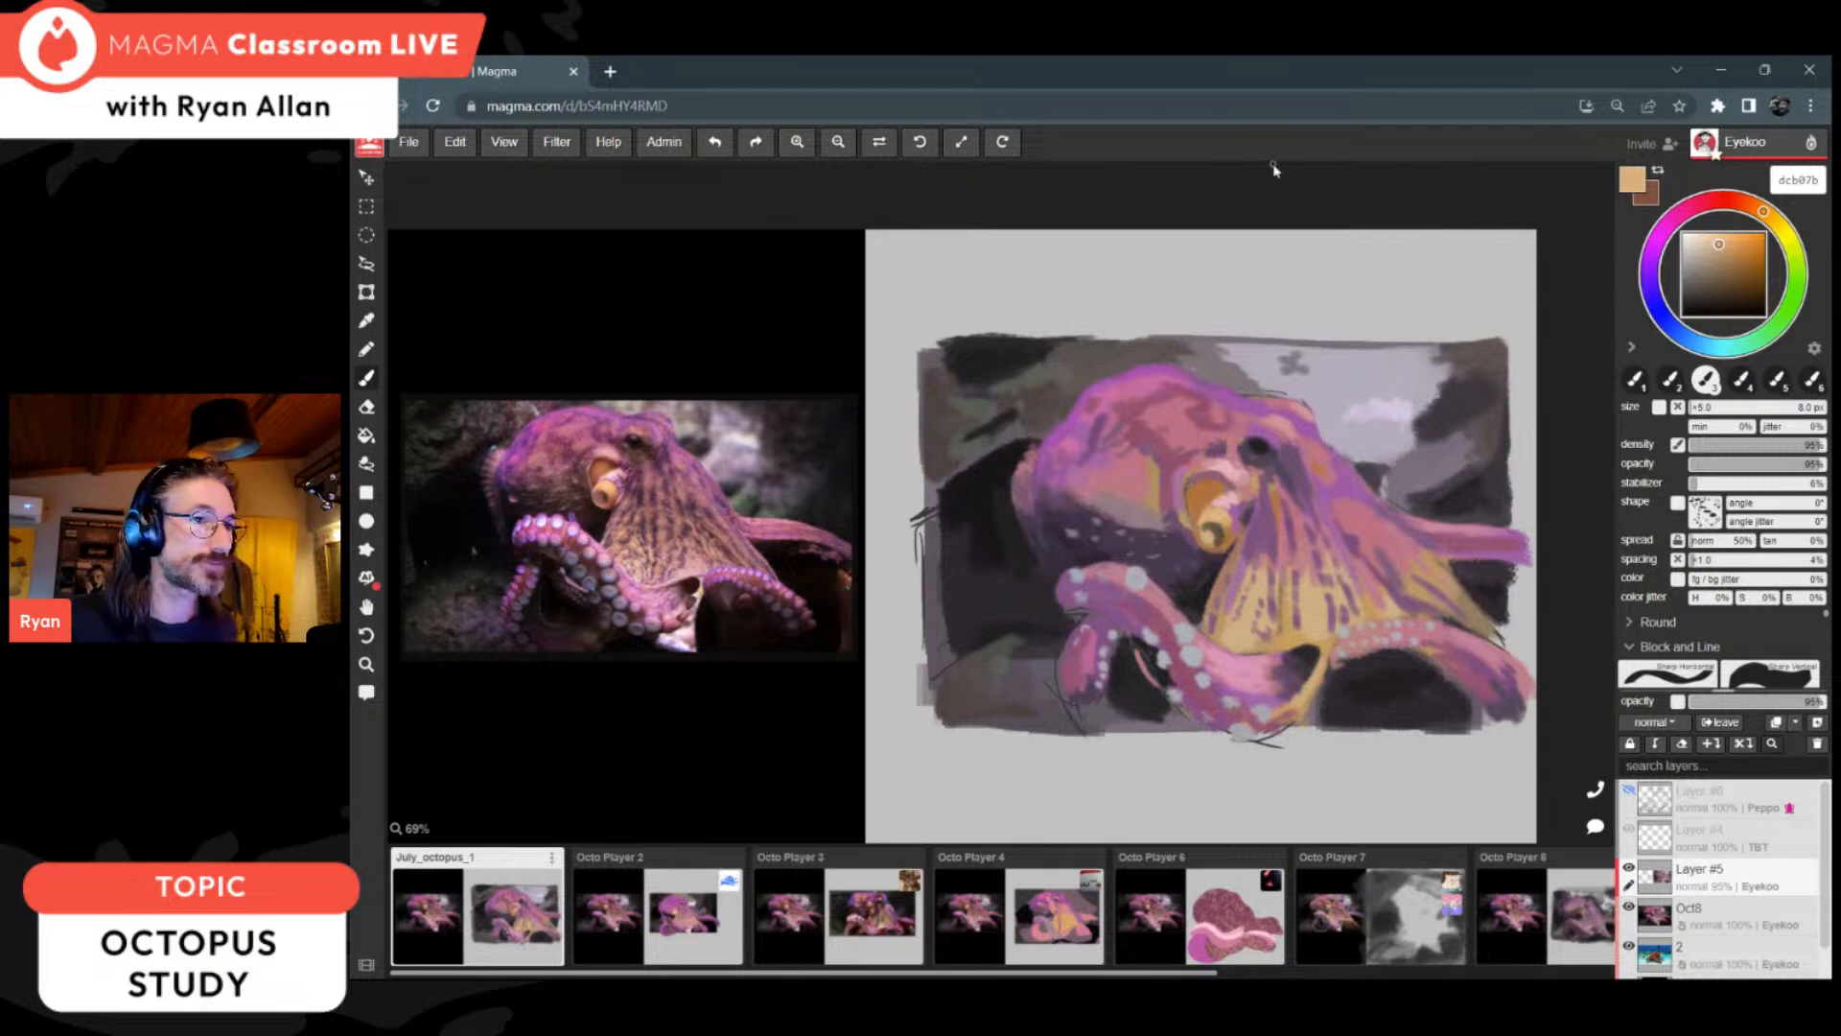
alt+click(1185, 581)
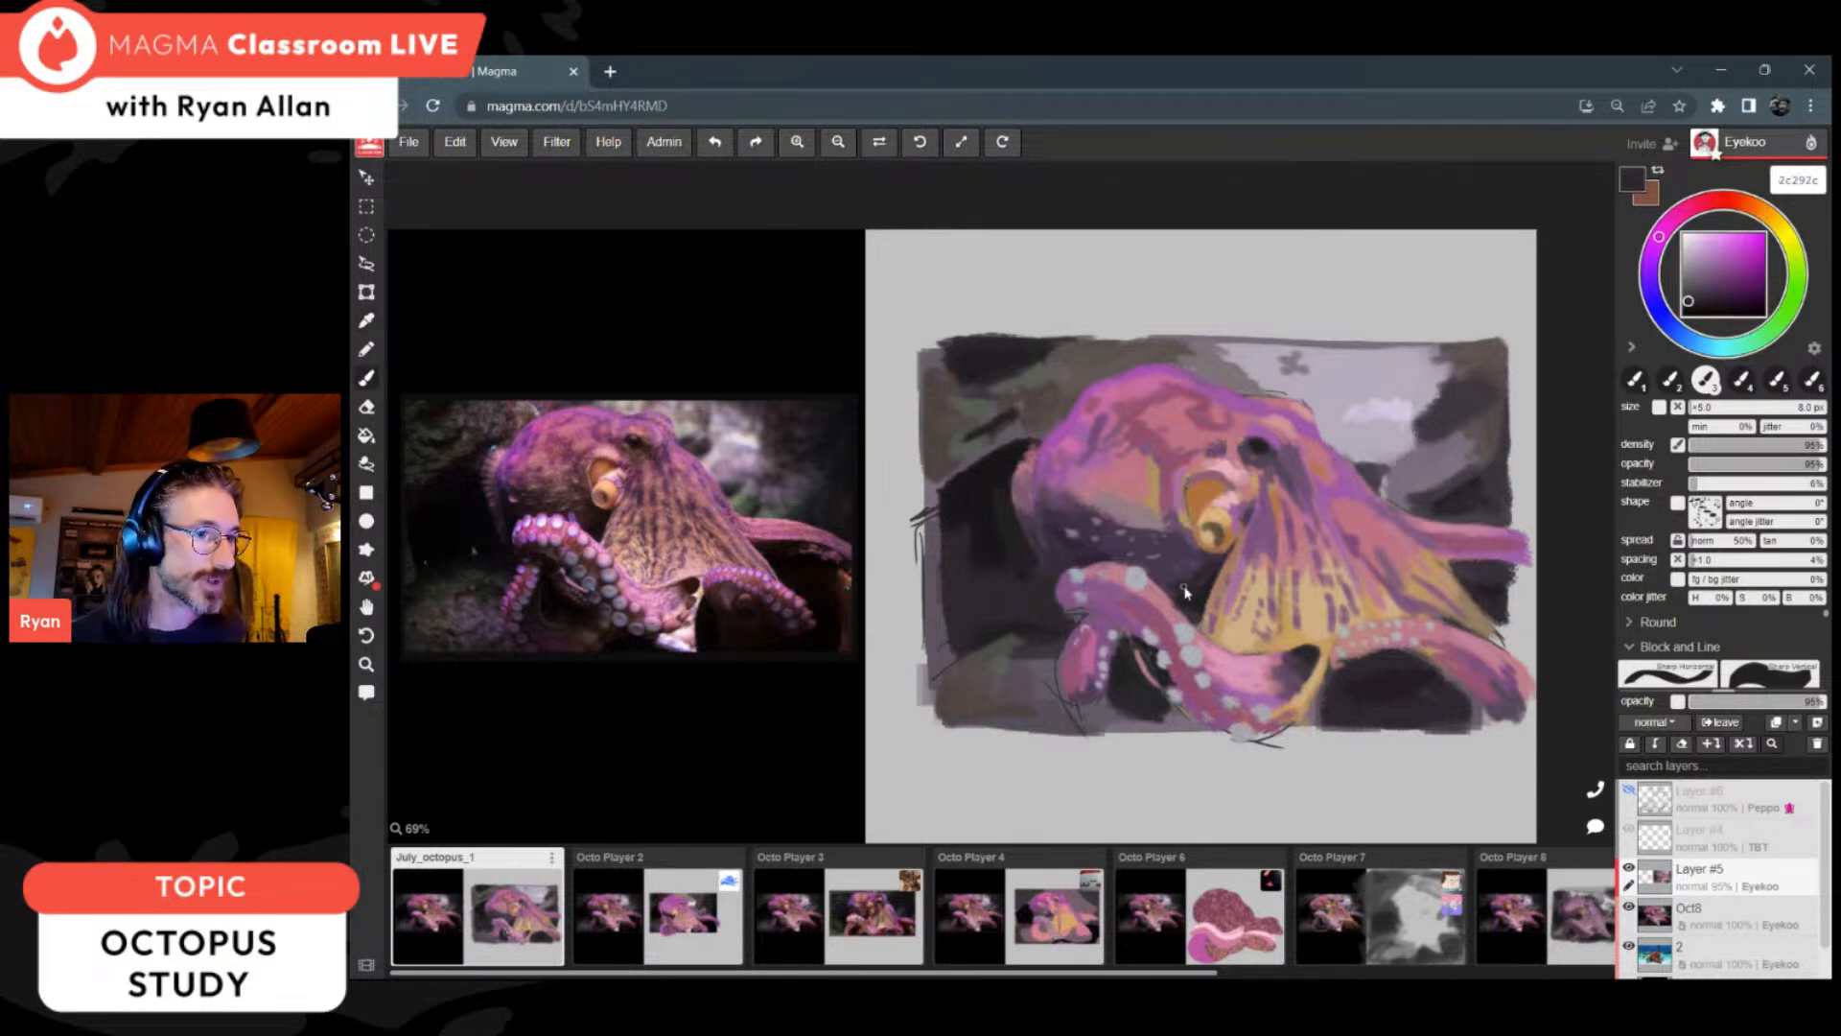
alt+click(1172, 602)
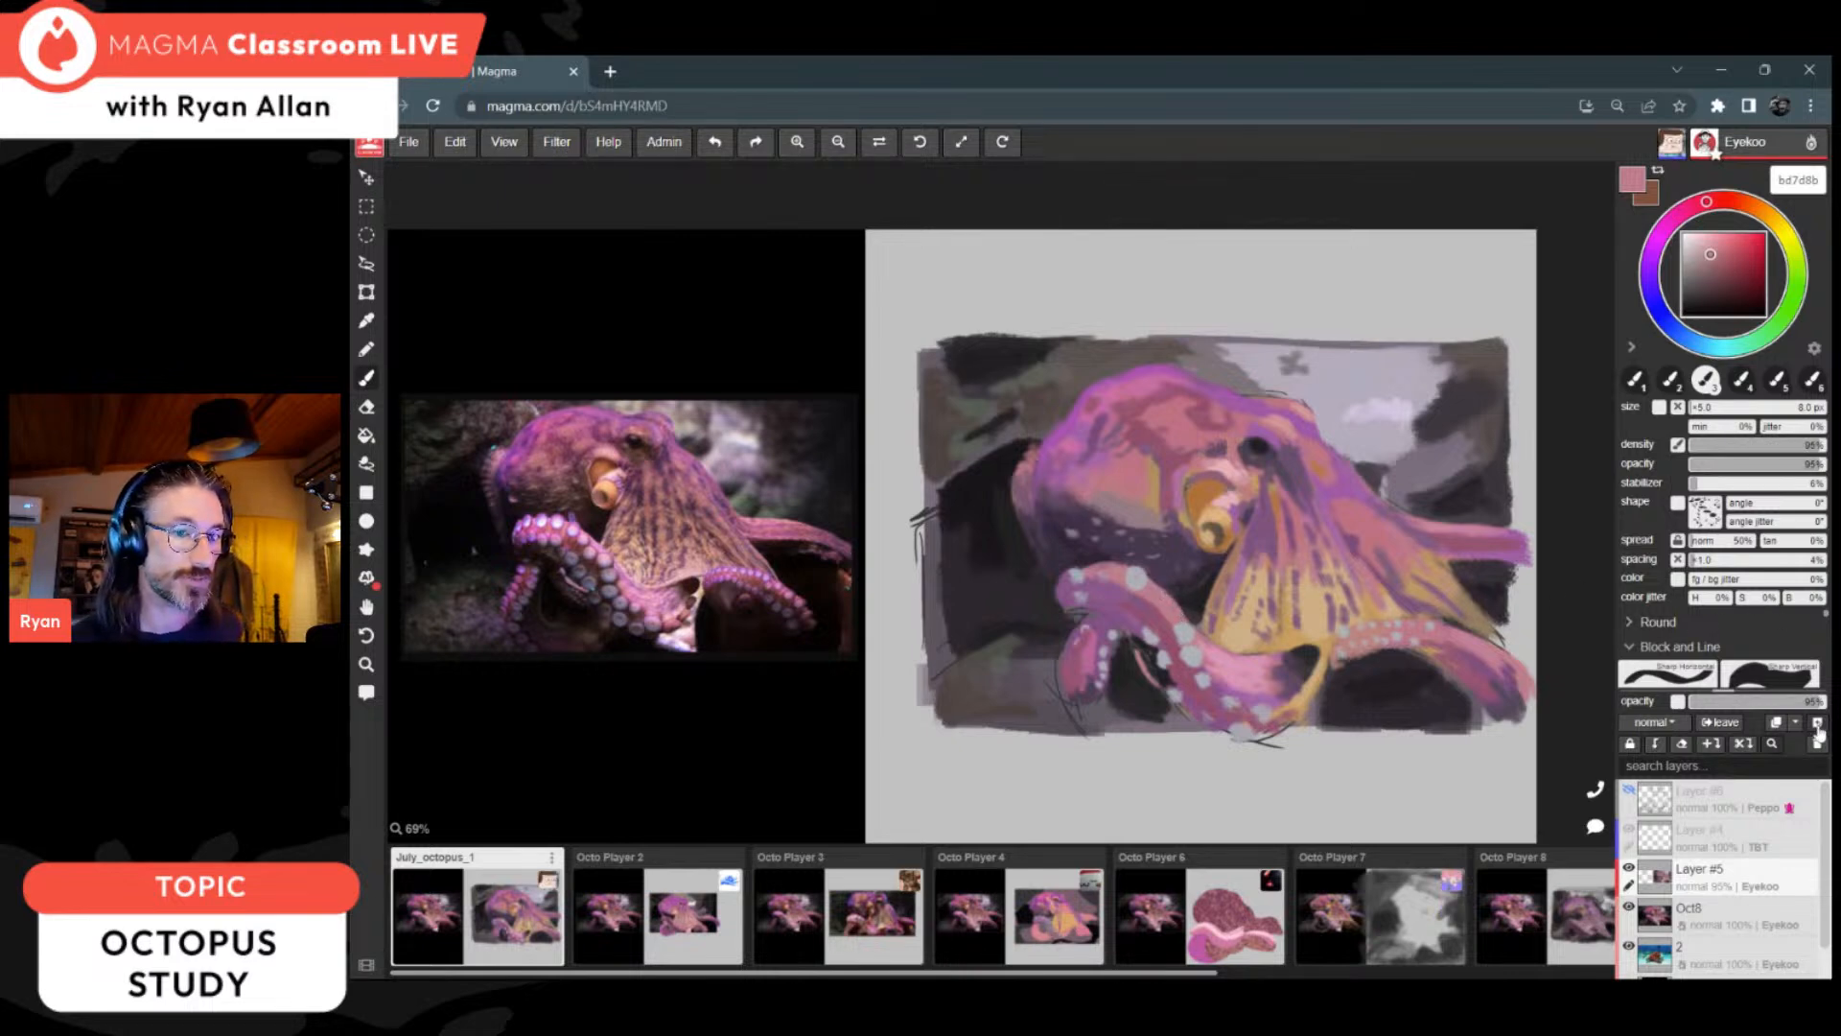
Step: Clean up the dark gap beside the web's yellow edge and below the rear arm's end with near-black 221f22 and 2f2930
alt+click(1391, 683)
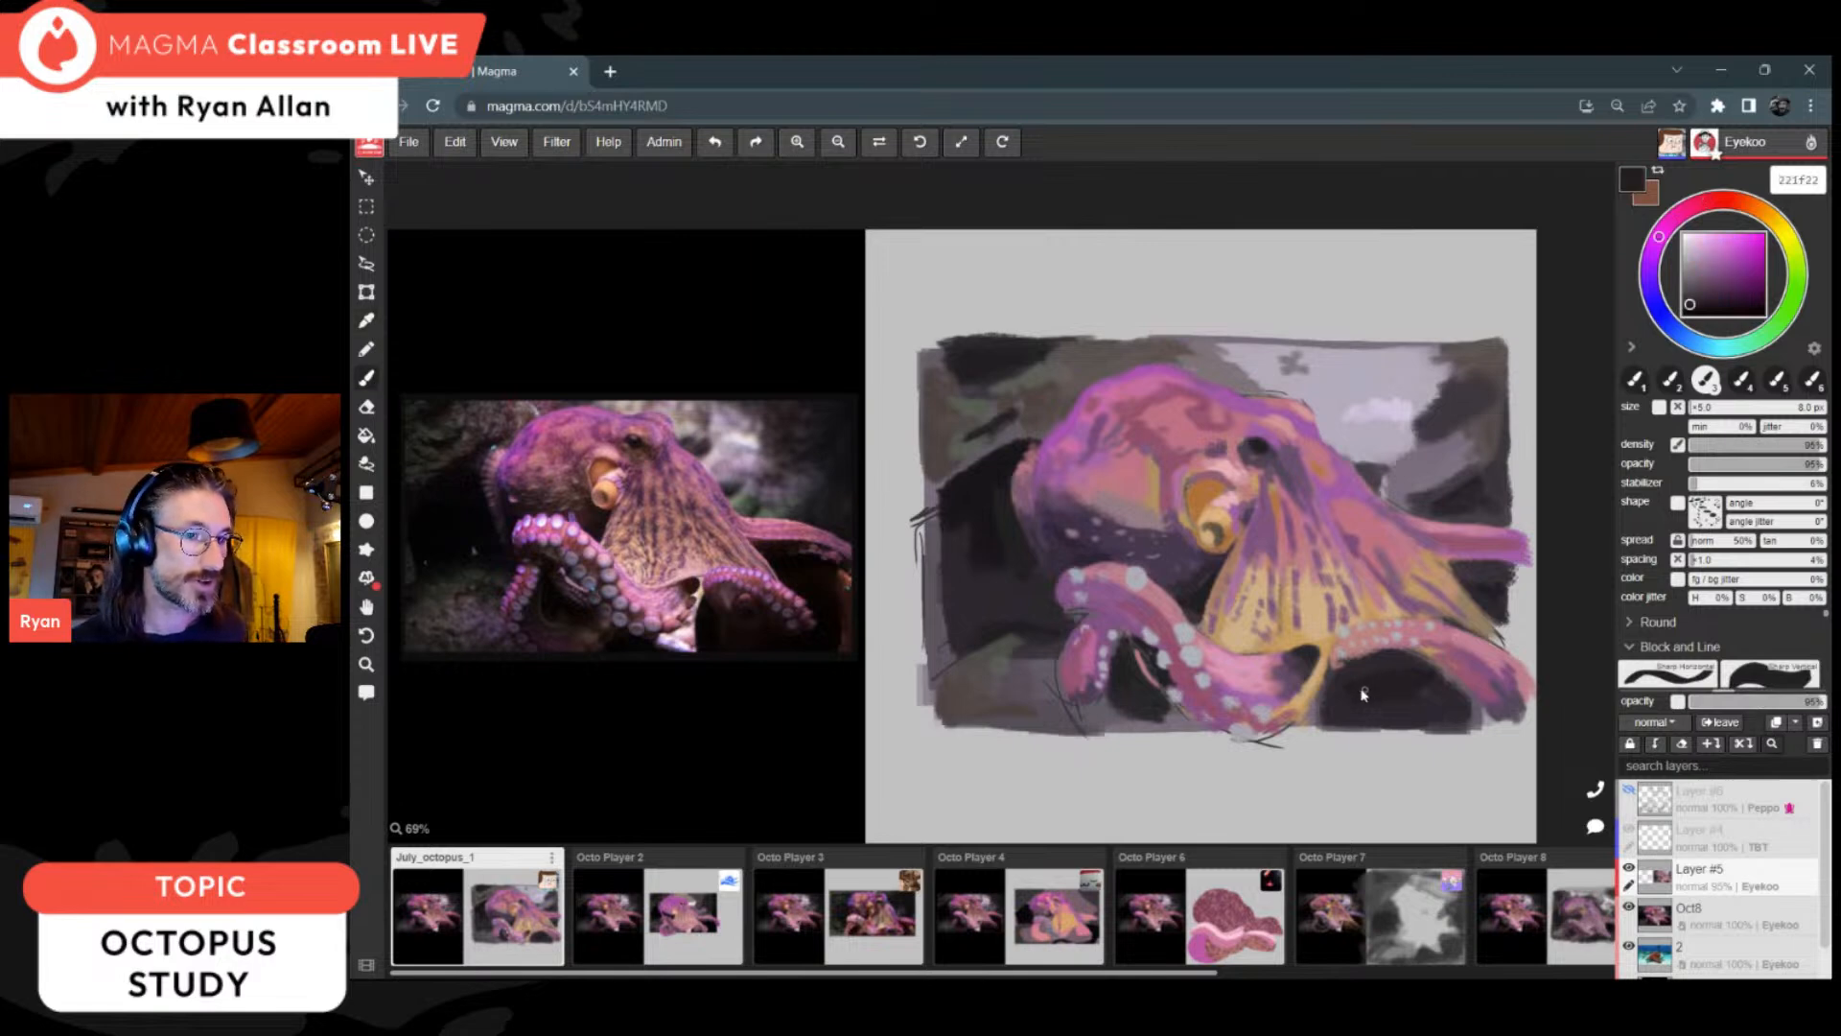
alt+click(1297, 673)
alt+click(1327, 699)
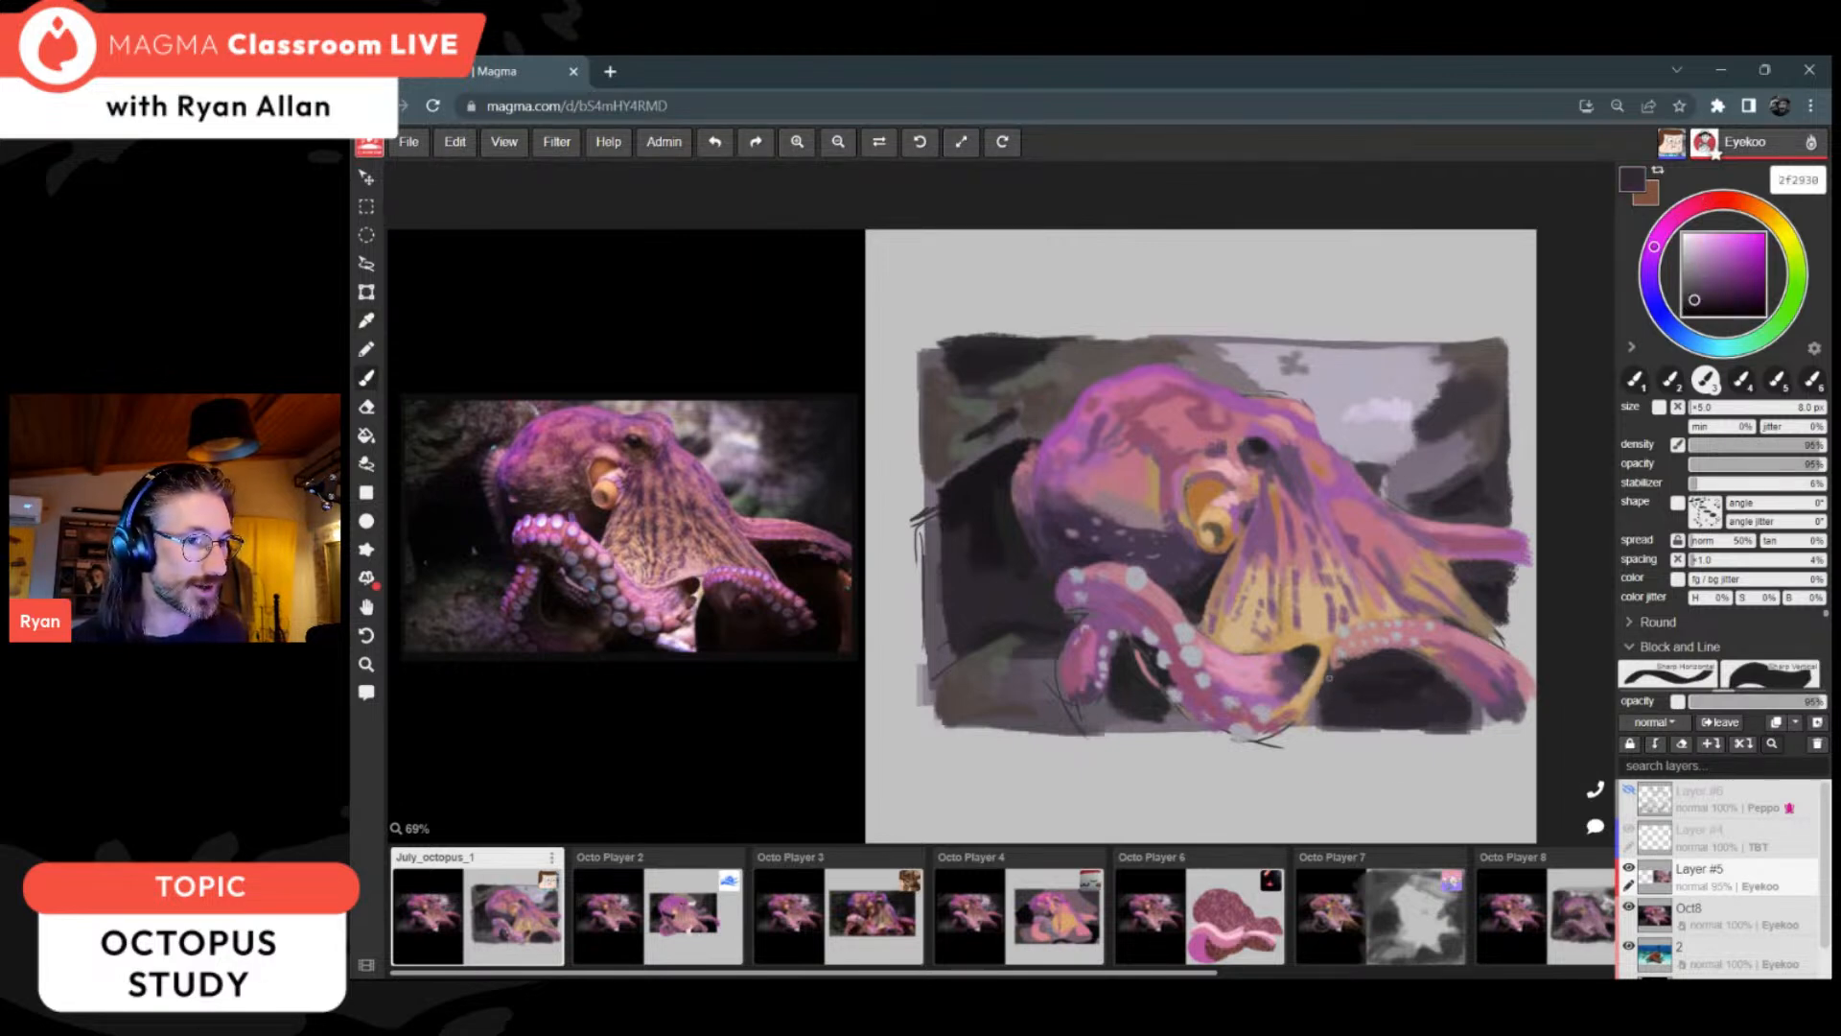
drag(1324, 667, 1303, 707)
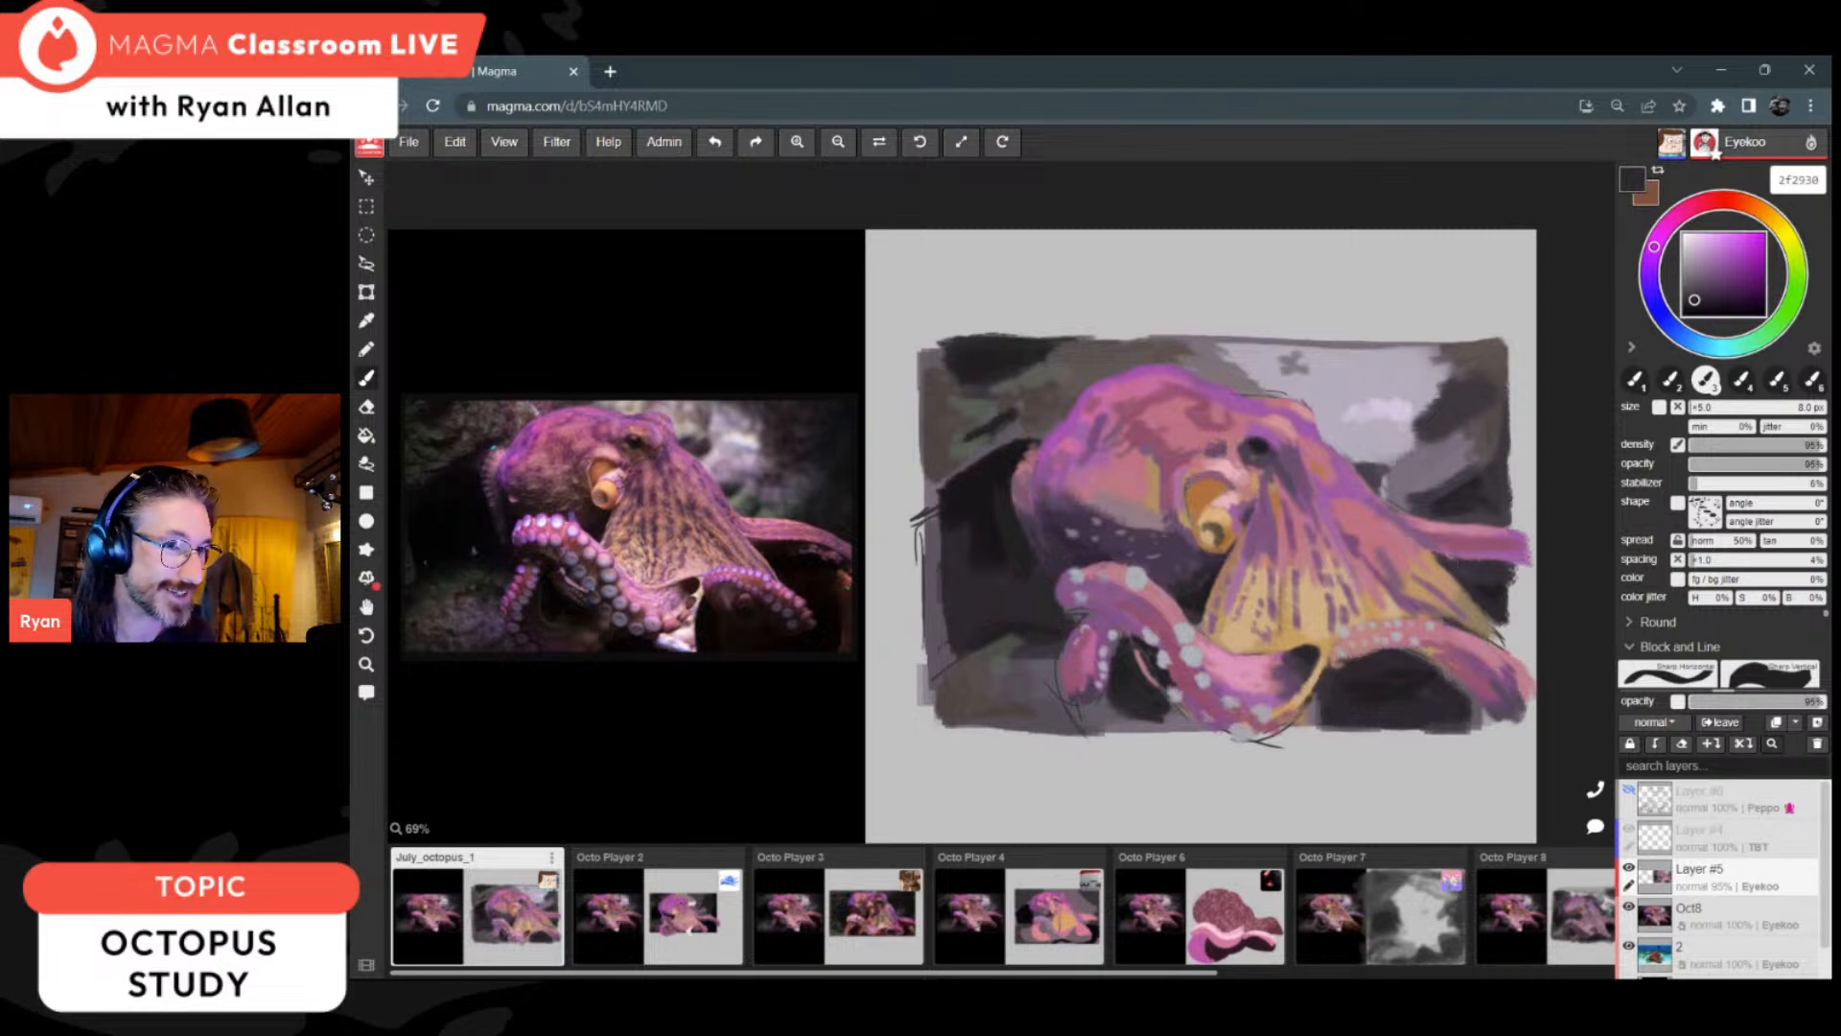
alt+click(1496, 533)
drag(1486, 563, 1523, 575)
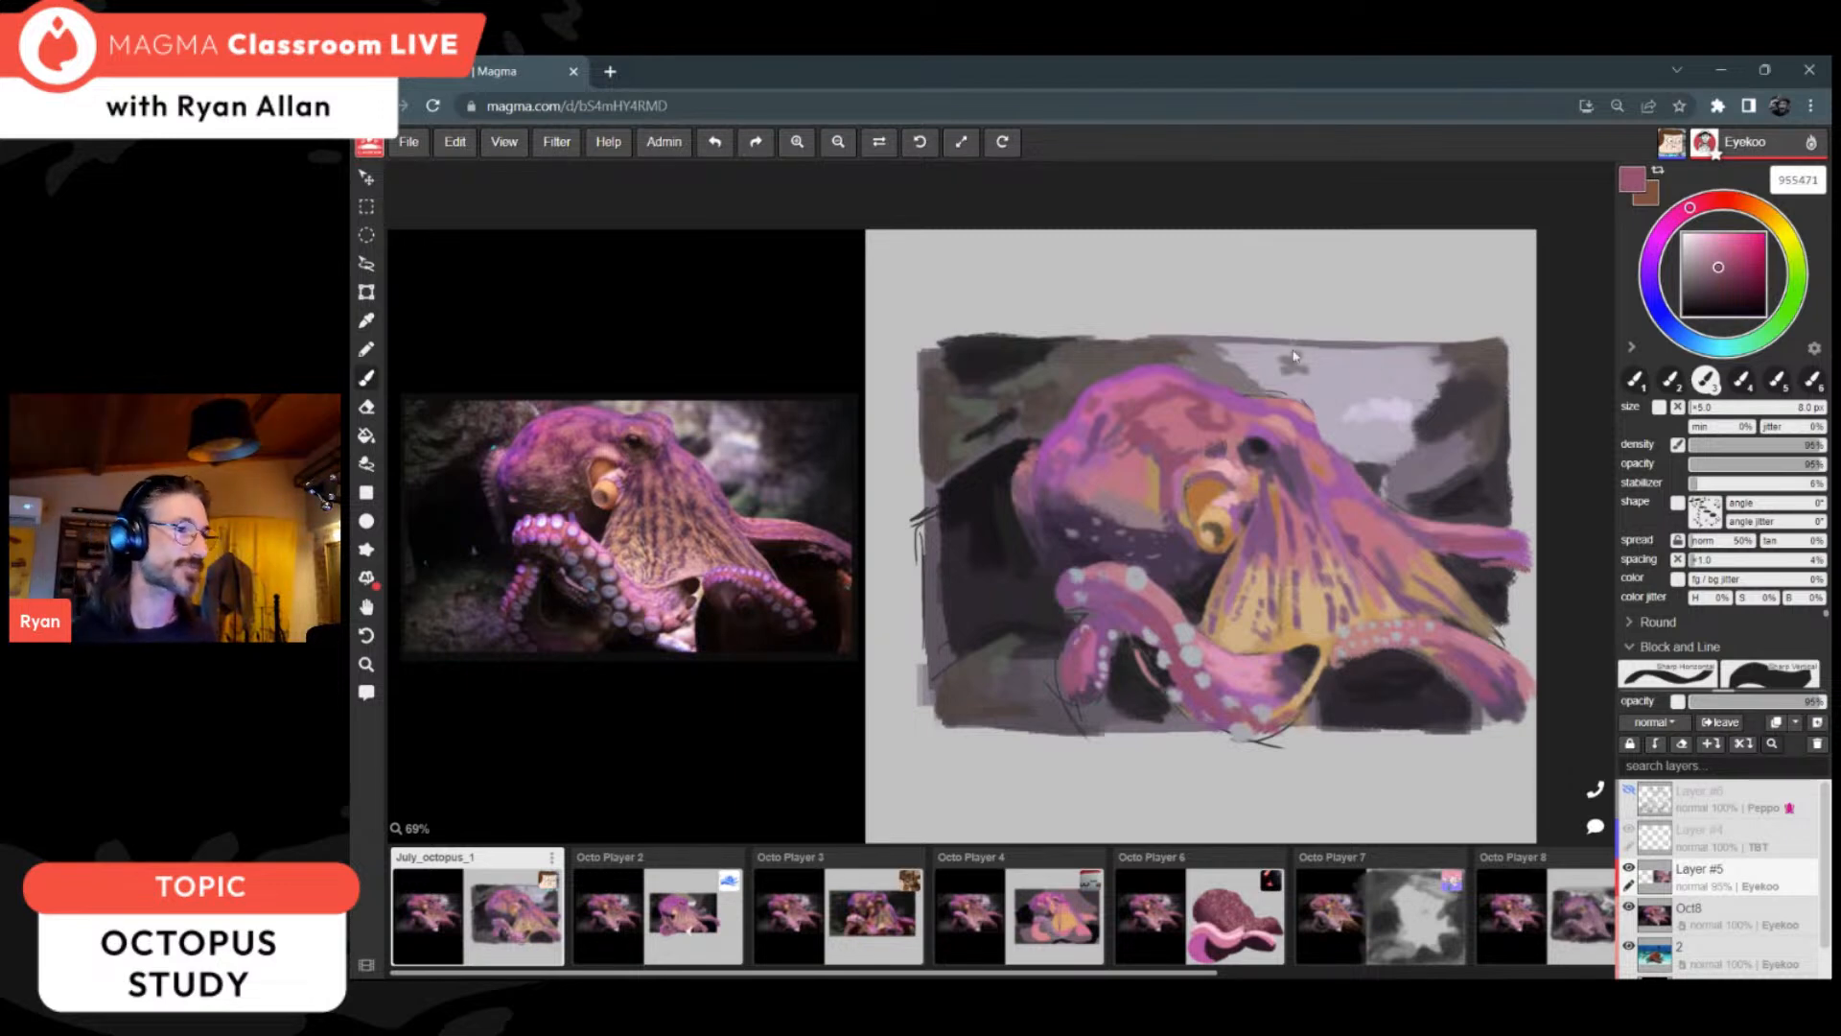
Step: Refine the web's yellow area and its stripes toward the rear arm with tan ceaf84
alt+click(1295, 633)
alt+click(1350, 603)
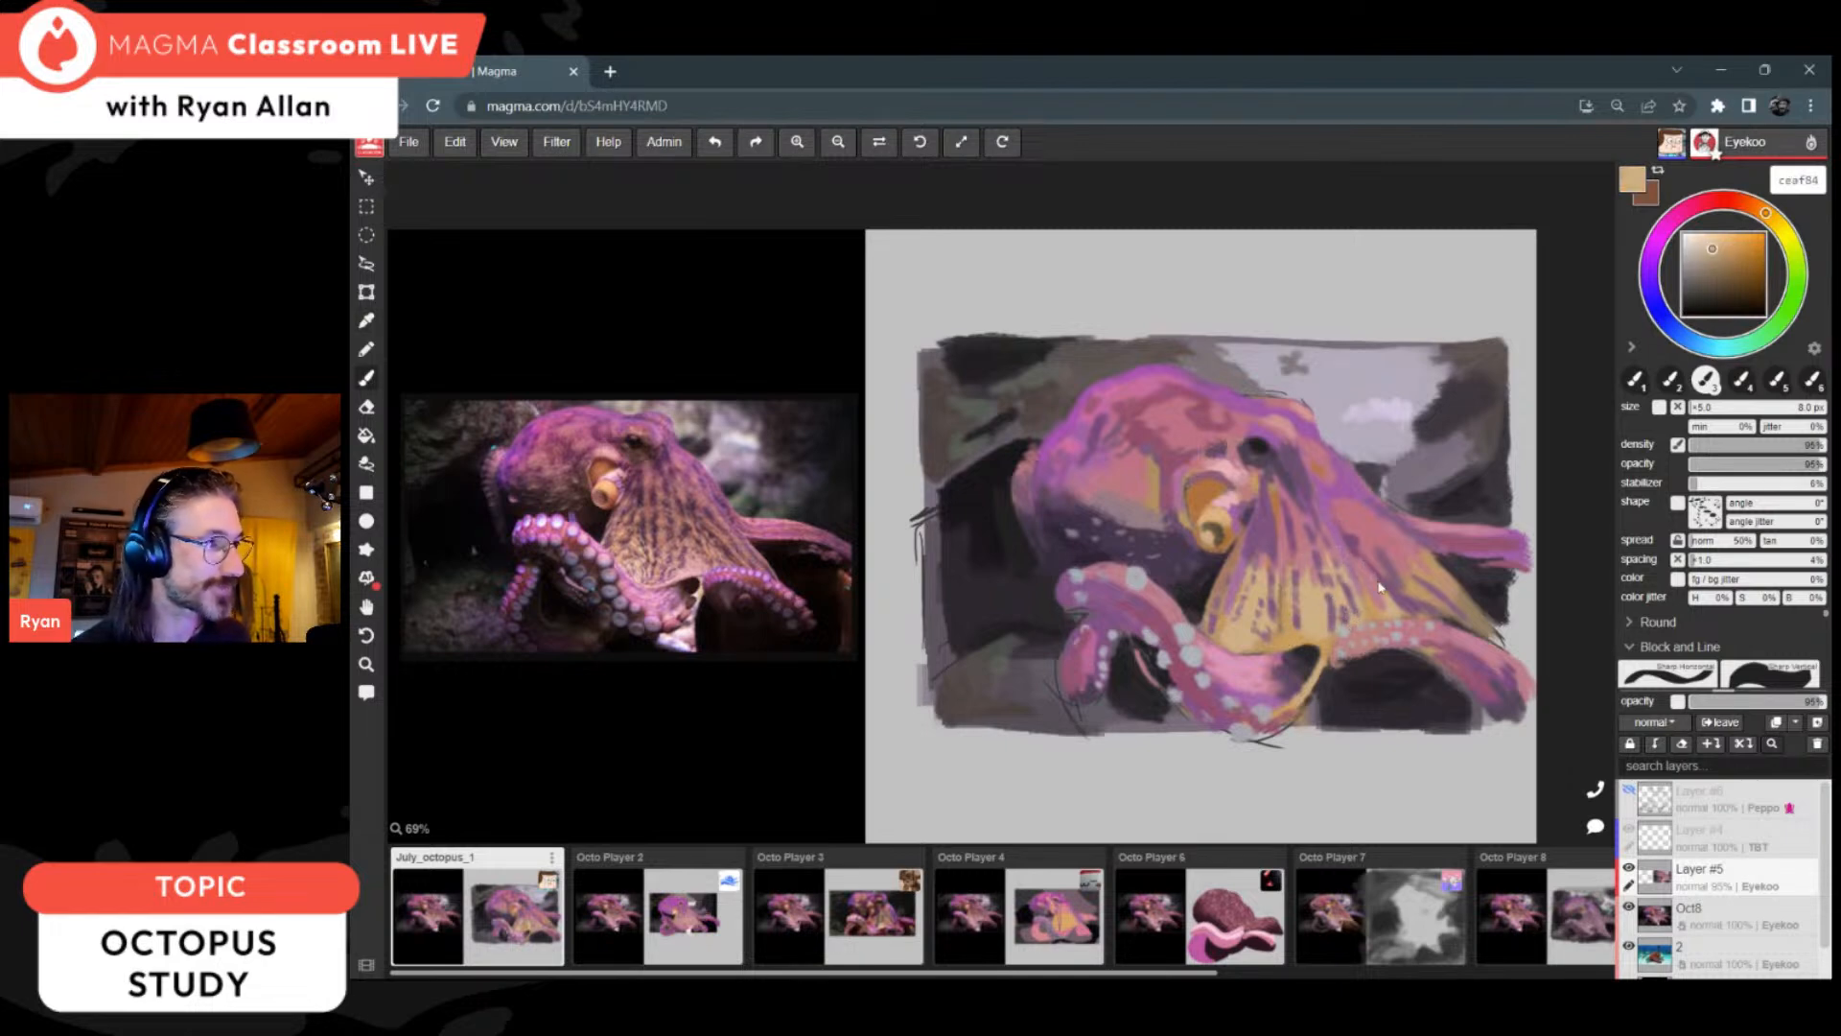
alt+click(1373, 576)
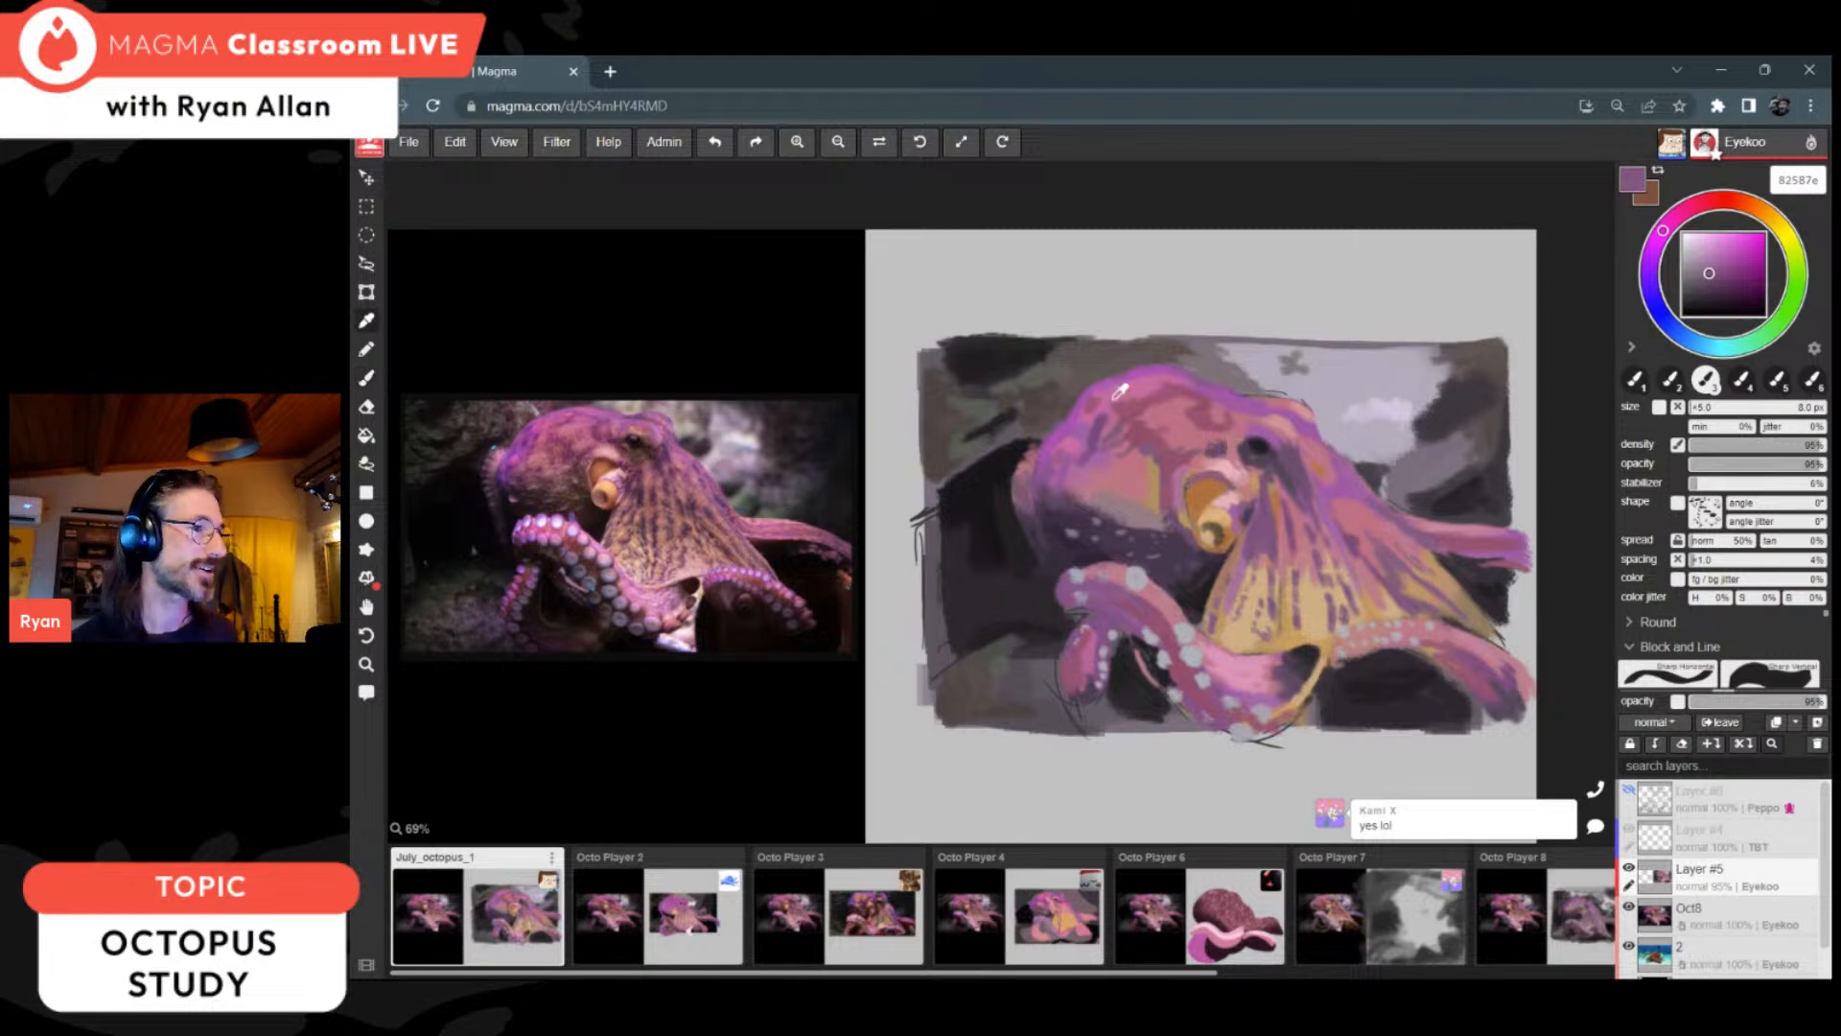
Step: Refine the skin around the eye and above the siphon with muted pink 905571 and light pink e9b4bb
alt+click(1165, 463)
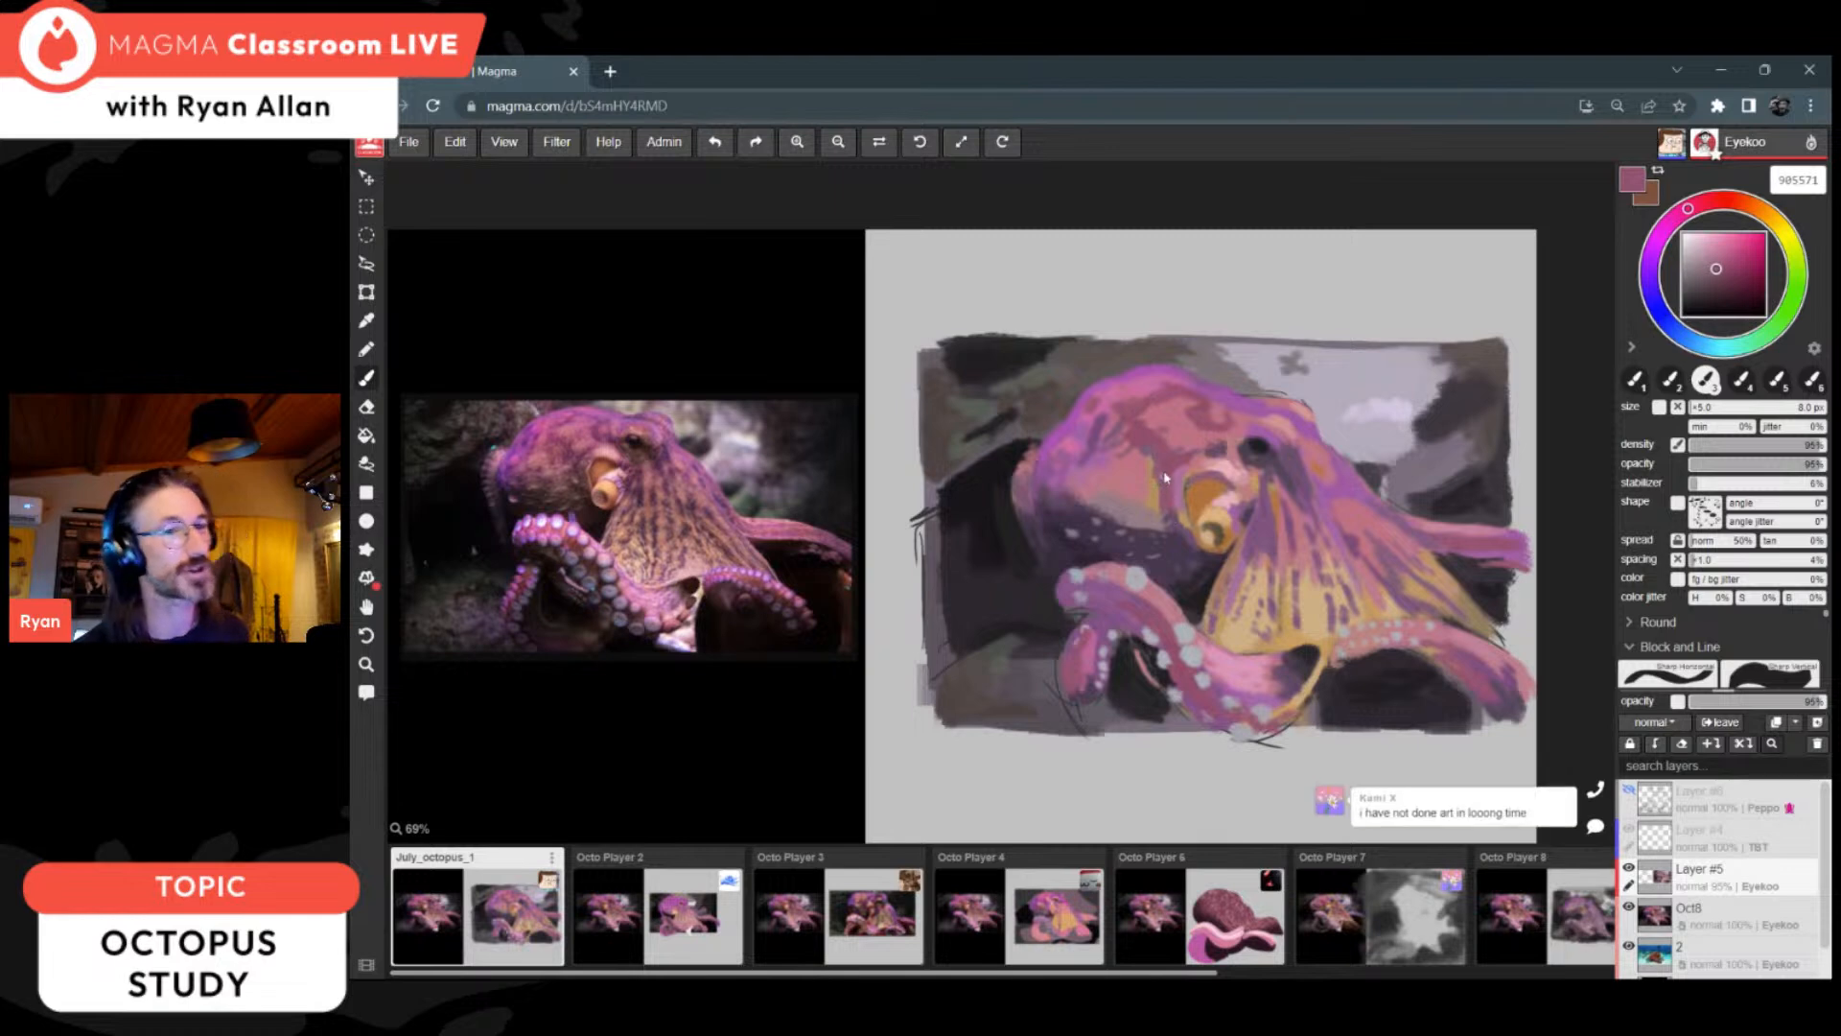
key(i)
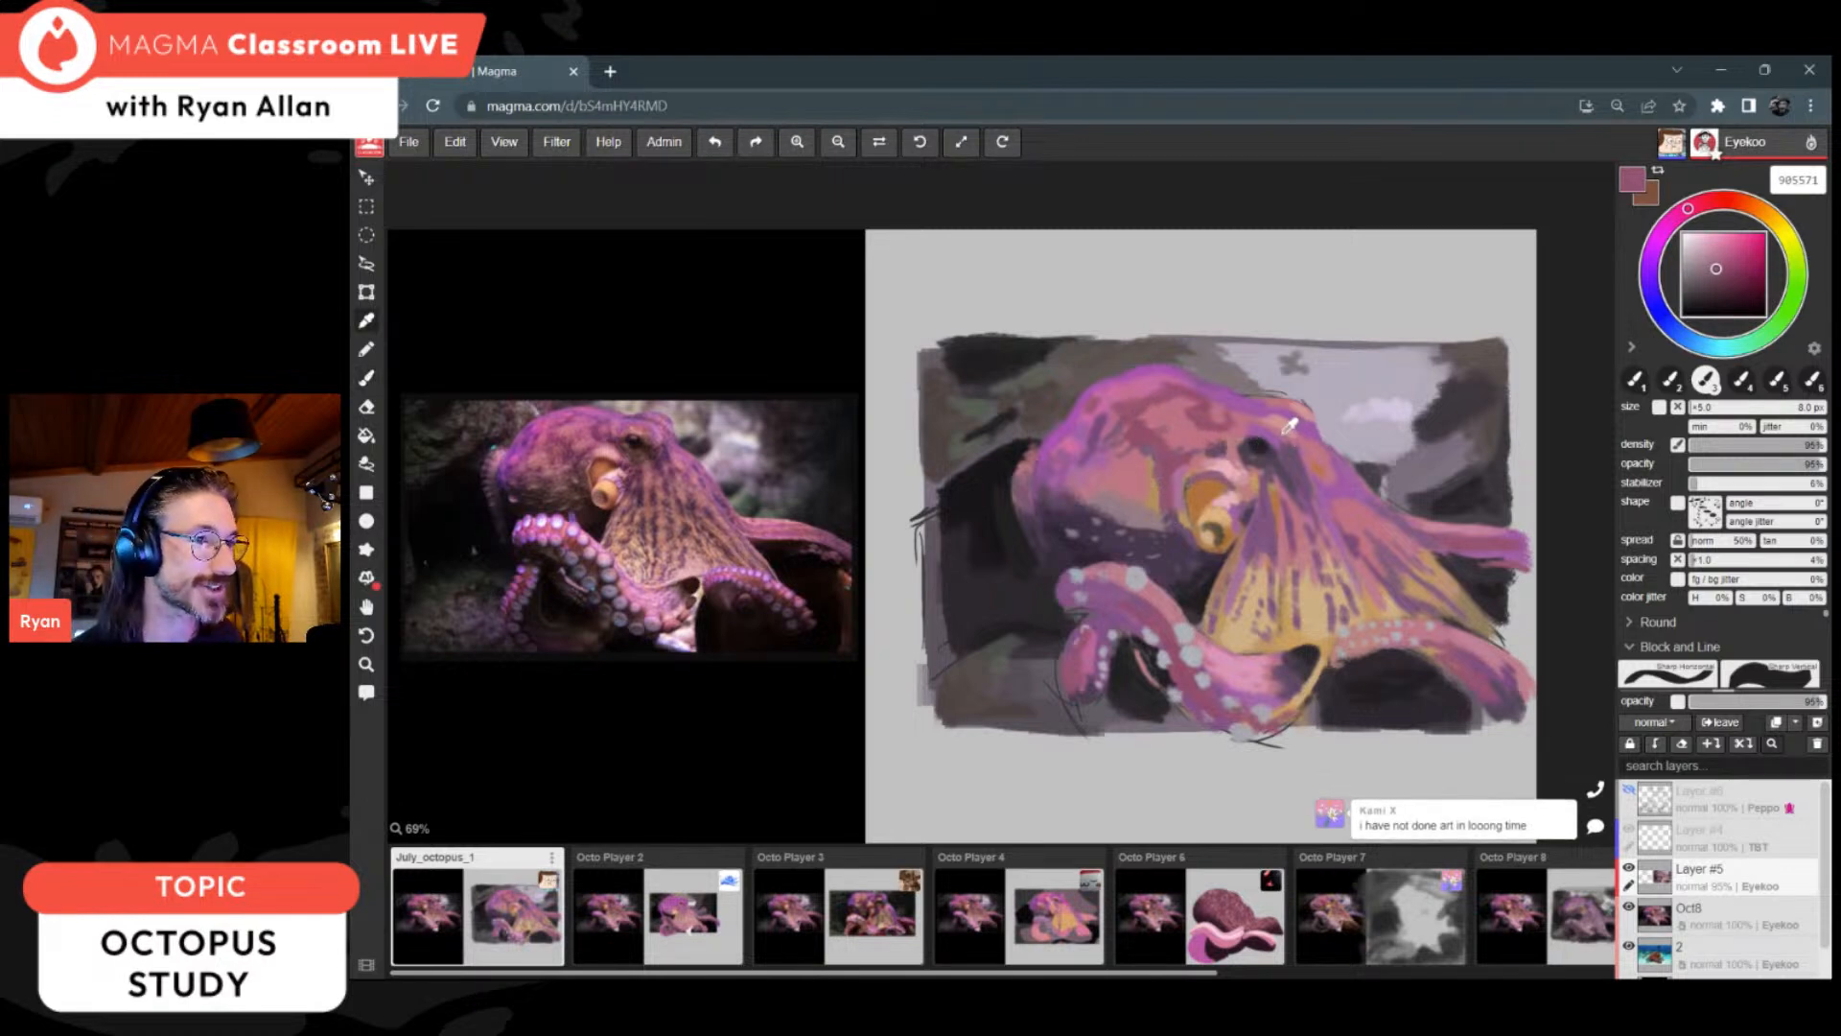
click(1235, 464)
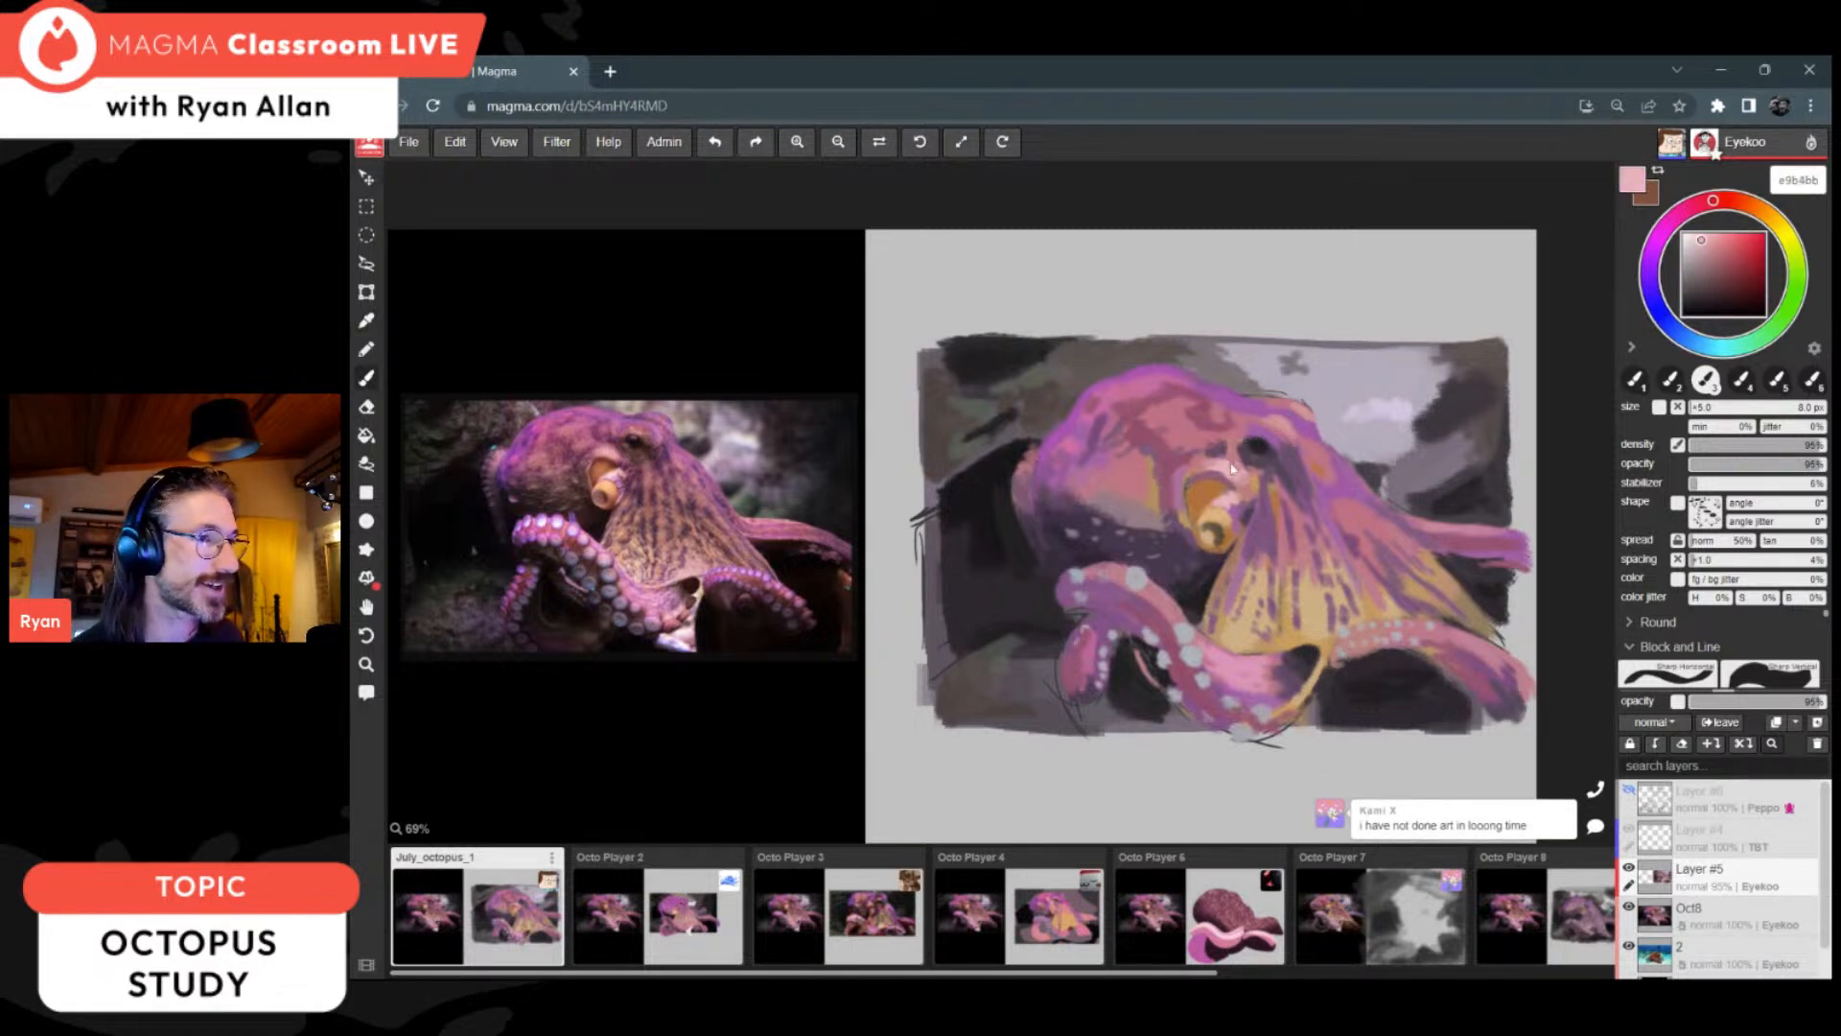
alt+click(1280, 453)
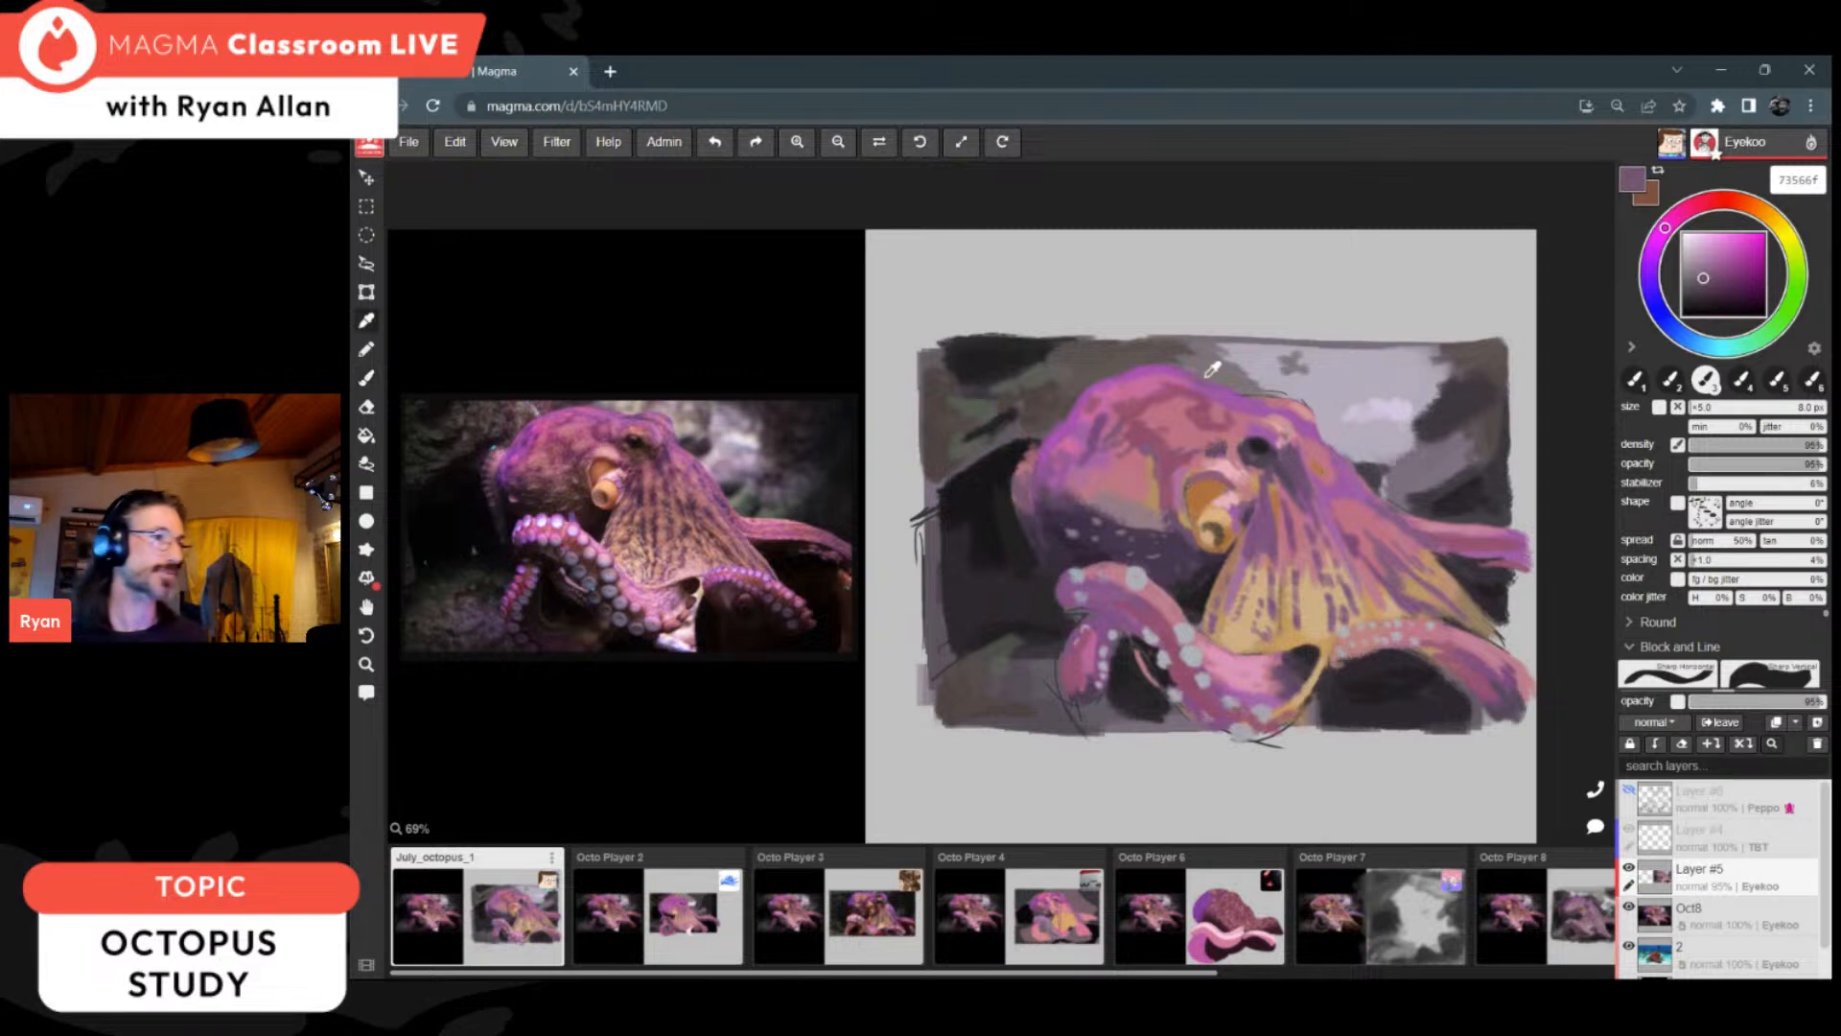
Step: Rework the mottled pattern on top of the head with rose a45d75, 93516c and 914f6c, and pink c66f98
alt+click(1178, 431)
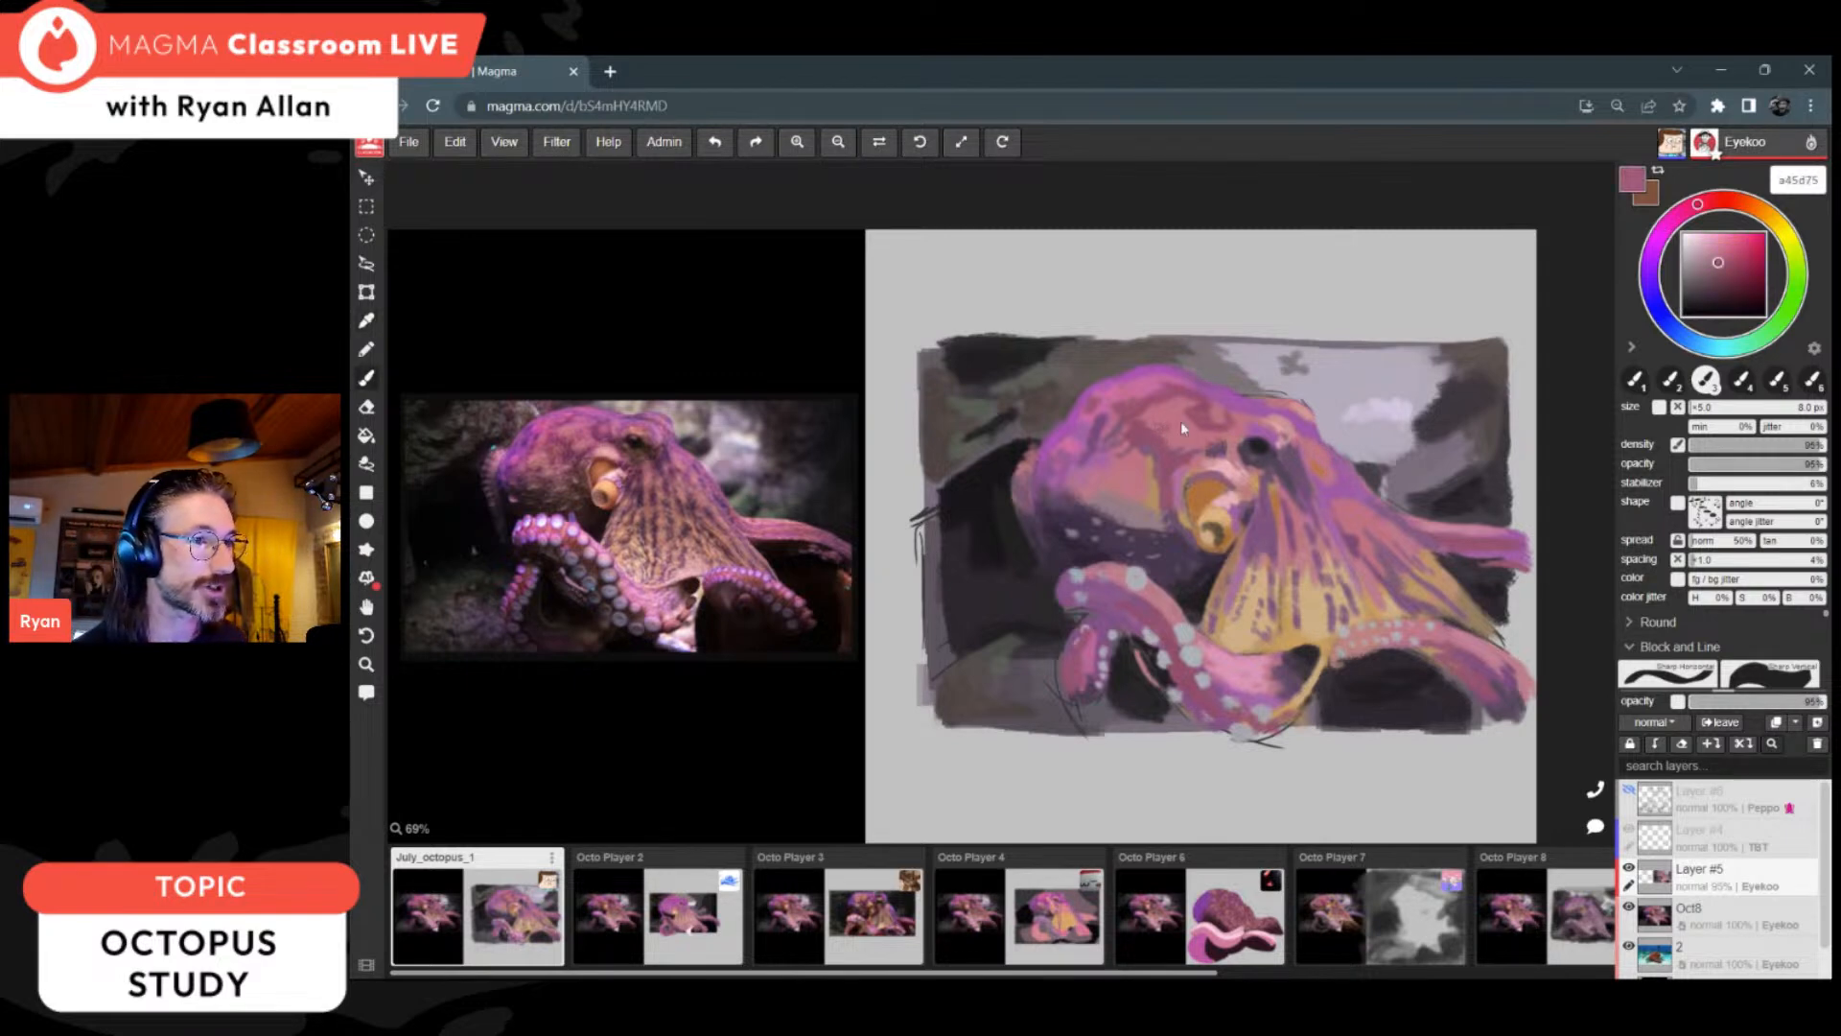
alt+click(1149, 439)
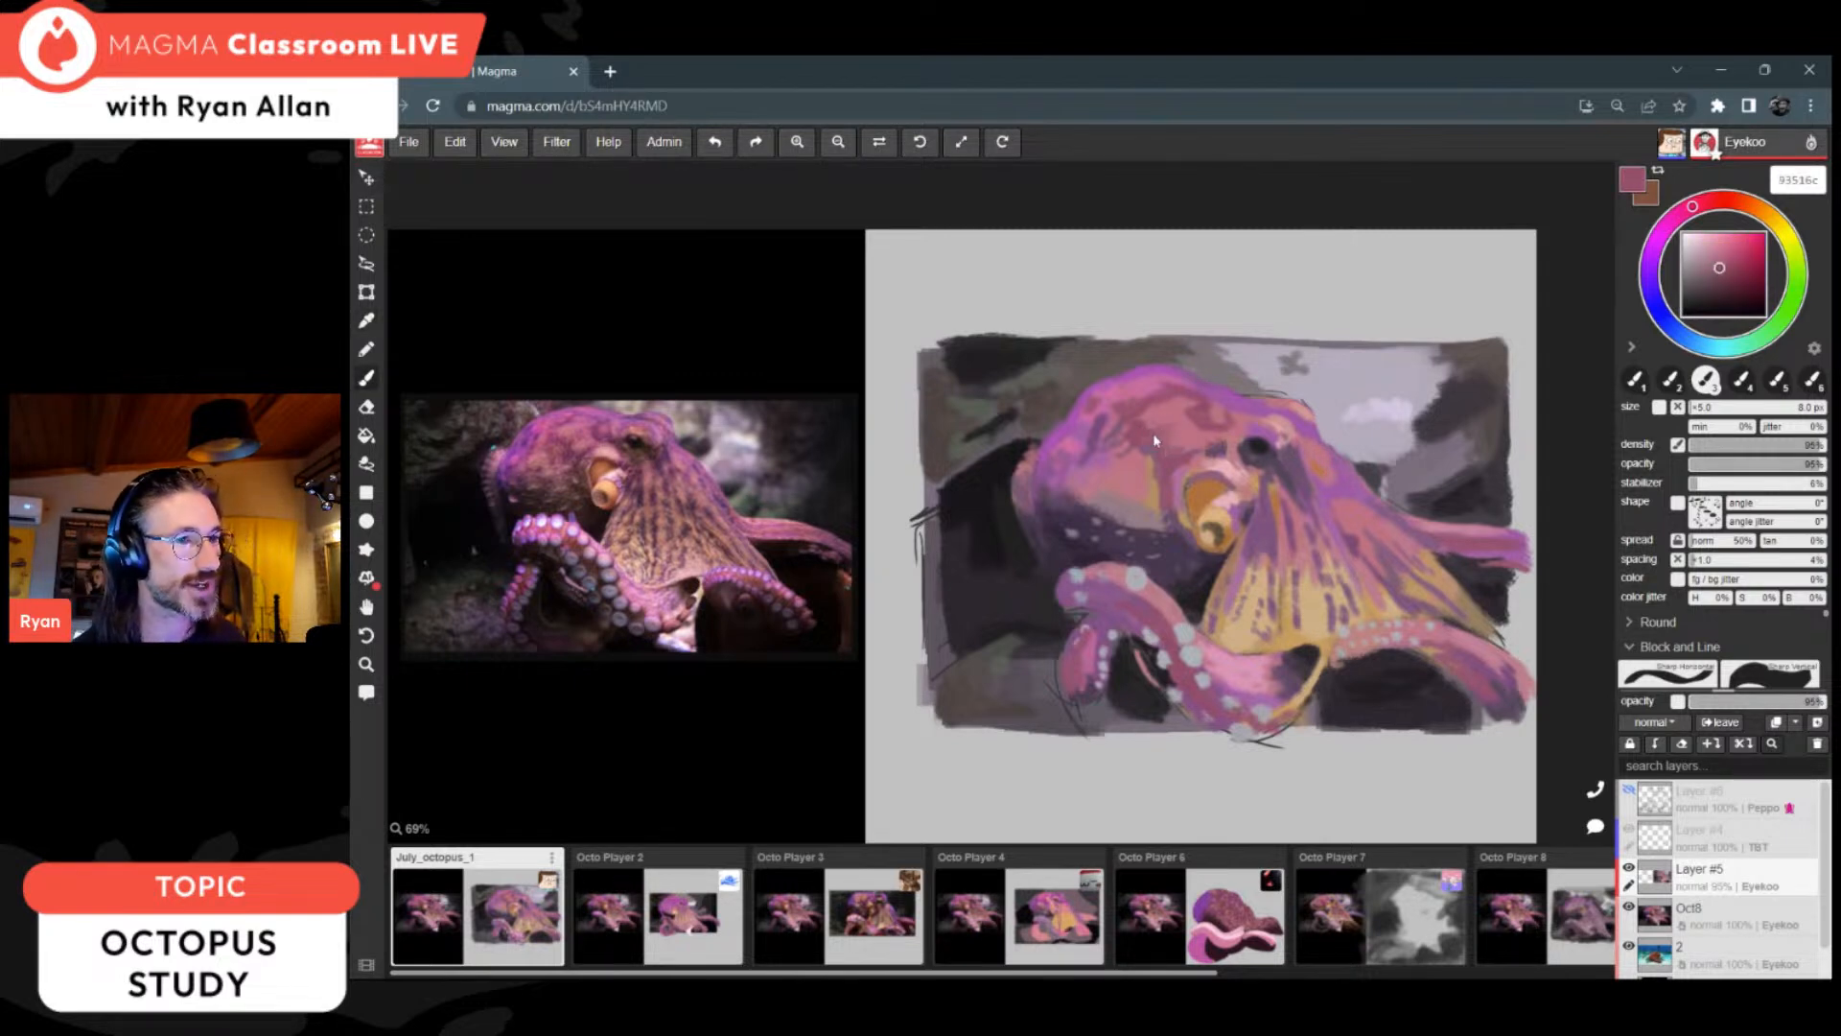
alt+click(1153, 433)
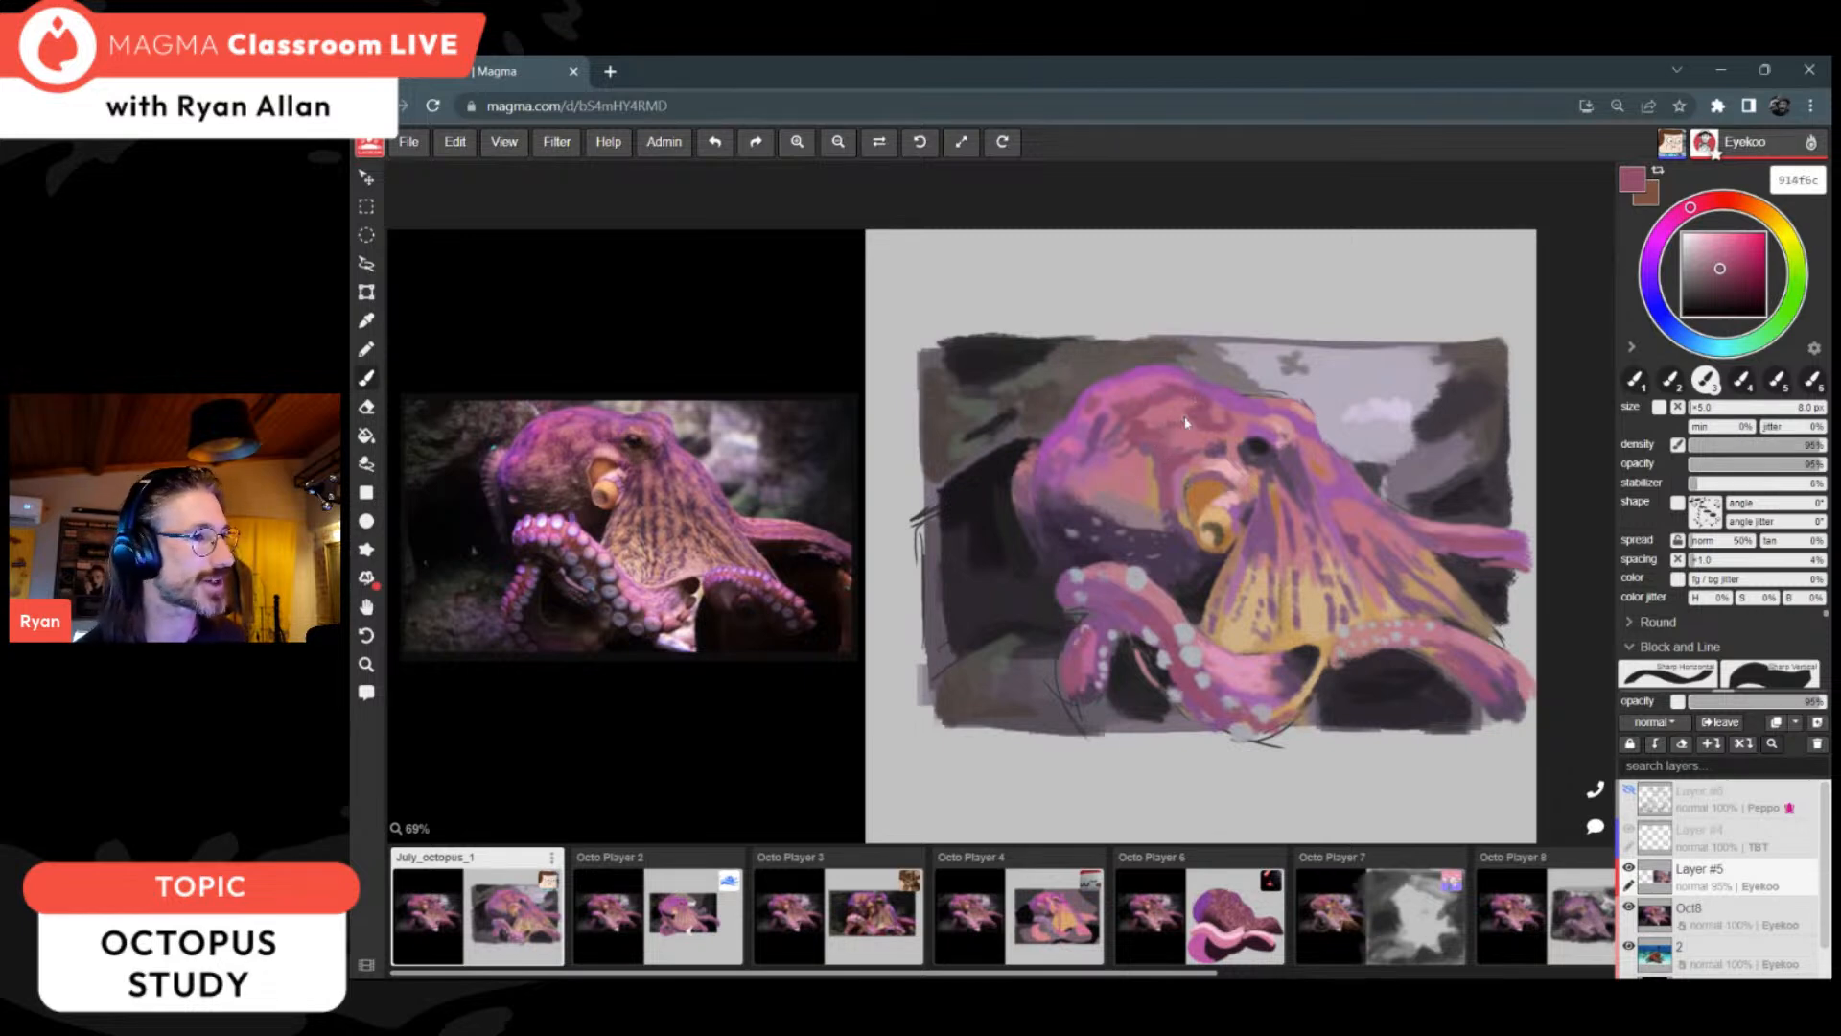
alt+click(1119, 408)
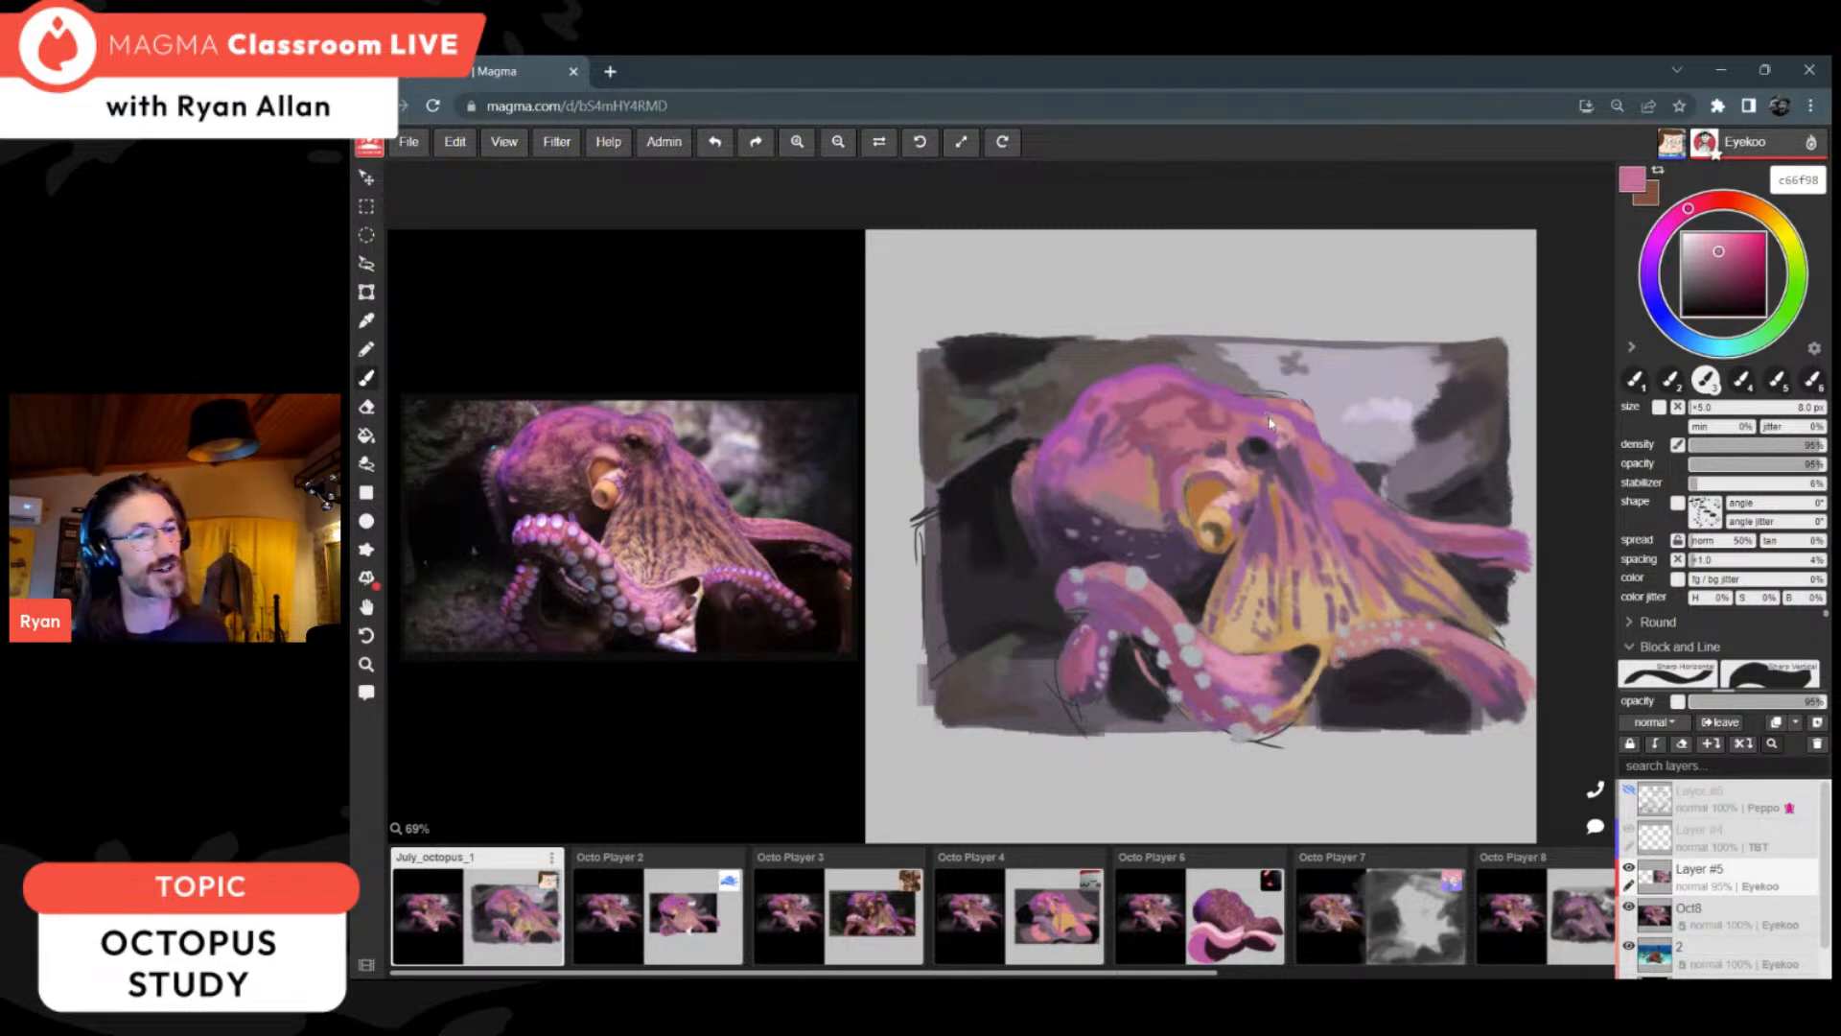
alt+click(1206, 672)
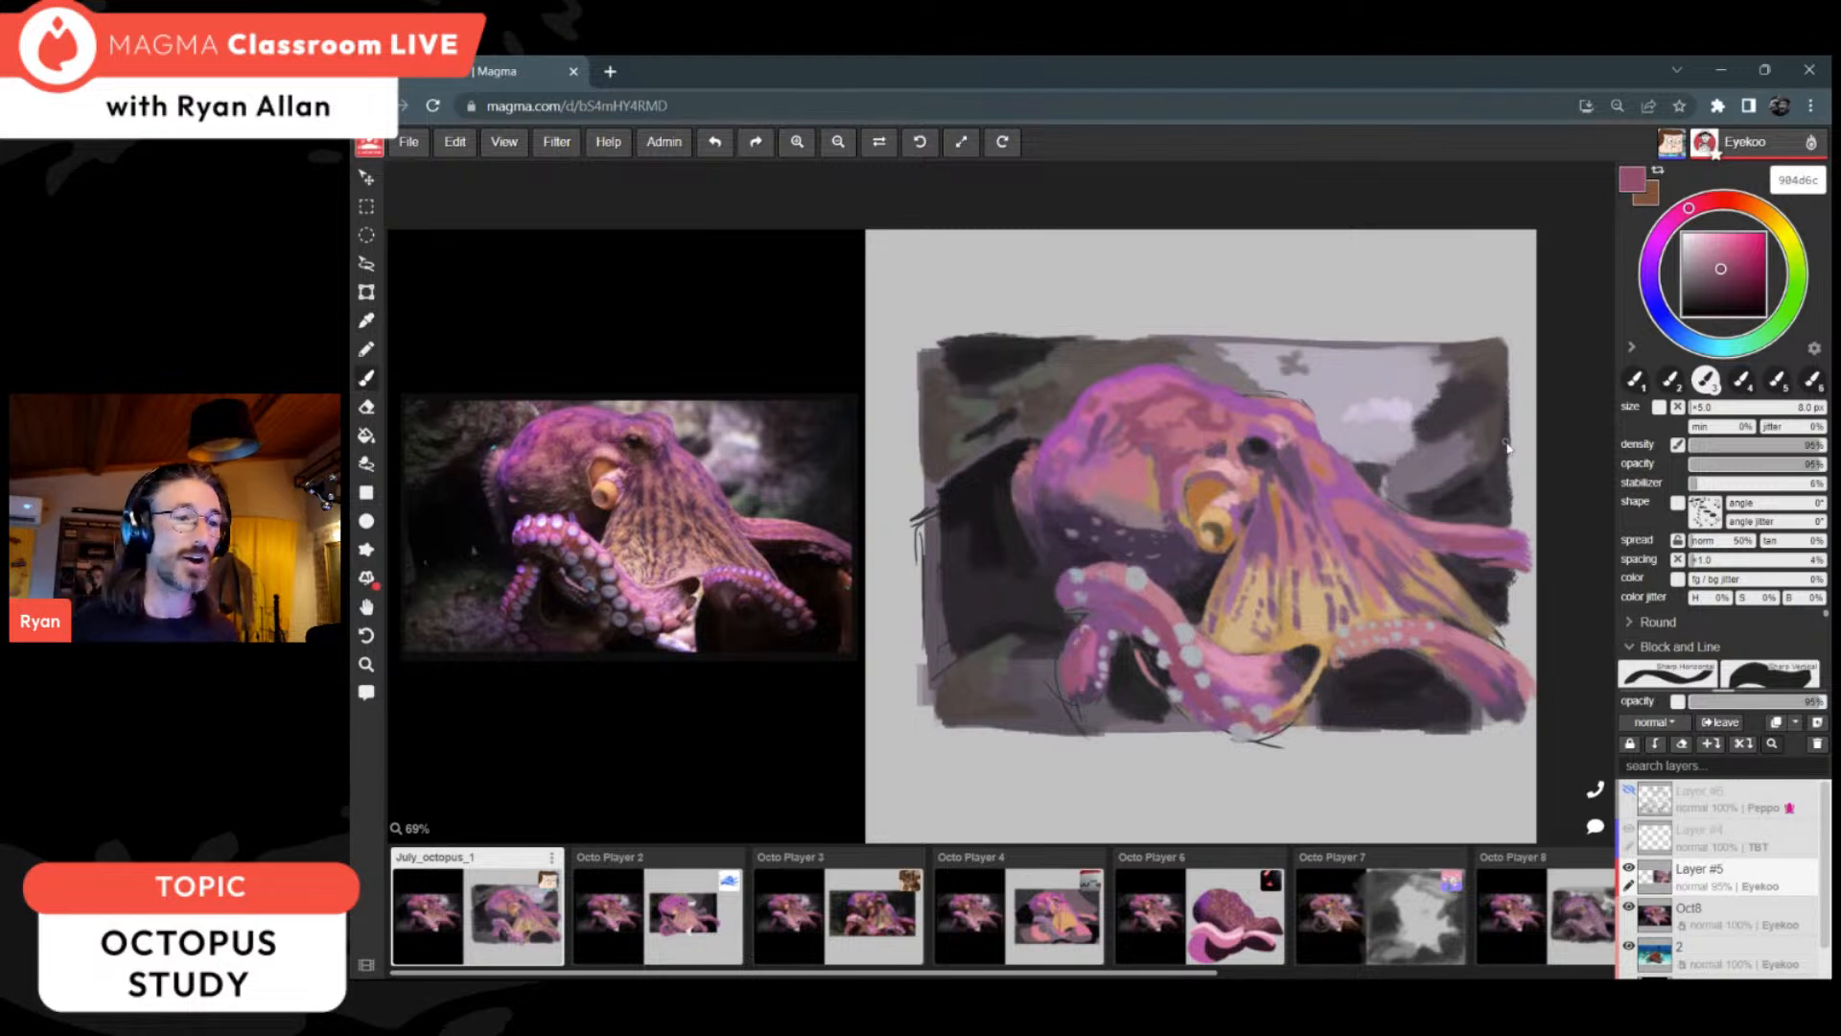
Step: Even out the dark rock gap under the right-hand front arm with 2f2930 and 252125
scroll(1197, 589, down, 5)
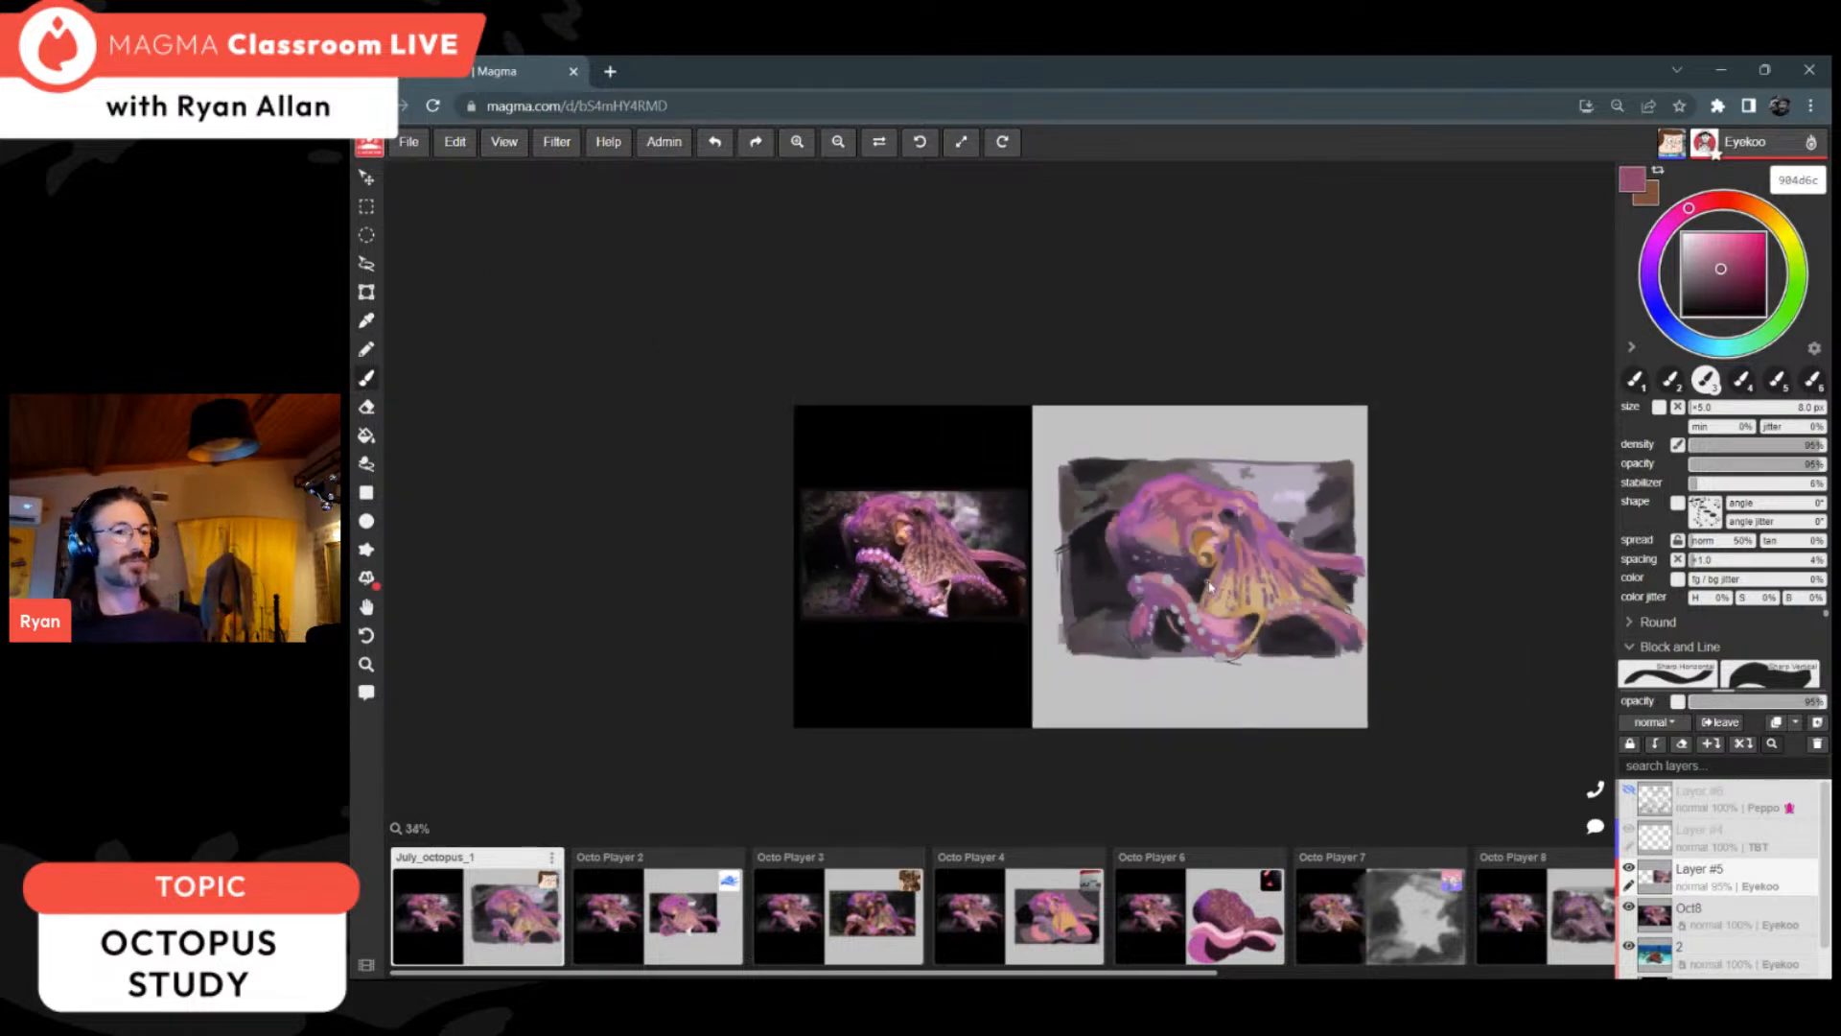
scroll(1262, 600, up, 4)
scroll(1262, 600, up, 1)
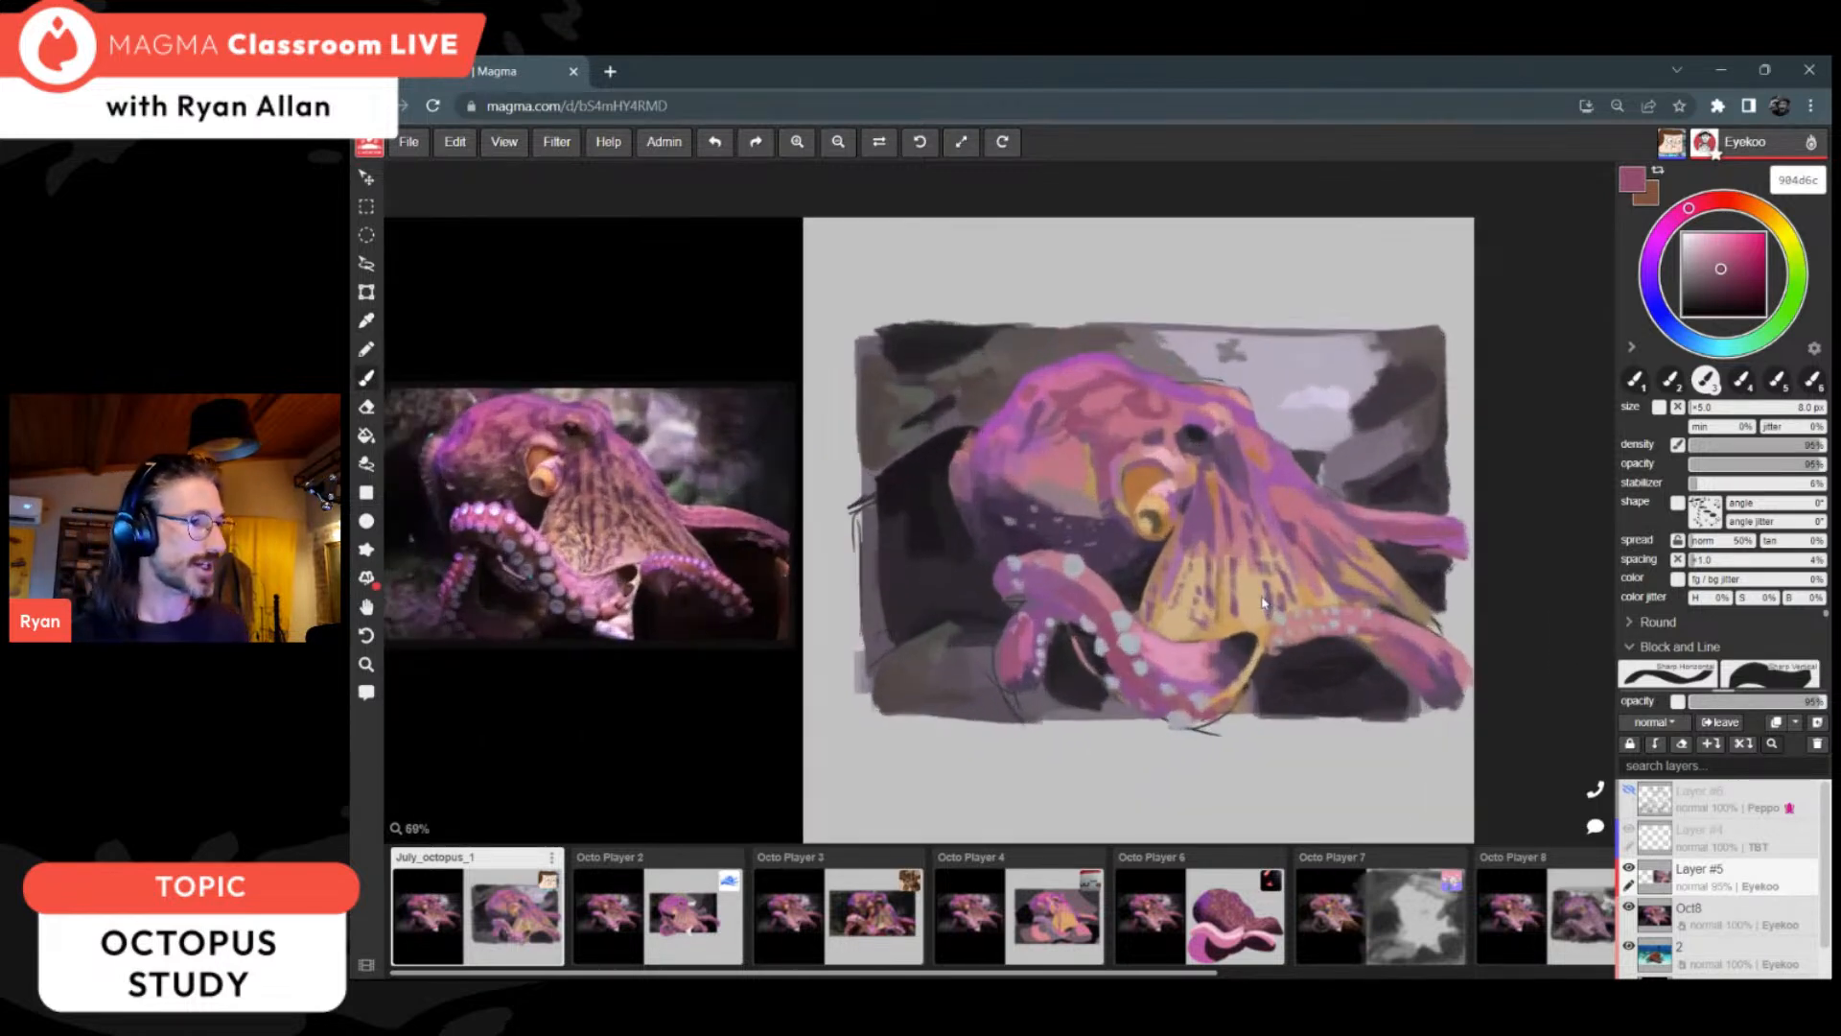
alt+click(1386, 679)
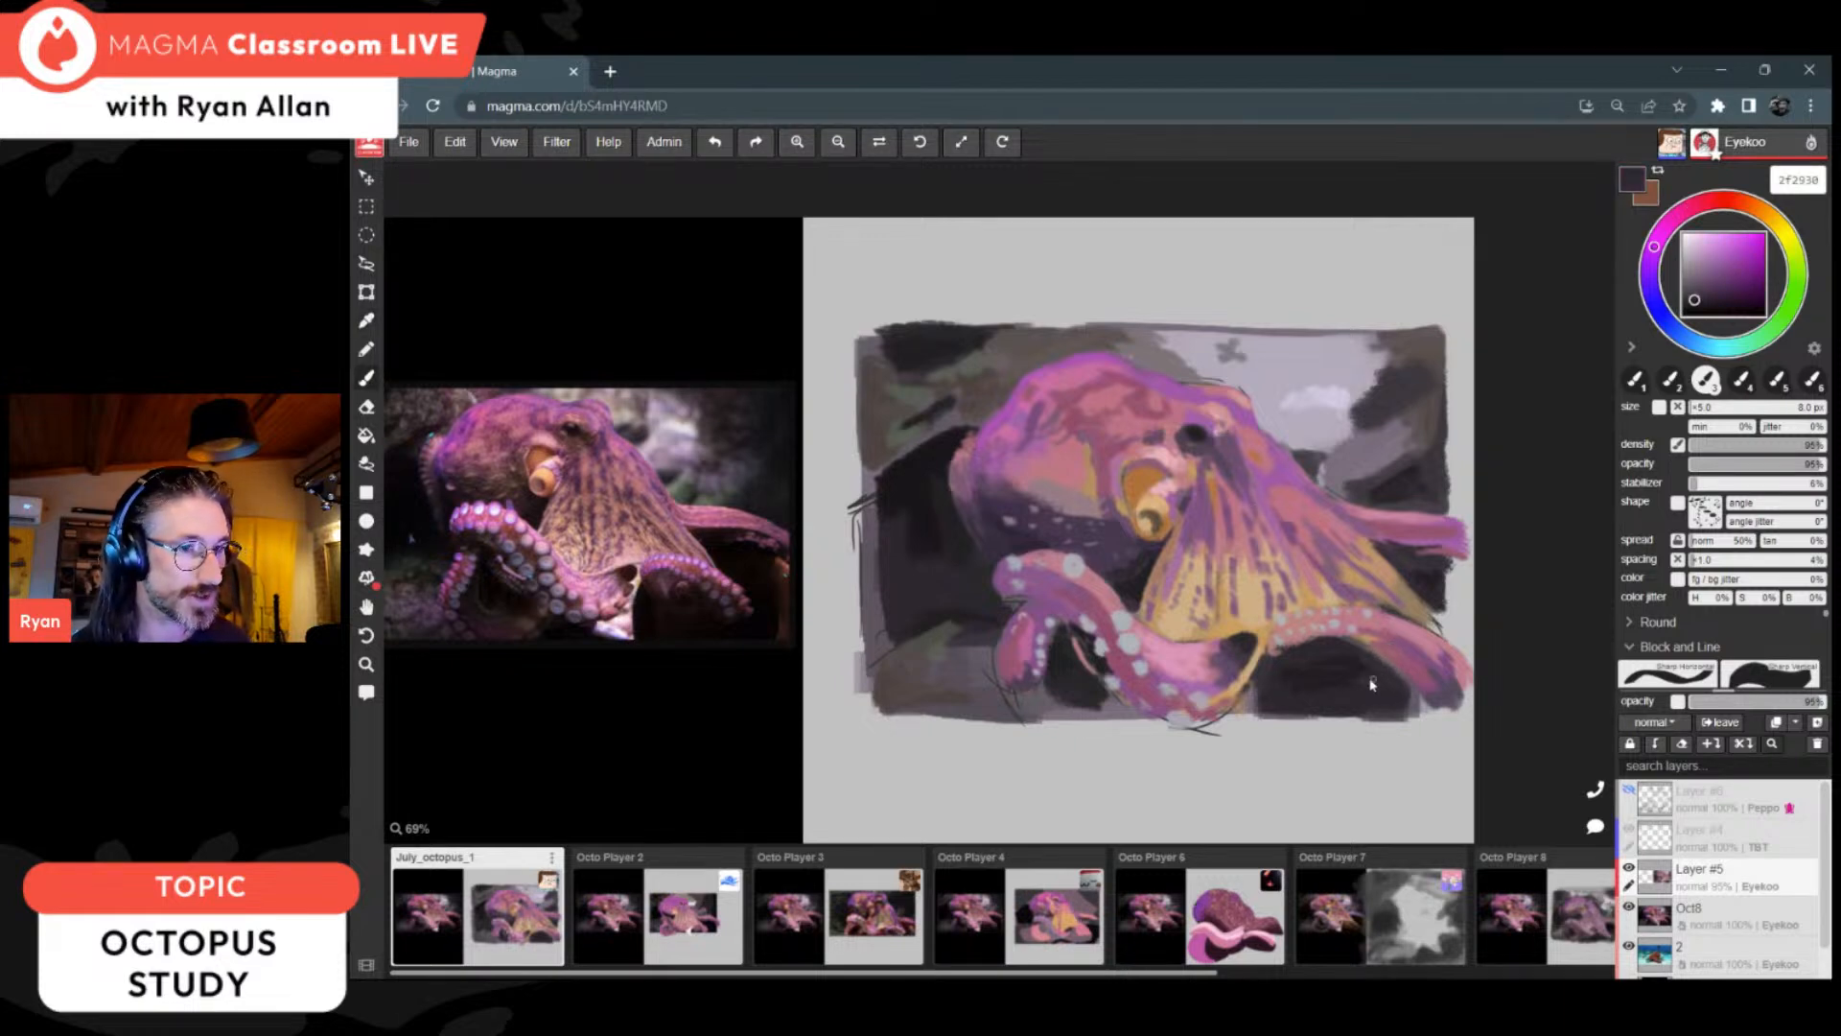
alt+click(1358, 665)
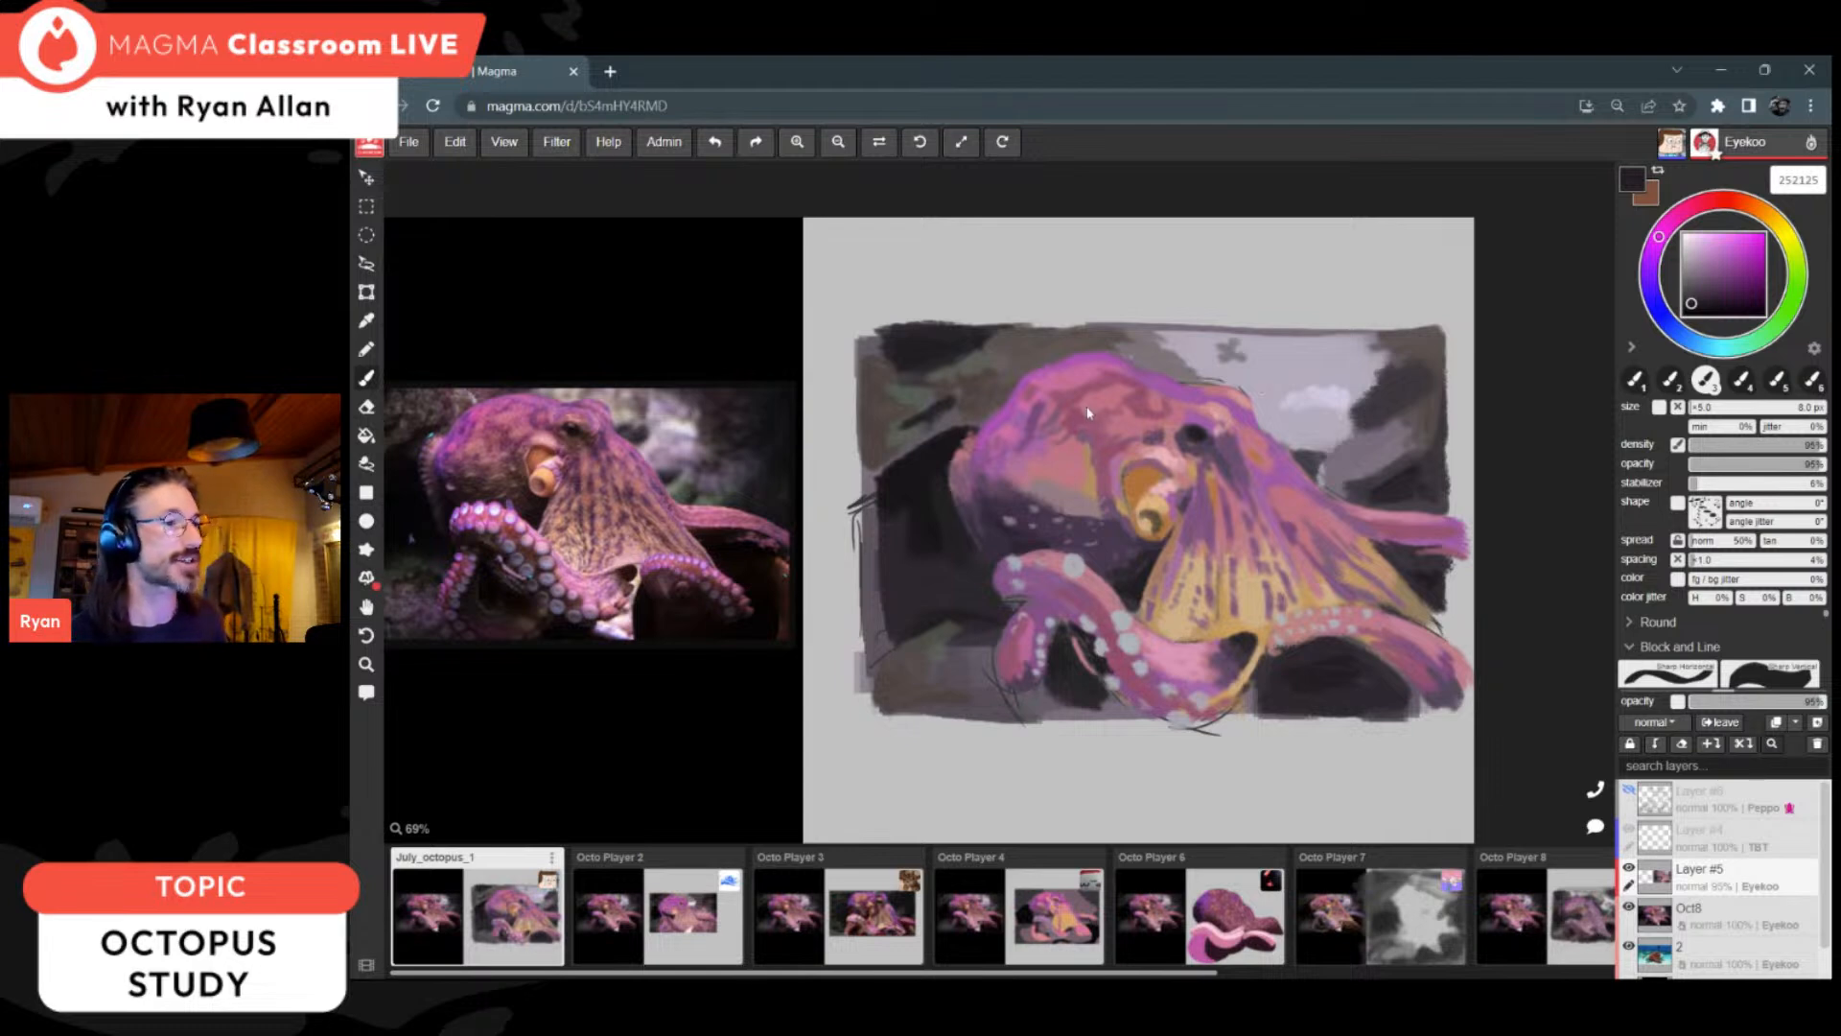
Step: Deepen the shadow along the head's lower underside with dark purple 382637
alt+click(1024, 527)
click(1002, 530)
alt+click(1002, 530)
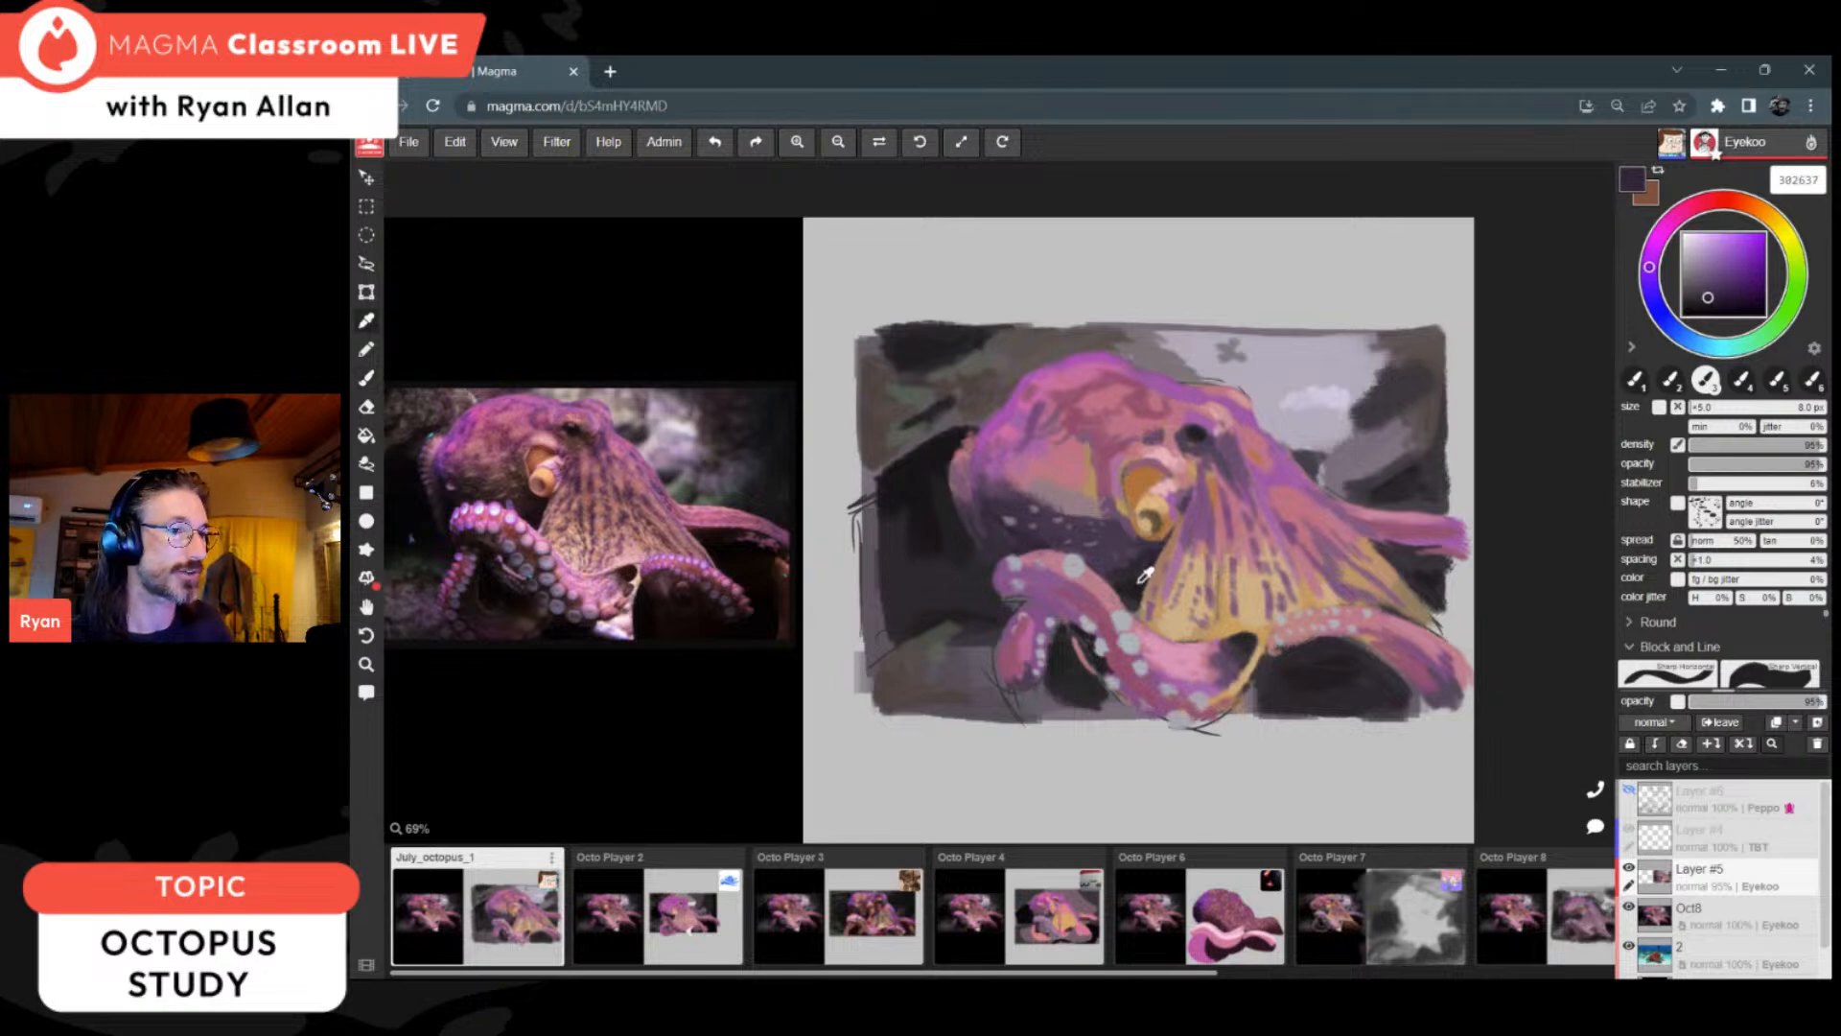
alt+click(1016, 530)
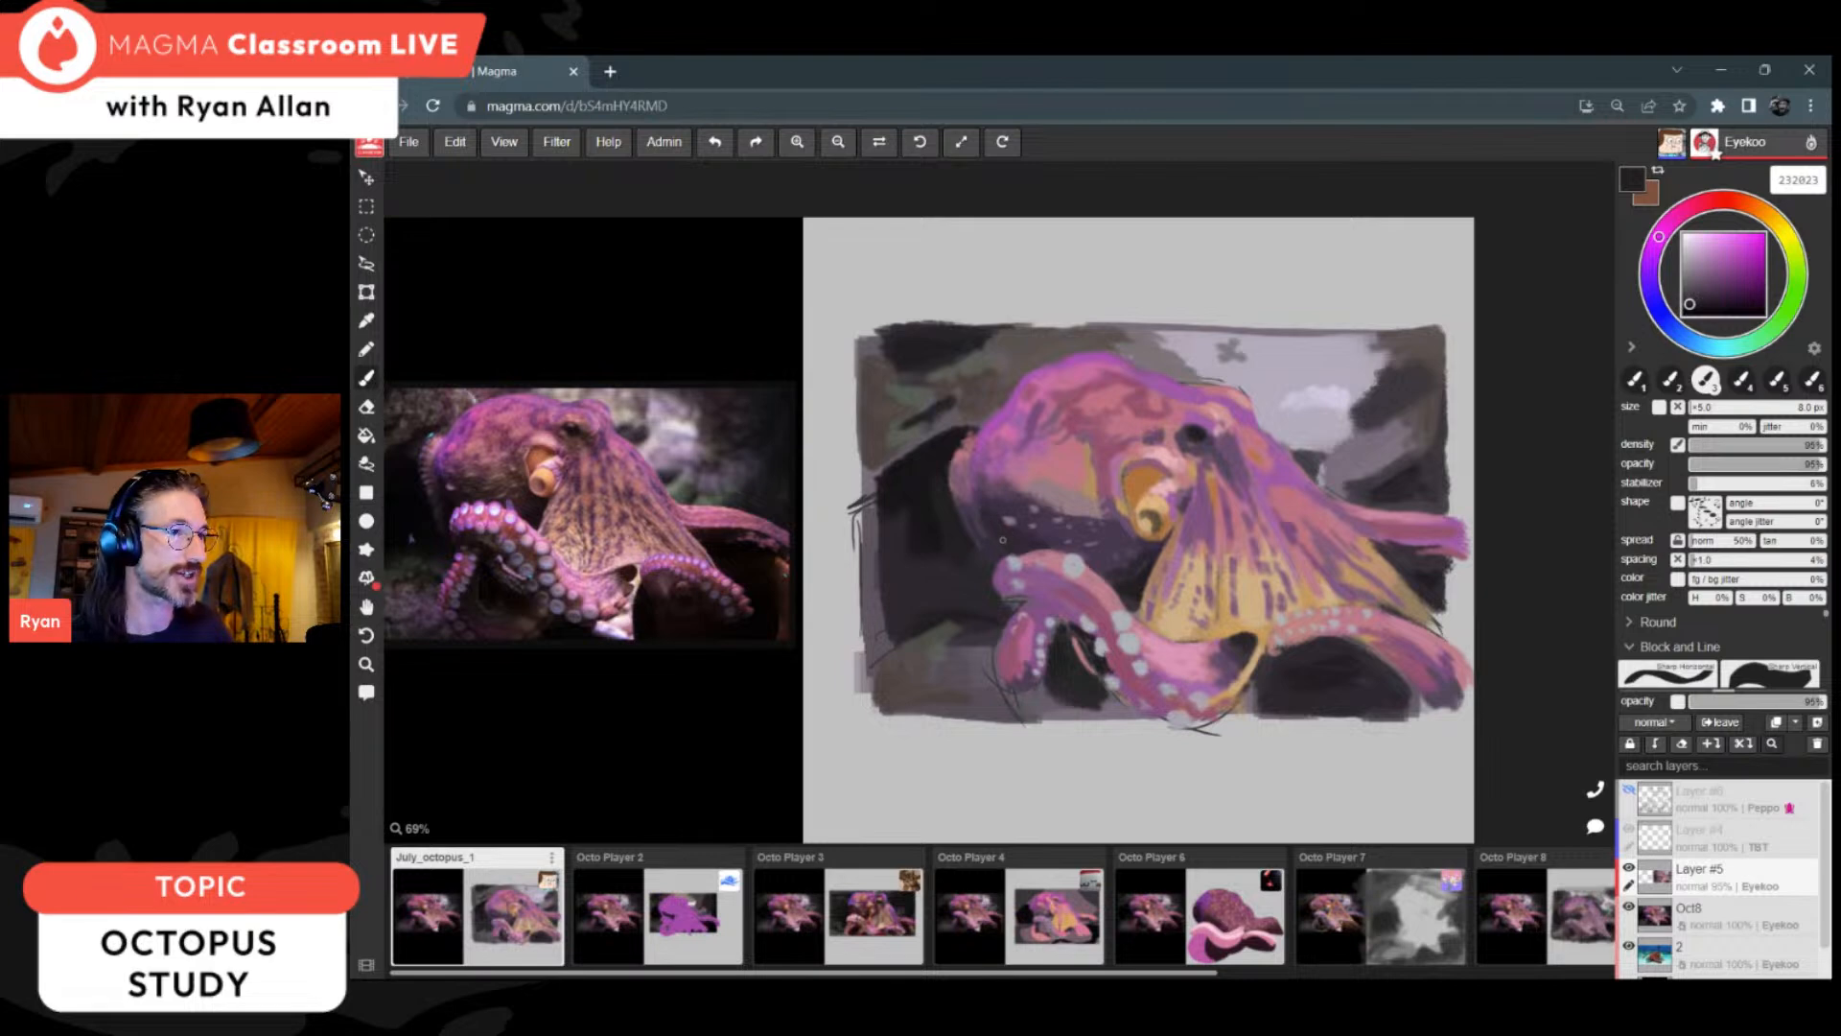
Step: Touch up the front arm beside its suckers with pink 914e6b and the shadow above it with purple 47364e
alt+click(1120, 655)
drag(1122, 638, 1119, 651)
alt+click(1113, 613)
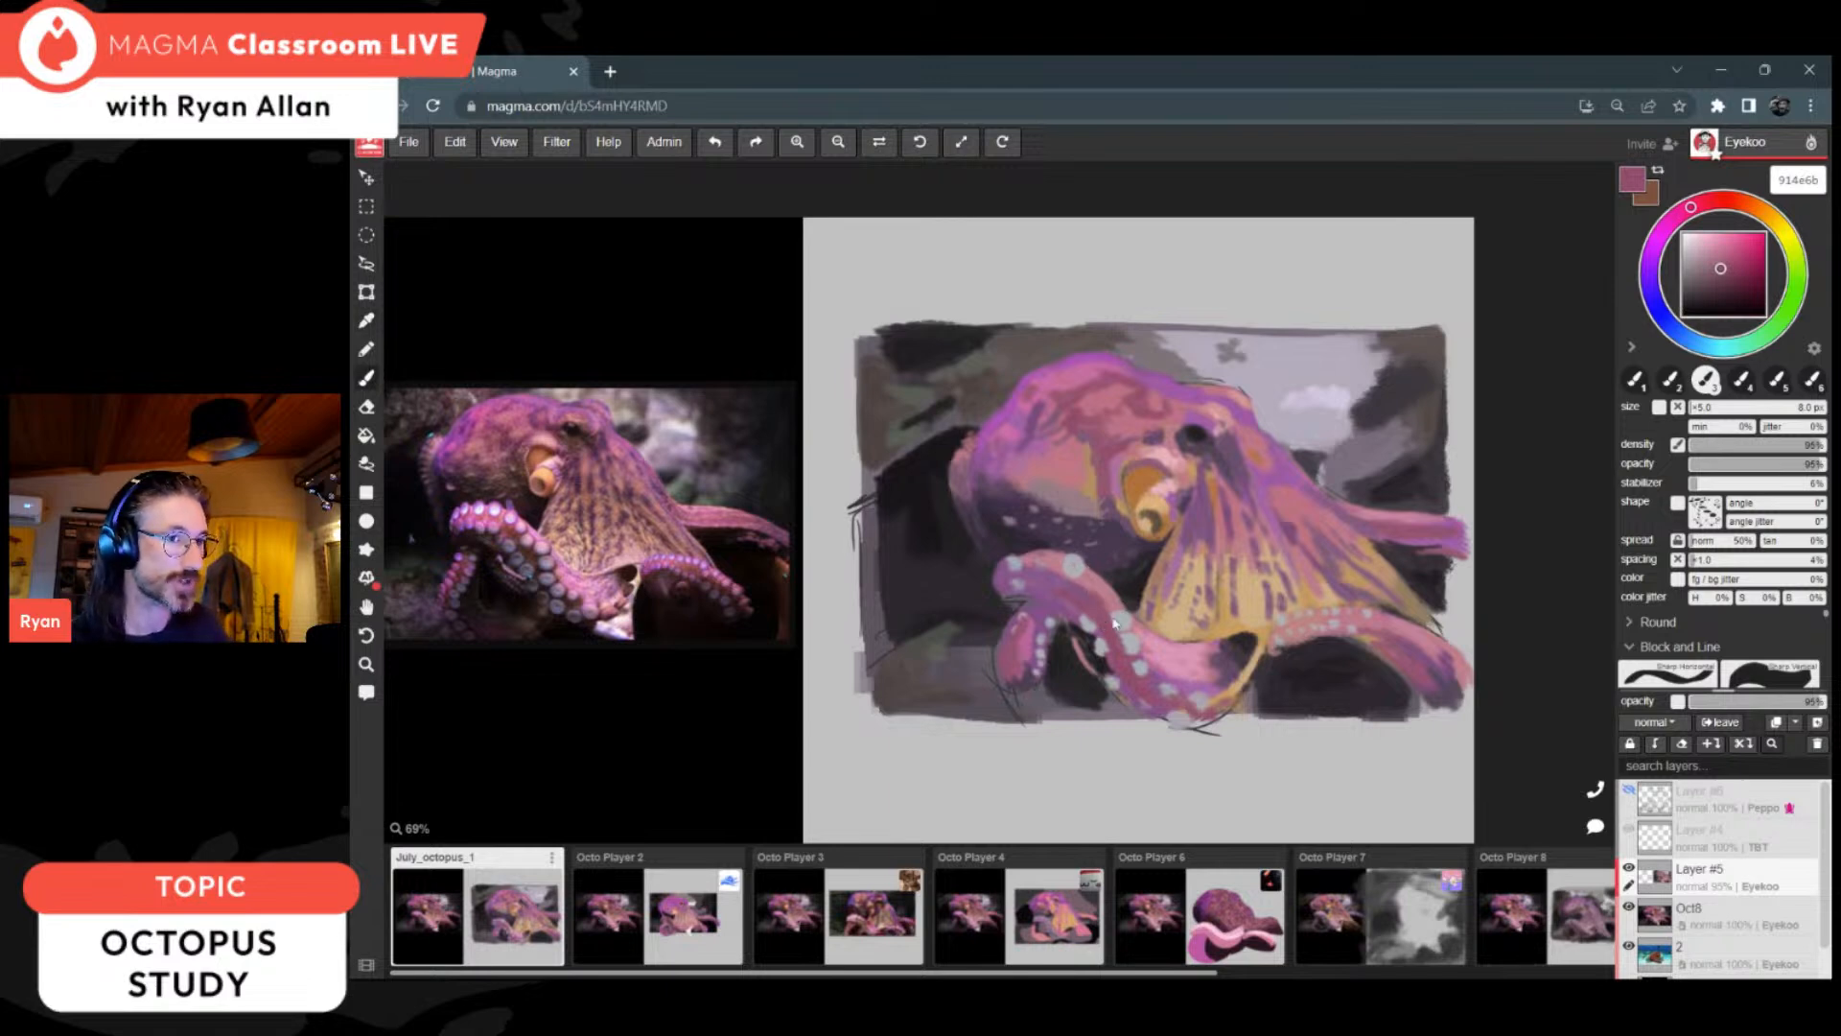
alt+click(1069, 540)
alt+click(1070, 540)
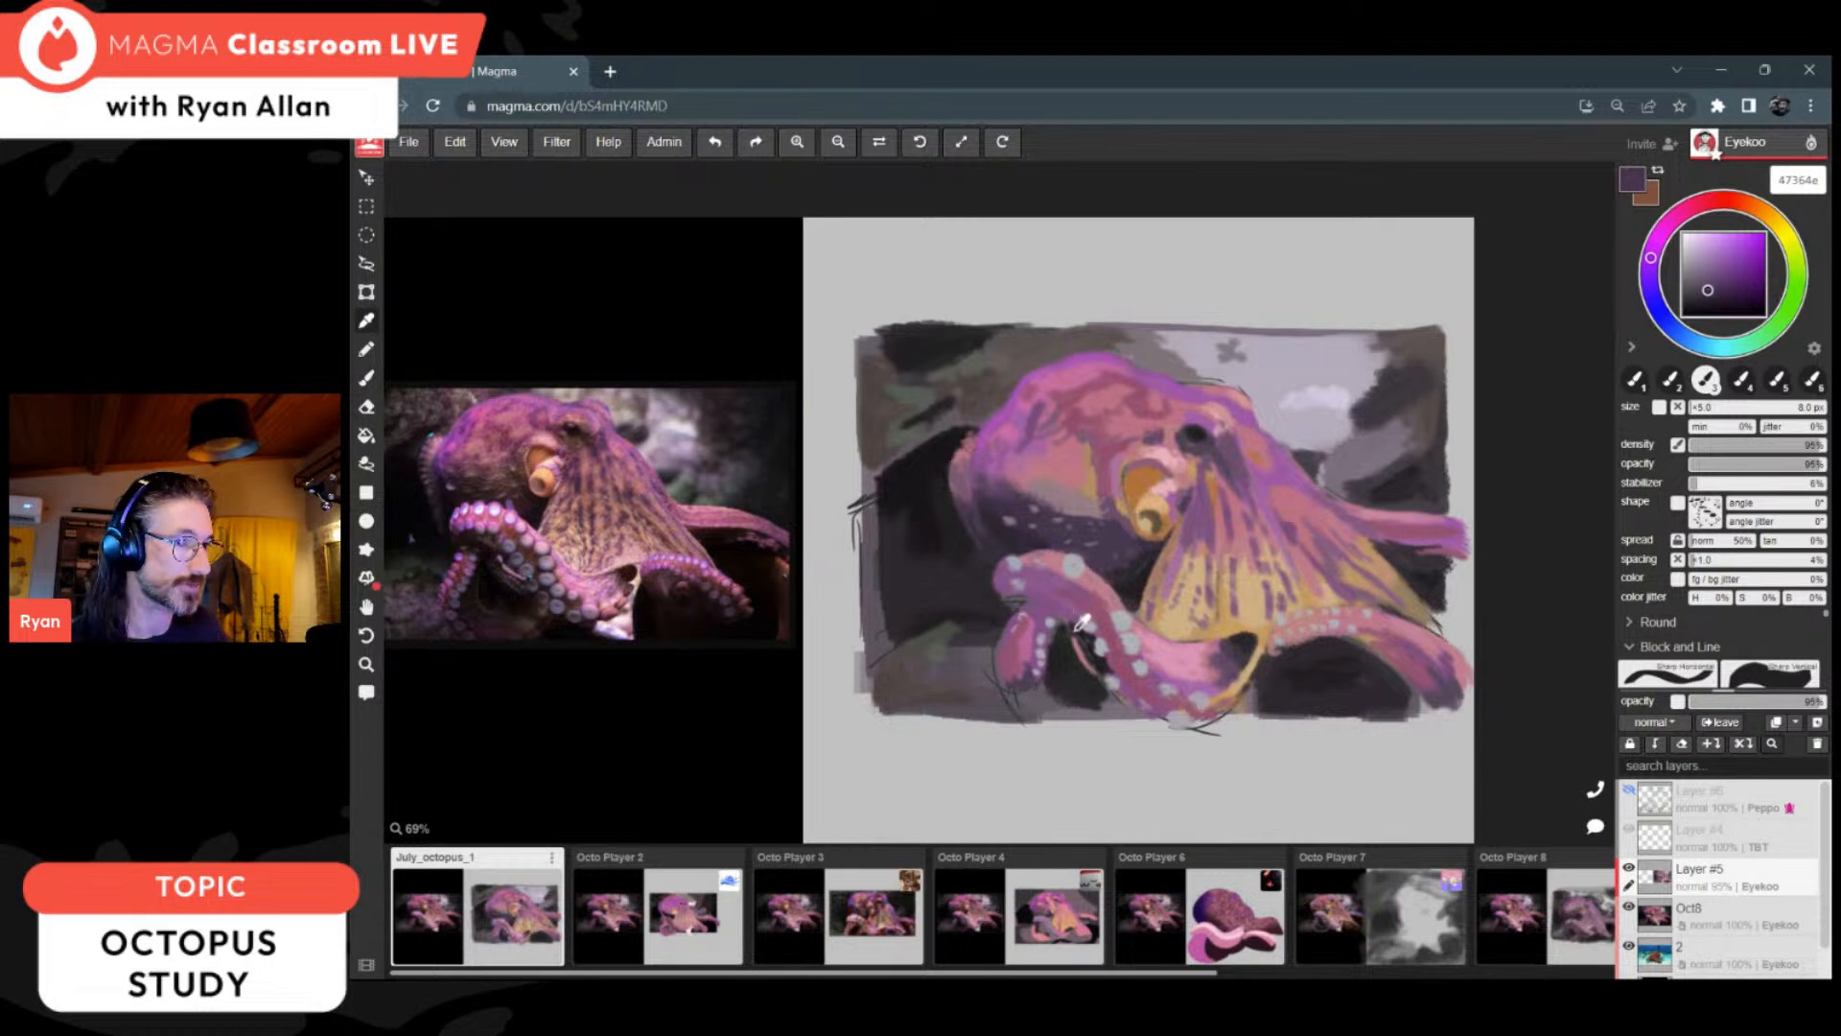
Step: Shade the front arm and the right-hand arm with dark magenta 653047, using 81% brush density and 78% opacity
alt+click(1129, 662)
alt+click(1405, 660)
click(1726, 281)
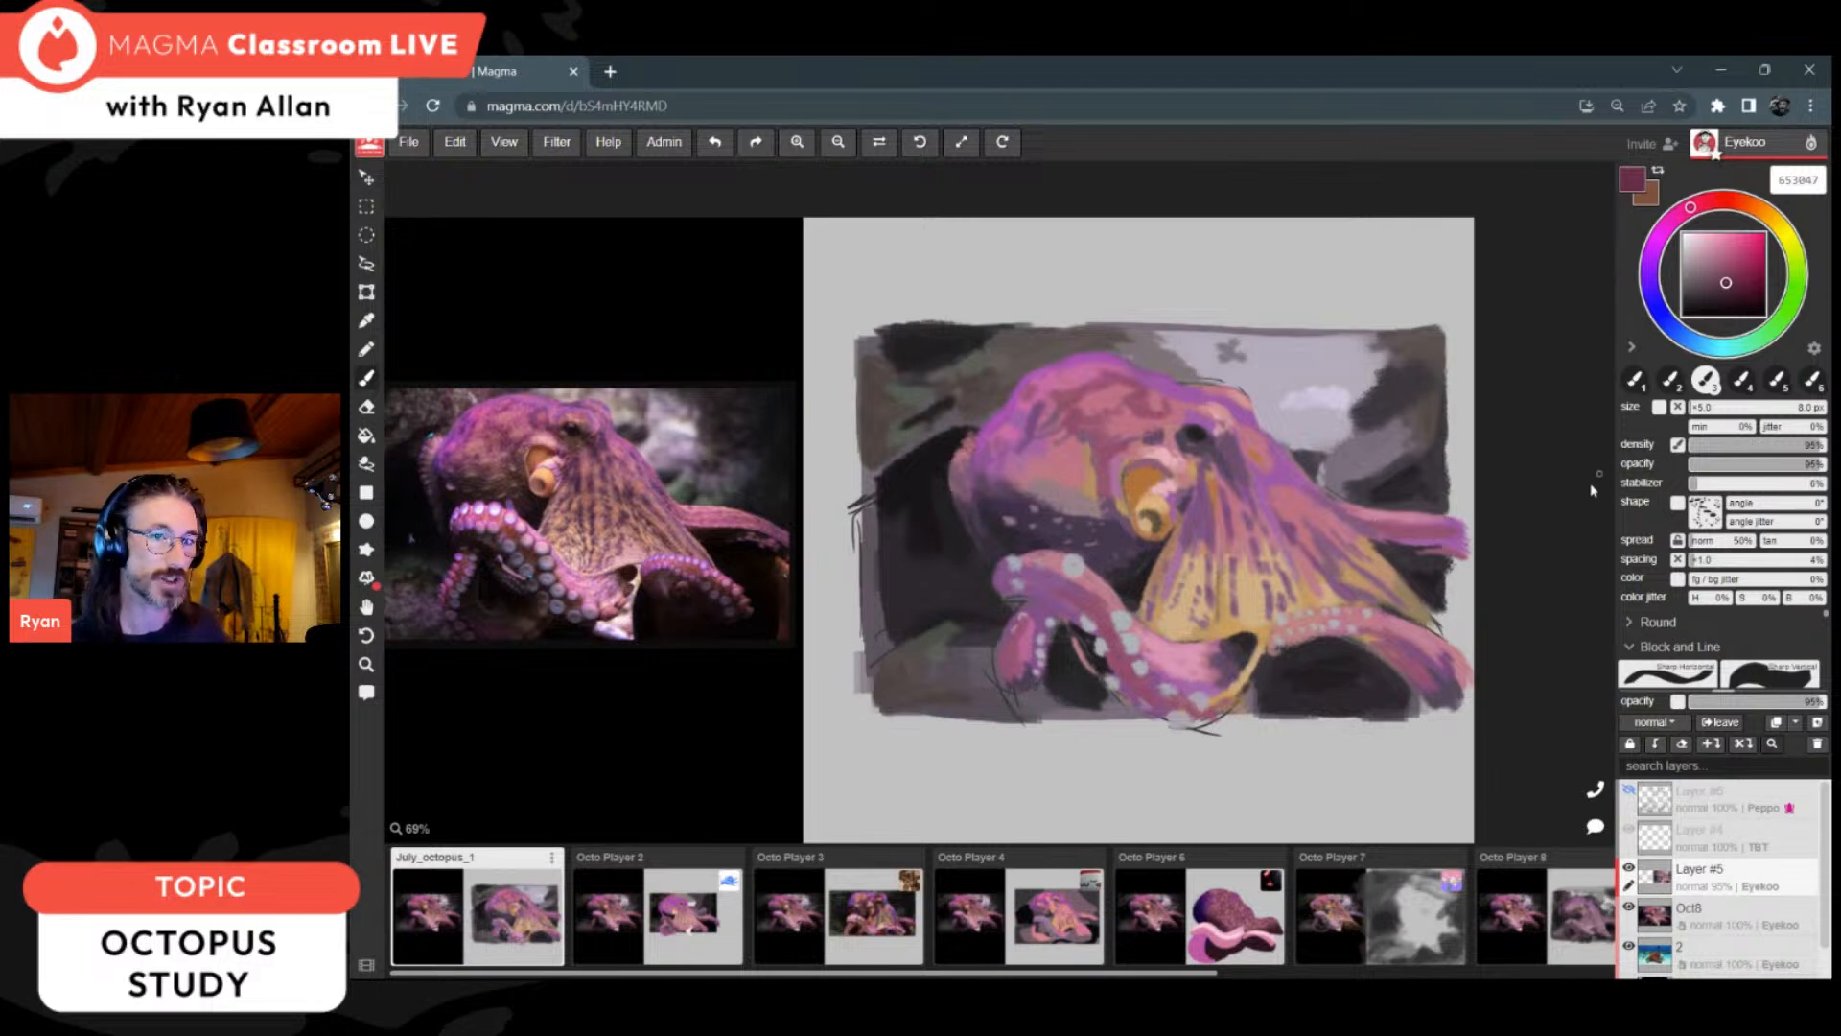
scroll(1382, 569, up, 2)
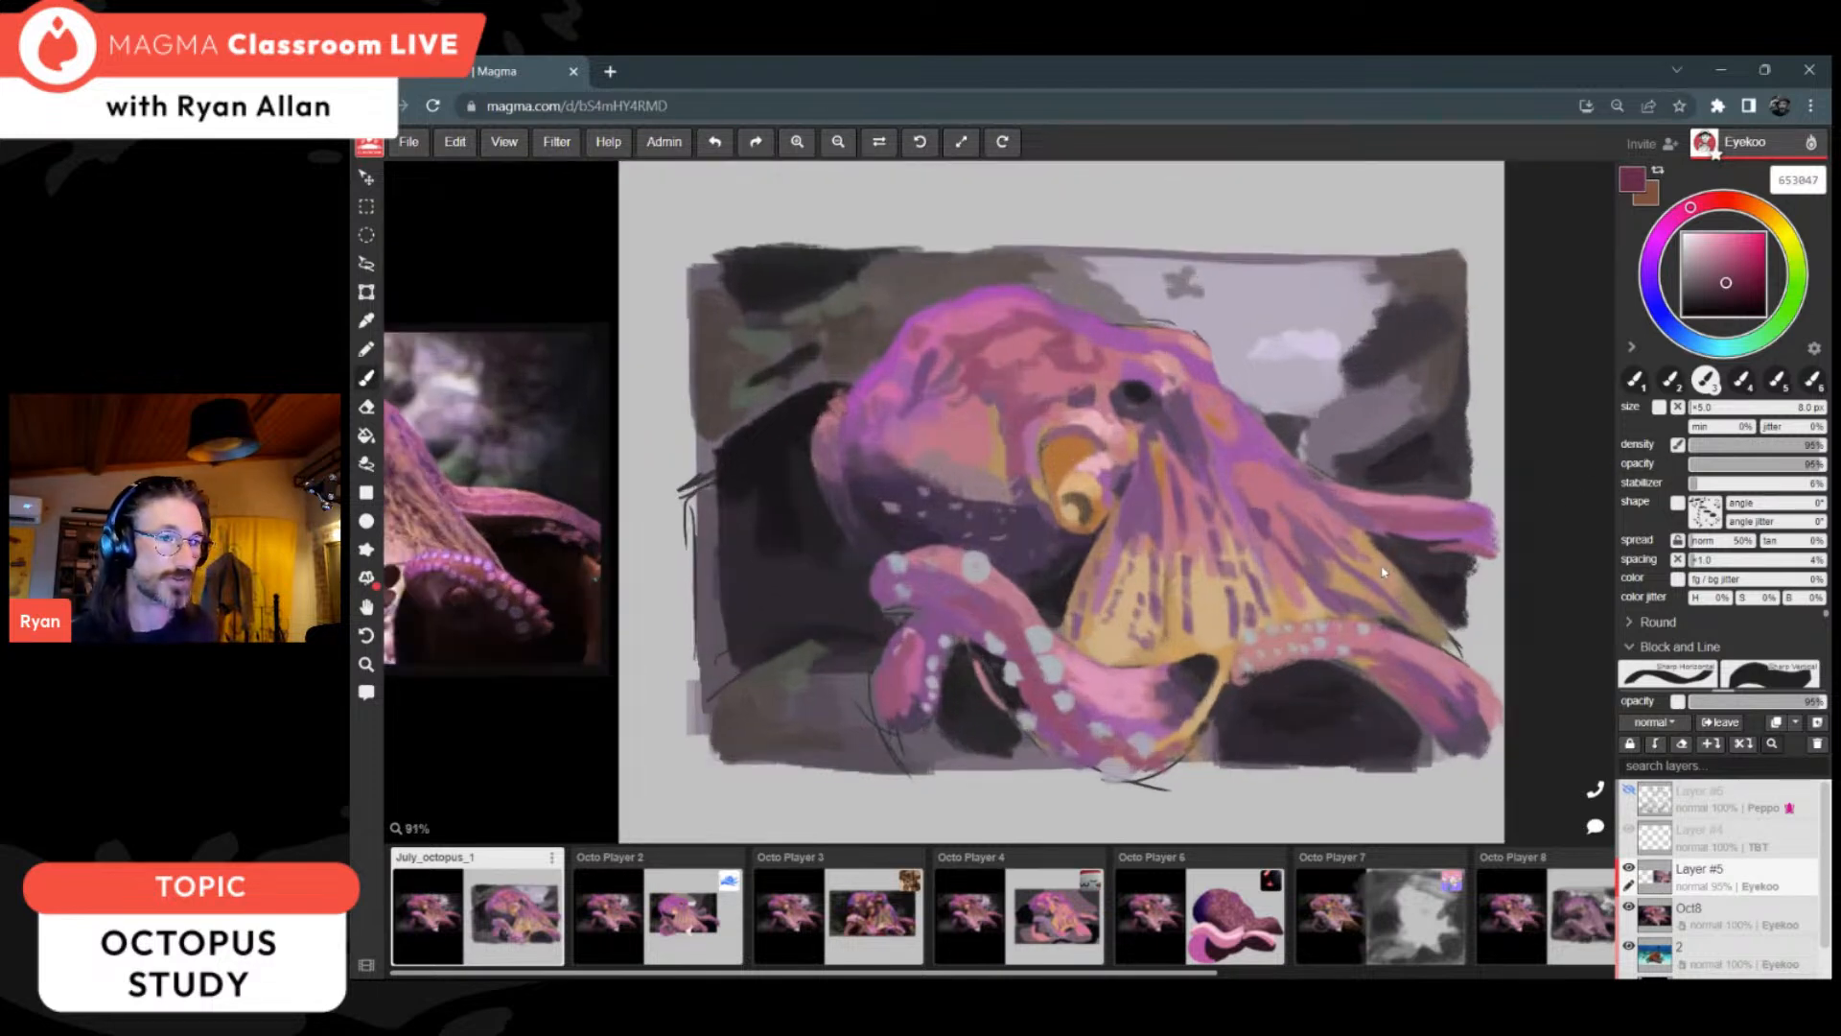
scroll(1382, 571, down, 3)
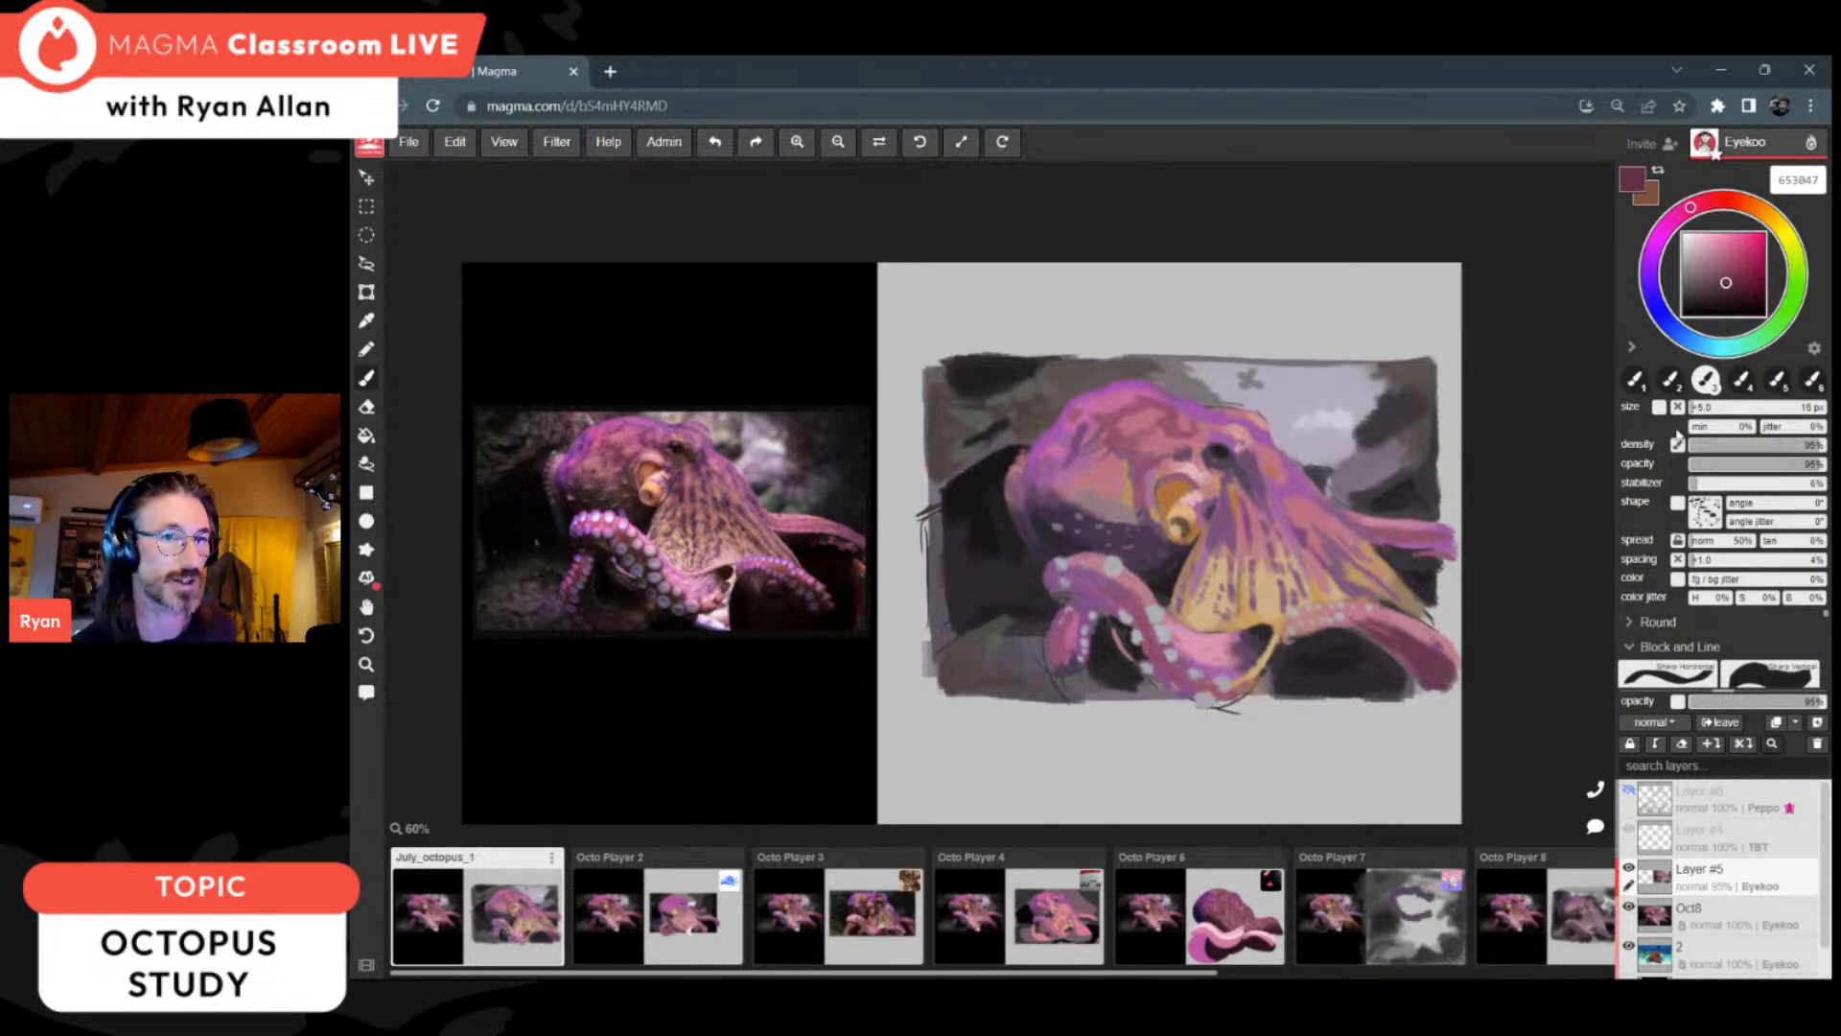
drag(1808, 448, 1801, 465)
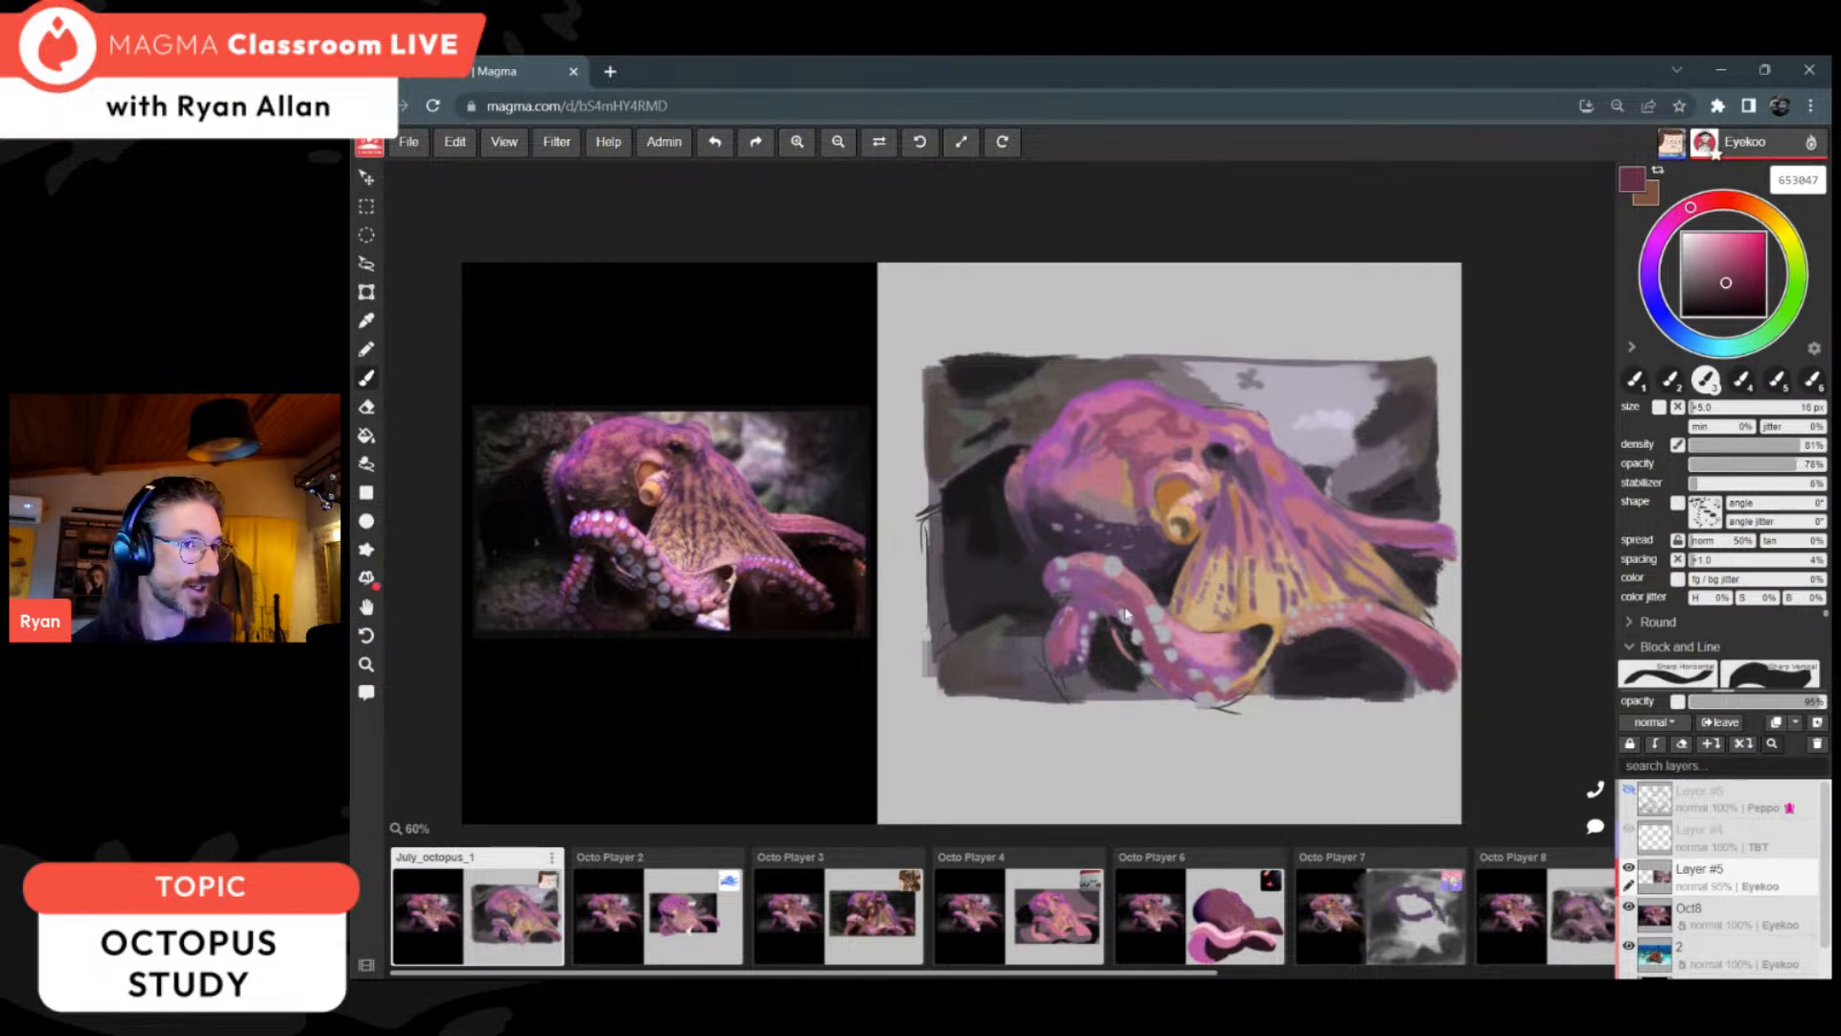
mouse_move(1120, 603)
mouse_down()
mouse_move(1145, 646)
mouse_move(1215, 689)
mouse_move(1172, 675)
mouse_move(1246, 694)
mouse_up()
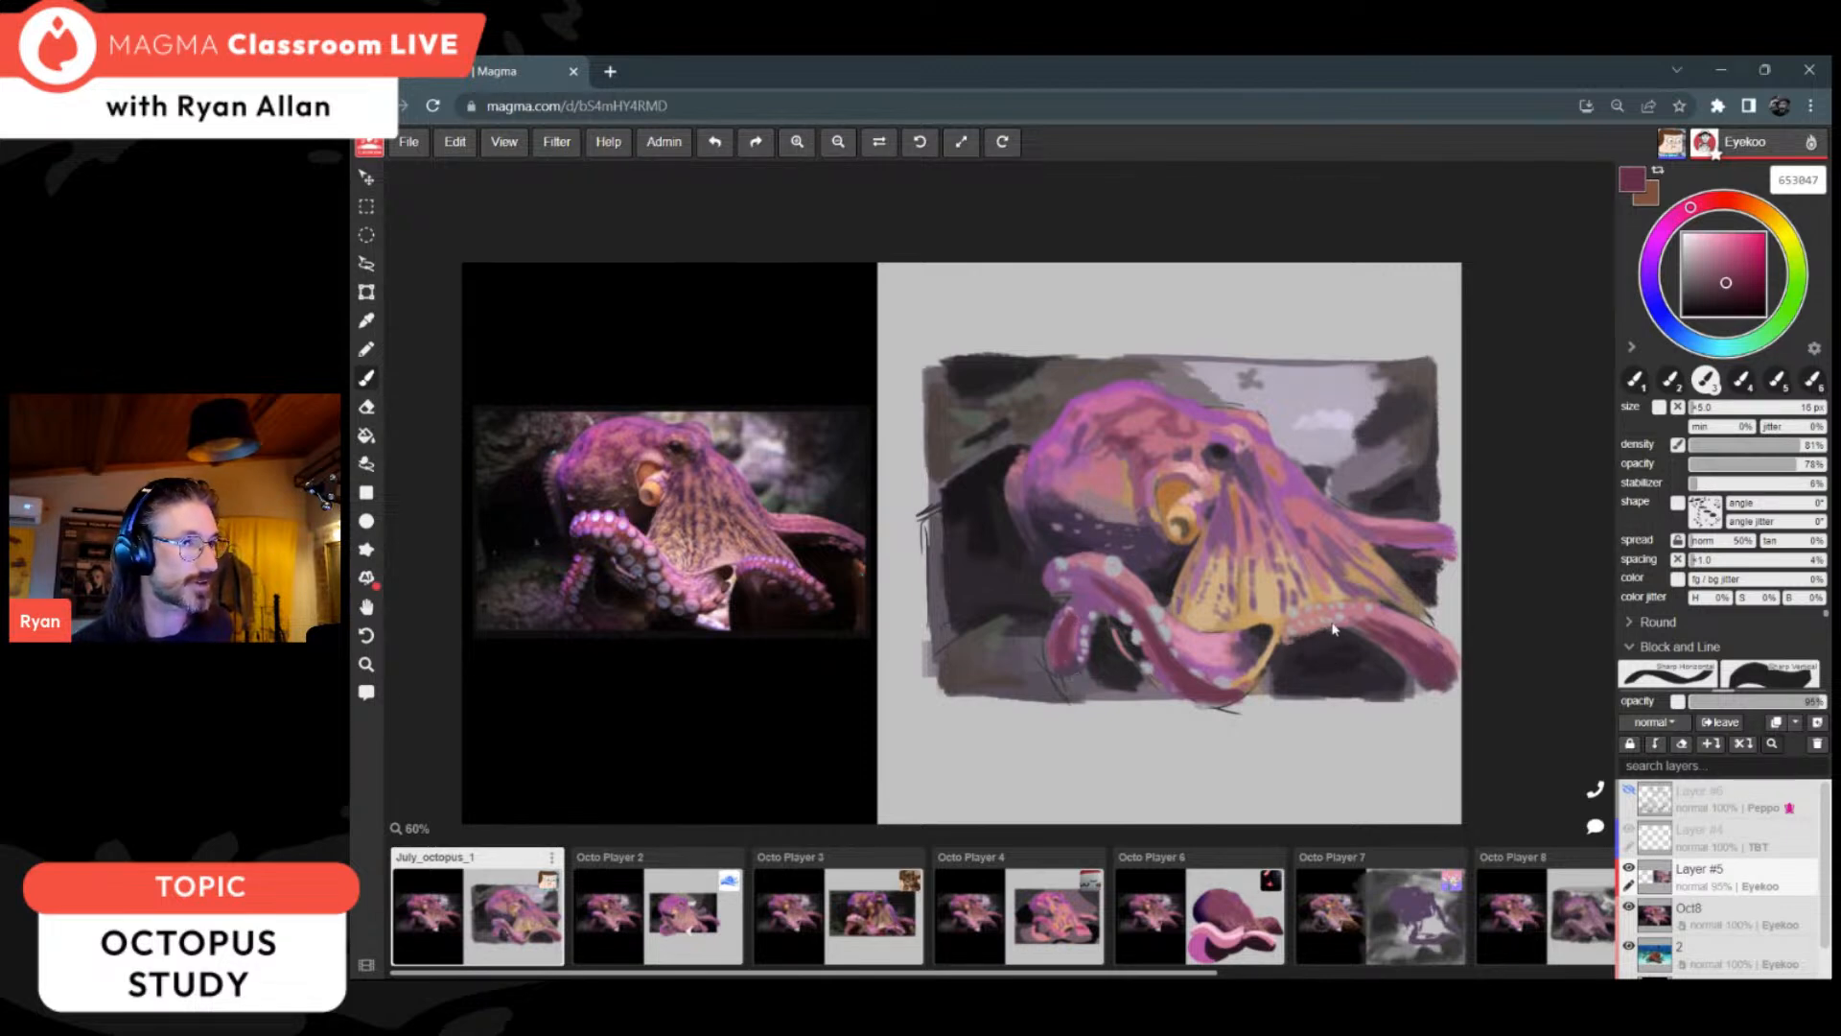
Step: Shade the front arm's upper bend and curled tip with muted purple 794763 and dark rose 6e394f and 6c384f
alt+click(1091, 561)
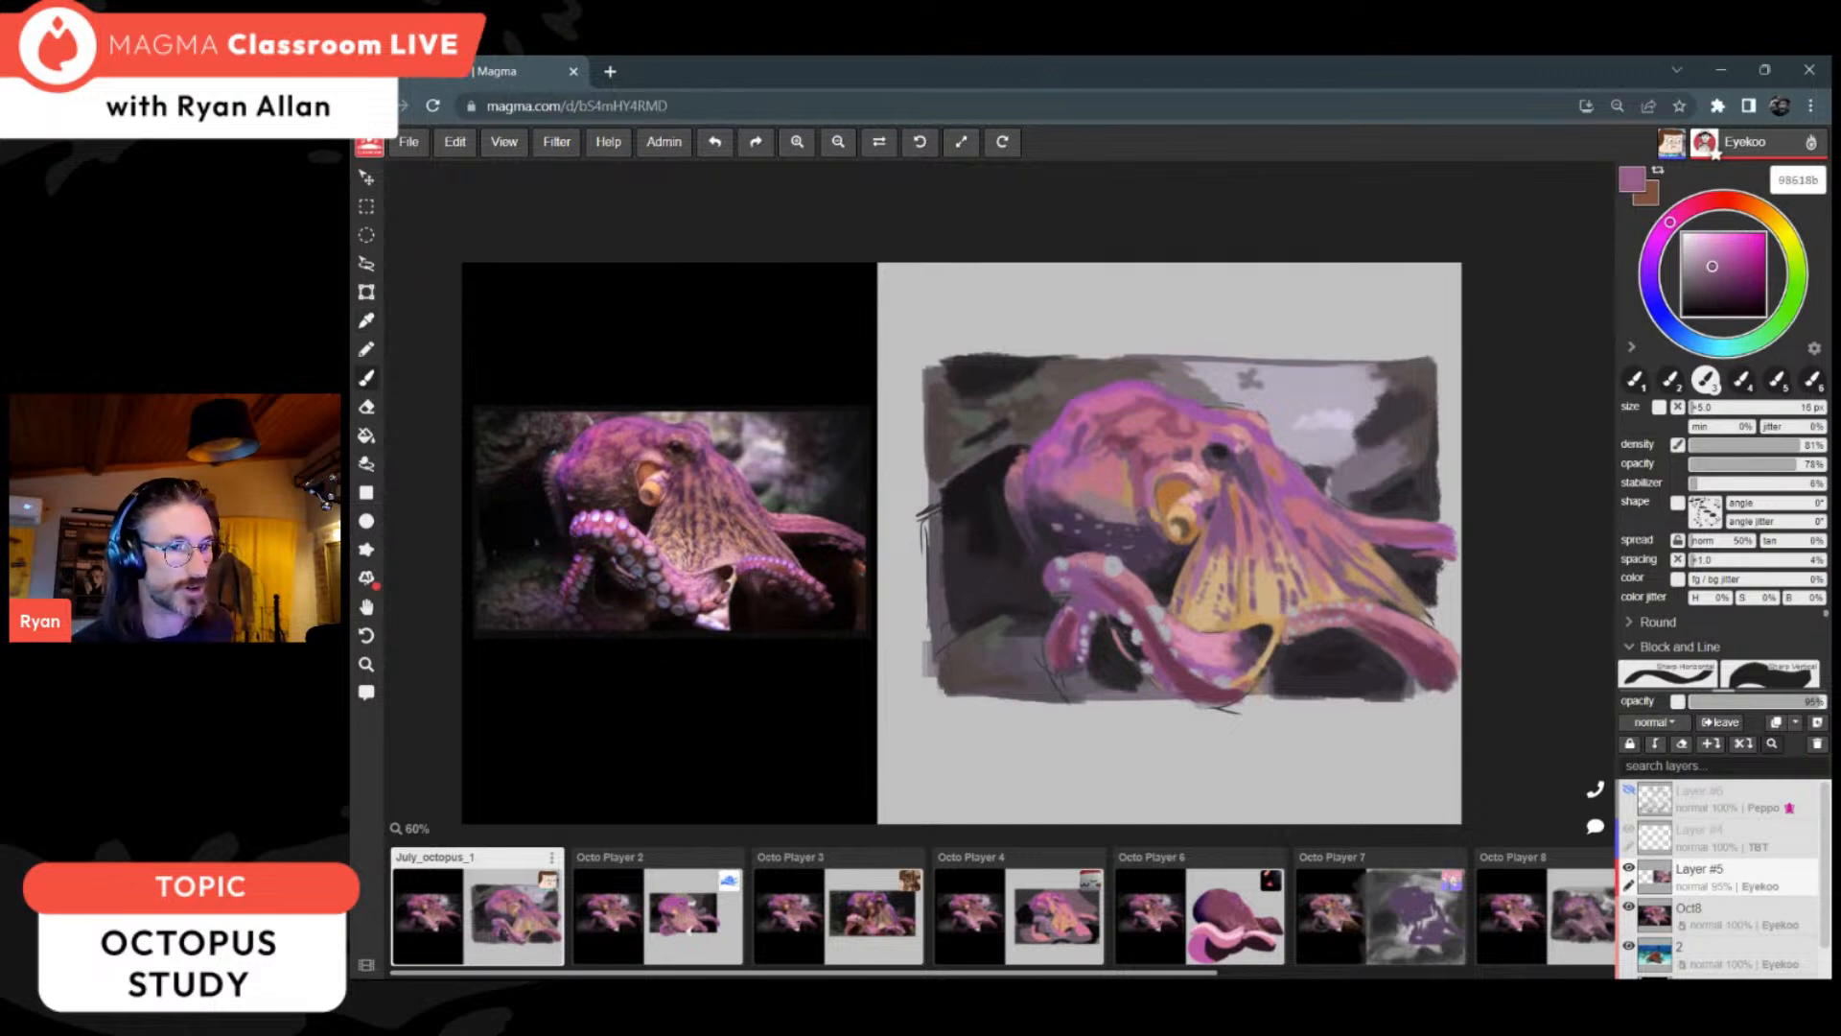
alt+click(1129, 590)
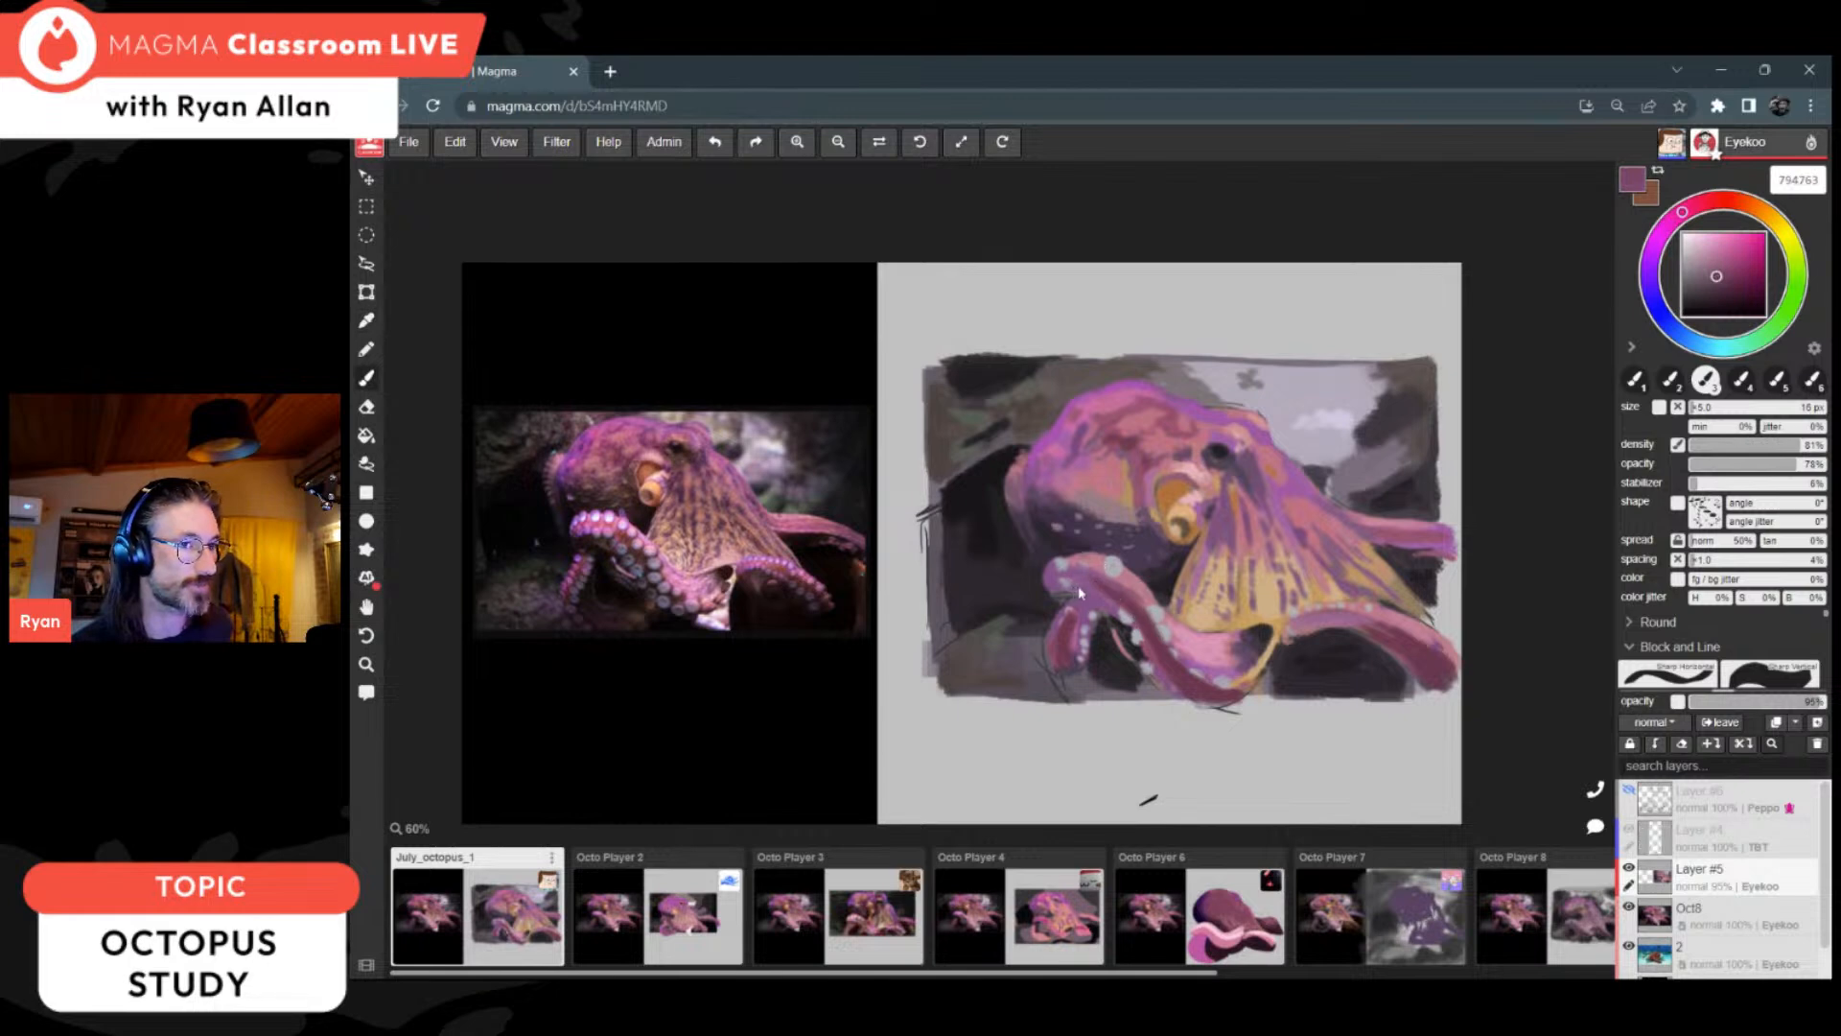
alt+click(1145, 609)
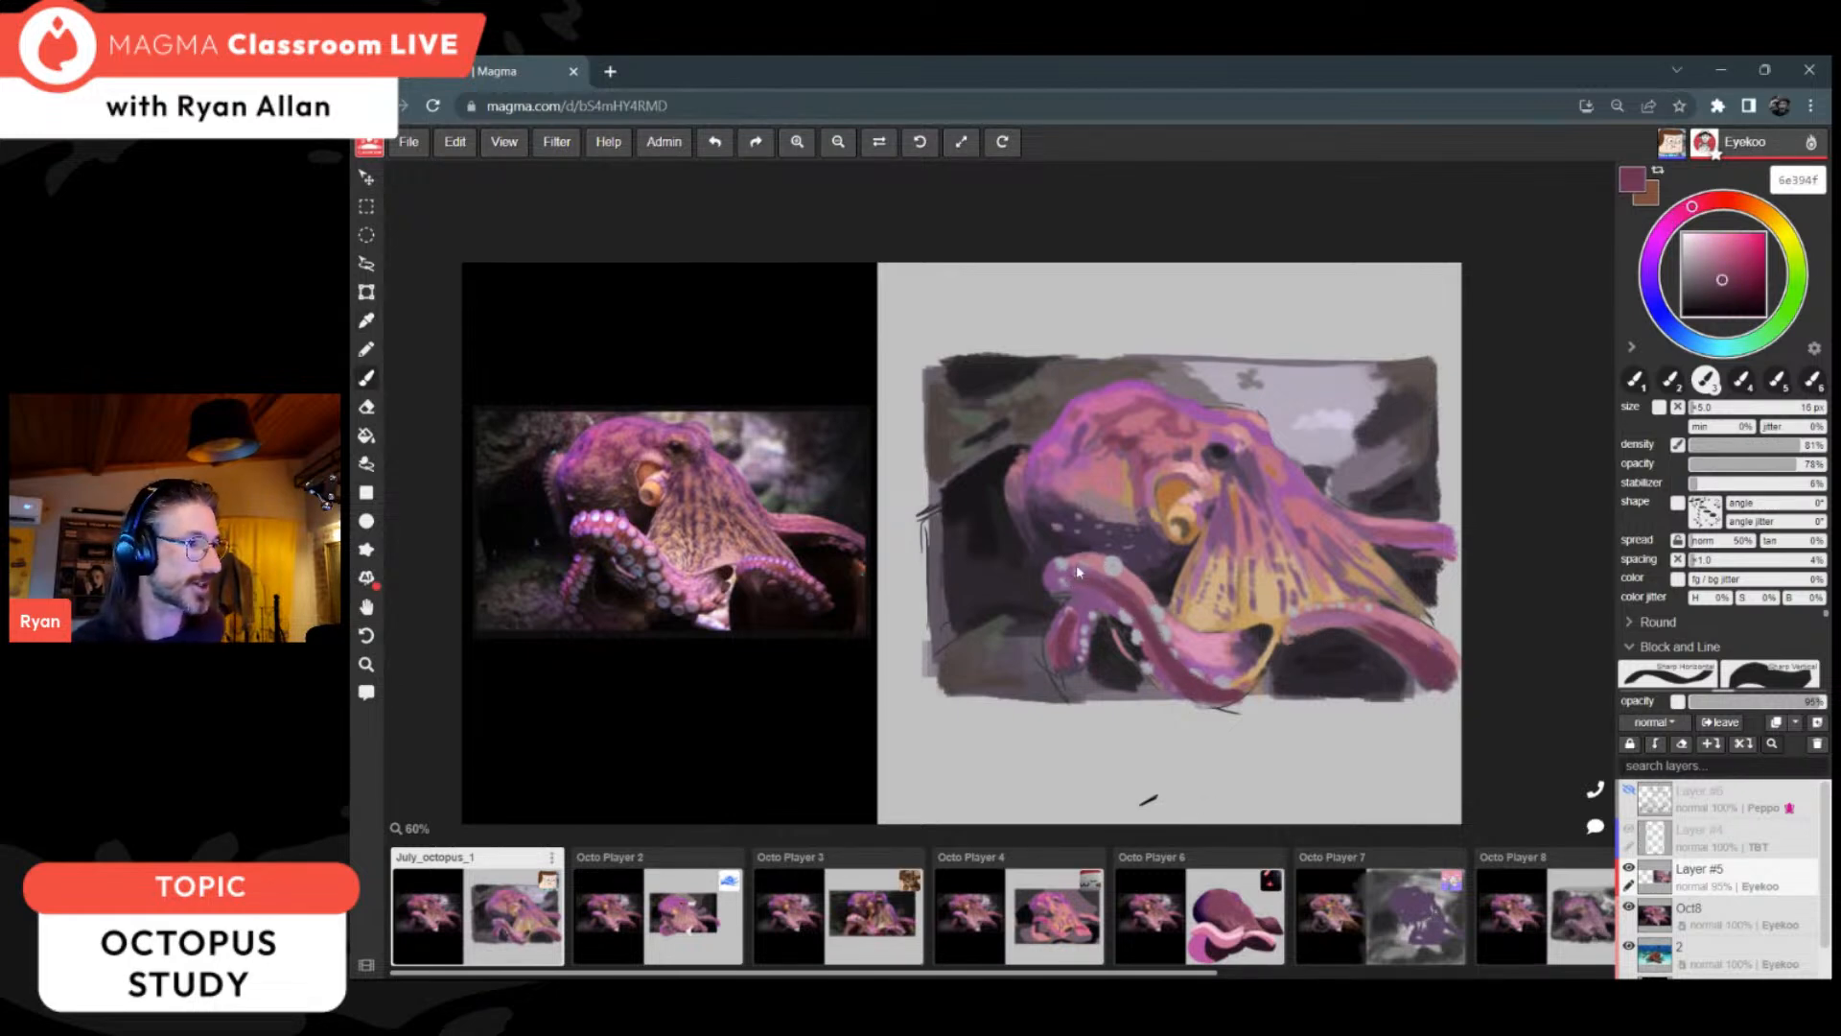
key(alt)
key(alt)
alt+click(1080, 628)
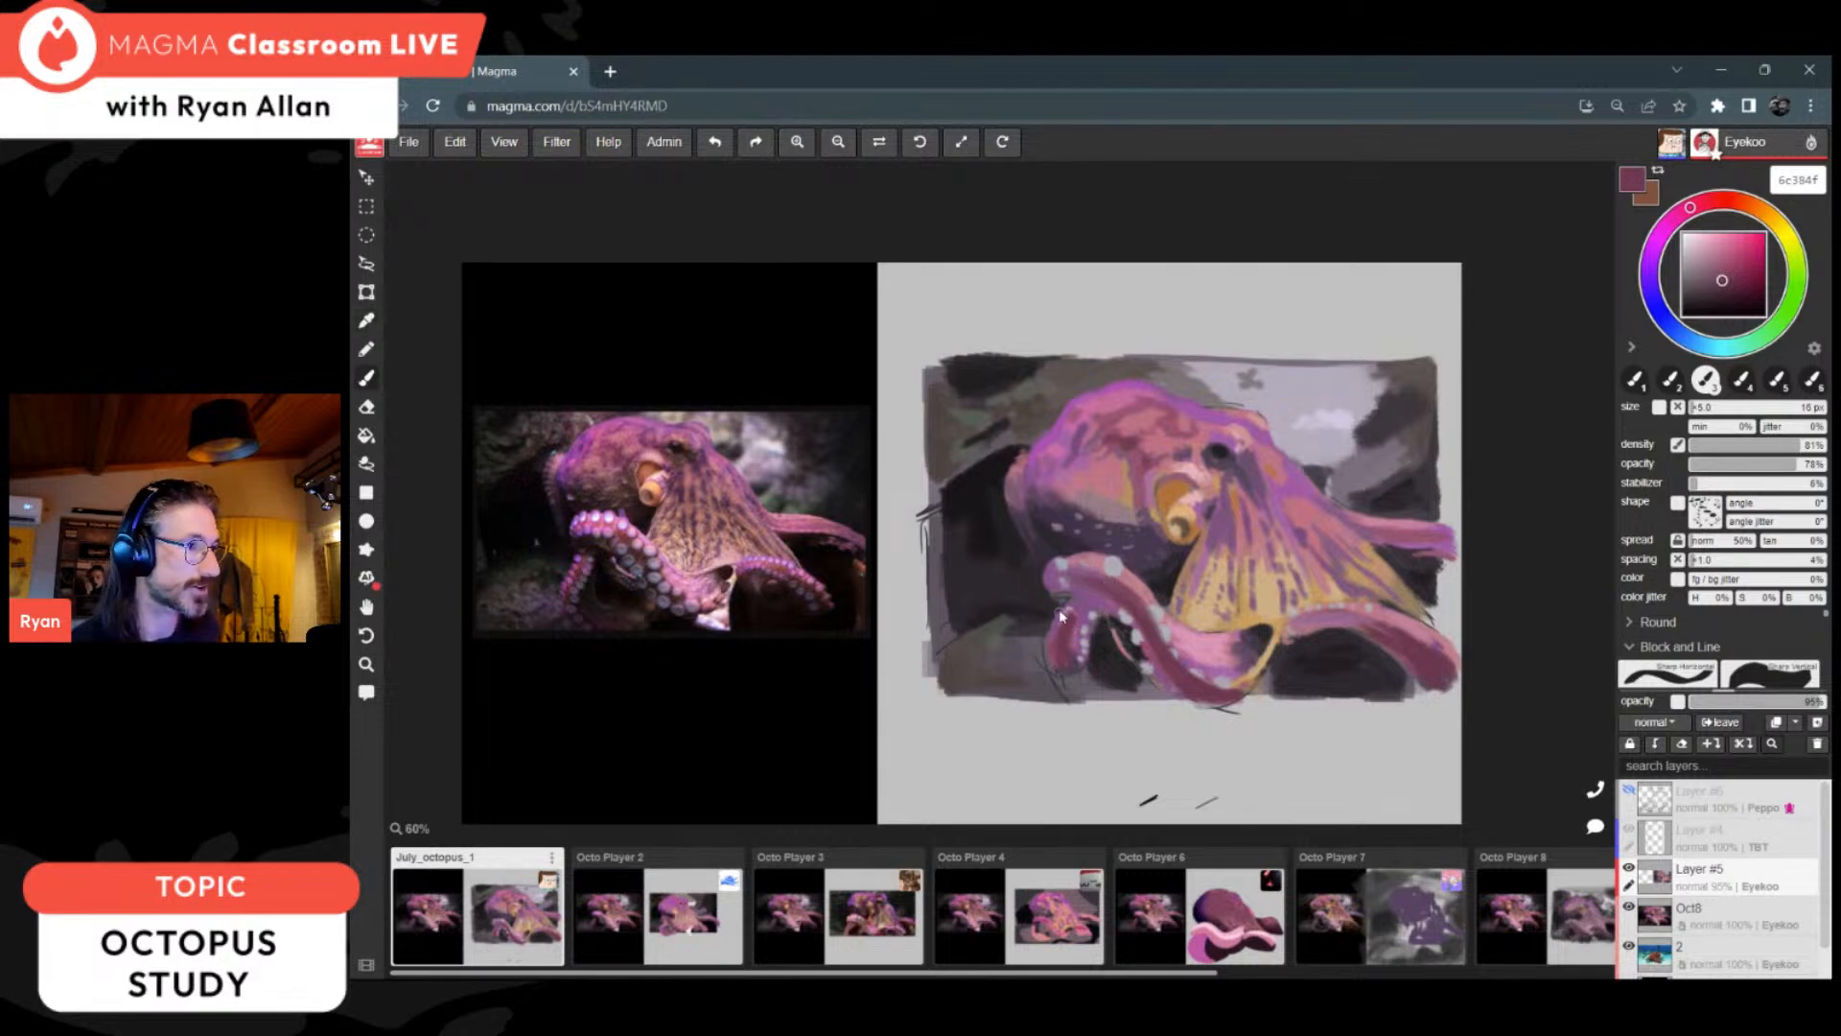
alt+click(1067, 594)
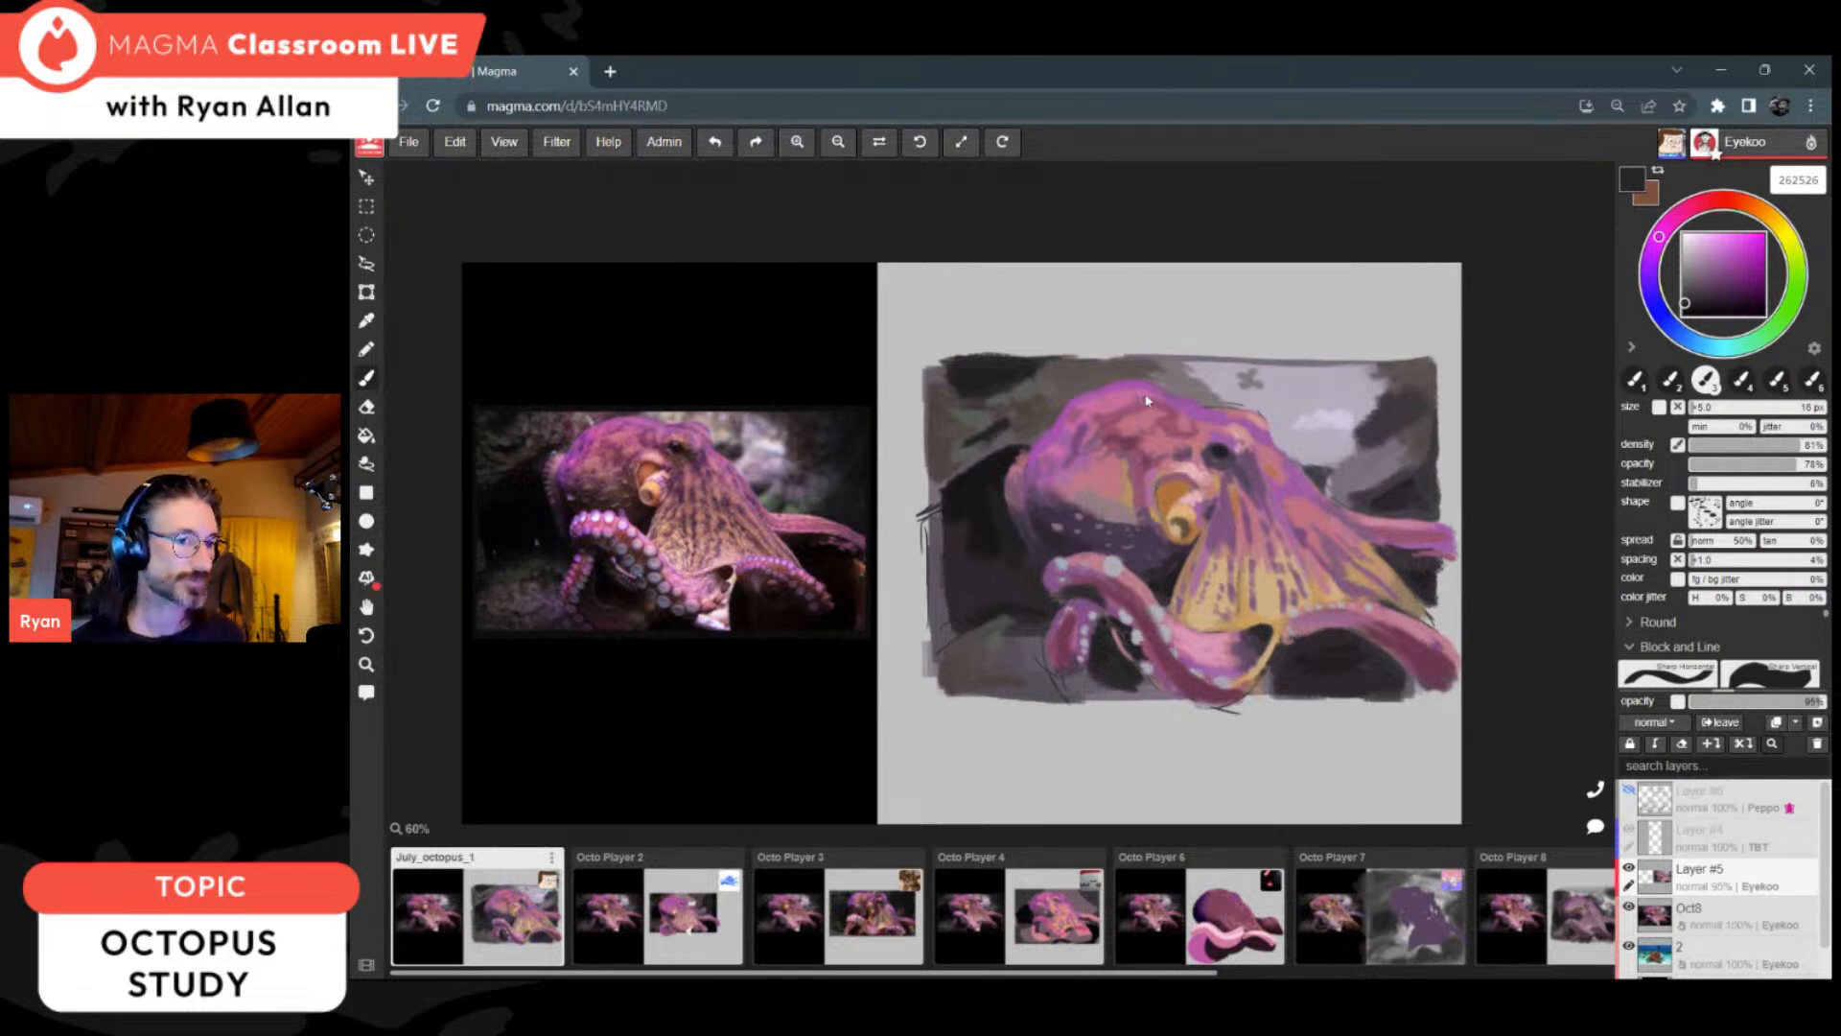
Step: Touch up the patches on the octopus's head with dark rose 7a3d55
alt+click(1127, 432)
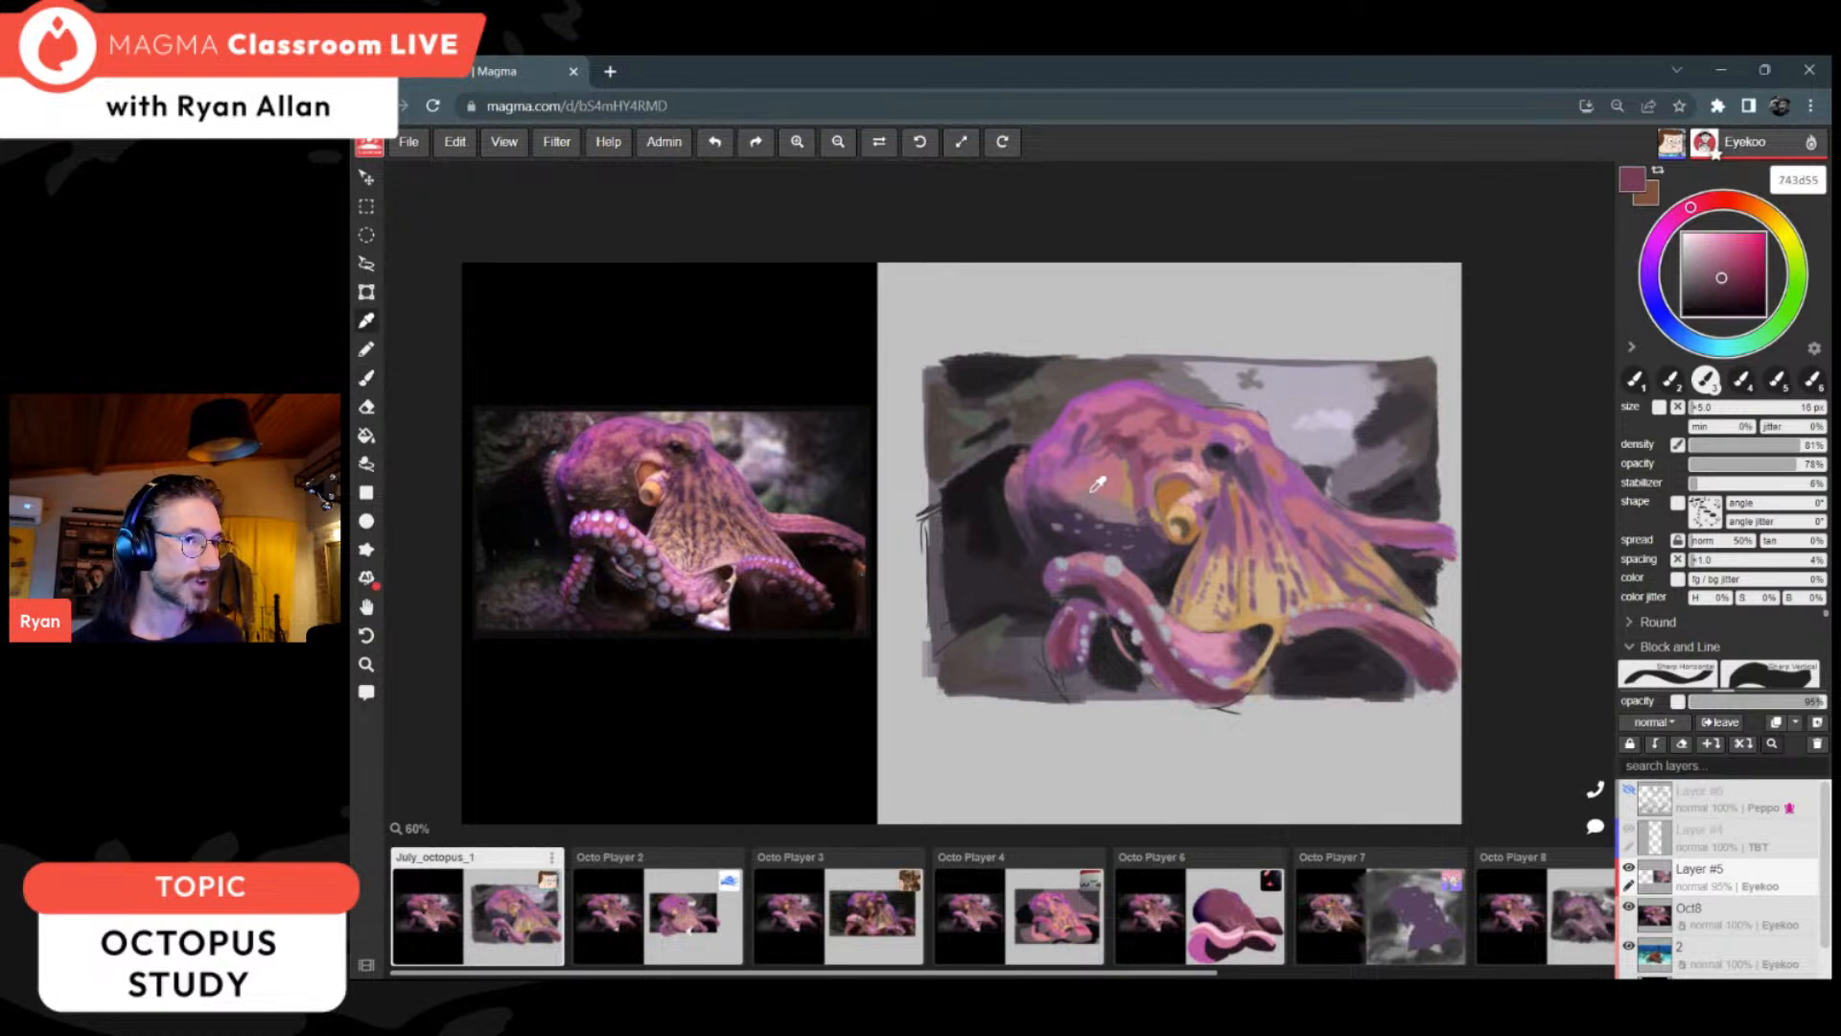
alt+click(1126, 445)
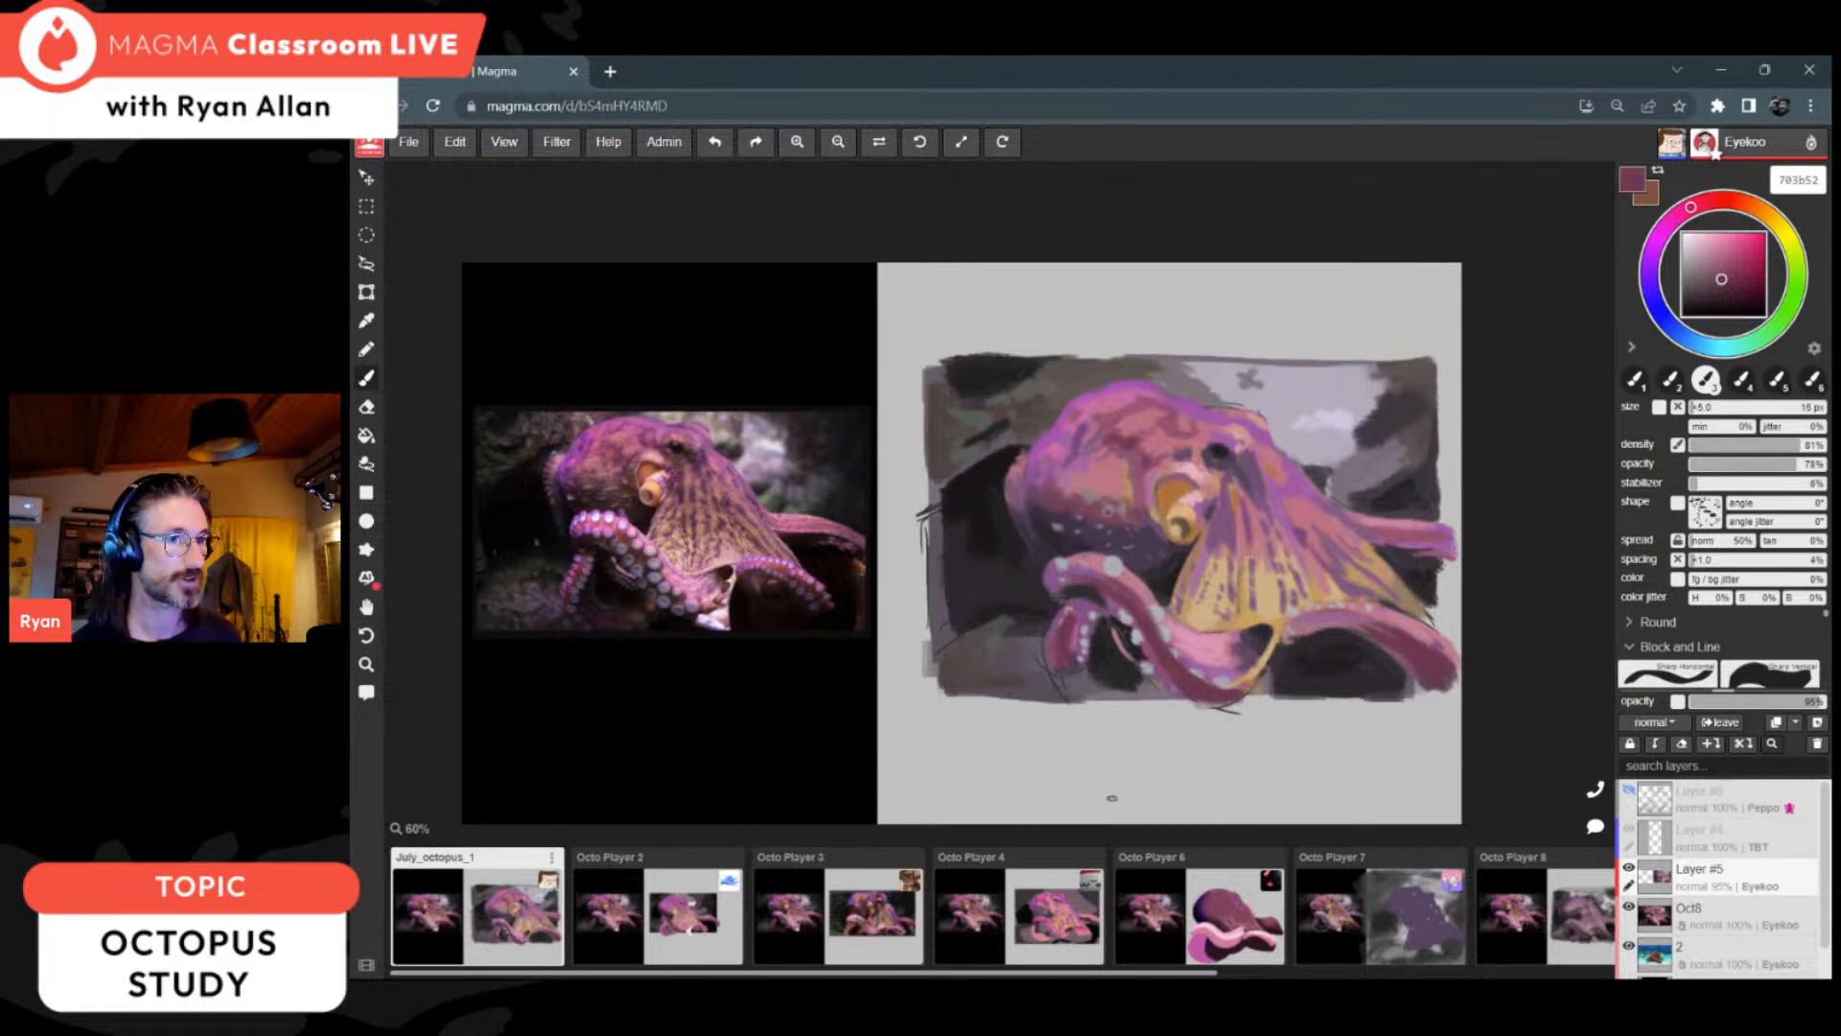
alt+click(1089, 477)
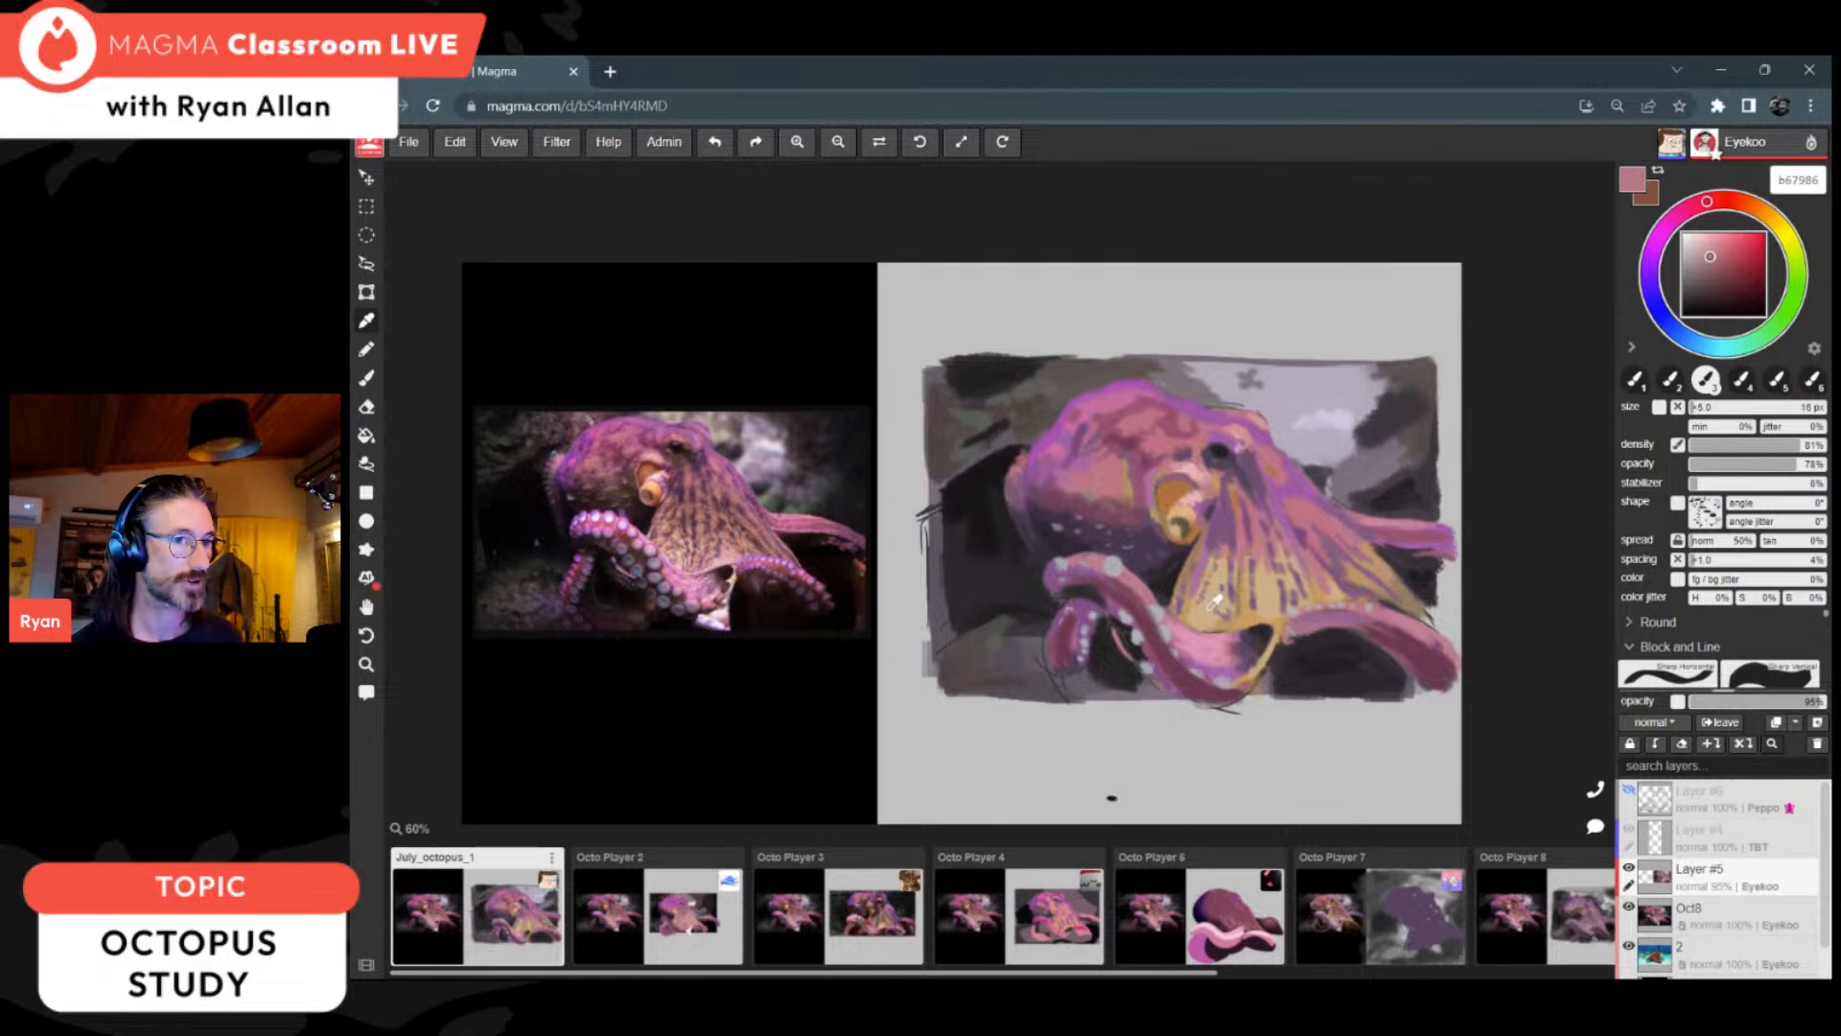
Step: Sample the web's tan, shift it to orange-brown b17341, and warm up the head's lower flank
alt+click(1220, 590)
click(1730, 254)
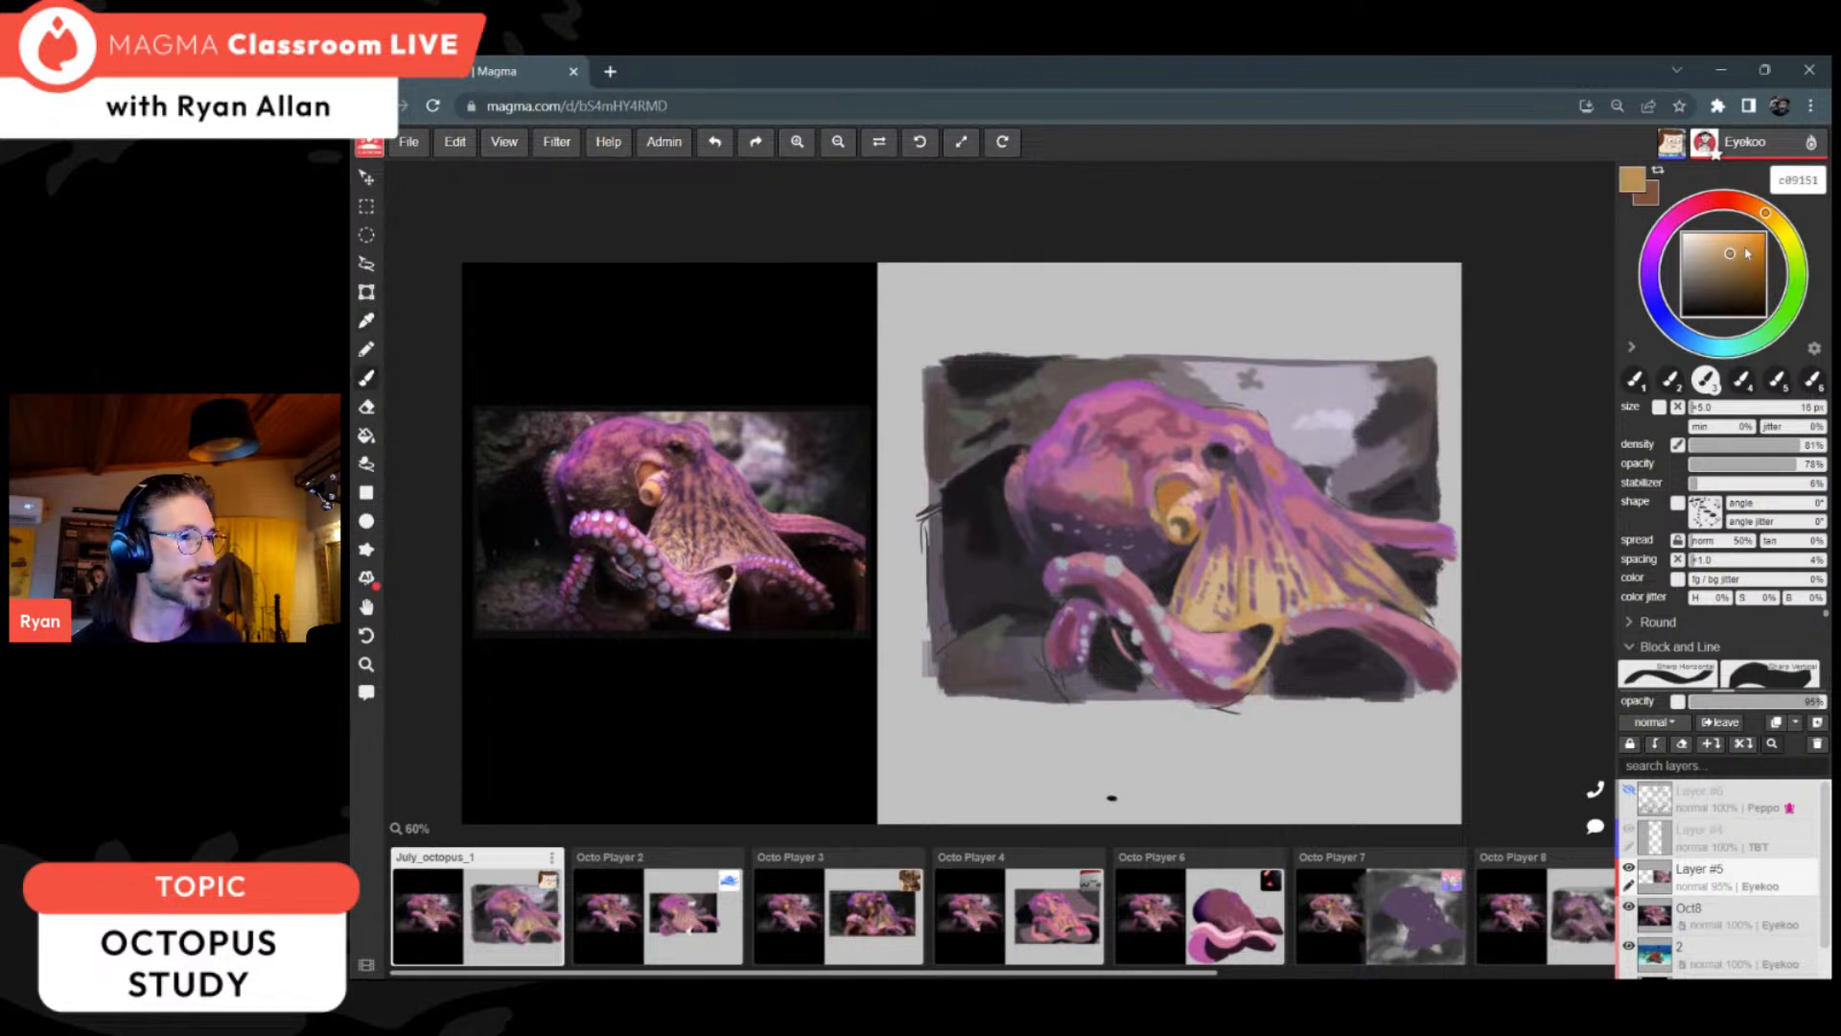
click(1759, 208)
click(1734, 257)
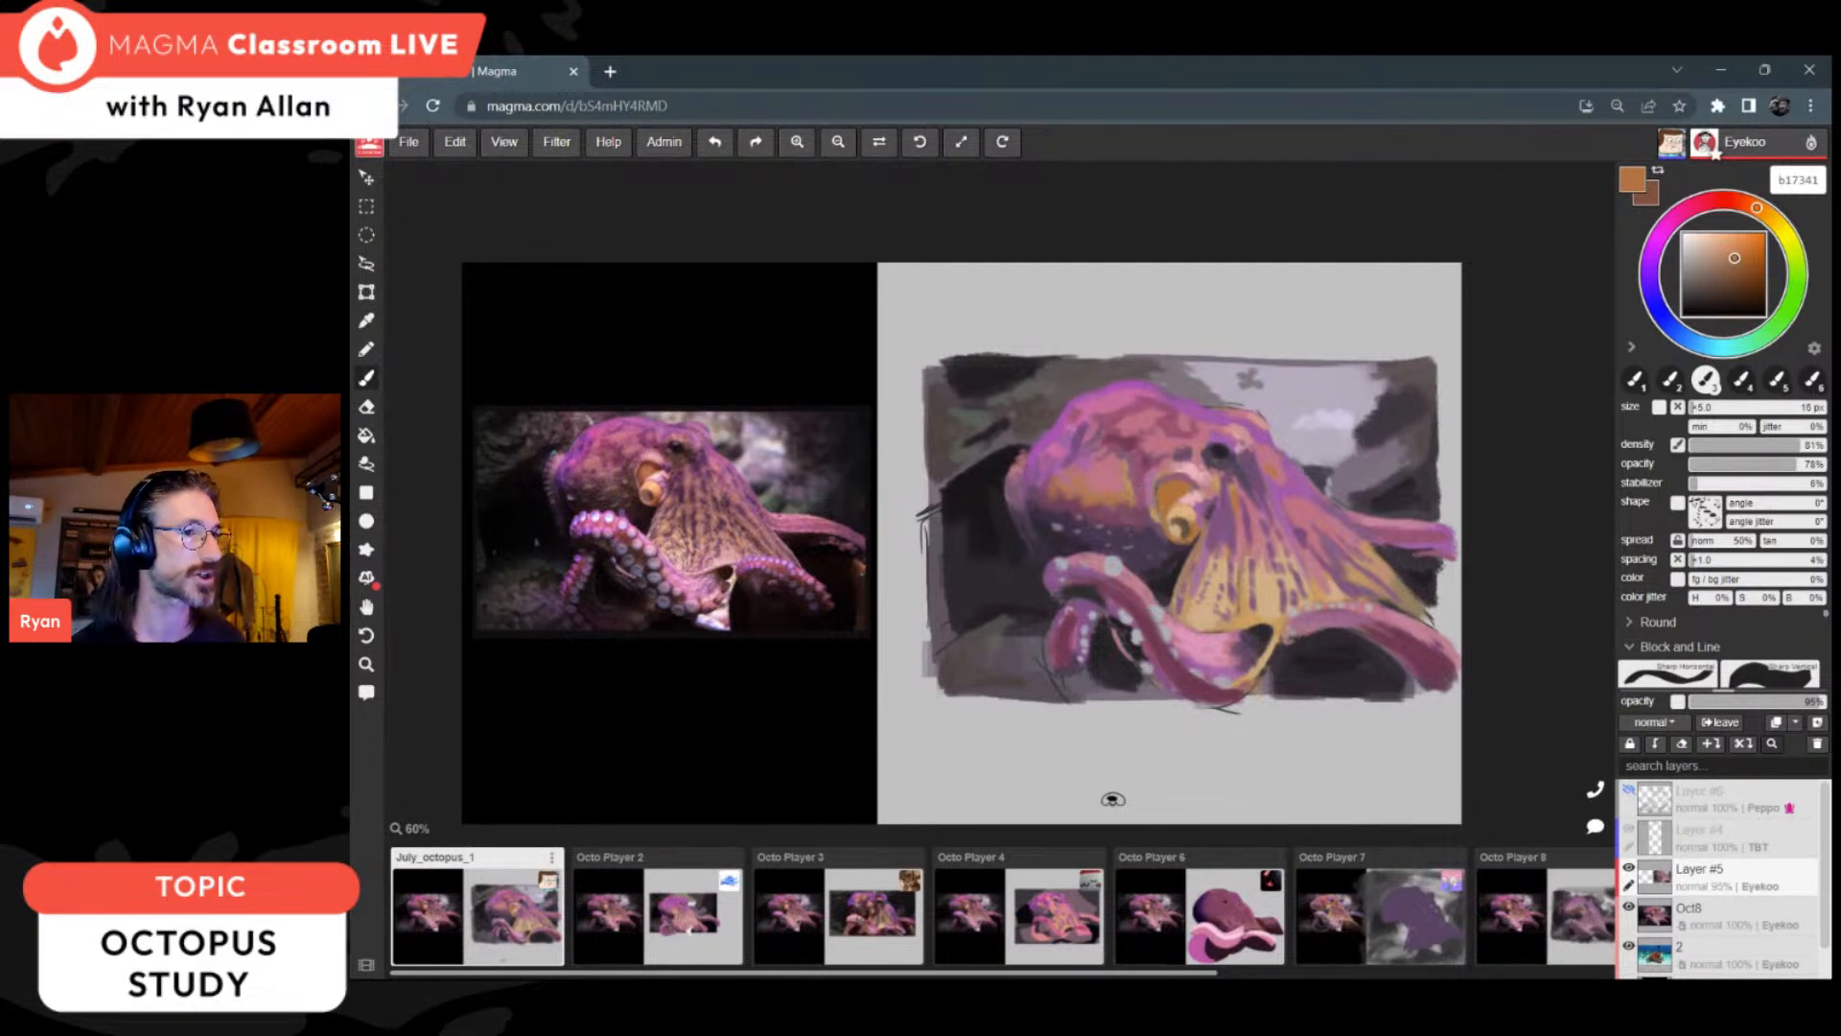
Step: Refine the siphon opening with orange b96723, light tan cdb087 and dark brown 5c4f3e, using a 10 px brush
key(i)
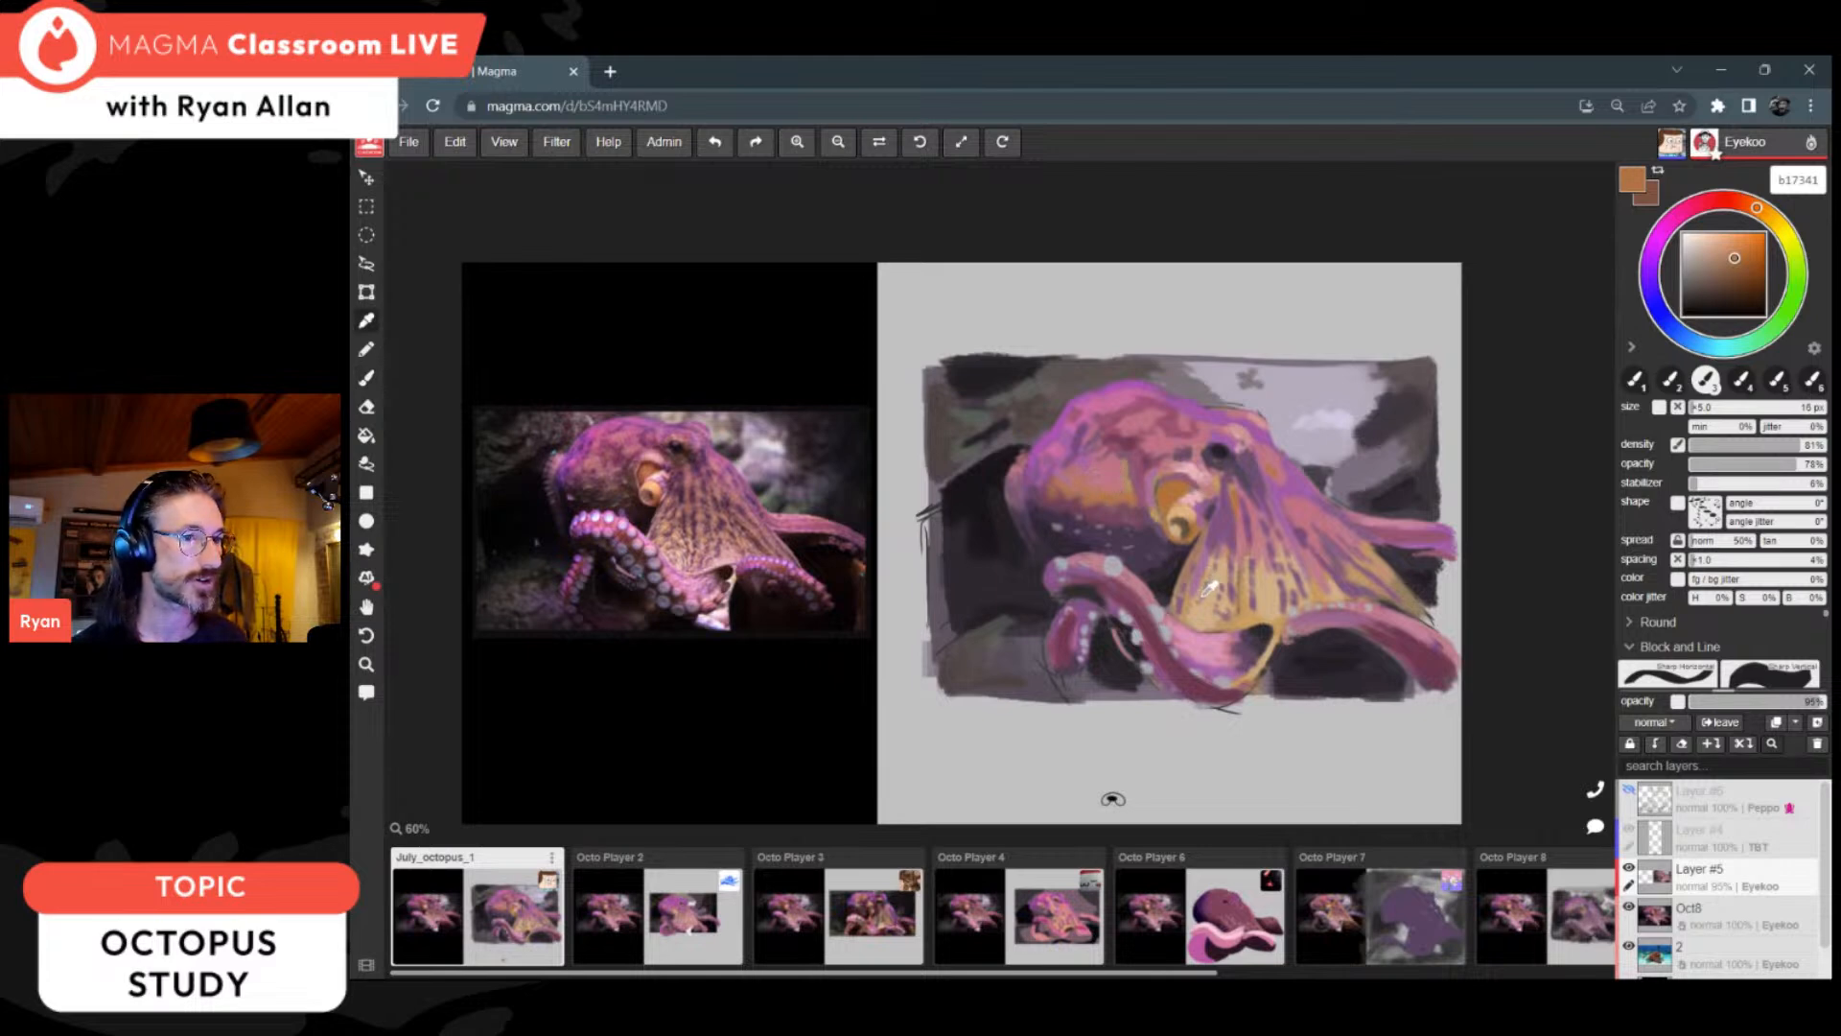
click(1206, 518)
key(b)
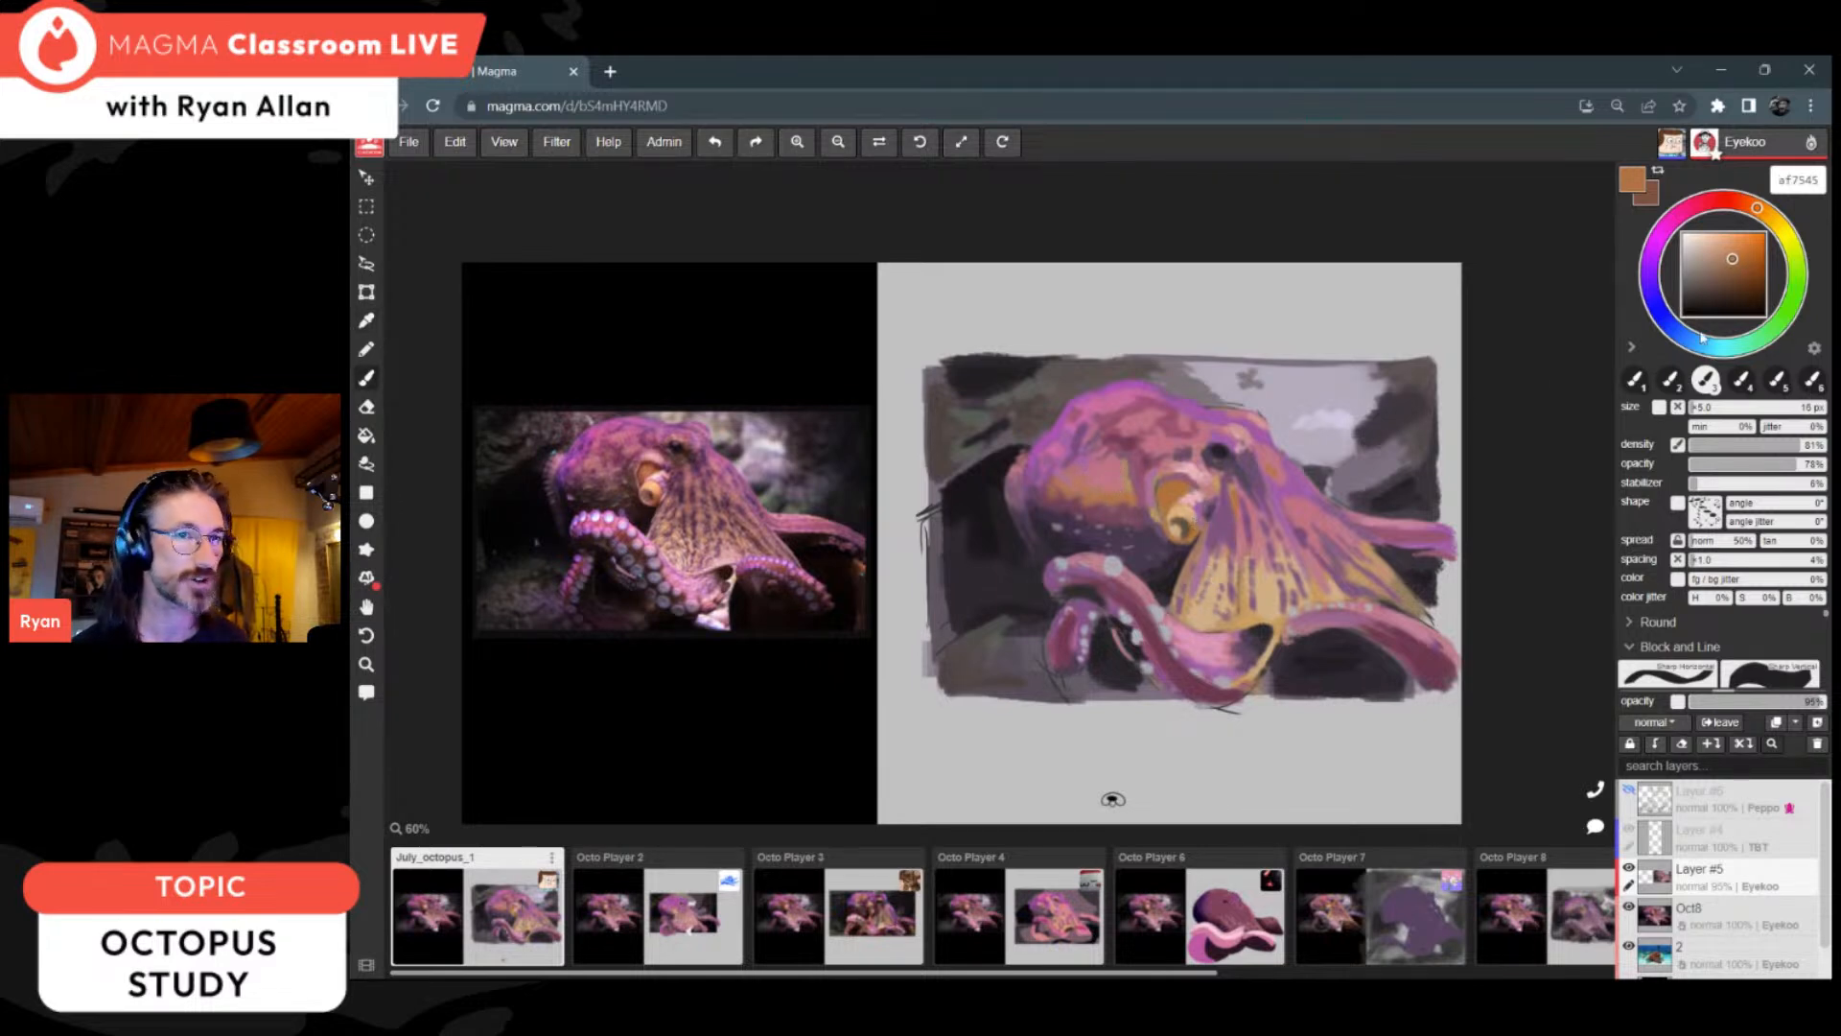
click(1749, 256)
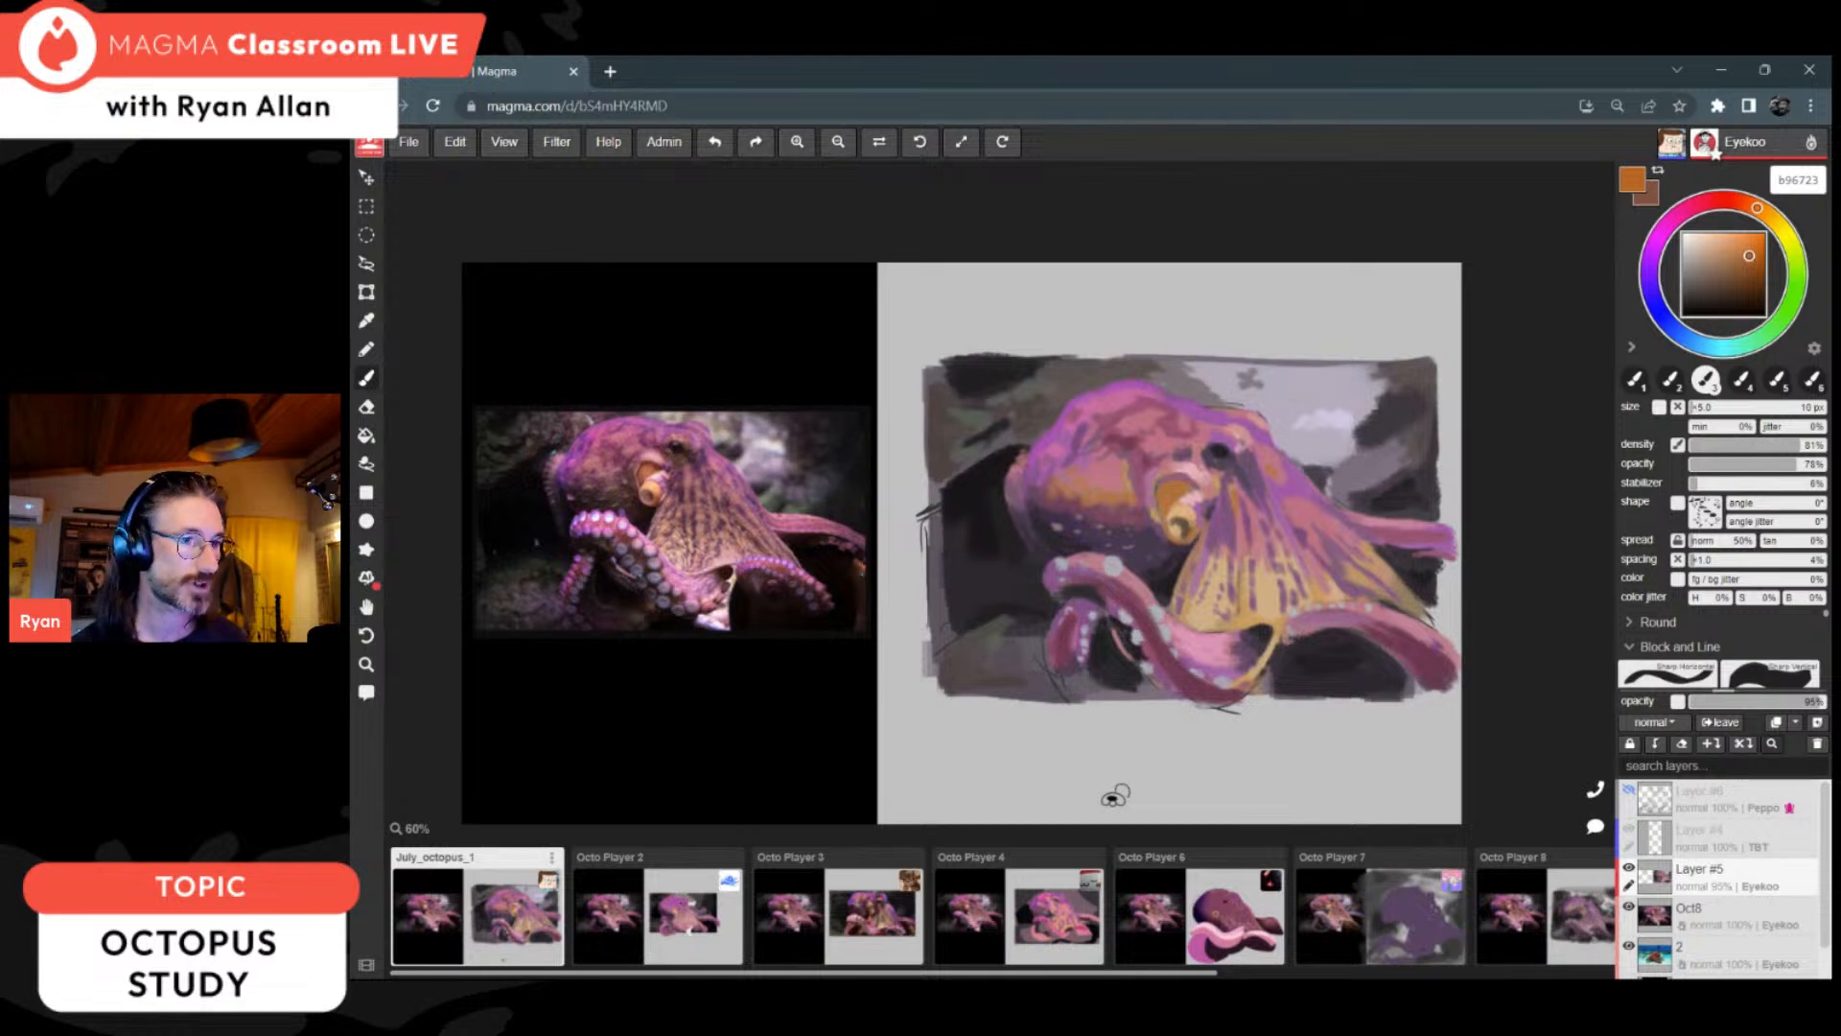
alt+click(1178, 537)
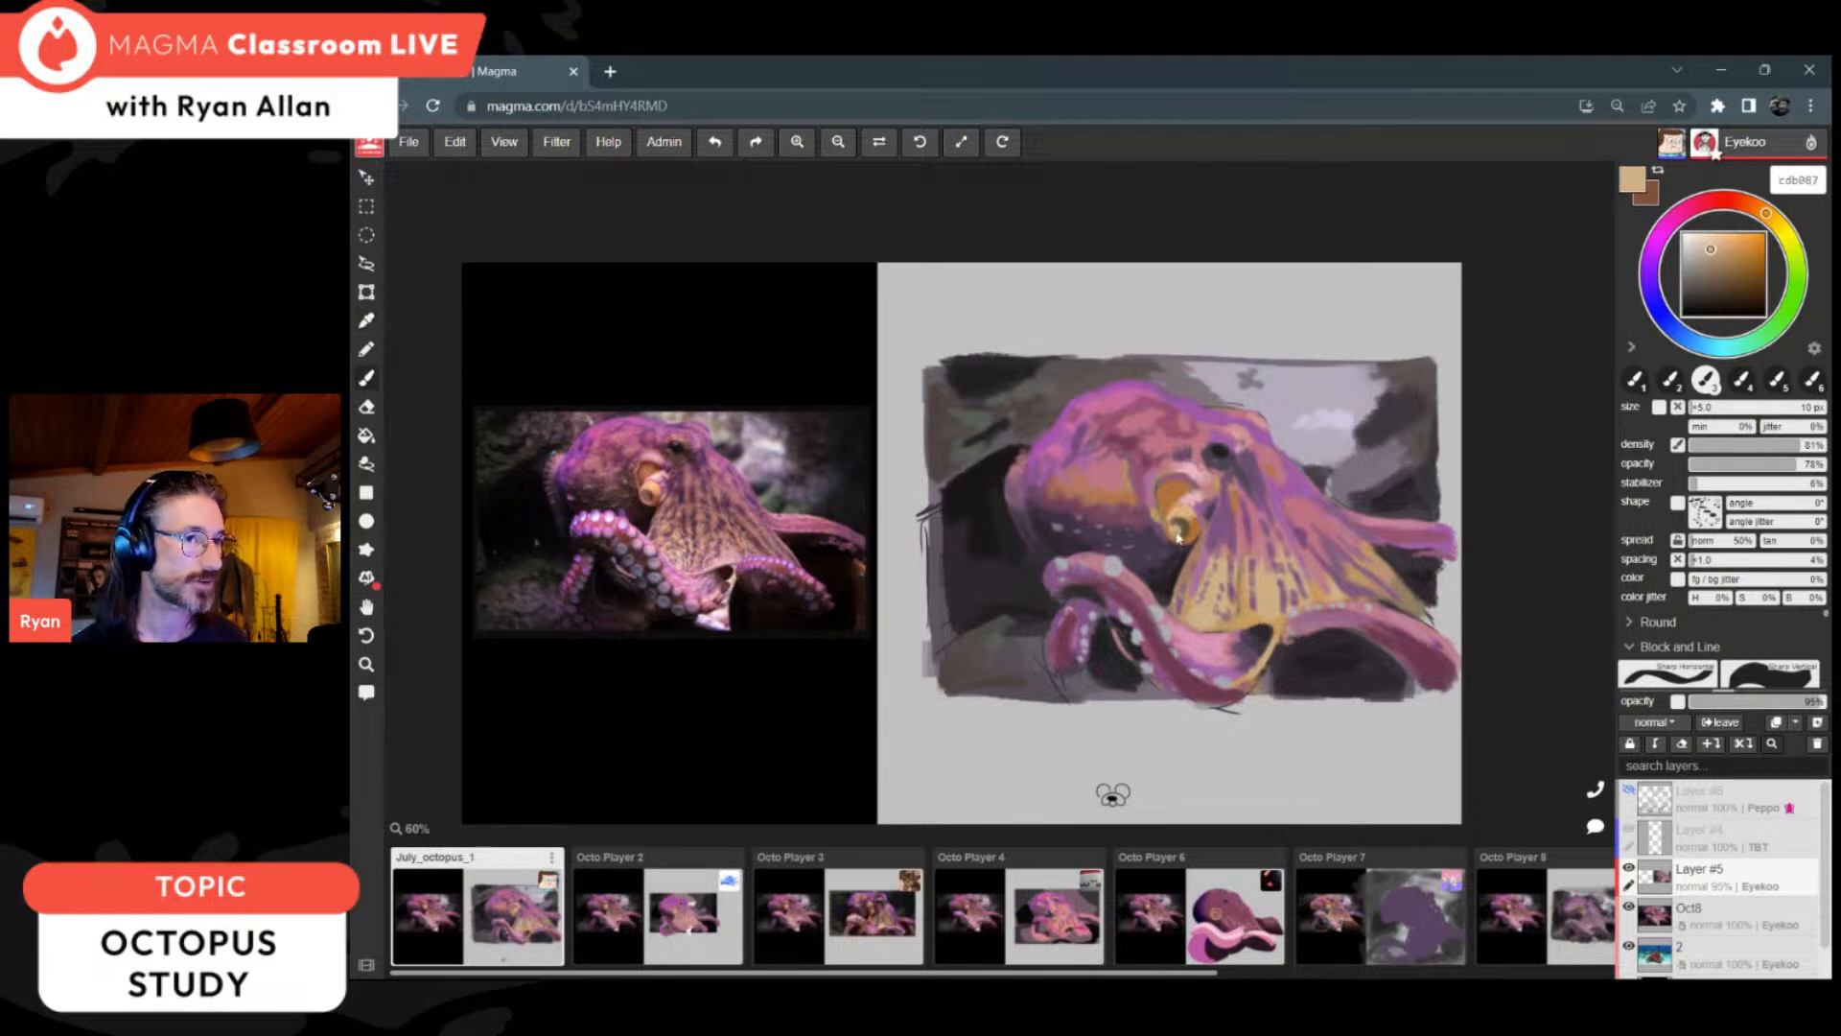
alt+click(1194, 515)
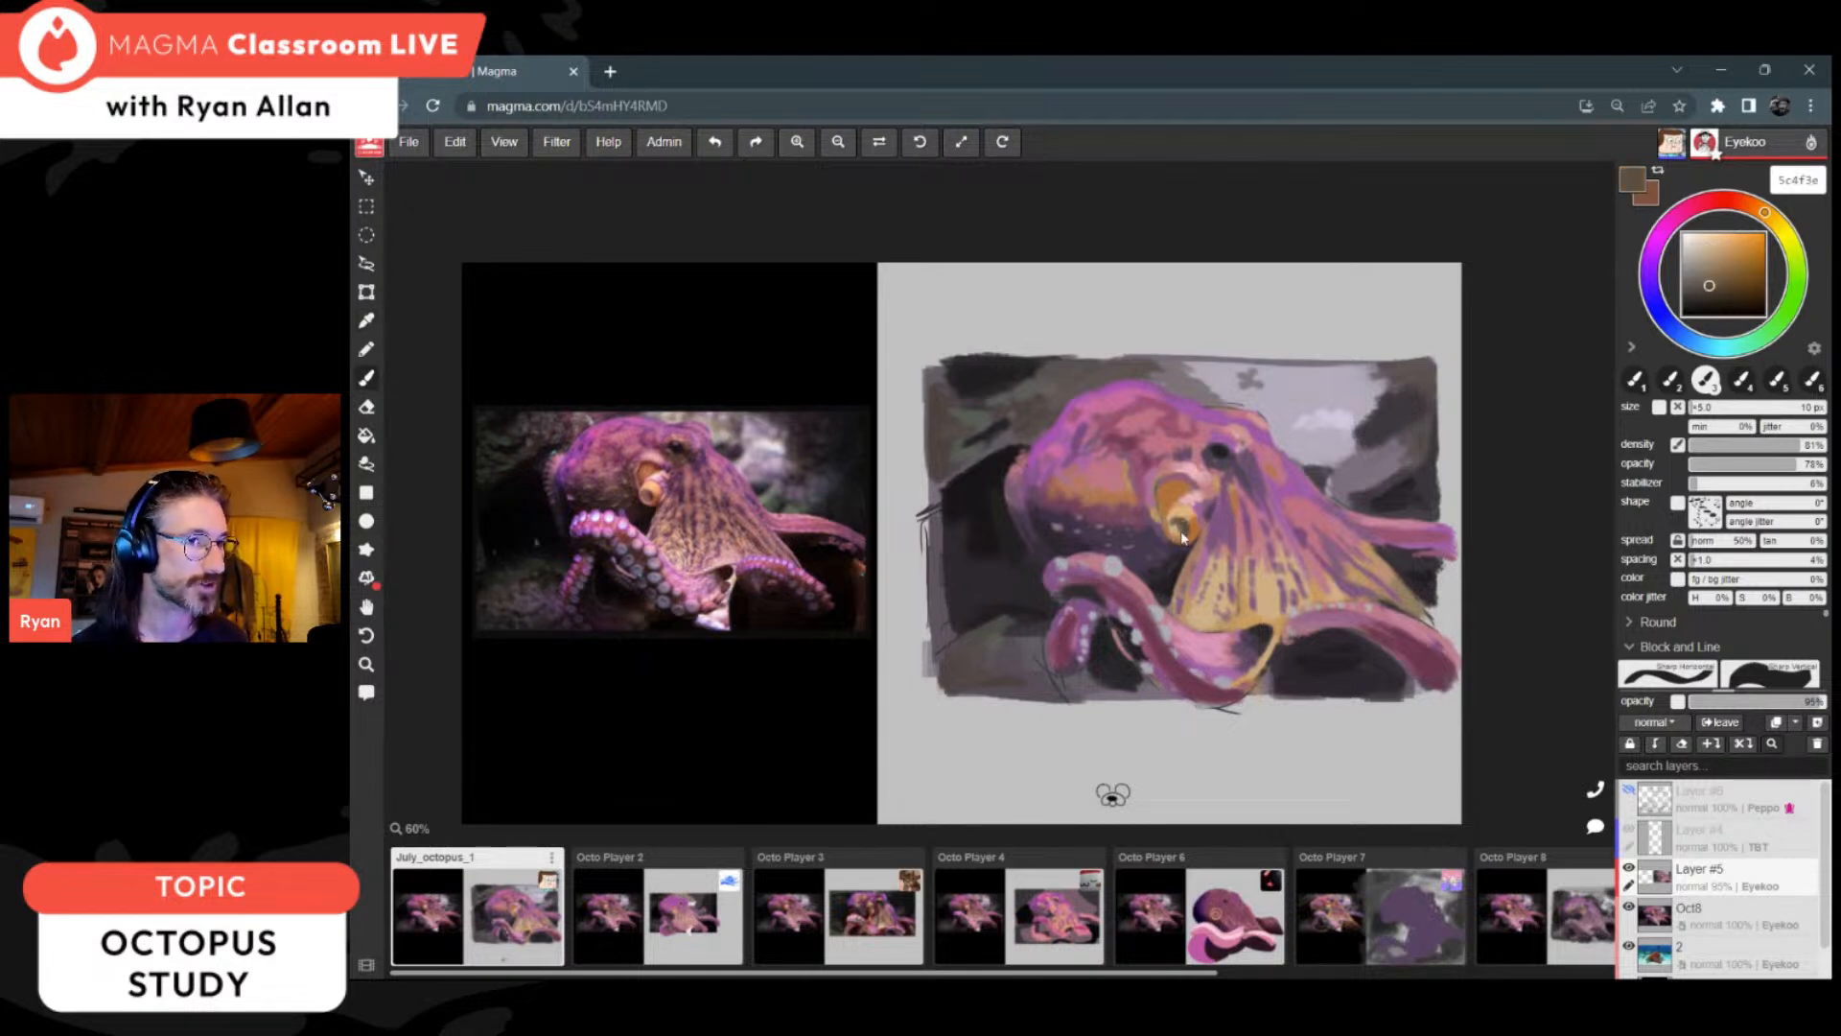
Step: Define the area around the siphon with muted purples 784a5f, 723d54 and 77465c, using a 6 px brush
key(alt)
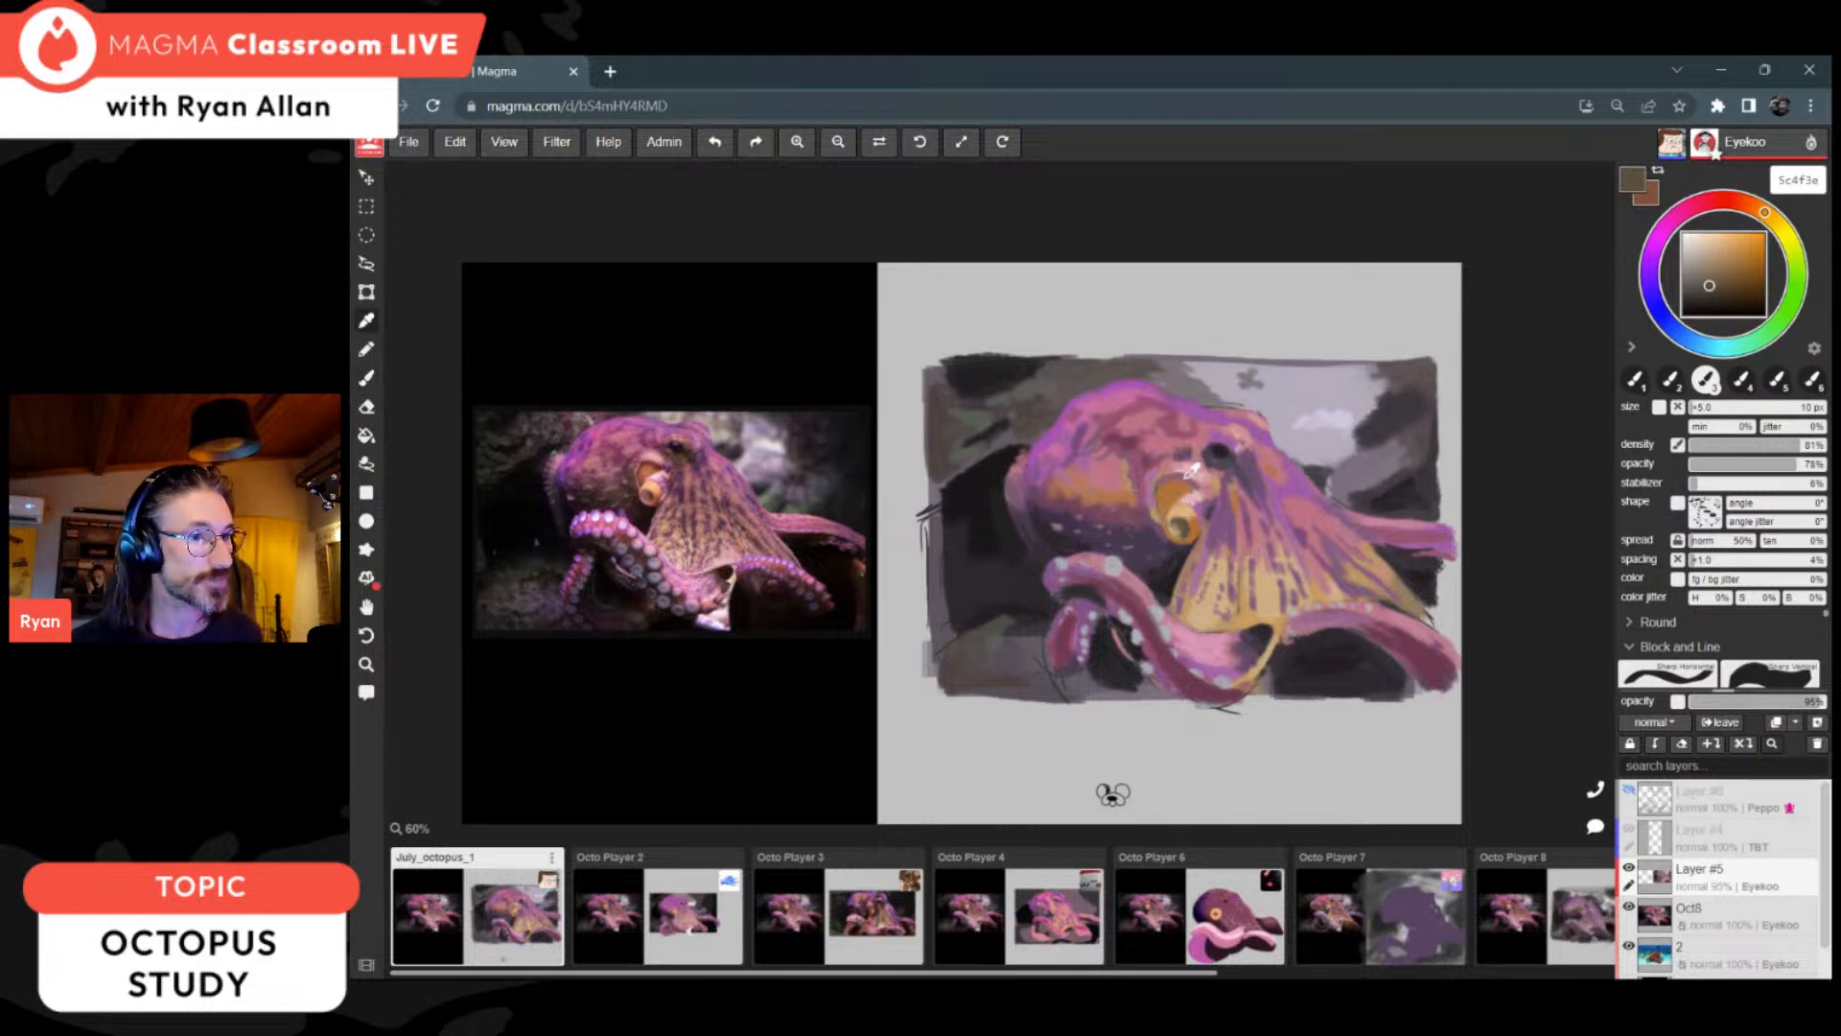
alt+click(1129, 495)
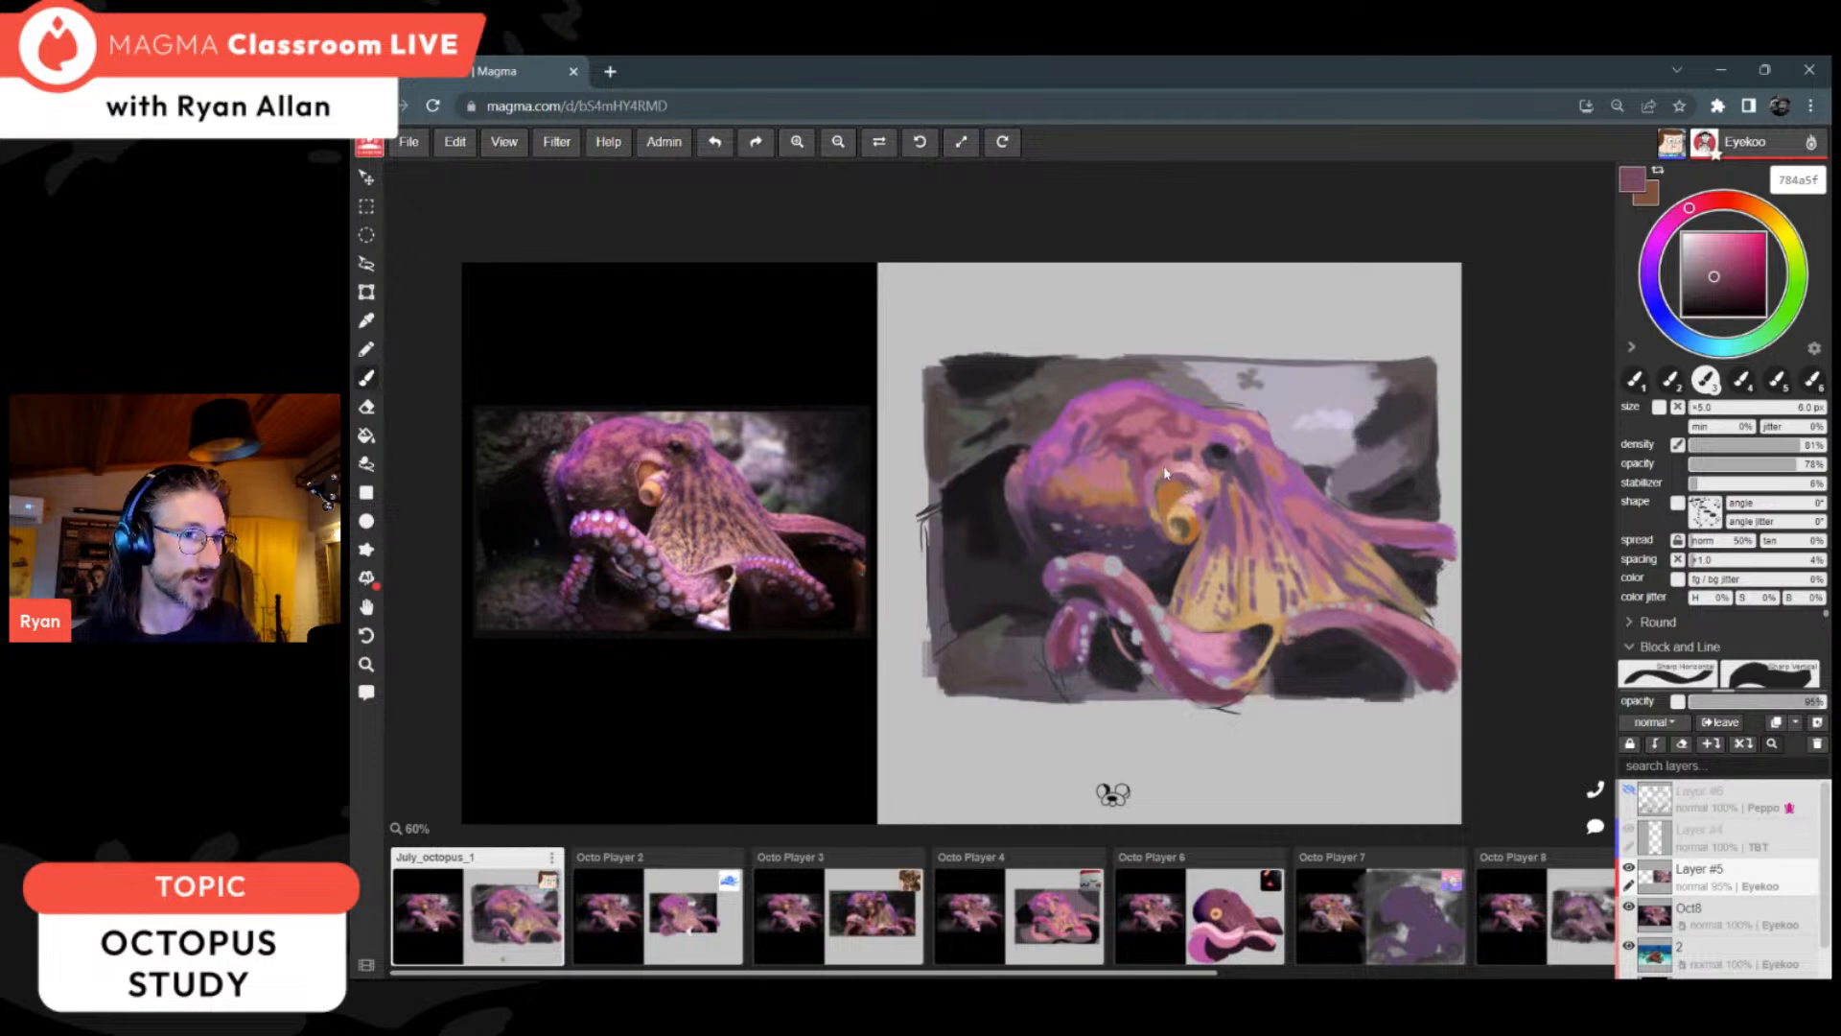
alt+click(1196, 490)
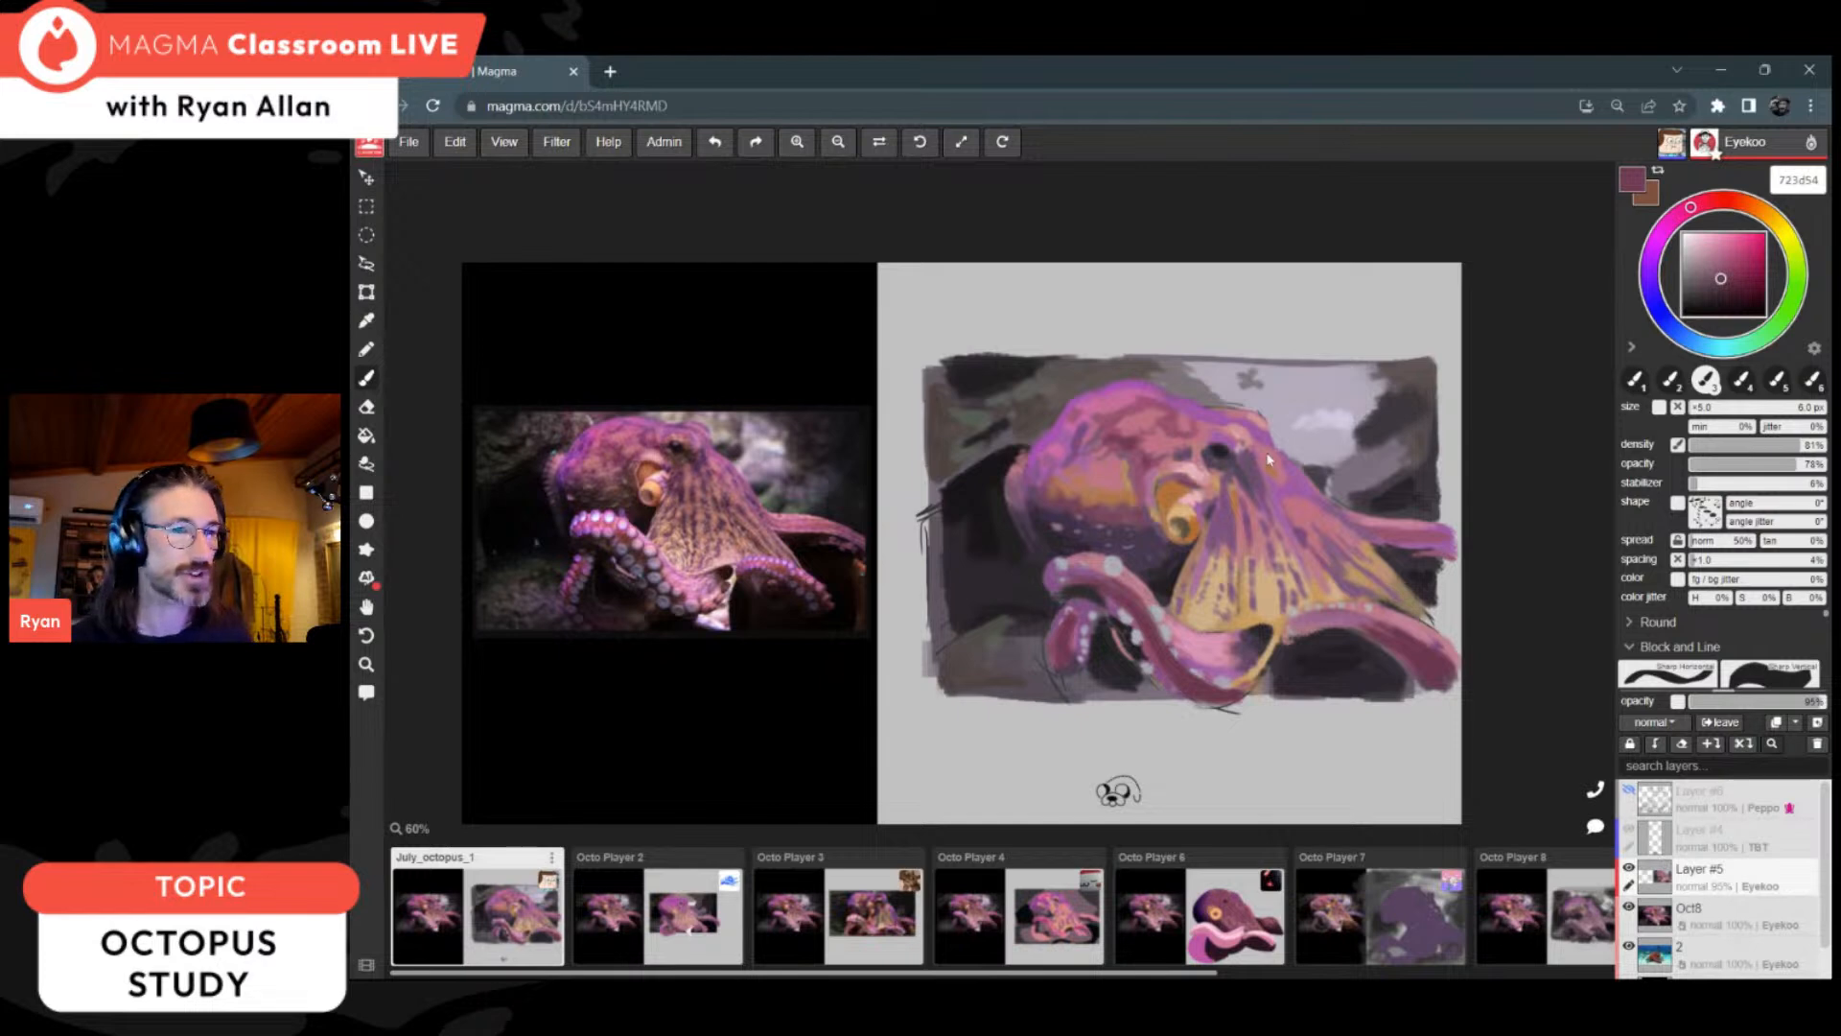
alt+click(1189, 469)
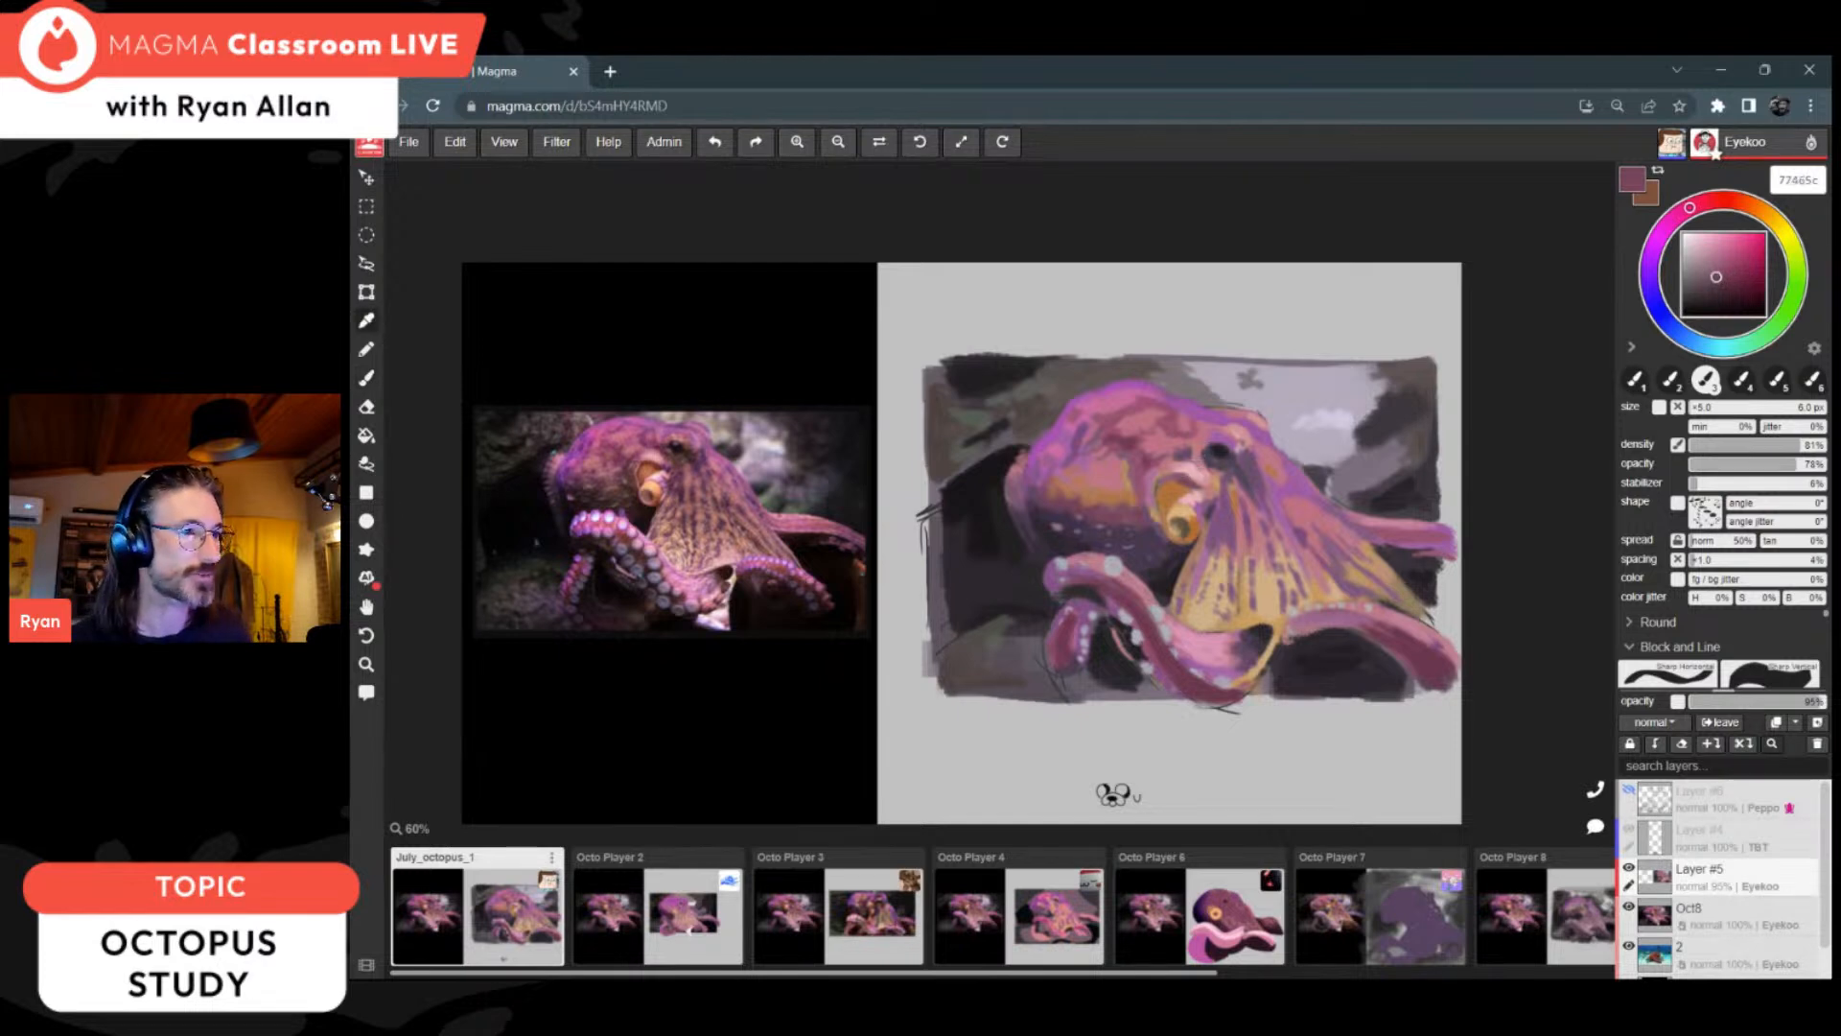
alt+click(1167, 514)
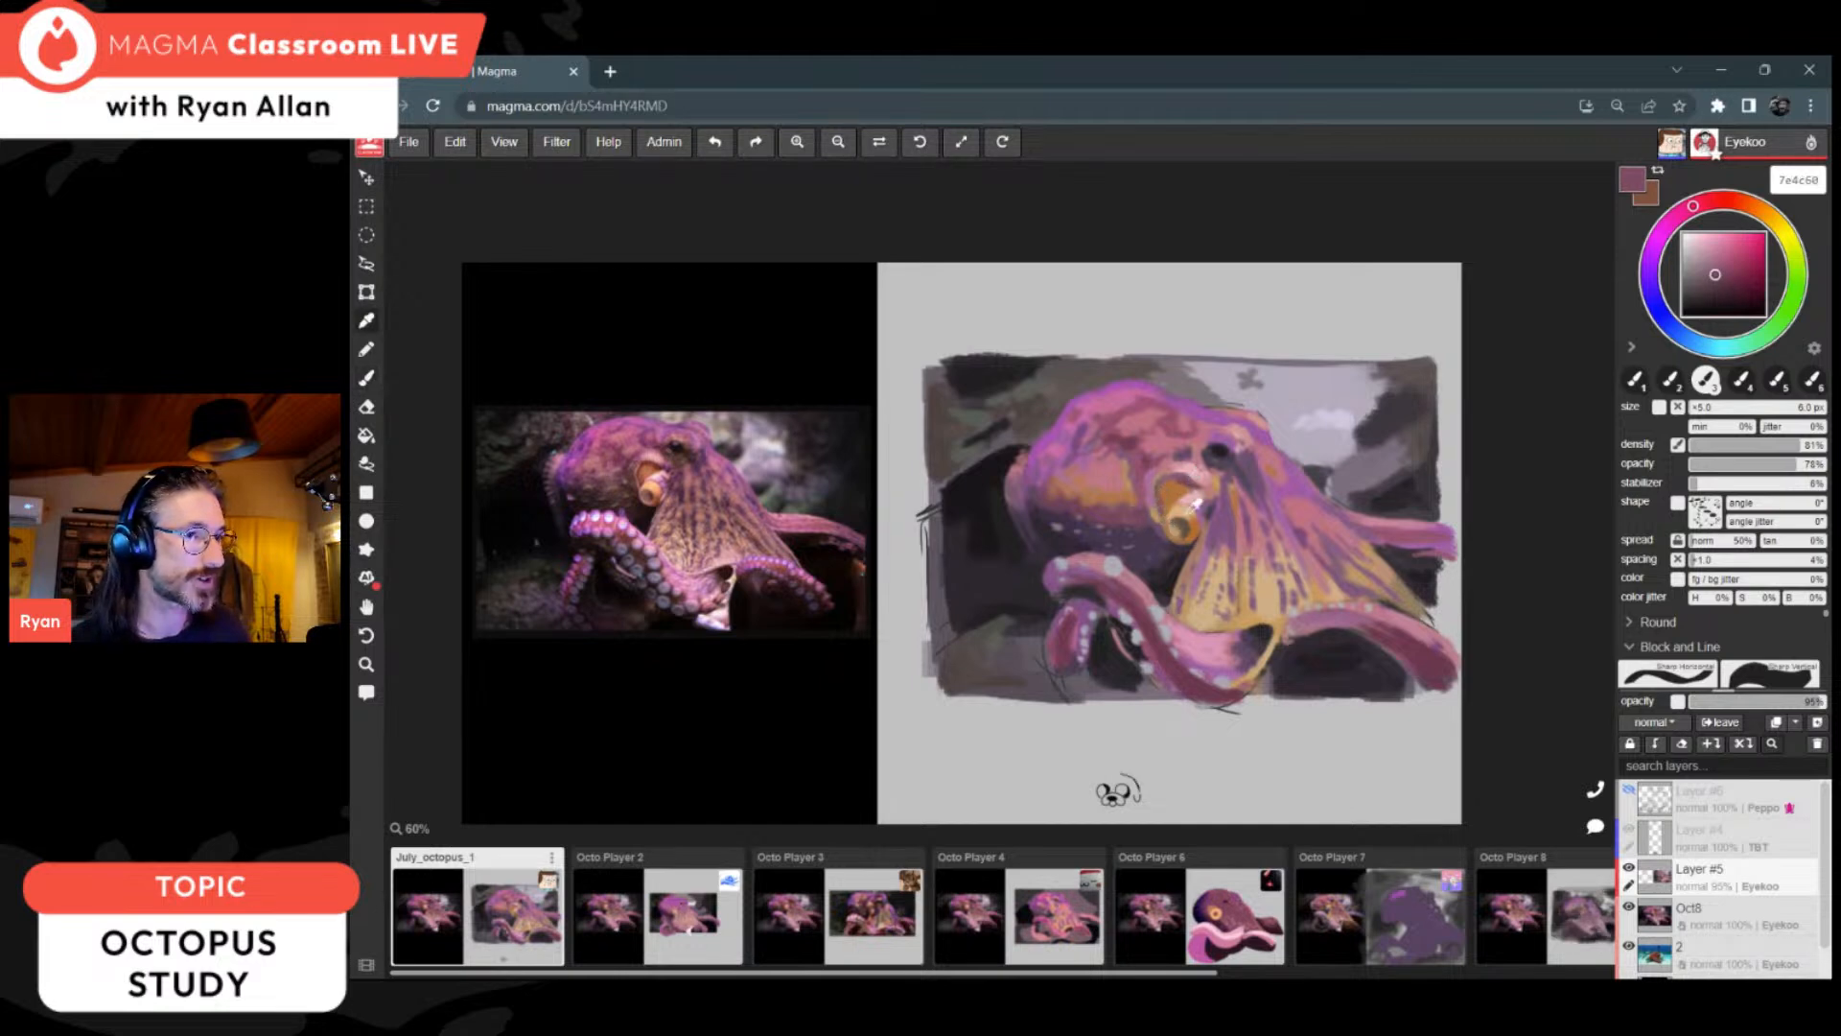
Step: Model the siphon's inner surface with orange b86f30, pale tan e1b481 and orange-brown b27440
alt+click(1170, 515)
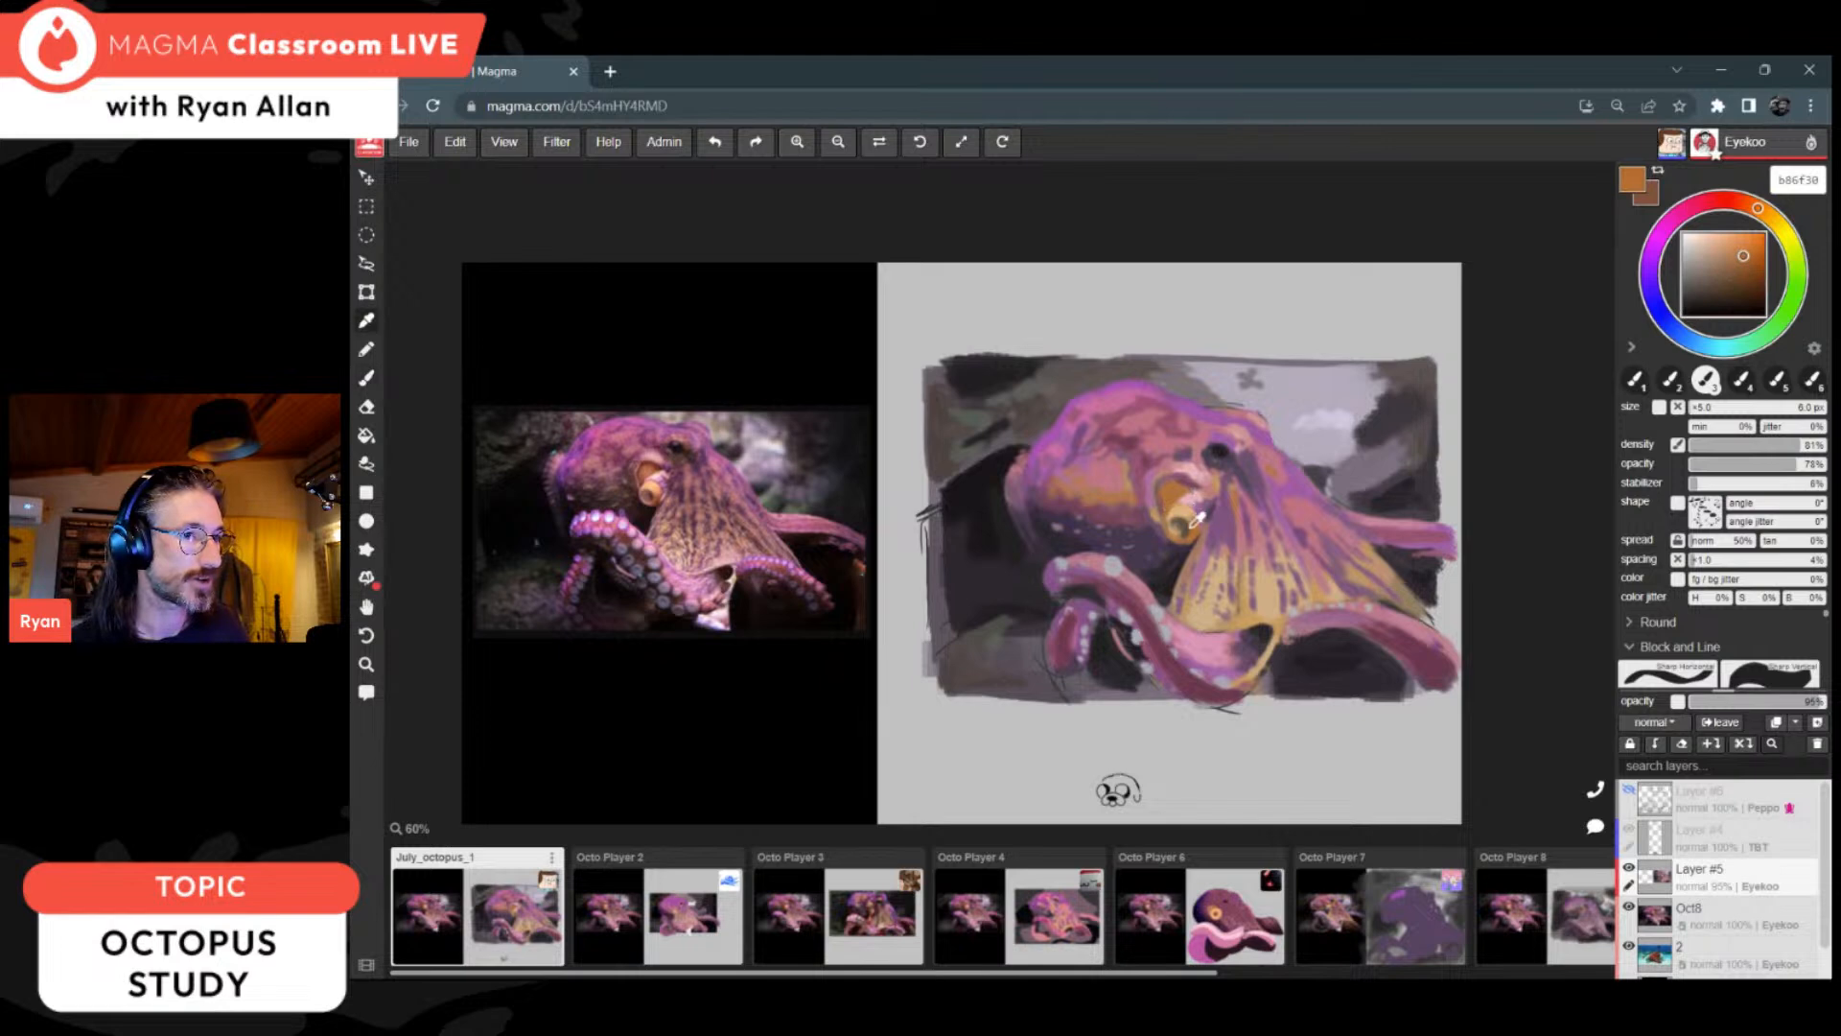
alt+click(1189, 515)
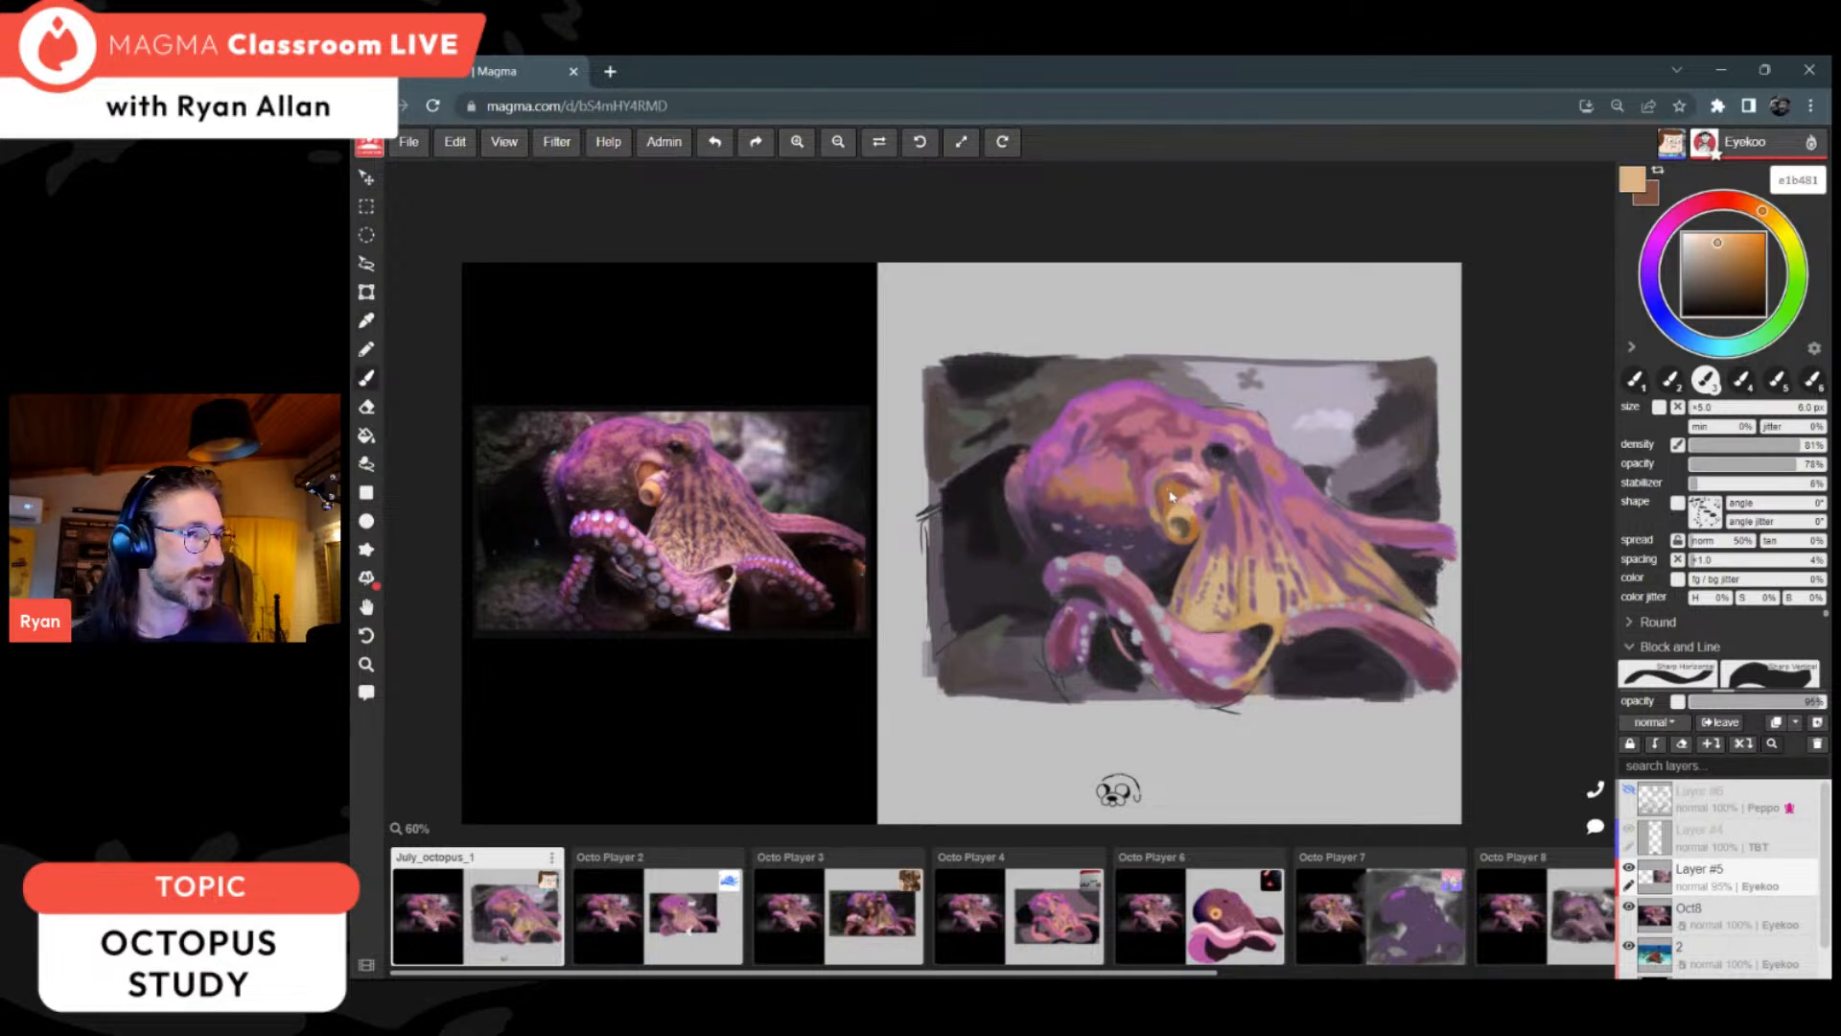
alt+click(1182, 494)
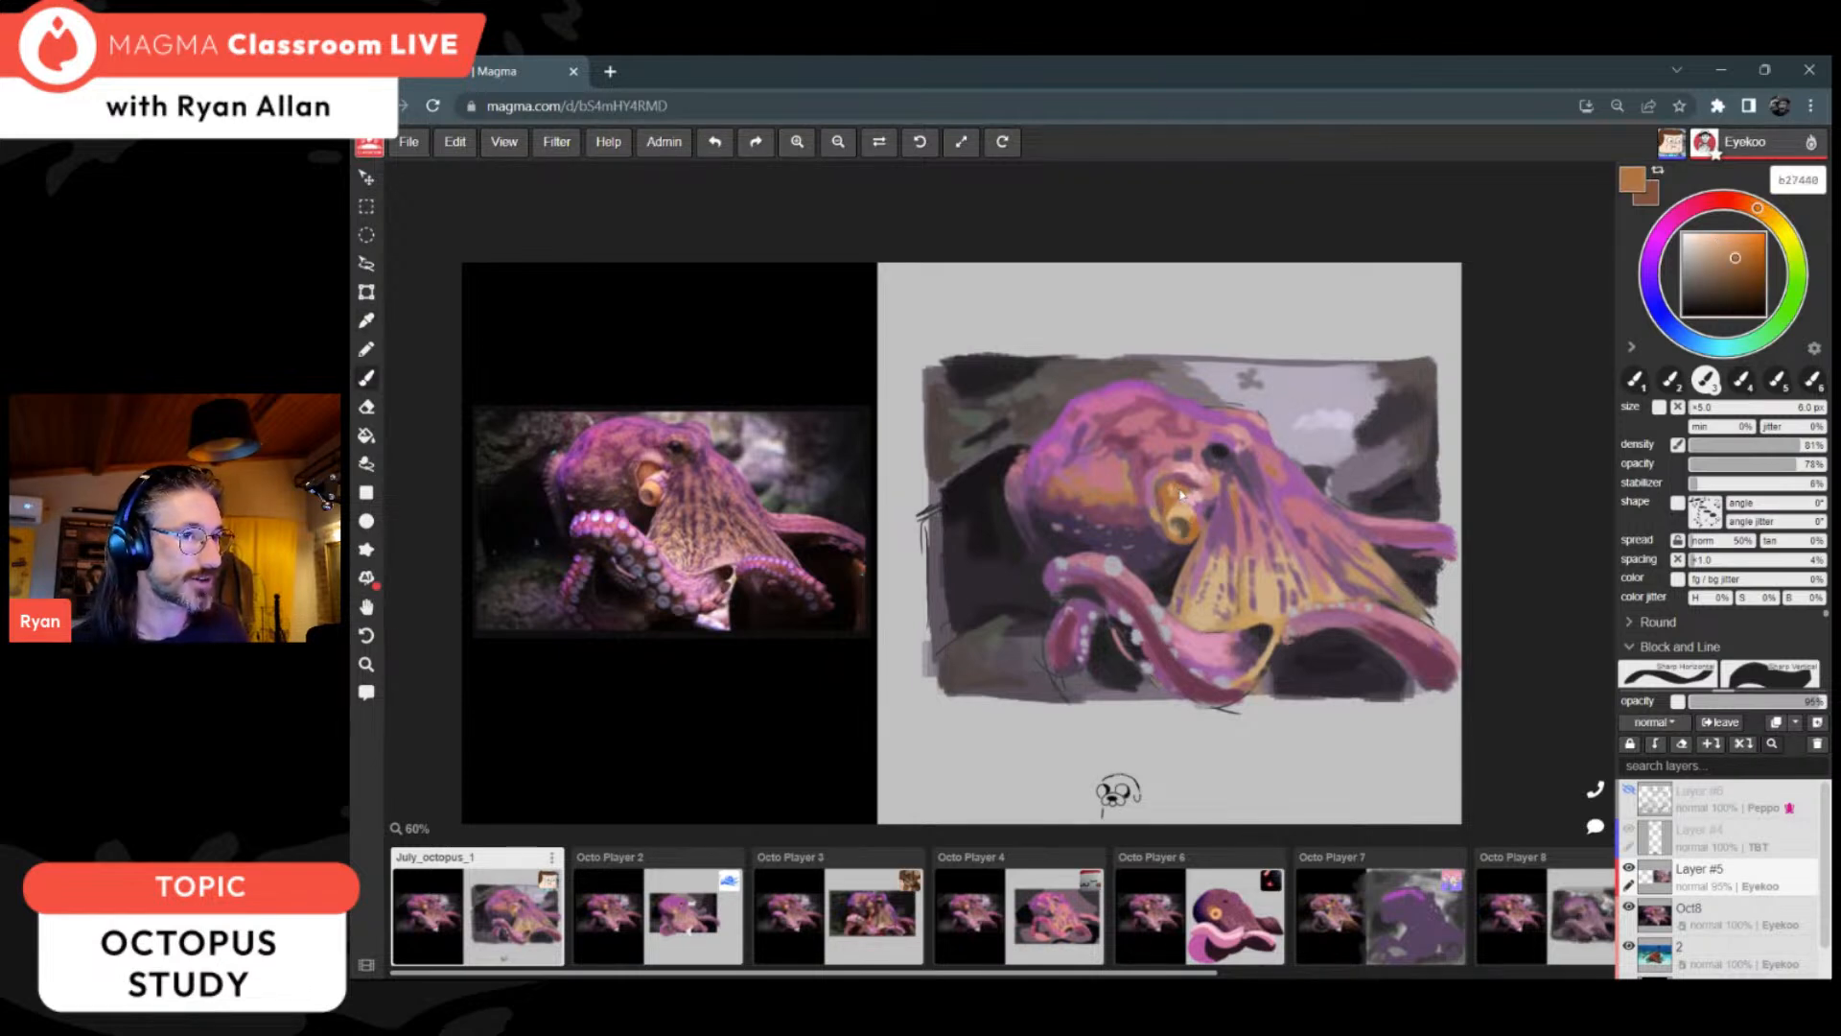
alt+click(1175, 496)
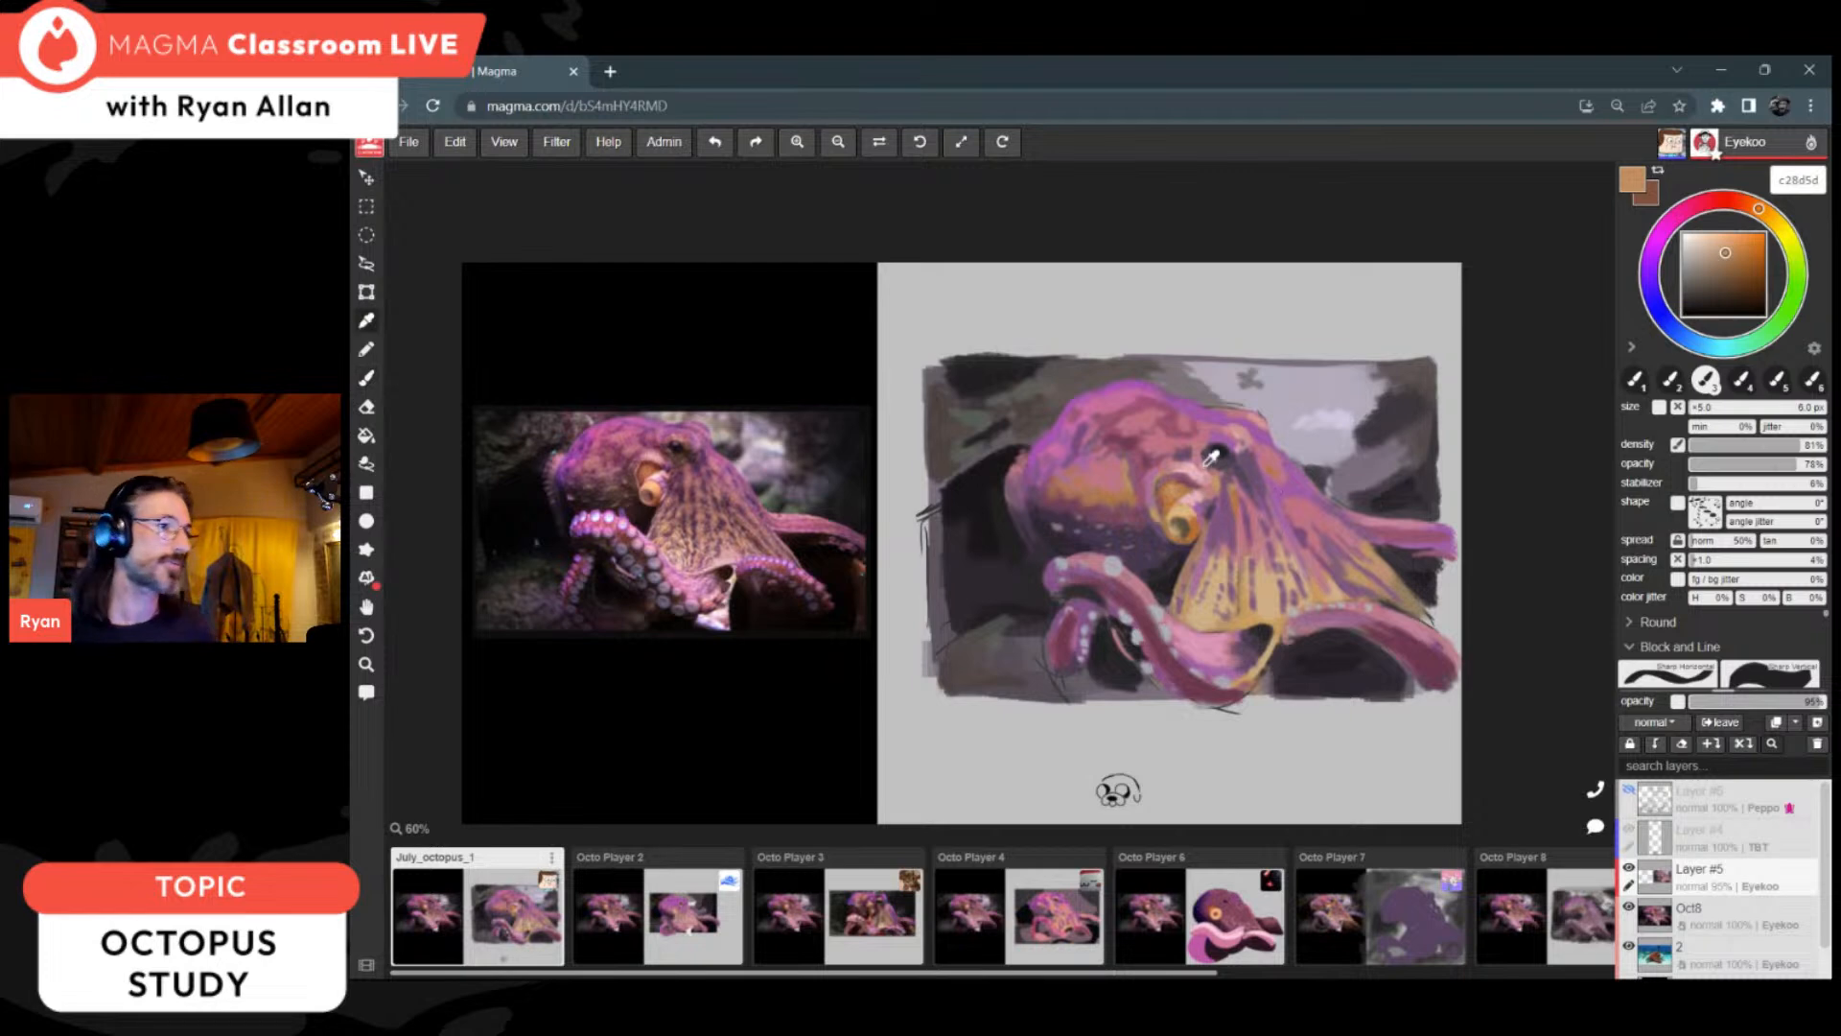
Step: Touch up the eye area with near-black 212021 and the head's back edge with purple 9f5fa4
alt+click(1215, 439)
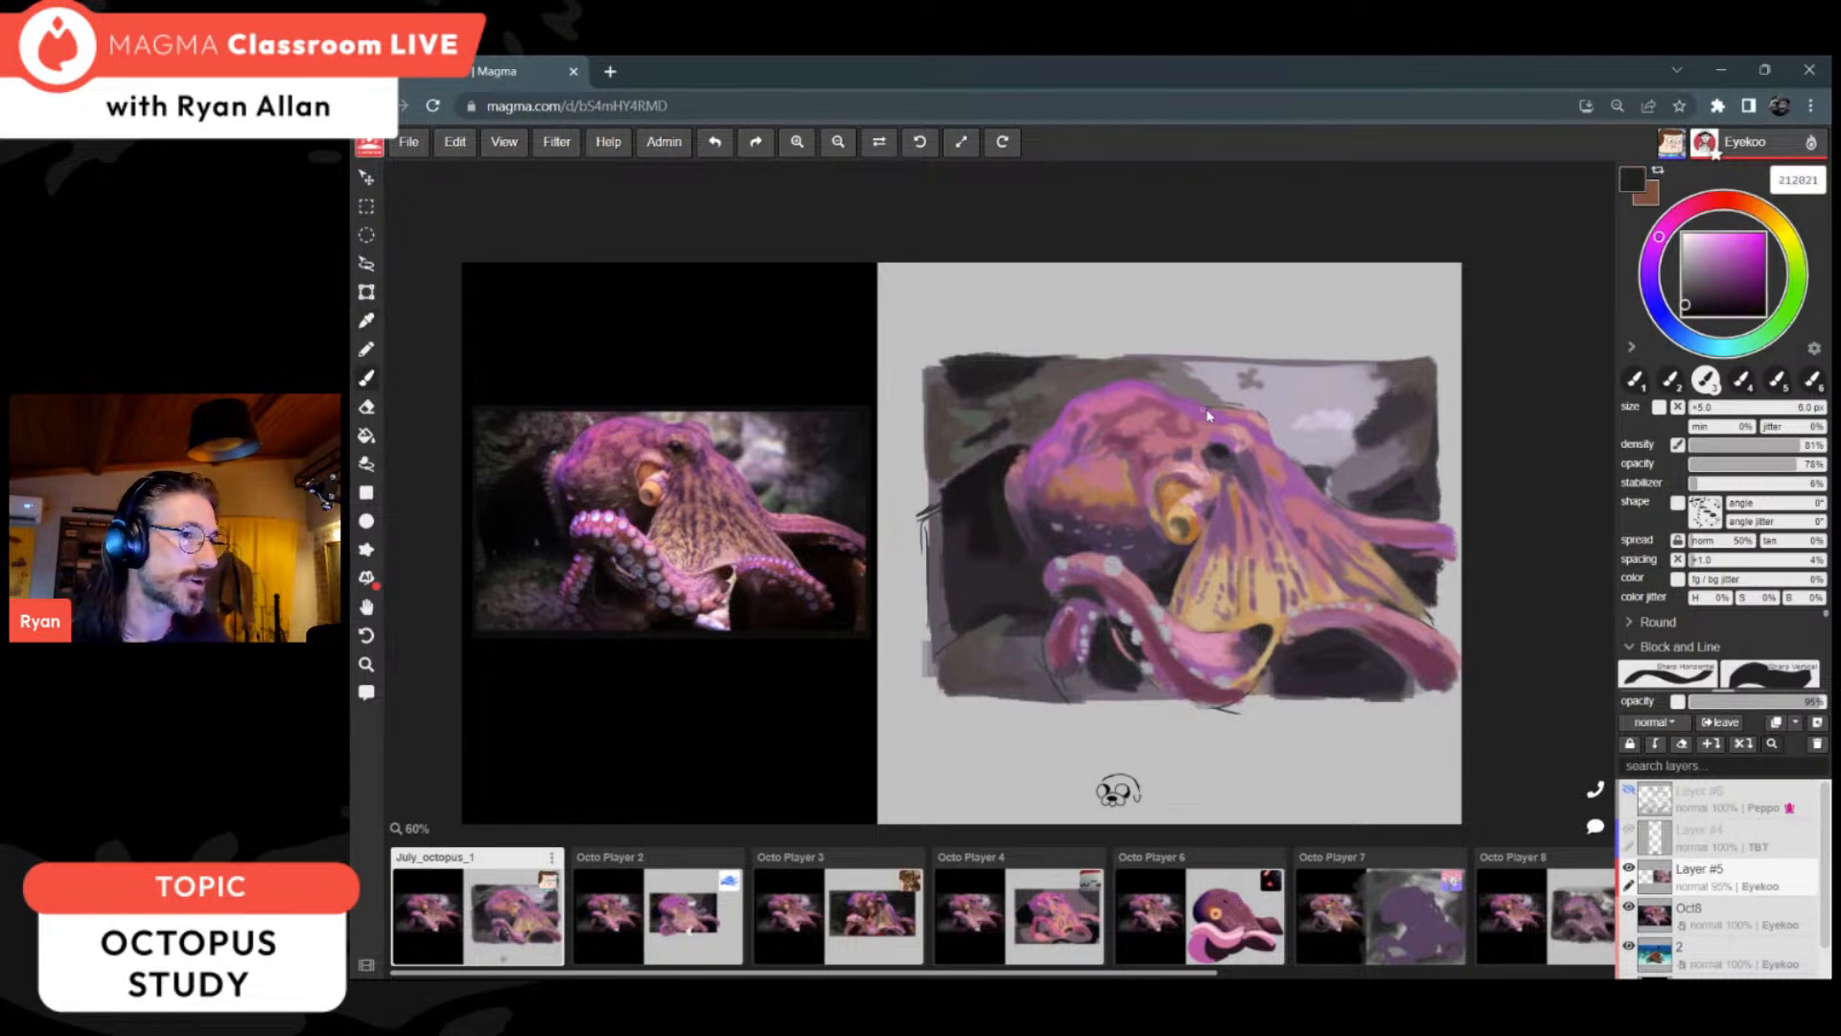
alt+click(1192, 422)
alt+click(1232, 421)
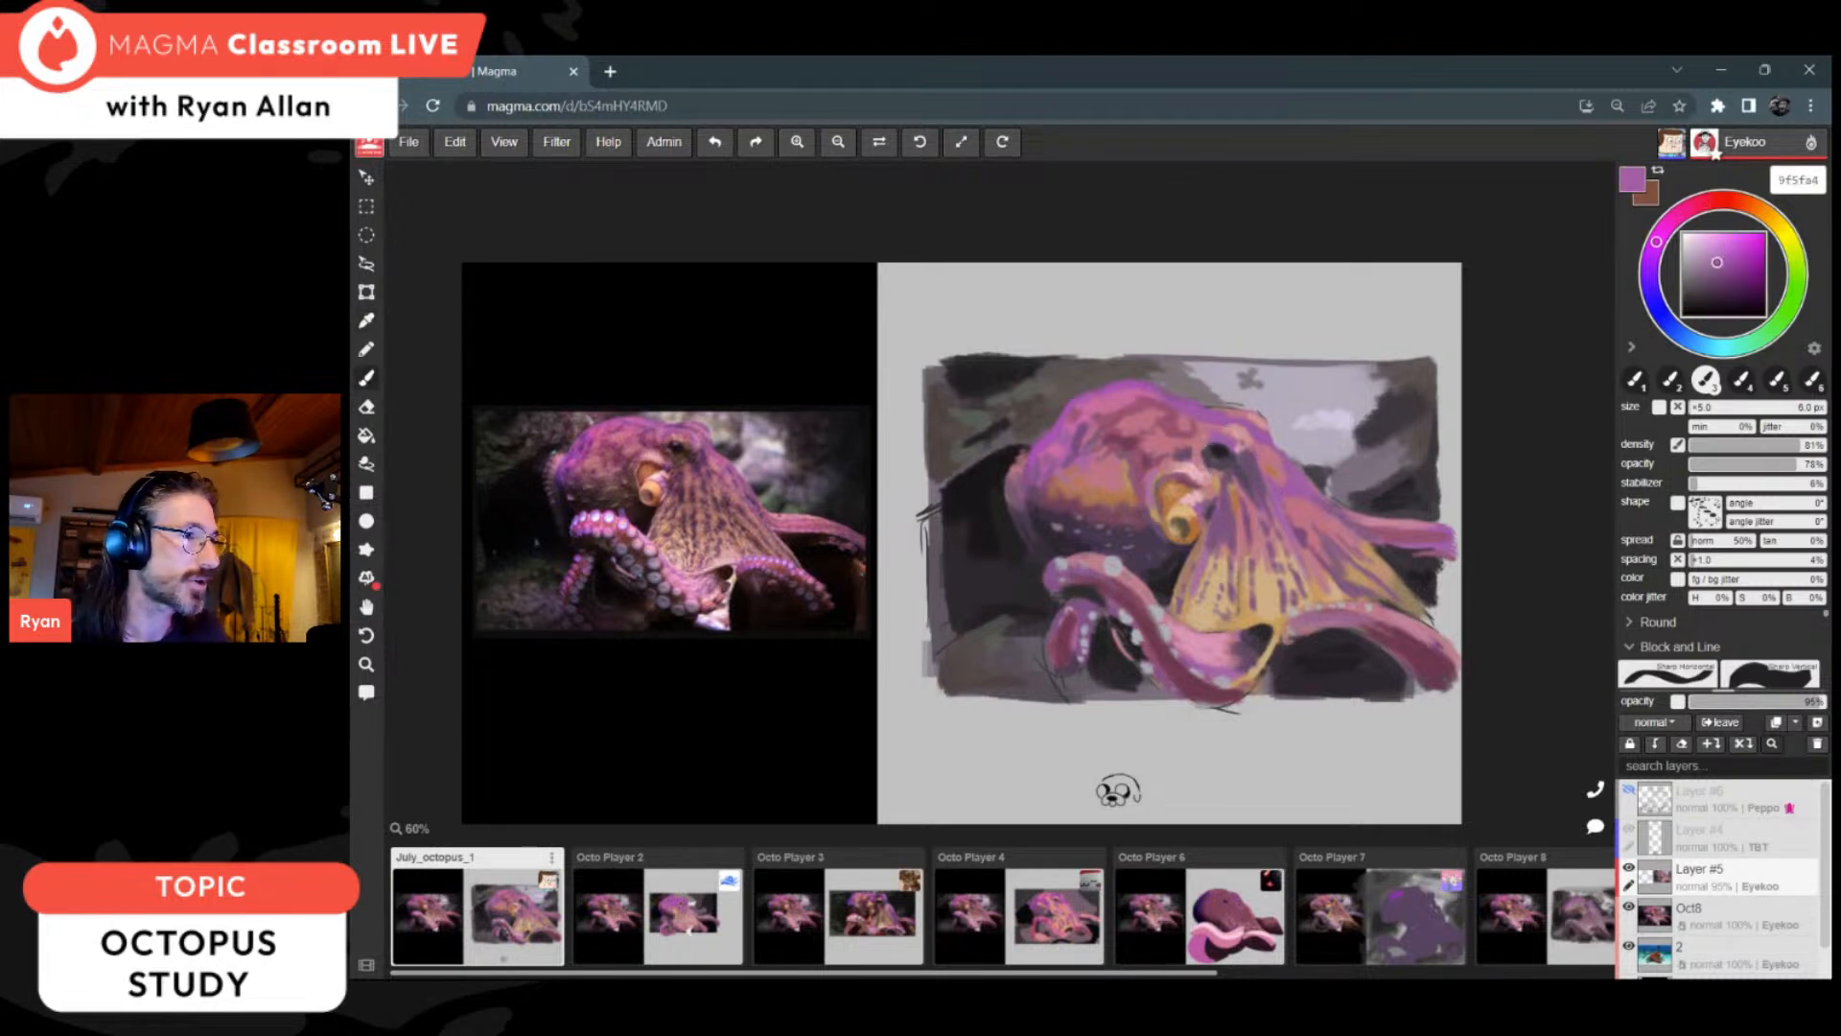
alt+click(1304, 467)
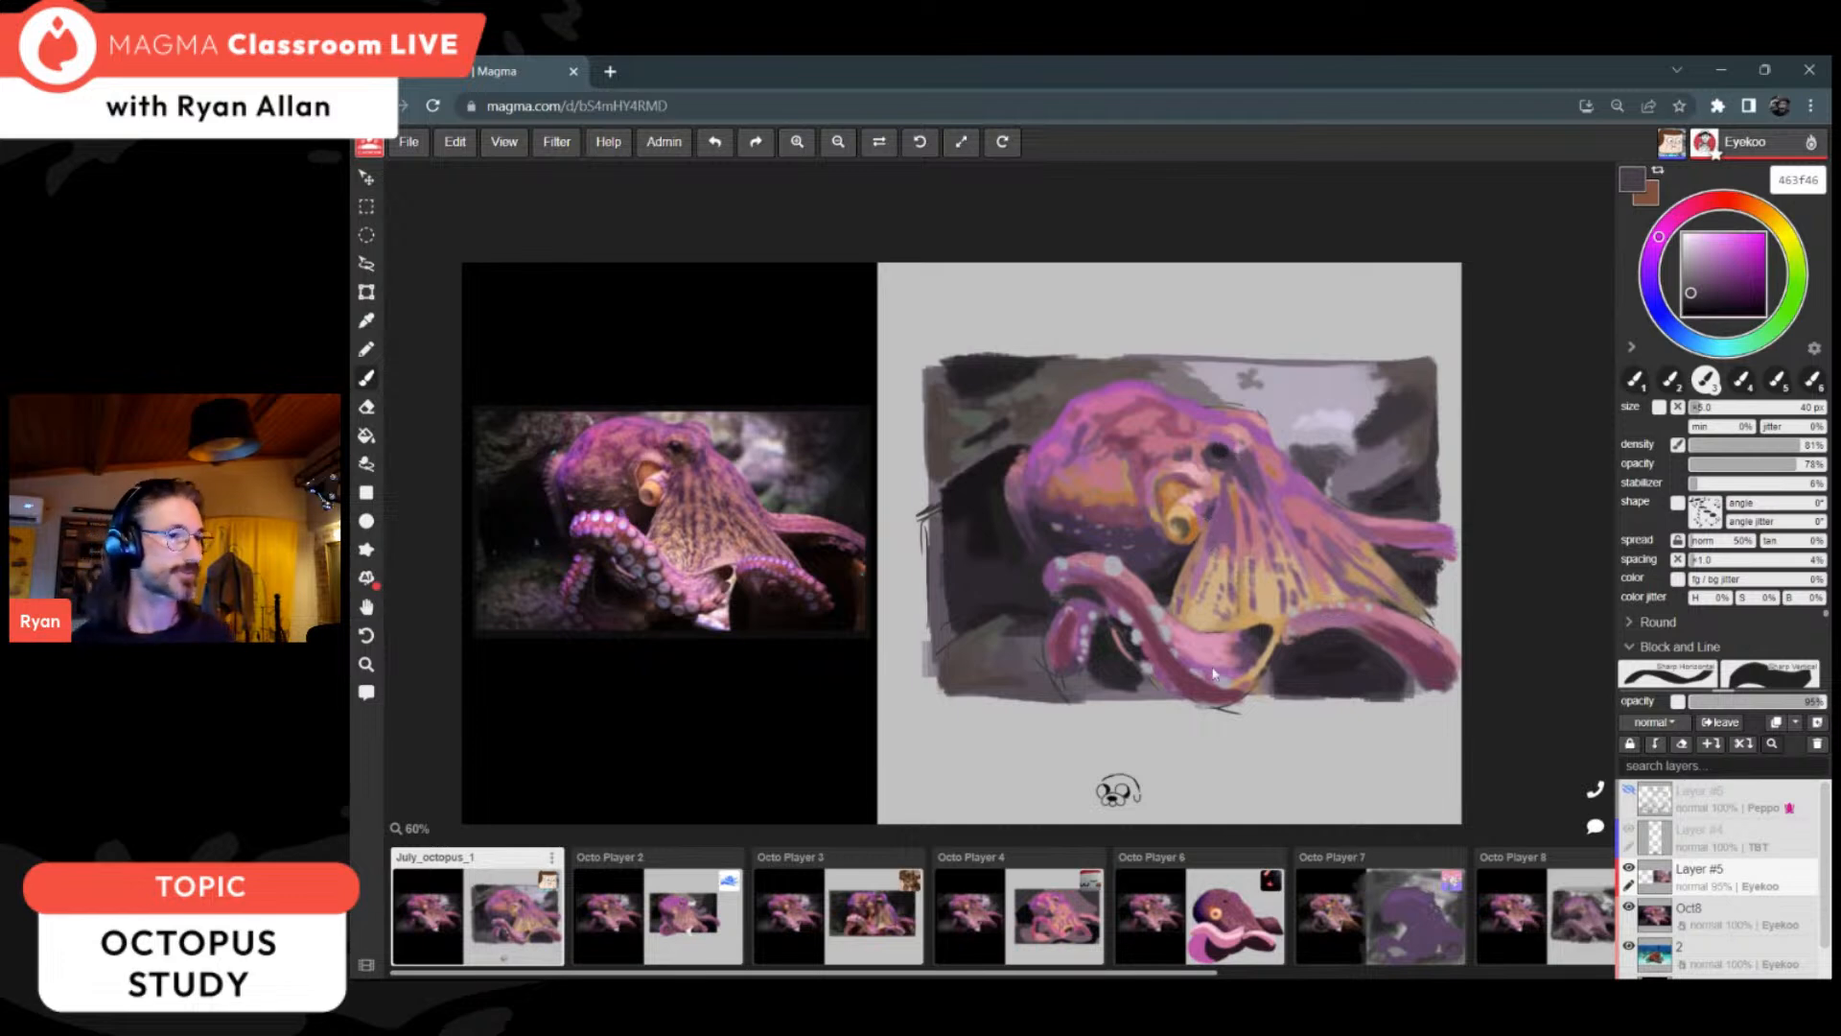
Step: Darken the rocks beneath the front arm and in the lower-left background with dark brown 352e2b, using a 40 px brush
alt+click(1153, 705)
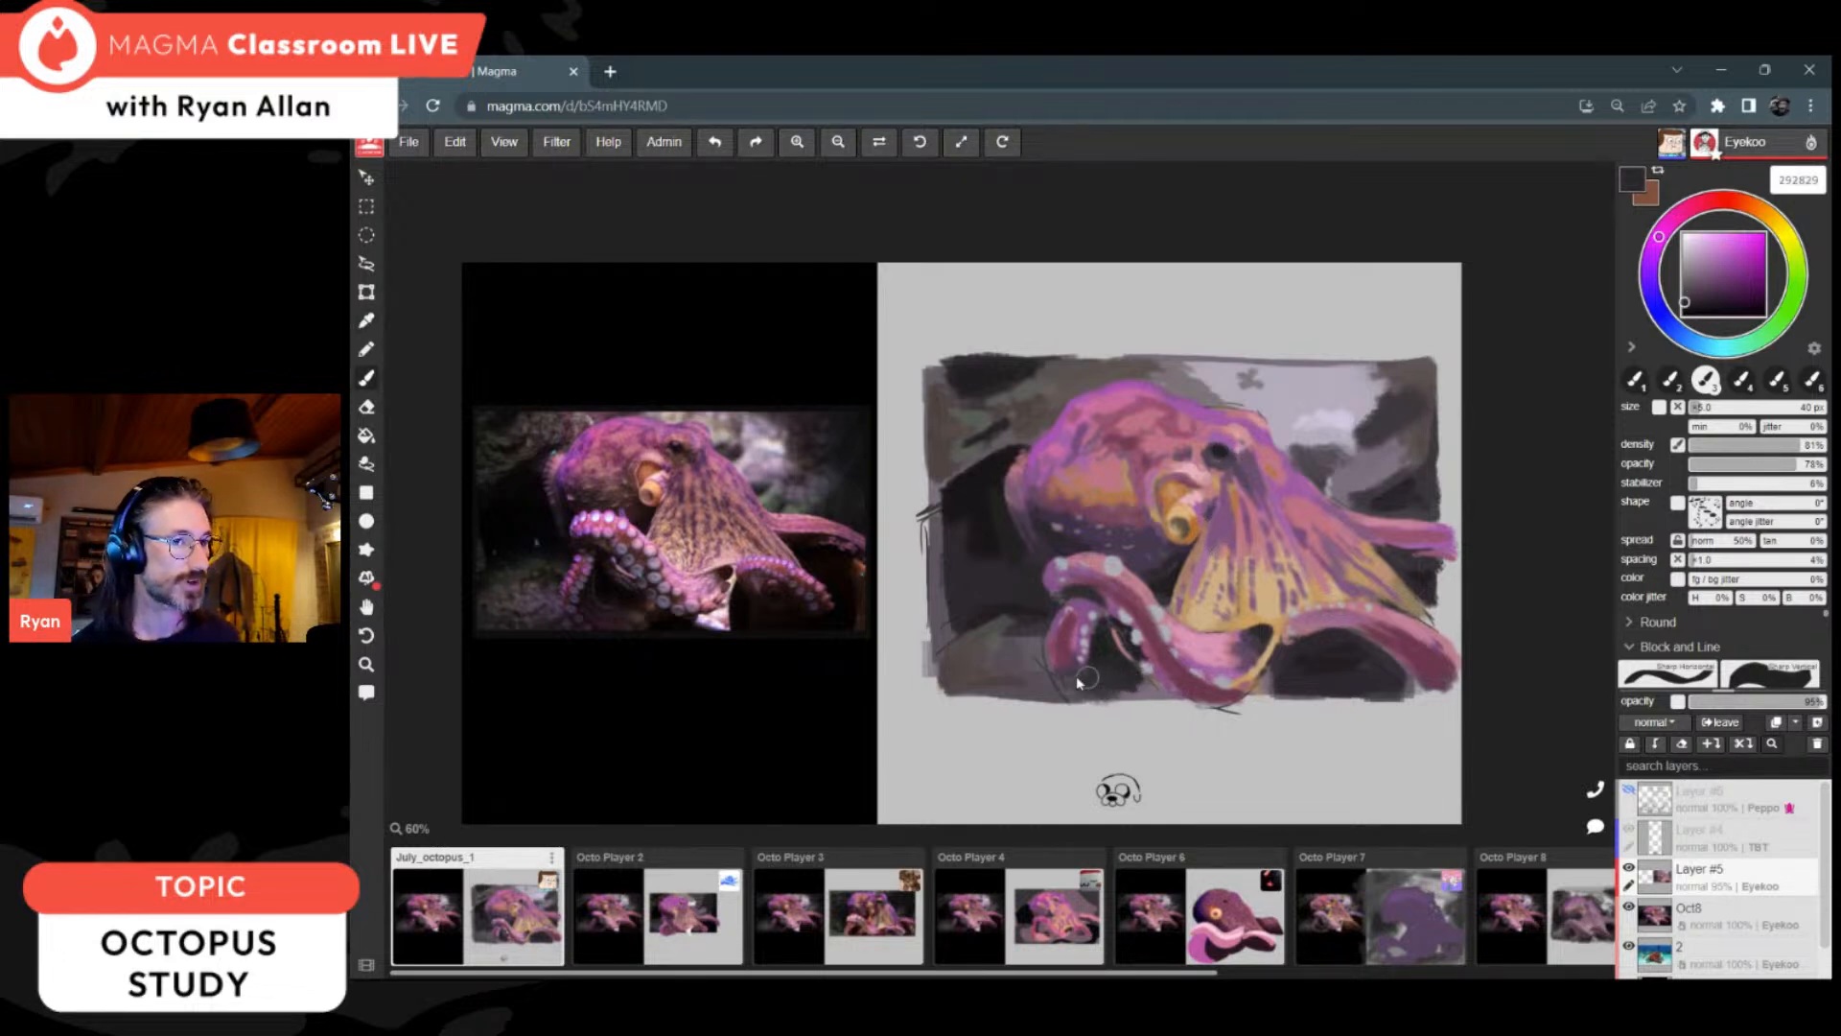
alt+click(967, 649)
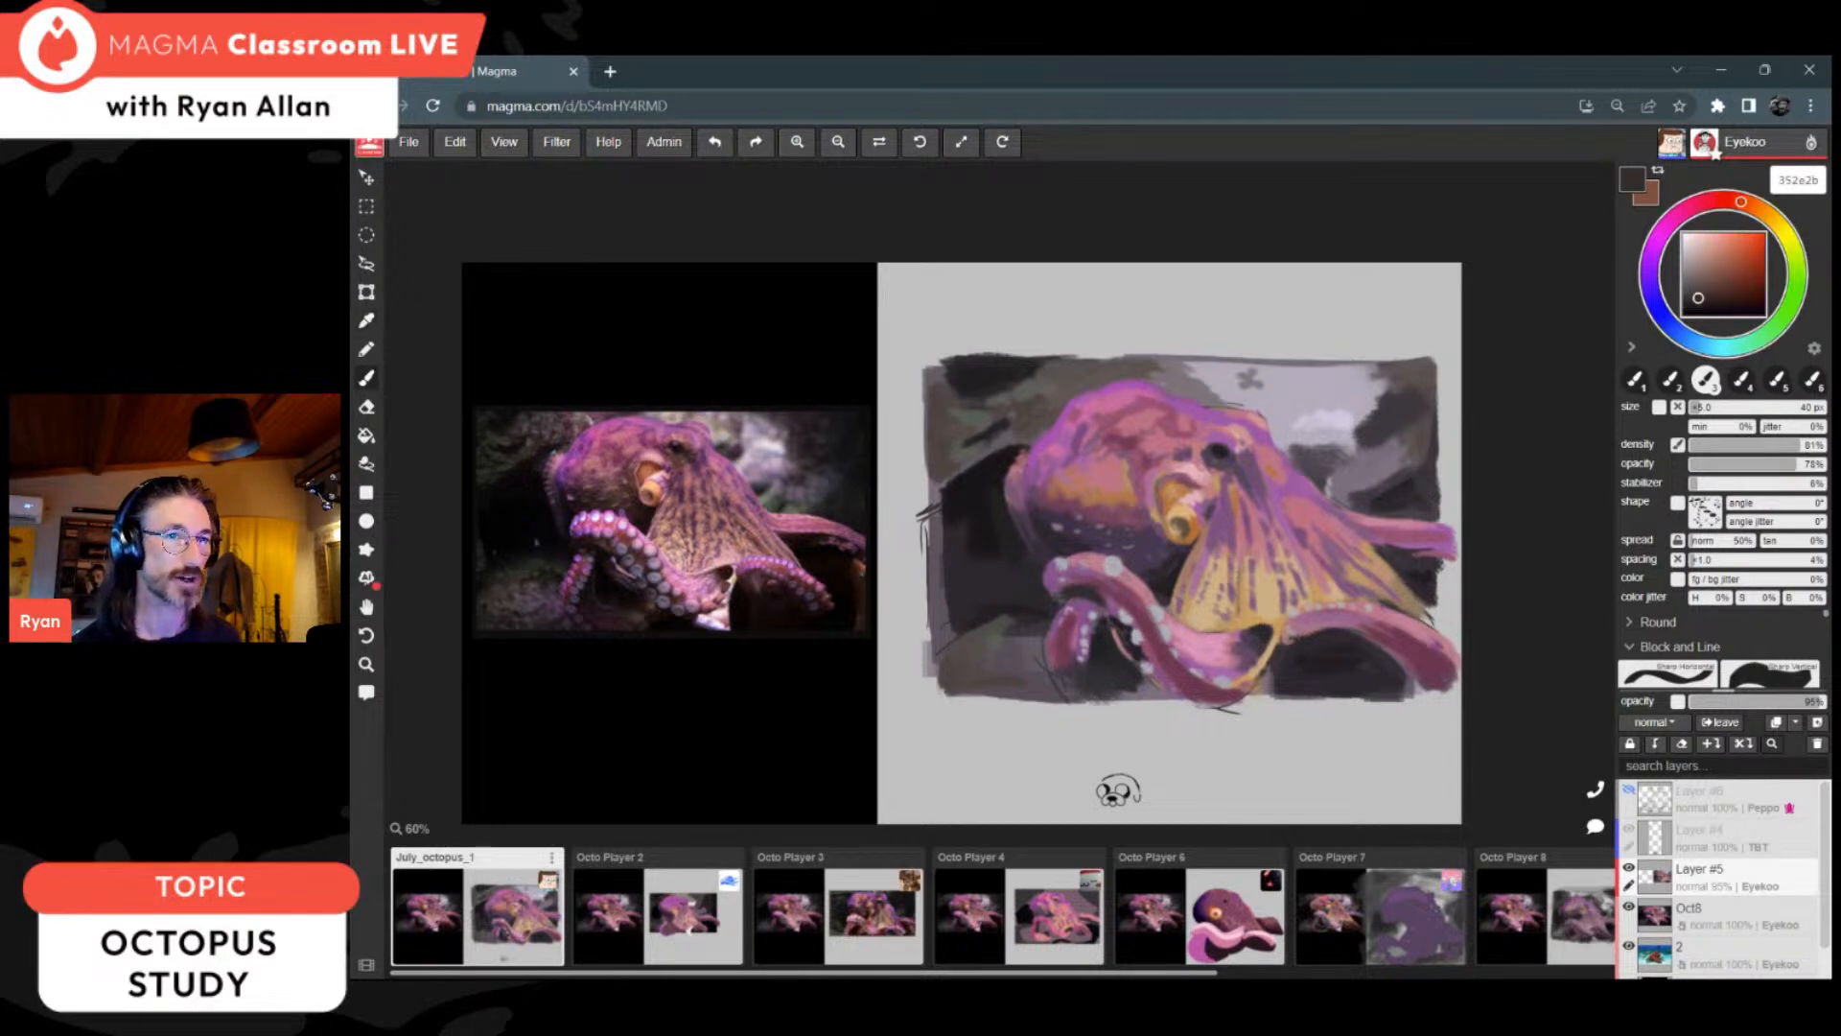
mouse_move(976, 664)
mouse_down()
mouse_move(959, 685)
mouse_move(1042, 673)
mouse_up()
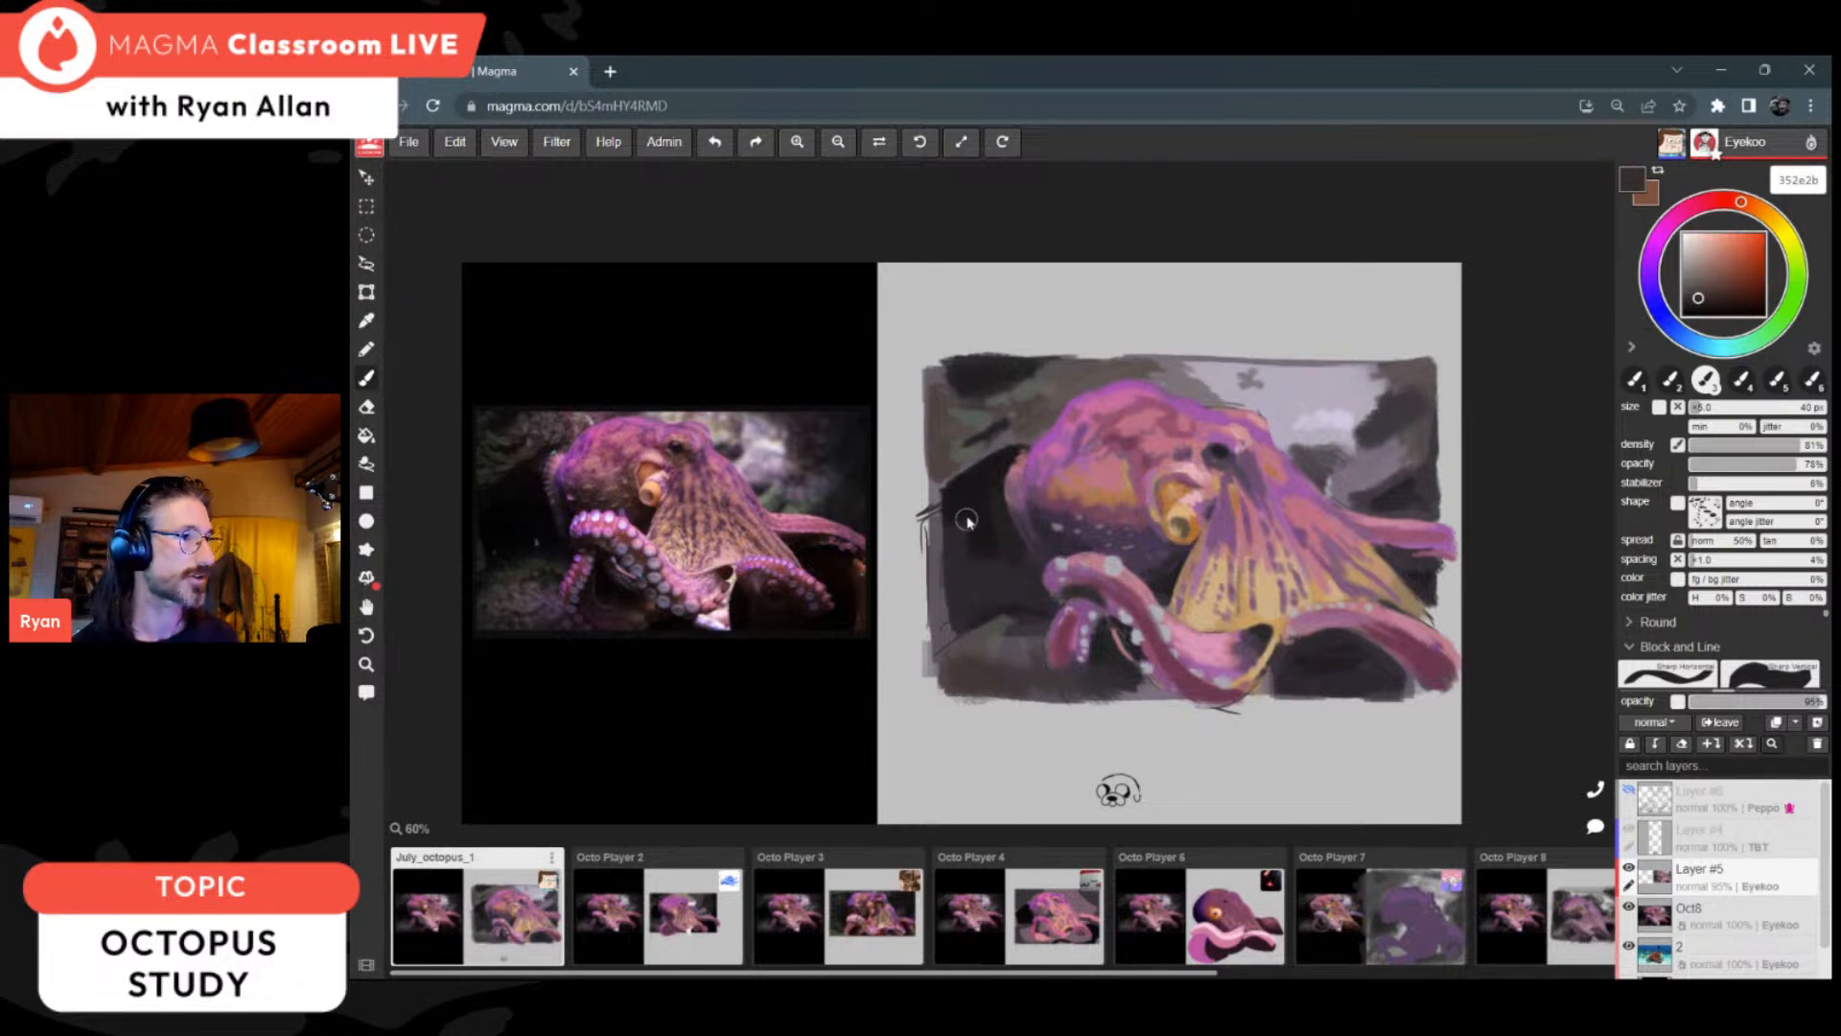
Step: Rework the rocks behind the head's left side with dark brown 352e2b and mid-grey strokes
drag(930, 456, 1024, 436)
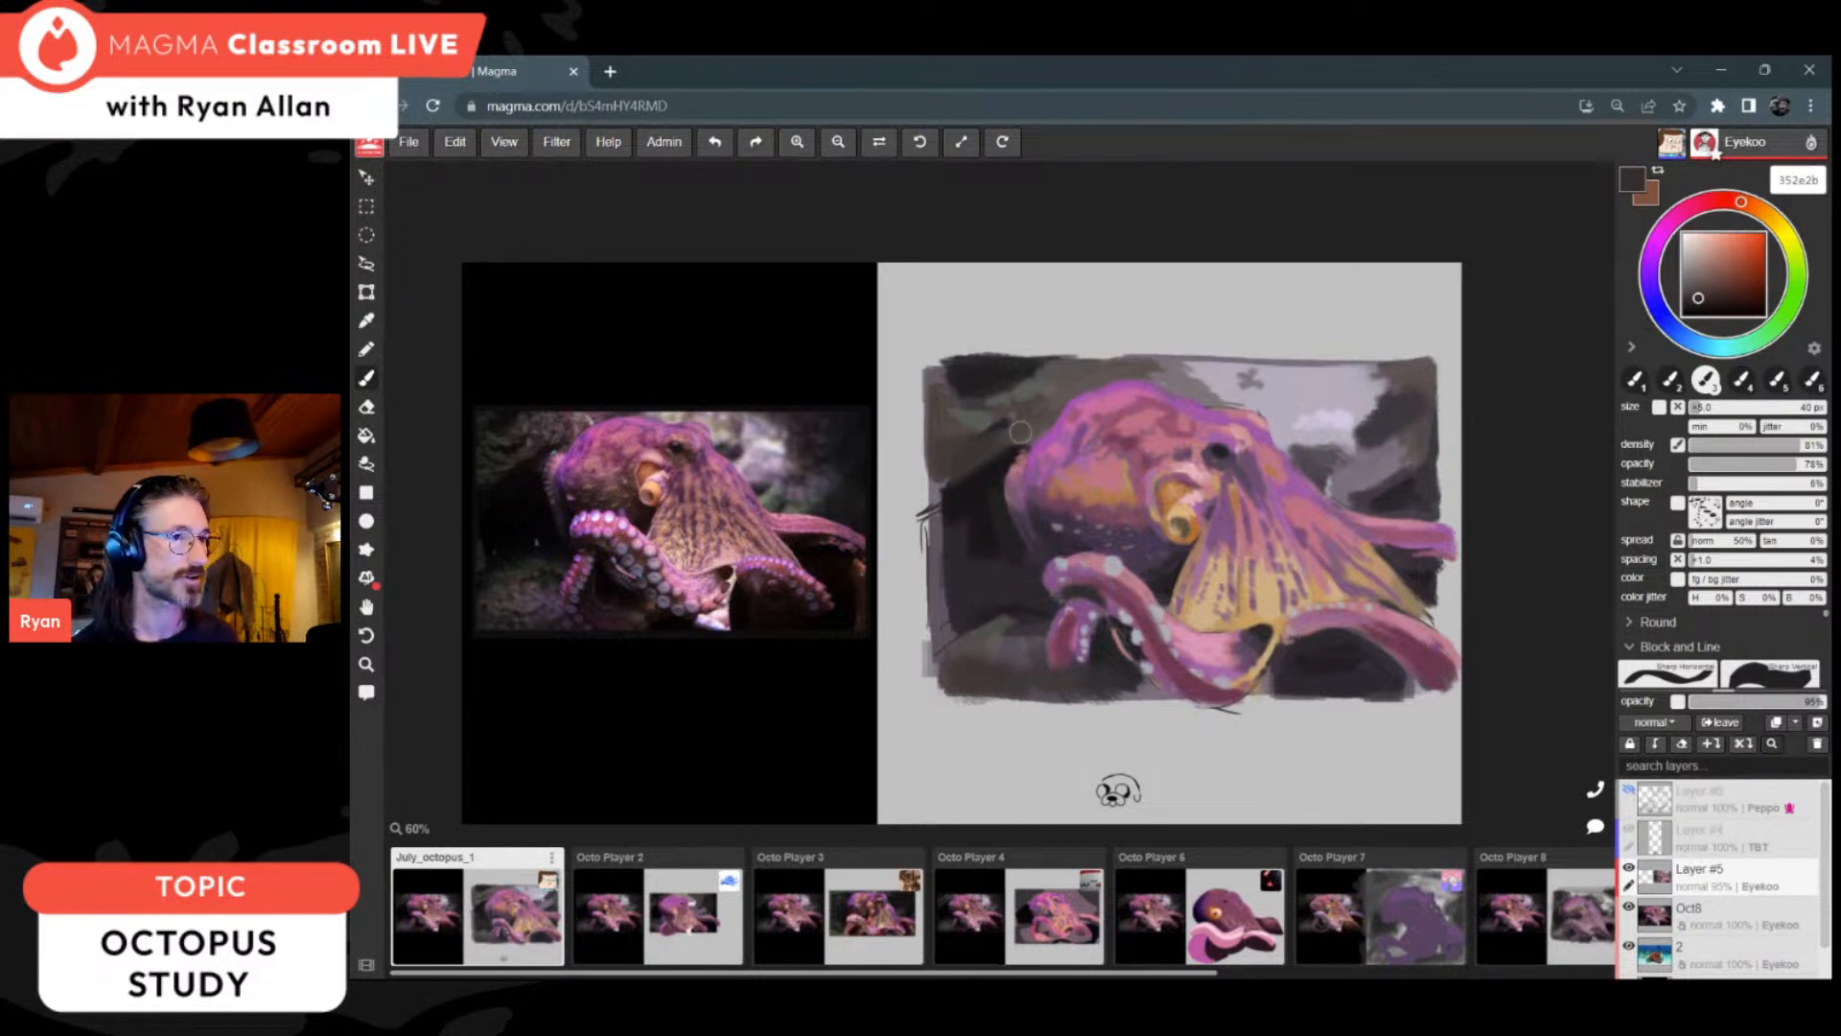
alt+click(955, 431)
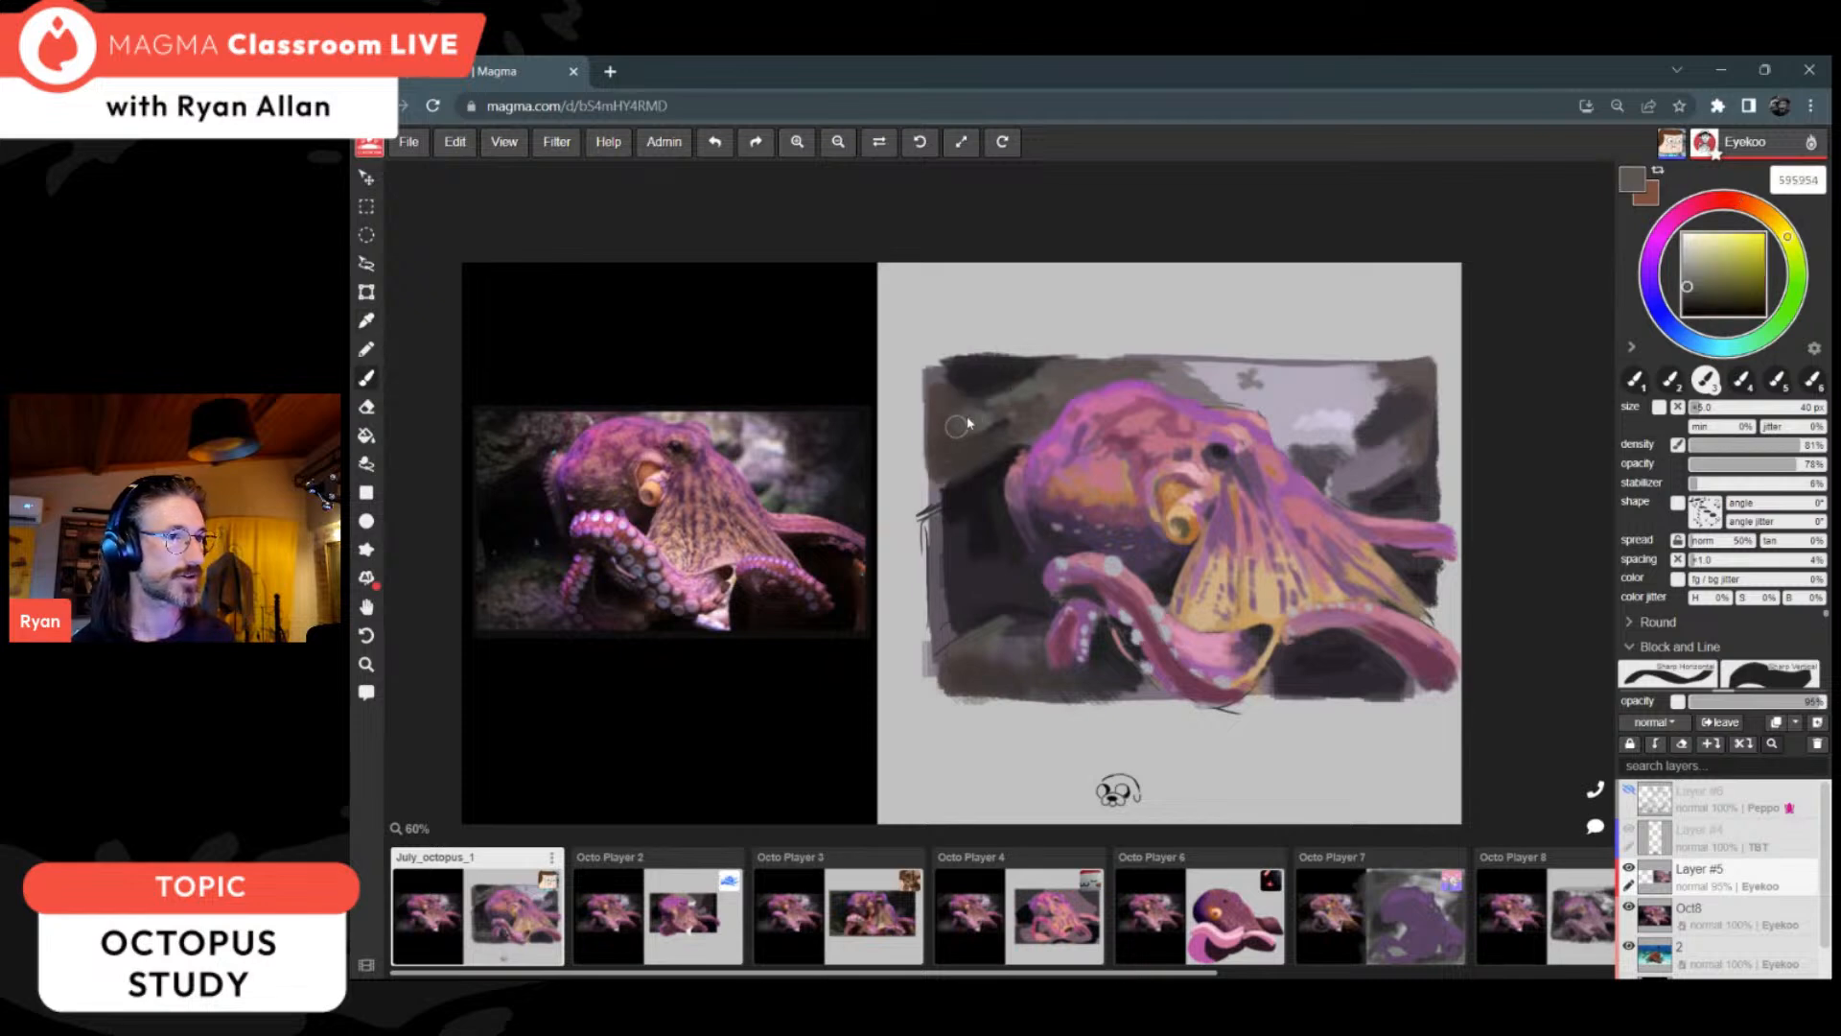
alt+click(966, 460)
alt+click(995, 430)
alt+click(1001, 423)
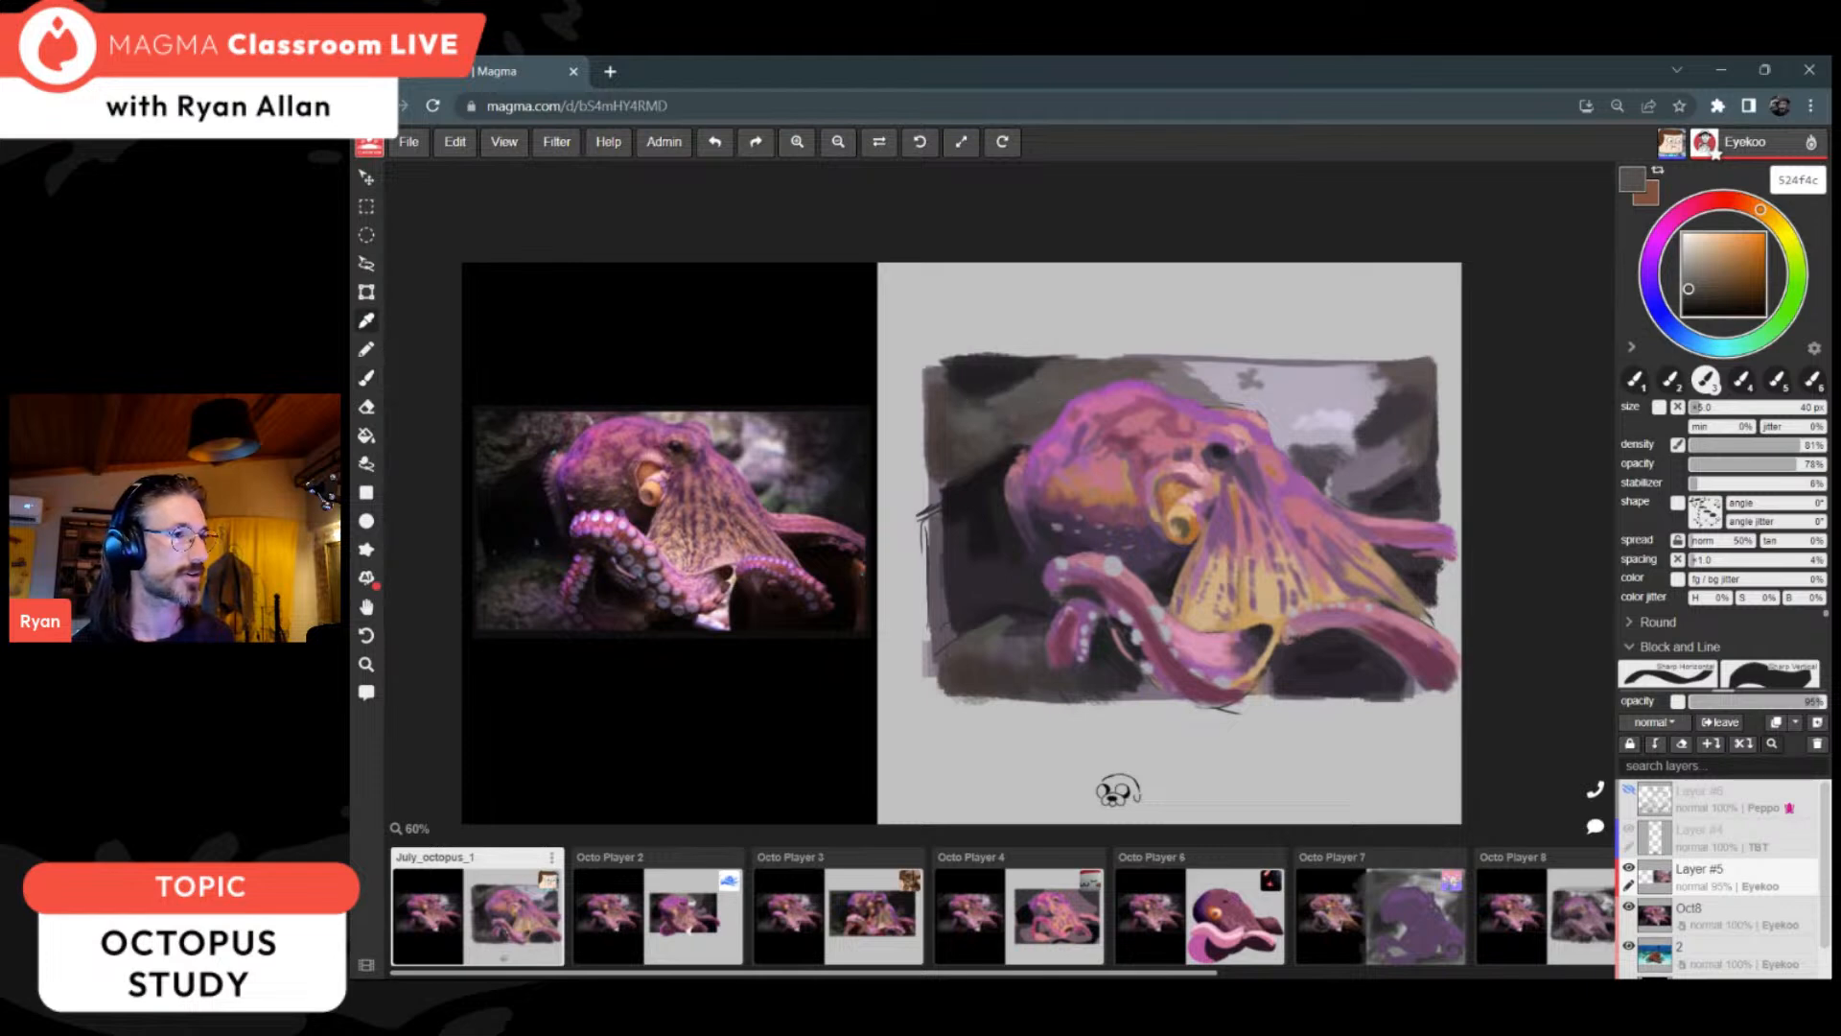
Step: Darken the background's upper-left corner and soften its edge with charcoal 302d2f
alt+click(952, 386)
alt+click(972, 379)
mouse_move(940, 373)
mouse_down()
mouse_move(941, 439)
mouse_move(937, 415)
mouse_up()
alt+click(944, 380)
alt+click(966, 392)
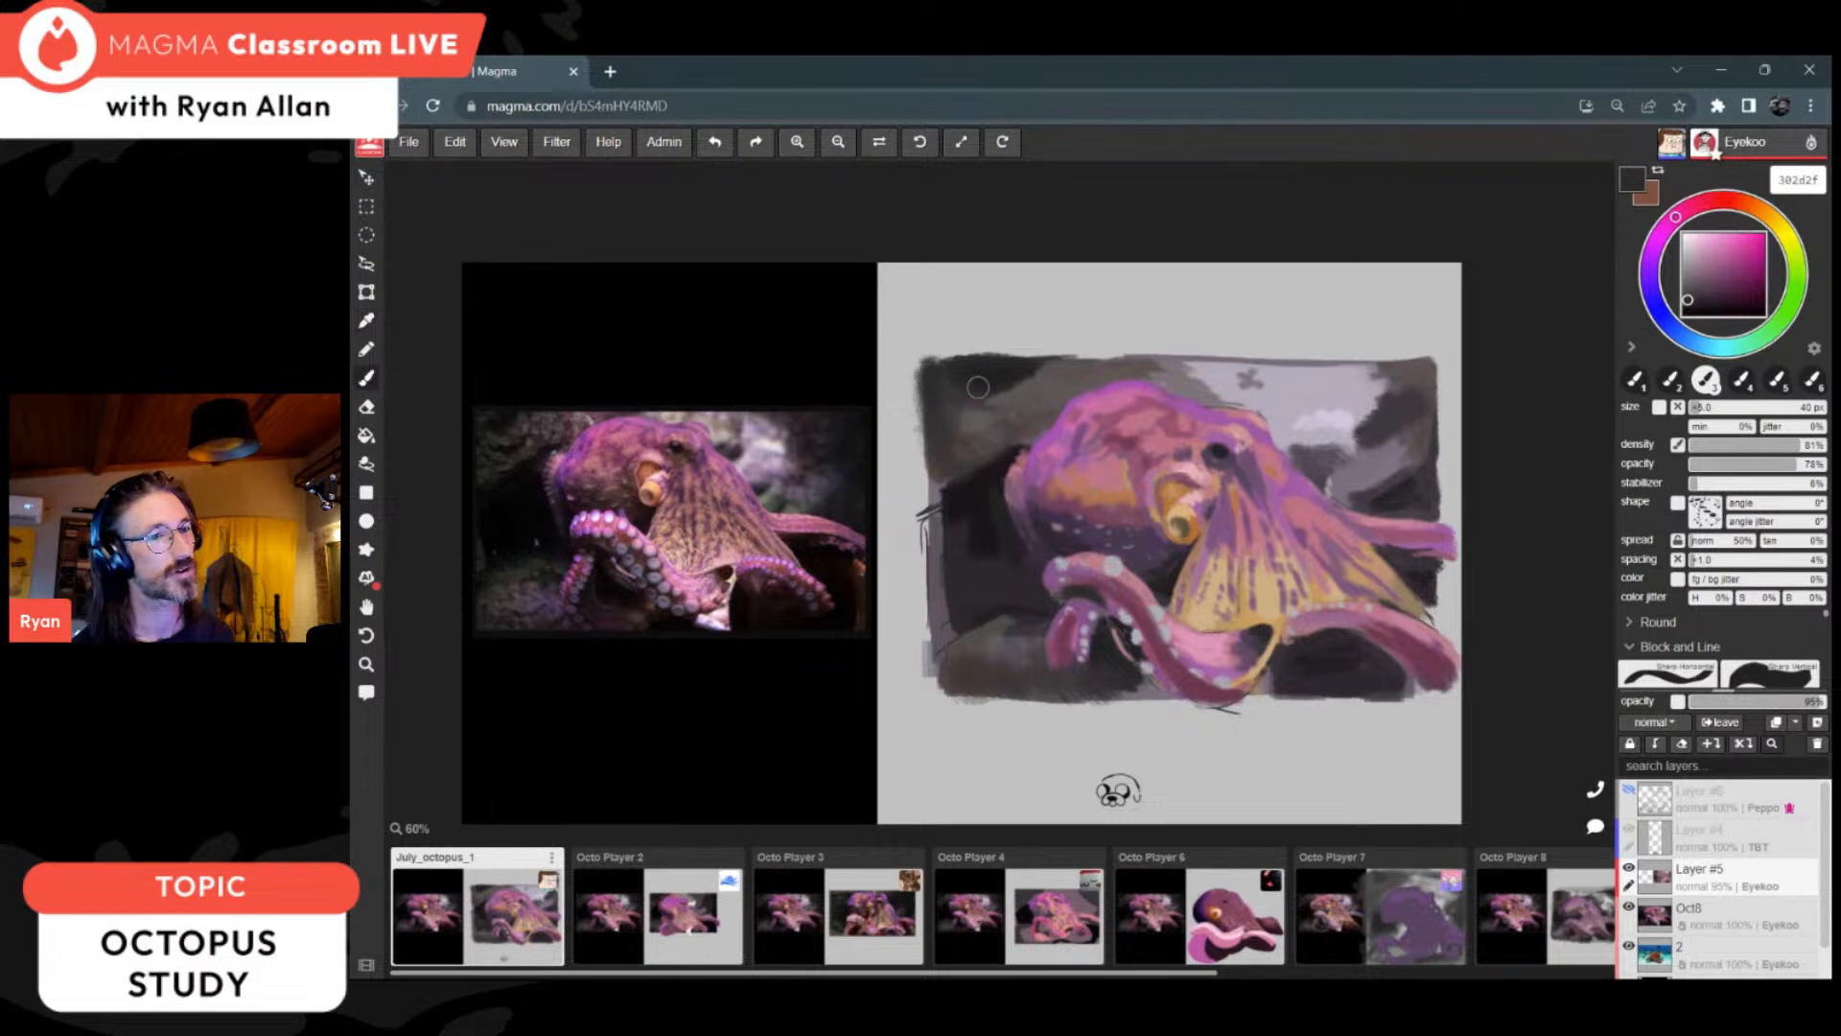
Step: Break up the pale background patch above the octopus's back with soft grey strokes, blending it into the darker rocks
mouse_move(1302, 385)
mouse_down()
mouse_move(1316, 395)
mouse_move(1281, 391)
mouse_move(1368, 378)
mouse_move(1296, 366)
mouse_move(1360, 378)
mouse_up()
alt+click(1310, 389)
alt+click(1291, 379)
alt+click(1394, 379)
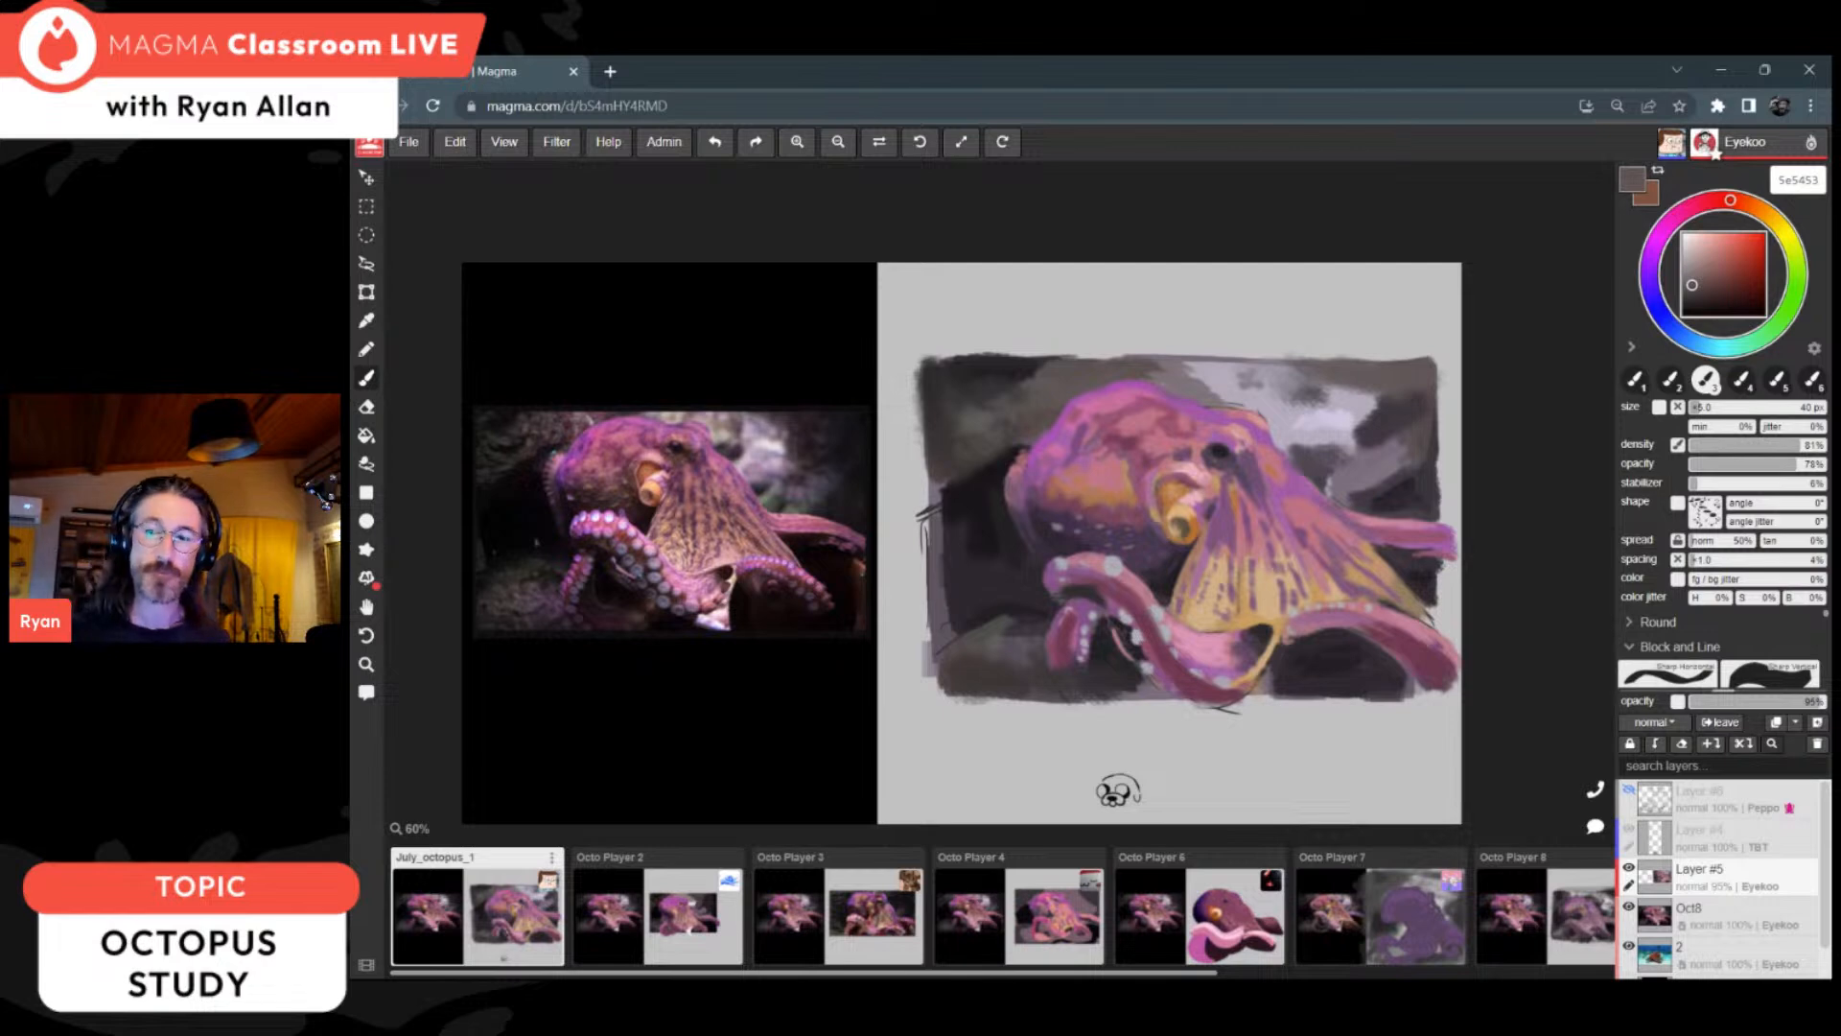
Step: Touch up the web's upper folds with sampled tan c79d5f and purple a05da2, using a 14 px brush
key(i)
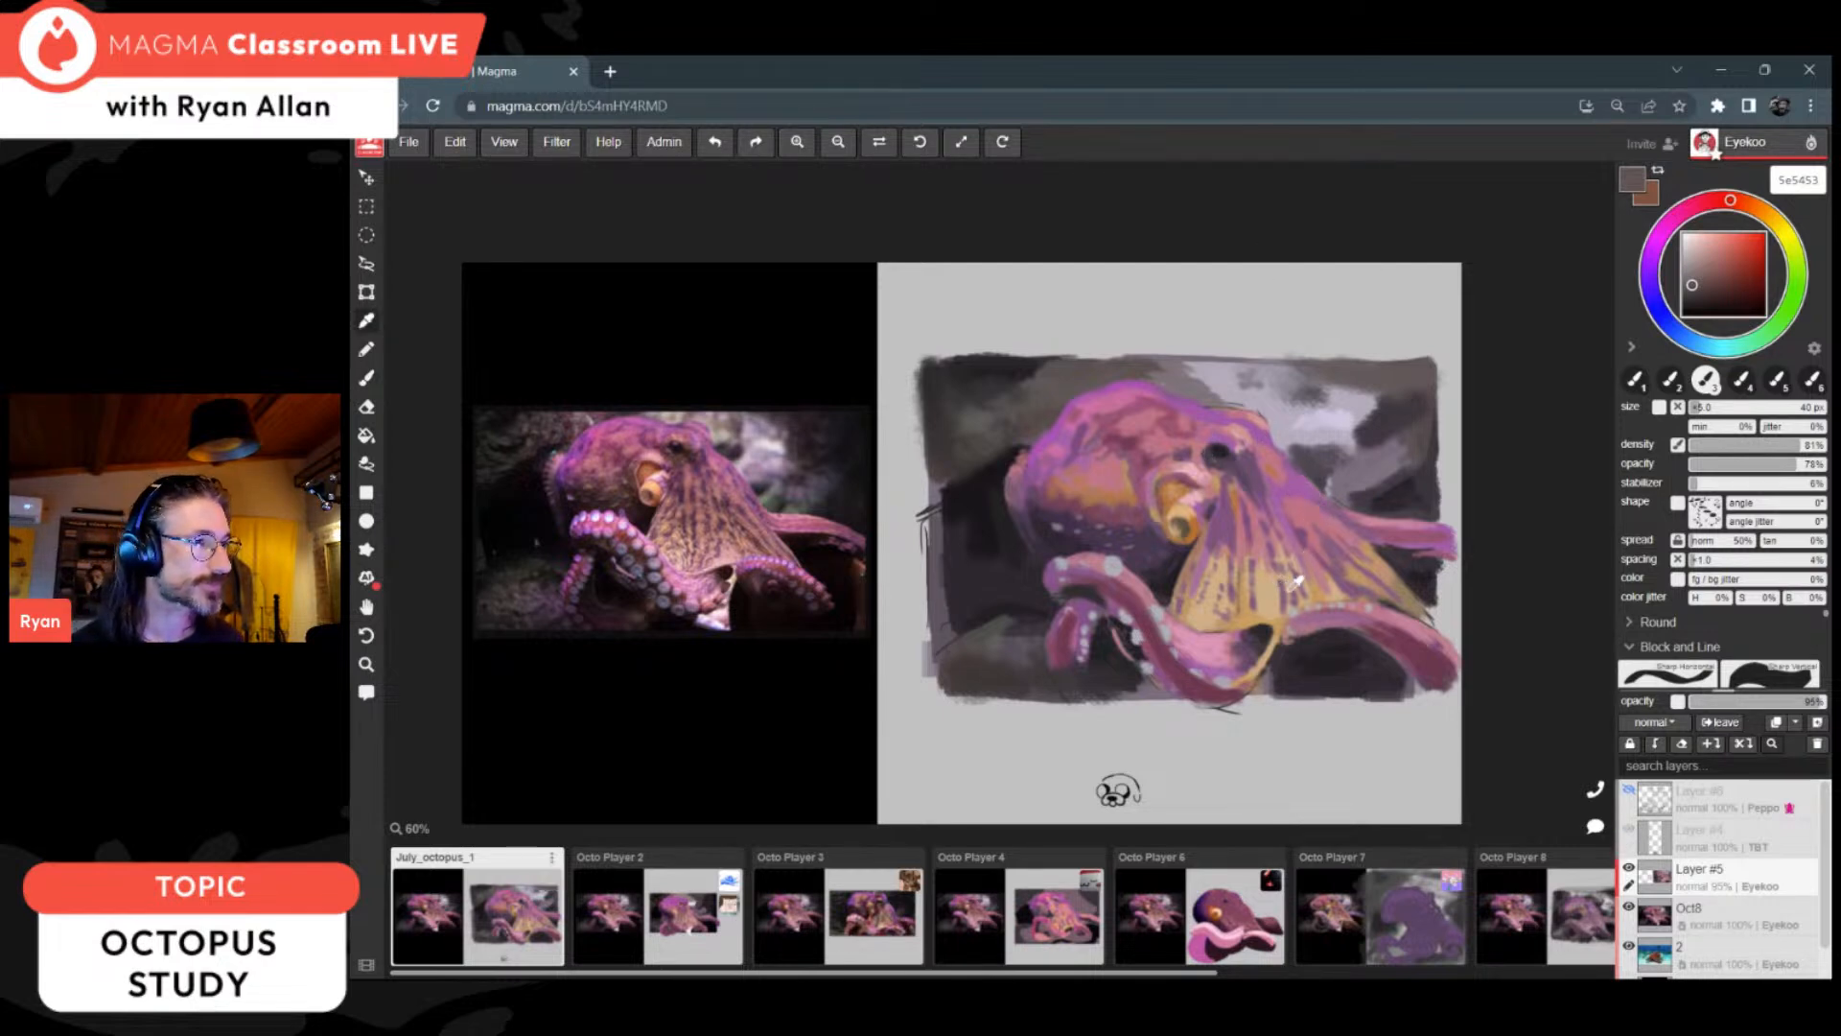
click(1325, 589)
key(b)
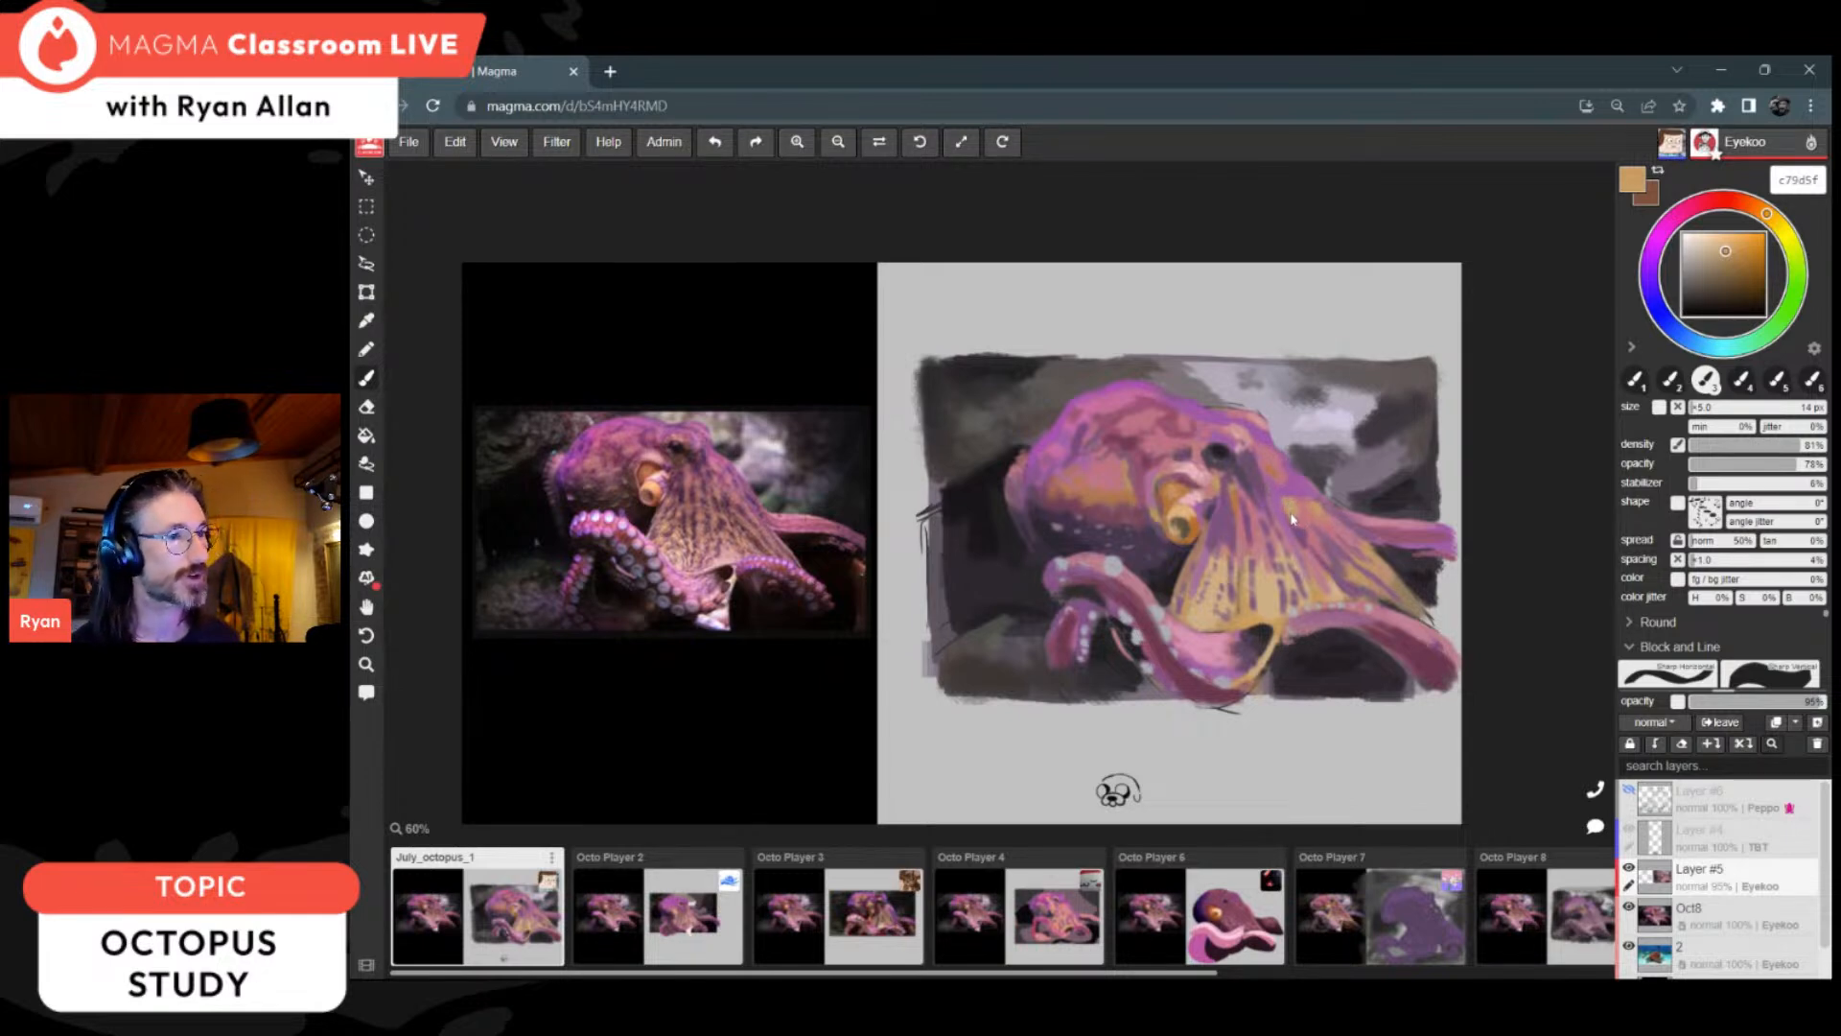
alt+click(1295, 490)
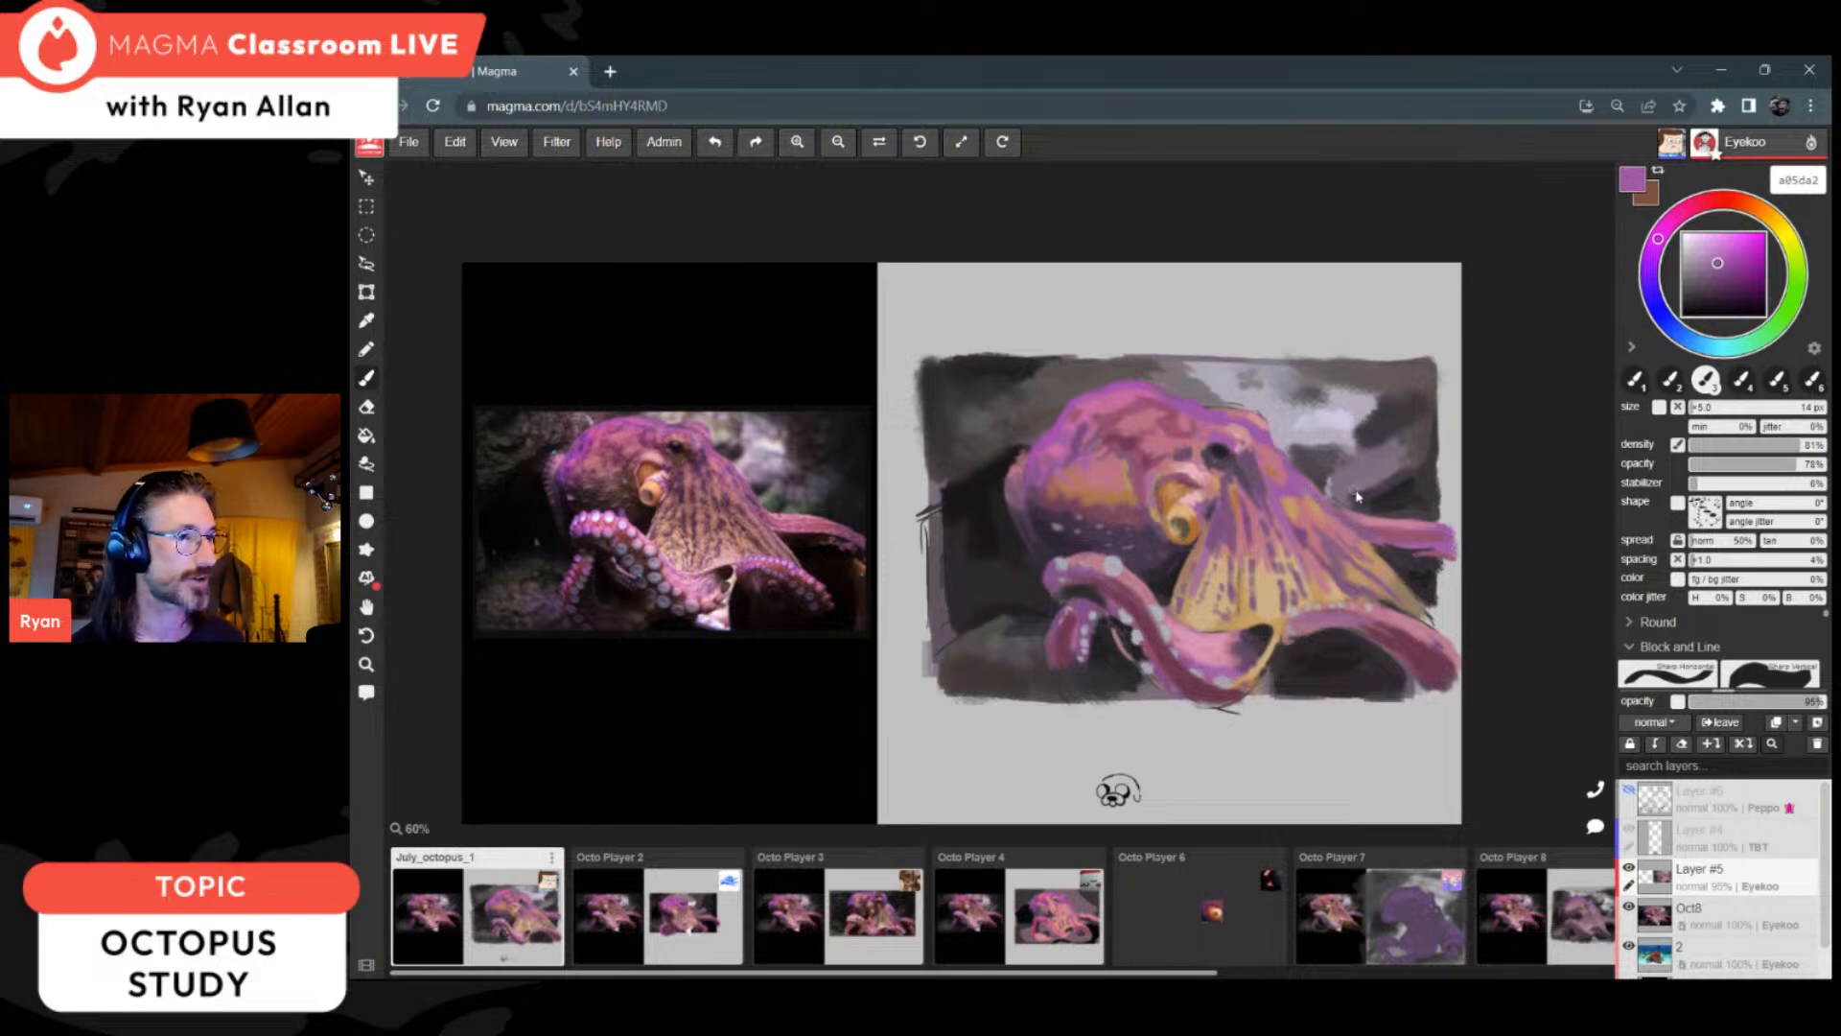
Step: Refine the two right-hand arms with purple a05da2, pink c1829b and dark rose 6f3b52
alt+click(1400, 514)
alt+click(1389, 530)
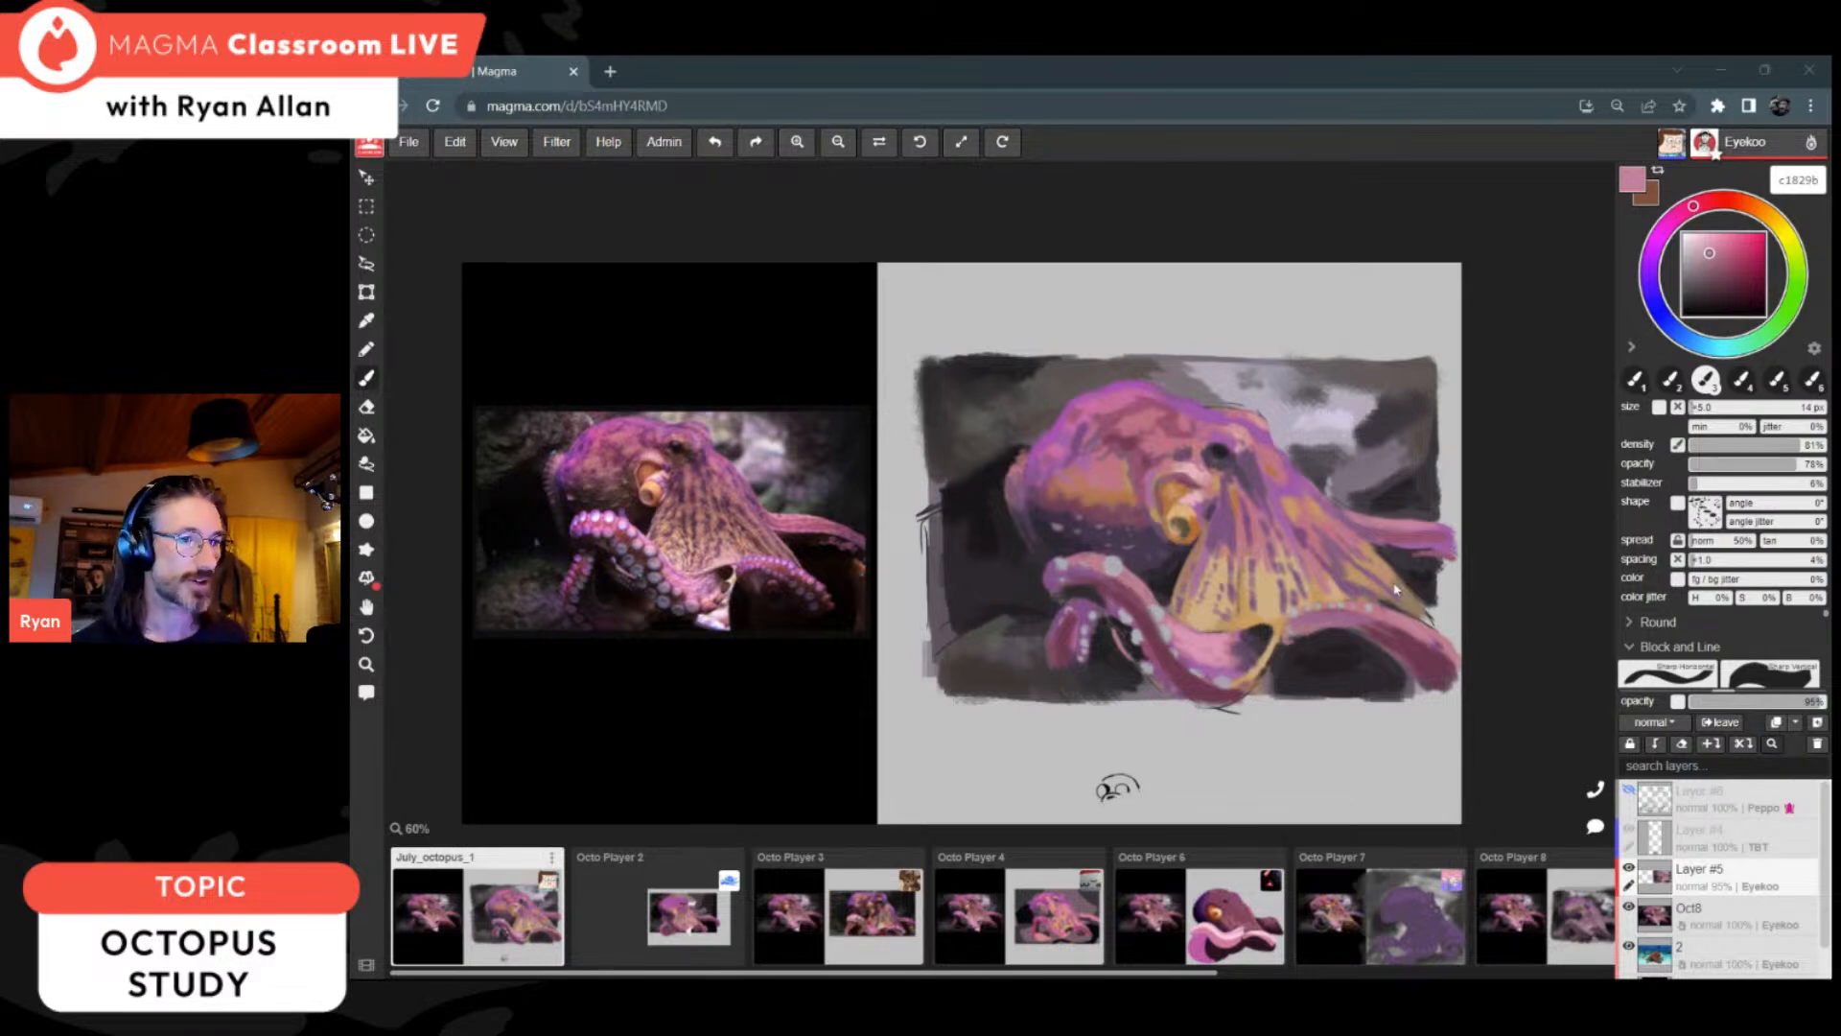
alt+click(1425, 639)
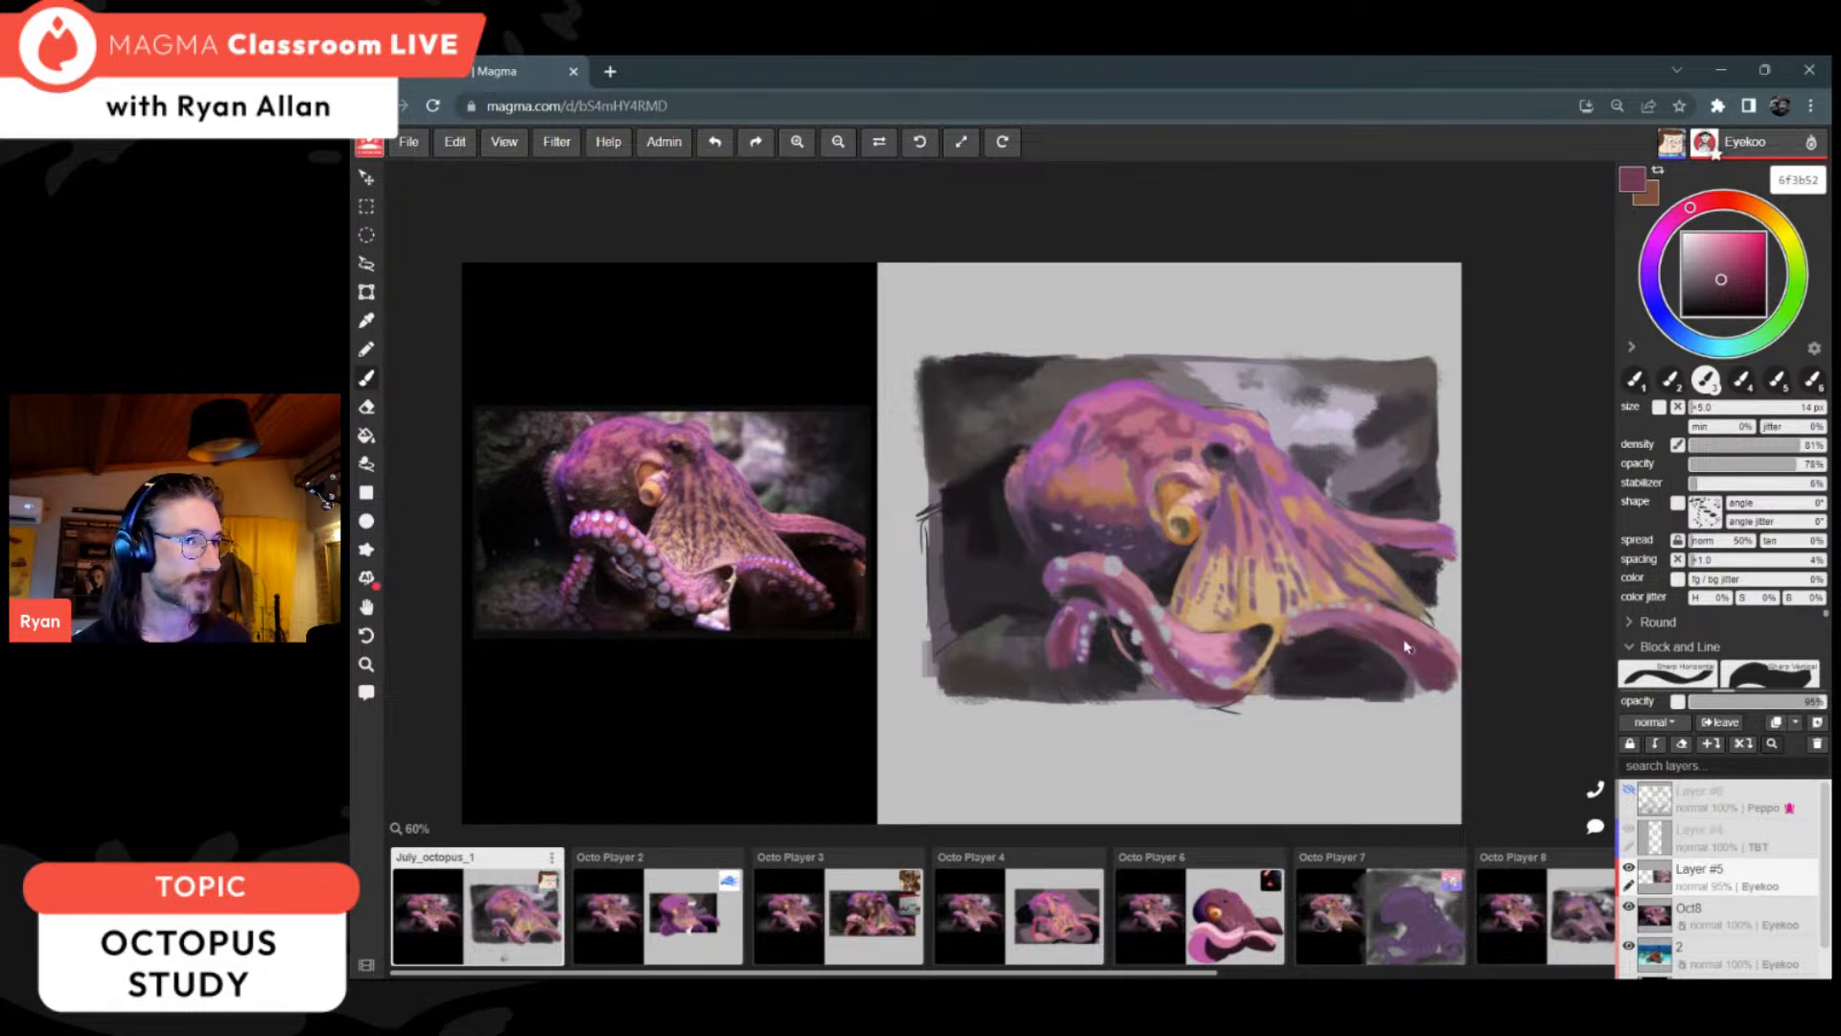
Step: Shade the lower right-hand arm near its outer curve with sampled dark rose 6b3951 and deep plum 3d232e
alt+click(1438, 660)
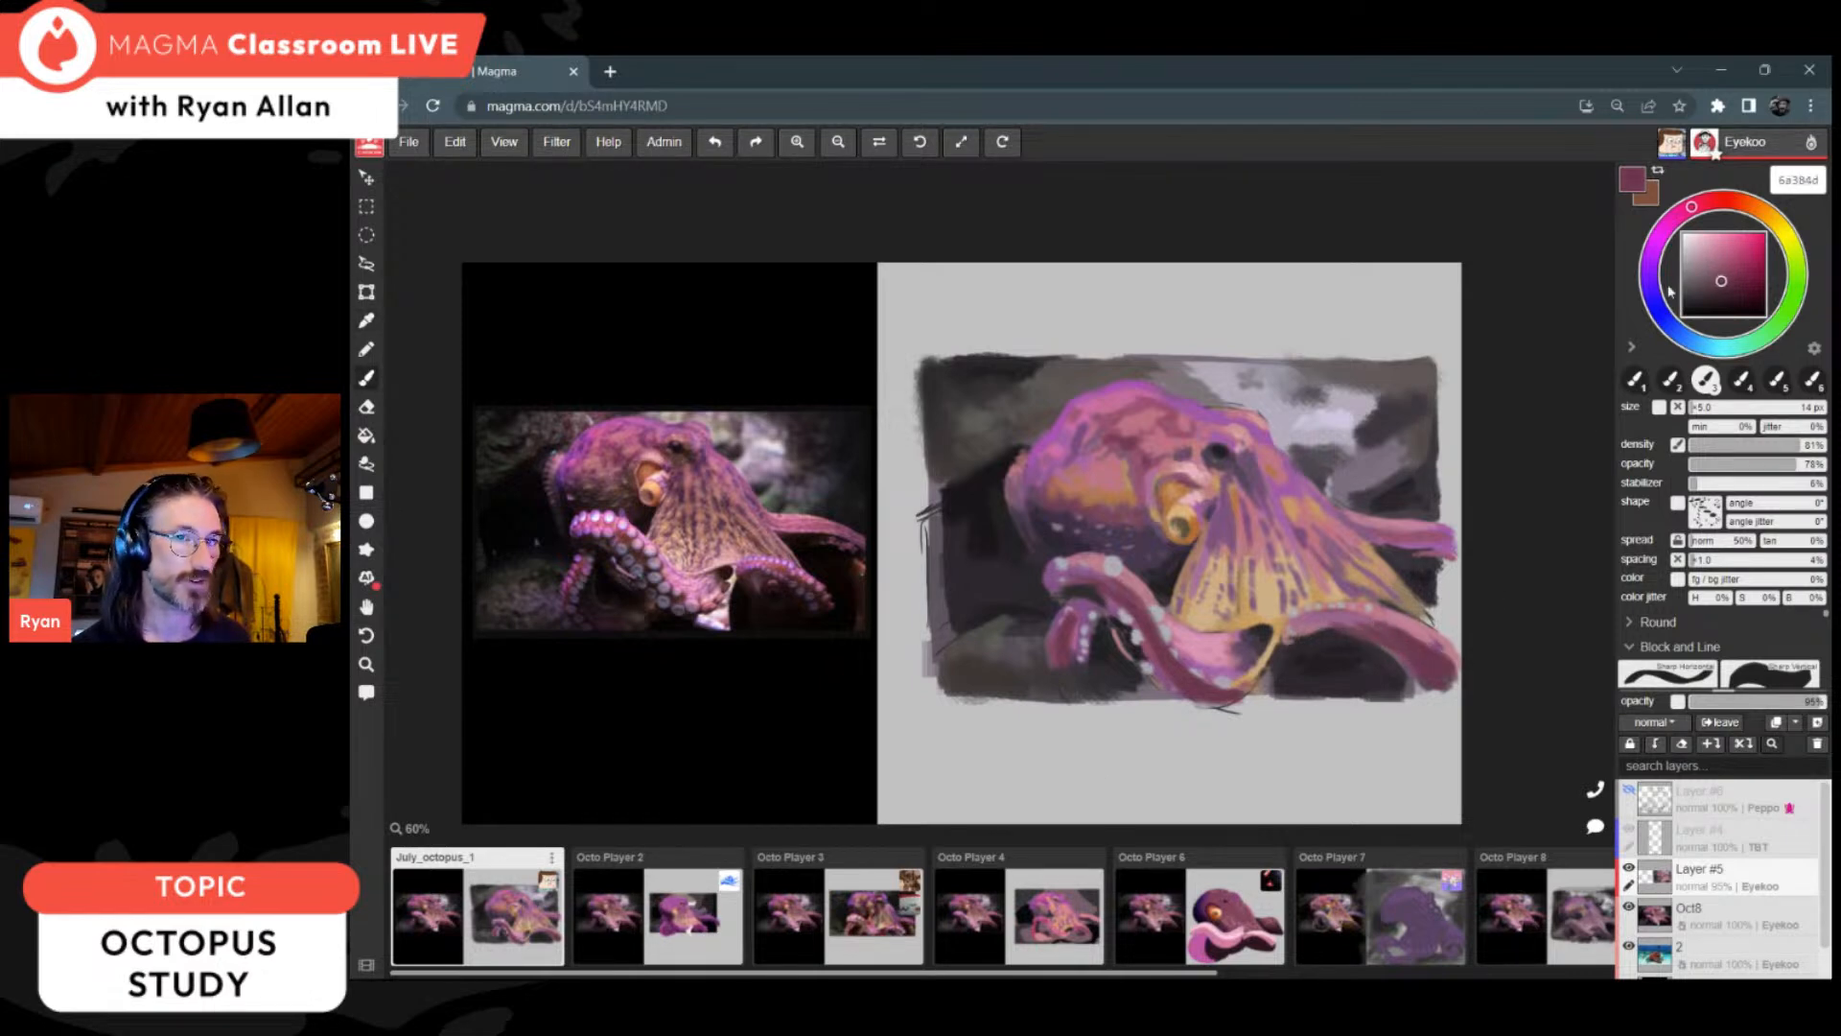
click(1721, 289)
click(1721, 295)
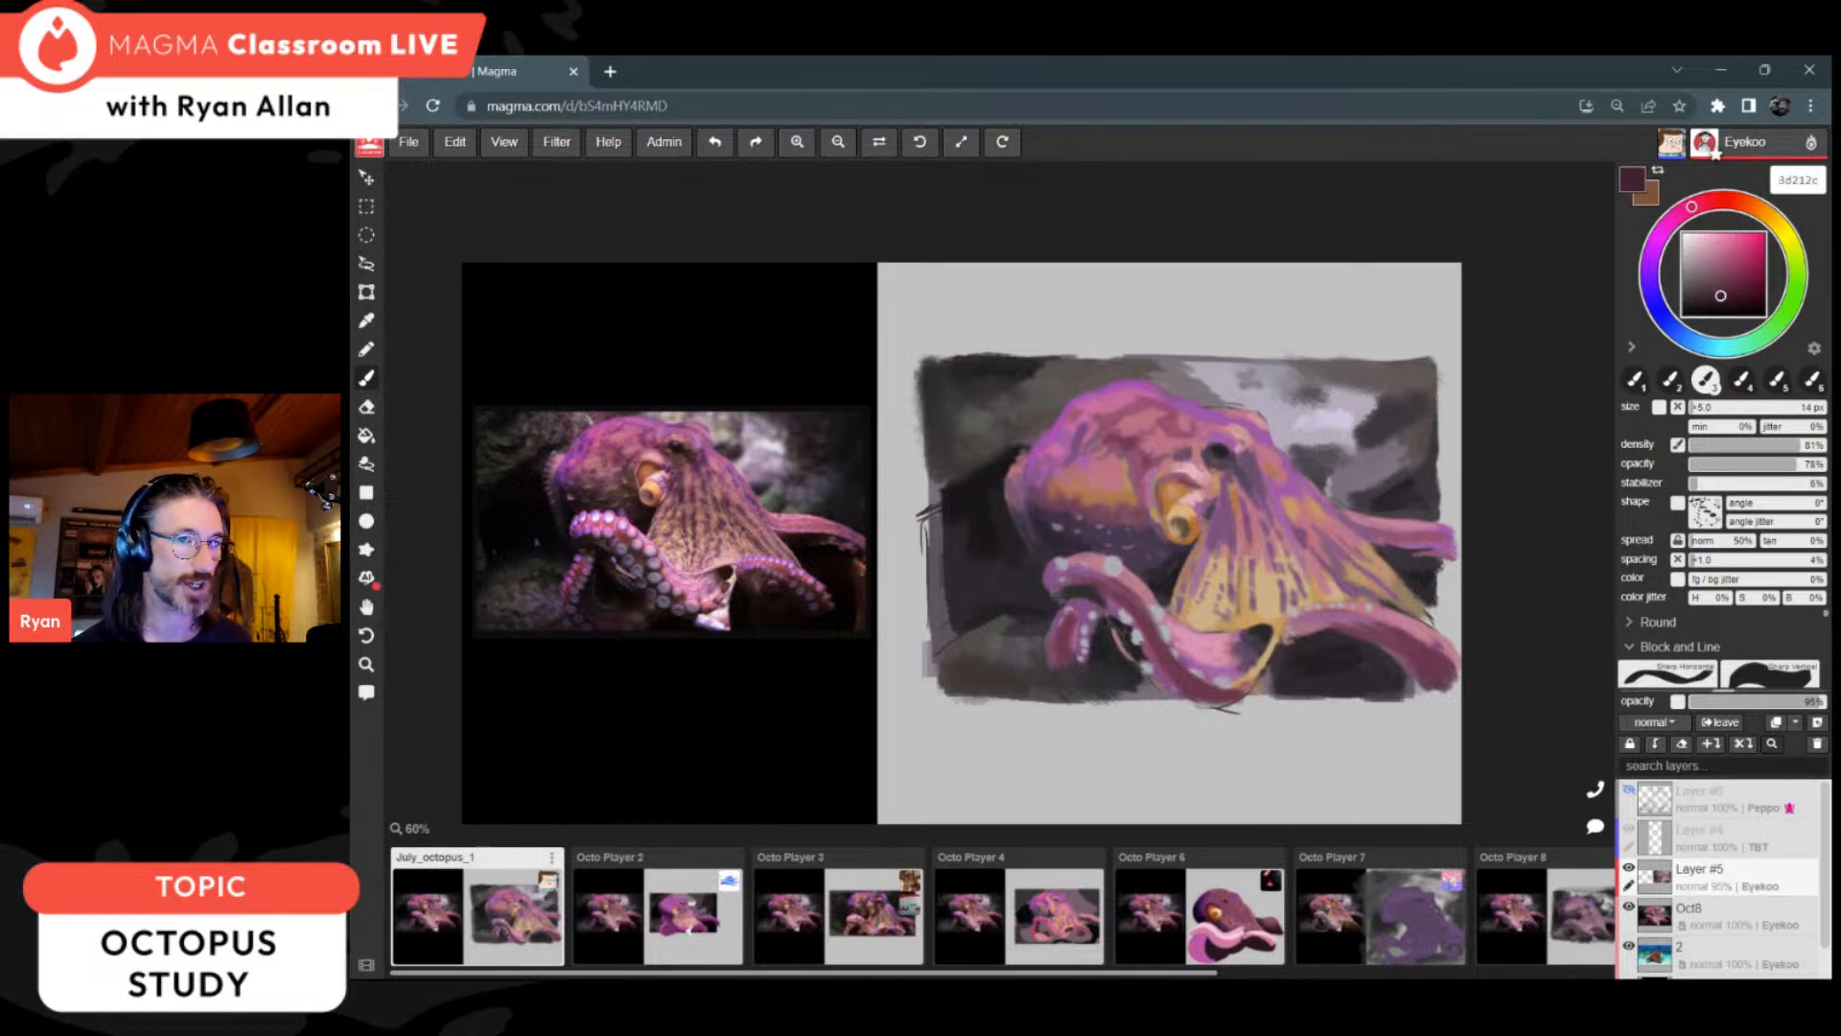
key(i)
click(1448, 661)
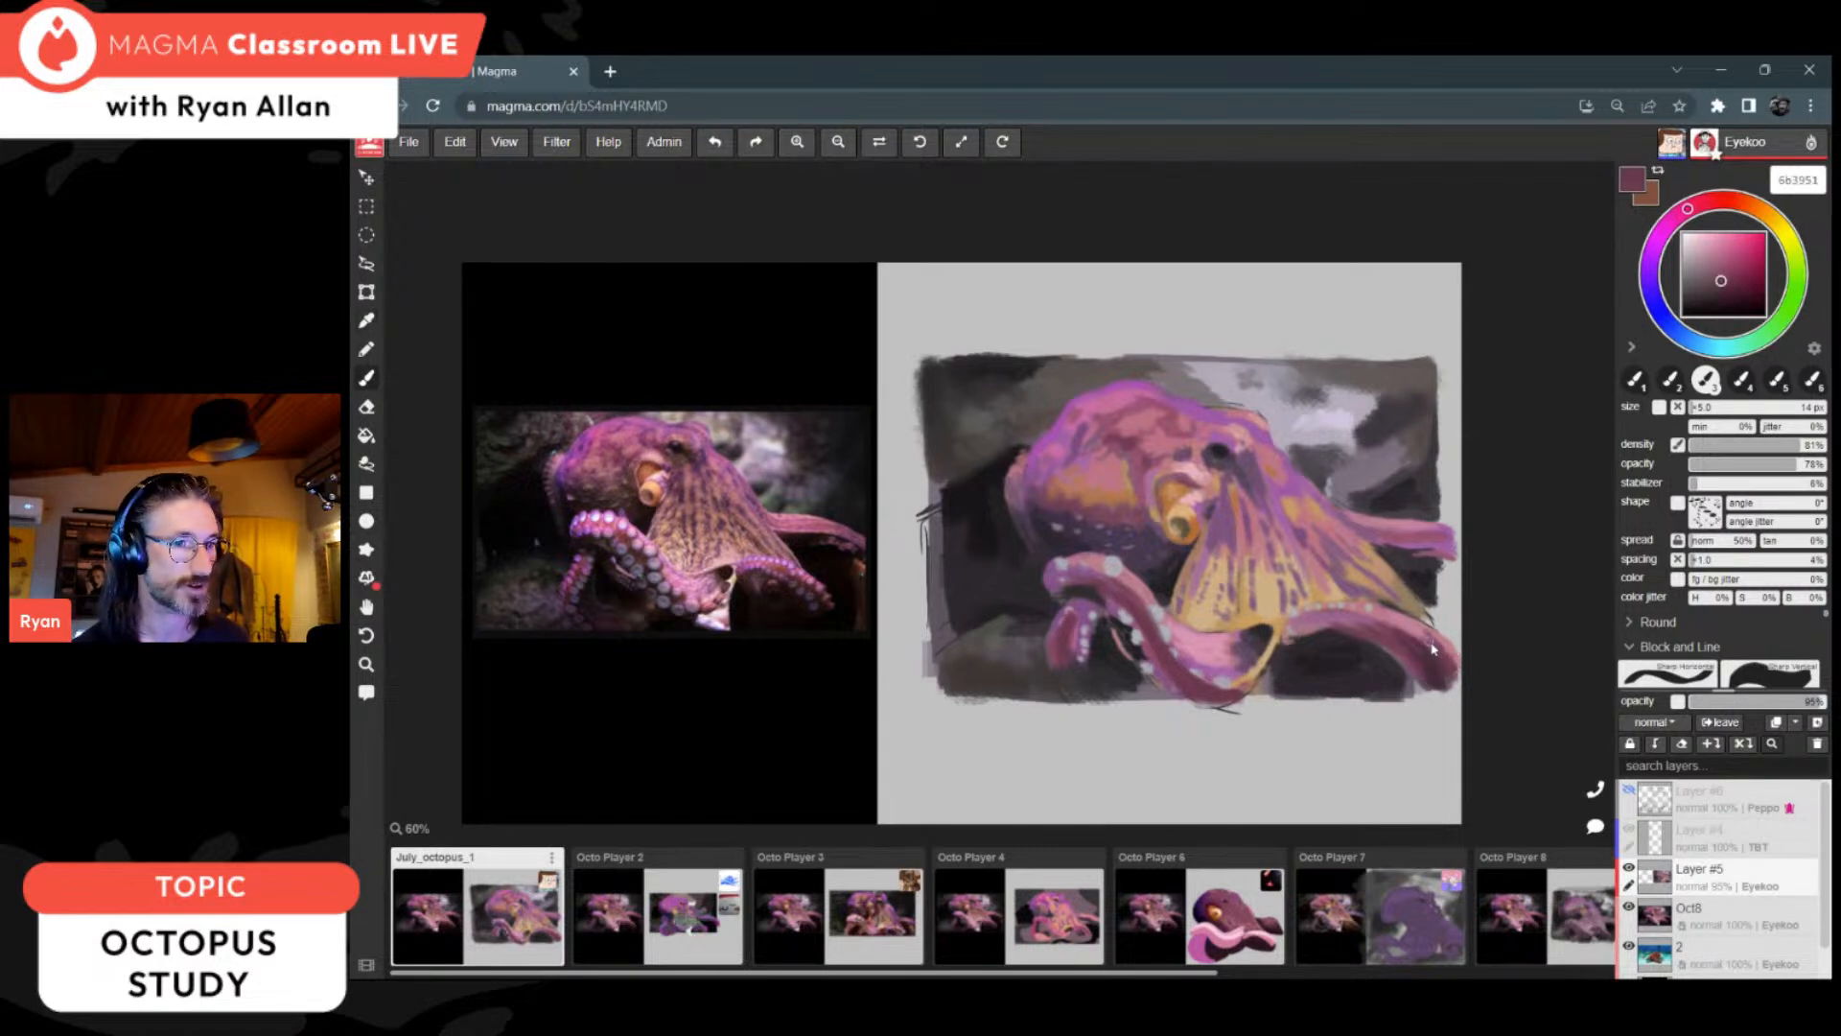
alt+click(1443, 670)
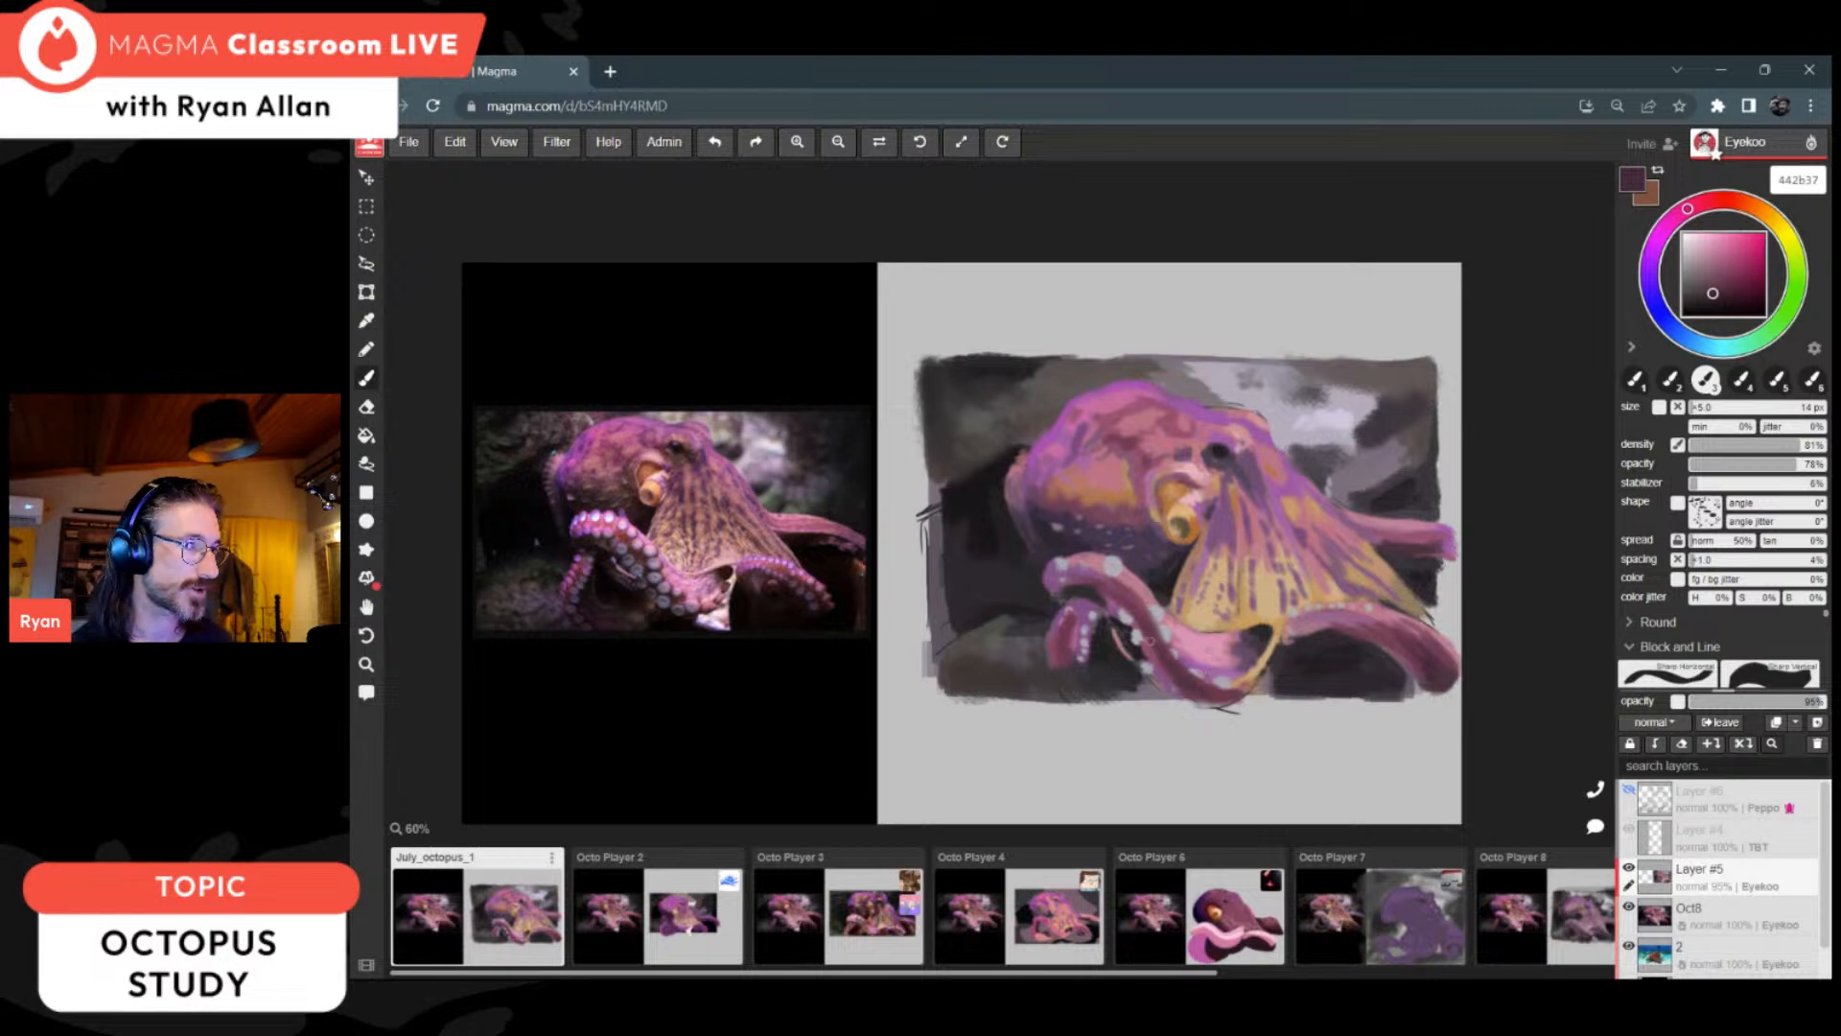
Step: Repaint the small curled arm at the octopus's lower left with dark rose 6c3a4f and brighter purple 993da1
alt+click(1075, 623)
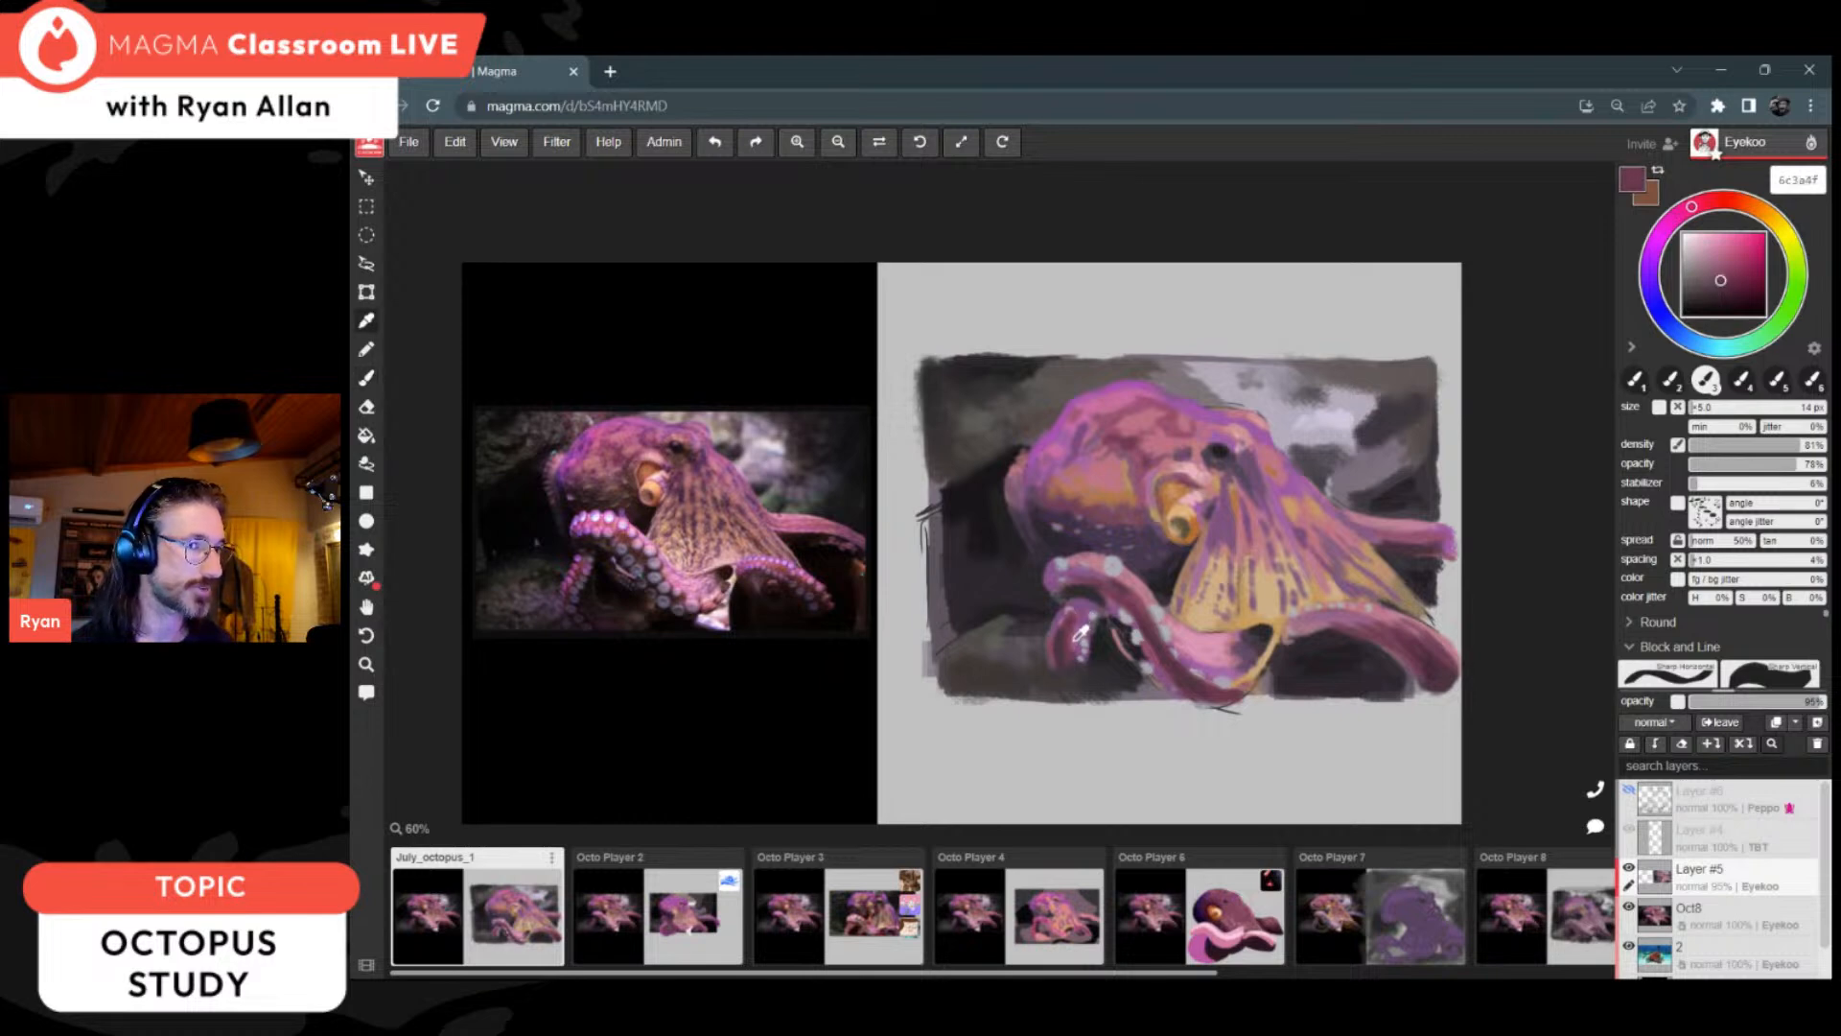
alt+click(1194, 643)
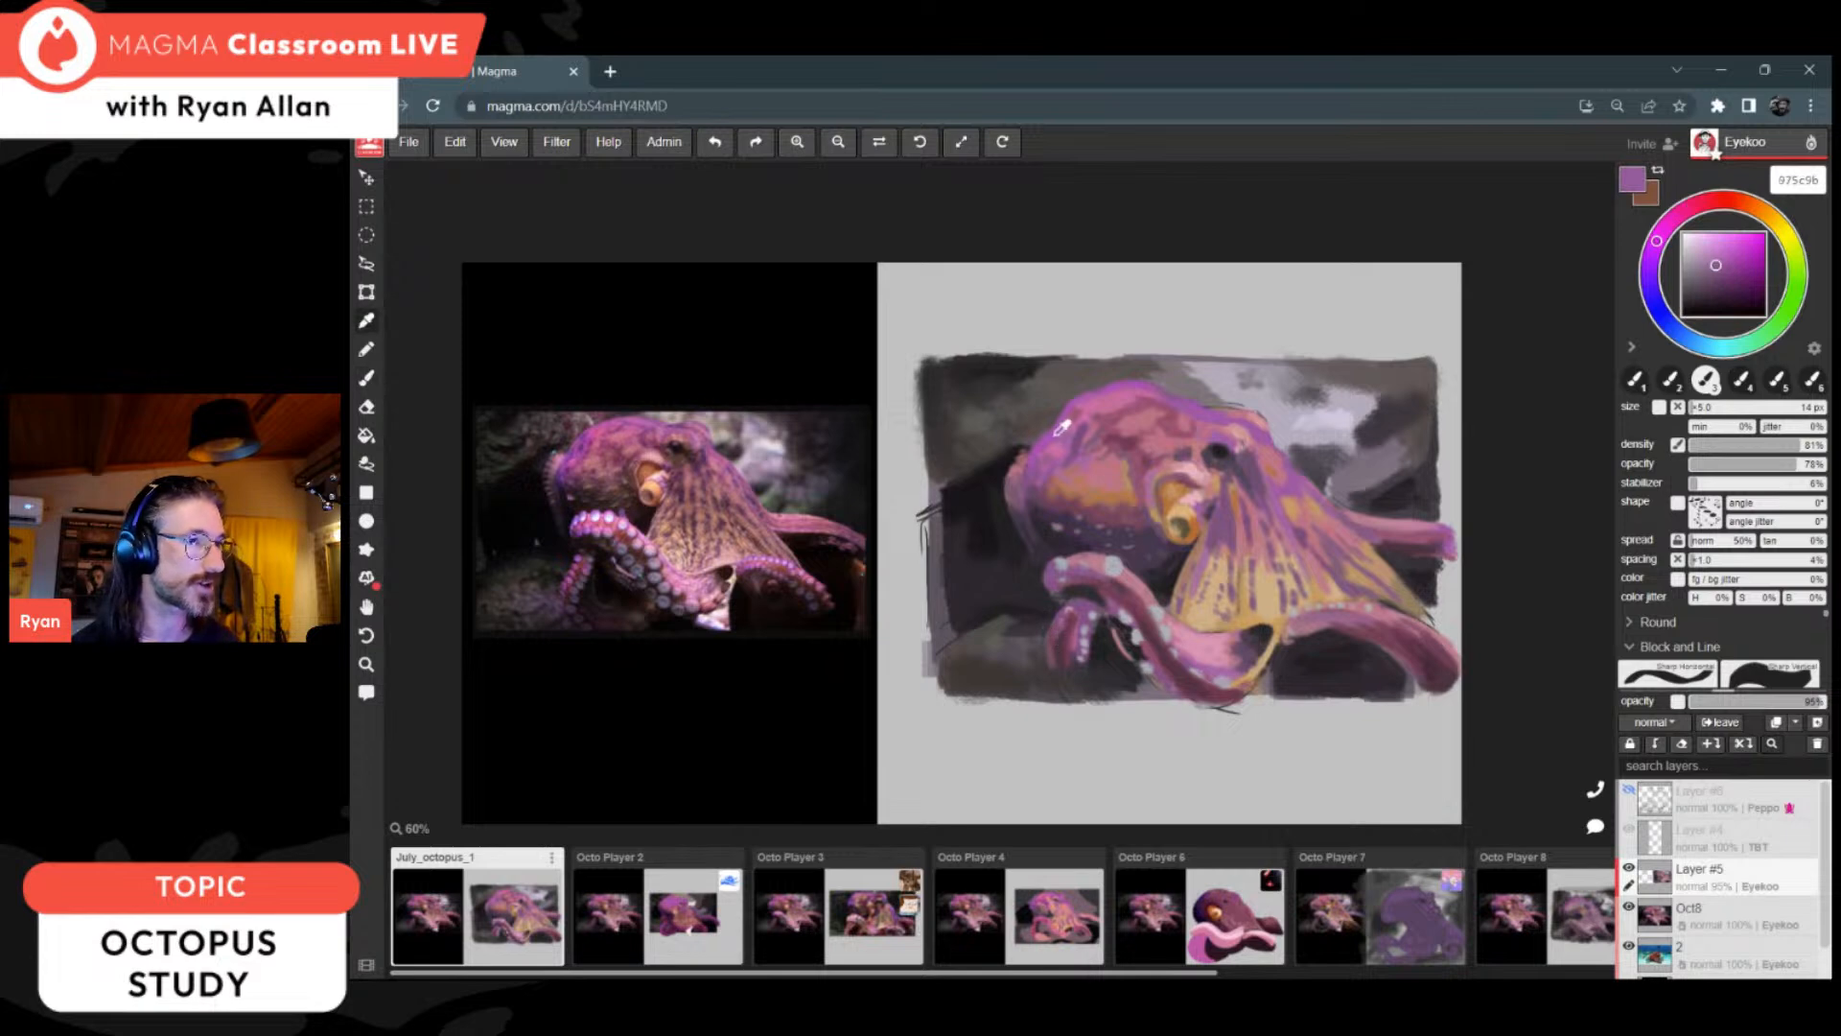
alt+click(1059, 508)
drag(1068, 606, 1050, 656)
click(1733, 264)
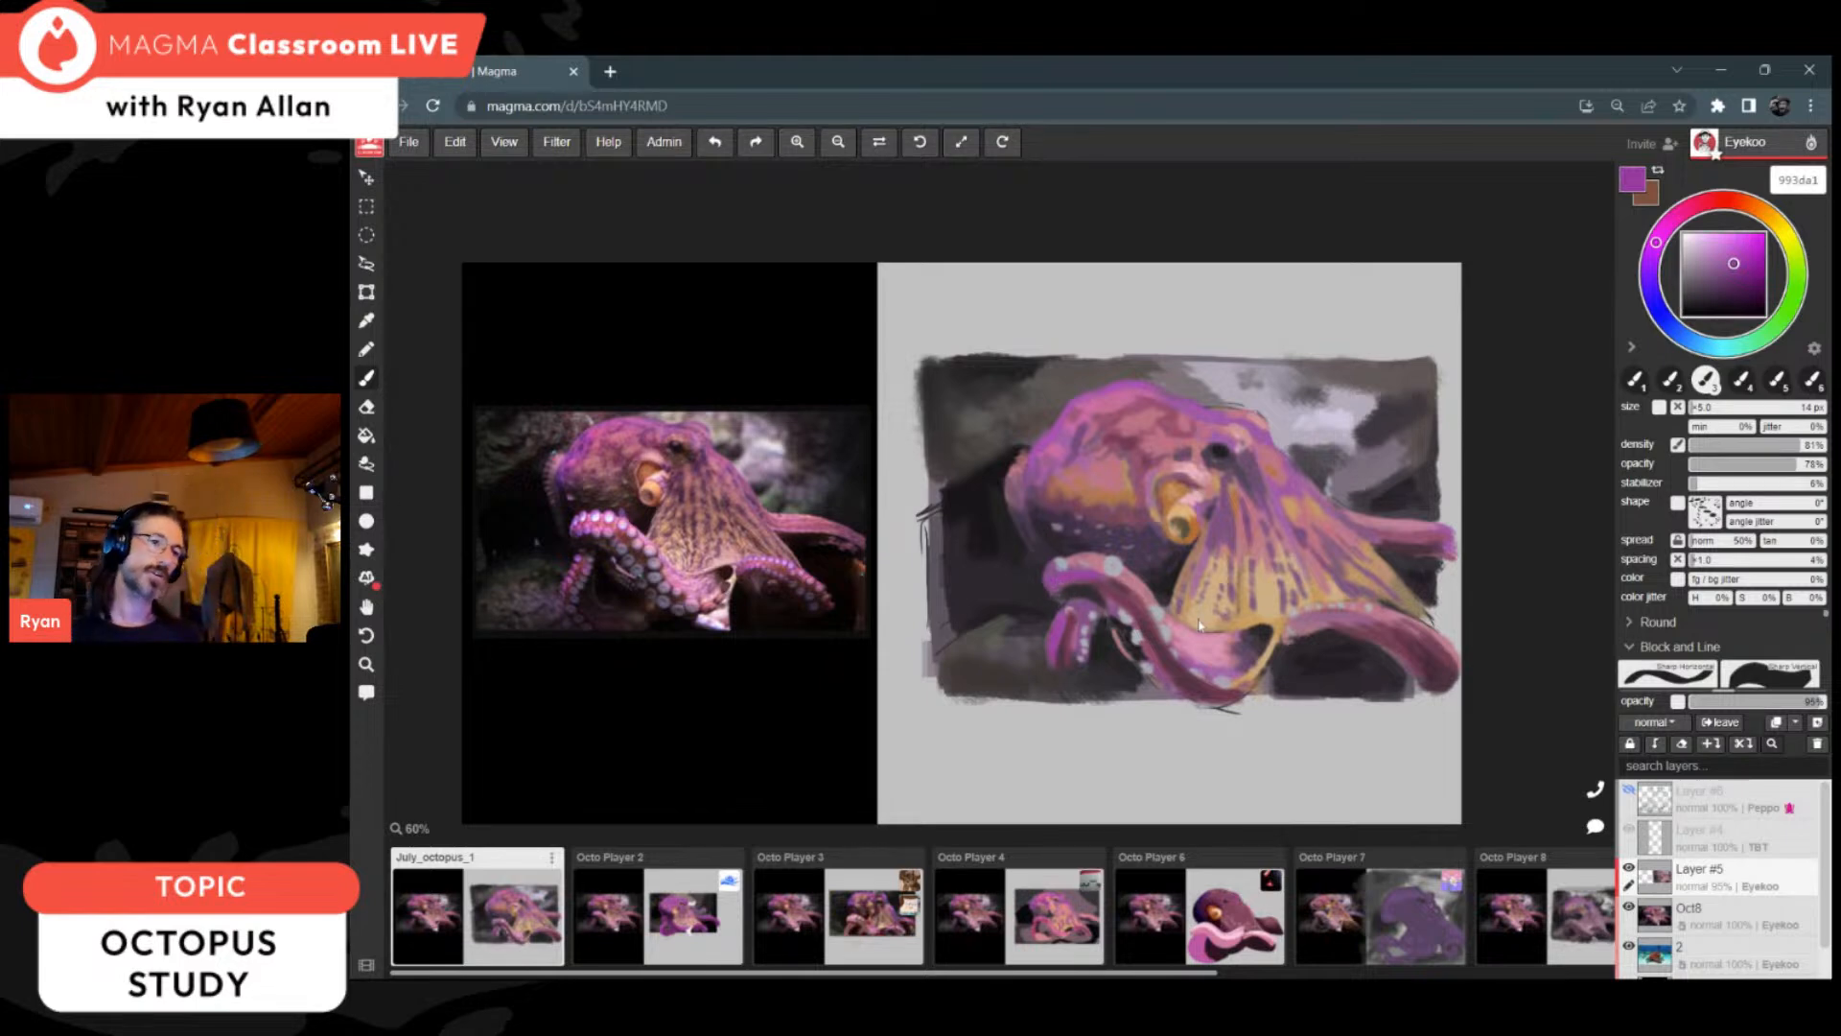
Step: Clean up the upper right-hand arm's edge with background grey 444045 and restore its pink with c2859d
key(alt)
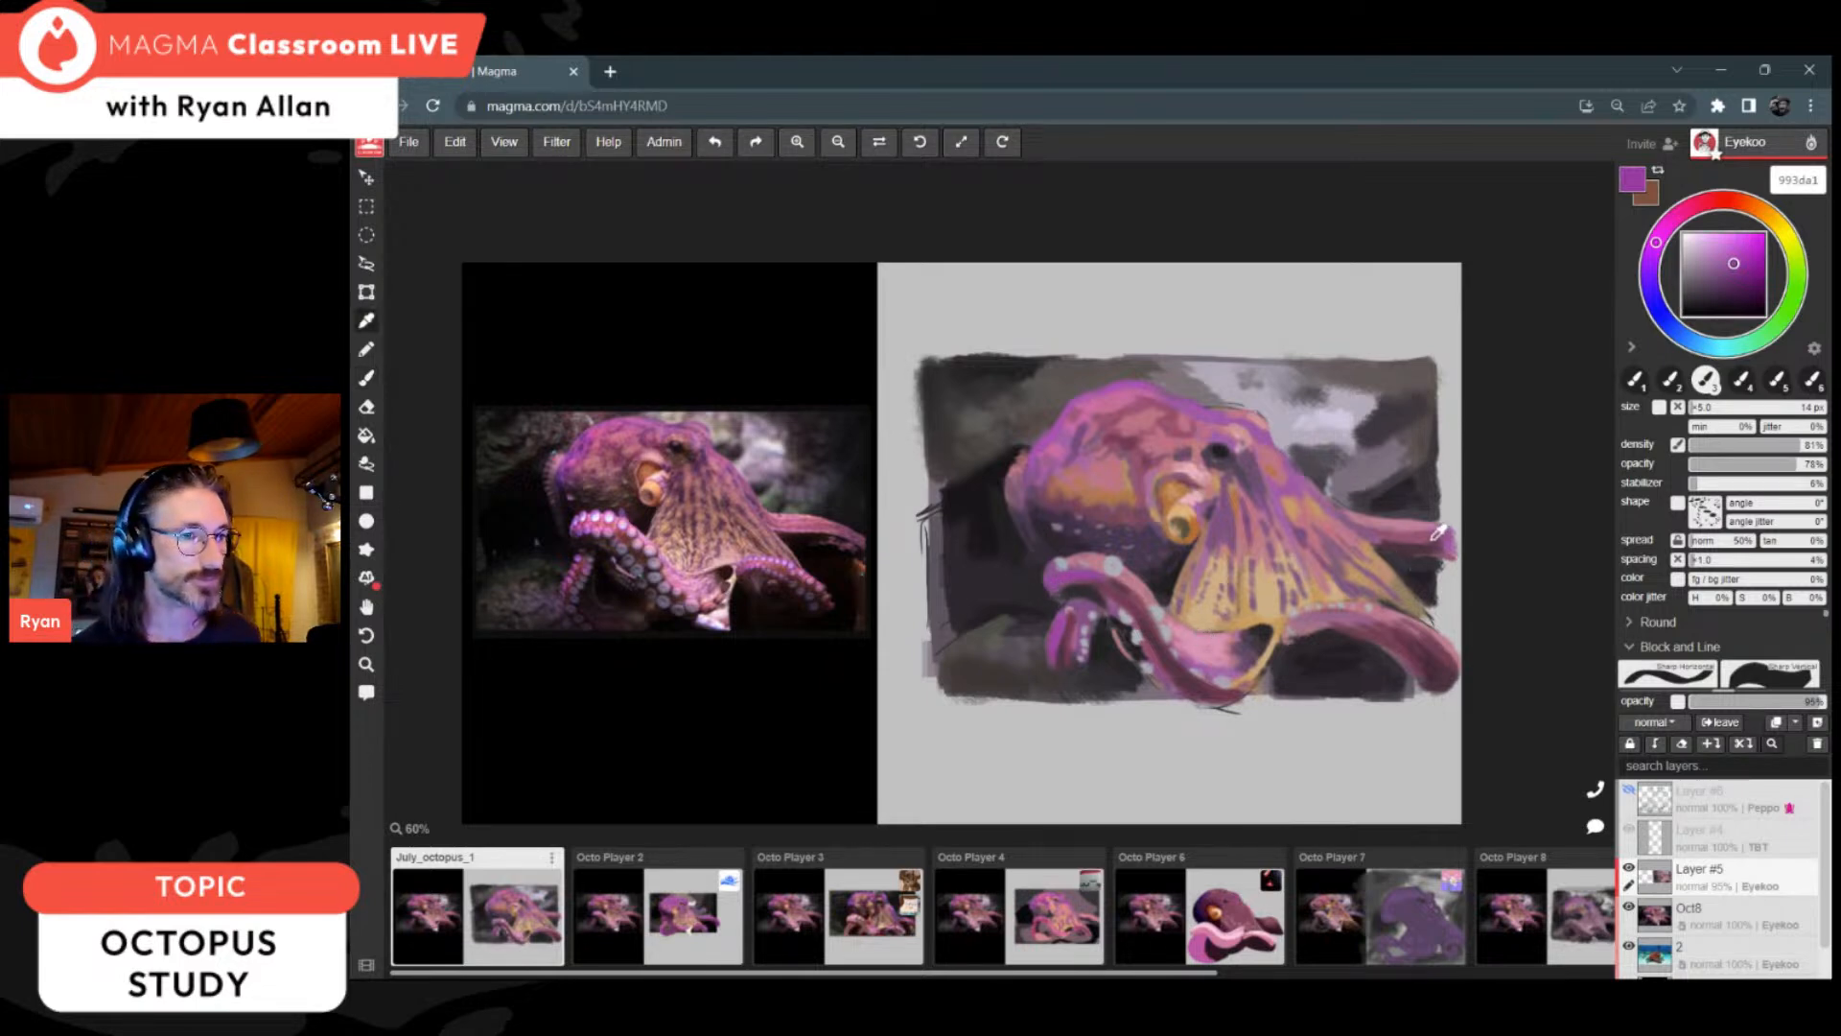
alt+click(1439, 510)
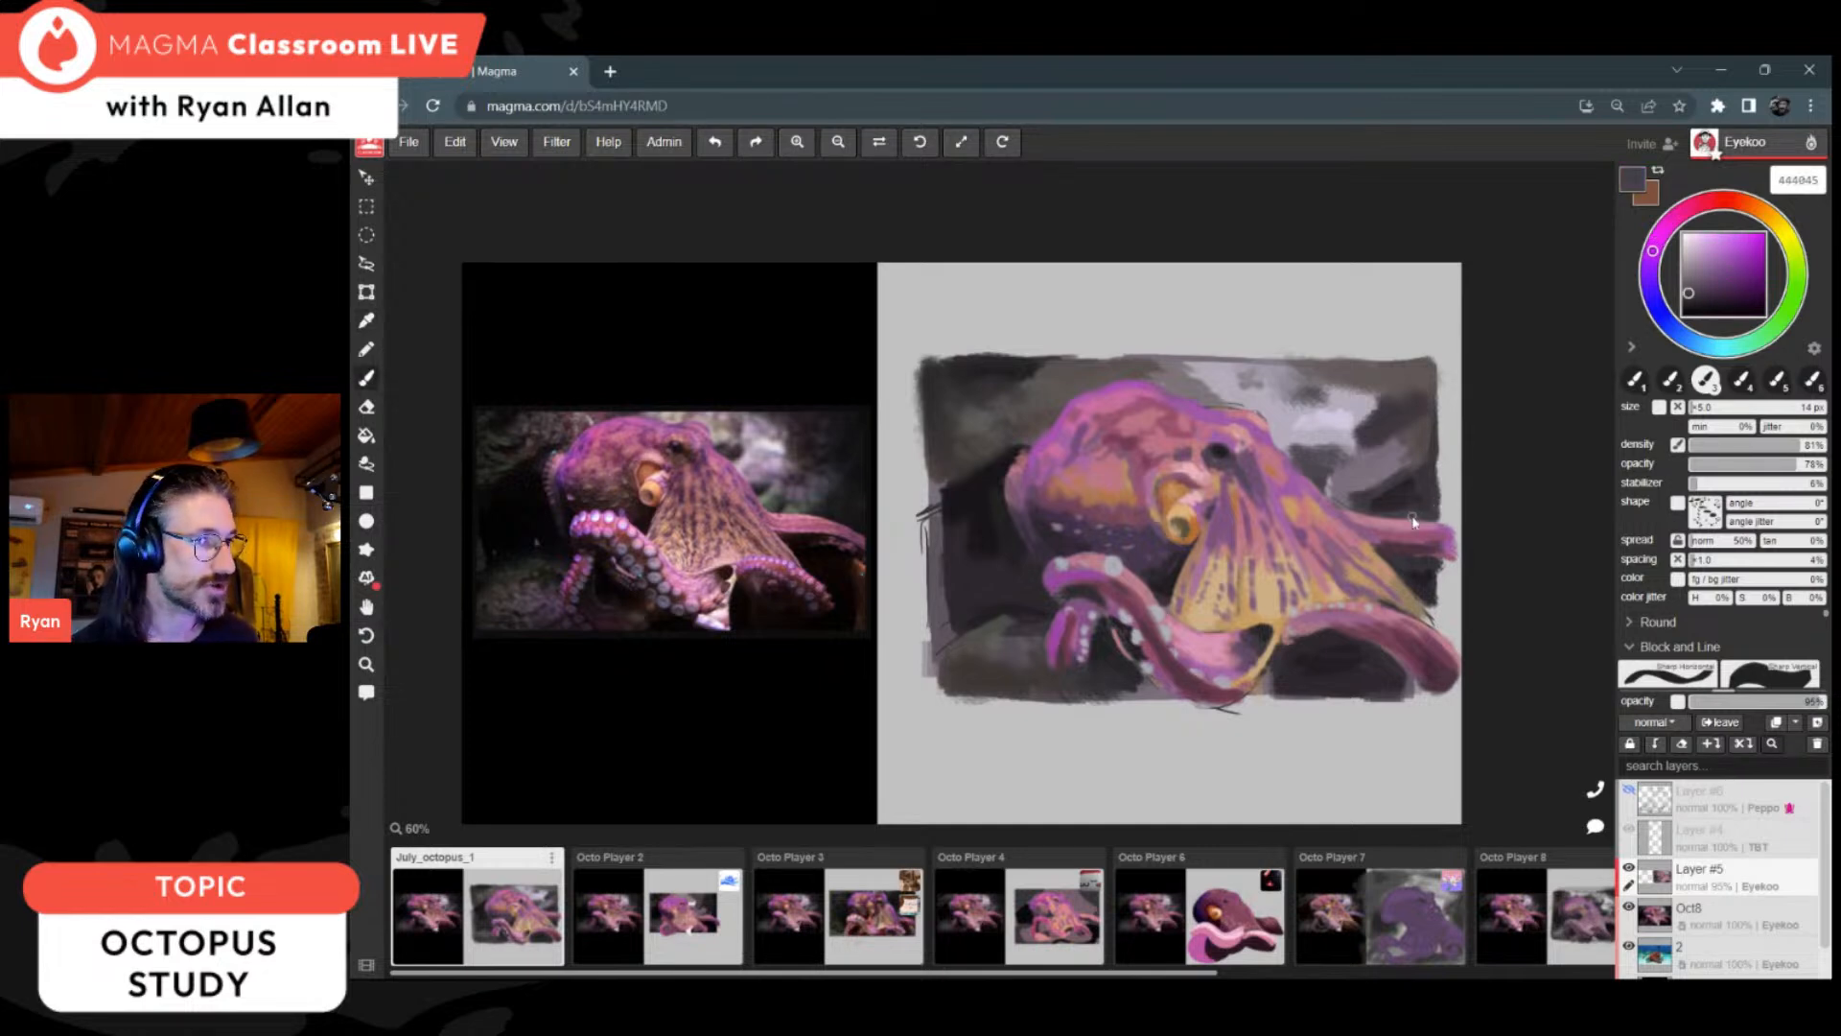
drag(1422, 518, 1477, 545)
alt+click(1429, 520)
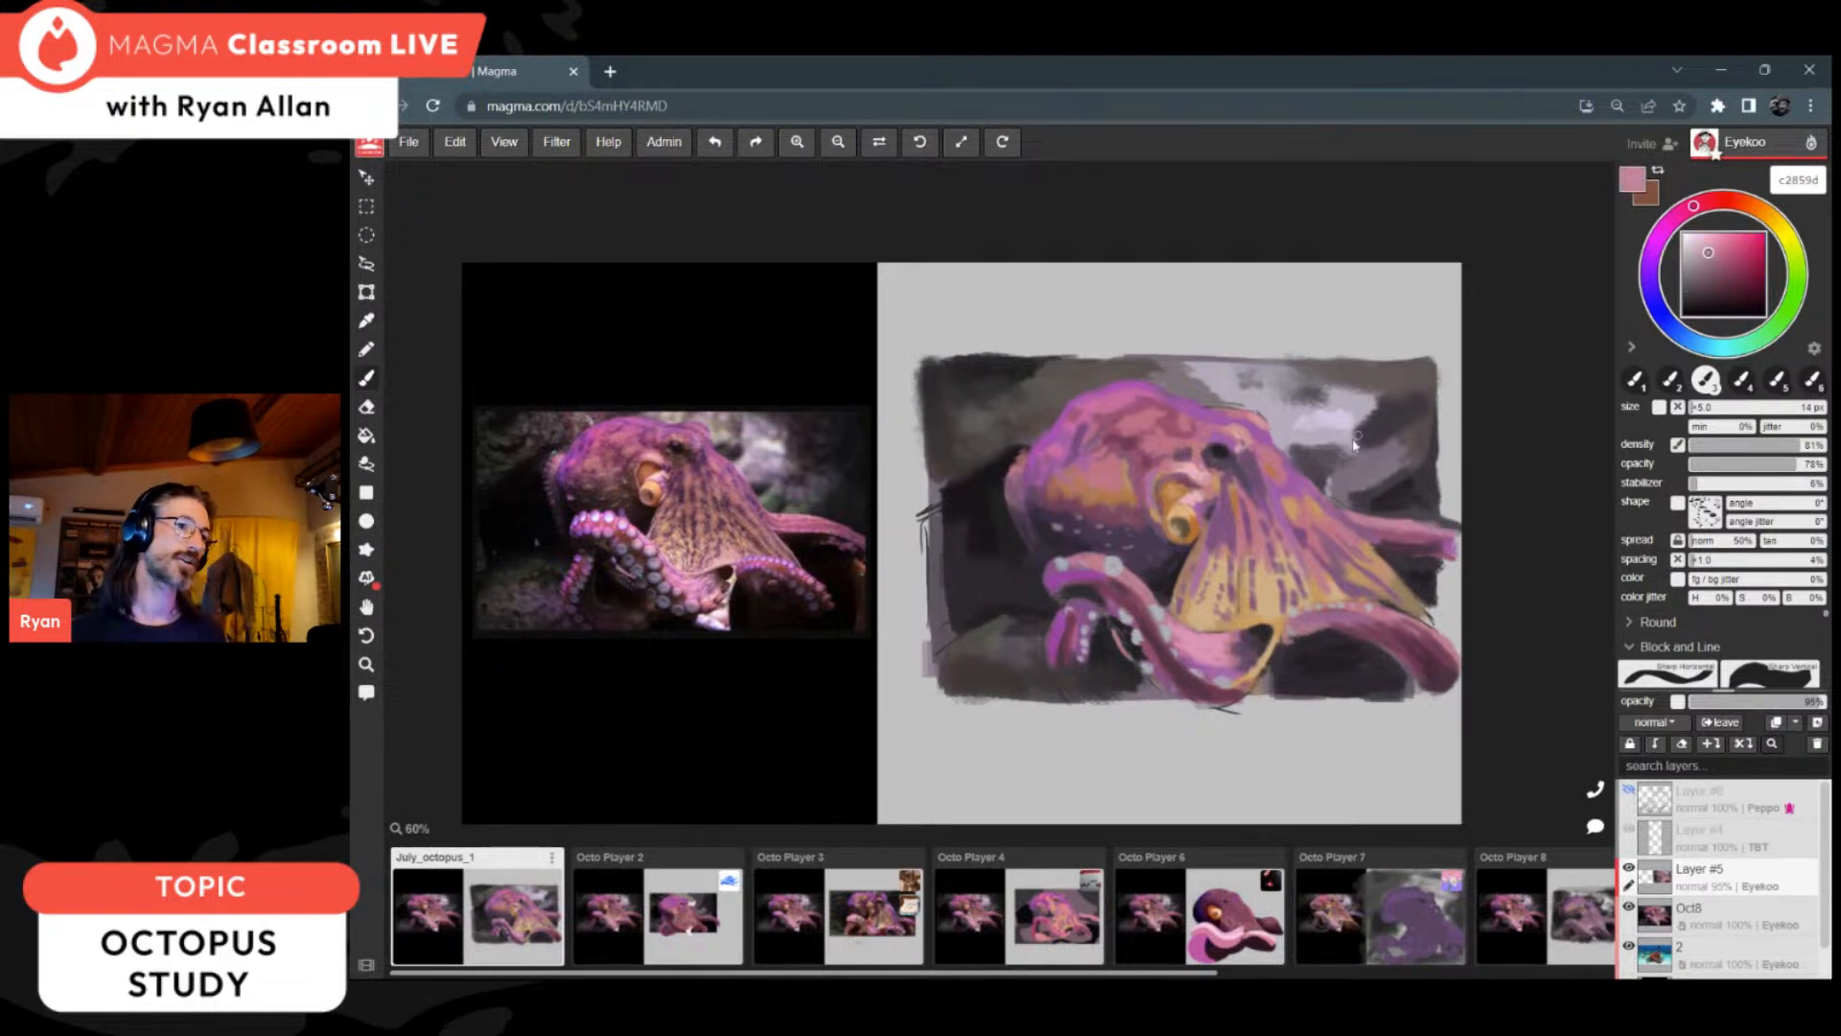
Step: Touch up the skin around the eye and siphon with sampled light pink e8b2ba and purple 9d60a2
key(alt)
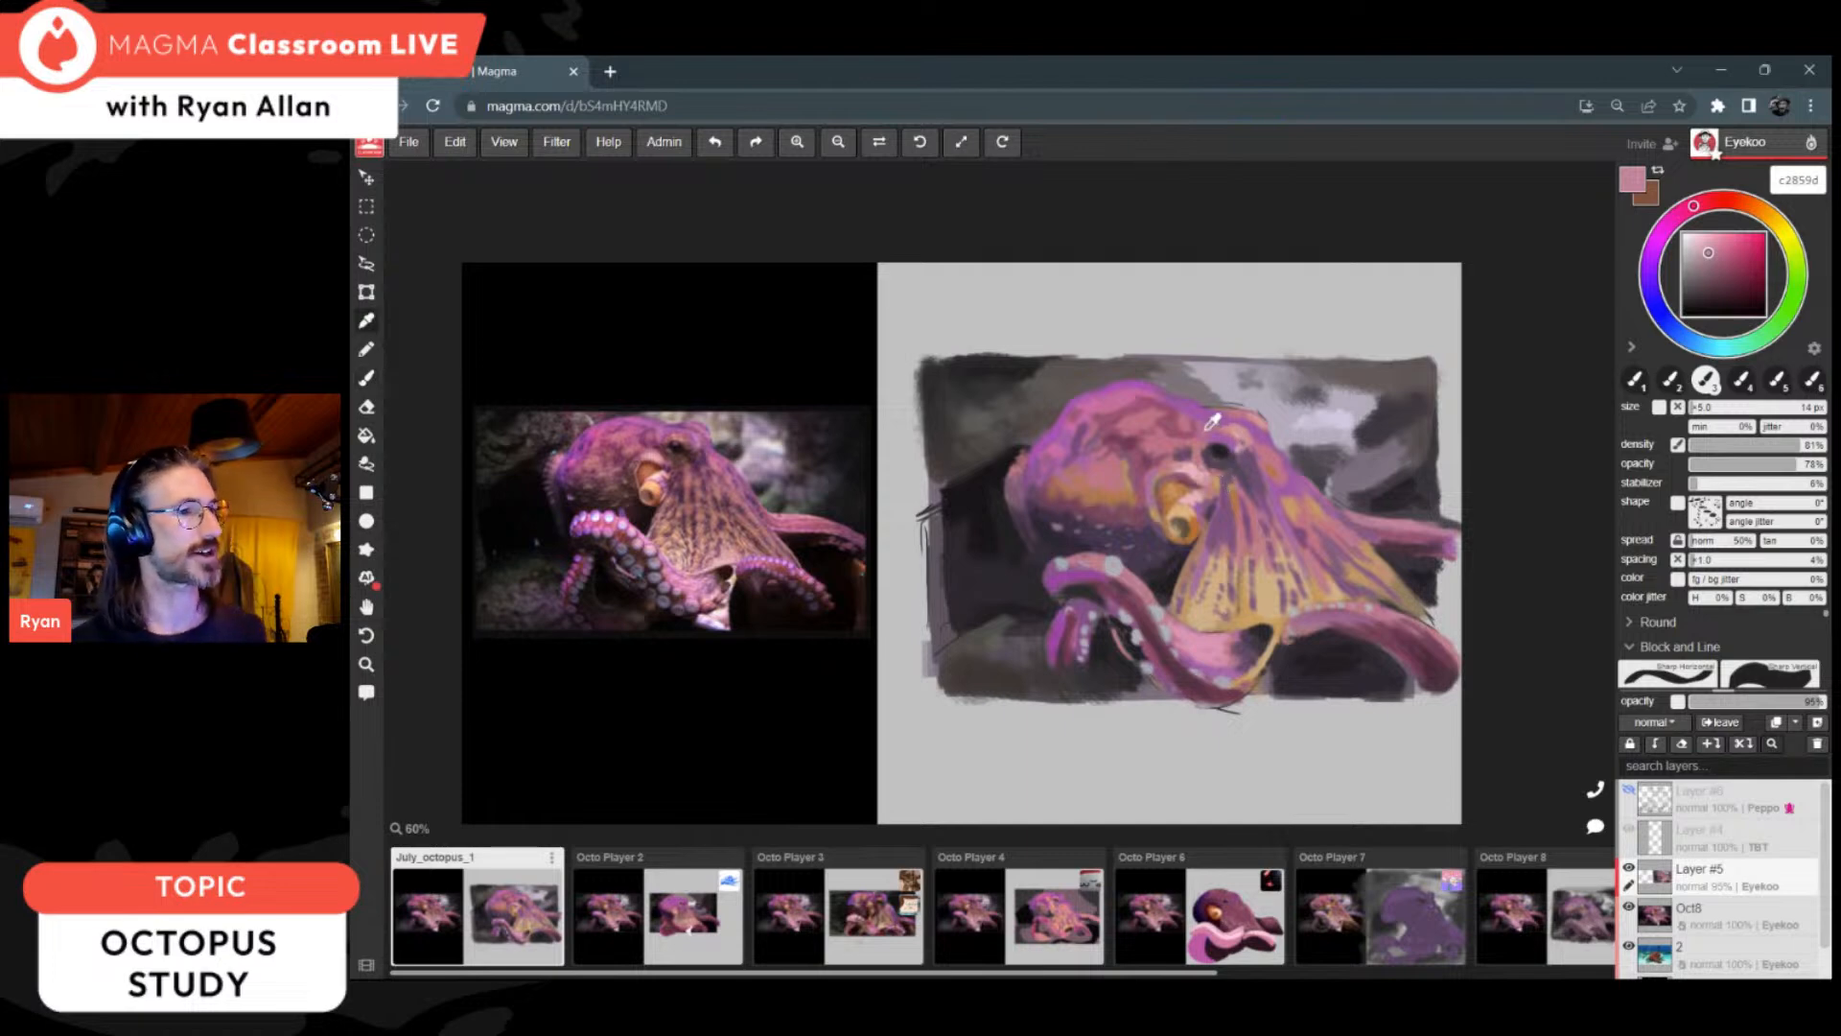
alt+click(1195, 472)
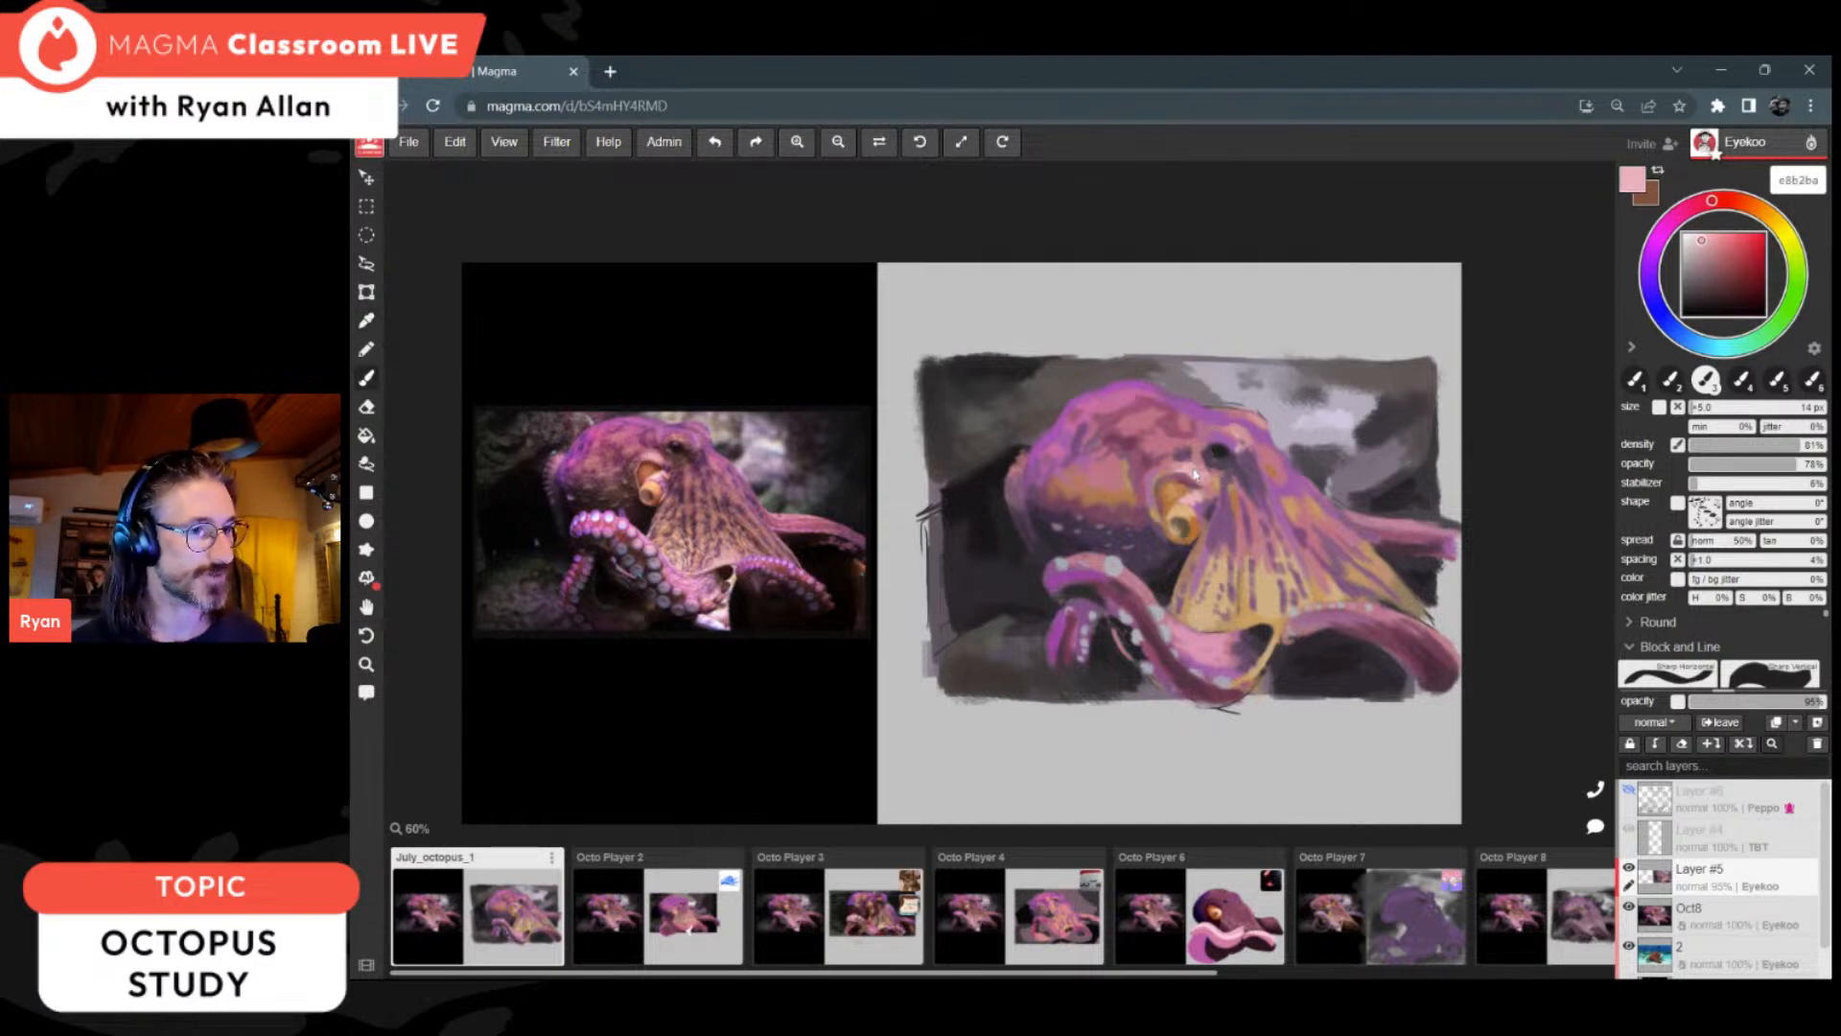
key(alt)
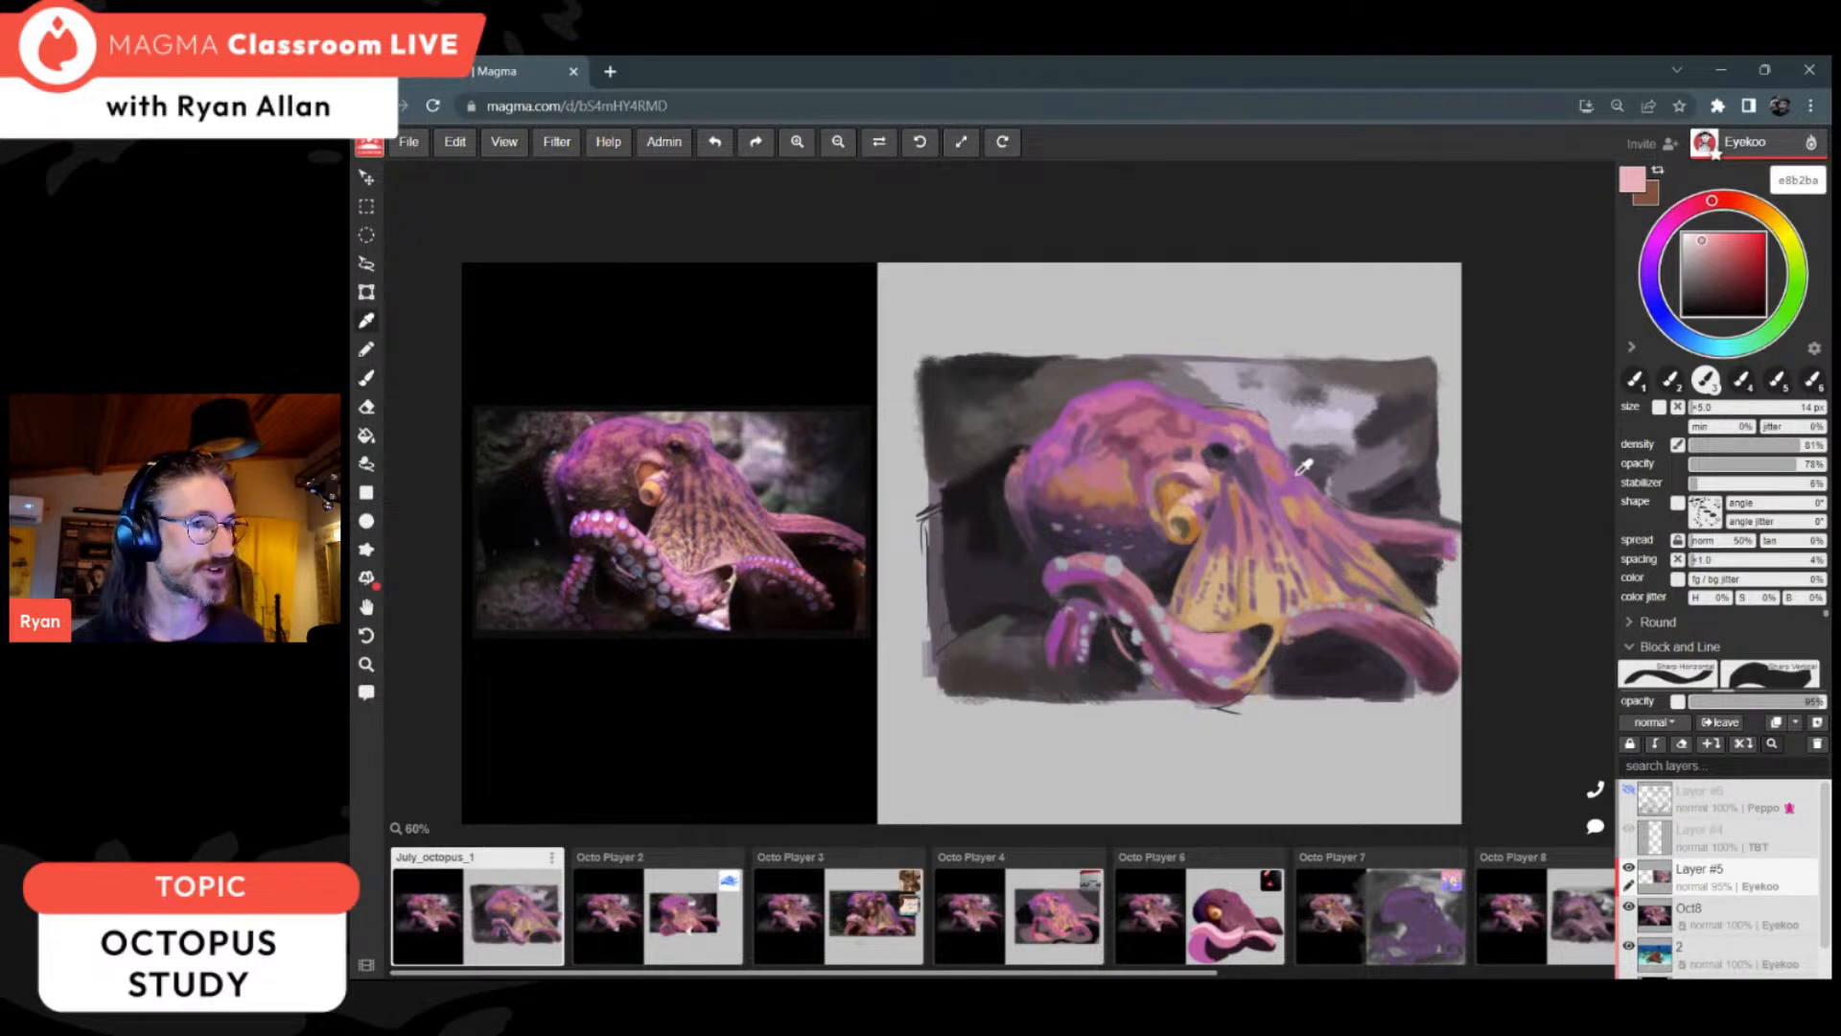
alt+click(1242, 451)
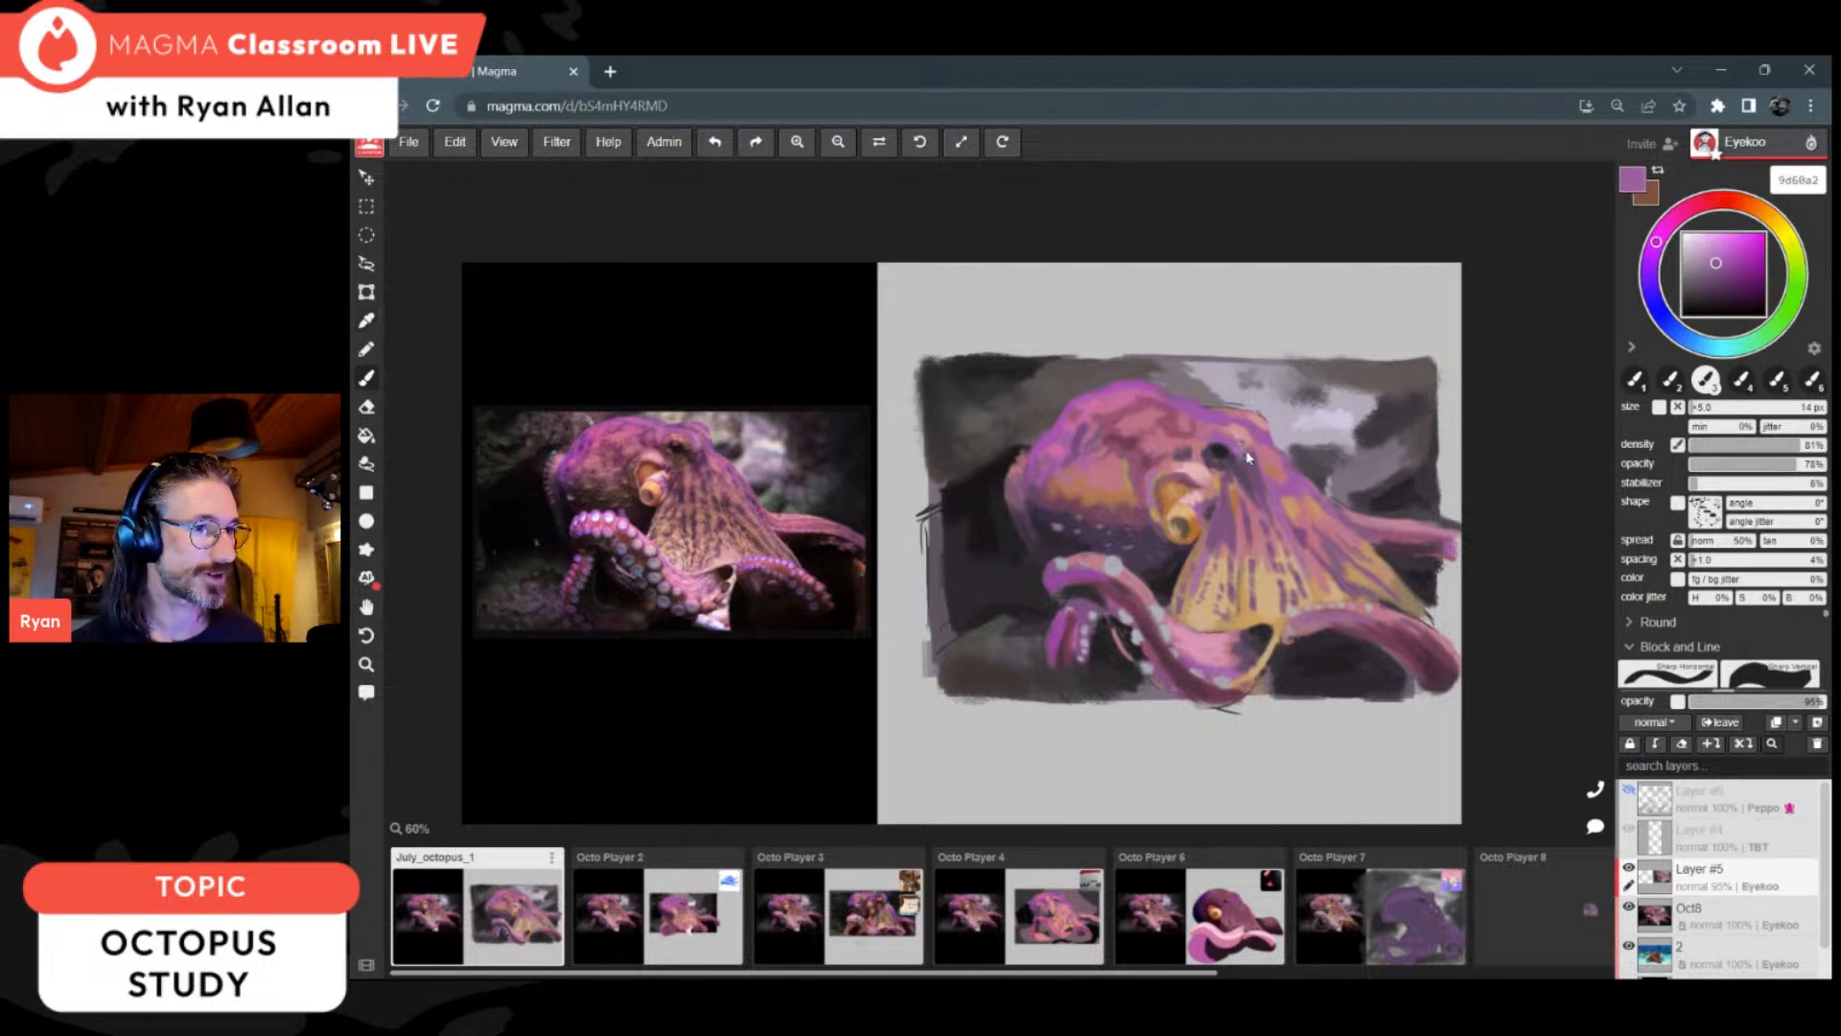
Step: Deepen the web's folds with dark purple 4c2c5c and shade the front arm's underside with 523543, using a 9 px brush
alt+click(1159, 549)
drag(1730, 288, 1725, 286)
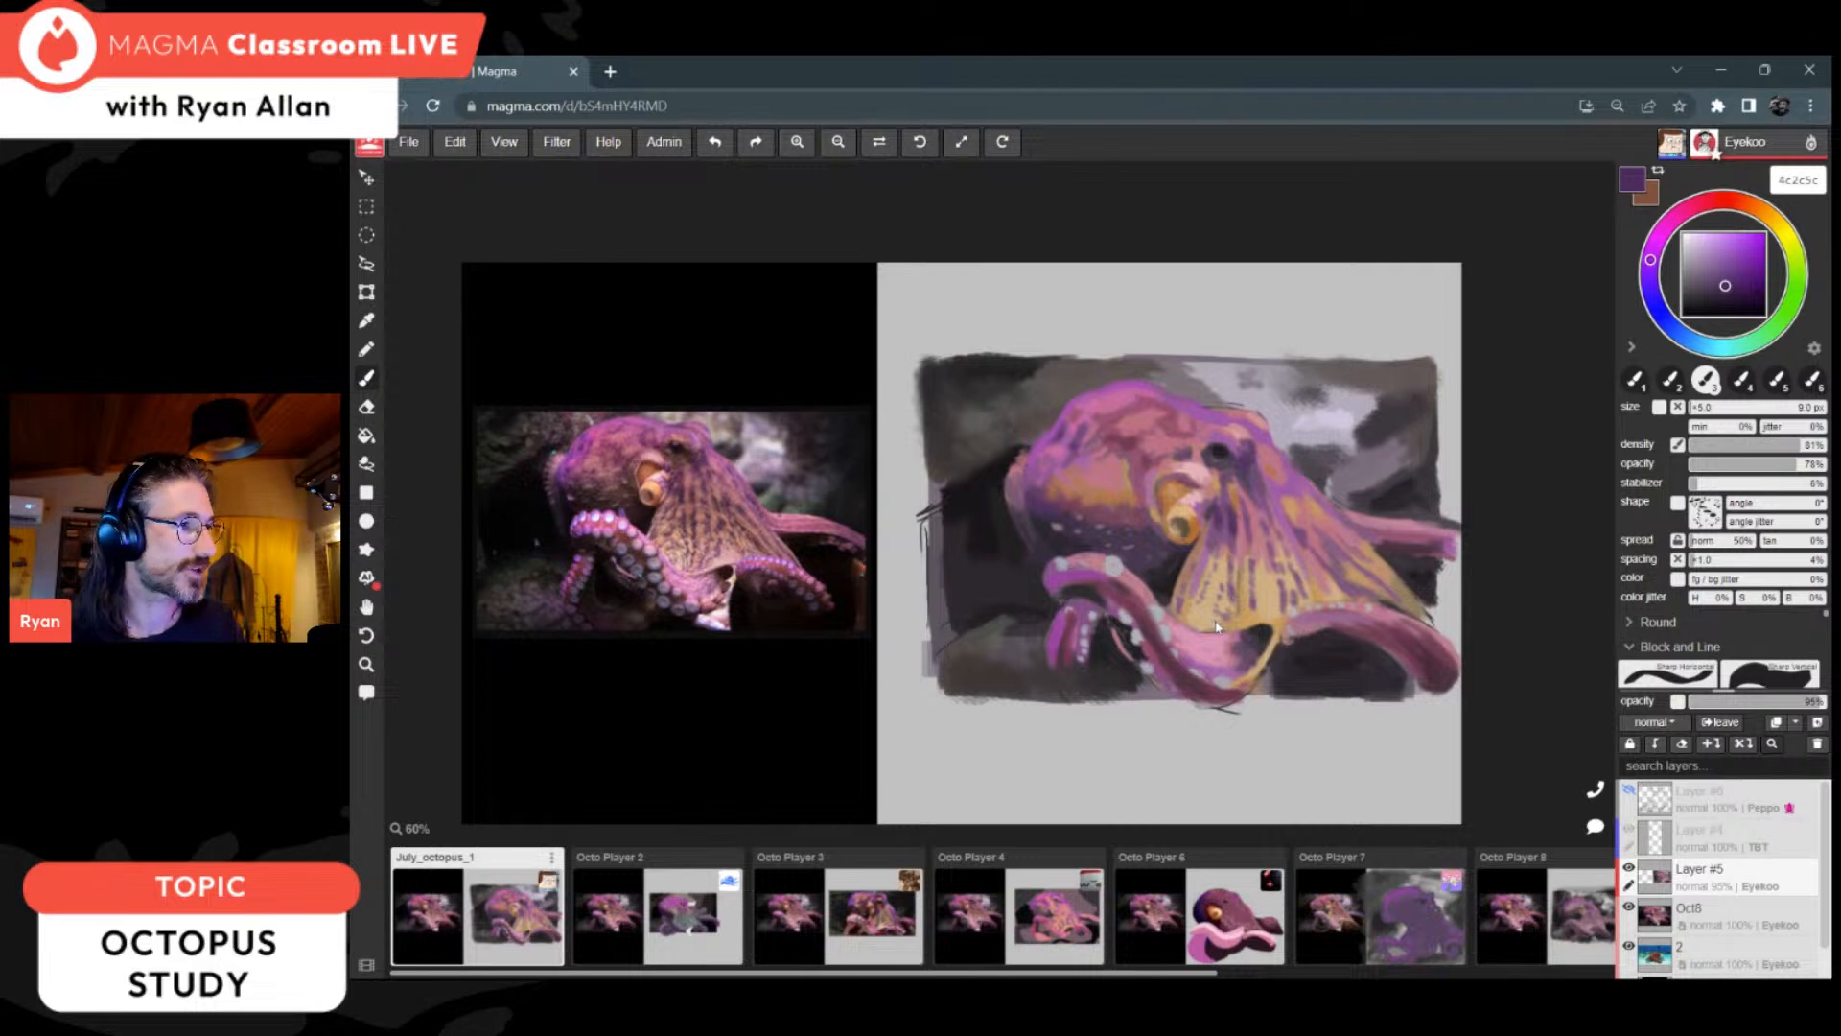
alt+click(1185, 674)
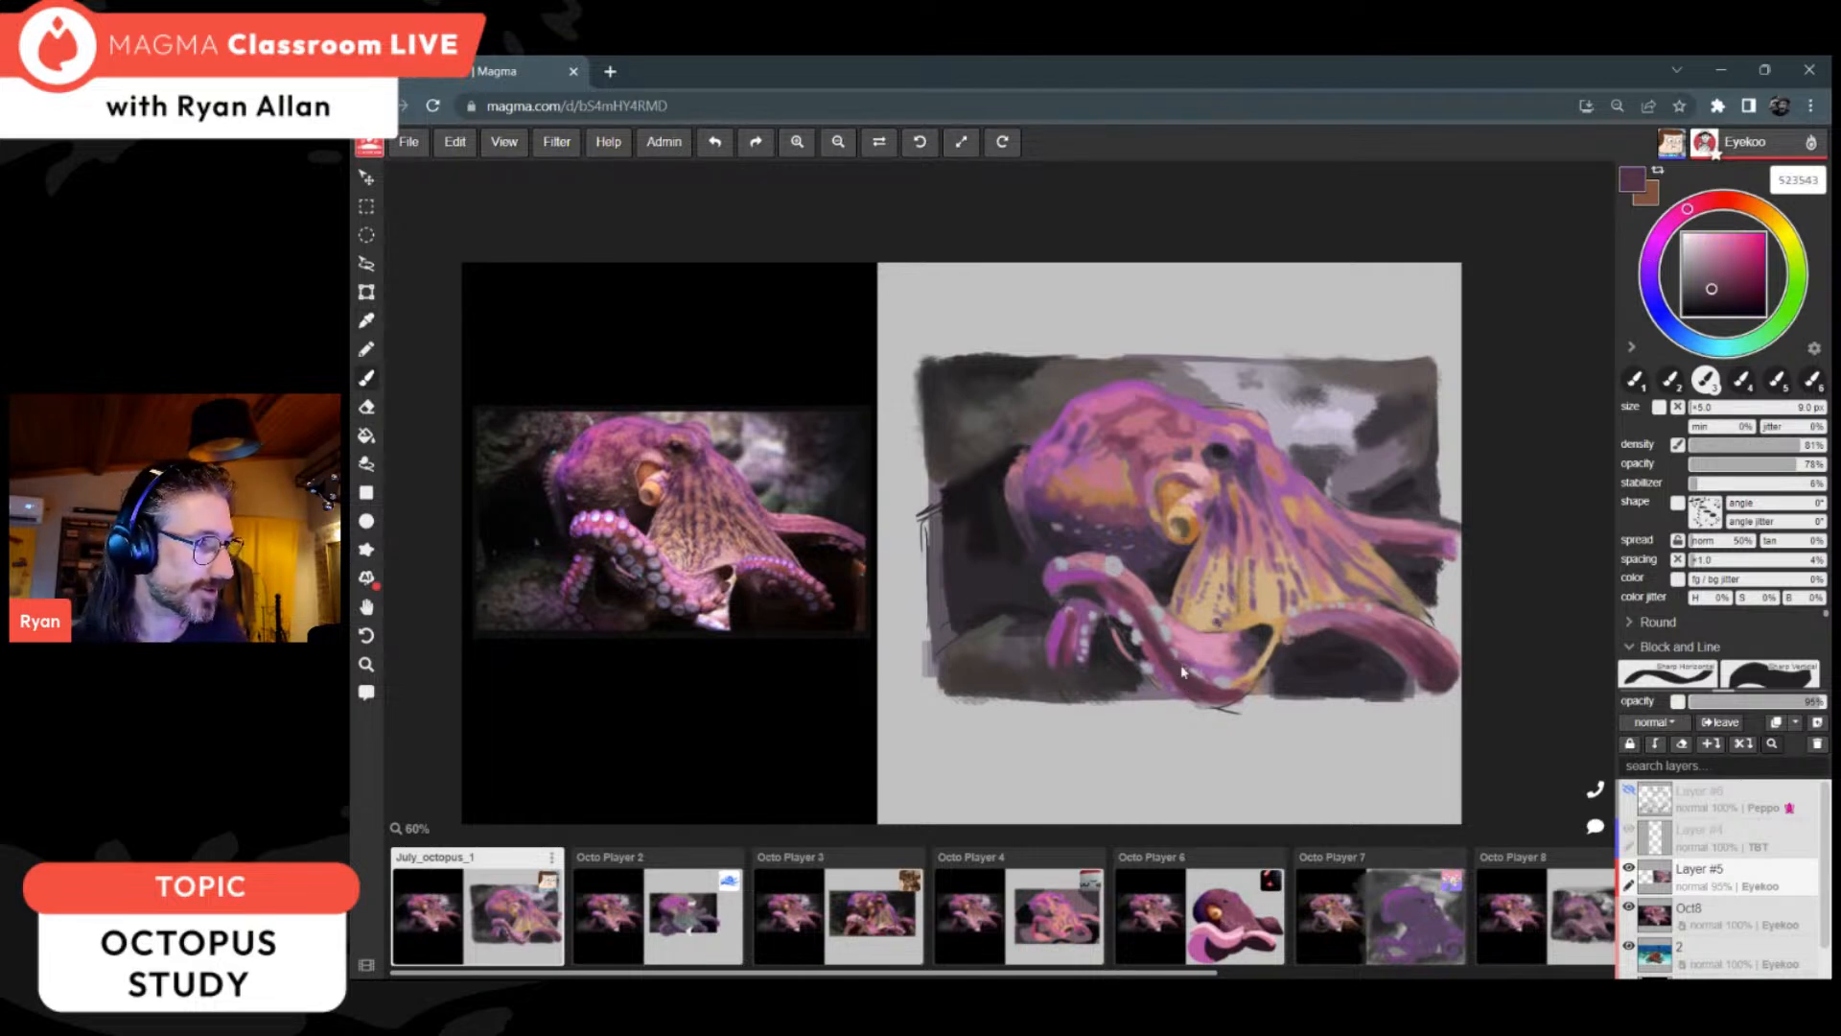
mouse_move(1202, 679)
mouse_down()
mouse_move(1265, 688)
mouse_move(1199, 701)
mouse_move(1222, 703)
mouse_move(1249, 673)
mouse_up()
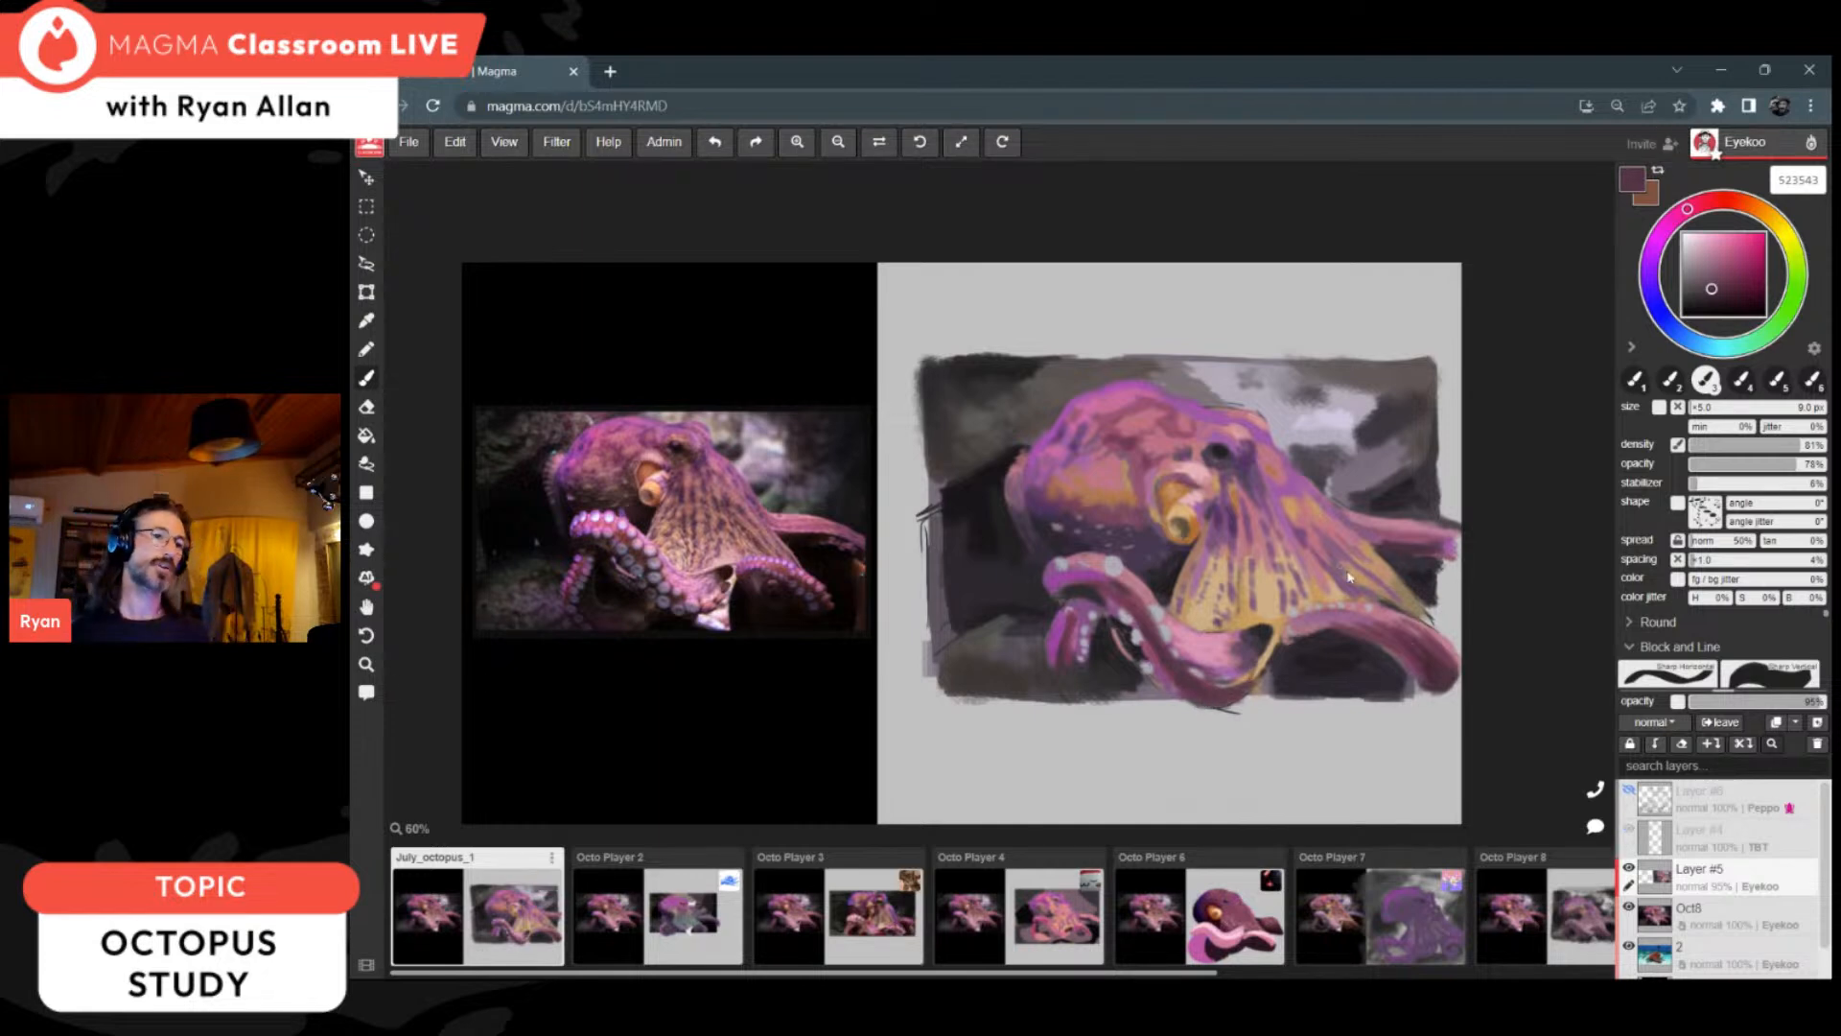
Step: Trim the web's left edge below the siphon with near-black 232023, and sample dark purple 4c3258 from the head
alt+click(1206, 539)
alt+click(1335, 657)
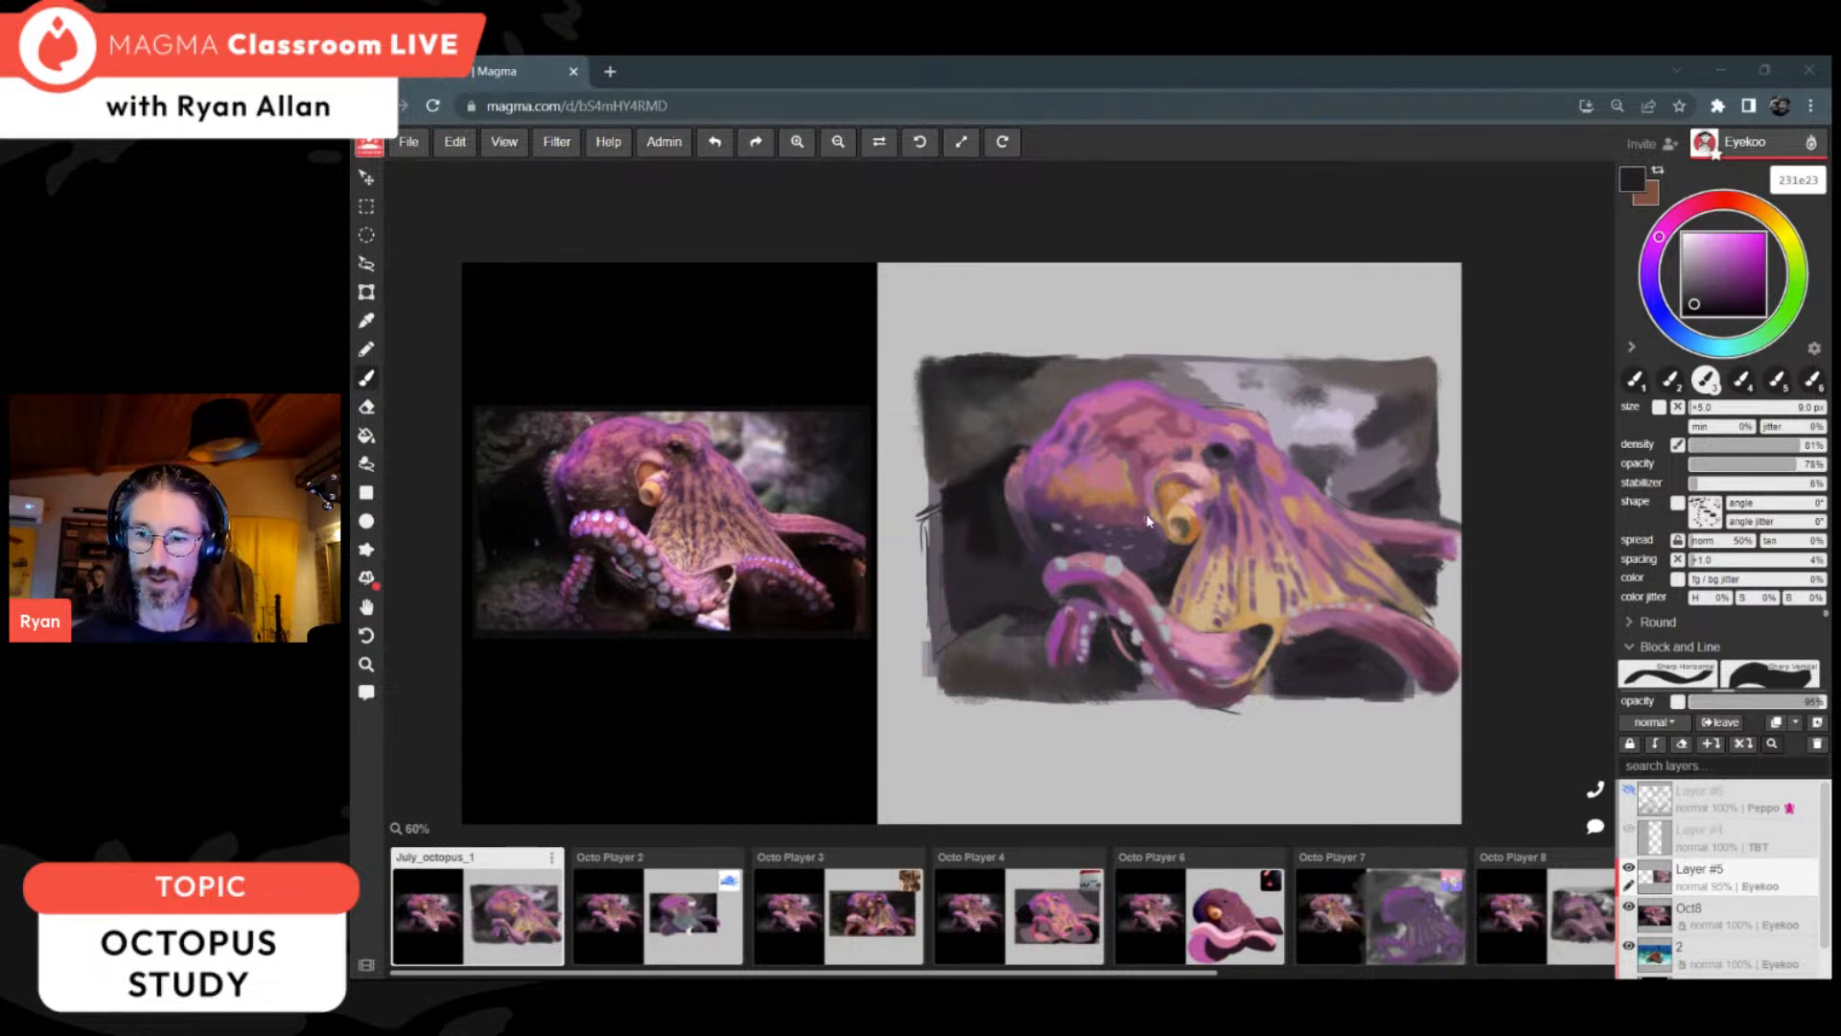
key(alt)
alt+click(1169, 580)
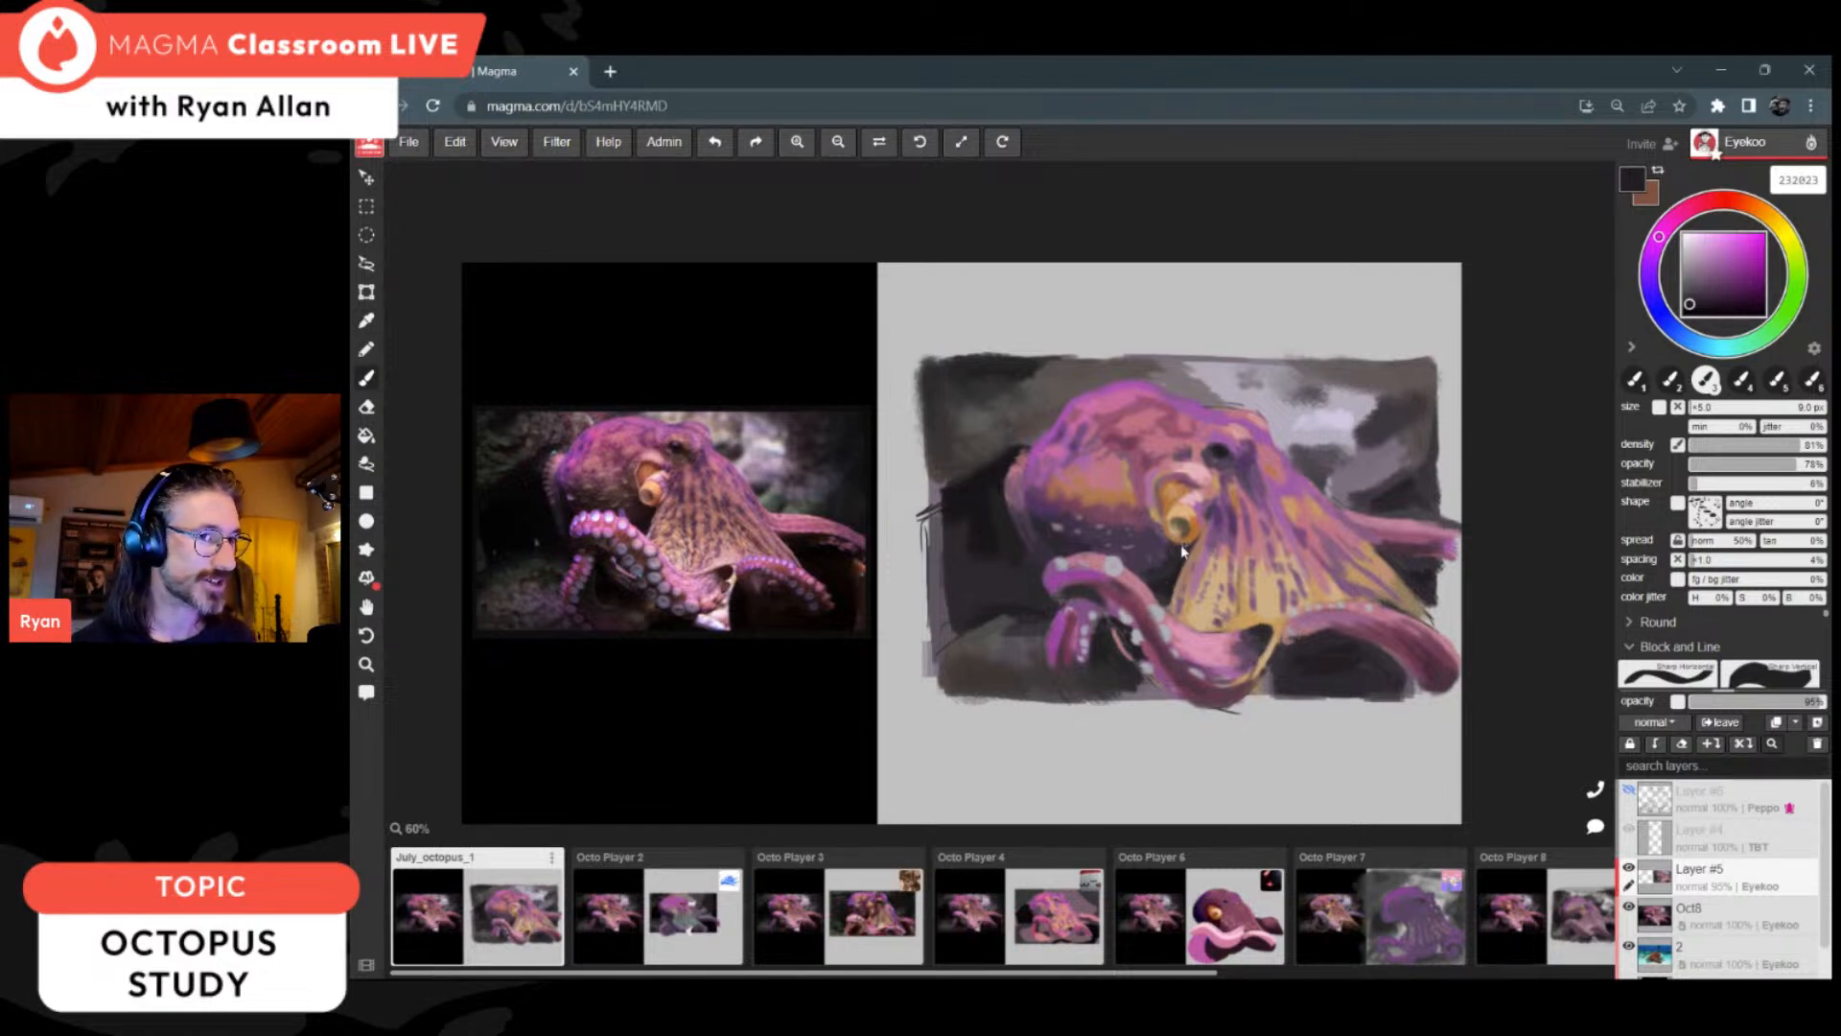
drag(1190, 559, 1179, 593)
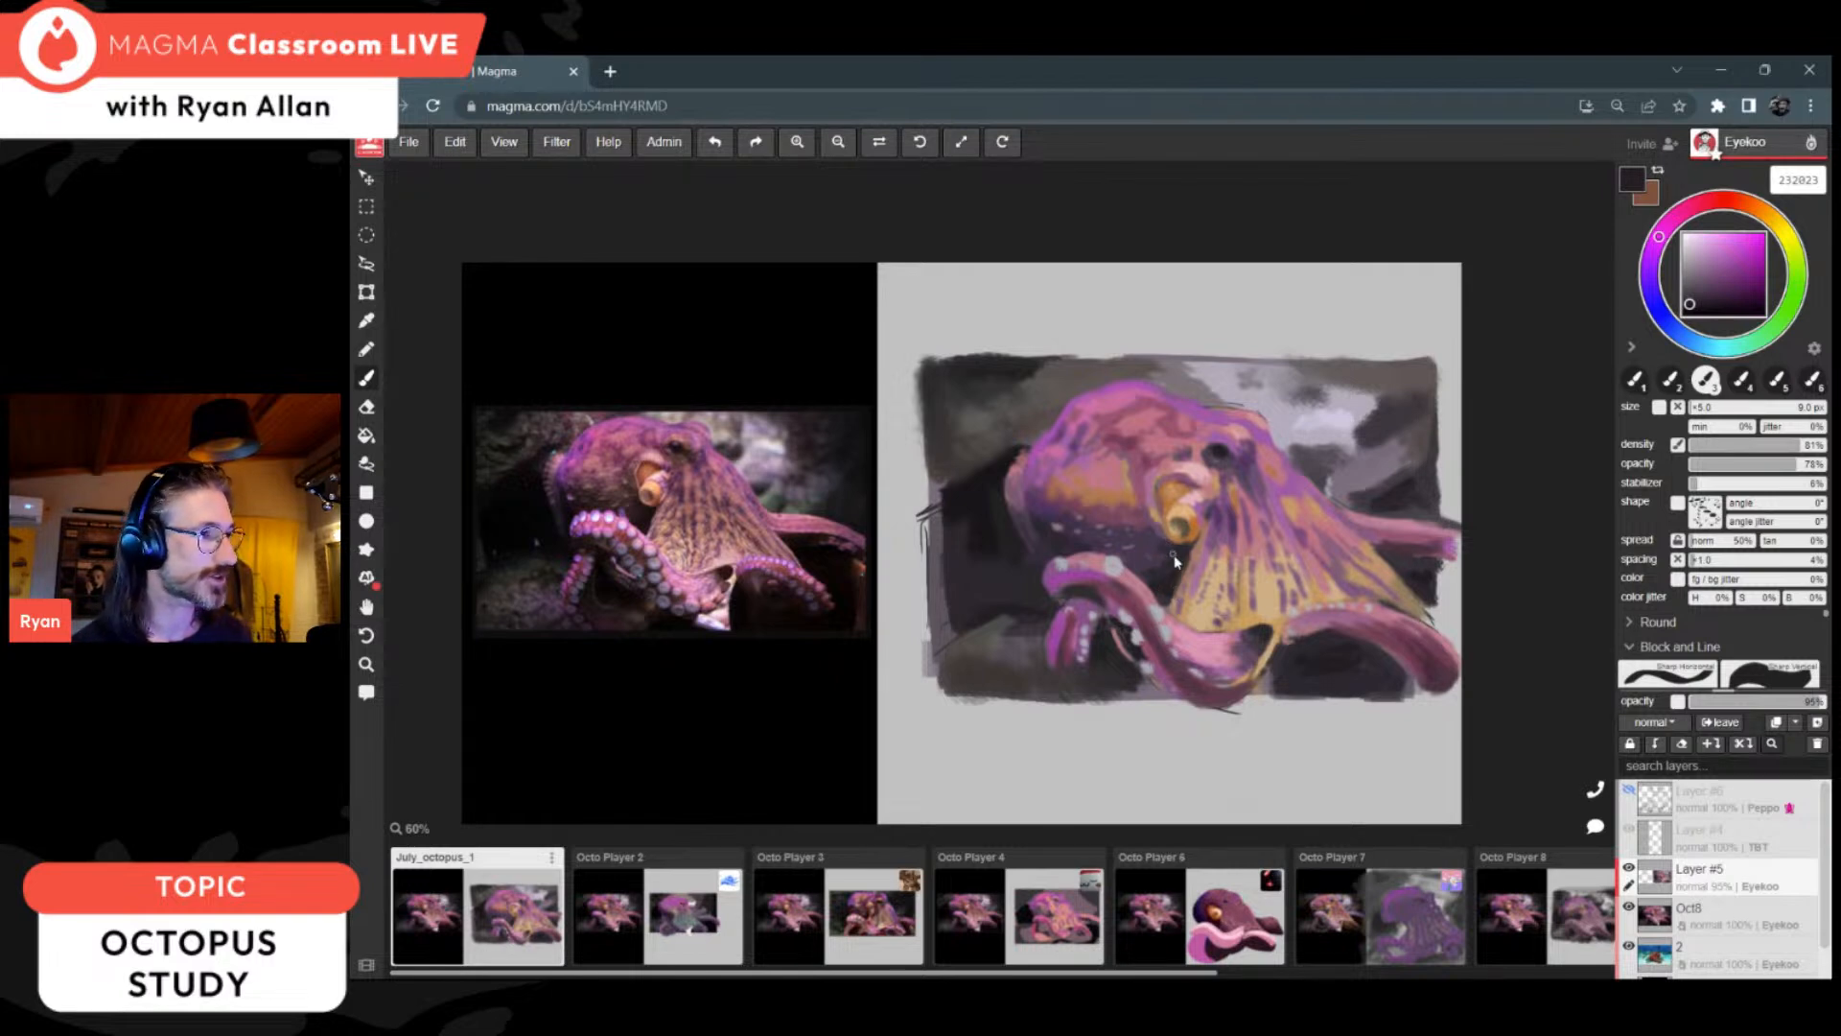
alt+click(1047, 509)
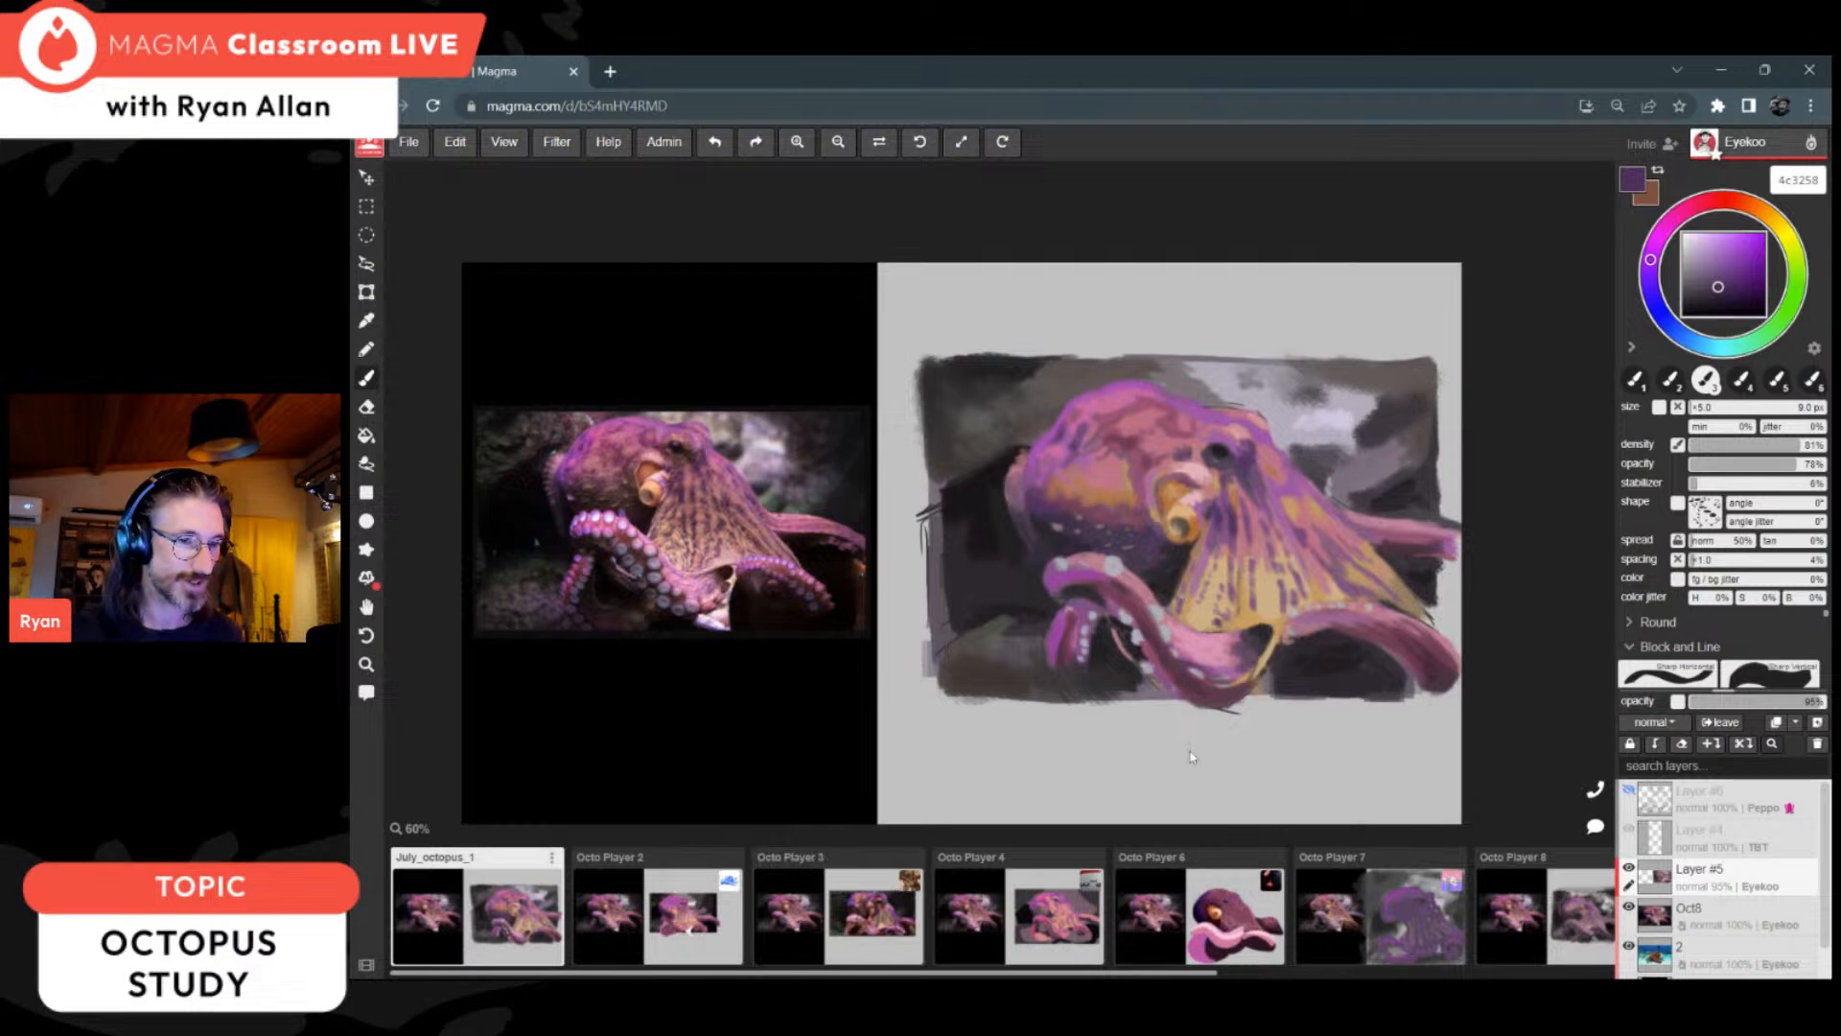
Step: Look through the other participants' octopus canvases up to Octo Player 10
scroll(1224, 892, right, 2)
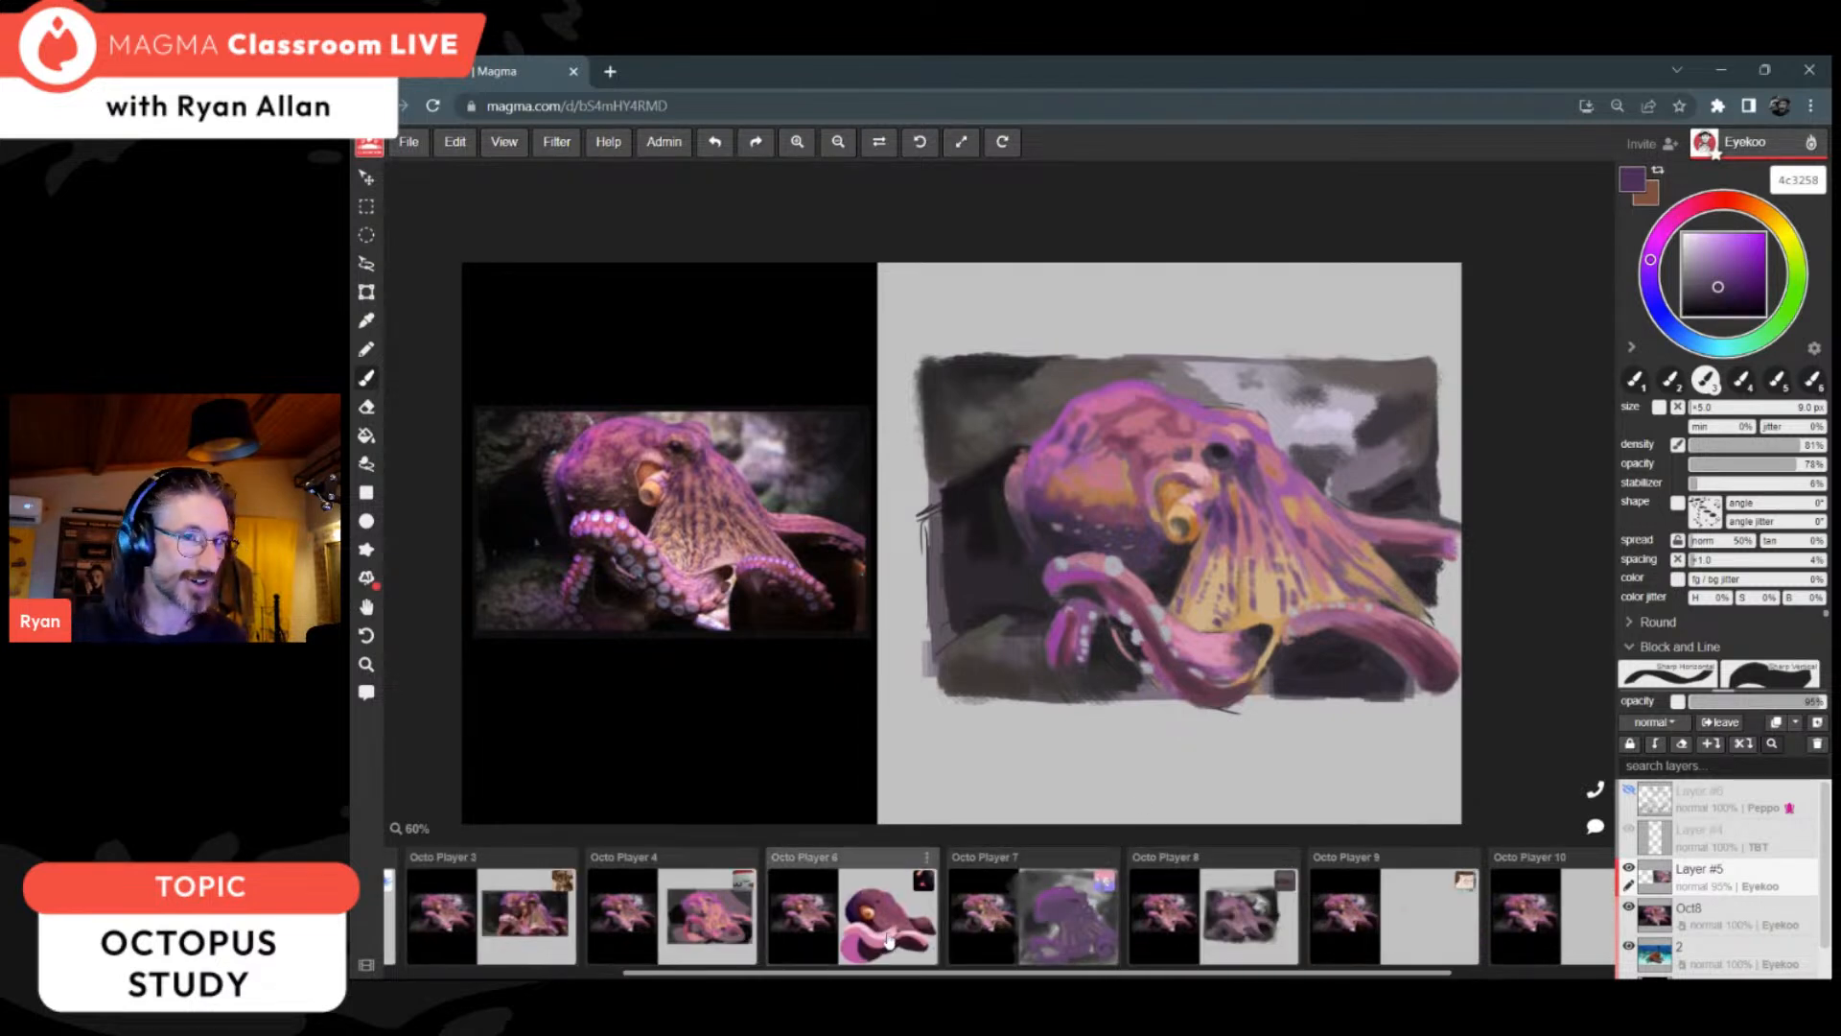
scroll(998, 931, right, 2)
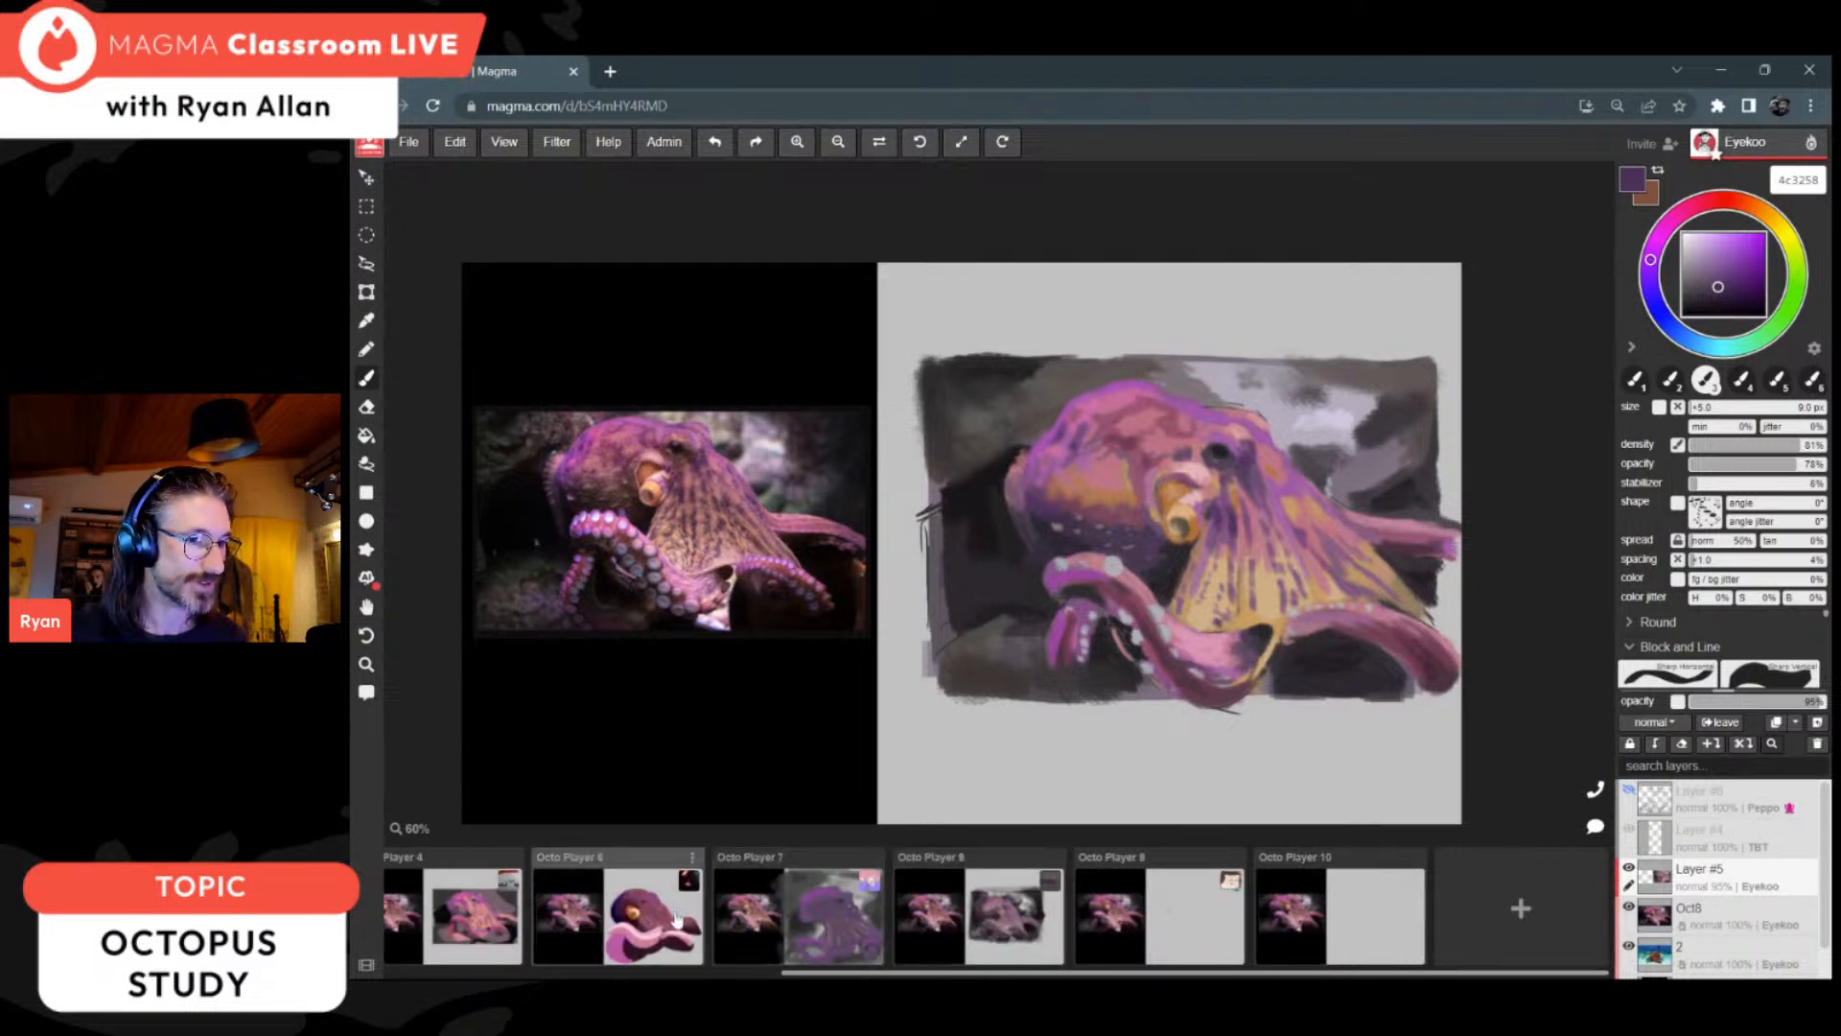
scroll(677, 919, left, 3)
scroll(676, 919, right, 3)
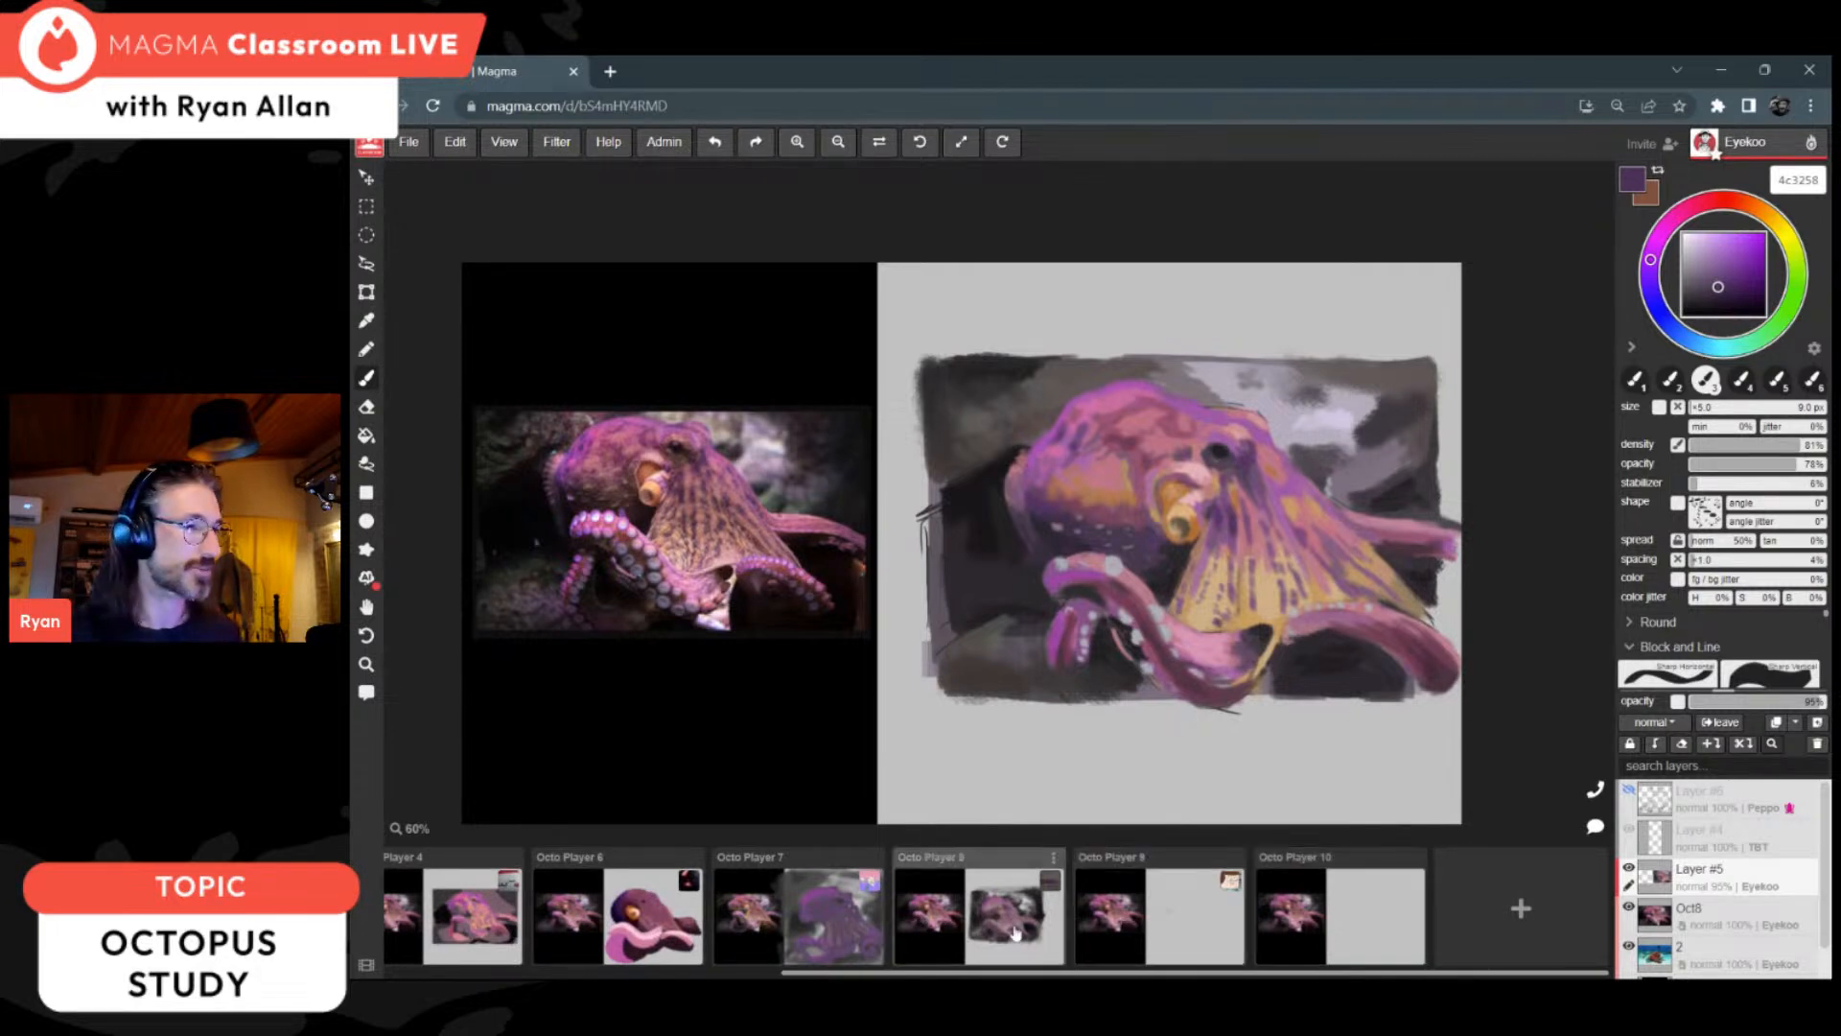
scroll(995, 923, left, 3)
Step: Darken the rocks behind the head's back and beside the curled arm with near-black 181618, enlarging the brush to 14 px
alt+click(1000, 506)
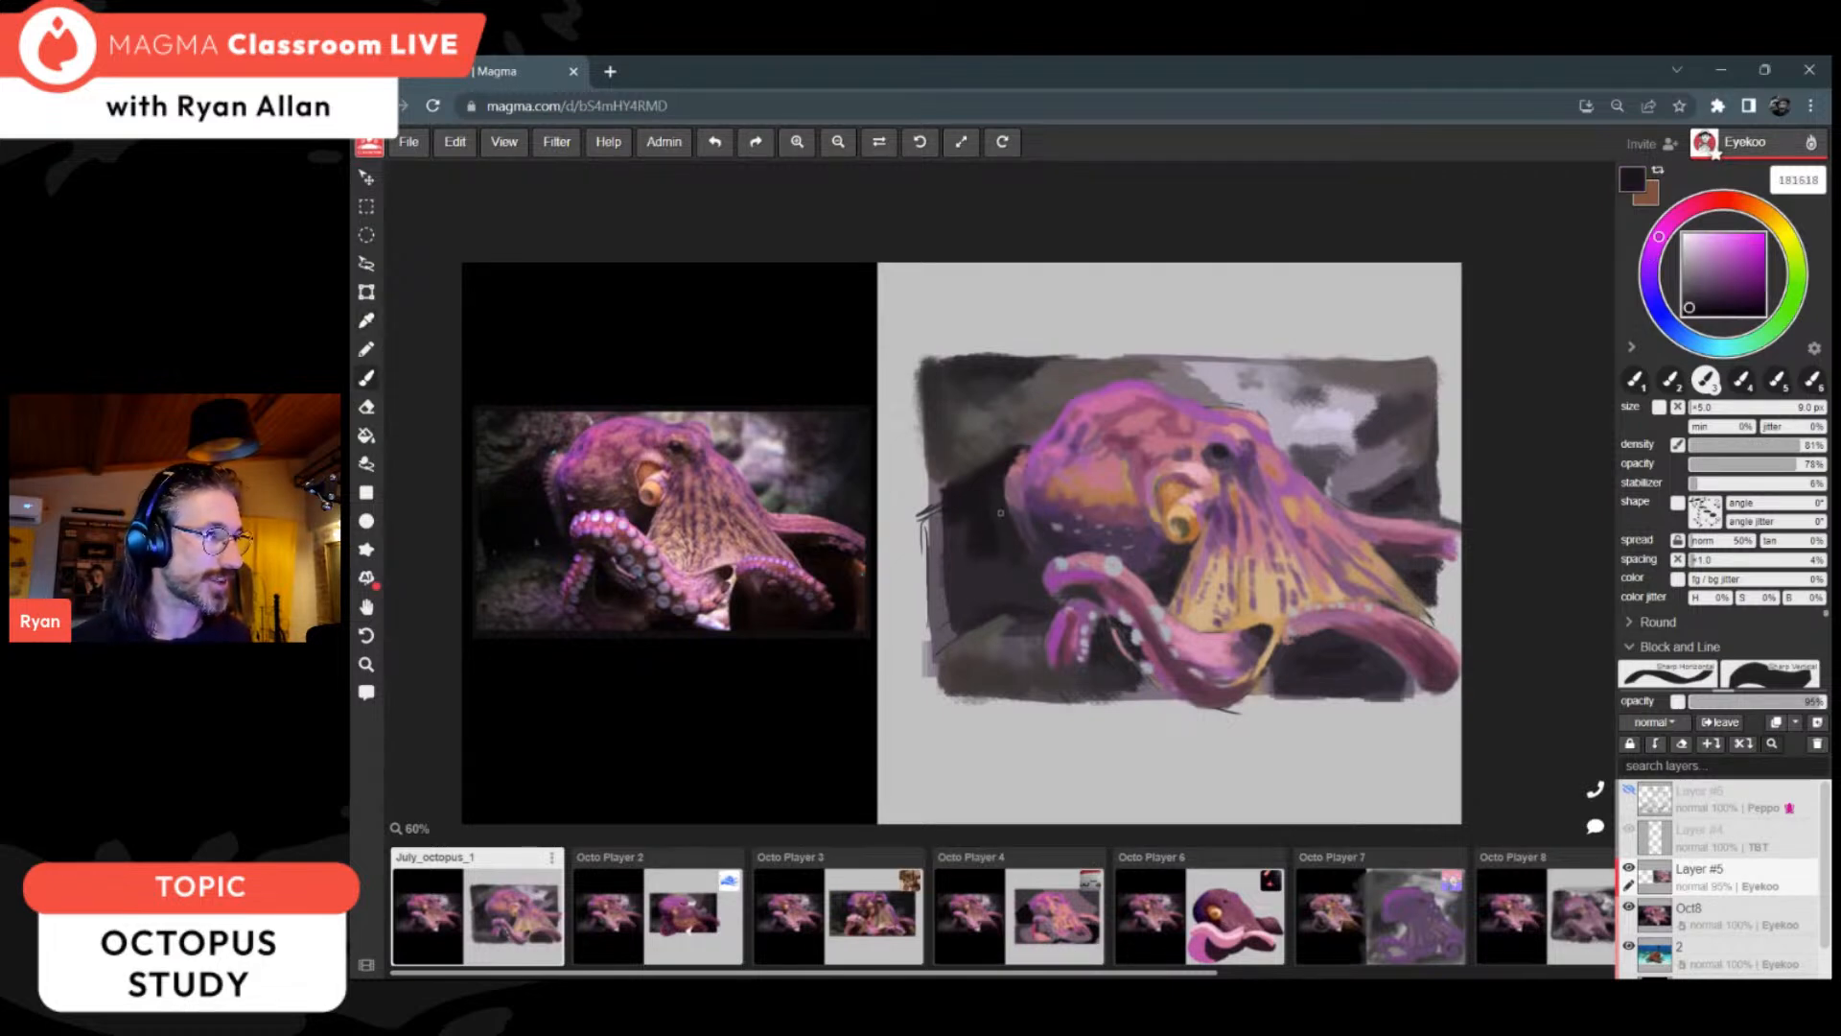
alt+click(1001, 510)
alt+click(1001, 513)
alt+click(998, 529)
key(bracketright)
key(bracketright)
key(bracketright)
mouse_move(1015, 618)
mouse_down()
mouse_move(956, 595)
mouse_move(991, 604)
mouse_up()
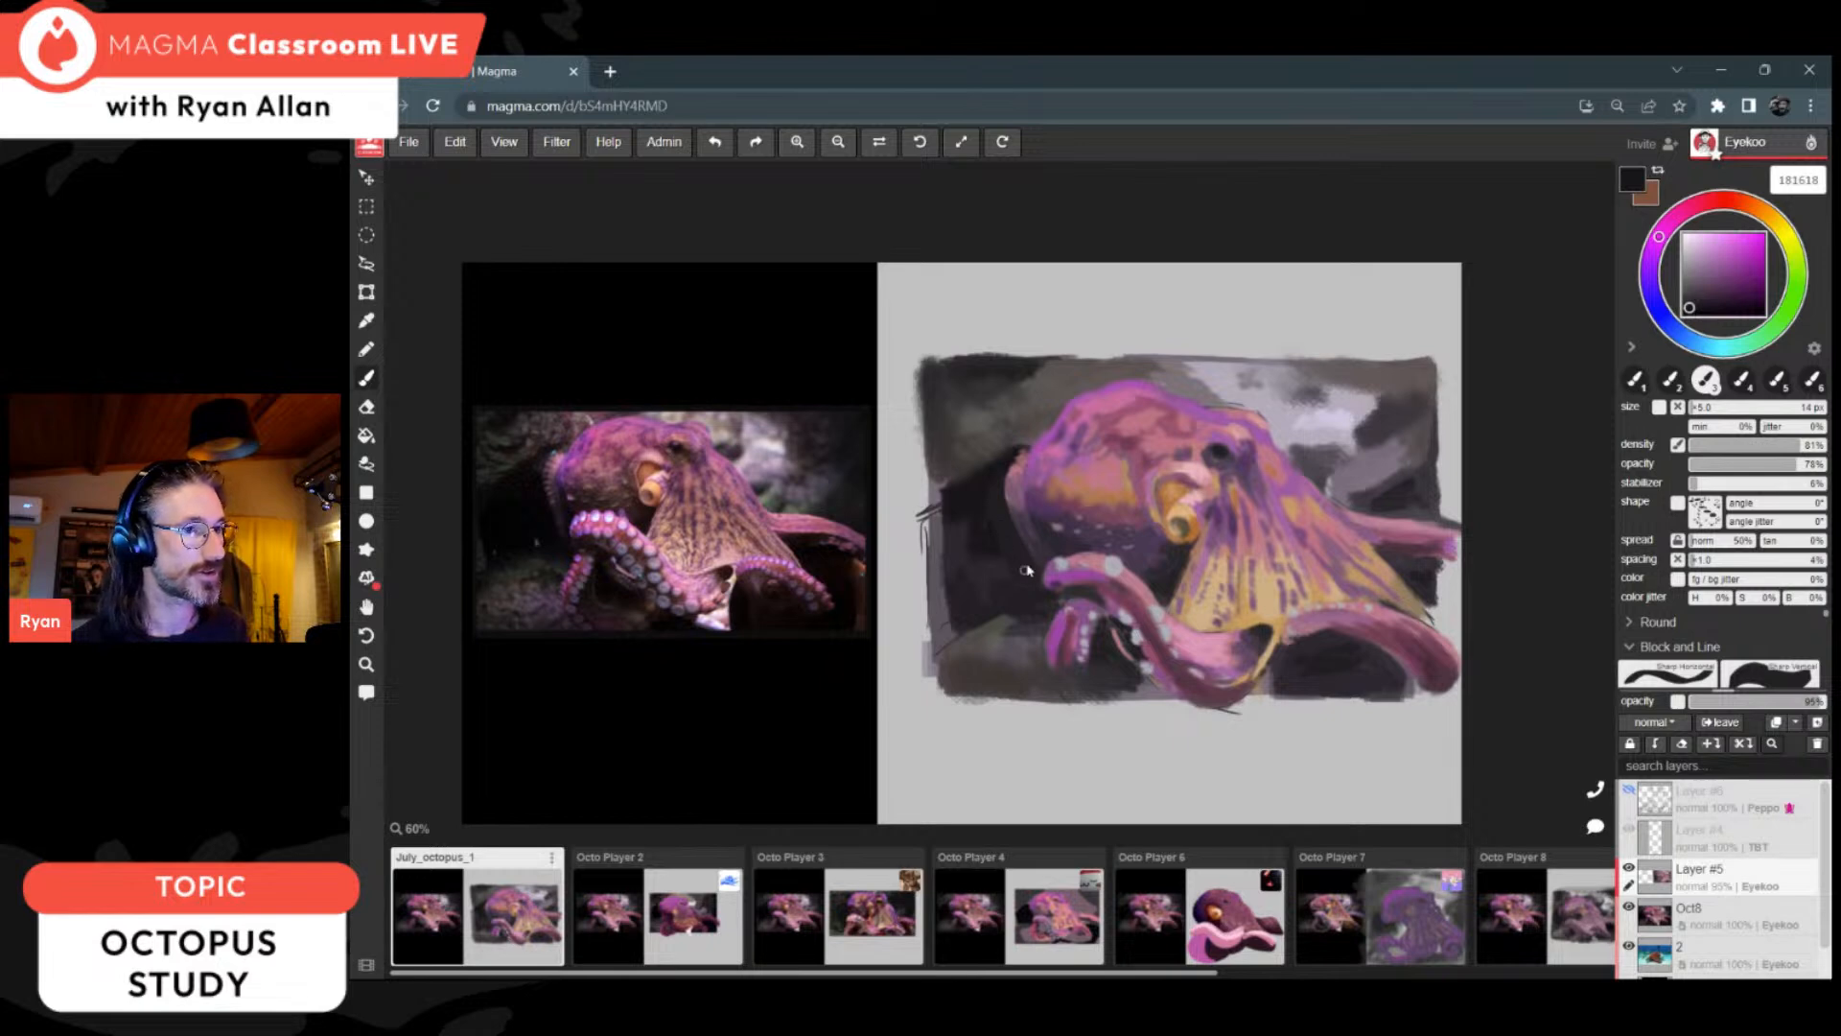
Step: Deepen the shadow beneath the head with 1c181e and retouch the front arm with pink bd808d, using a 10 px brush
key(i)
click(1064, 527)
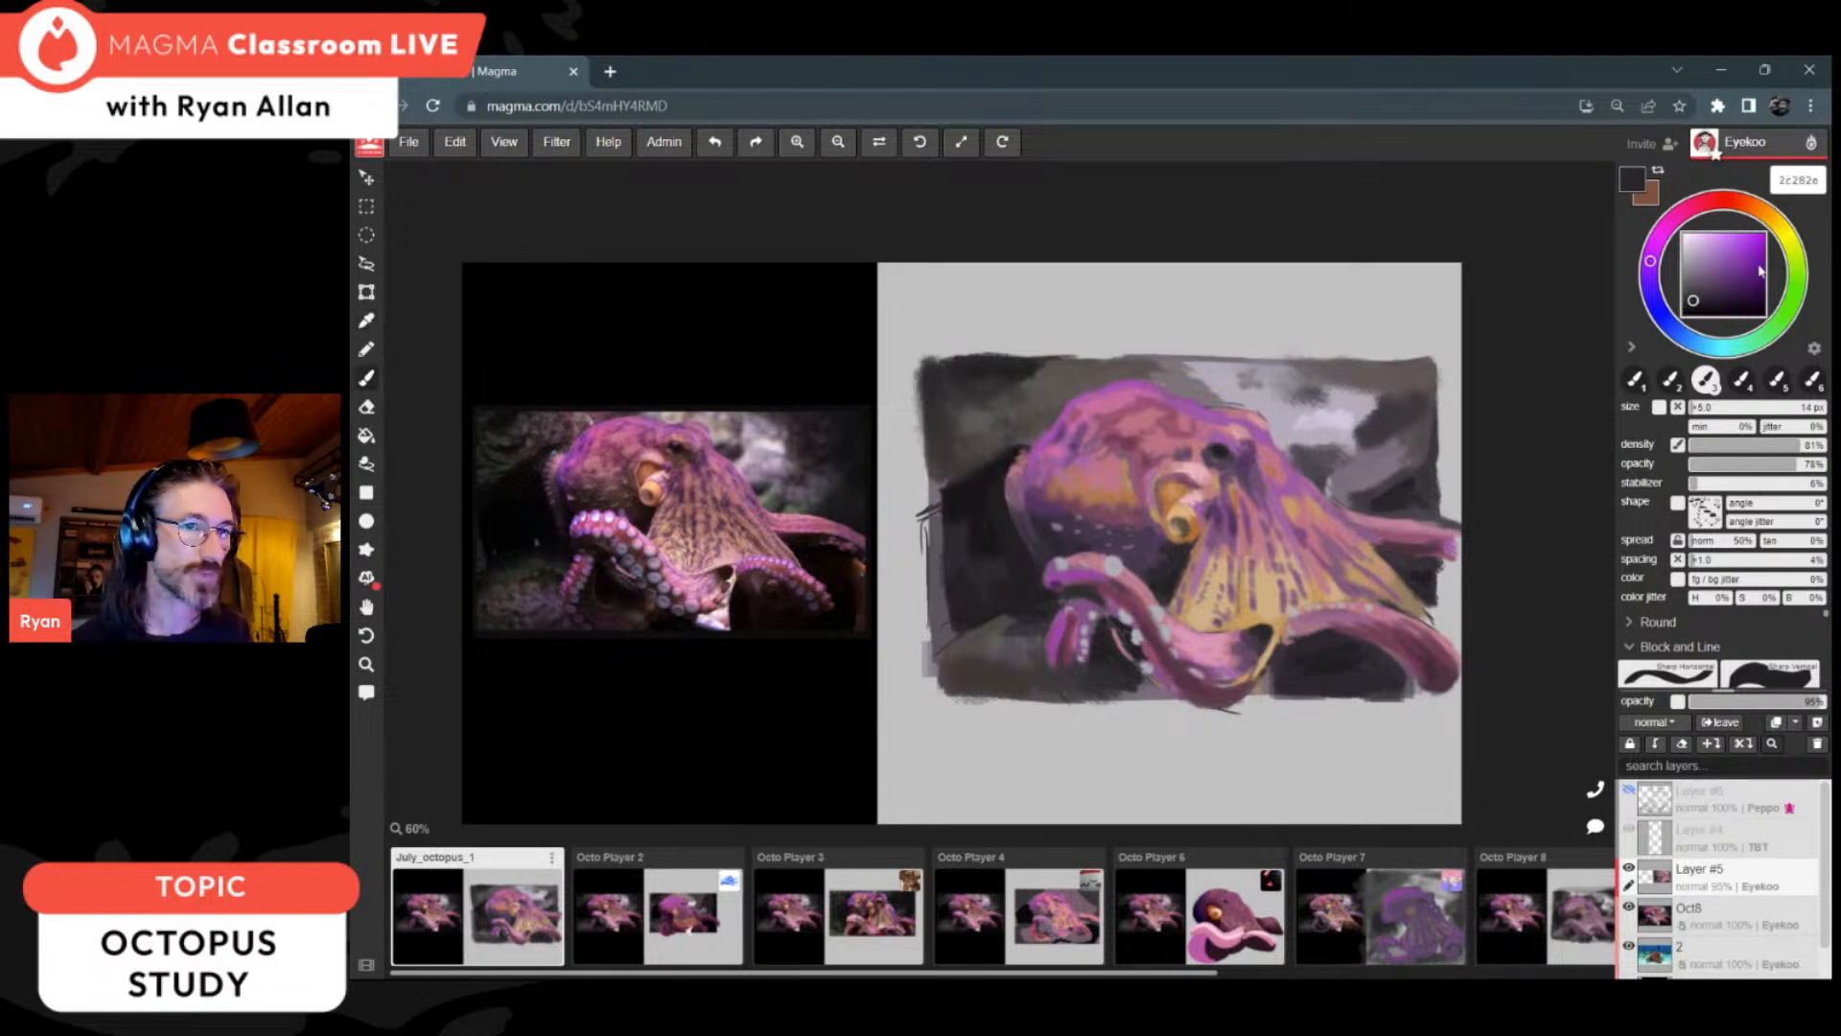
key(b)
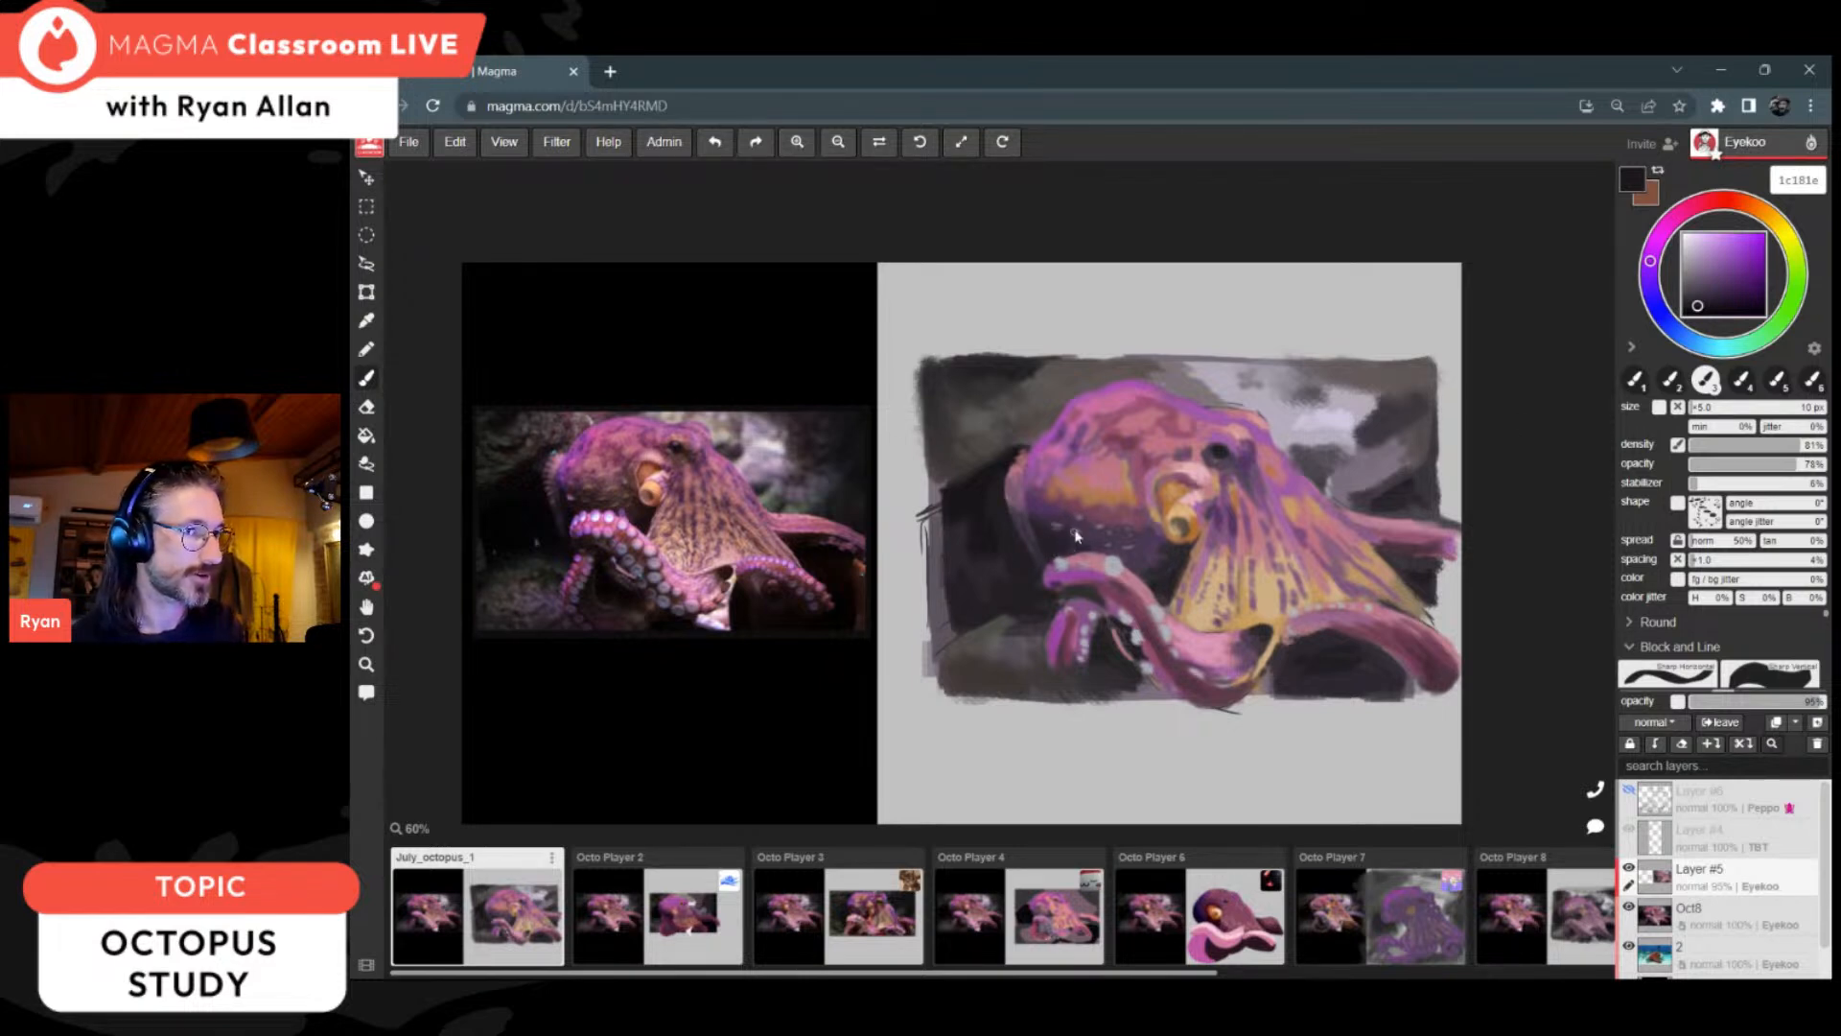
alt+click(1172, 566)
alt+click(1166, 587)
drag(1136, 577, 1161, 610)
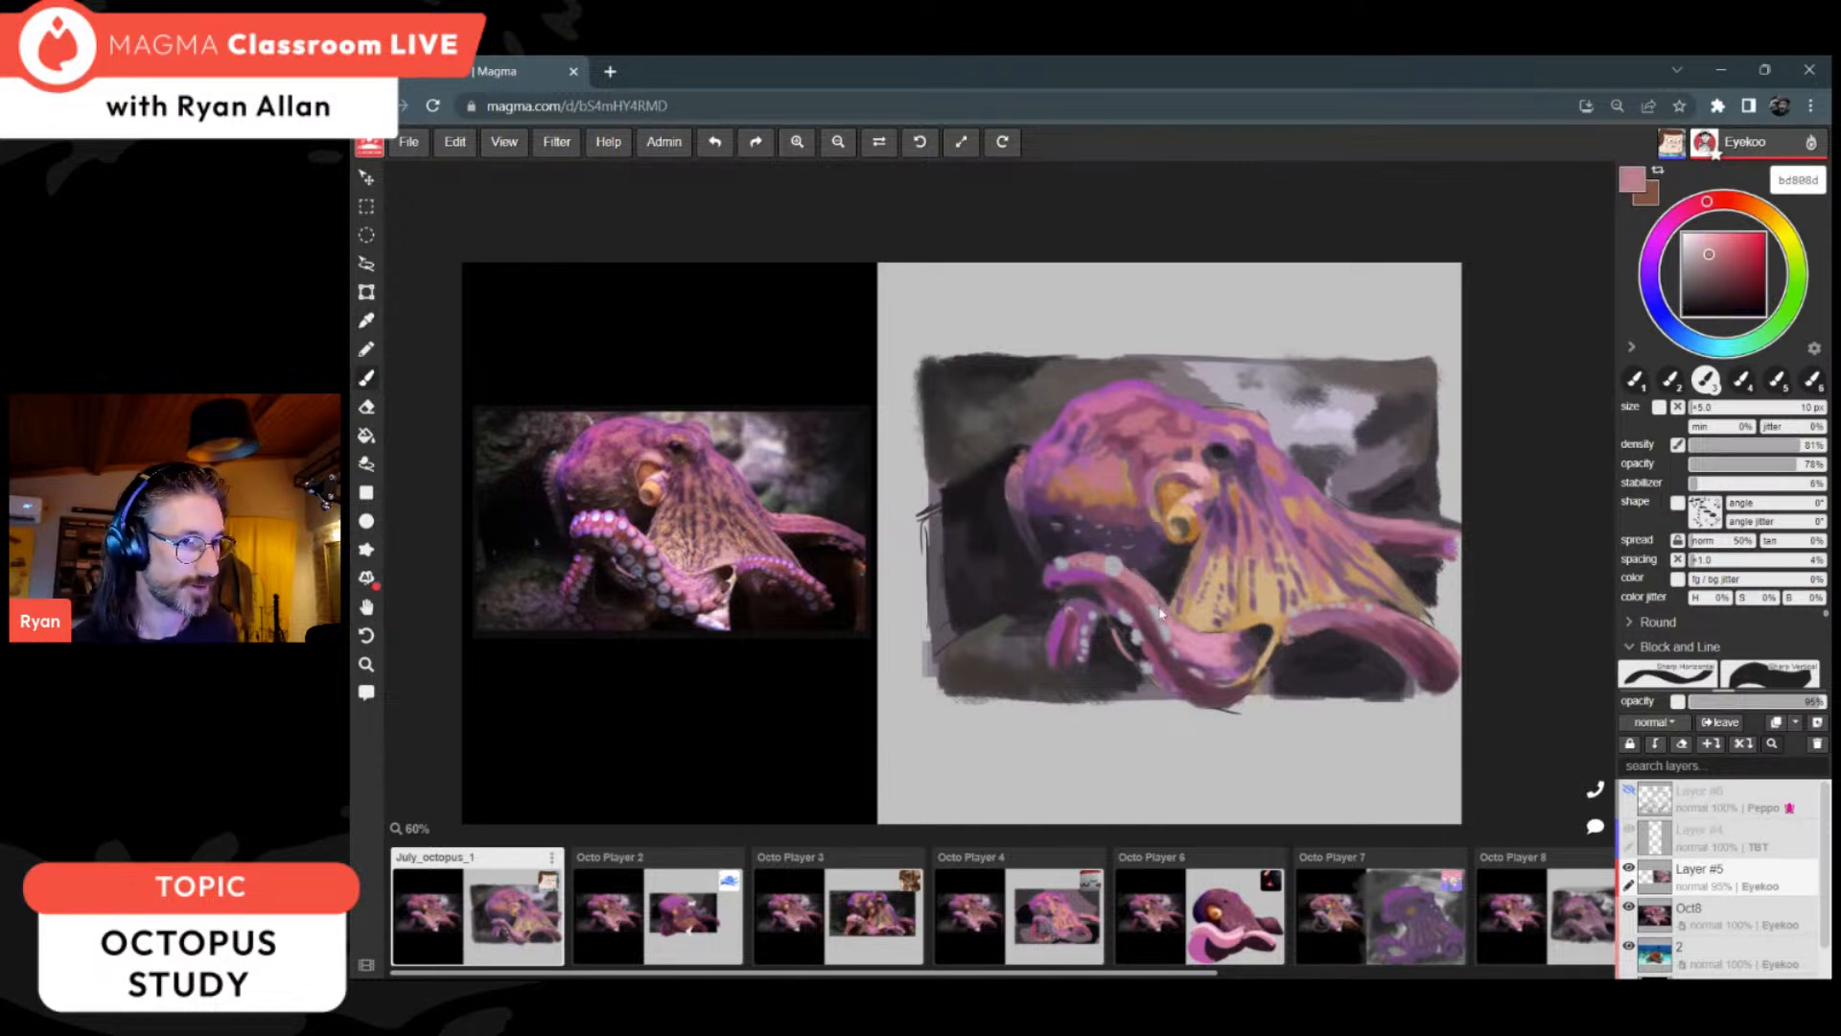
Step: Glaze the top of the front arm's curve with sampled purple 9945a0, using a 20 px brush
key(i)
click(1085, 570)
key(b)
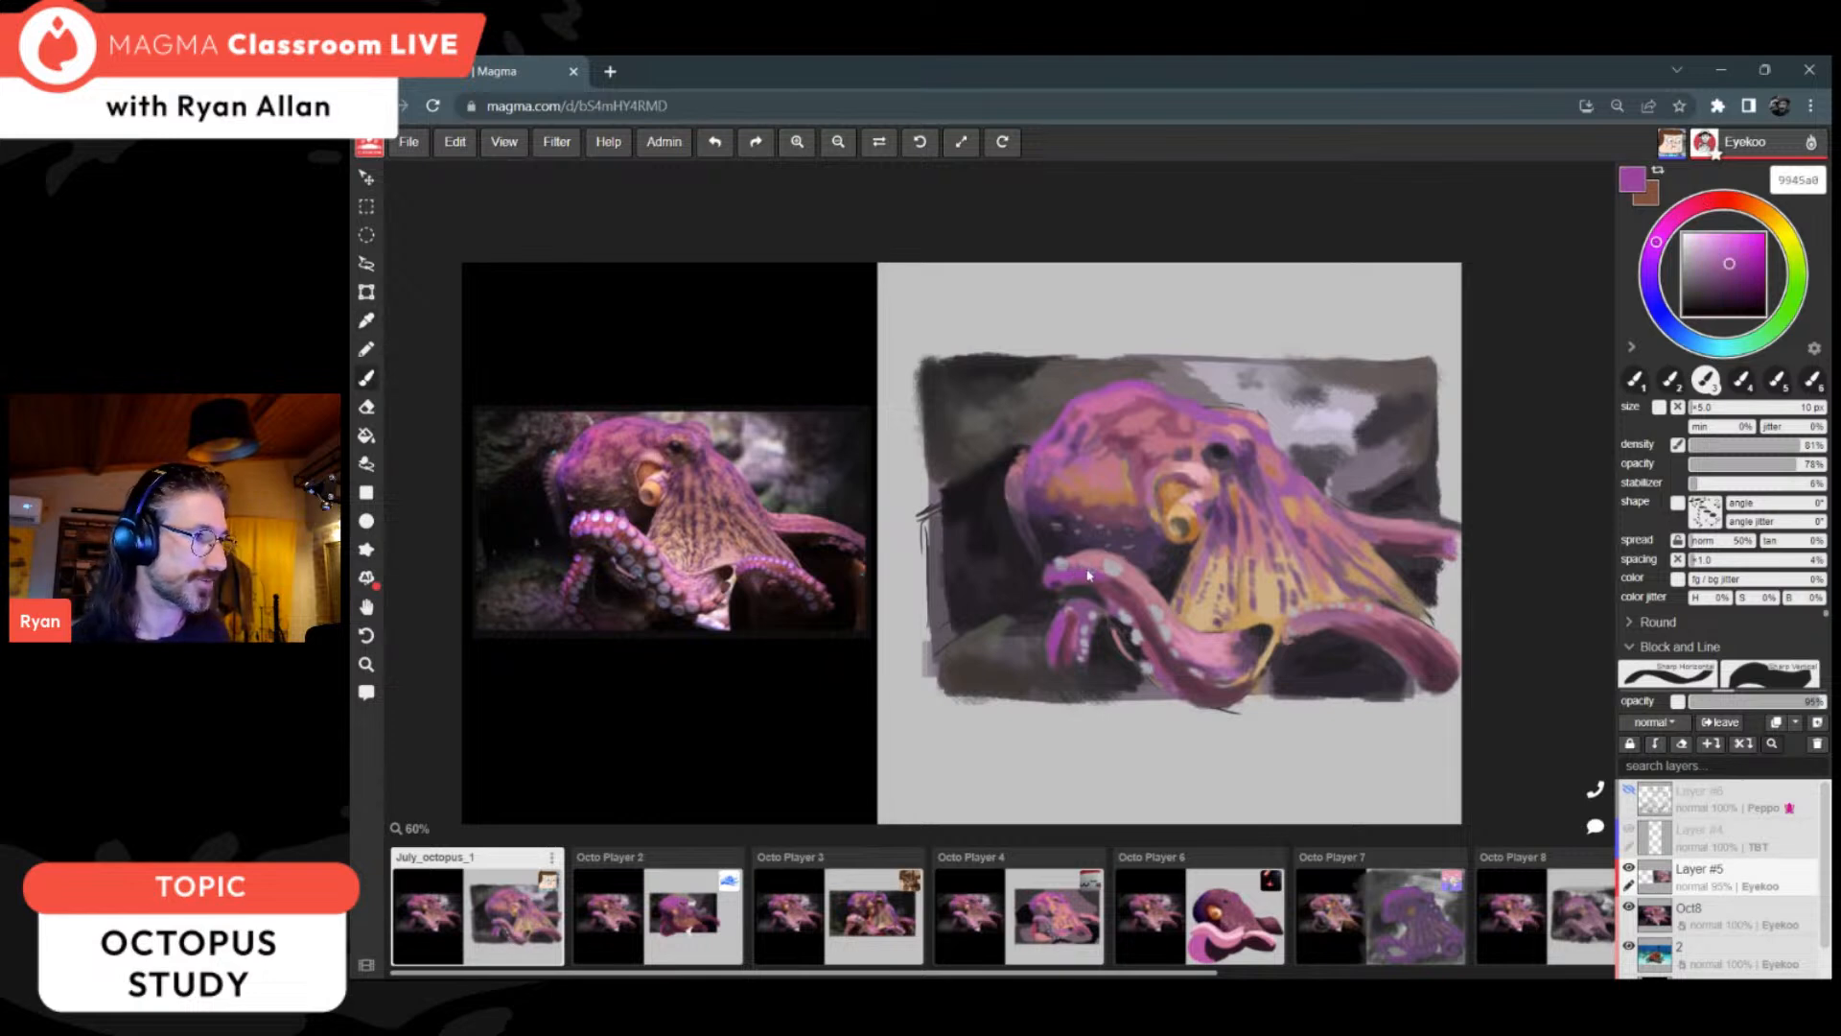
key(bracketright)
mouse_move(1045, 568)
mouse_down()
mouse_move(1105, 556)
mouse_move(1158, 594)
mouse_up()
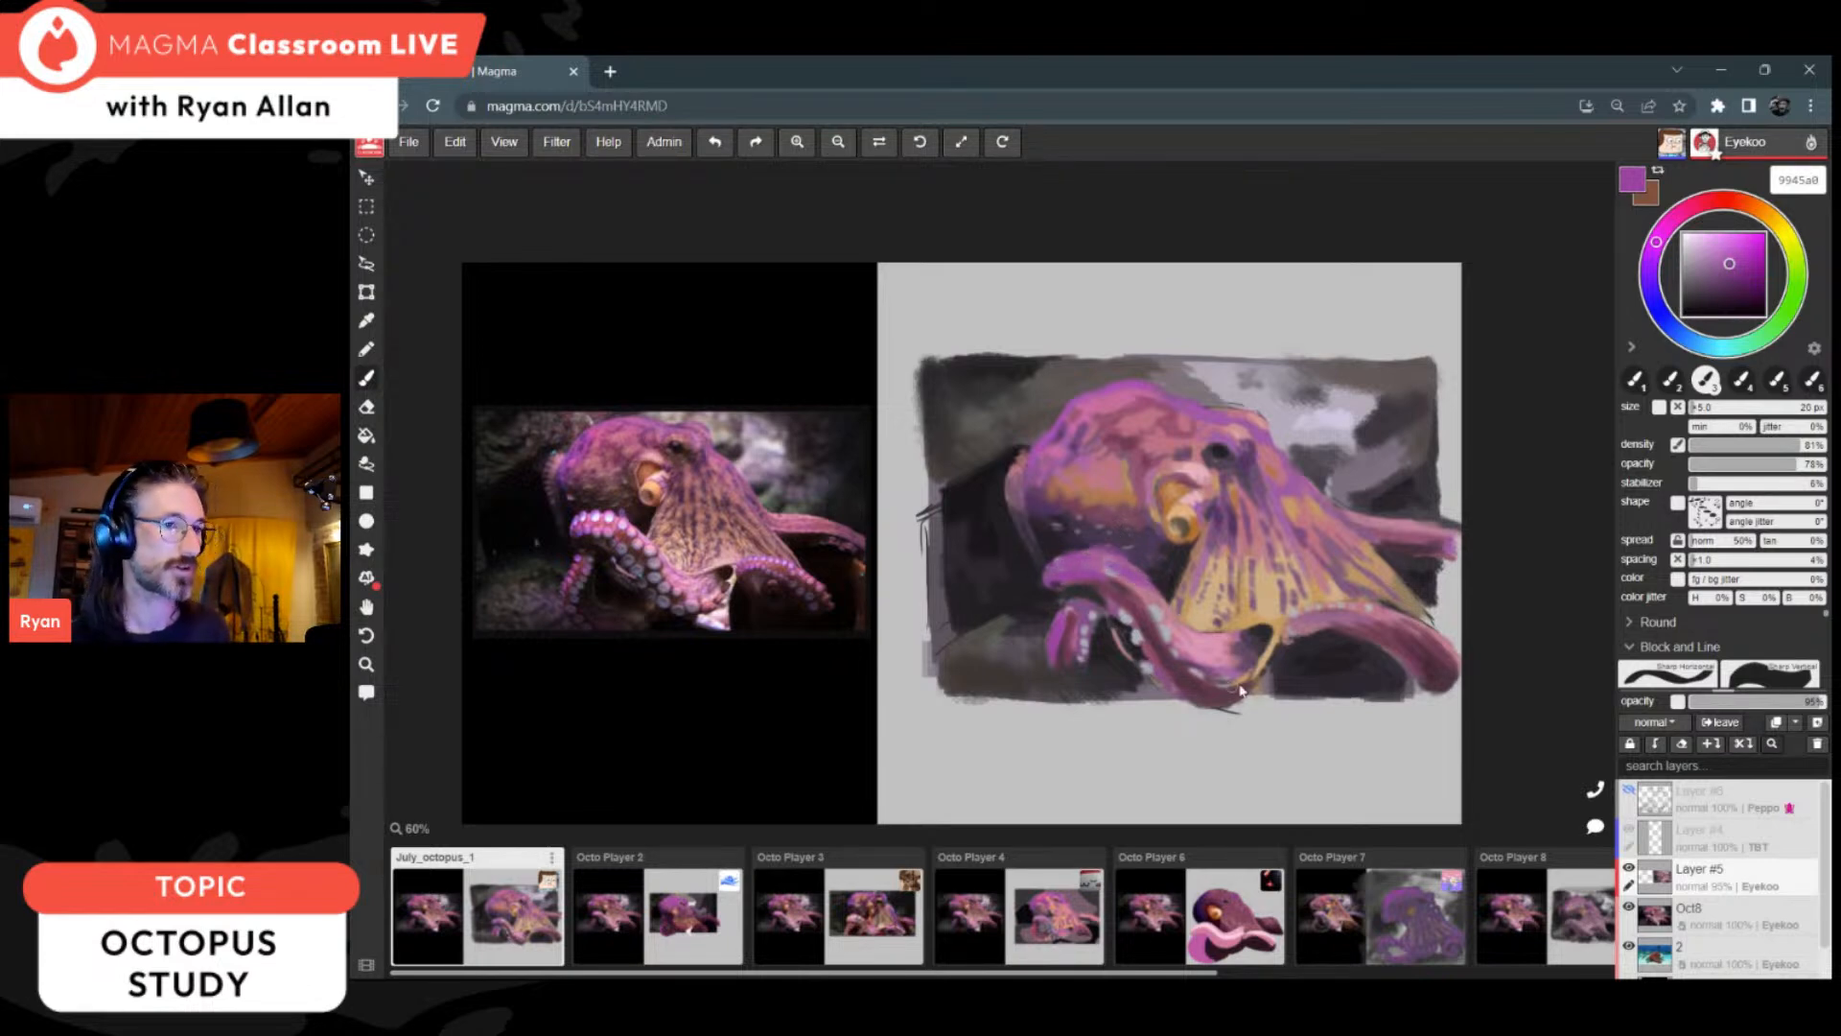
scroll(1538, 709, up, 1)
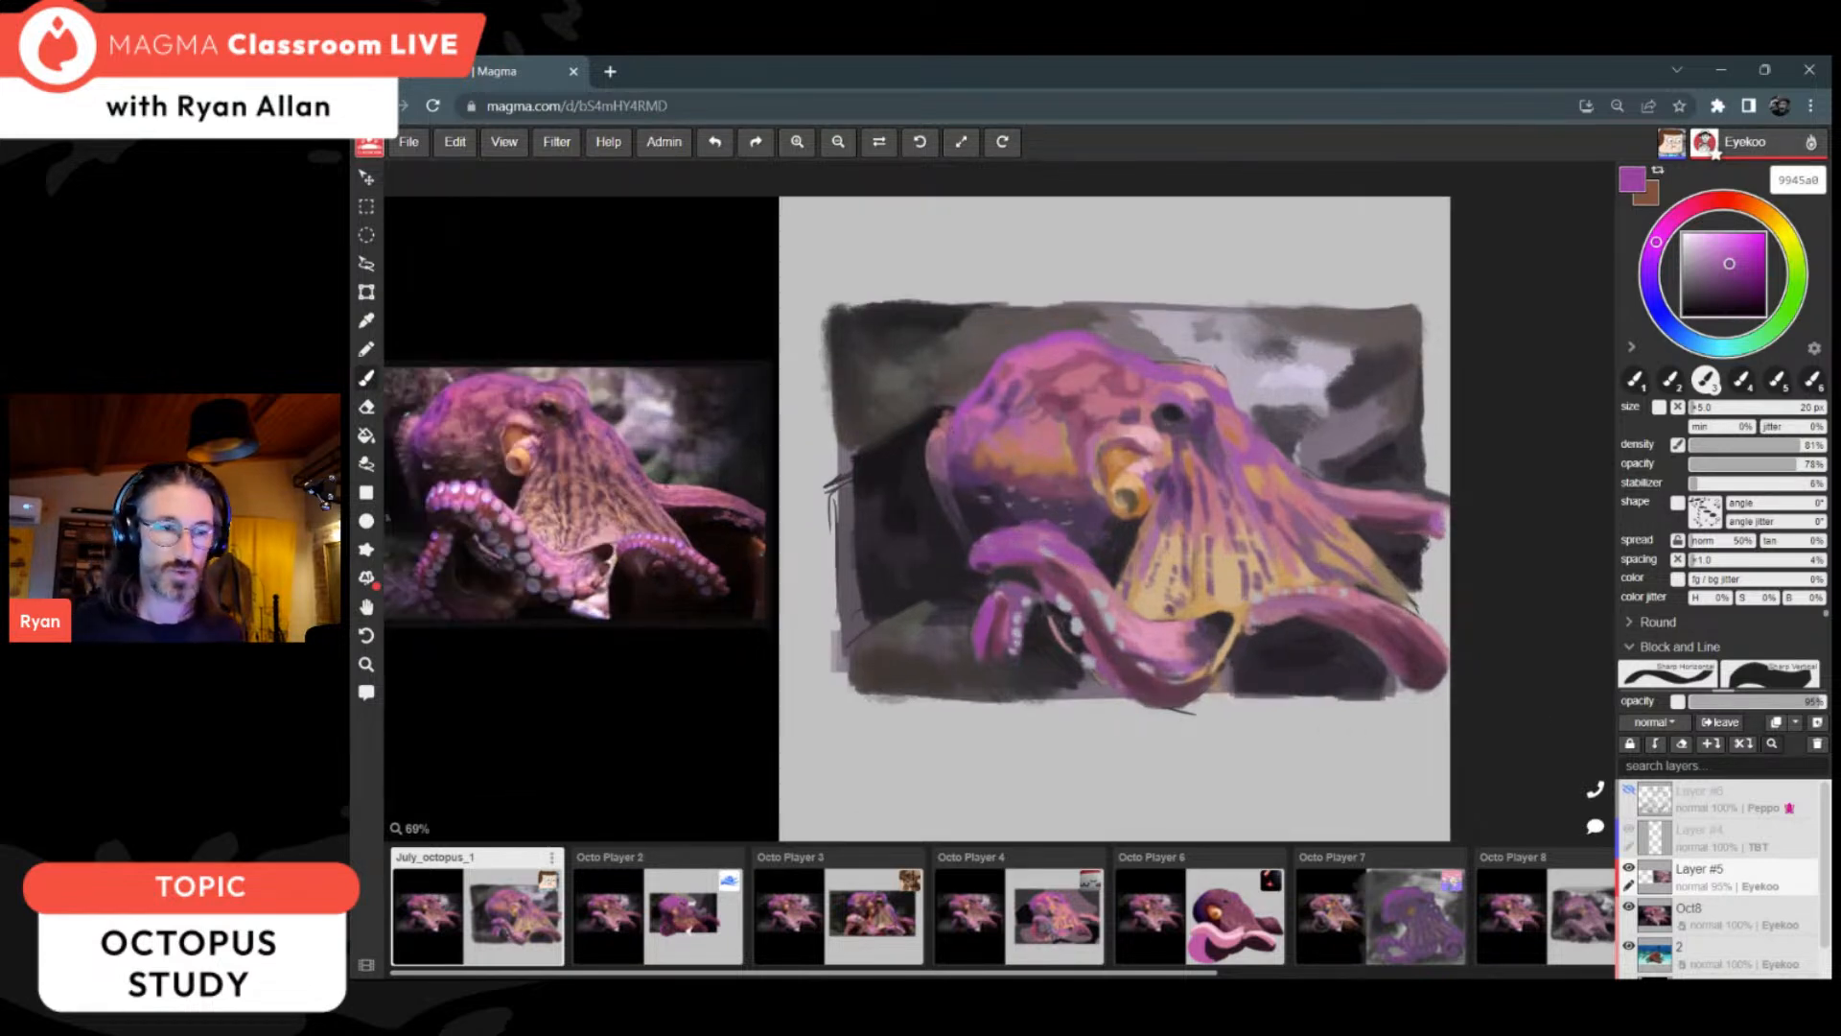
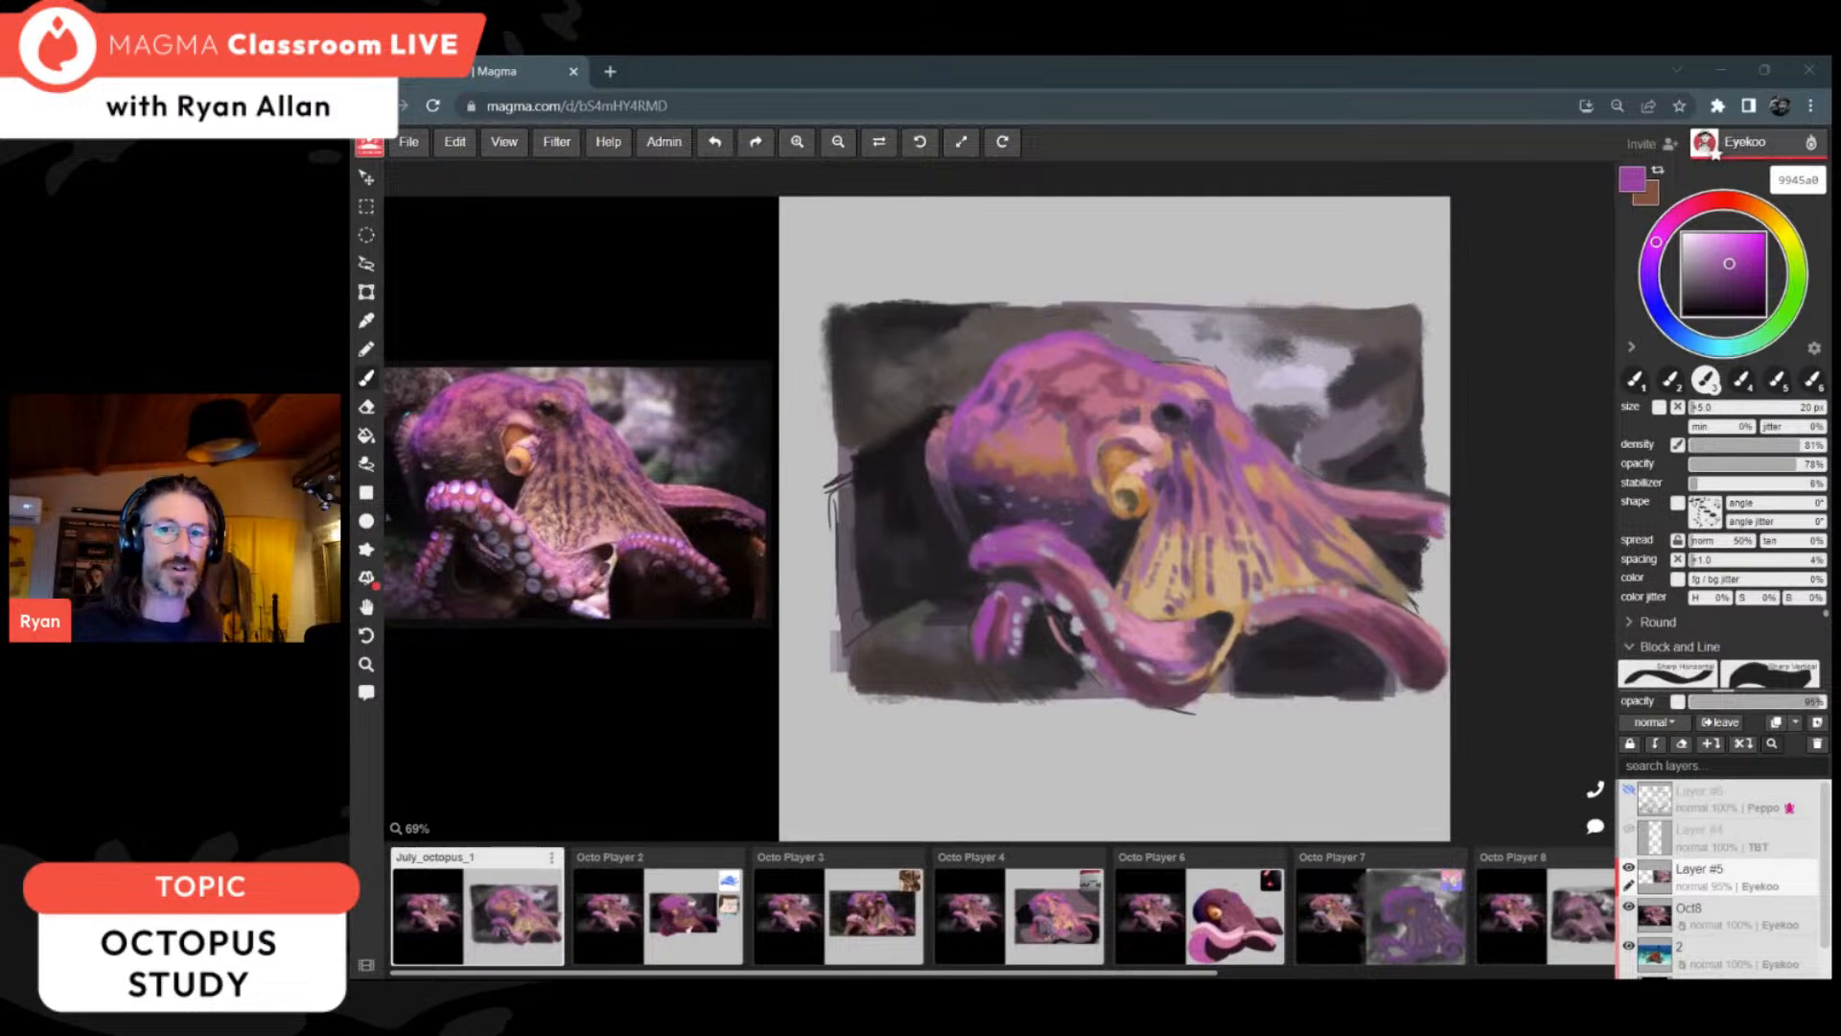
Step: Blend the top of the front arm's curve with sampled purples 9e4da1 and a55d9d and dark plum 573846, using the 20 px brush
click(1076, 554)
key(alt)
alt+click(1079, 550)
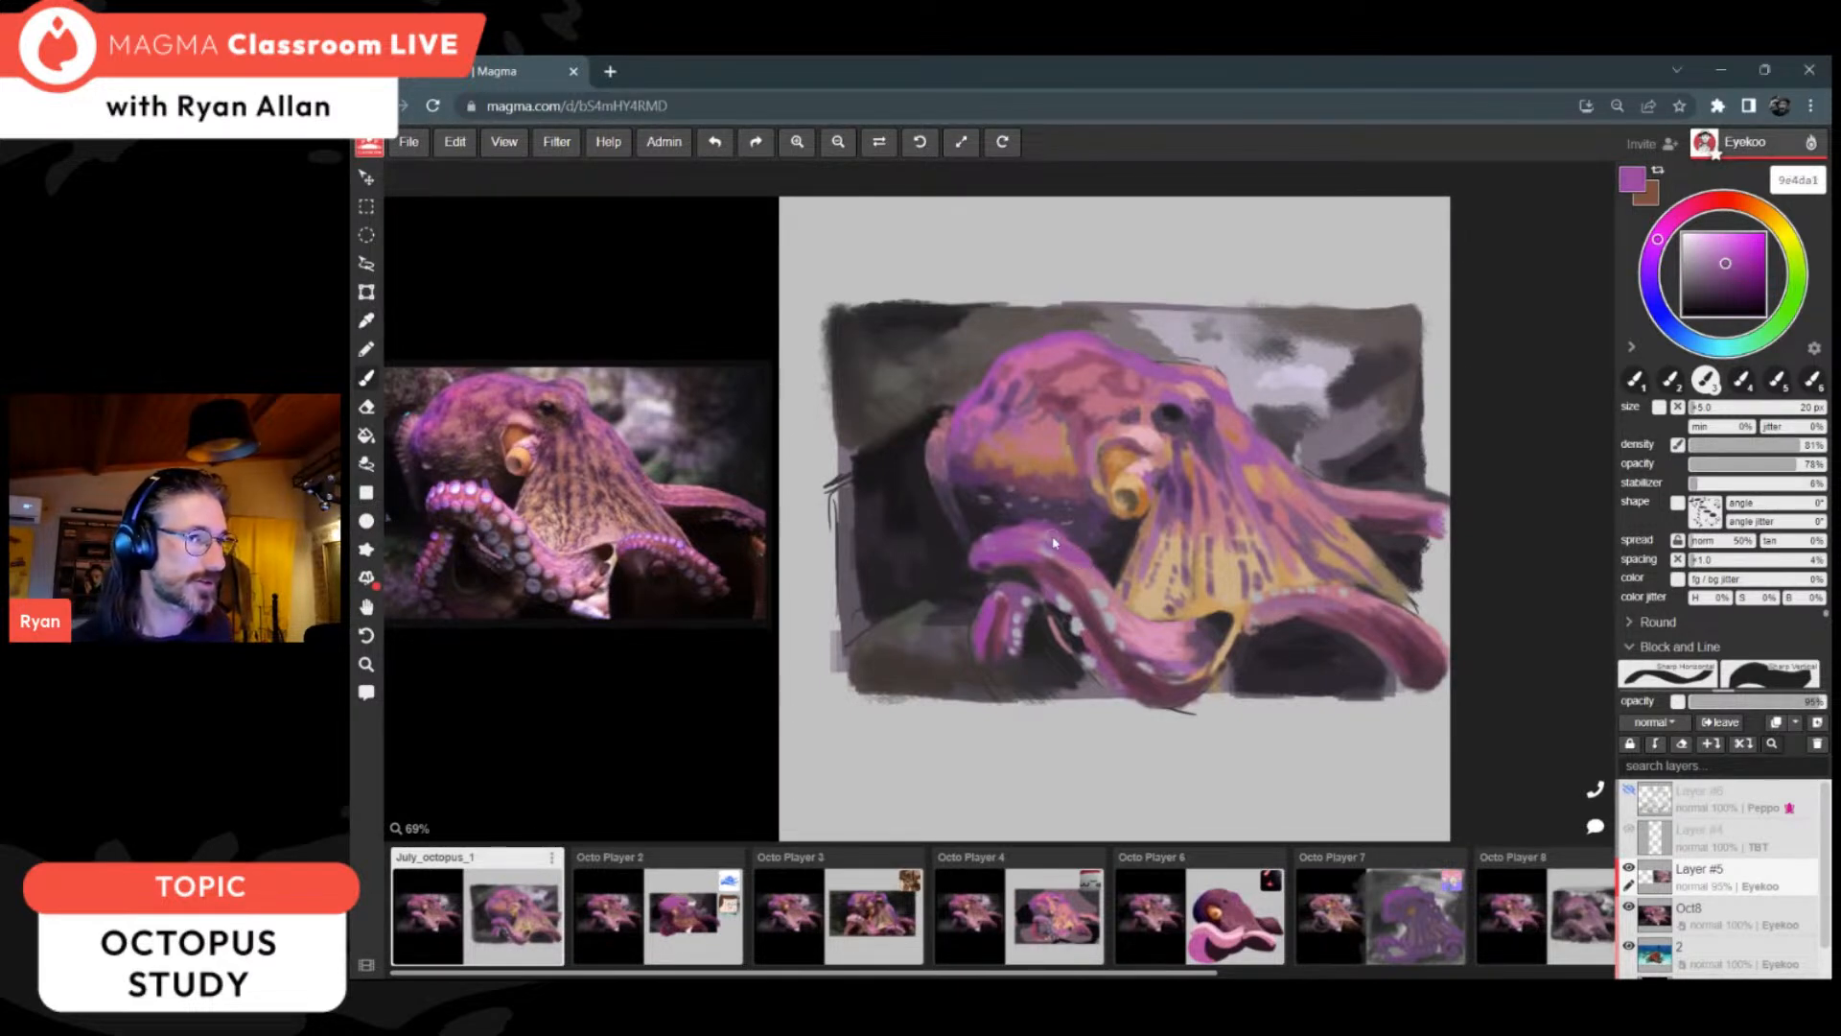
alt+click(1050, 566)
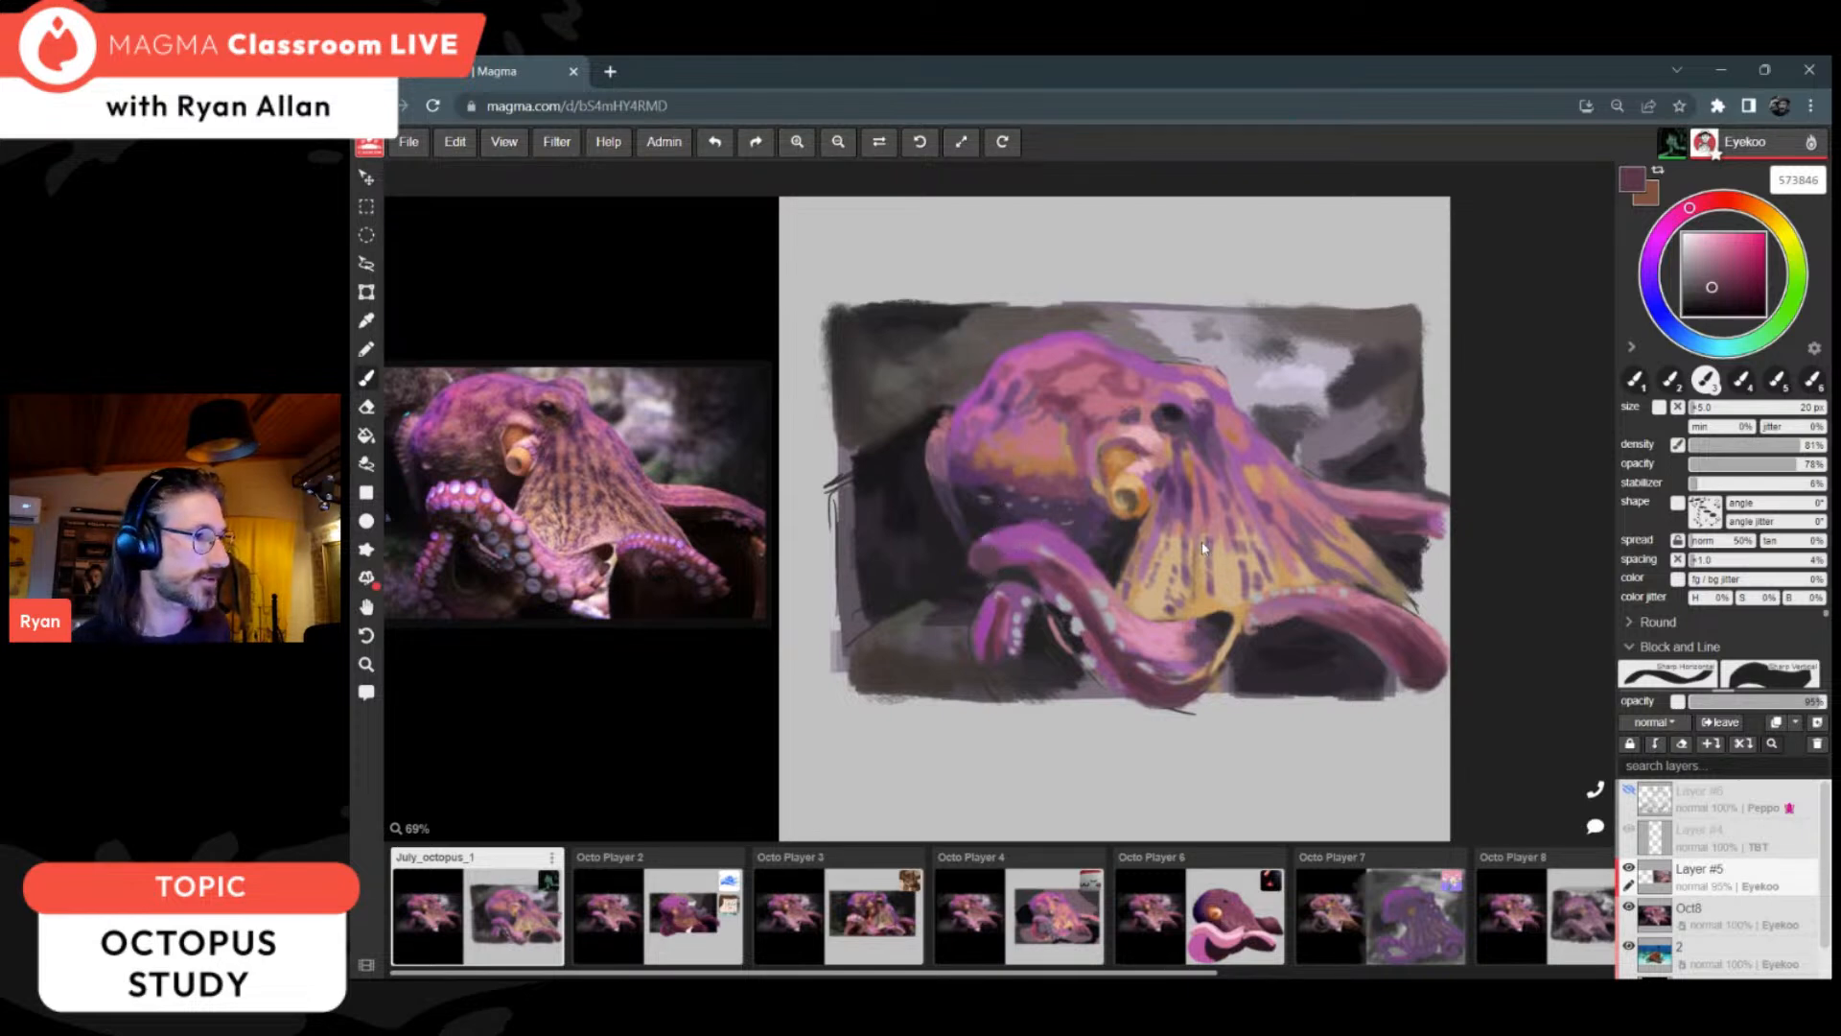
alt+click(1093, 558)
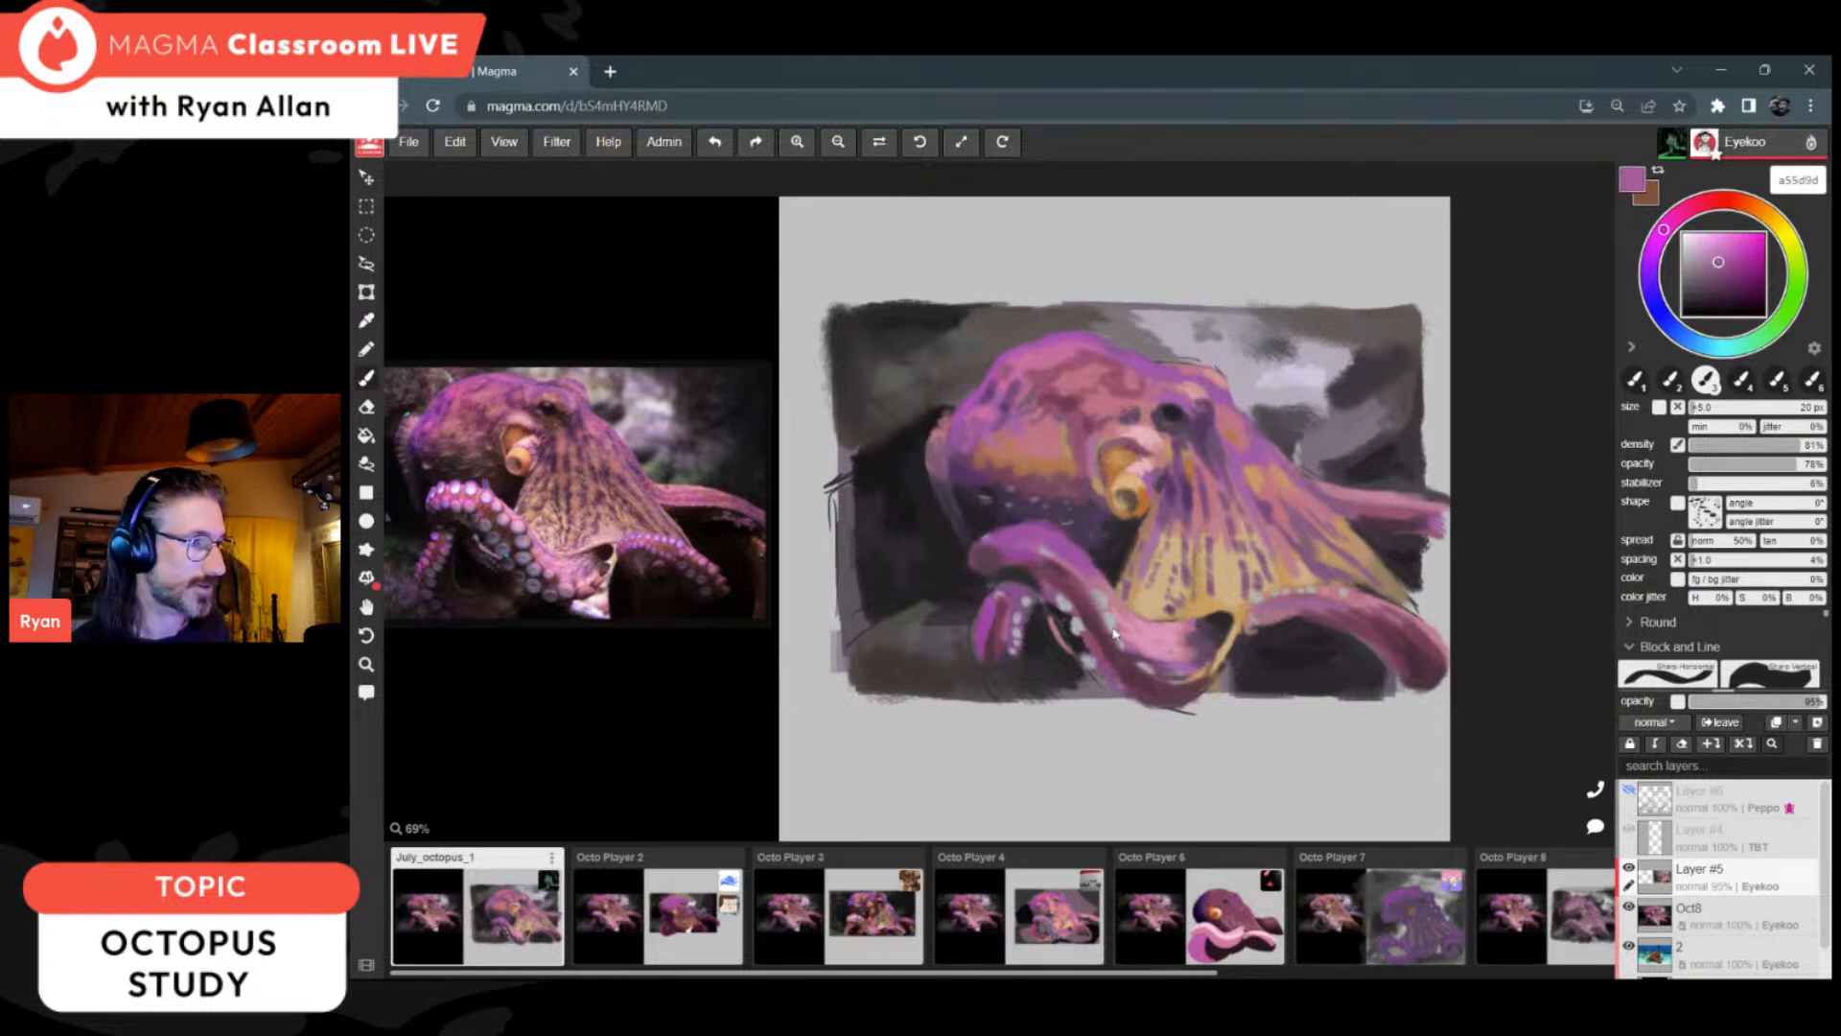
Step: Paint over the suckers along the front arm's inner edge with plum 6f3a50 and dark grey 2b292b
alt+click(1064, 591)
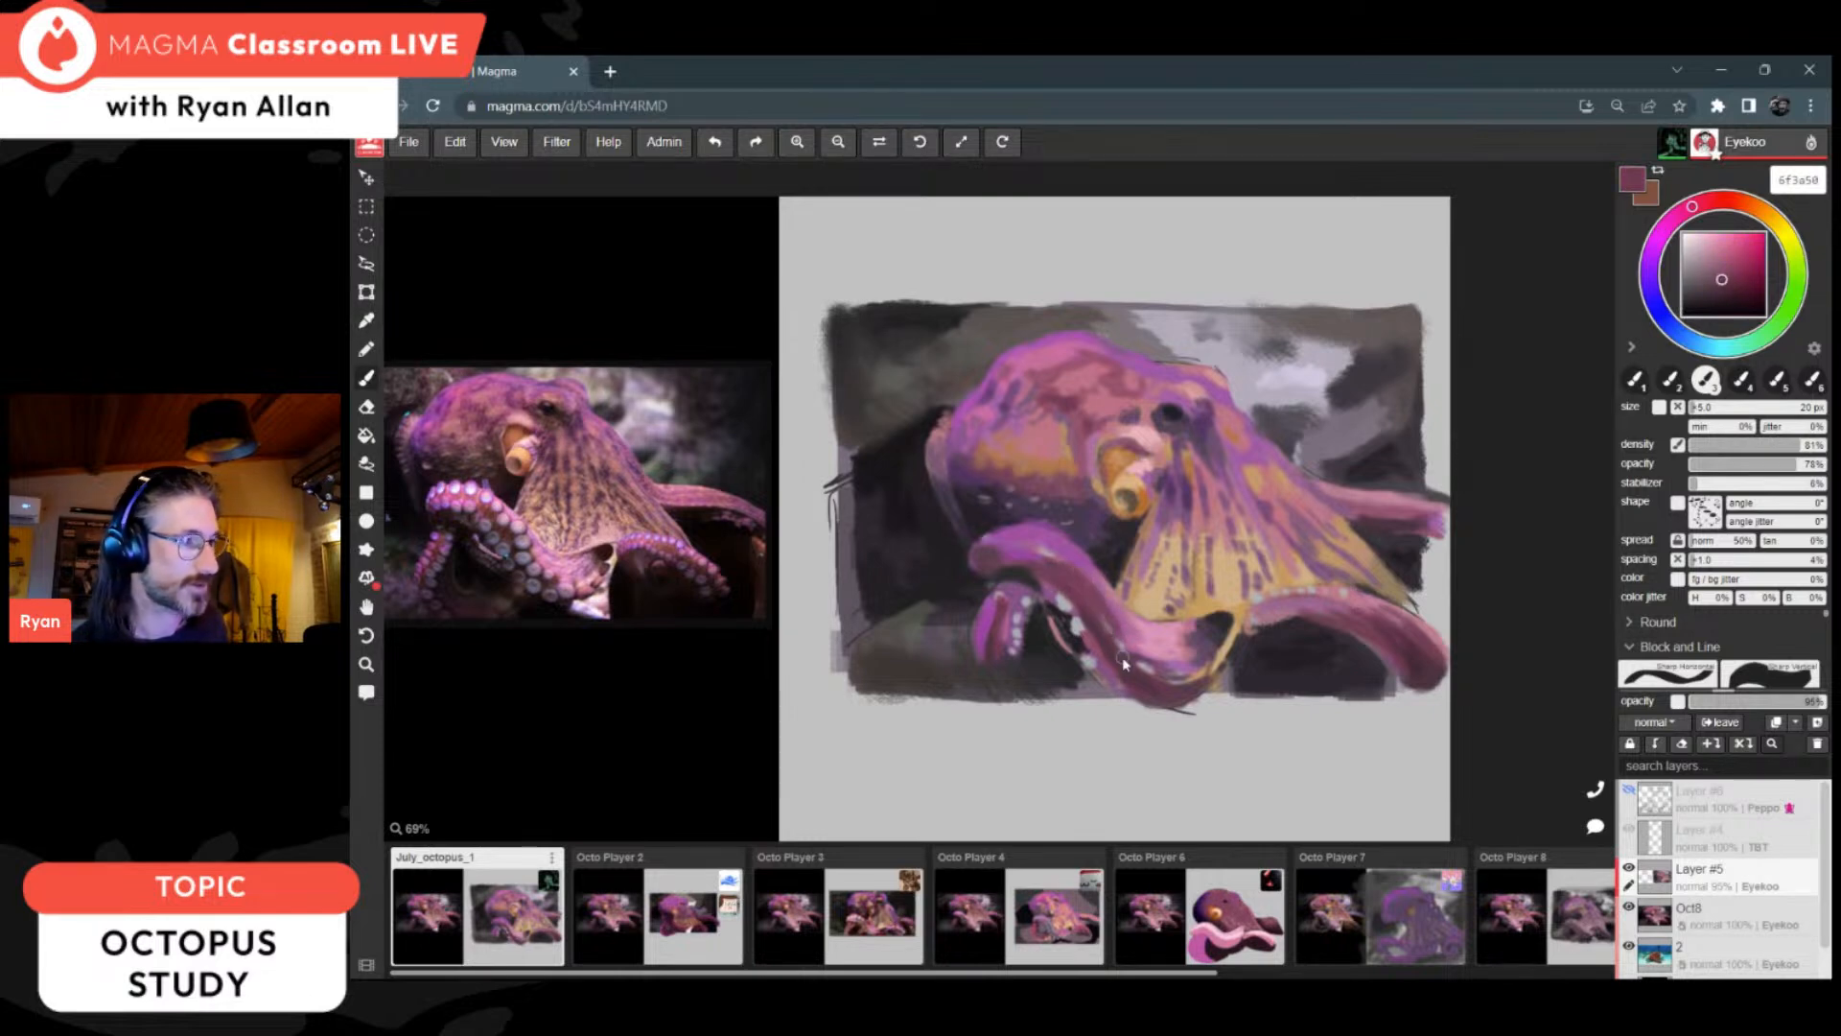
alt+click(1064, 614)
alt+click(1064, 616)
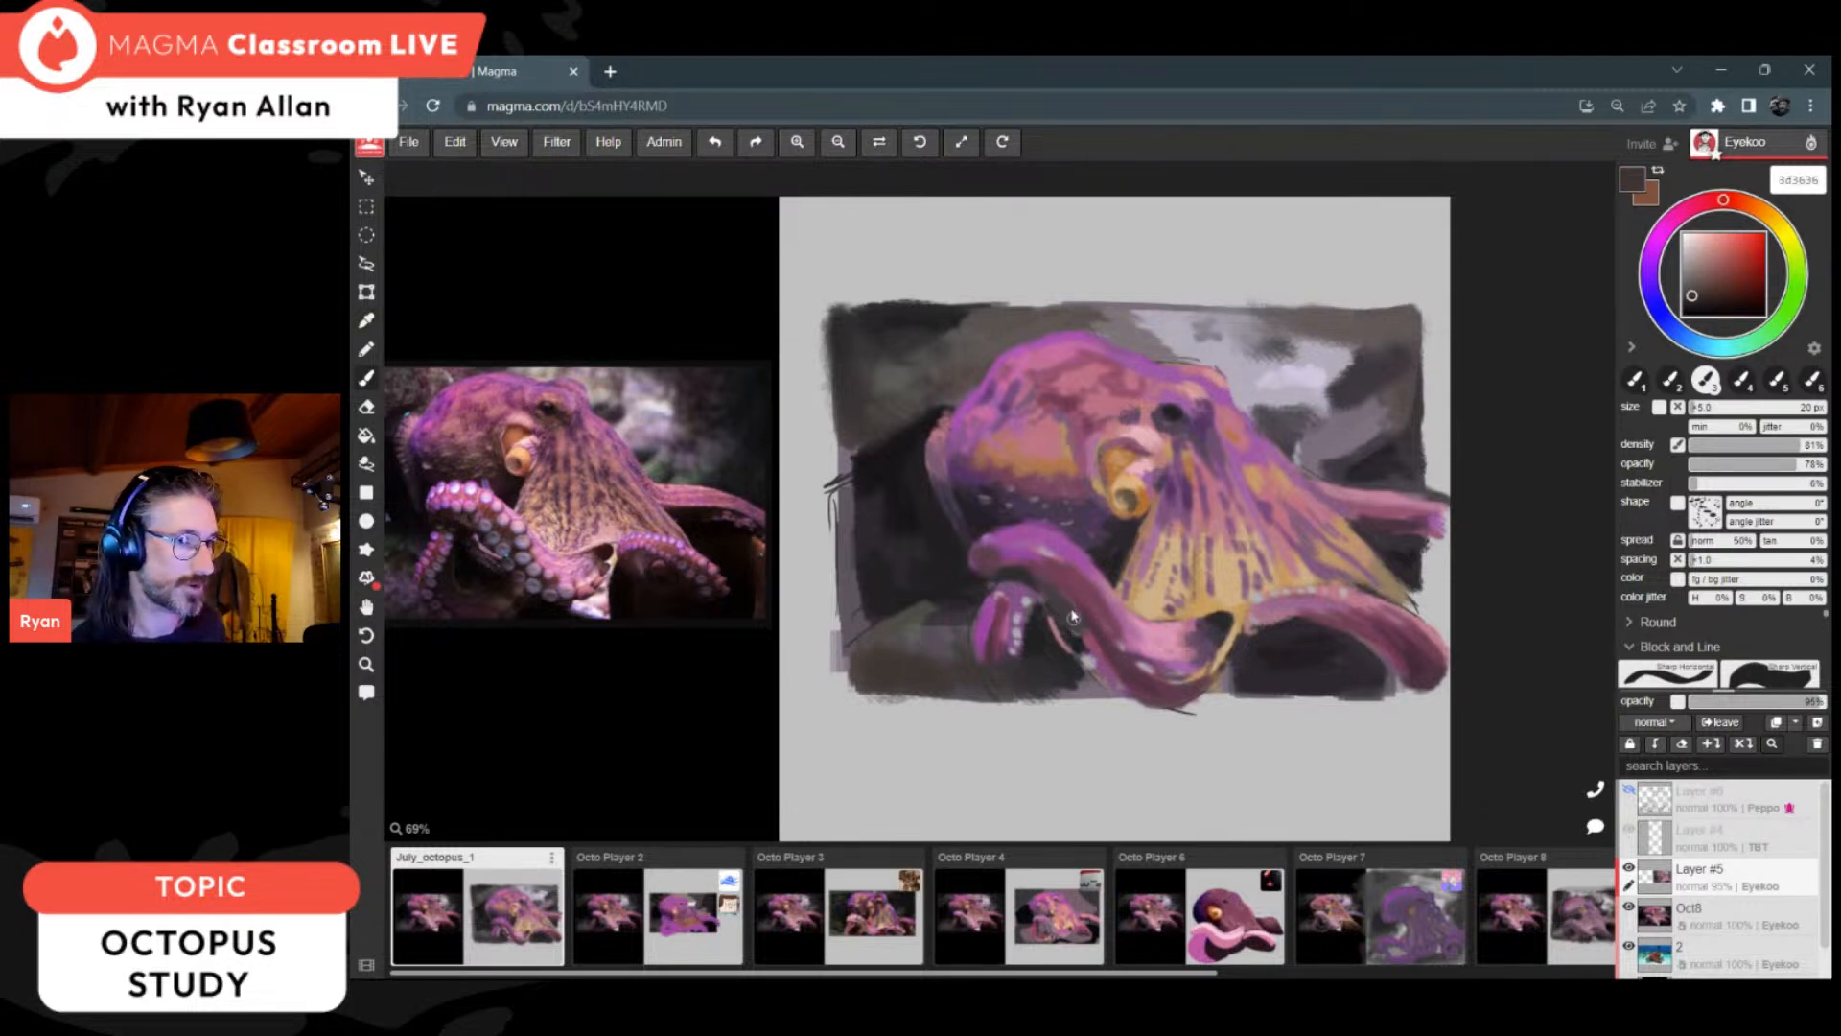
alt+click(1072, 629)
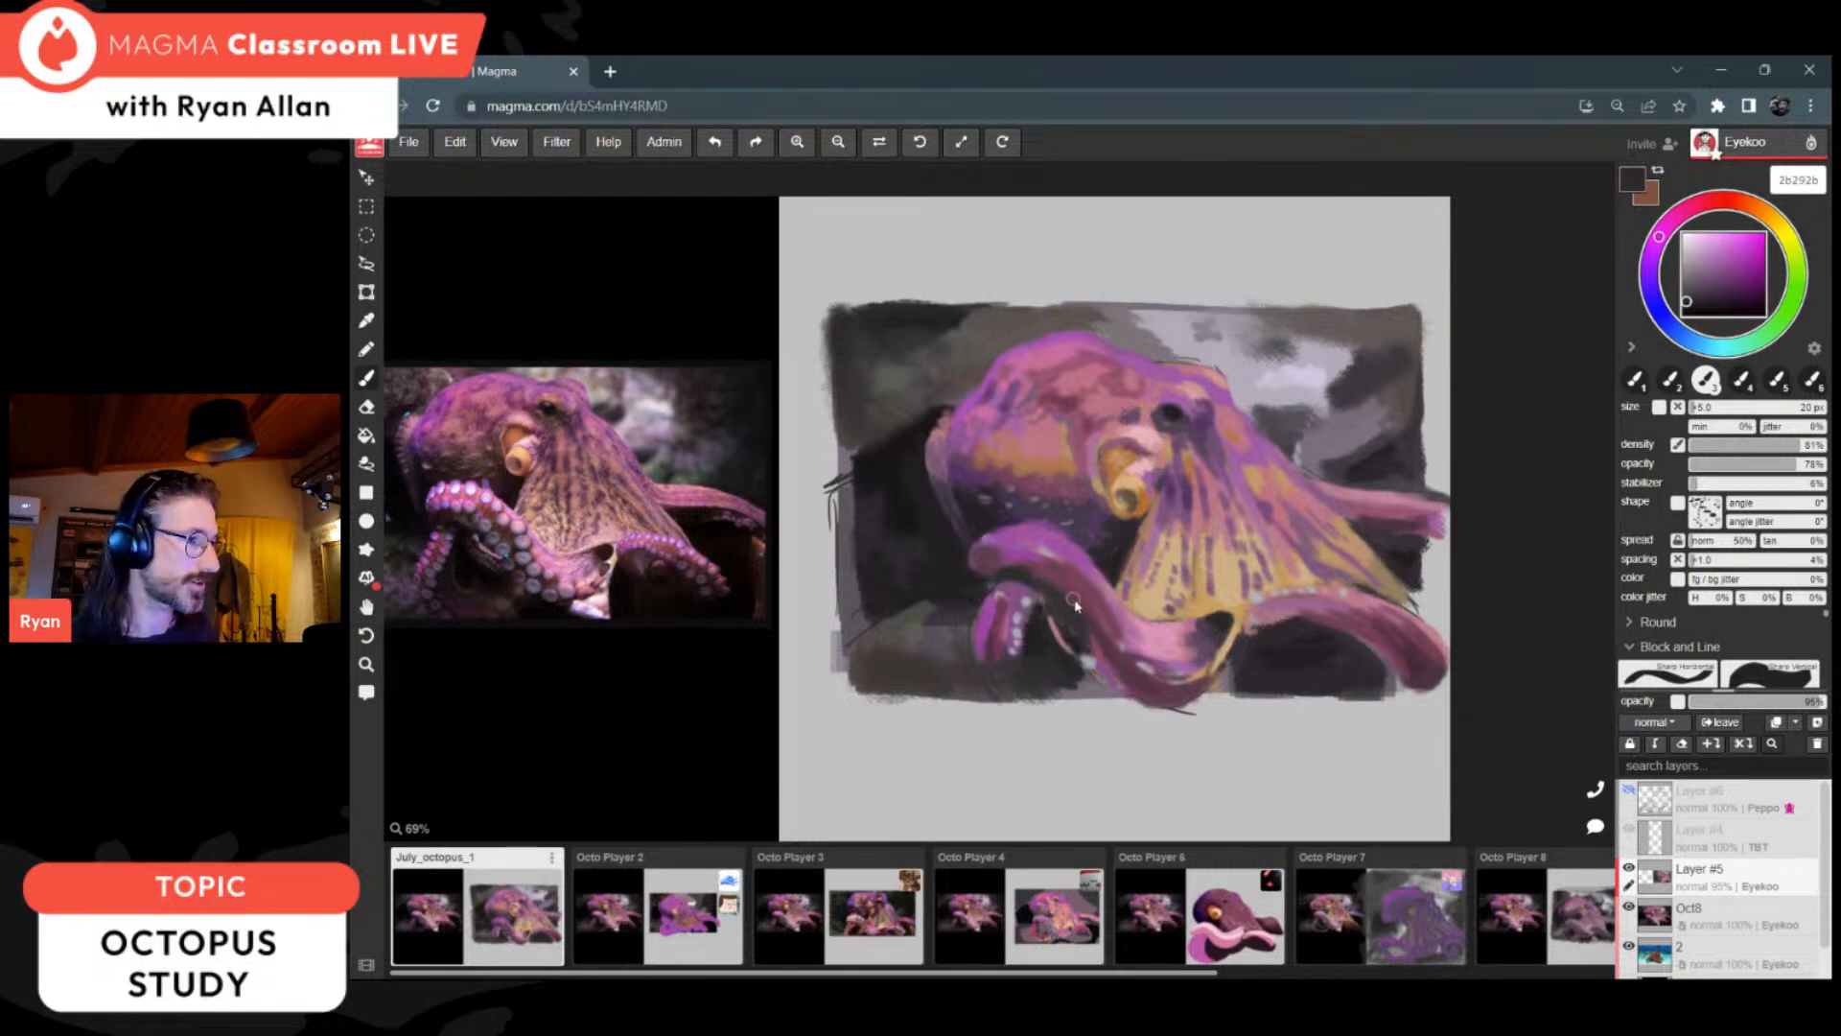
Step: Retouch the lower part of the curled arm with purple 964894 and plum 6d3a51, and the gap beside it with near-black 282626
alt+click(991, 640)
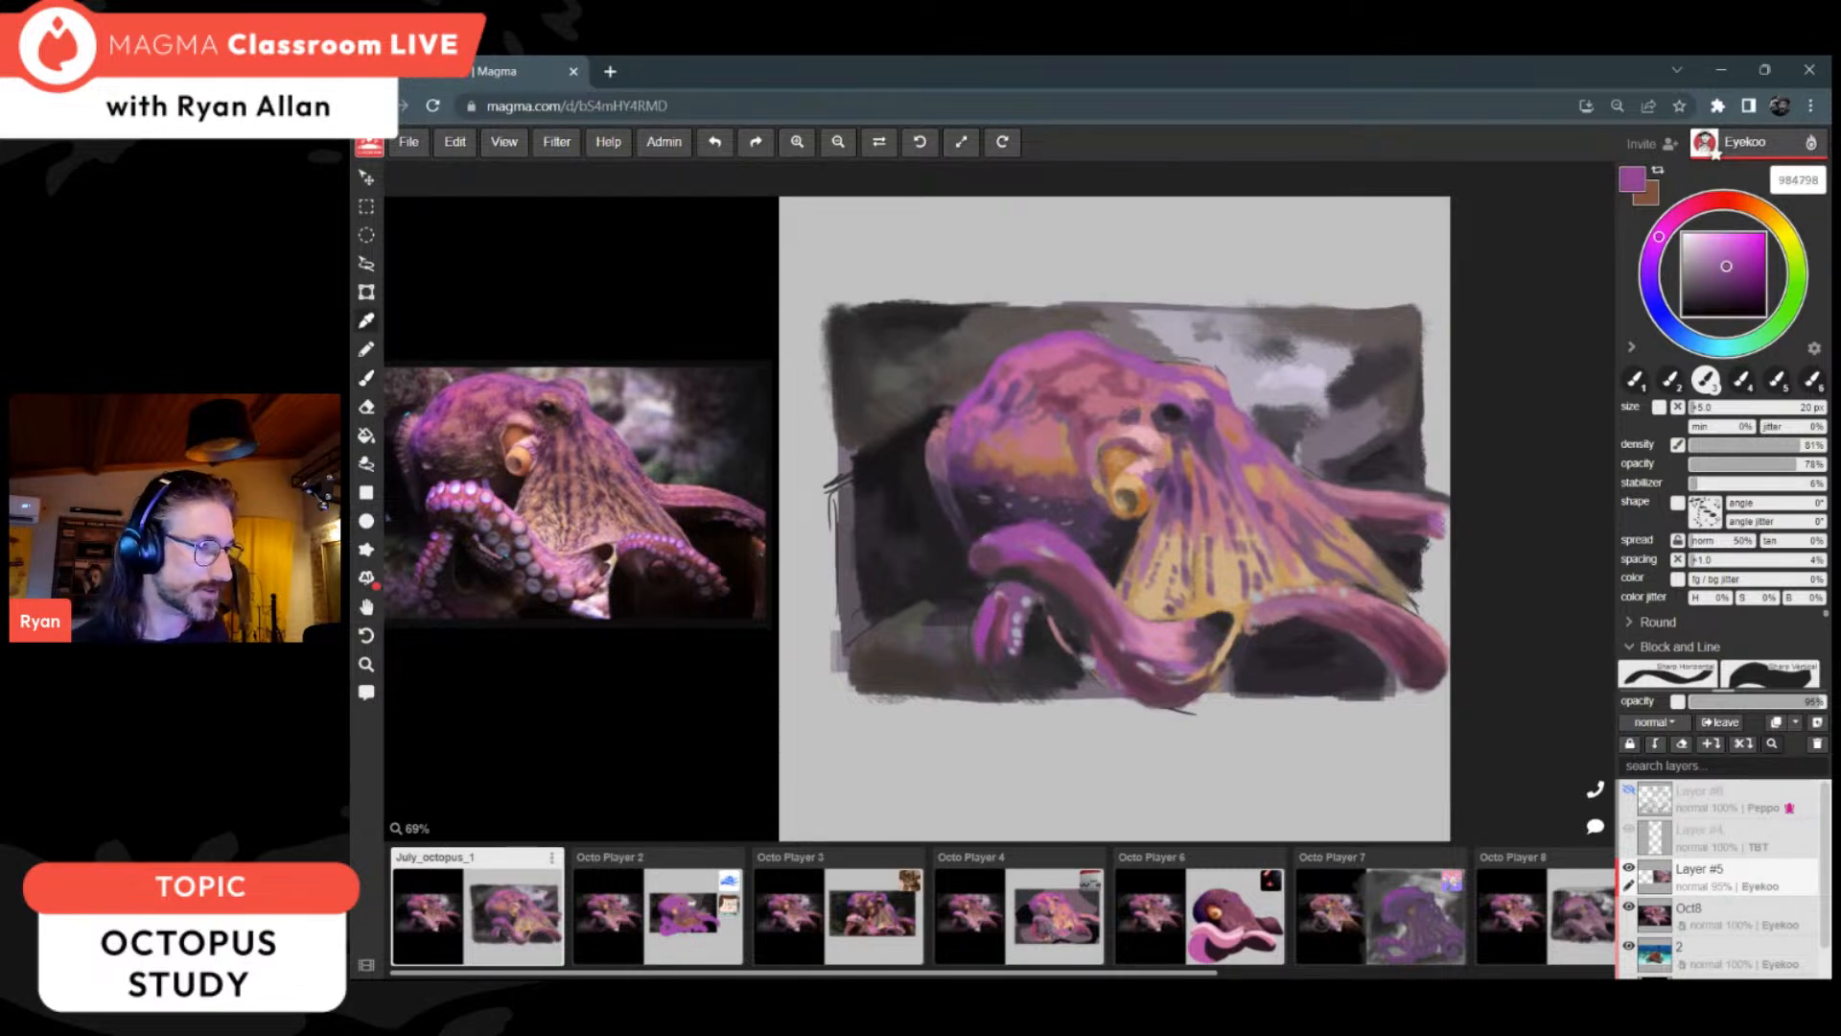
alt+click(1000, 661)
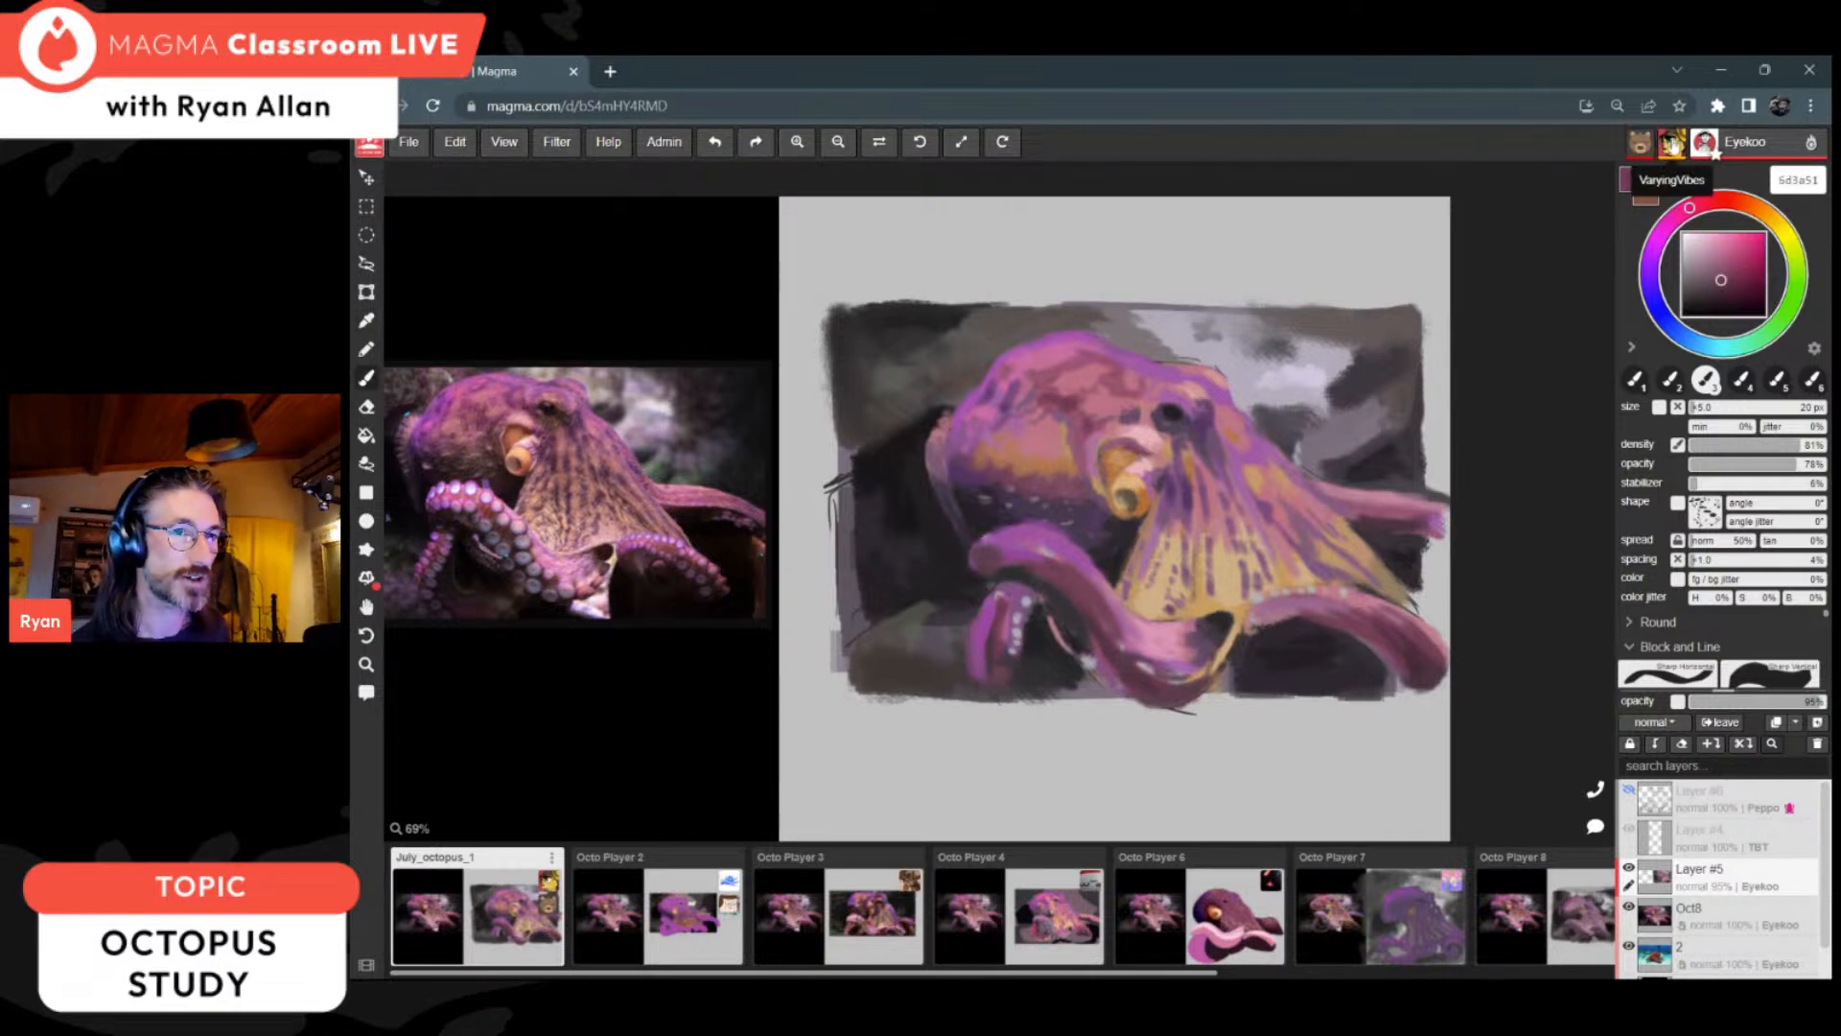
alt+click(997, 672)
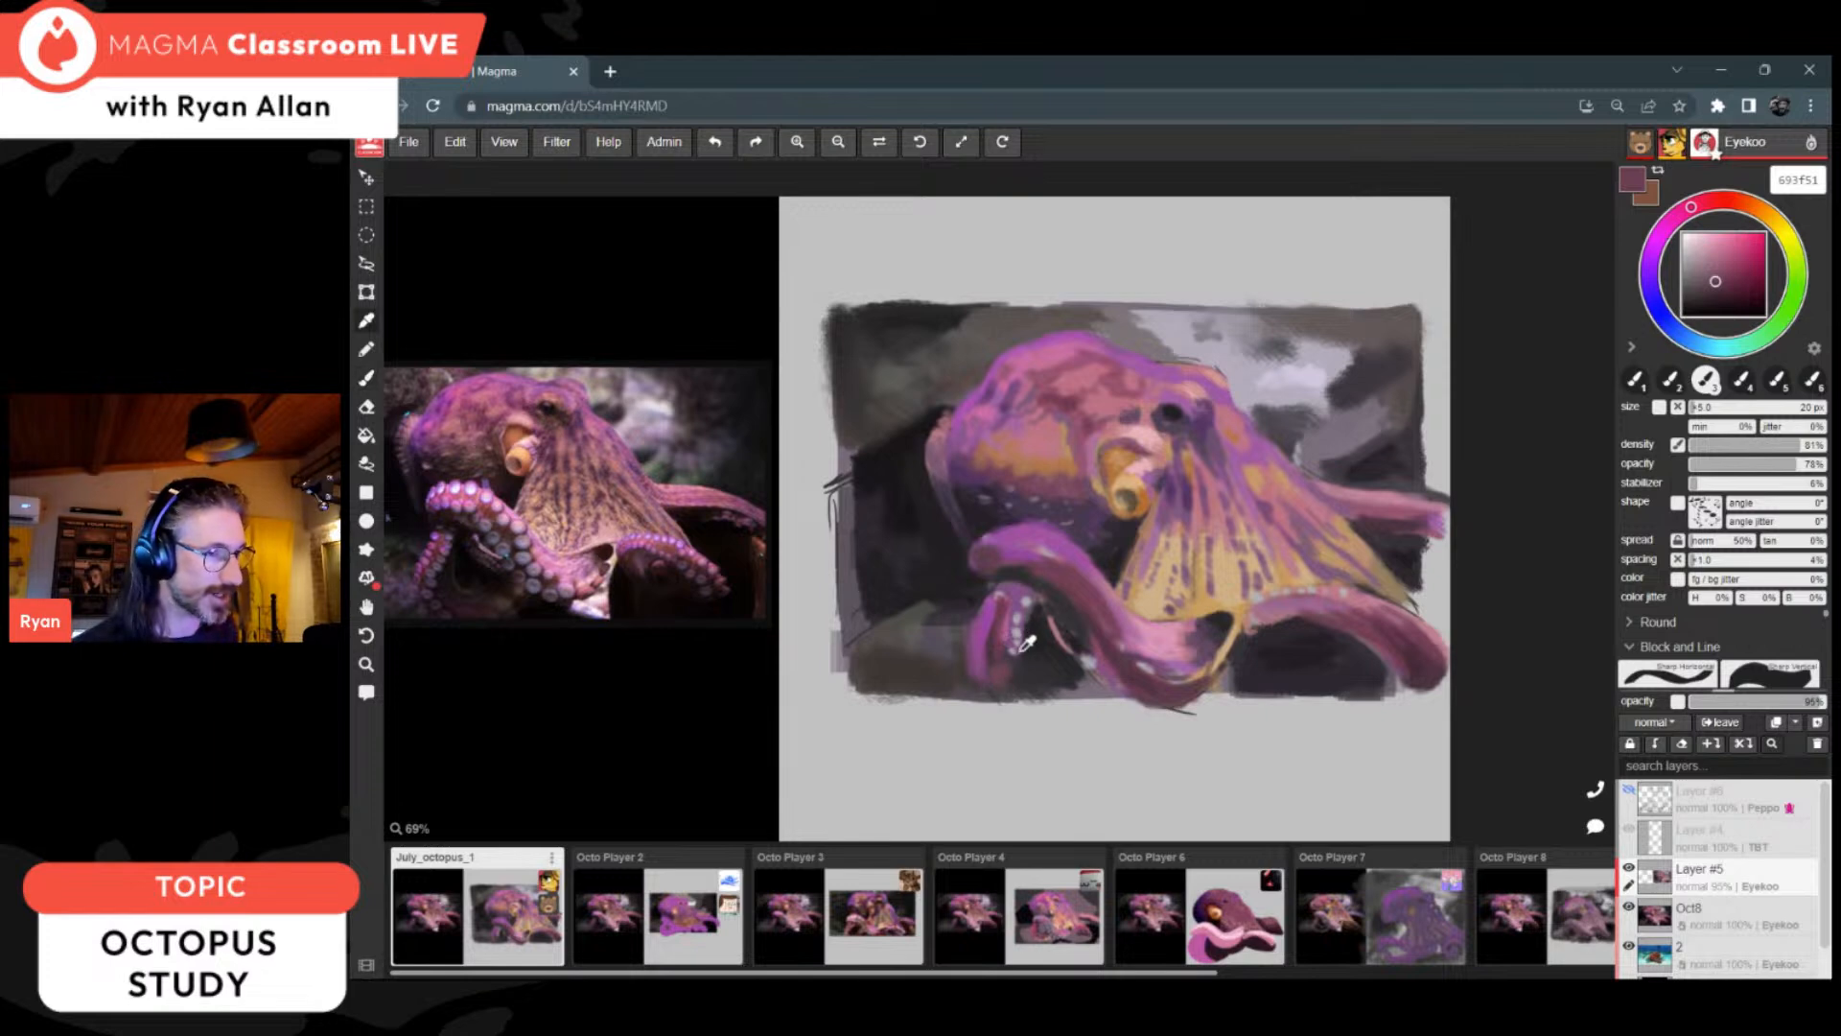
alt+click(1047, 641)
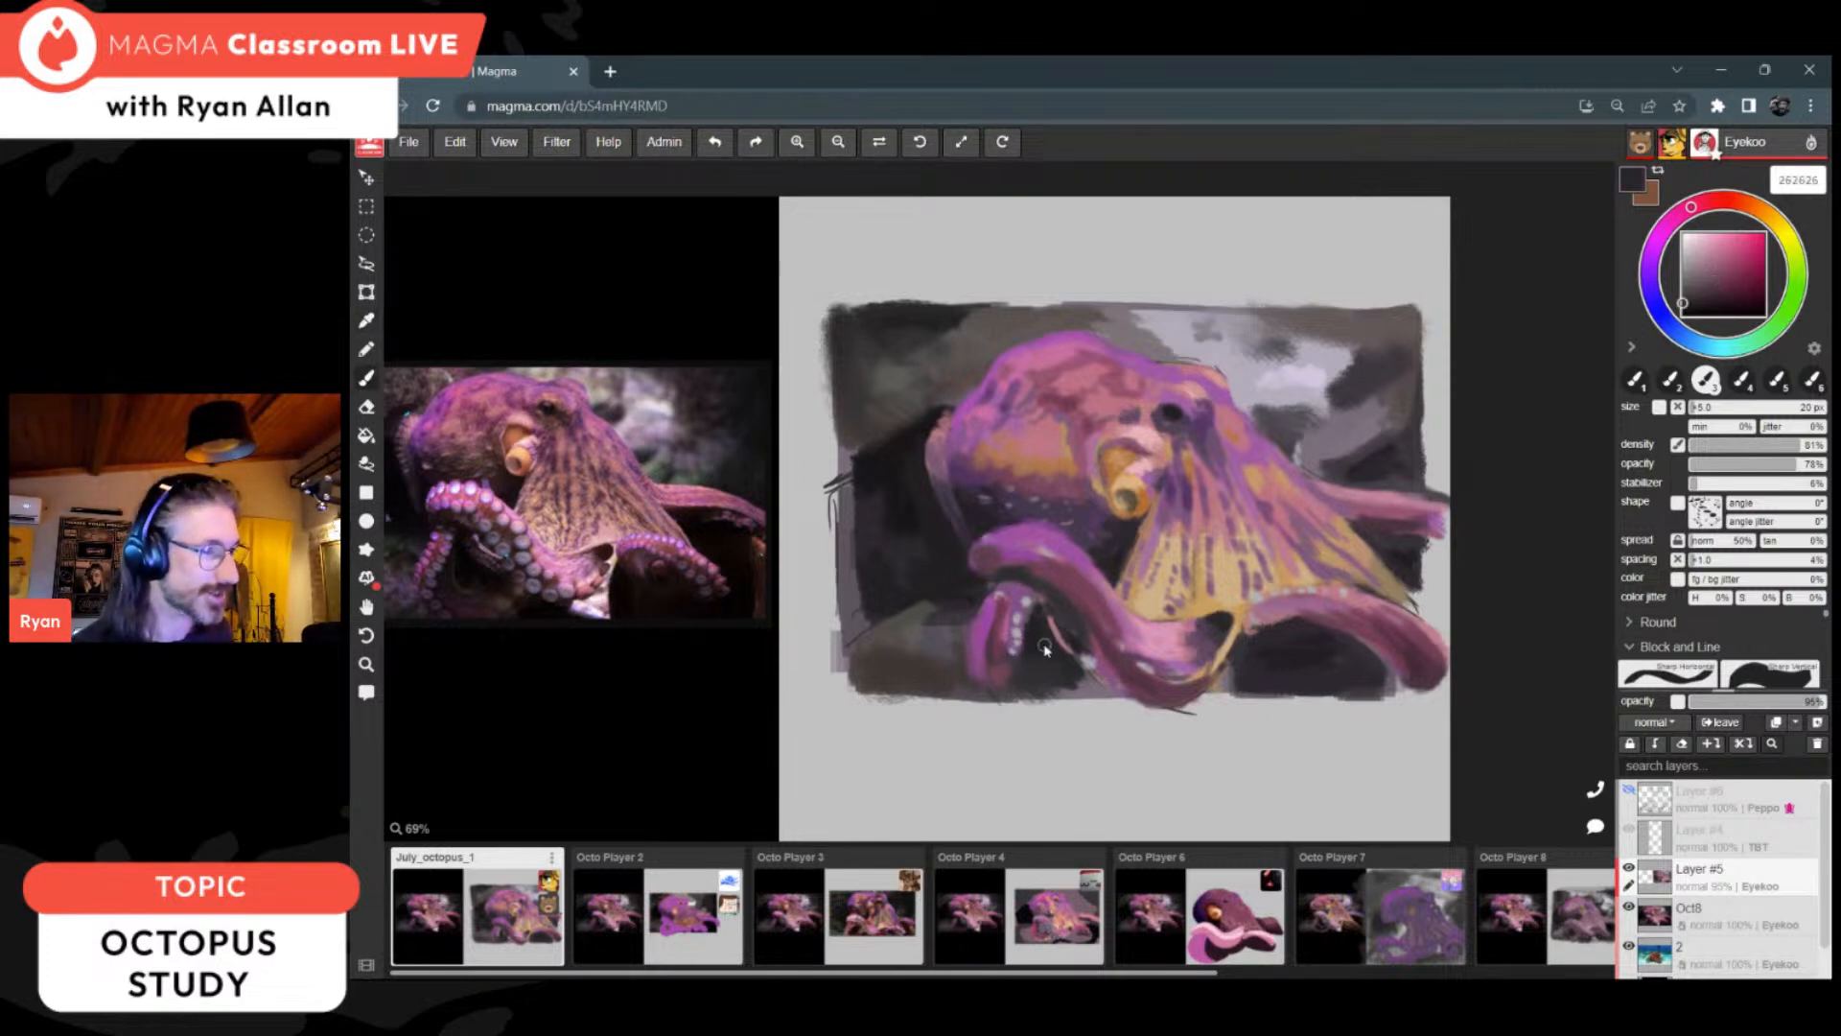
Step: Extend the curled arm into a rounded loop reaching below the picture's lower edge, using muted plum 56434b
alt+click(999, 679)
alt+click(1018, 677)
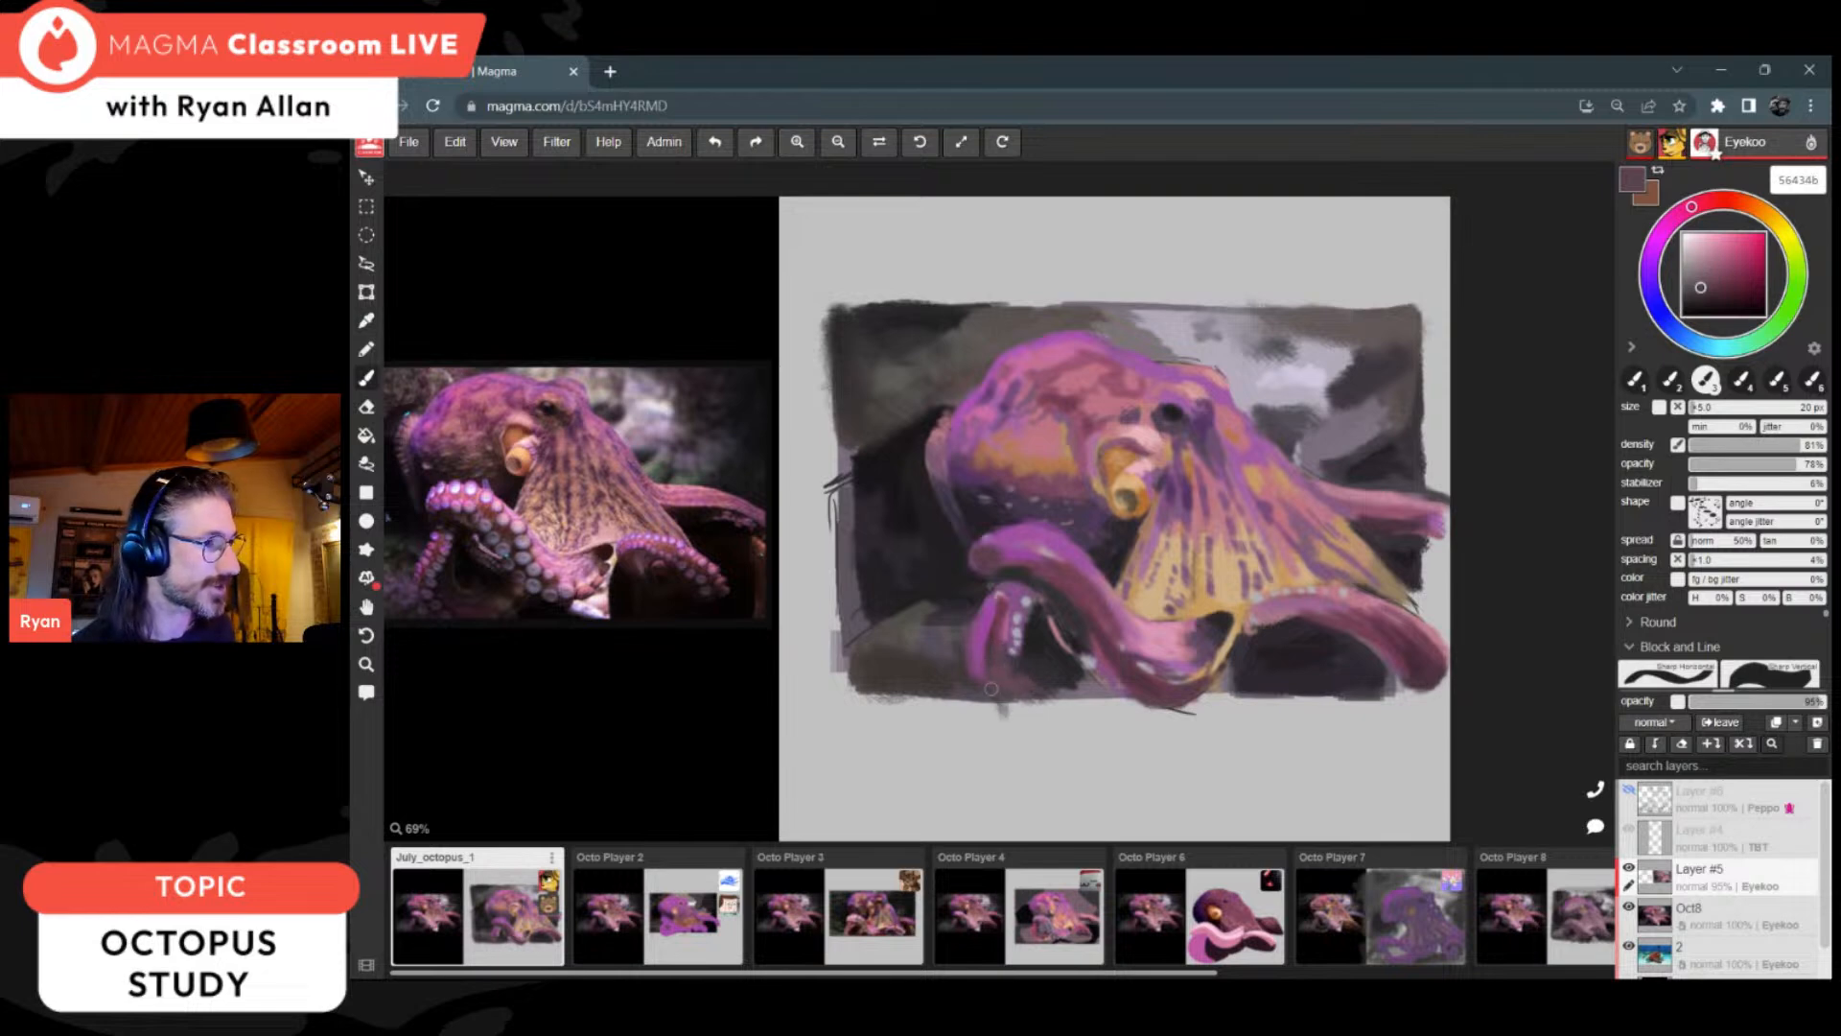
drag(1050, 715, 1101, 701)
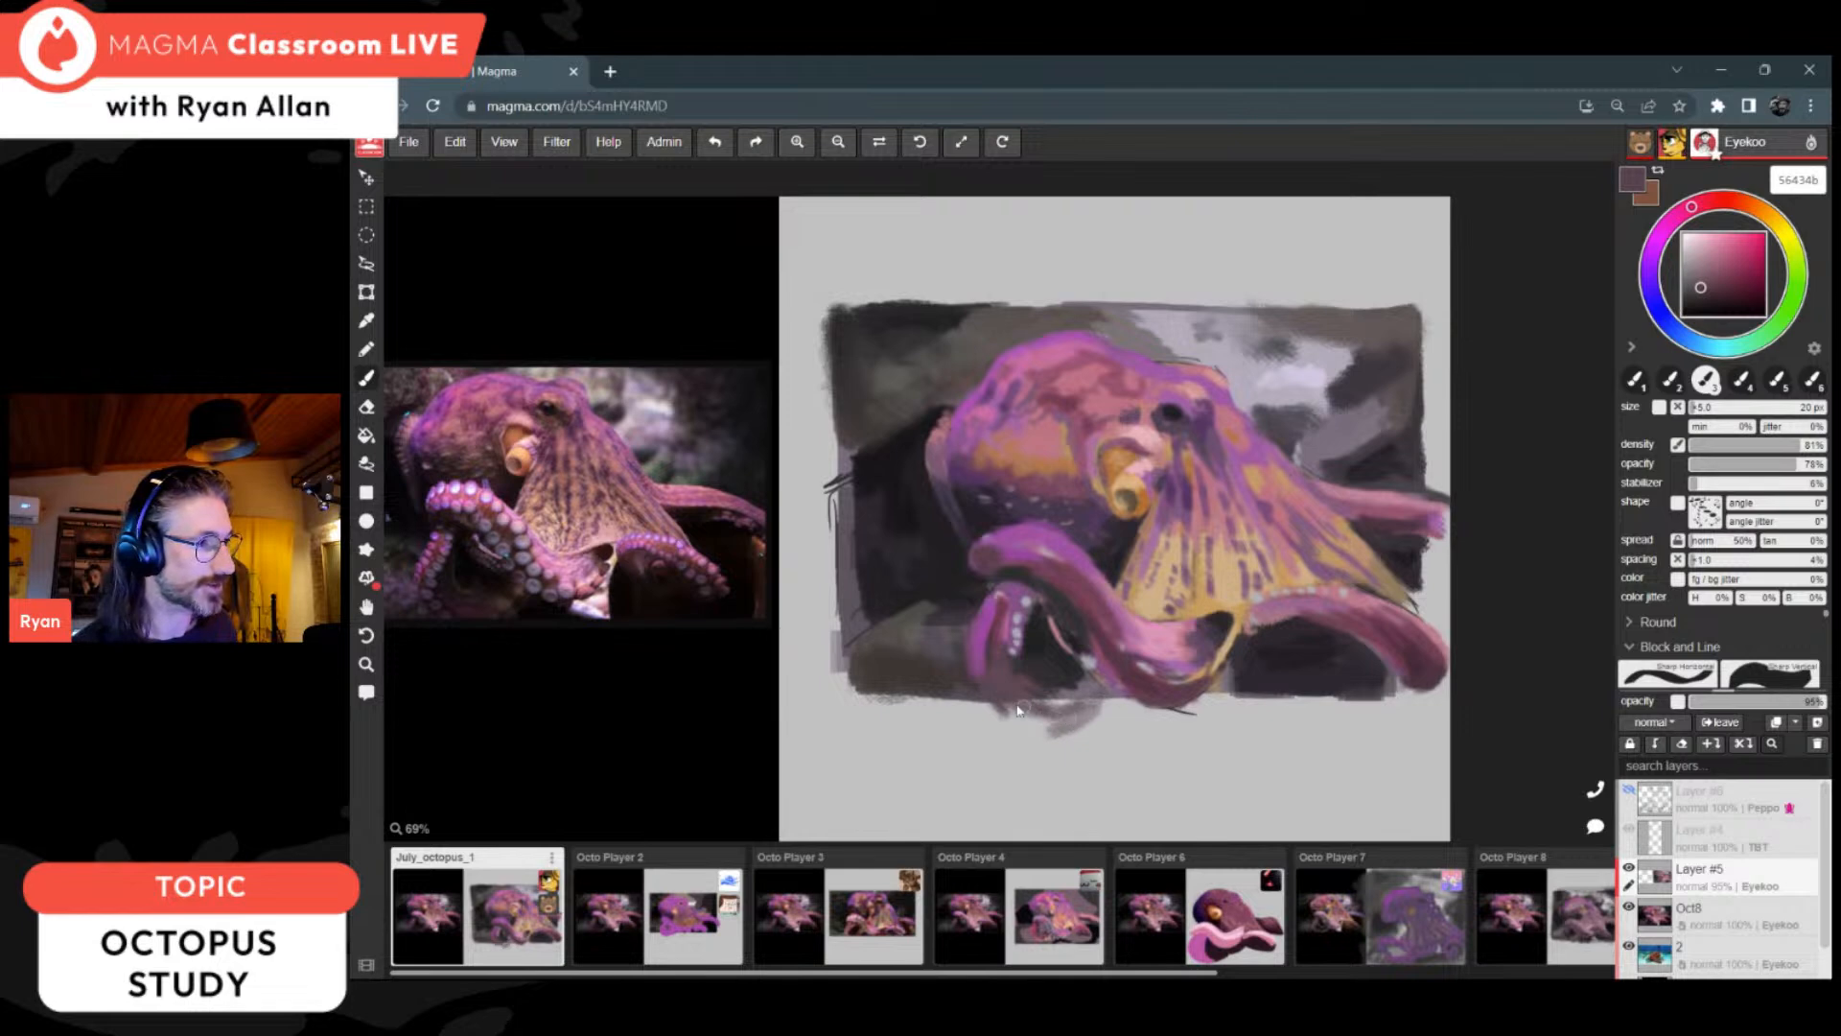
mouse_move(986, 702)
mouse_down()
mouse_move(1052, 729)
mouse_move(1034, 731)
mouse_move(1003, 703)
mouse_move(1088, 705)
mouse_move(1017, 692)
mouse_move(1048, 719)
mouse_up()
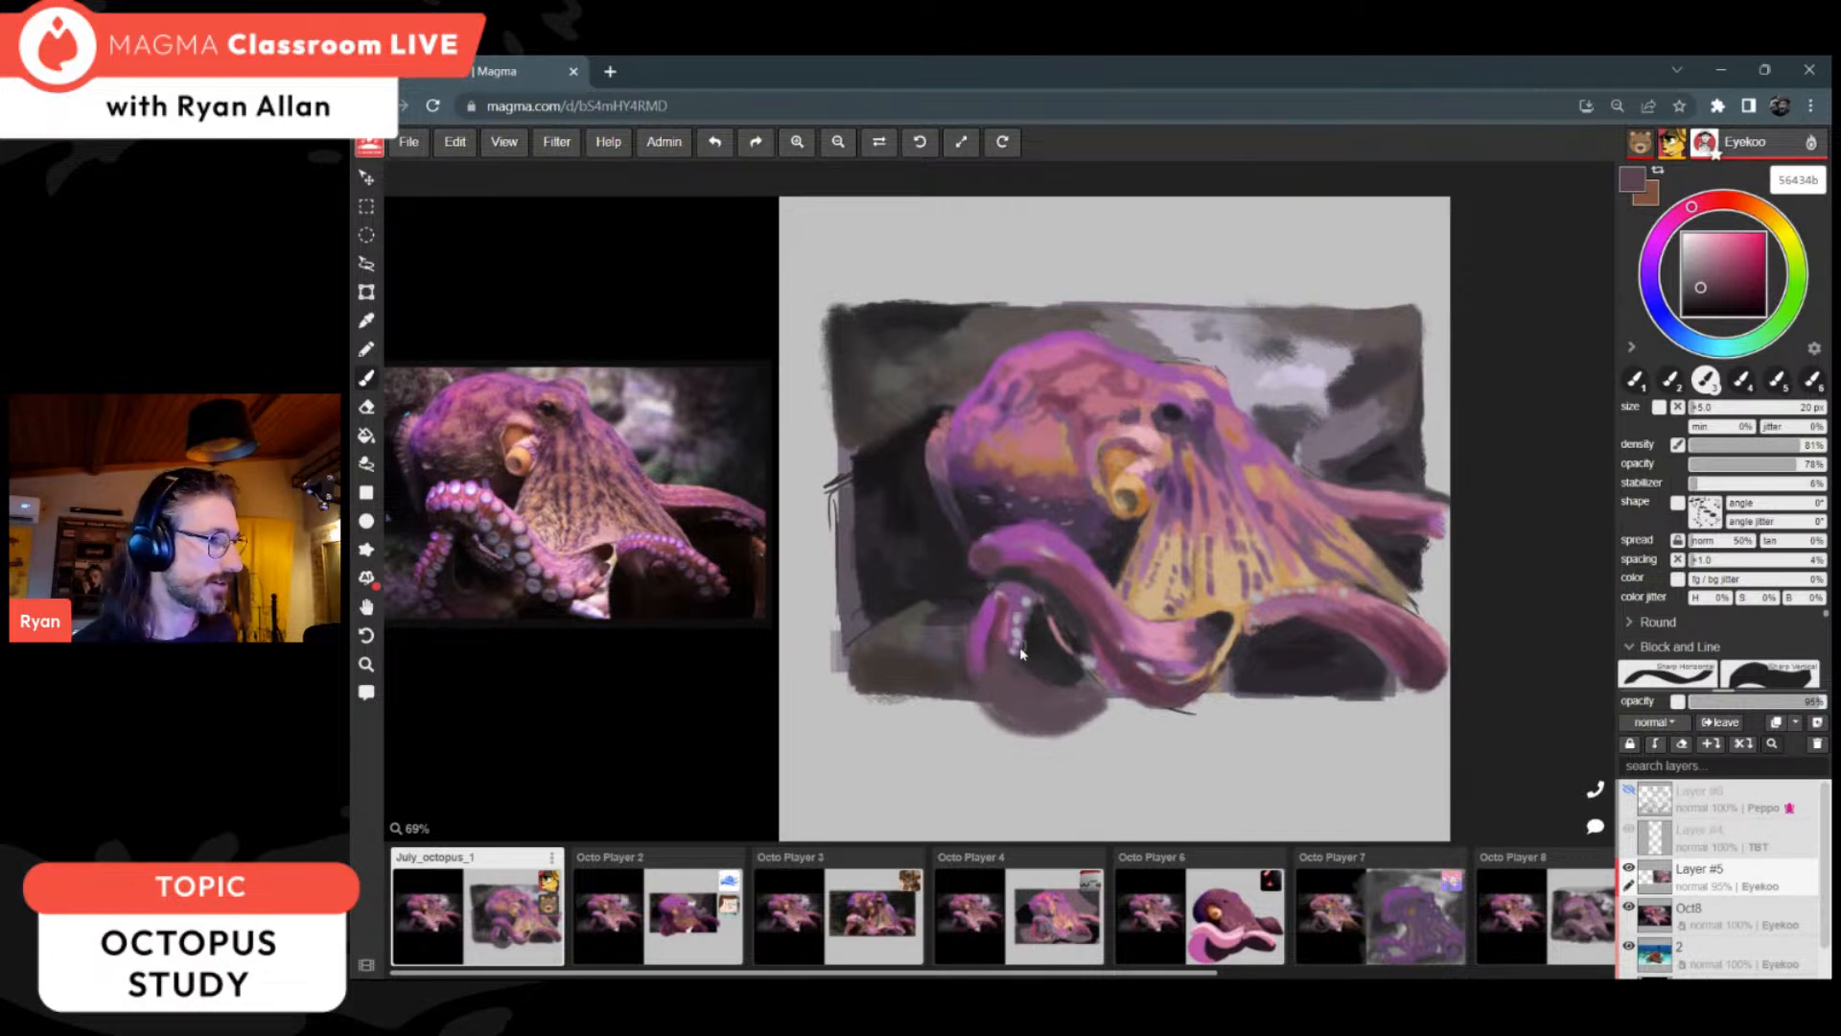
Step: Add pink b46696 to the curled arm and lighter edges in greyed pink 78656c to its new loop, reducing the brush to 7 px
key(i)
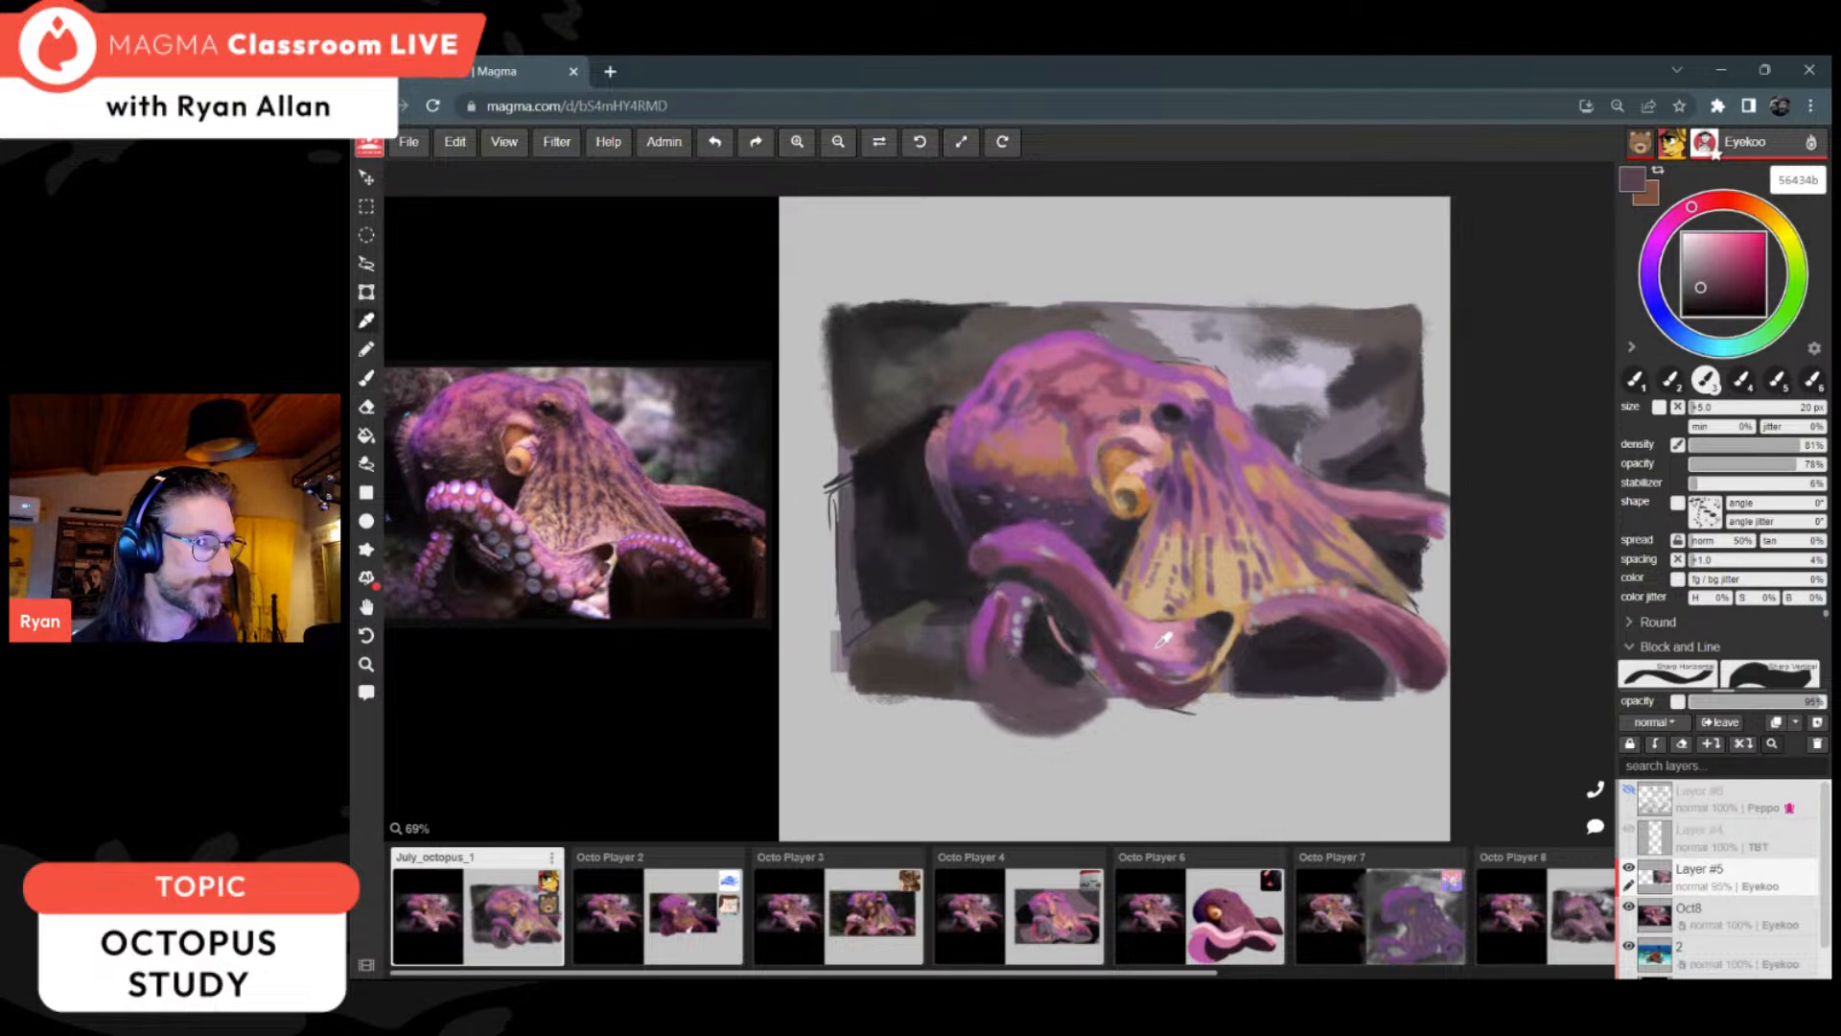
click(1003, 631)
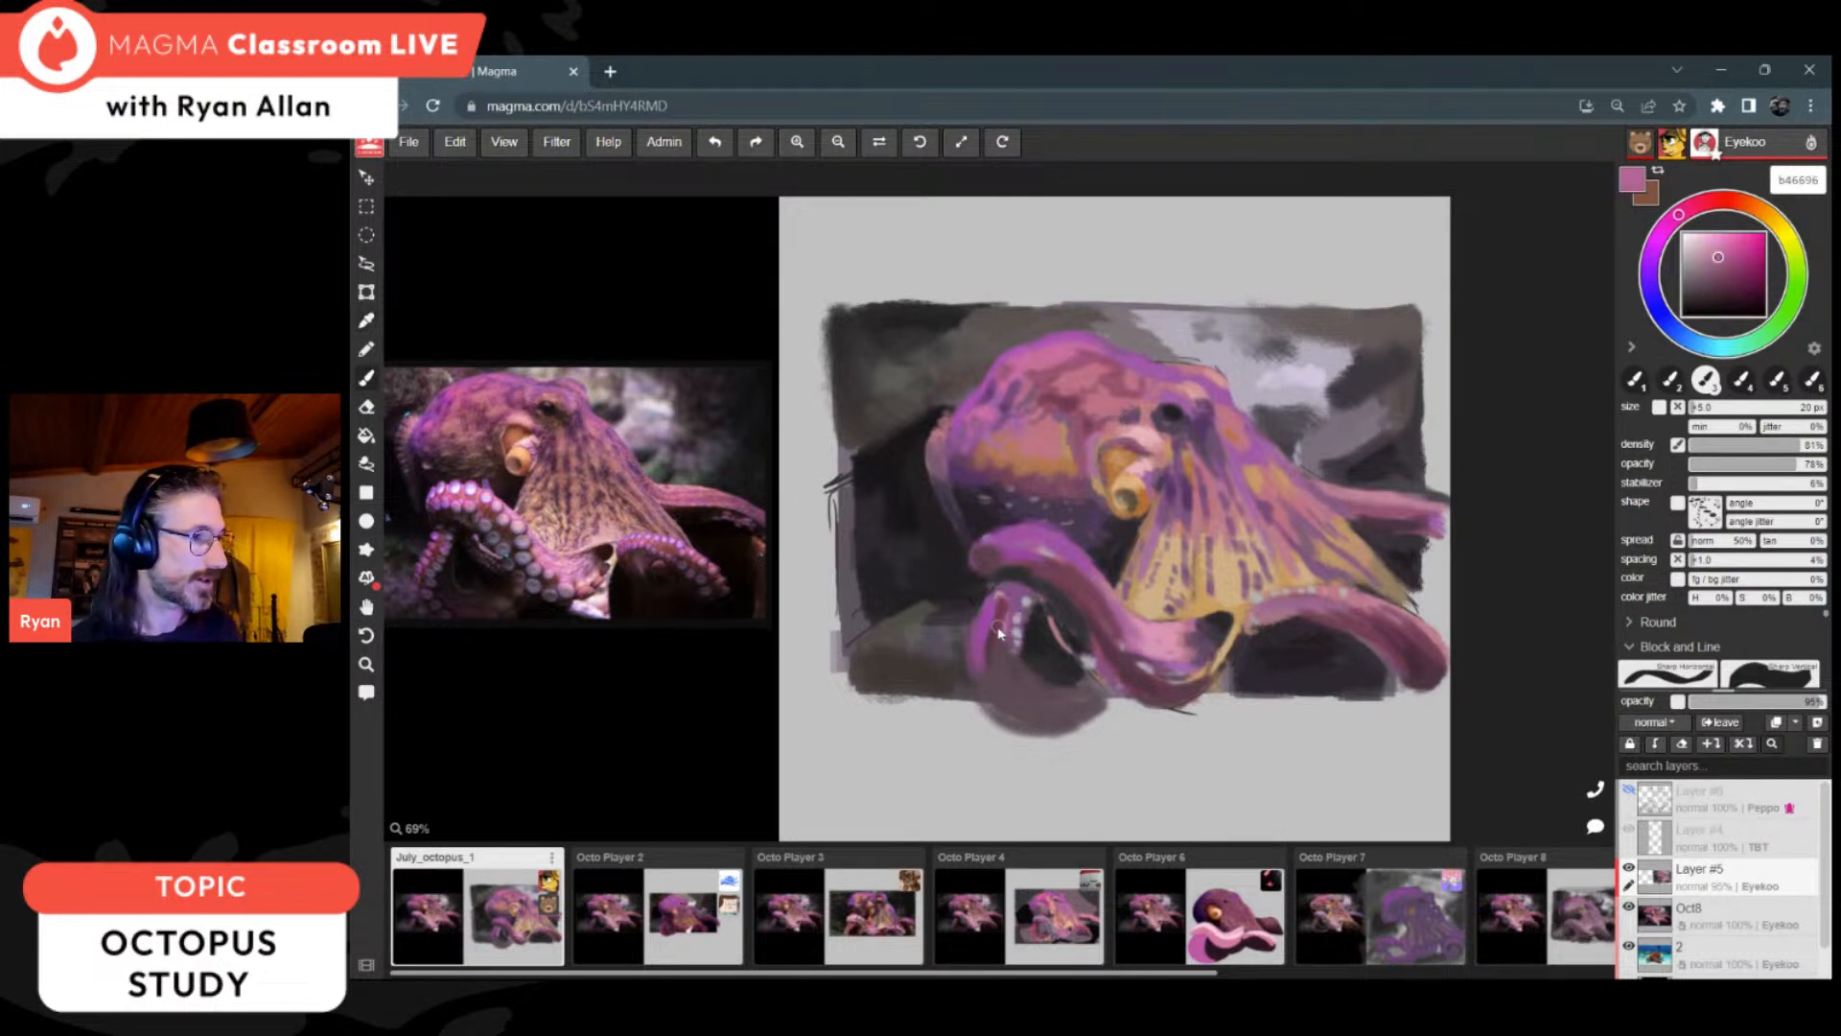
key(i)
click(1037, 682)
click(1694, 278)
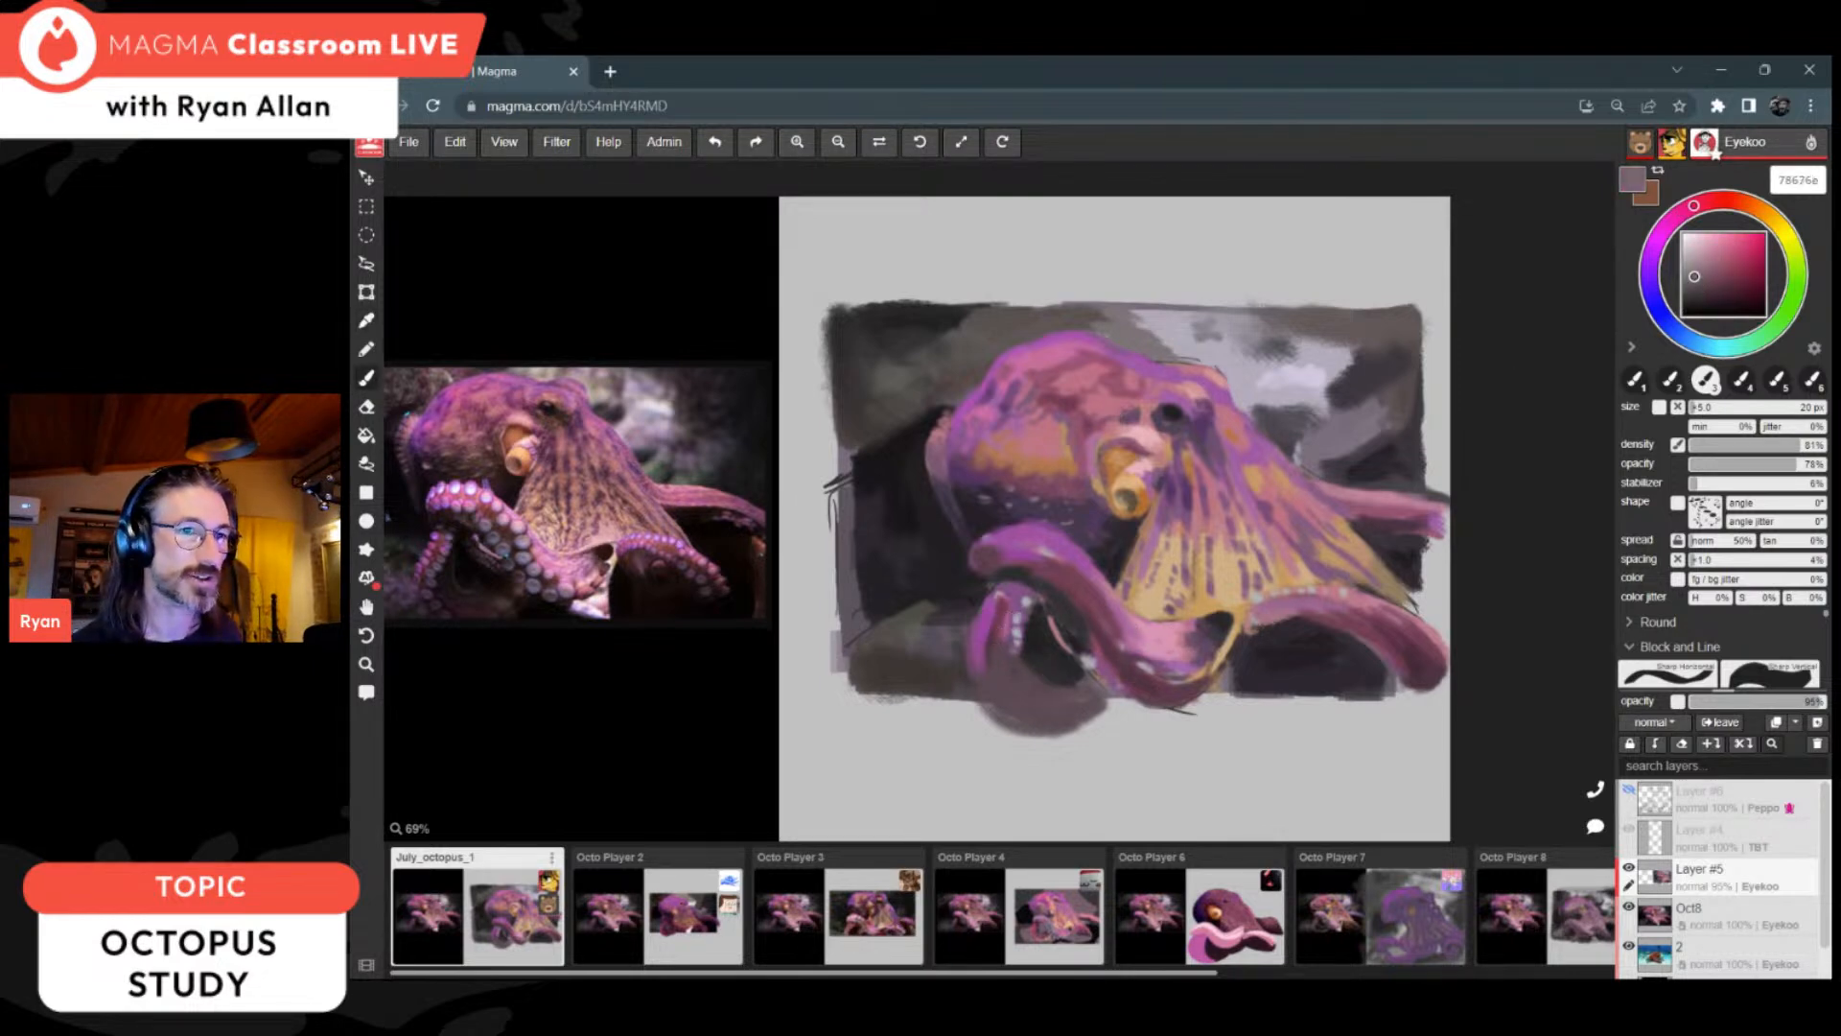
key(bracketleft)
key(bracketleft)
key(bracketleft)
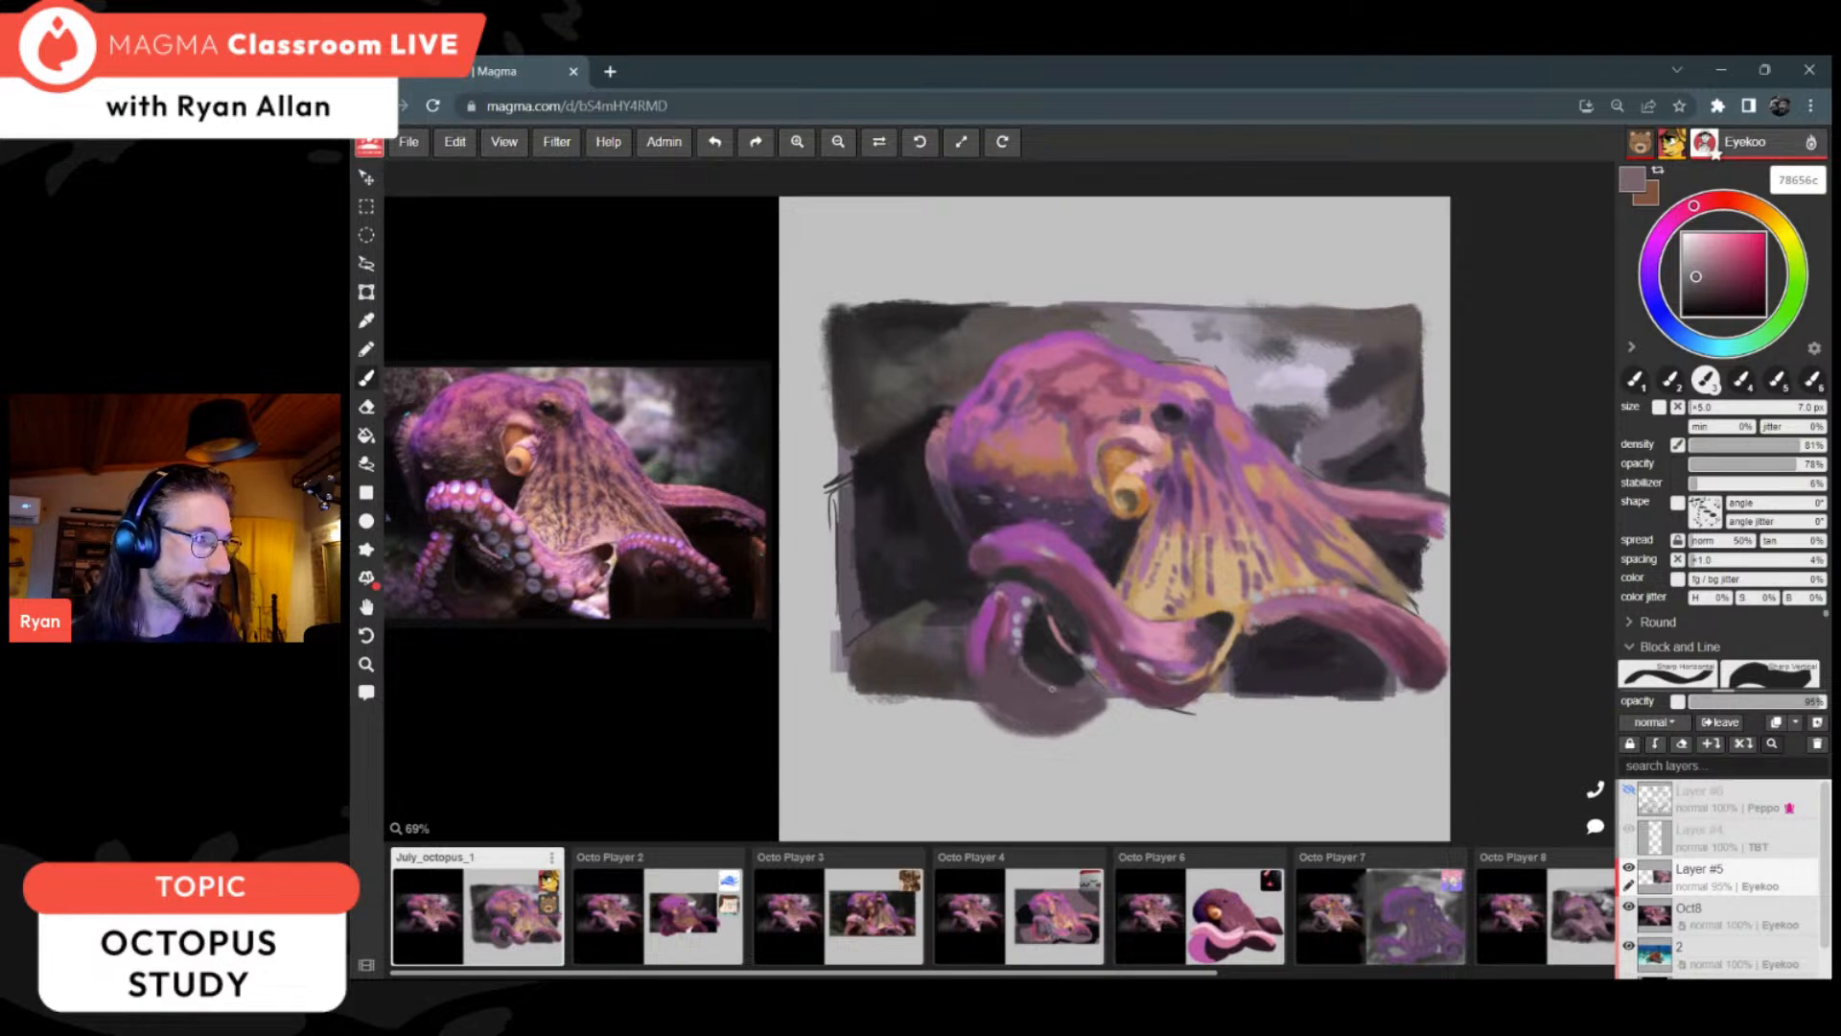
alt+click(1075, 668)
alt+click(1034, 697)
alt+click(1032, 696)
Step: Shade the body of the looped arm with dark plums 4f3842 and 523642, using a larger brush
alt+click(991, 654)
key(bracketright)
key(bracketright)
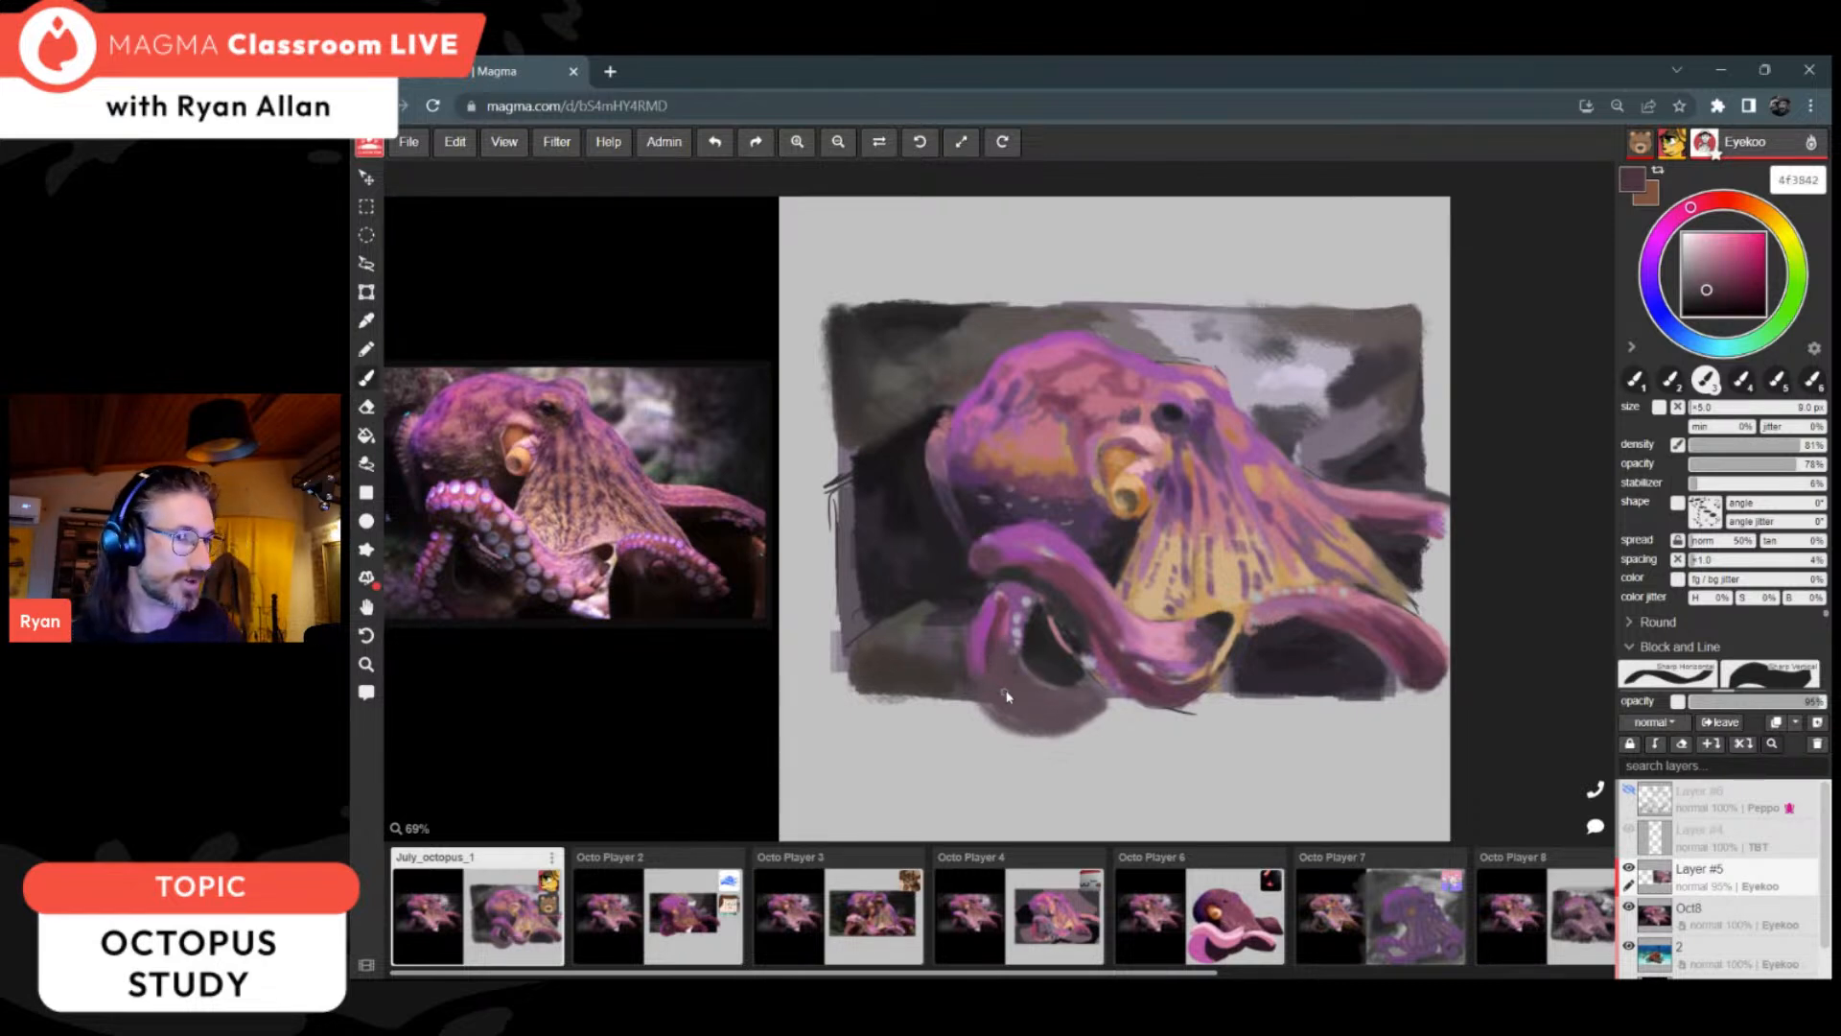
alt+click(1005, 635)
alt+click(1005, 640)
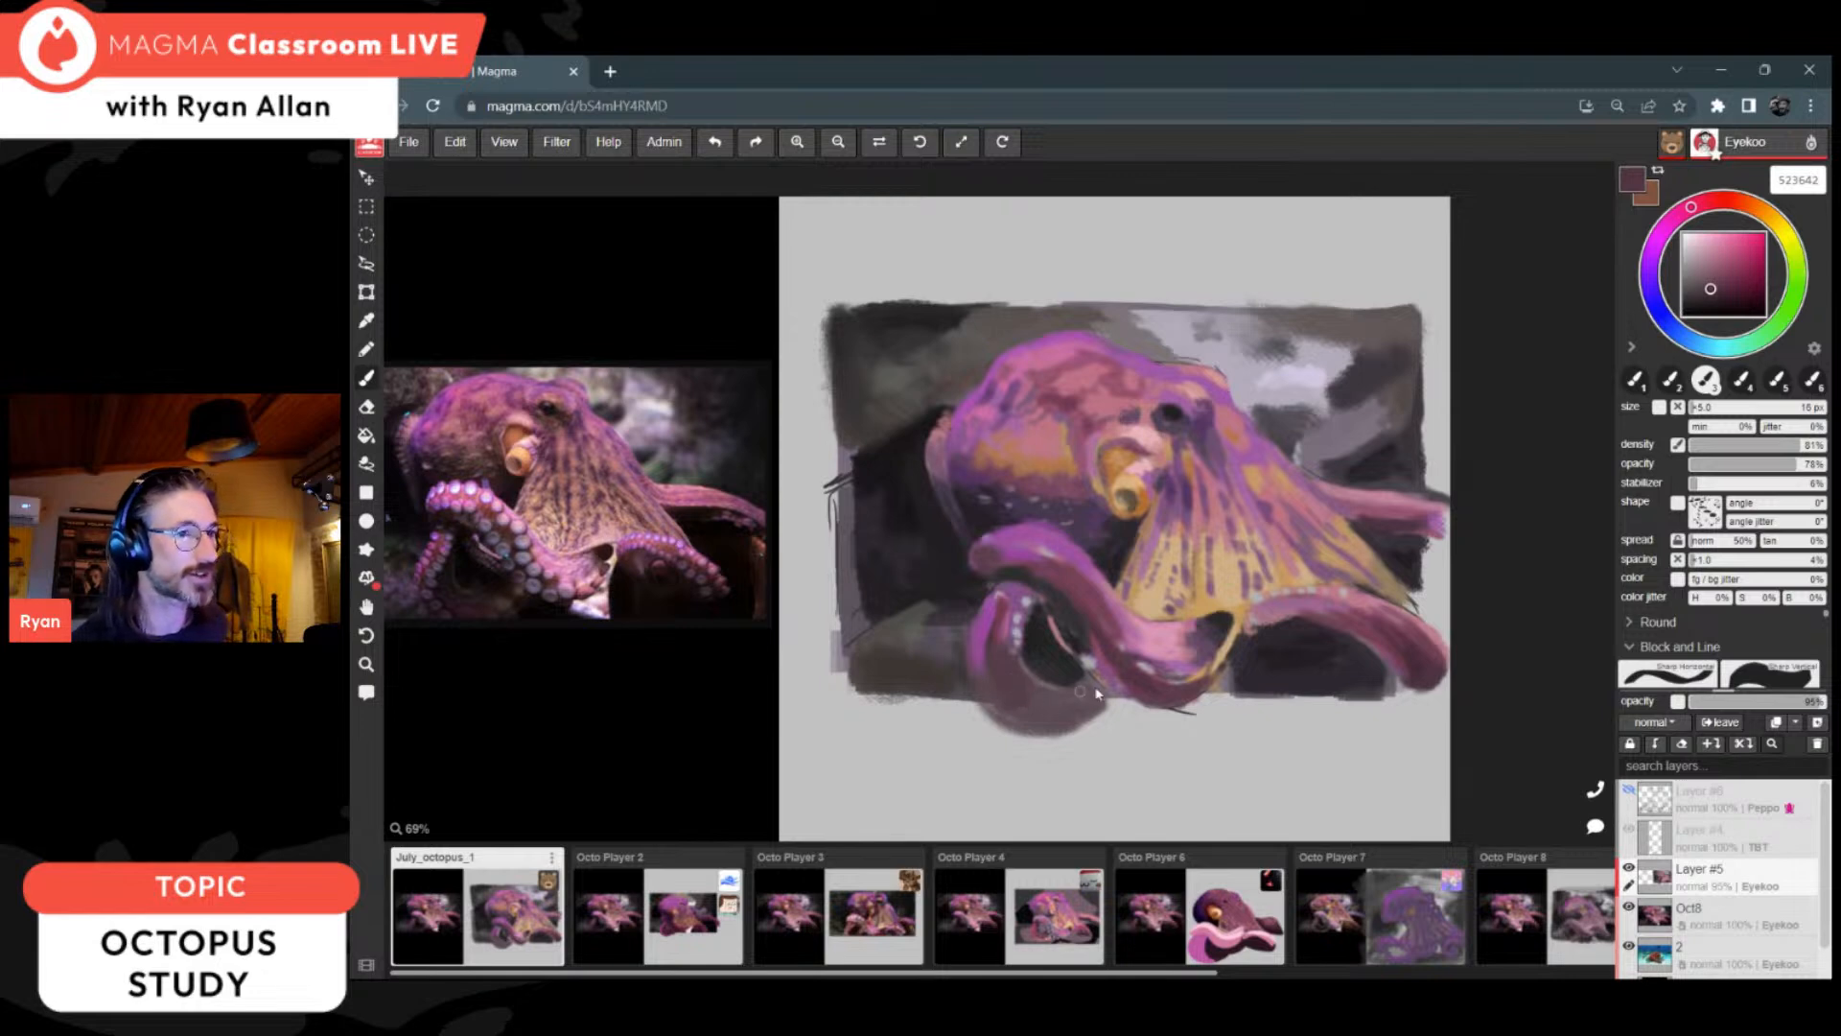
Step: Darken the gap beneath the arm beyond the web with 231f23 and thicken that arm's underside with plum 6b4053
alt+click(1296, 654)
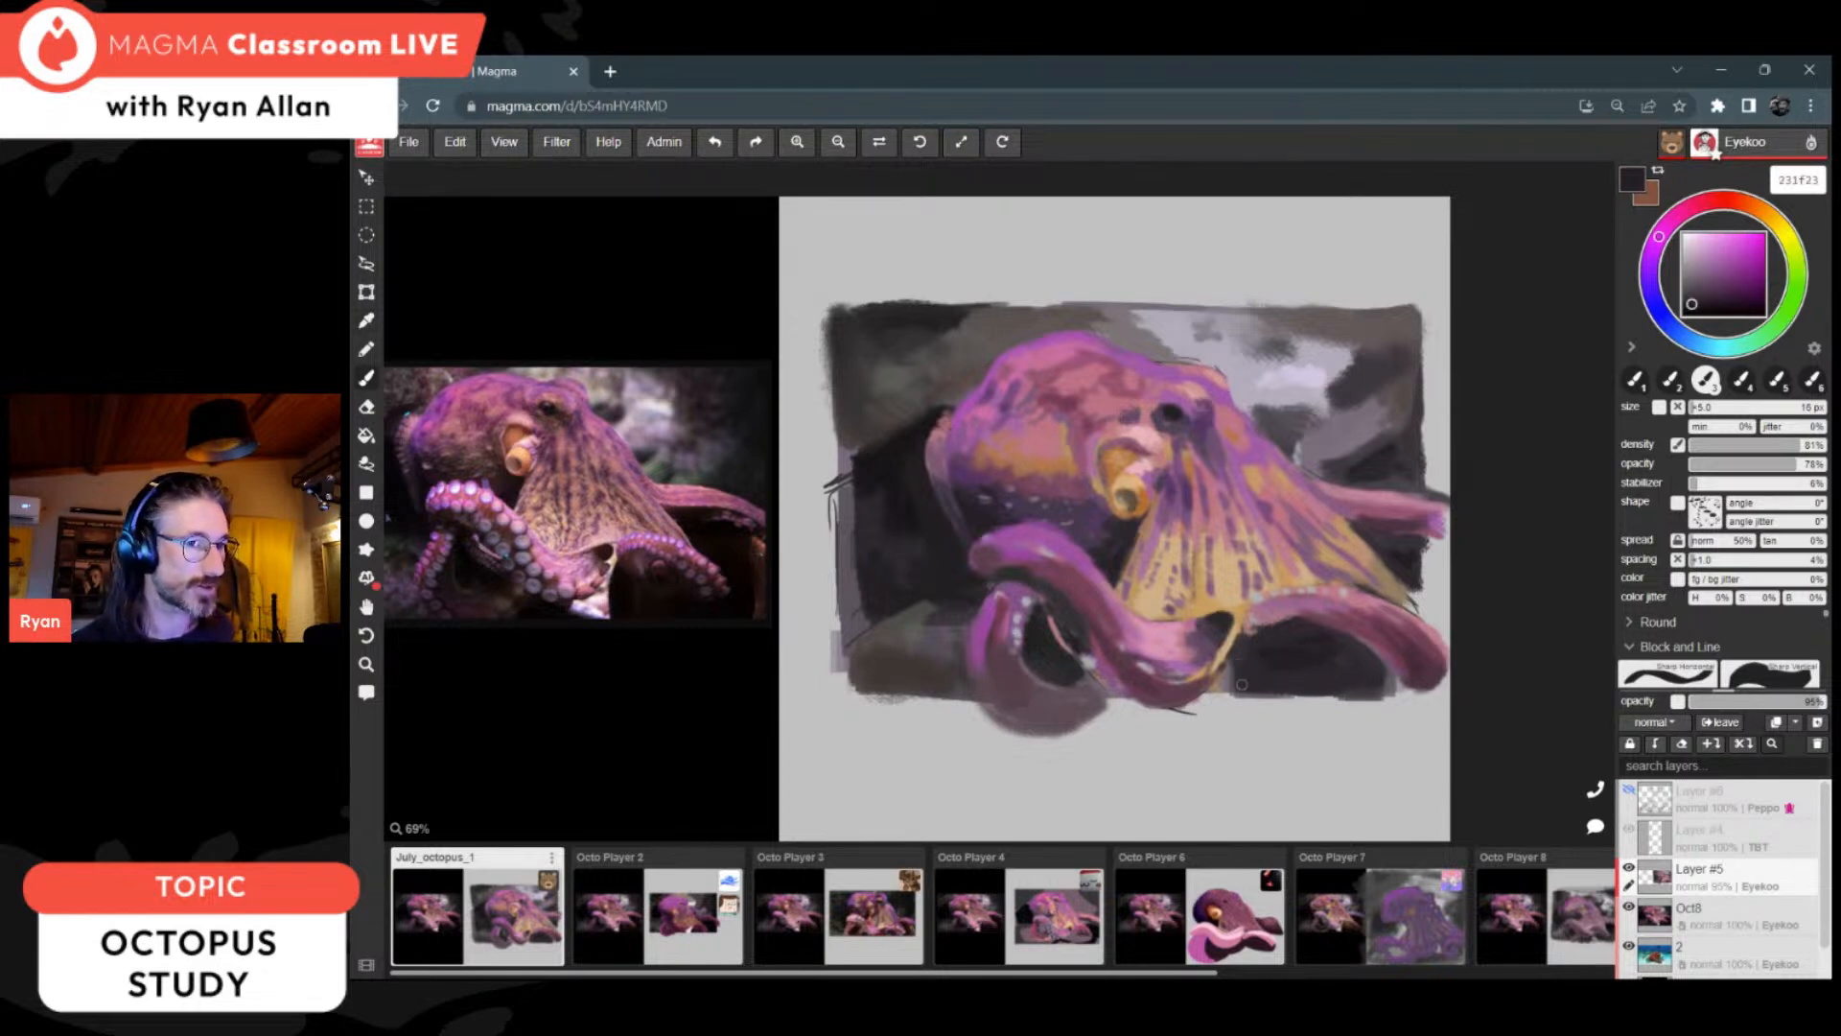
alt+click(1280, 652)
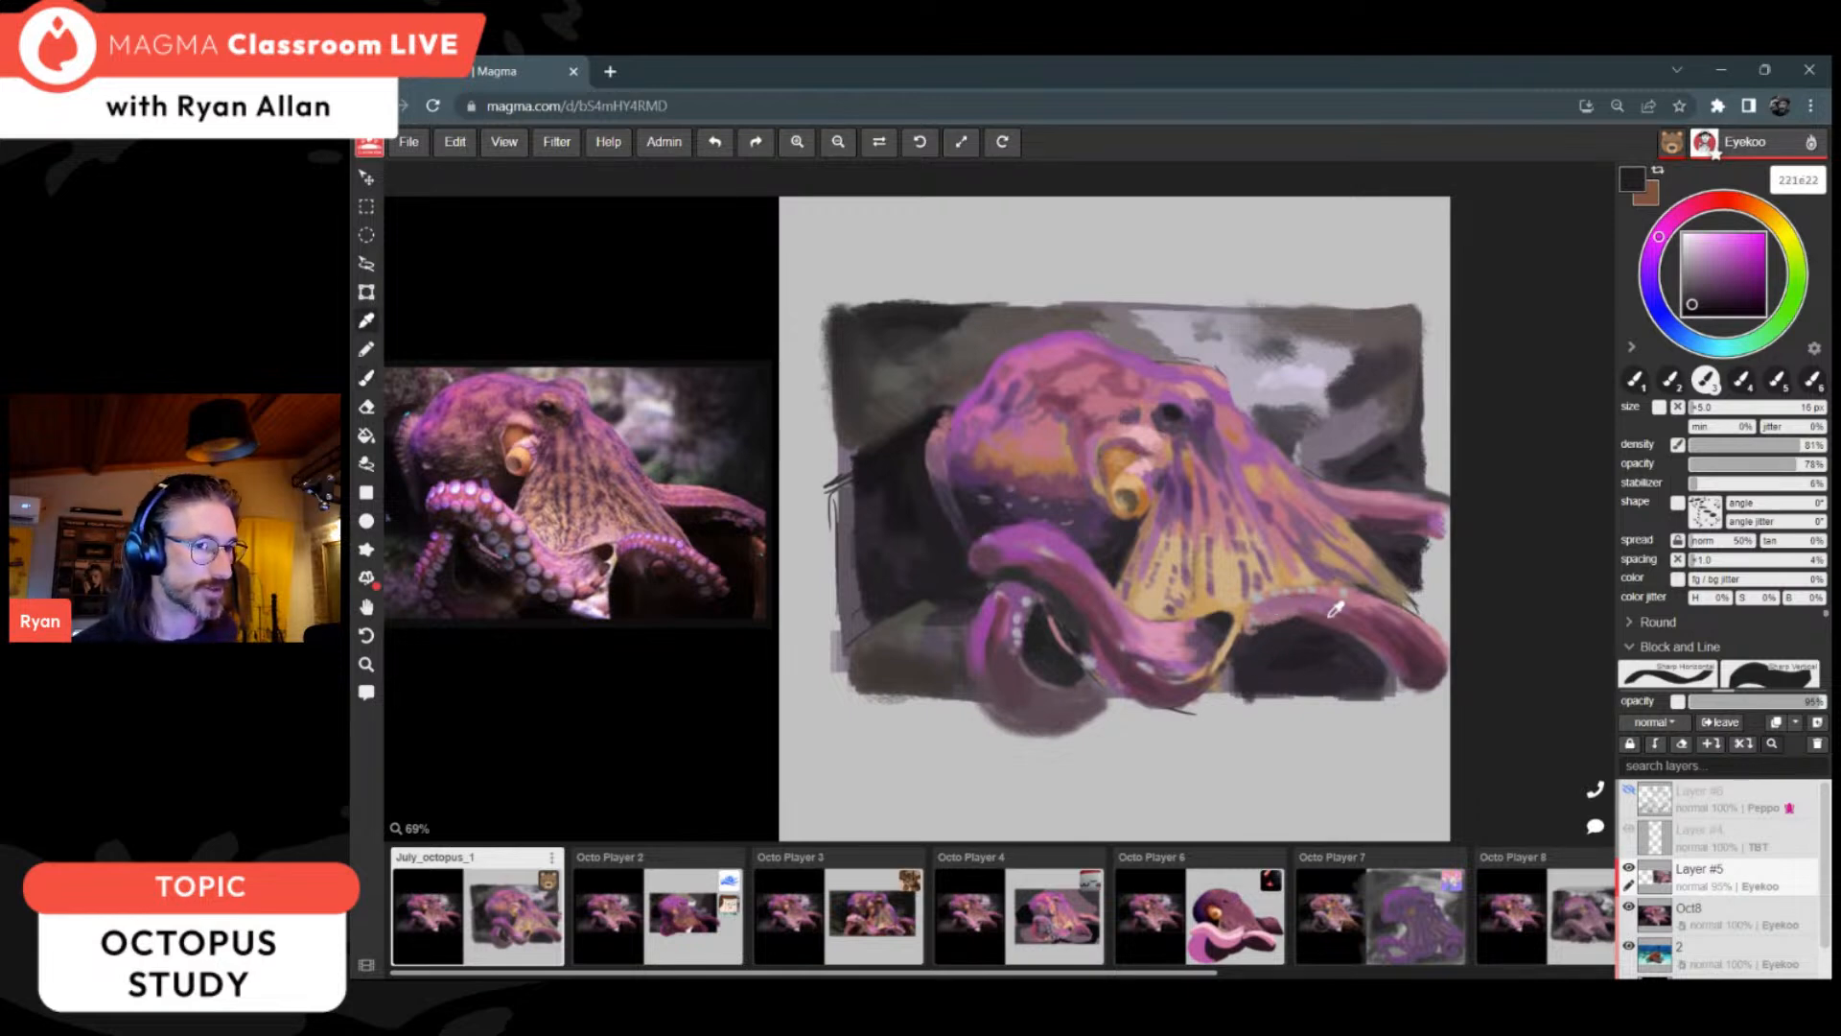
alt+click(1271, 630)
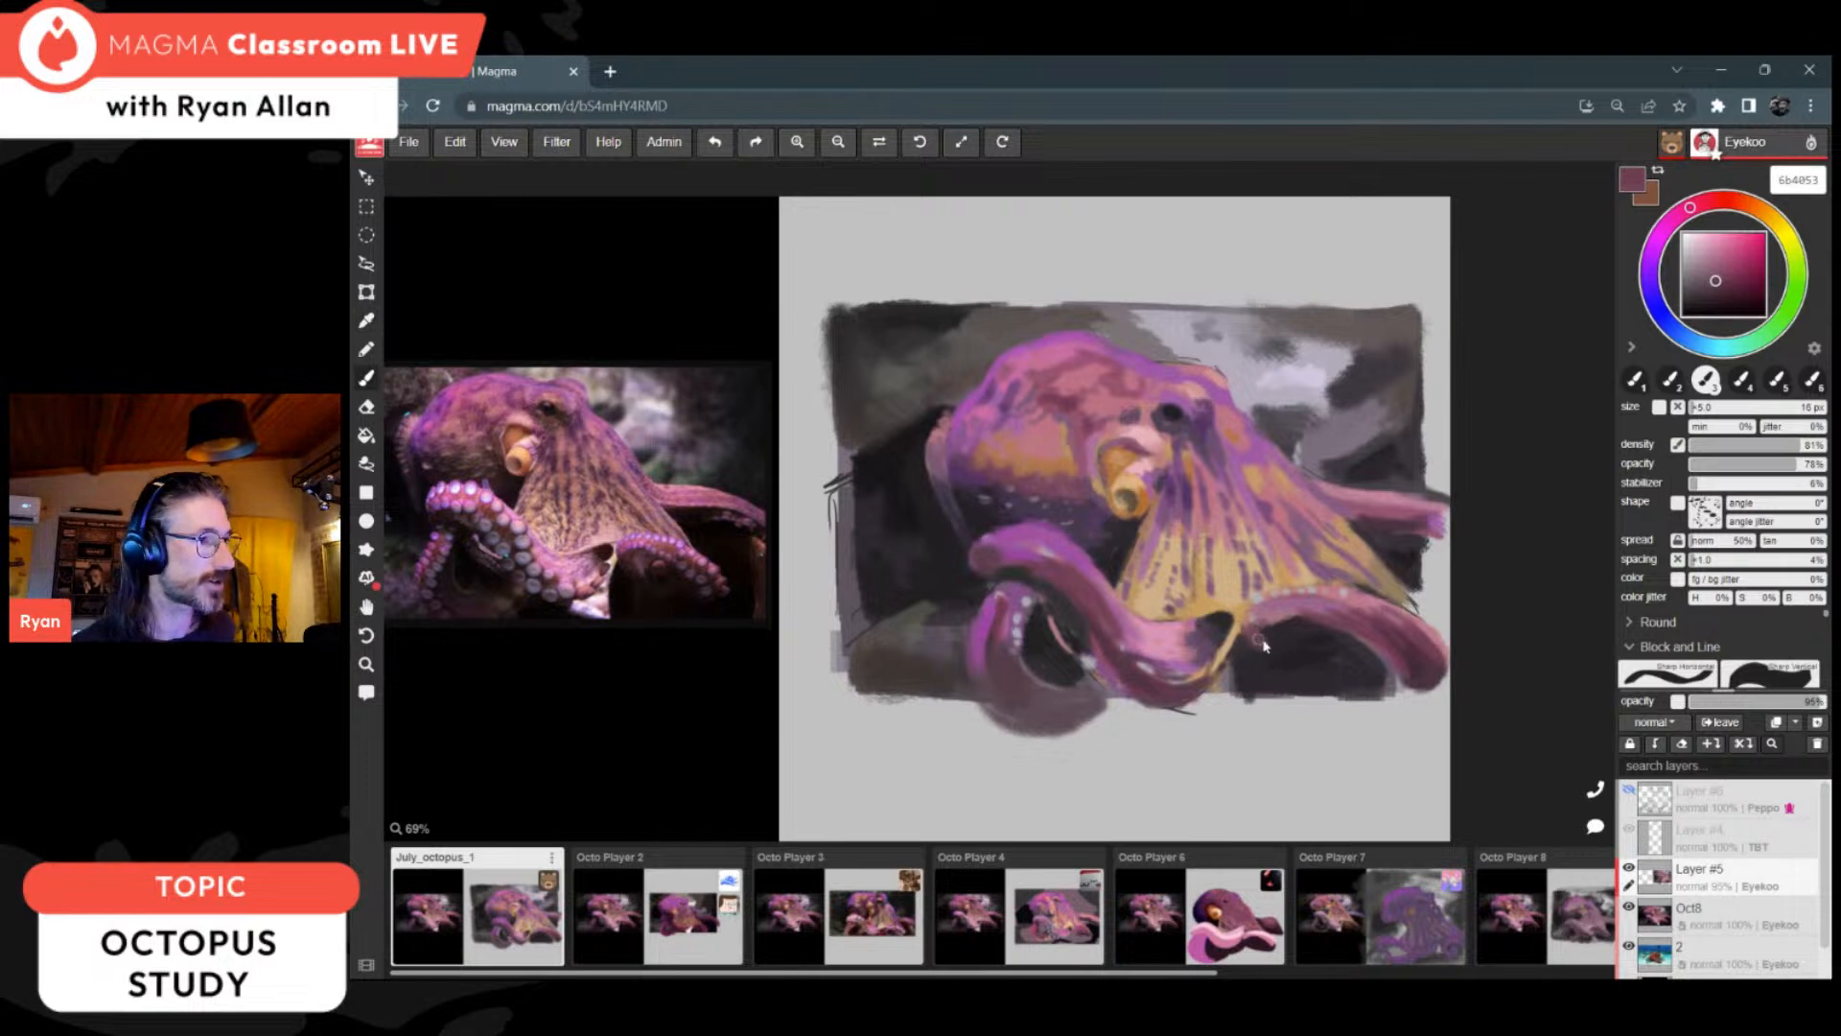
mouse_move(1254, 623)
mouse_down()
mouse_move(1263, 641)
mouse_move(1267, 613)
mouse_up()
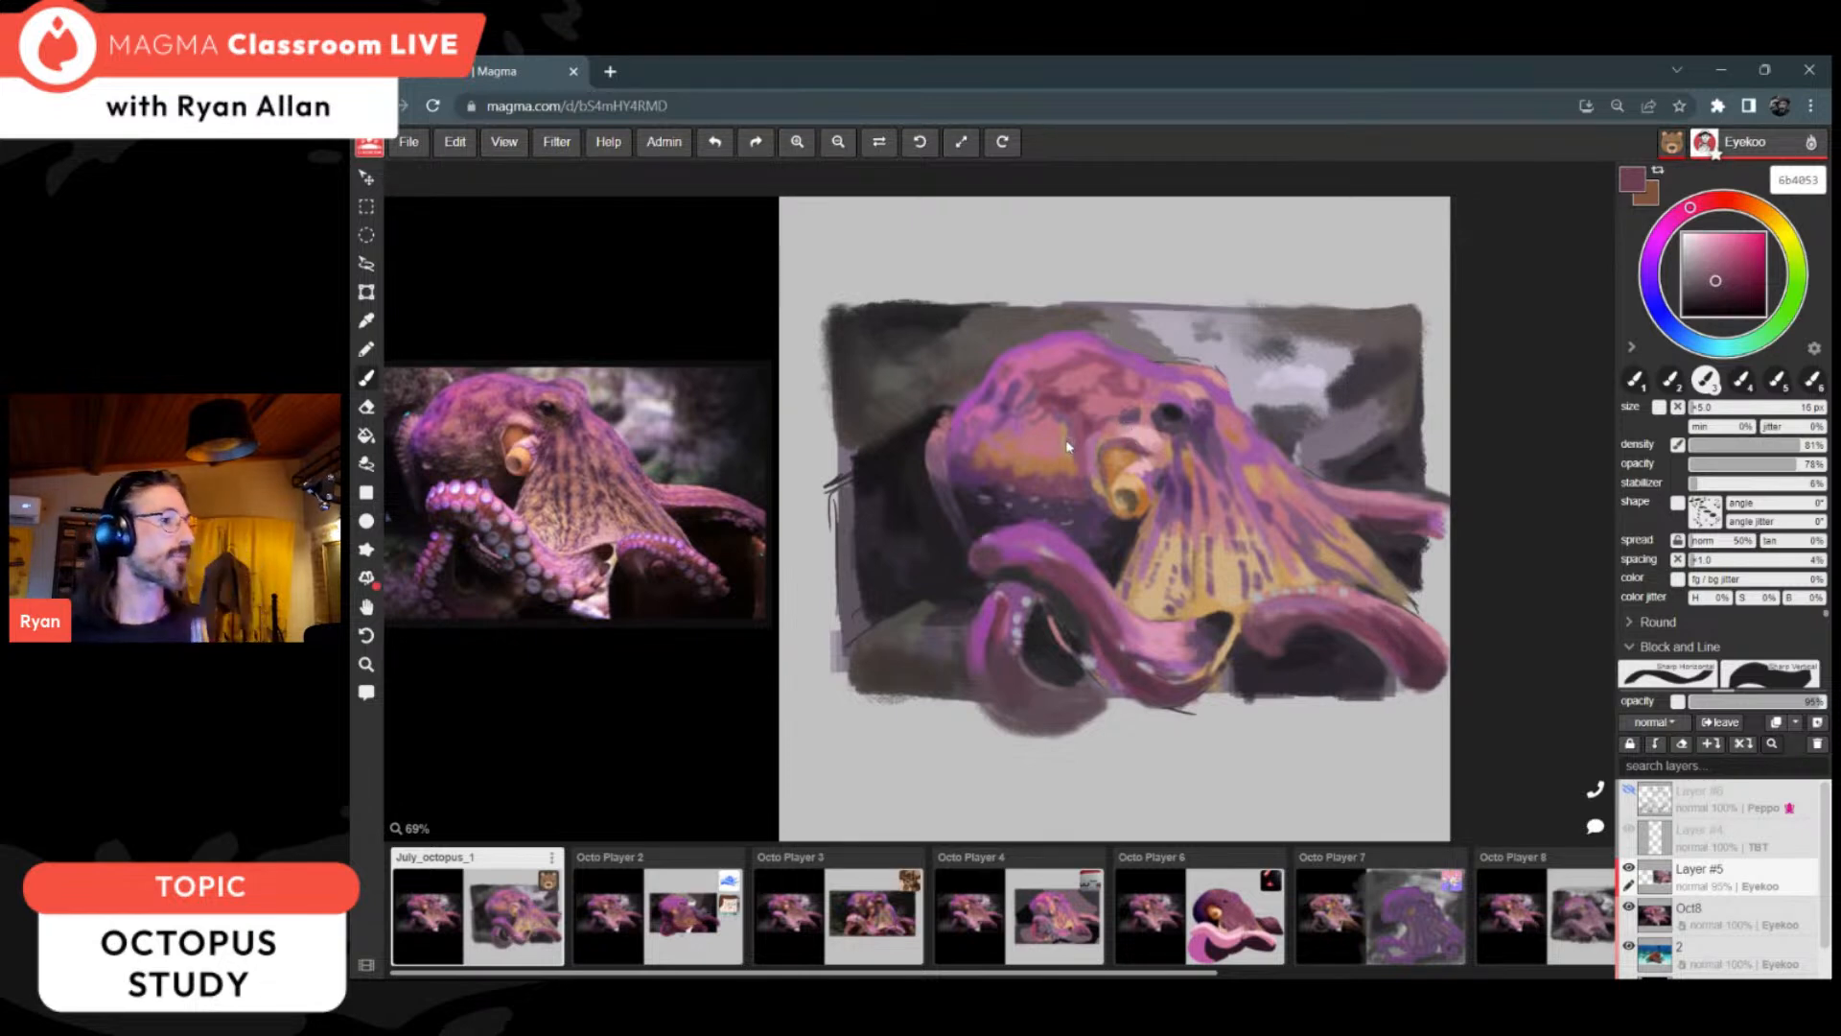
Step: Retouch the skin beside the siphon with 975672 and add pale pink e6b2ba highlights around its upper rim, using an 8 px brush
alt+click(1090, 470)
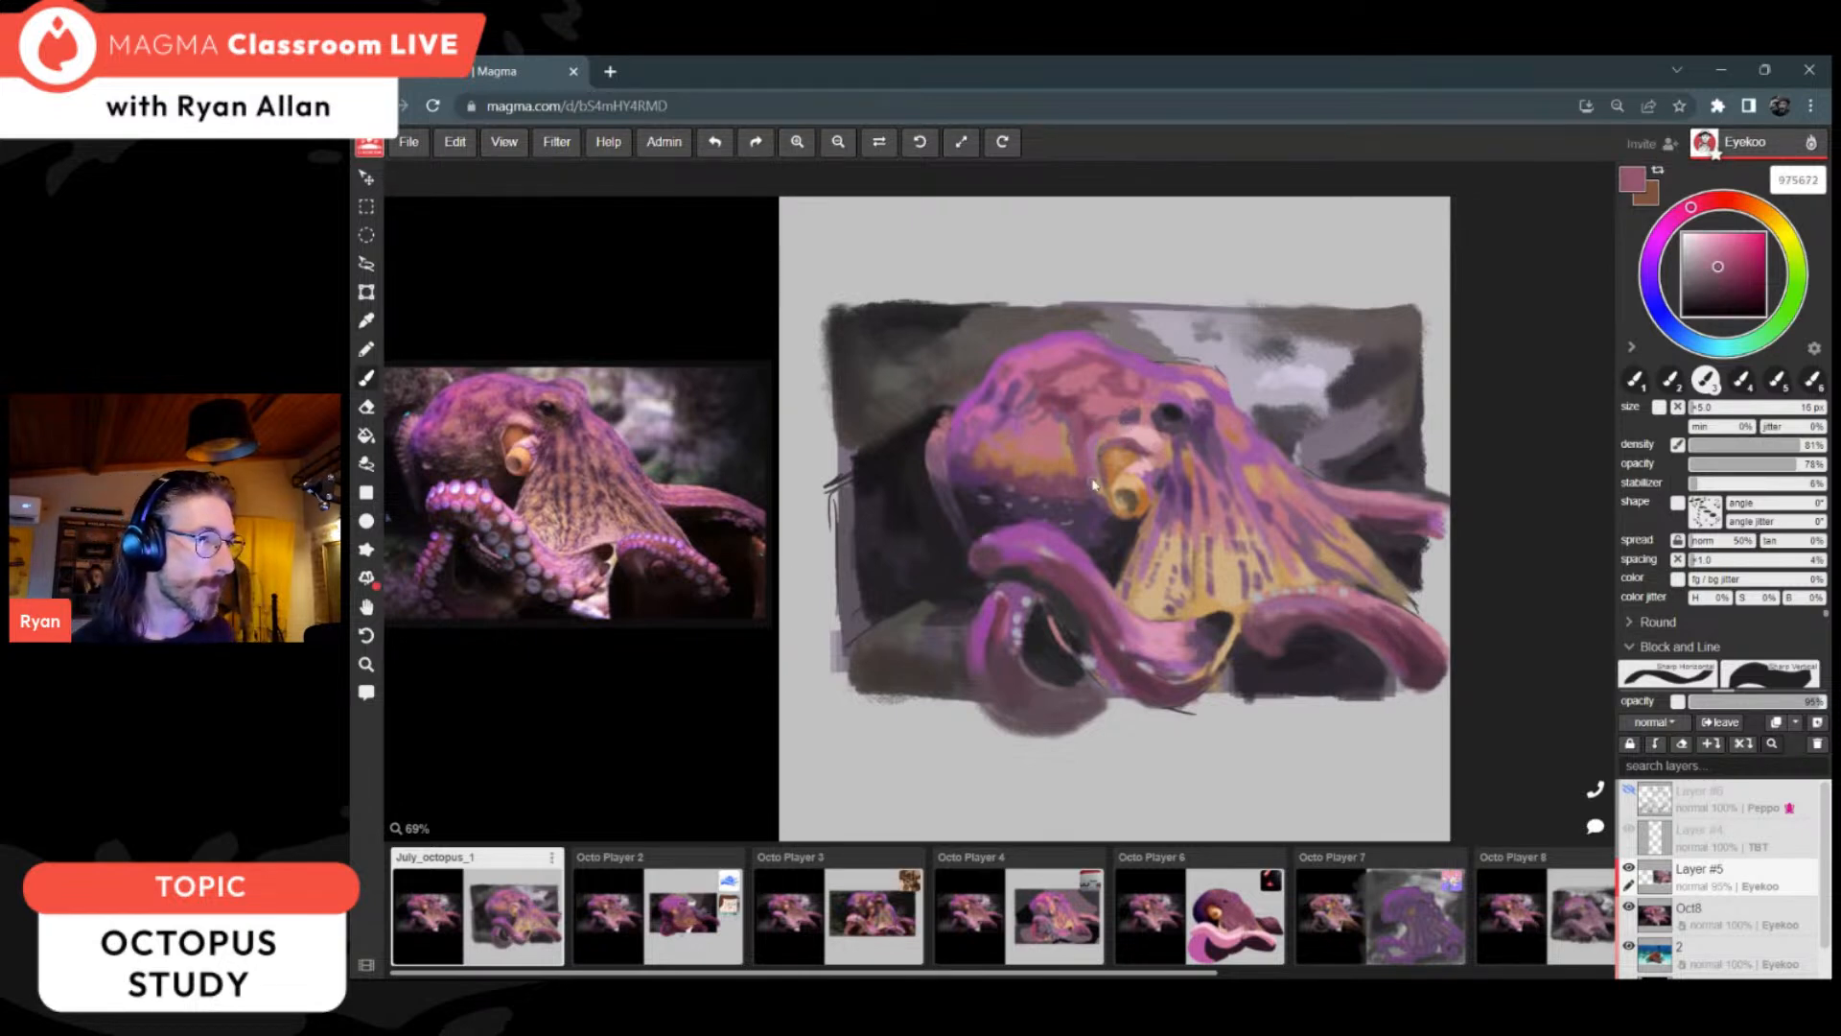
key(alt)
alt+click(1142, 429)
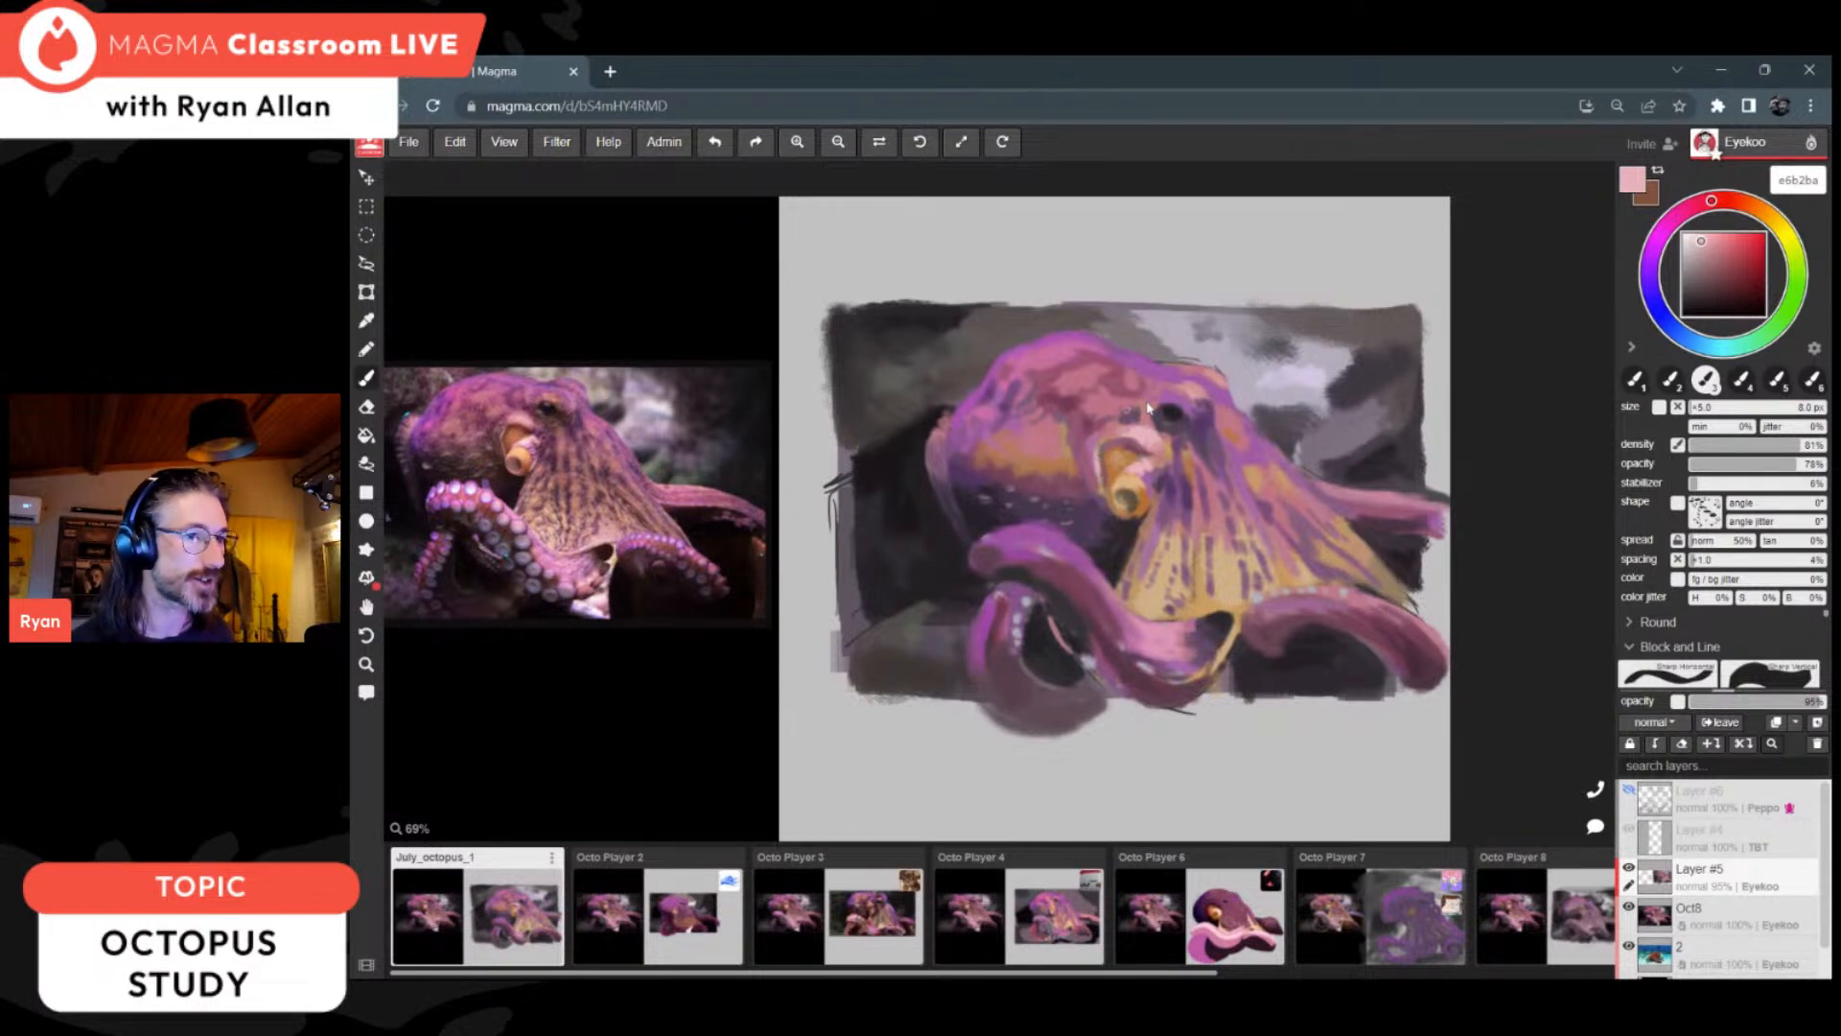
Step: Deepen the looped arm's shading with plums 523442 and 583d49 and touch up the shadows around the front arm with 2d2a2e
alt+click(1160, 688)
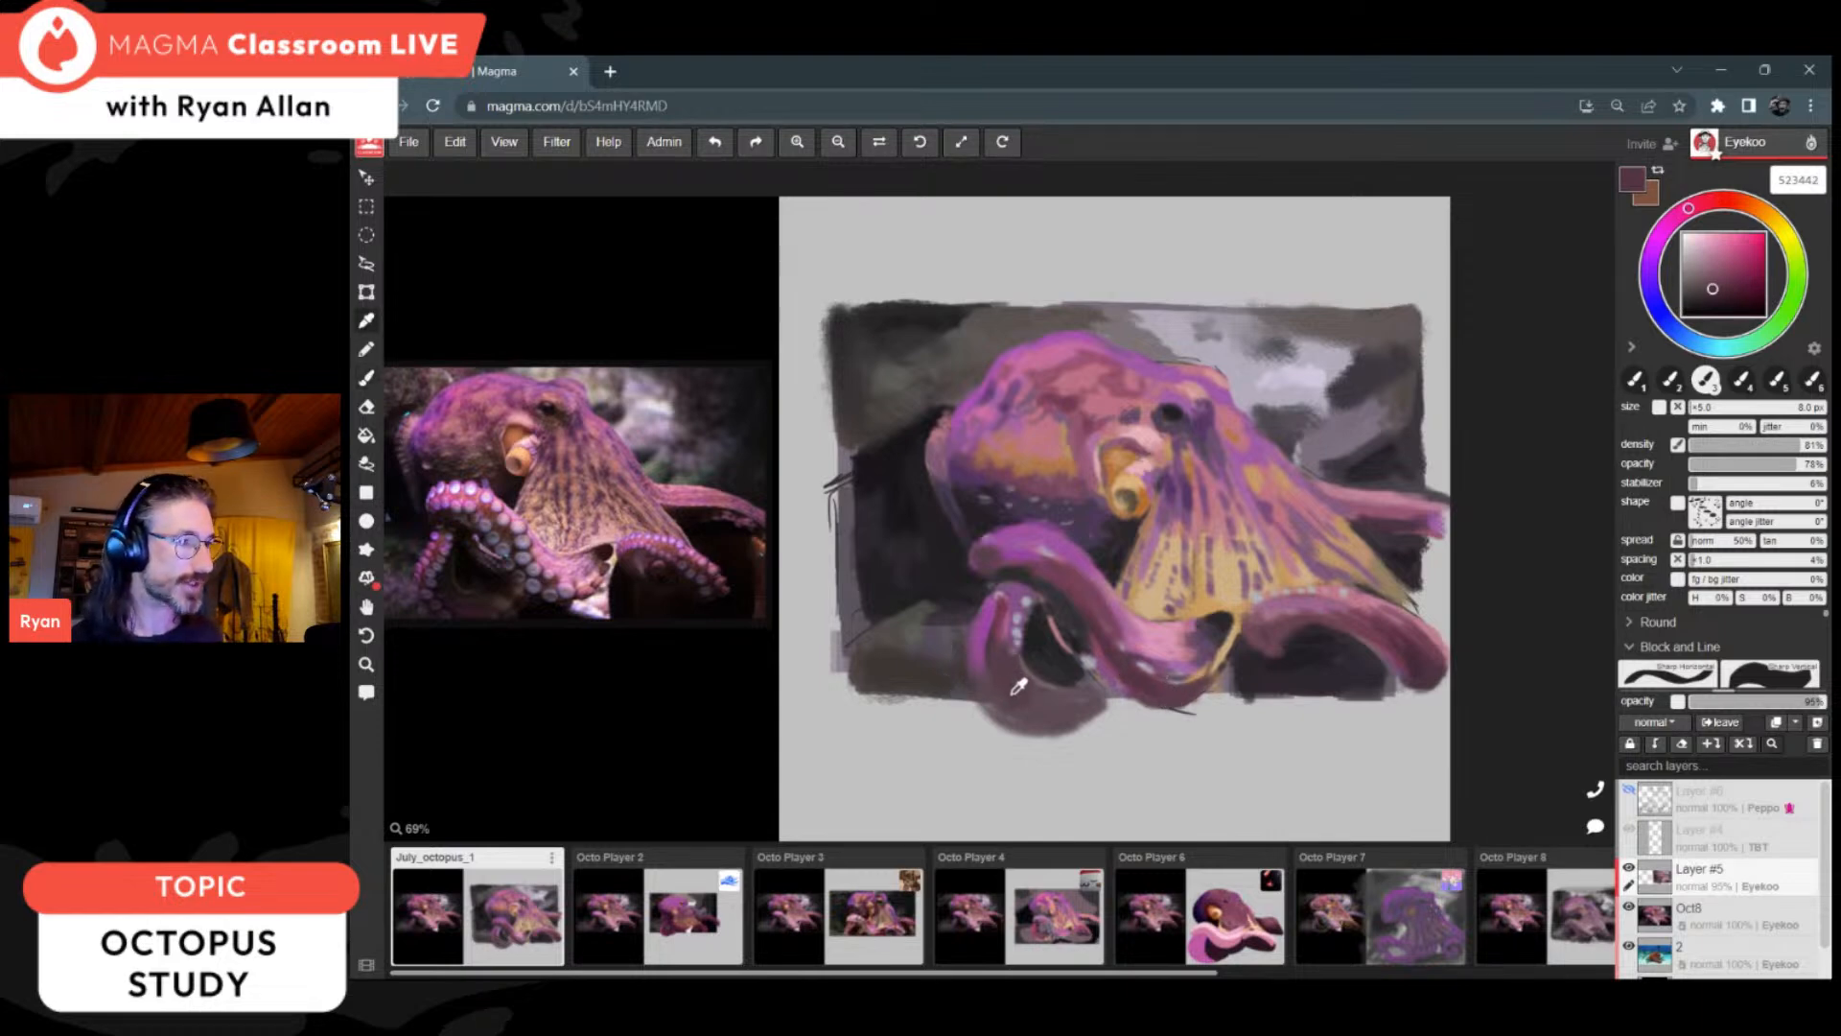
alt+click(983, 678)
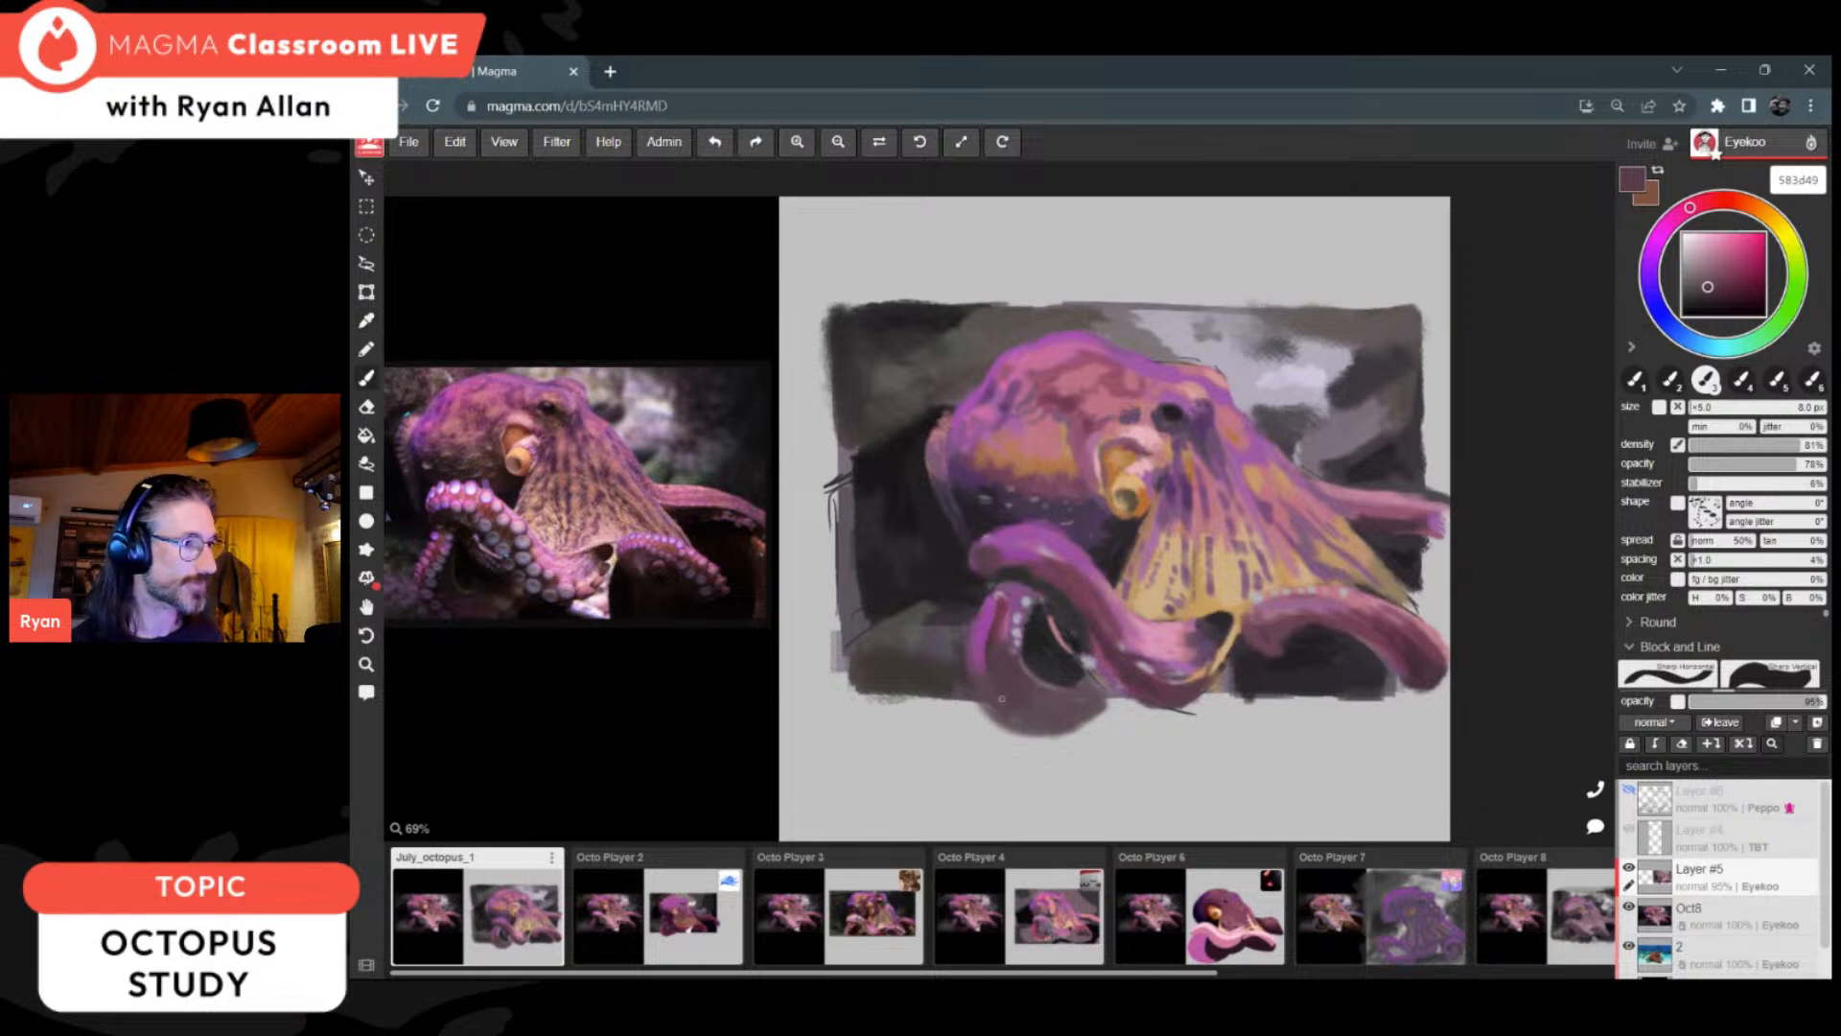
alt+click(1206, 633)
alt+click(1111, 535)
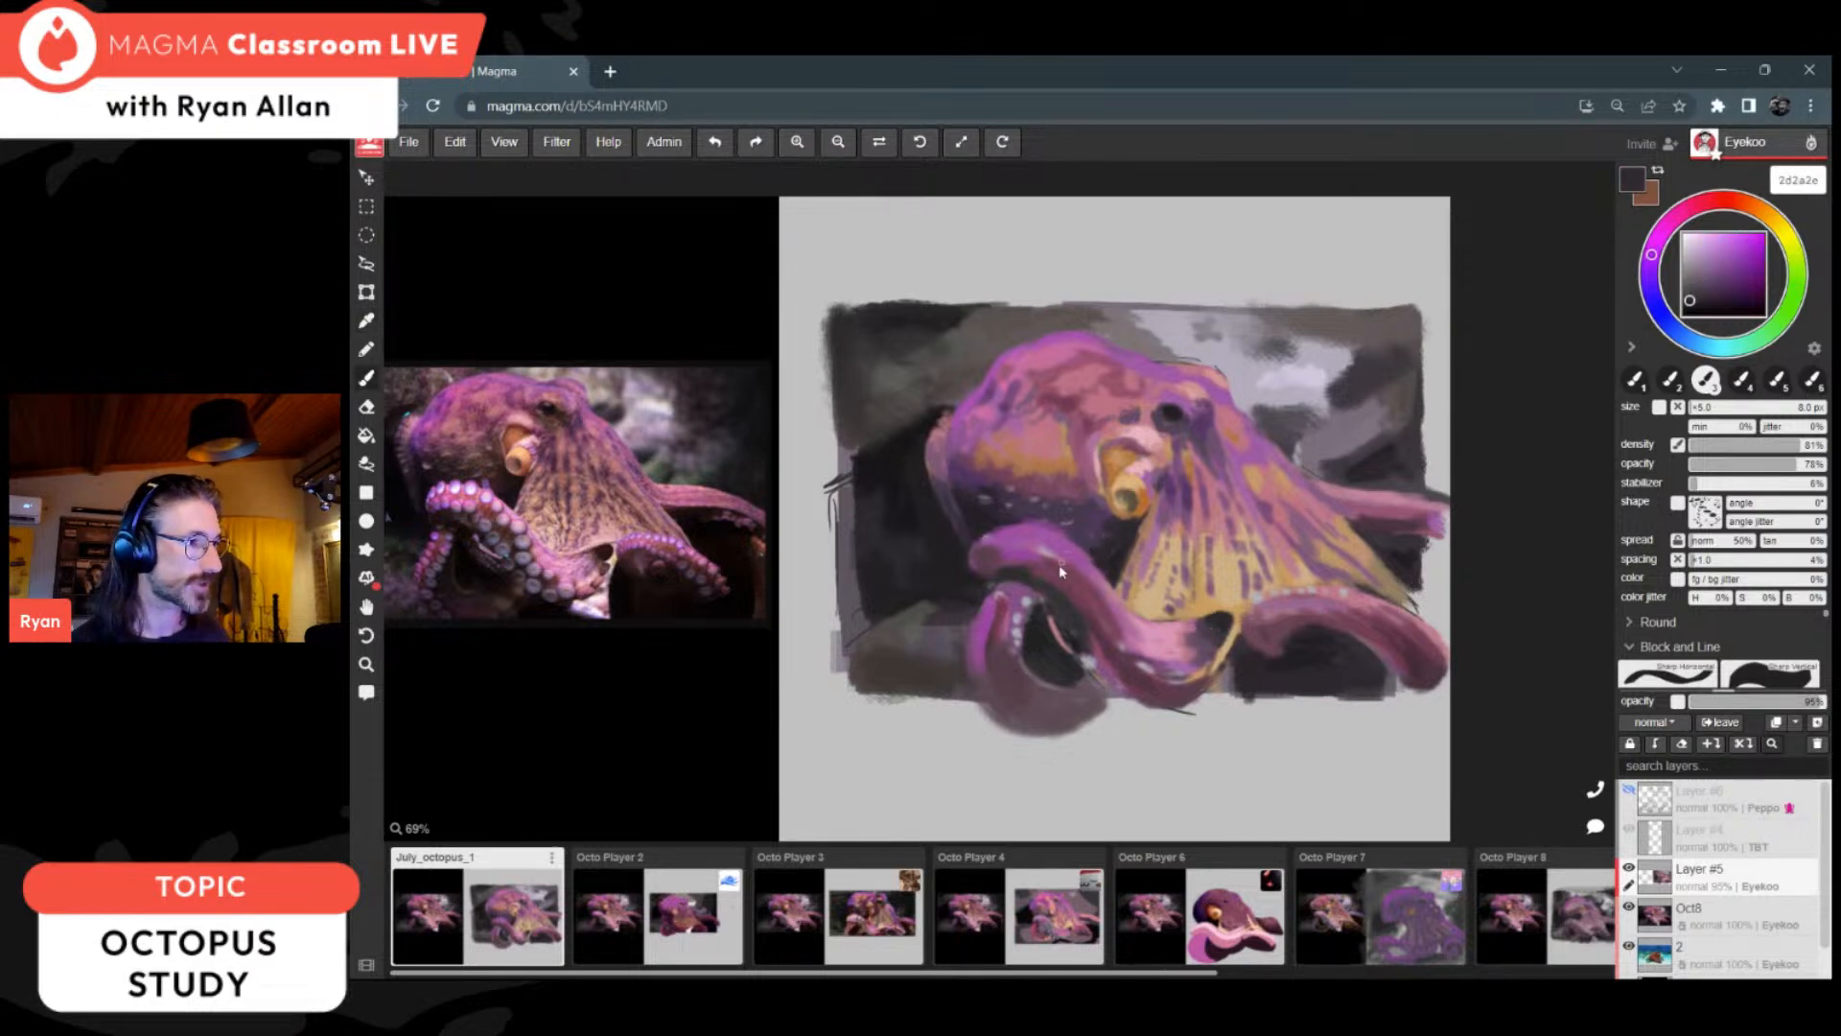
Step: Mix dark purple 352233 and shade the underside and rounded tip of the arm beyond the web, adding plums 442b36 and 4b333e
click(1705, 300)
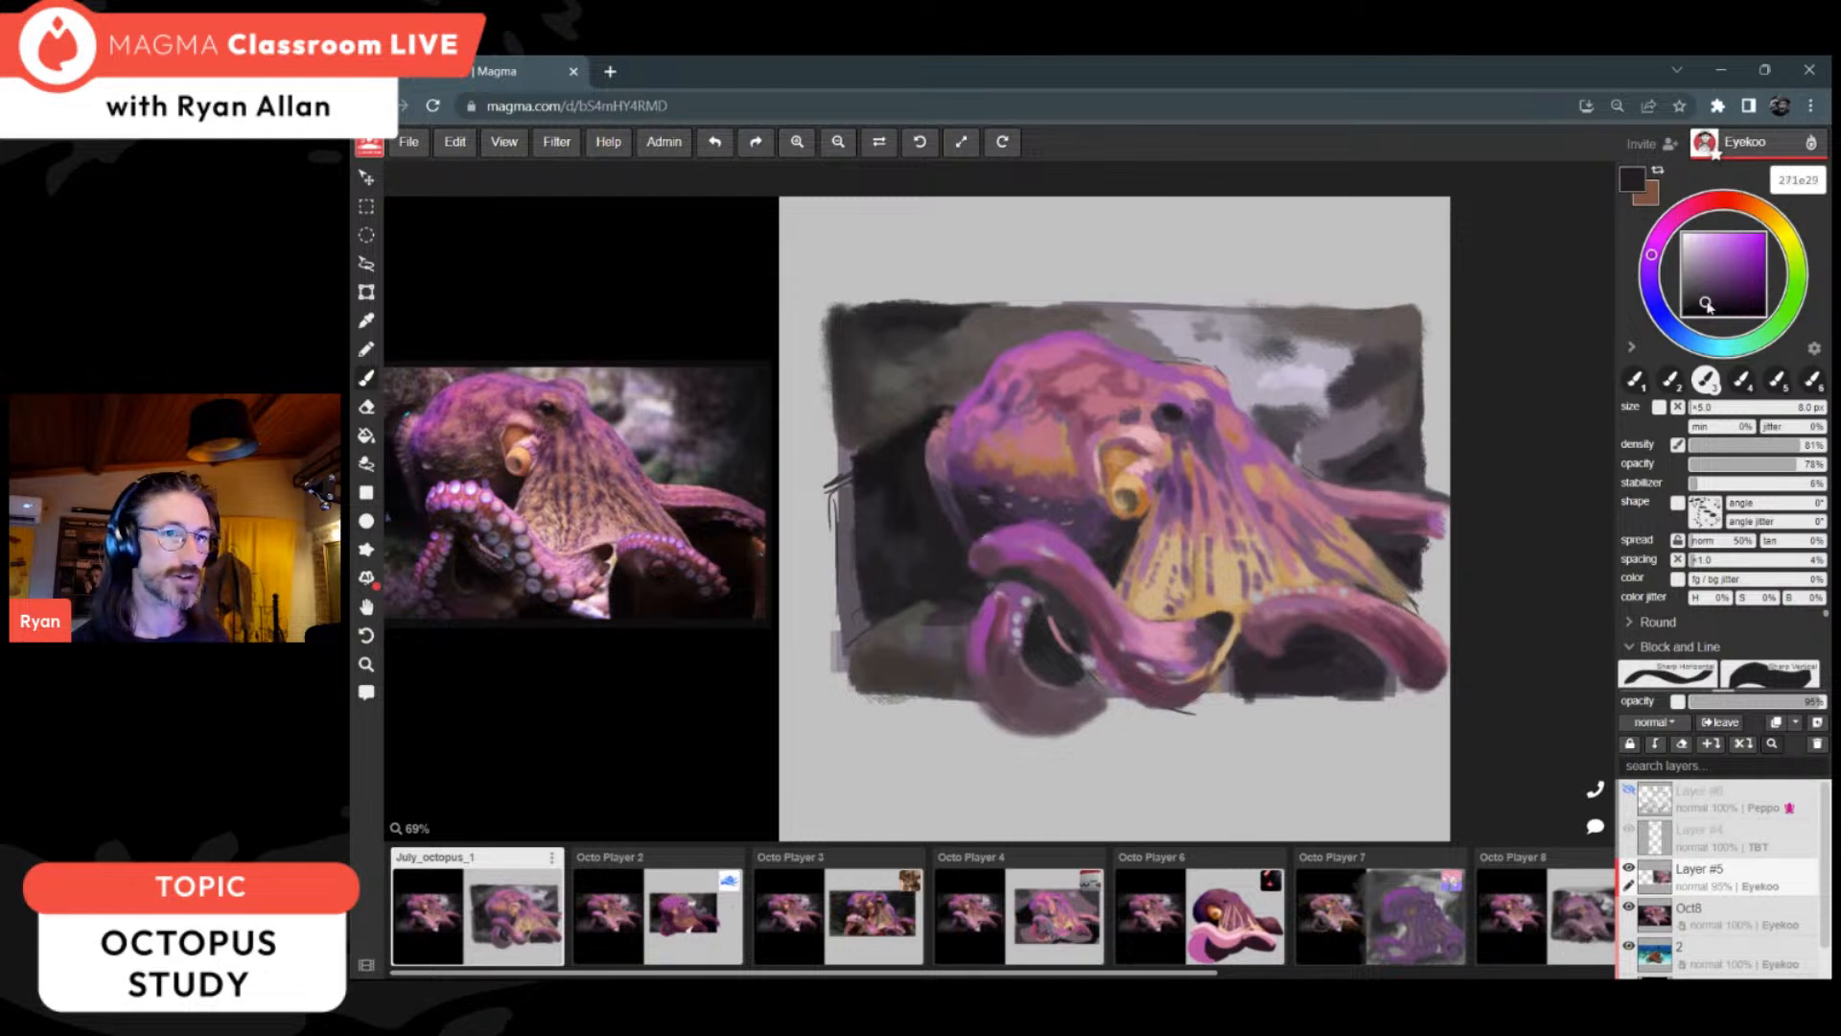
click(1664, 230)
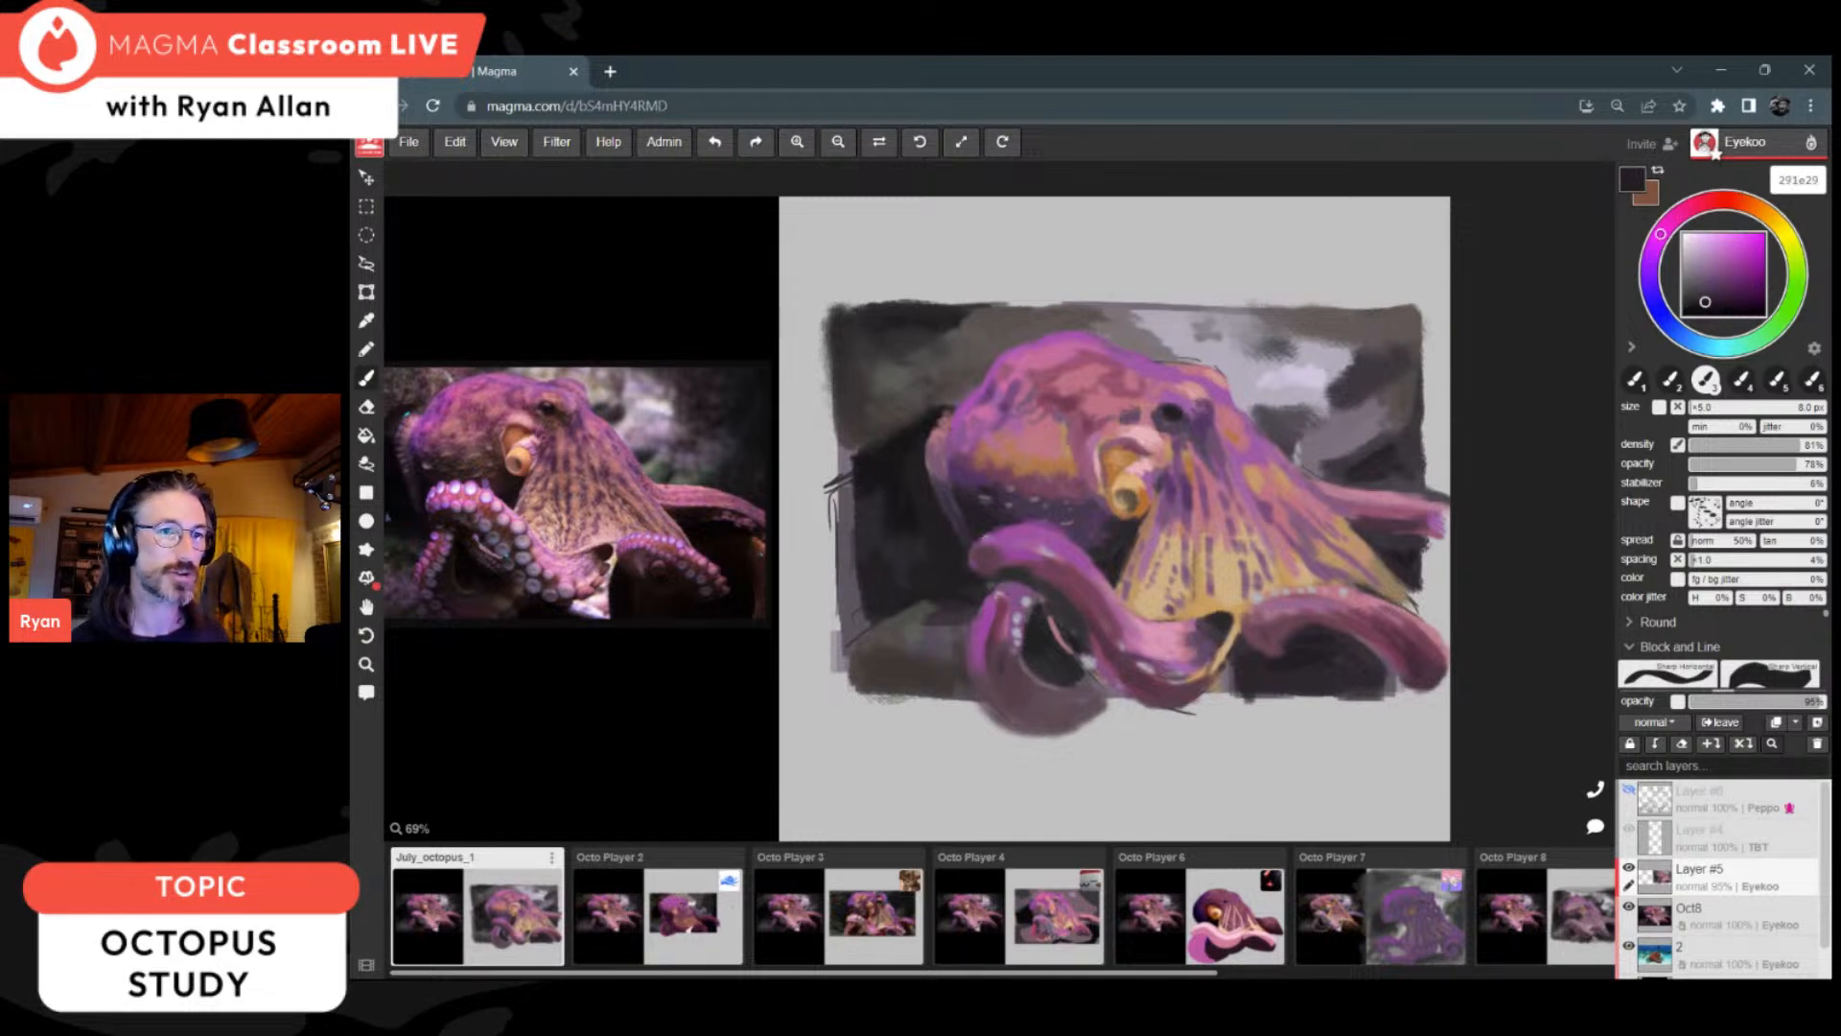
click(1712, 297)
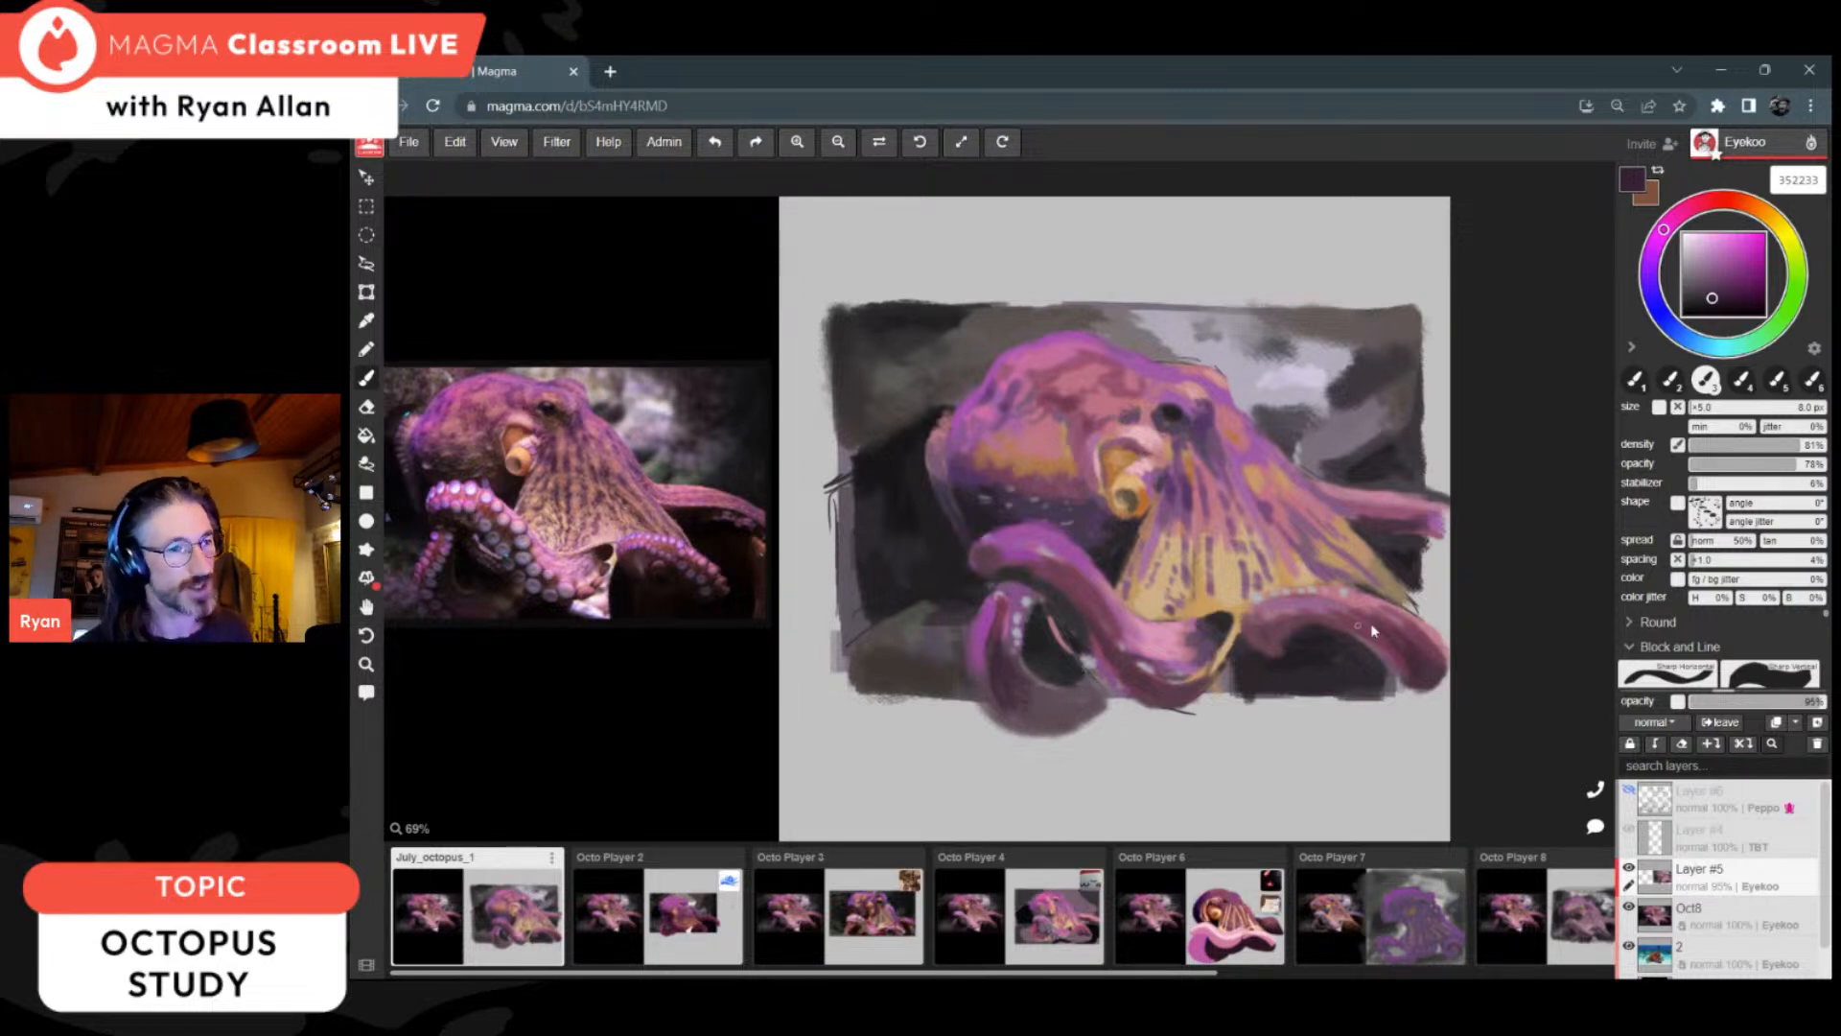
alt+click(1391, 648)
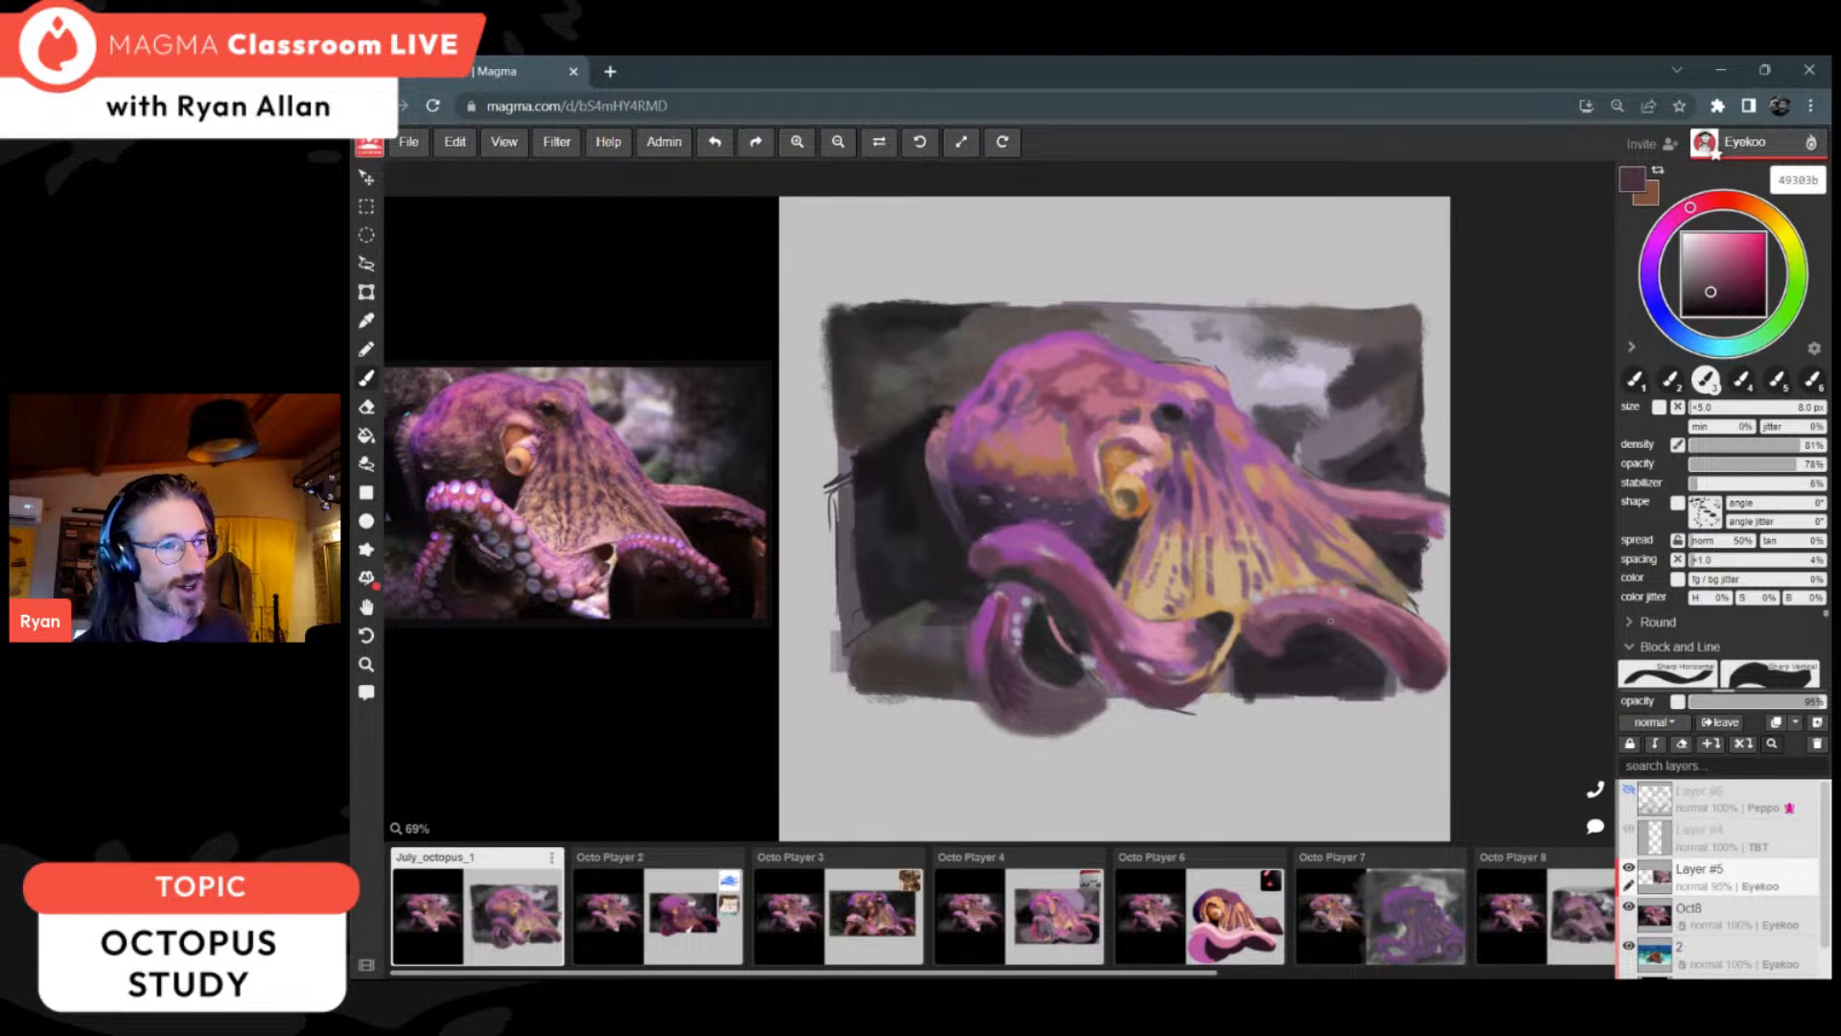
alt+click(1416, 672)
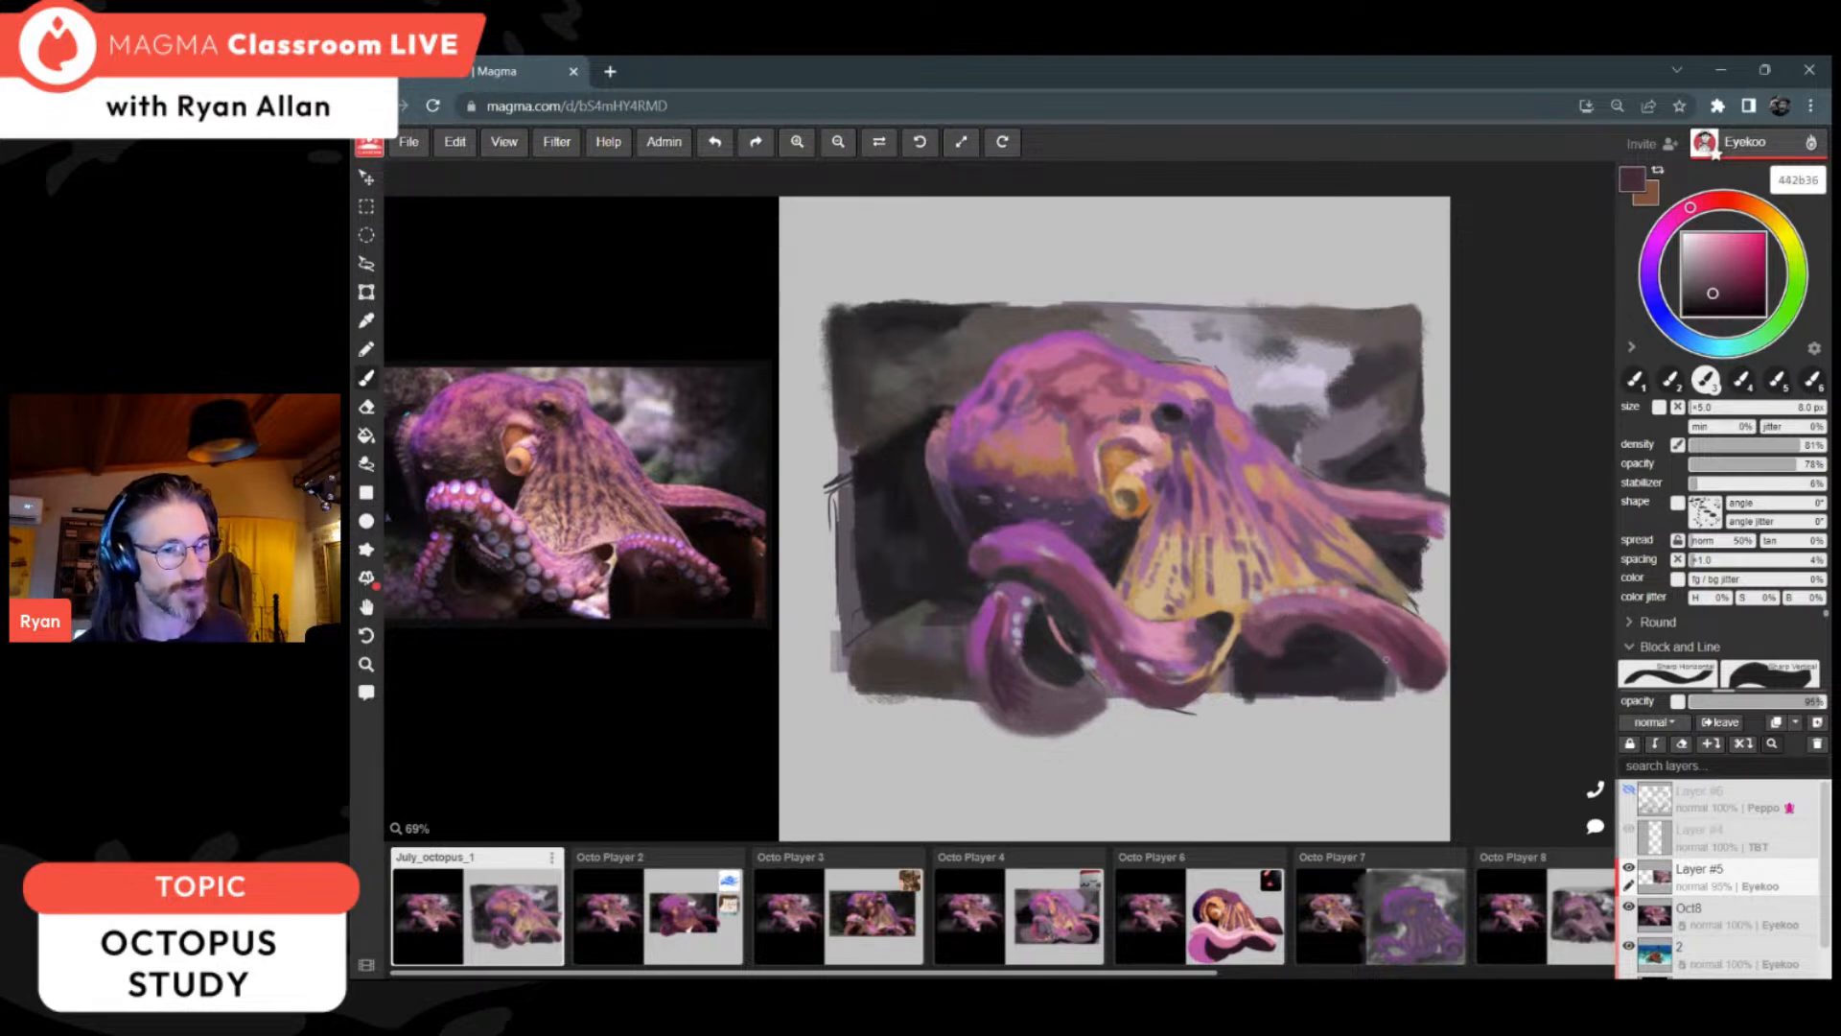
alt+click(1419, 675)
drag(1406, 673, 1425, 700)
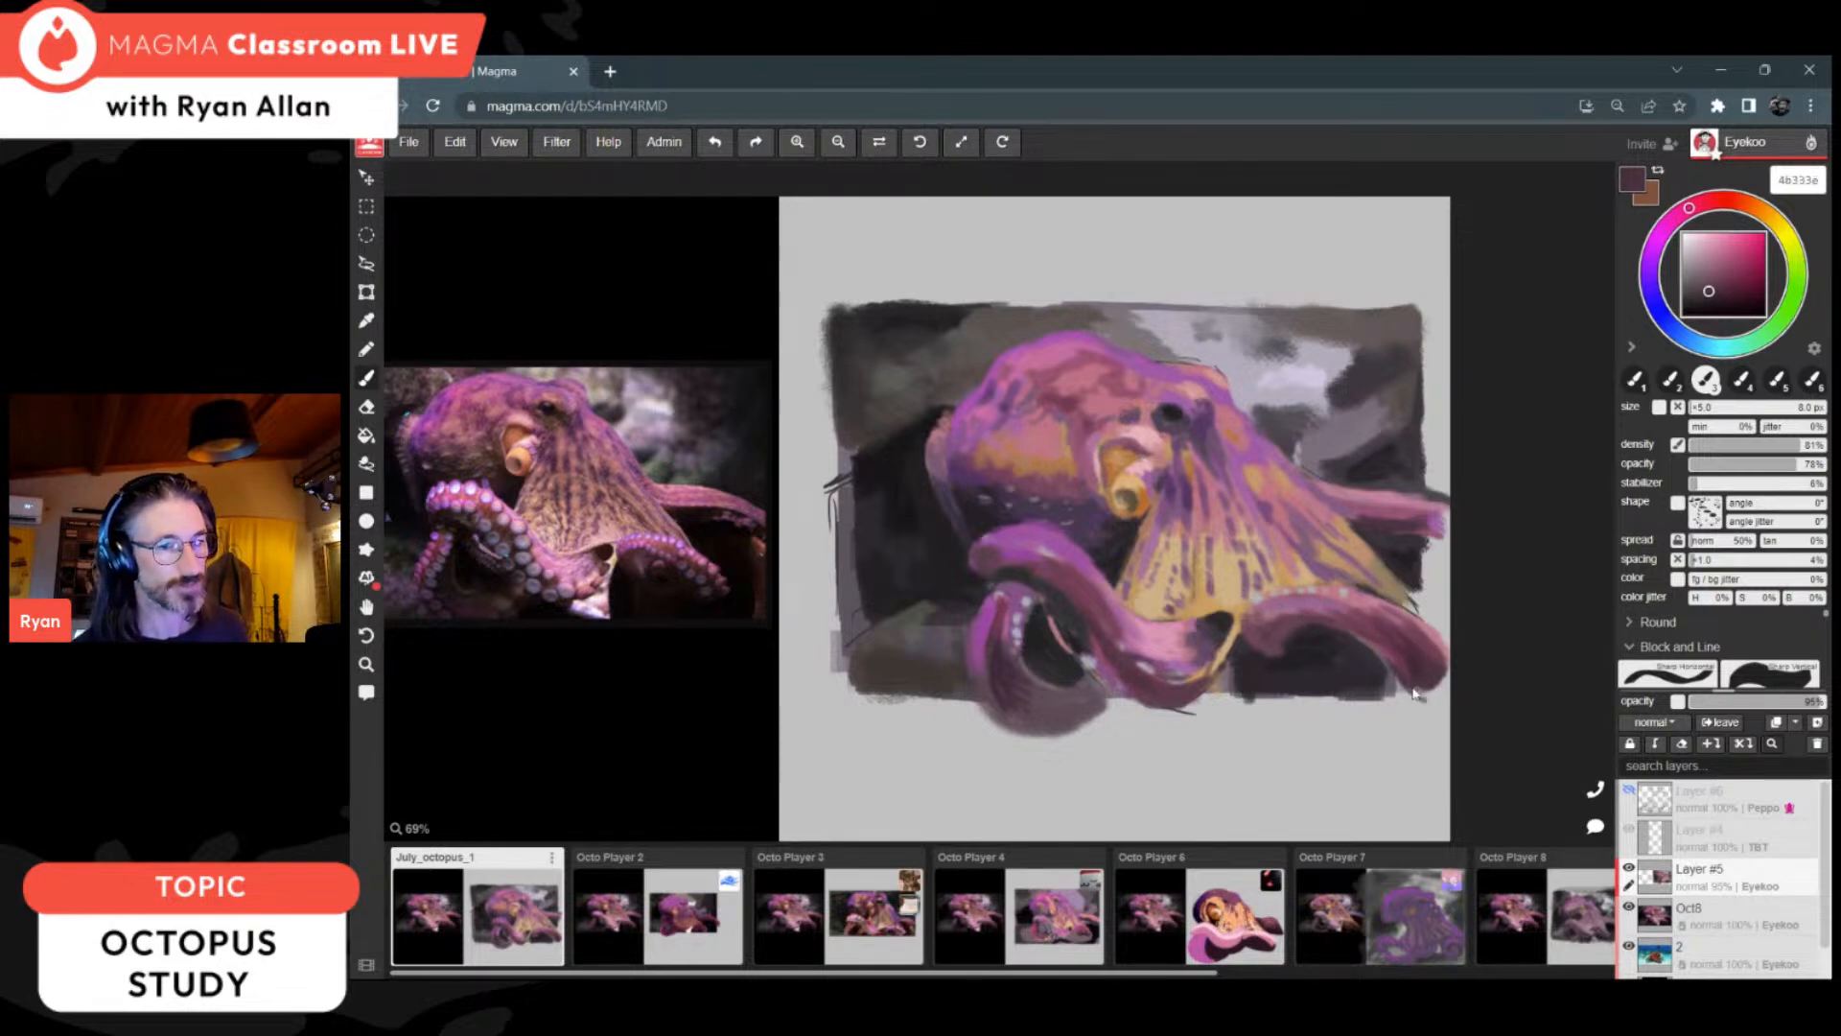
alt+click(1393, 522)
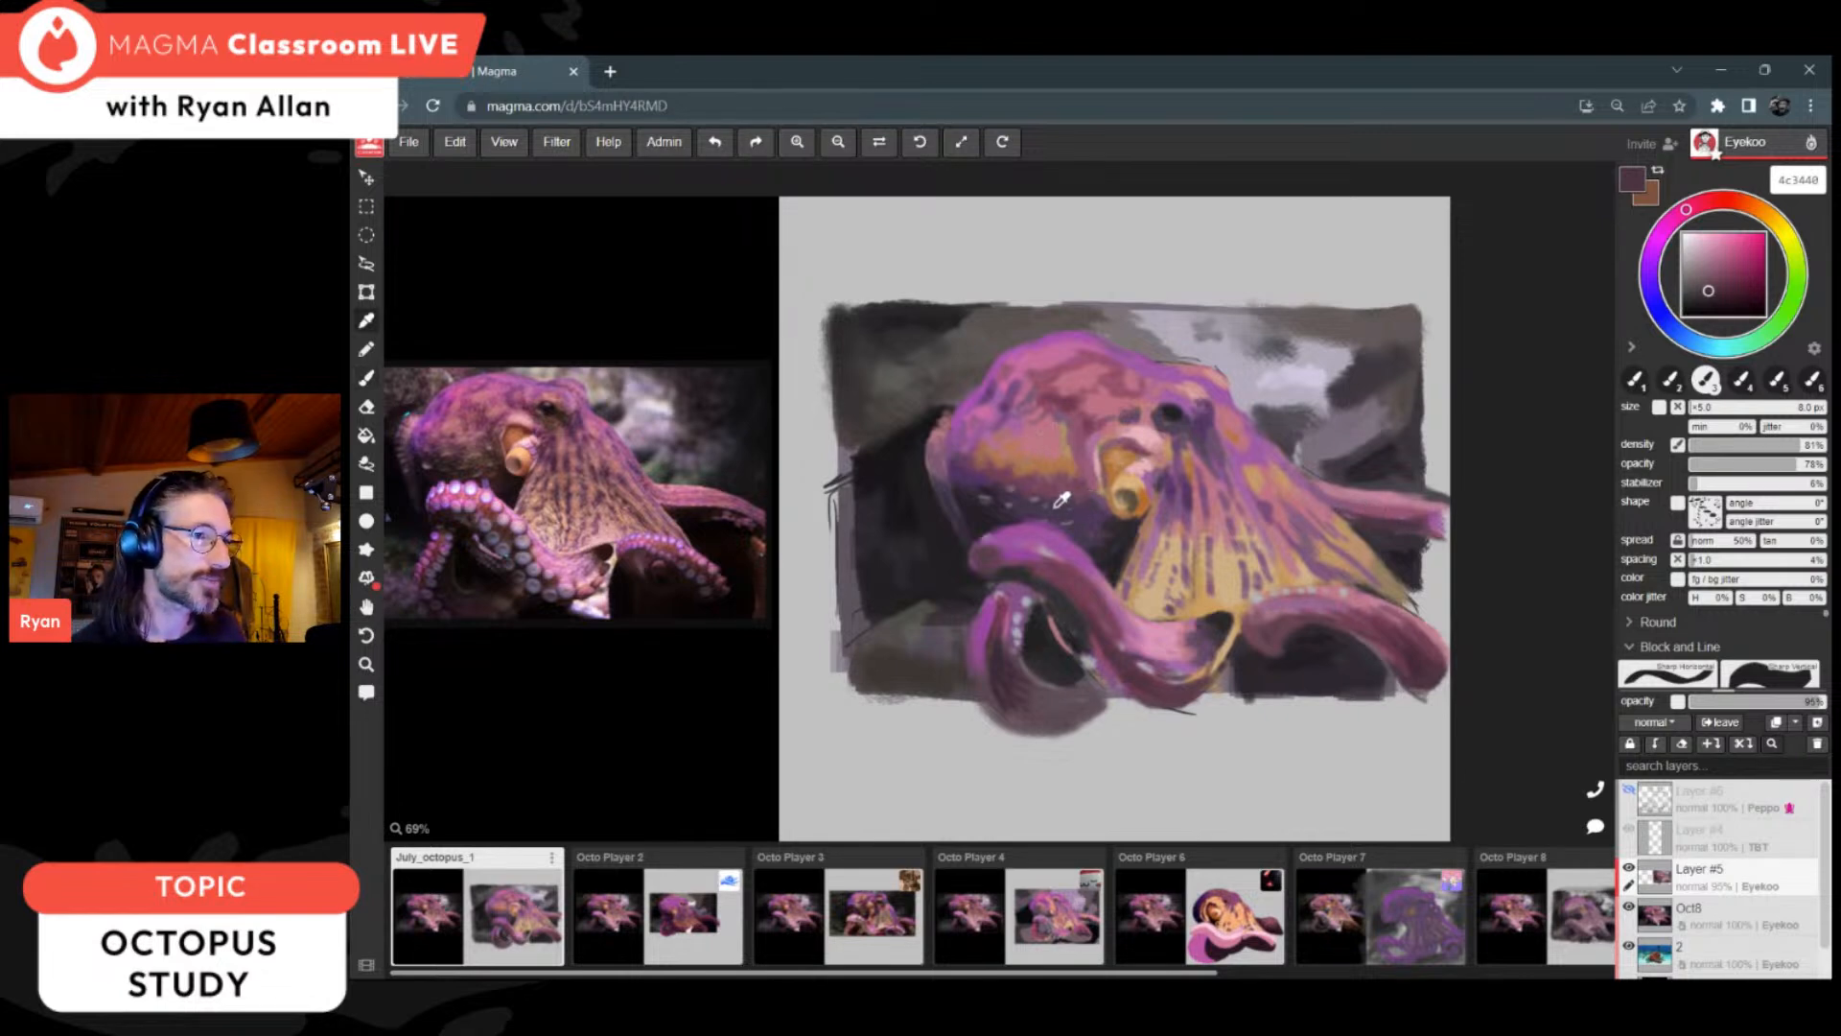
Step: Sample orange b3774f from the head, and look at the Octo Player 3 canvas before returning to July_octopus_1
alt+click(1040, 461)
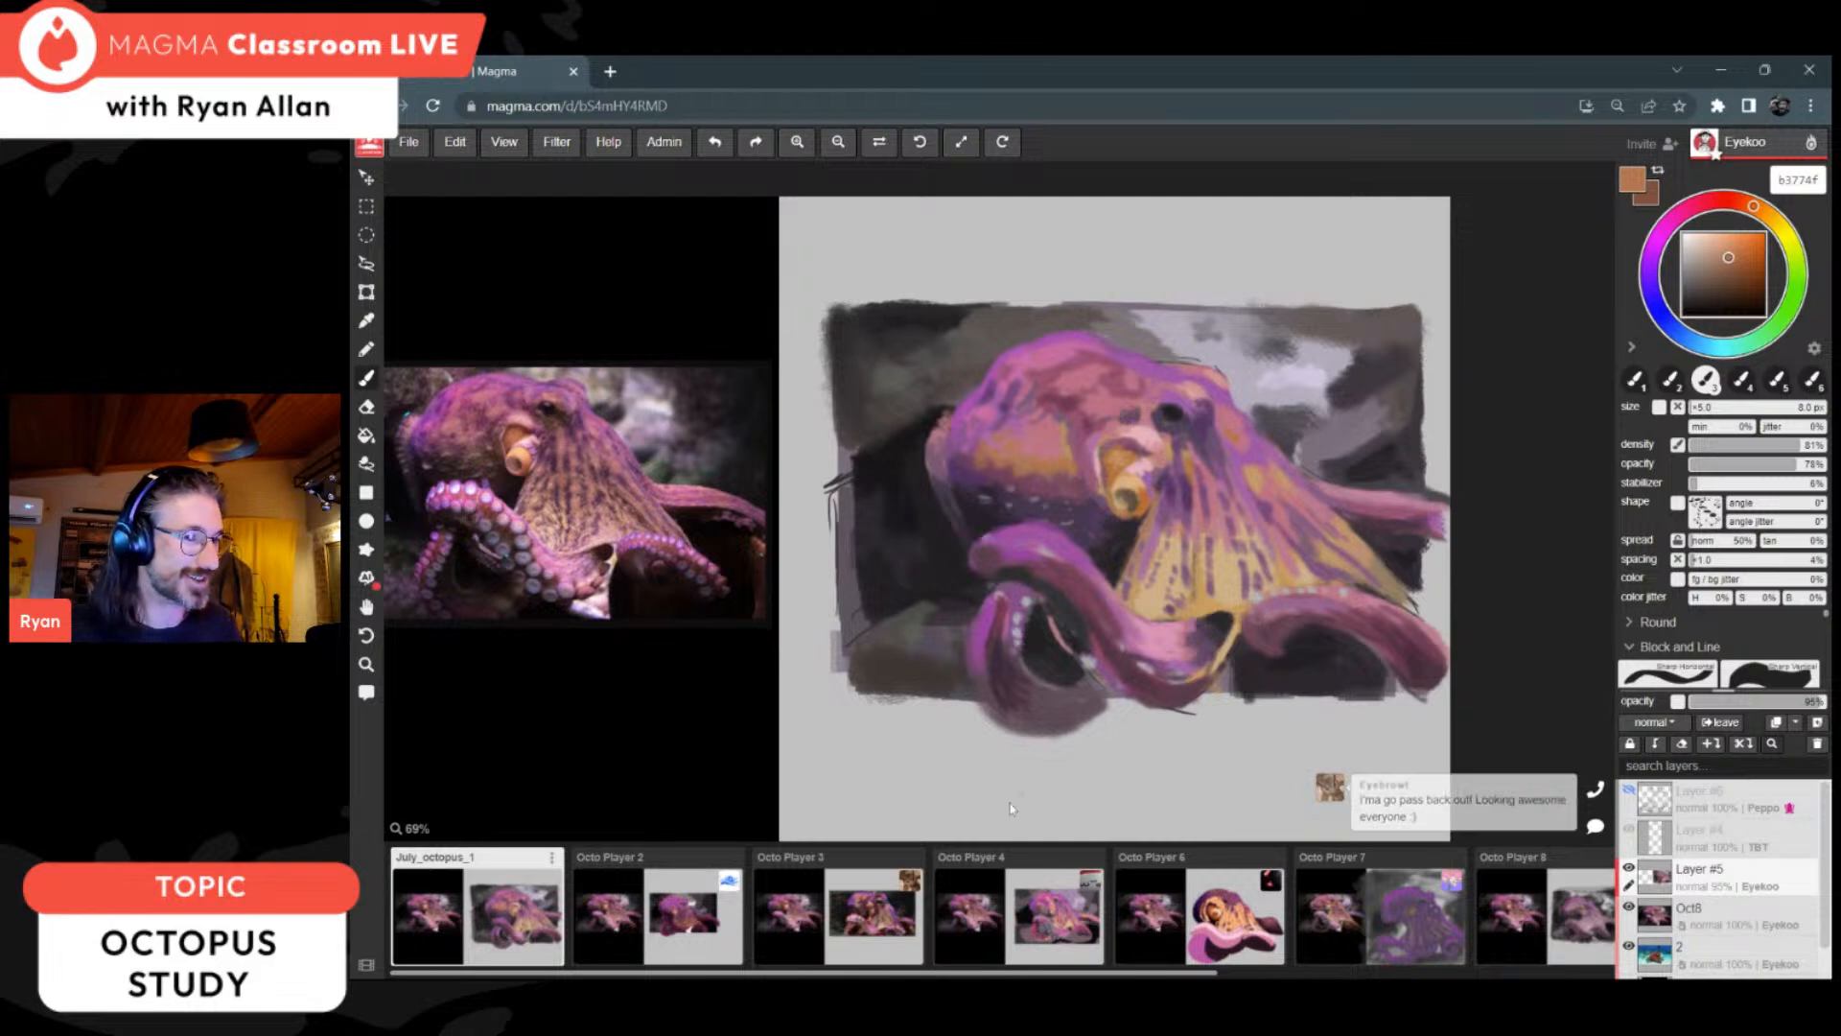
click(873, 927)
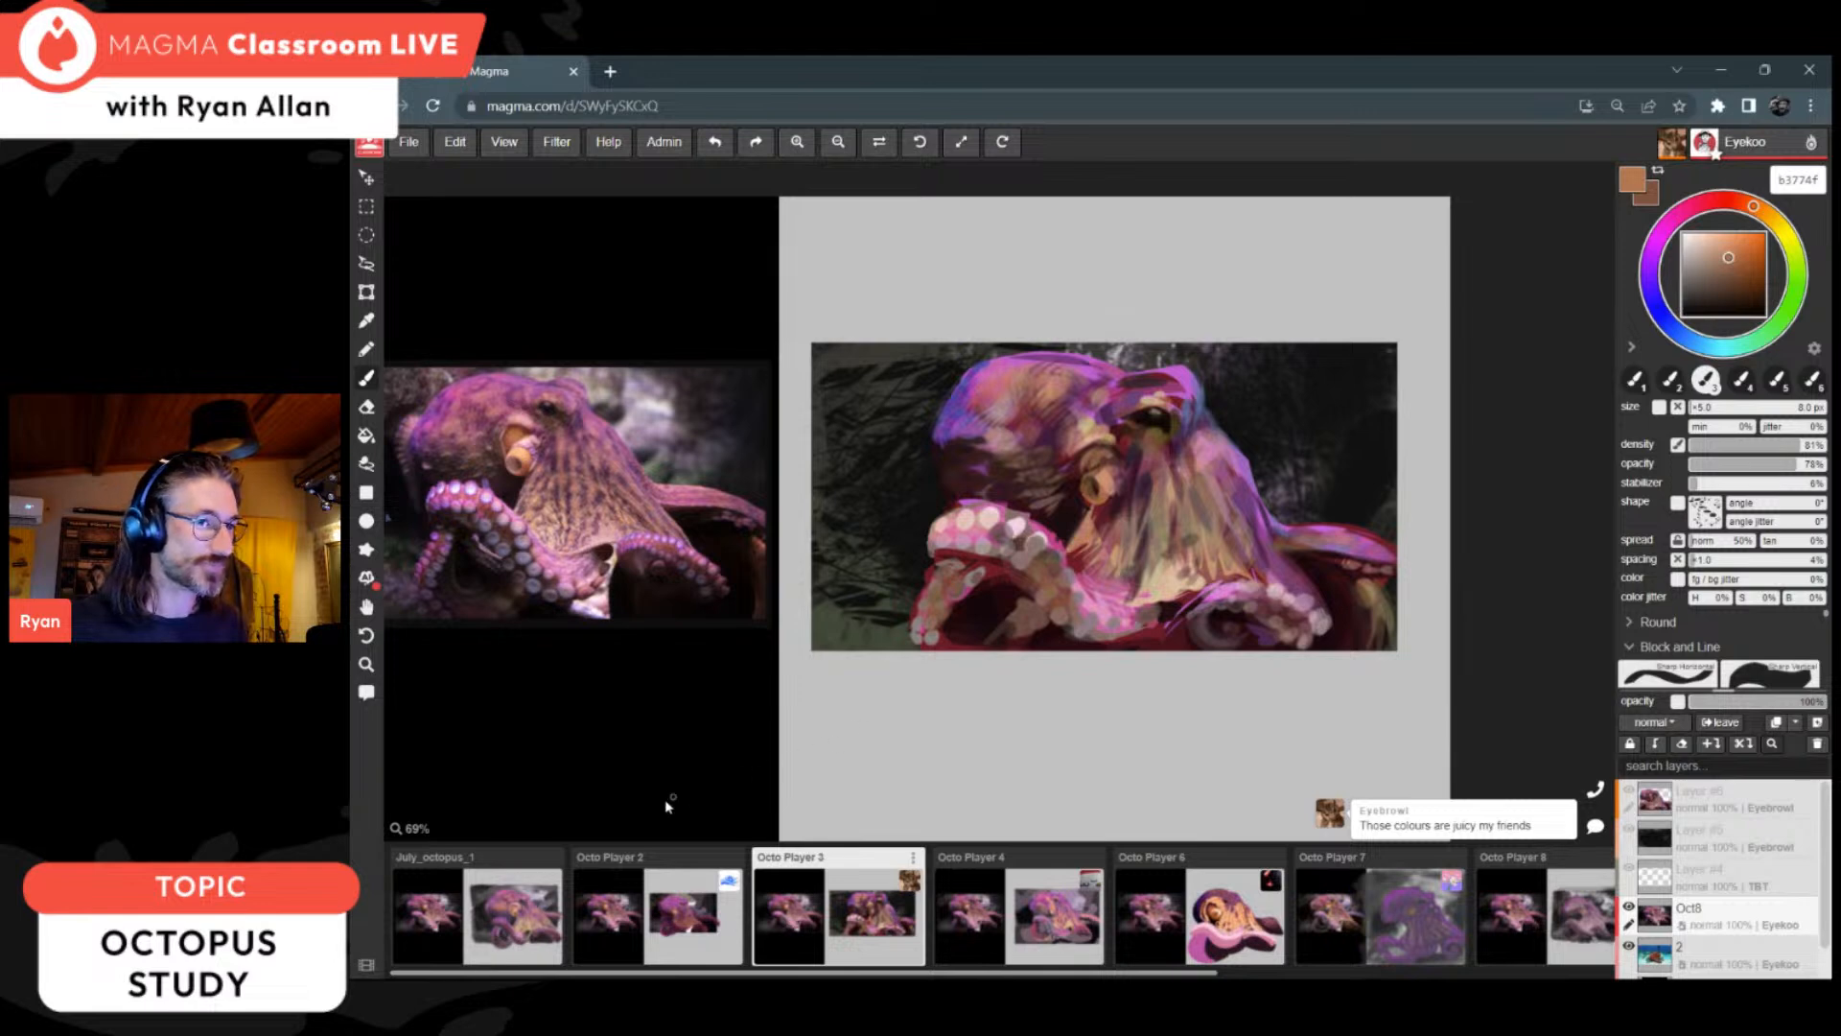
click(508, 918)
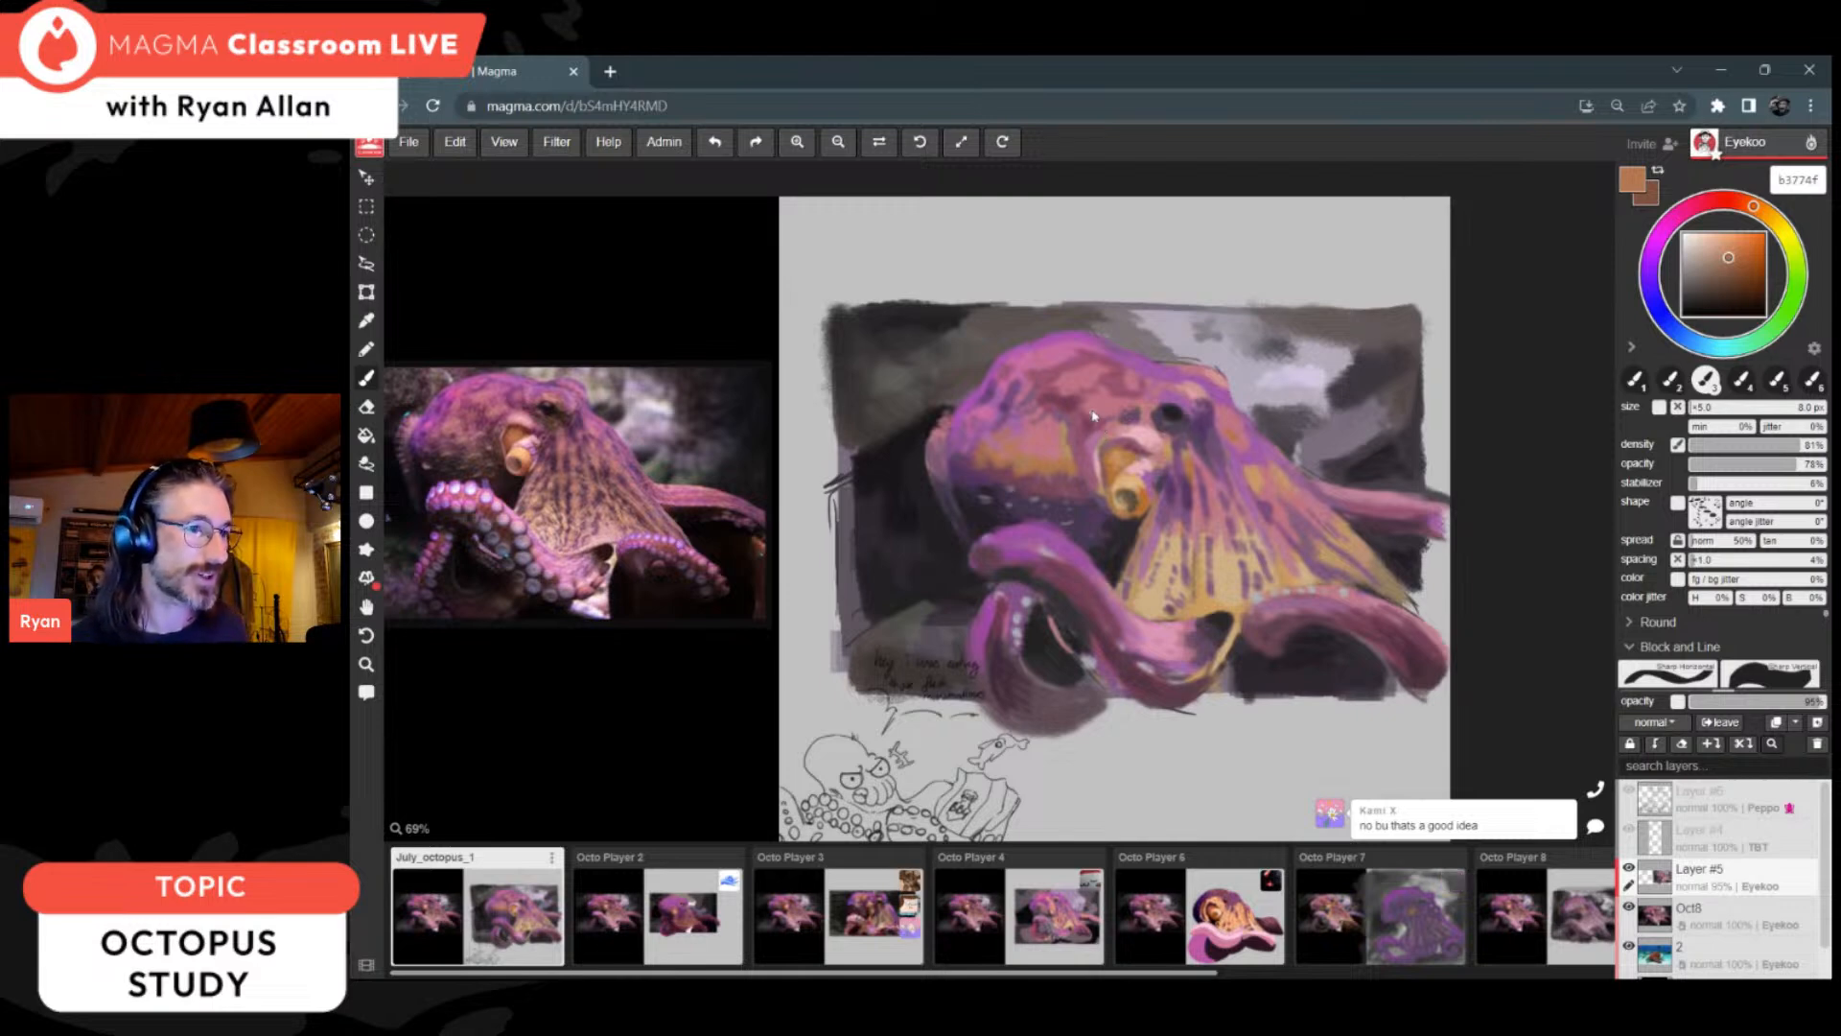
Step: Retouch the siphon with orange b8733c and browns 8e5341 and 915a47, and its surrounding skin with plums 763f56, 76455c and 6f3a51
alt+click(1061, 401)
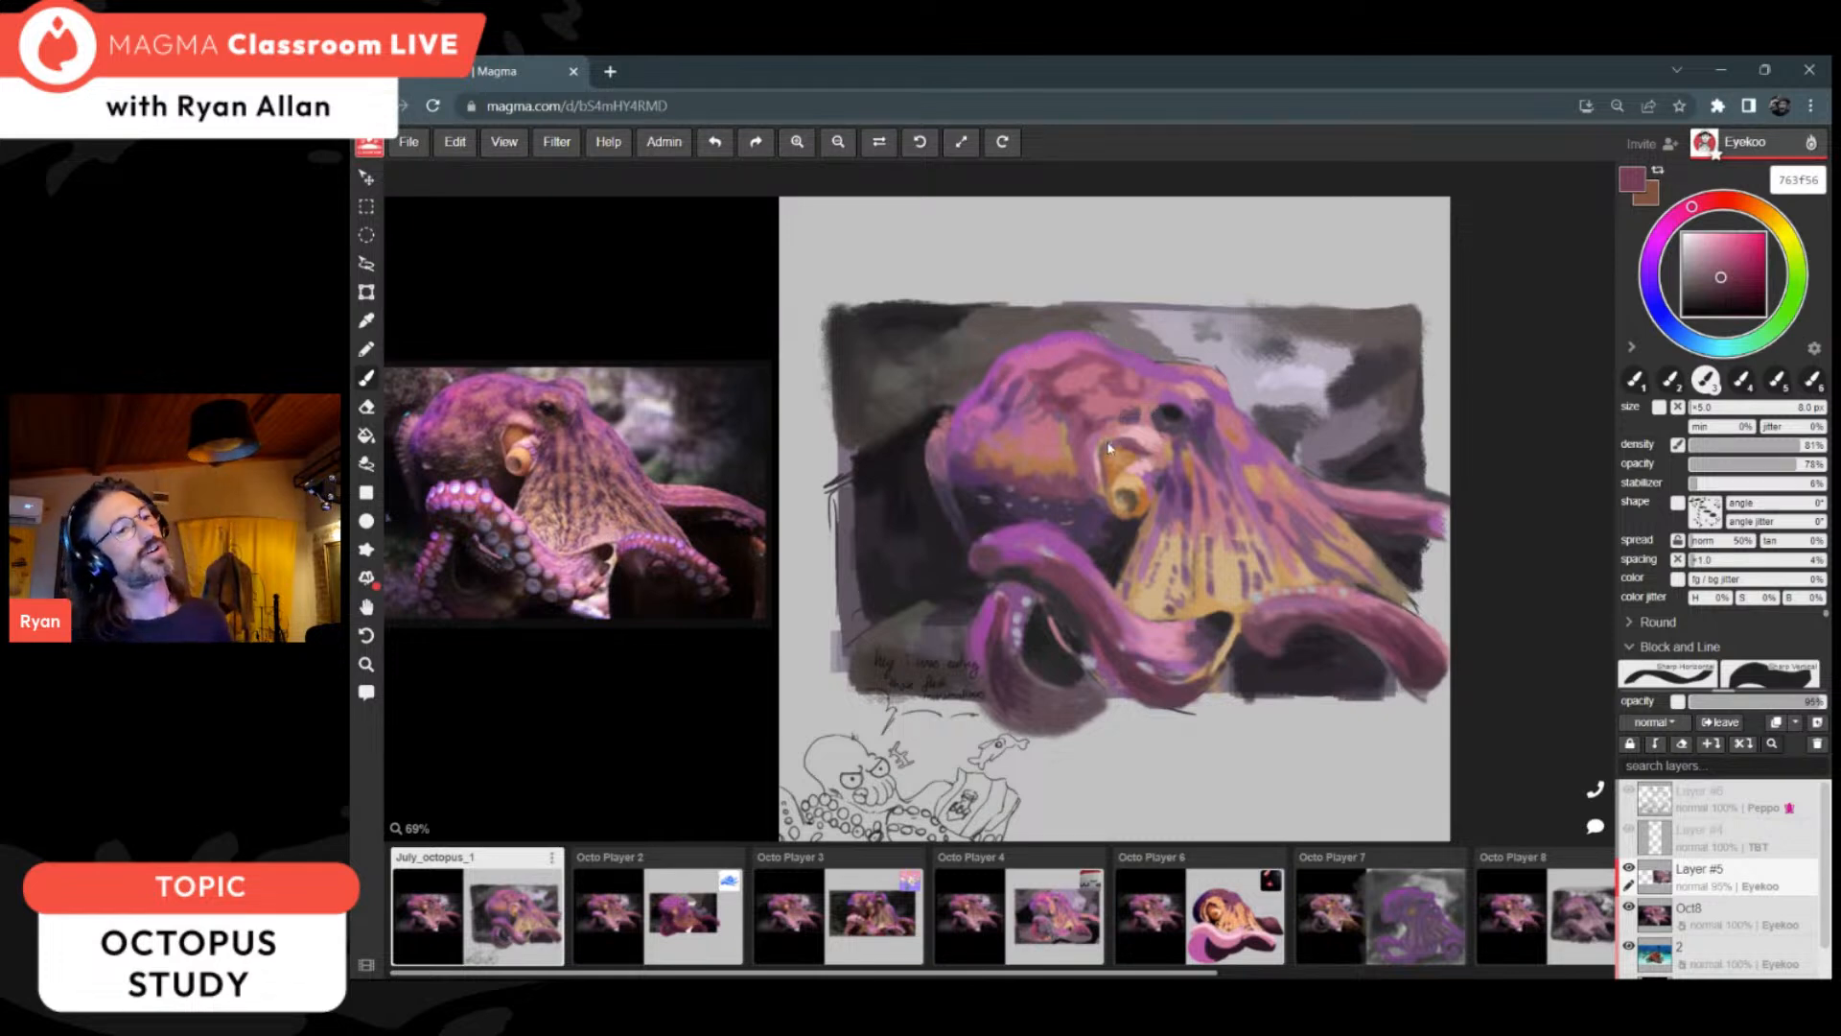
alt+click(1122, 467)
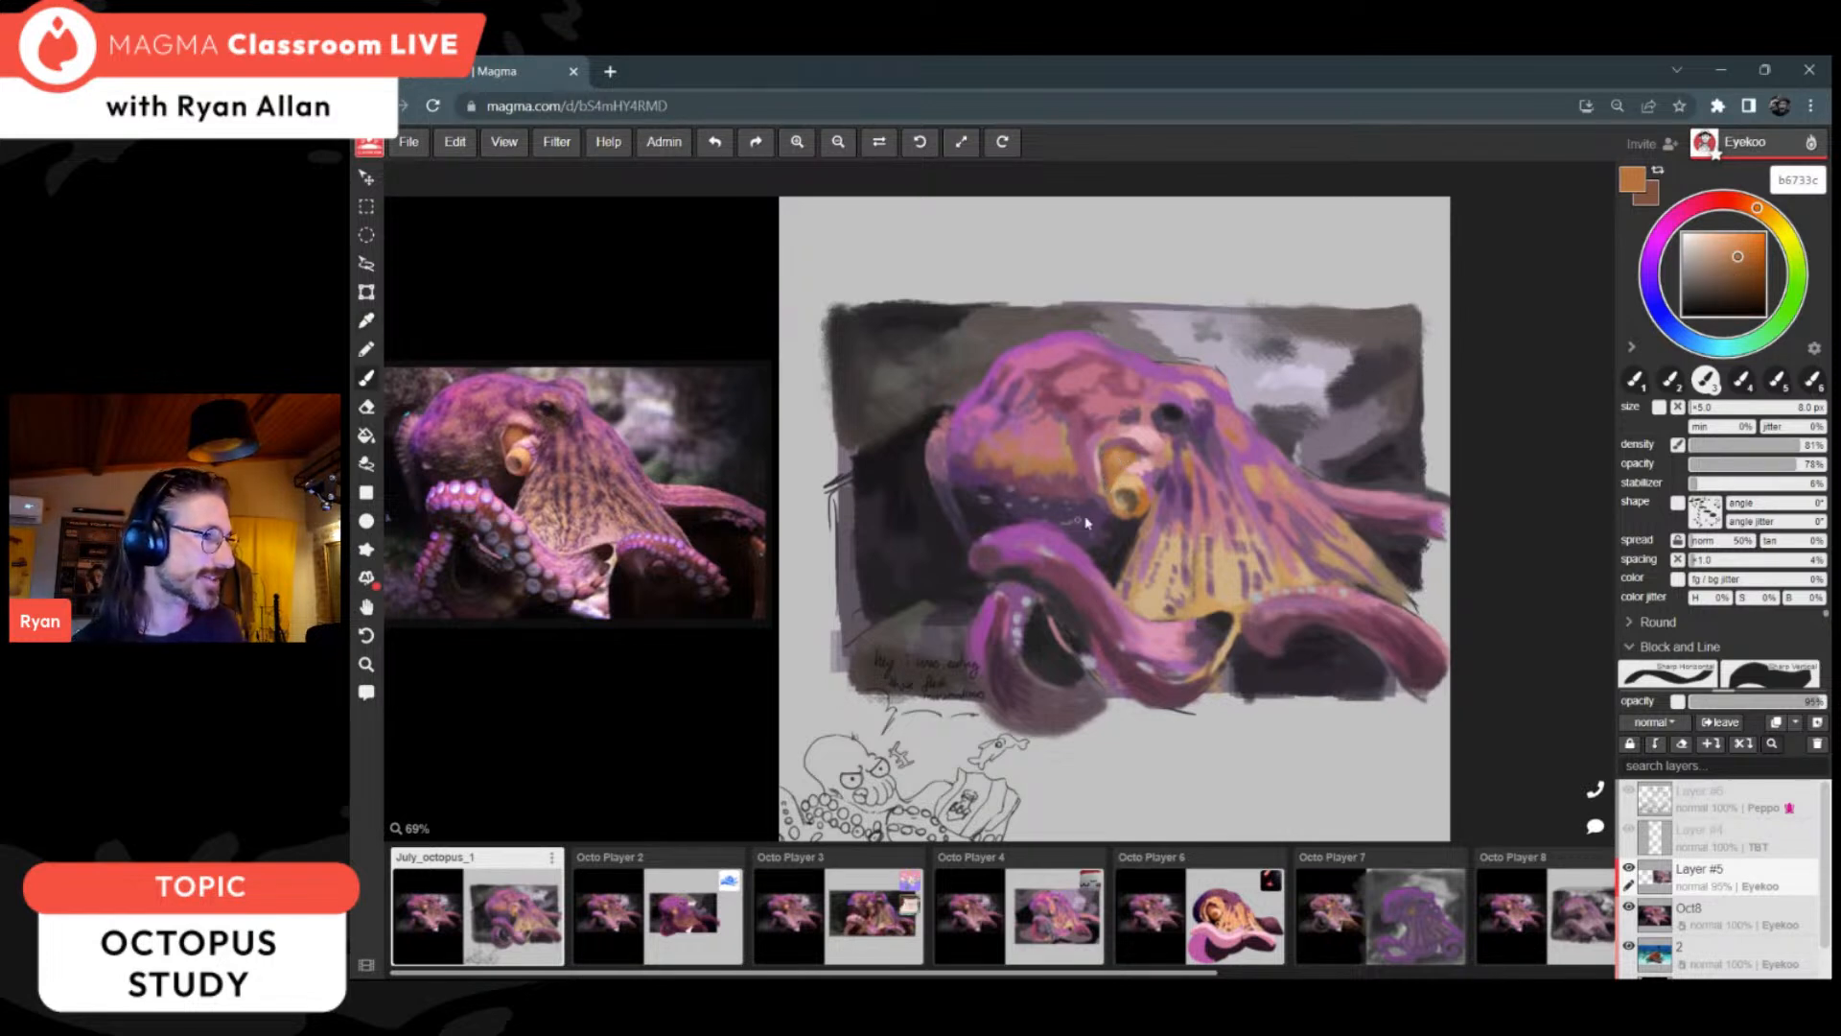
alt+click(1112, 463)
click(1727, 271)
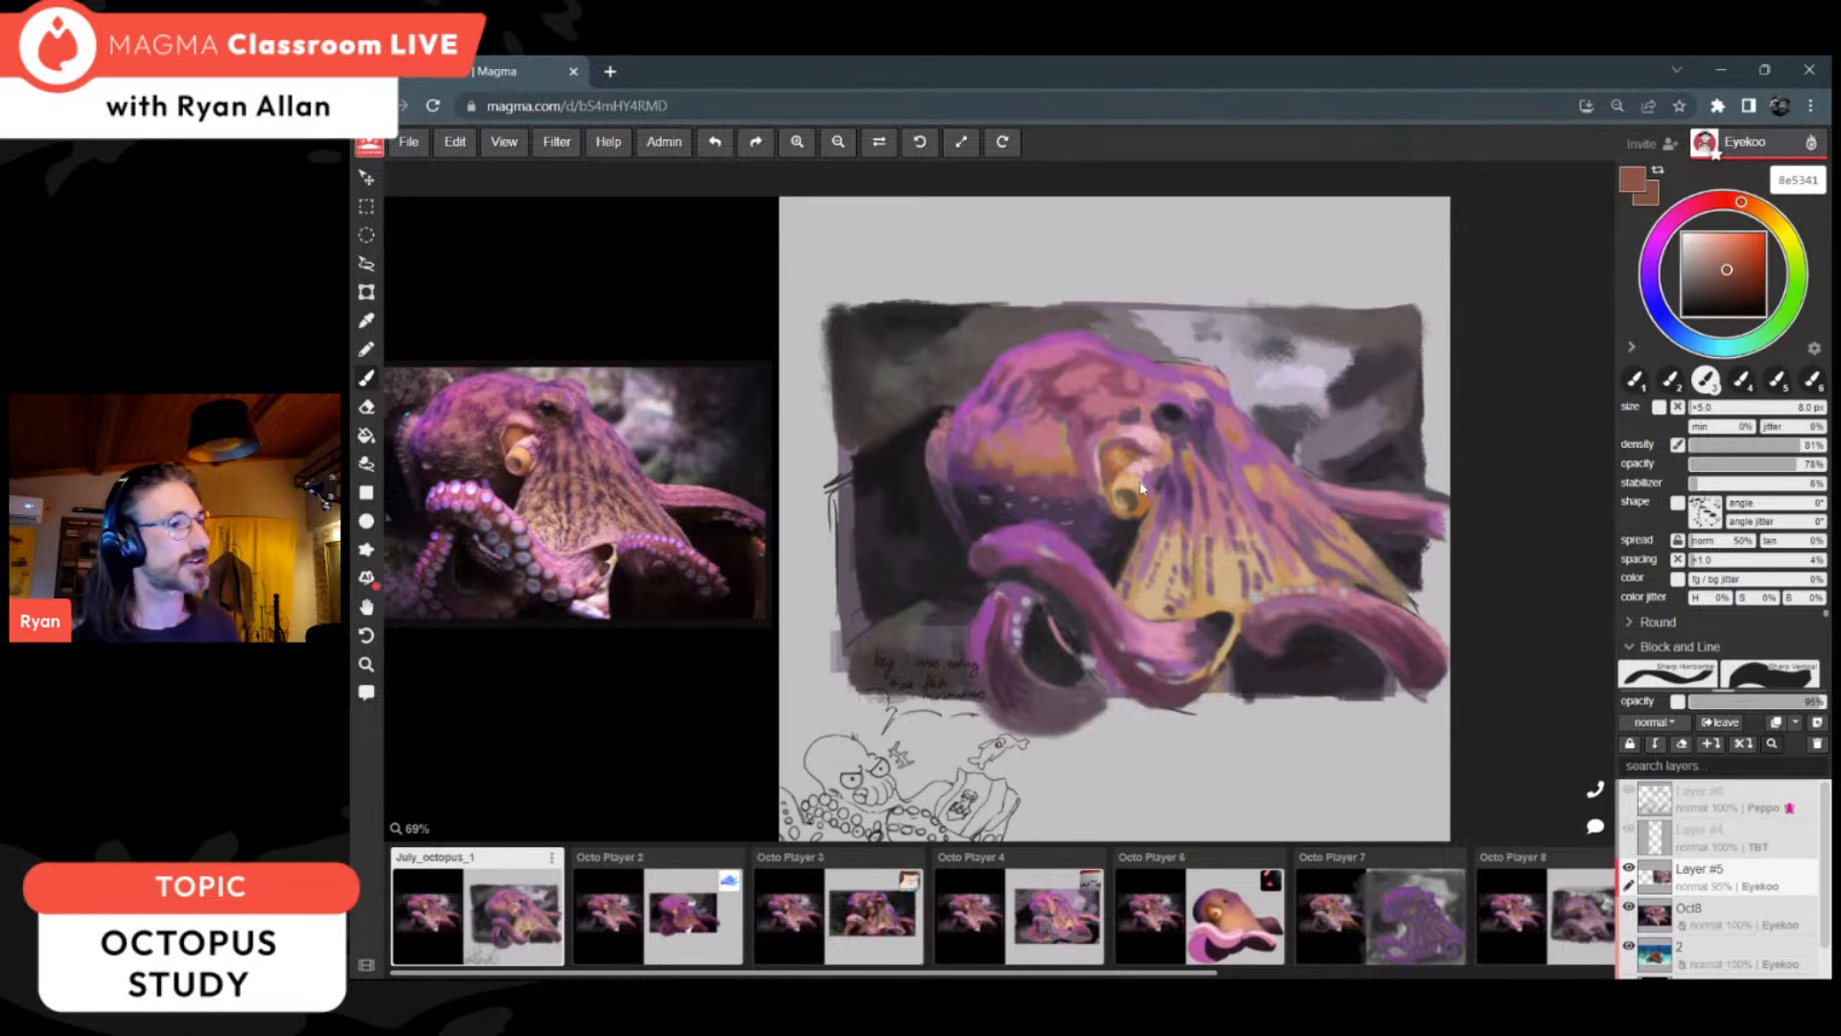
alt+click(1143, 452)
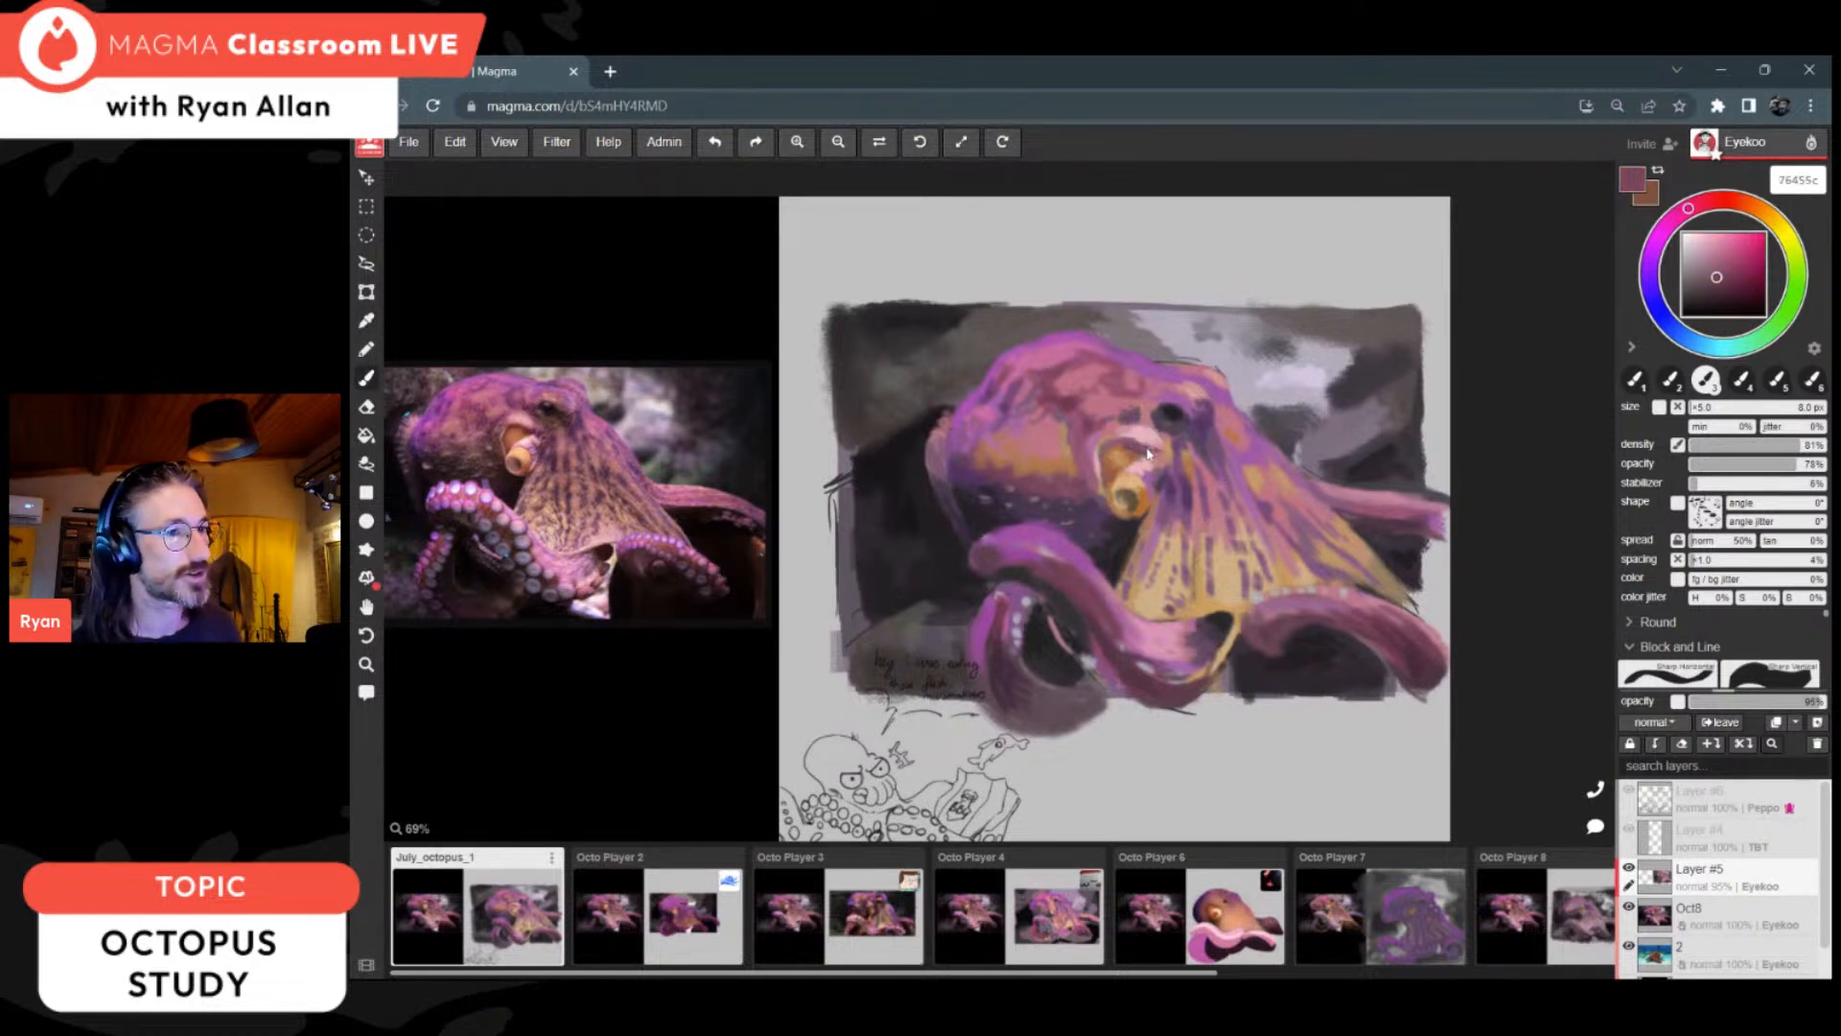
alt+click(1143, 443)
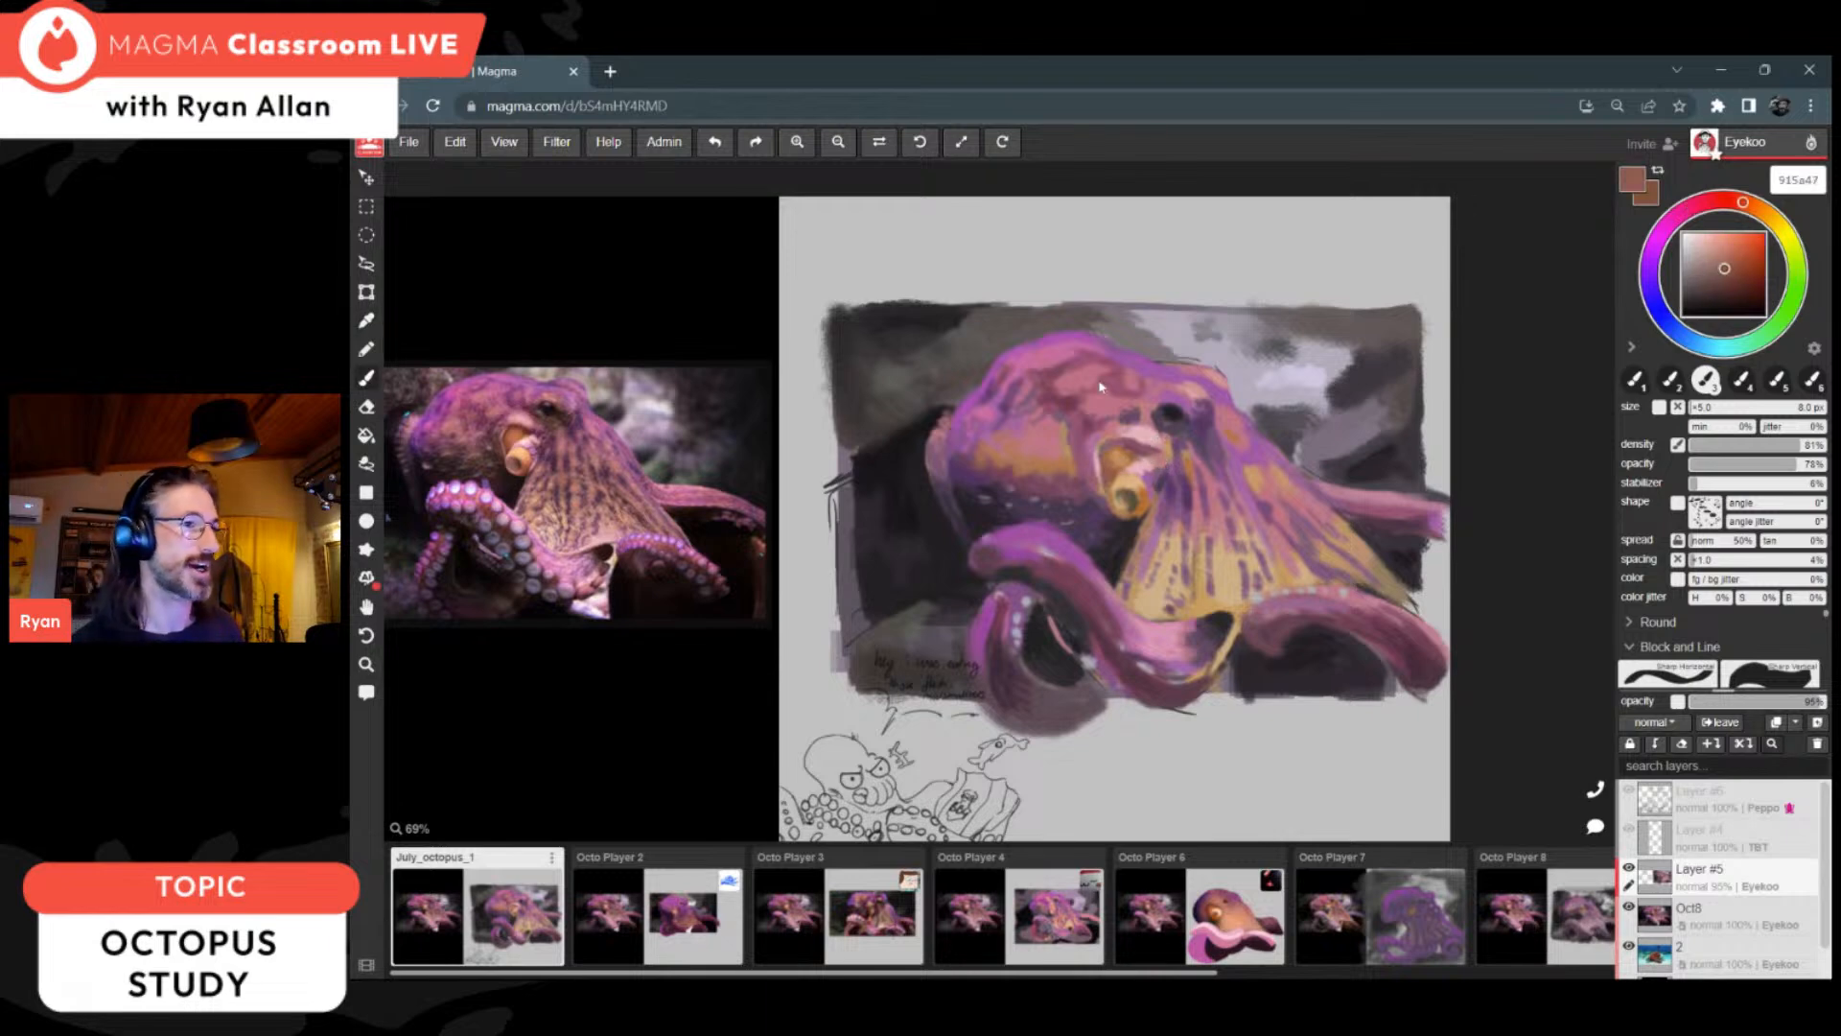
alt+click(1090, 410)
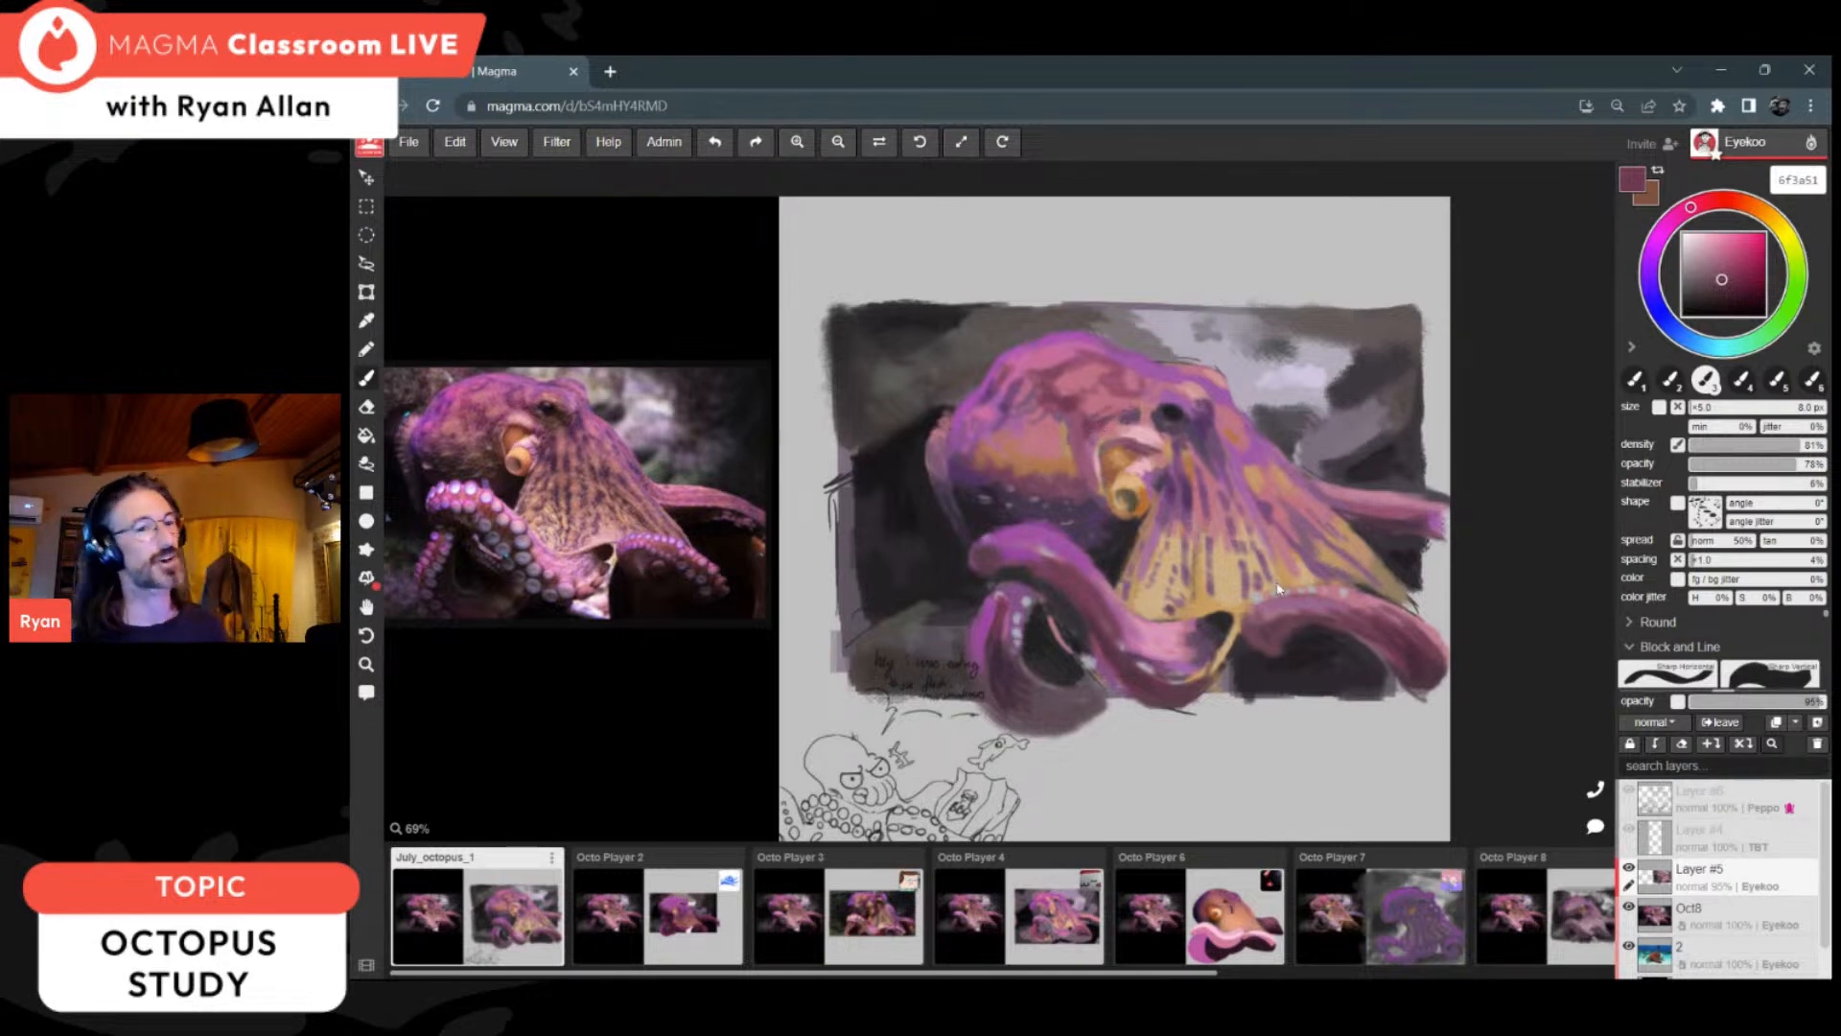
Step: Shade the arm beyond the web with dark plum 482f39 and darken the background above its tip with 221e22
alt+click(1383, 634)
alt+click(1365, 628)
alt+click(1416, 661)
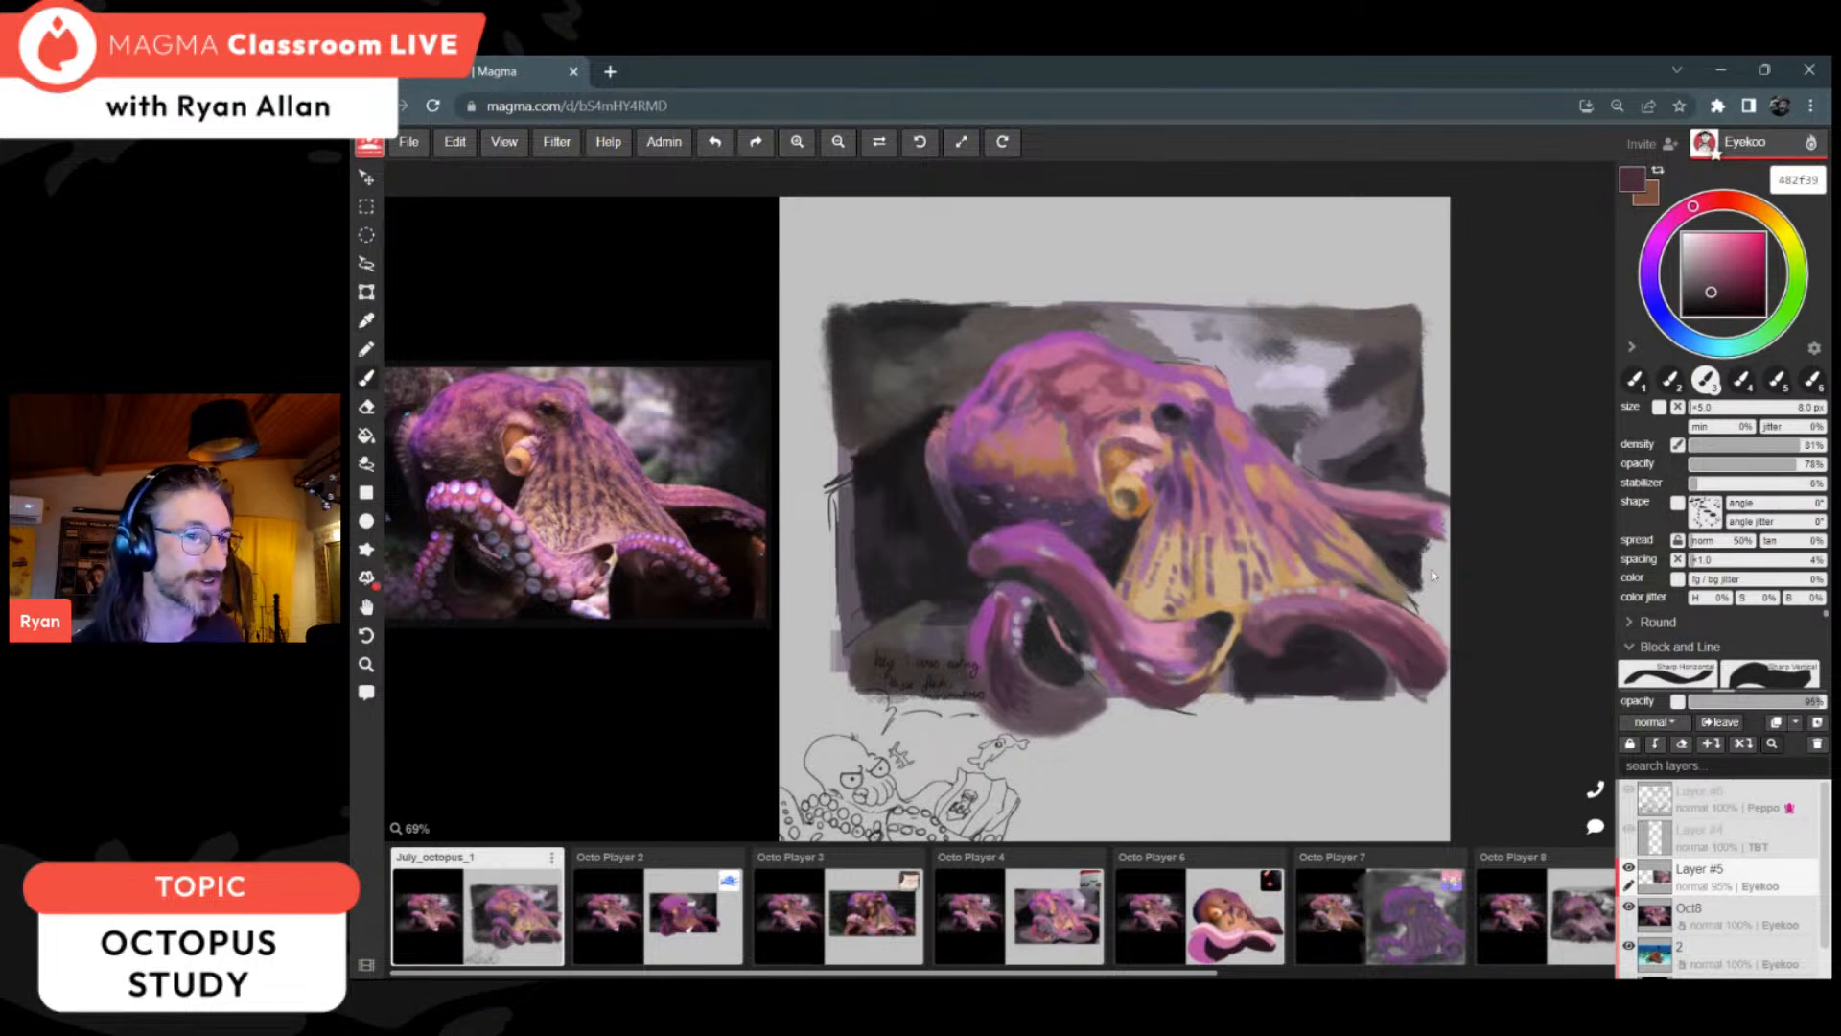
alt+click(1416, 542)
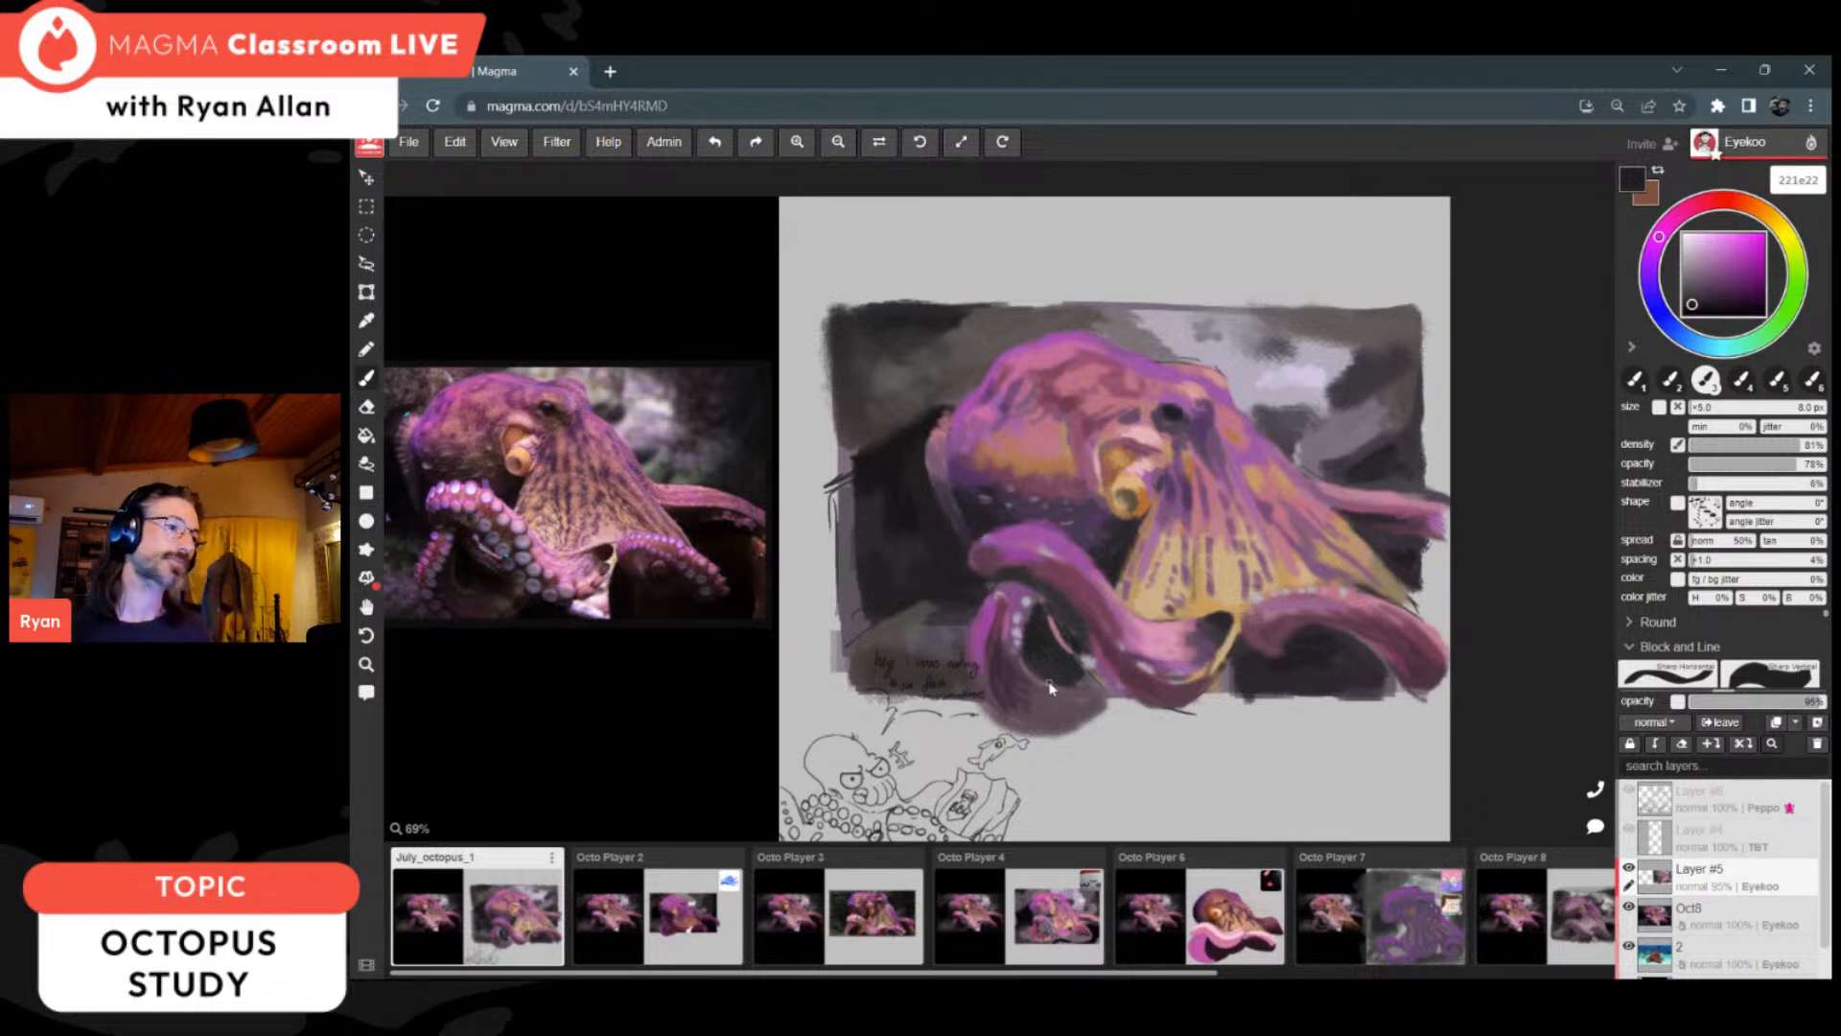
Step: Examine the looped arm and the handwritten note and octopus doodle beside it up close
alt+click(993, 630)
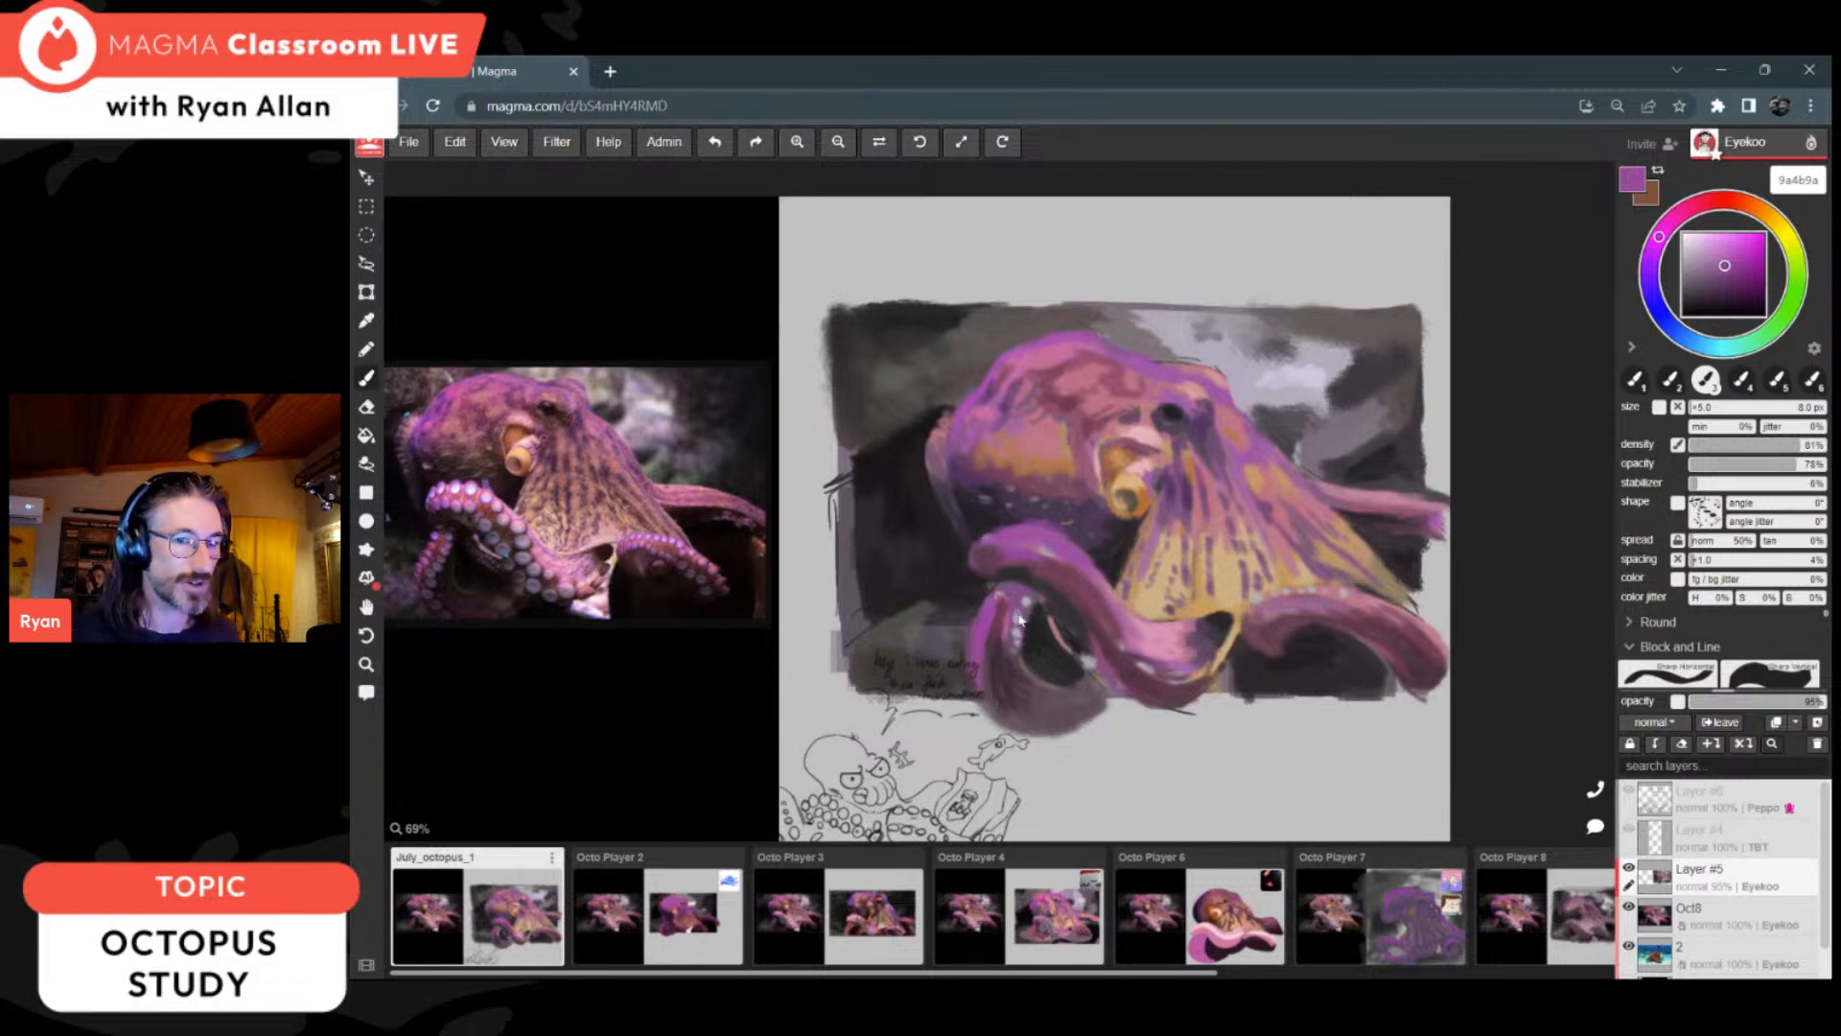
scroll(990, 616, down, 1)
scroll(951, 692, up, 2)
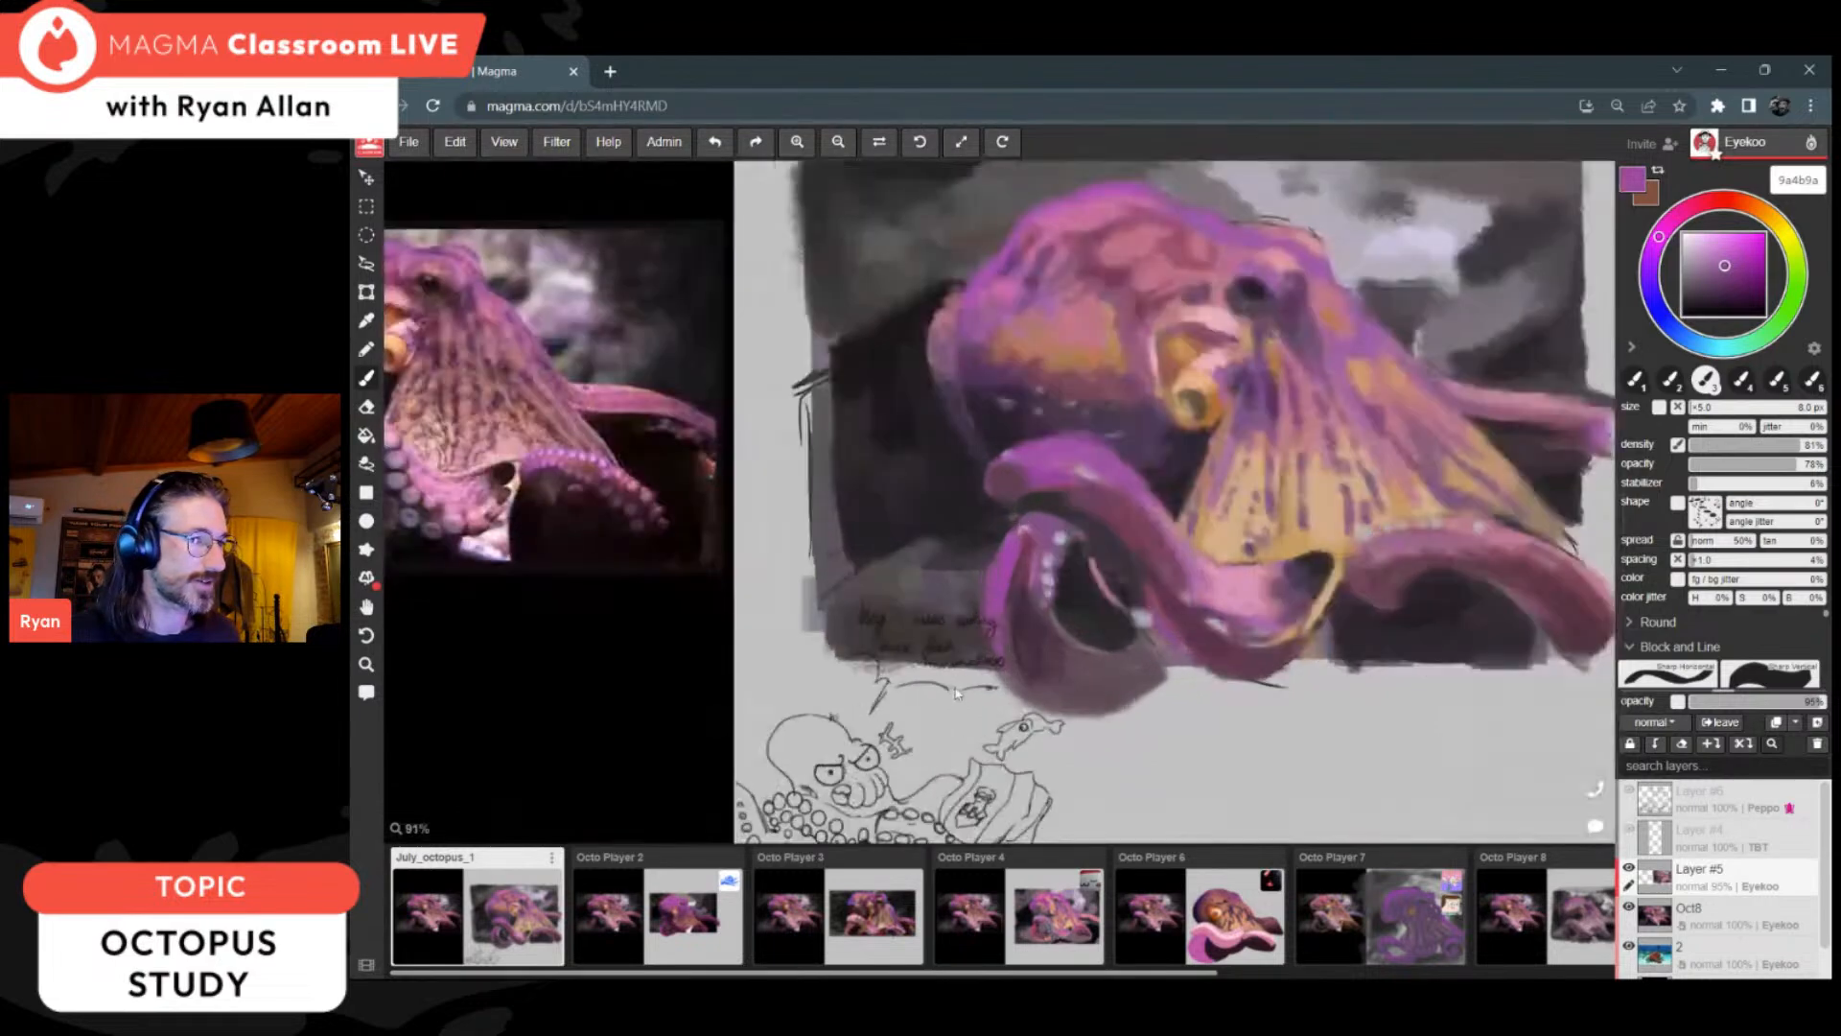
scroll(984, 694, up, 2)
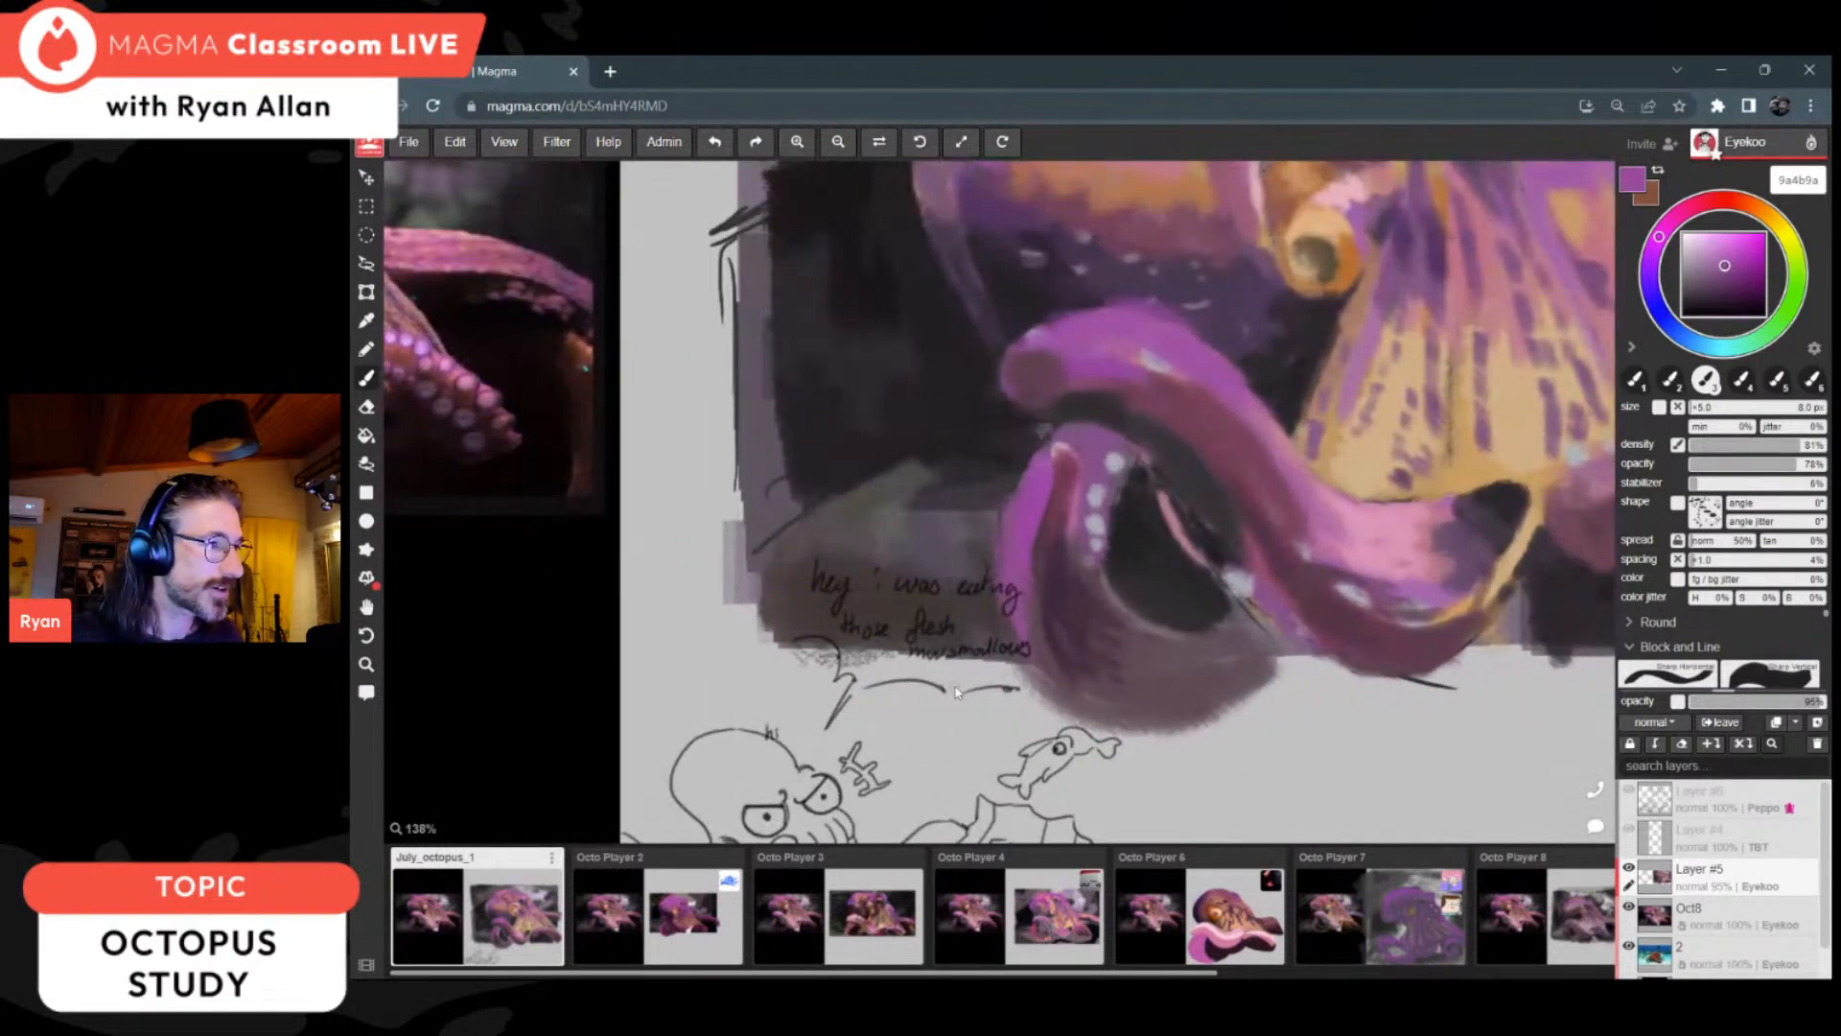
scroll(956, 691, down, 3)
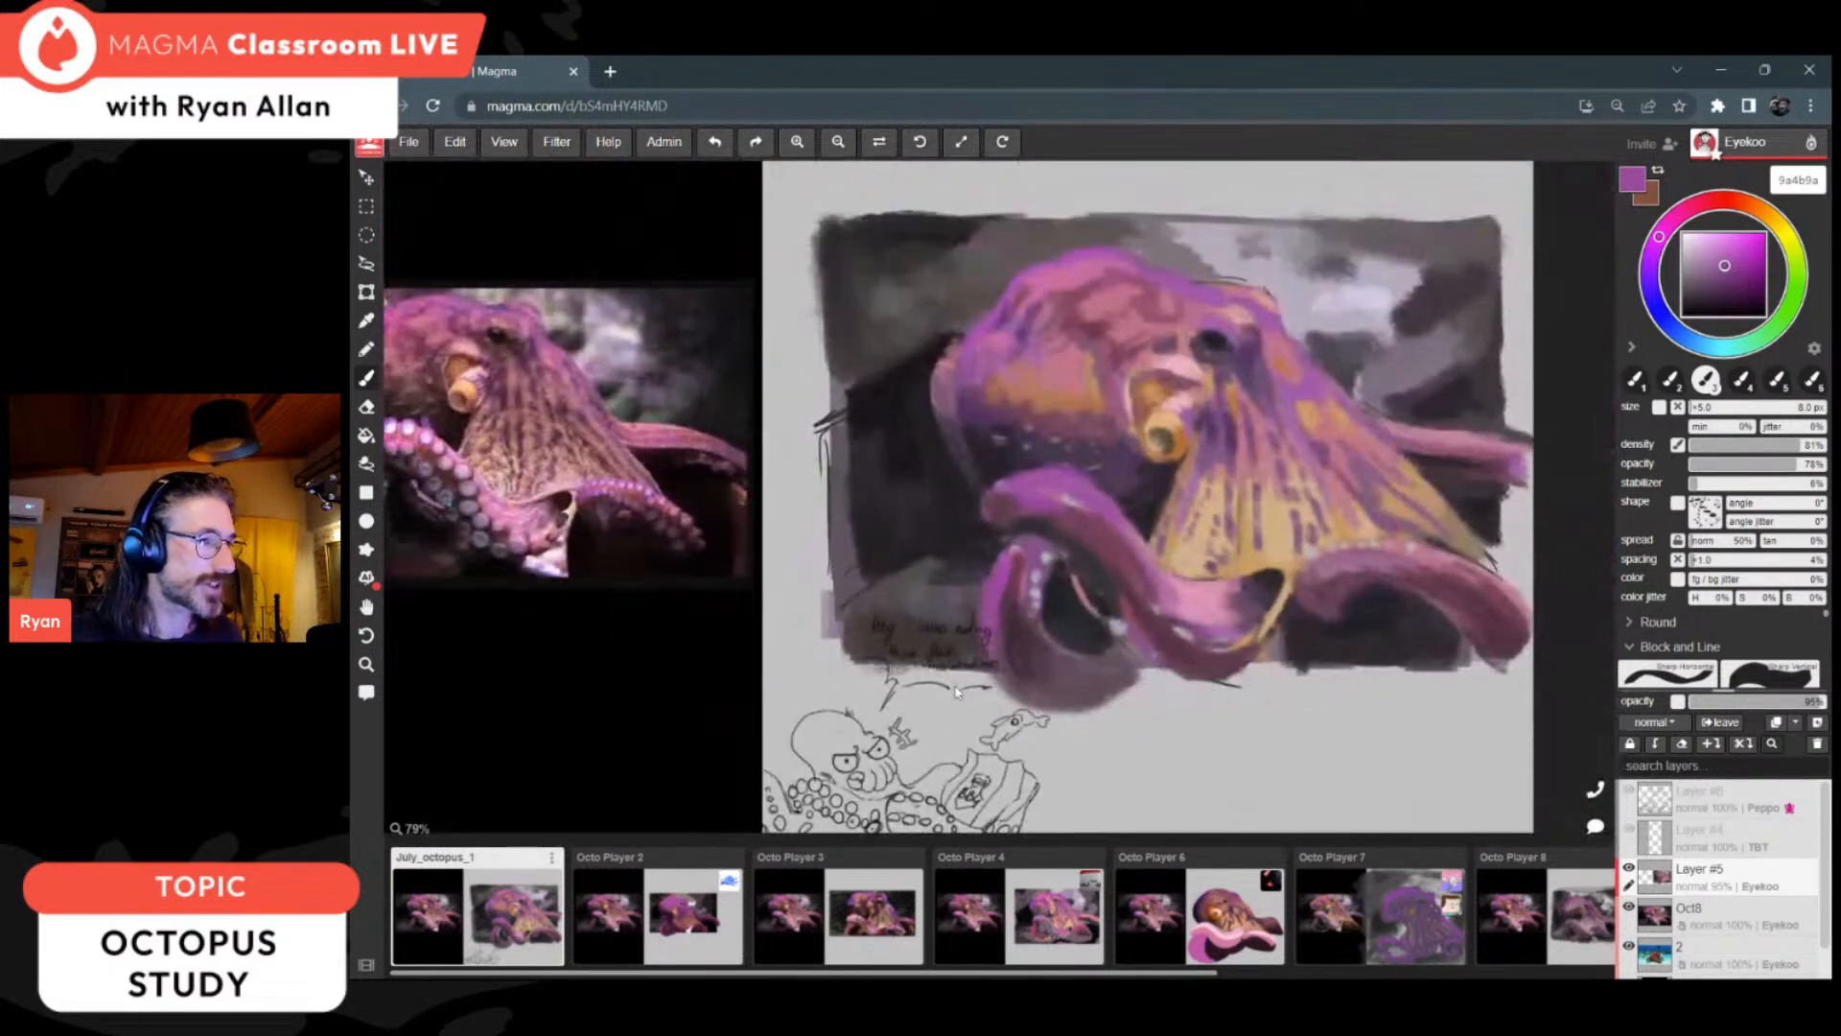
scroll(960, 697, up, 3)
scroll(960, 697, up, 4)
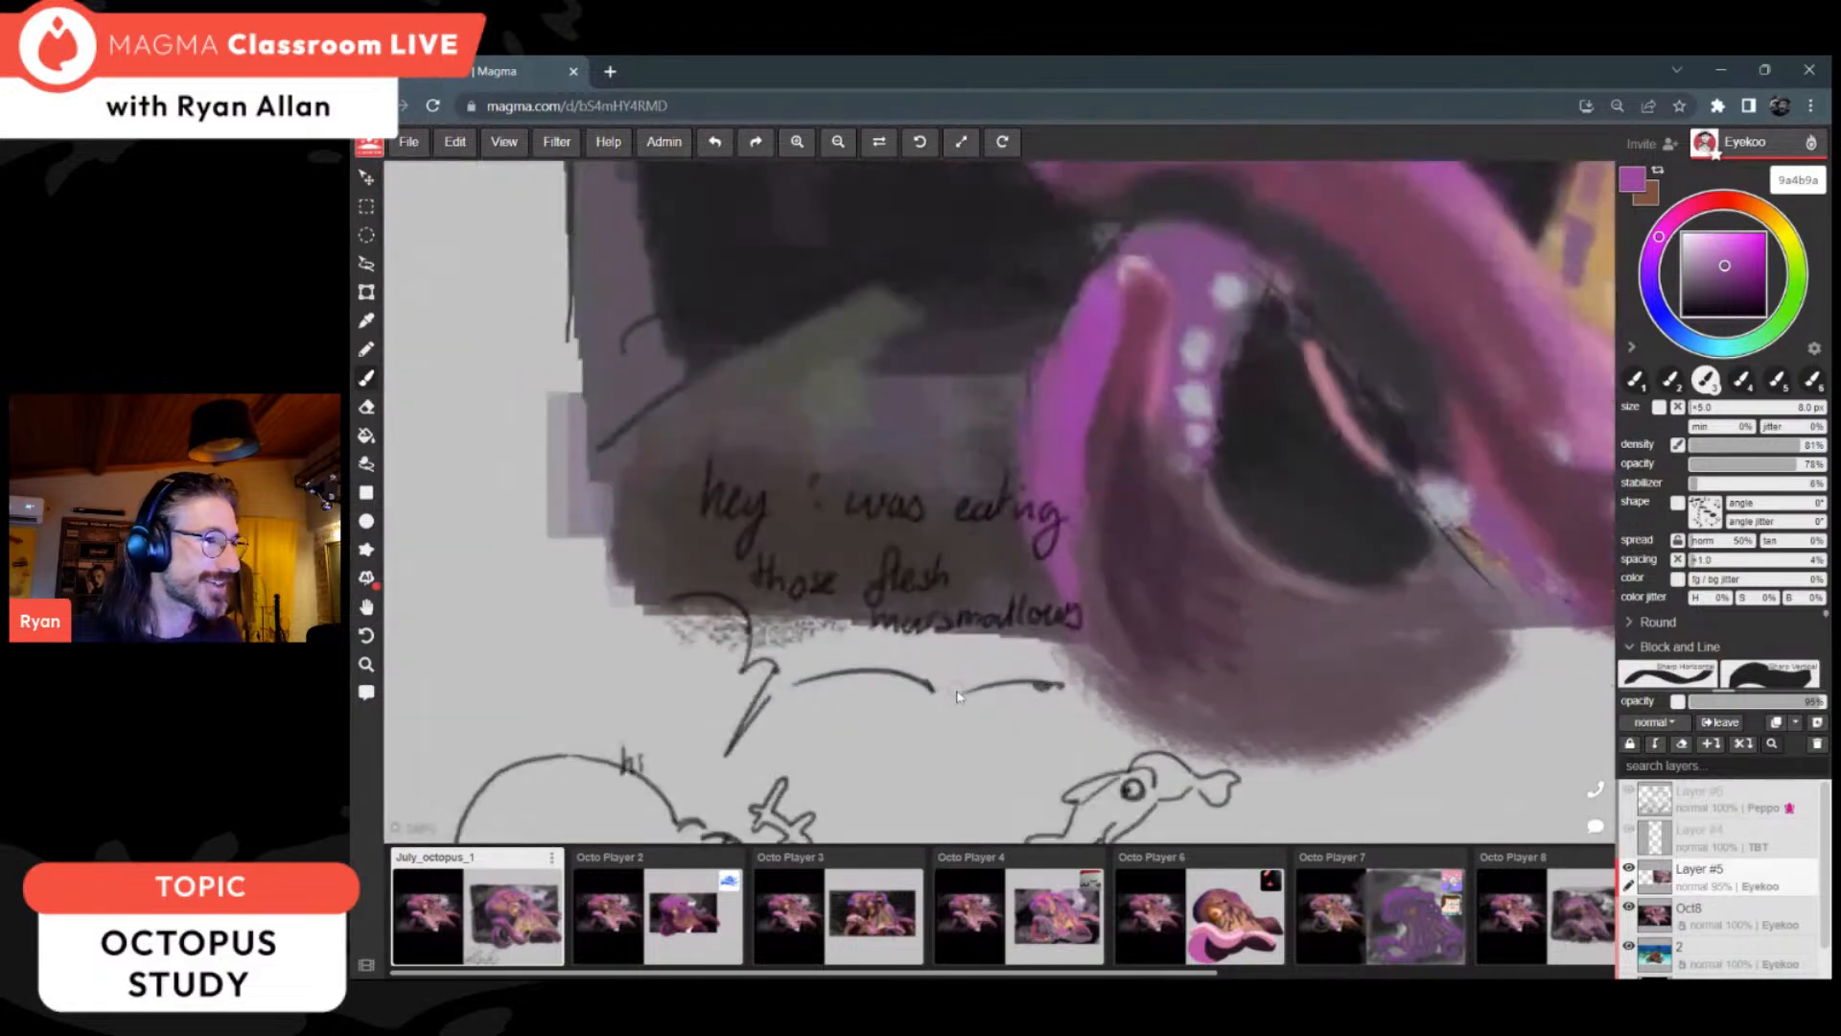
scroll(1121, 484, down, 6)
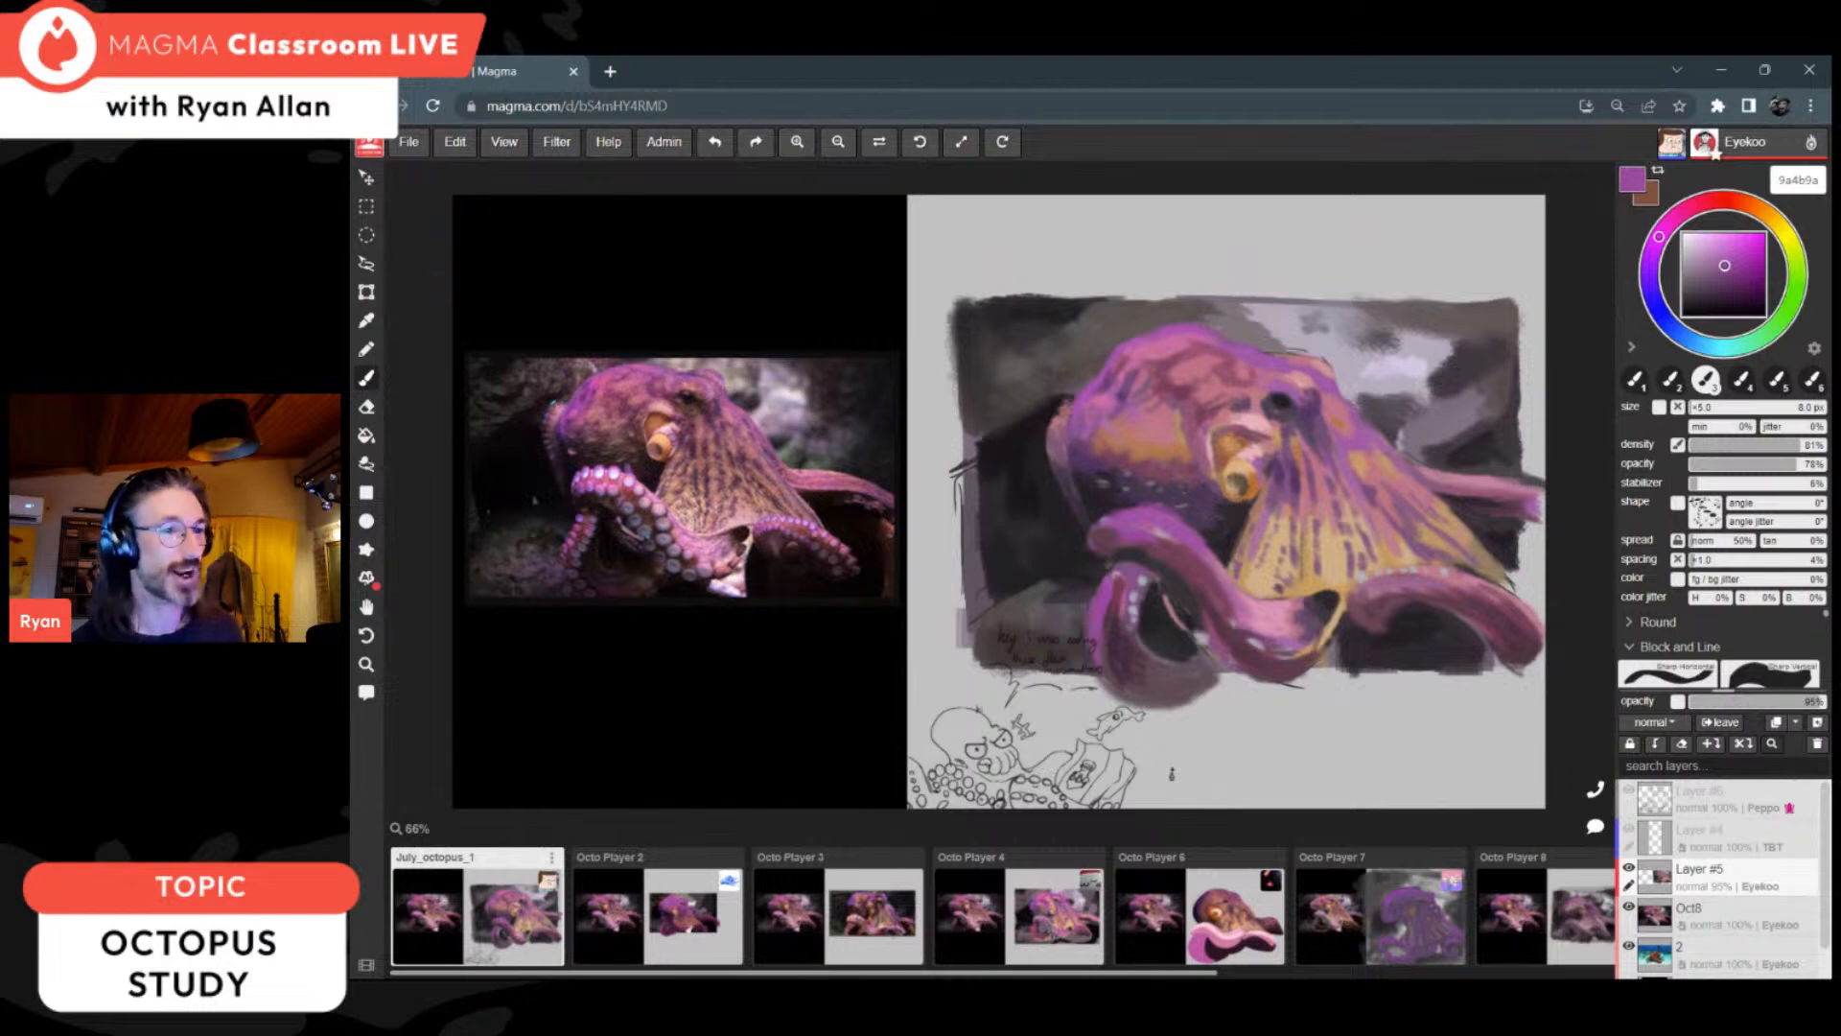
Step: Darken the background between the head and the front arm's rounded tip with near-blacks 252126, 252227 and 262226
alt+click(1093, 482)
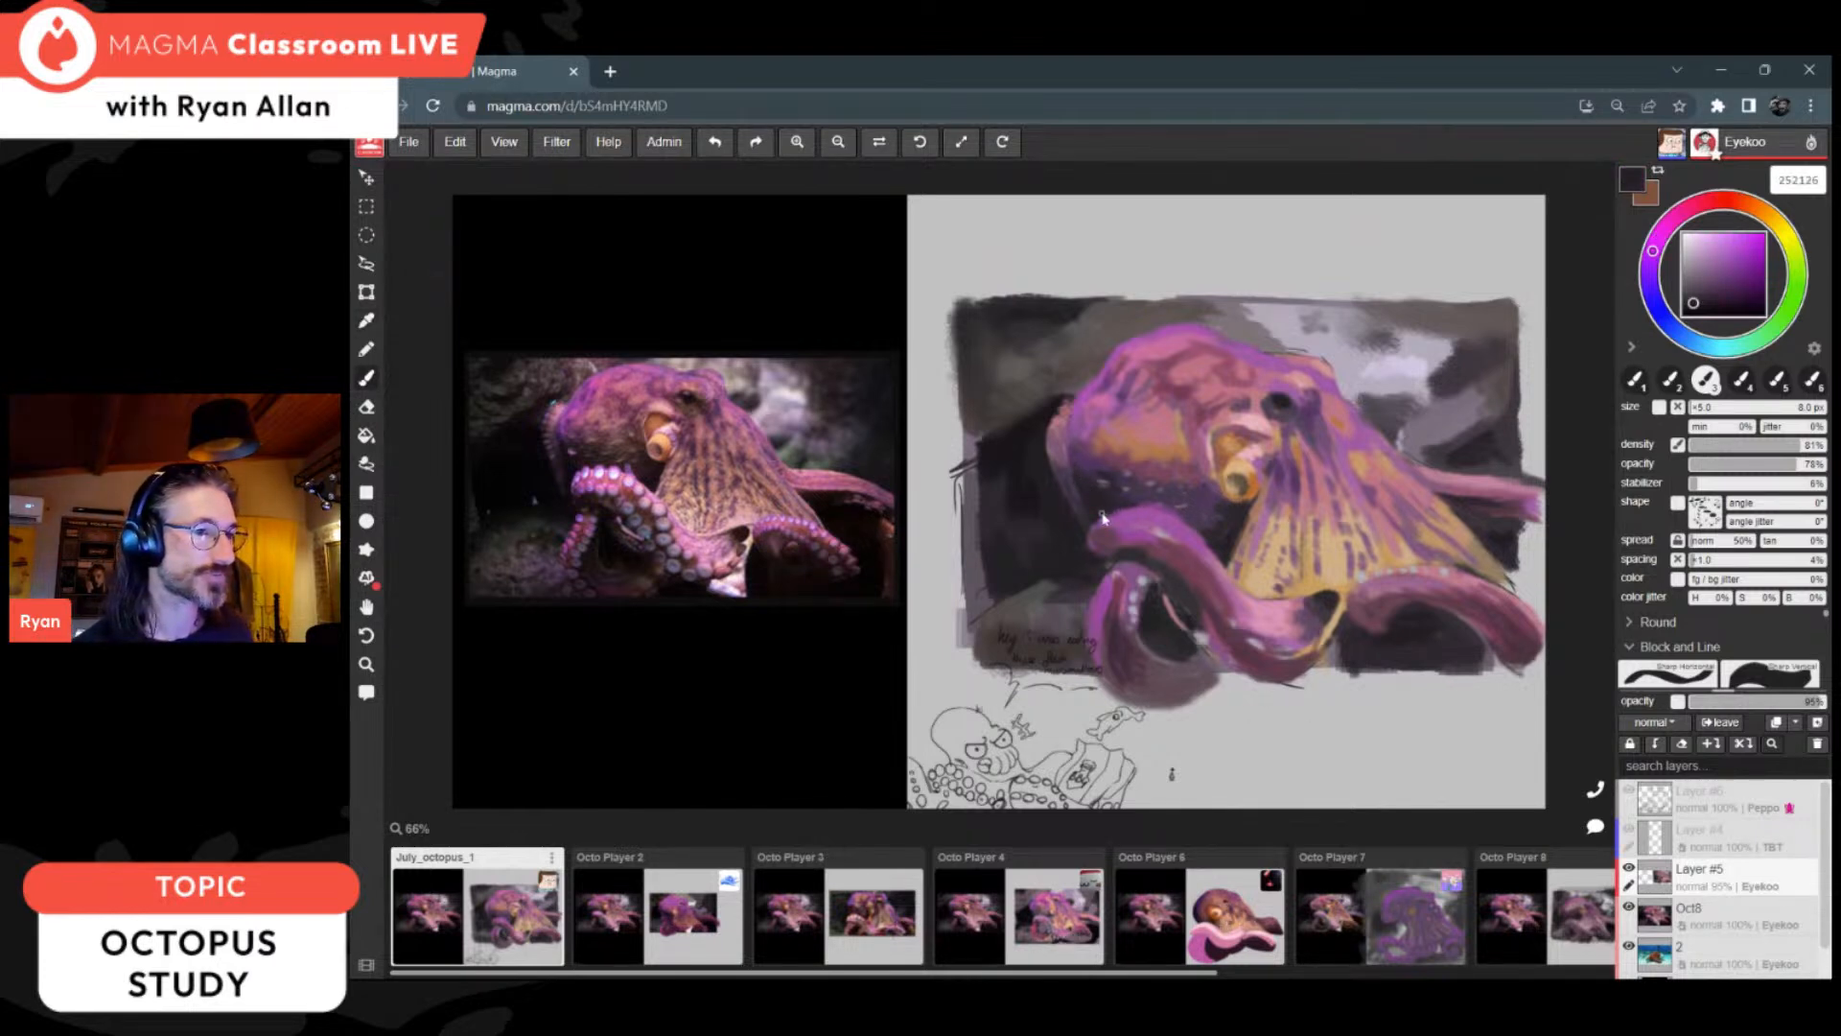
alt+click(1103, 508)
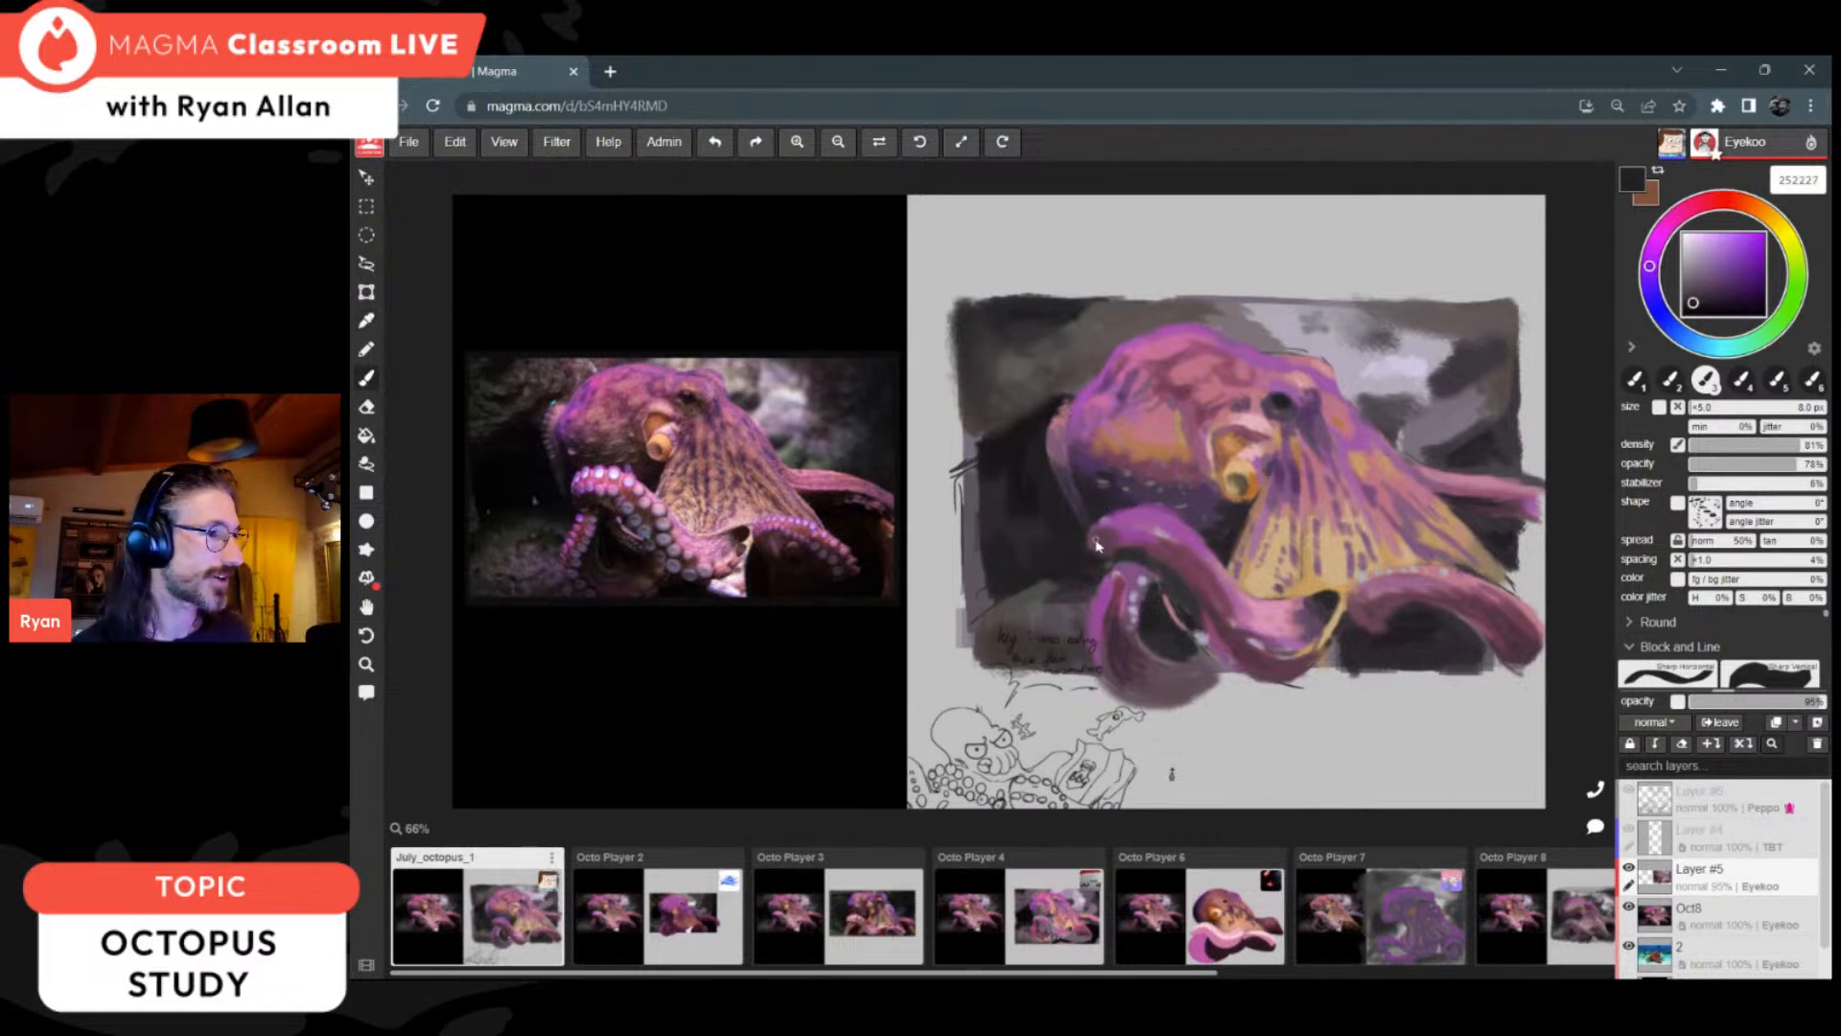
alt+click(1098, 529)
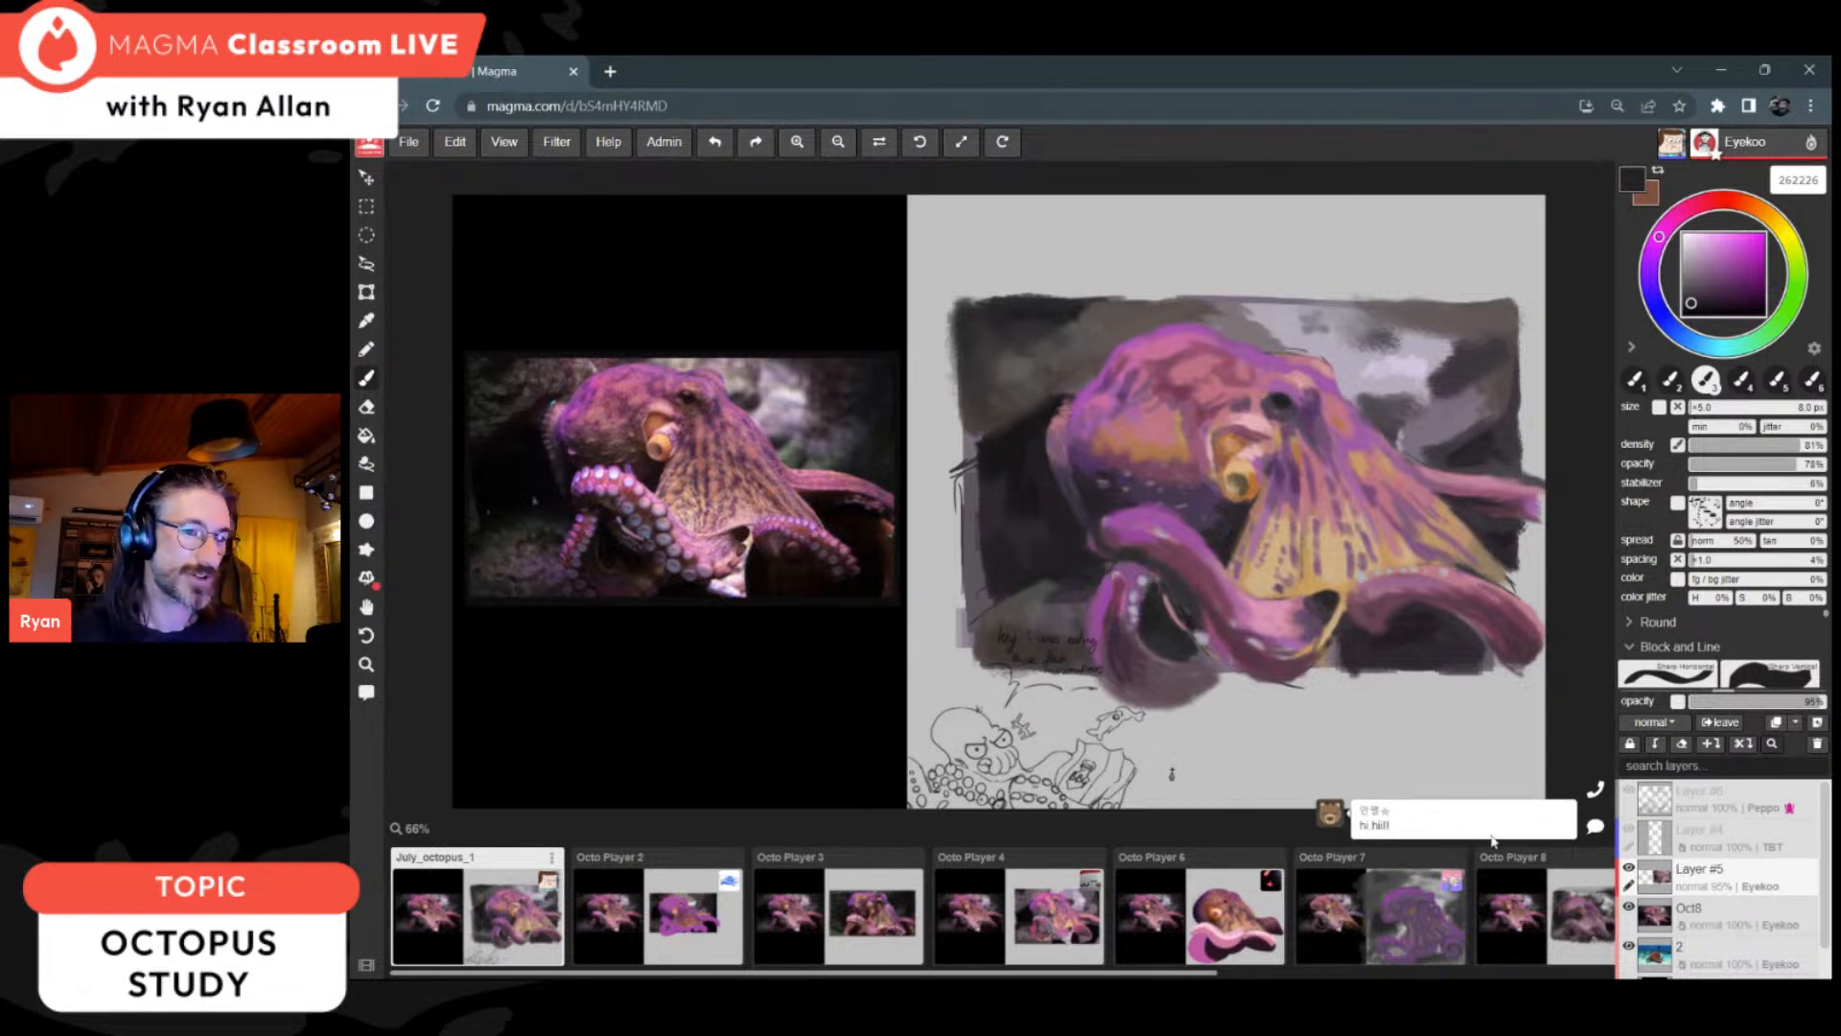
Step: Post the message "Hello hello" in the drawing's chat
click(1595, 830)
text(Hello hj)
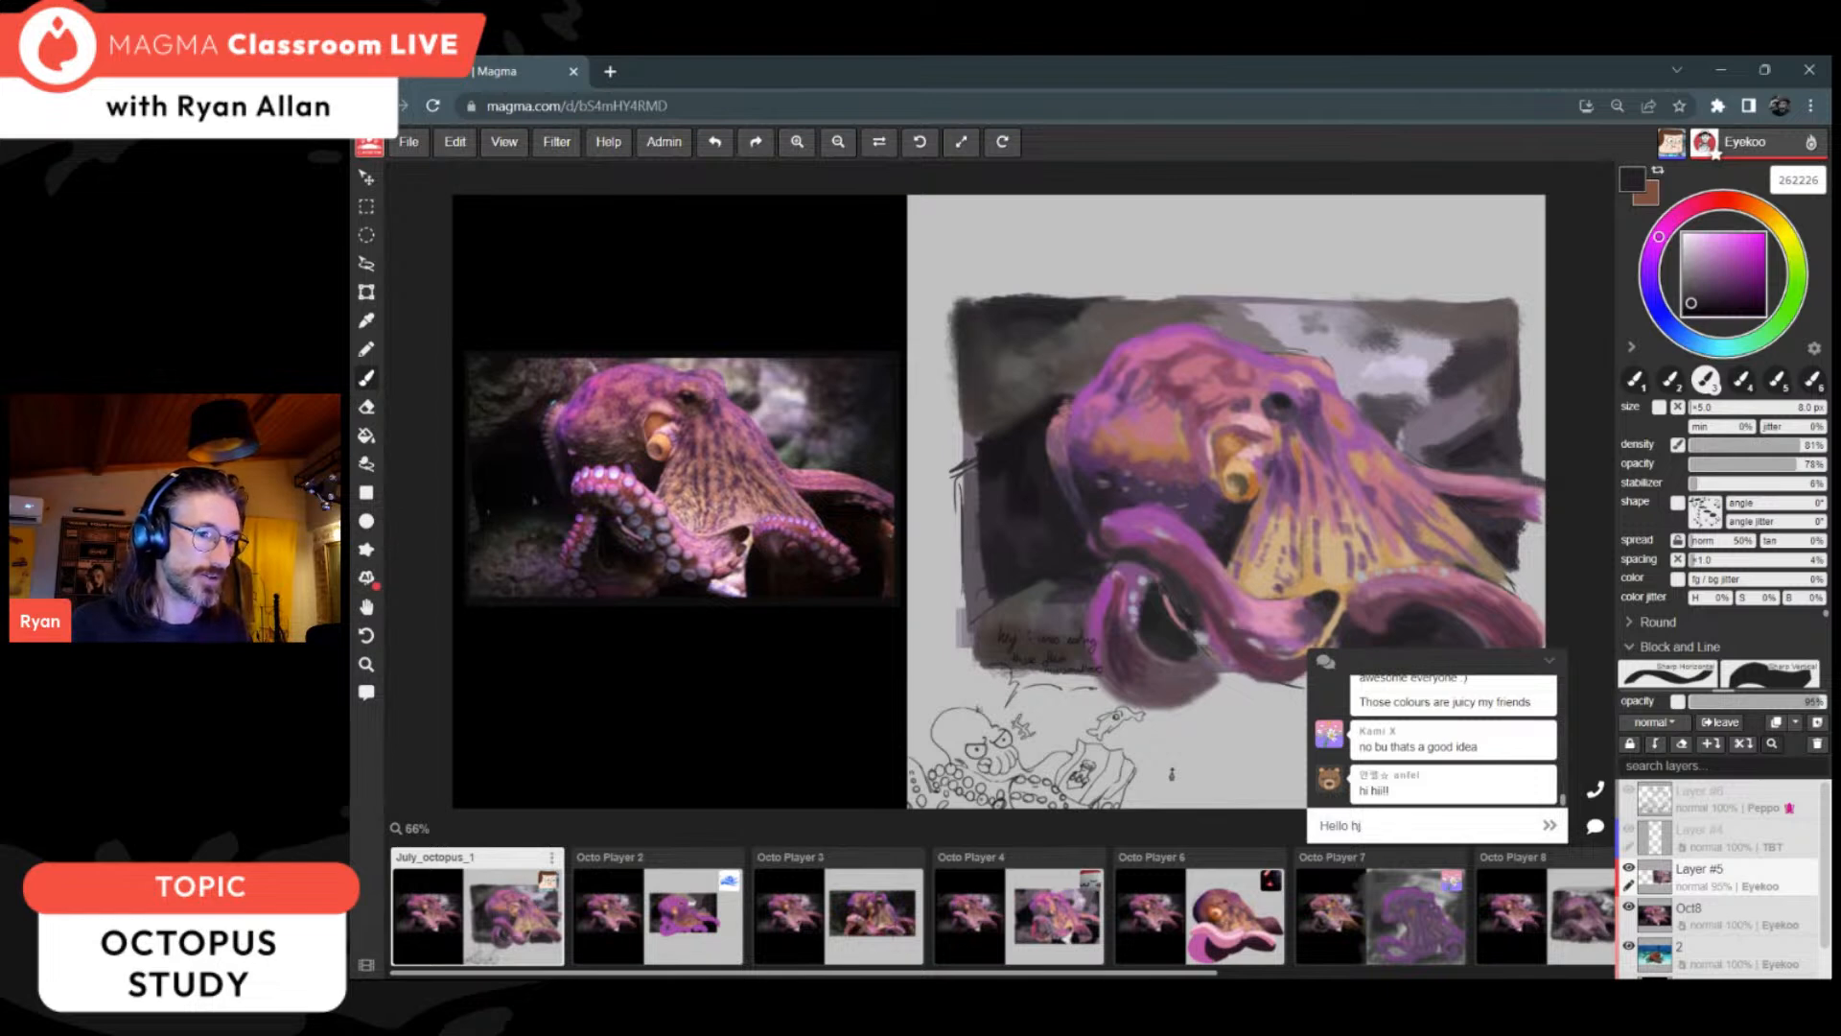
text(ellllo)
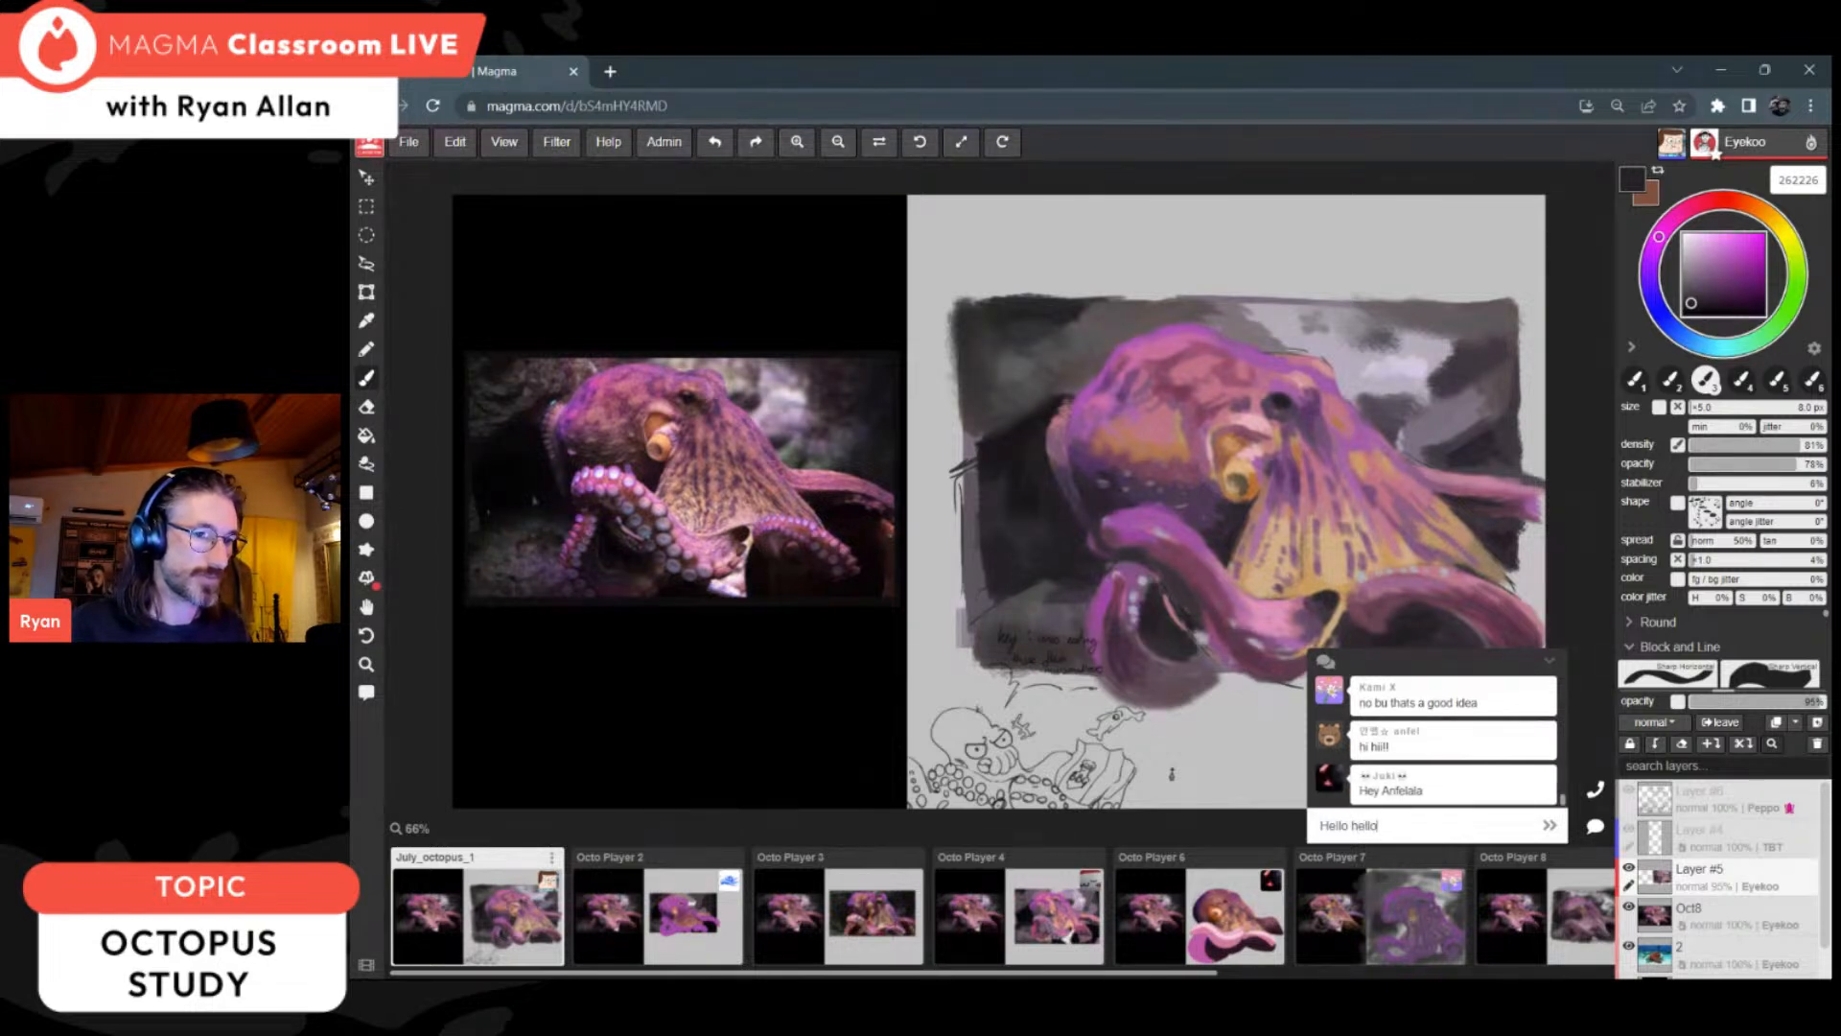
key(Return)
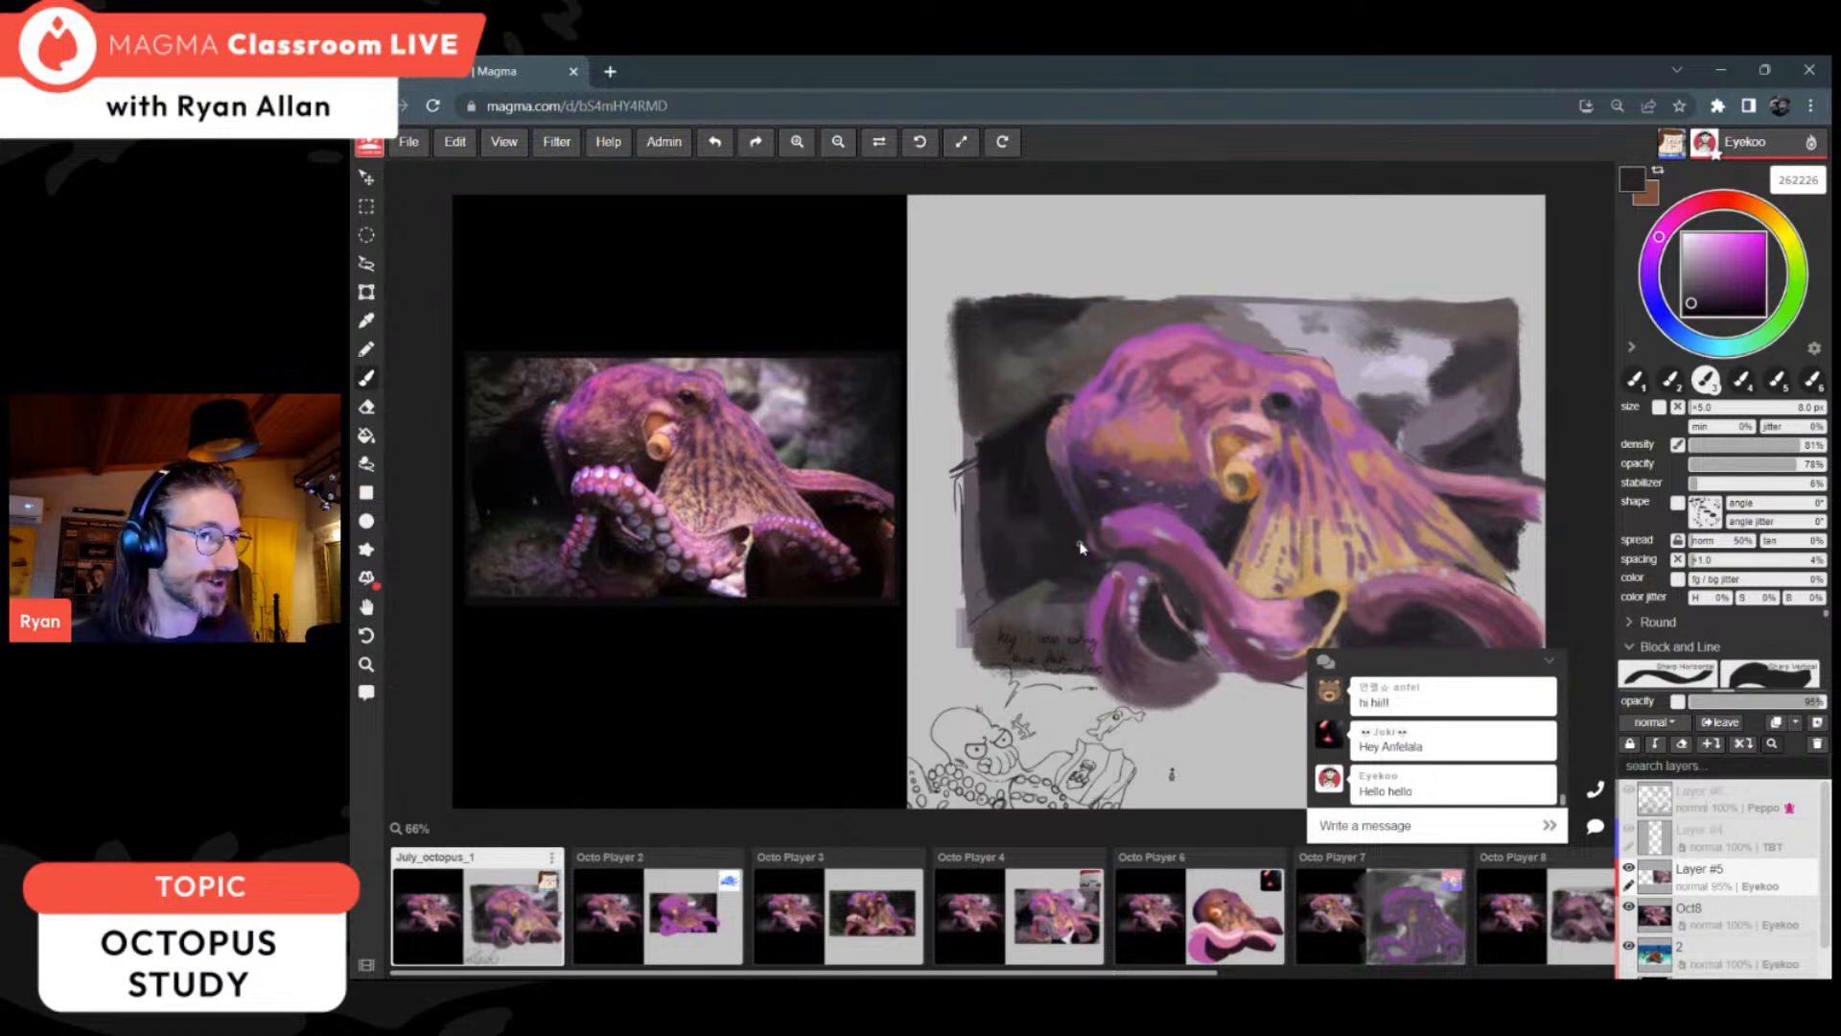
Step: Deepen the dark background beside the head with 191719 and close the chat
alt+click(1040, 493)
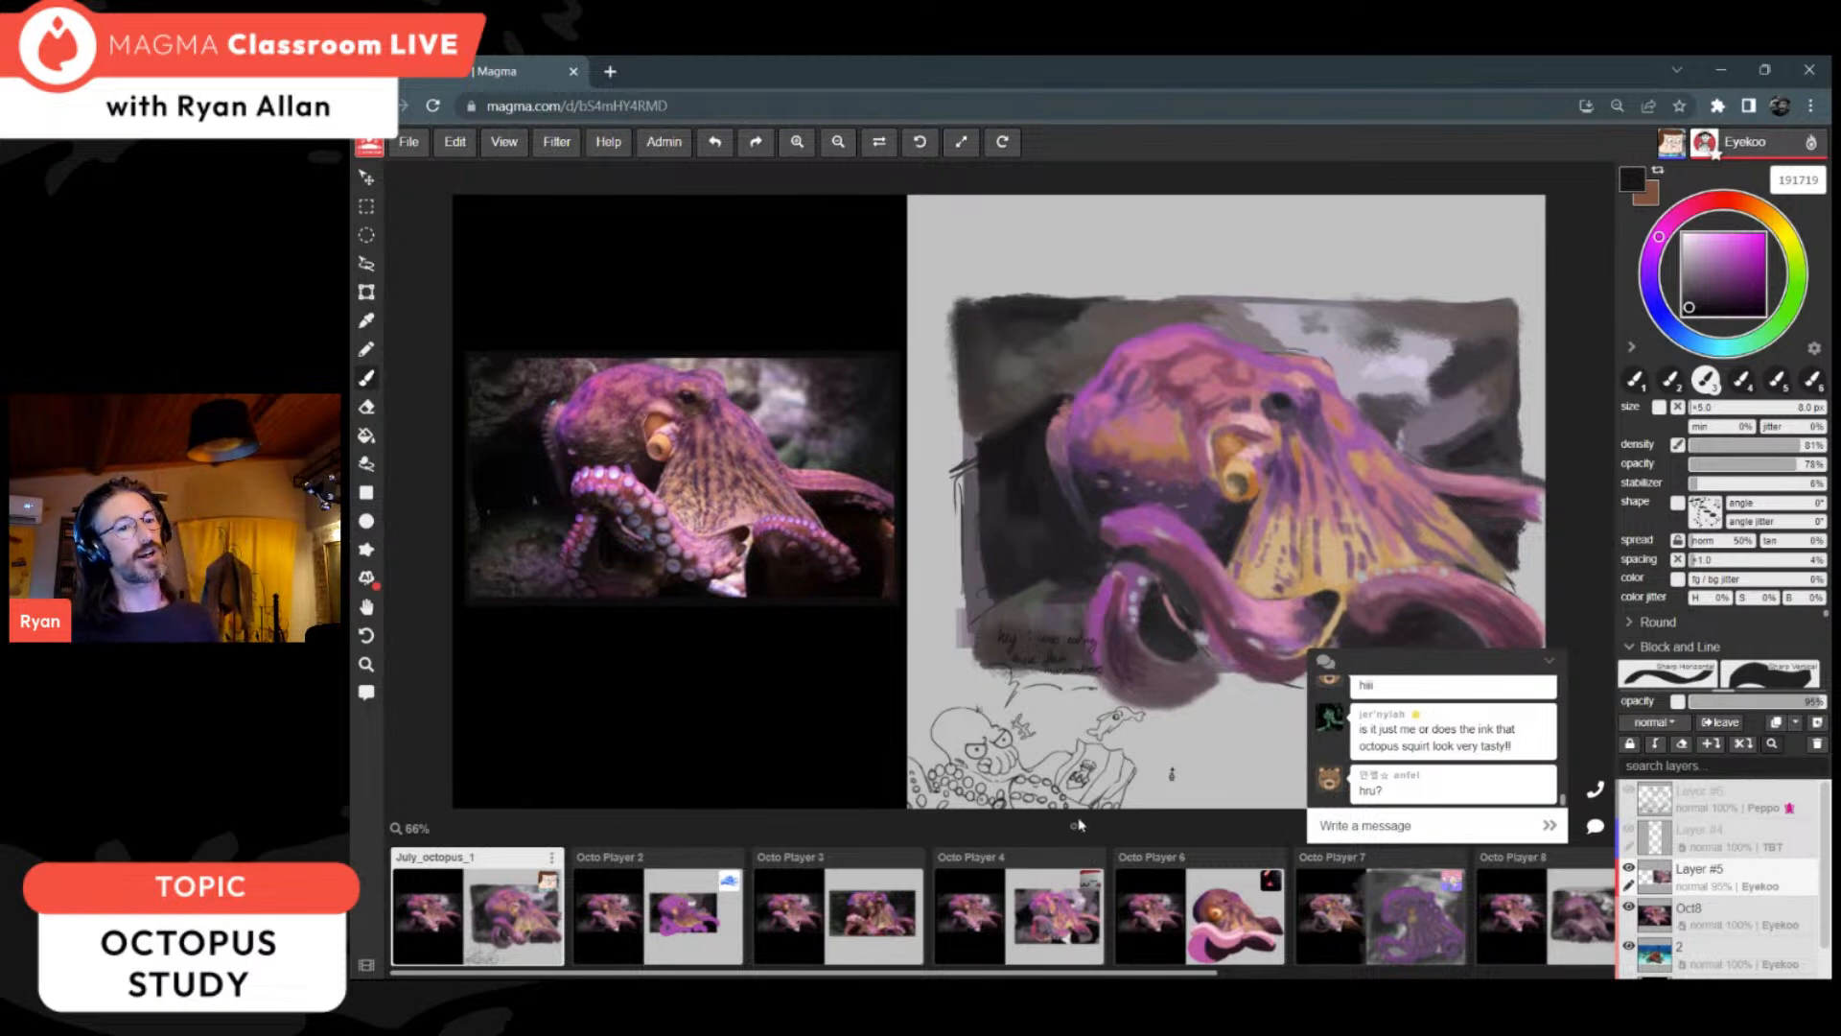
scroll(1155, 599, down, 2)
scroll(1286, 568, up, 2)
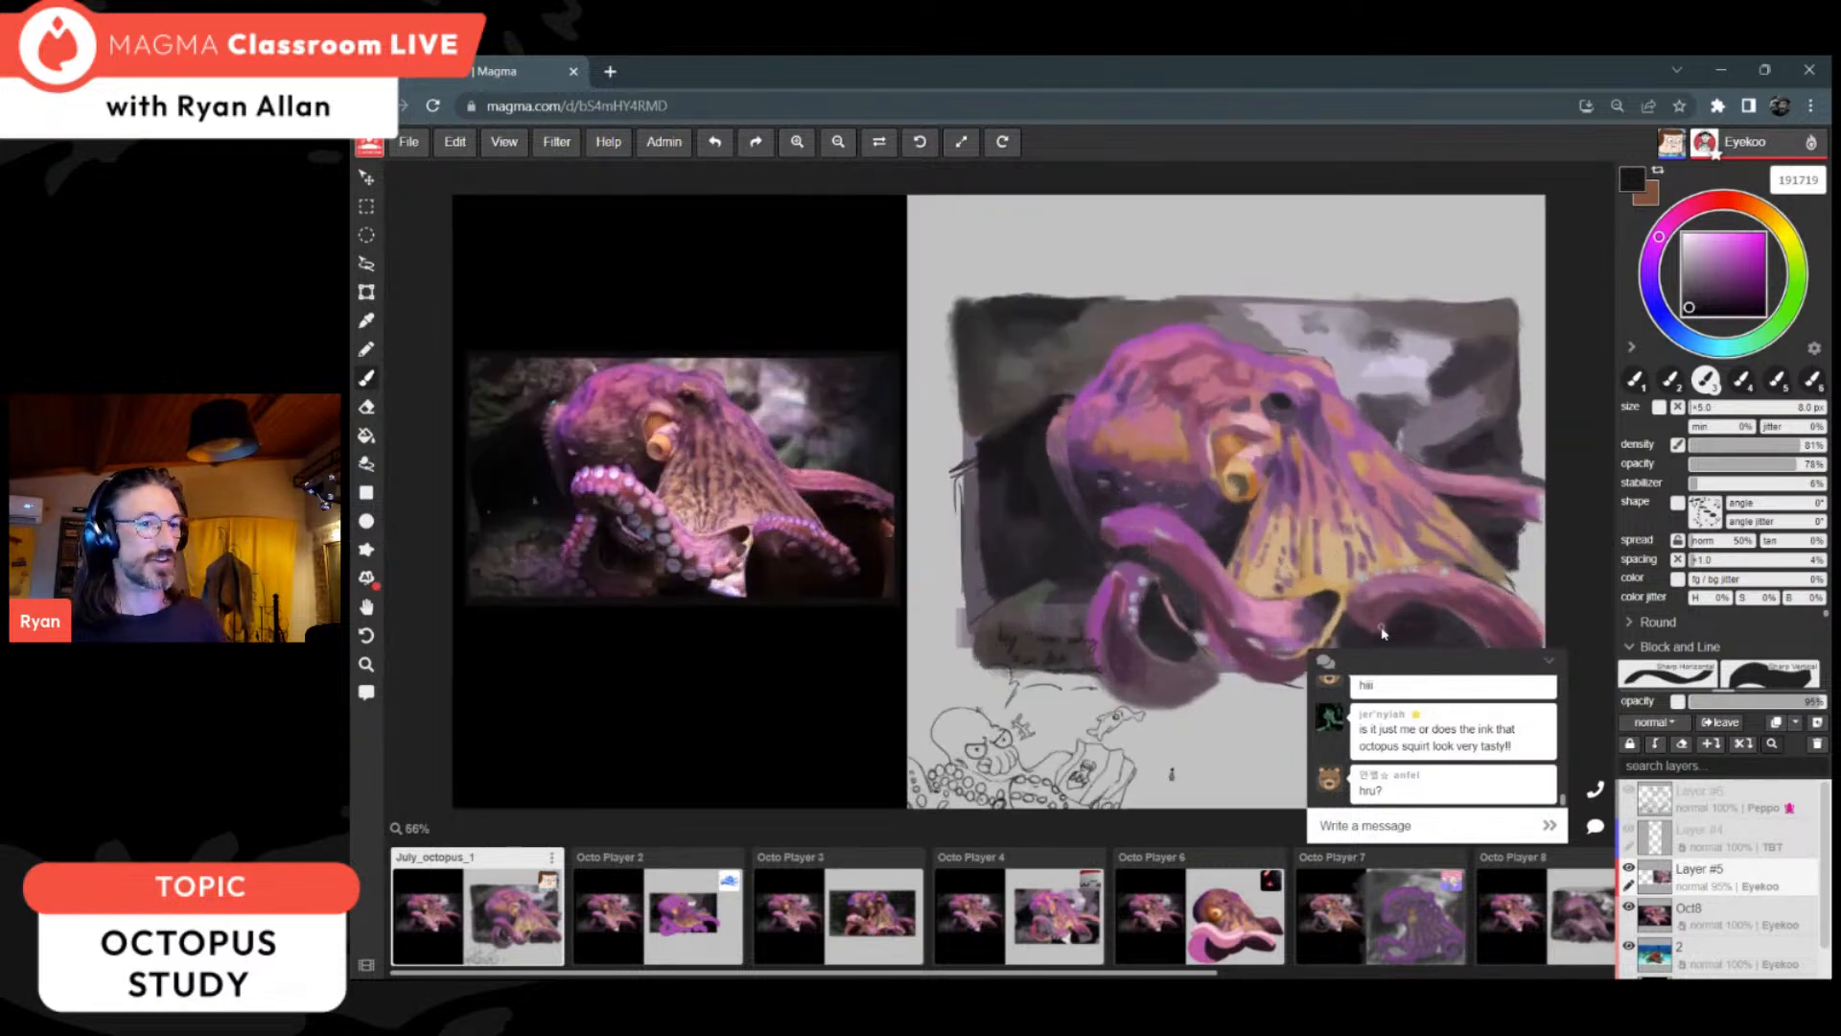
click(1546, 661)
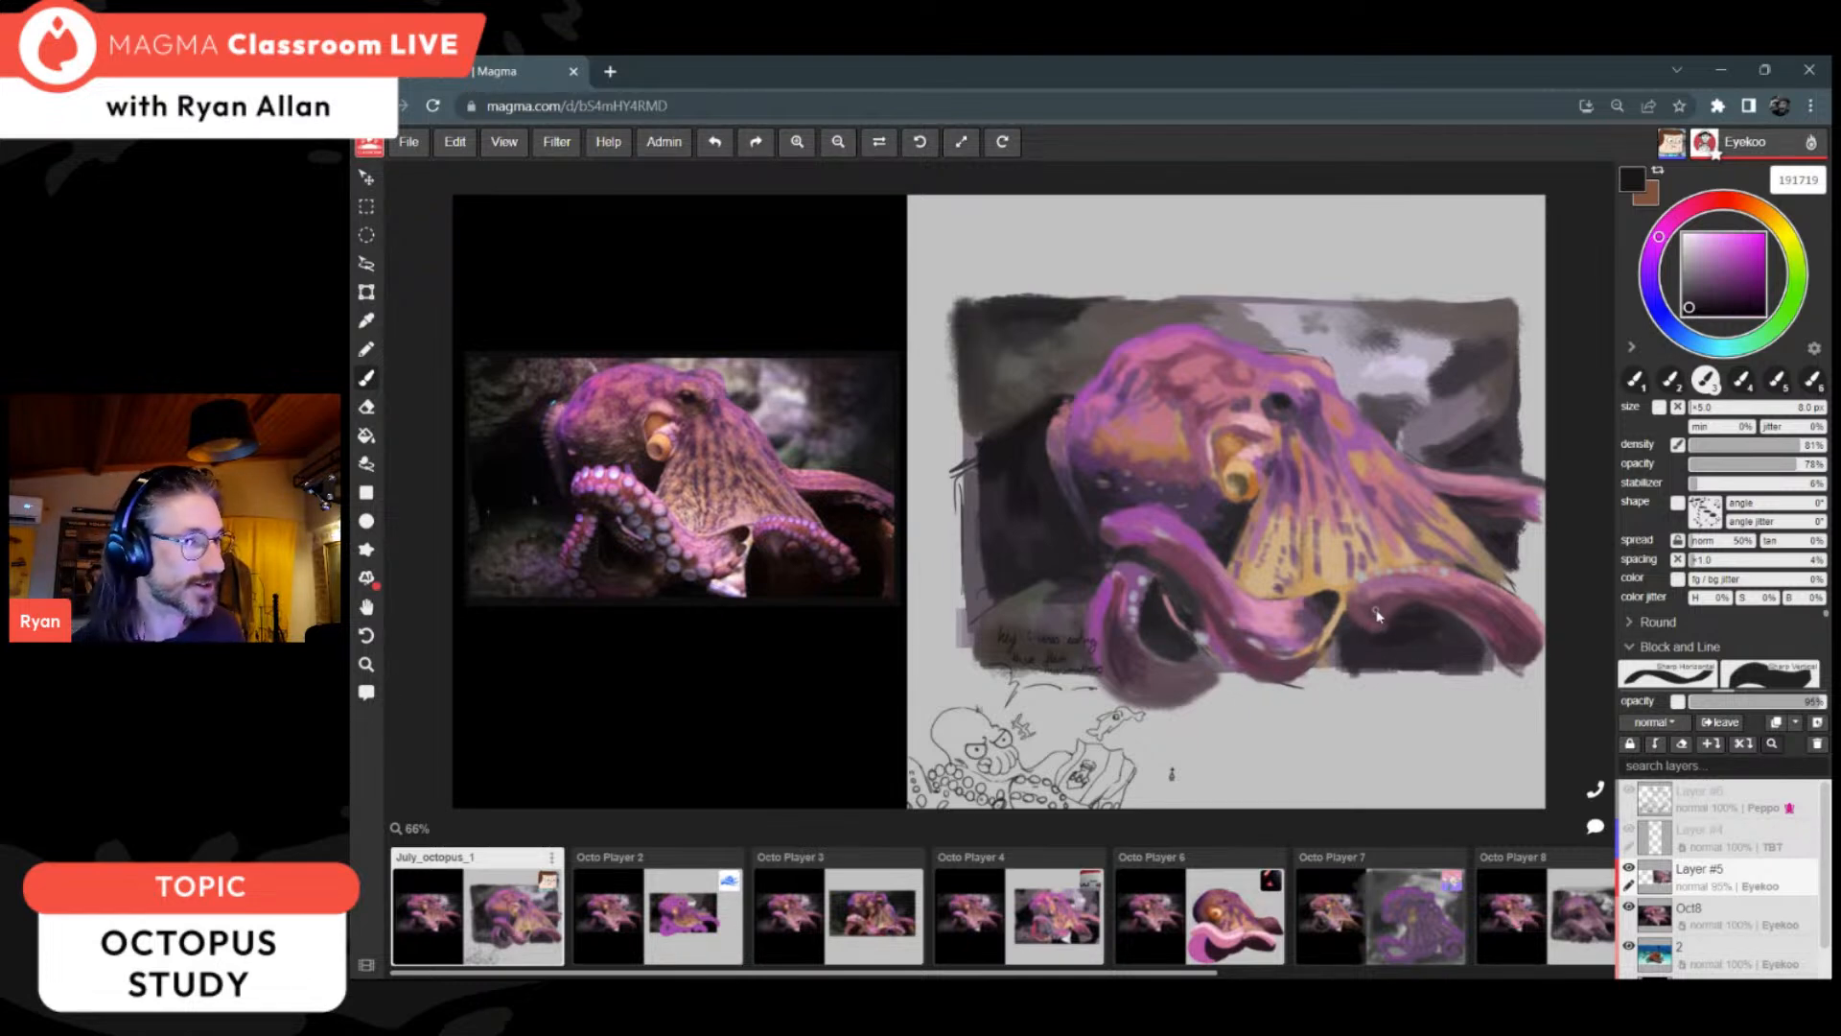
Step: Shade the front and looped arms with 523442 and 3c2a3a, and darken beneath the head with 252226, 332c35 and 2c282d
alt+click(1256, 655)
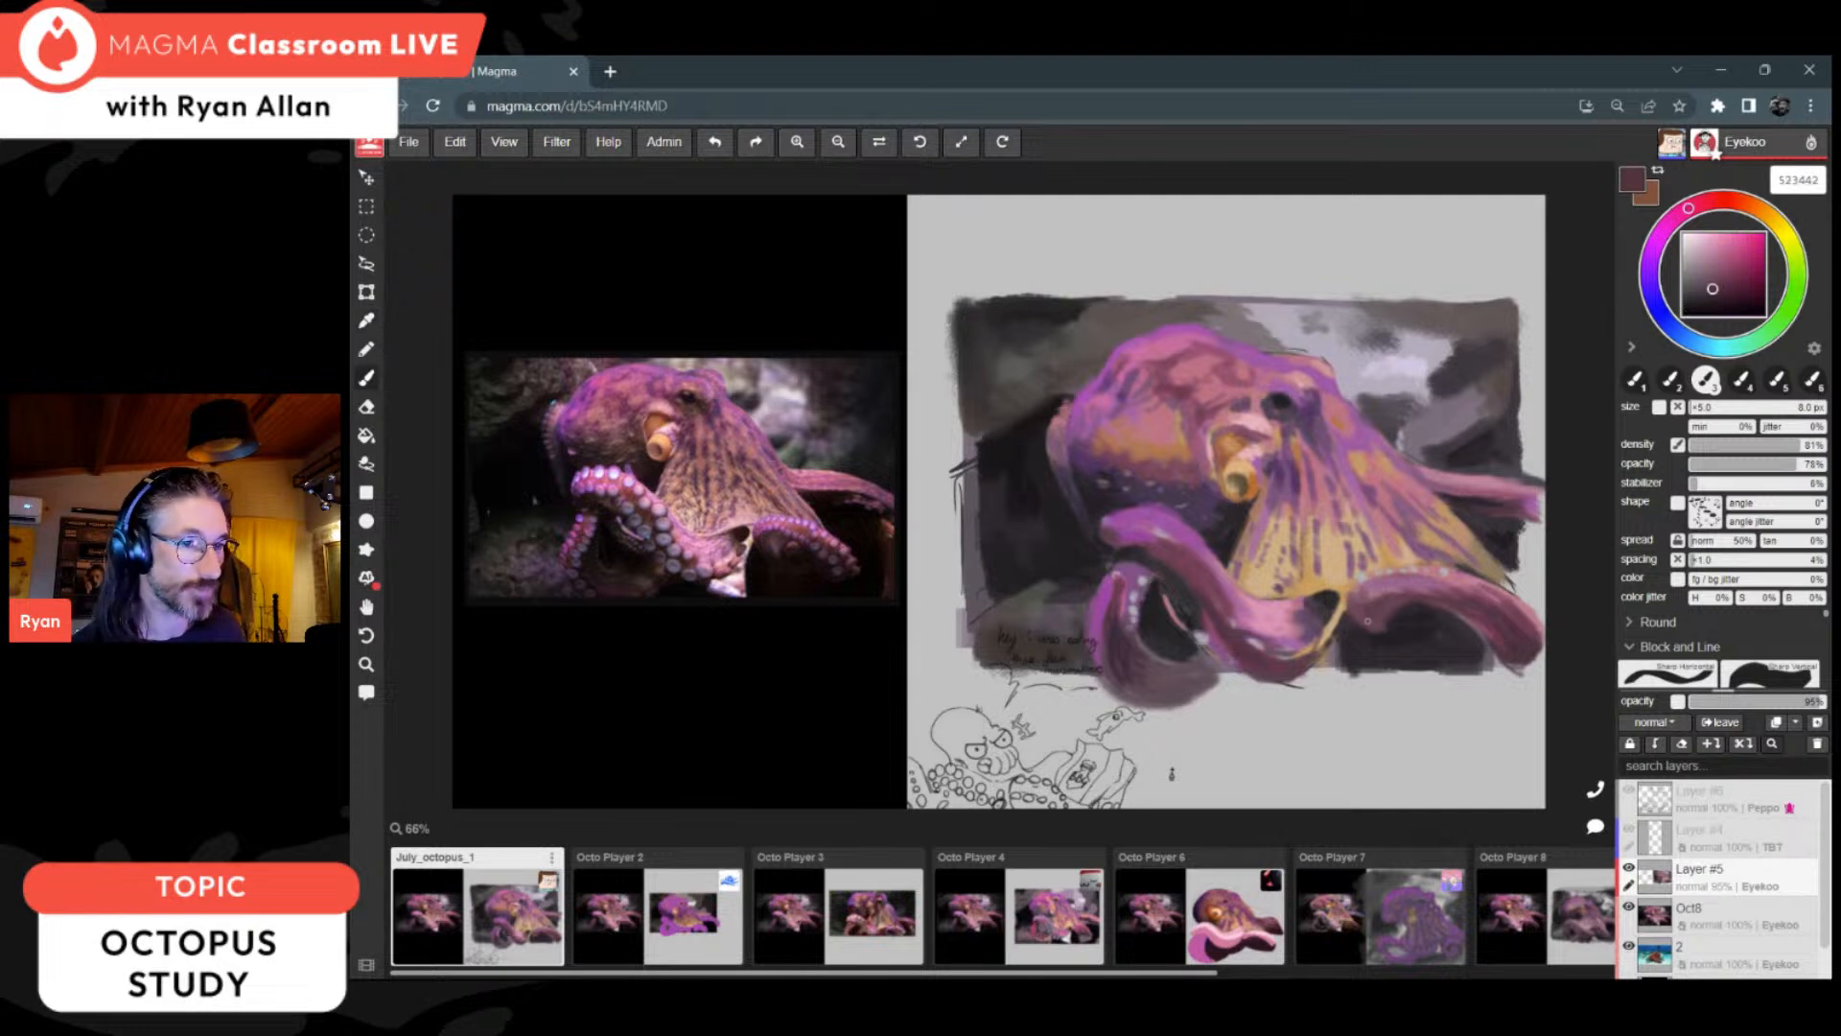
alt+click(1122, 648)
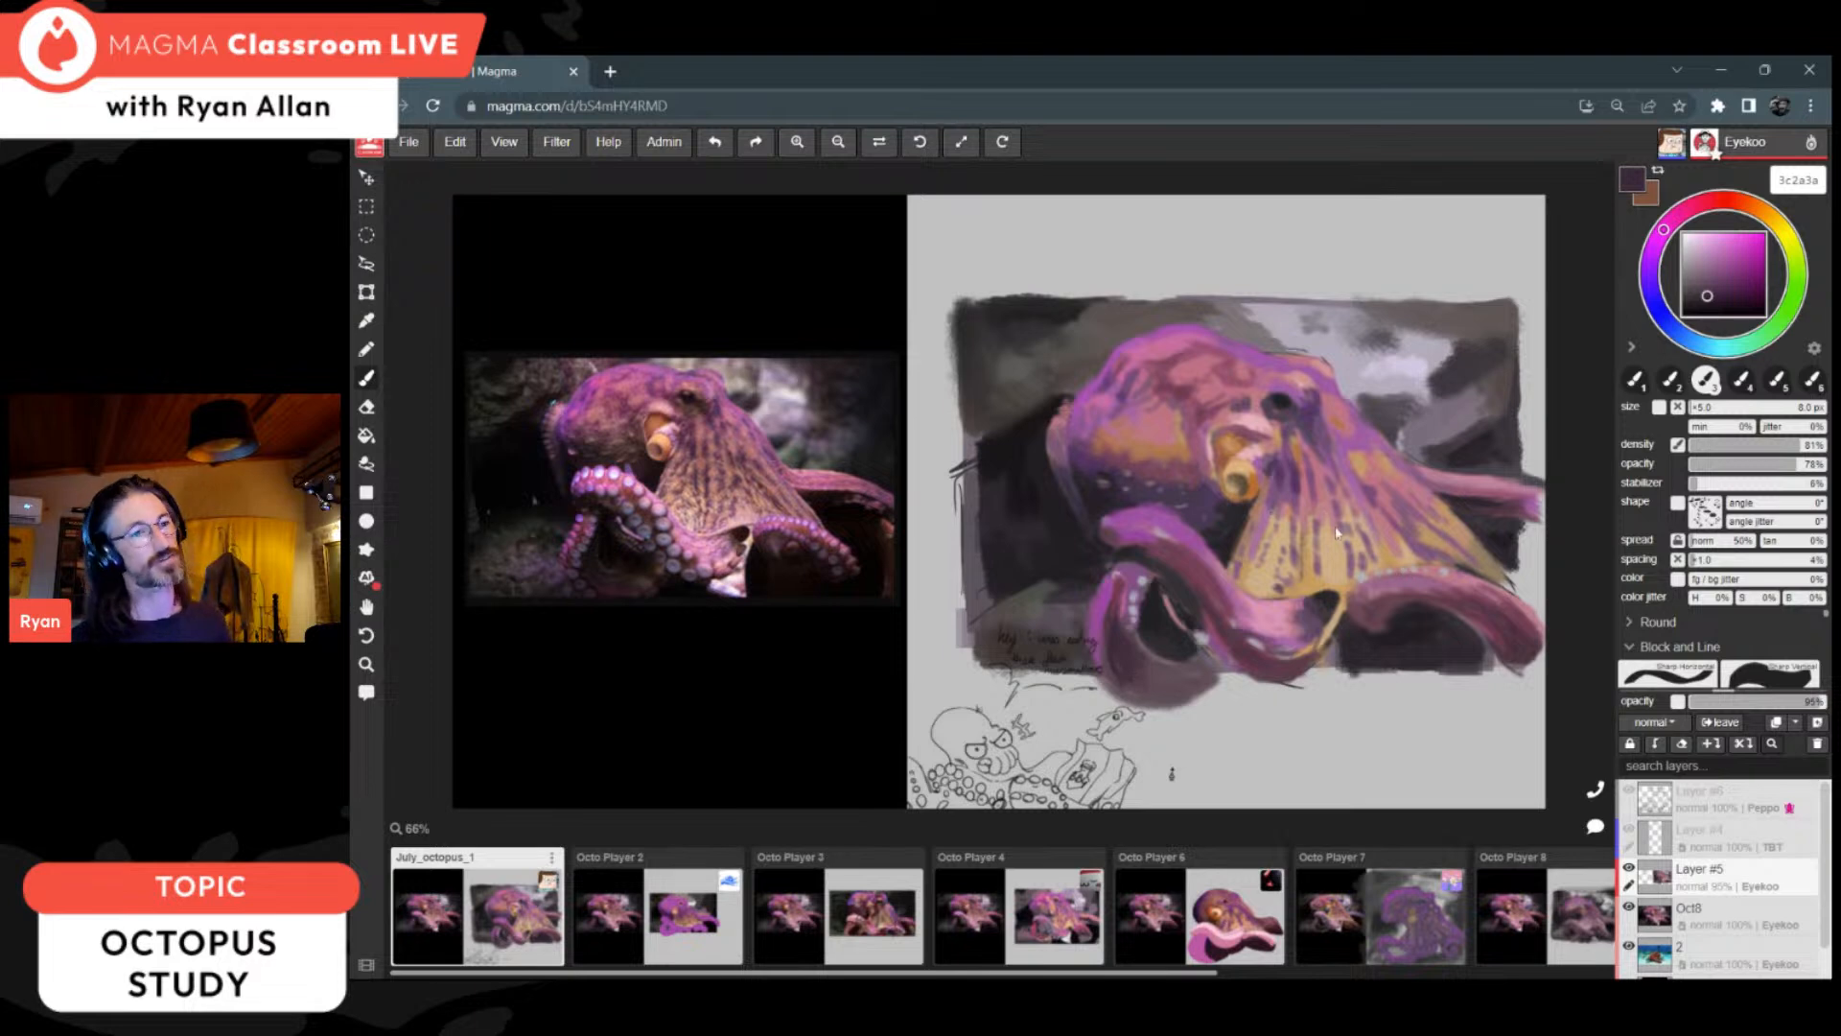
alt+click(1113, 480)
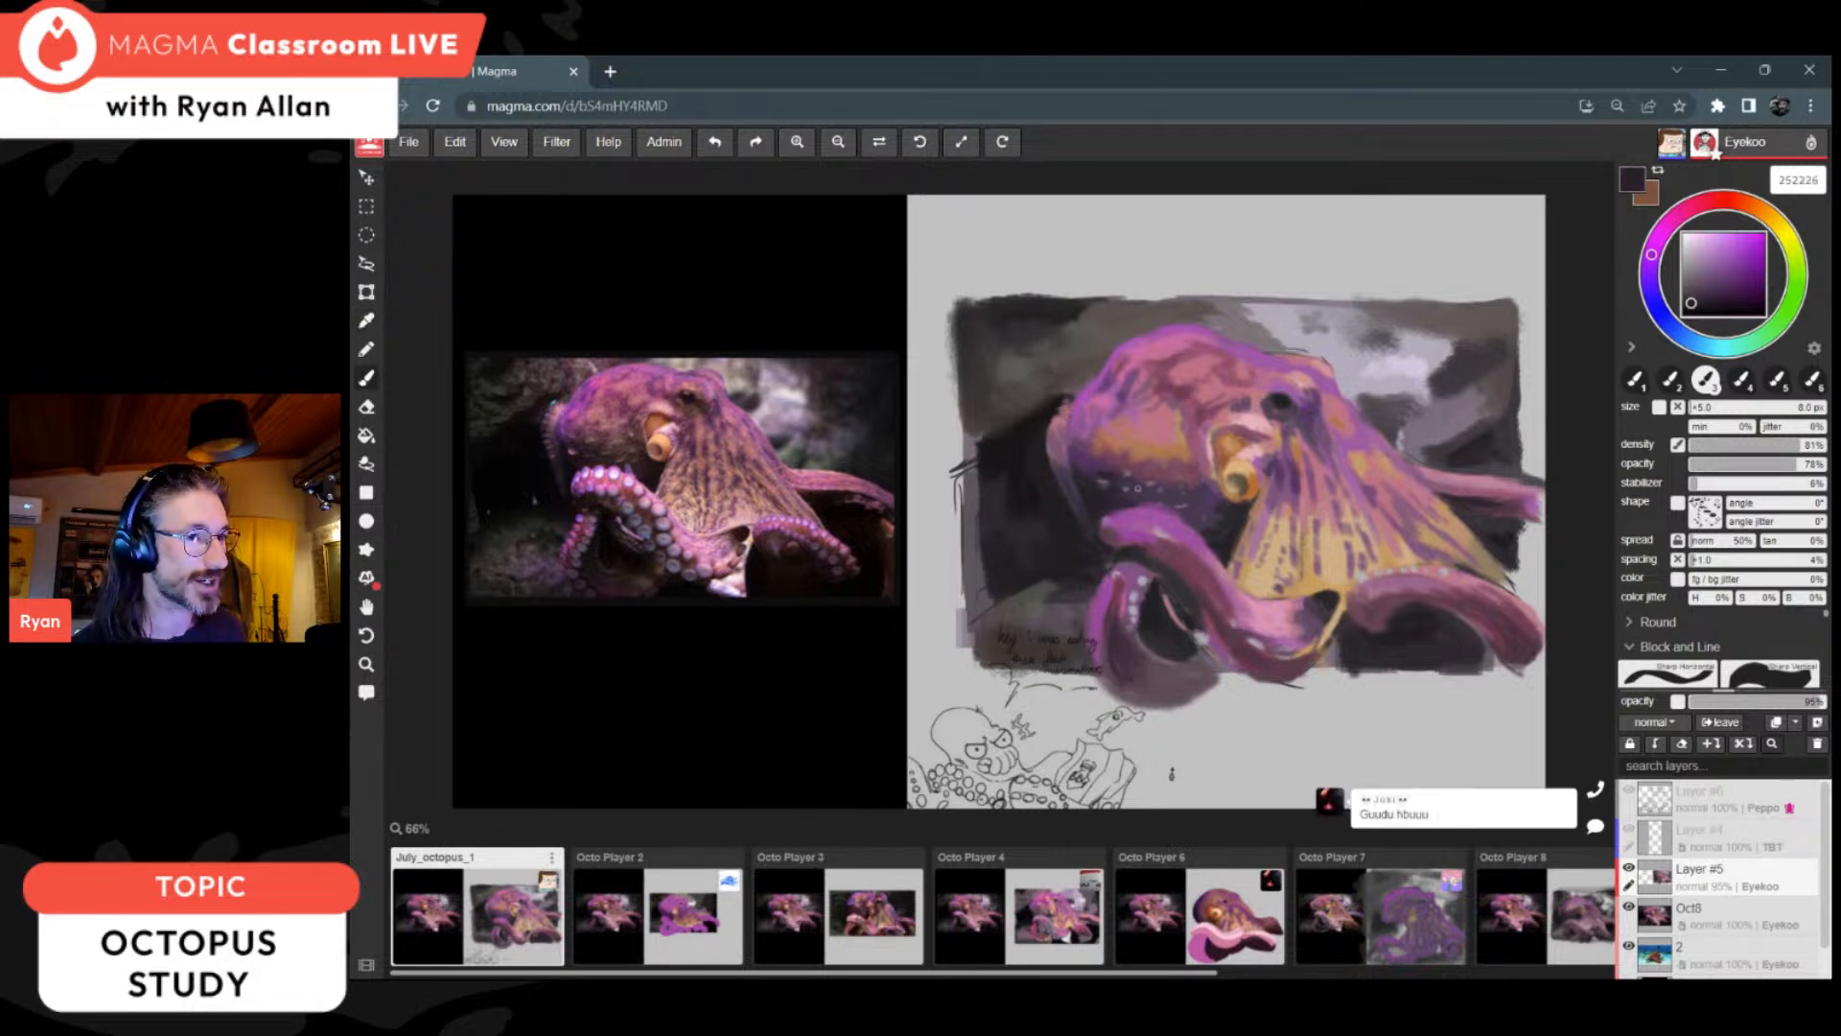
alt+click(1213, 530)
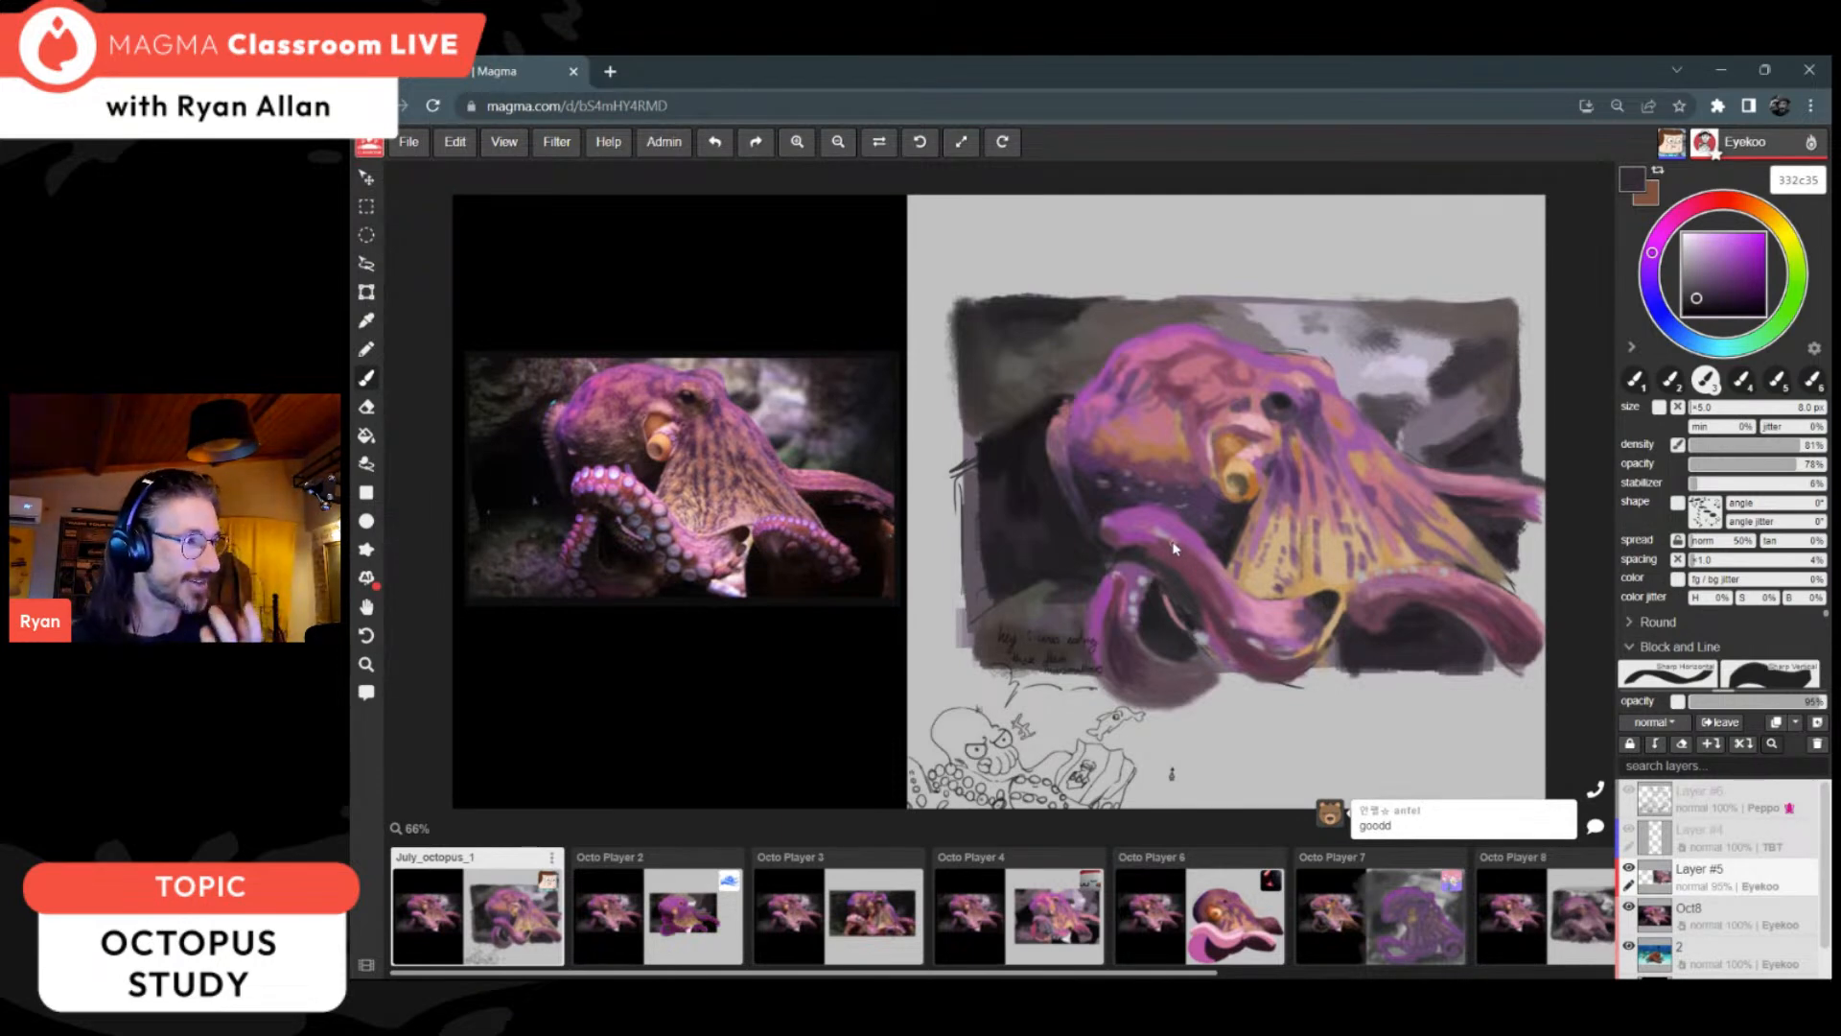
alt+click(1216, 532)
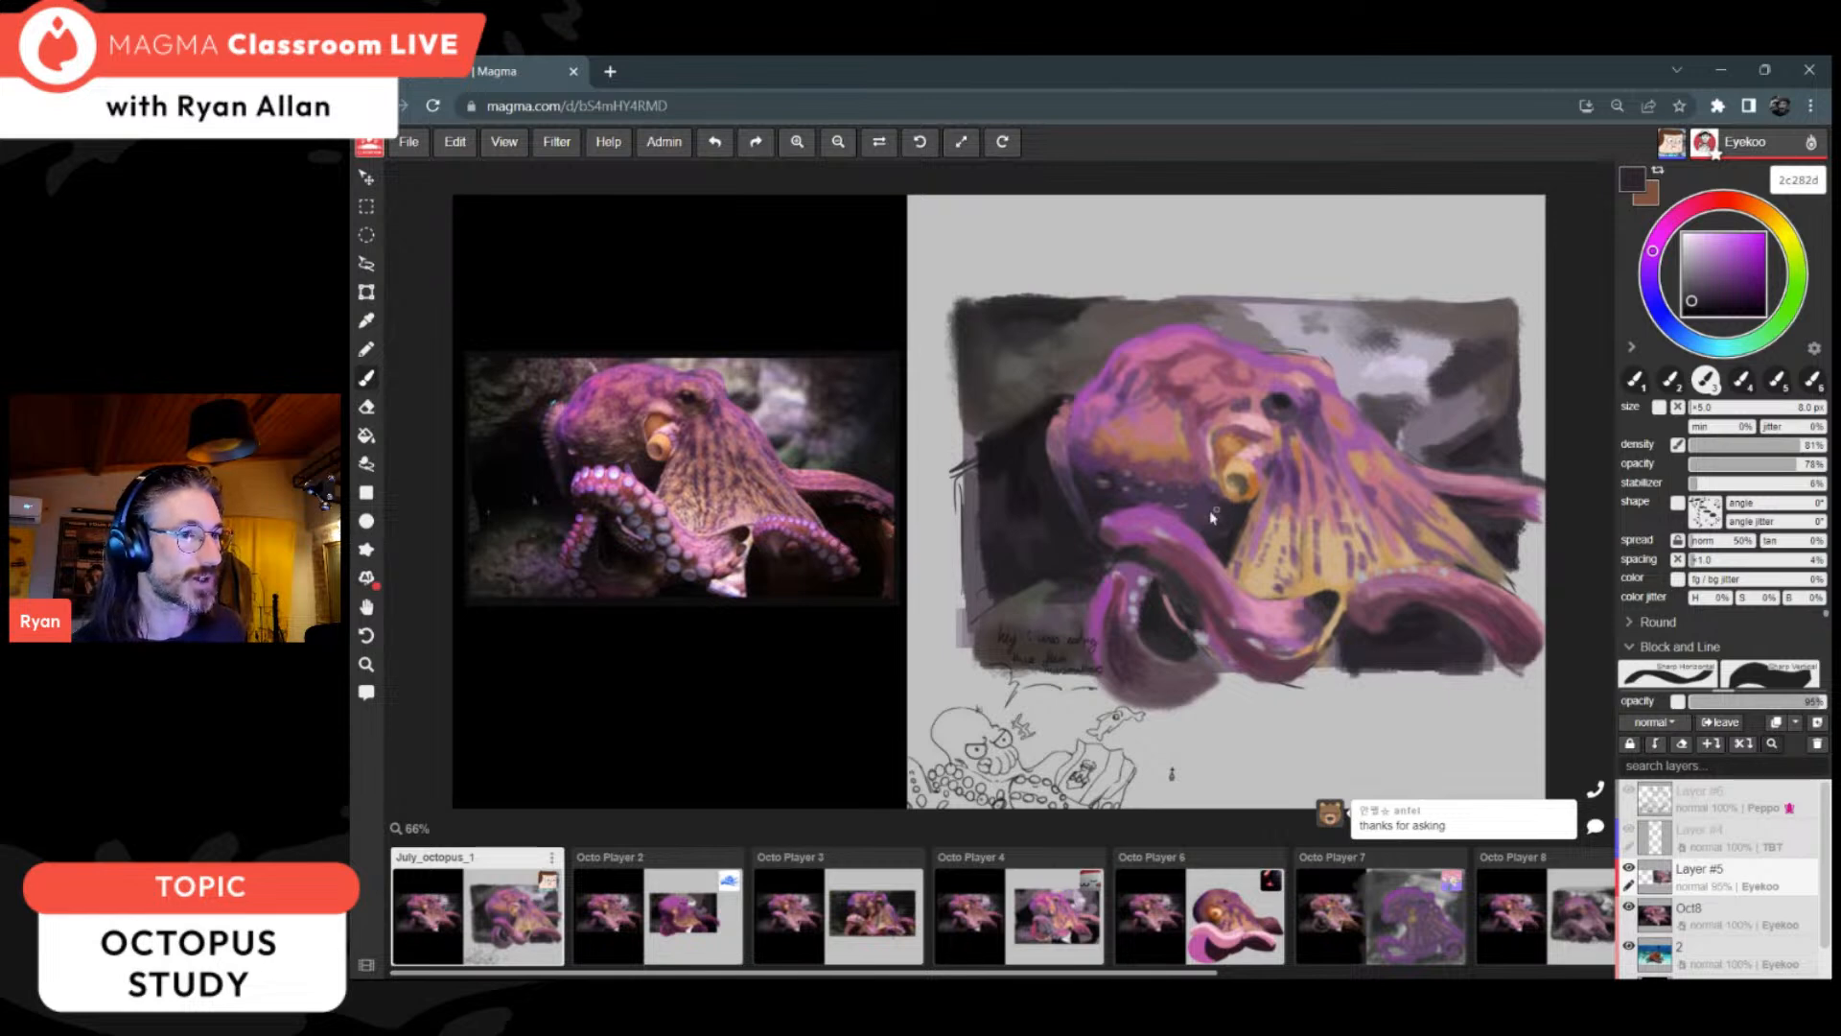
Step: Refine the octopus's head and the area around the siphon with sampled pinks and plums 784158, 713b53, e5b3b3, 723d54 and be7283
key(i)
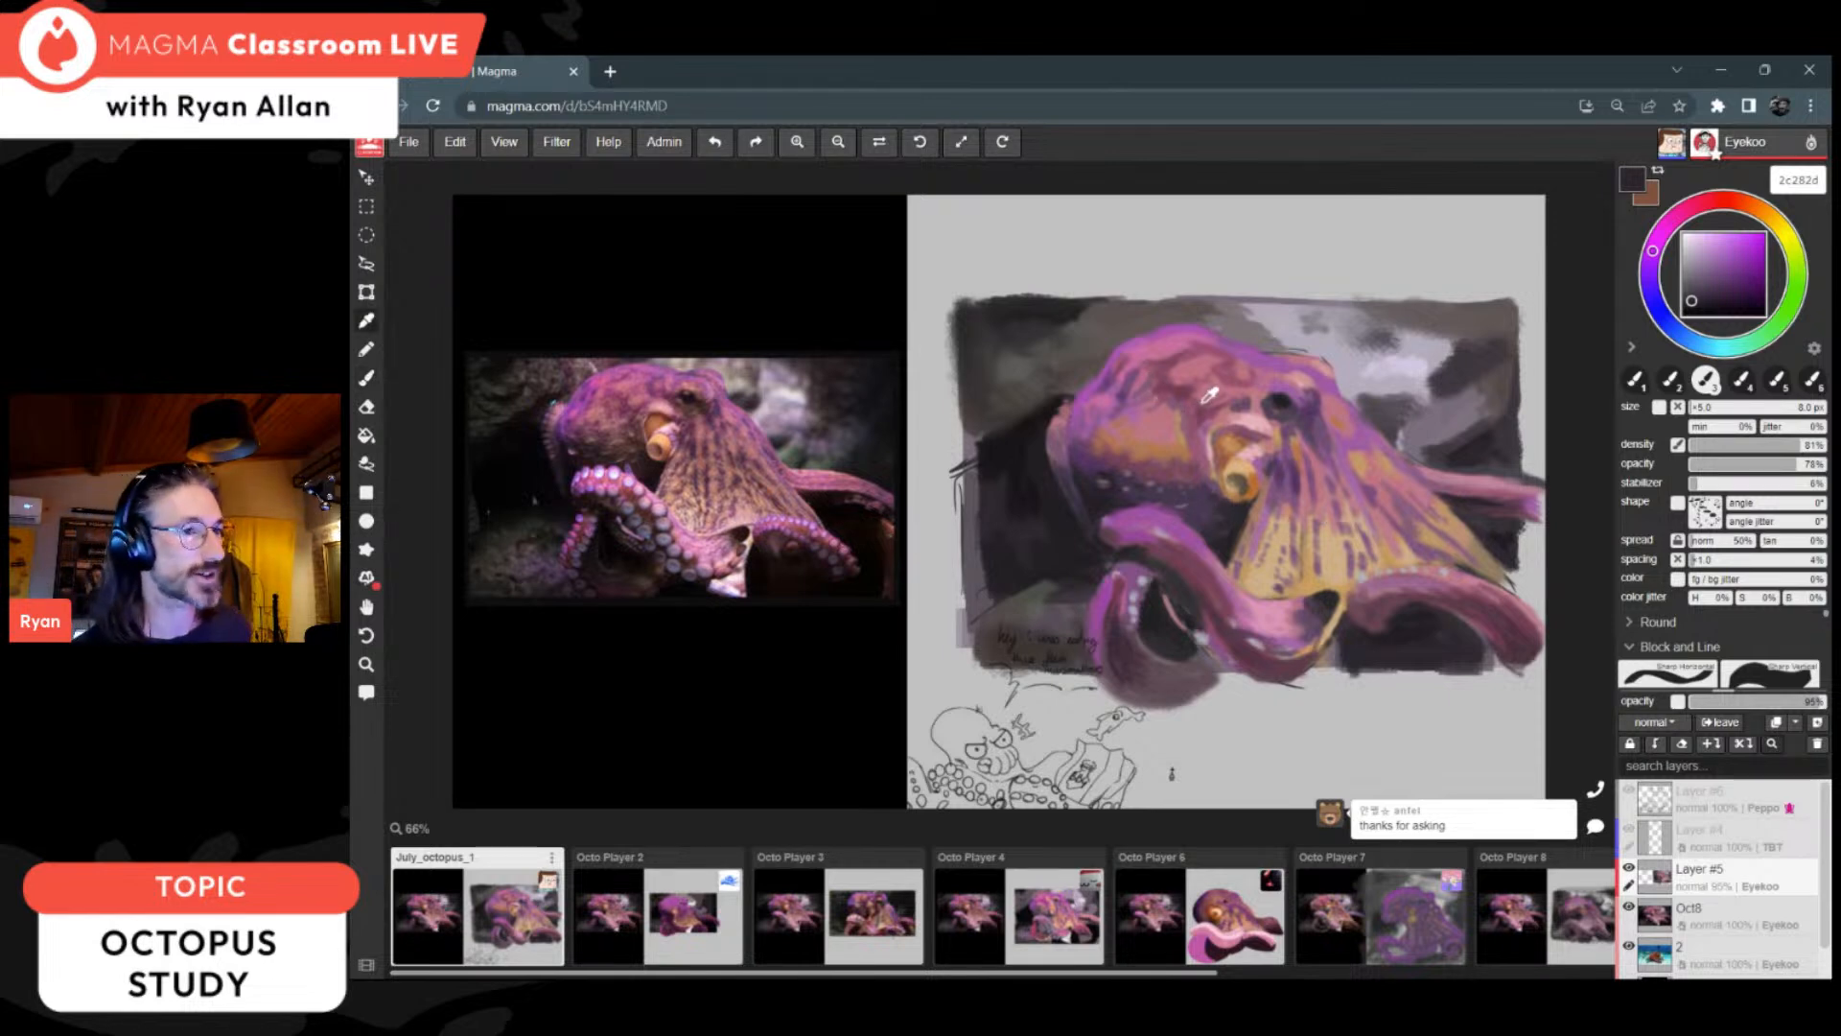
click(1182, 383)
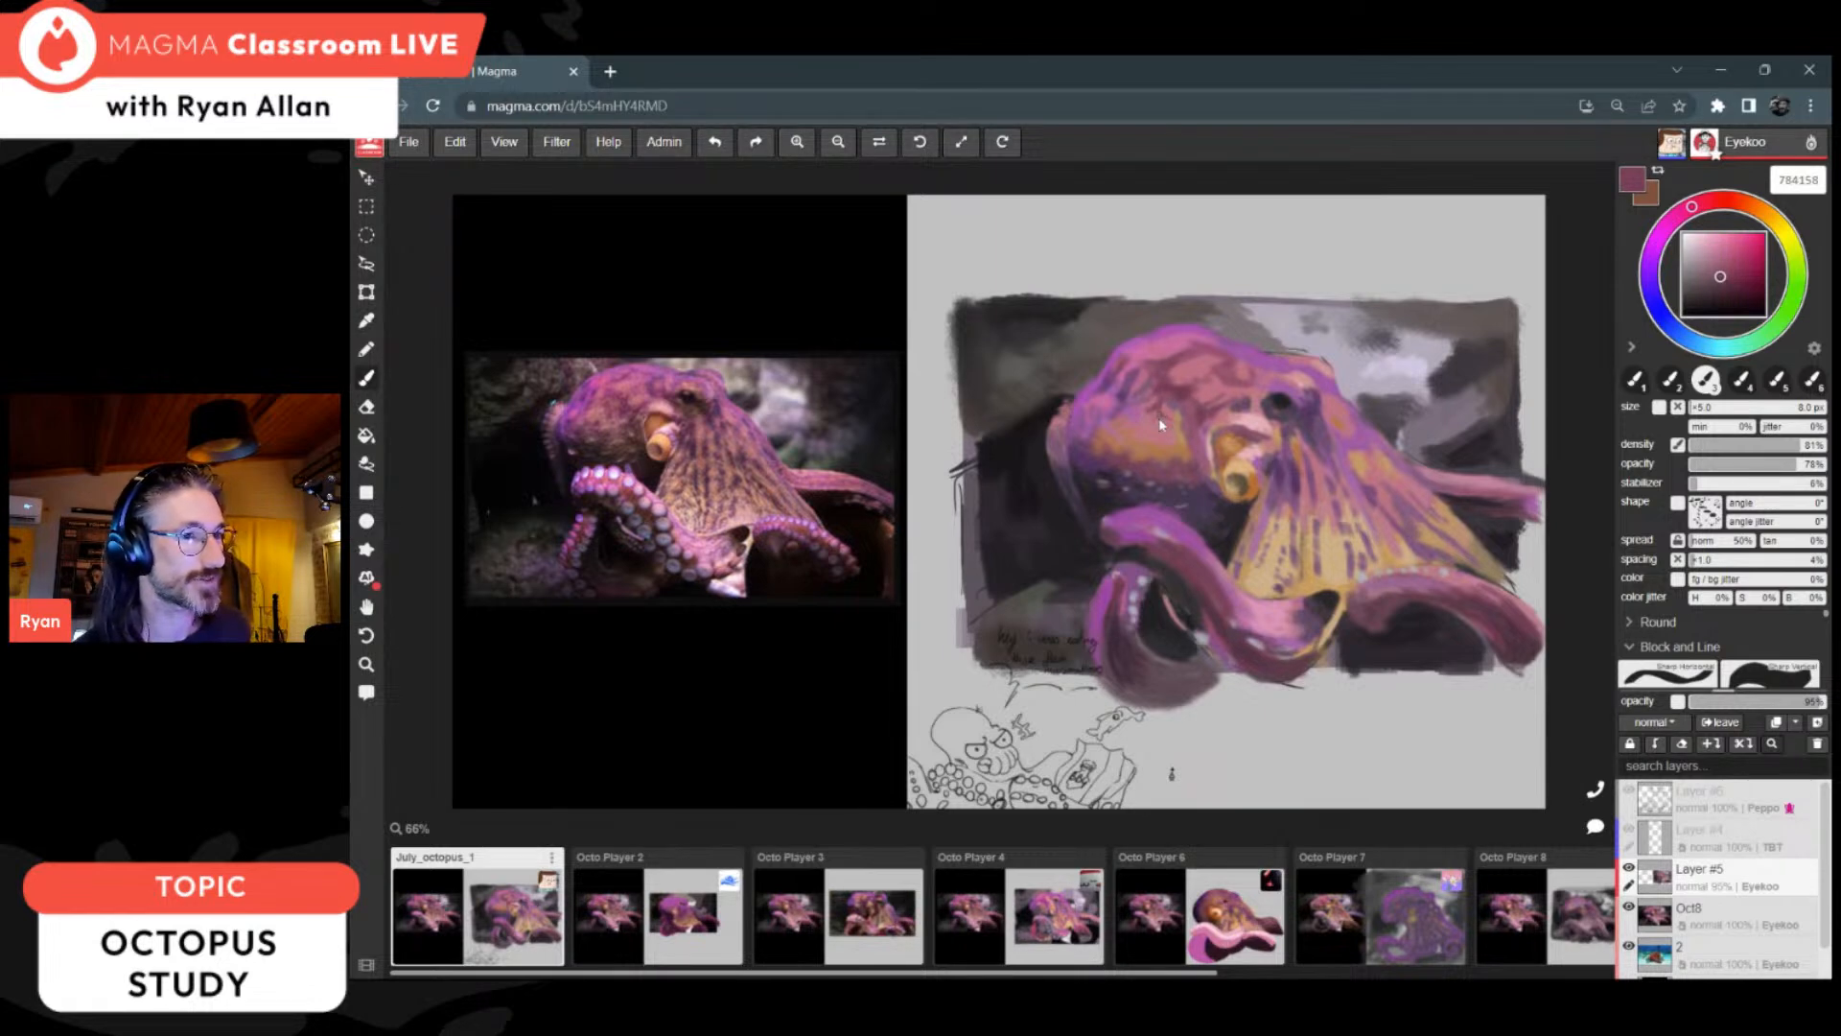
key(alt)
key(alt)
alt+click(1207, 410)
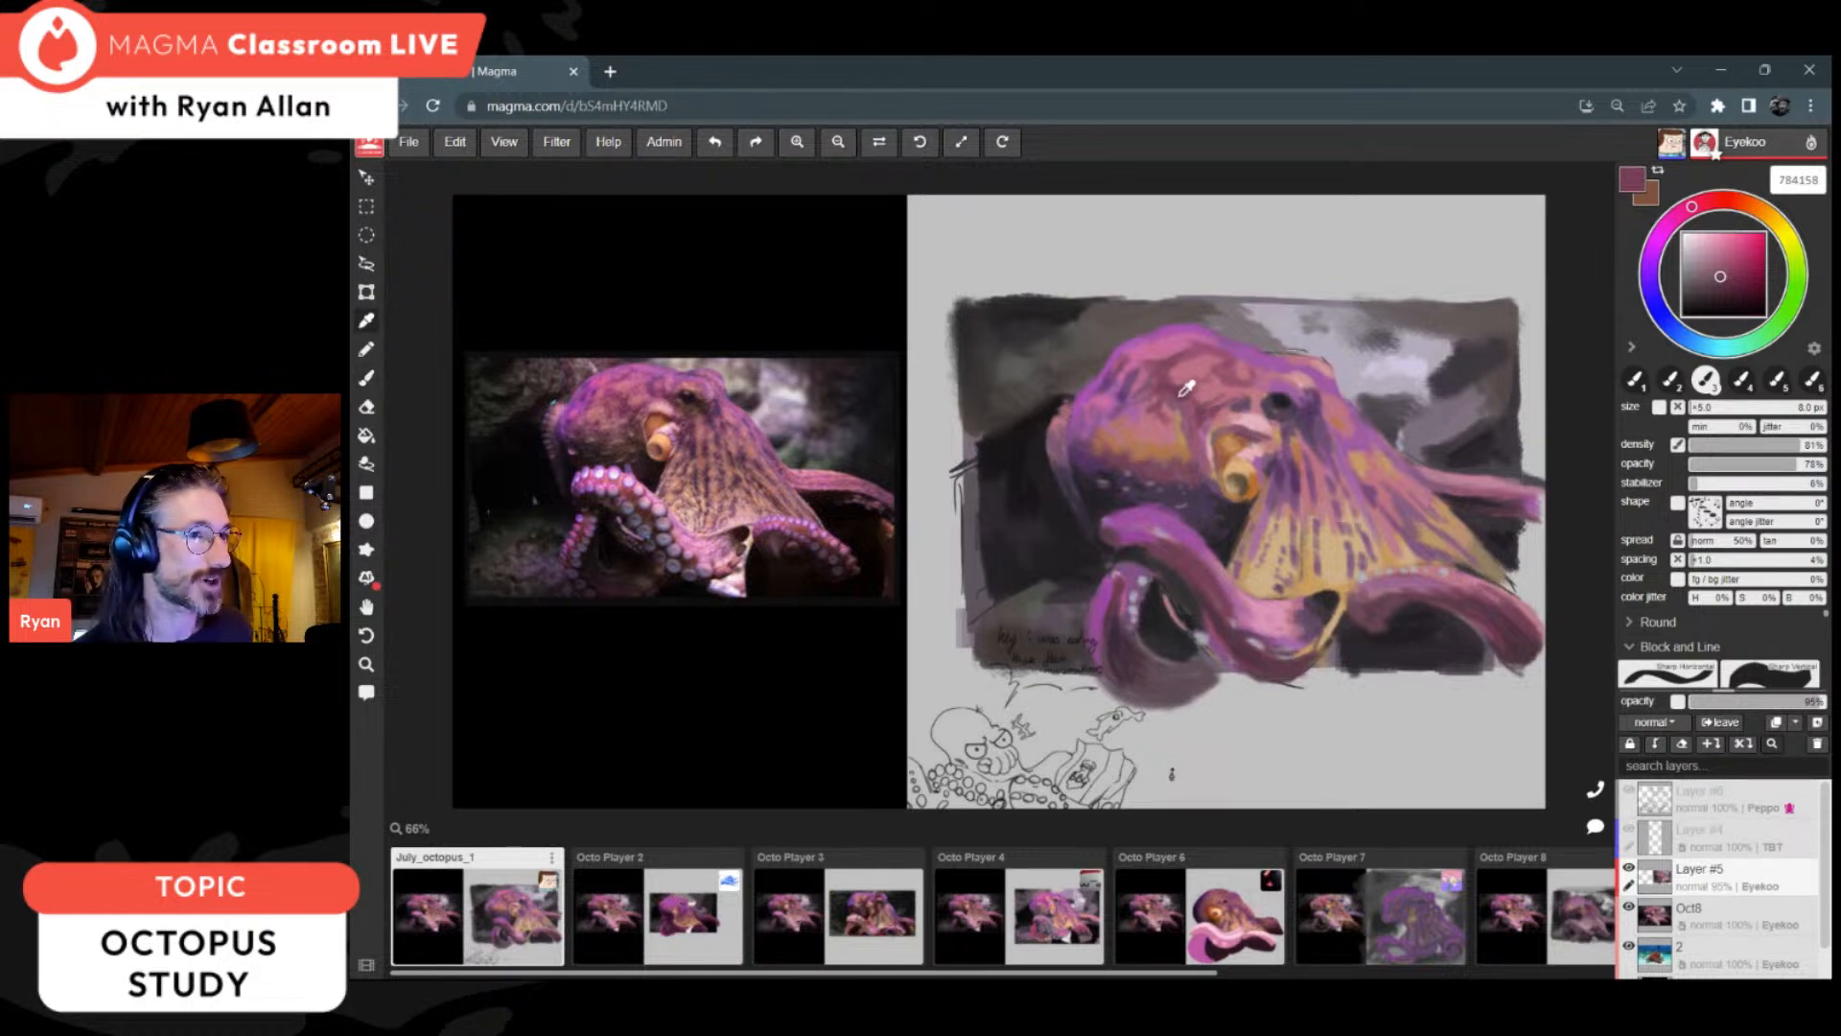
alt+click(1252, 430)
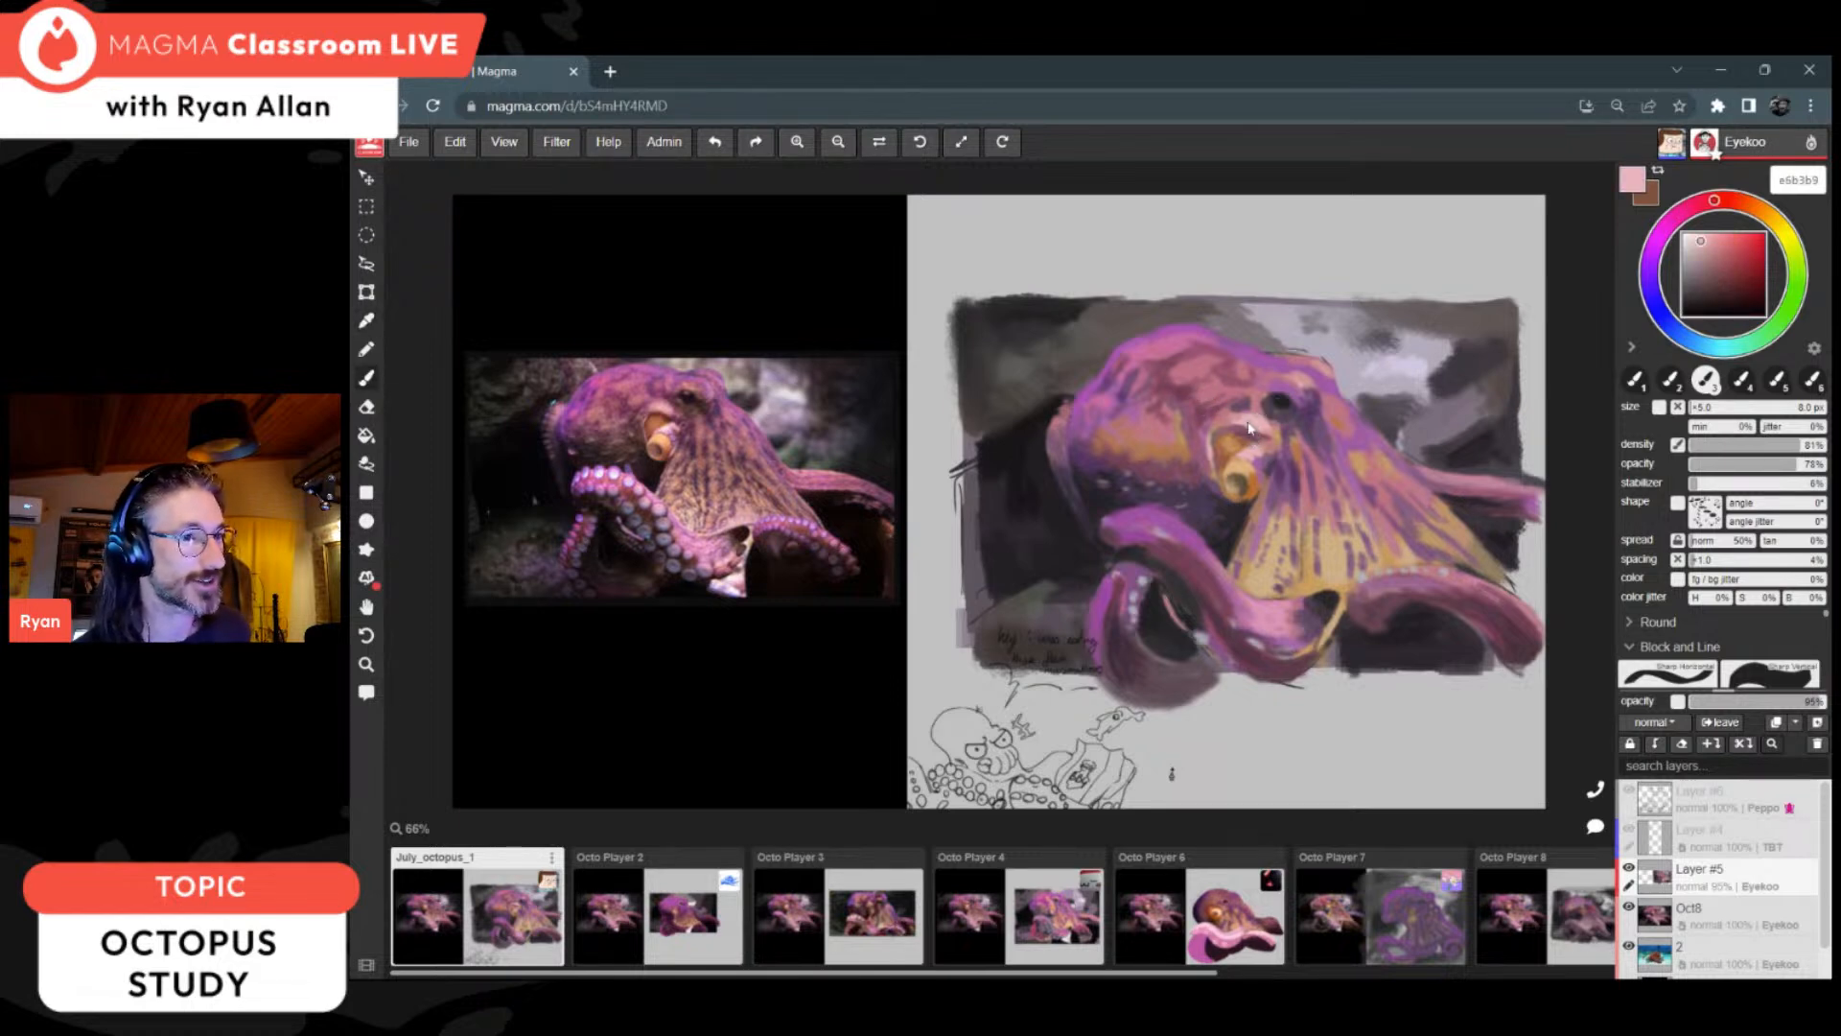
alt+click(1206, 414)
alt+click(1189, 388)
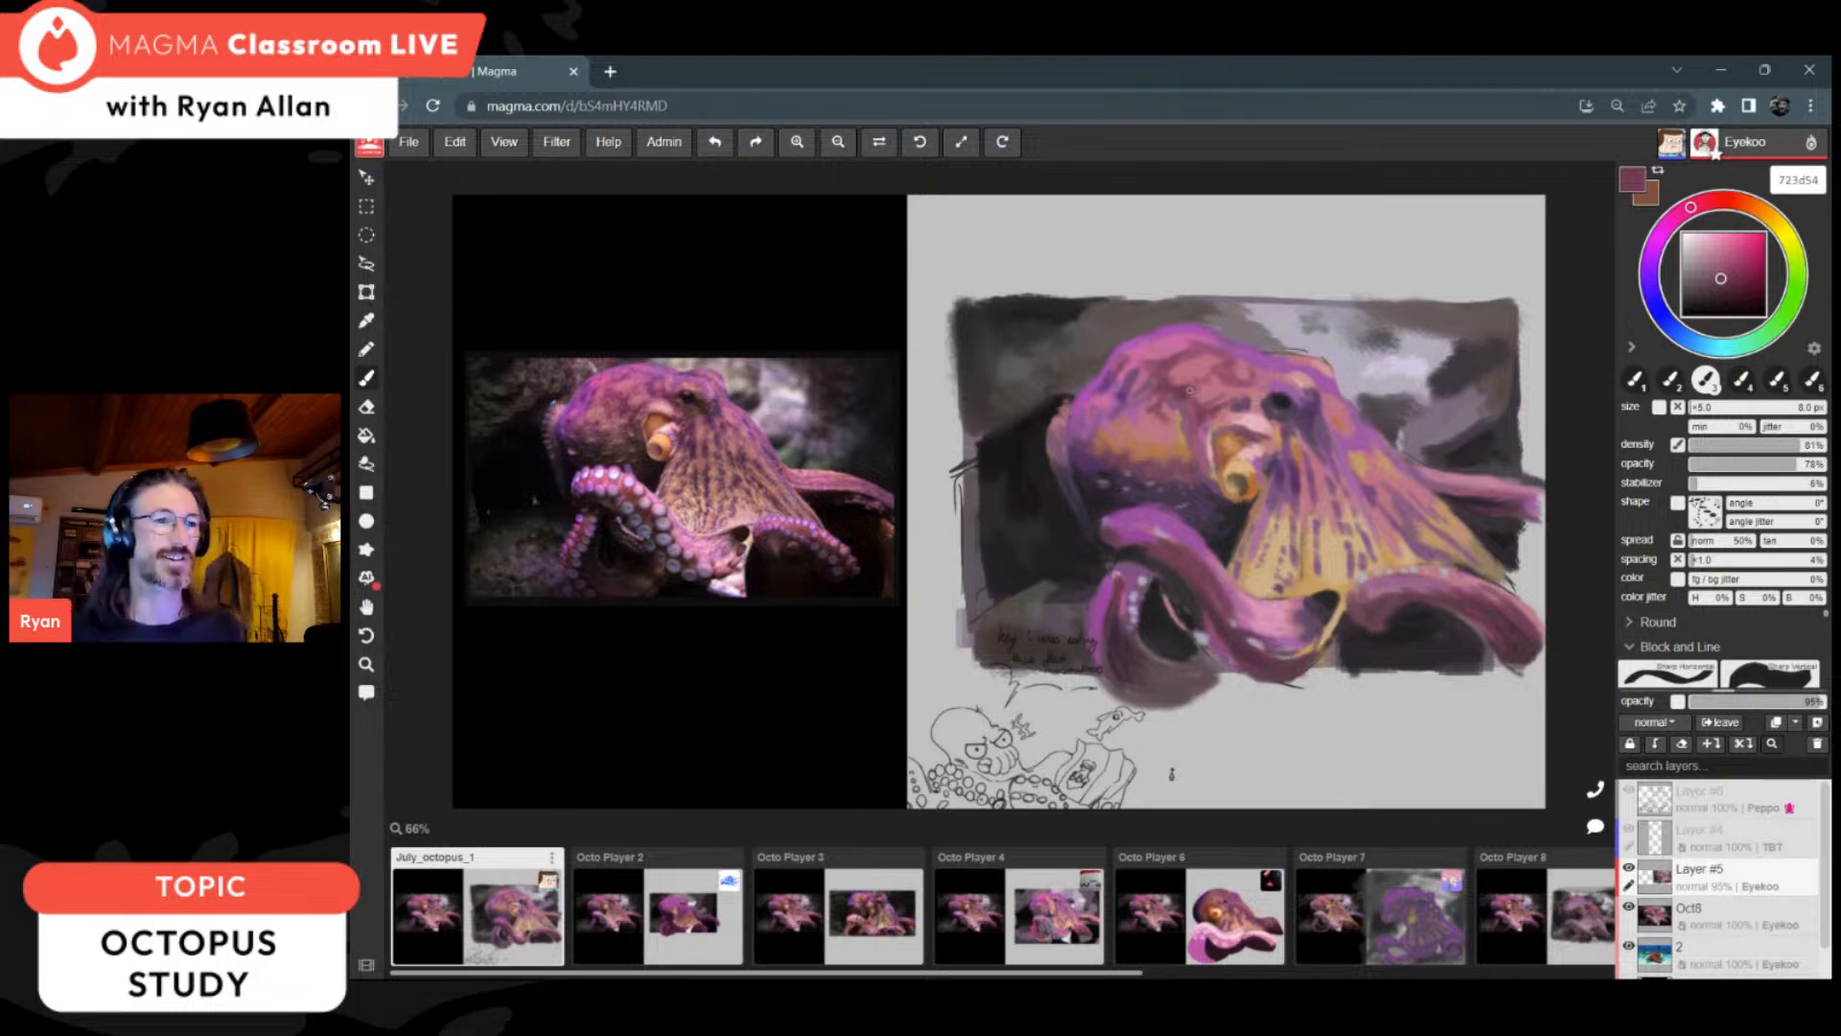
alt+click(1174, 379)
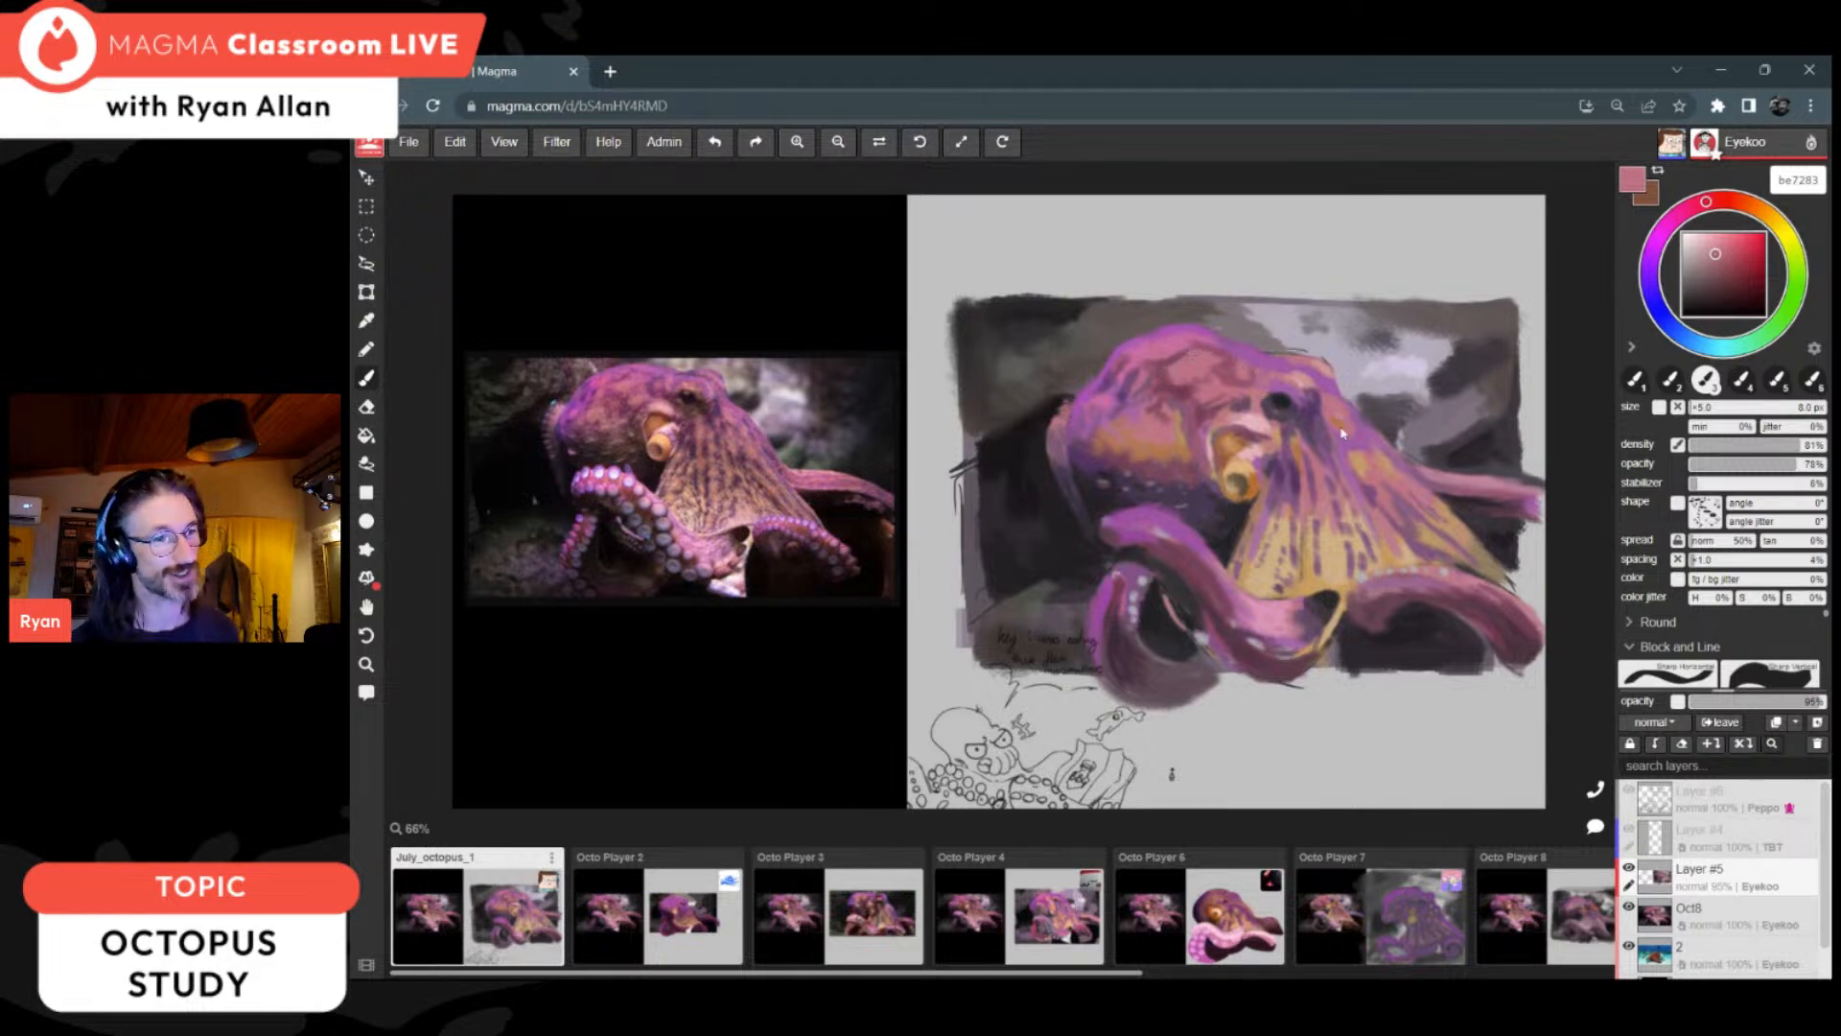
Step: Sample the near-black 201e20 from the shadow beneath the right arm for the dark areas
key(alt)
key(alt)
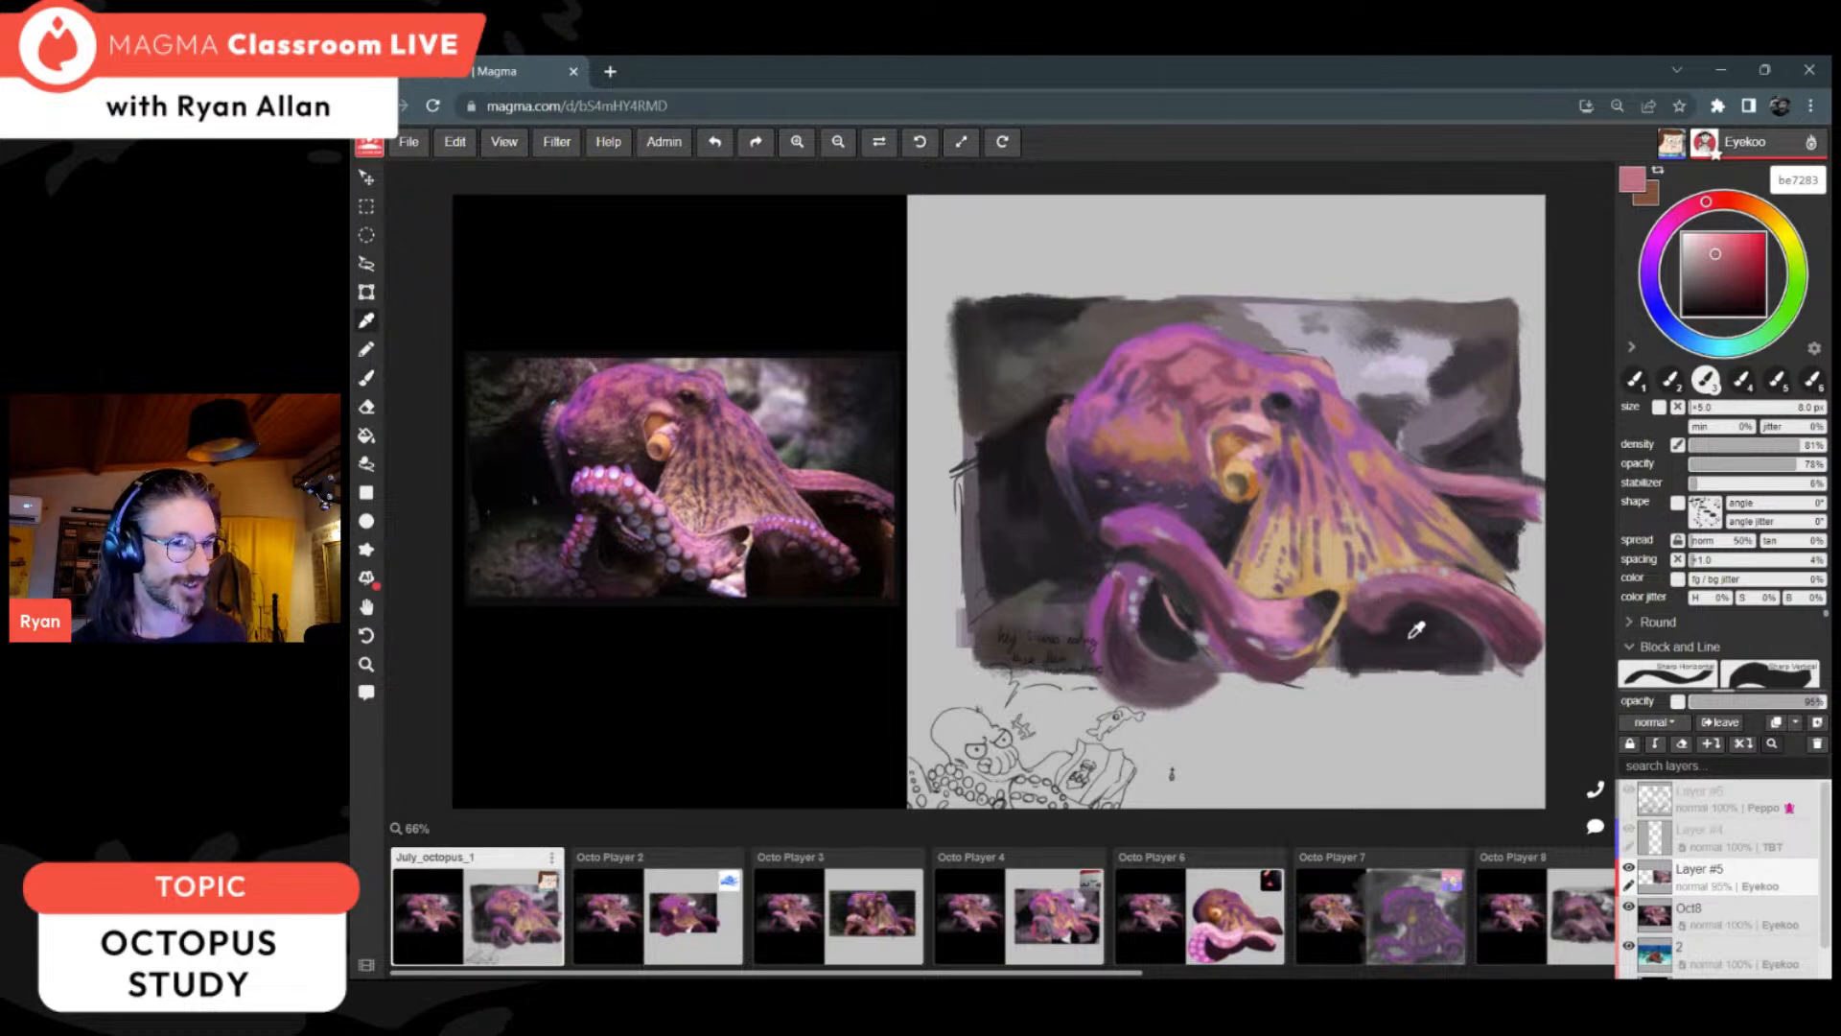
alt+click(1414, 628)
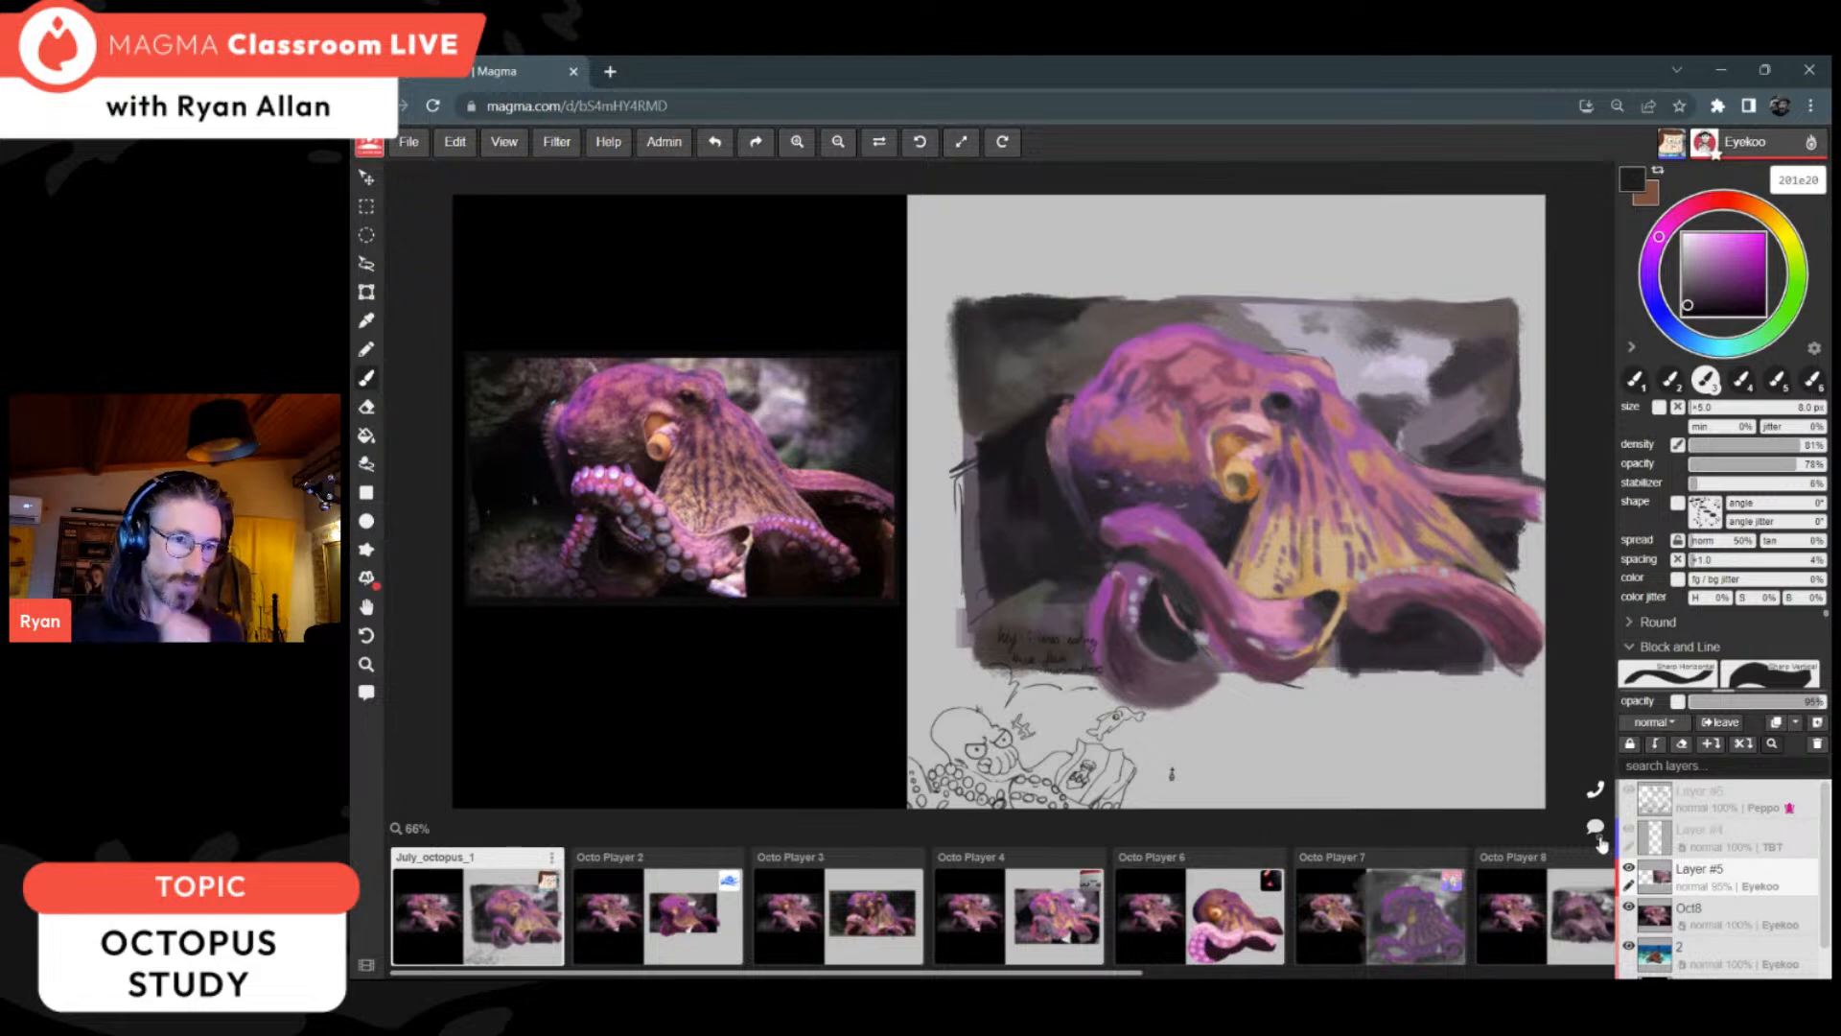
Step: Check the latest messages in the drawing's chat and close the chat
click(1597, 830)
scroll(1510, 759, up, 2)
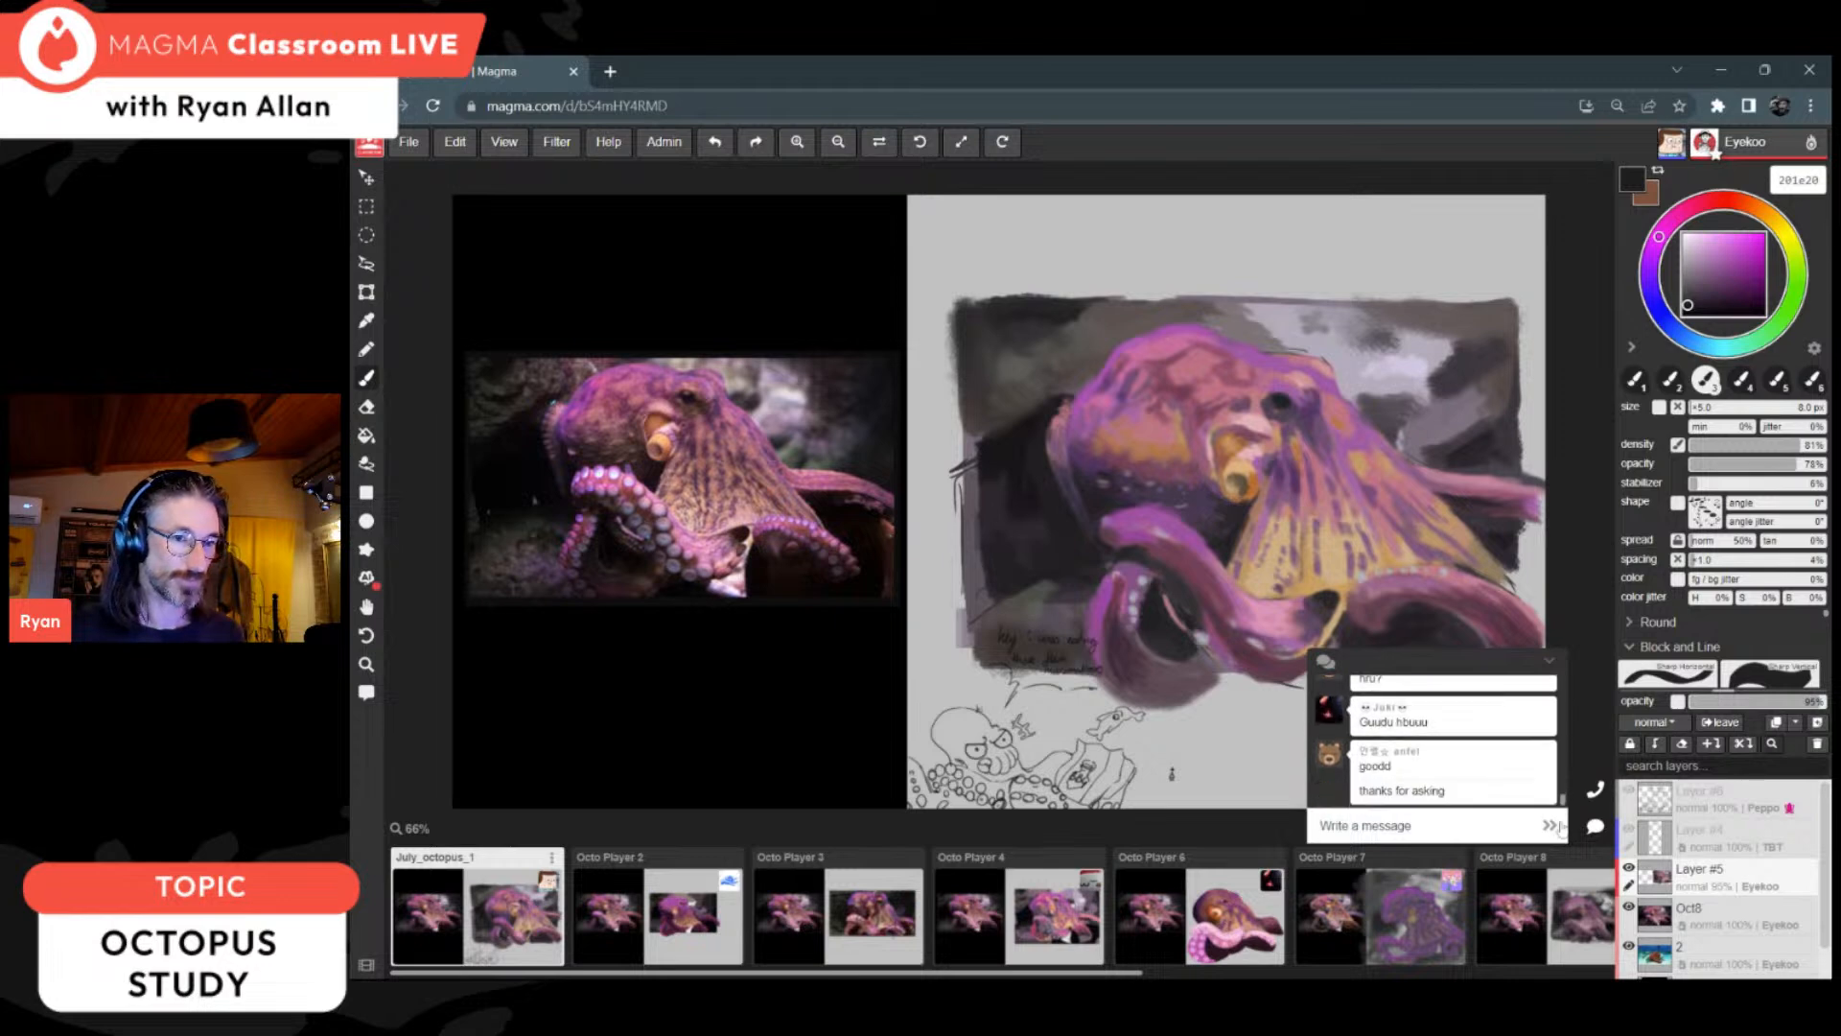
click(1595, 825)
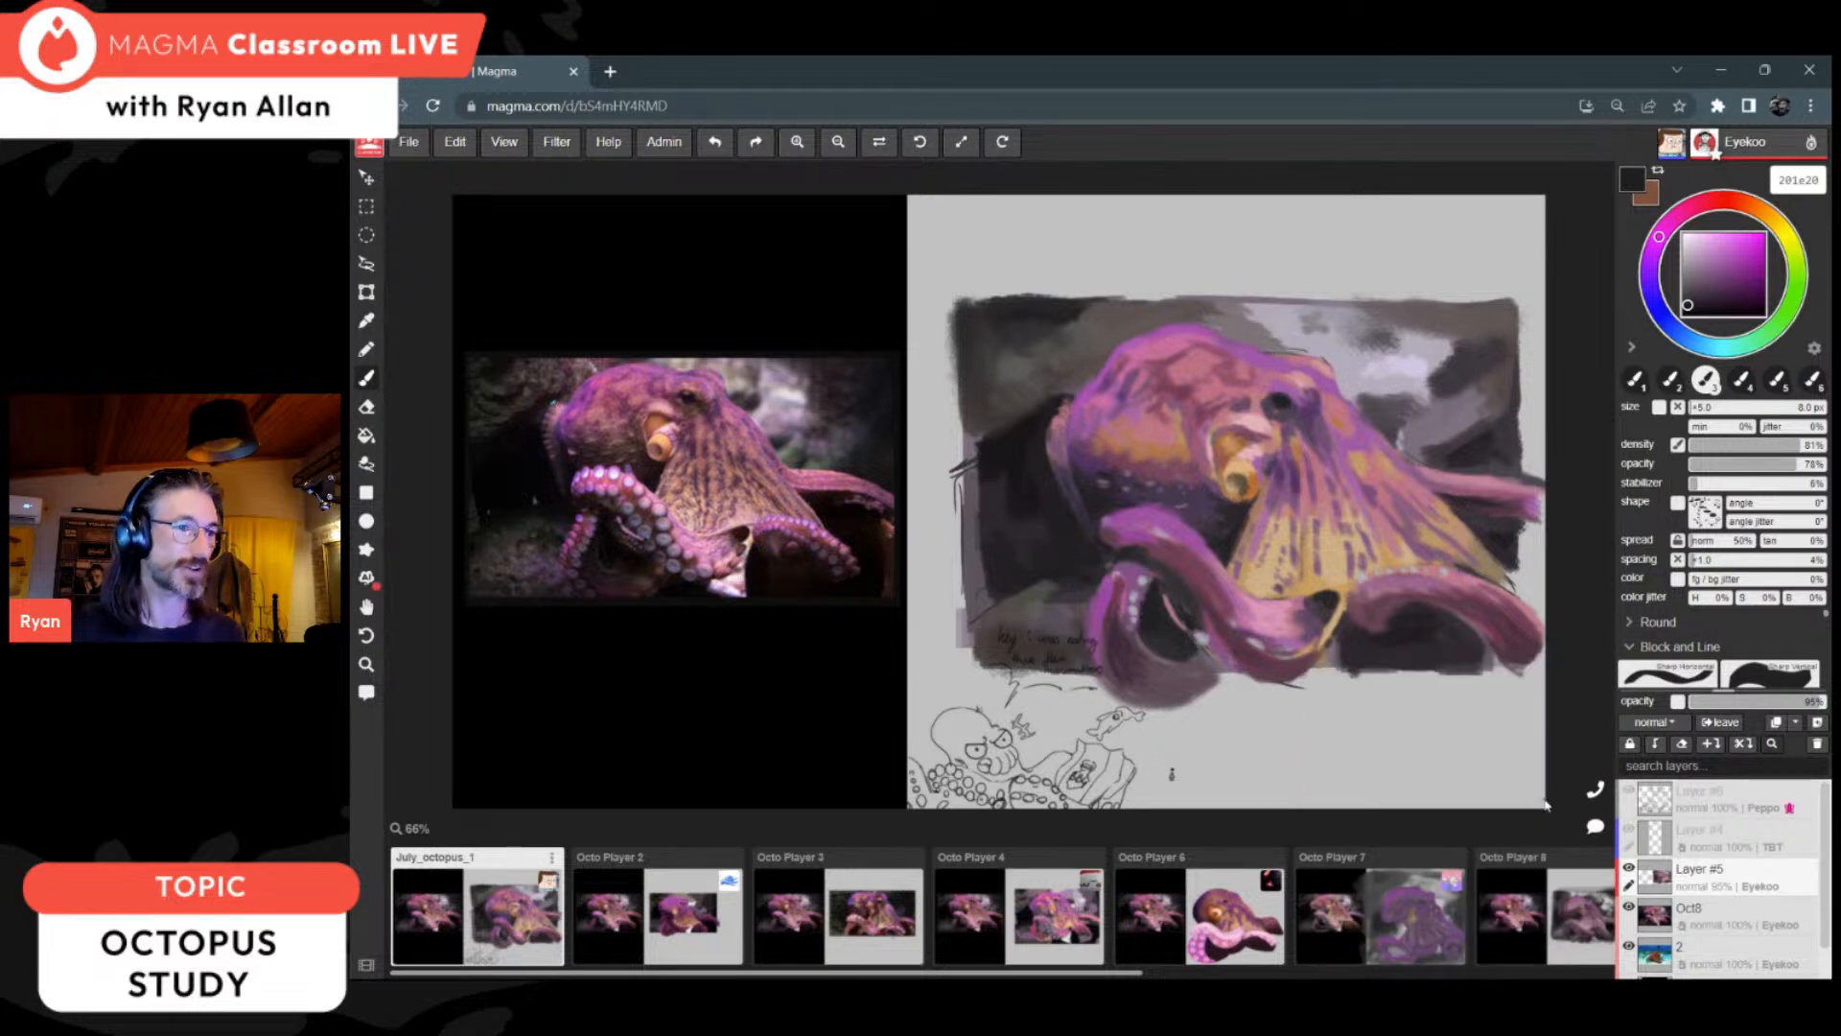
Step: Darken the background beside and below the head and under the right arm with 252226, 181718, 2d282f, 1b141b and 272528
alt+click(1109, 508)
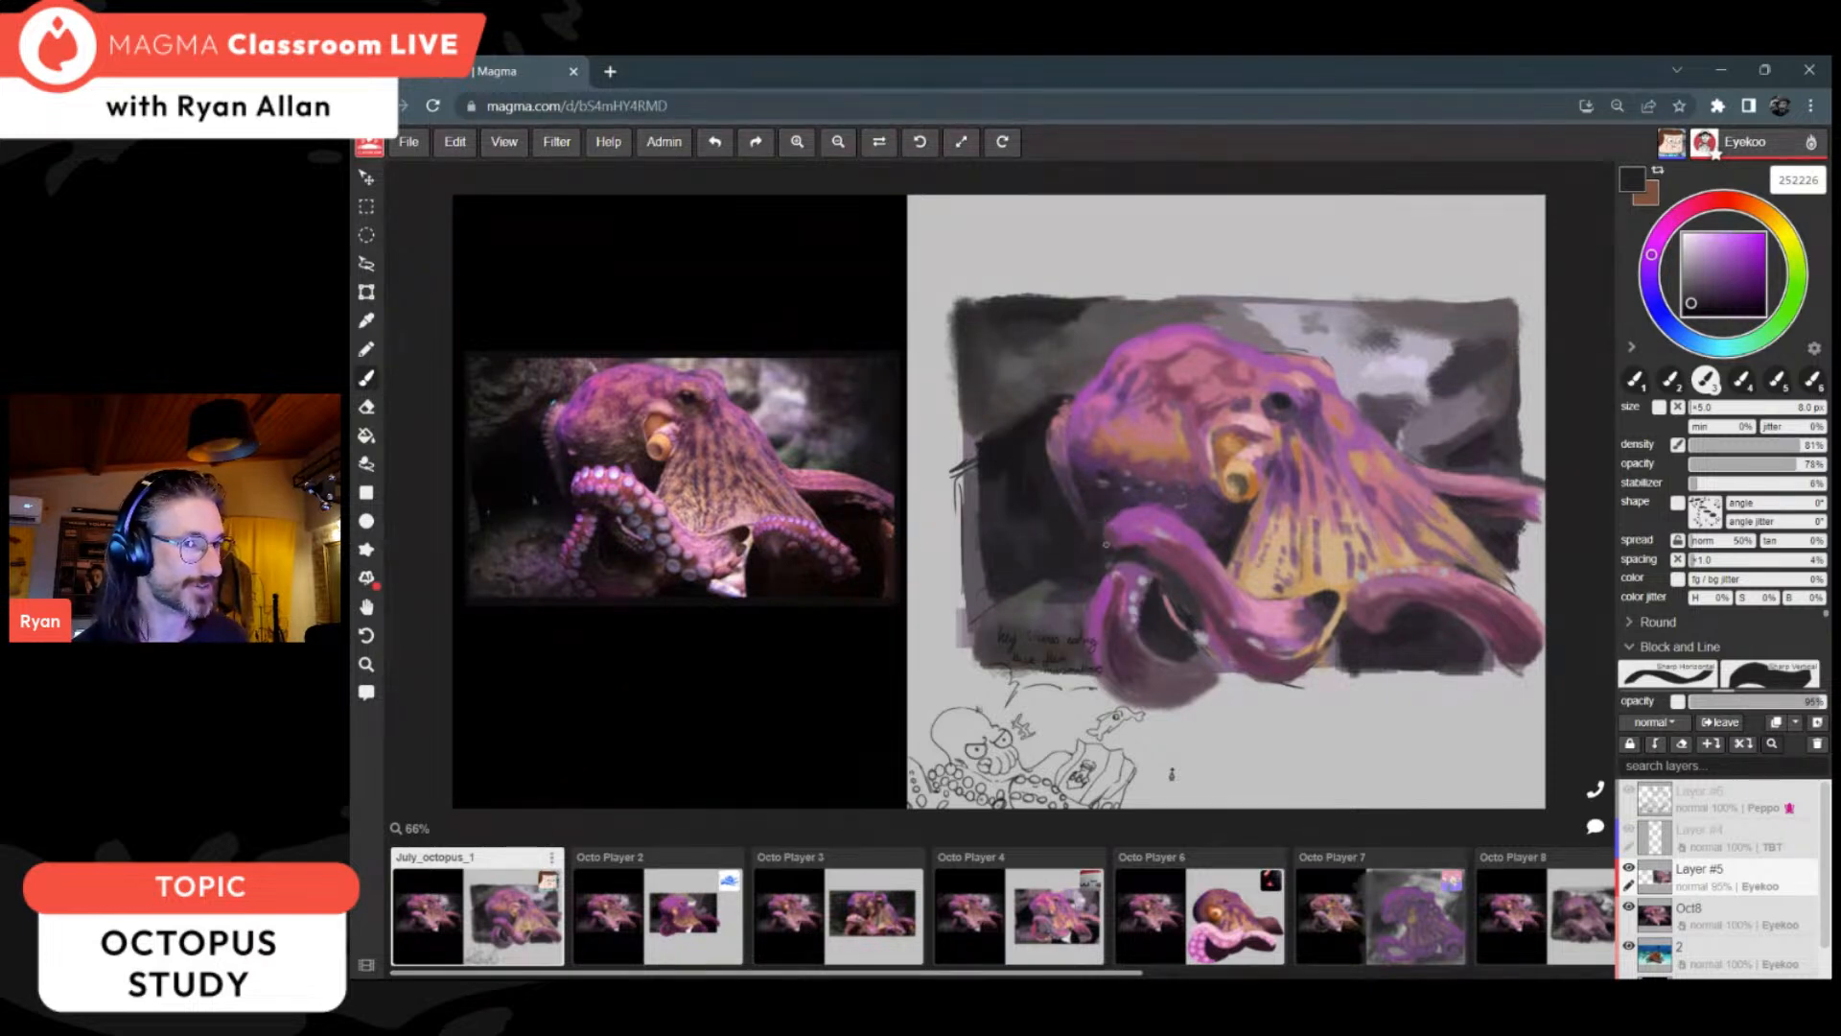
alt+click(1029, 479)
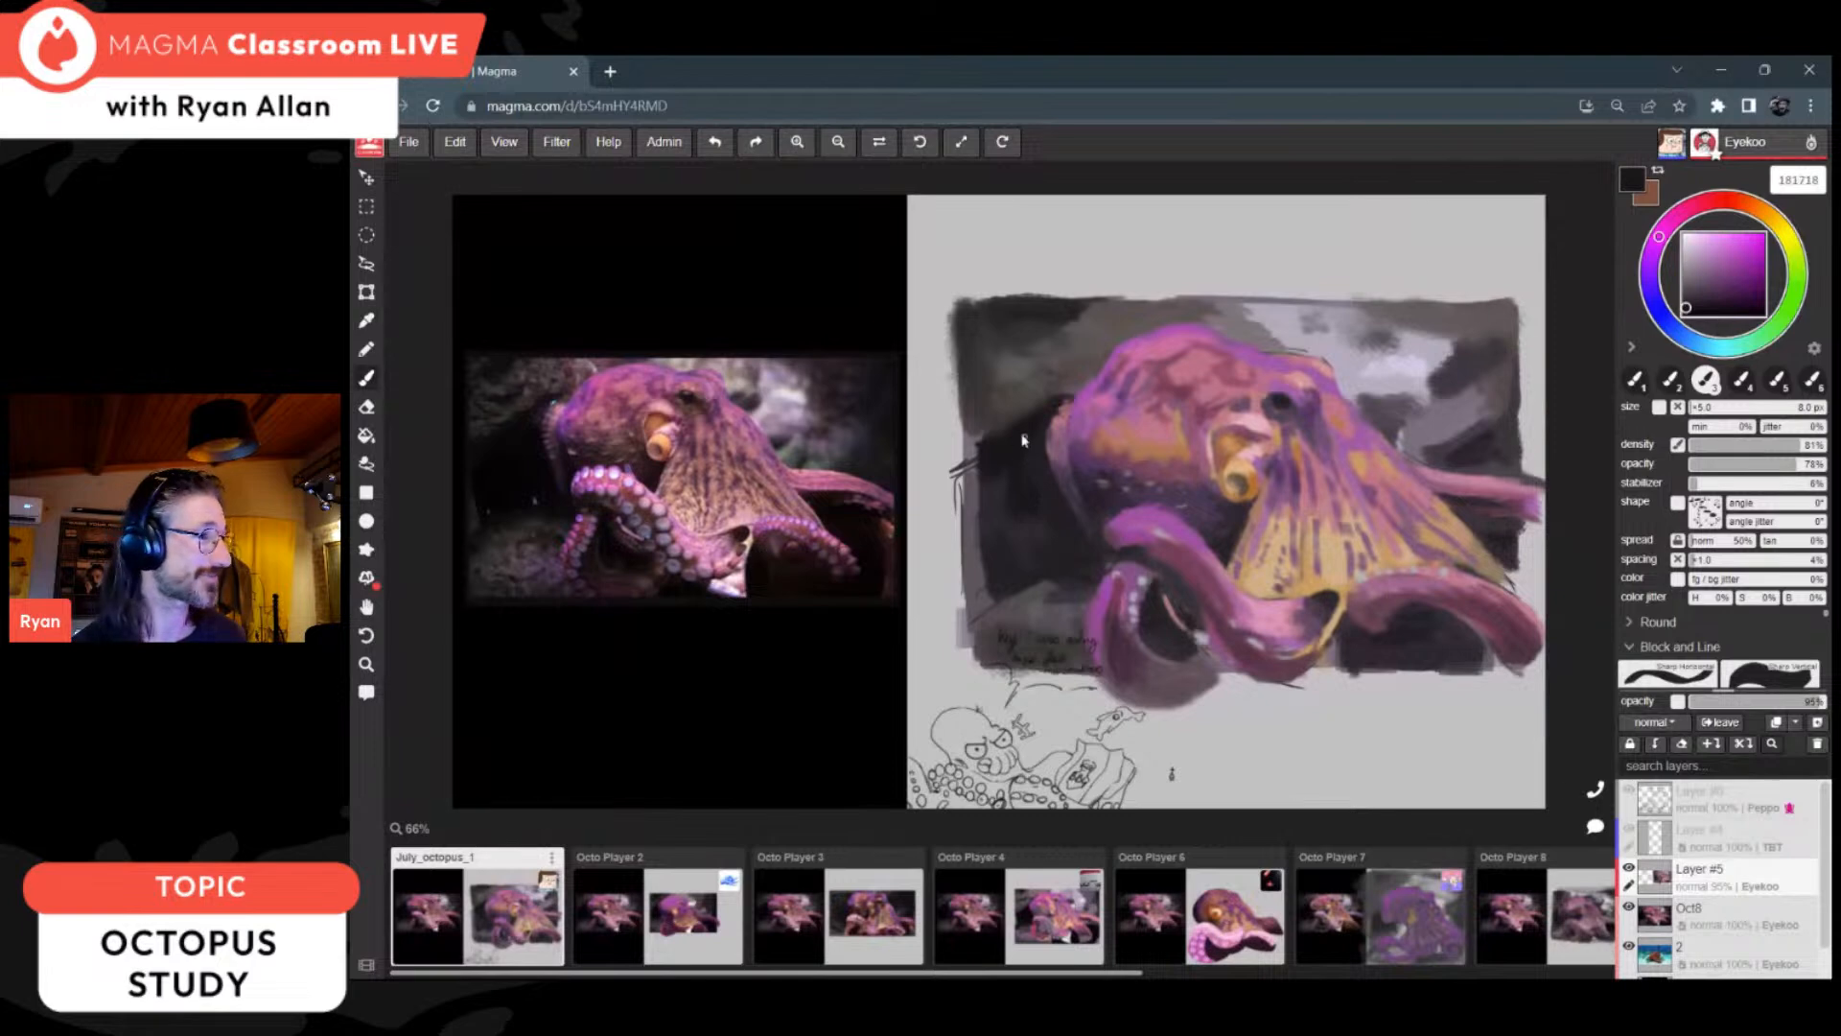
alt+click(1076, 517)
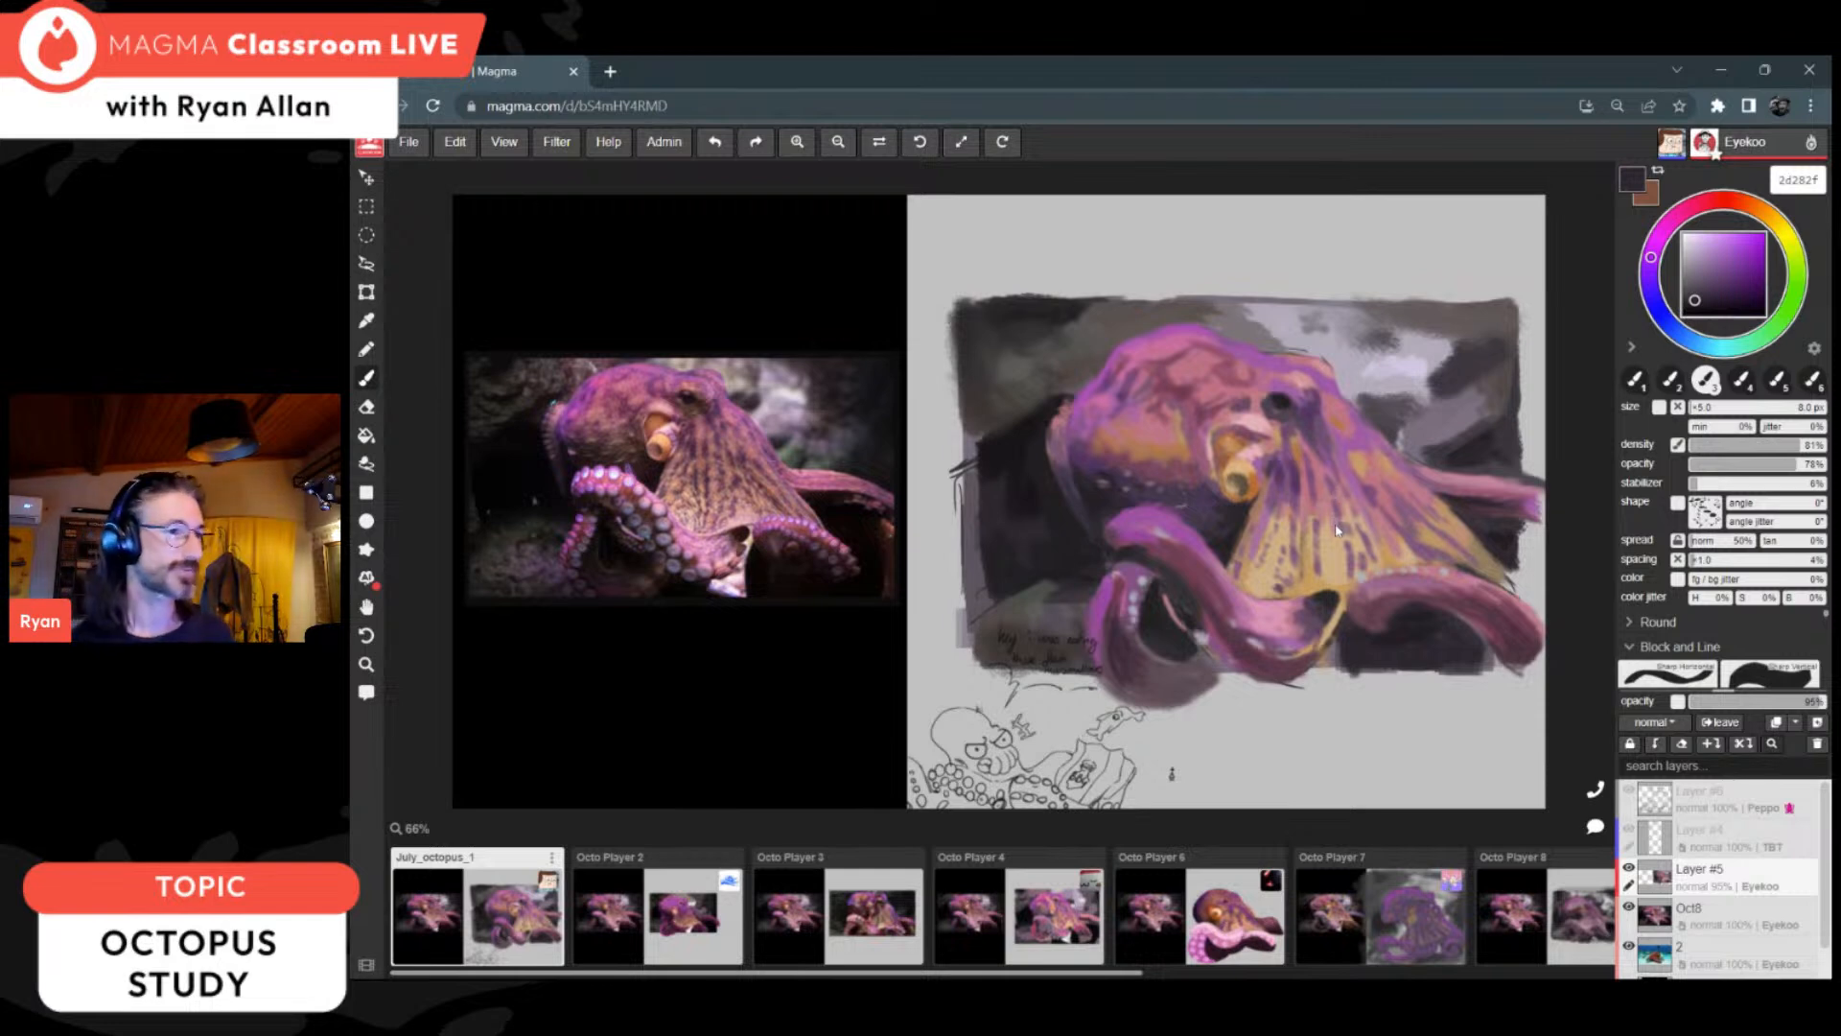
alt+click(1443, 607)
click(1704, 307)
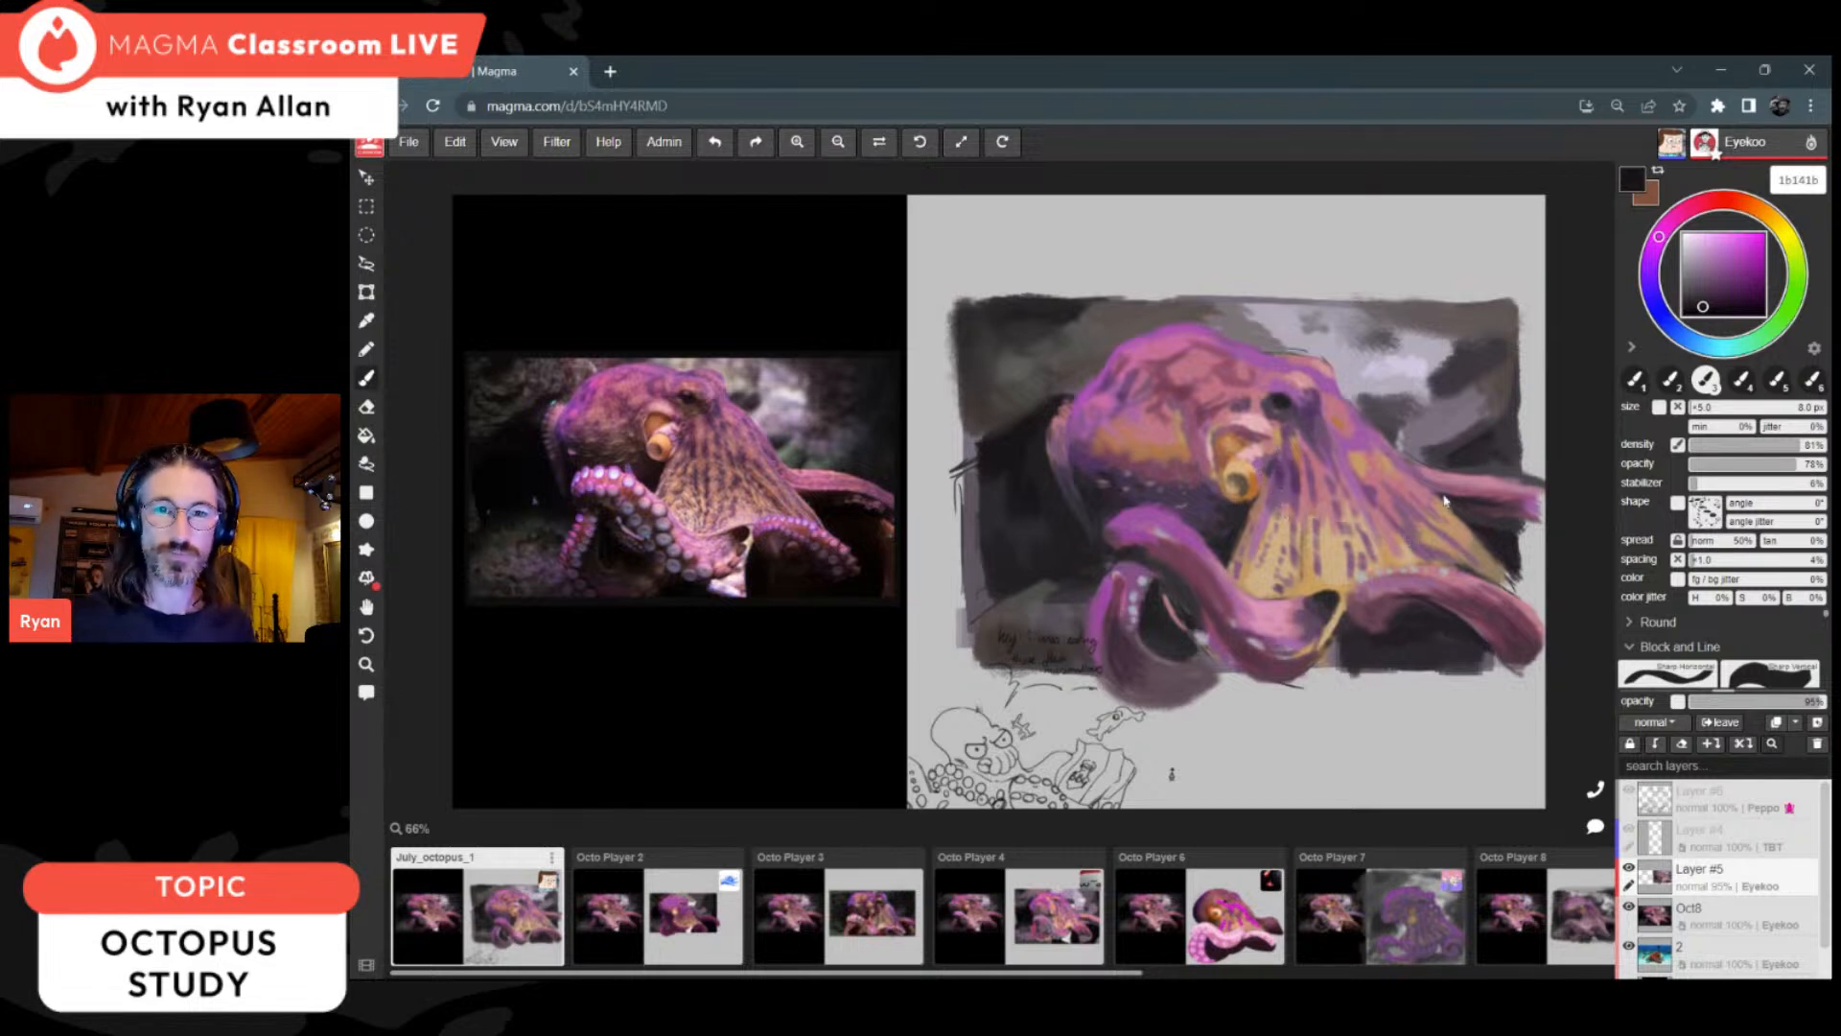
key(i)
click(1108, 487)
key(b)
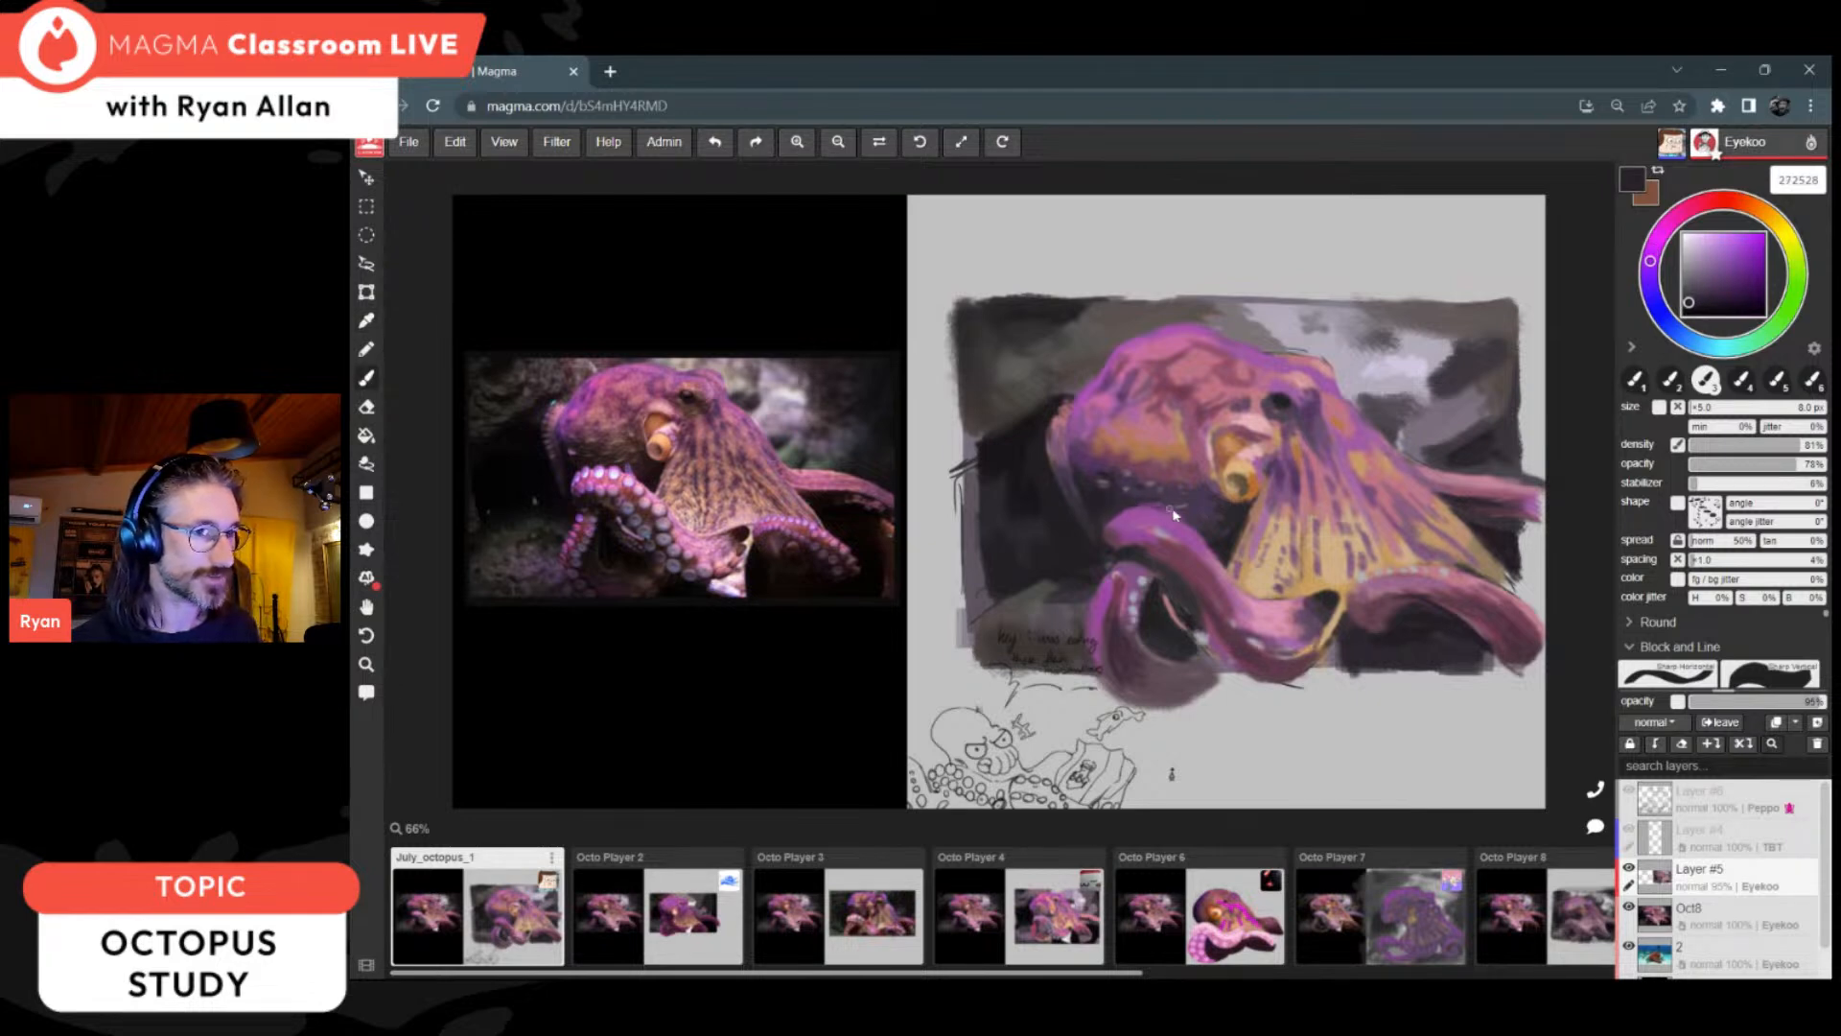
Step: Shade the looped arm with 64364c, 6a3b50 and purple 98469a, and touch up the front arm with pink c681ab
key(i)
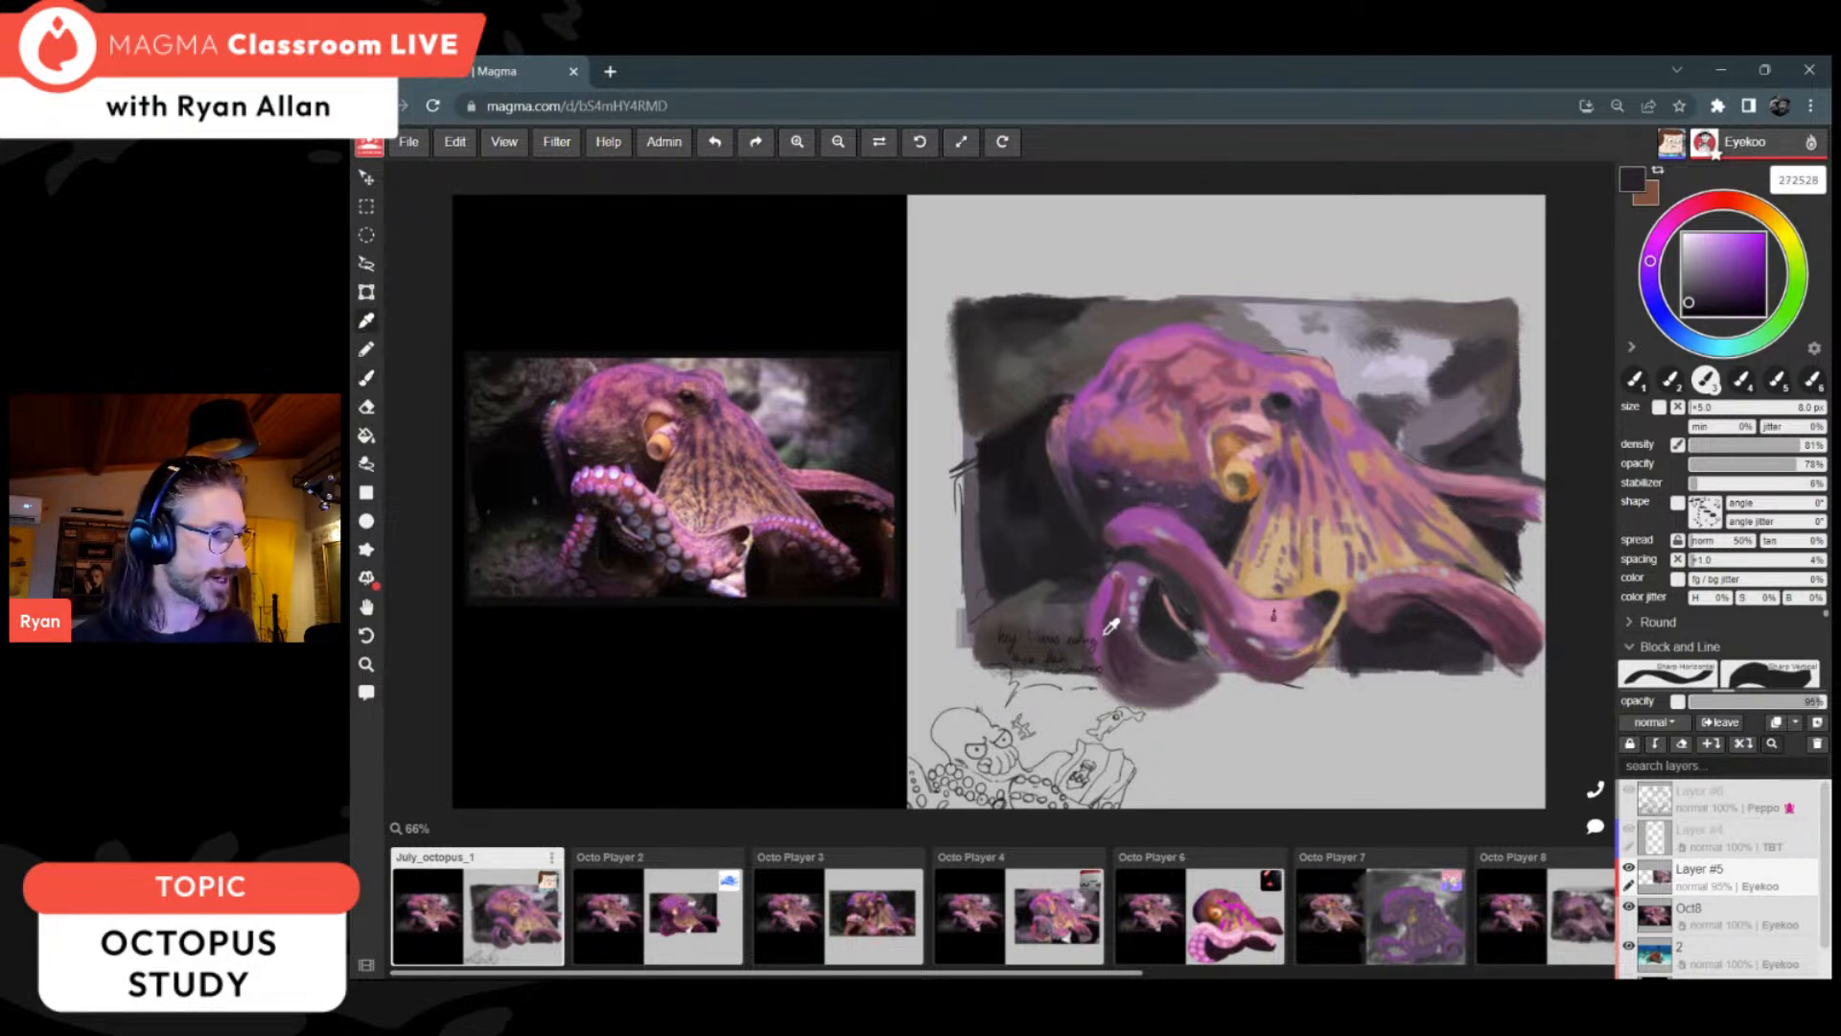
click(1119, 602)
key(b)
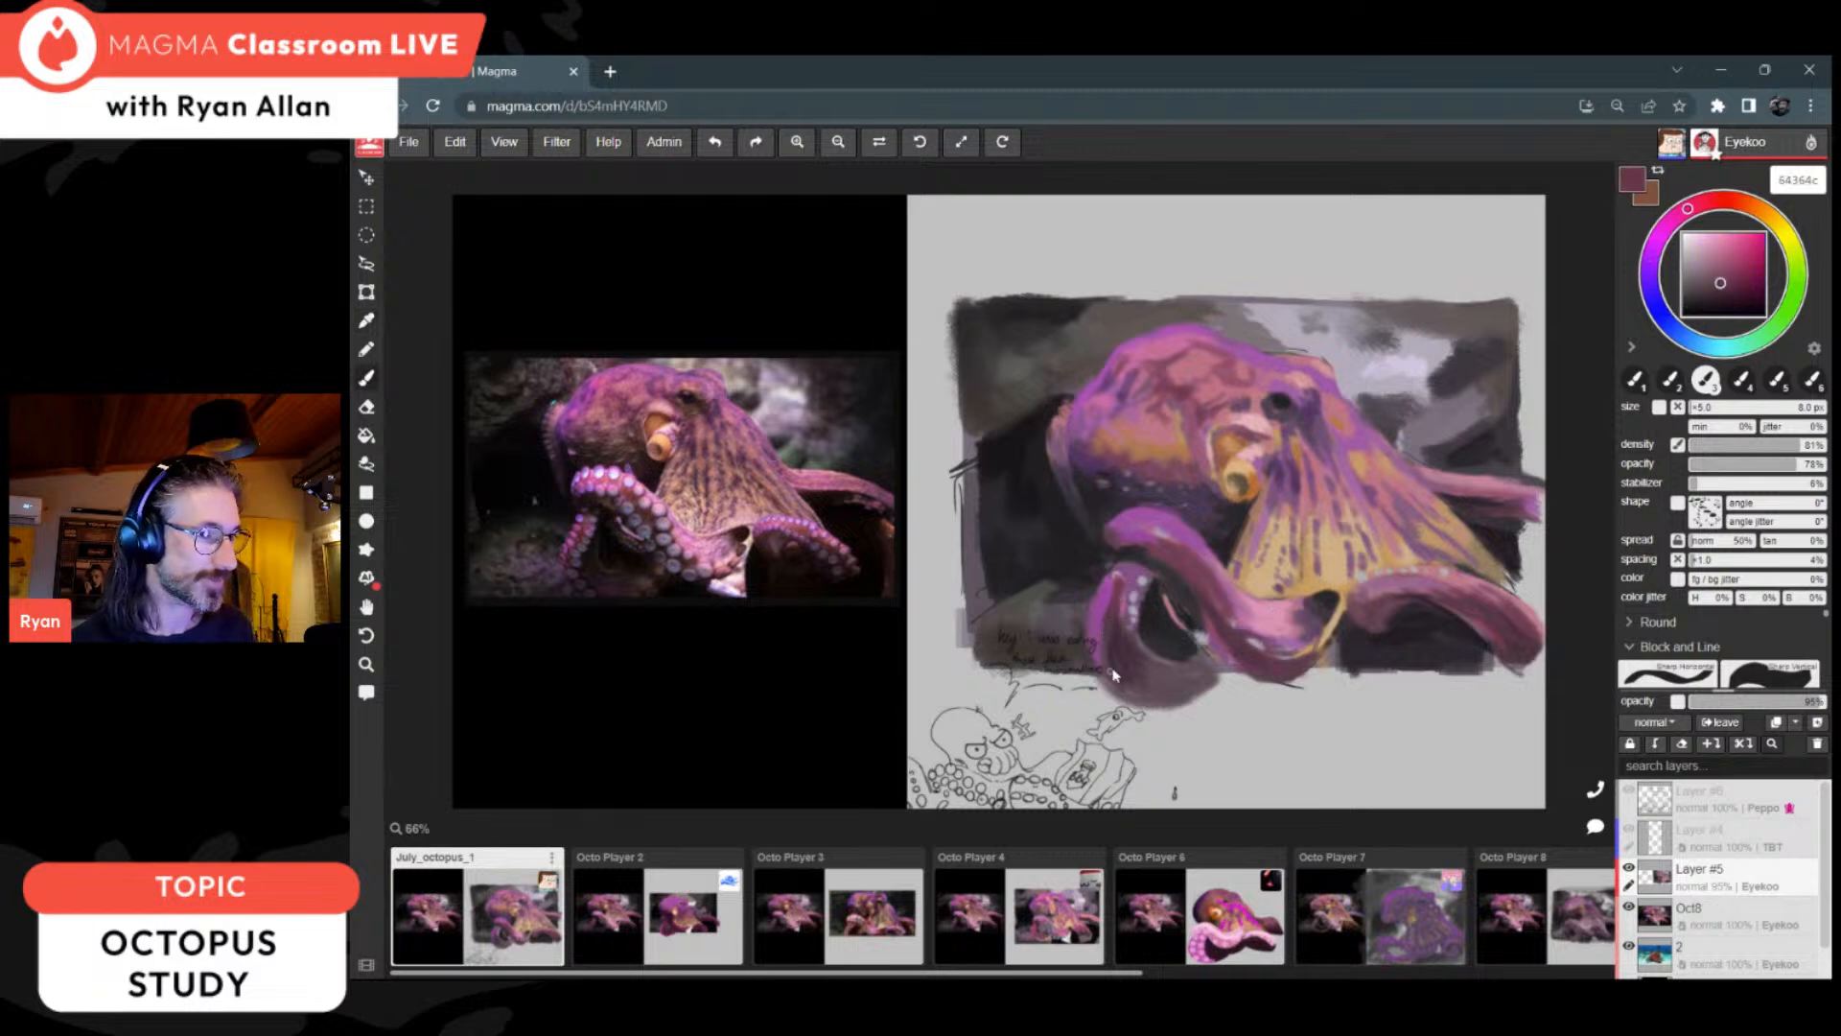
alt+click(1118, 606)
drag(1124, 585, 1116, 607)
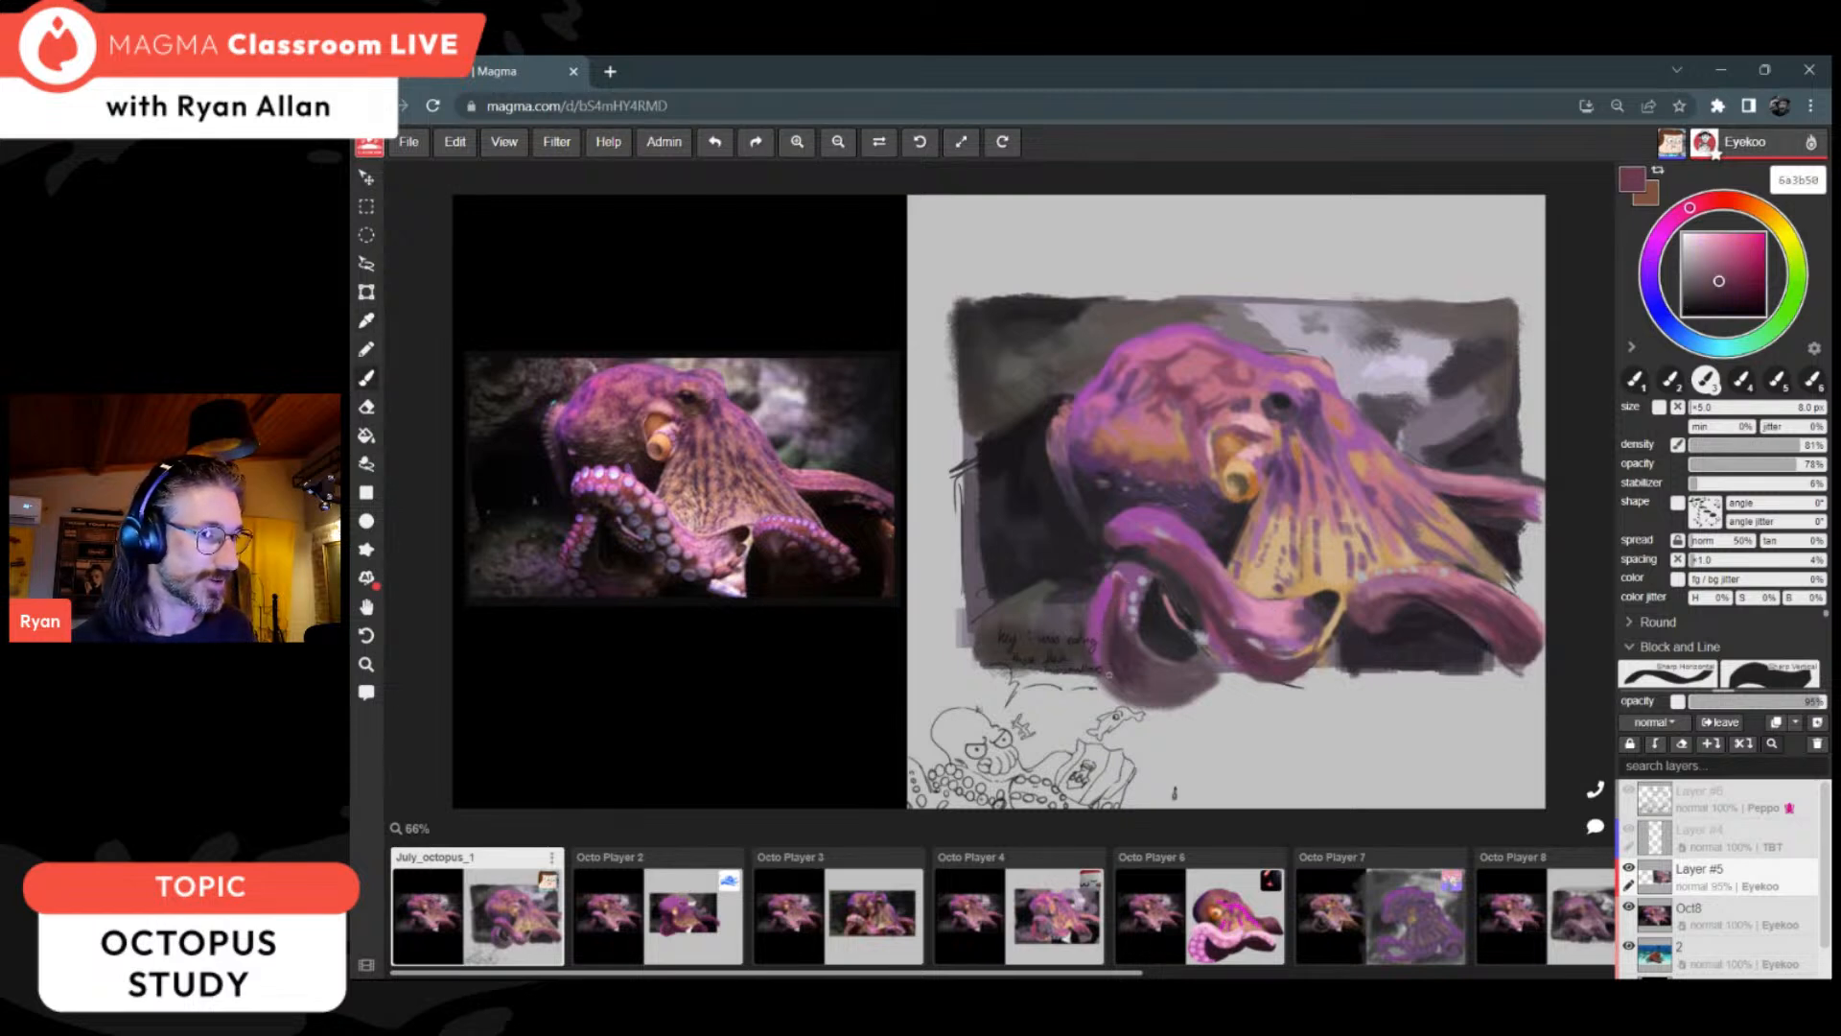
alt+click(1111, 590)
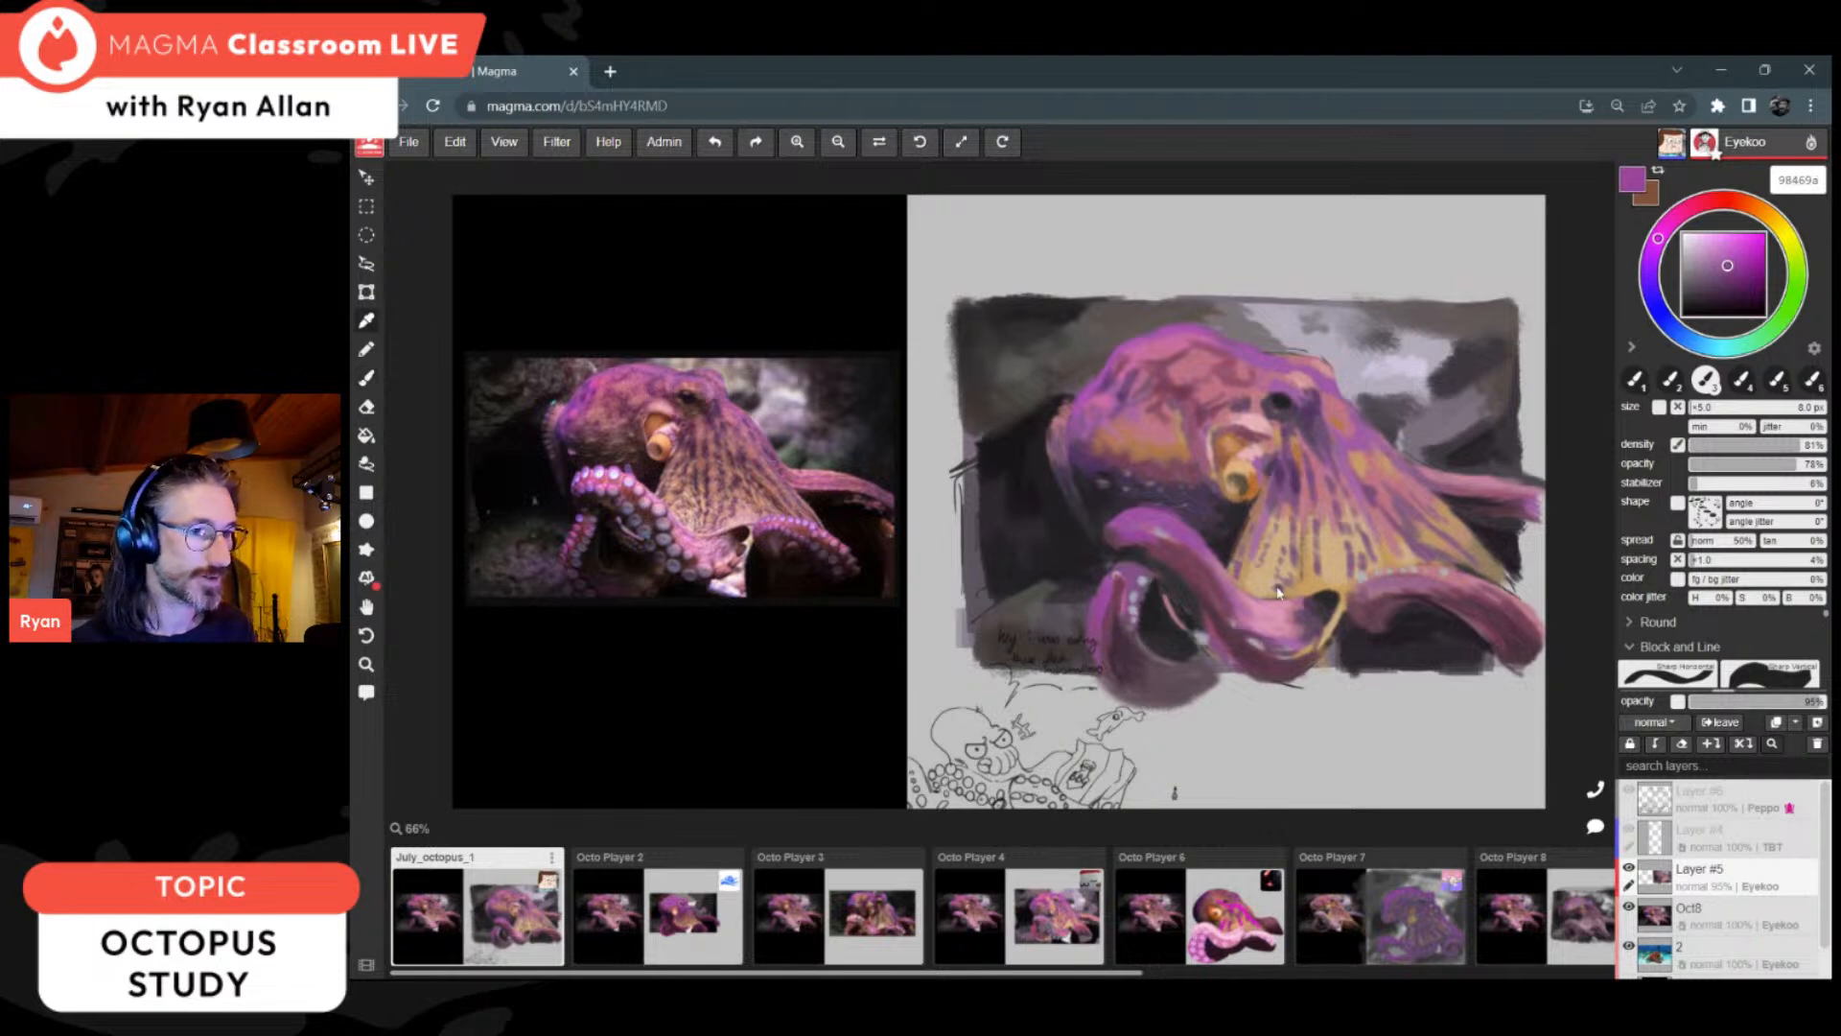
alt+click(1242, 611)
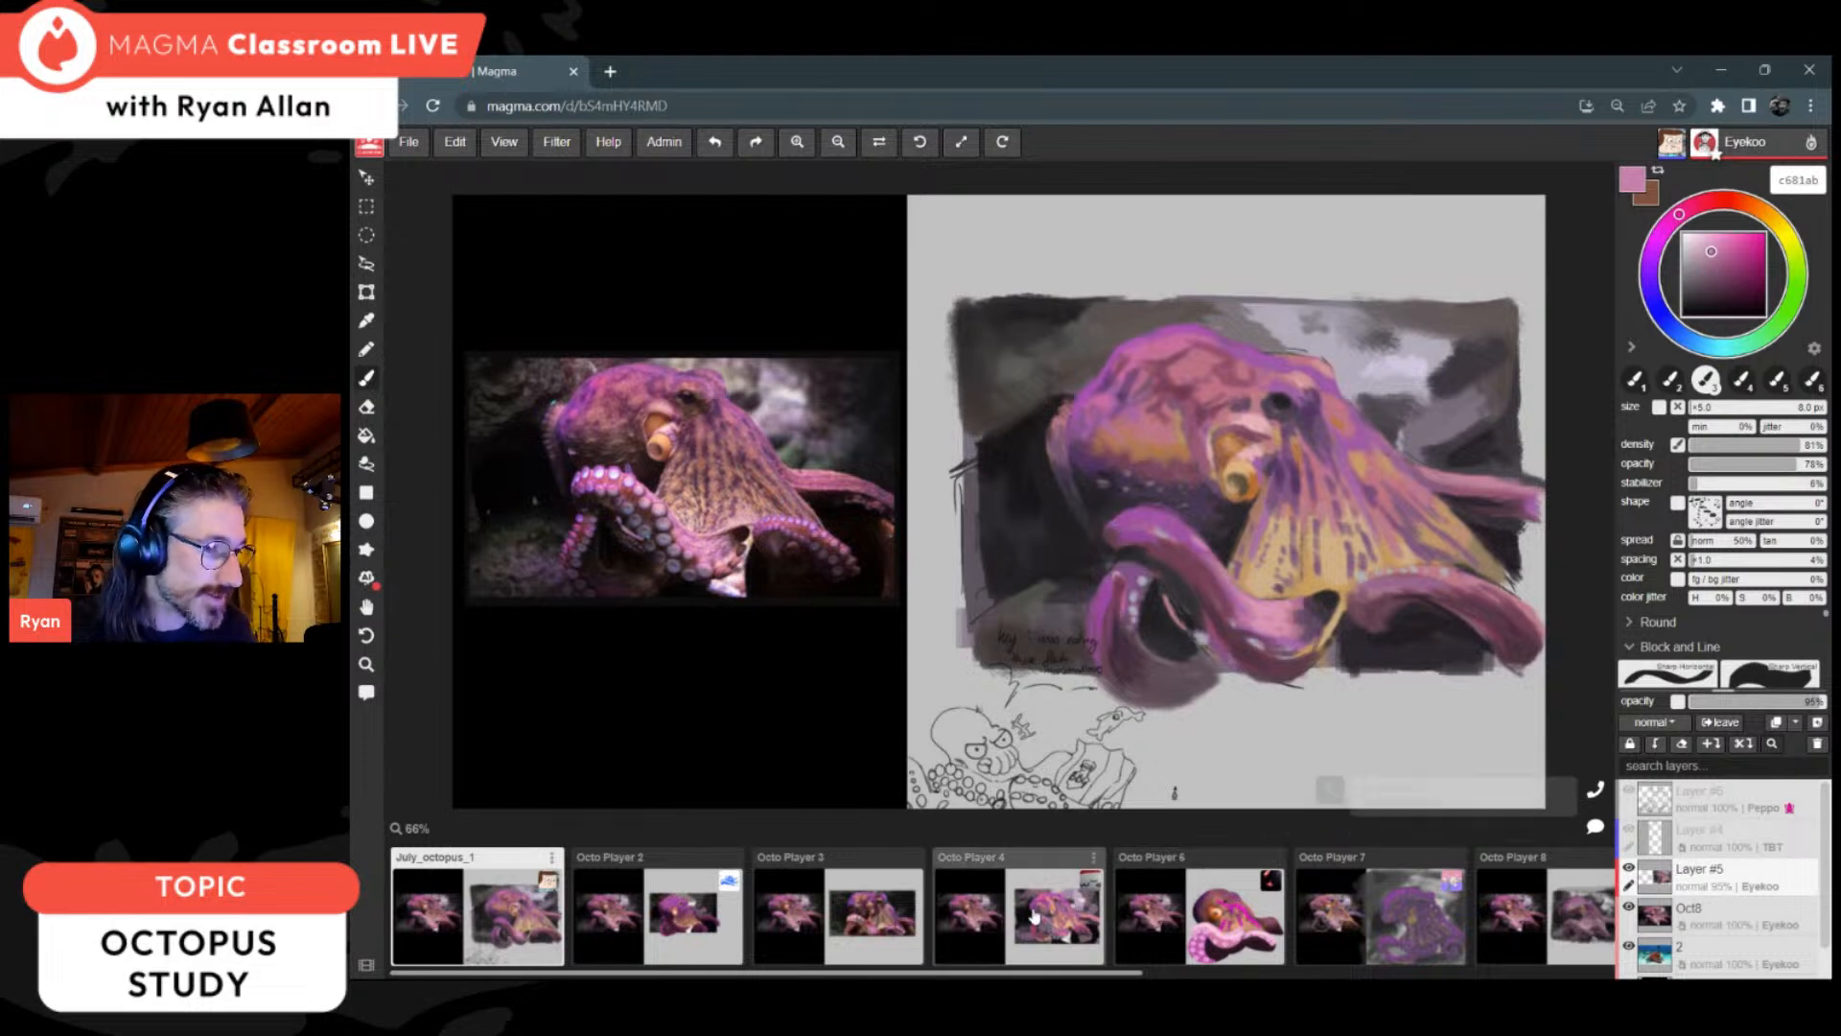
Step: View the Octo Player 9 canvas to check the participant's octopus, and return to the July_octopus_1 canvas
scroll(1002, 910, right, 3)
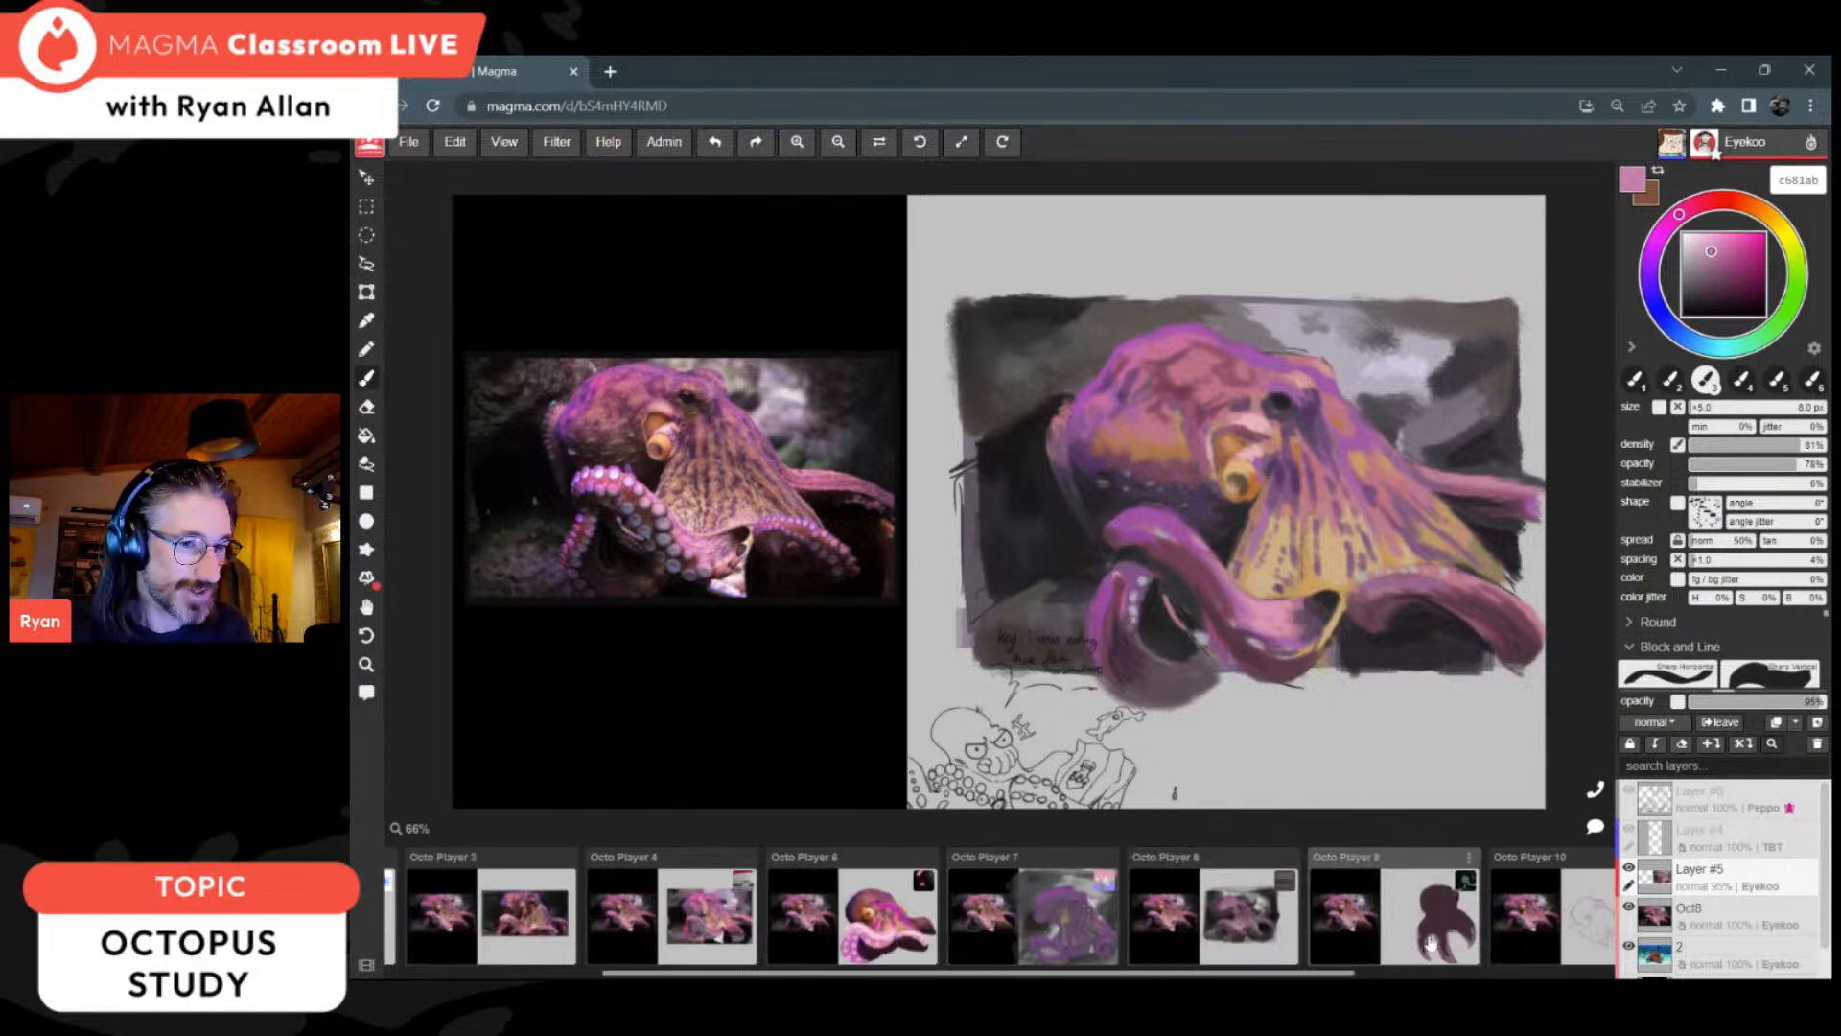
click(1457, 926)
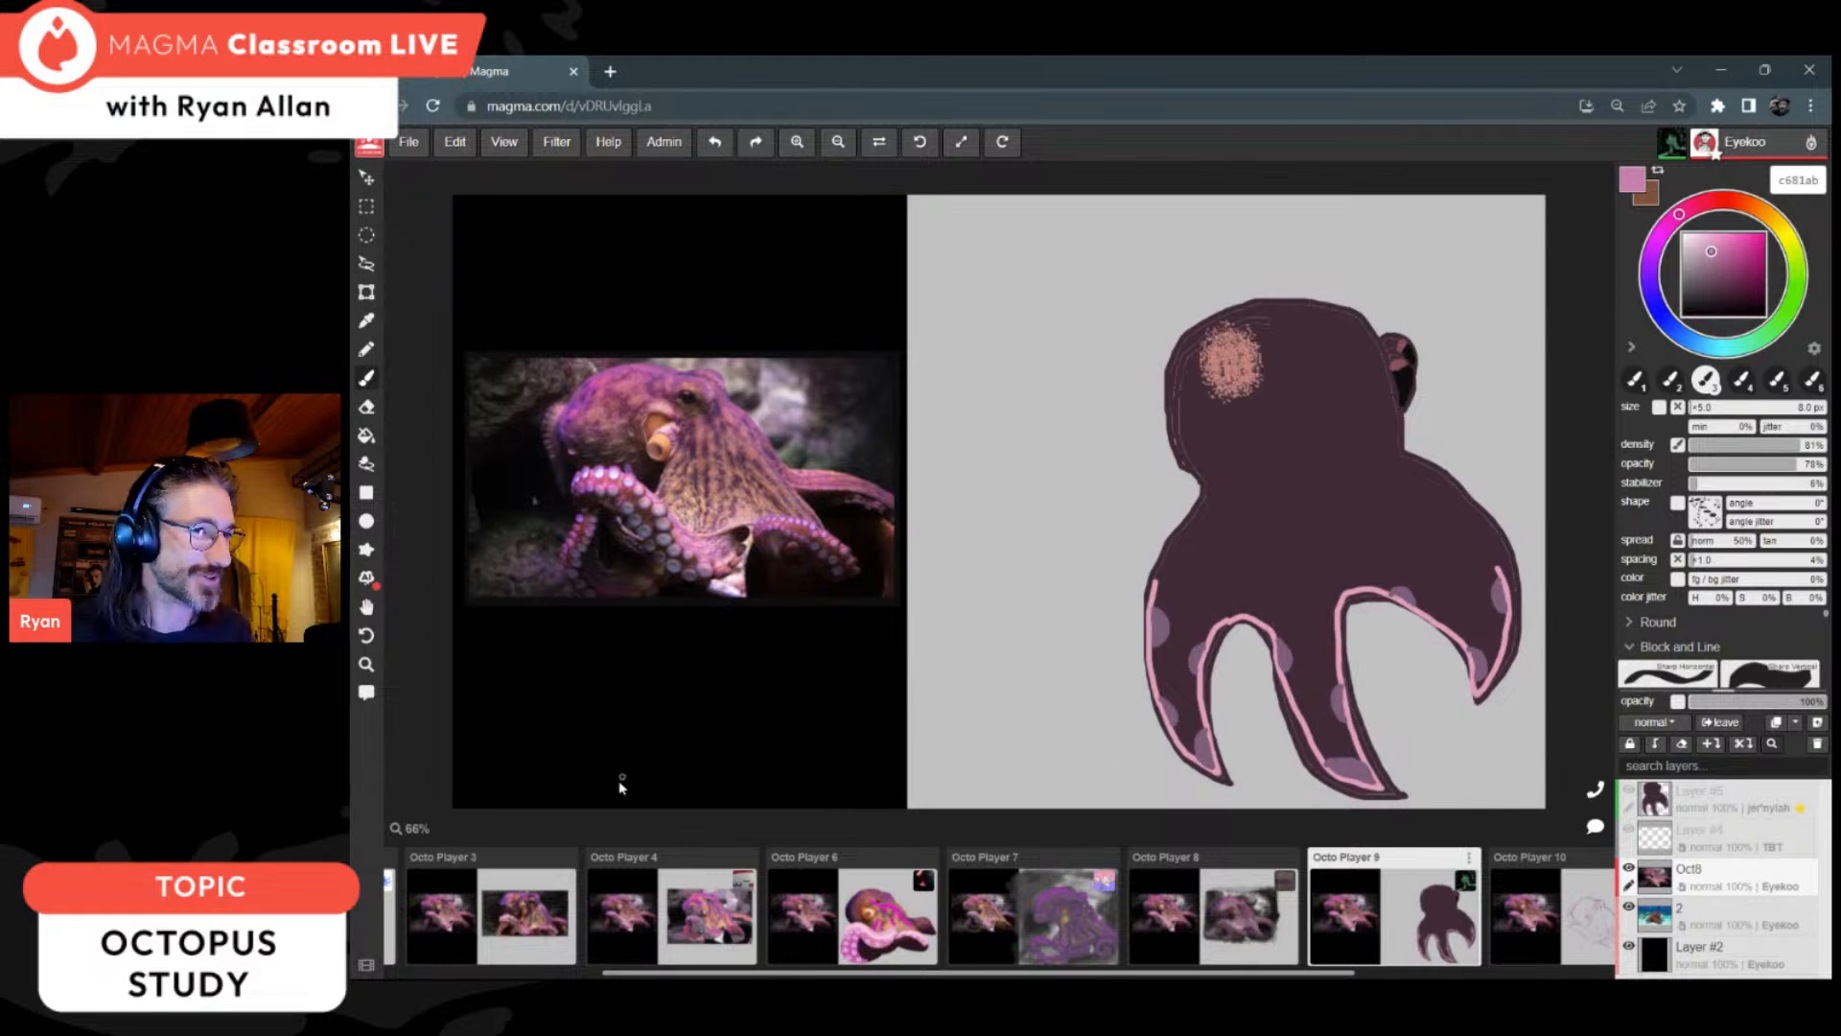
scroll(555, 935, left, 3)
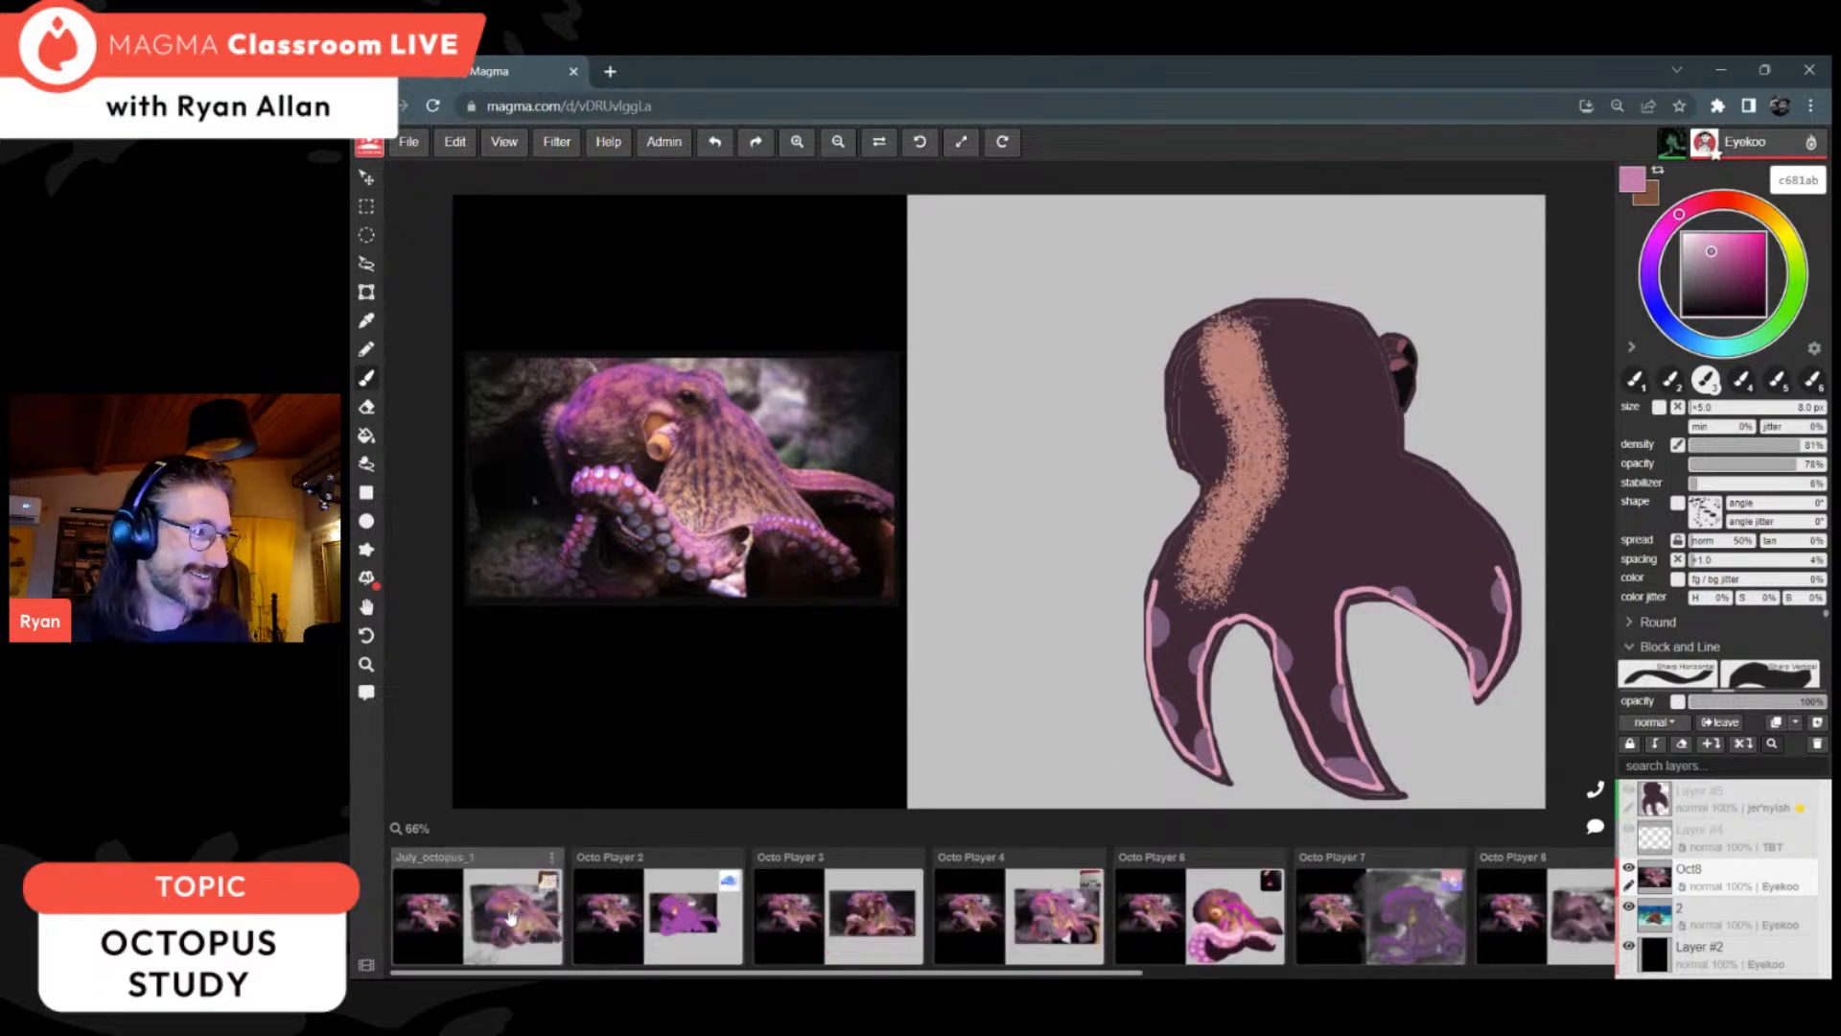
click(507, 918)
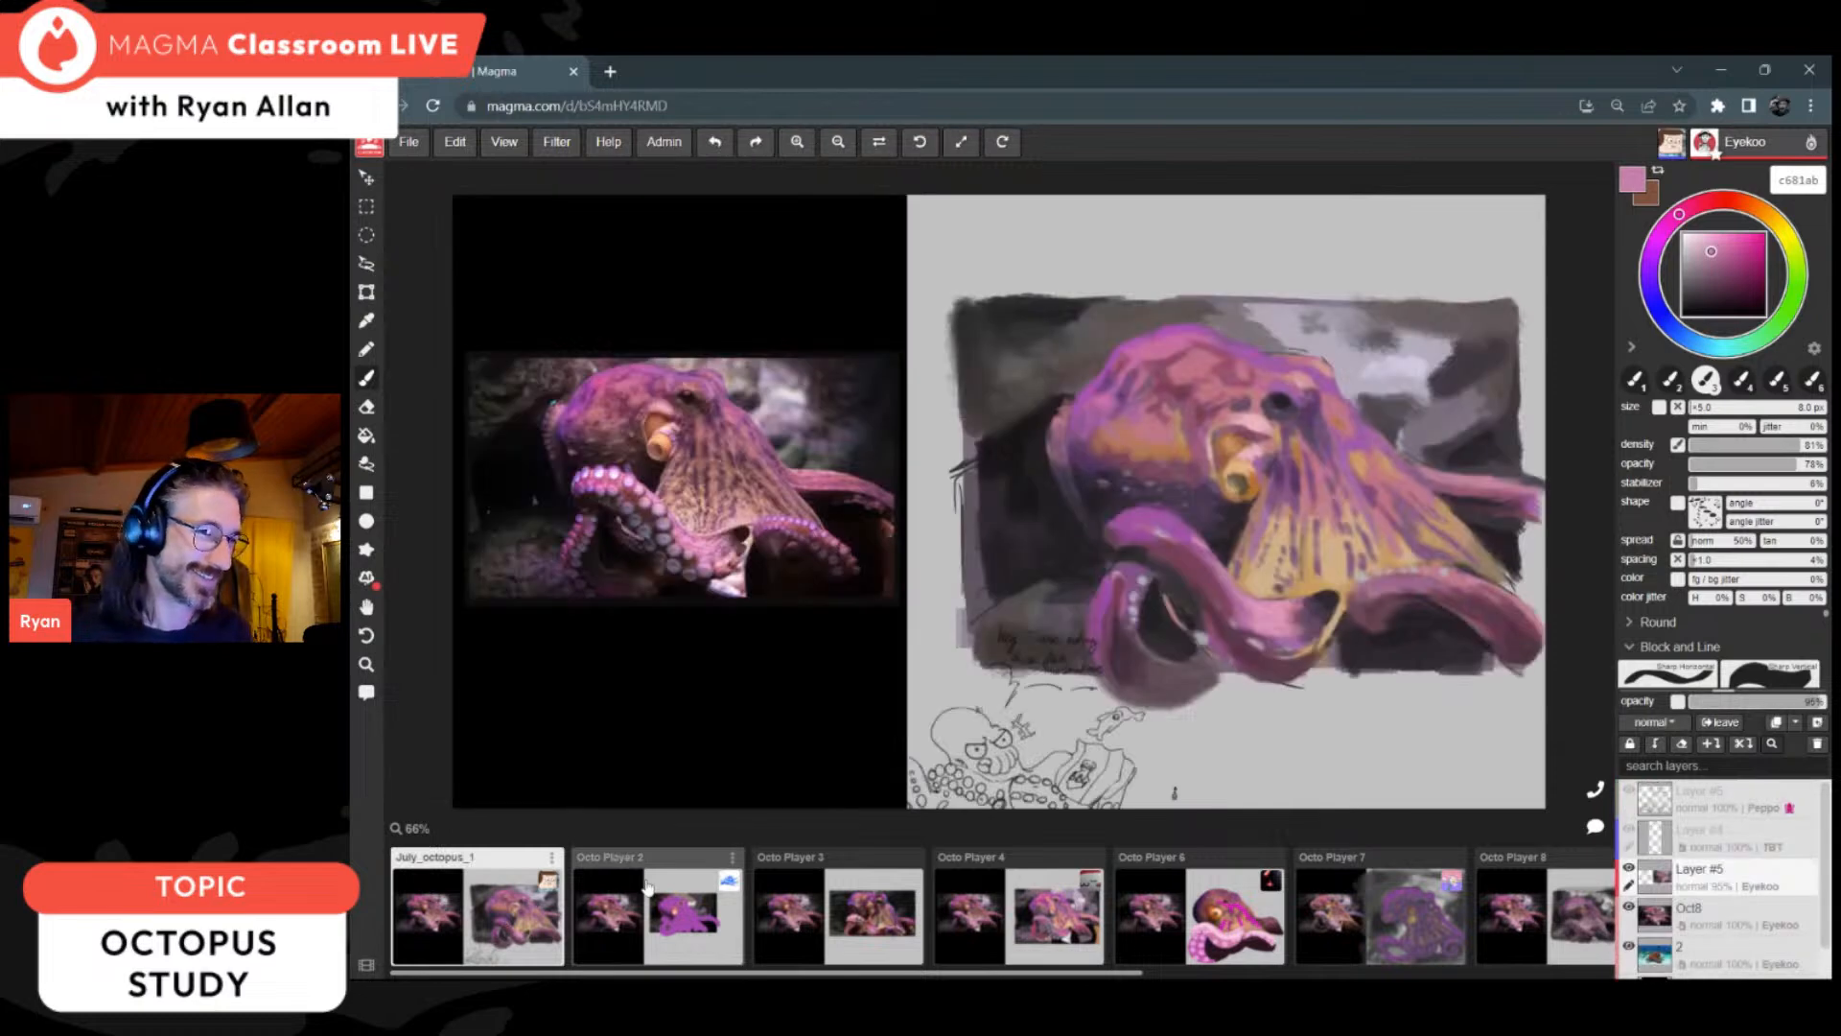
Step: Shade the inside and lower curve of the looped arm with near-black 222022 and dark purple 41243c
alt+click(1176, 597)
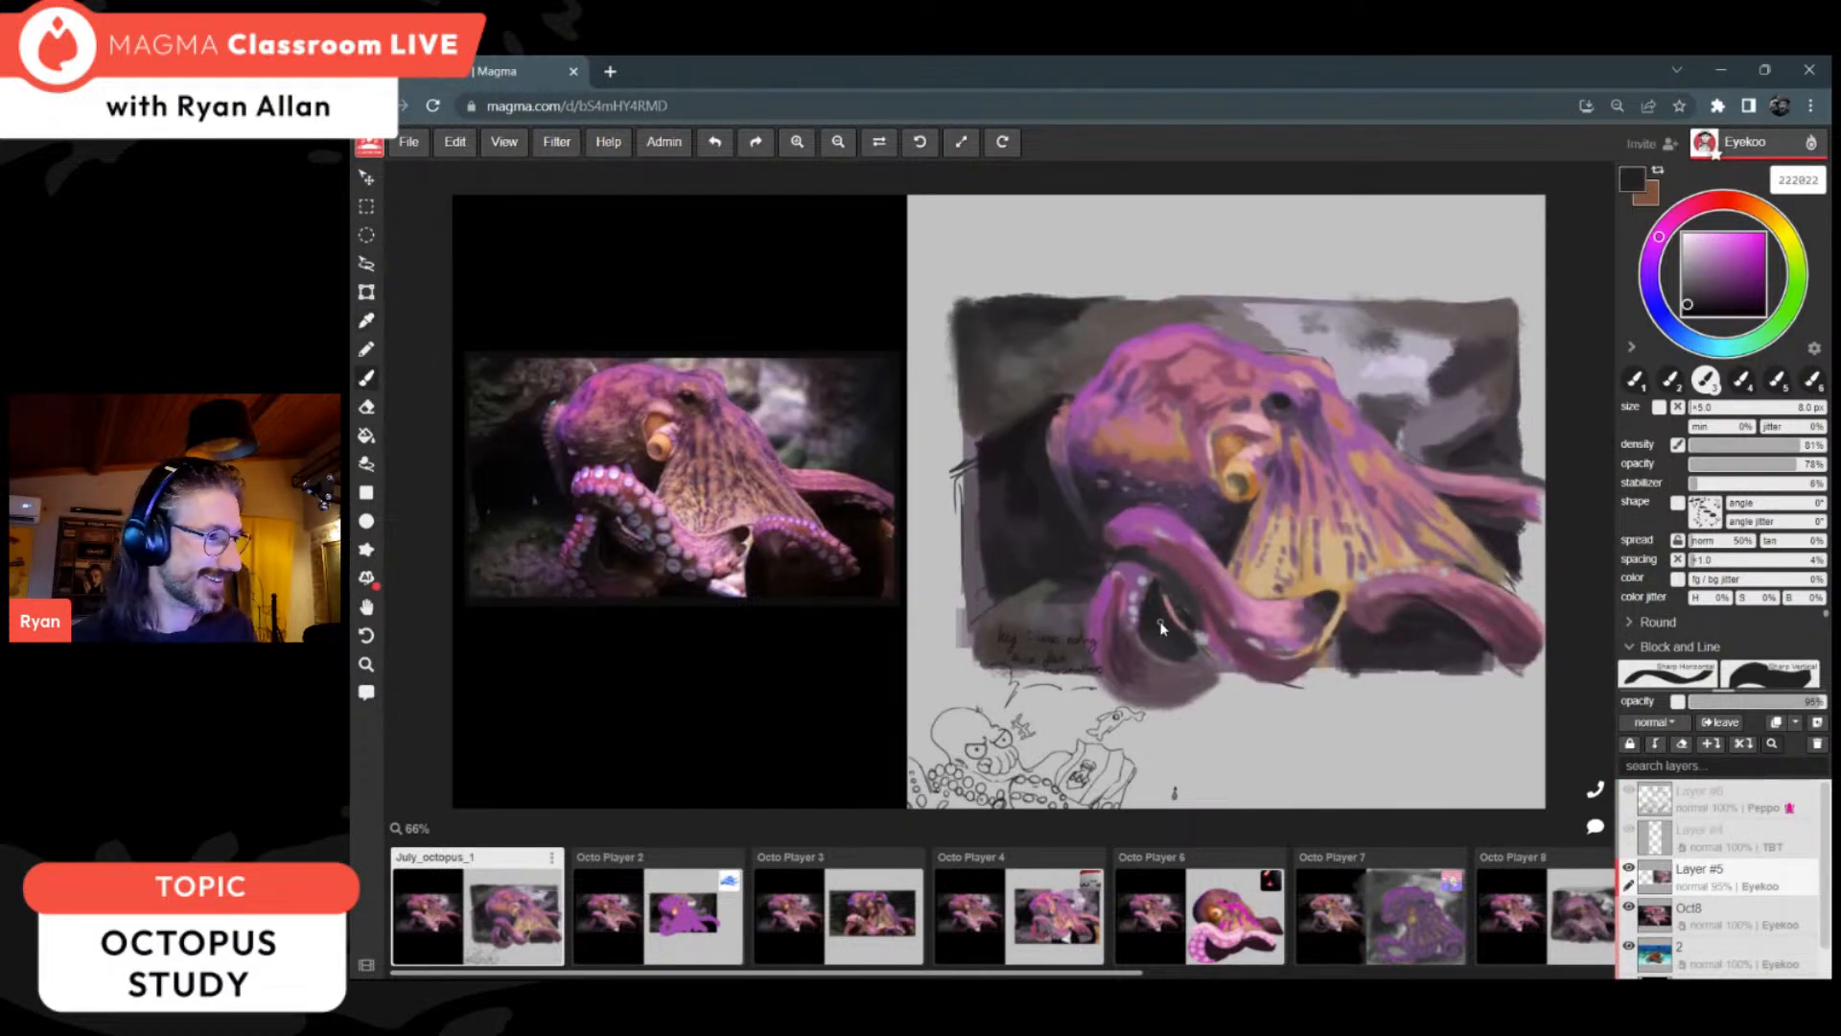
alt+click(1148, 655)
click(1719, 293)
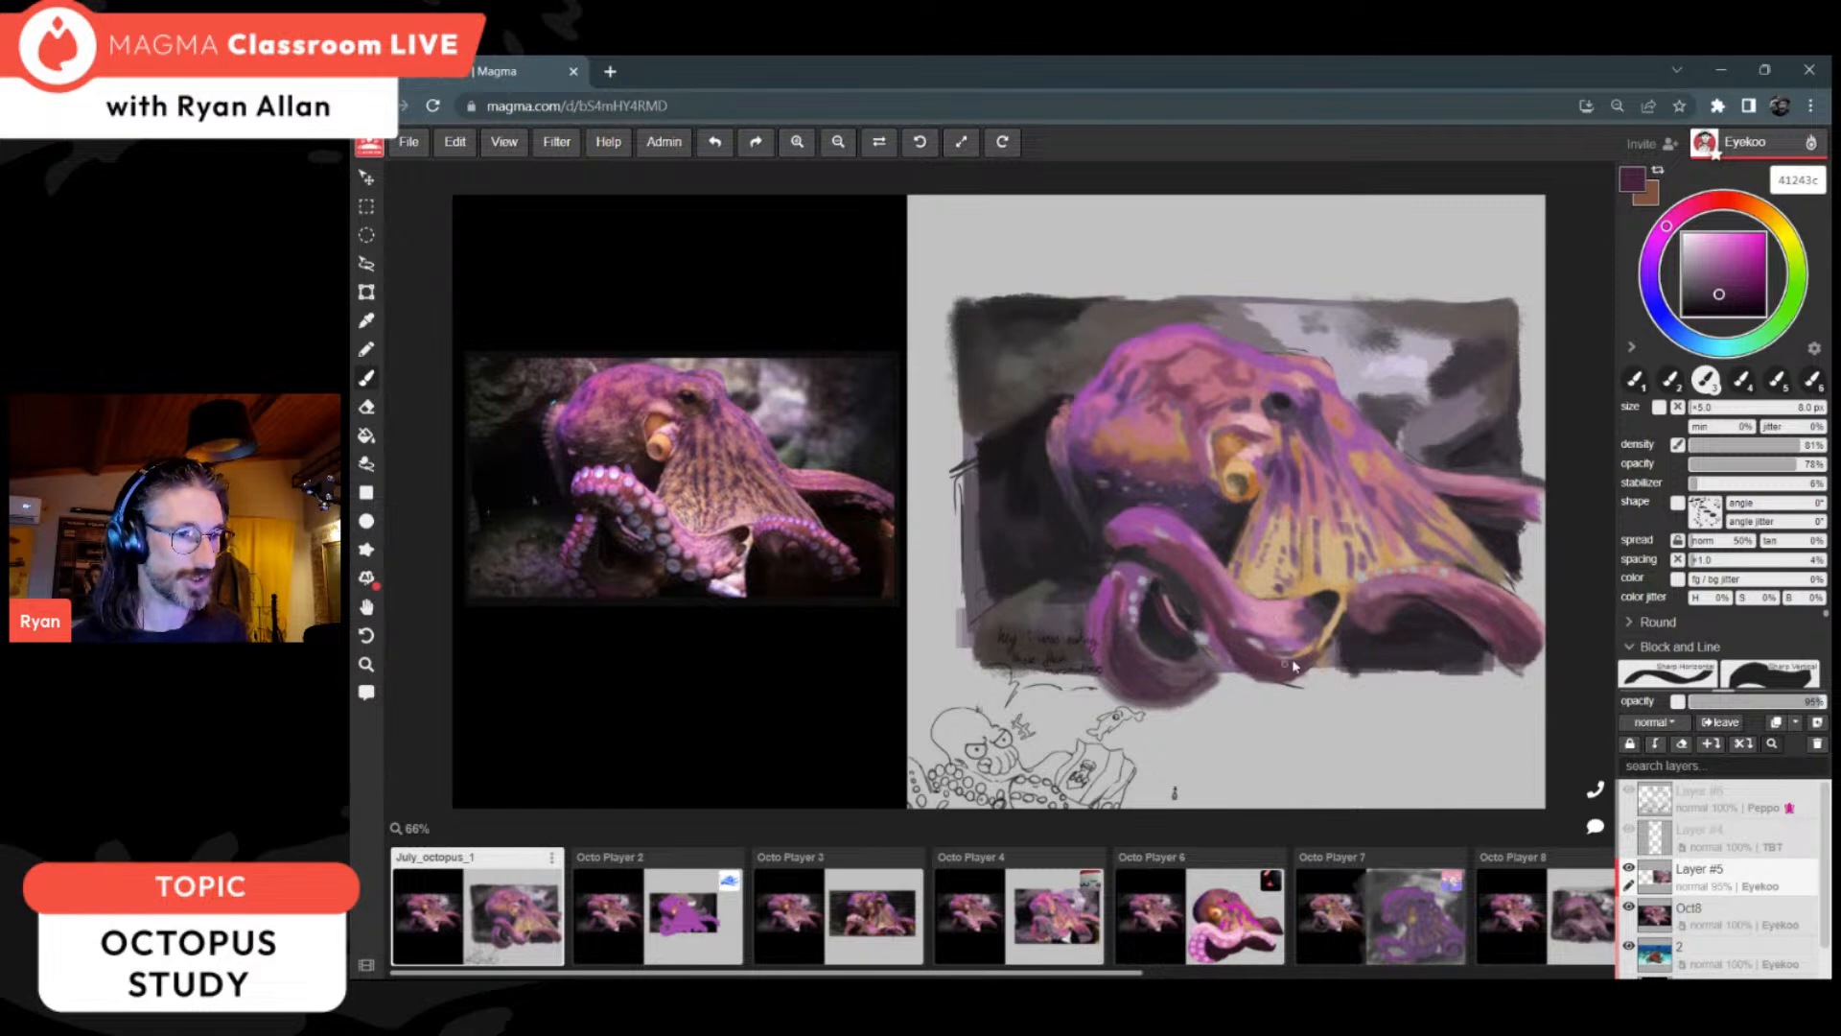
Step: Deepen the background beside the head with 191619 and shade the undersides of the front and right arms with 4c2f44 and 543743
alt+click(1021, 452)
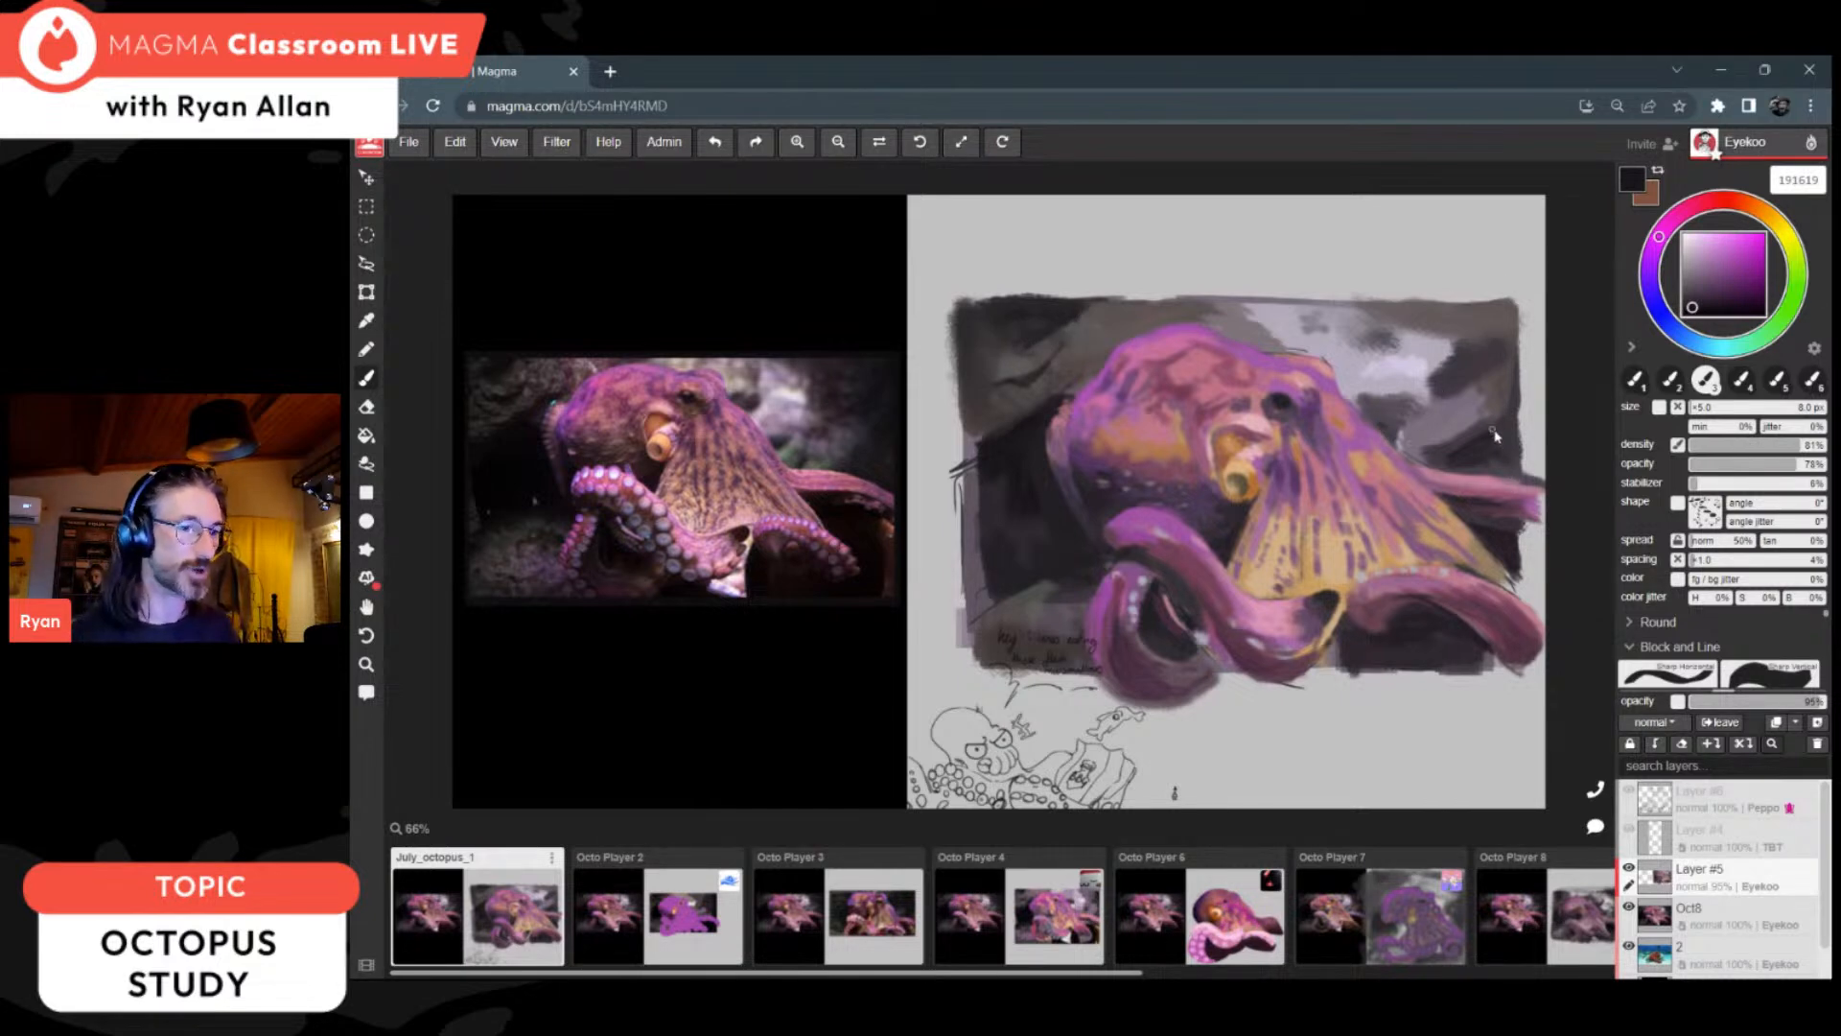
alt+click(1416, 634)
alt+click(1260, 660)
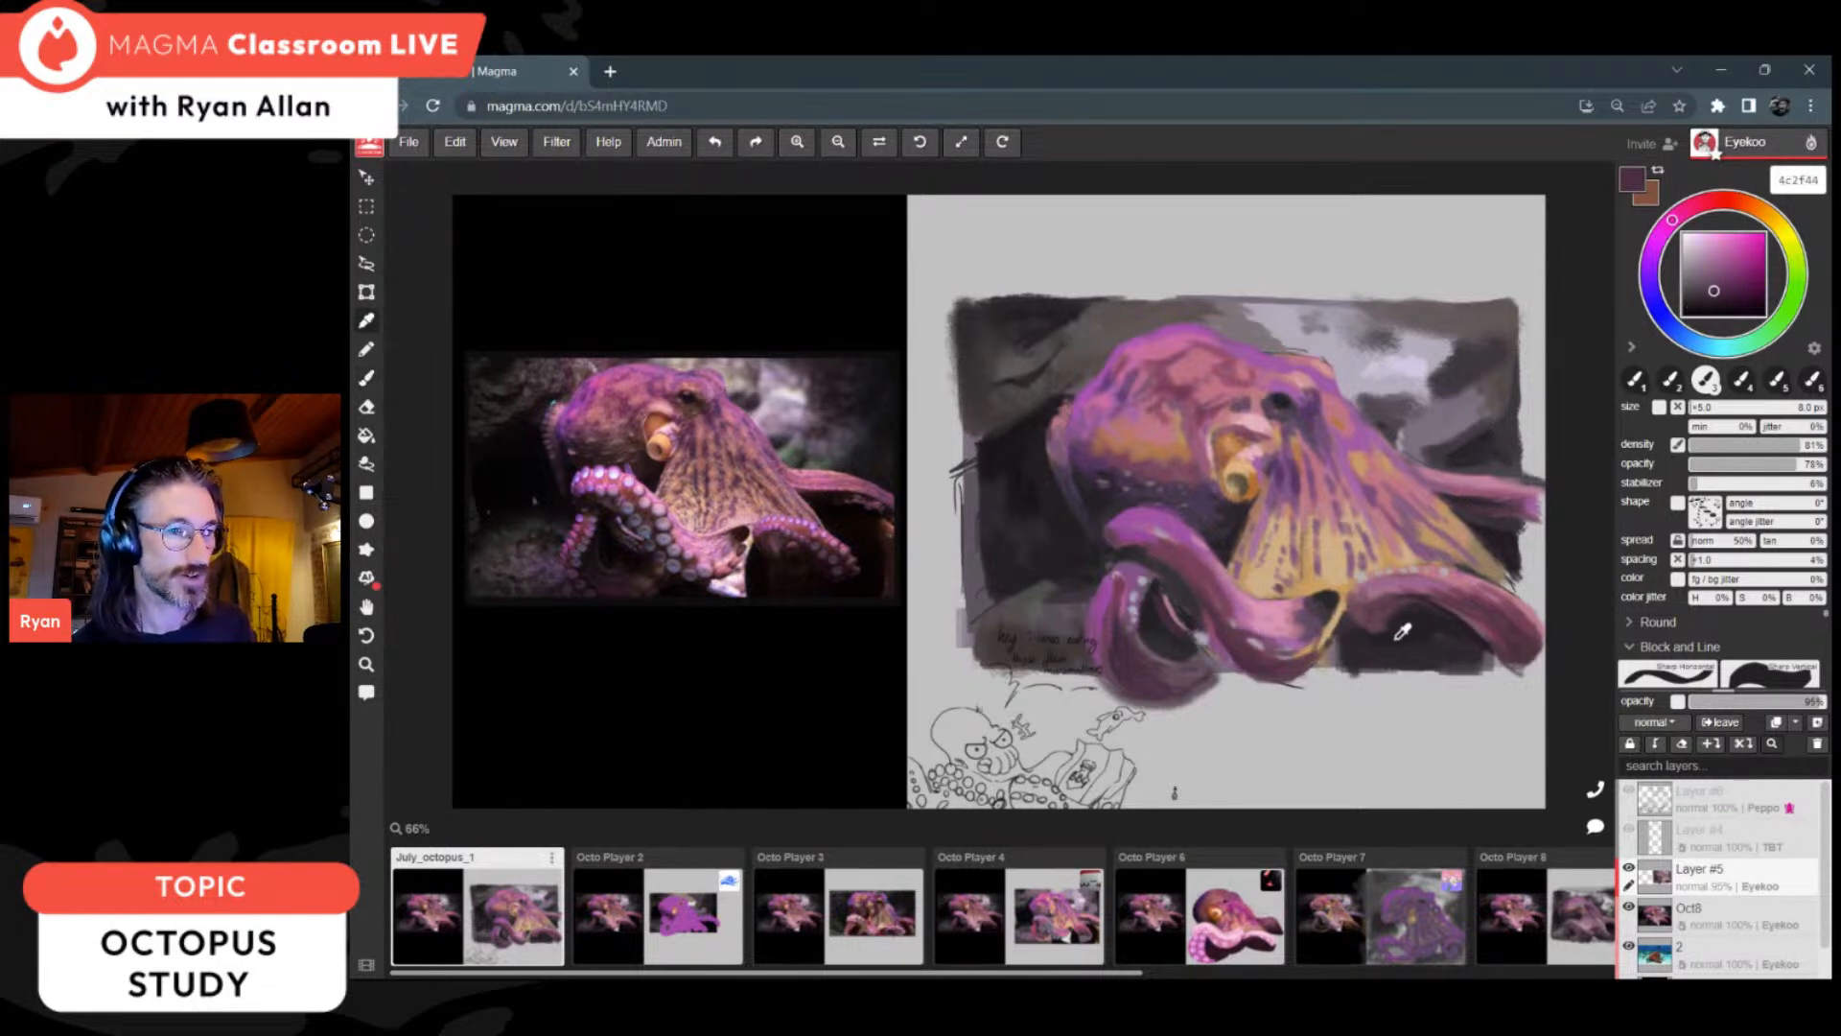
alt+click(1496, 632)
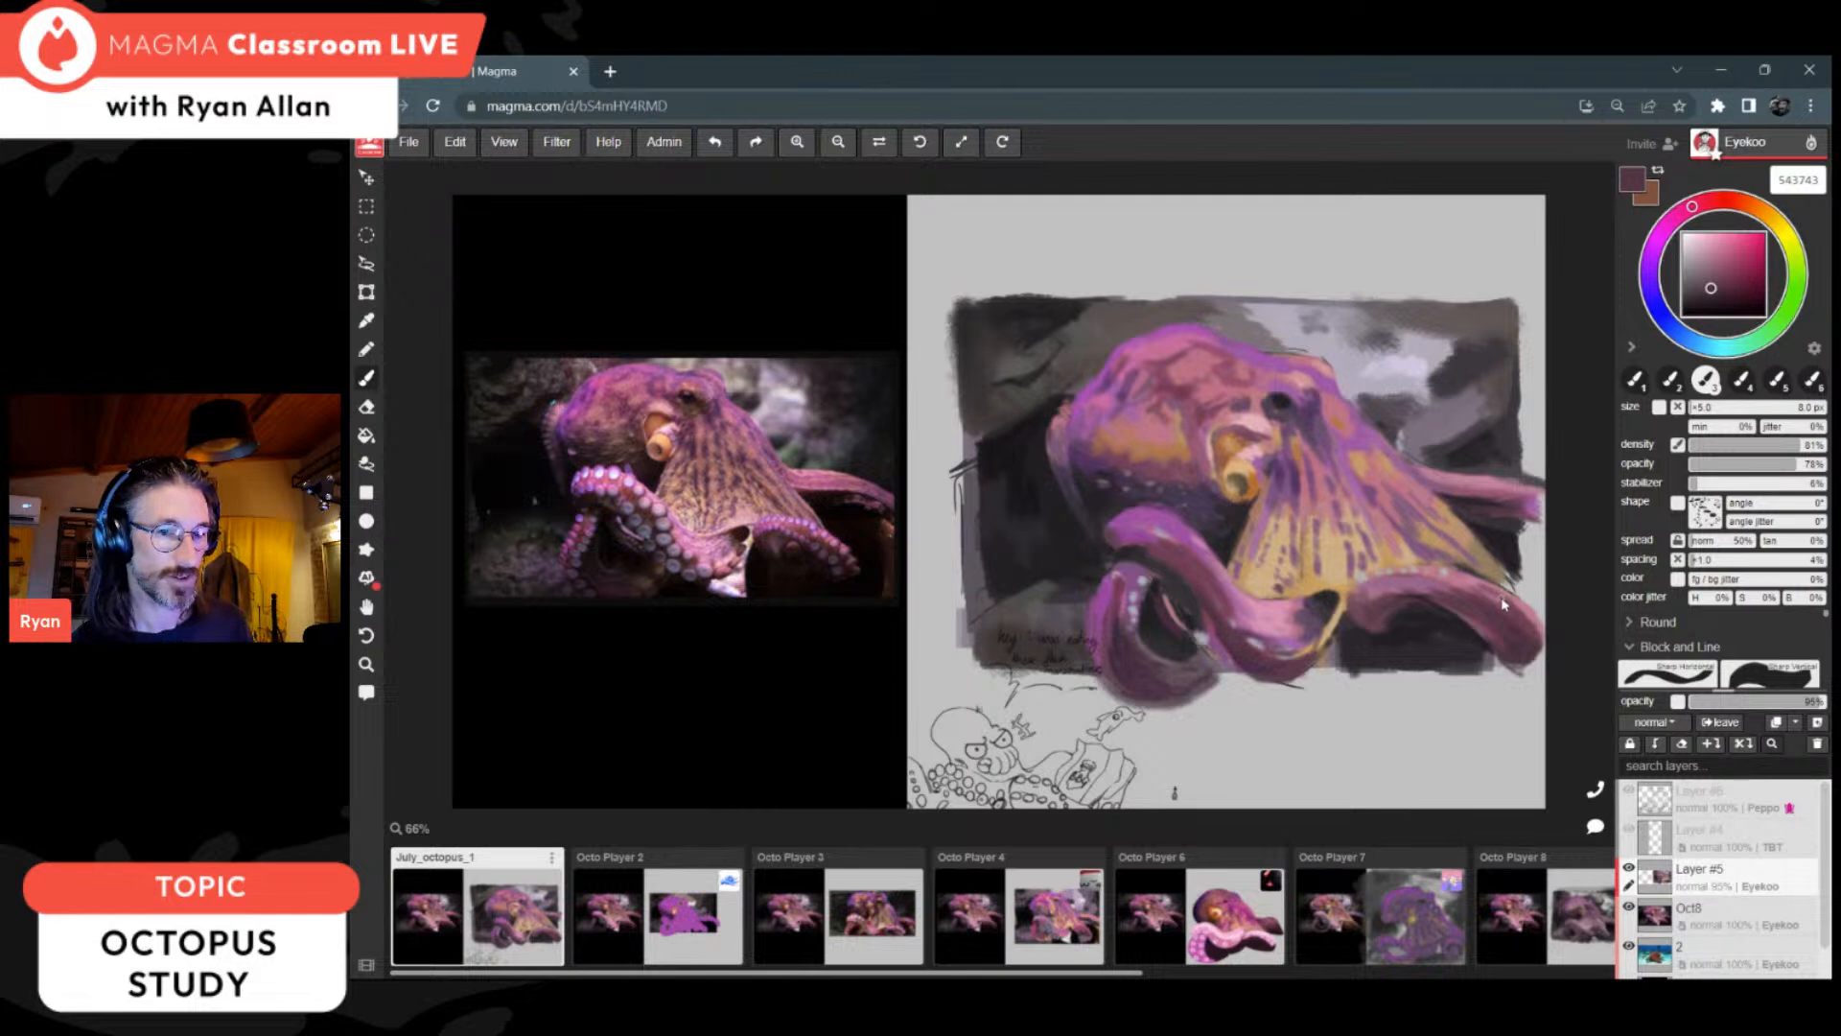
Step: Lighten the right arm with 99668c and b47195, brighten the looped arm with 9e4ca1, and sample d19a98 near the eye
key(alt)
alt+click(1442, 576)
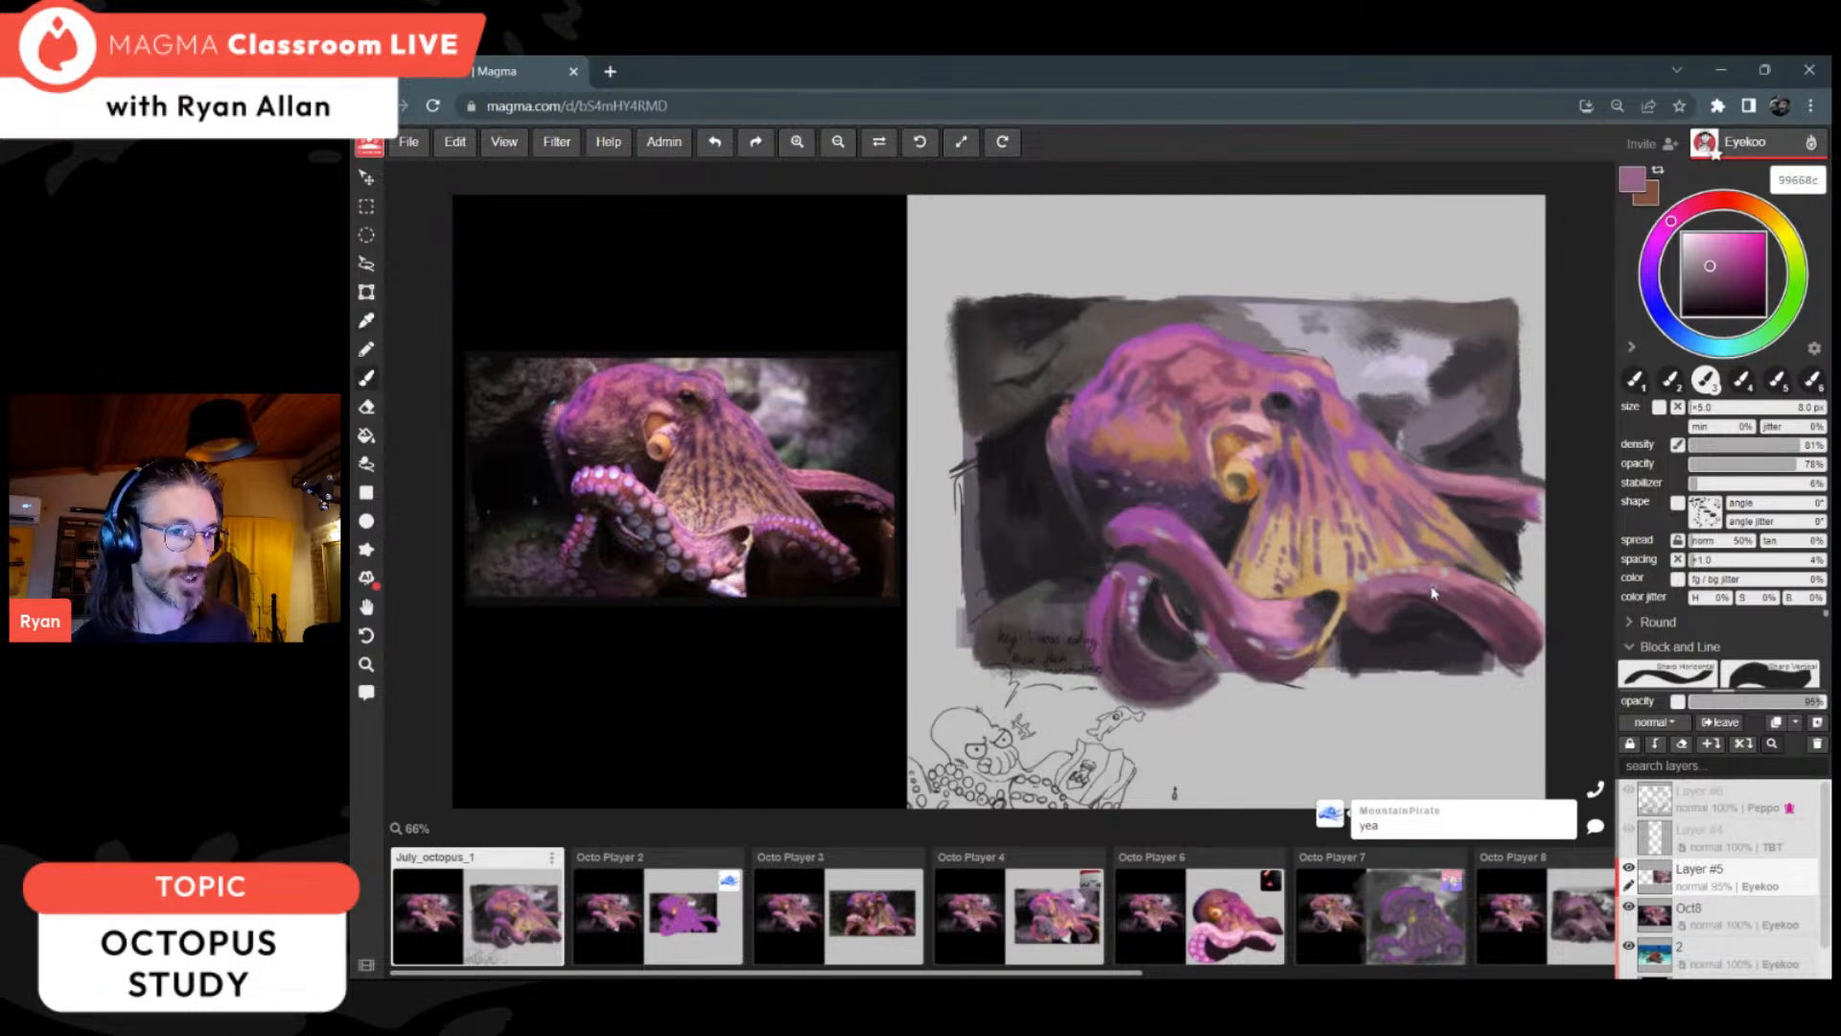
alt+click(1487, 602)
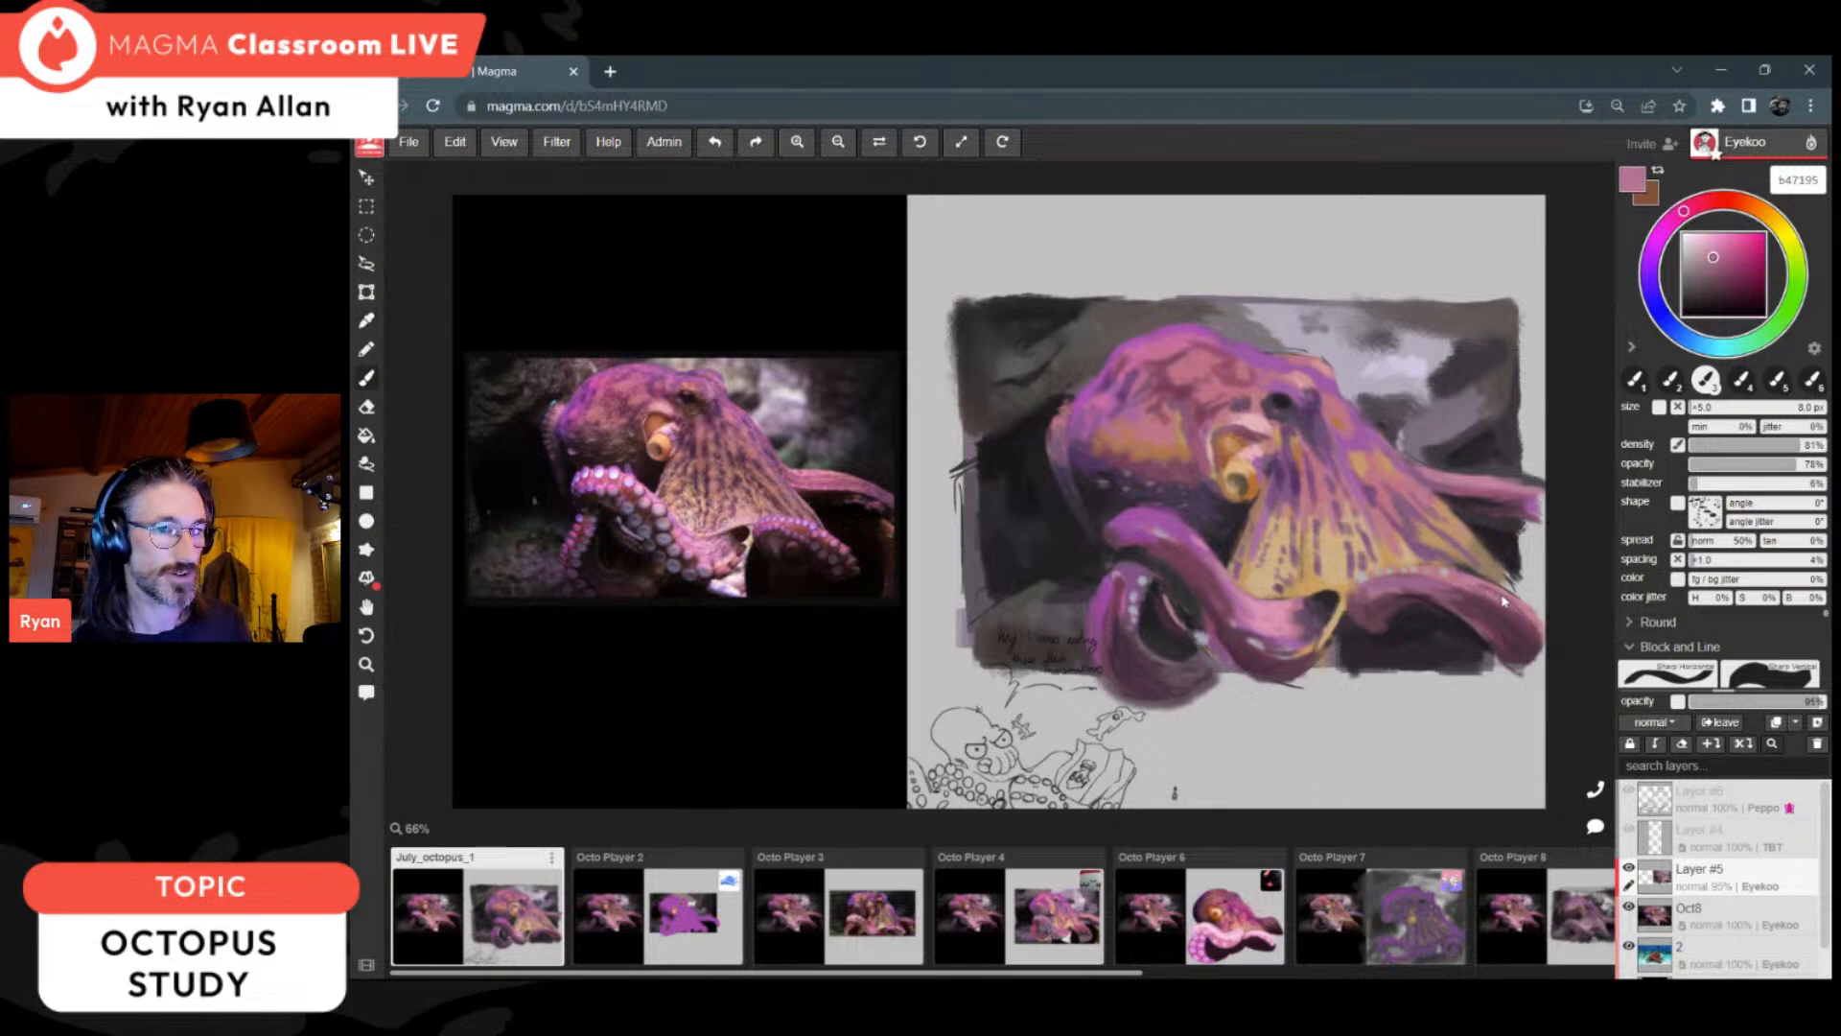
alt+click(1130, 578)
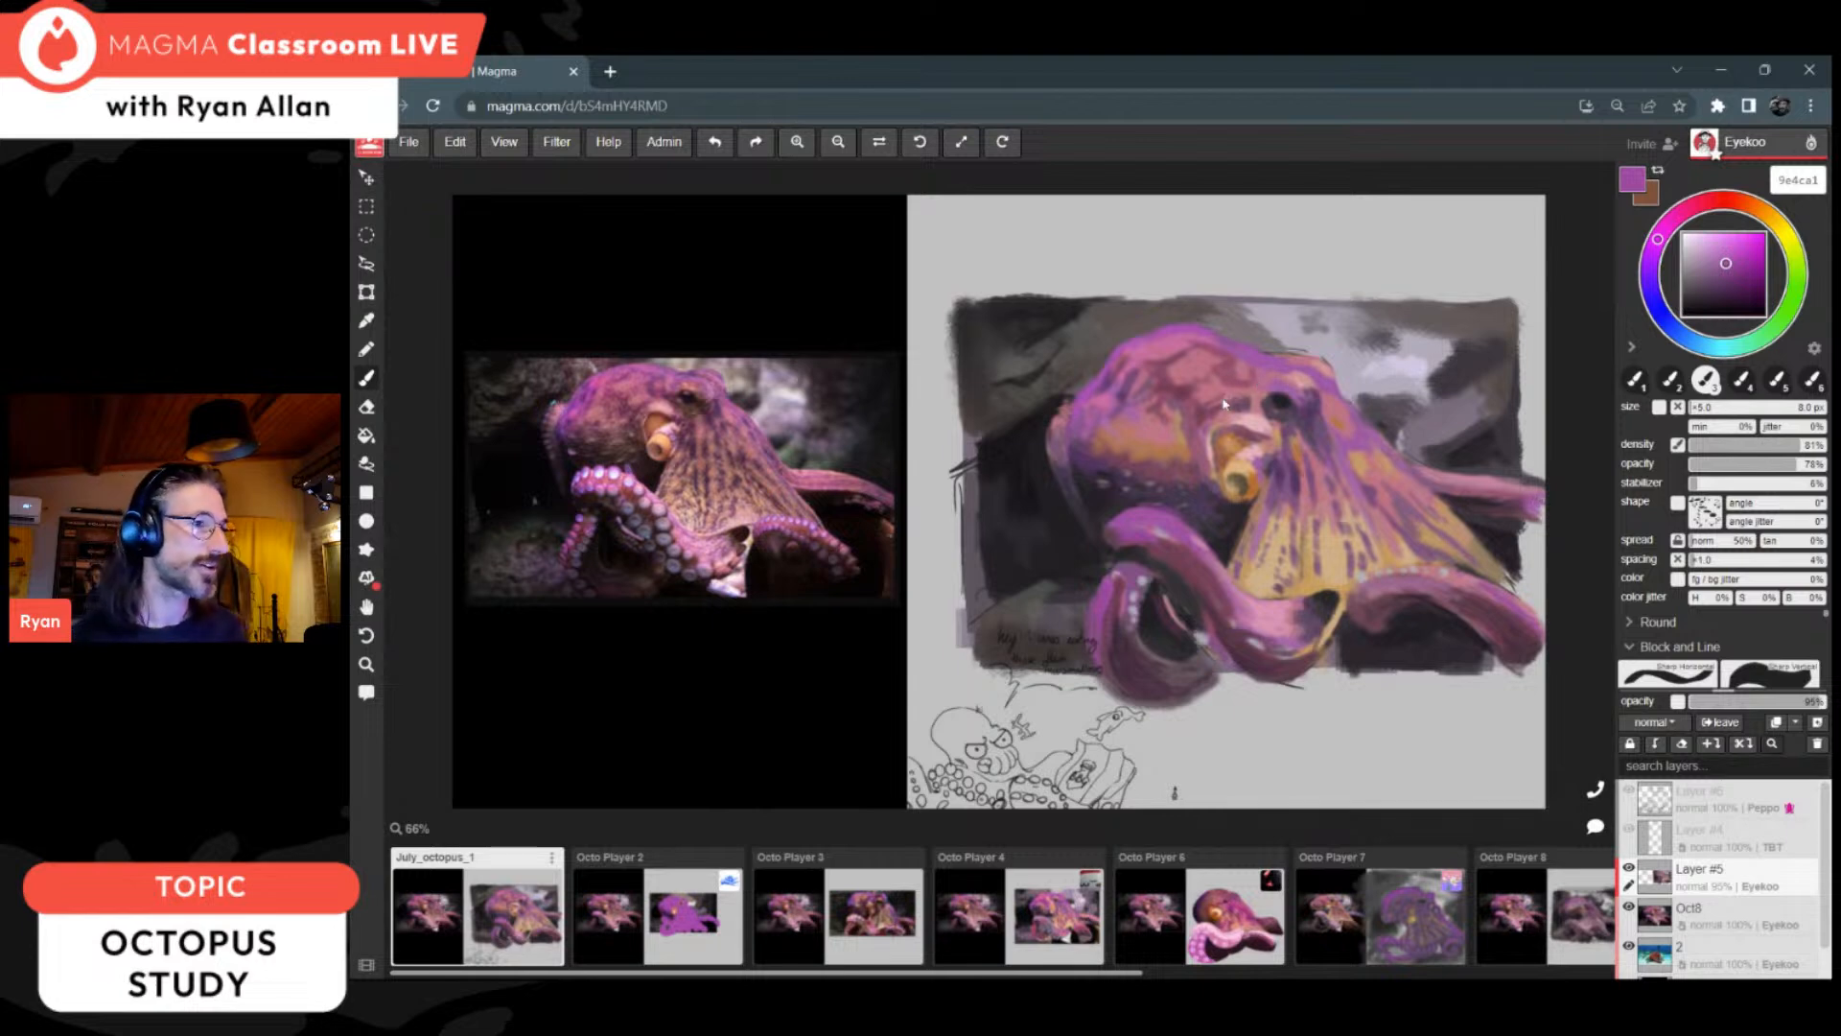
alt+click(1277, 393)
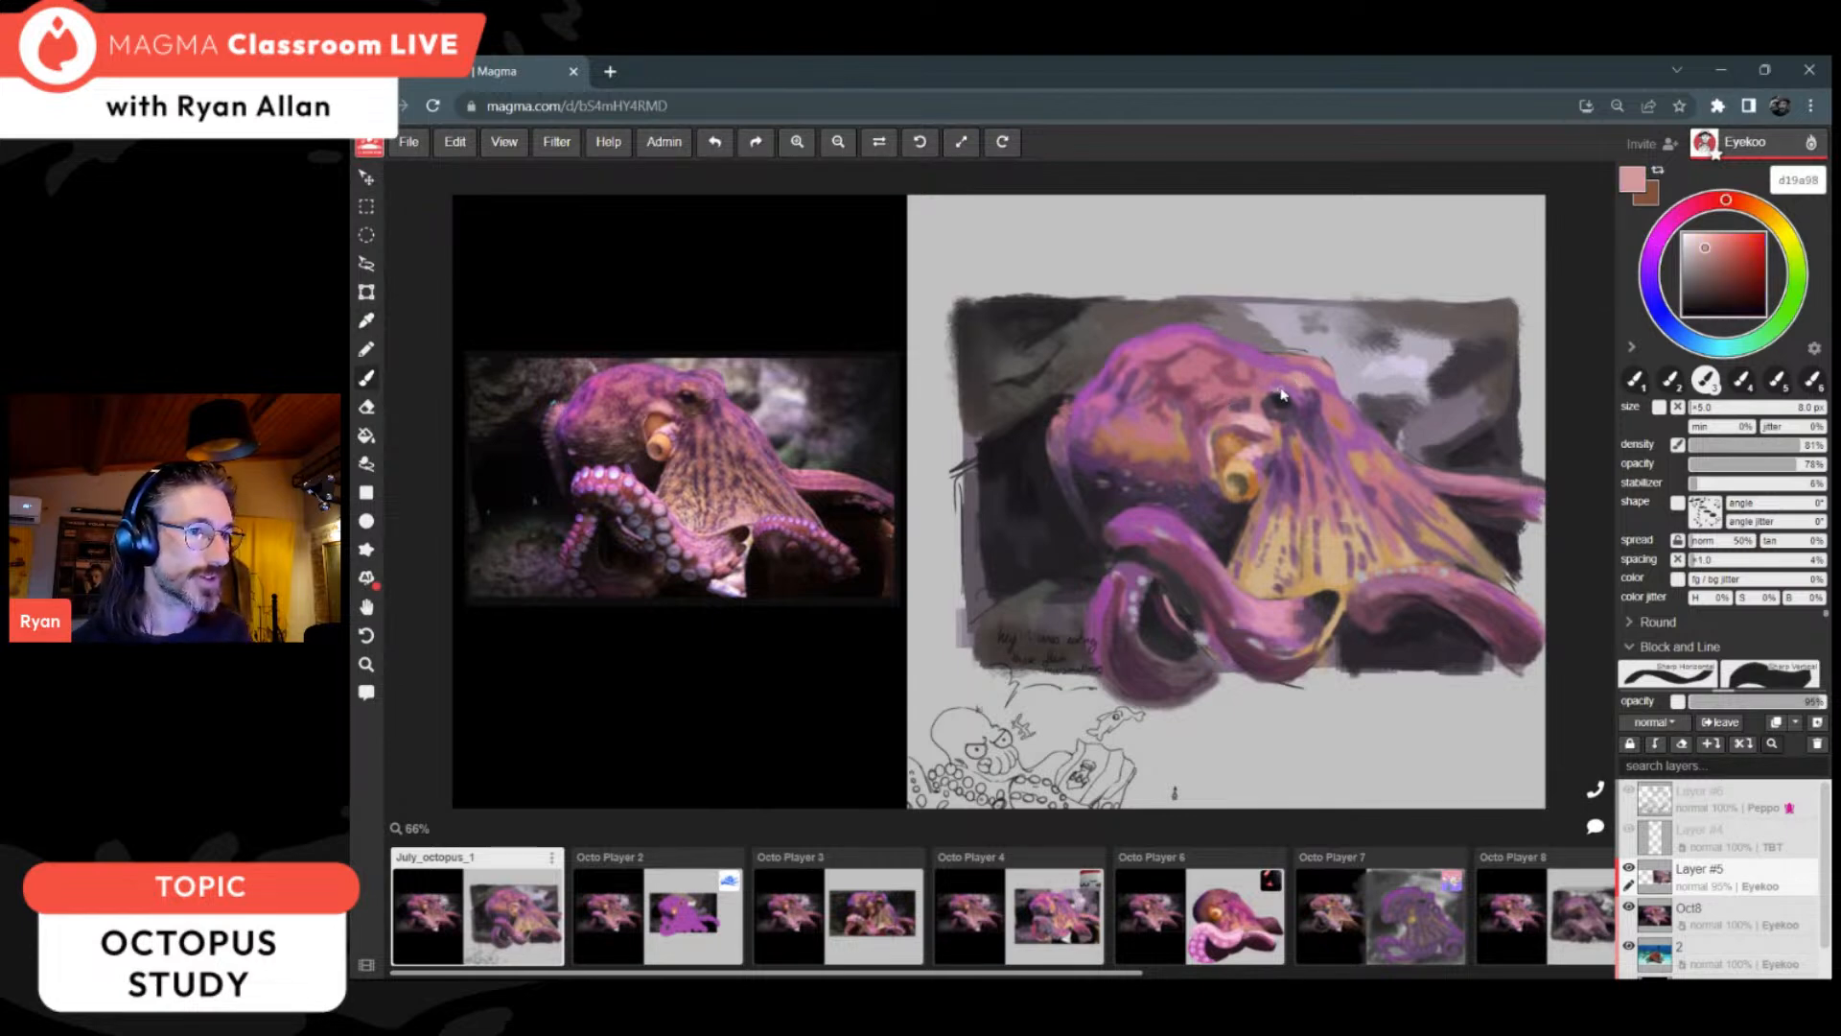
Step: Add a new layer above Layer #5 and sample purples 533443, 3e2c3c and 88558a from the looped arm
click(1816, 722)
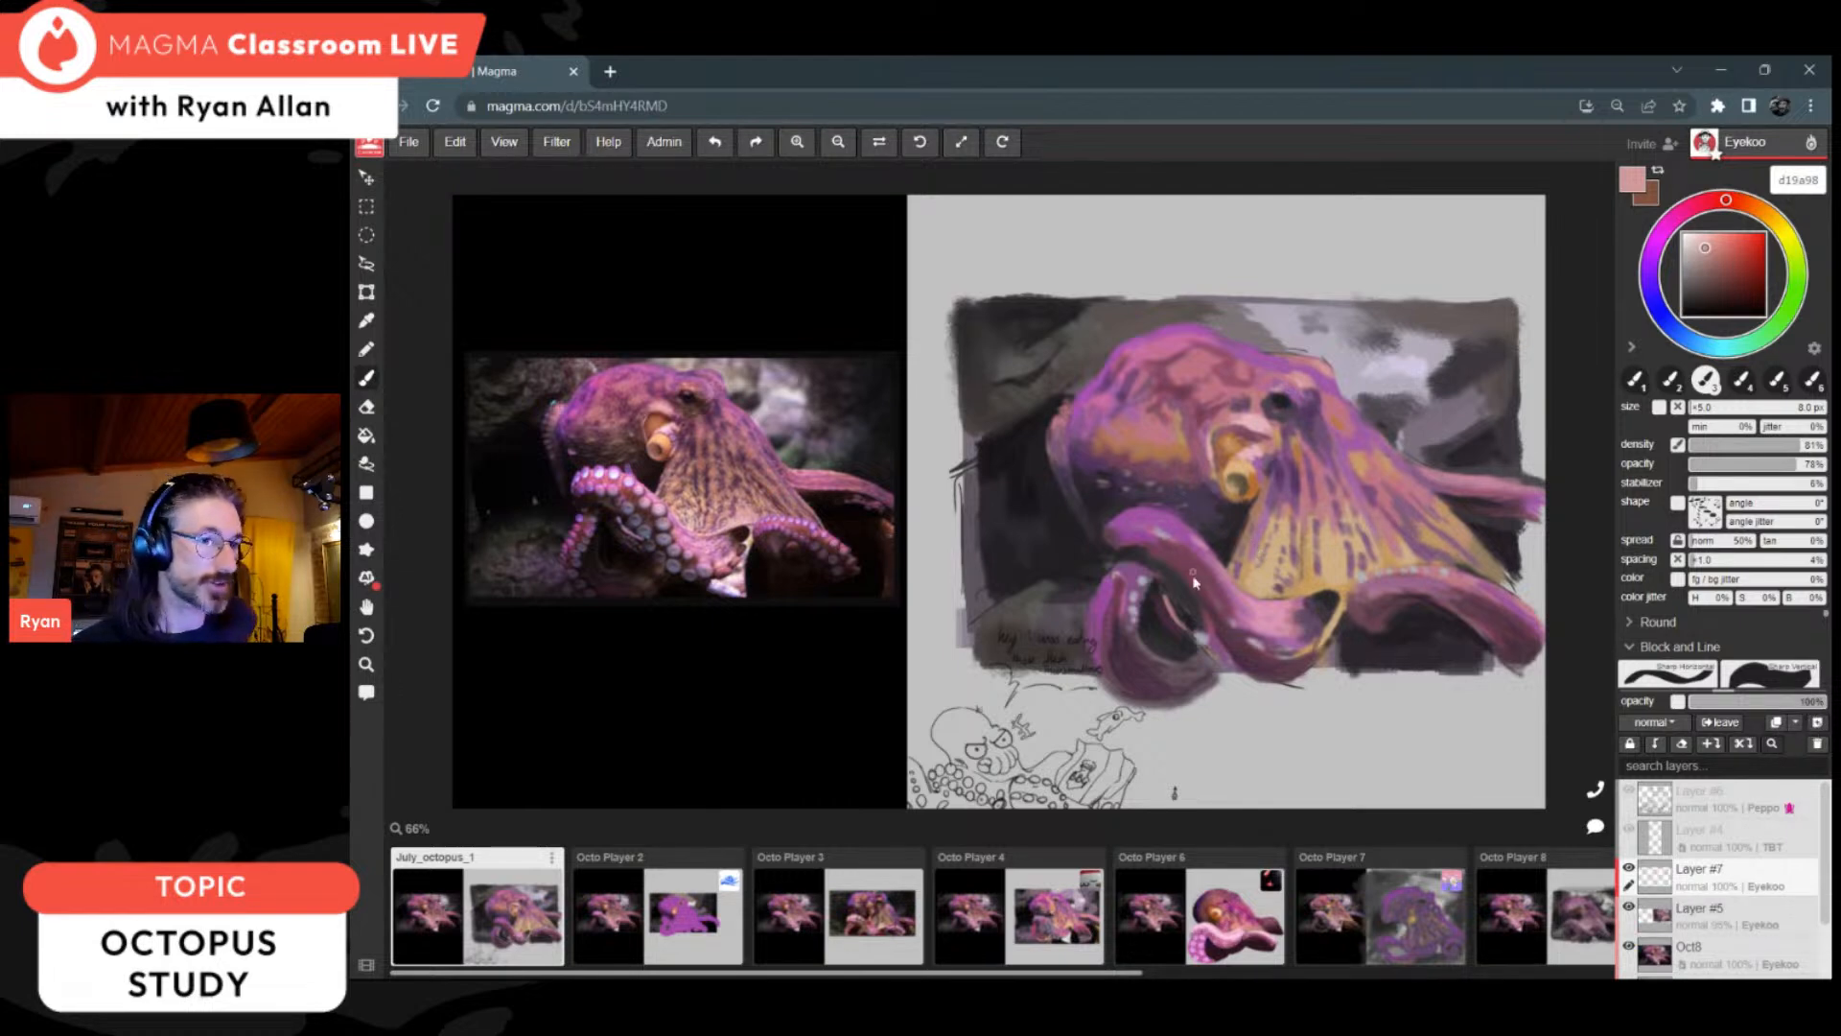
key(i)
click(1212, 614)
key(b)
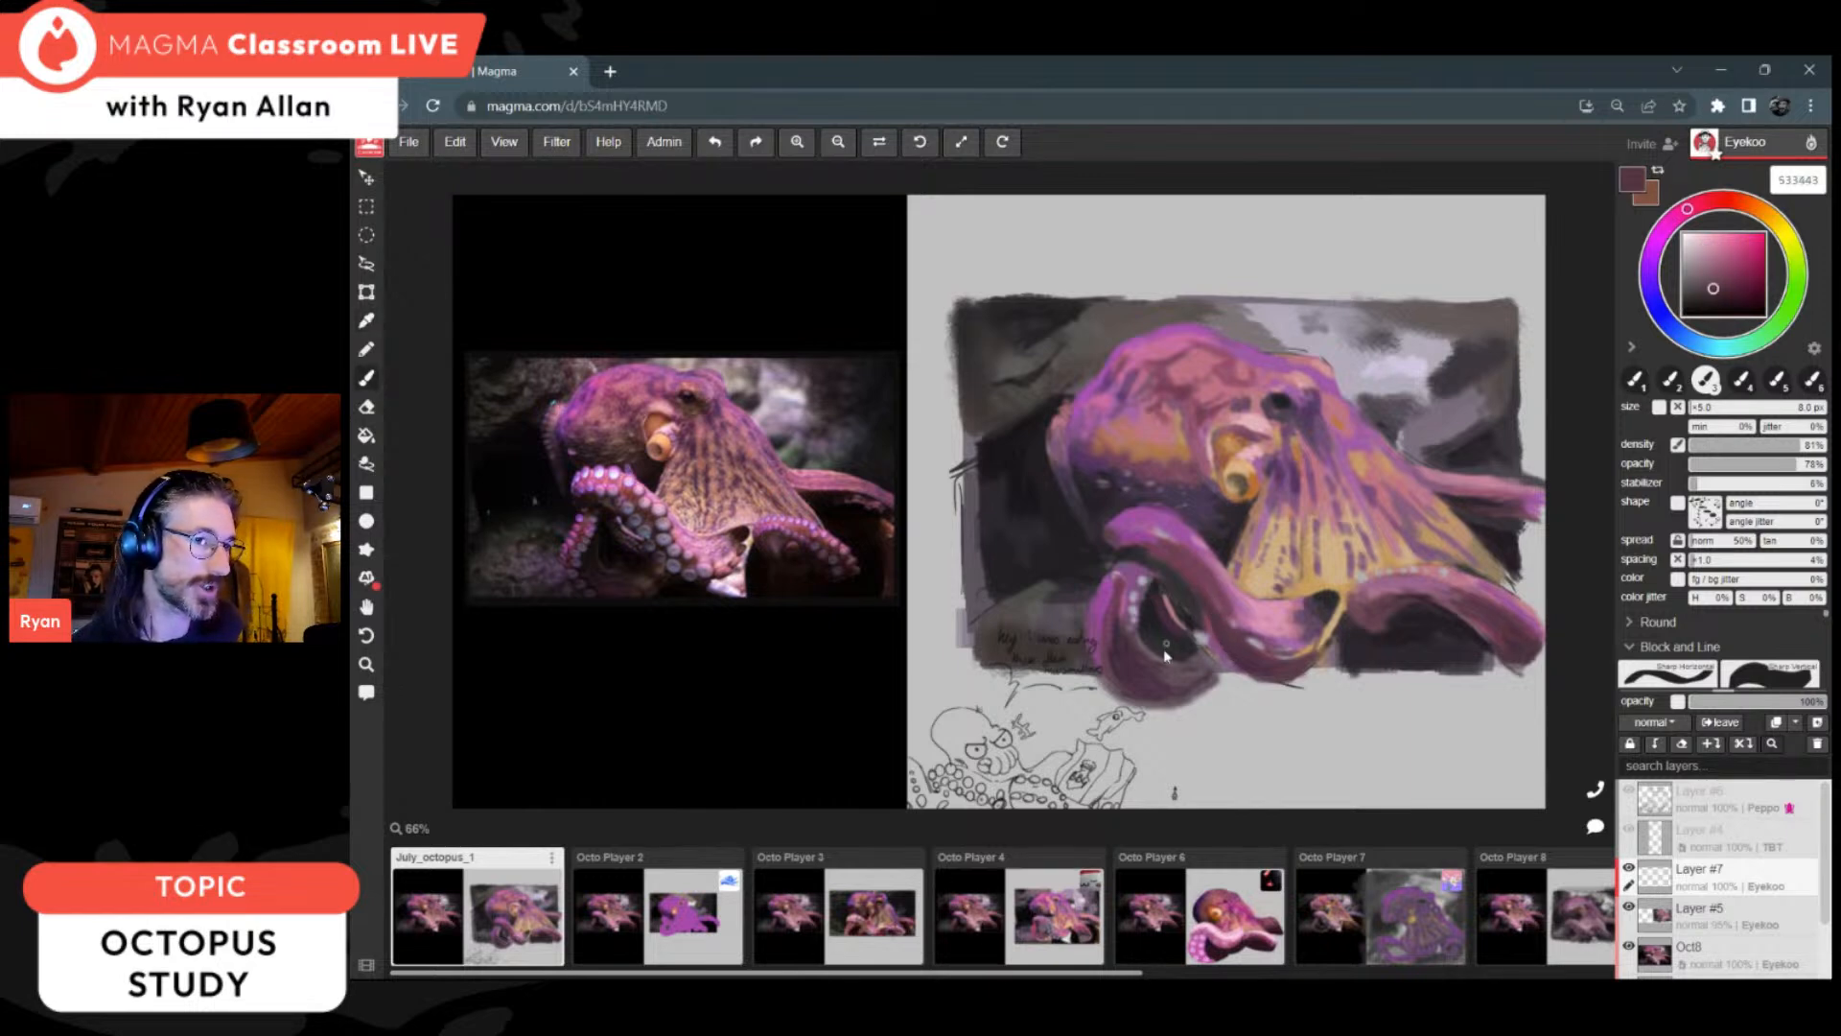
alt+click(1112, 648)
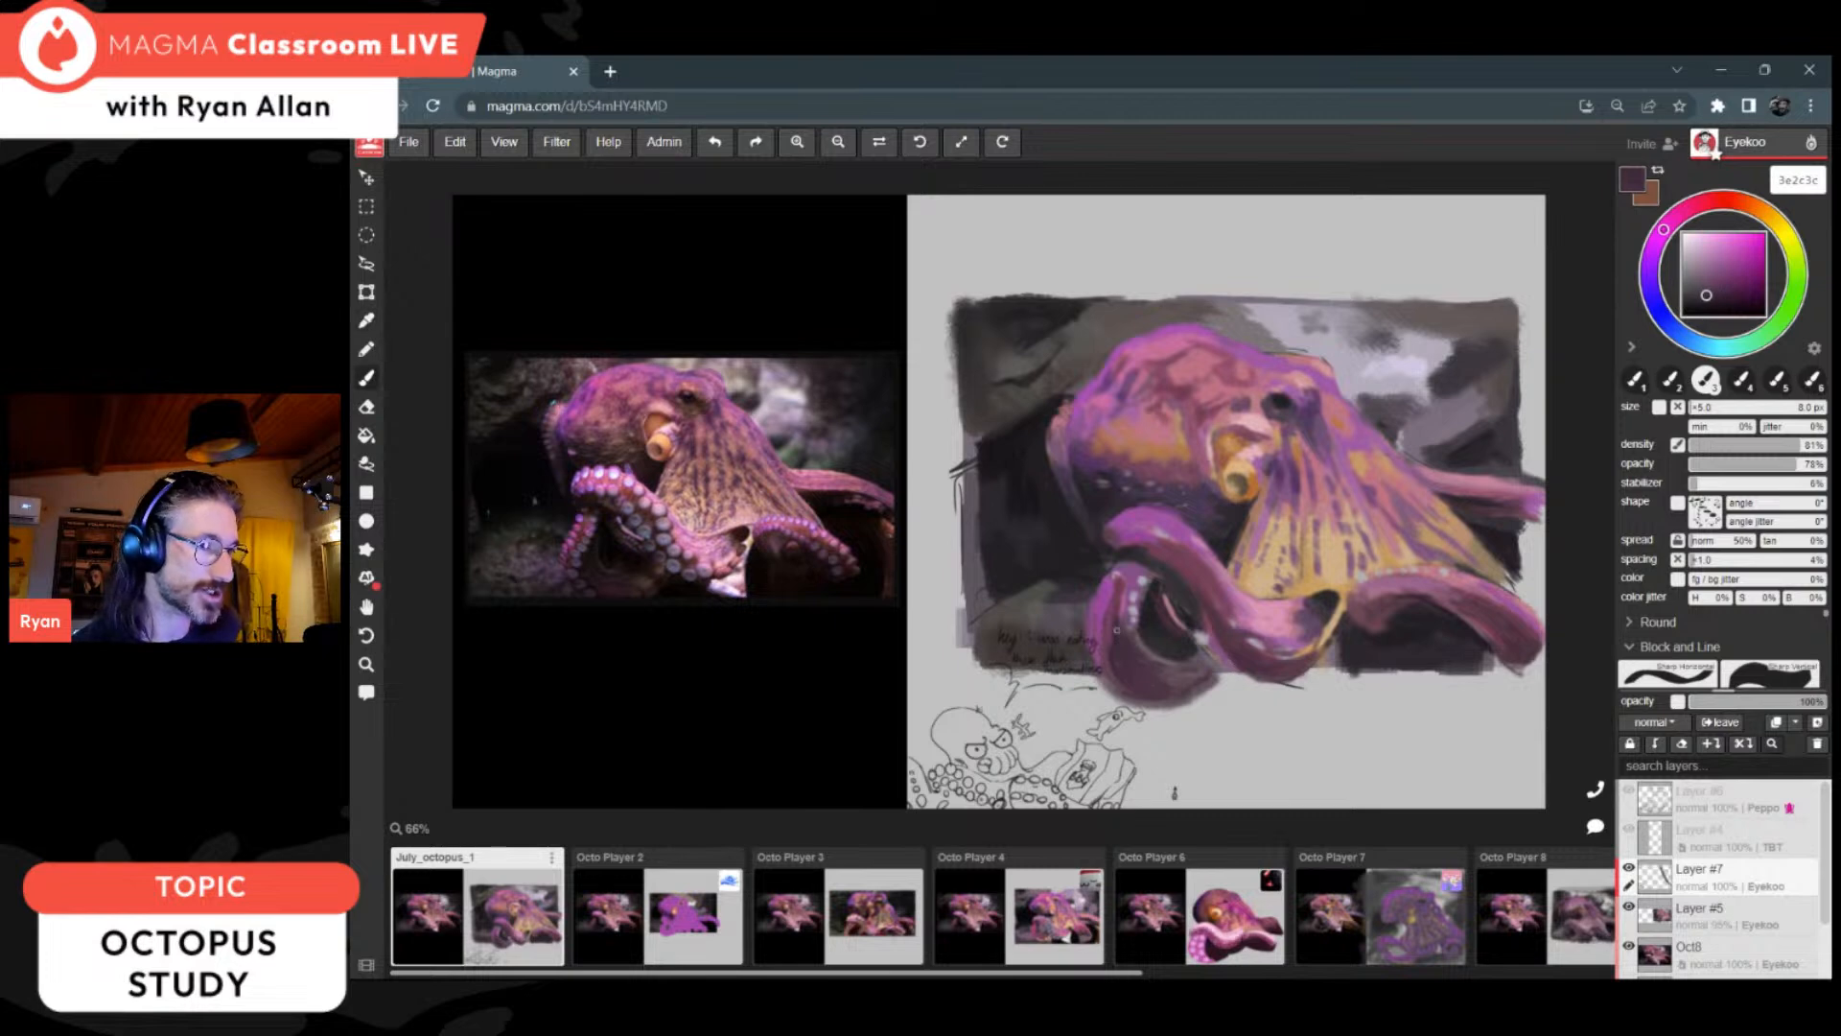
alt+click(1143, 587)
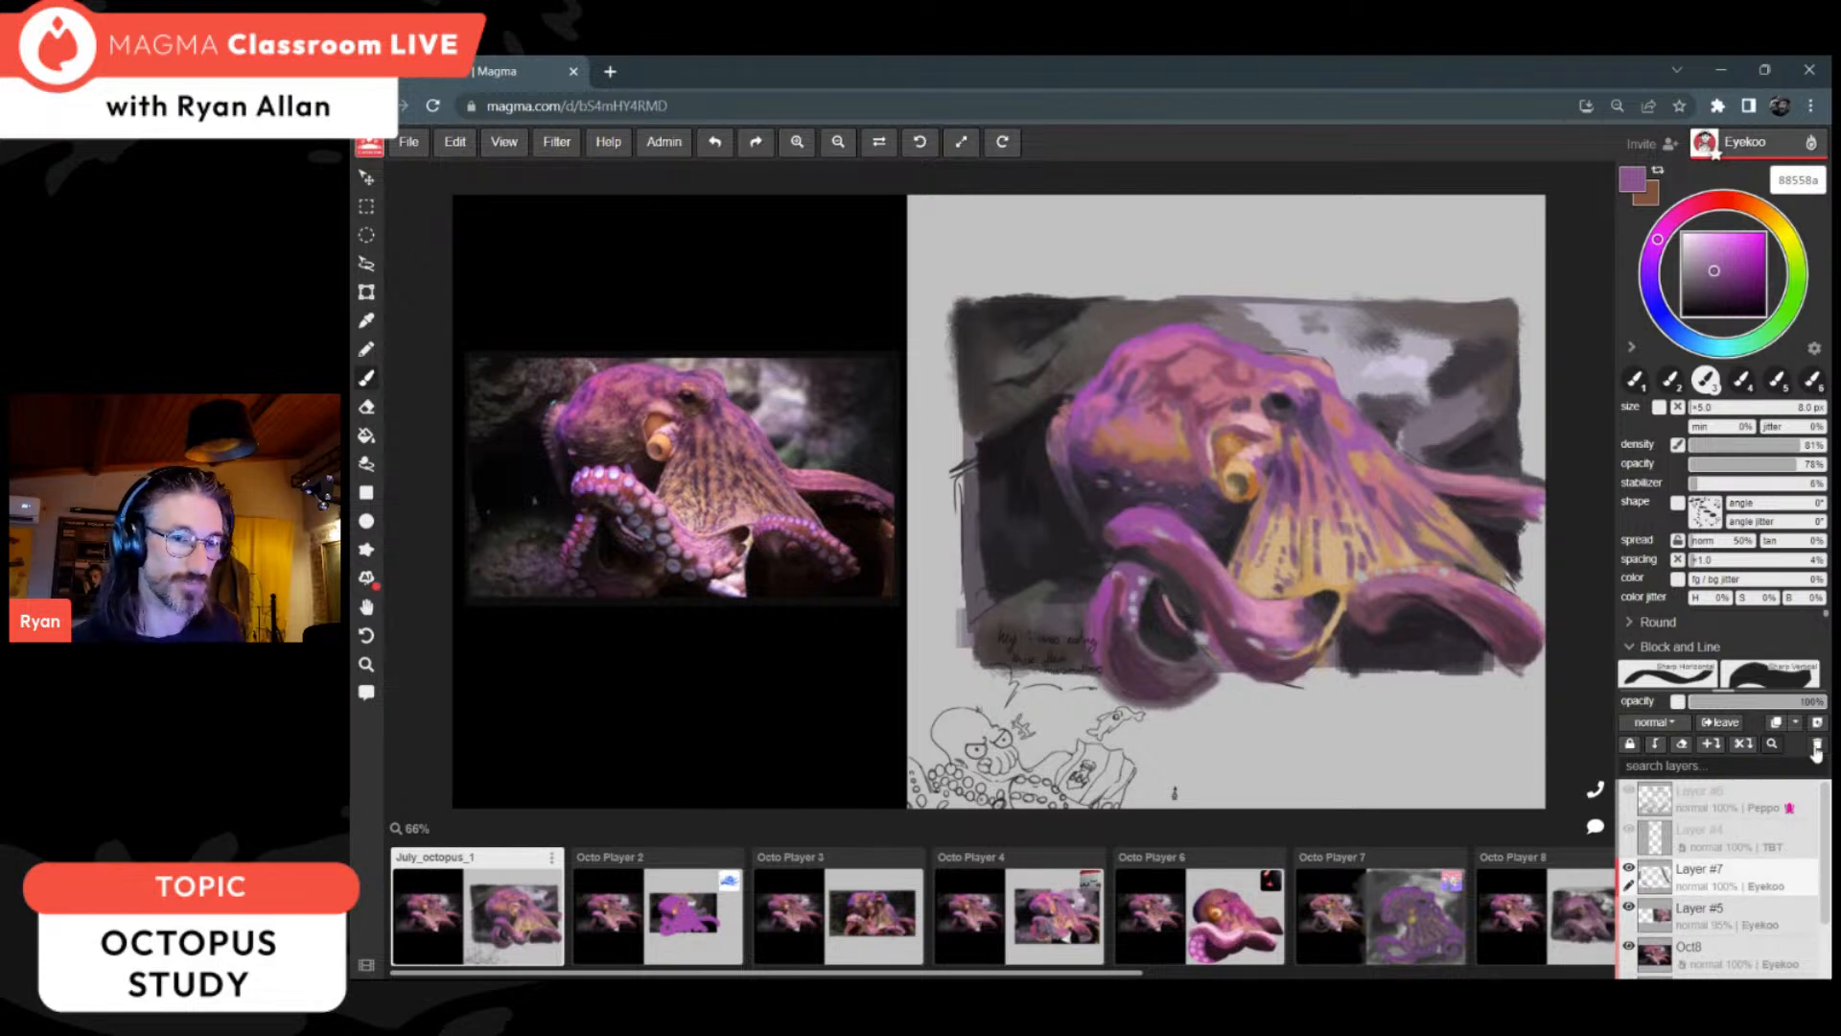
Step: On Layer #5, enlarge the brush to 10 px and darken the inside of the looped arm with 412e3c and near-black 232323
click(1741, 913)
alt+click(1132, 637)
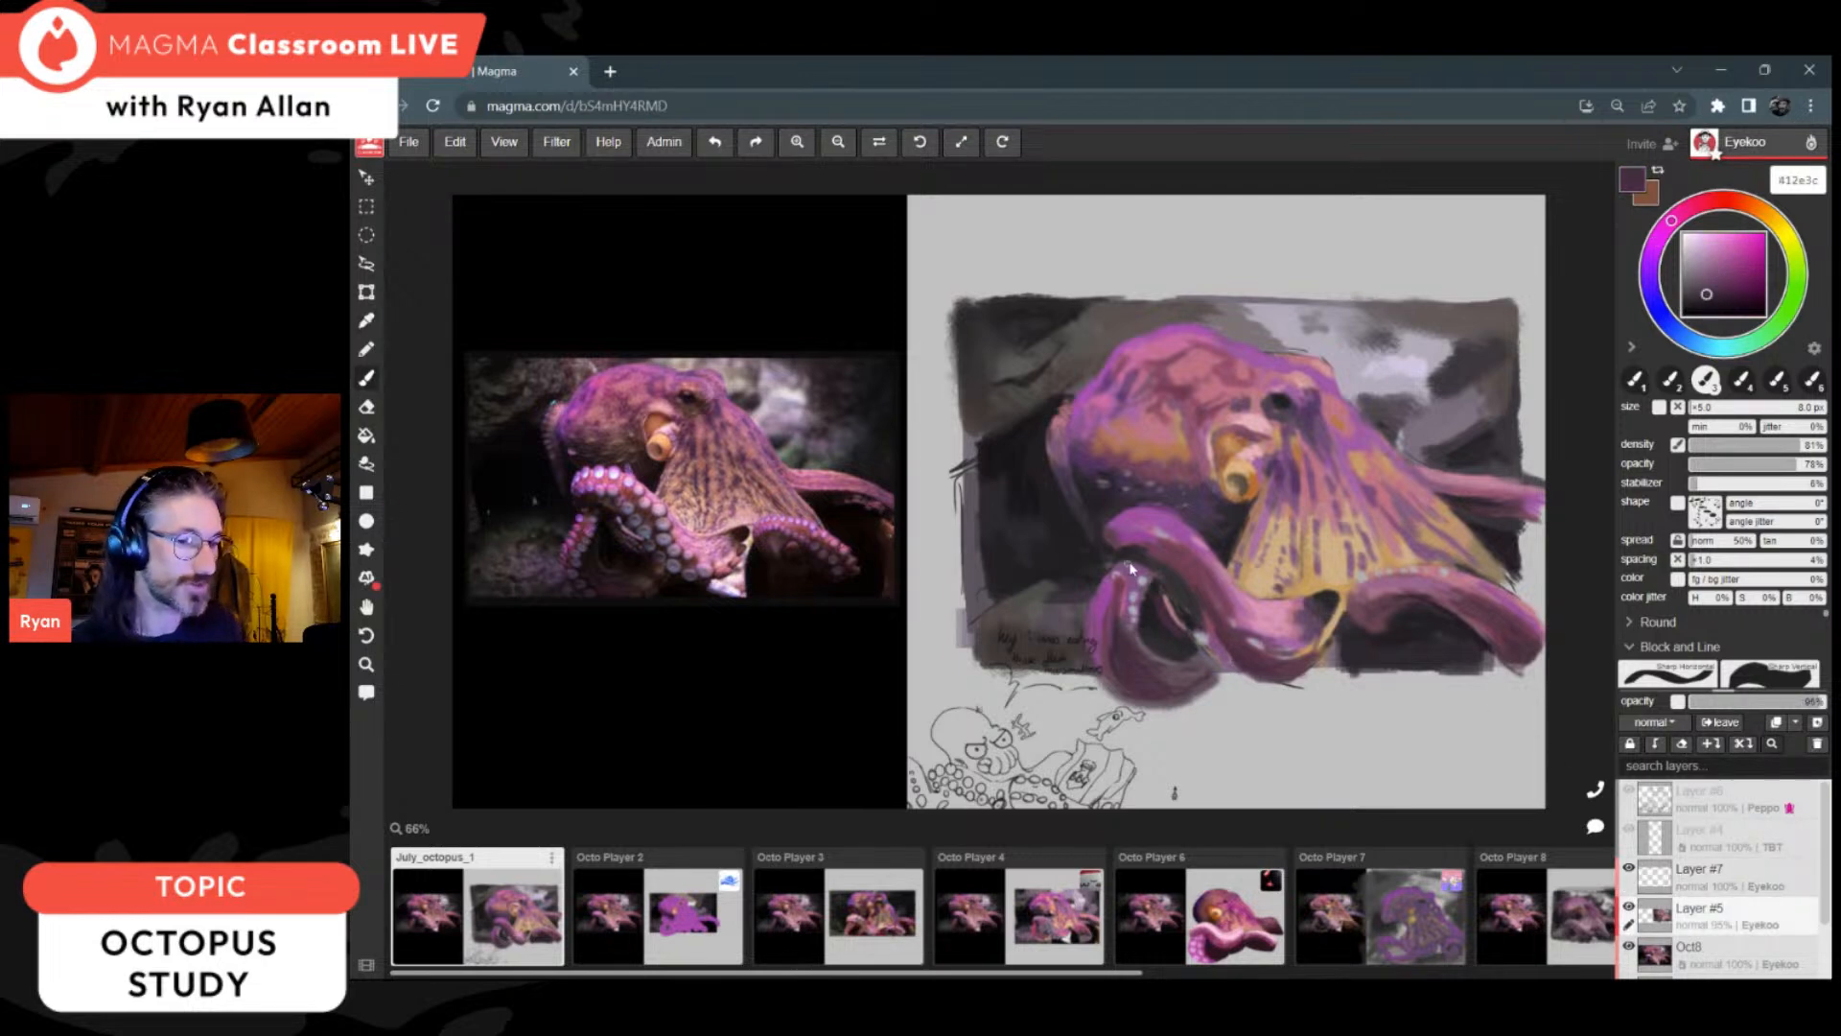
key(bracketright)
key(bracketright)
key(bracketright)
key(bracketright)
key(bracketright)
alt+click(1155, 617)
mouse_move(1152, 581)
mouse_down()
mouse_move(1138, 622)
mouse_move(1142, 581)
mouse_up()
alt+click(1154, 622)
alt+click(1153, 590)
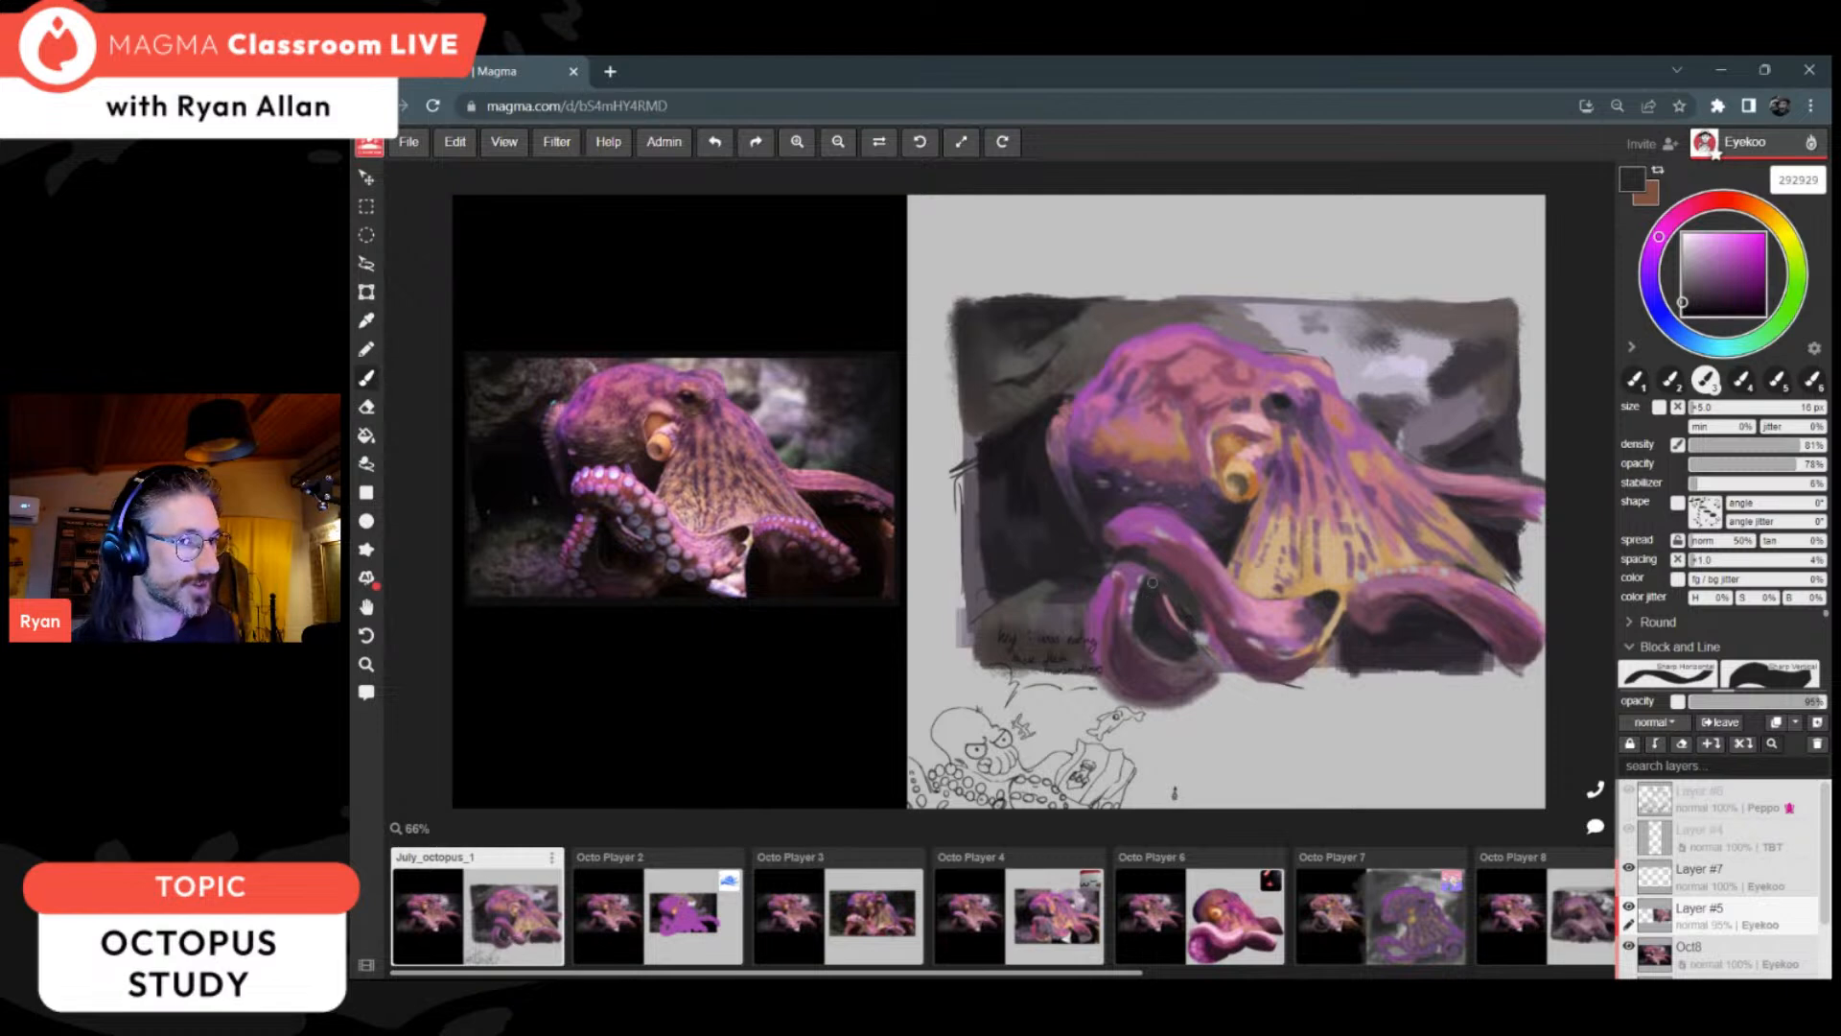
alt+click(1153, 581)
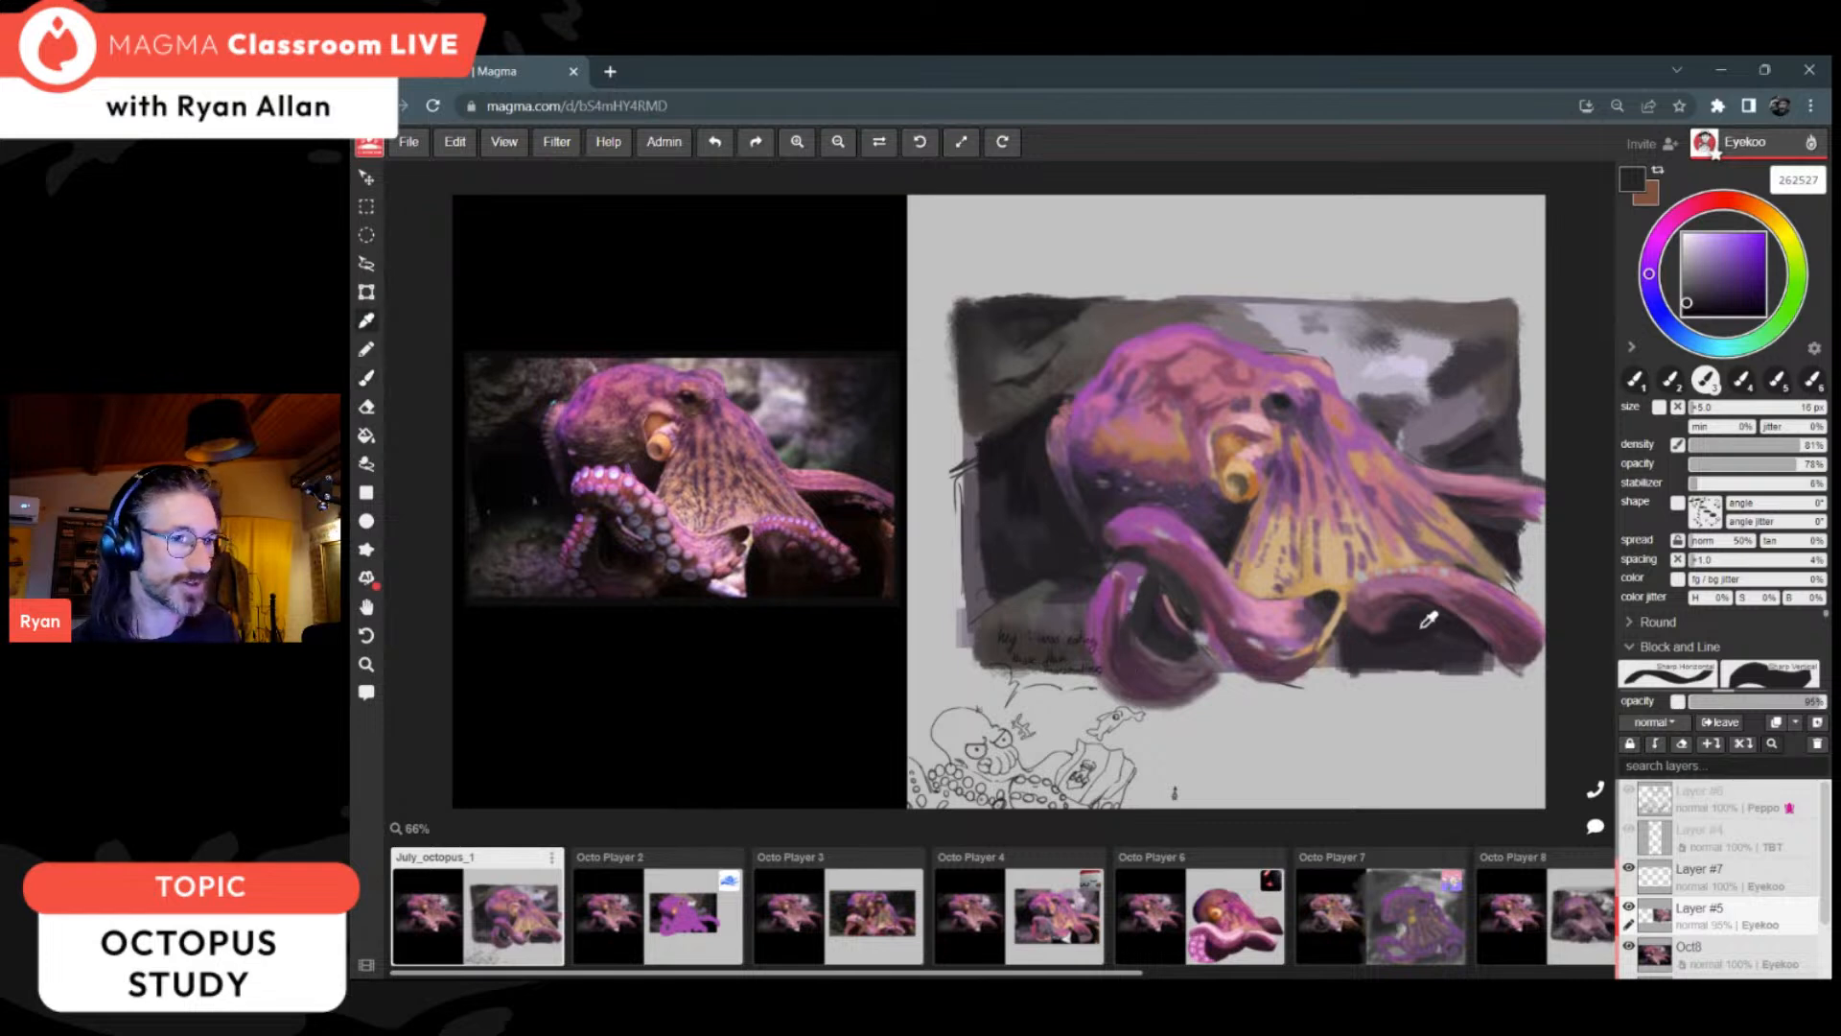
Step: Reduce the brush to 8 px and deepen the gap between the looped and front arms with 282628 and 1e191e
alt+click(1373, 608)
key(bracketleft)
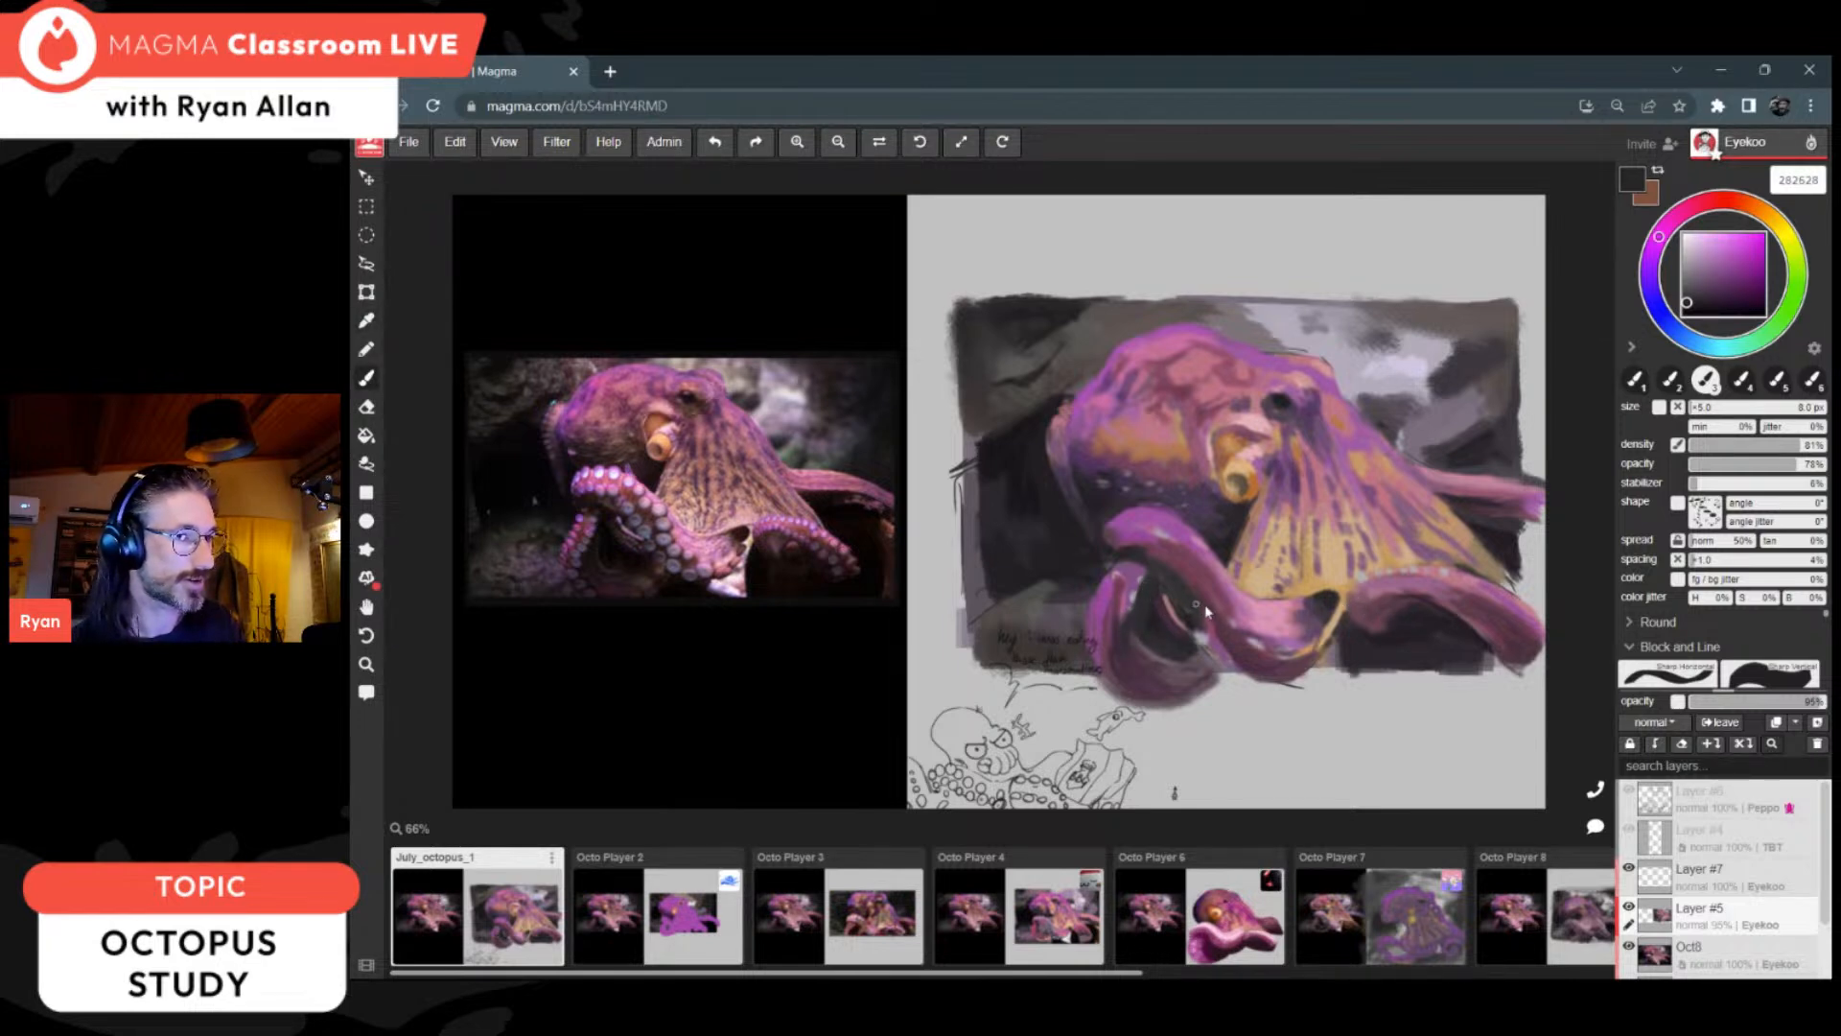
click(1695, 305)
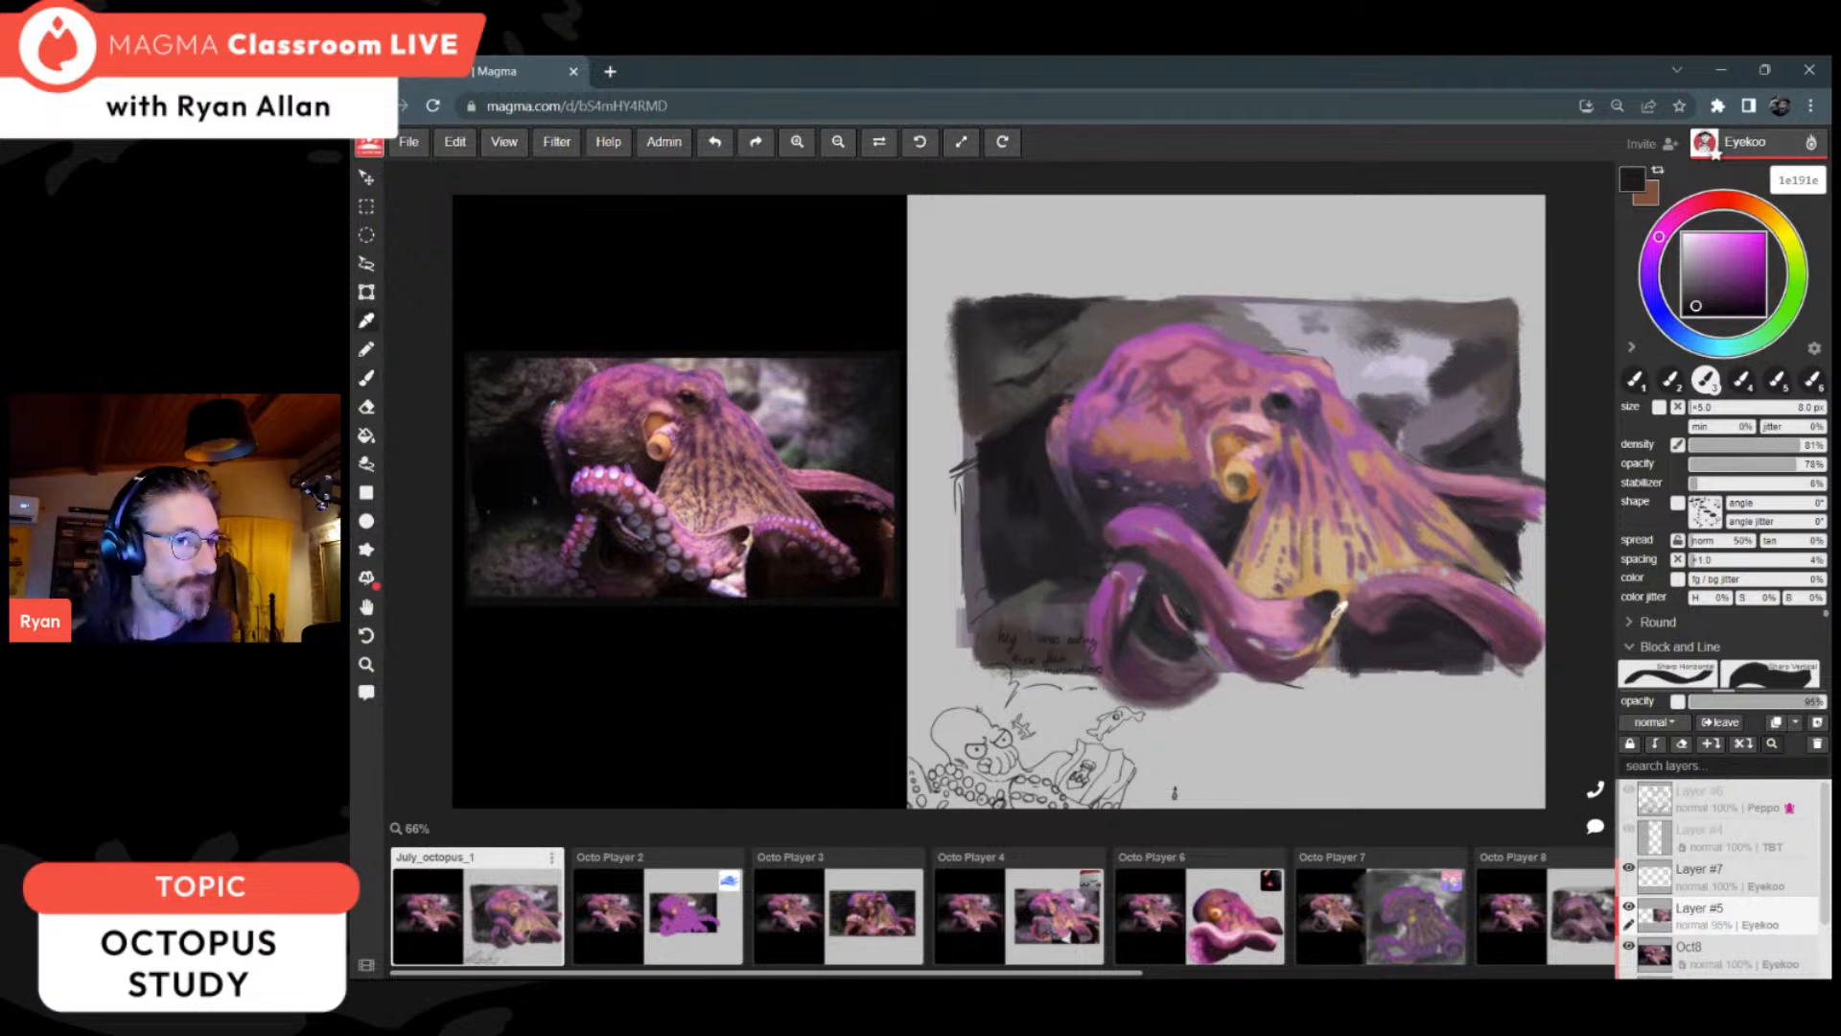
Step: Refine the front arm with c98599 and 6c394f, and the web edge above the right arm with 9a688e and cdaf84
alt+click(1297, 625)
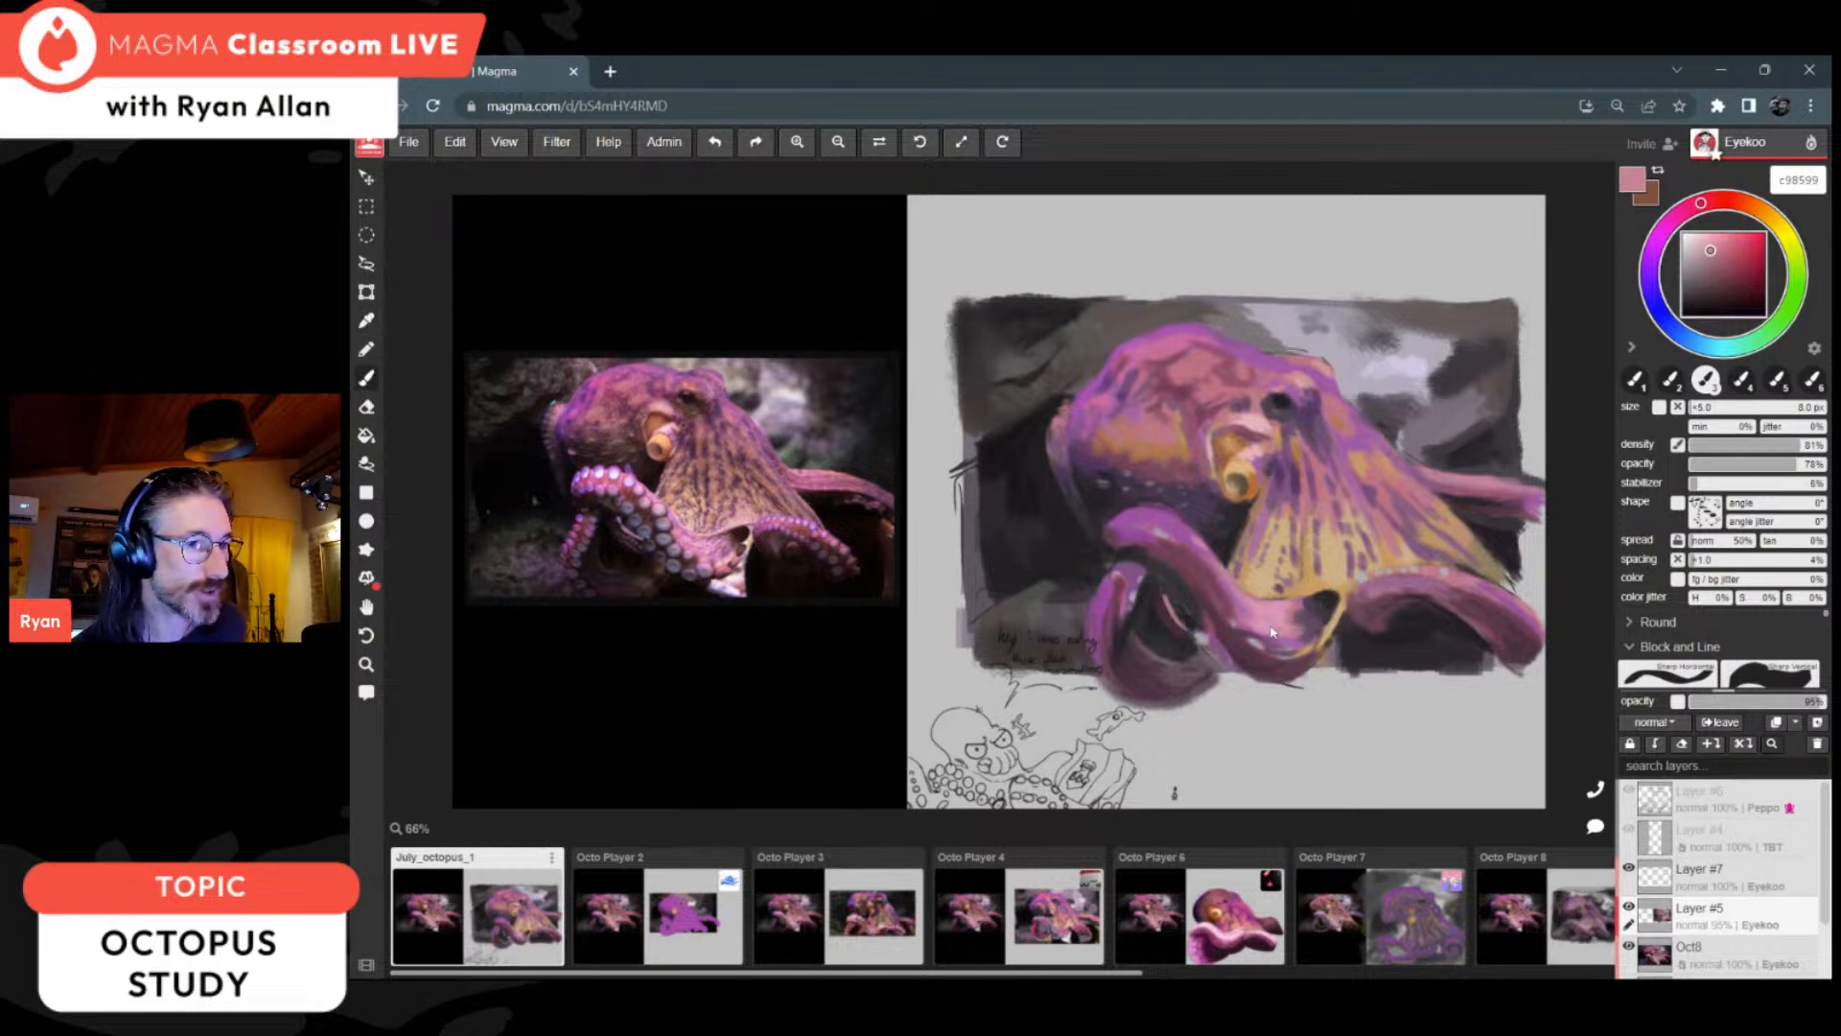
alt+click(1272, 650)
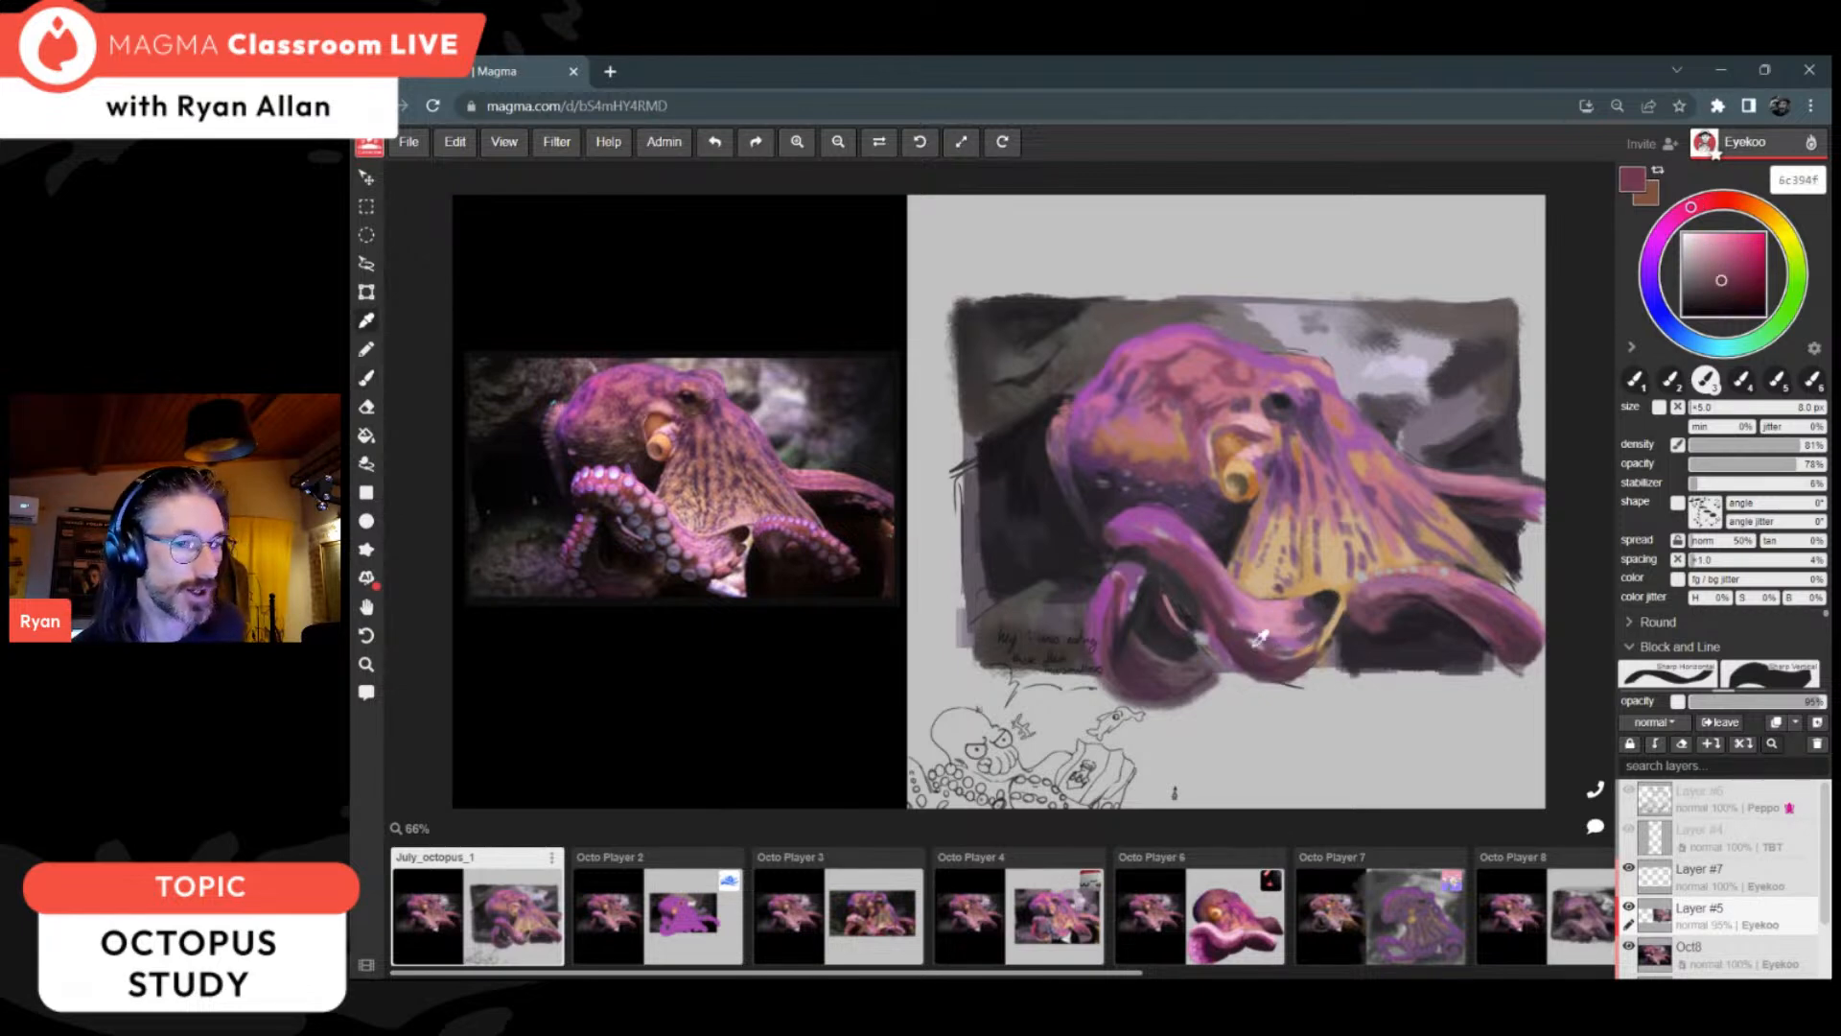
alt+click(1380, 598)
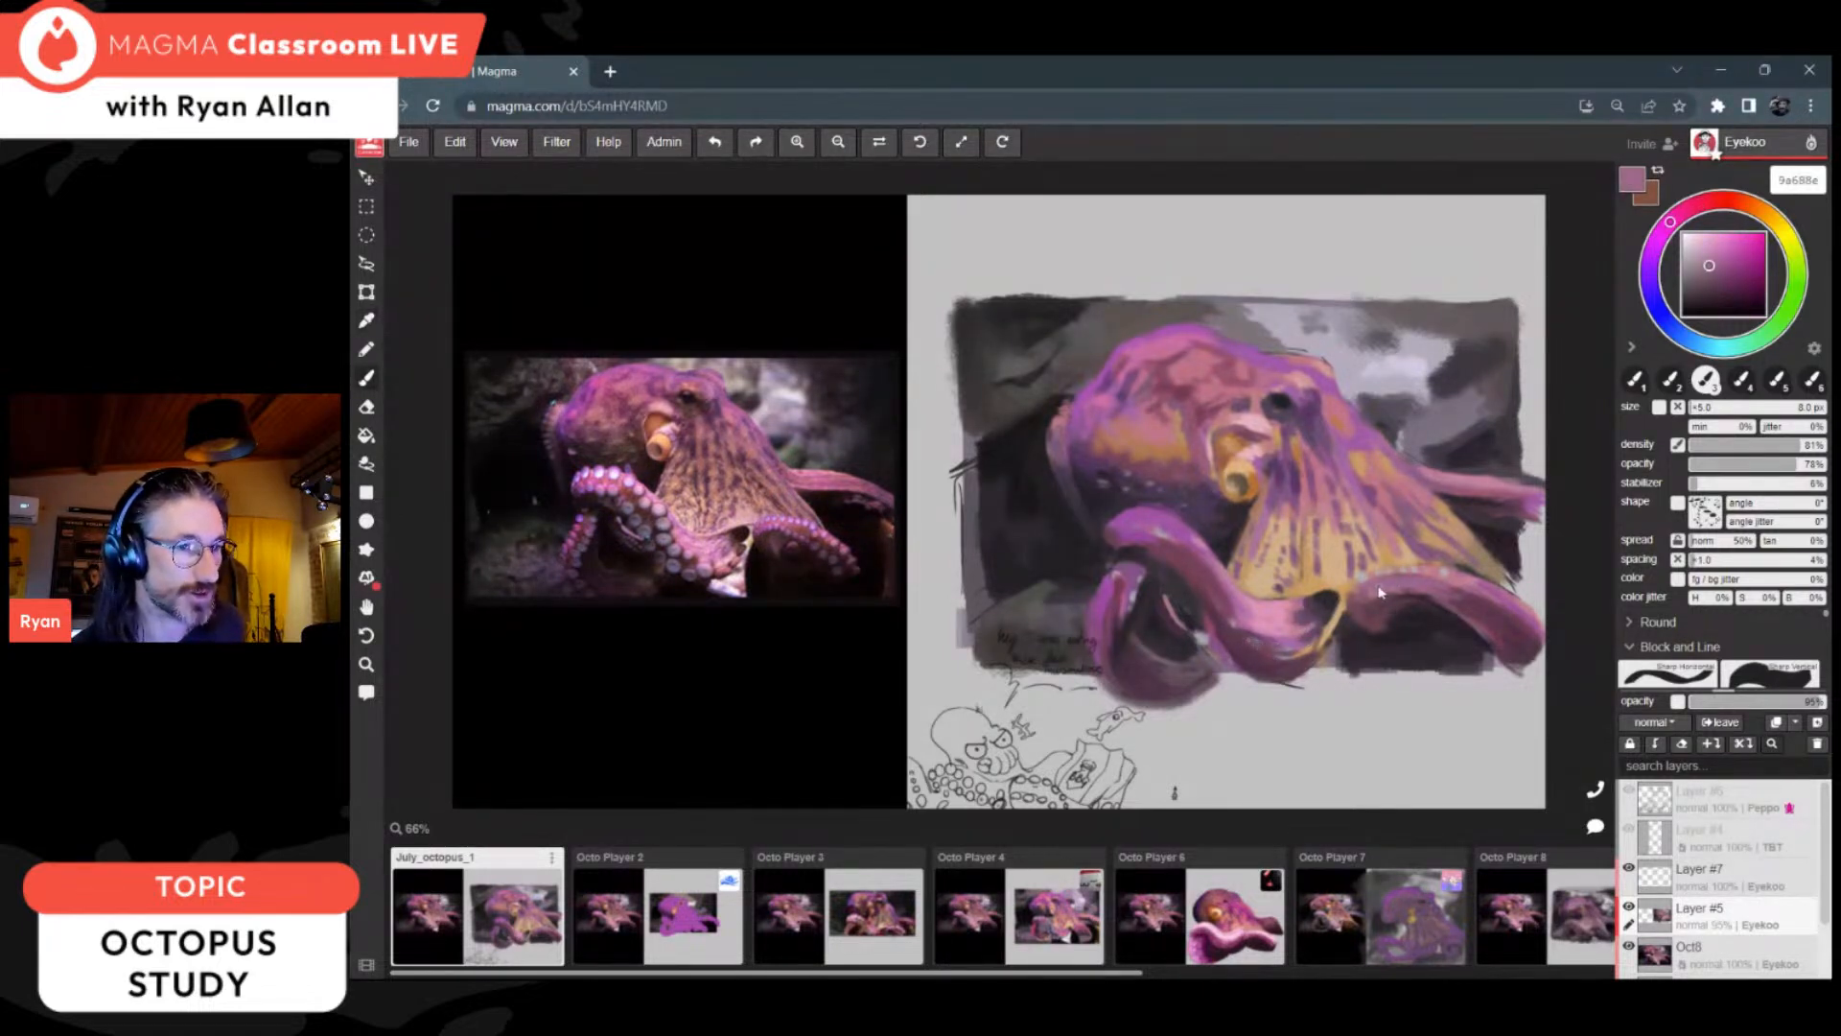
alt+click(1355, 584)
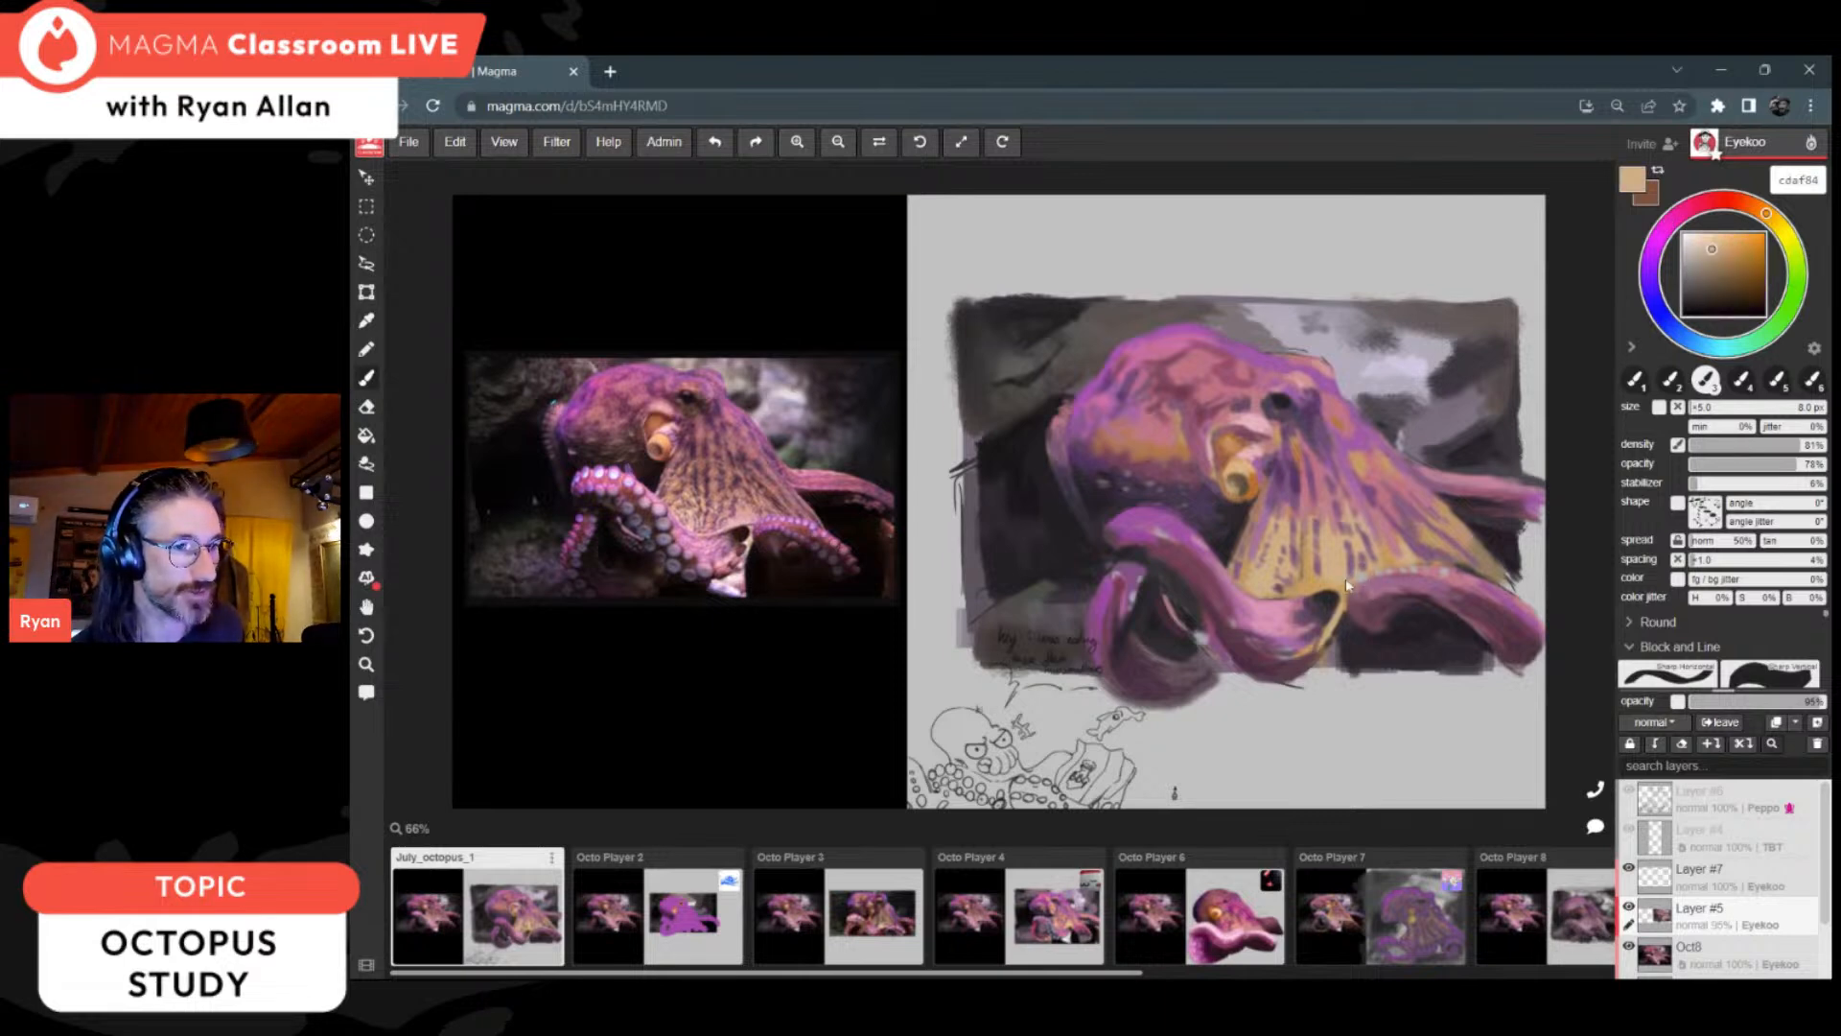
drag(1403, 574, 1441, 578)
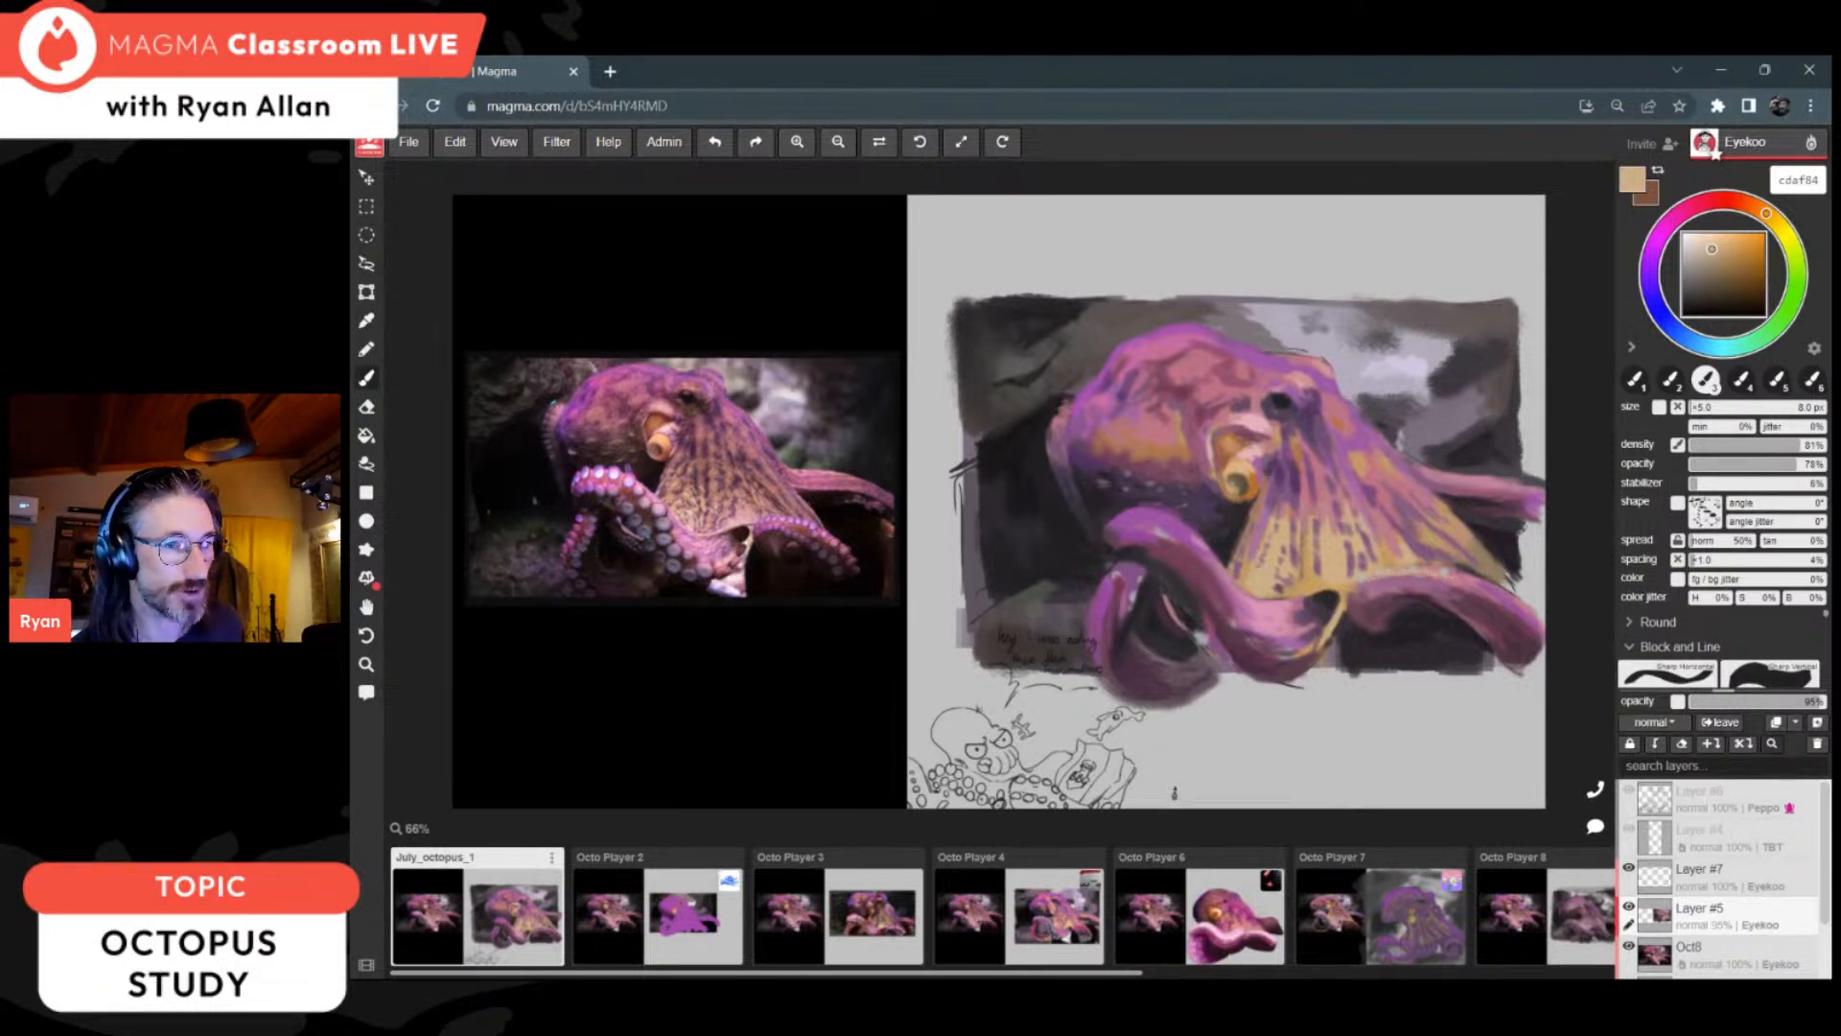
alt+click(1457, 589)
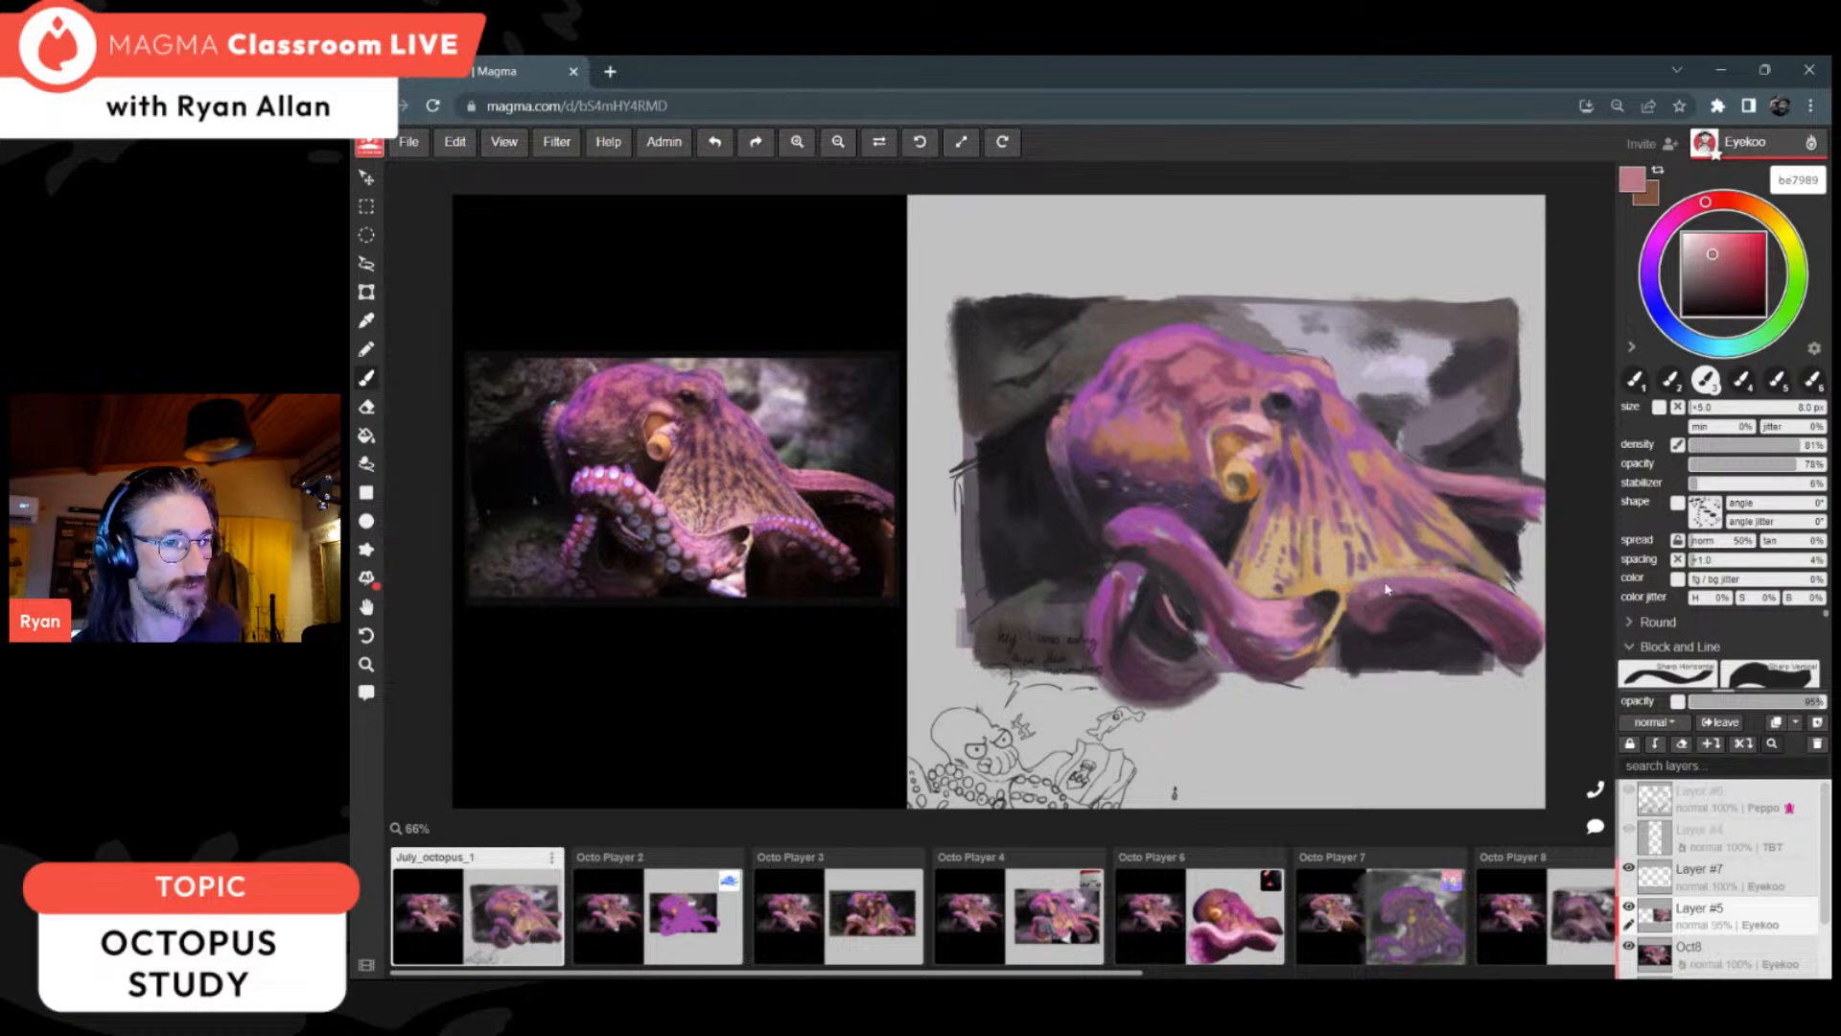
Step: Shade inside the looped arm with 2a2623 and rework its upper curve with 744156 and ac659c
alt+click(1205, 647)
alt+click(1195, 625)
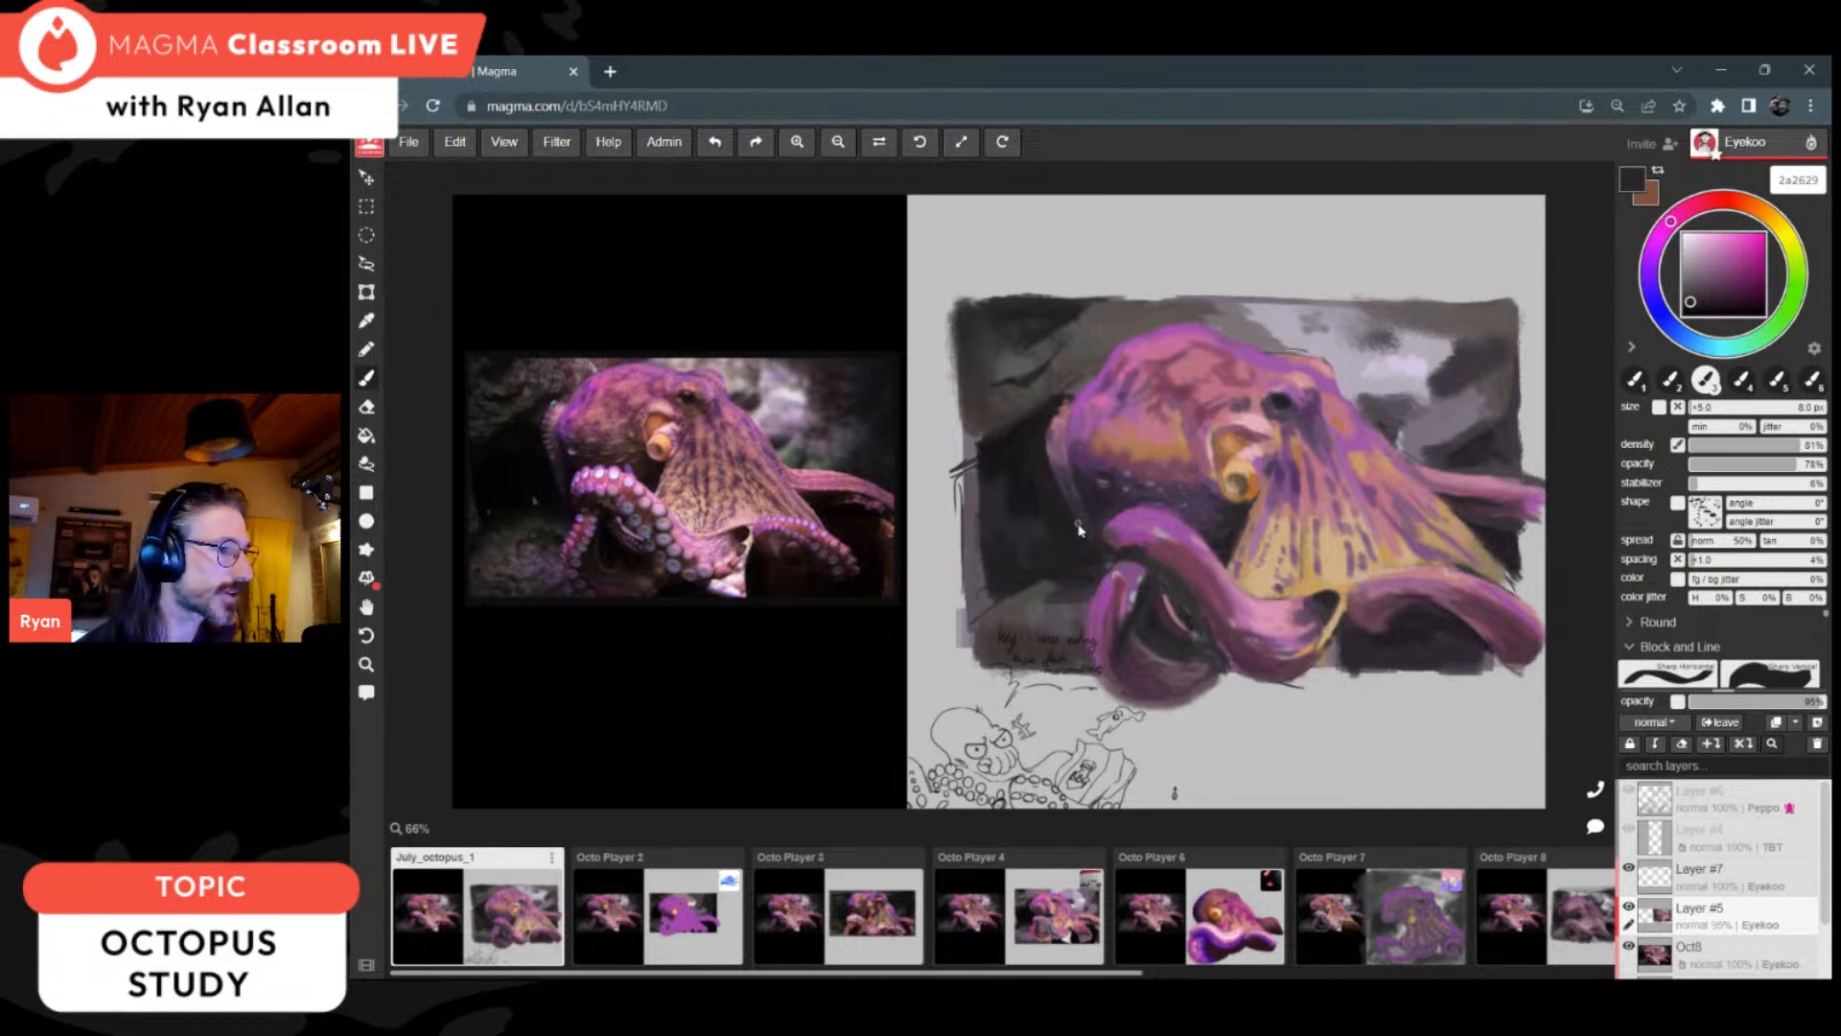
alt+click(1194, 551)
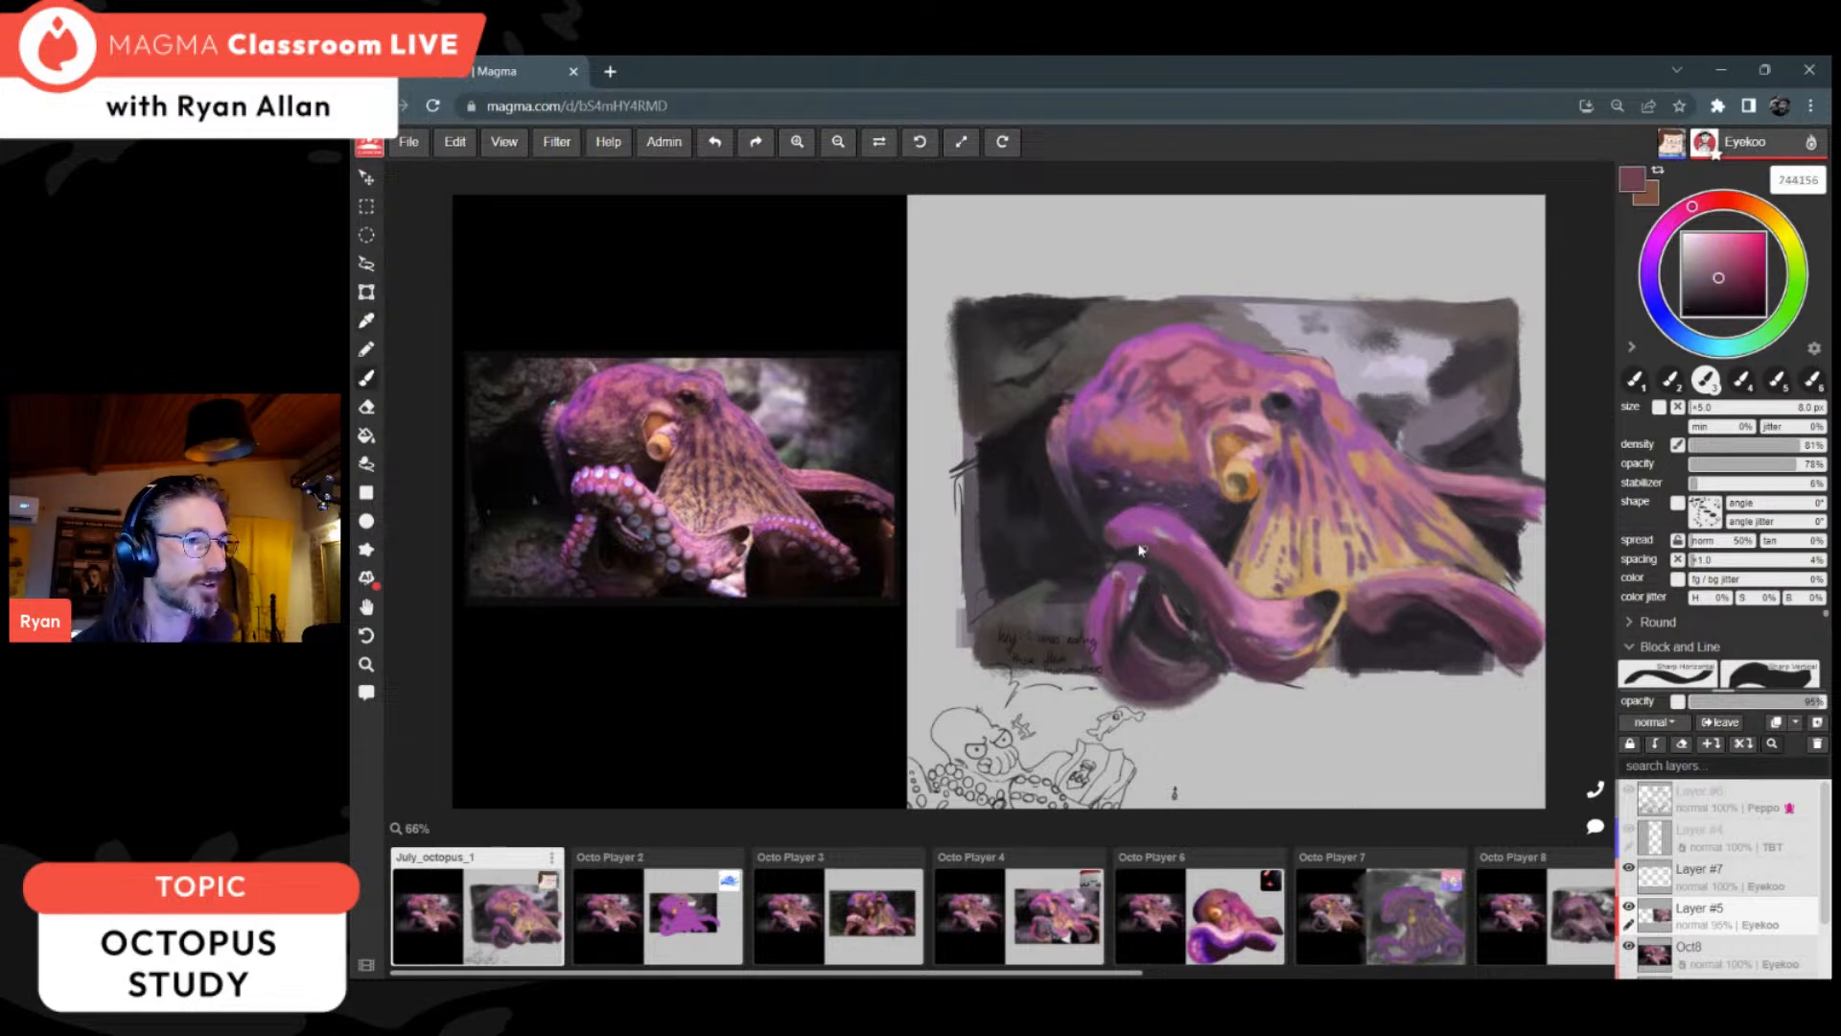
key(alt)
alt+click(1140, 538)
alt+click(1155, 537)
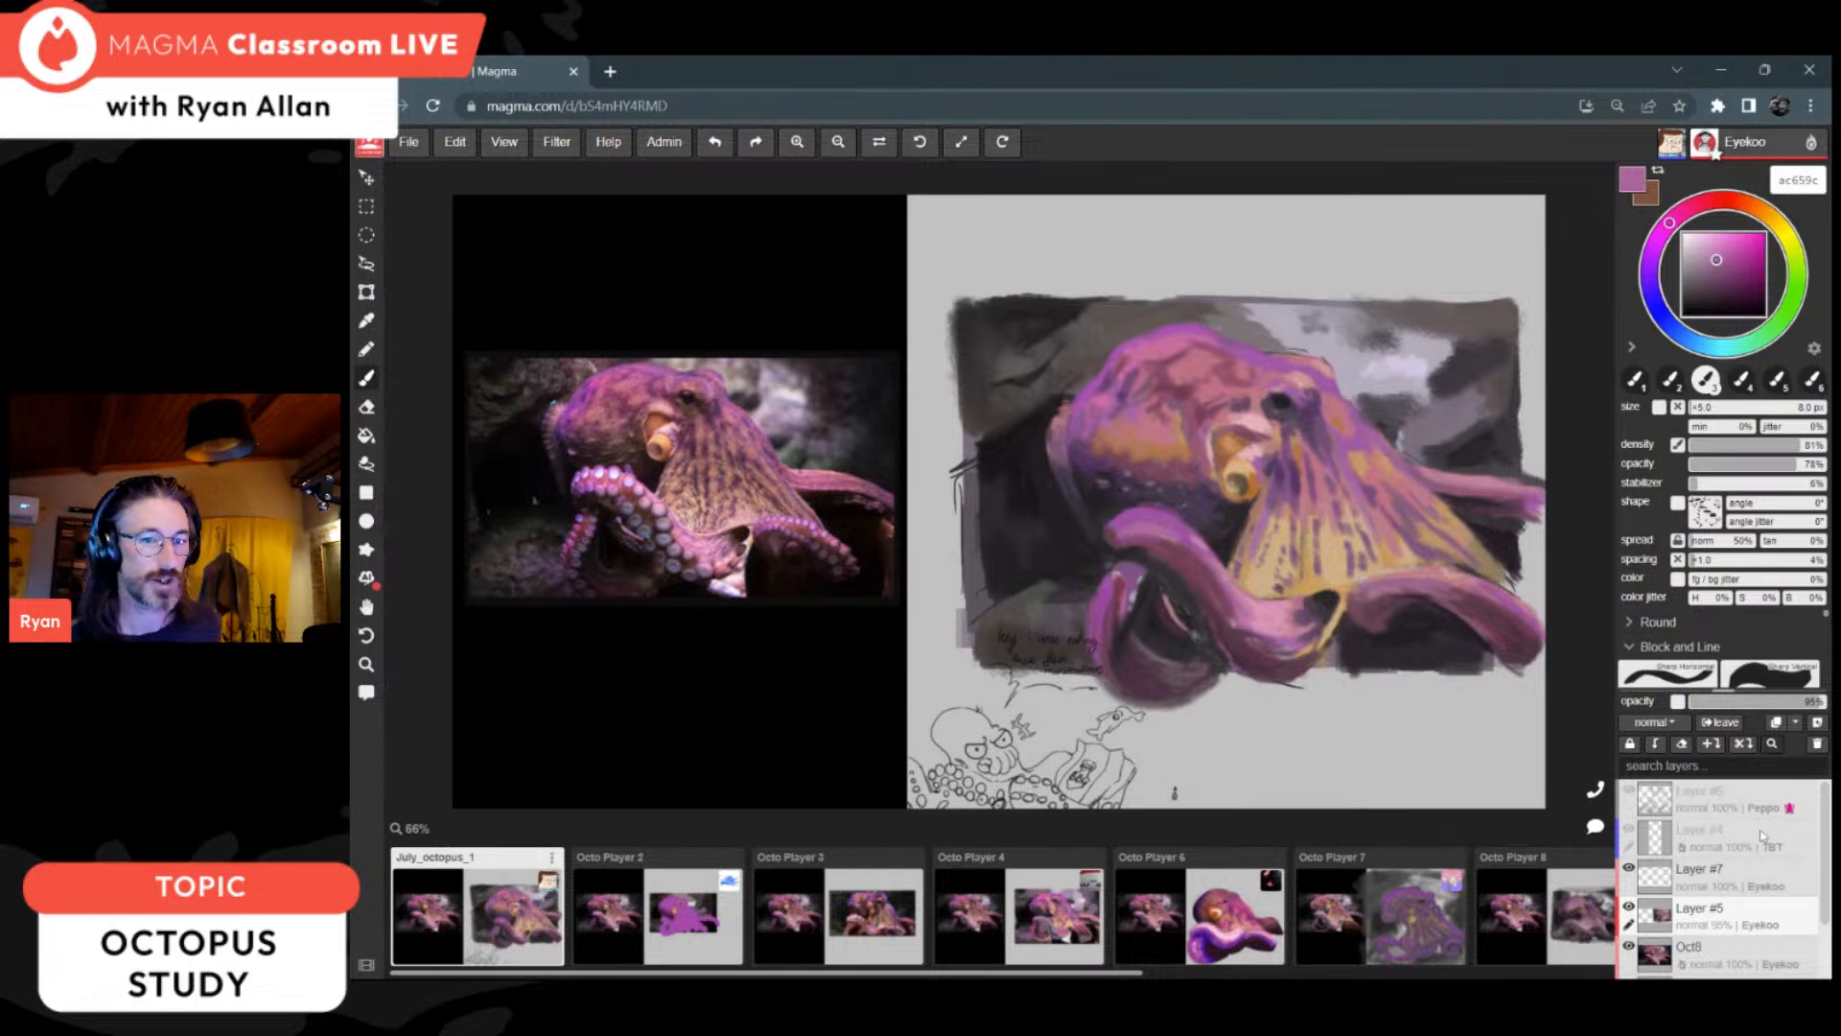
Step: Select Layer #7, raise the brush density to near full and opacity to 97%, and choose pale pink-grey c5b9c2
click(1755, 875)
click(1693, 259)
drag(1689, 260, 1688, 261)
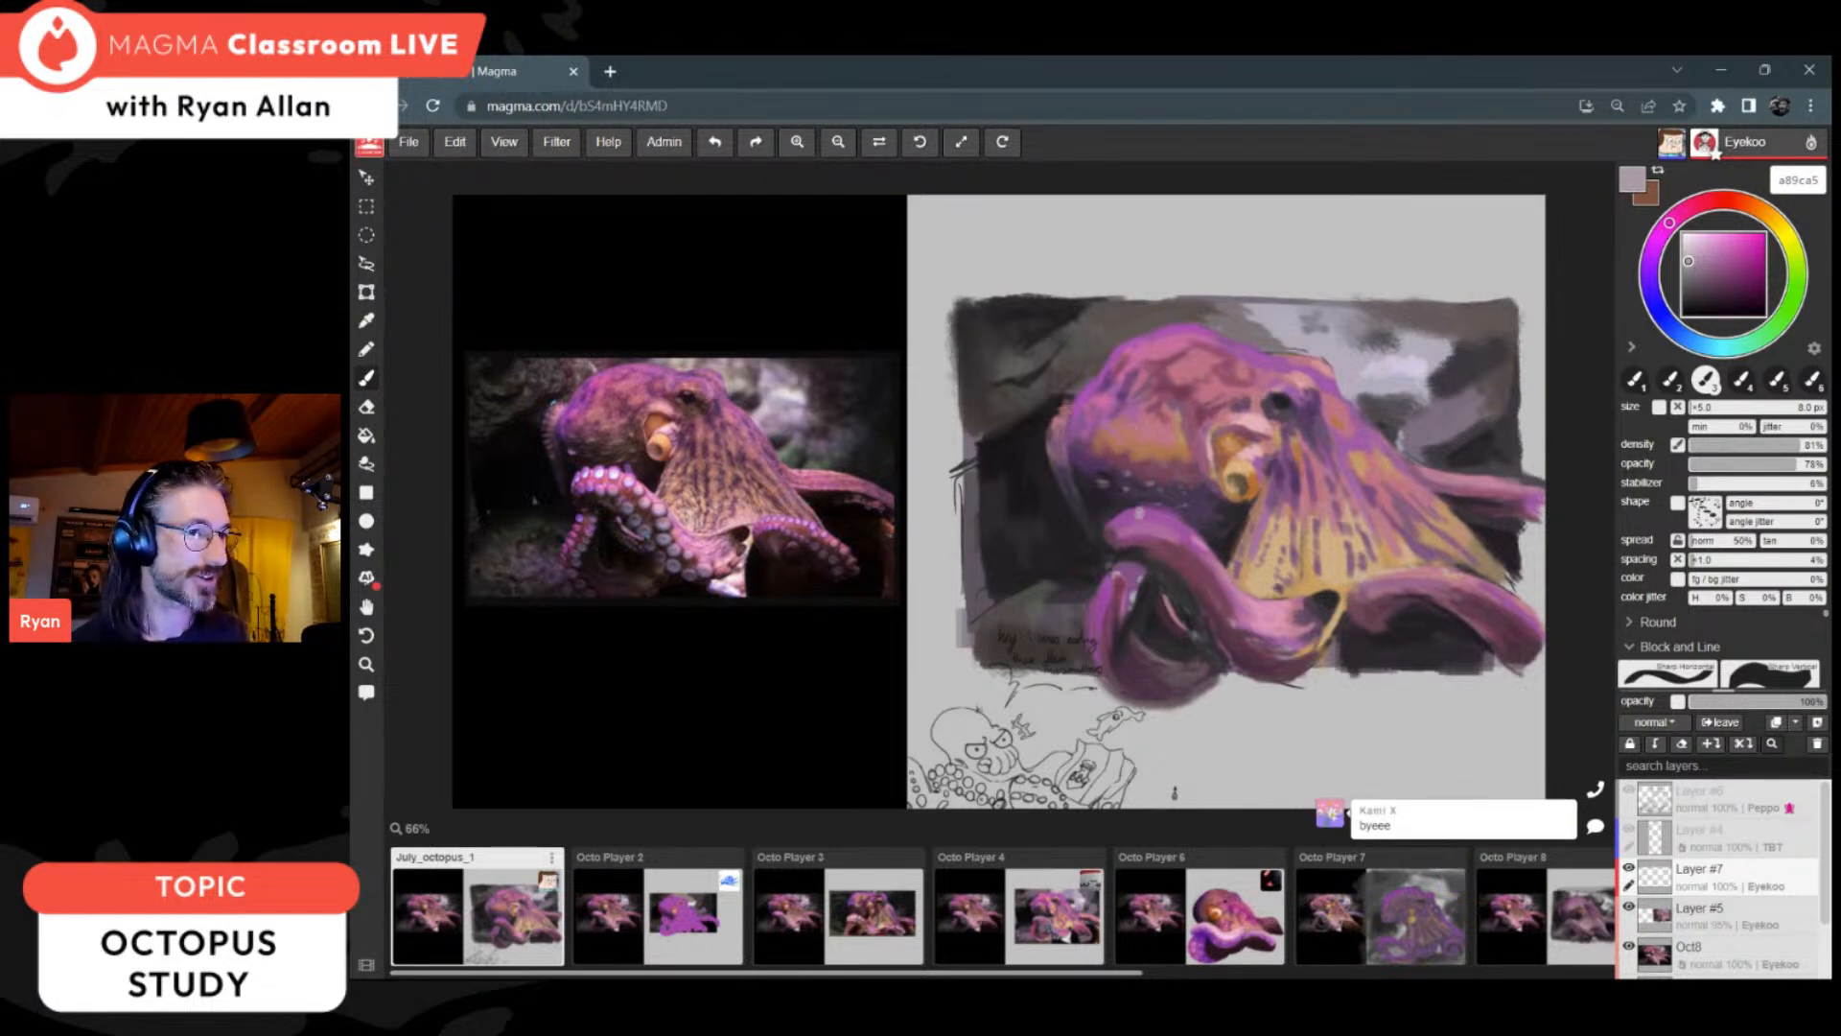
click(1823, 446)
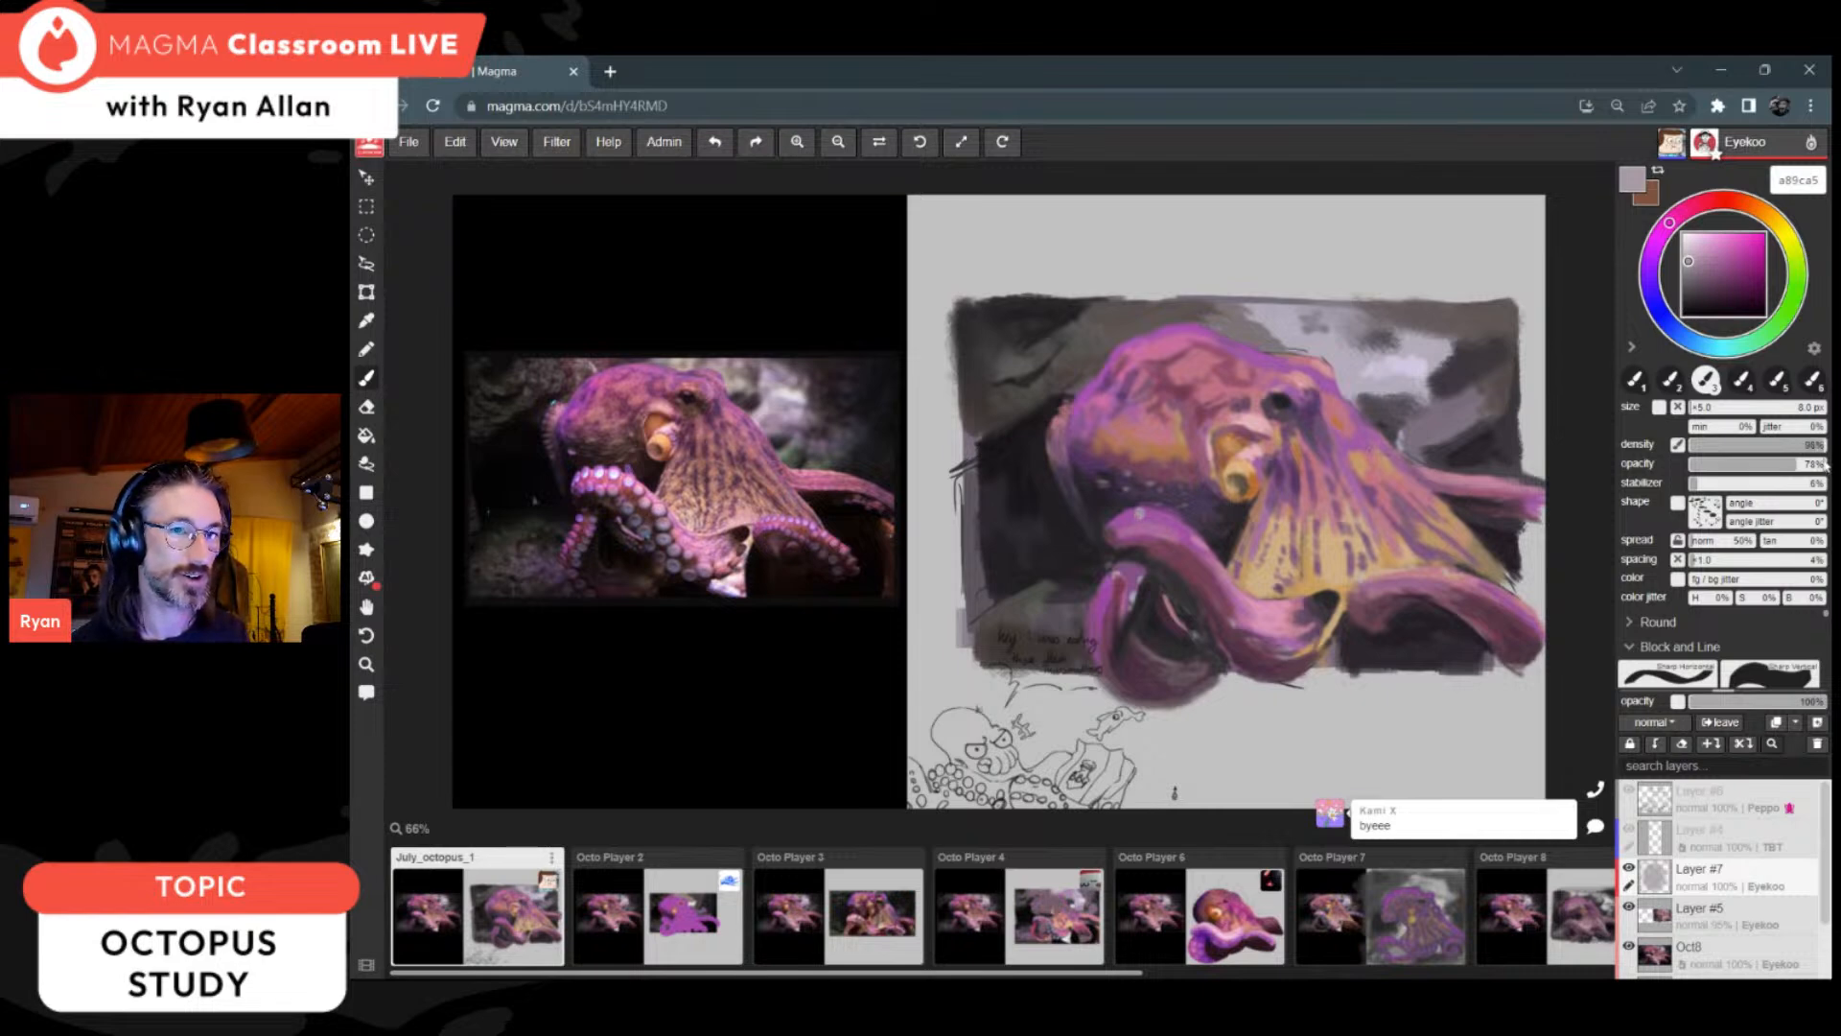
click(1822, 464)
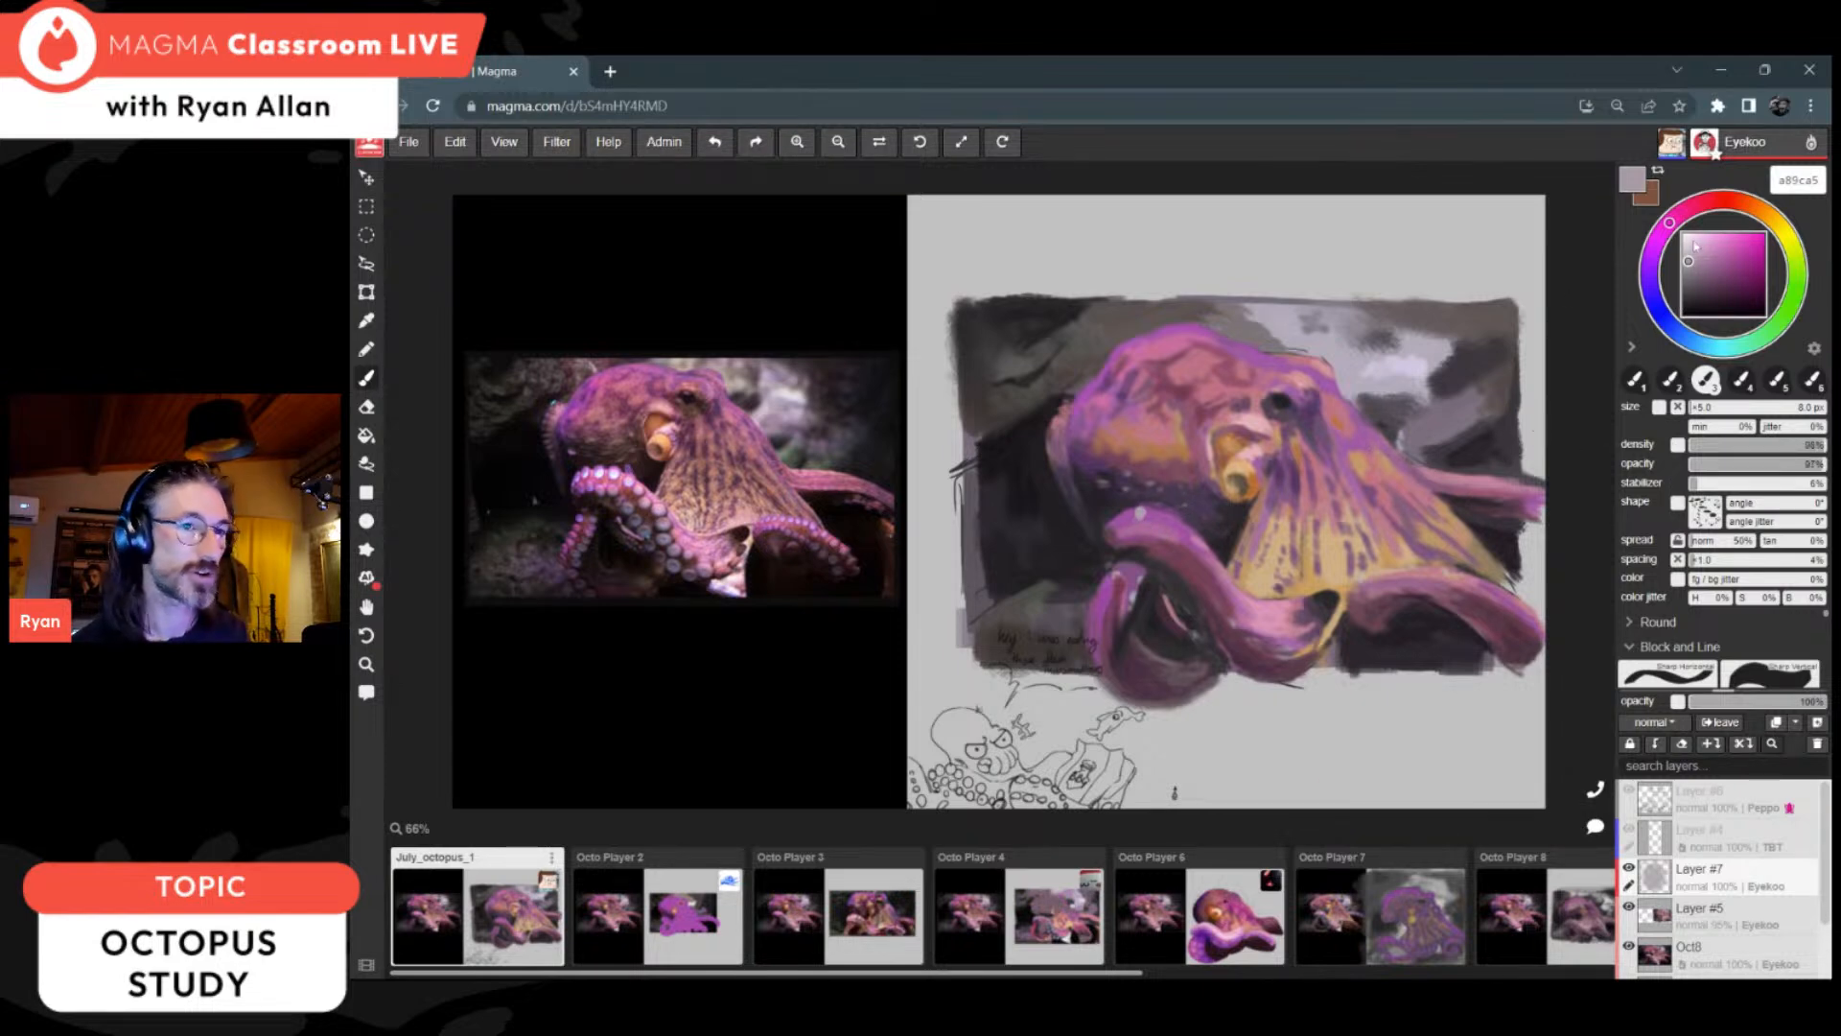
click(1688, 251)
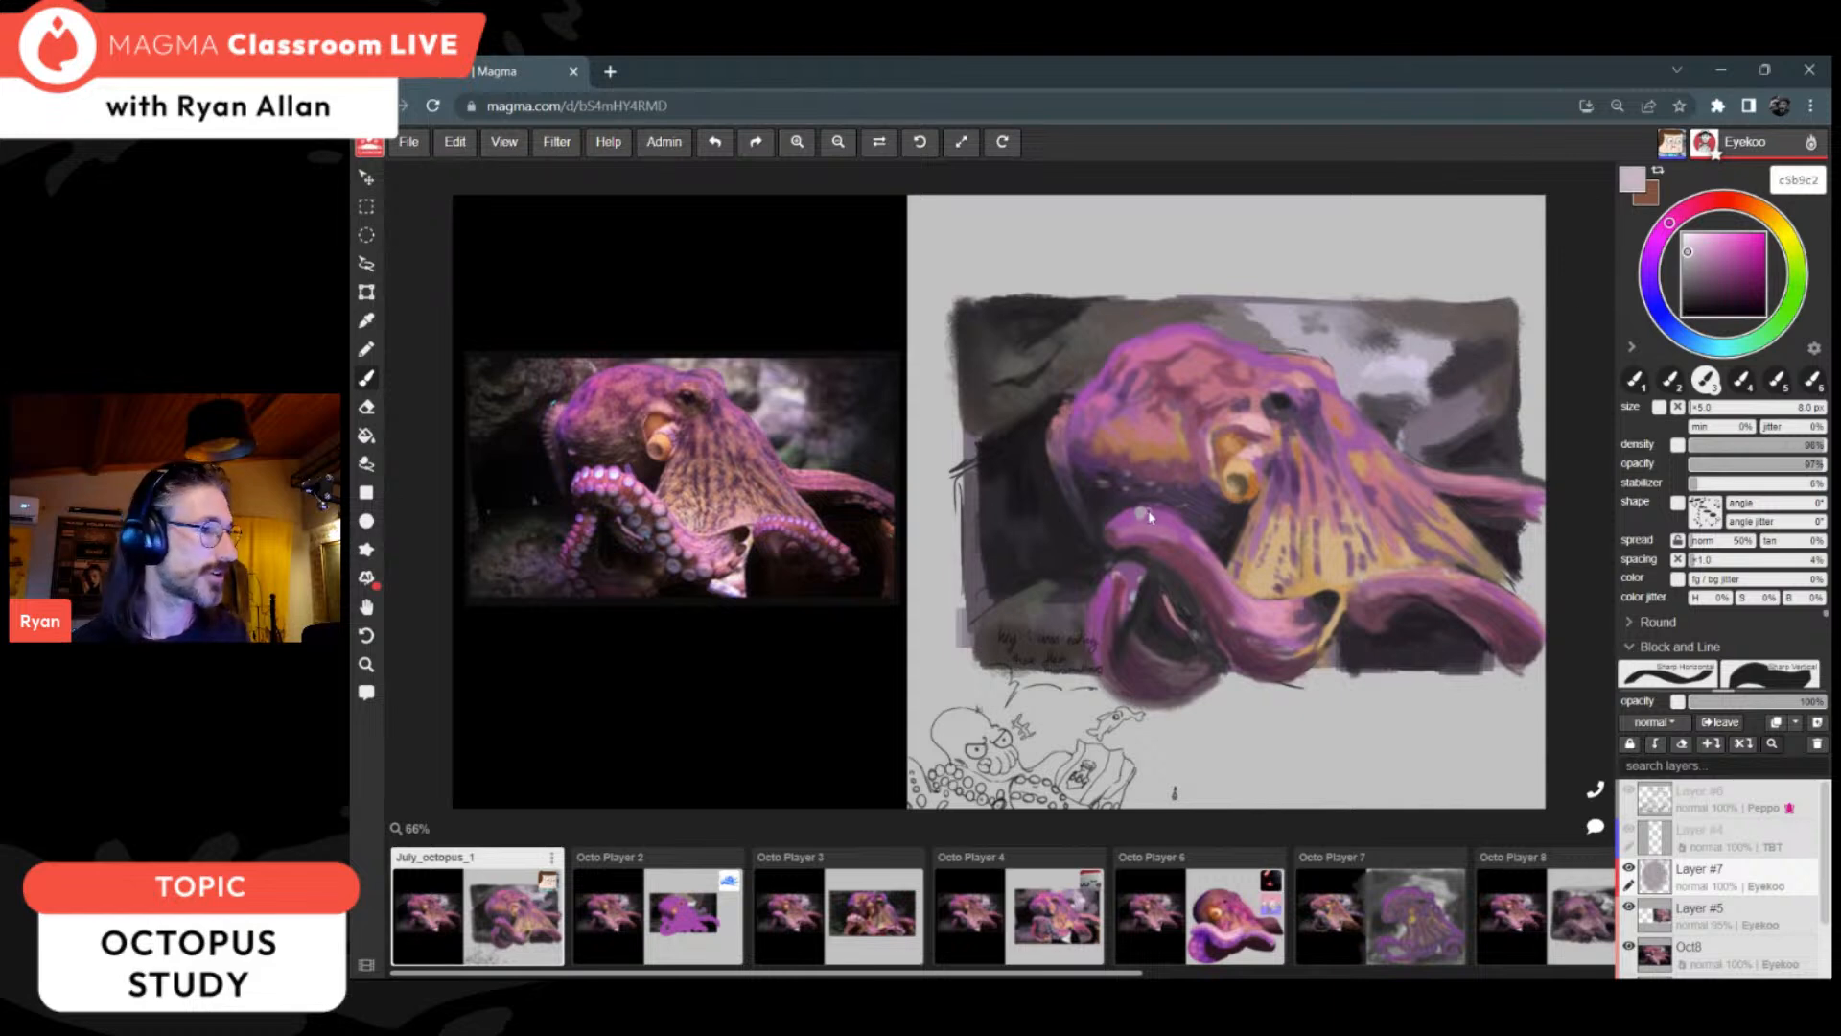
Step: Paint c5b9c2 suckers in rows along the looped arm's upper curve and down the front arm
drag(1140, 513, 1142, 512)
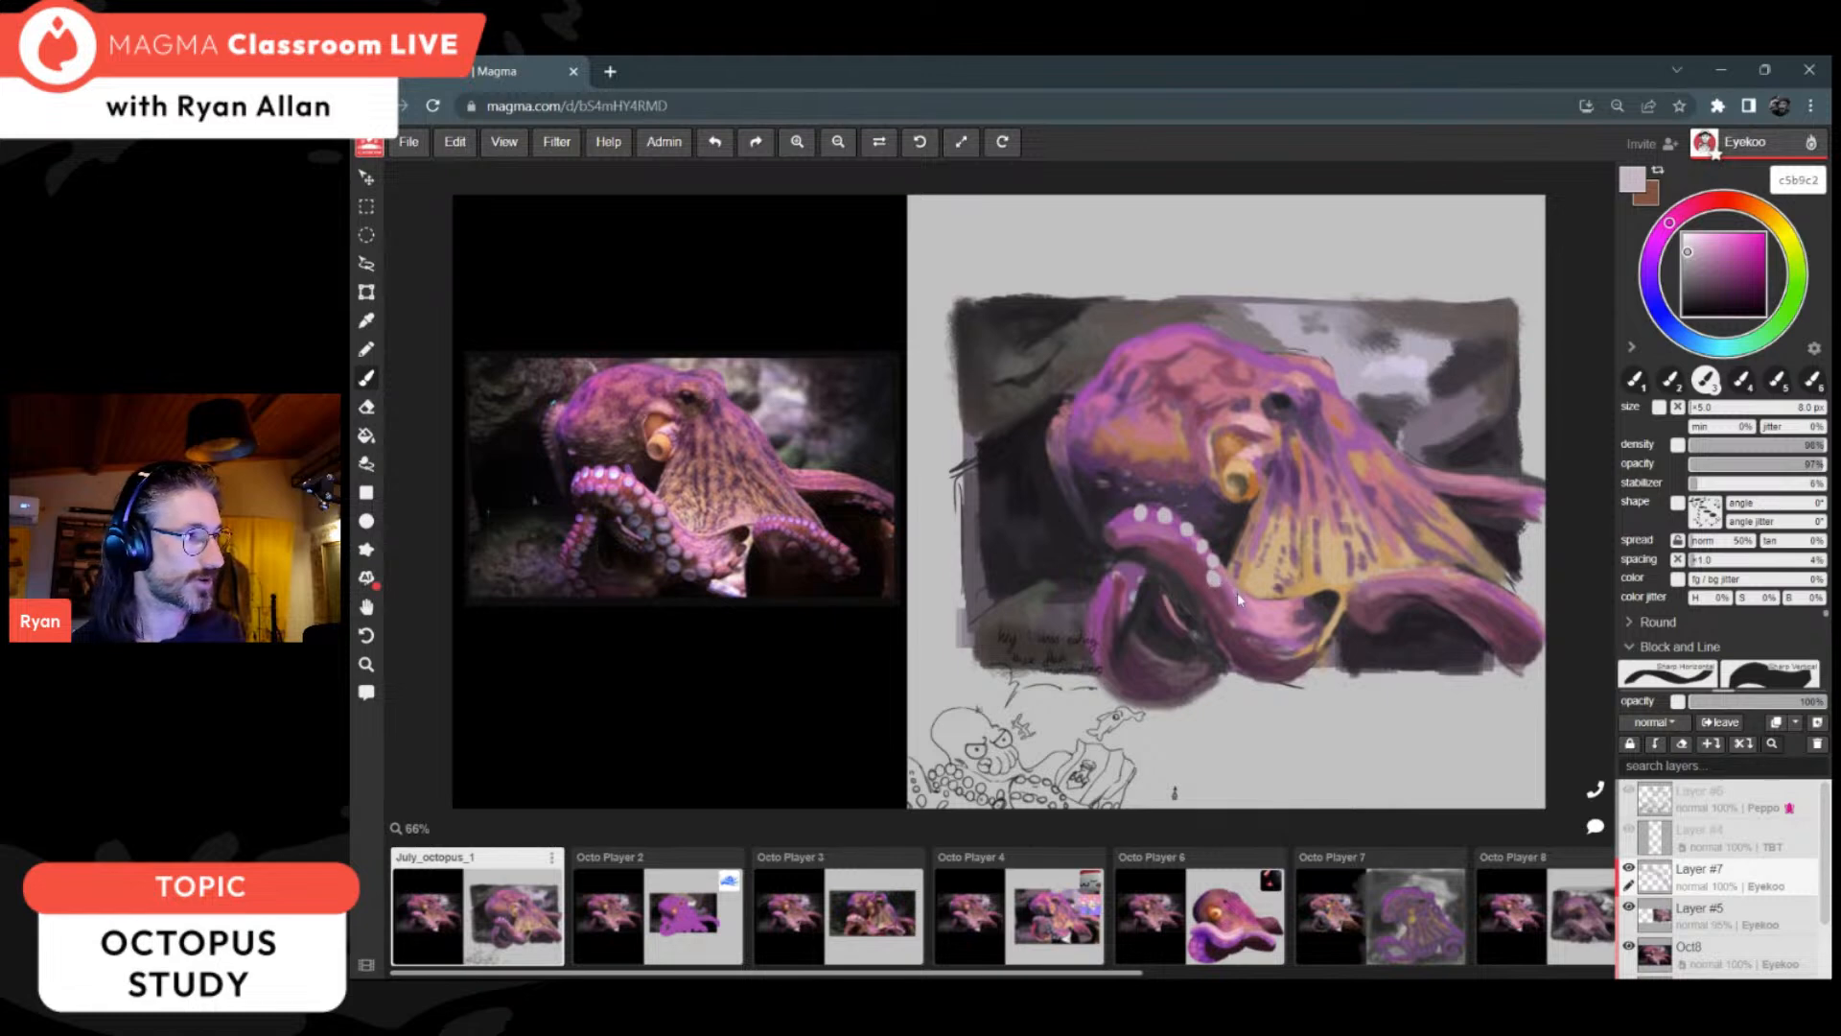
drag(1231, 586, 1234, 591)
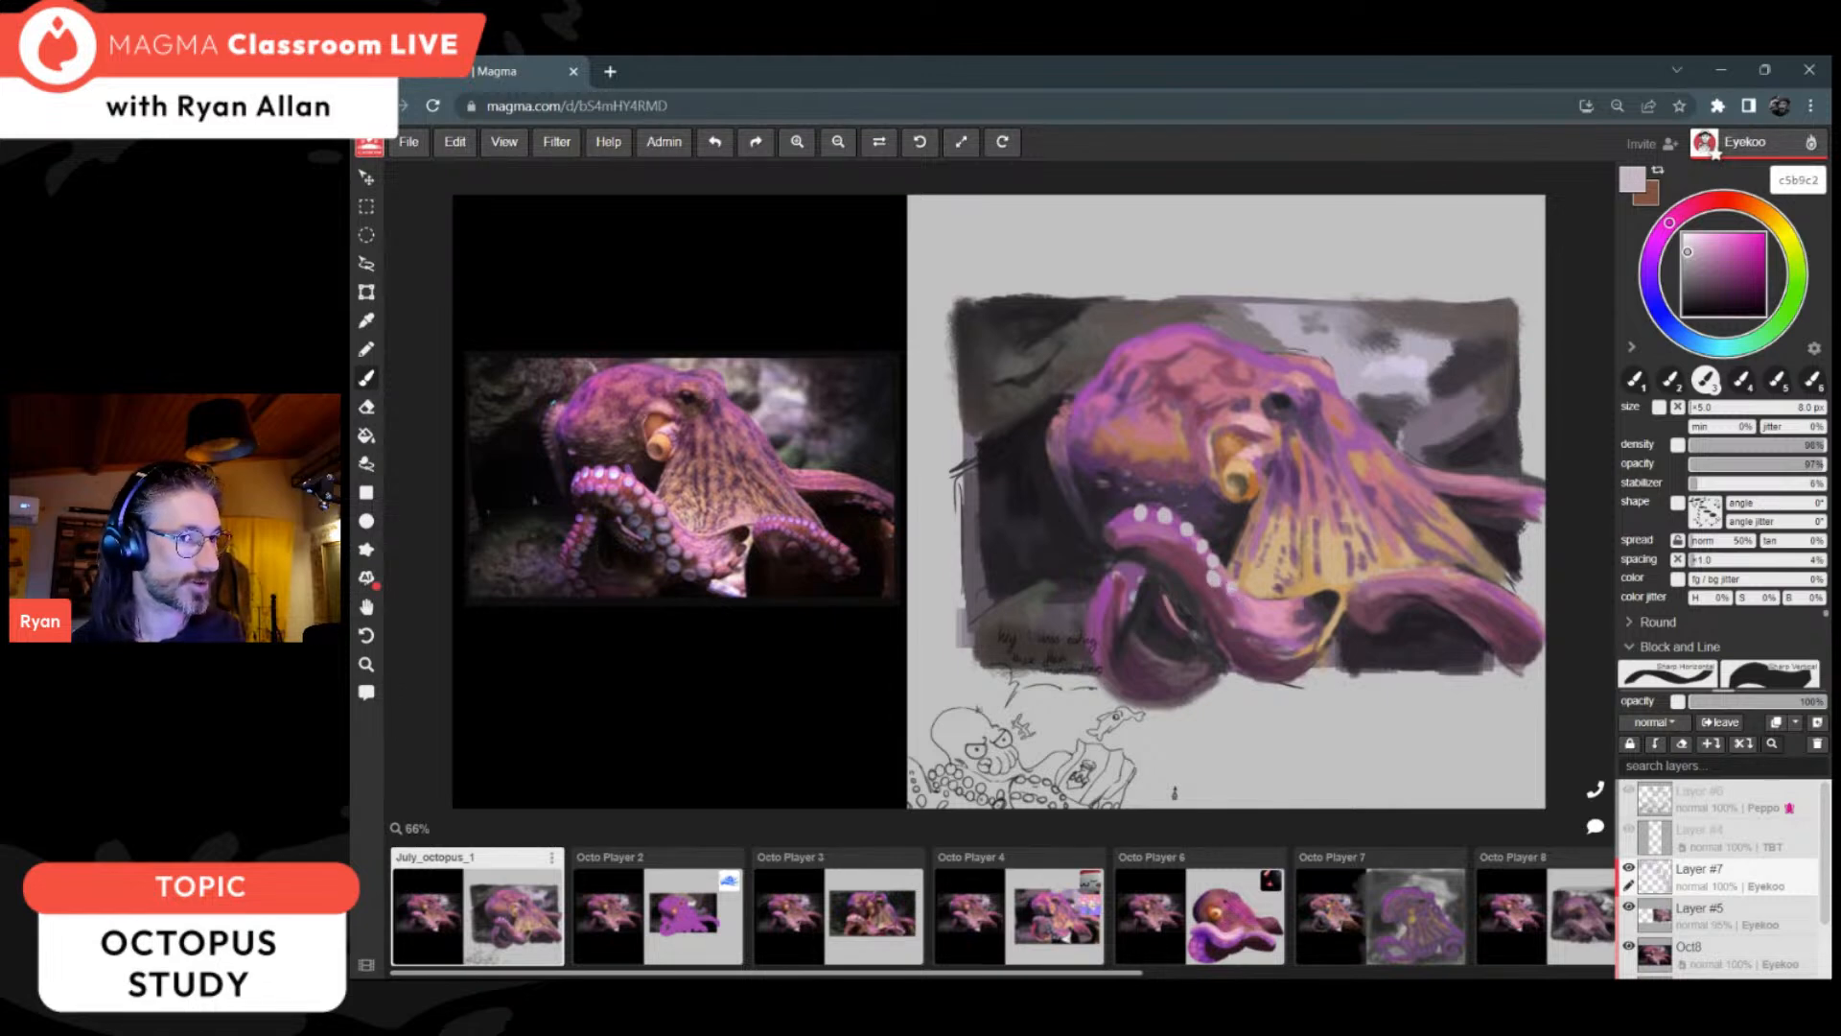
click(1235, 609)
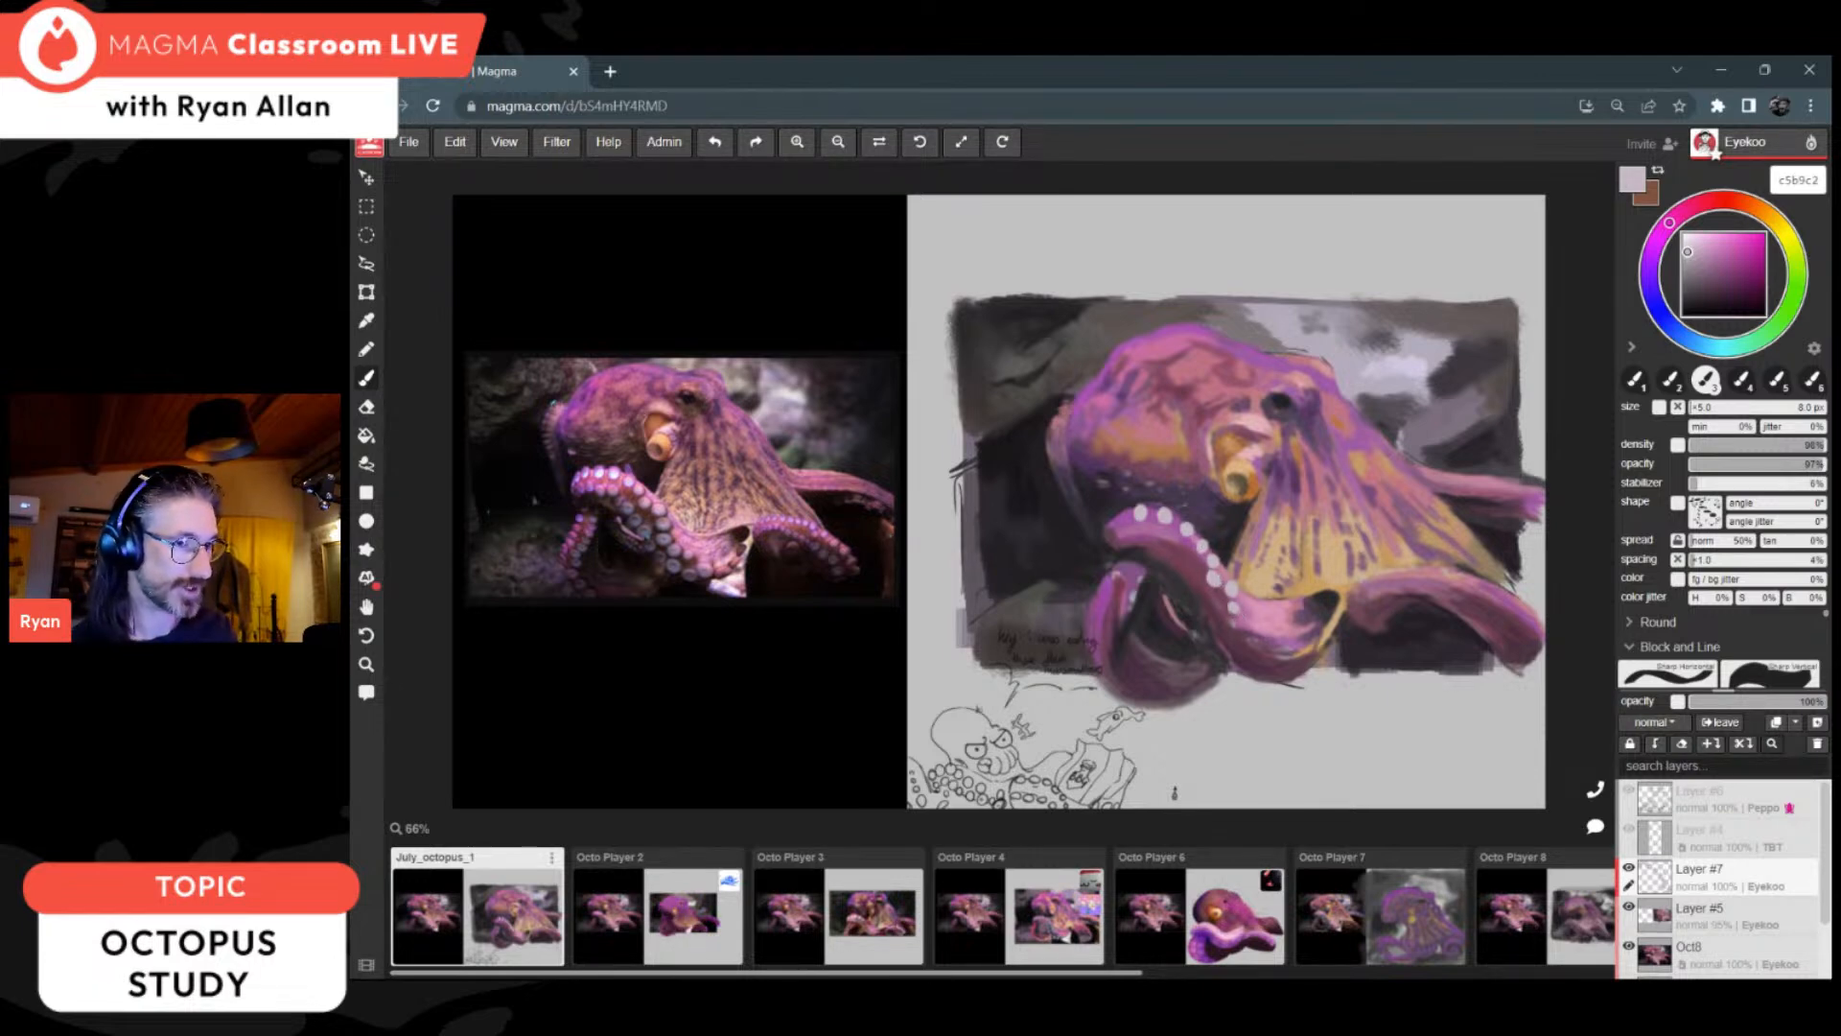
click(1238, 629)
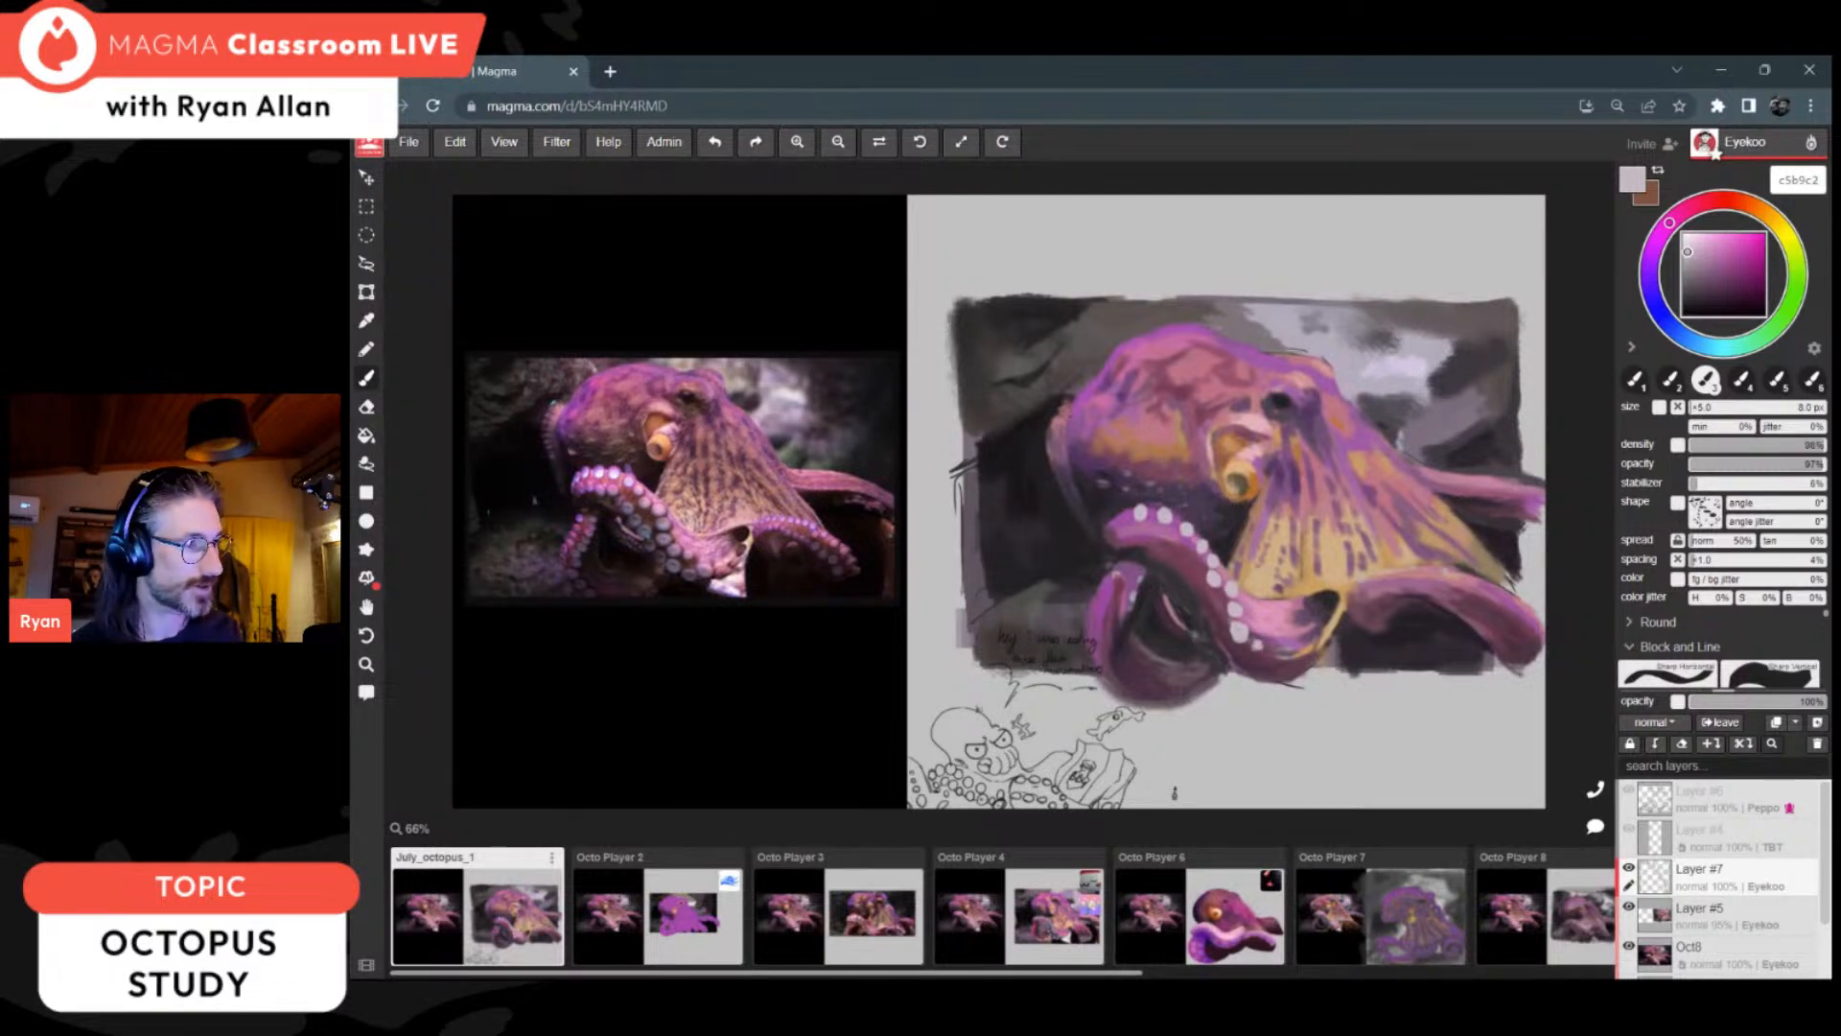
drag(1254, 645, 1258, 653)
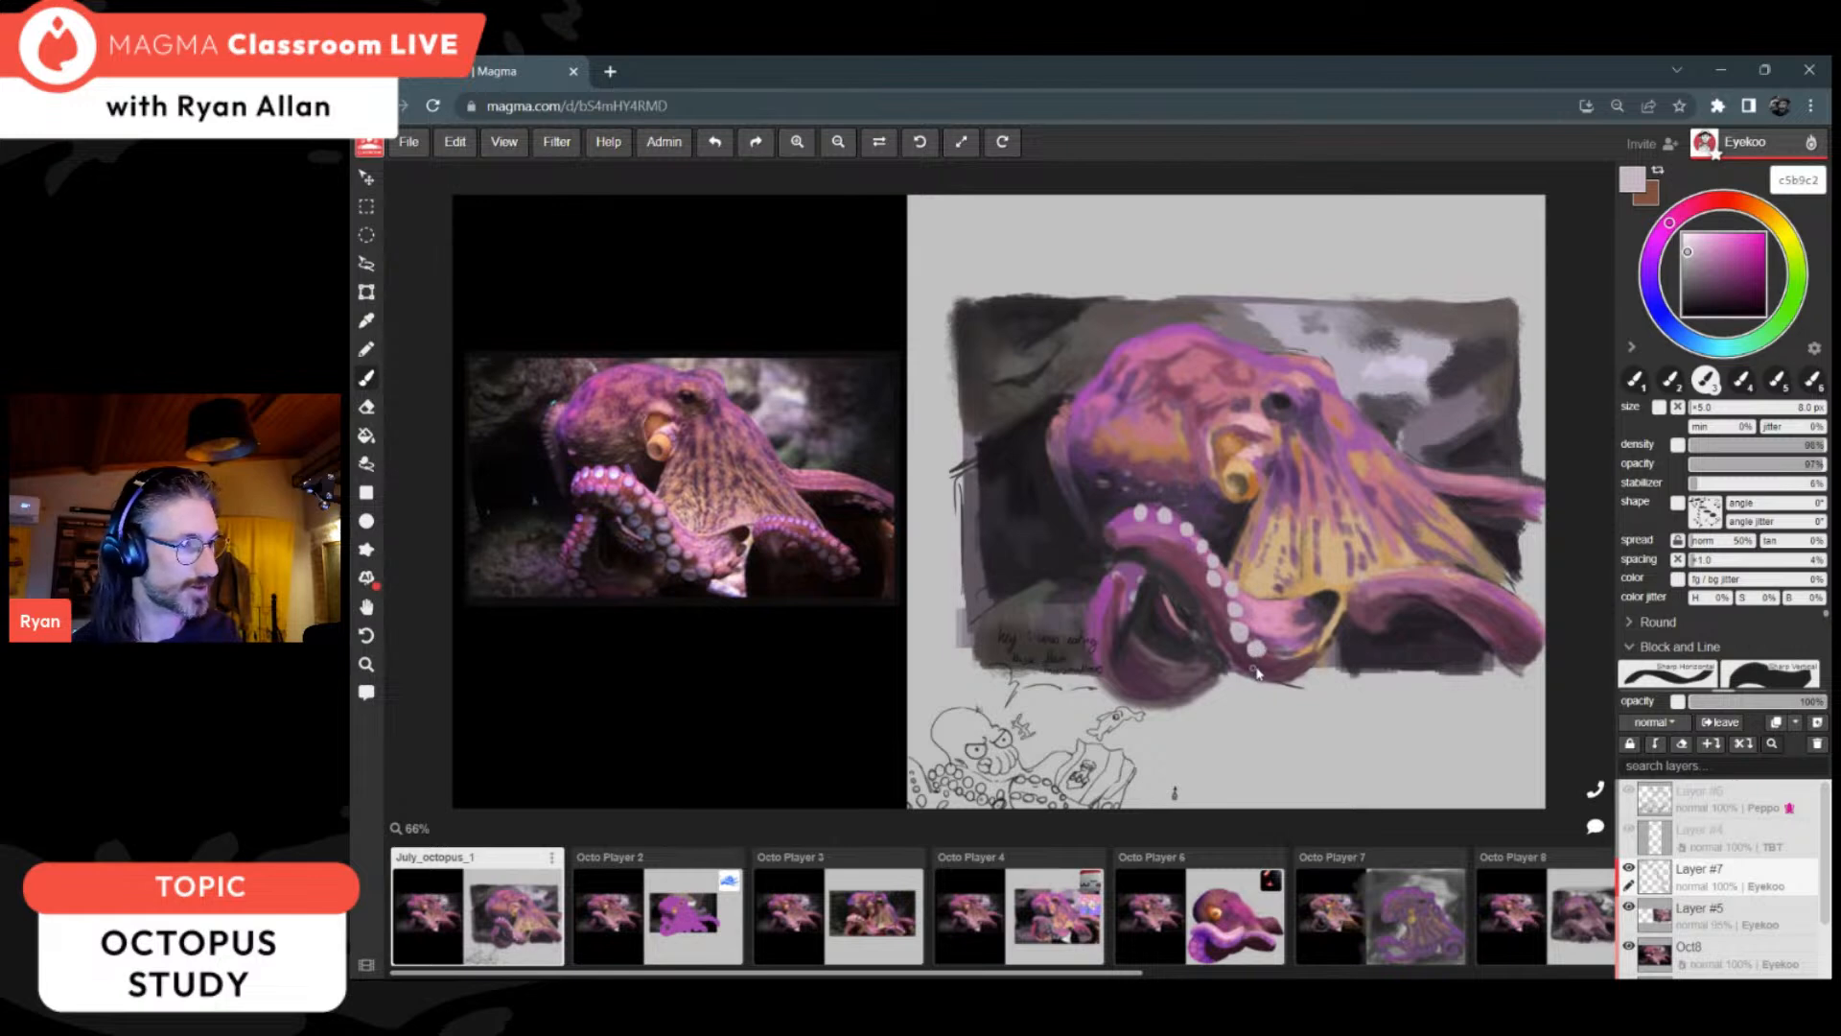
drag(1253, 668, 1254, 673)
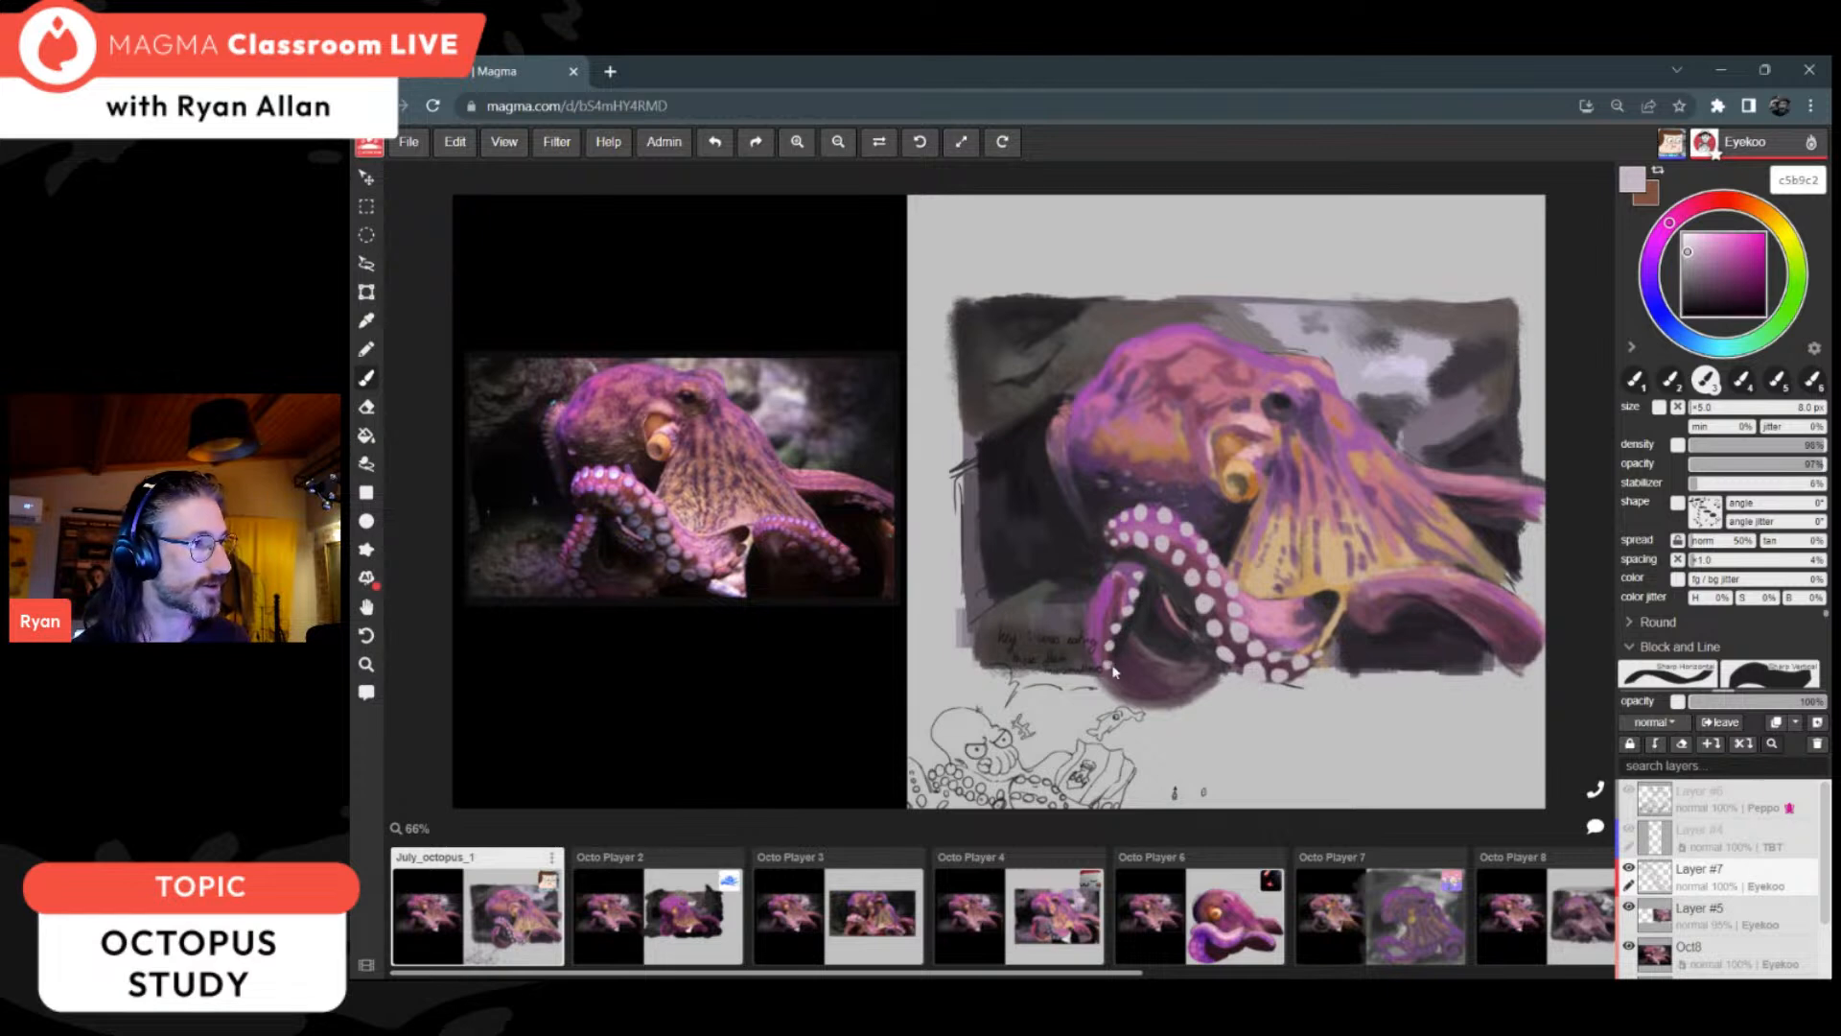
Step: Add pale suckers around the bottom of the looped arm, along the right arm and on the arm edge beside the head
click(1109, 677)
click(1125, 695)
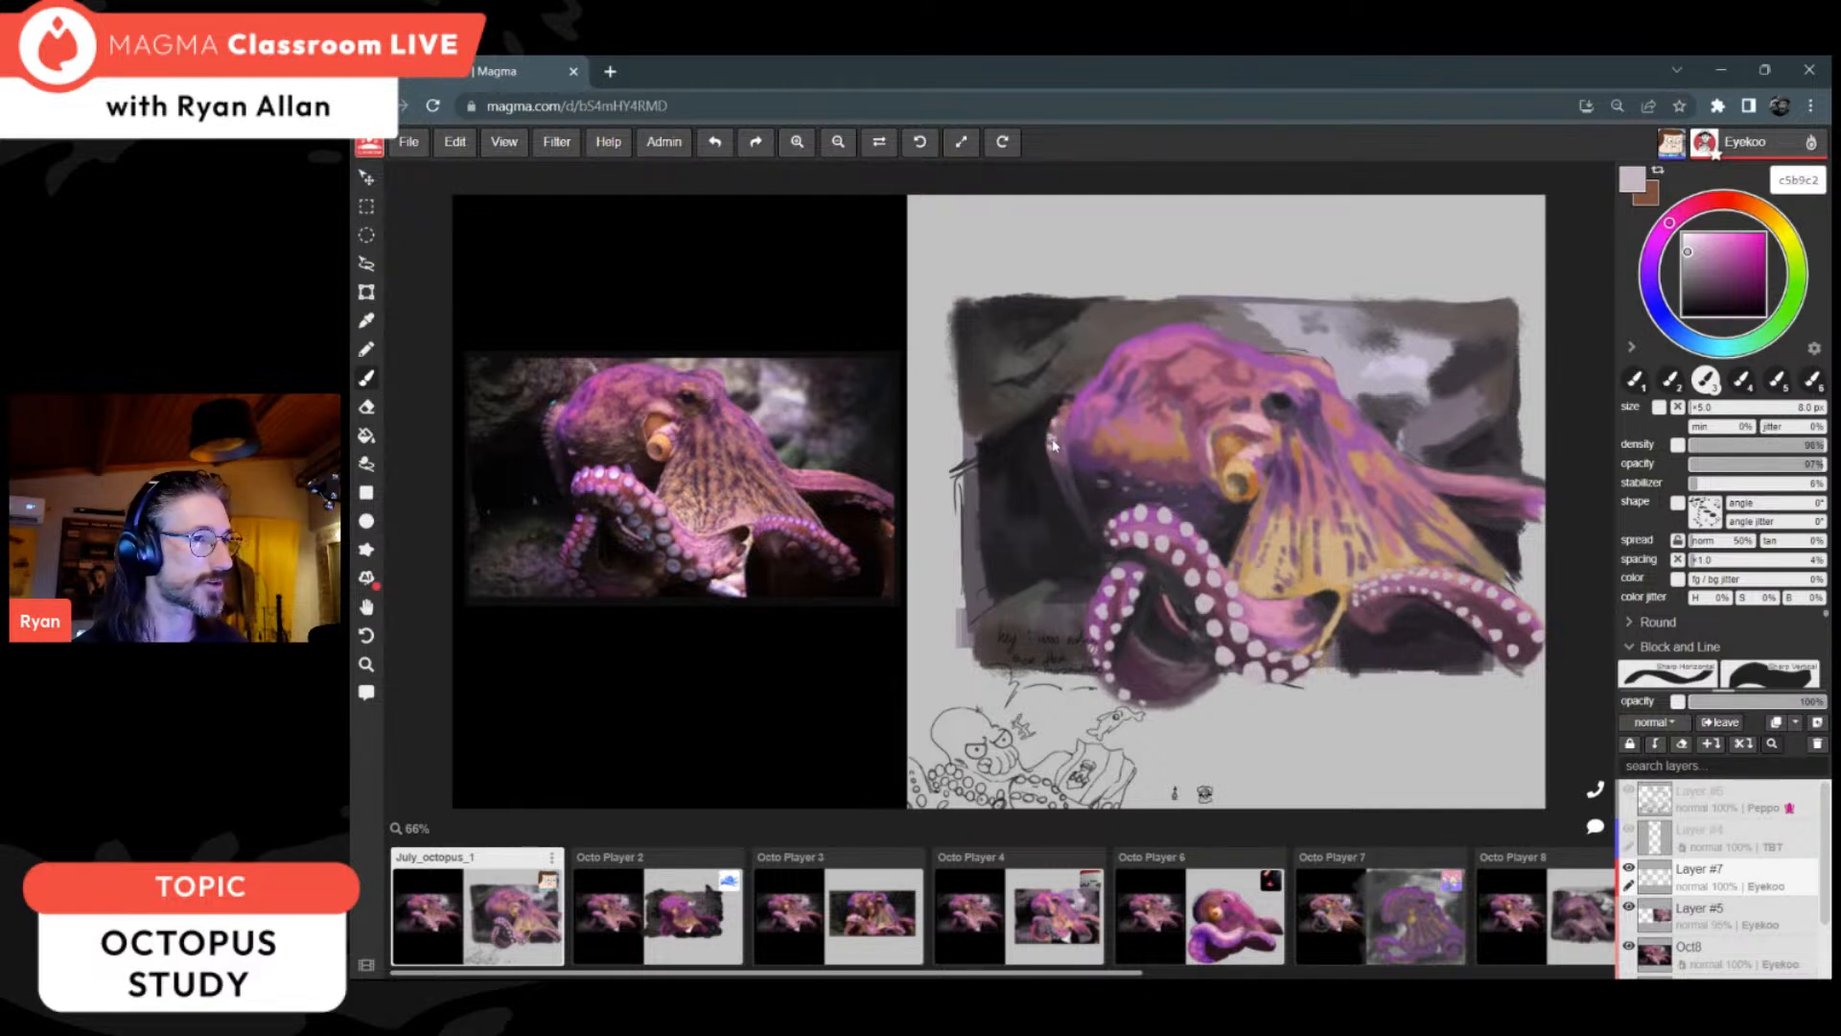
alt+click(1055, 462)
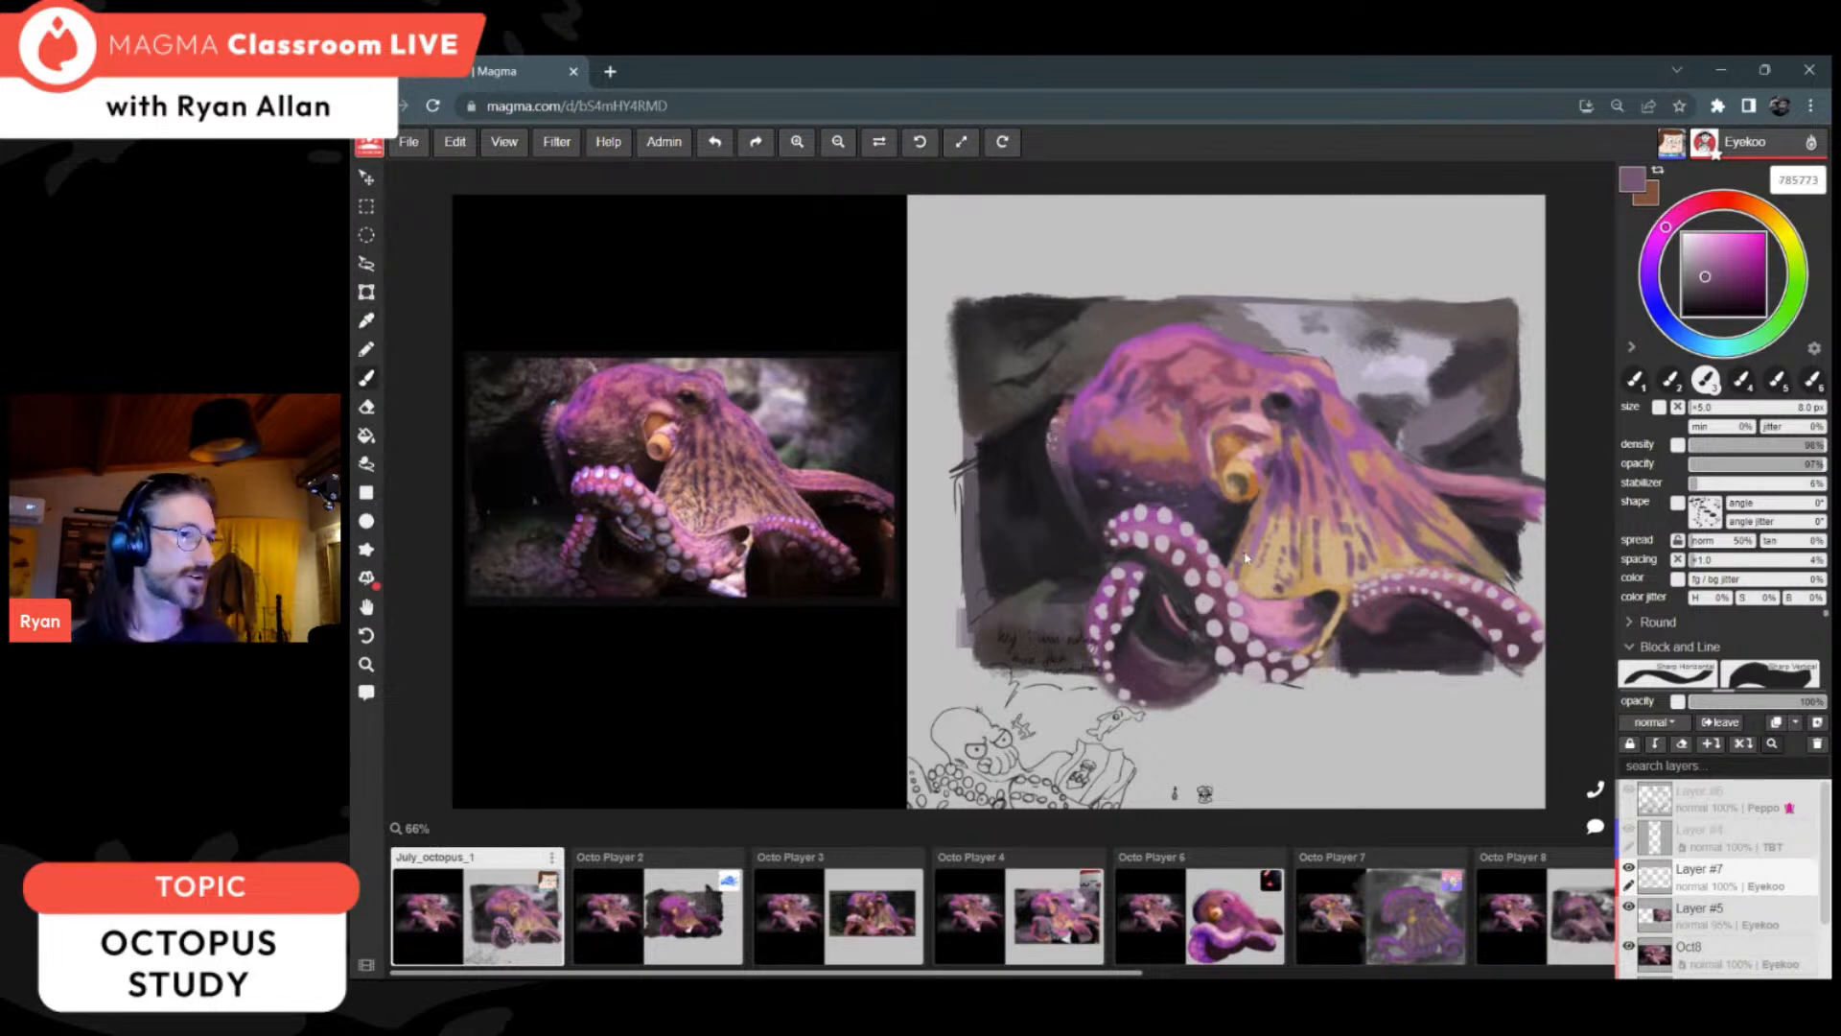
Step: Sample the pale sucker colour c3b5bf, add a new layer clipped to Layer #7, and shift the colour to bluish grey b5bec3
alt+click(1140, 520)
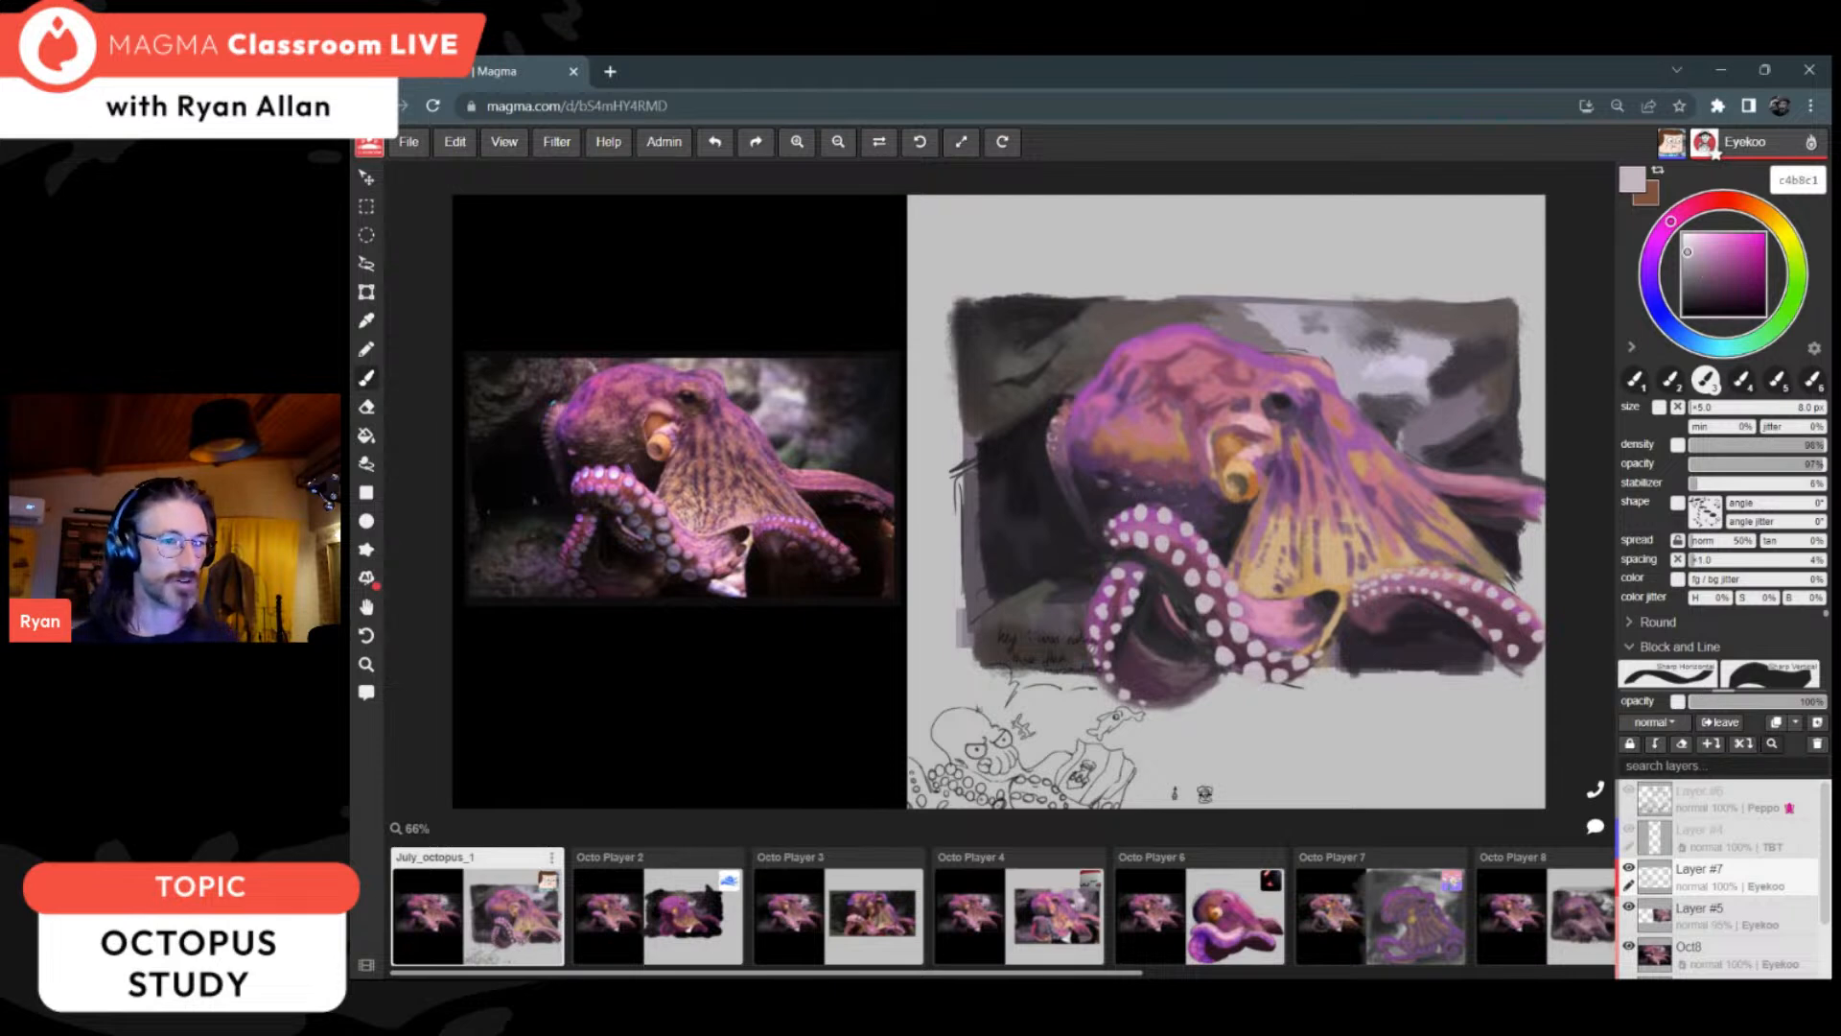
alt+click(1485, 619)
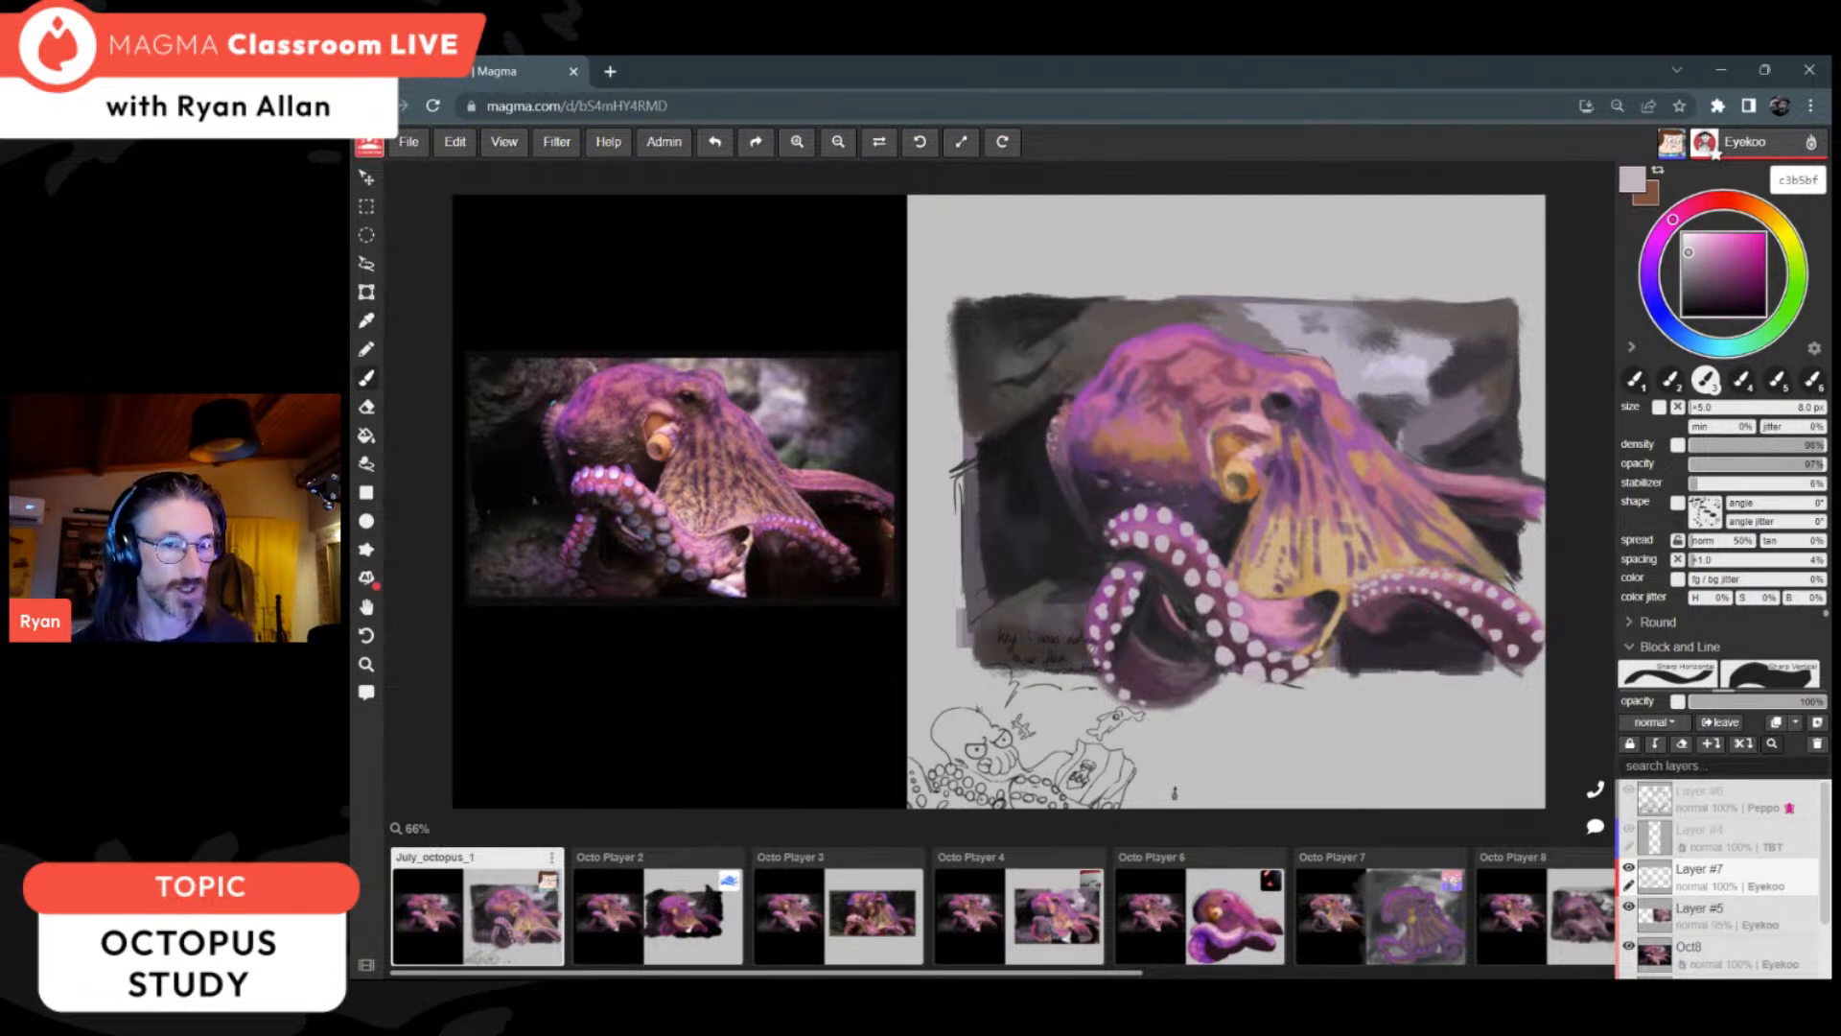
click(1818, 723)
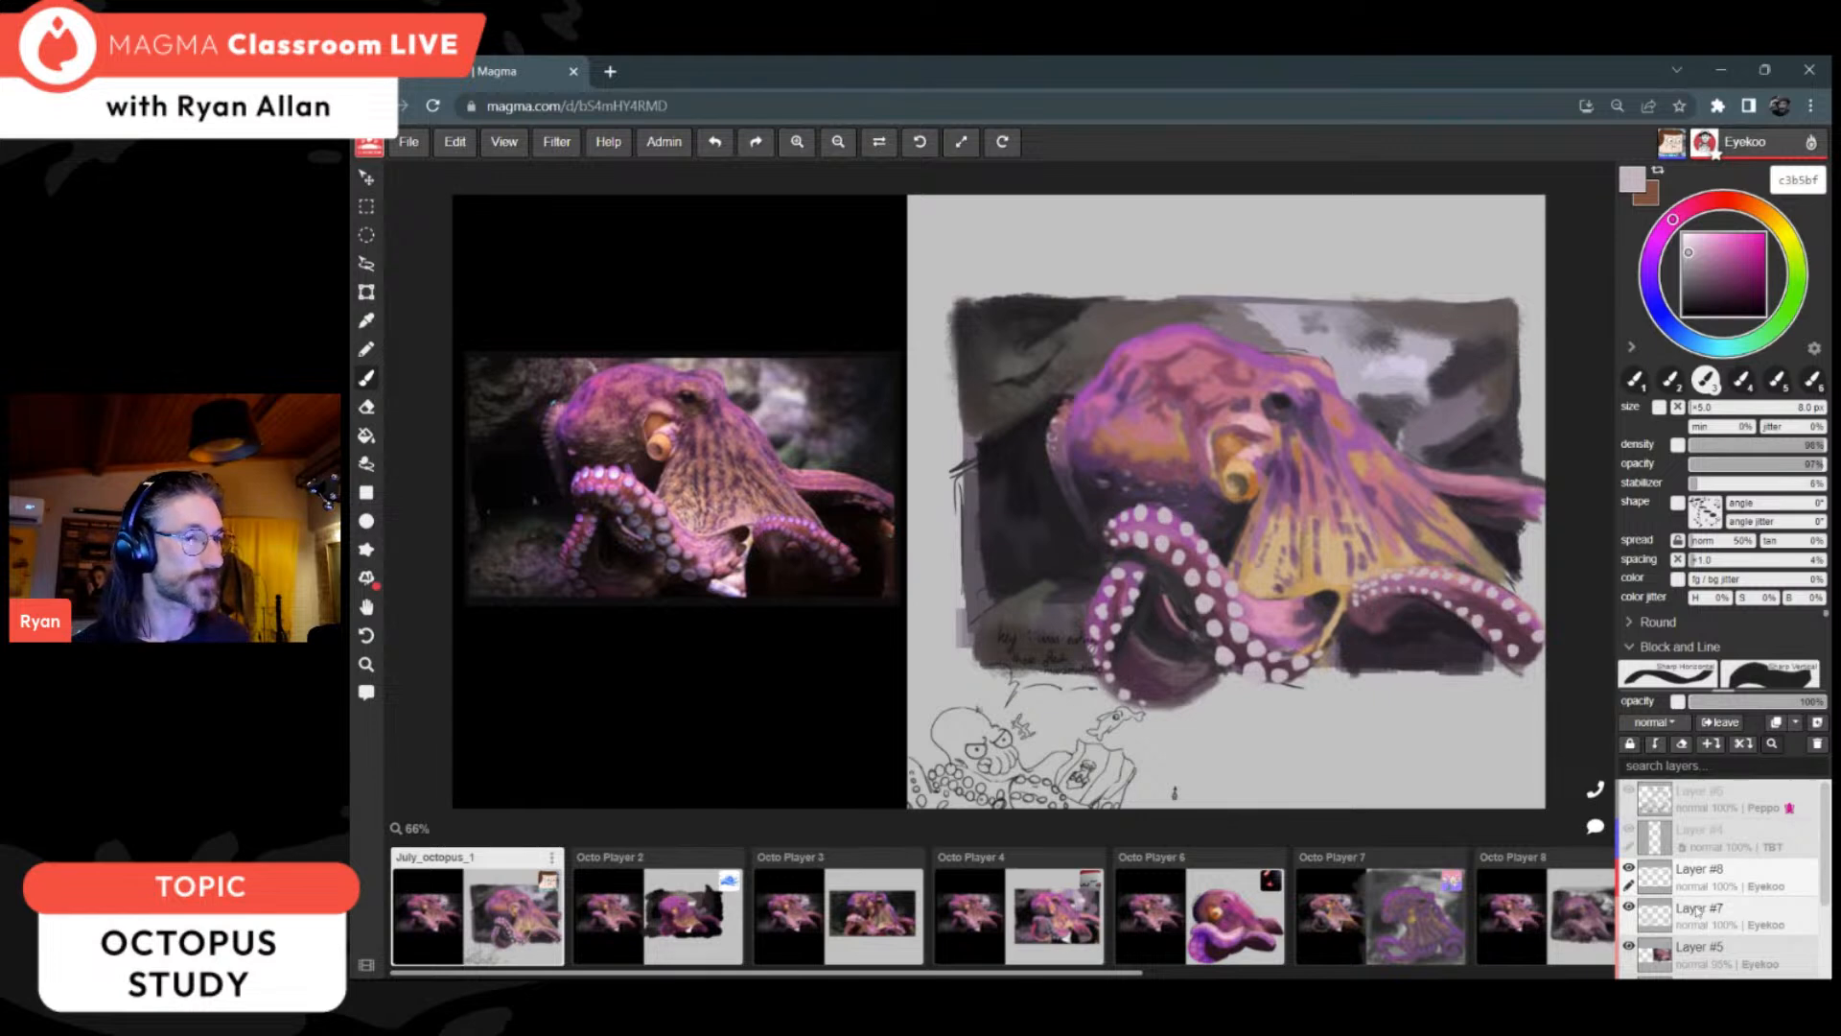
click(1654, 744)
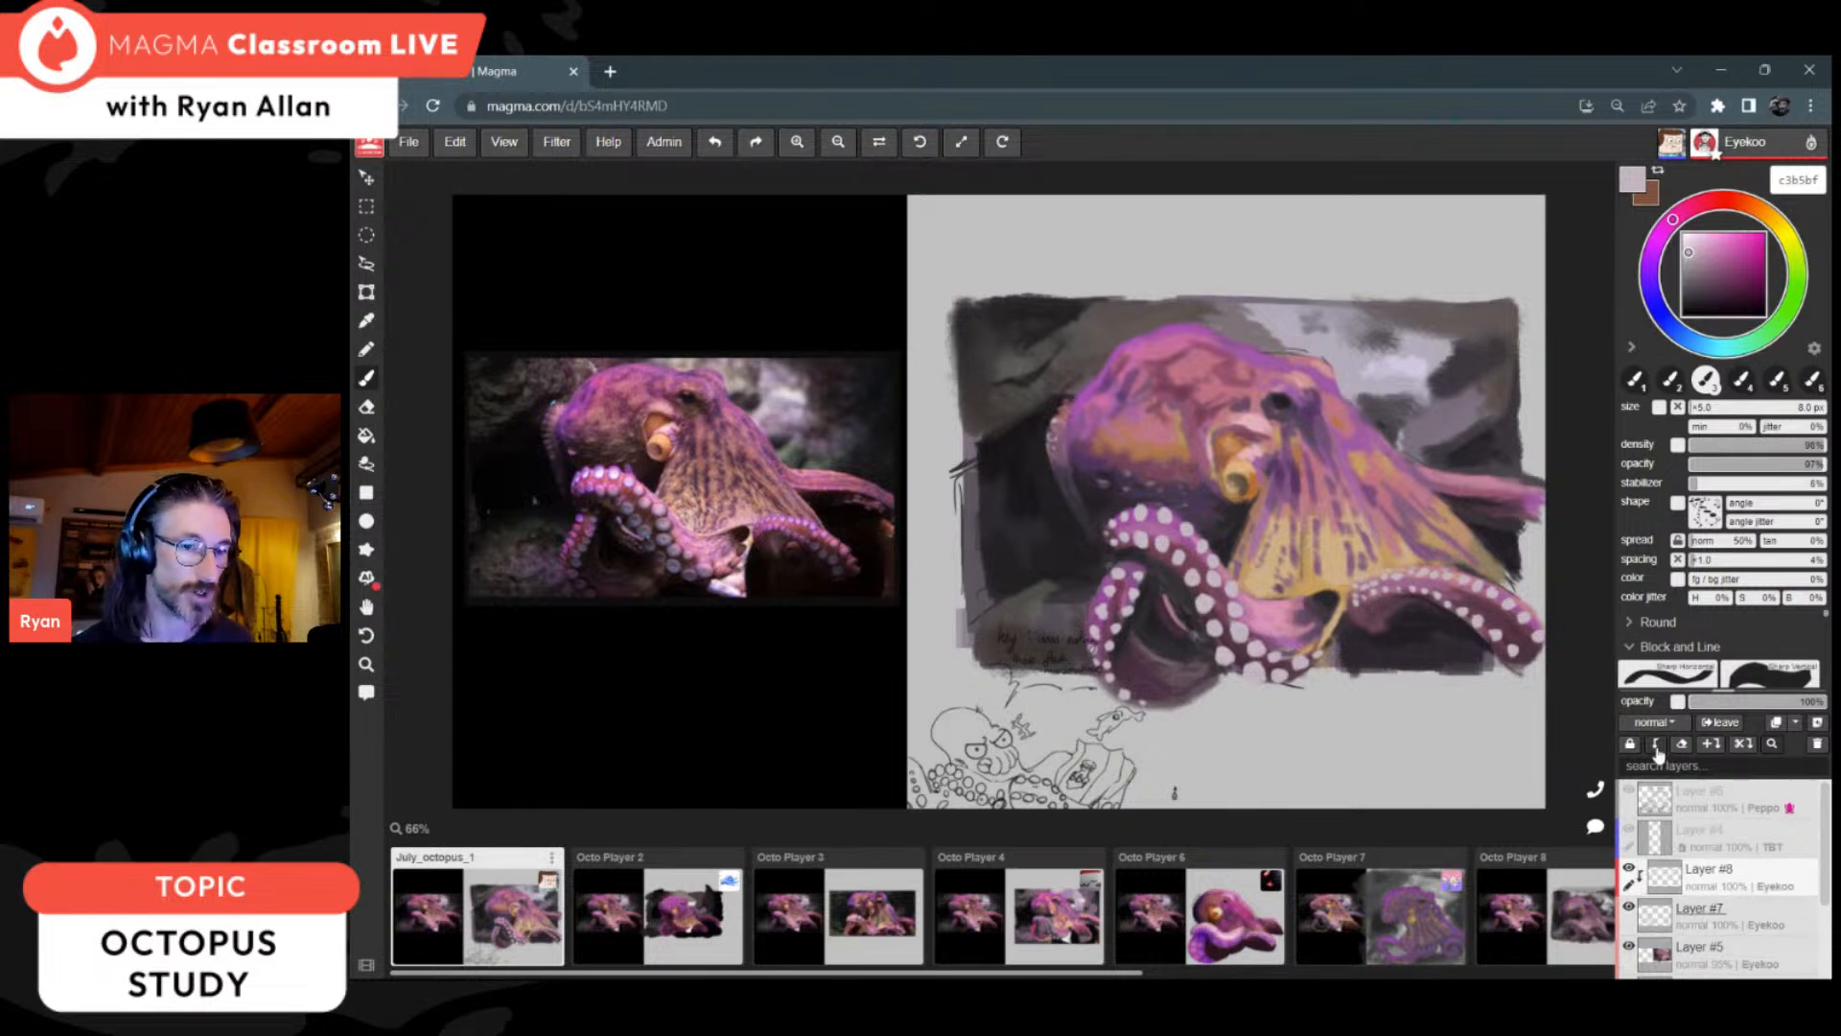
click(1694, 343)
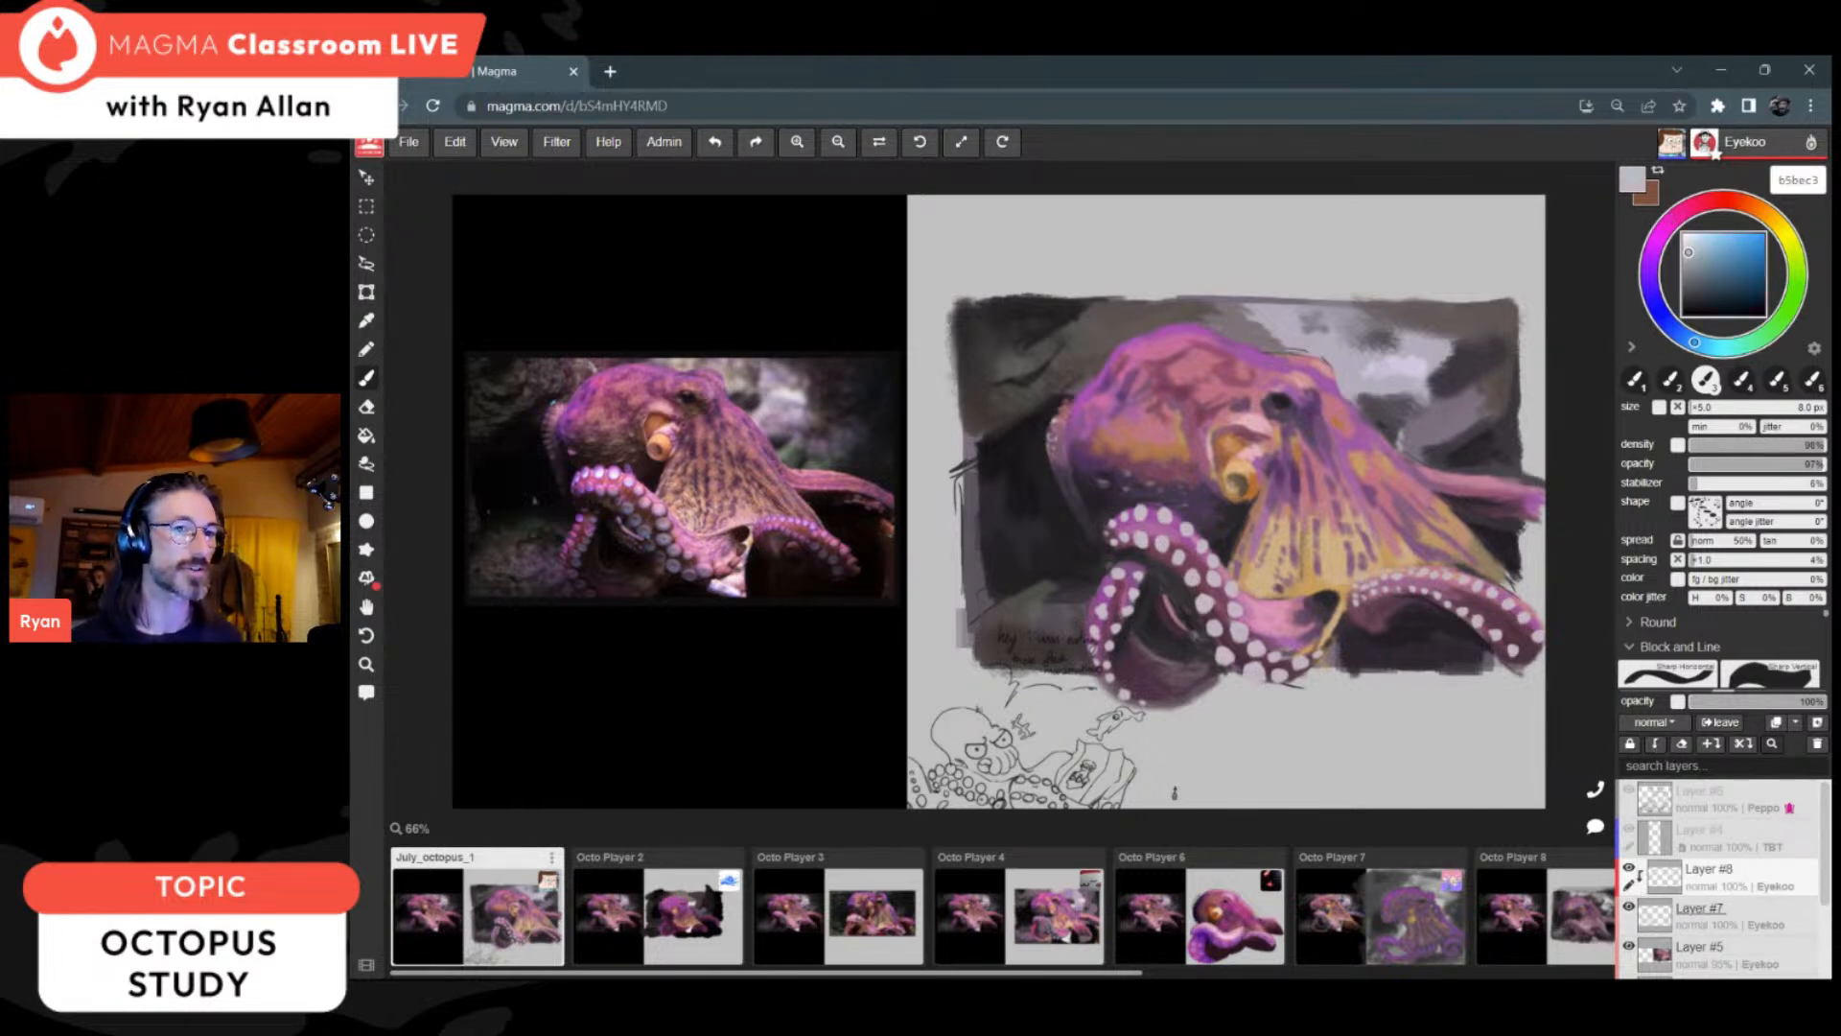
Step: Set the colour to blue-grey 7e8f9a and the brush to 100 px, with pressure-controlled density at 60% and opacity at 61%
click(1692, 262)
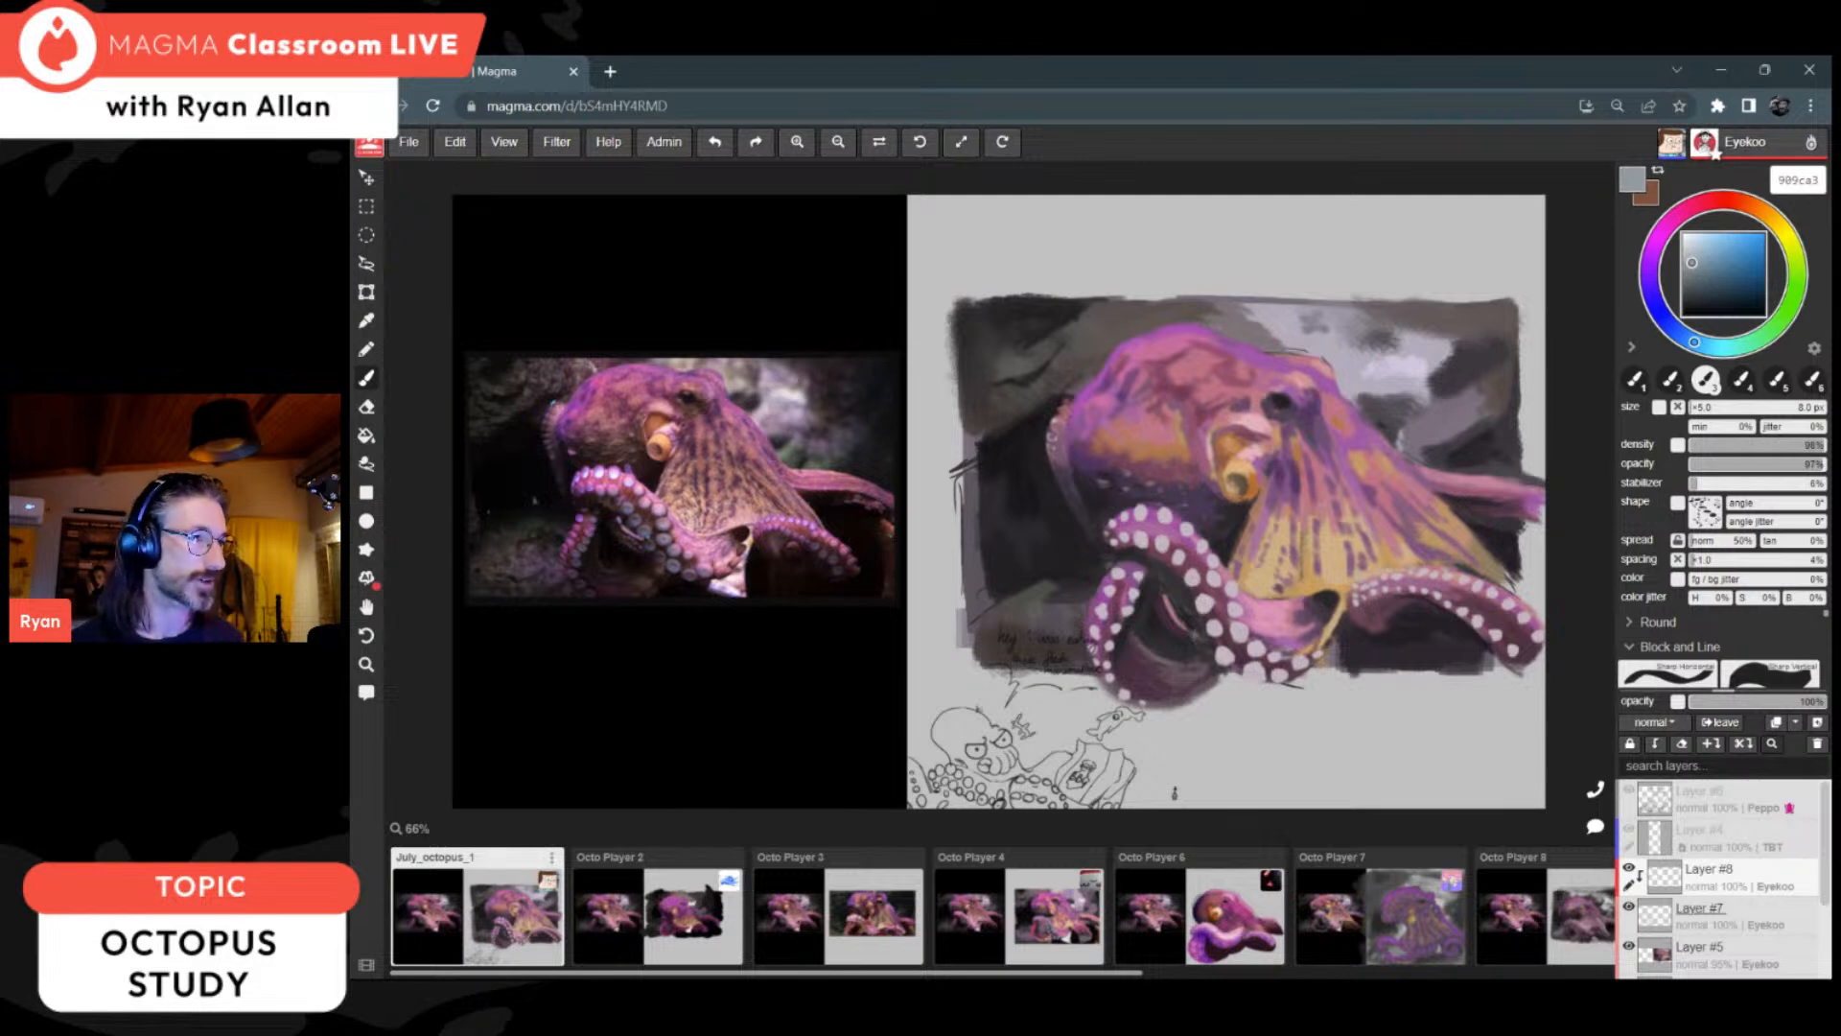
drag(1697, 263, 1697, 266)
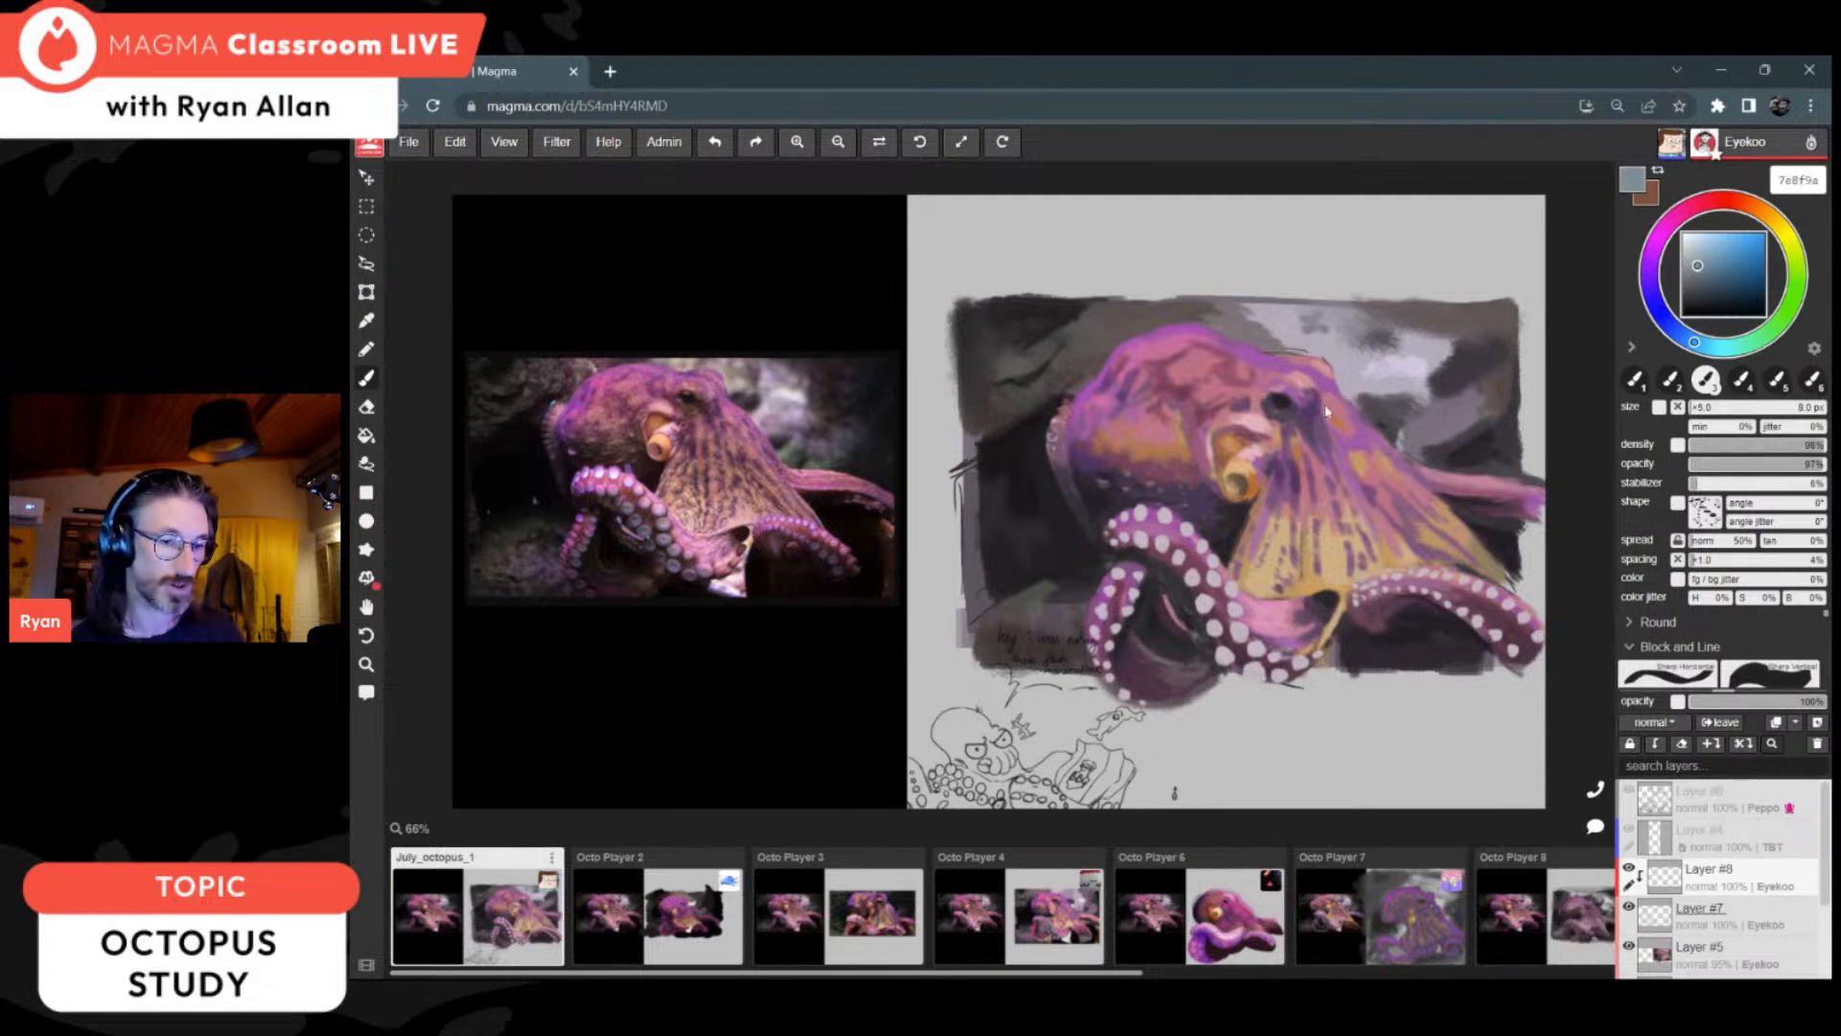
key(])
key(])
key(])
key(])
key(])
key(])
key(])
key(])
key(])
key(])
key(])
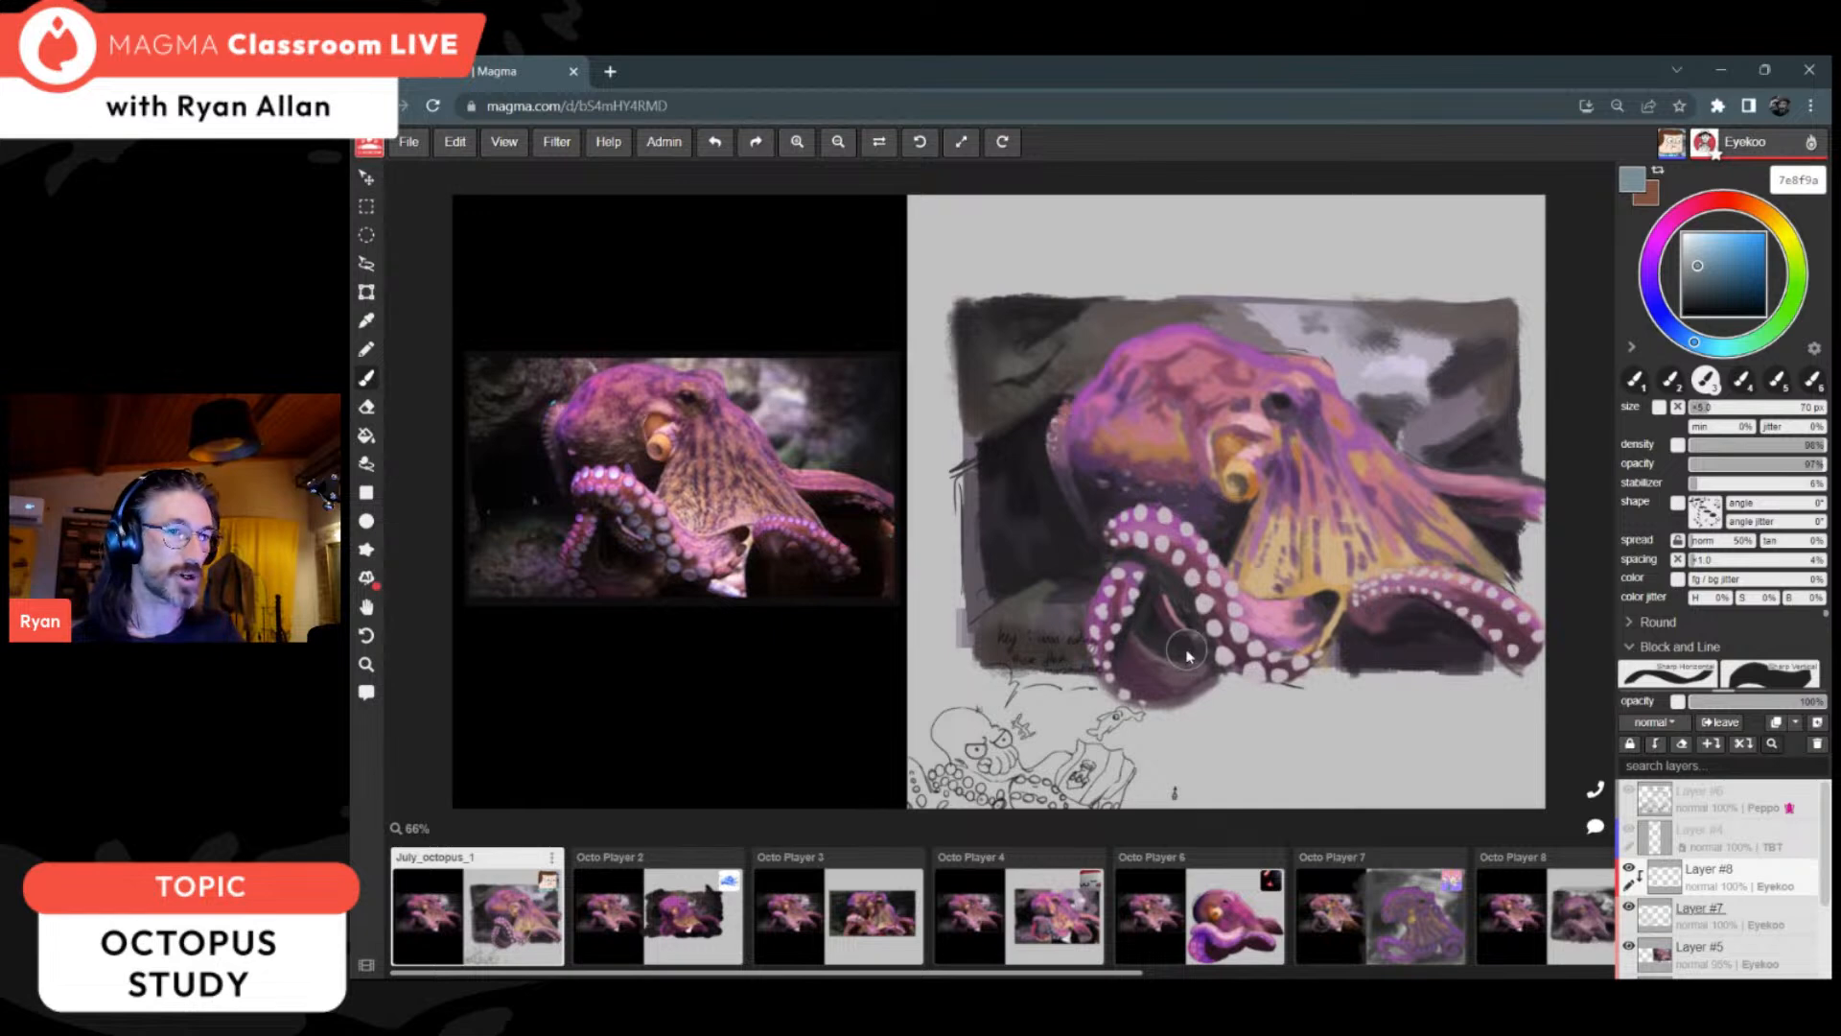
key(])
key(])
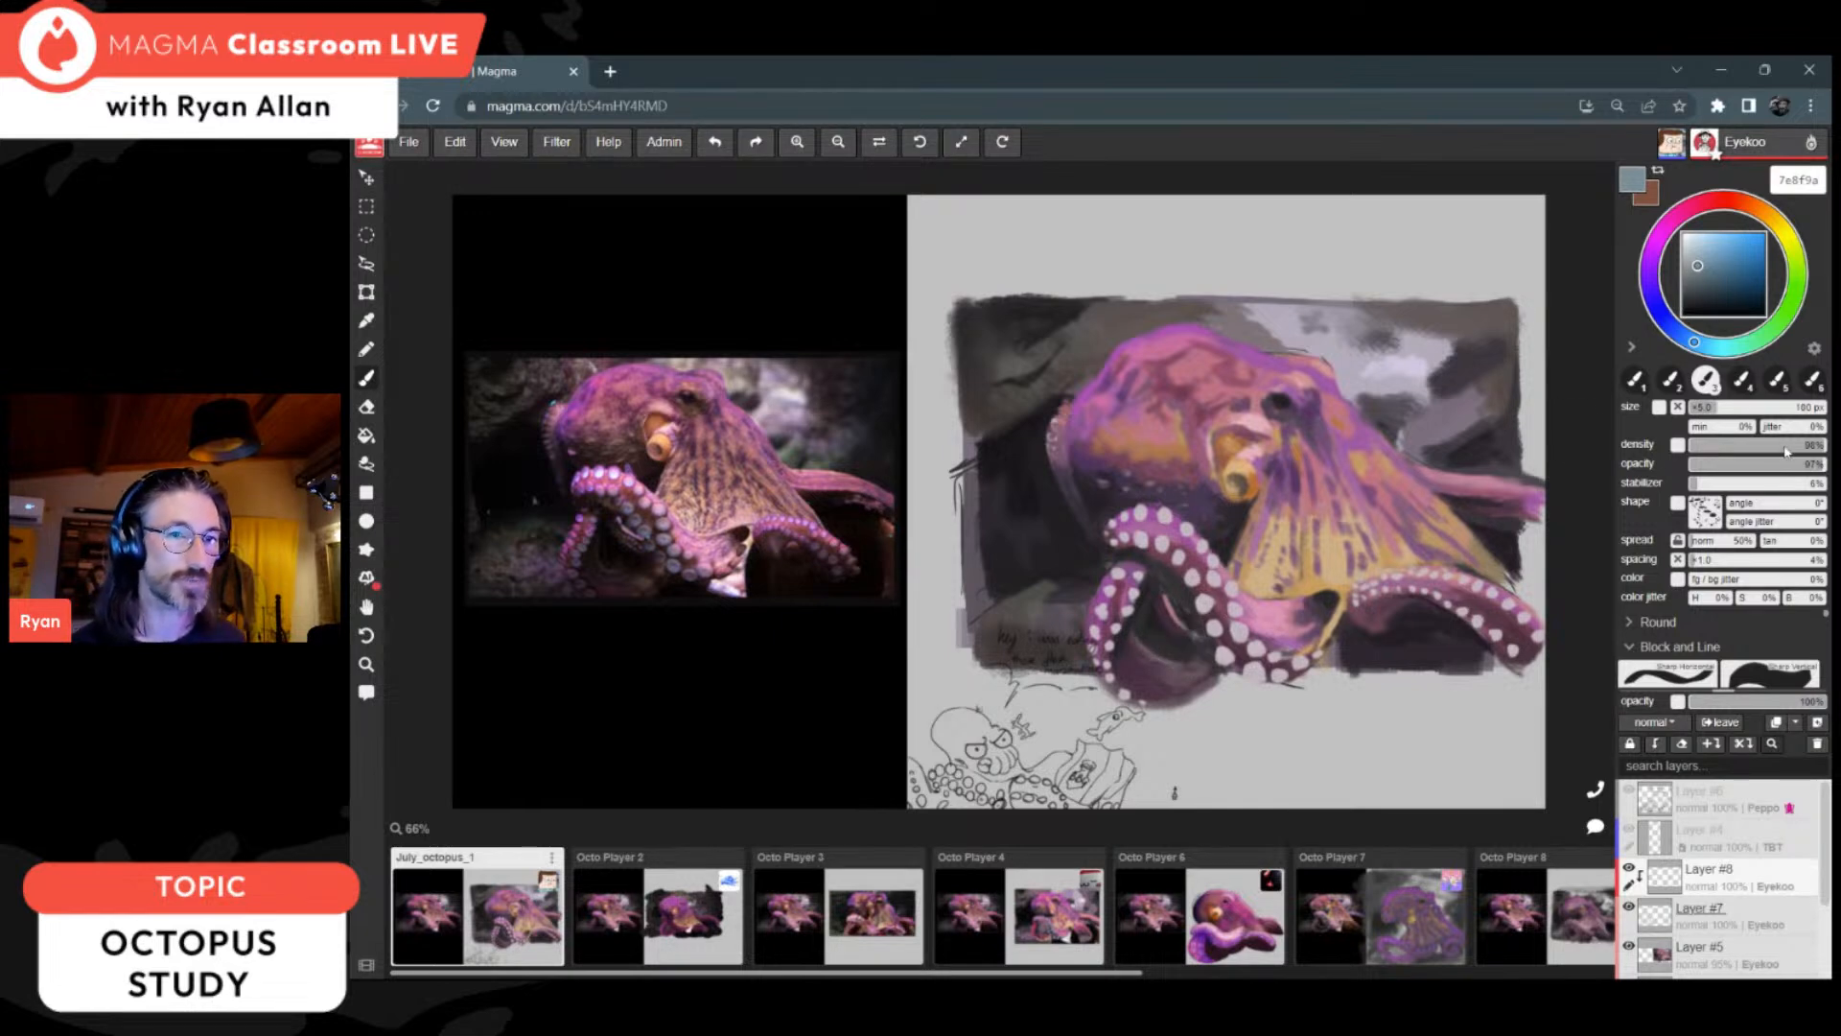
click(1678, 444)
click(1774, 447)
click(1774, 463)
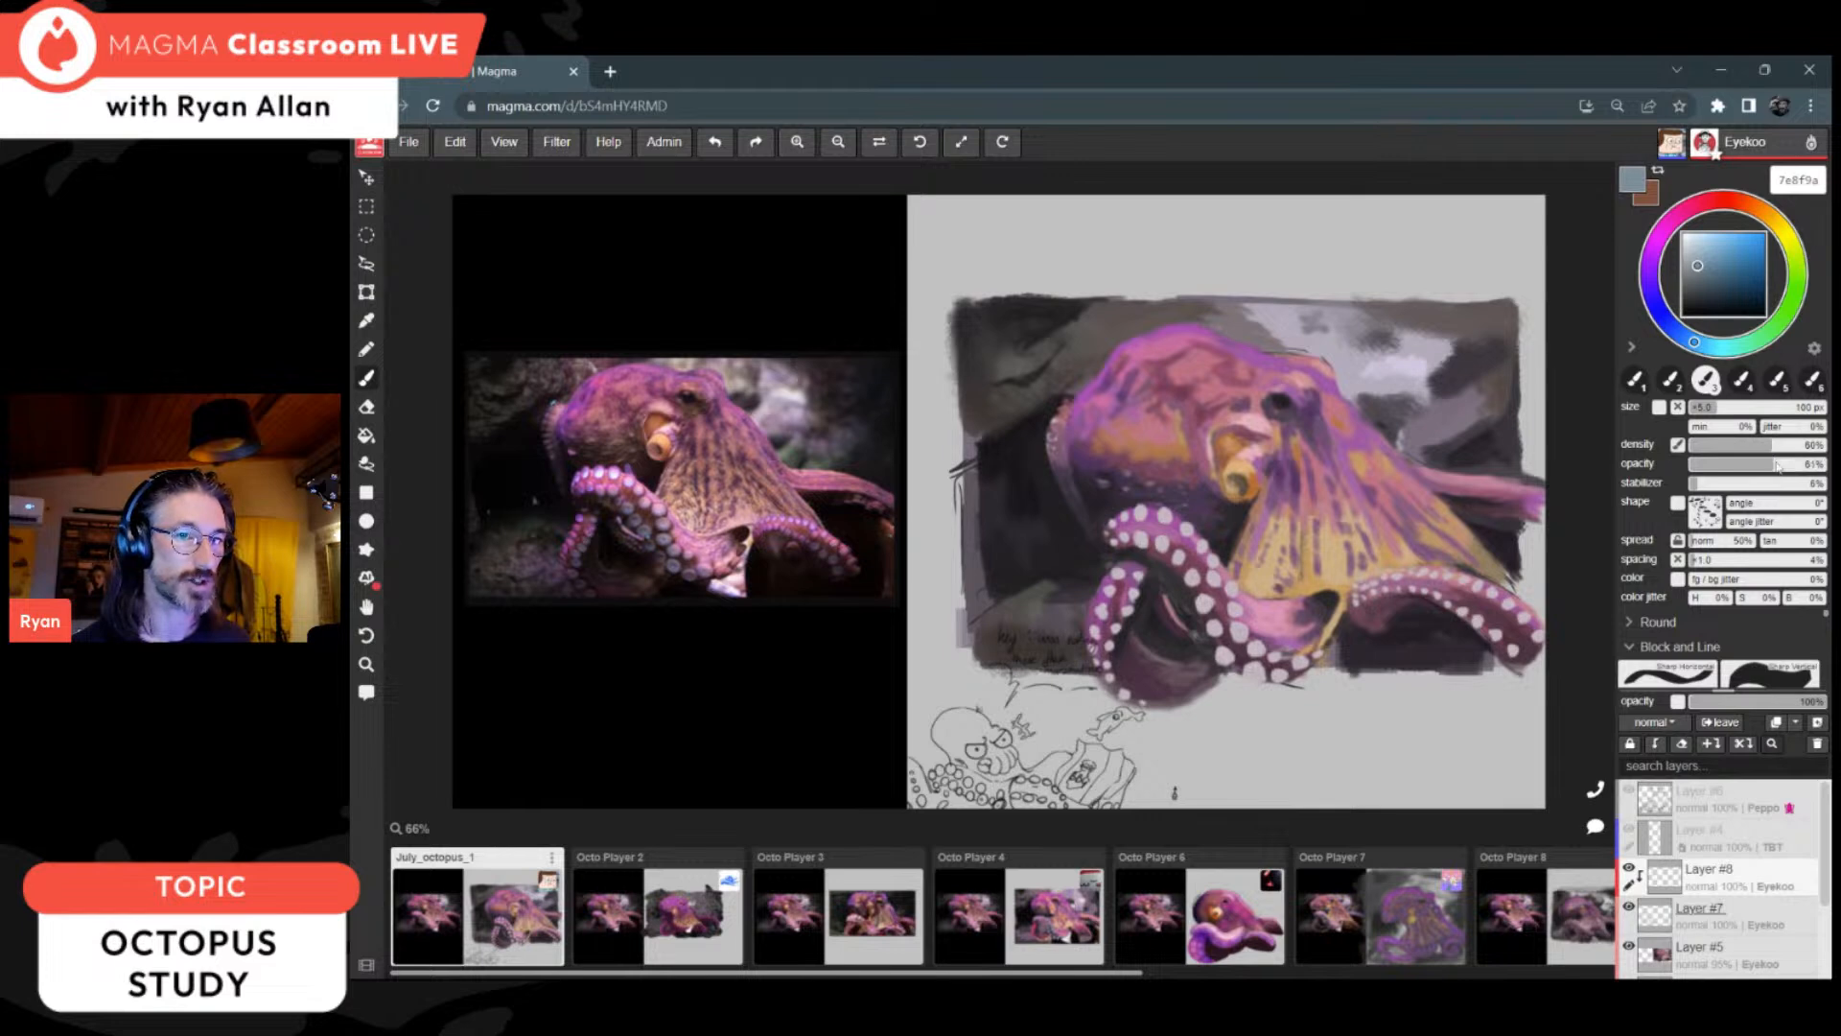
Step: Choose blue 7fa2b3 and tint the suckers along the looped arm and down the front arm on clipped Layer #8
click(1705, 263)
click(1708, 255)
mouse_move(1194, 640)
mouse_down()
mouse_move(1160, 590)
mouse_move(1187, 662)
mouse_move(1223, 656)
mouse_move(1249, 700)
mouse_move(1249, 675)
mouse_up()
mouse_move(1164, 614)
mouse_down()
mouse_move(1128, 539)
mouse_move(1114, 576)
mouse_move(1132, 625)
mouse_move(1187, 675)
mouse_move(1195, 615)
mouse_move(1216, 660)
mouse_move(1203, 625)
mouse_move(1253, 675)
mouse_up()
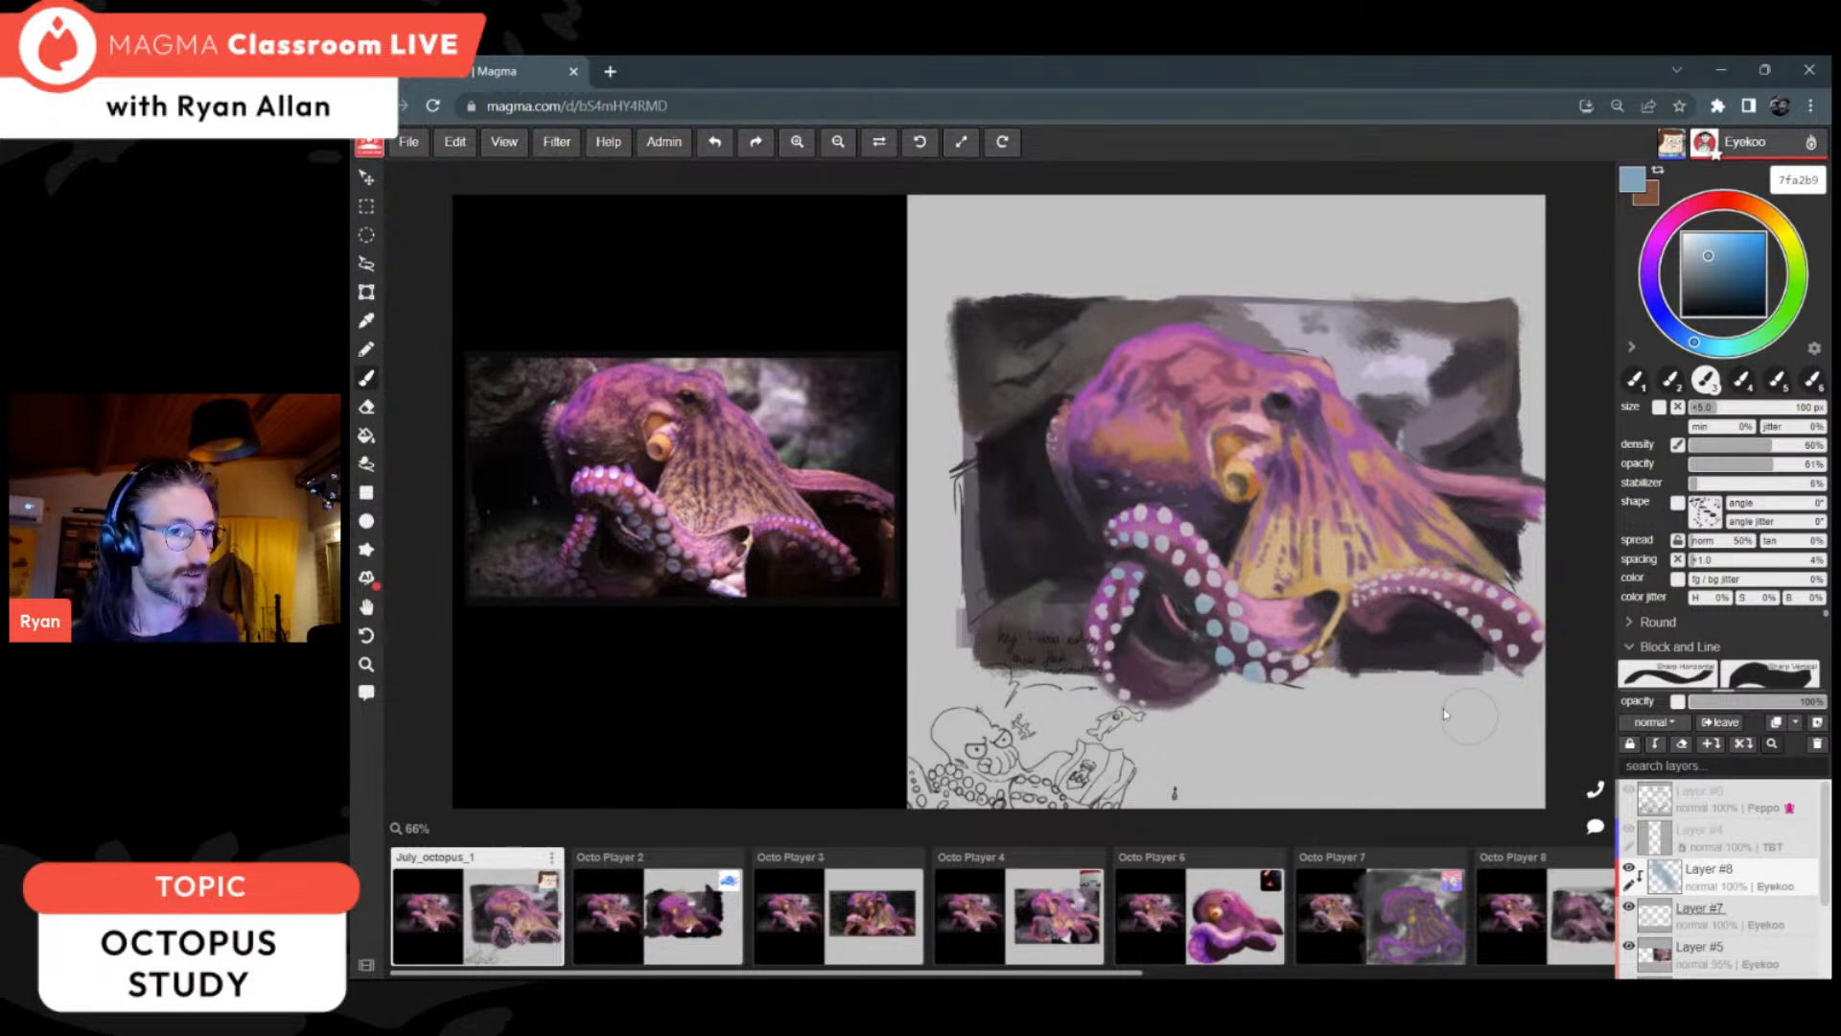
mouse_move(1137, 677)
mouse_down()
mouse_move(1117, 628)
mouse_move(1155, 661)
mouse_move(1194, 623)
mouse_up()
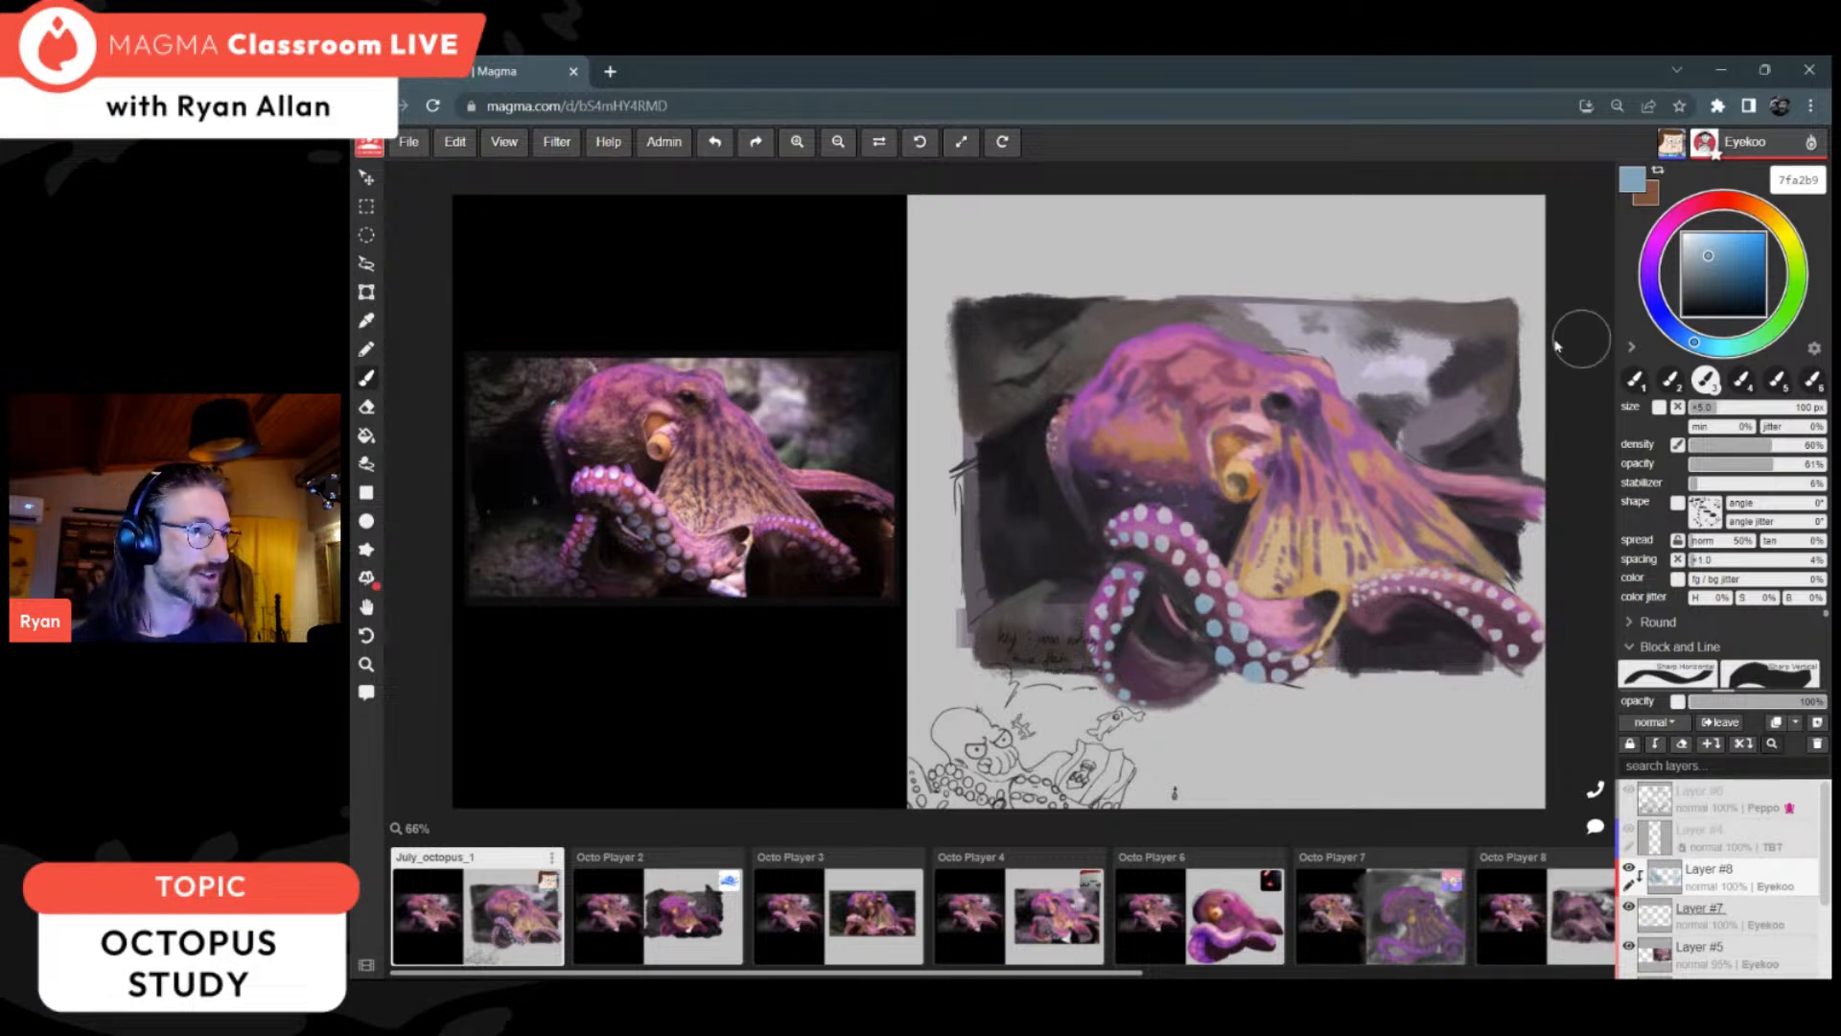
Step: Shift the colour to purple ac54b4 and tint the suckers on the looped arm's outer side and along the right arm
click(1659, 253)
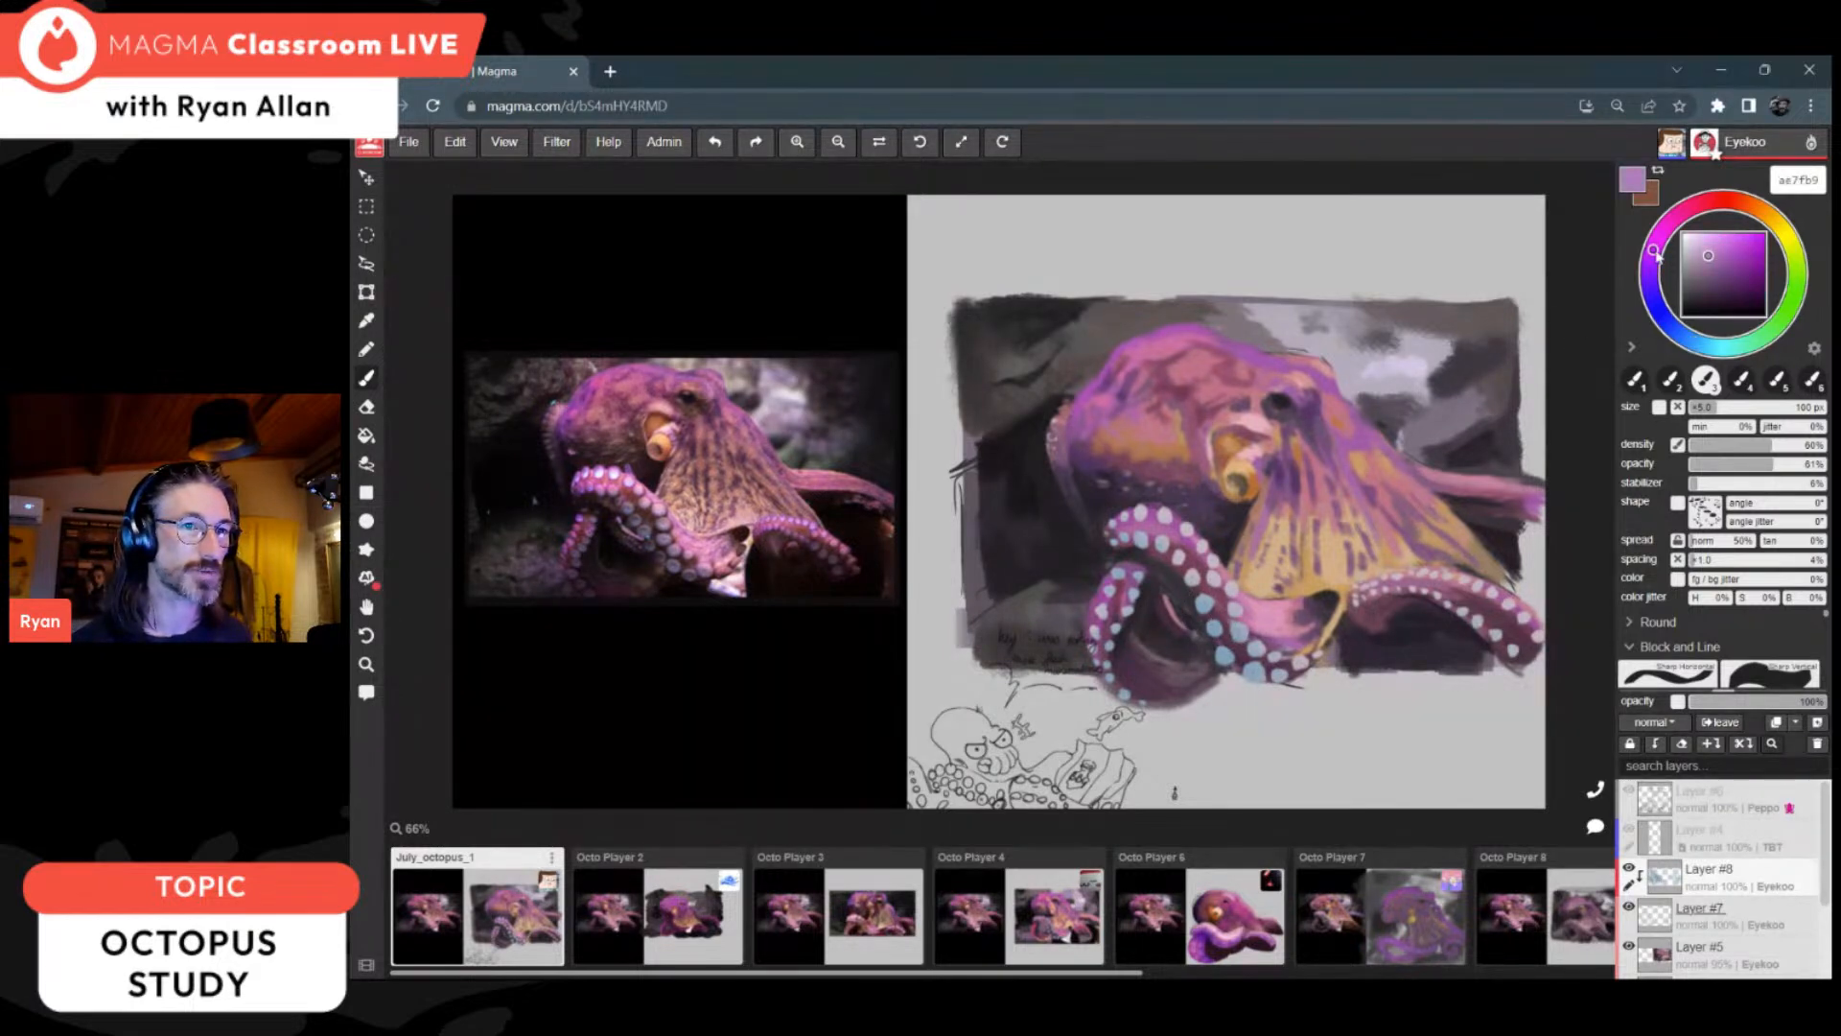
alt+click(1096, 383)
mouse_move(1067, 644)
mouse_down()
mouse_move(1085, 586)
mouse_move(1074, 631)
mouse_up()
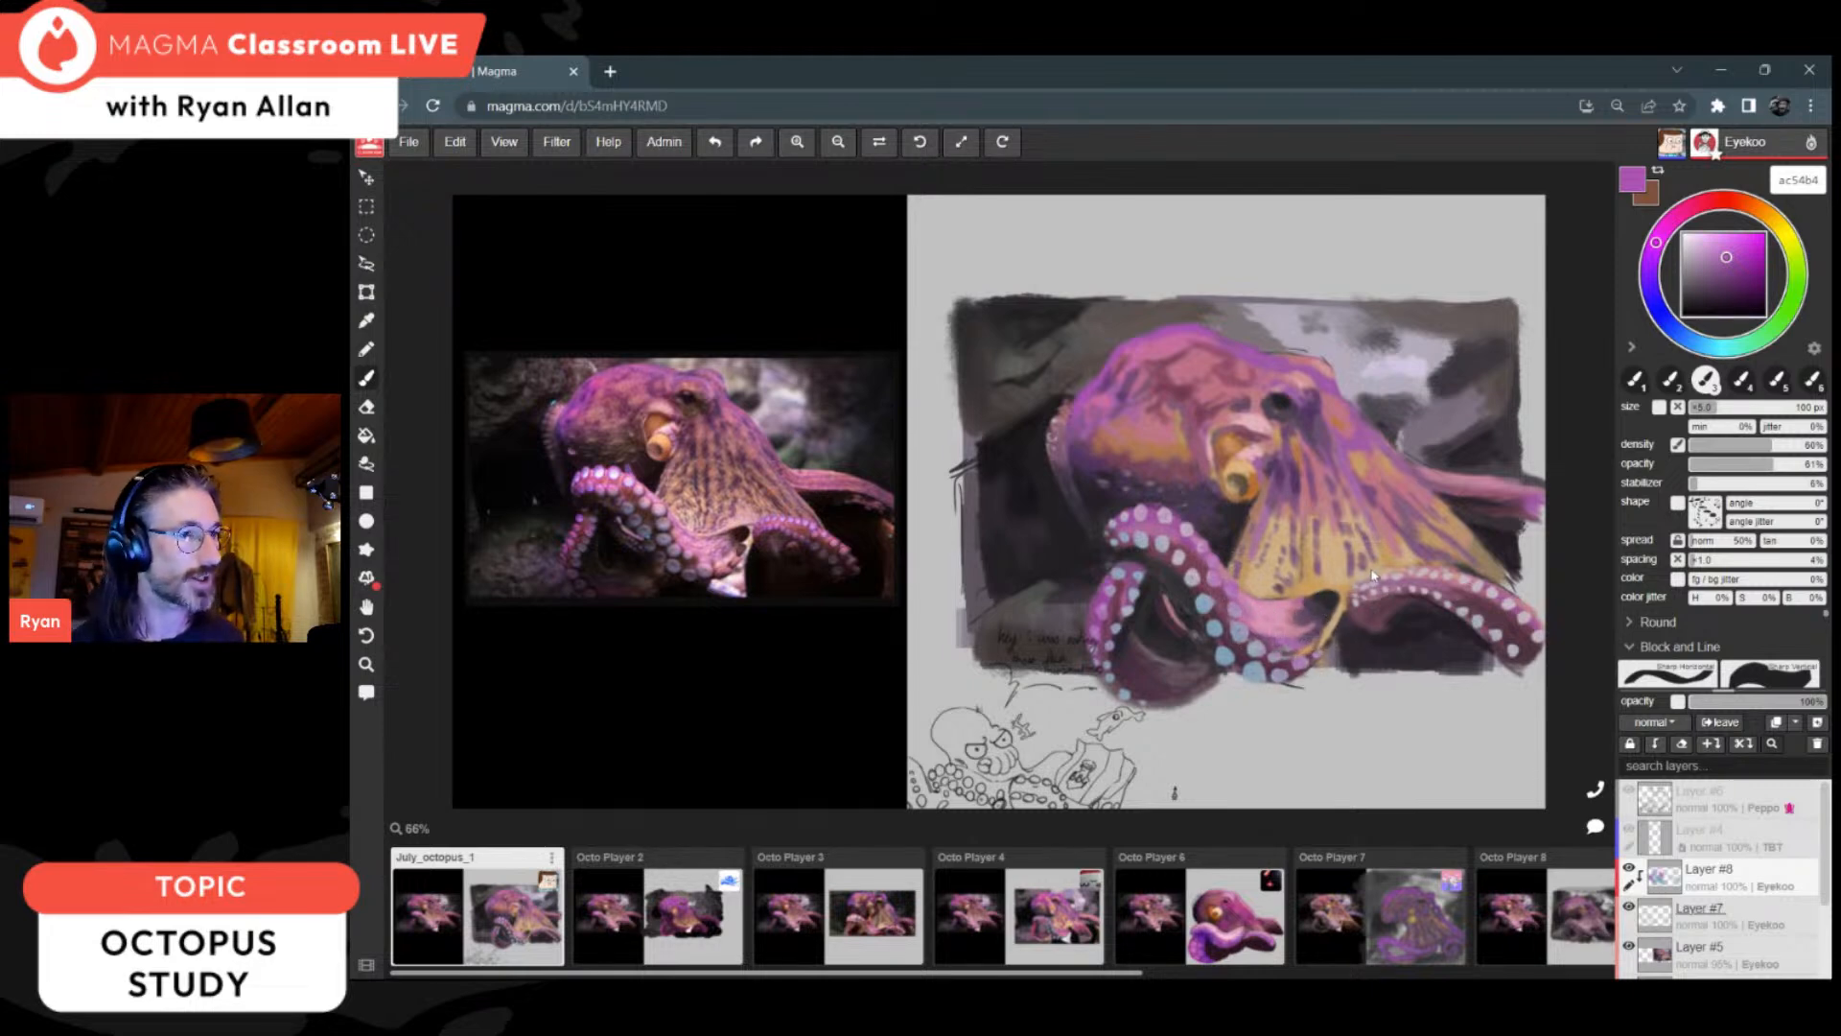
mouse_move(1343, 622)
mouse_down()
mouse_move(1501, 572)
mouse_move(1515, 676)
mouse_up()
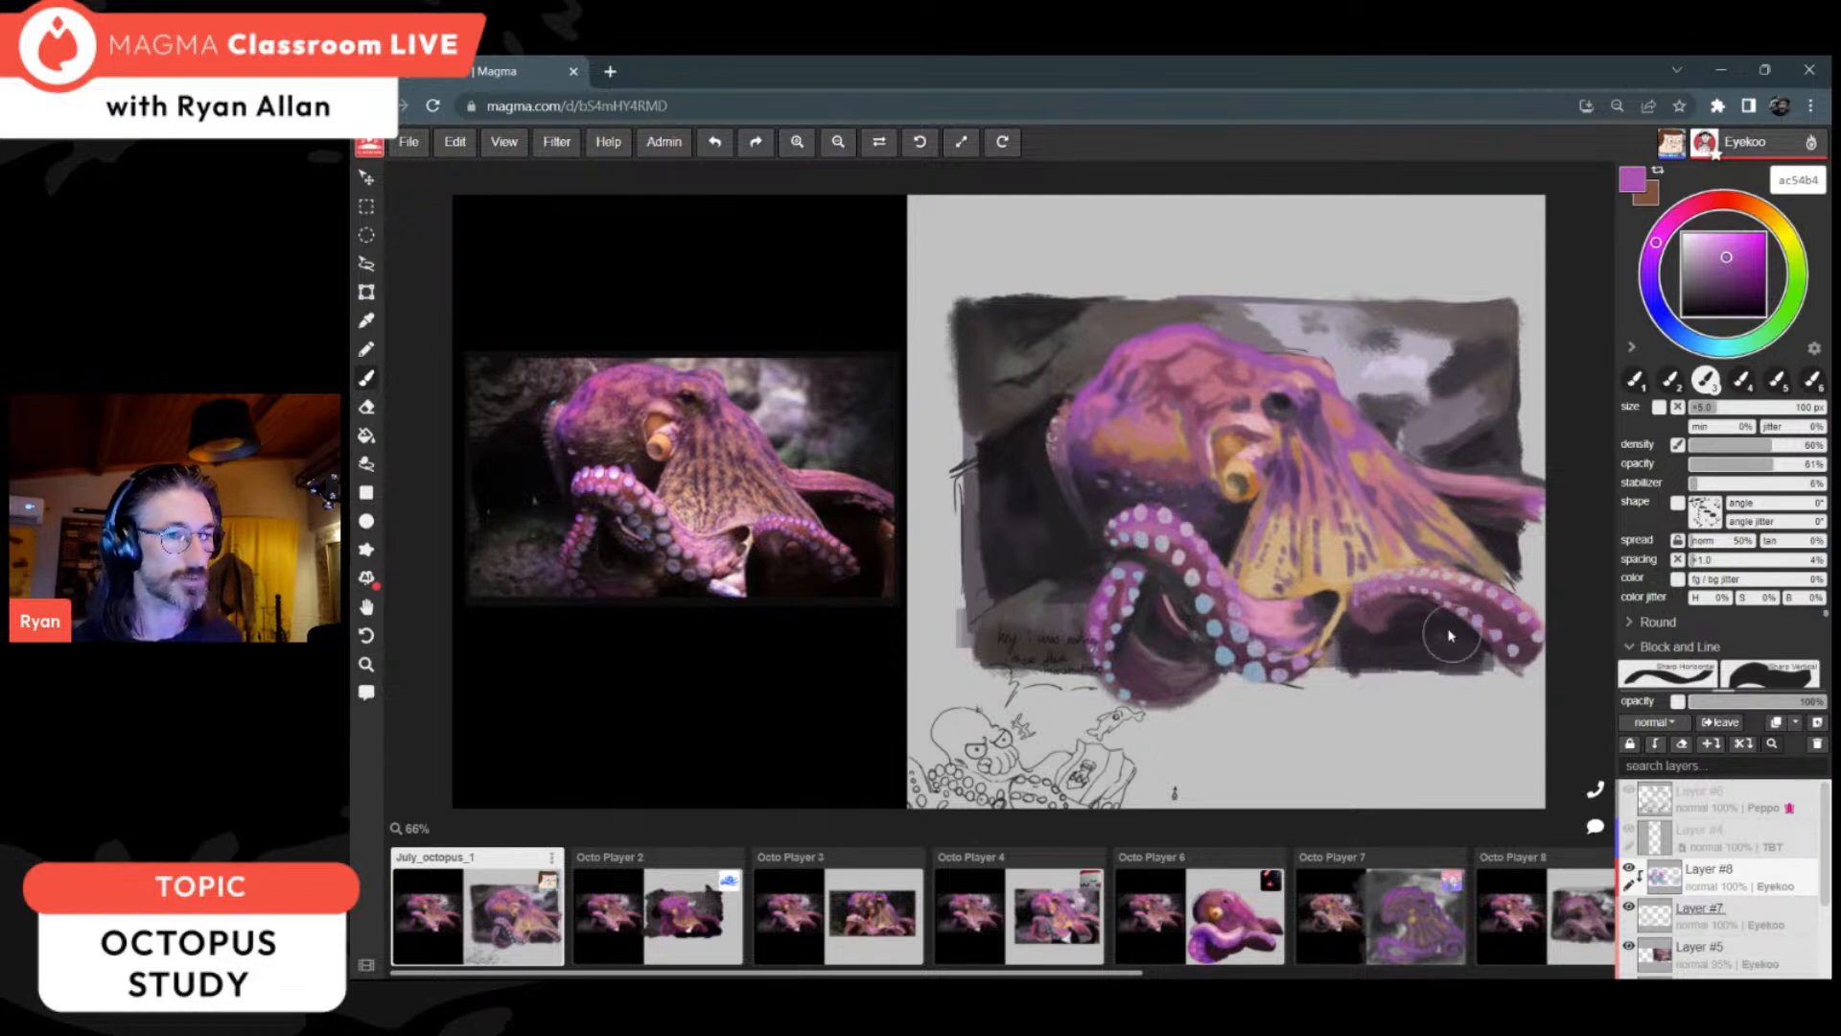
Step: Sample the blue of the front arm's suckers, darken it to grey-blue 5f6971, and shade the suckers at the right arm's tip
key(i)
click(1256, 668)
key(b)
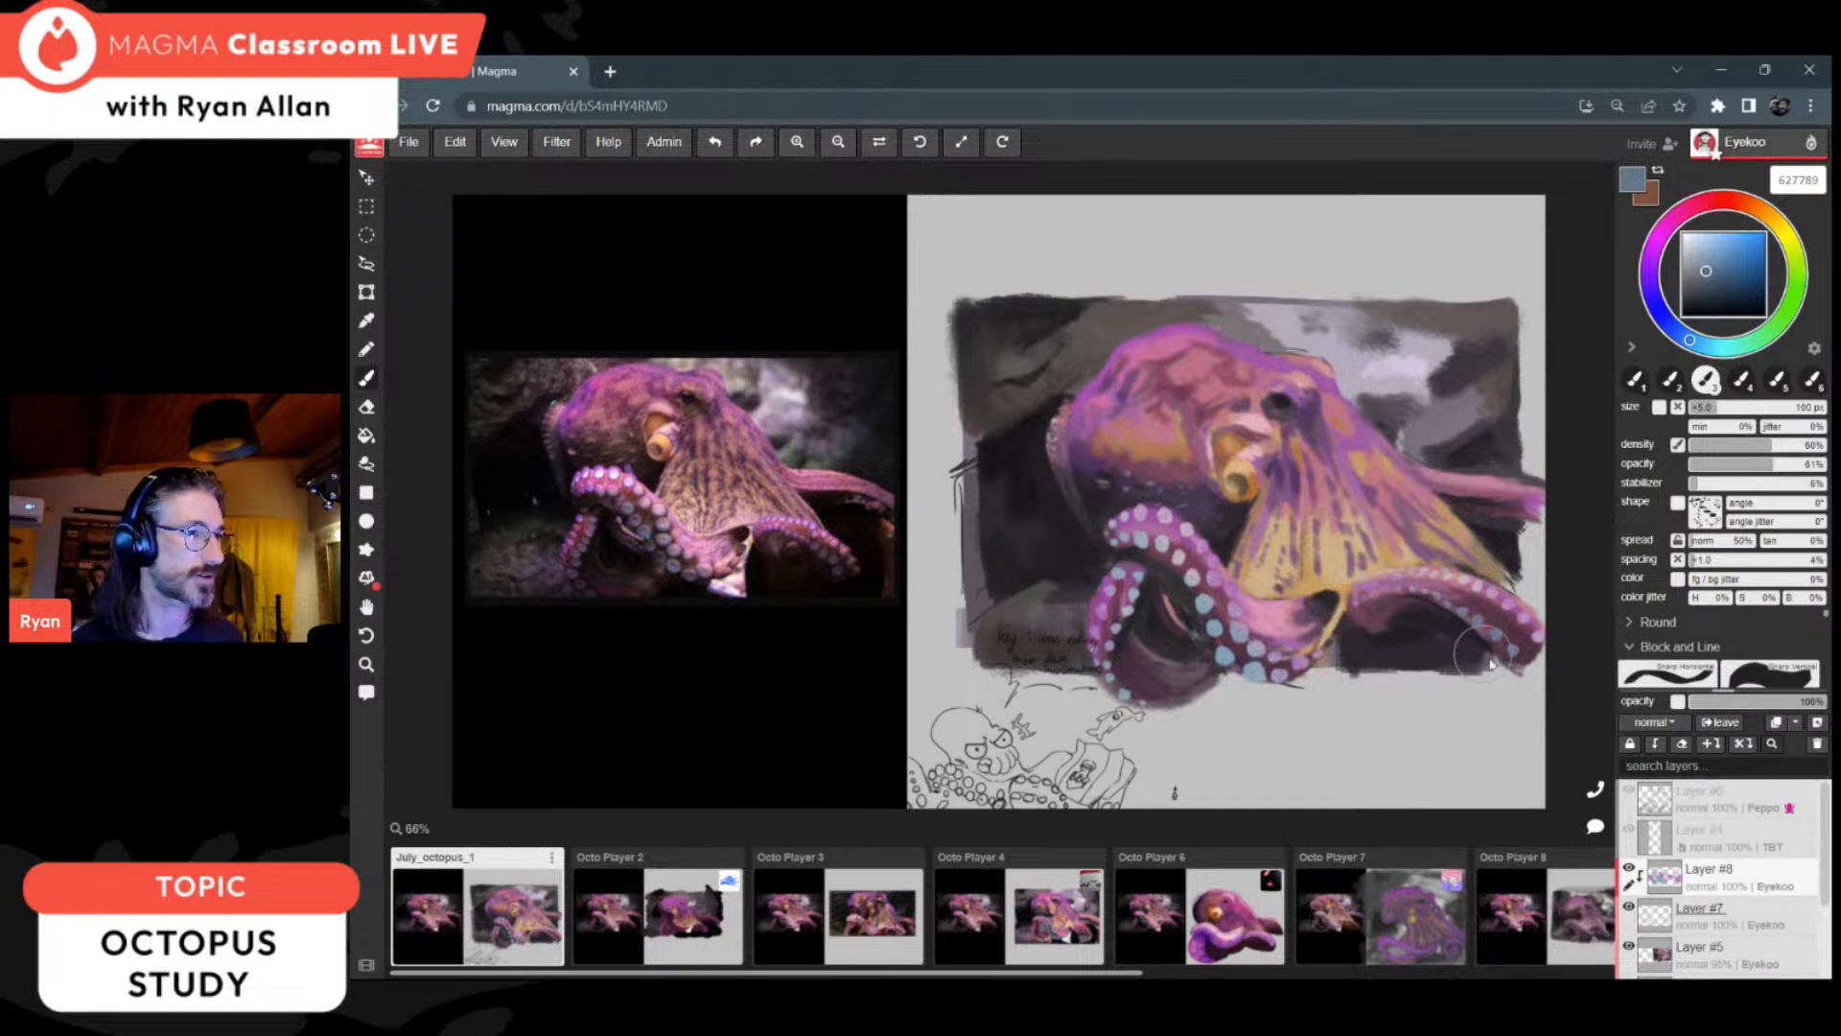
click(1709, 279)
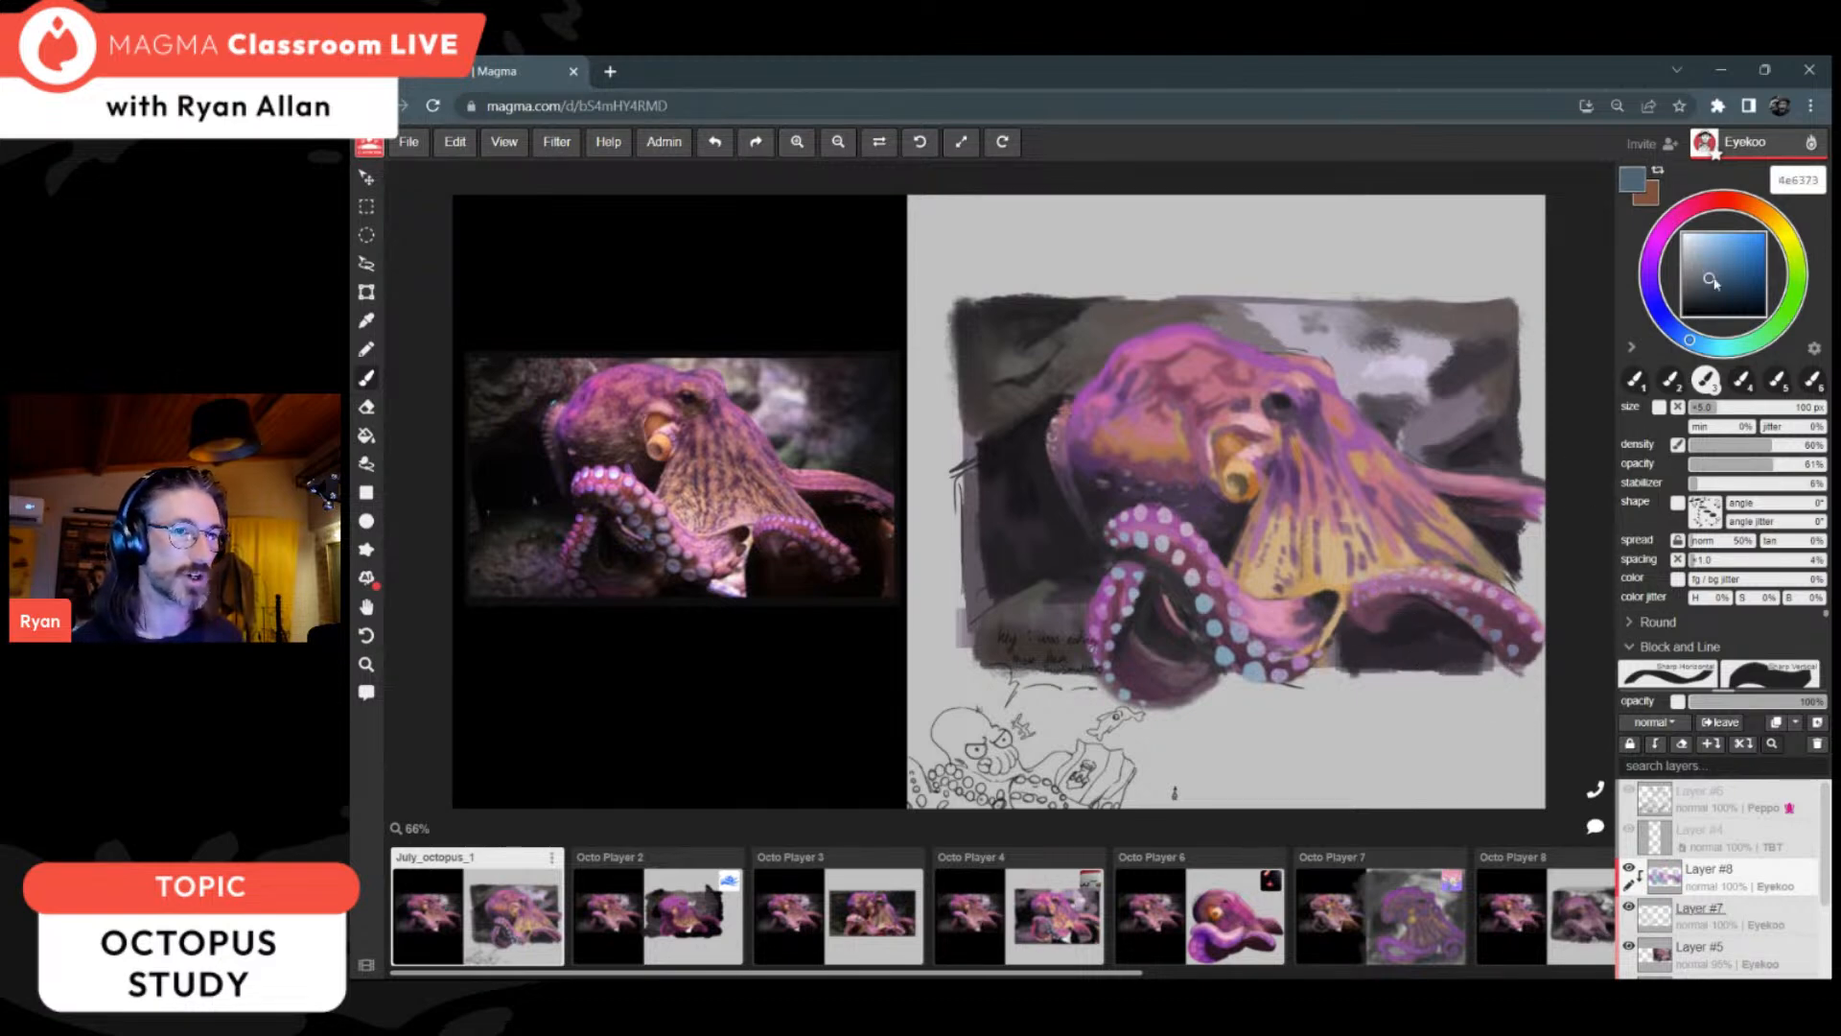
click(1700, 286)
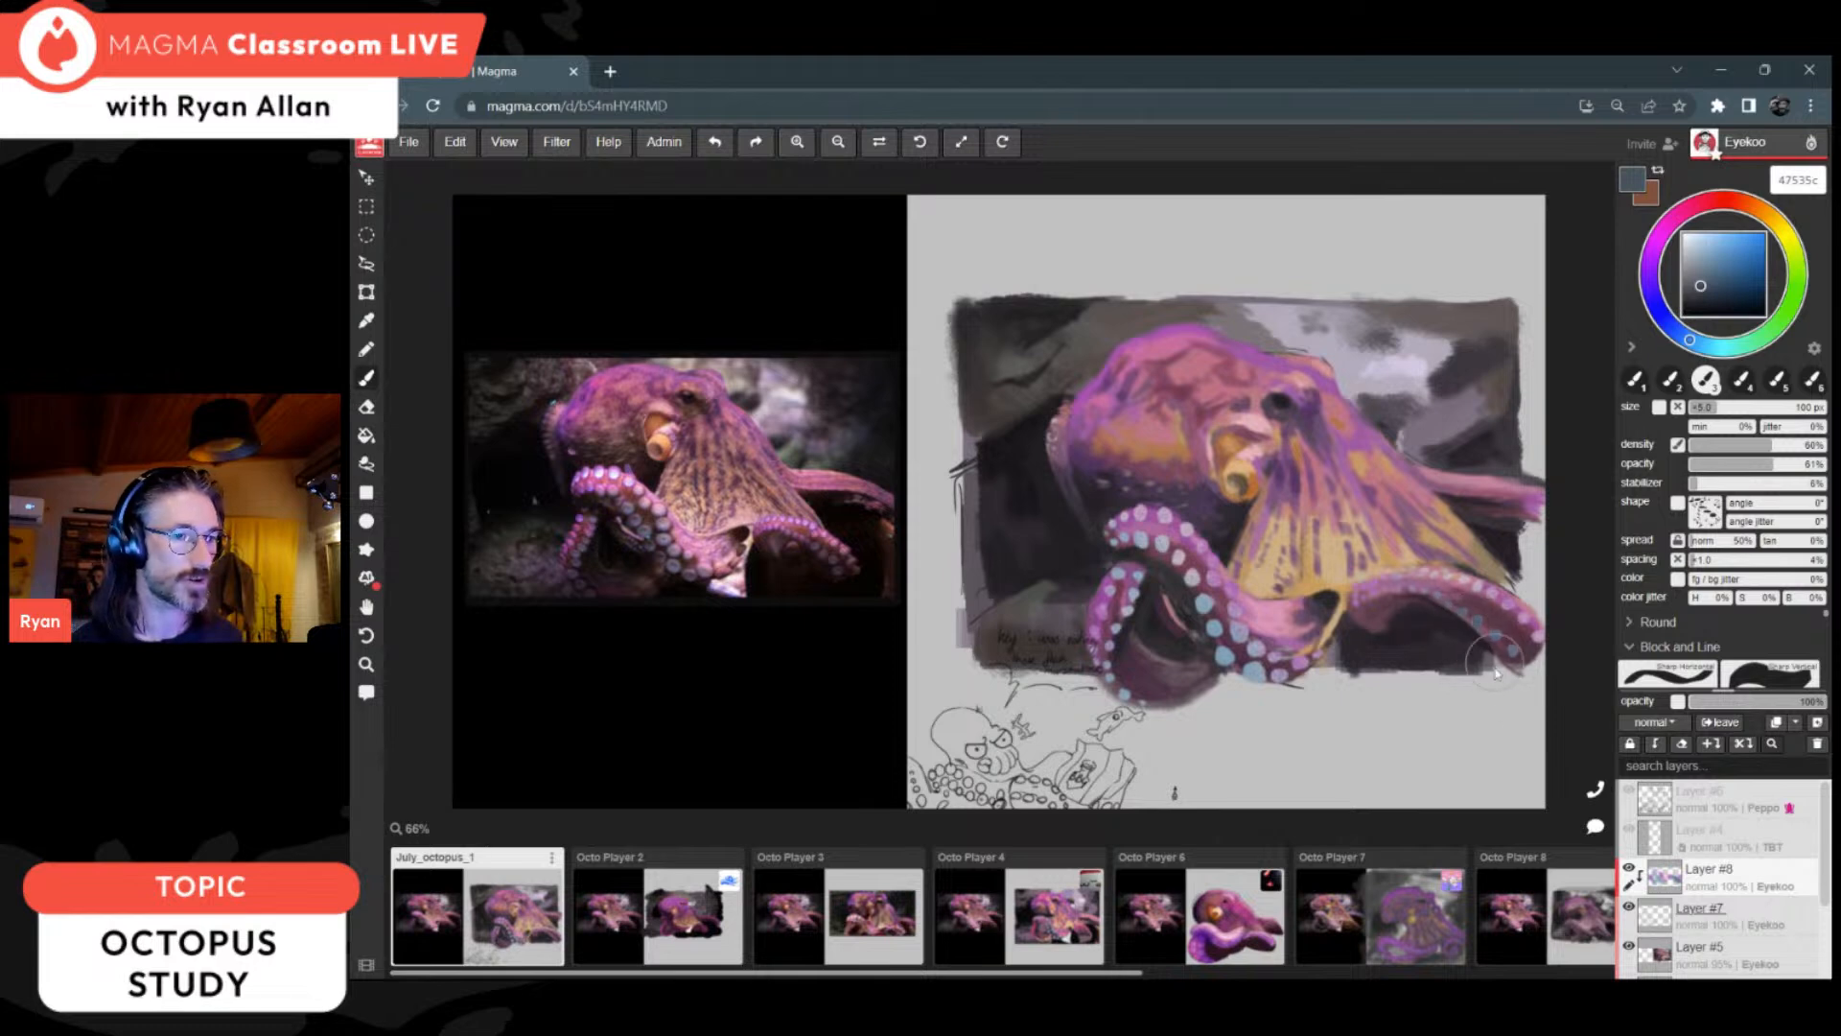
click(1697, 280)
click(1695, 278)
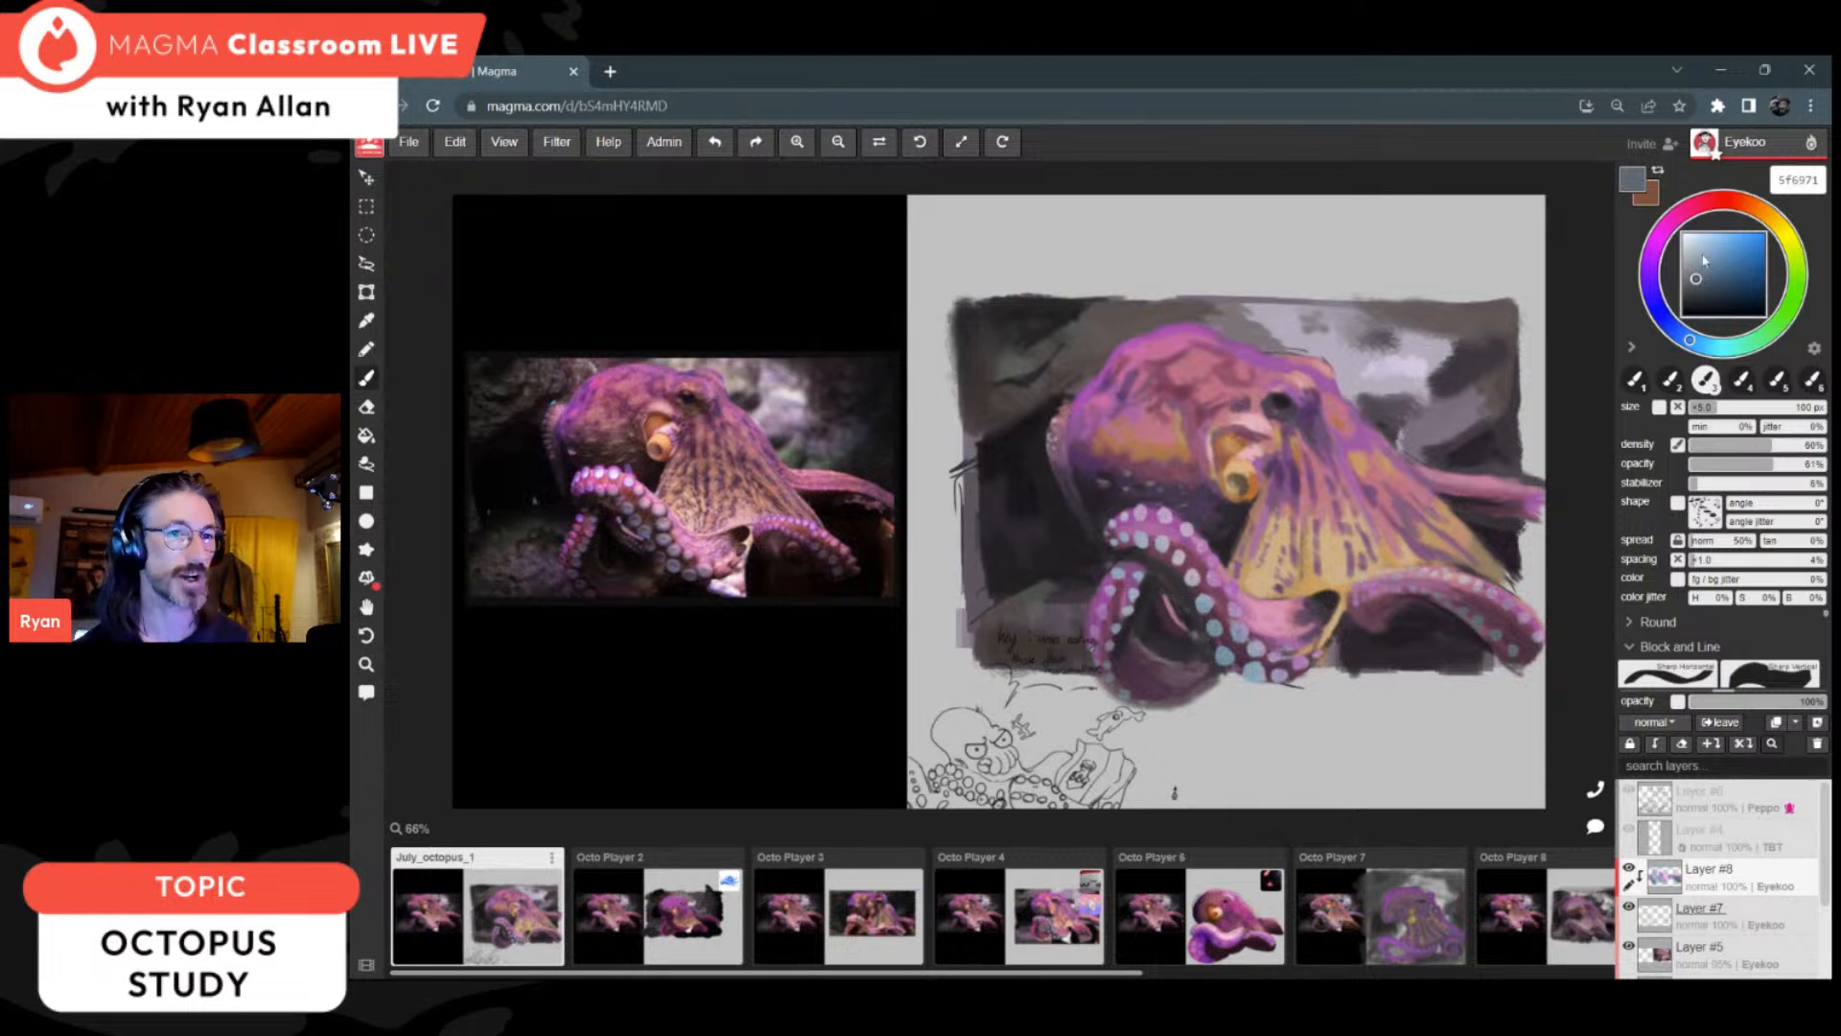
Step: Sample a light pink, shift it to dc83c6 and softer d59ac7, and retouch the suckers with a 35 px brush
alt+click(1264, 410)
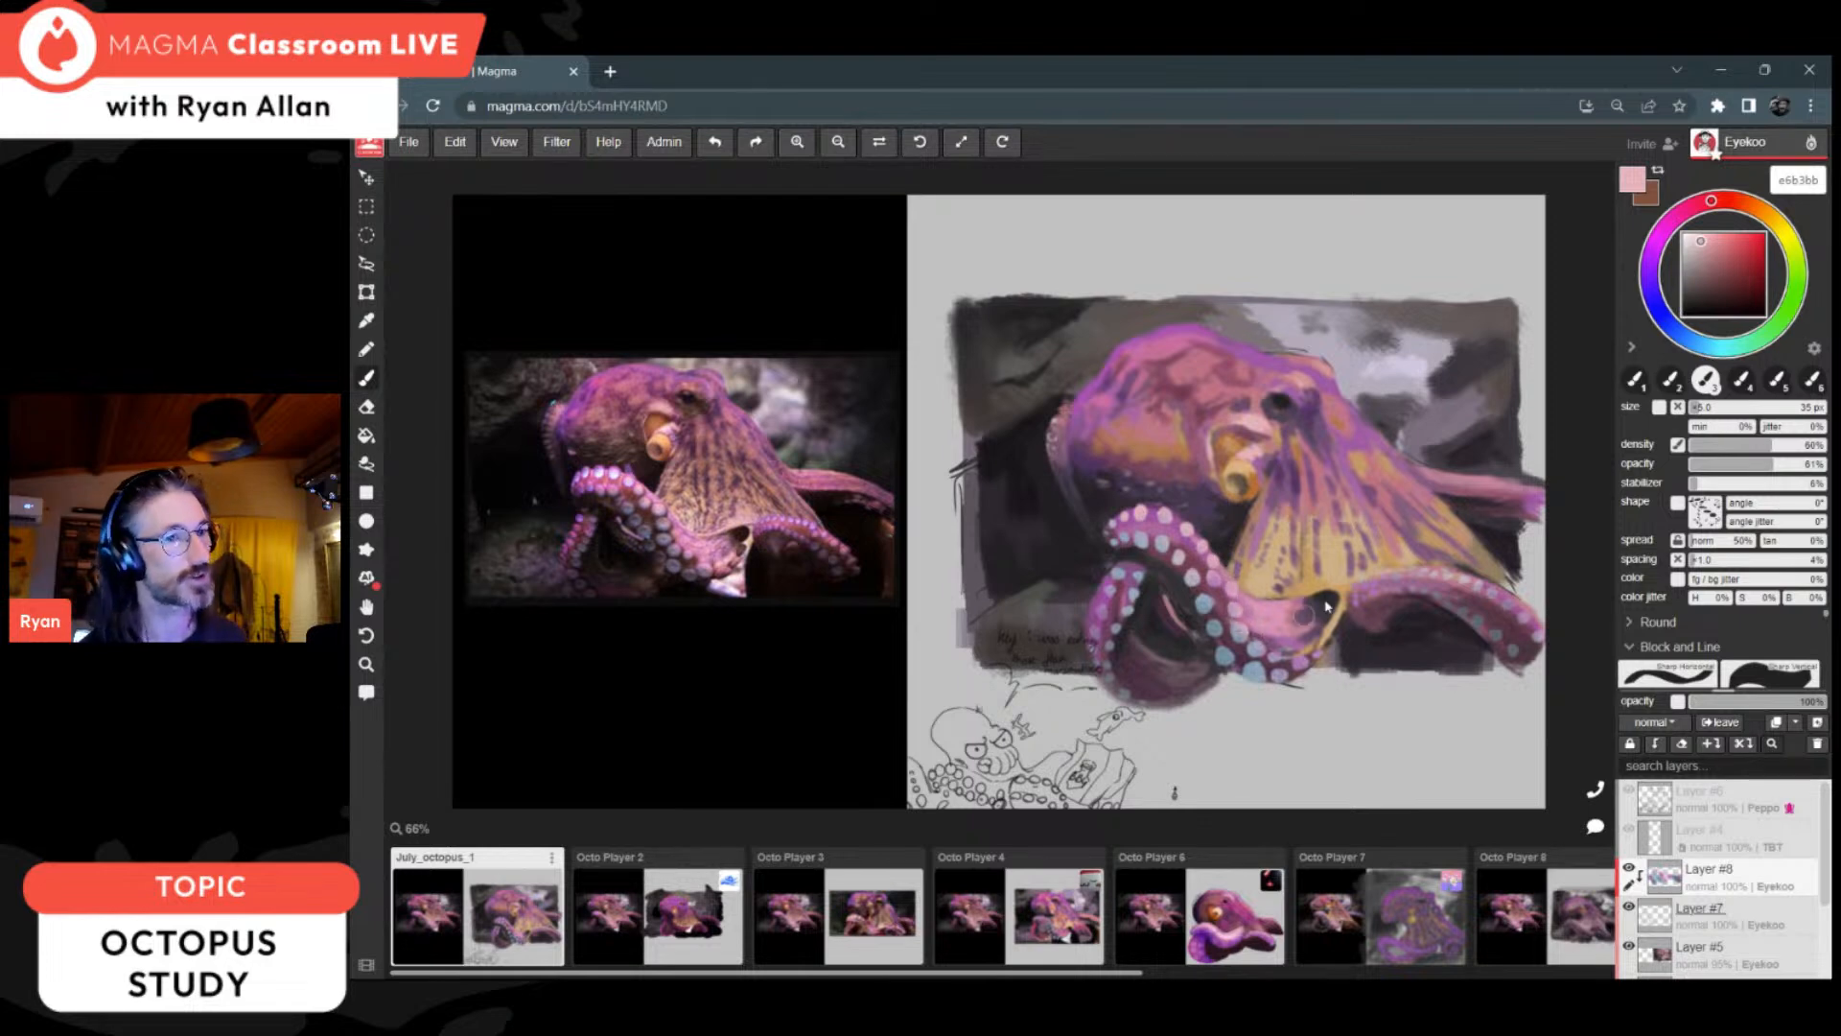
click(1670, 222)
click(1718, 246)
click(1716, 244)
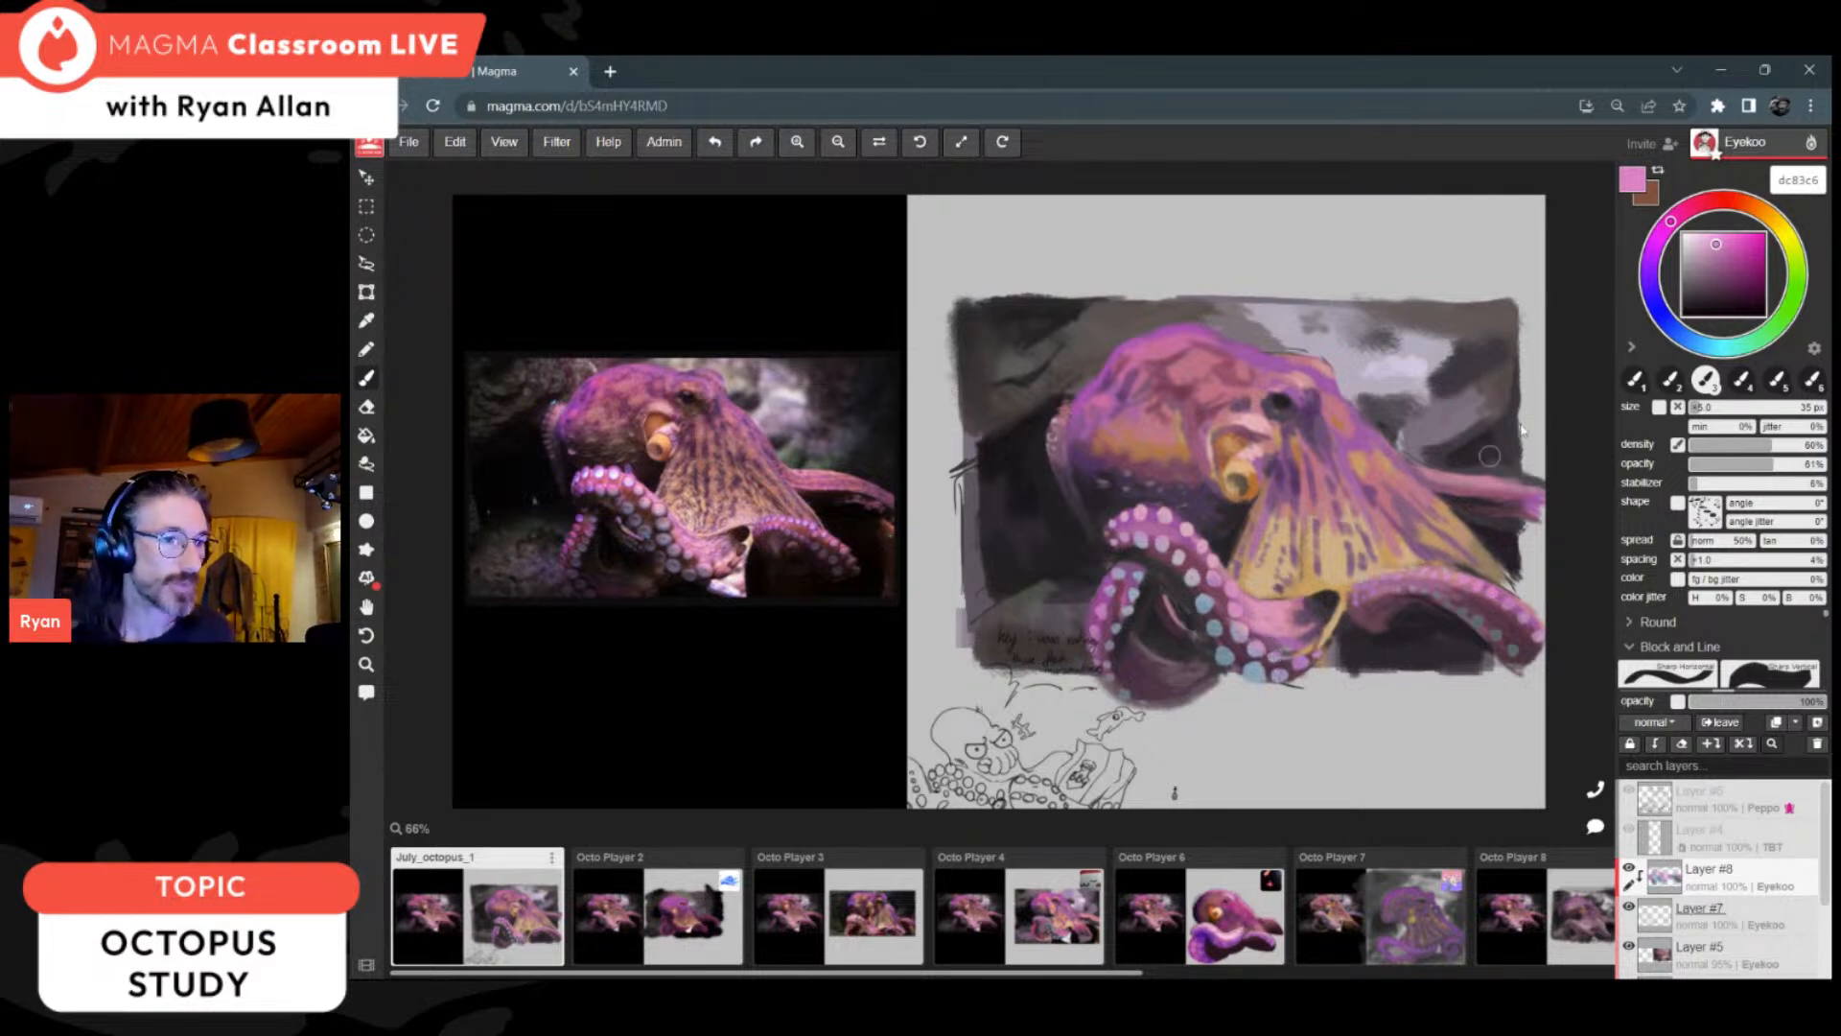
drag(1718, 245, 1708, 246)
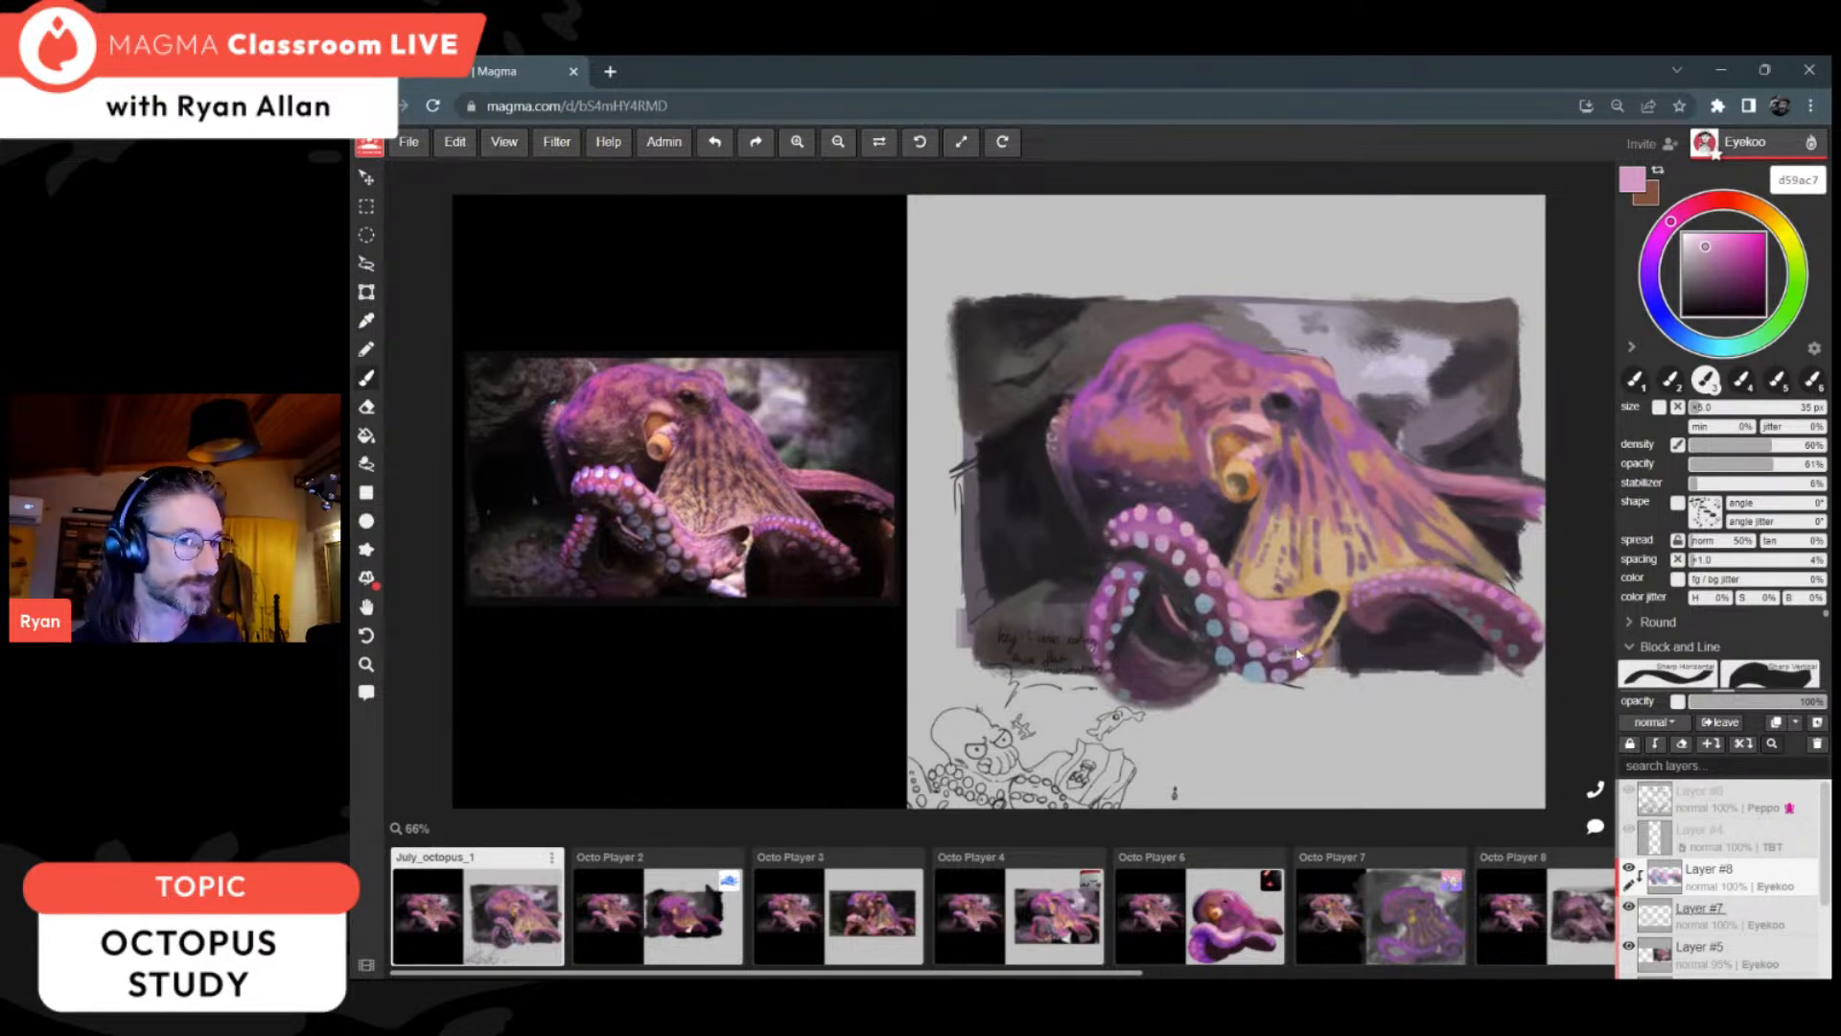
Step: Choose pale cyan dff2f4, reduce the brush to 12 px, and add bright highlights to the looped arm's suckers
alt+click(1283, 490)
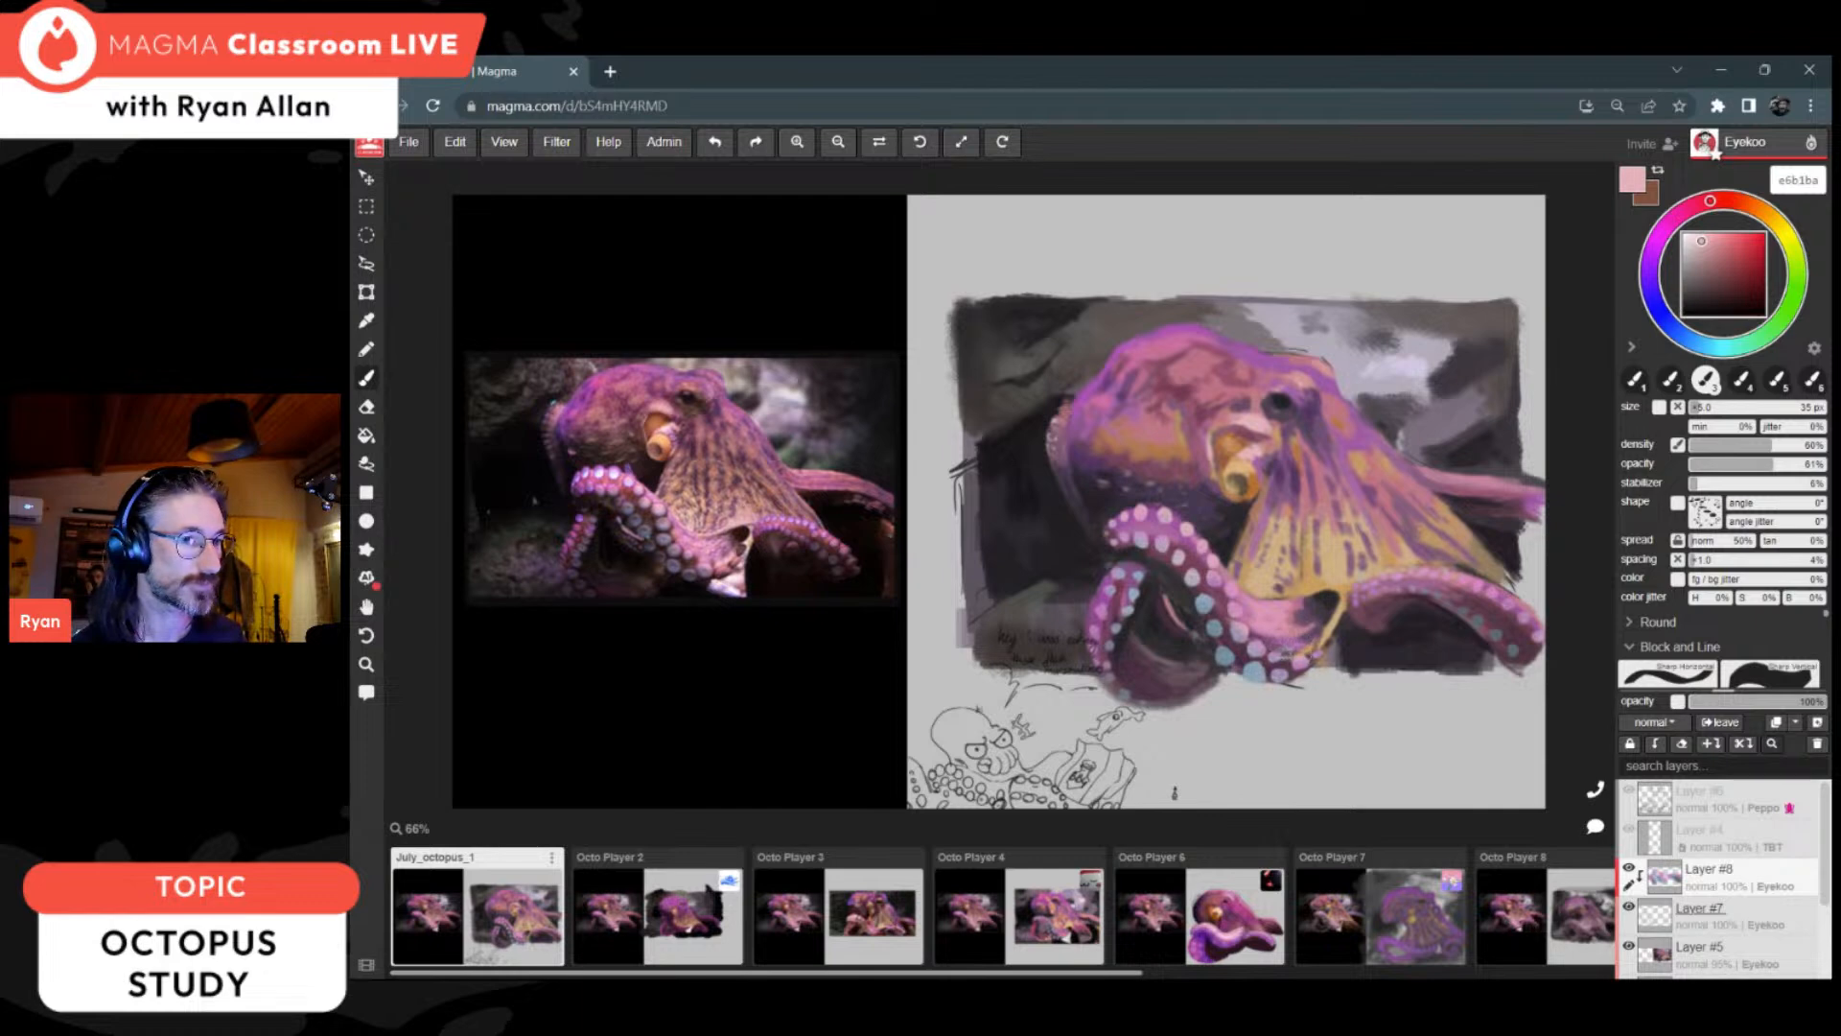
click(1694, 244)
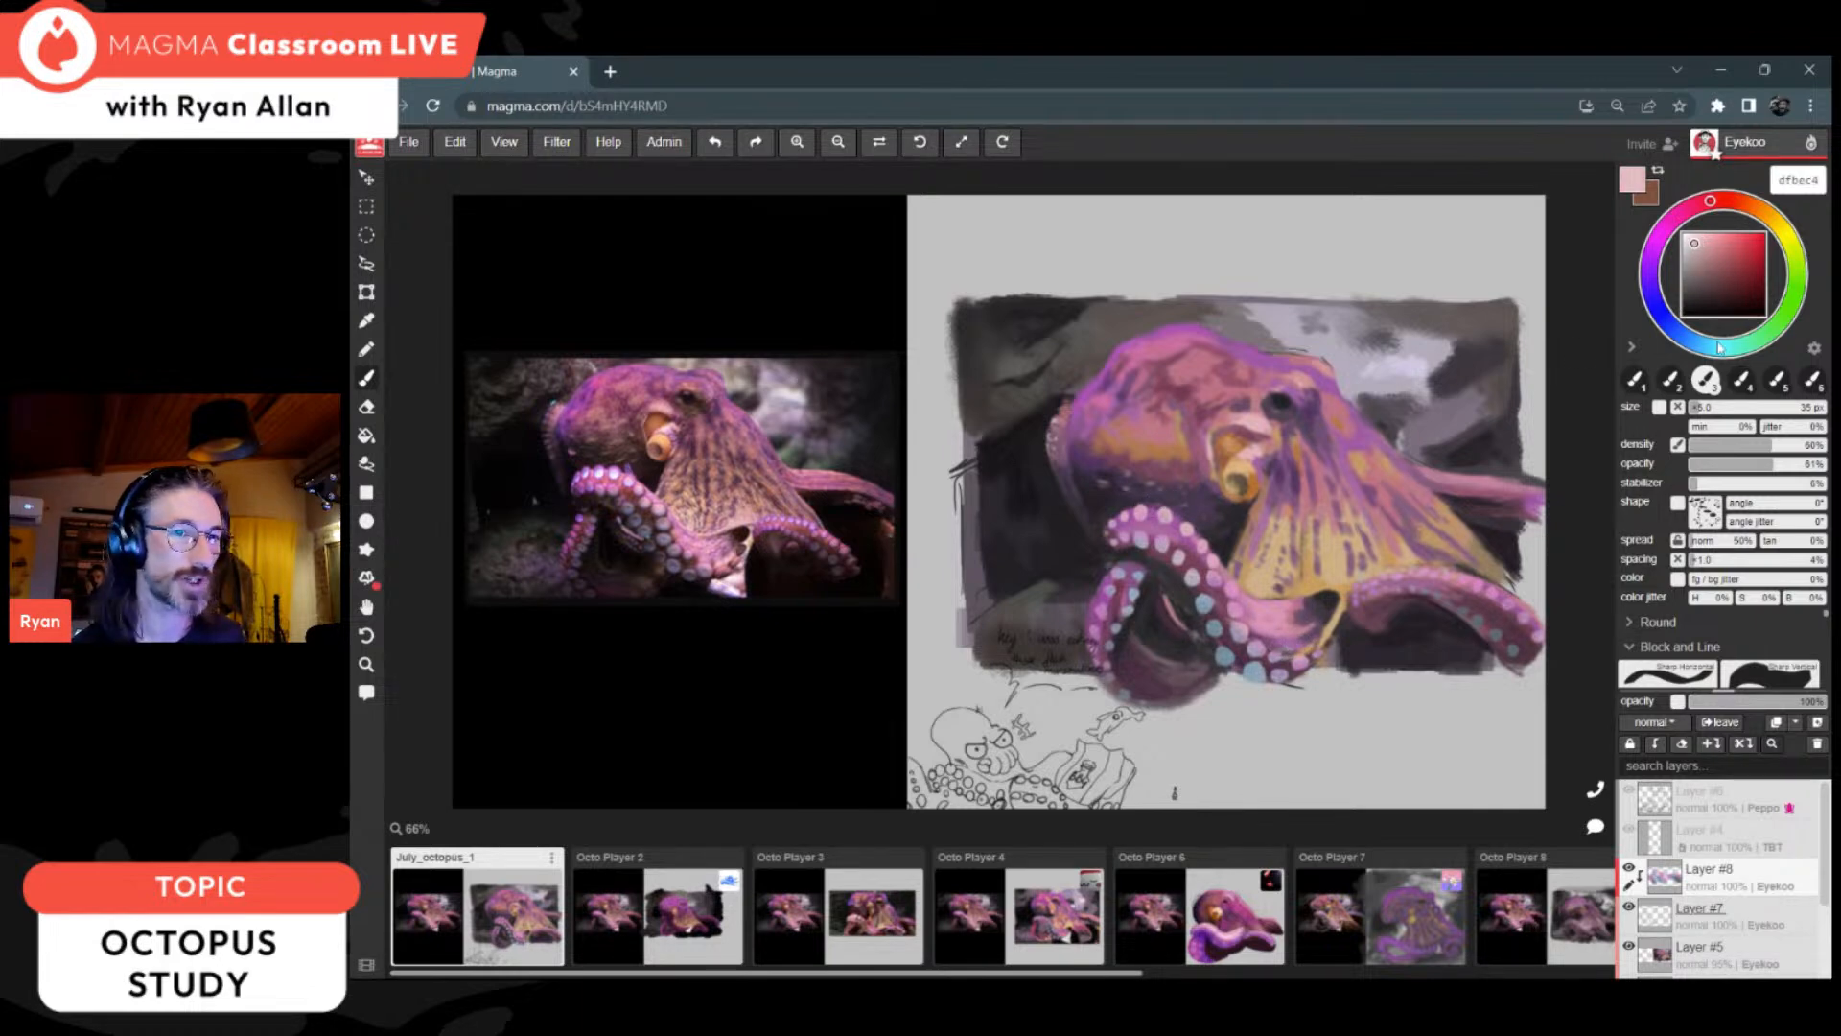
click(1714, 347)
click(1690, 238)
key(bracketleft)
key(bracketleft)
key(bracketleft)
key(bracketright)
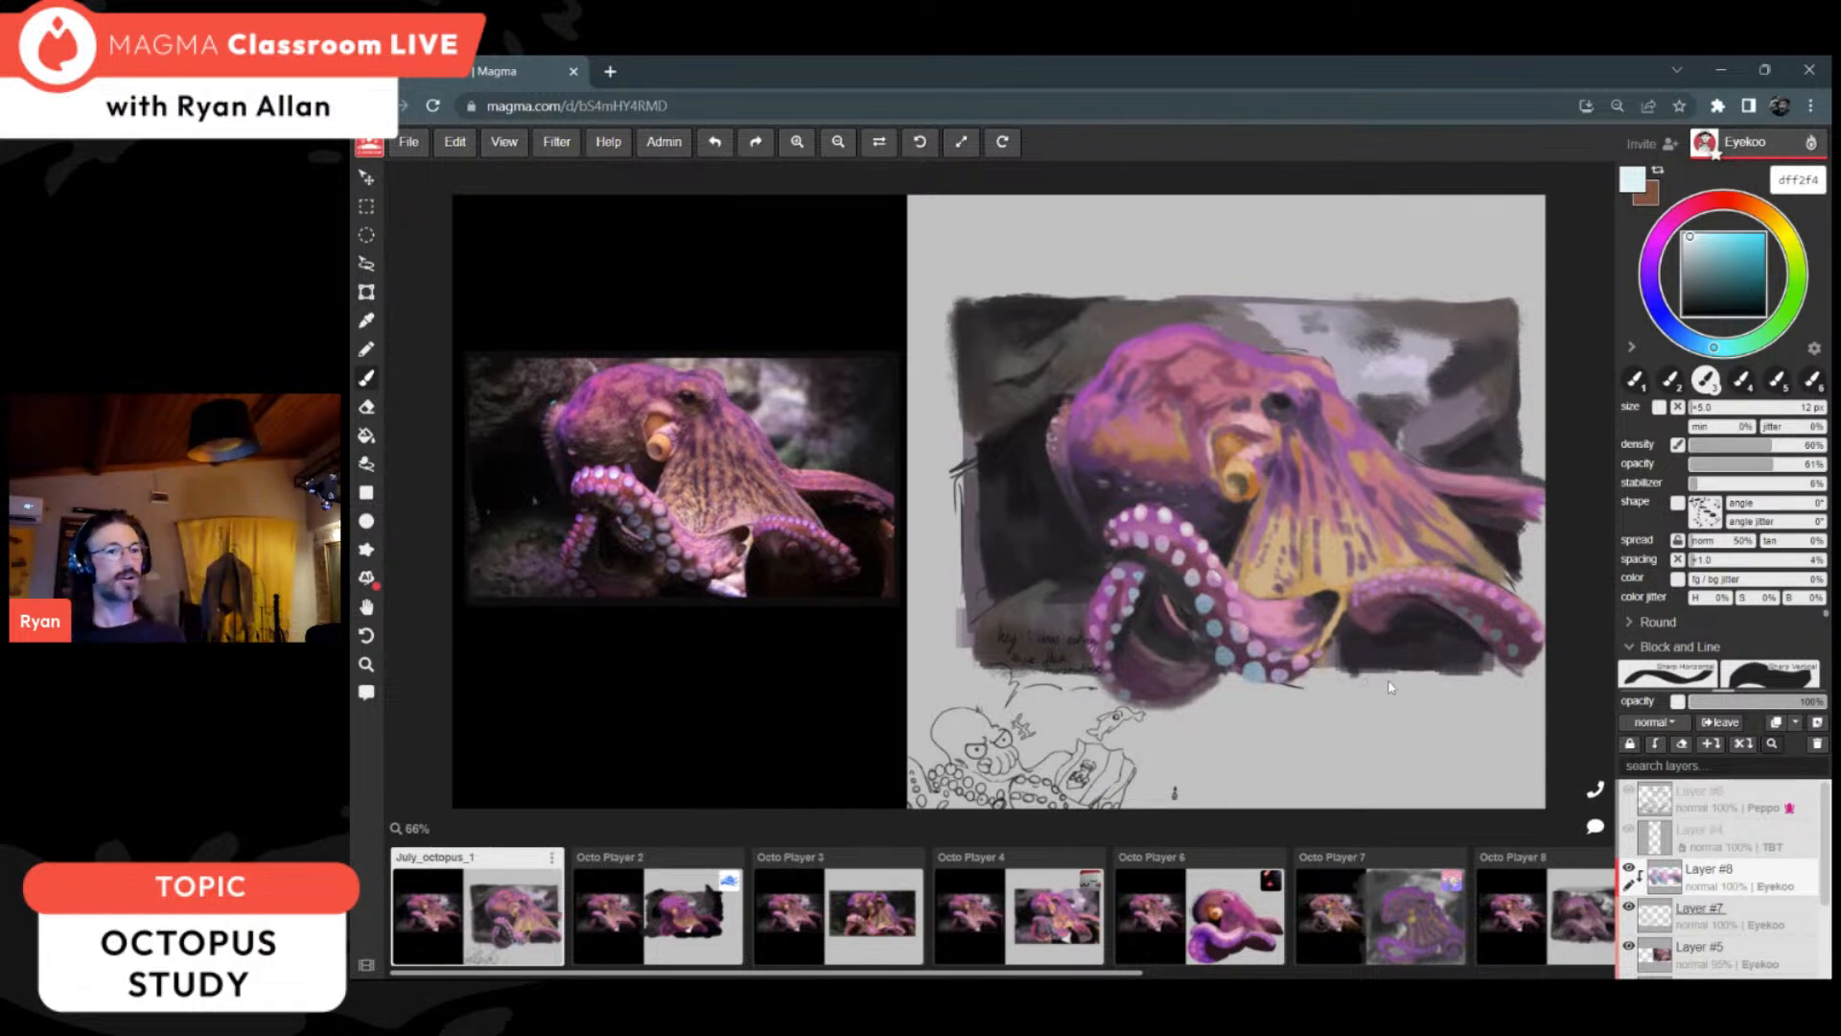
Step: Enlarge the brush and sample purple a060a7 from the far arm for tinting the suckers
click(1713, 410)
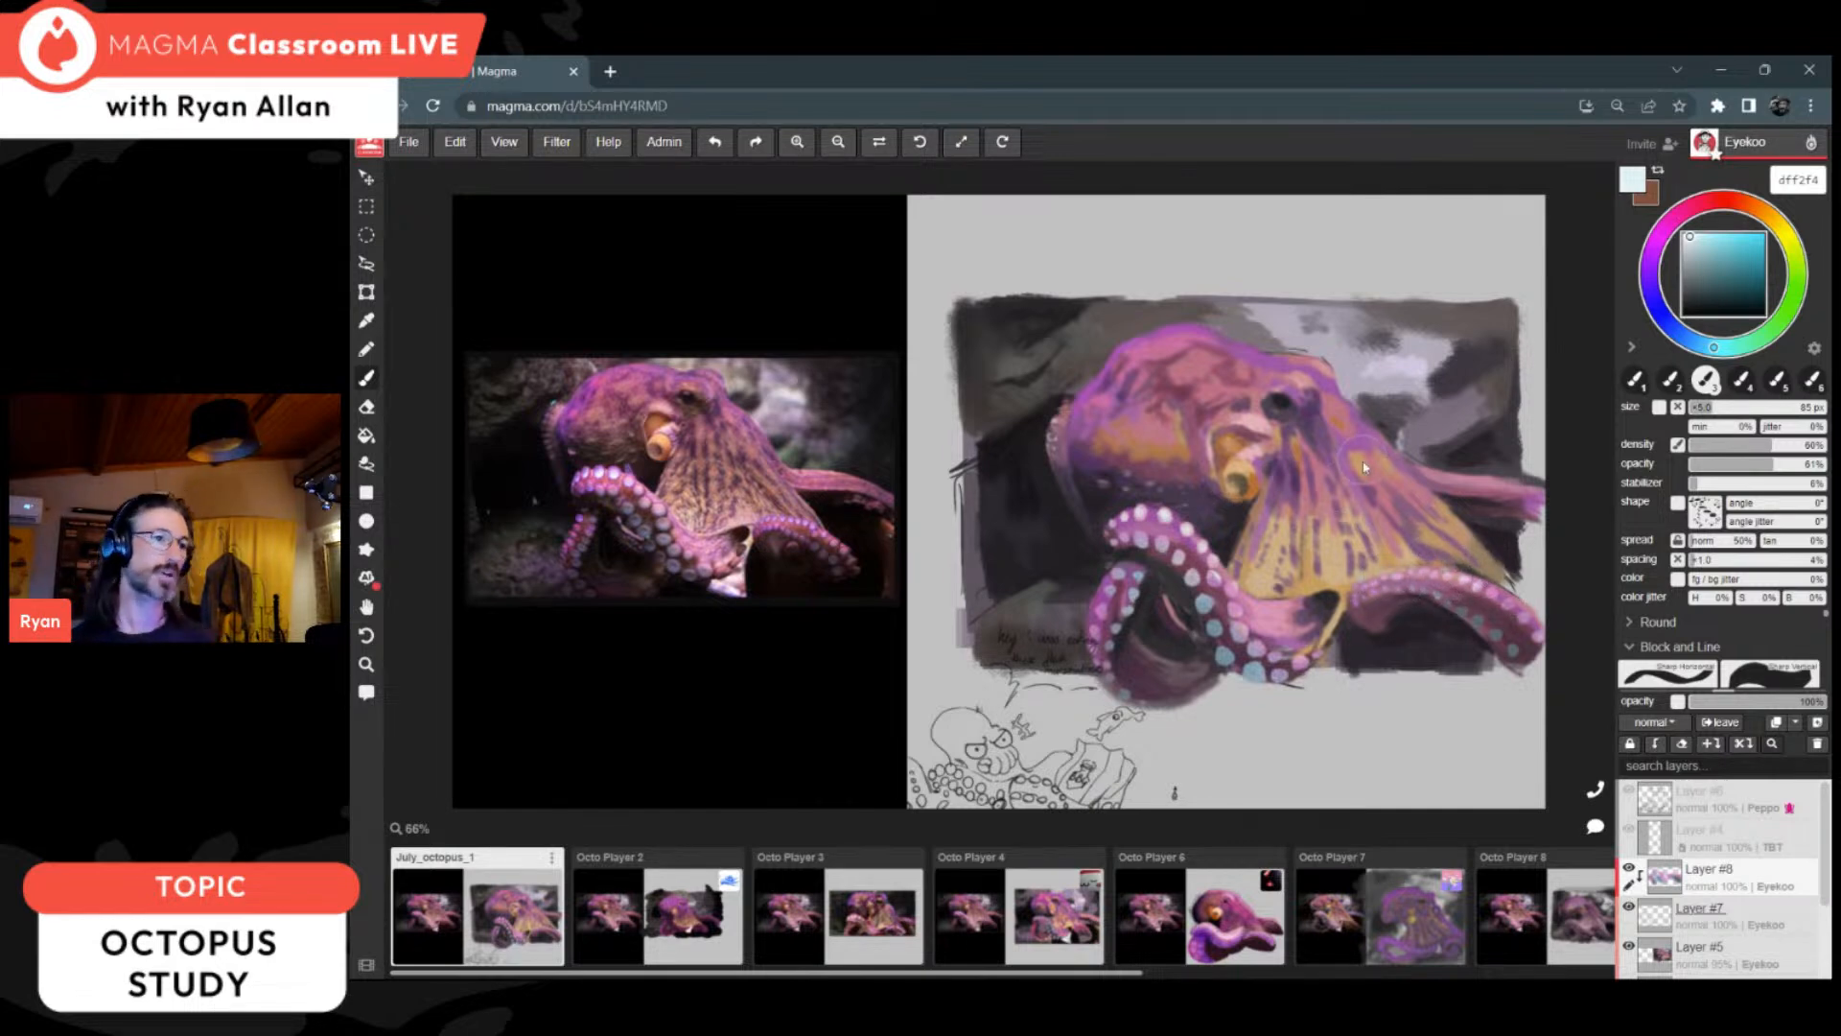
alt+click(1542, 515)
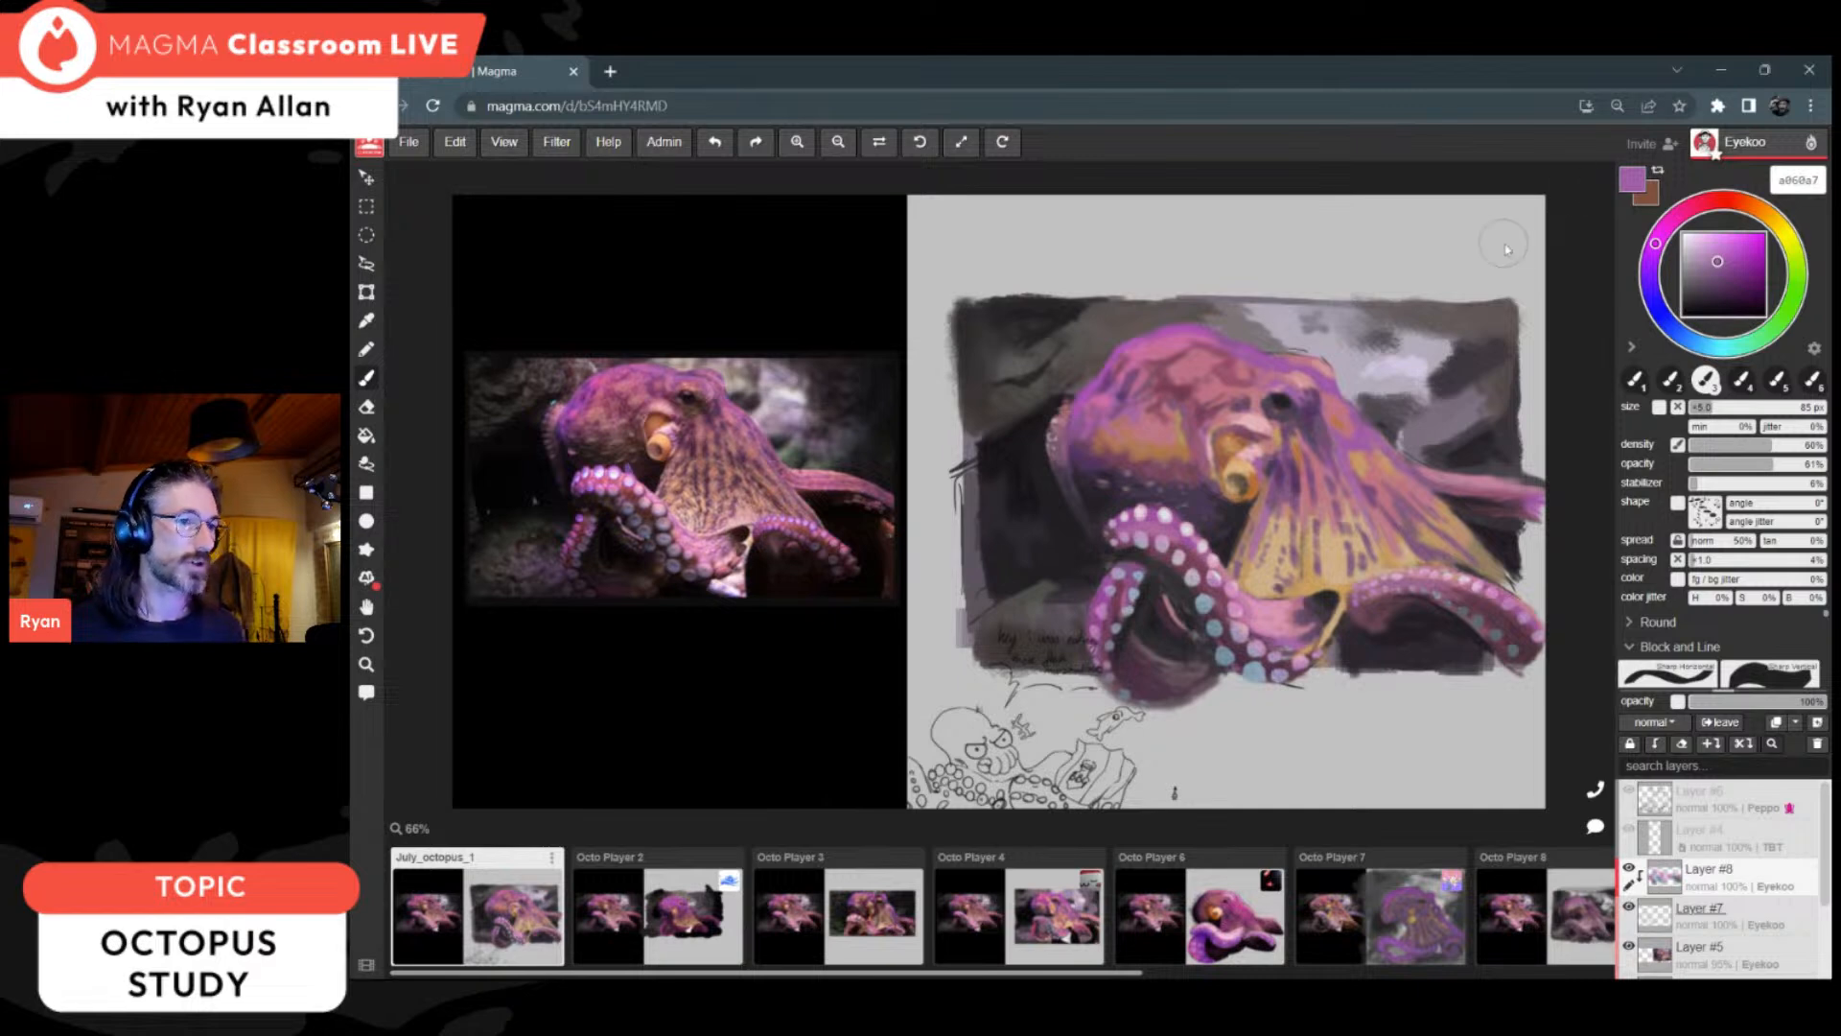
Step: Sample near-black 252126 from the background beside the head, select Layer #5, and reduce the brush to 12 px
alt+click(1107, 496)
key(bracketleft)
key(bracketleft)
key(bracketleft)
key(bracketleft)
key(bracketleft)
key(bracketleft)
key(bracketleft)
key(bracketleft)
key(bracketleft)
key(bracketleft)
key(bracketleft)
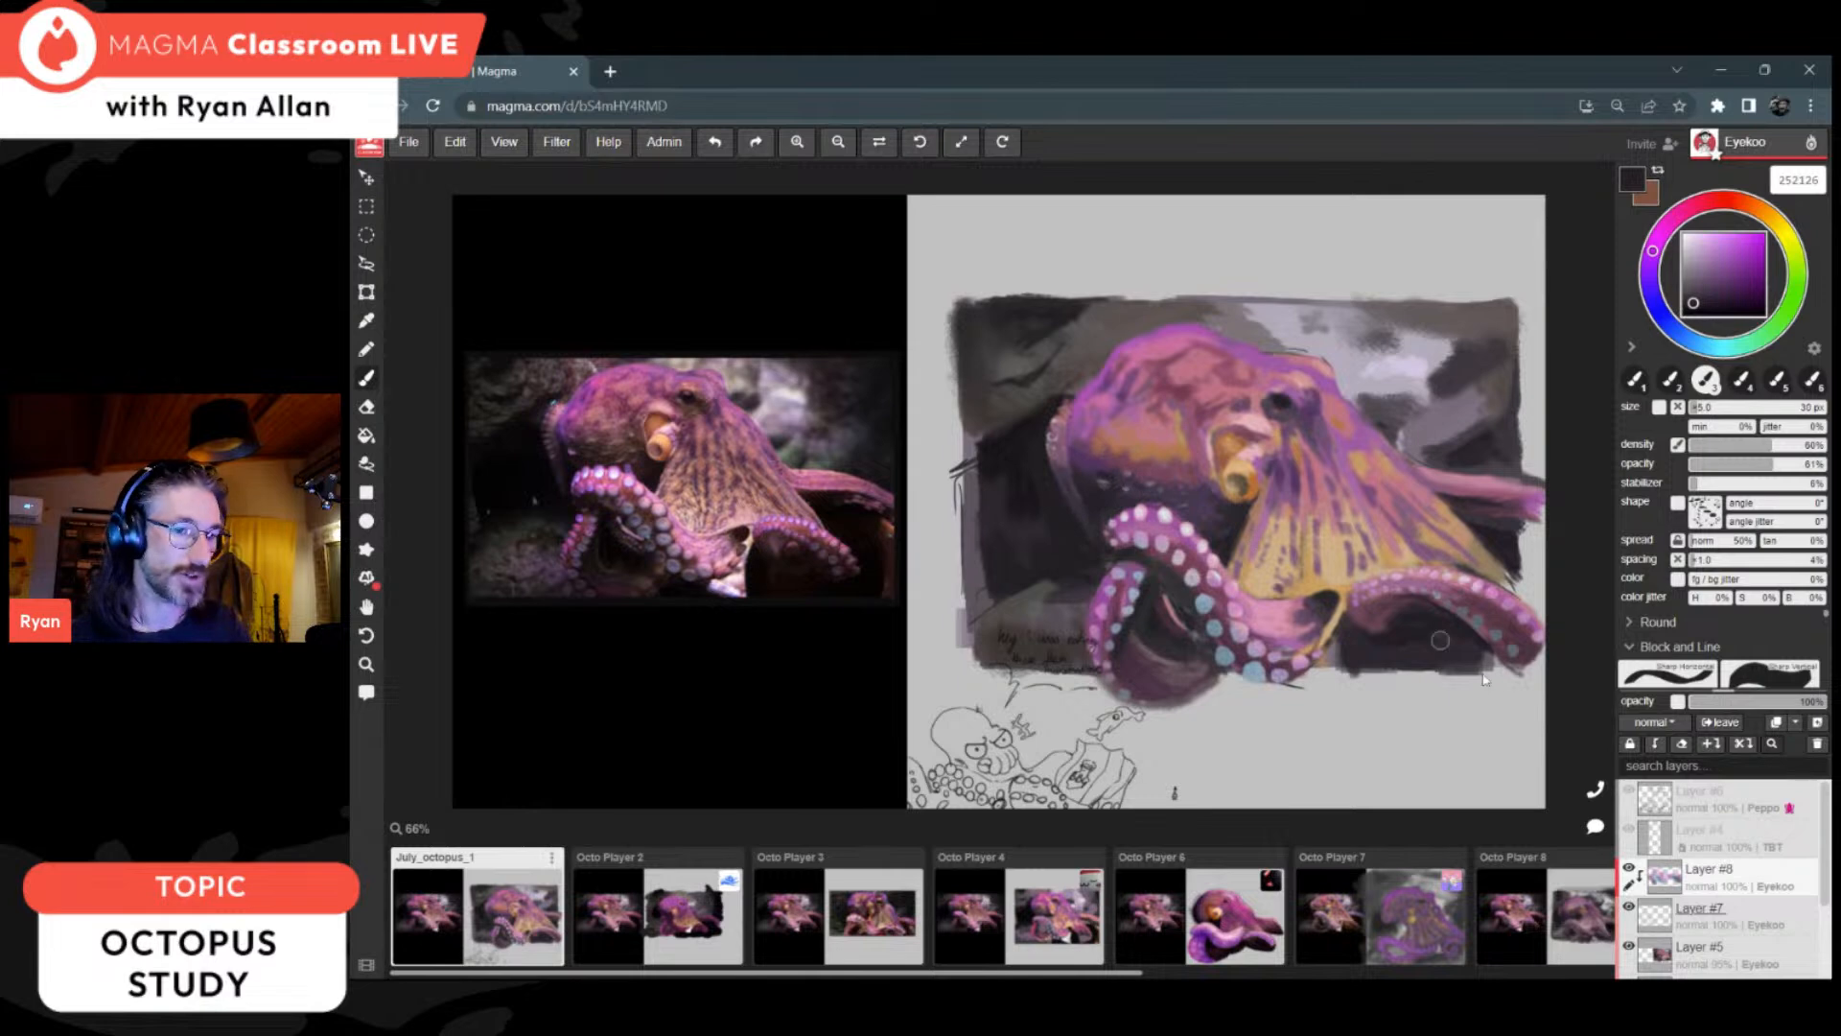
click(1778, 954)
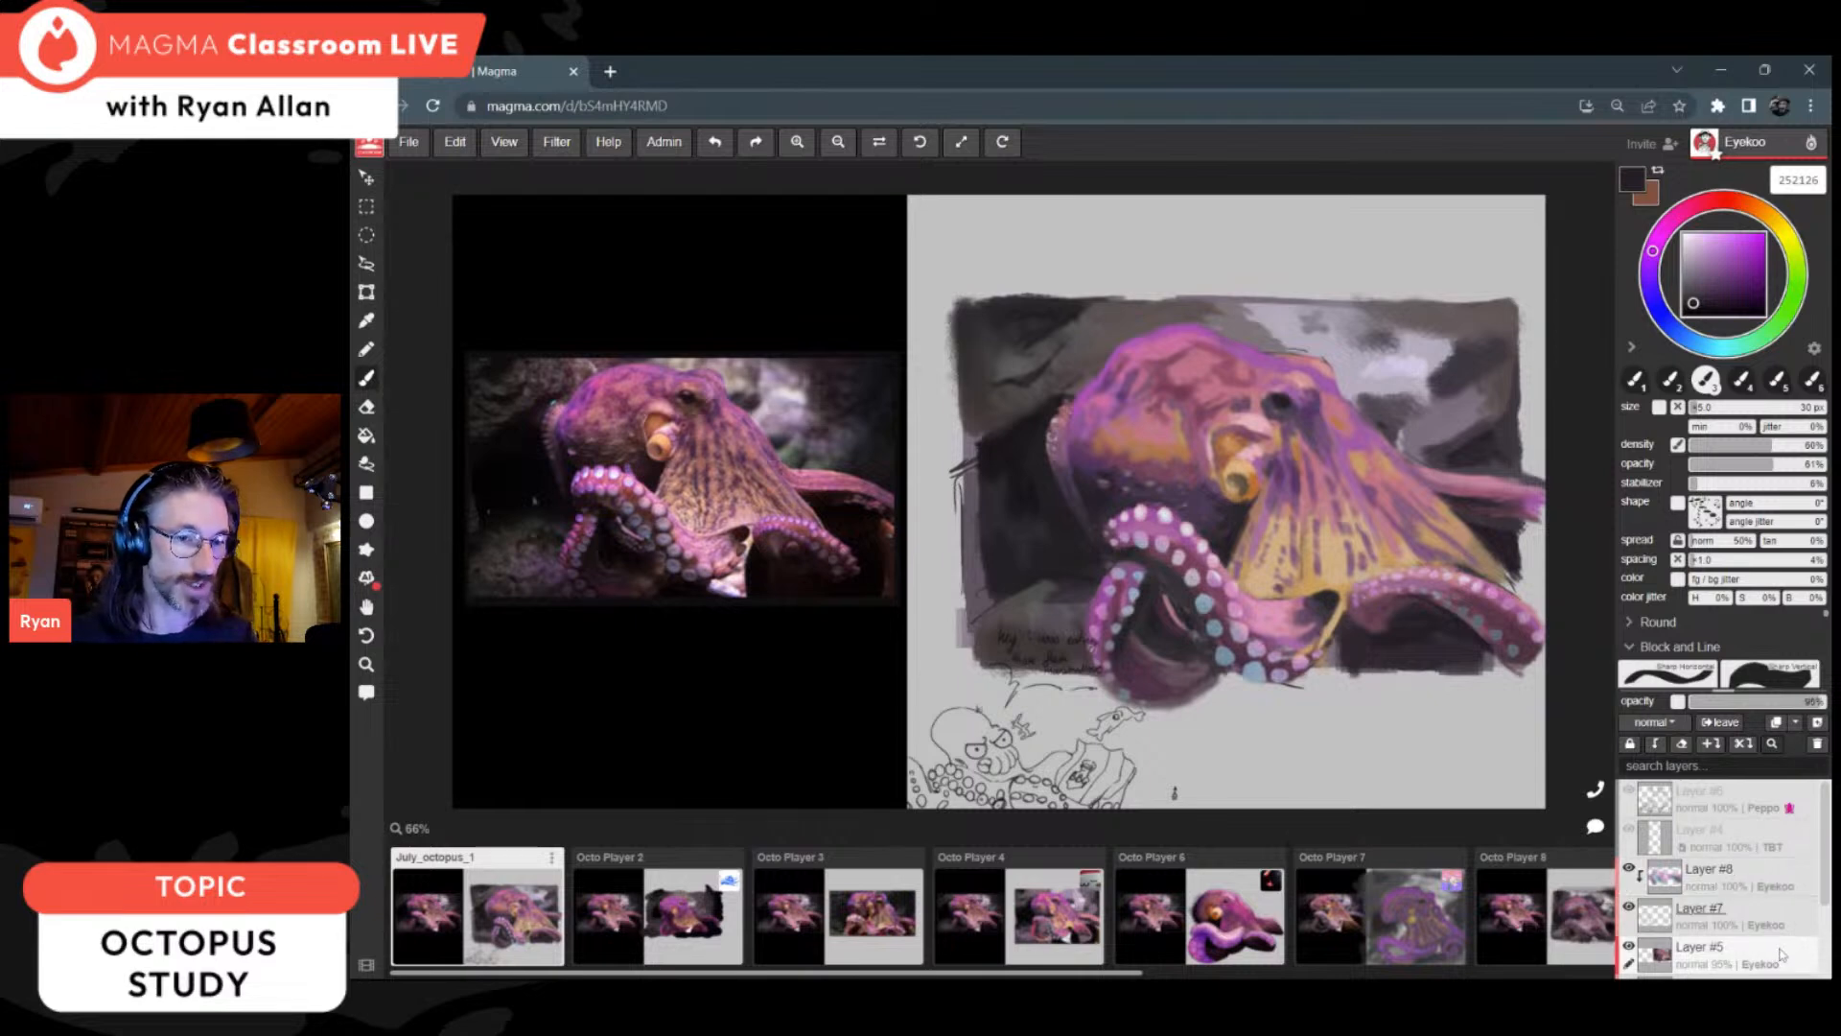
key(bracketleft)
key(bracketleft)
key(bracketleft)
key(bracketleft)
key(bracketleft)
key(bracketleft)
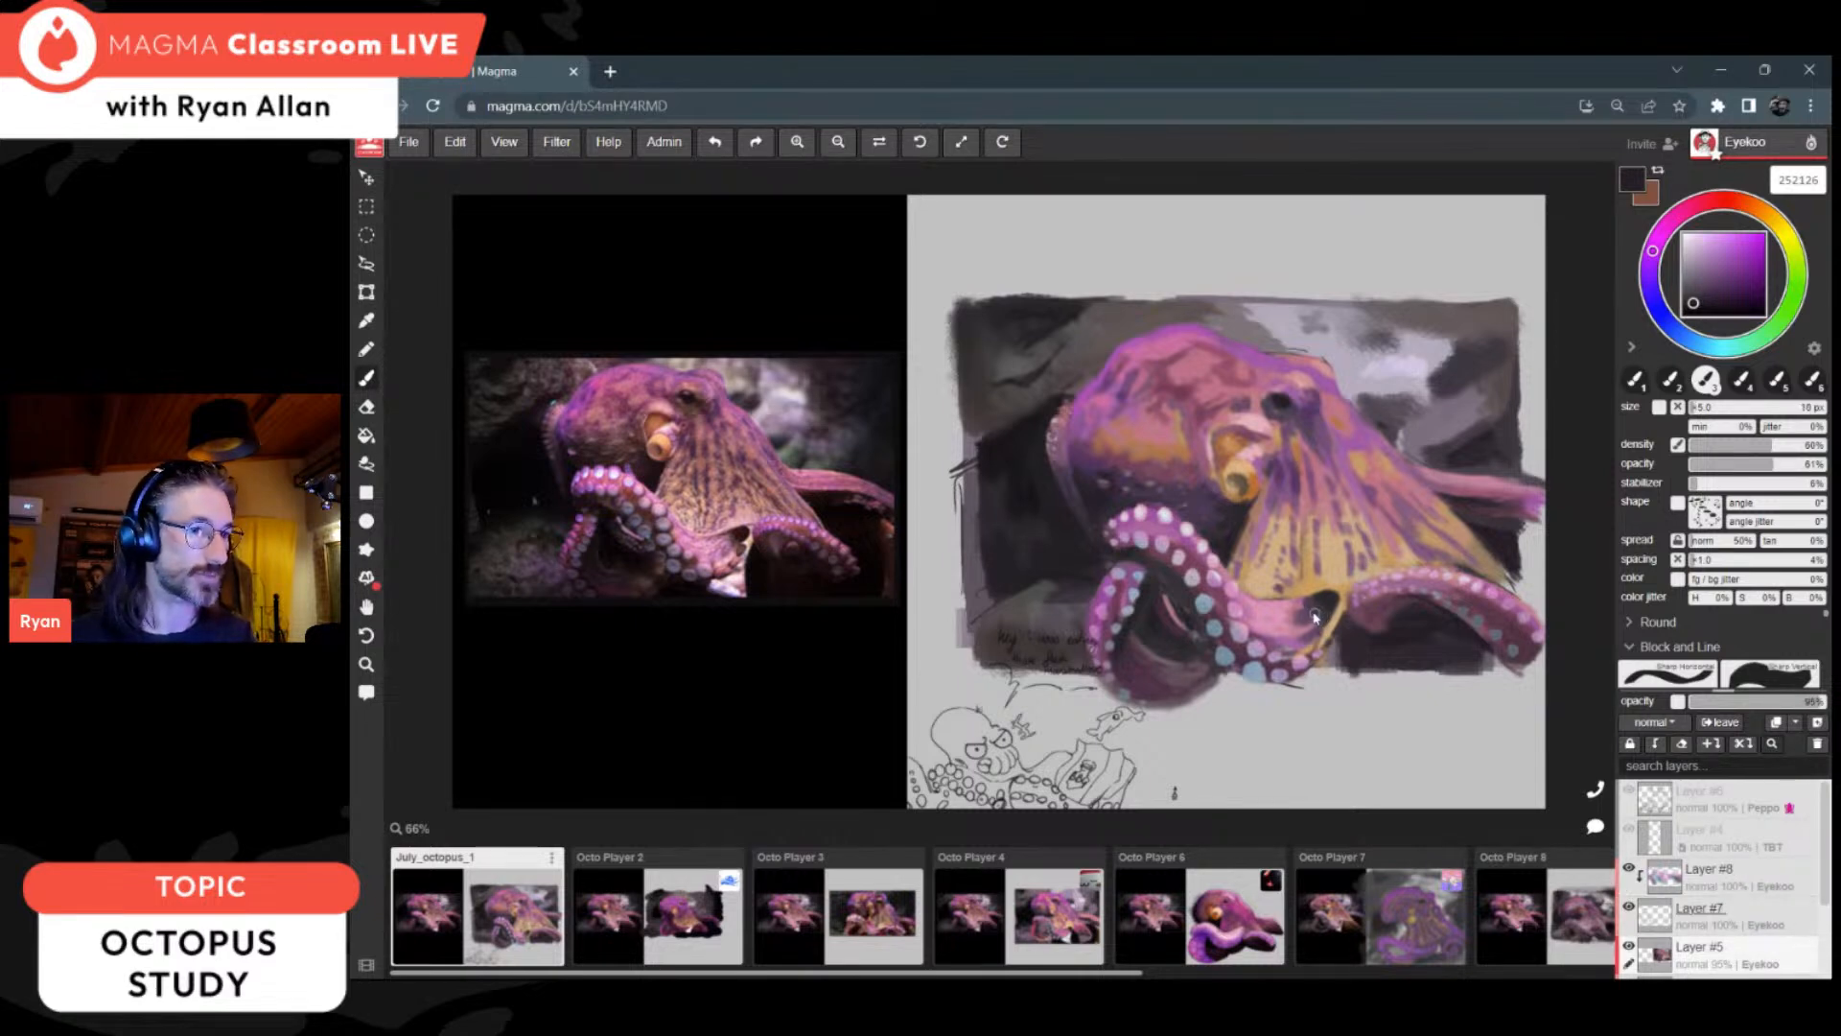
Step: Paint the dark gaps around and inside the looped arm with sampled shadow tones such as 352d35, 272528 and 251d25
alt+click(1232, 527)
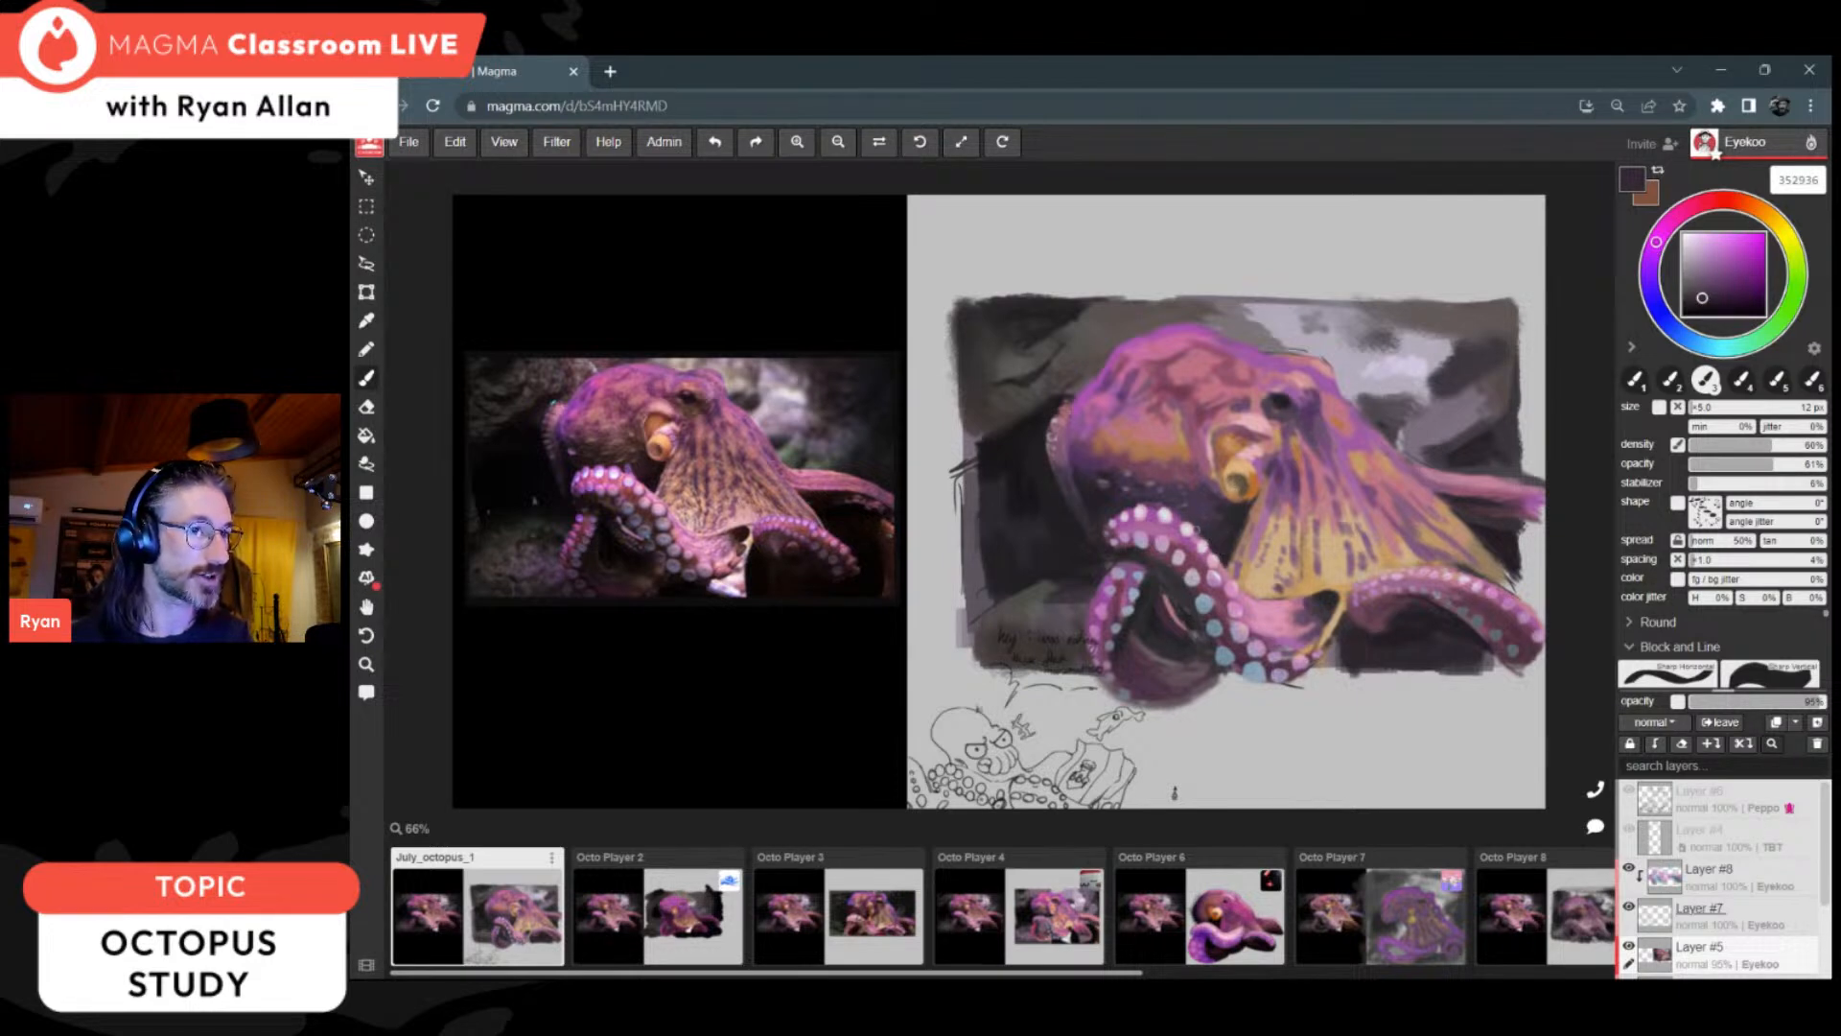
alt+click(1225, 529)
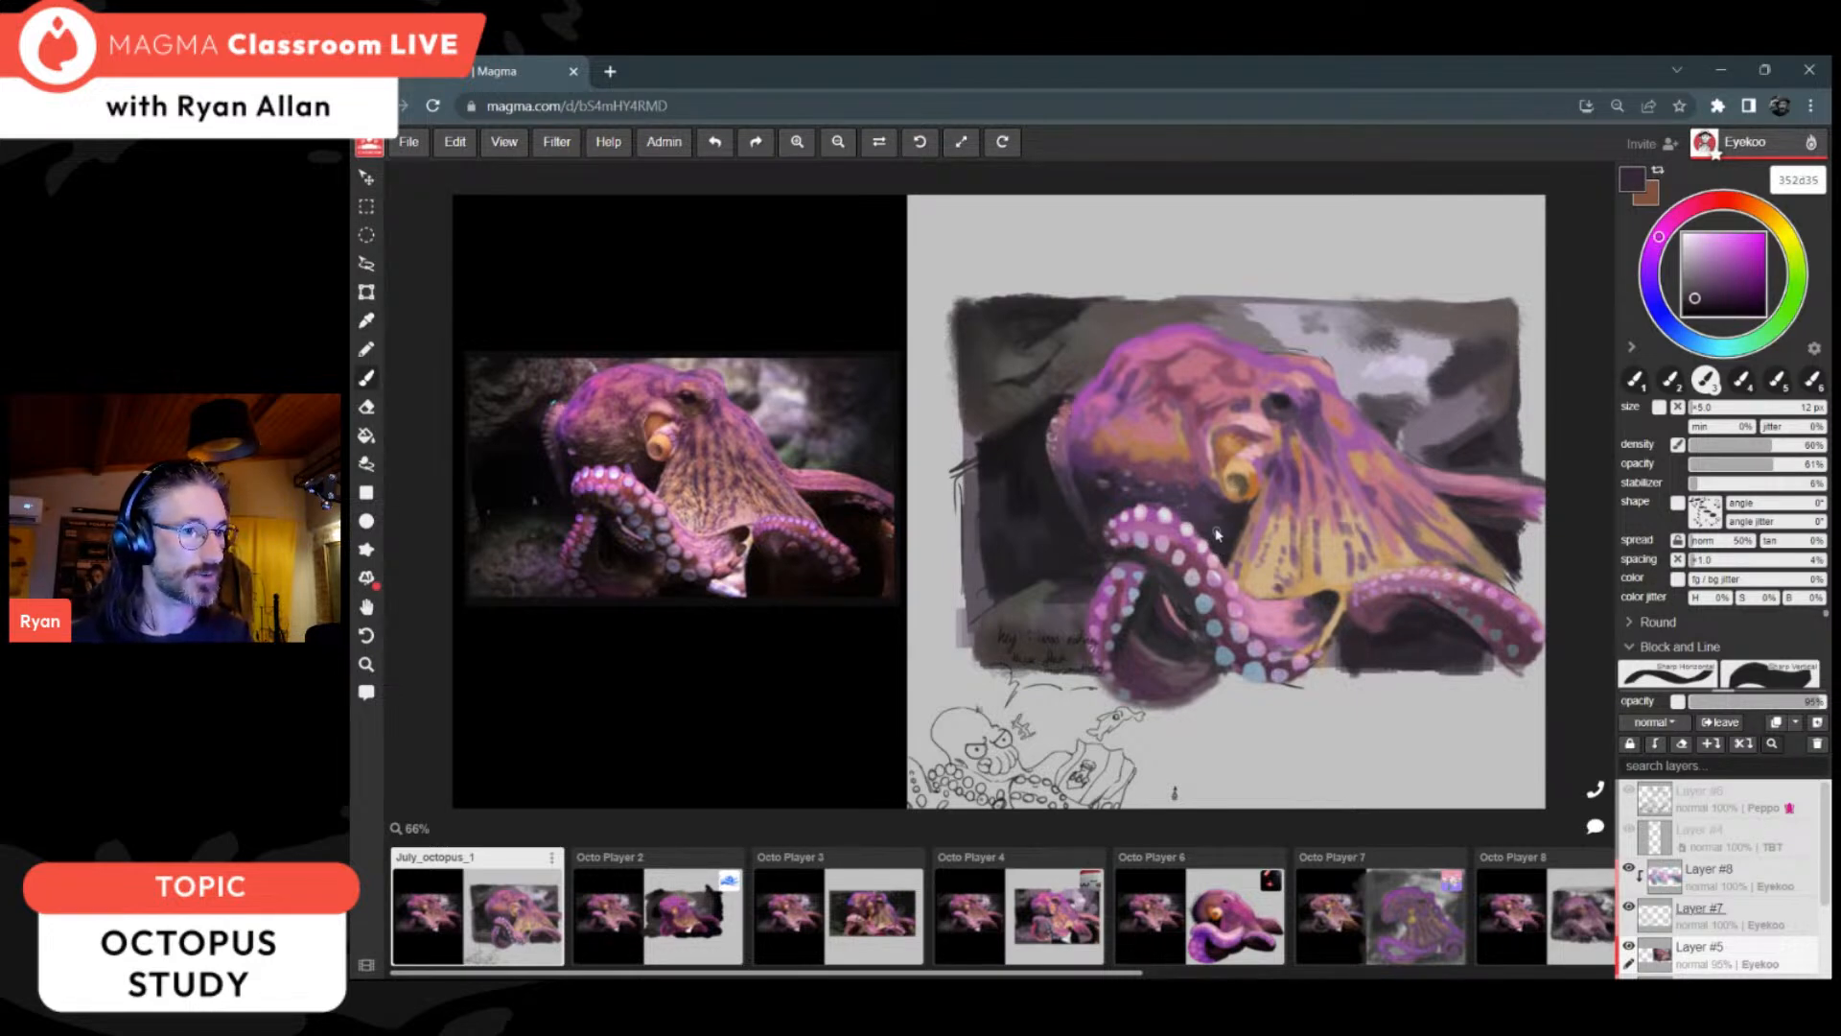
alt+click(1137, 492)
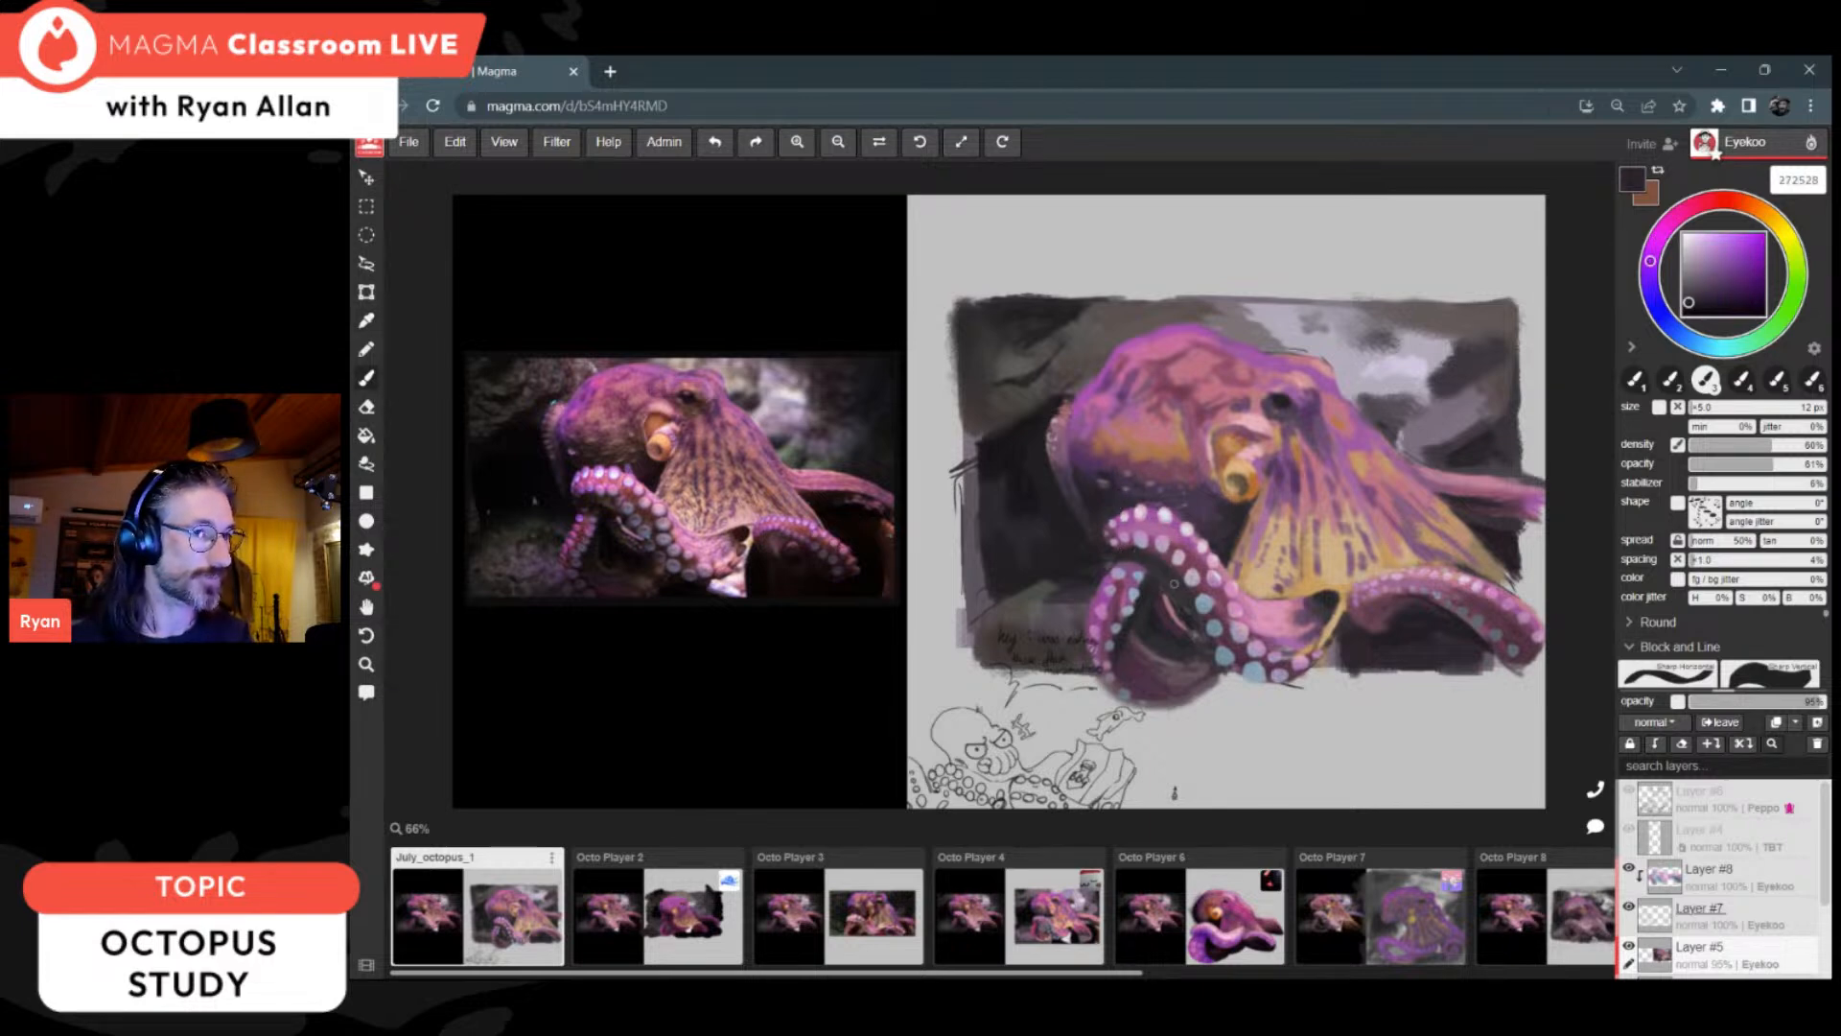
key(alt)
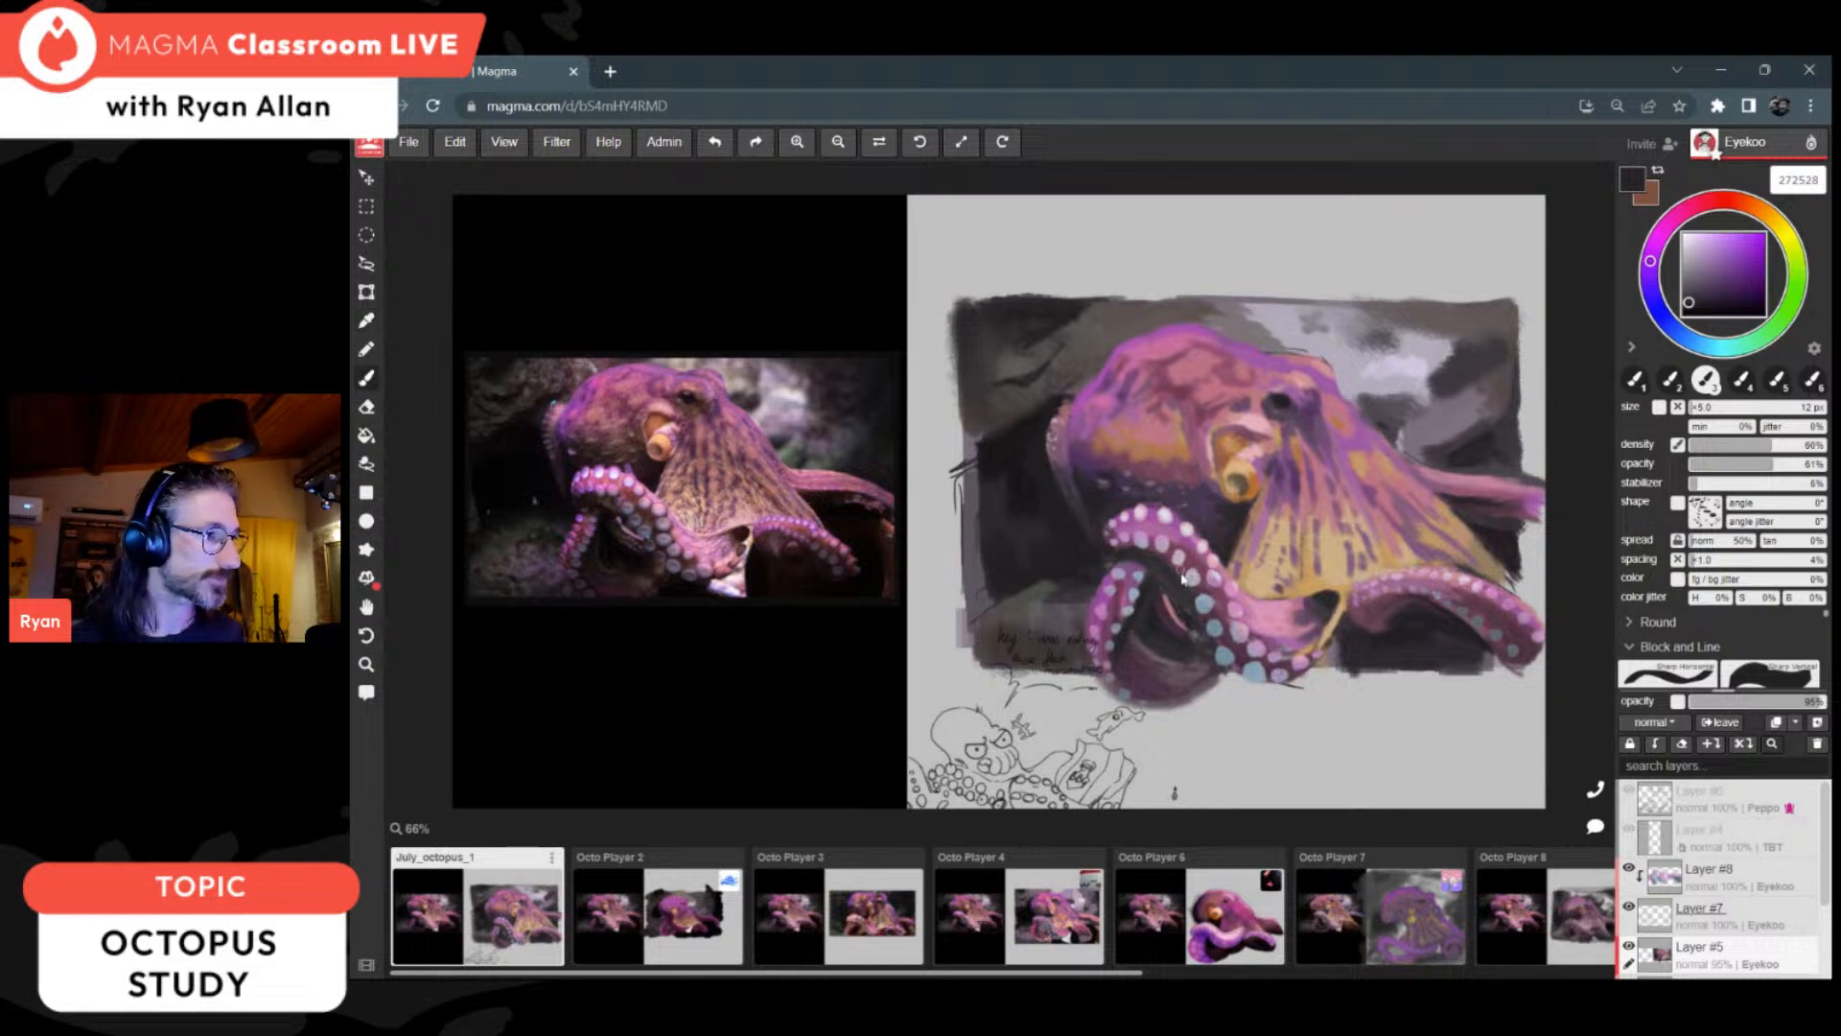
key(alt)
alt+click(1163, 611)
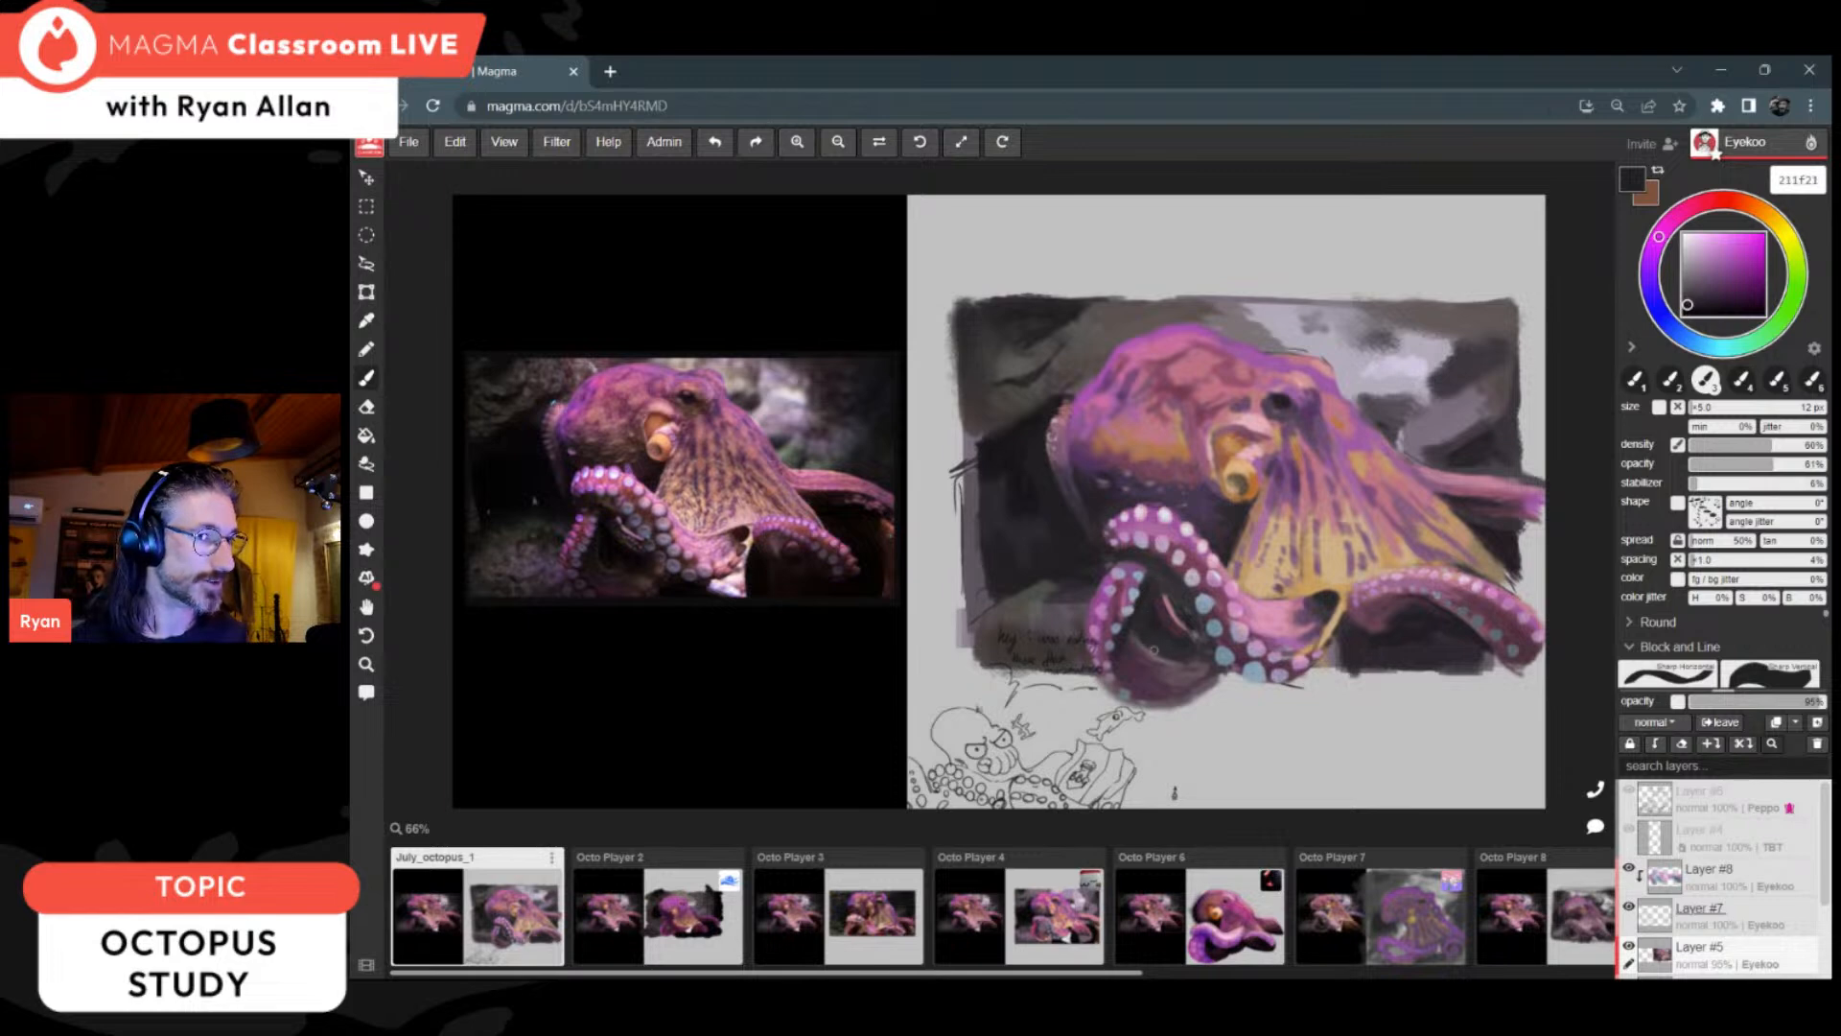
click(1700, 303)
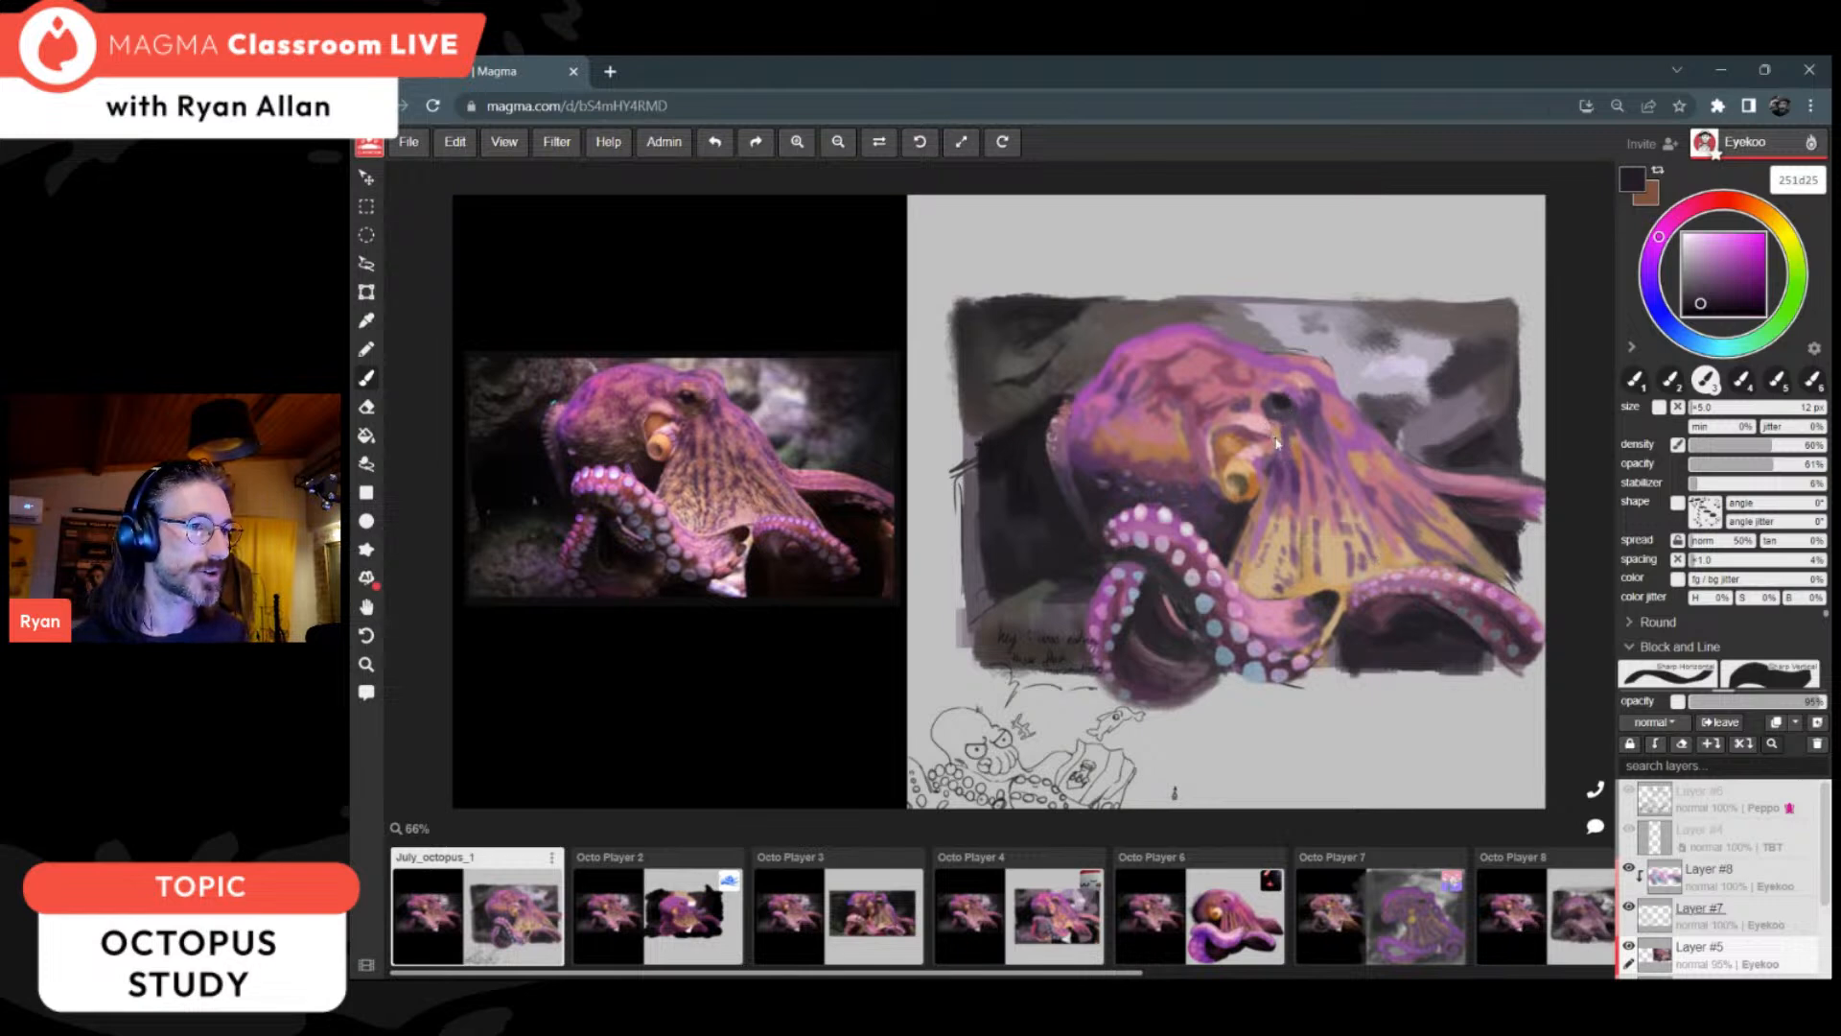
Step: Sample reddish 6f3a50 and violet 593966 from the head to refine the eye area, and deepen the violet to 4c2a59
alt+click(1193, 382)
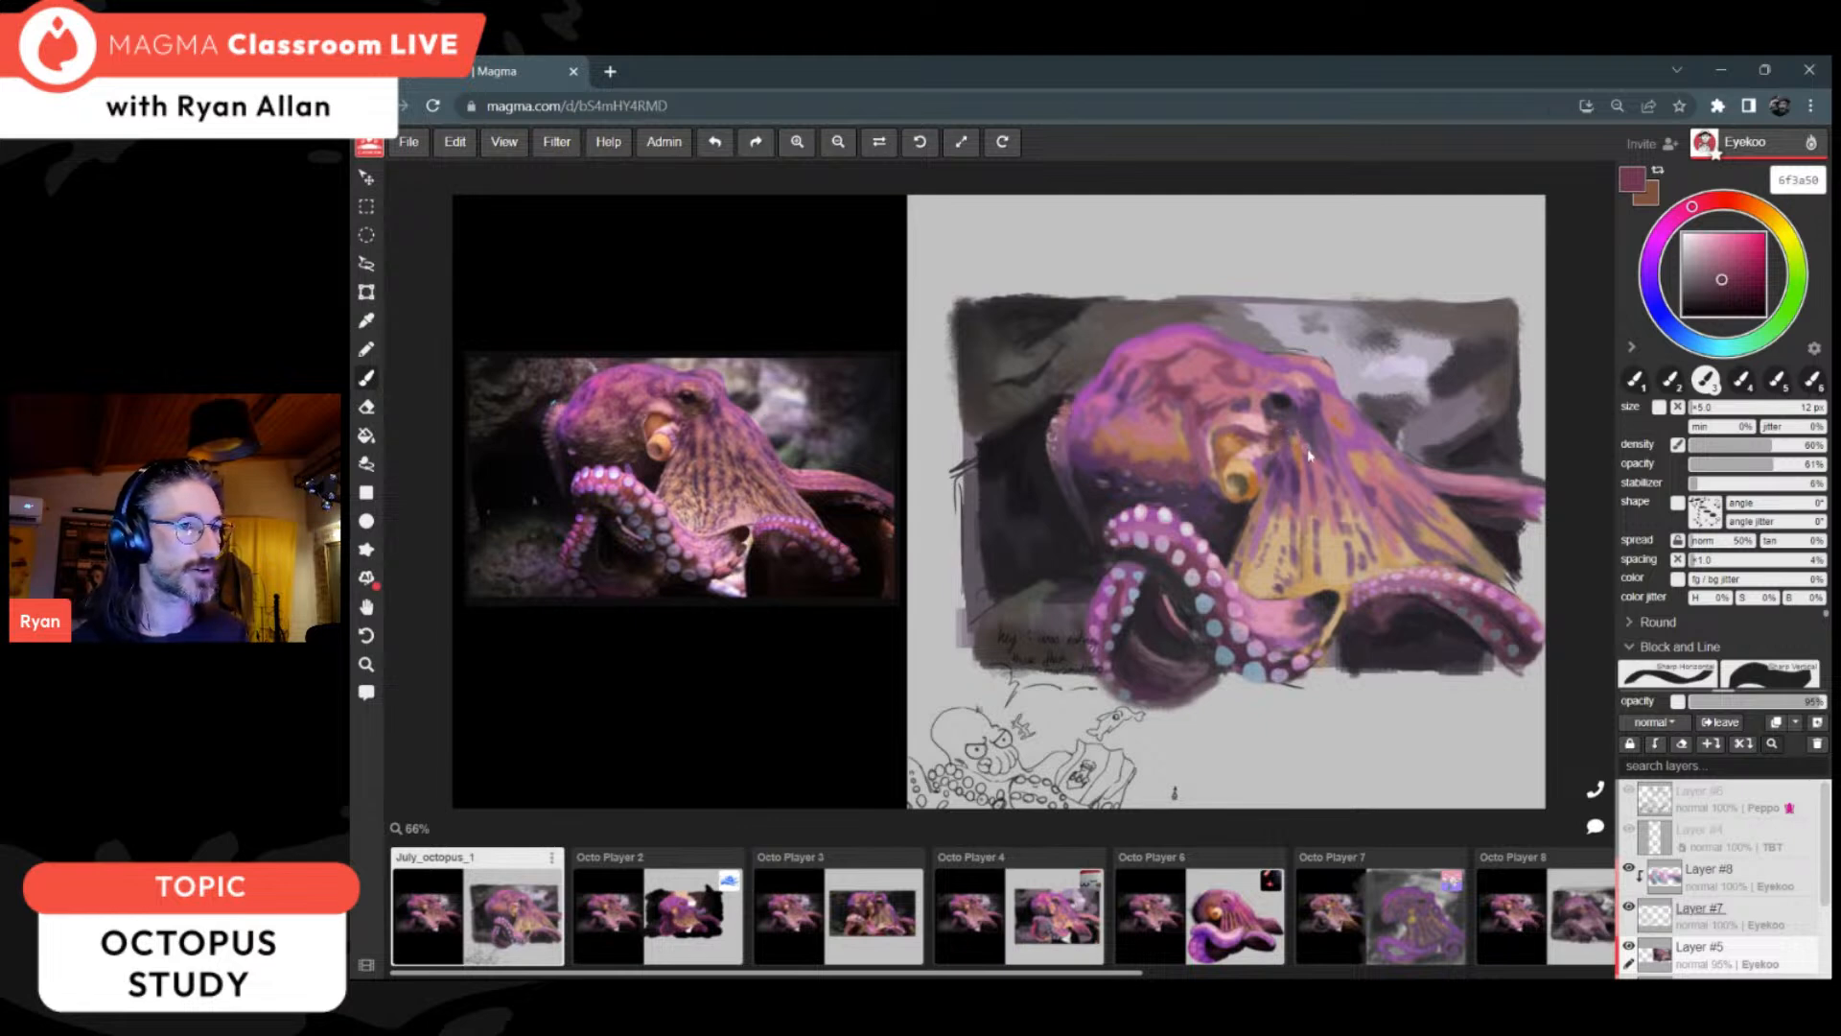
alt+click(1299, 401)
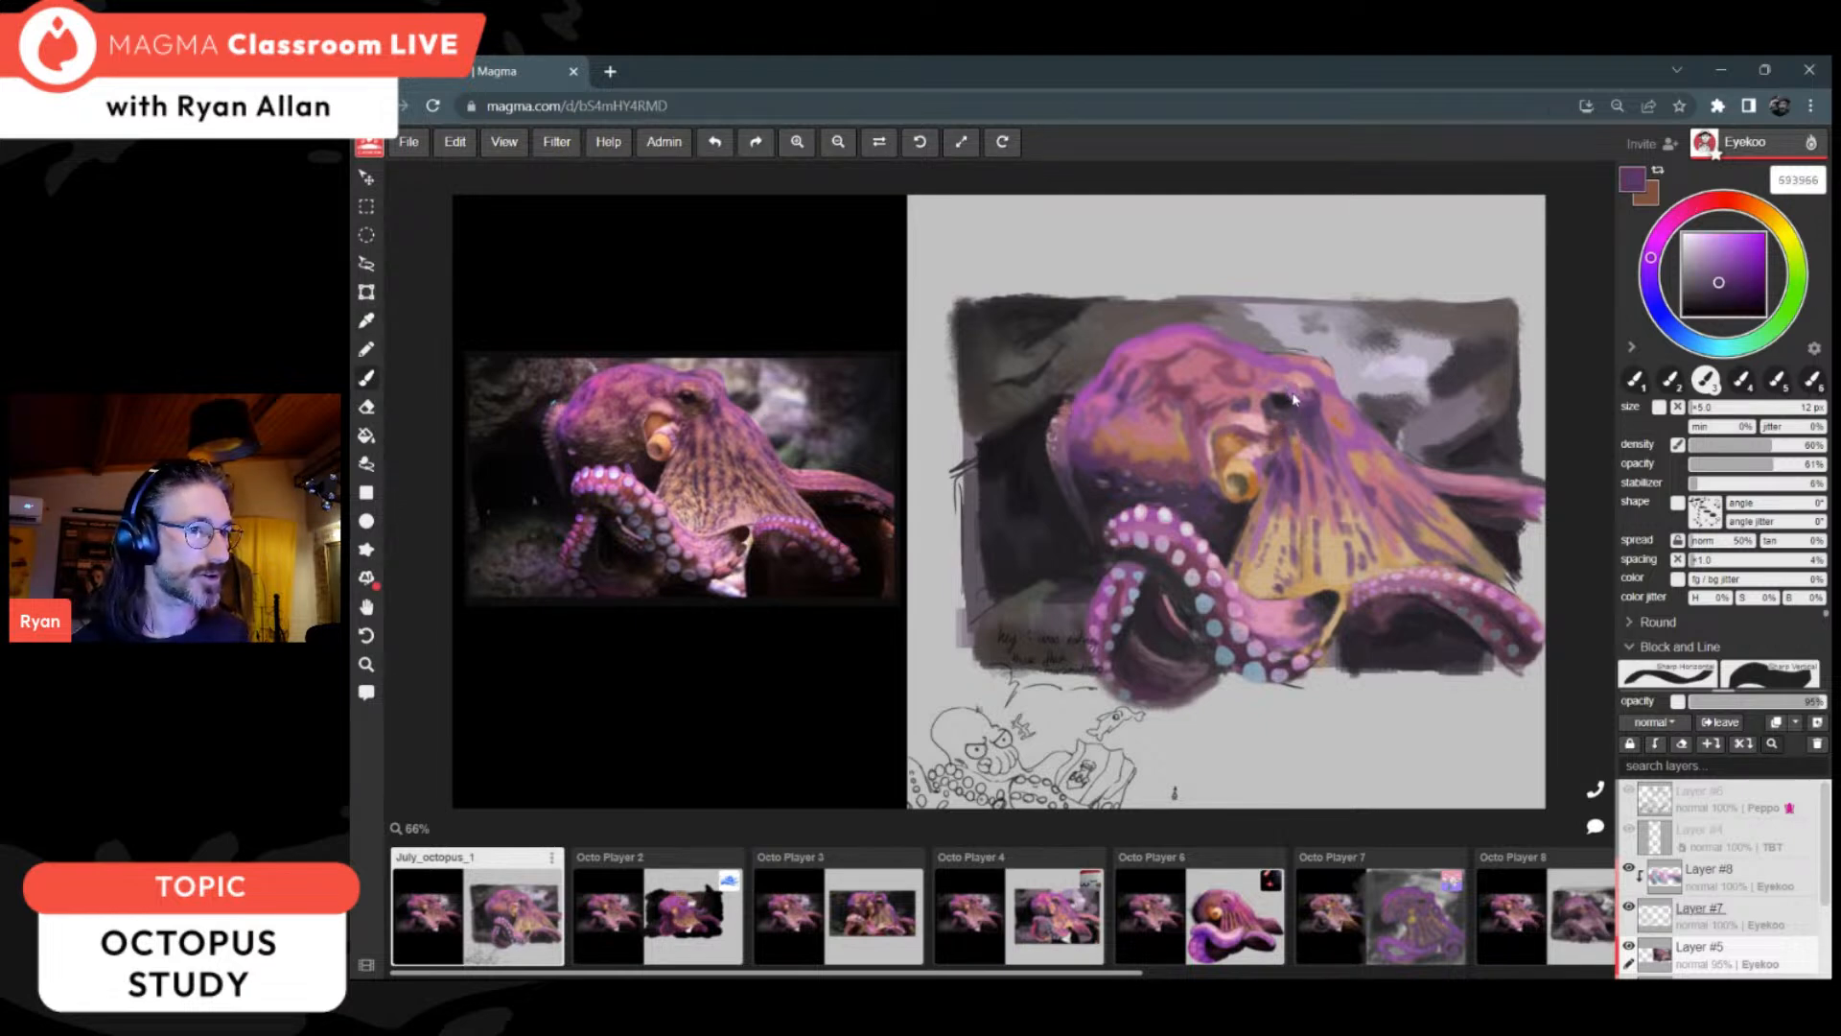
alt+click(1304, 412)
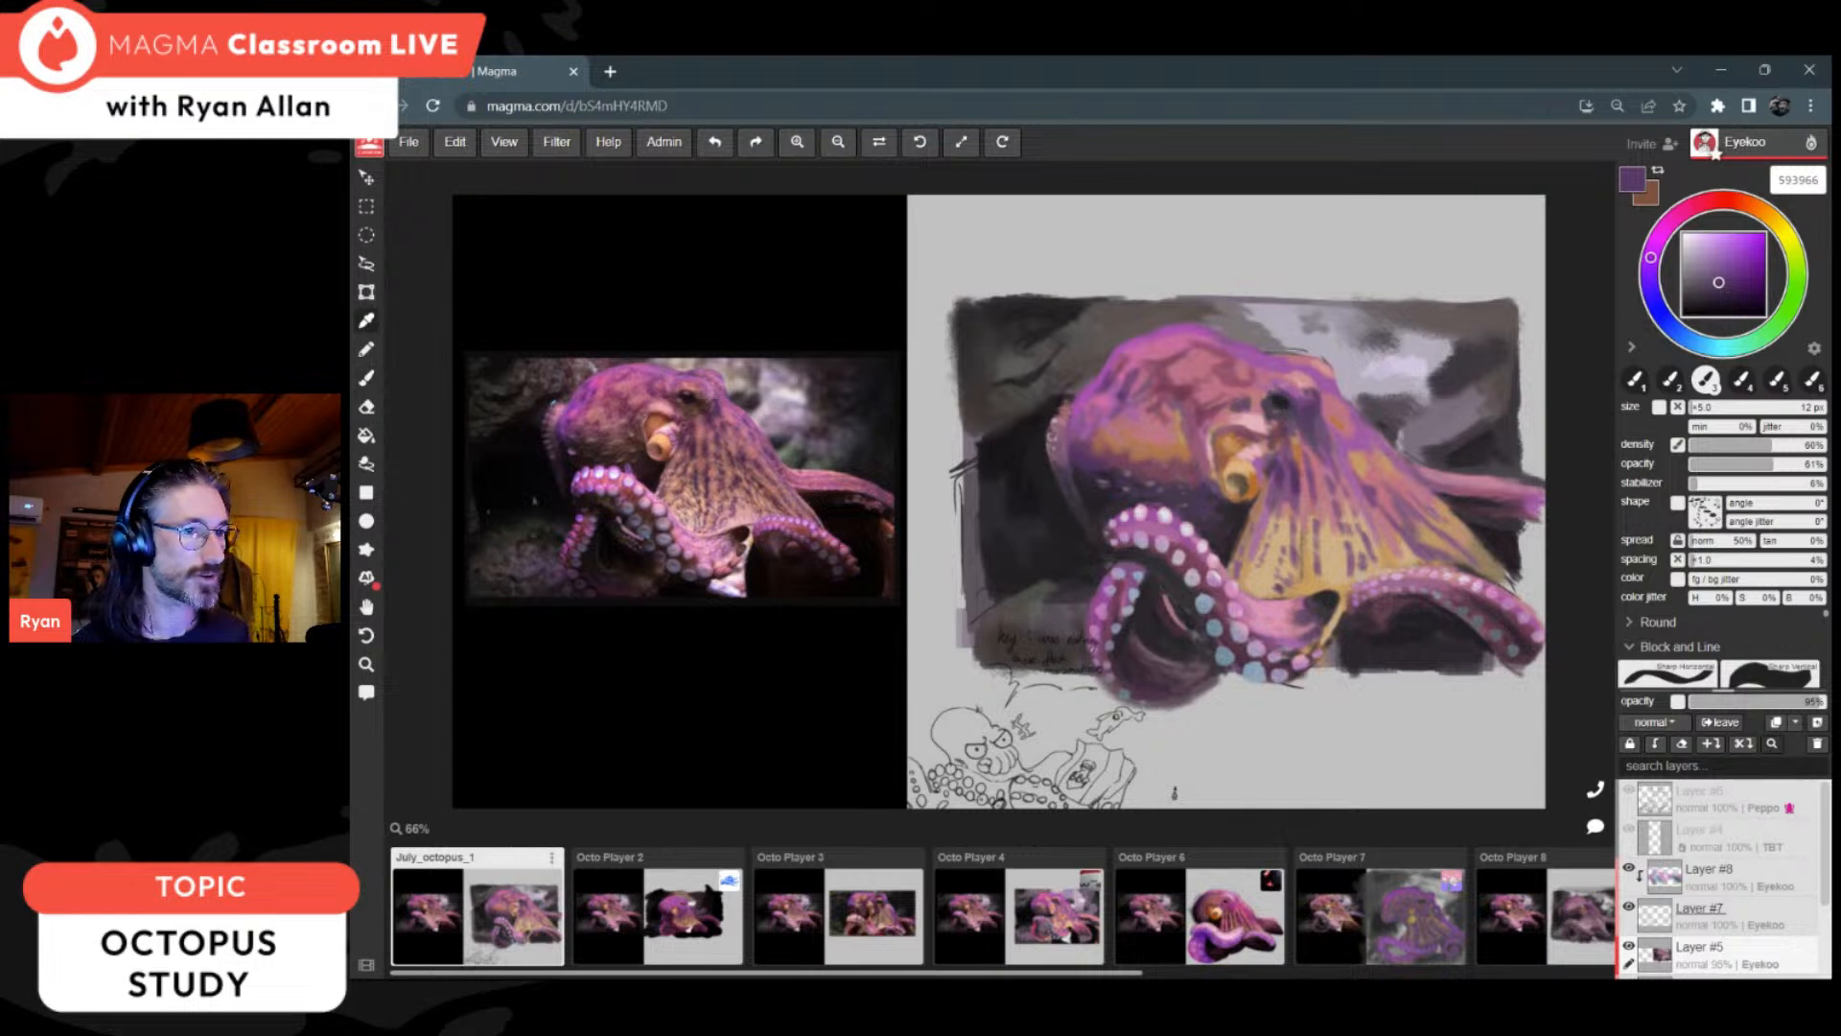
drag(1734, 305, 1726, 286)
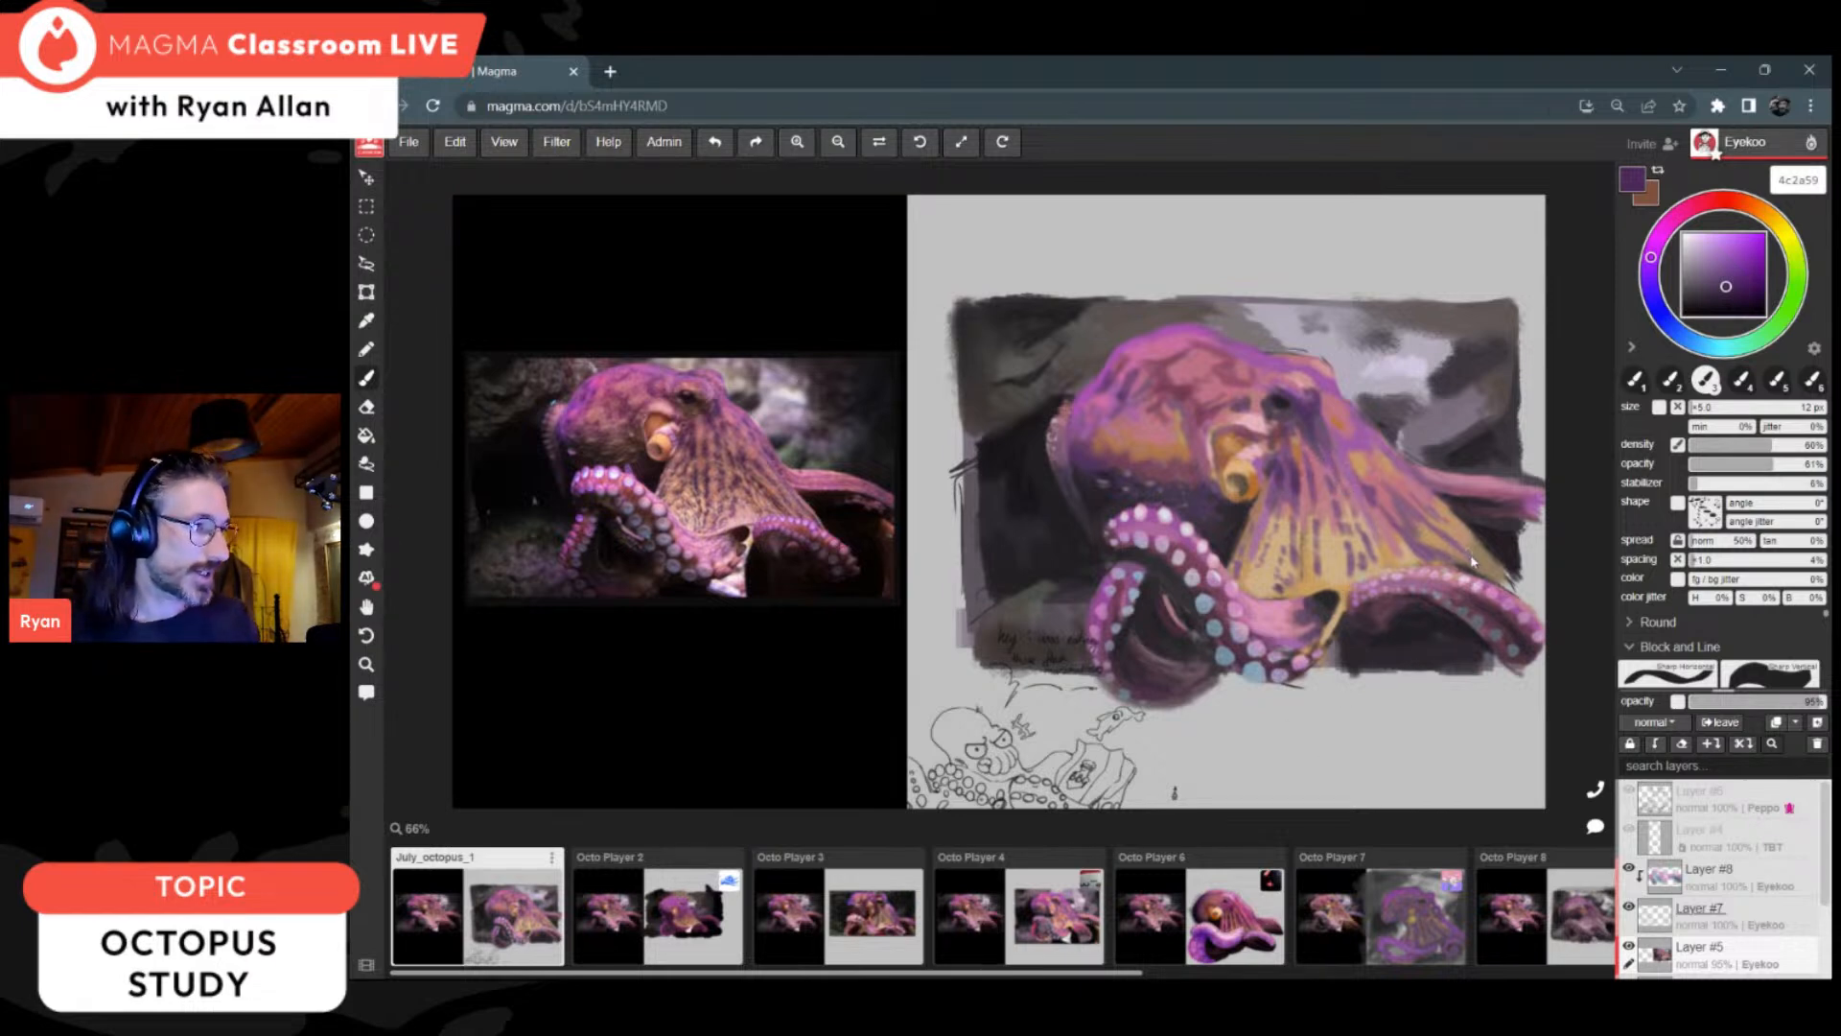
Step: Refine the shaded underside of the near arm and its tip with sampled muted tones such as 583747, 49343e, 4c2f42 and 3d2e38
alt+click(1508, 610)
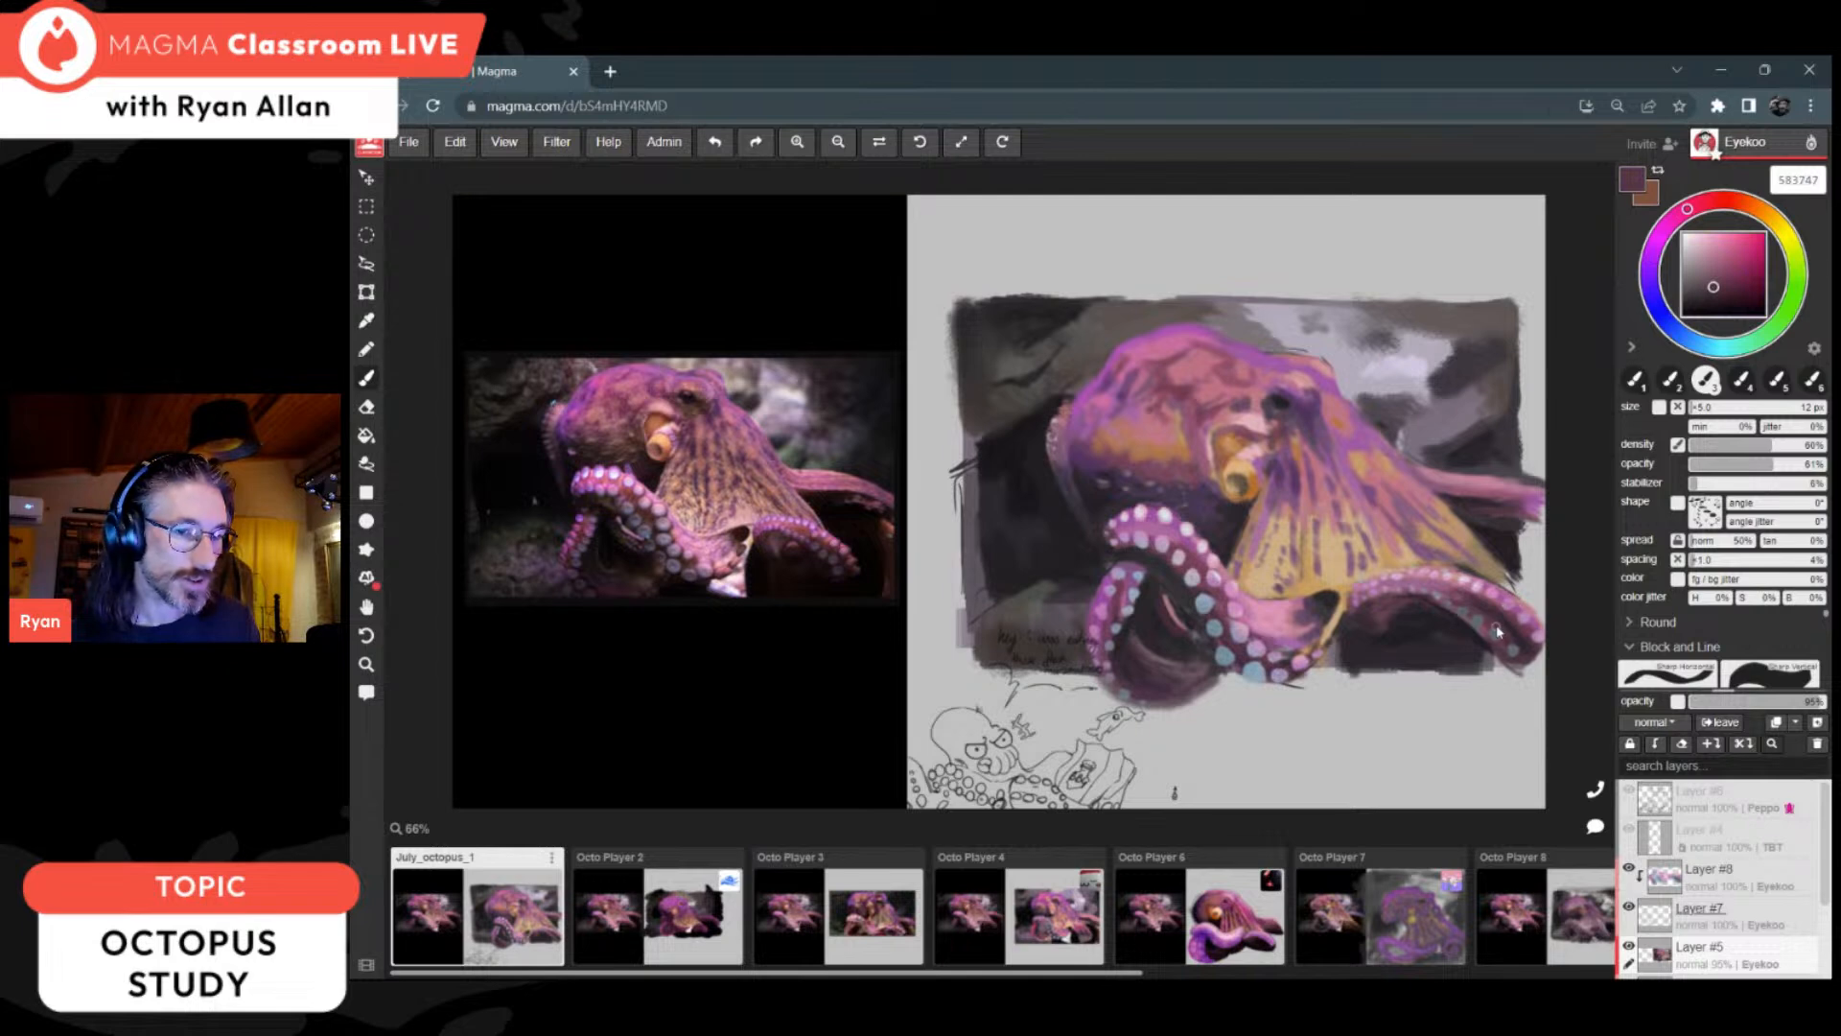
key(alt)
alt+click(1515, 634)
alt+click(1510, 636)
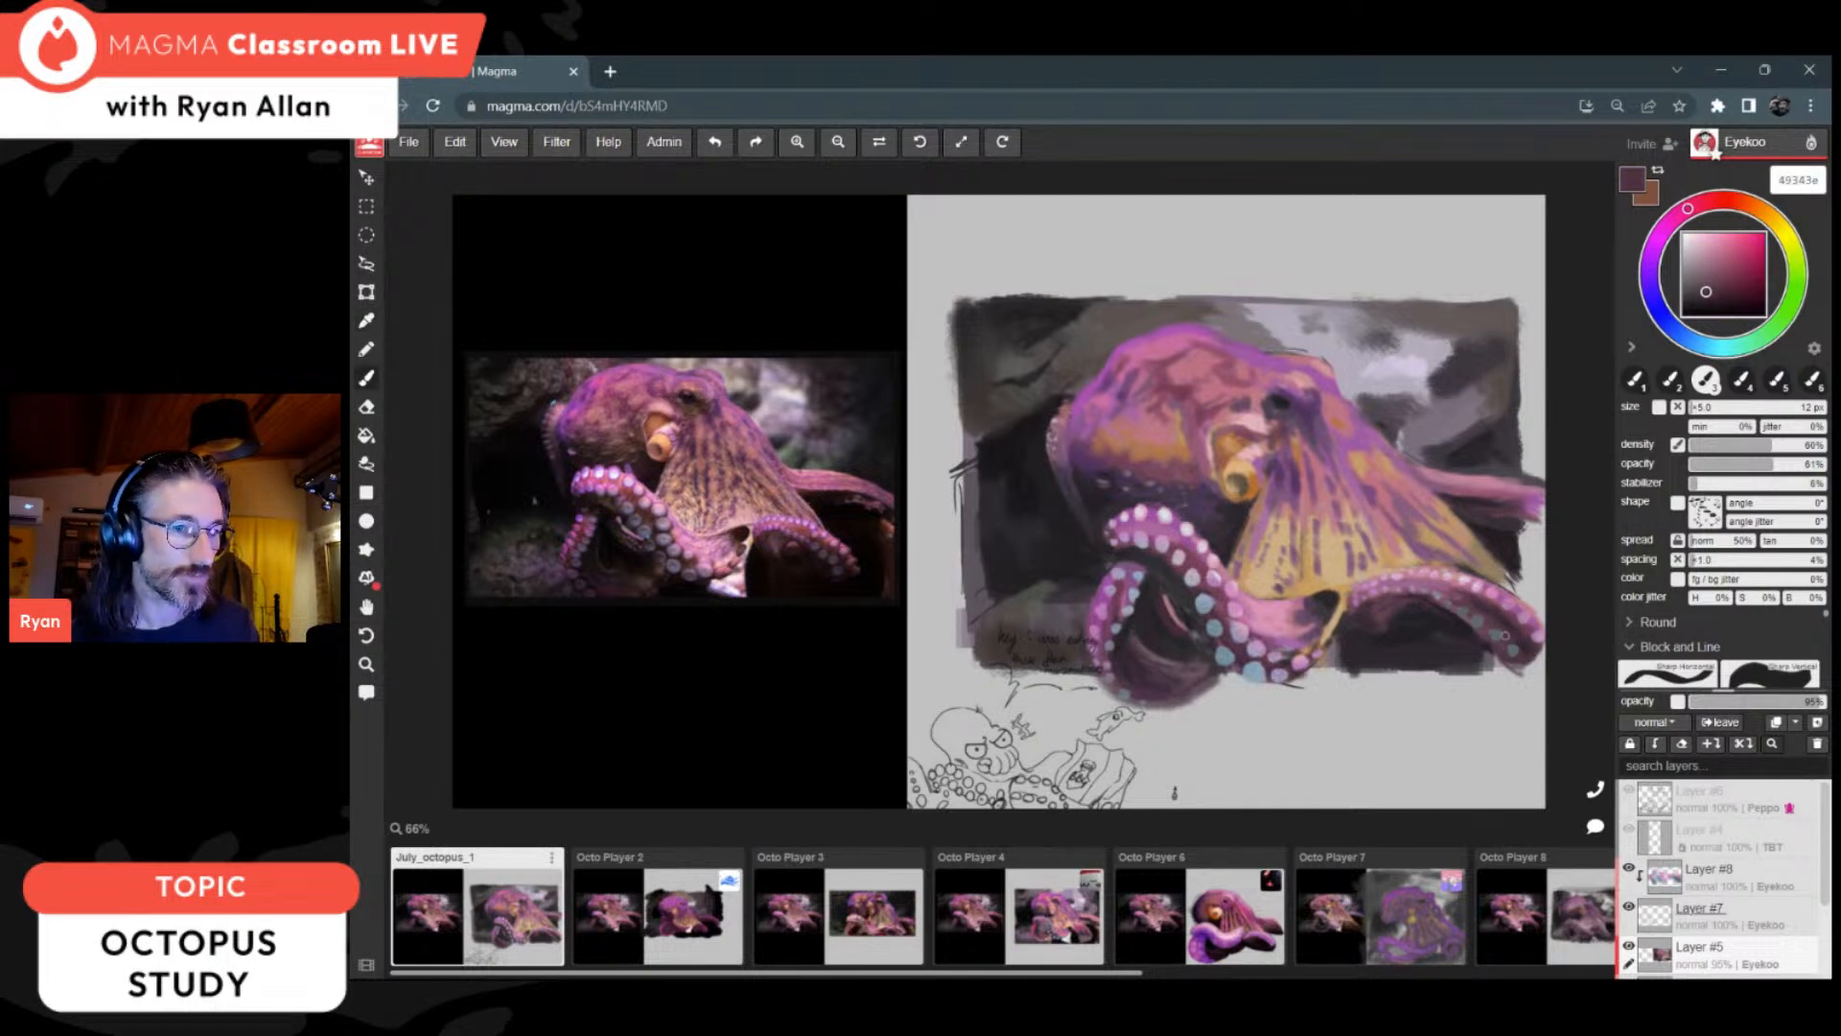
key(alt)
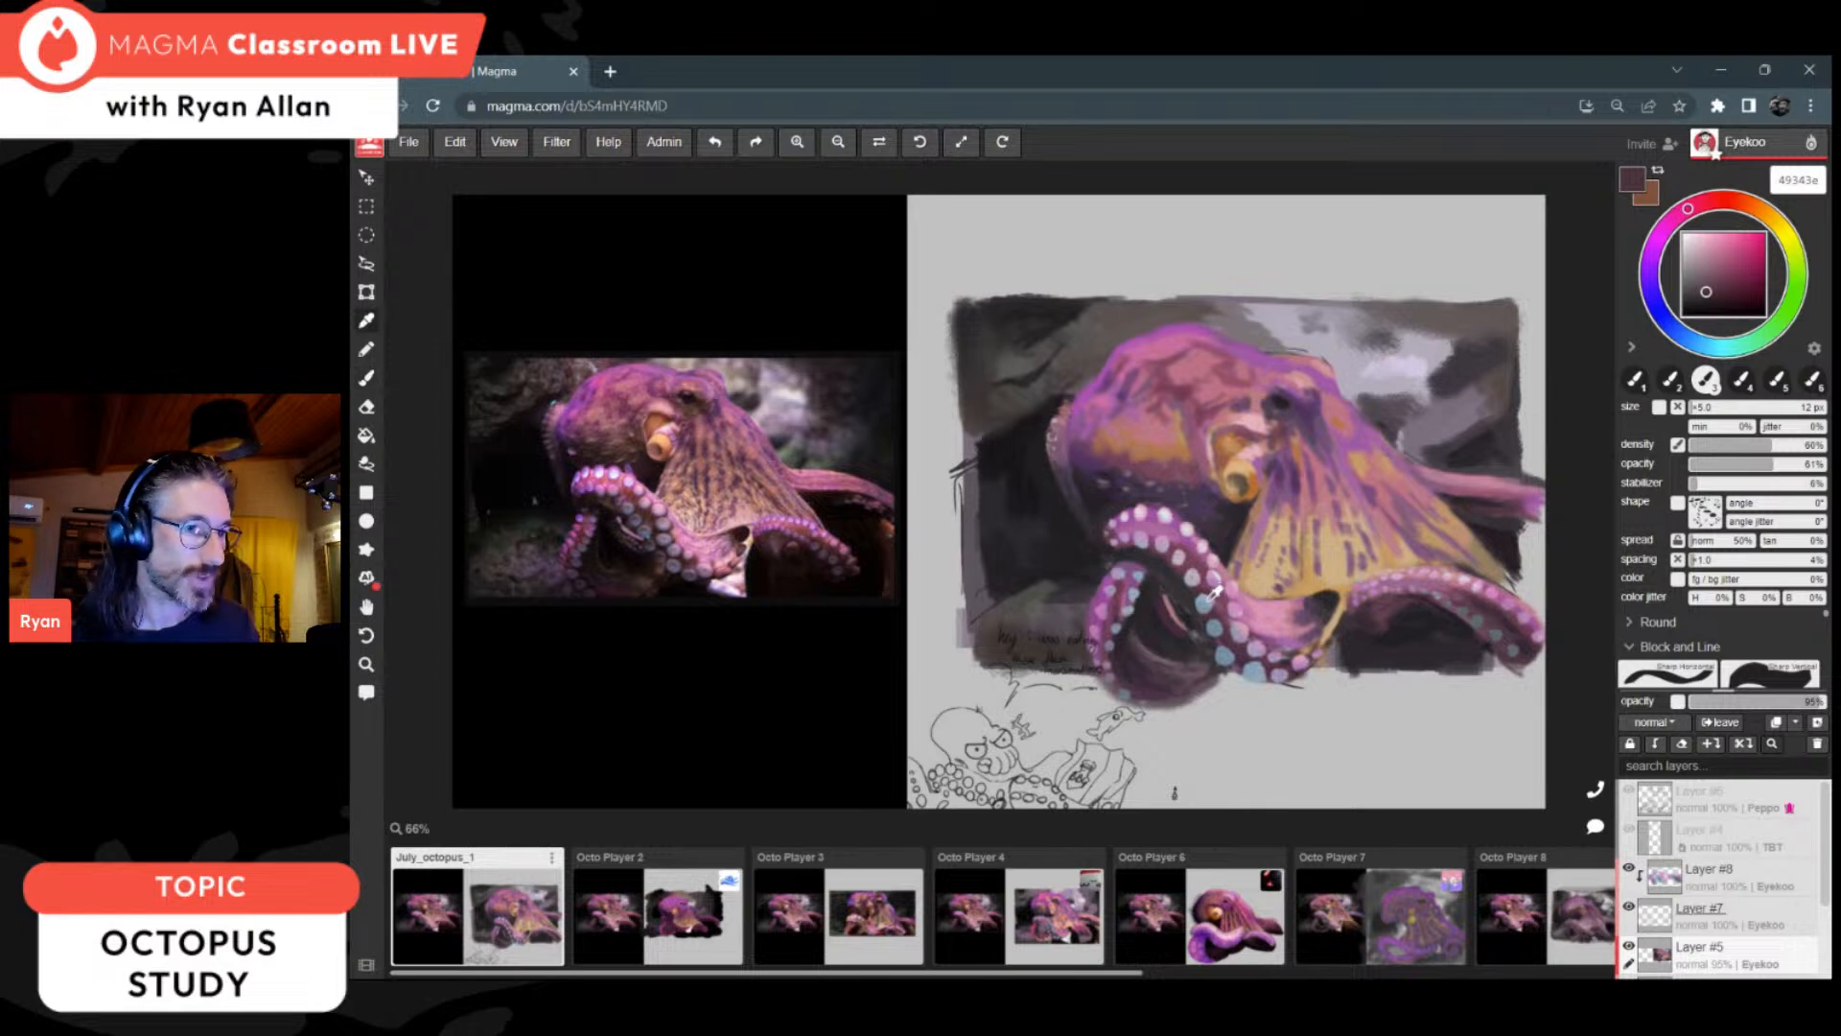
alt+click(1243, 643)
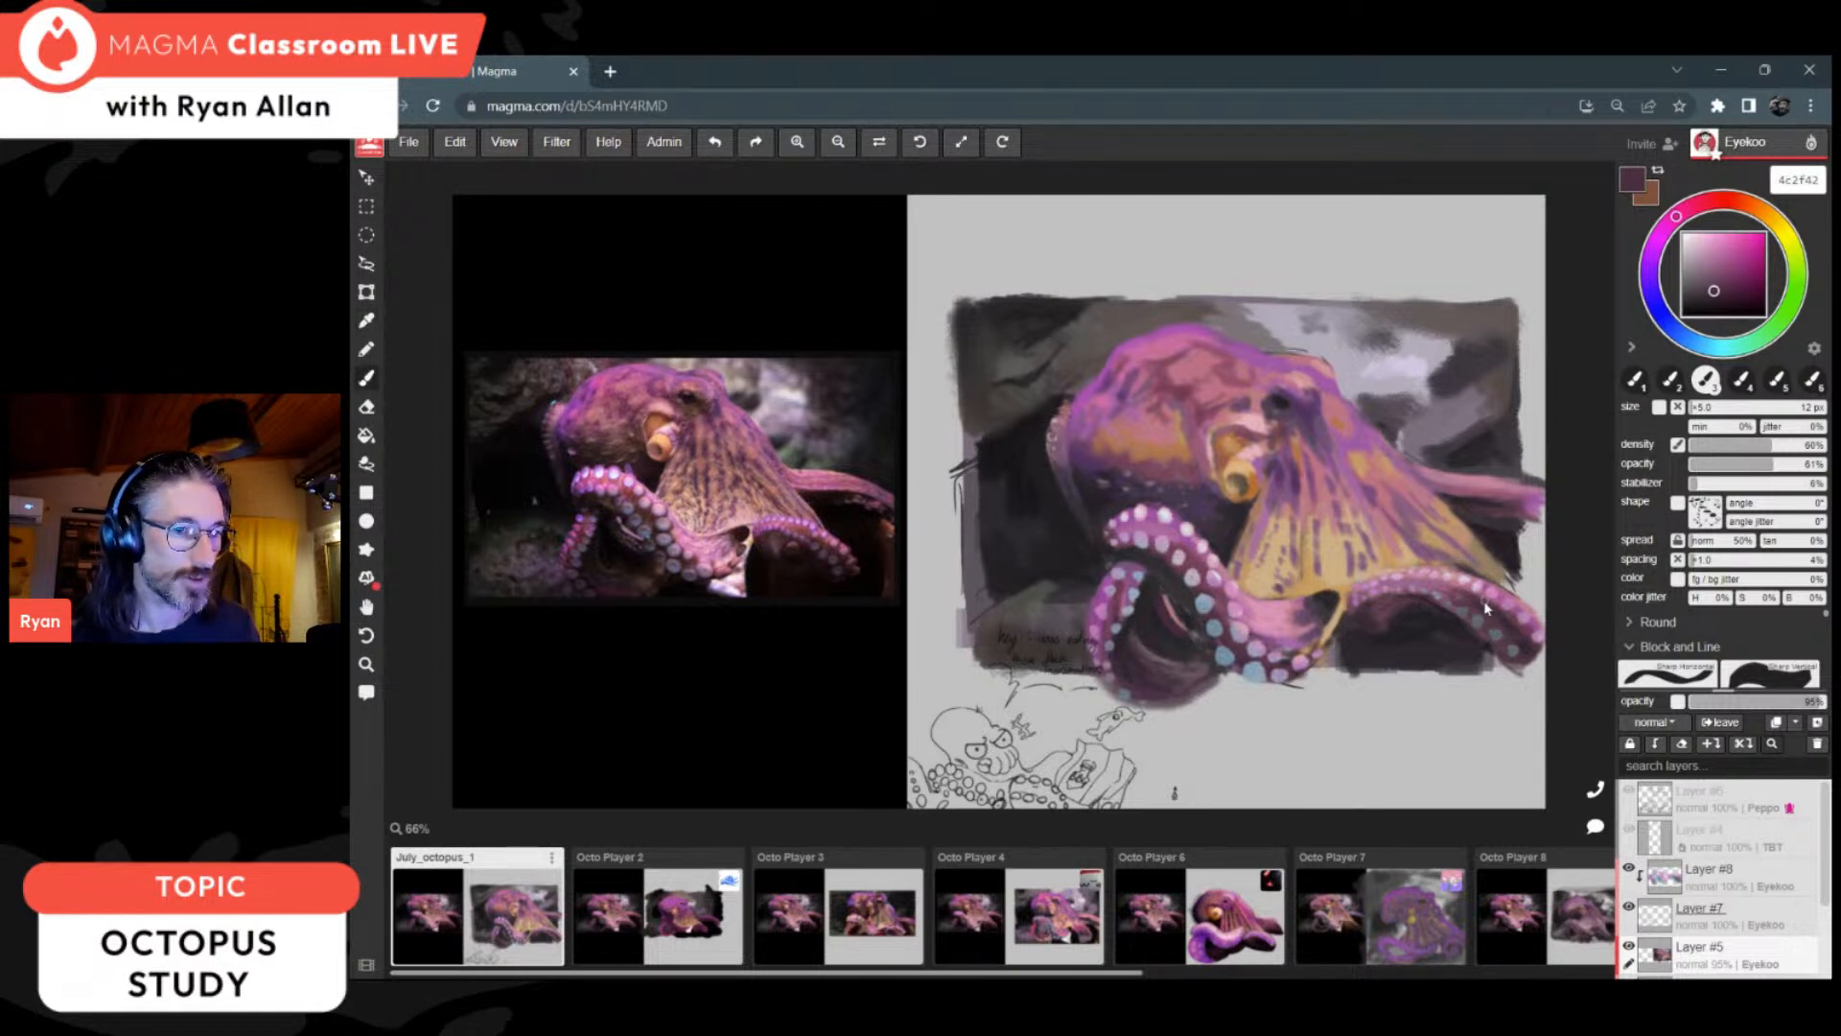
alt+click(1407, 600)
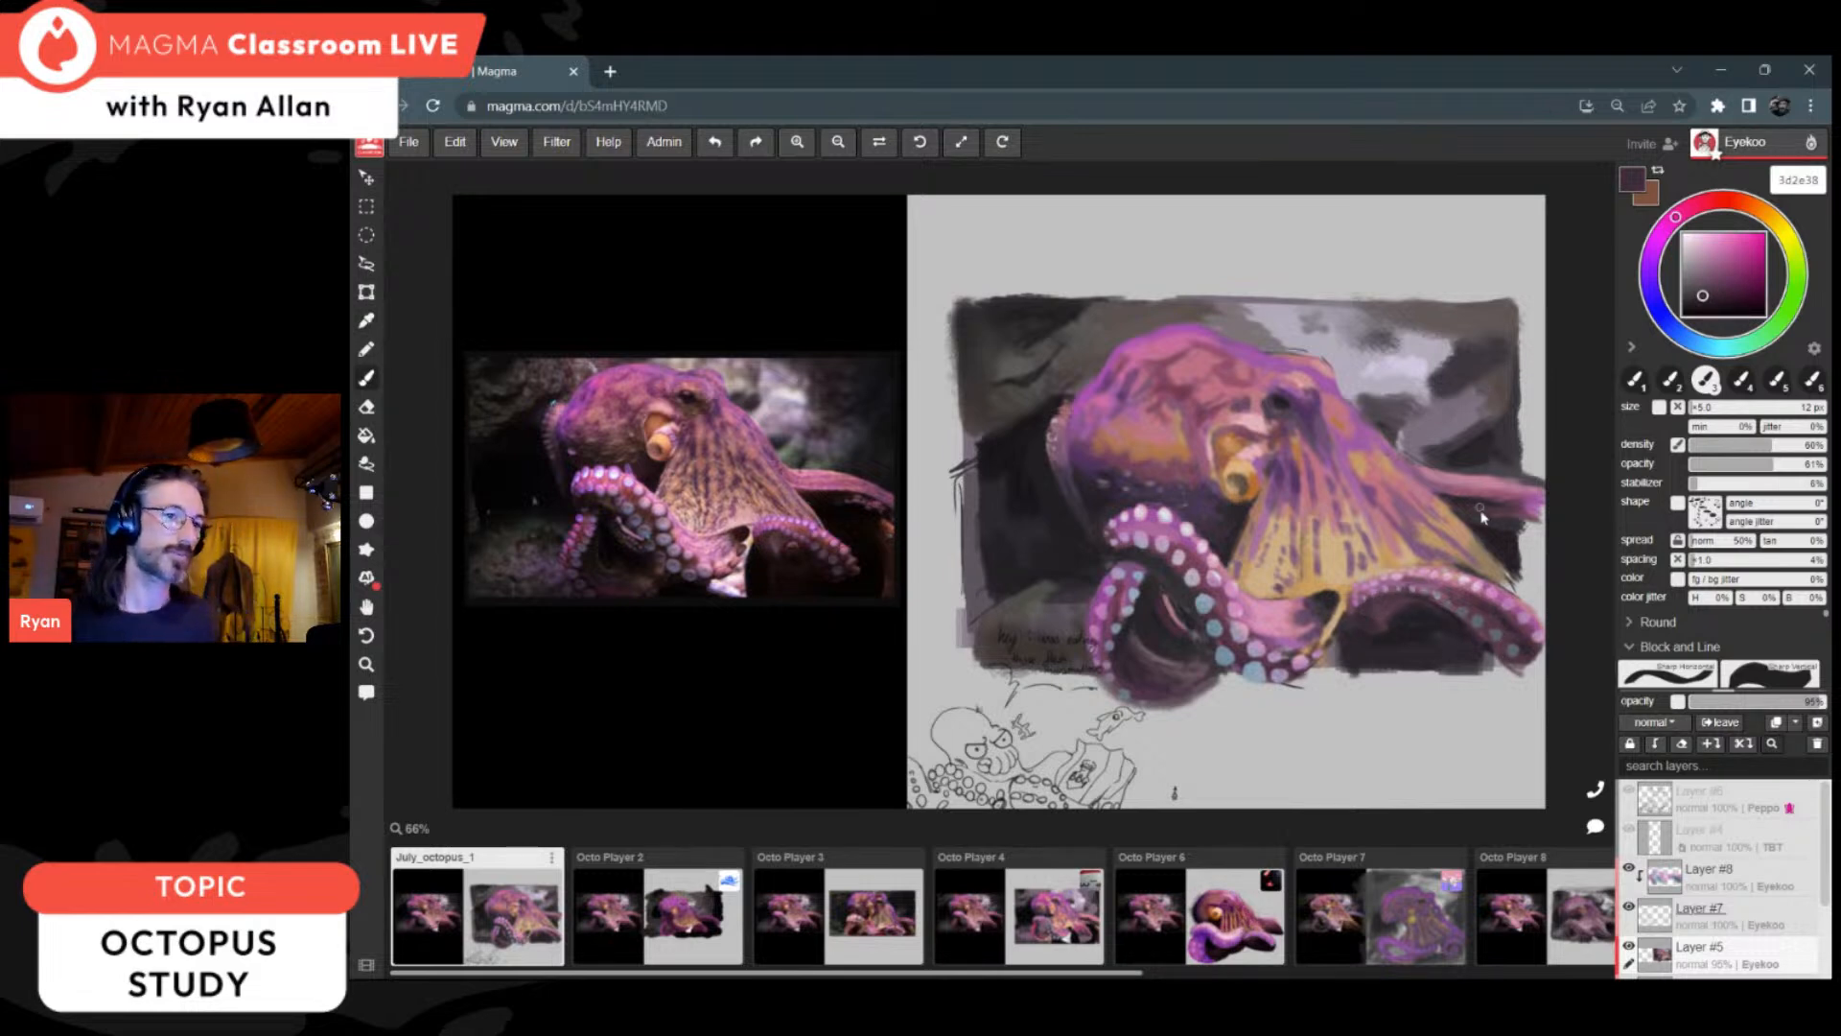
Step: Sample near-black 262026 from the background, raise the brush density and opacity, and paint dark background beneath the looped arm and the near arm
alt+click(1515, 533)
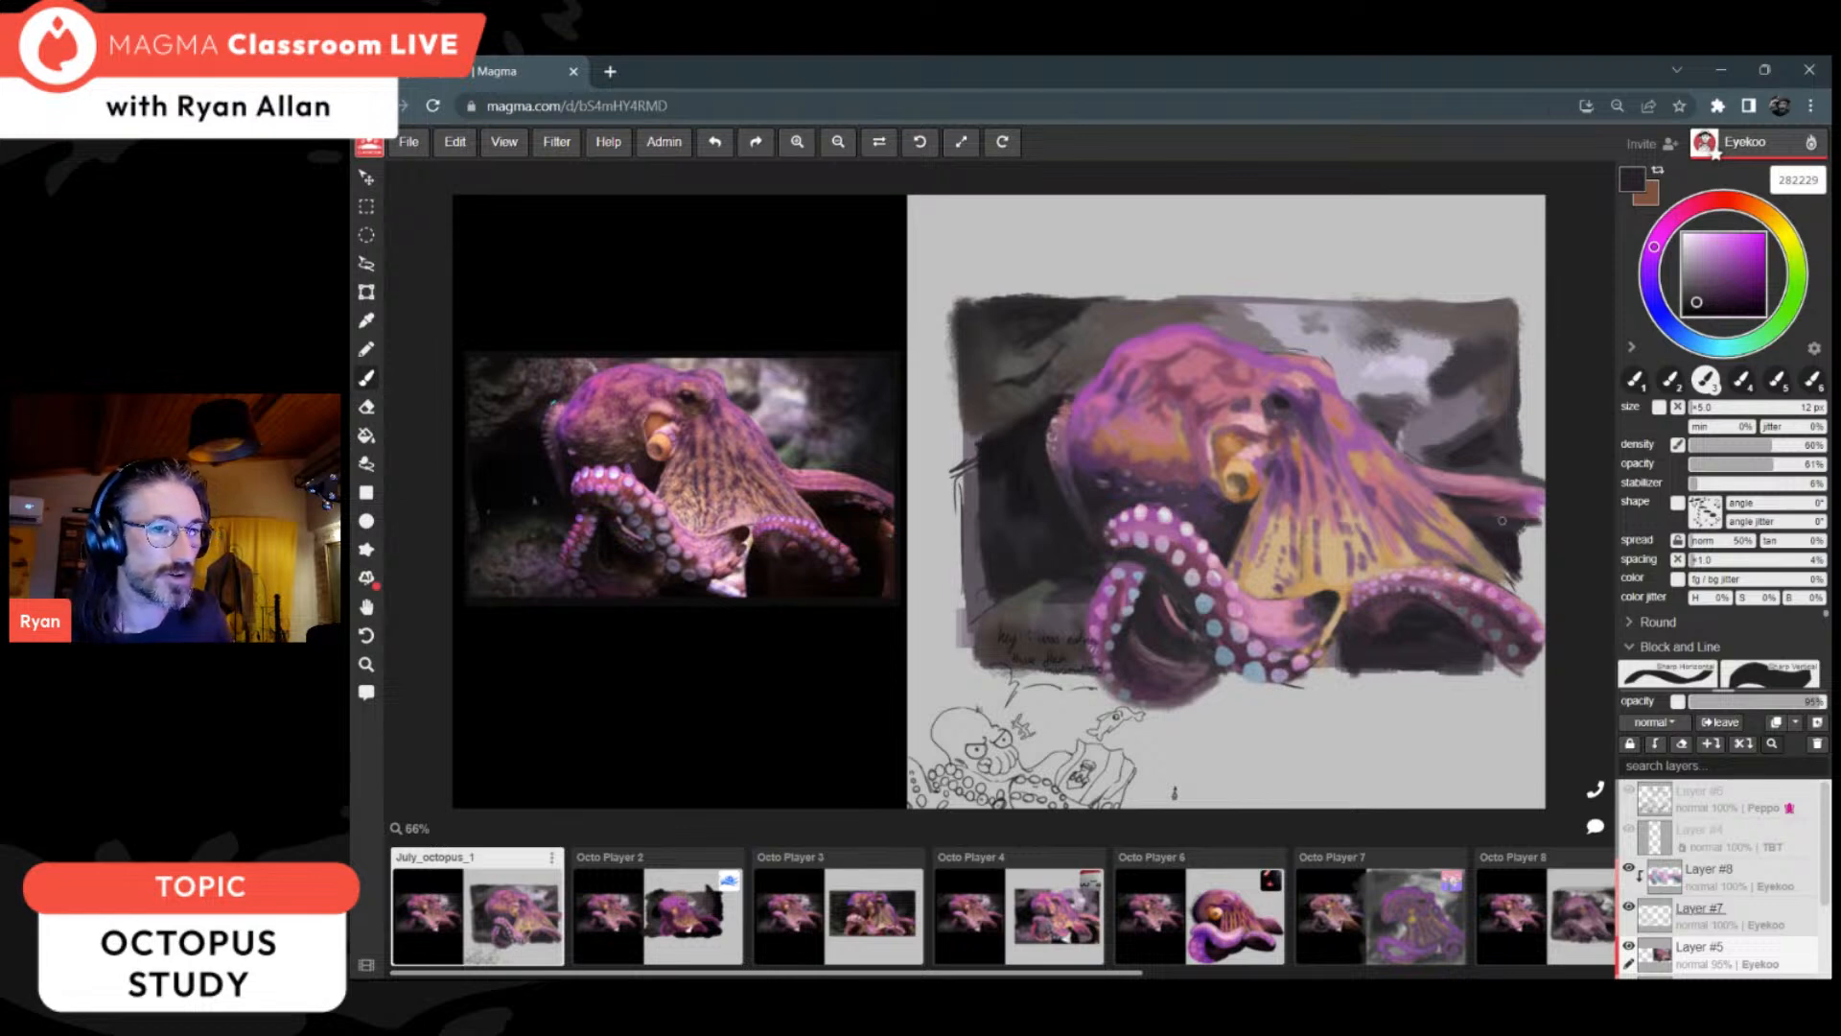
alt+click(1503, 547)
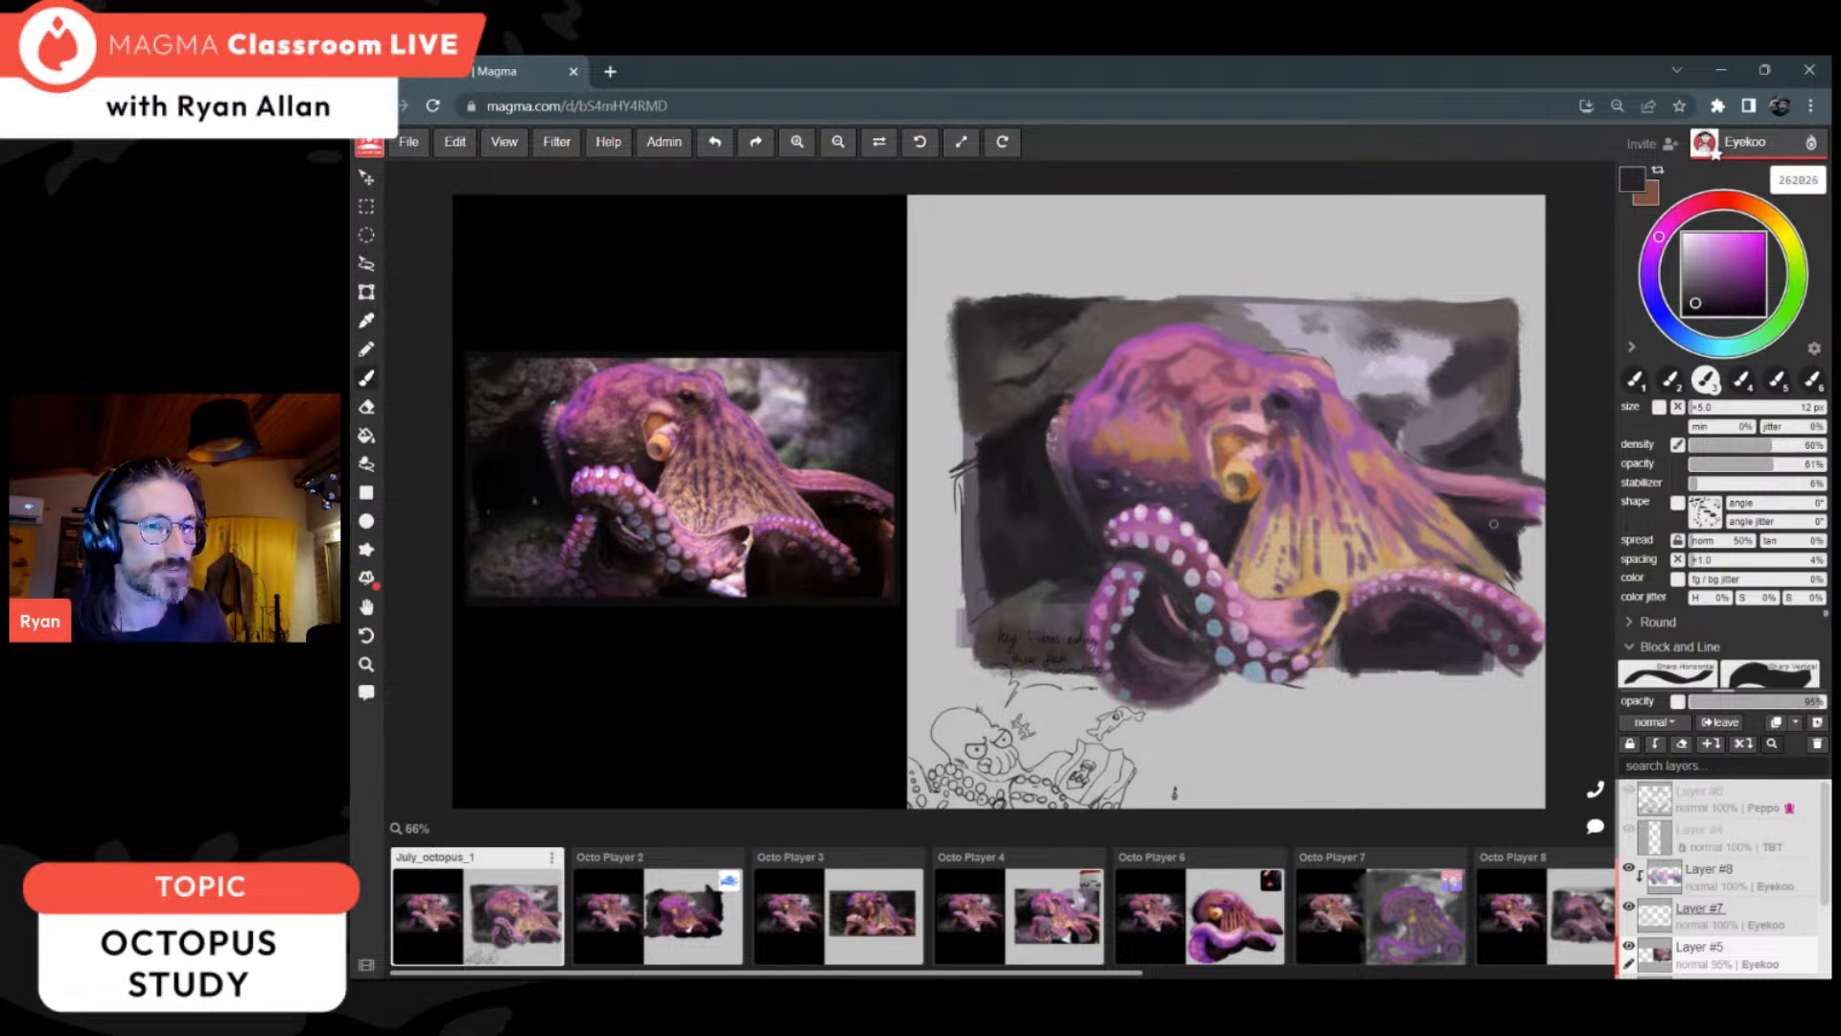
click(1804, 446)
click(1813, 462)
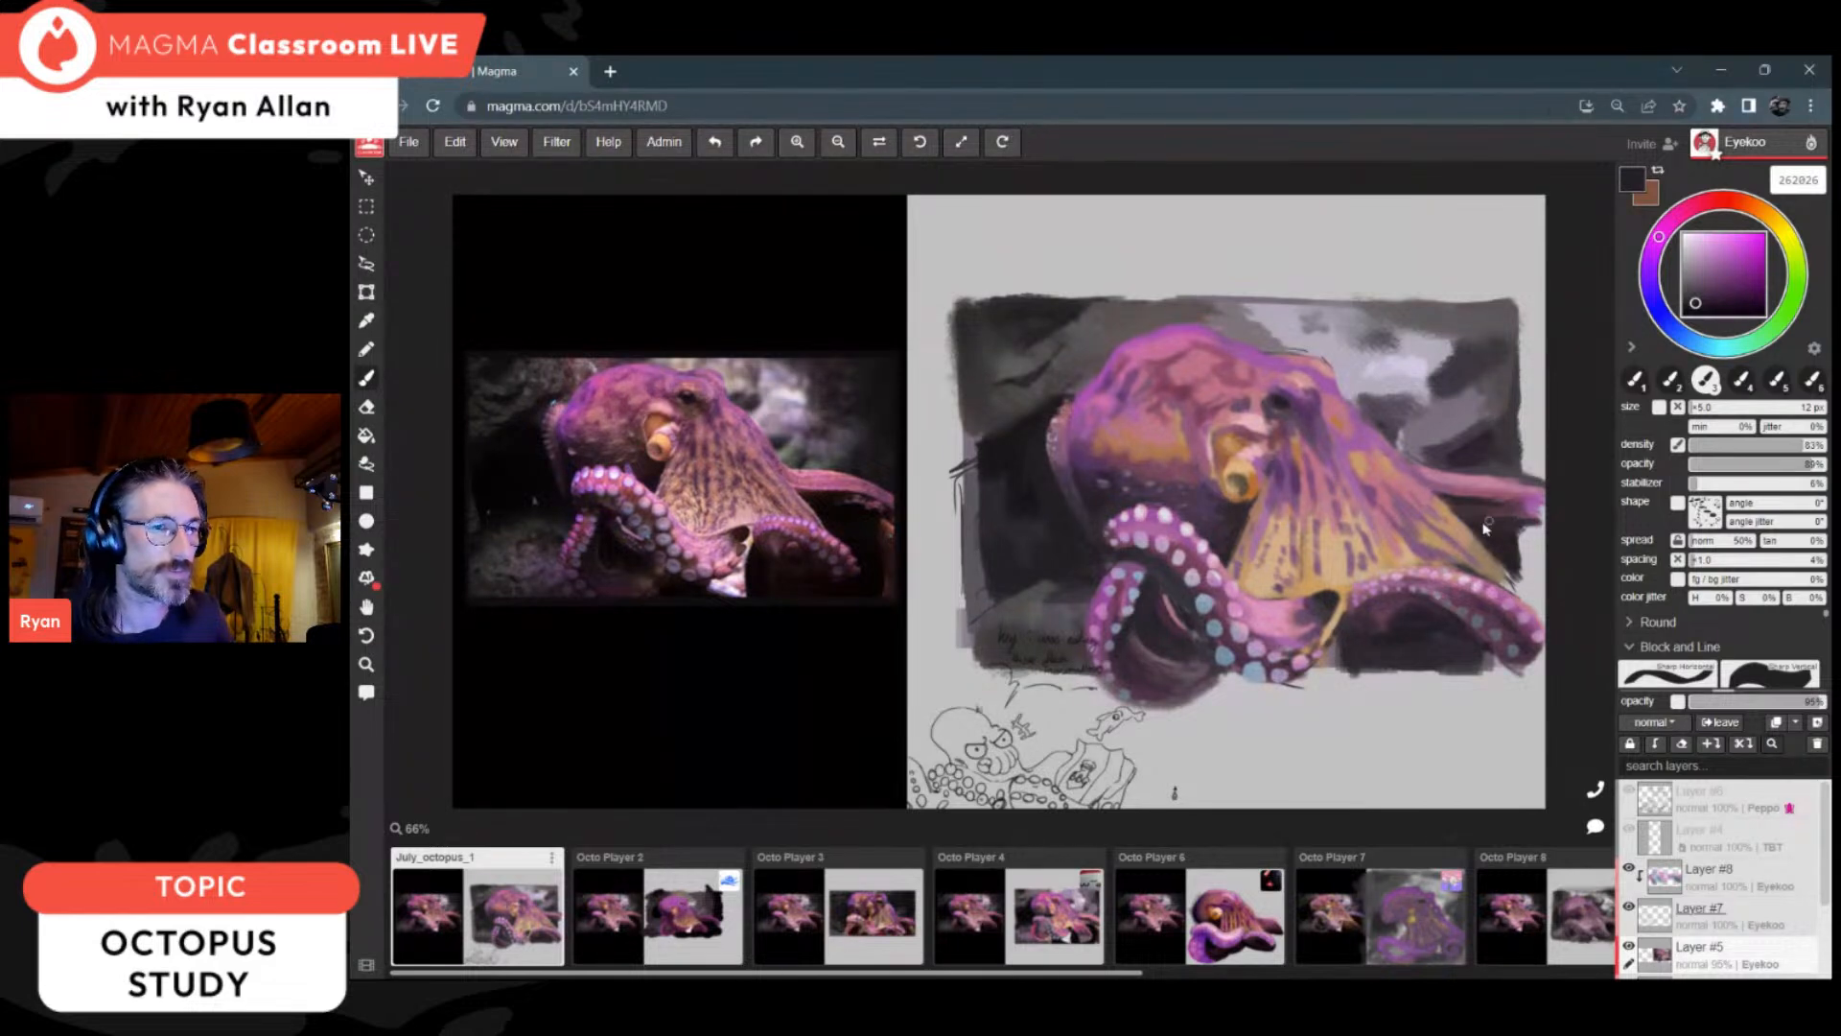
drag(1479, 649, 1519, 681)
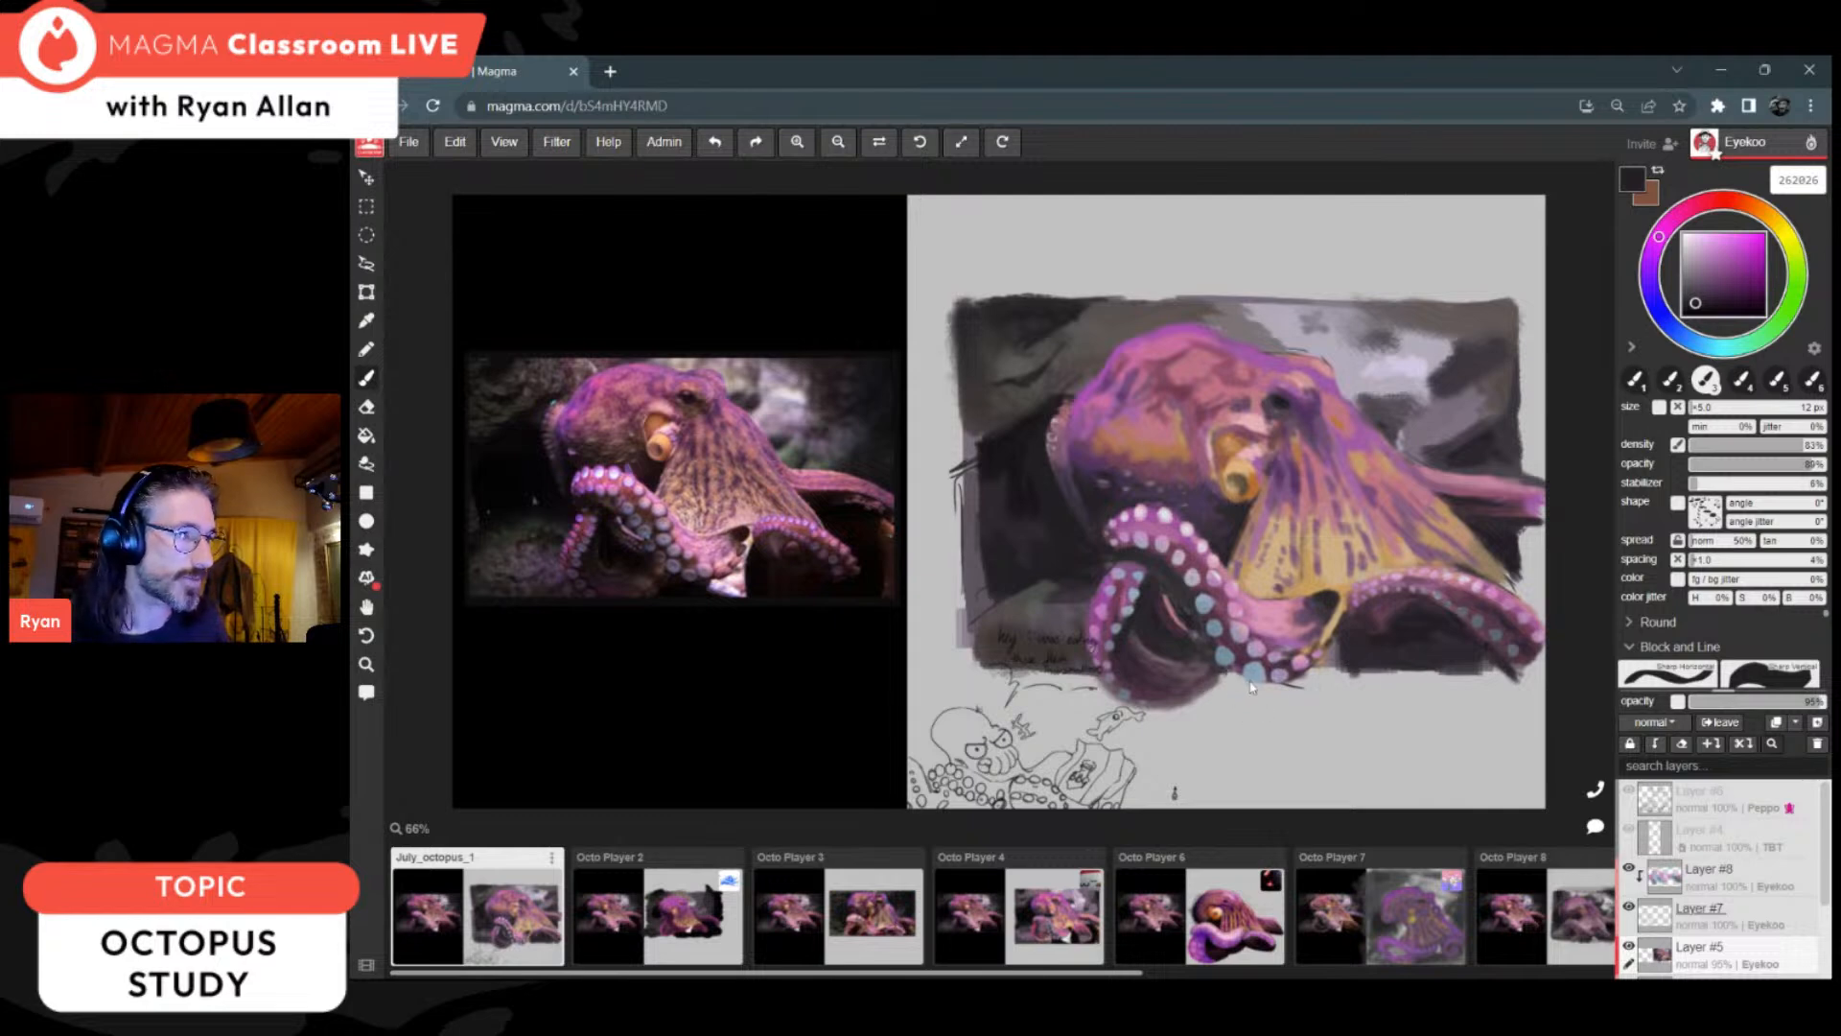
mouse_move(1222, 667)
mouse_down()
mouse_move(1222, 687)
mouse_move(1274, 697)
mouse_move(1210, 701)
mouse_move(1265, 711)
mouse_move(1231, 692)
mouse_move(1297, 704)
mouse_move(1273, 710)
mouse_move(1295, 693)
mouse_move(1266, 706)
mouse_move(1328, 717)
mouse_move(1238, 699)
mouse_up()
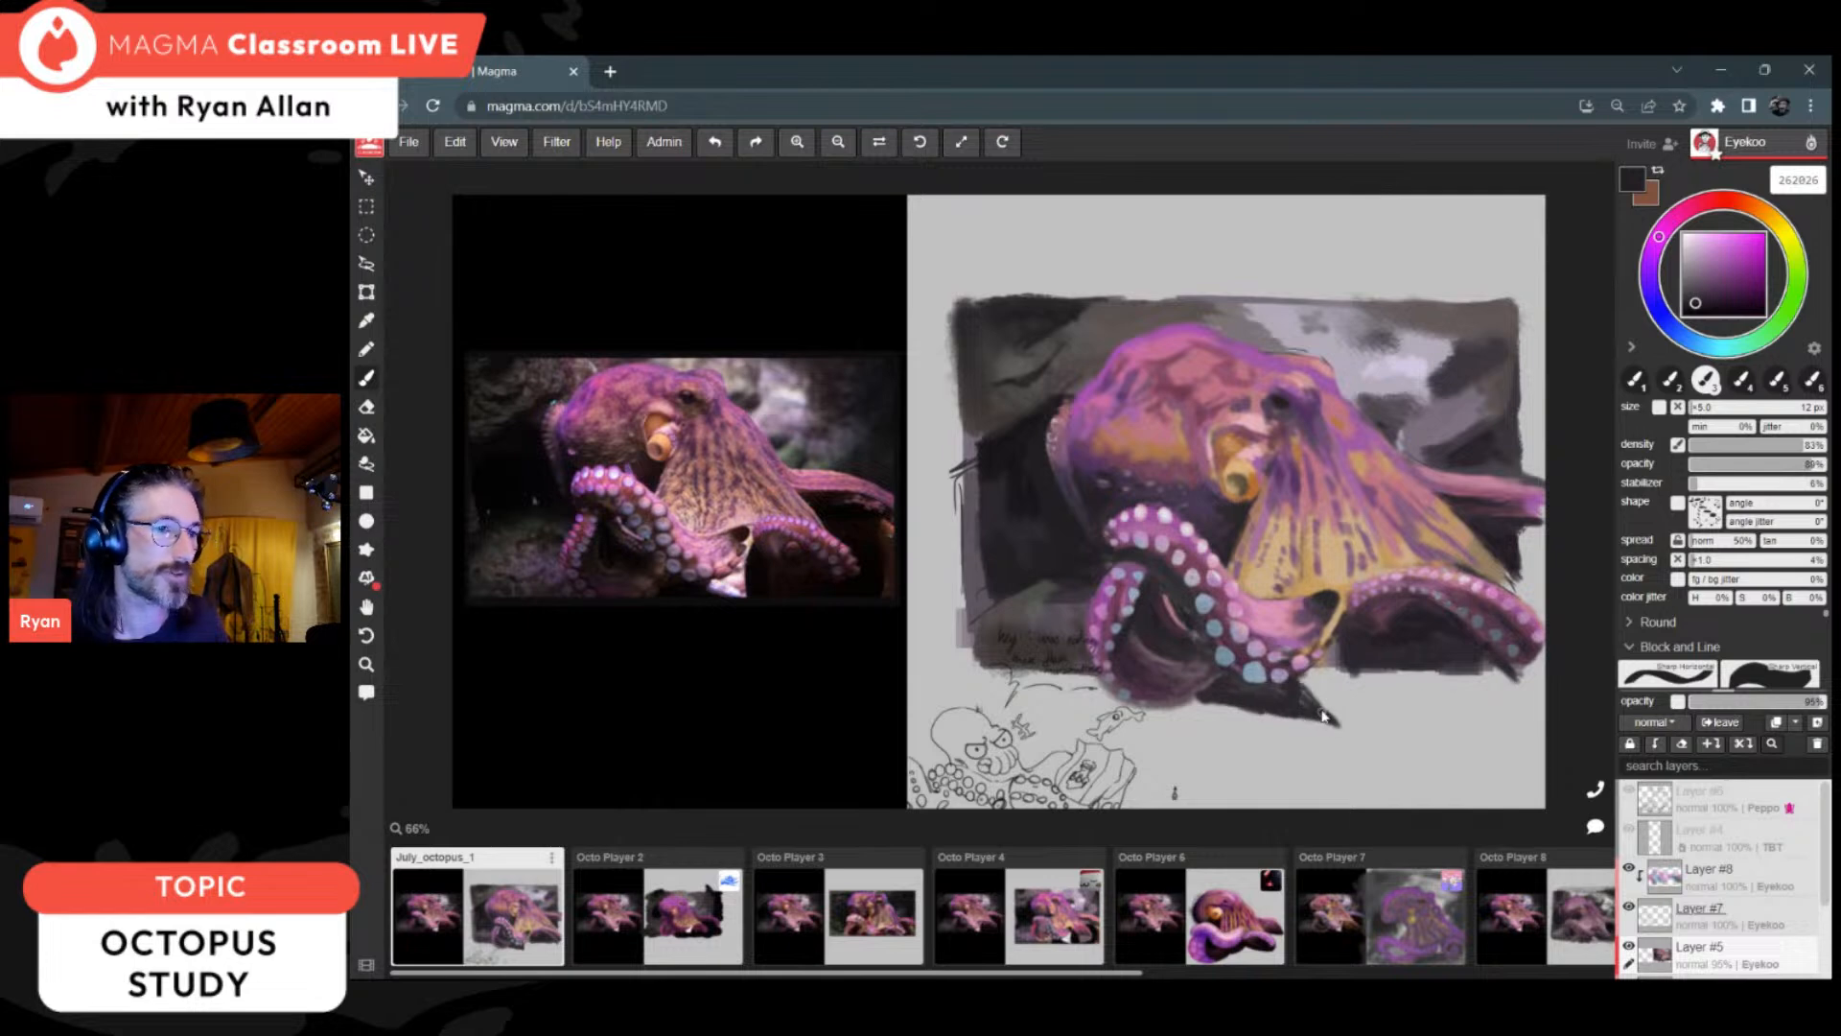
mouse_move(1350, 652)
mouse_down()
mouse_move(1355, 682)
mouse_move(1363, 663)
mouse_move(1467, 672)
mouse_up()
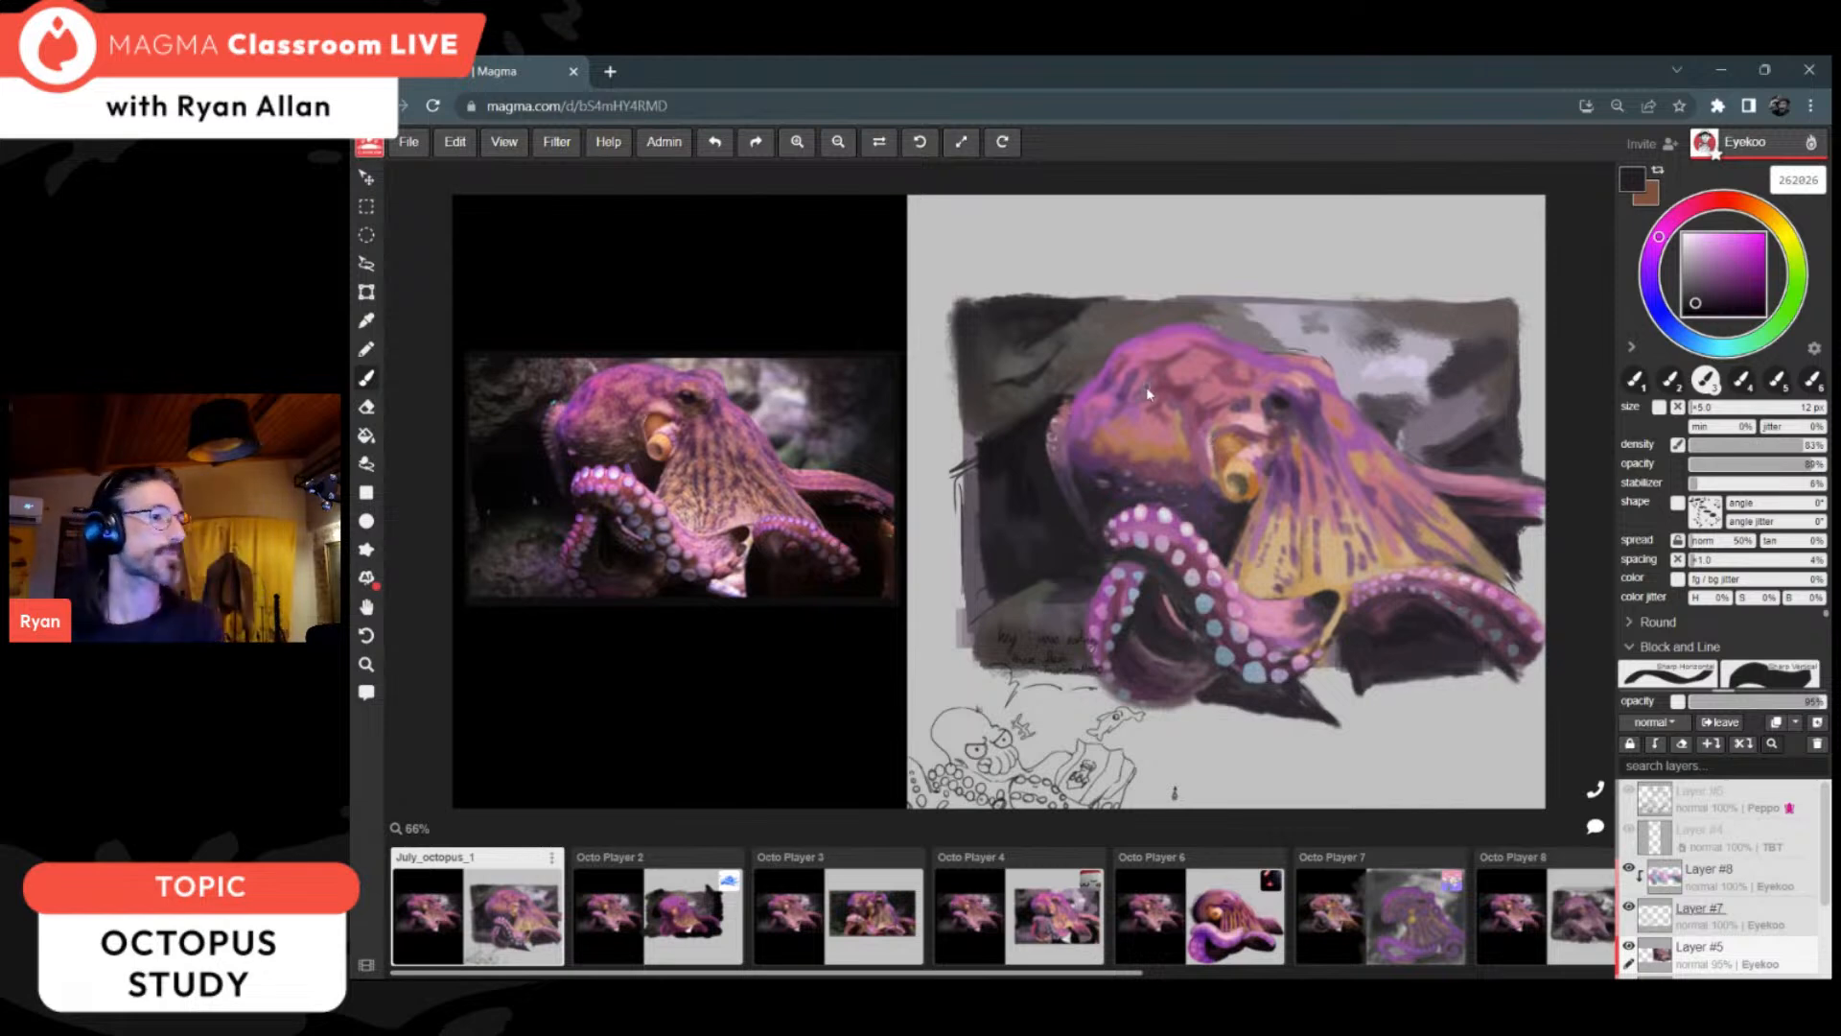
Step: Refine the siphon and nearby shadows with near-black 1d1120, mauve 89617d and dark brown 4b4031
alt+click(1245, 504)
click(1721, 305)
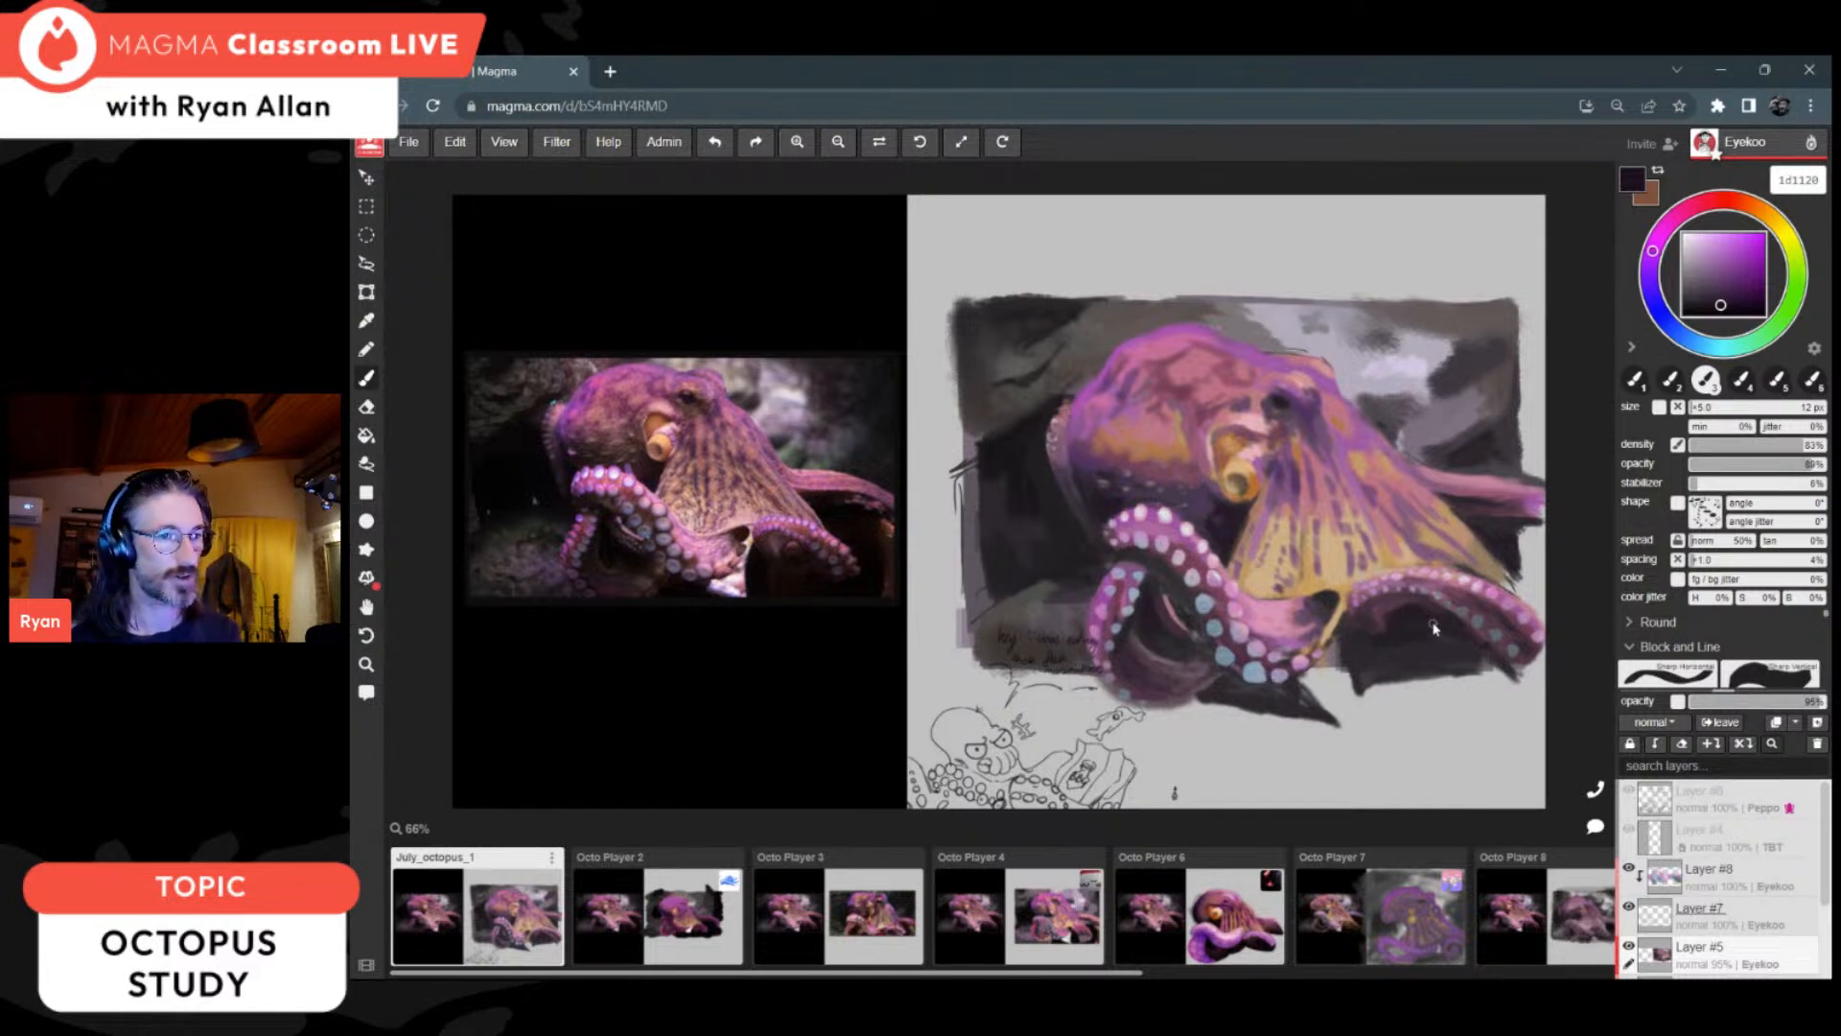
alt+click(1513, 530)
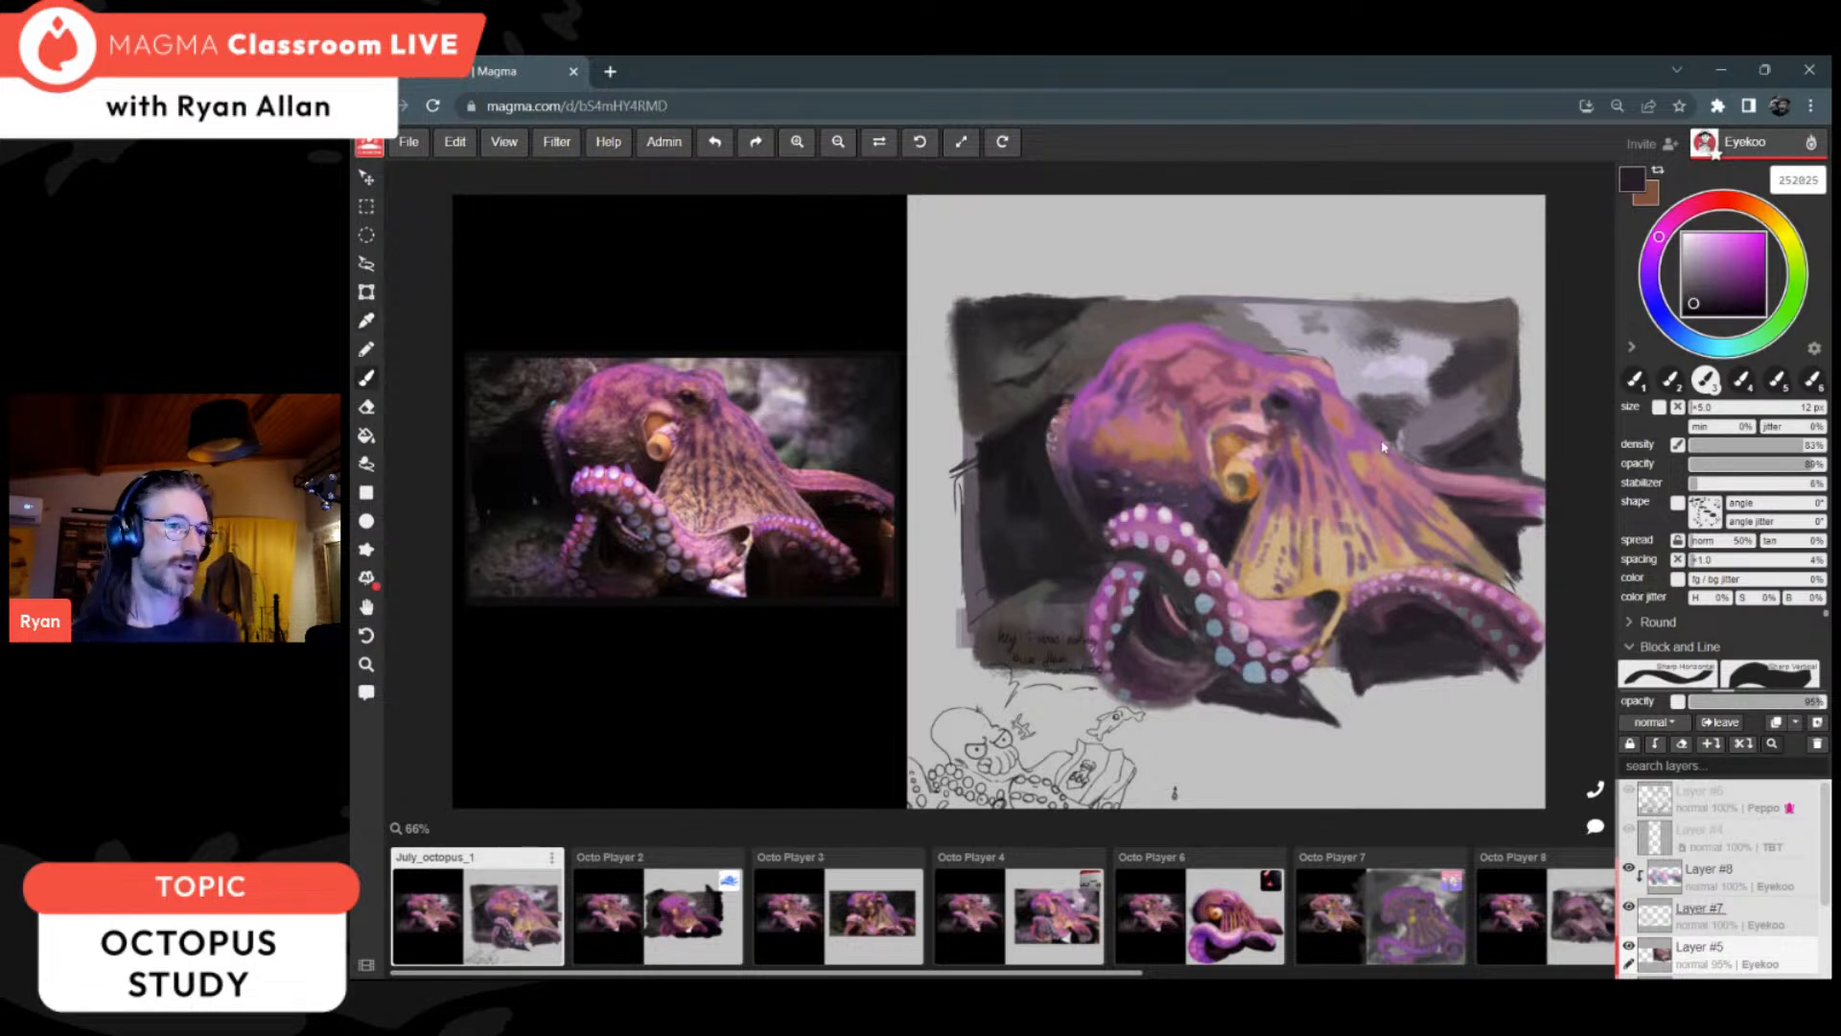
key(alt)
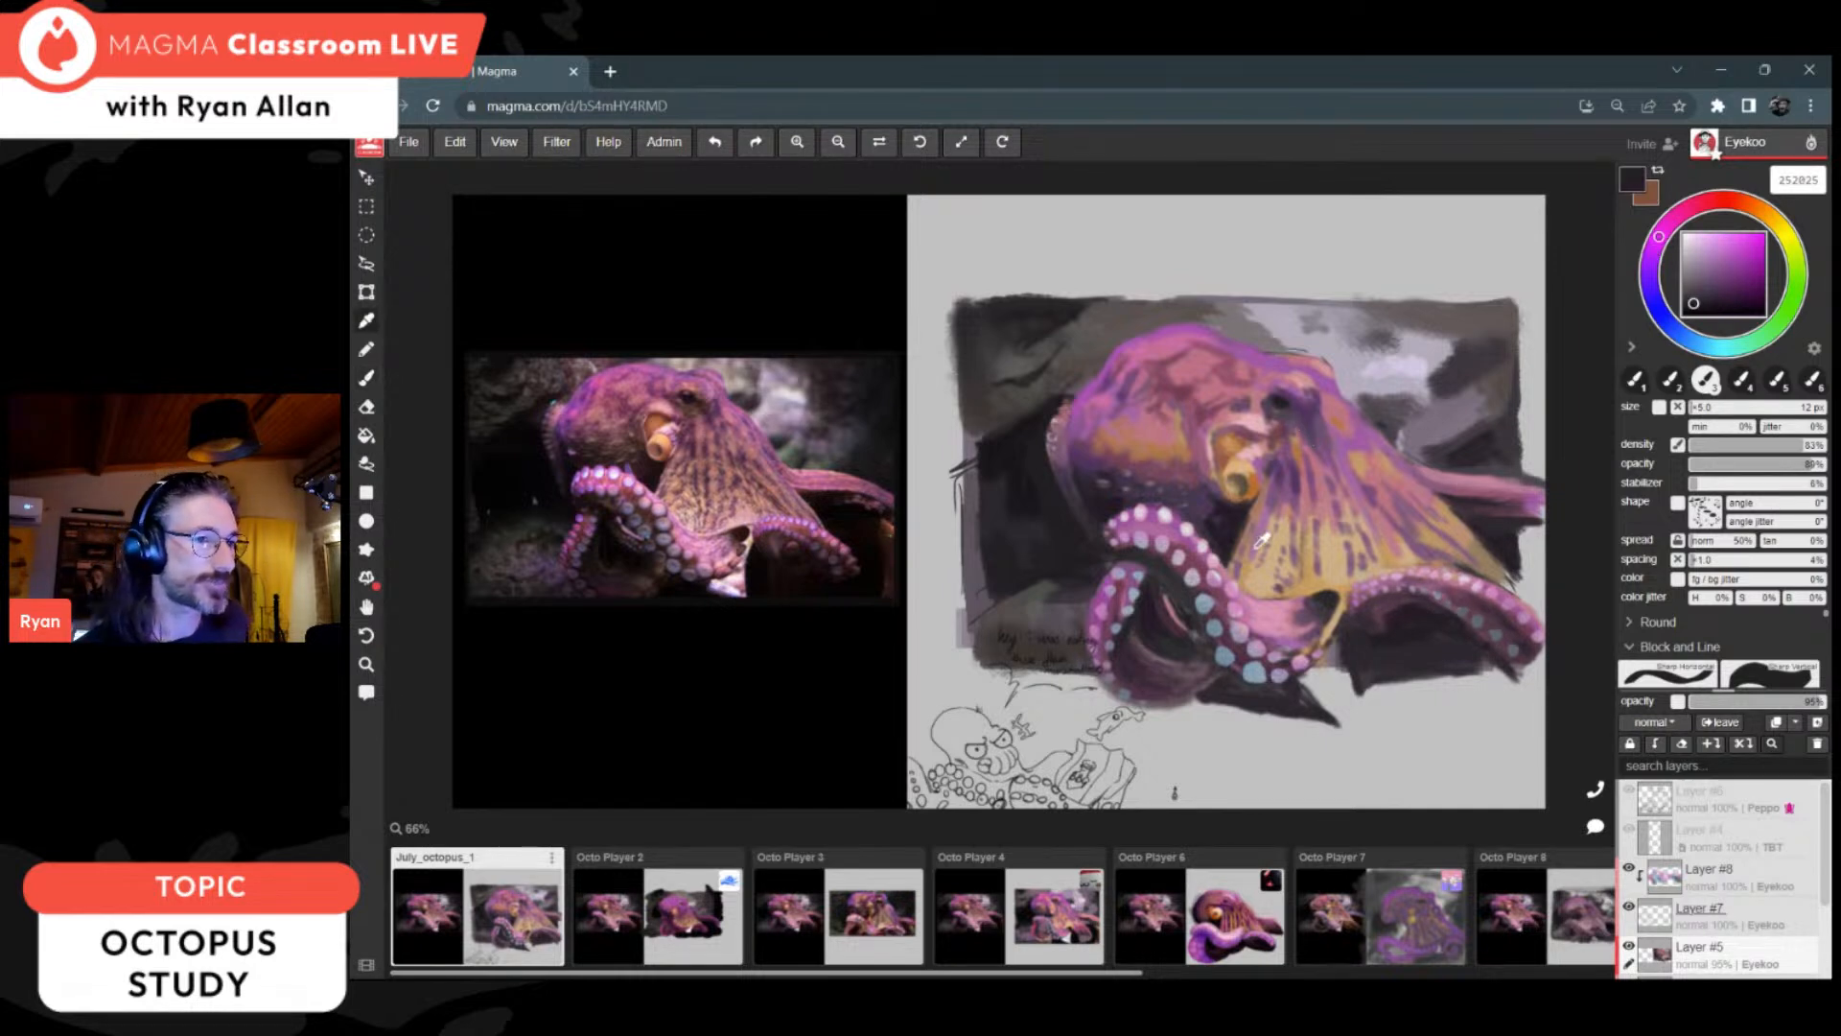
alt+click(1251, 542)
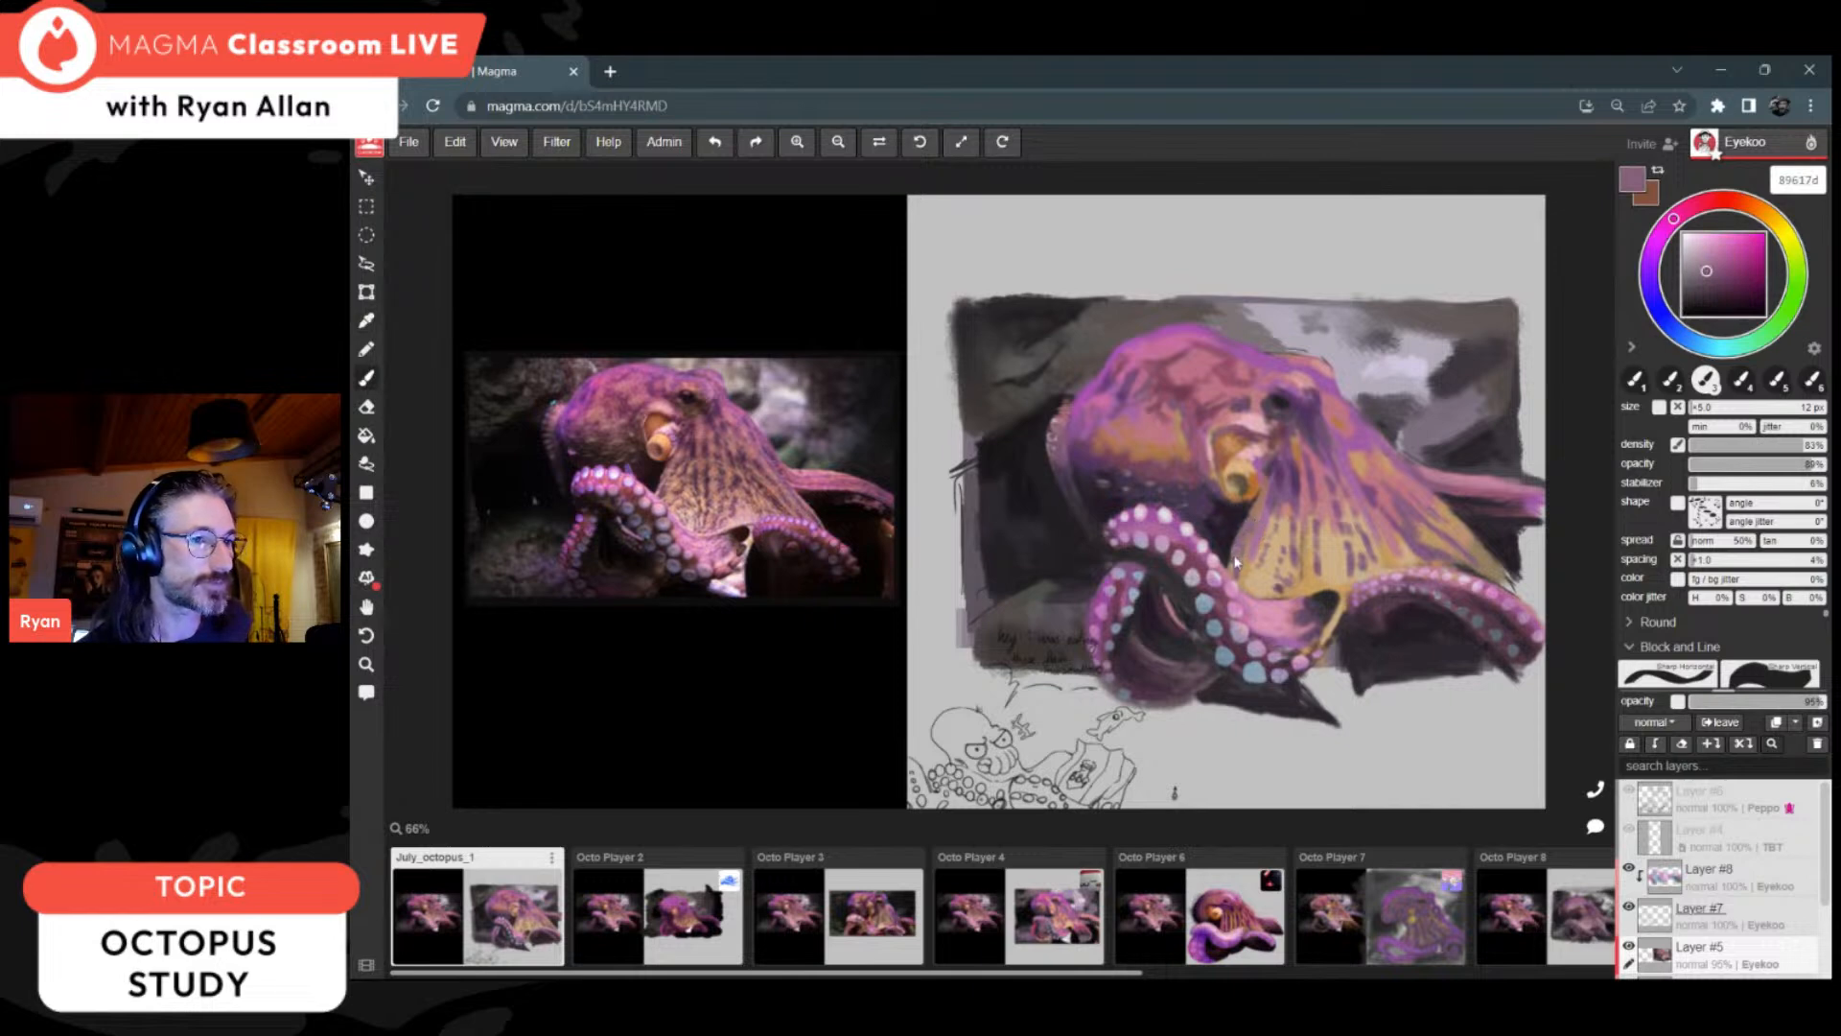
alt+click(1248, 479)
click(1711, 289)
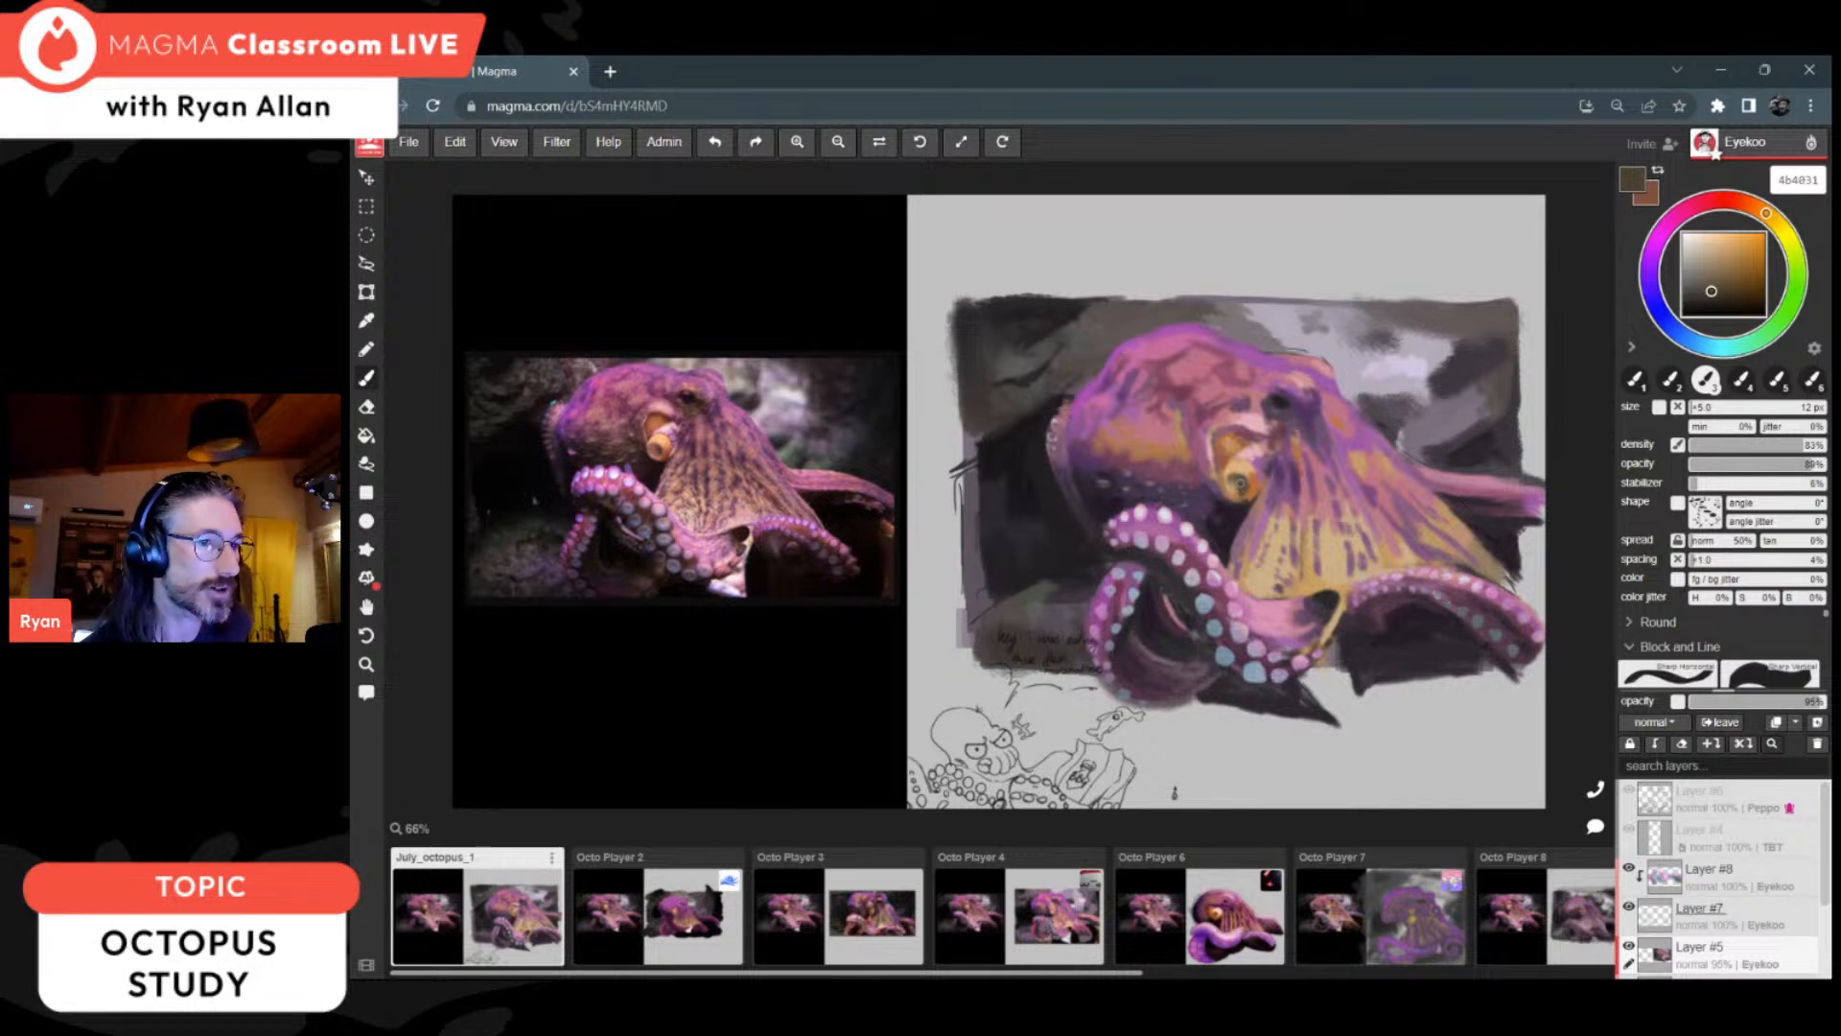
Step: Touch up the head edge, brow and upper web folds with sampled purple a954b0, violet 50345f and reddish 79435b
alt+click(1090, 397)
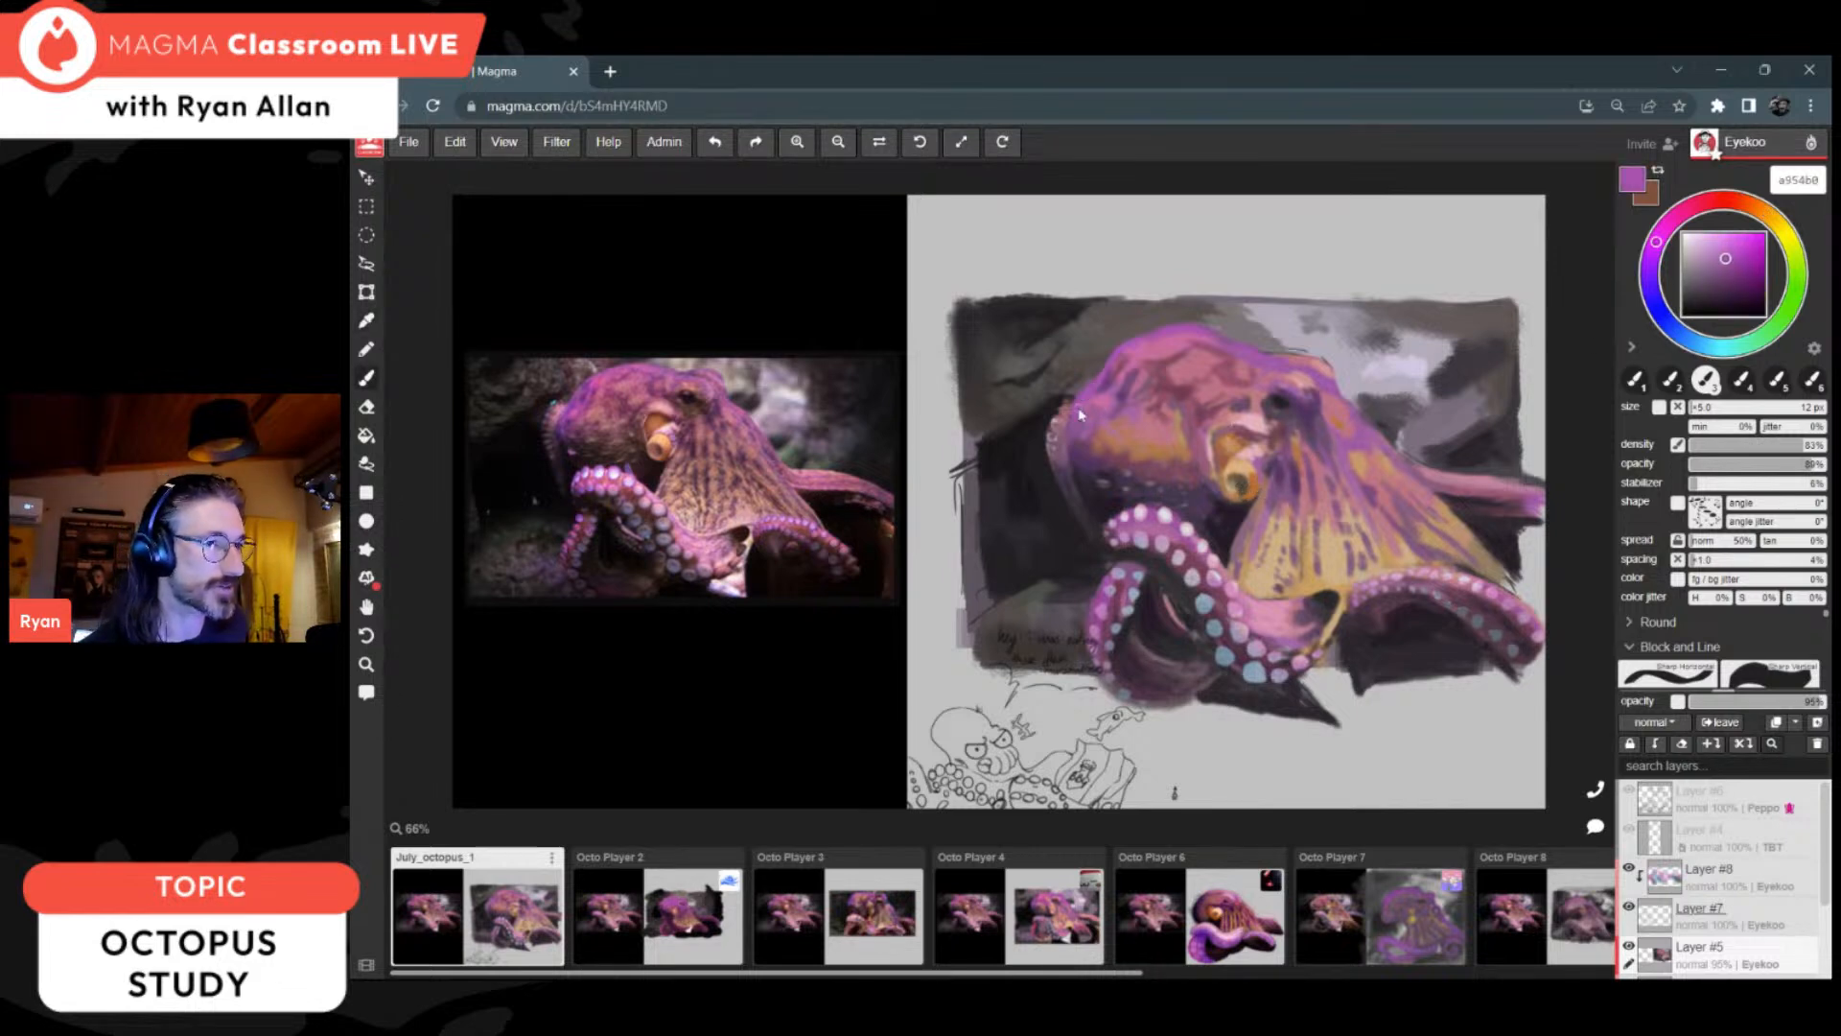
alt+click(1081, 465)
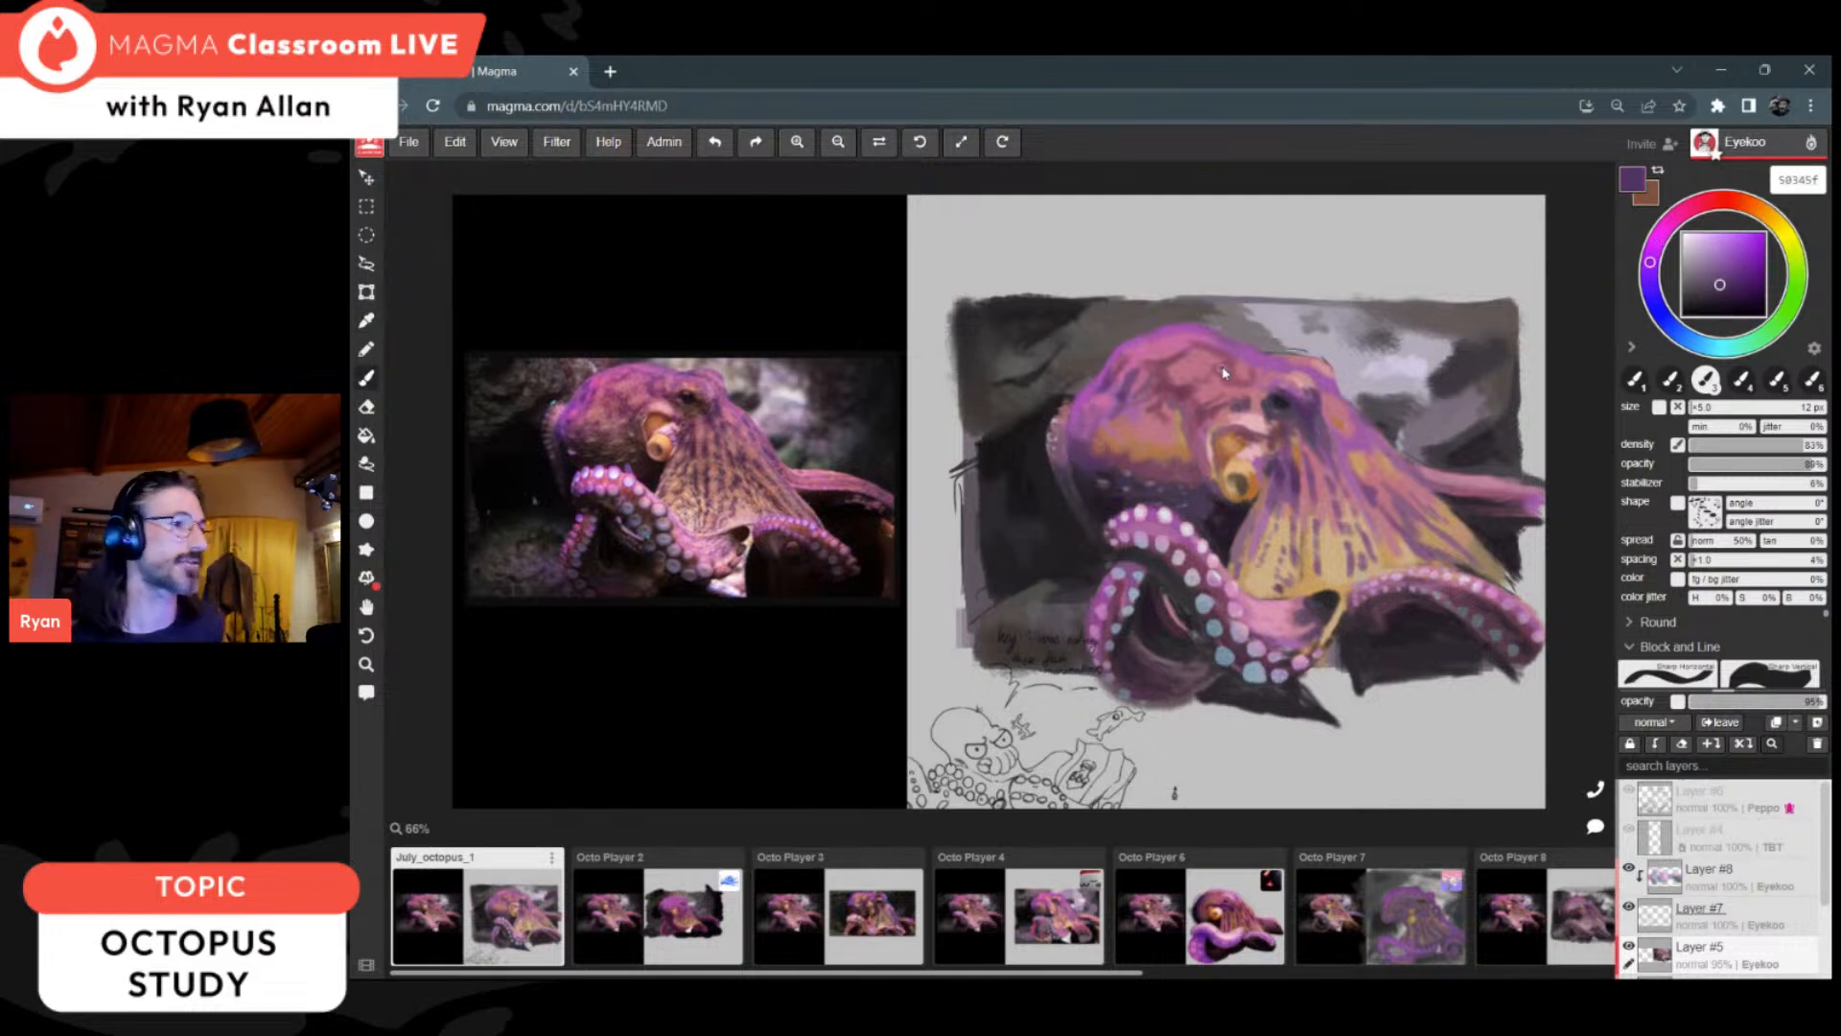
alt+click(1205, 439)
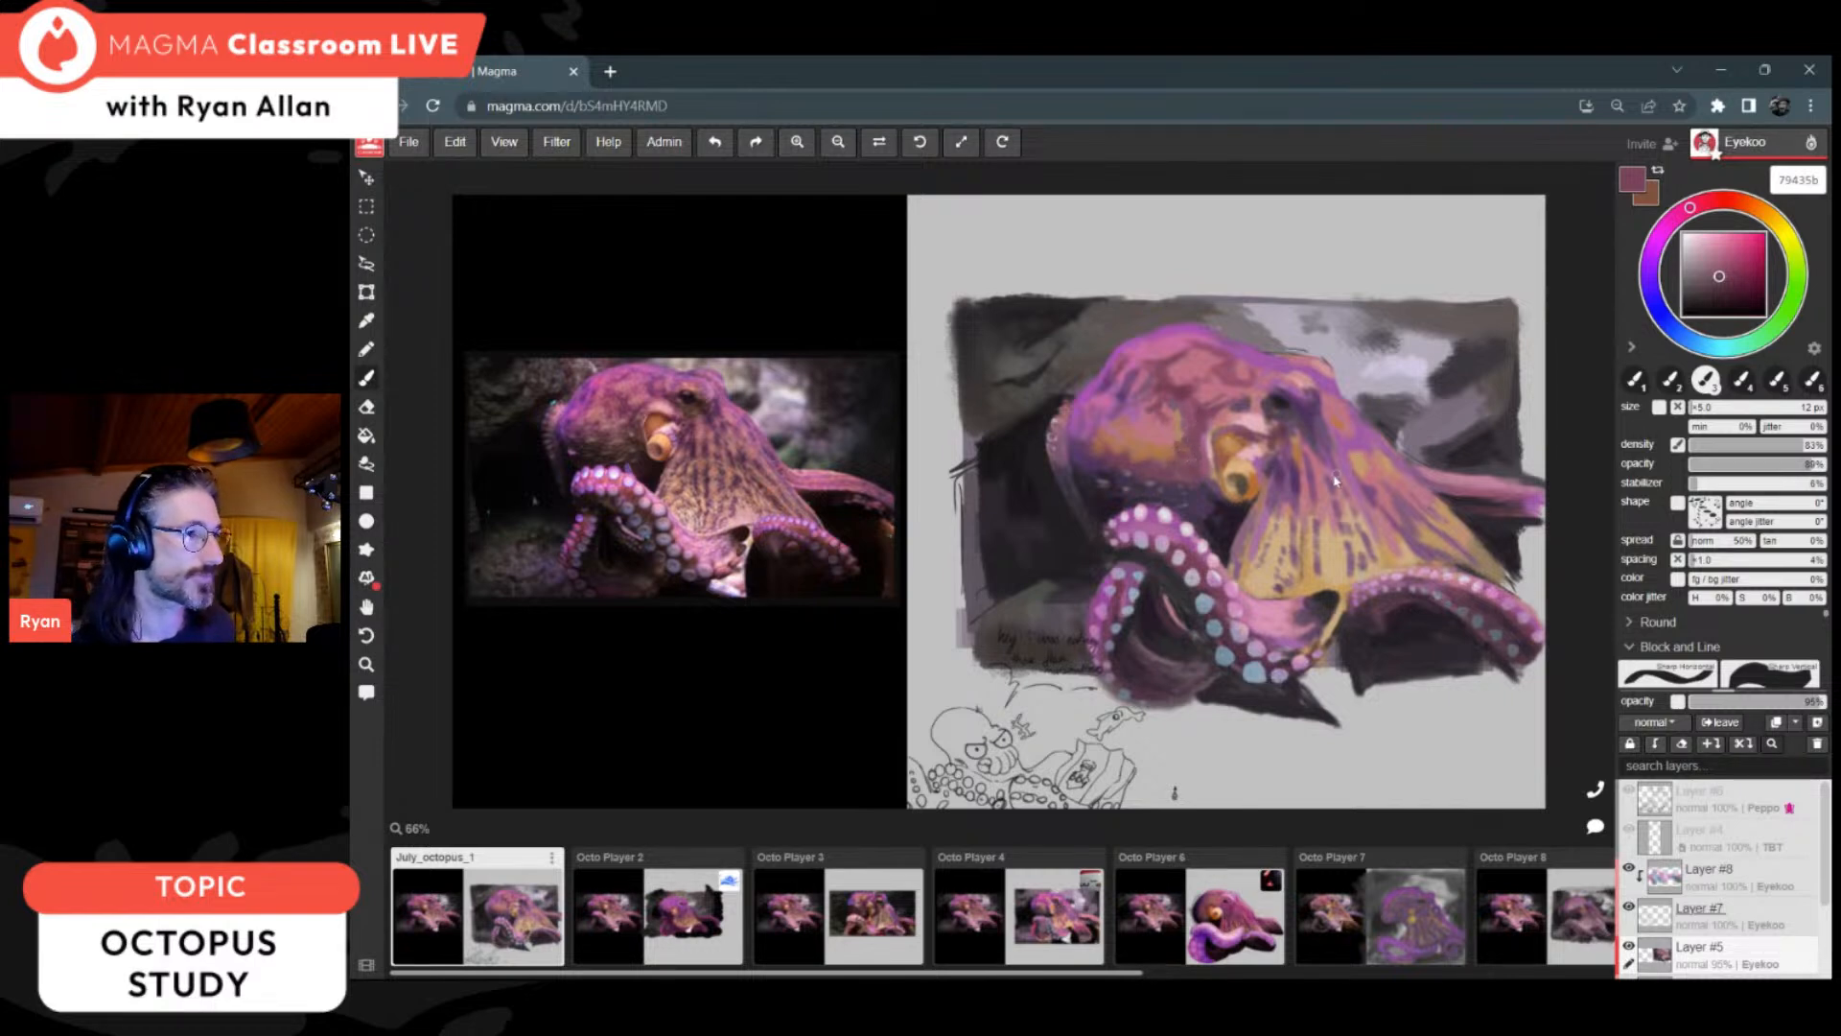
alt+click(1296, 509)
alt+click(1300, 511)
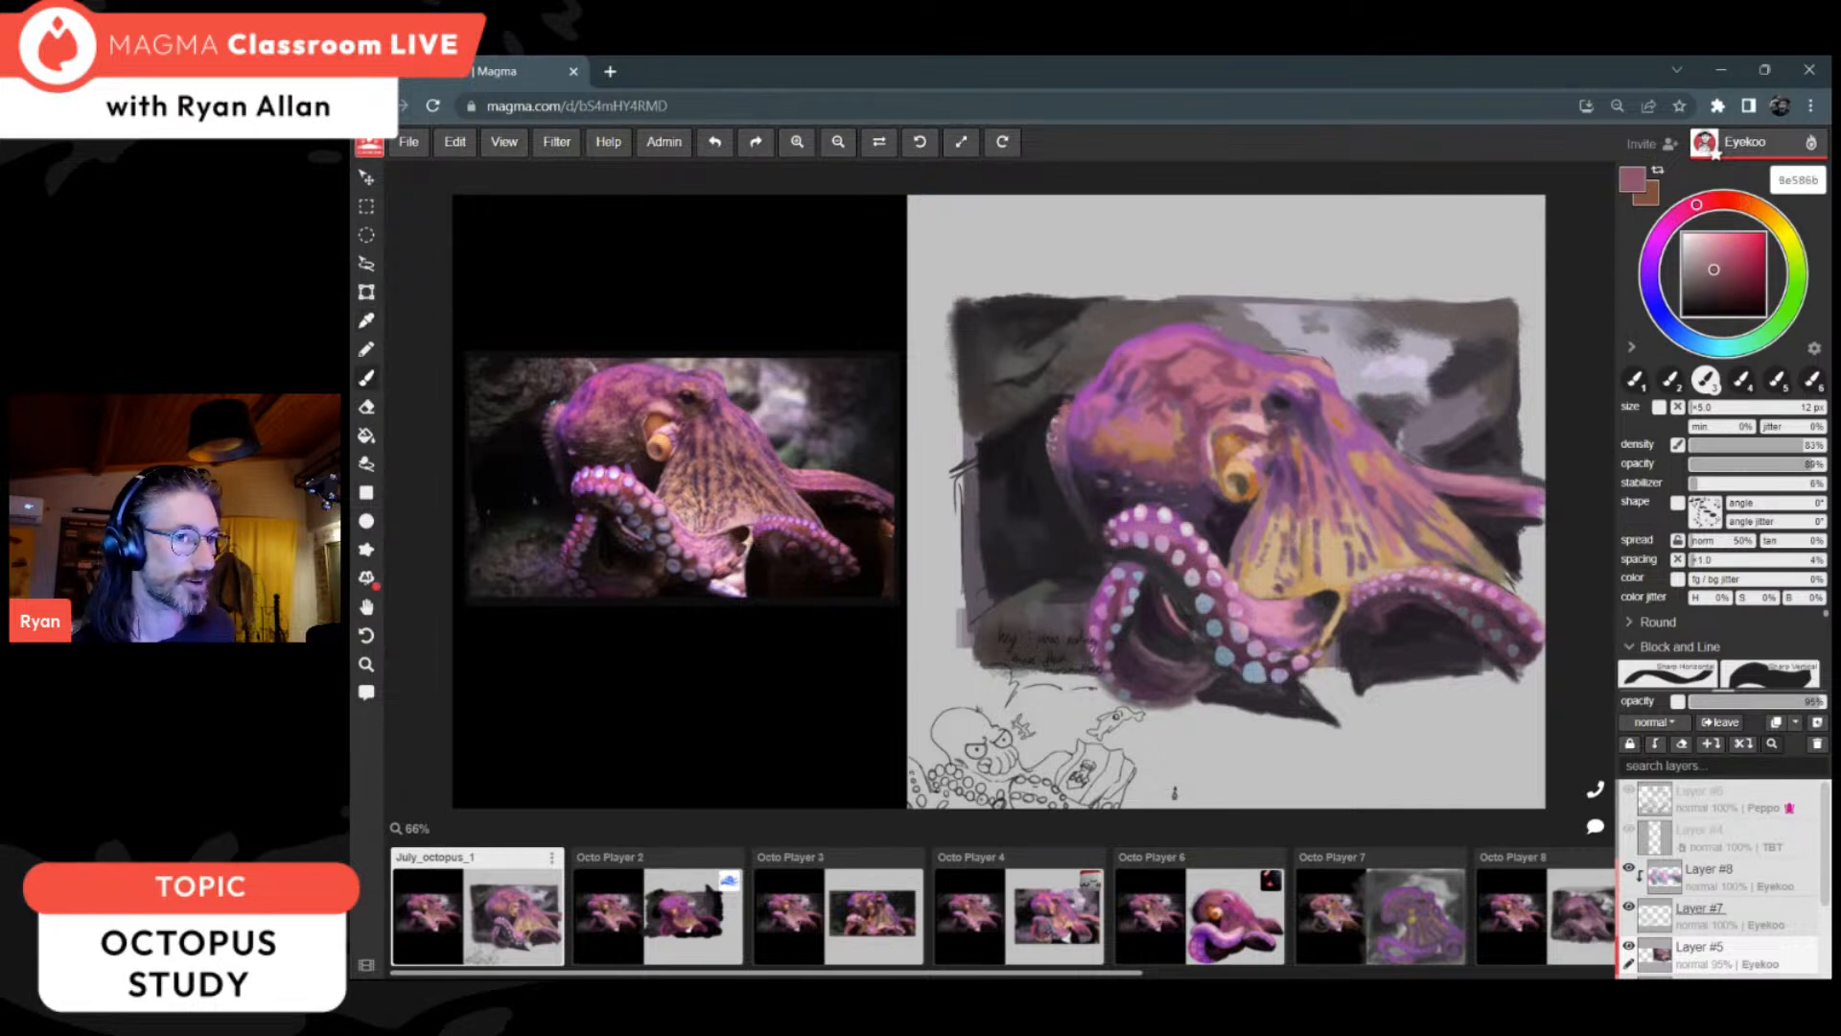
Step: Rework the lower edge of the yellow web with dusty pinks 9d6f74 and 926a6e, brownish 92706a and ochre a8824c
alt+click(1406, 554)
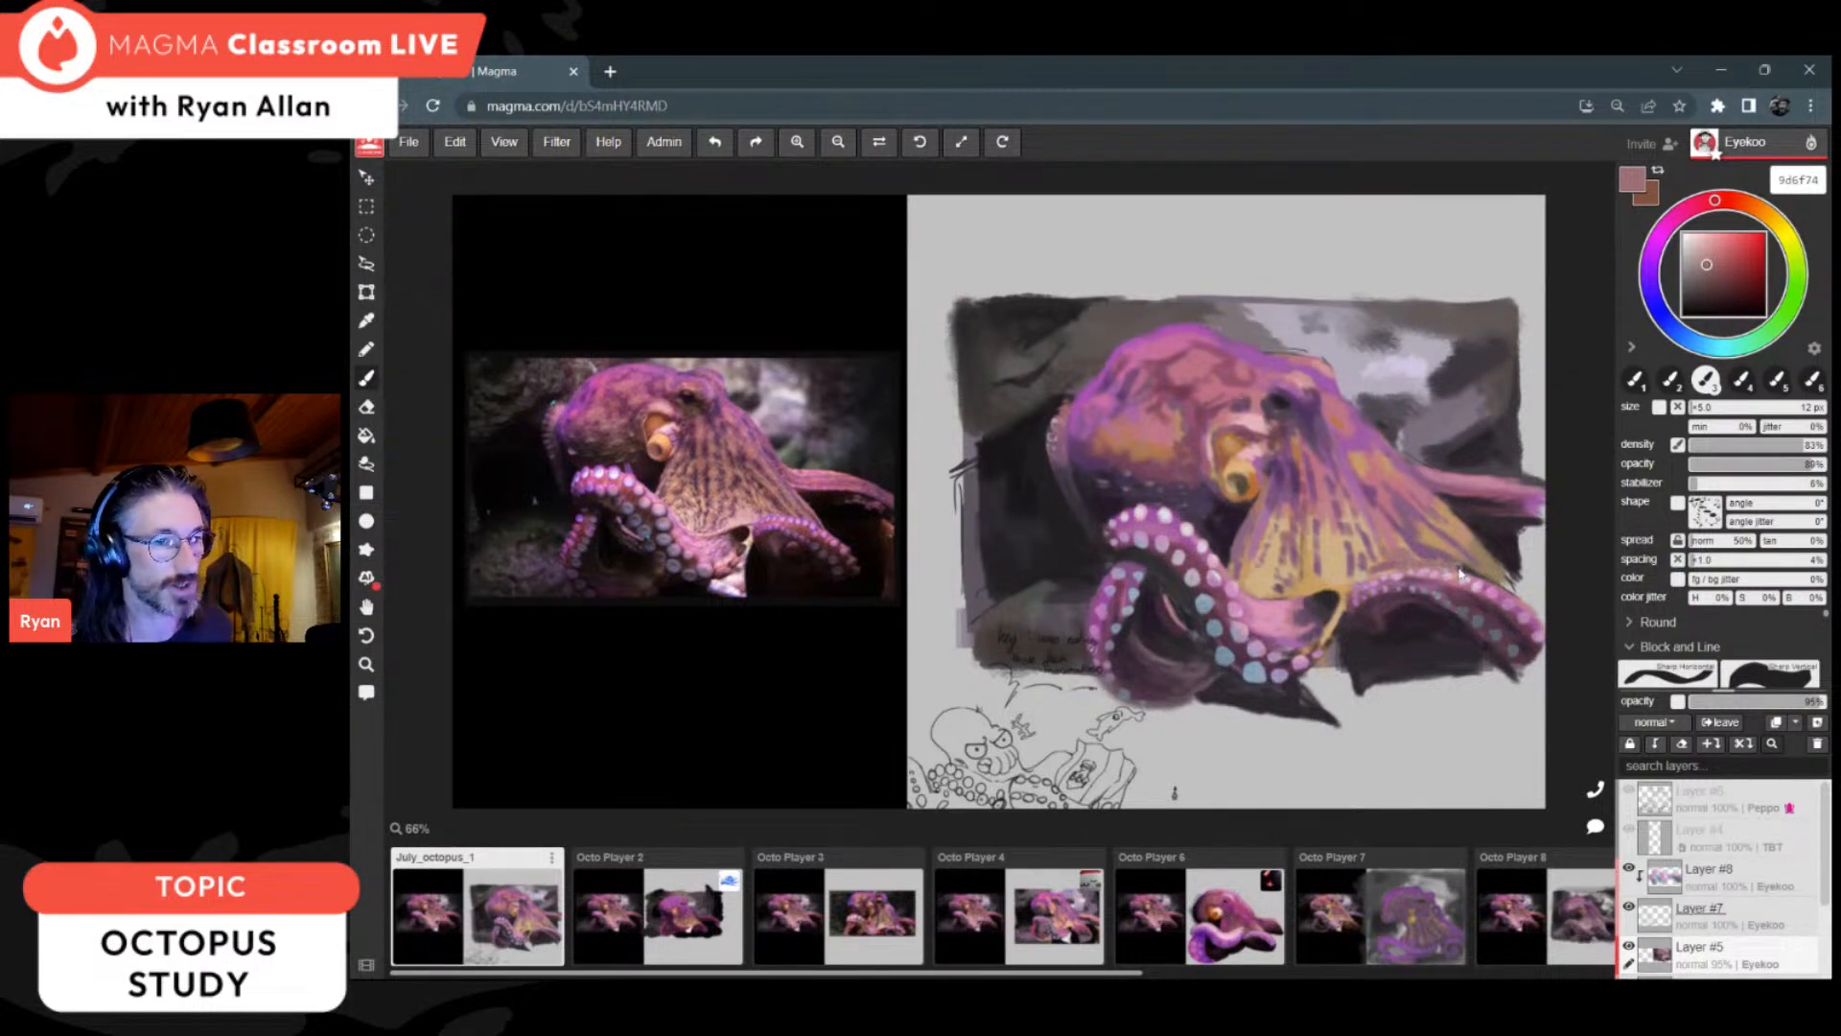
alt+click(1427, 544)
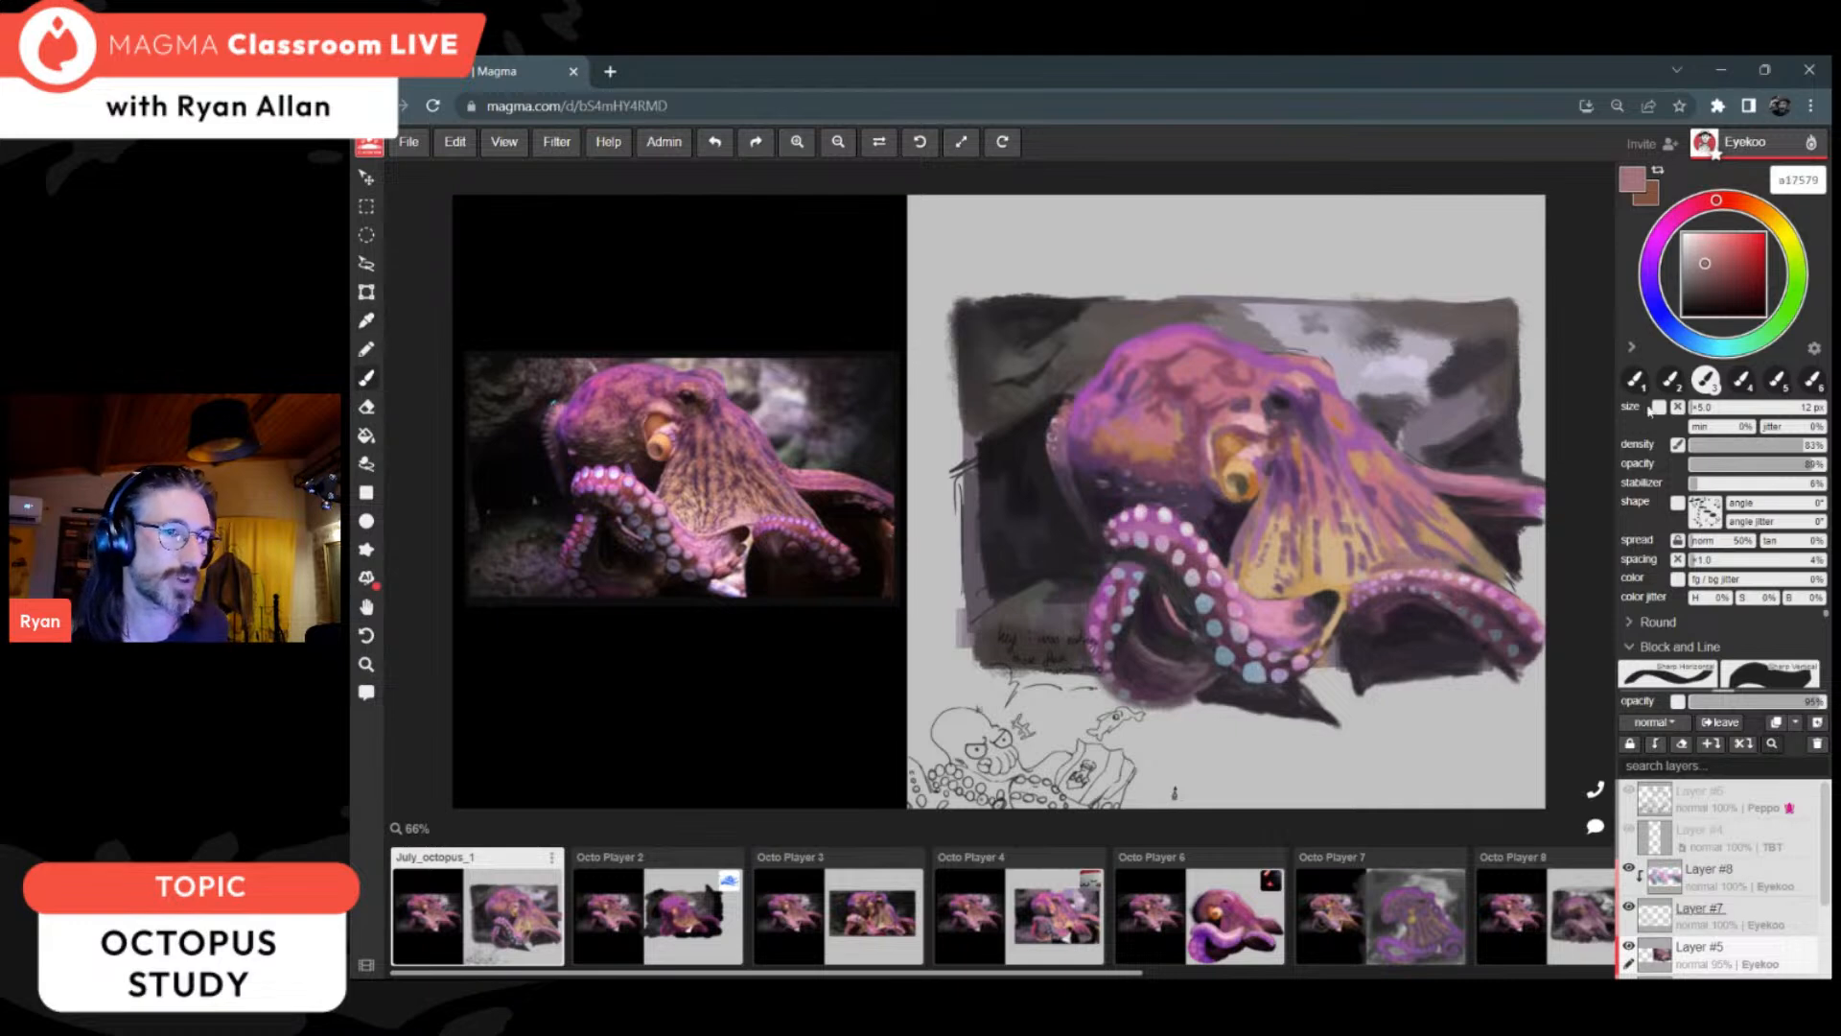
drag(1705, 281, 1695, 280)
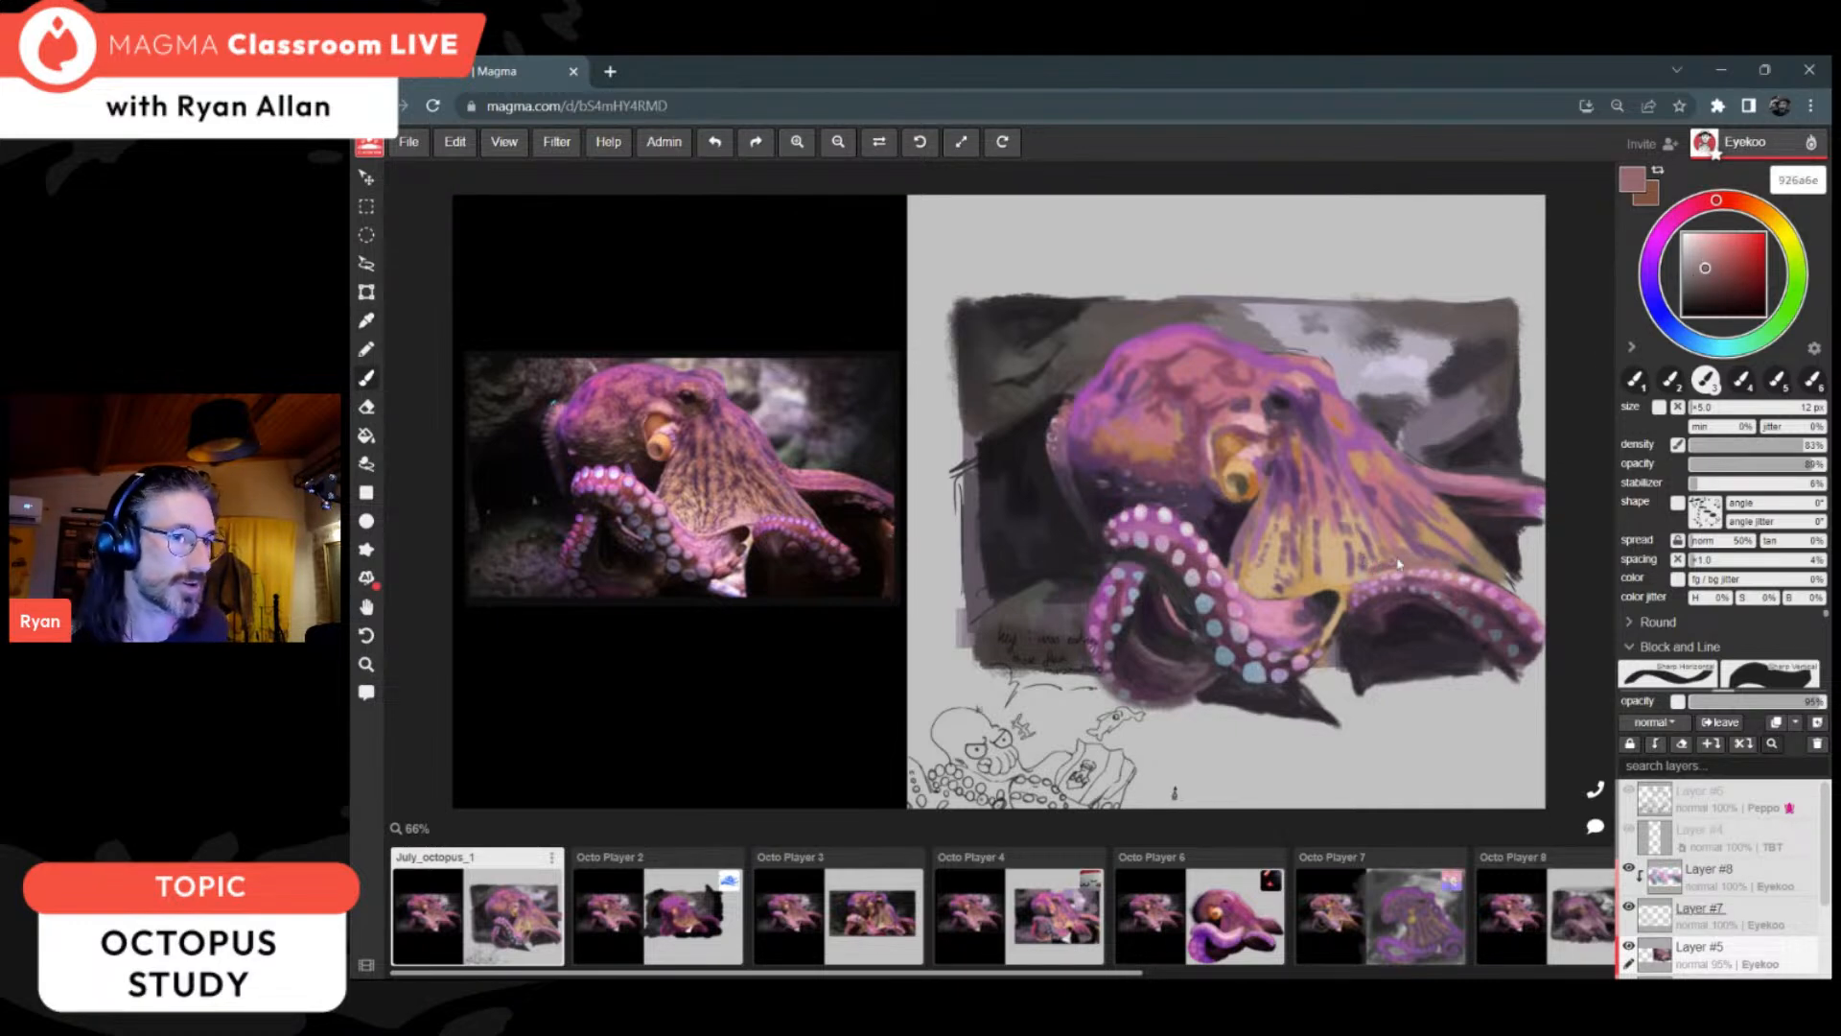
drag(1713, 201, 1734, 200)
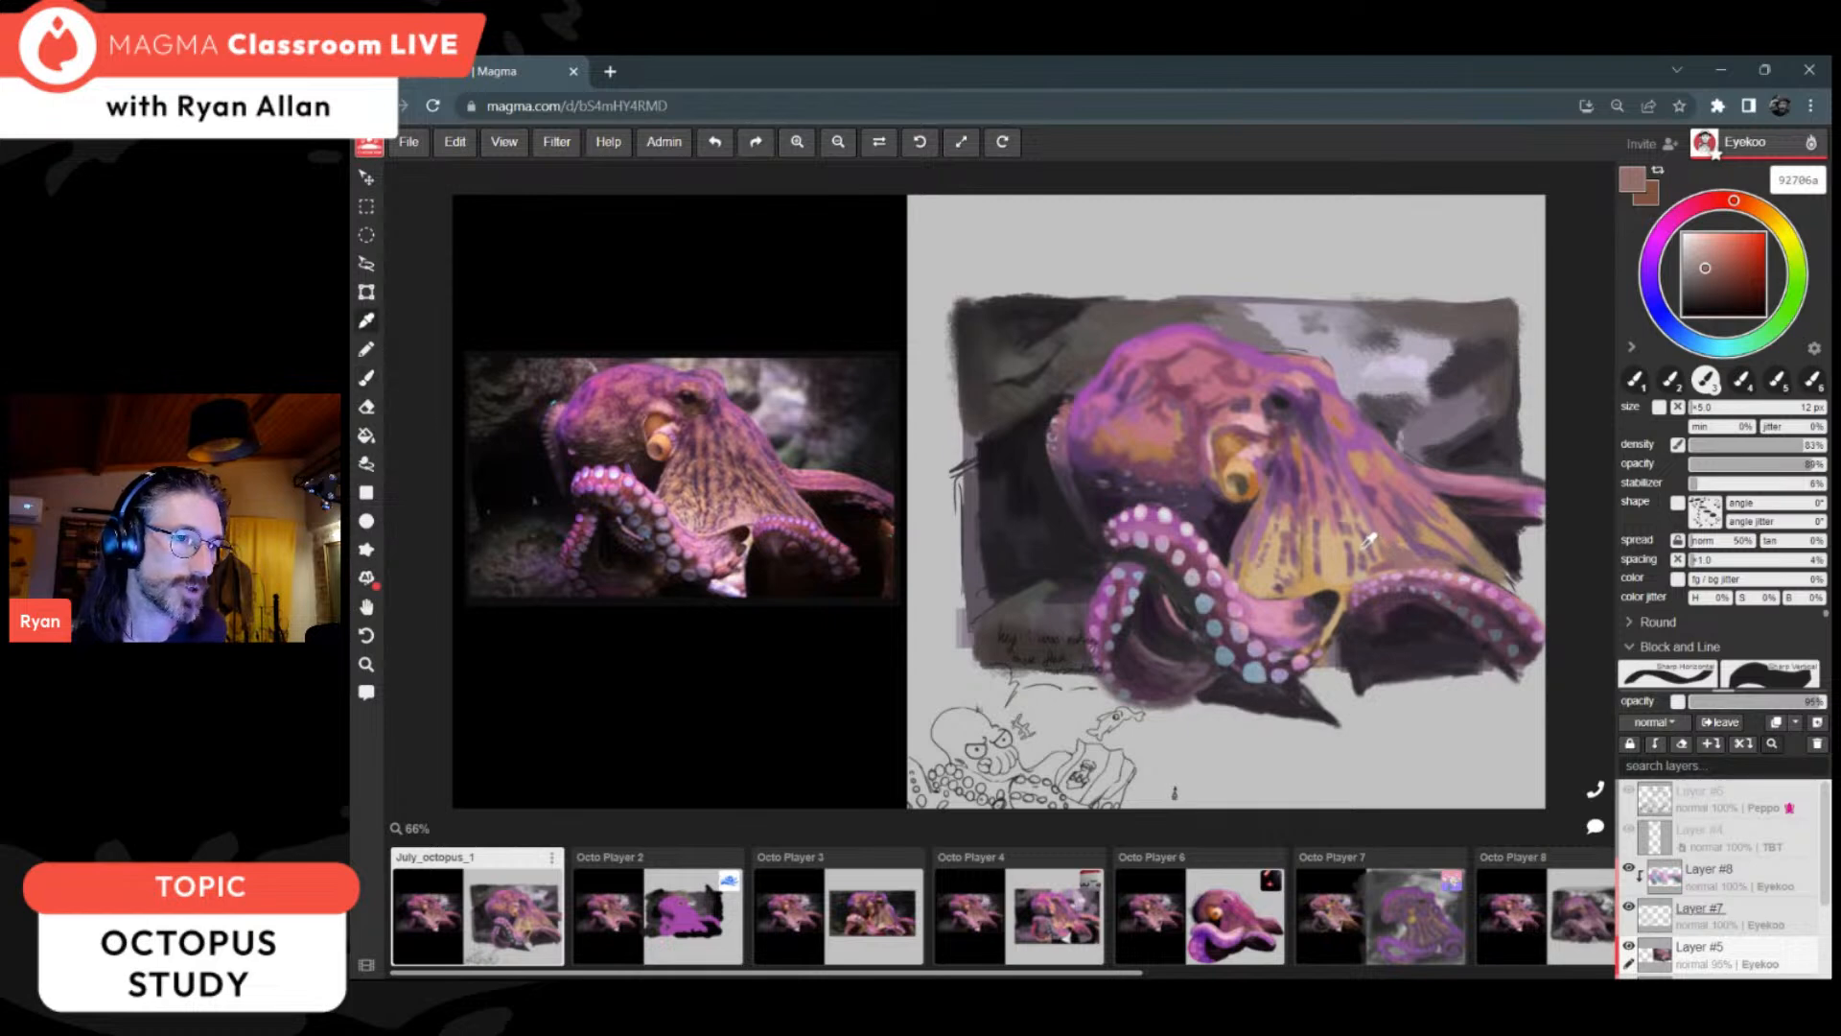
alt+click(1375, 539)
click(1728, 263)
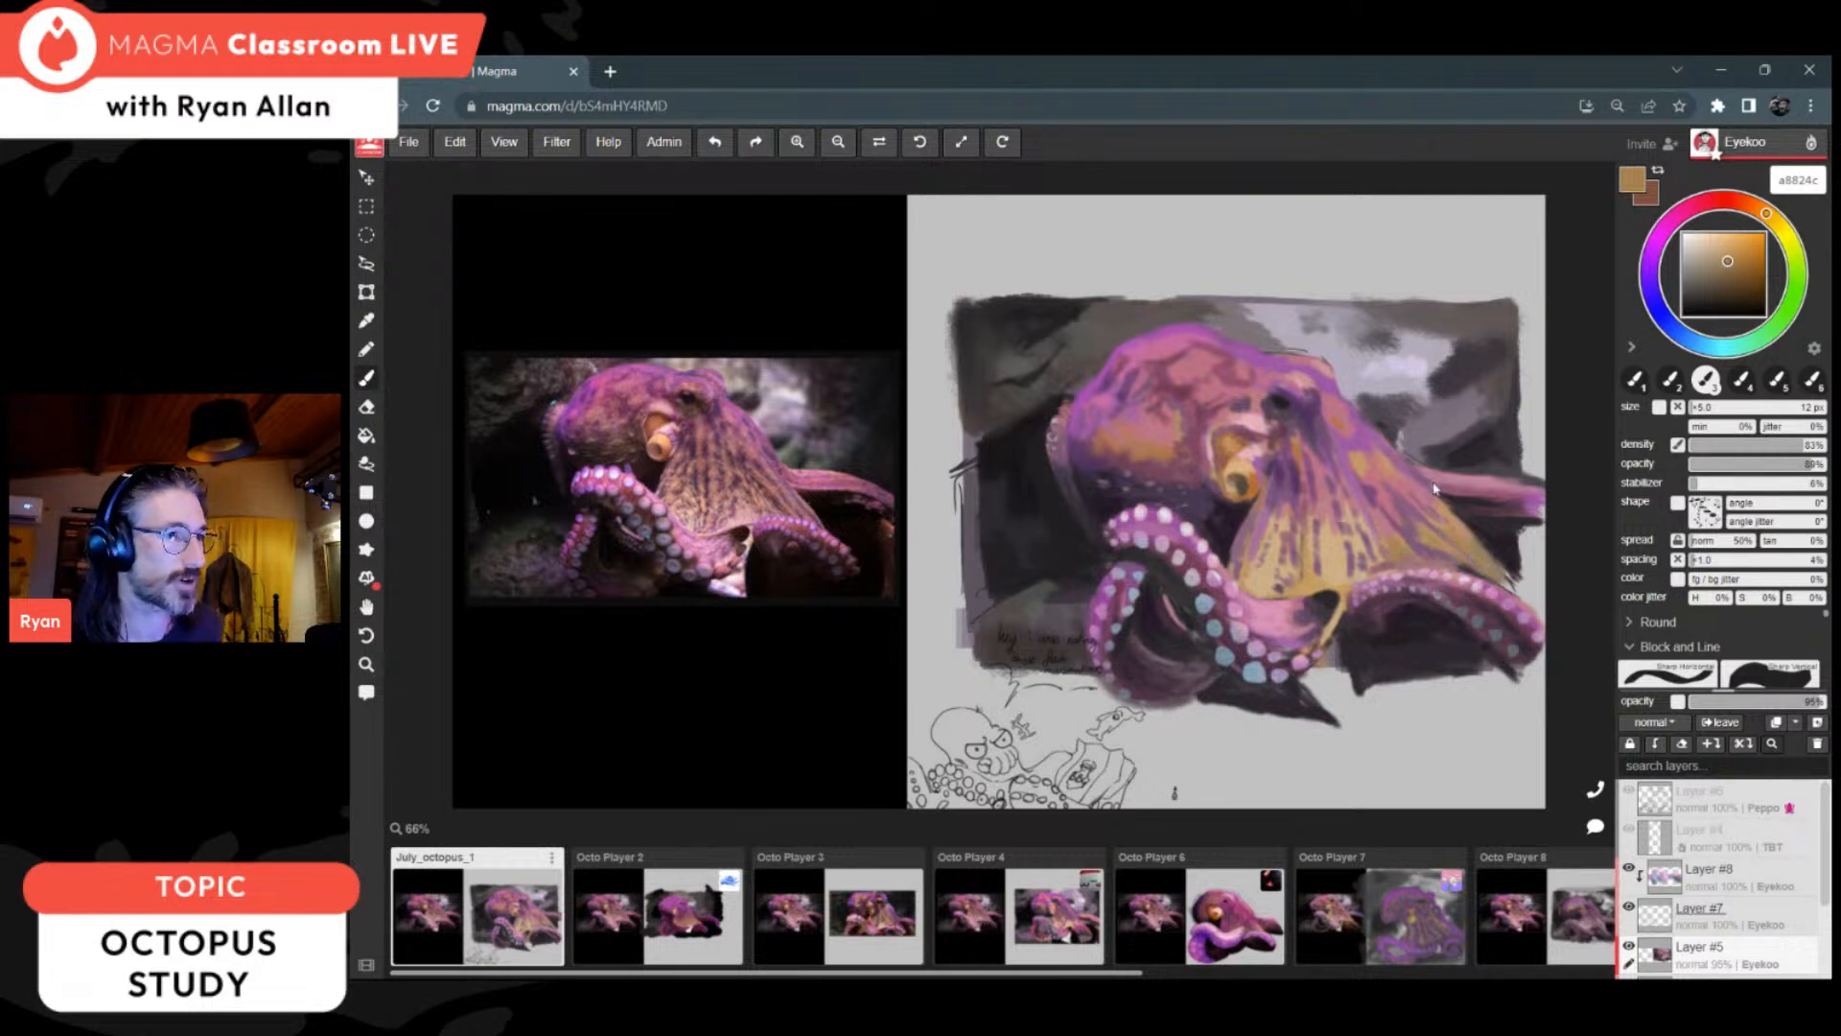
Step: Clean up the dark background around the far arm and web edge with sampled tones such as 2d282d, 272127, 261f26 and 2c272c
alt+click(1467, 522)
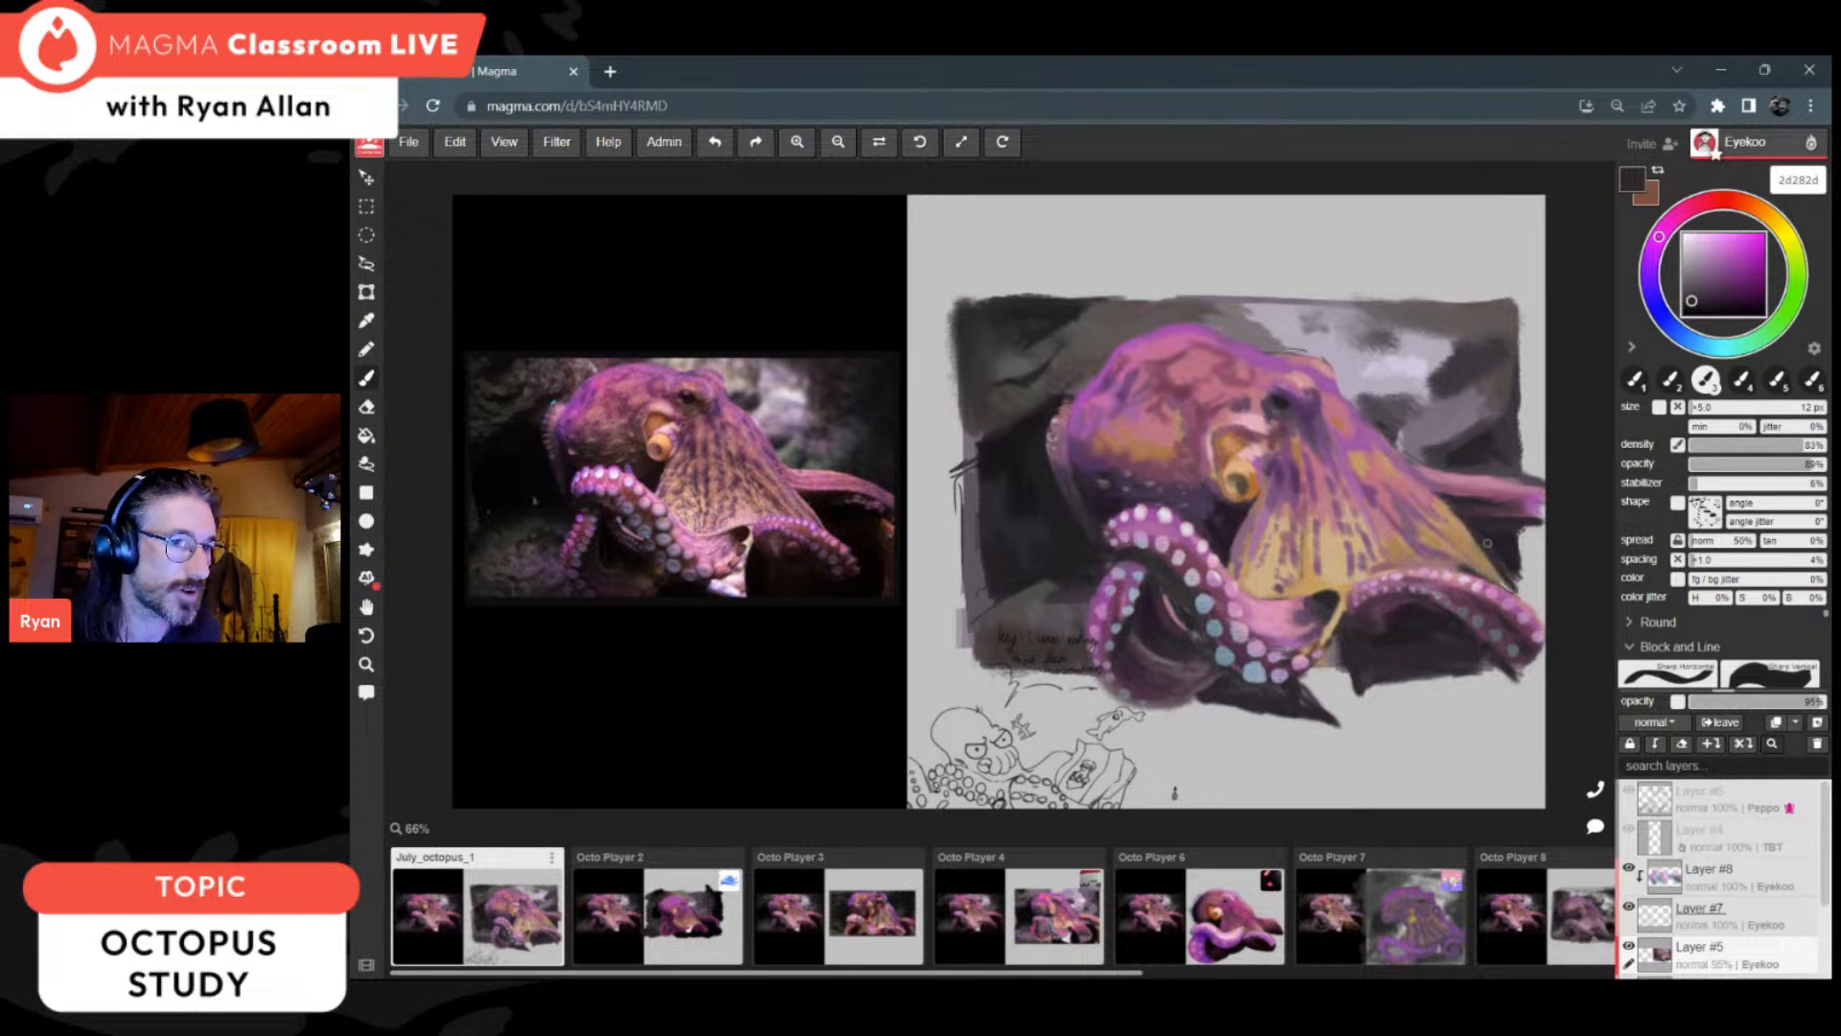
alt+click(1504, 543)
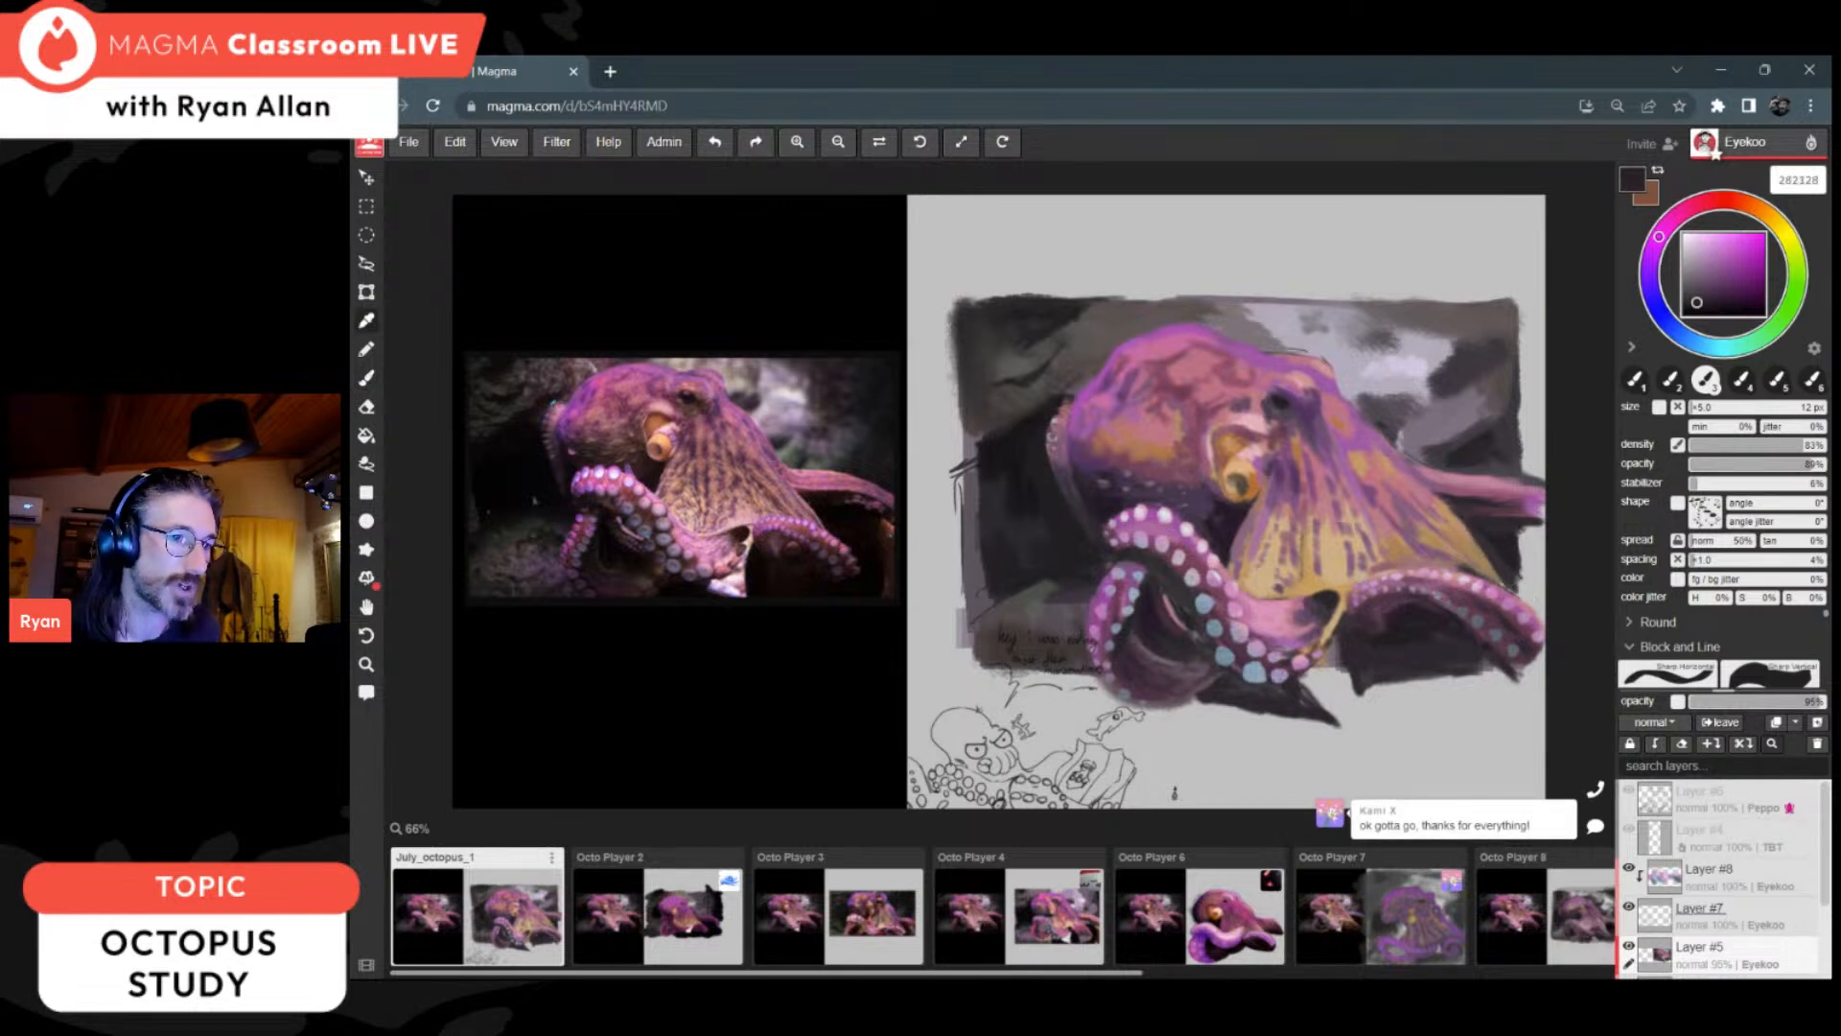
alt+click(1509, 541)
alt+click(1511, 539)
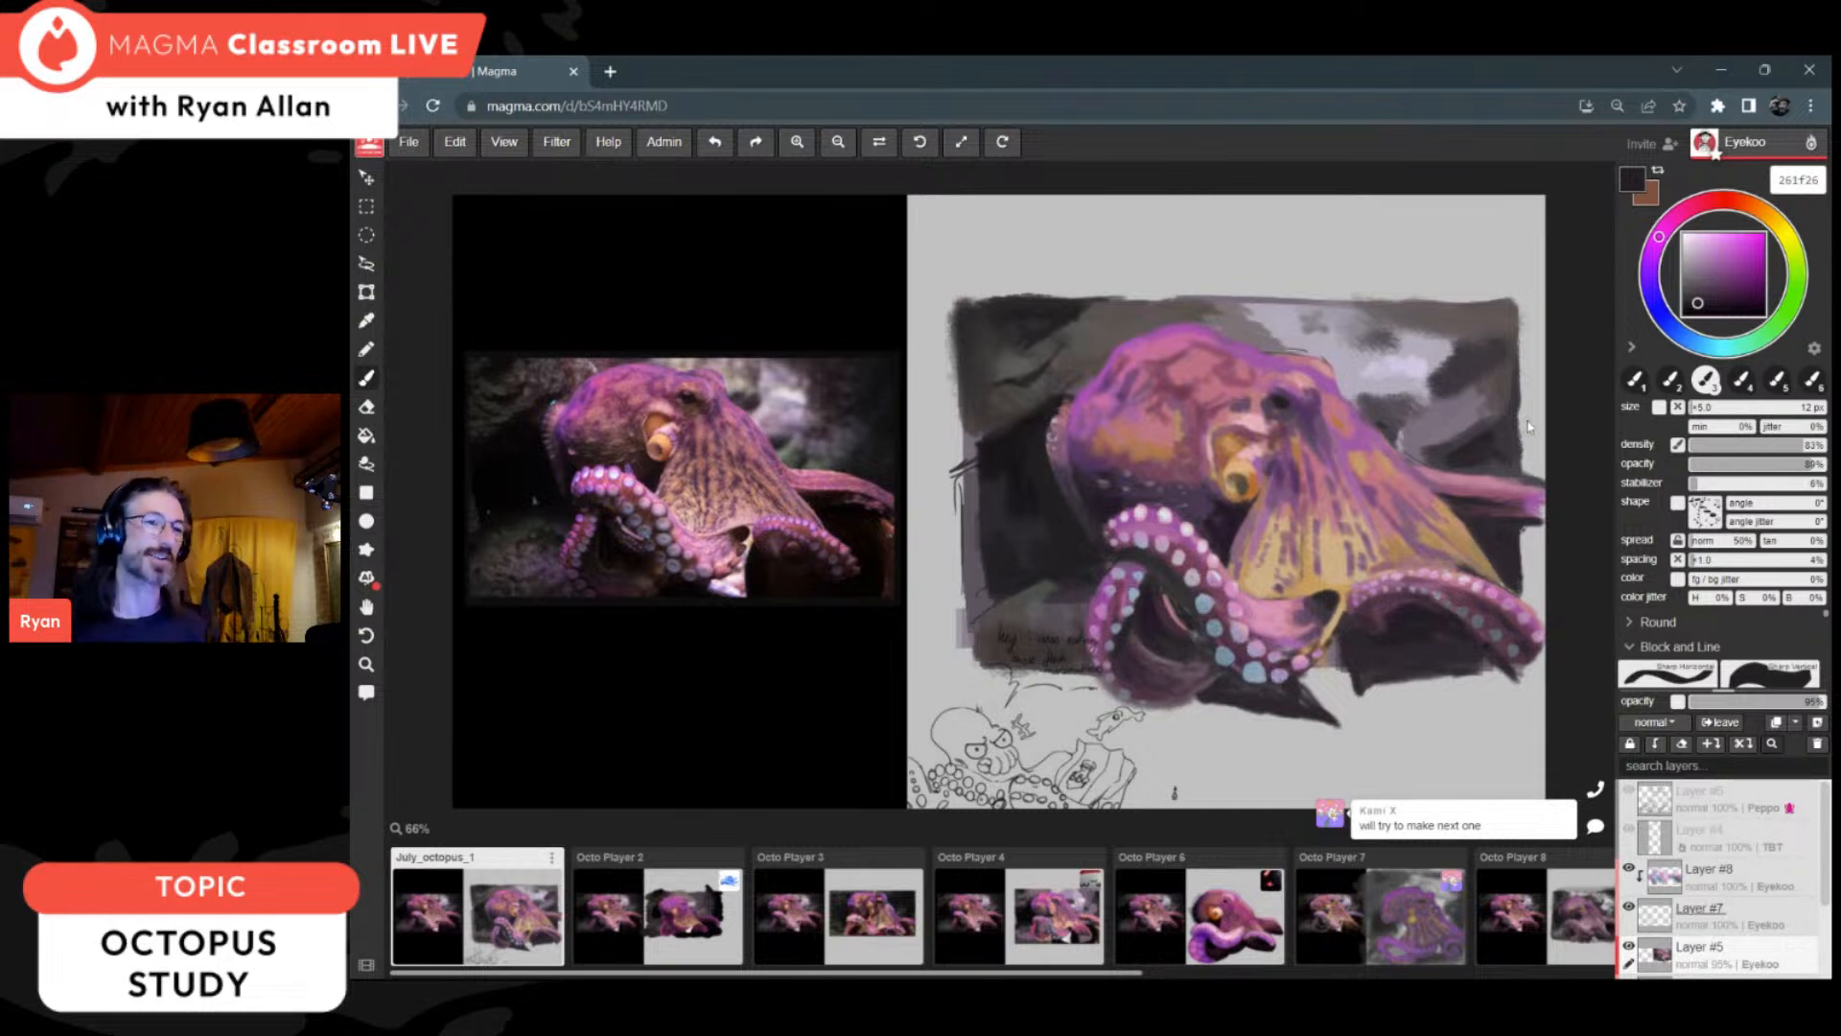
alt+click(1479, 455)
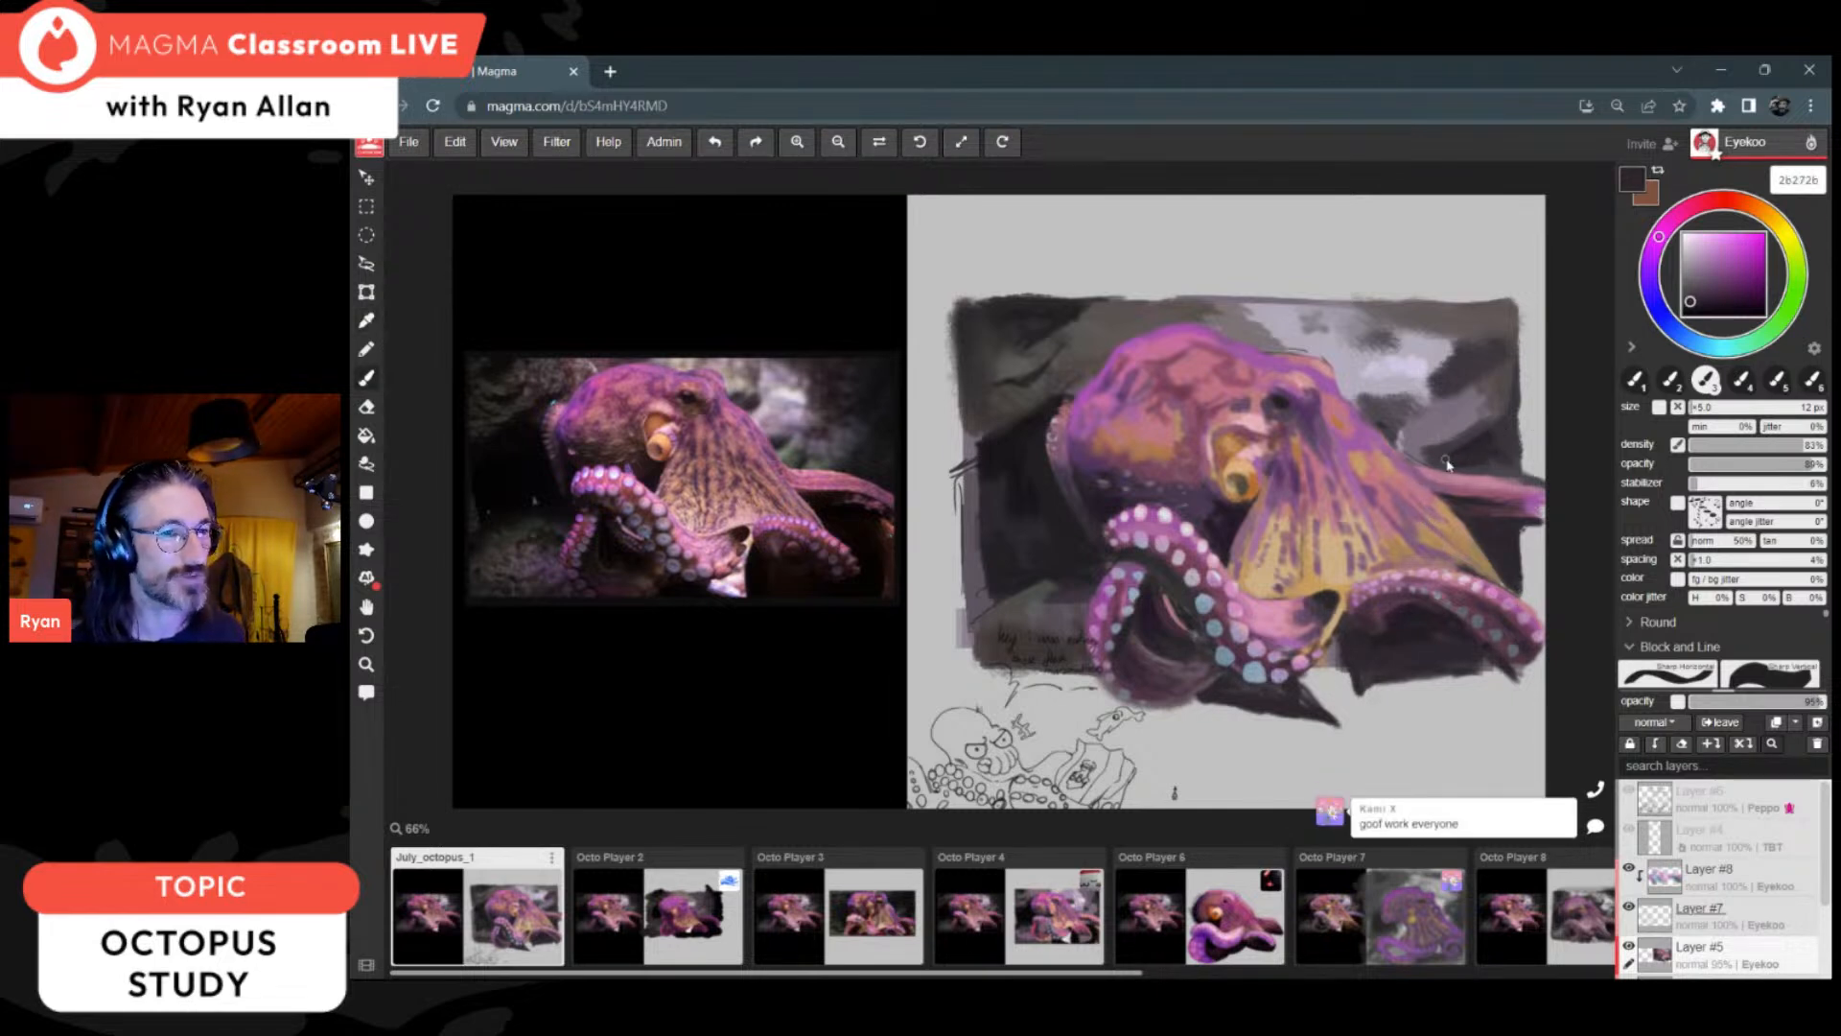
alt+click(1485, 445)
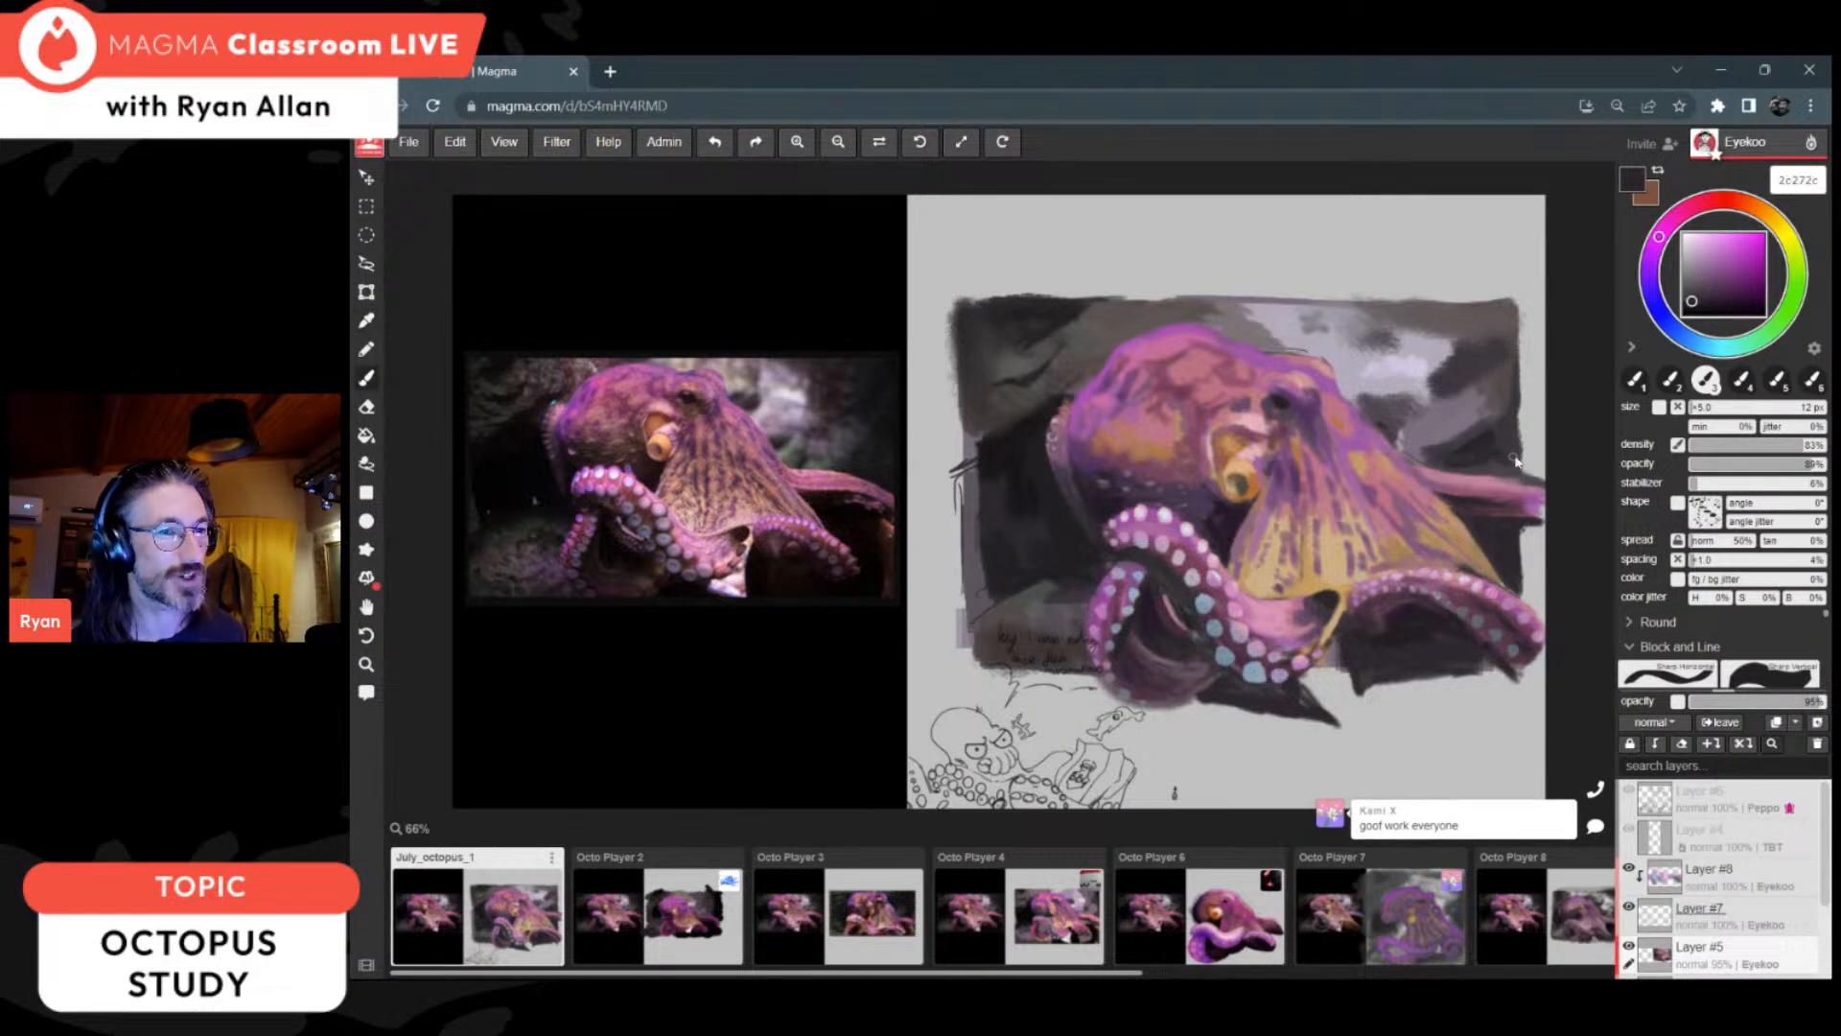
key(alt)
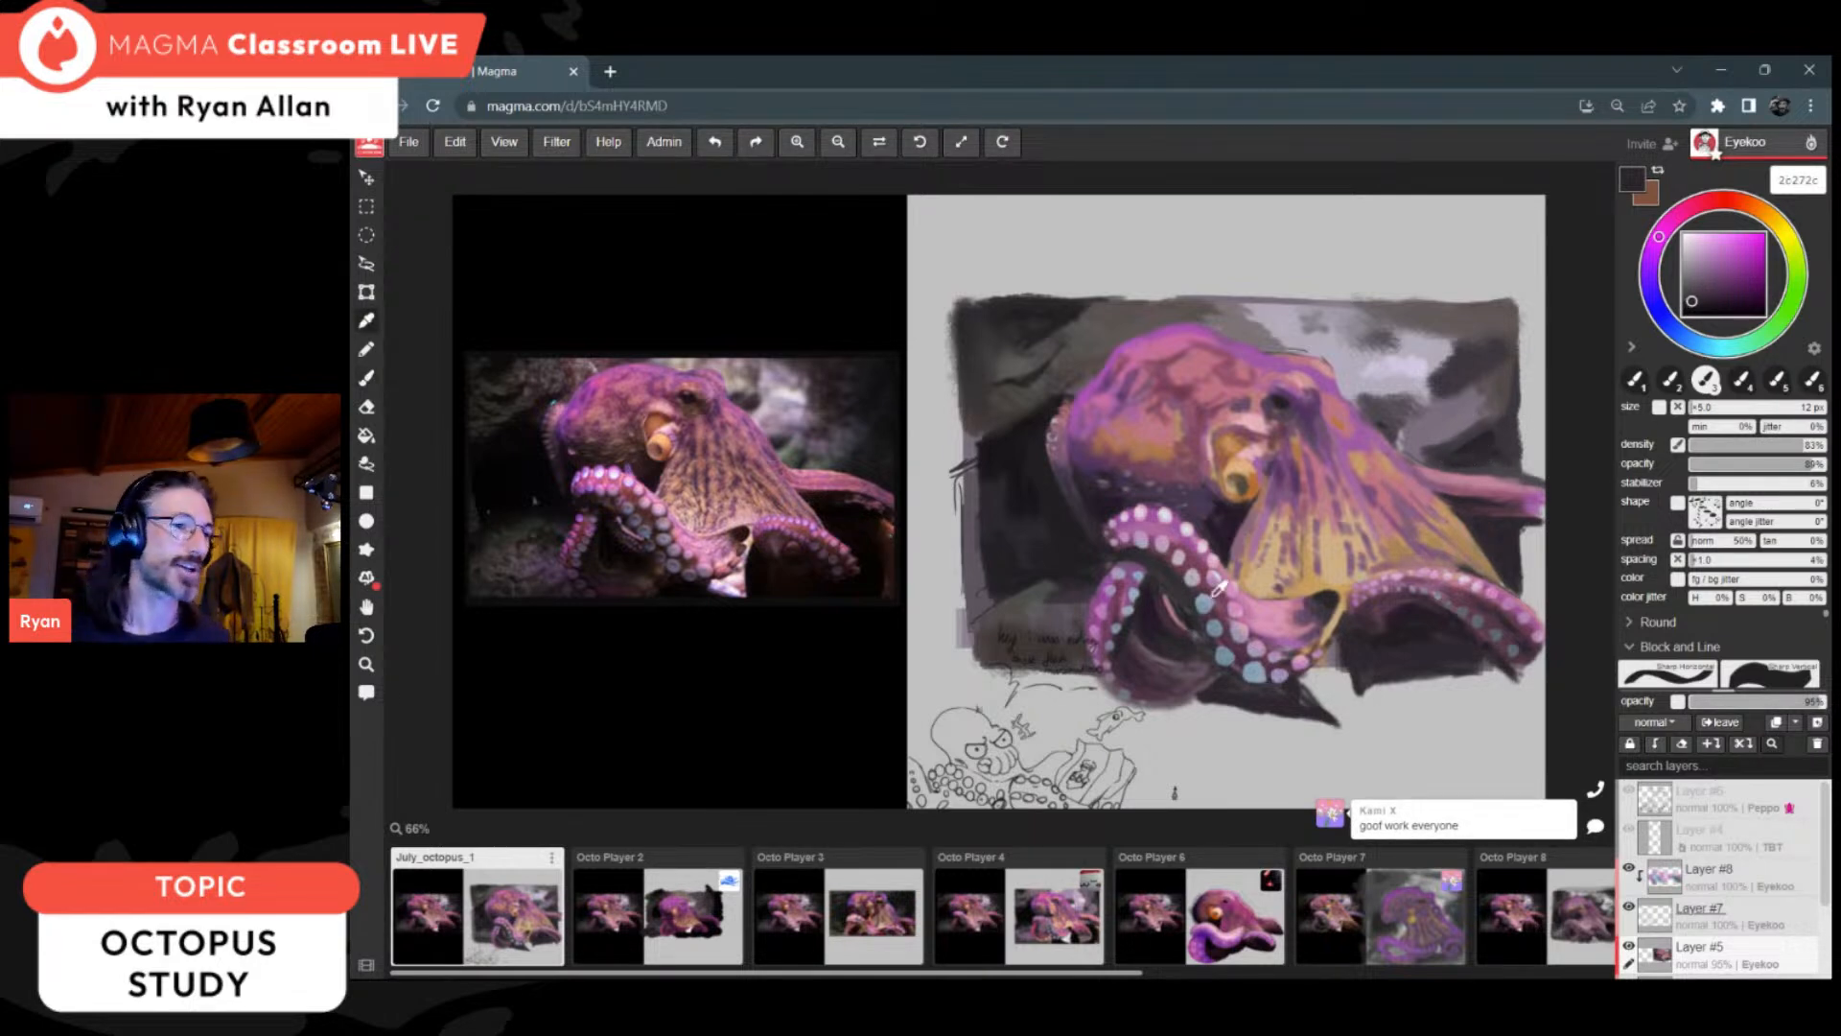
Step: Deepen the shadows inside the looped arm, under the near arm and below the head with 261a28, 231f28, 292629 and 281d2a
alt+click(1162, 631)
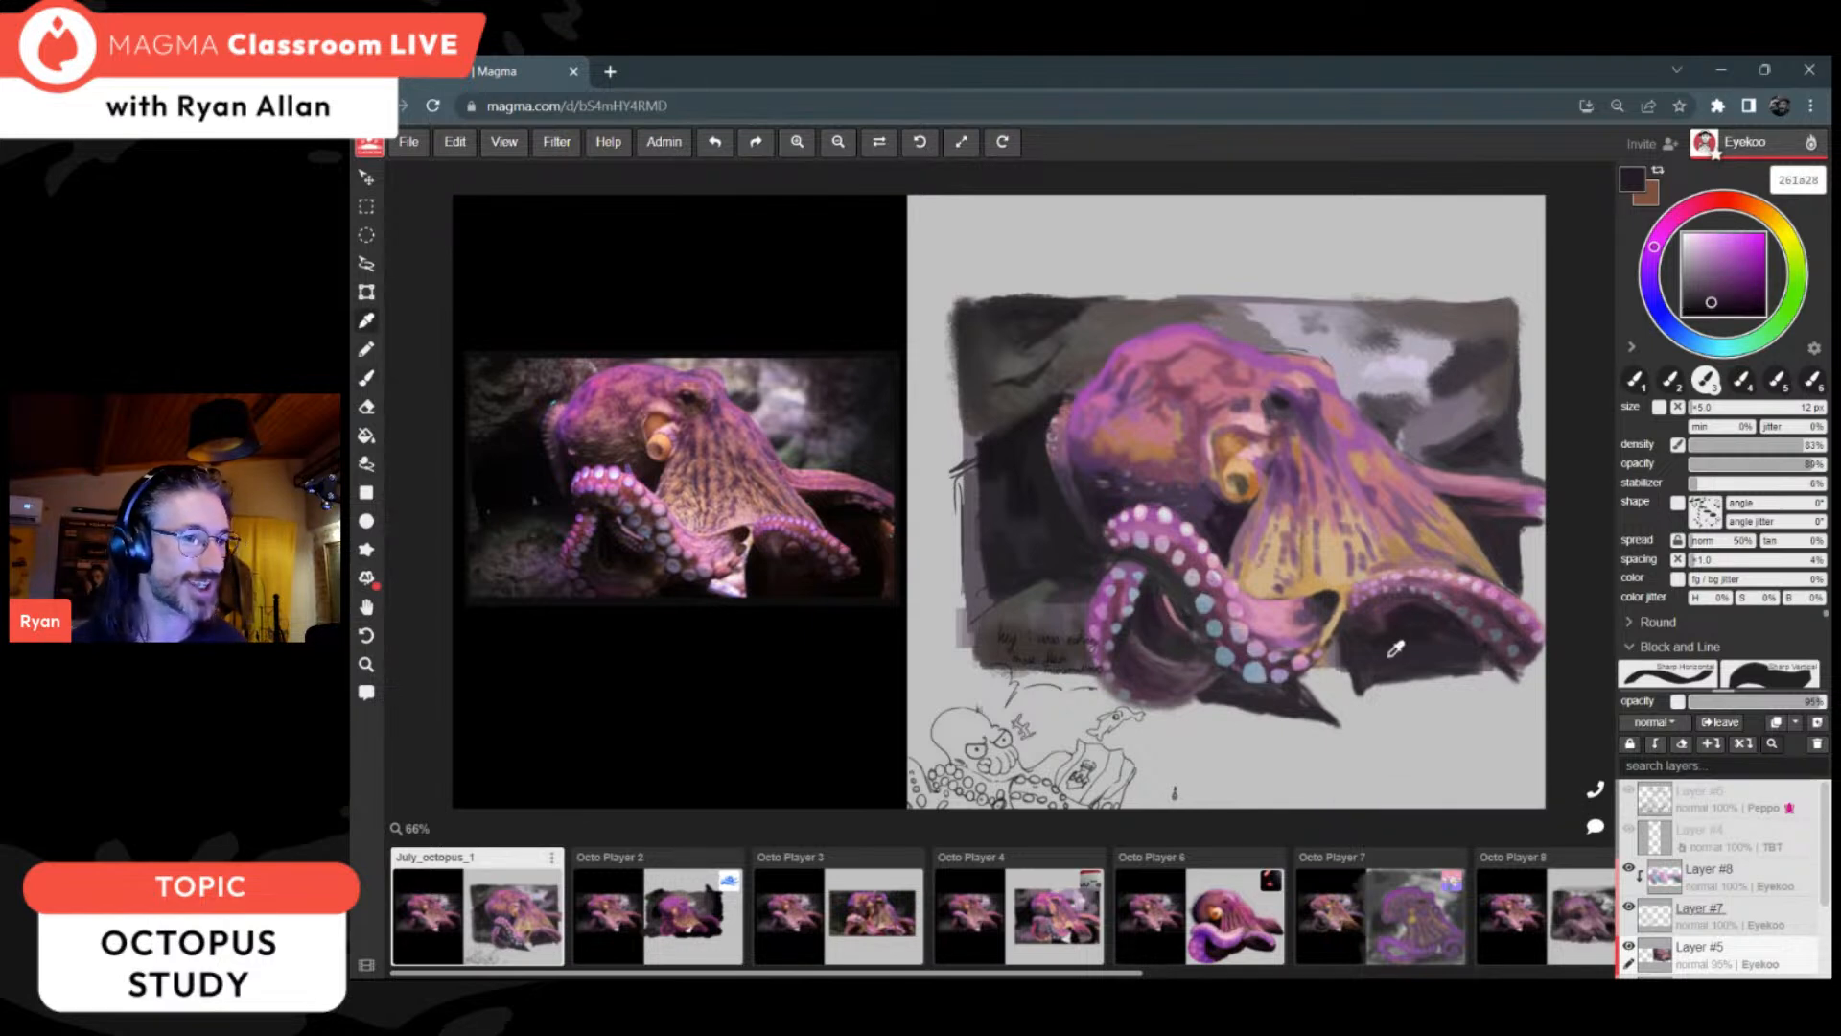
alt+click(1429, 633)
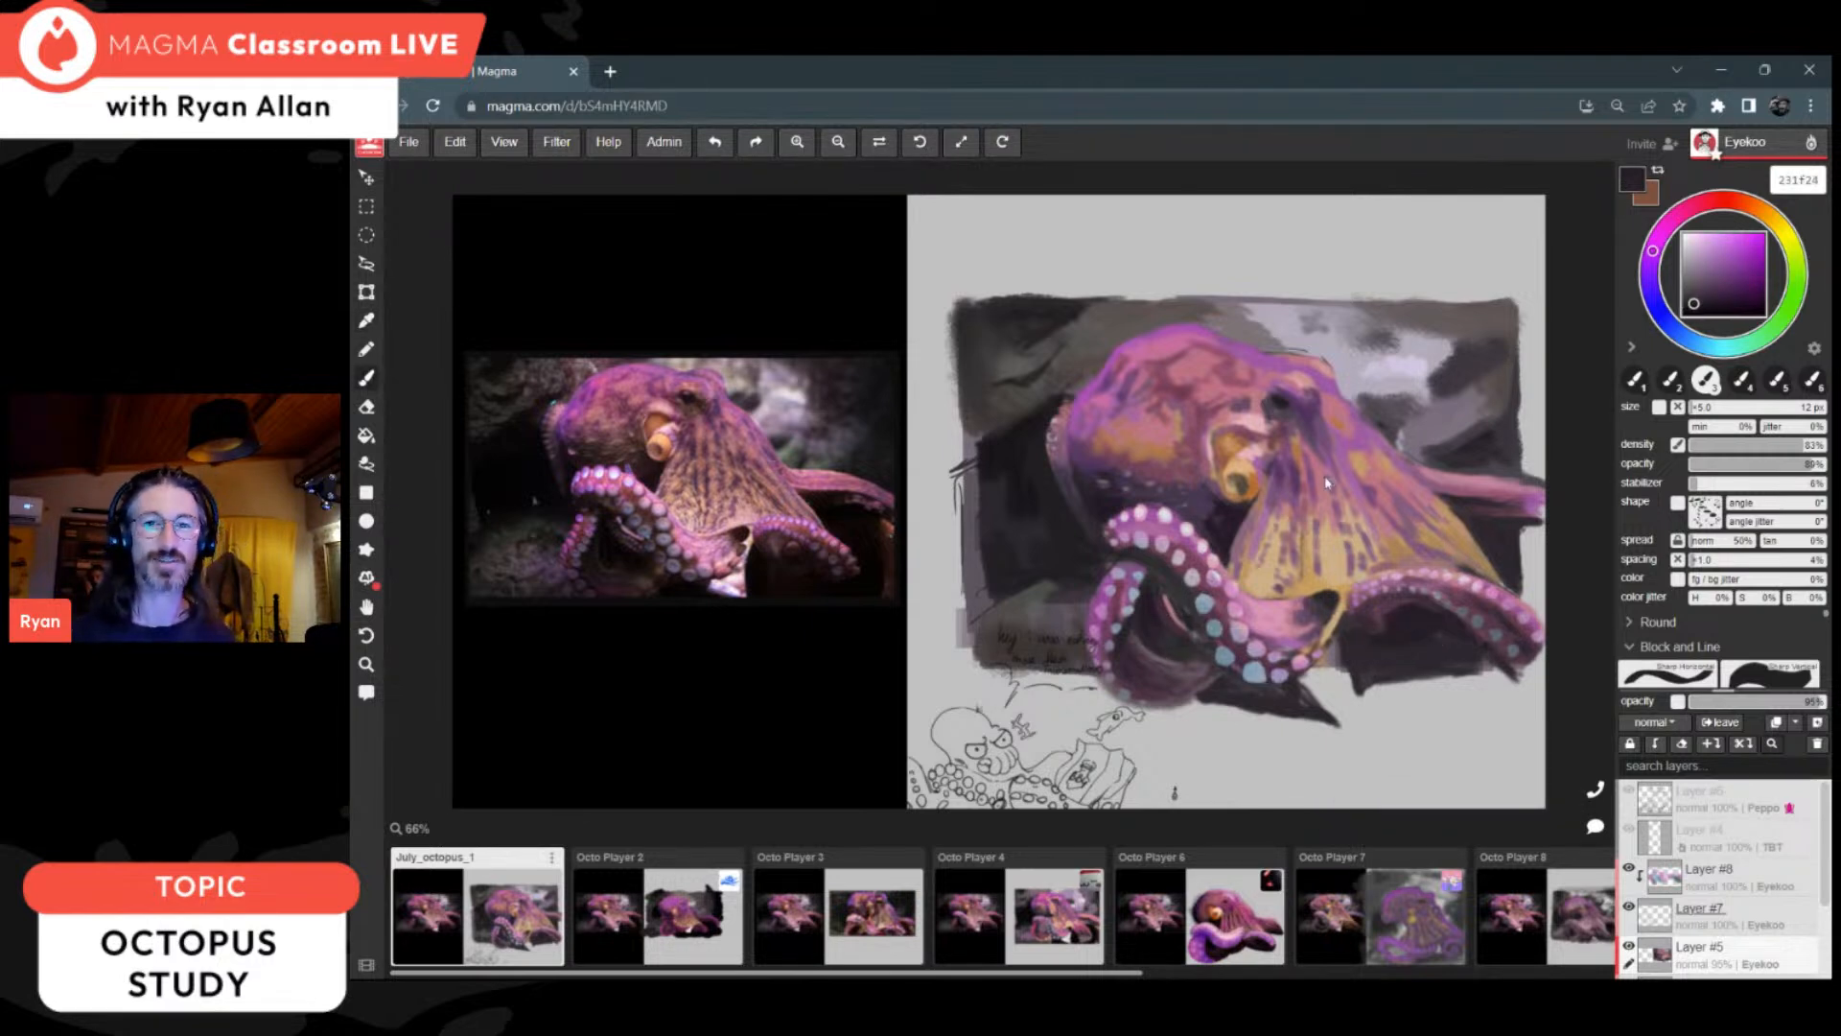
alt+click(1225, 522)
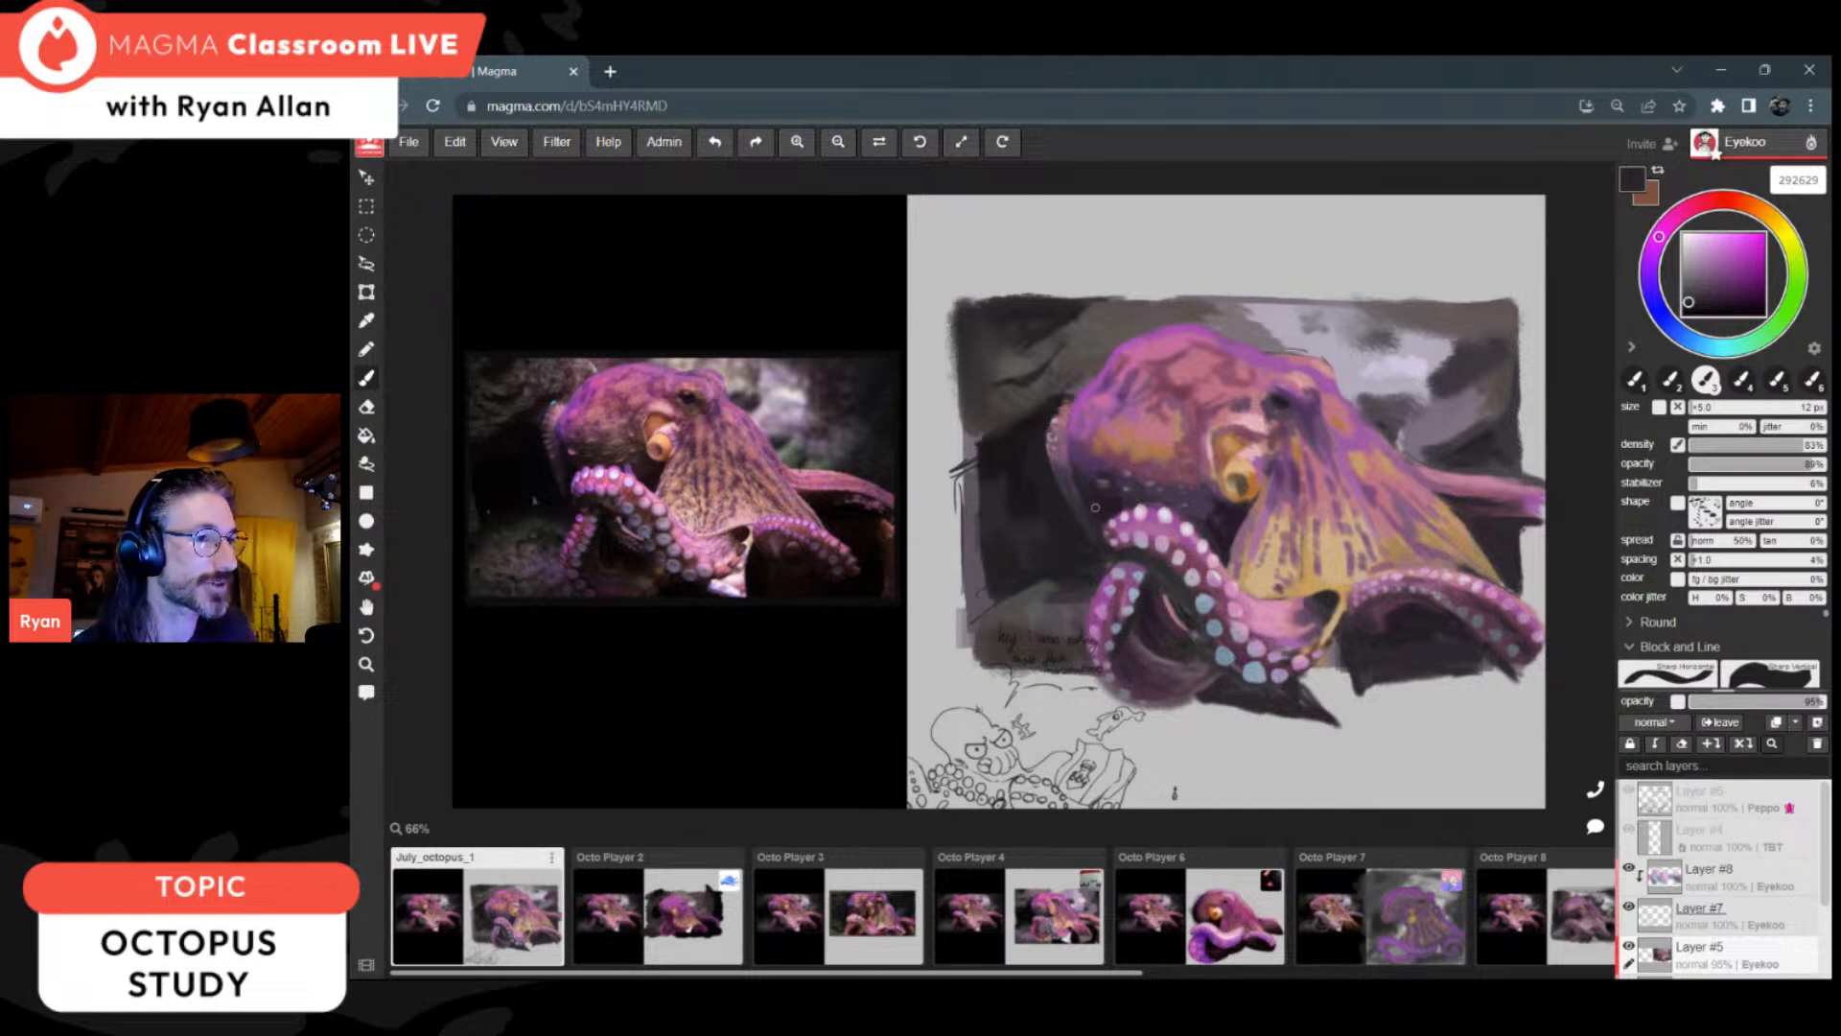
alt+click(1012, 468)
alt+click(1034, 486)
alt+click(1237, 523)
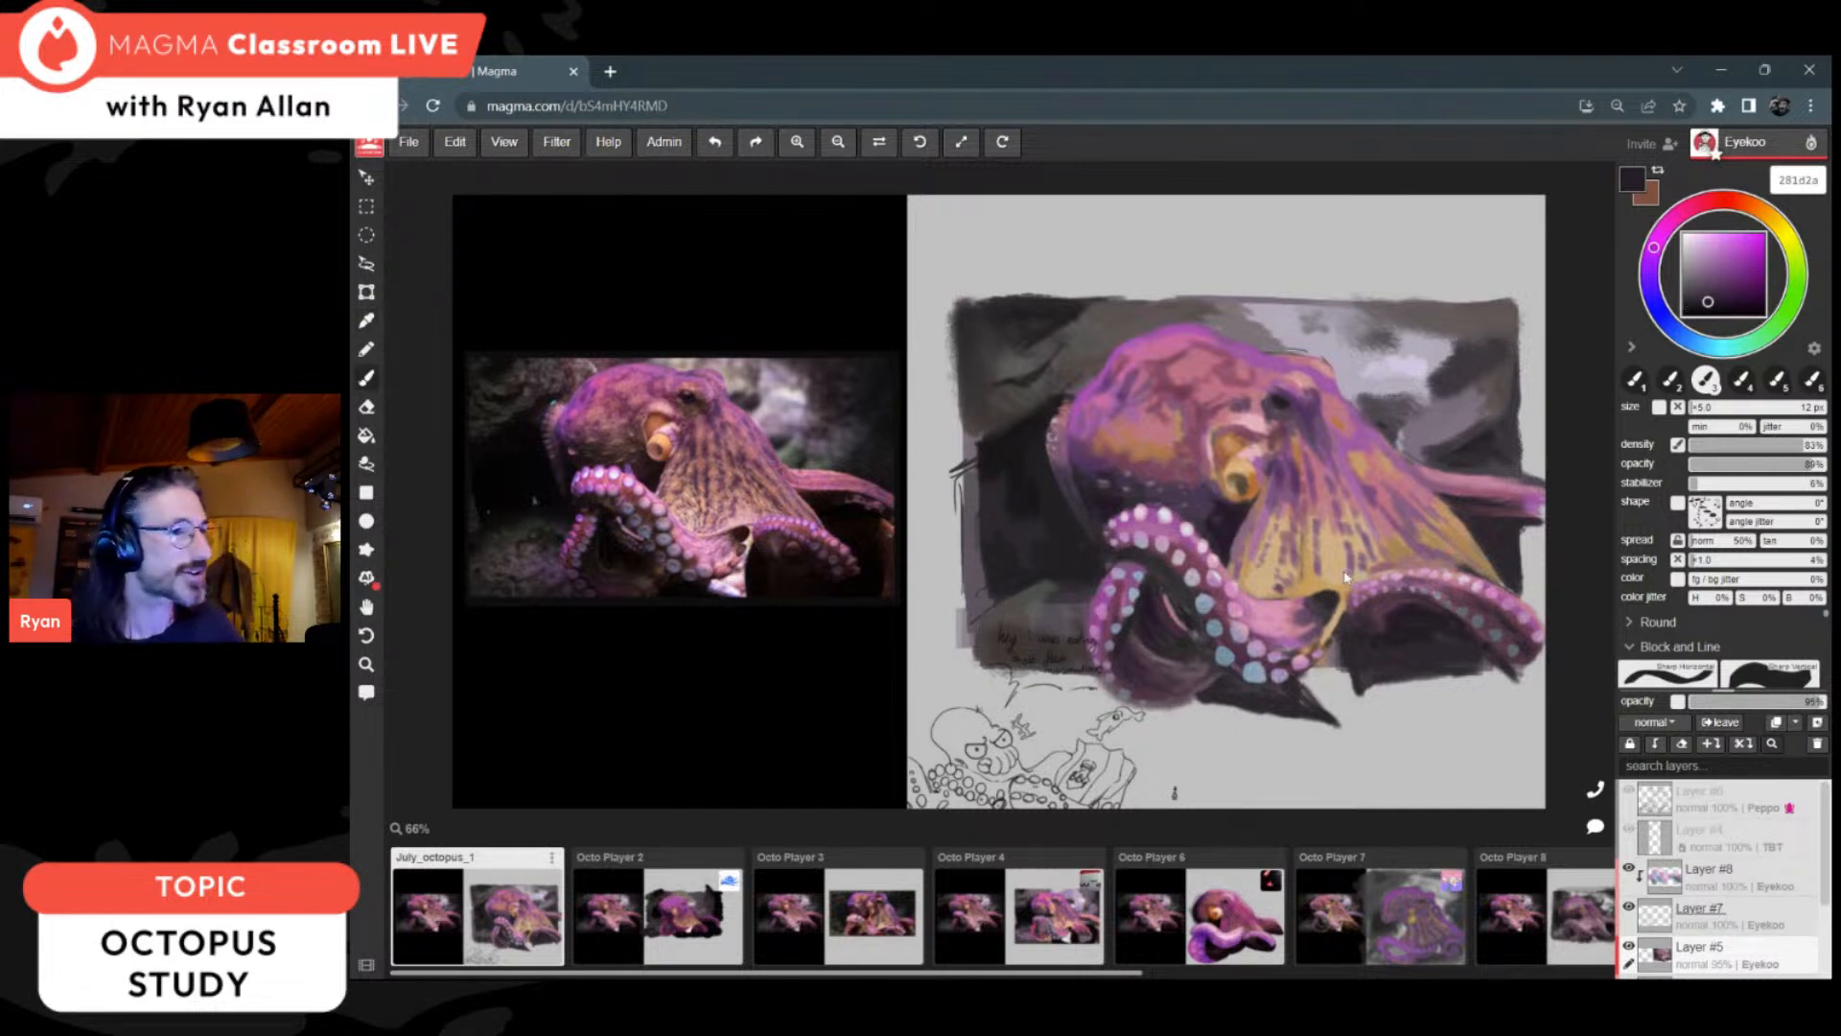
Step: Touch up the area around the far arm's upper edge and the web's outer edge with sampled dark 261b27 and purple
alt+click(1469, 489)
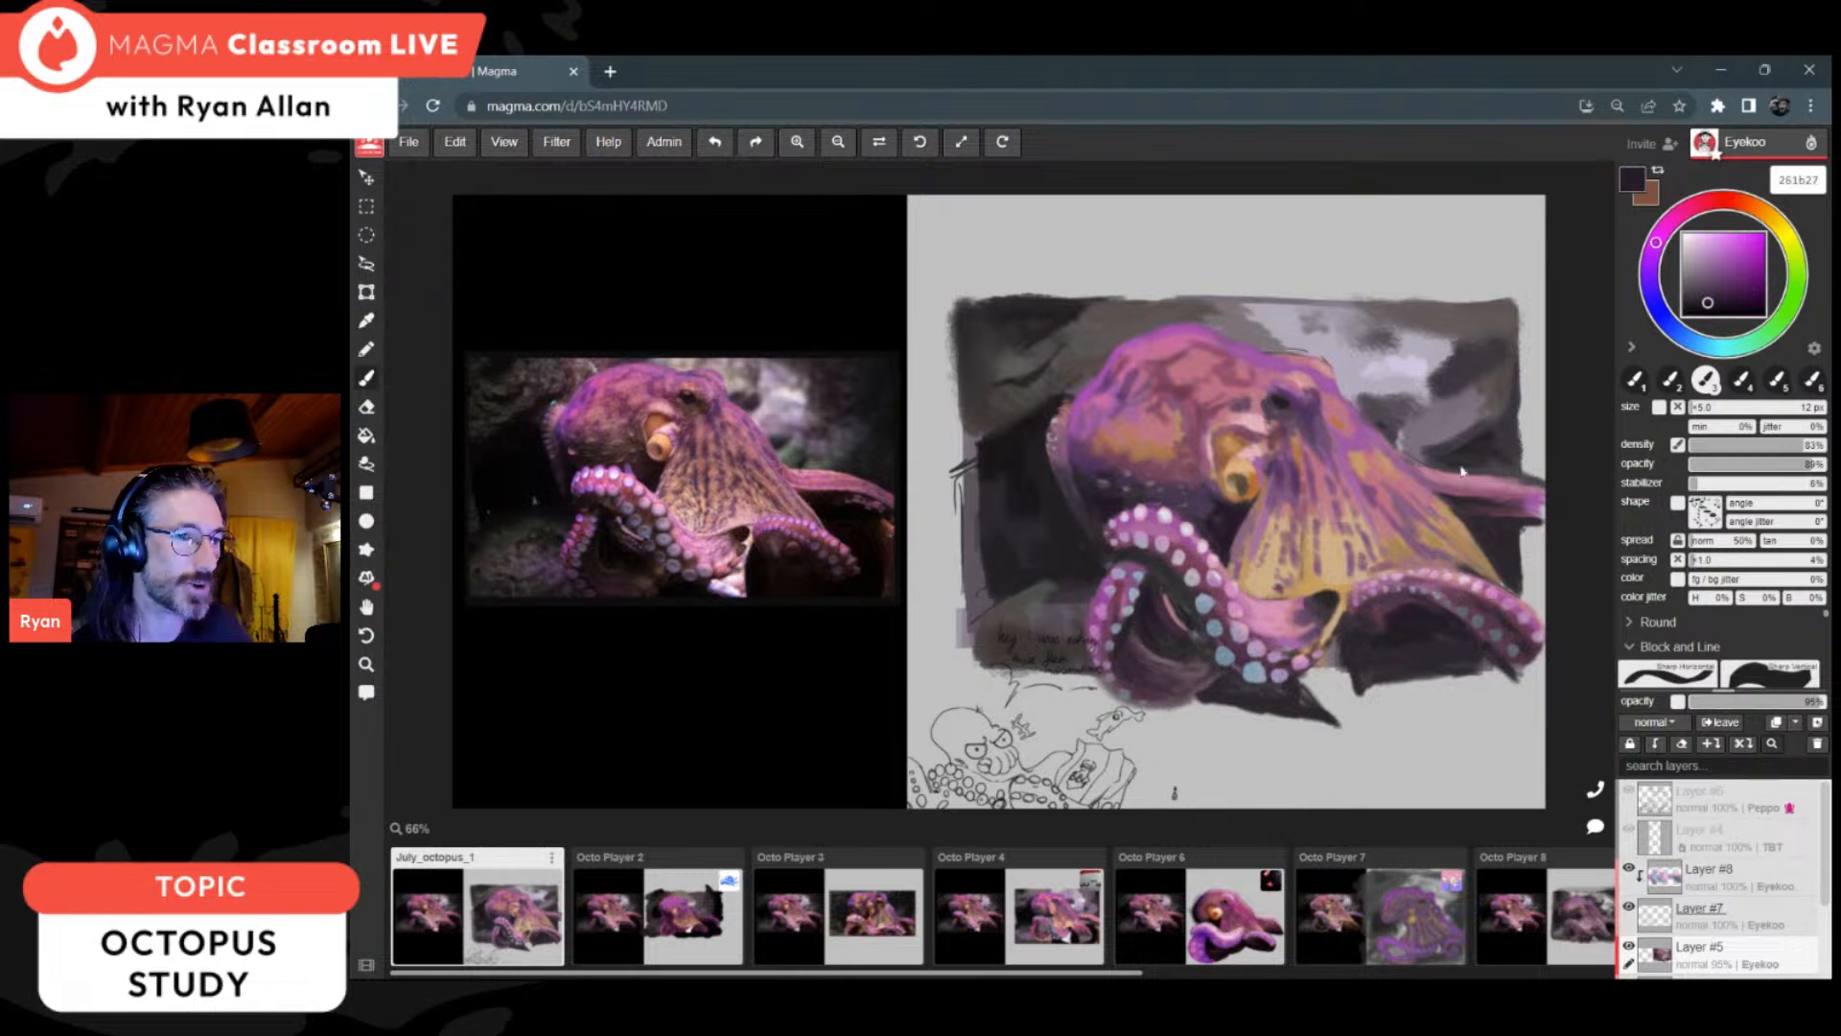
alt+click(1383, 423)
alt+click(1375, 484)
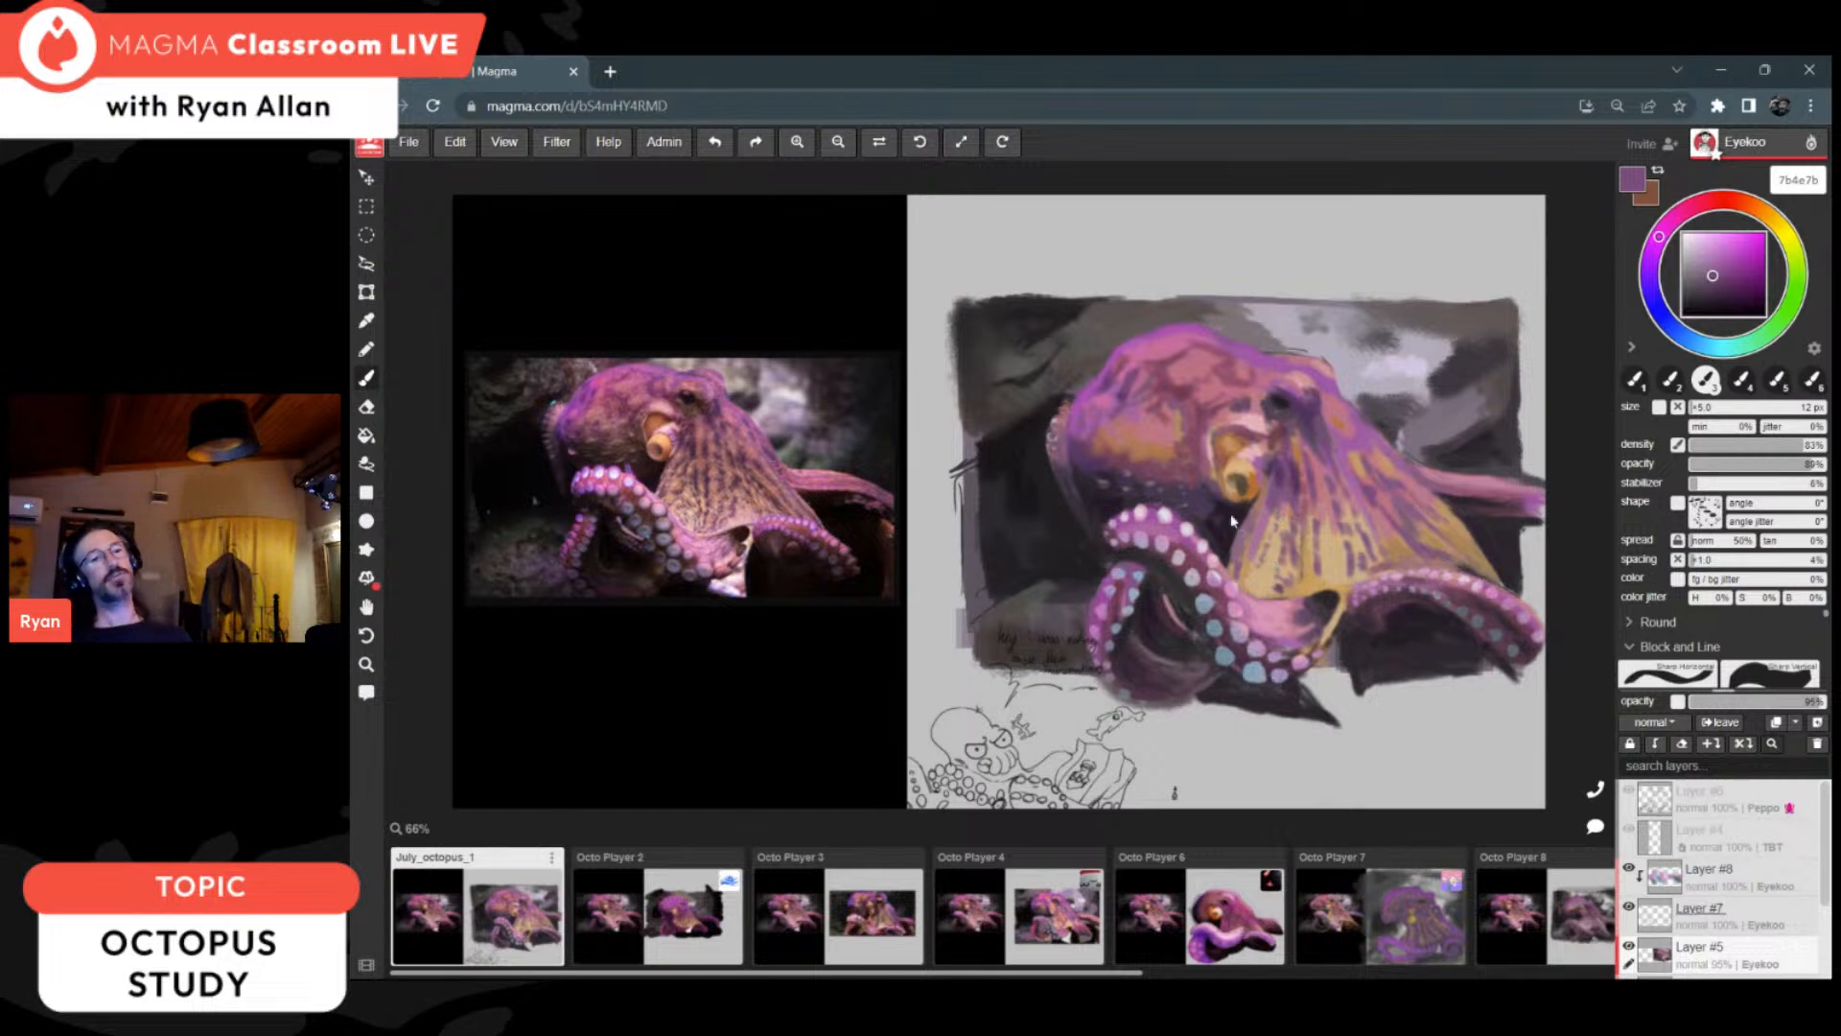
Step: Deepen the dark hollow beneath the curled right arm with sampled near-blacks 272527, 261b28 and 271d29
alt+click(1432, 616)
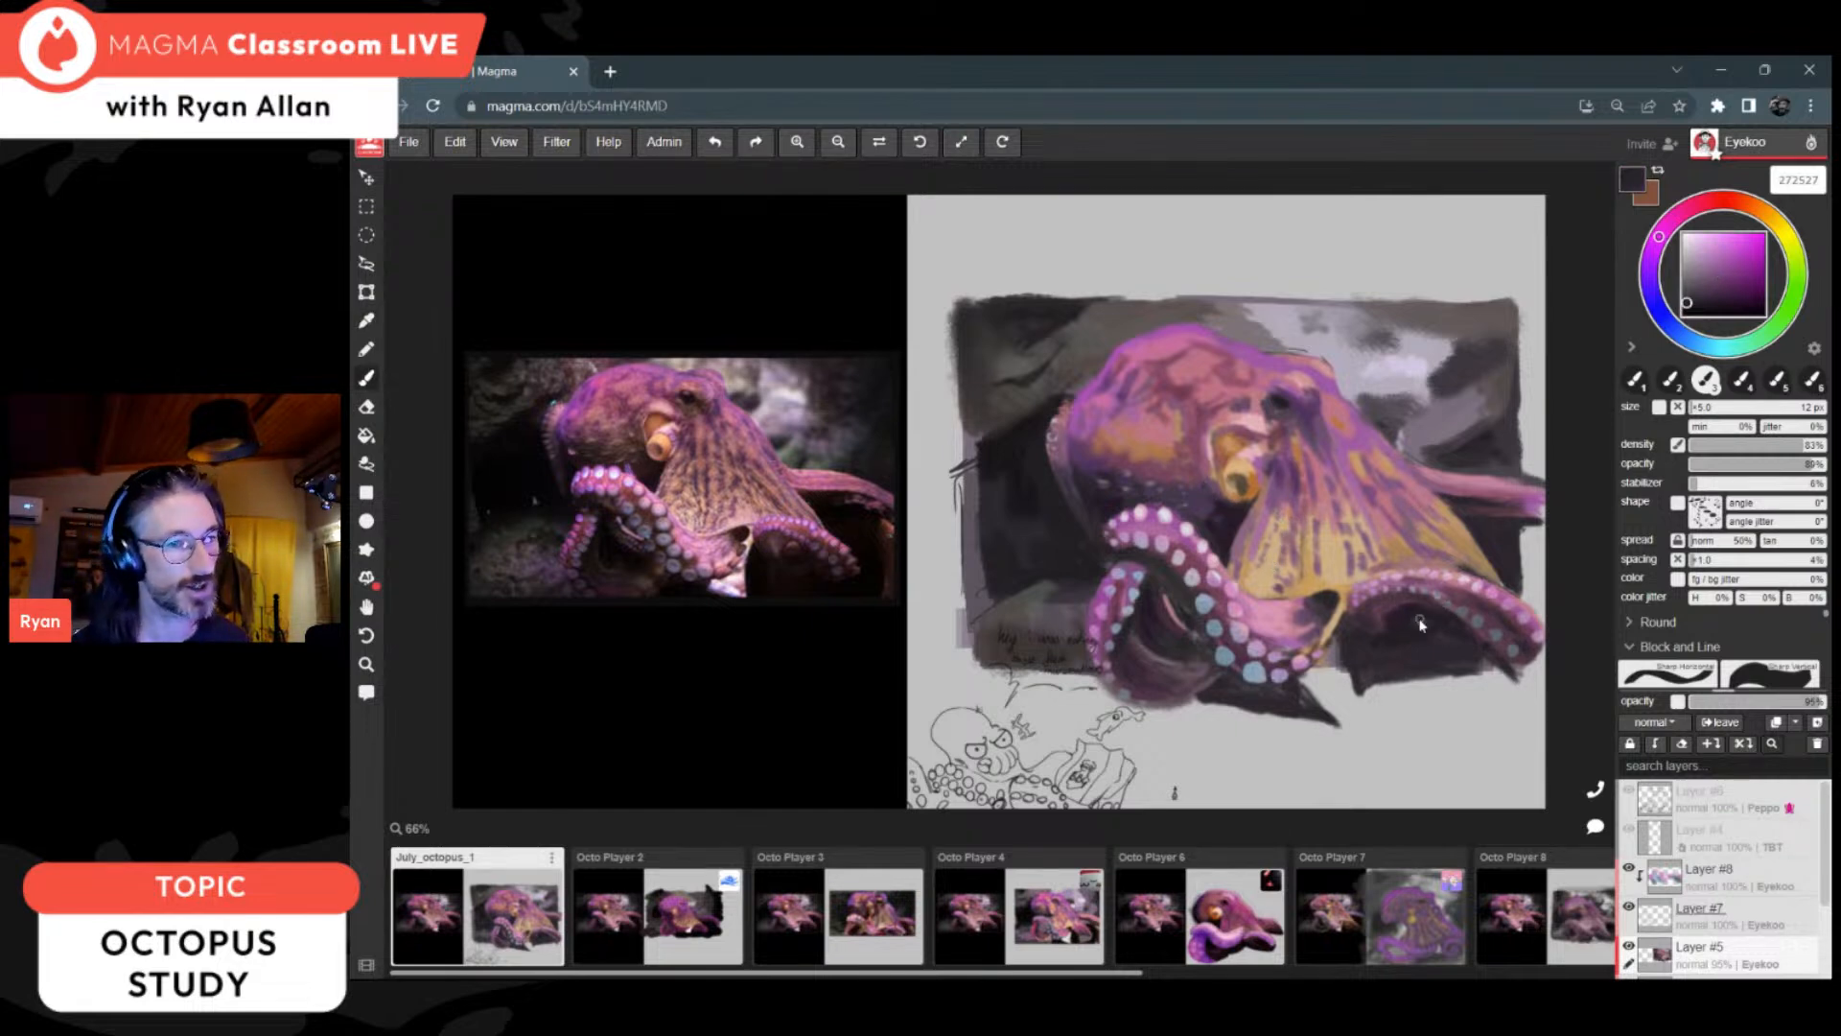
alt+click(1427, 625)
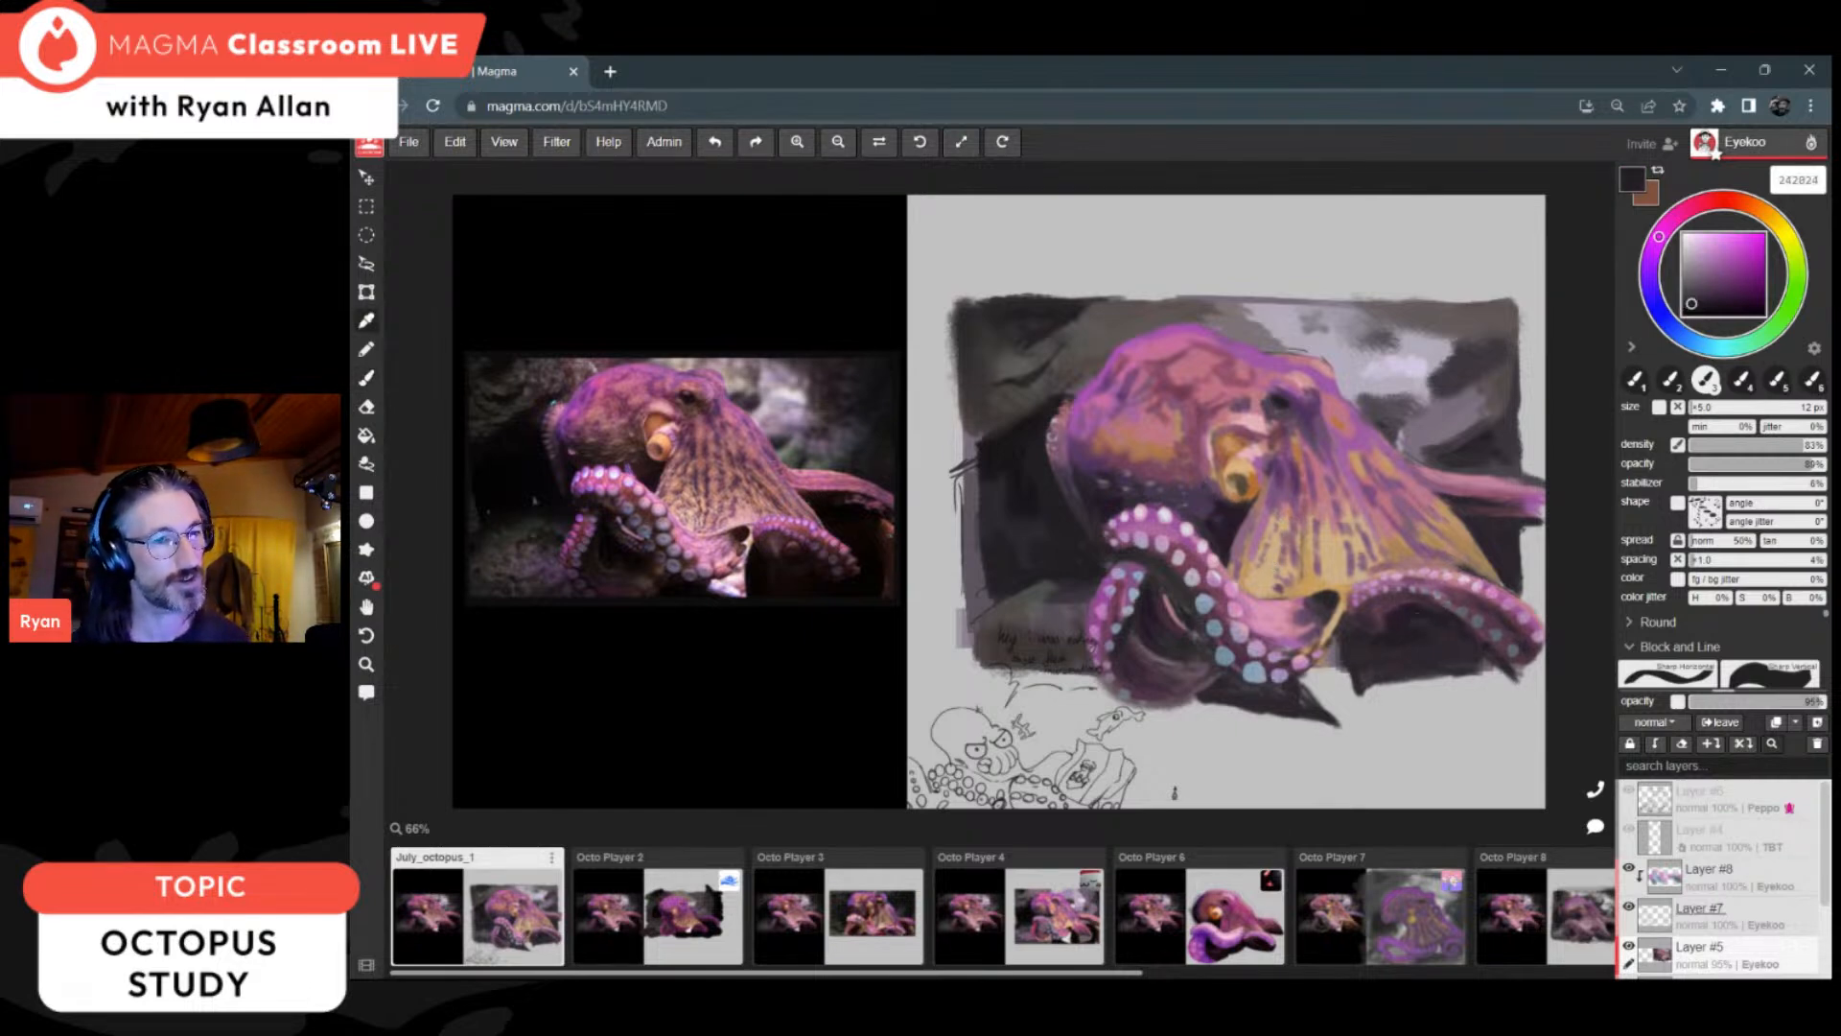
alt+click(1424, 618)
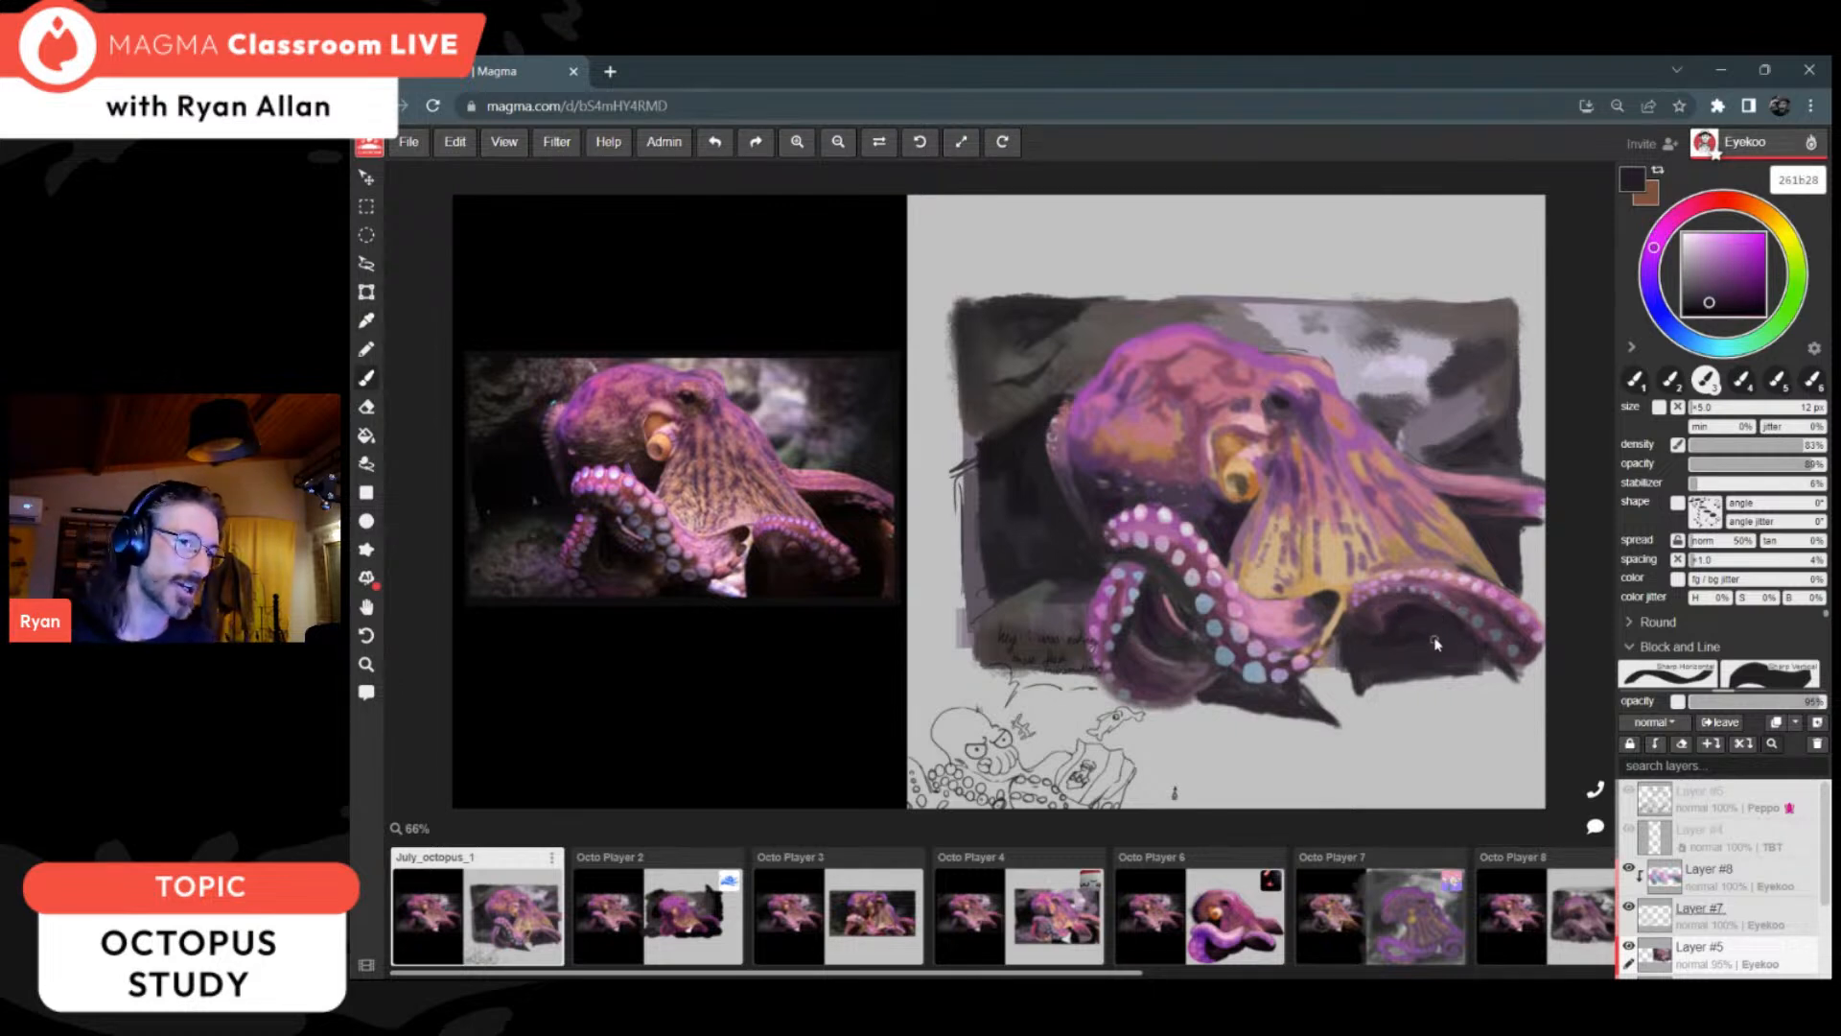
alt+click(1429, 614)
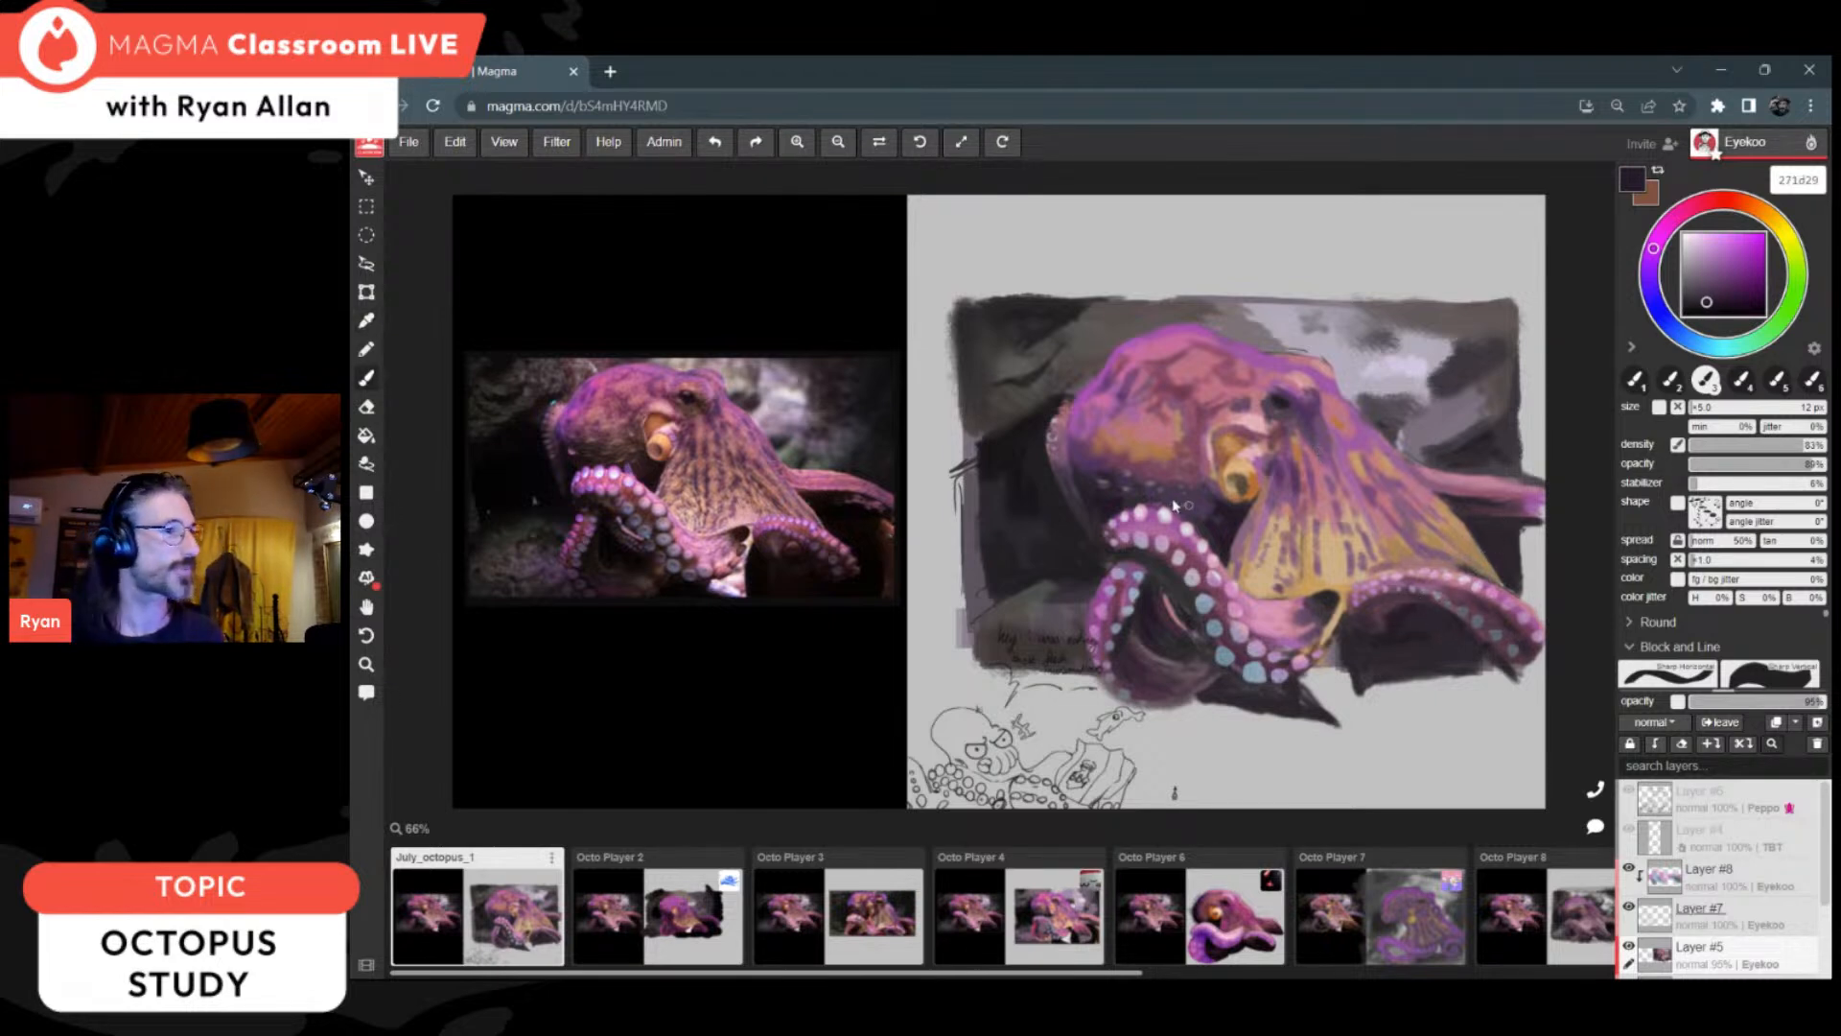
Step: Rework the mottled patches on the lower side of the head with mauve 744459, ochre ad7243 and beige b18f80
alt+click(1099, 457)
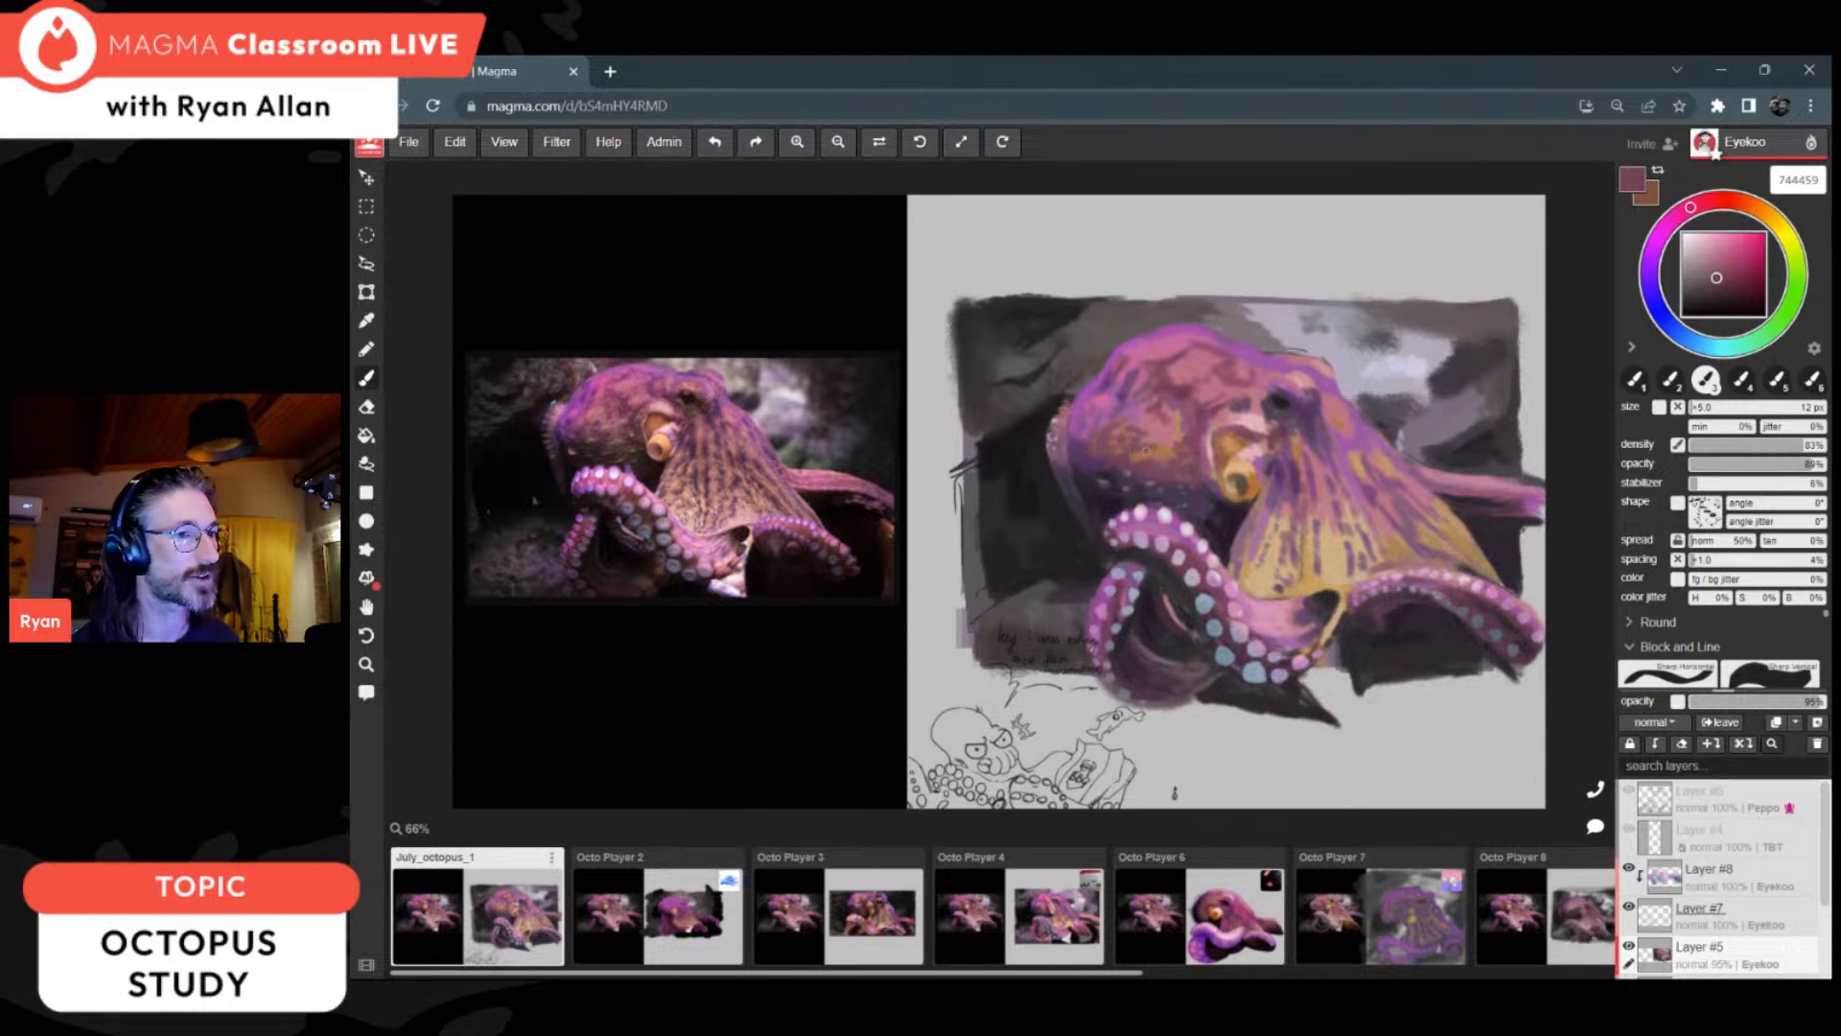
key(i)
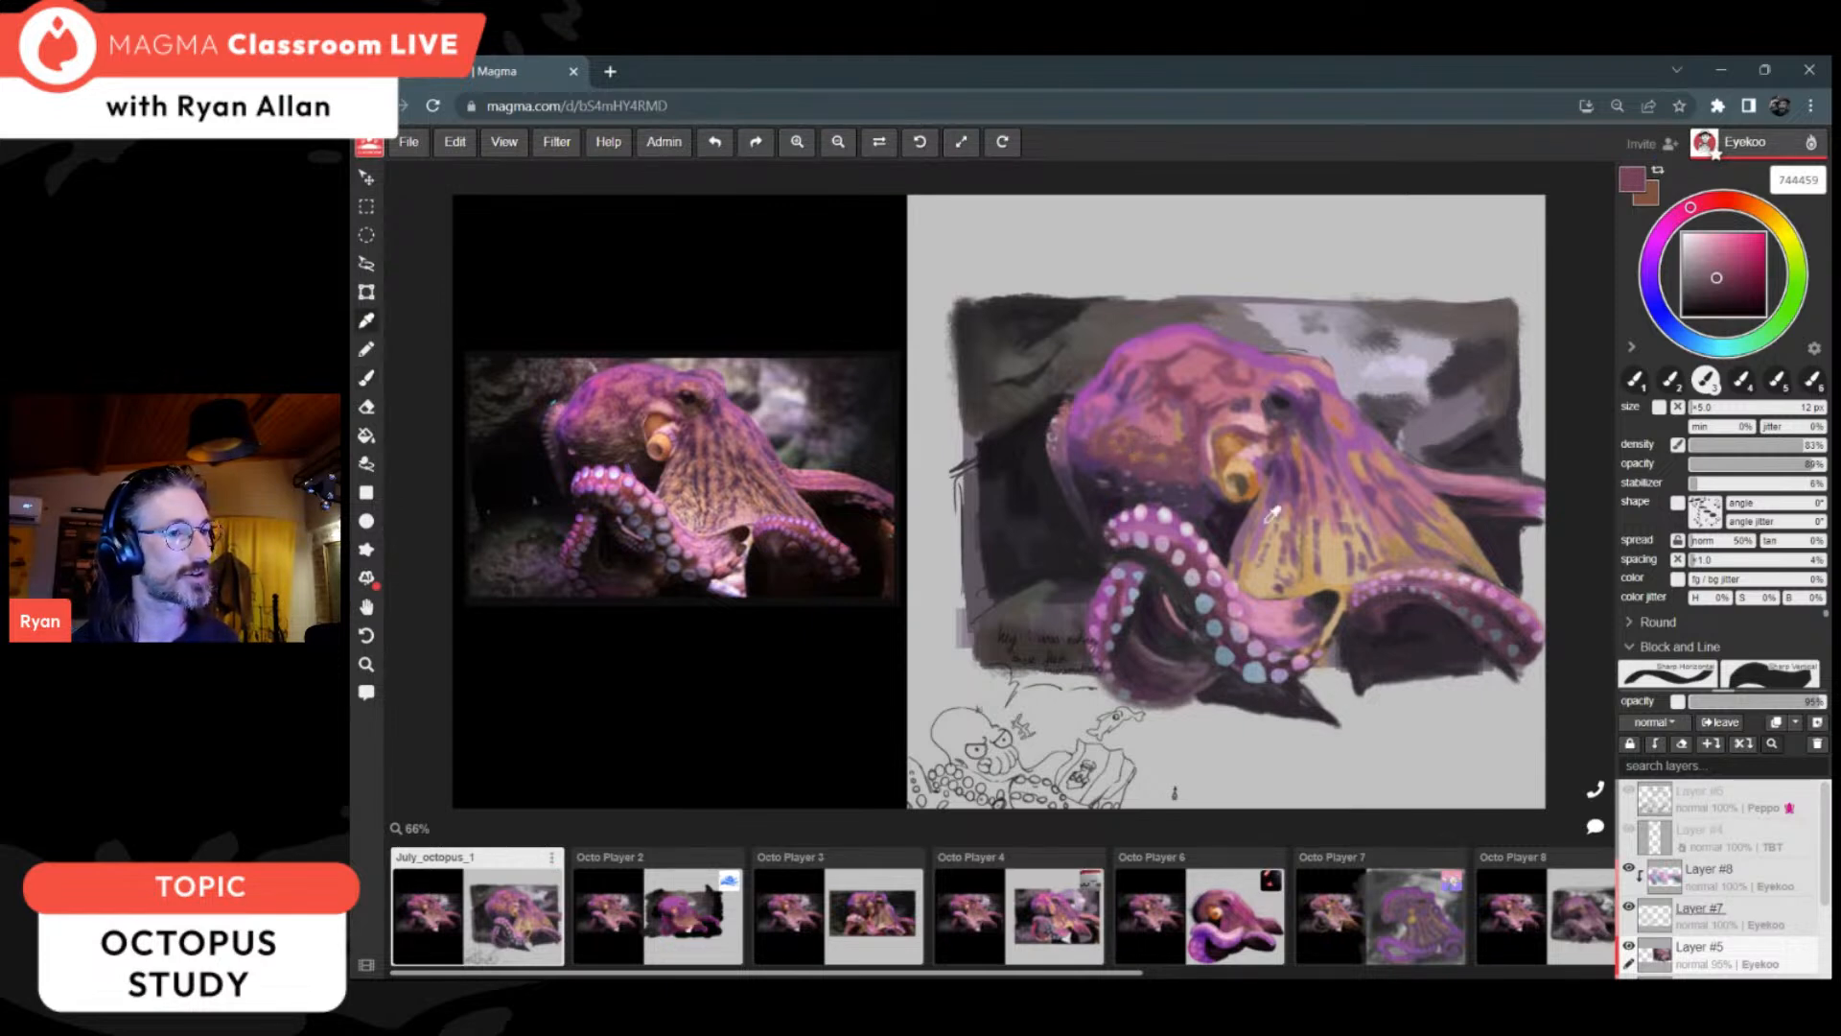
click(1242, 446)
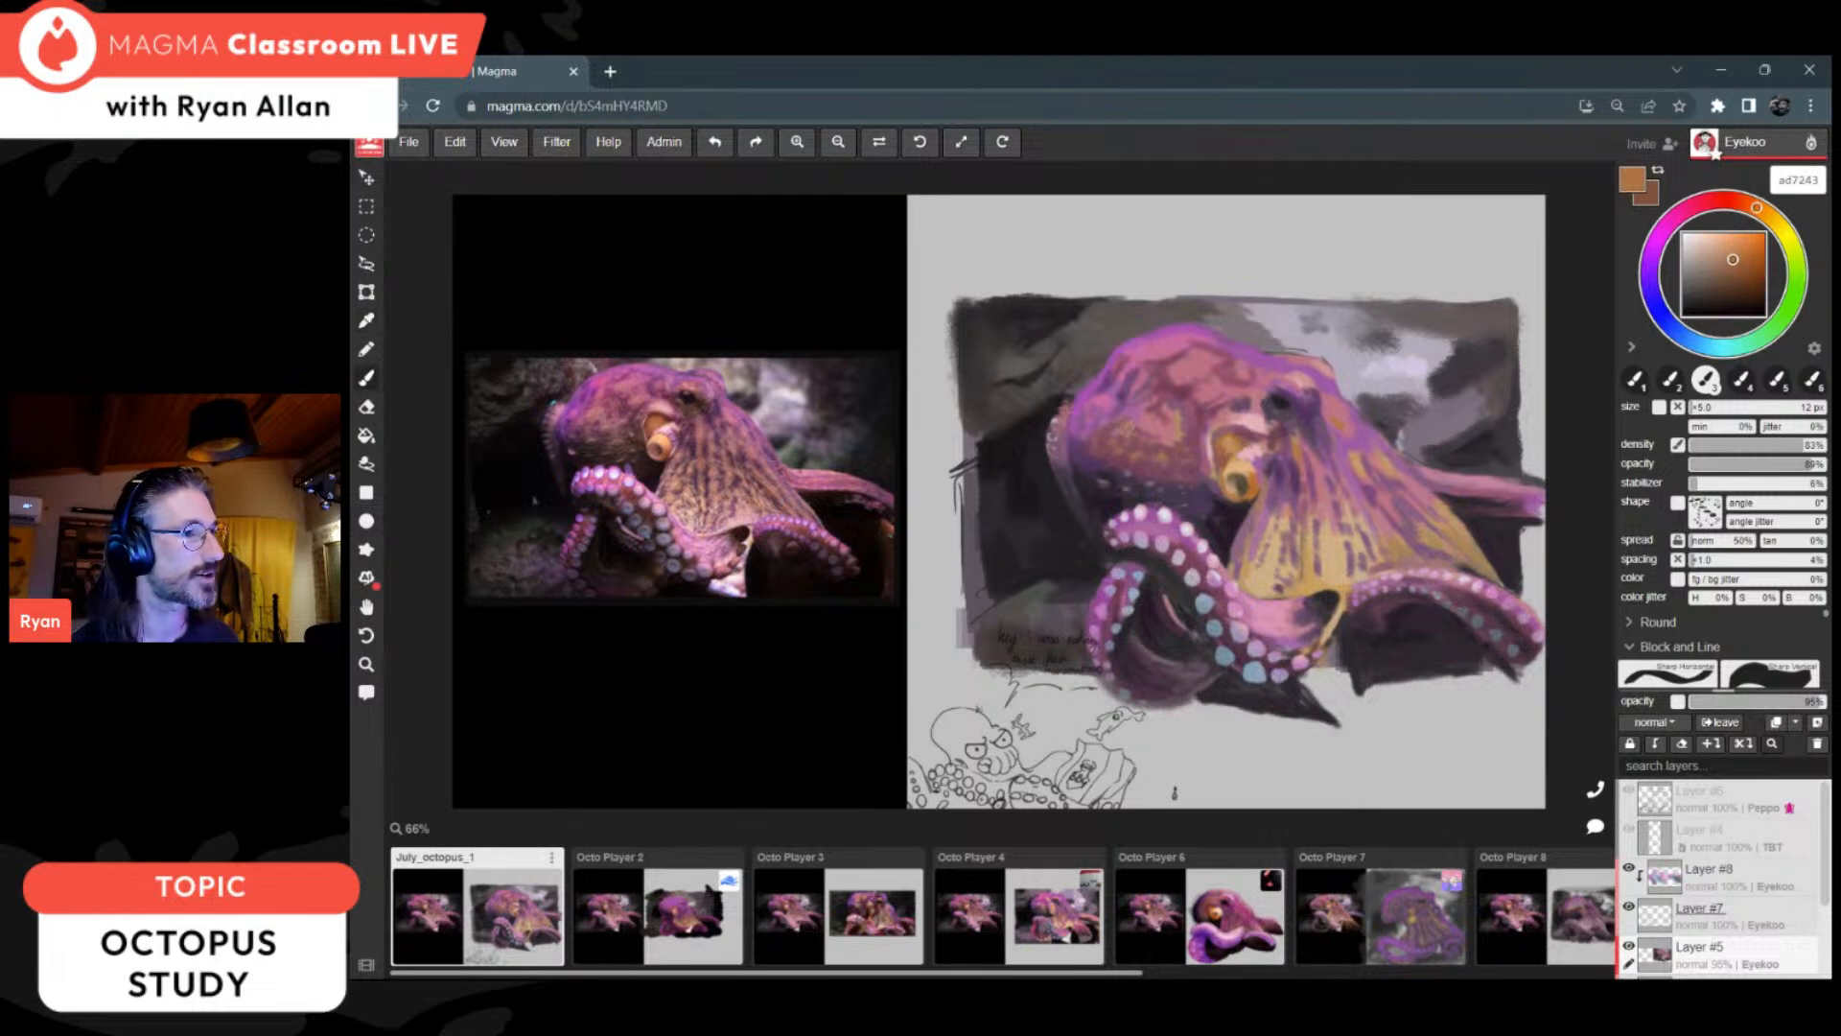
alt+click(1316, 547)
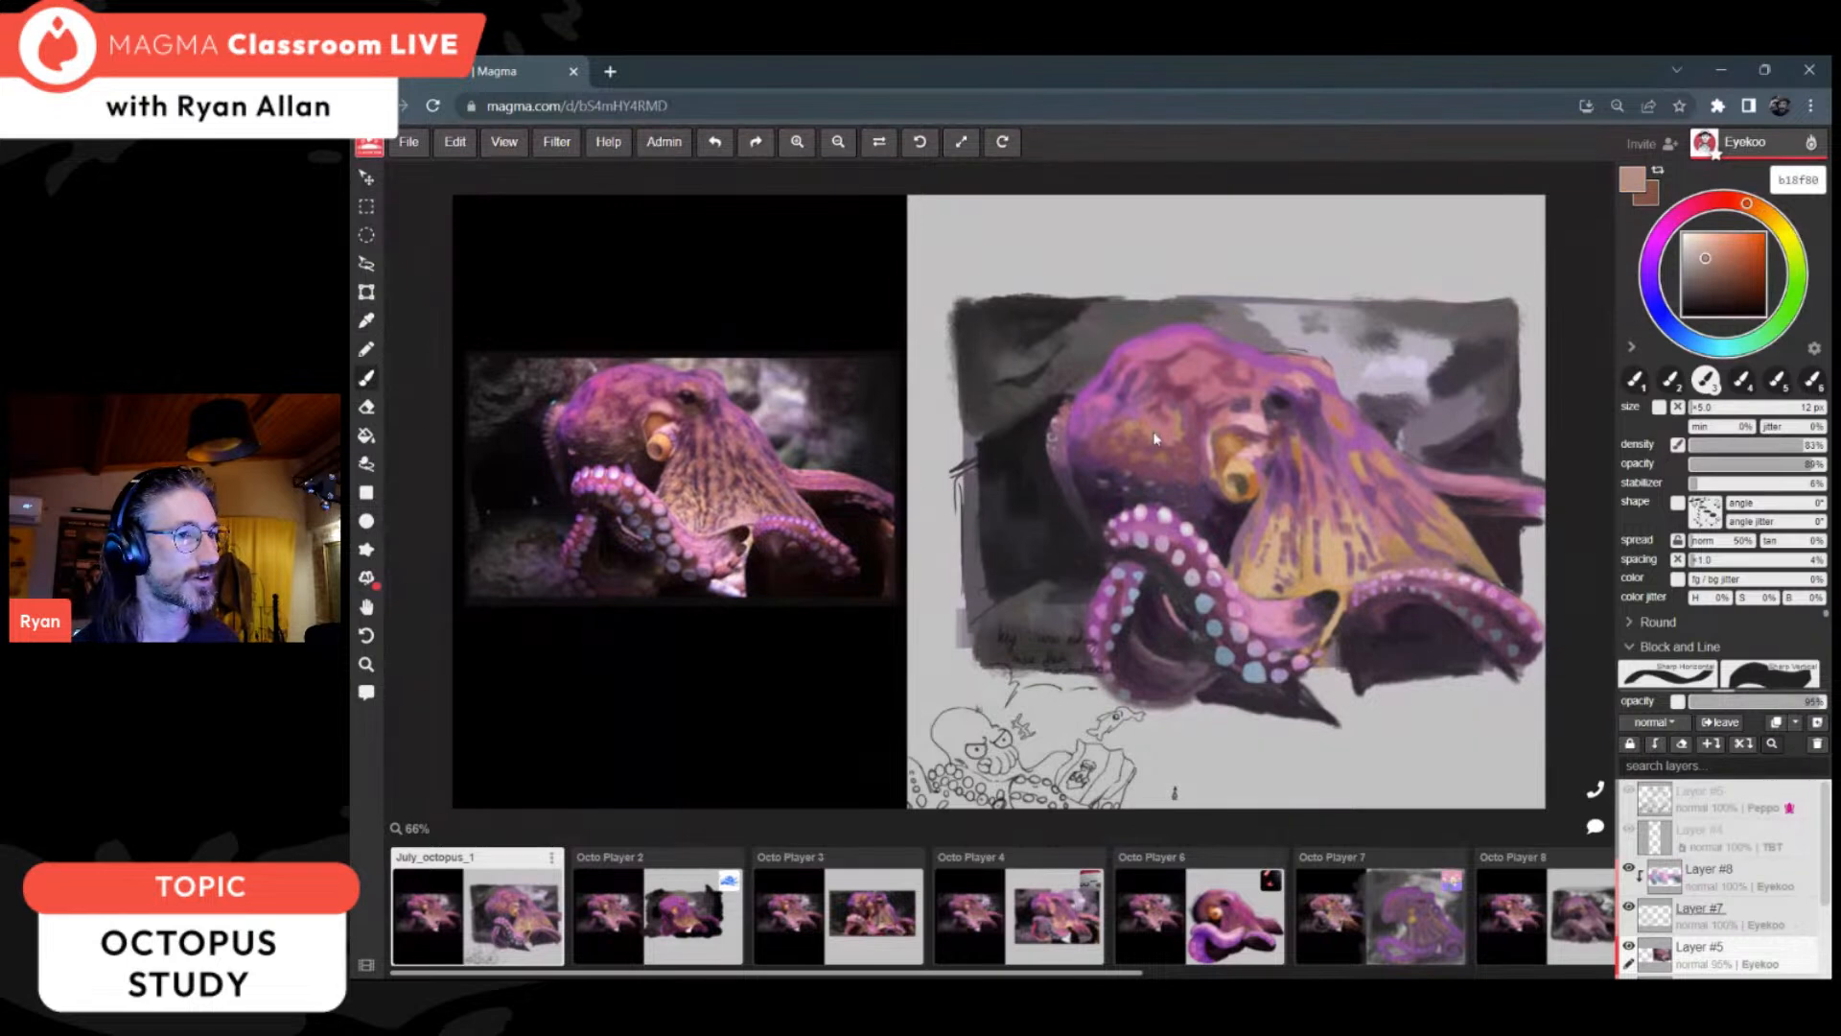
mouse_move(1161, 435)
mouse_down()
mouse_move(1114, 452)
mouse_move(1141, 458)
mouse_up()
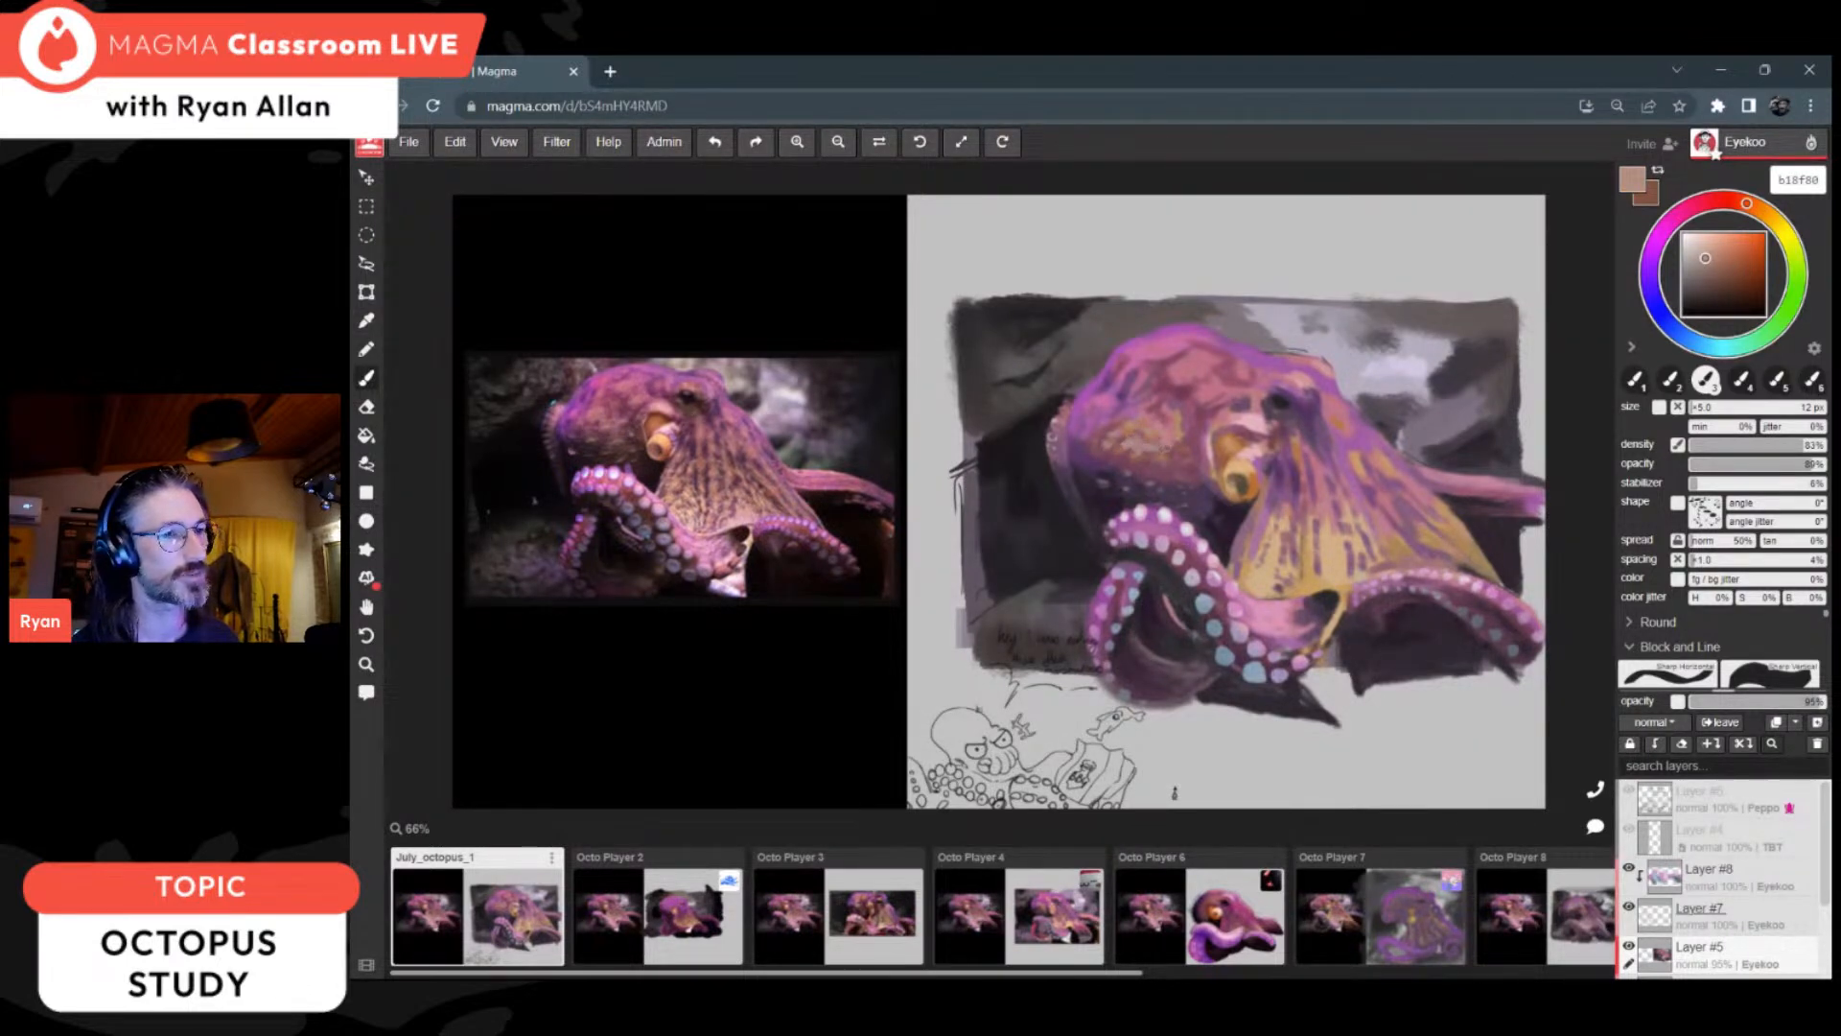
Step: Soften the head's mottling and crown with sampled reddish purples 76485b, 743d55 and 854b7b
alt+click(1168, 461)
alt+click(1157, 474)
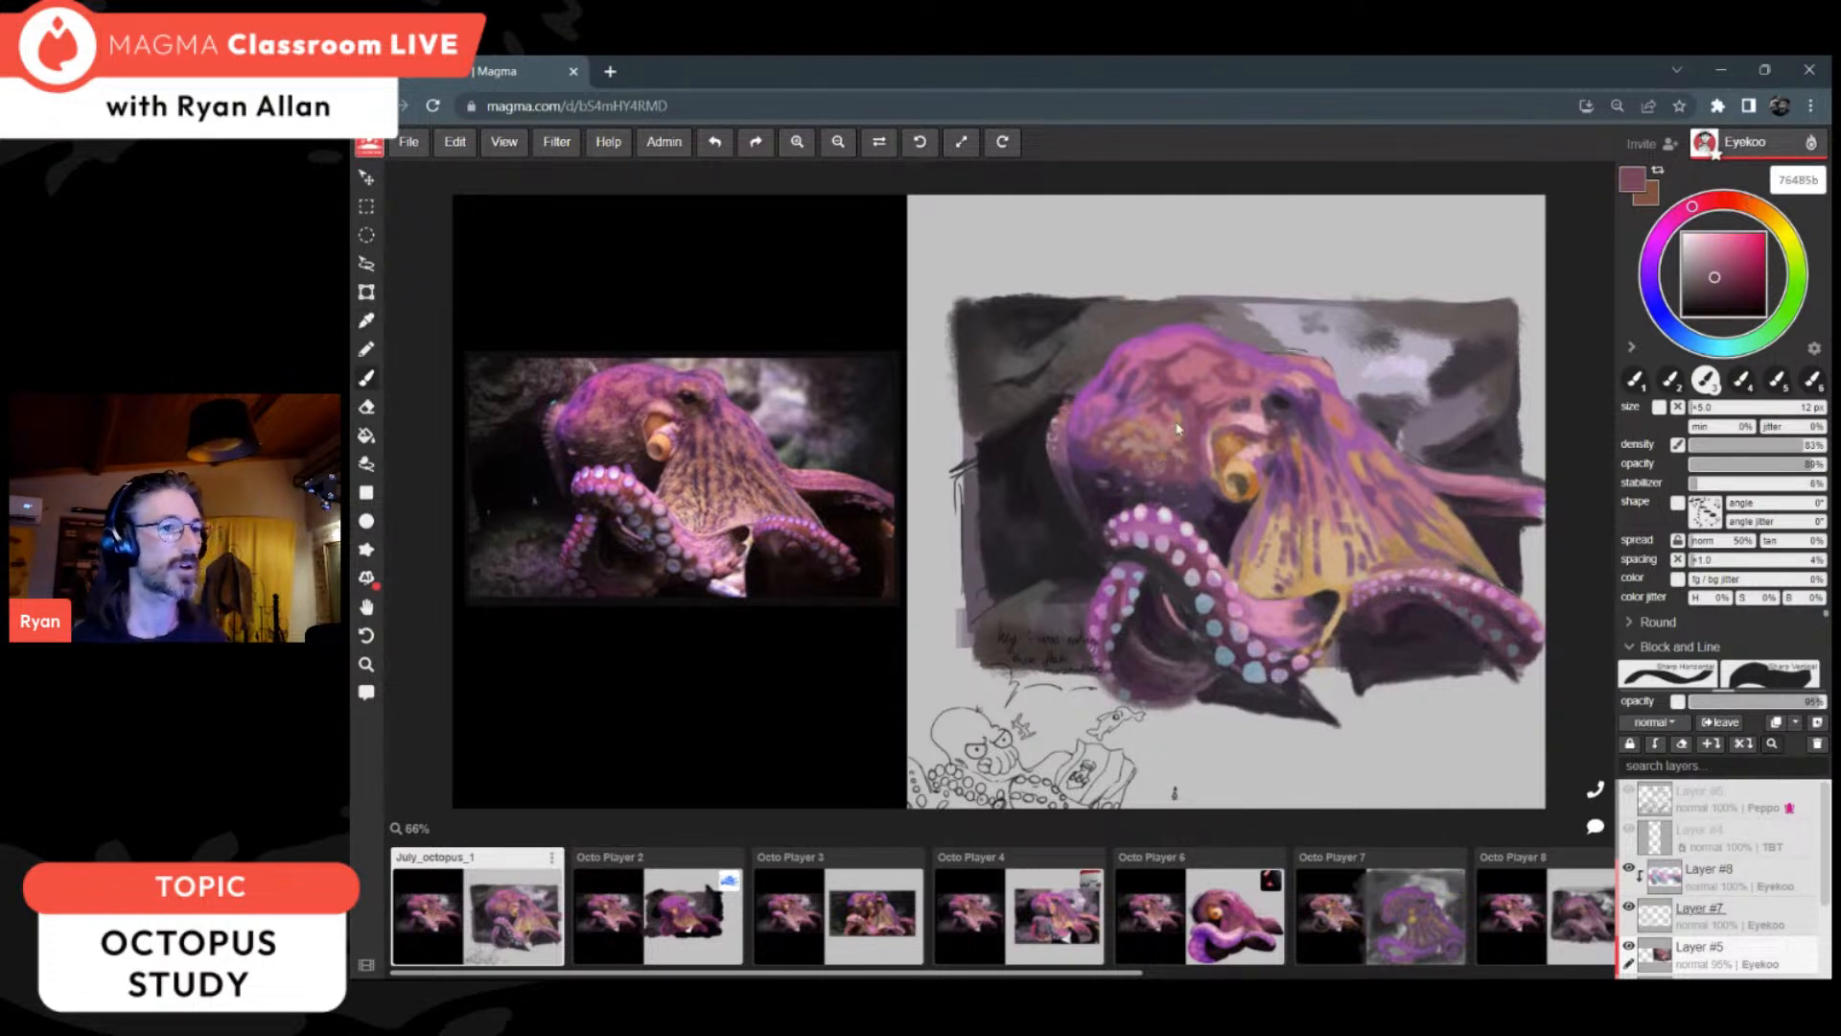
alt+click(1179, 378)
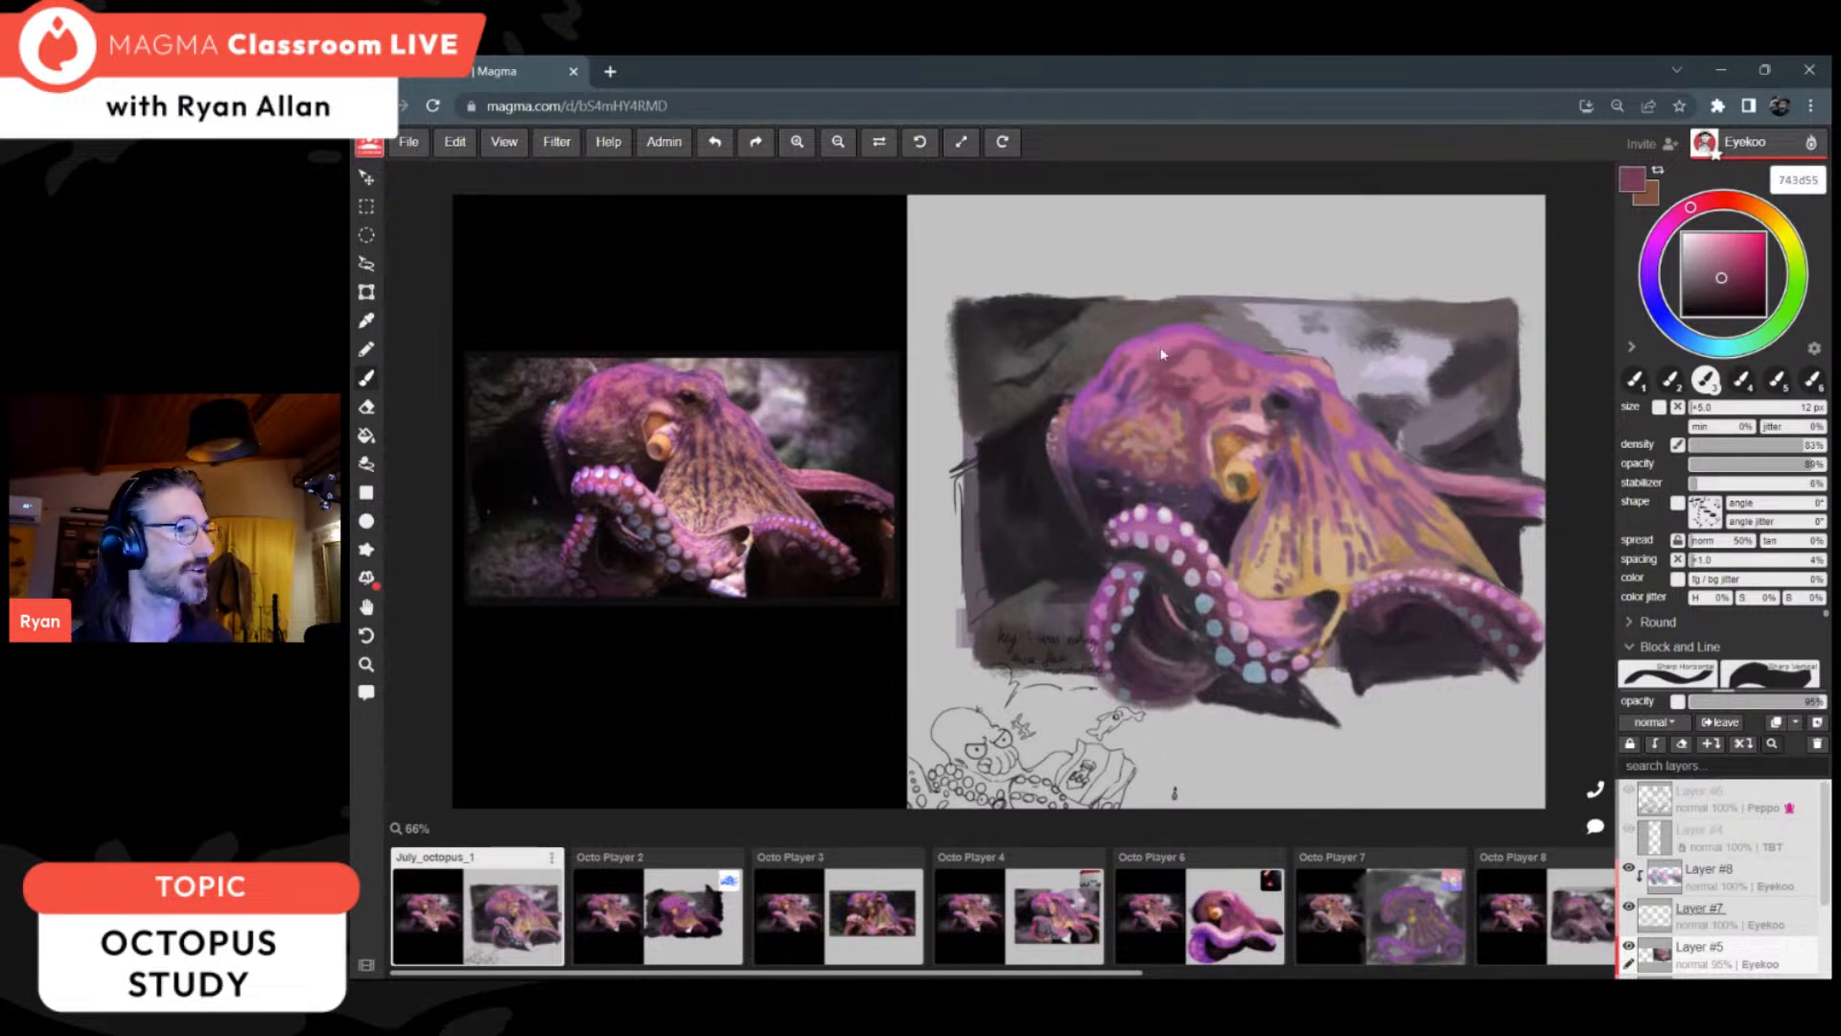
alt+click(1127, 364)
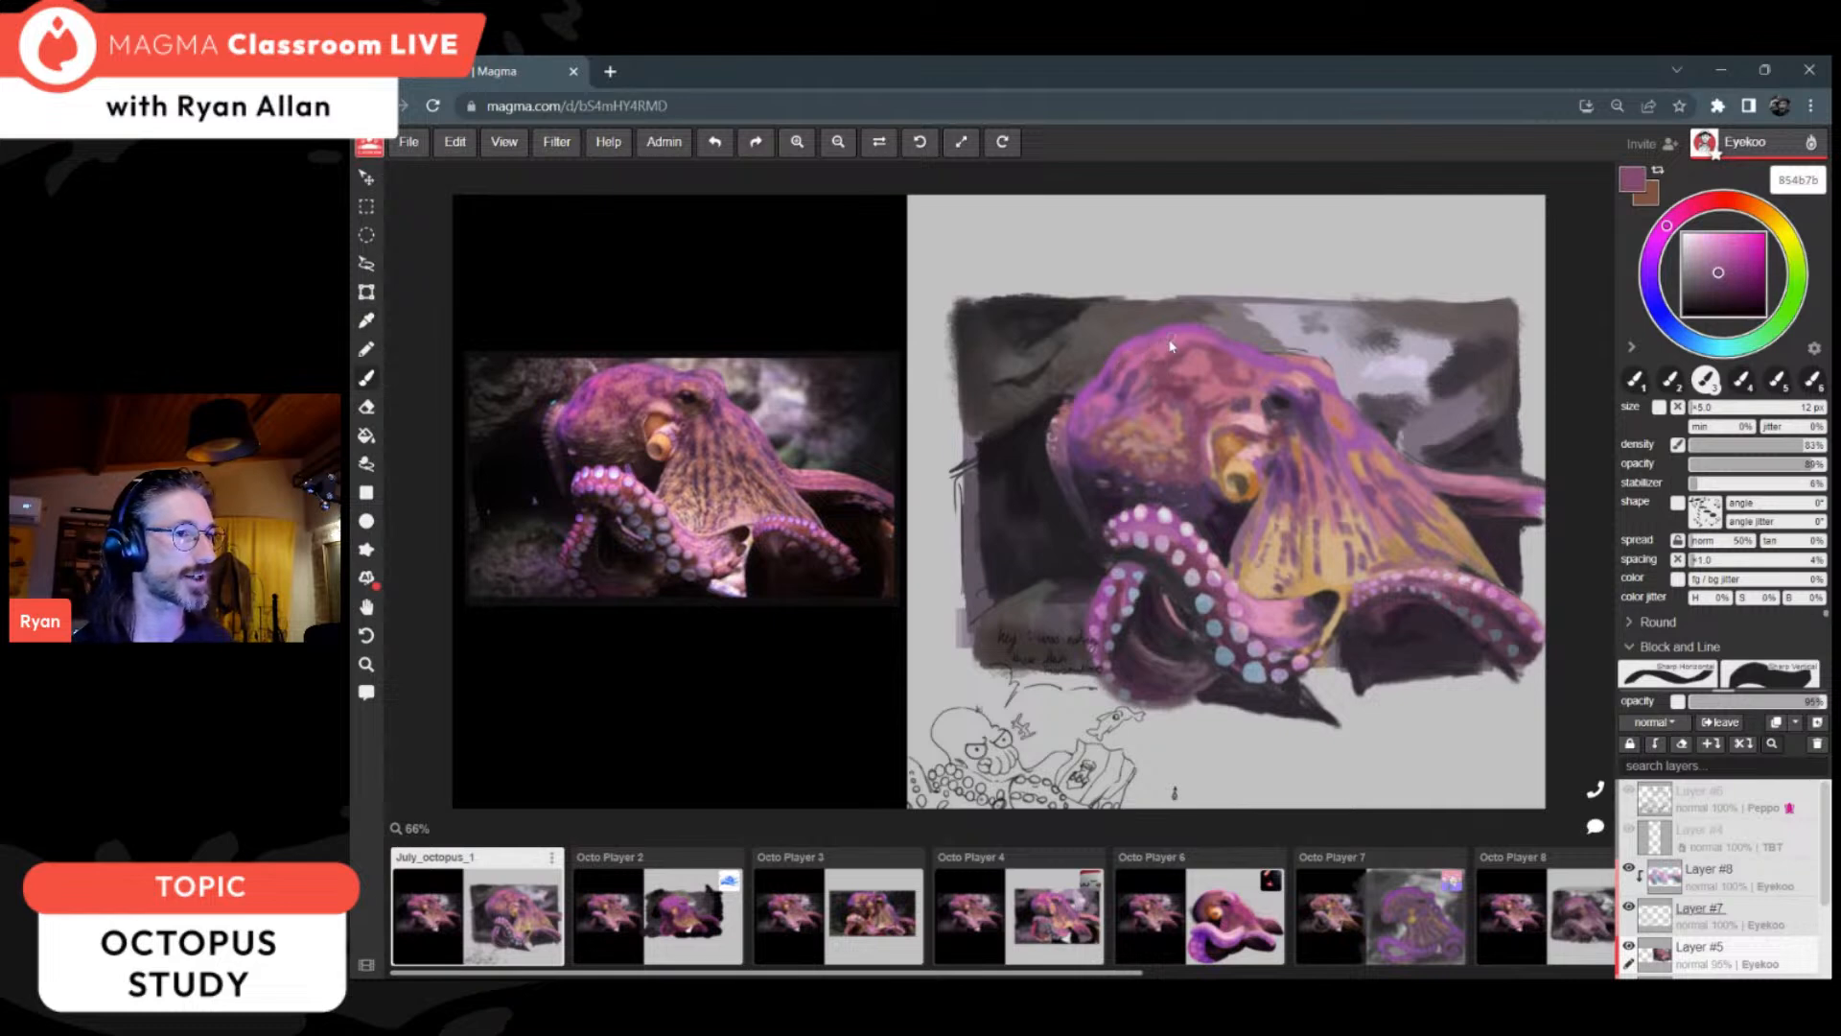
Step: Open the Octo Player 2 canvas and examine its octopus painting against the reference photo
scroll(1343, 409, down, 2)
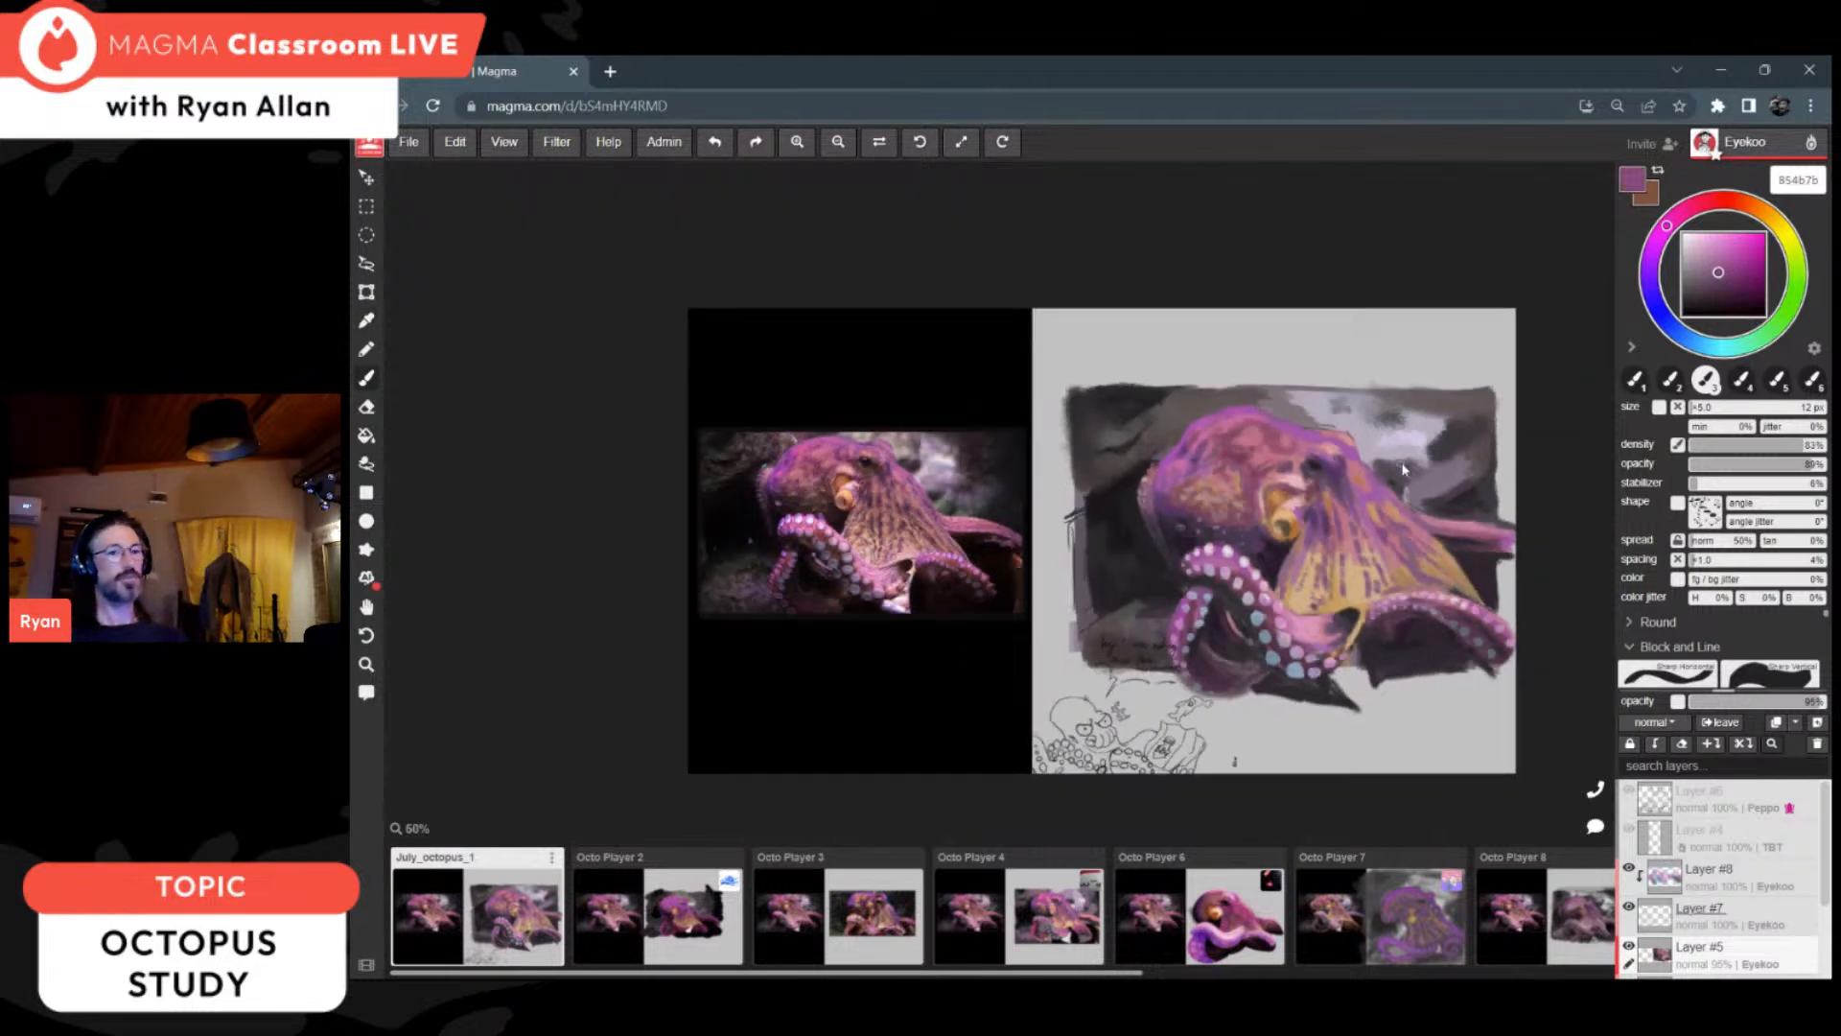
scroll(1321, 477, down, 3)
click(692, 916)
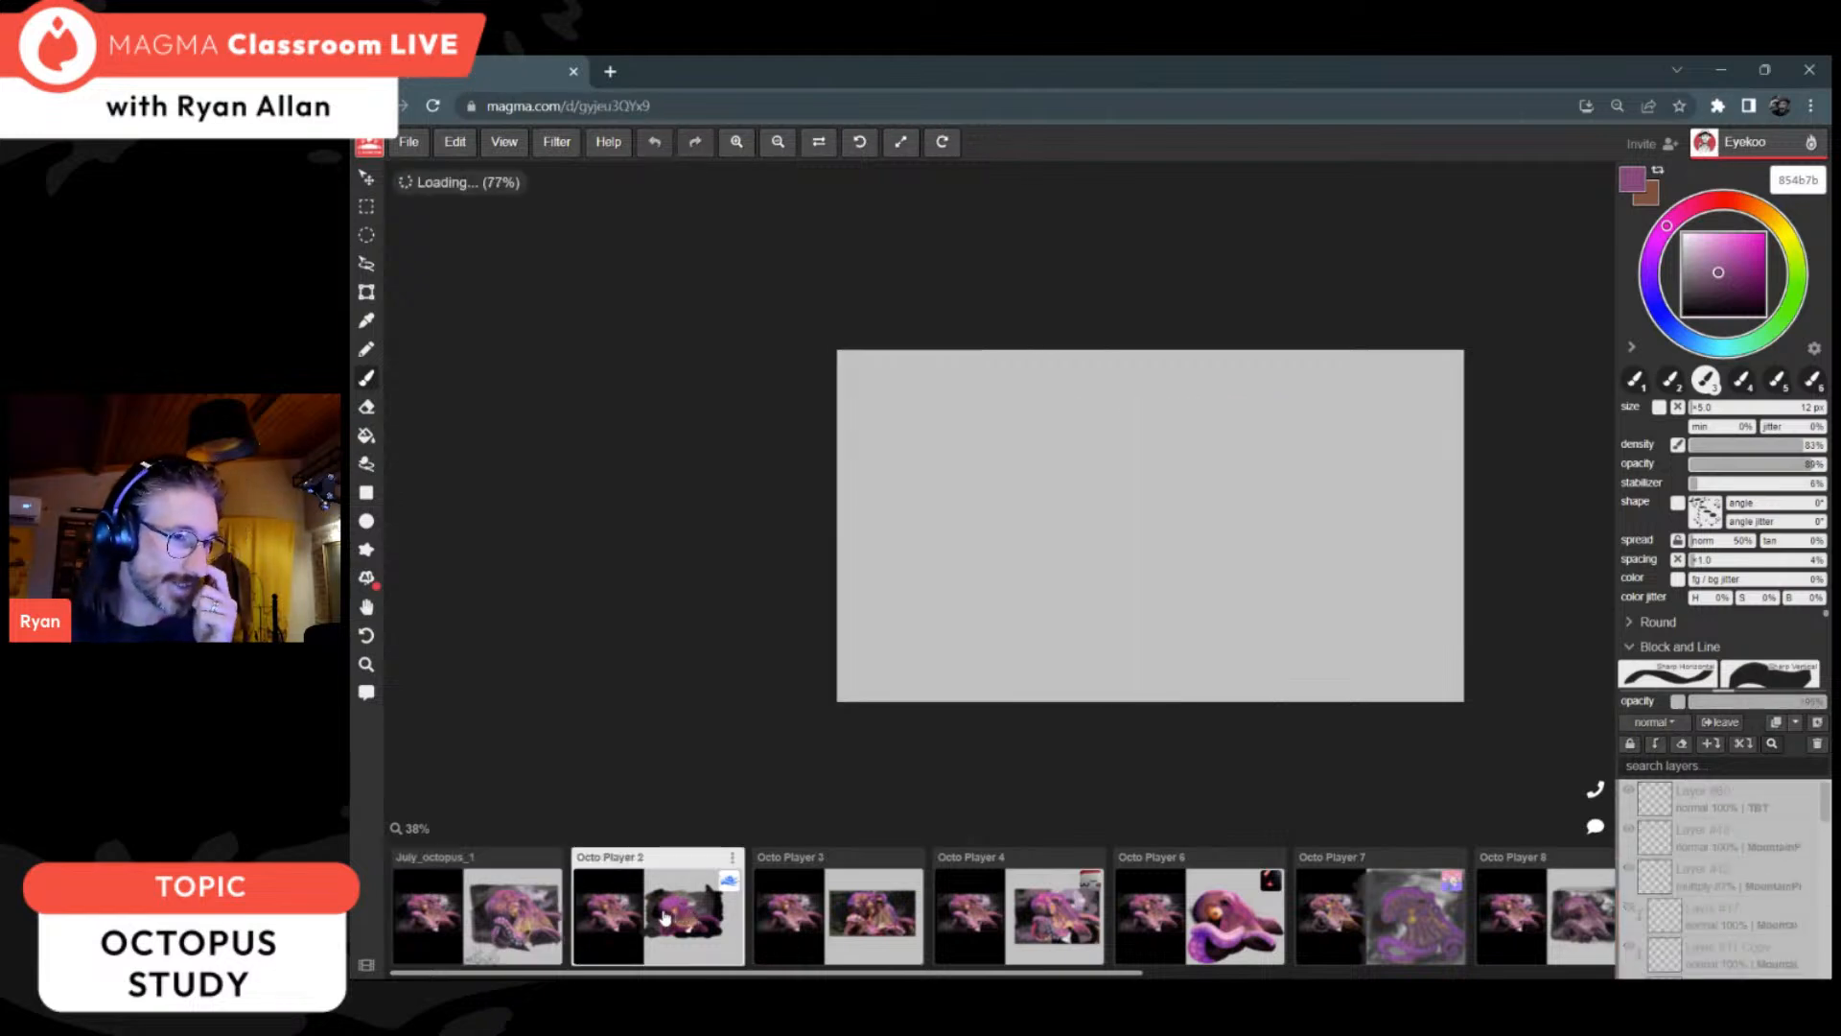
scroll(1294, 581, up, 2)
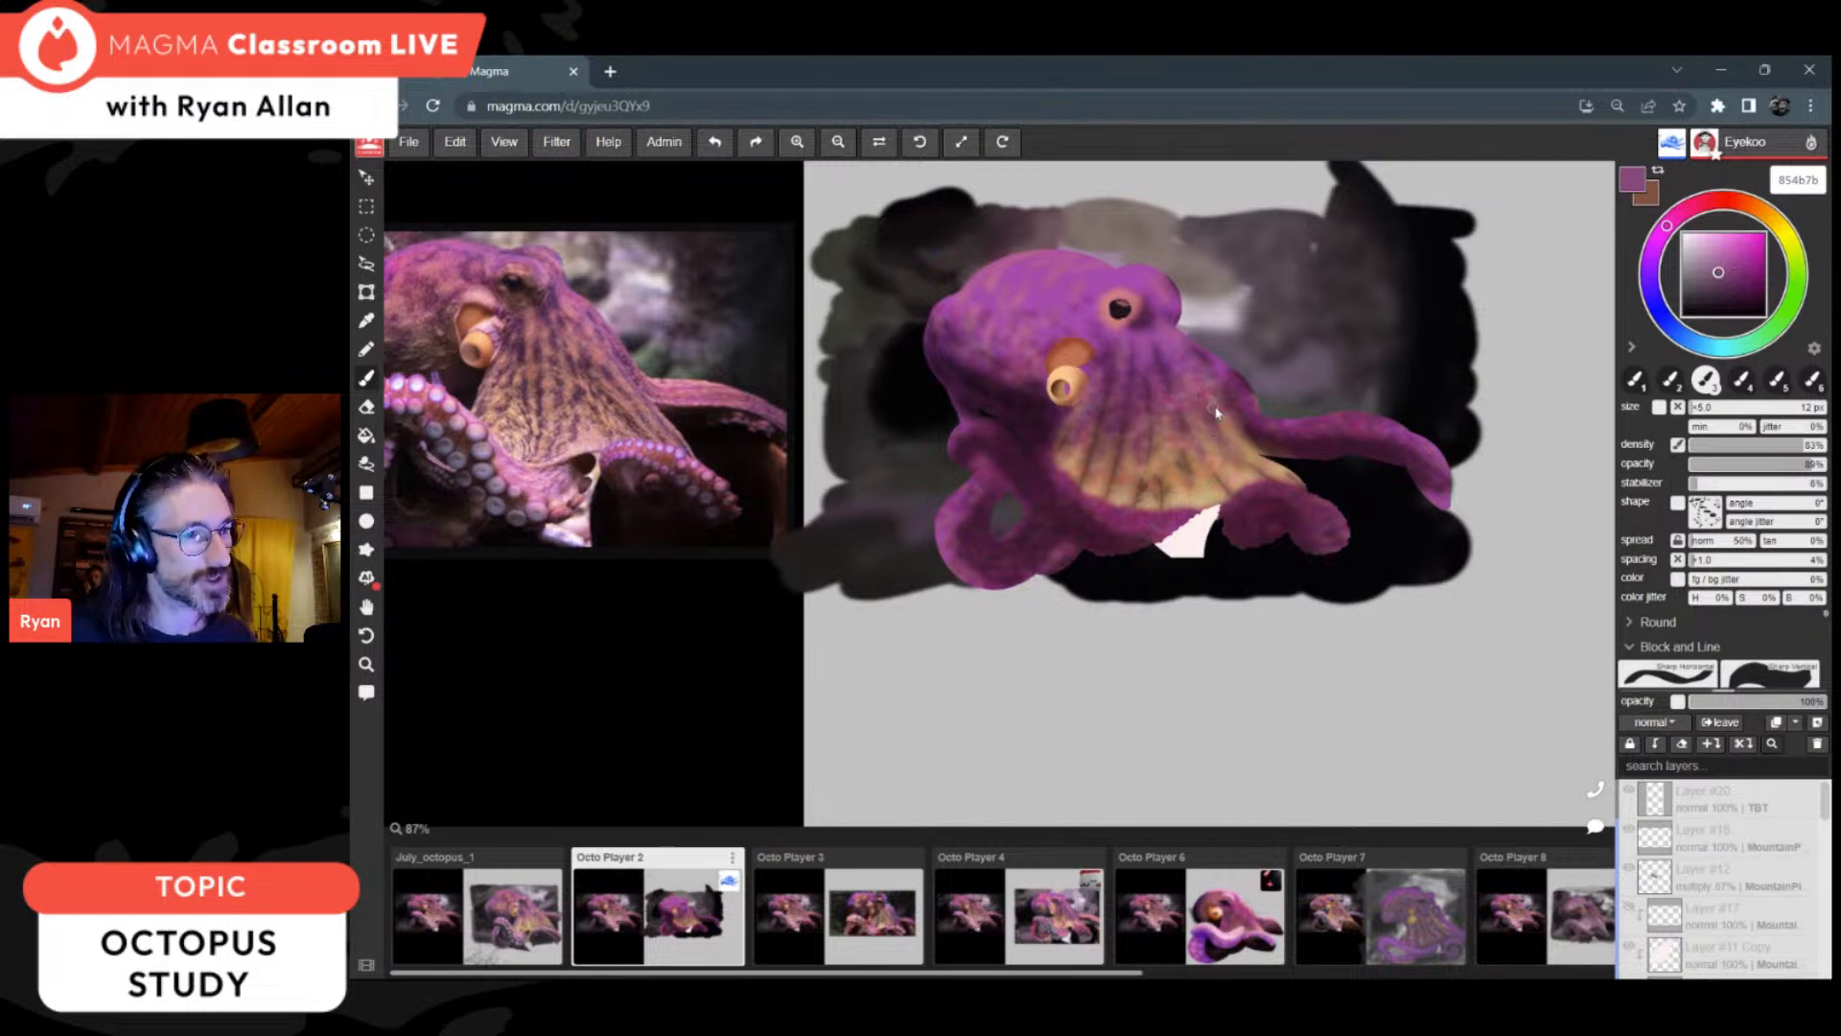
scroll(856, 618, down, 2)
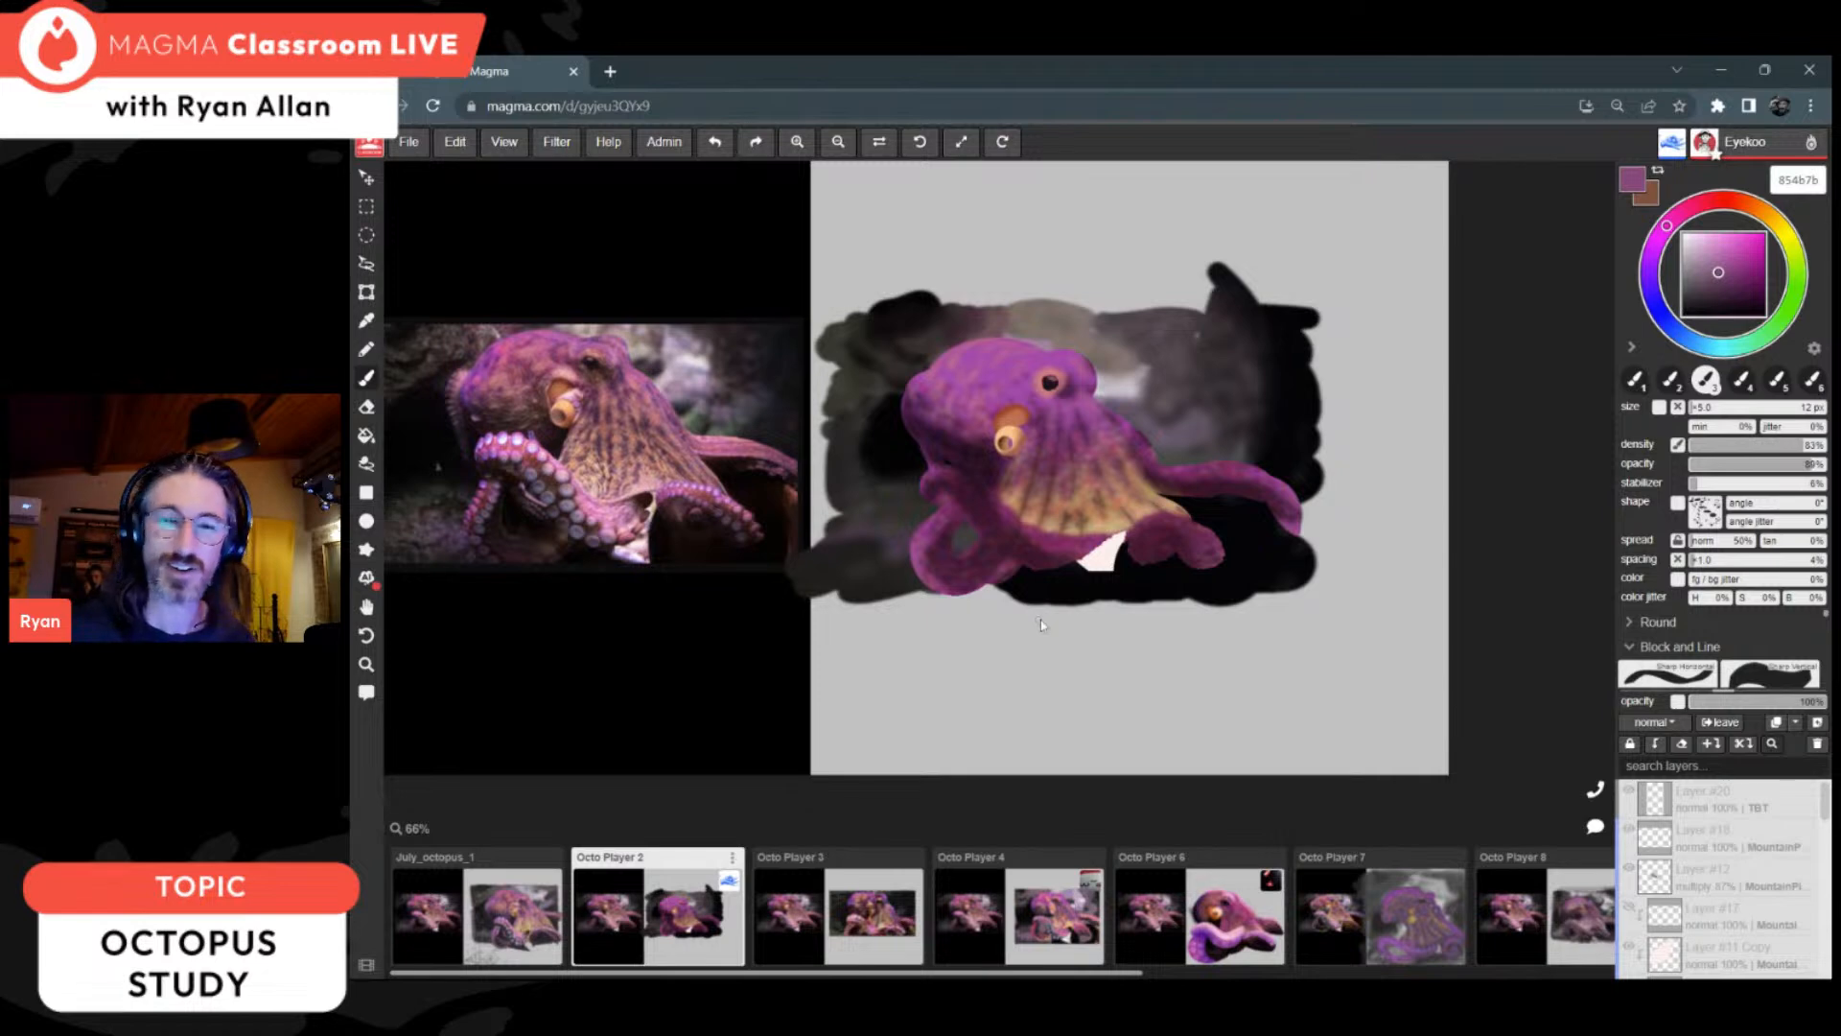
scroll(852, 408, up, 2)
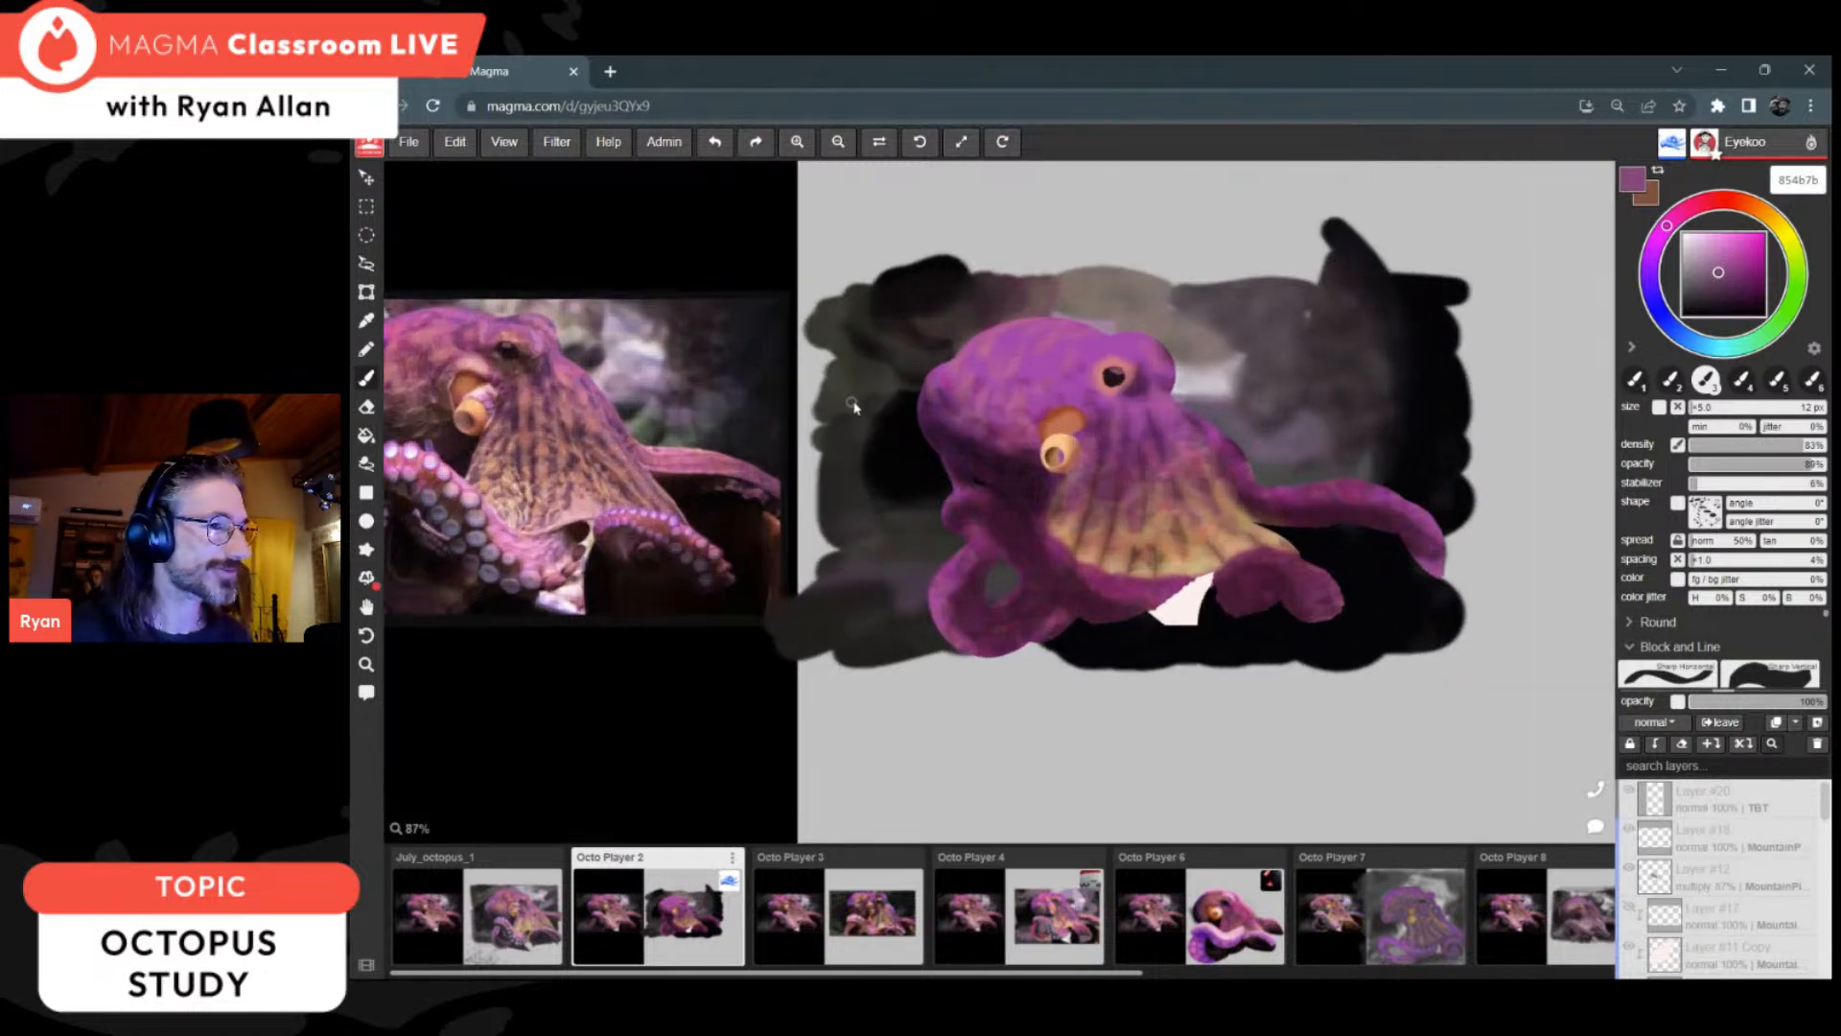
scroll(851, 408, down, 1)
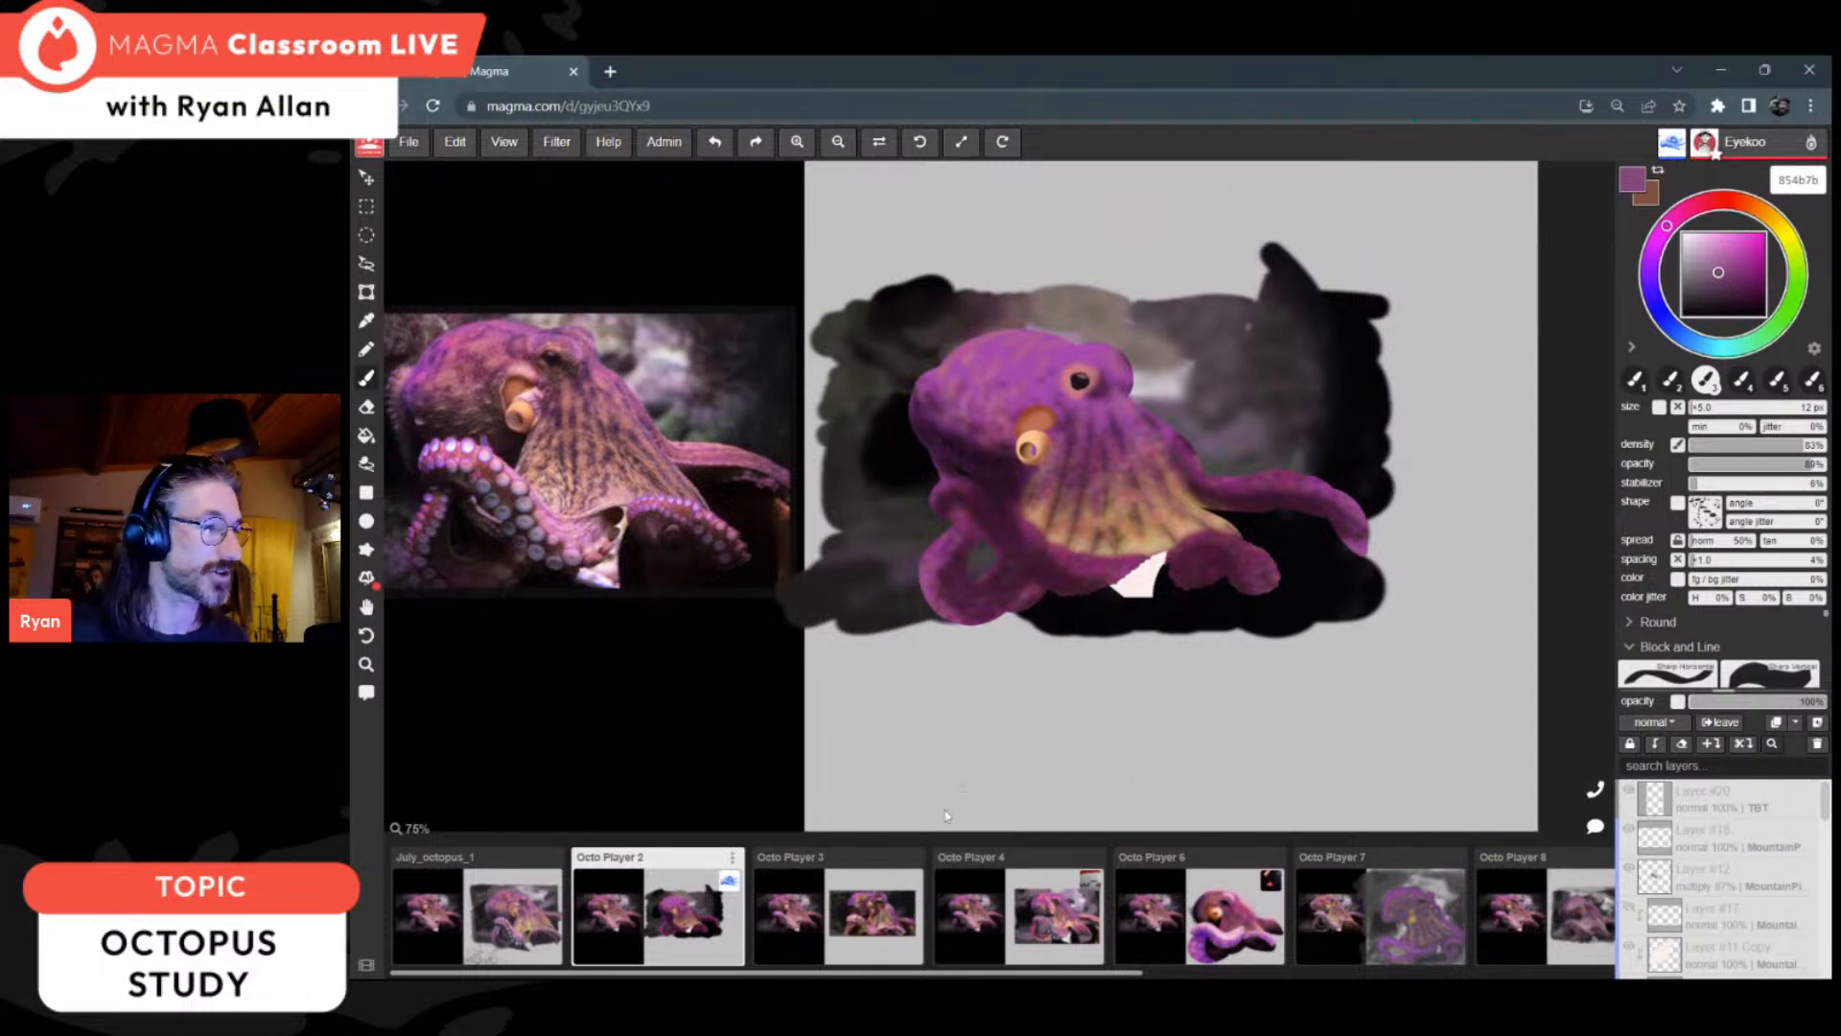
Step: Review the octopus paintings on the Octo Player 3, Octo Player 4 and Octo Player 6 canvases
click(846, 922)
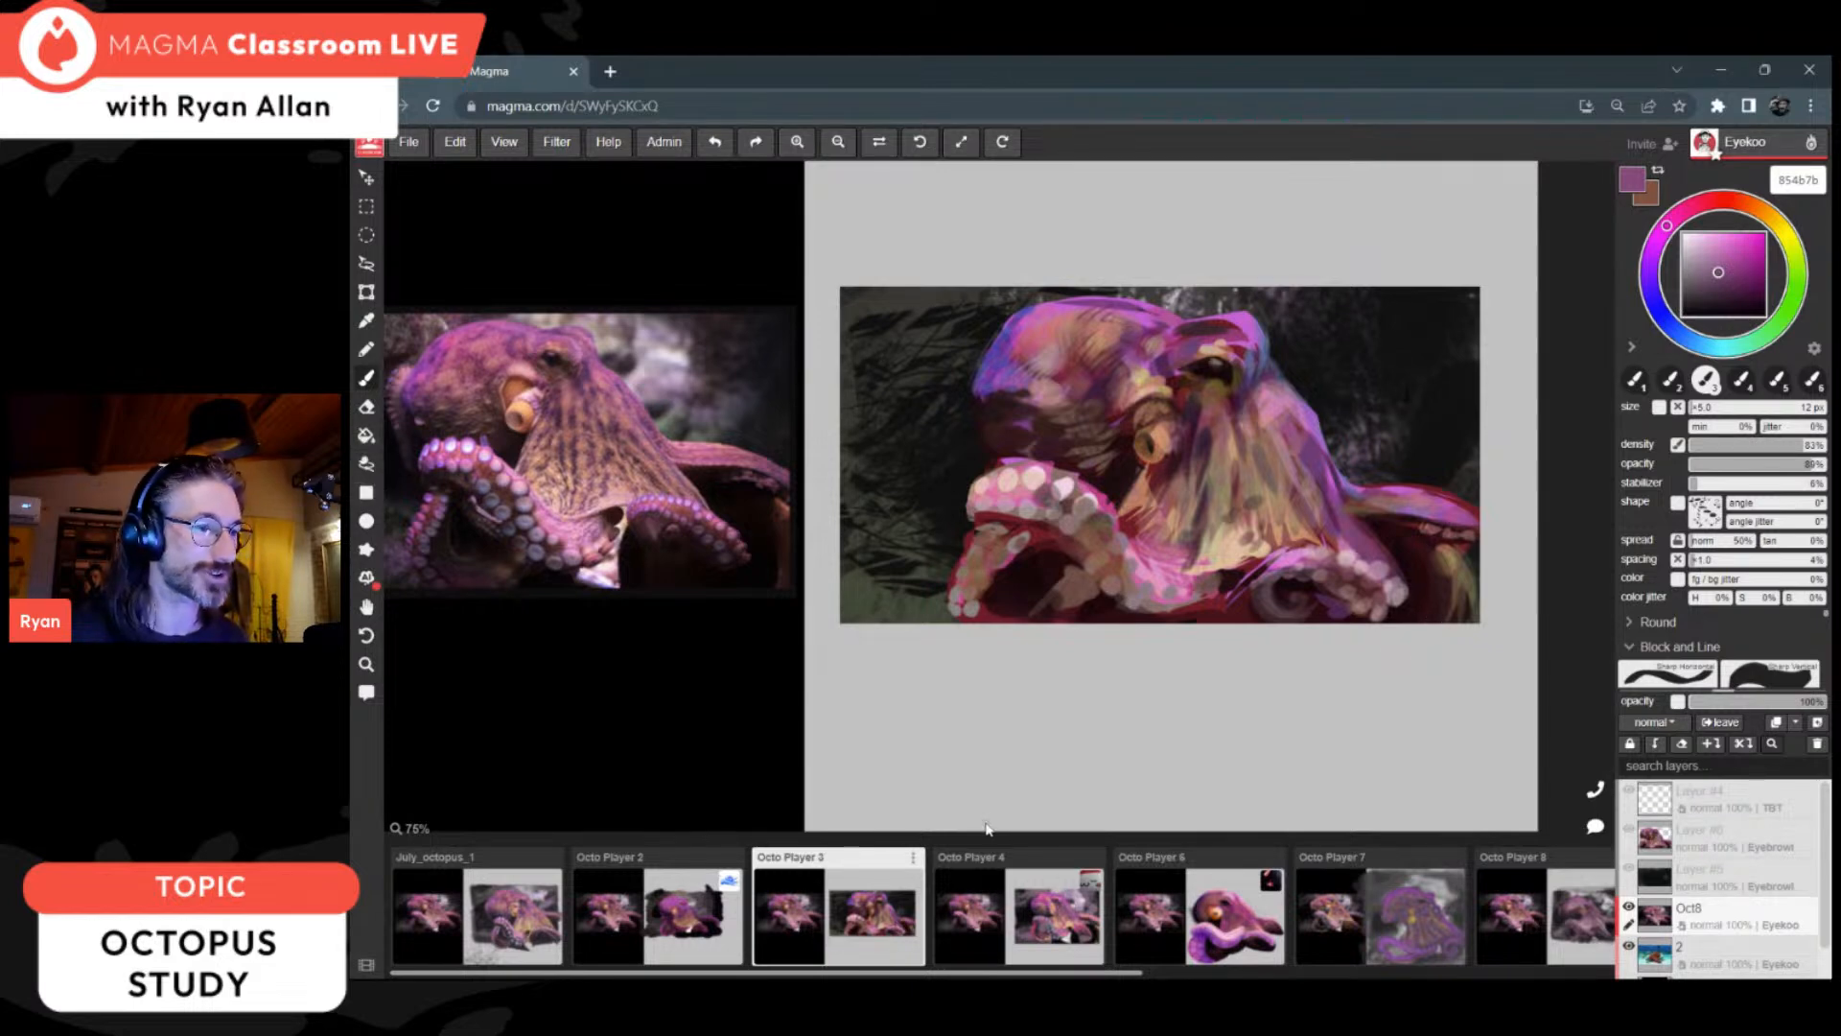
click(1052, 941)
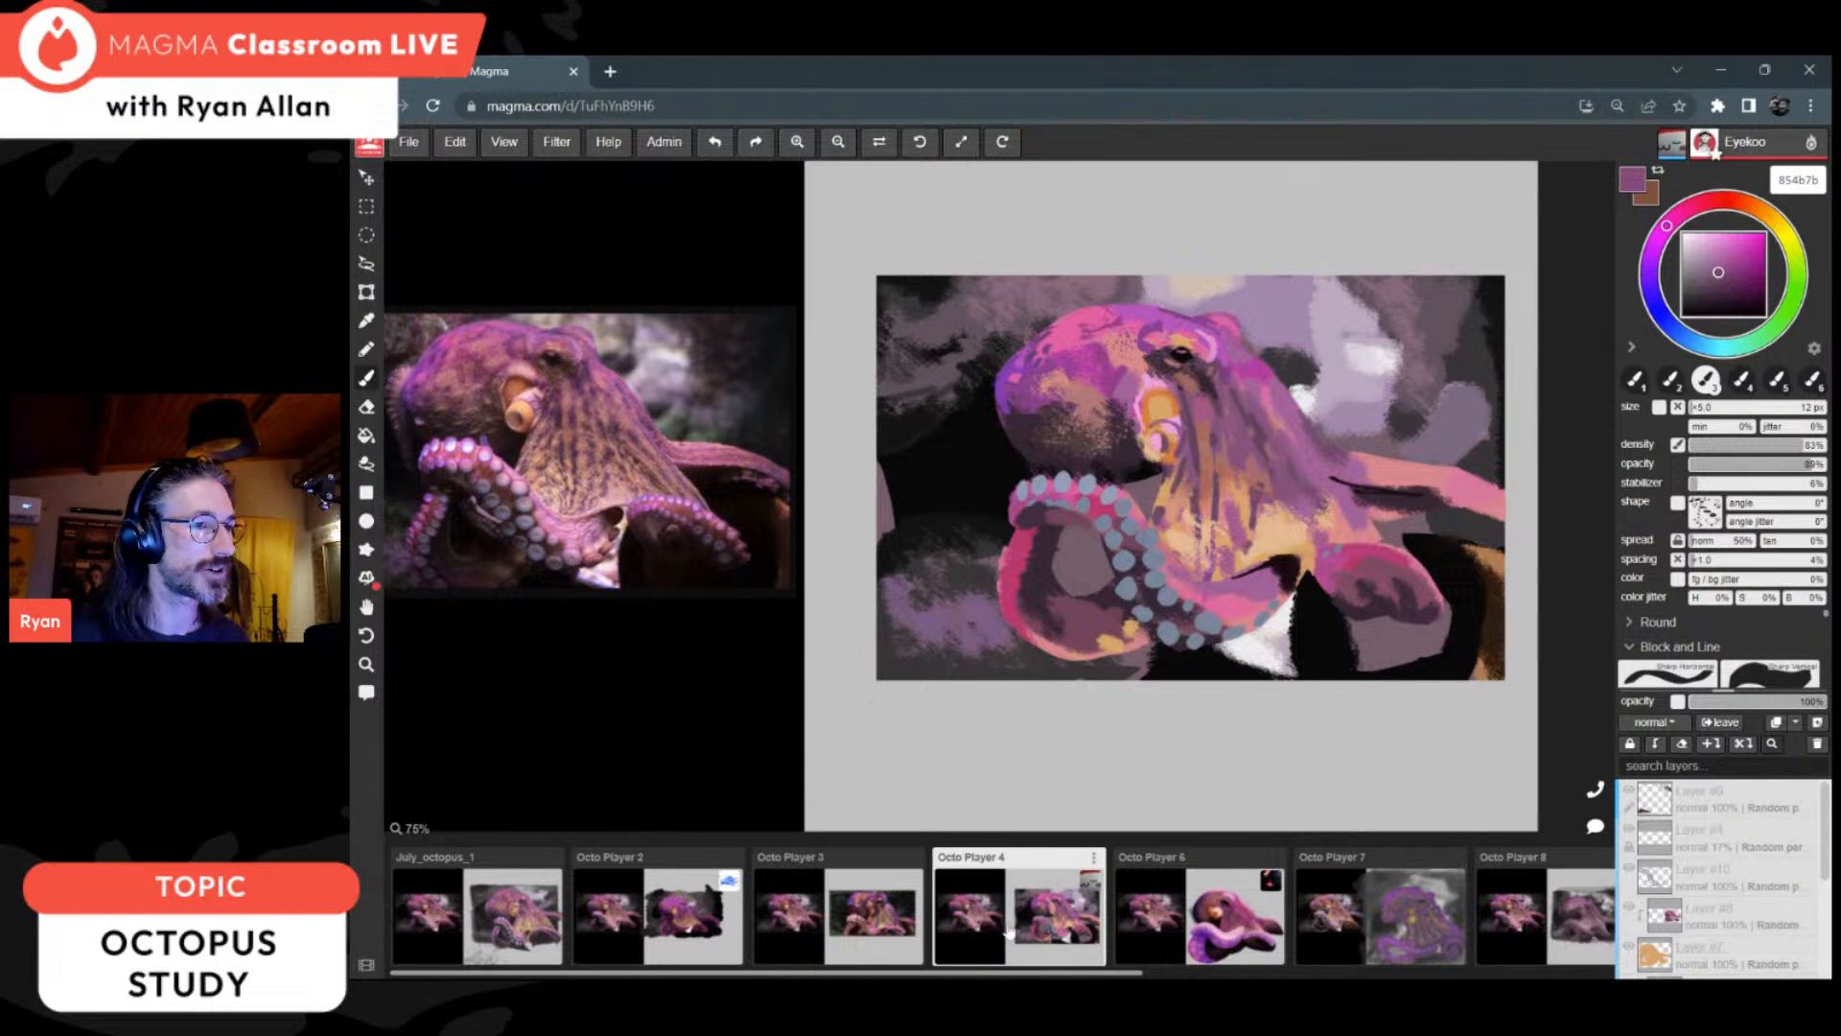
click(1193, 929)
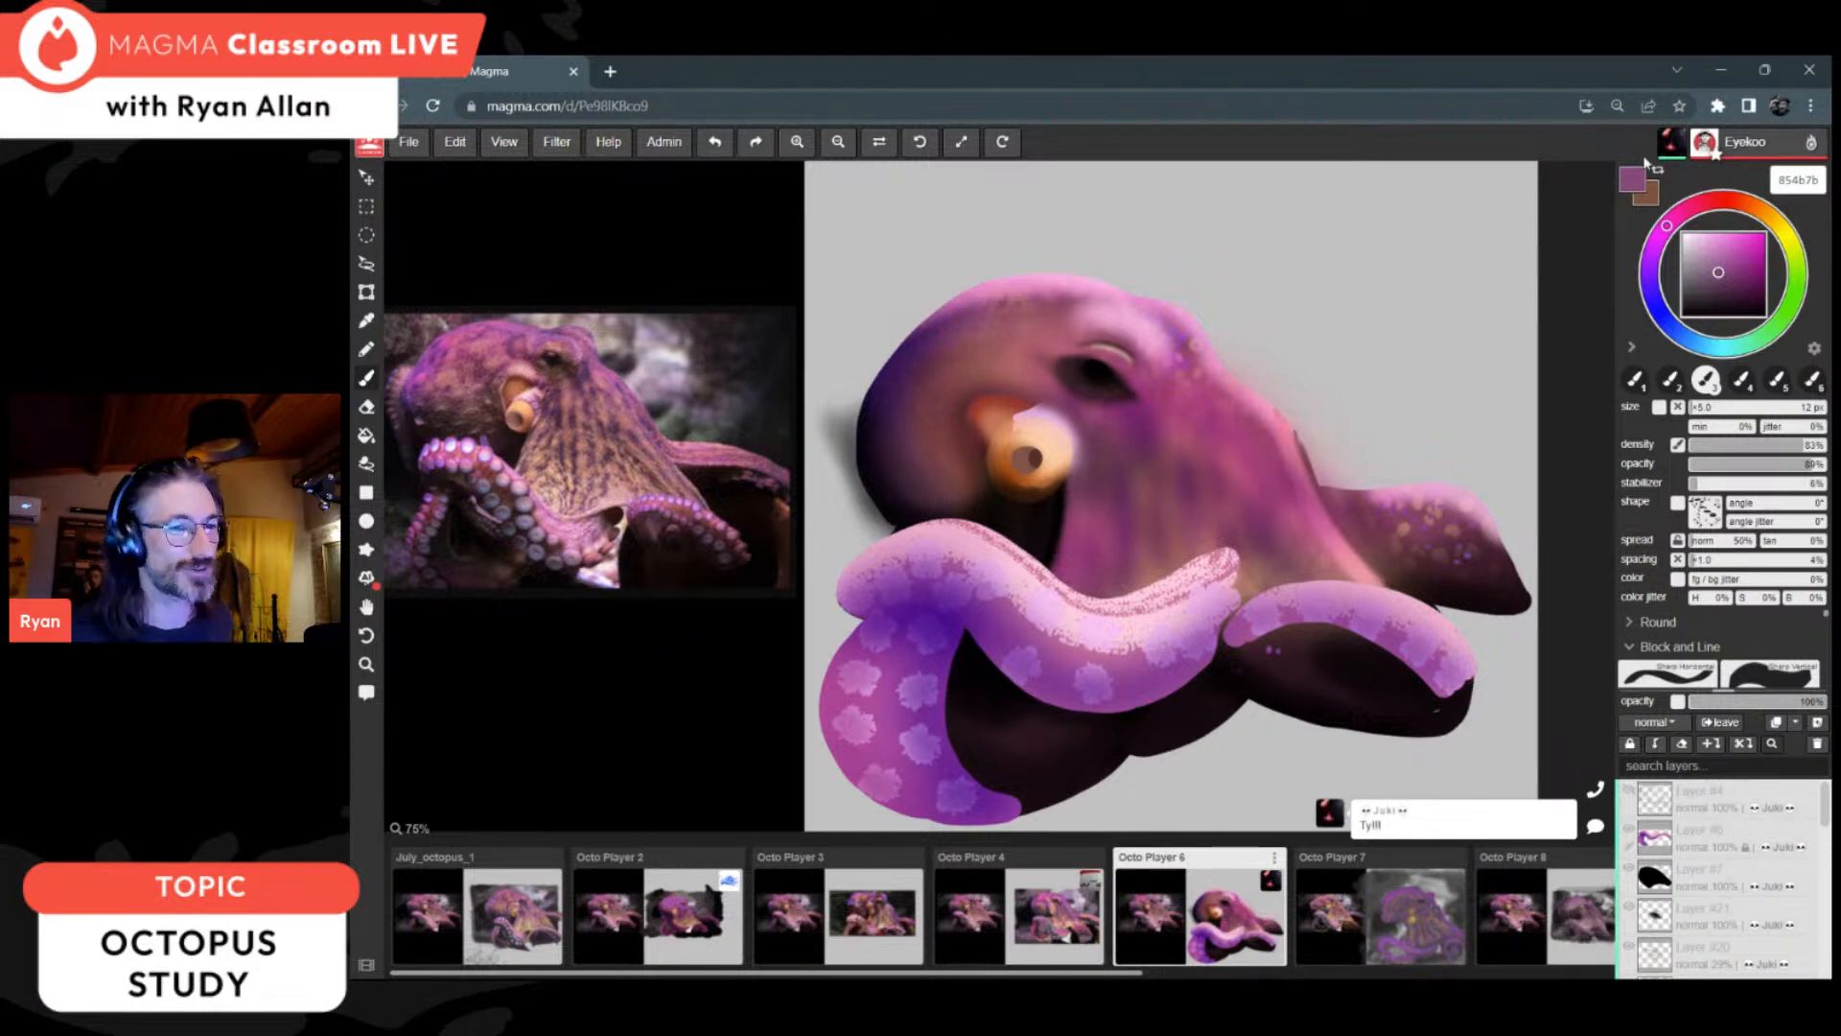
scroll(1419, 757, down, 1)
scroll(1527, 726, up, 1)
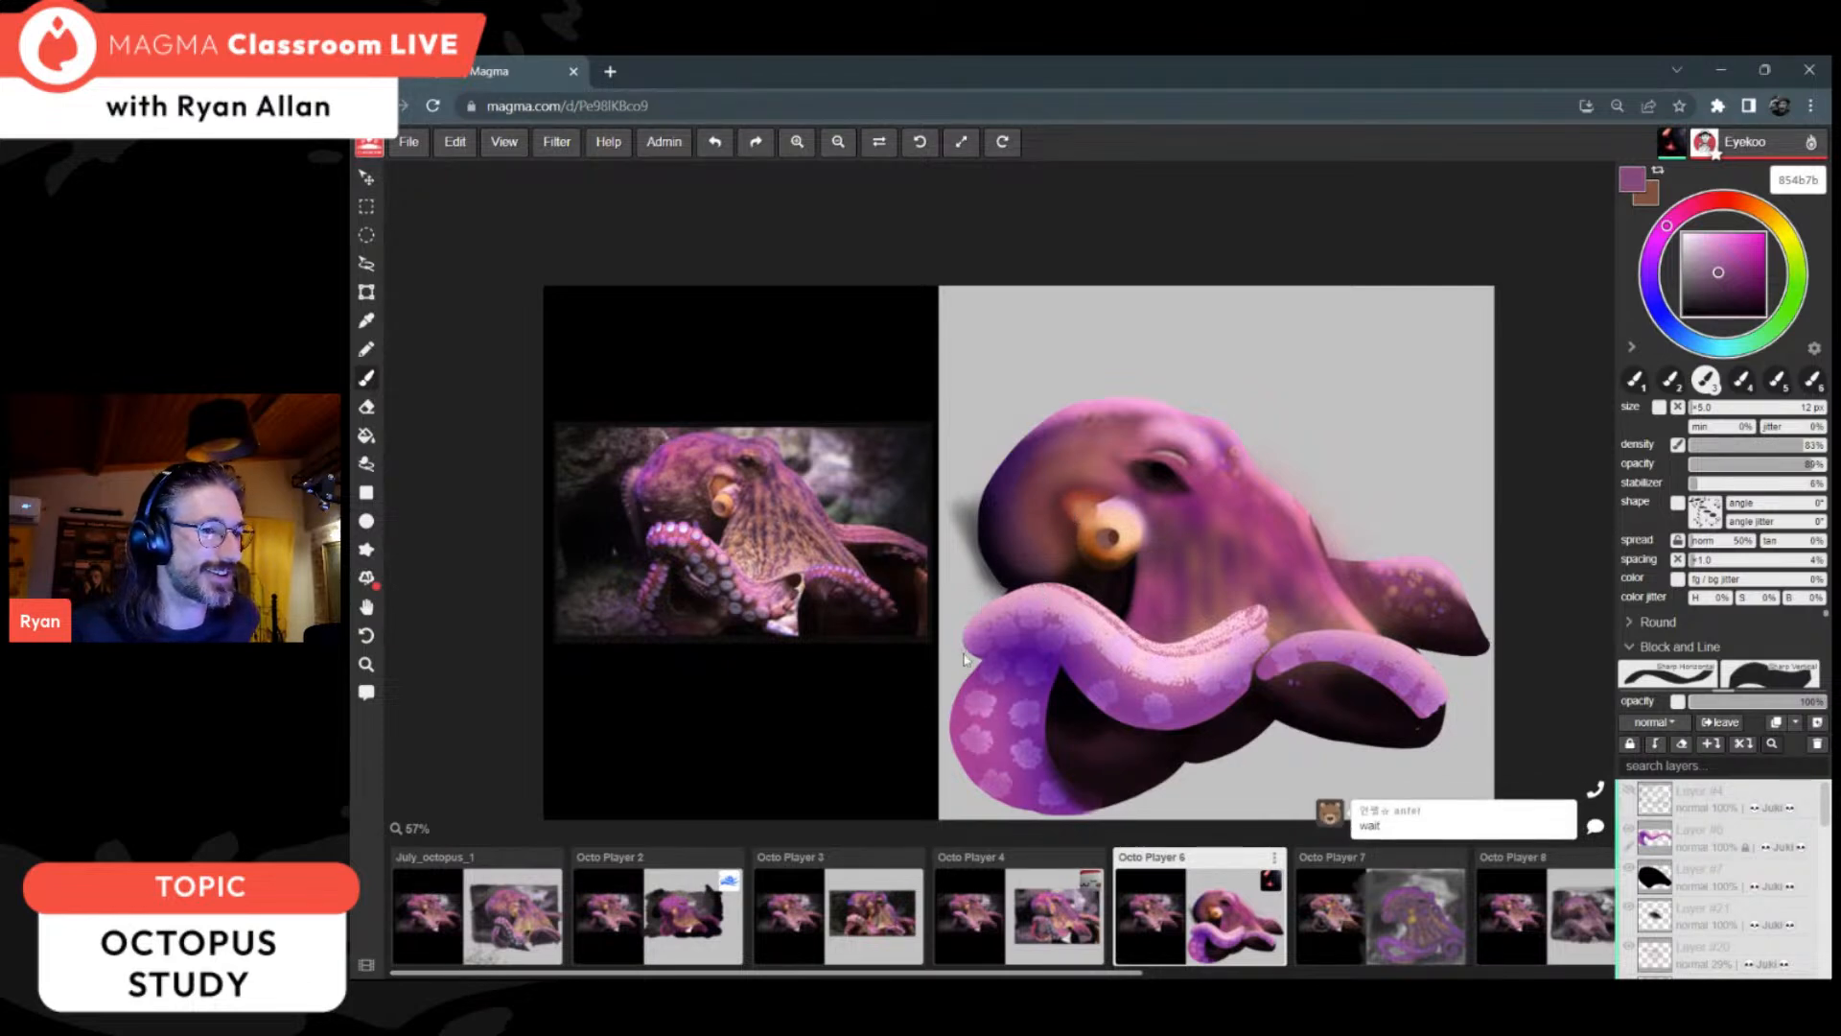
Step: Review the octopus paintings on the Octo Player 7 and Octo Player 8 canvases
click(1369, 928)
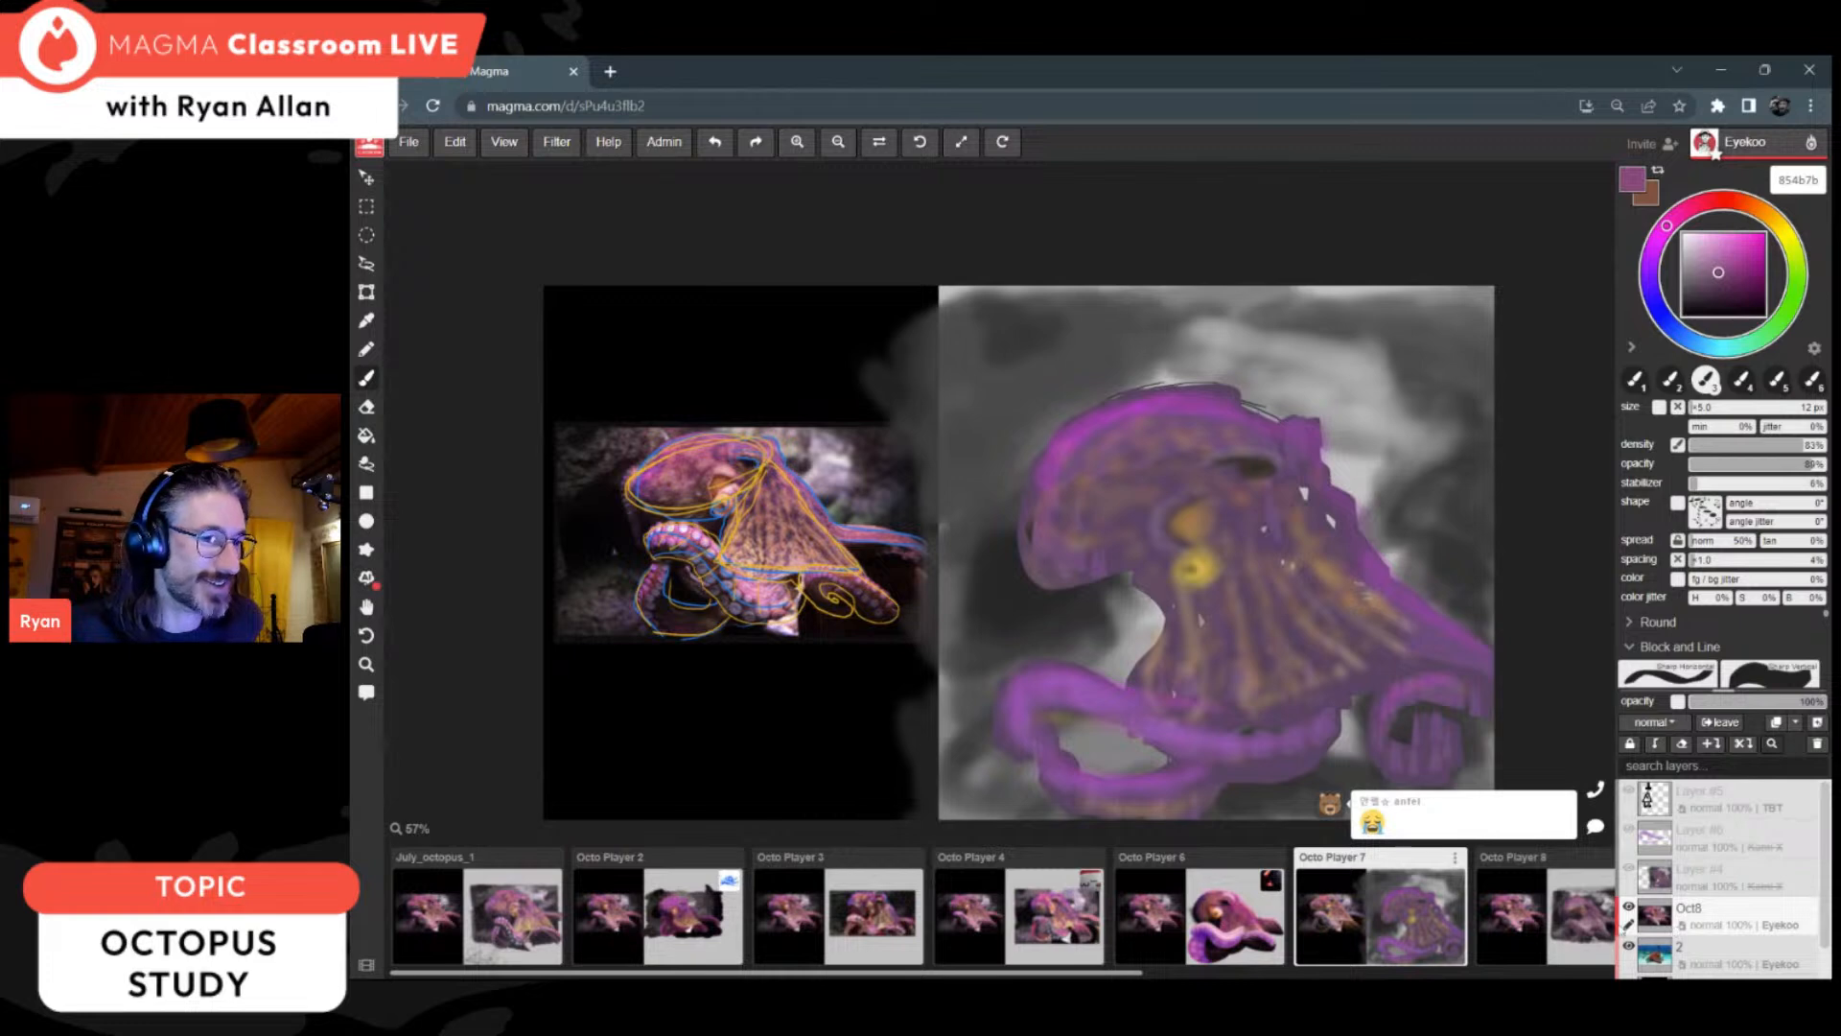
click(1565, 930)
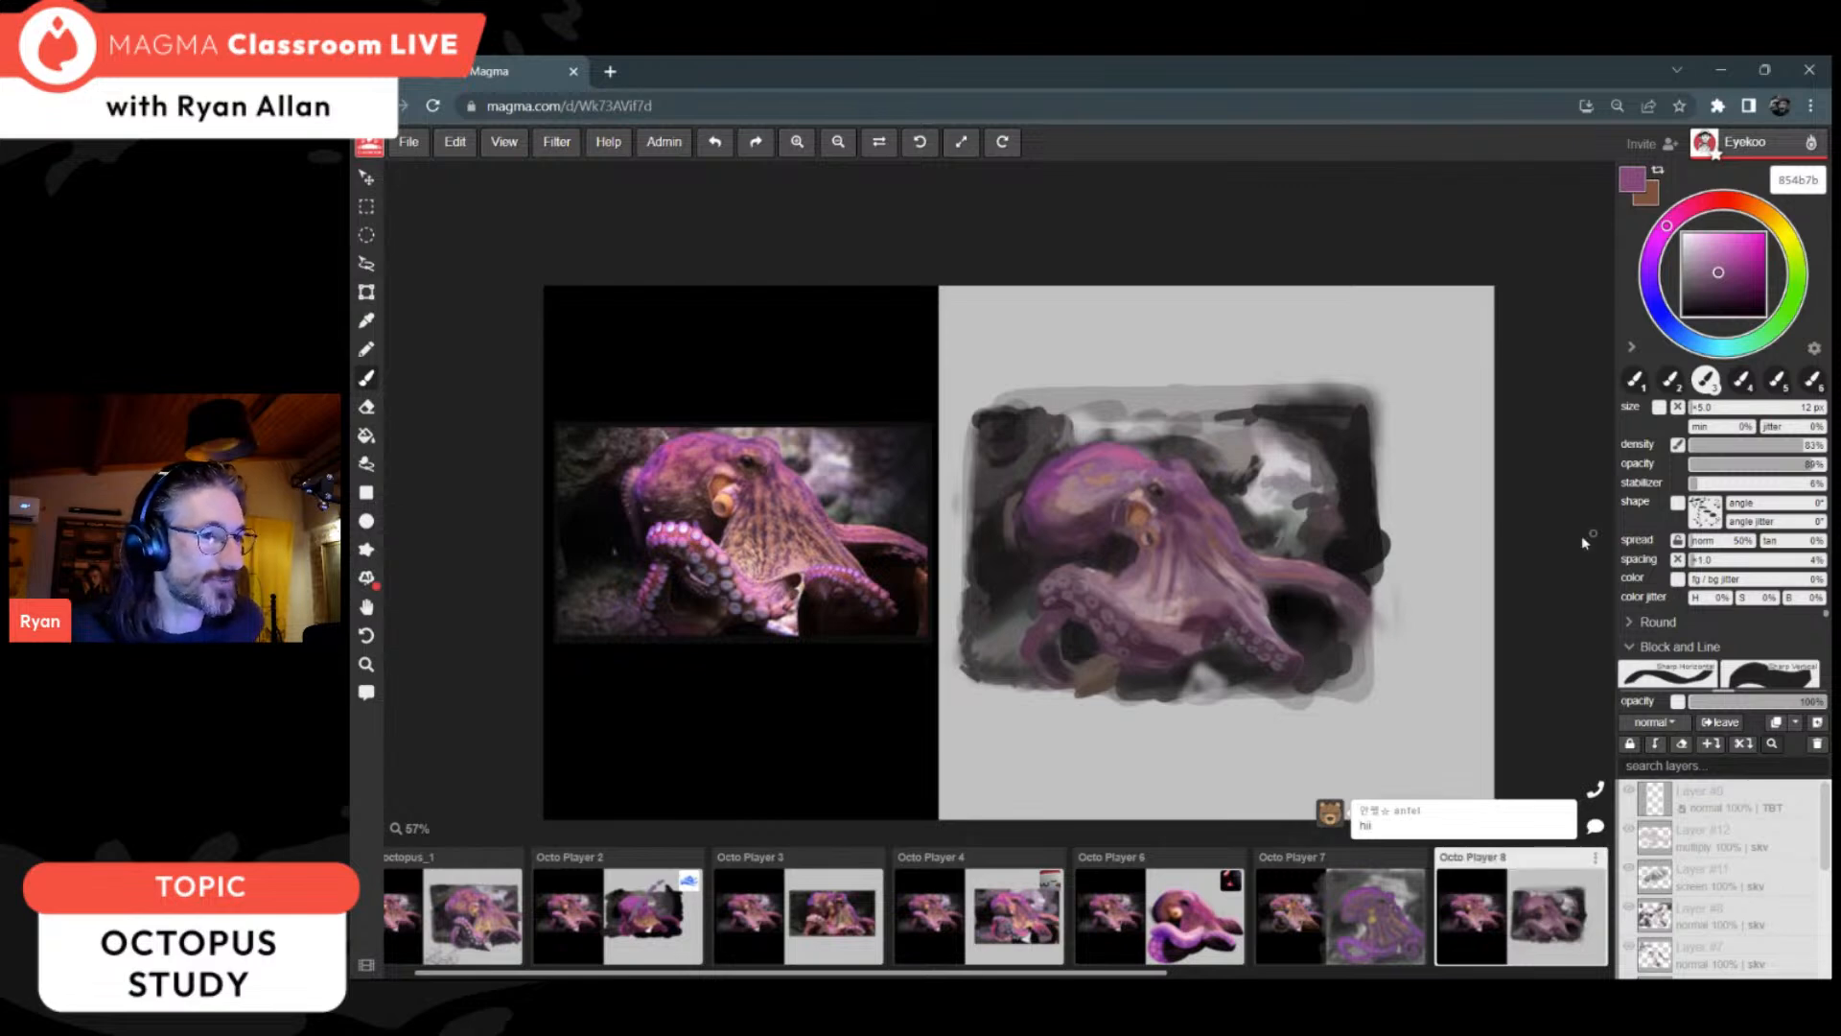
scroll(1337, 552, up, 2)
scroll(1330, 552, down, 4)
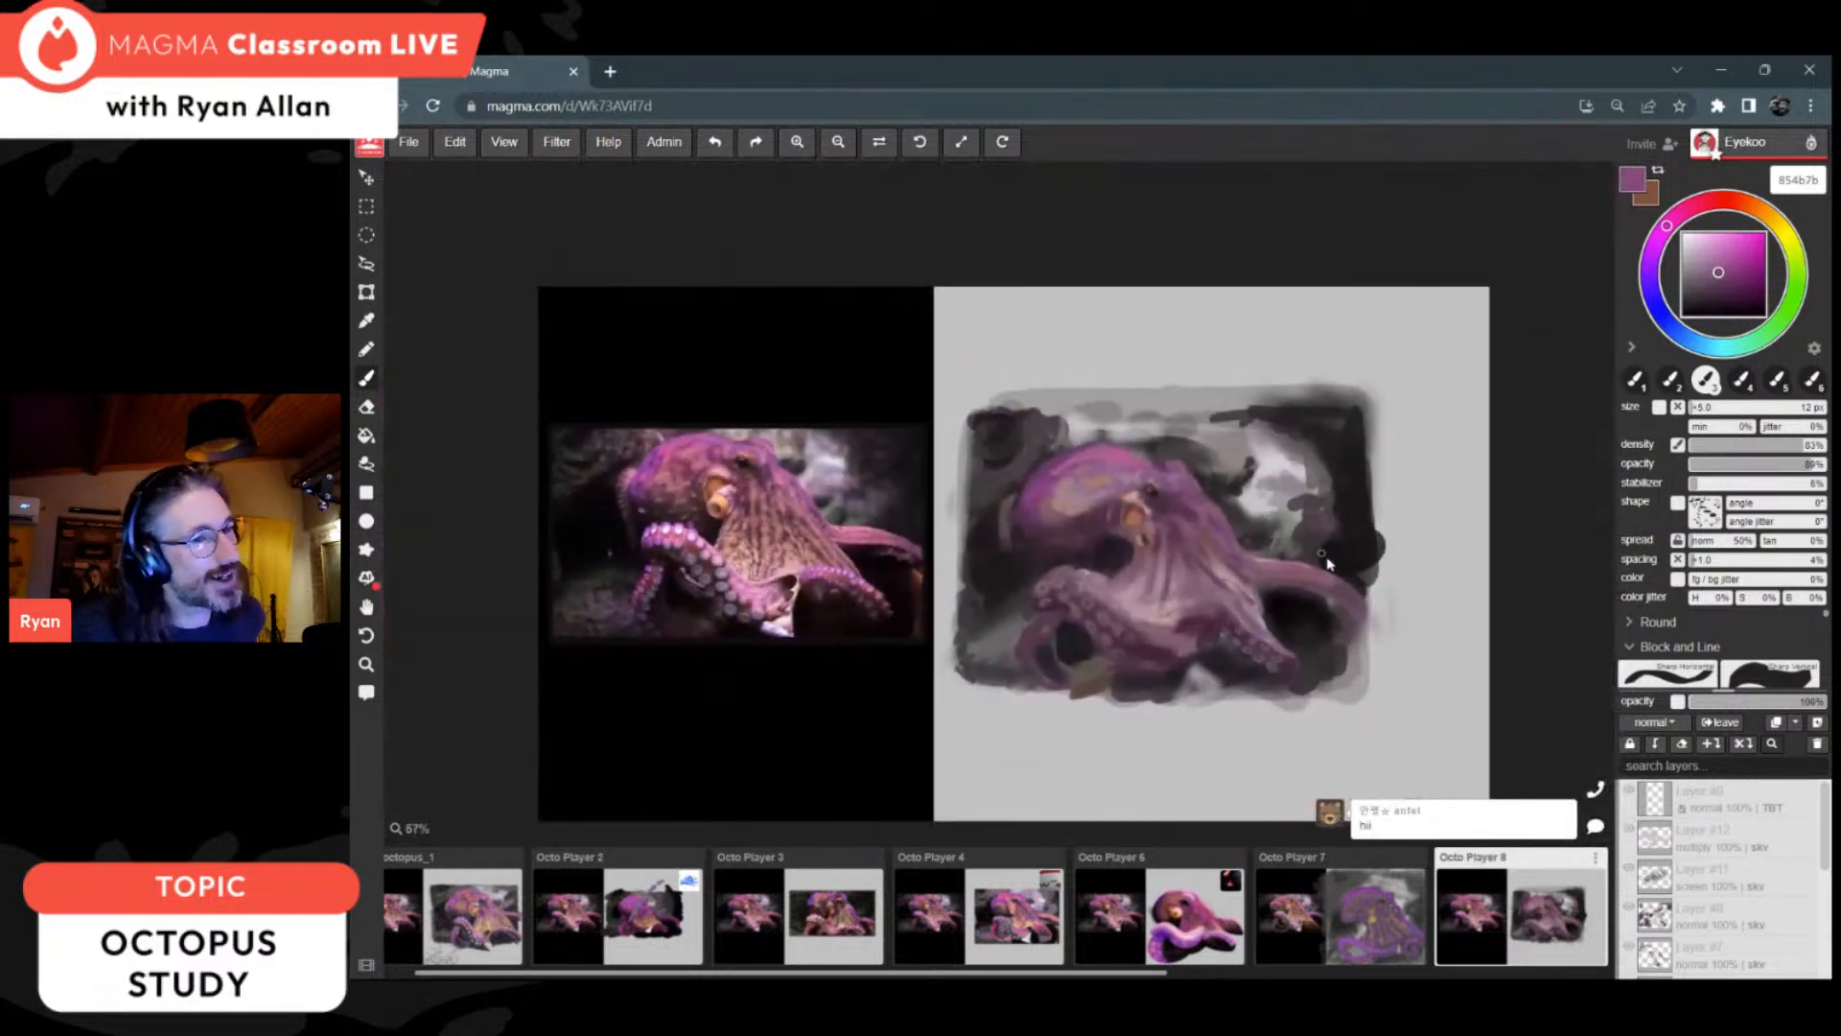
scroll(1281, 682, up, 1)
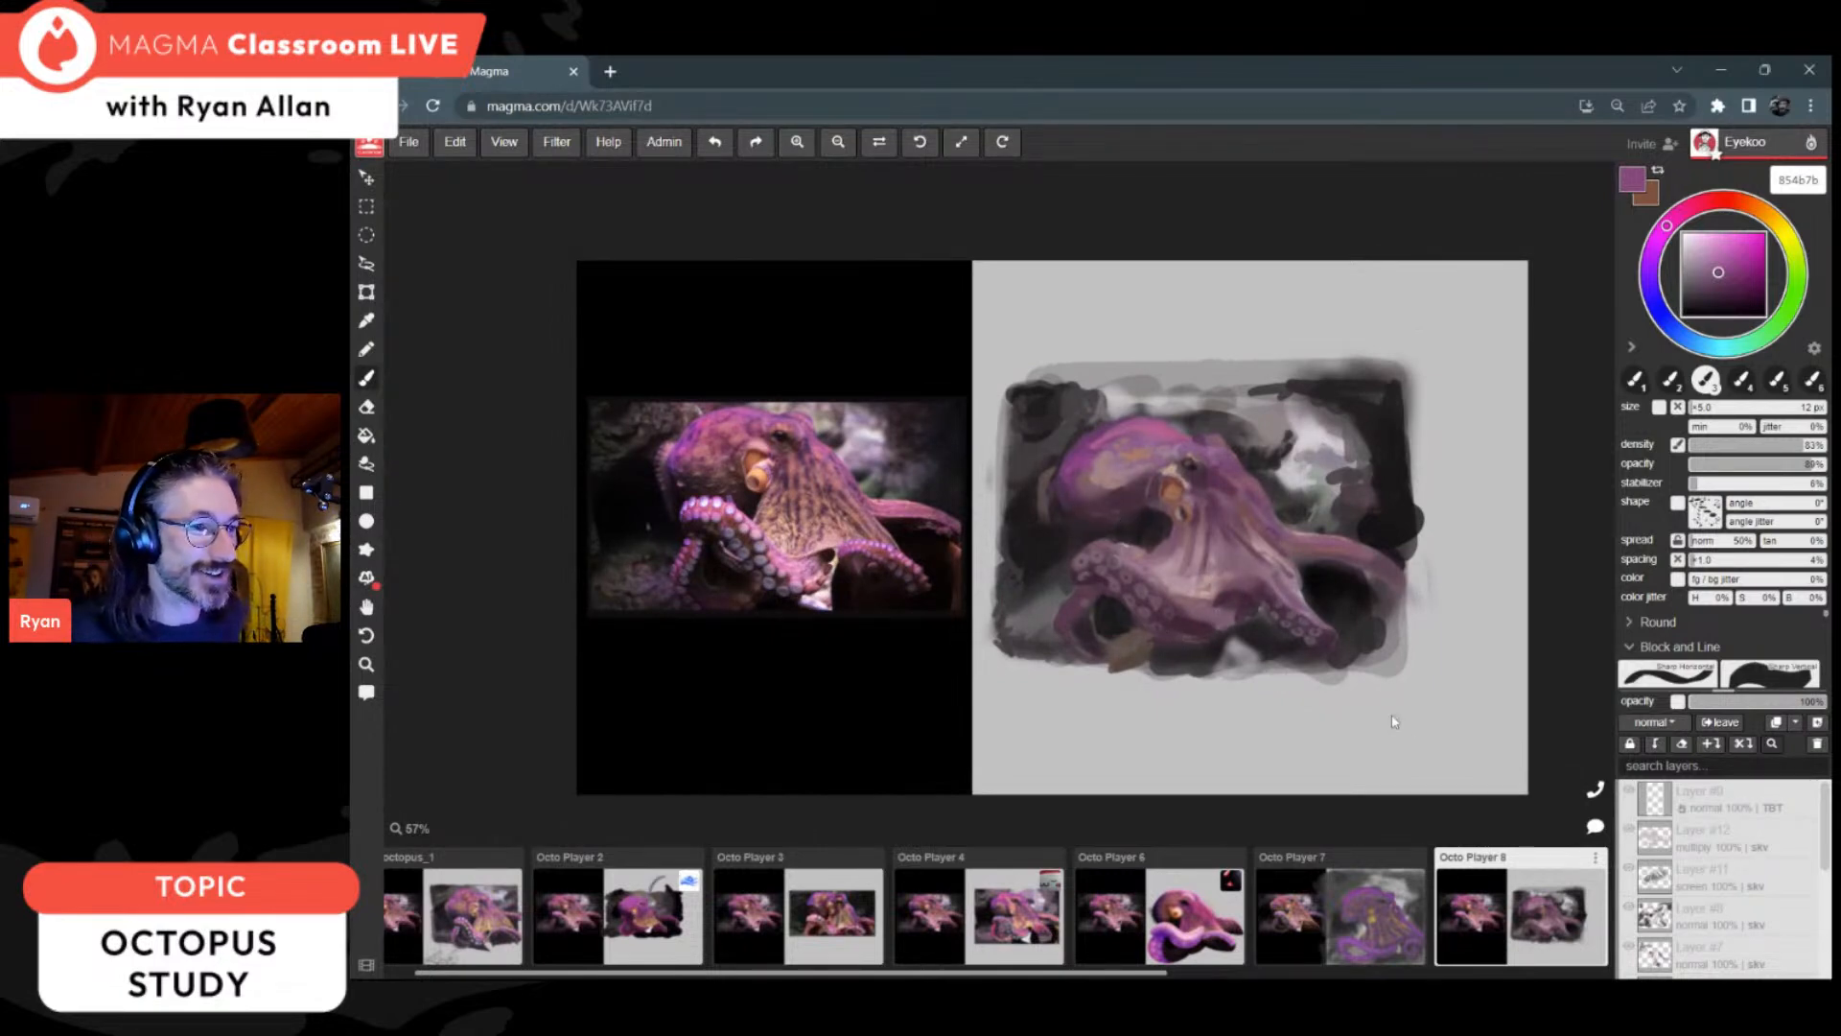
scroll(1420, 901, down, 3)
Step: Review the octopus paintings on the Octo Player 9 and Octo Player 10 canvases
click(1416, 900)
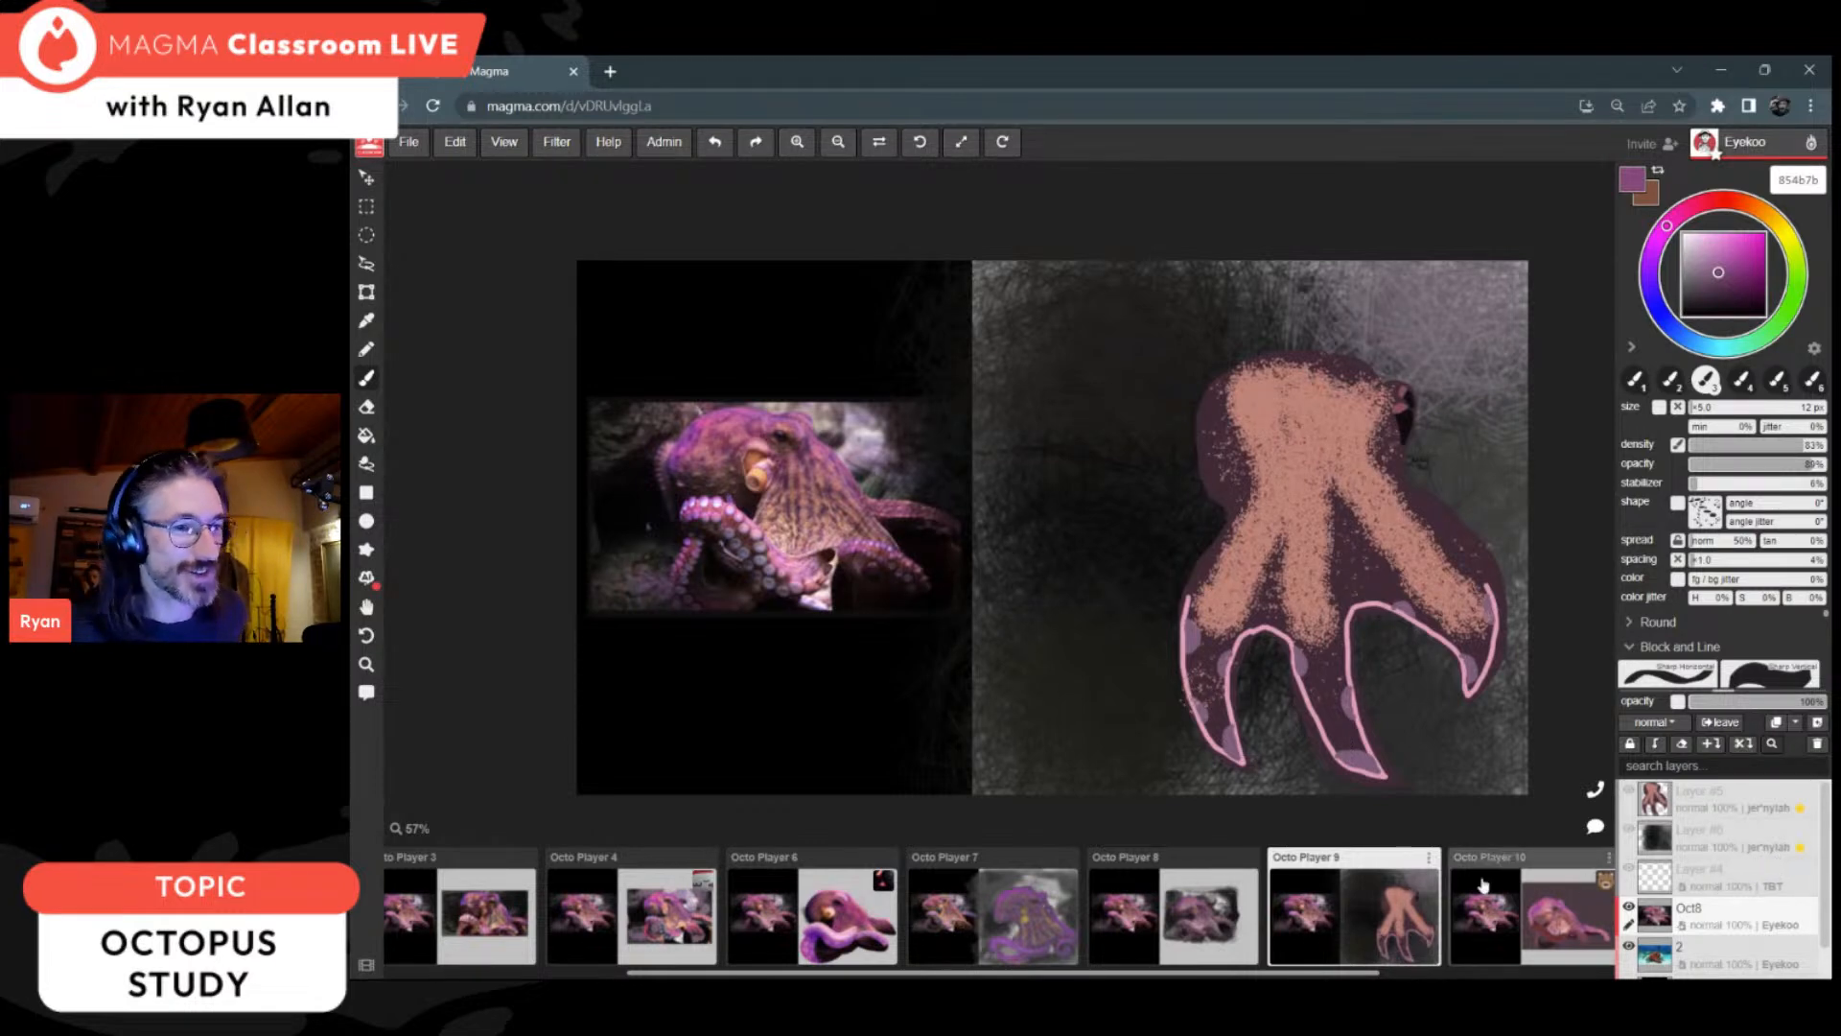
scroll(1362, 909, right, 2)
click(1361, 909)
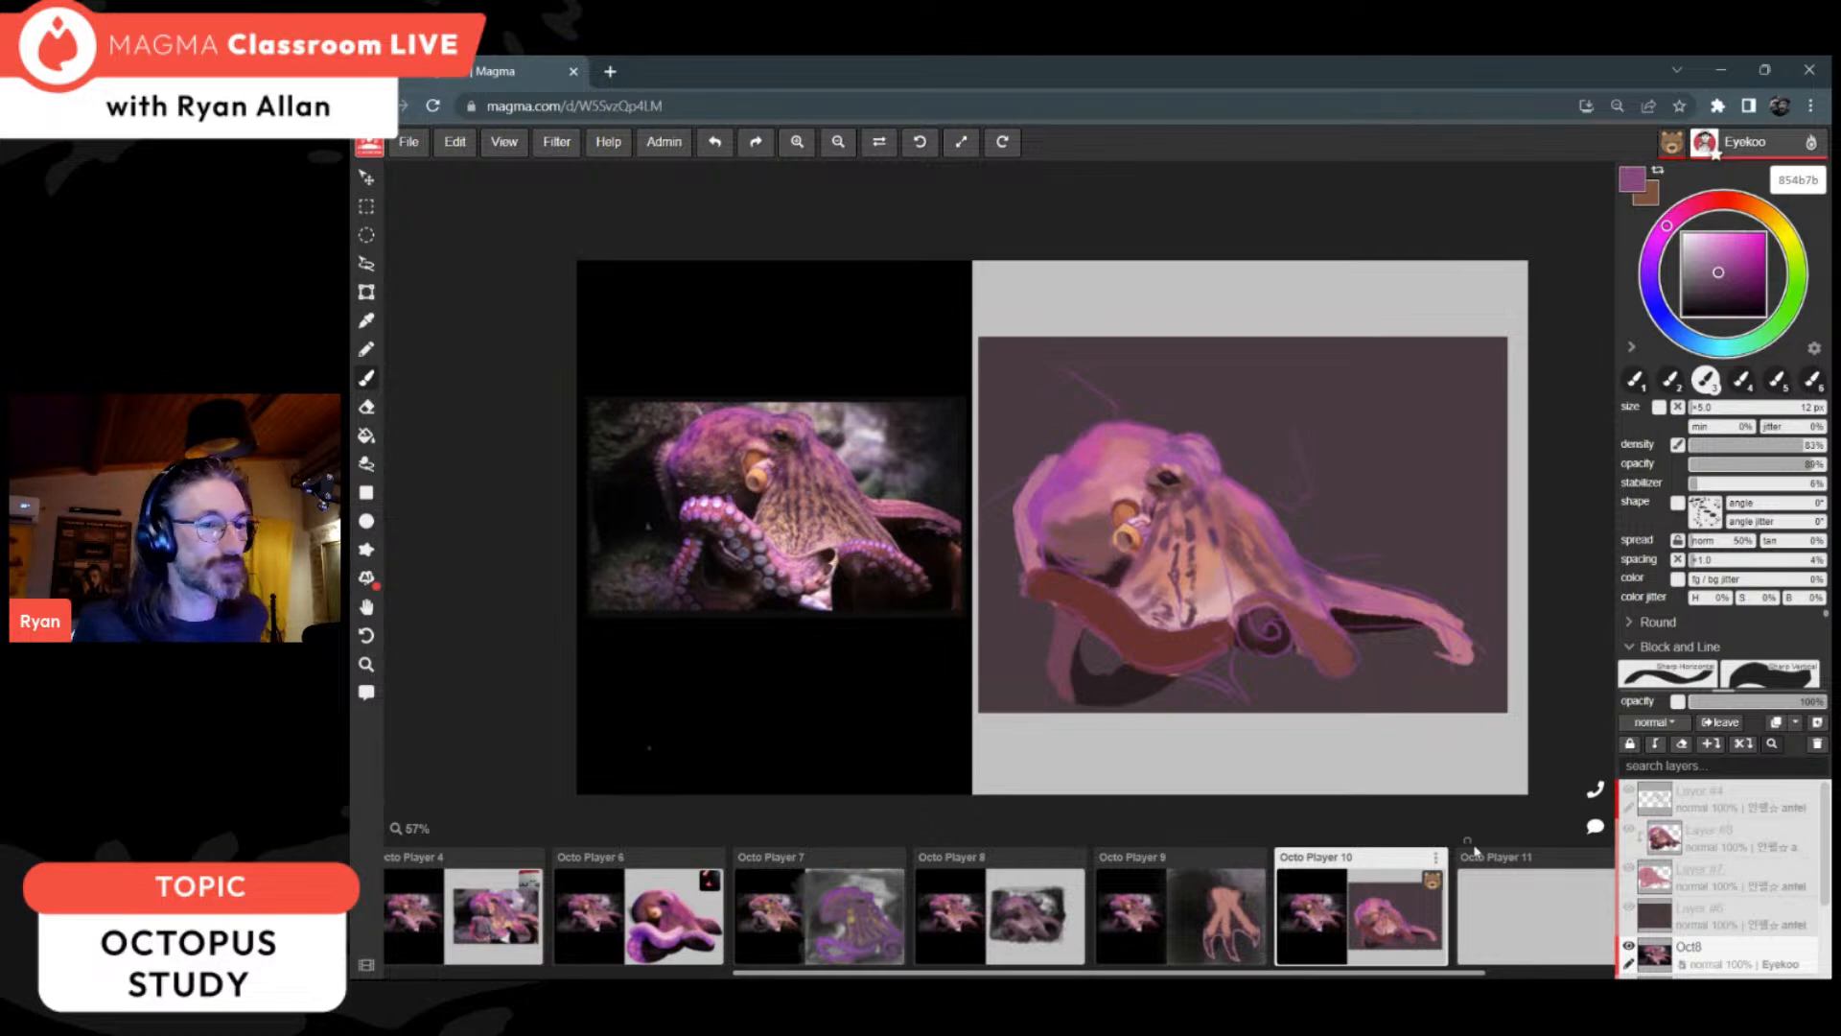
scroll(1498, 880, down, 2)
scroll(1395, 904, up, 6)
scroll(1388, 901, down, 4)
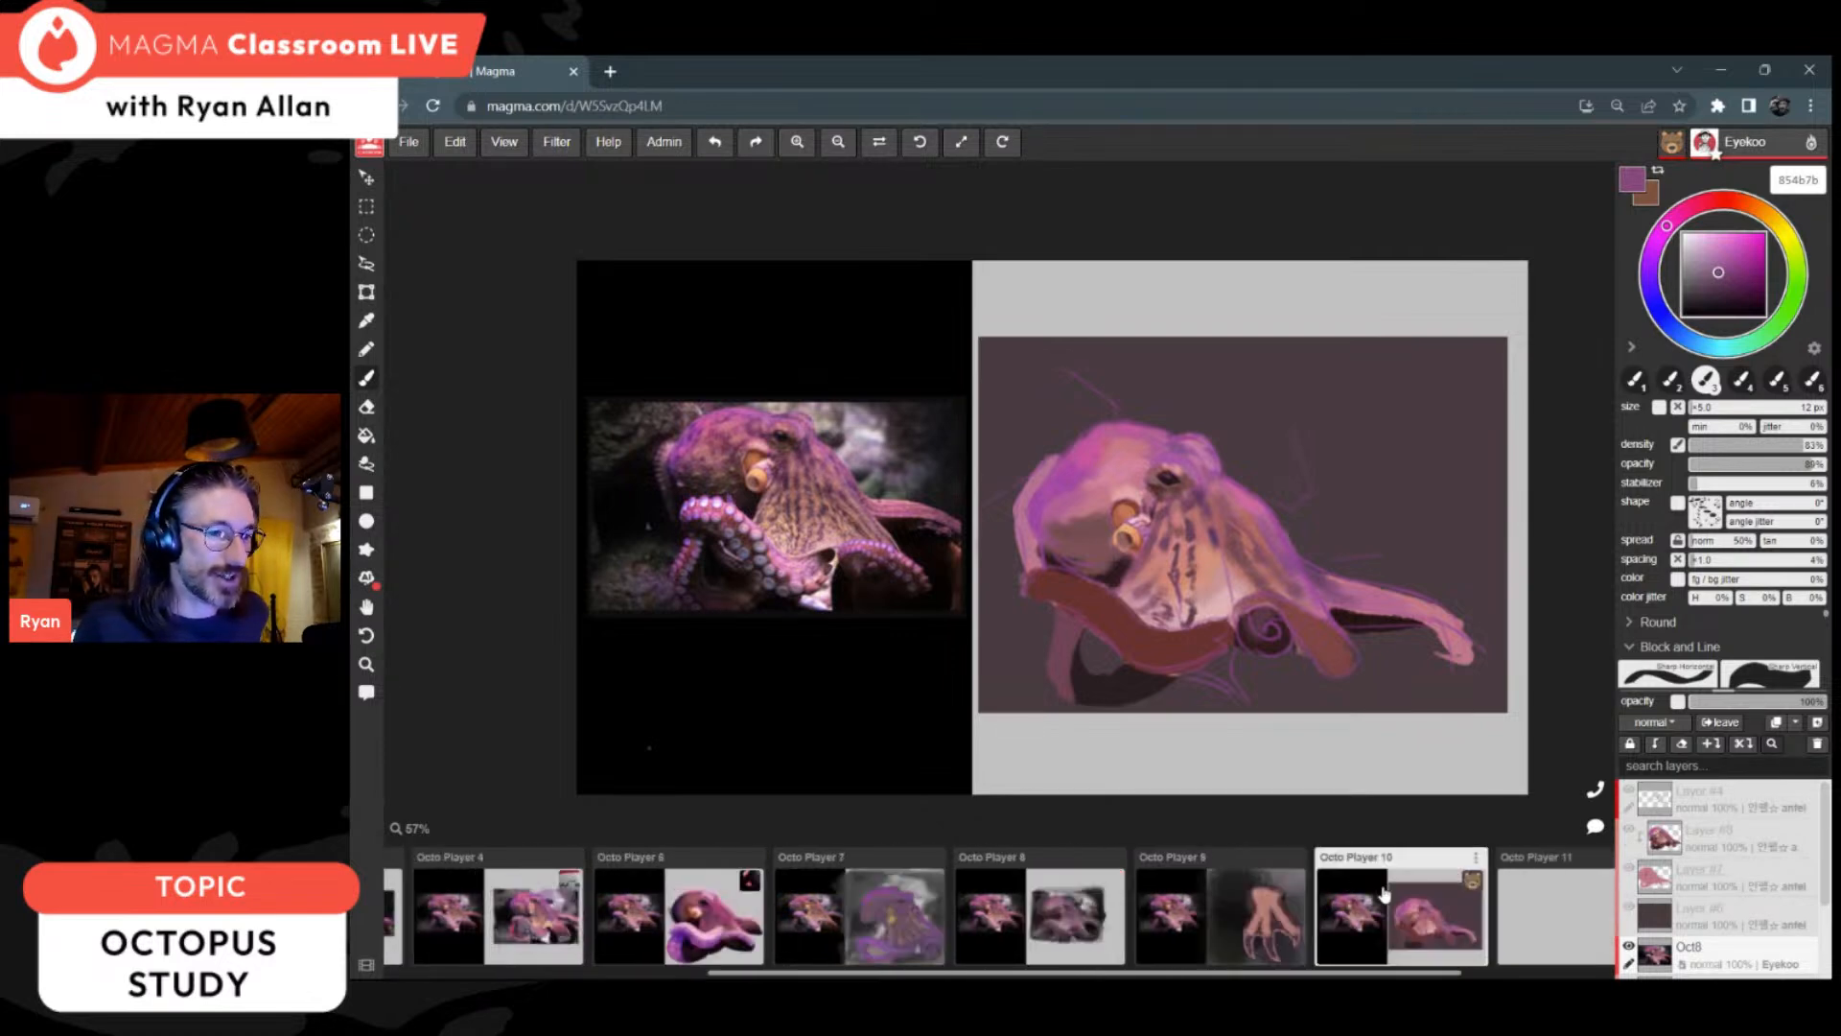
scroll(1387, 897, up, 4)
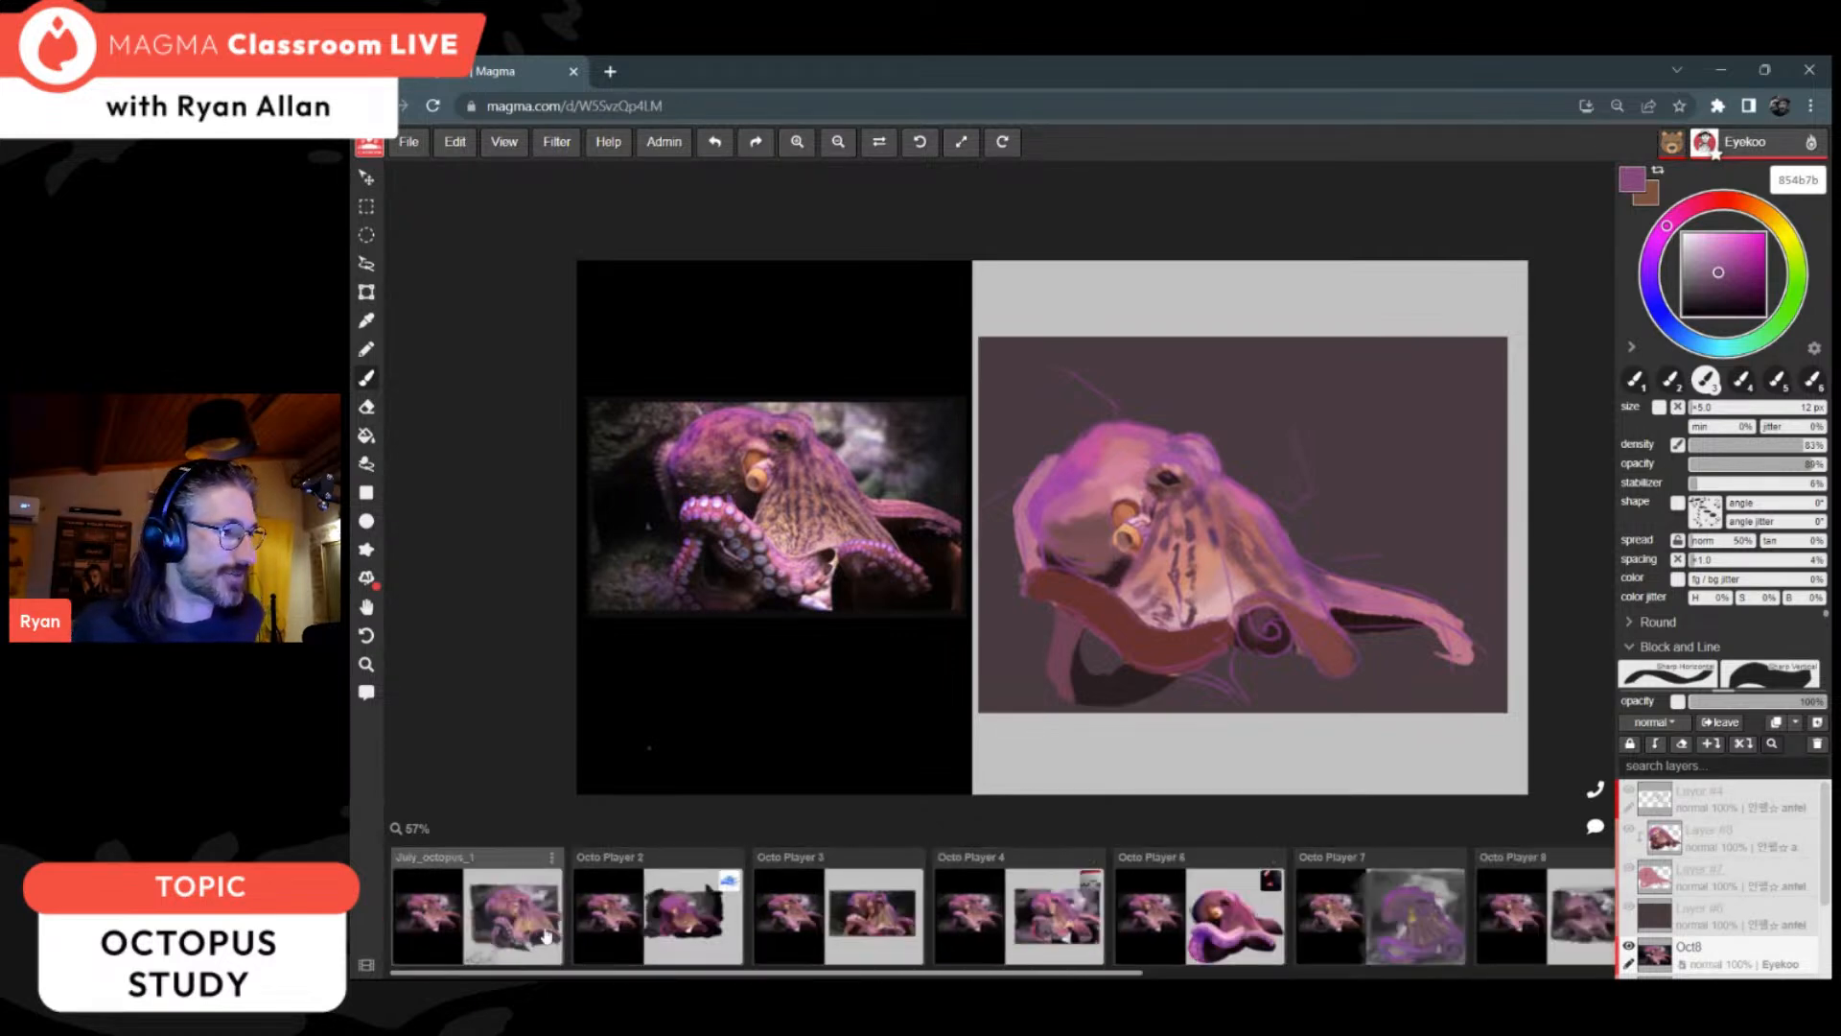
Step: Return to the July_octopus_1 canvas, touch up the shadow inside the looped arm with 291e2b, and sample pink bd7c8a for the right arm
click(506, 929)
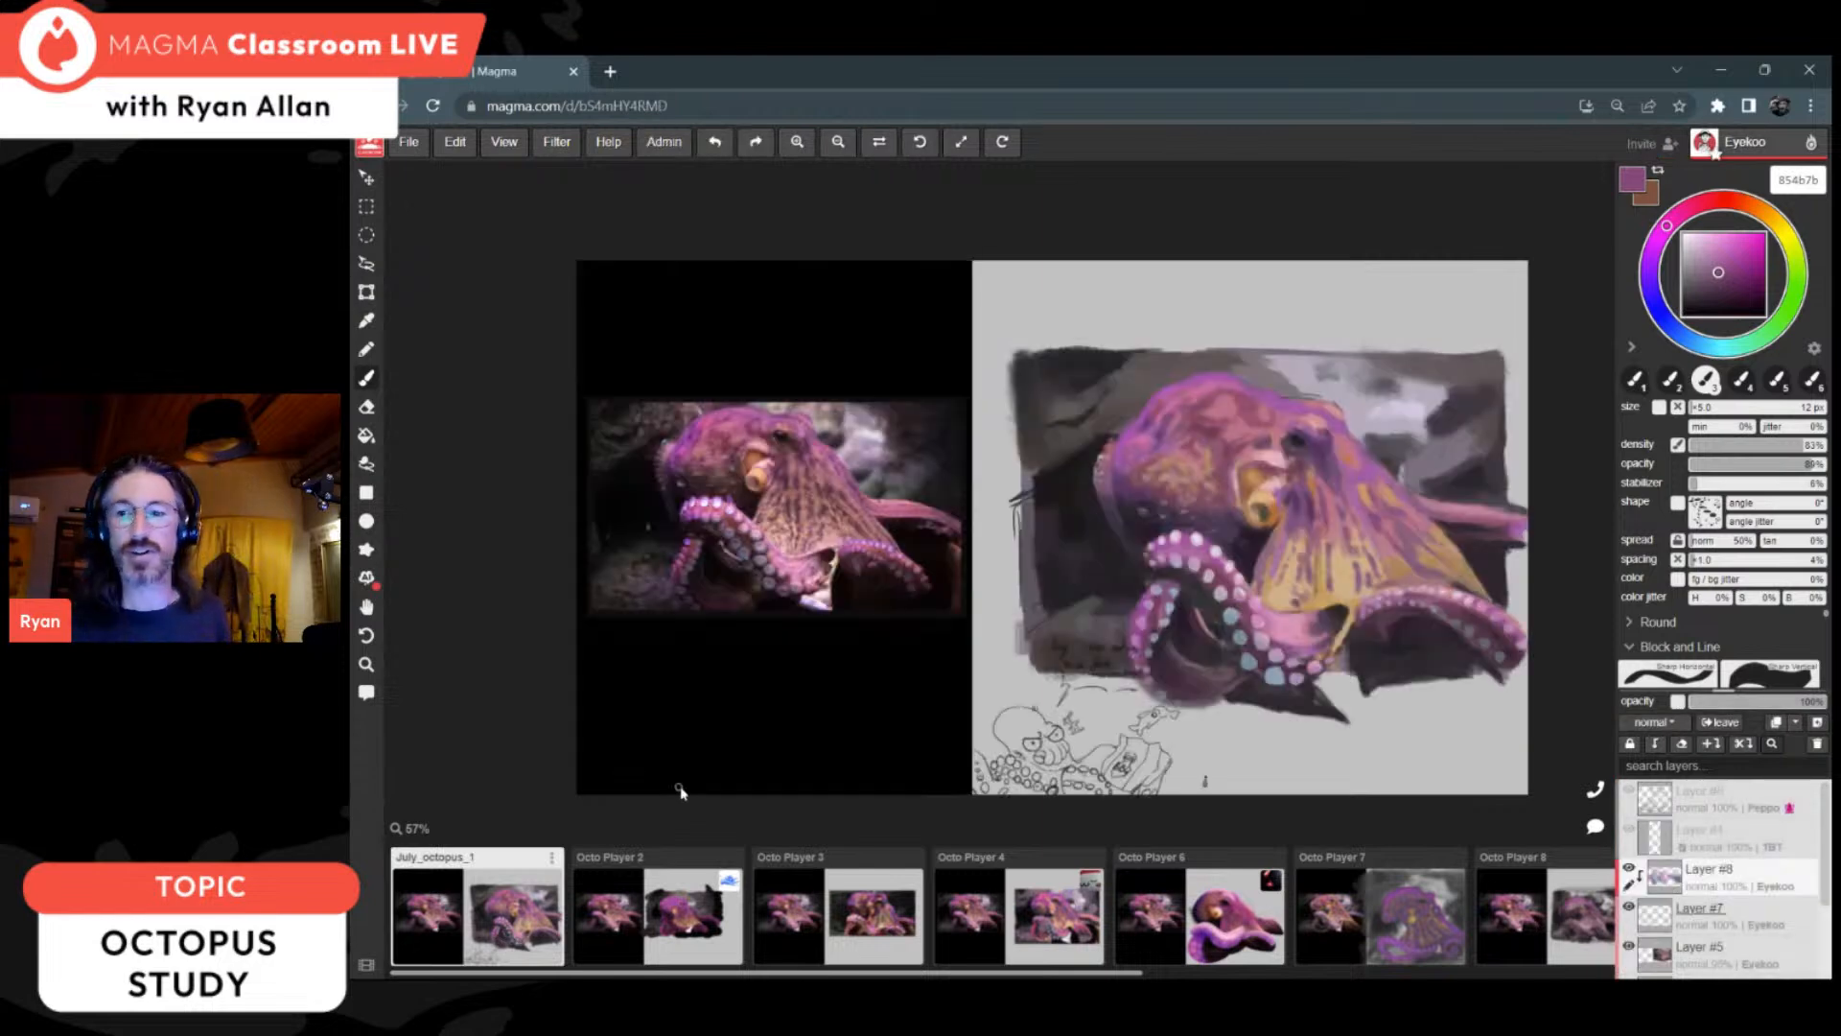
alt+click(1156, 517)
alt+click(1187, 629)
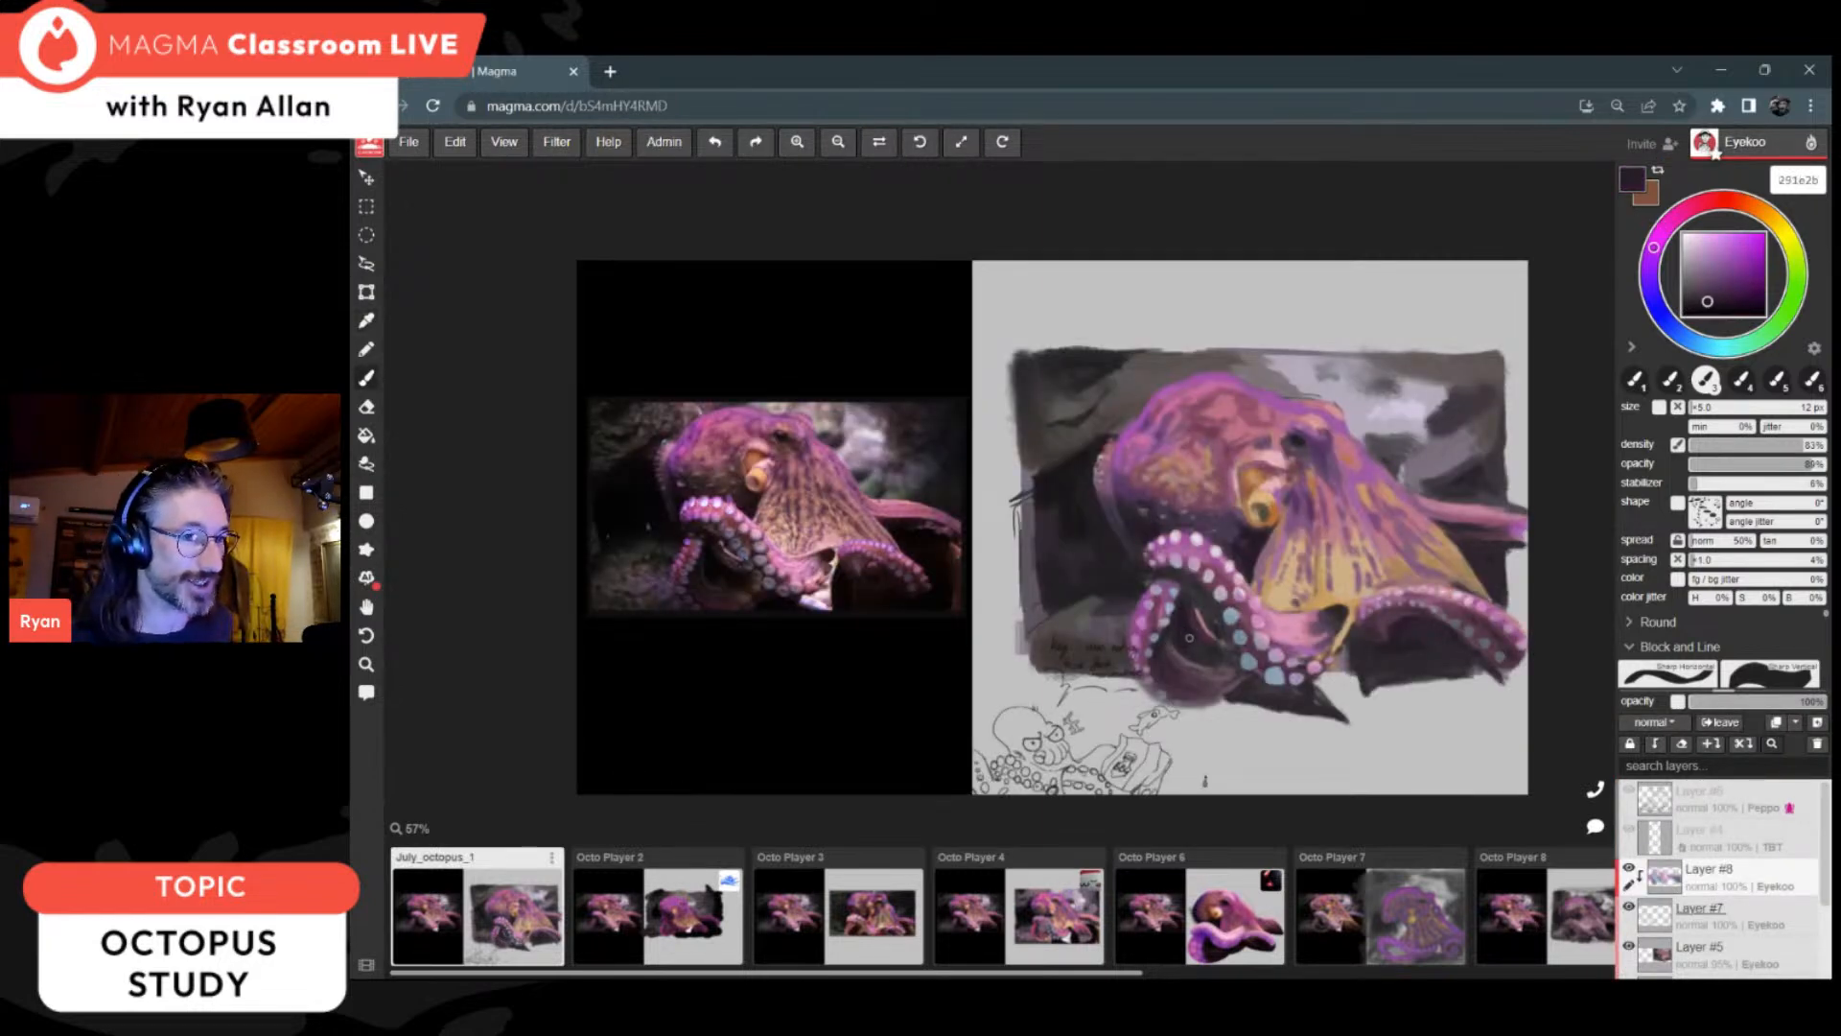
alt+click(1184, 620)
alt+click(1402, 643)
key(alt)
alt+click(1400, 549)
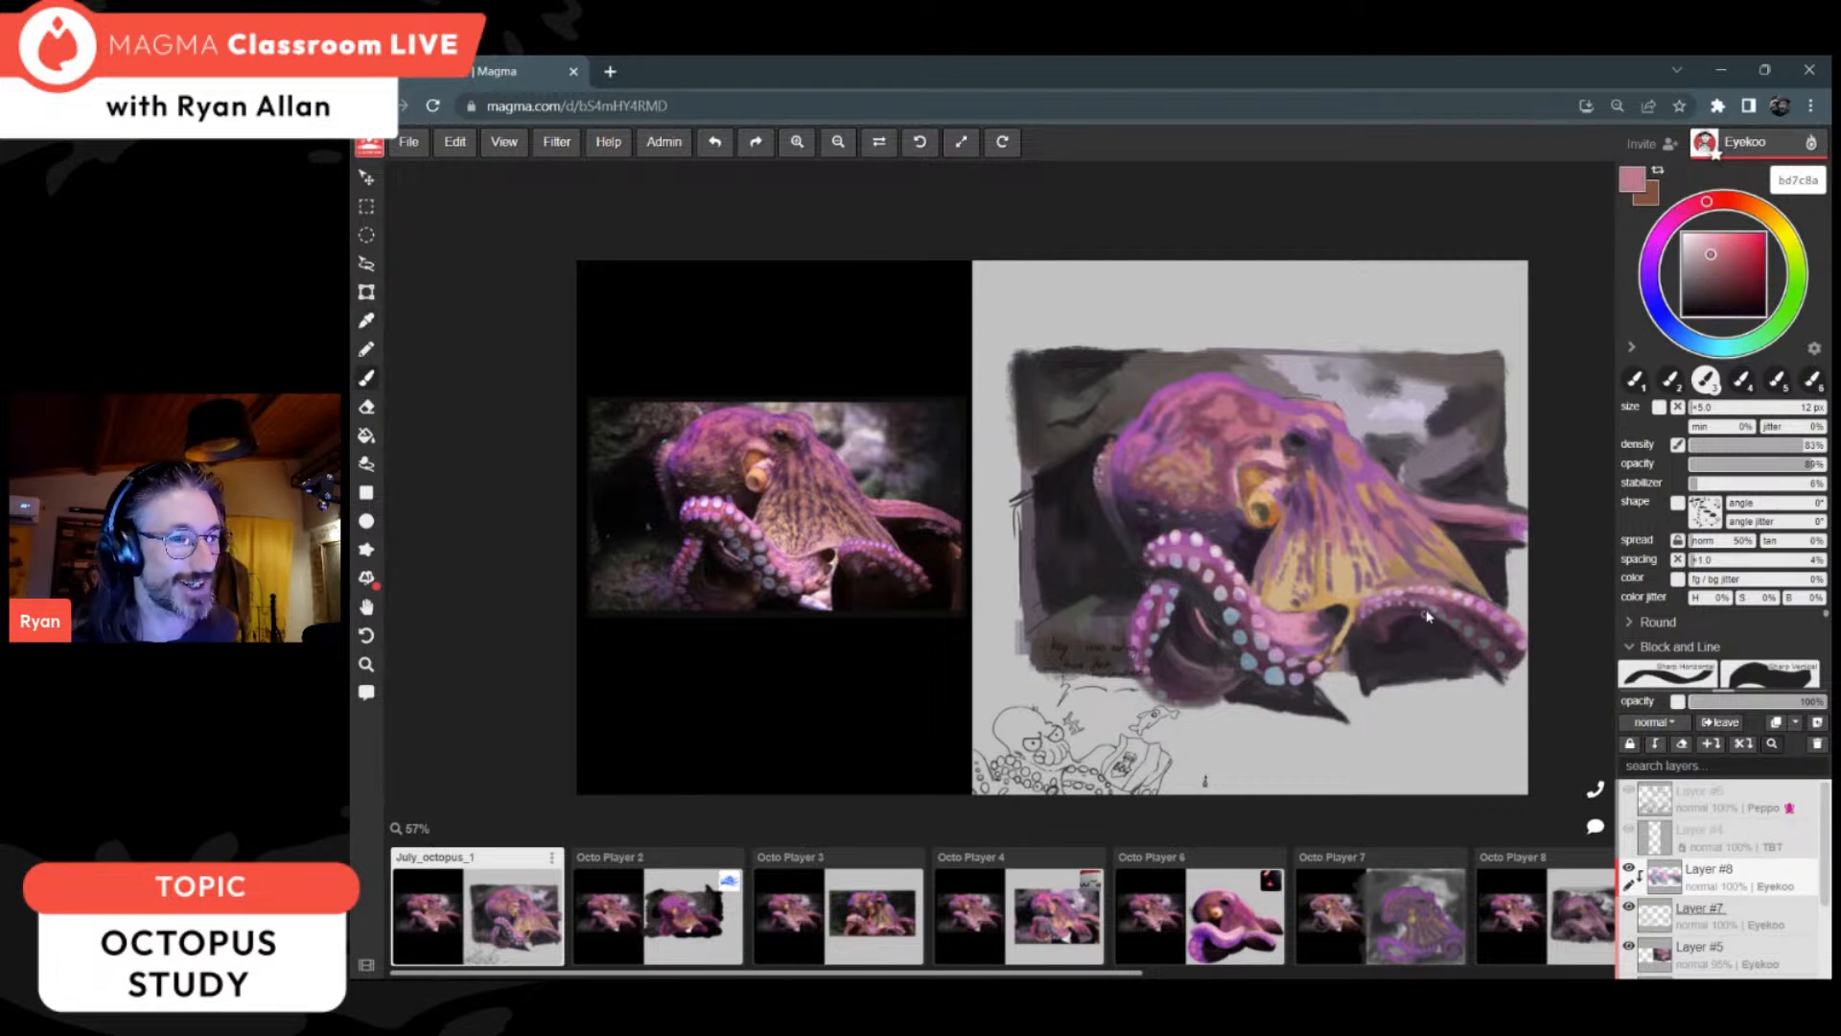
Step: Make Layer #5 active and sample 2c242d to touch up the dark shadow under the right arm
alt+click(1401, 545)
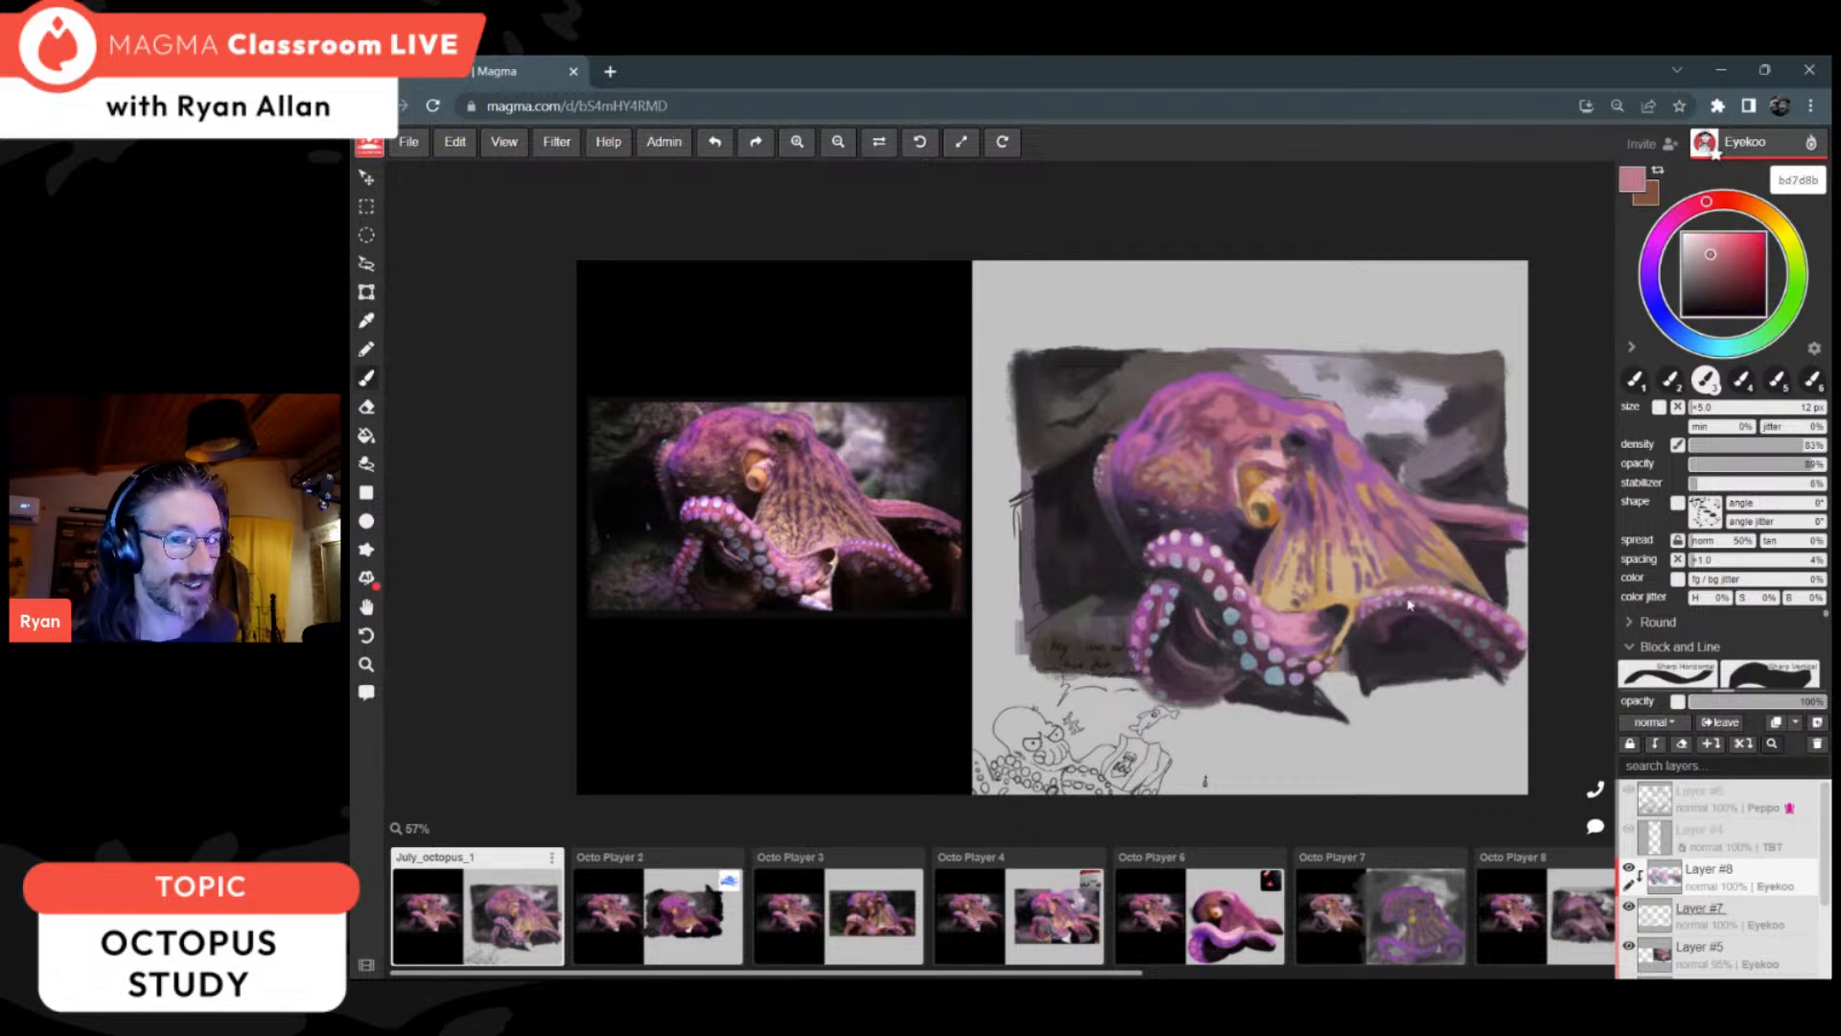
click(1794, 957)
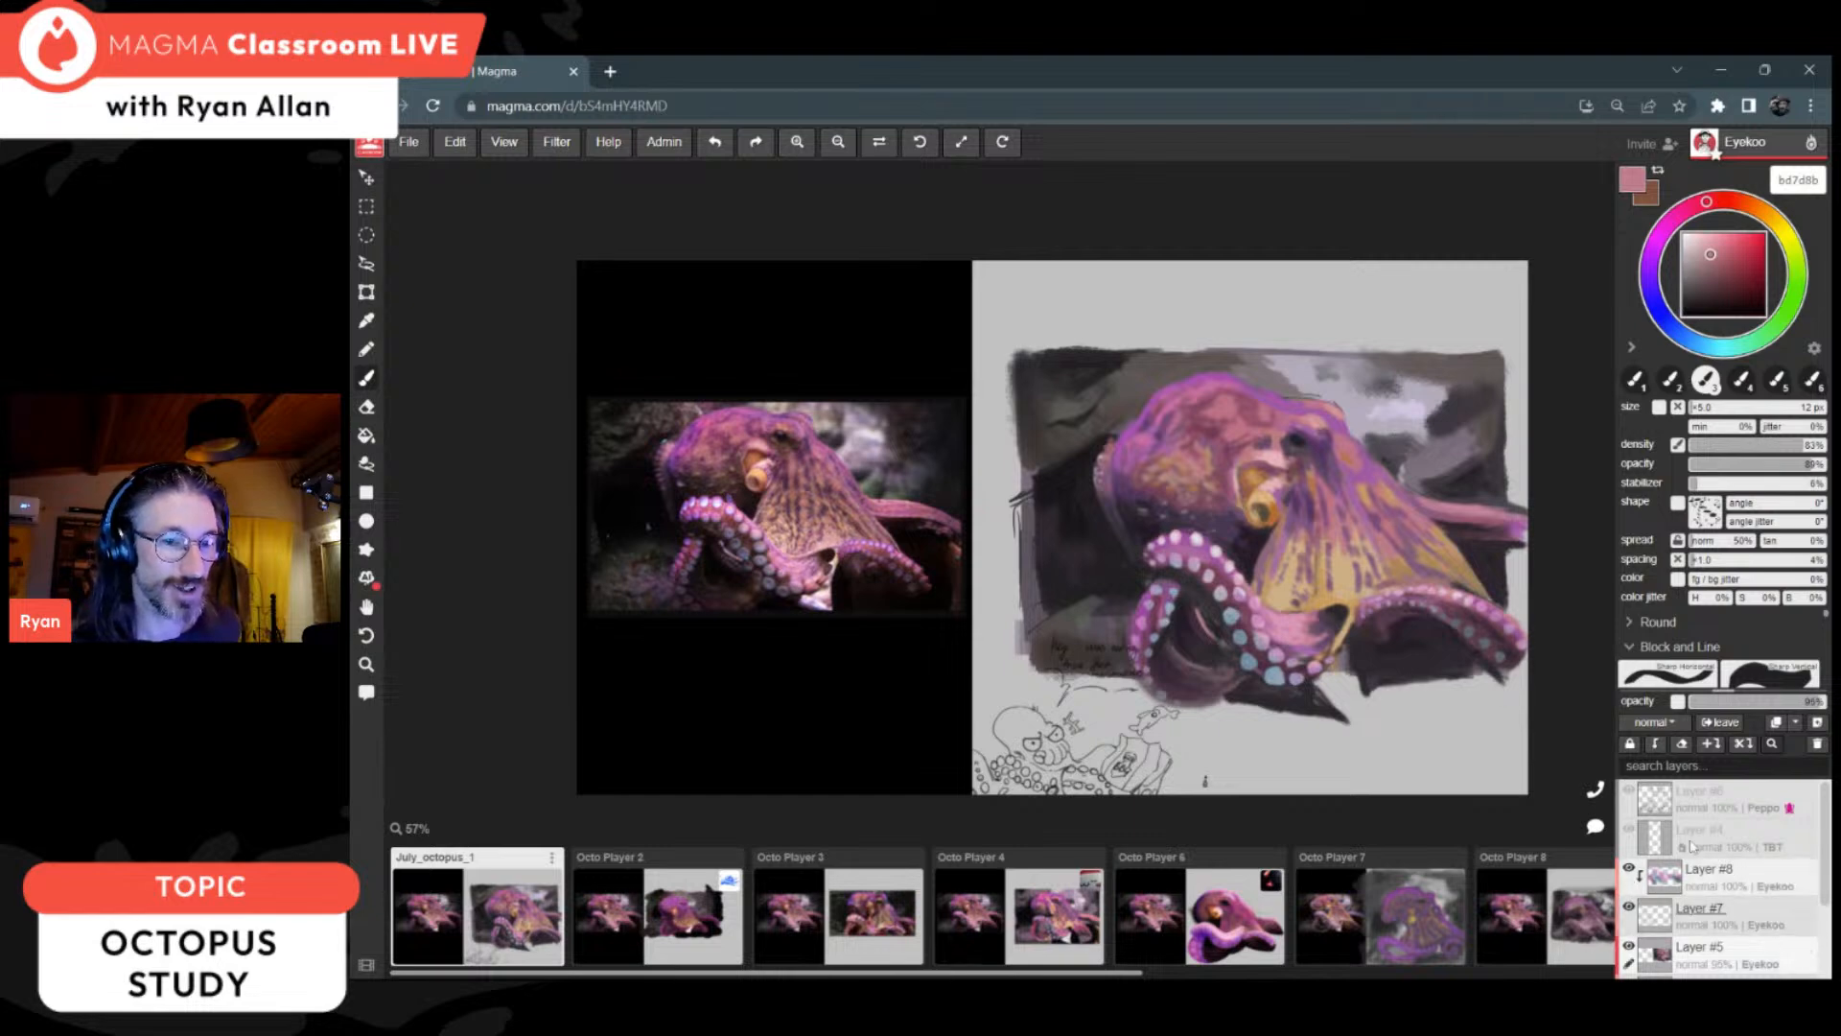
alt+click(1416, 637)
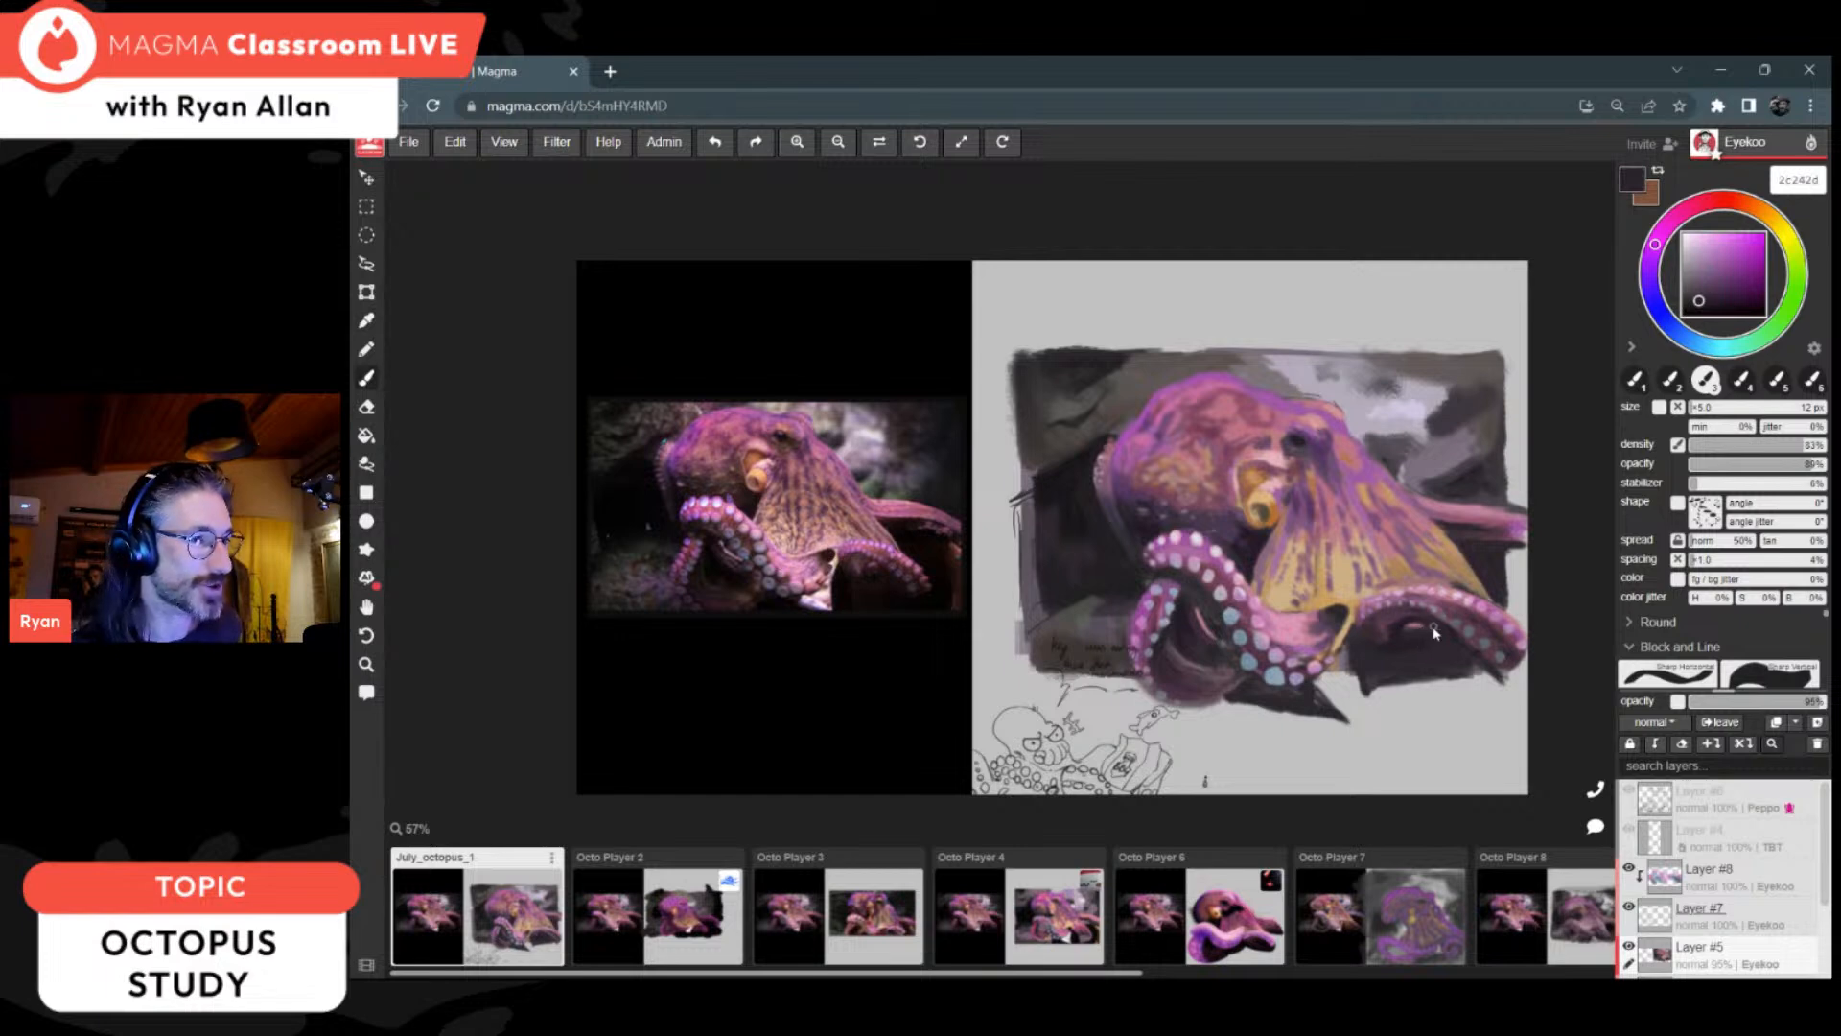
Step: Rework the front arm beside the lowest suckers with sampled pinks da97b5 and d996b4, purple 885785 and an adjusted d58a9b
alt+click(1286, 644)
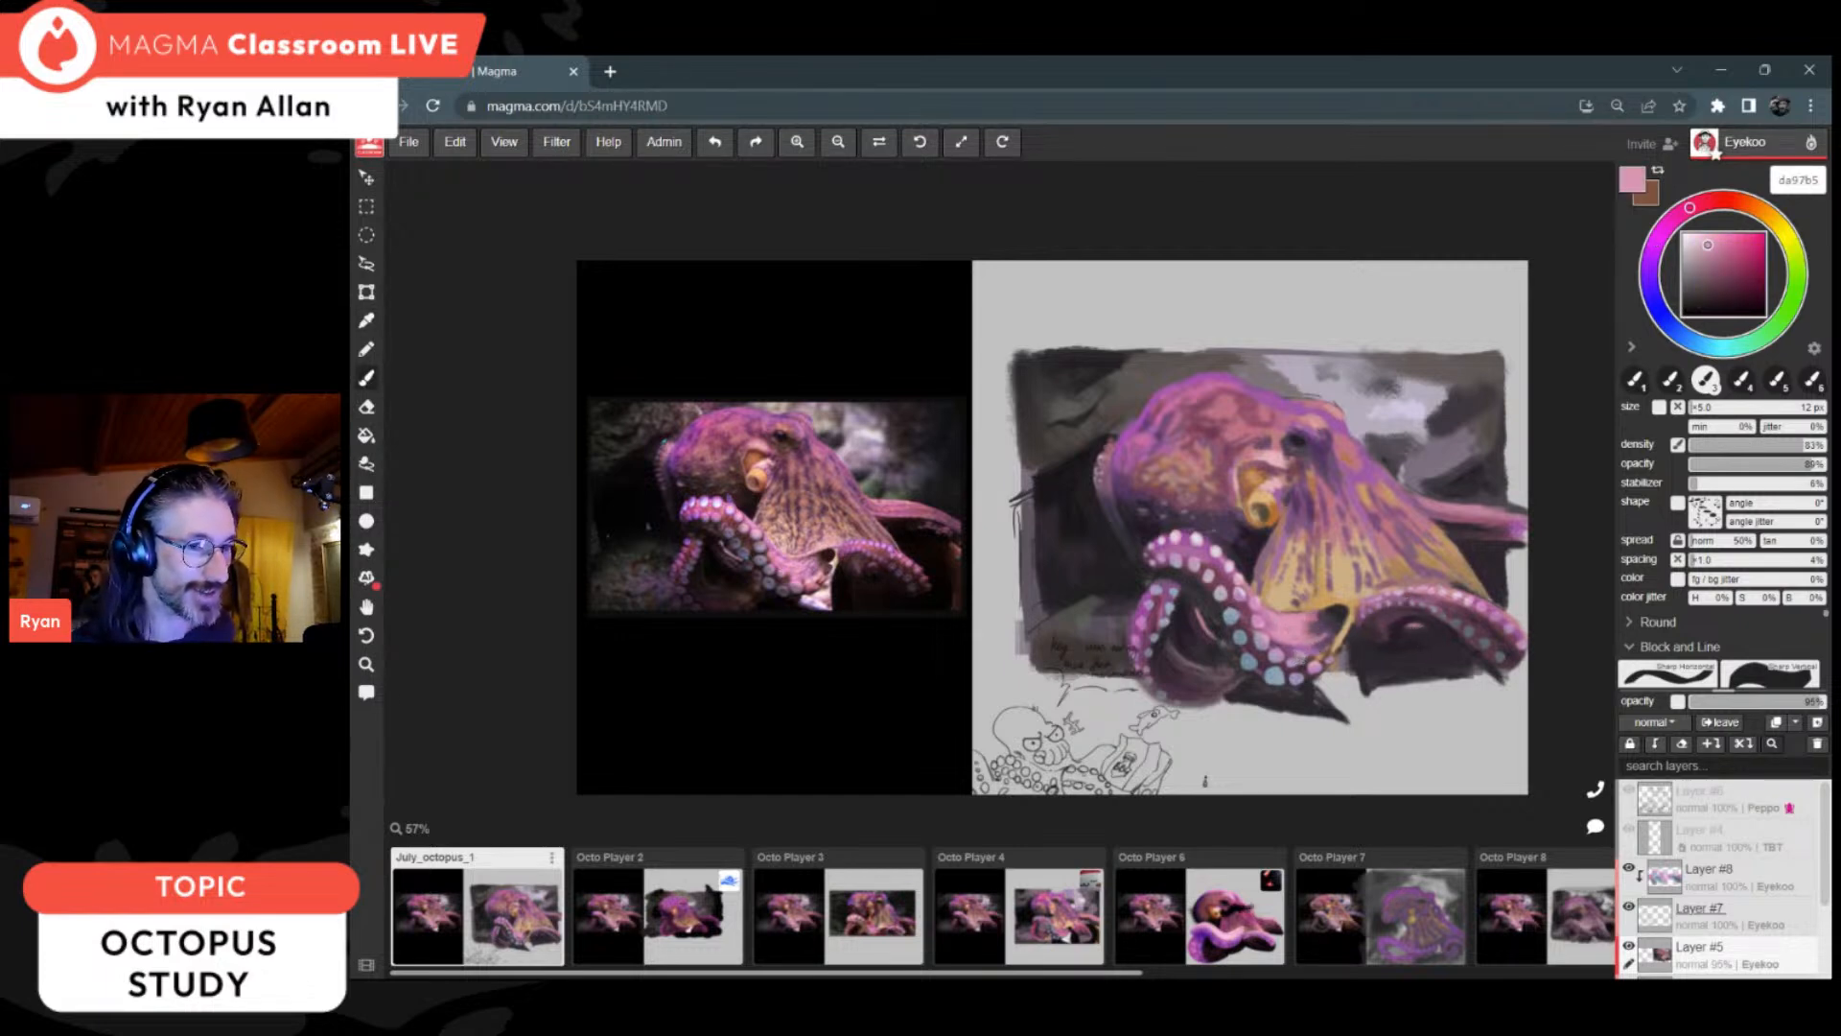
alt+click(1299, 648)
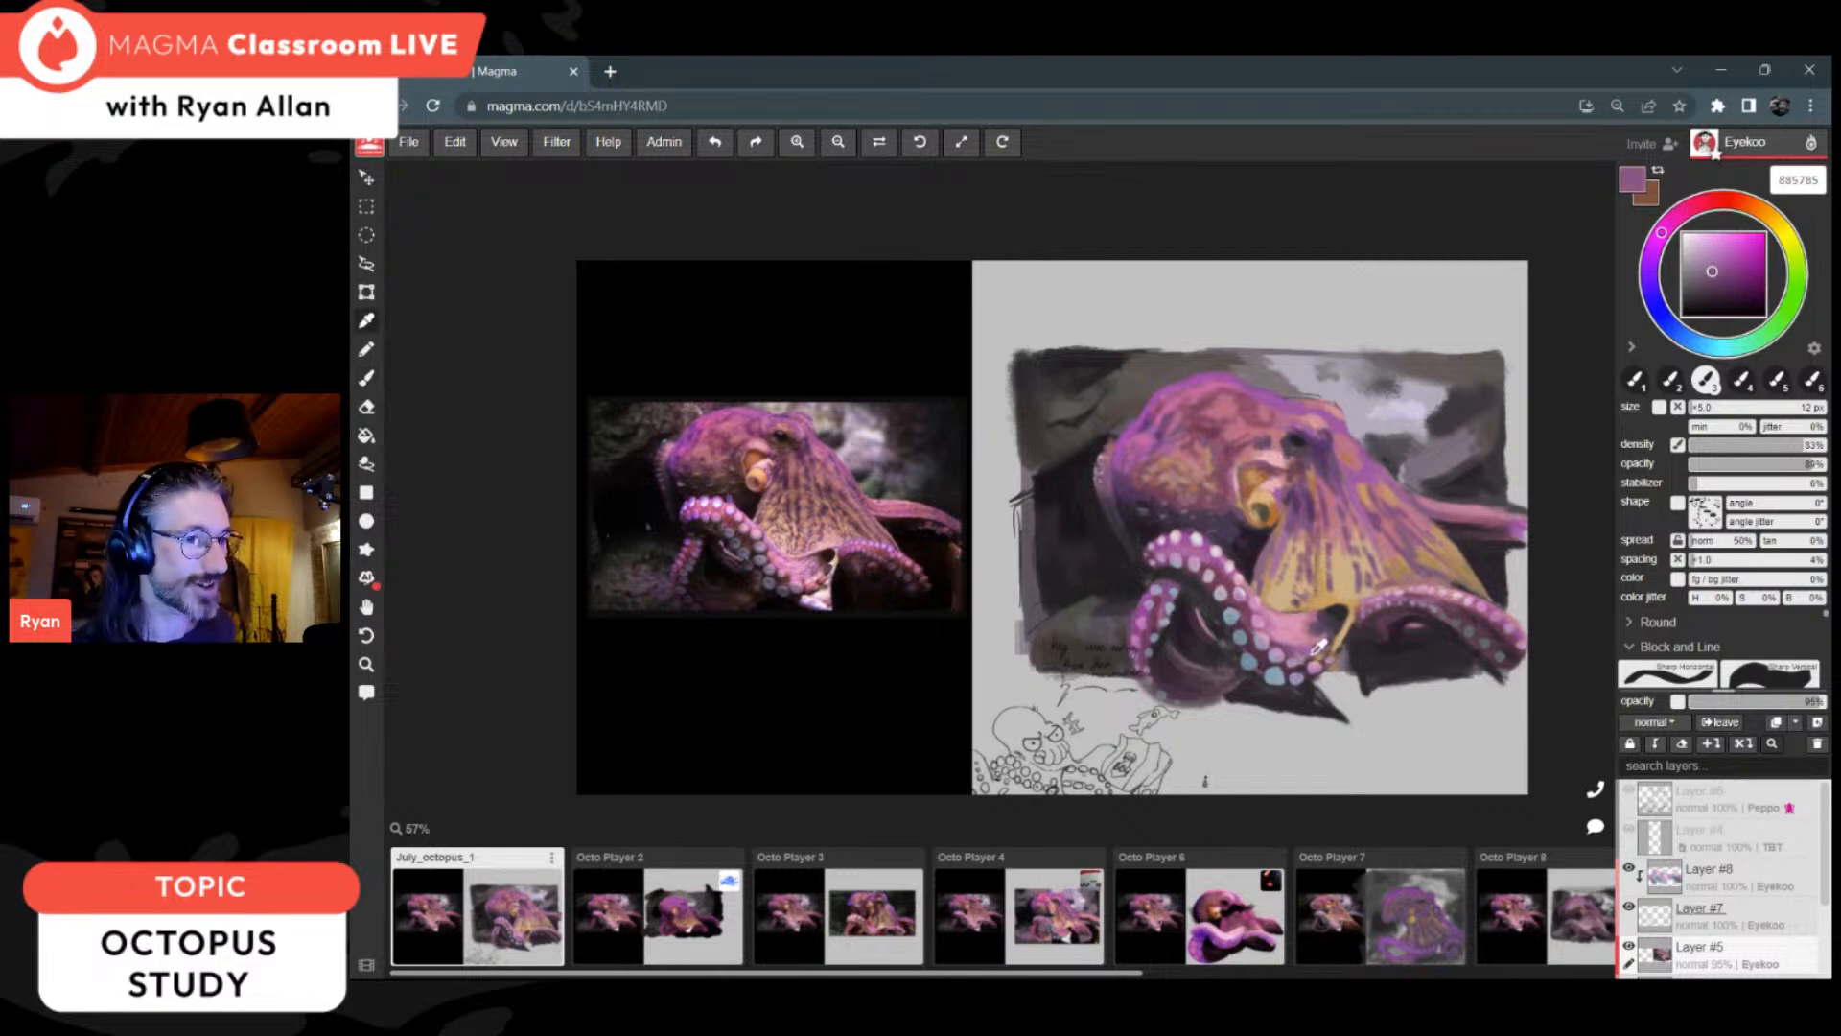
alt+click(1309, 523)
alt+click(1239, 427)
click(1714, 251)
drag(1713, 252, 1713, 247)
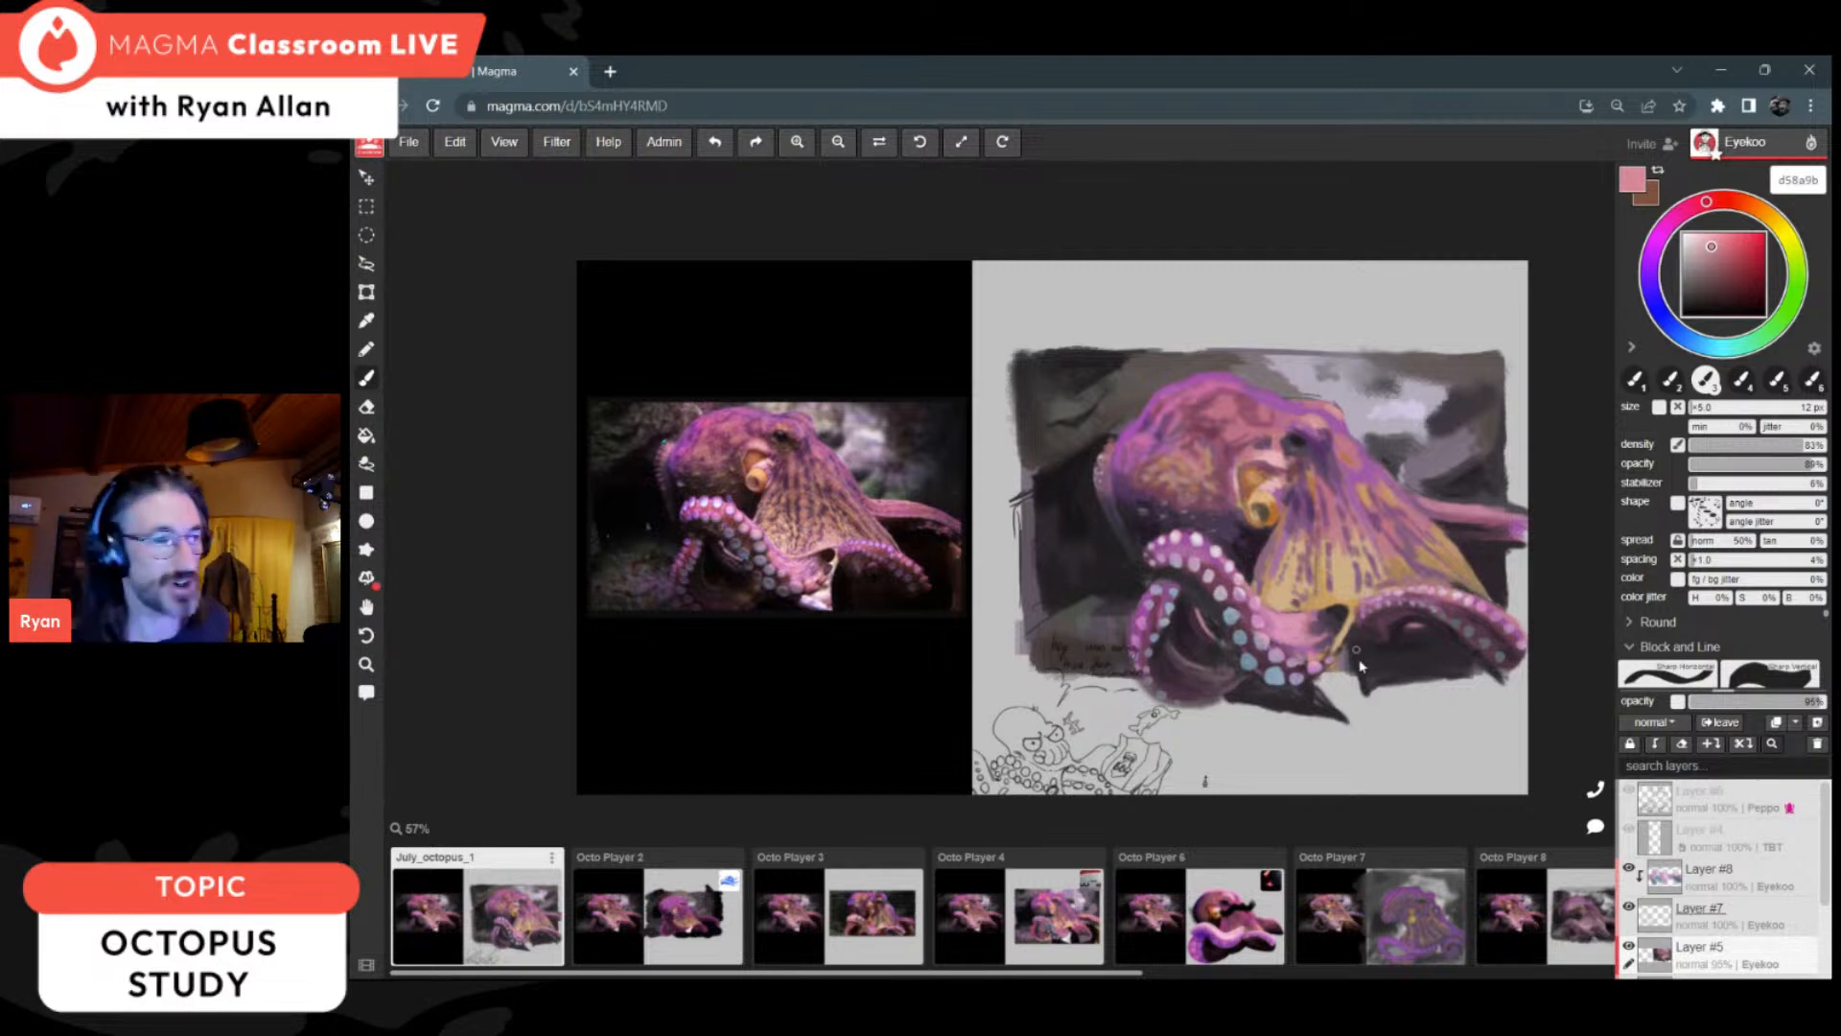
alt+click(1291, 639)
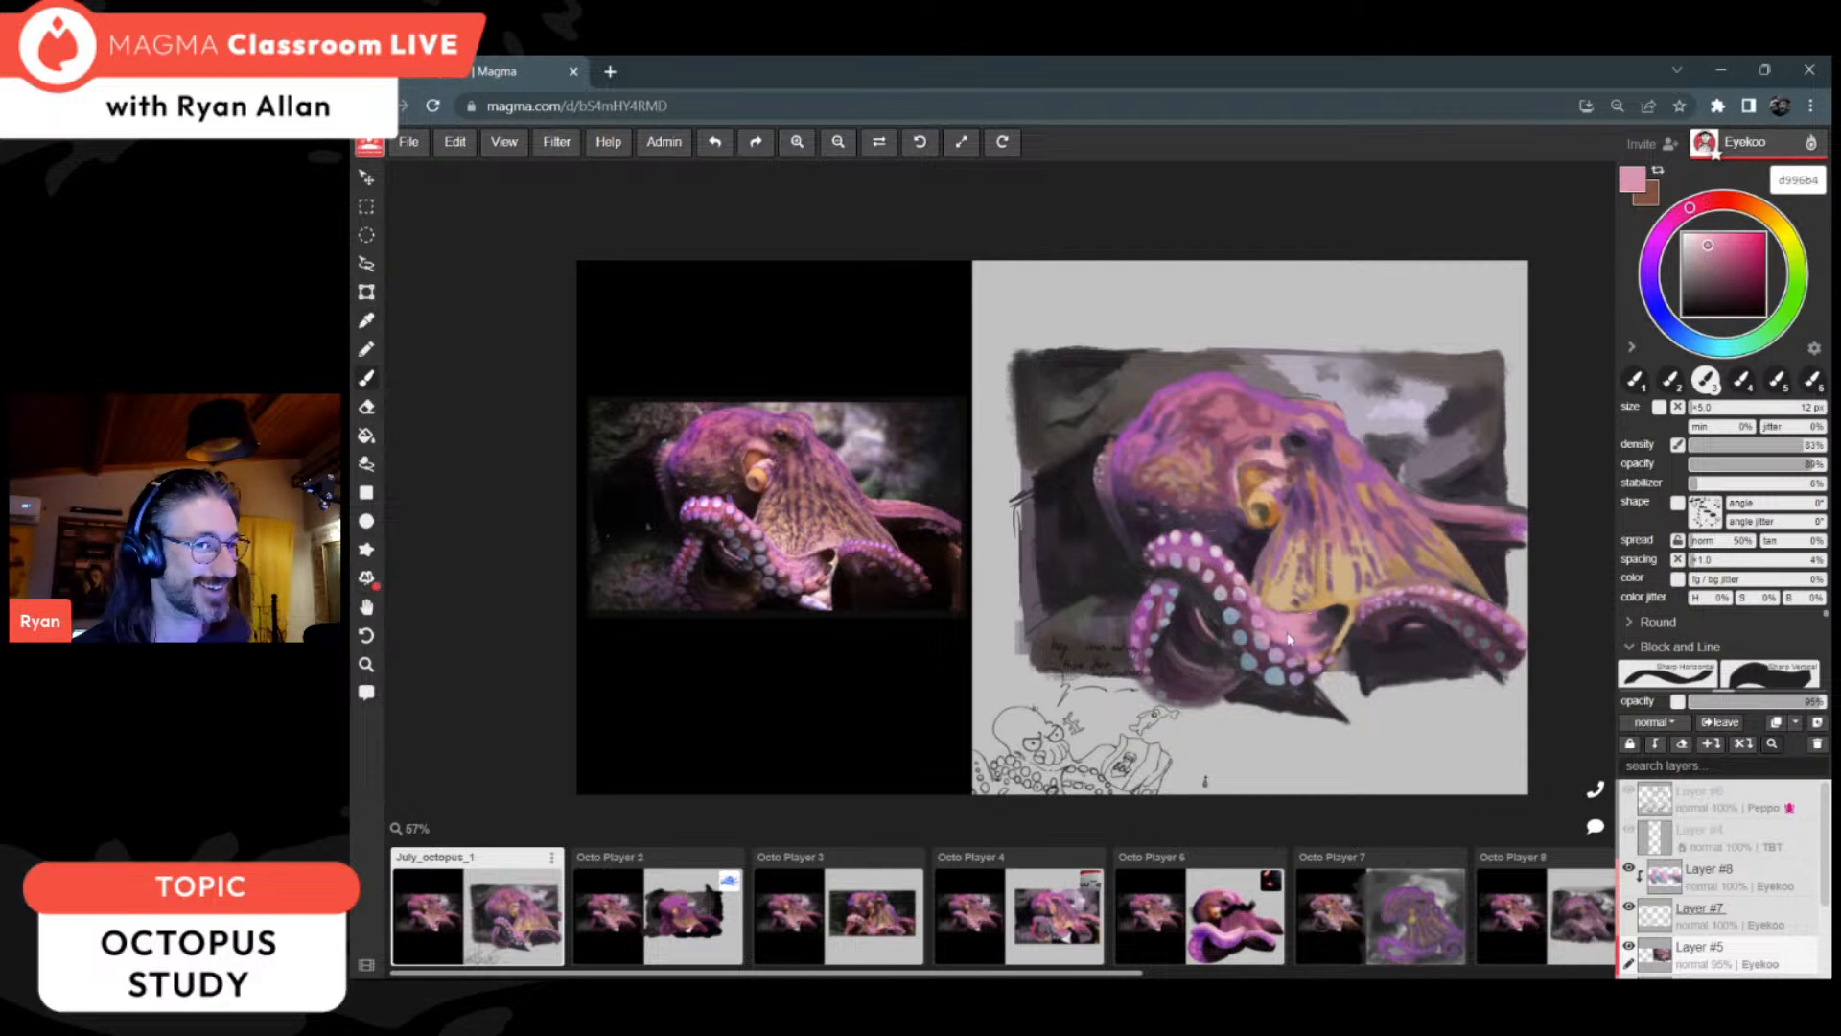
Step: Highlight the lower edge of the yellow web with pale e8d6be using a 5 px brush, and mute the colour to d5c9b8
alt+click(1356, 572)
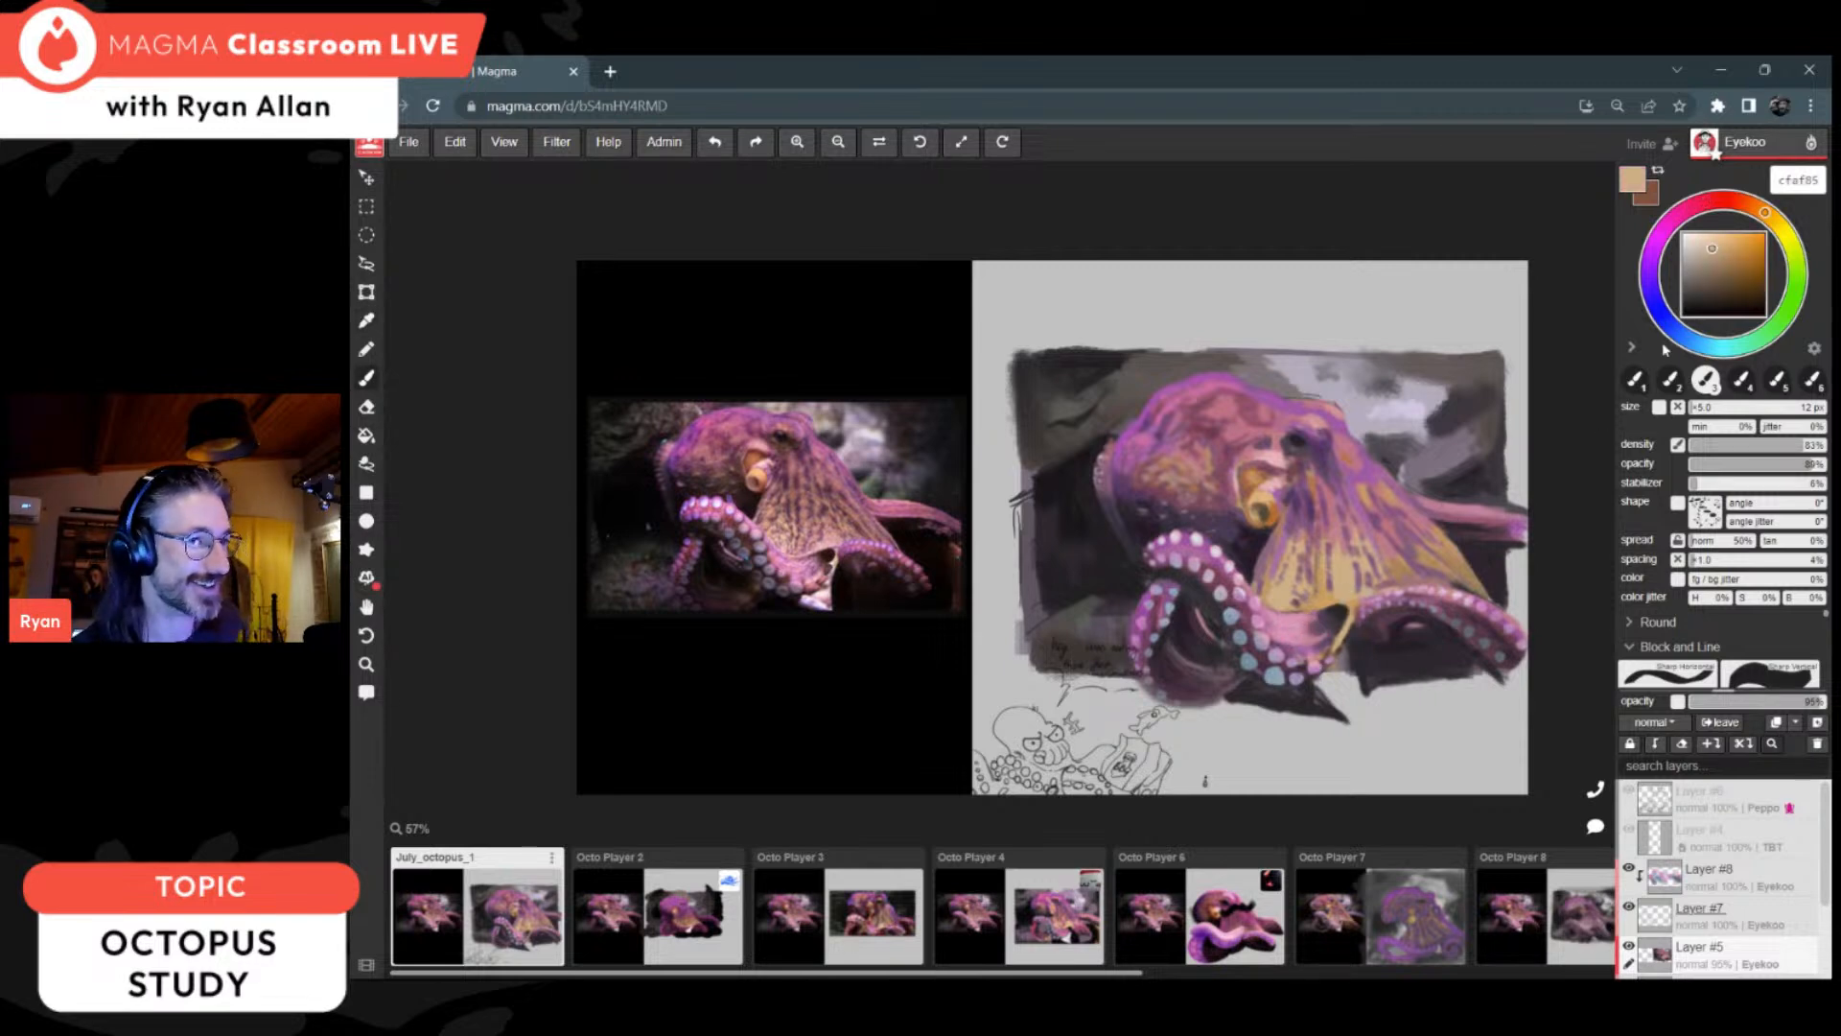
drag(1708, 274, 1697, 241)
key(bracketleft)
key(bracketleft)
key(bracketleft)
key(bracketleft)
key(bracketleft)
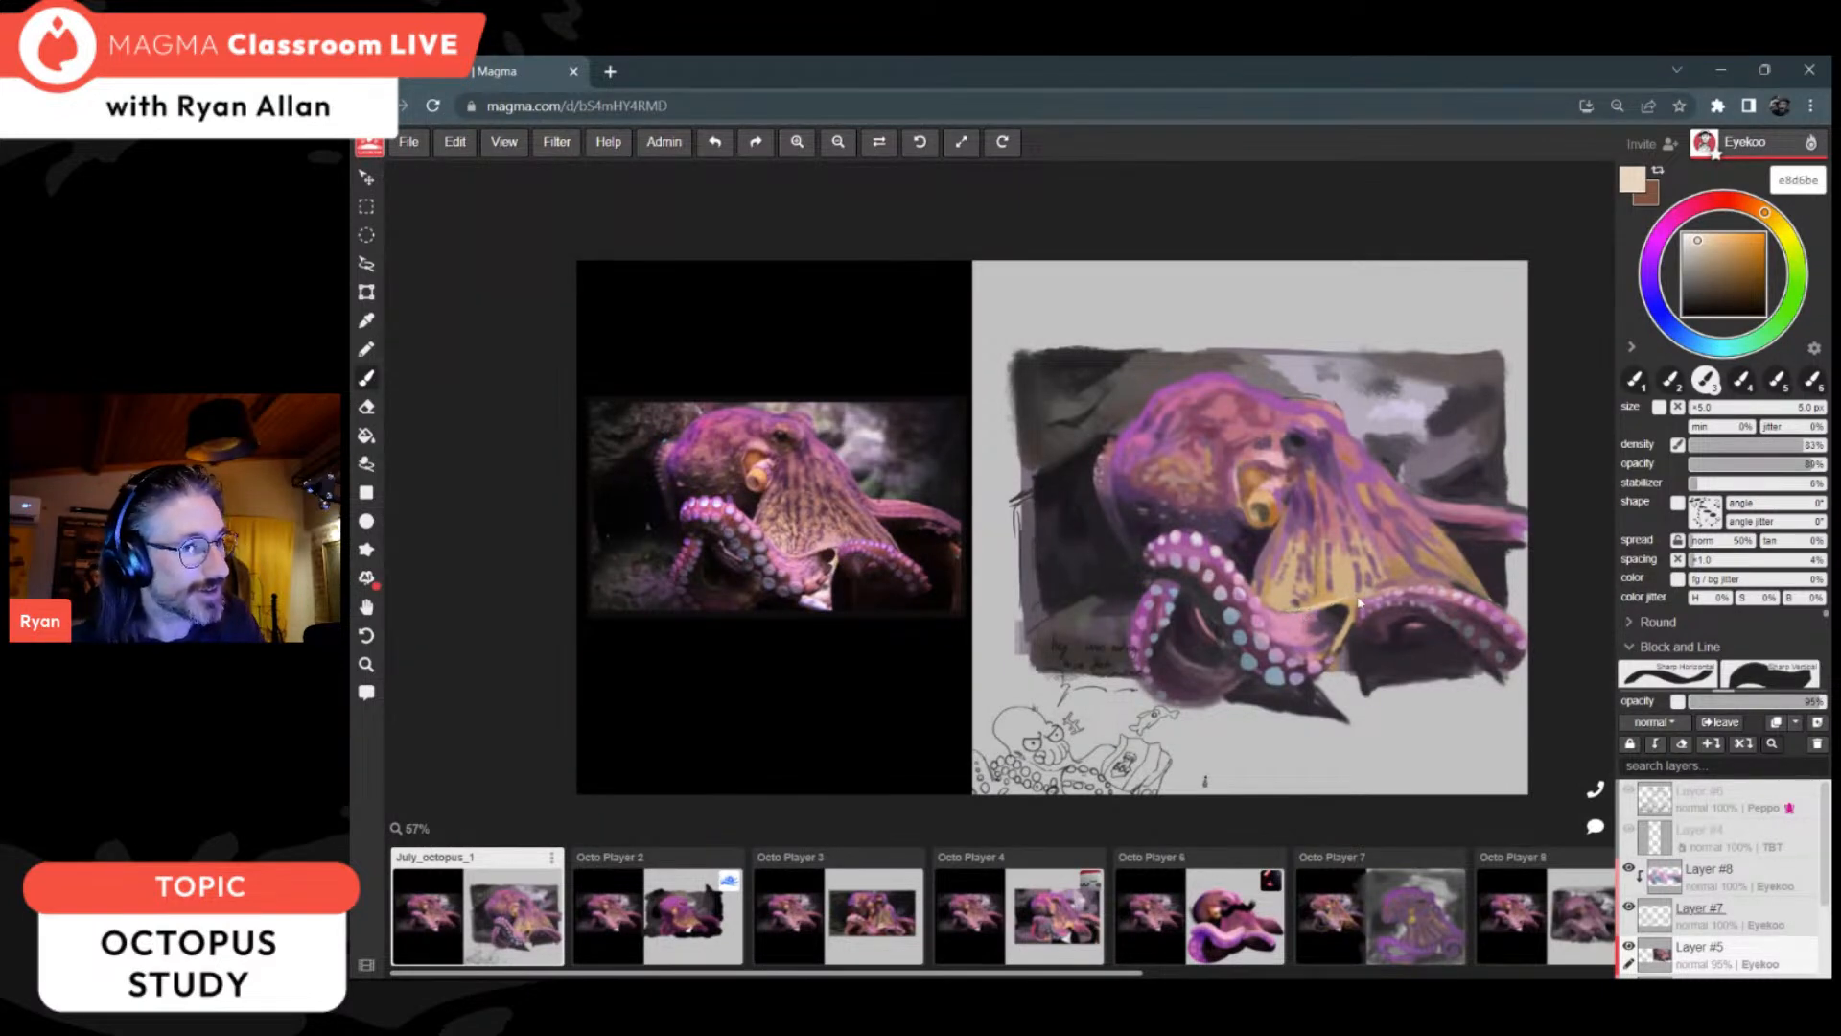
click(1693, 246)
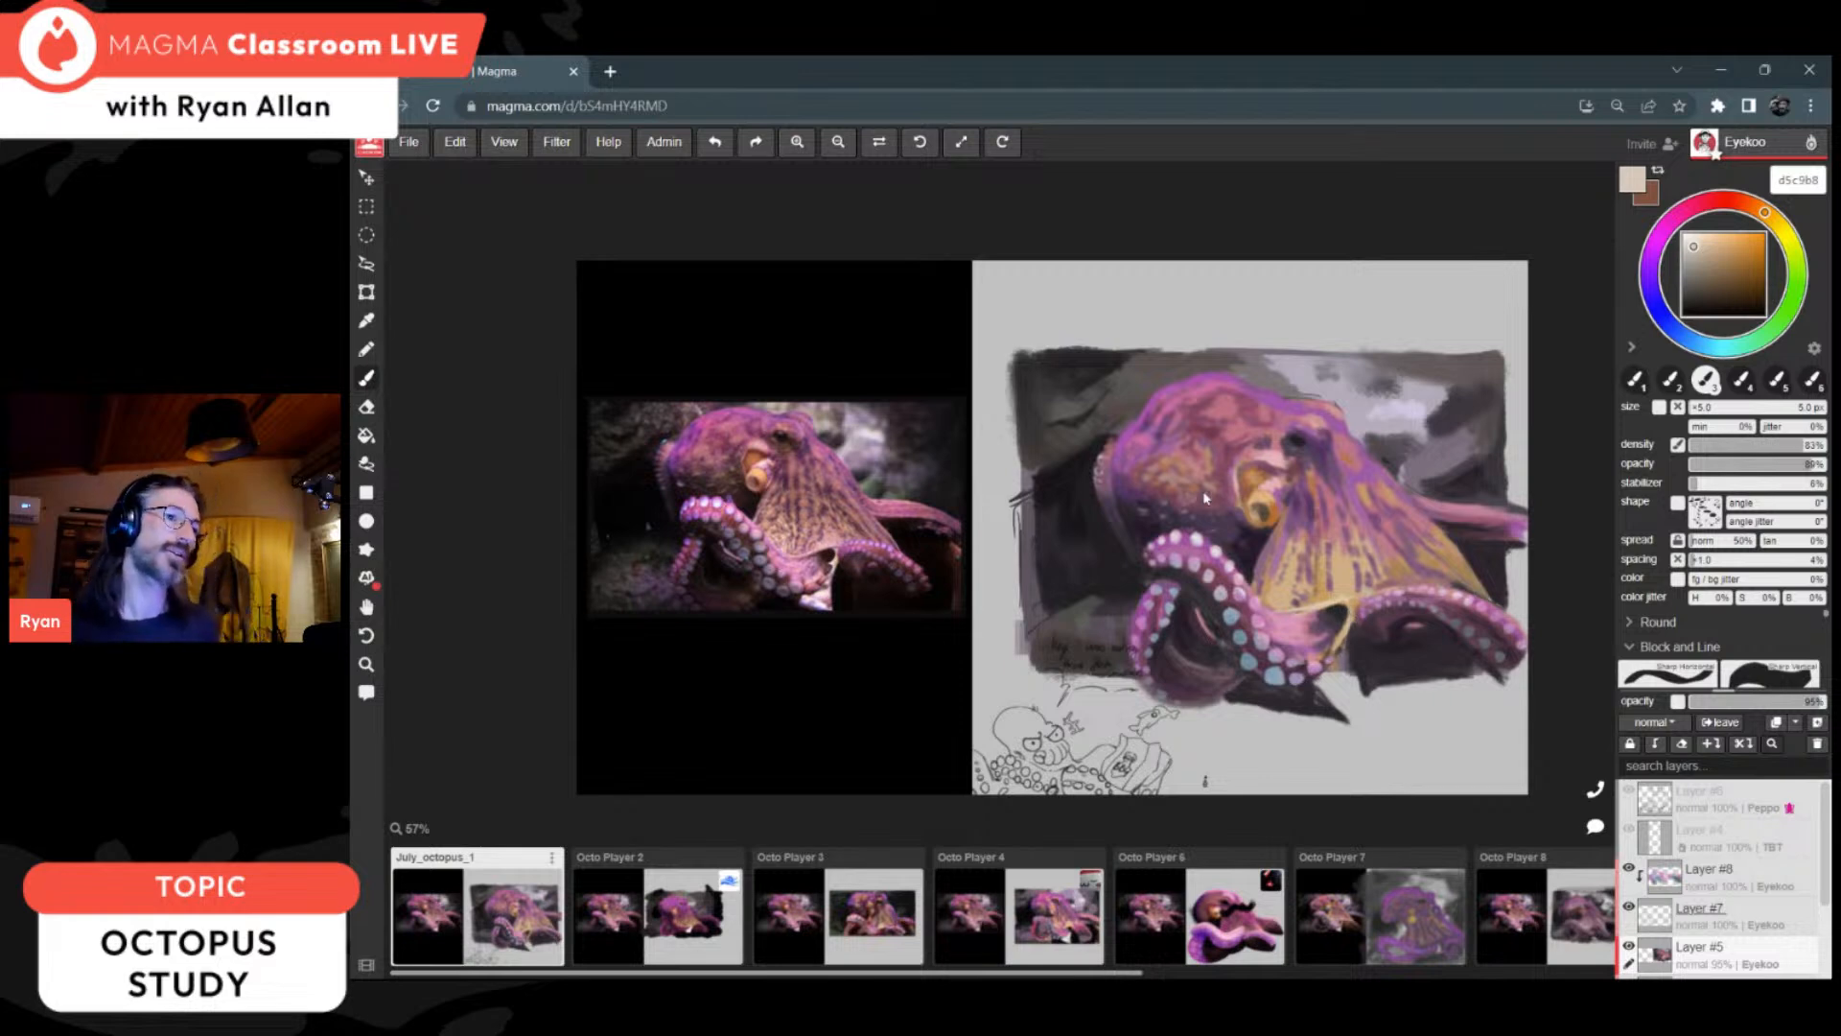
Step: Sample near-black 221e22 beside the web tip and extend the ground shadow beneath the front arm
key(i)
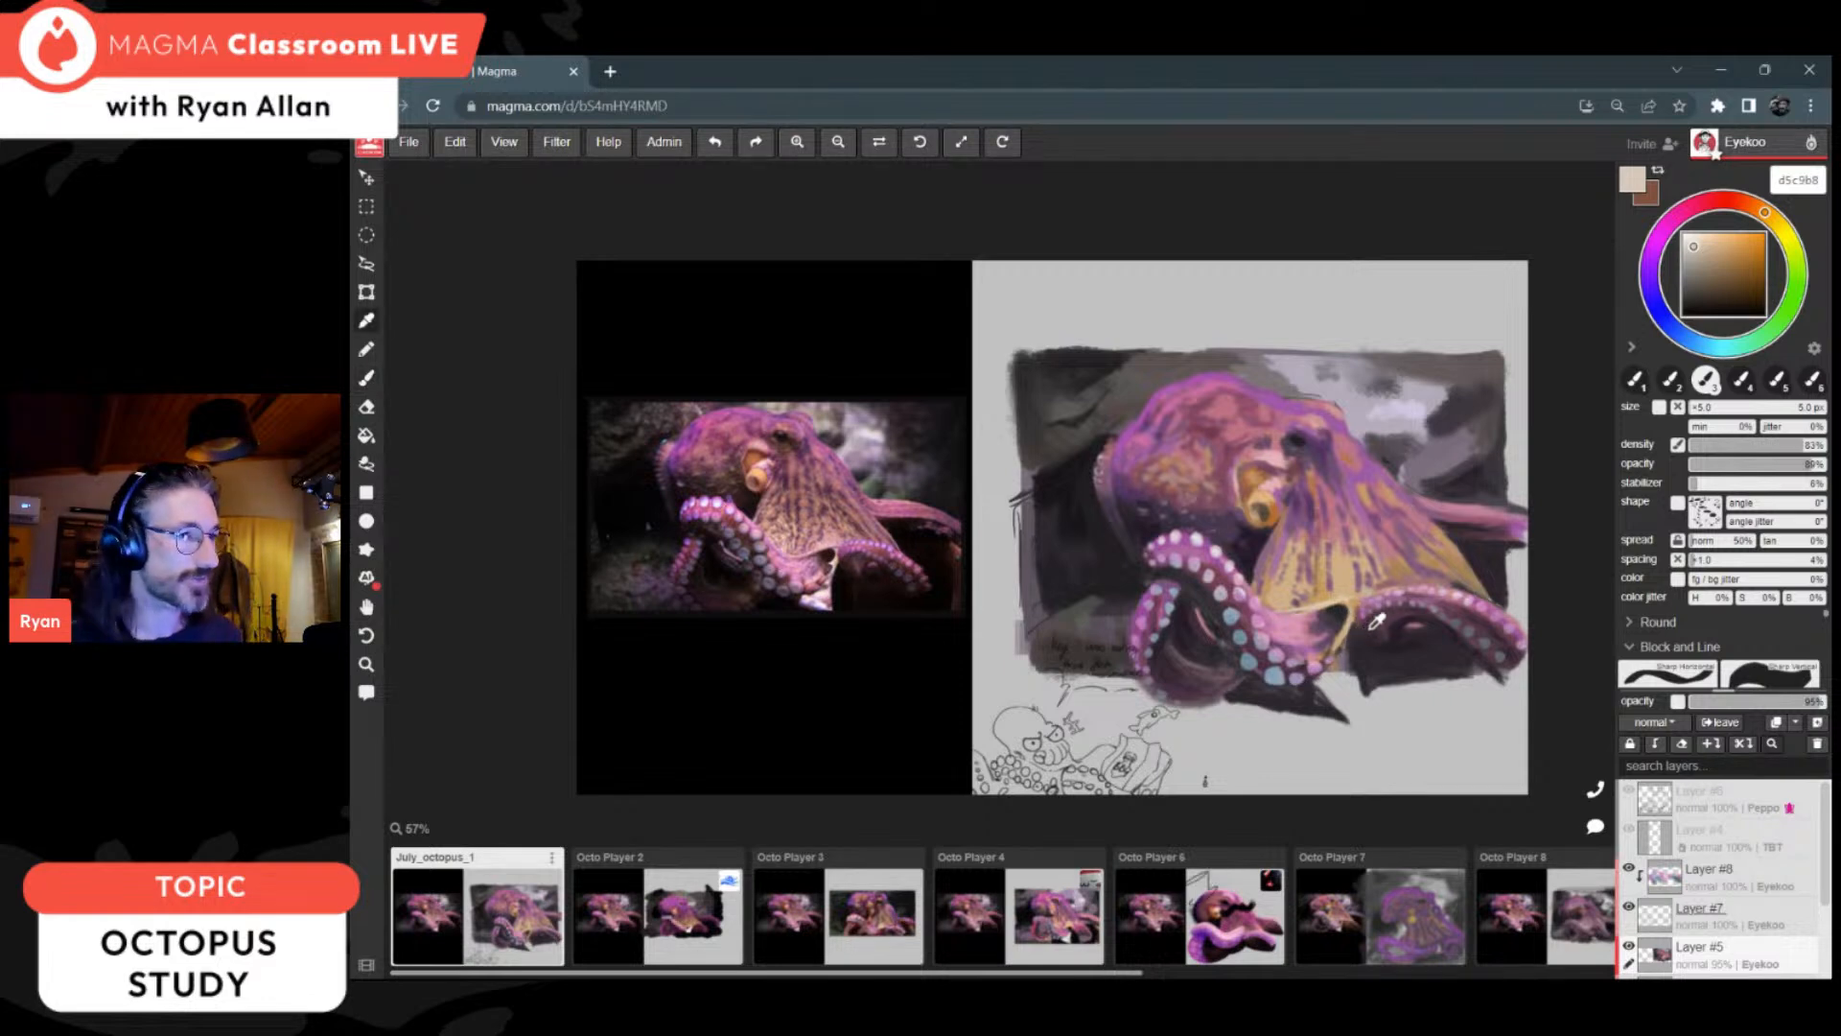
click(1363, 652)
click(1366, 650)
key(b)
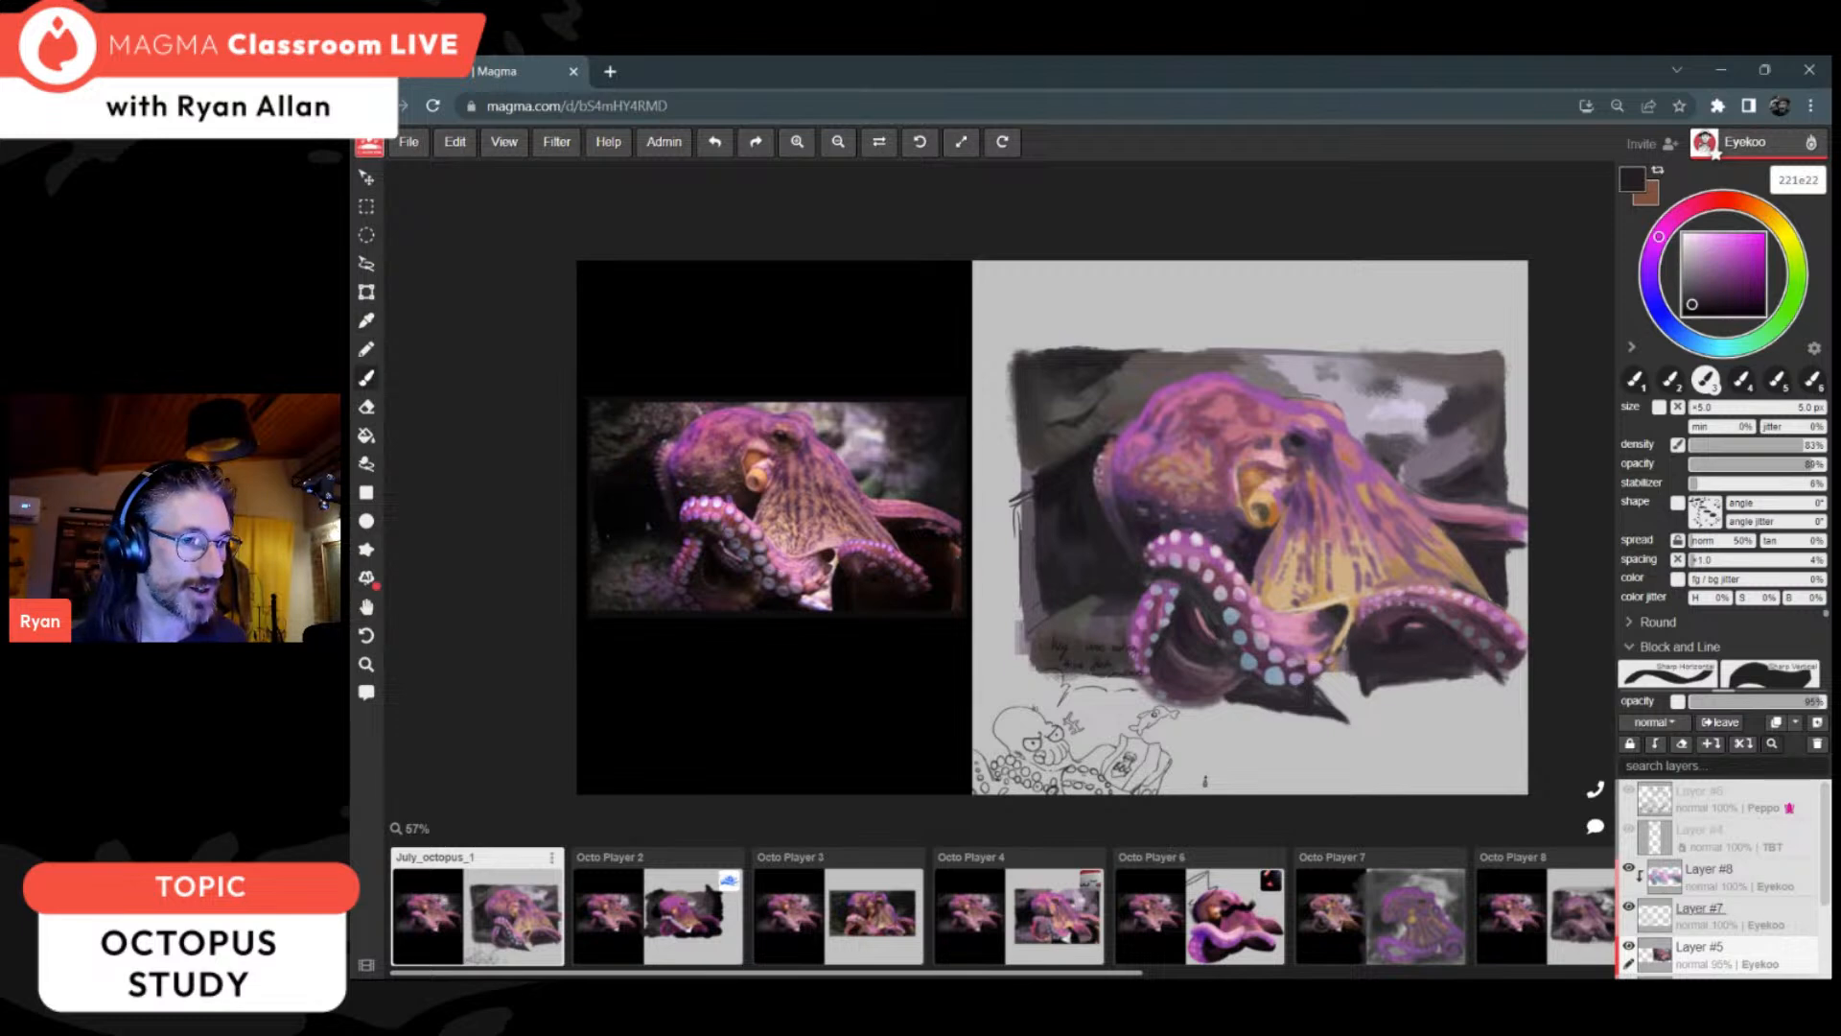
drag(1356, 649, 1345, 676)
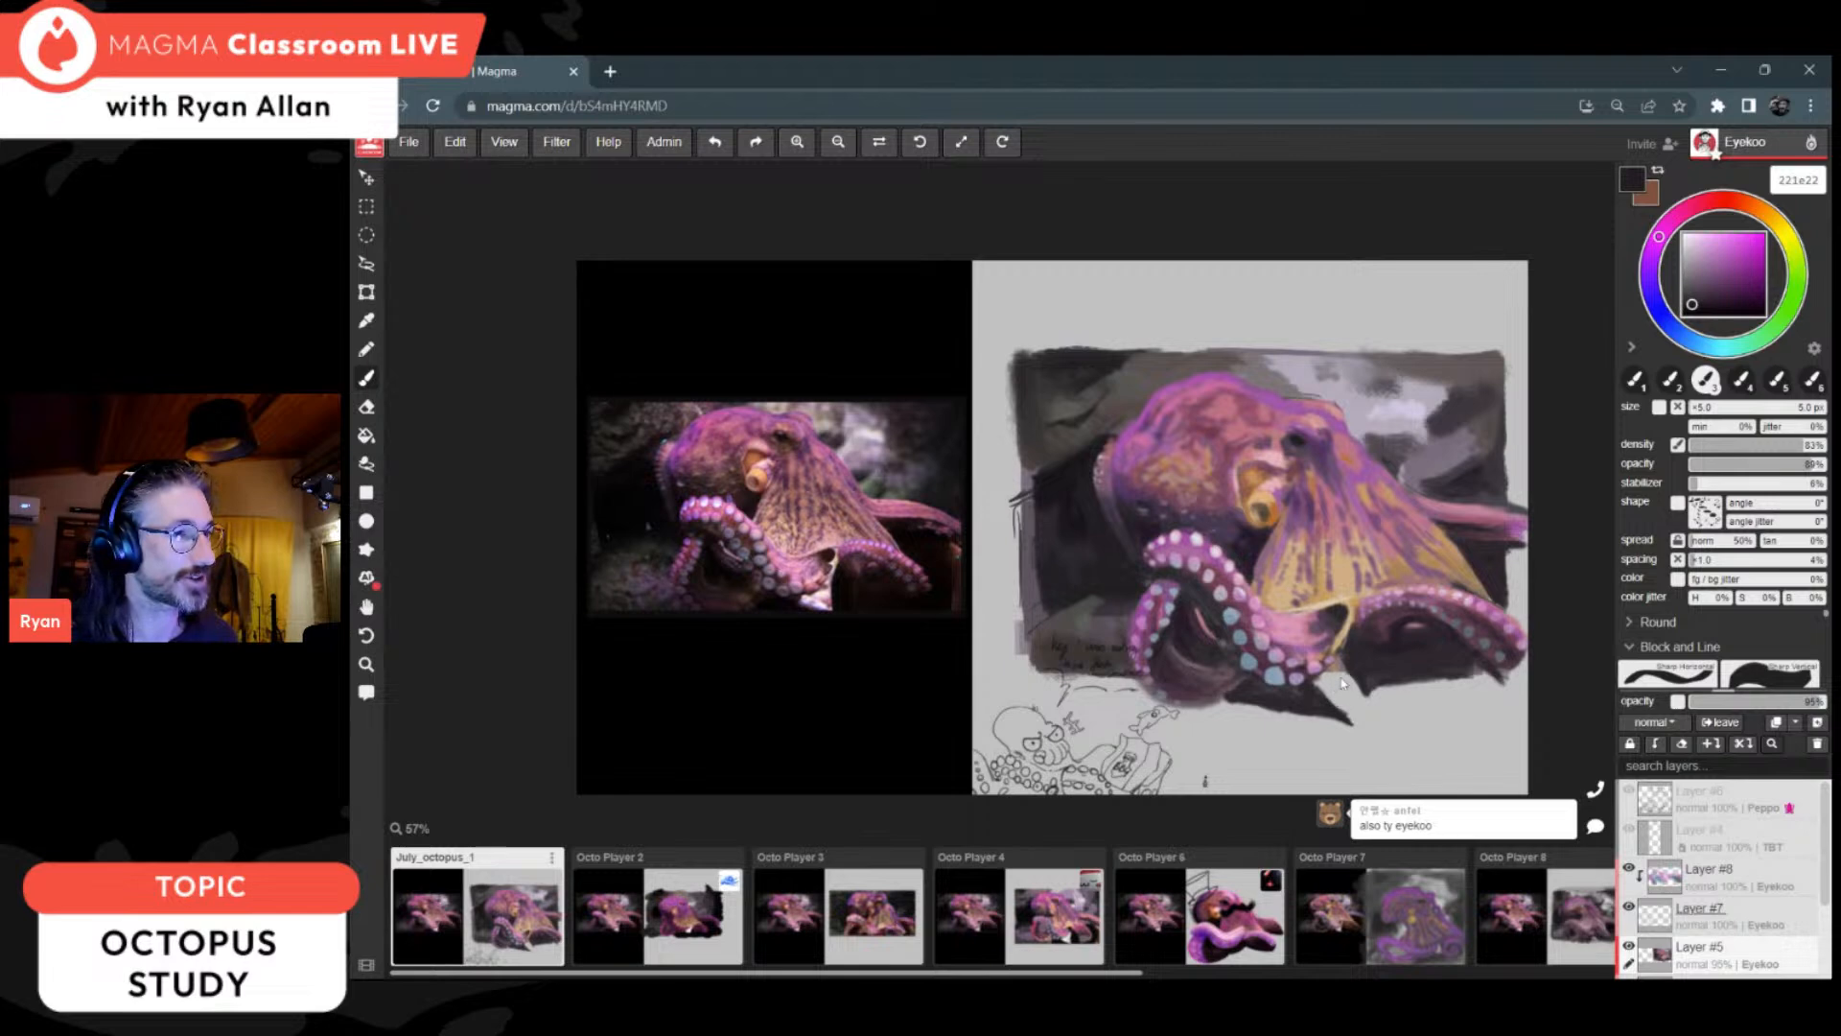
Step: Widen the ground shadow's pointed end with a 9 px brush and sample light grey c1c1c1 for the gap above it
key(bracketright)
key(bracketright)
key(bracketright)
key(bracketright)
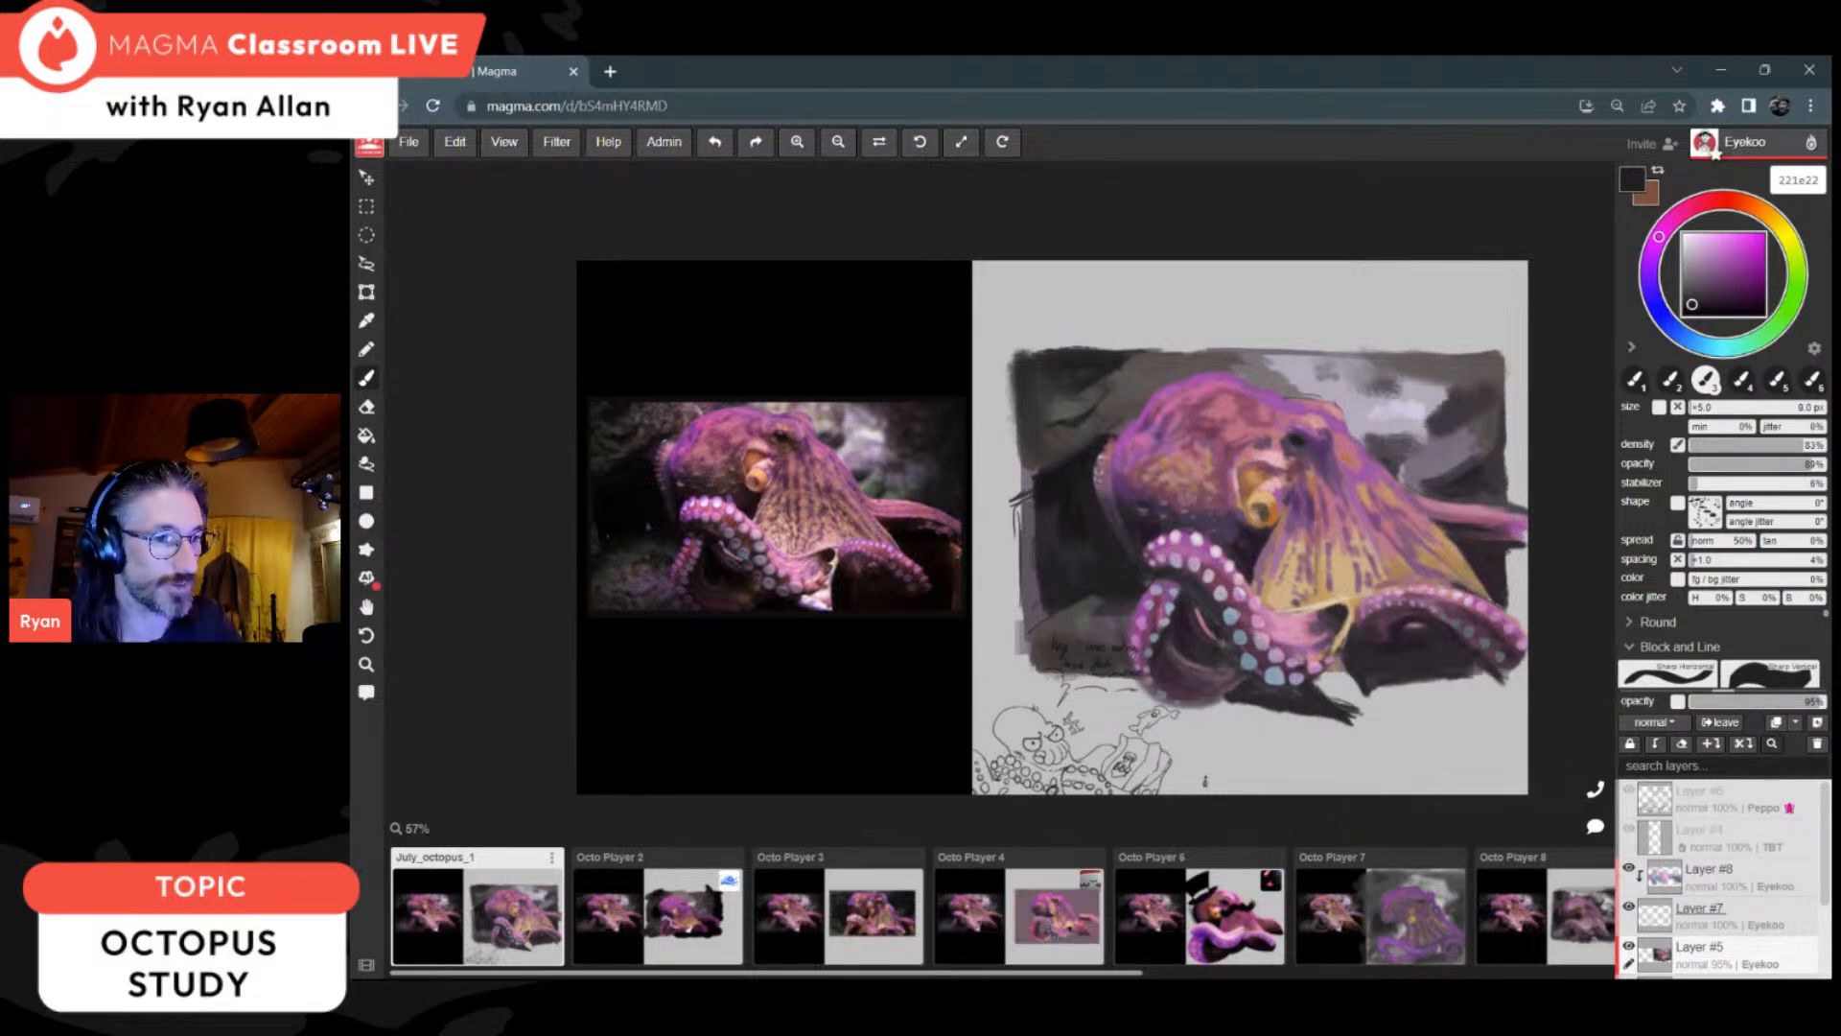
alt+click(1347, 687)
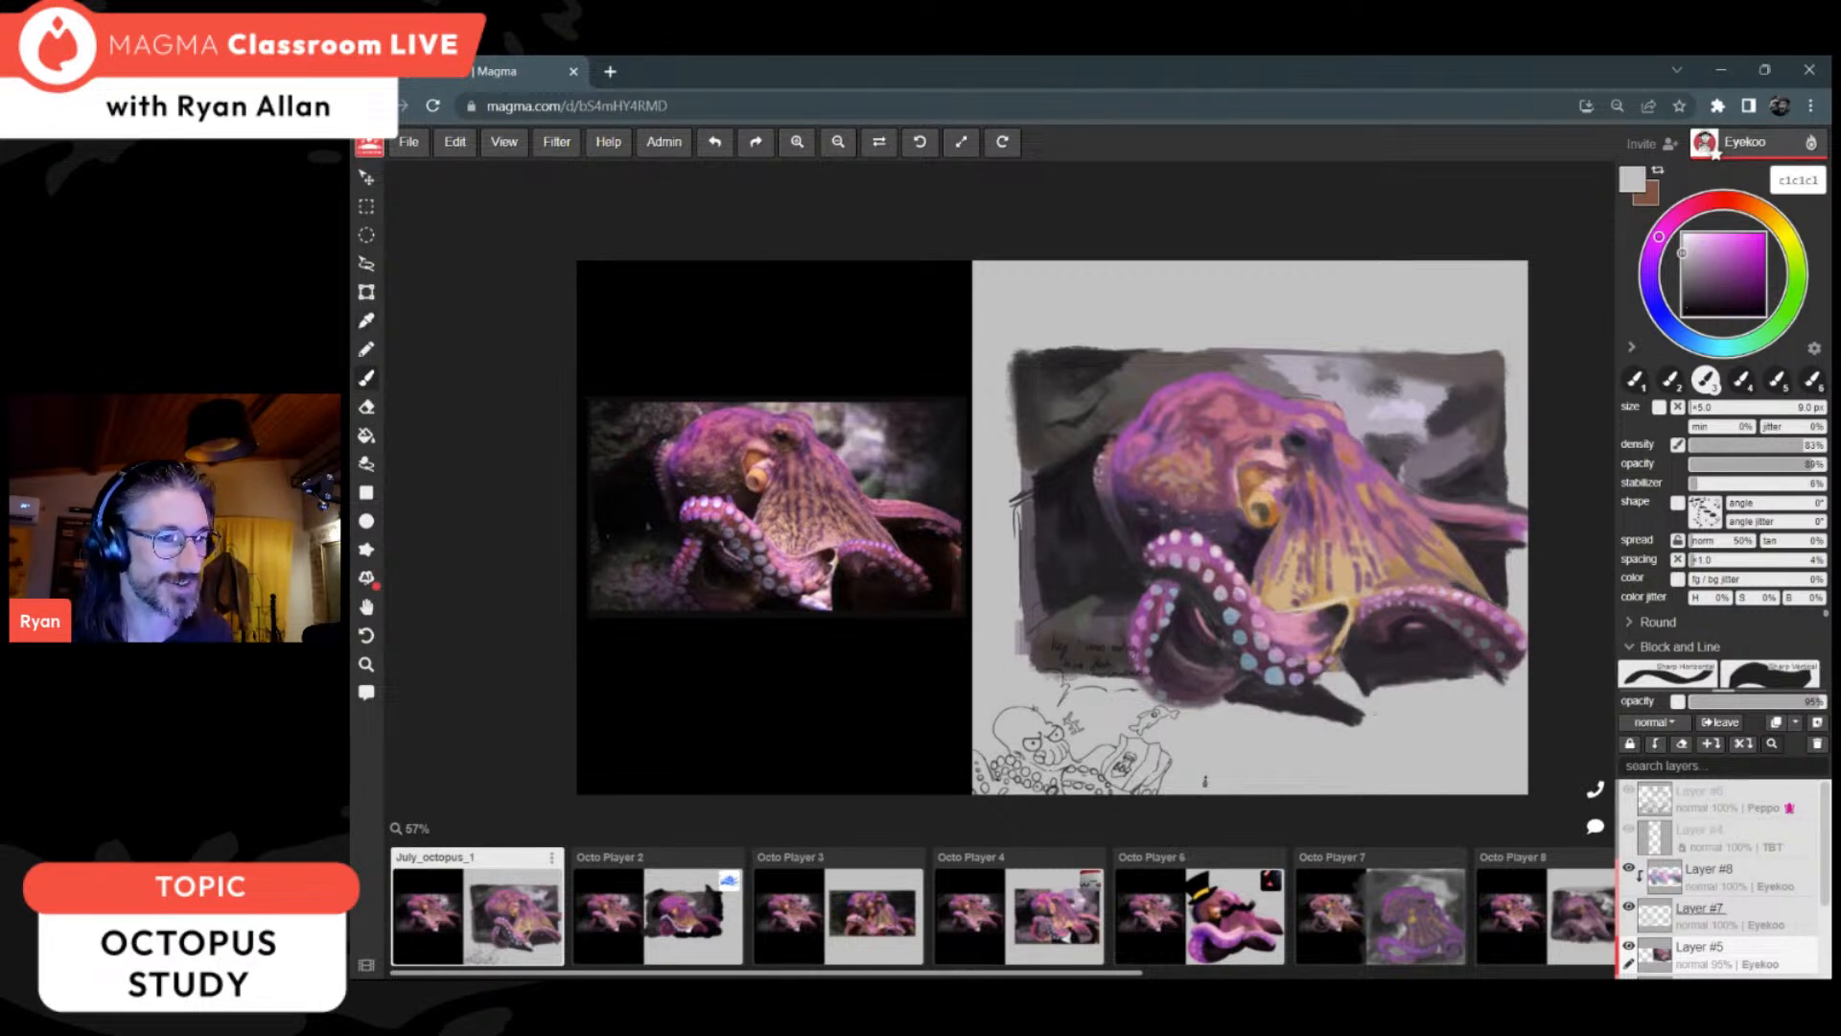
Step: Join the ground shadow to the dark area under the right arm using sampled 2f2b2f and 221e22
alt+click(1359, 653)
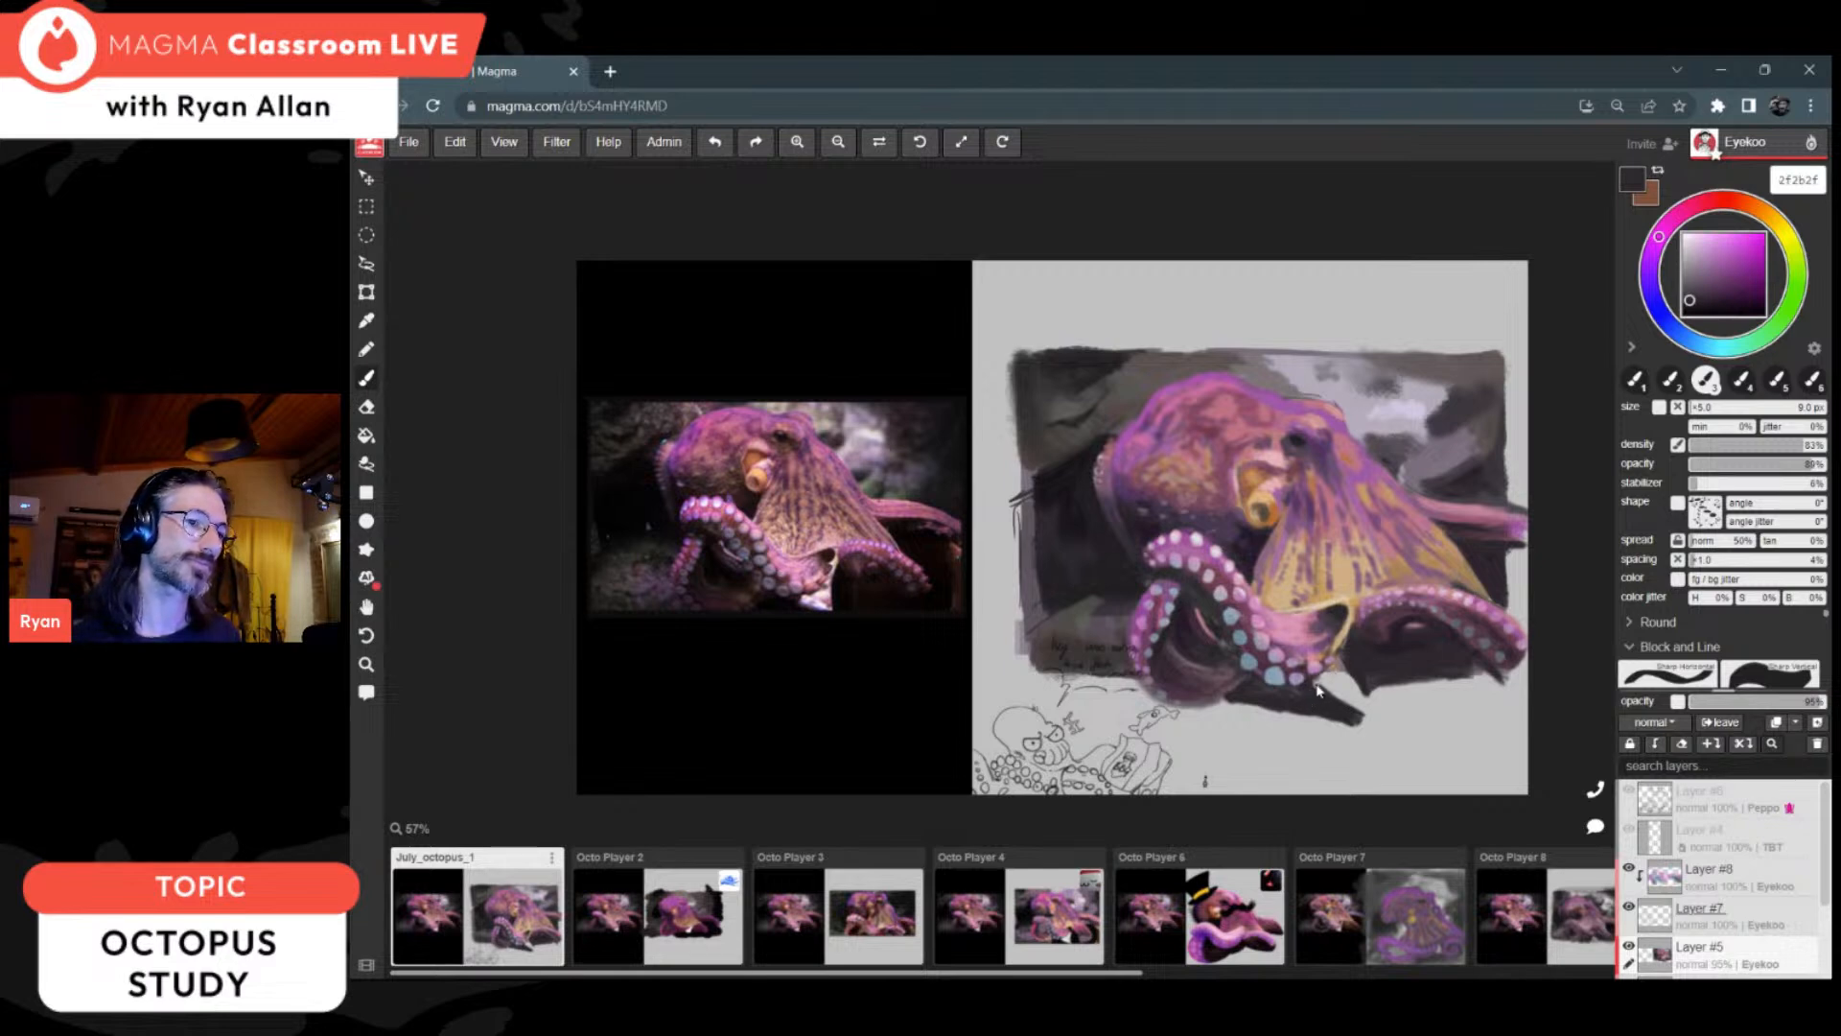
drag(1366, 693, 1349, 711)
alt+click(1429, 650)
drag(1404, 681, 1375, 701)
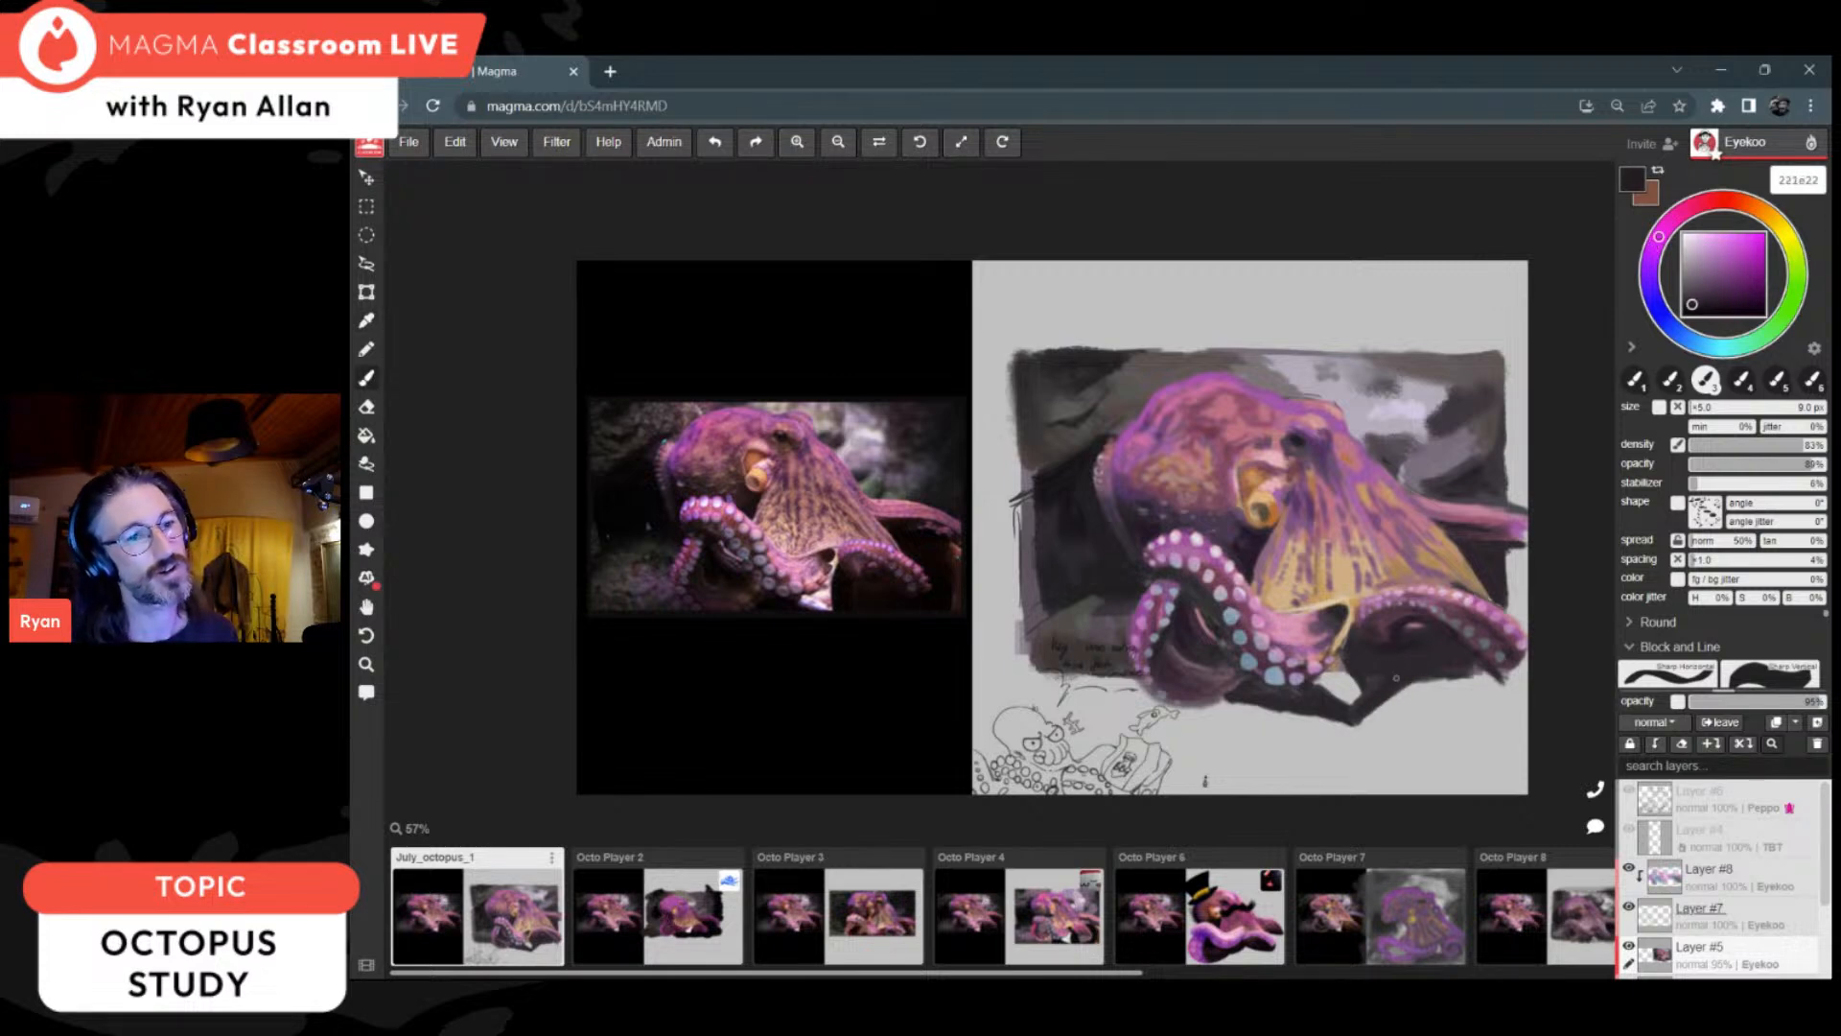
alt+click(1409, 642)
alt+click(1402, 650)
Step: Darken the octopus's eye with sampled near-black 212021 using a 6 px brush
alt+click(1109, 468)
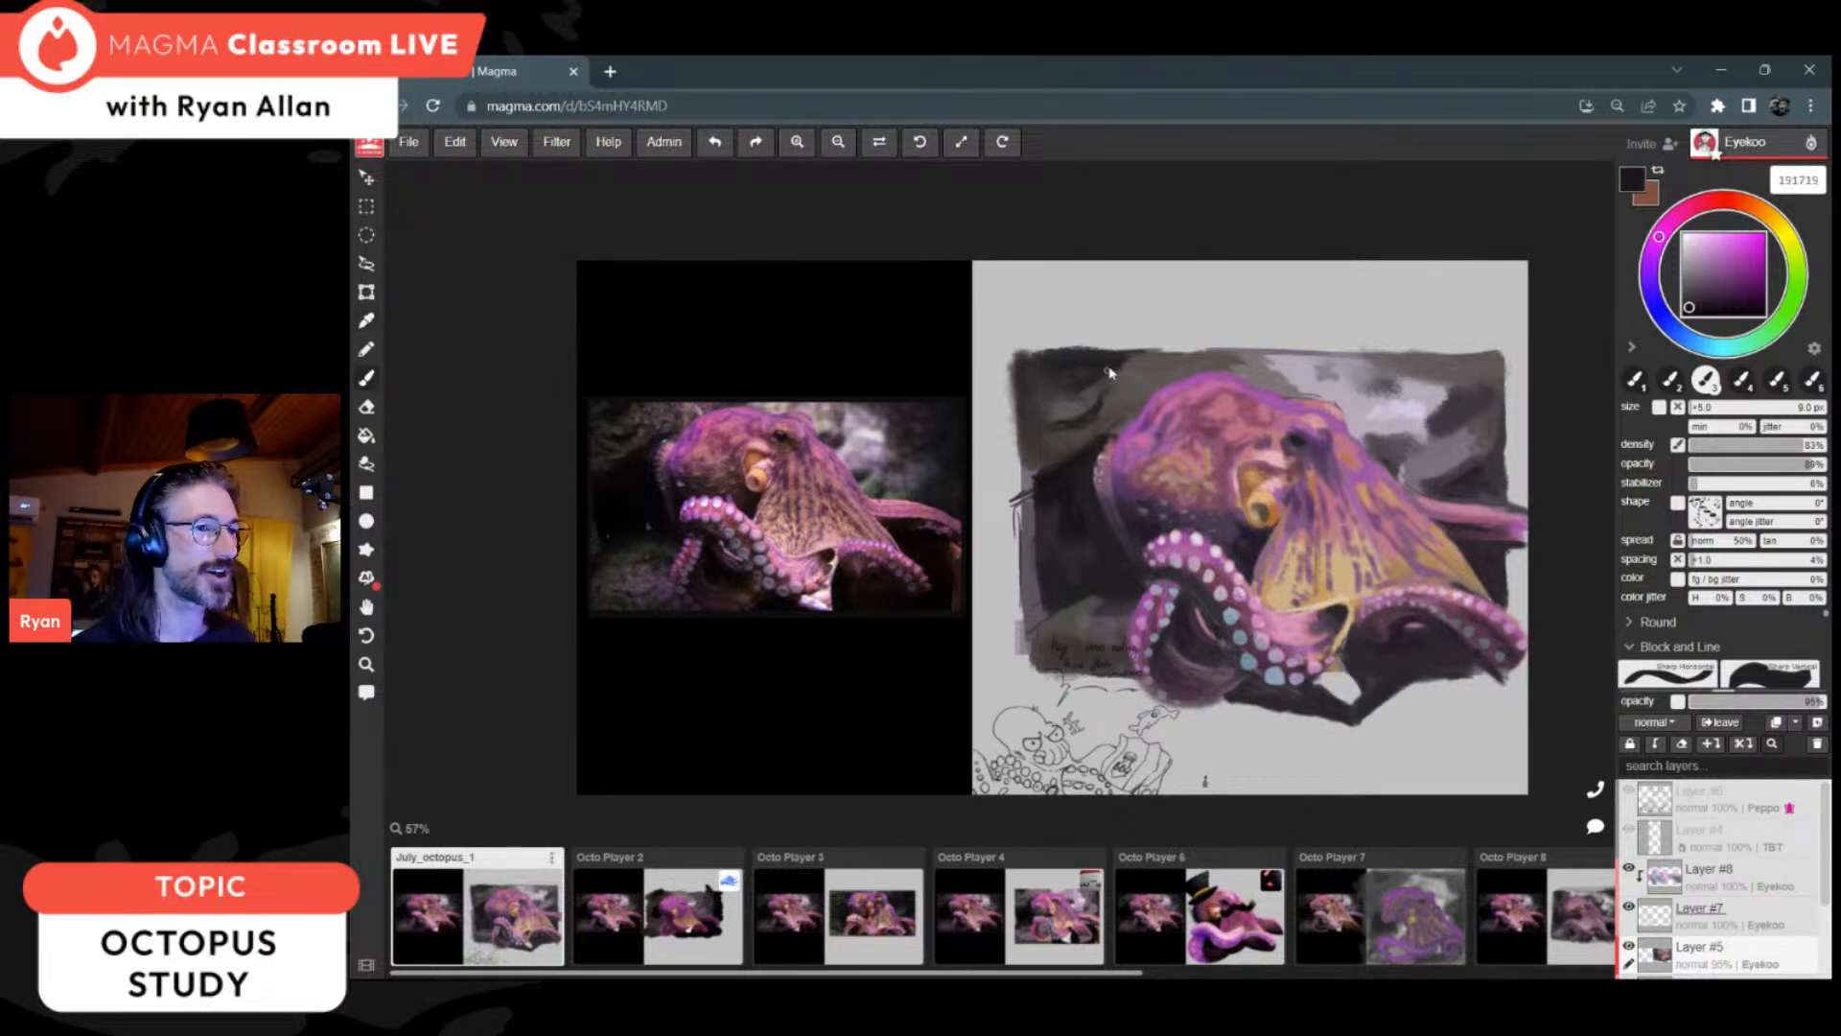
key(alt)
alt+click(1305, 430)
drag(1288, 436, 1296, 441)
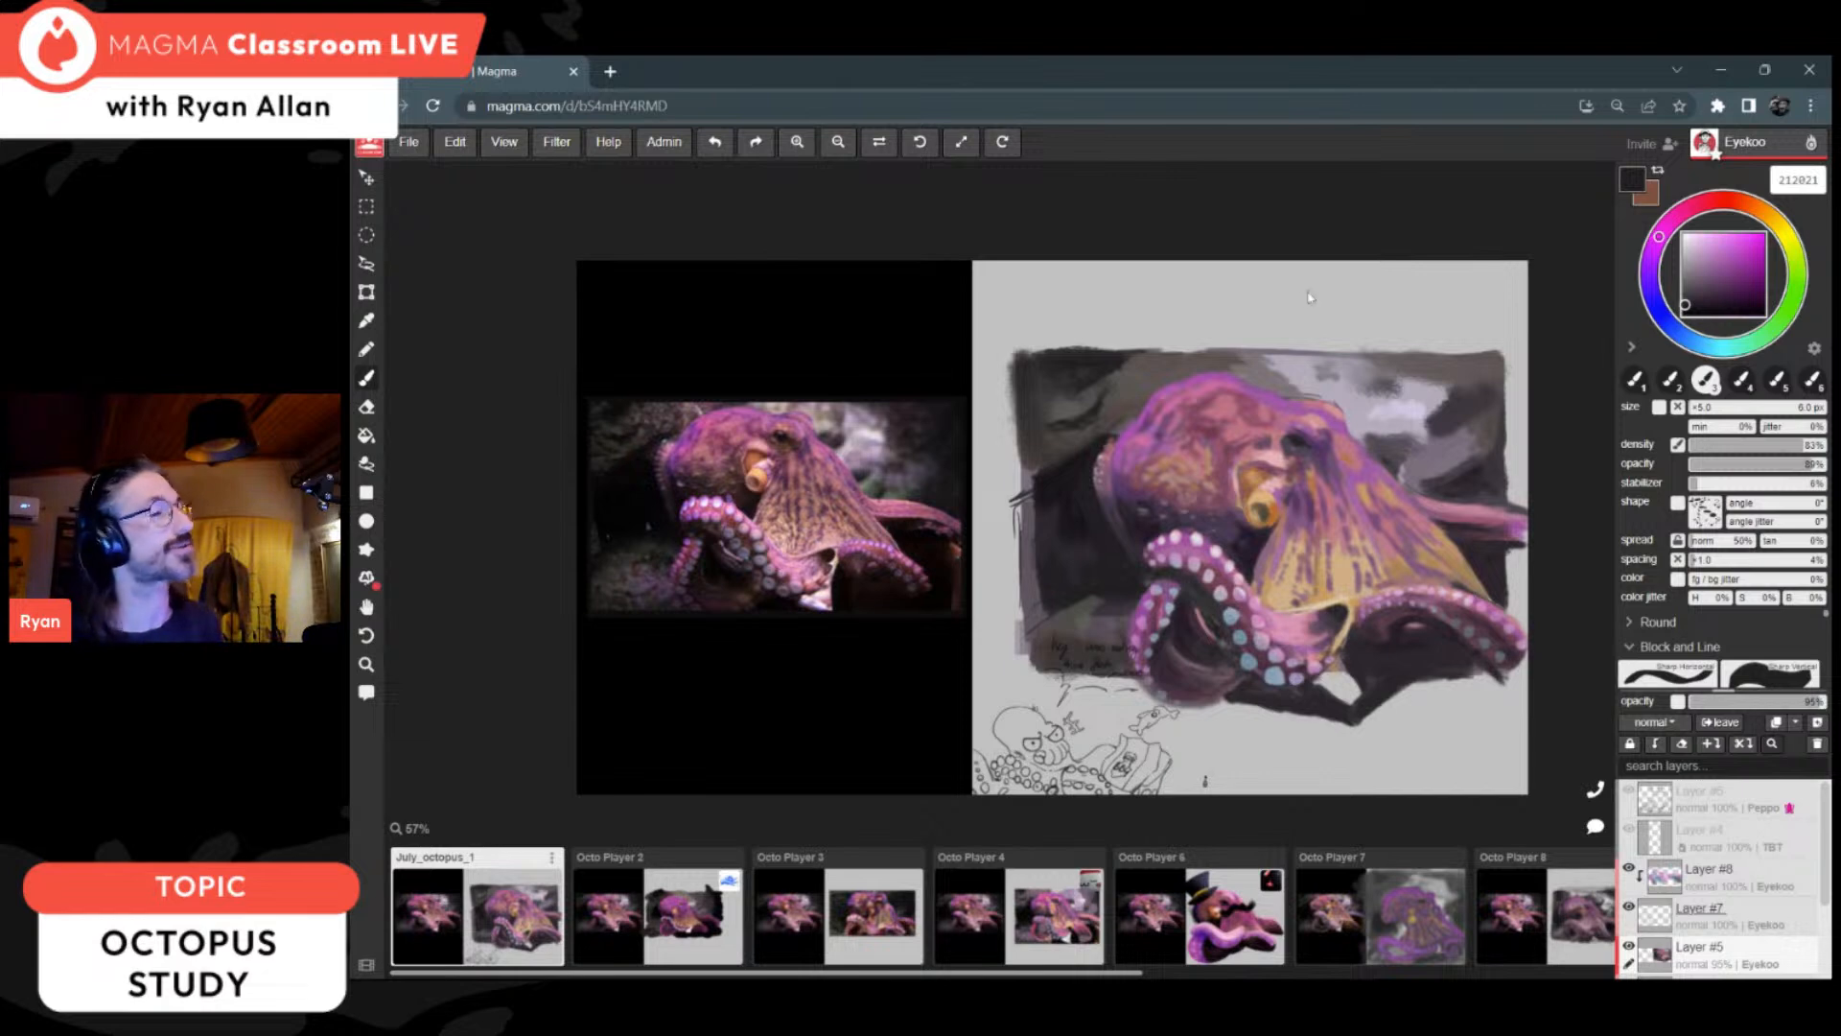
alt+click(1306, 444)
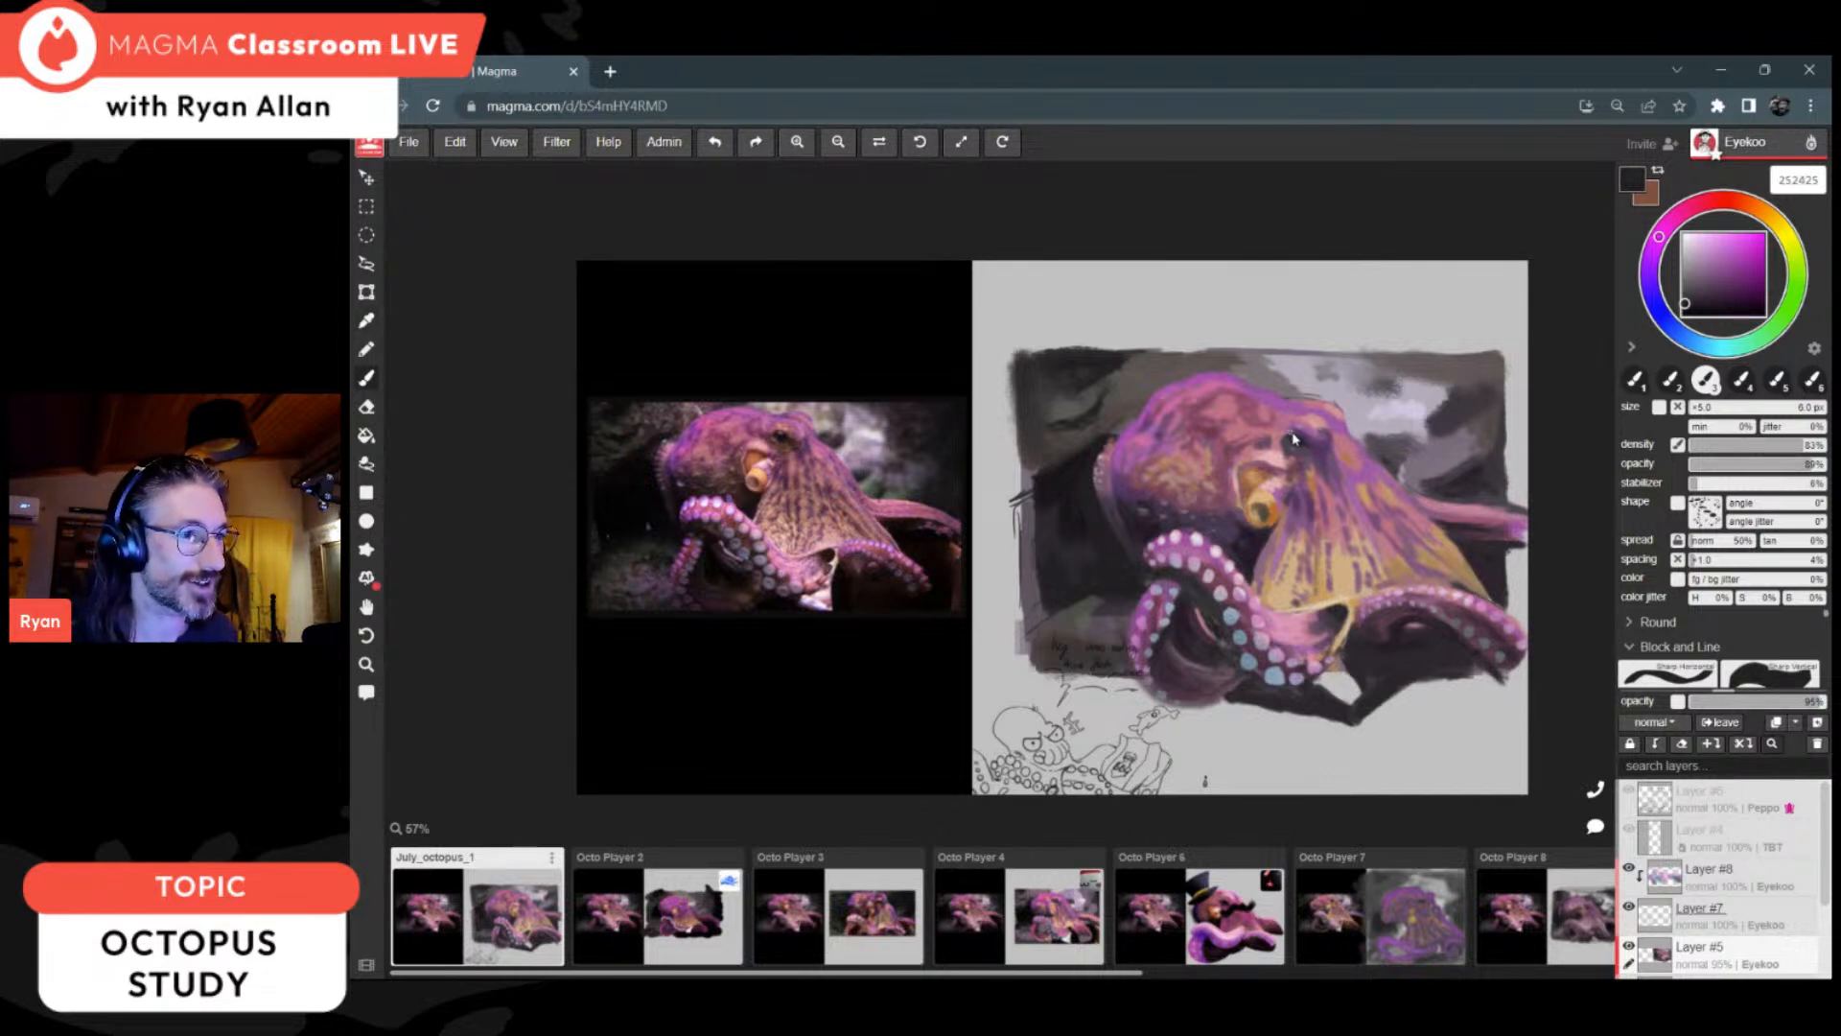
Step: Touch up the shadows inside the looped arm and sample darks 282528 and 2a242c for the arm shadows
alt+click(1198, 612)
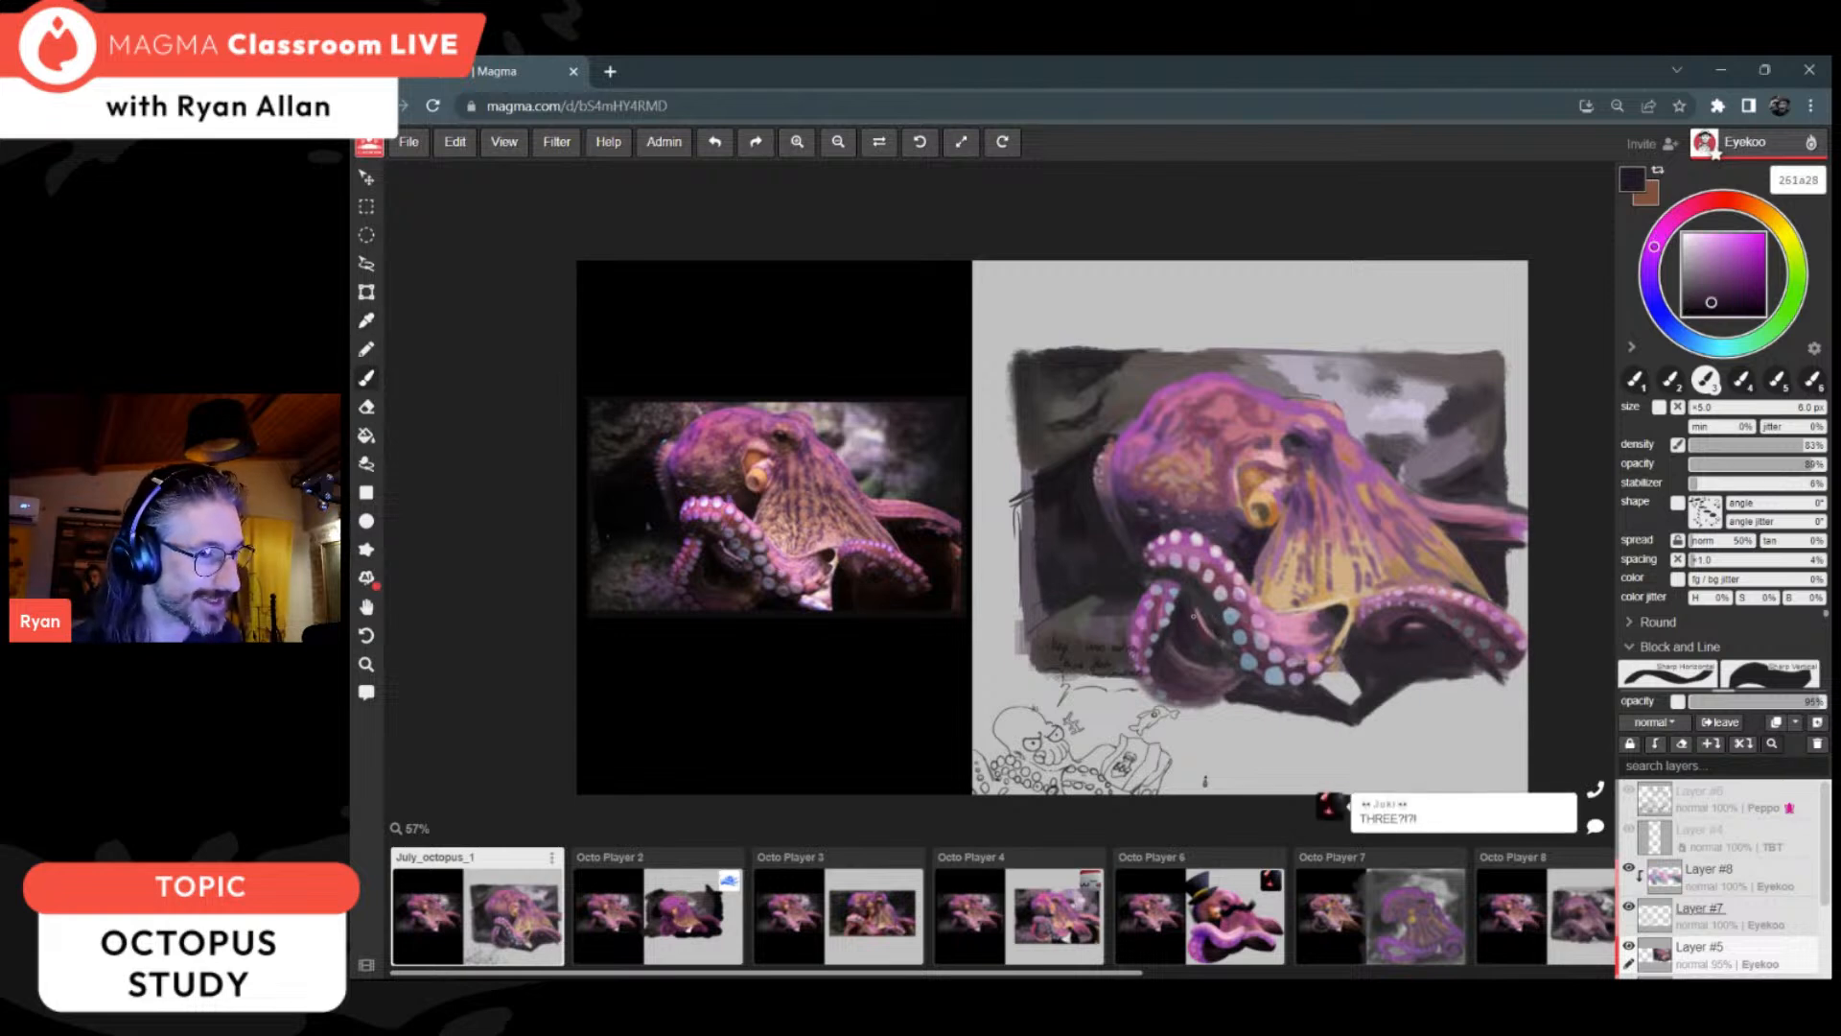
alt+click(1183, 687)
alt+click(1171, 640)
alt+click(1174, 640)
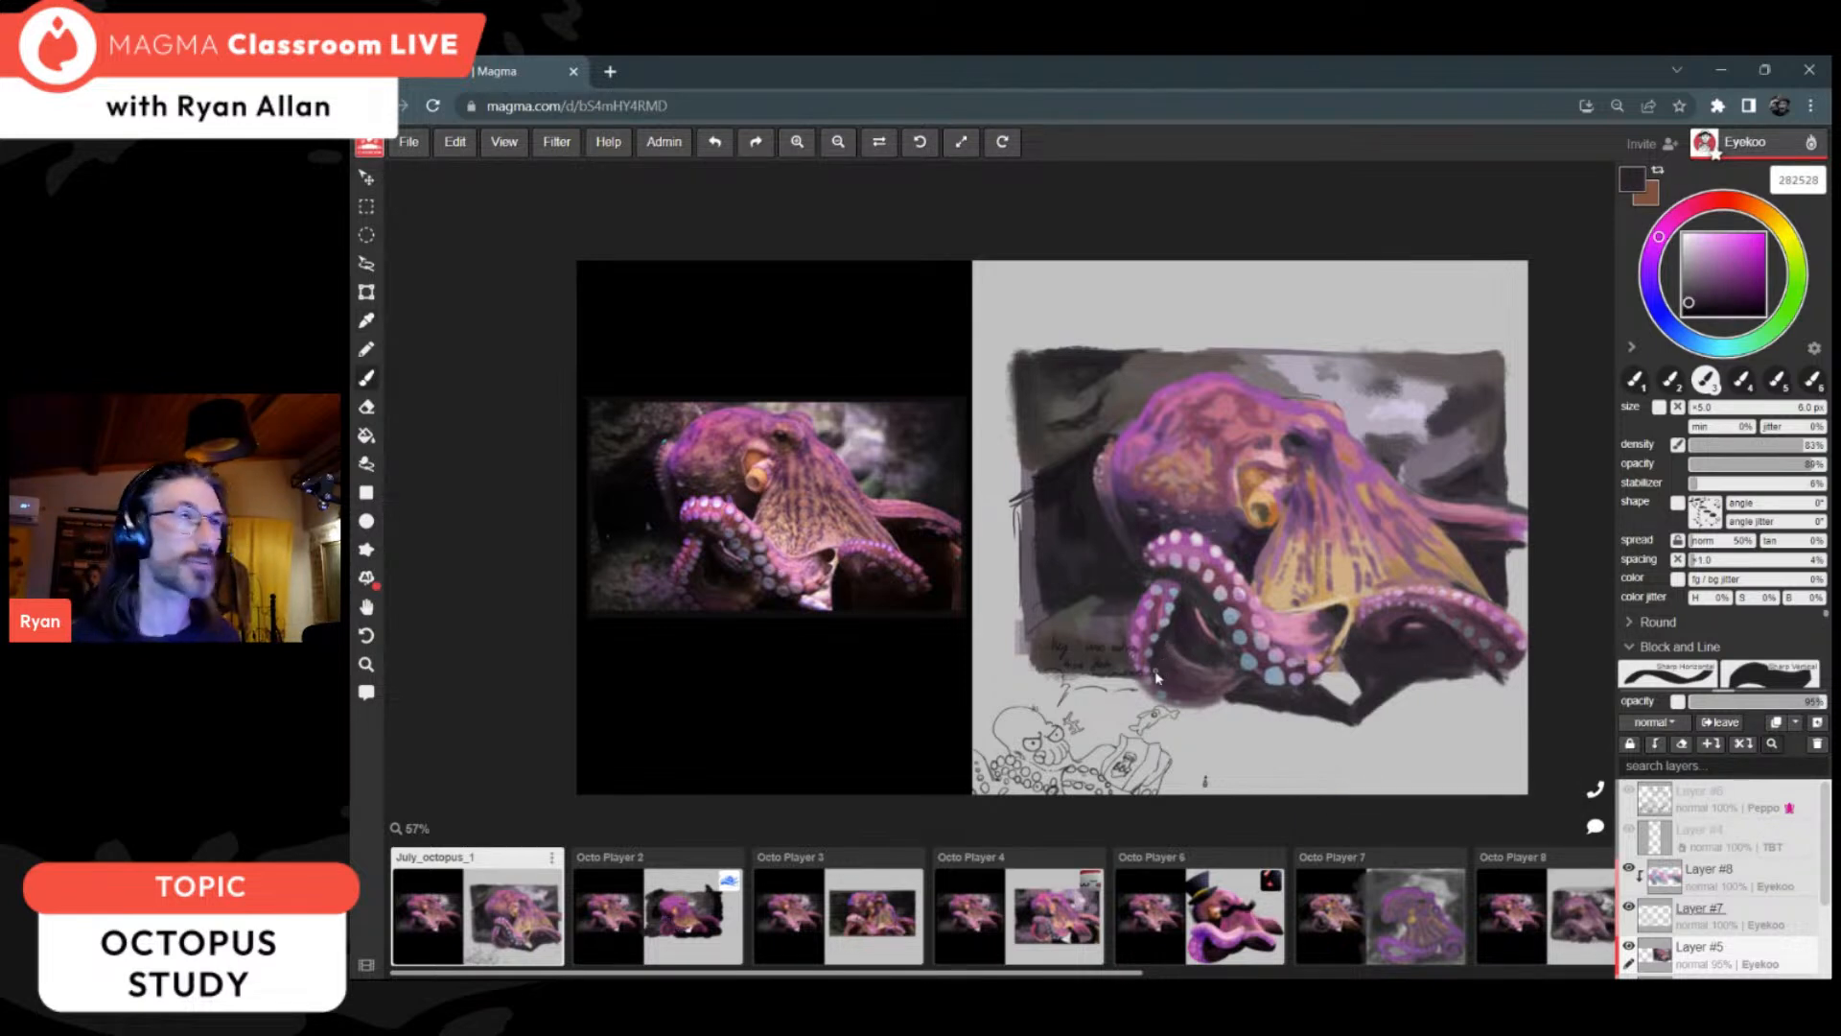
alt+click(1407, 640)
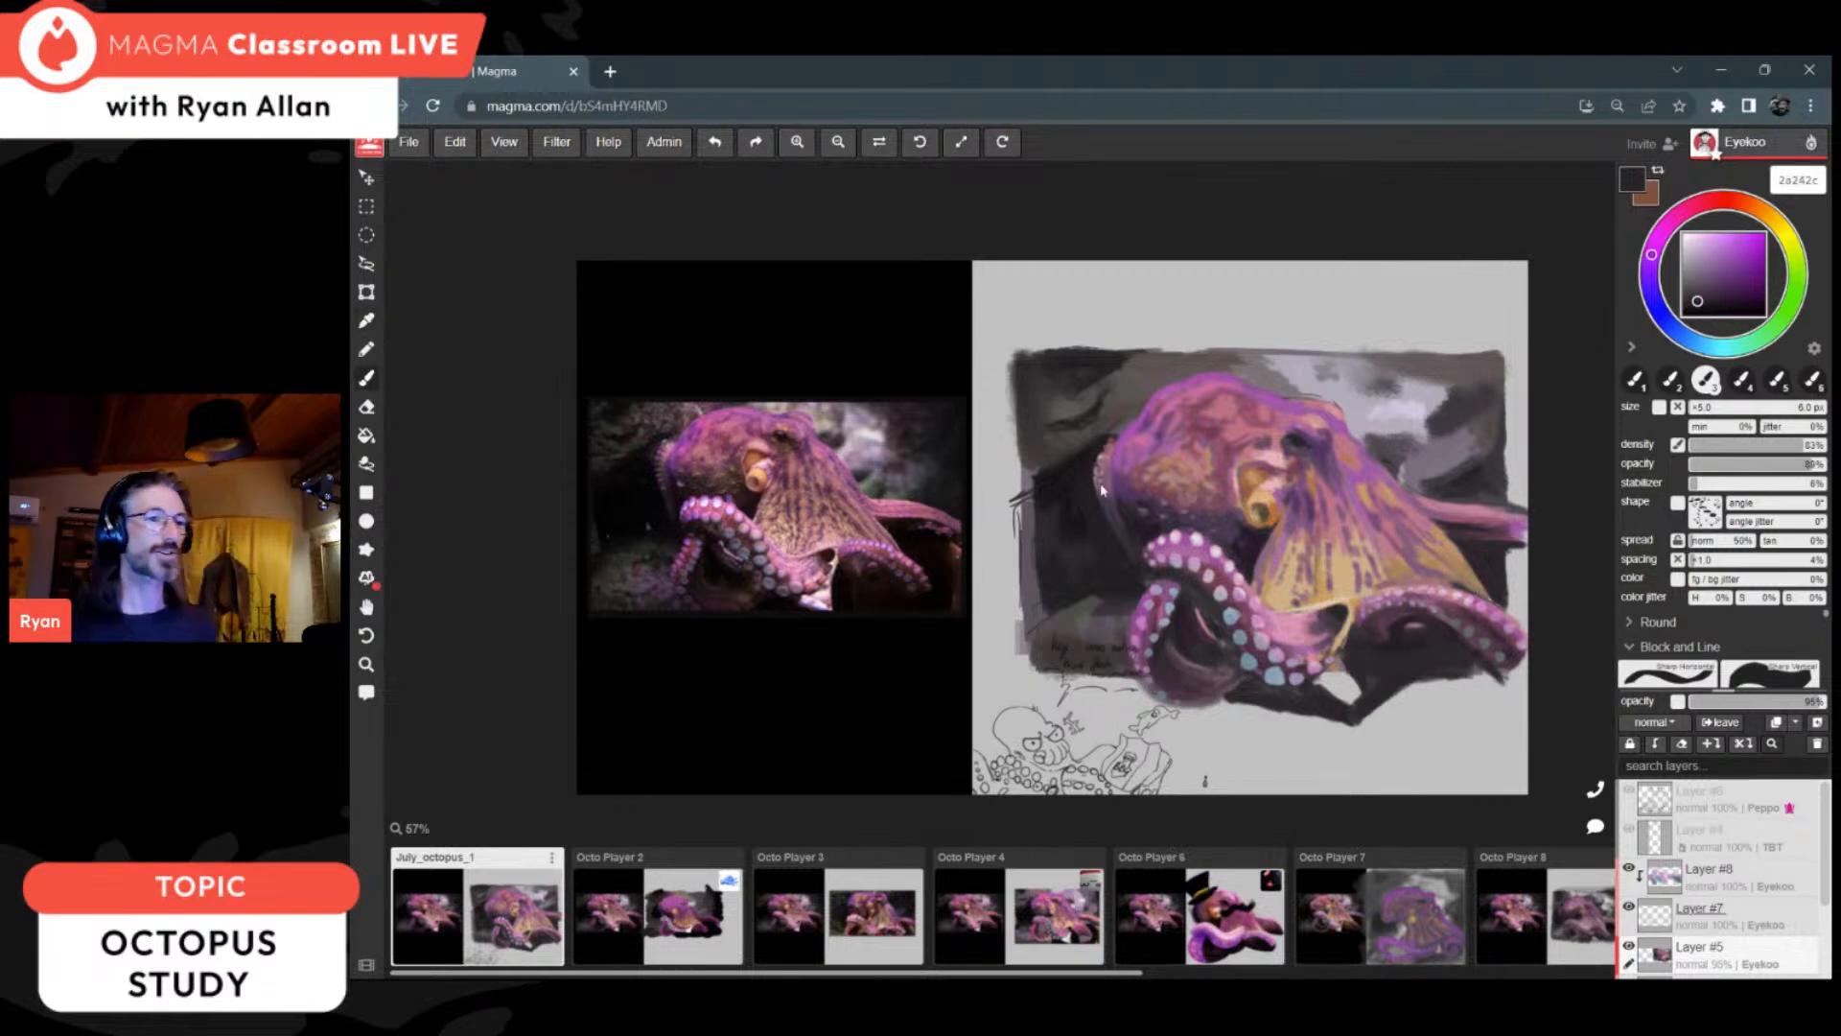
Step: Darken the background's left edge beside the head with sampled 1d1b1d and a 12 px brush
alt+click(1071, 472)
key(bracketright)
key(bracketright)
key(bracketright)
key(bracketright)
key(bracketright)
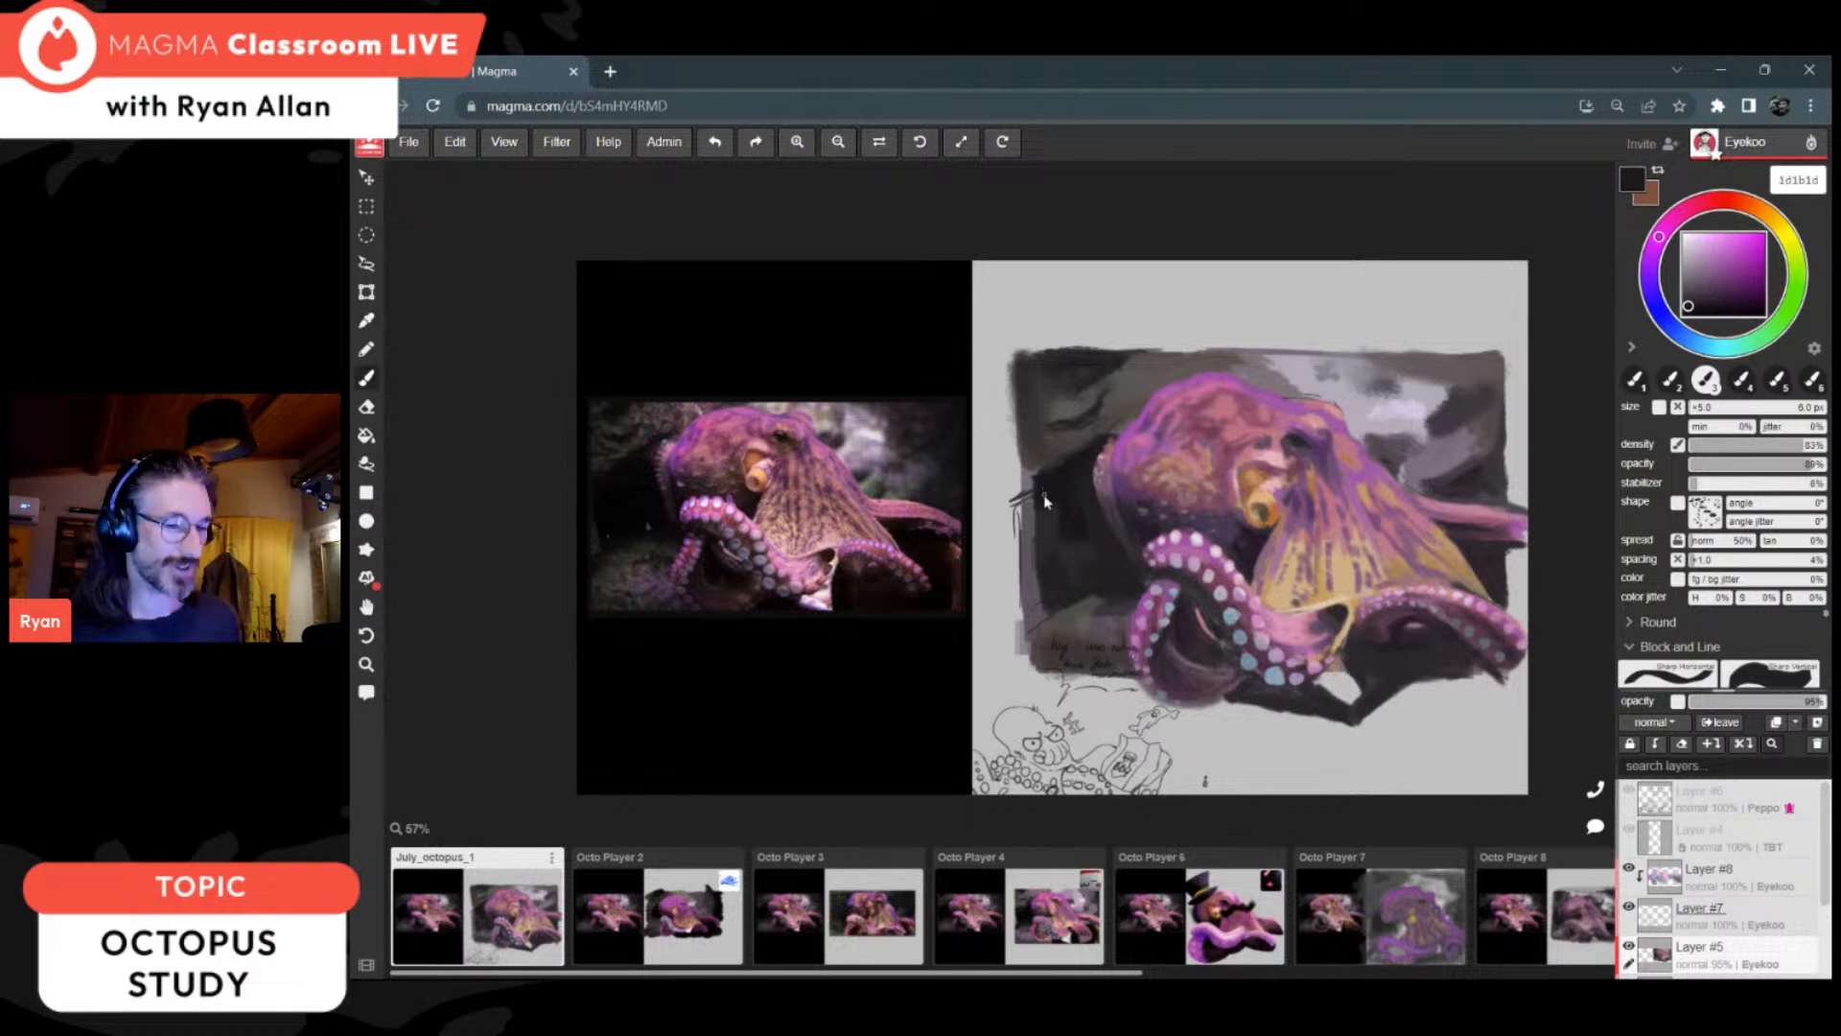
drag(1035, 482, 1029, 542)
alt+click(1053, 487)
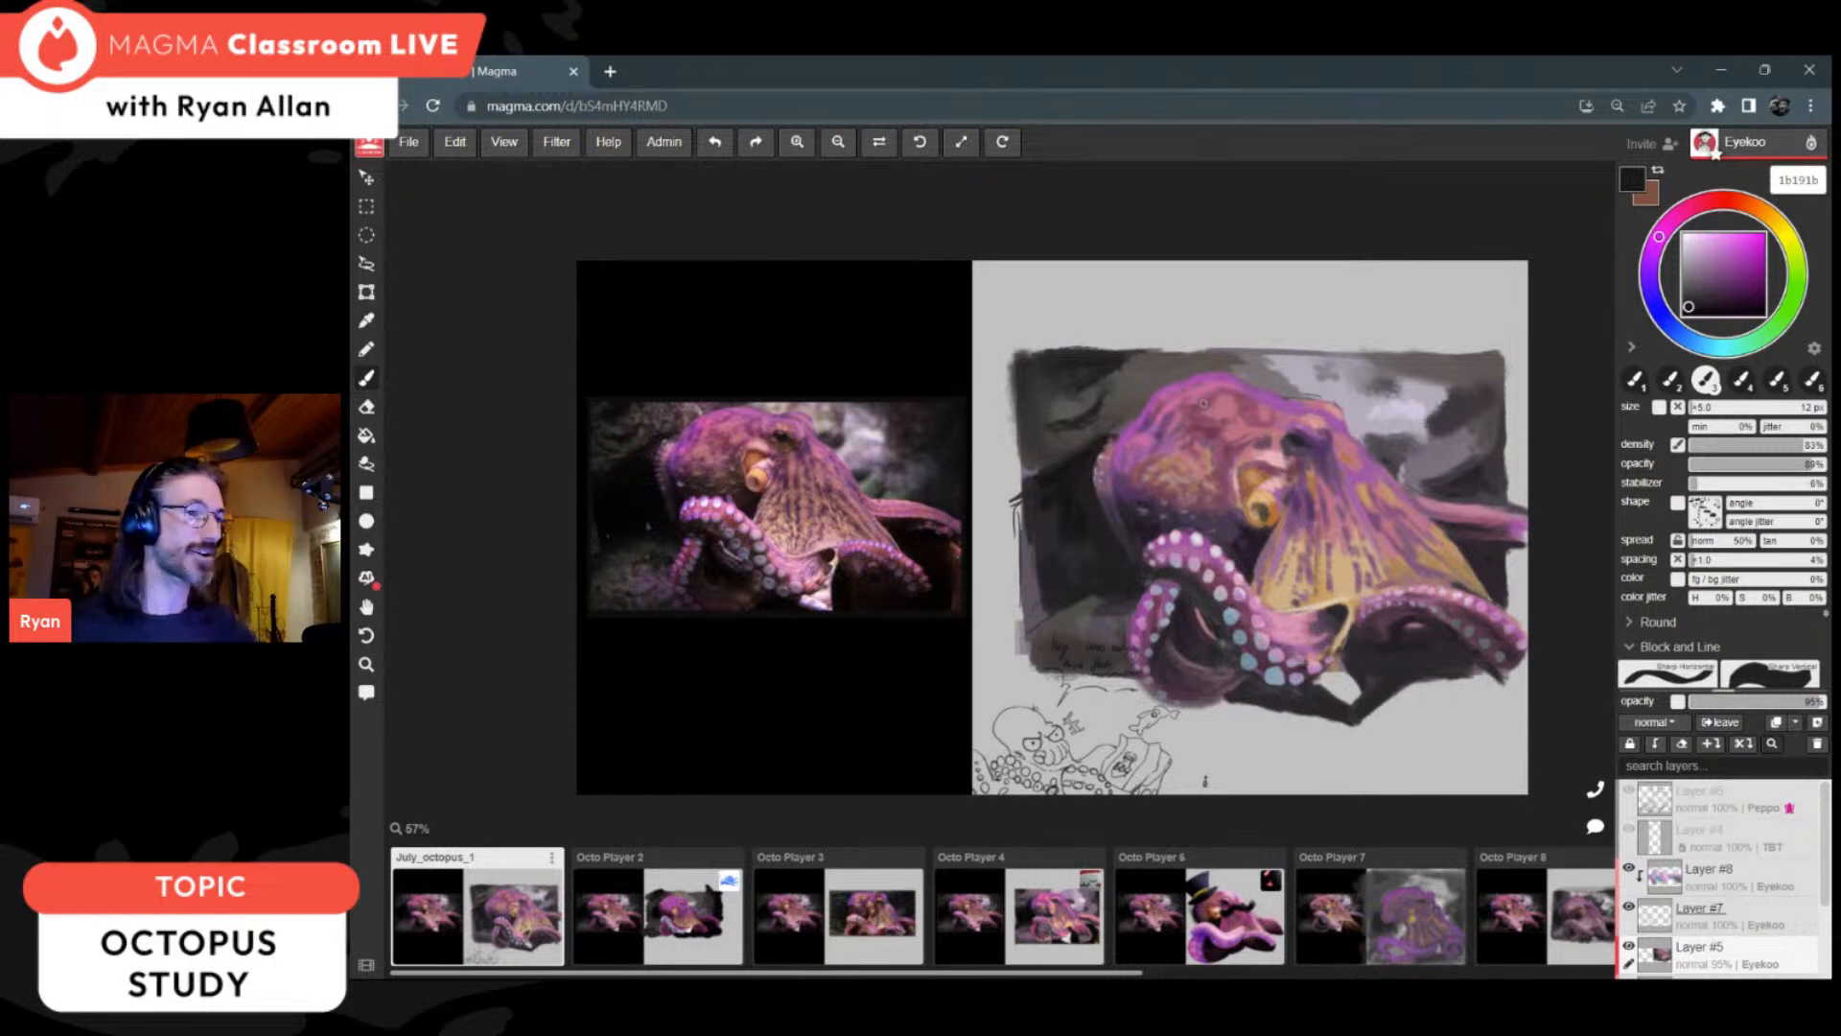
Step: Rework the background's upper-left corner and top edge with sampled dark greys such as 262326 and 262426
alt+click(1102, 360)
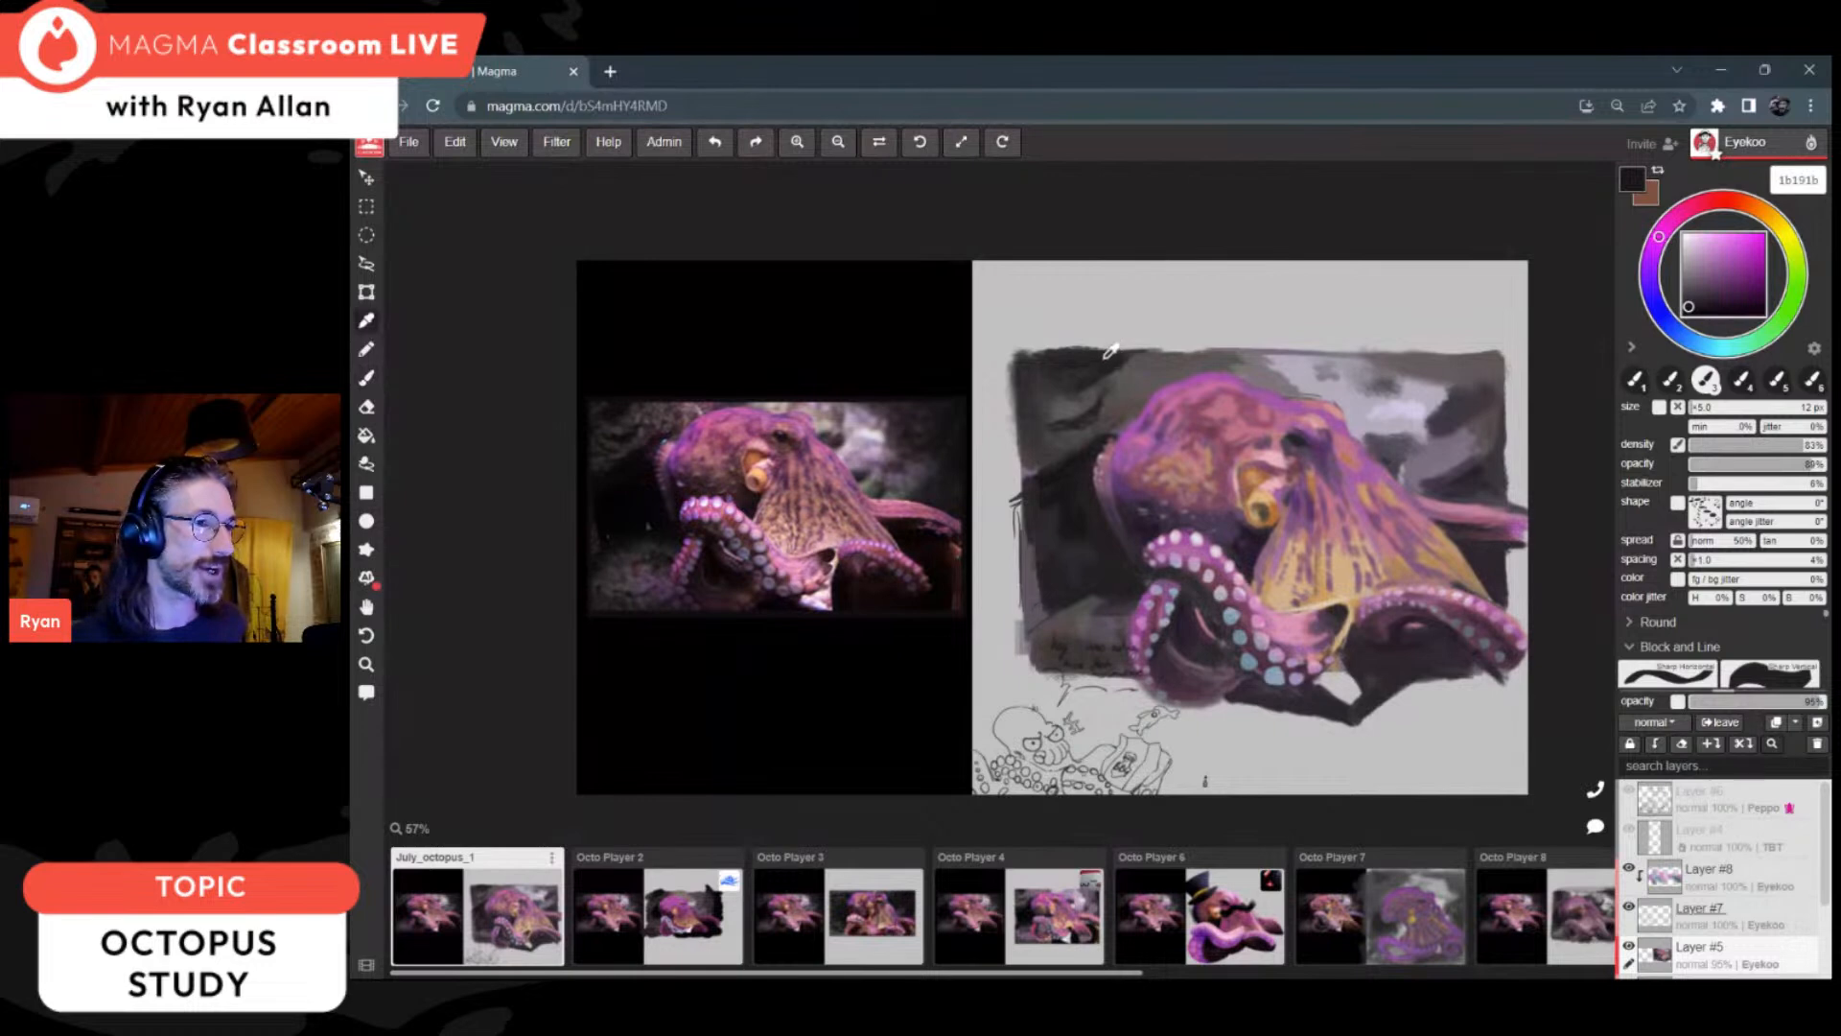
alt+click(1104, 355)
alt+click(1100, 359)
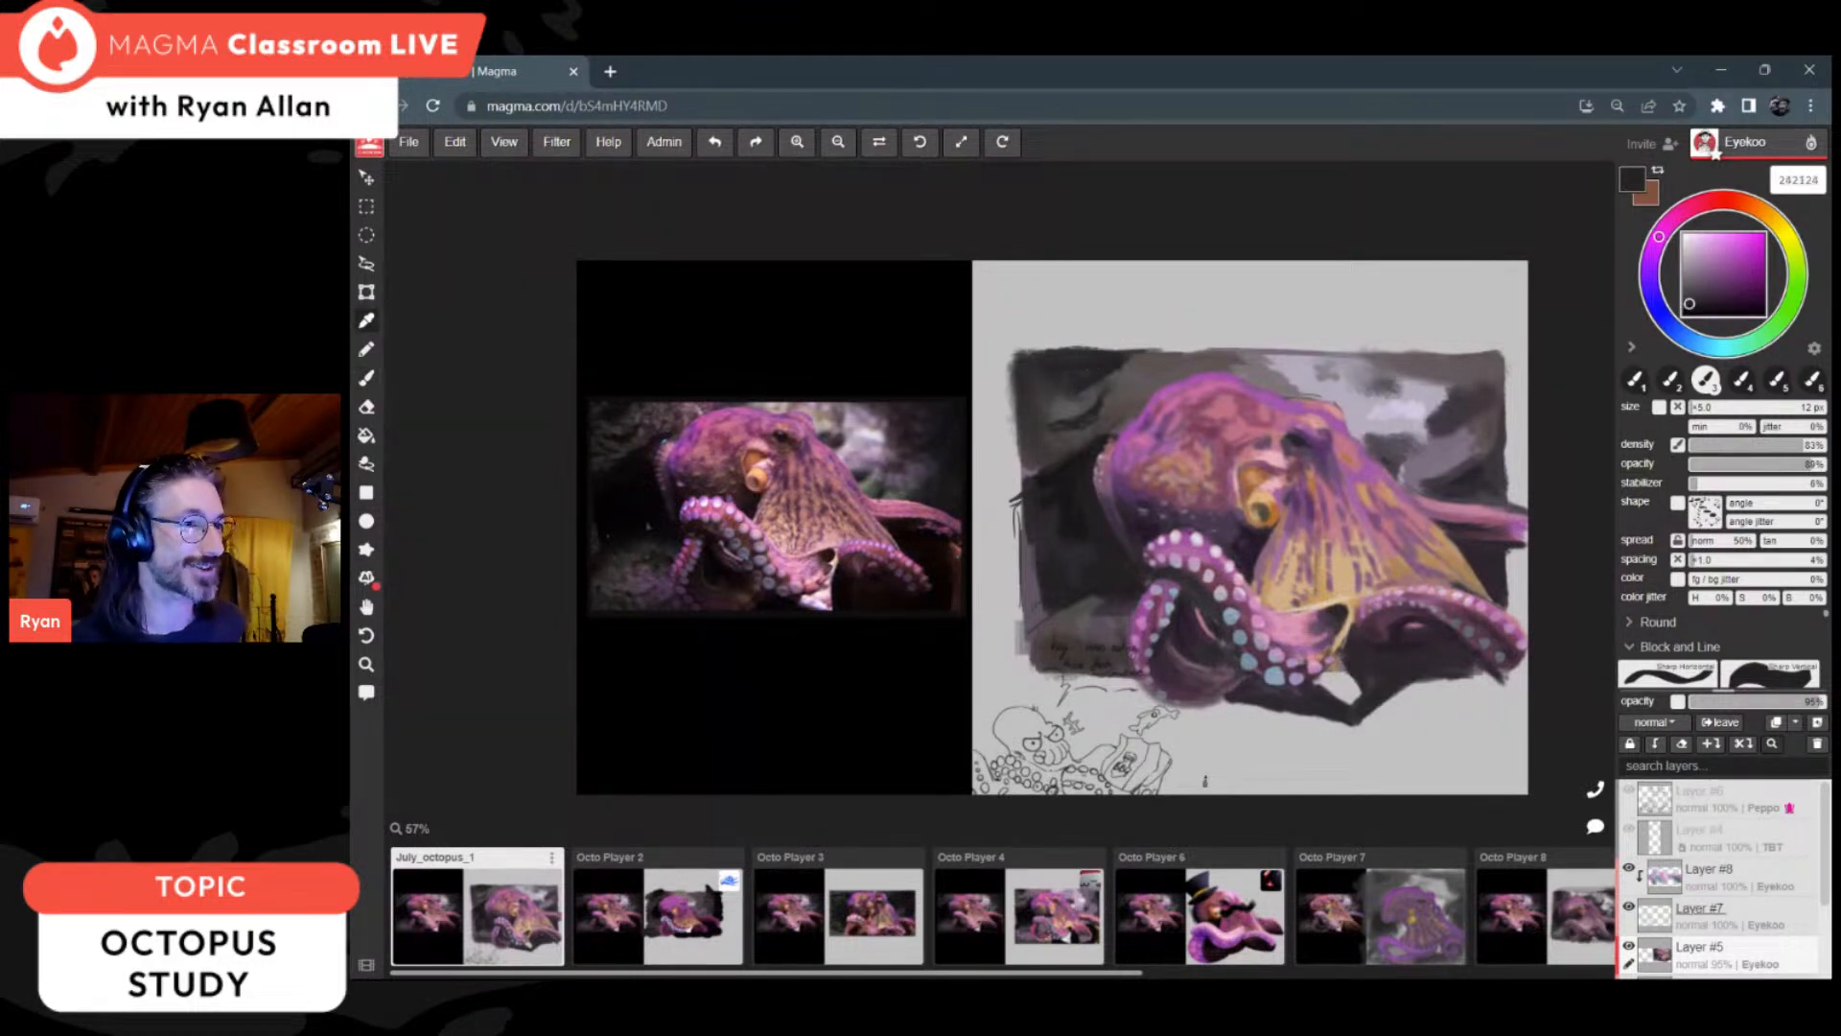
alt+click(1066, 388)
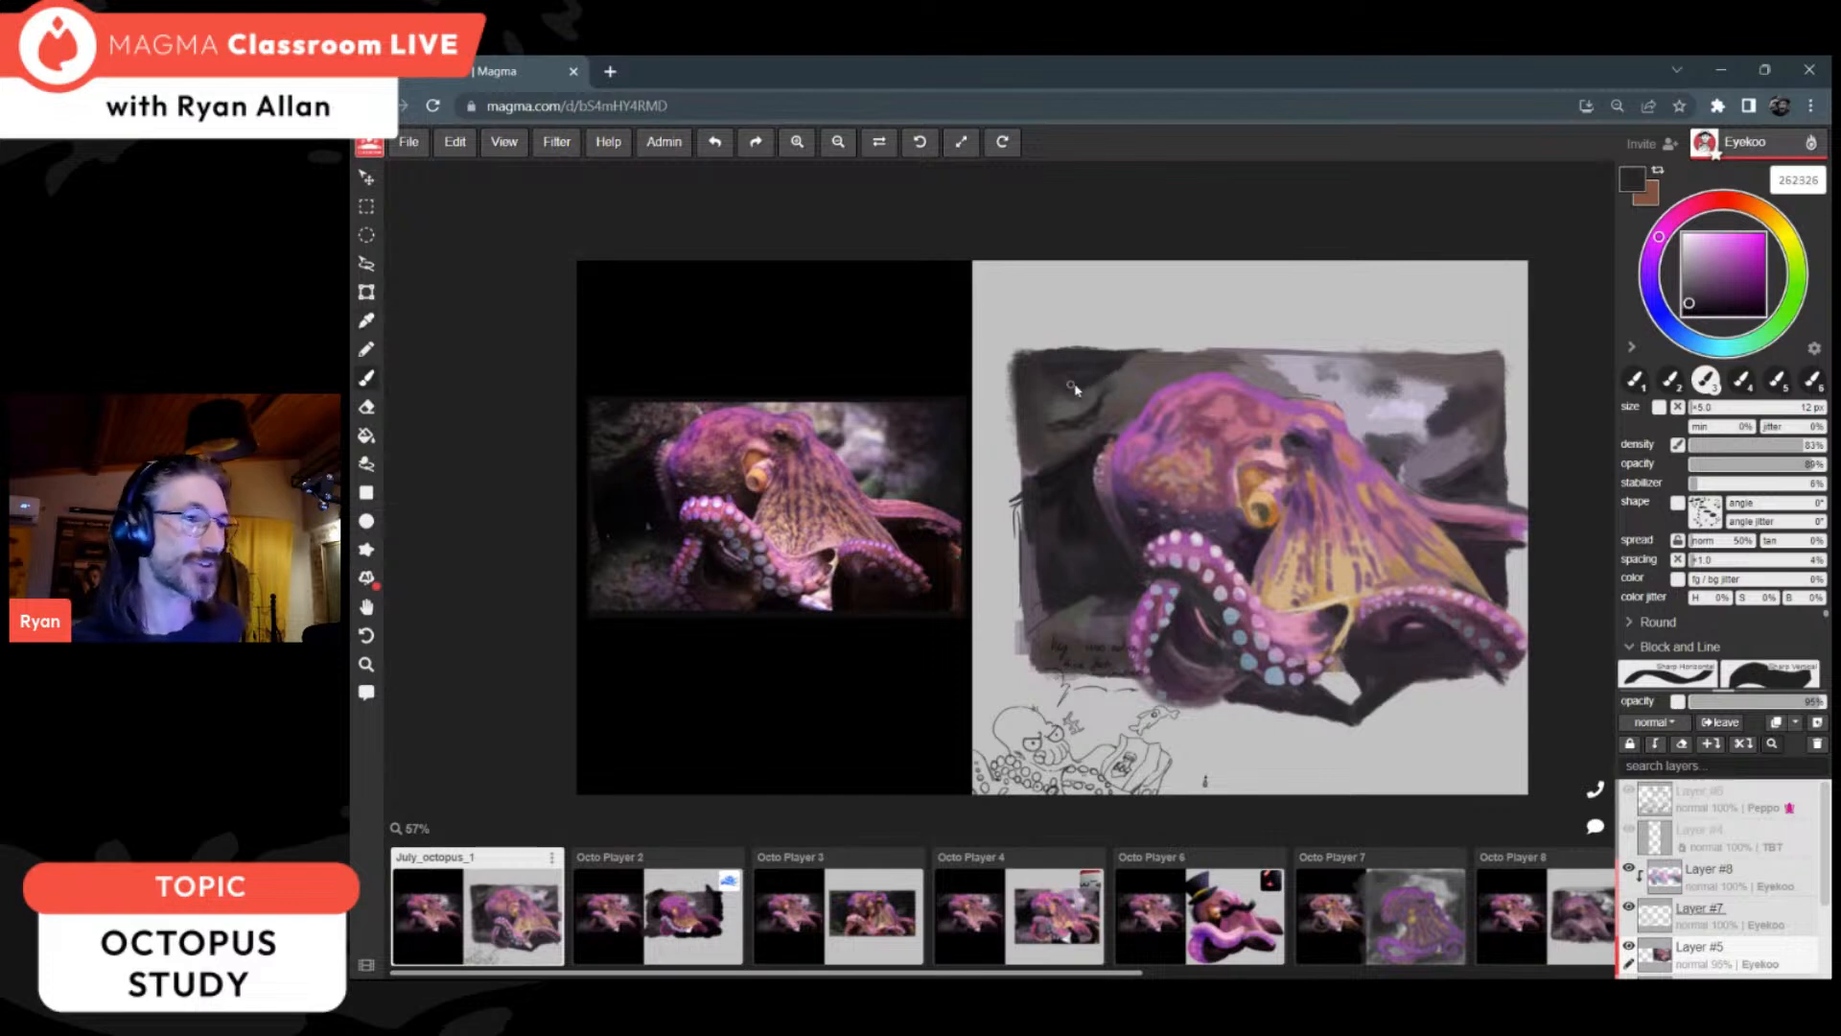
alt+click(1112, 356)
alt+click(1081, 357)
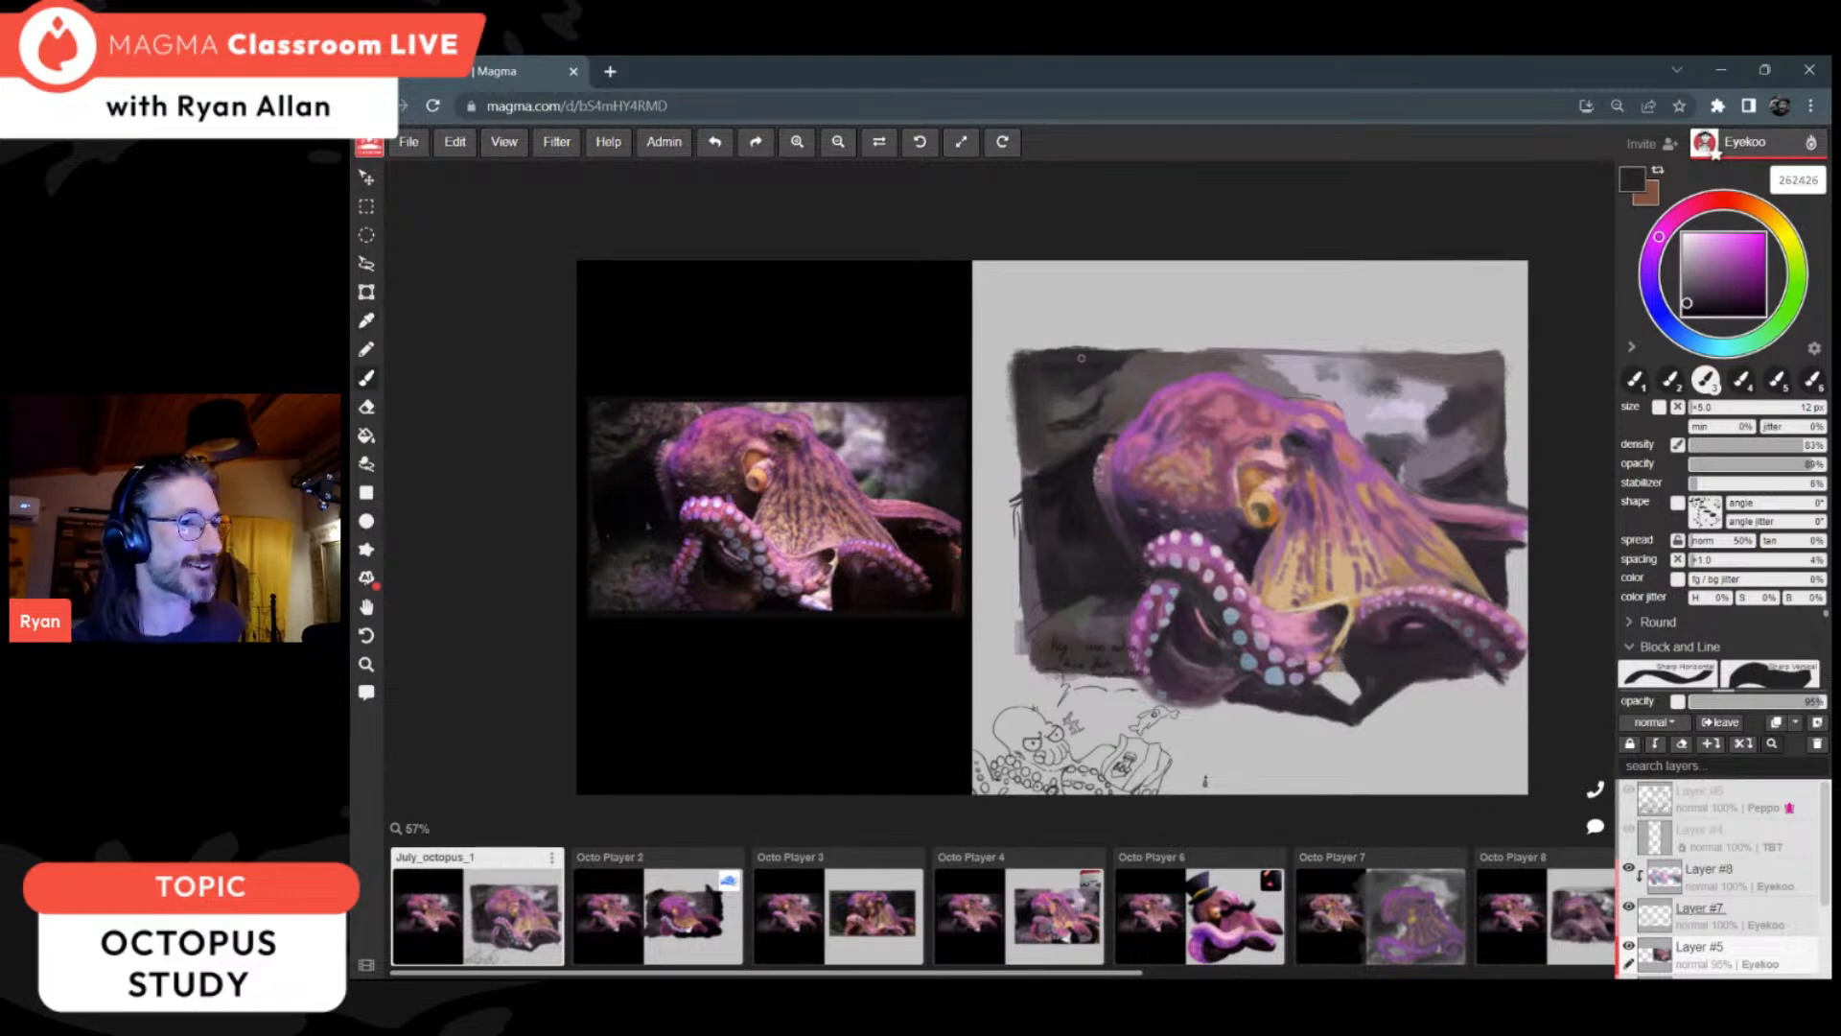
Step: Sample dark tones 2c262c and 272127 to refine the background's right edge and the shadow under the right arm
alt+click(1472, 477)
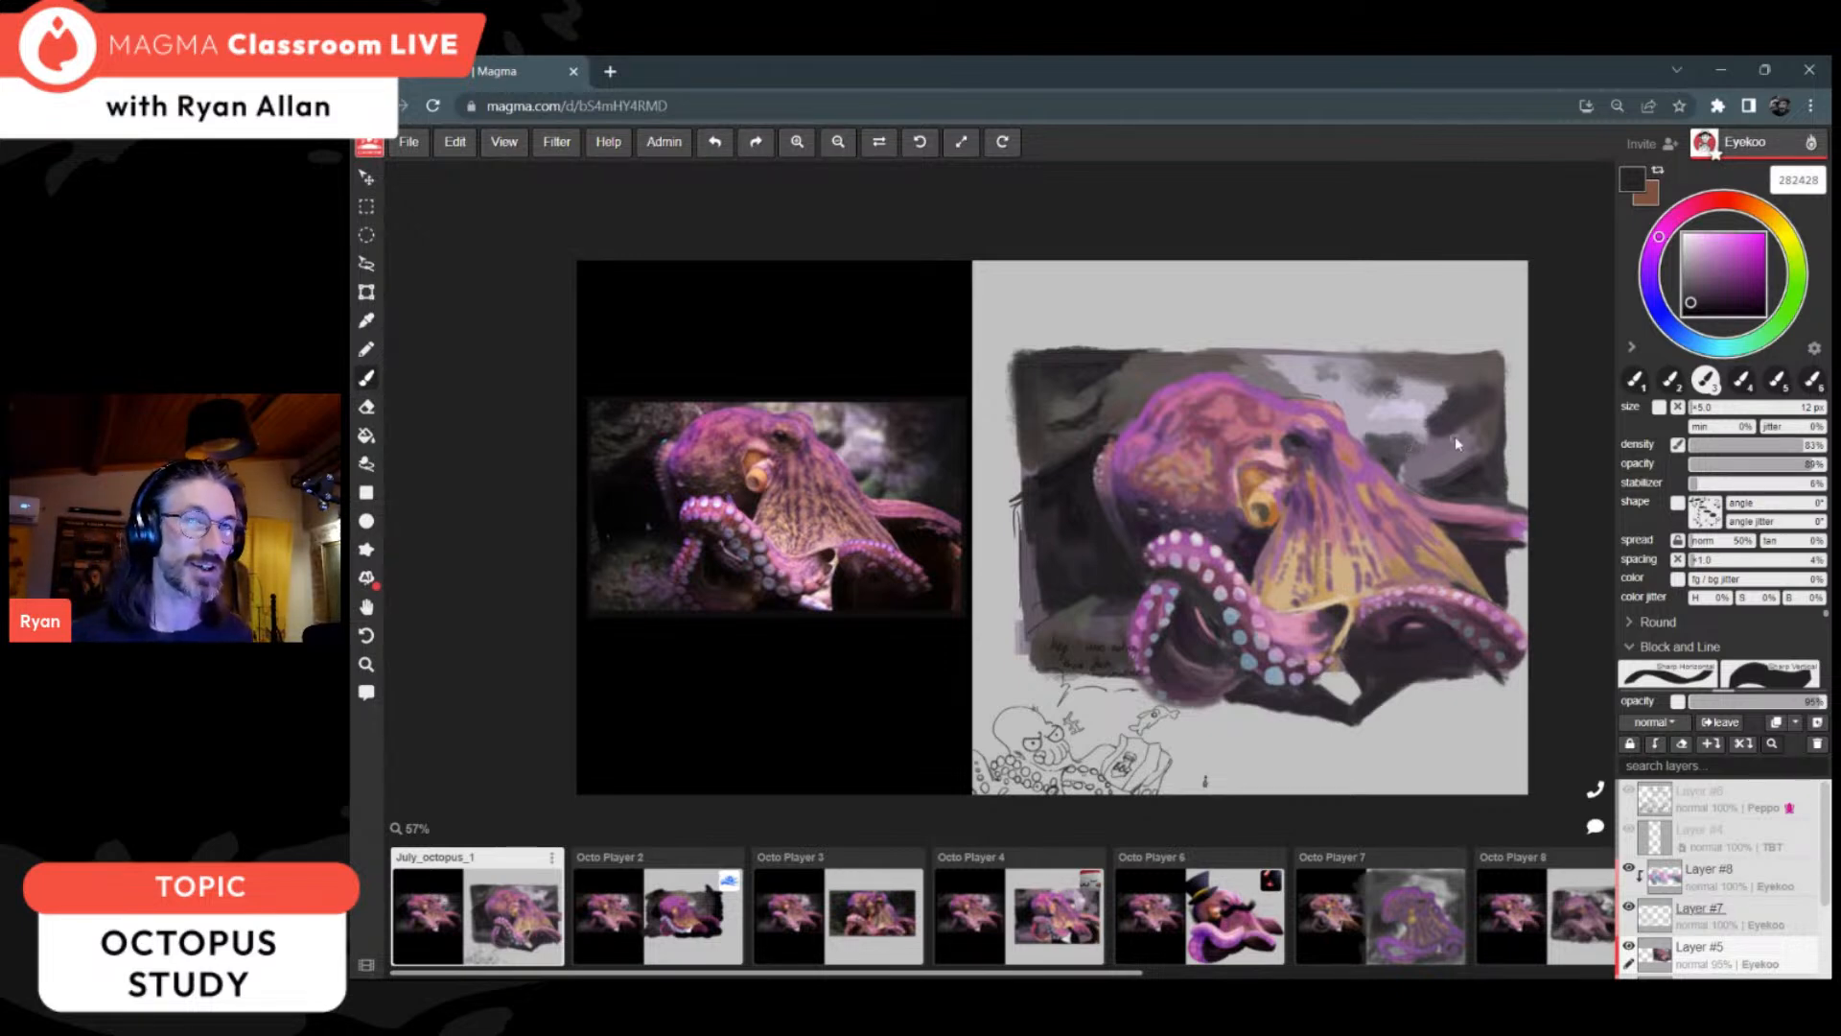
key(i)
click(1502, 543)
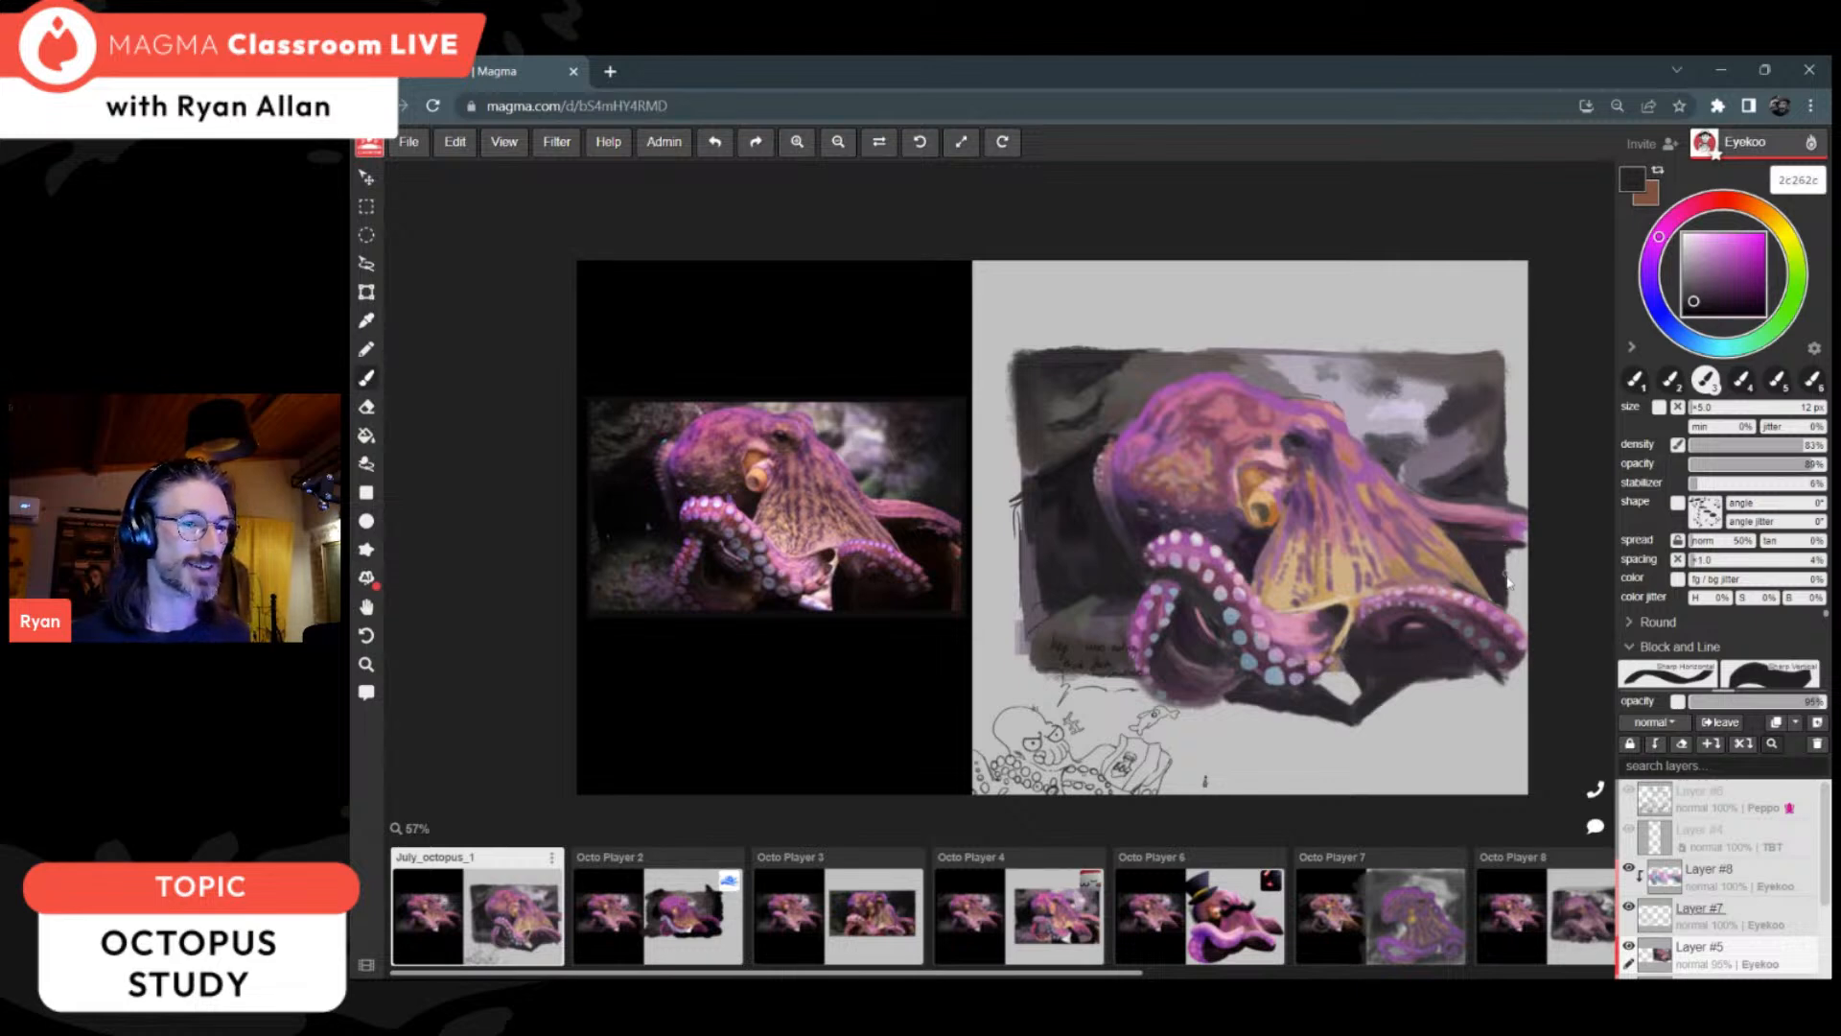
click(1427, 628)
key(b)
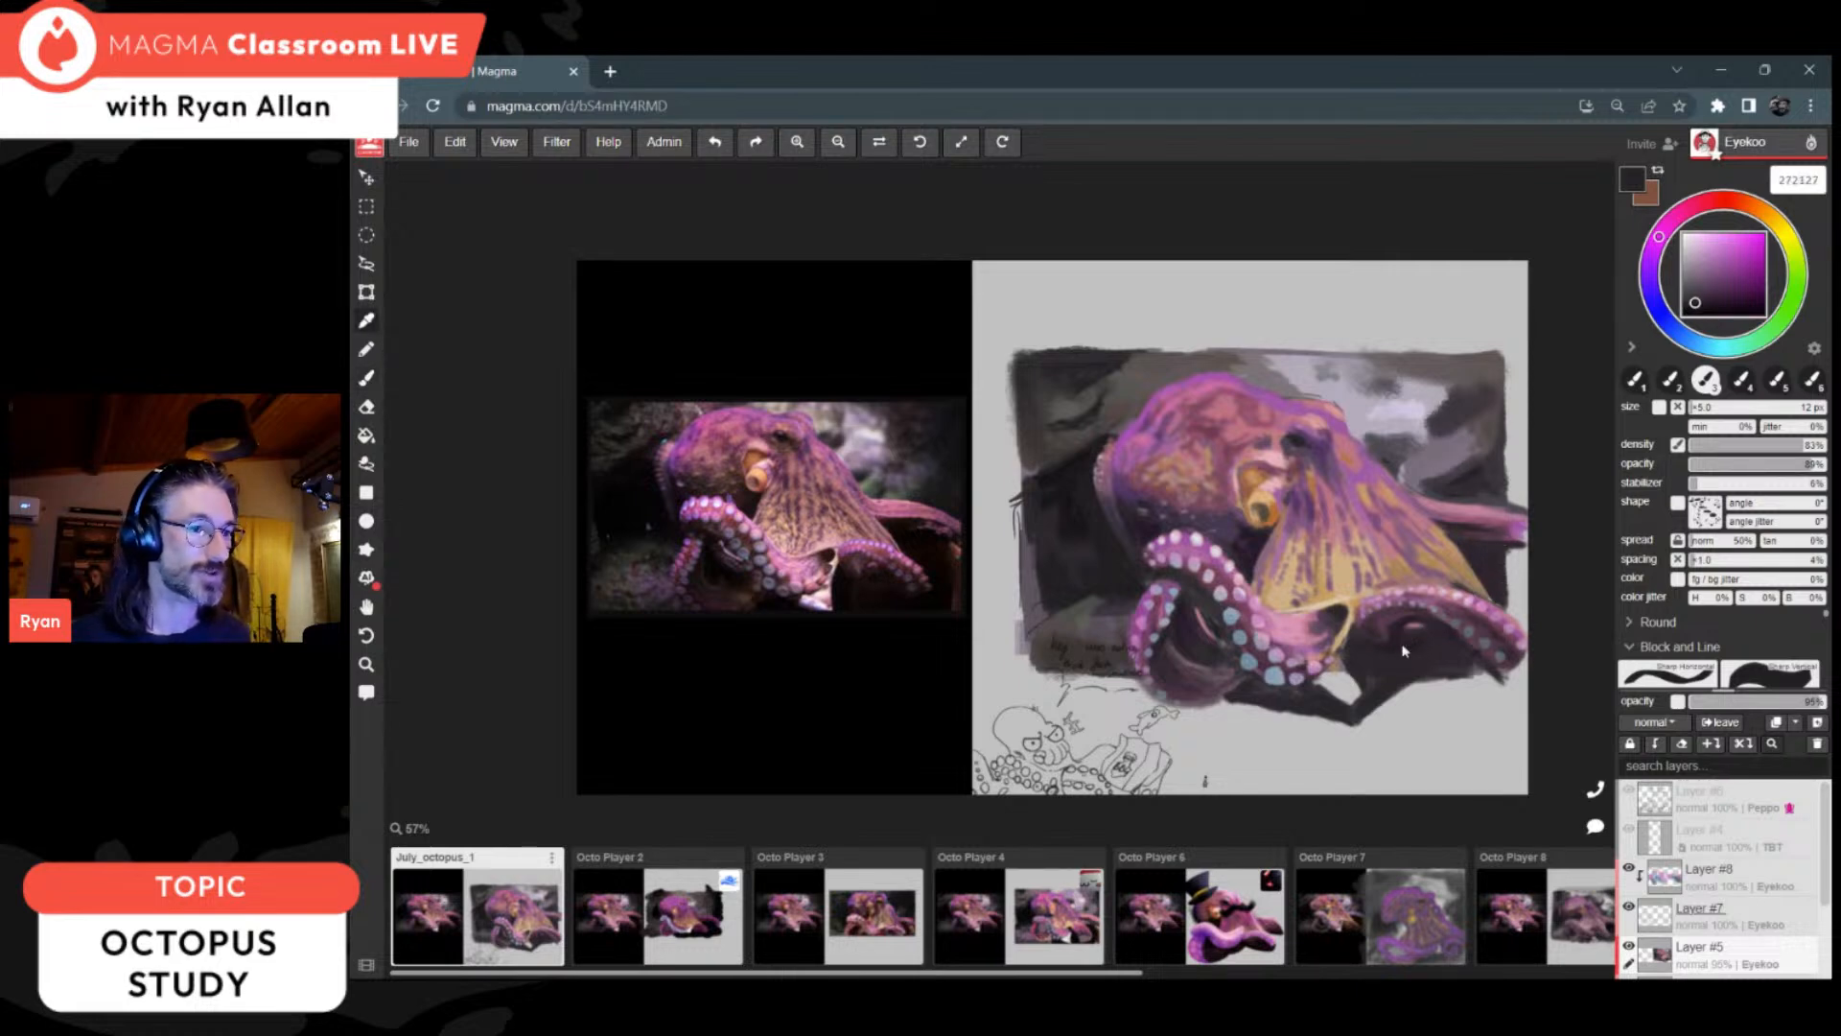